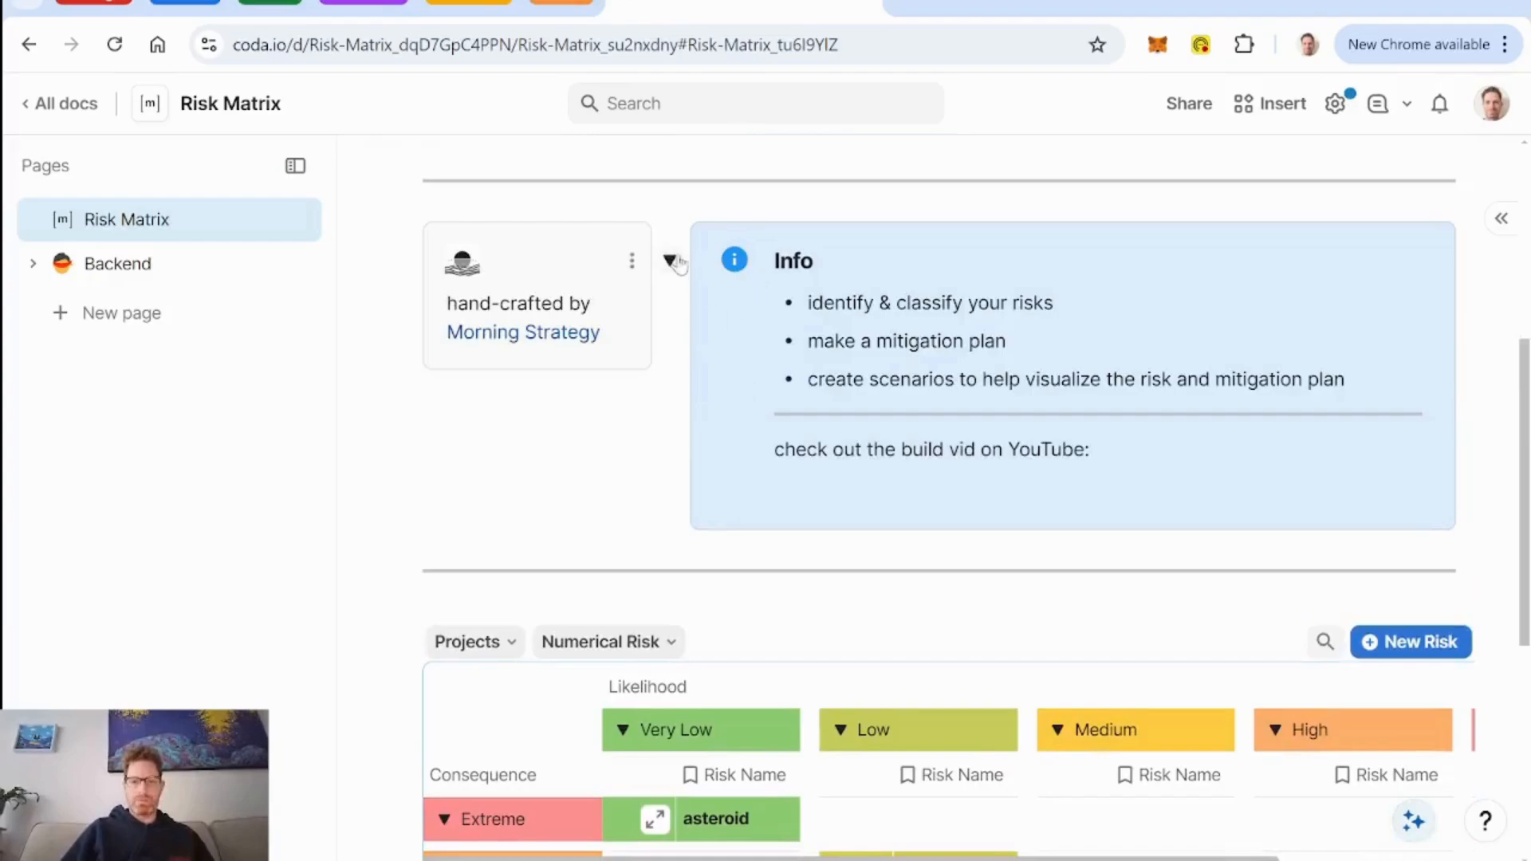
Collapse the Info callout on the Risk Matrix page.
click(669, 260)
scroll(897, 478, down, 4)
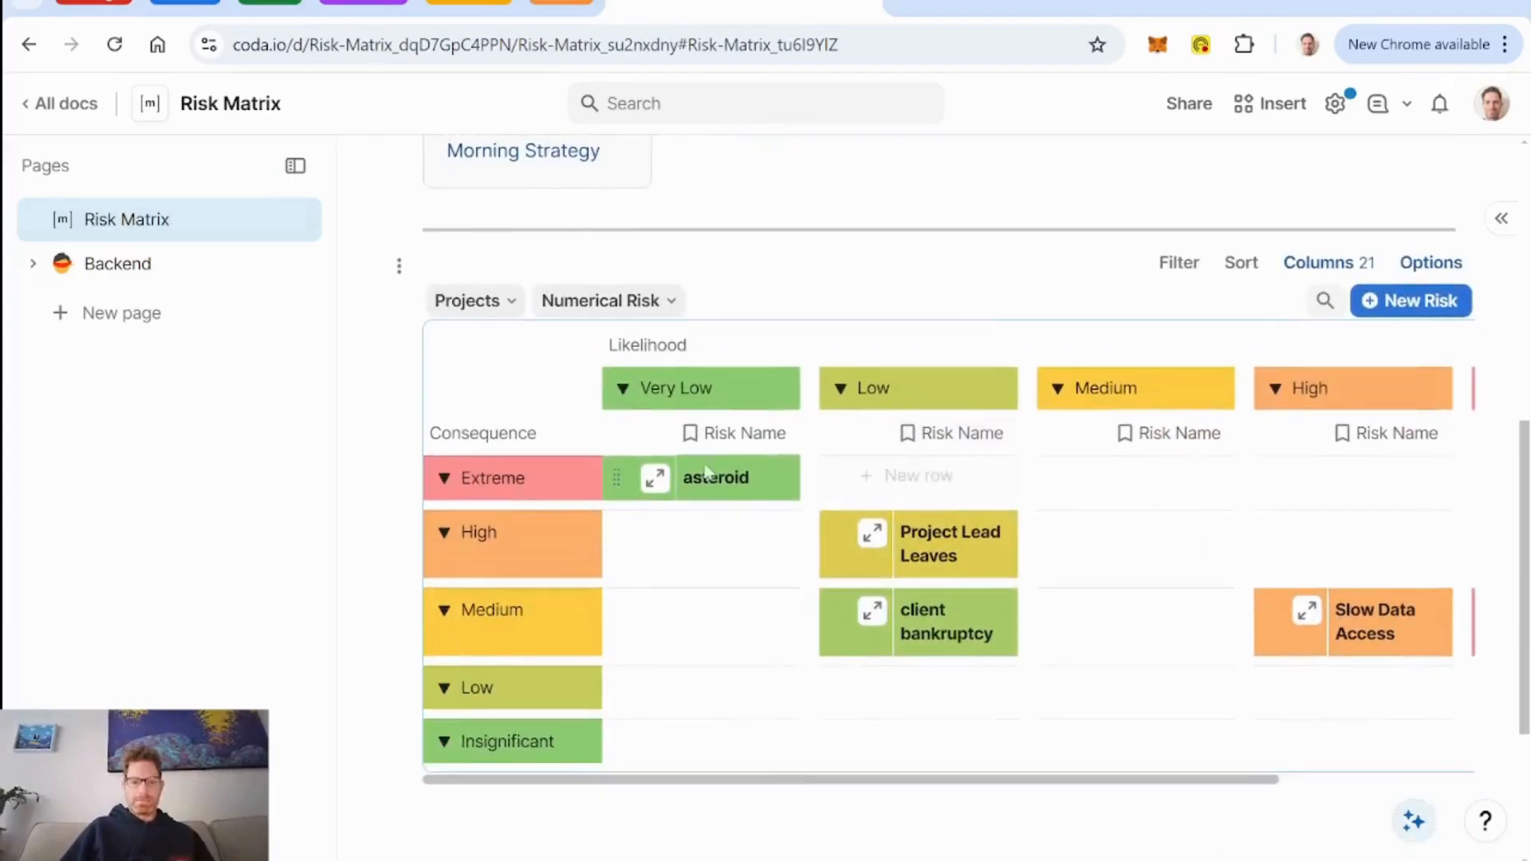
scroll(897, 477, up, 4)
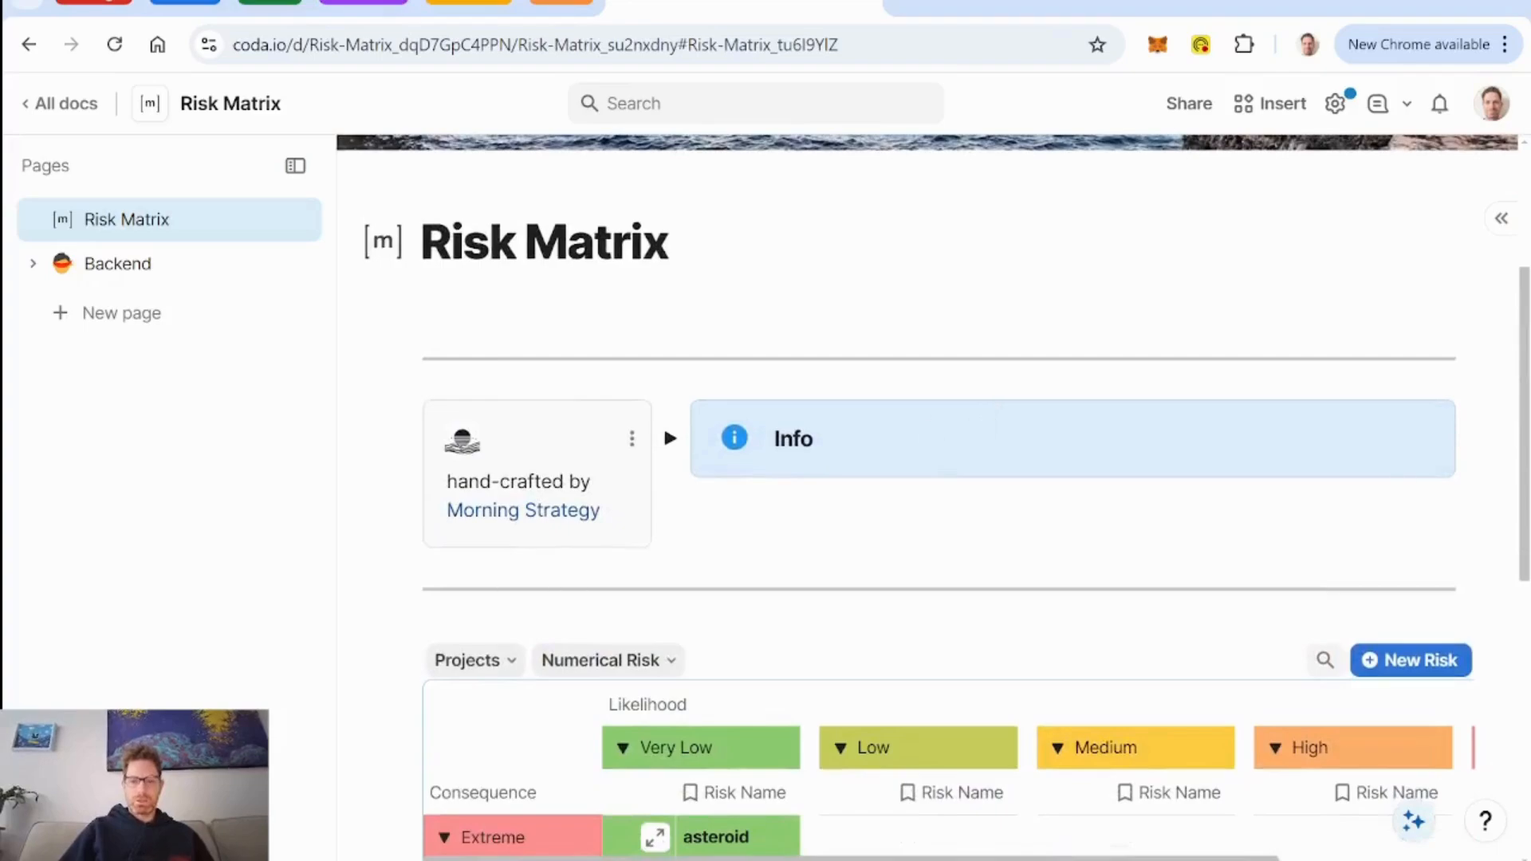
Look over the risk matrix, examining its consequence rows, likelihood columns and the risks placed in them.
scroll(662, 424, down, 3)
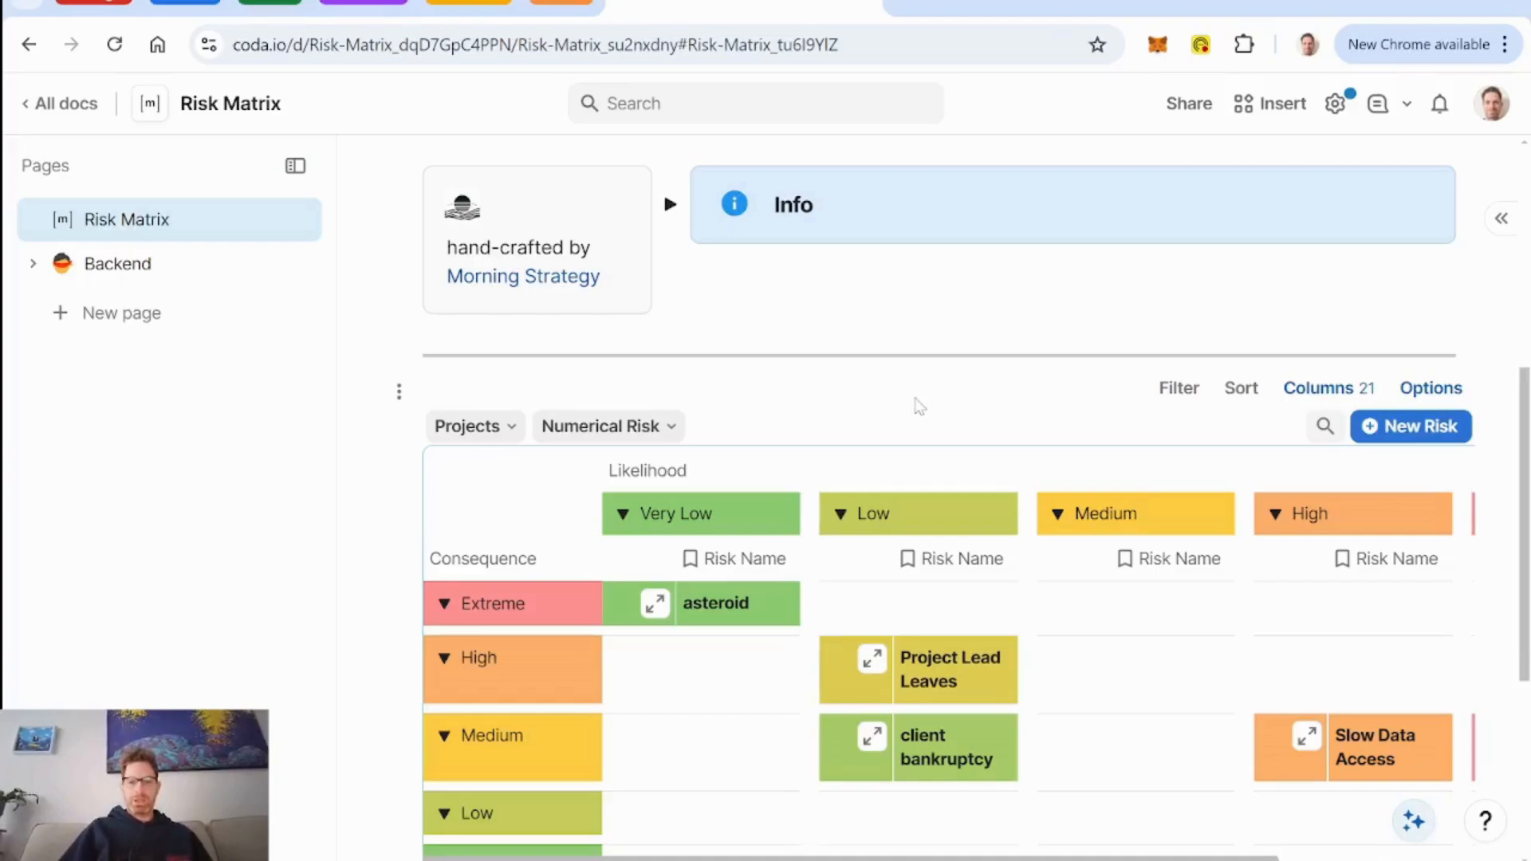
scroll(919, 406, down, 1)
scroll(920, 407, up, 1)
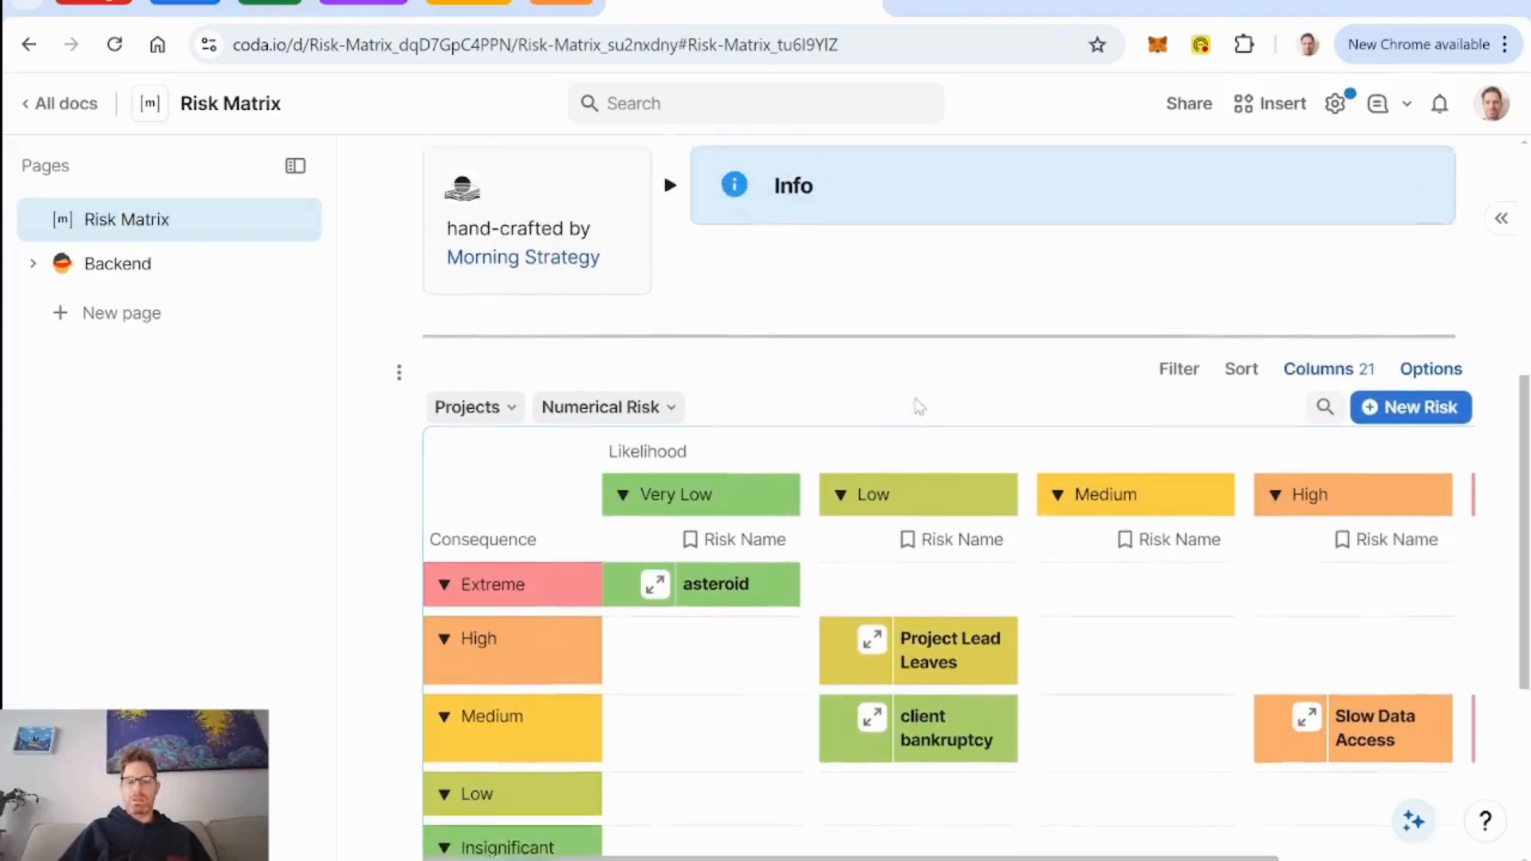
scroll(919, 407, down, 3)
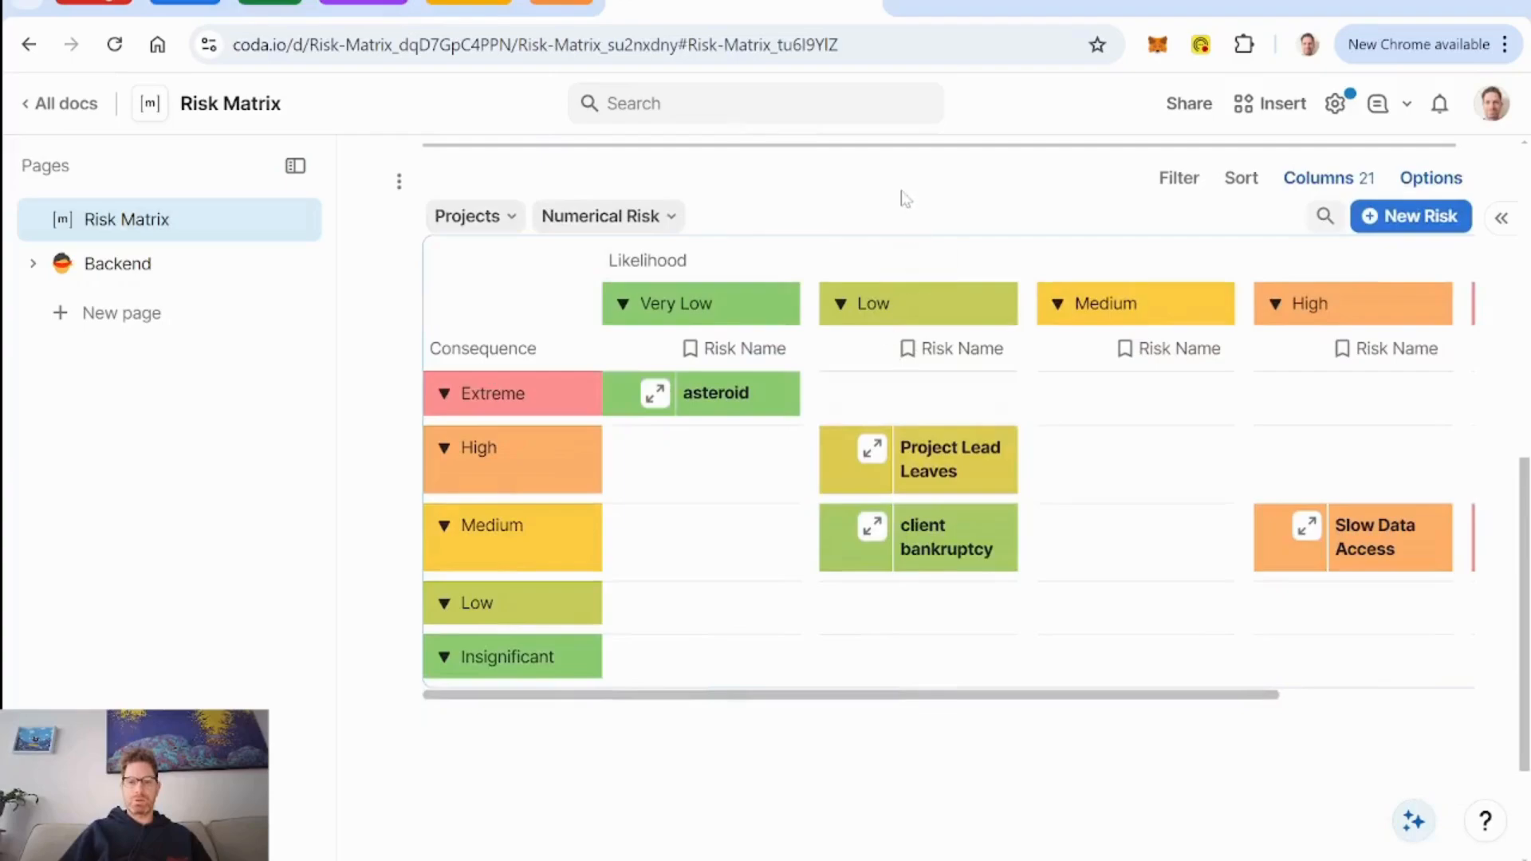
scroll(902, 198, up, 5)
scroll(663, 400, down, 5)
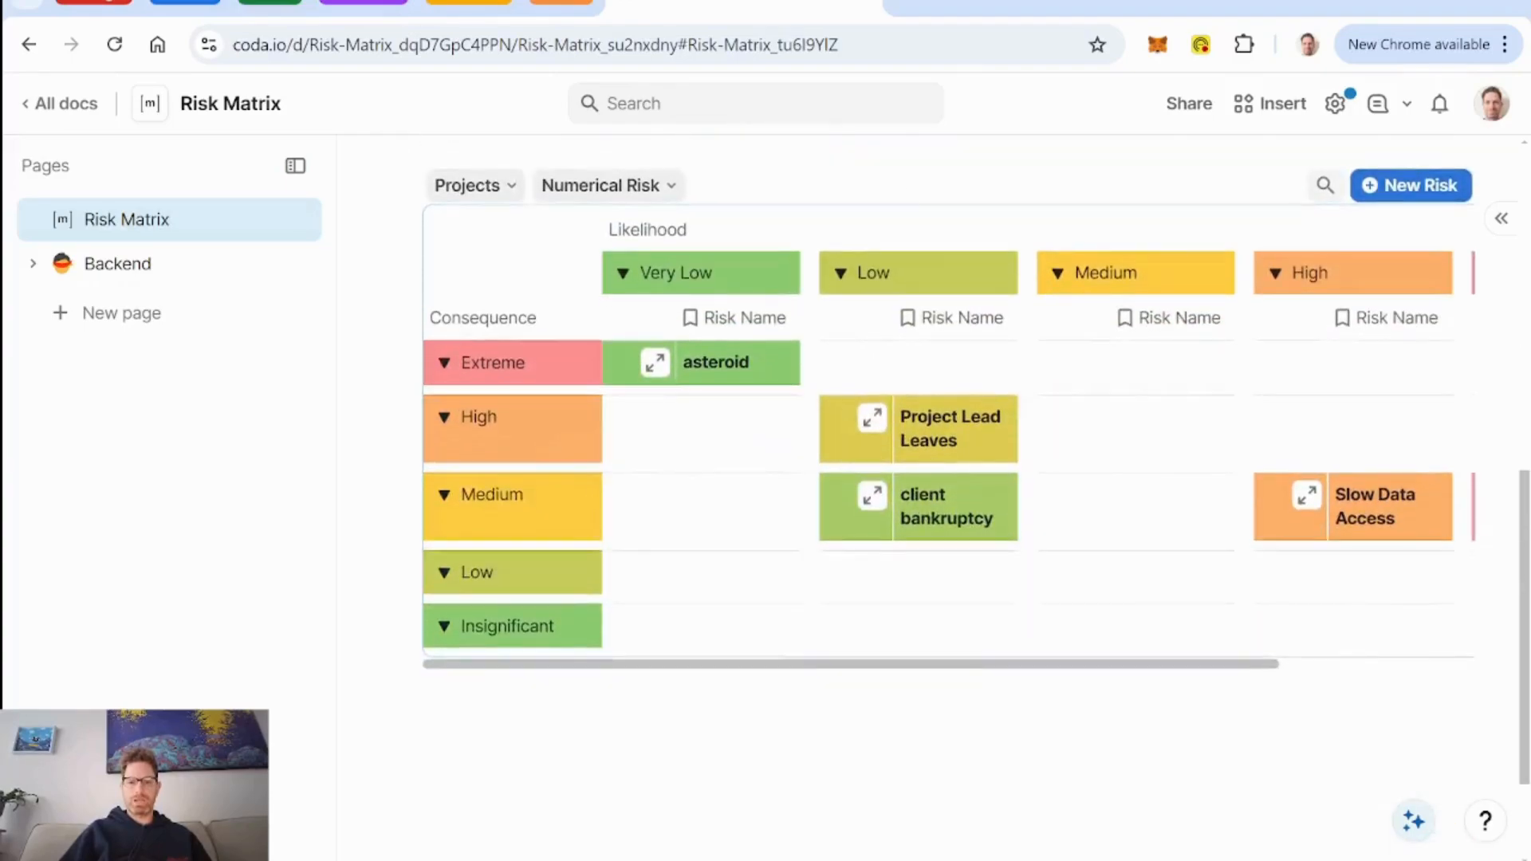
scroll(908, 181, up, 1)
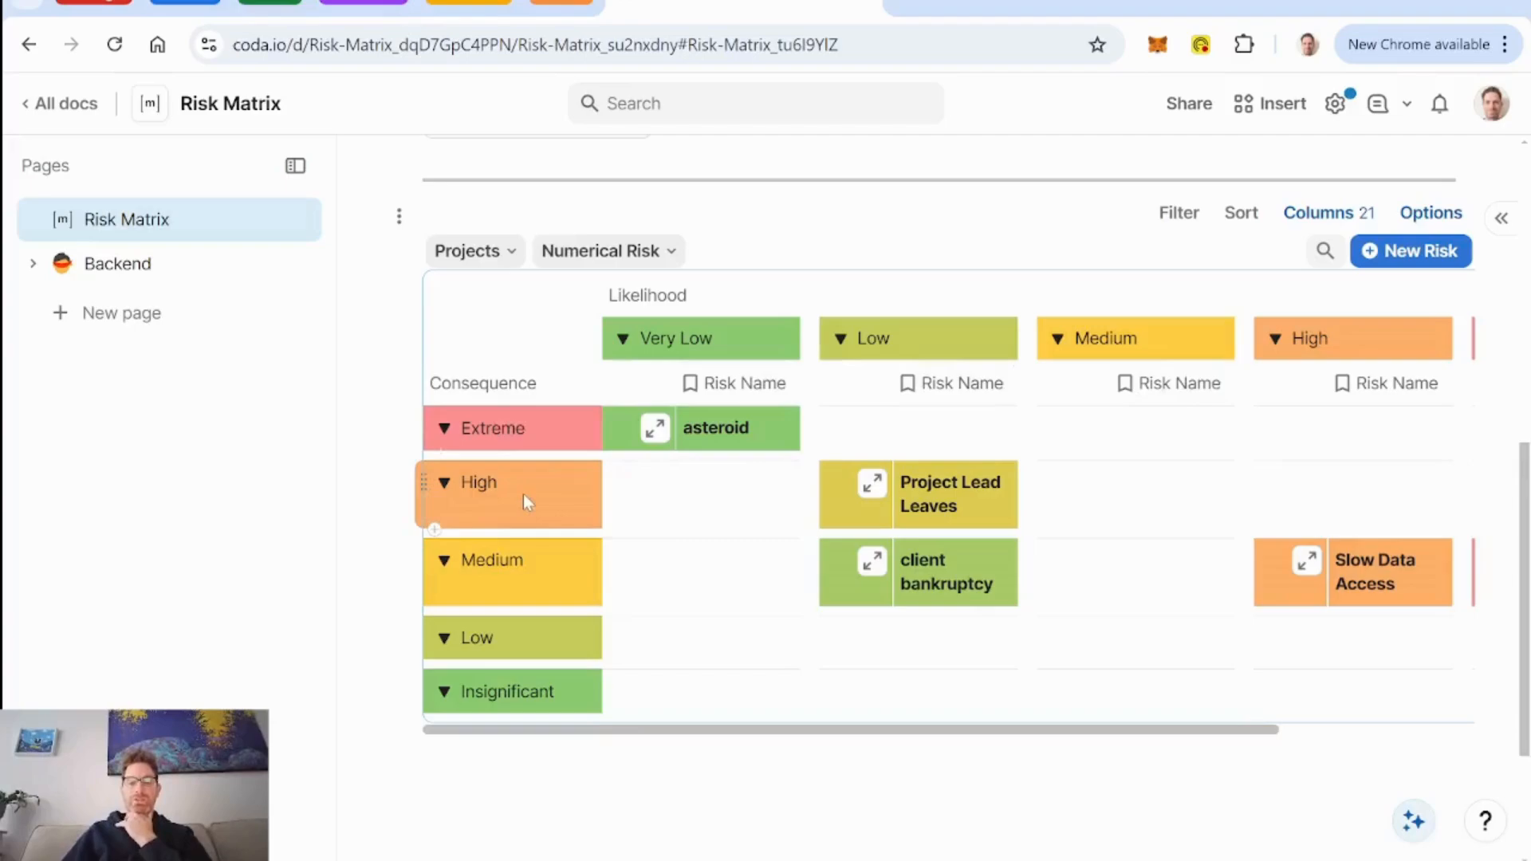
Add a new risk to the matrix and name it "Car won't start".
click(1419, 265)
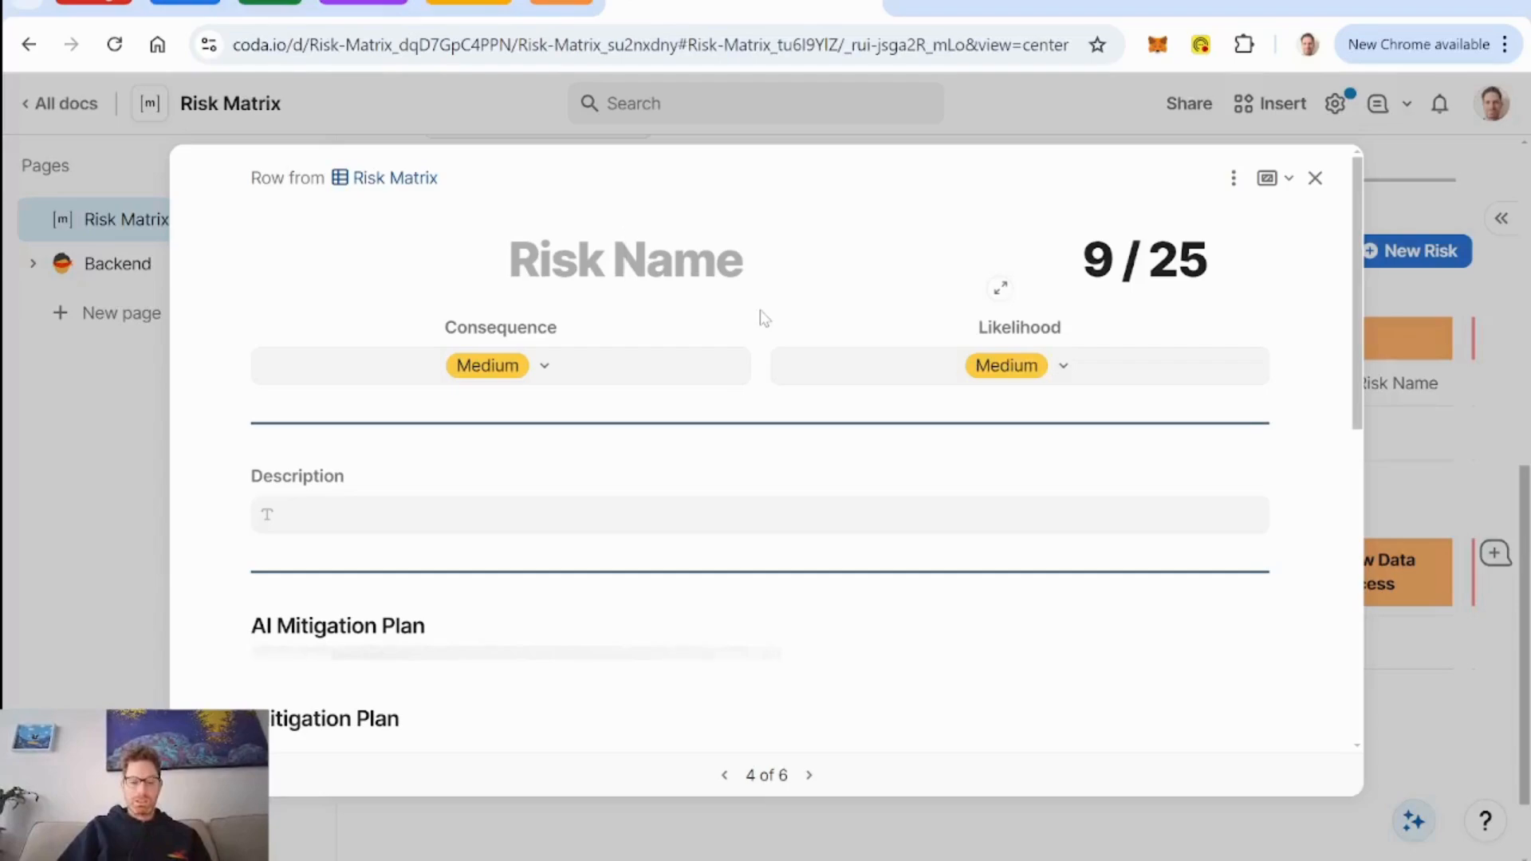
text(Car)
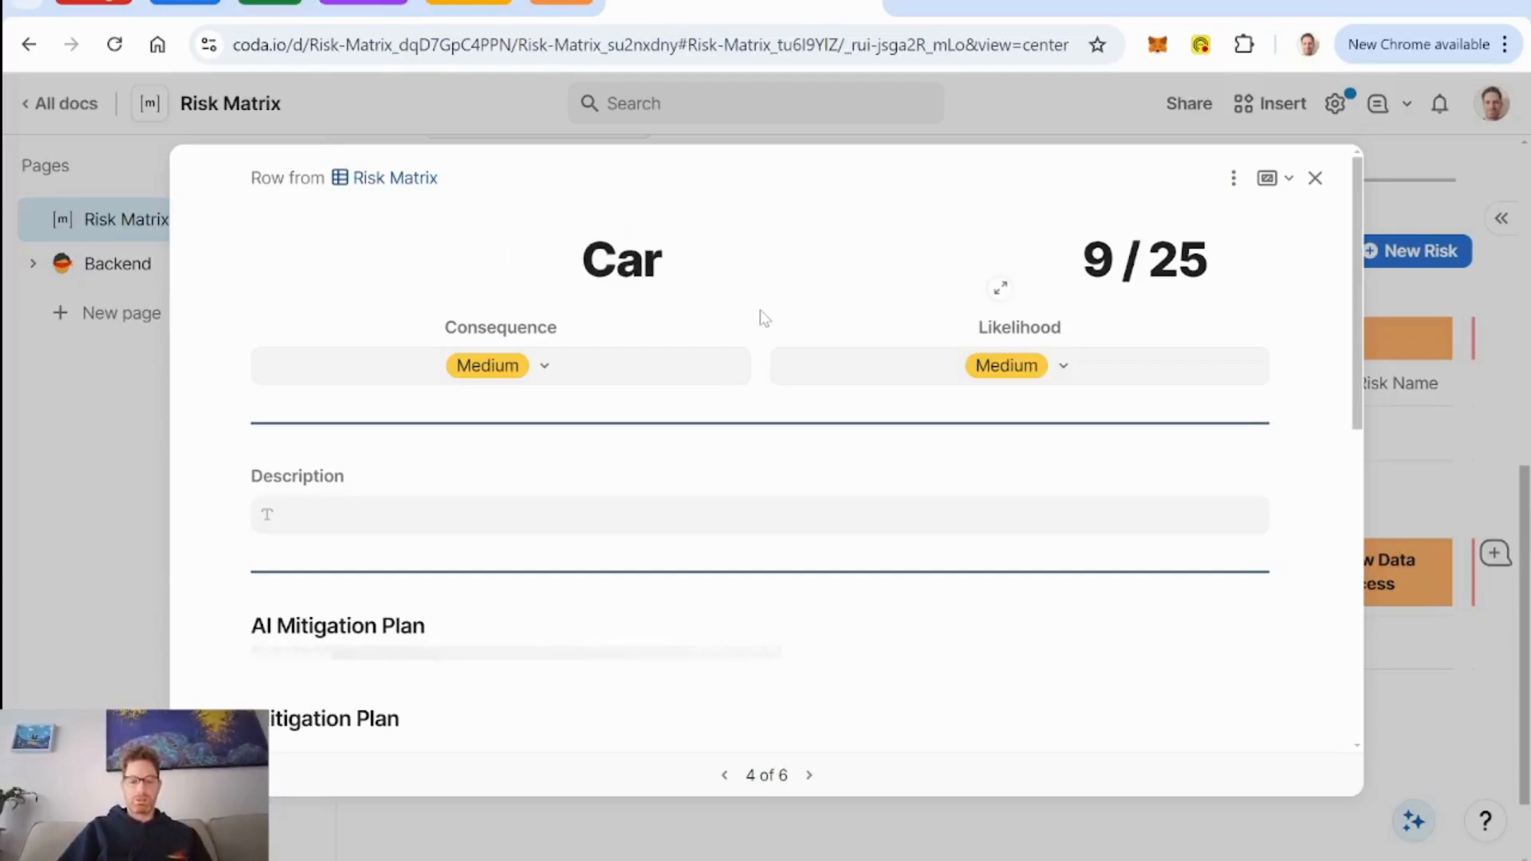
text( won't start)
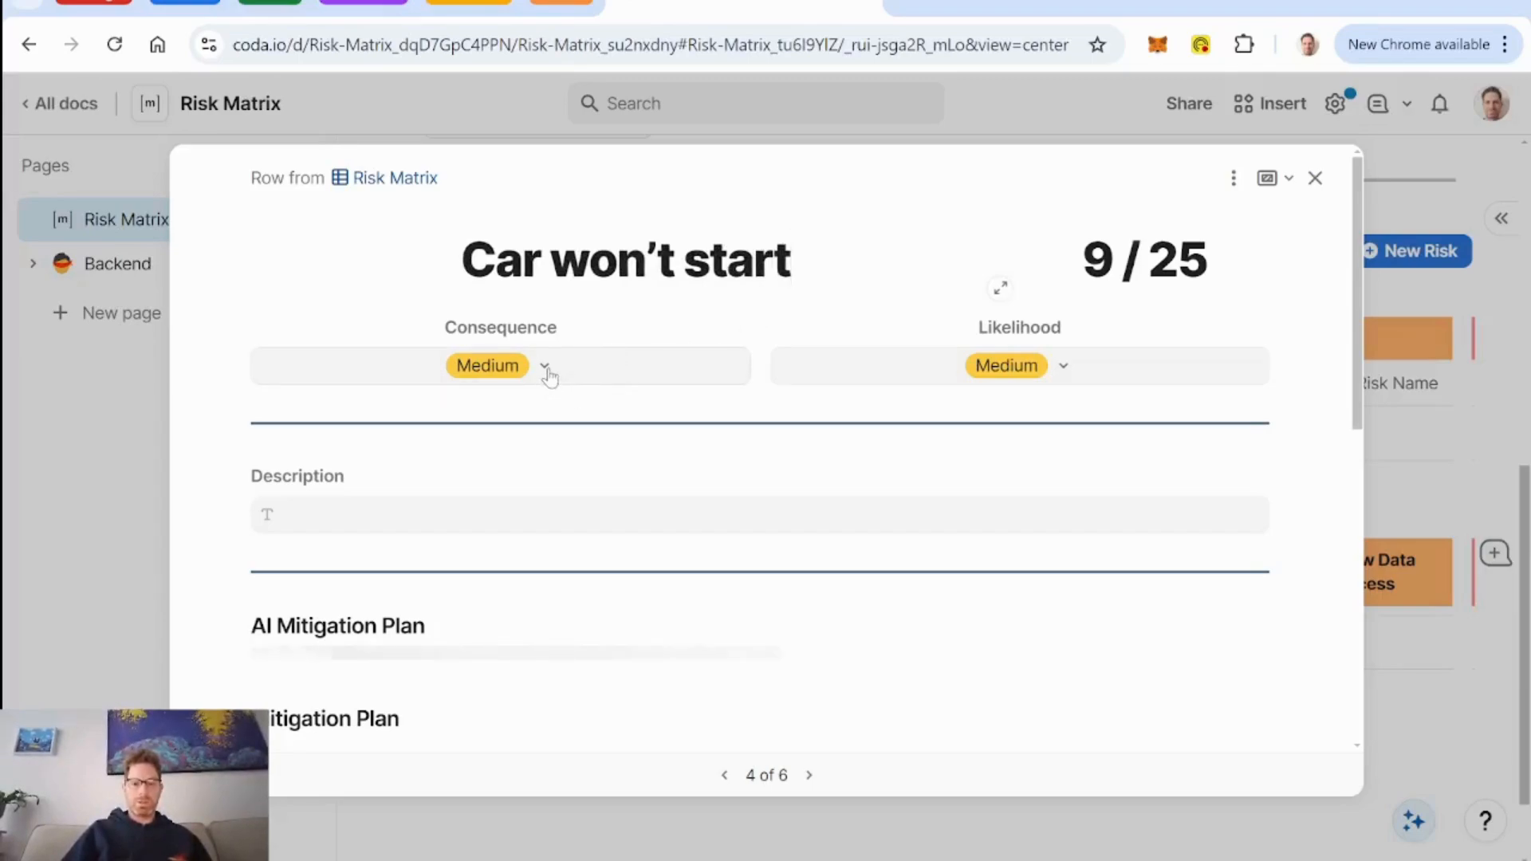
Enter the risk's description as "if the car doesn't start, I'll be late for work".
click(327, 522)
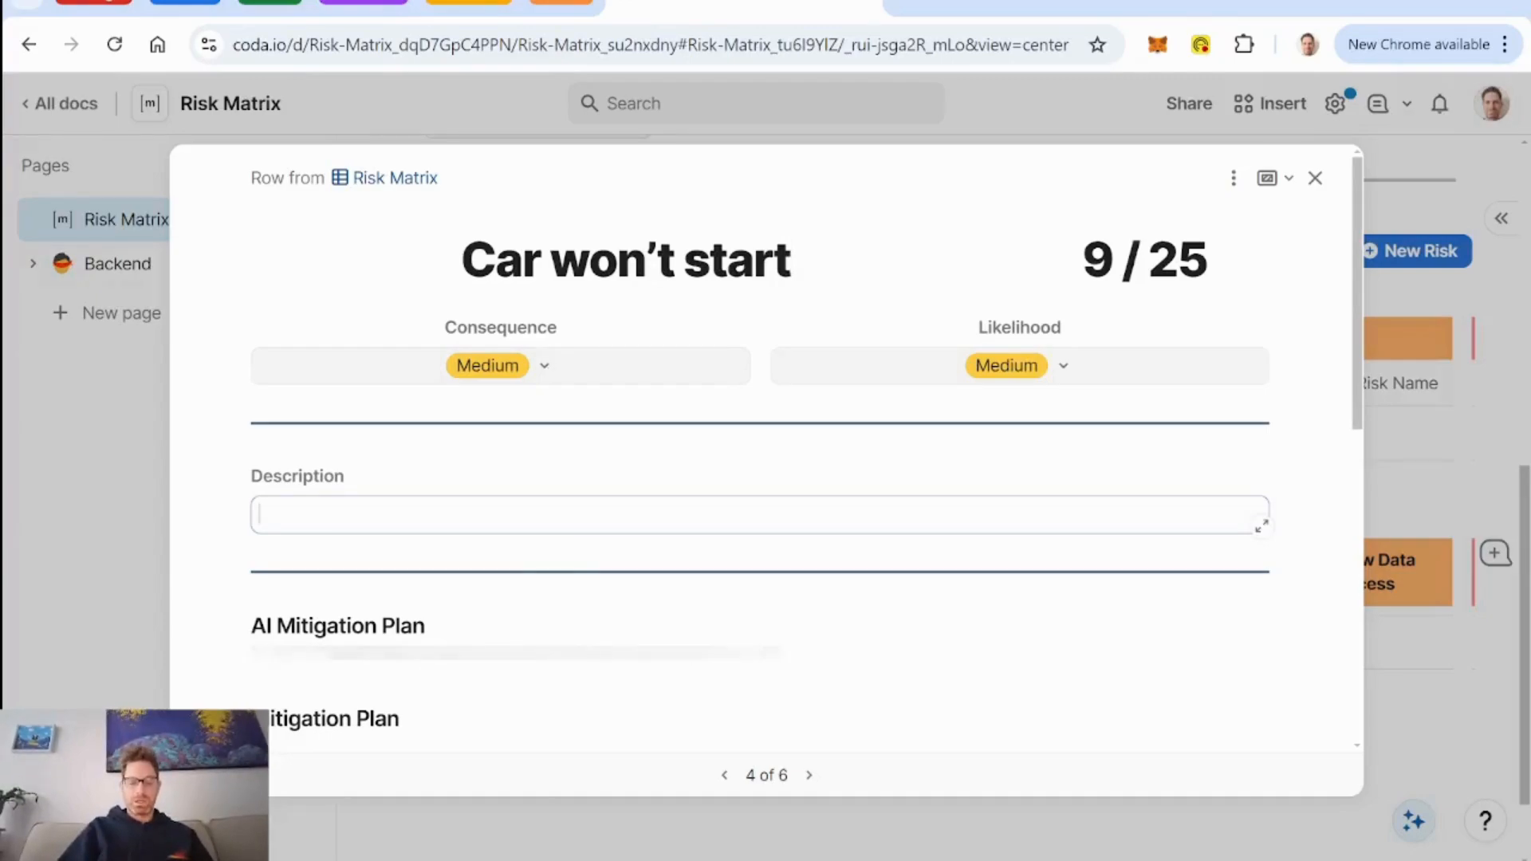
text(if the car do)
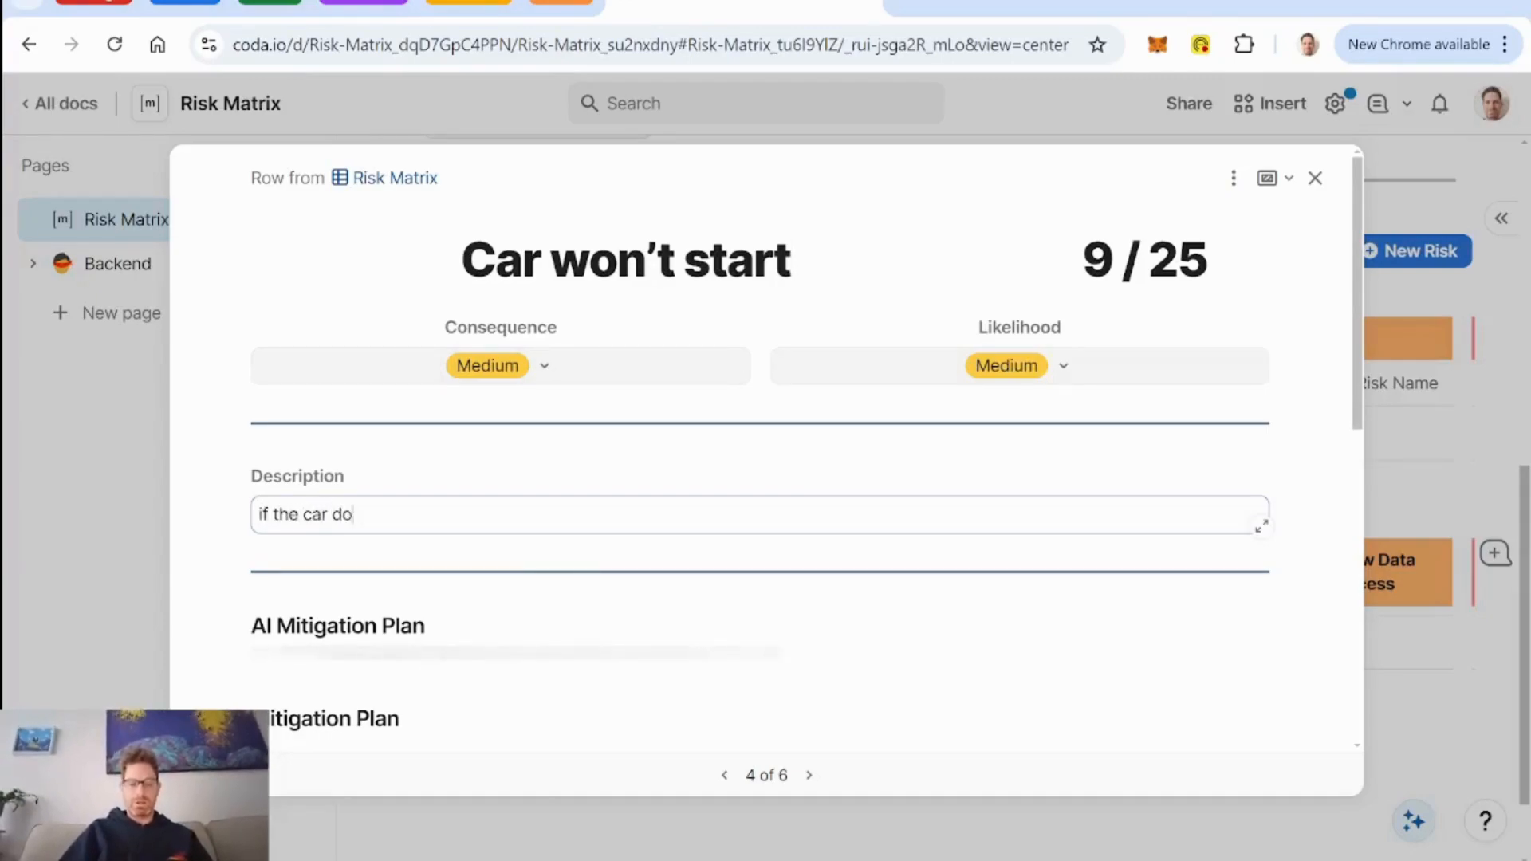
text(esn't start)
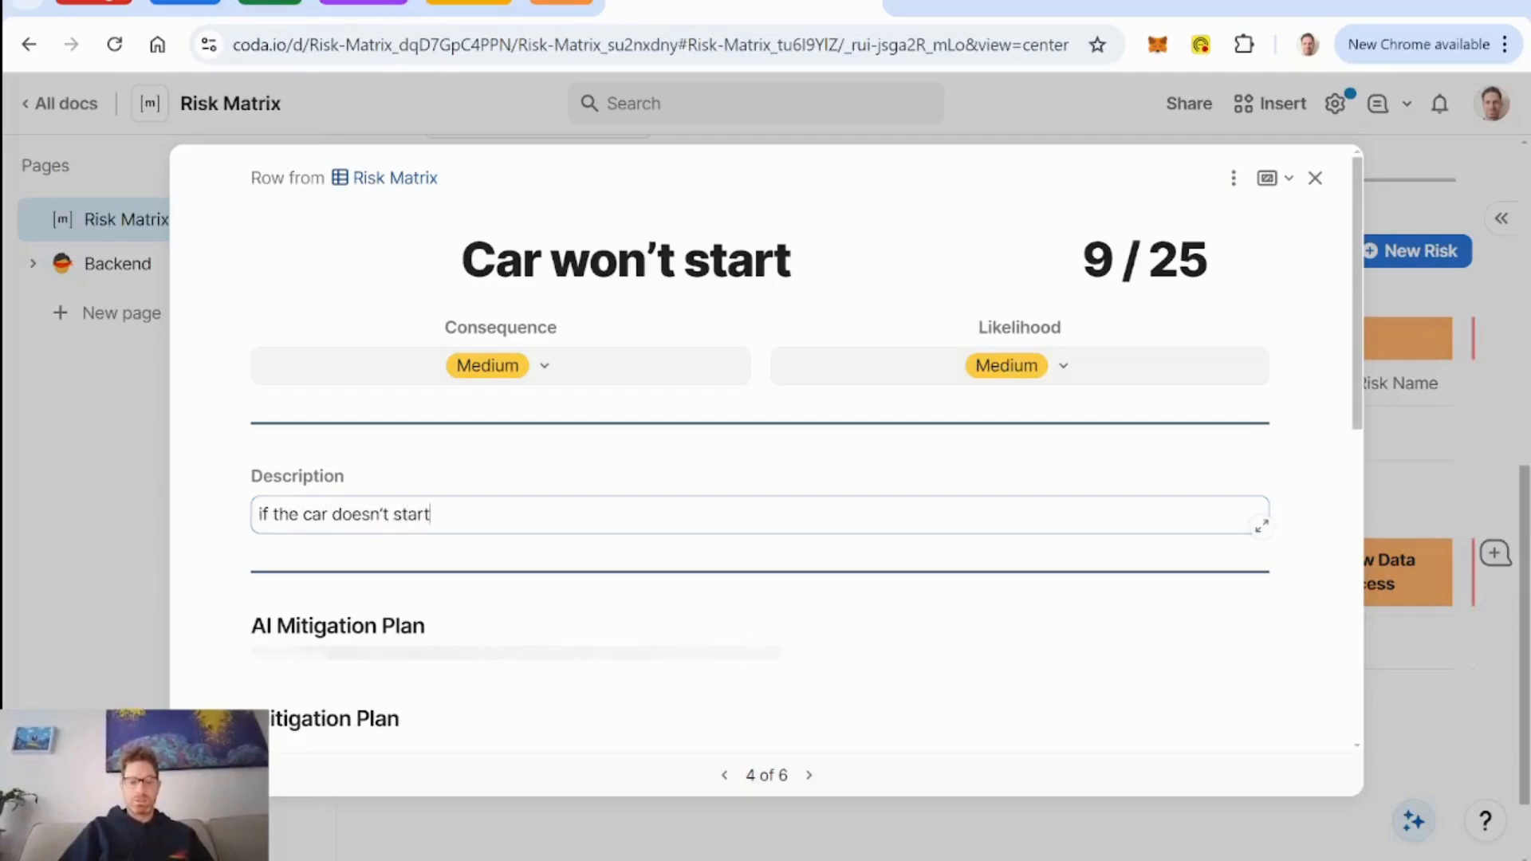
text(, I'll be late )
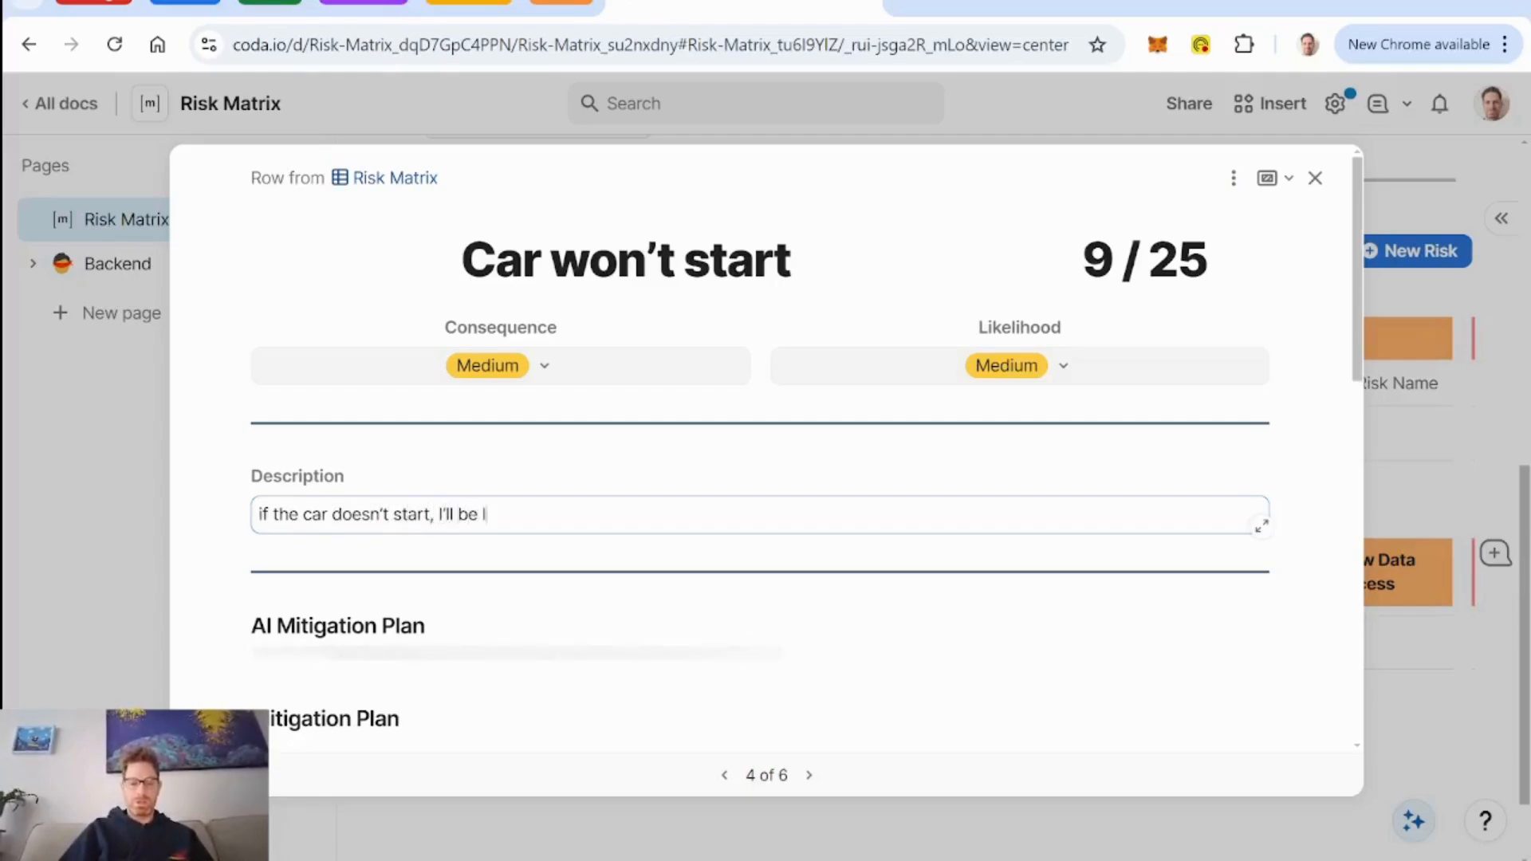
text(for work)
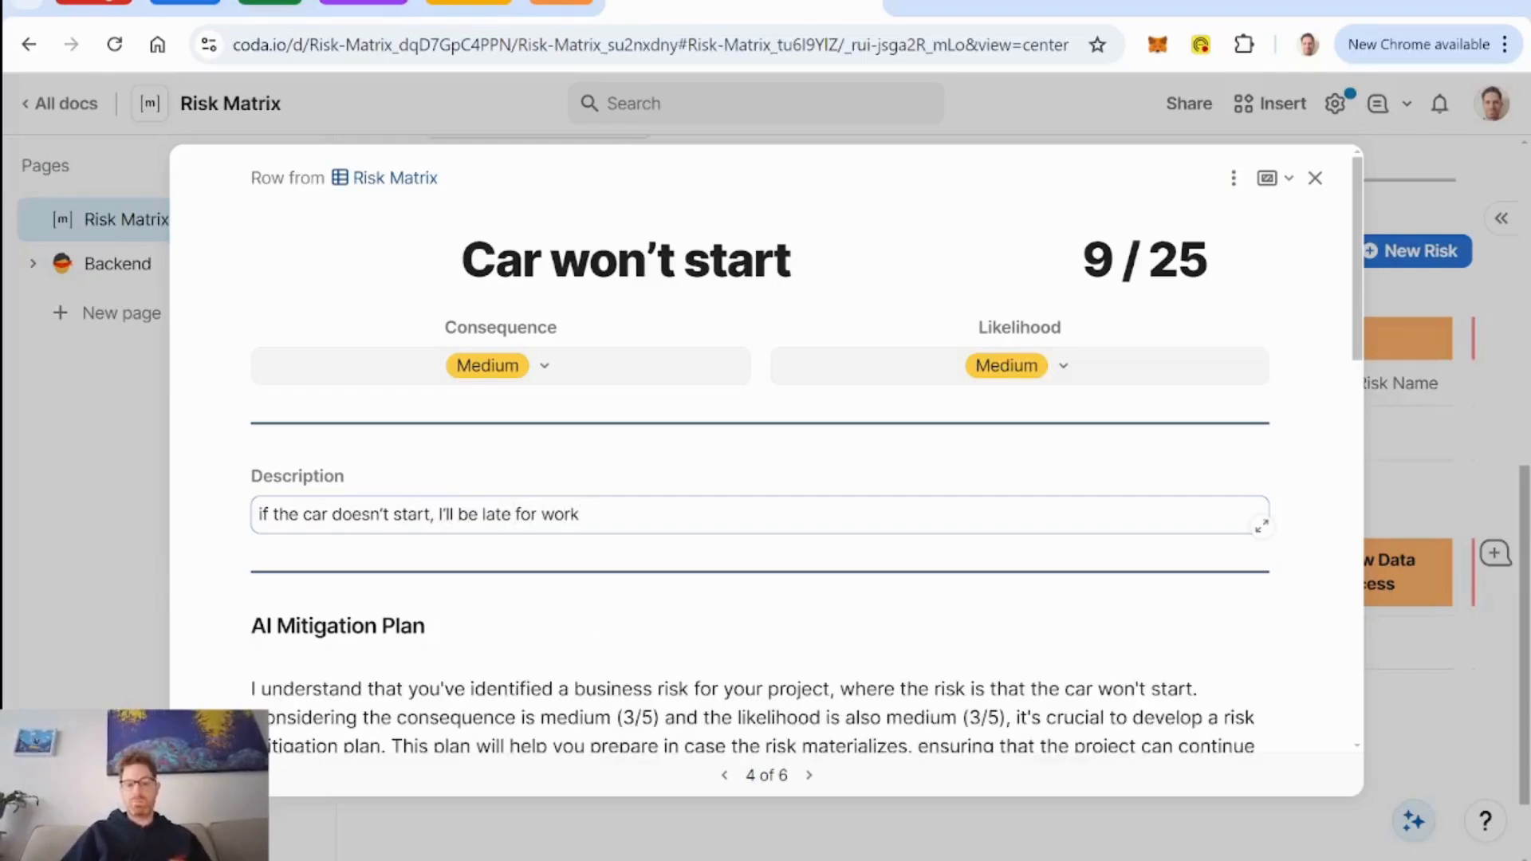
Set the risk's consequence to High and its likelihood to Low.
click(545, 369)
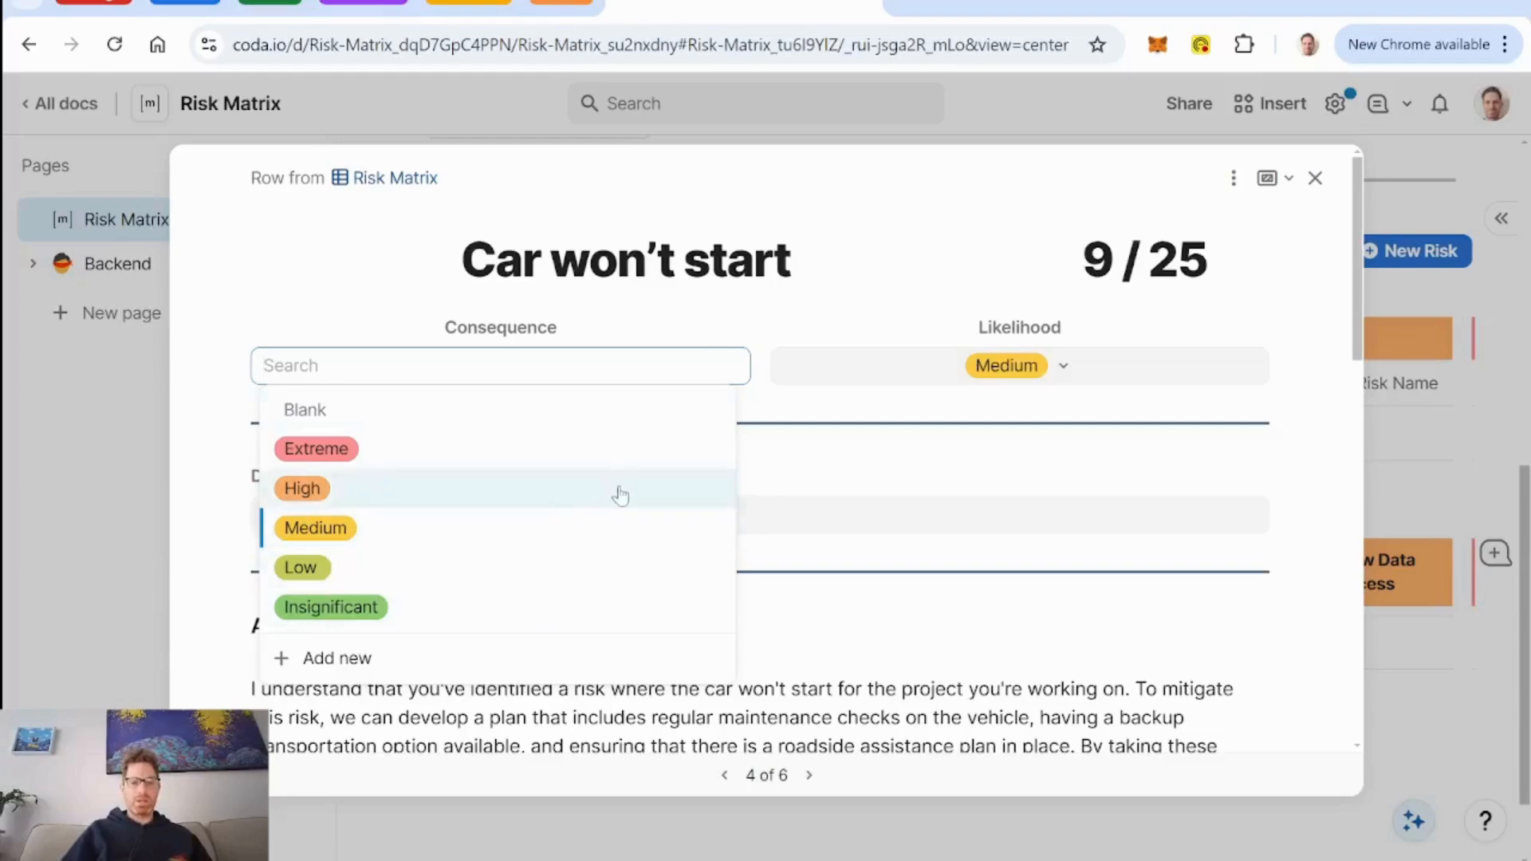
click(530, 502)
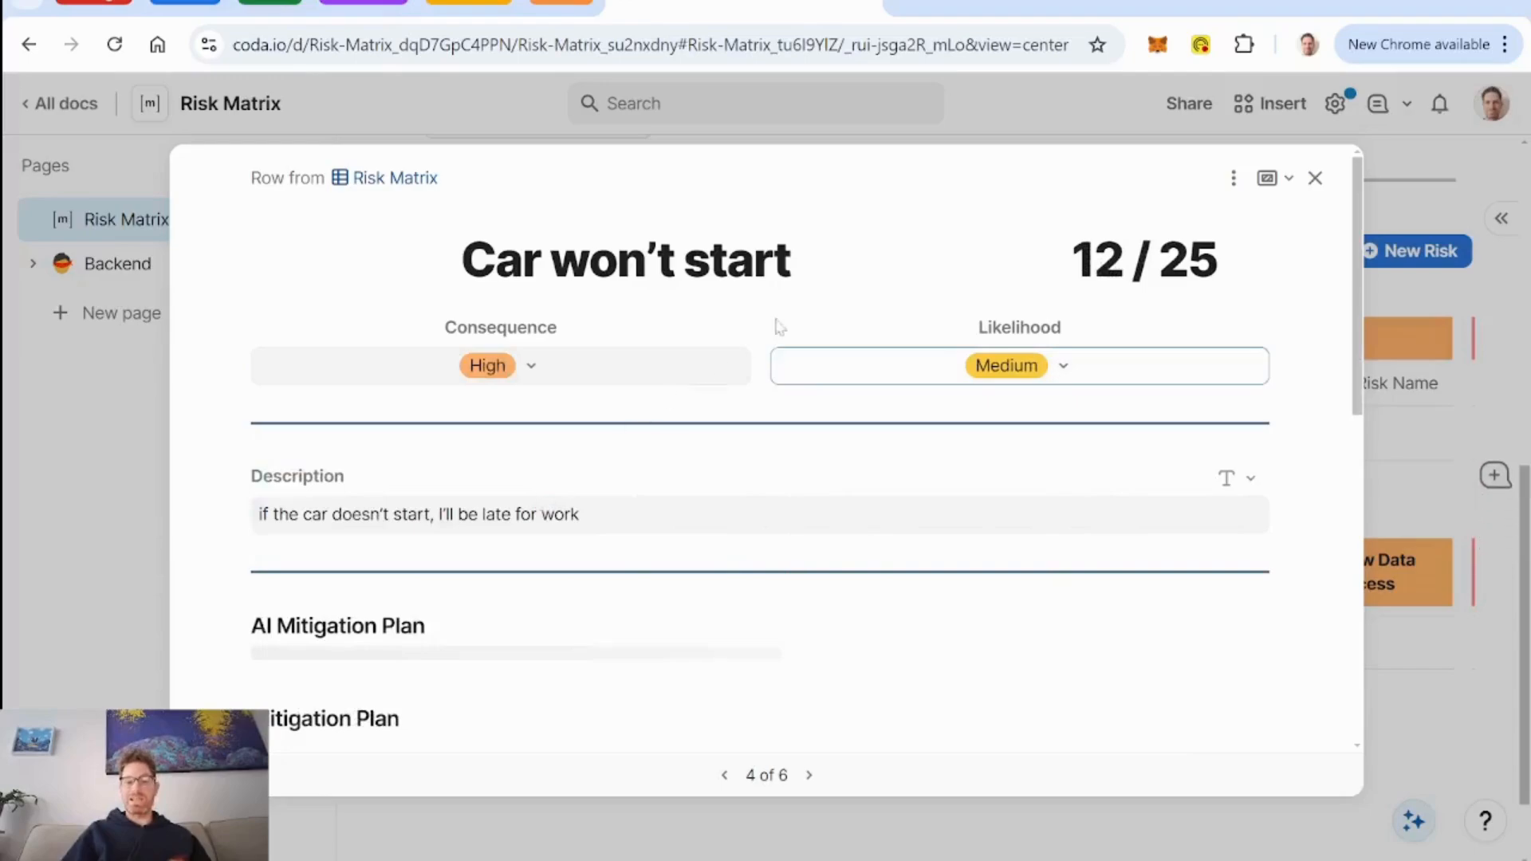
click(1066, 367)
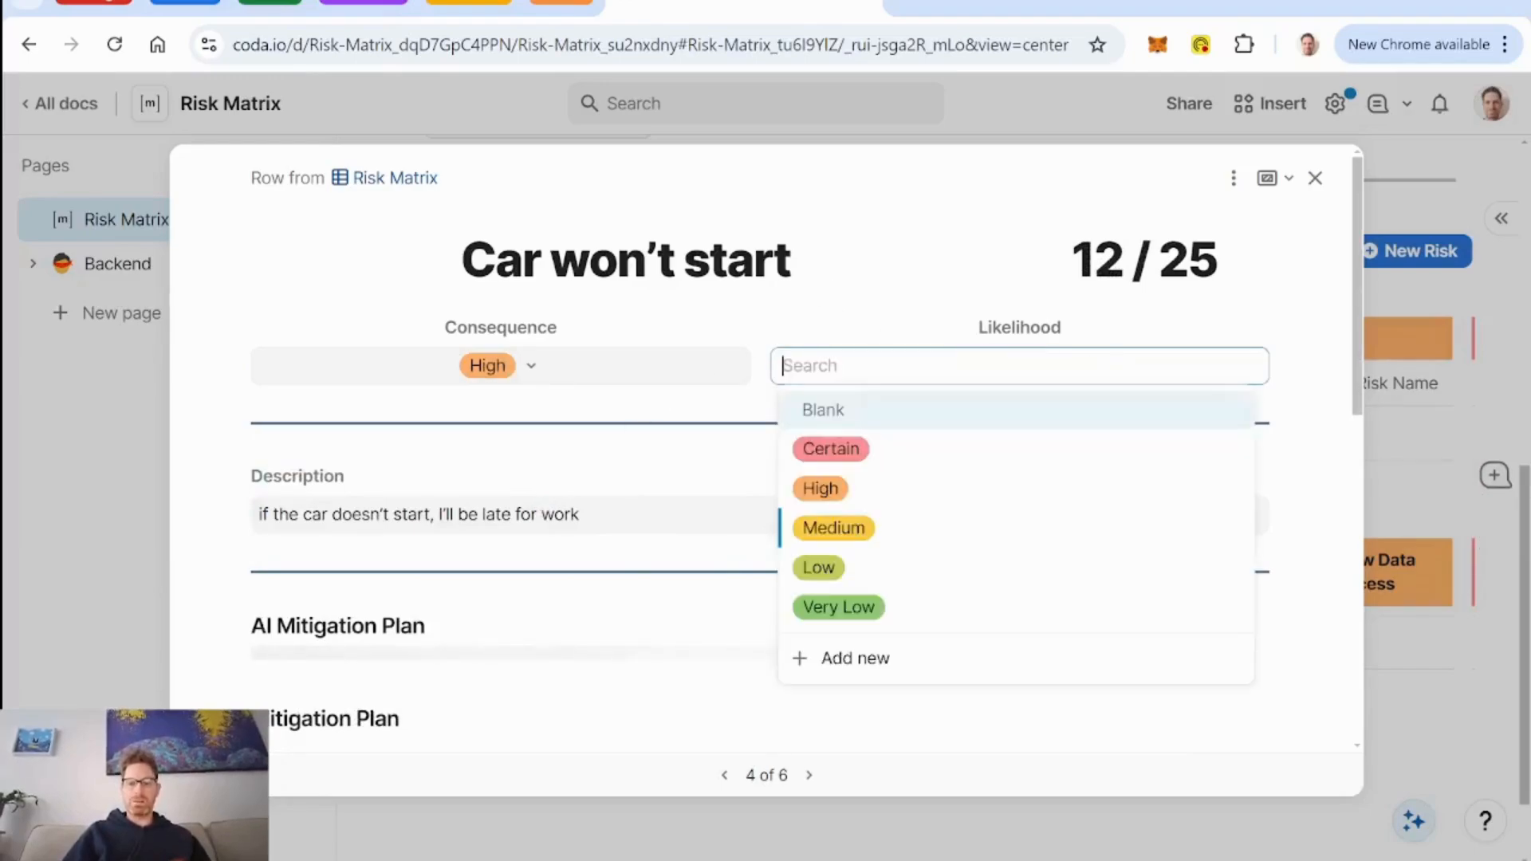
click(1054, 571)
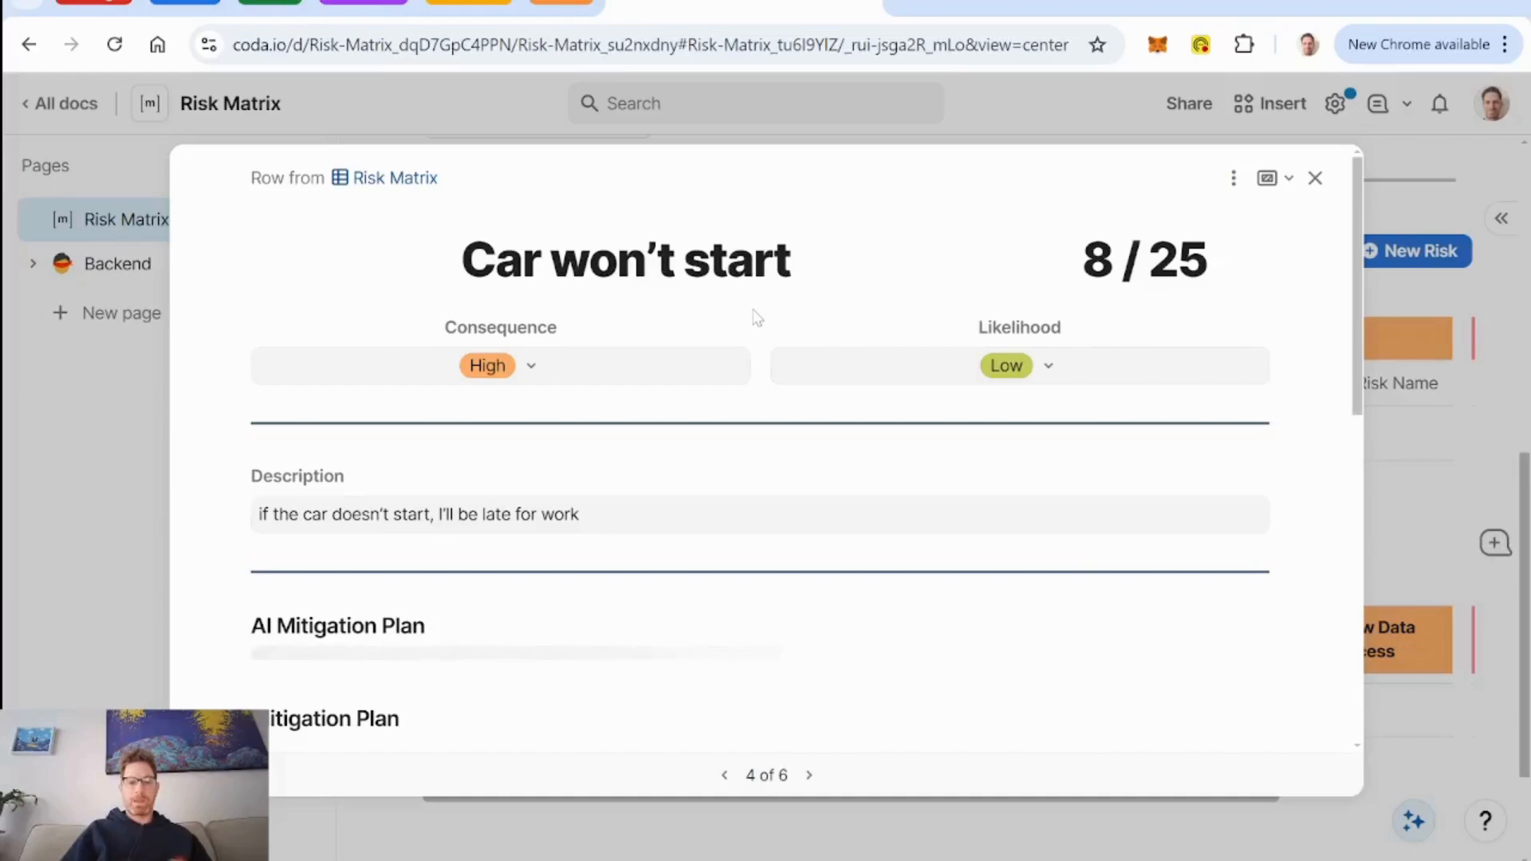
Start a bulleted list under Mitigation Plan with the item "have the number of a cab or uber ready".
scroll(755, 318, down, 3)
scroll(755, 318, up, 3)
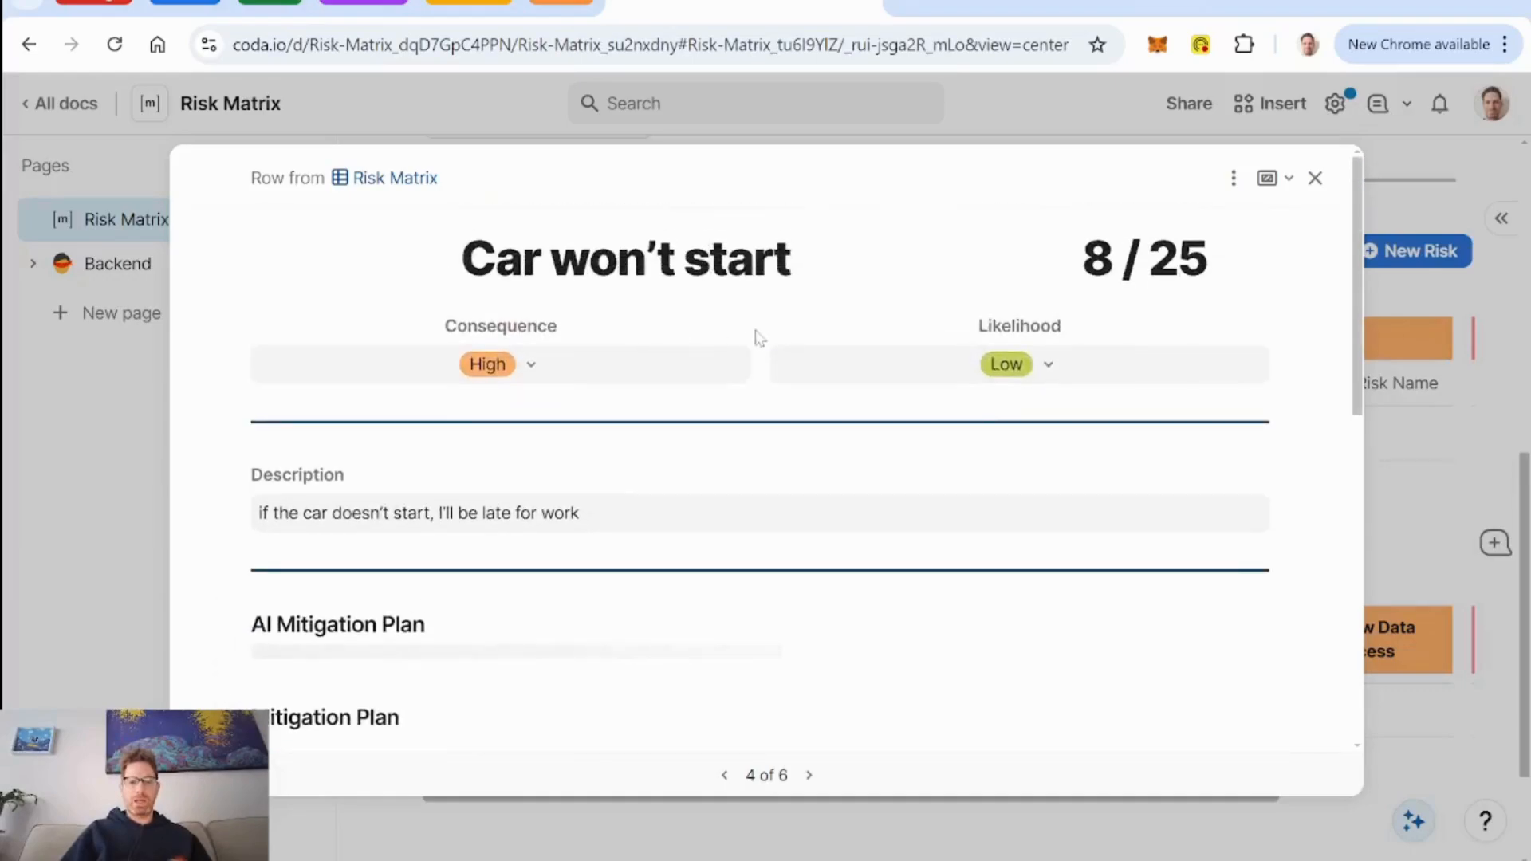
scroll(759, 337, down, 3)
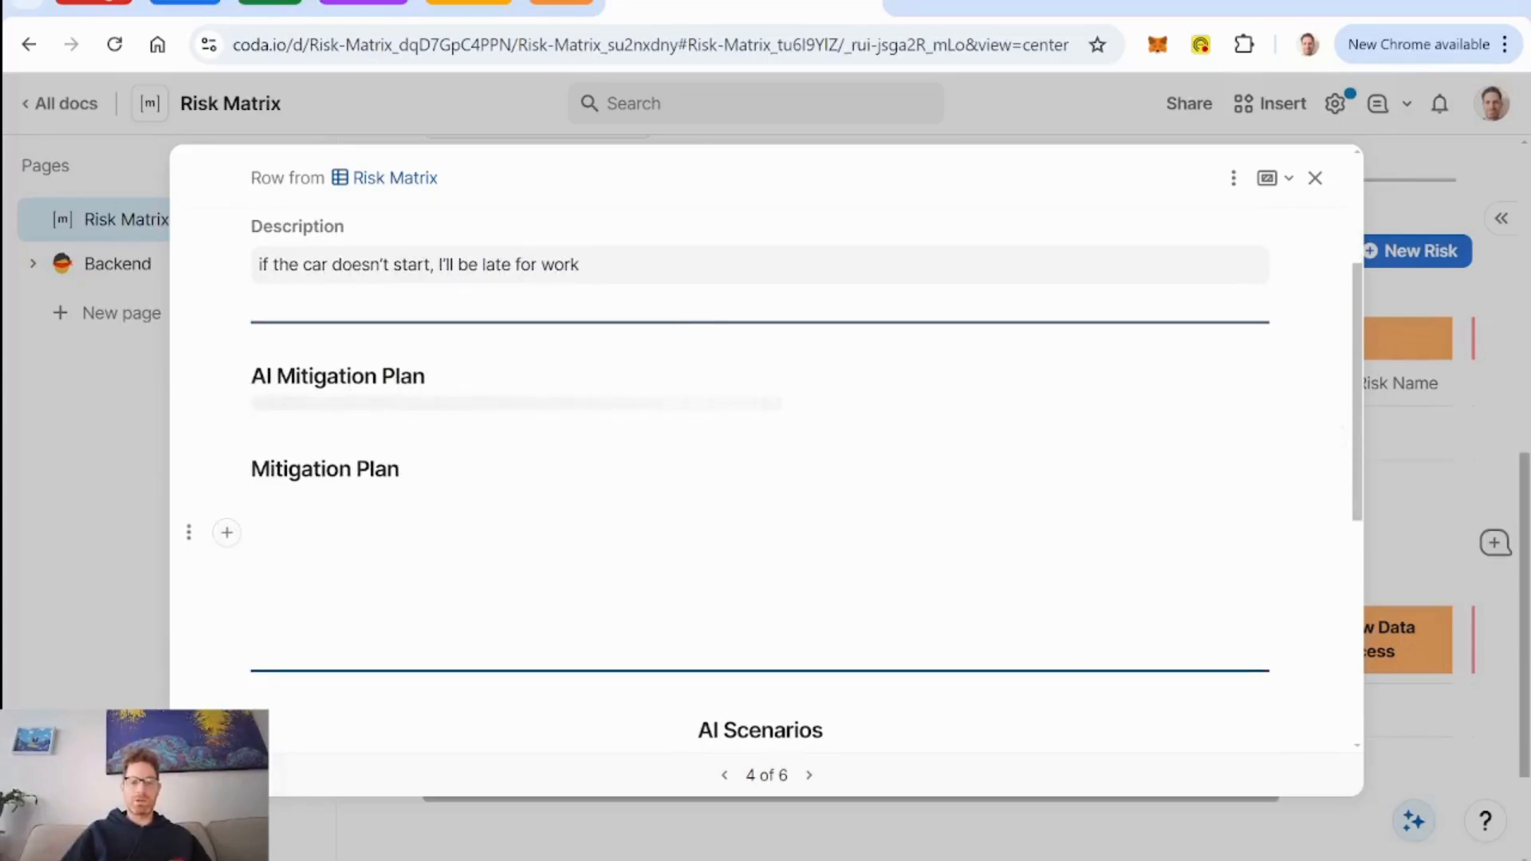
click(252, 533)
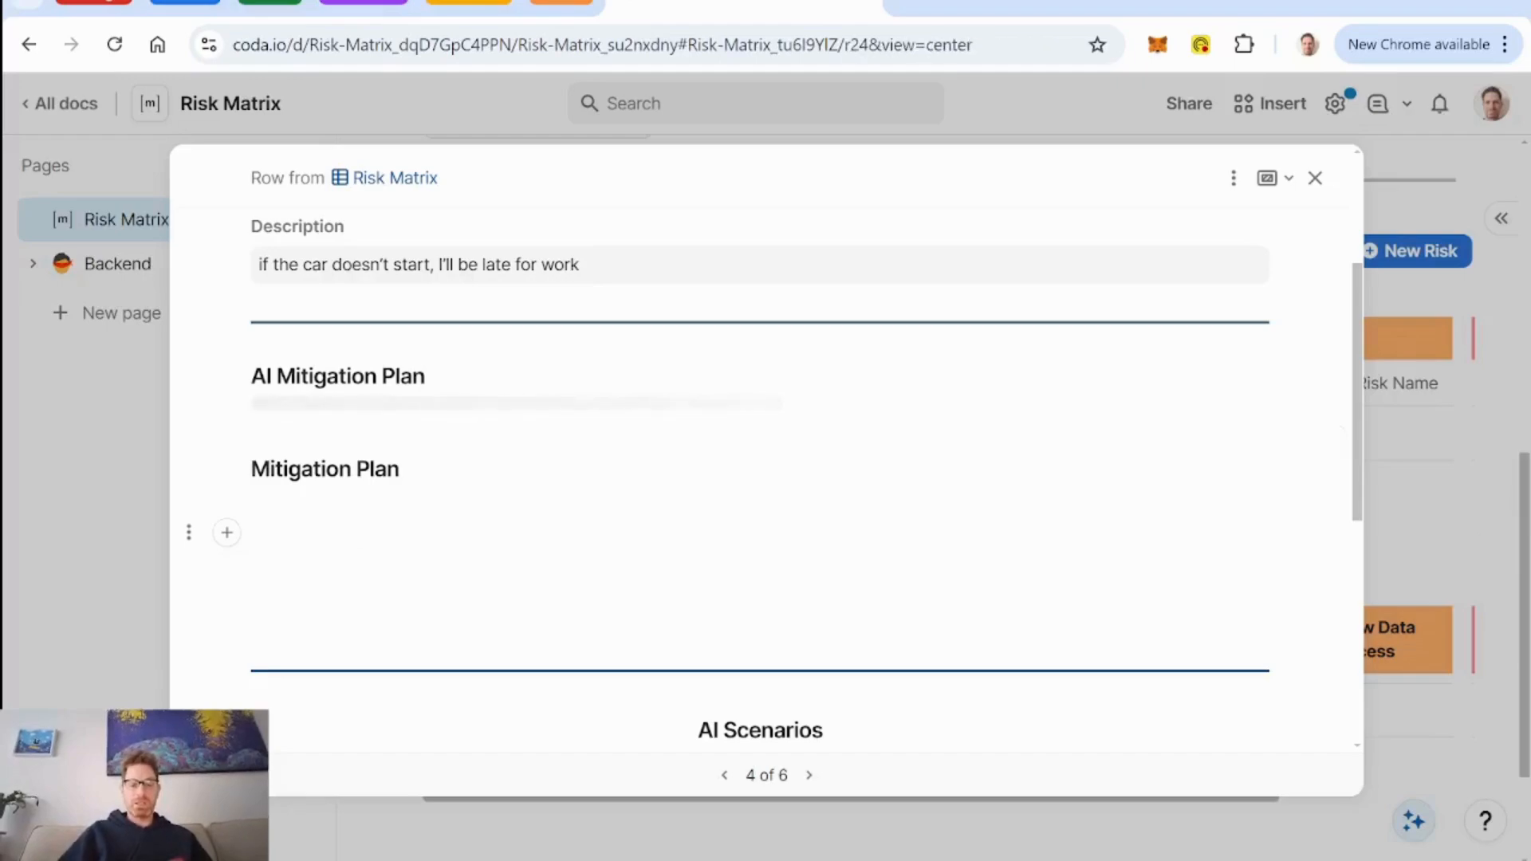
text(have the)
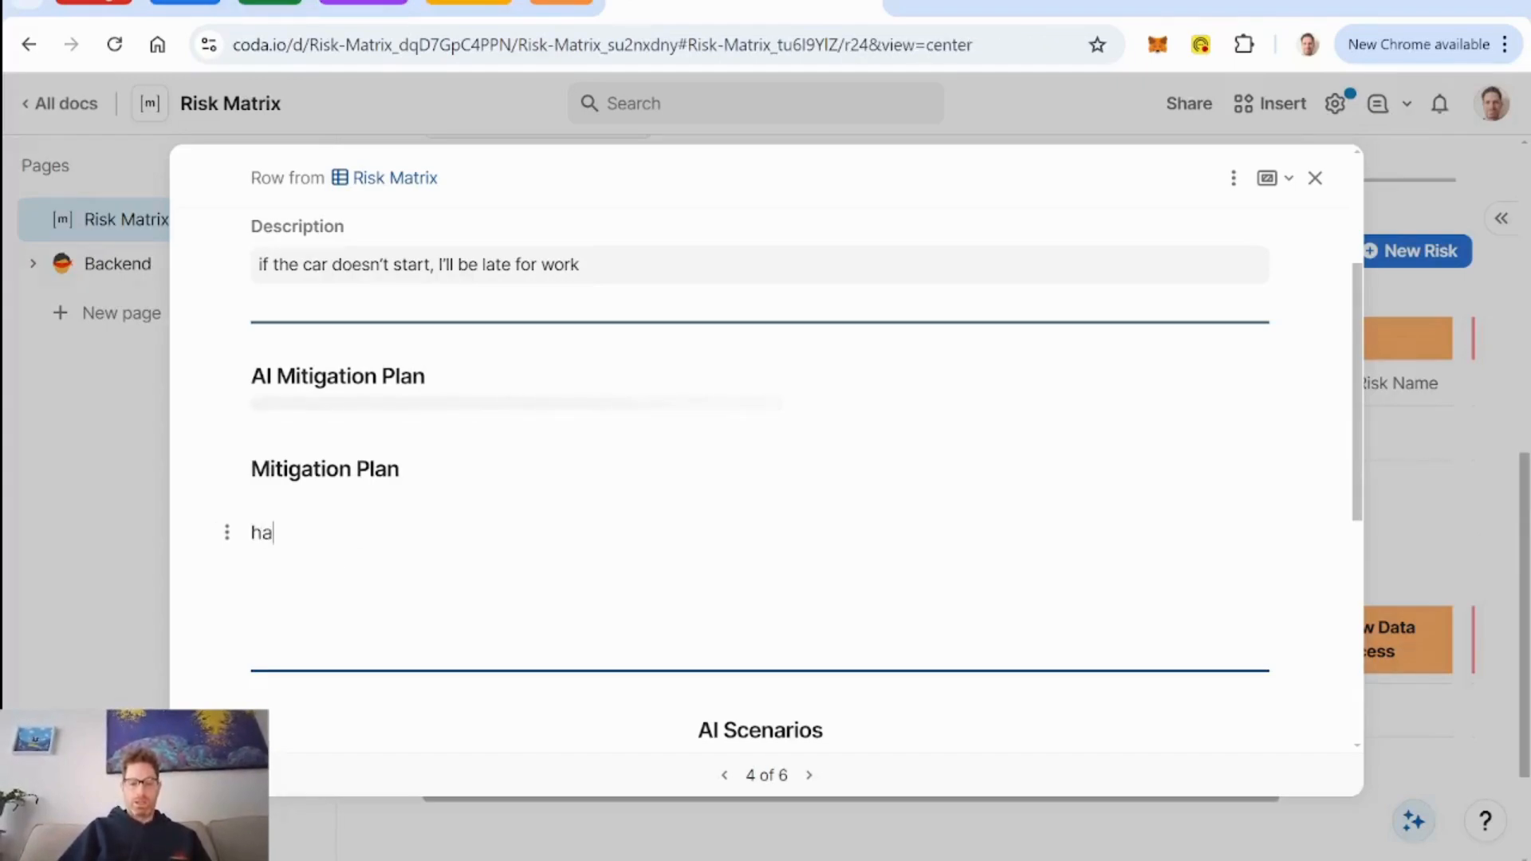
key(BackSpace)
key(BackSpace)
key(BackSpace)
key(BackSpace)
key(BackSpace)
key(BackSpace)
key(BackSpace)
key(BackSpace)
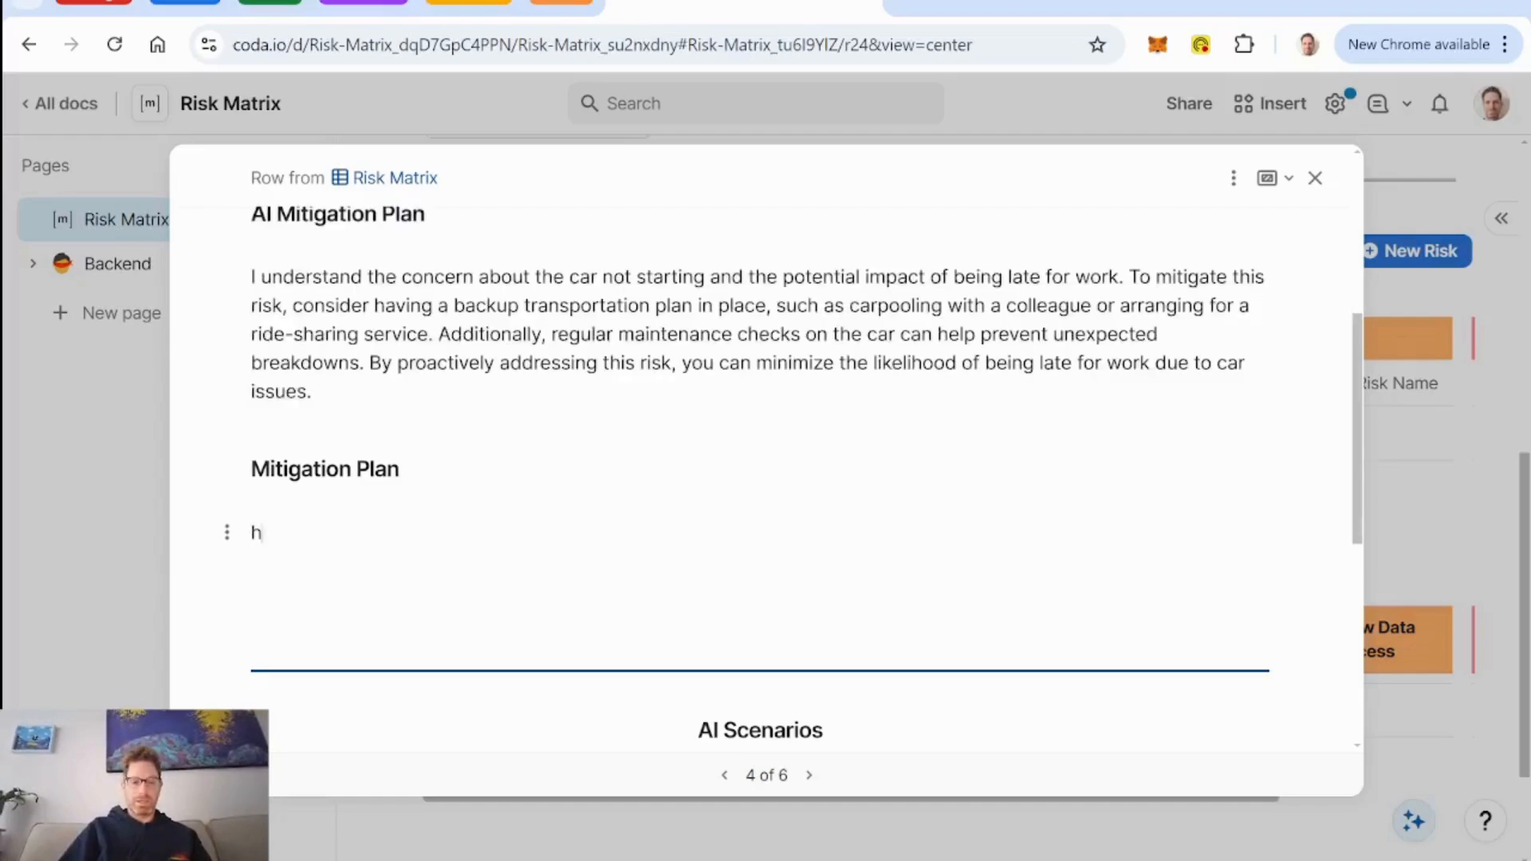
text(- have the number of )
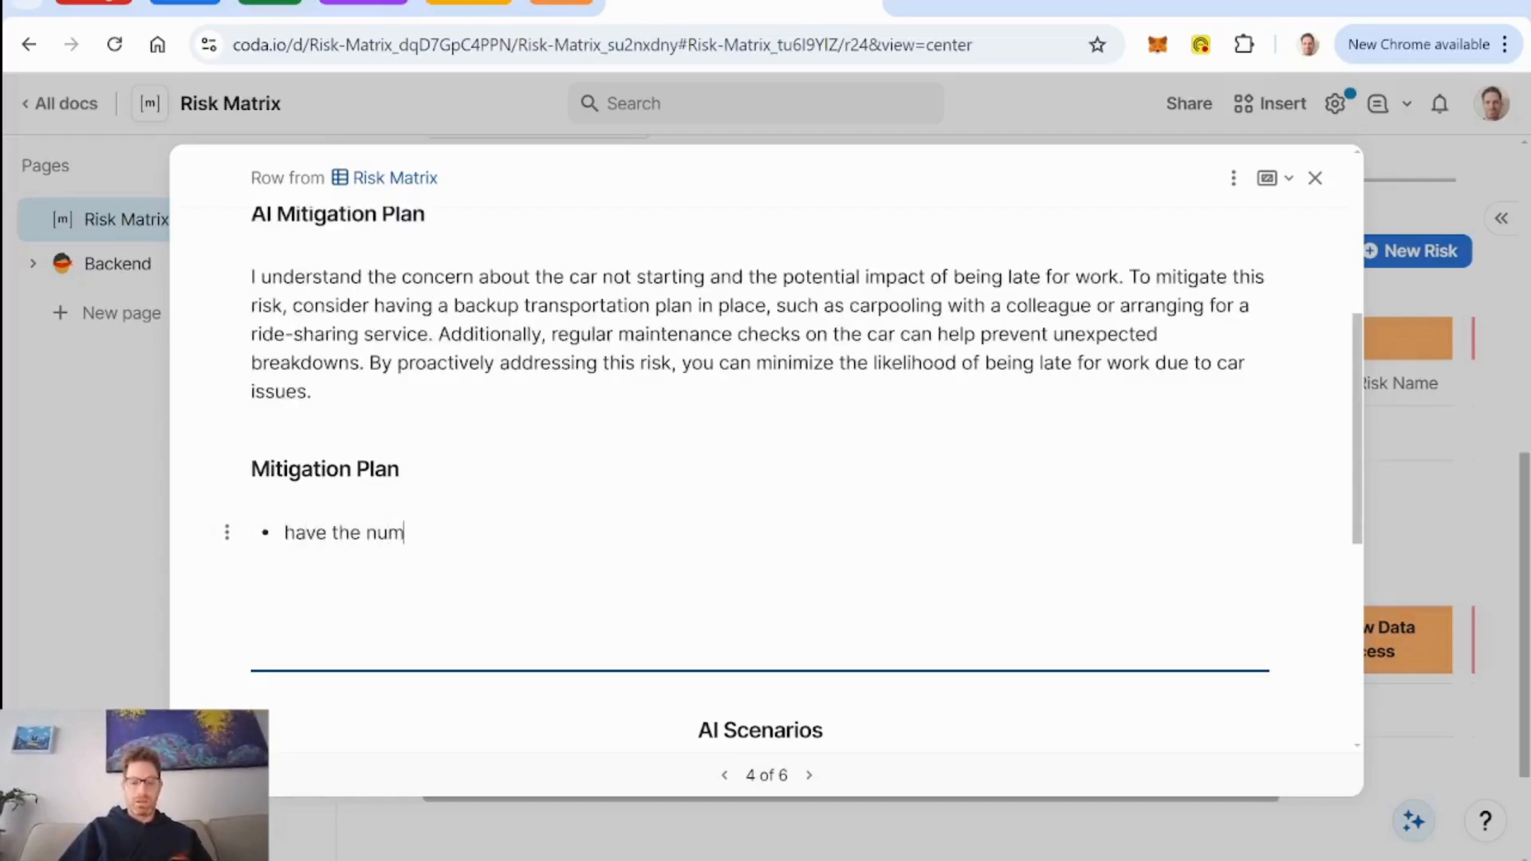
text(a c)
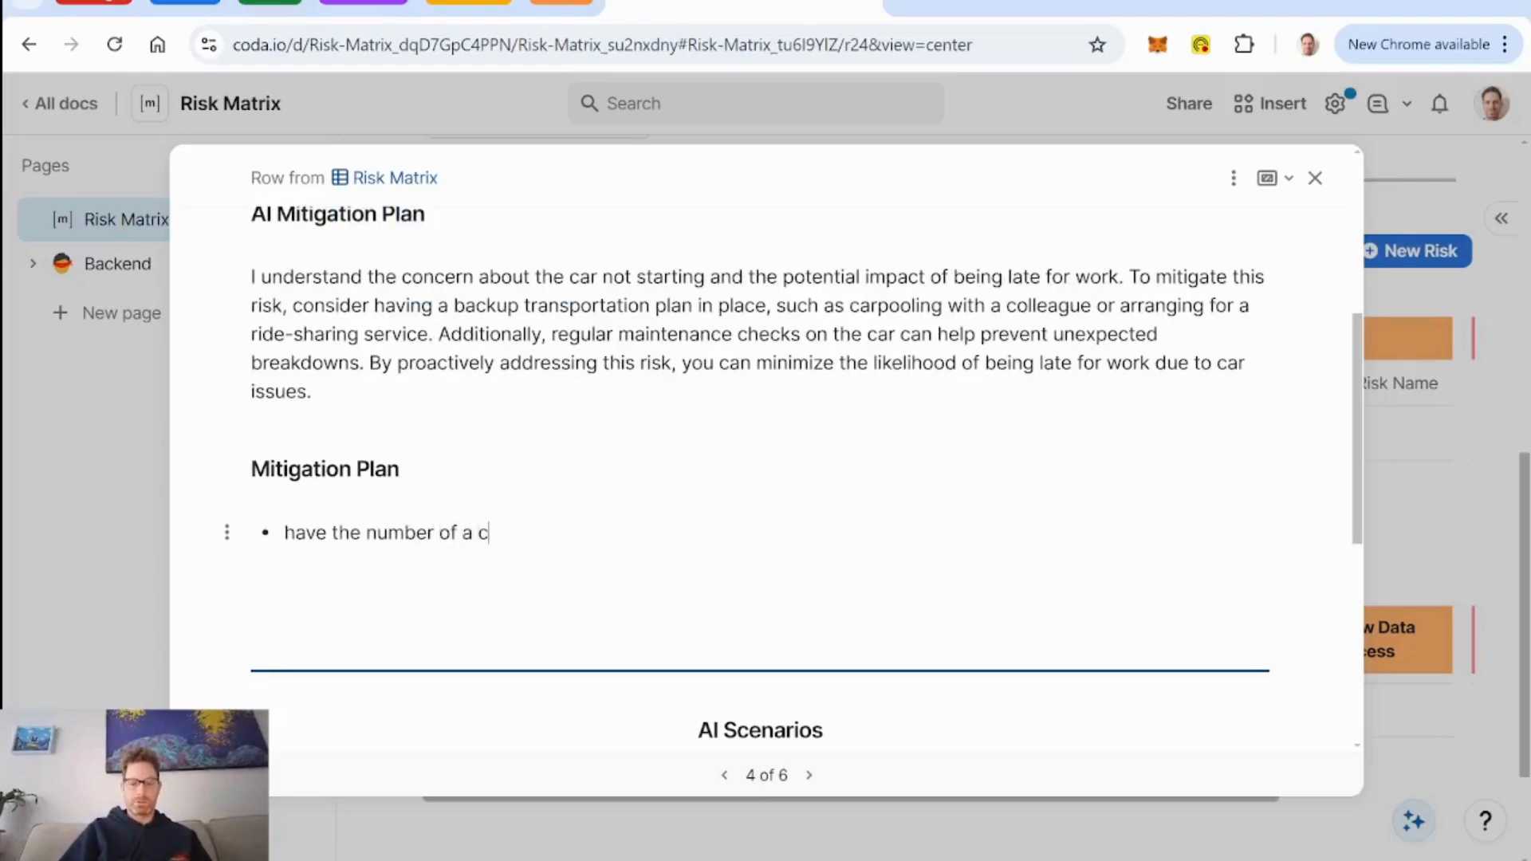
text(ab or uber ready)
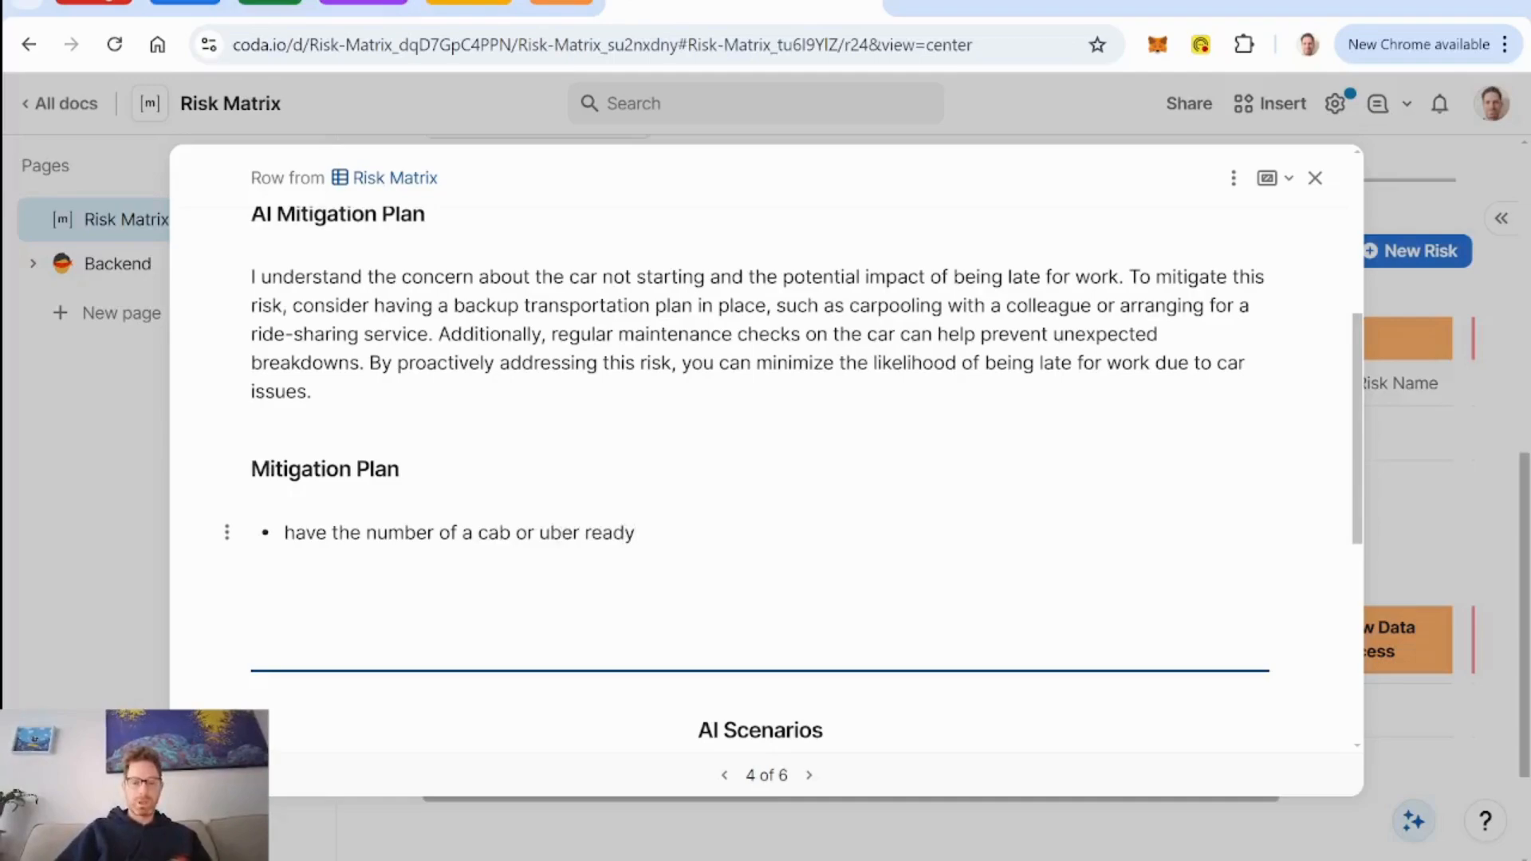
text(prep b)
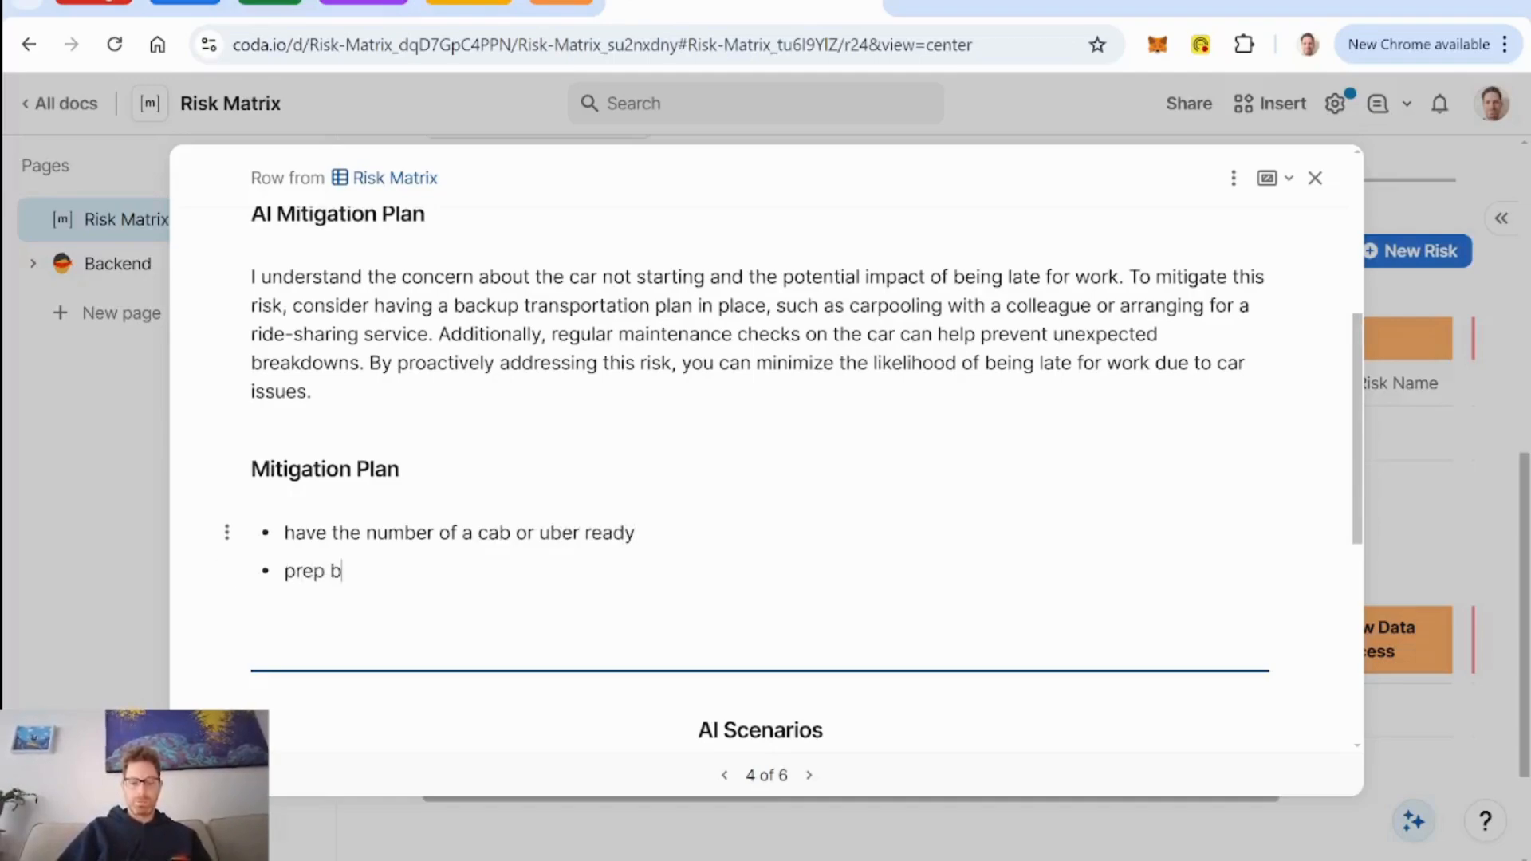
text(oss with li)
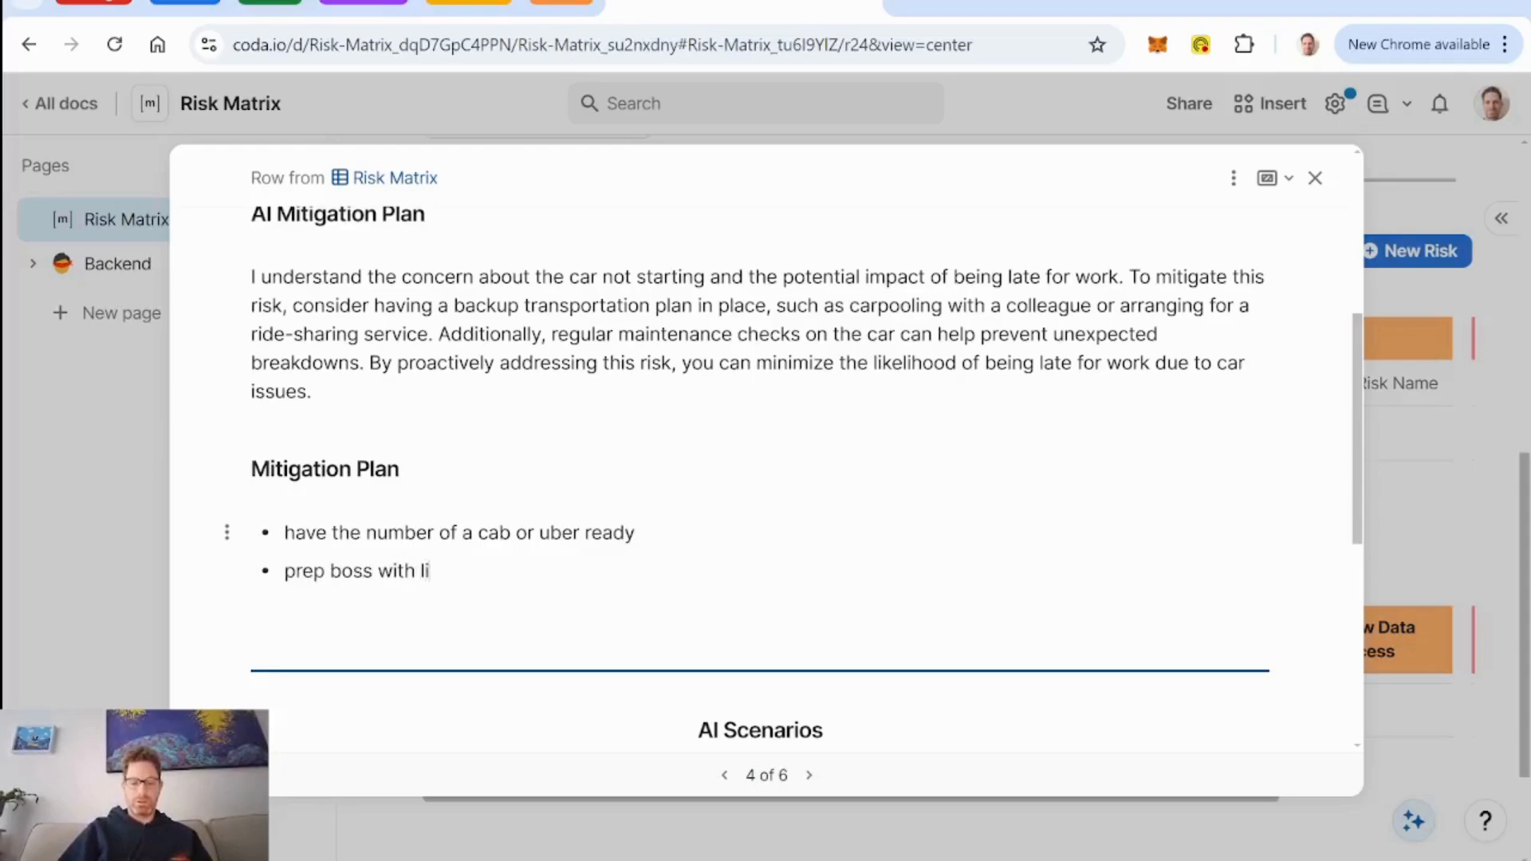
text(kelihood that it )
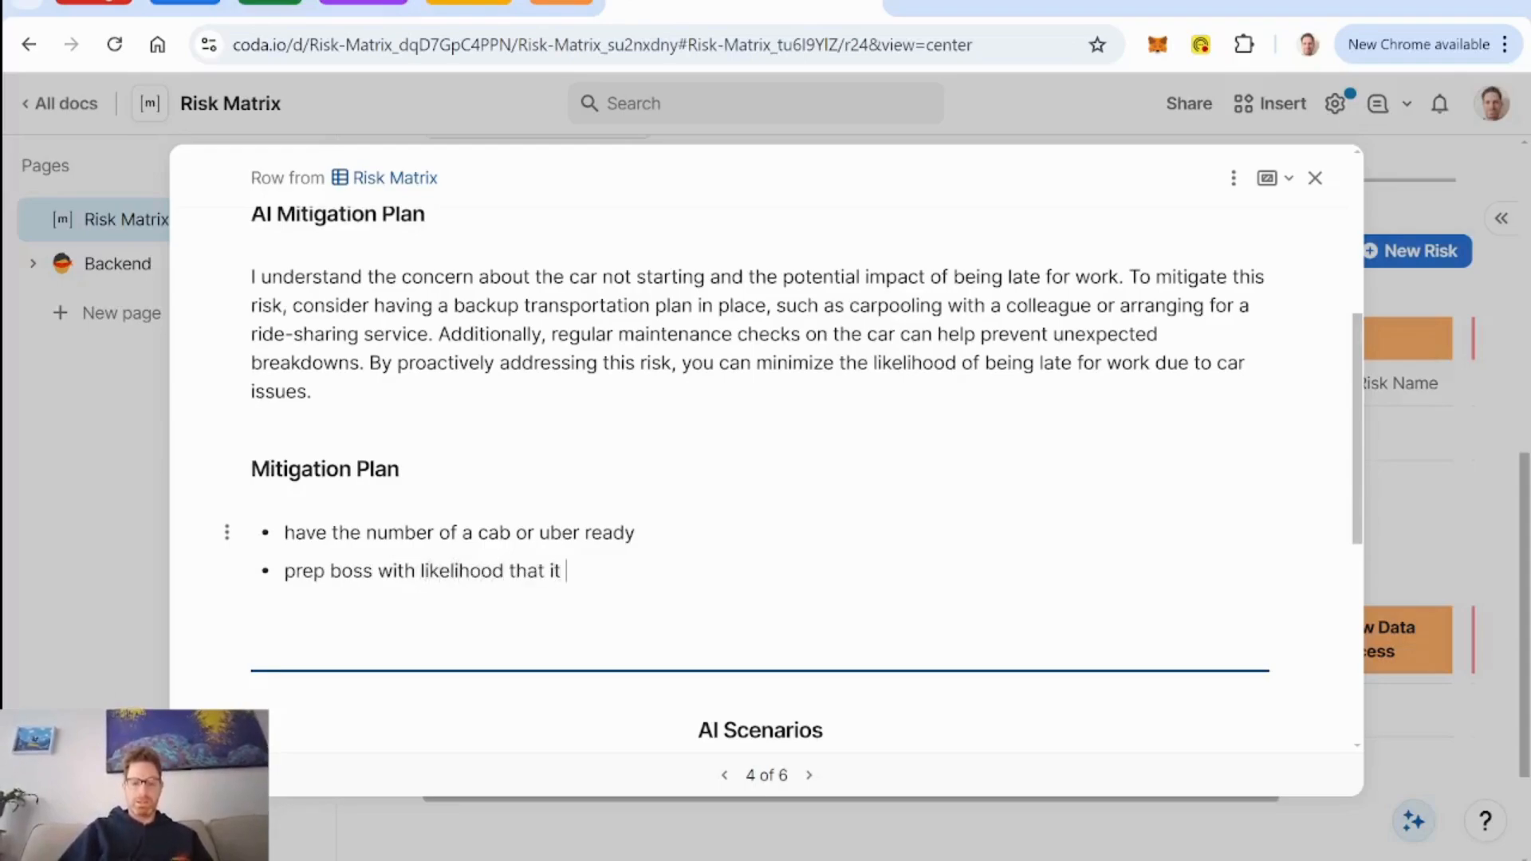
text(may occur)
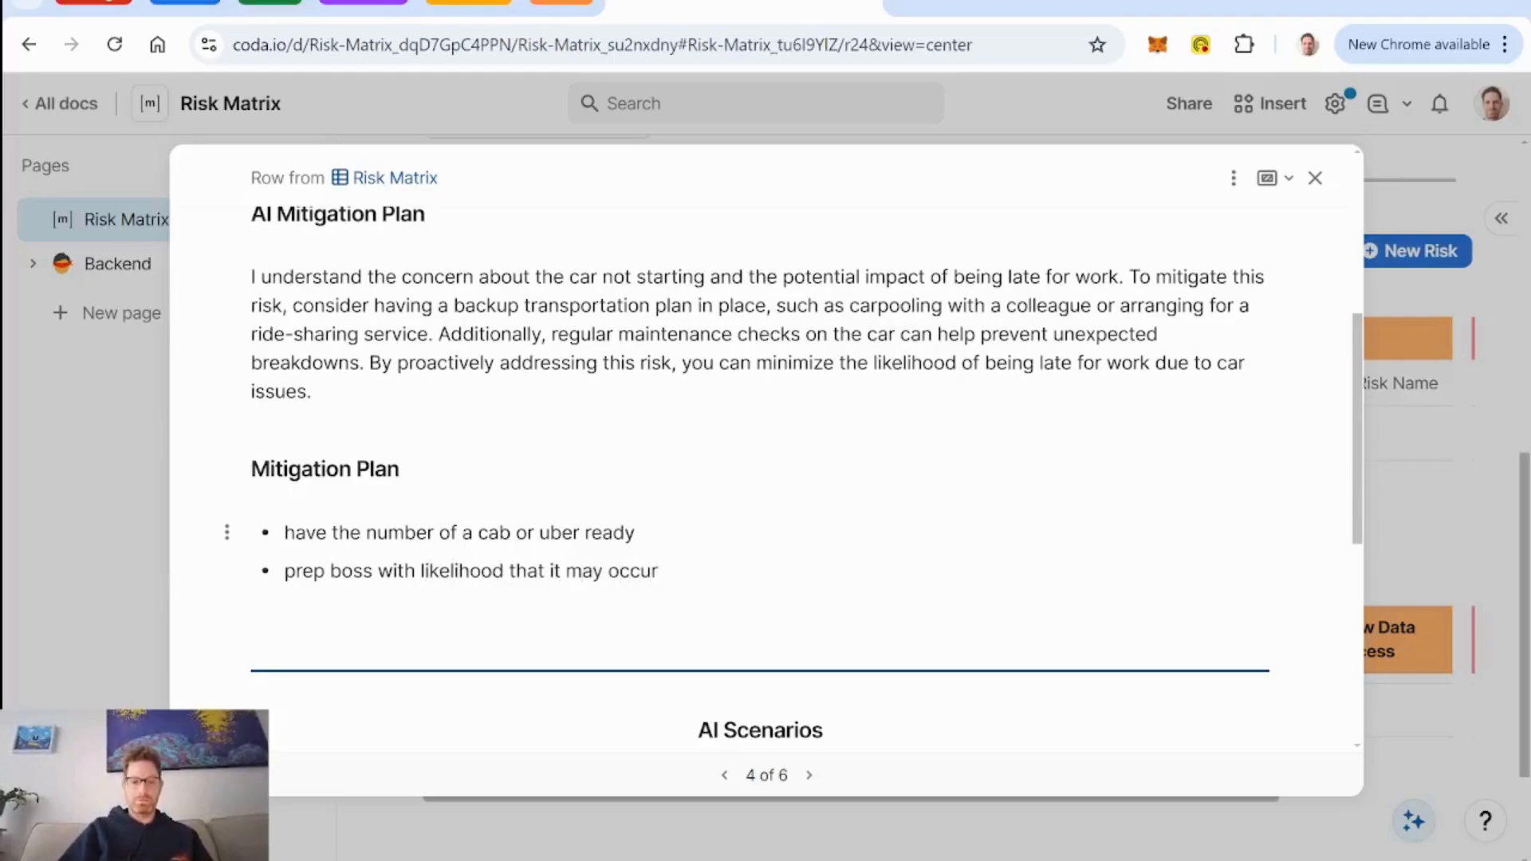
Add a third mitigation bullet reading "avoid booking early meetings".
key(Return)
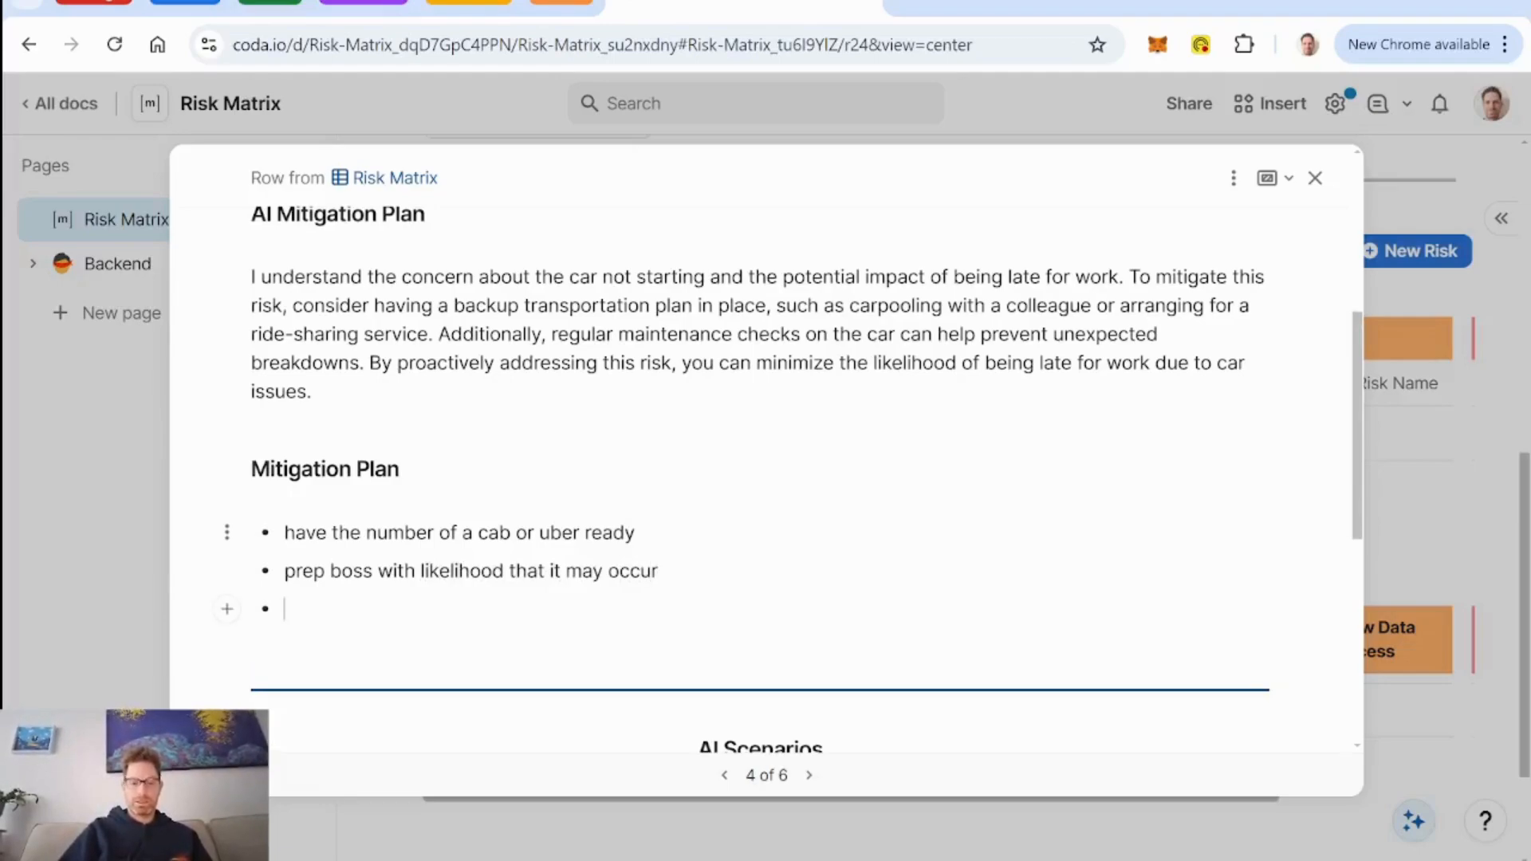
text(a)
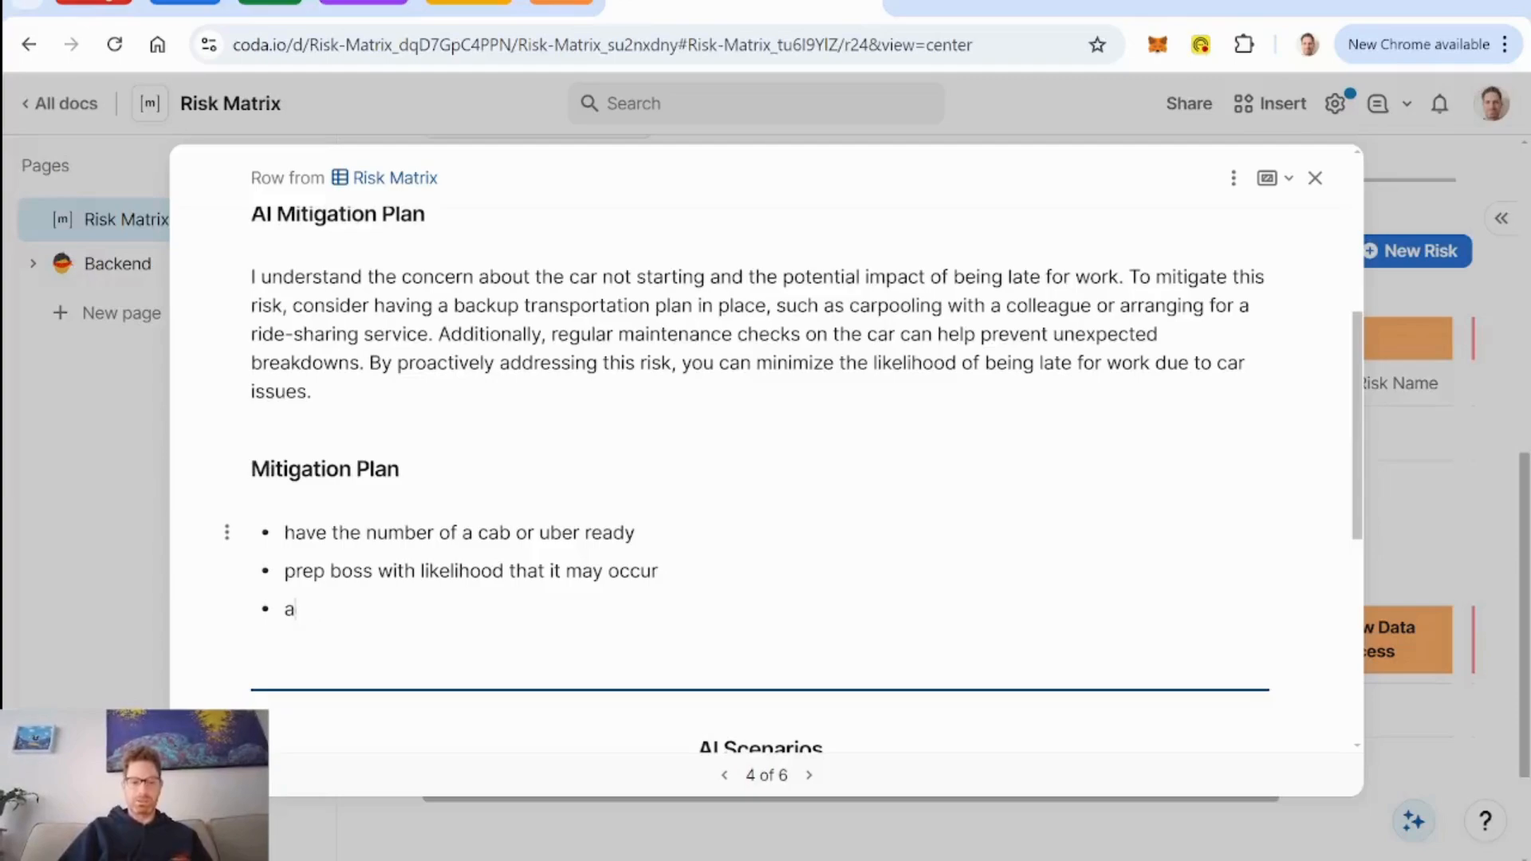
text(cvvoid booking )
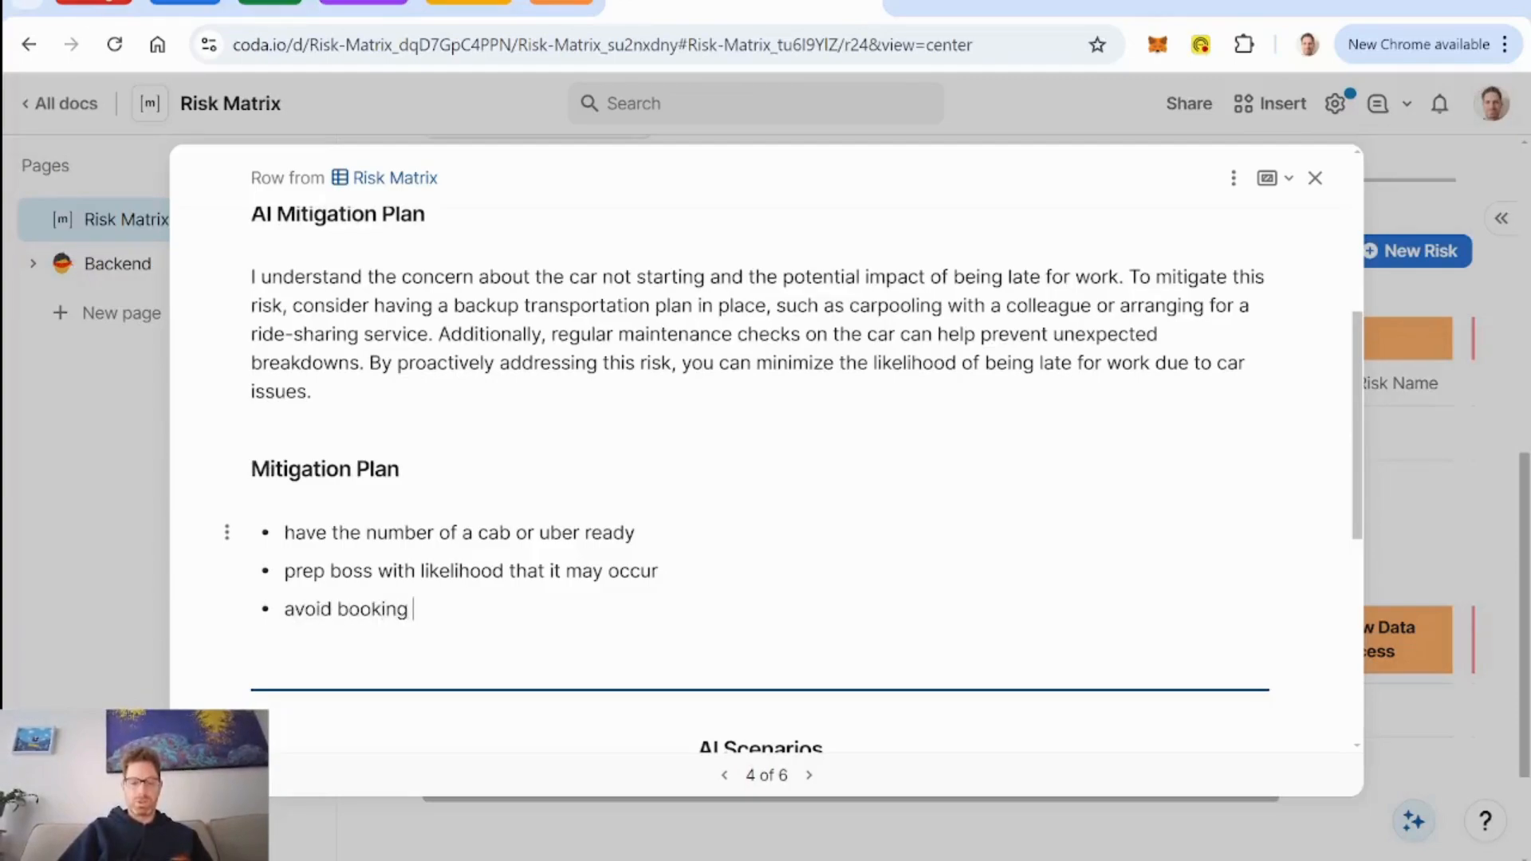
text(early meetings)
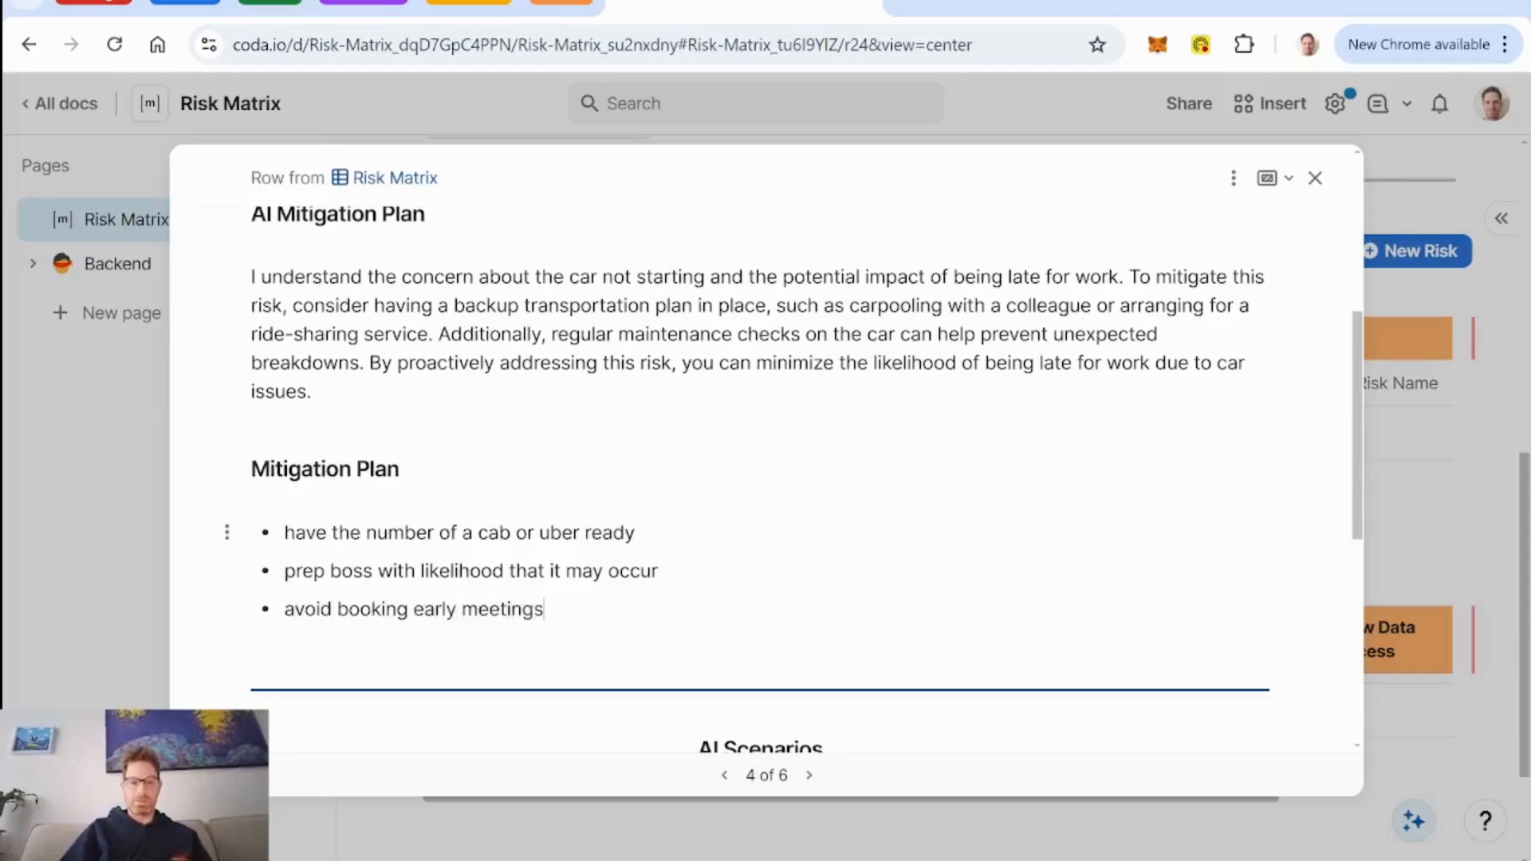
Review the "Car won't start" risk's ratings, AI mitigation plan, own mitigation plan and the available AI scenario types.
scroll(756, 517, up, 5)
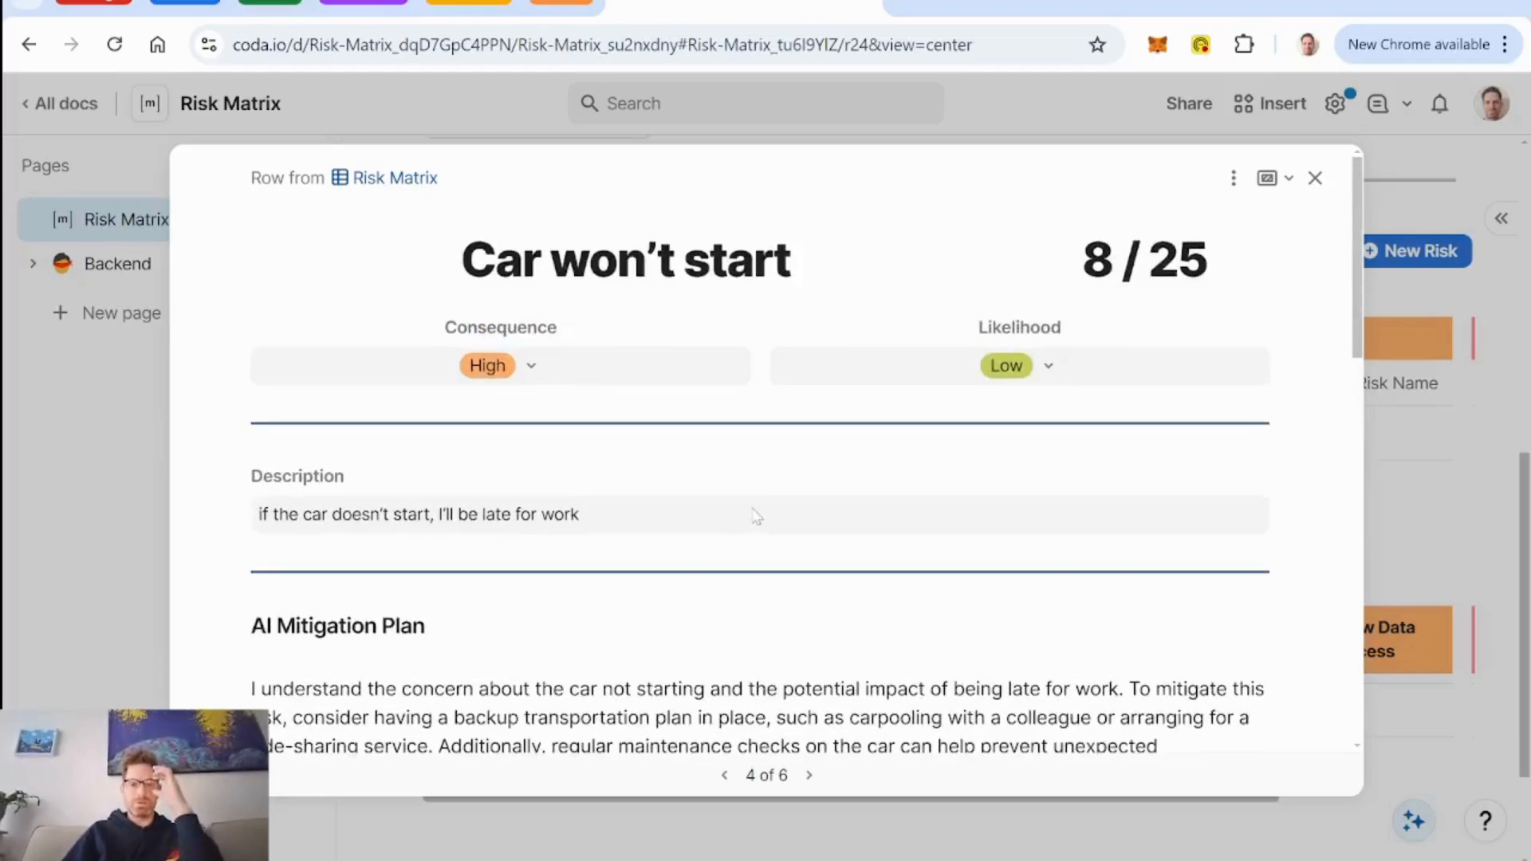
scroll(756, 517, down, 5)
scroll(756, 517, up, 1)
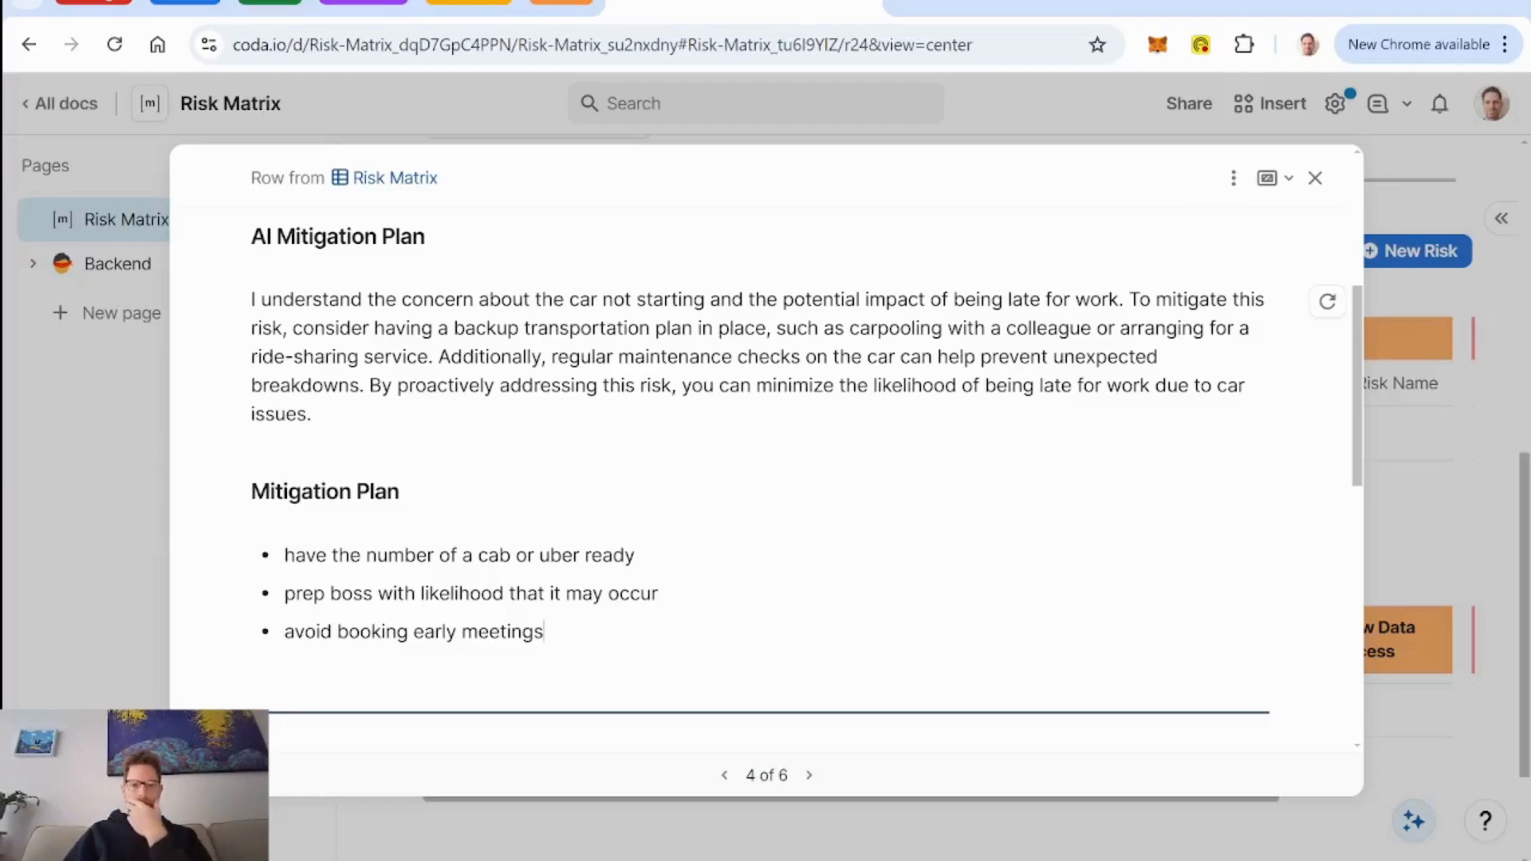
scroll(915, 454, down, 6)
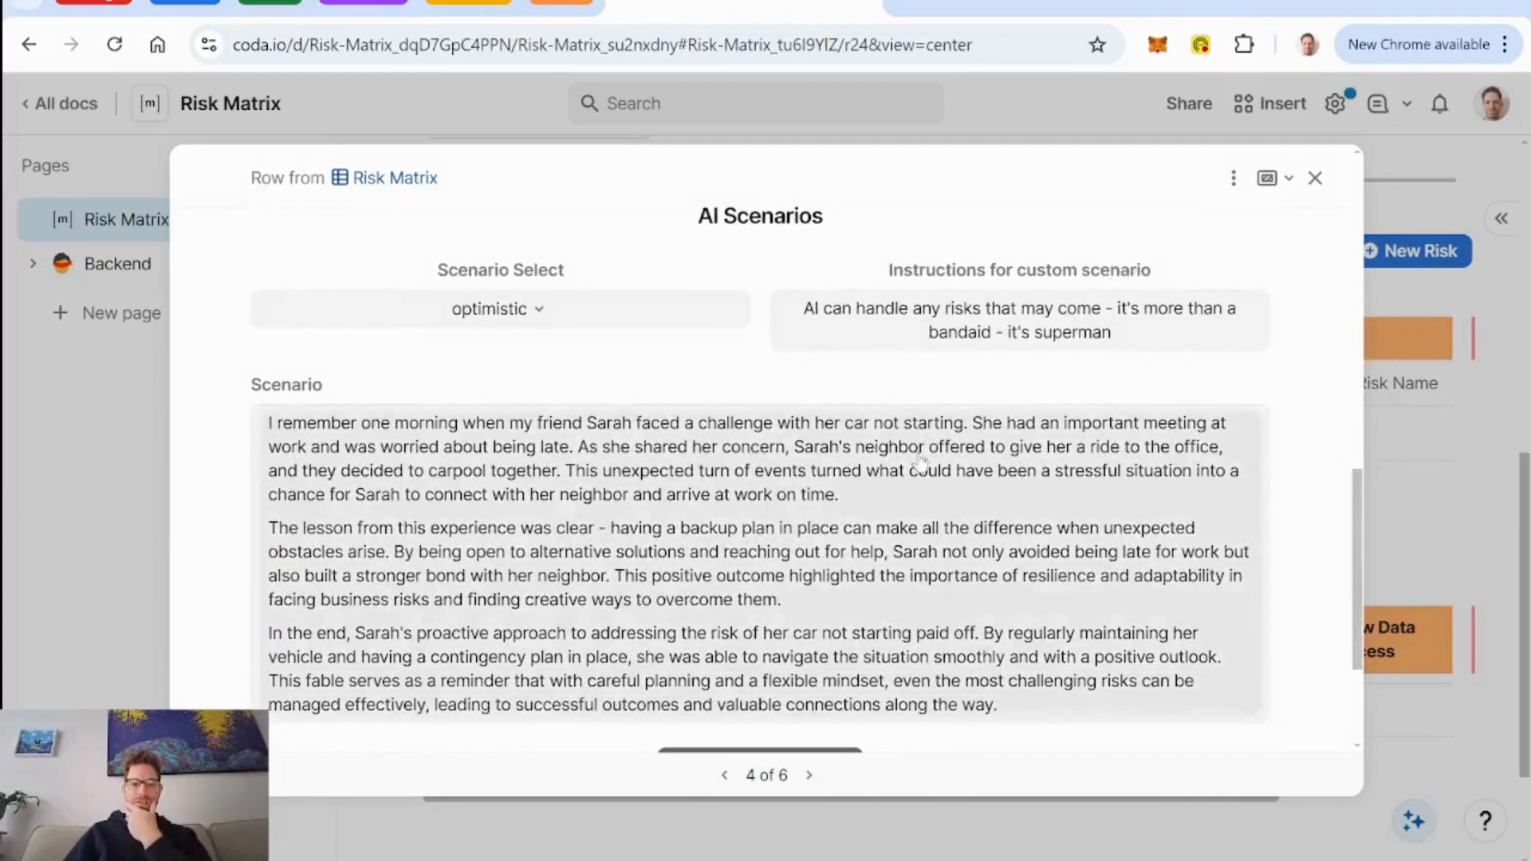
scroll(684, 377, up, 1)
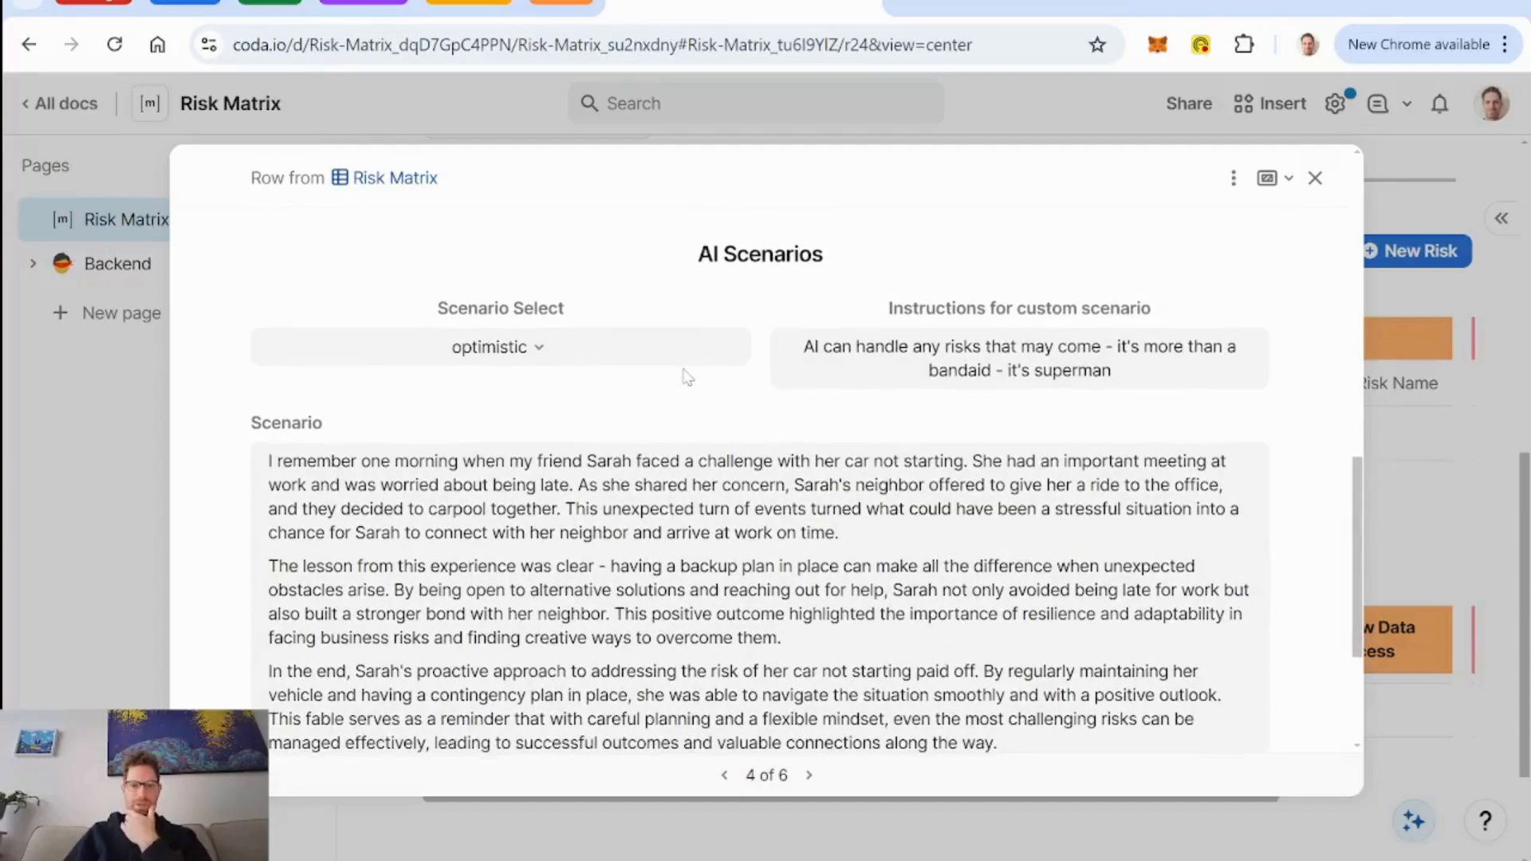
click(543, 359)
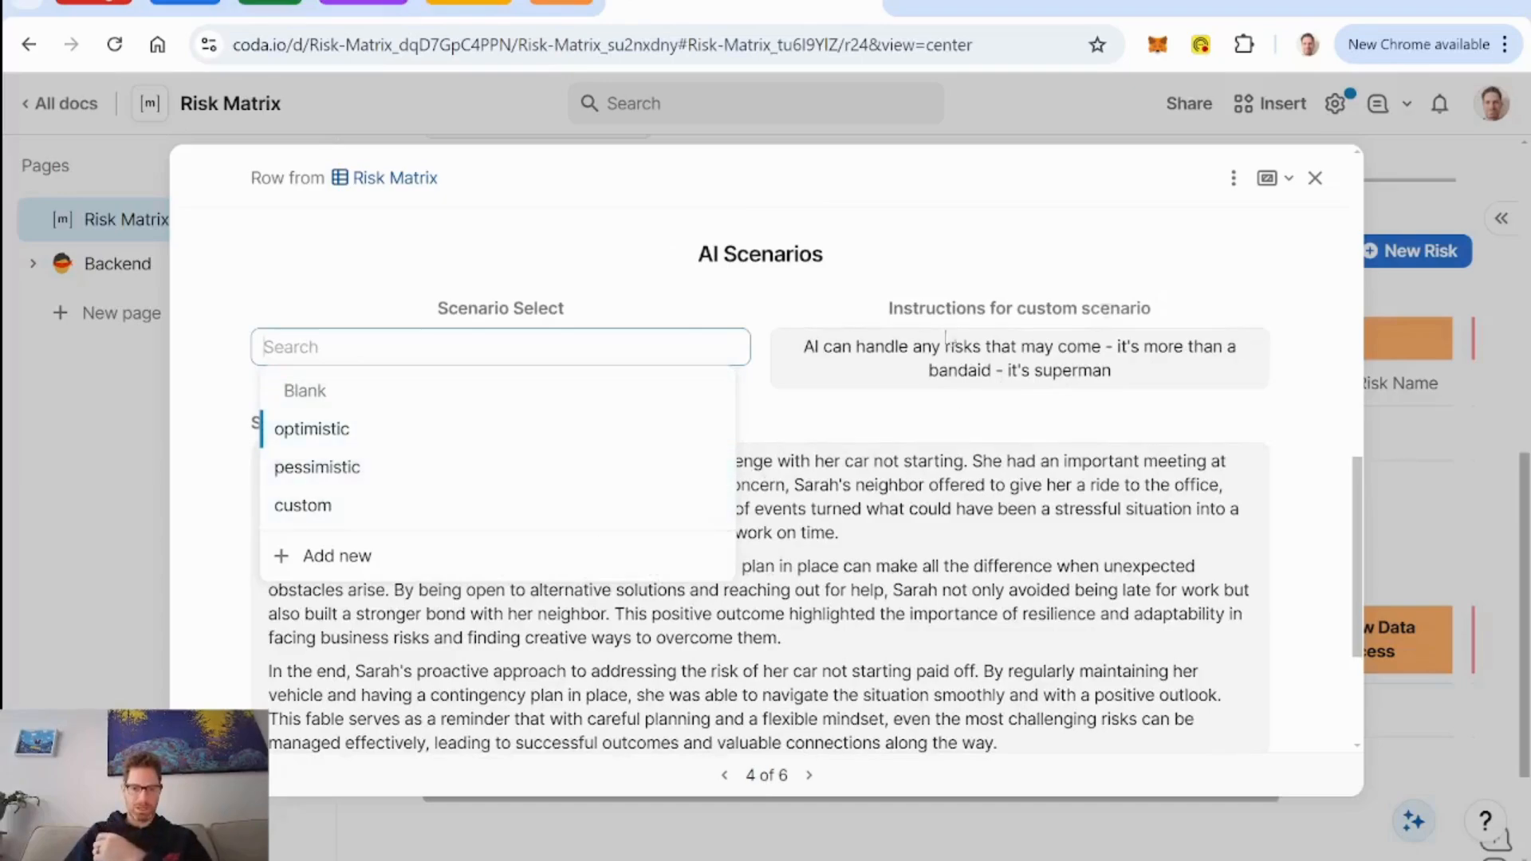
click(768, 301)
scroll(752, 414, up, 5)
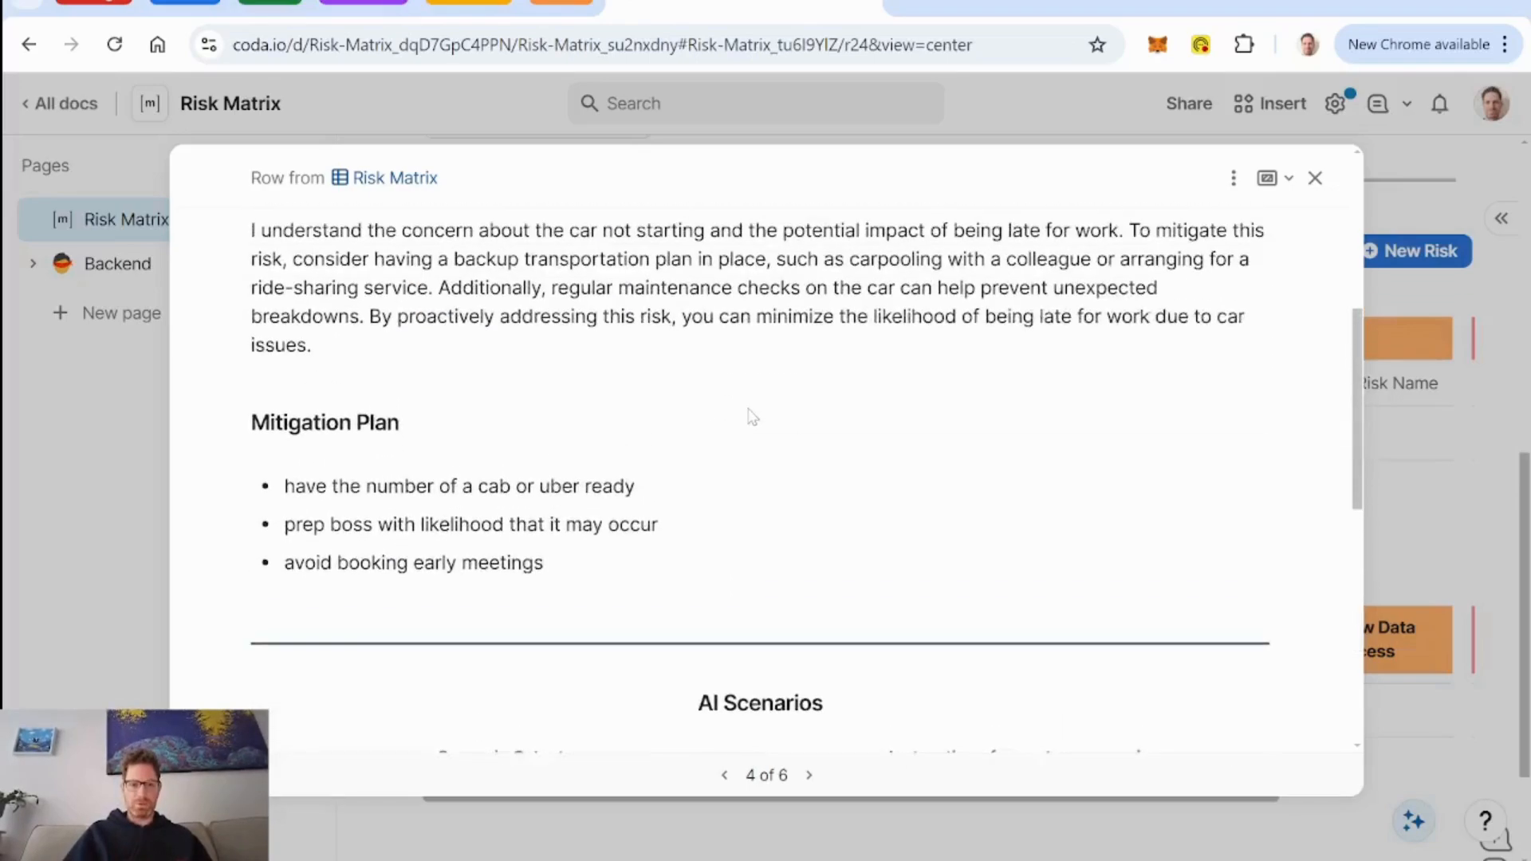
scroll(748, 414, down, 1)
scroll(749, 414, up, 2)
scroll(748, 414, down, 4)
scroll(750, 416, down, 3)
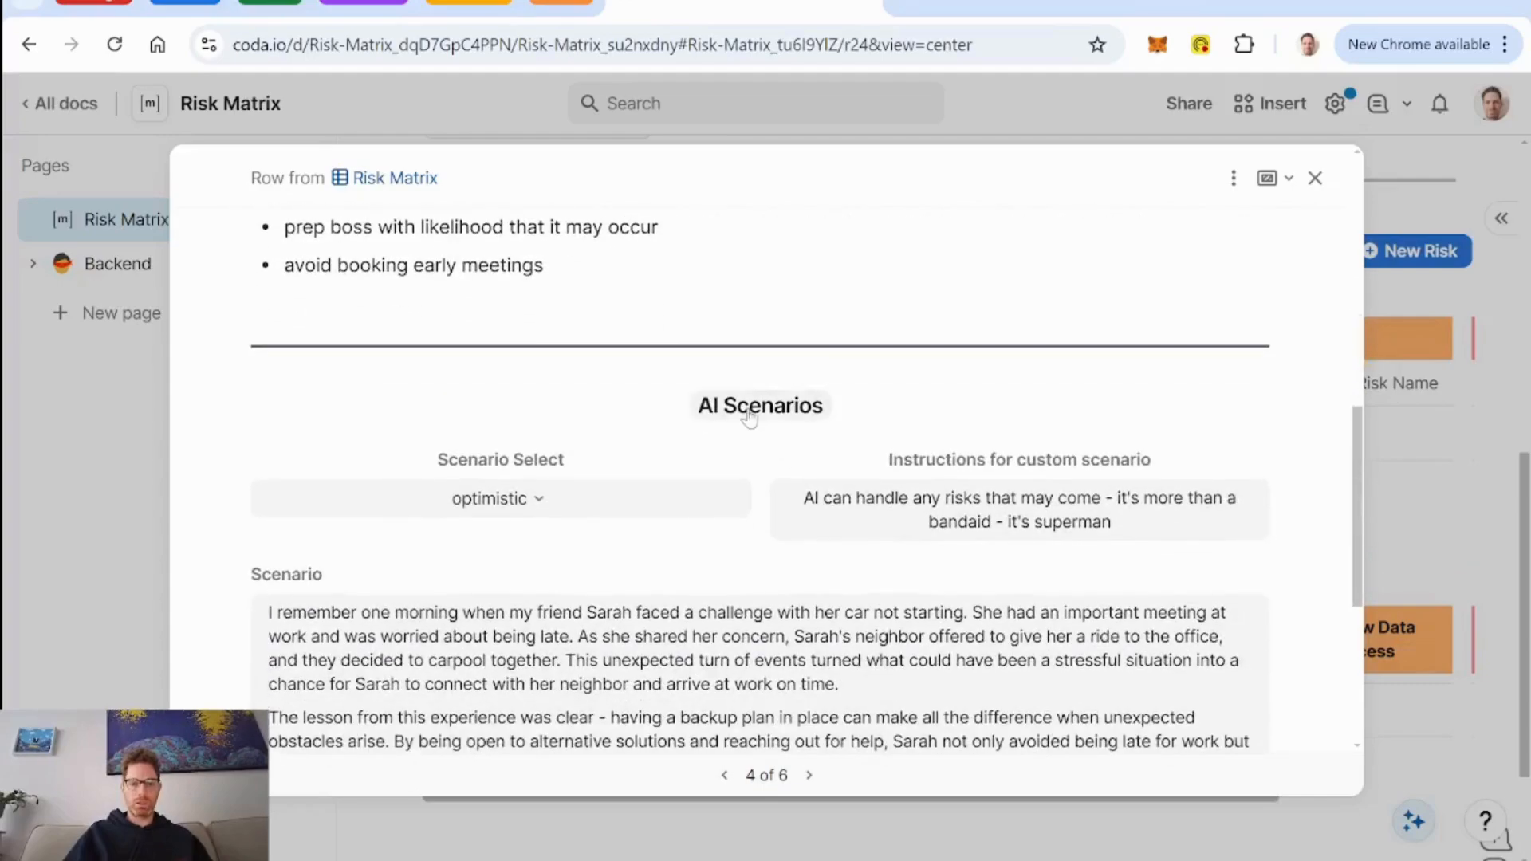
scroll(750, 417, up, 7)
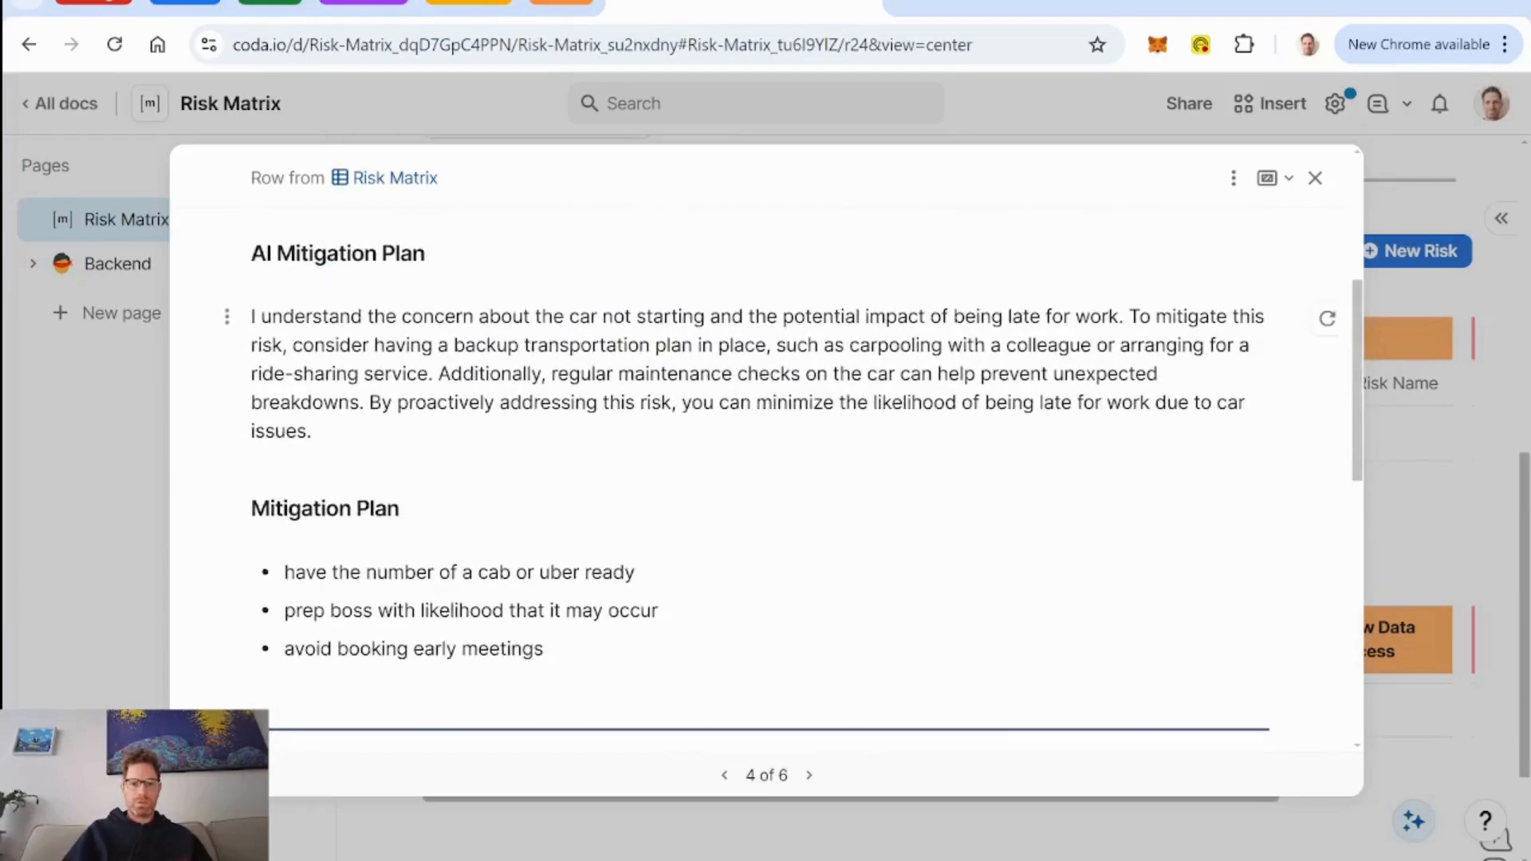
scroll(771, 542, down, 6)
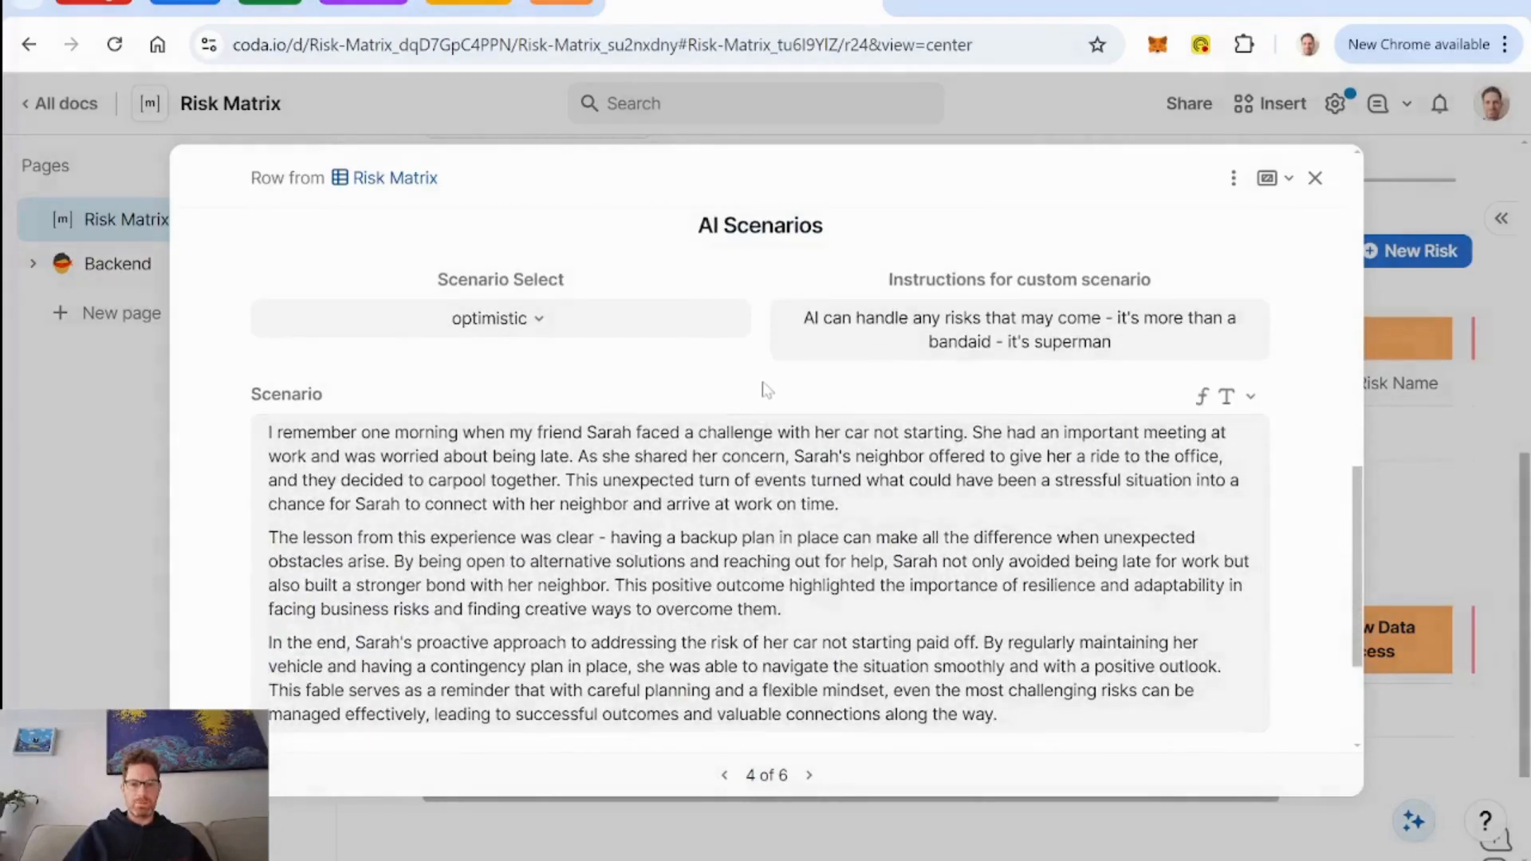
Set the risk's AI scenario selection to custom.
scroll(767, 390, down, 2)
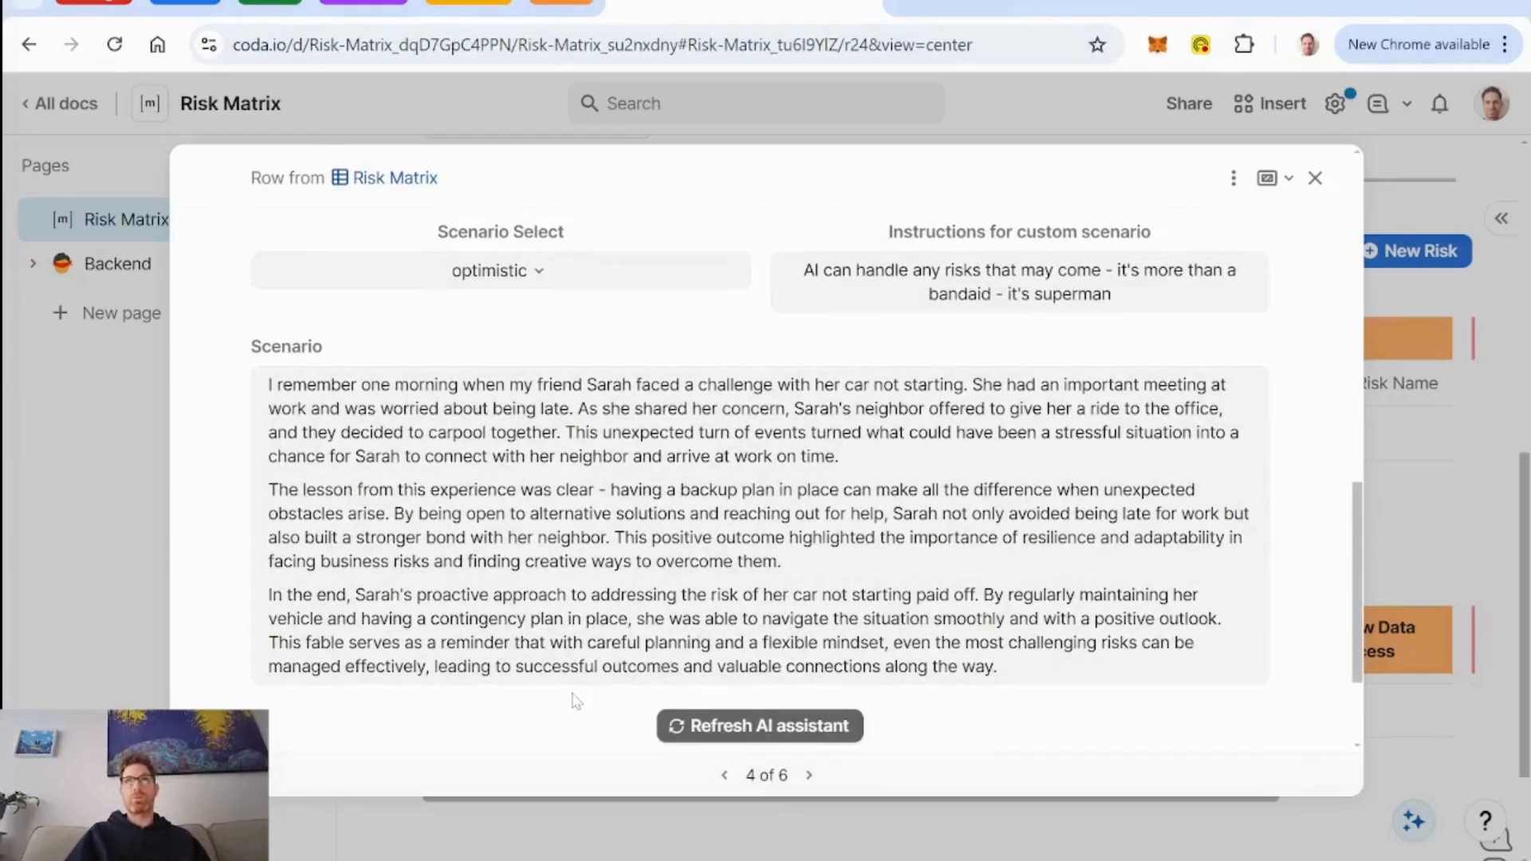
click(577, 276)
click(434, 430)
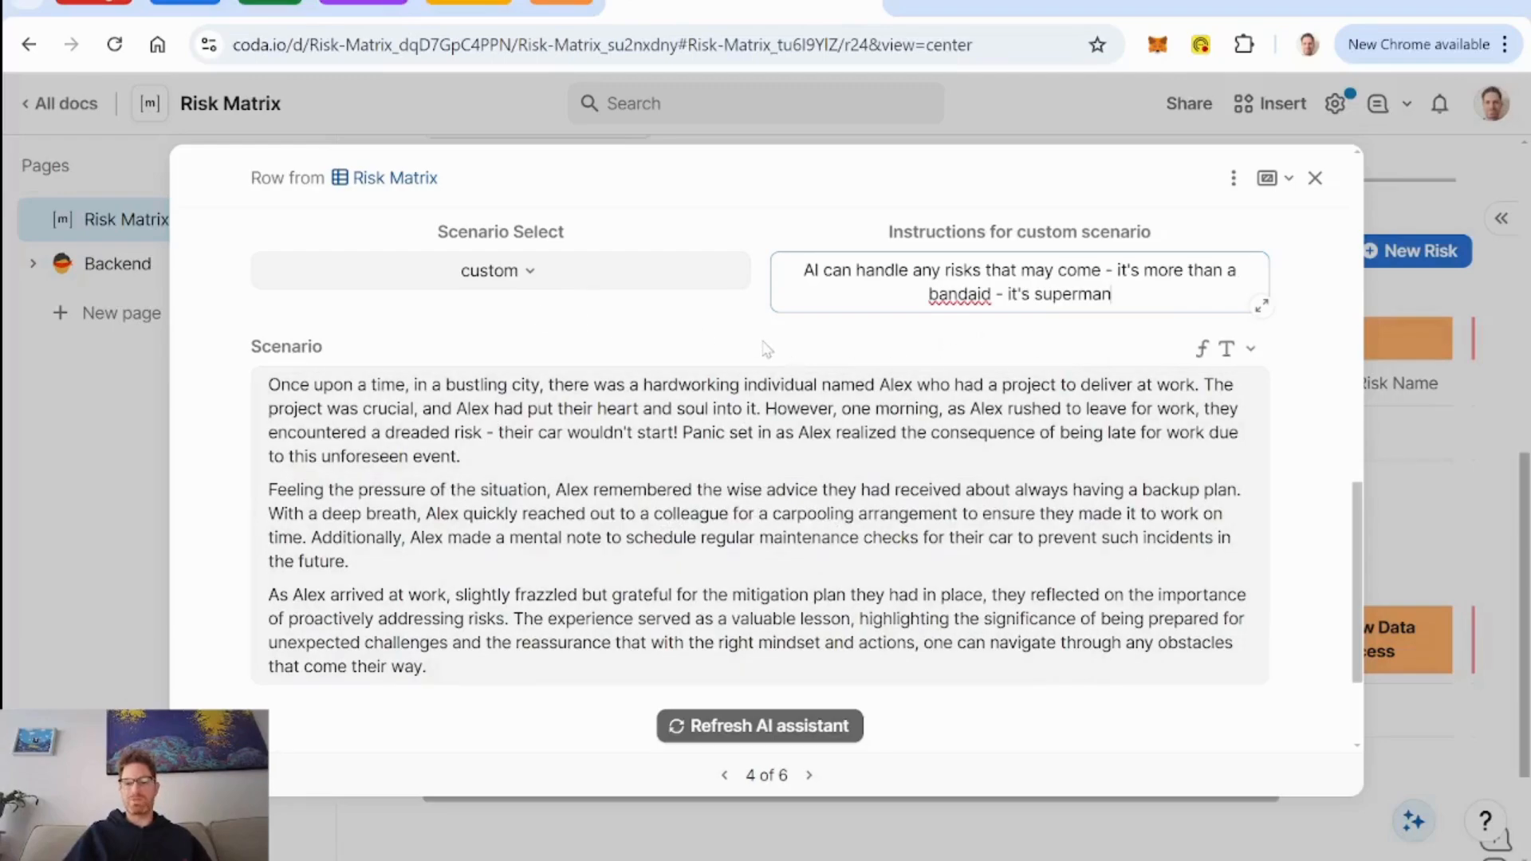
Edit the risk row's detail layout and make the hidden Projects column visible.
scroll(767, 349, up, 3)
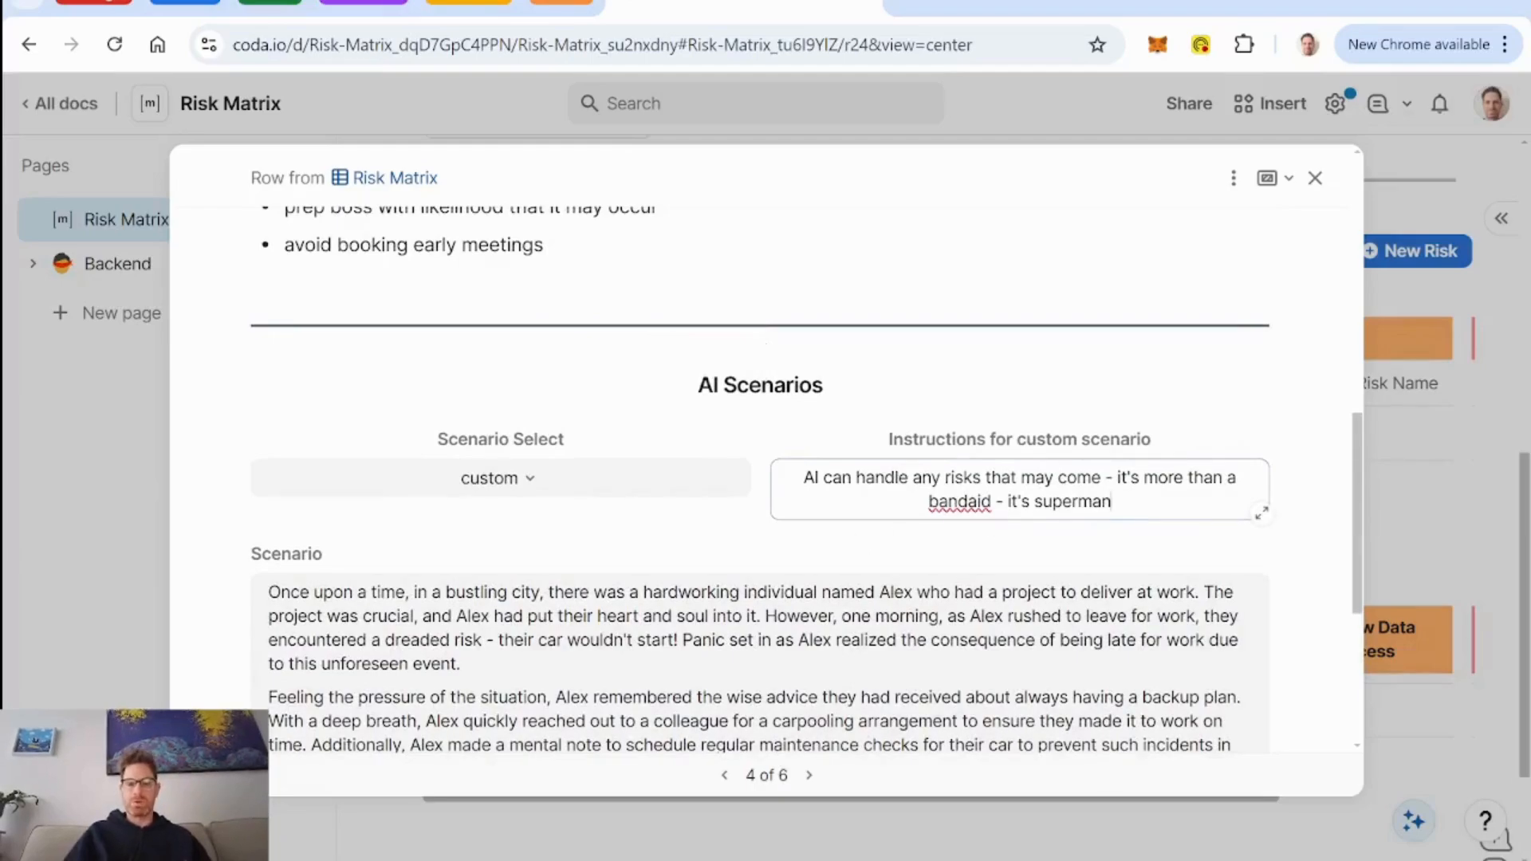
scroll(750, 533, up, 10)
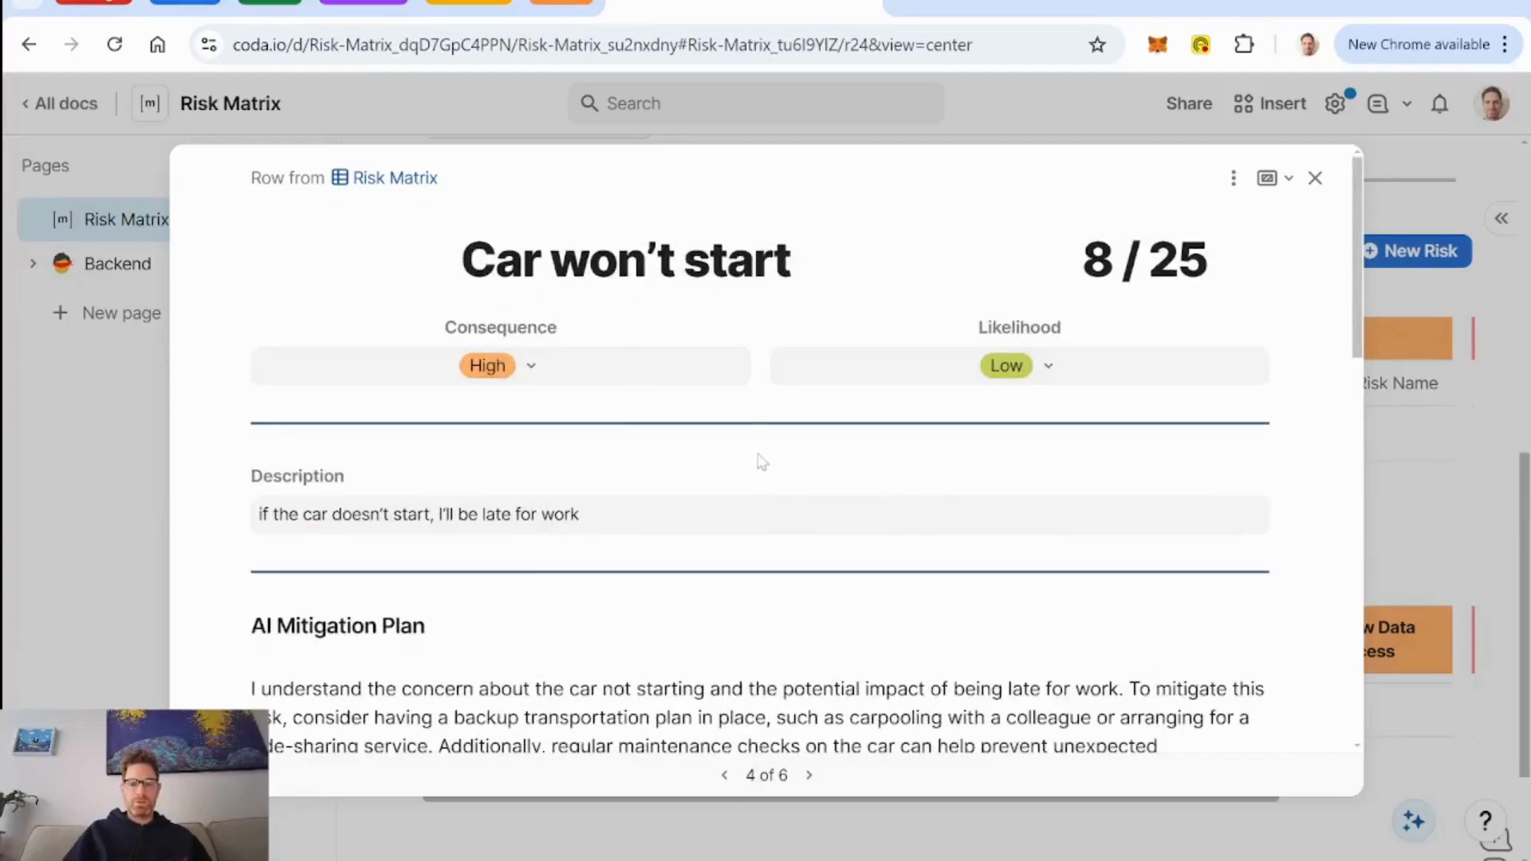
scroll(763, 462, down, 15)
scroll(777, 465, up, 10)
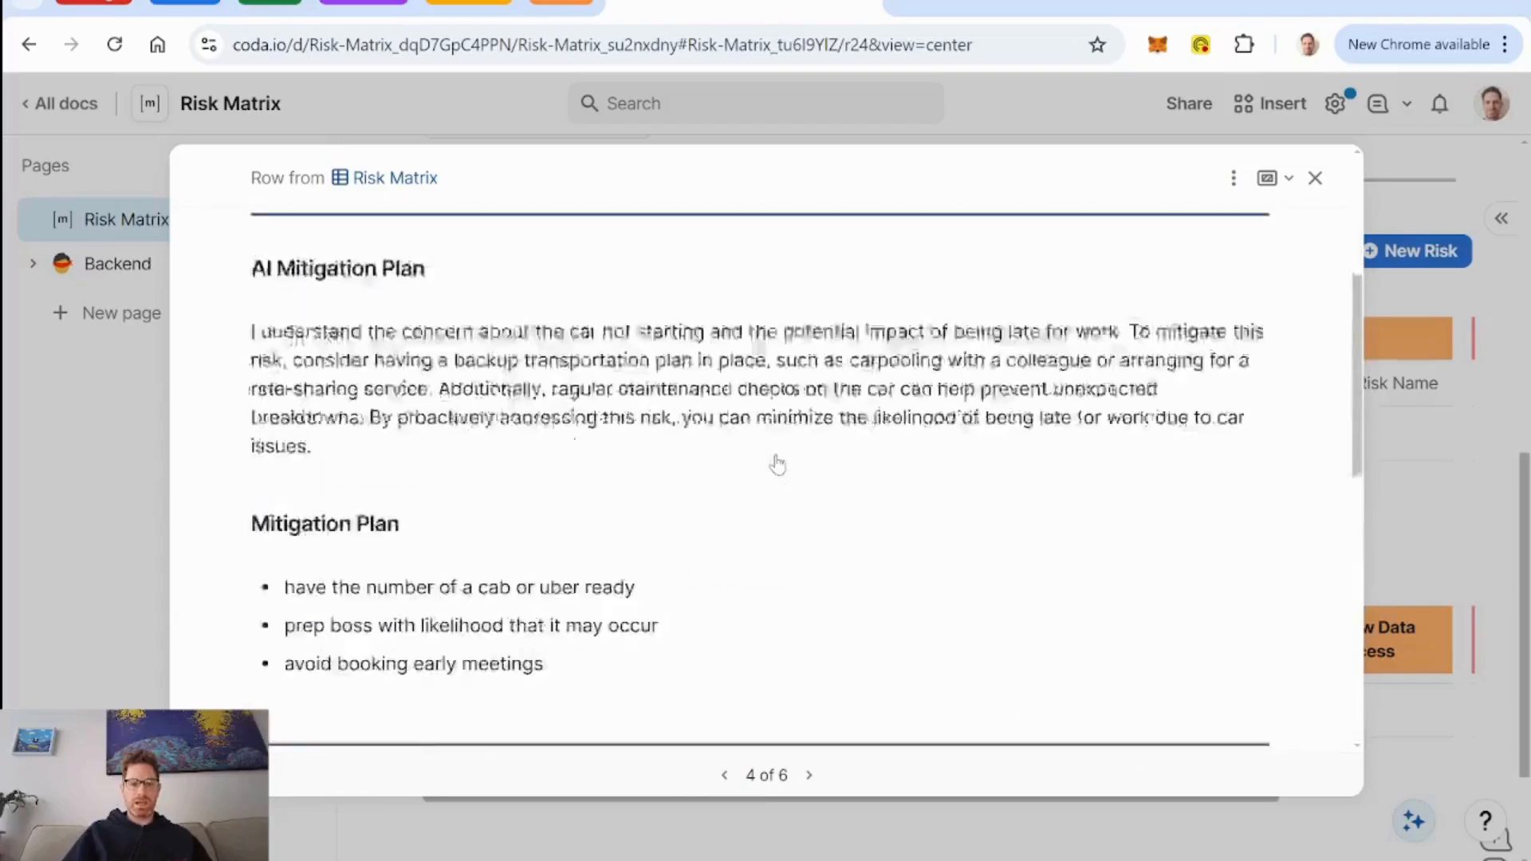
scroll(777, 465, up, 5)
click(1234, 178)
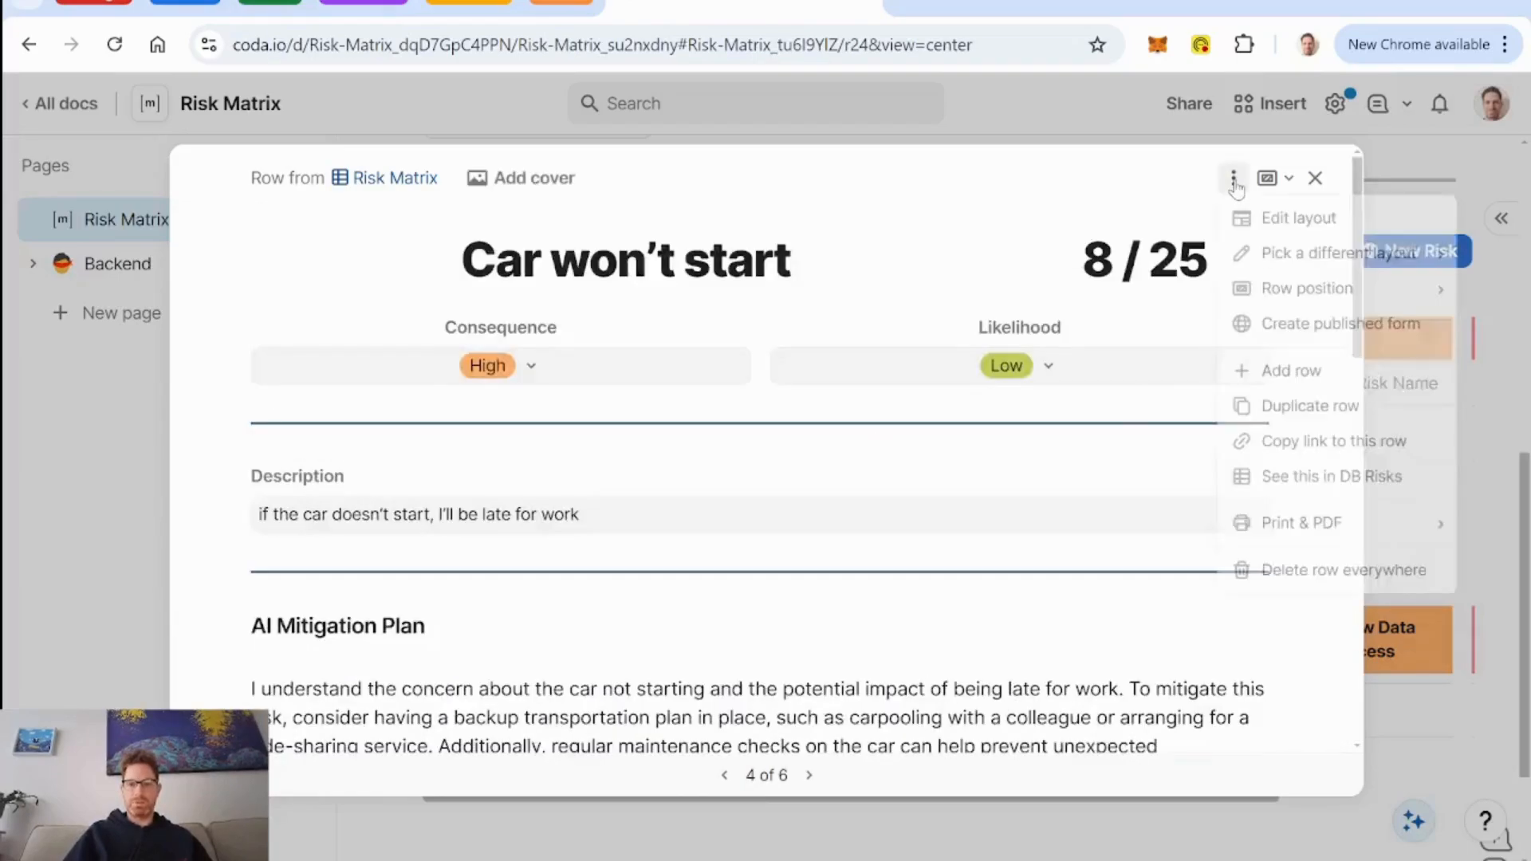
click(1276, 220)
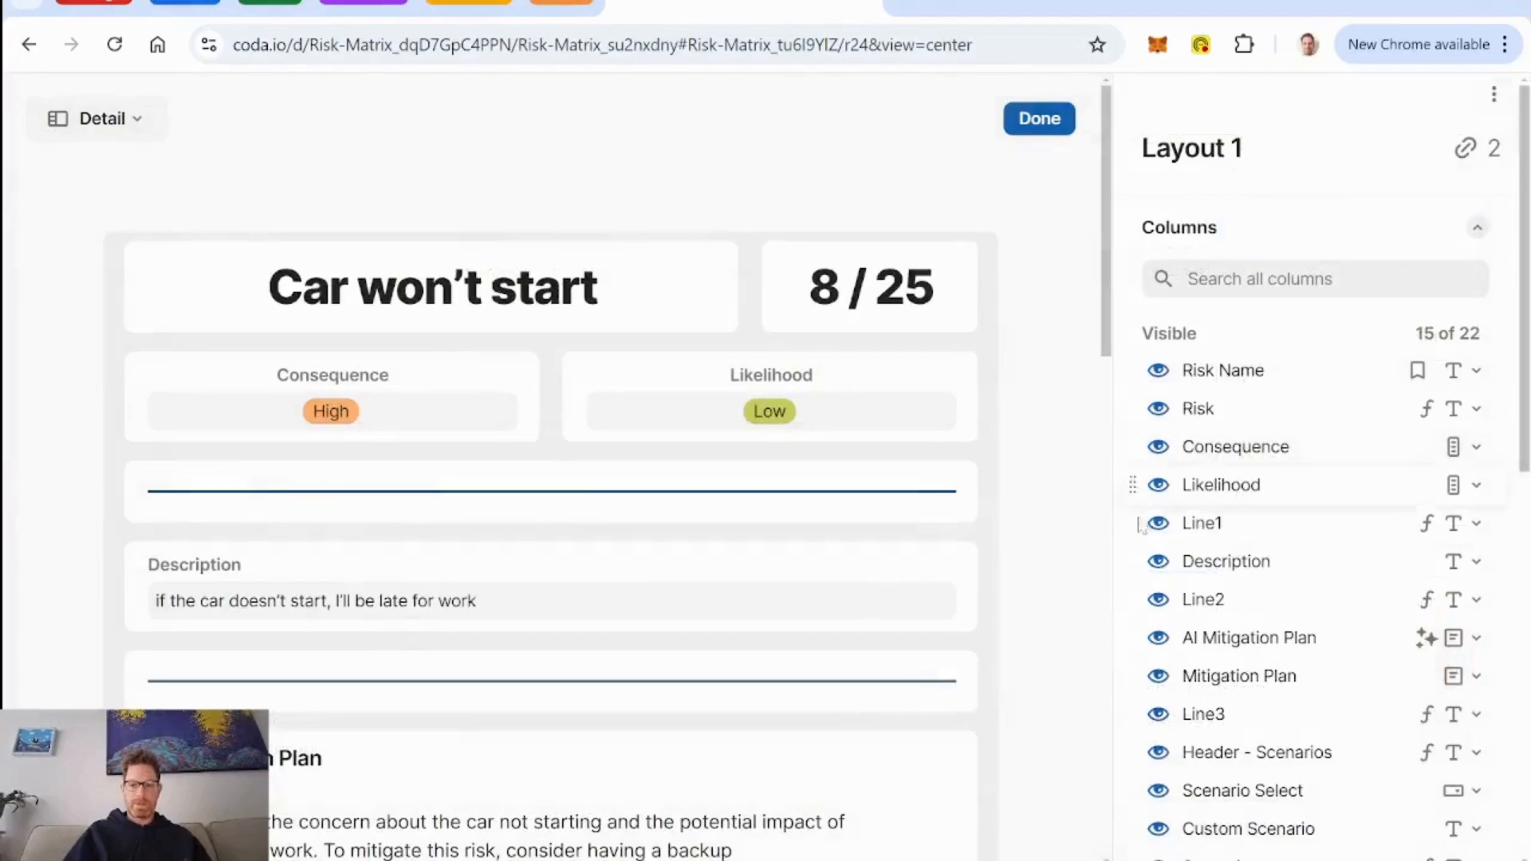
scroll(1279, 617, down, 7)
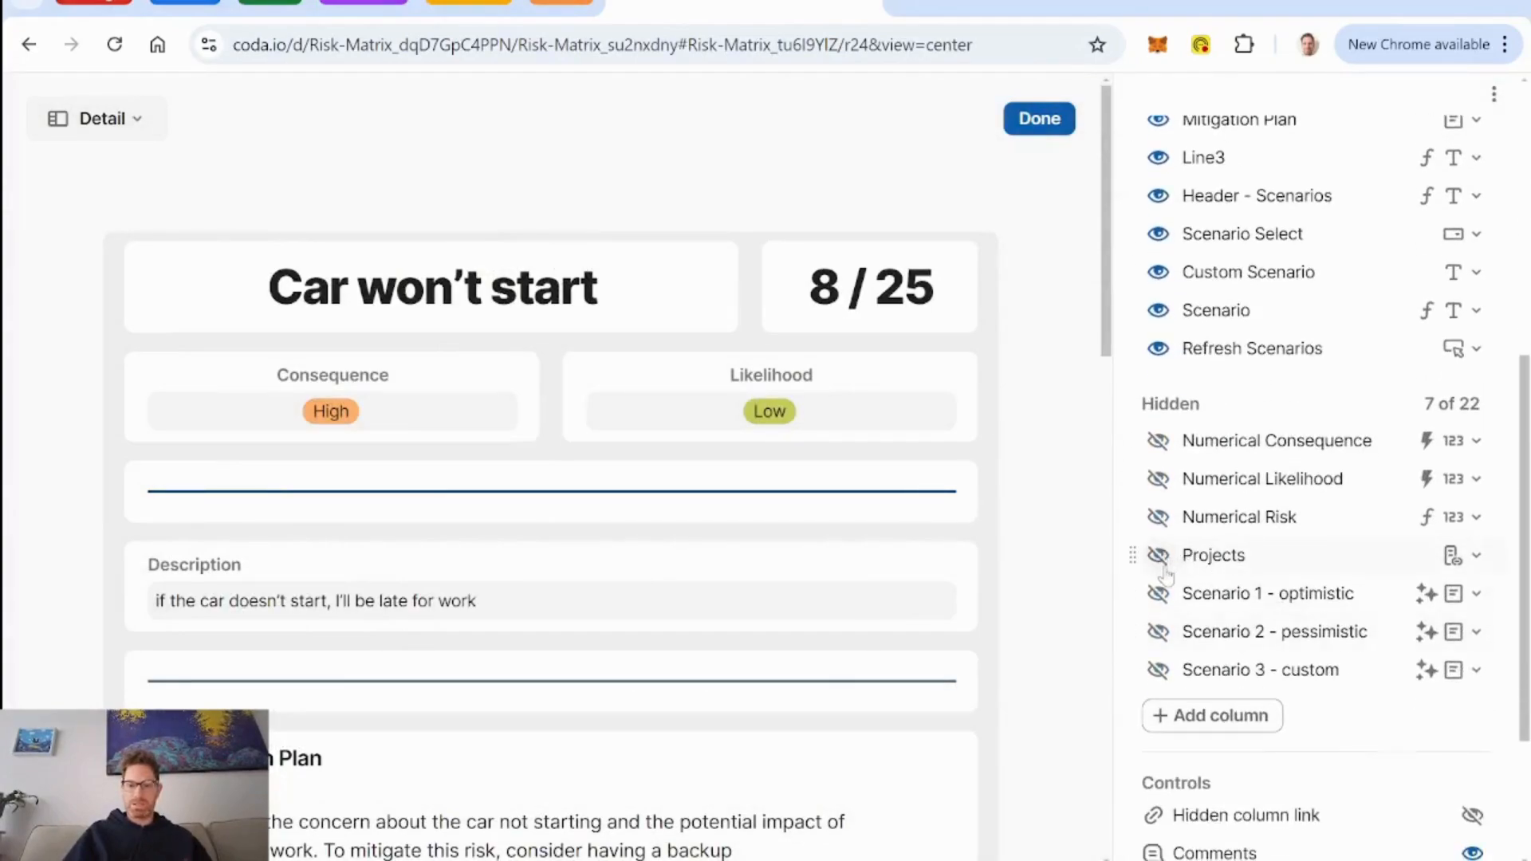
click(1158, 556)
Move the Projects field directly beneath Consequence and Likelihood in the layout and turn off its table display.
scroll(1031, 559, down, 8)
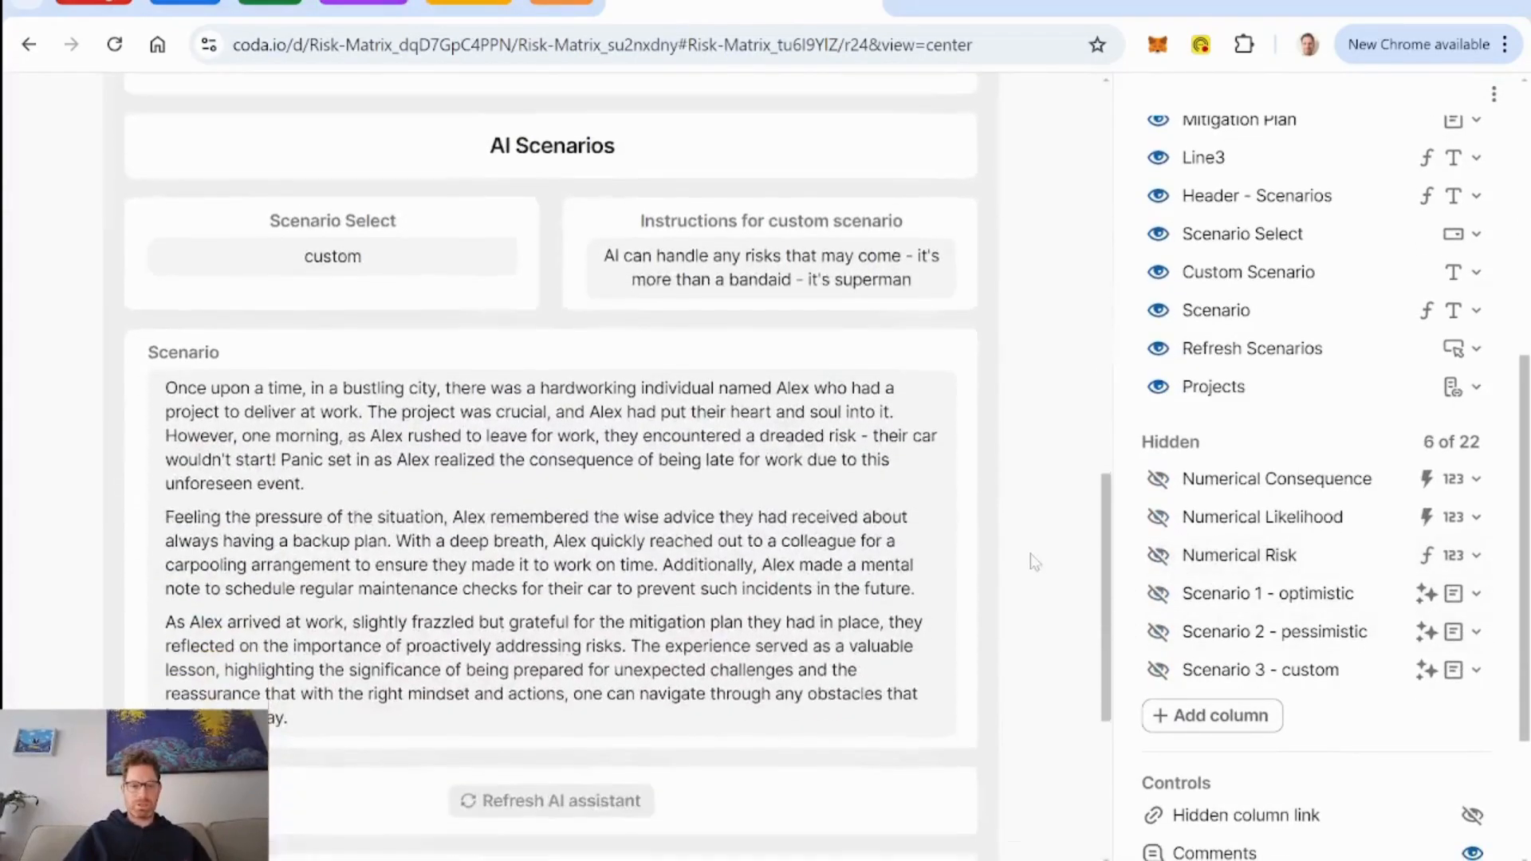
scroll(1030, 554, down, 5)
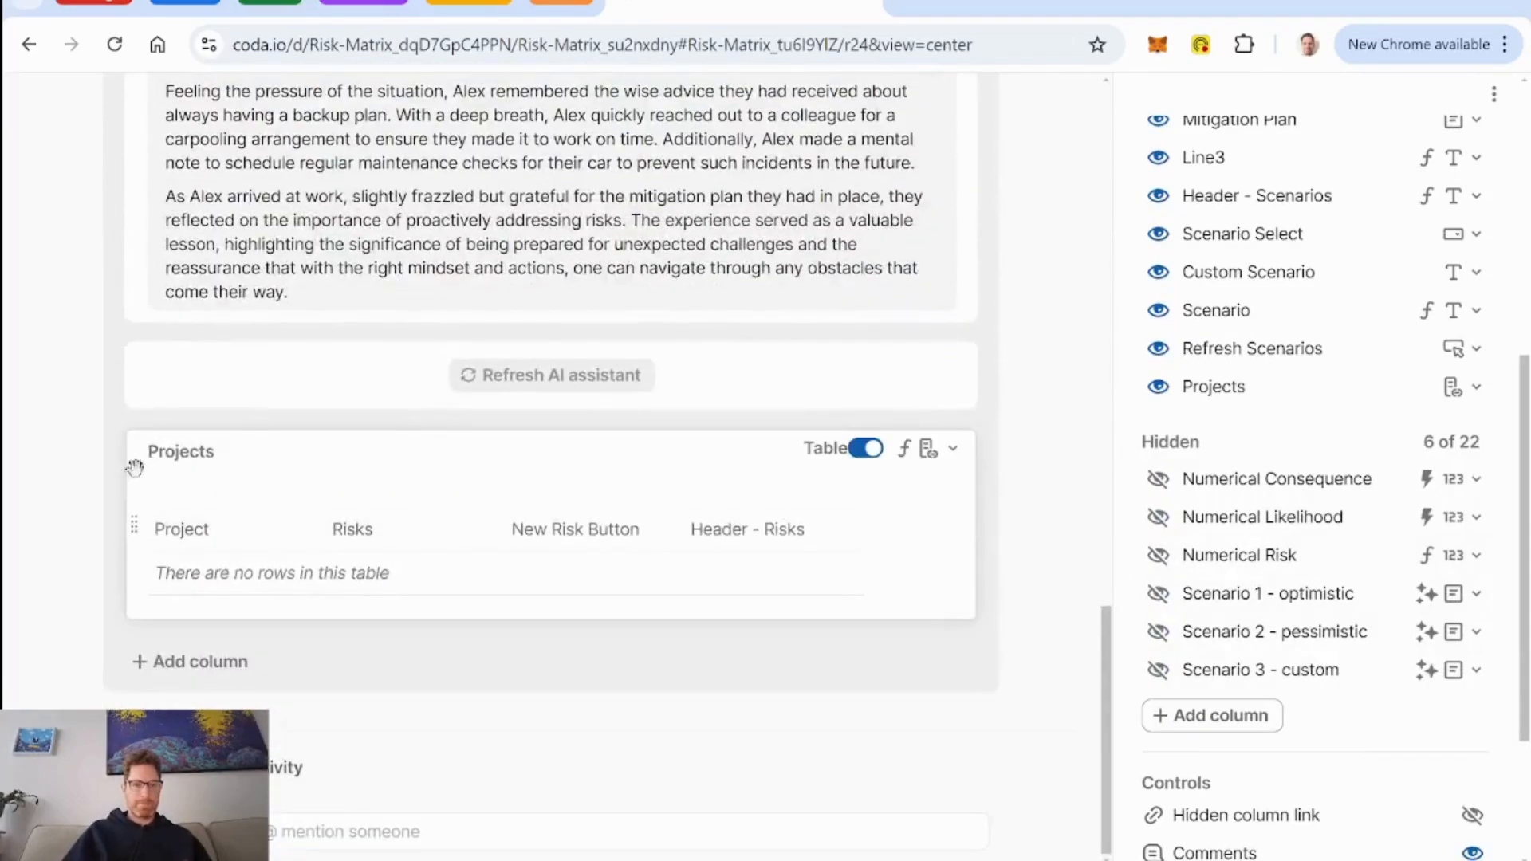
drag(135, 467, 277, 443)
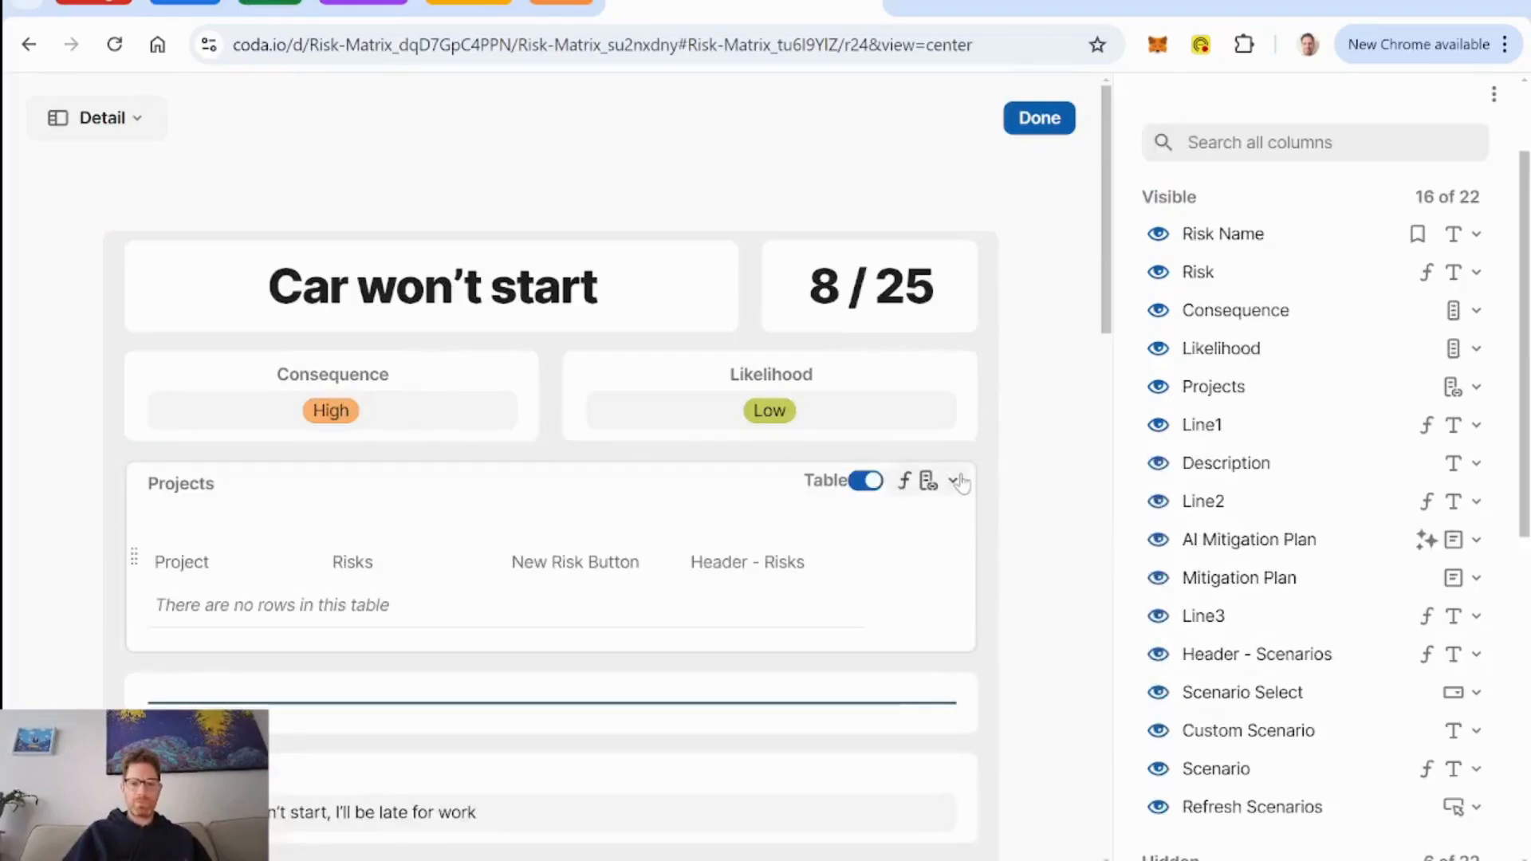
click(867, 481)
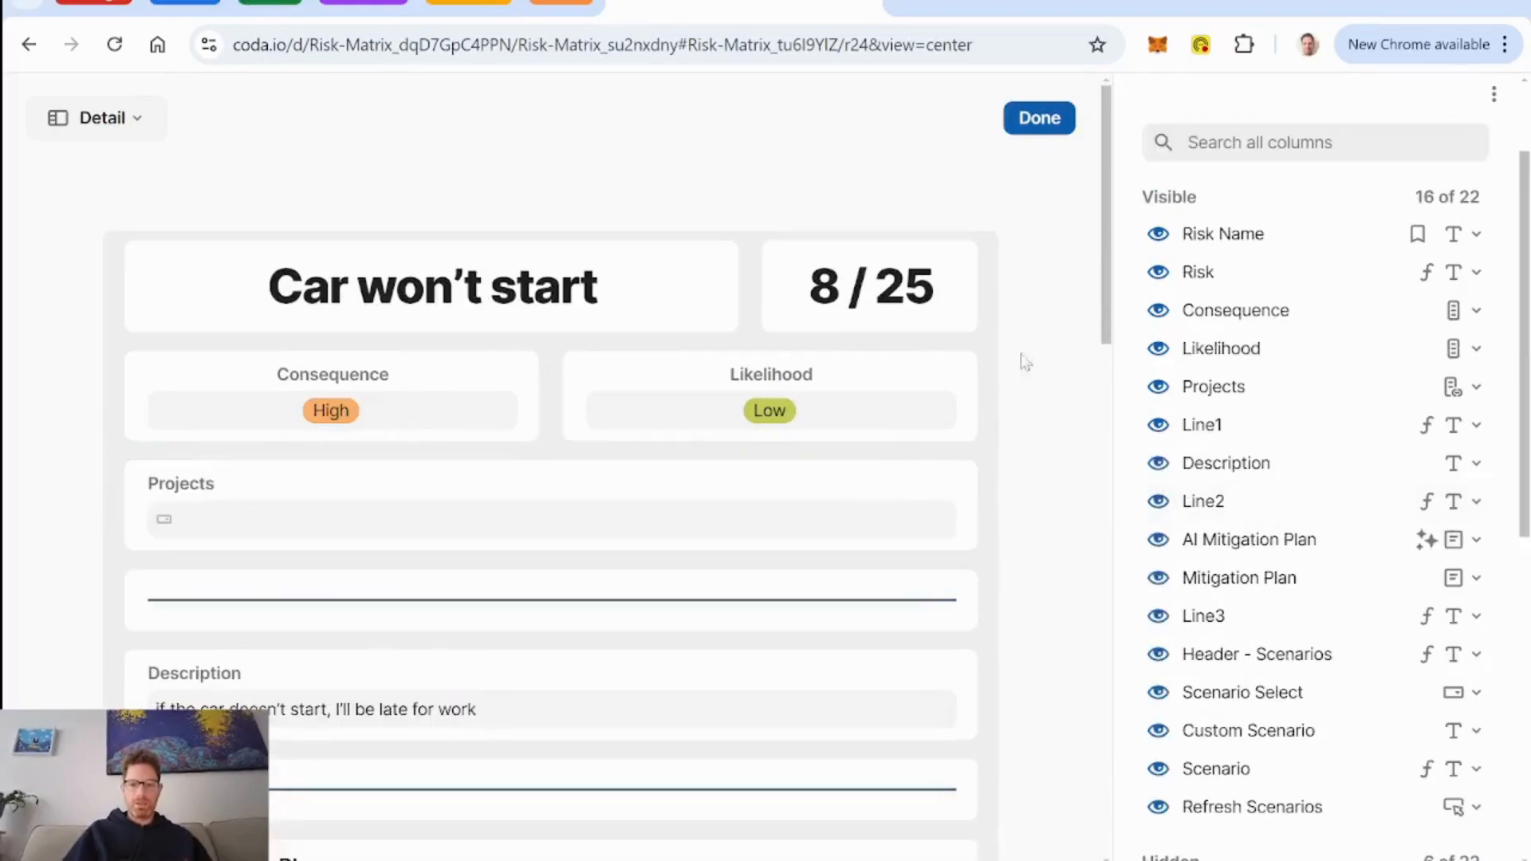
Centre the Projects field's alignment and finish editing the layout.
click(603, 496)
scroll(1285, 513, down, 5)
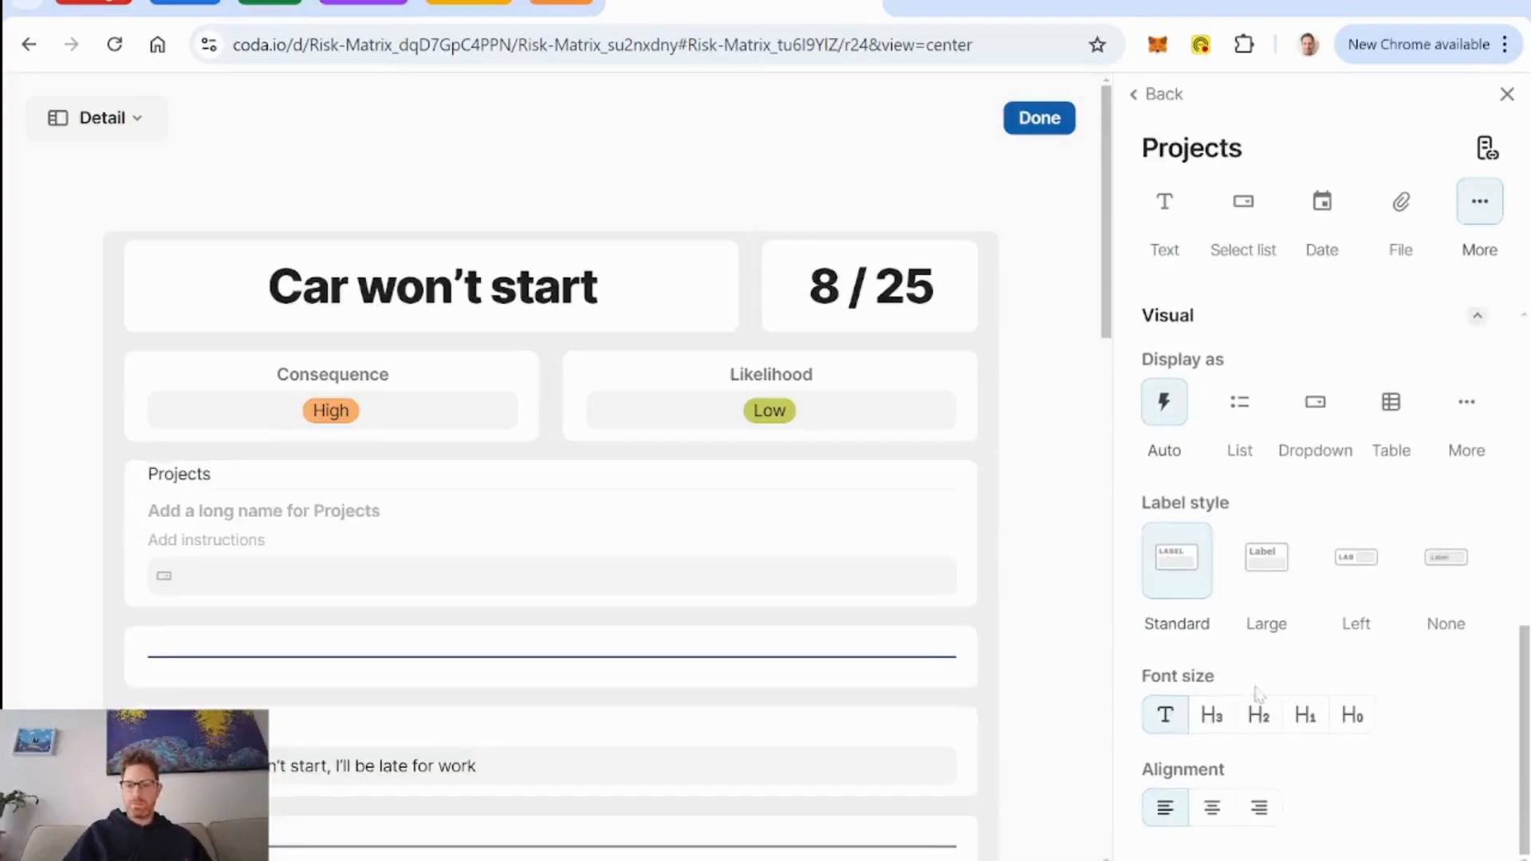
click(1212, 807)
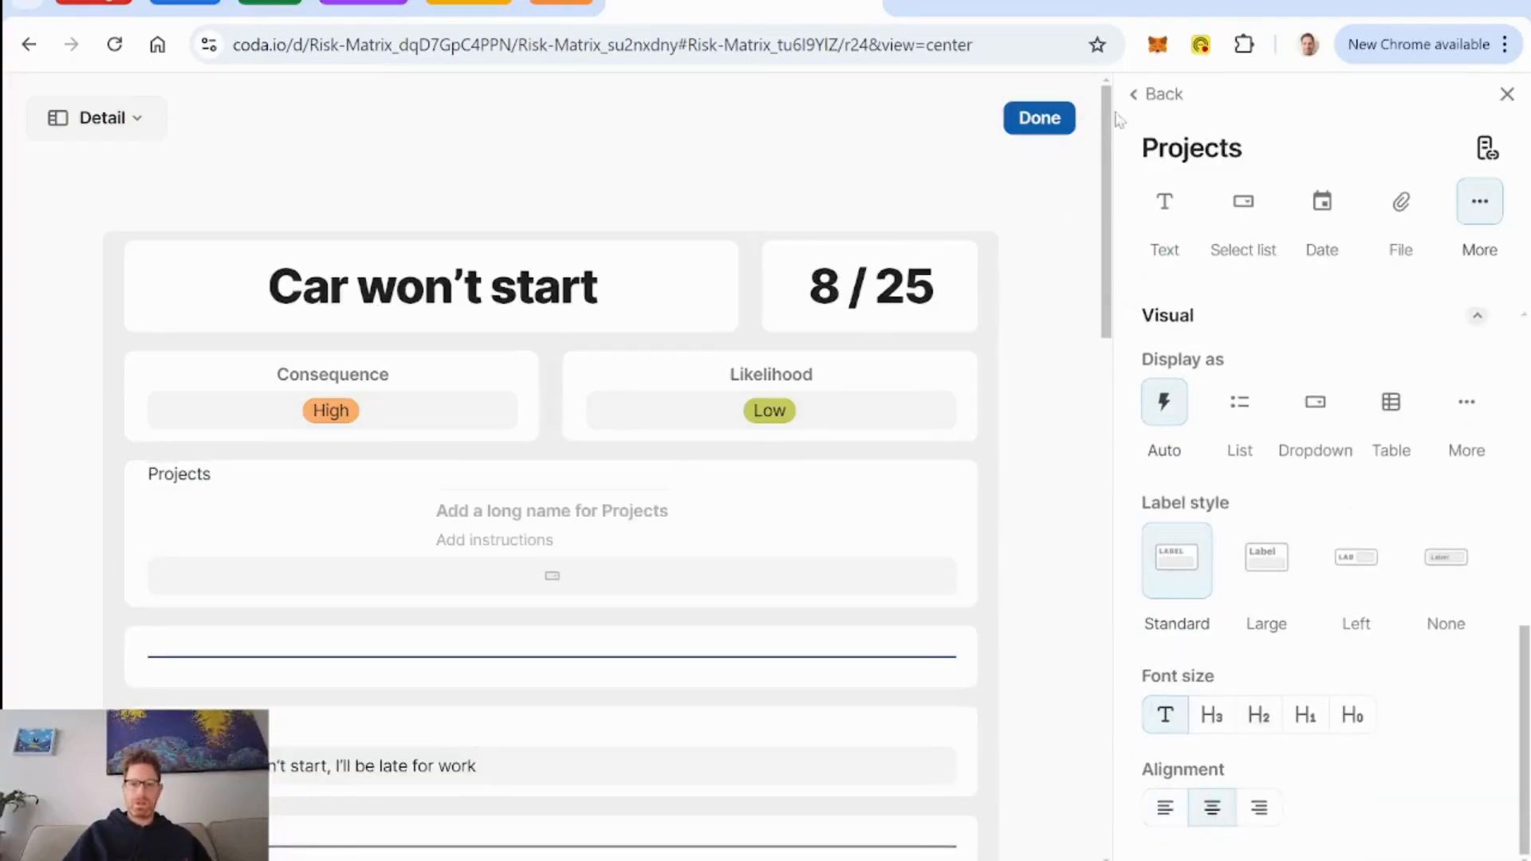
click(1039, 118)
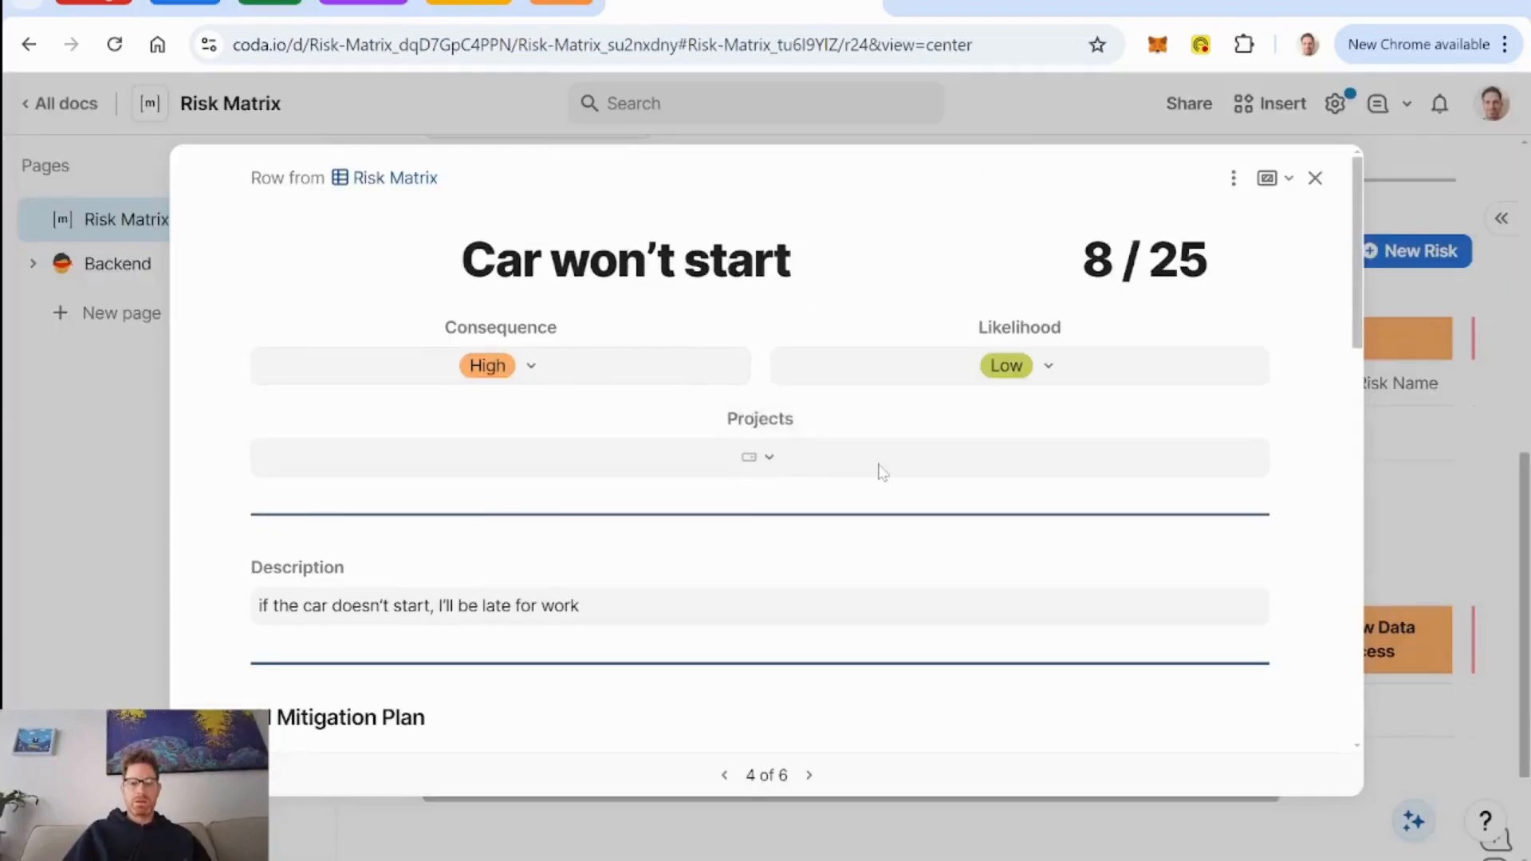
Assign the "Car won't start" risk to the Client CRM build and Client Wiki build projects.
click(767, 467)
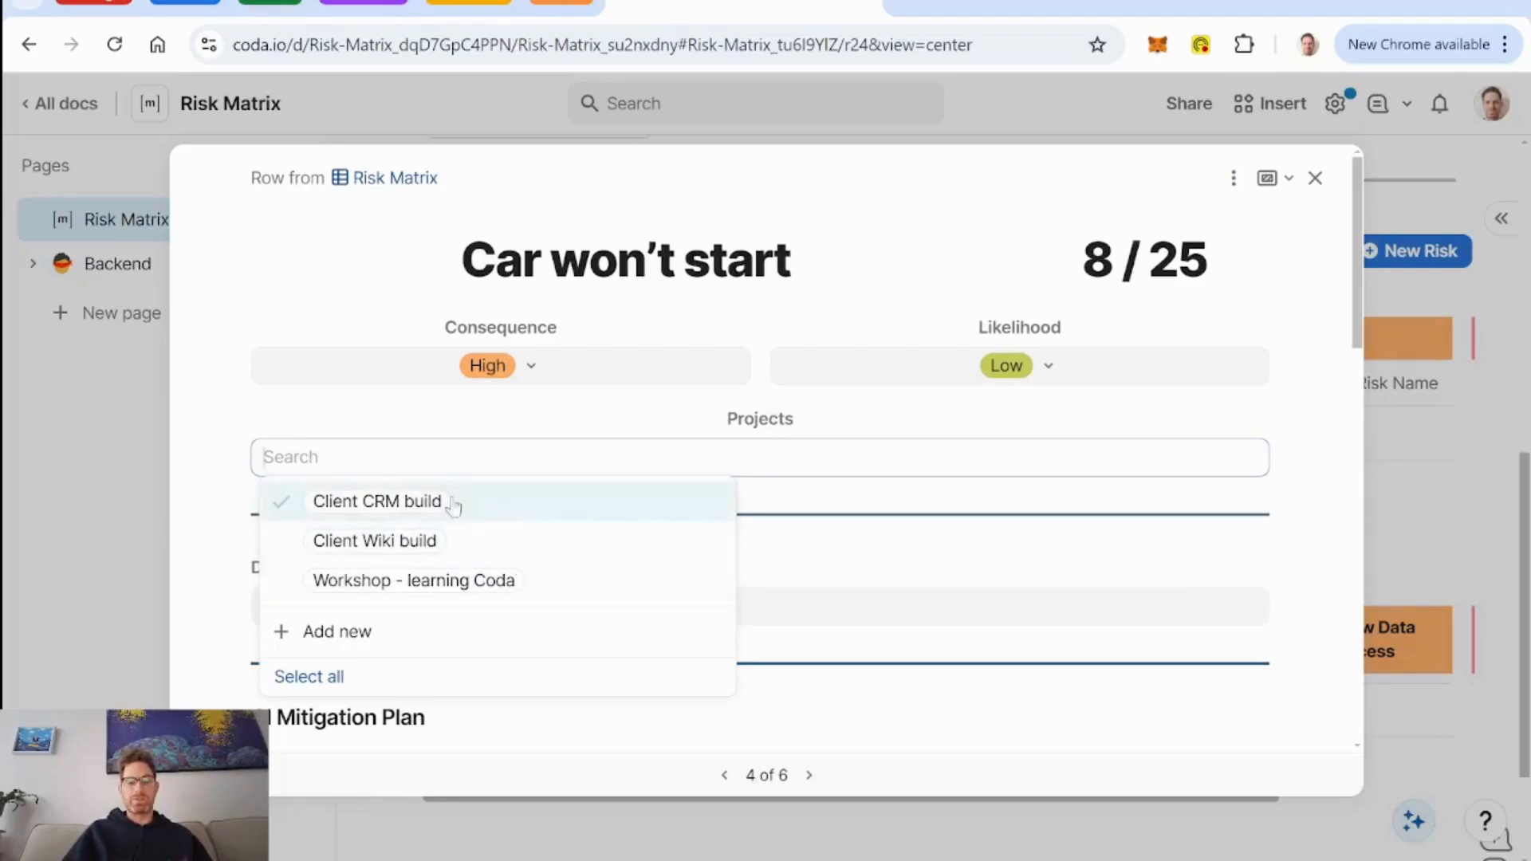
click(571, 503)
click(615, 538)
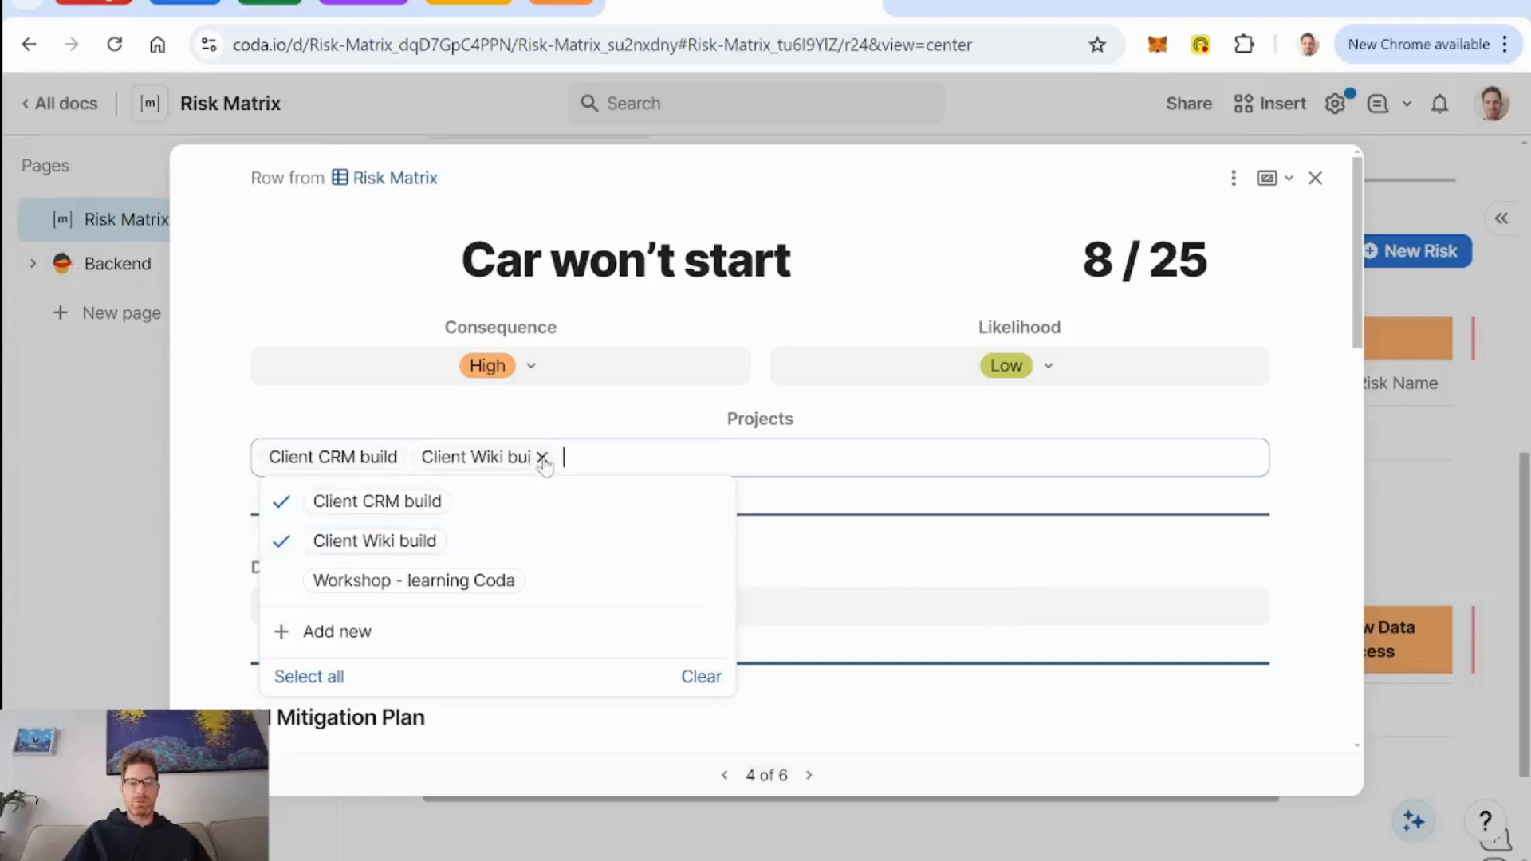
Remove Client Wiki build and Client CRM build from the risk's Projects field and close the risk row.
click(542, 458)
click(394, 458)
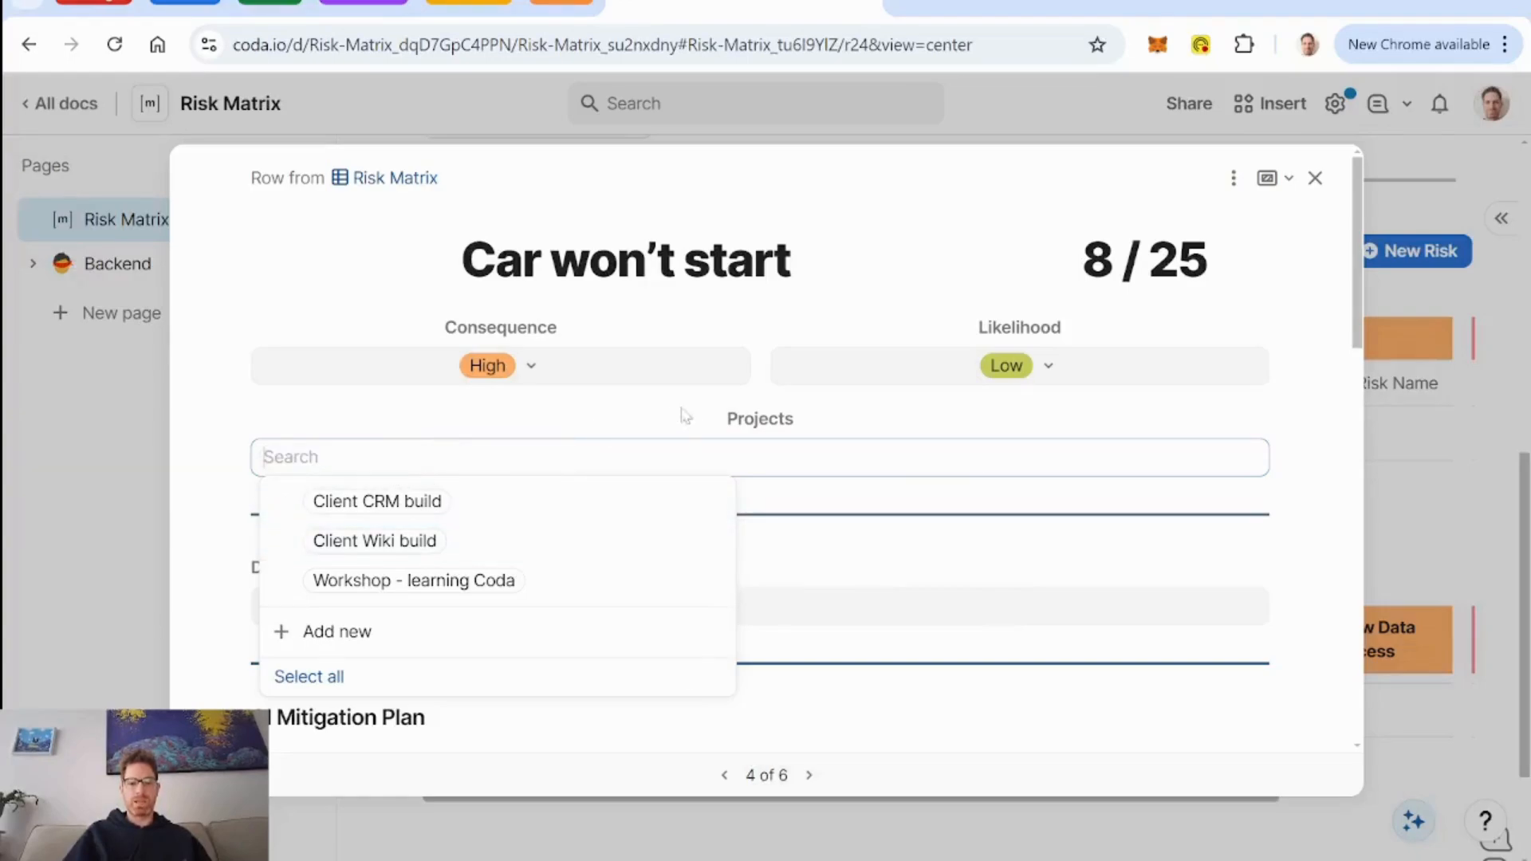
click(760, 315)
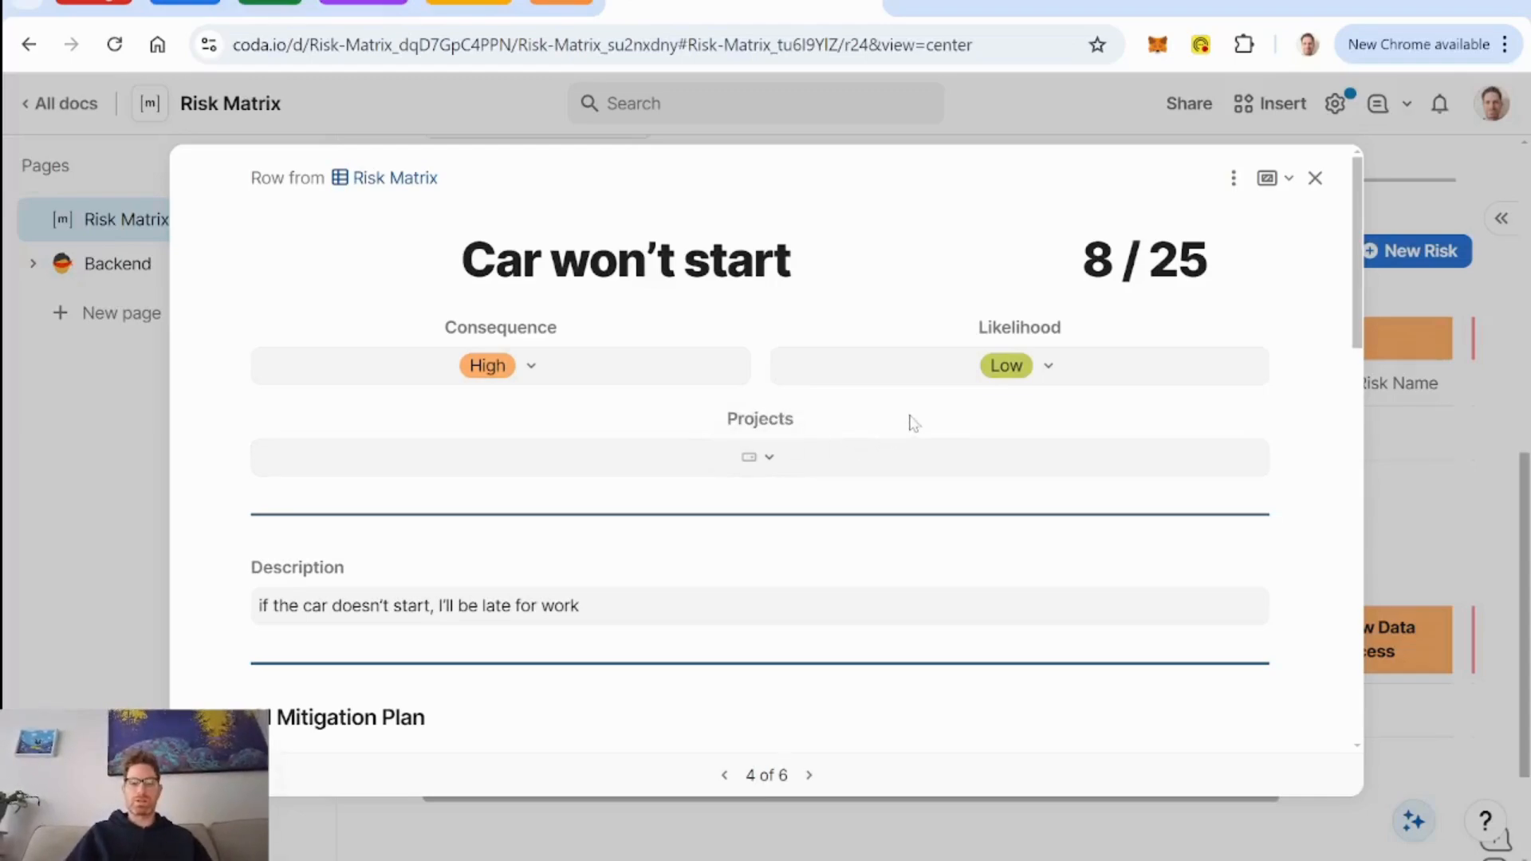
click(1315, 179)
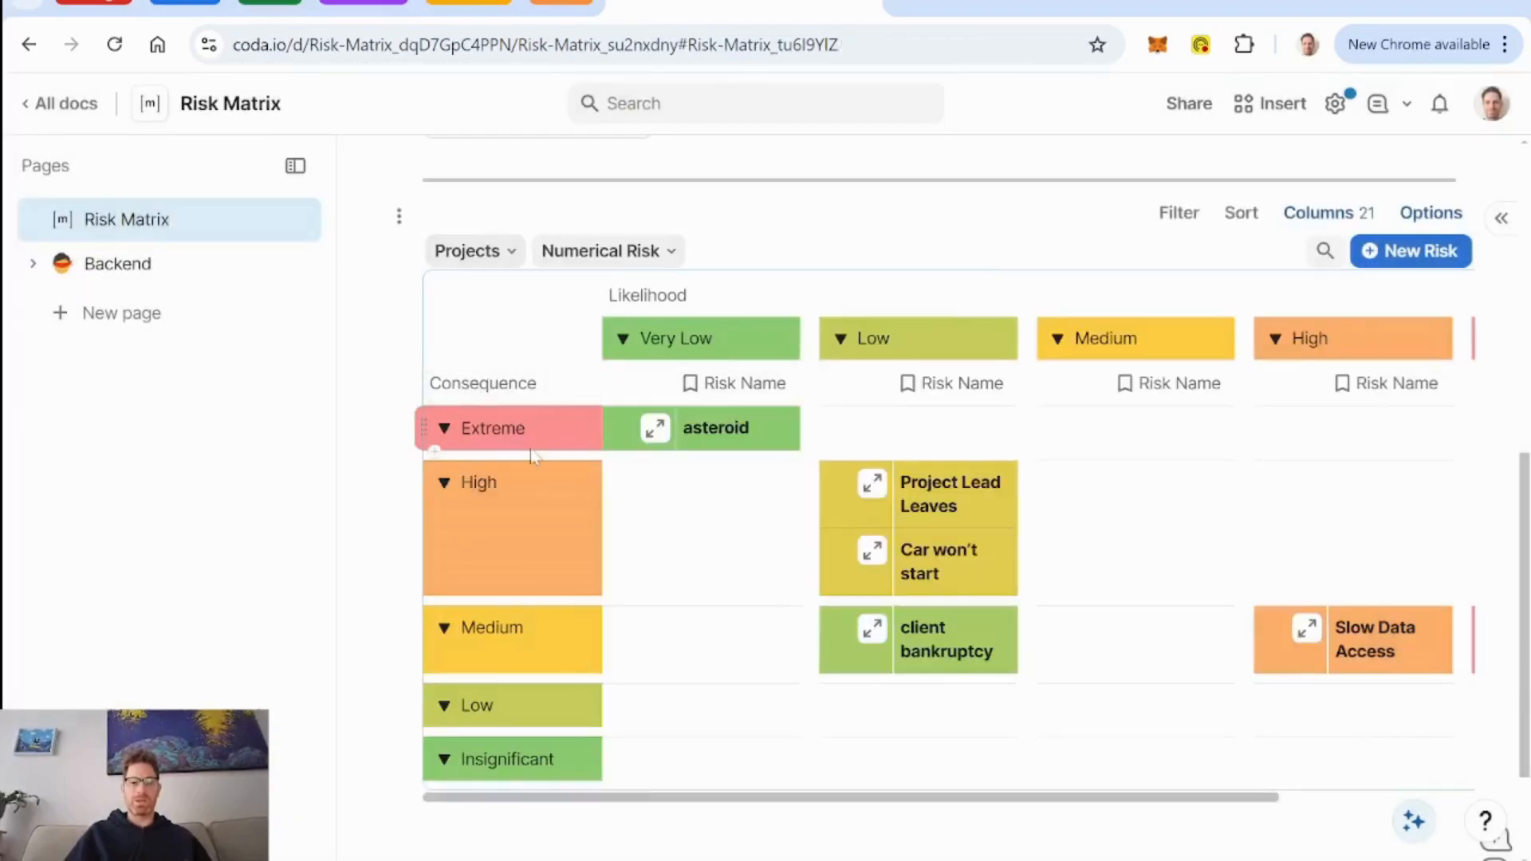
Filter the risk matrix to the Client CRM build project and clear the filter again.
click(494, 253)
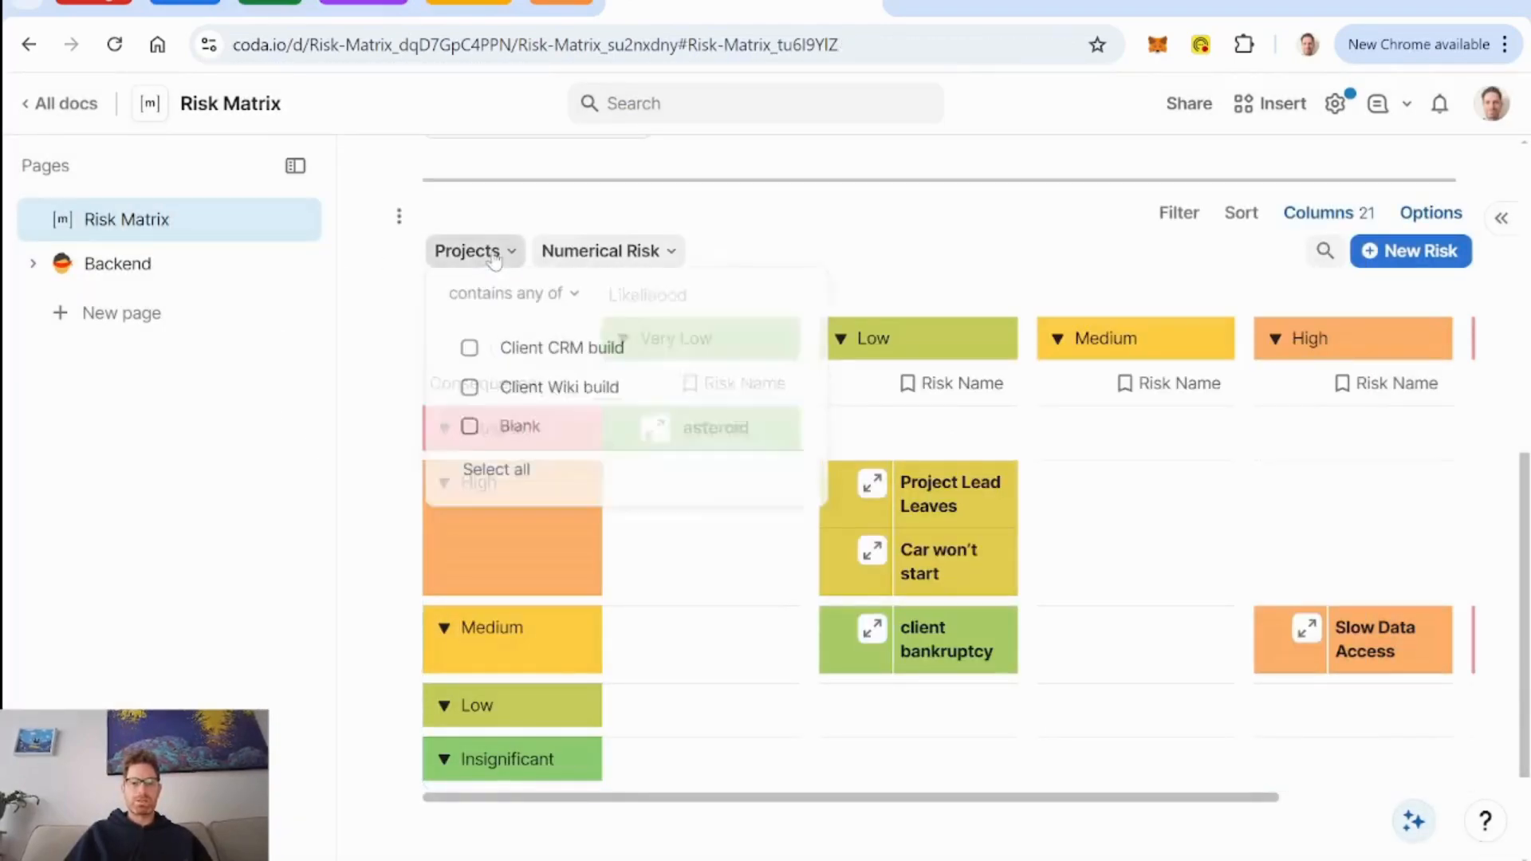
click(471, 355)
click(843, 215)
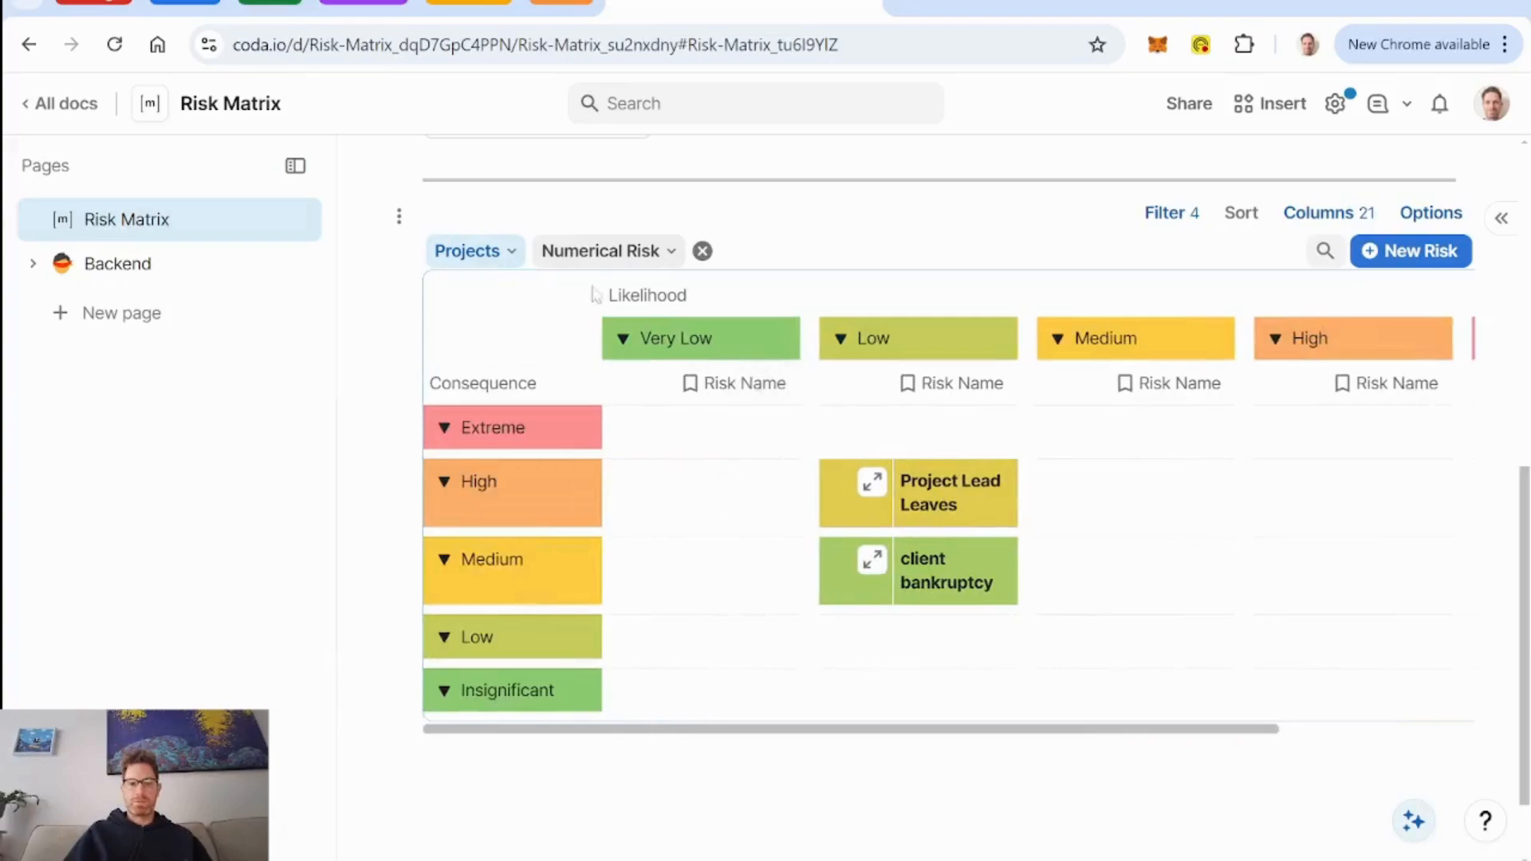
click(703, 251)
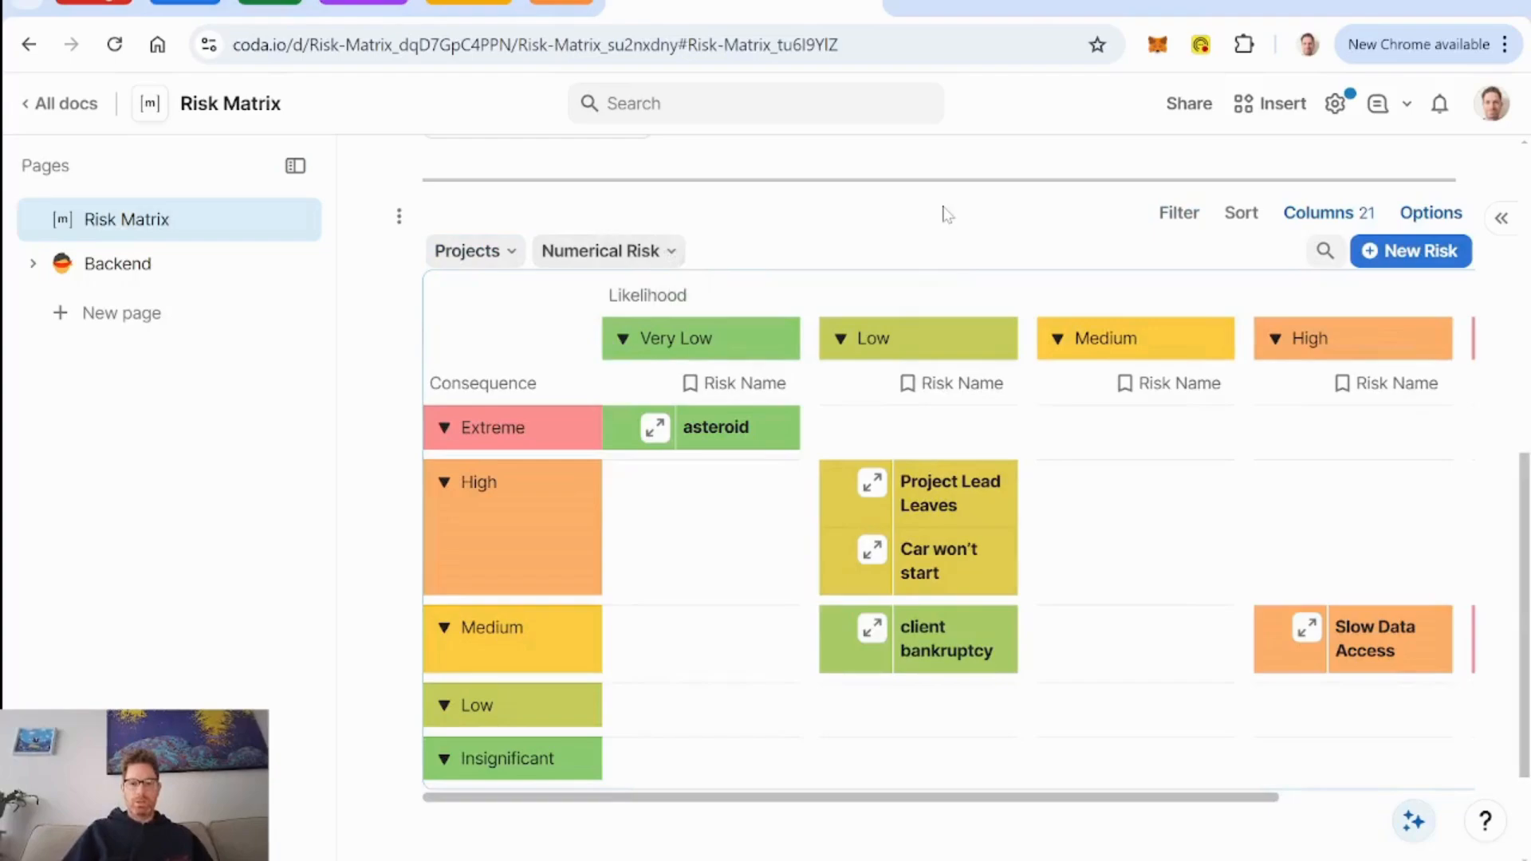
scroll(943, 212, down, 2)
scroll(943, 212, up, 4)
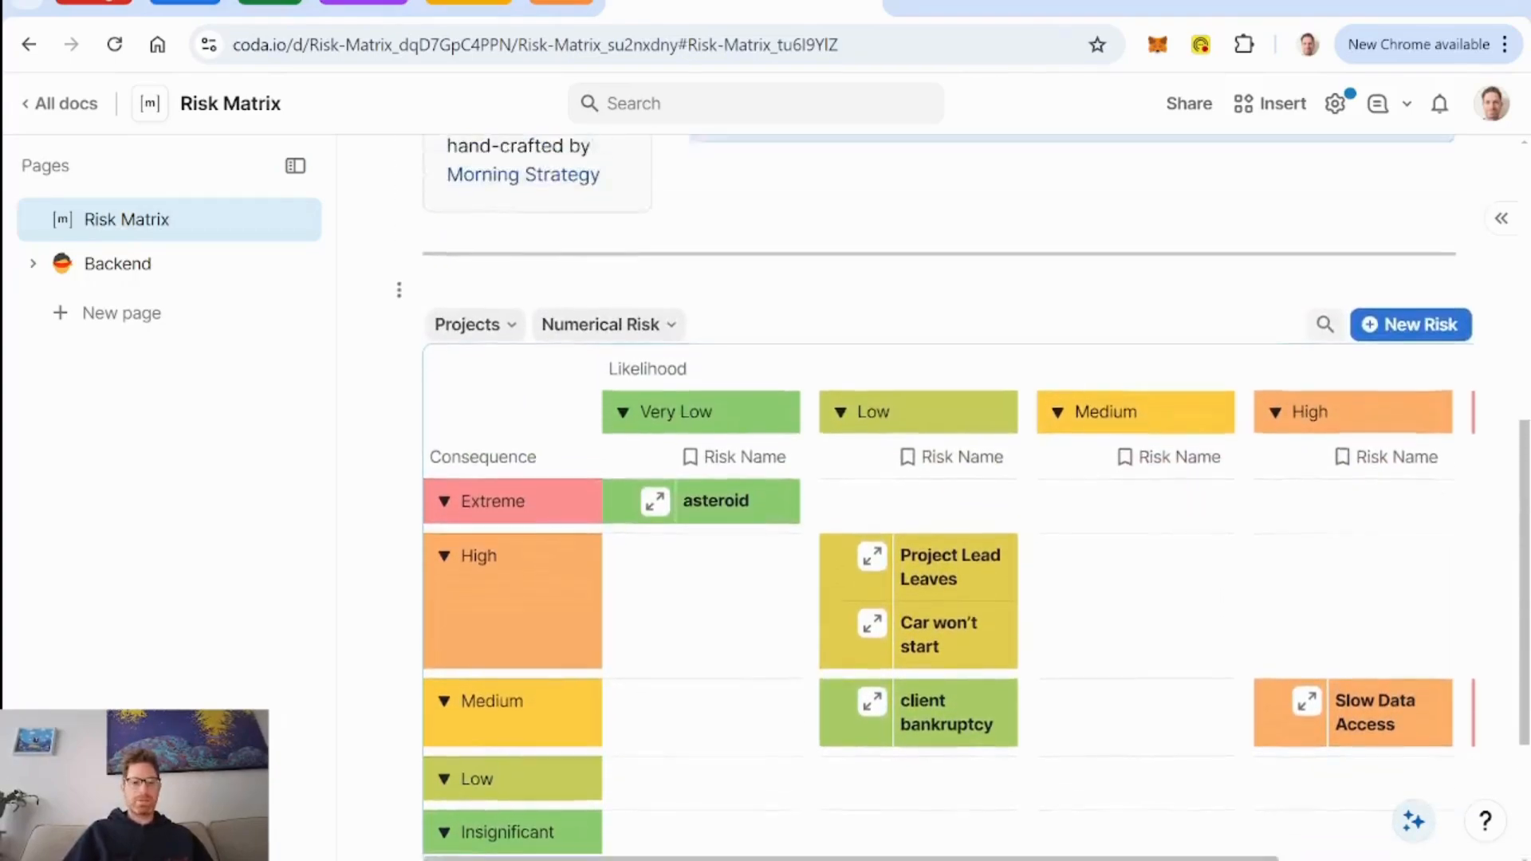
scroll(1026, 404, up, 5)
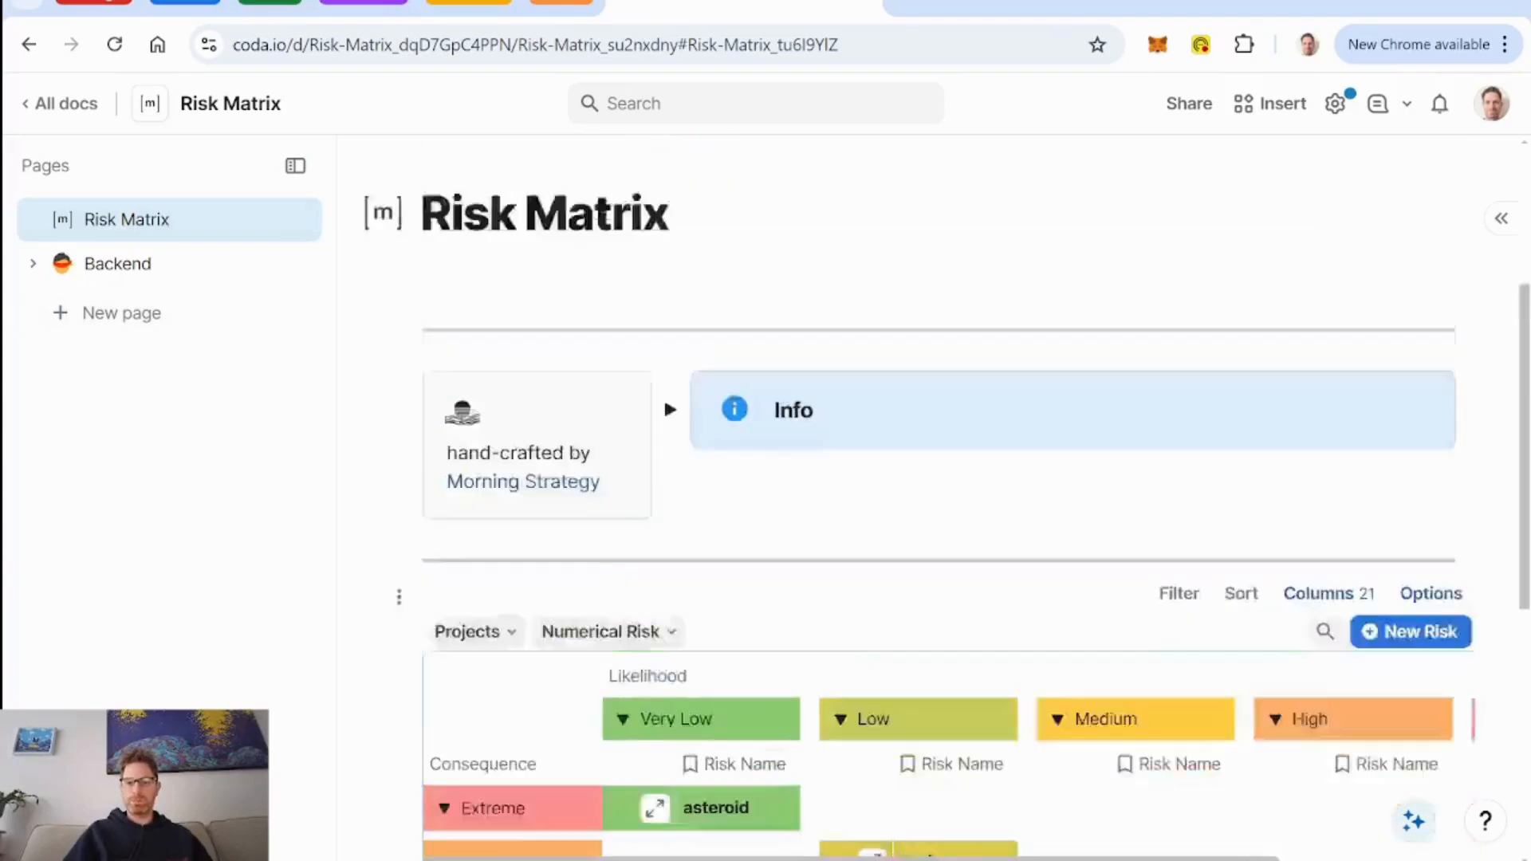
scroll(950, 413, up, 2)
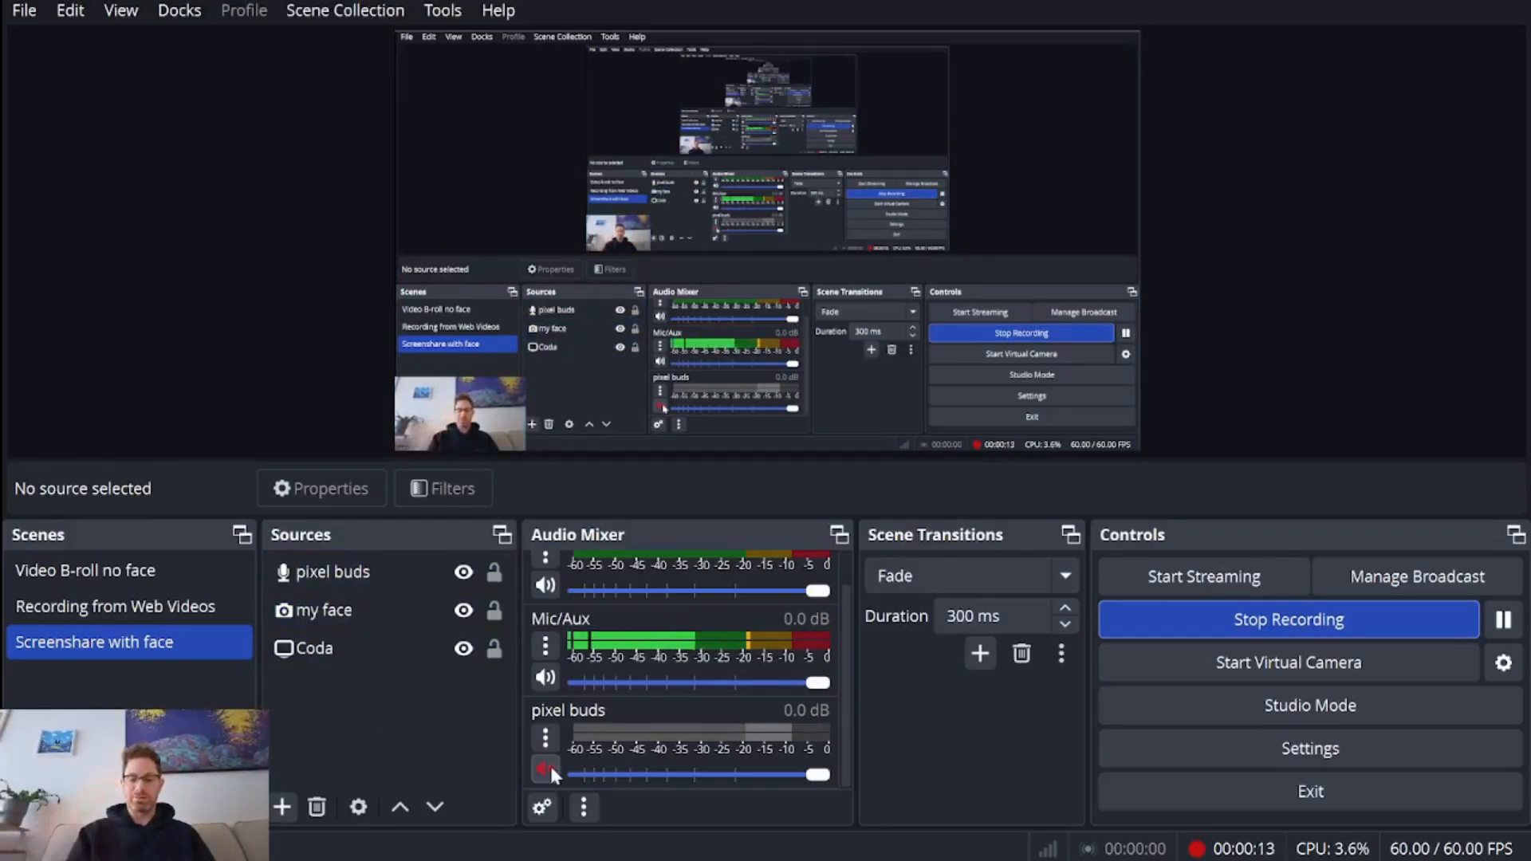
Switch to Chrome and create a blank Coda doc from coda.new in a new browser tab.
click(825, 860)
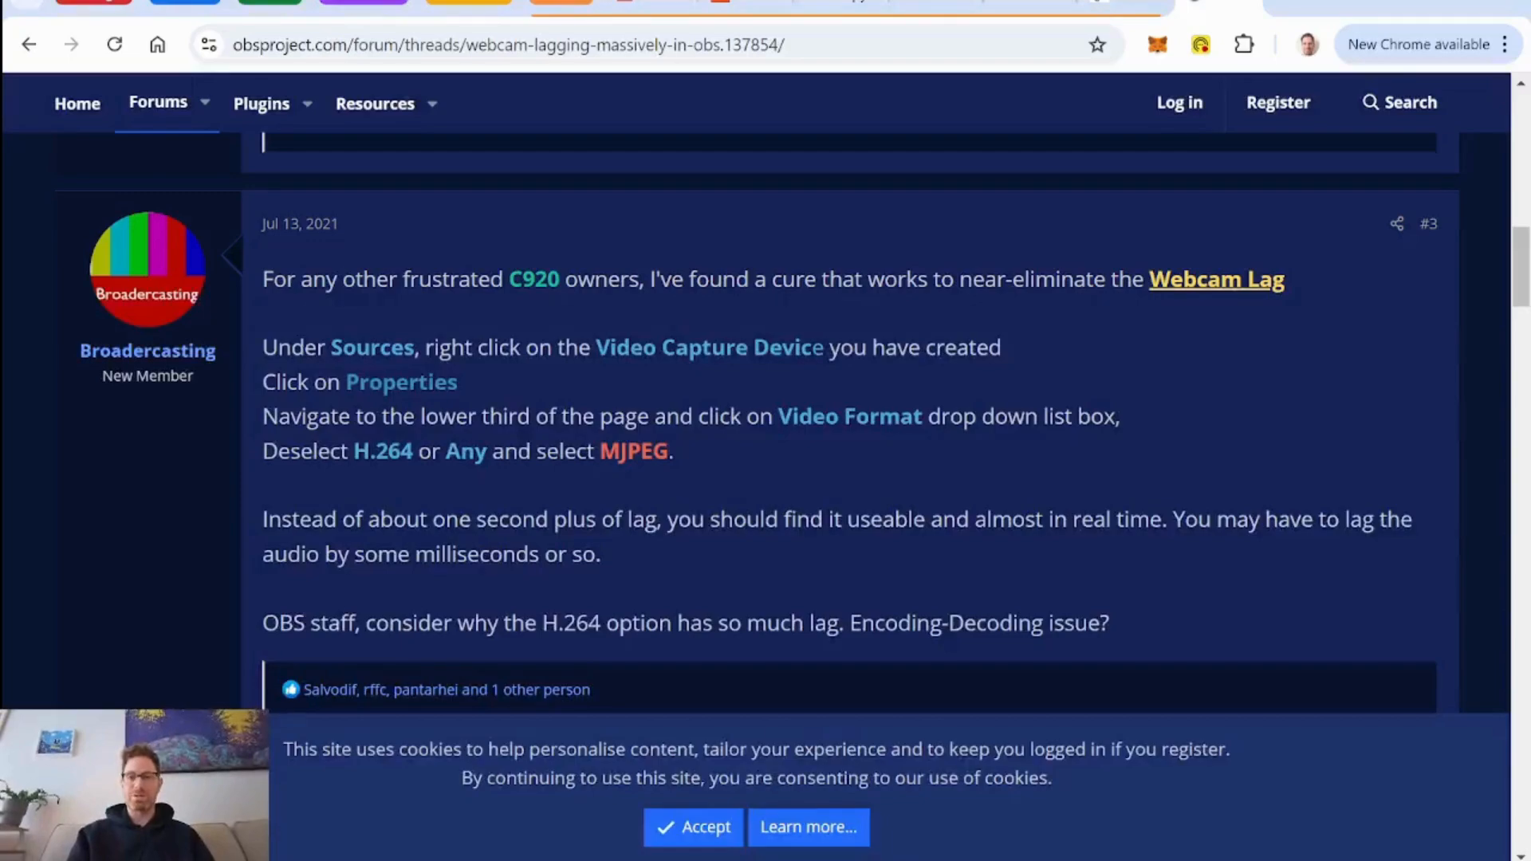
click(1284, 4)
text(cod)
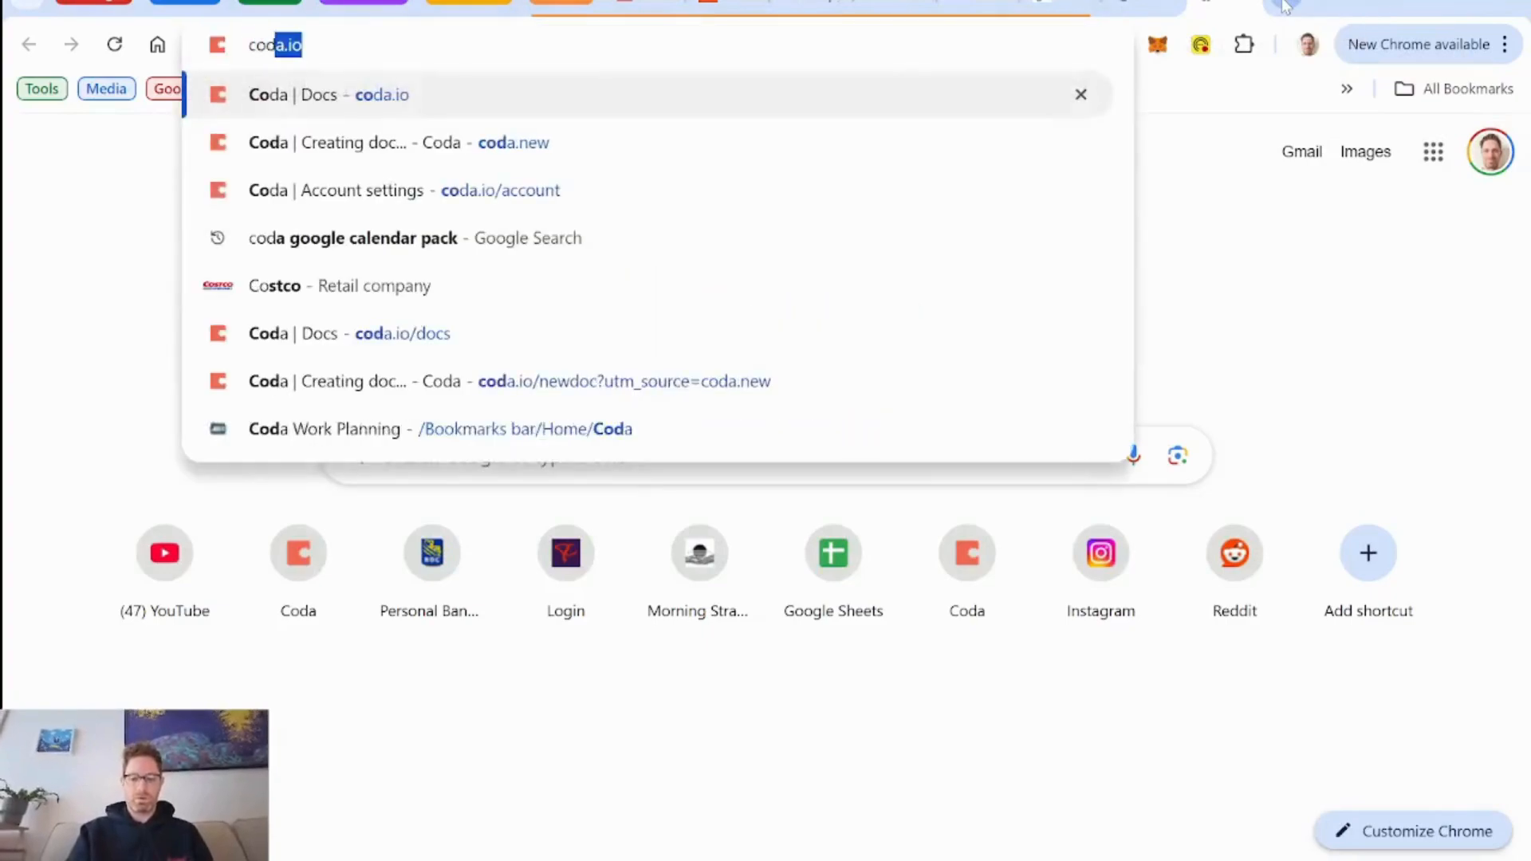
text(a.new)
key(Return)
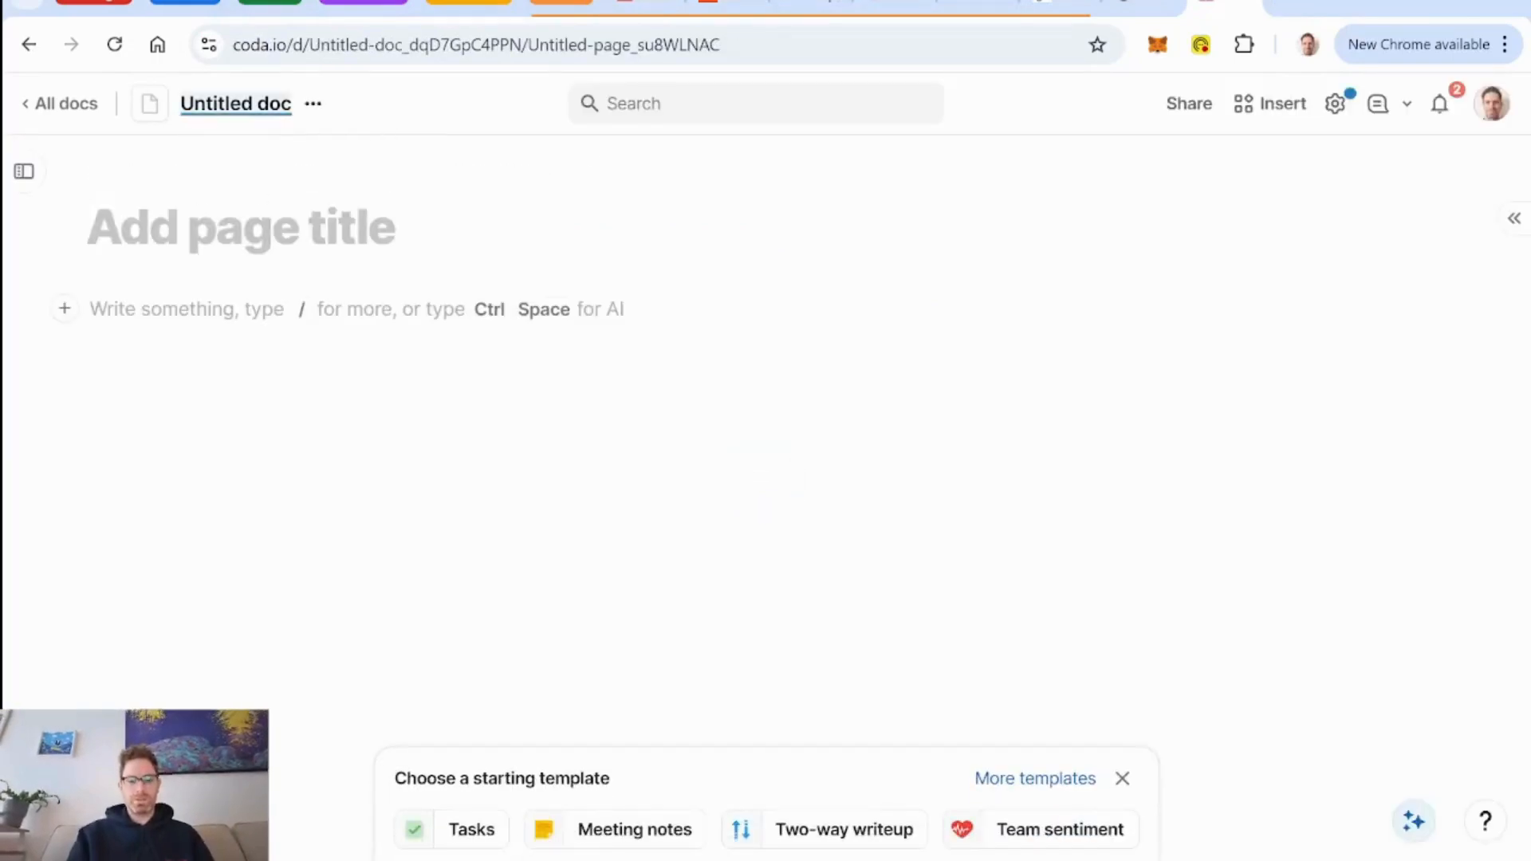
Name the new doc "Risk Matrix" and give it the suggested matrix icon with the bracketed m.
text(Risk Matr)
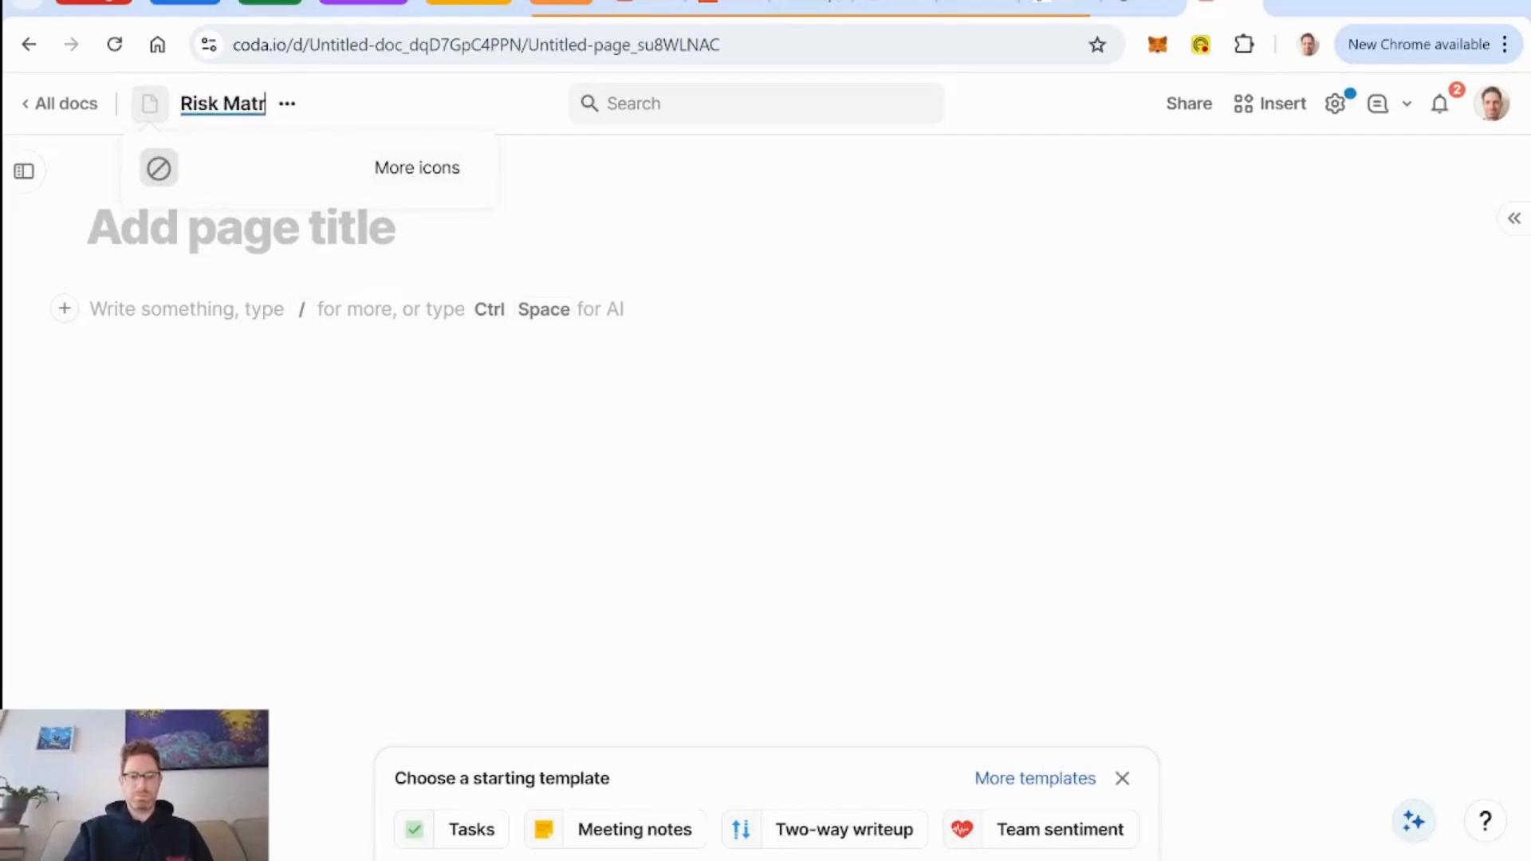
text(ix)
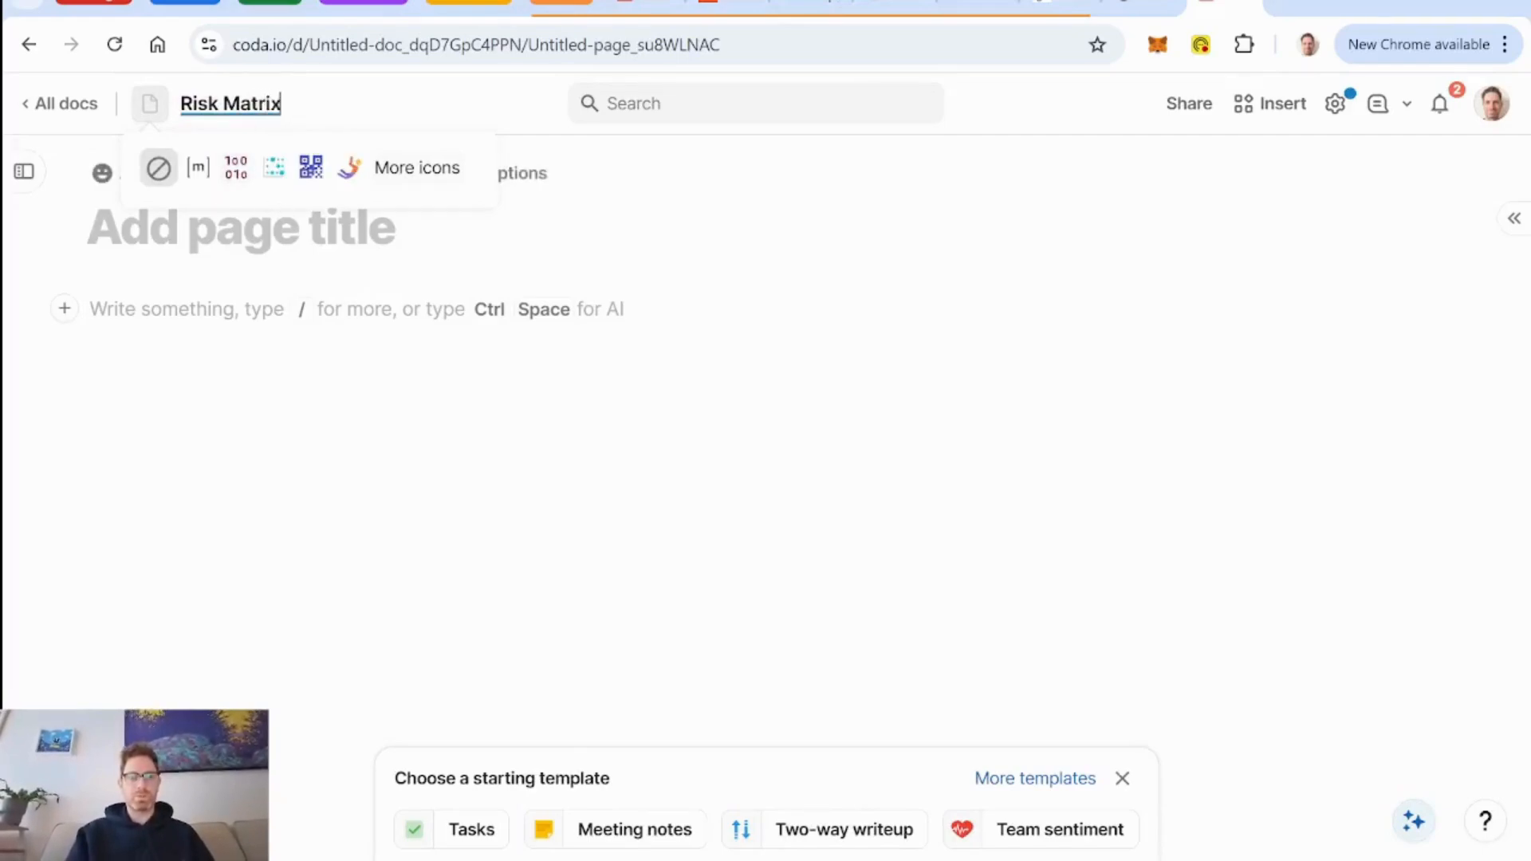
click(197, 168)
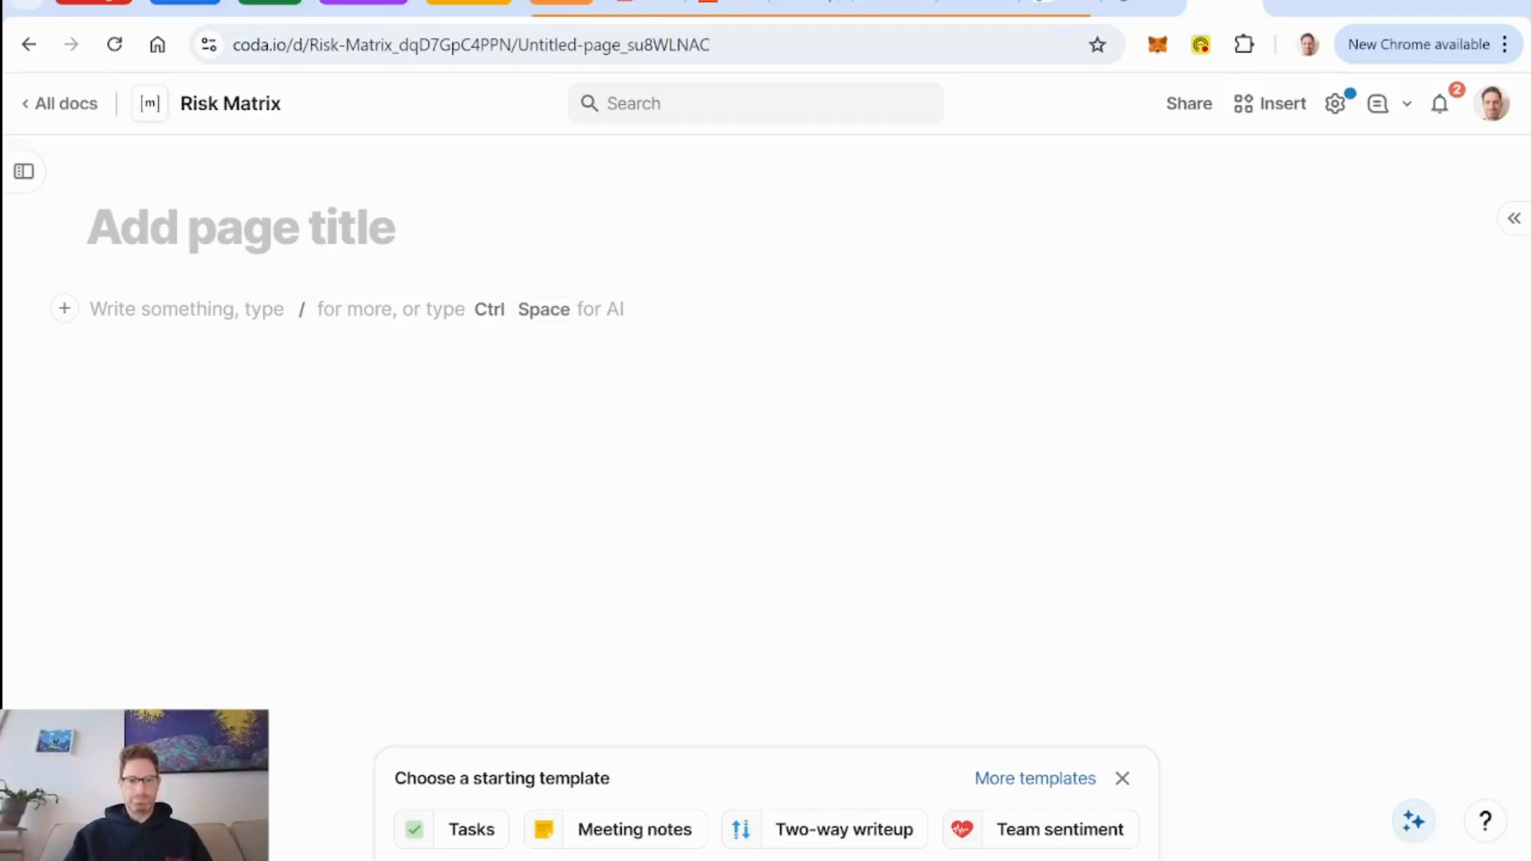
Show the doc's page list and title the untitled page "Risk Matrix".
click(24, 171)
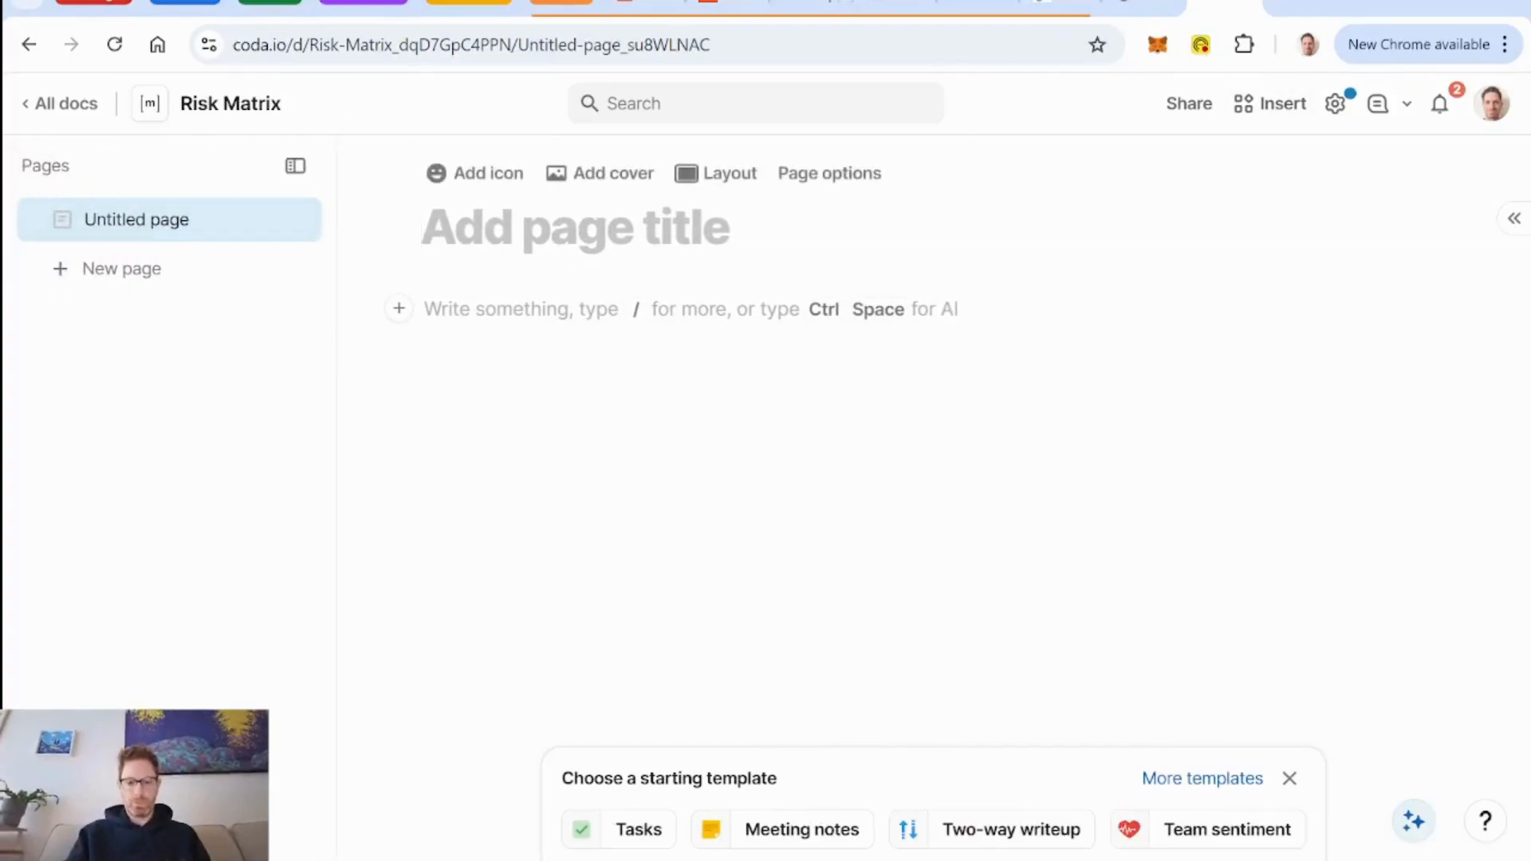
text(Risk Matrix)
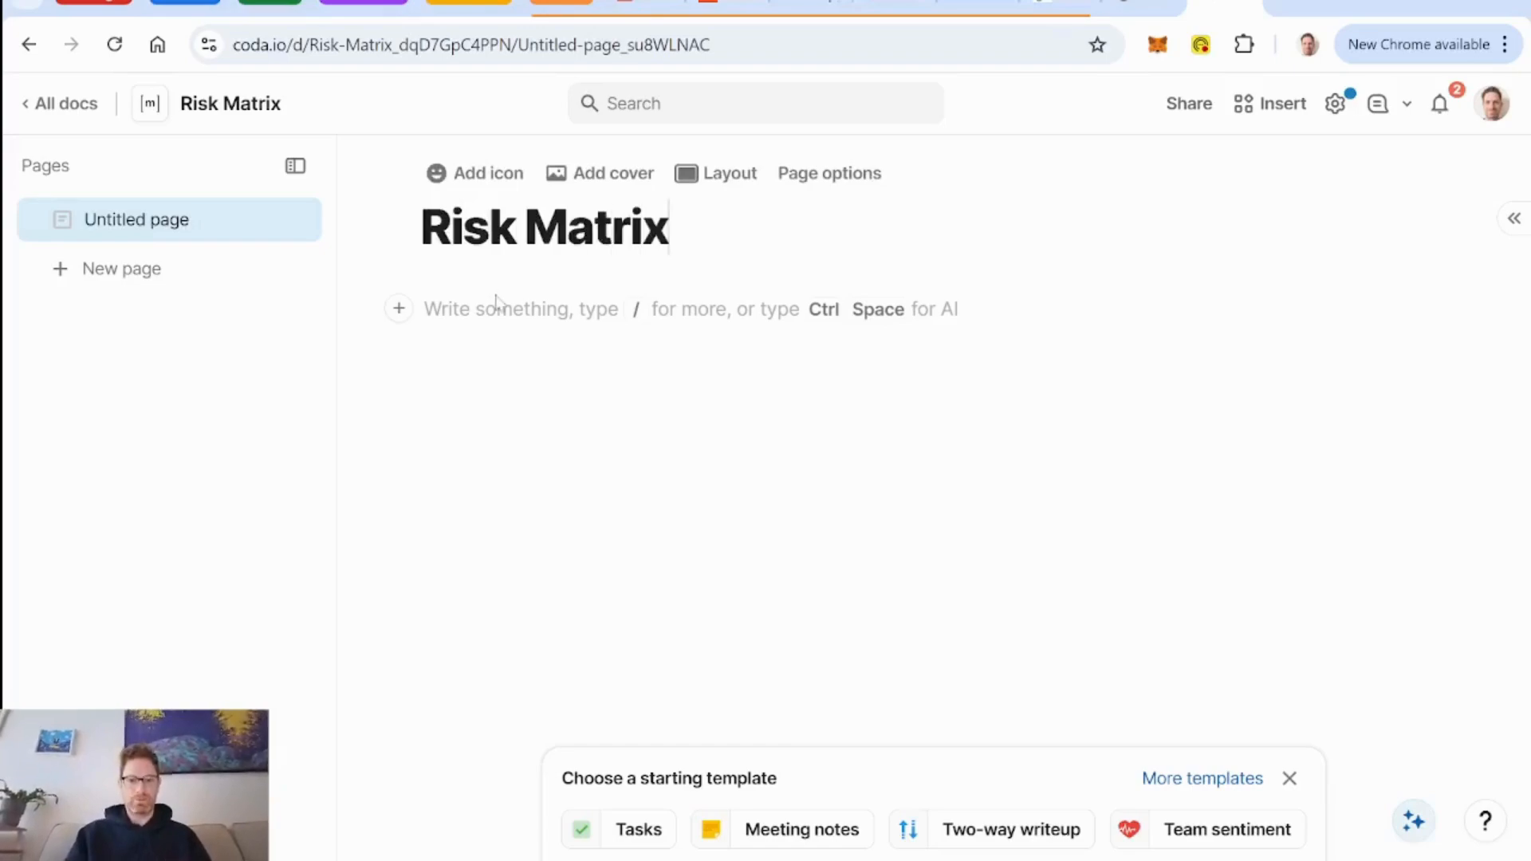
key(Return)
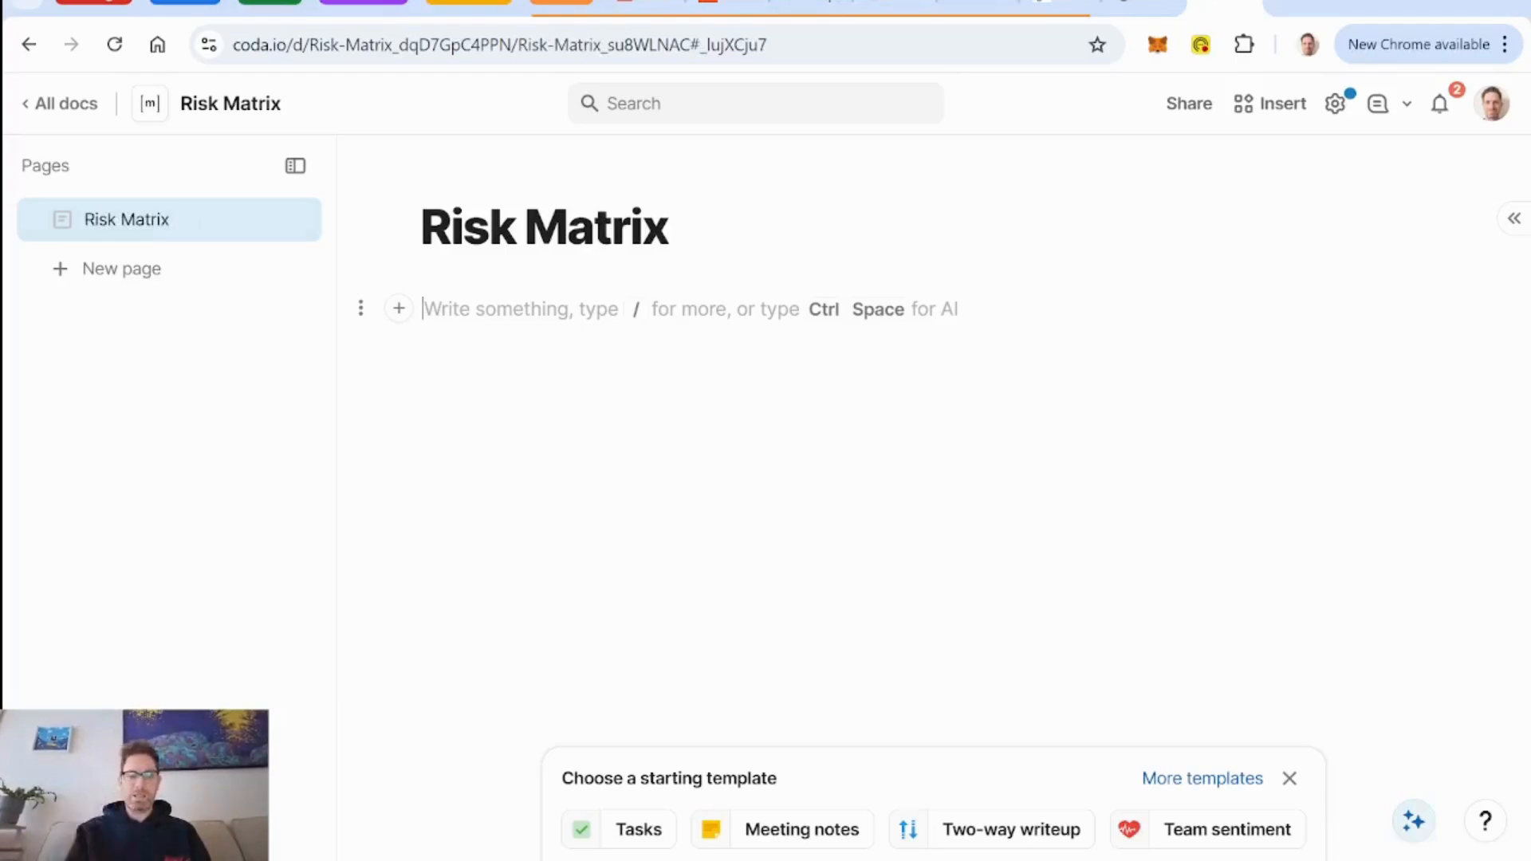
Insert a blank table on the Risk Matrix page and name it "Likelihood".
text(/ta)
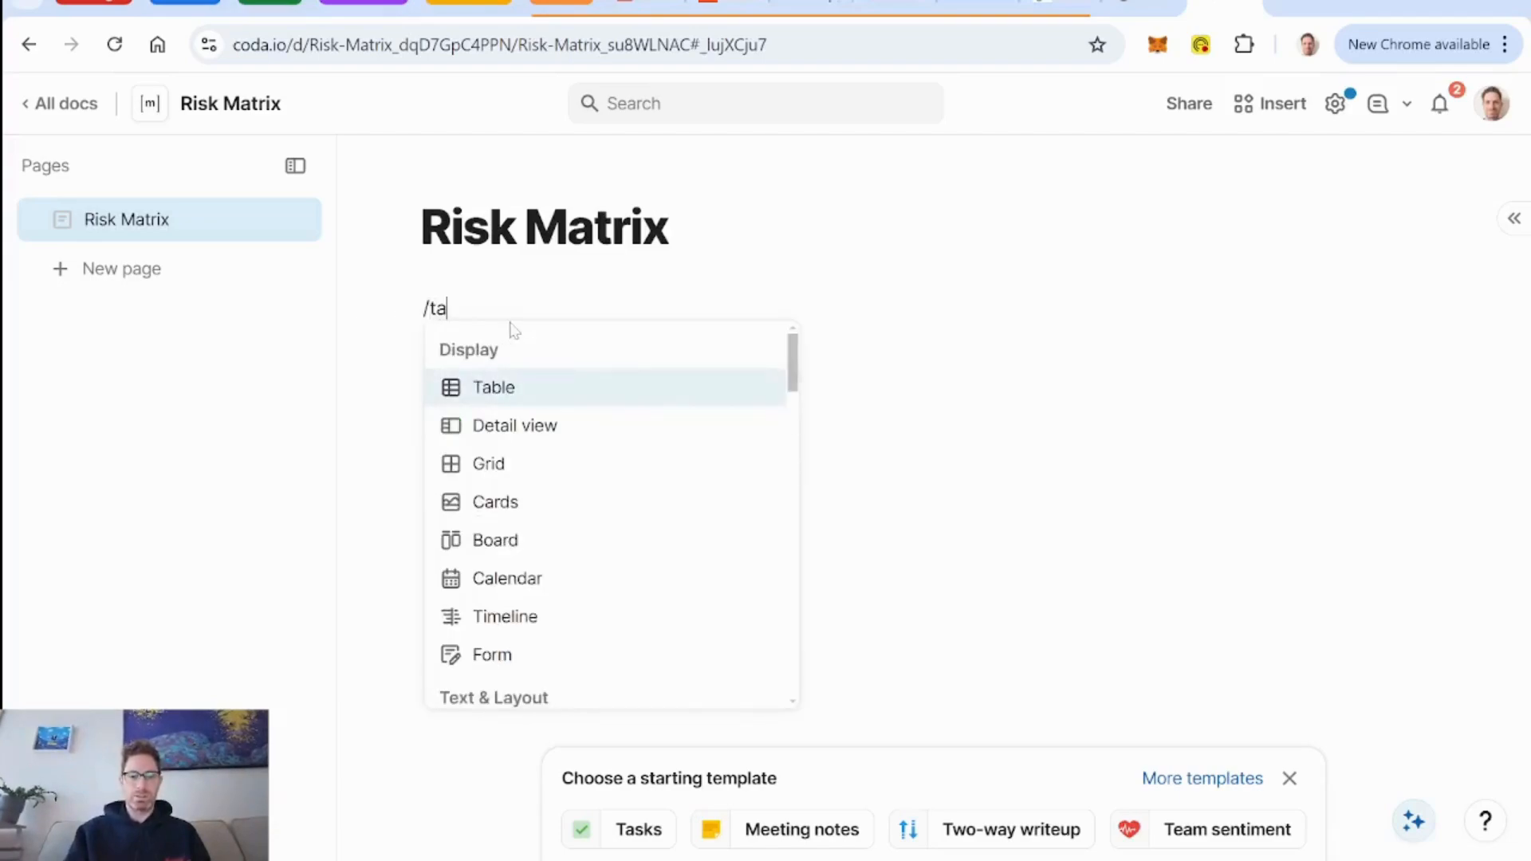
key(Return)
text(L)
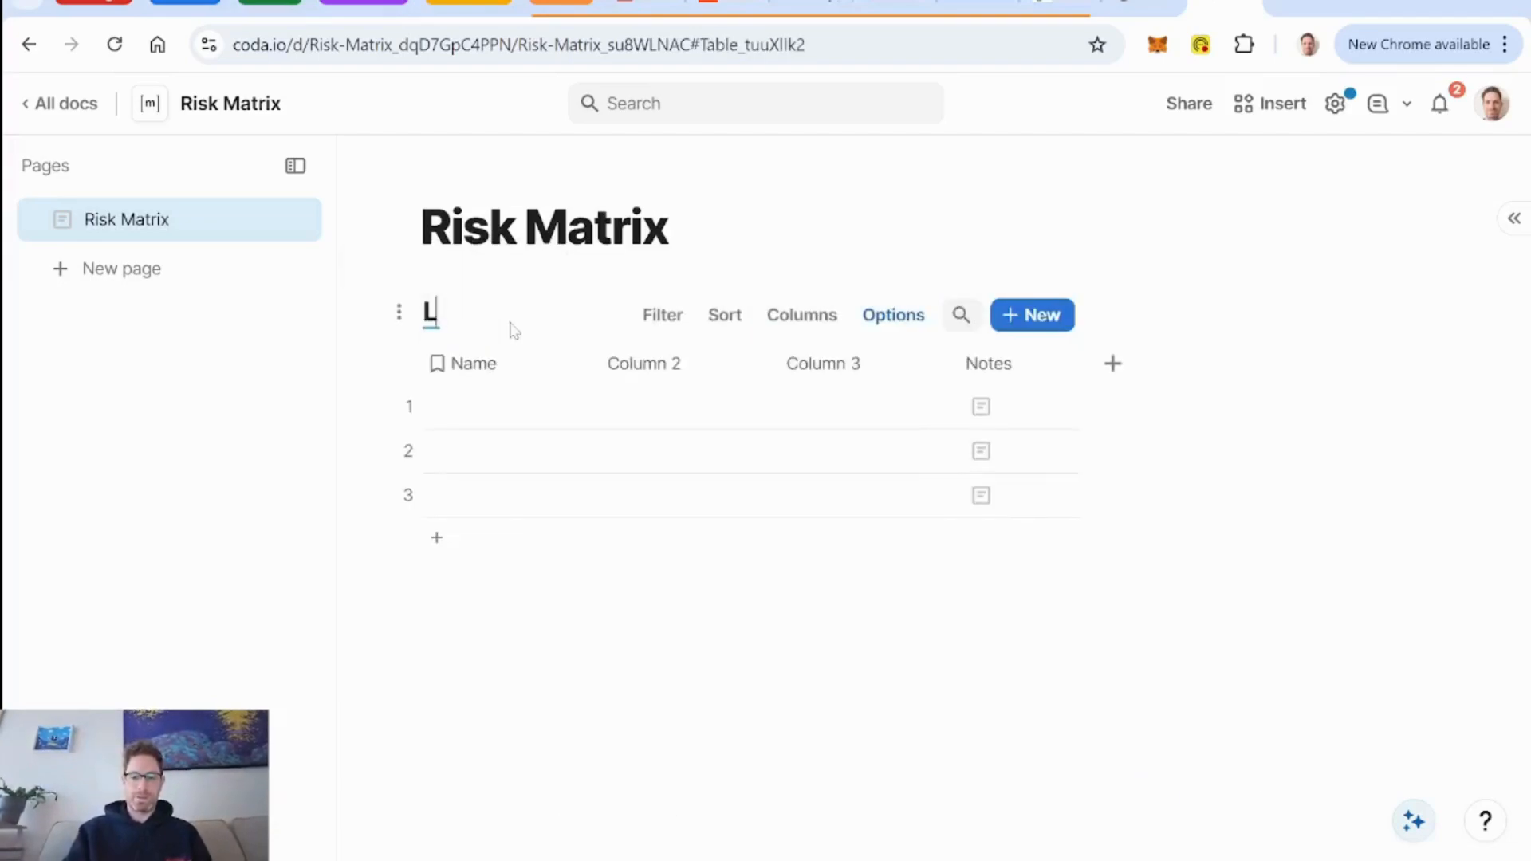
text(ikelihood)
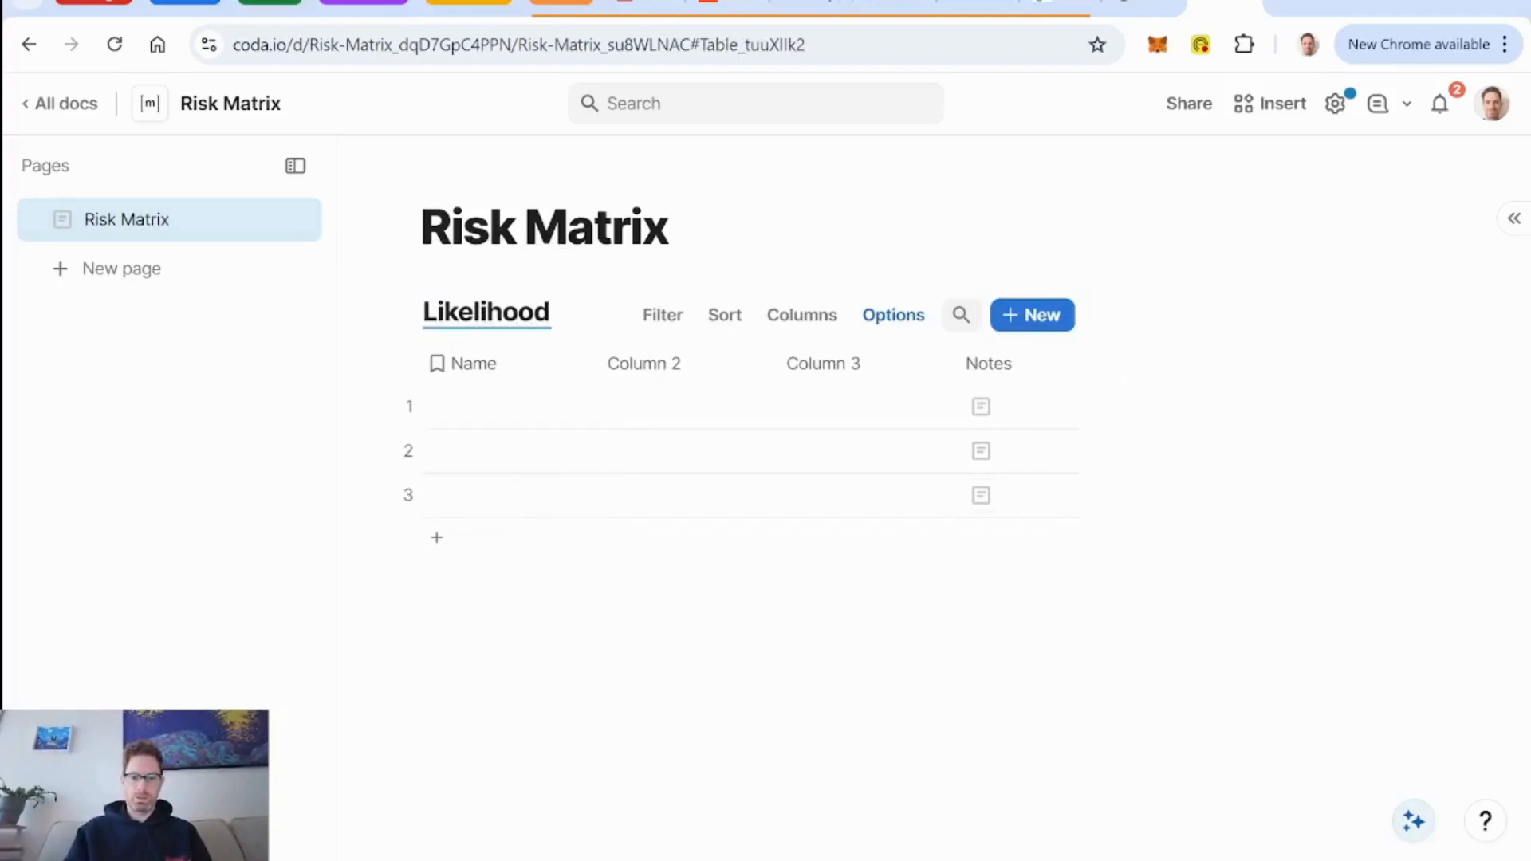
key(Return)
Insert a second blank table below the Likelihood table and name it "Consequence".
text(/)
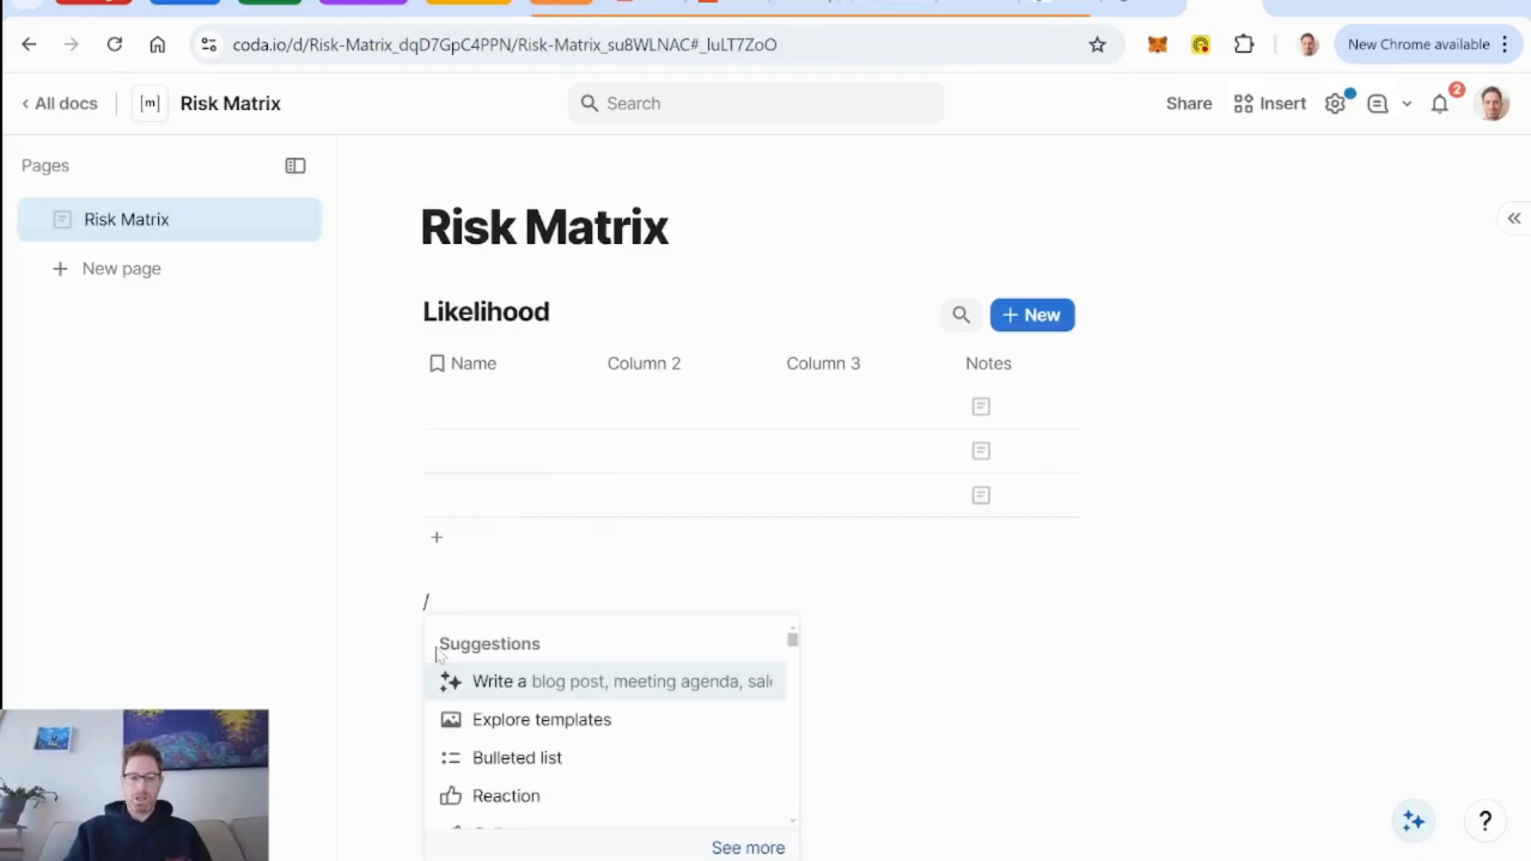
text(tab)
key(Return)
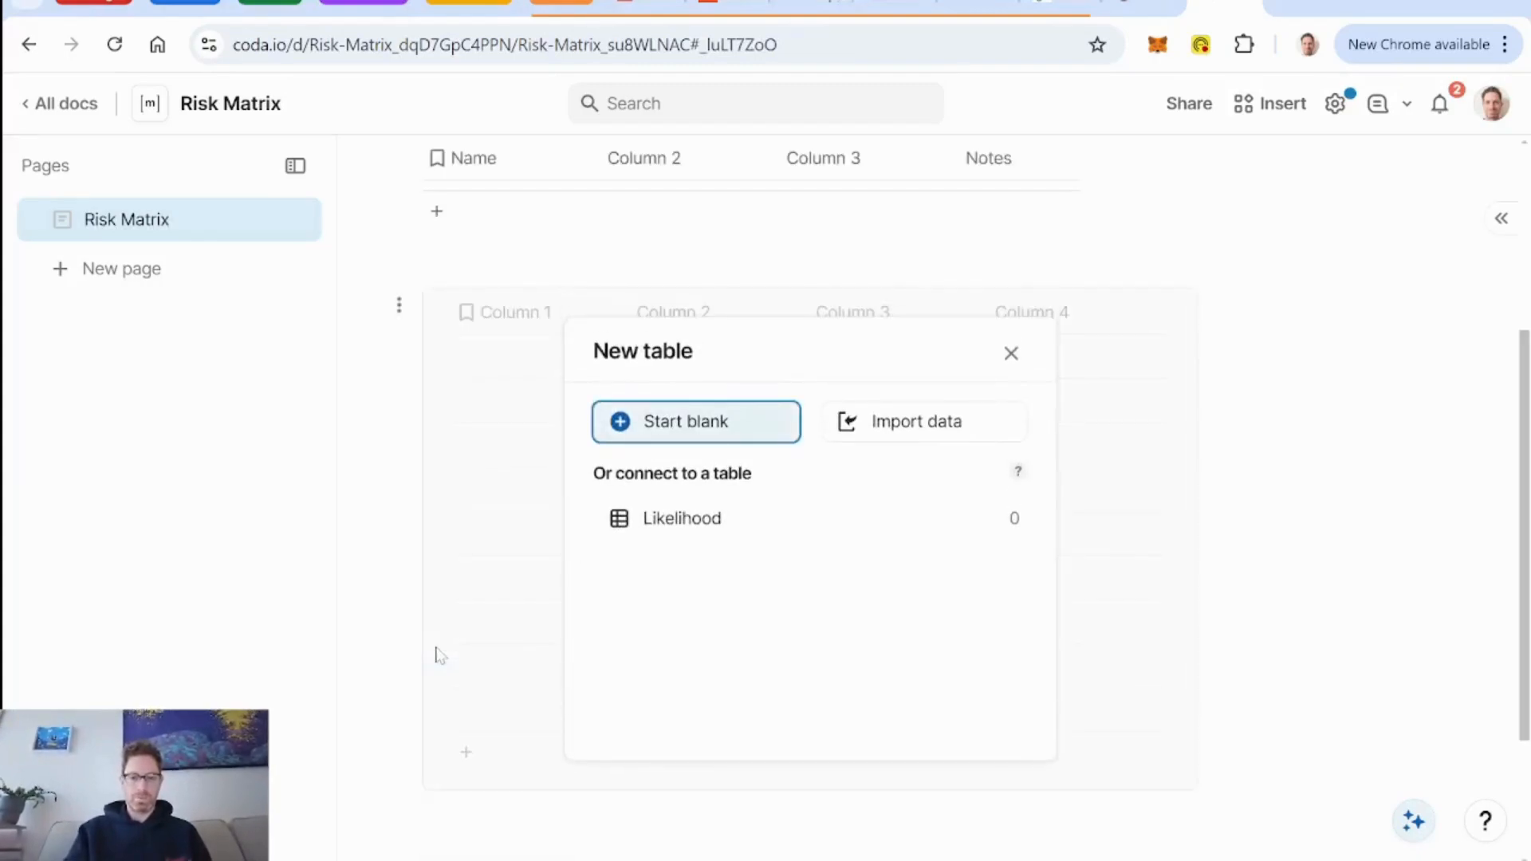
key(Return)
text(Consequence)
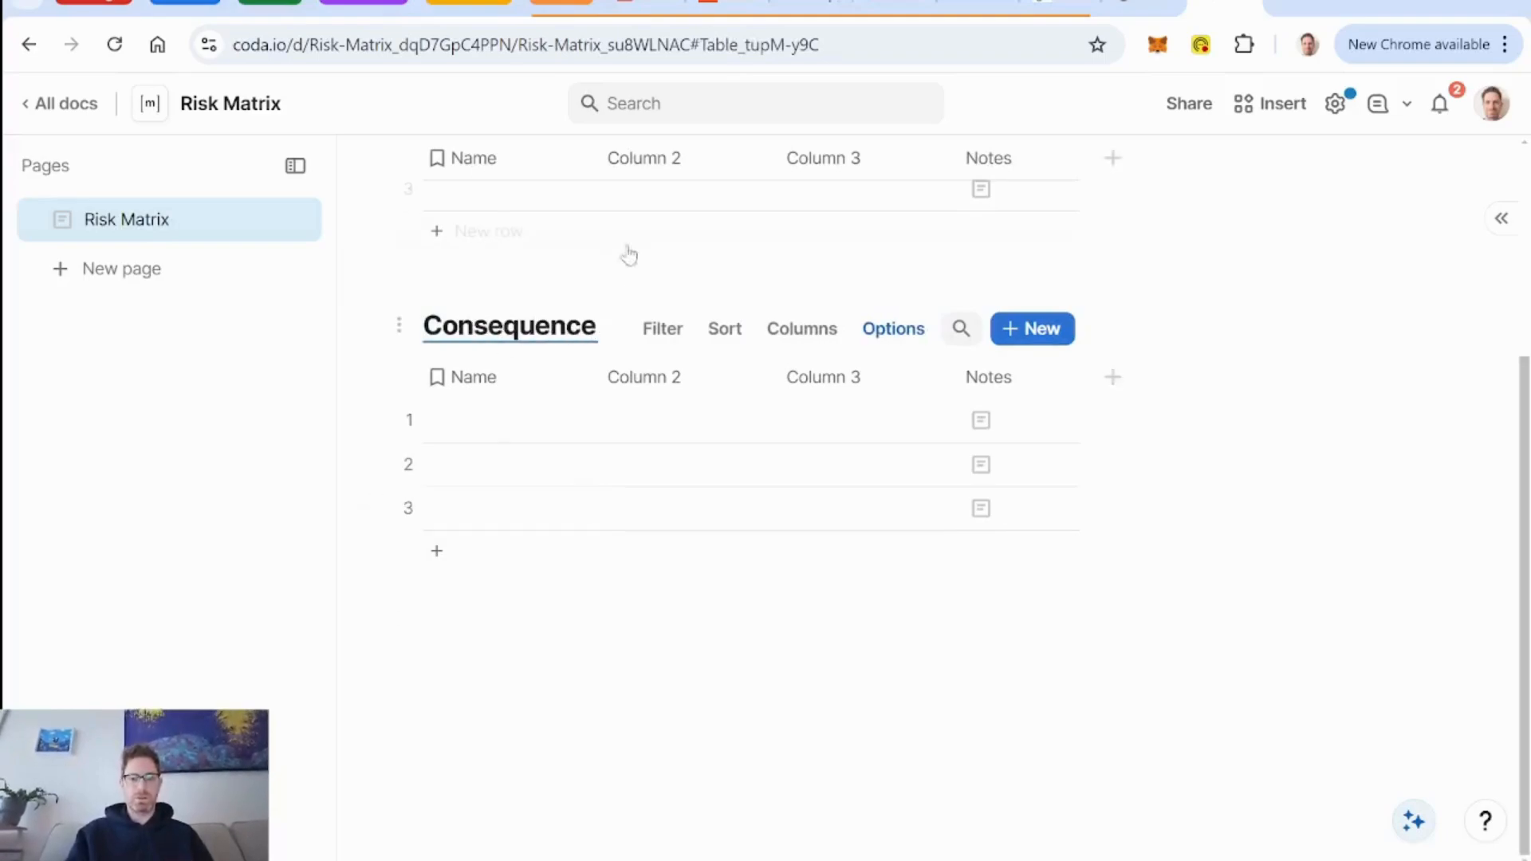
Rename the Consequence table's Name column to "Consequence" and delete its Column 2, Column 3 and Notes columns.
click(478, 387)
text(conse)
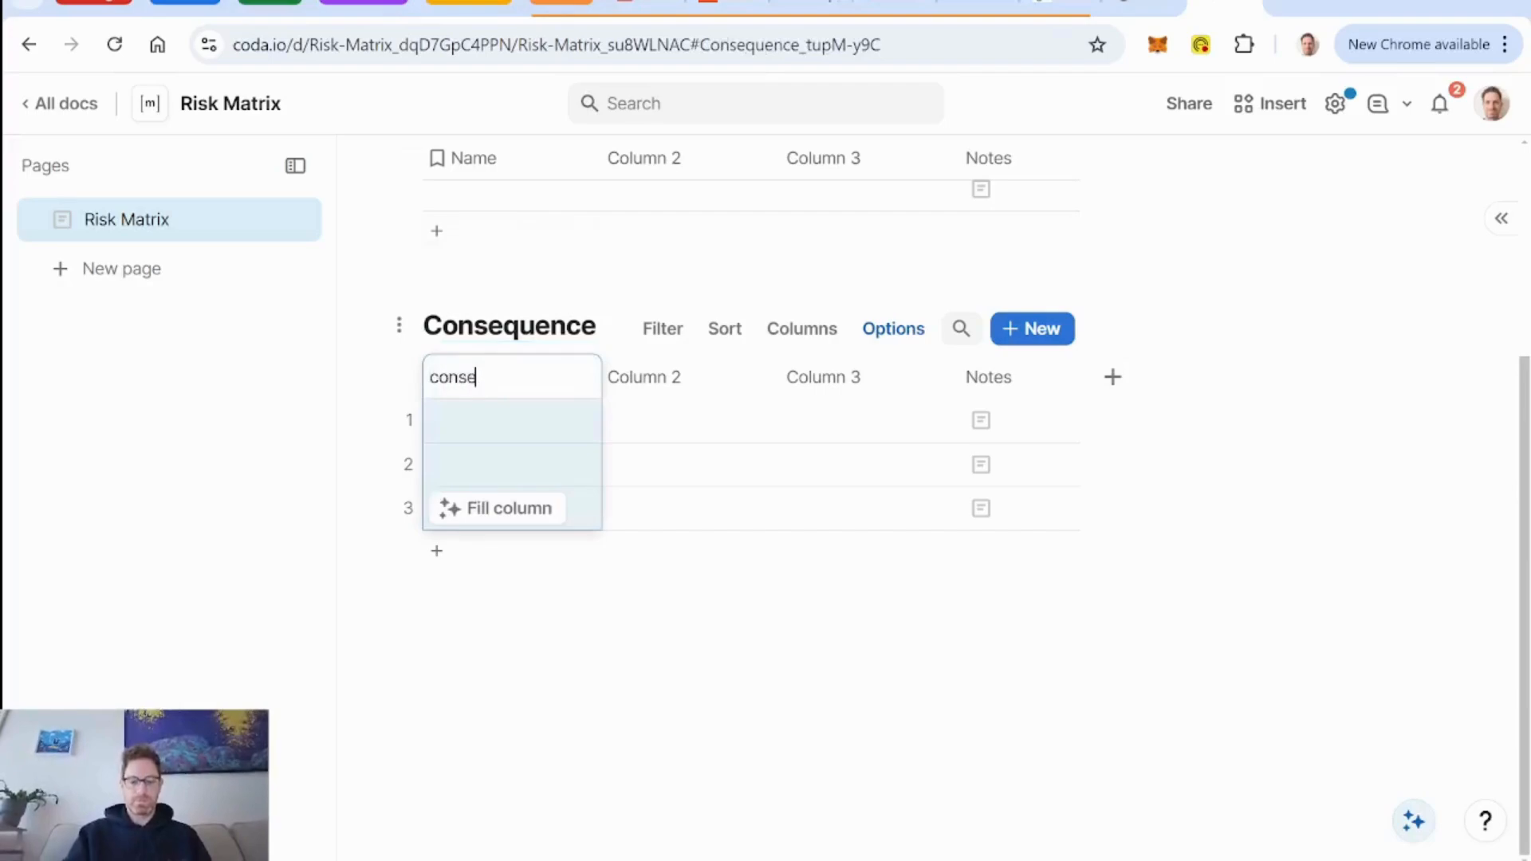
text(qu)
key(BackSpace)
key(BackSpace)
key(BackSpace)
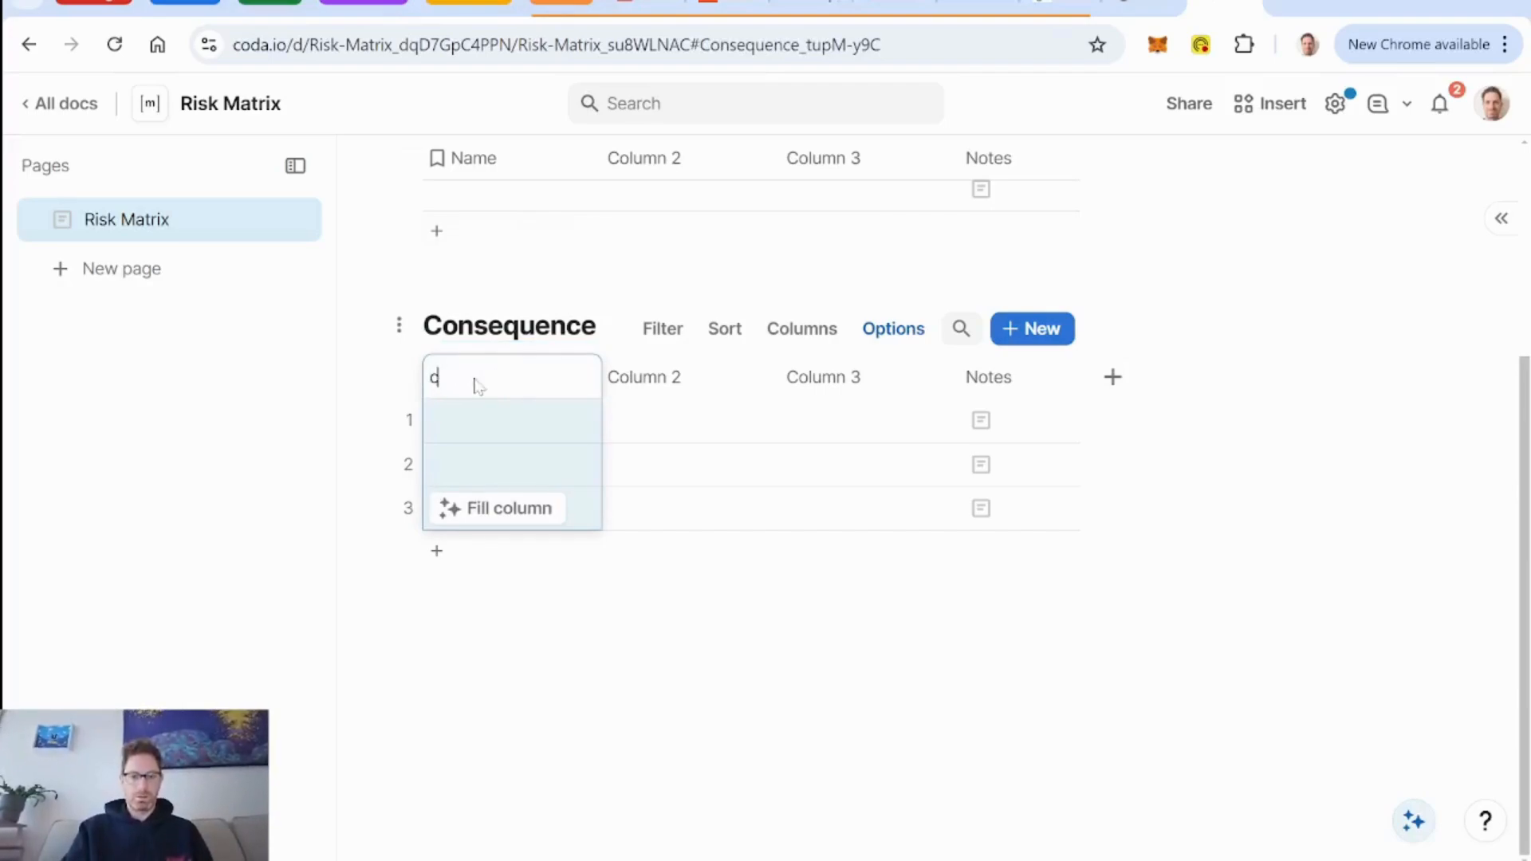
key(BackSpace)
text(Consequence)
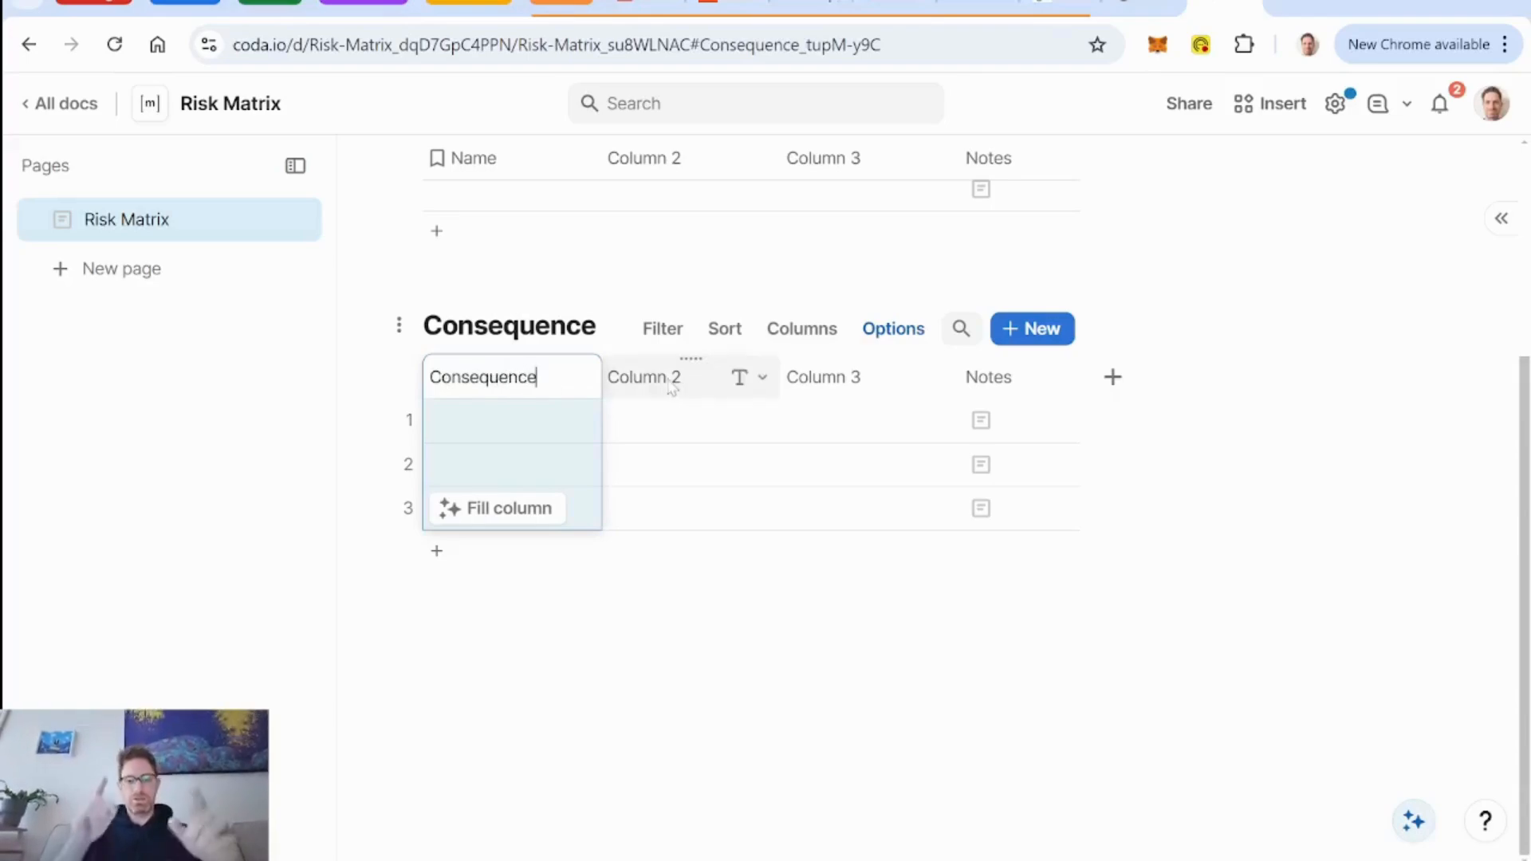
key(Delete)
key(Delete)
key(Delete)
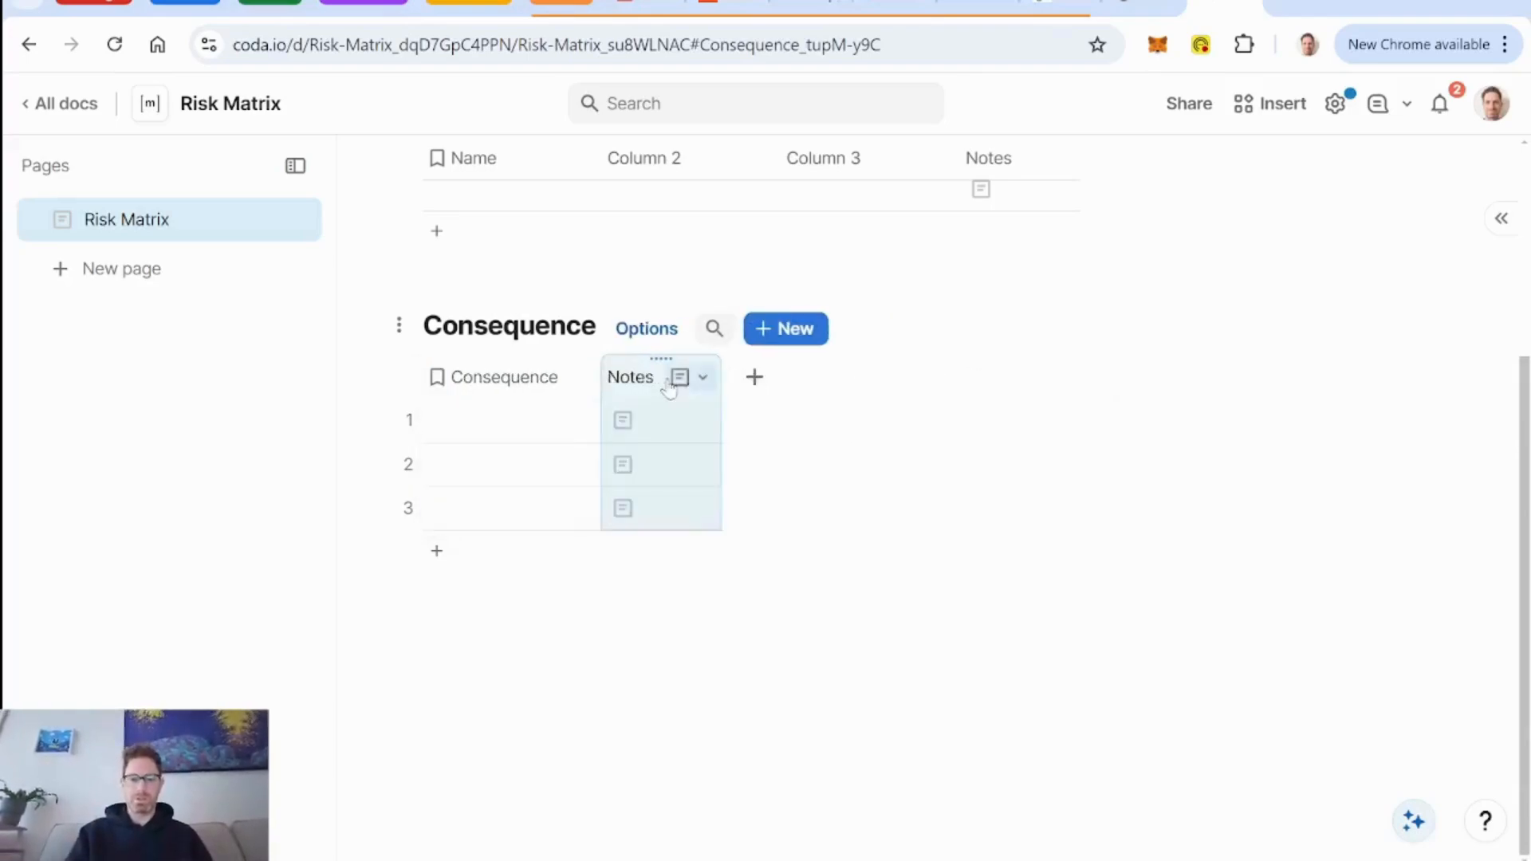
Rename the Likelihood table's Name column to "Likelihood".
scroll(666, 384, up, 4)
click(482, 364)
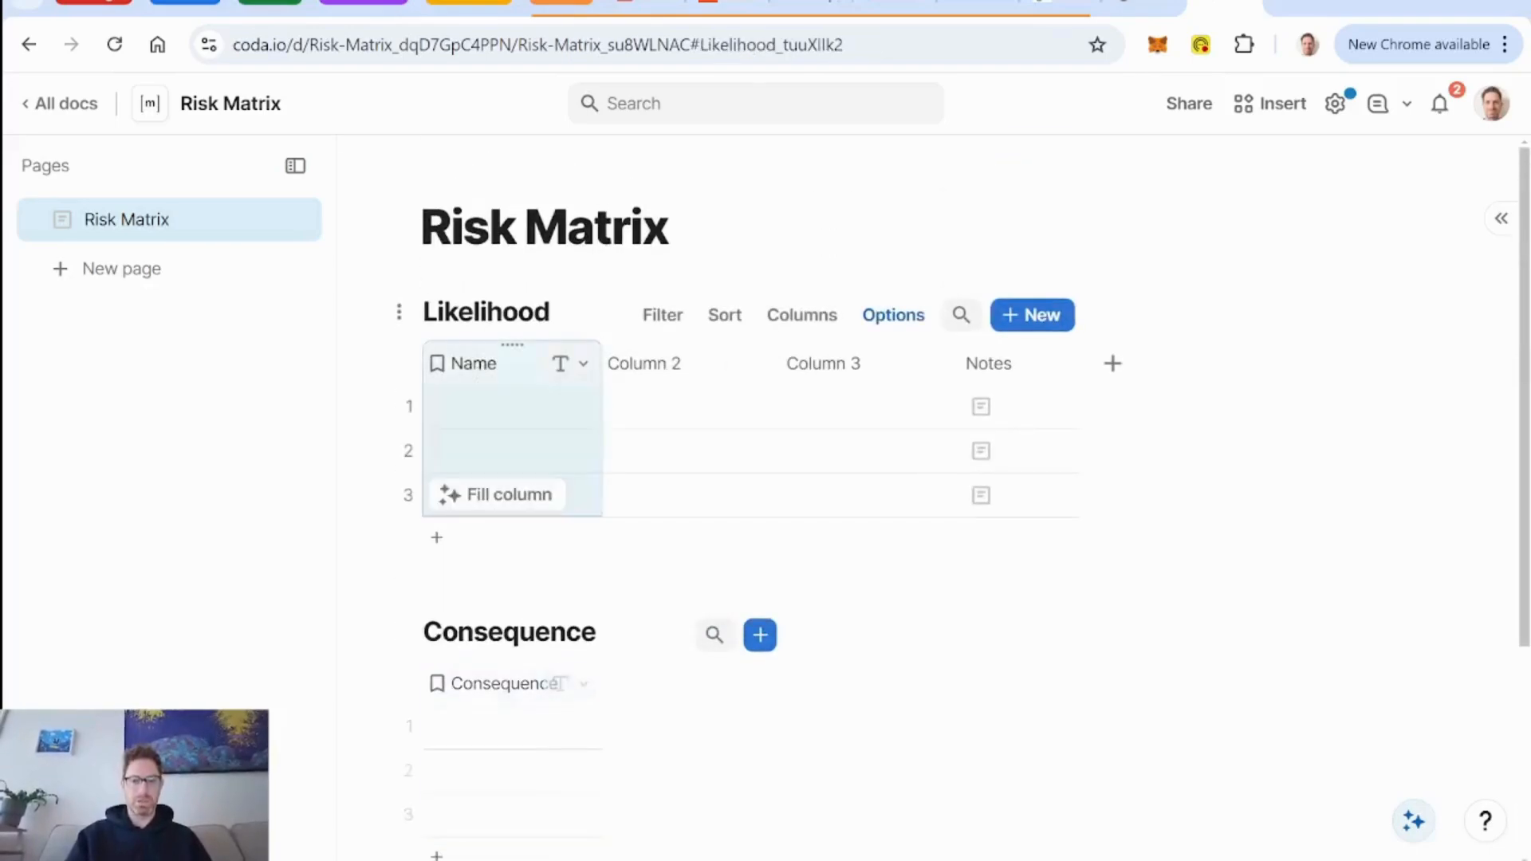
click(481, 367)
text(Likelihood)
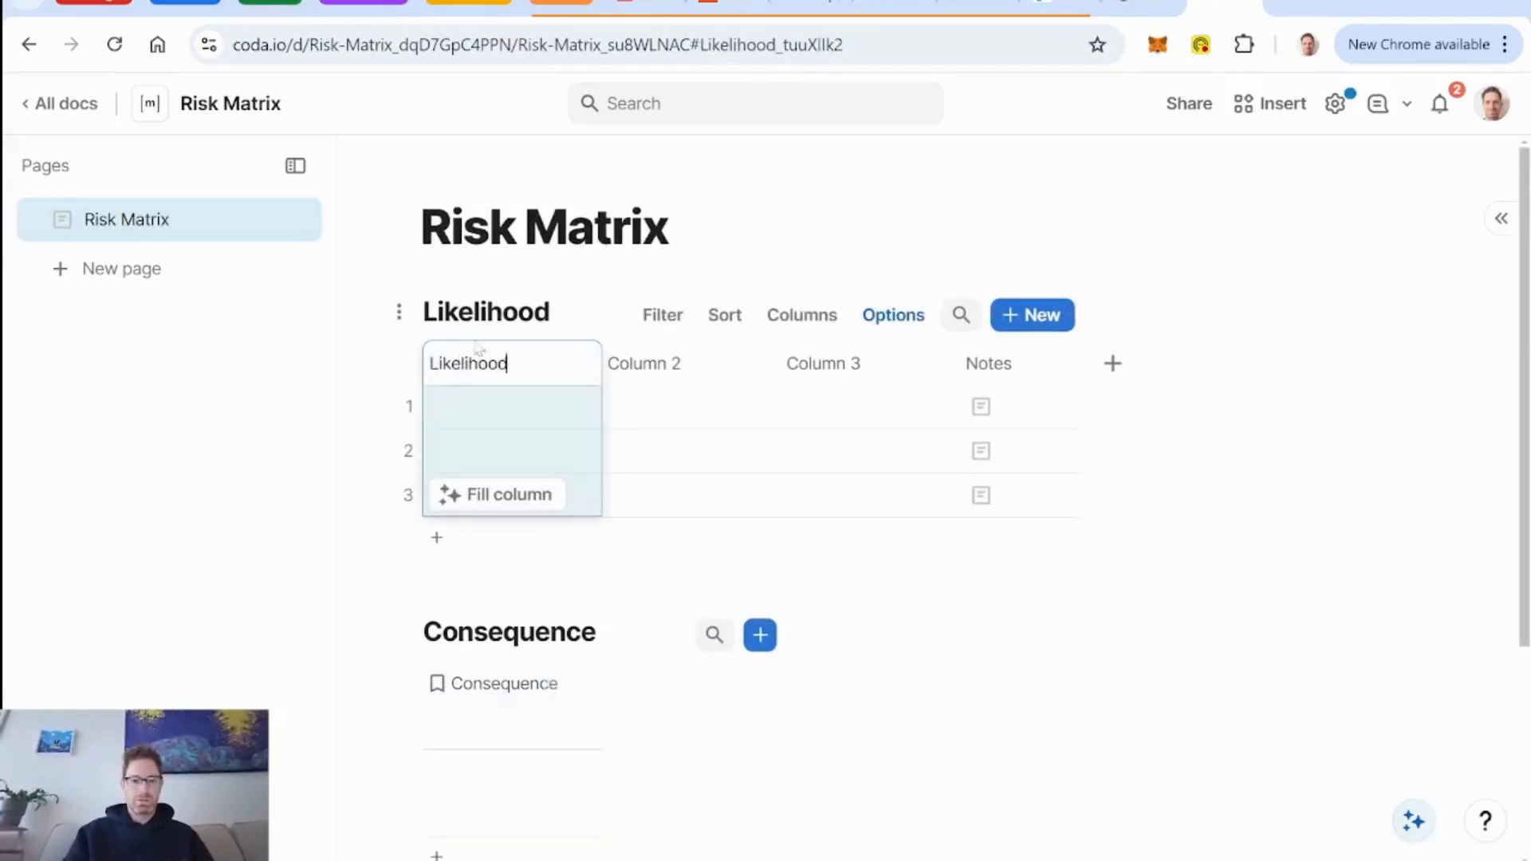
key(Return)
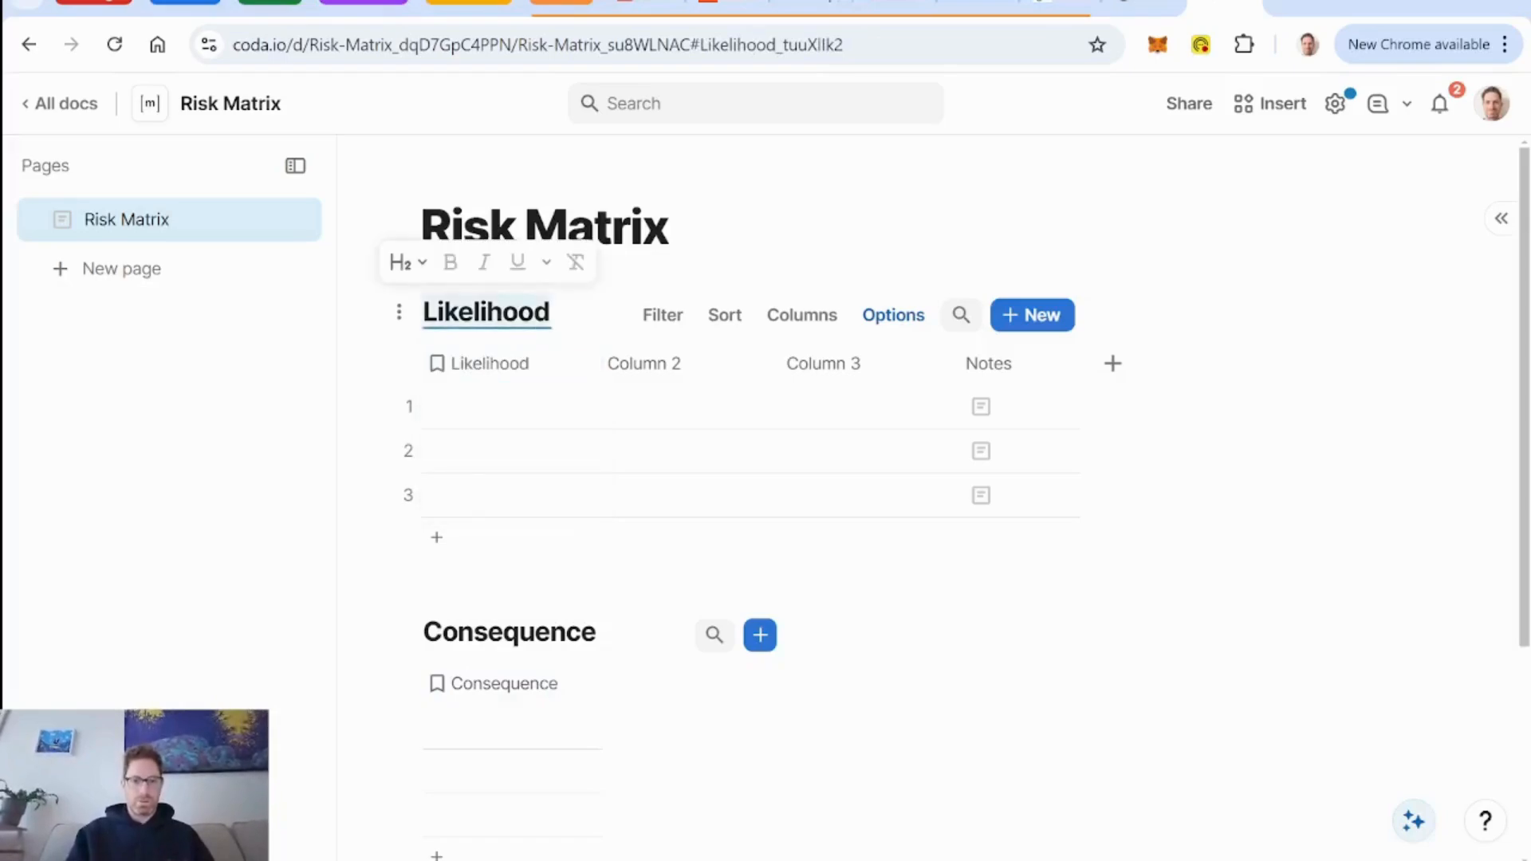
Add the prefix "DB" to the Likelihood table's title so it reads "DB Likelihood".
key(Left)
key(Left)
key(Left)
key(Left)
text(D)
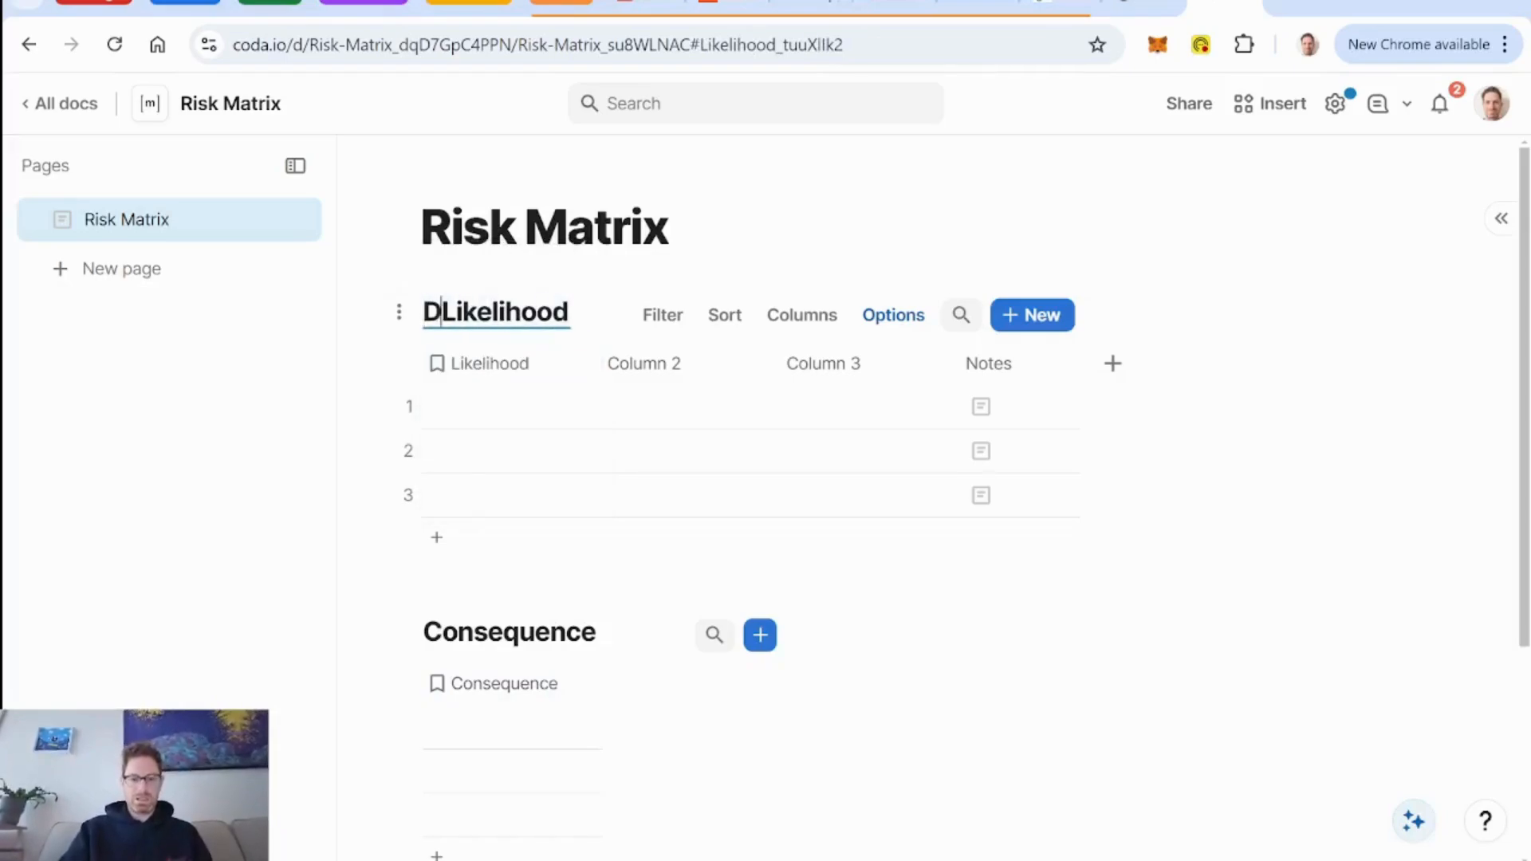
text(b)
key(BackSpace)
key(BackSpace)
text(B)
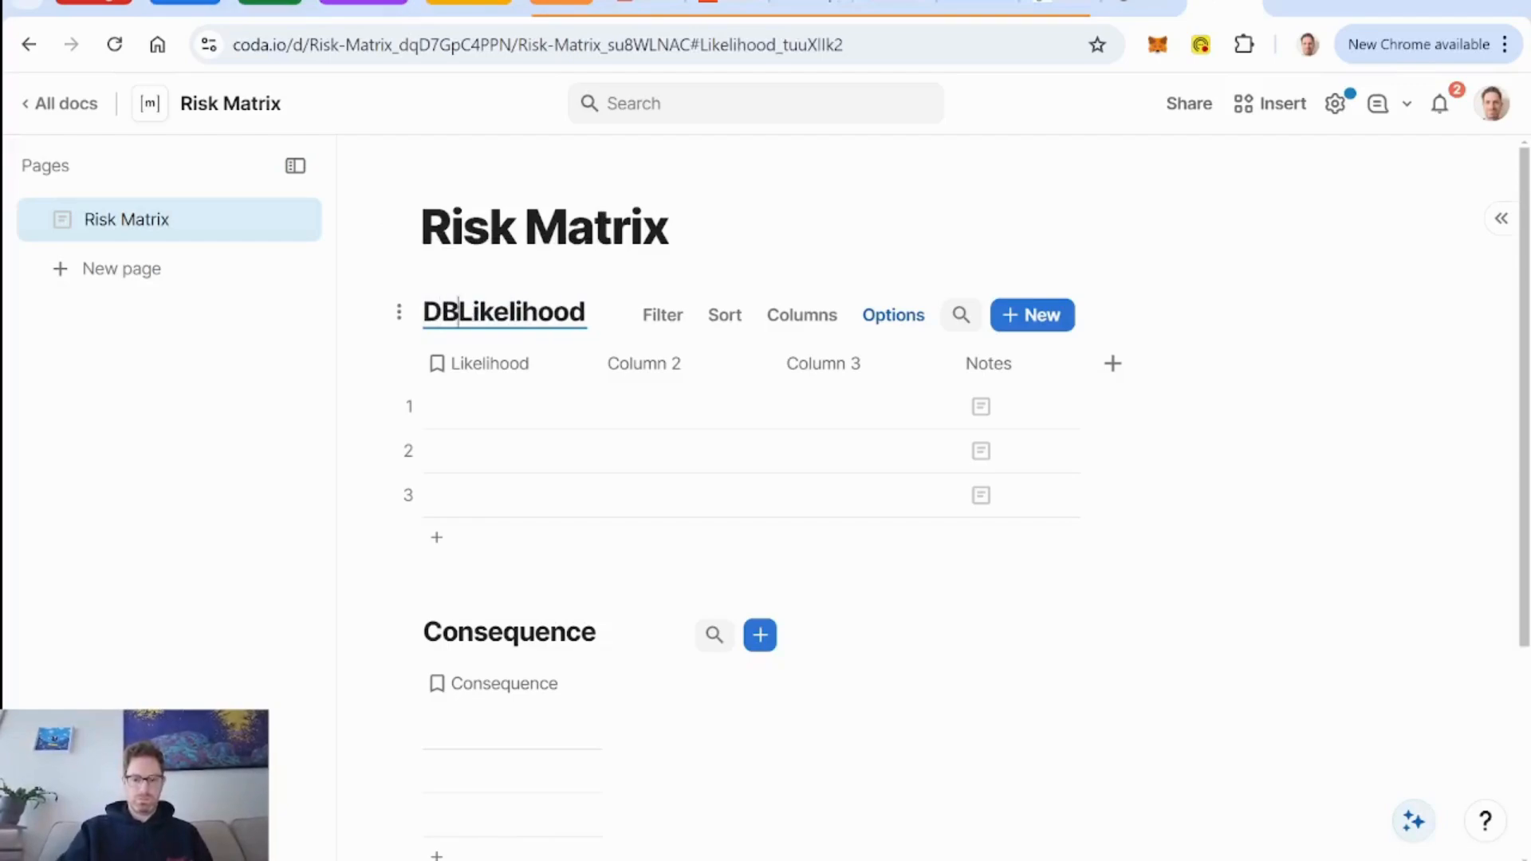
Retitle the Consequence table as "DB Consequence".
click(468, 681)
click(486, 633)
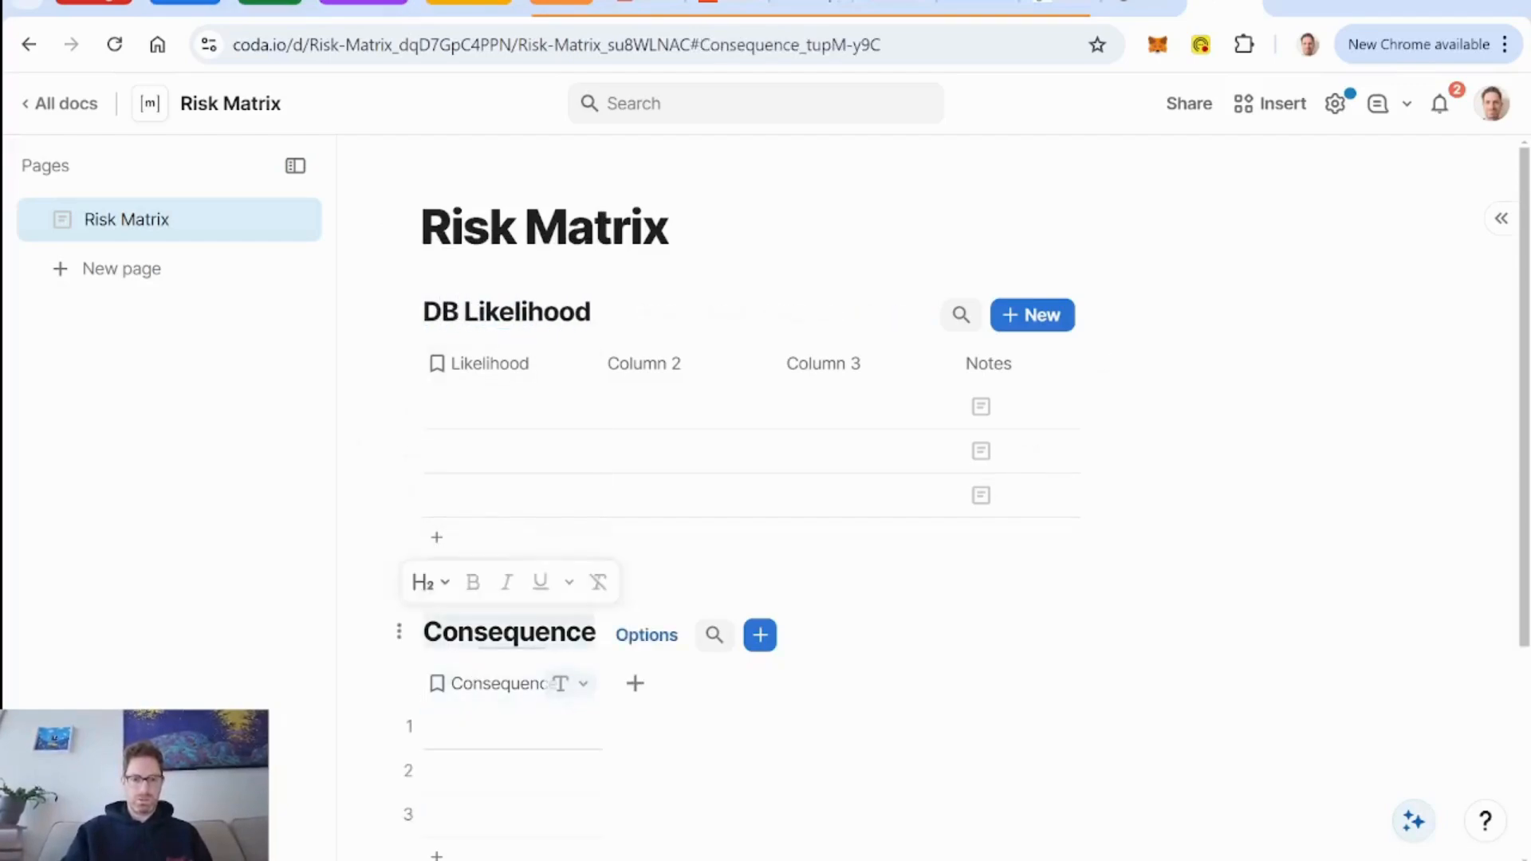
click(474, 633)
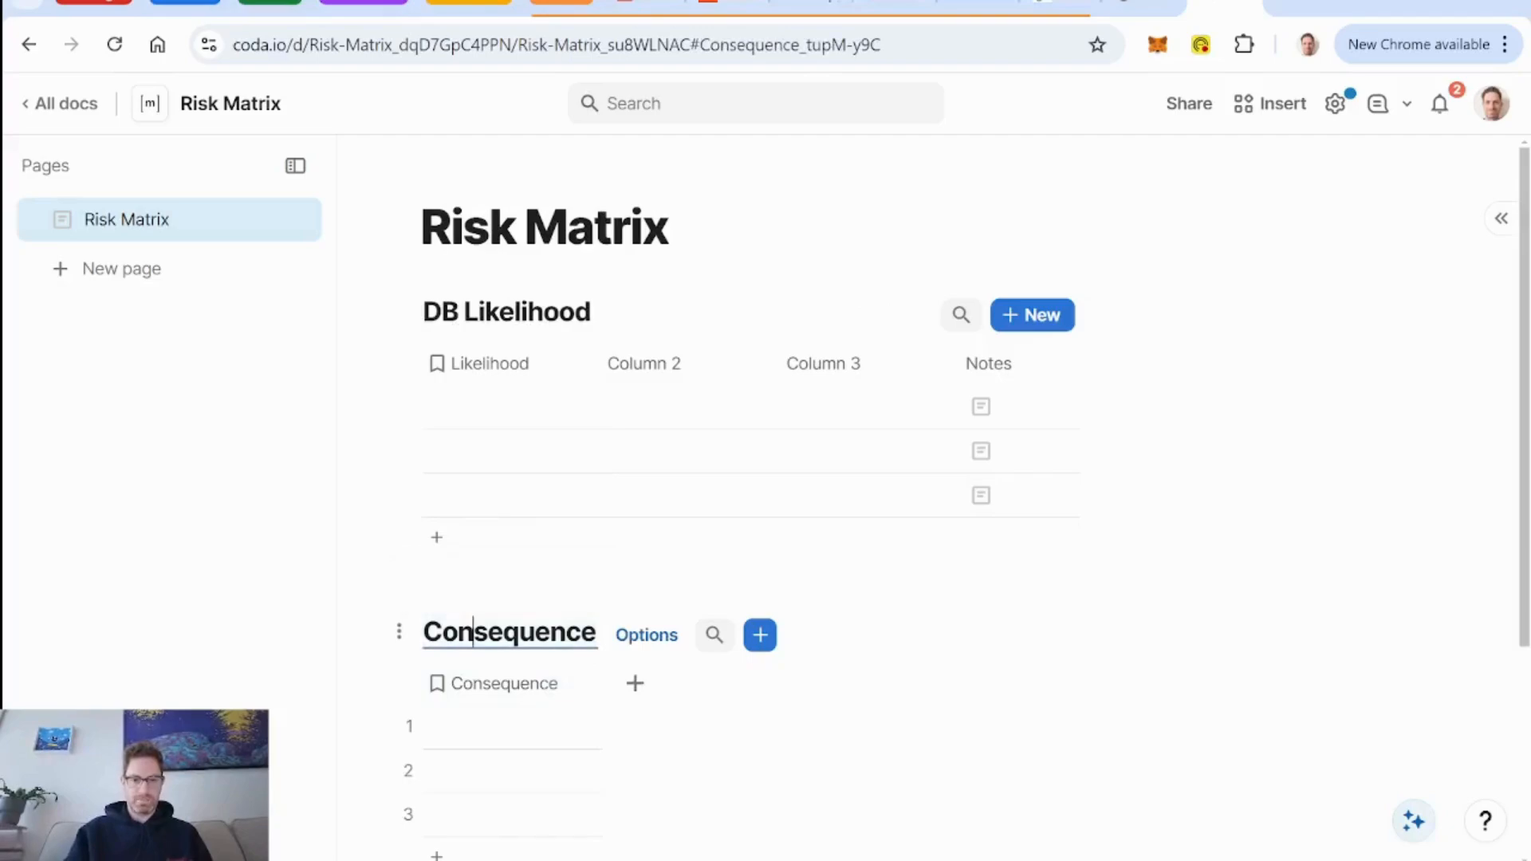
key(Left)
key(Left)
key(Left)
text(Db)
key(Return)
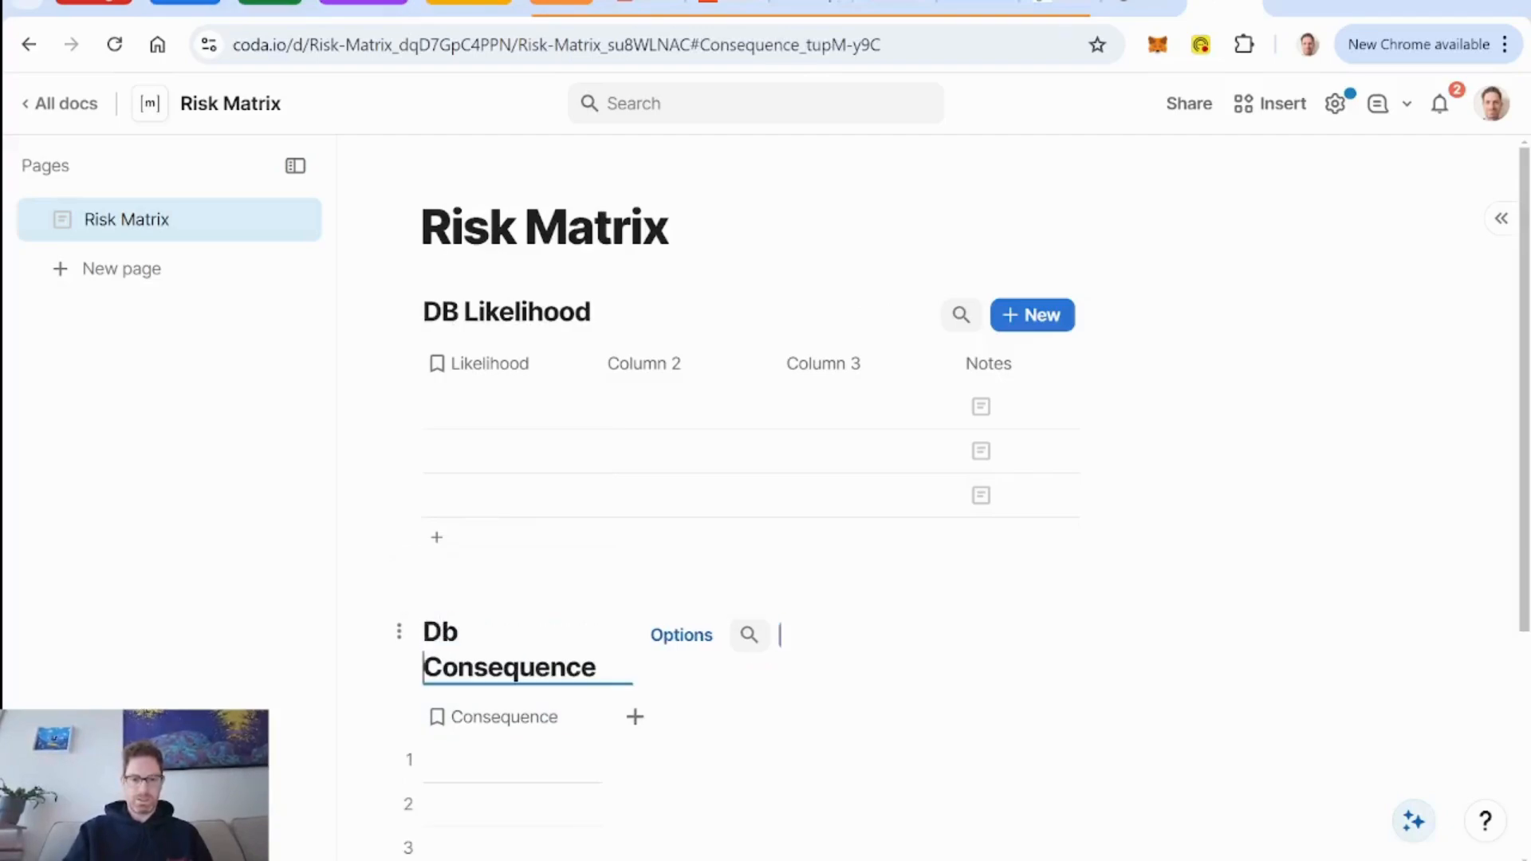
key(BackSpace)
key(BackSpace)
key(BackSpace)
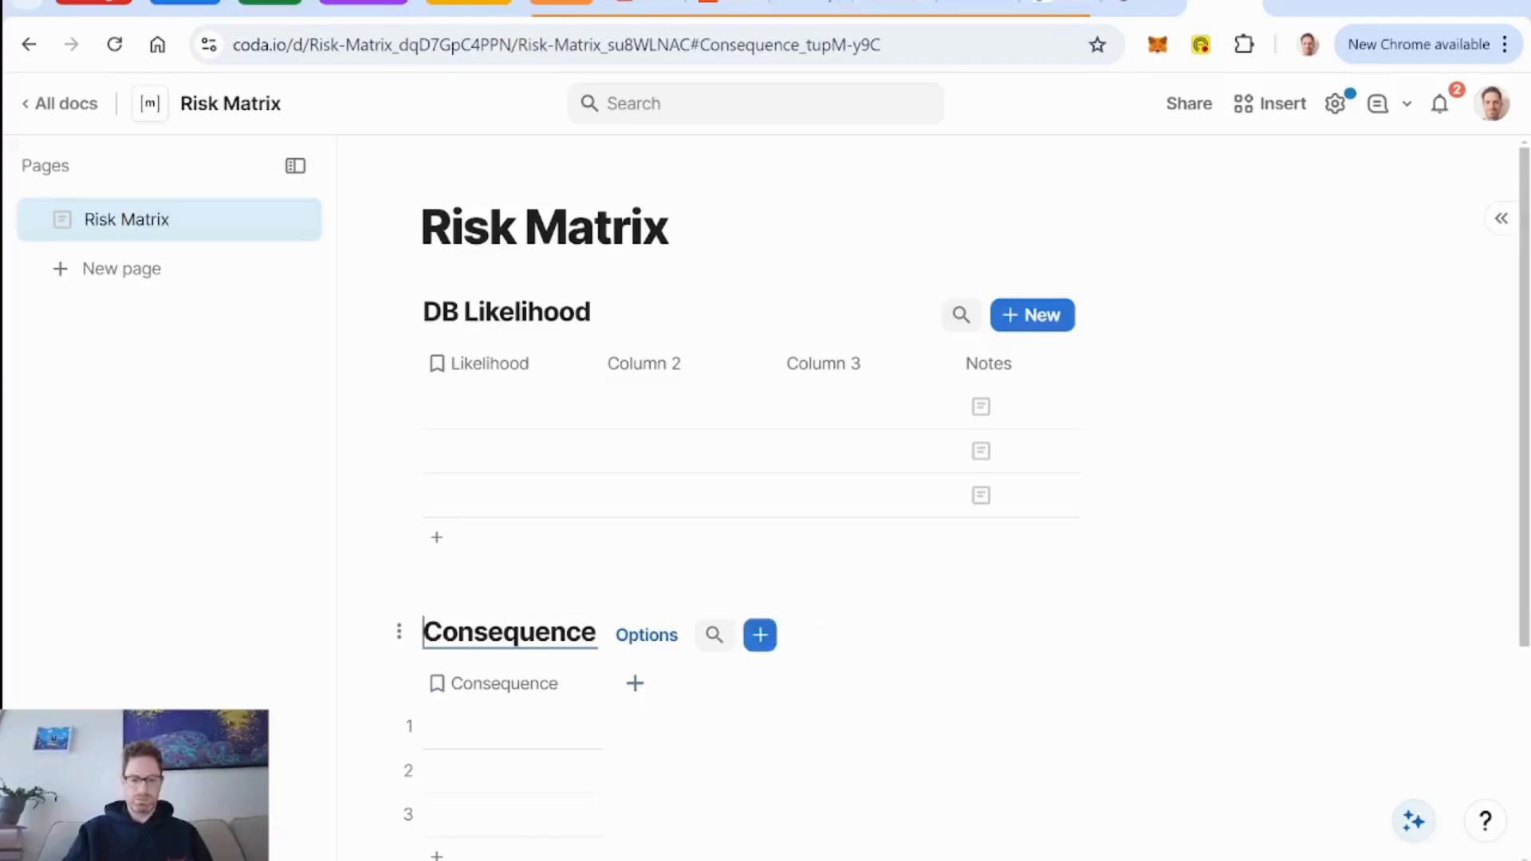
text(dB)
key(BackSpace)
key(BackSpace)
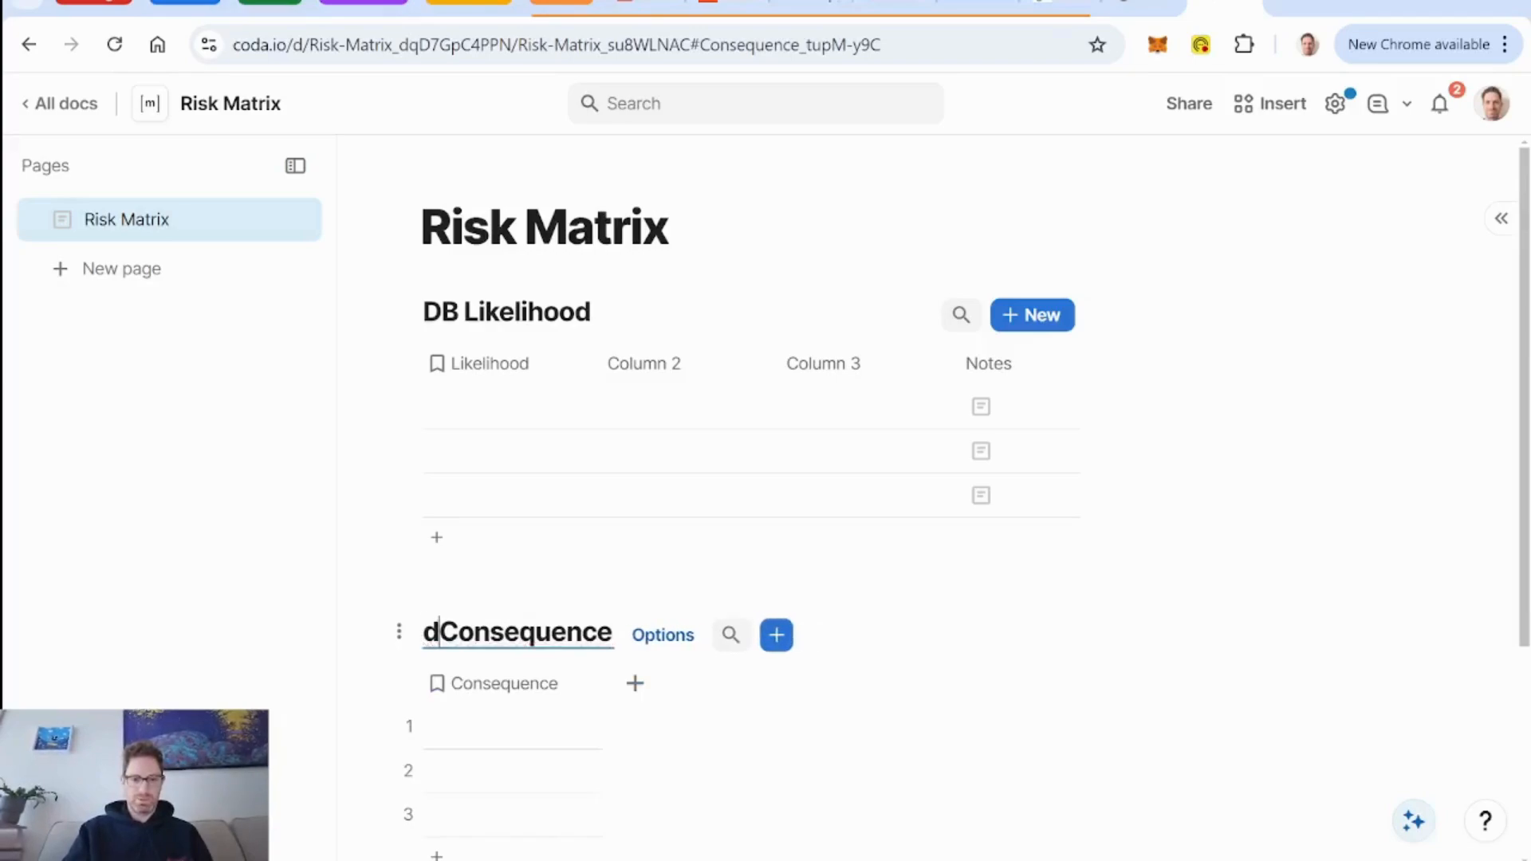
text(DB)
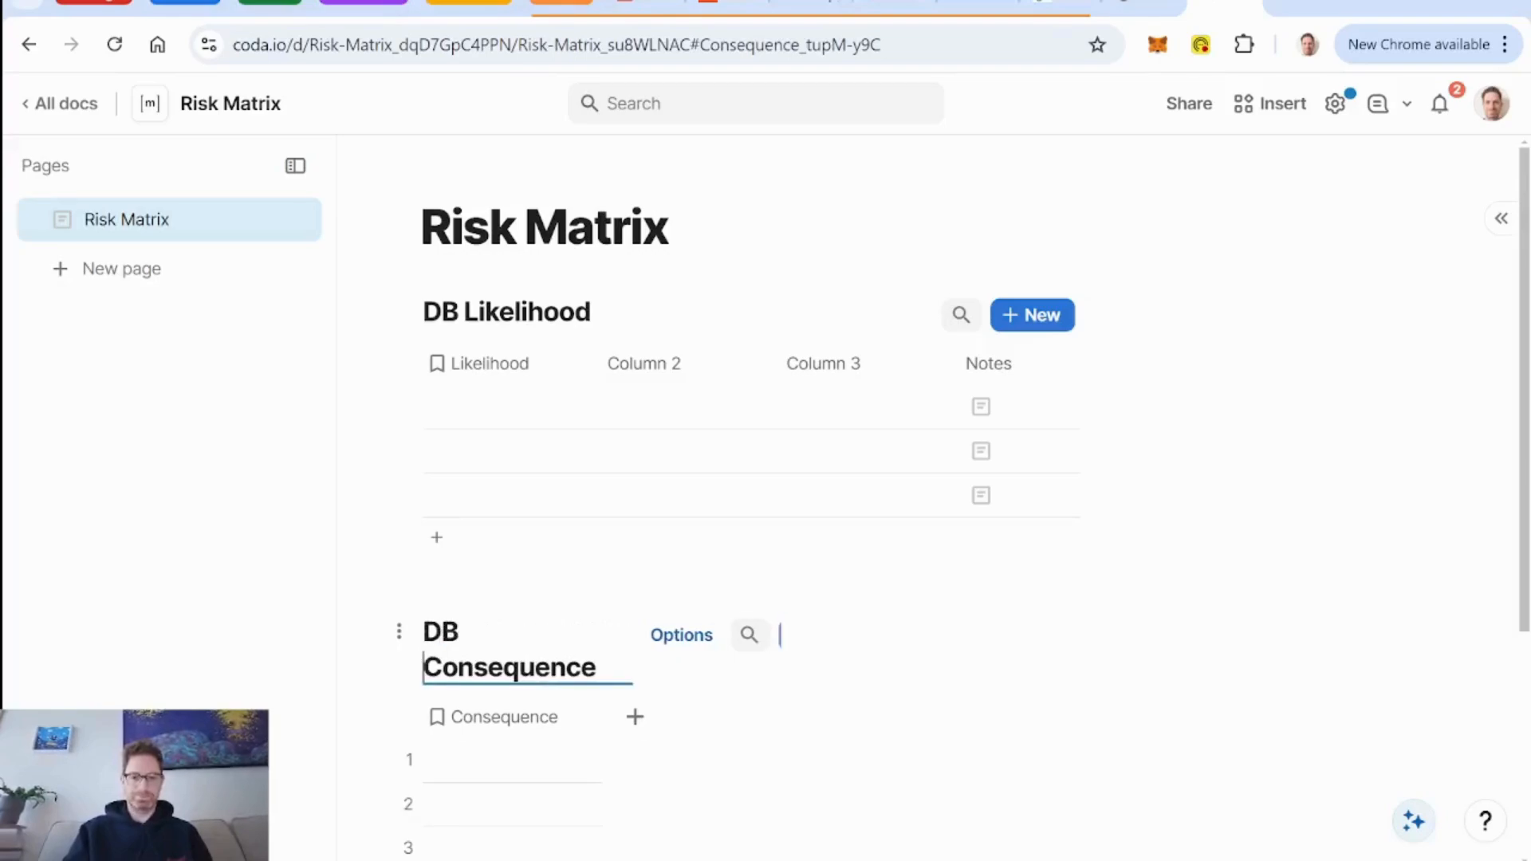
Delete Column 2, Column 3 and Notes from the DB Likelihood table and select its first Likelihood cell.
click(646, 363)
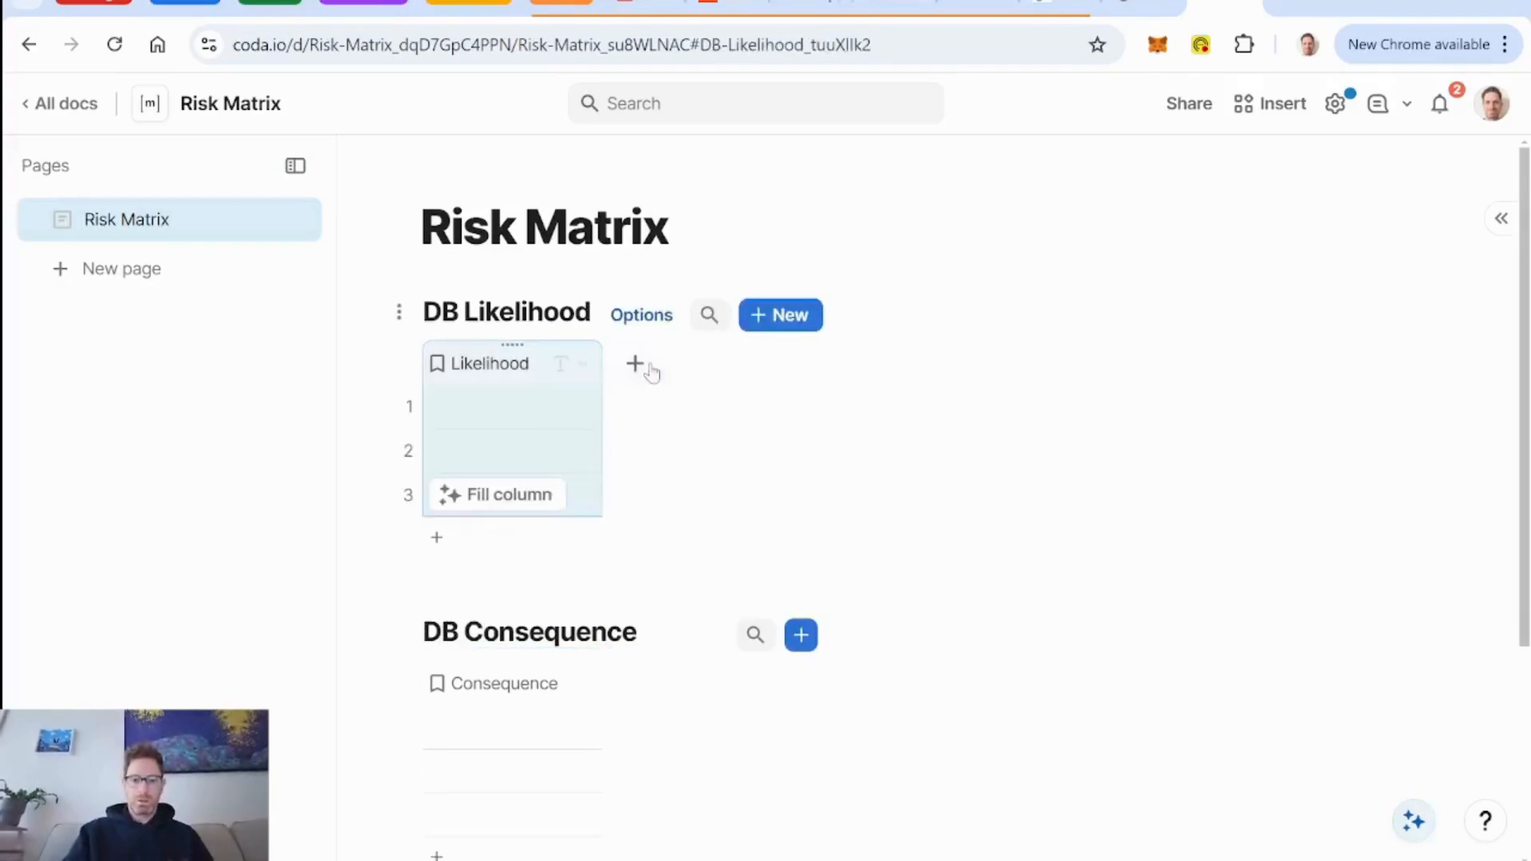
click(511, 411)
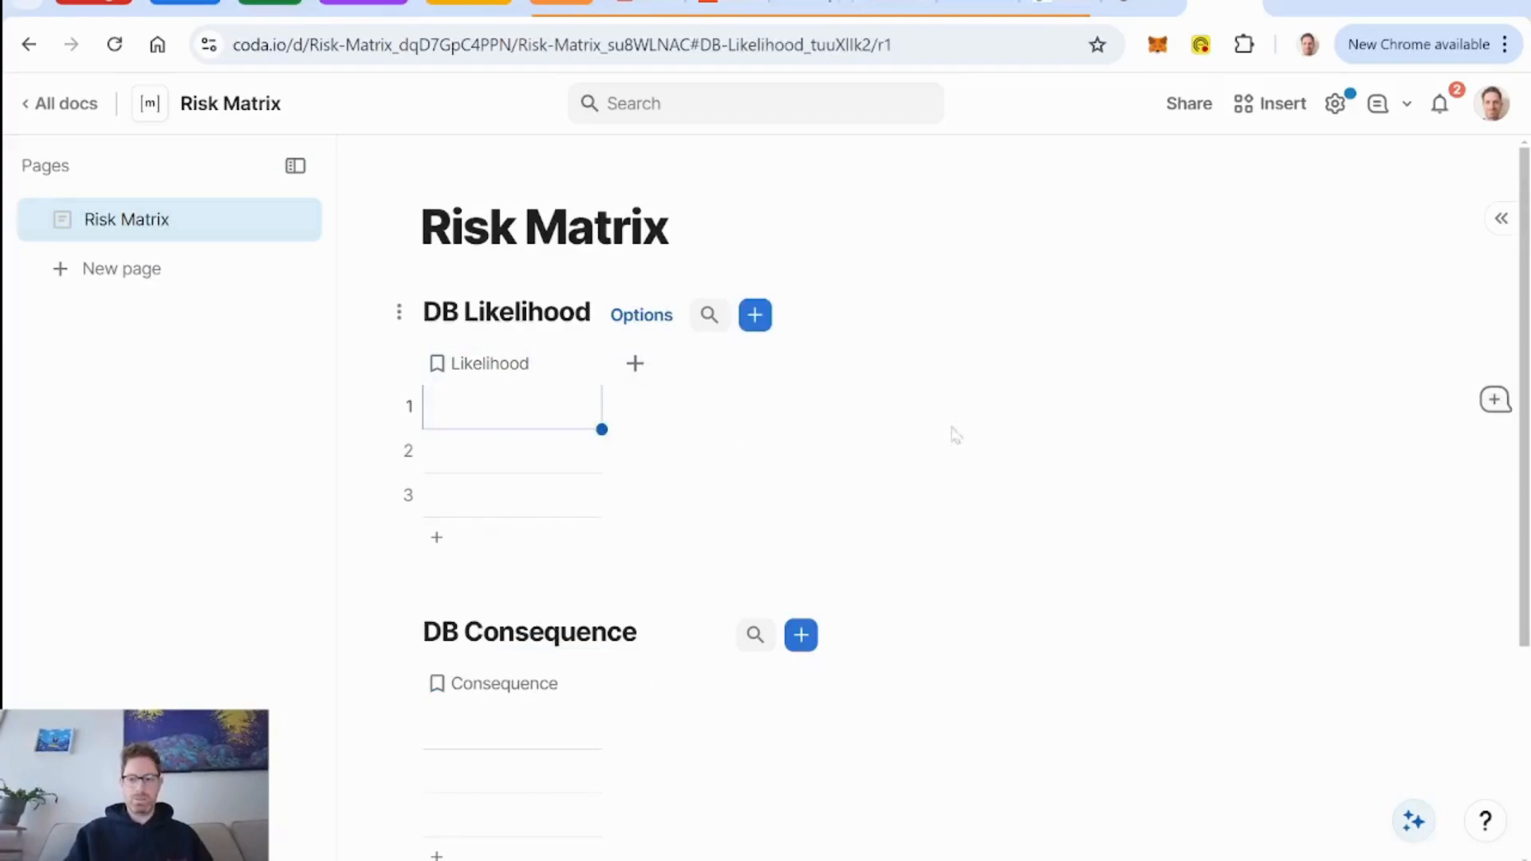
click(1046, 859)
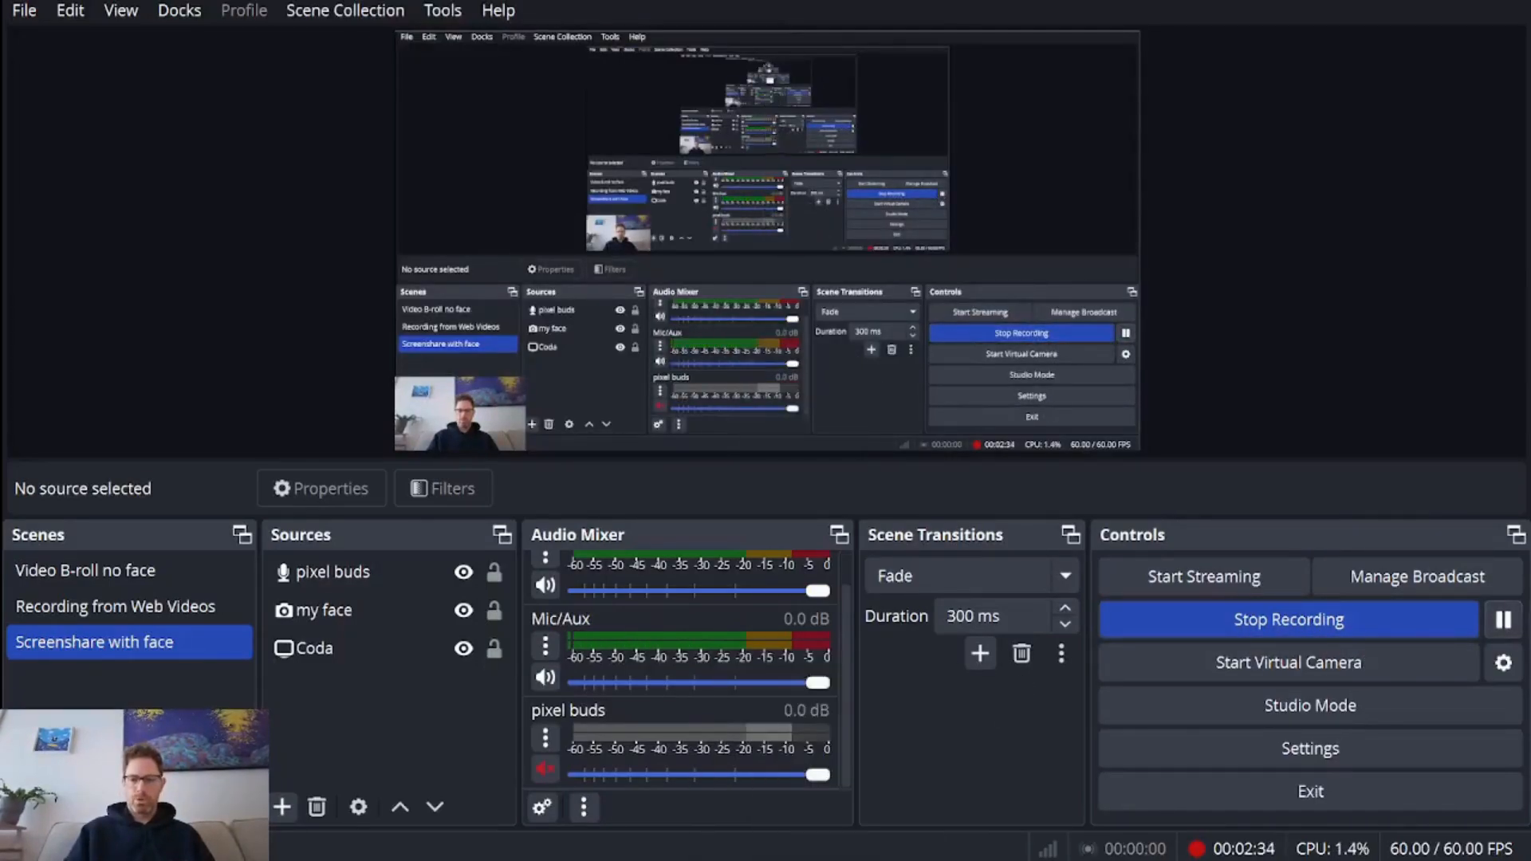
click(1503, 619)
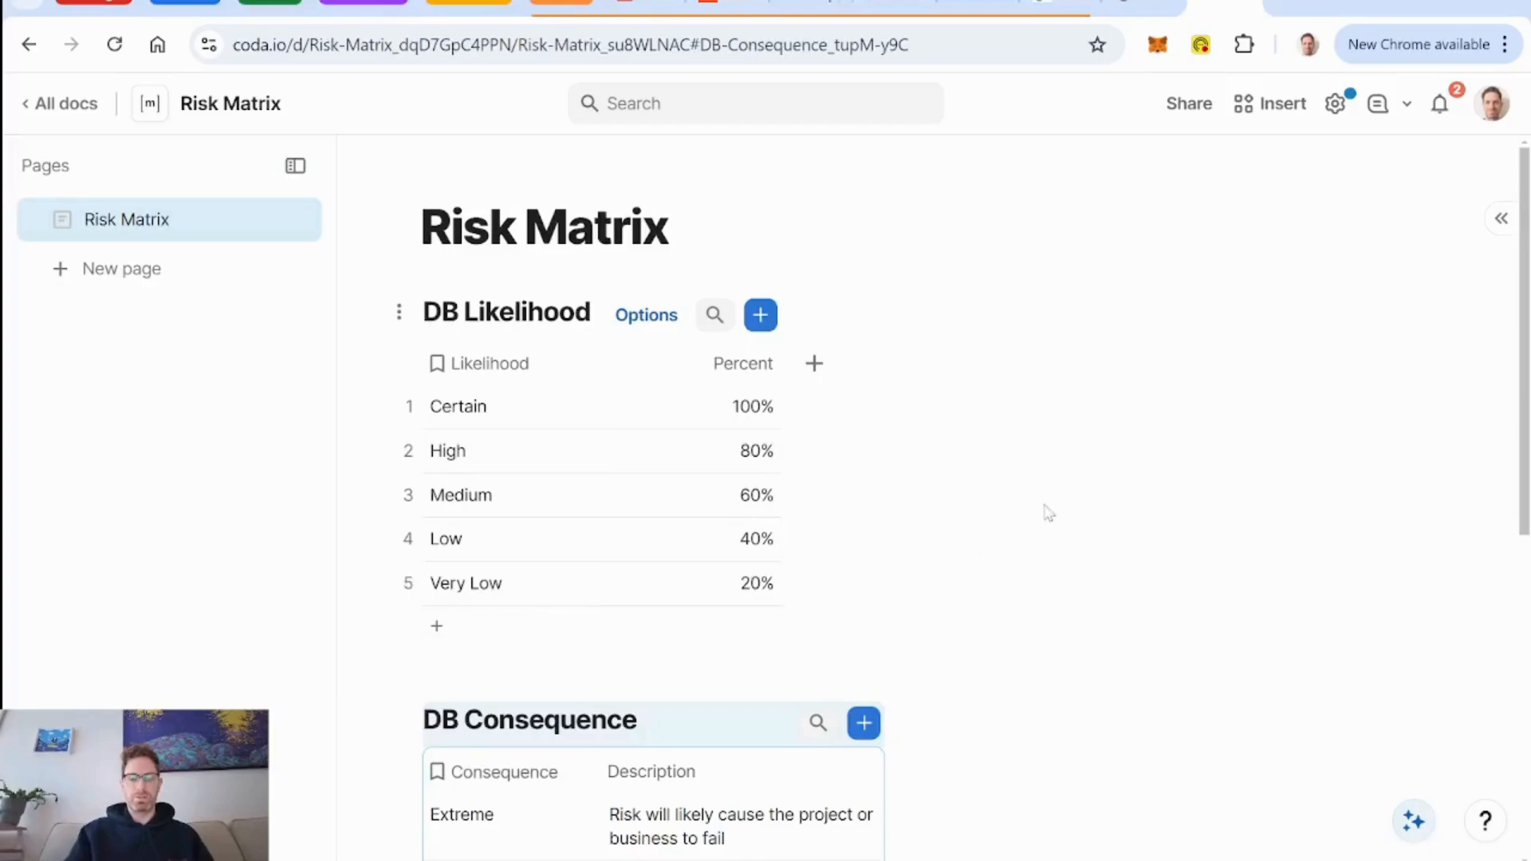
scroll(1049, 513, down, 5)
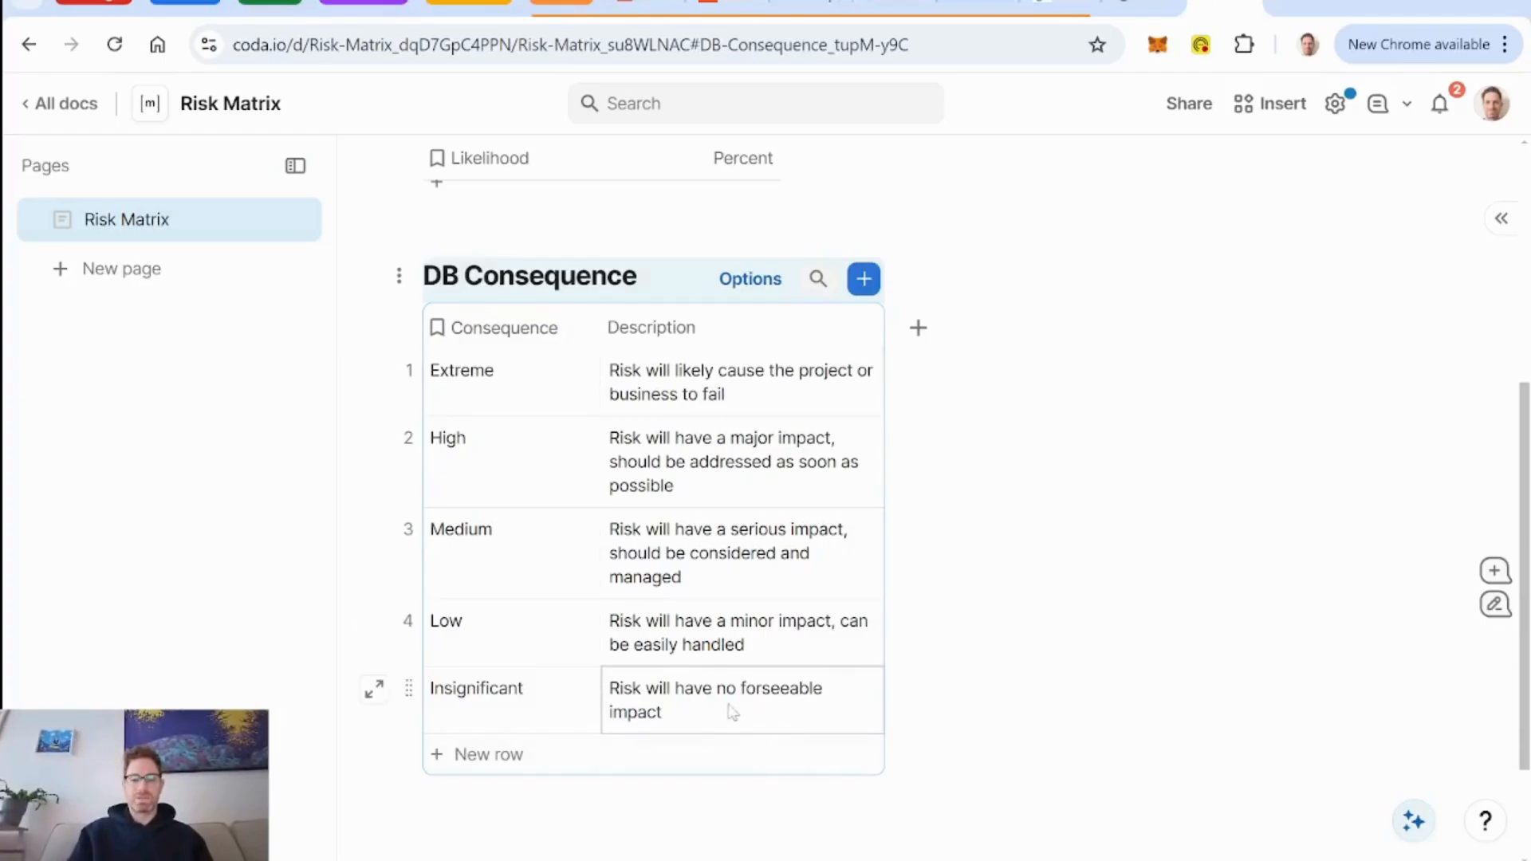
Widen the Description column of the DB Consequence table so the Extreme row's text fits on one line.
scroll(1029, 646, up, 5)
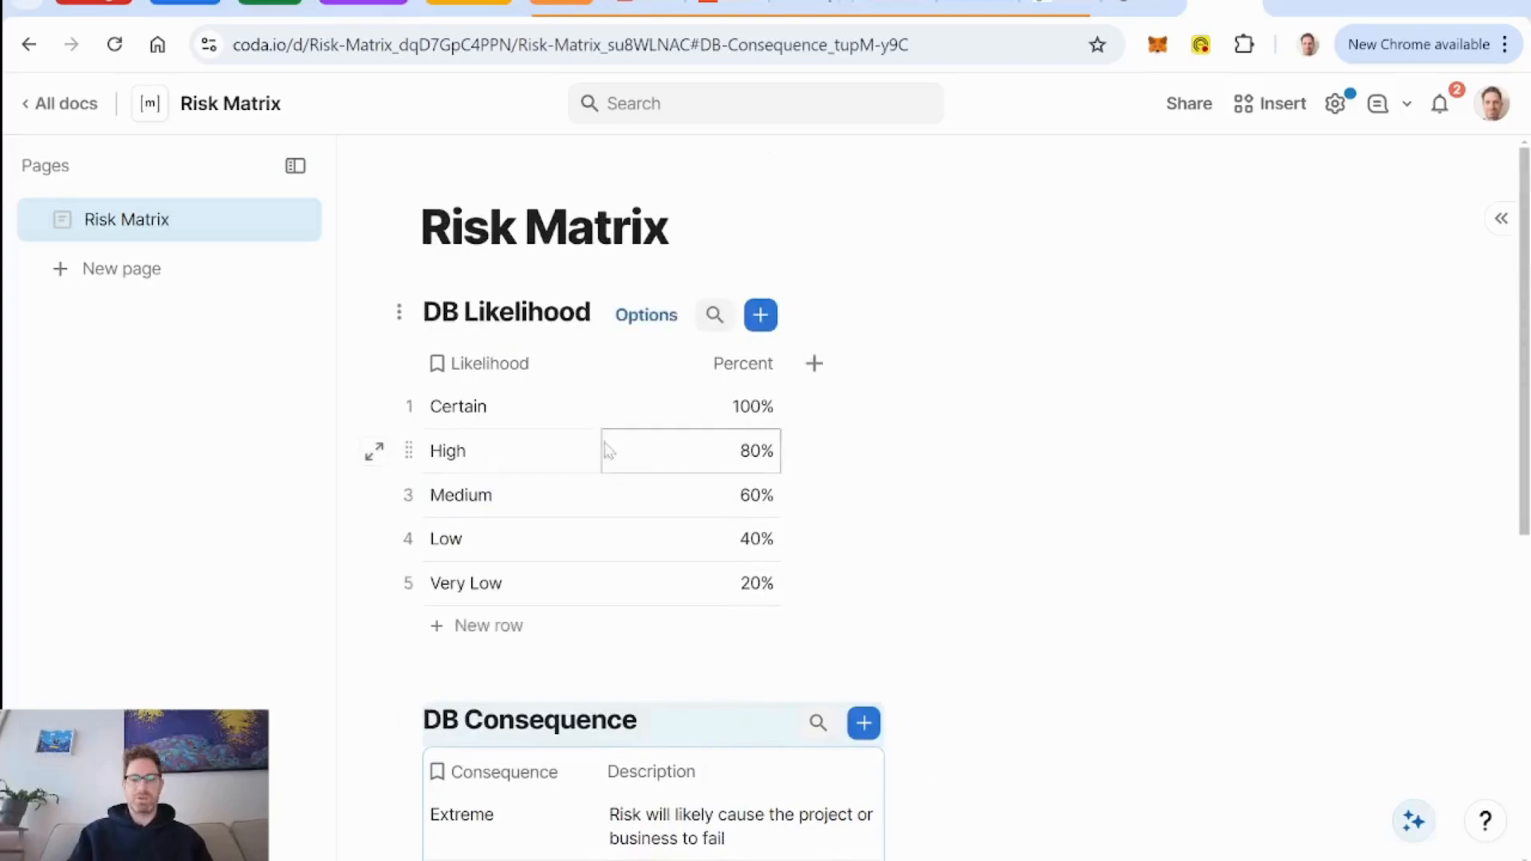
scroll(1115, 582, down, 5)
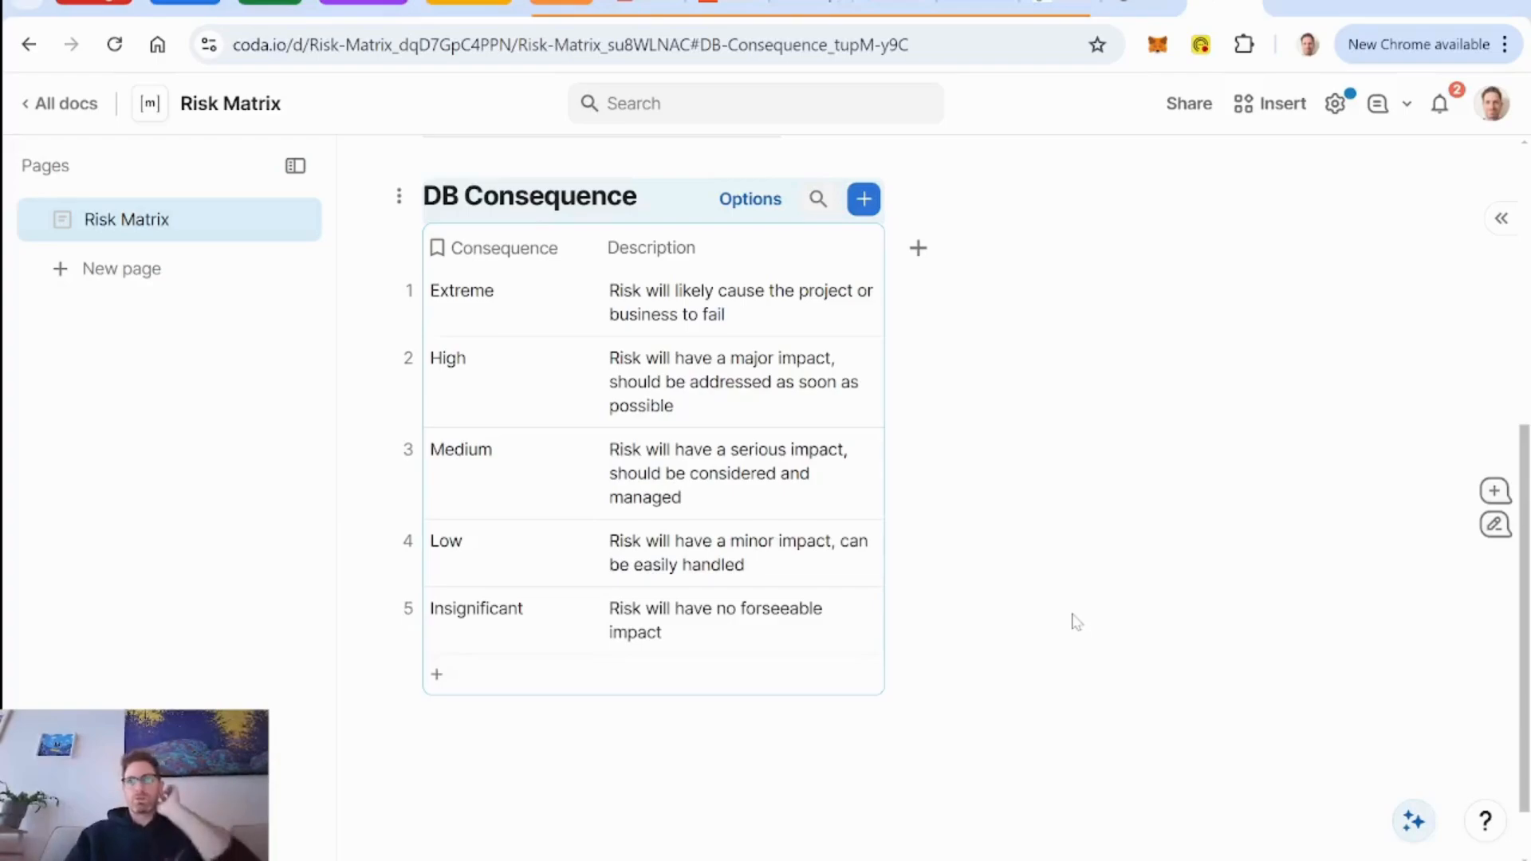
scroll(1076, 622, up, 6)
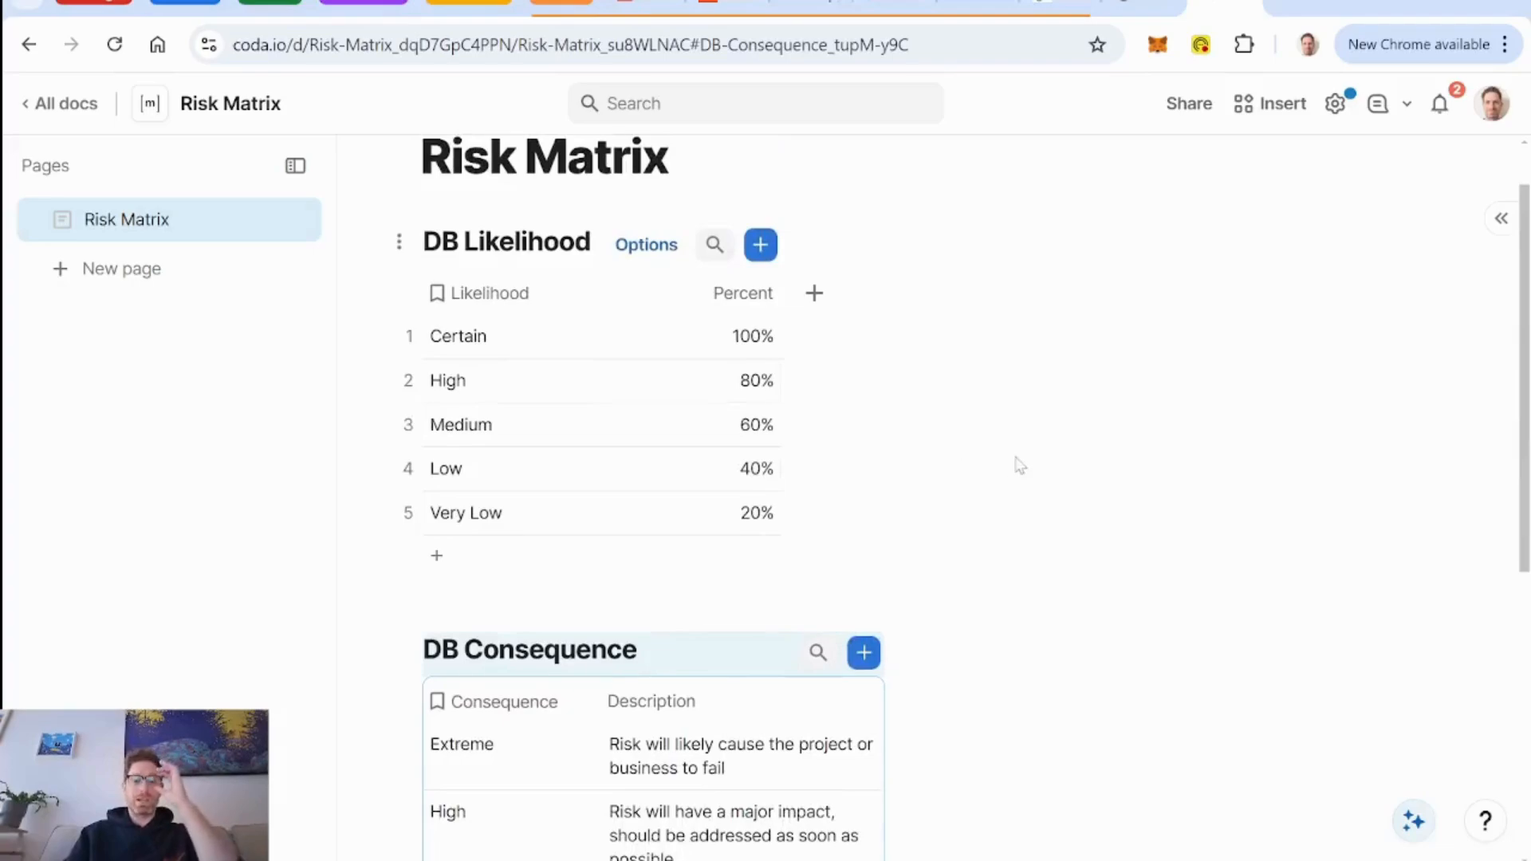
scroll(1020, 465, down, 3)
scroll(1017, 465, down, 2)
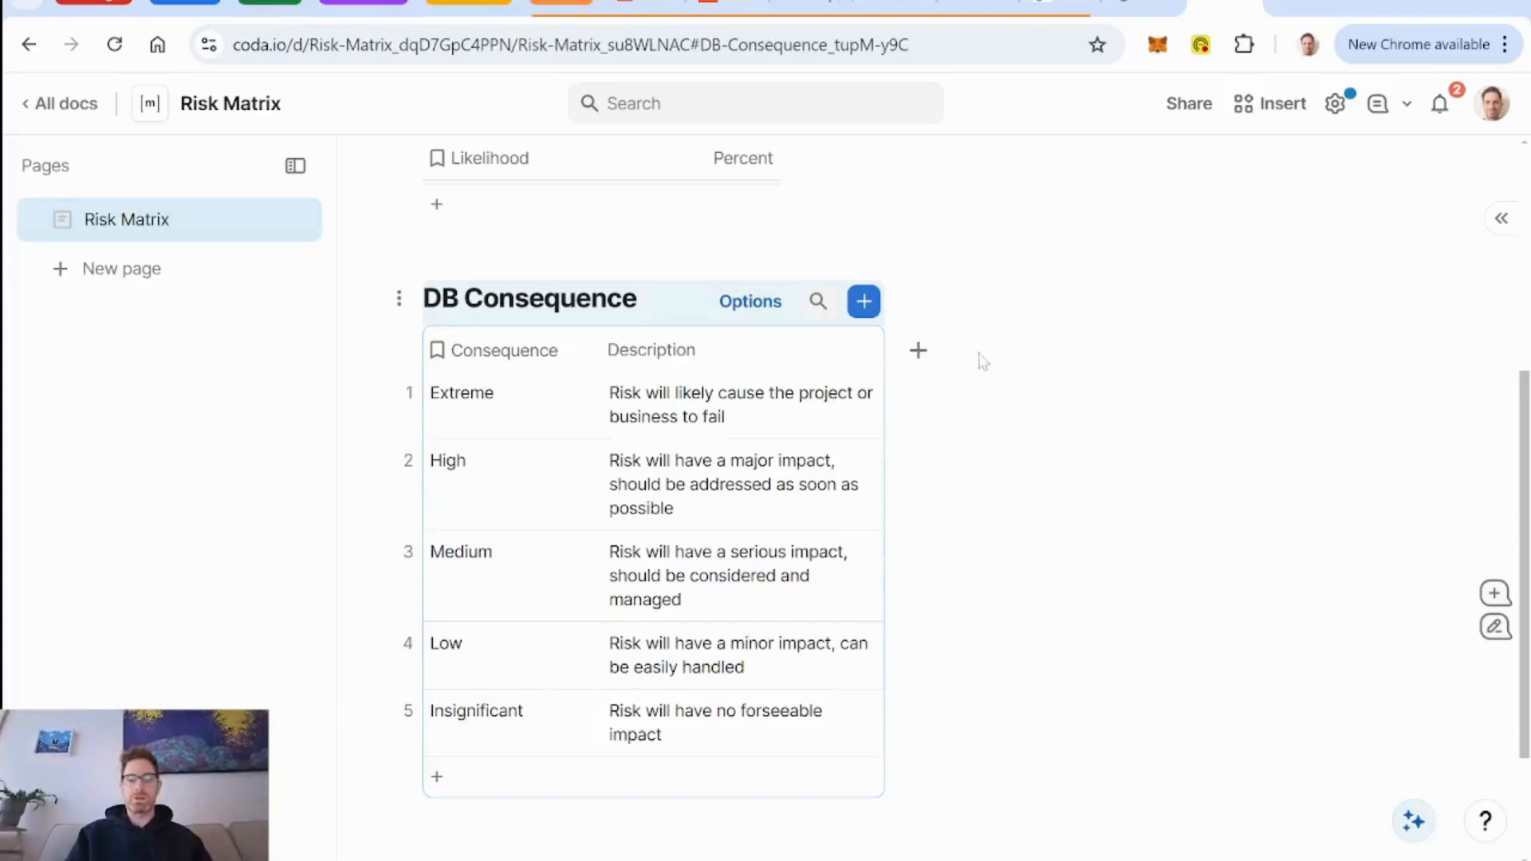
drag(883, 355, 997, 355)
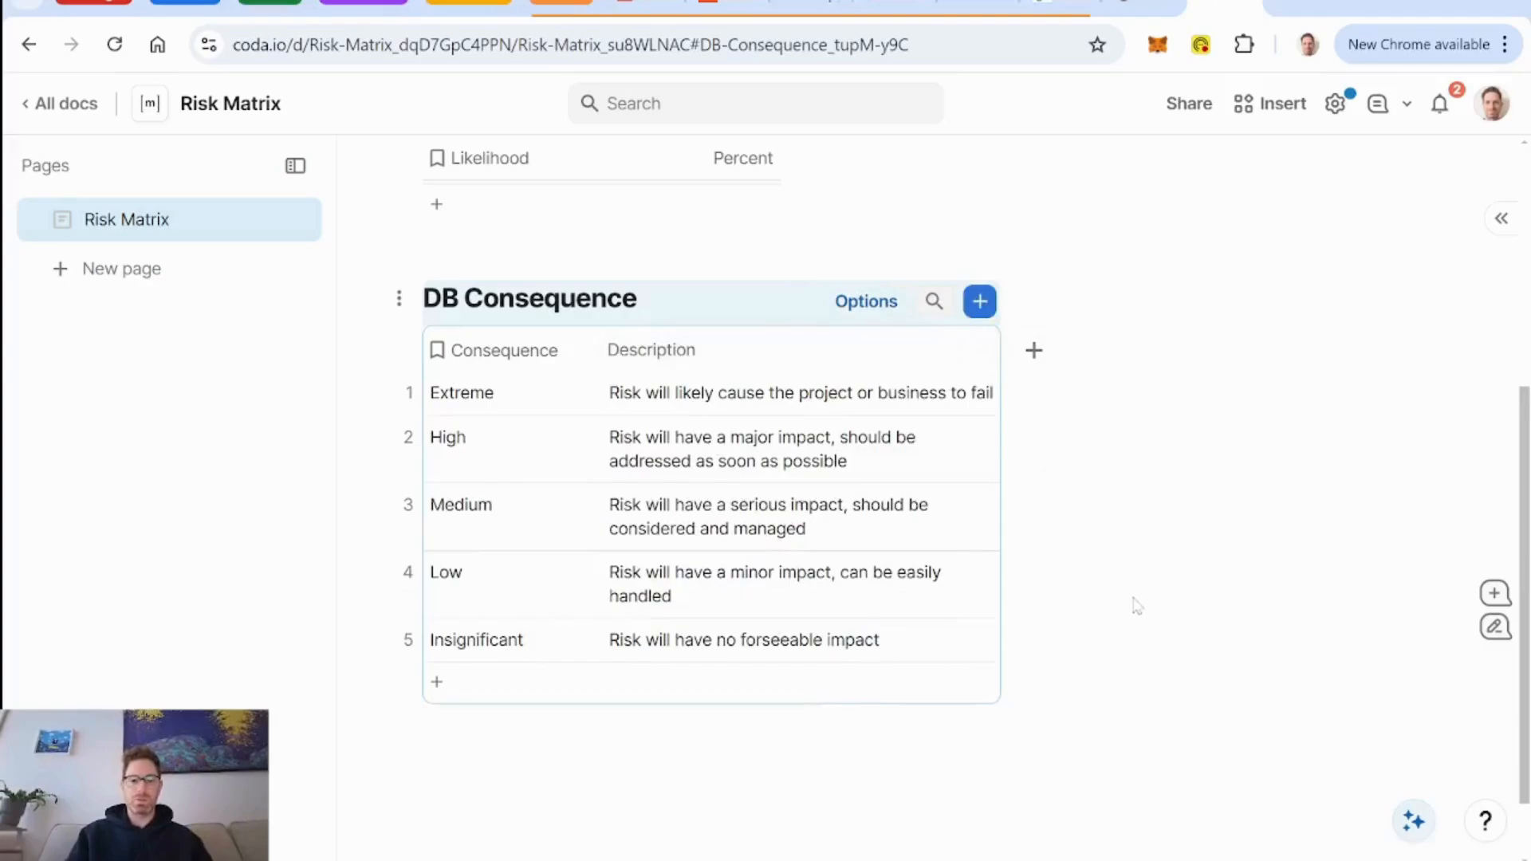
Add a Number column named "Numerical Likelihood" to the DB Likelihood table.
scroll(1135, 610, up, 4)
scroll(1137, 614, up, 2)
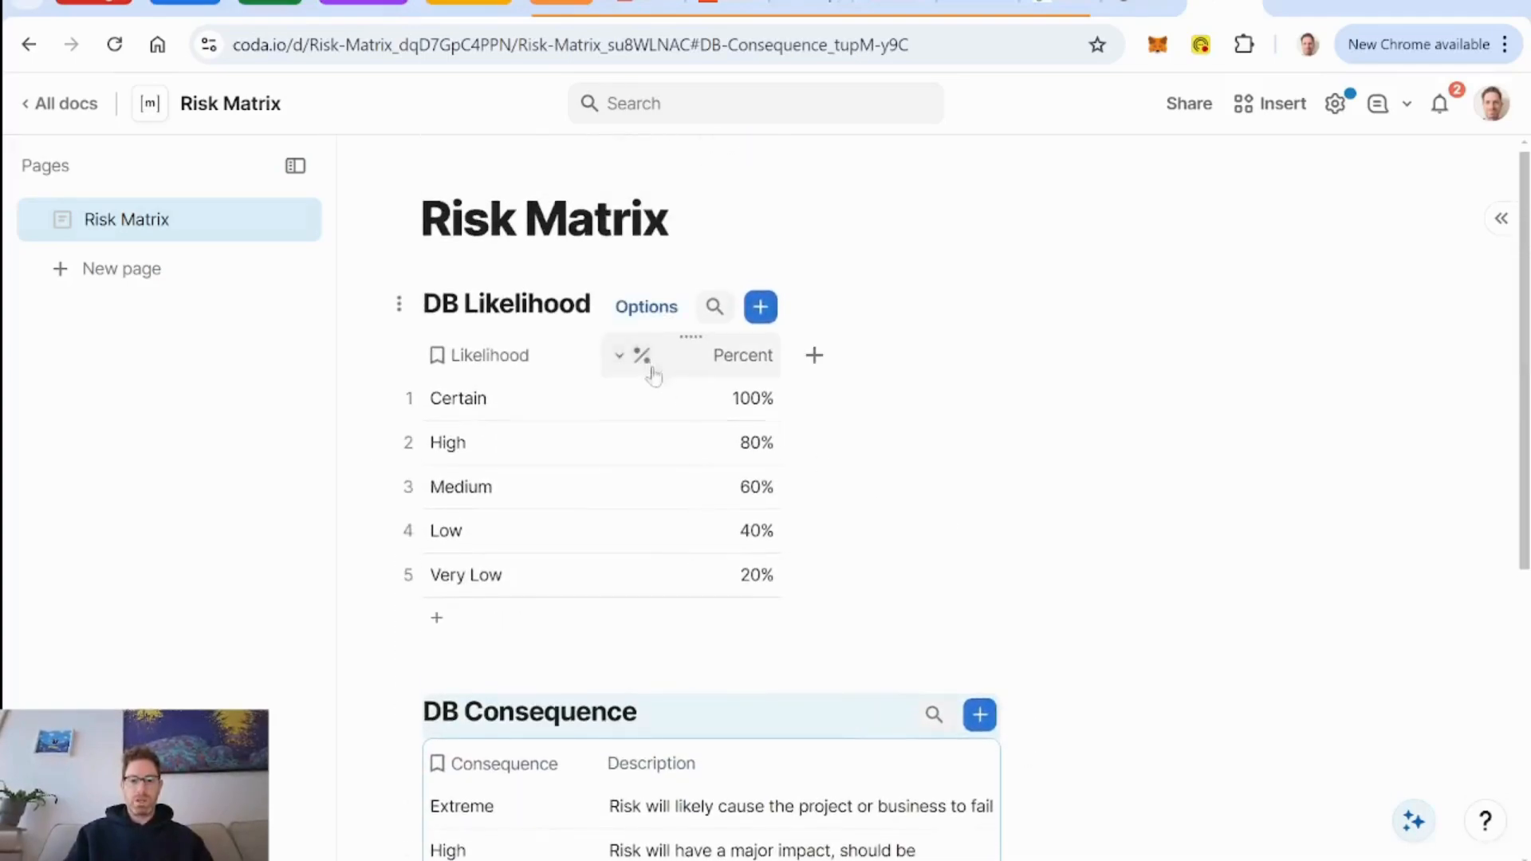
click(815, 357)
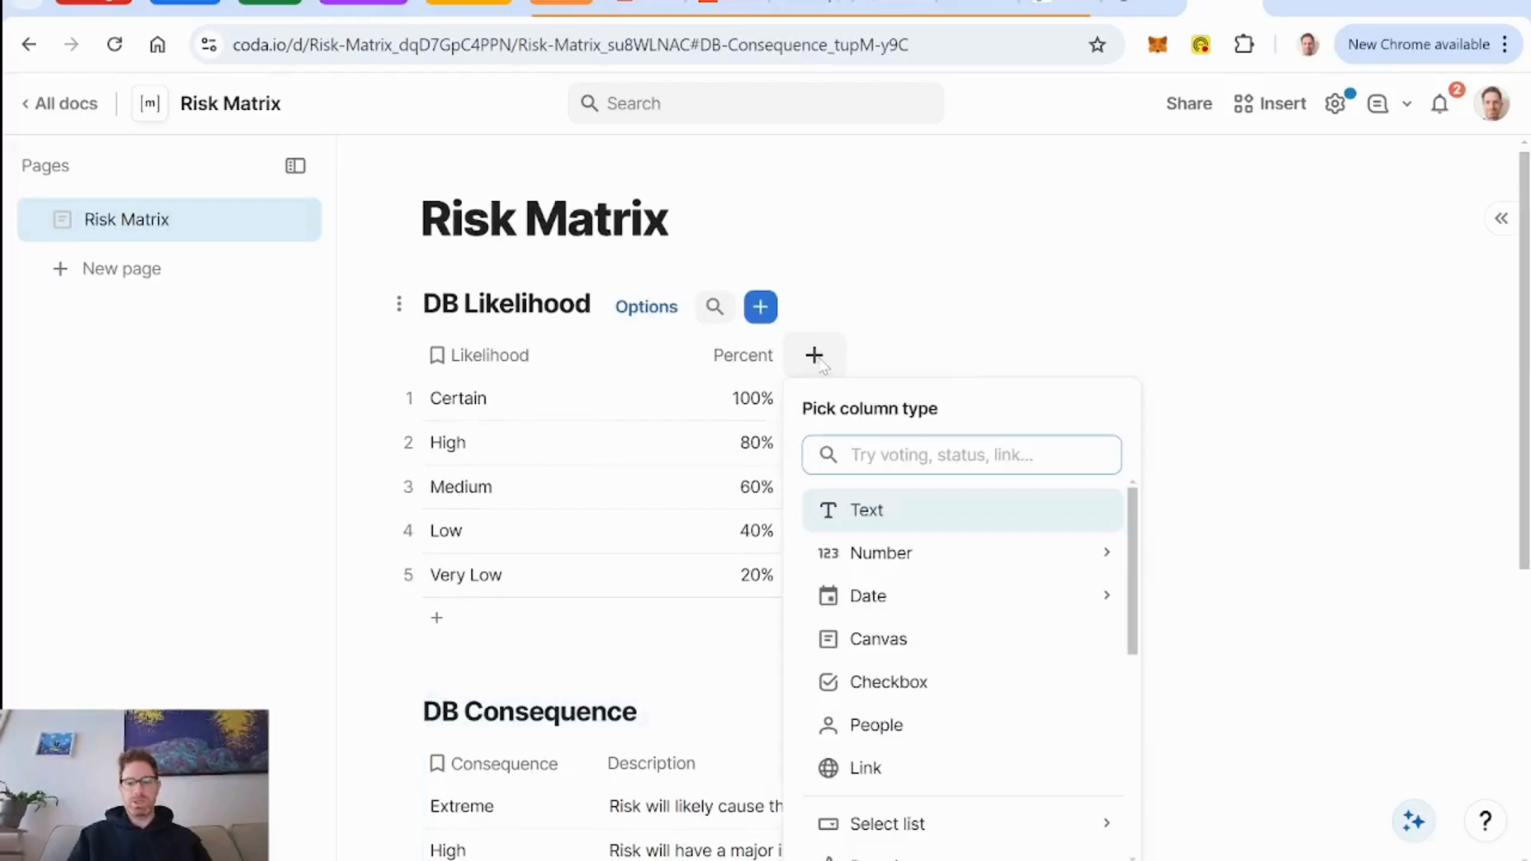
text(numbe)
key(Return)
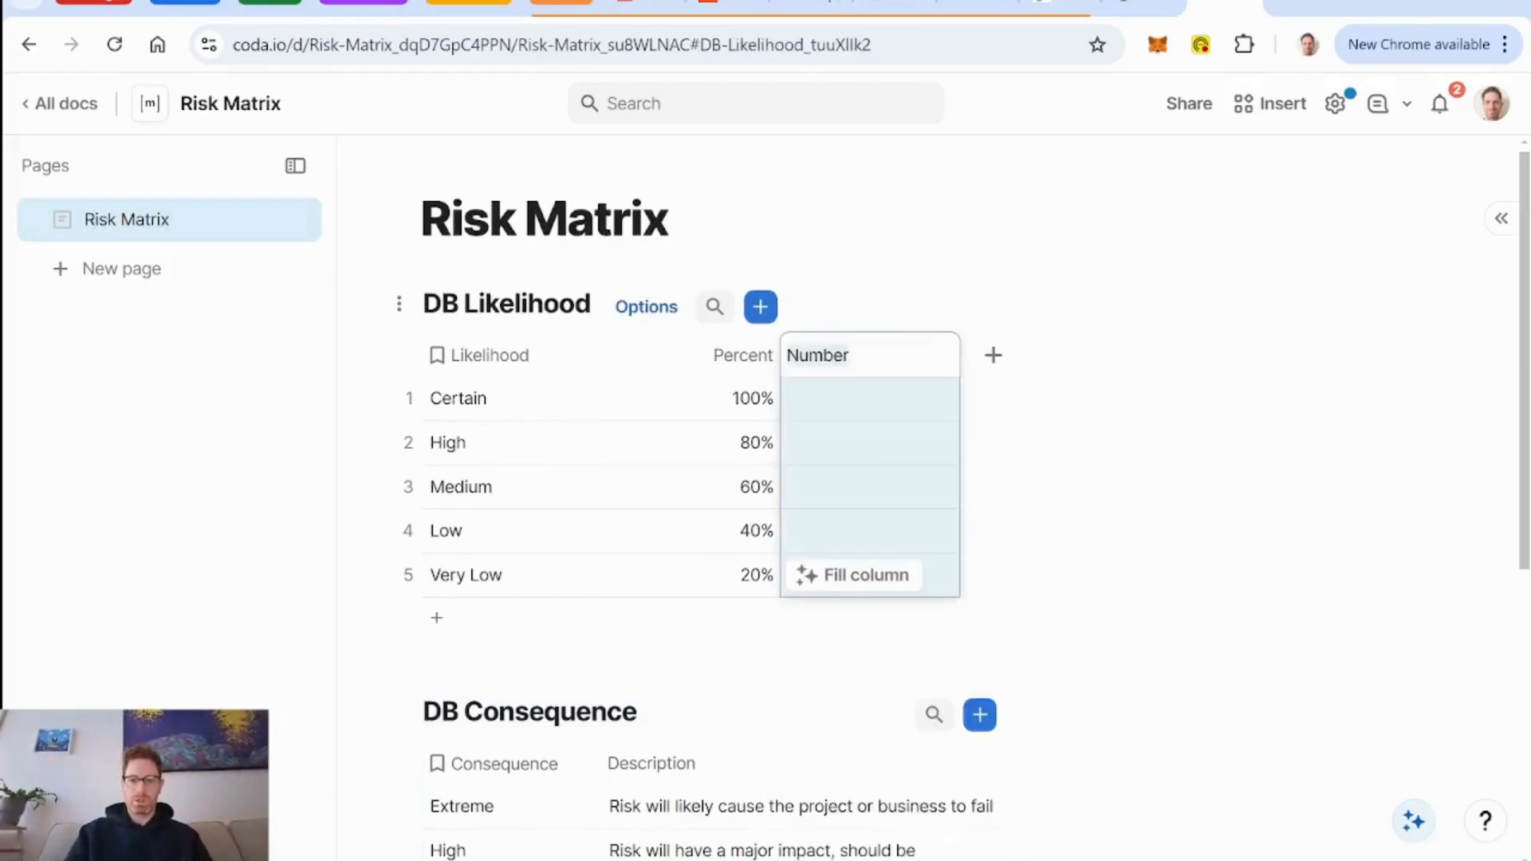
text(Numerical)
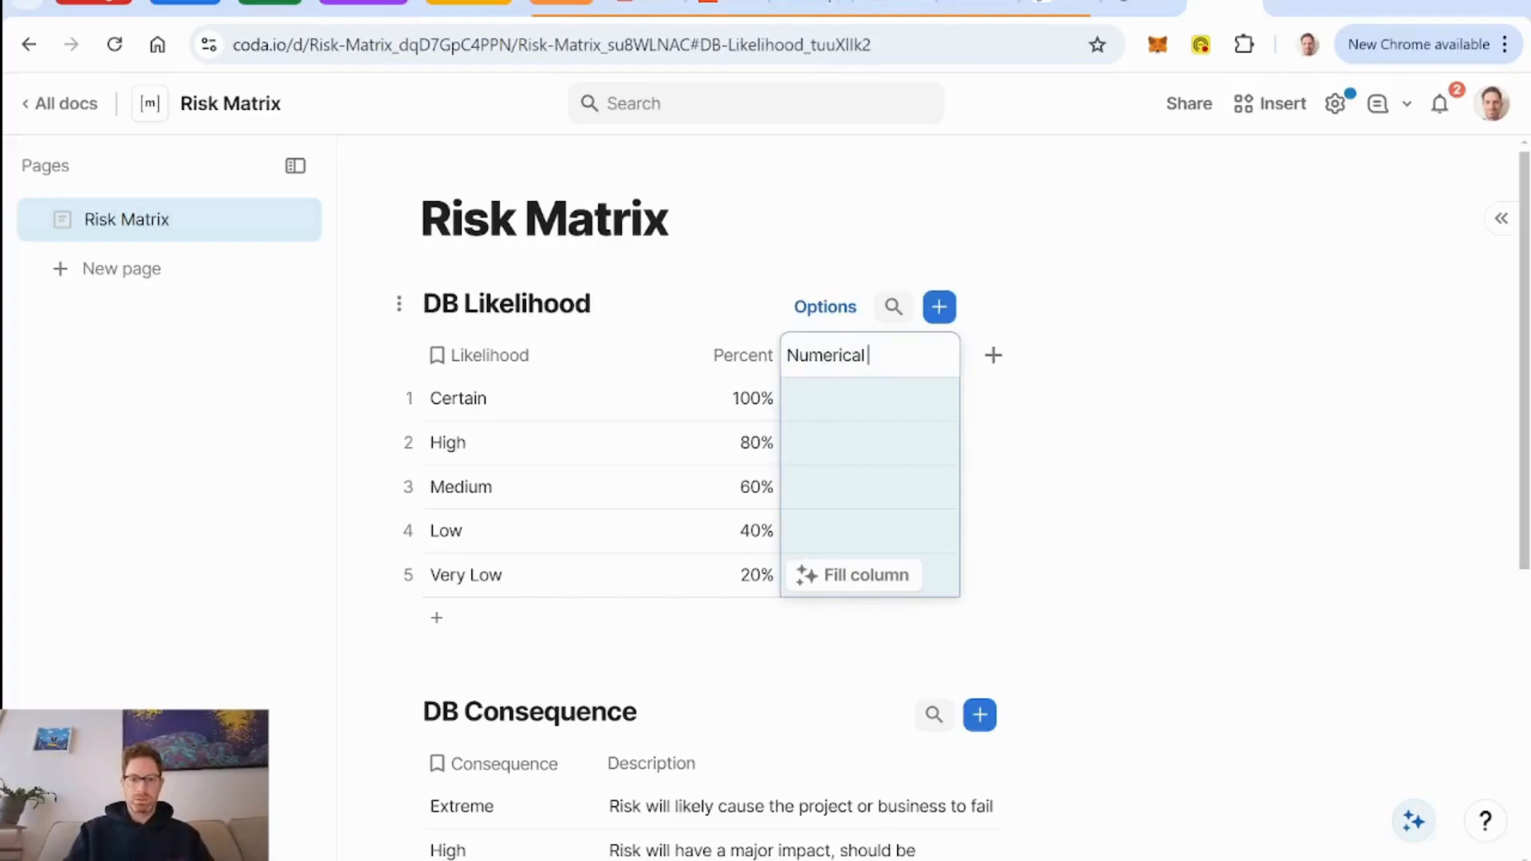
text( Likelihood)
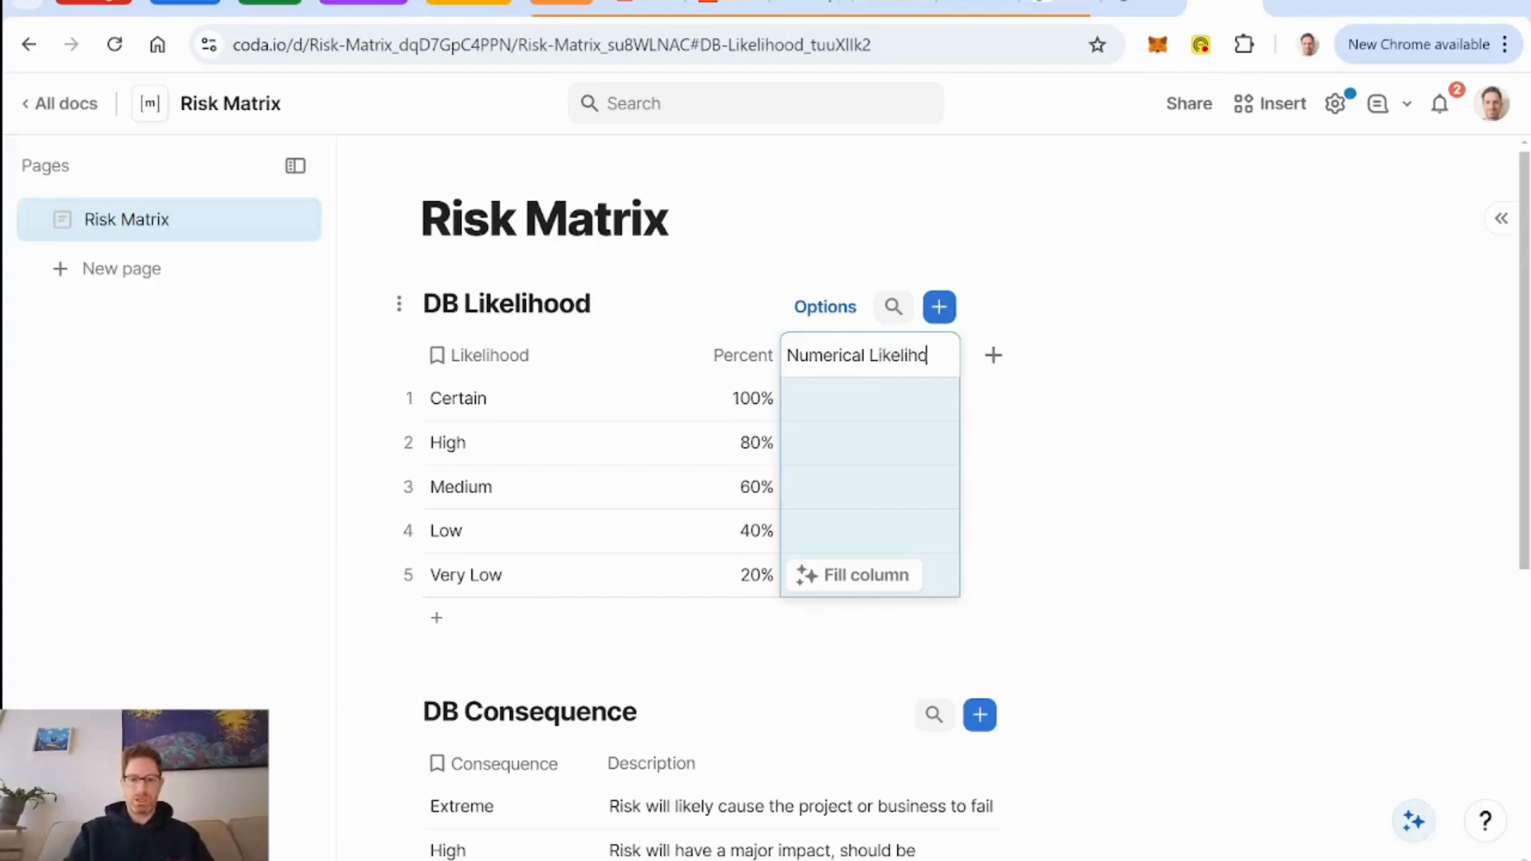
Fill the Numerical Likelihood column with 5, 4, 3, 2 and 1 from Certain down to Very Low.
click(906, 409)
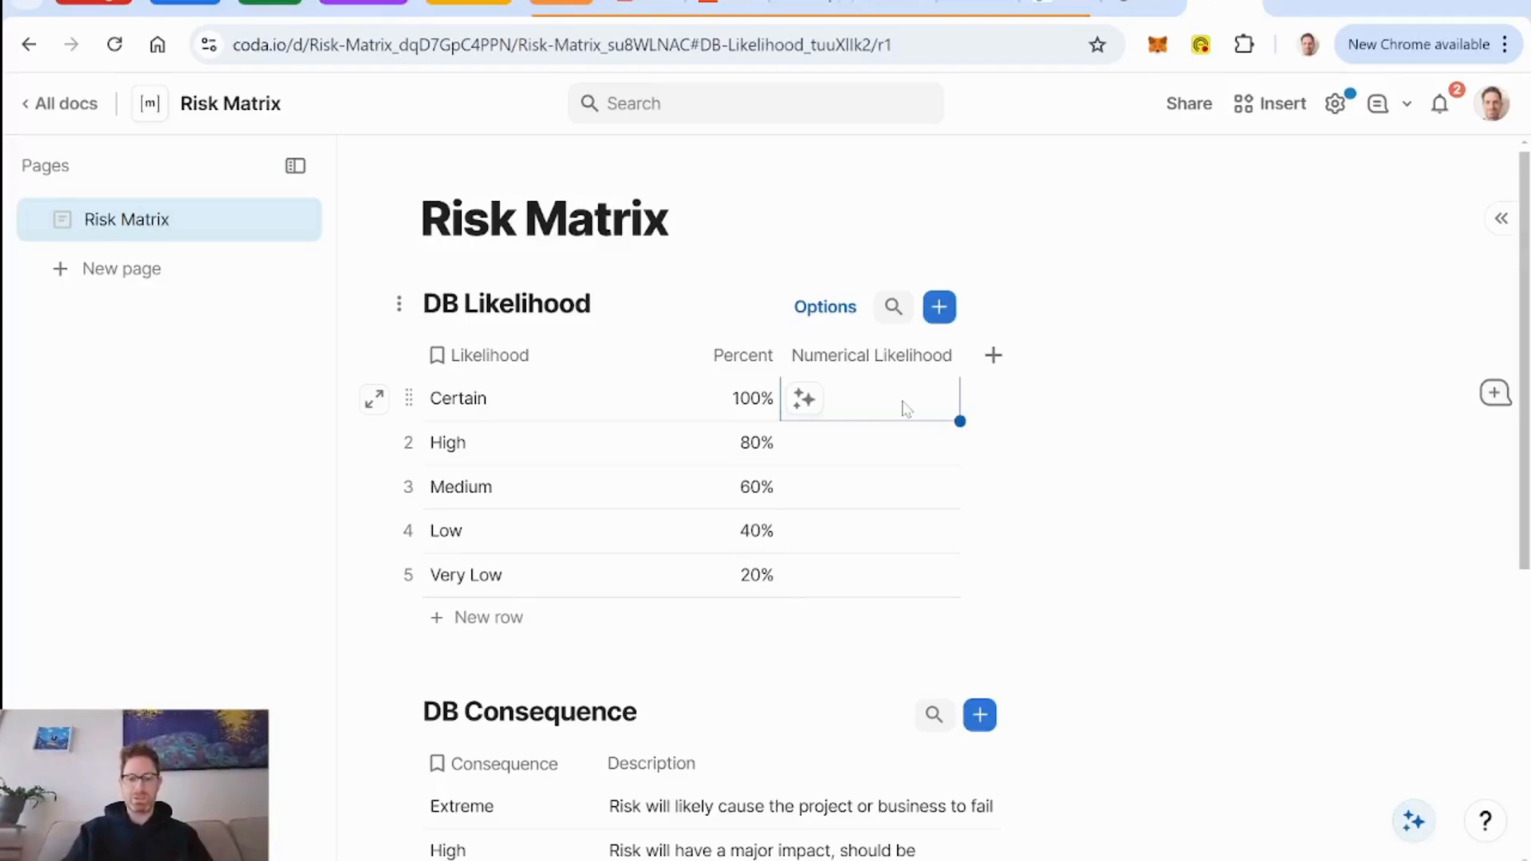
text(5)
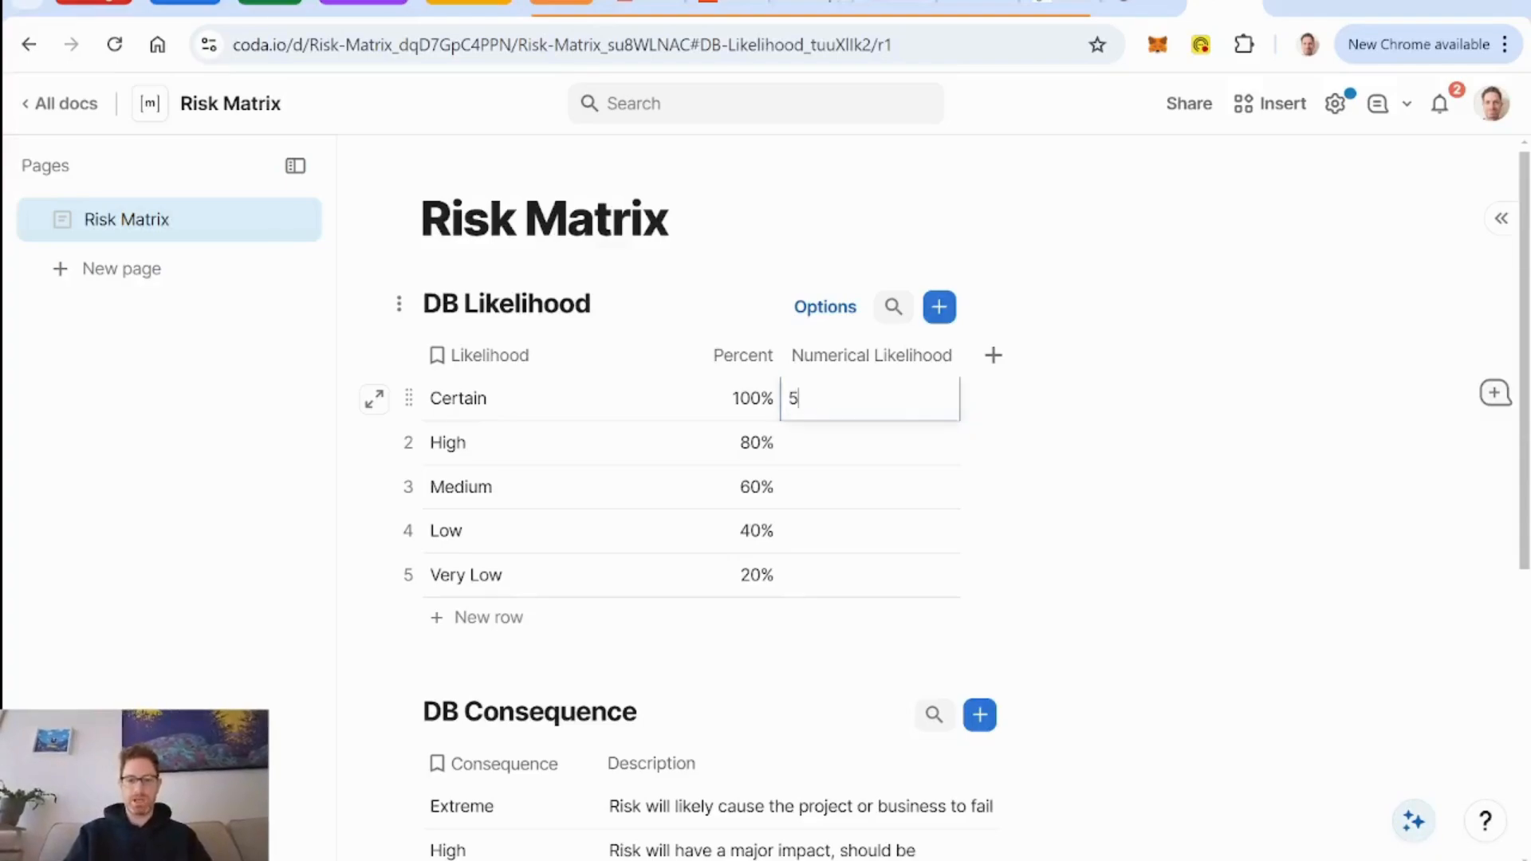
key(Return)
text(4)
key(Return)
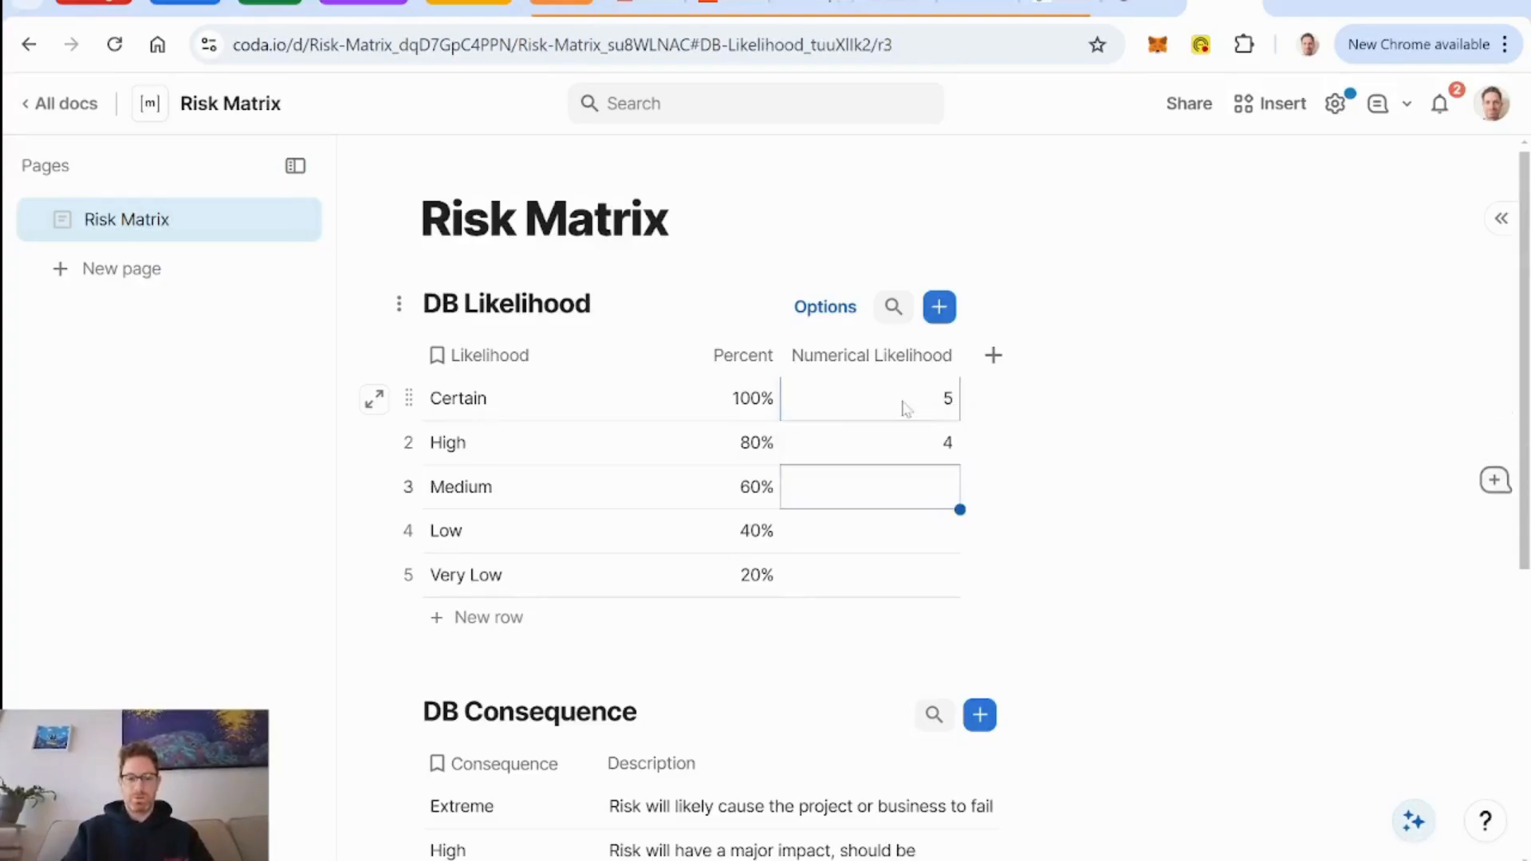
text(3)
key(Return)
text(2)
key(Return)
text(1)
click(1165, 519)
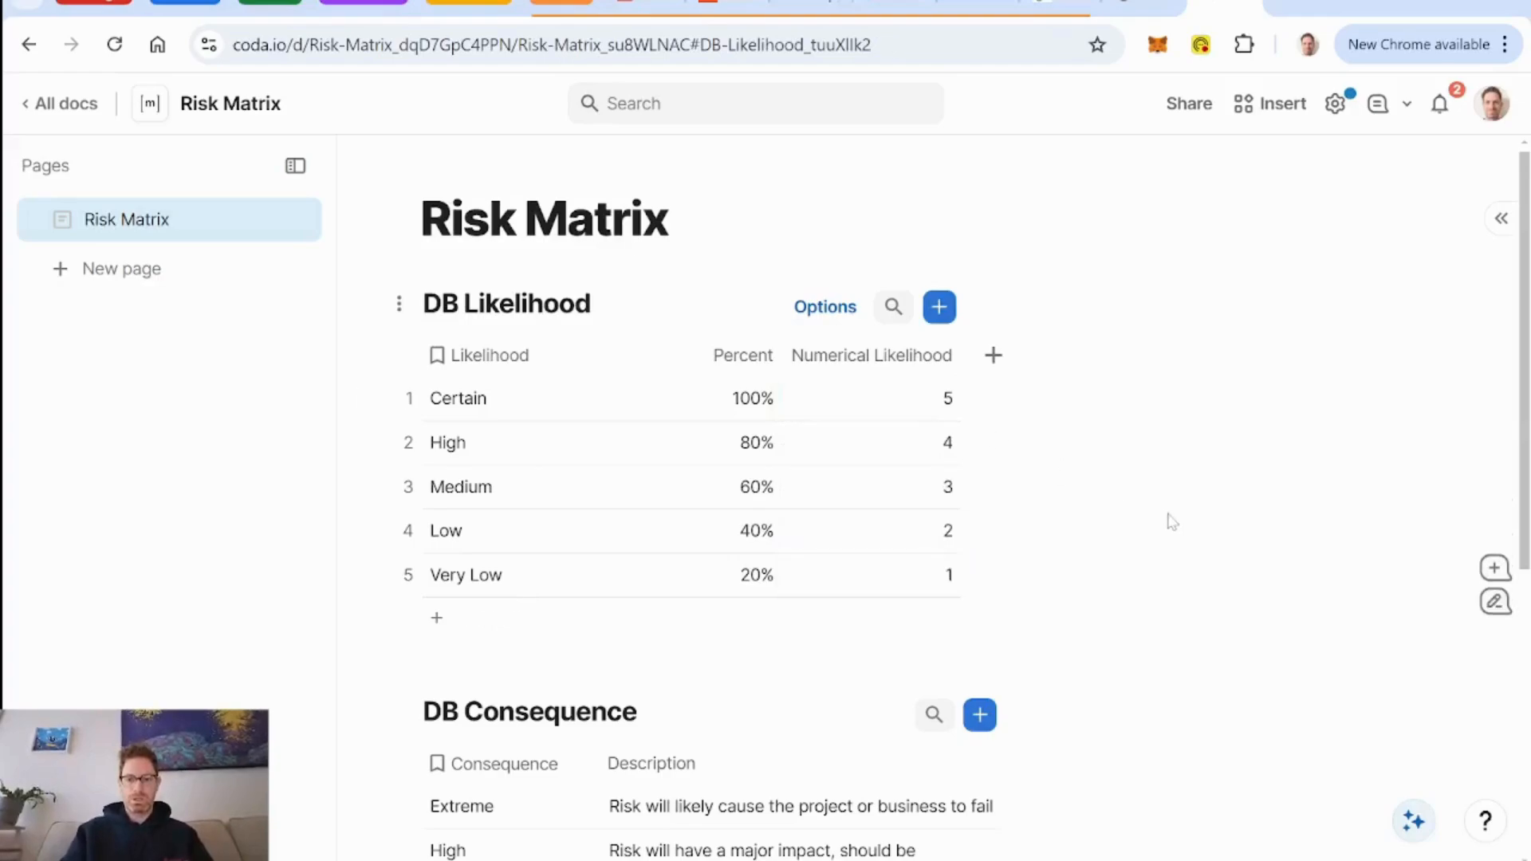
Add a Number column named "Numerical Consequence" to the DB Consequence table.
scroll(1165, 519, down, 5)
click(1045, 414)
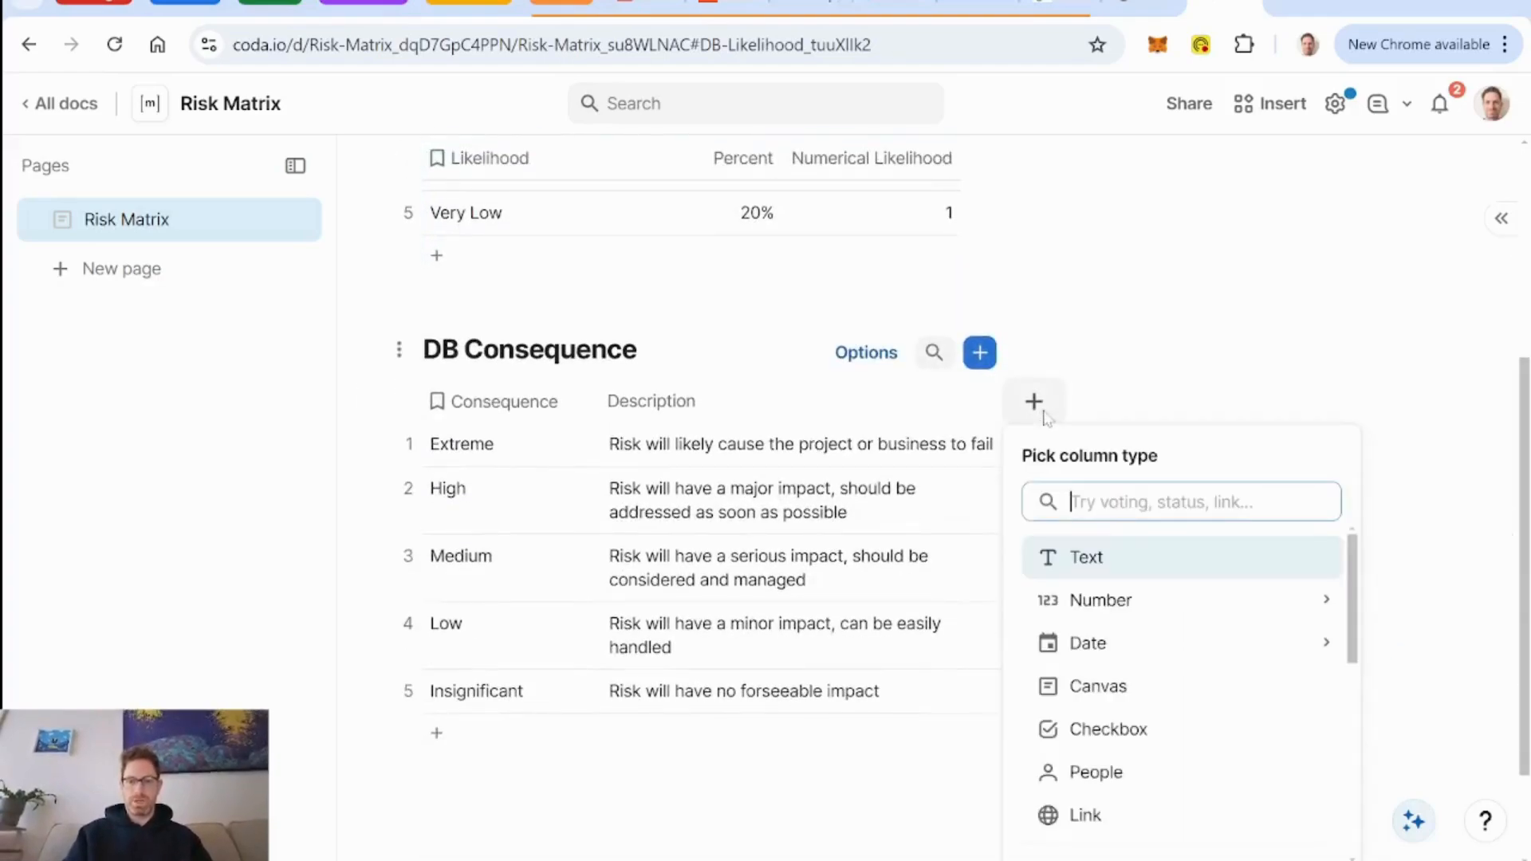
text(num)
key(Return)
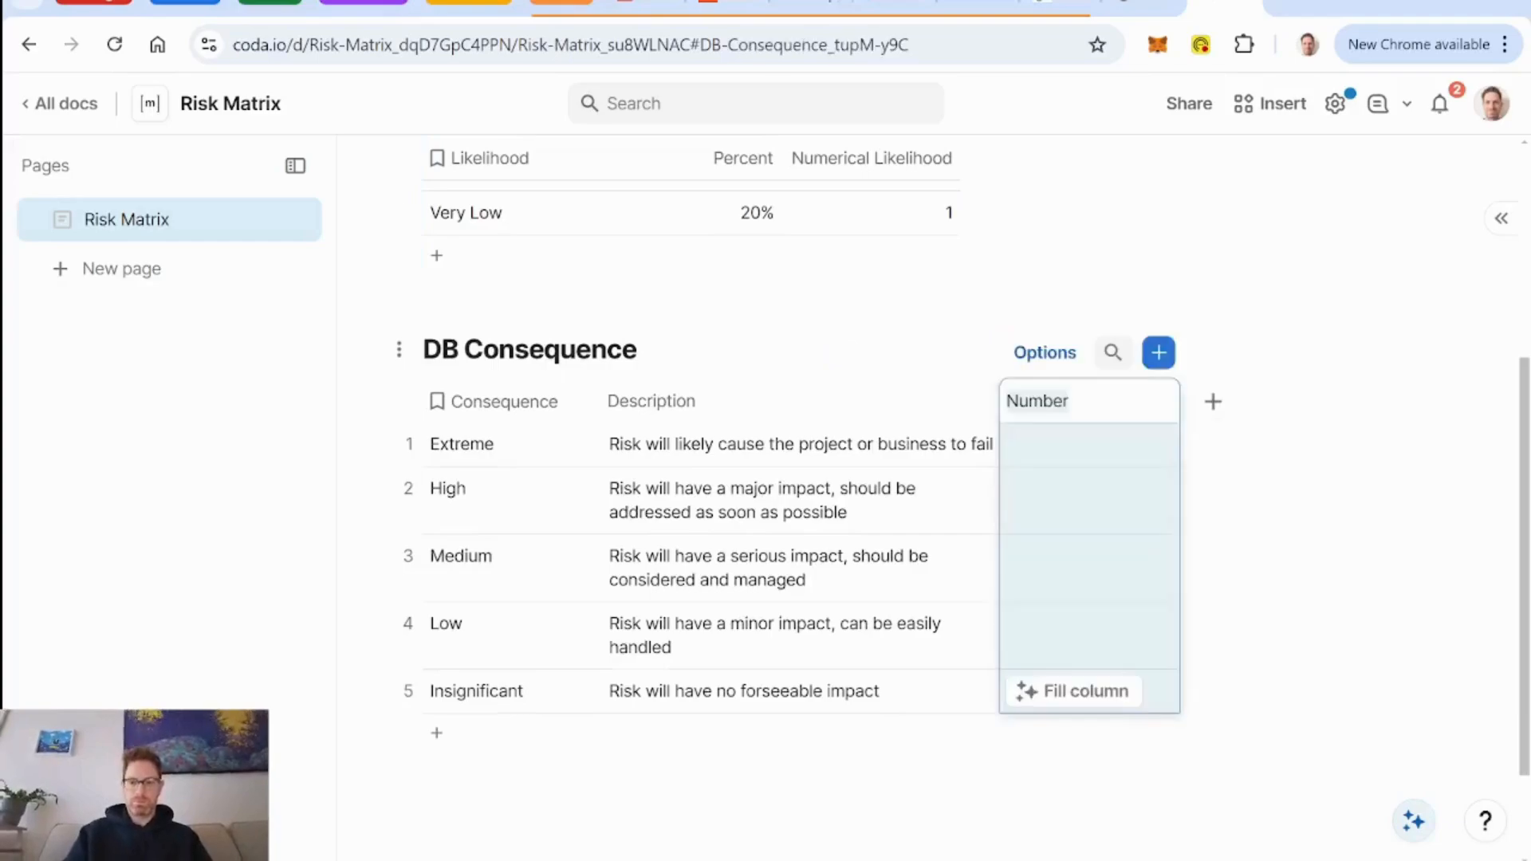
text(Num)
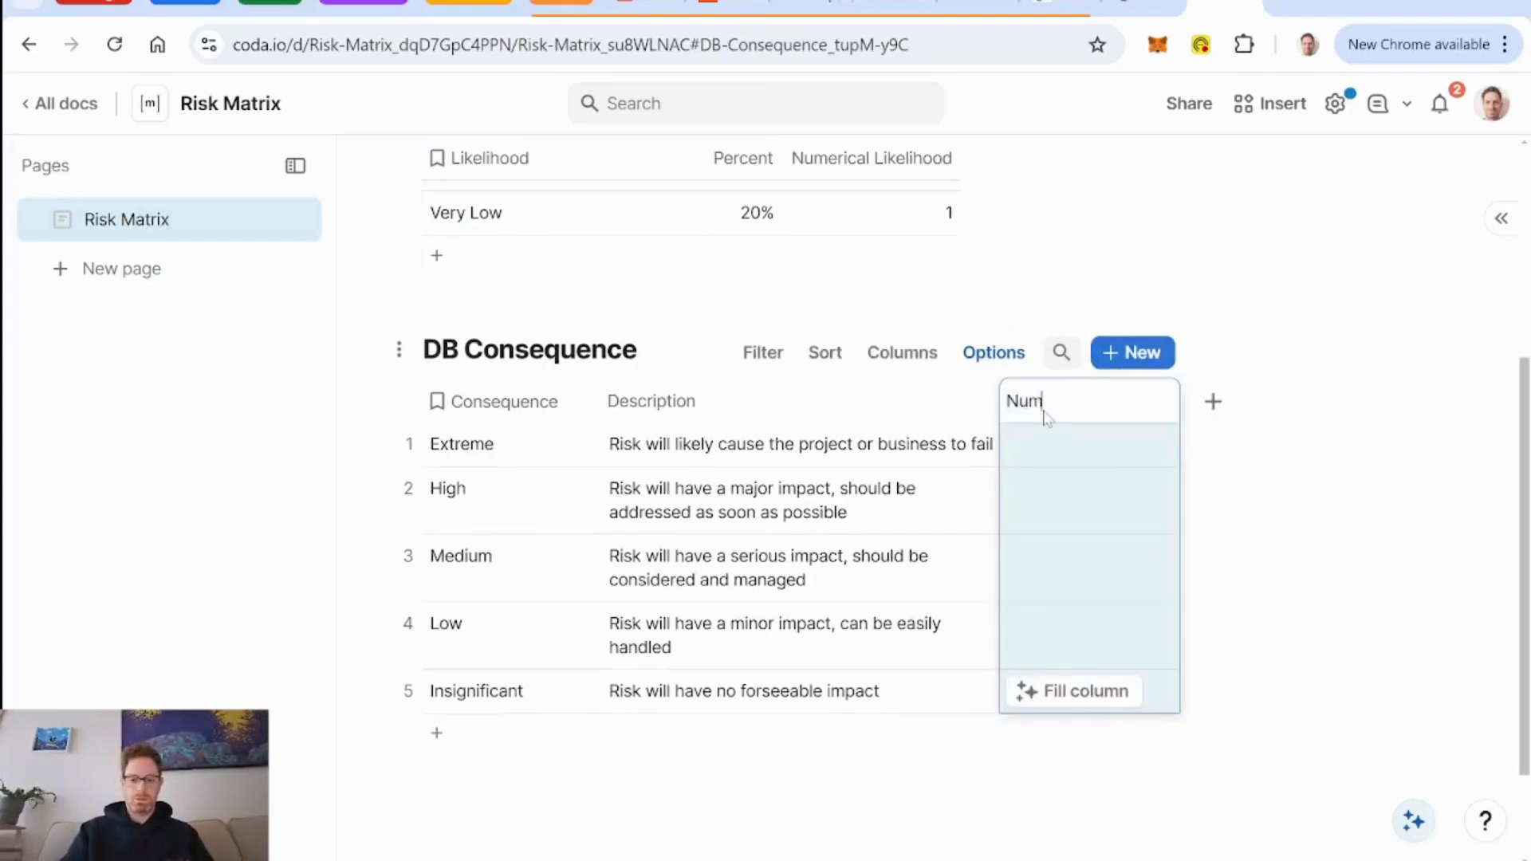
text(erical Cons)
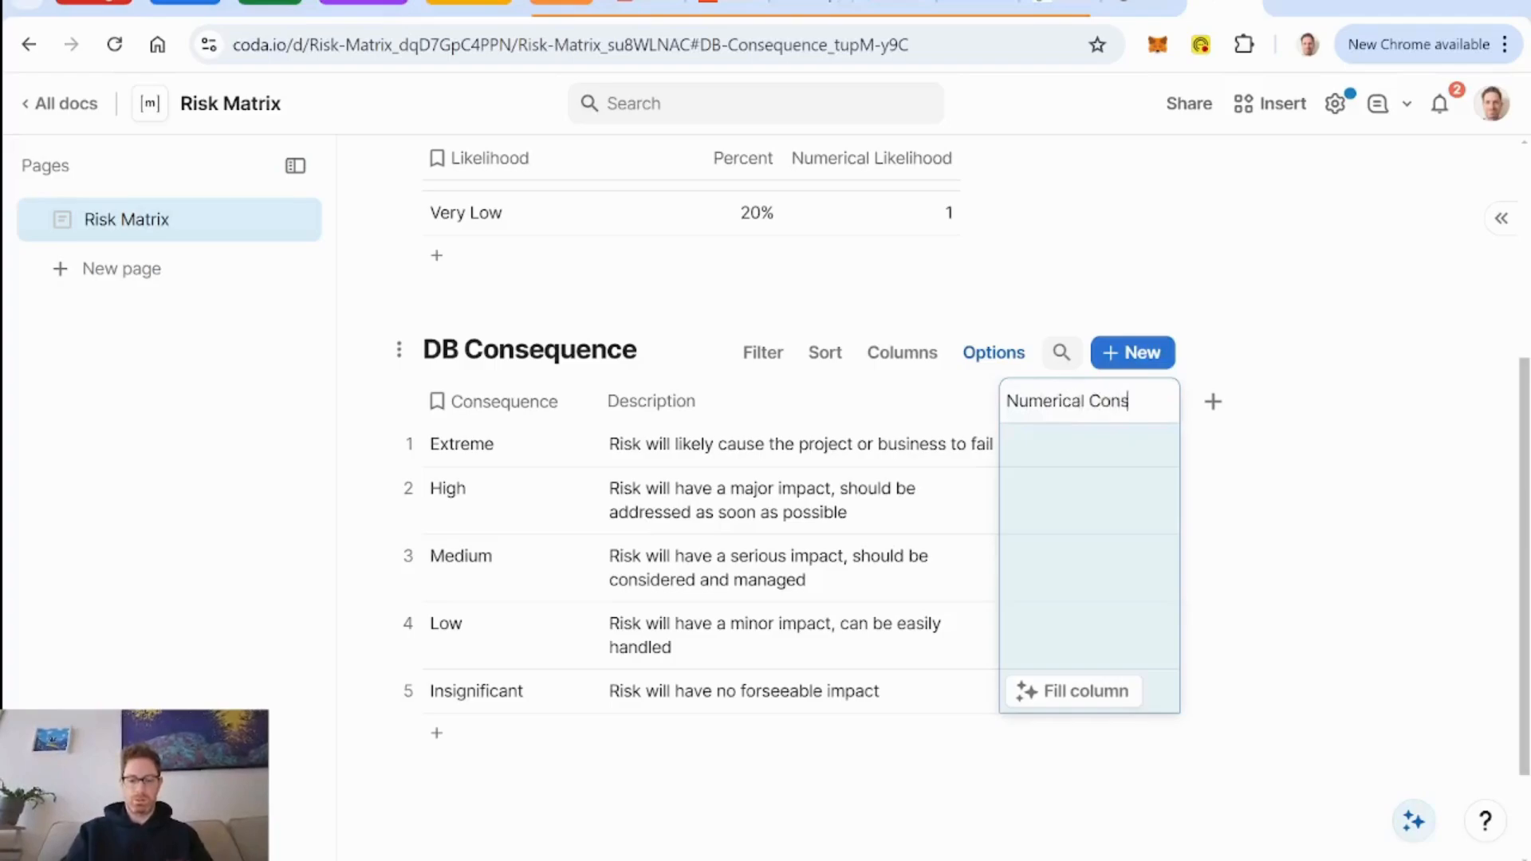
text(equence)
Fill the Numerical Consequence column with 5, 4, 3, 2 and 1 from Extreme down to Insignificant.
click(1086, 453)
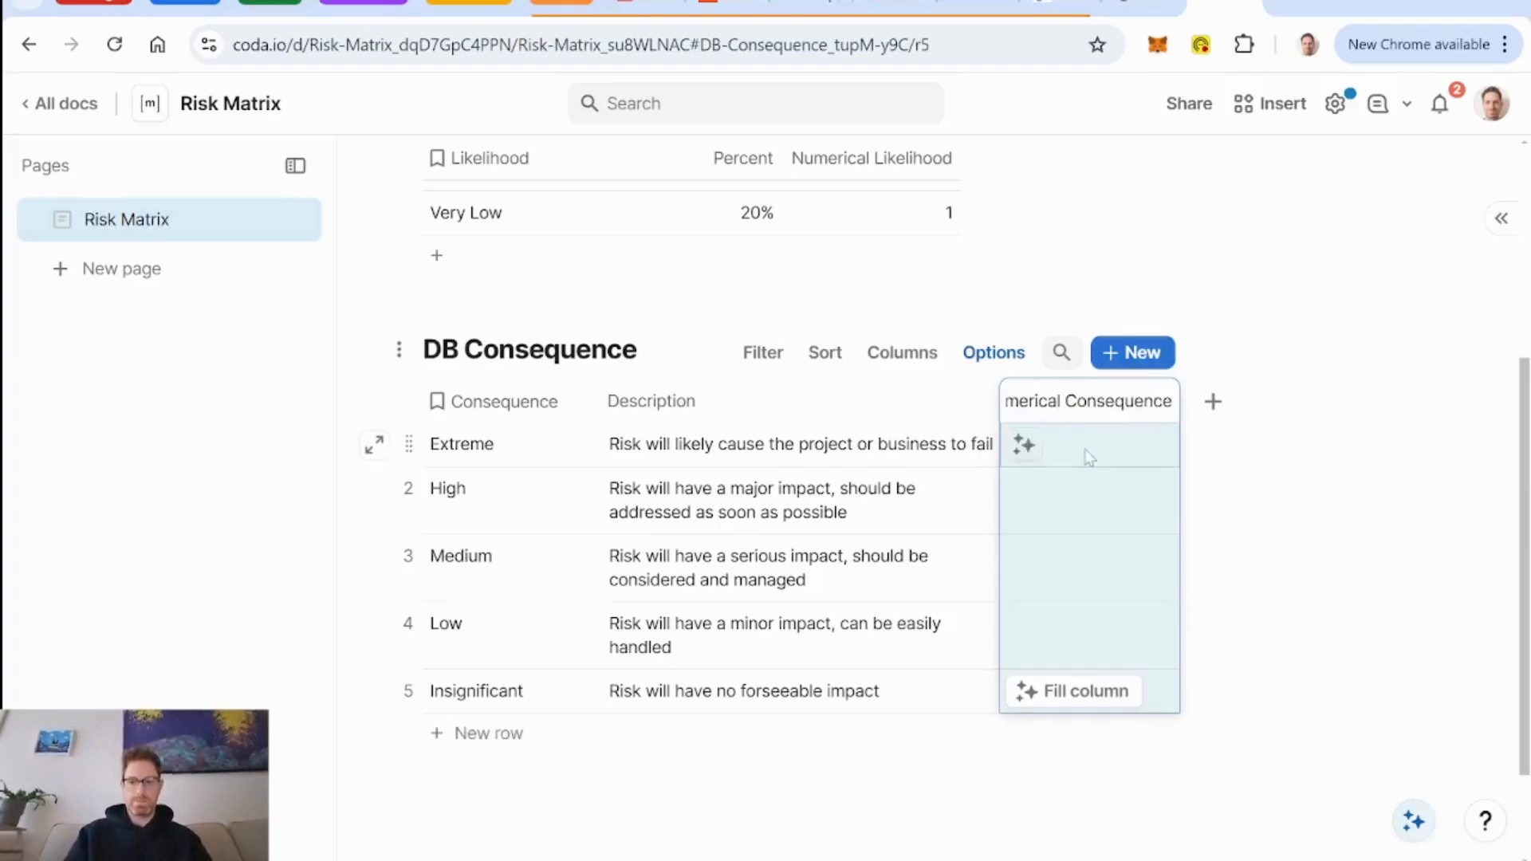
text(5)
key(Return)
text(4)
key(Return)
text(3)
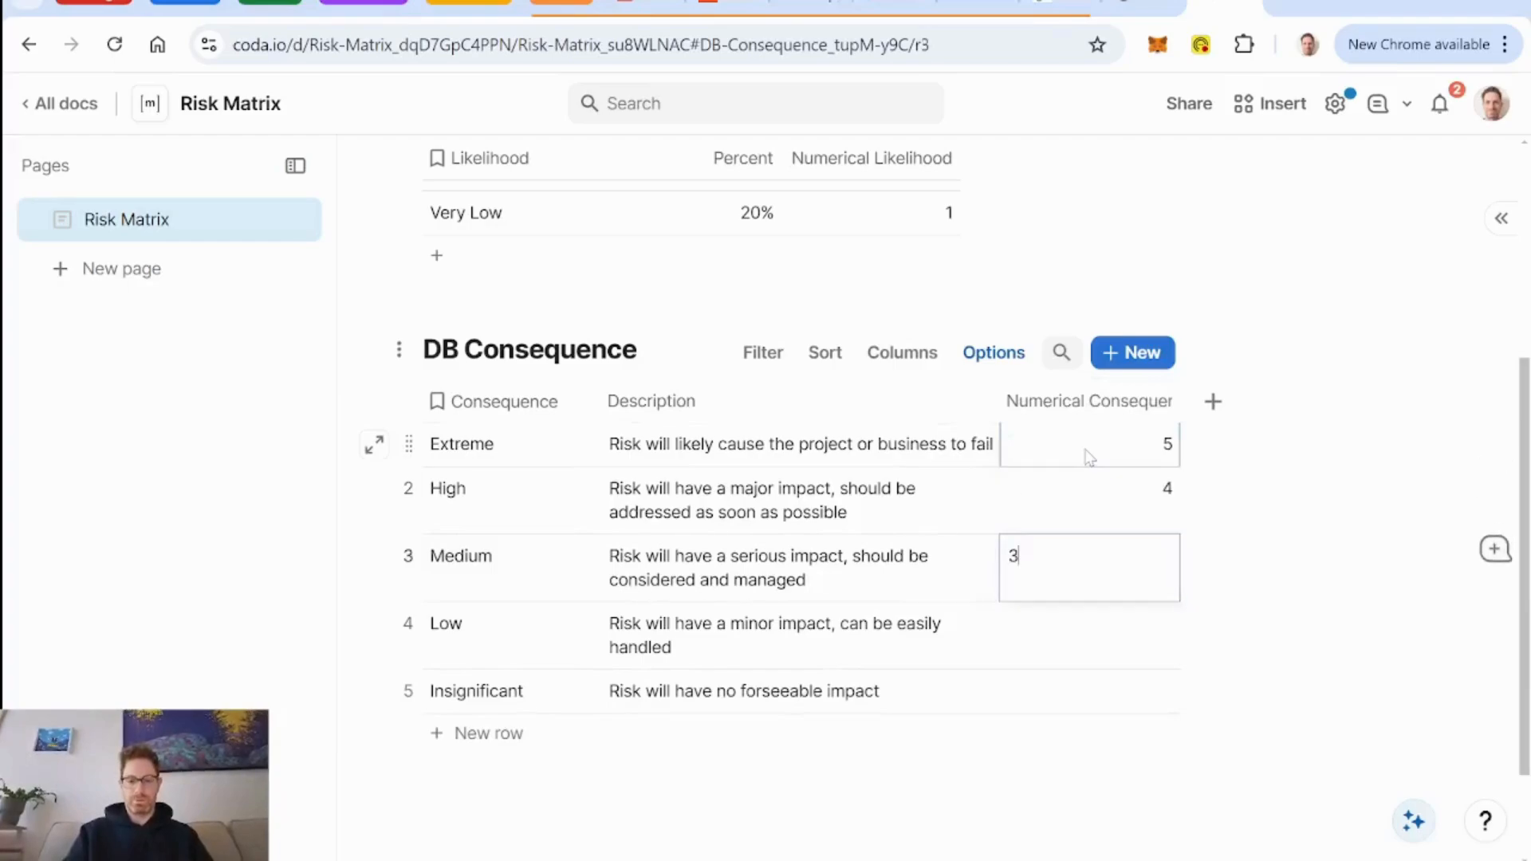
key(Return)
text(2)
key(Return)
text(1)
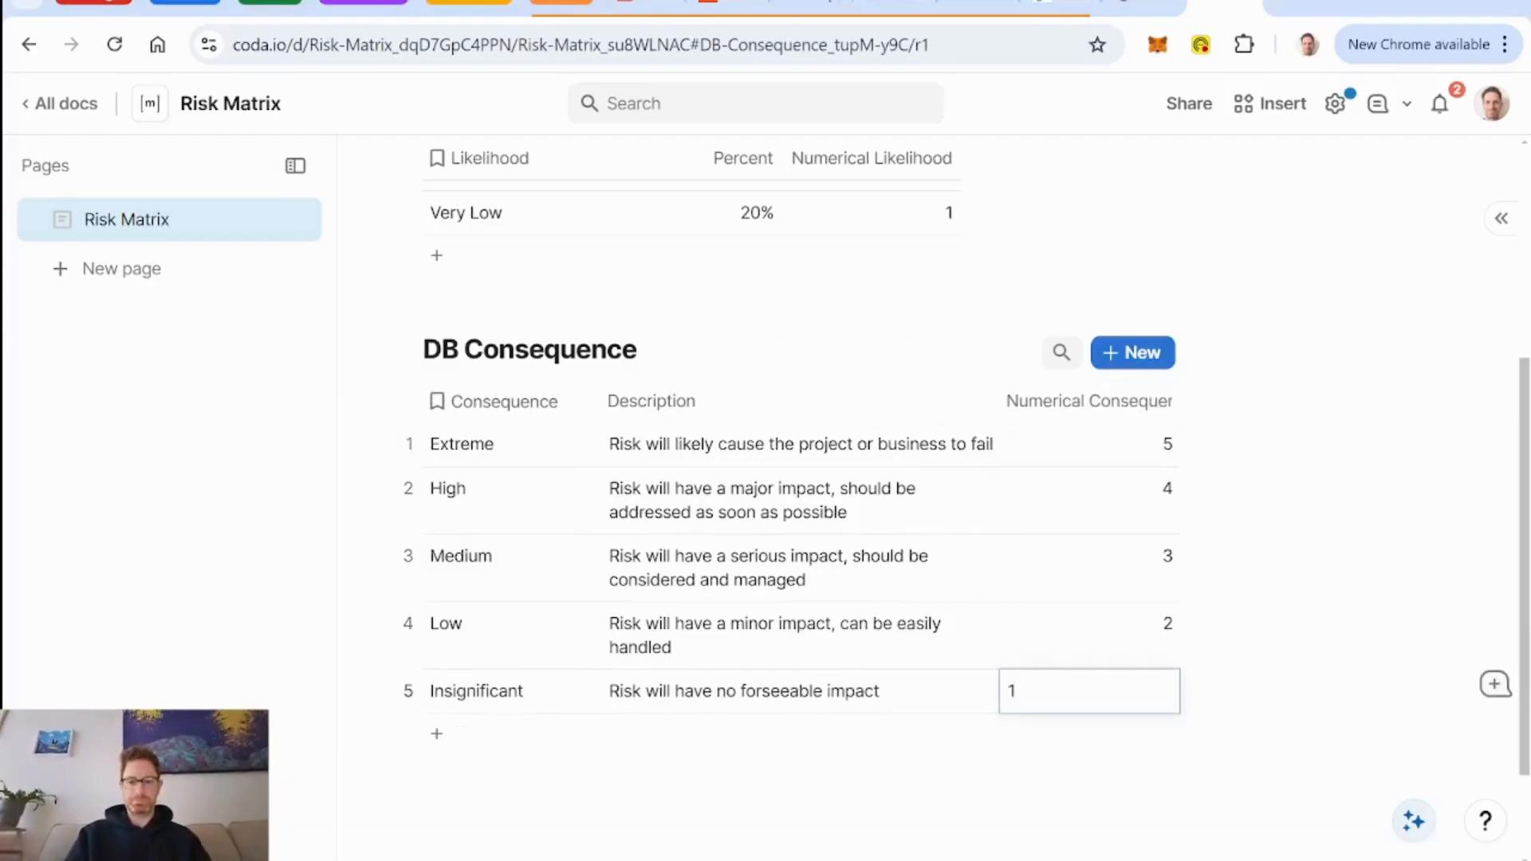
click(894, 801)
Insert a blank table directly below the Risk Matrix page title, above DB Likelihood.
scroll(893, 763, up, 5)
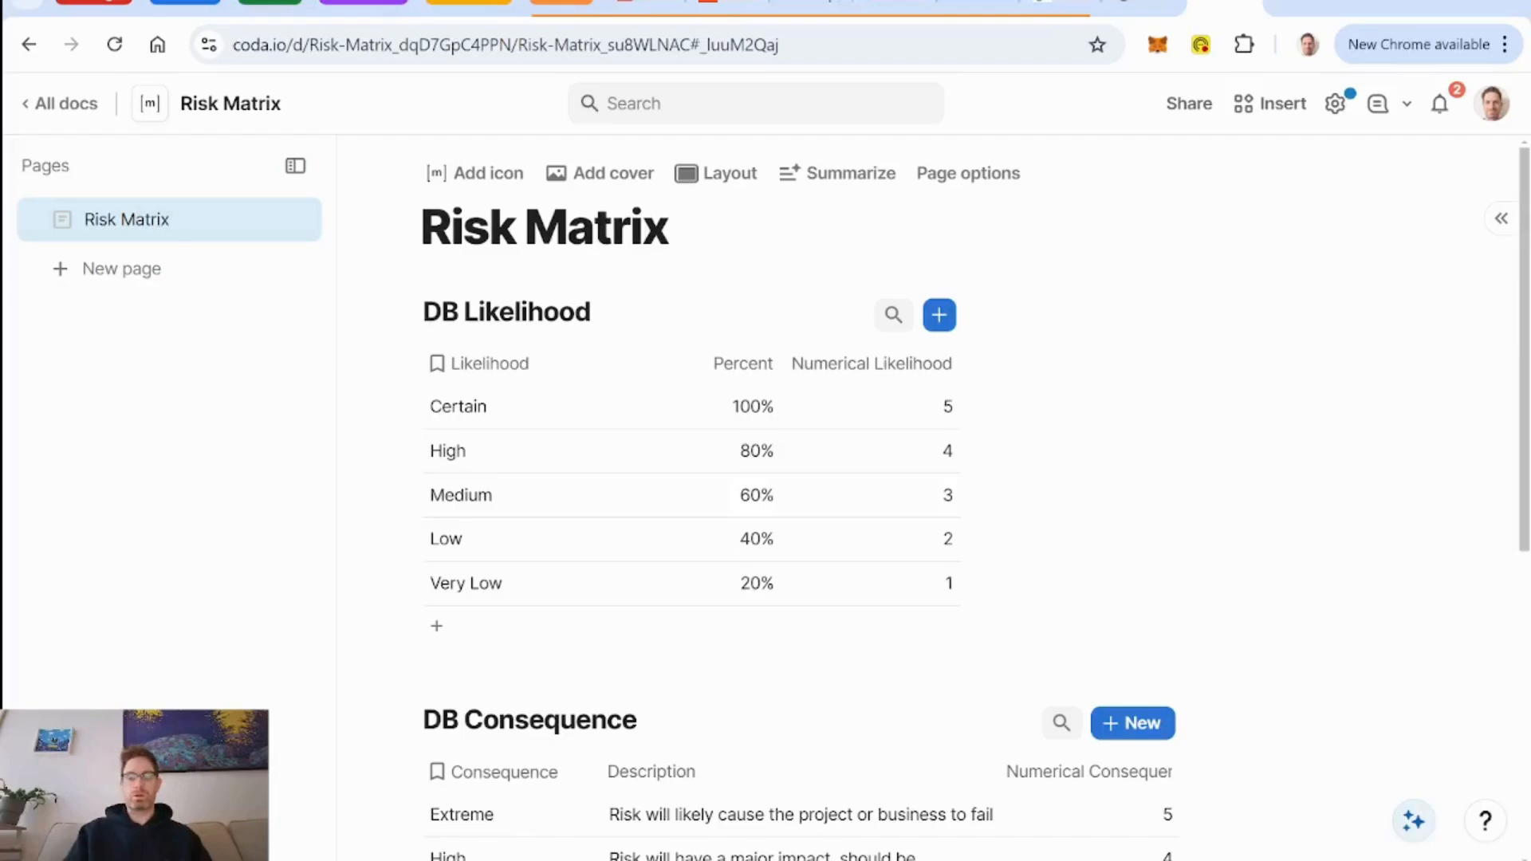
click(670, 228)
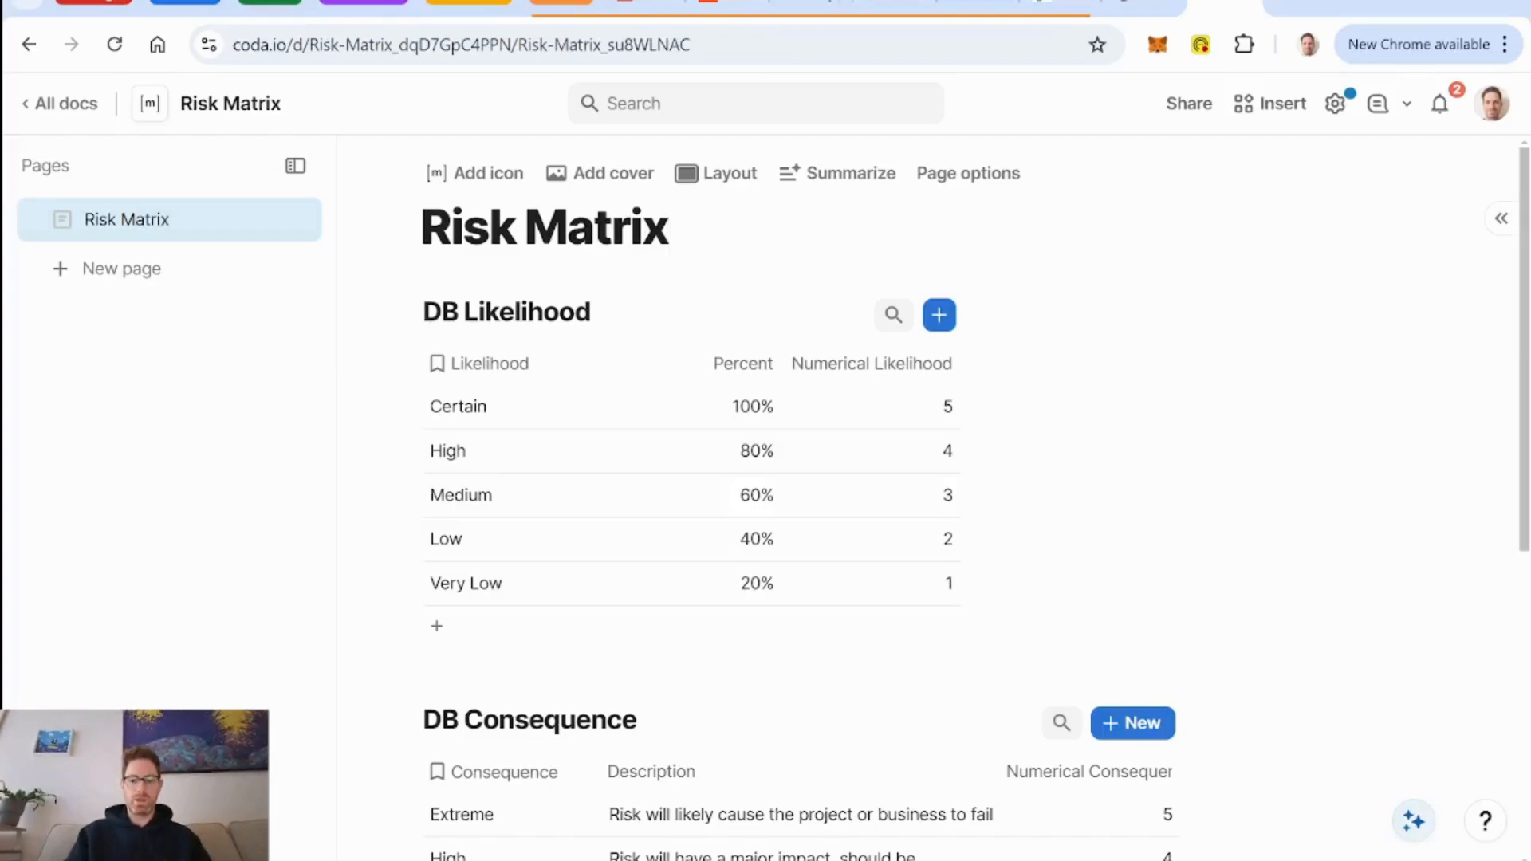
key(Return)
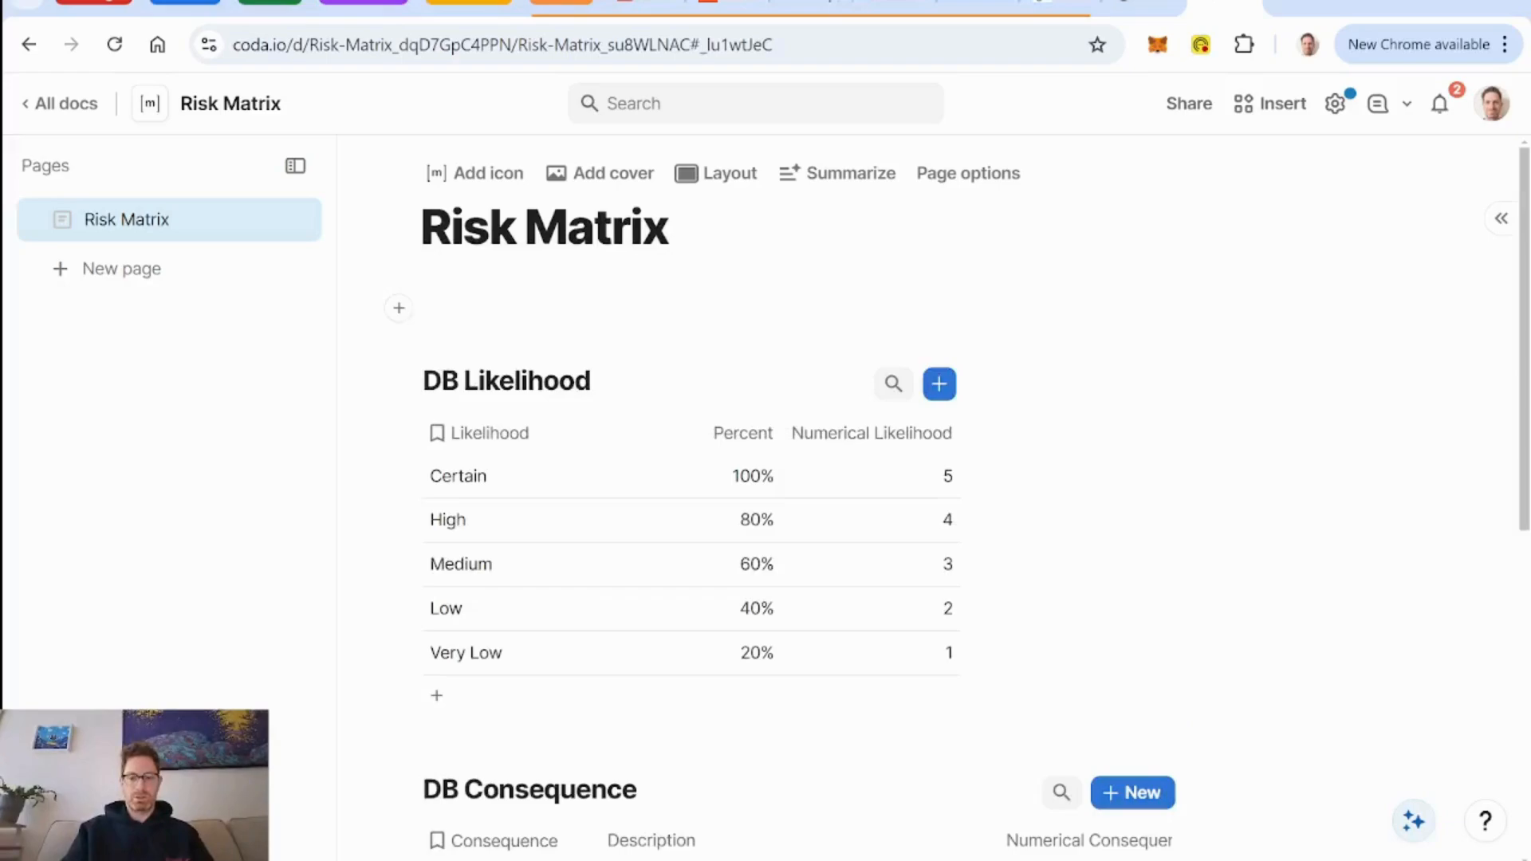
text(/tab)
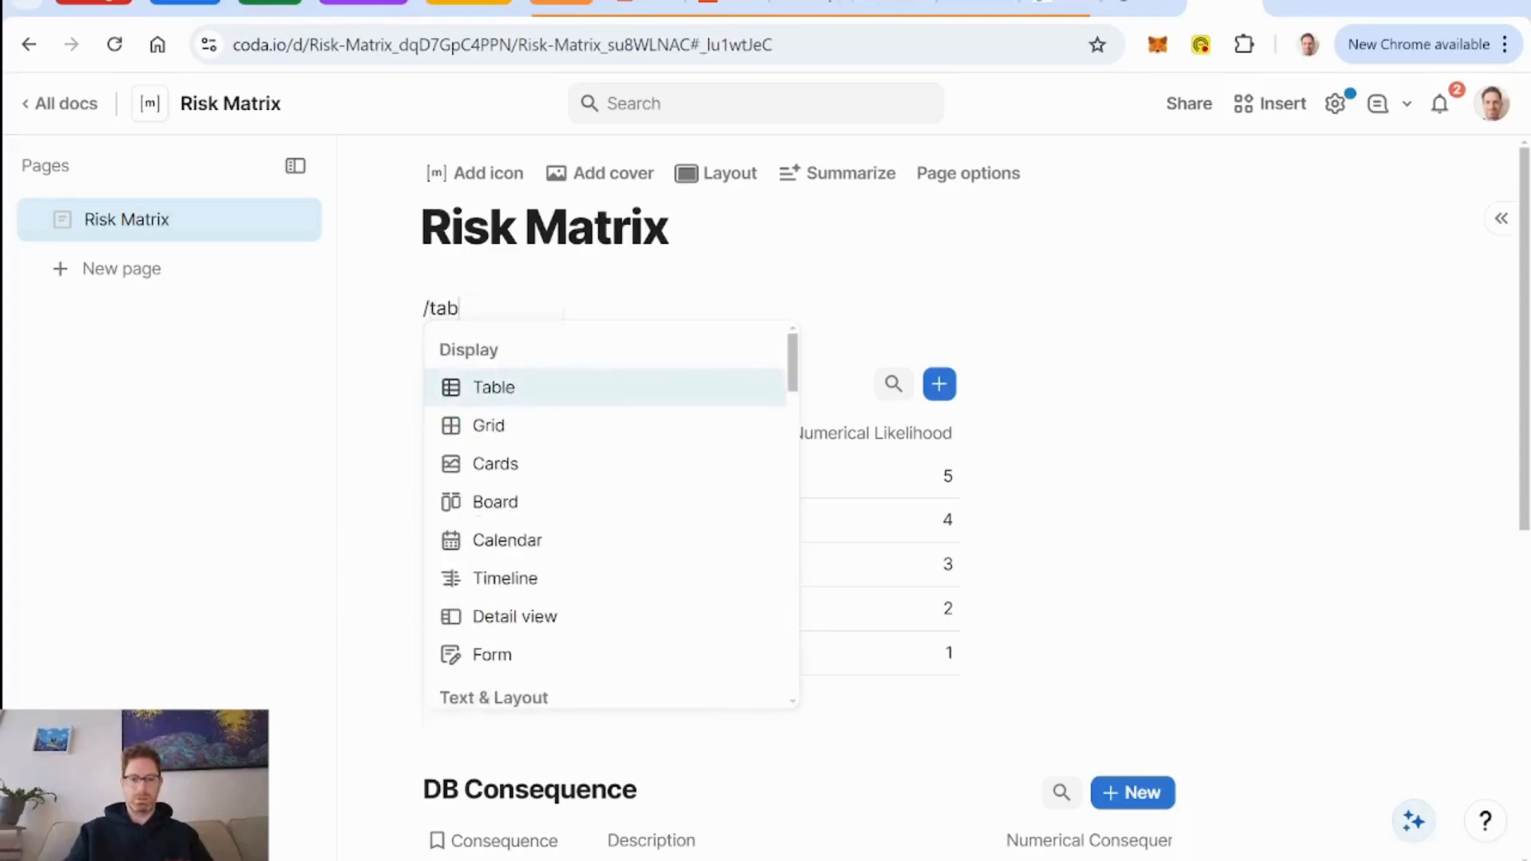
key(Return)
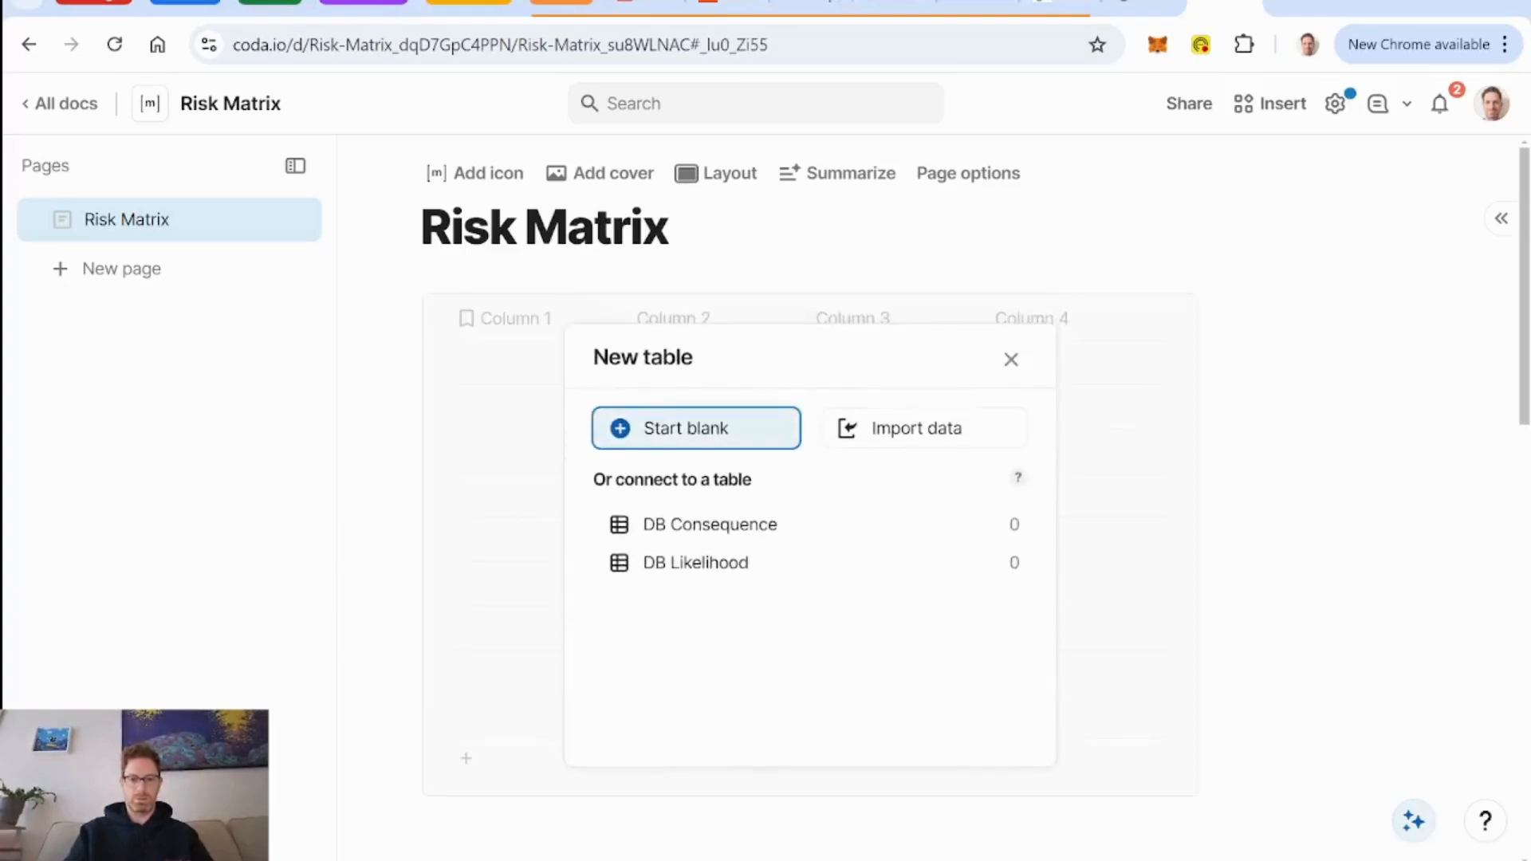
key(Return)
Title the new blank table "DB Risks".
text(Risks)
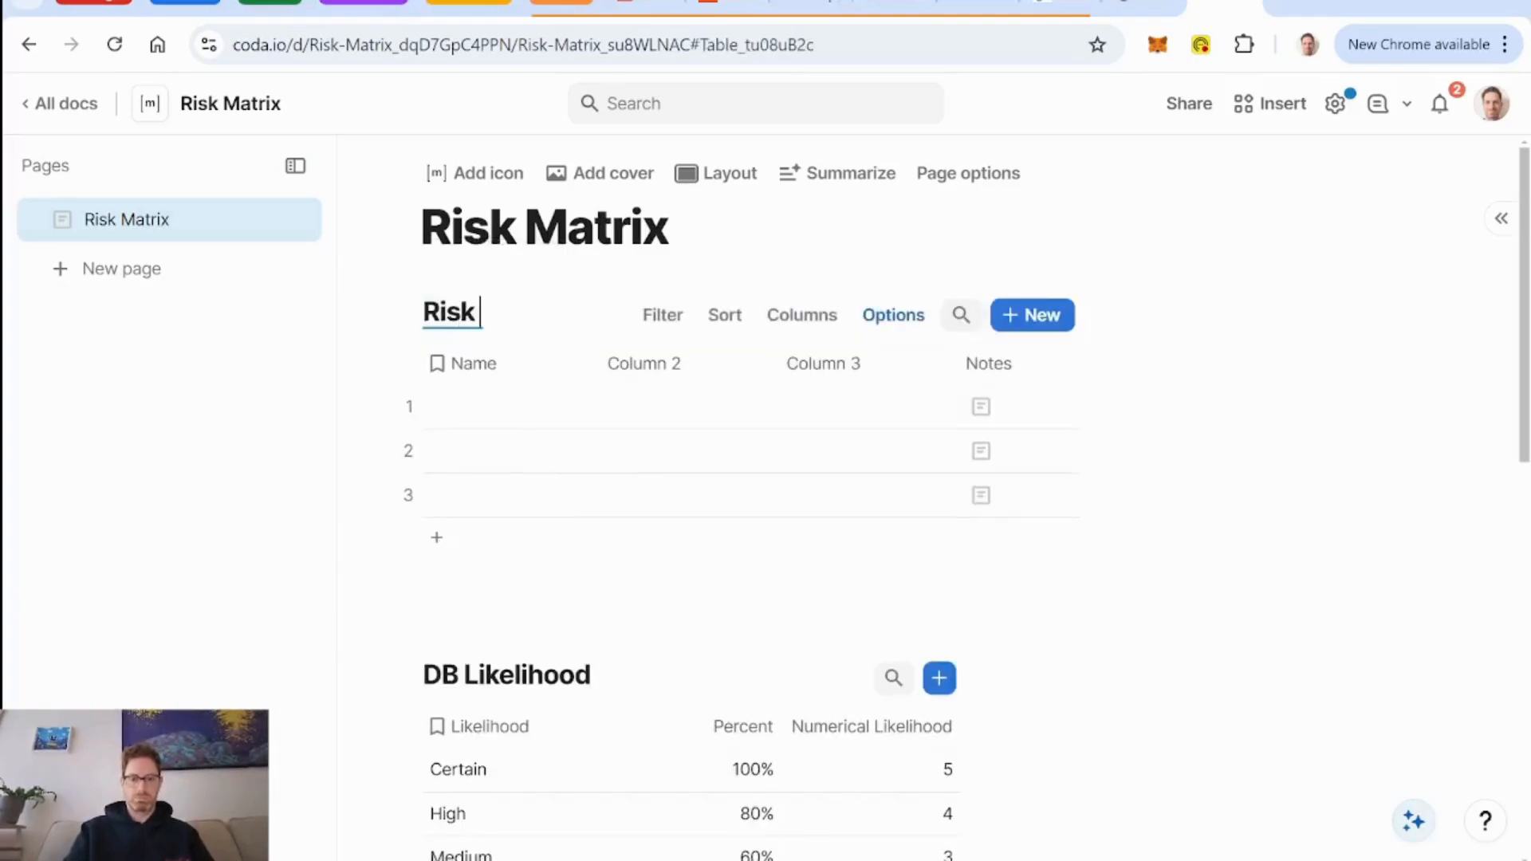
key(Left)
key(Left)
key(Left)
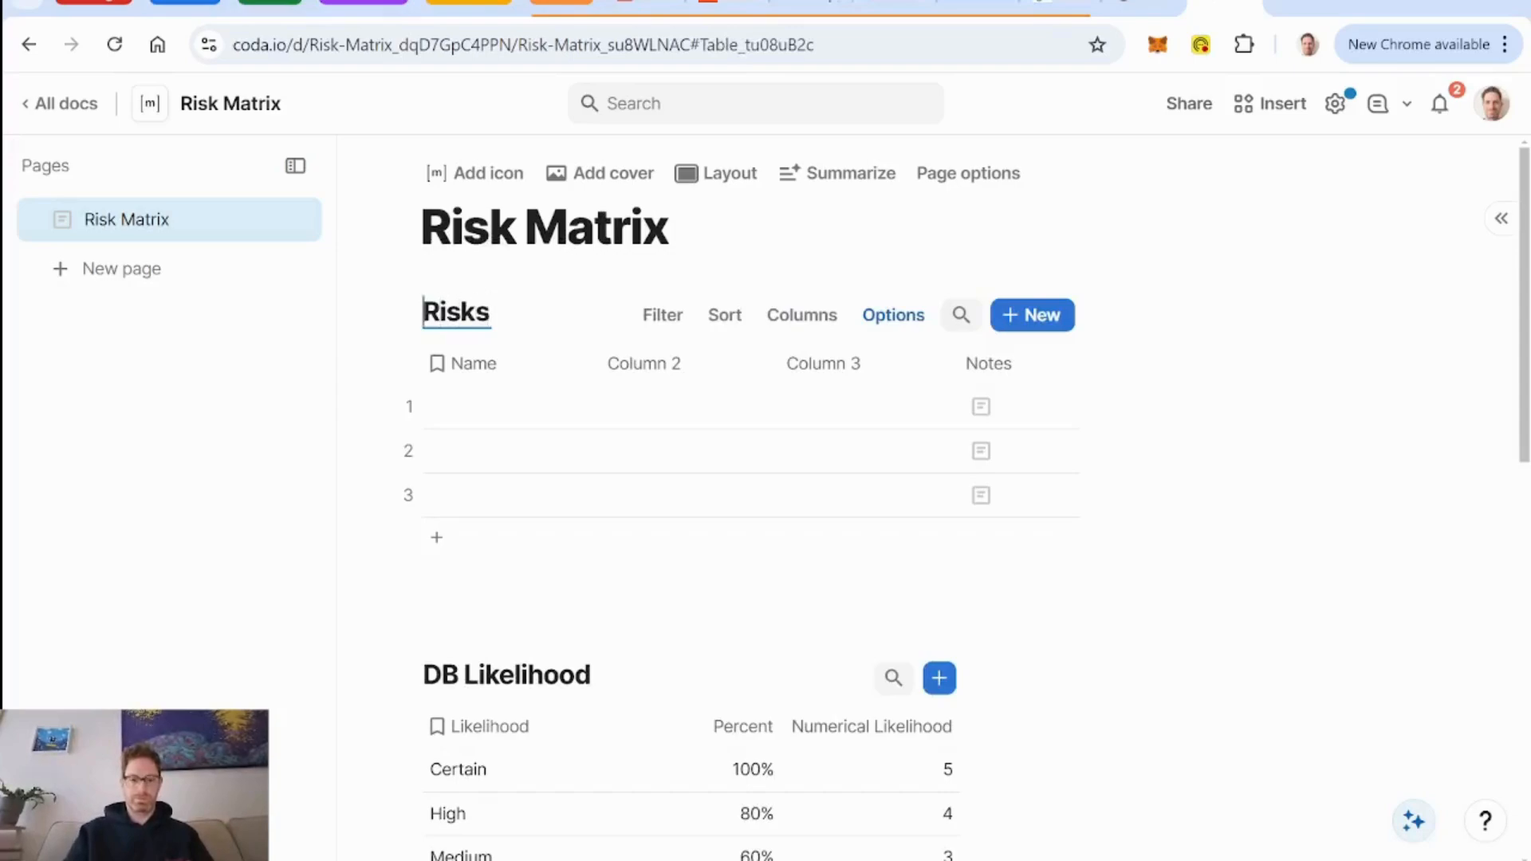
text(DB)
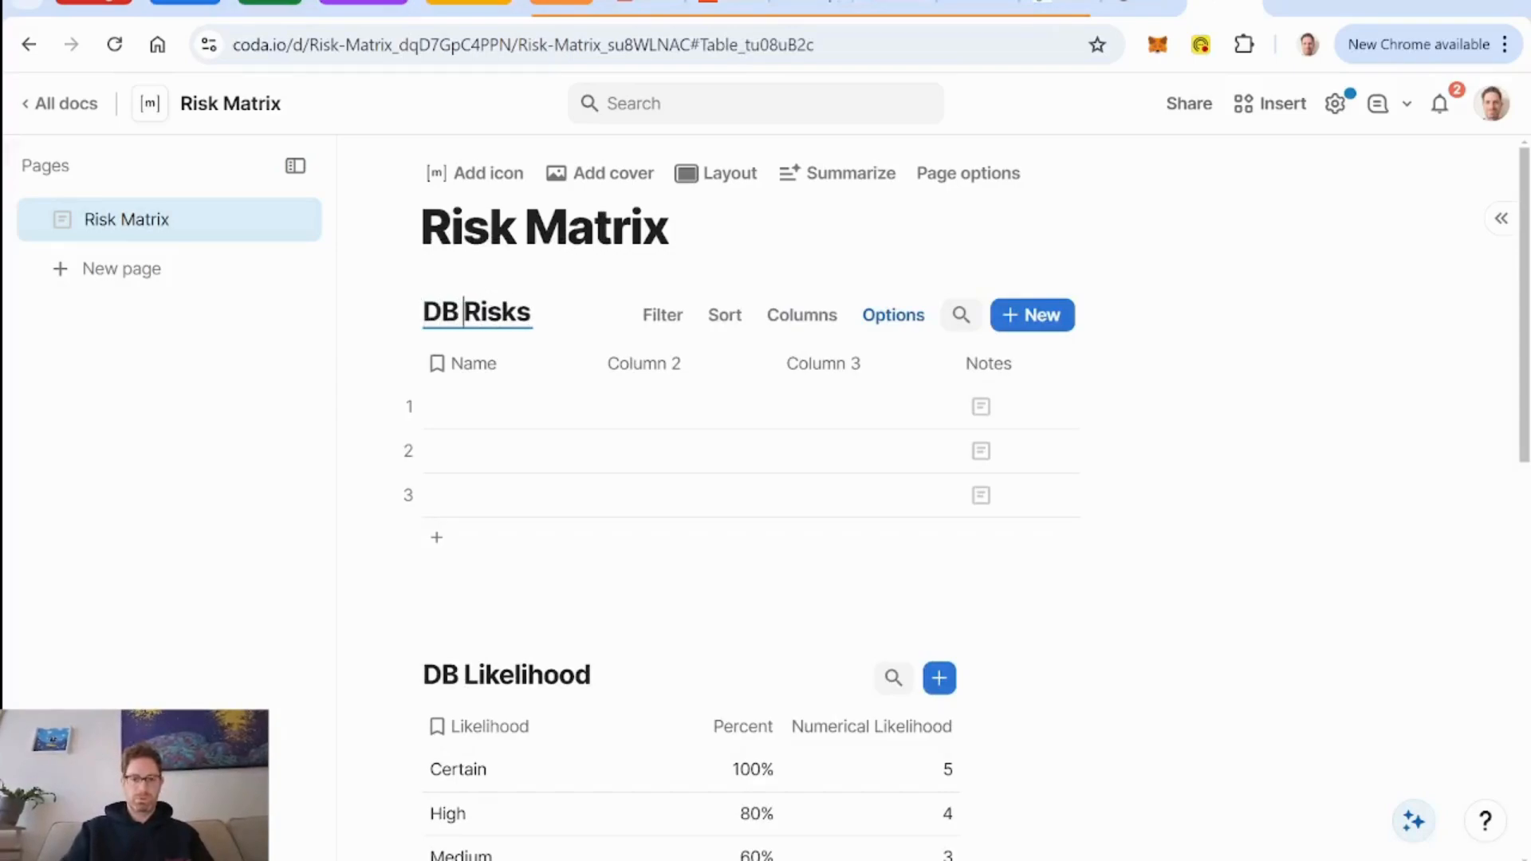
Rename the DB Risks table's Name column to "Risk Name" and Column 2 to "Description".
click(473, 365)
double_click(471, 373)
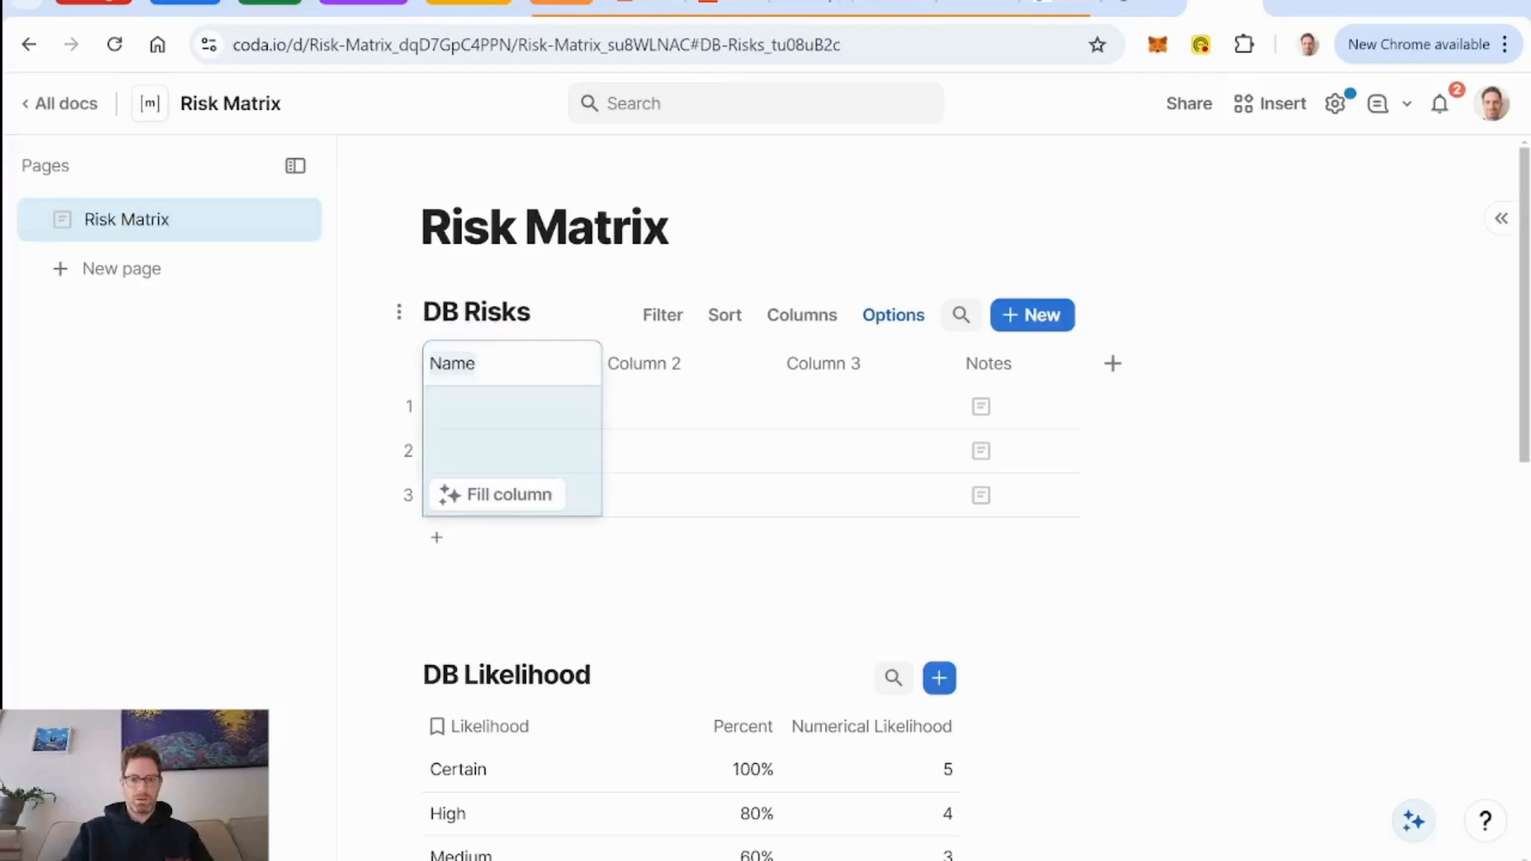
text(Risk Name)
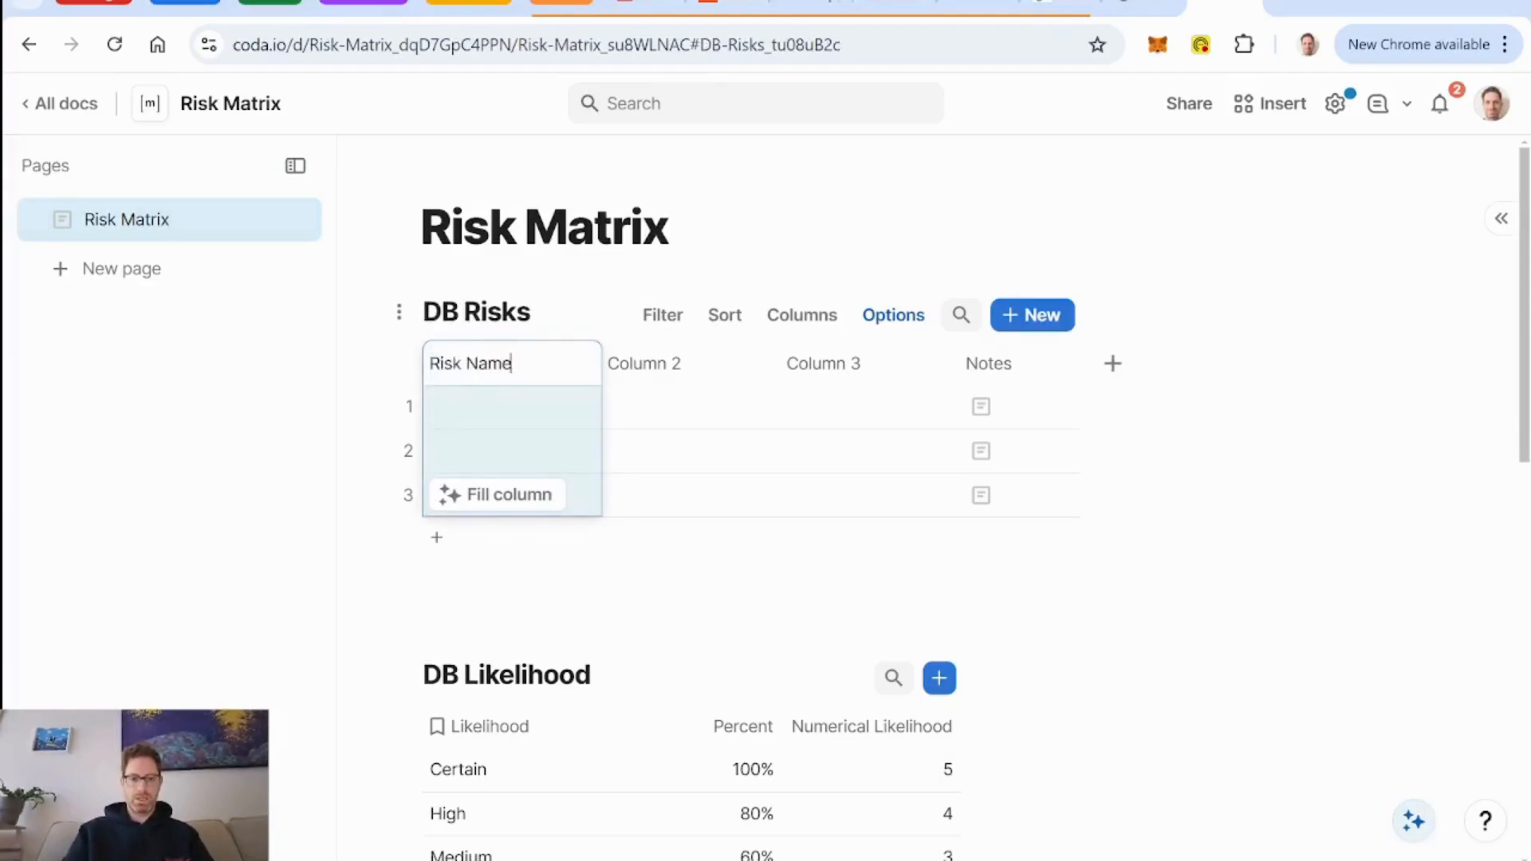
click(643, 376)
double_click(646, 373)
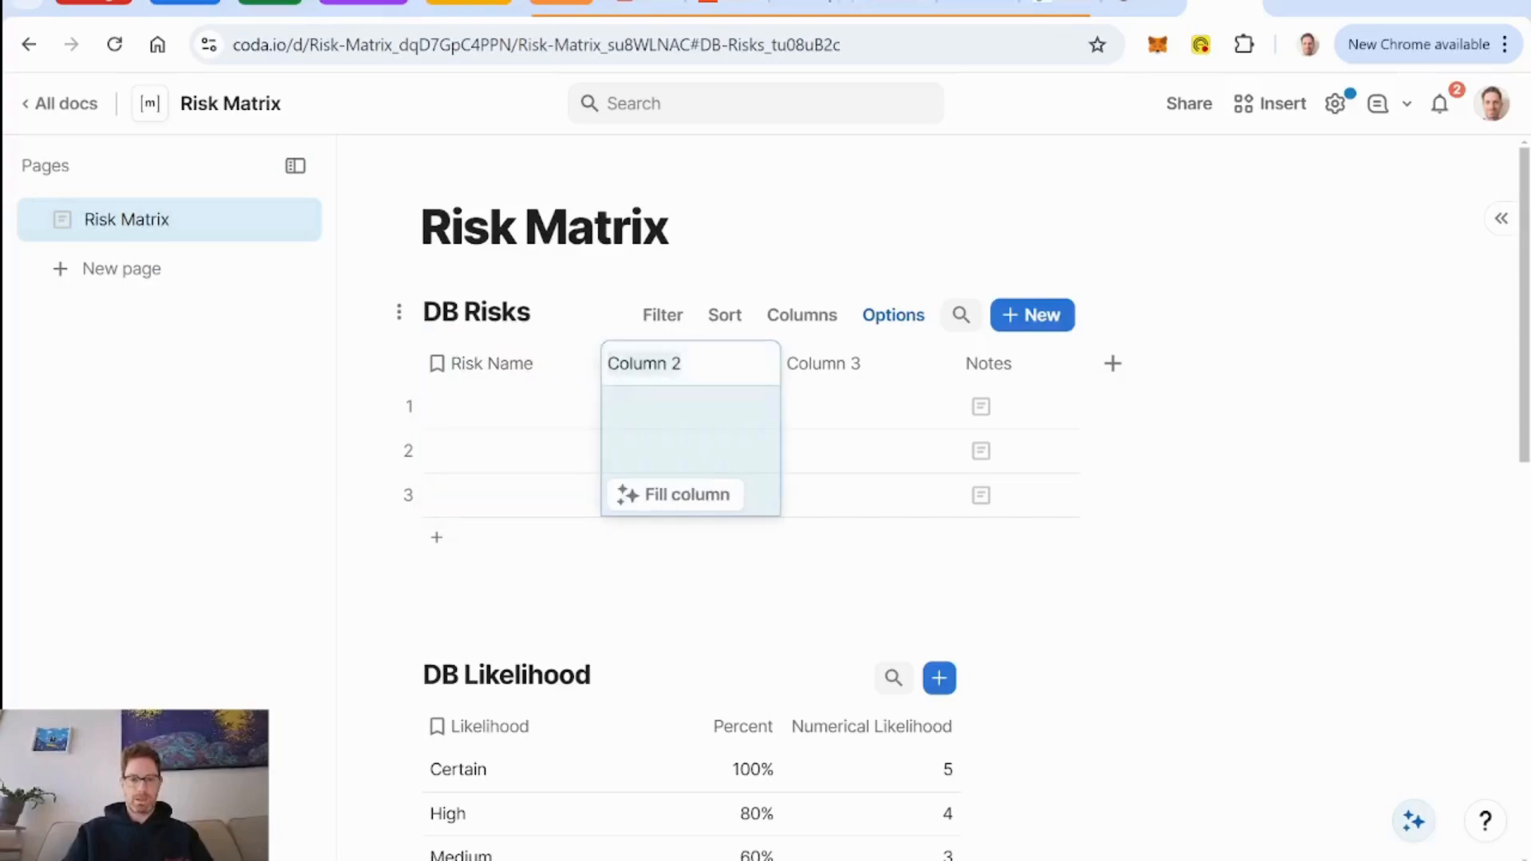
text(Description)
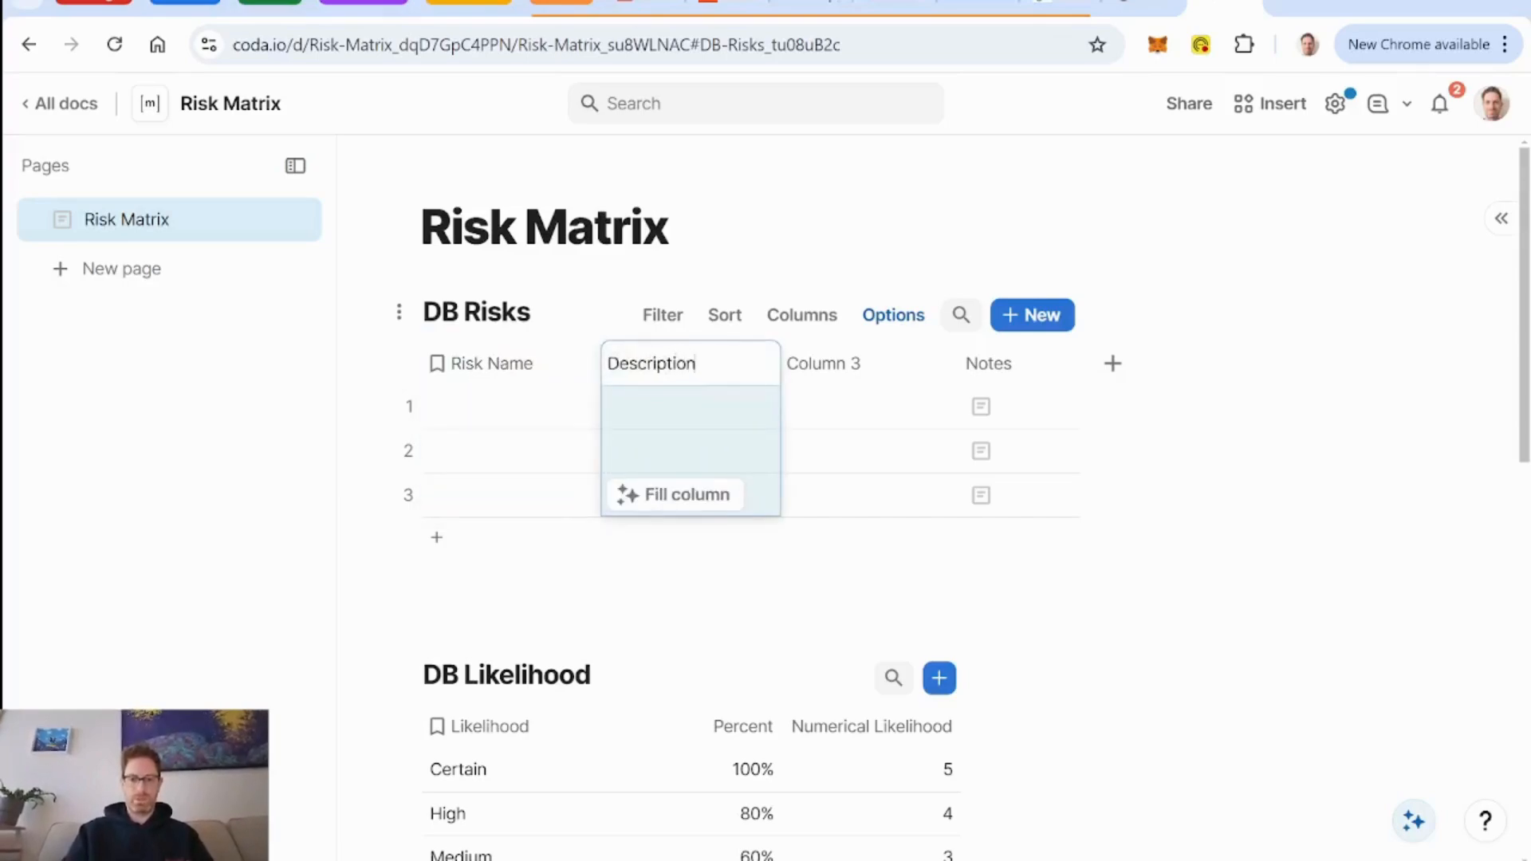
Delete Column 3 and Notes from the DB Risks table.
click(830, 364)
key(Delete)
key(Delete)
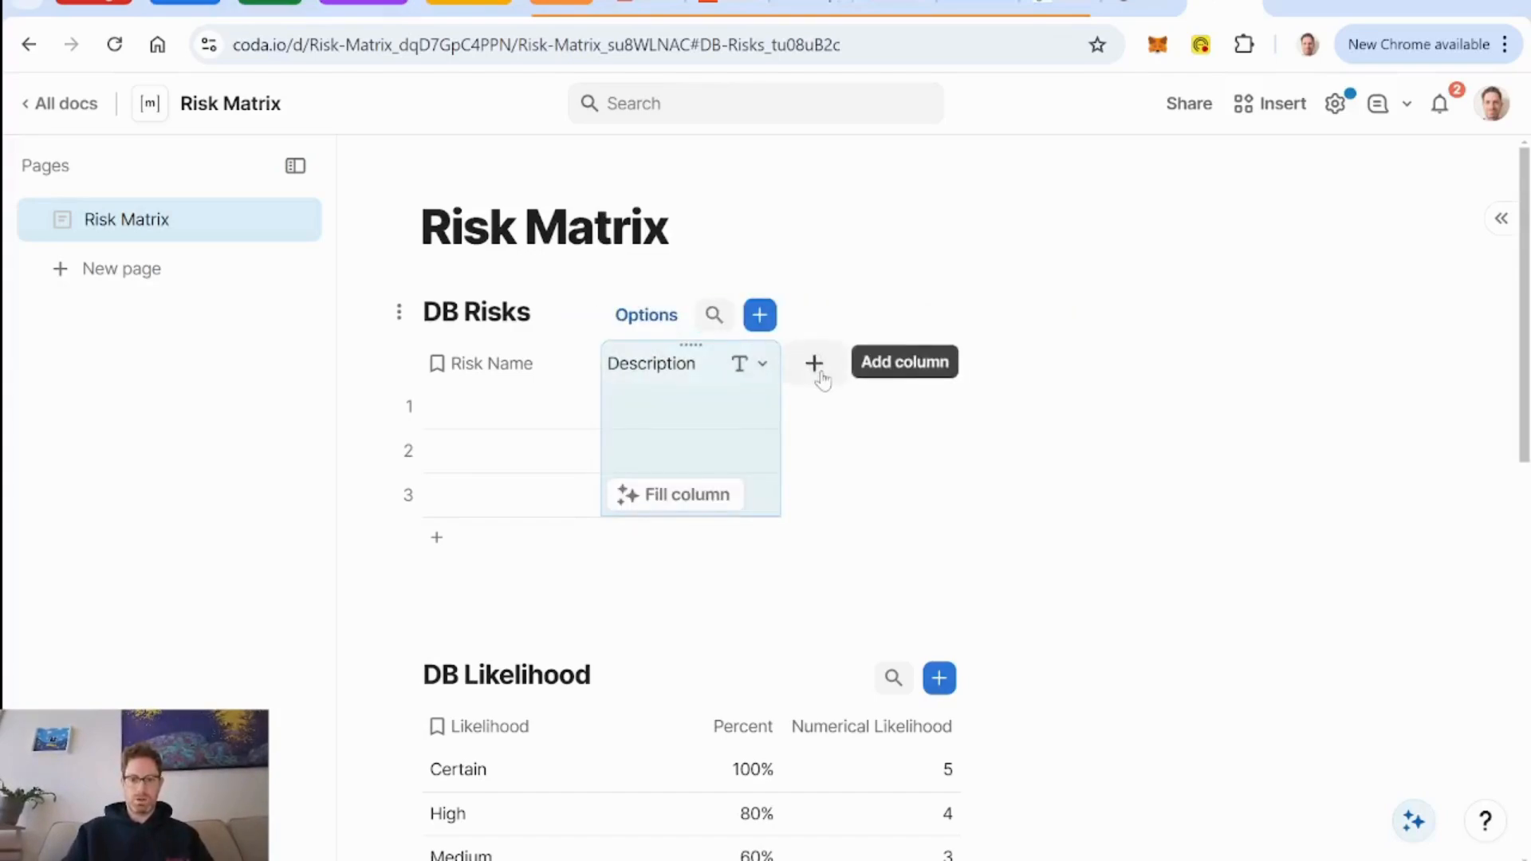
Add a relation column linked to DB Likelihood after the Description column in the DB Risks table.
click(822, 373)
text(lik)
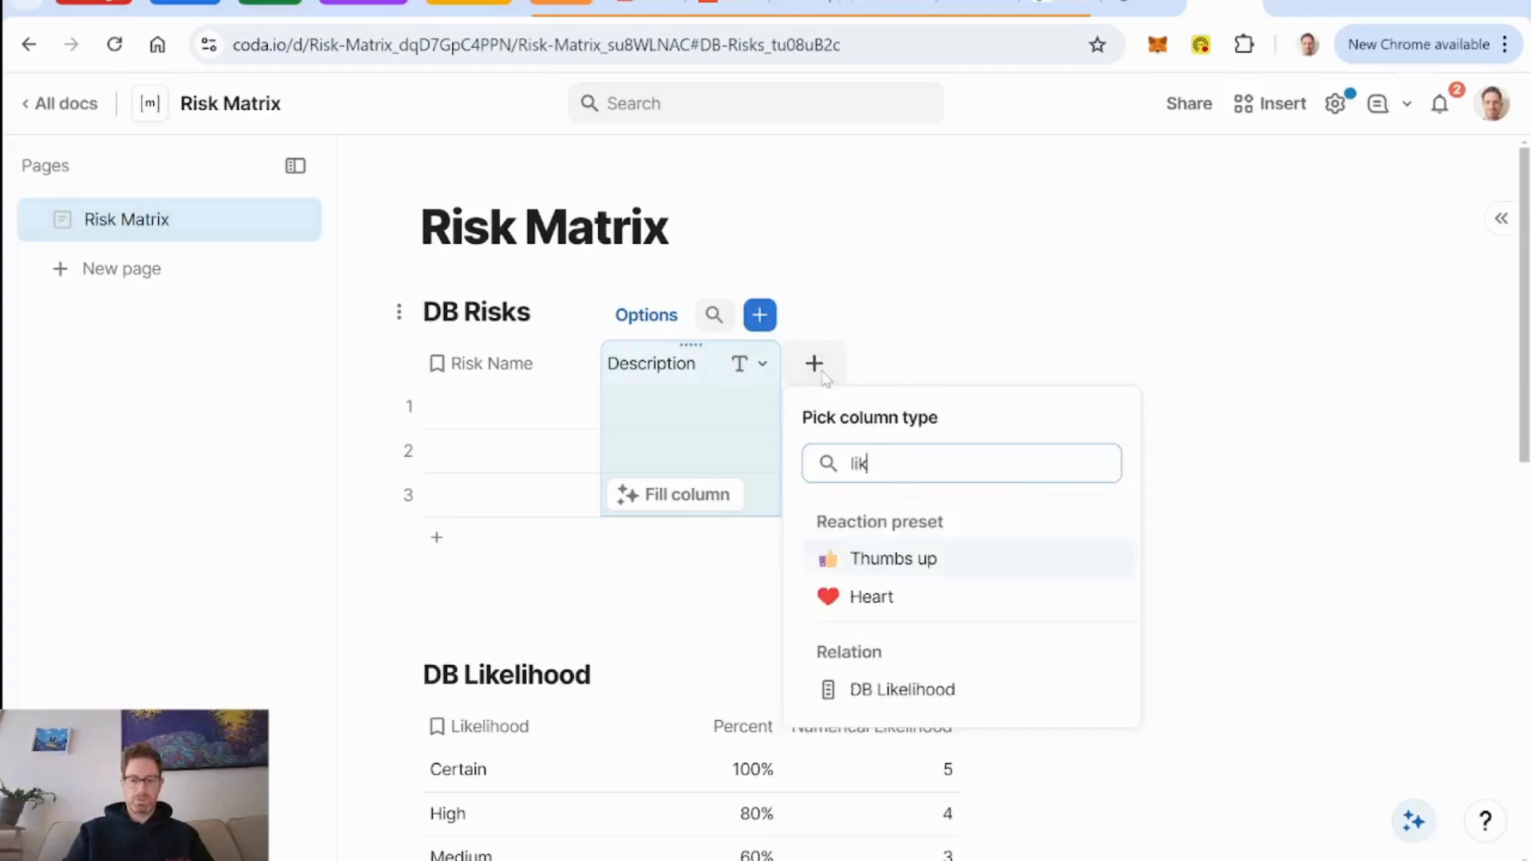
key(Up)
key(Up)
key(Up)
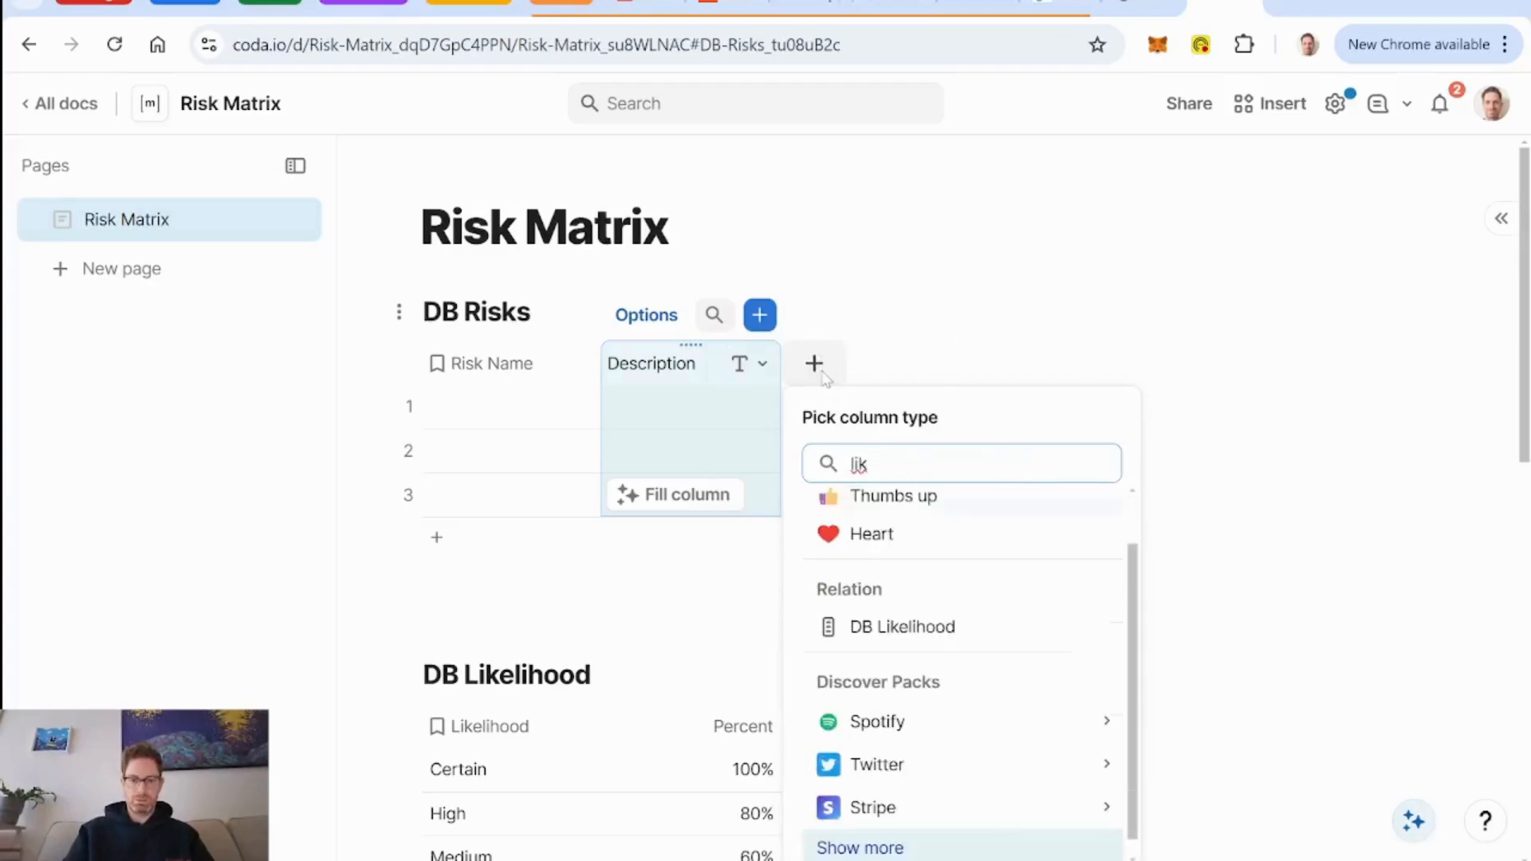
click(923, 634)
scroll(1138, 581, down, 2)
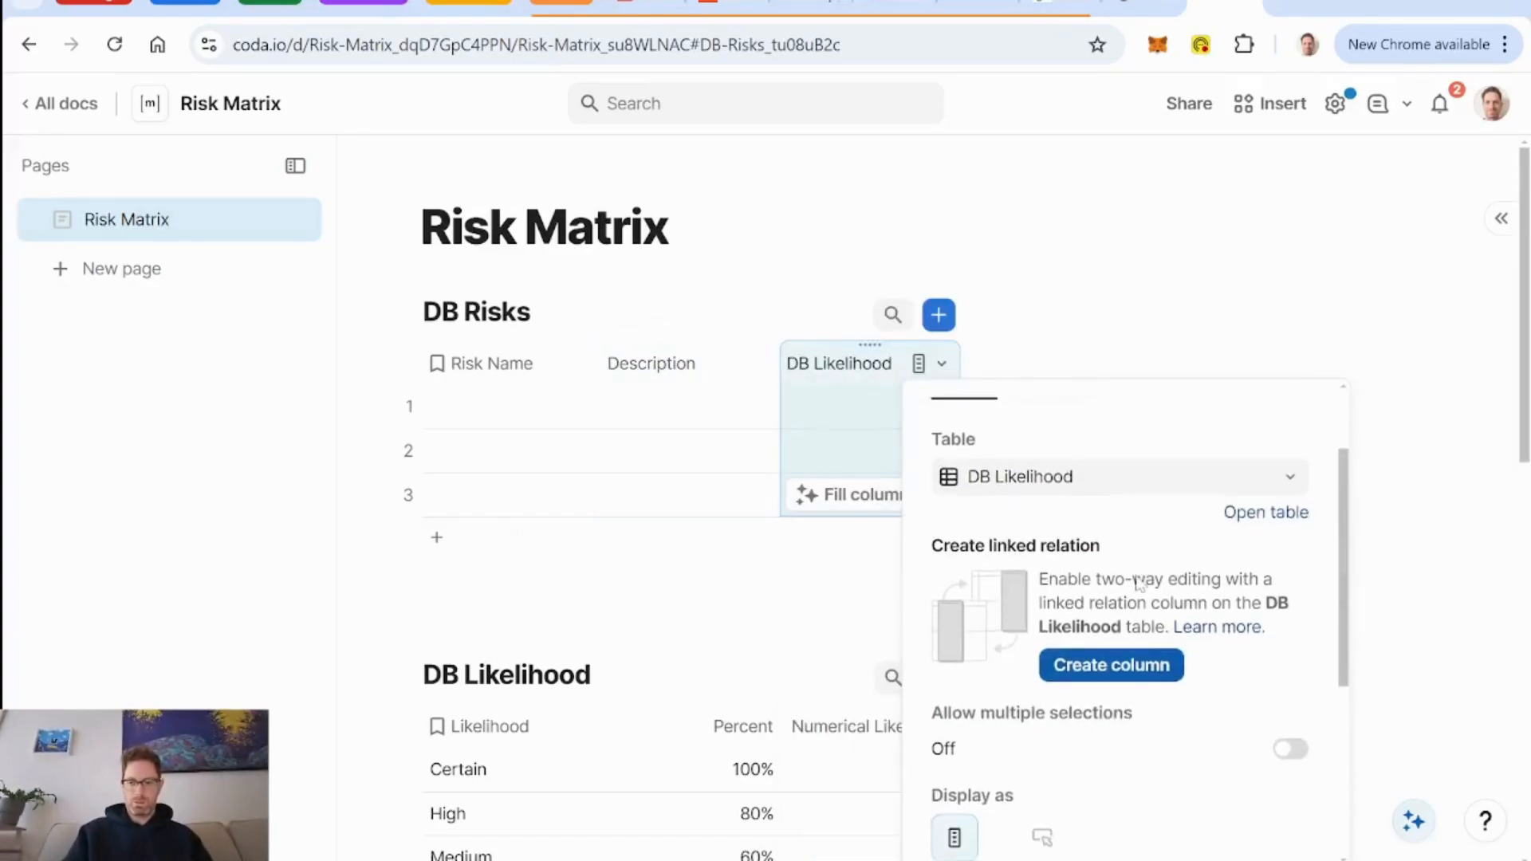
scroll(1138, 581, up, 2)
Rename the new DB Likelihood relation column in DB Risks to "Likelihood".
double_click(839, 363)
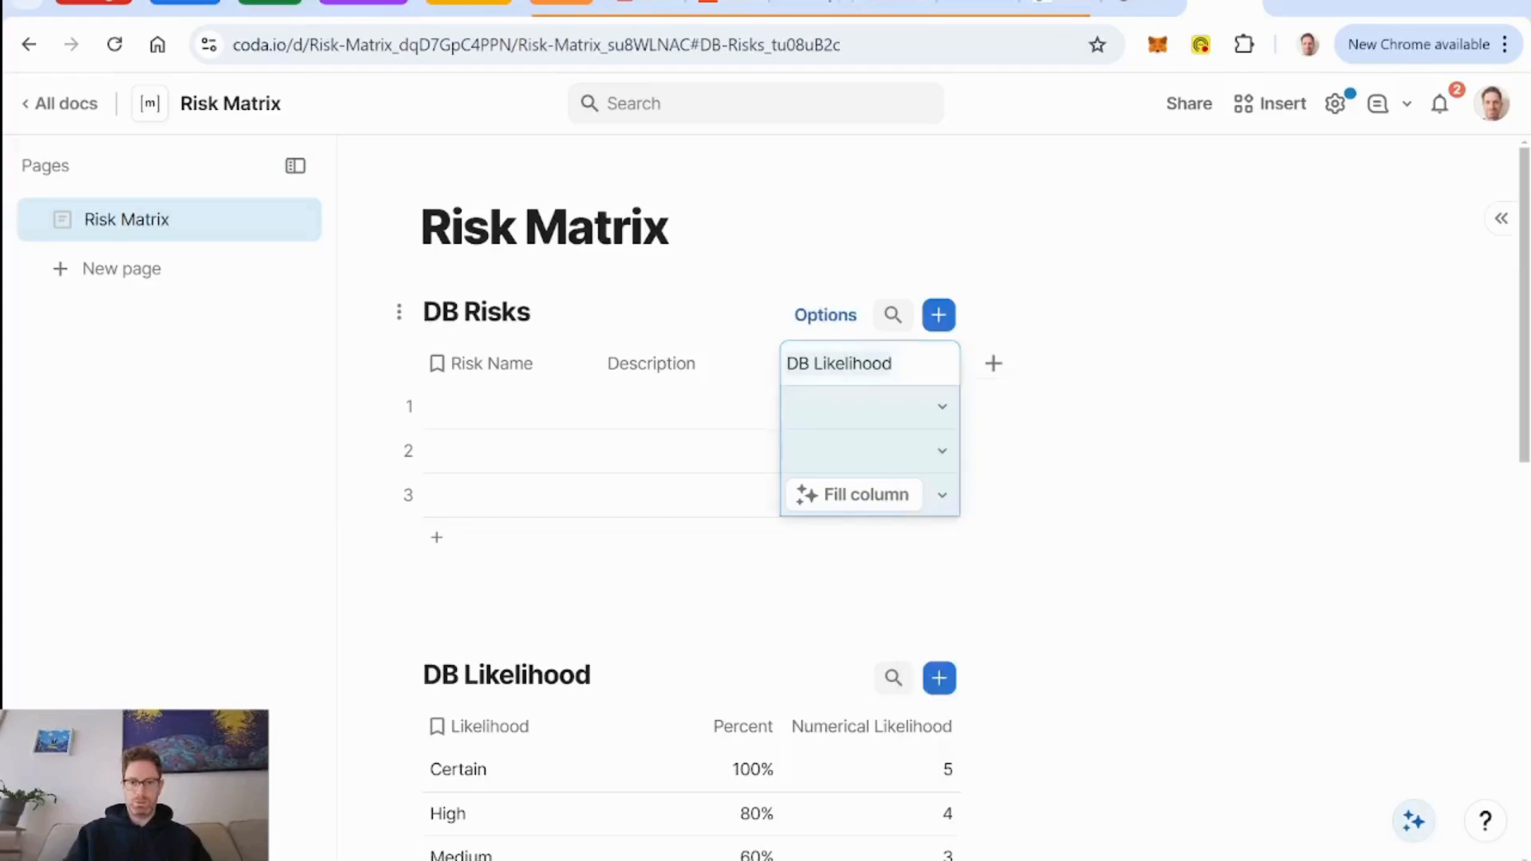
key(BackSpace)
key(BackSpace)
key(BackSpace)
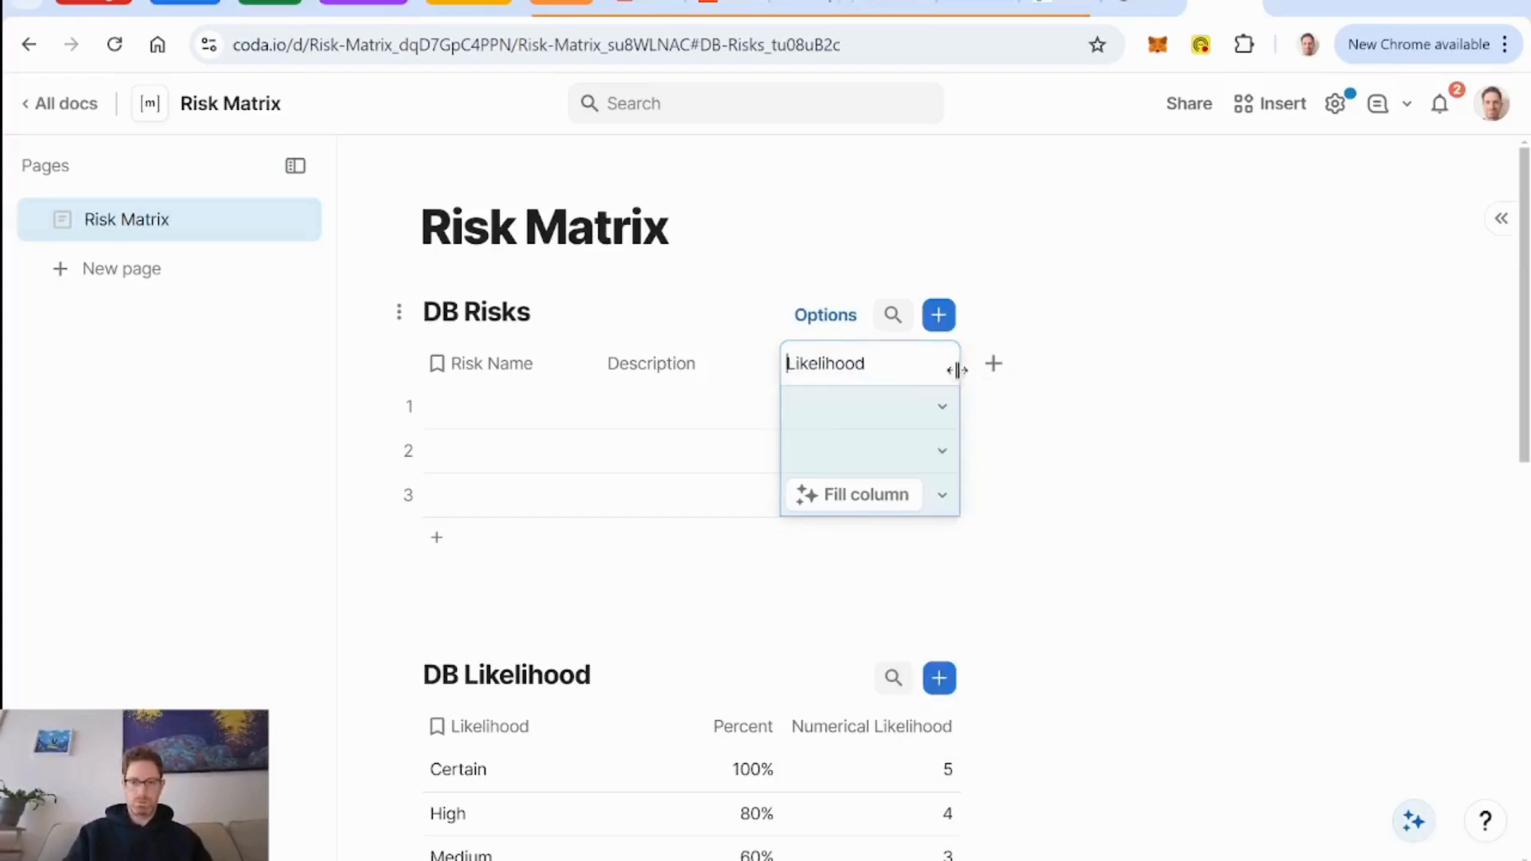
Add a relation column linked to DB Consequence after Likelihood in DB Risks and rename it "Consequence".
click(994, 365)
text(conse)
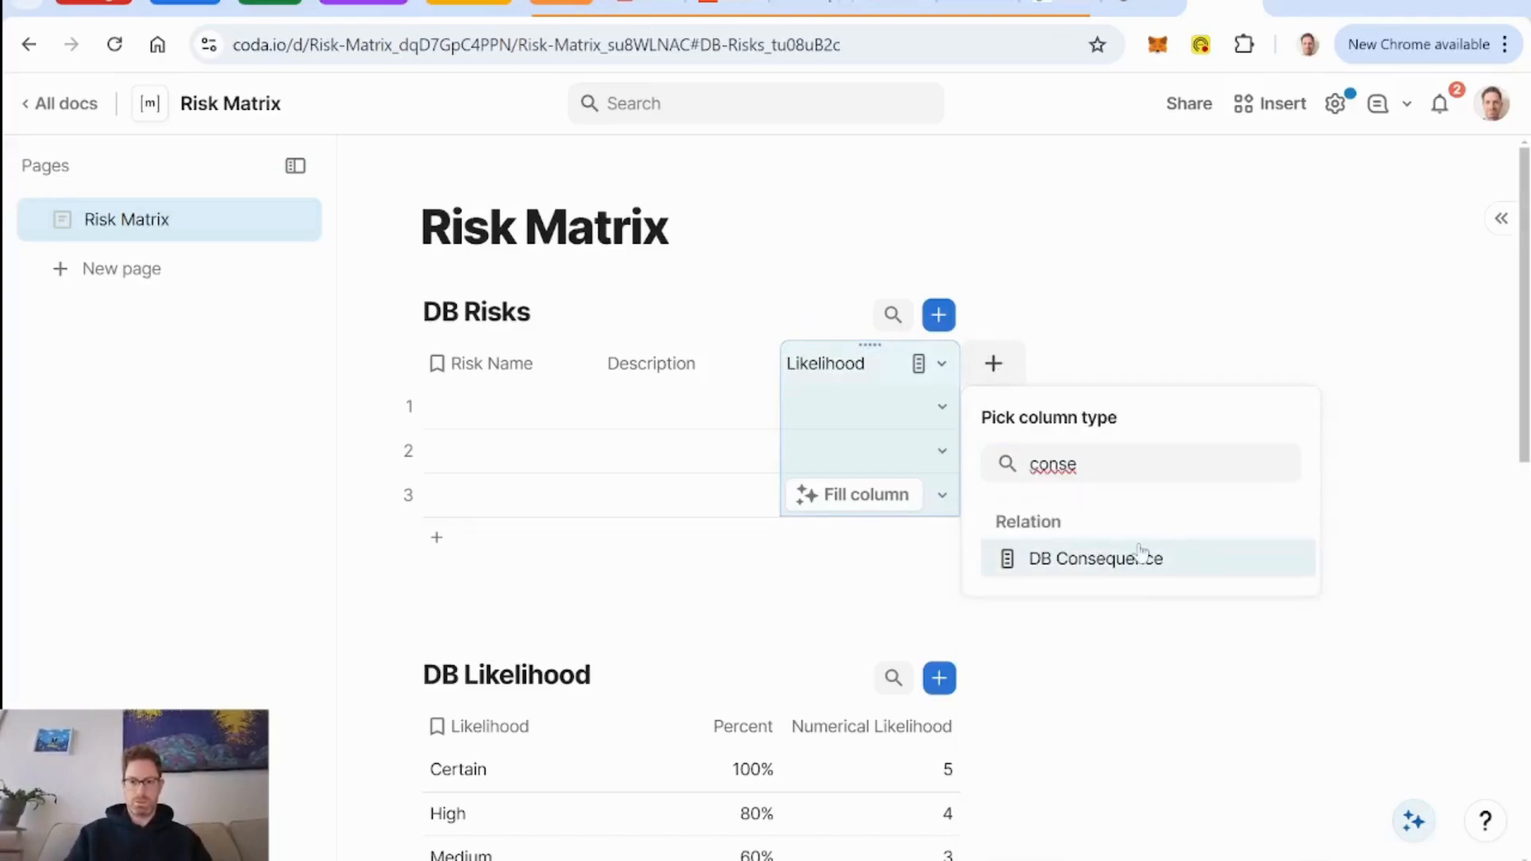
click(1142, 557)
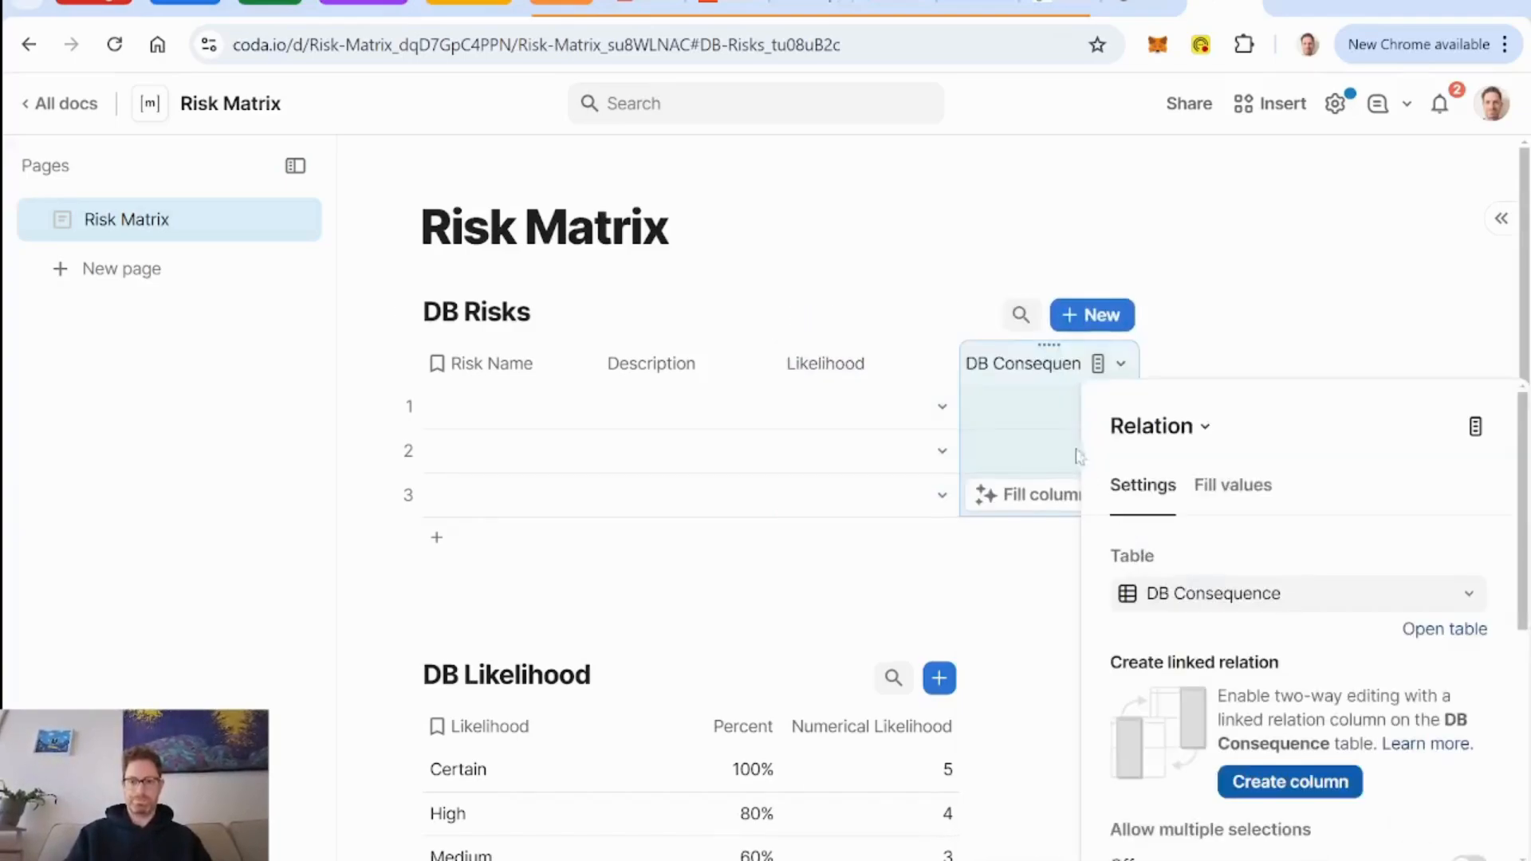
click(993, 364)
key(BackSpace)
key(BackSpace)
key(BackSpace)
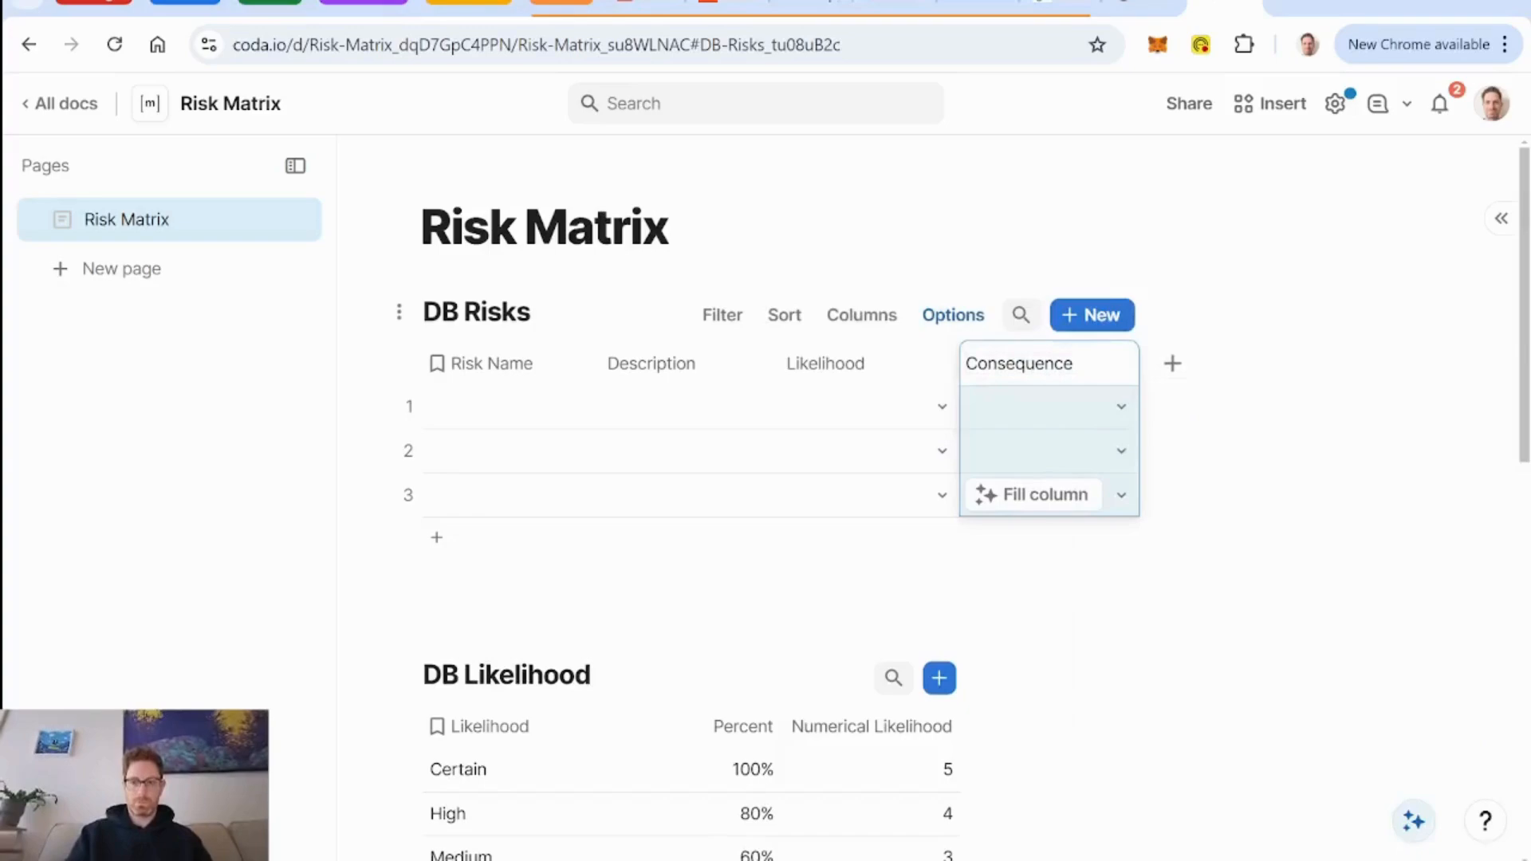
click(845, 364)
Fill the first DB Risks row with the name "5 min power outage" and the description "the power goes out for 5 minutes".
click(496, 413)
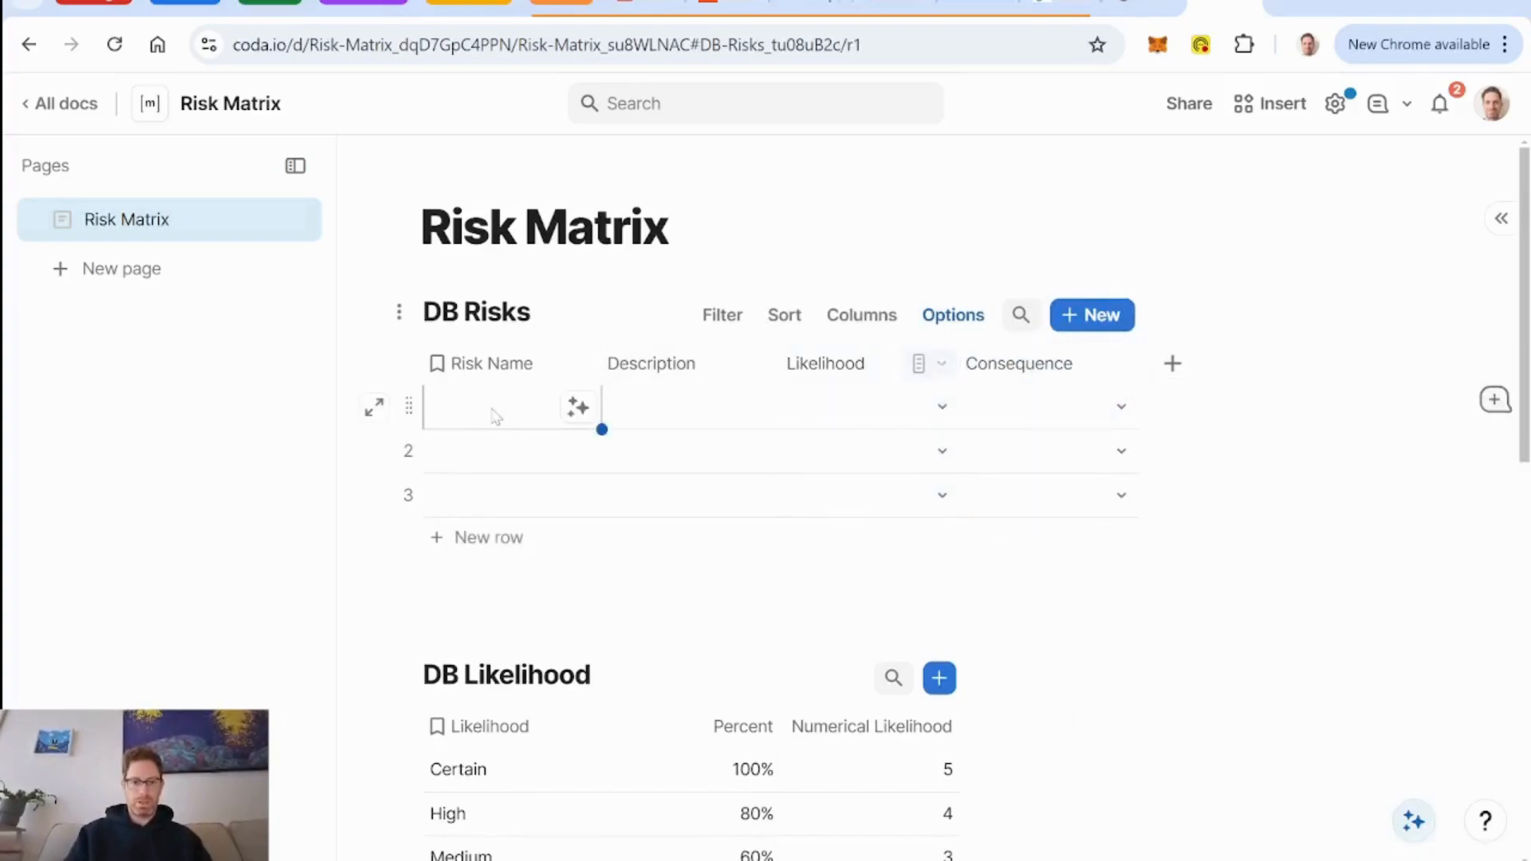
key(Return)
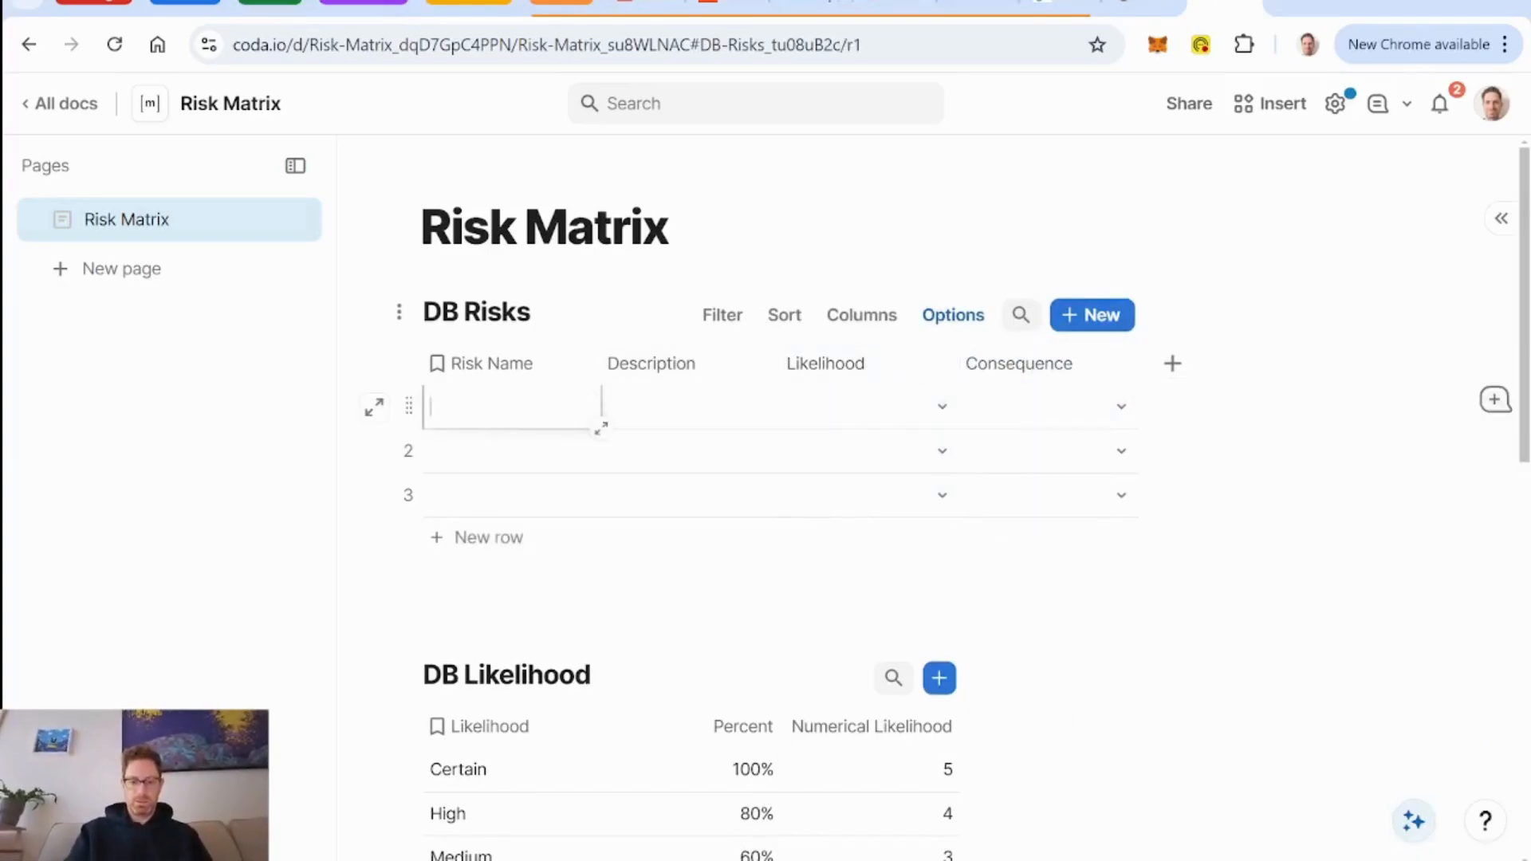
text(5 min p)
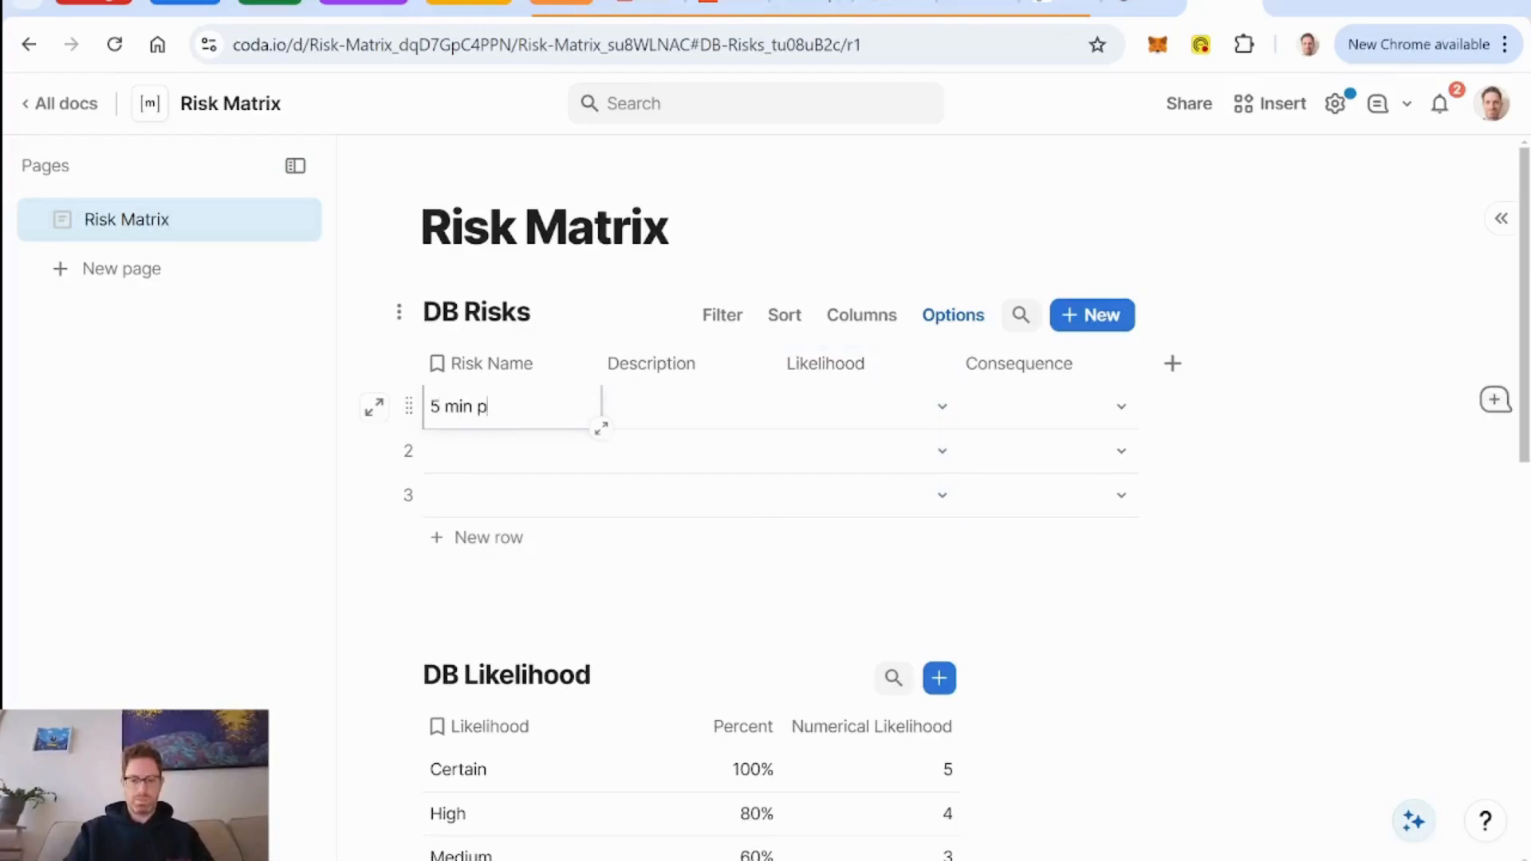
text(ower outage)
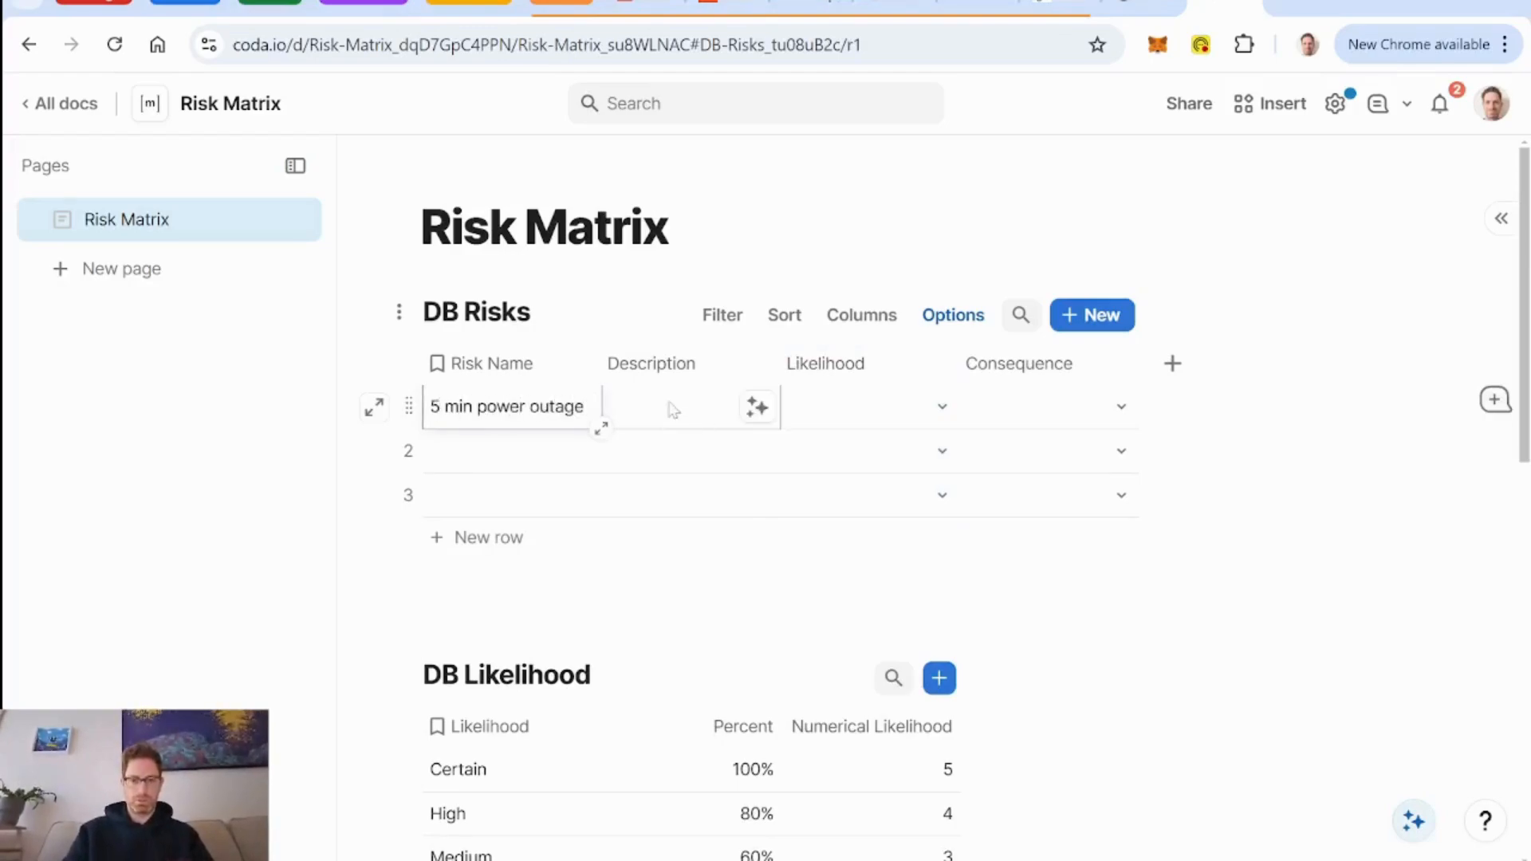
click(758, 403)
text(the power g)
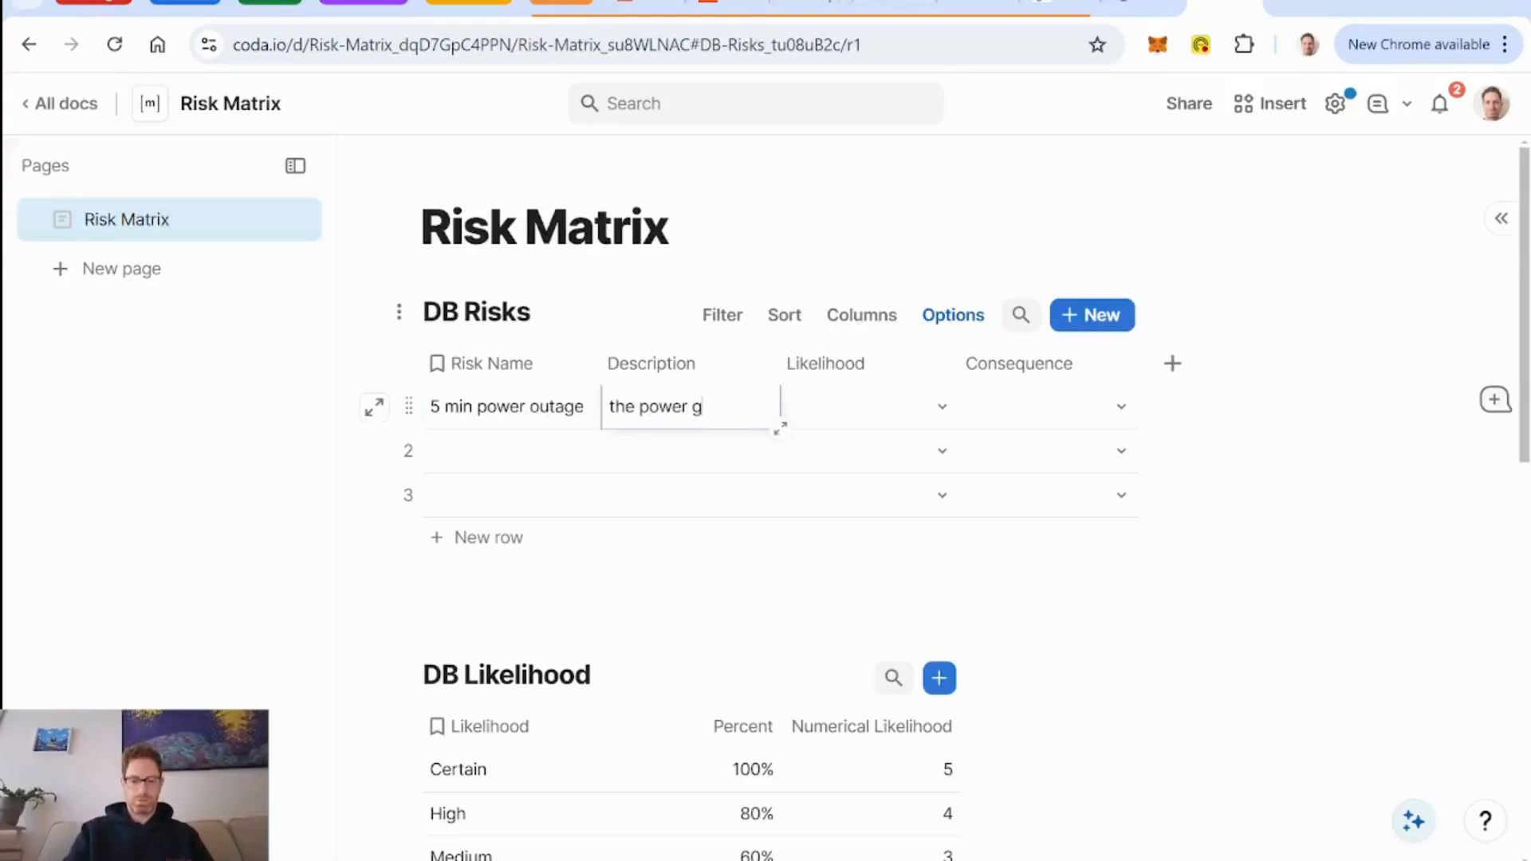
text(oes out for 5 minutes)
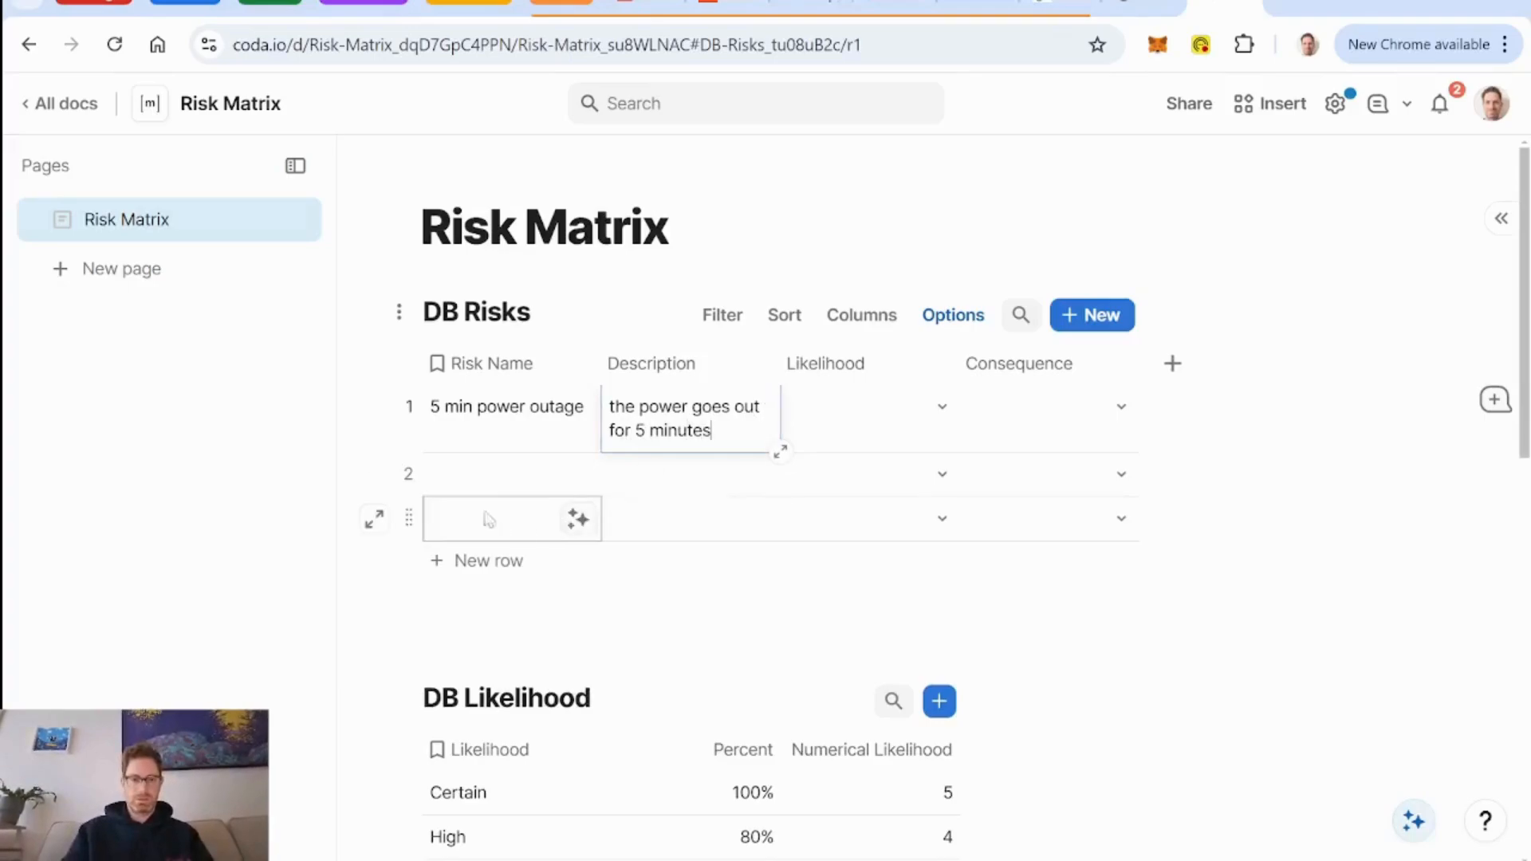
Enter "asteroid" as the Risk Name in the second DB Risks row.
click(491, 479)
text(a)
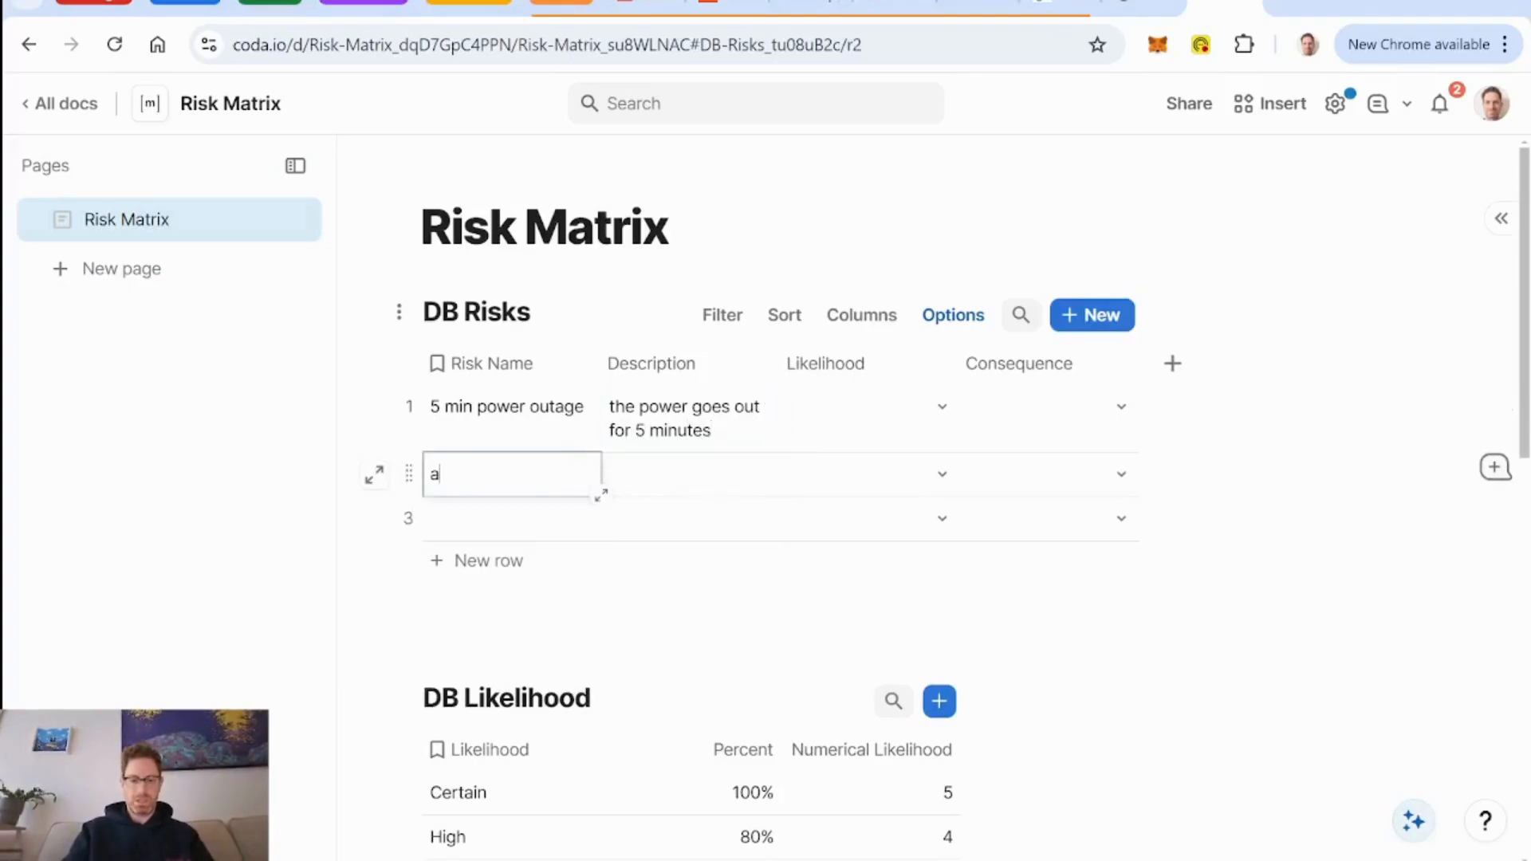
text(steroid coll)
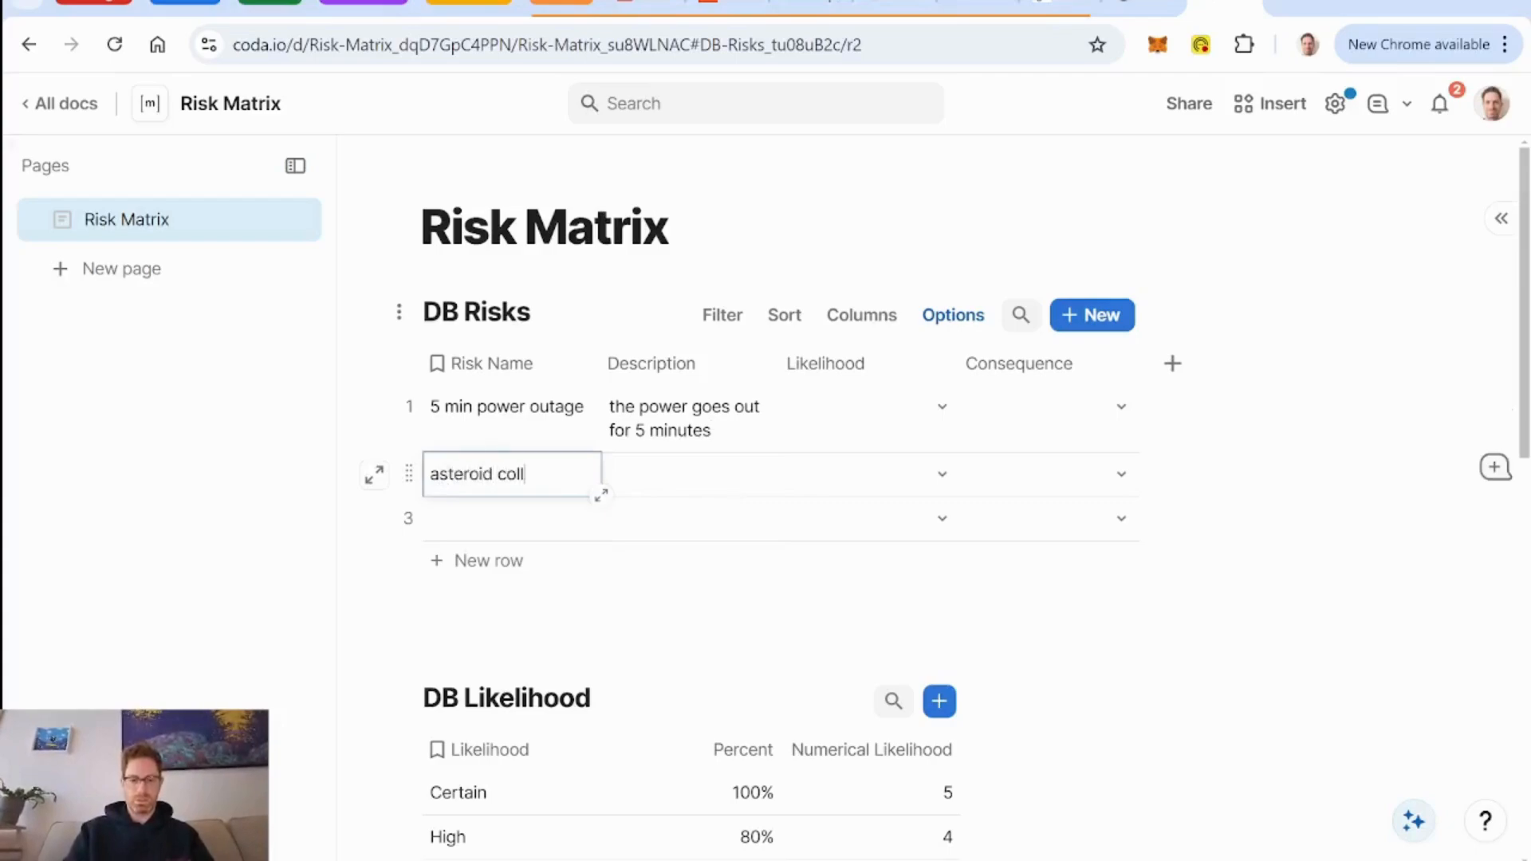
text(ides with my hous)
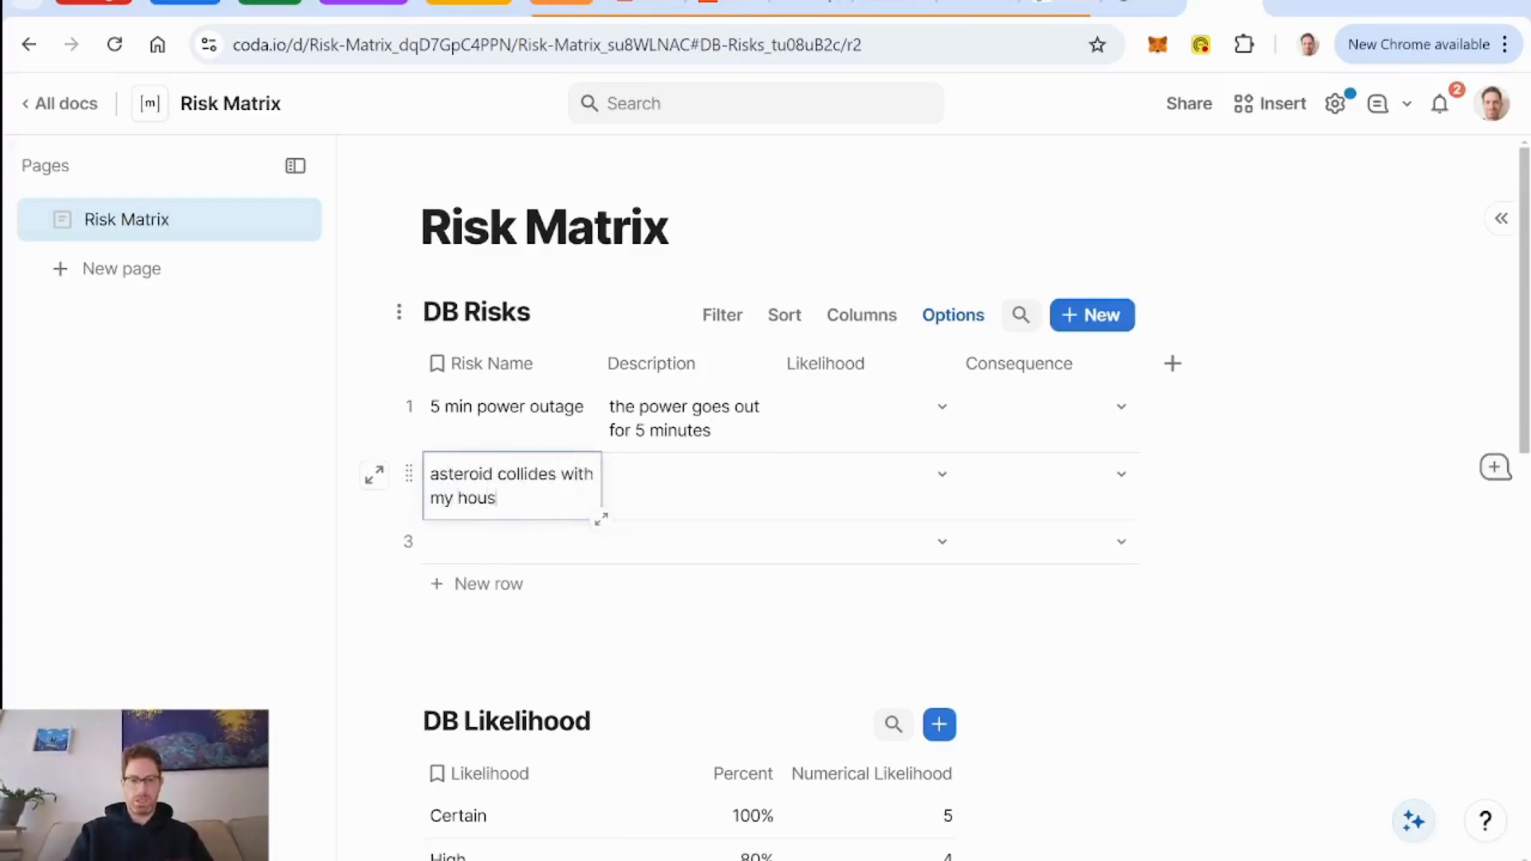
key(BackSpace)
key(BackSpace)
key(BackSpace)
key(BackSpace)
key(BackSpace)
key(BackSpace)
key(BackSpace)
key(BackSpace)
key(BackSpace)
key(BackSpace)
key(BackSpace)
key(BackSpace)
key(BackSpace)
key(BackSpace)
key(BackSpace)
key(BackSpace)
key(BackSpace)
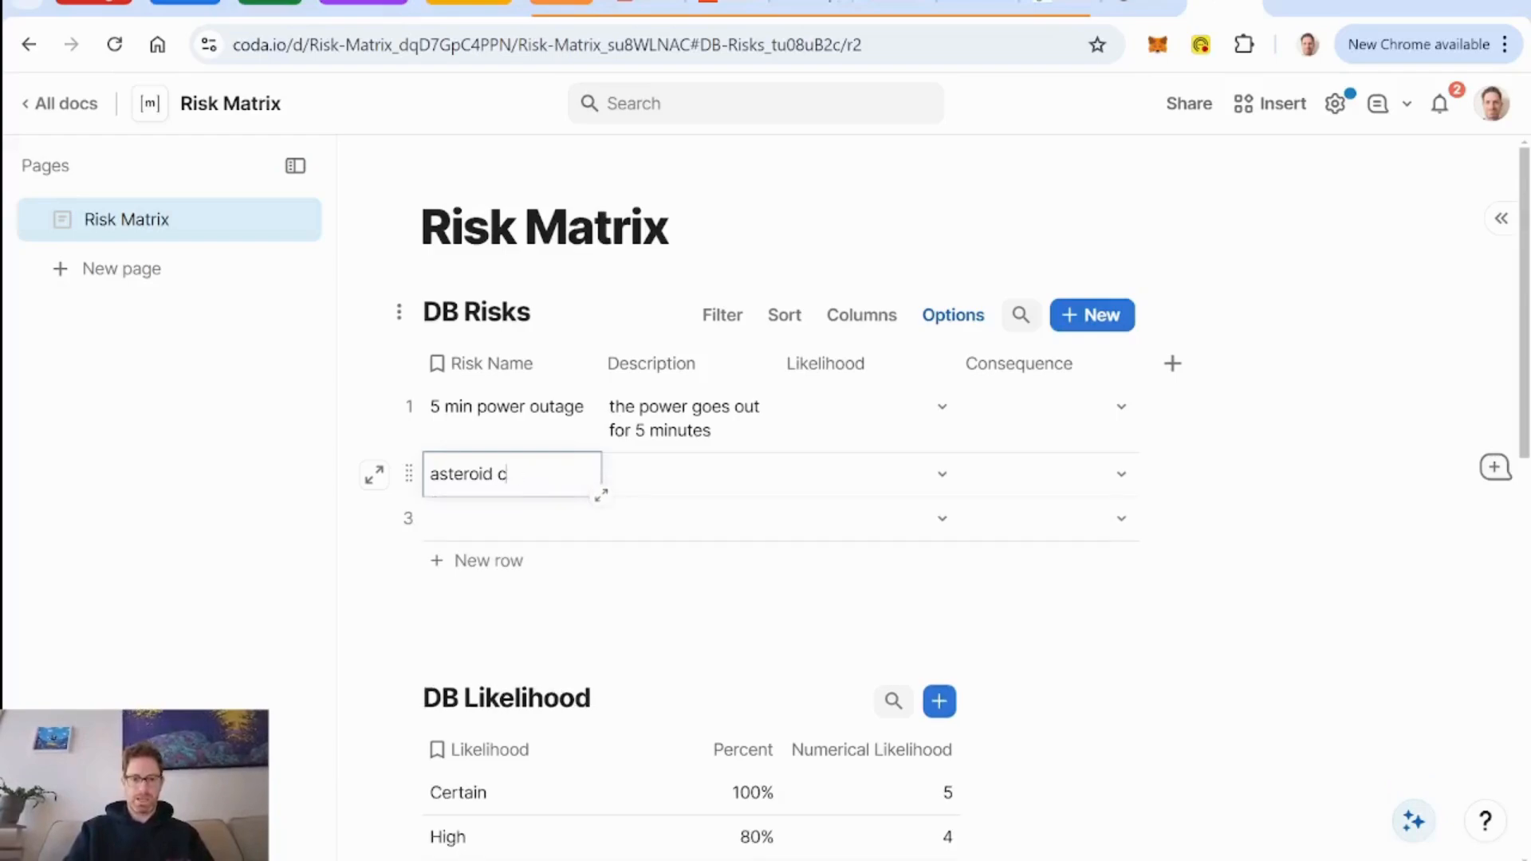
key(BackSpace)
key(BackSpace)
Describe the asteroid risk as "asteroid collides with my house".
click(690, 488)
text(ast)
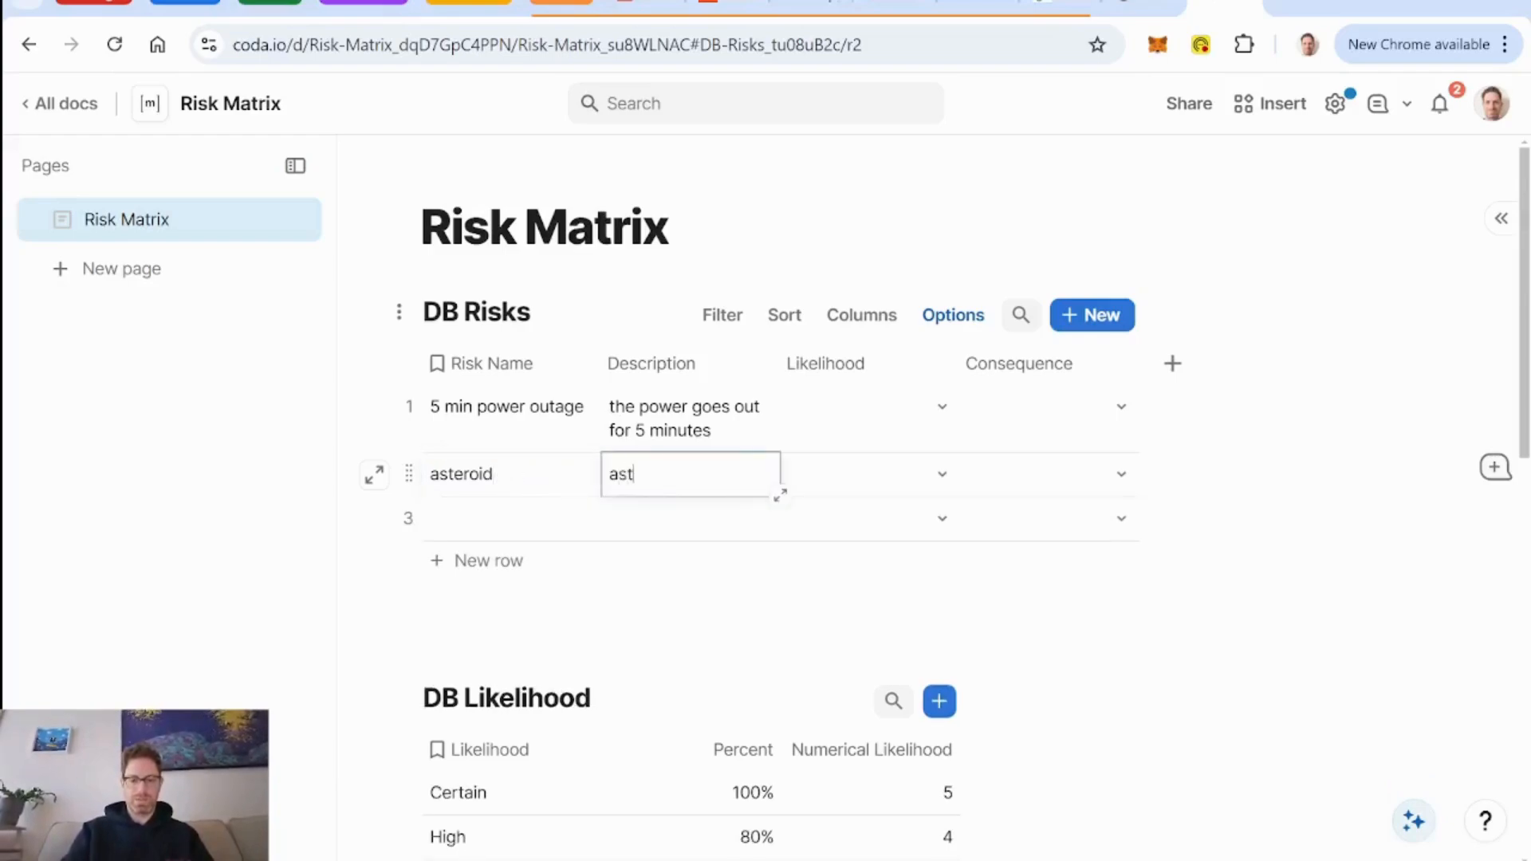
text(eroid collides wi)
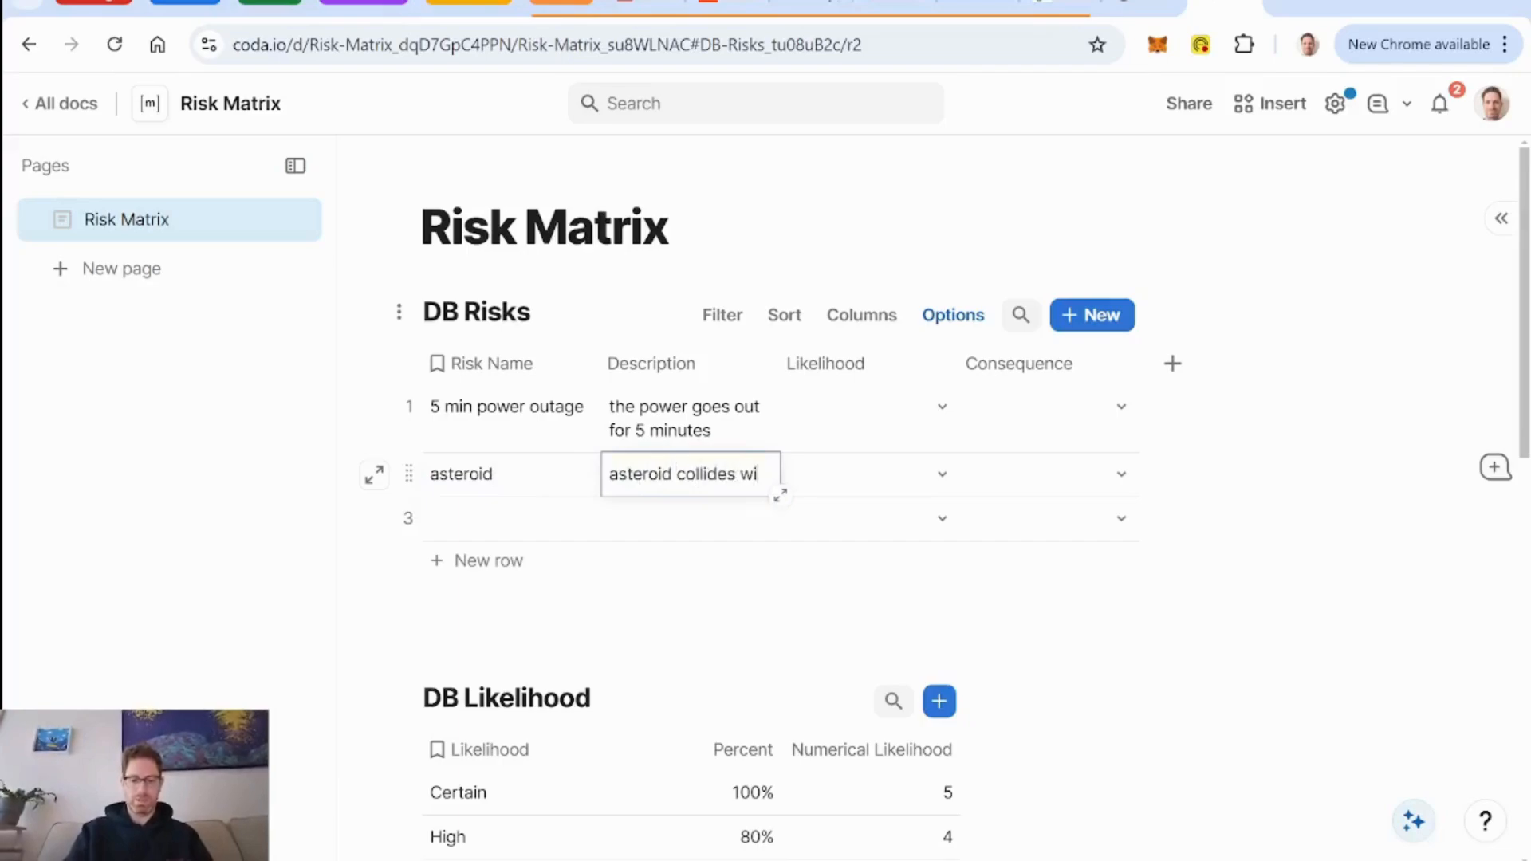
text(th my hous)
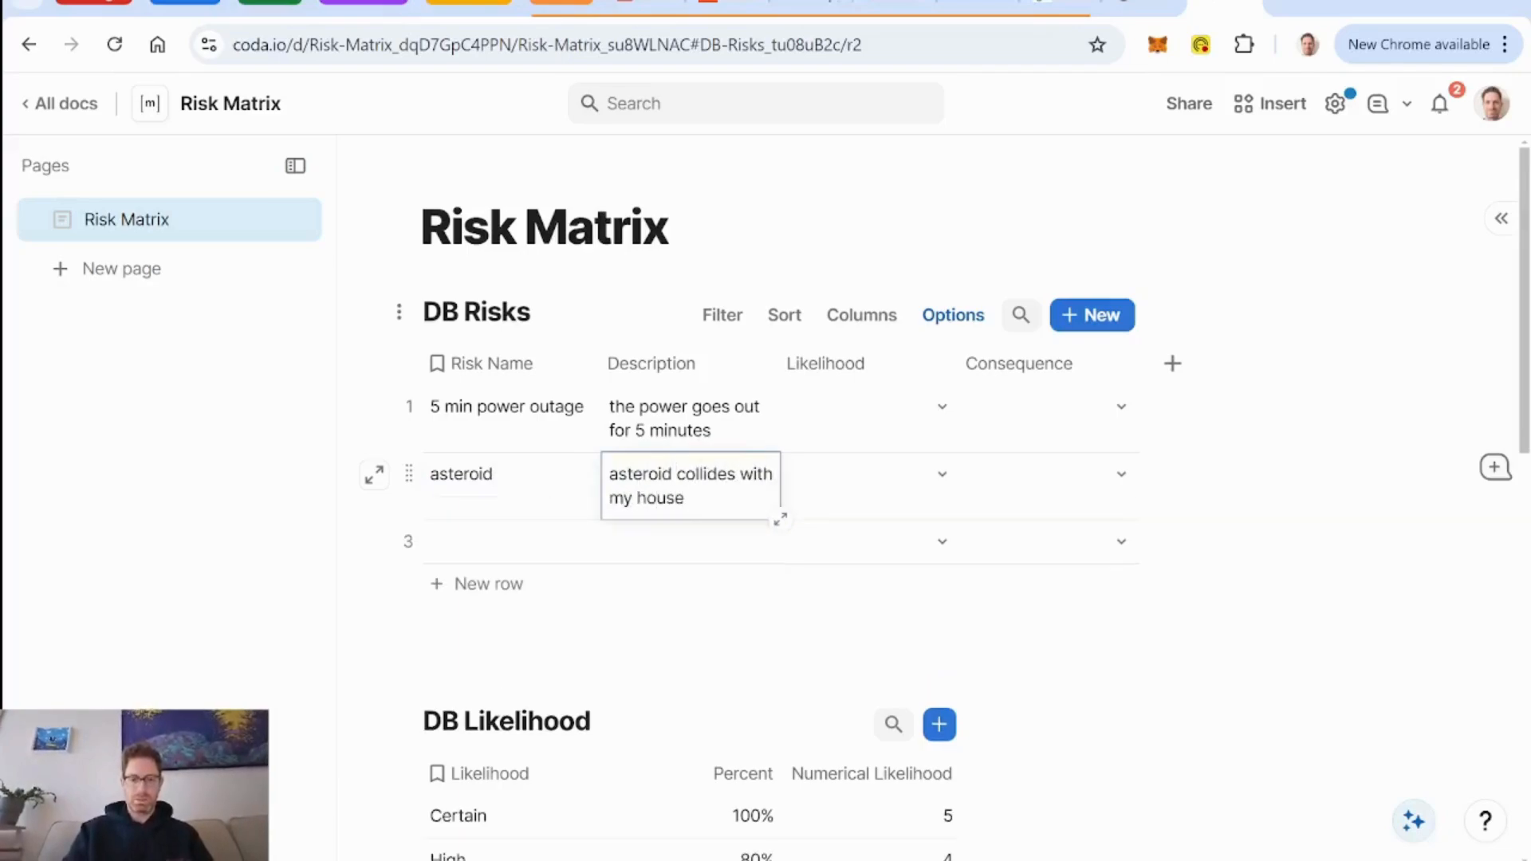
text(e)
Name the third risk "client bankruptcy" and start its description with "client".
click(516, 542)
scroll(492, 555, down, 1)
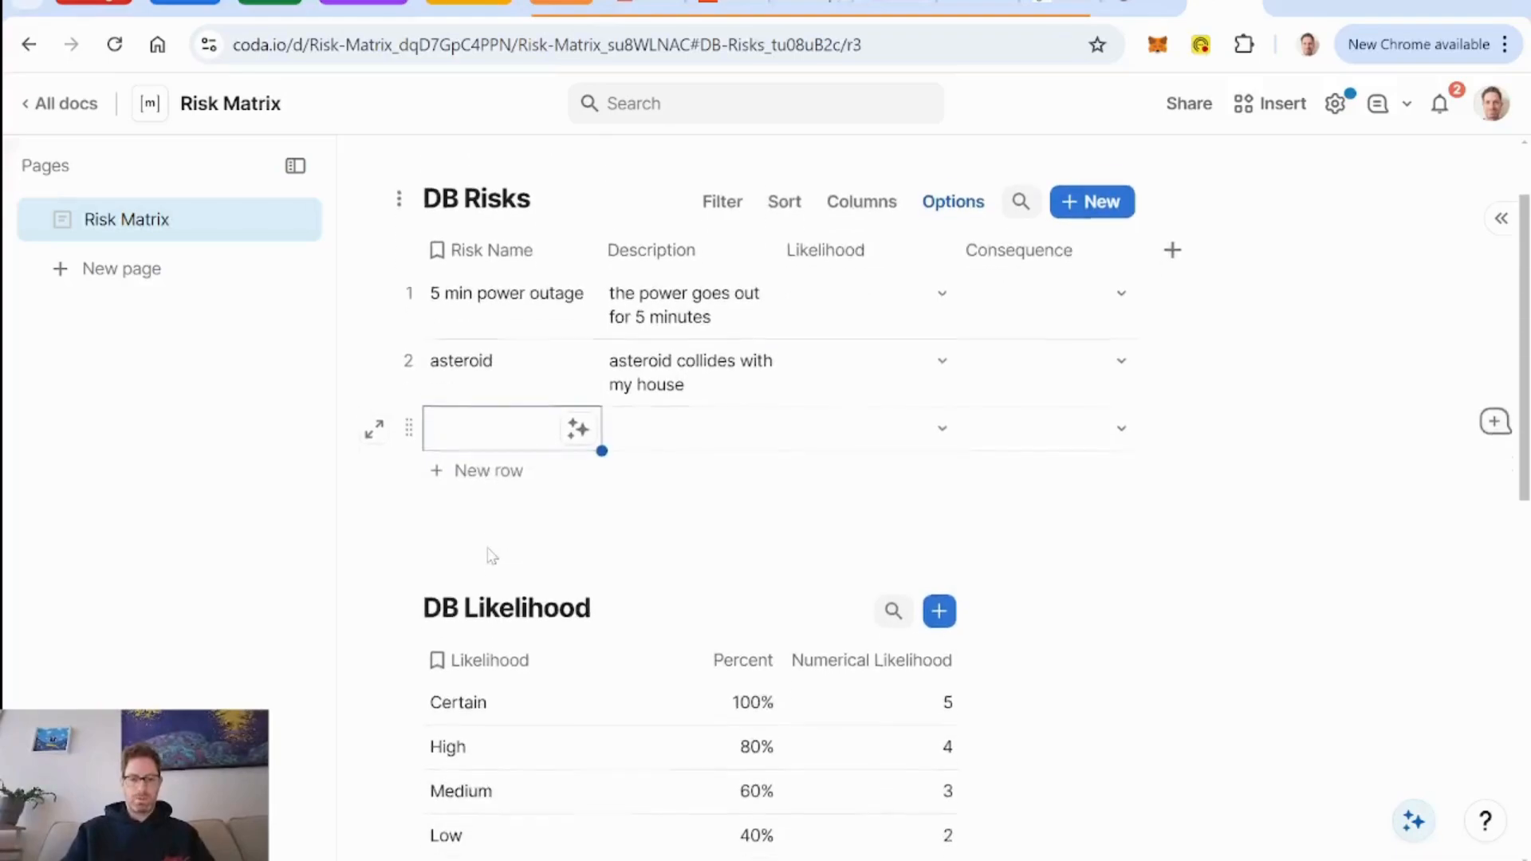
text(cl)
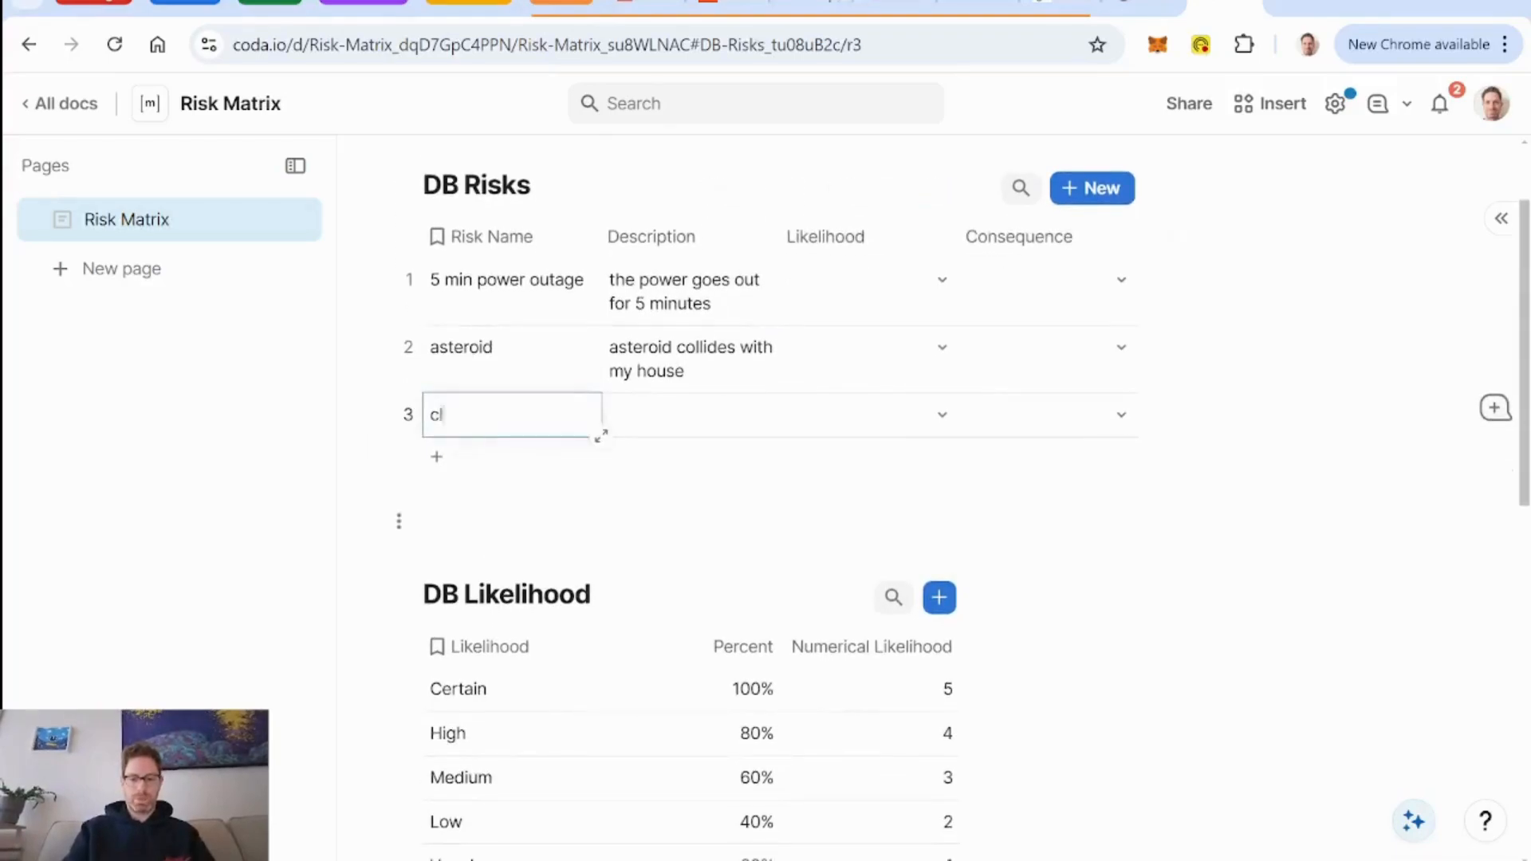
text(ient goes bankrupt)
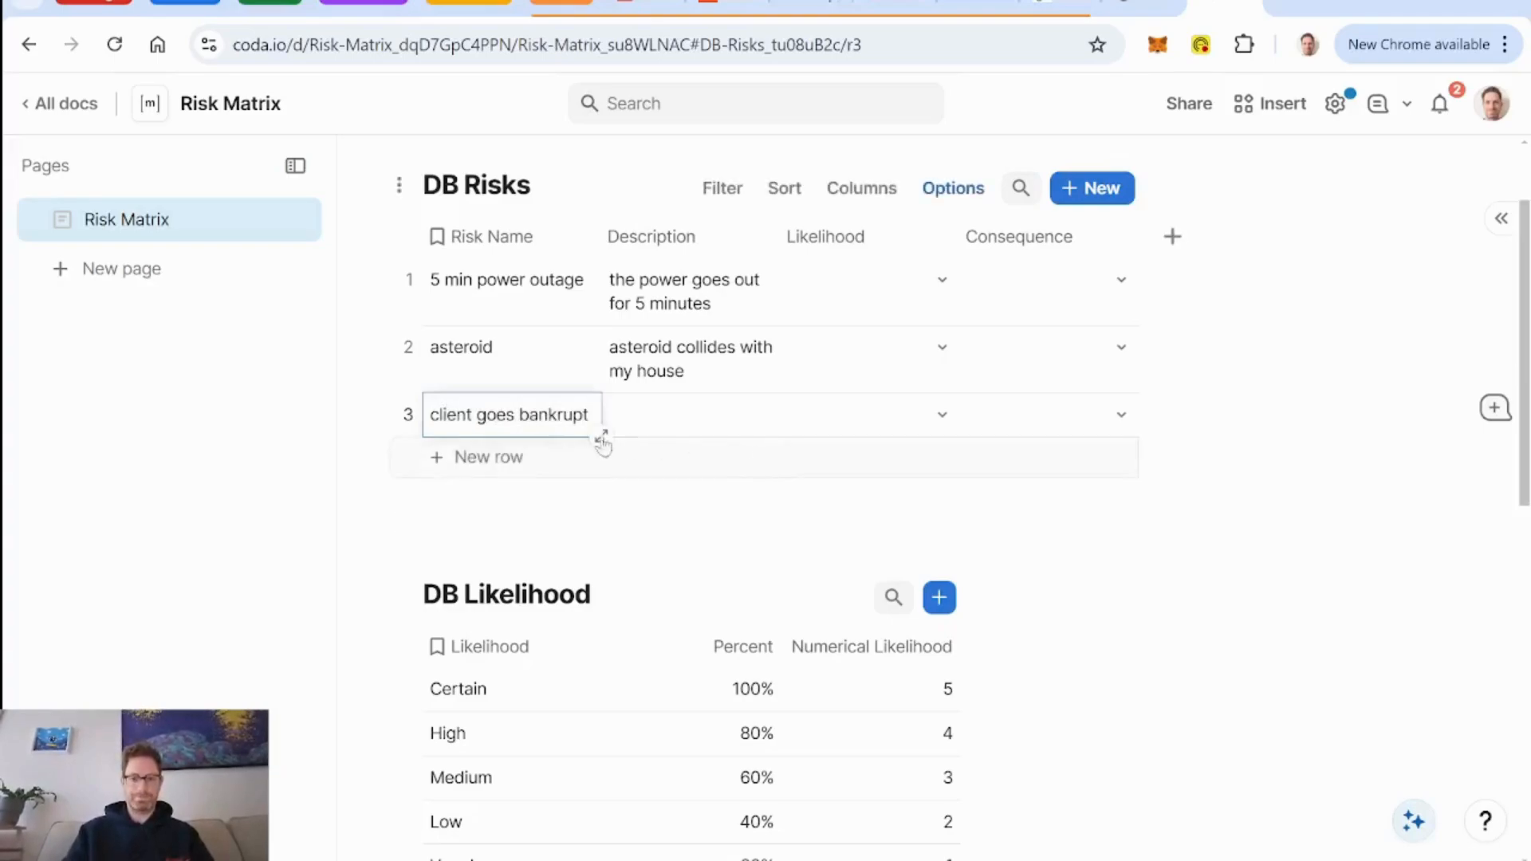
key(Return)
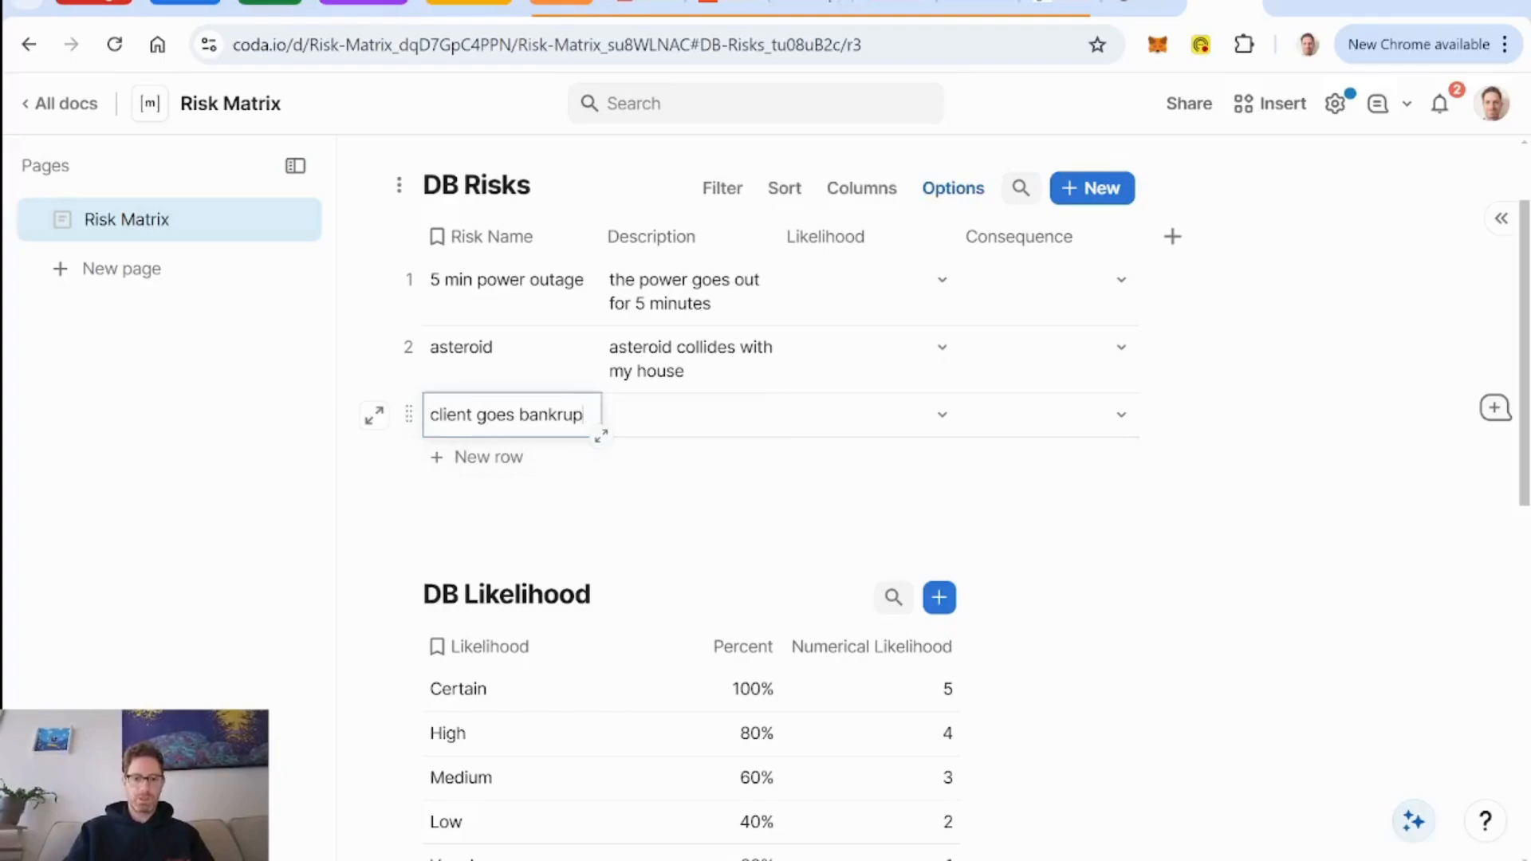
key(ctrl+BackSpace)
key(ctrl+BackSpace)
text(bankruptcy)
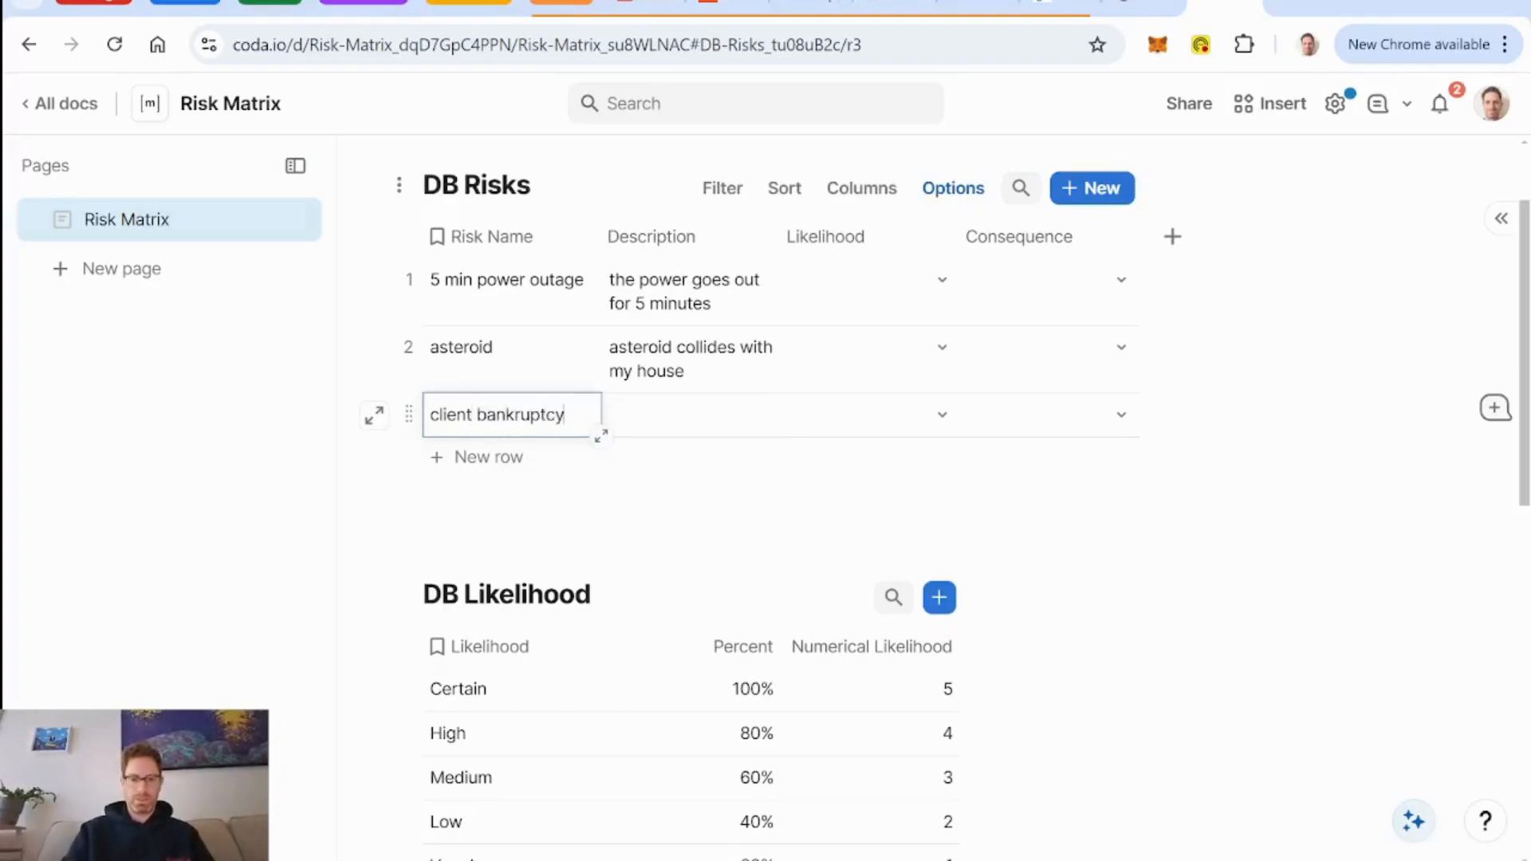
click(686, 423)
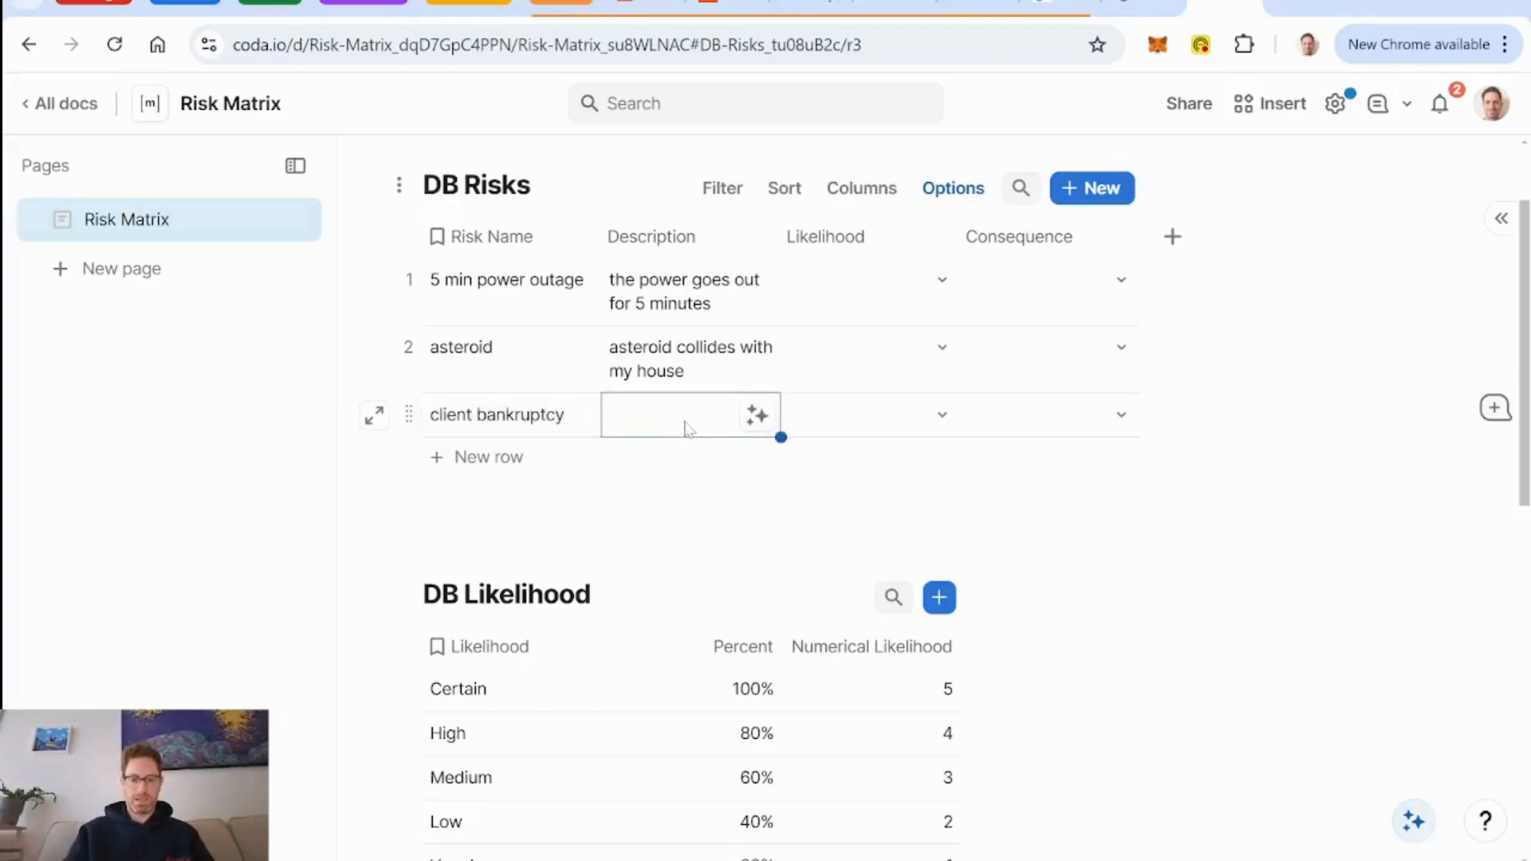
text(client)
Extend the asteroid risk's description with ", crushing me and I die".
click(702, 386)
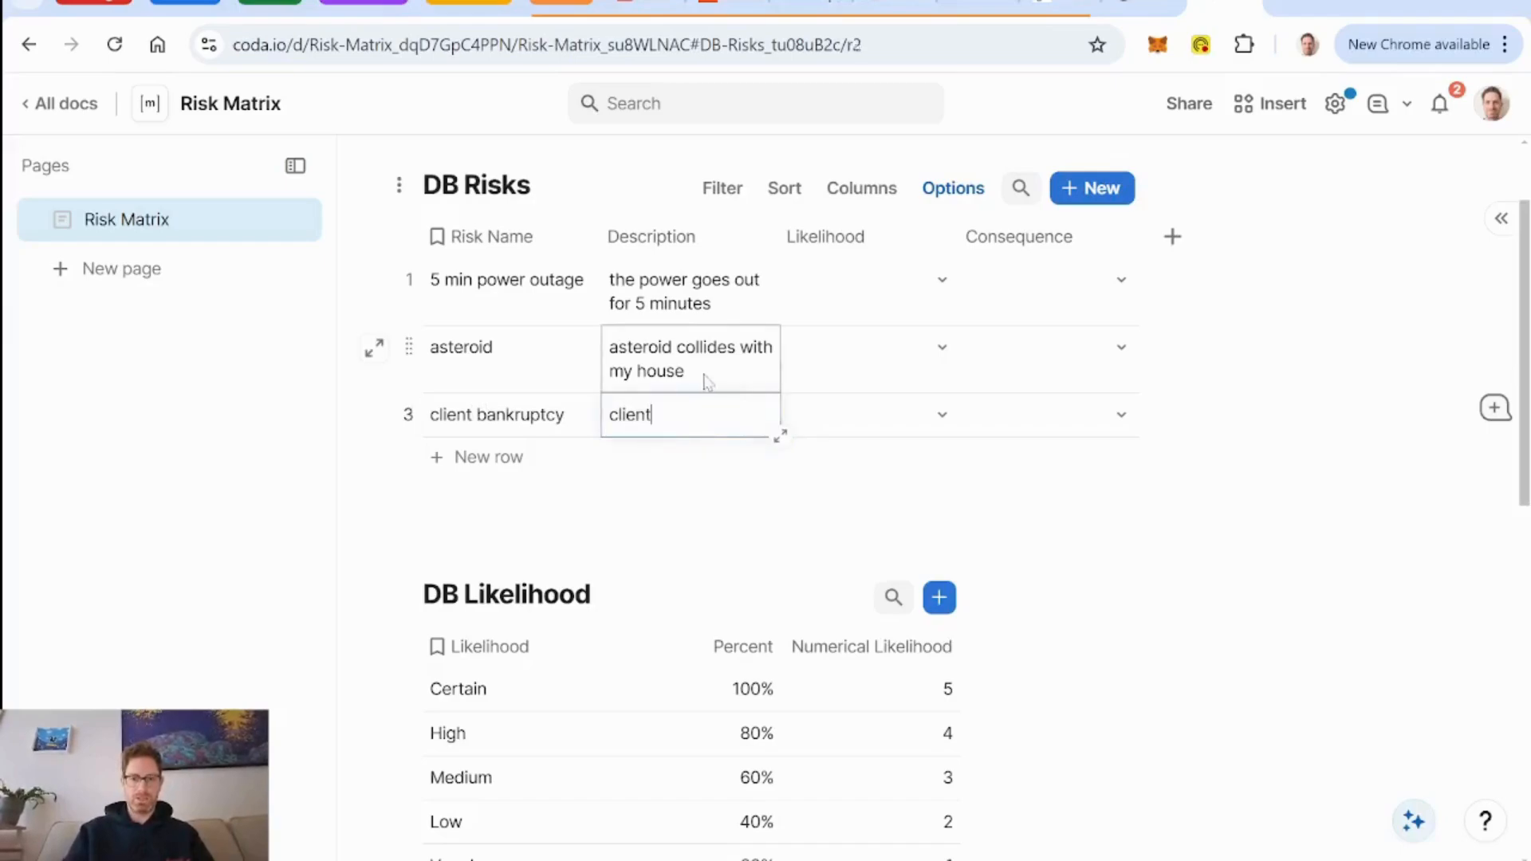
text(, )
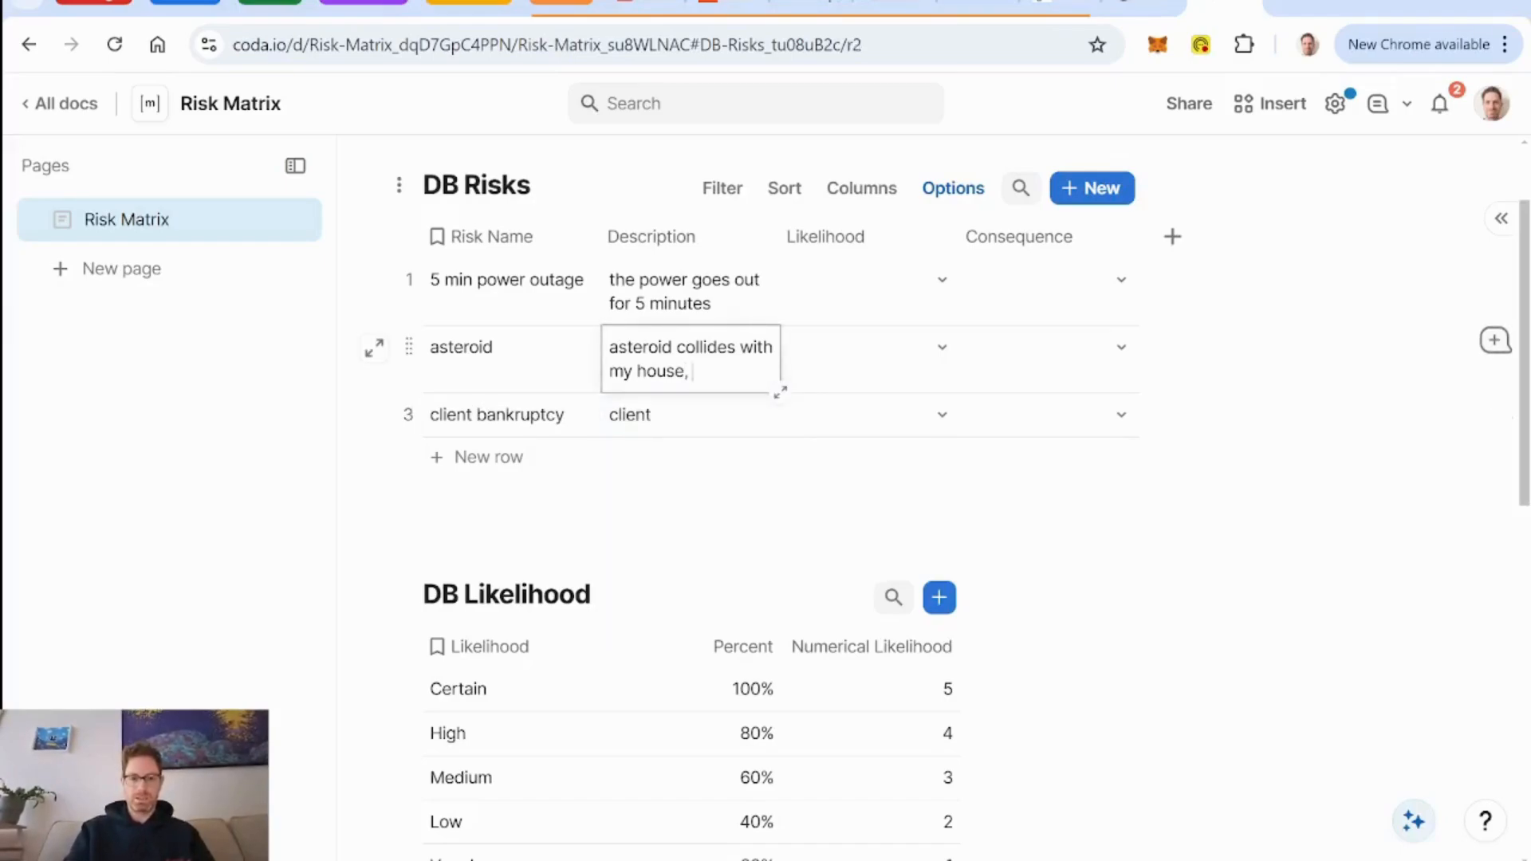
text(crushing me and I)
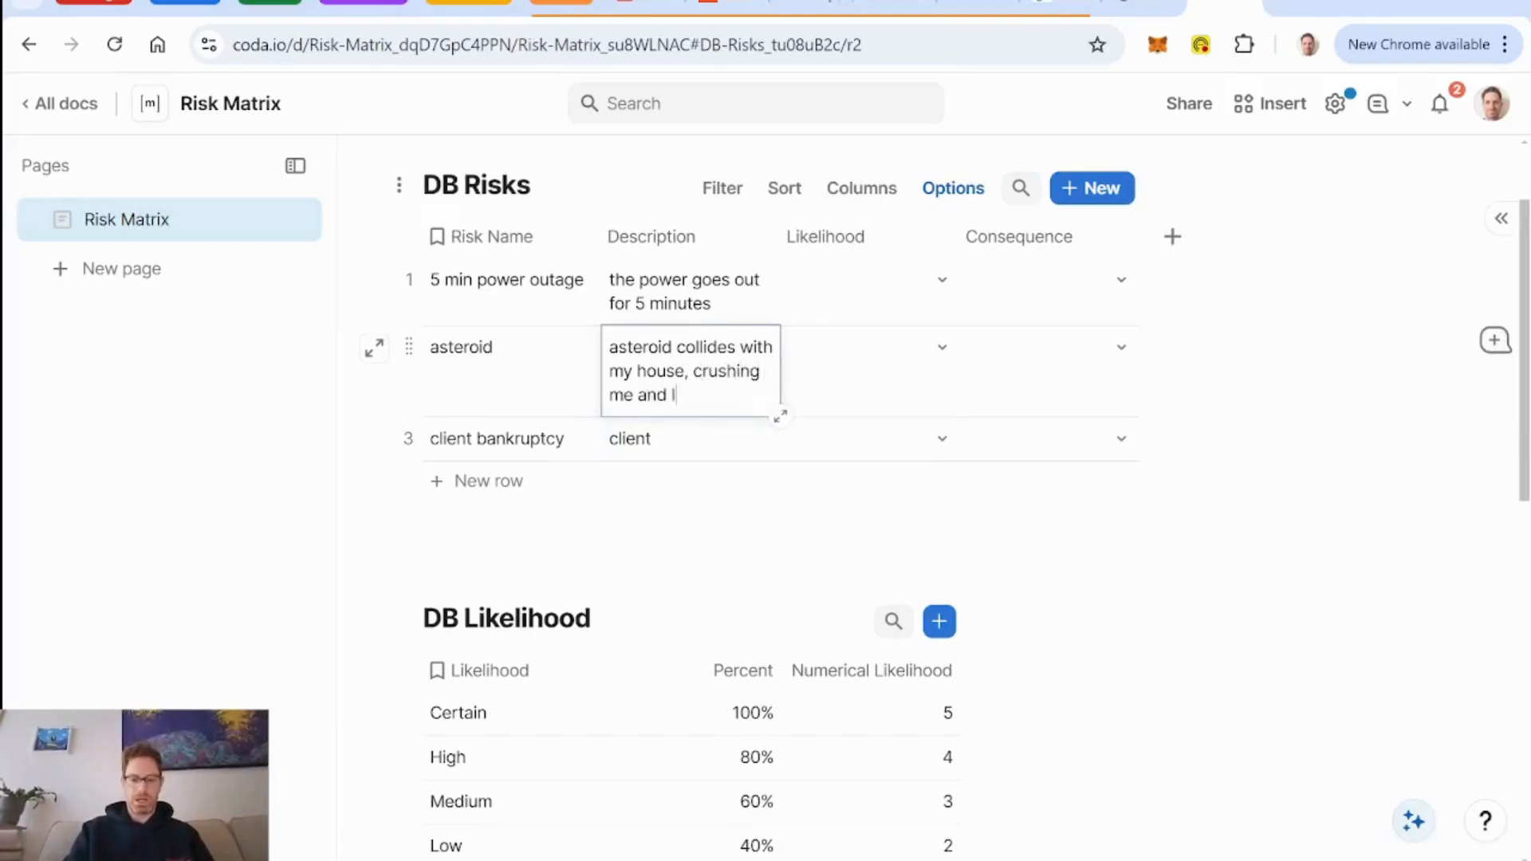
text( die)
Extend the 5 min power outage description with "and takes my internet connection".
click(732, 311)
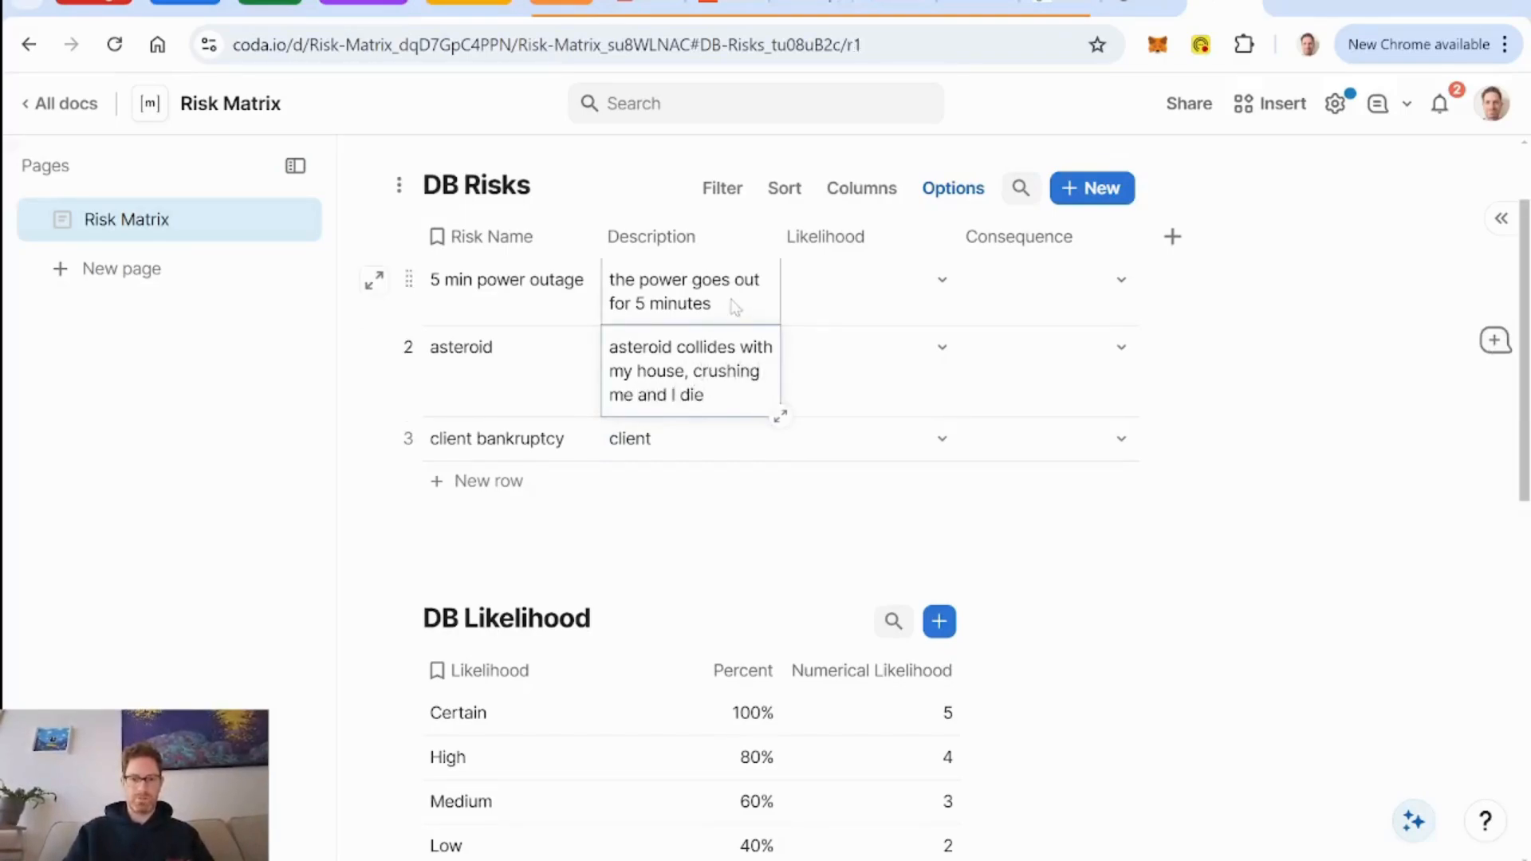
key(Return)
text(and I)
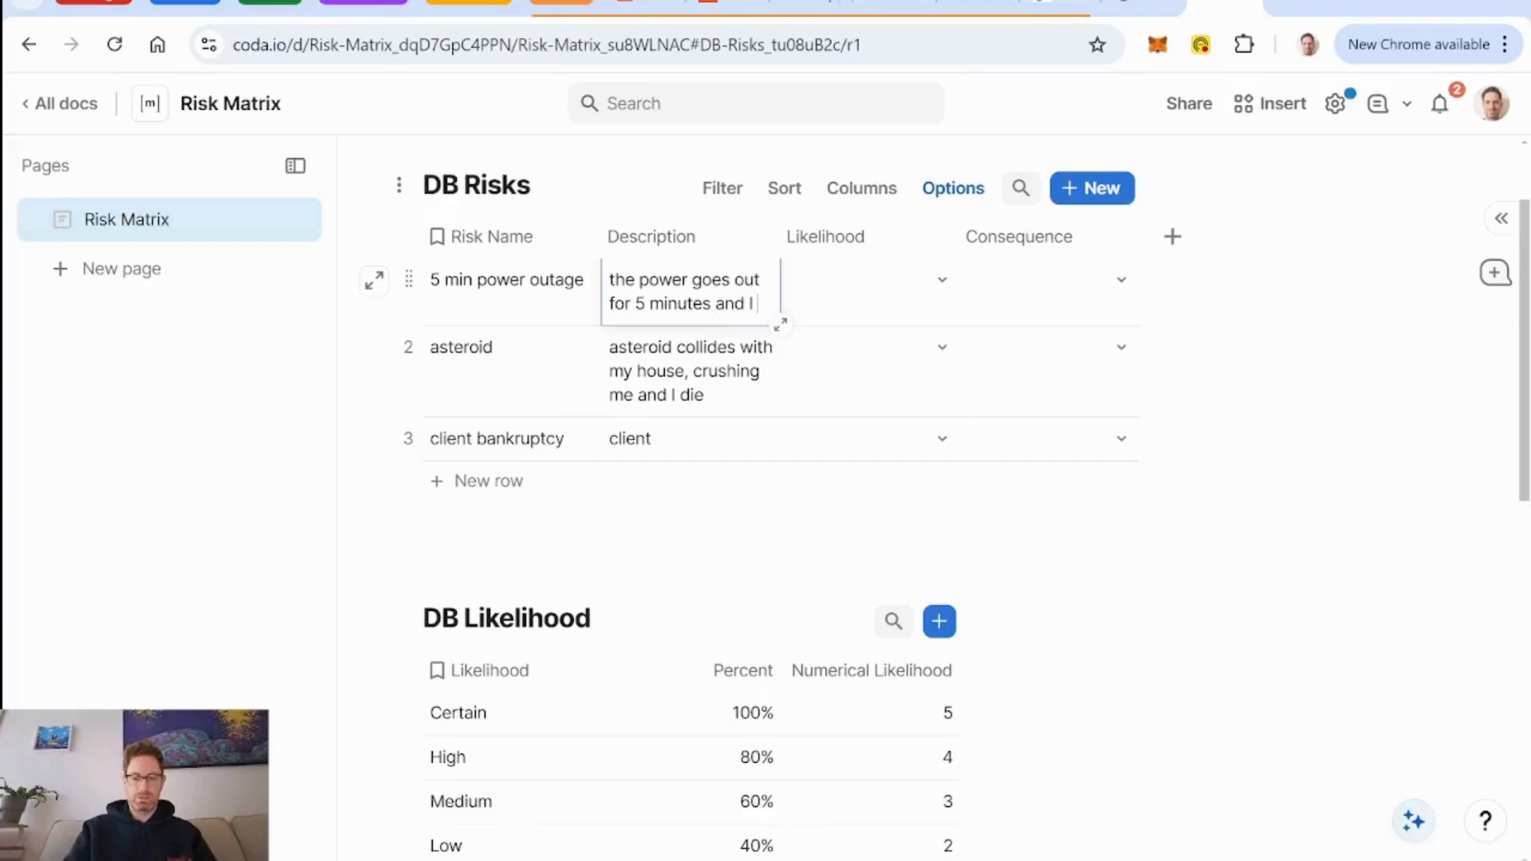
key(BackSpace)
text(takes my internet)
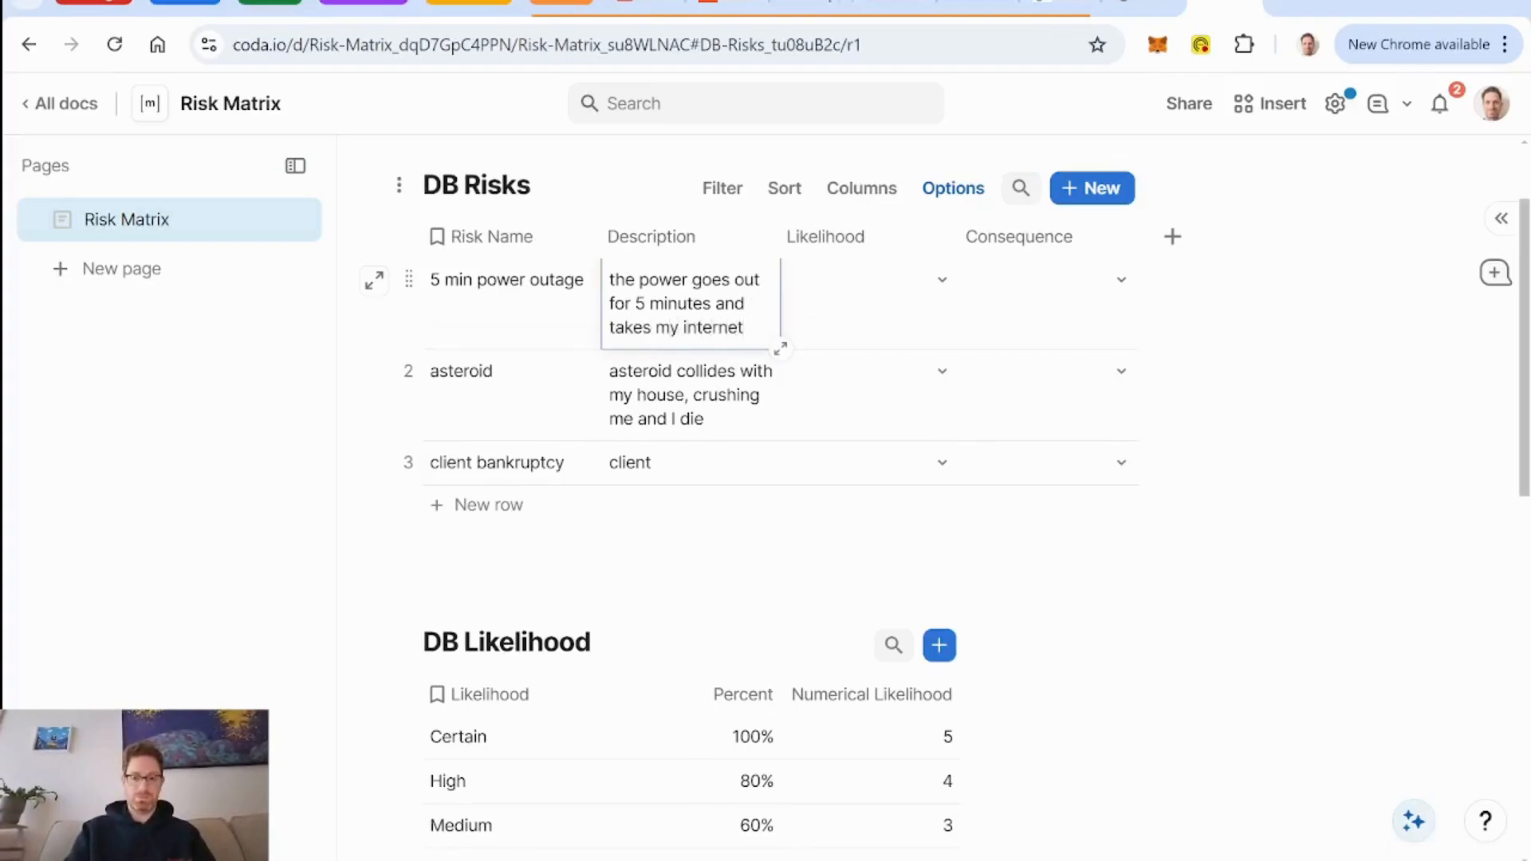
text( connection)
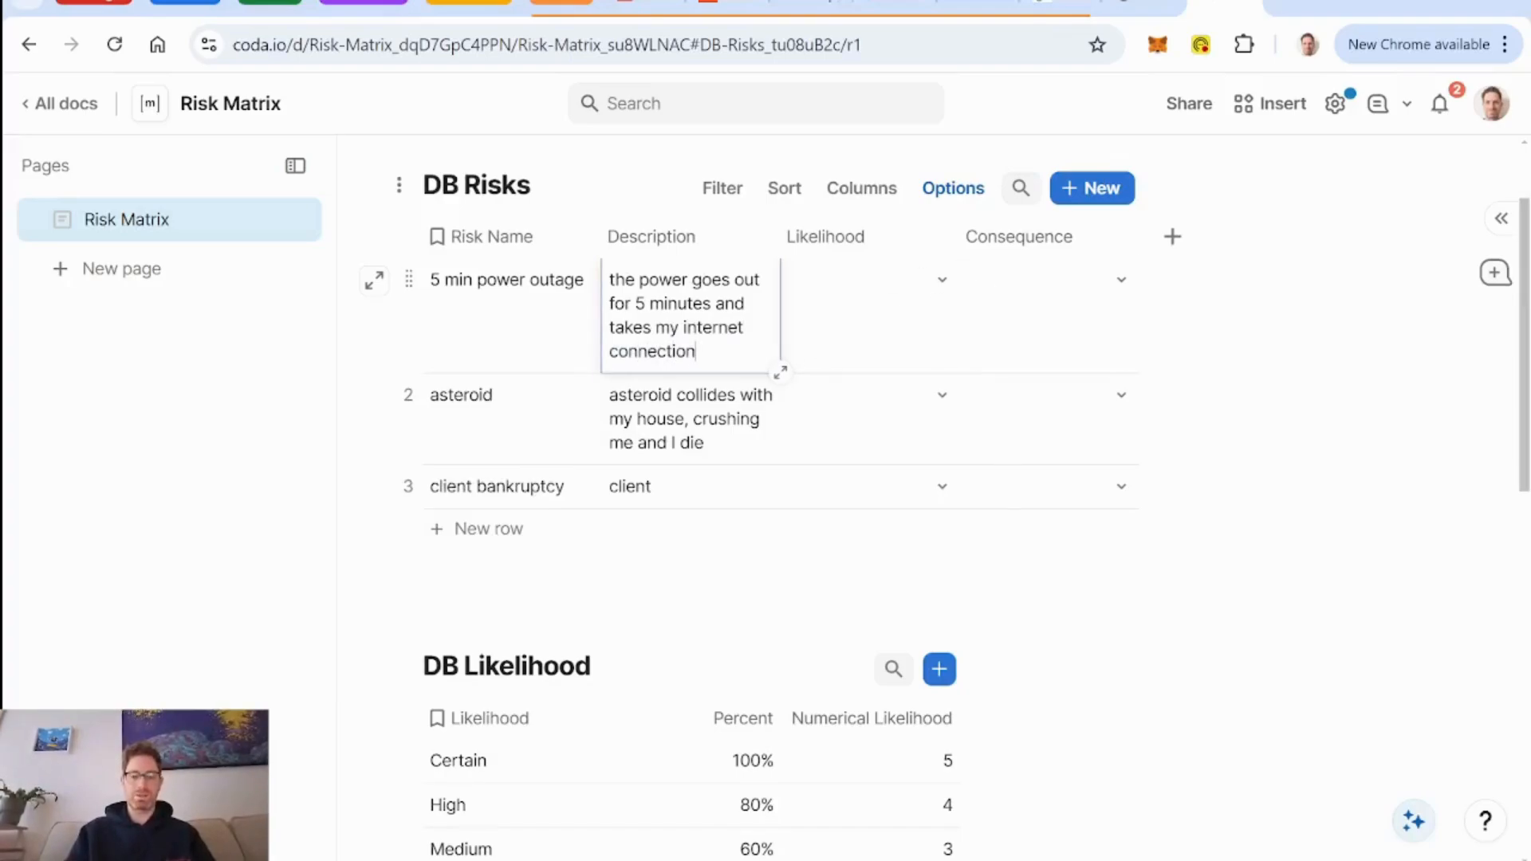
Complete the client bankruptcy description with "loses ability to do business and likely can't pay for my services" and widen the Description column.
click(701, 491)
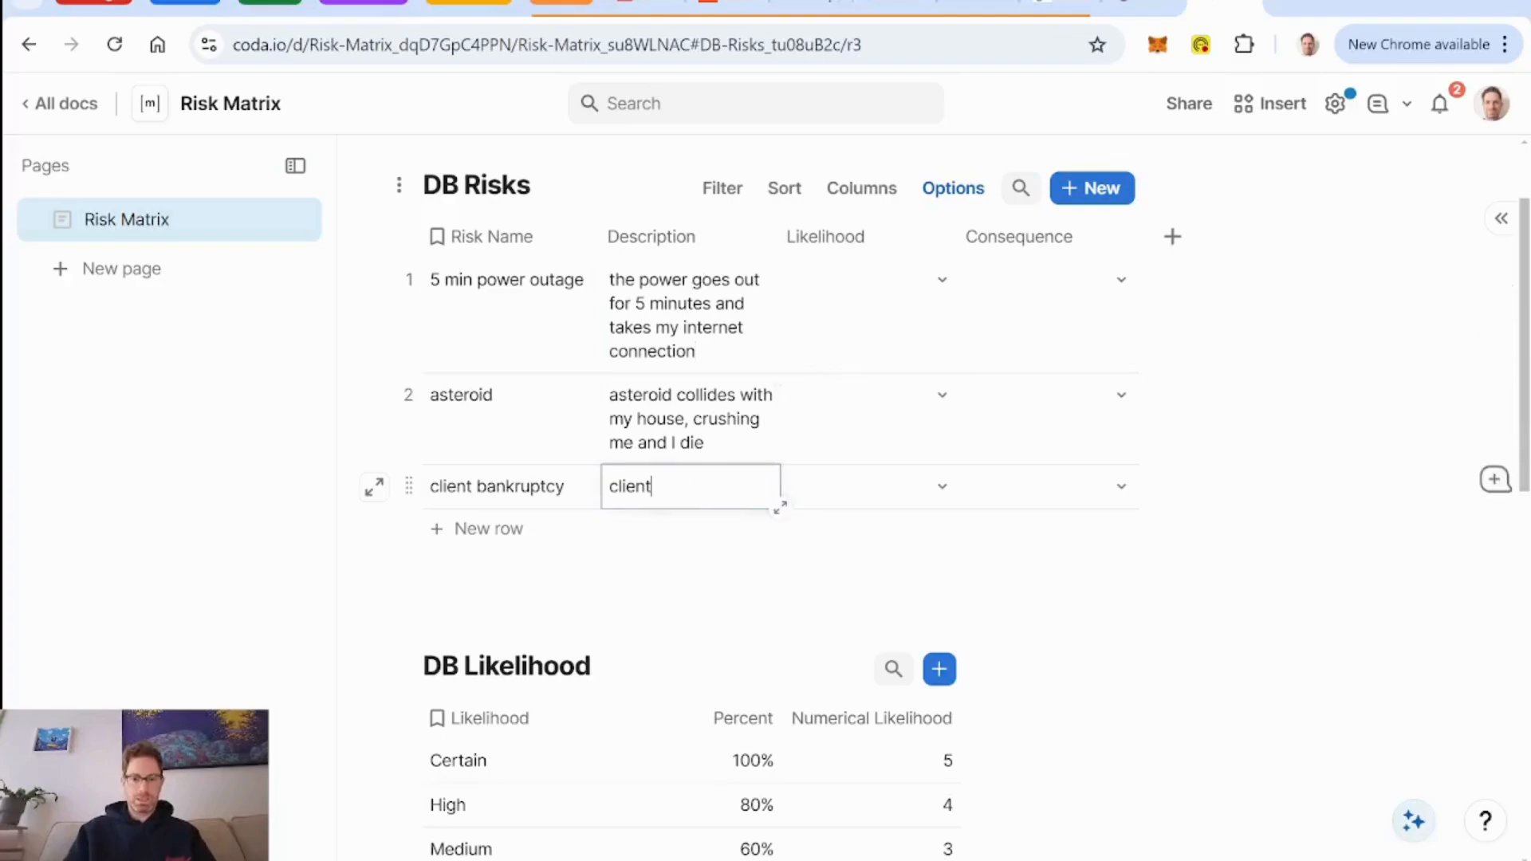
text(los)
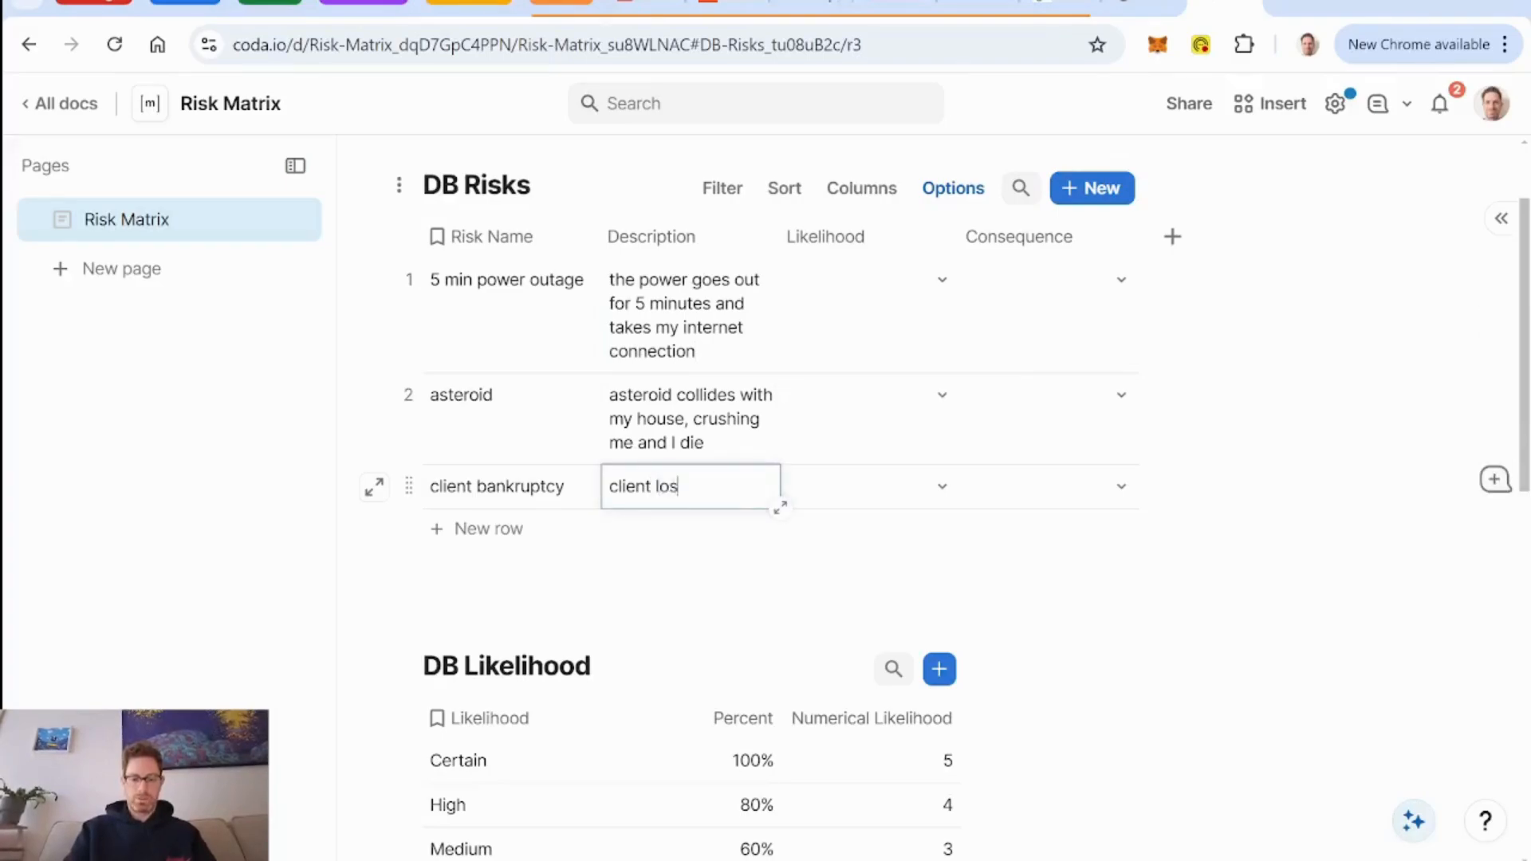
text(es ability to do business and )
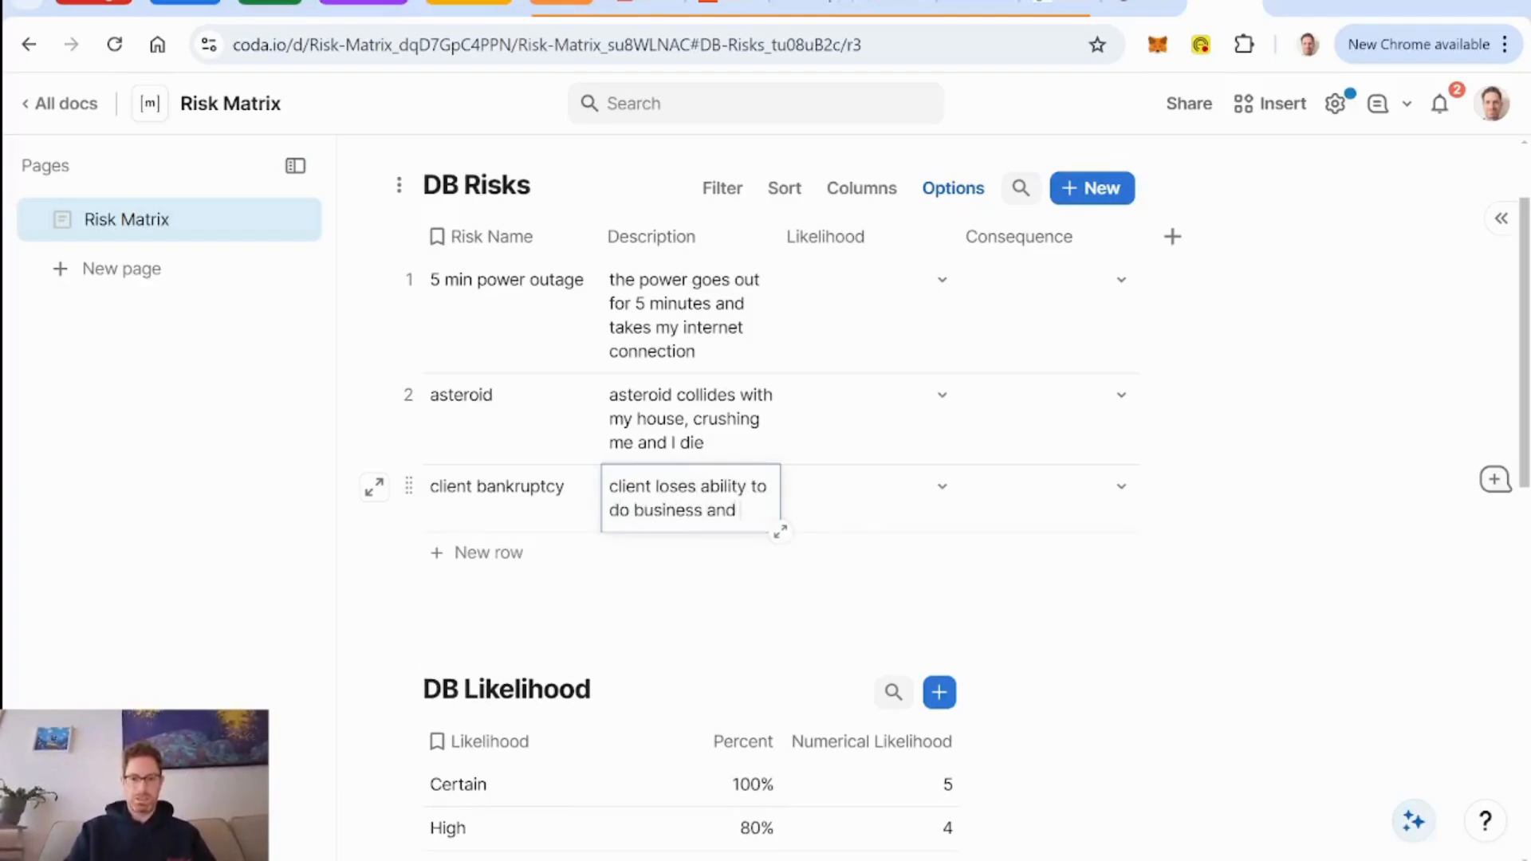
text(likely can't pay)
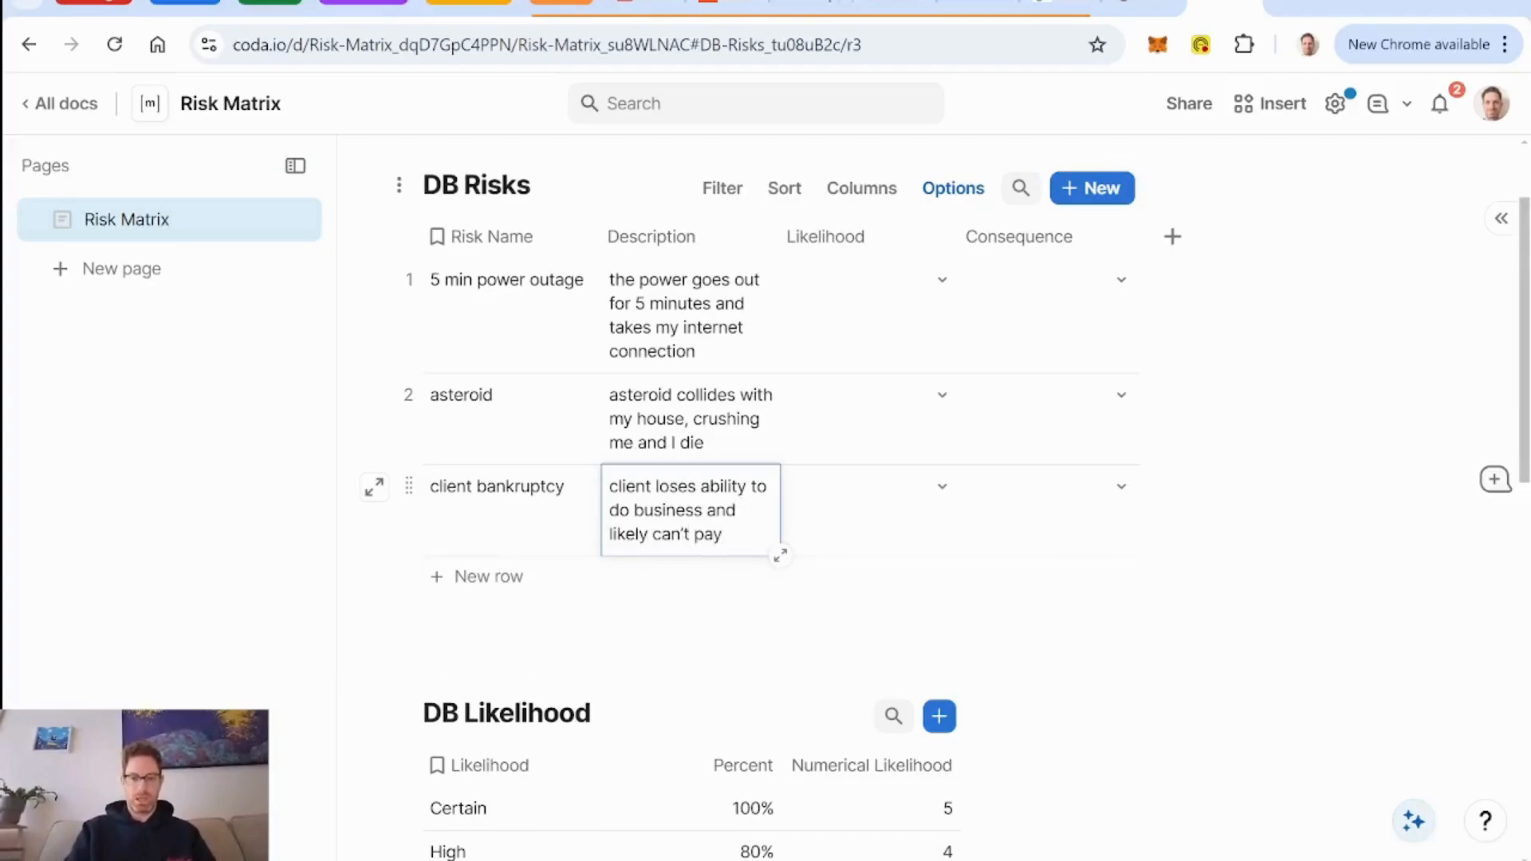
text( for m)
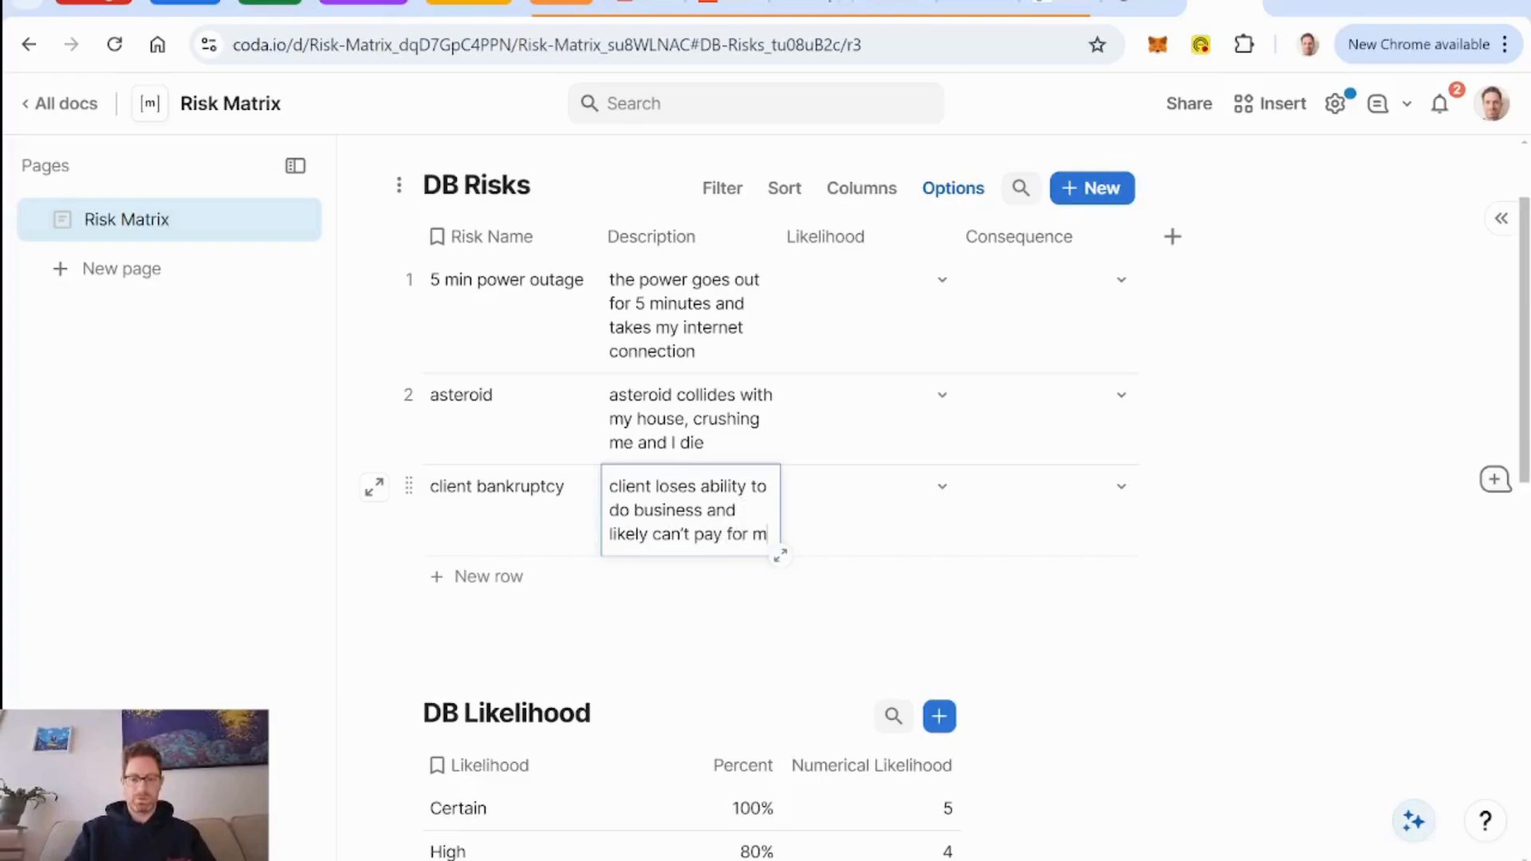
text(y servuic)
key(BackSpace)
key(BackSpace)
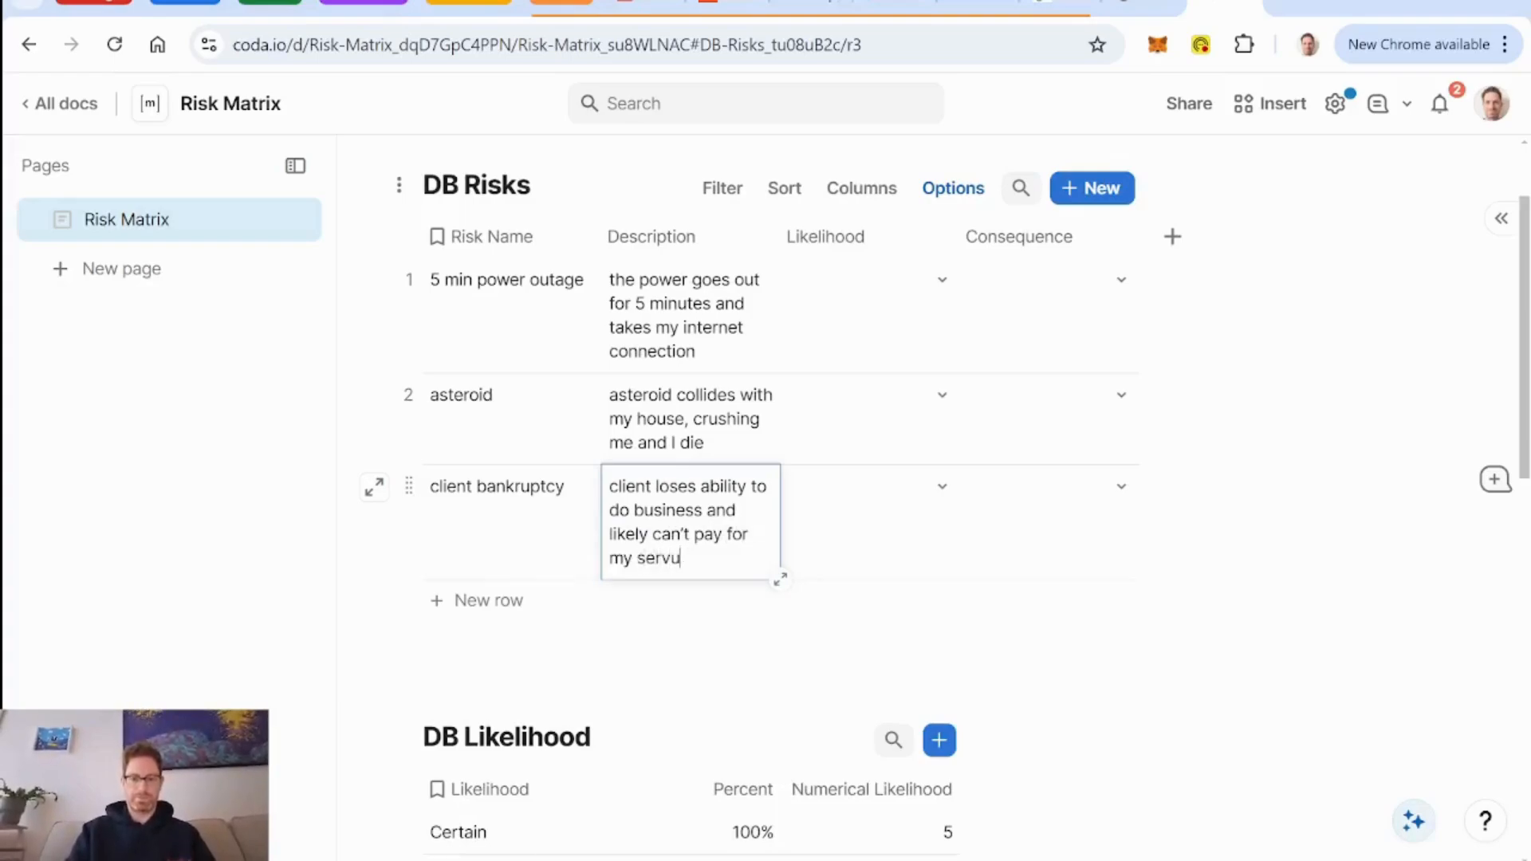
text(ices)
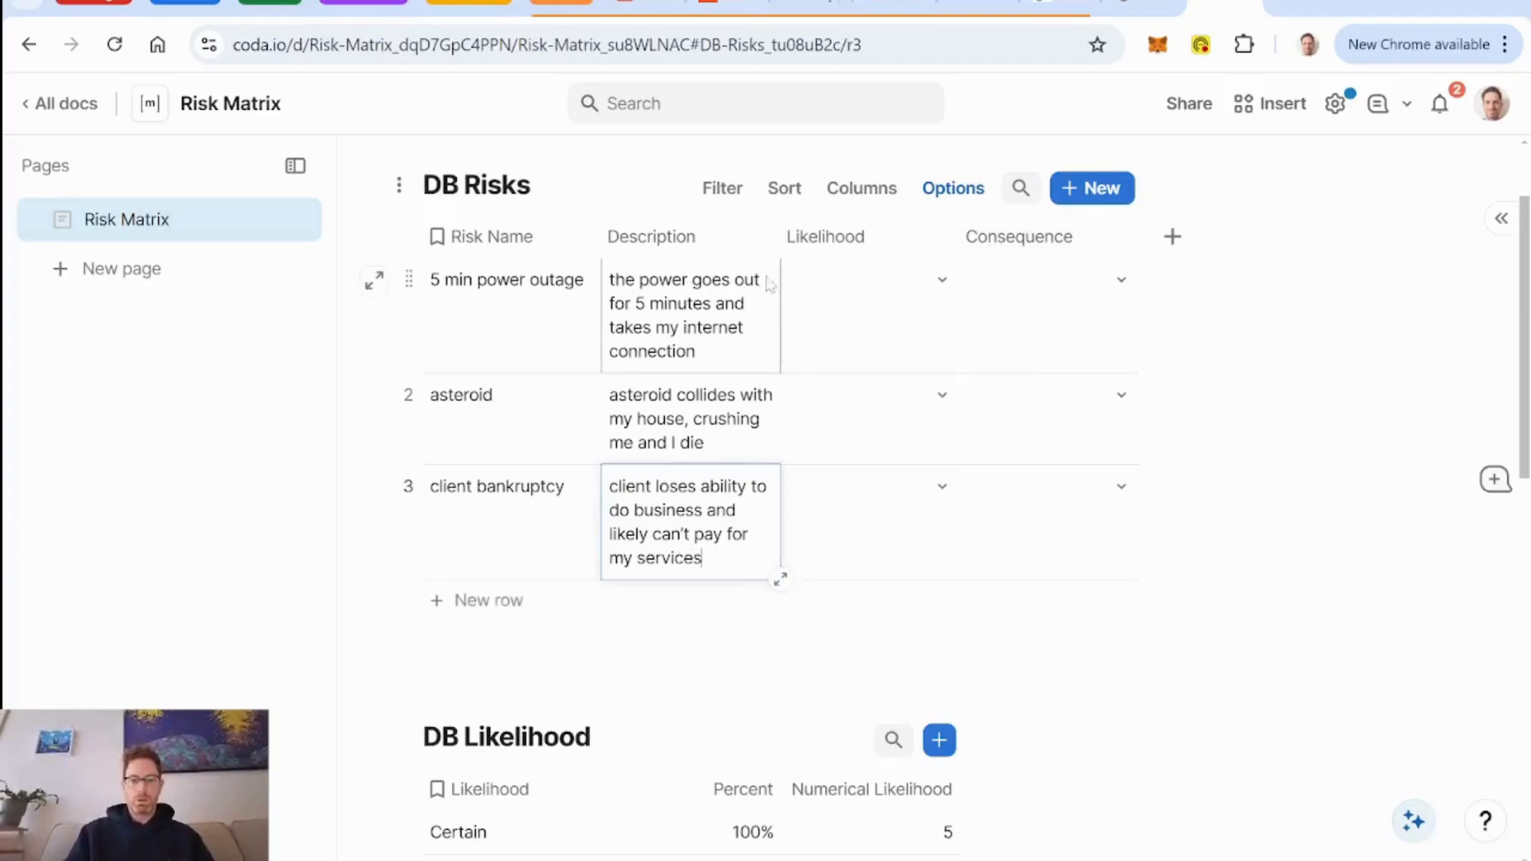
drag(782, 233, 830, 234)
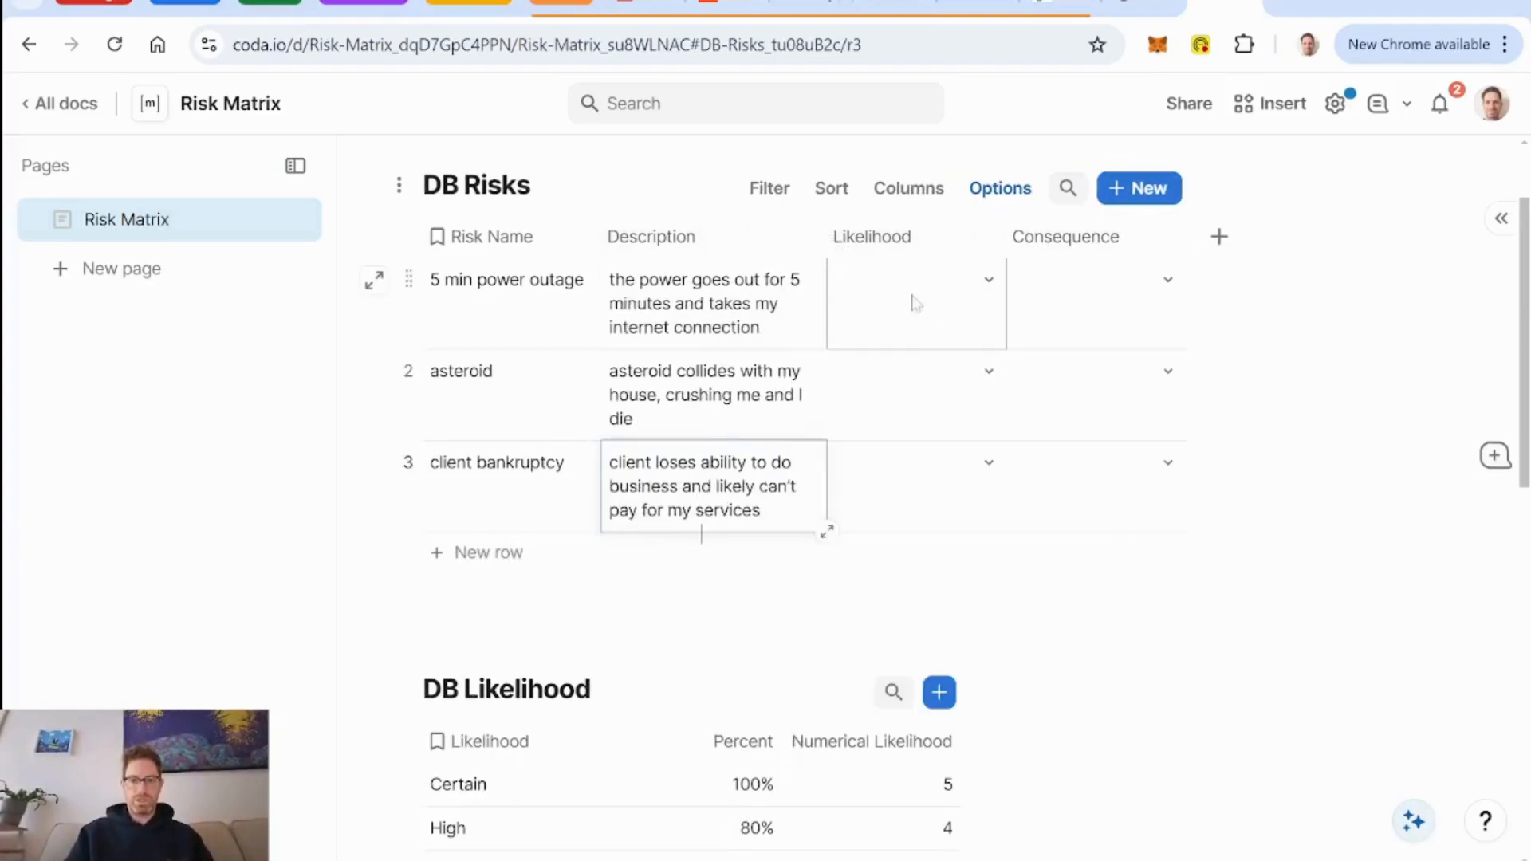
Set the likelihood of the 5 min power outage risk to Certain.
click(964, 300)
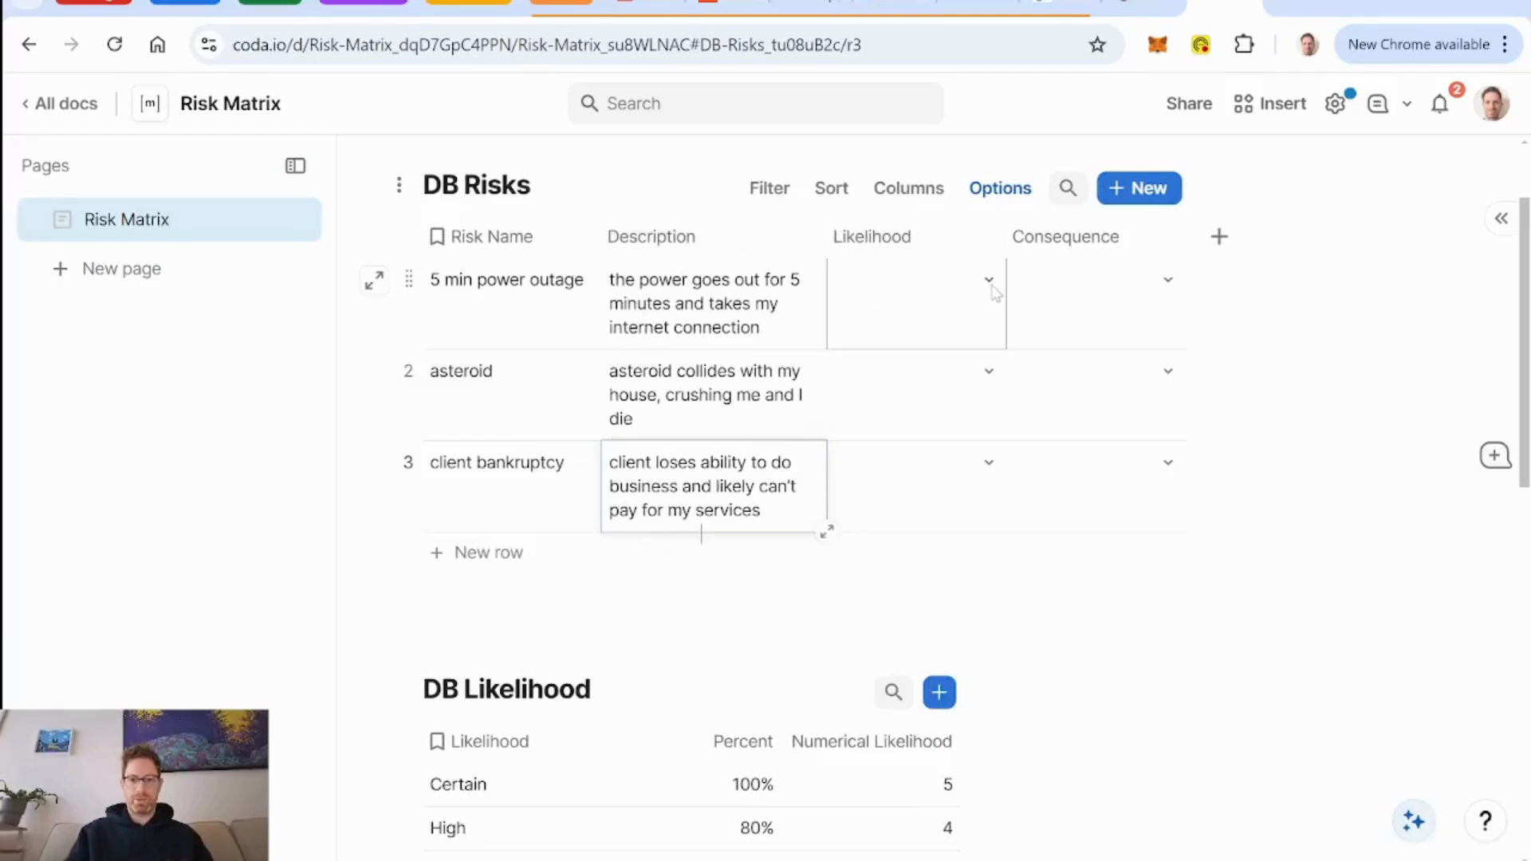
click(989, 281)
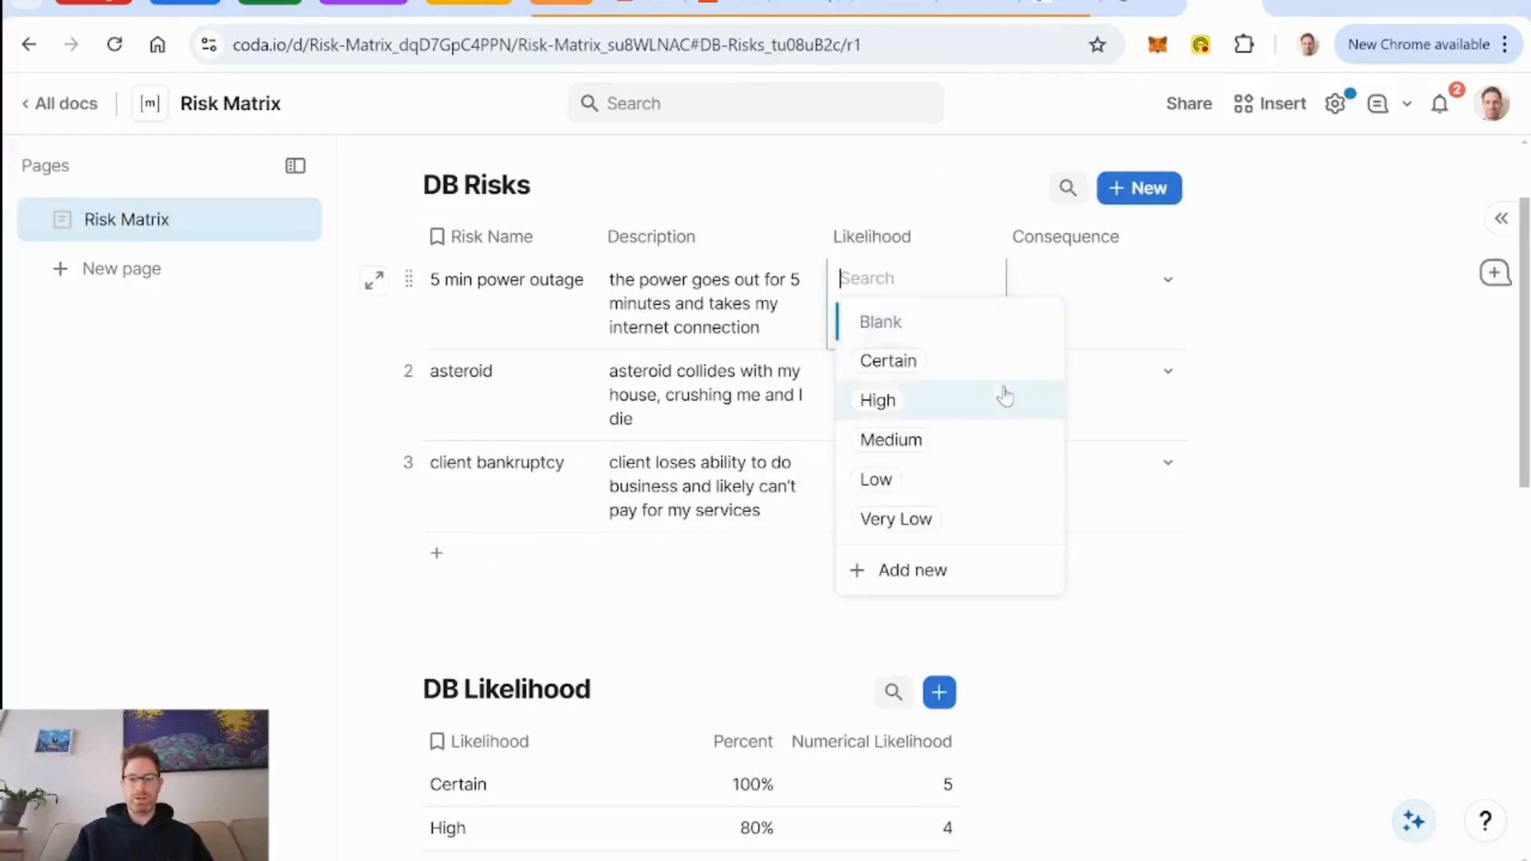
mouse_move(967, 415)
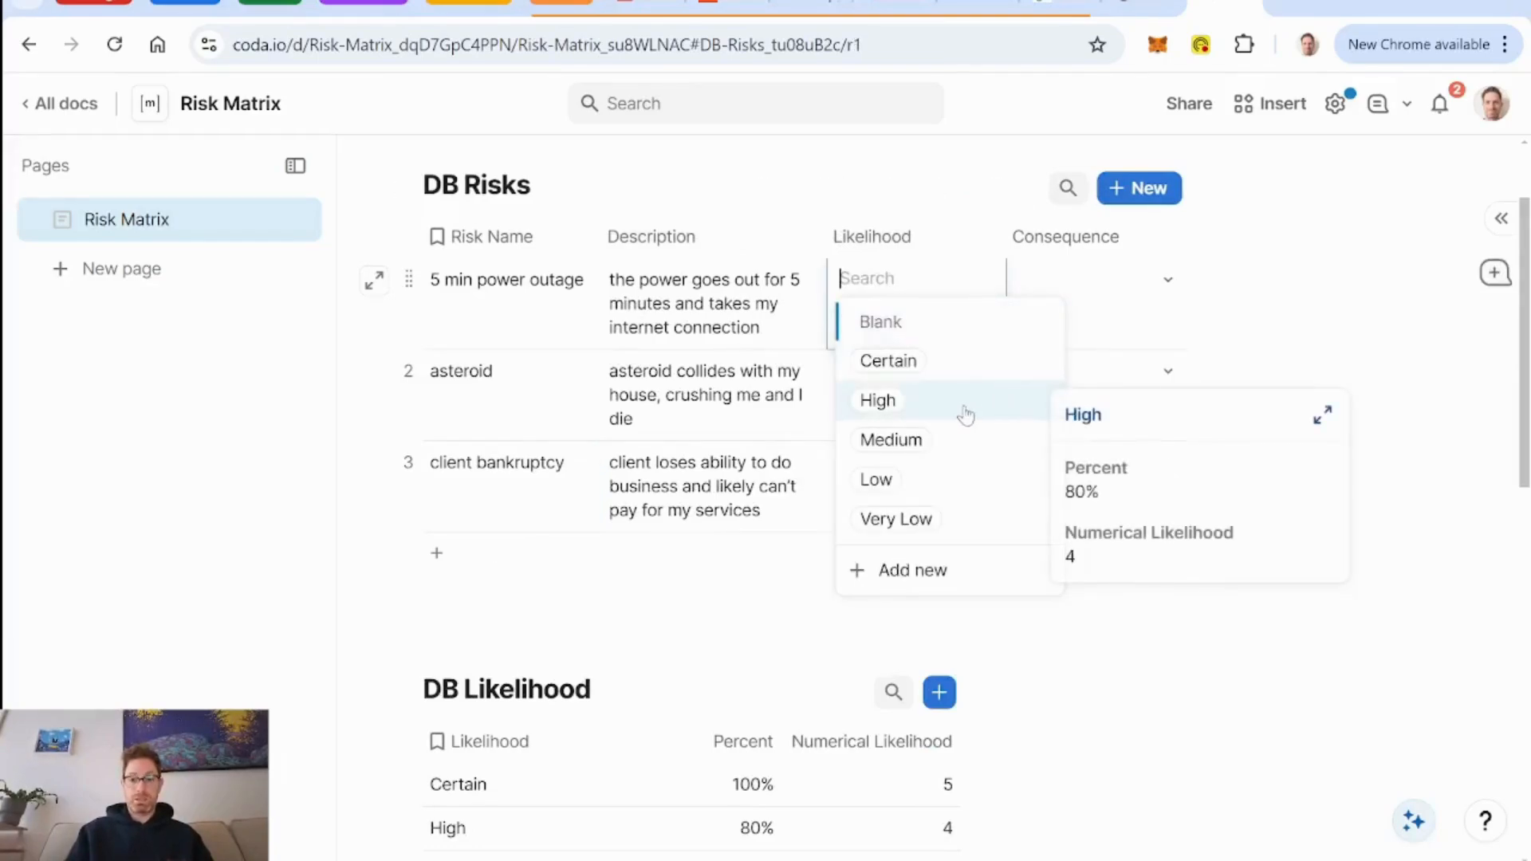
mouse_move(979, 363)
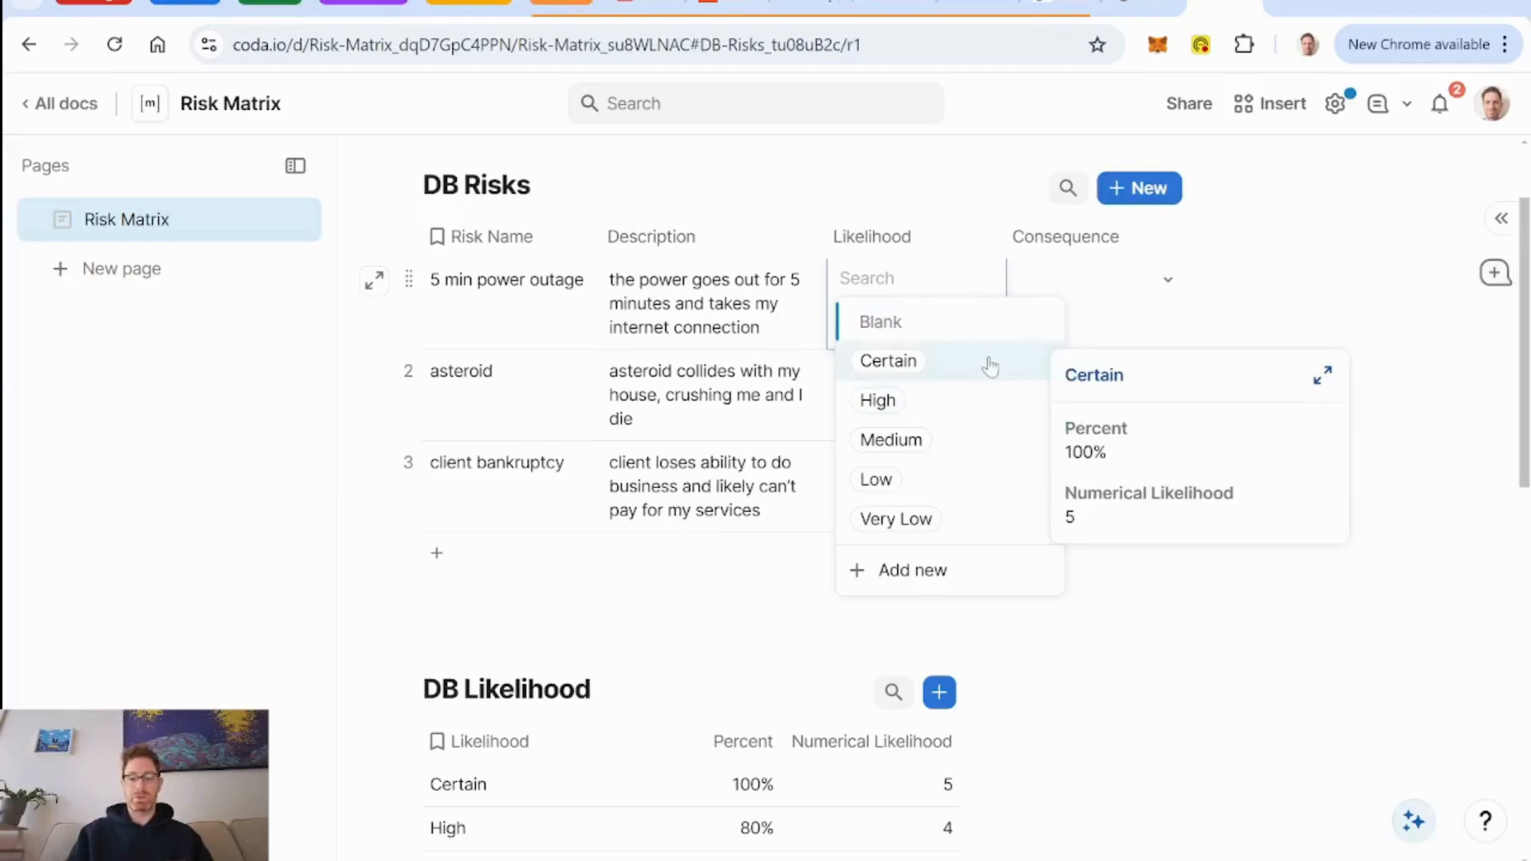
click(990, 365)
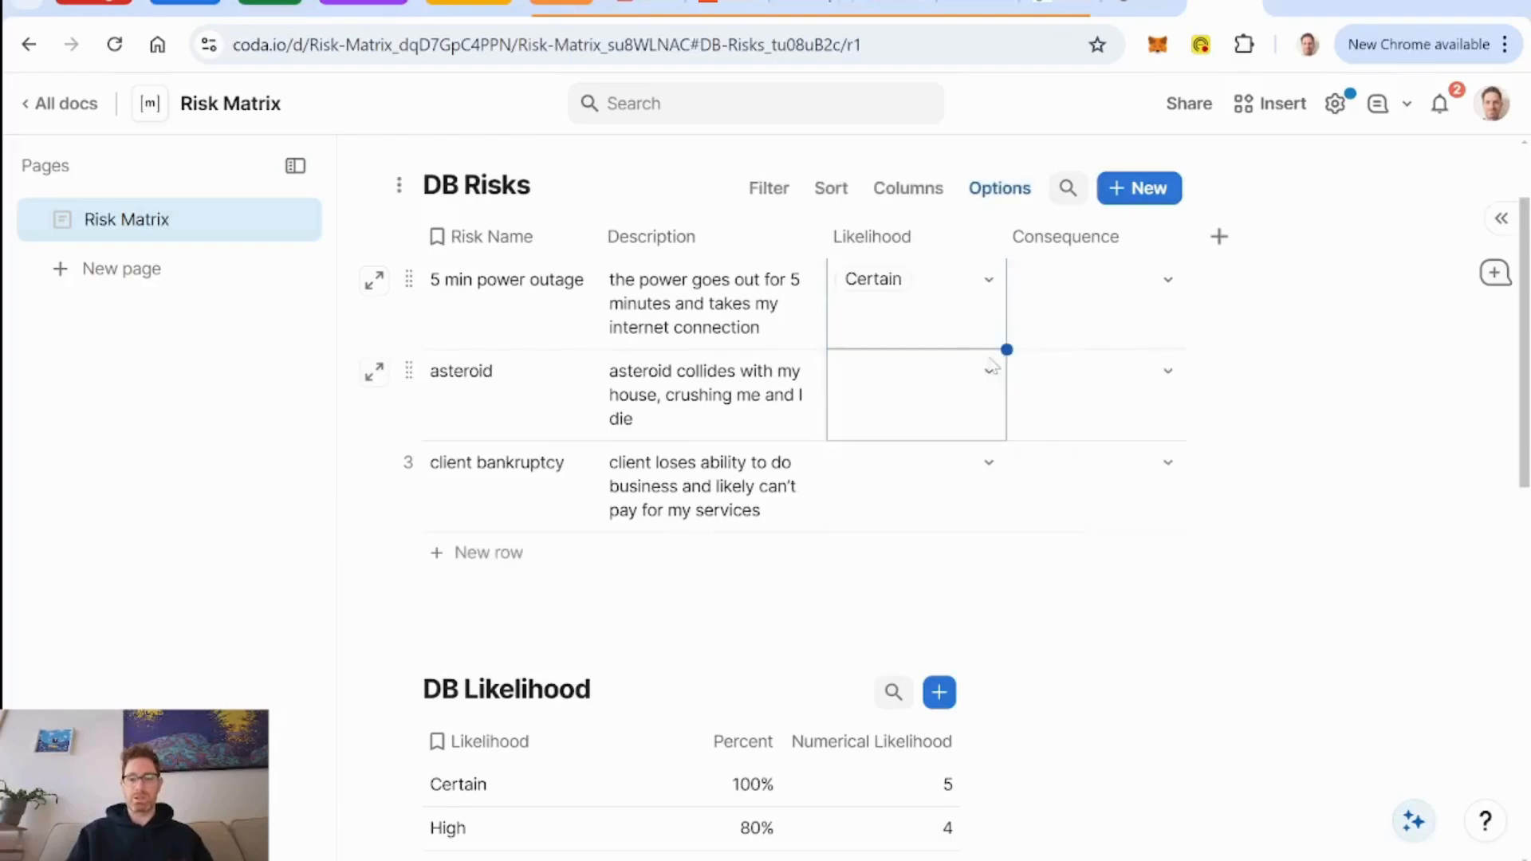
Extend the 5 min power outage description with "- likelihood is span of a year".
click(783, 335)
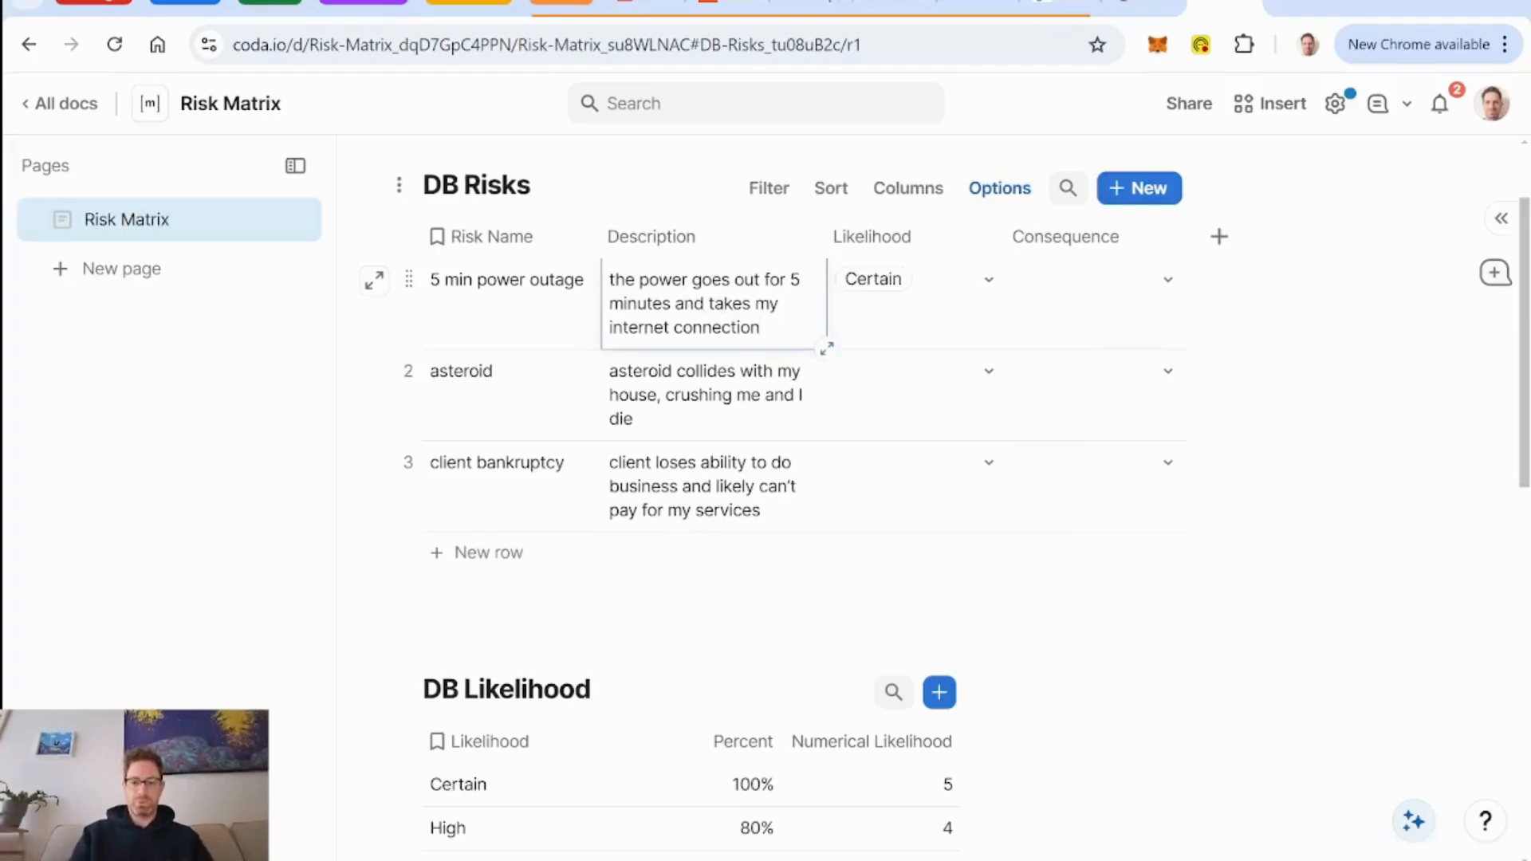
text(- likl)
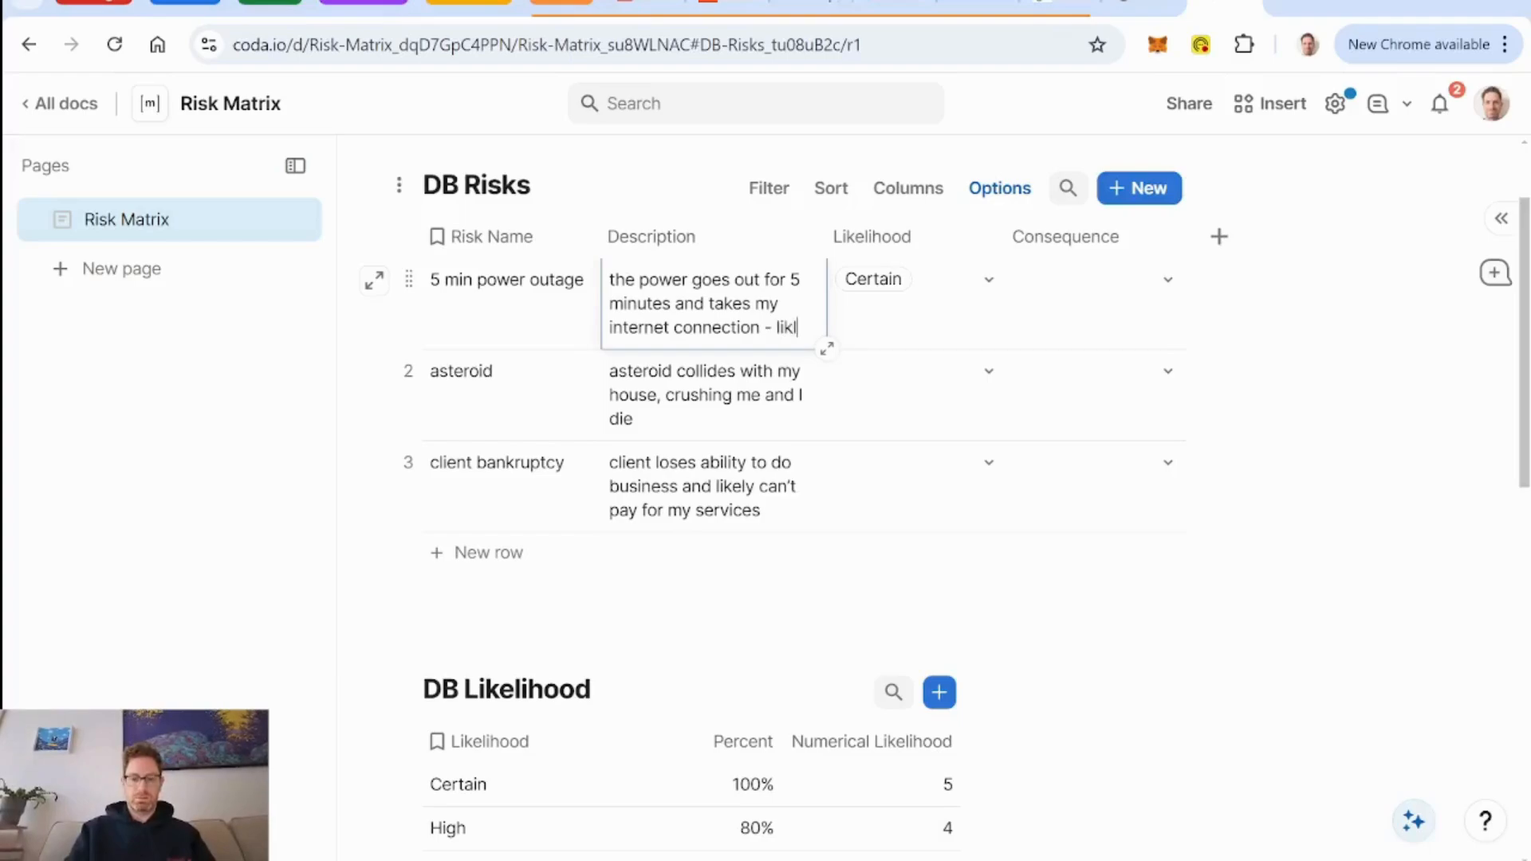
text(i)
key(BackSpace)
key(BackSpace)
key(BackSpace)
text(kelih)
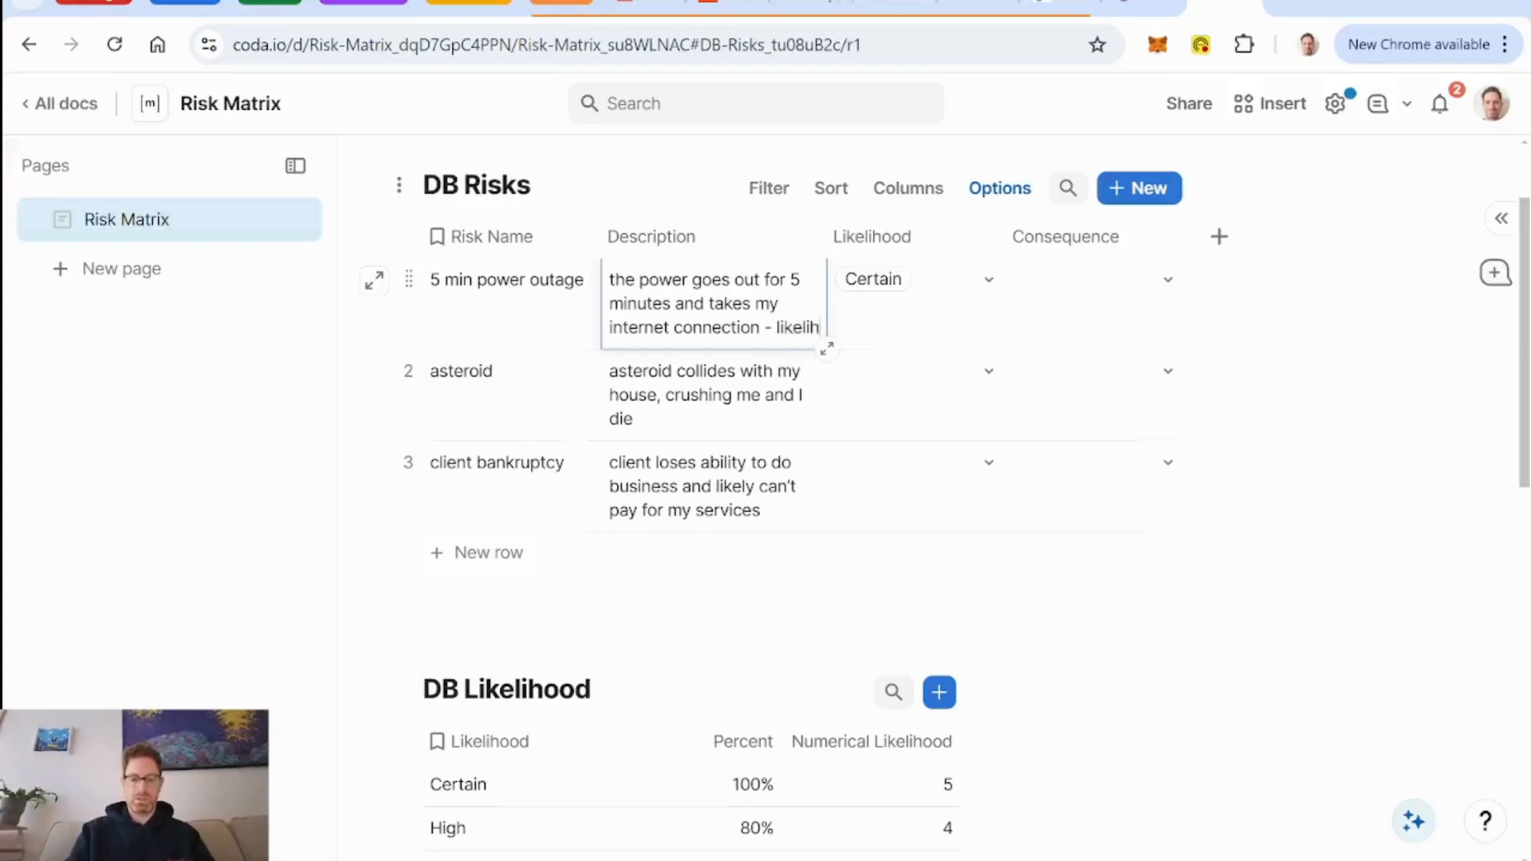
text(ood i)
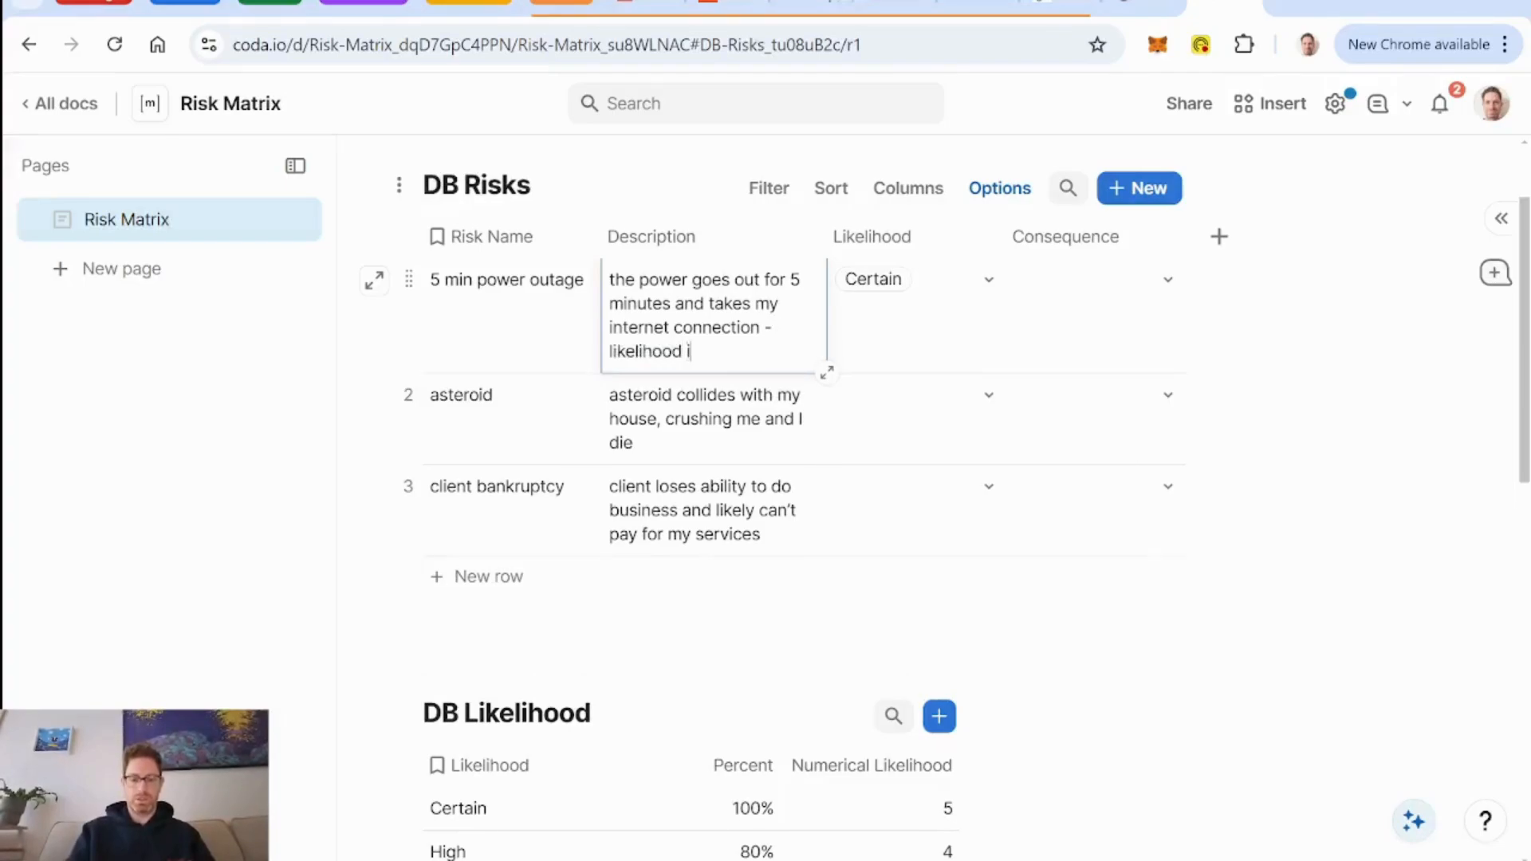
text(s span of a year)
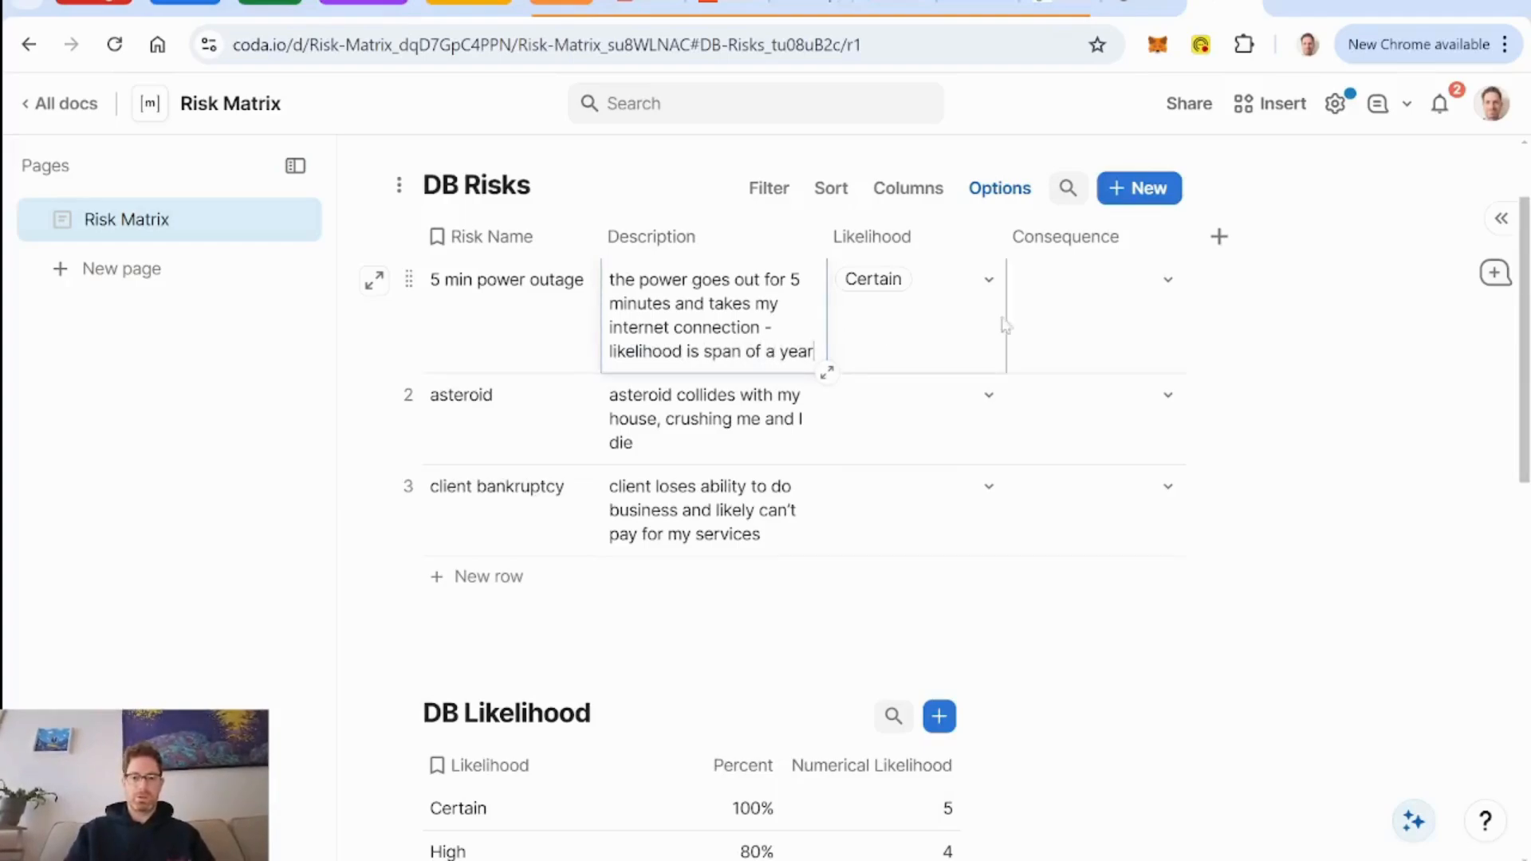
Set the consequence of the 5 min power outage risk to Medium.
click(1170, 286)
click(1168, 280)
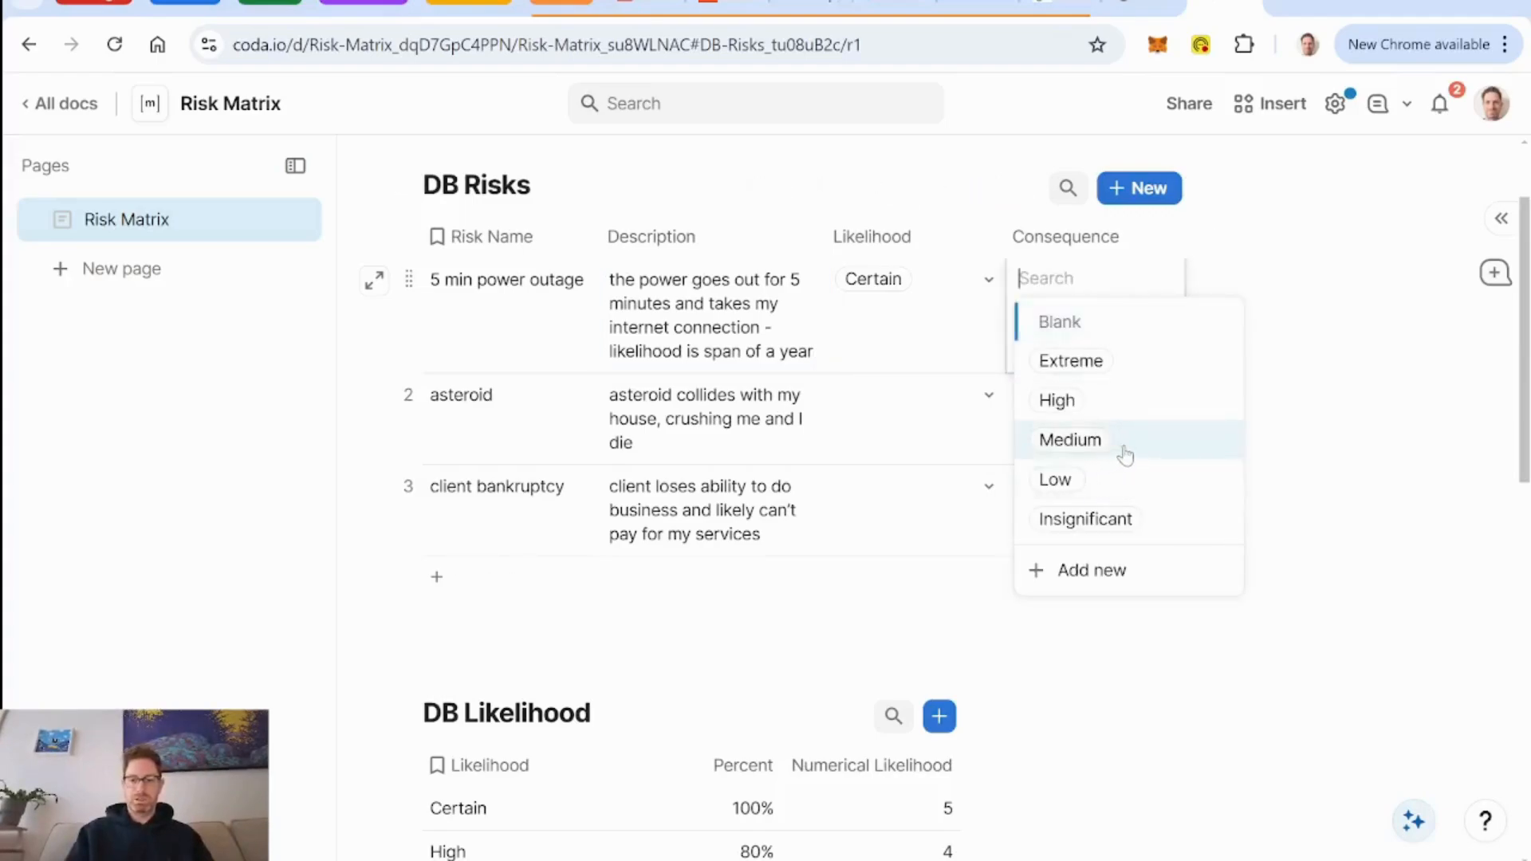
mouse_move(1123, 453)
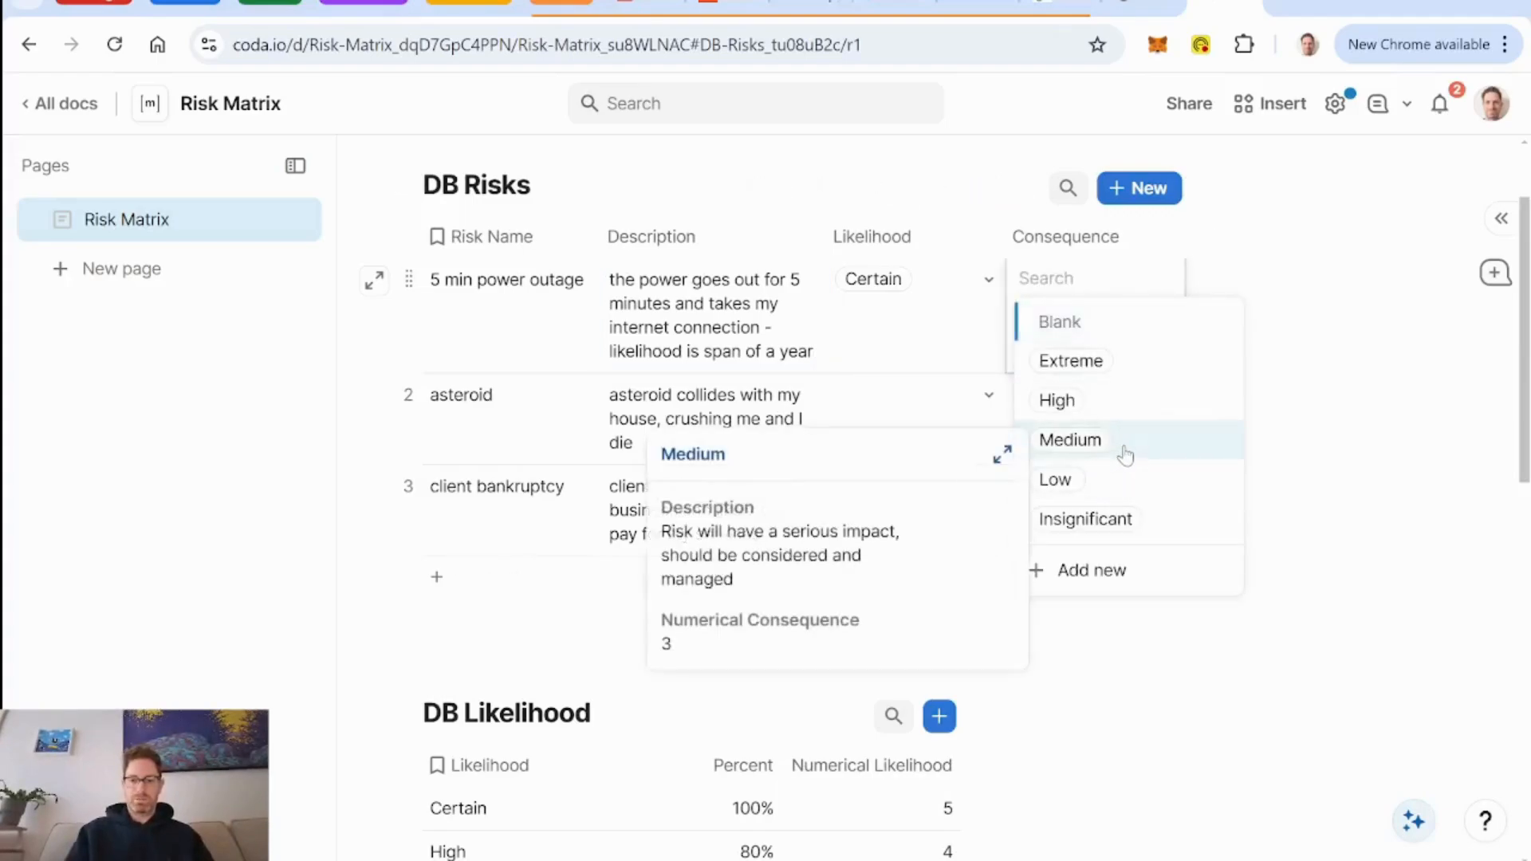
click(1166, 452)
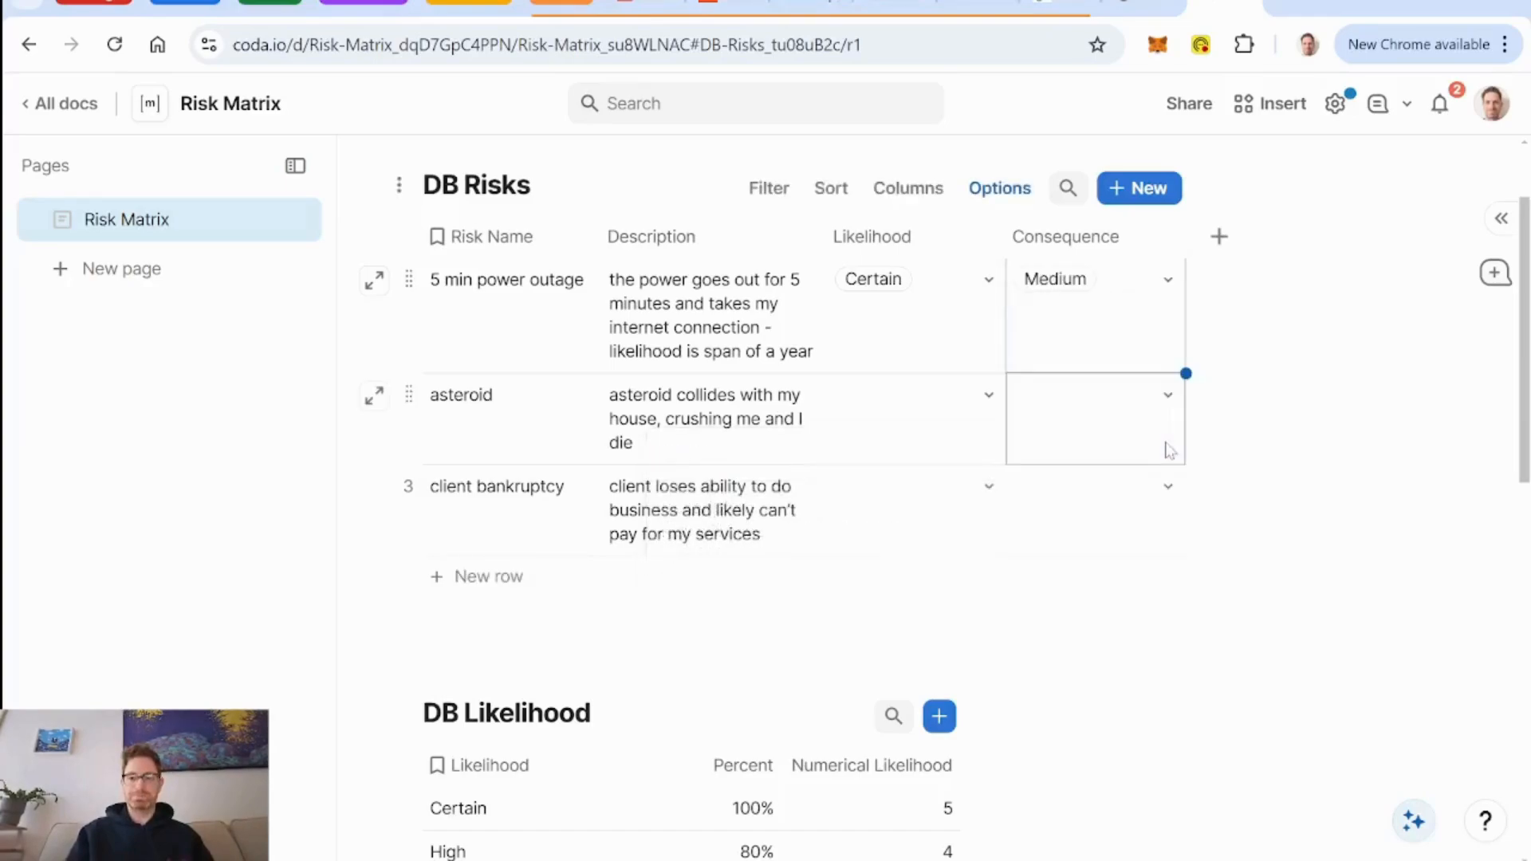
Rate the asteroid risk with Very Low likelihood and Extreme consequence.
click(996, 399)
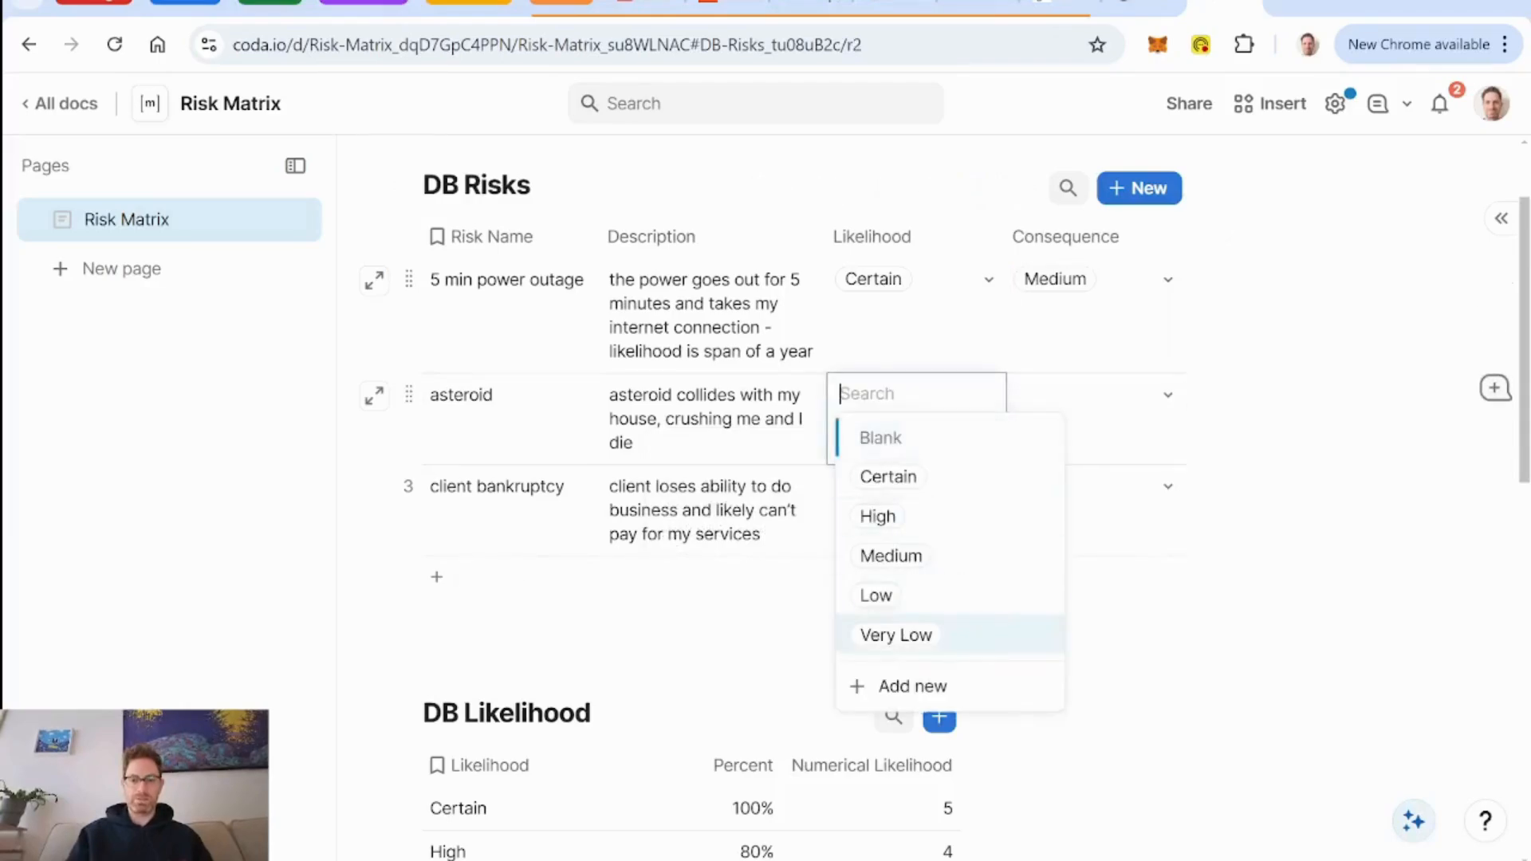
click(895, 636)
click(1169, 397)
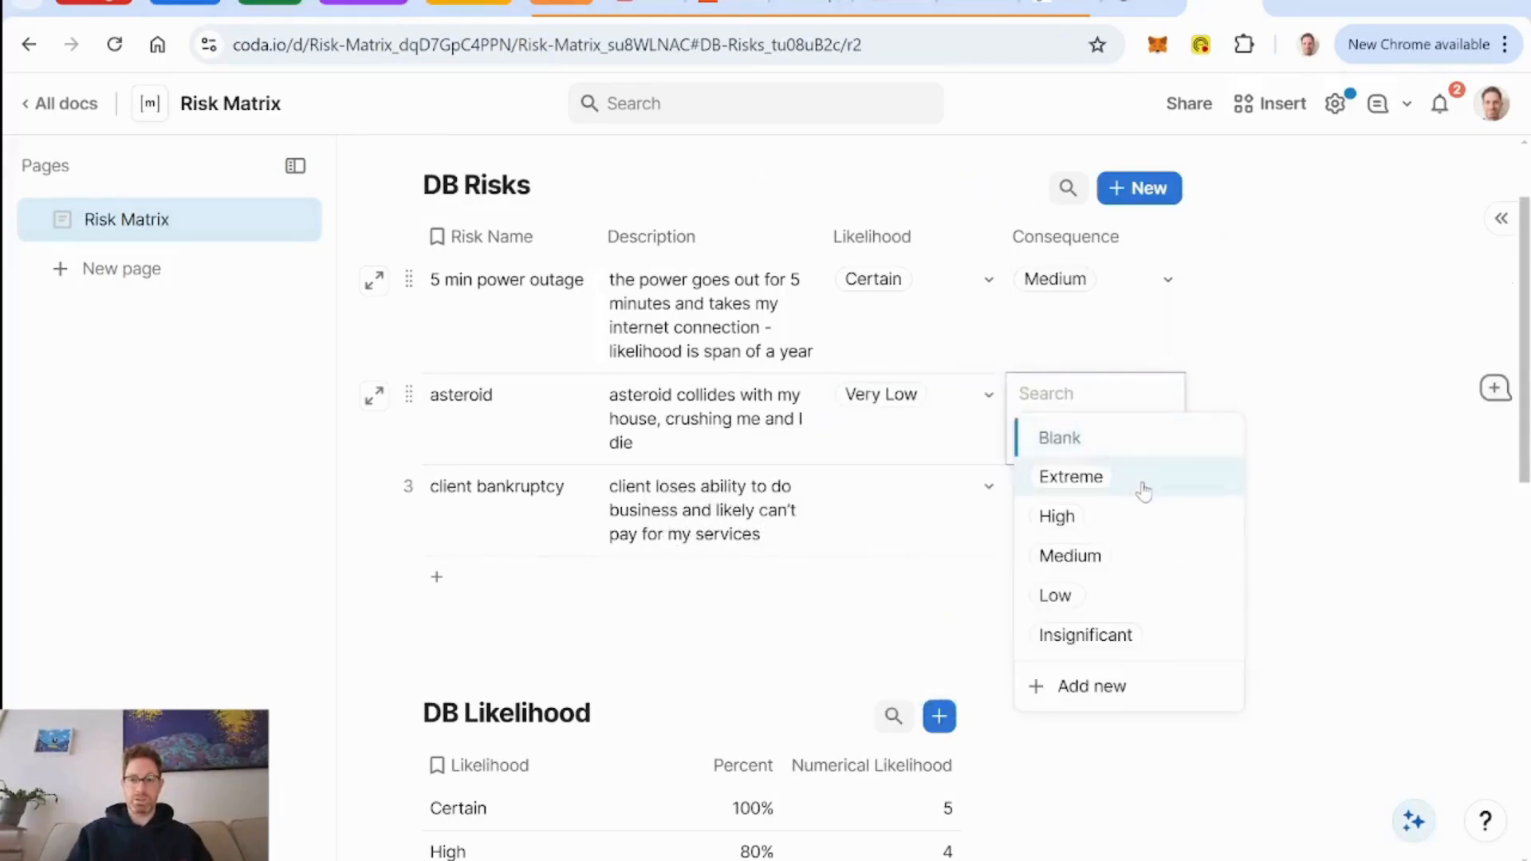
click(1144, 490)
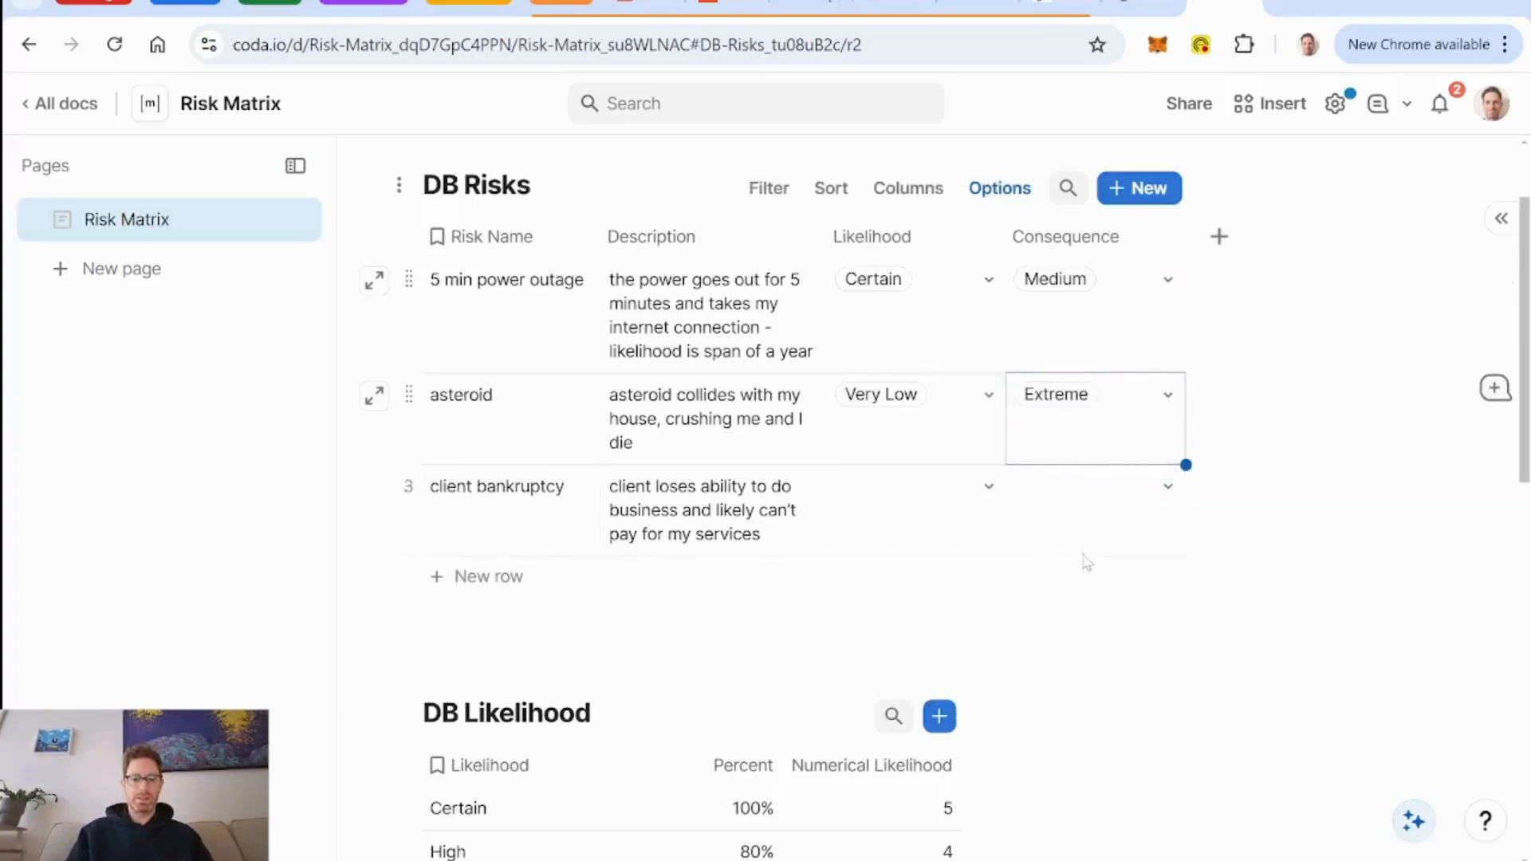
Rate the client bankruptcy risk with Low likelihood and Medium consequence.
click(989, 487)
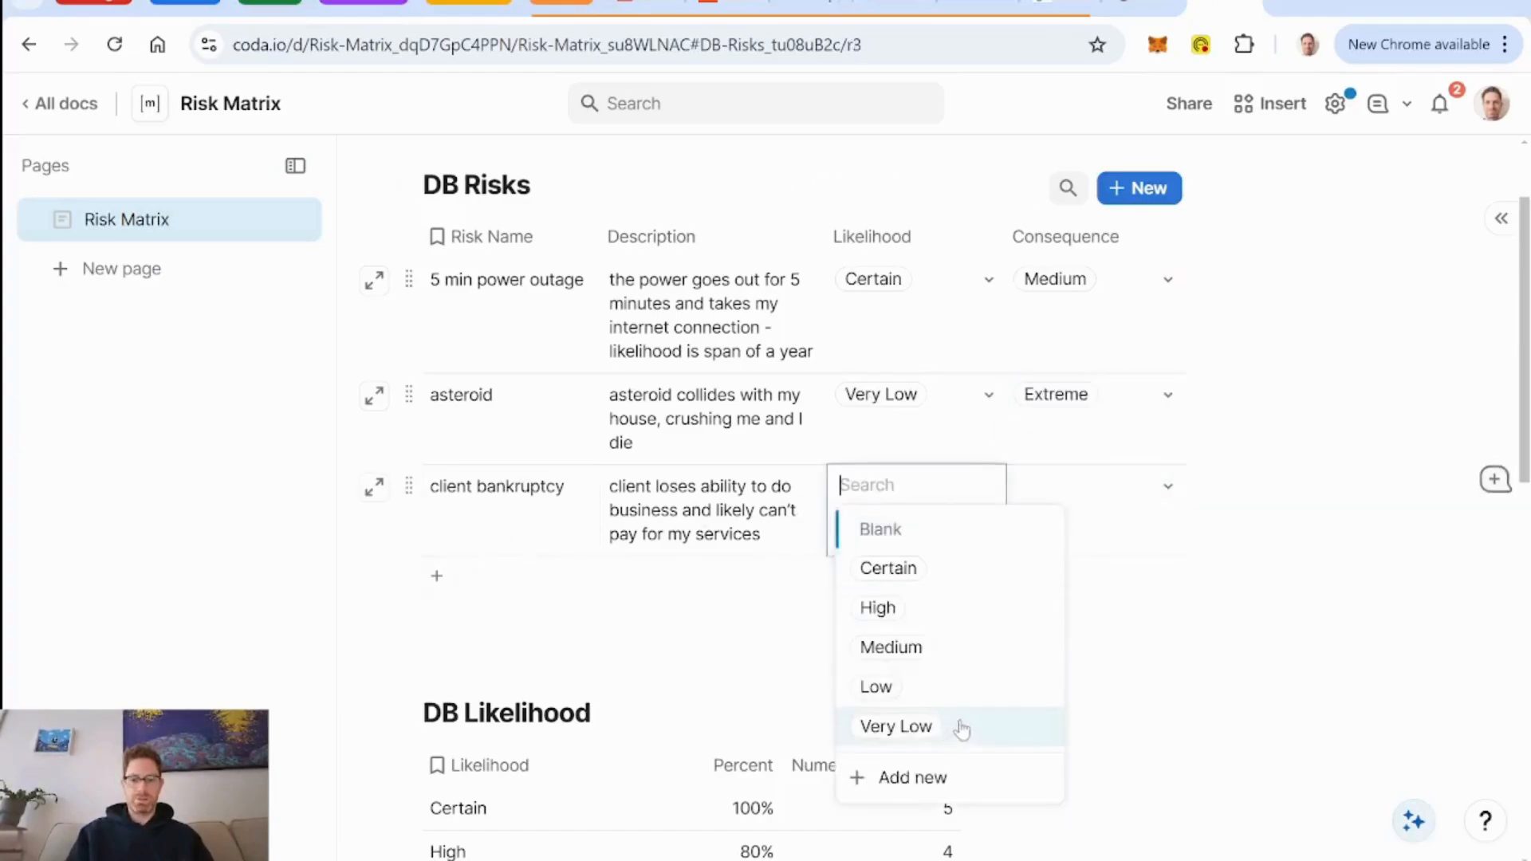
click(1002, 692)
click(1181, 503)
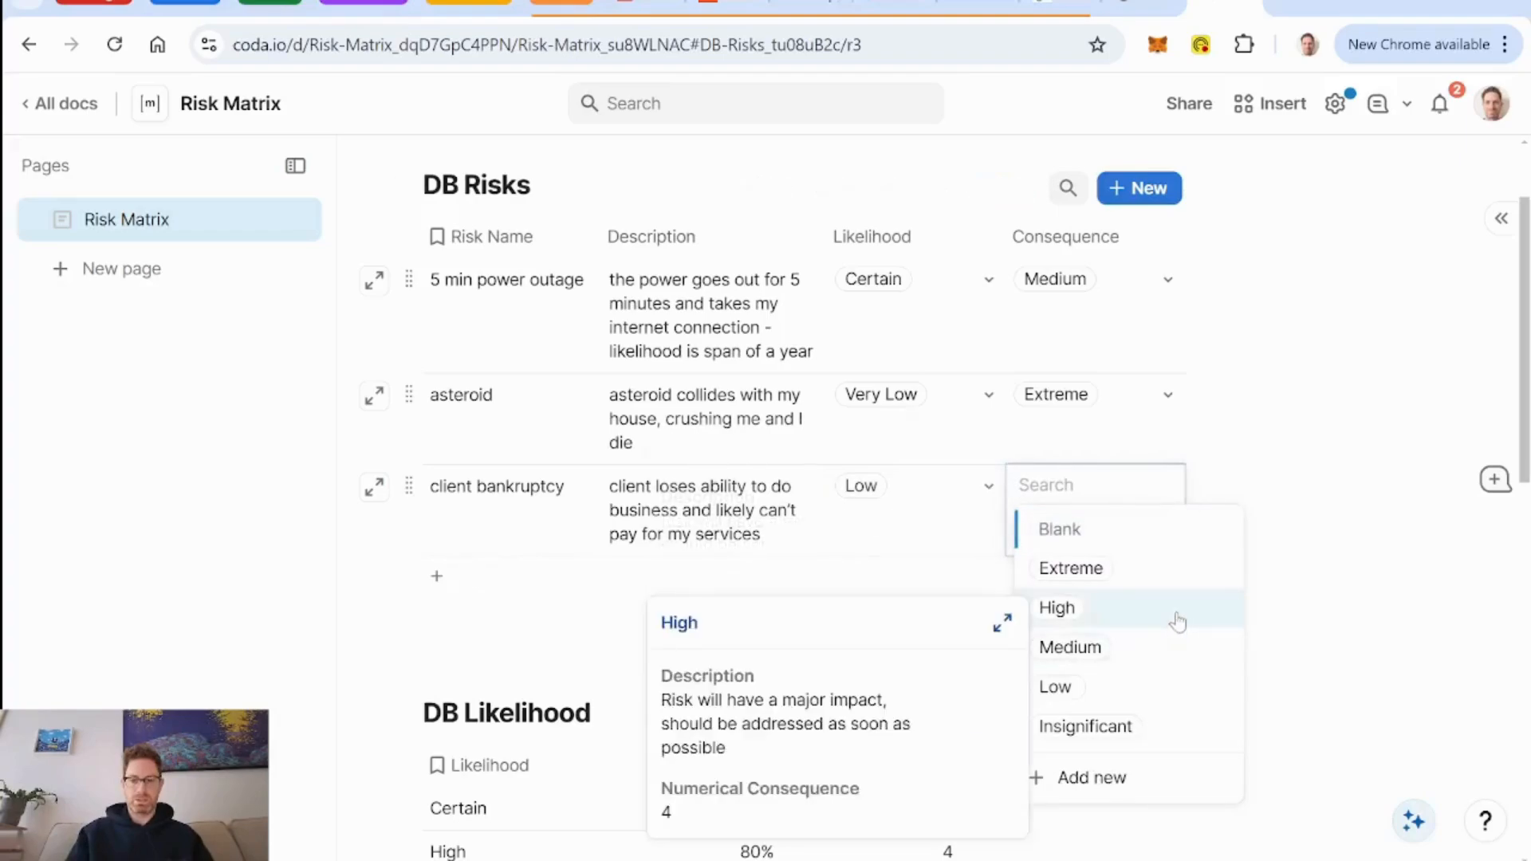
click(1182, 667)
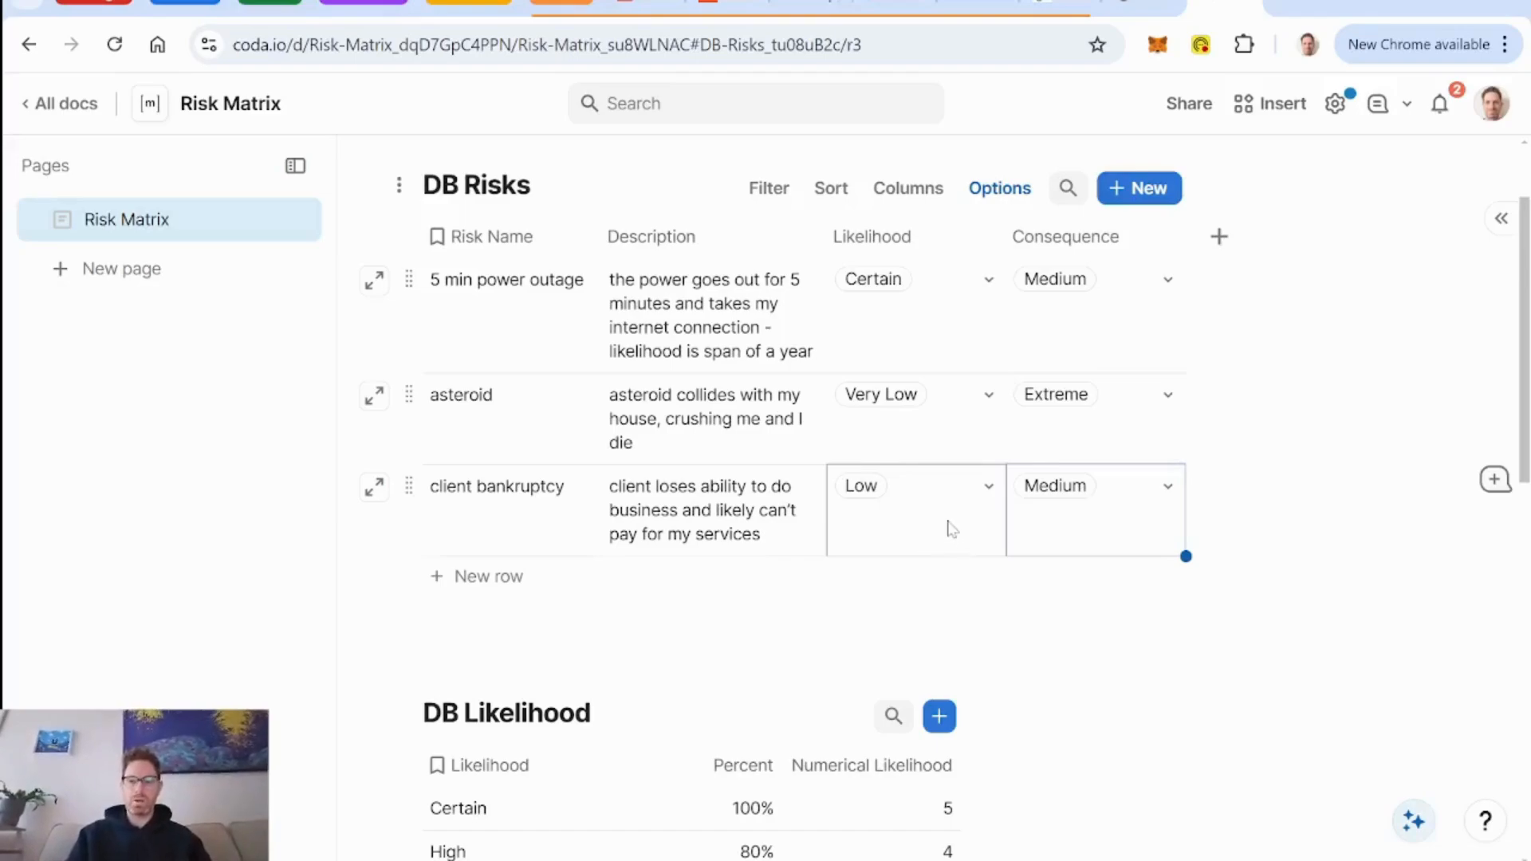
Add a number column named "Numerical Risk" to the DB Risks table.
click(1219, 236)
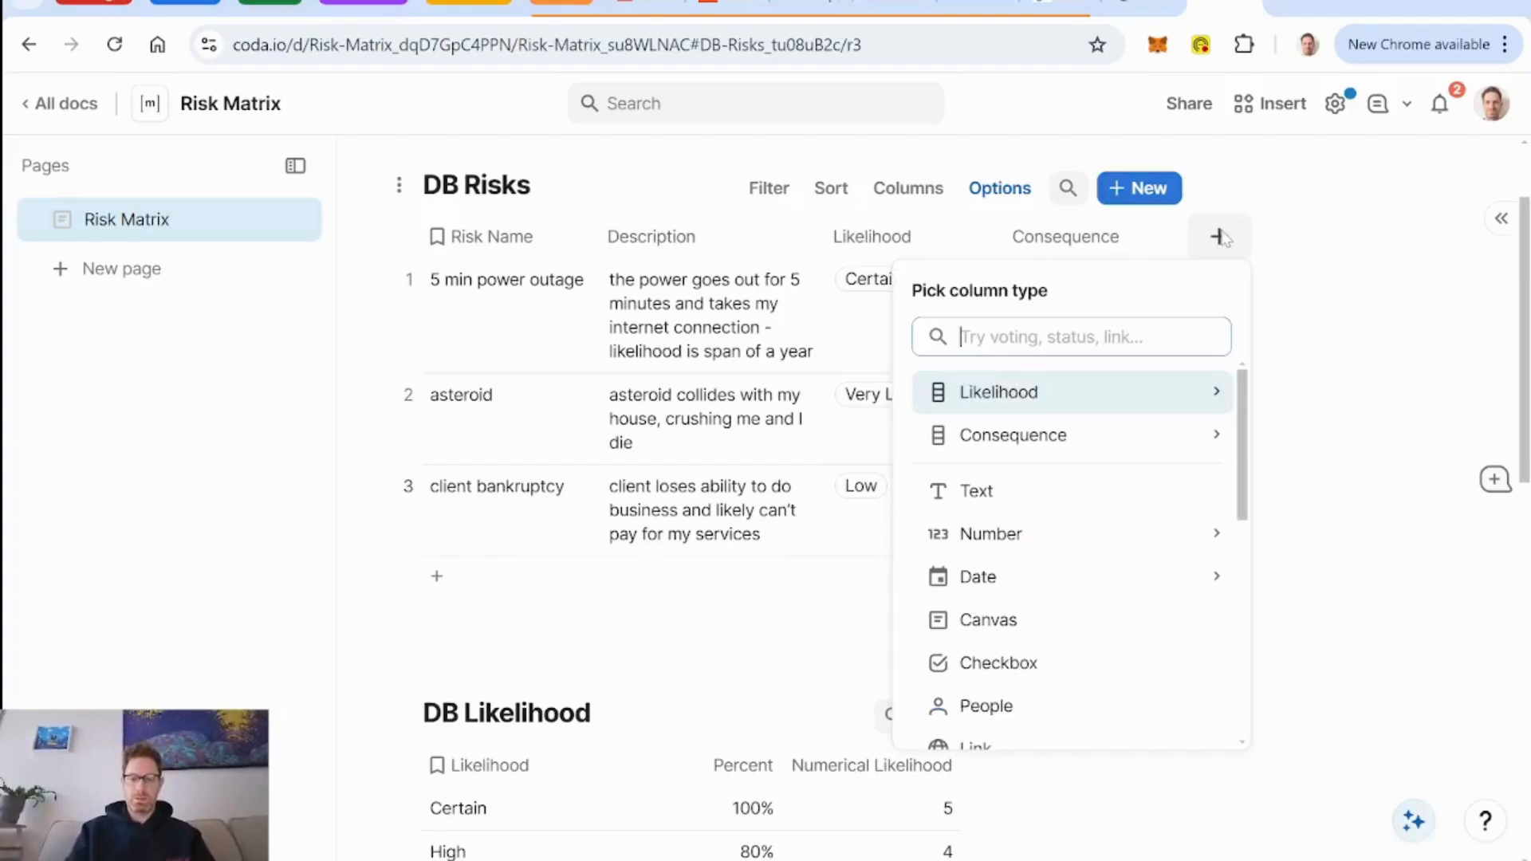
text(number)
key(Return)
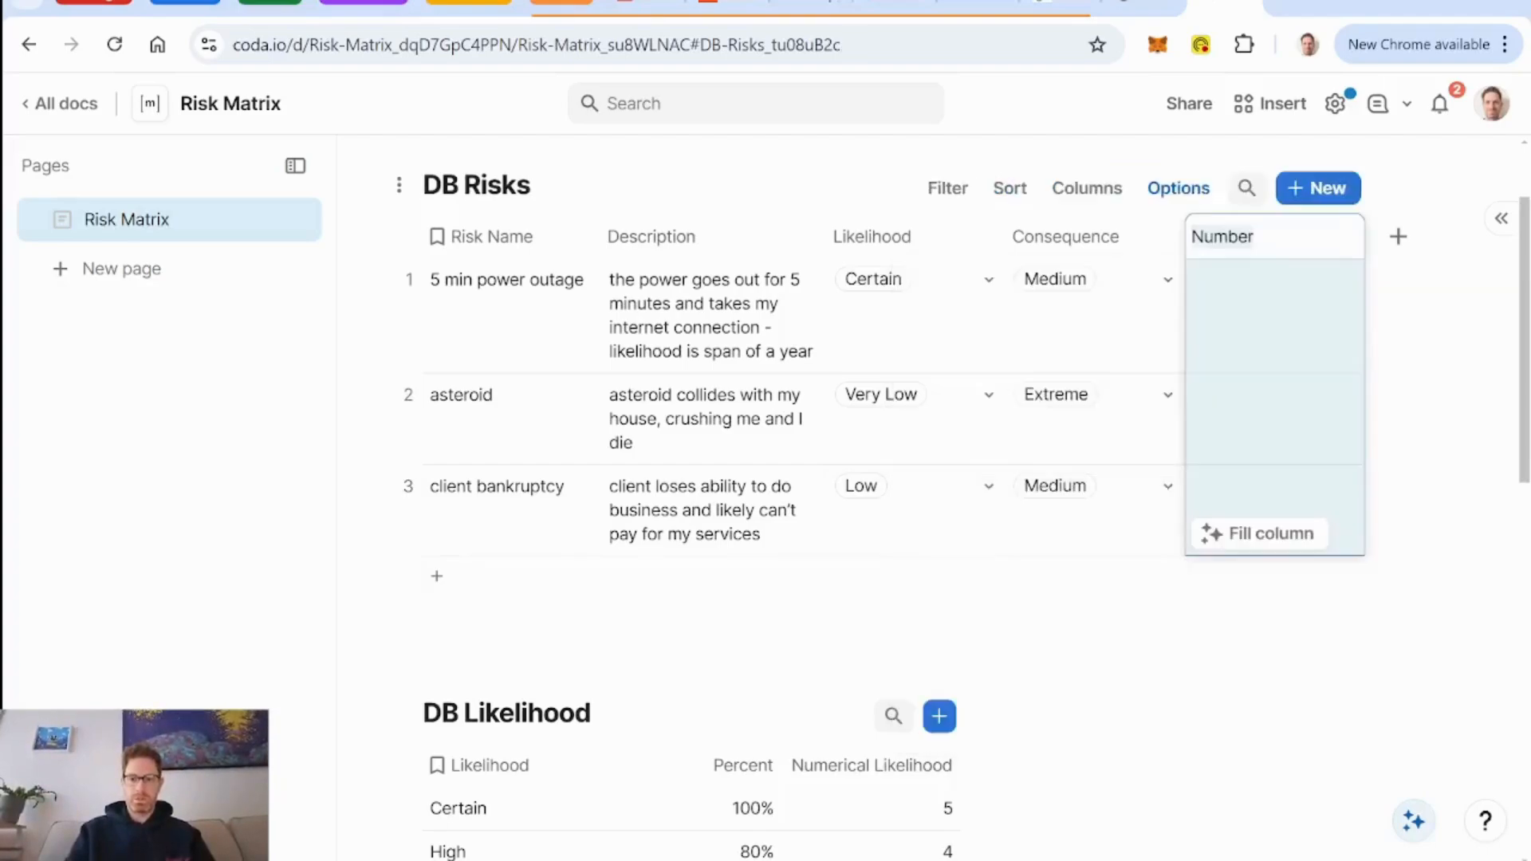
text(Num)
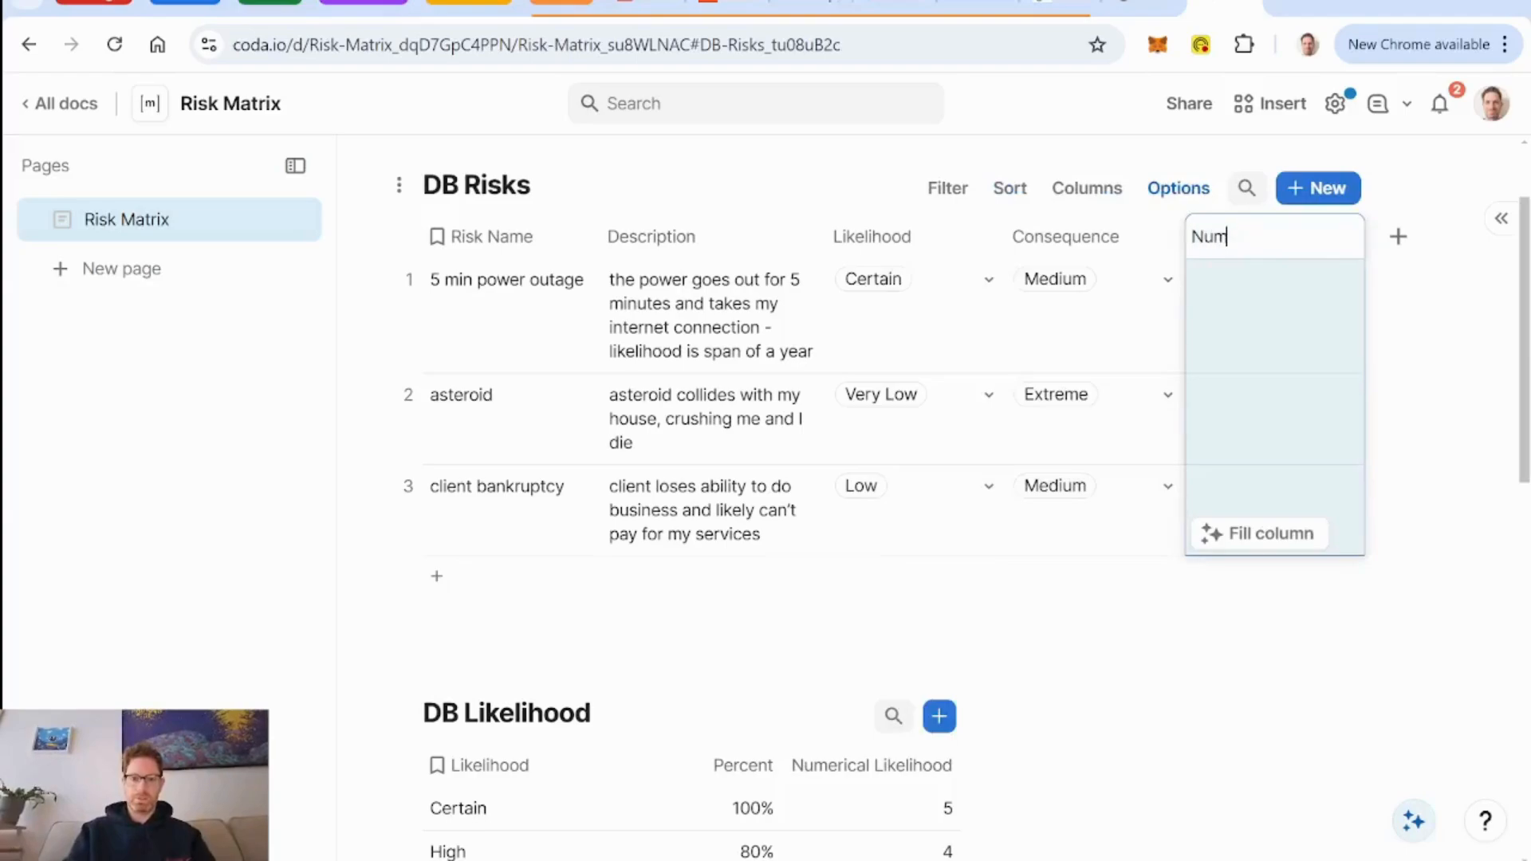
text(erical Risk)
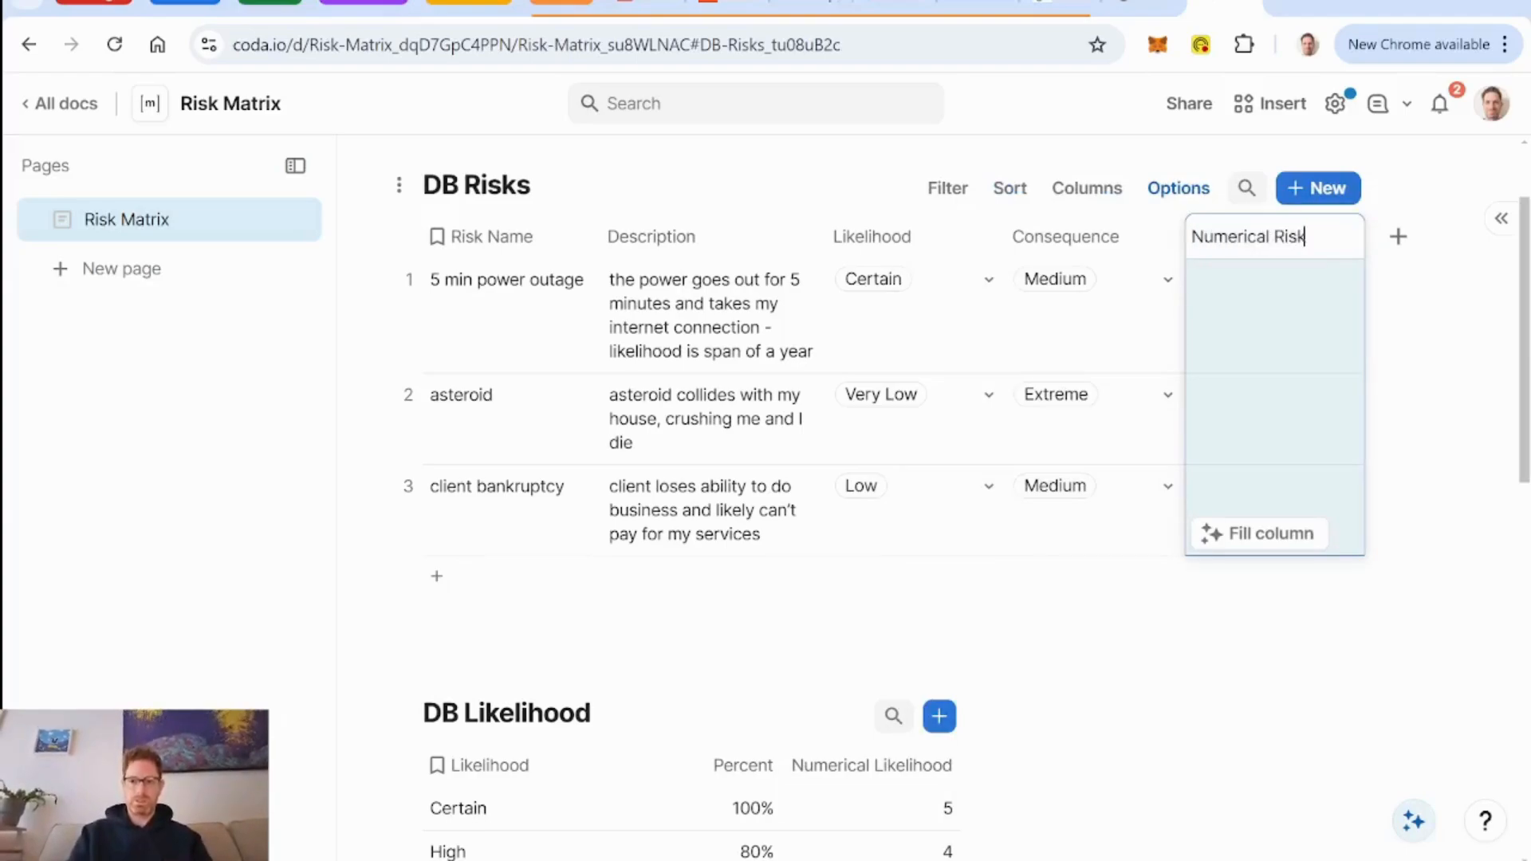
click(1261, 325)
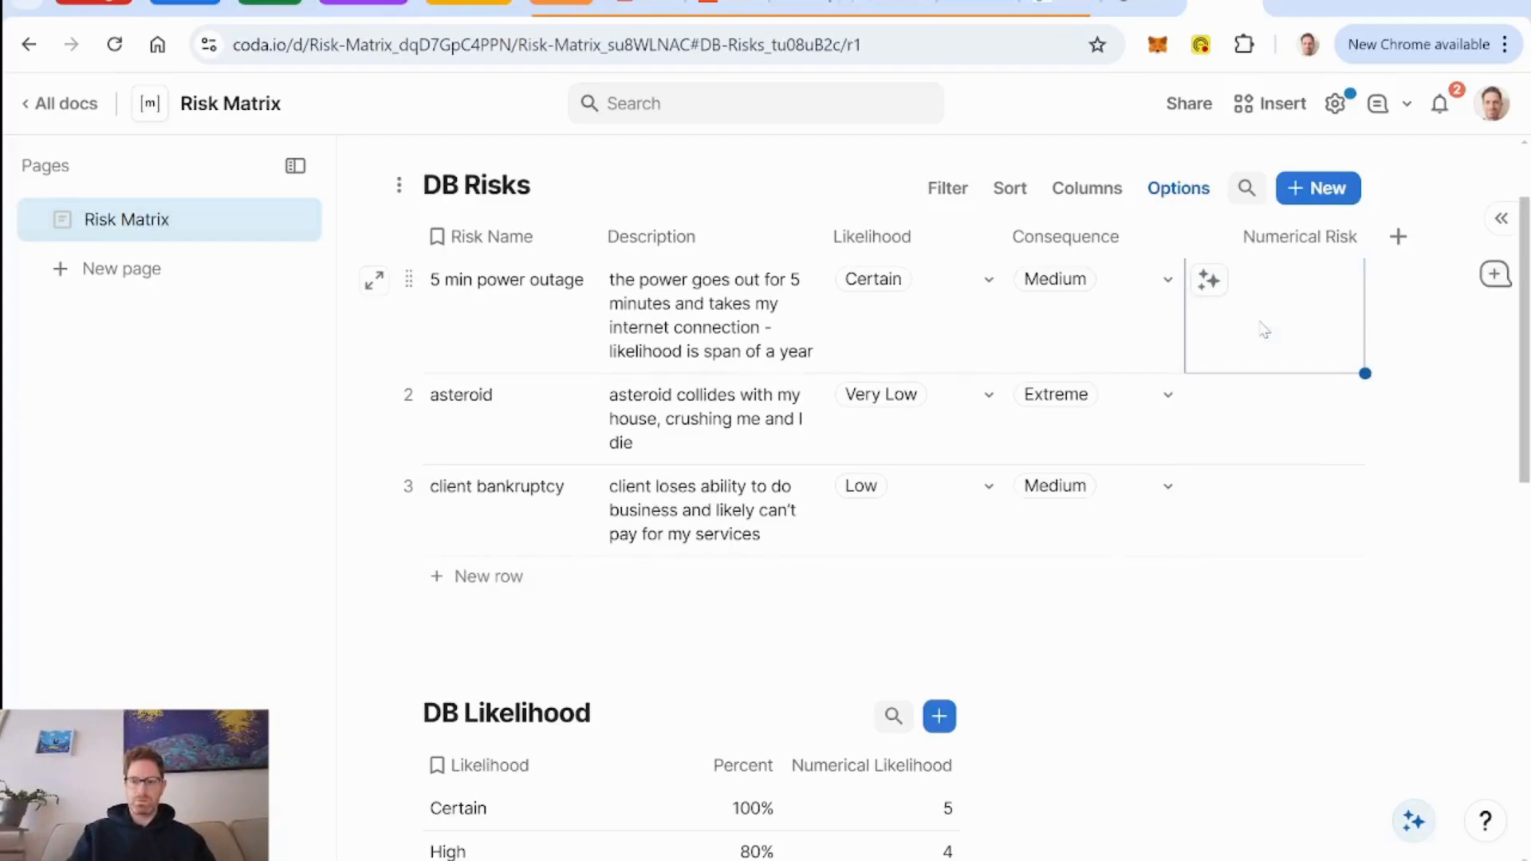
key(equal)
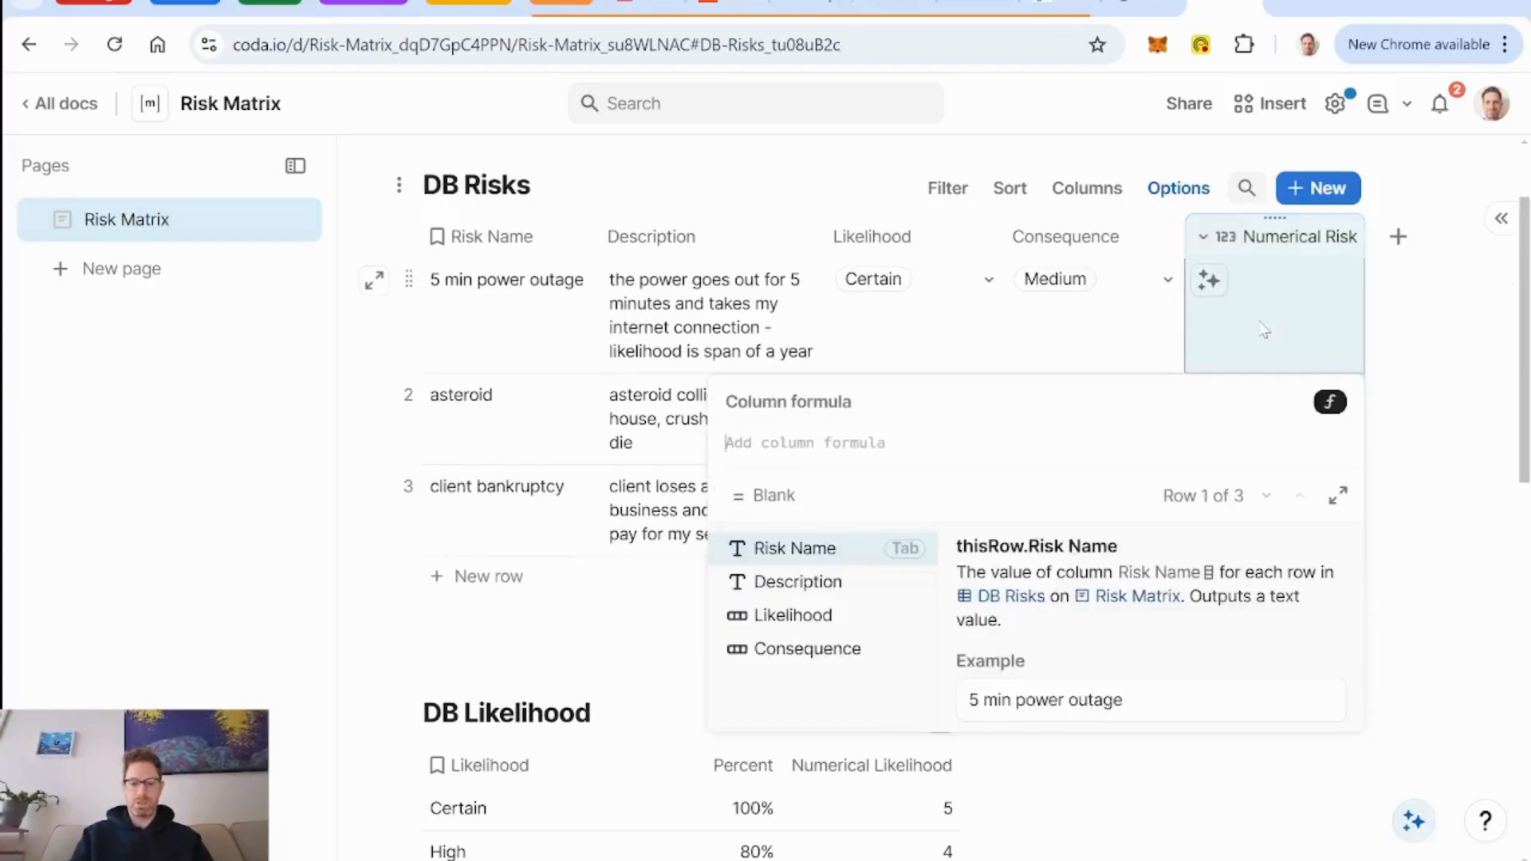
text(Likelihood)
key(Tab)
text(.)
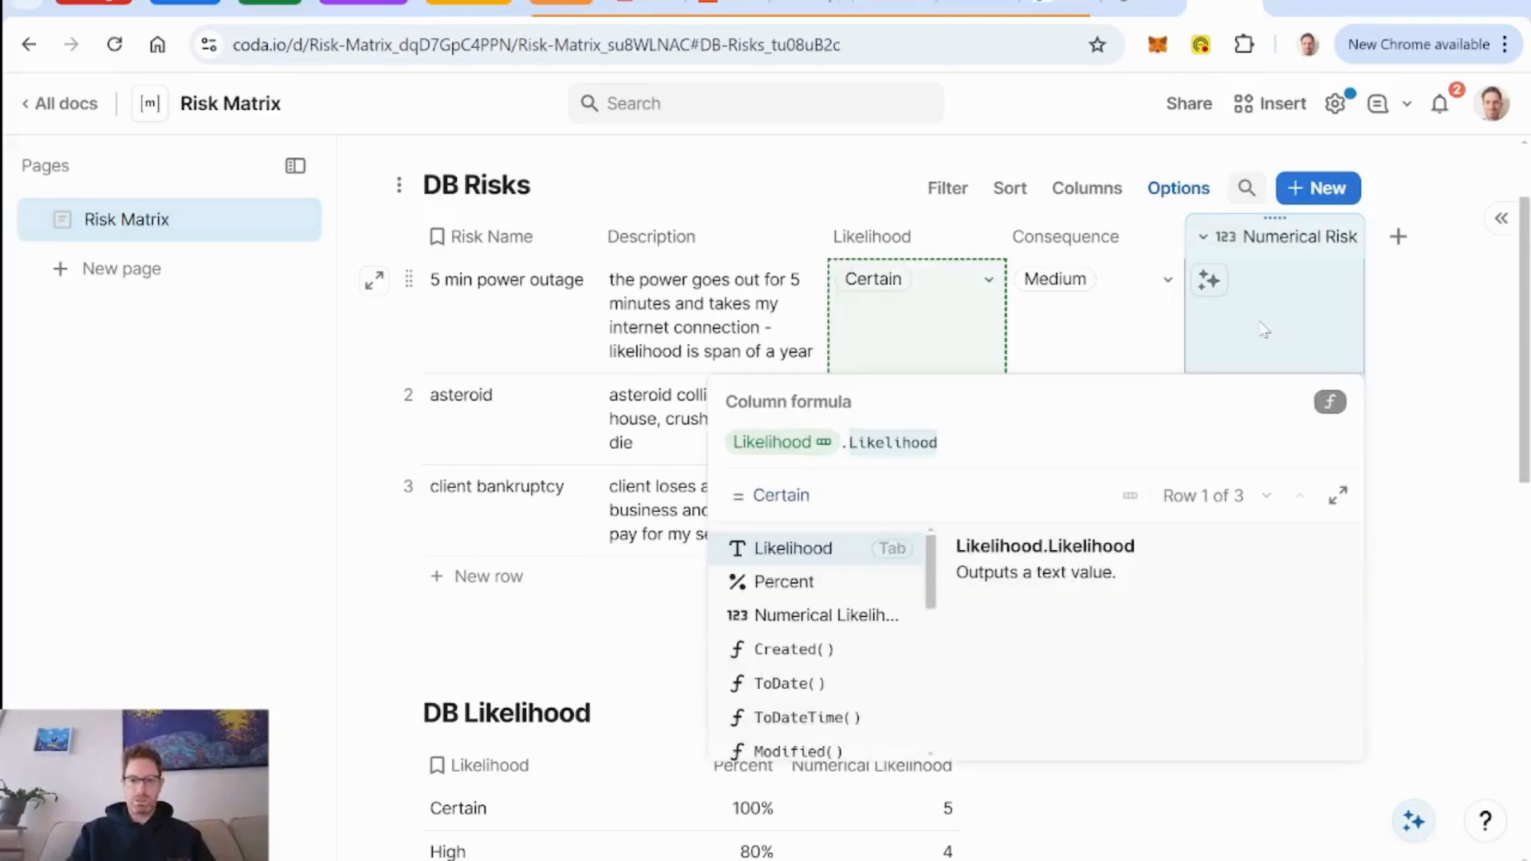
text(n)
key(Tab)
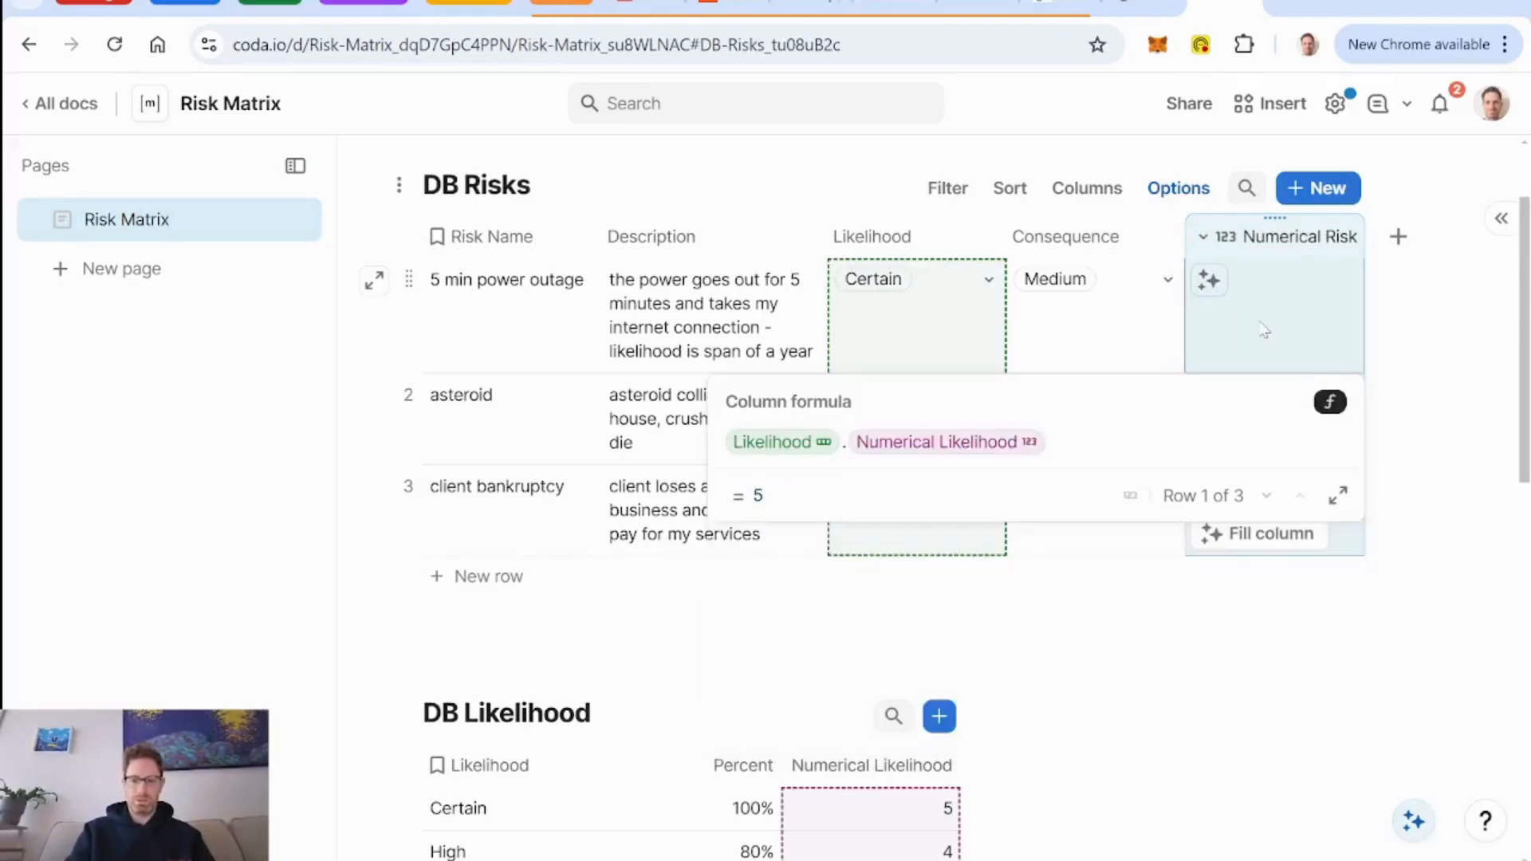
text(*)
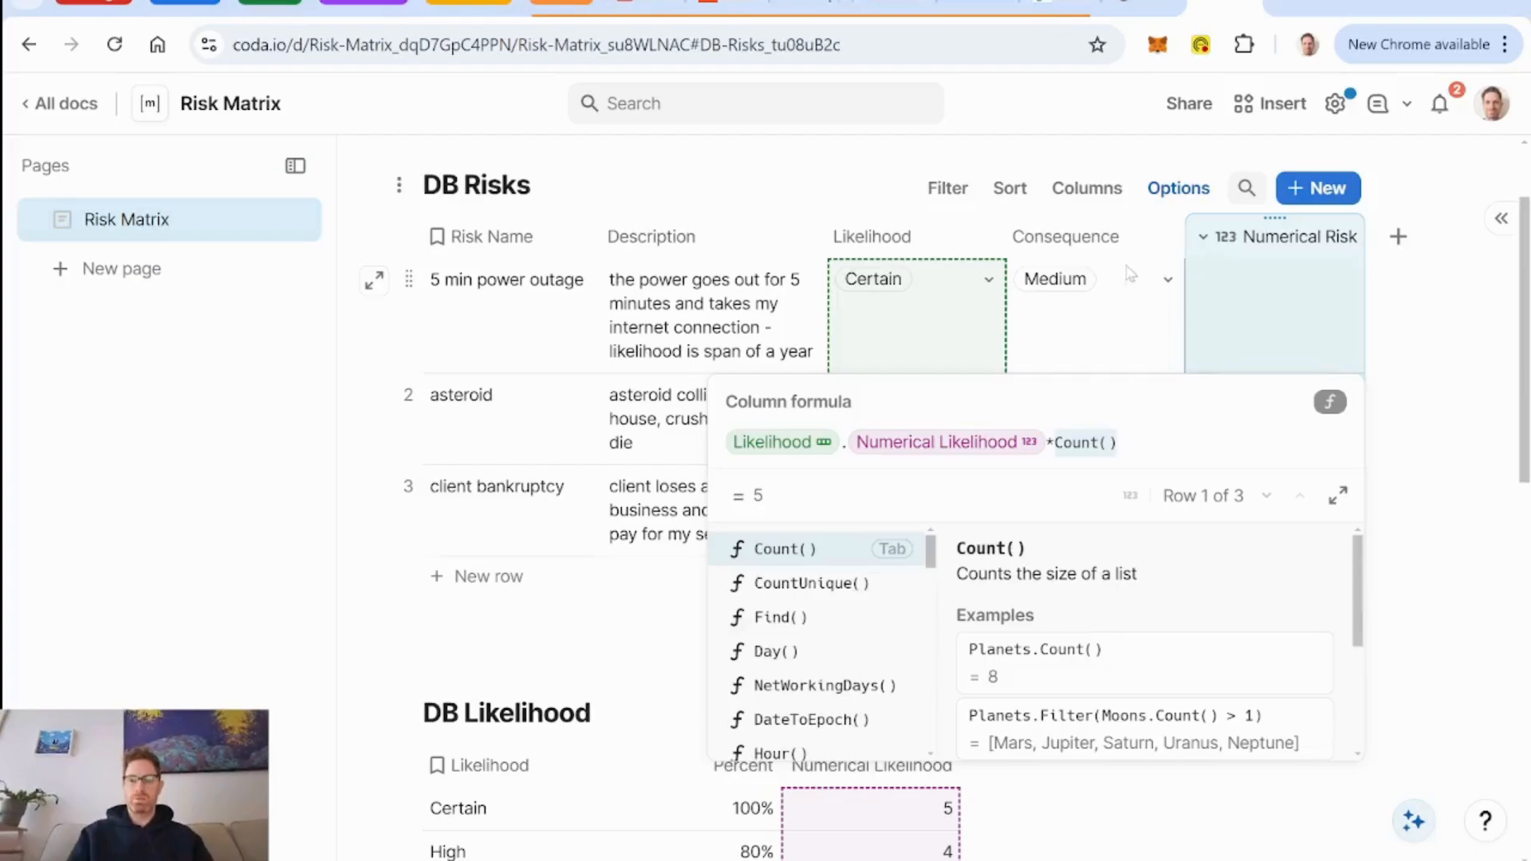
click(1073, 245)
Delete the Numerical Risk column from DB Risks and add a related Numerical Likelihood column based on the Likelihood column.
click(1268, 237)
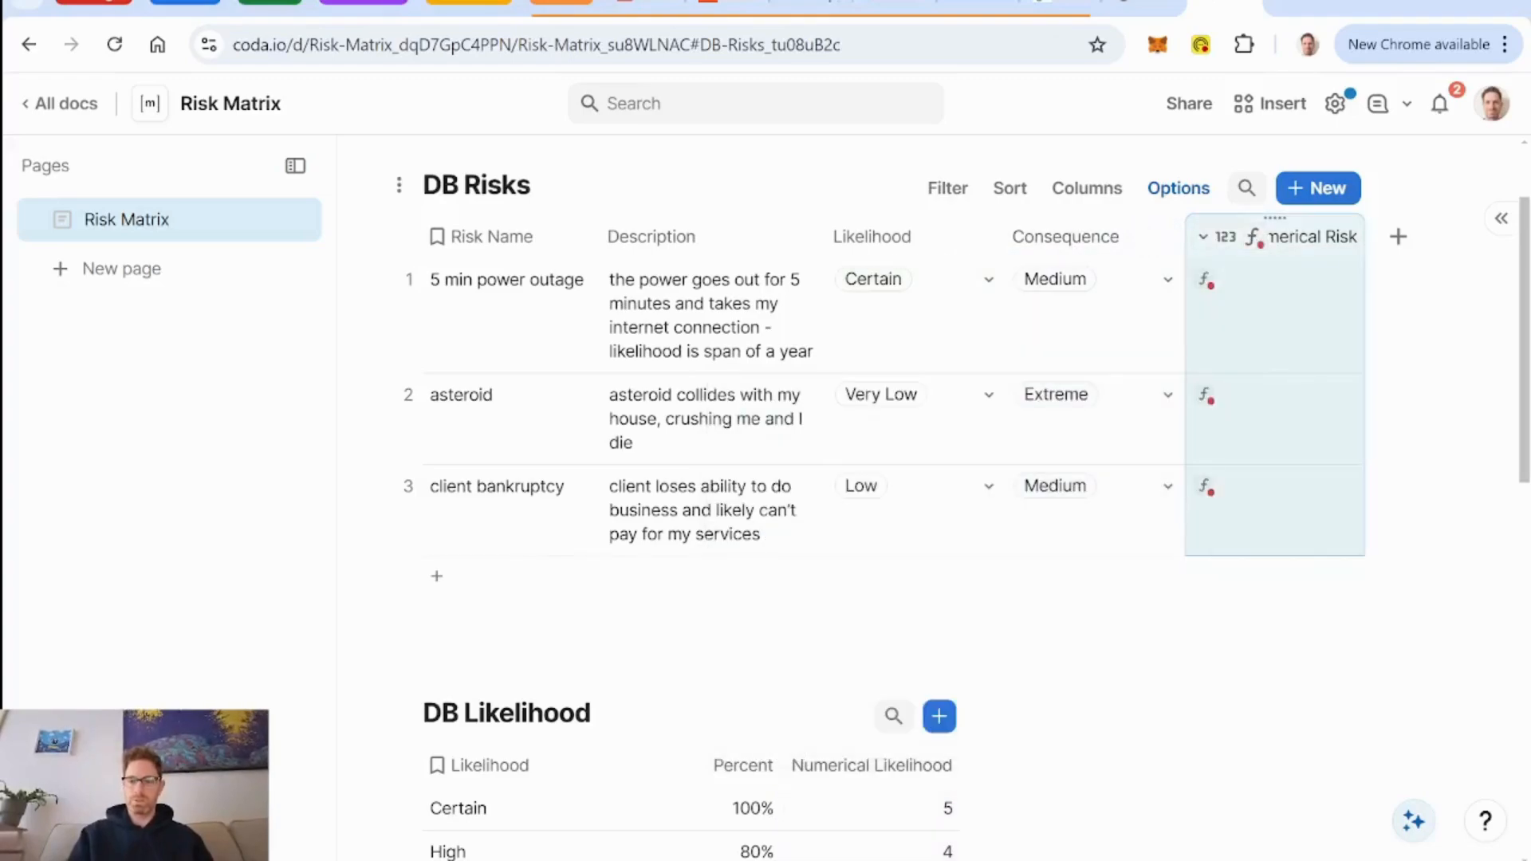
key(Delete)
click(967, 237)
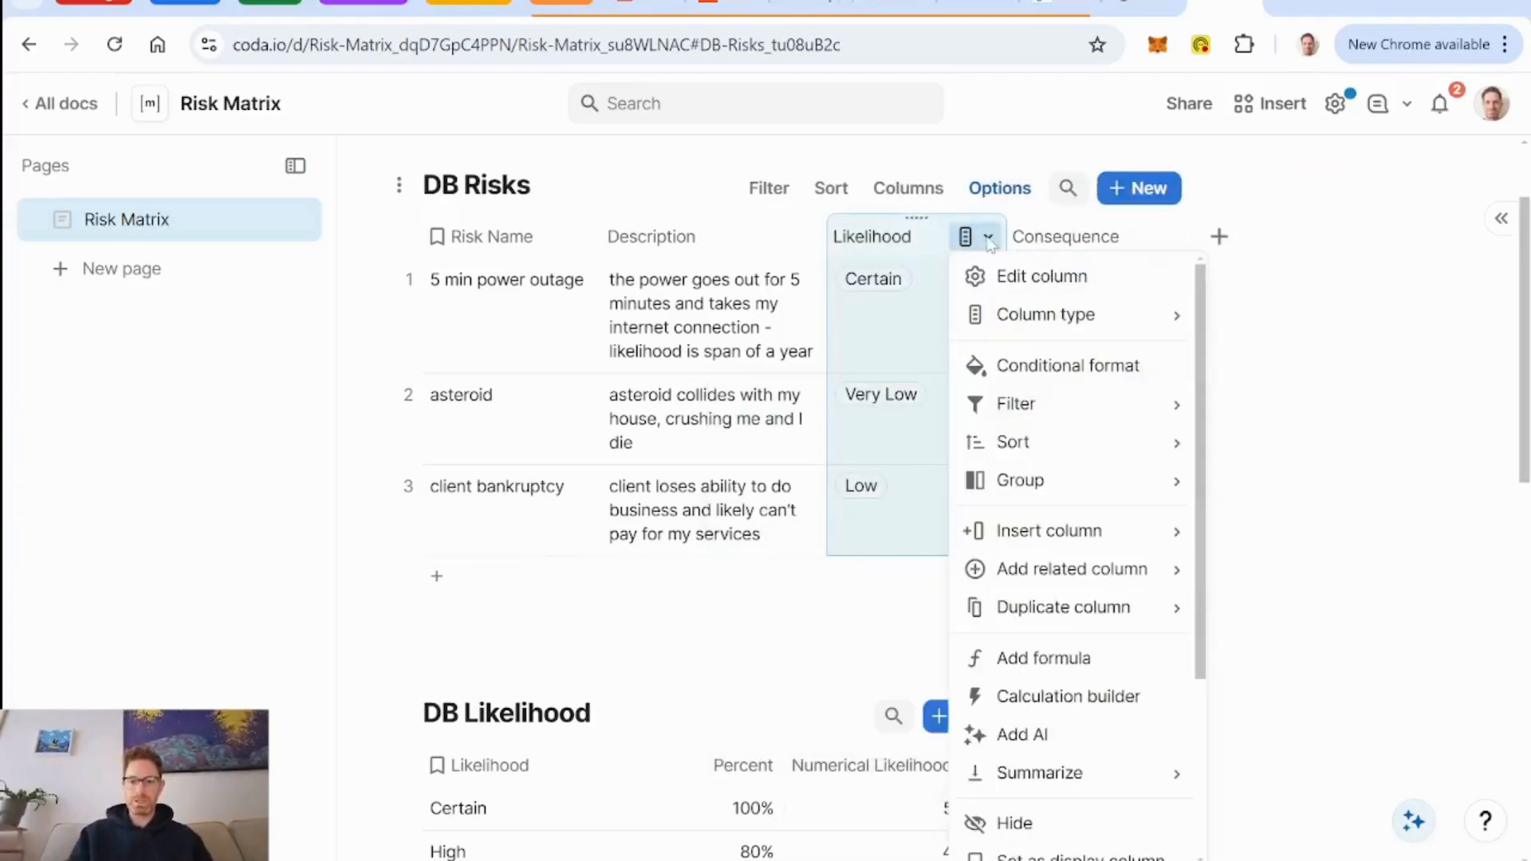
mouse_move(1121, 587)
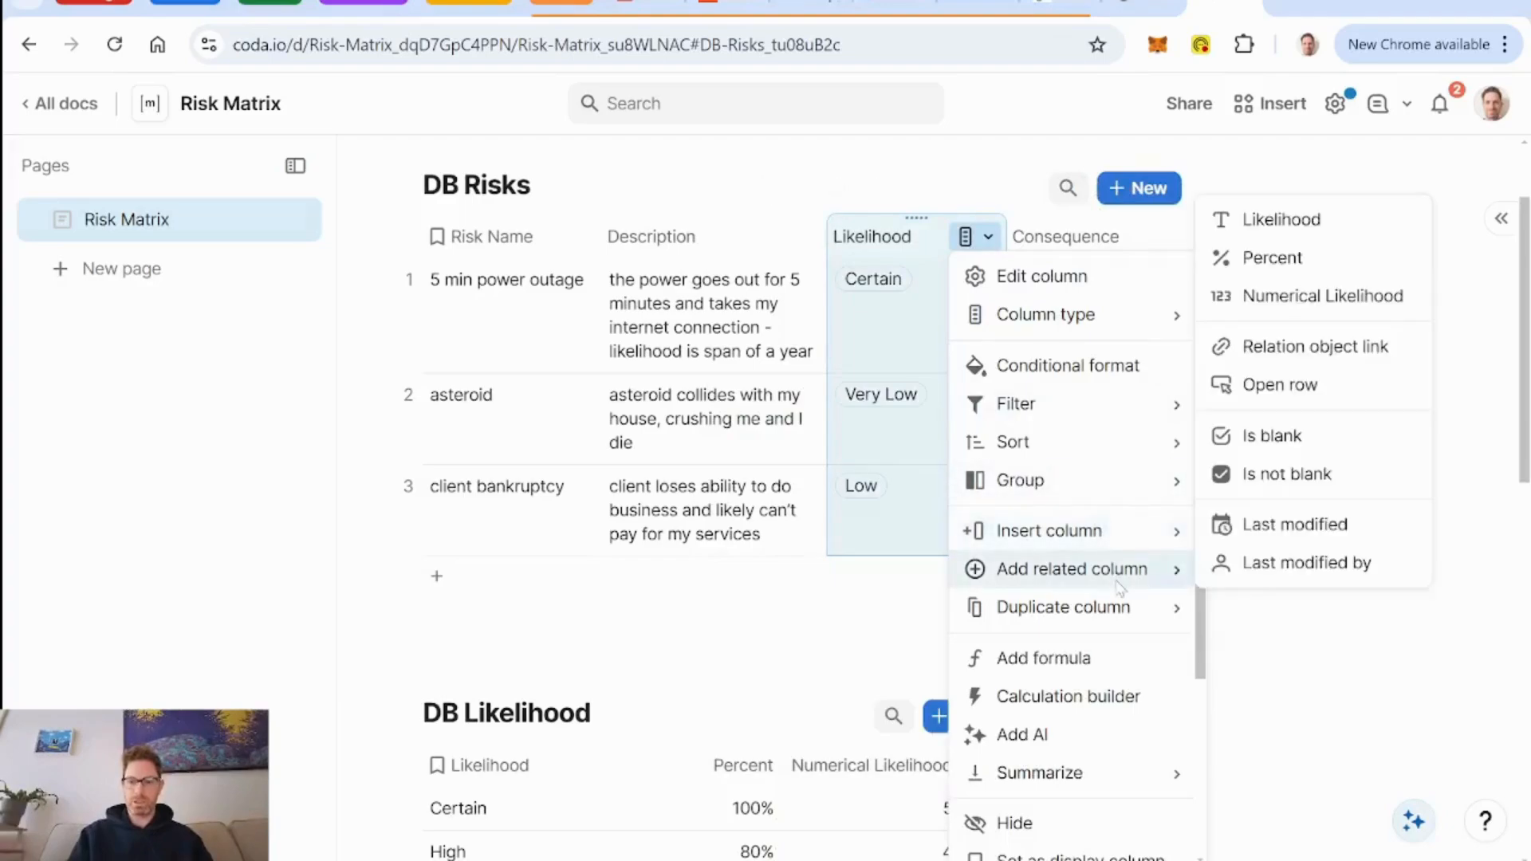
click(1309, 307)
Add a related Numerical Consequence column to DB Risks based on the Consequence column.
click(1334, 238)
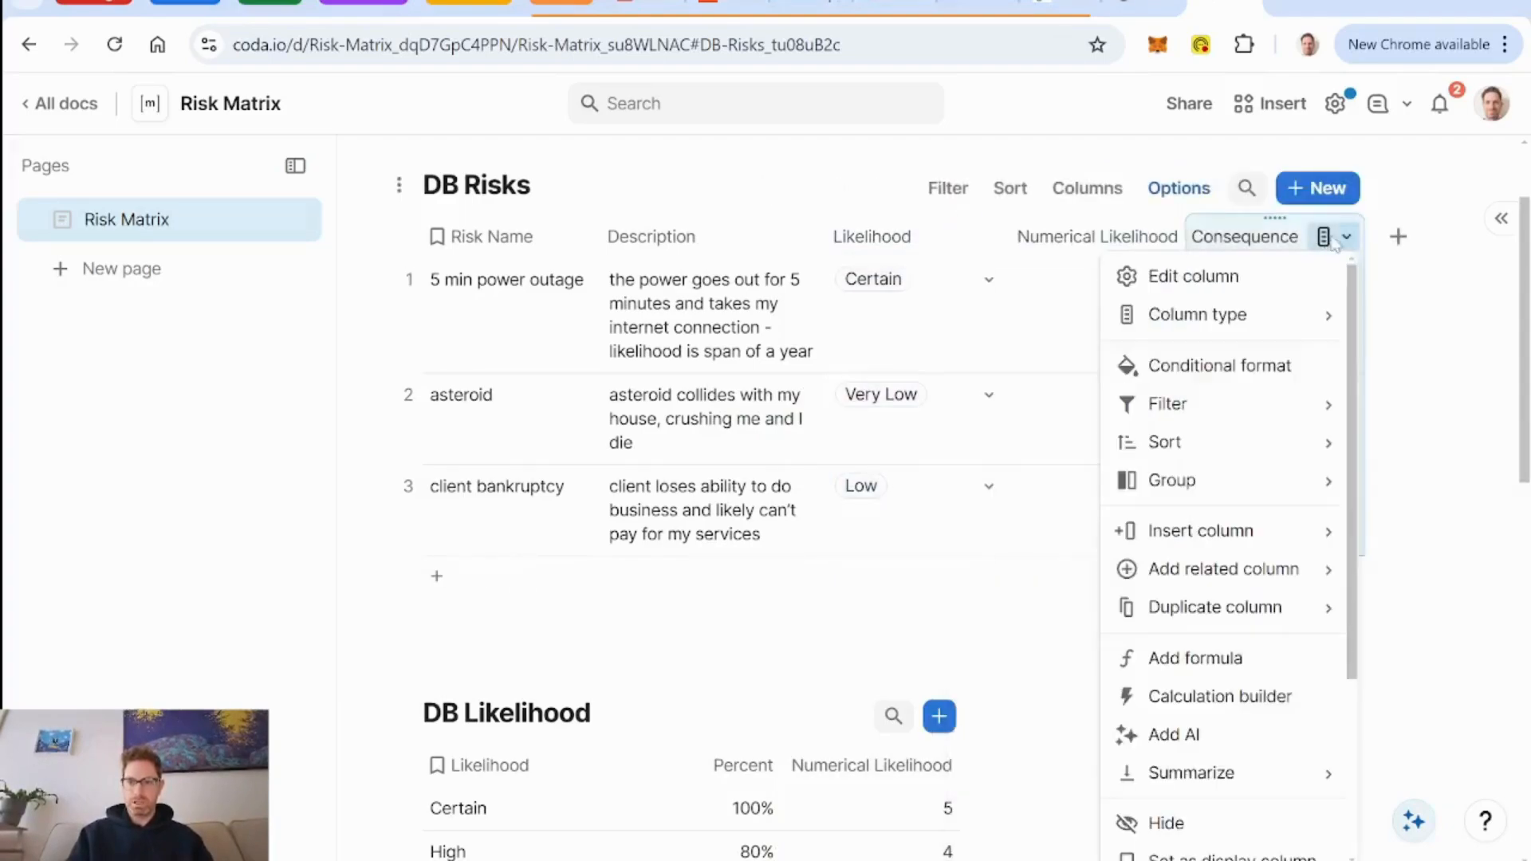
mouse_move(1284, 574)
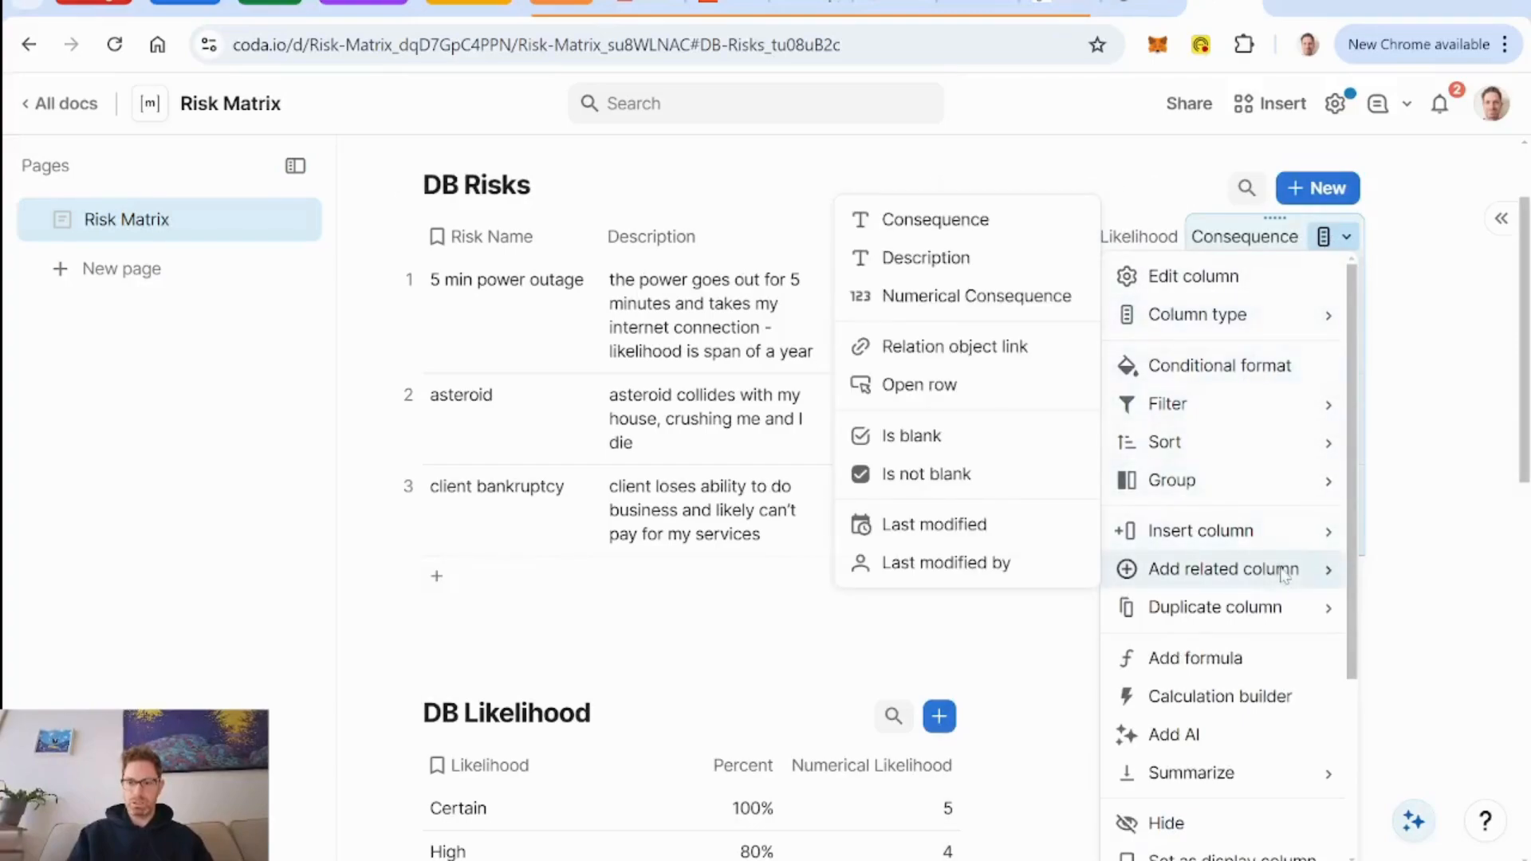
click(974, 302)
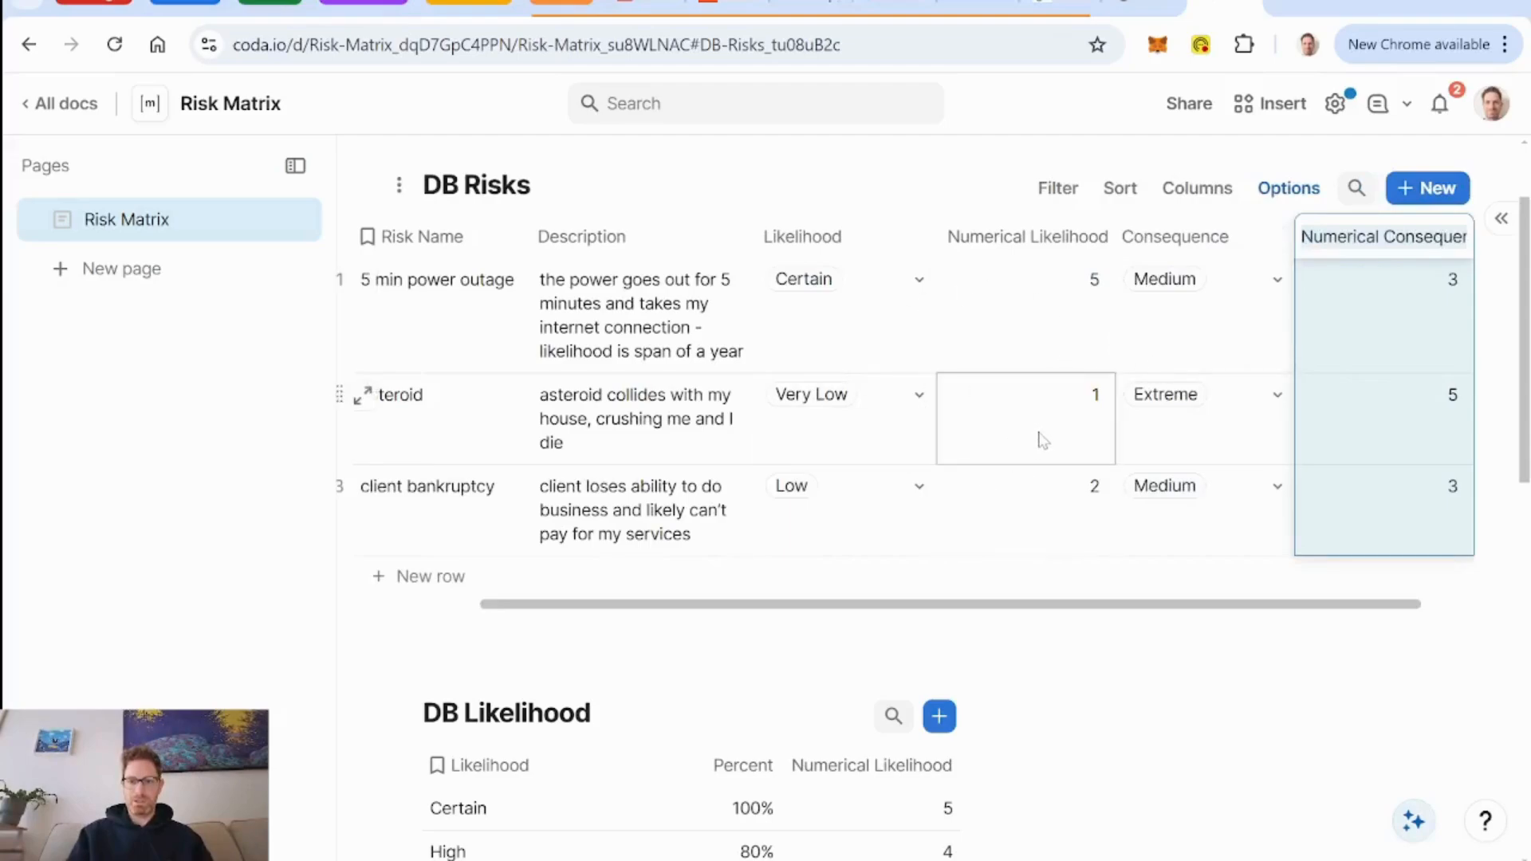
scroll(496, 342, left, 1)
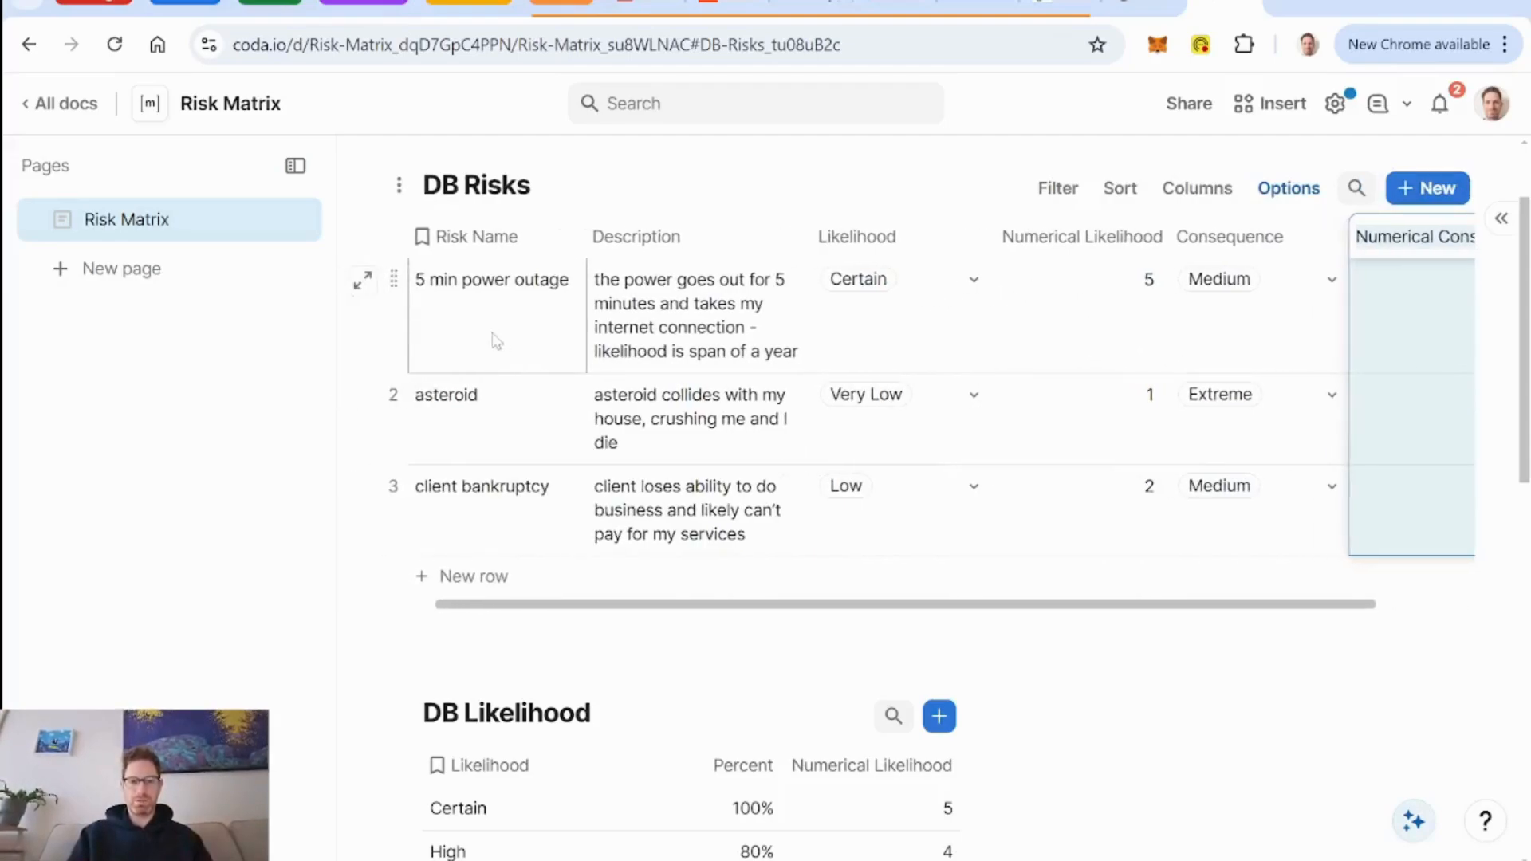
Add a number column named "Numerical Risk" after the Numerical Consequence column in DB Risks.
scroll(496, 342, right, 2)
click(1346, 296)
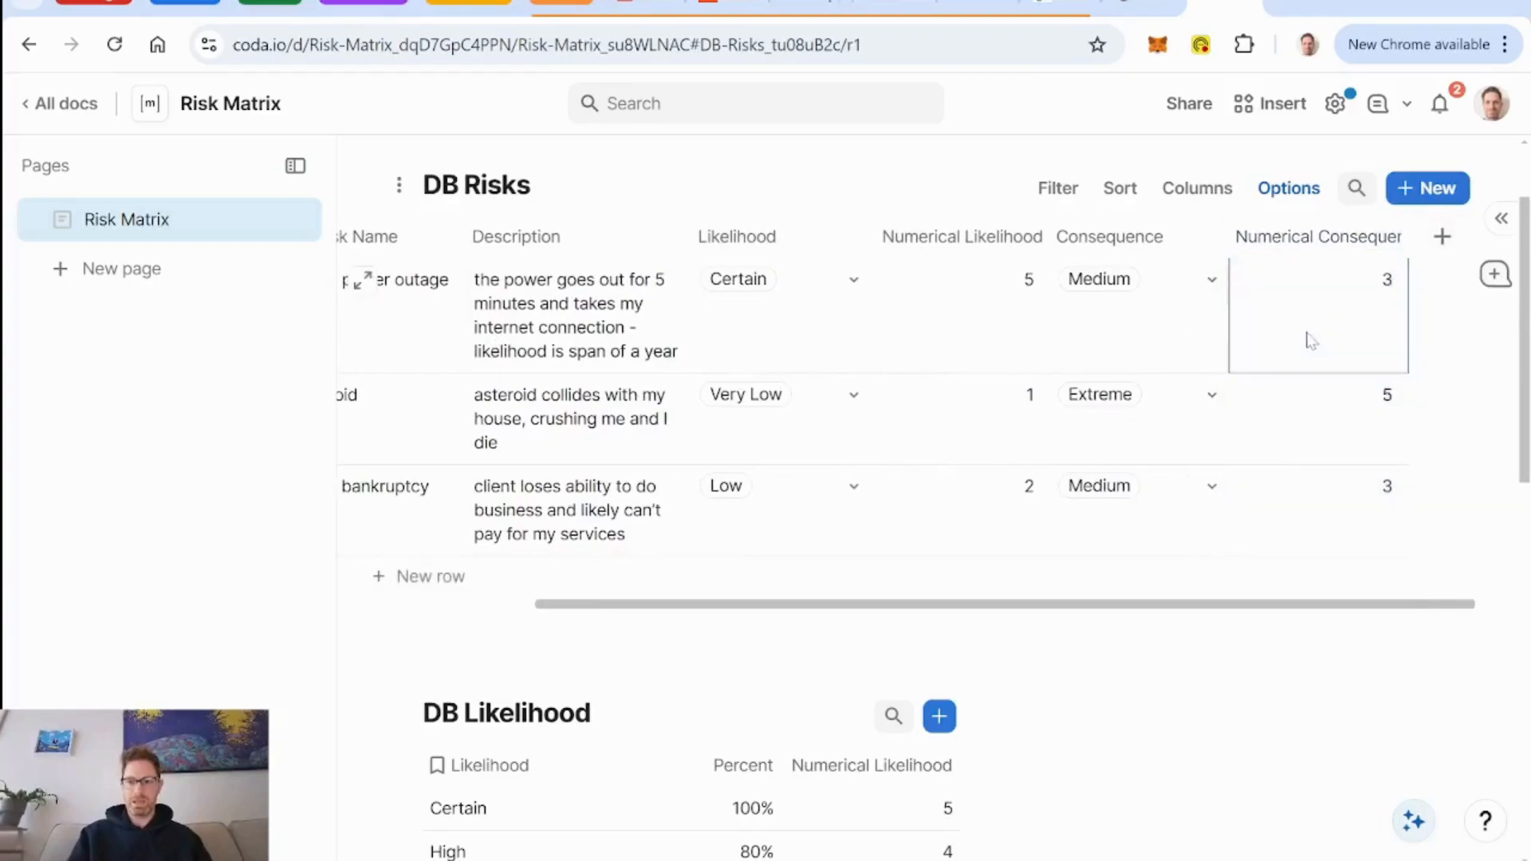
click(1441, 248)
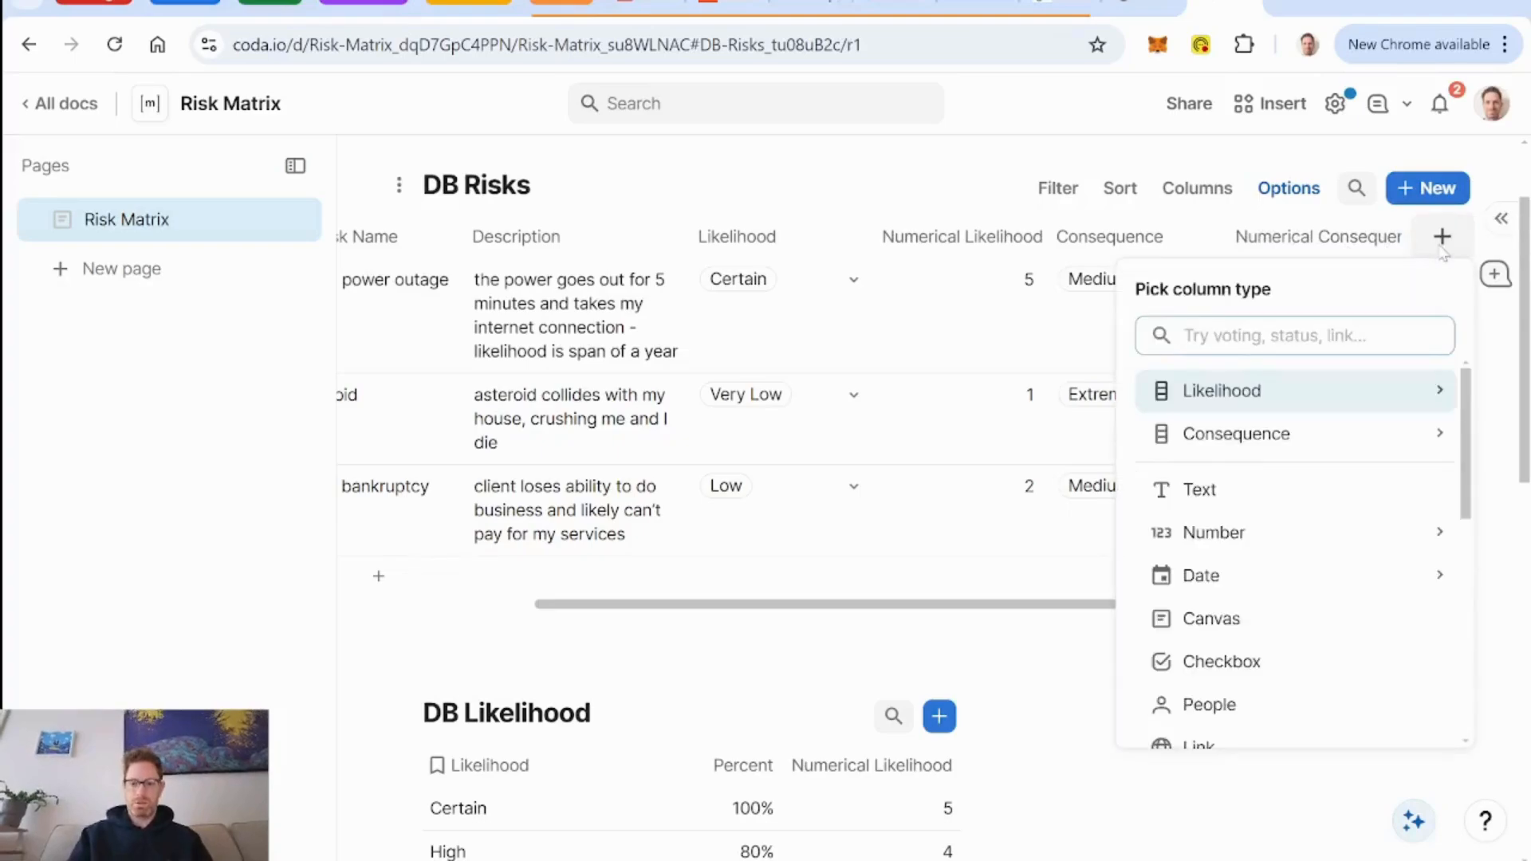
text(numb)
key(Return)
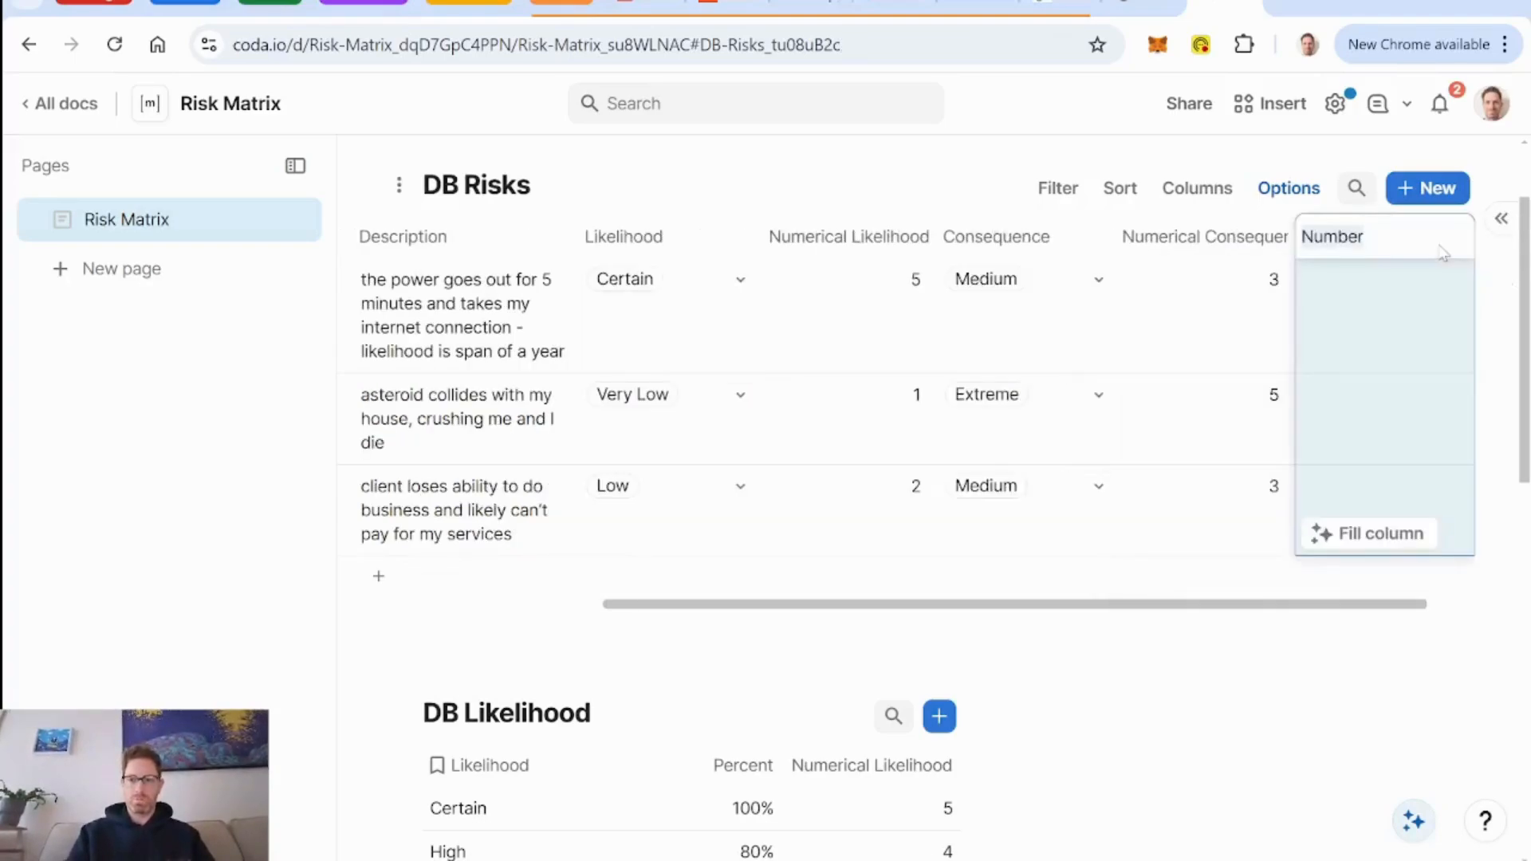
text(Numerica)
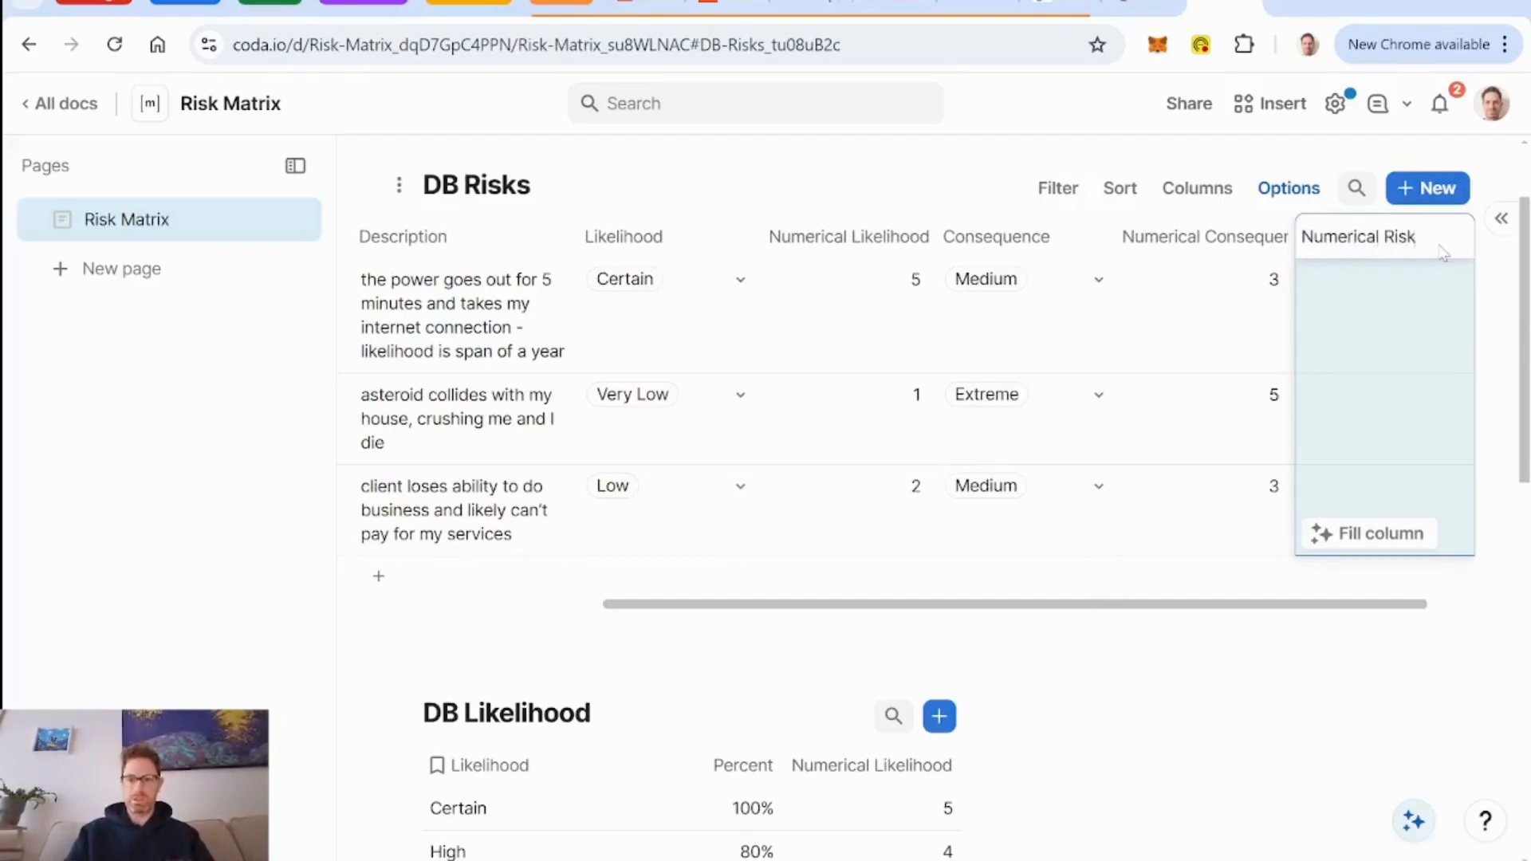
text(l Risk)
click(1391, 327)
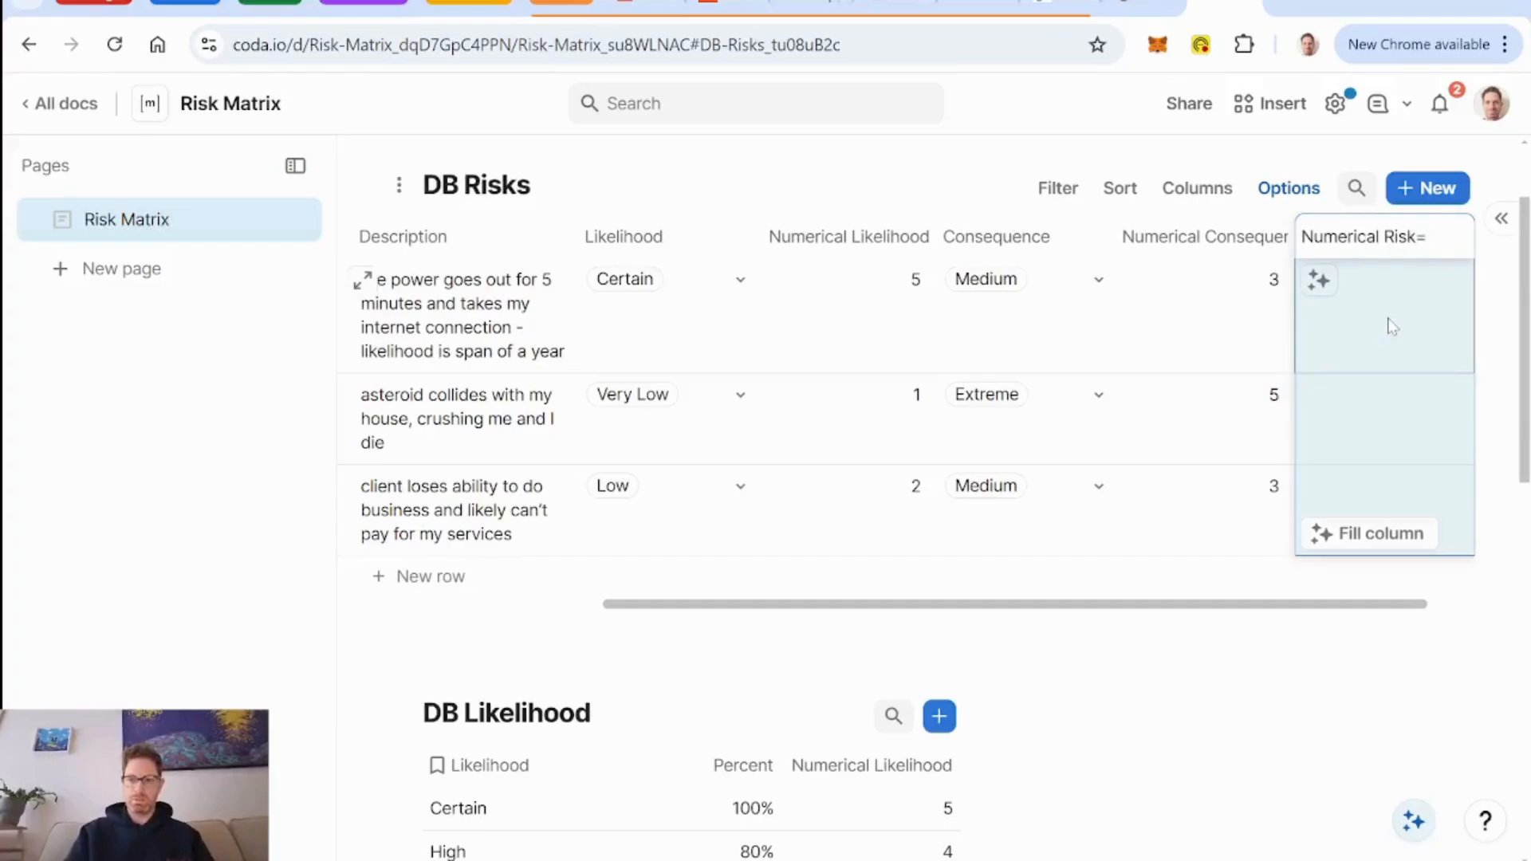
double_click(1419, 239)
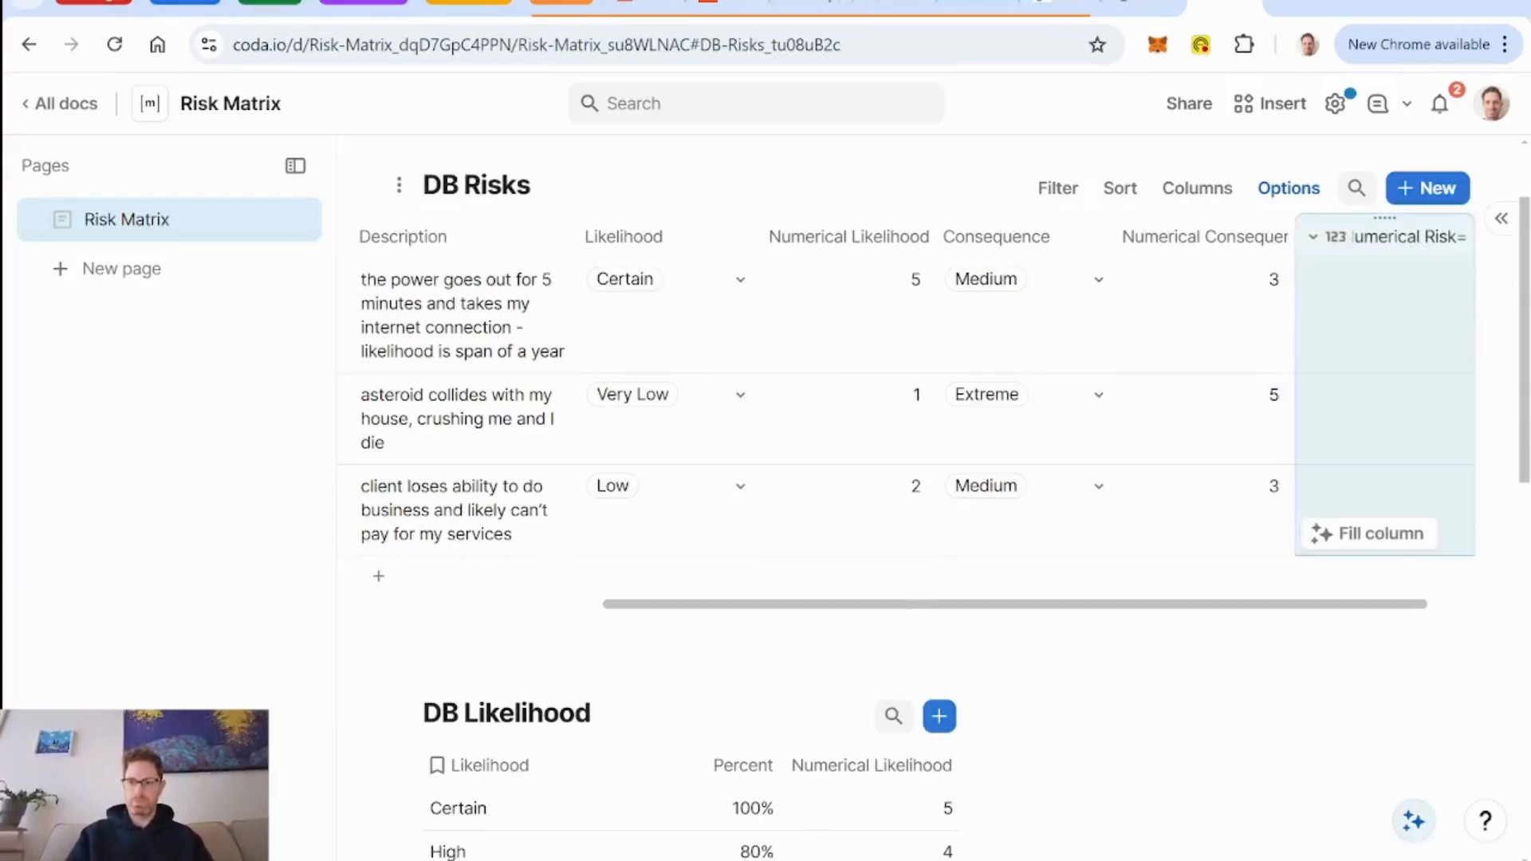
Give the Numerical Risk column a formula multiplying Numerical Likelihood by Numerical Consequence.
click(1389, 310)
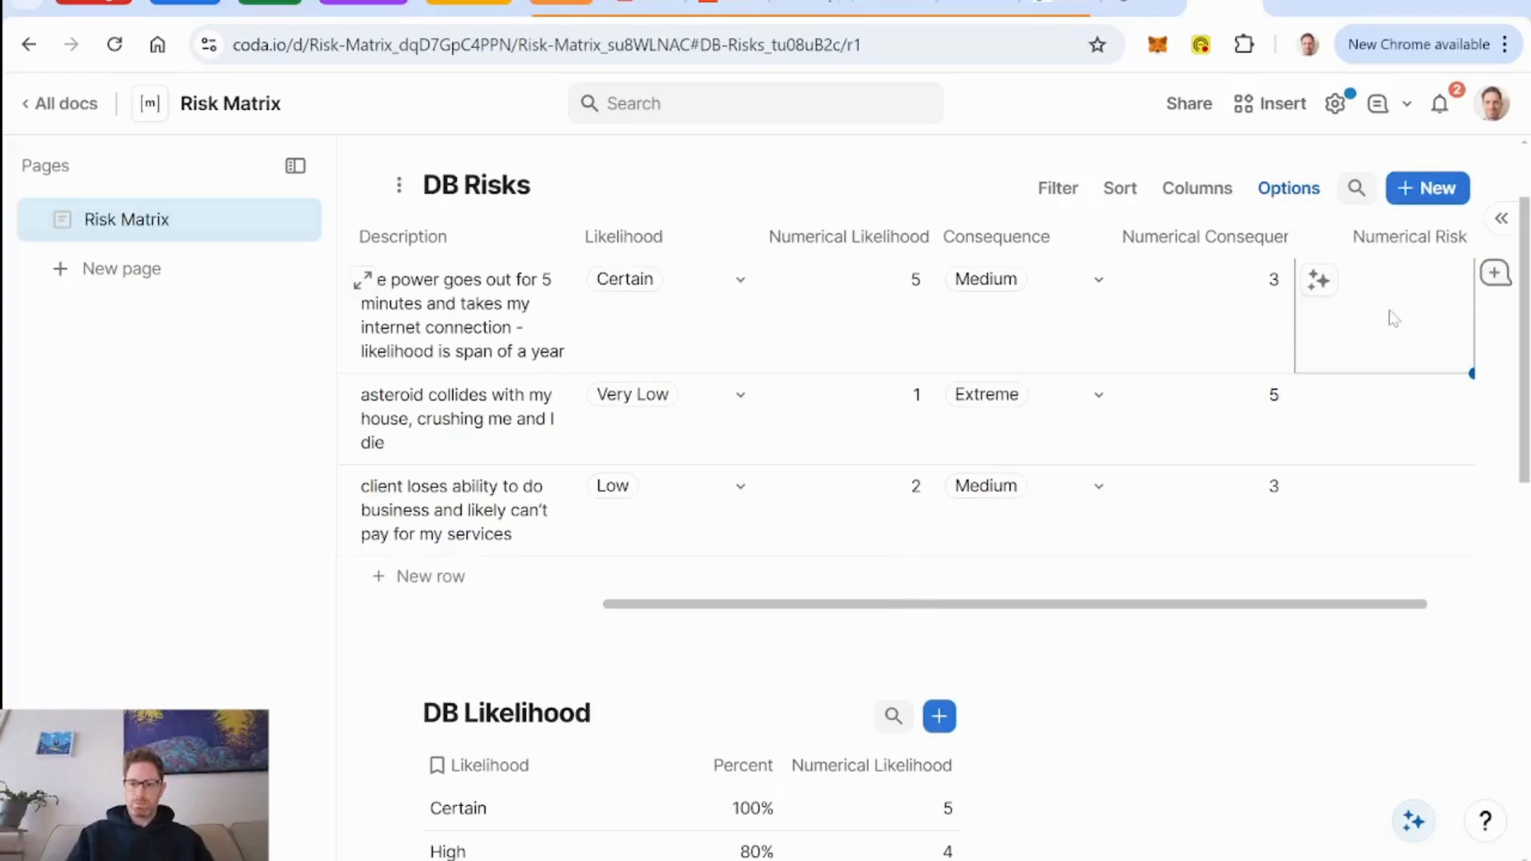
key(equal)
text(numerical likelihood)
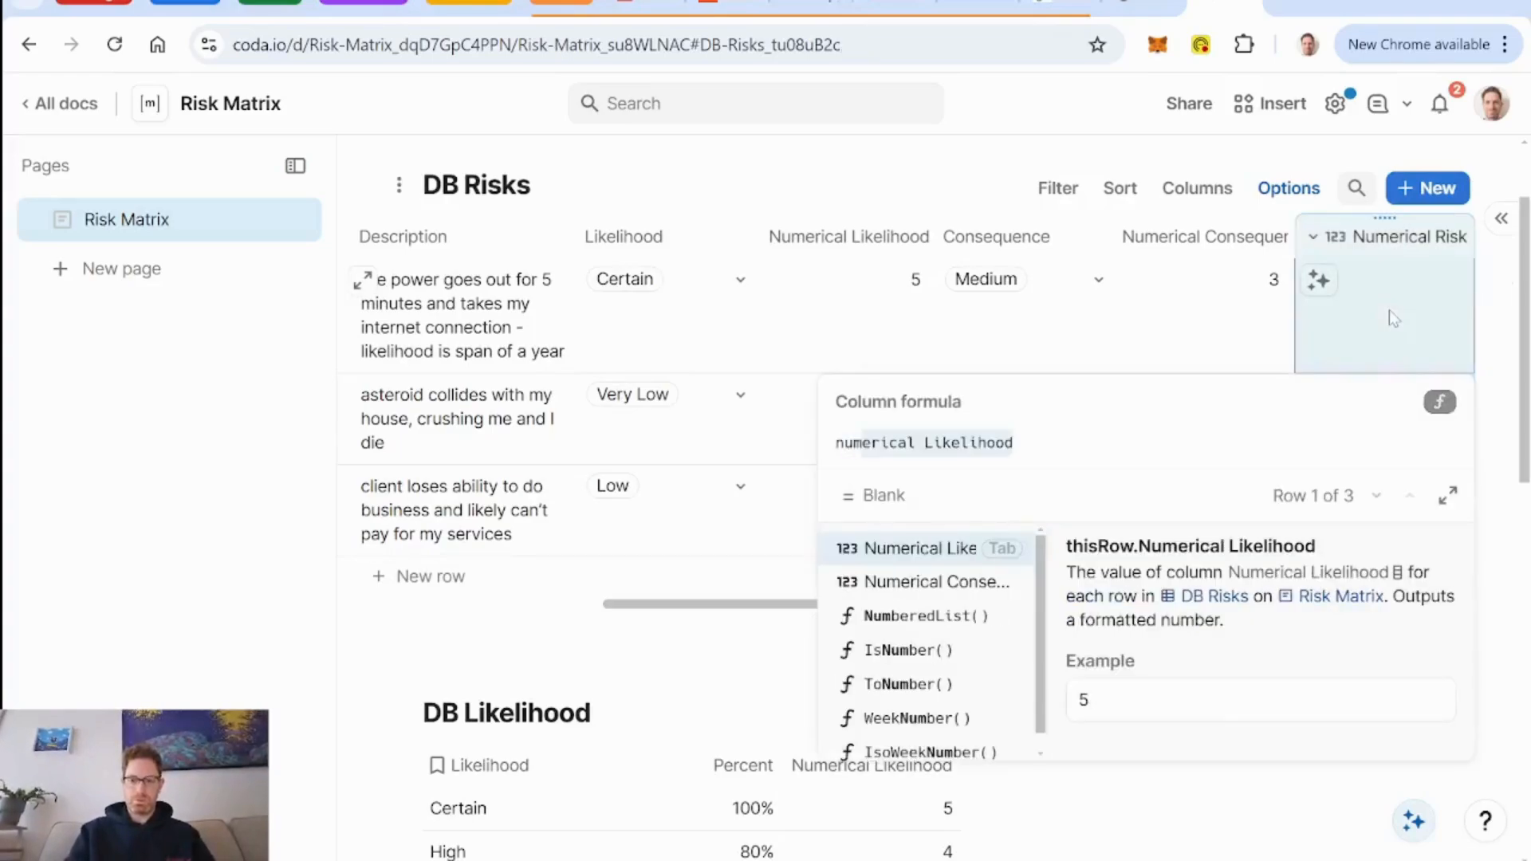
key(Tab)
text(*numerical)
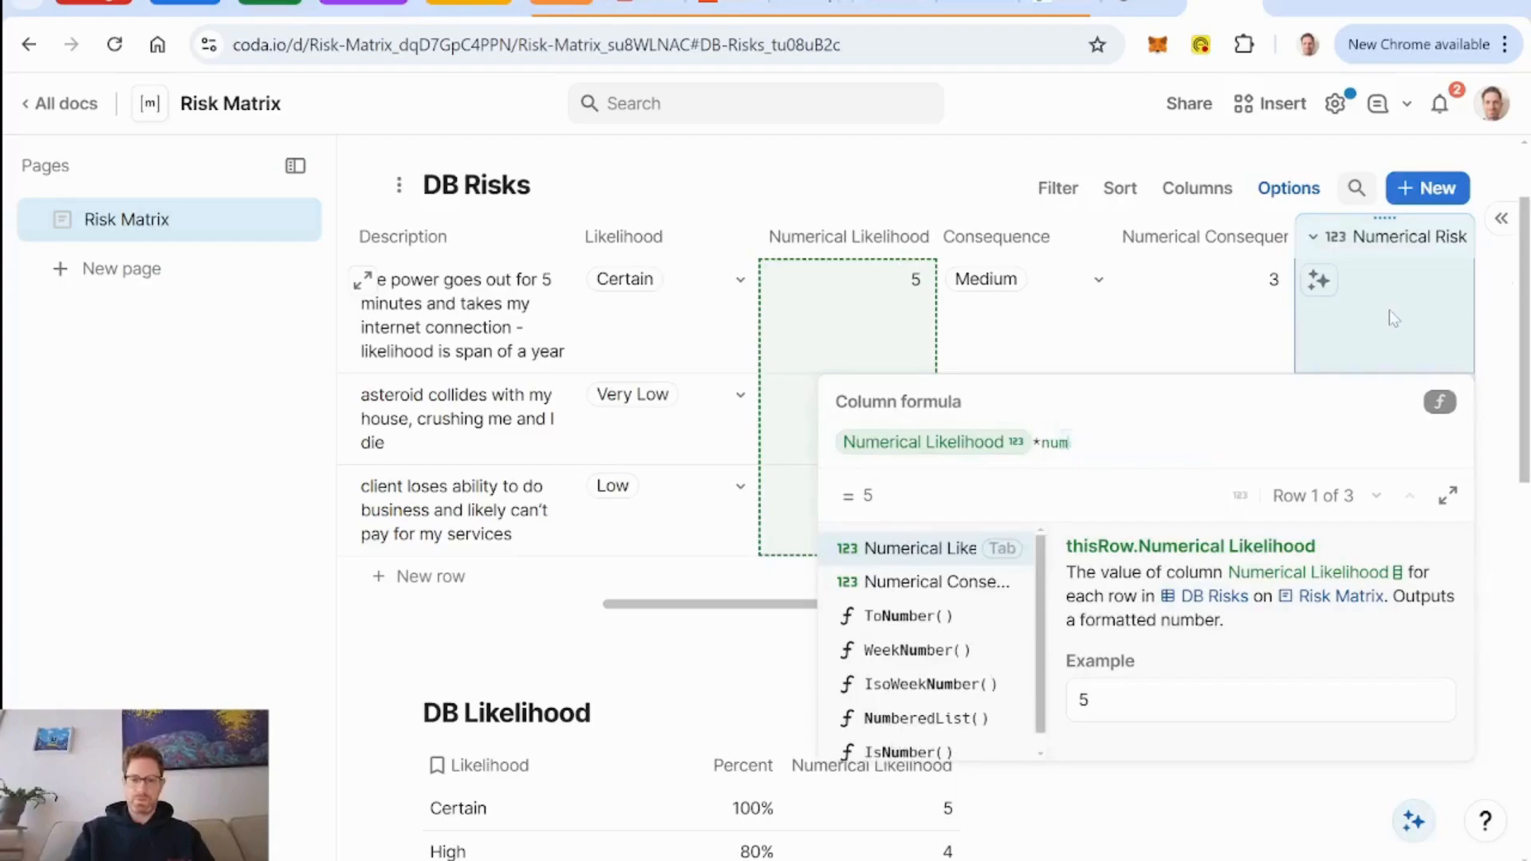
key(Down)
key(Tab)
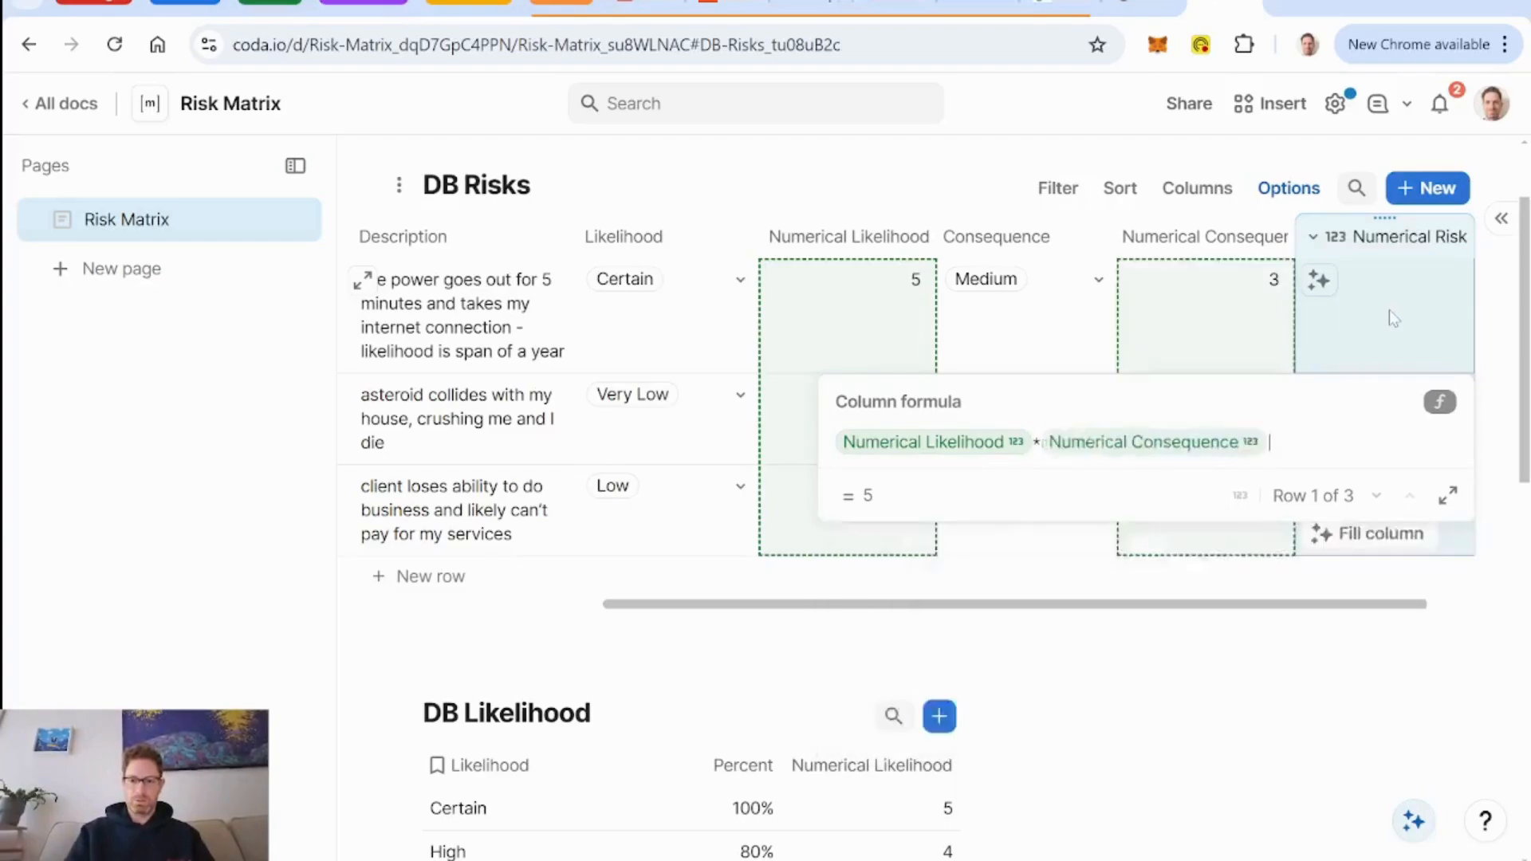
key(Return)
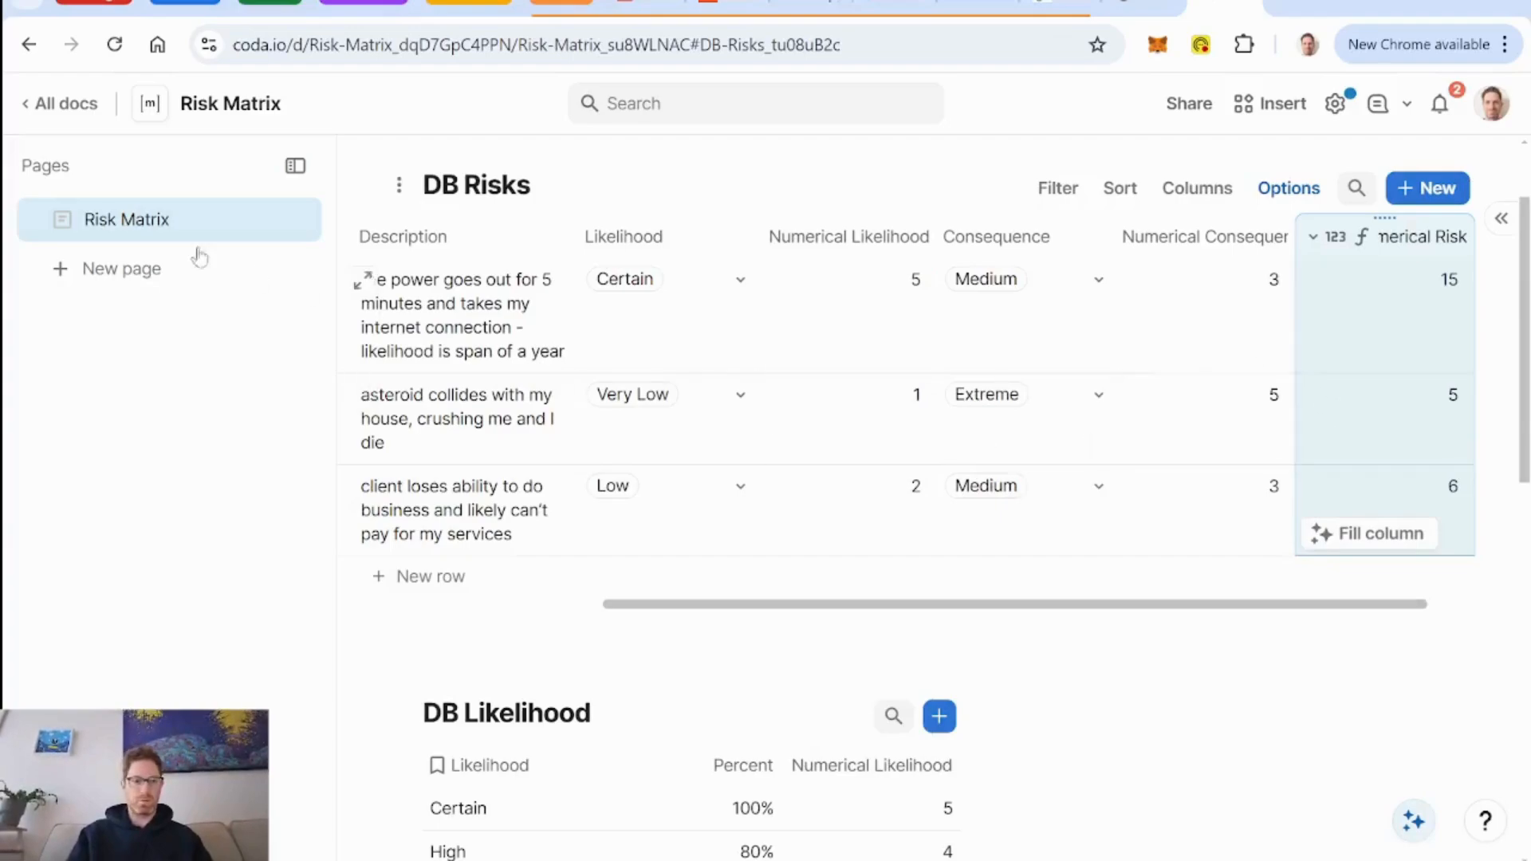
Rename the page containing the DB tables as "Backend".
double_click(127, 219)
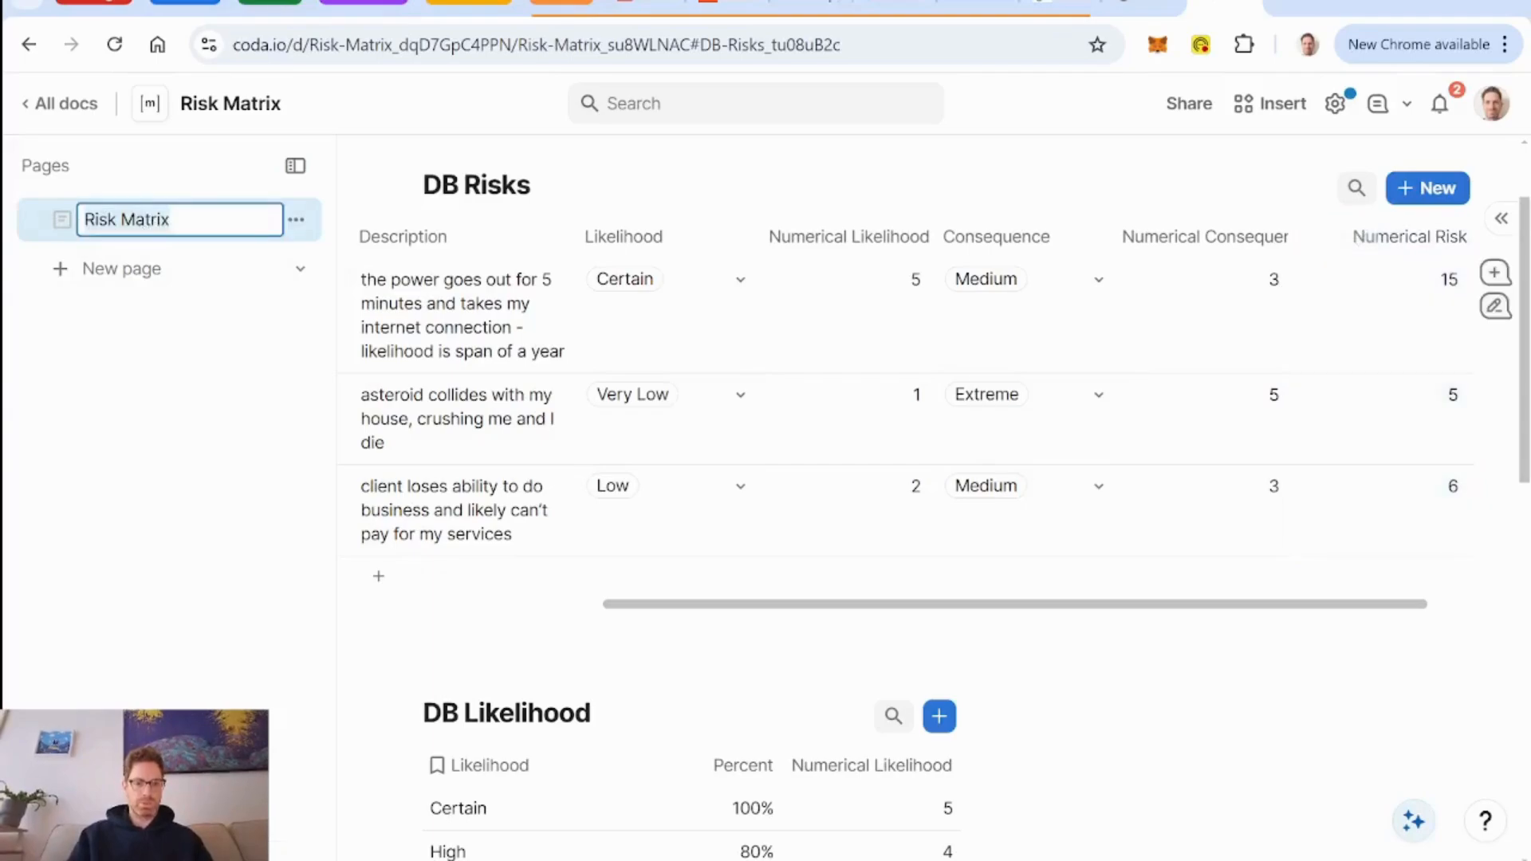
text(Backend)
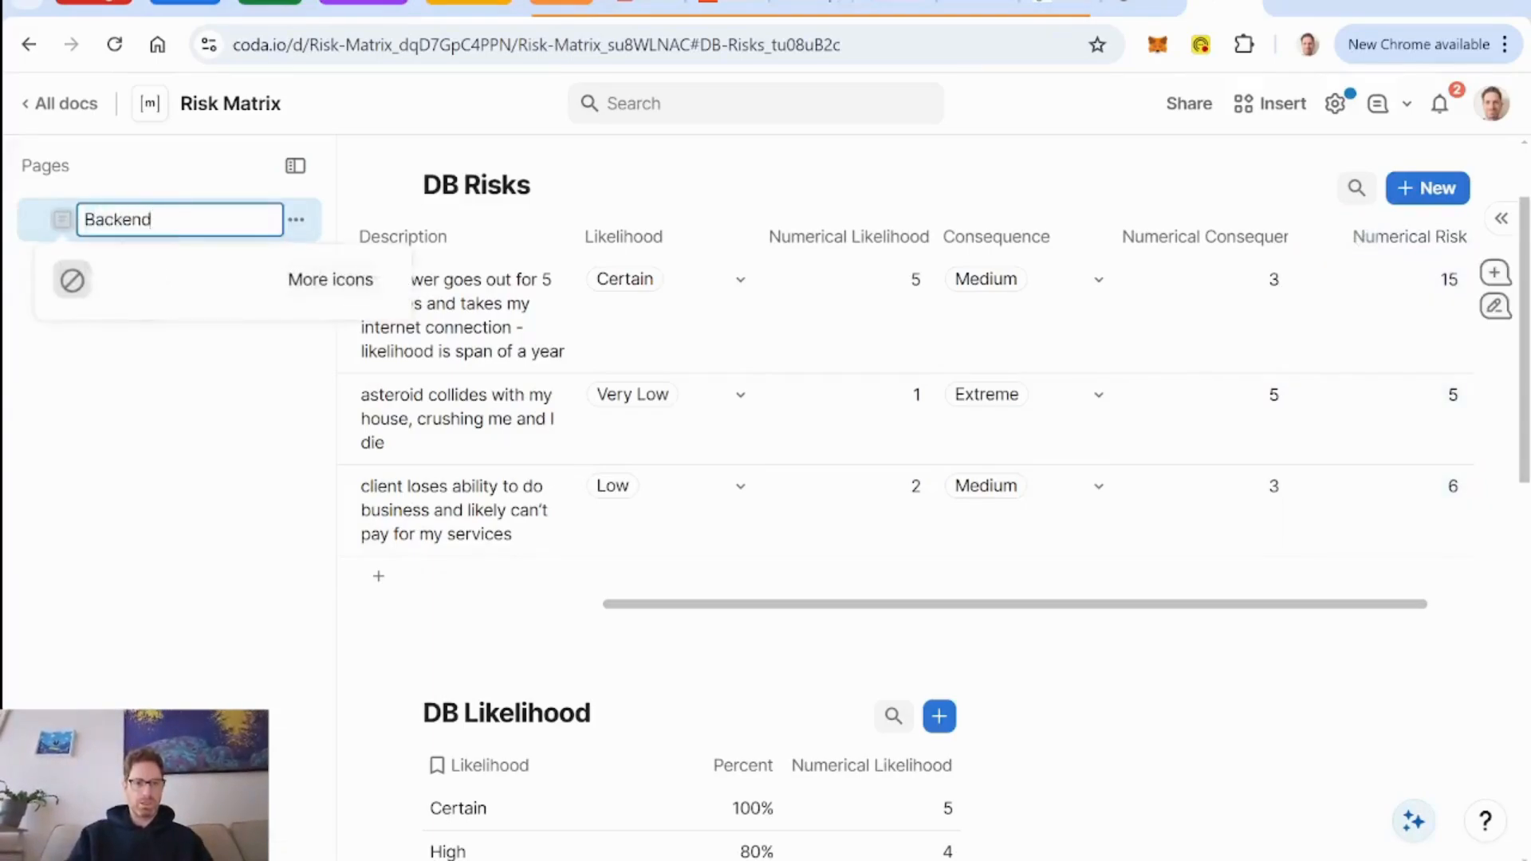
key(Return)
Create a new page titled "Risk Matrix" and move it above the Backend page.
click(142, 289)
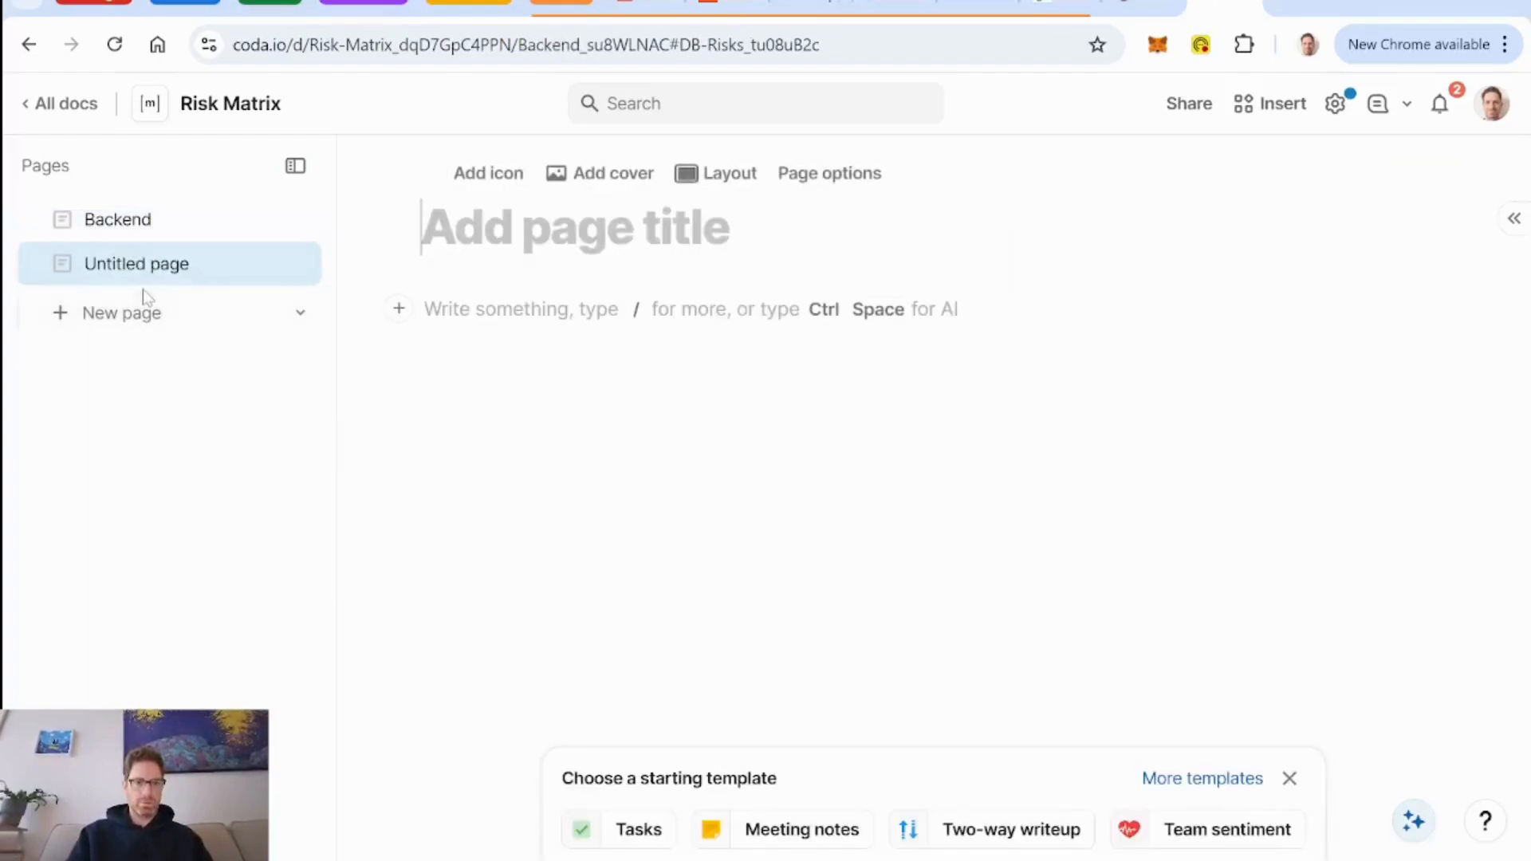
text(Risk Matr)
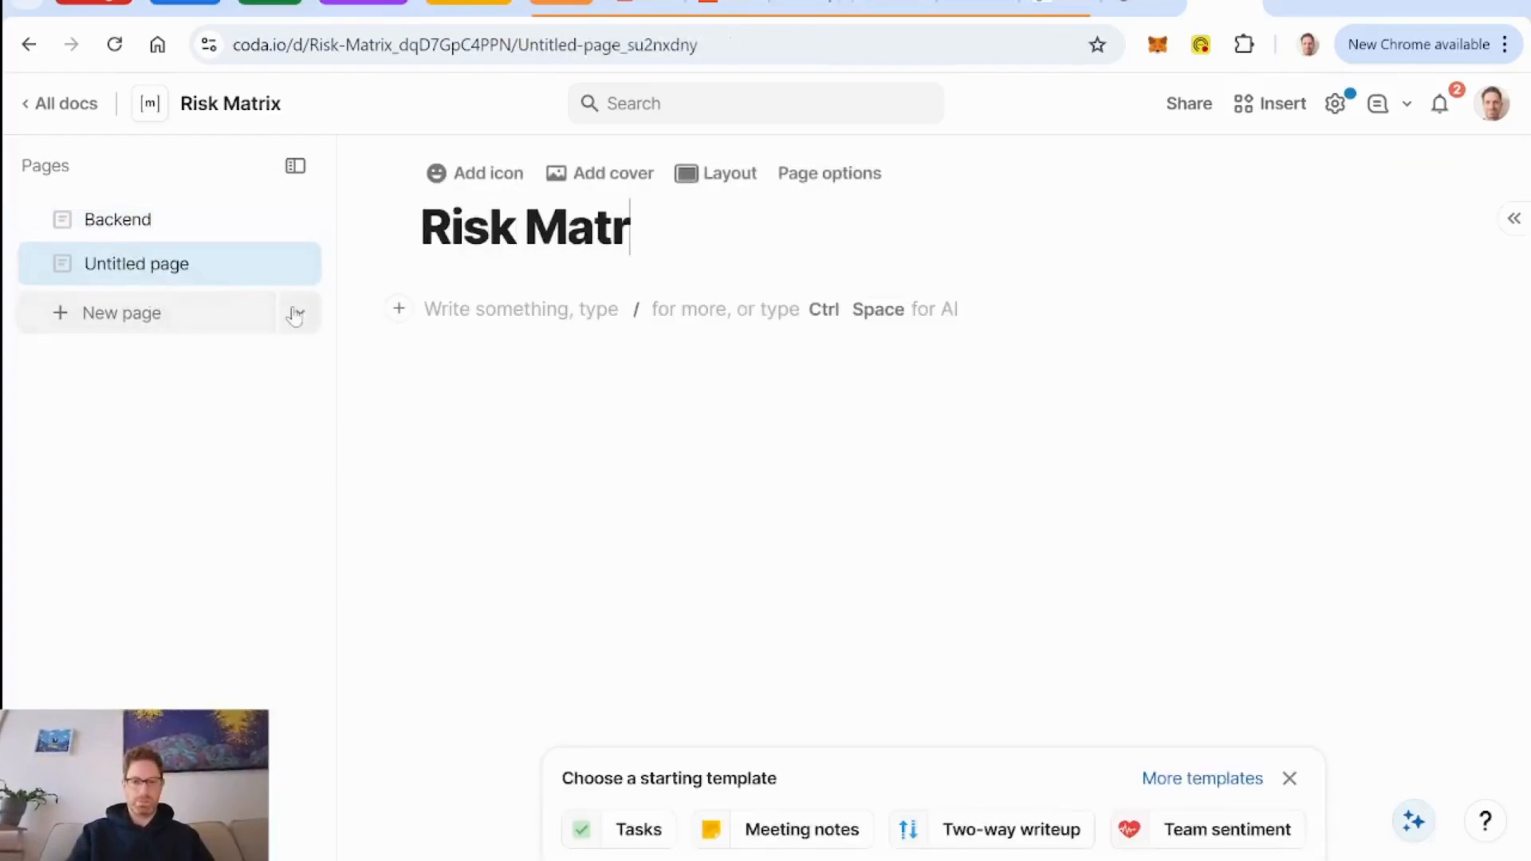
text(ic)
key(BackSpace)
text(x)
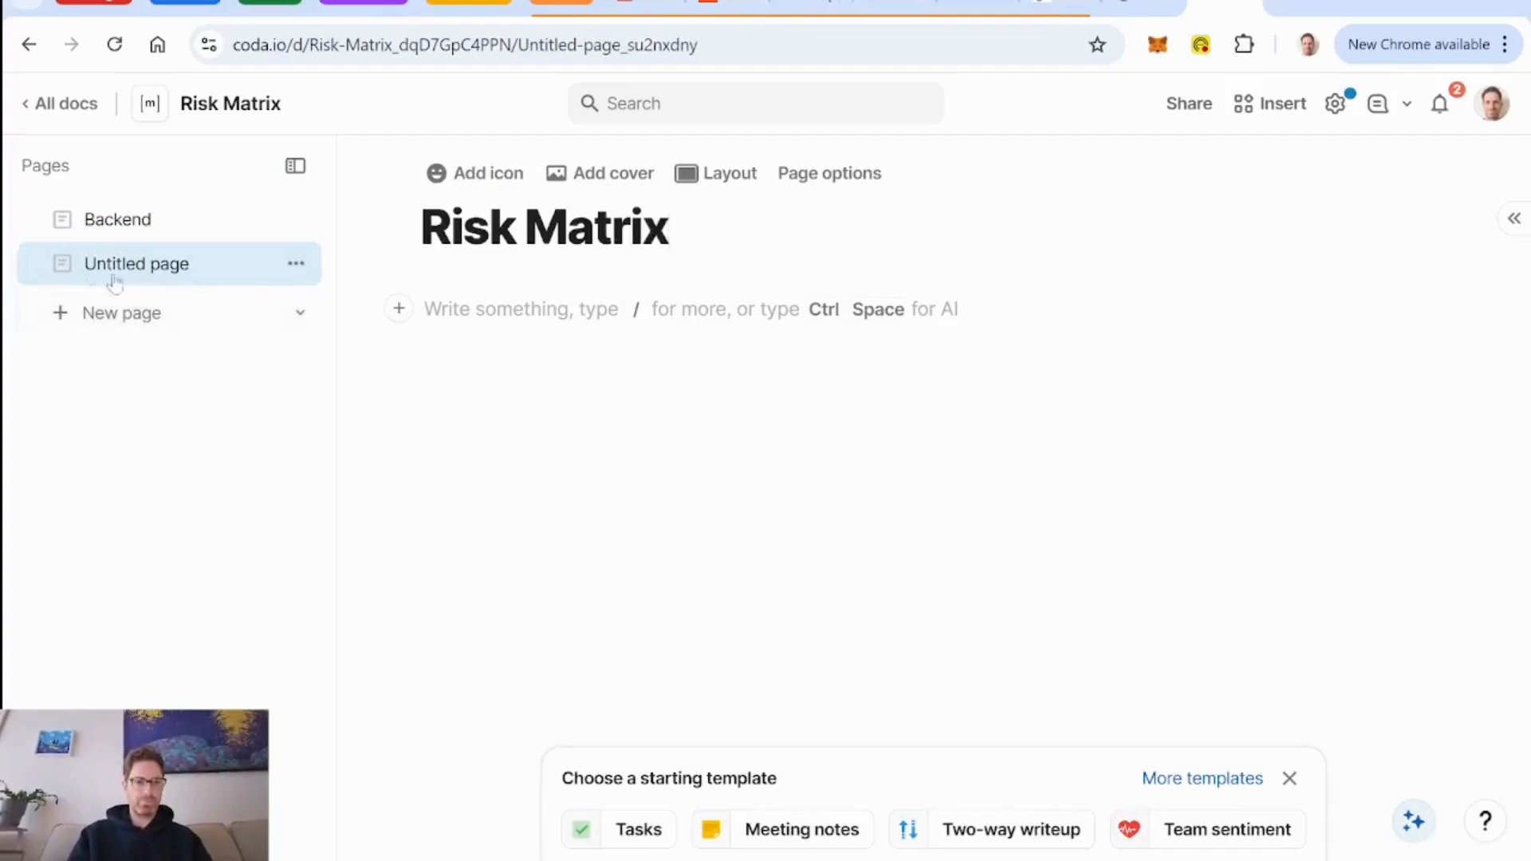
drag(127, 268, 133, 207)
Insert a view of the DB Risks table into the body of the Risk Matrix page.
click(470, 310)
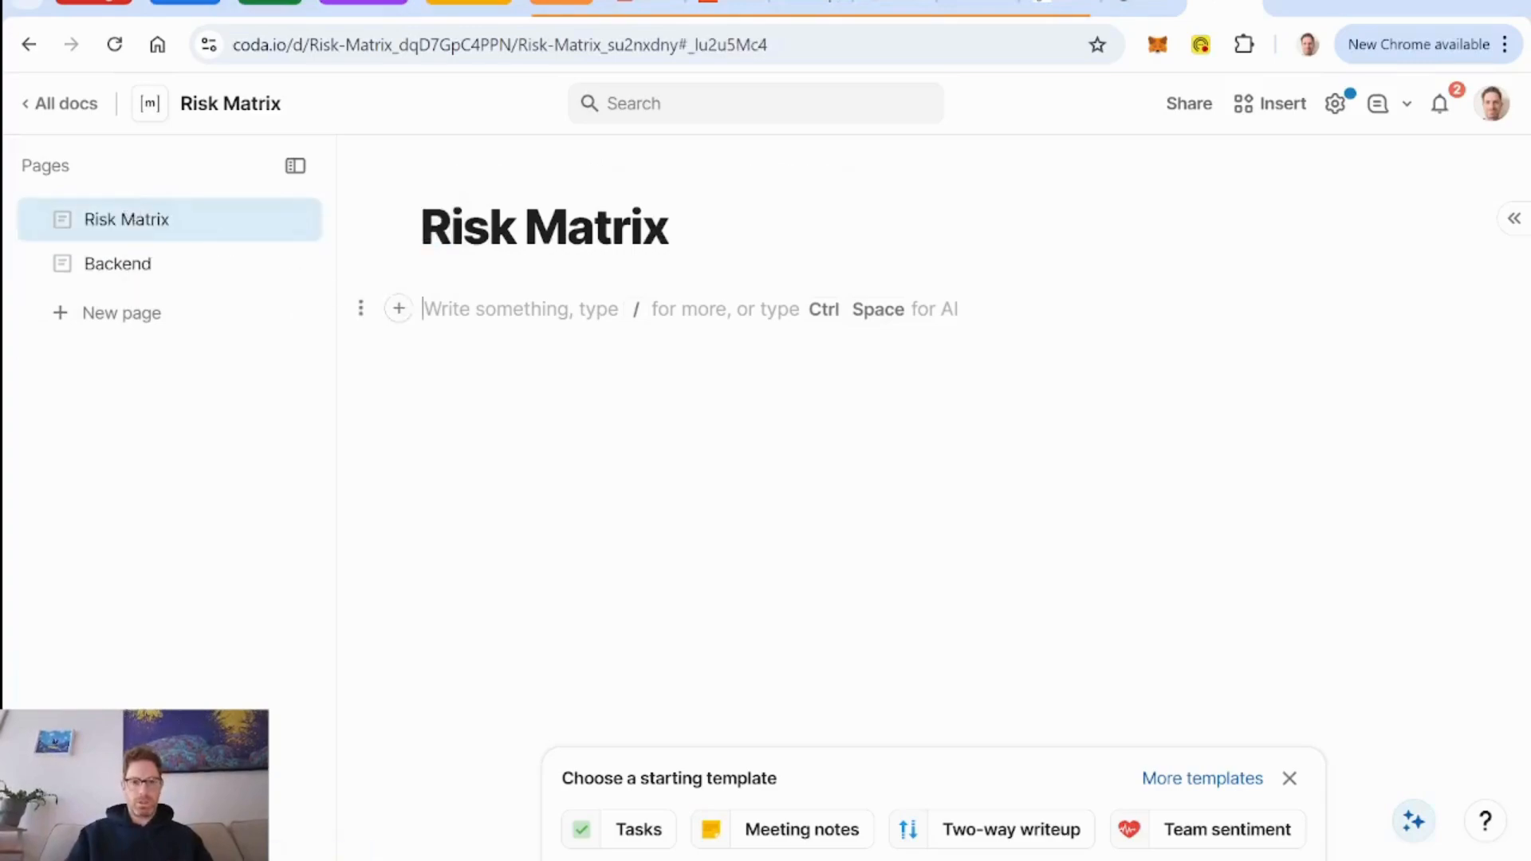
text(/ri)
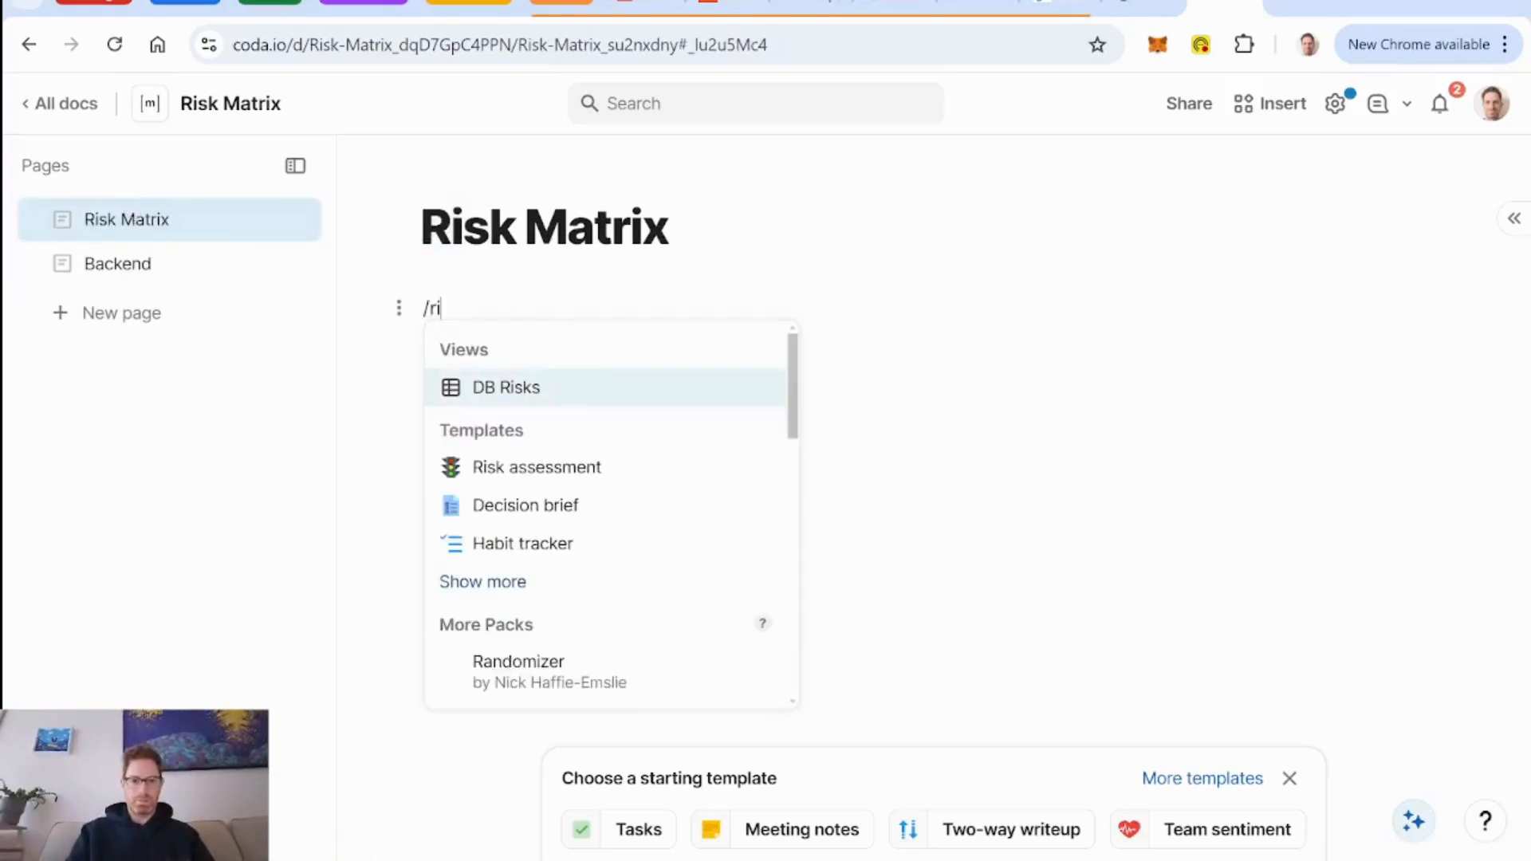
key(Return)
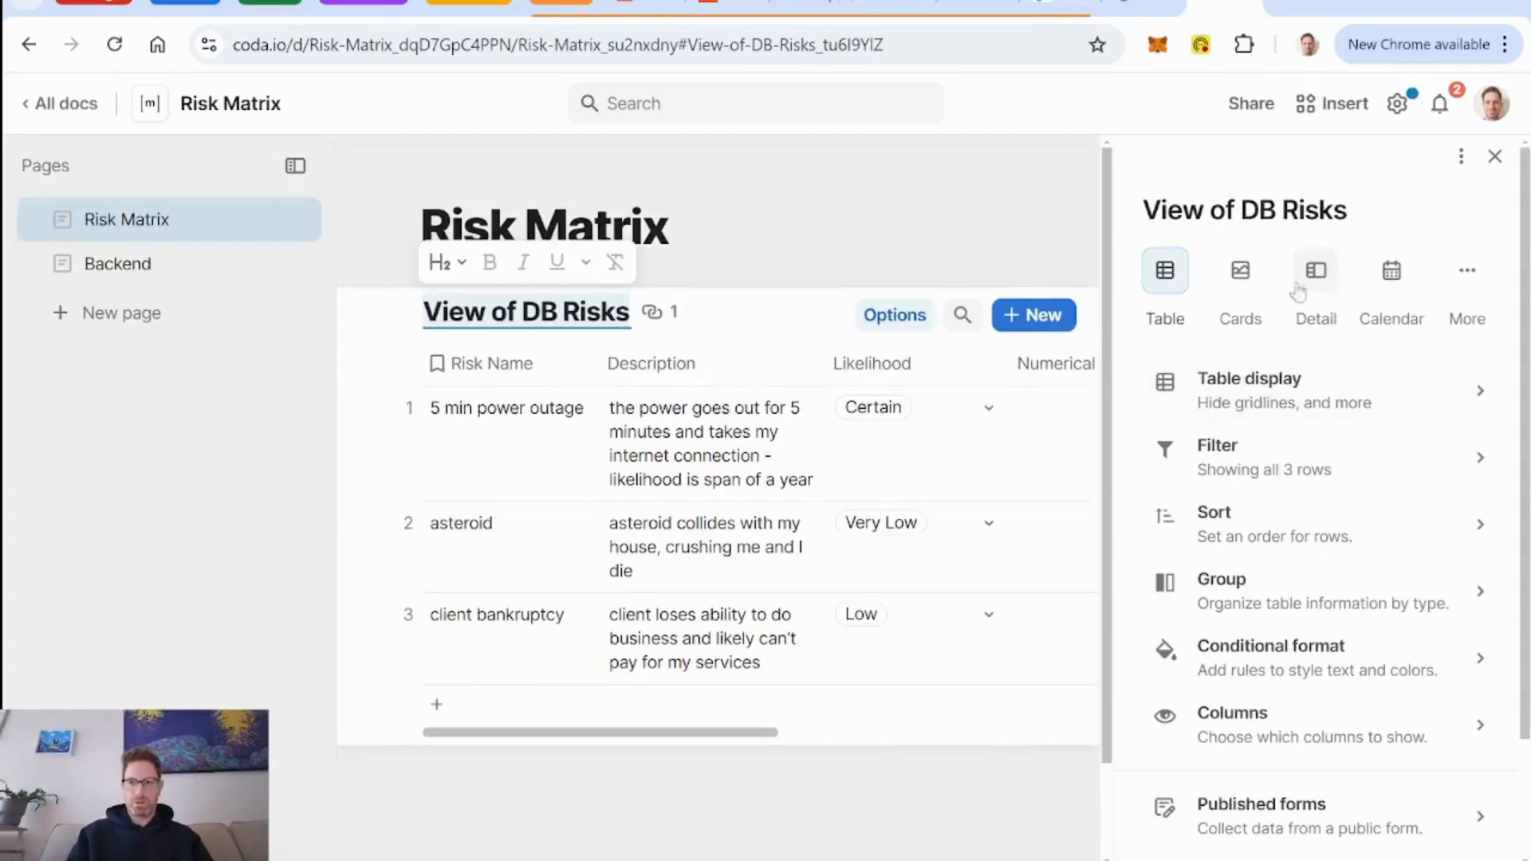
Display the DB Risks view as cards and hide every column except Risk Name.
click(1244, 284)
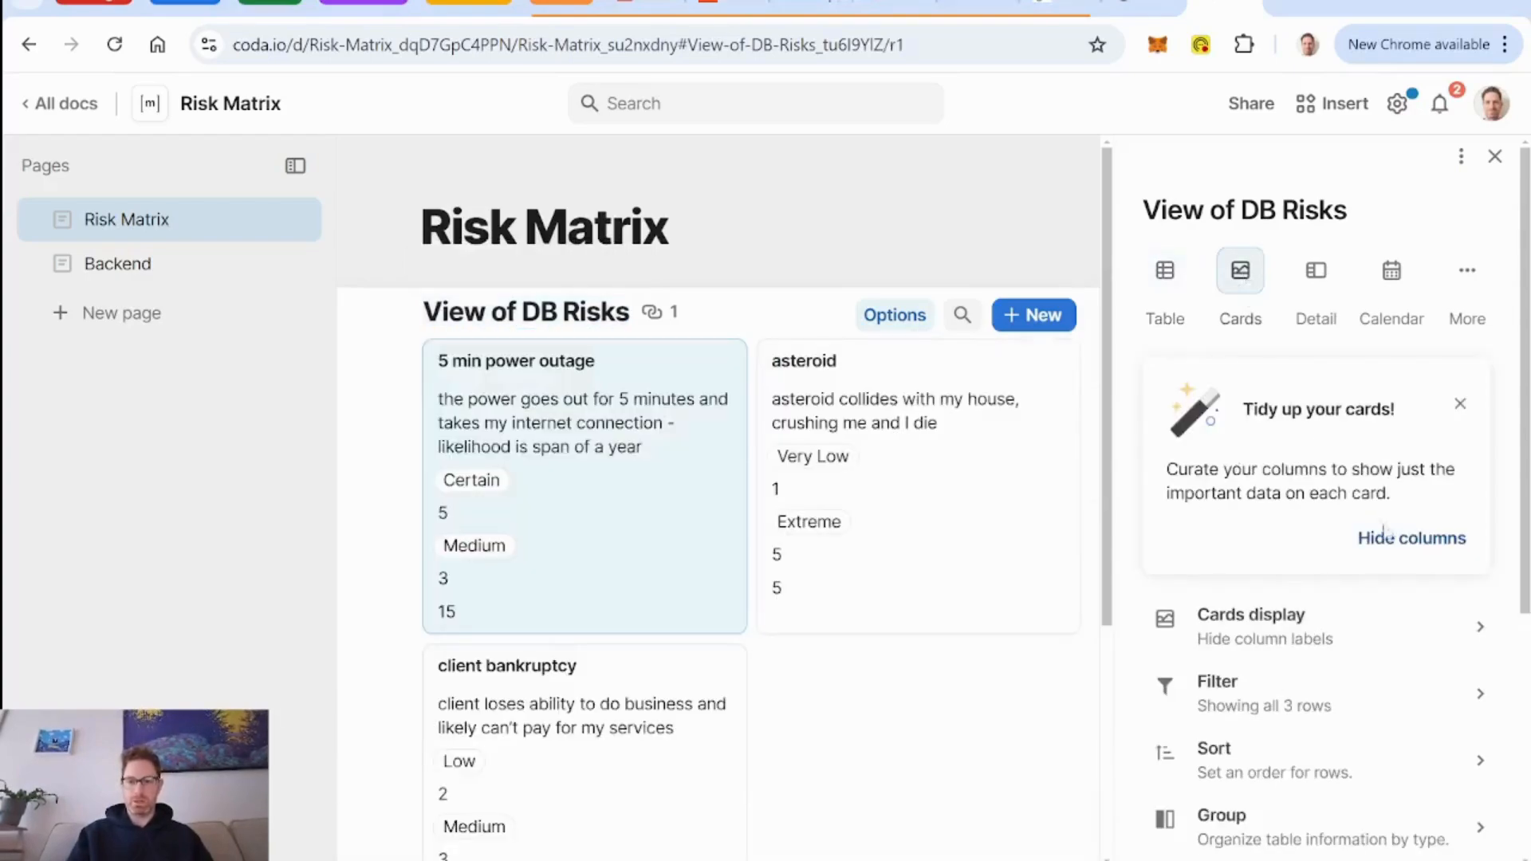
click(1416, 538)
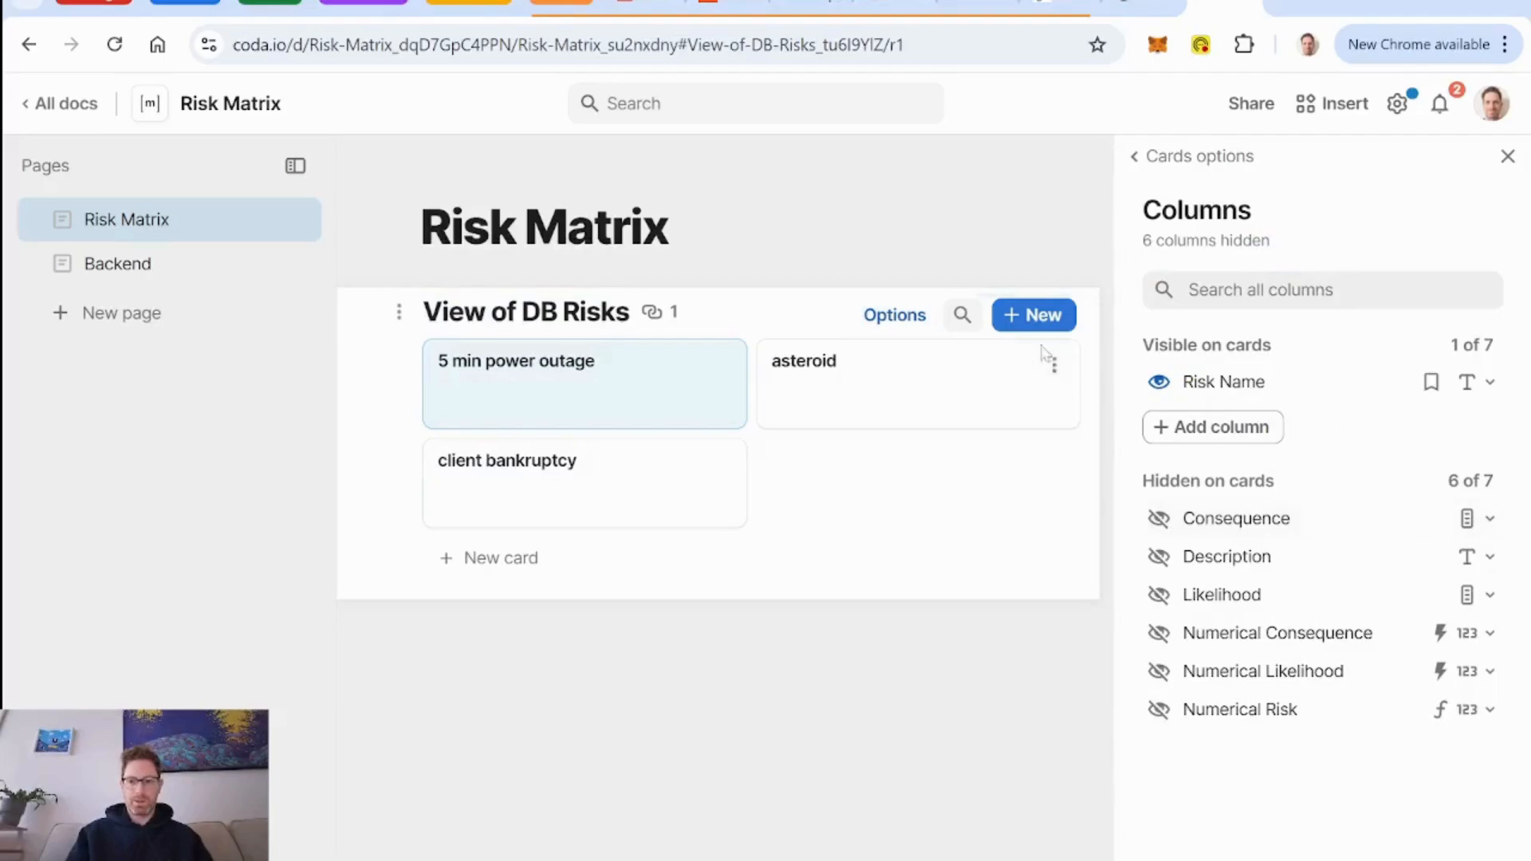
click(1187, 162)
Group the risk cards by Numerical Consequence and open the options for that group.
click(1300, 595)
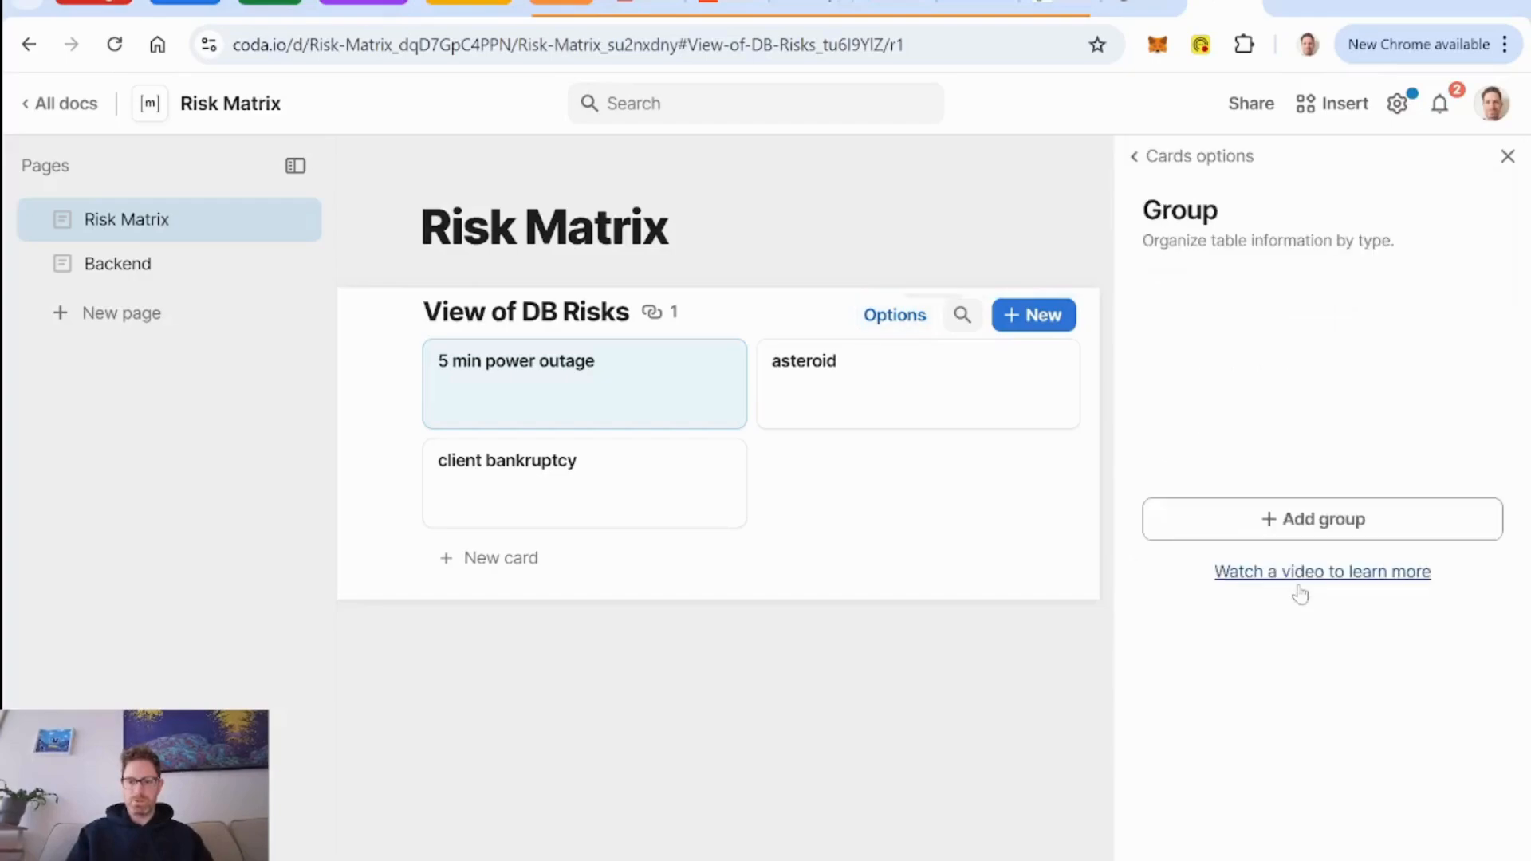
click(1338, 528)
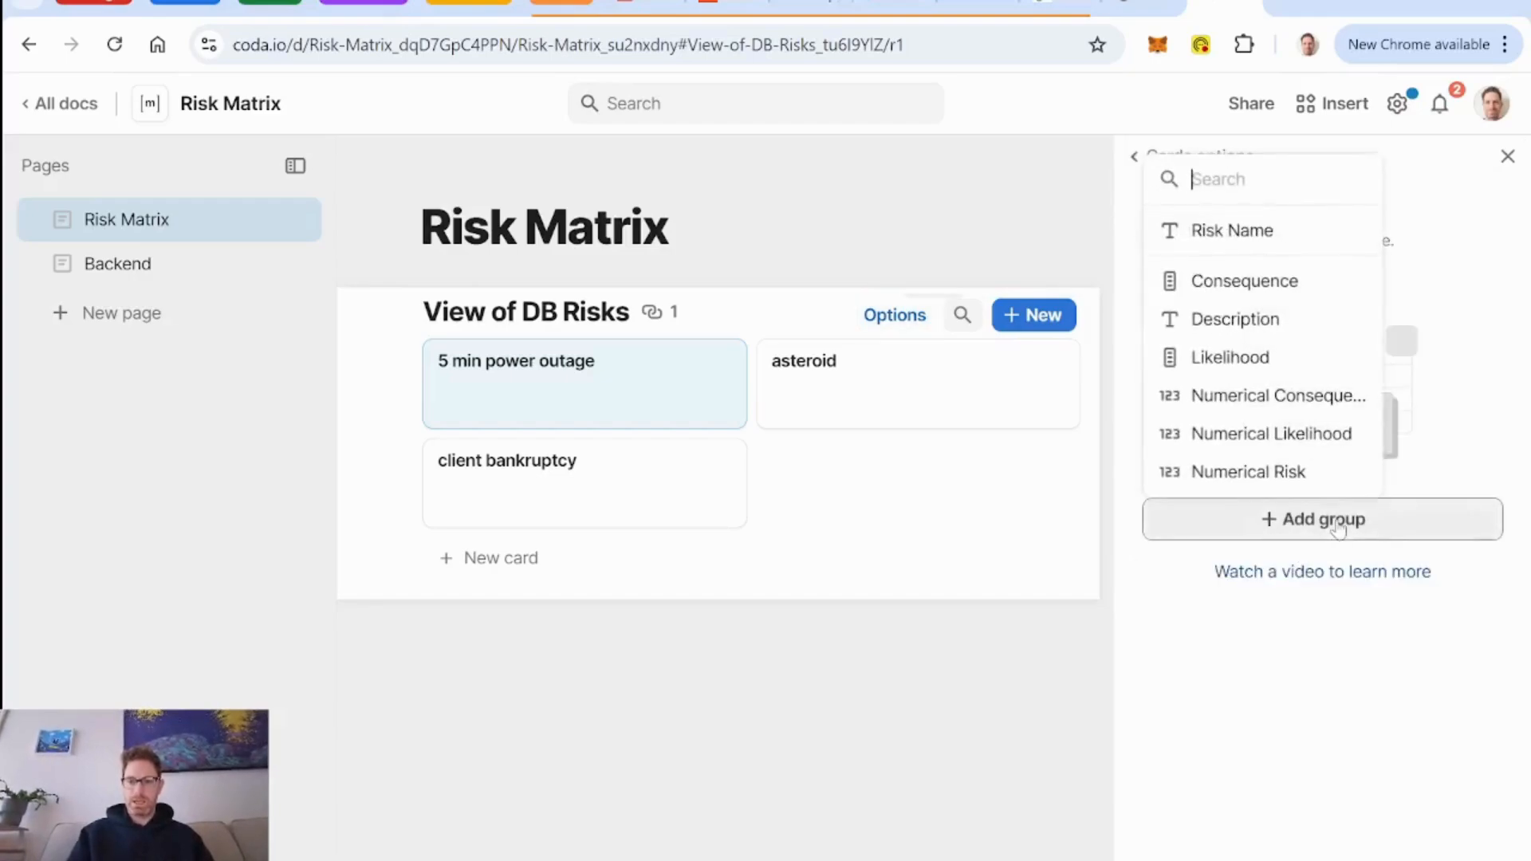
click(1260, 399)
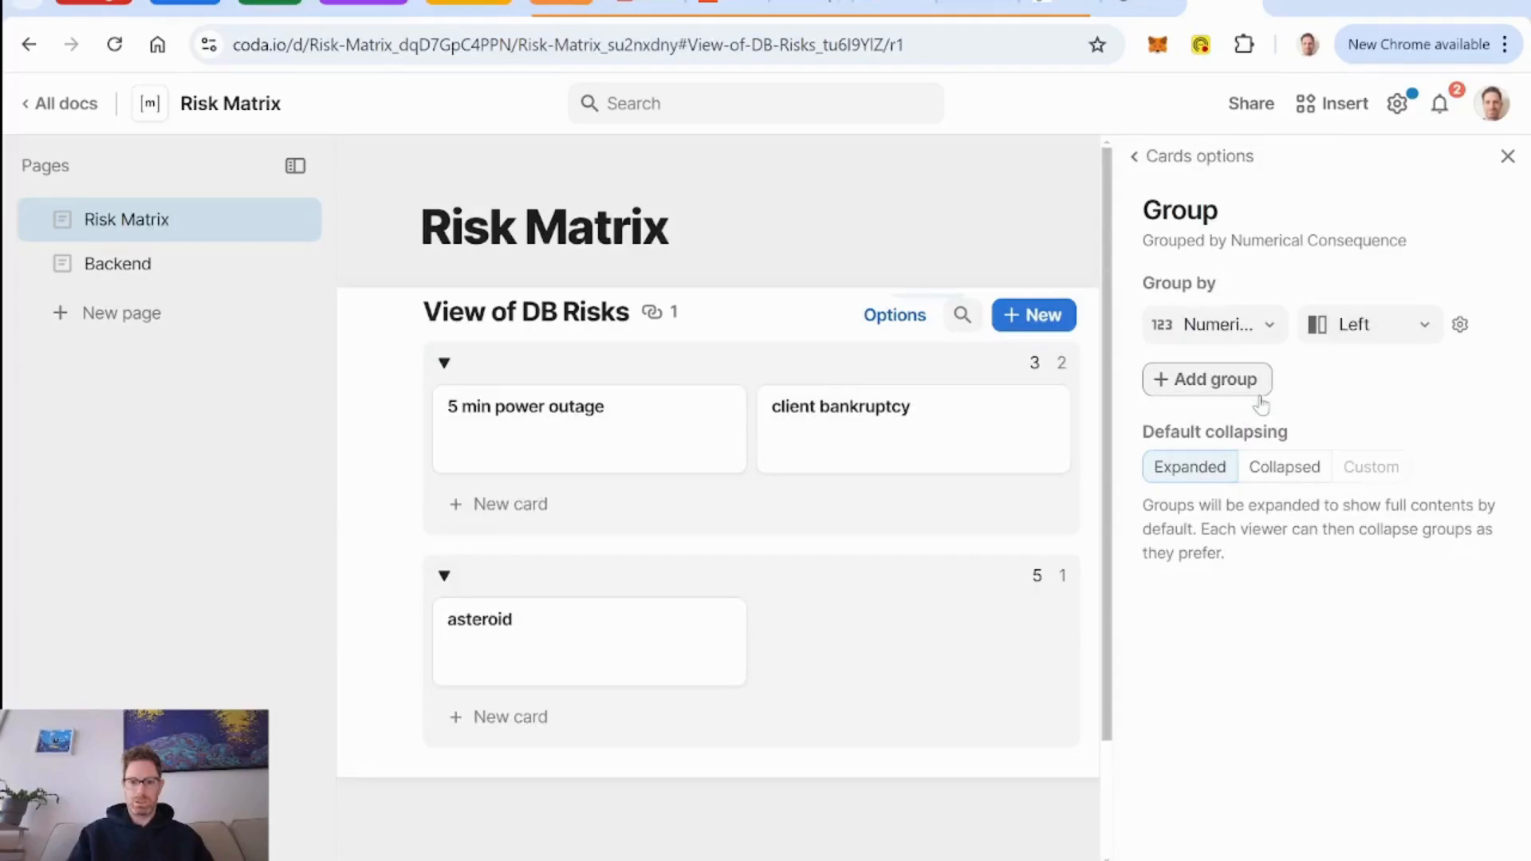
click(1459, 327)
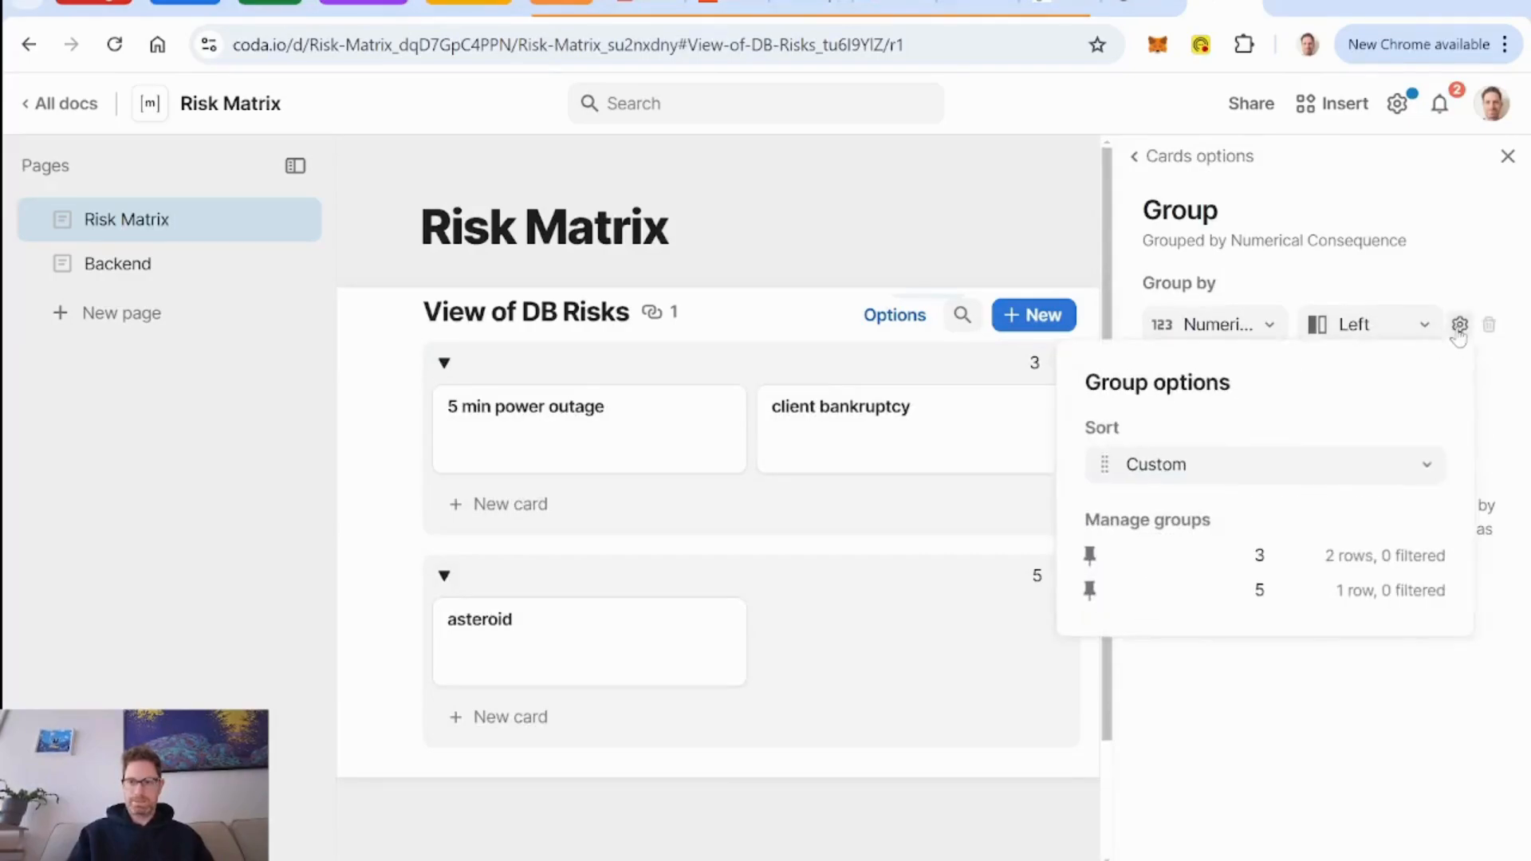
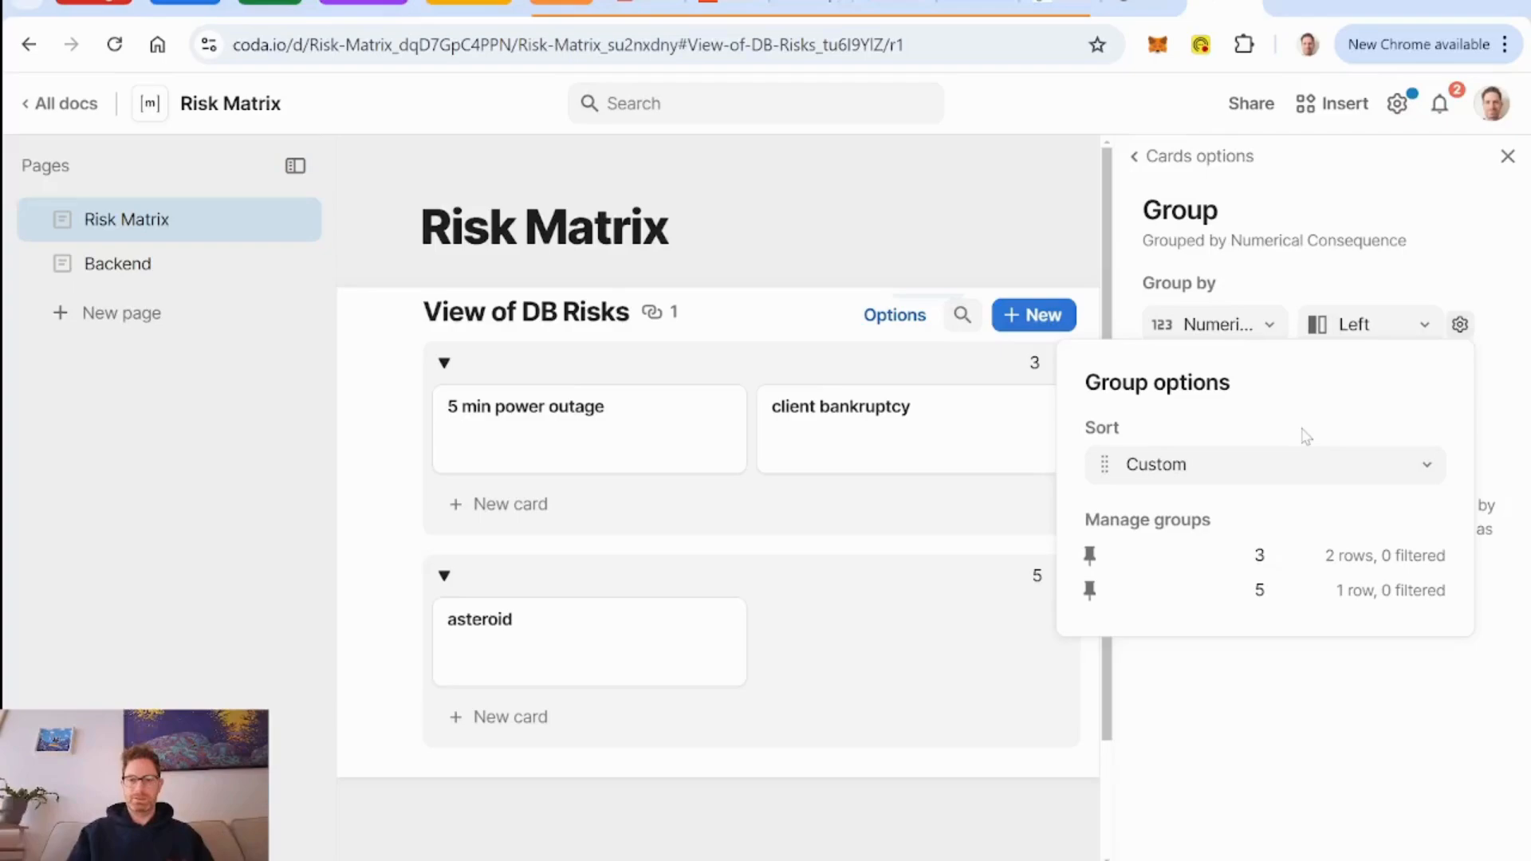
Switch the DB Risks view from cards to a table and group it by Consequence instead of Numerical Consequence.
click(1213, 159)
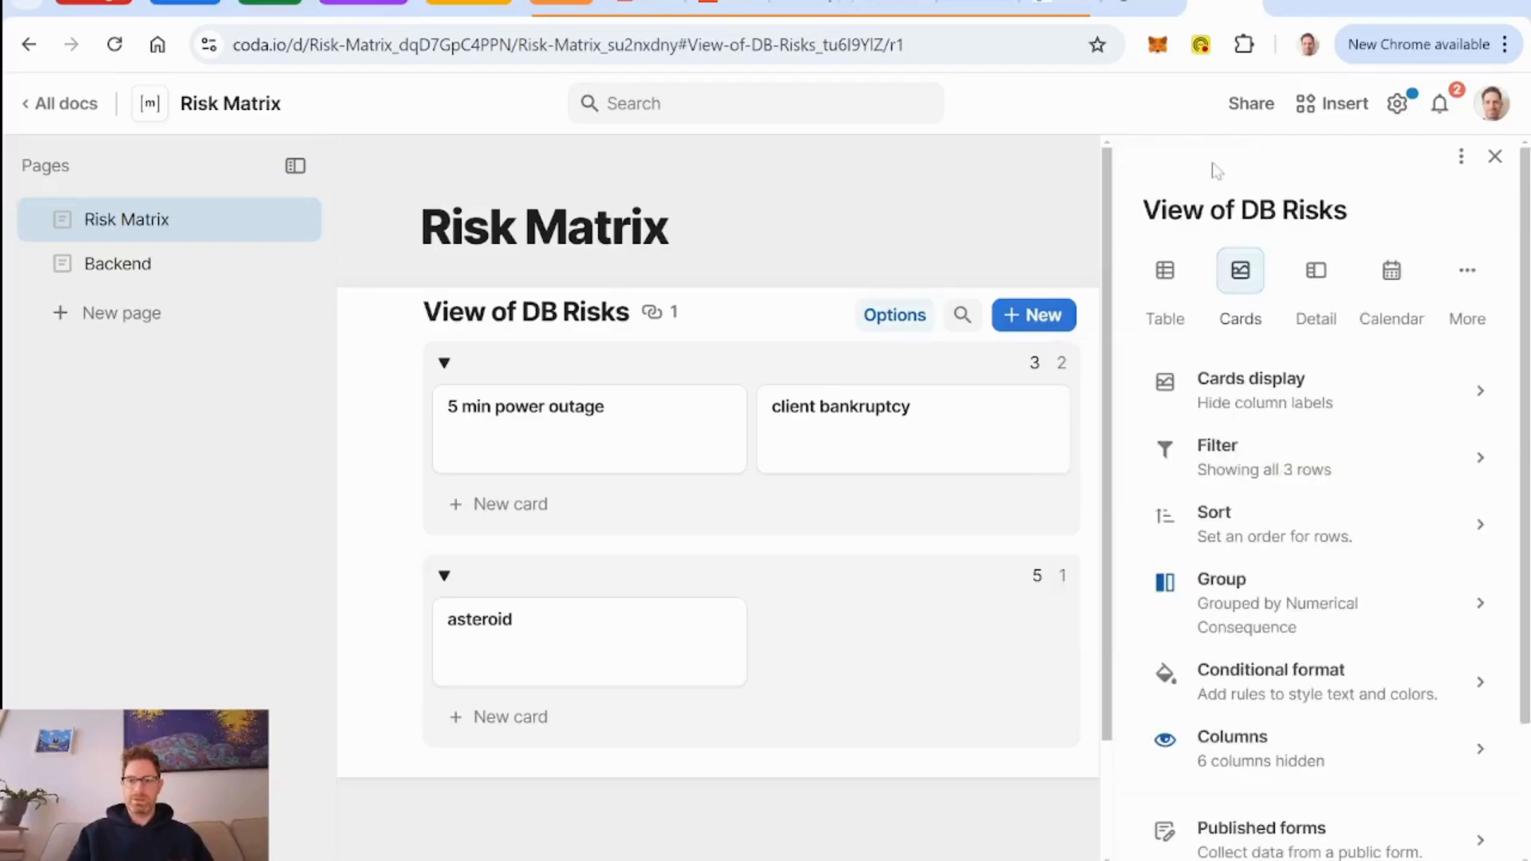
click(1163, 275)
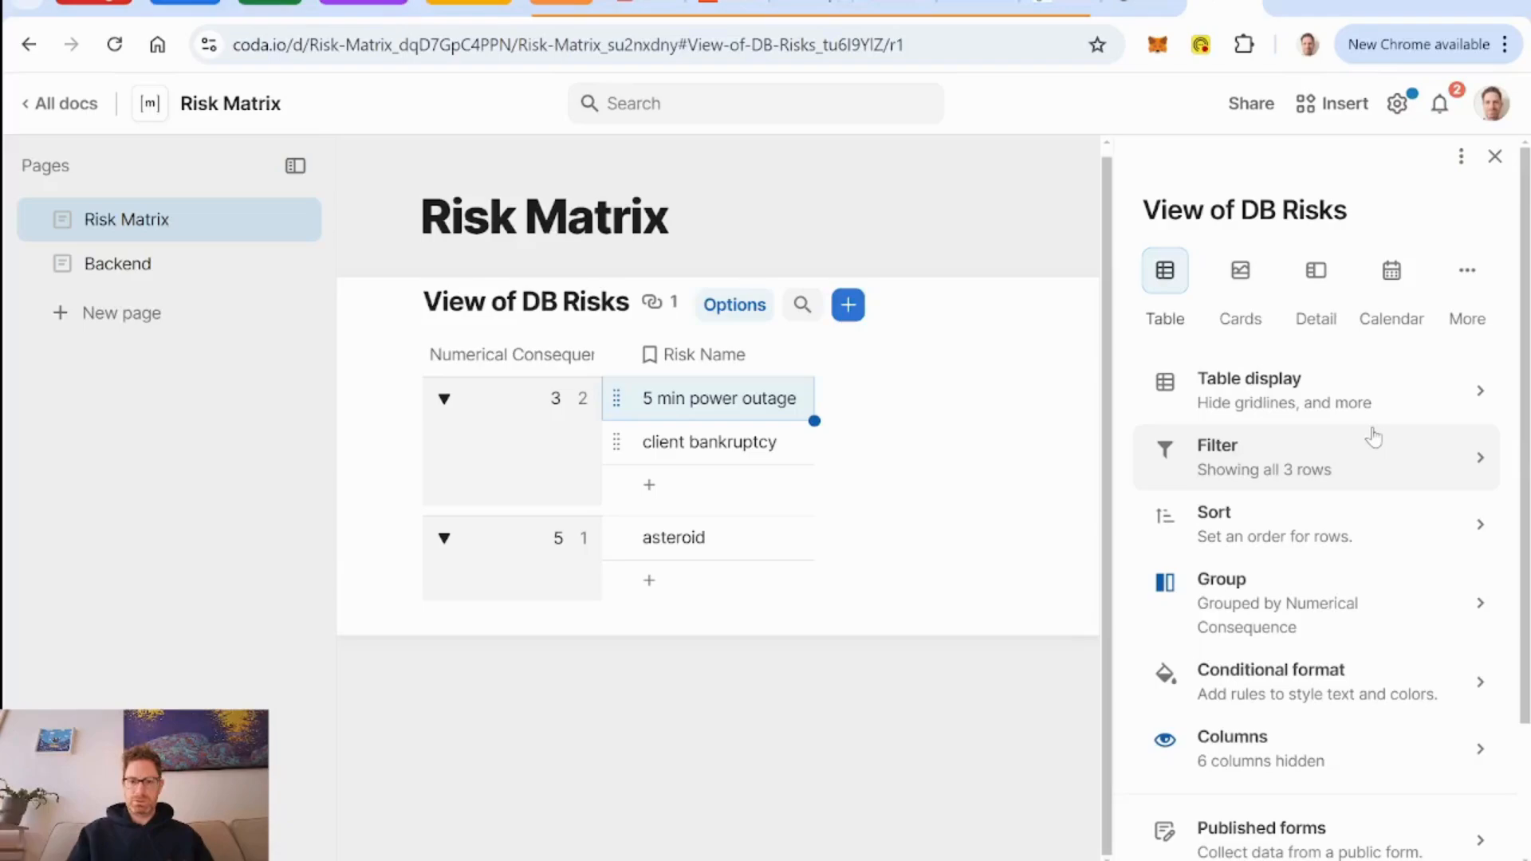
click(1265, 622)
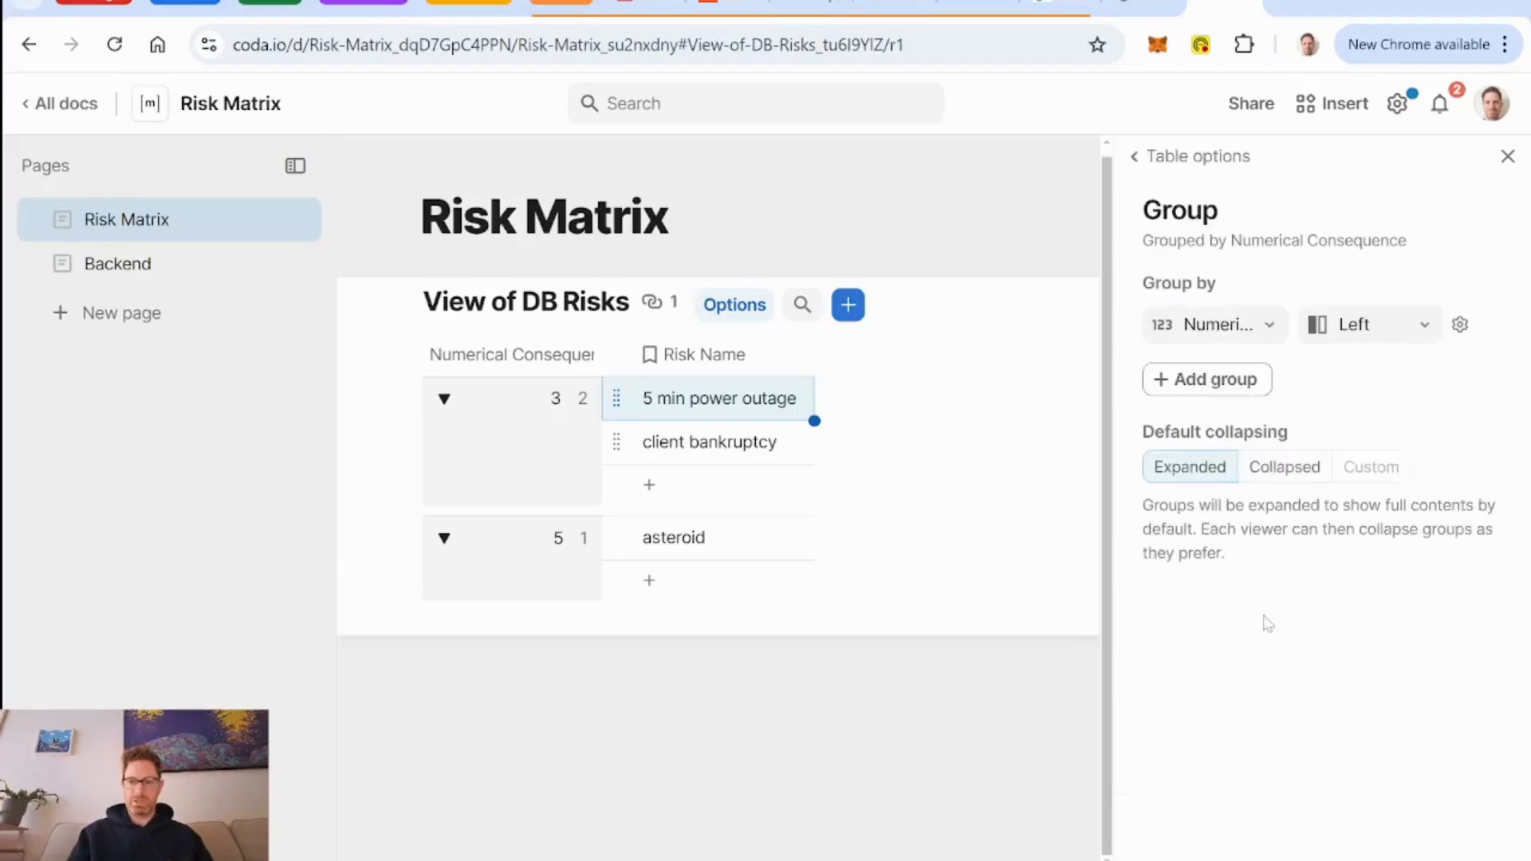
click(1270, 335)
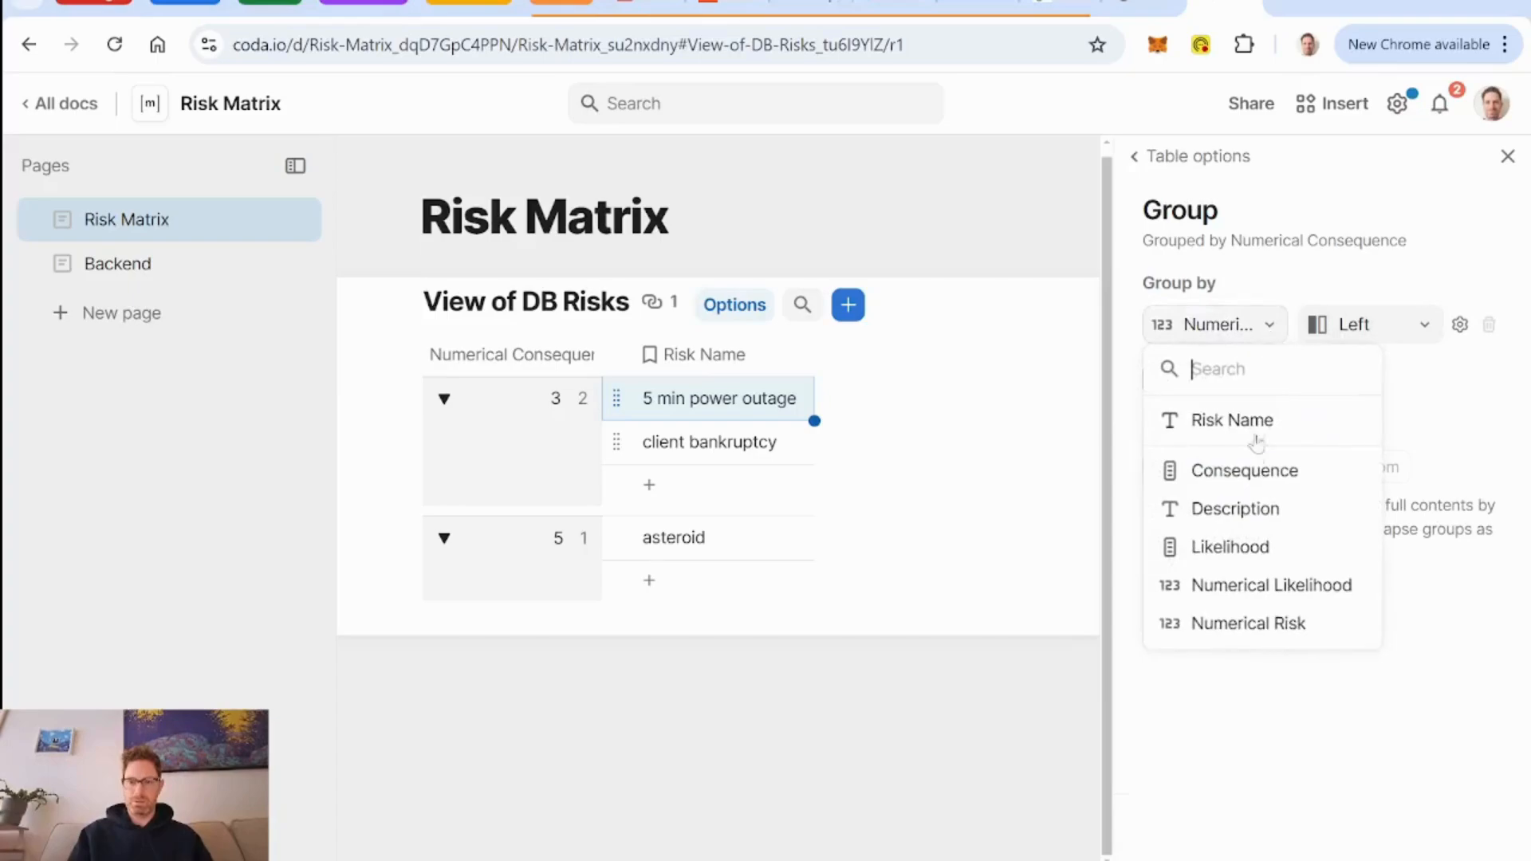
click(1245, 472)
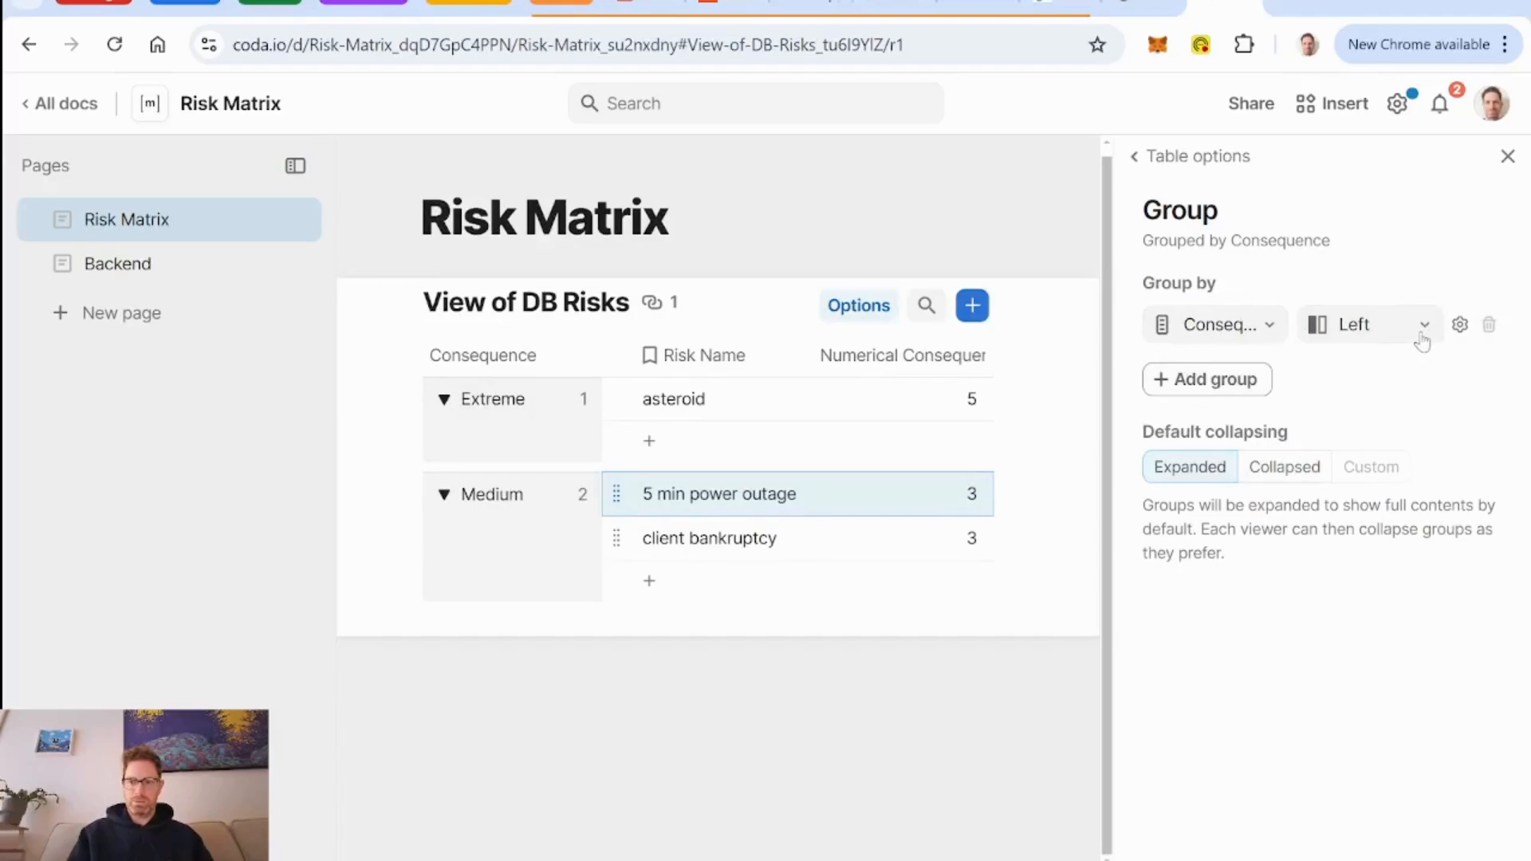
Show empty groups for the Consequence grouping.
click(1460, 324)
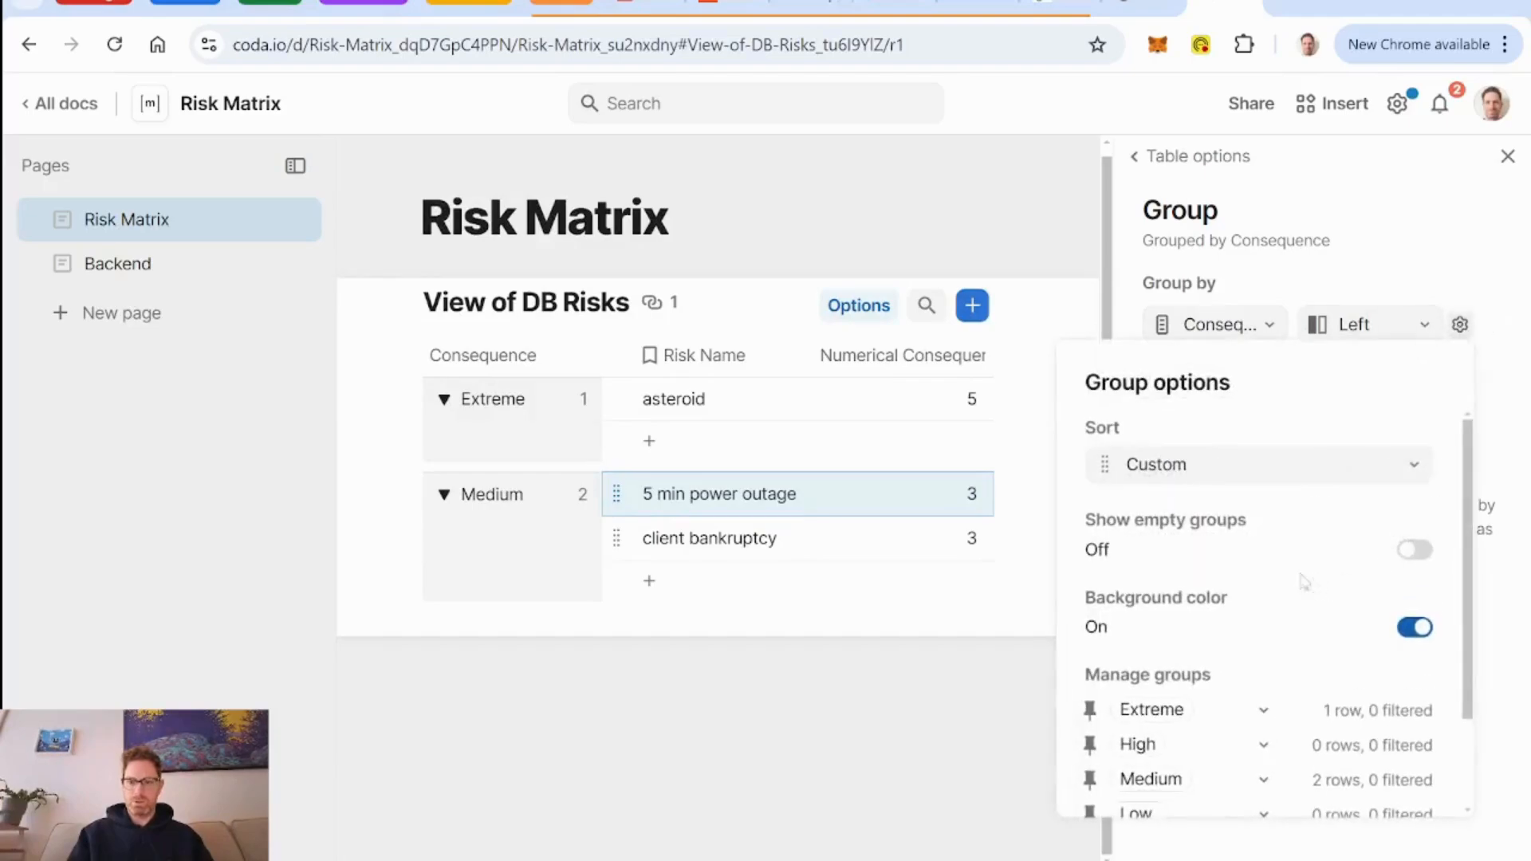
click(1414, 552)
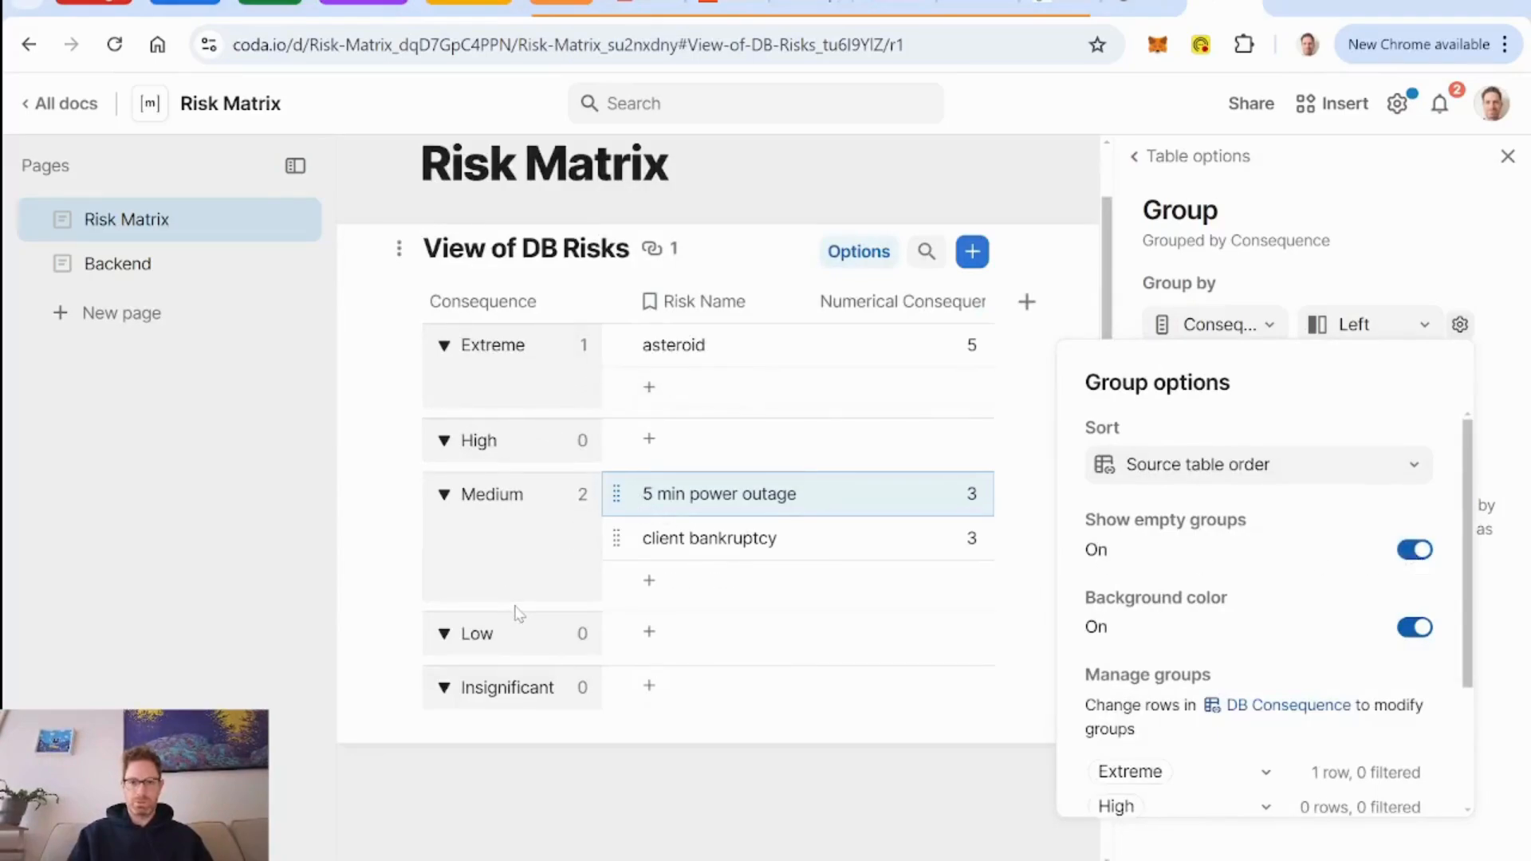
click(1344, 280)
Add a second grouping by Likelihood and place it across the top of the table.
click(1215, 380)
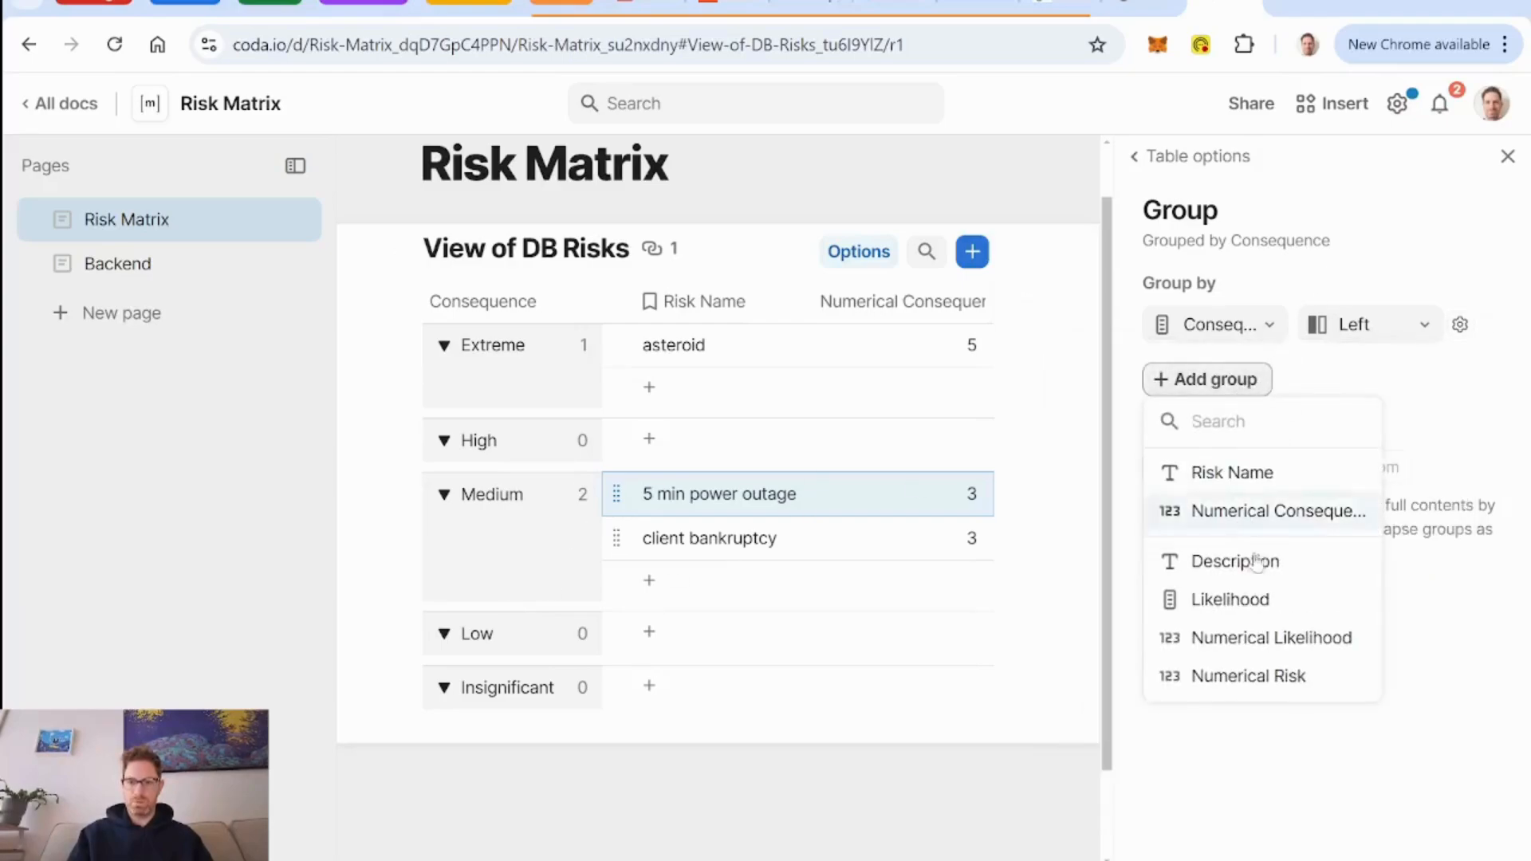
click(1257, 603)
click(1422, 381)
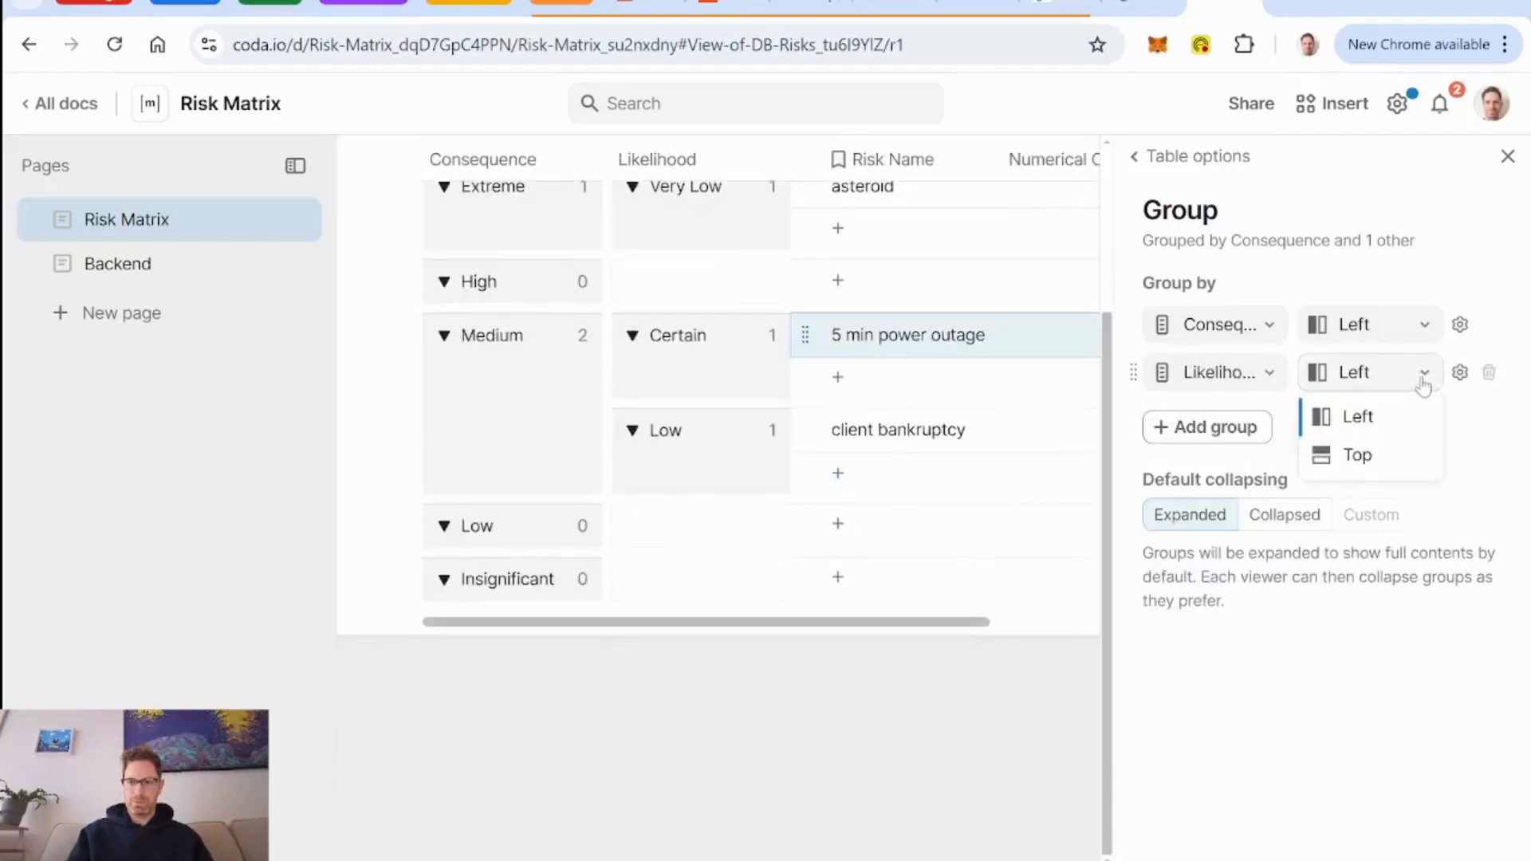
click(1389, 469)
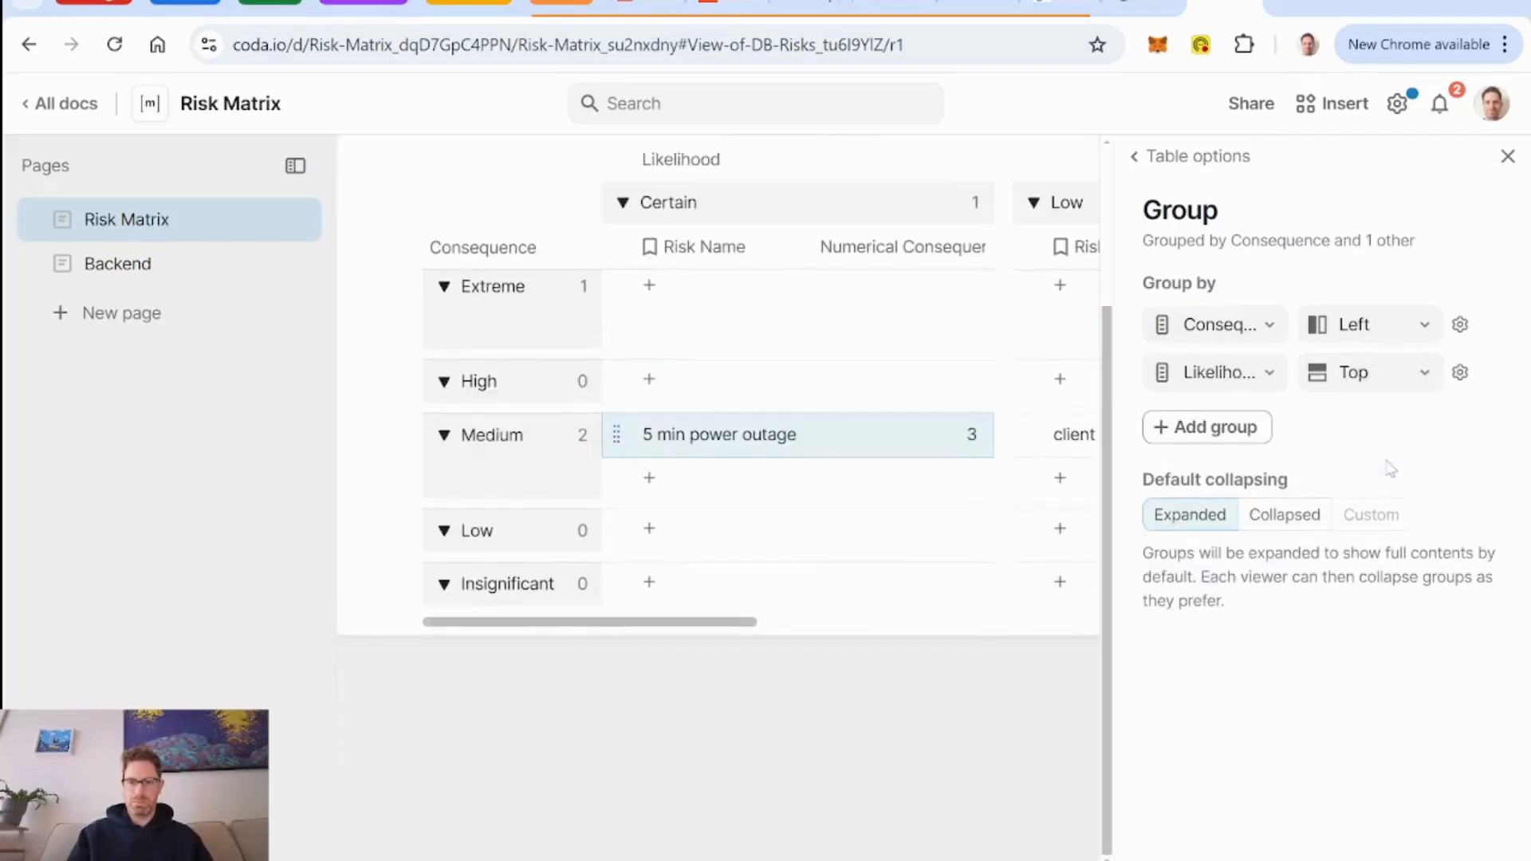
Show empty Likelihood groups and sort them by source table order (reversed).
click(1461, 373)
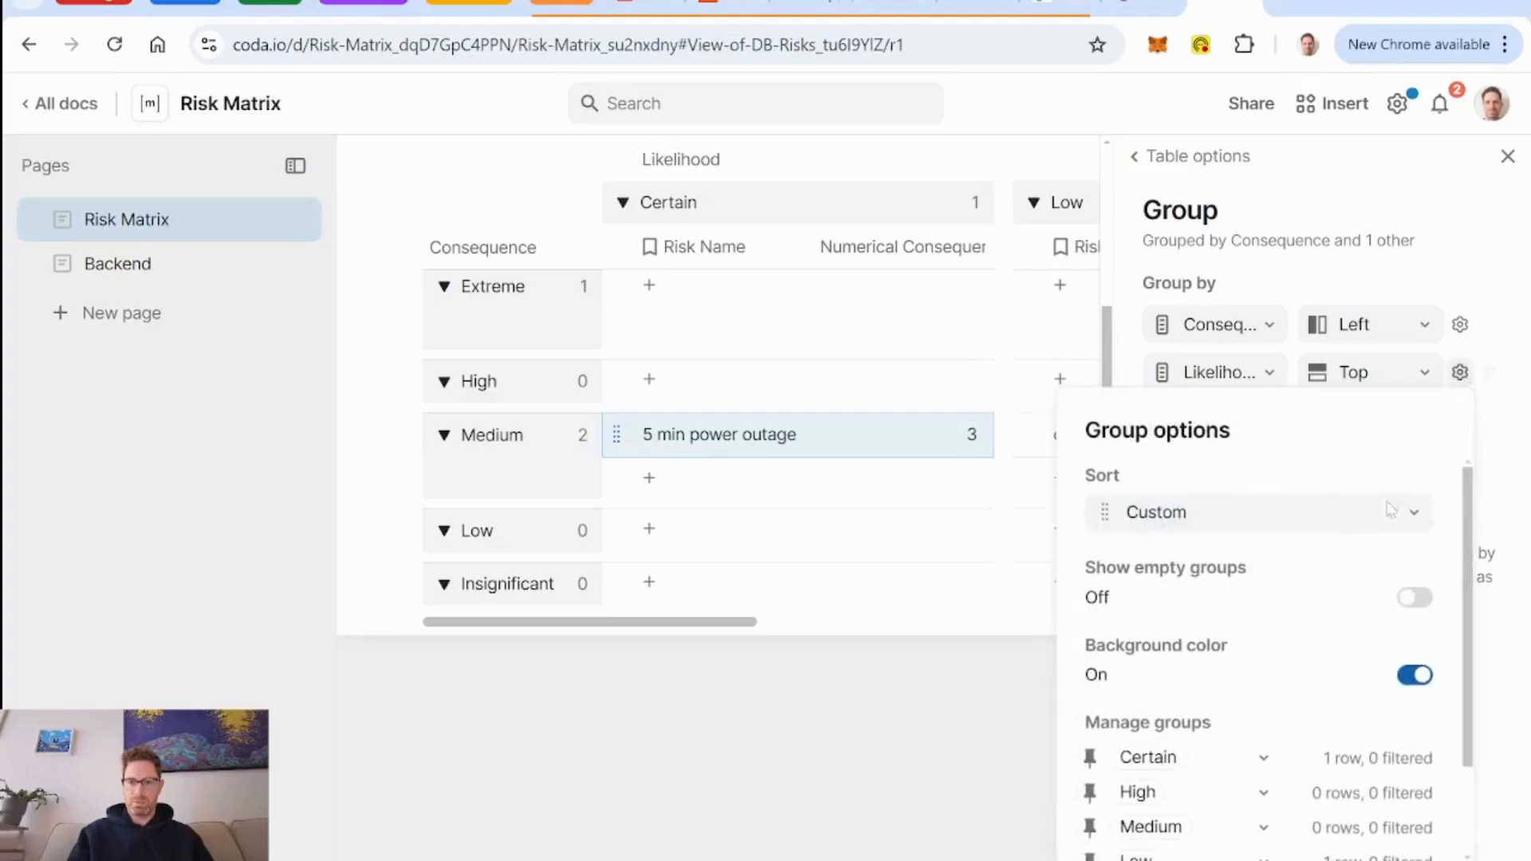
click(1416, 600)
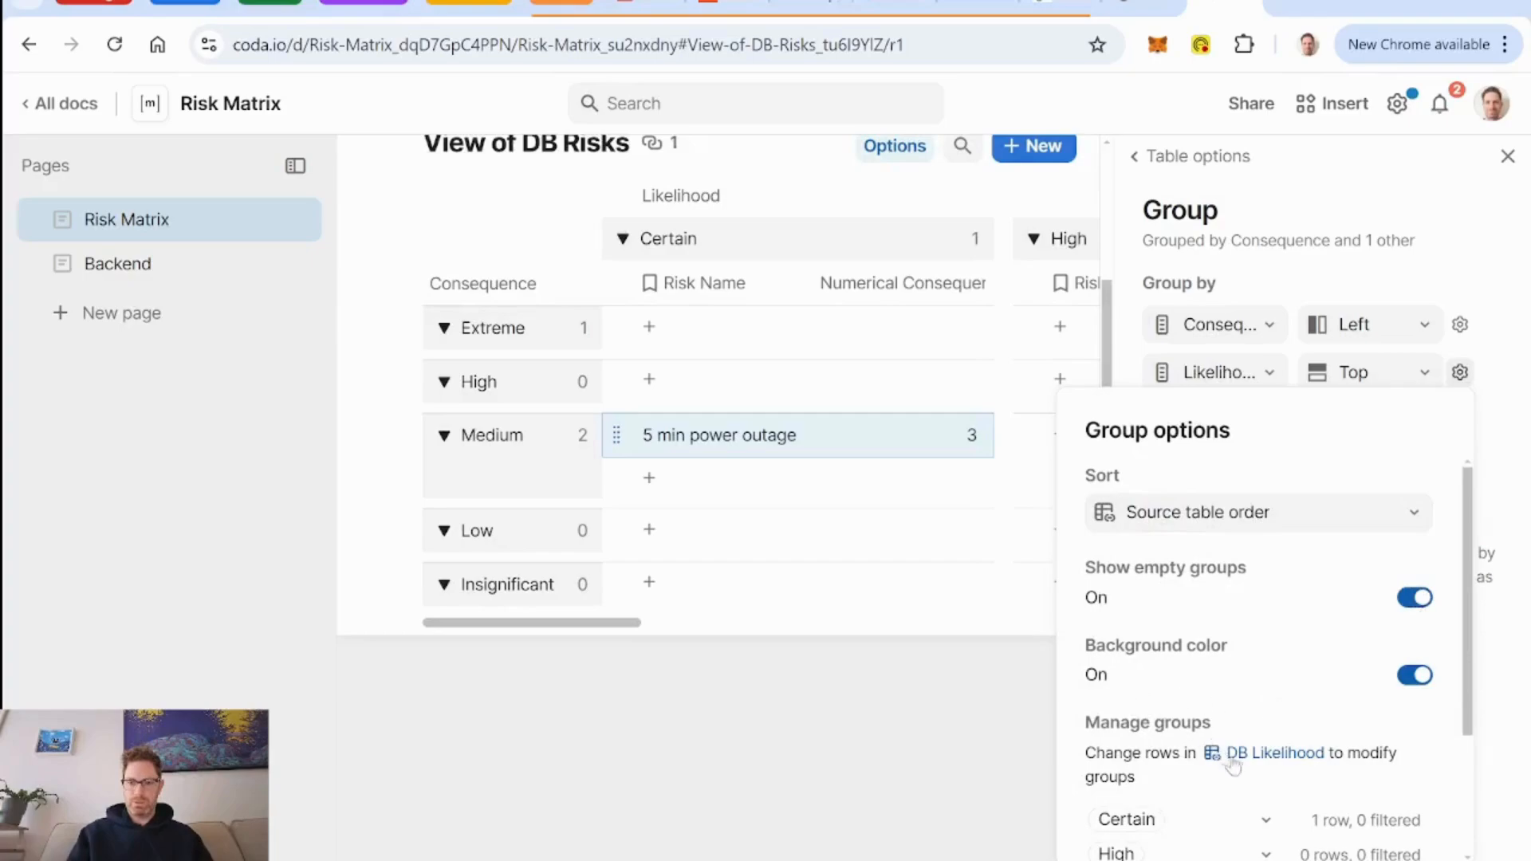
scroll(1233, 766, down, 3)
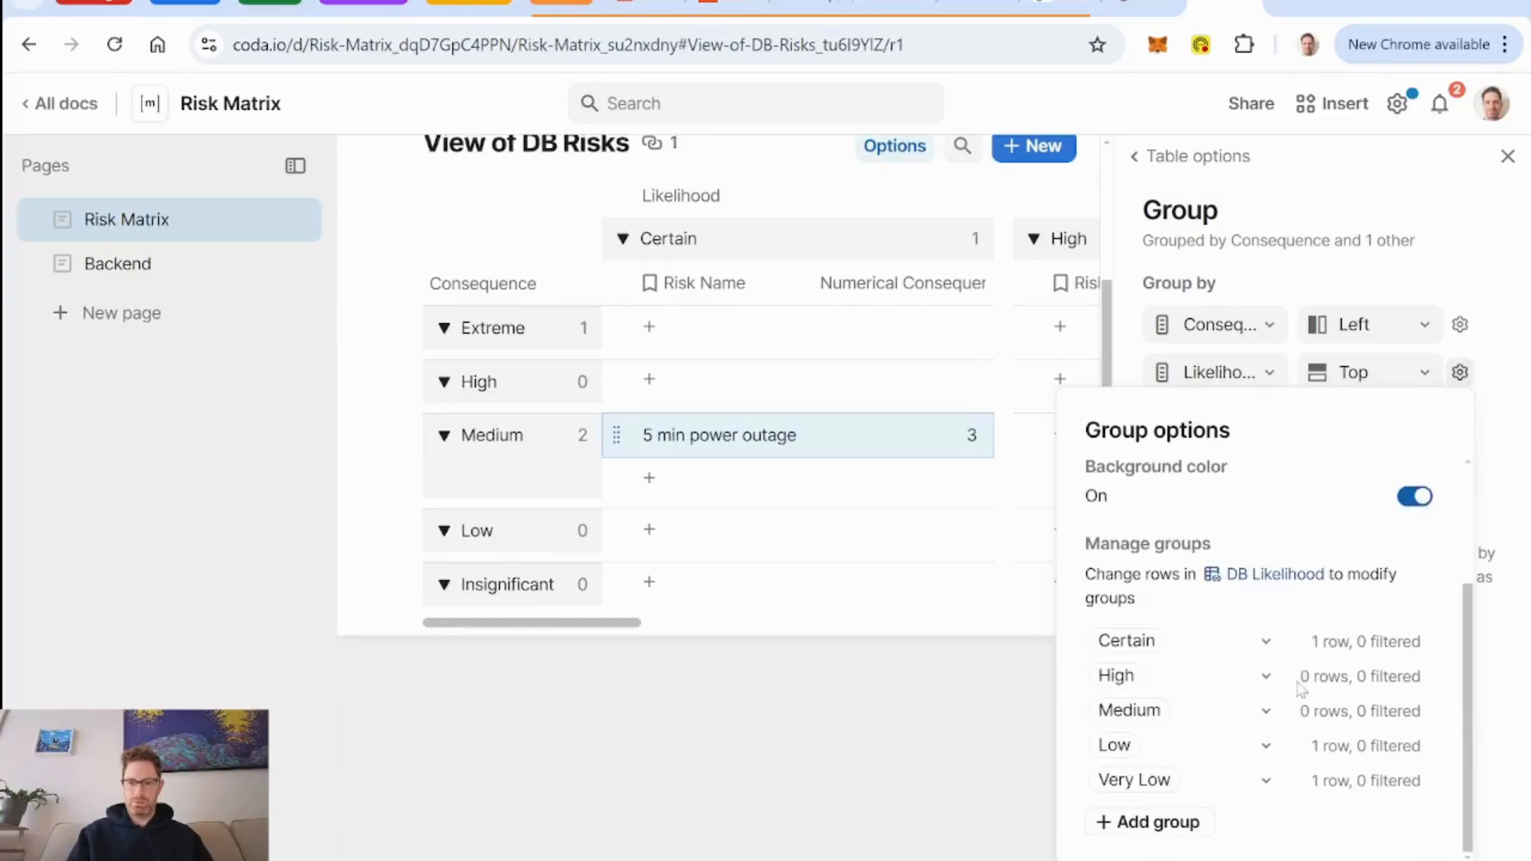
scroll(1301, 689, up, 3)
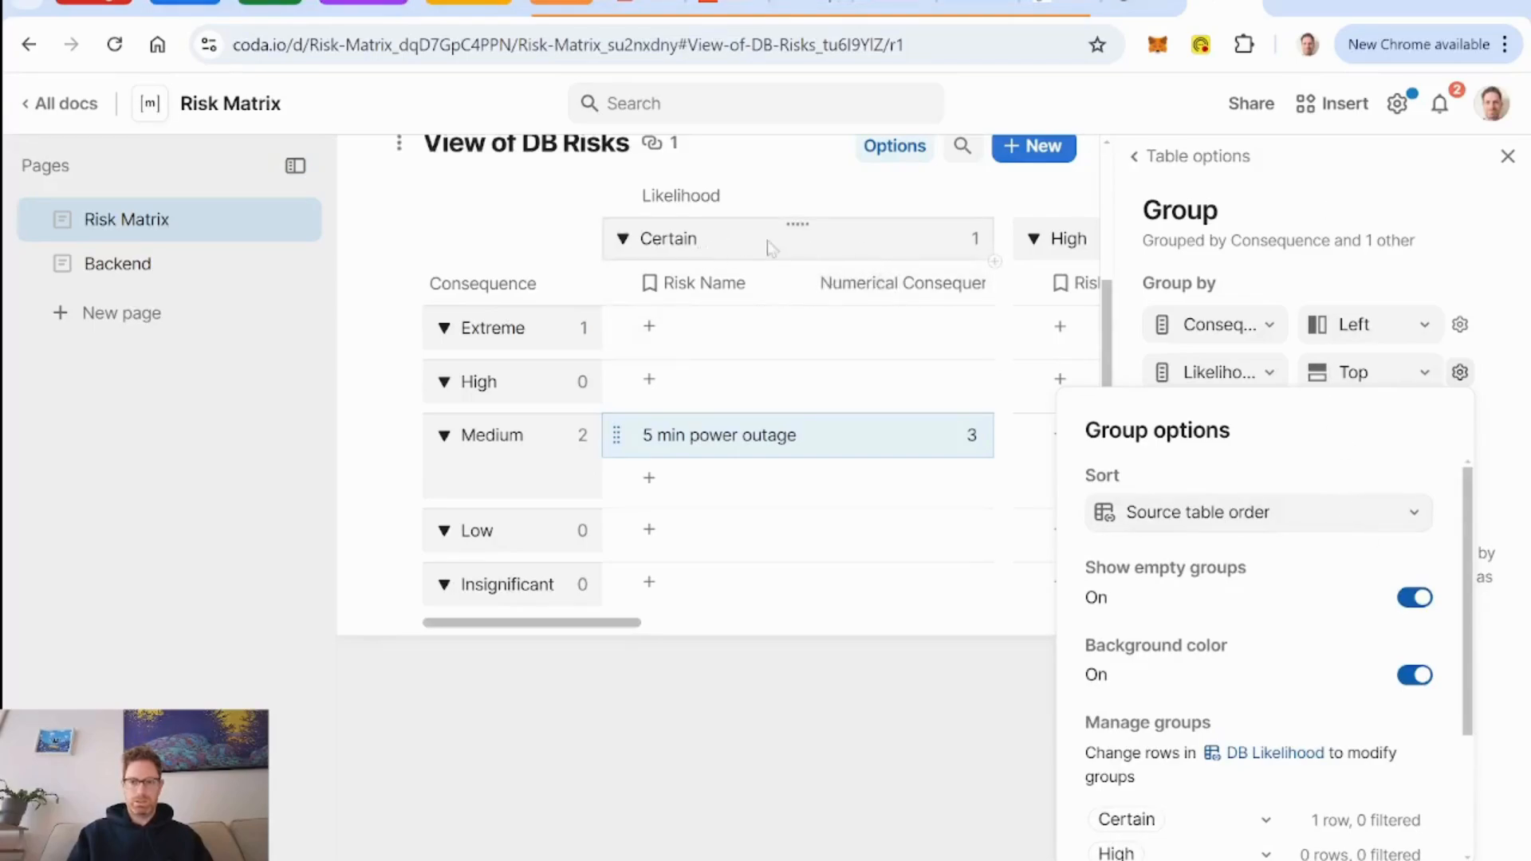
click(1398, 526)
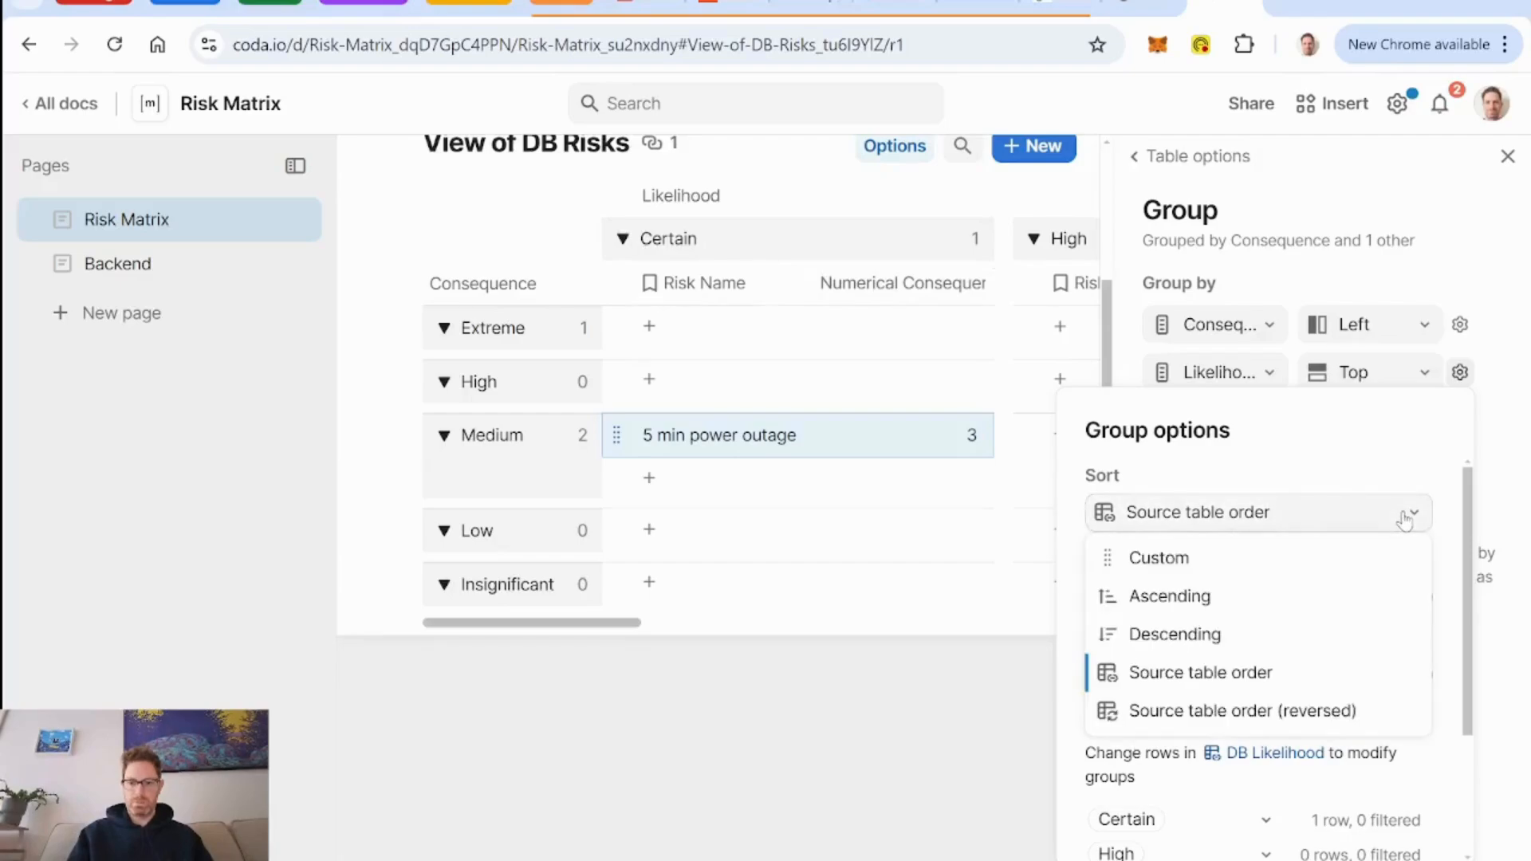
click(1242, 712)
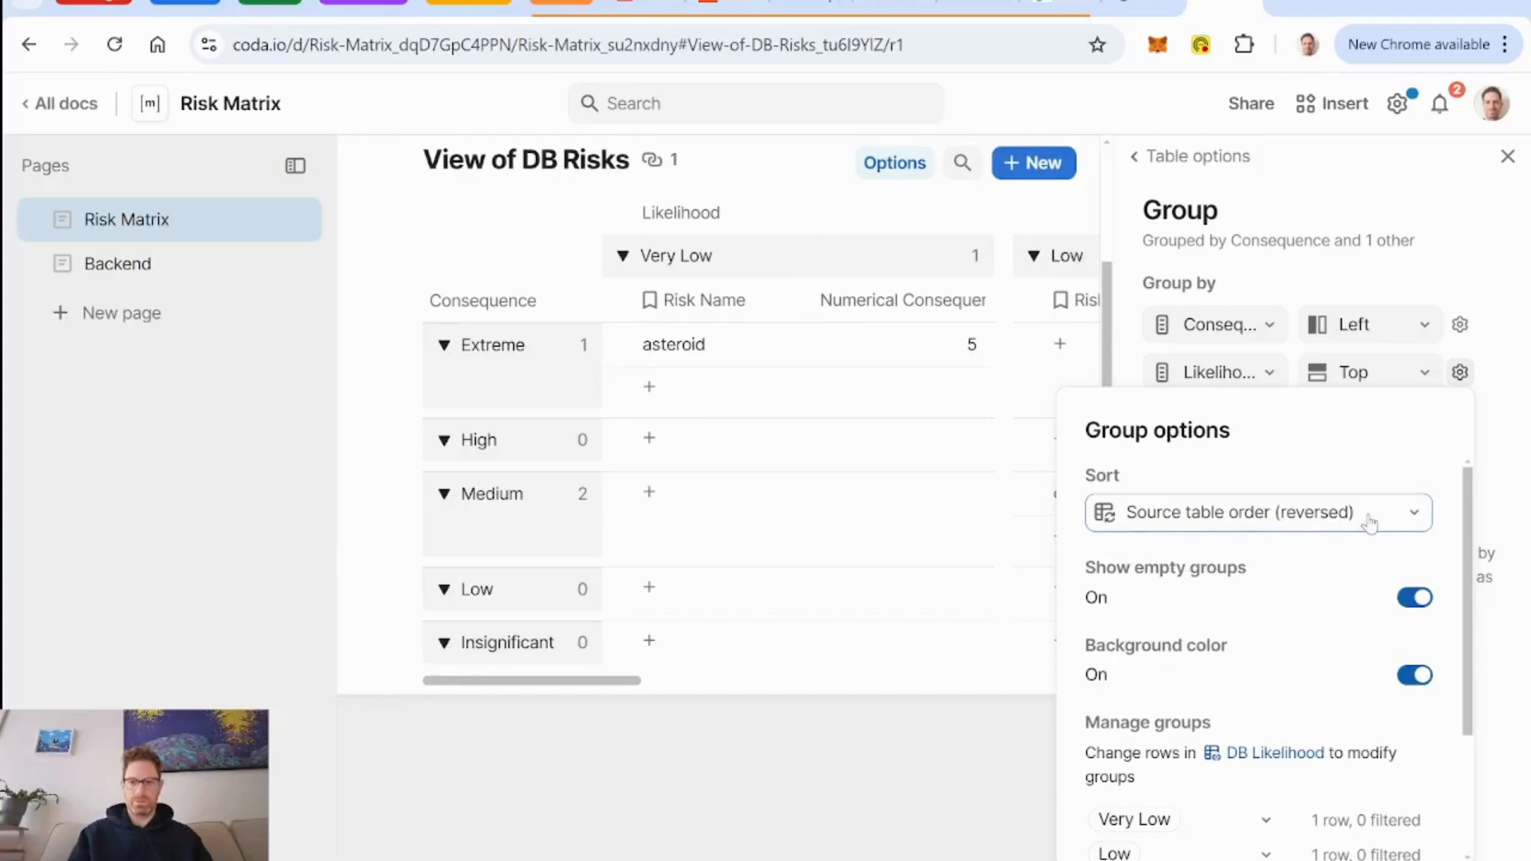
click(1508, 157)
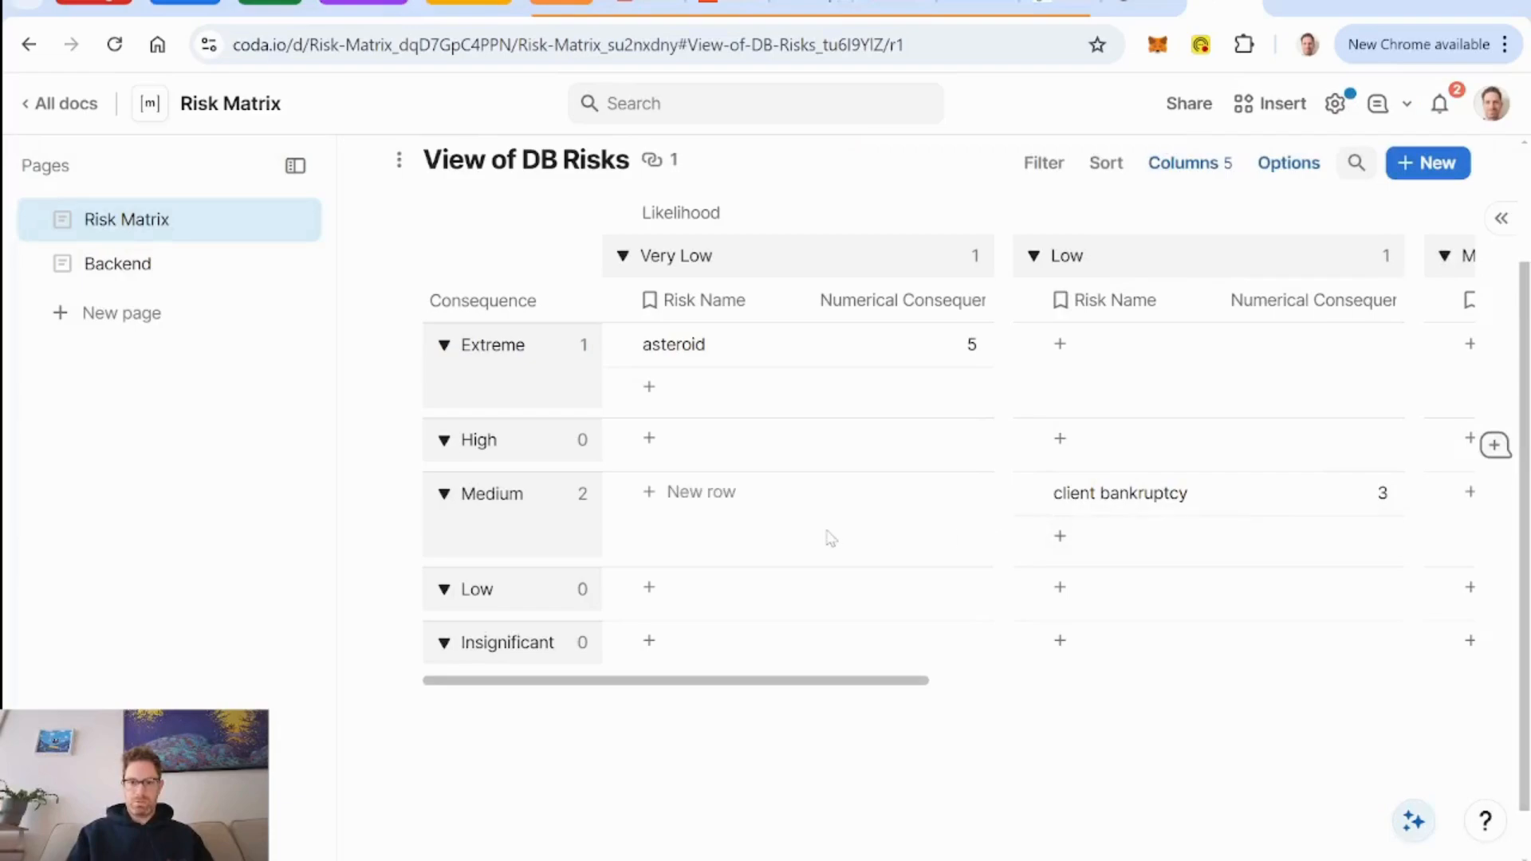
Check the matrix across all Likelihood groups and turn off the table's bottom new row button.
scroll(981, 447, right, 6)
scroll(981, 447, down, 1)
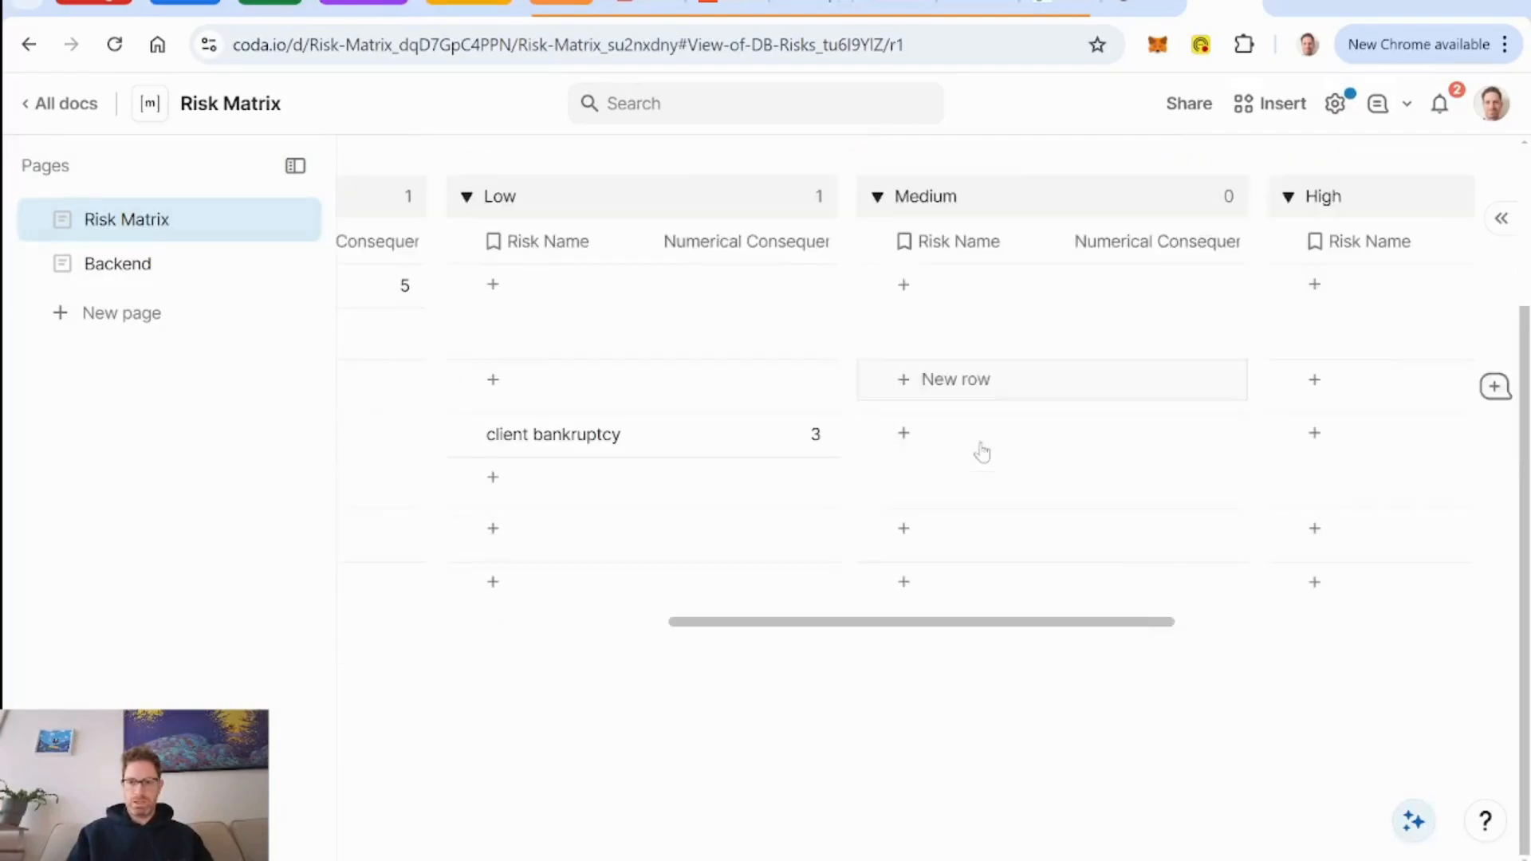
scroll(982, 451, right, 6)
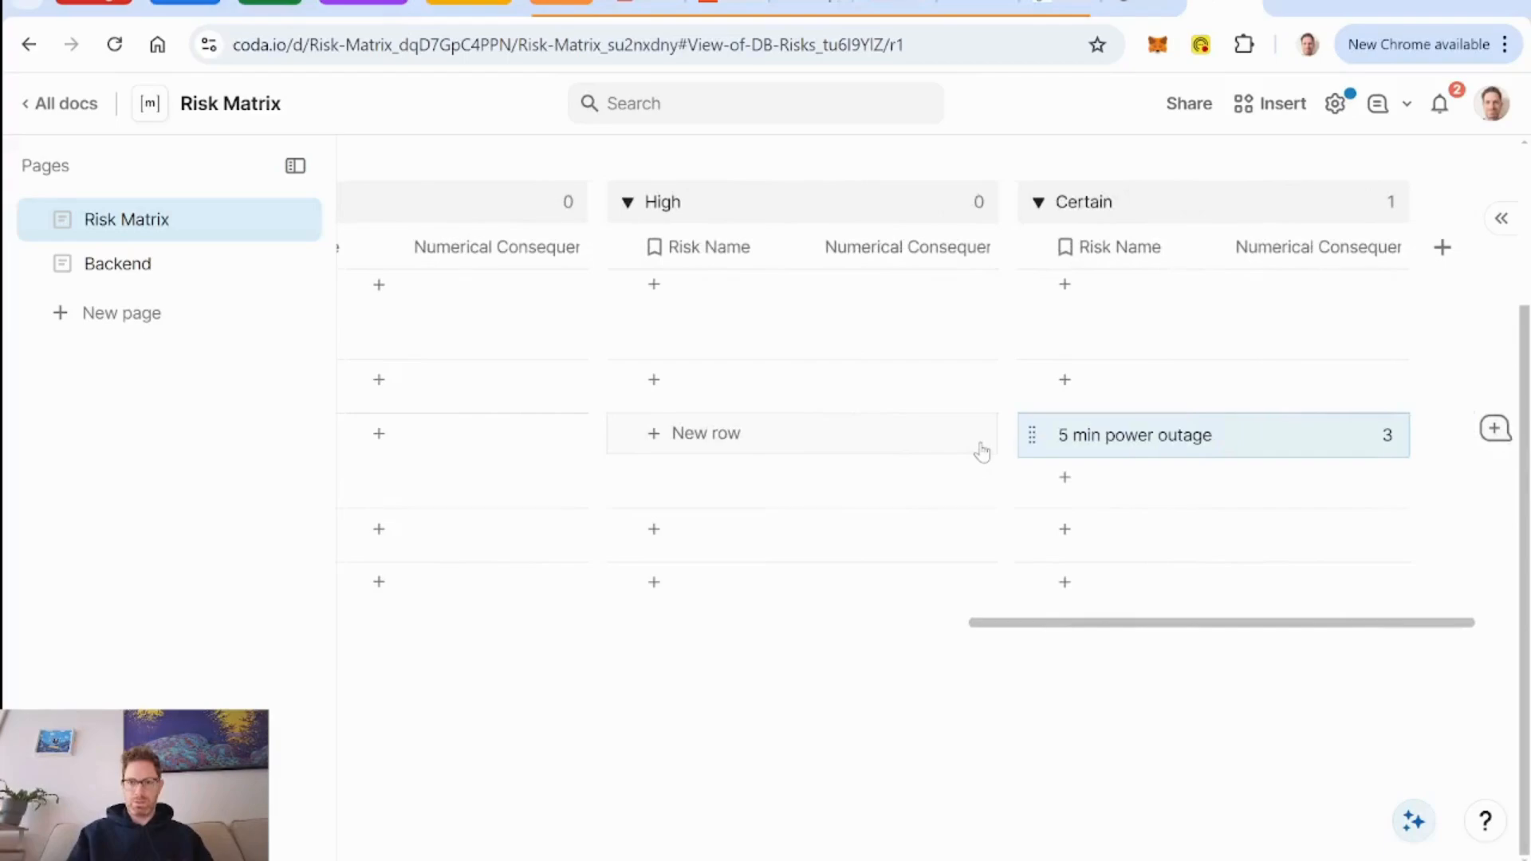
scroll(1104, 438, left, 12)
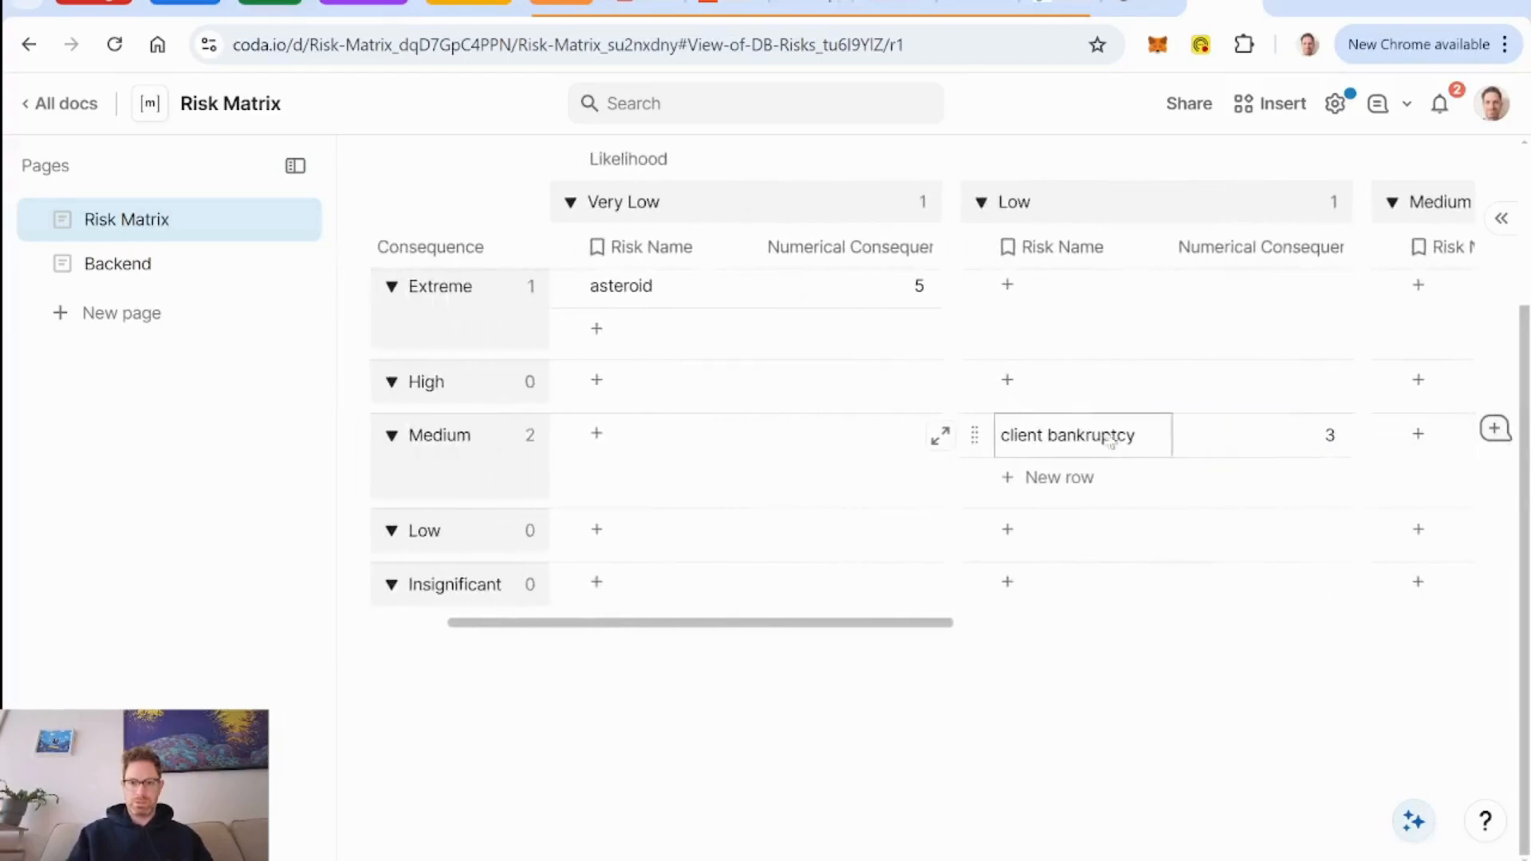
scroll(814, 396, up, 3)
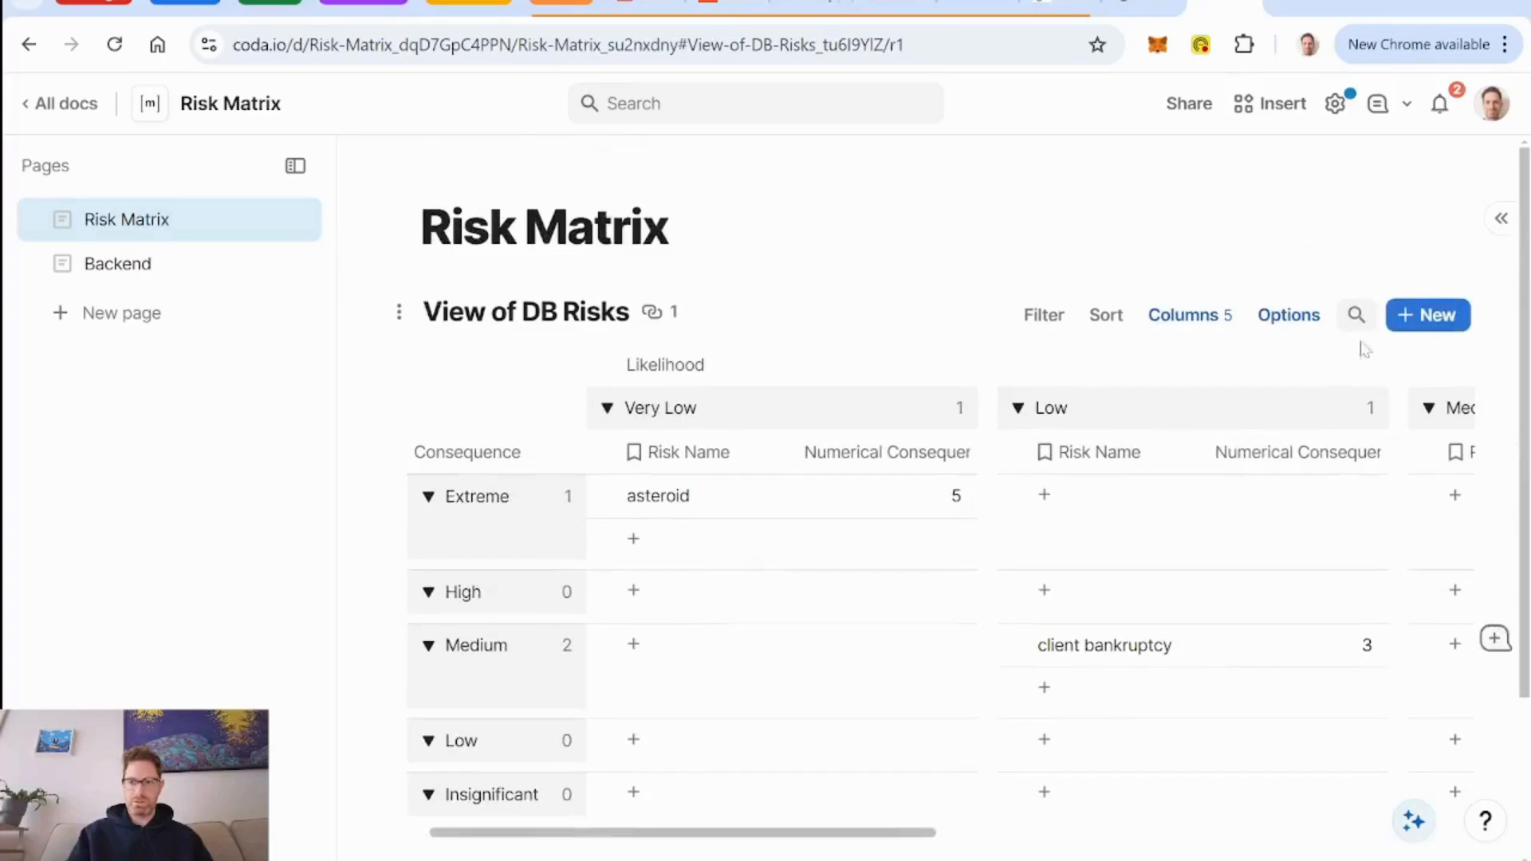
click(1289, 317)
click(1305, 390)
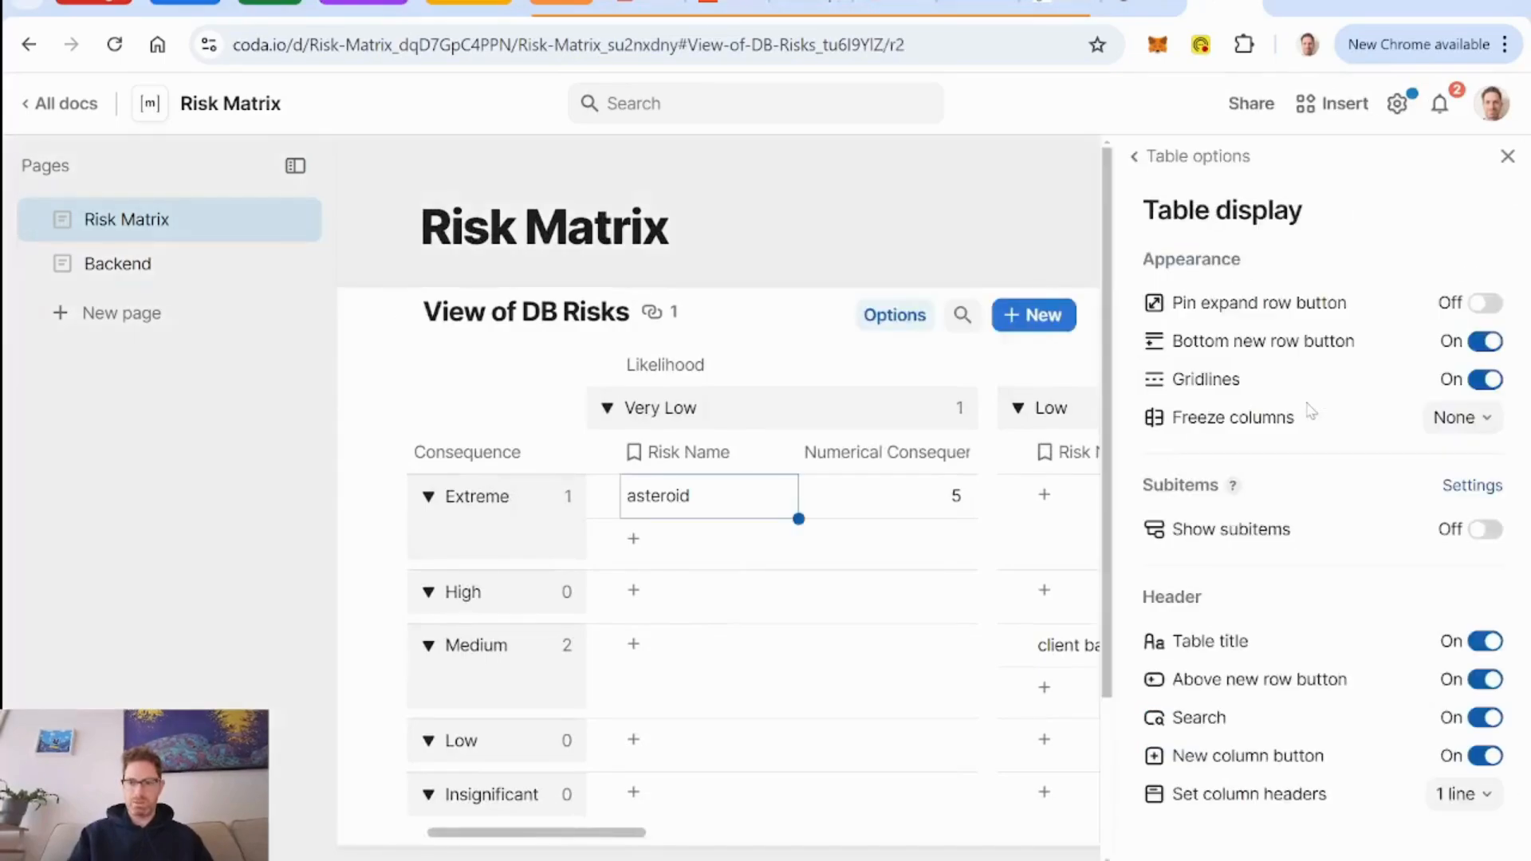
click(1485, 343)
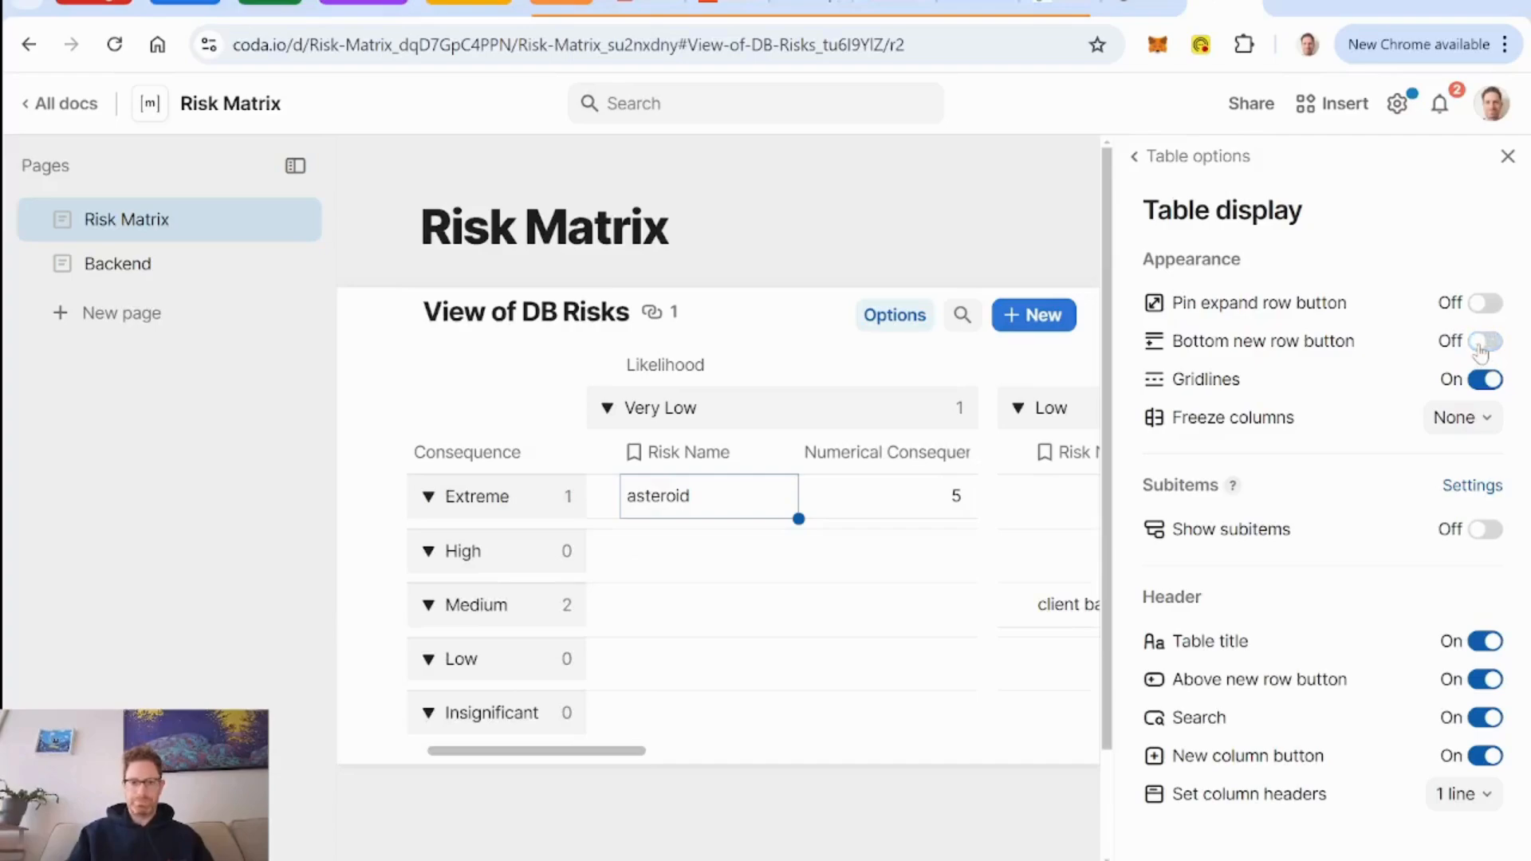
Hide the Numerical Consequence column in the DB Risks view.
click(1193, 163)
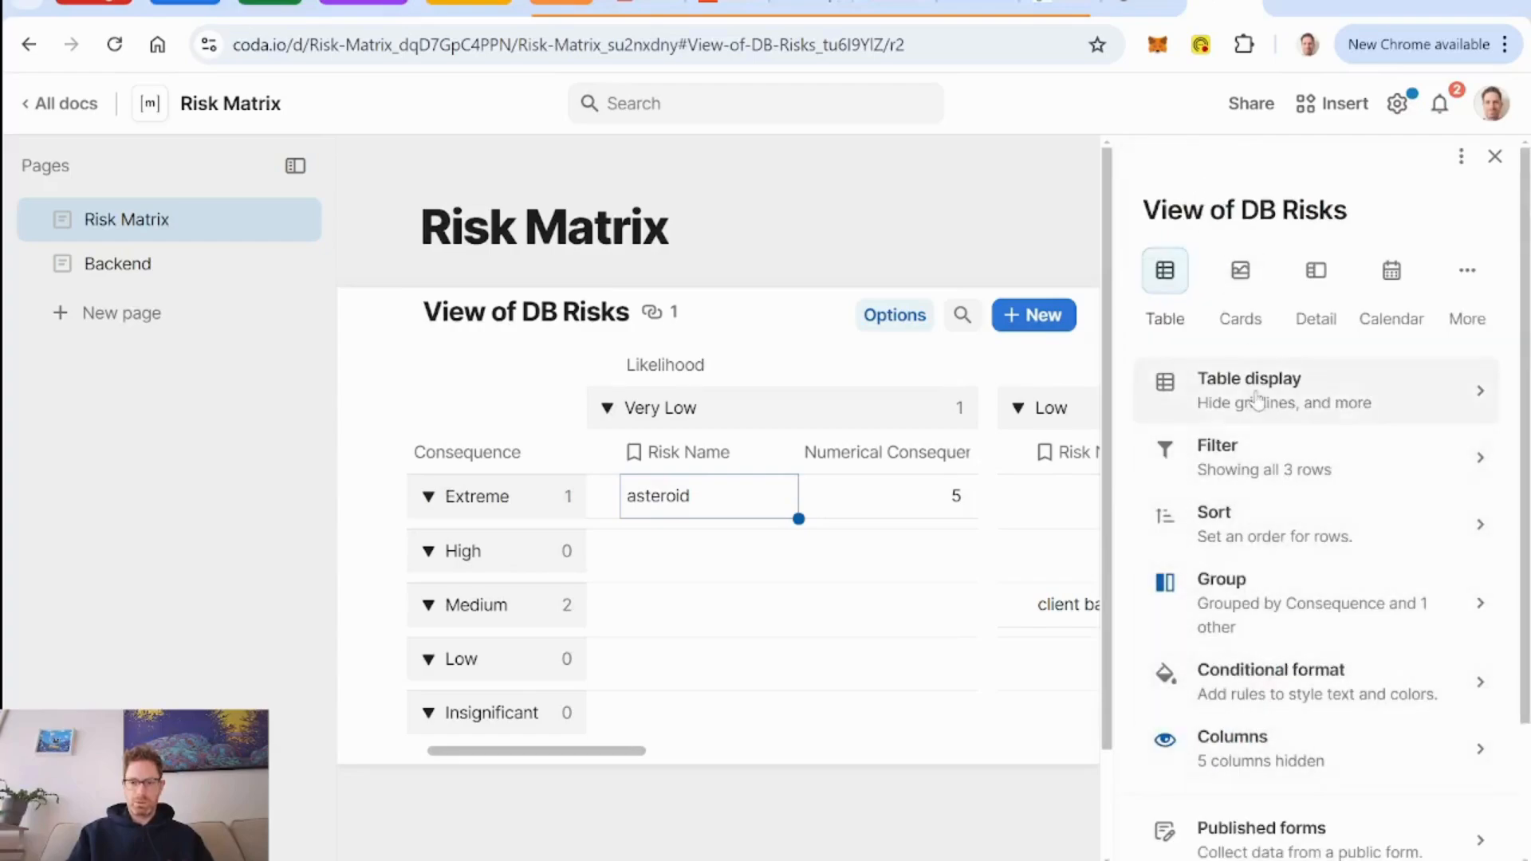
click(1248, 761)
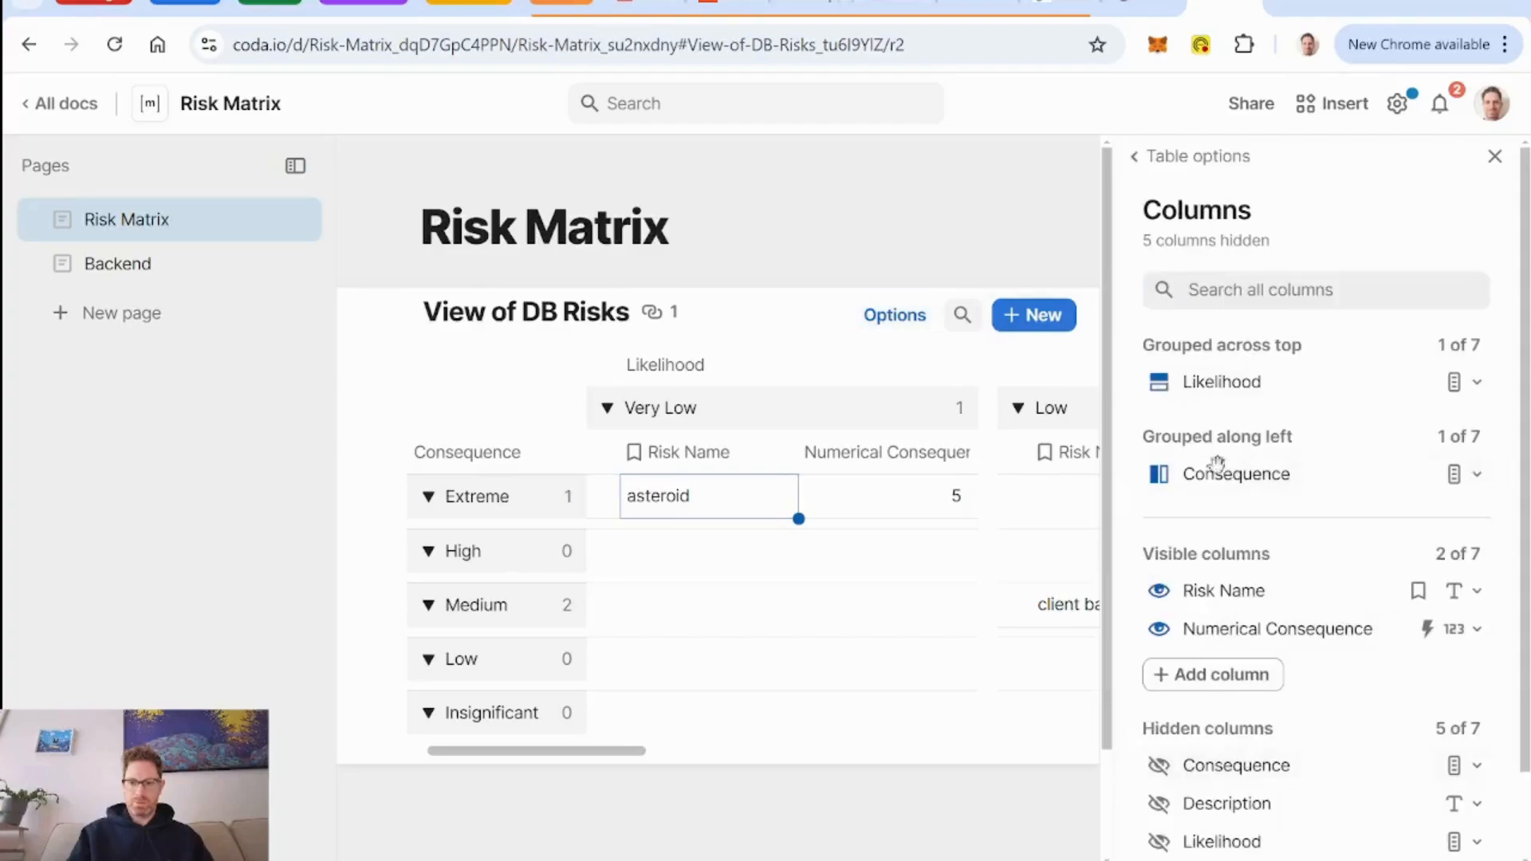
click(1159, 630)
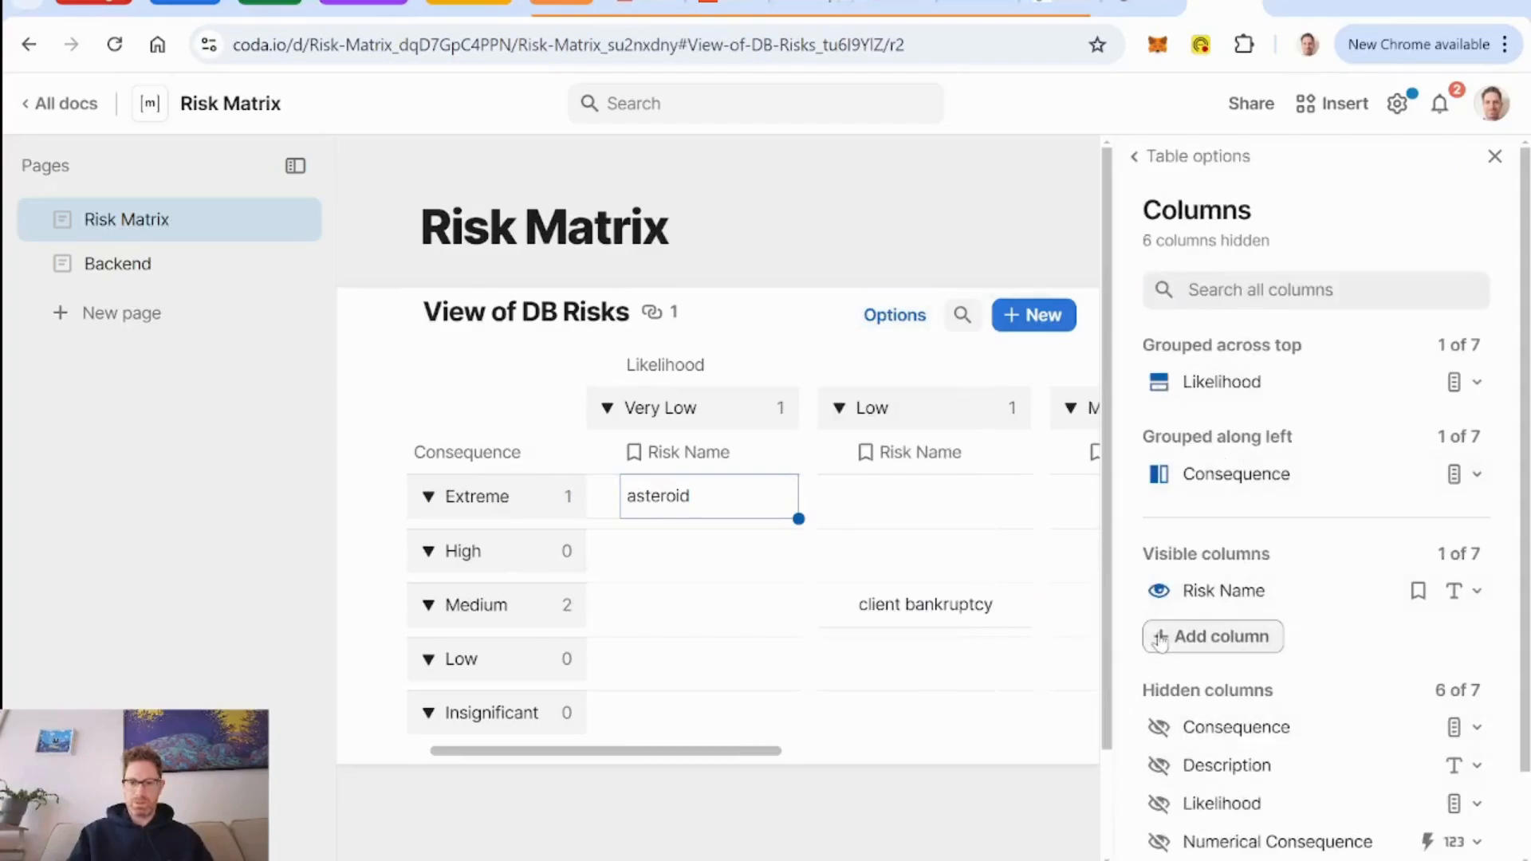
click(1149, 157)
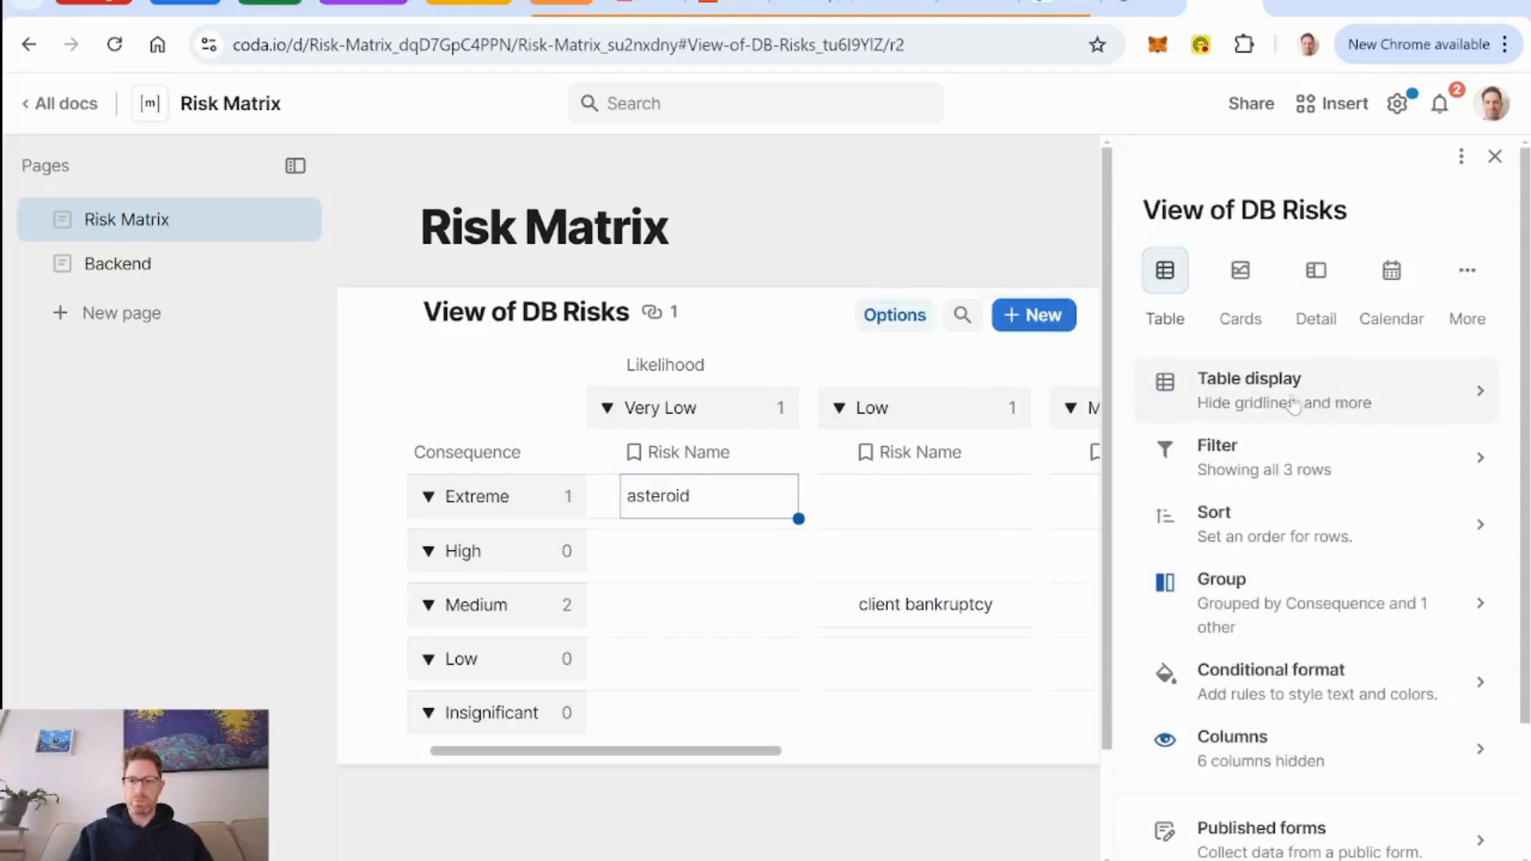
click(1293, 405)
click(1215, 171)
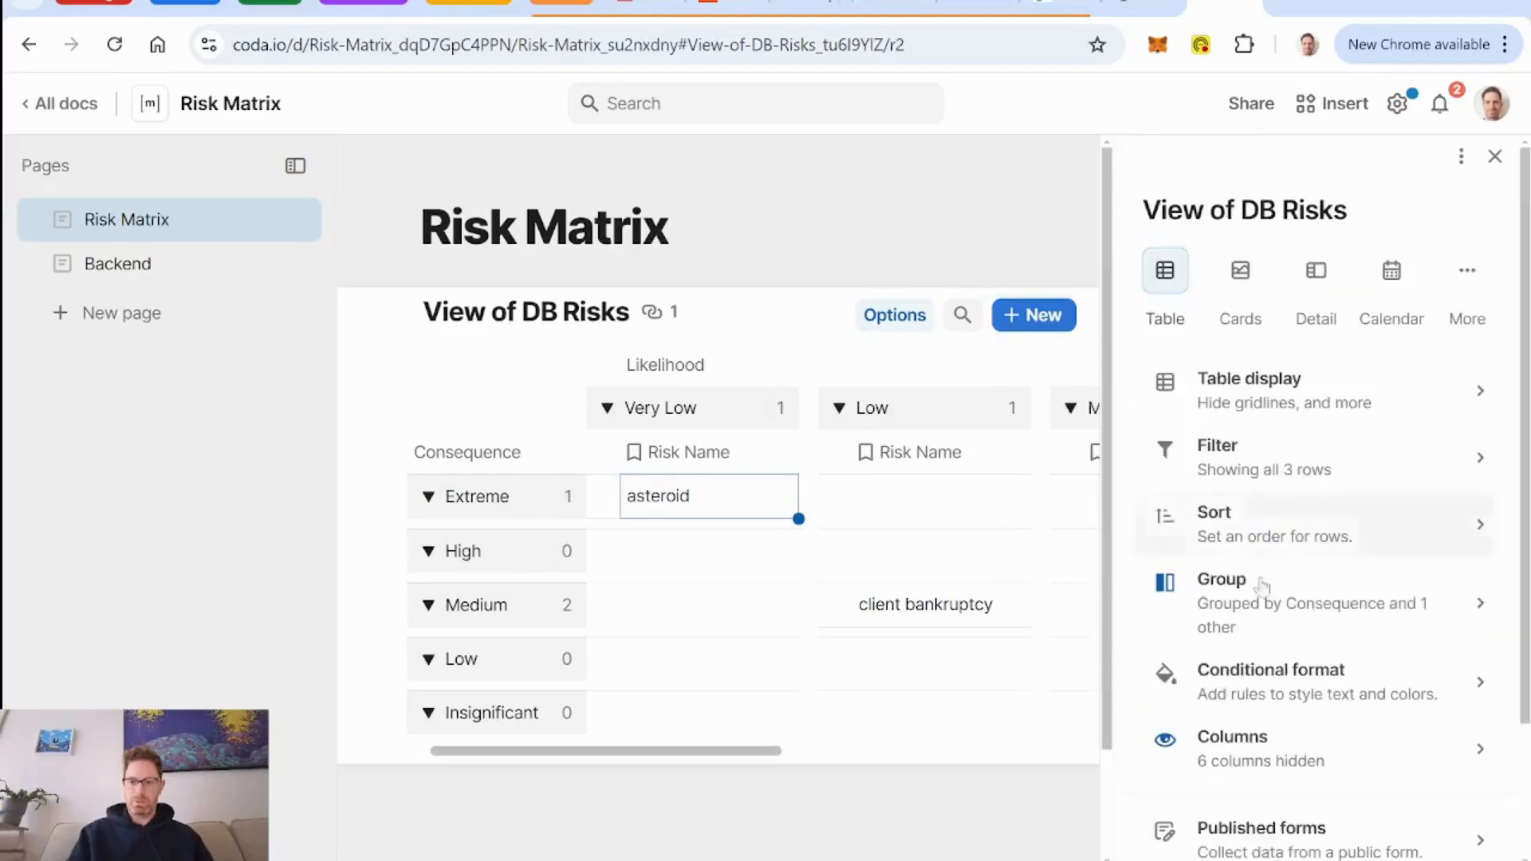
Add a conditional format rule on Risk Name, contains with no value, that makes the risk names bold.
click(1299, 695)
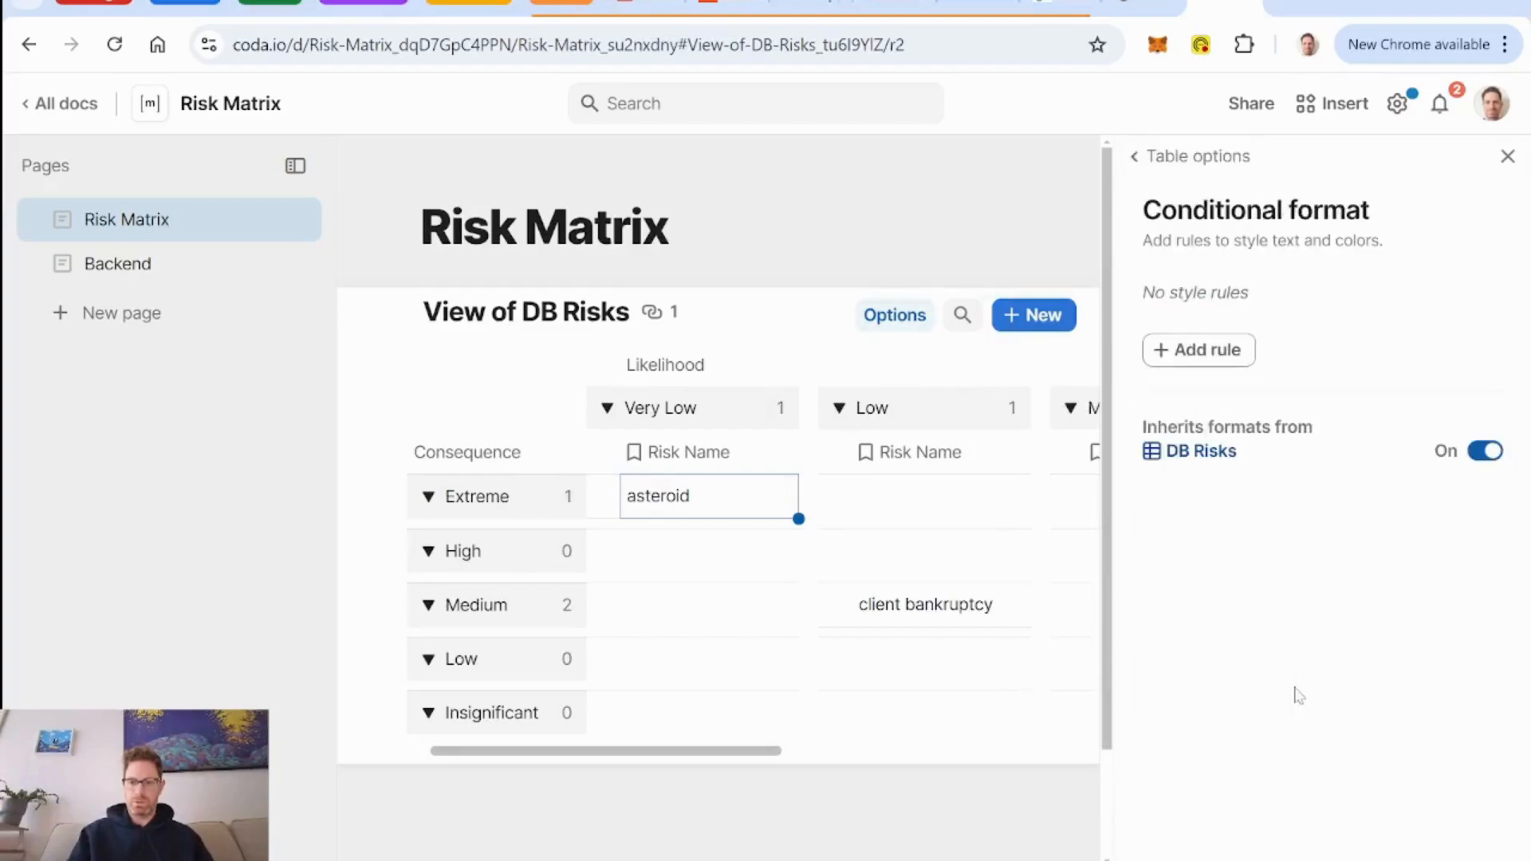
click(1220, 352)
click(1249, 454)
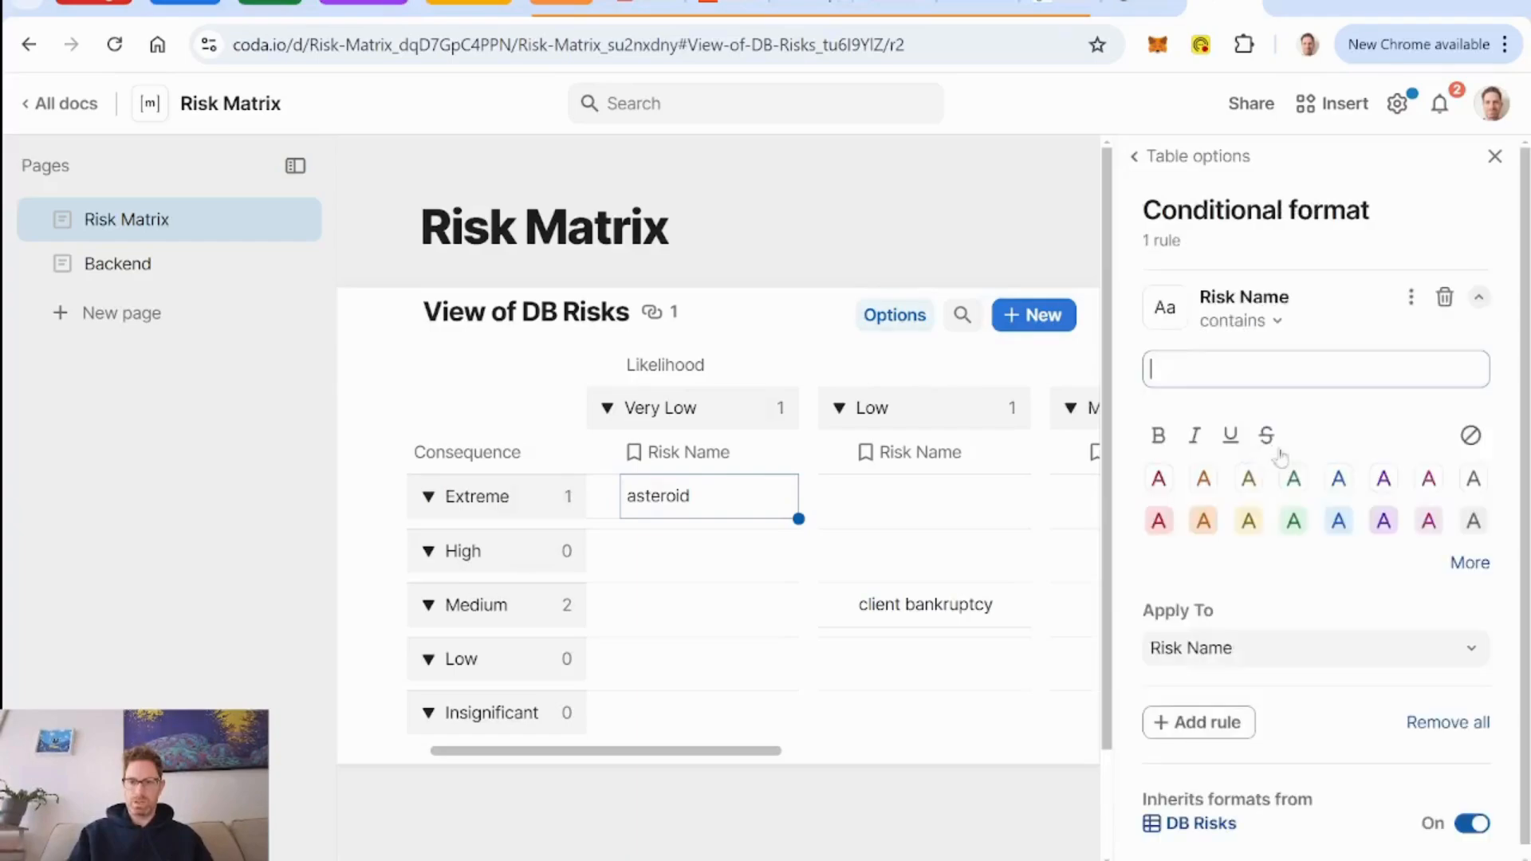
click(1161, 437)
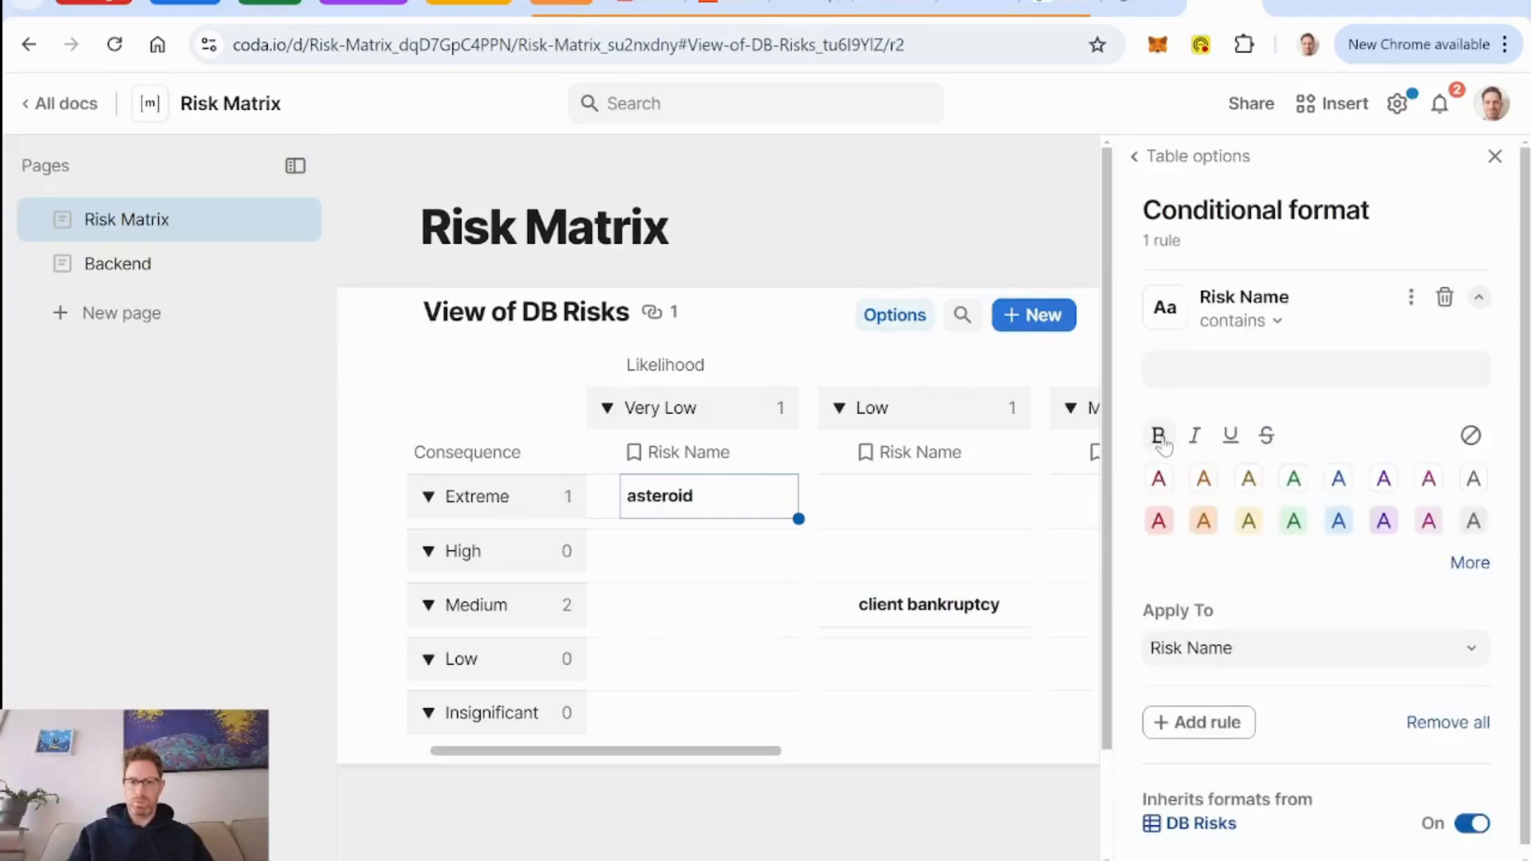
click(1495, 157)
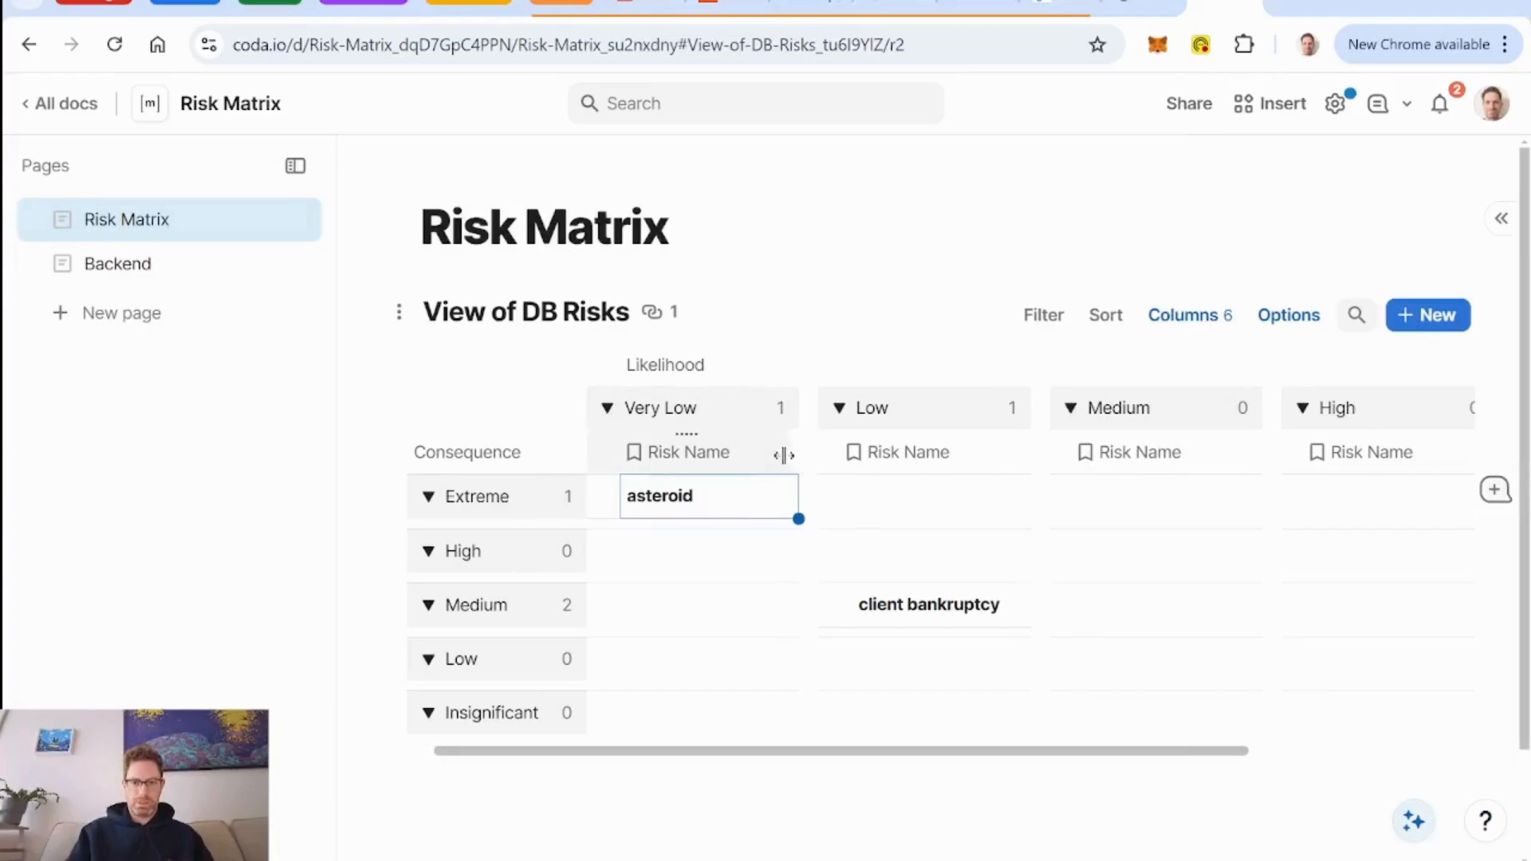
Narrow the Risk Name columns so that more of the Likelihood groups fit across the page.
drag(783, 454, 770, 455)
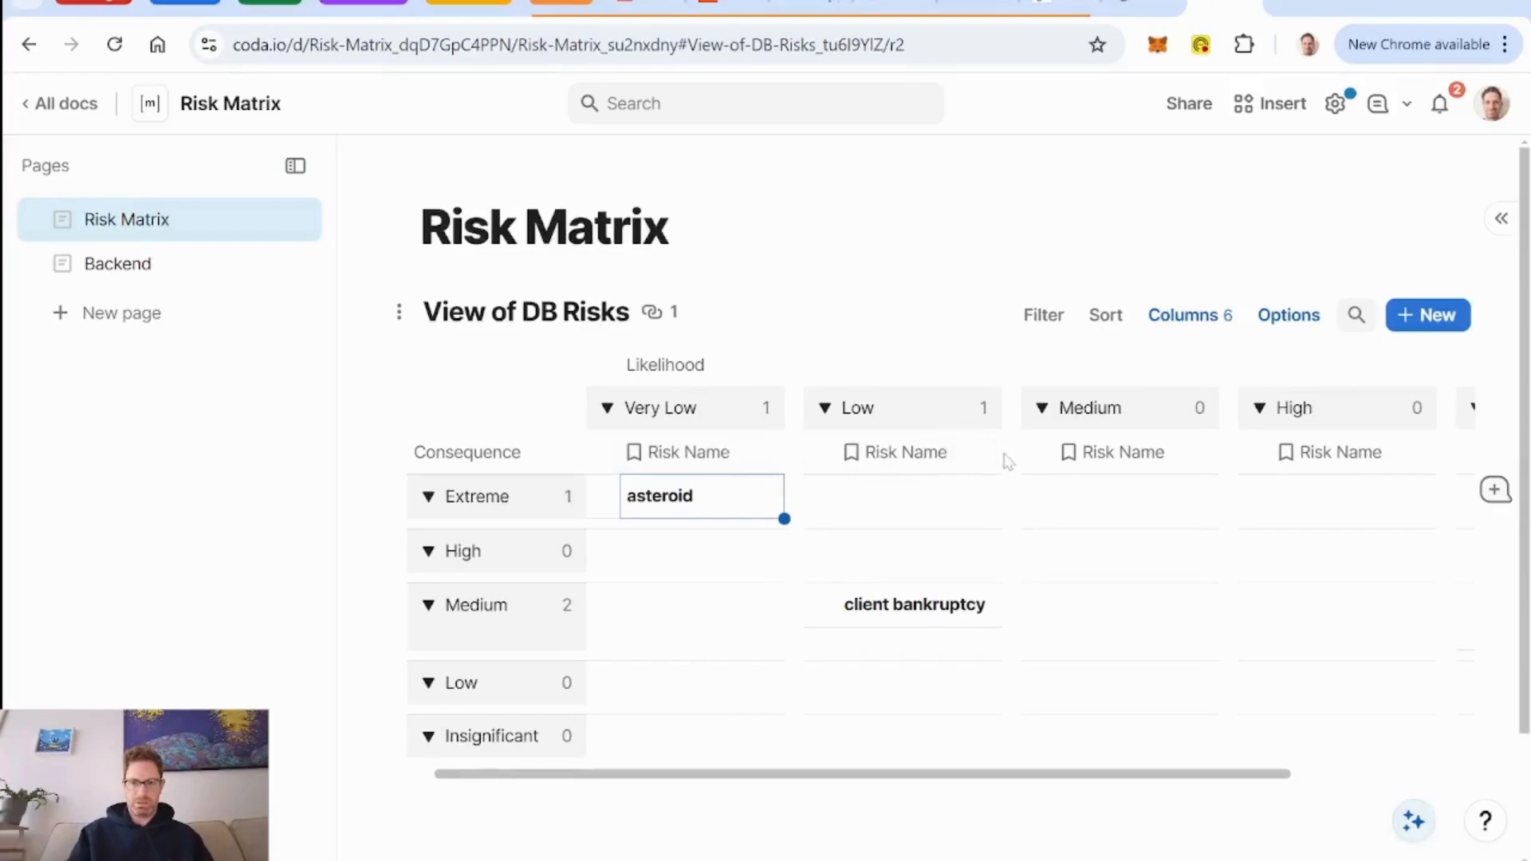
drag(1001, 454, 983, 456)
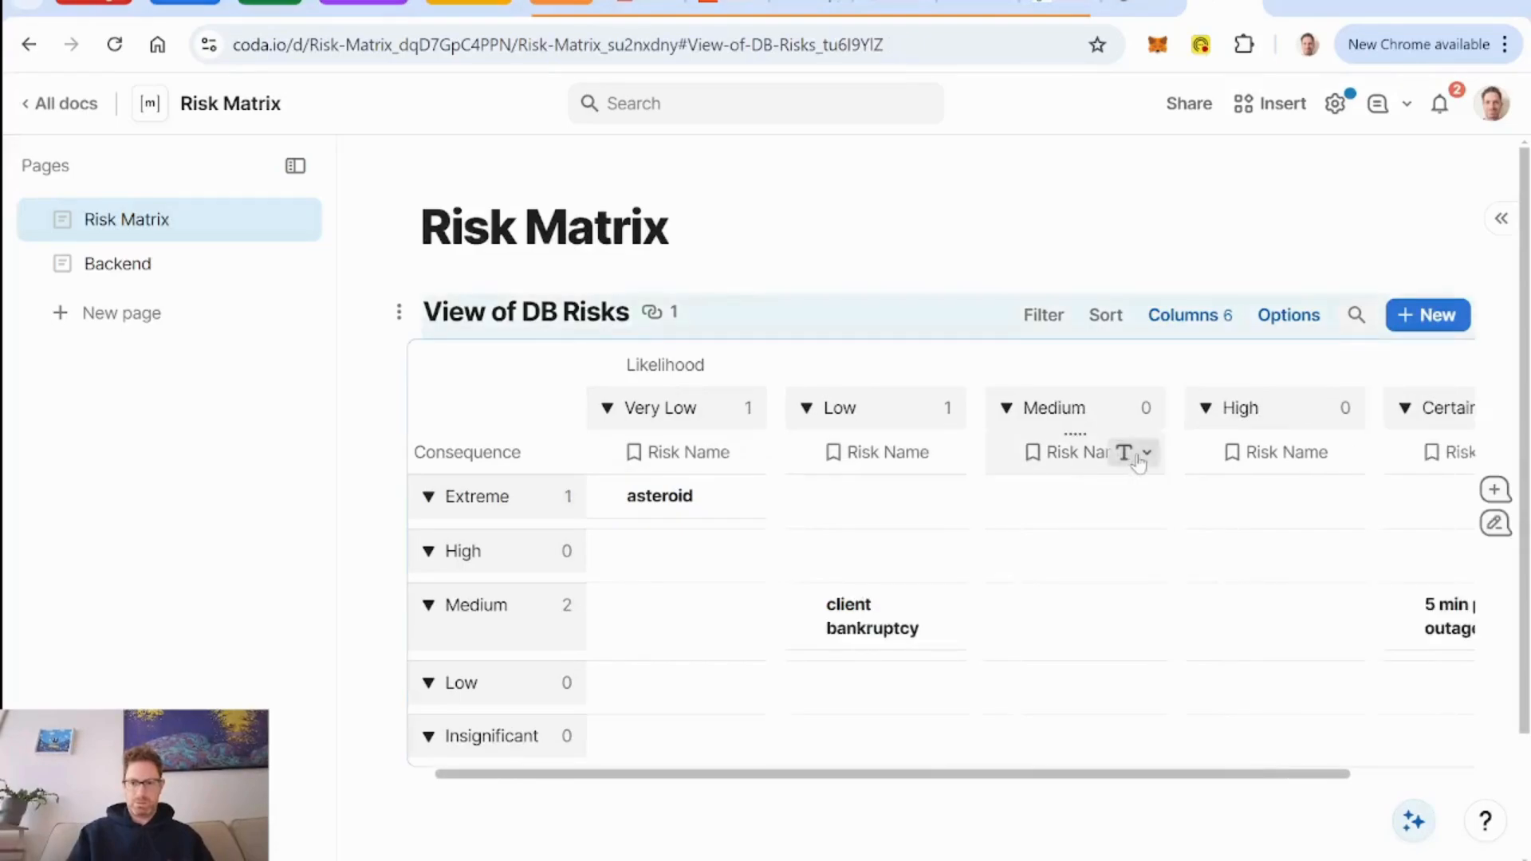
drag(1162, 456, 1144, 455)
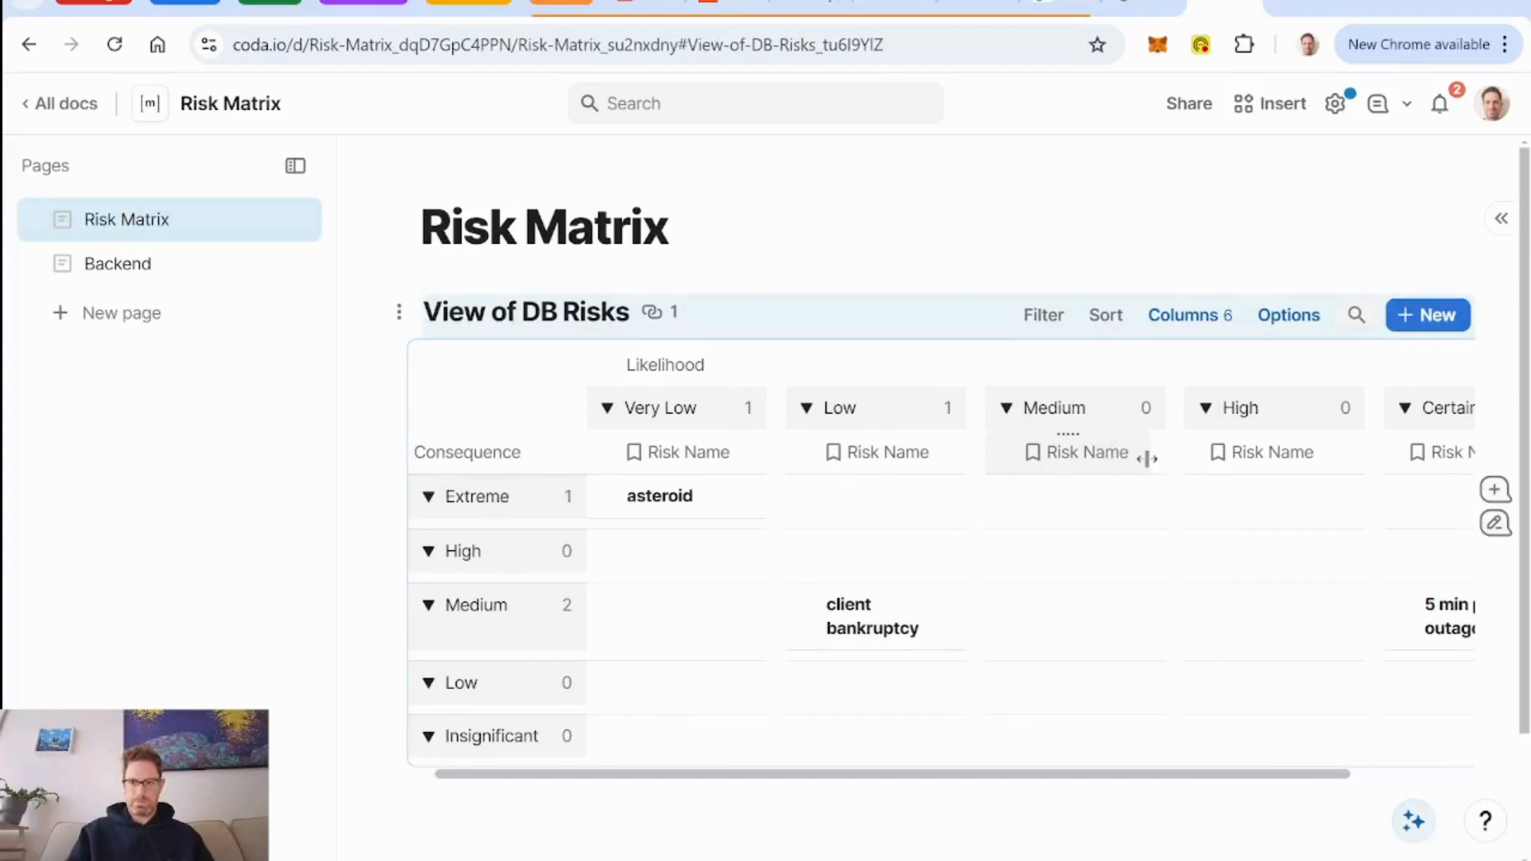
Hide the row counts on the matrix groups and slightly narrow the Risk Name columns so all Likelihood groups fit.
click(567, 456)
mouse_move(740, 714)
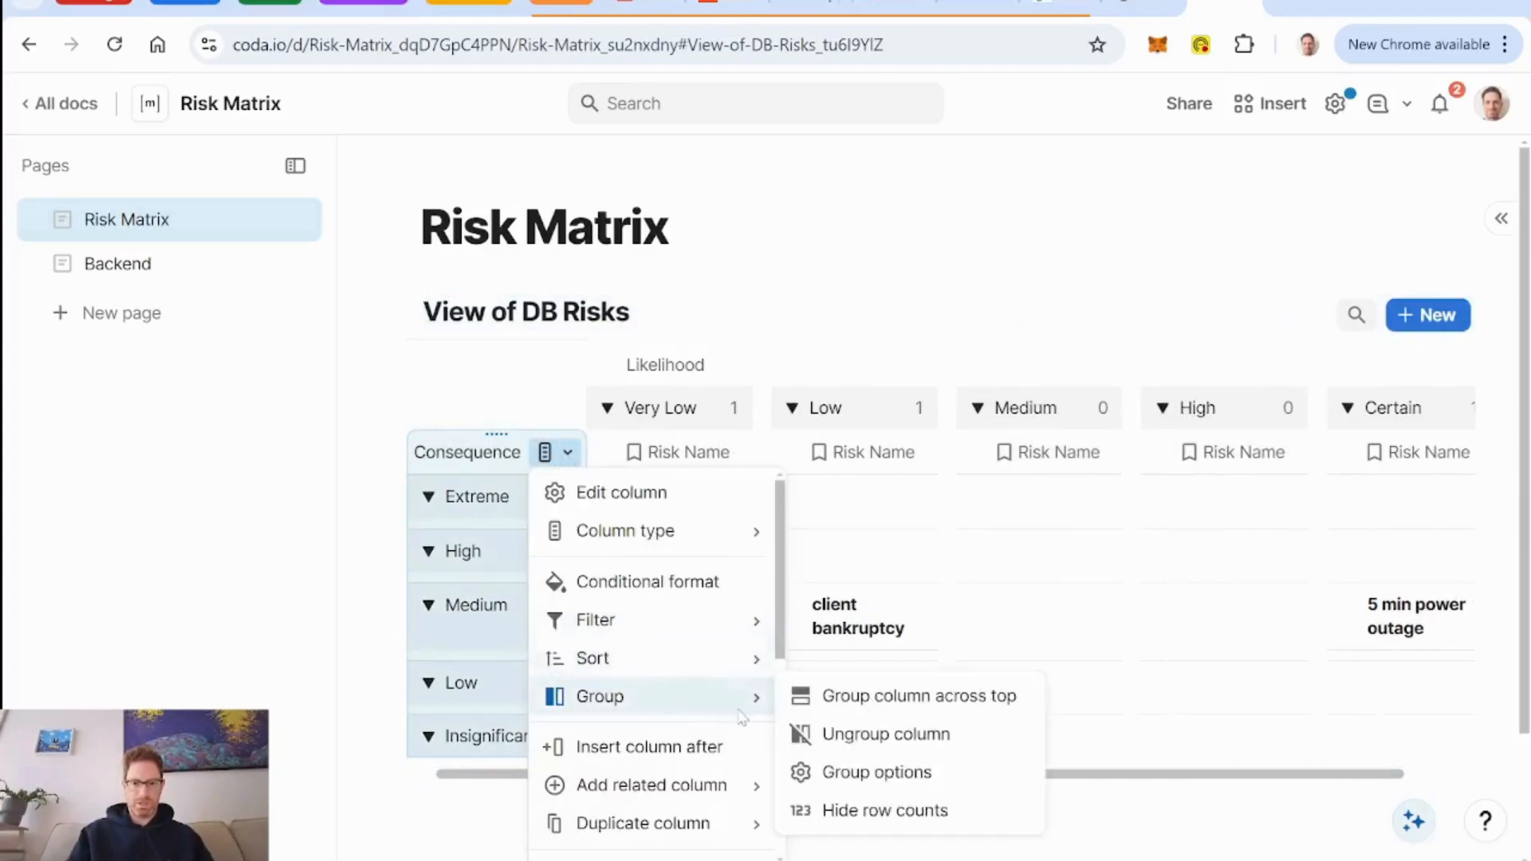
click(925, 811)
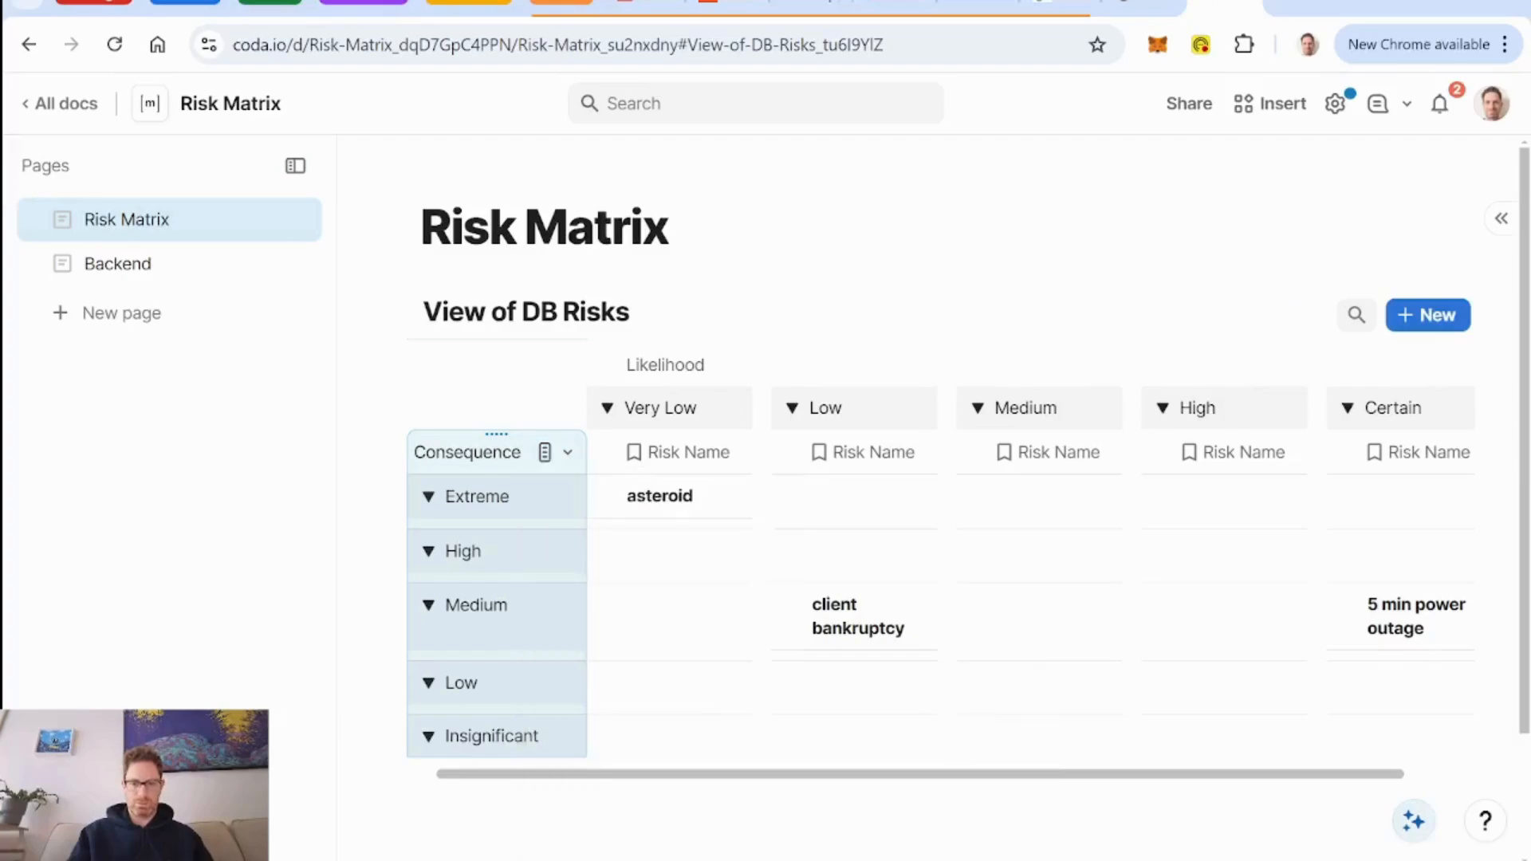
scroll(801, 630, right, 2)
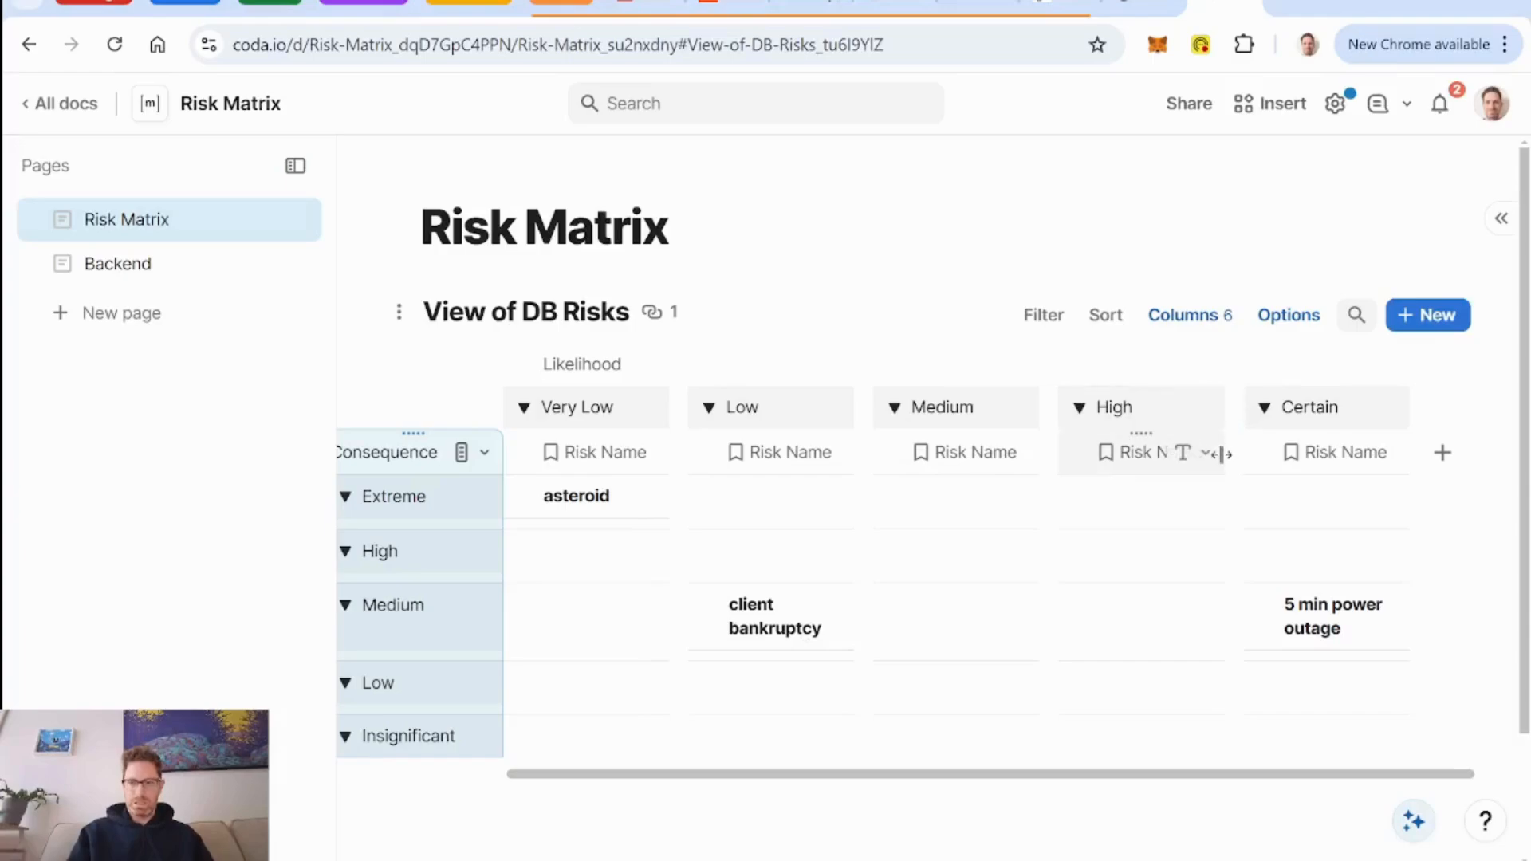
drag(1223, 454, 1213, 461)
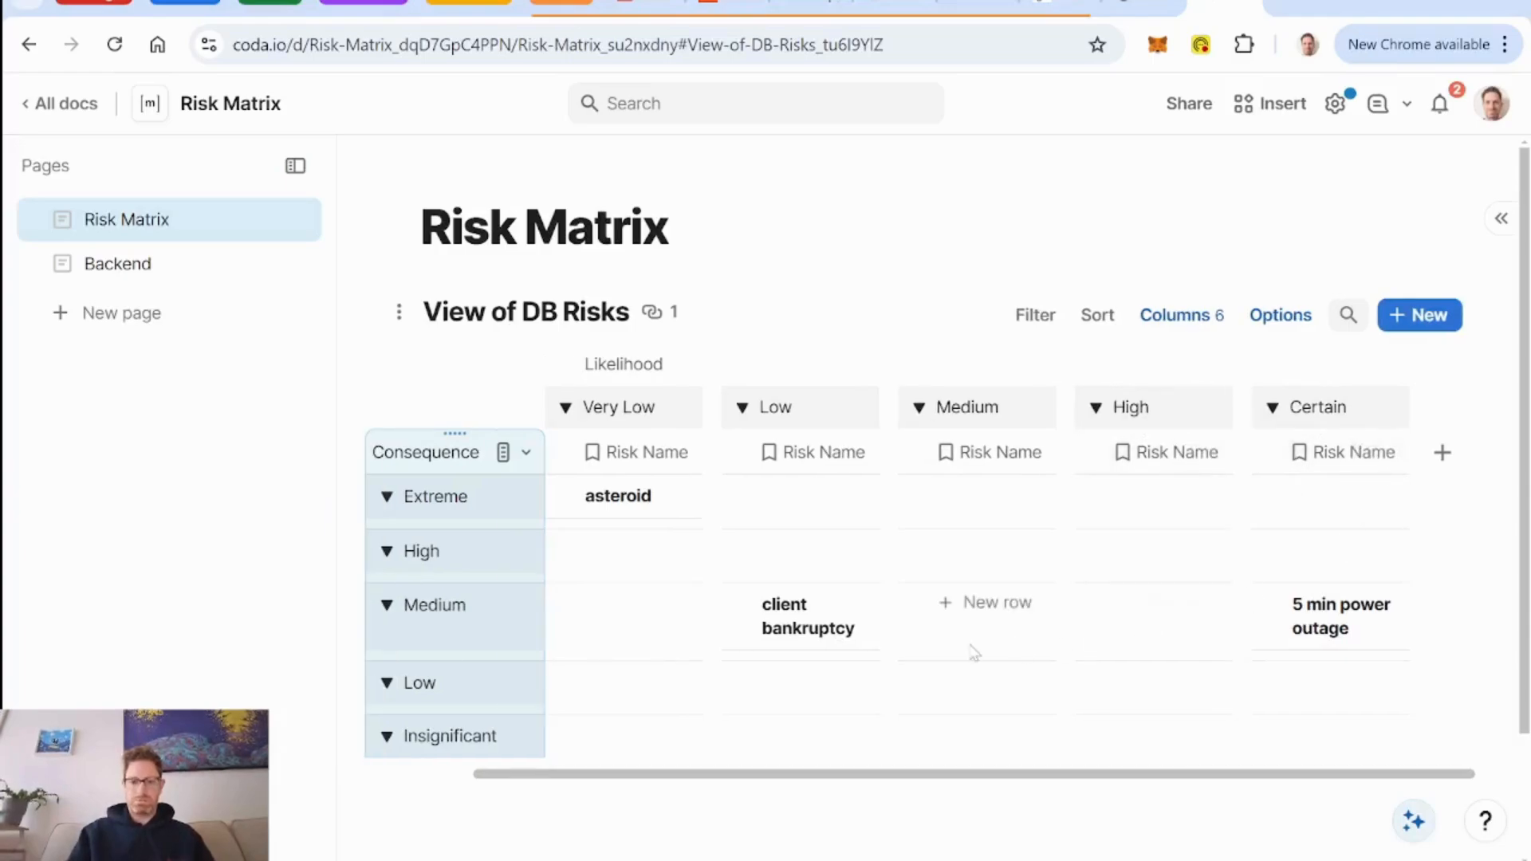
Rename the DB Risks view as Risk Matrix.
scroll(1009, 690, down, 1)
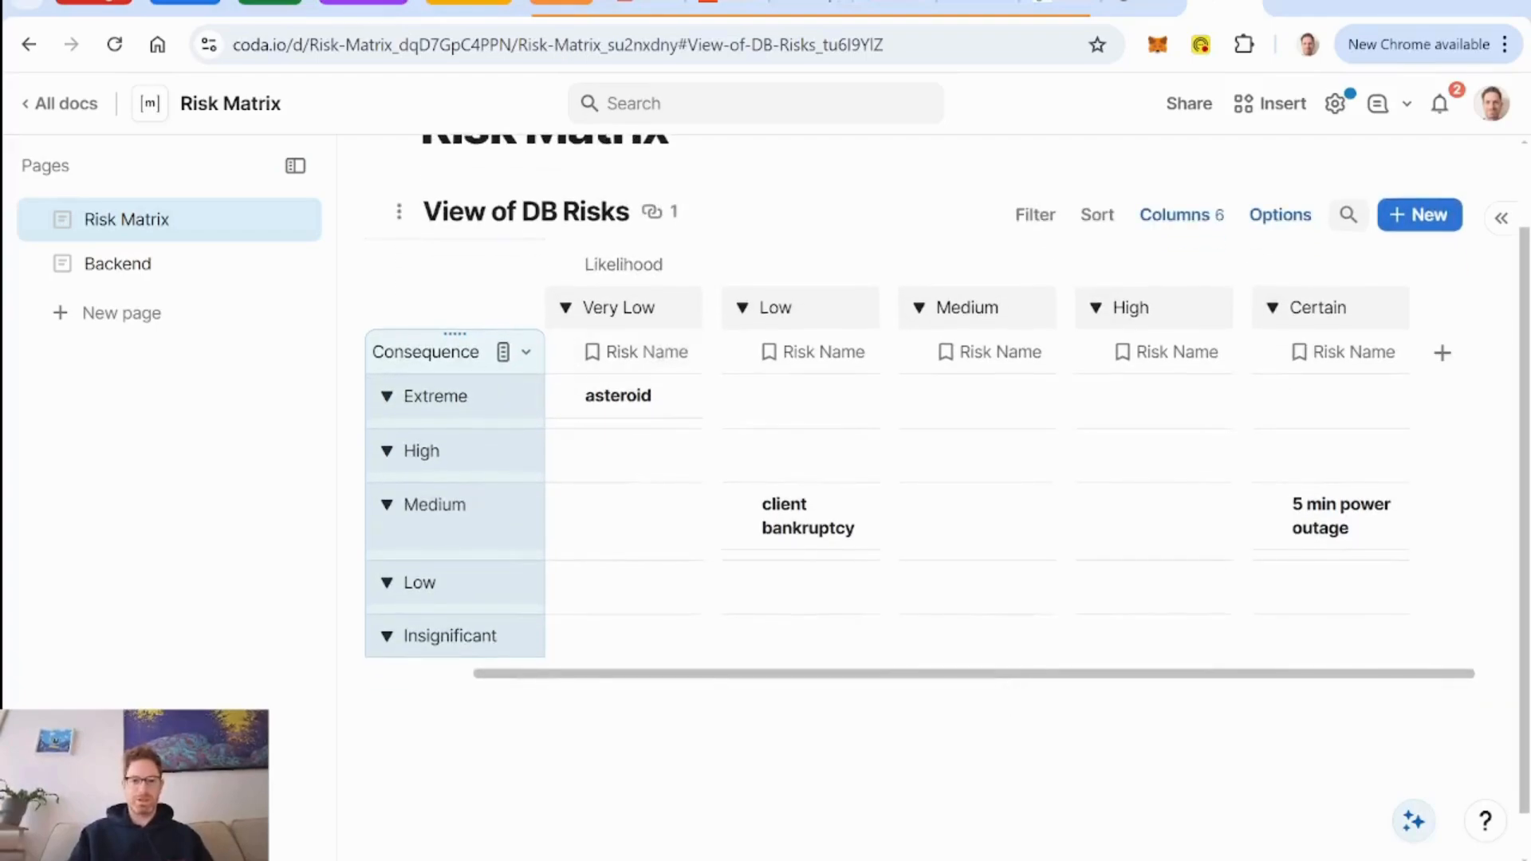
triple_click(522, 214)
text(Risk MAteri)
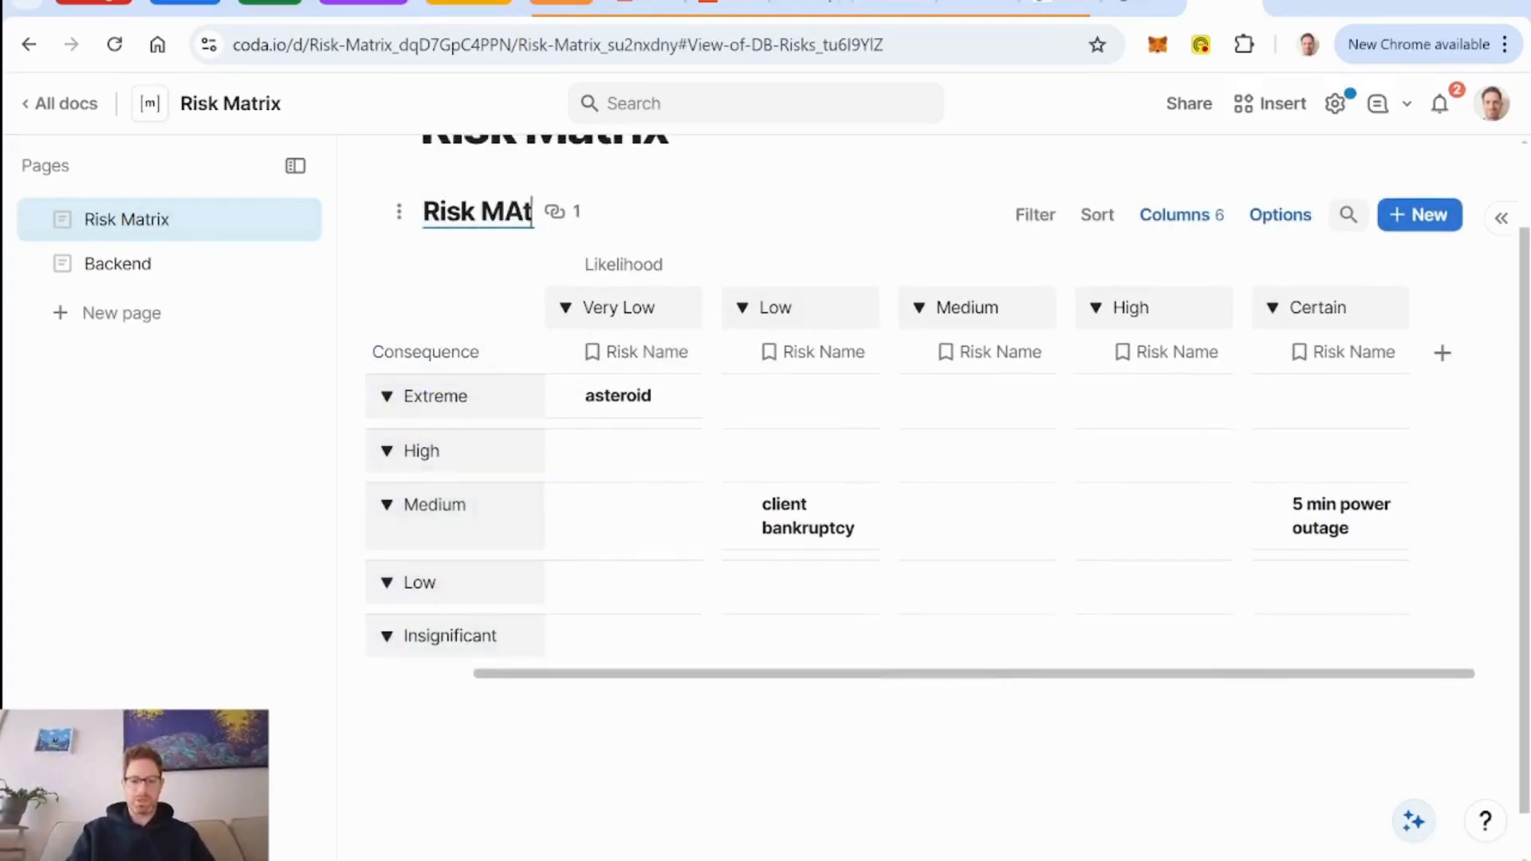
key(BackSpace)
key(BackSpace)
key(BackSpace)
key(BackSpace)
key(BackSpace)
text(atrix)
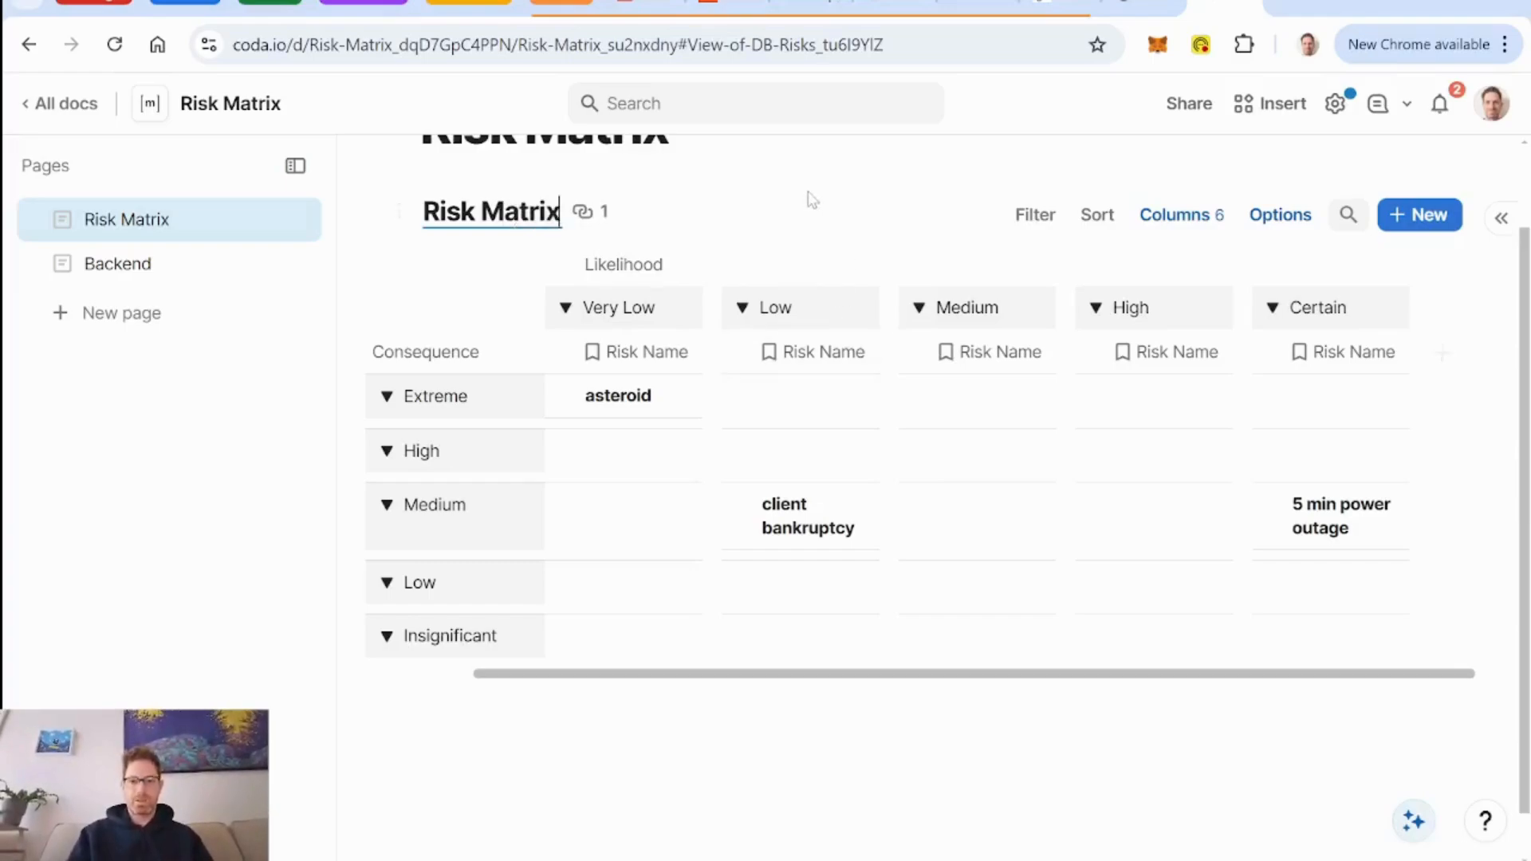
key(Return)
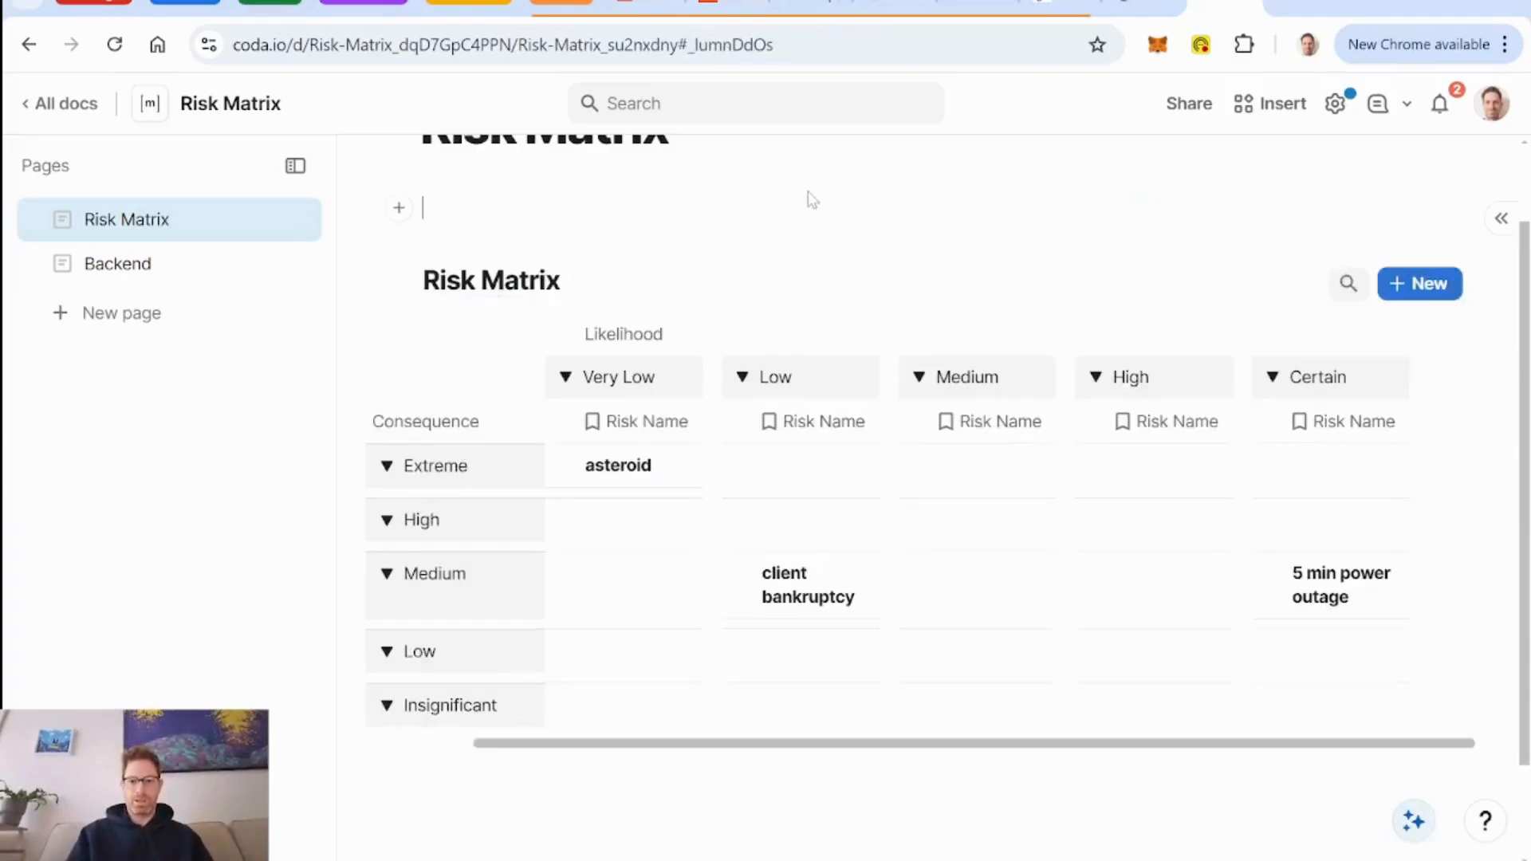
Turn on the pinned expand row button in the Risk Matrix table's display options.
click(1278, 280)
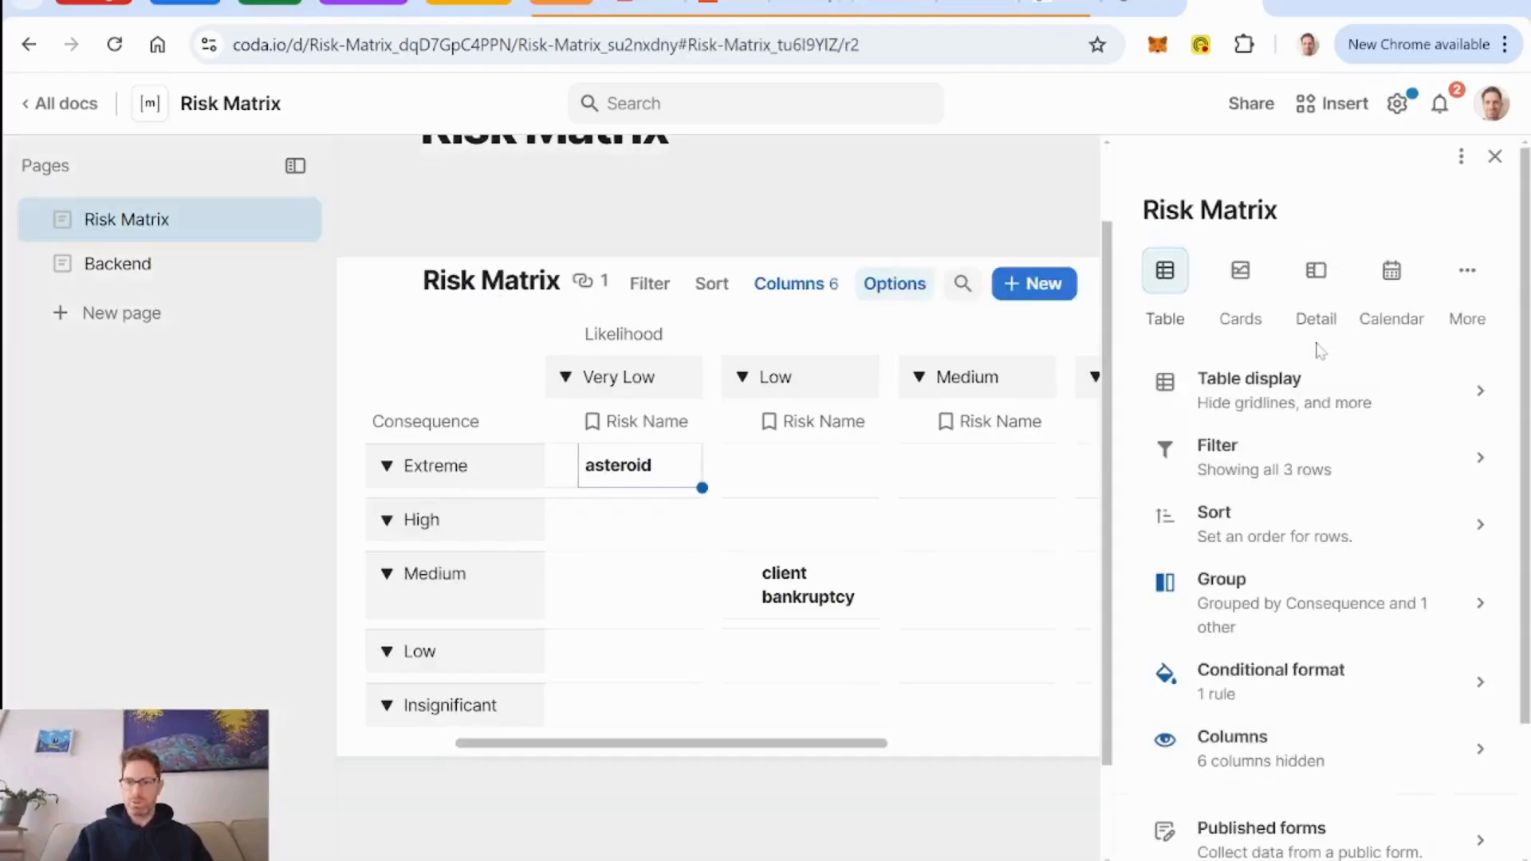
click(1318, 407)
click(1487, 305)
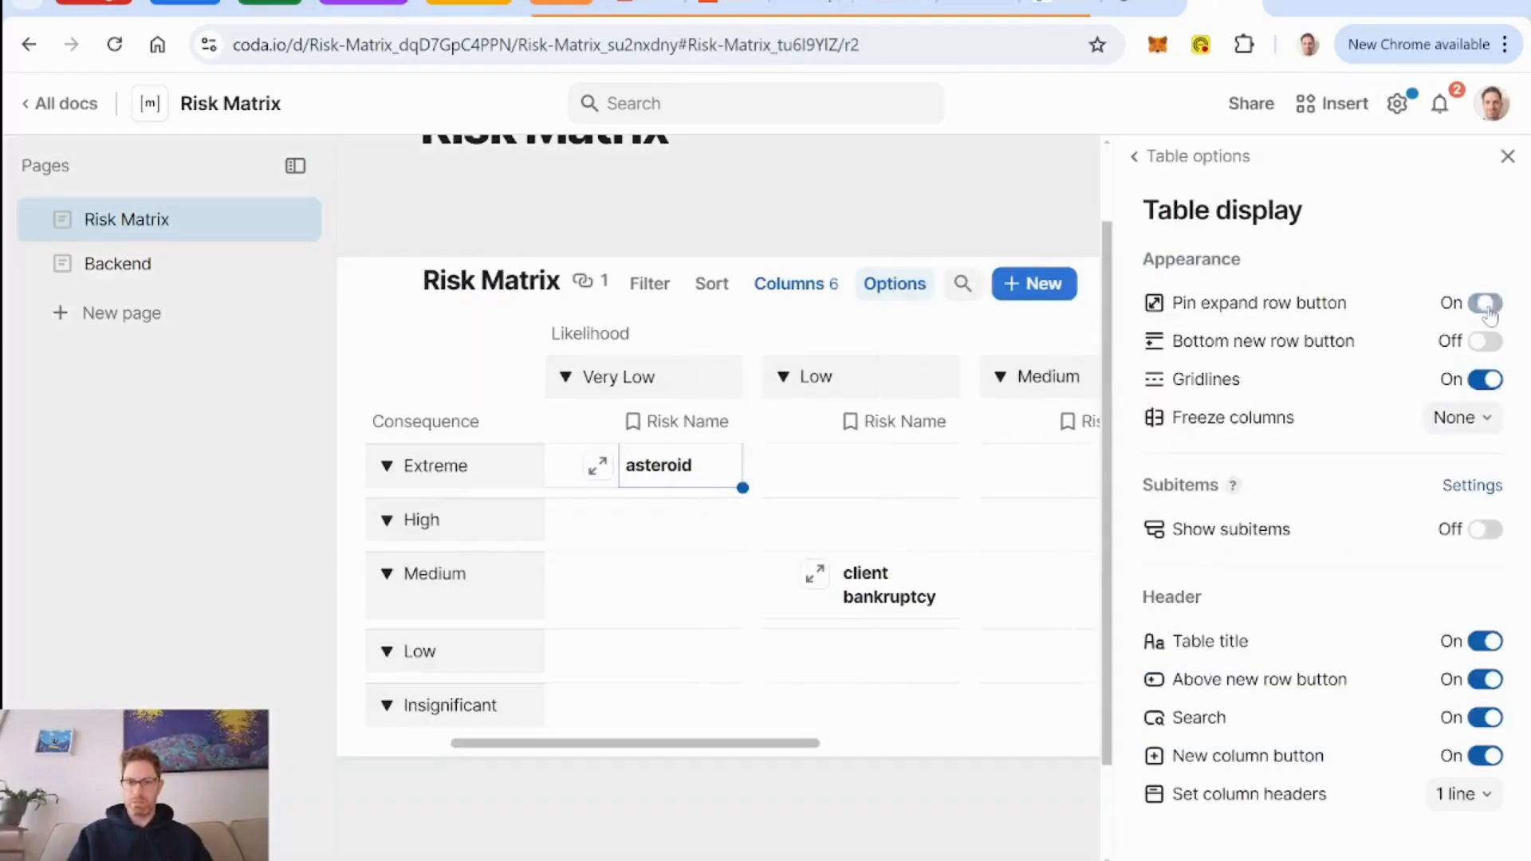
click(1508, 158)
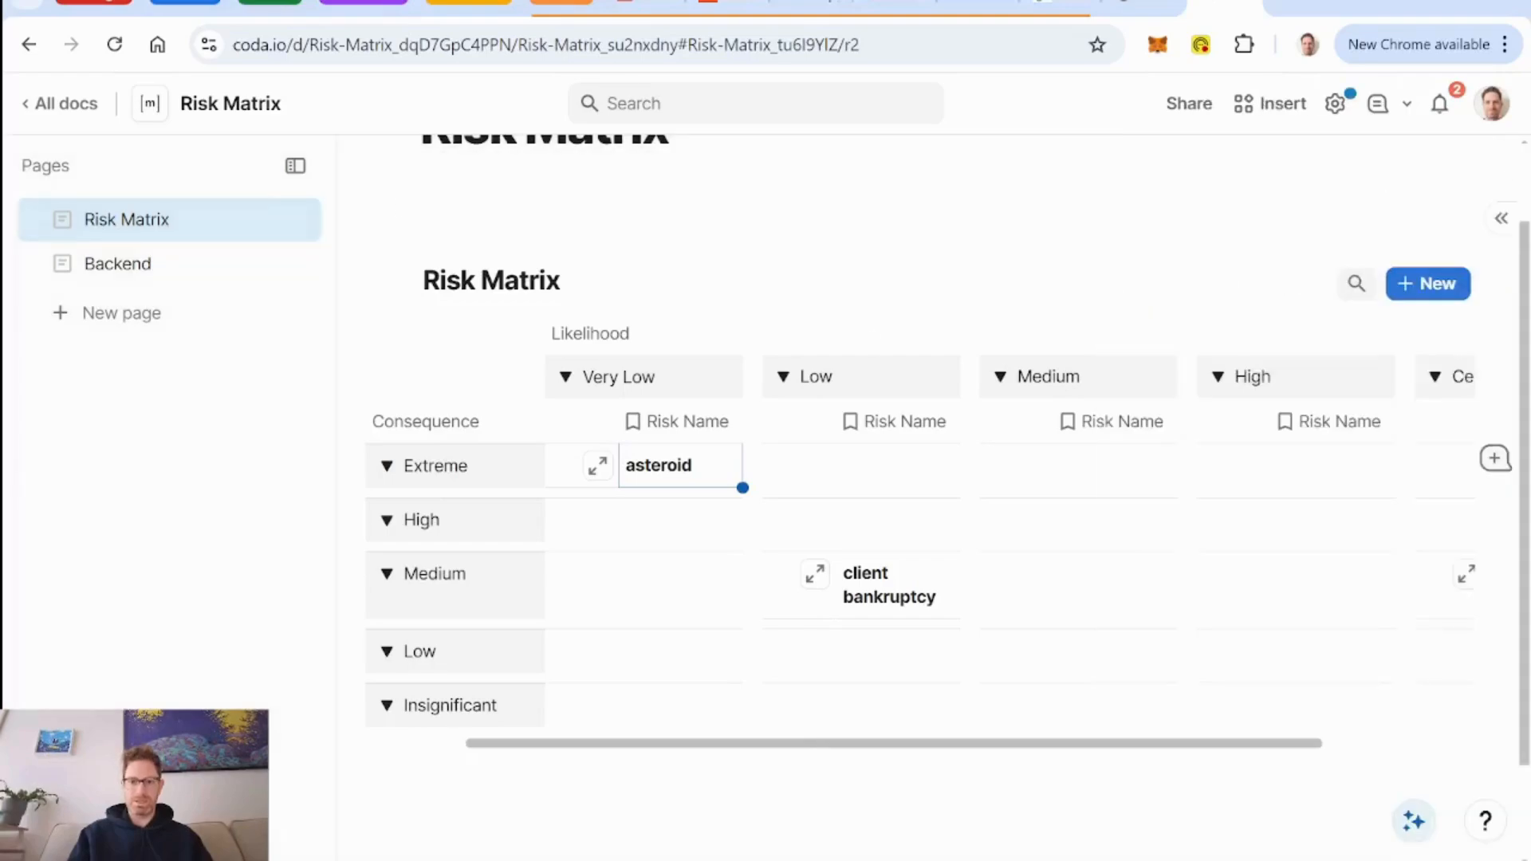
In the client bankruptcy row's layout, show Consequence, Likelihood, Description and Numerical Risk, and turn off the hidden column link.
click(816, 574)
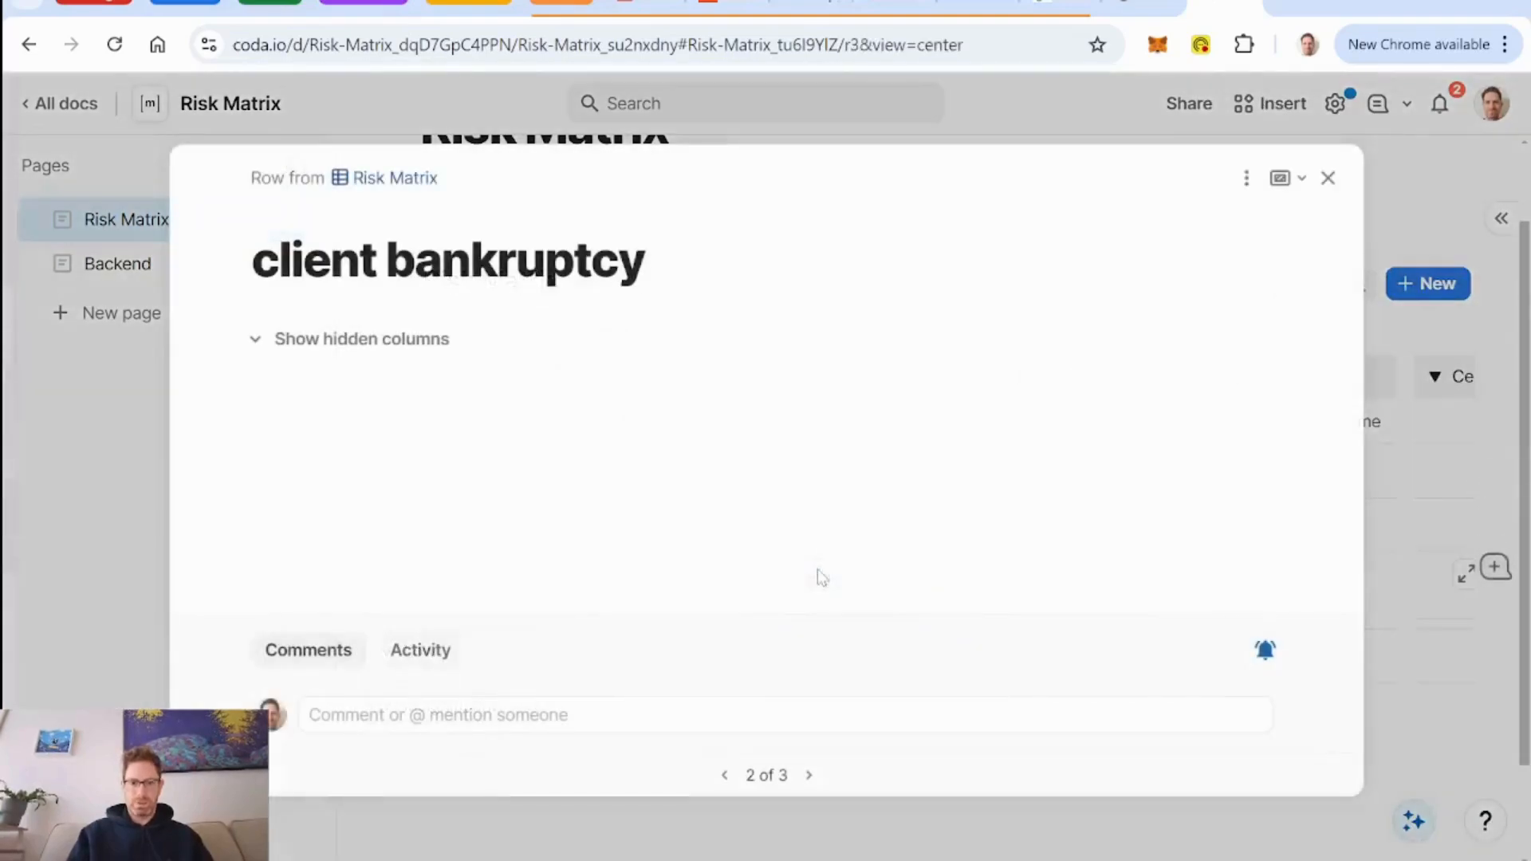
click(1247, 178)
click(1312, 218)
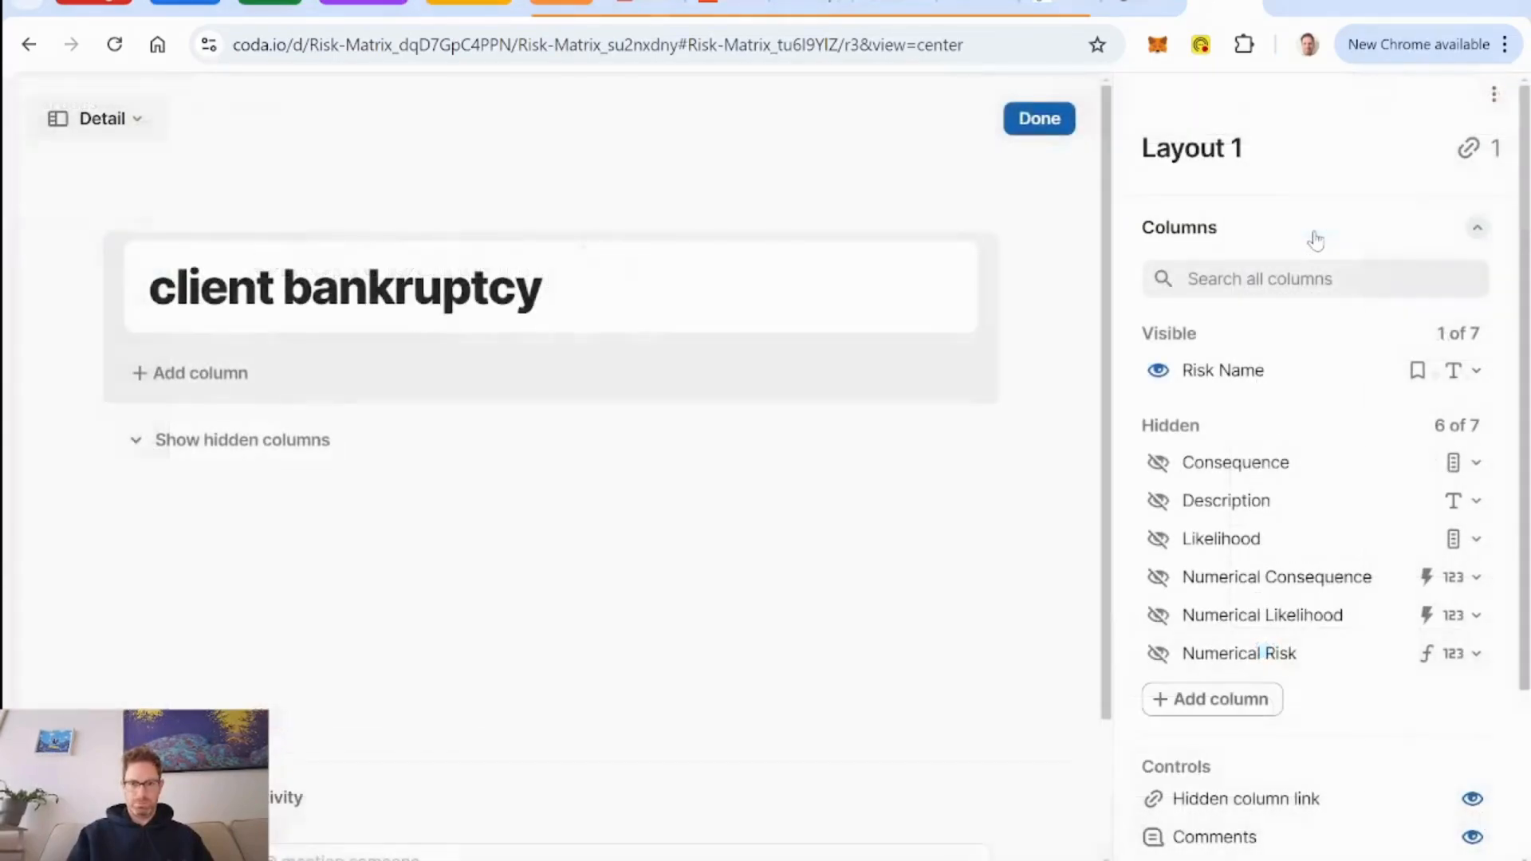
click(1158, 462)
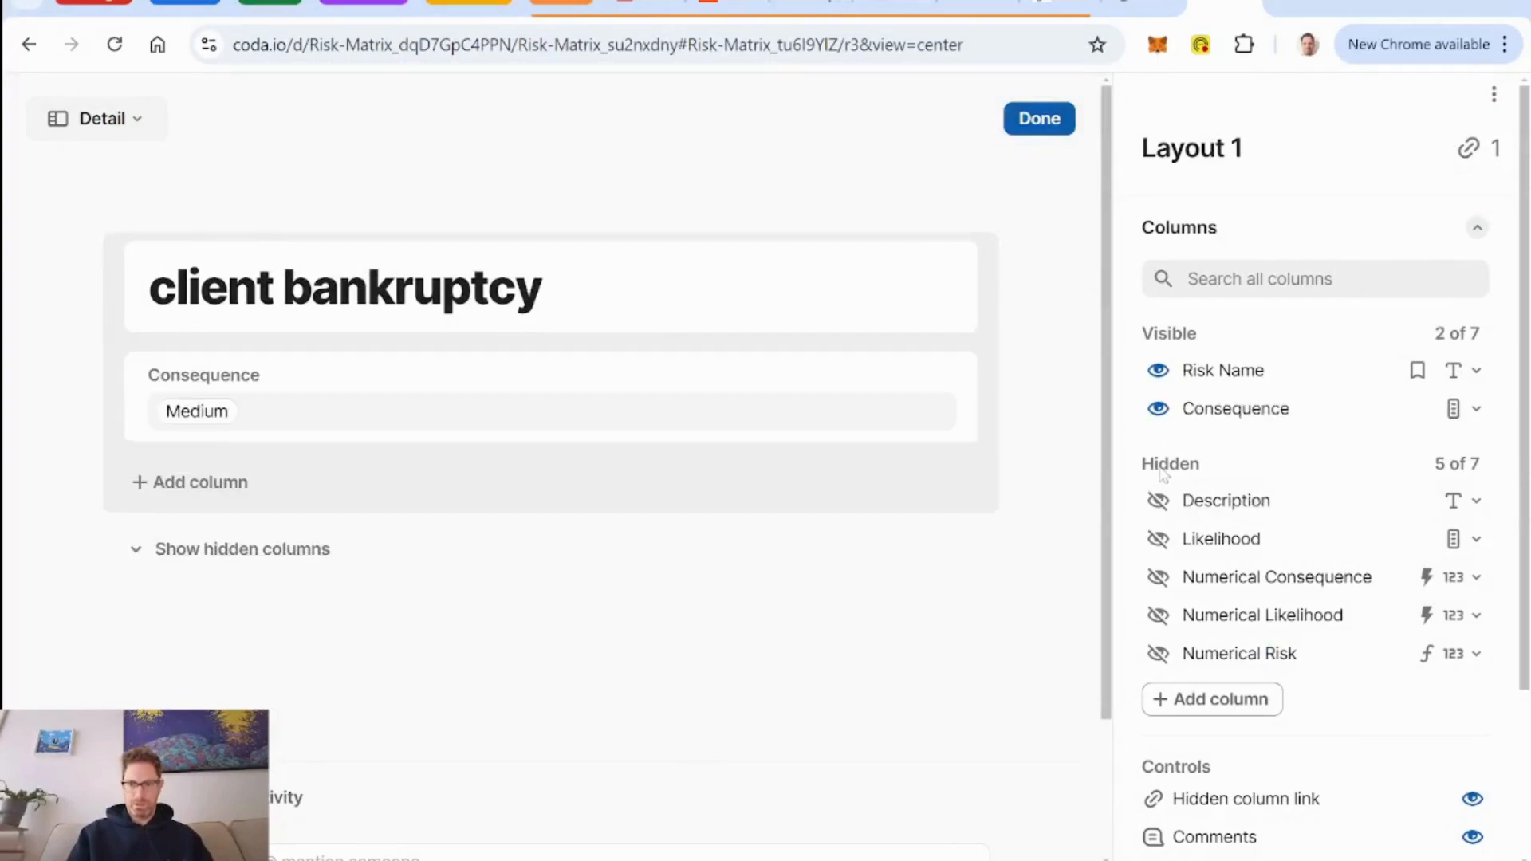
click(1161, 540)
click(1158, 540)
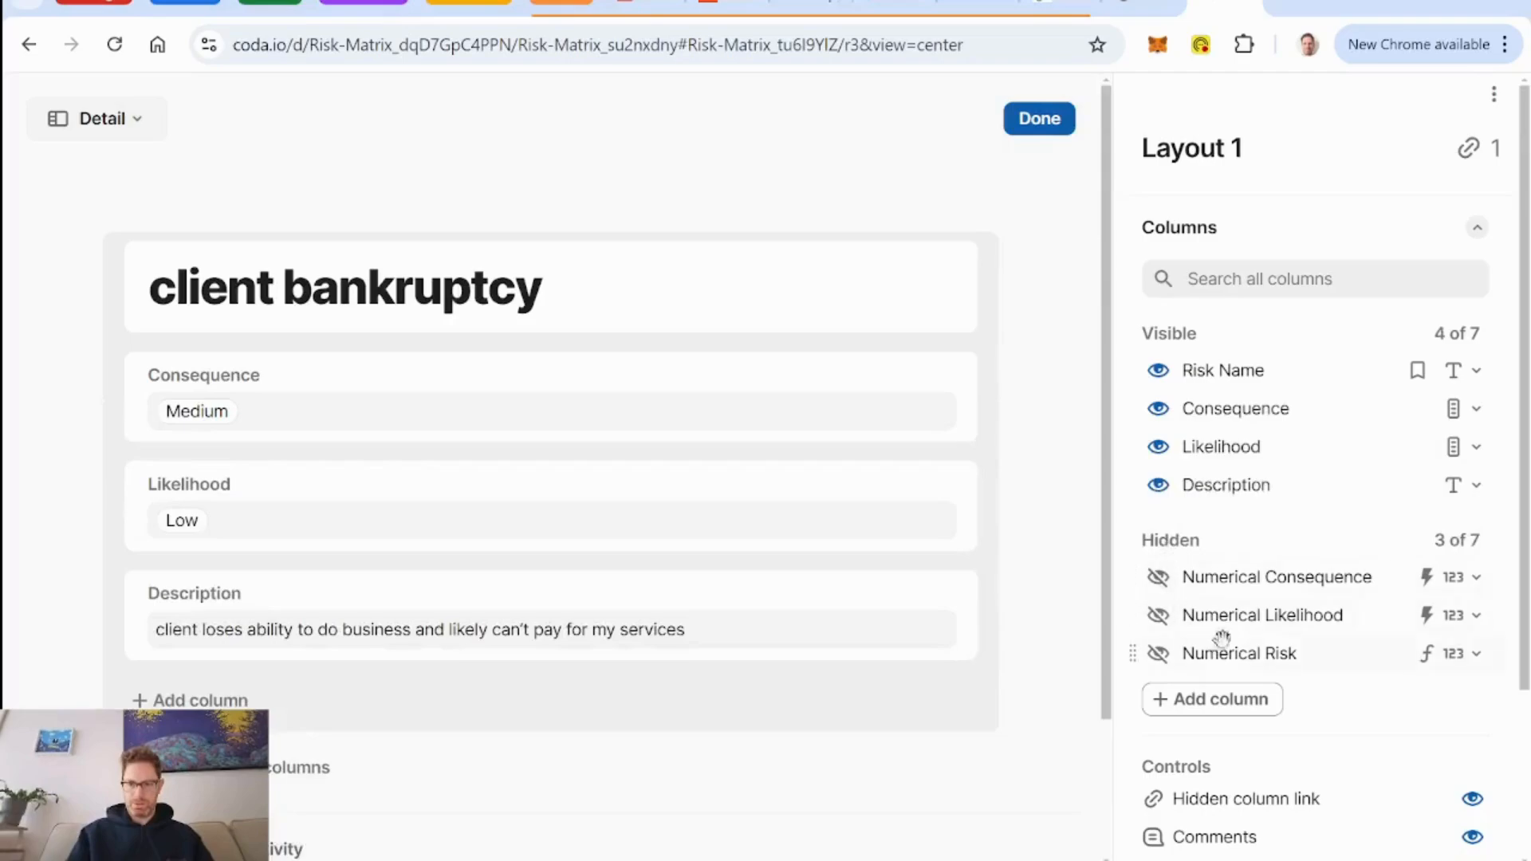
click(1156, 655)
scroll(1222, 623, down, 3)
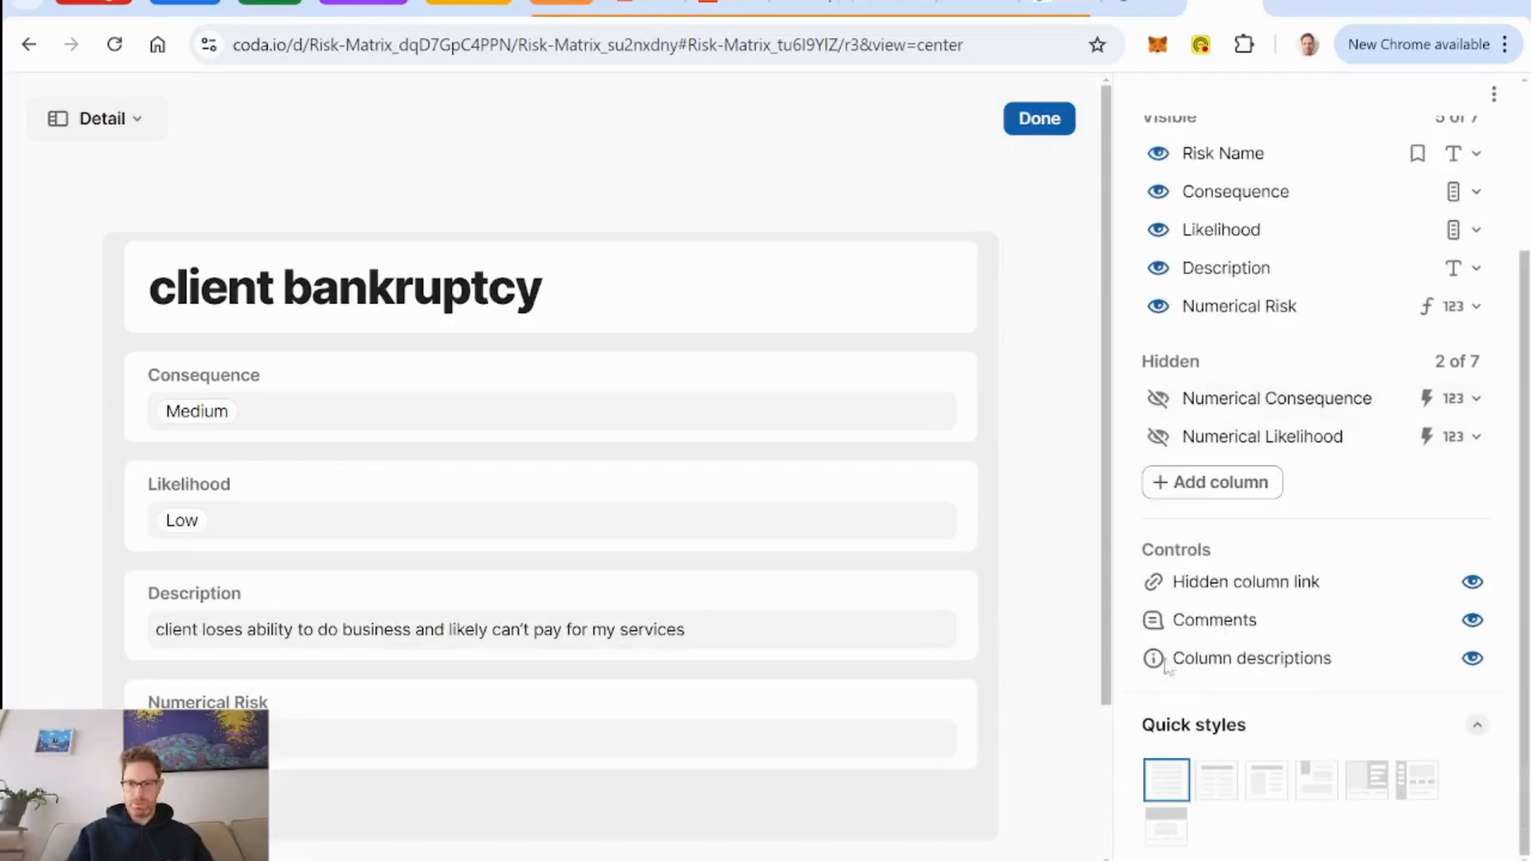
click(1464, 585)
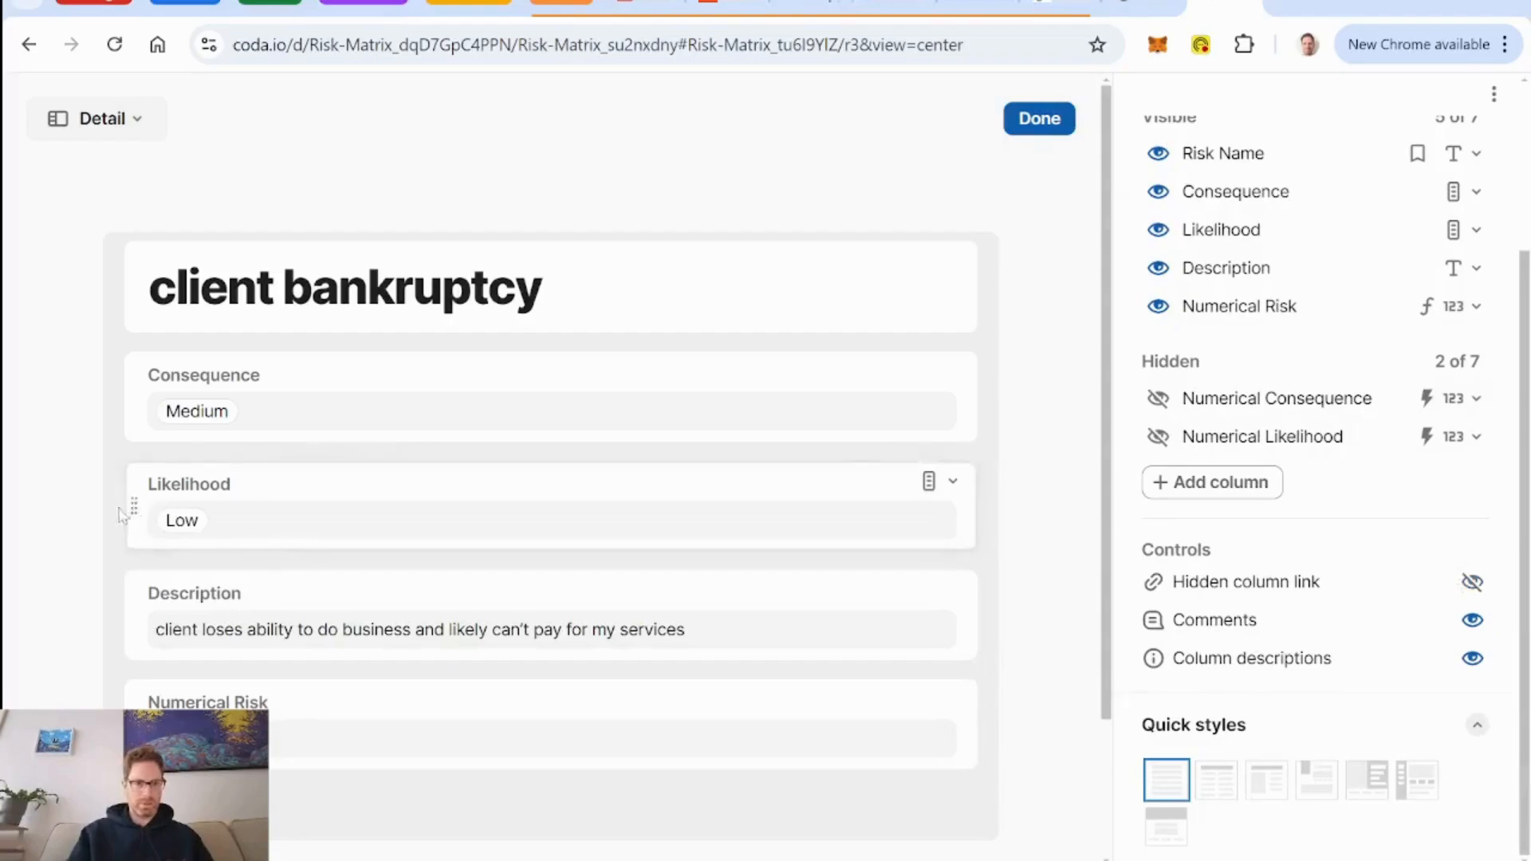
Arrange the layout with Numerical Risk under the title, followed by Description, and Consequence and Likelihood side by side below.
drag(142, 506, 937, 404)
drag(127, 514, 287, 346)
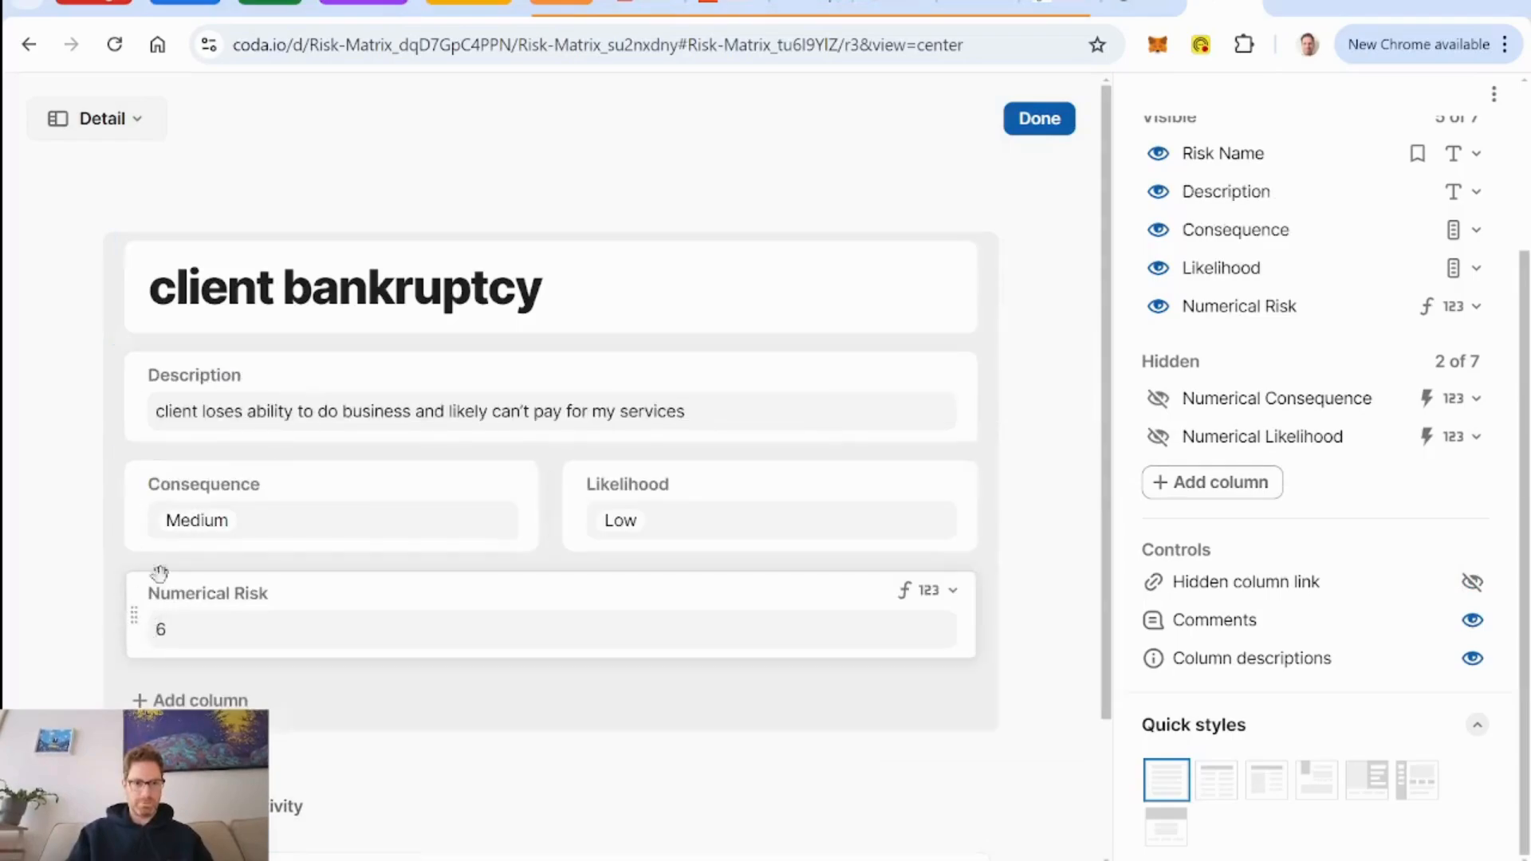
drag(160, 572, 282, 455)
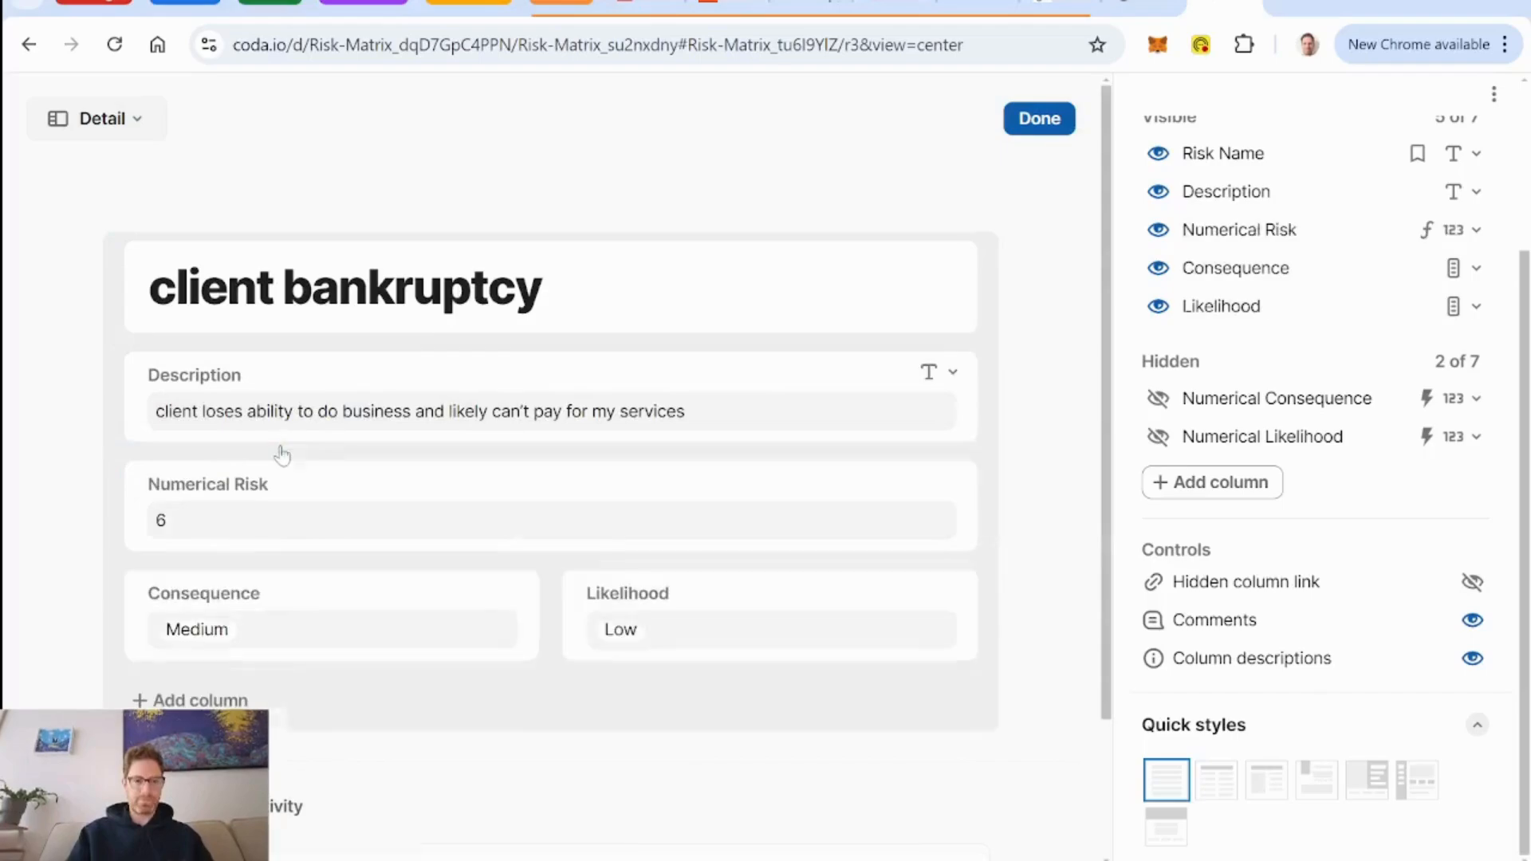
drag(130, 506, 200, 343)
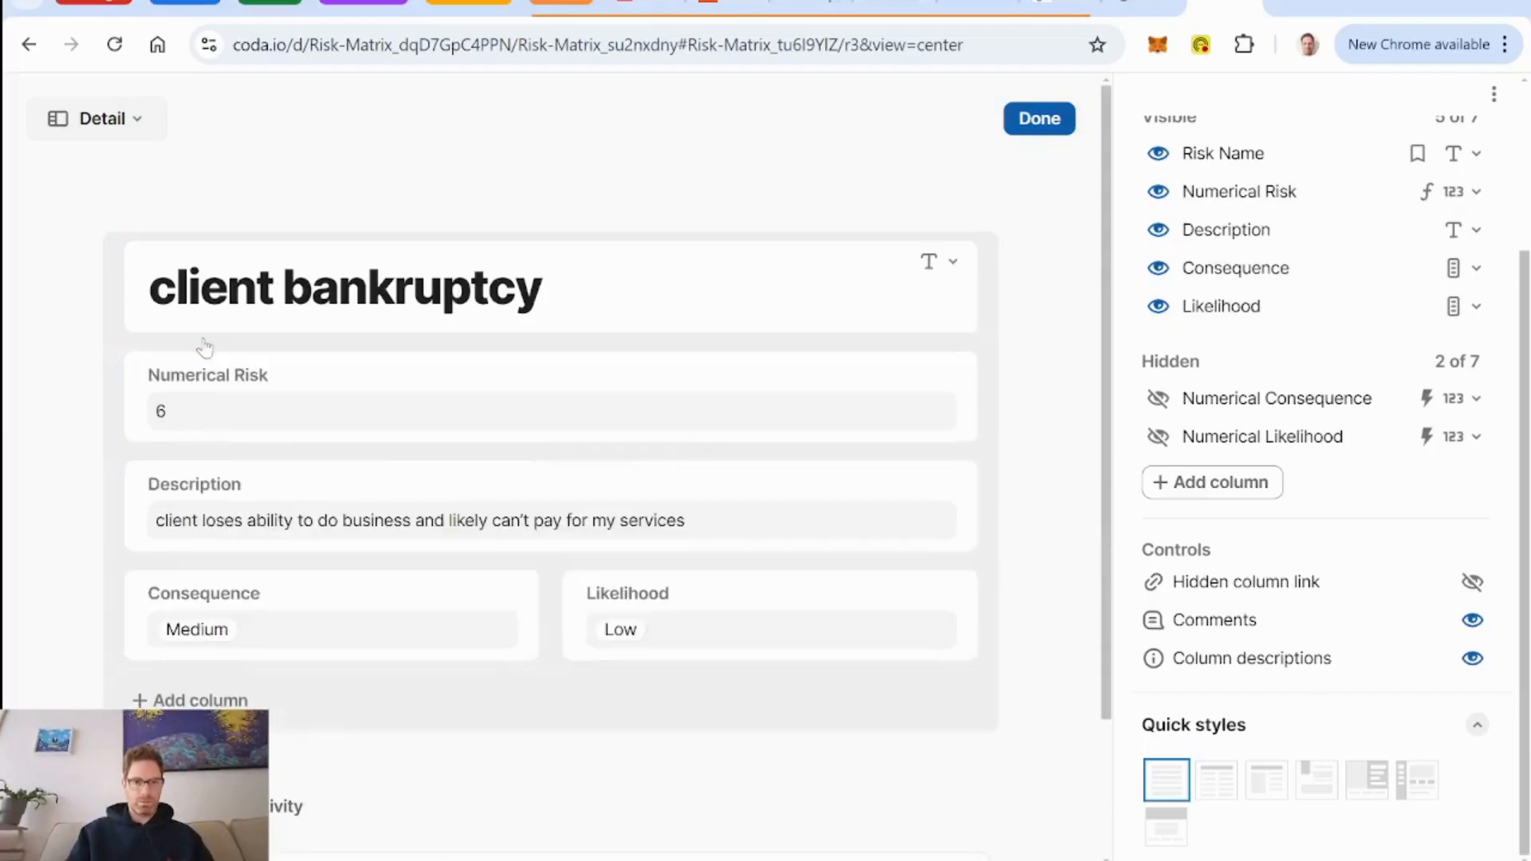
Try to place Numerical Risk beside the Risk Name title in the layout.
click(625, 266)
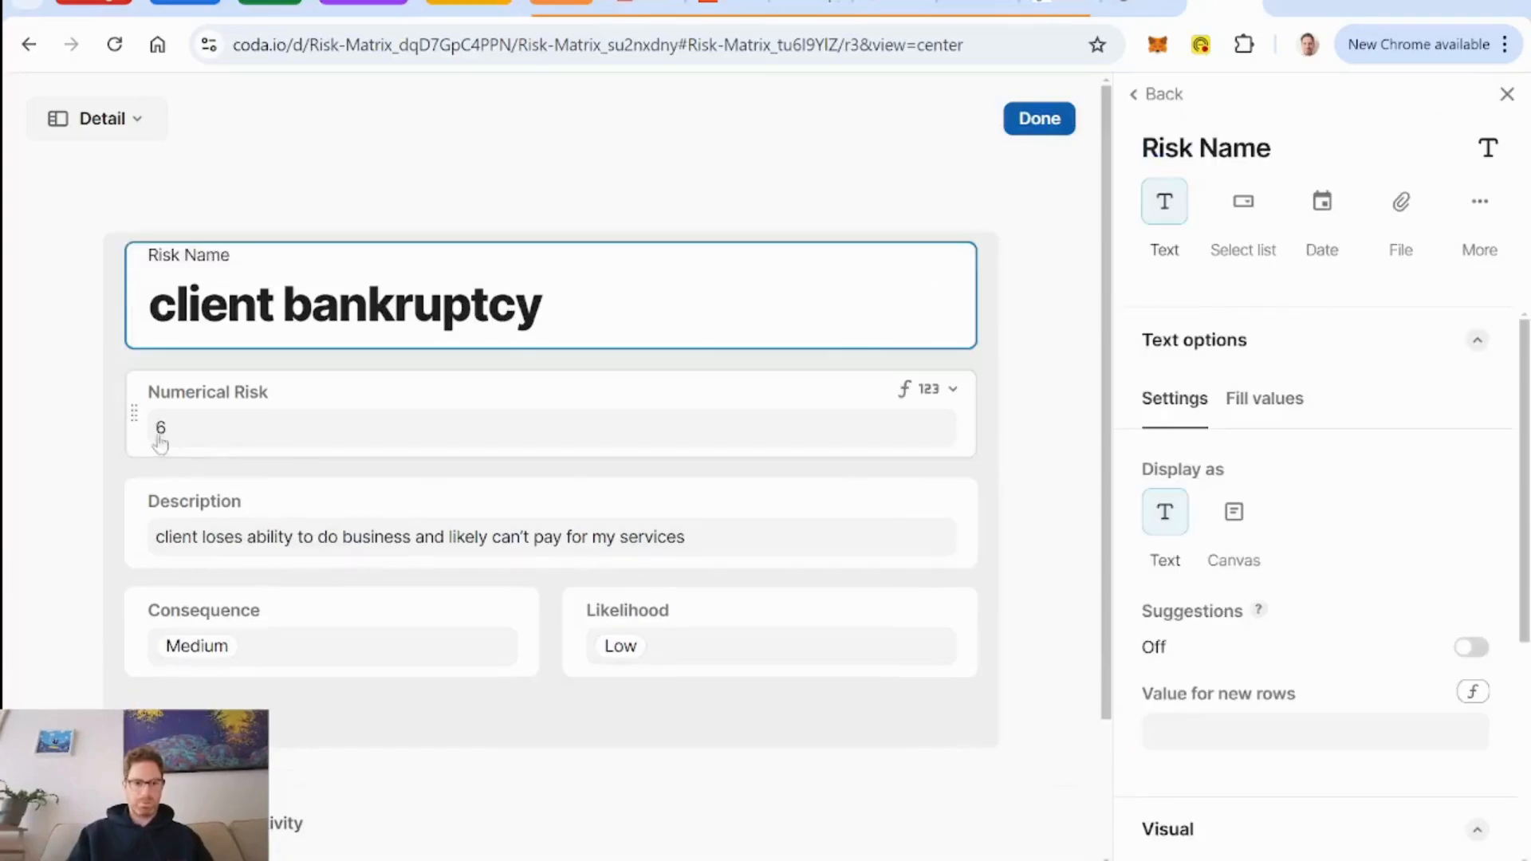
drag(133, 410, 981, 306)
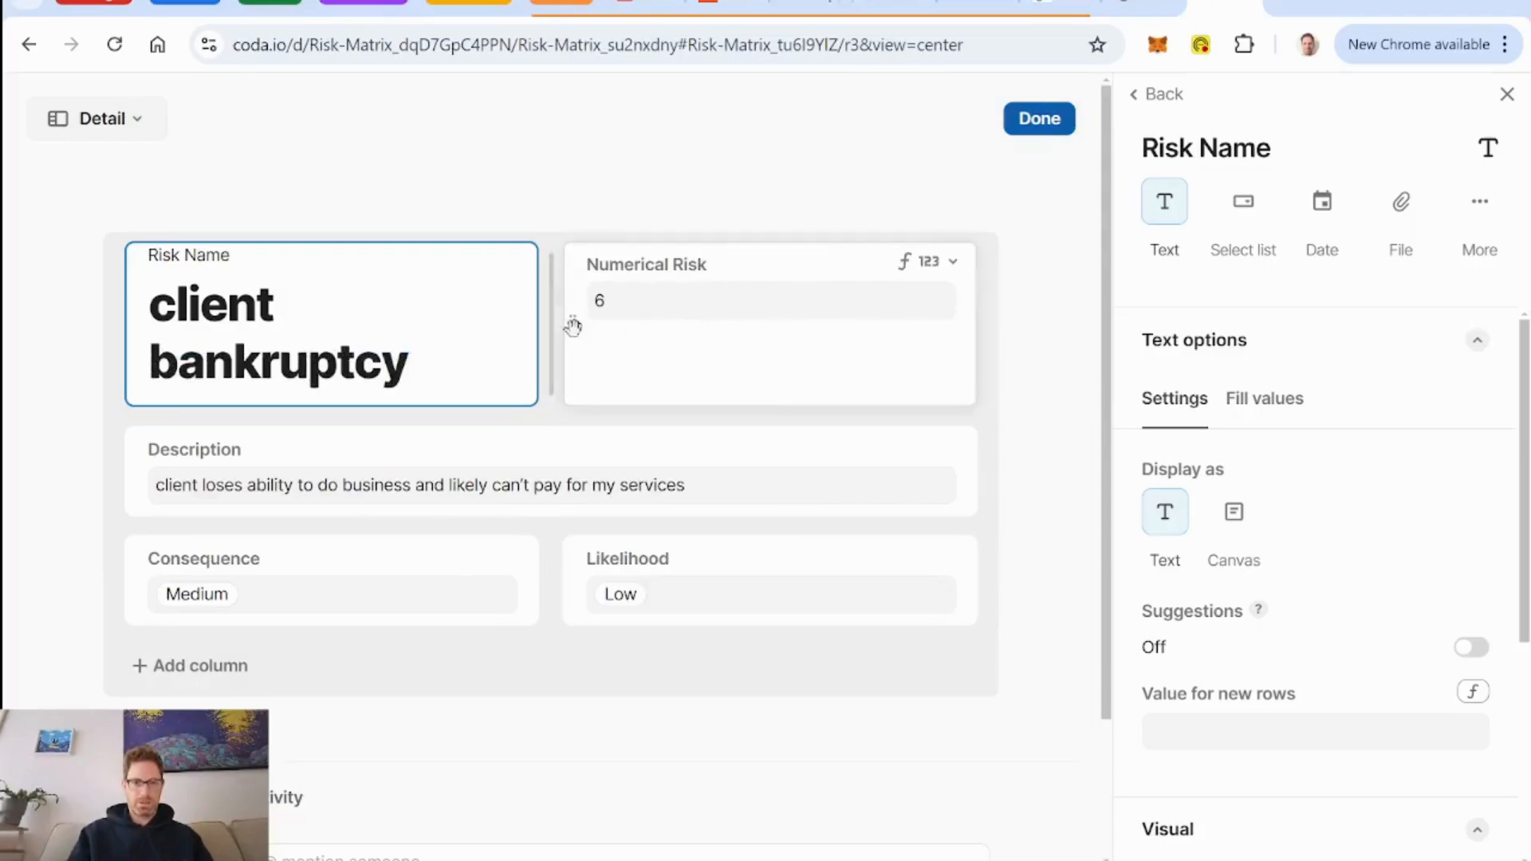
drag(571, 324, 454, 365)
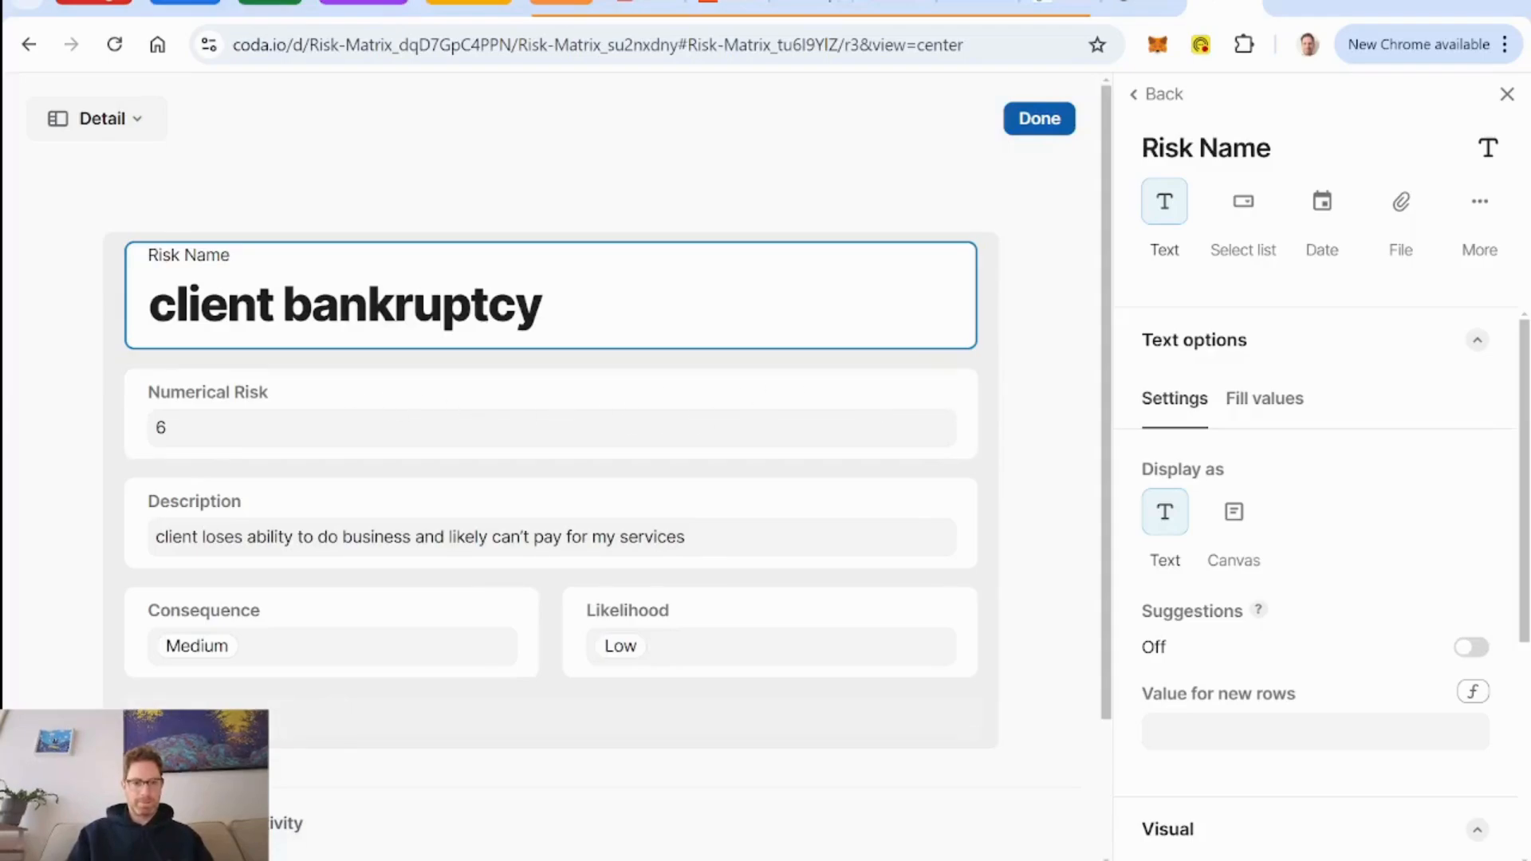
Add a column named Risk to the layout and set its column type to Compose.
click(183, 722)
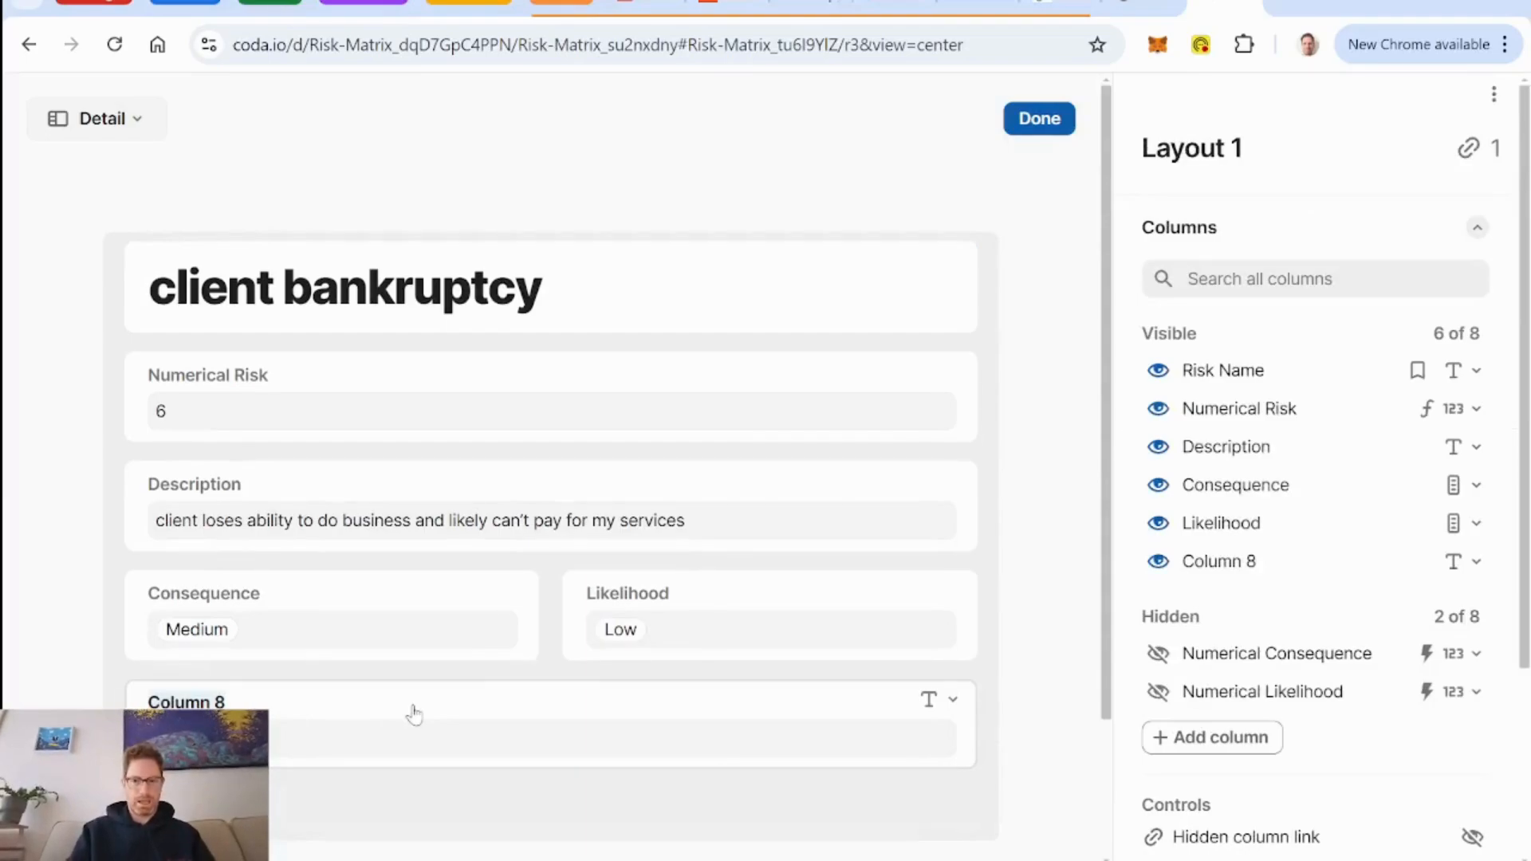
text(Risk)
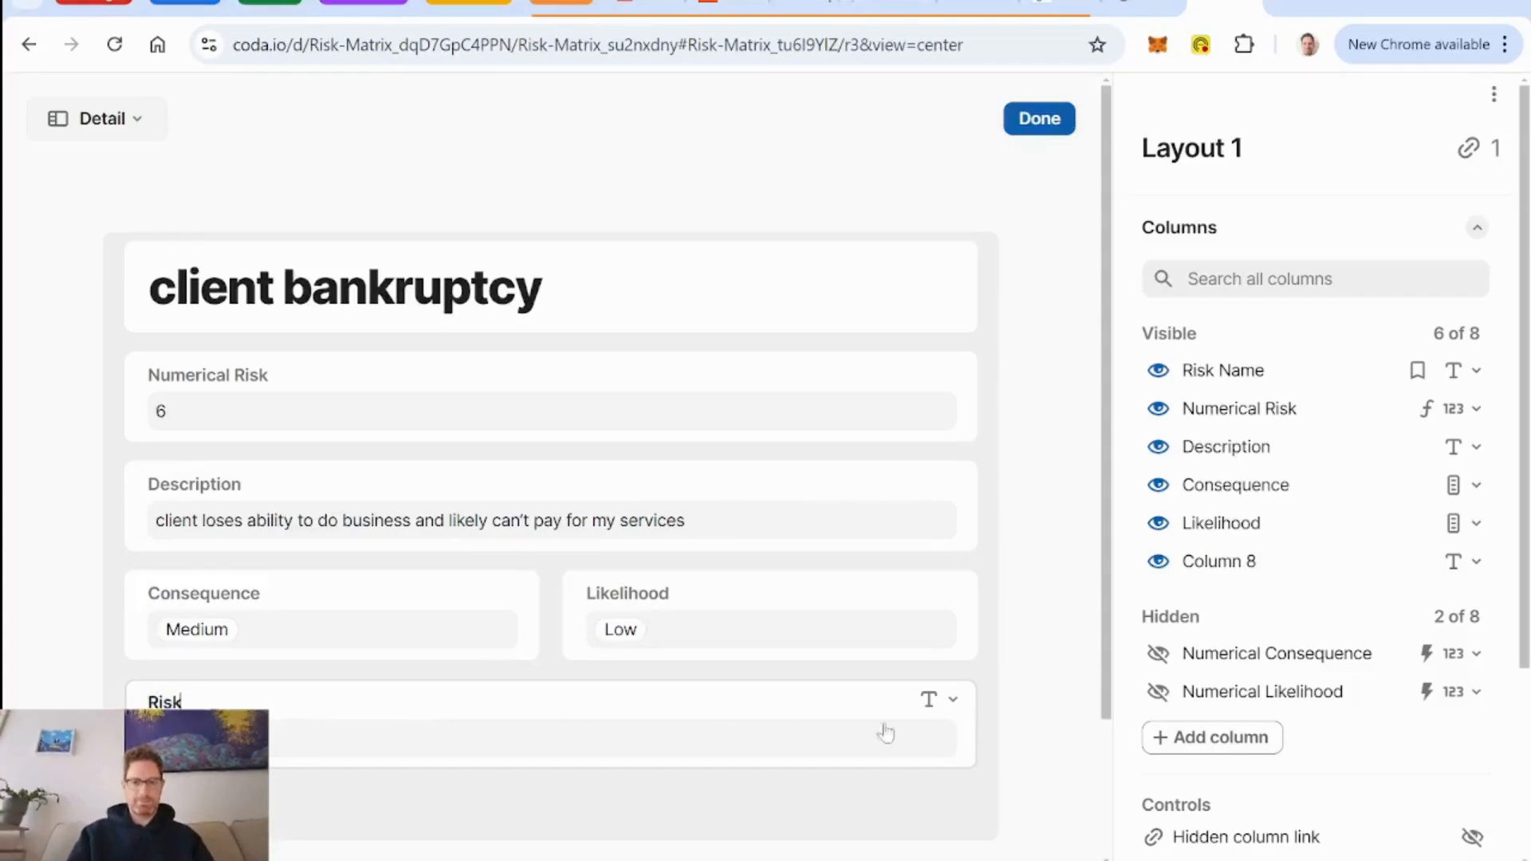
click(952, 700)
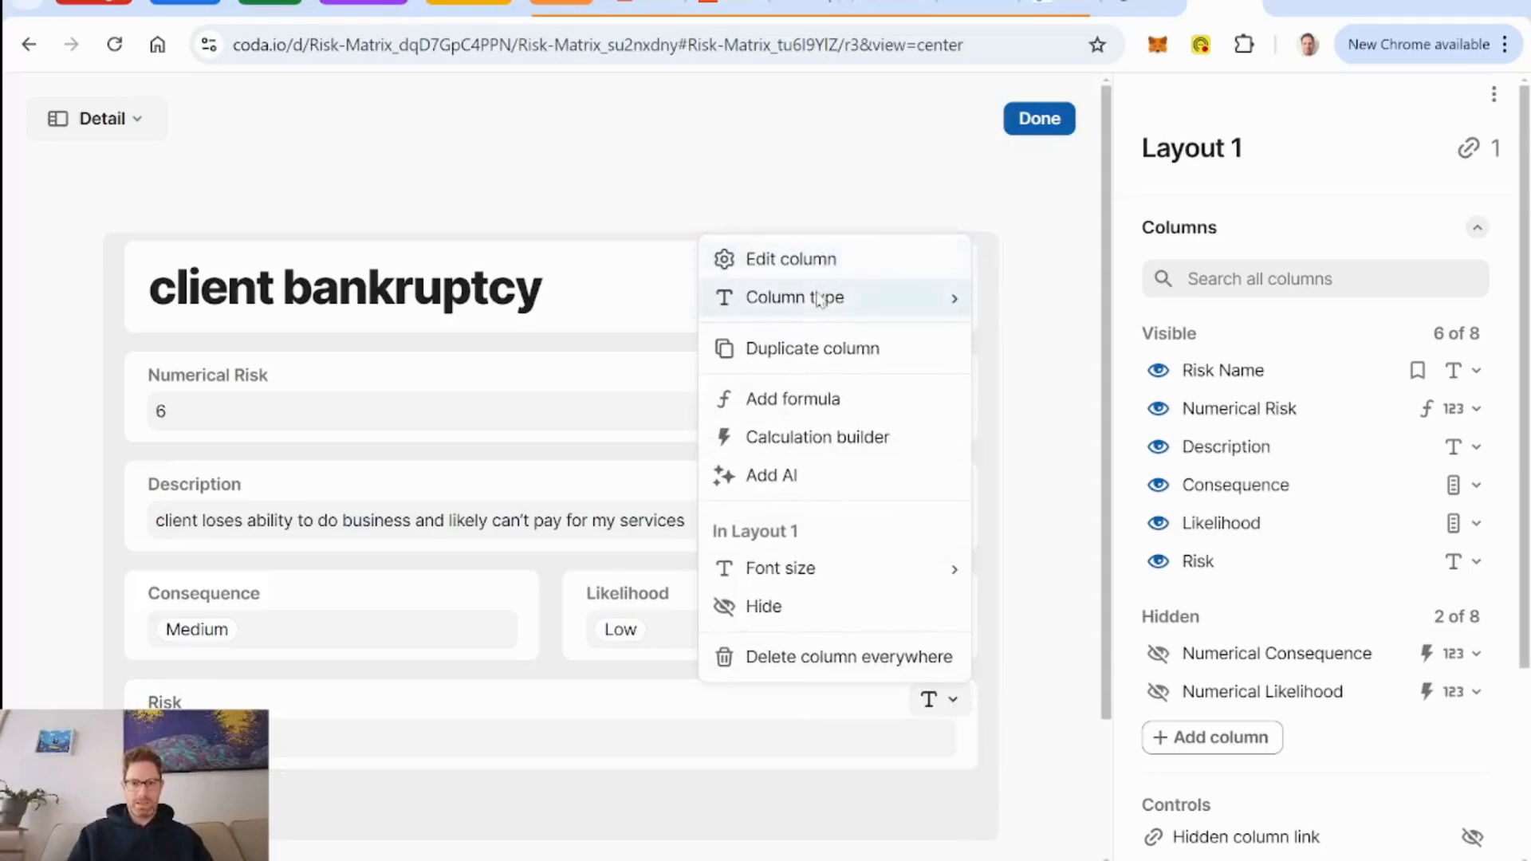
mouse_move(821, 298)
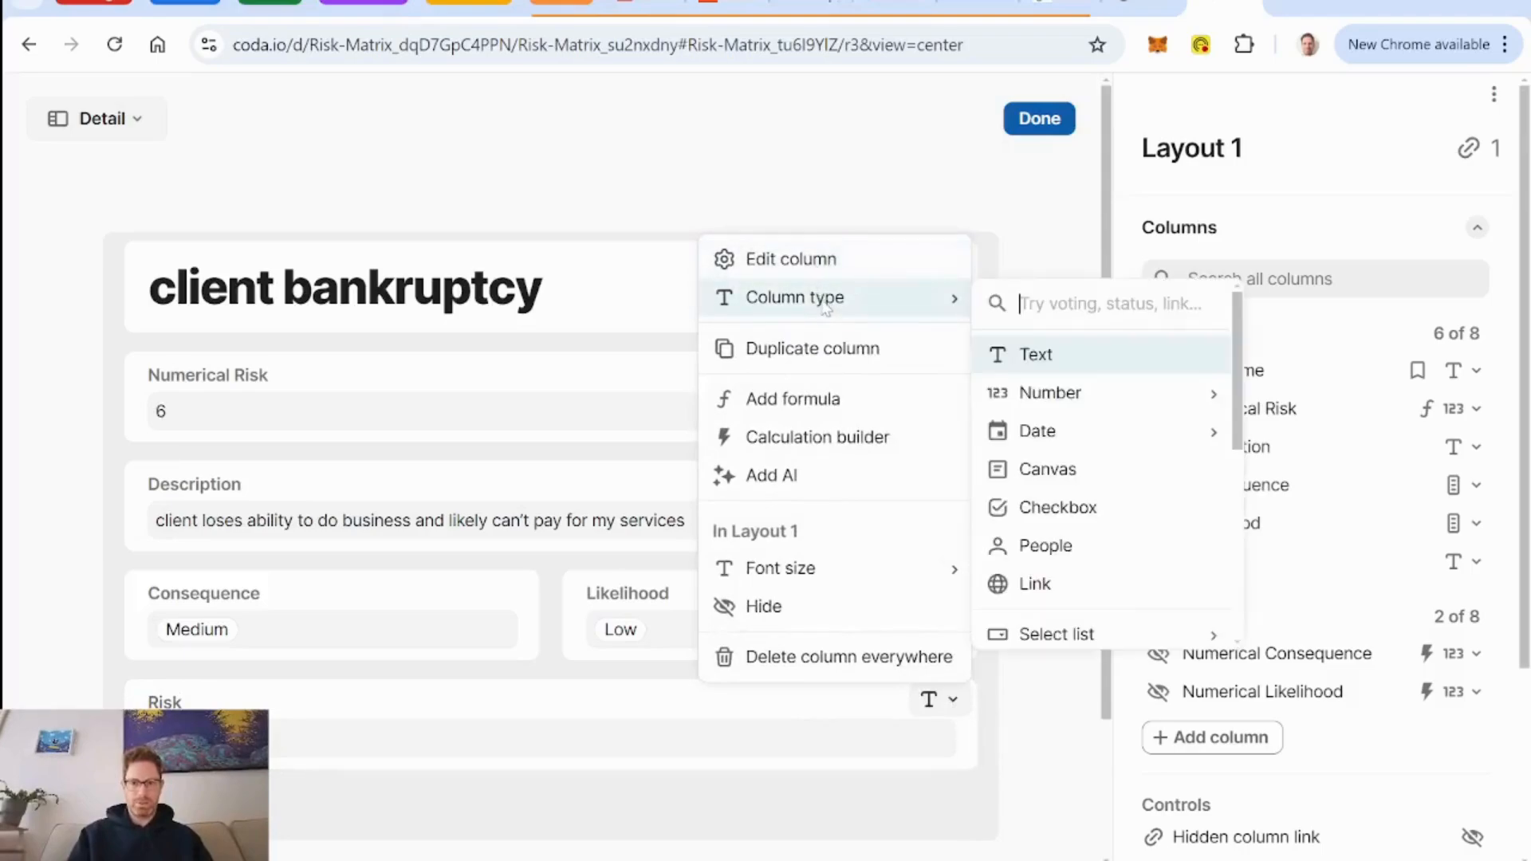
text(compo)
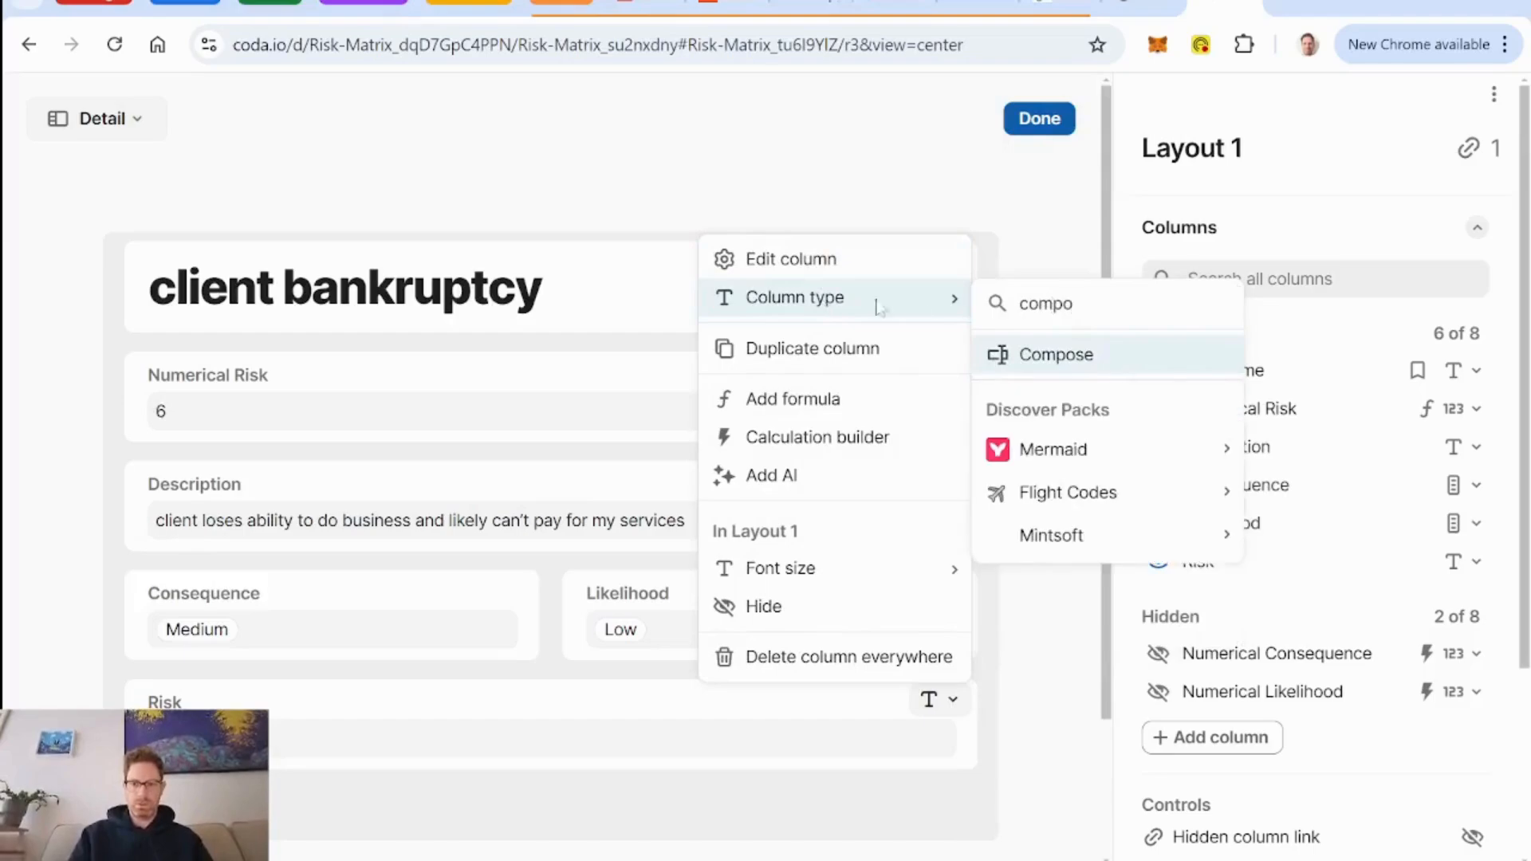
click(1078, 371)
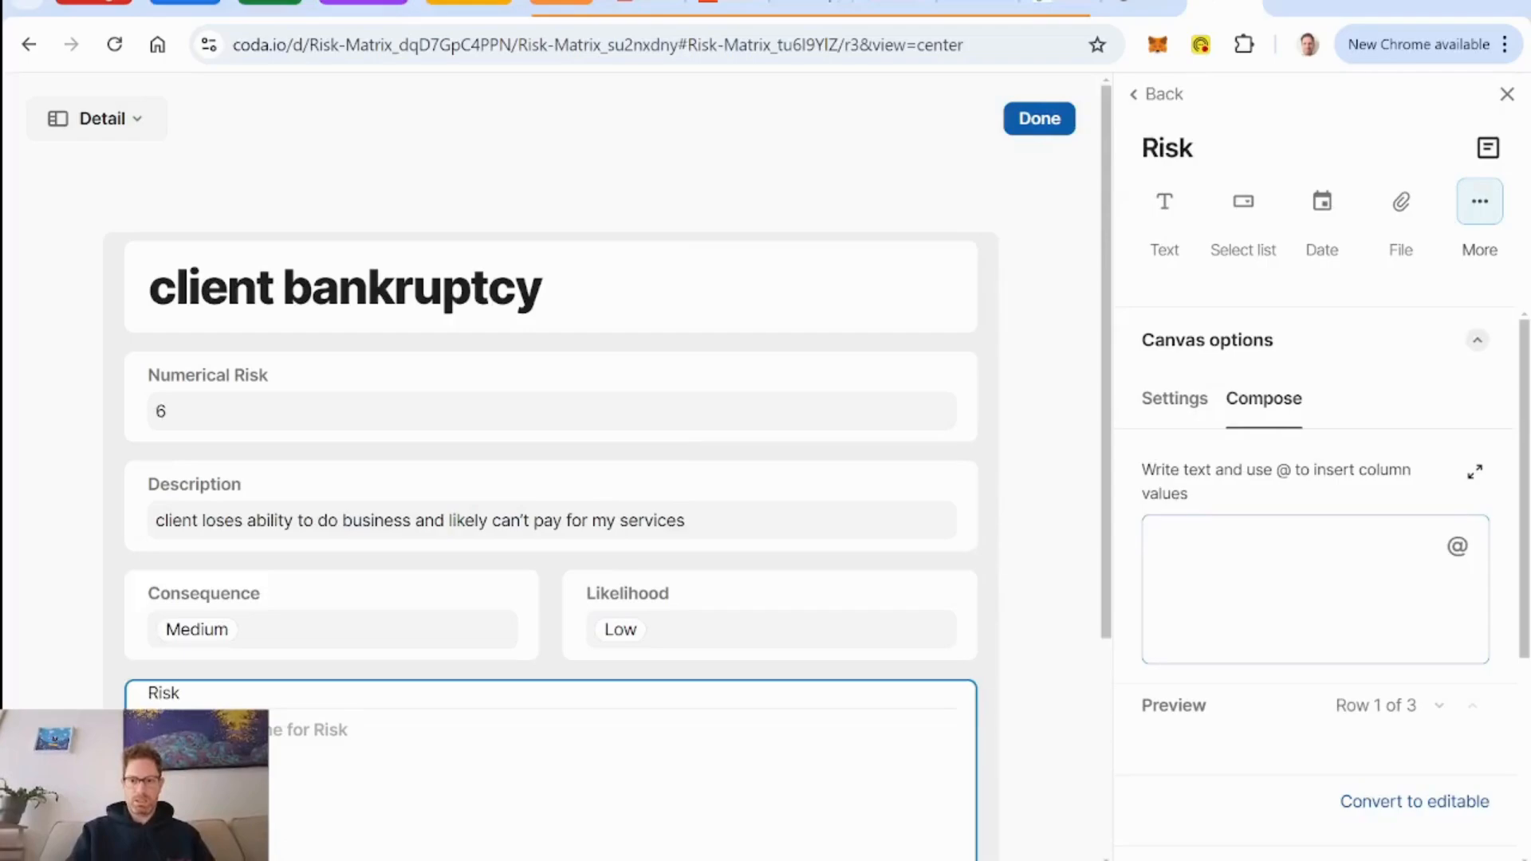
Compose the Risk column as the Numerical Risk value followed by / 25 and finish editing the layout.
text(@num)
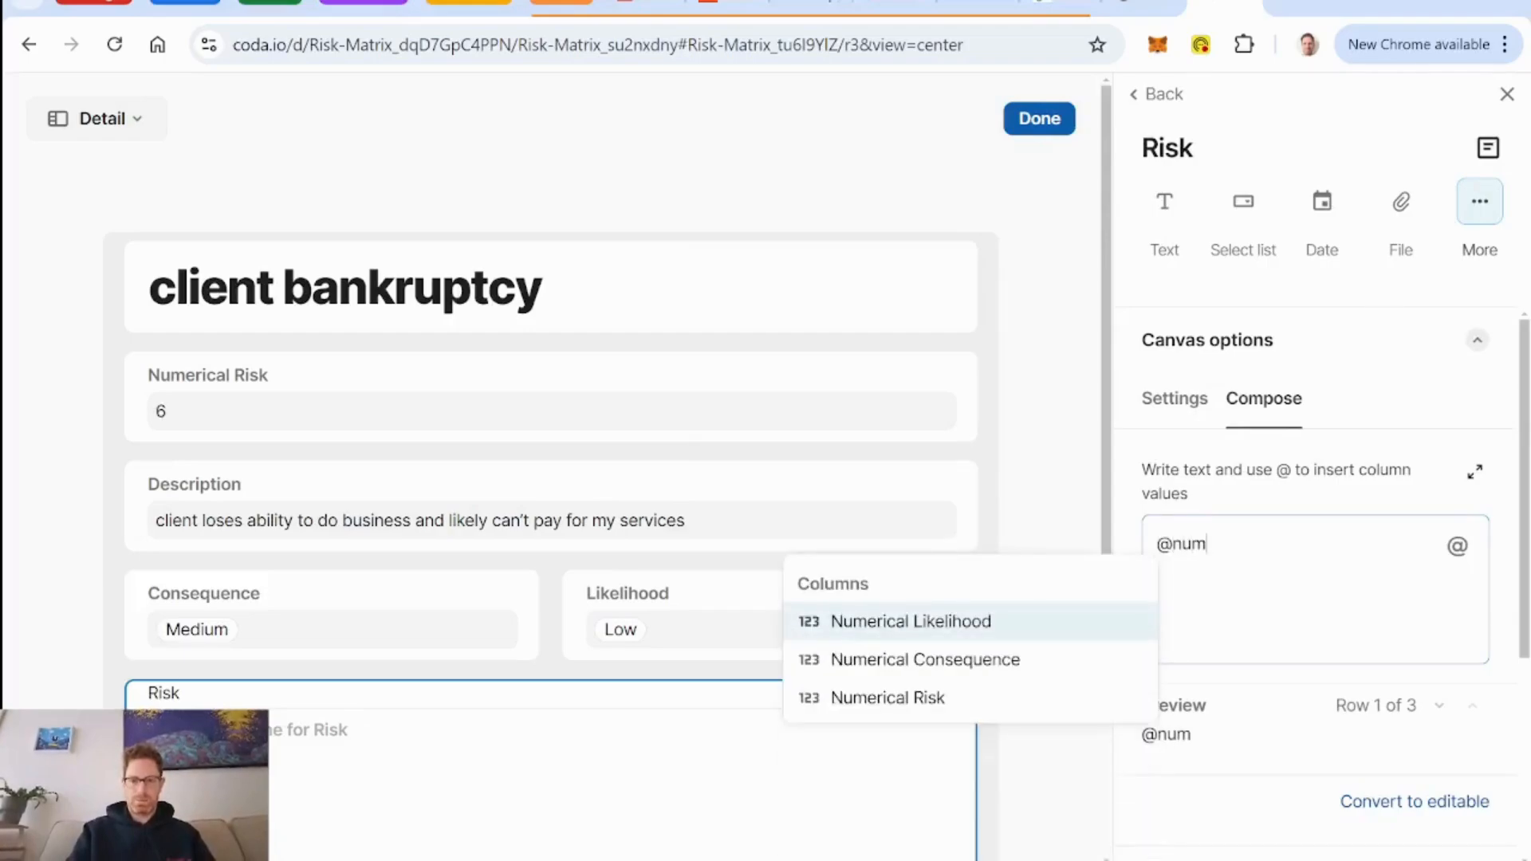
key(Down)
key(Down)
key(Return)
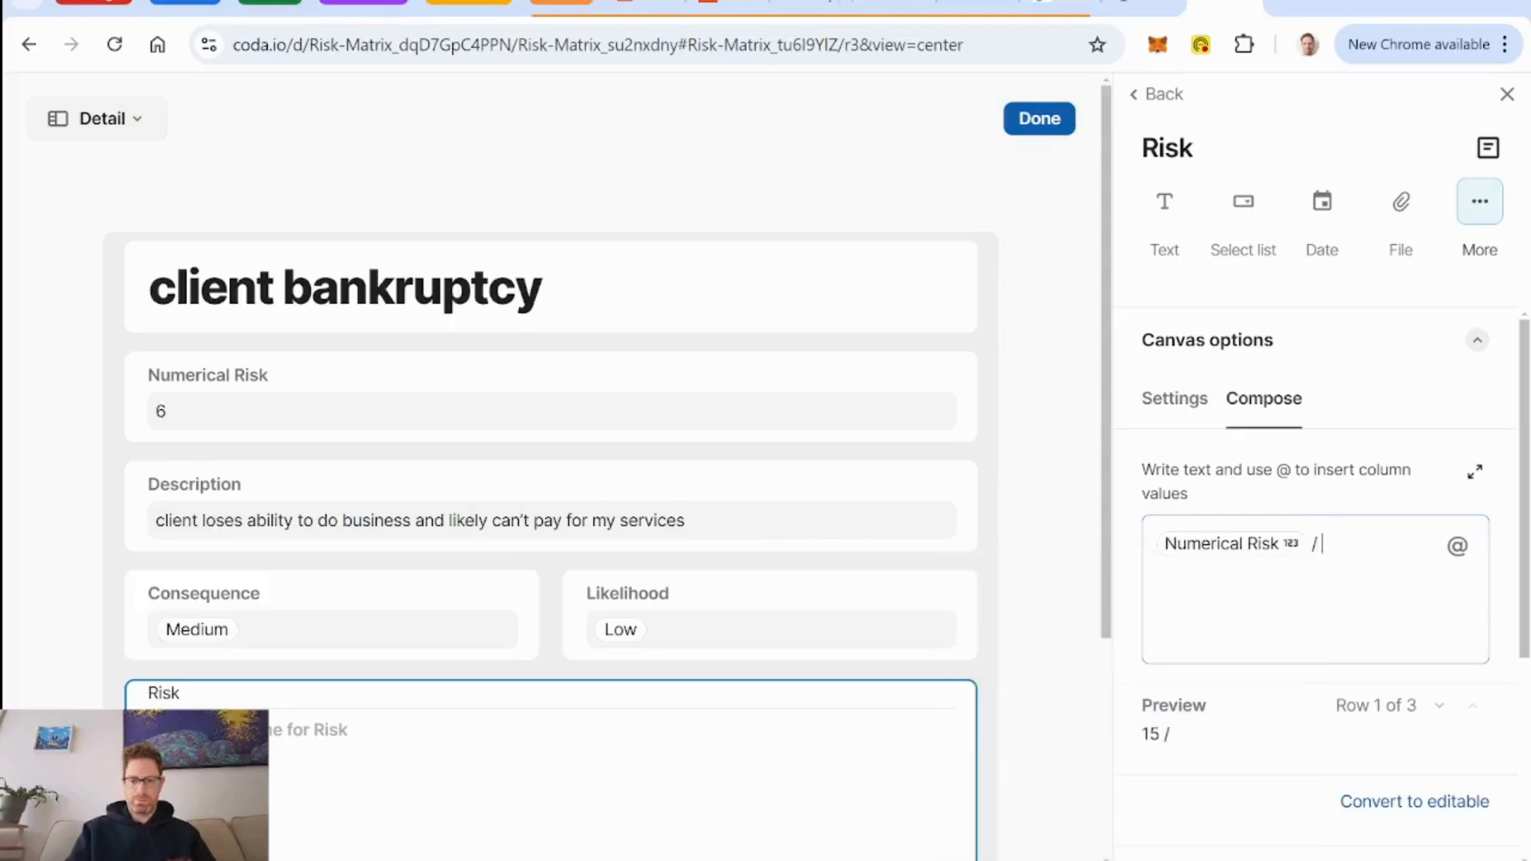
text(/ 25)
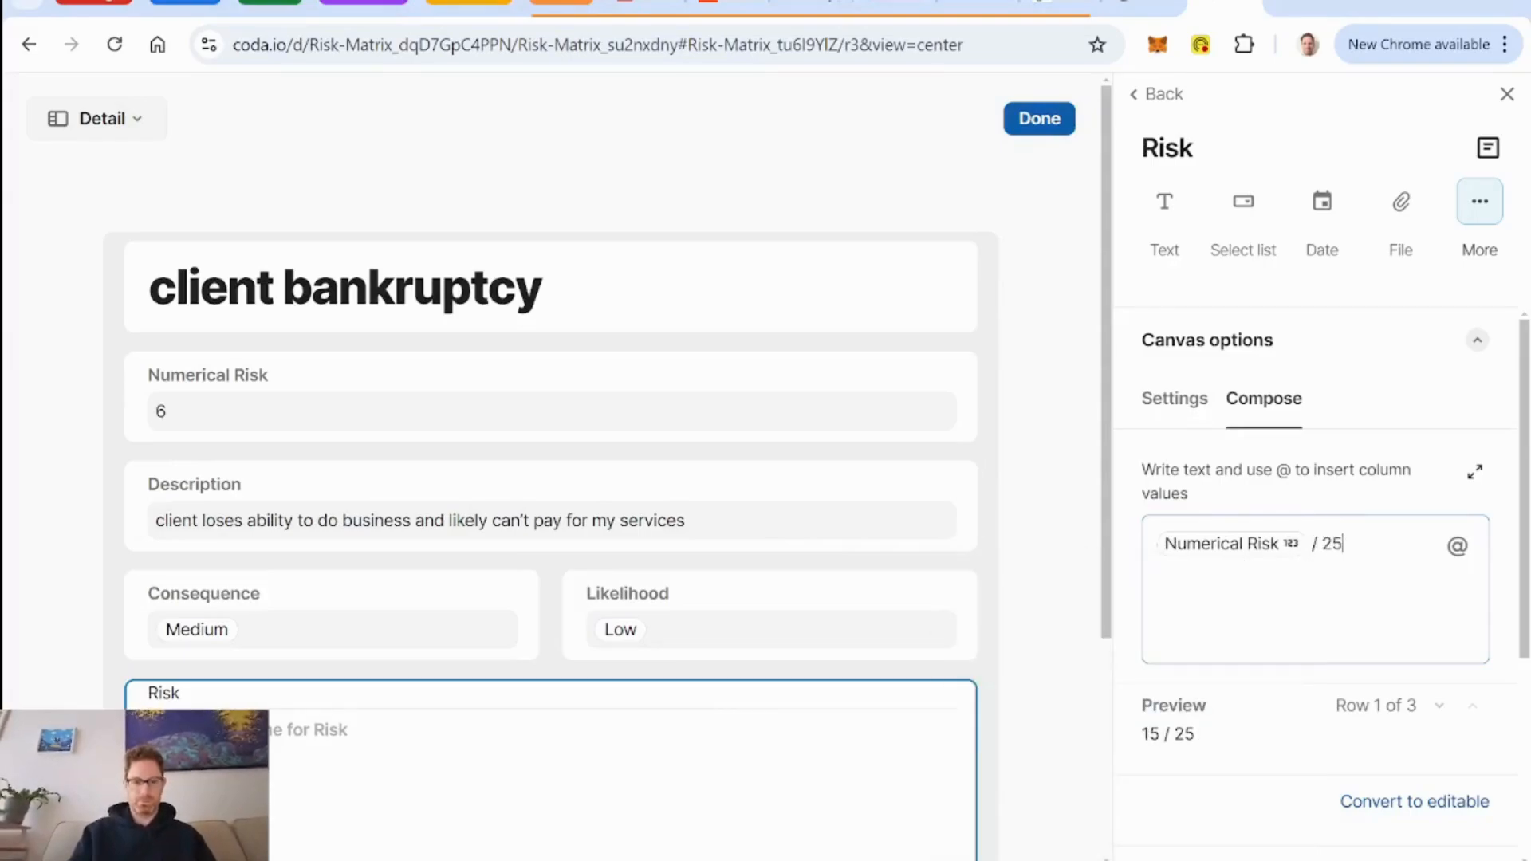
key(Return)
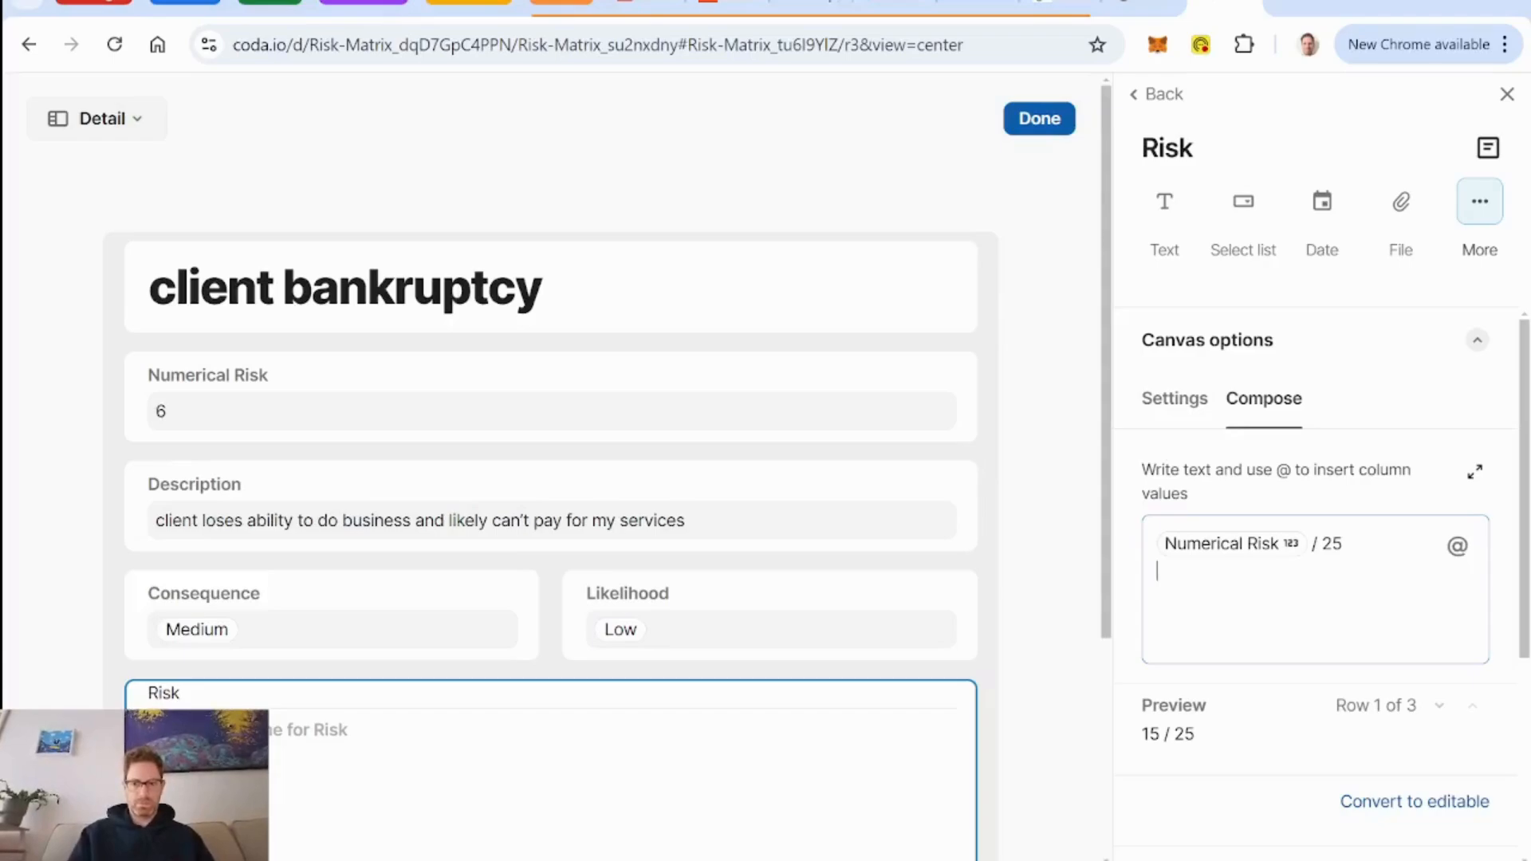
click(1046, 116)
Reopen the row layout for editing and place the Risk field beside the Risk Name title.
click(1233, 178)
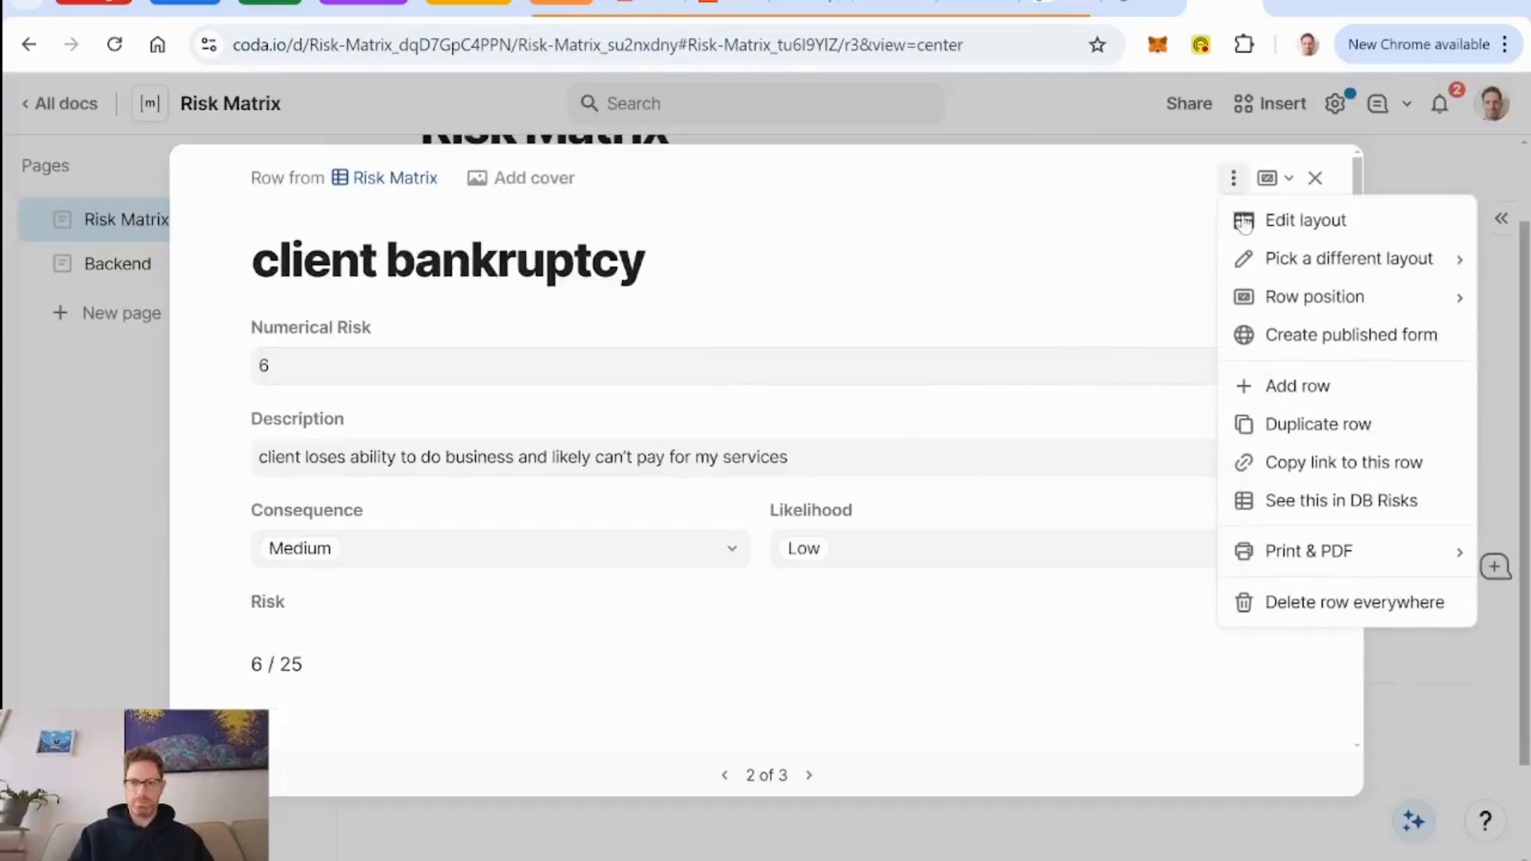
click(1276, 219)
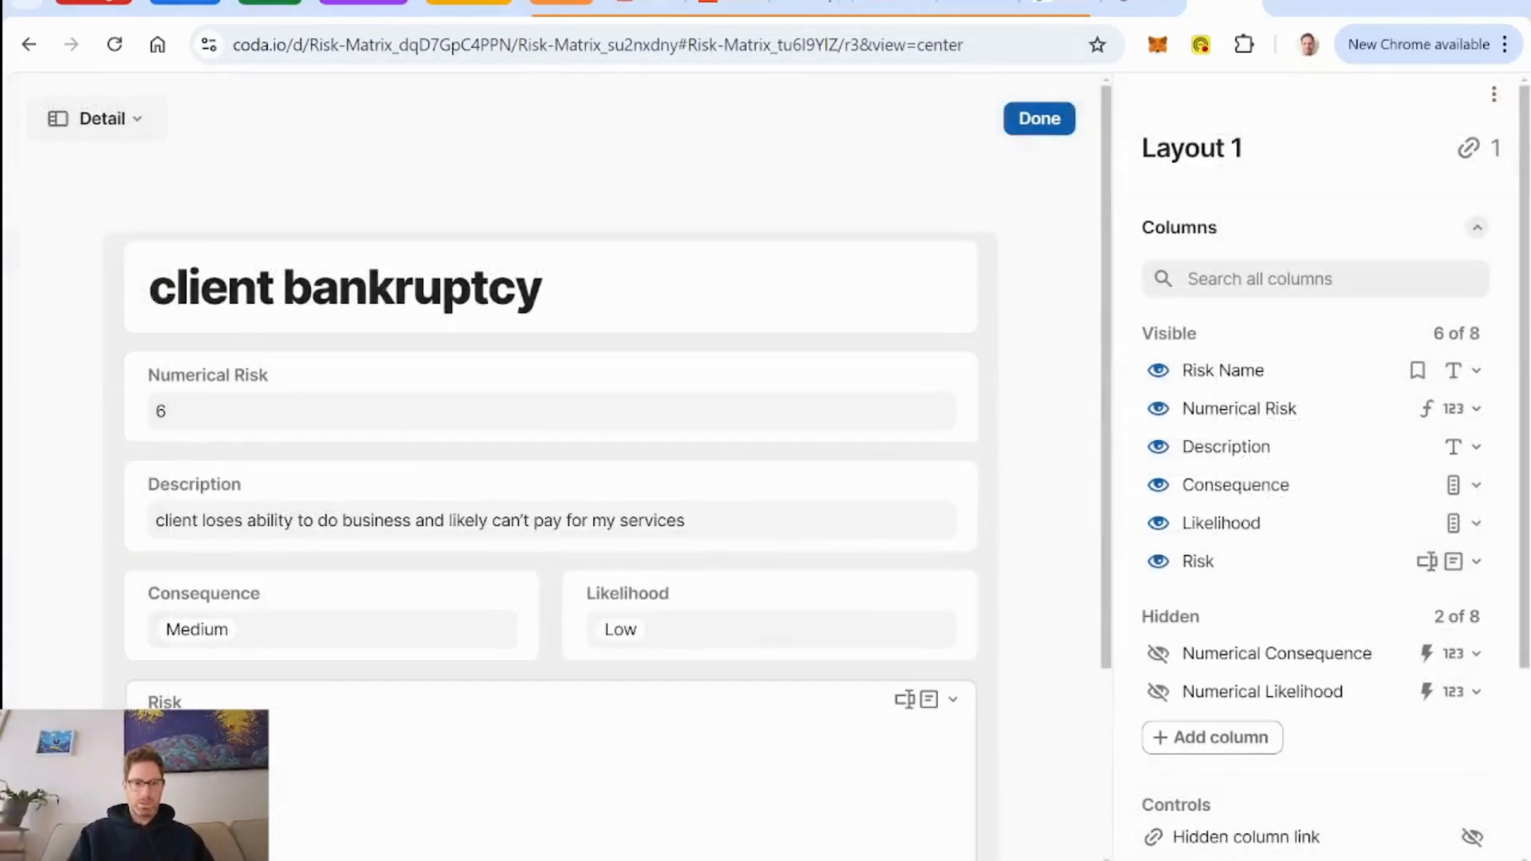
drag(529, 584, 993, 295)
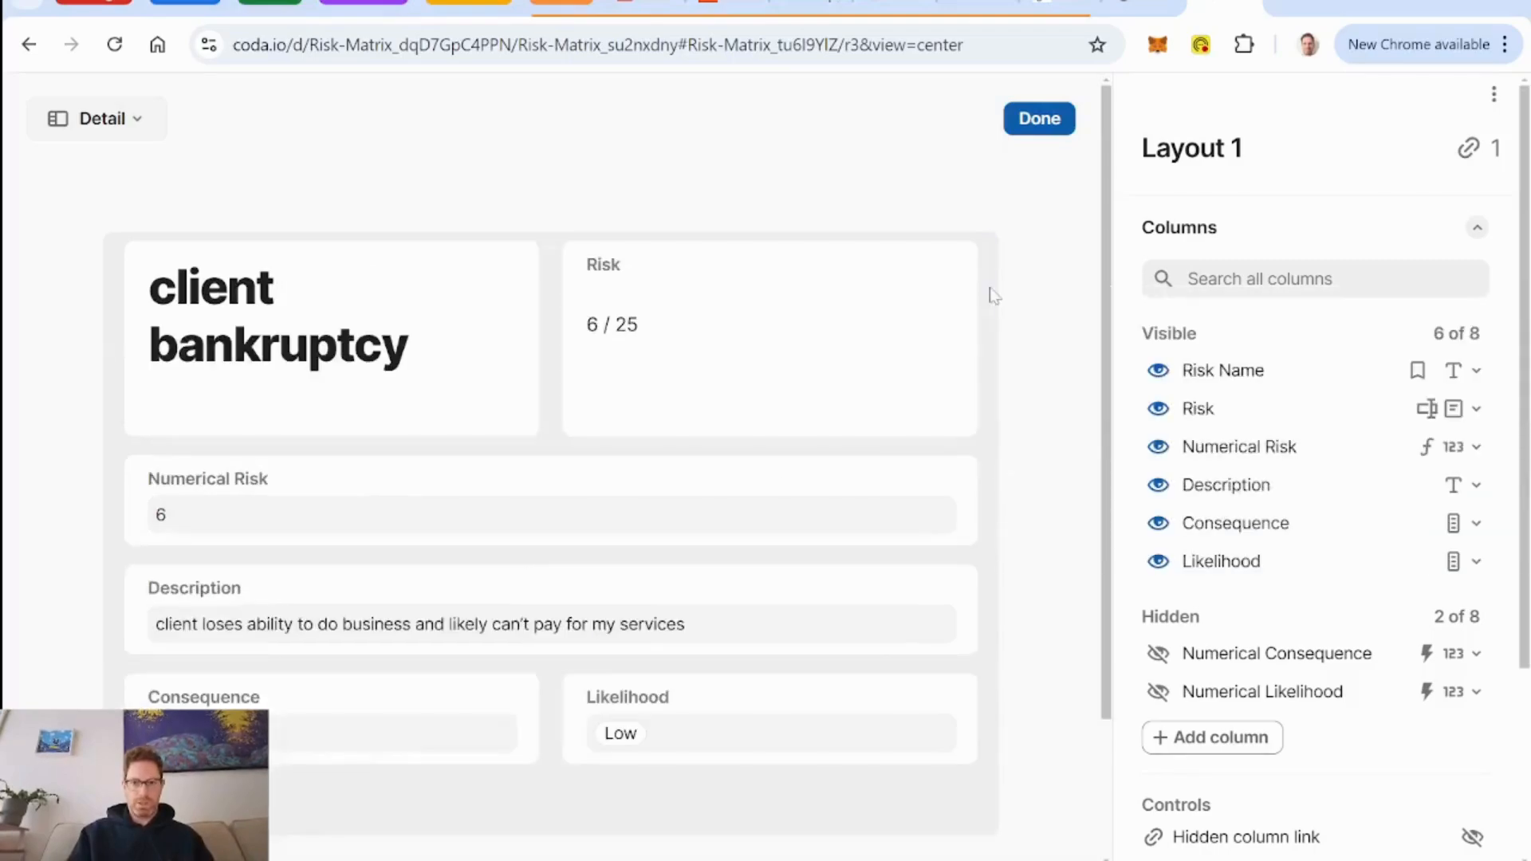
Set the Risk field's label style to None and its font size to H0 to match the title.
click(902, 354)
click(1364, 672)
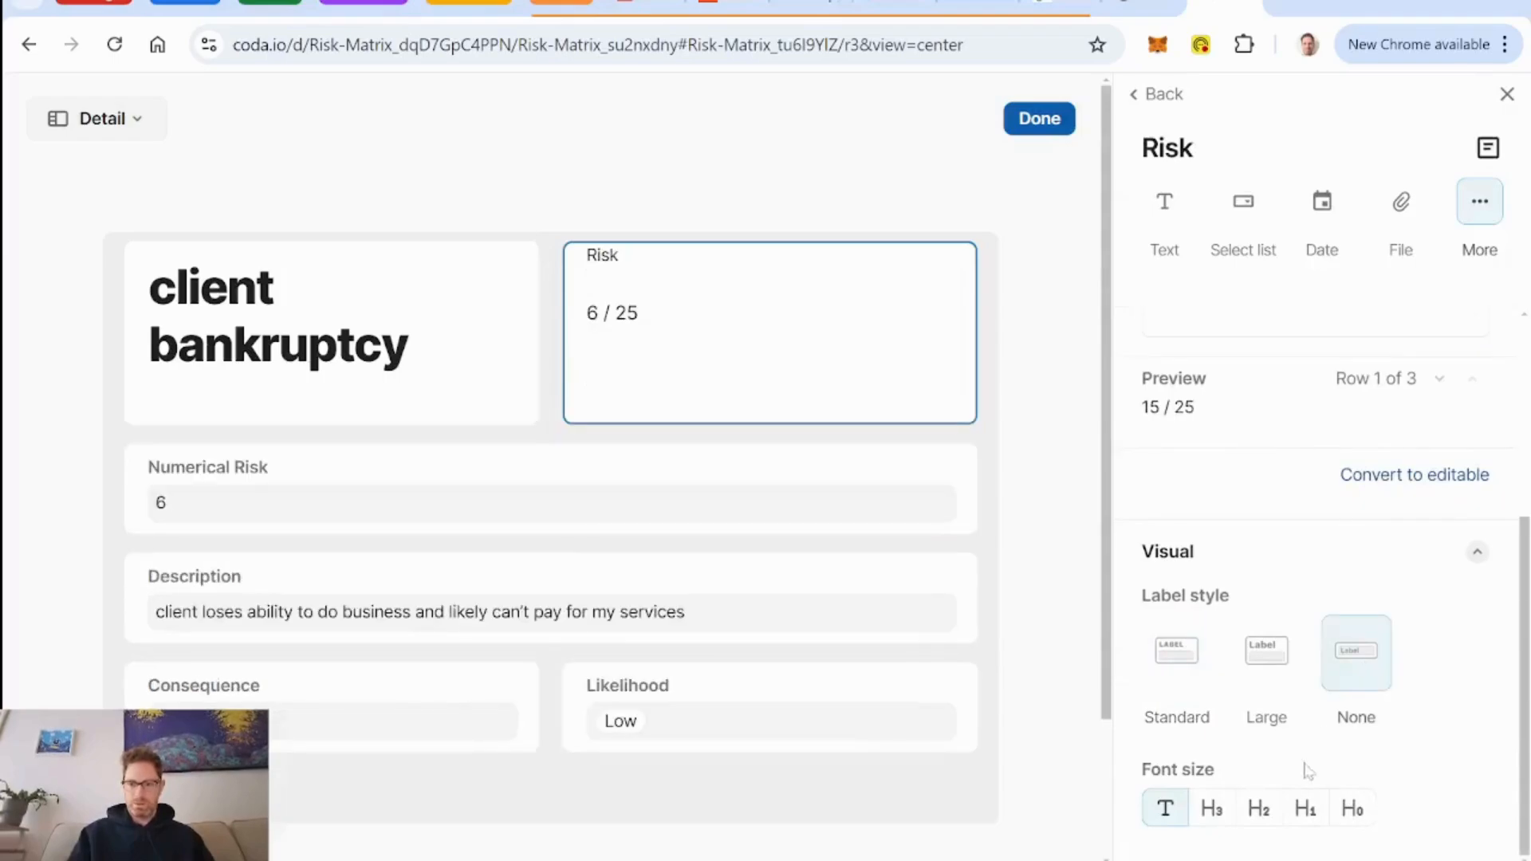
click(390, 361)
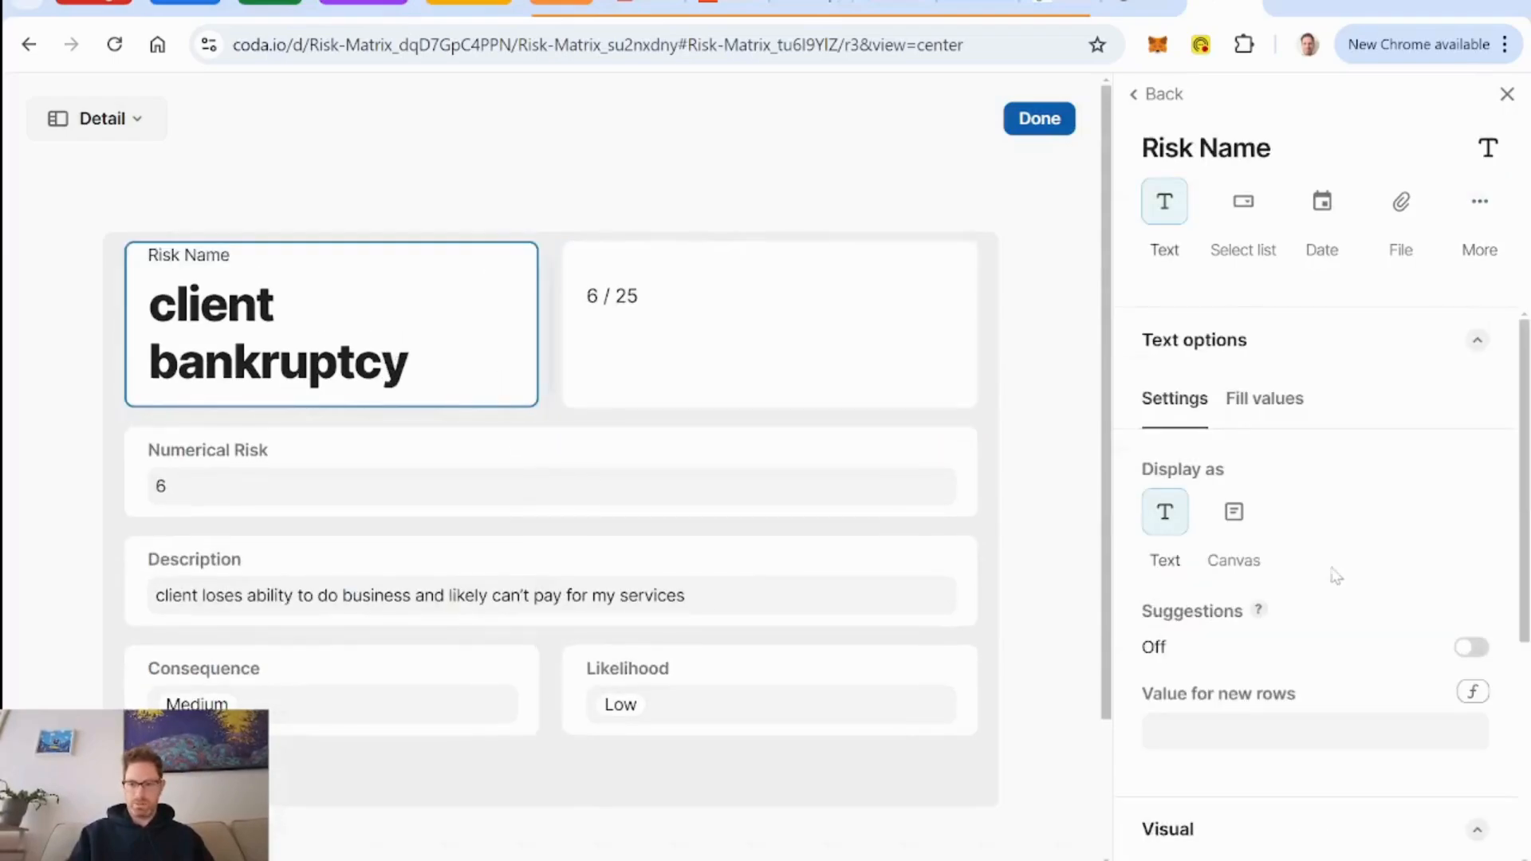
scroll(1337, 574, down, 5)
click(721, 335)
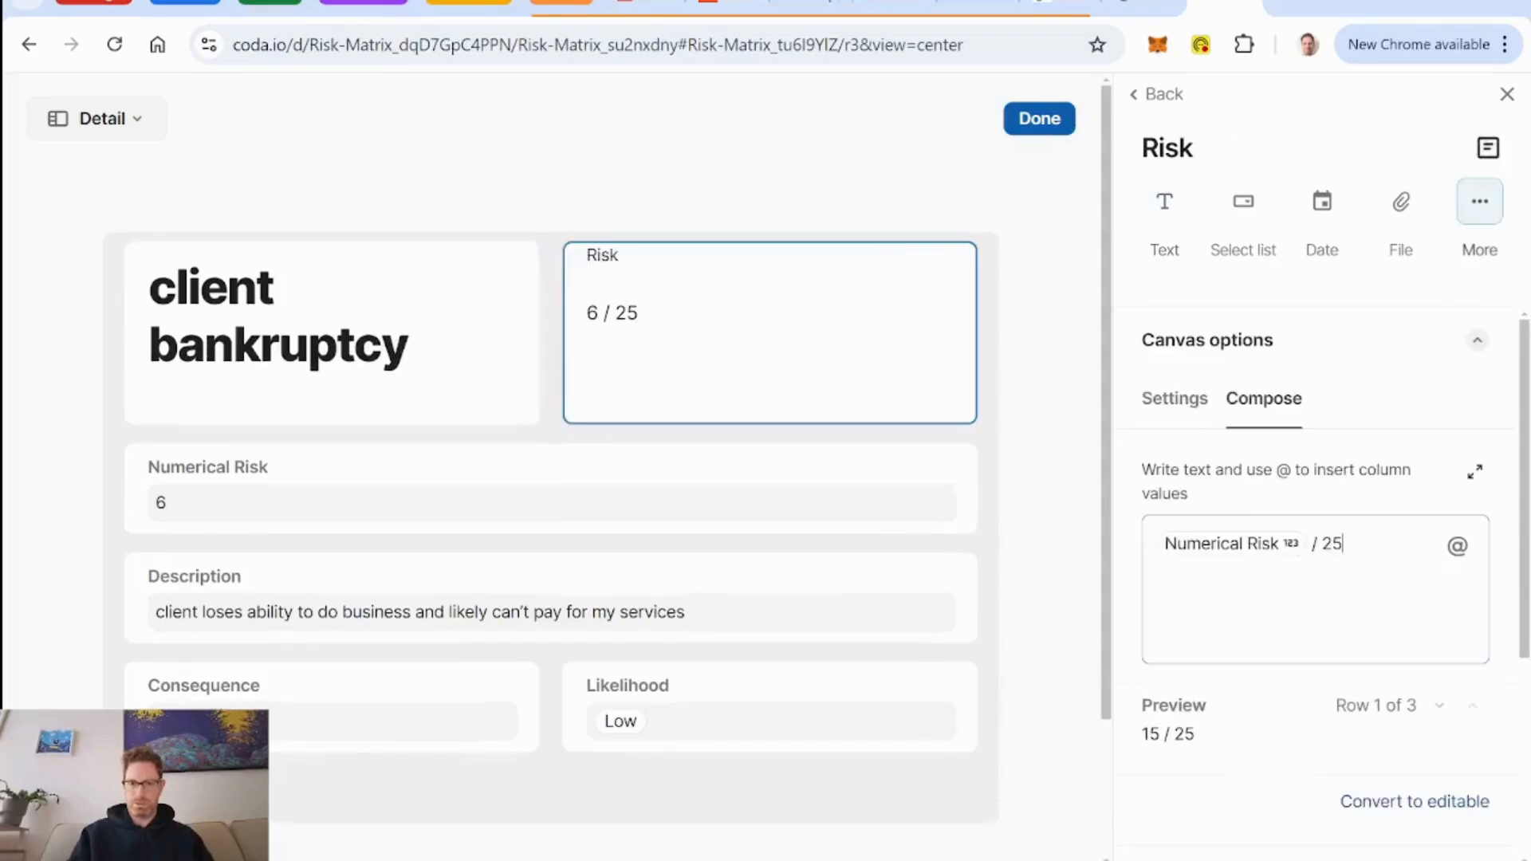
scroll(1347, 701, down, 4)
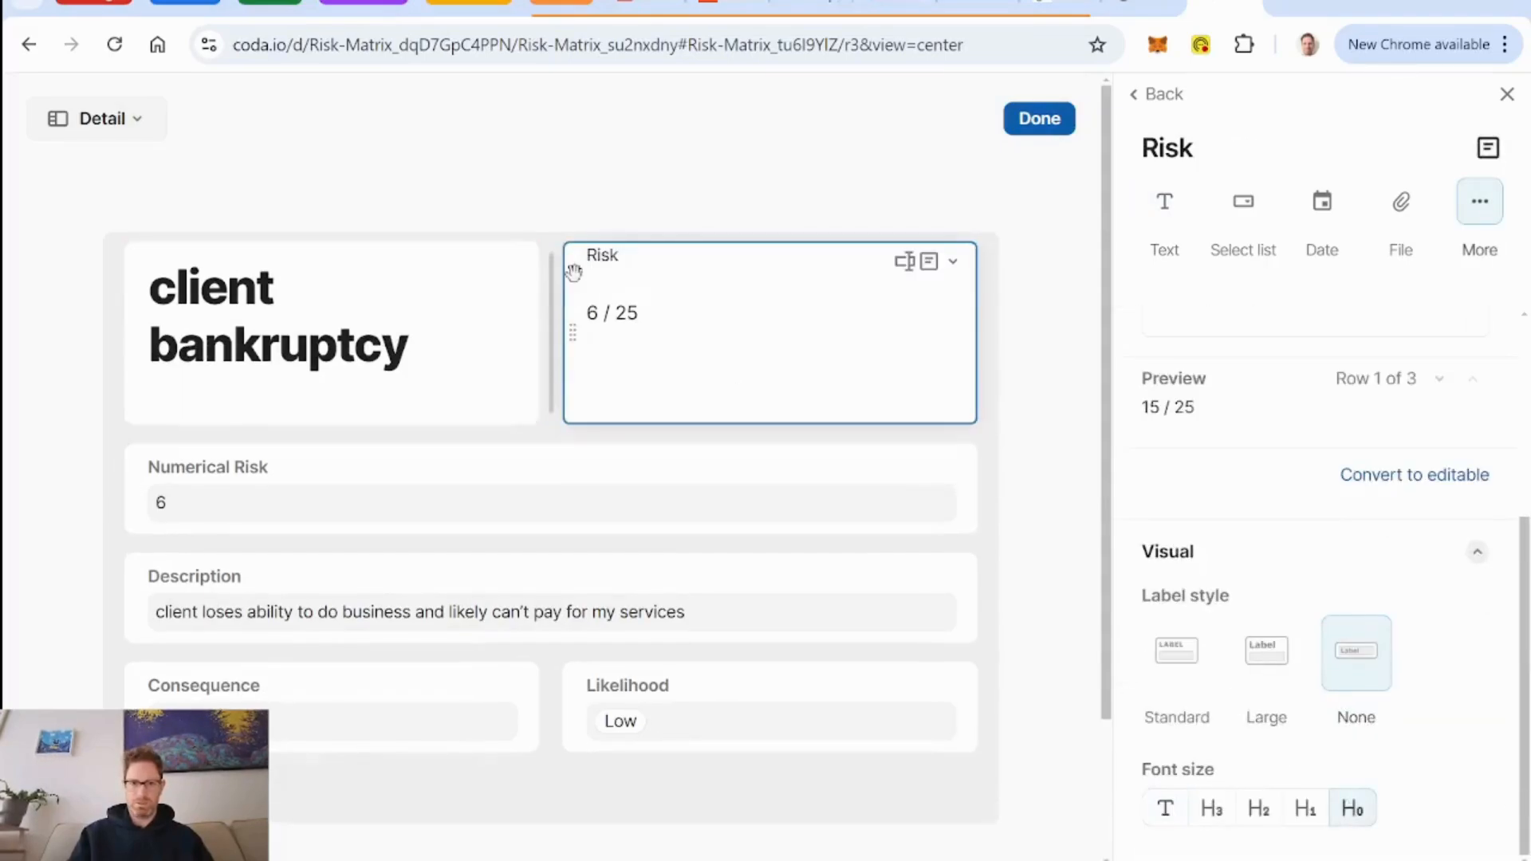
Widen the Risk Name title relative to the Risk field beside it and hide Numerical Risk from the layout.
click(551, 338)
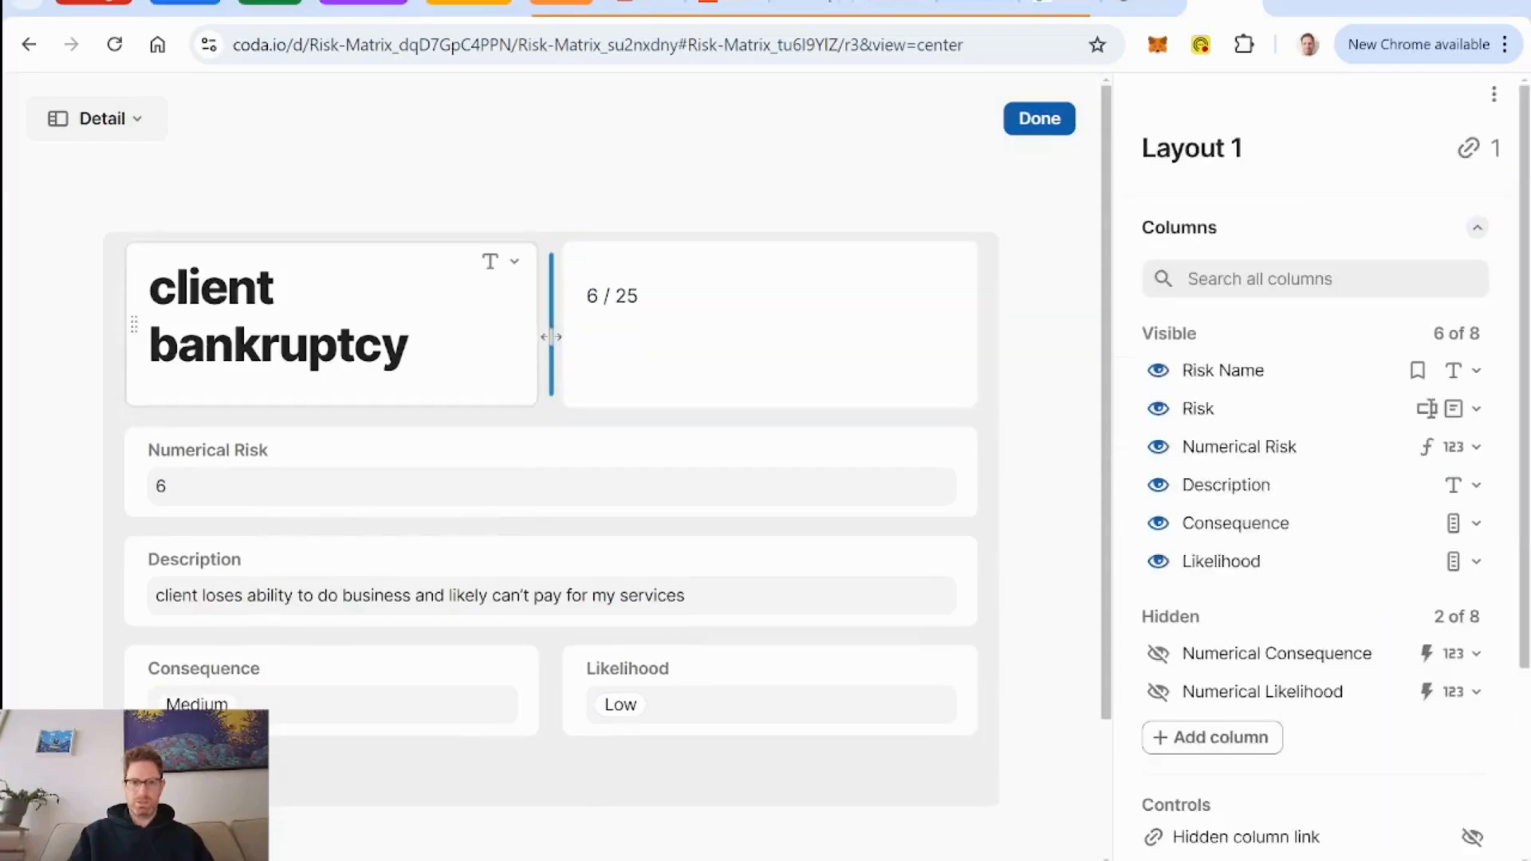
drag(613, 342, 960, 356)
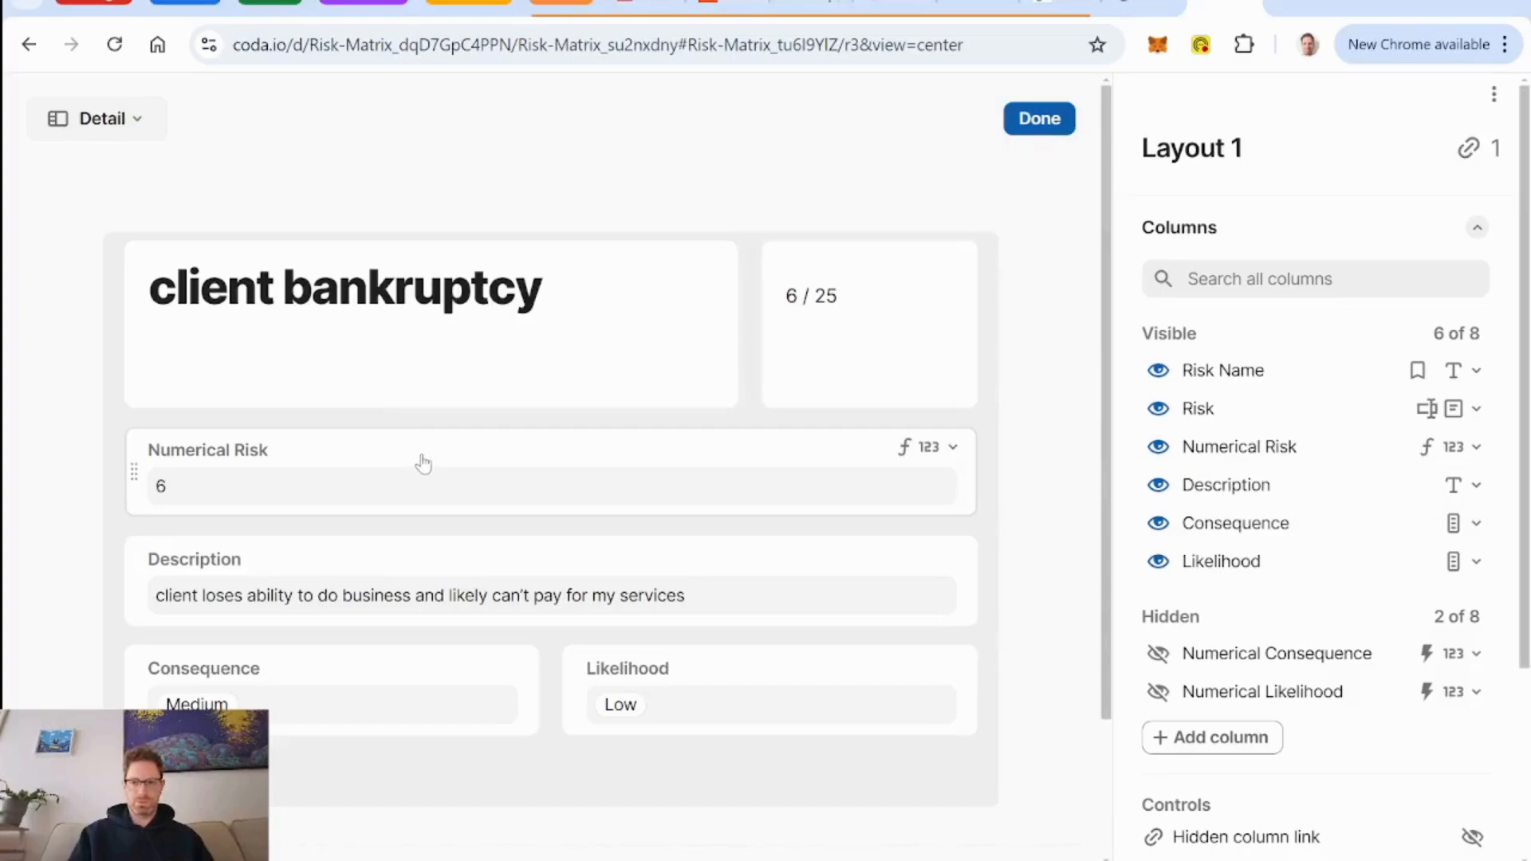
click(1158, 448)
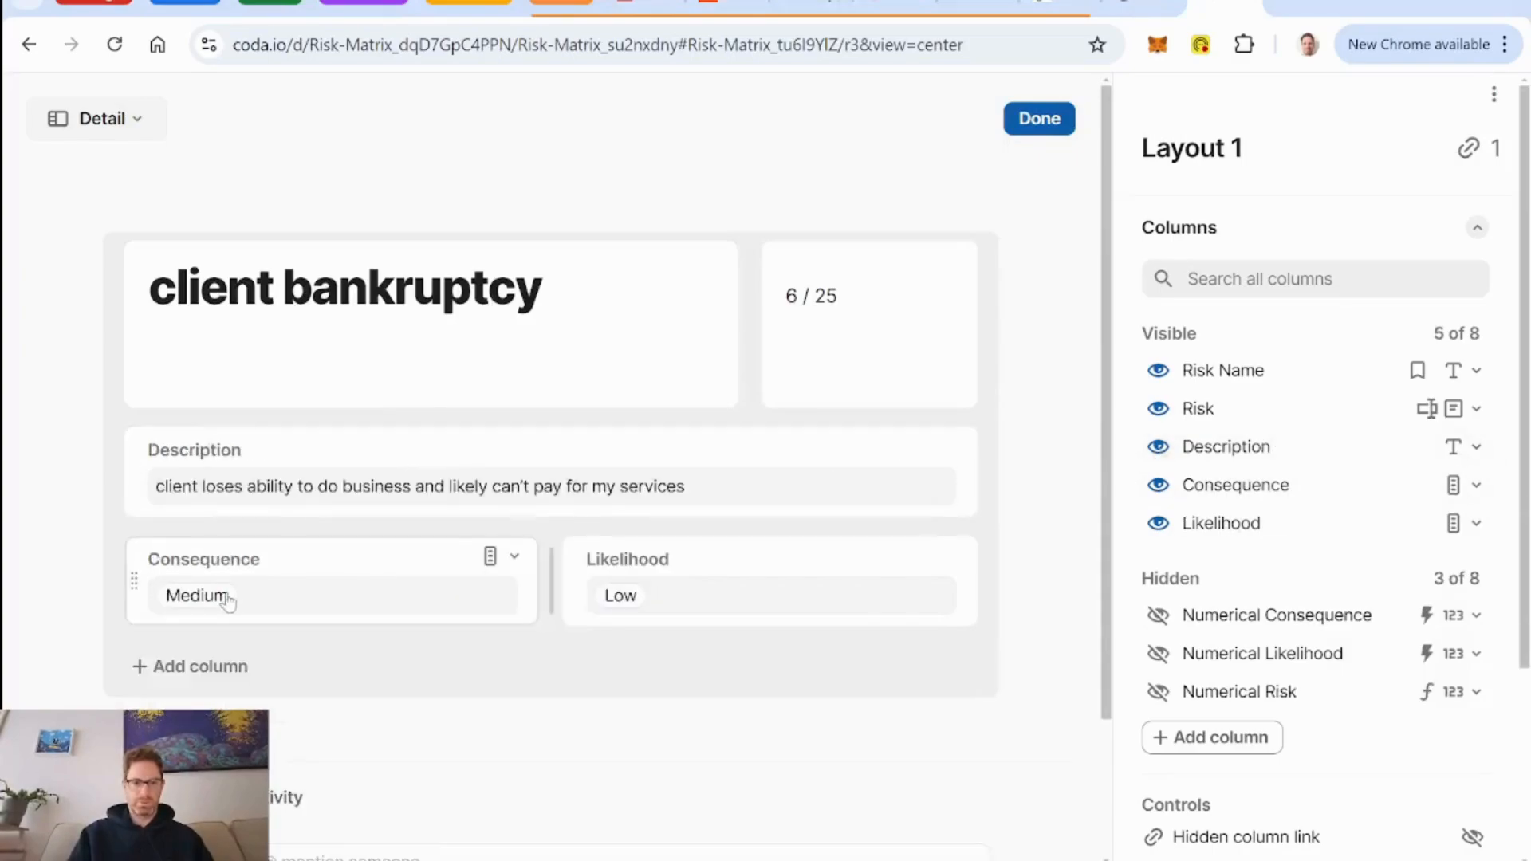
Center-align the Consequence and Likelihood fields in the layout.
click(324, 558)
scroll(1380, 606, down, 6)
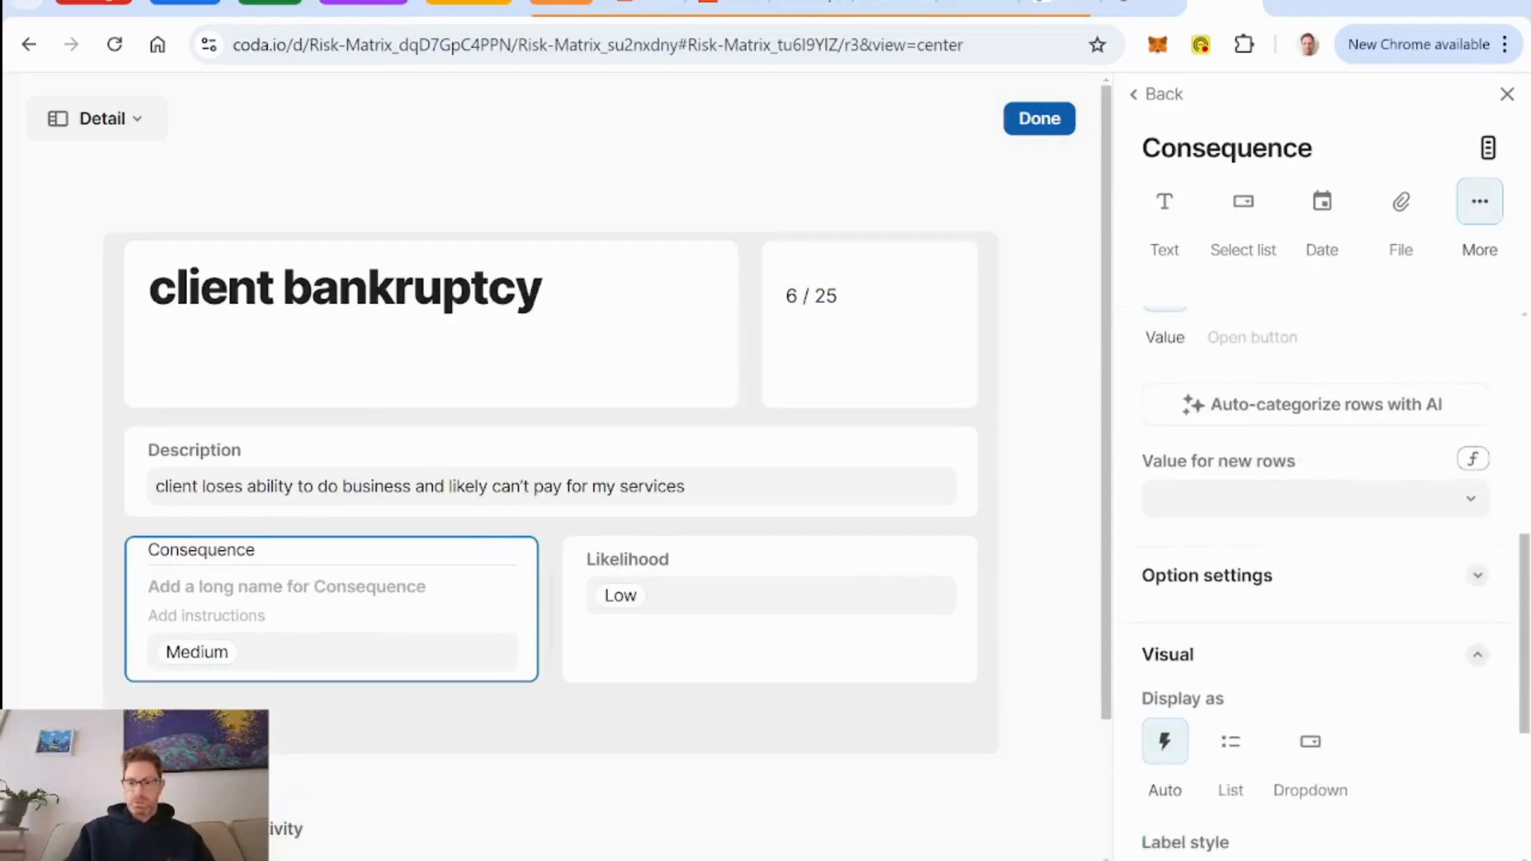
click(1212, 807)
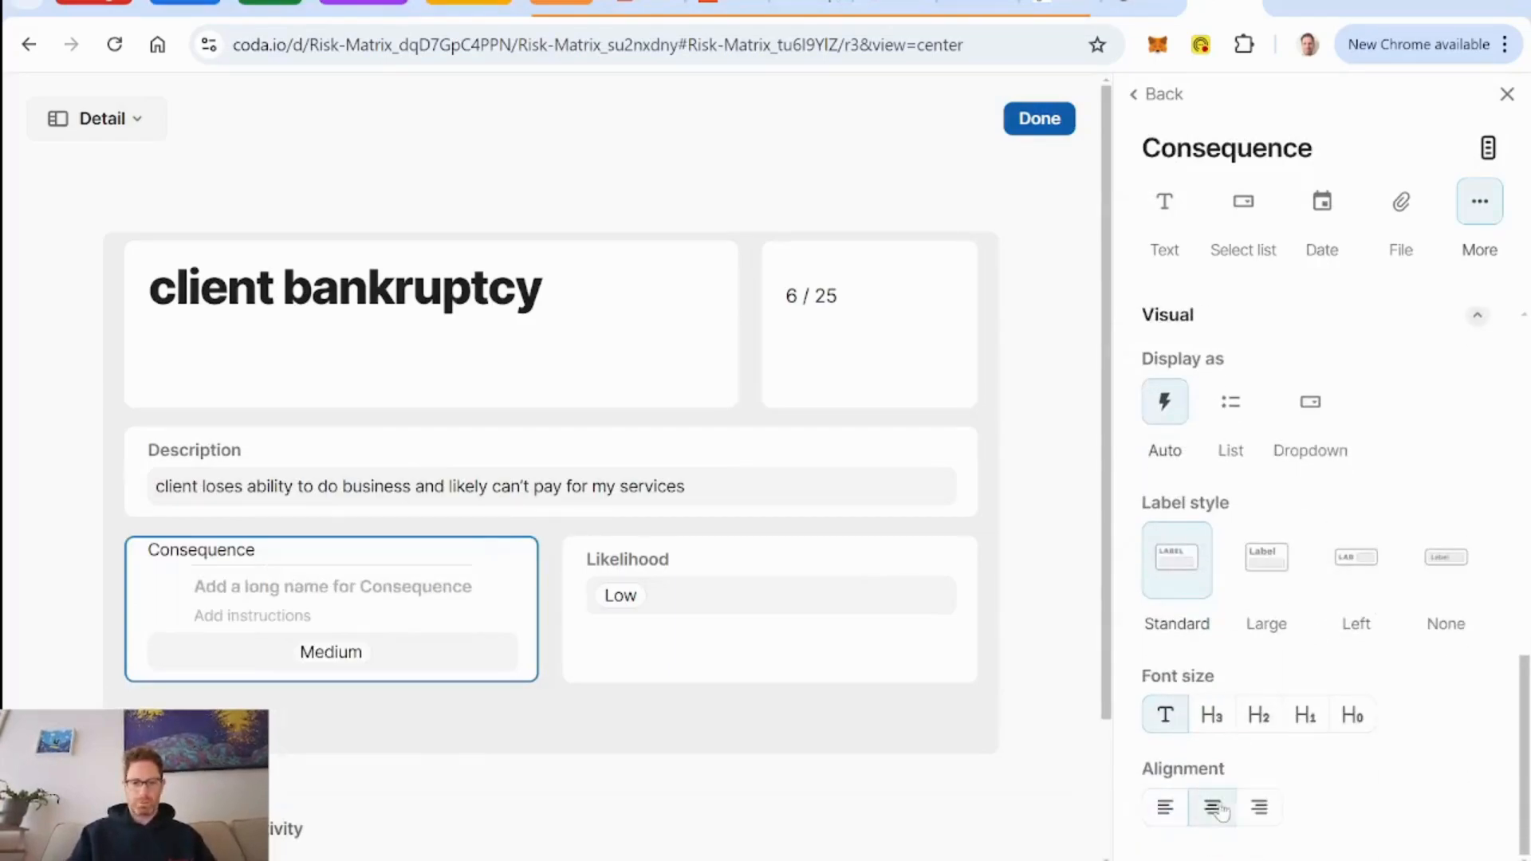
click(754, 562)
scroll(1165, 598, down, 6)
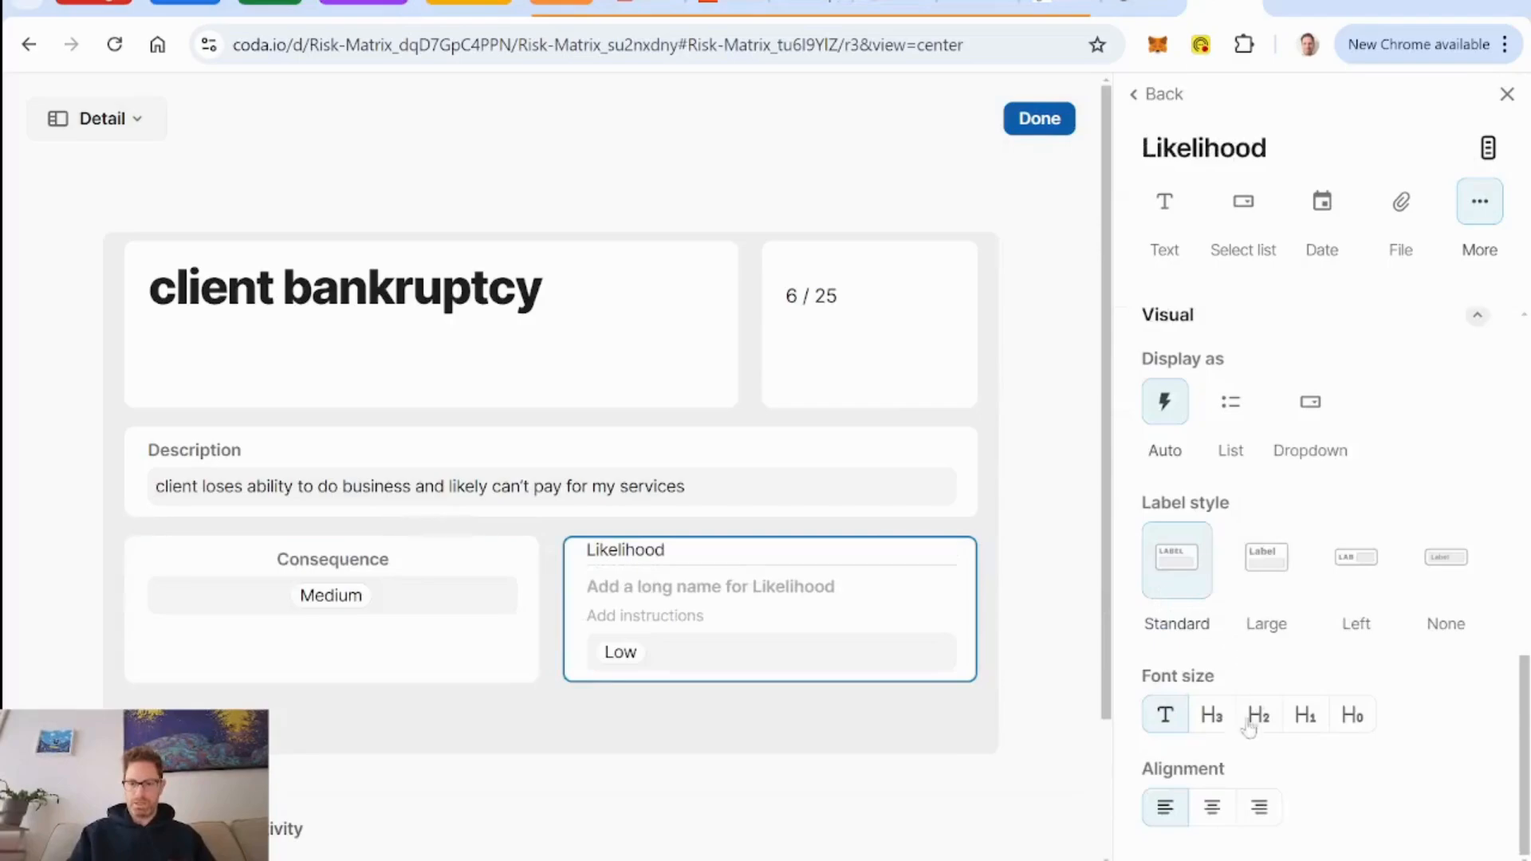
click(1212, 807)
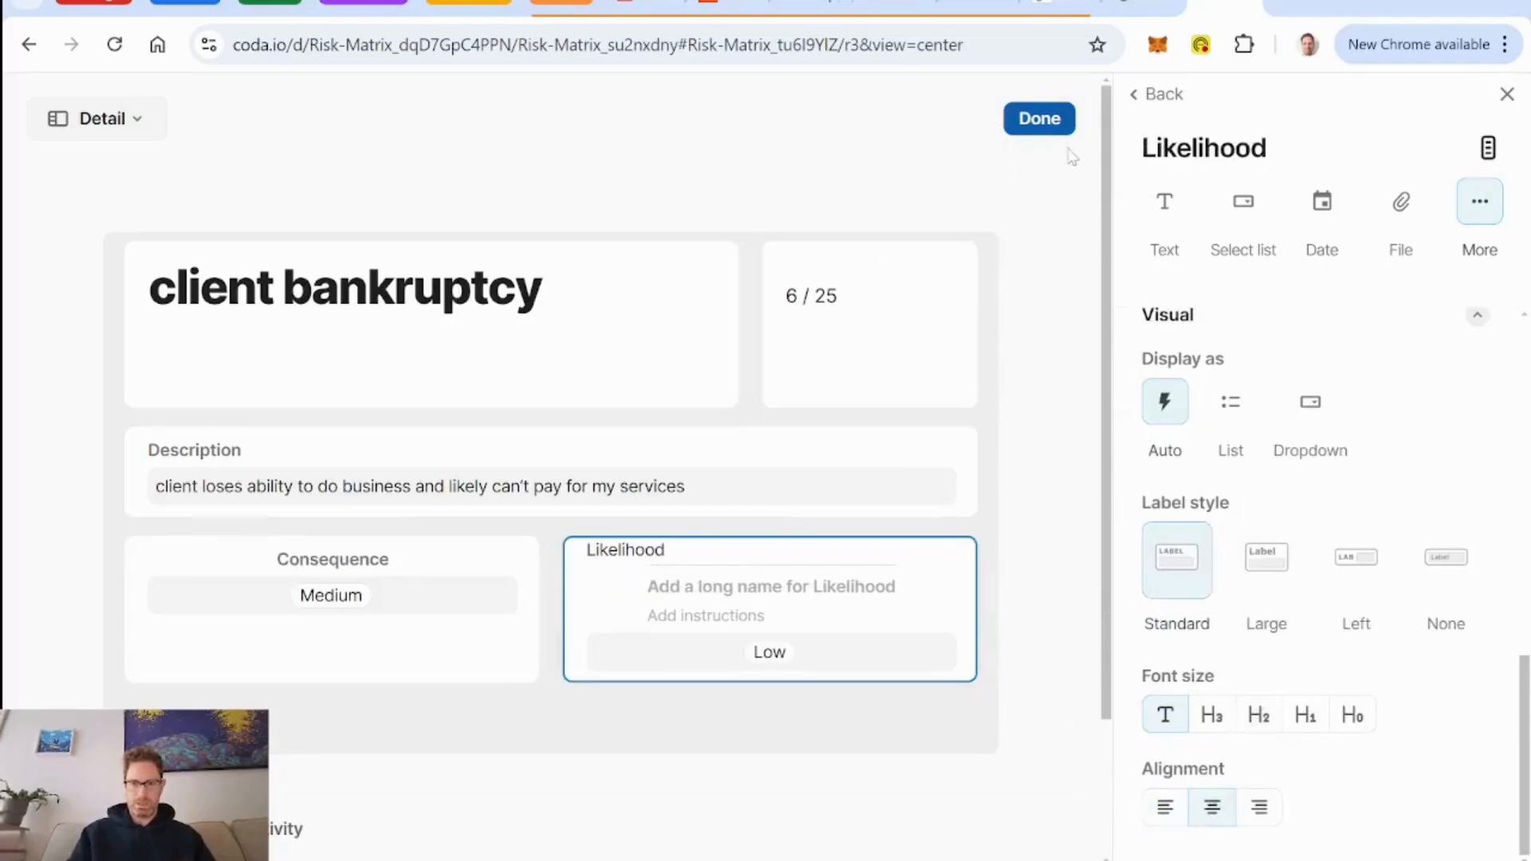
Duplicate the Risk column and move the original Risk field below Consequence and Likelihood.
mouse_move(916, 287)
click(953, 265)
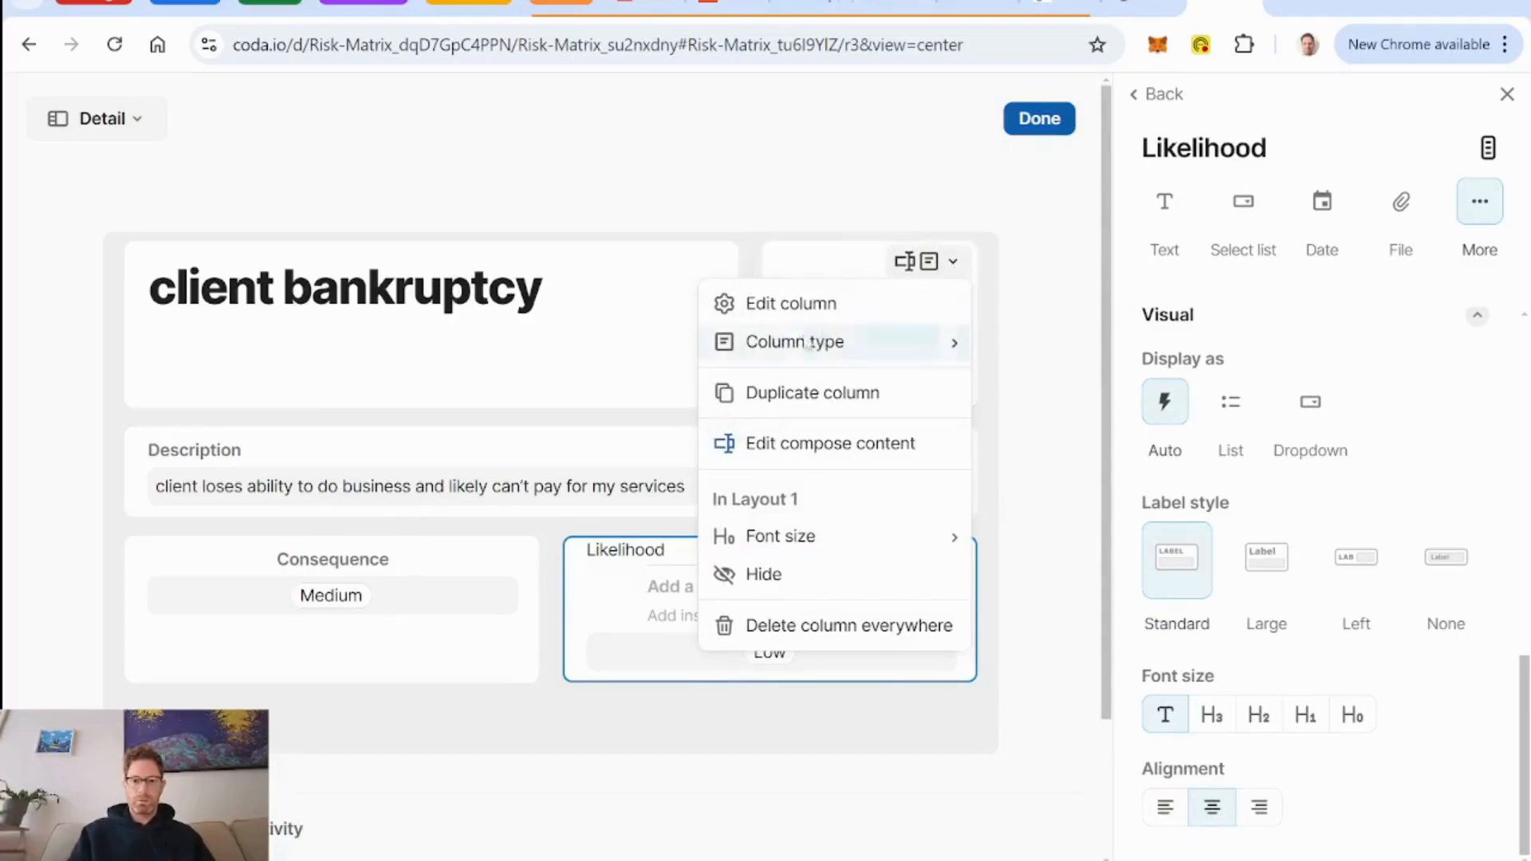
mouse_move(795, 342)
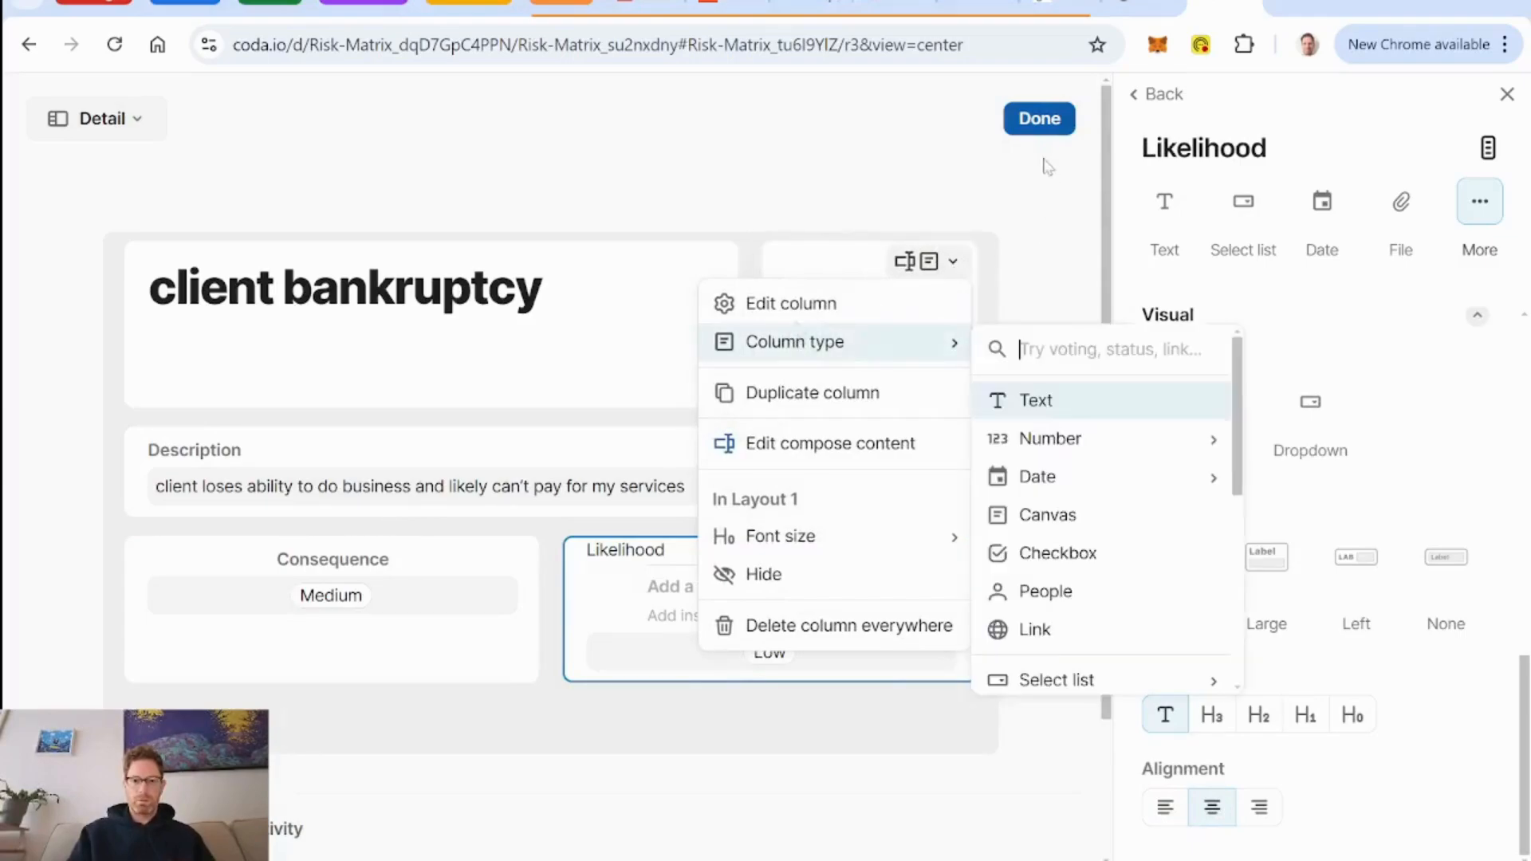
click(821, 395)
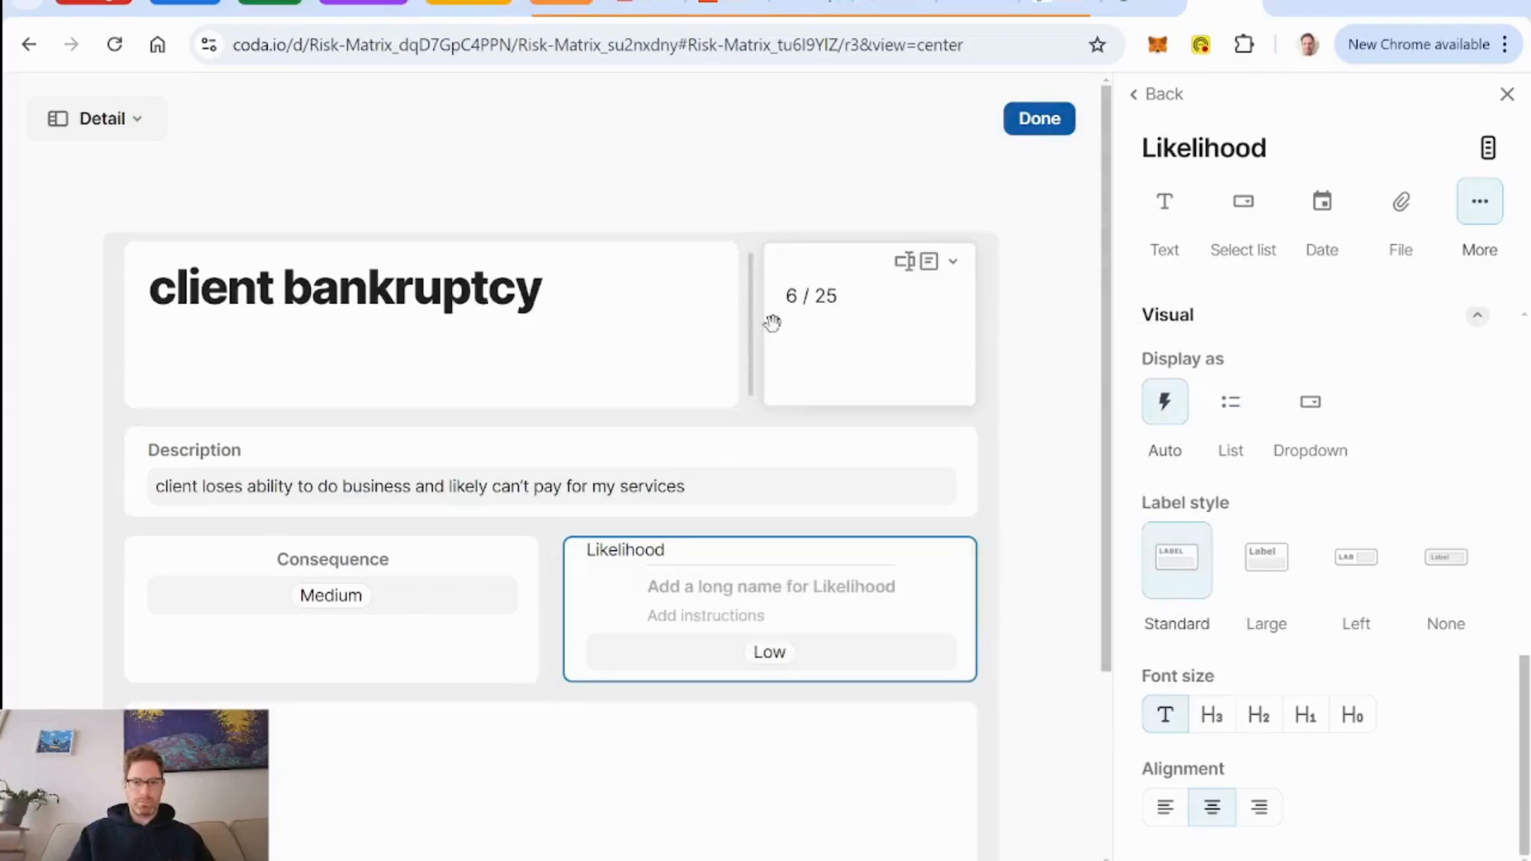
drag(728, 331, 311, 614)
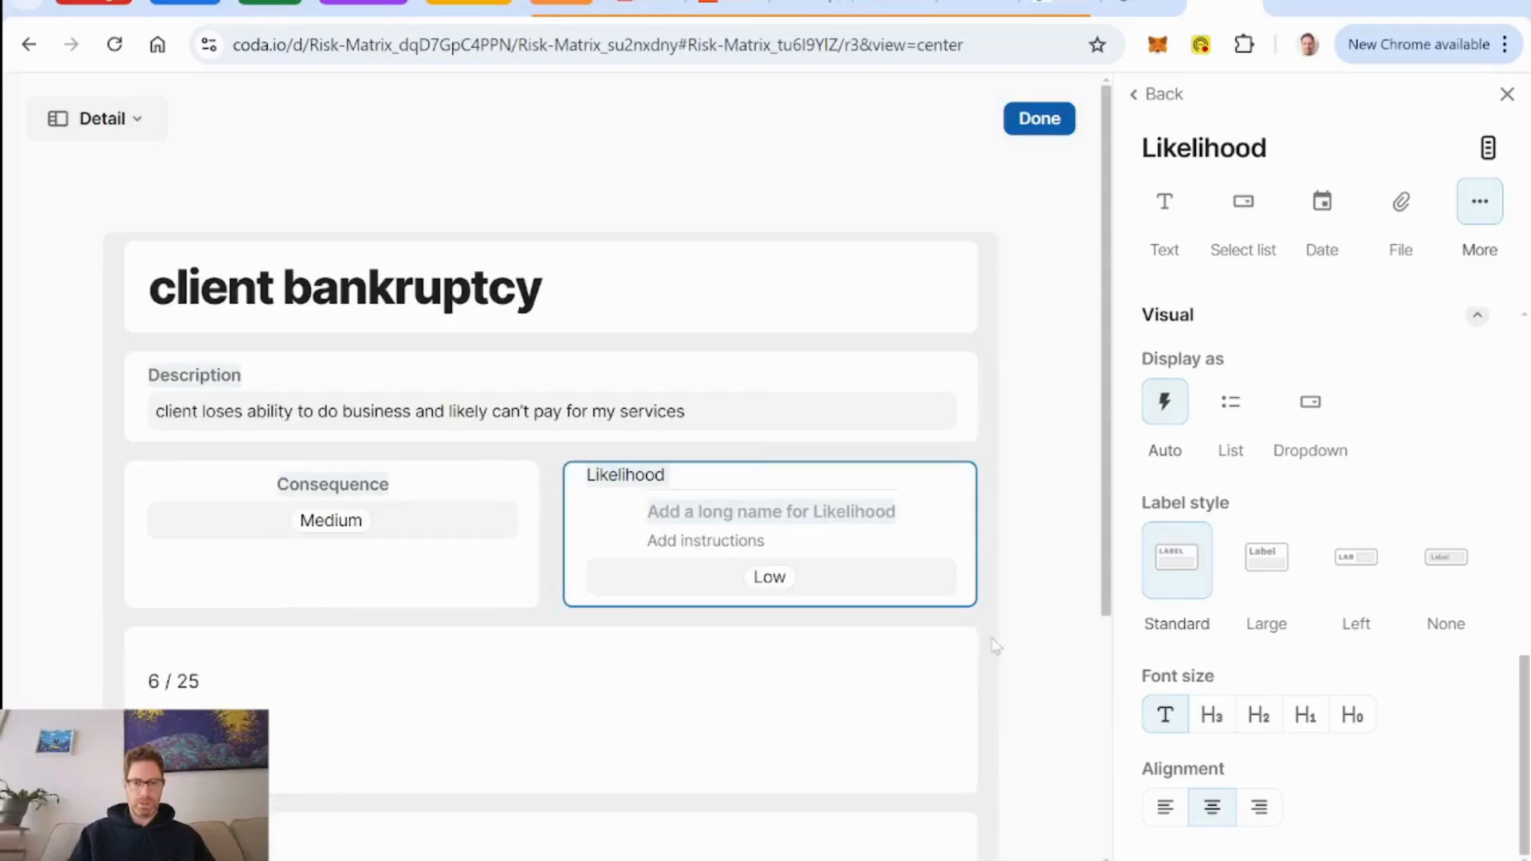
Change the Copy of Risk column's type to Text, clearing its existing values.
scroll(530, 694, down, 3)
click(504, 376)
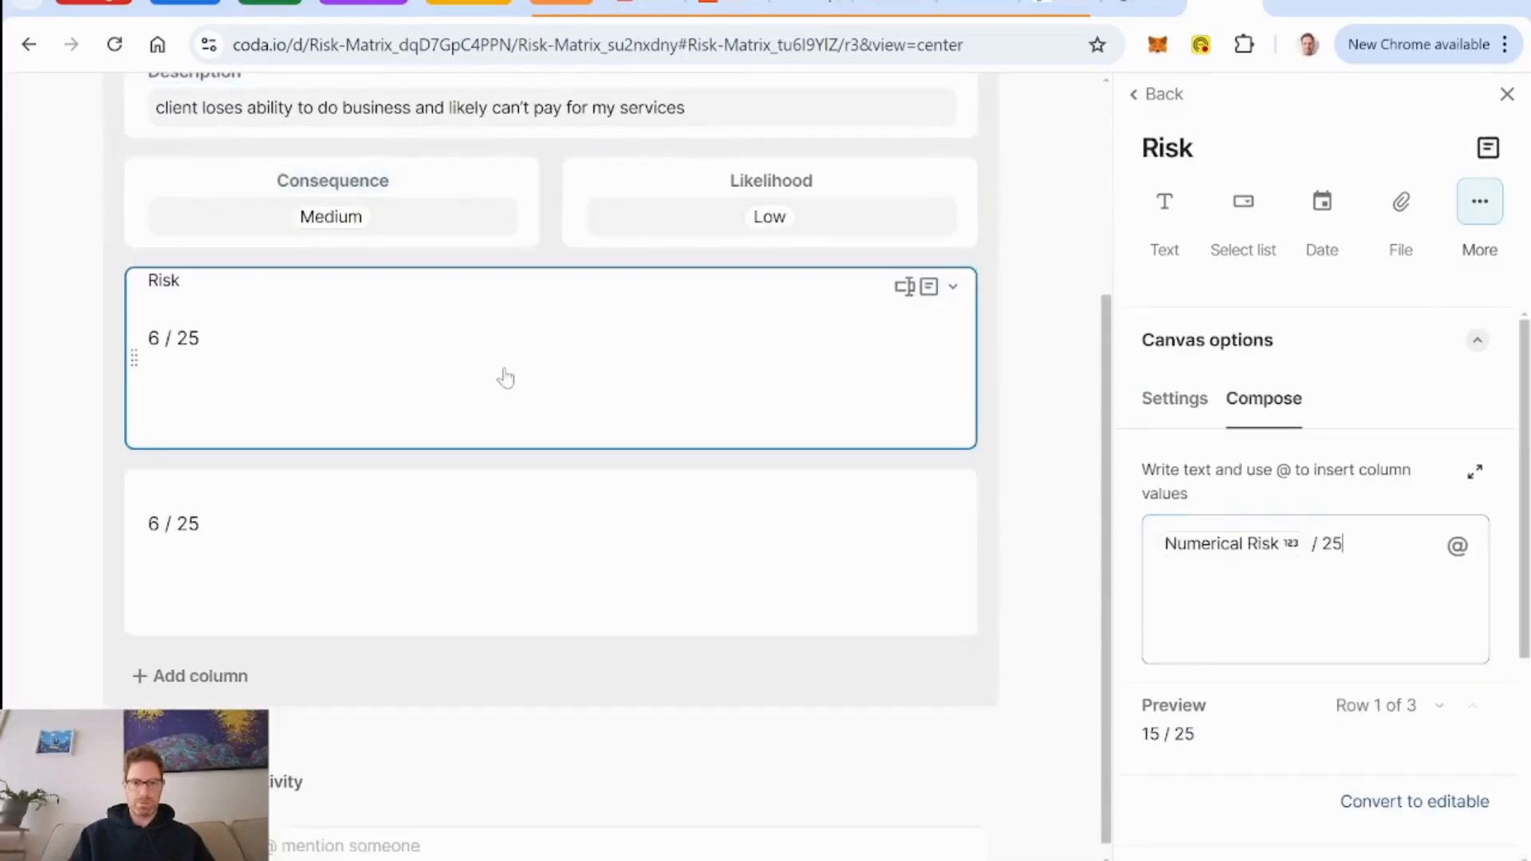
click(435, 519)
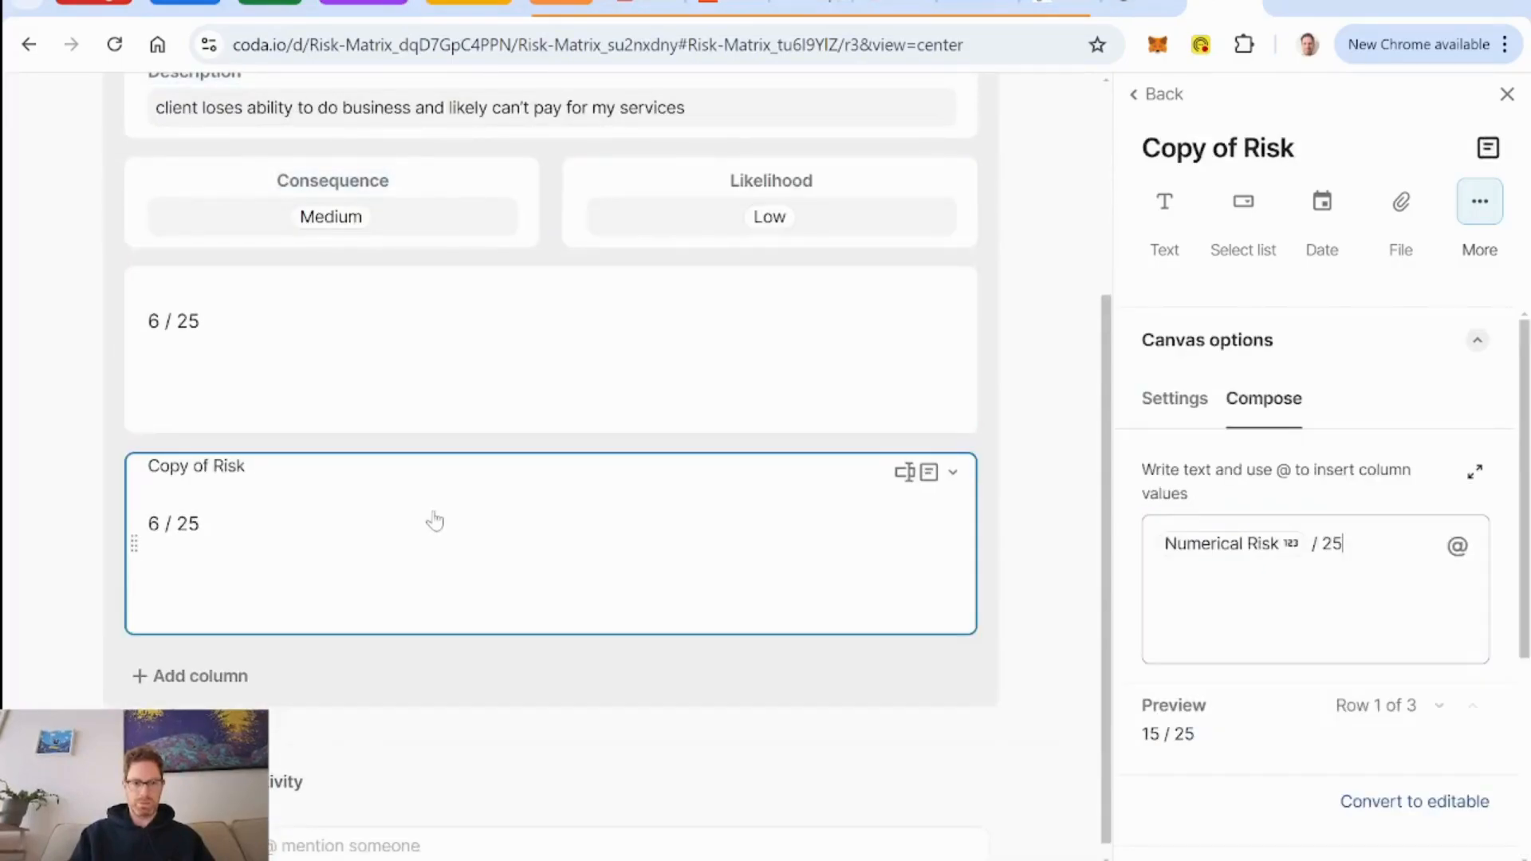
click(952, 473)
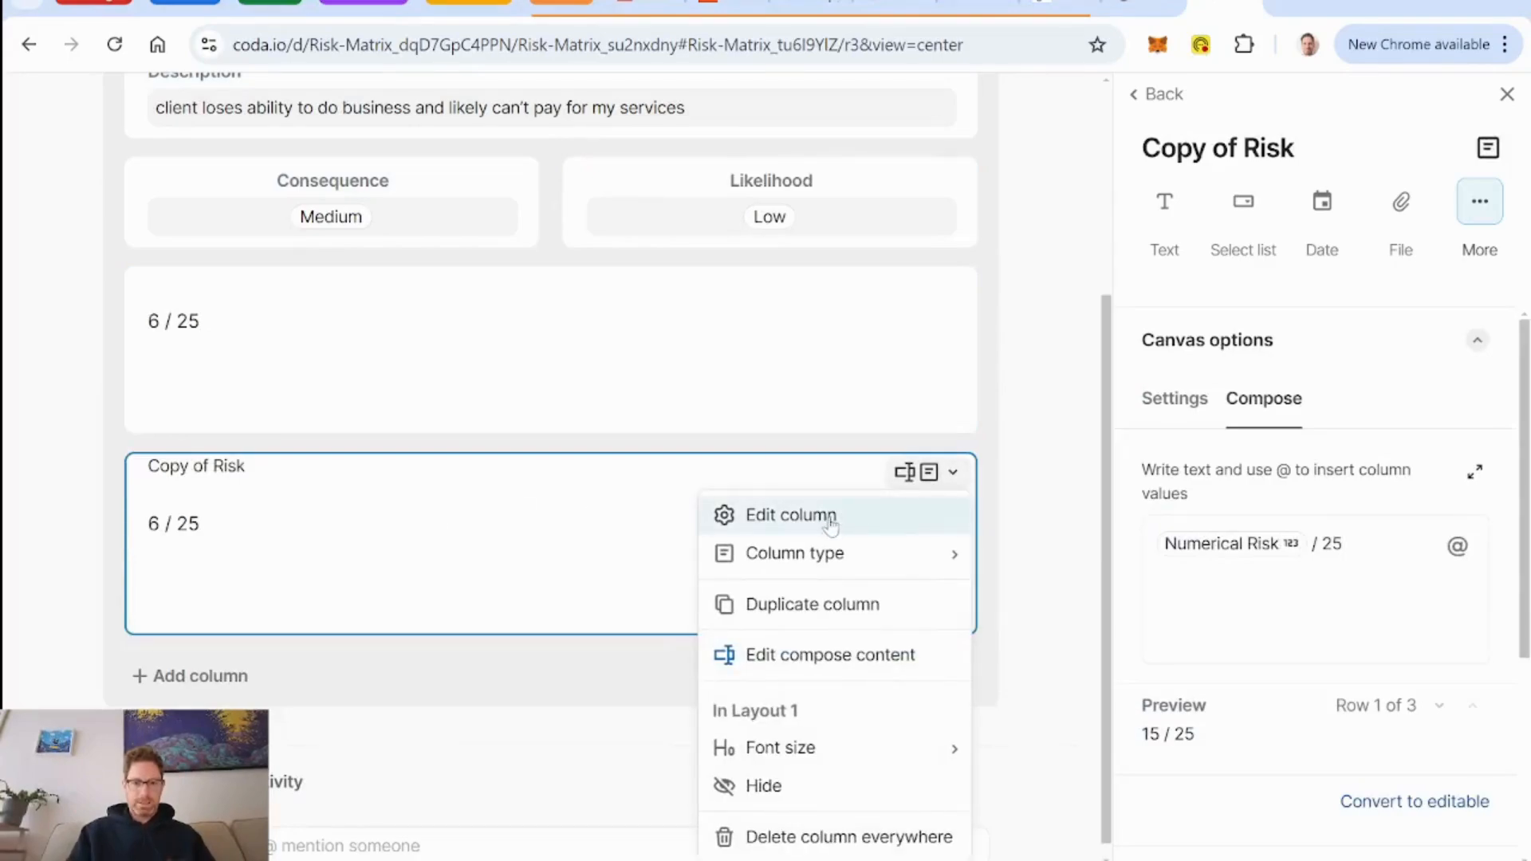
mouse_move(832, 563)
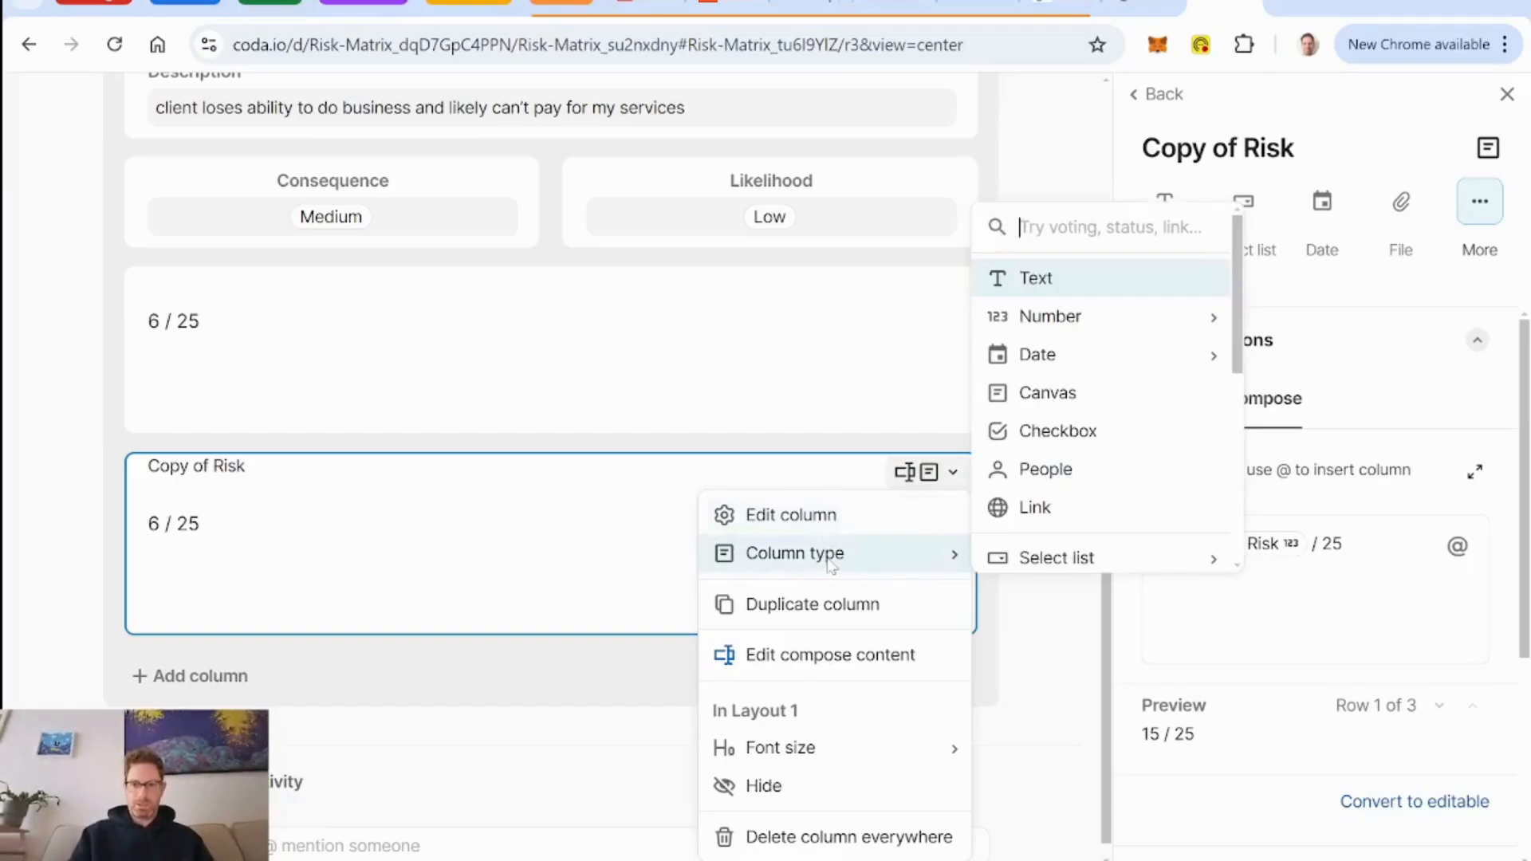
key(Return)
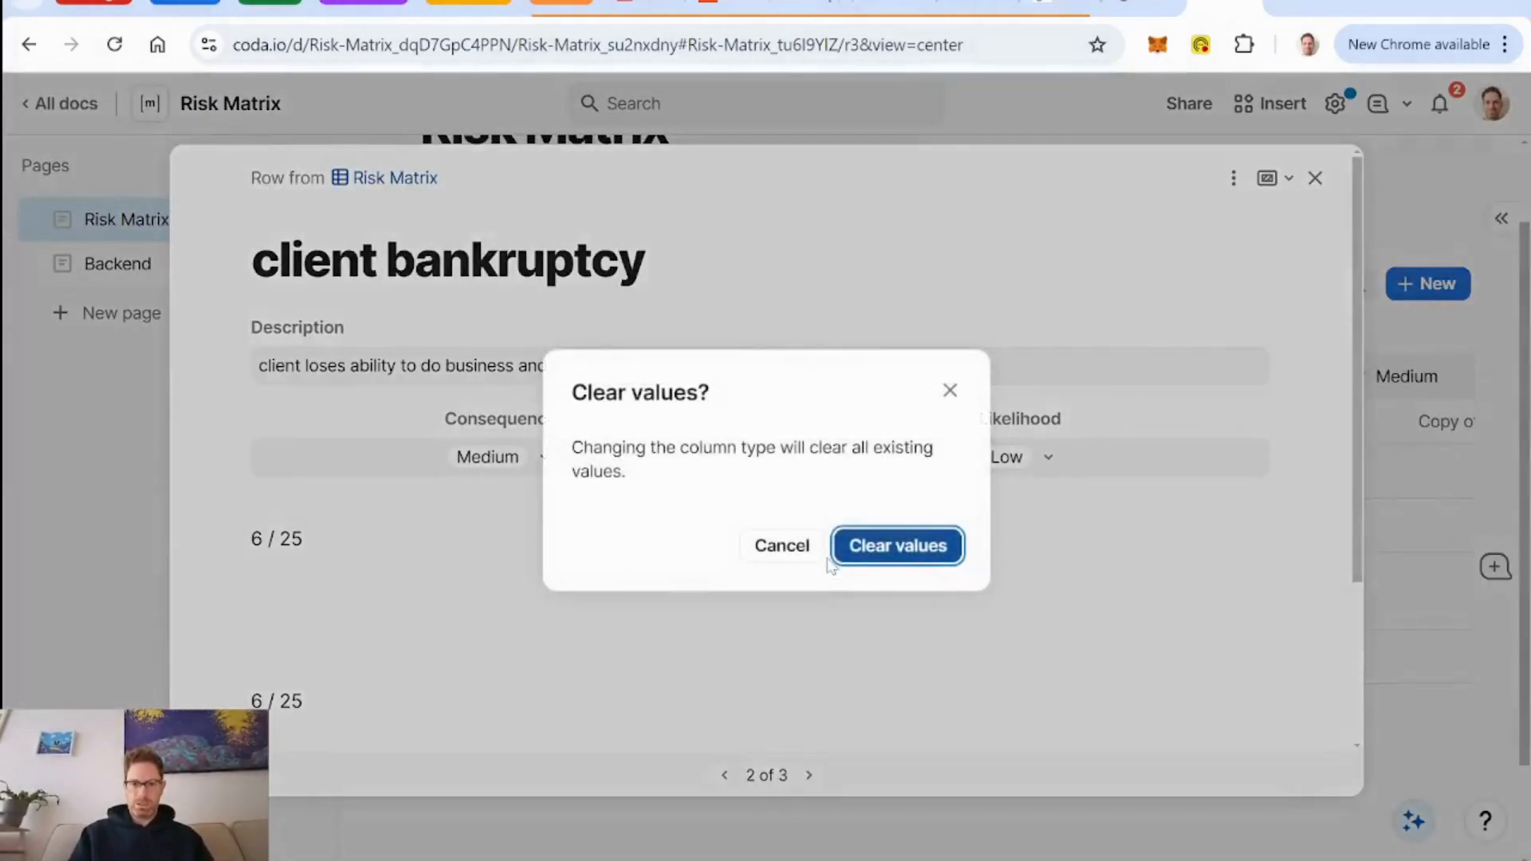
click(891, 544)
scroll(971, 602, down, 2)
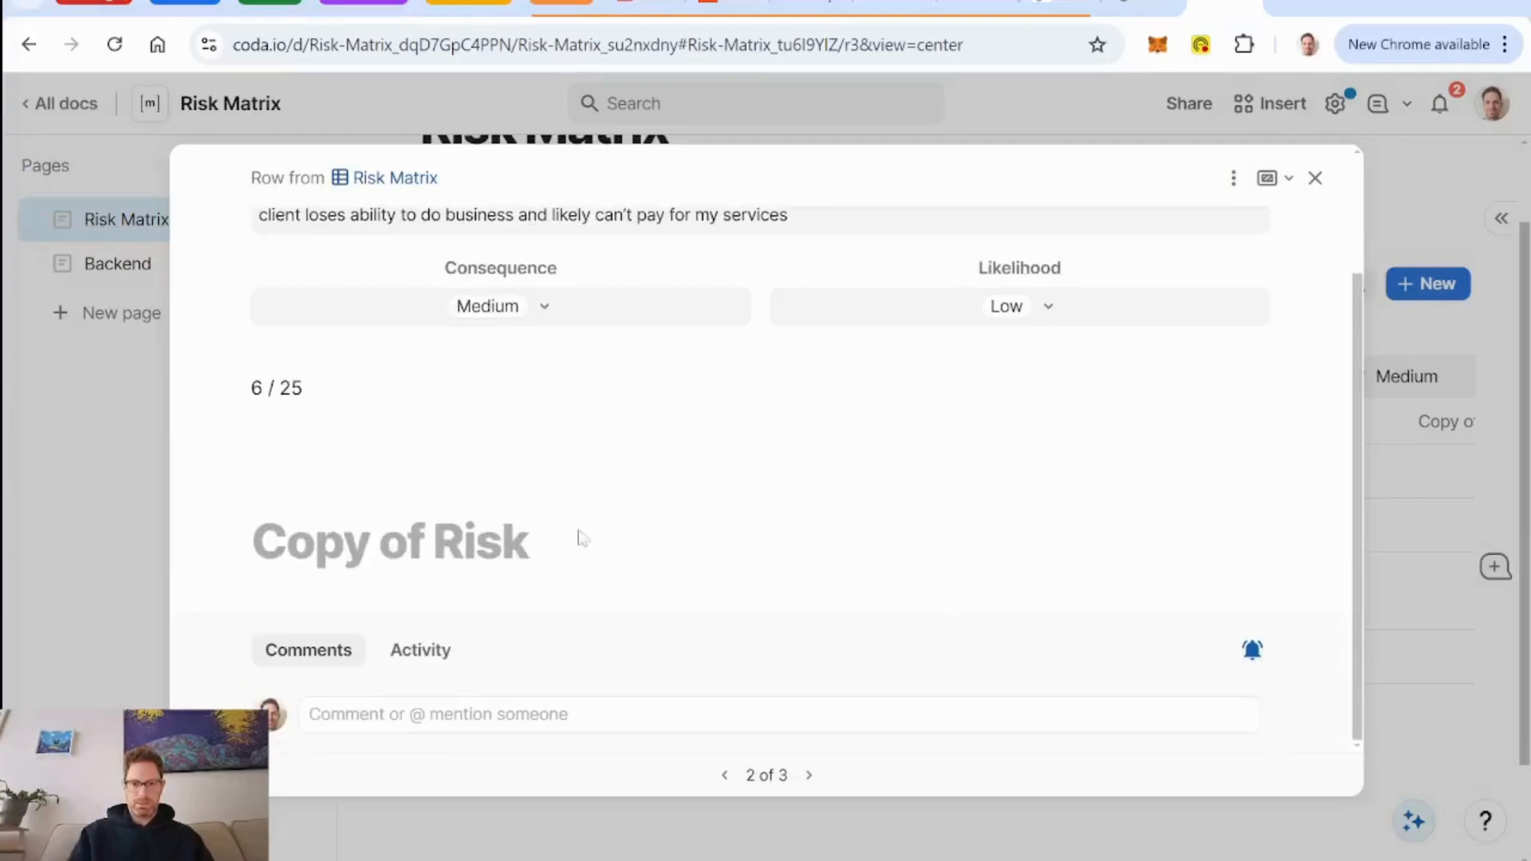
Reopen the layout for editing and give Copy of Risk the column formula Concatenate(Numerical Risk," / 25").
click(1233, 178)
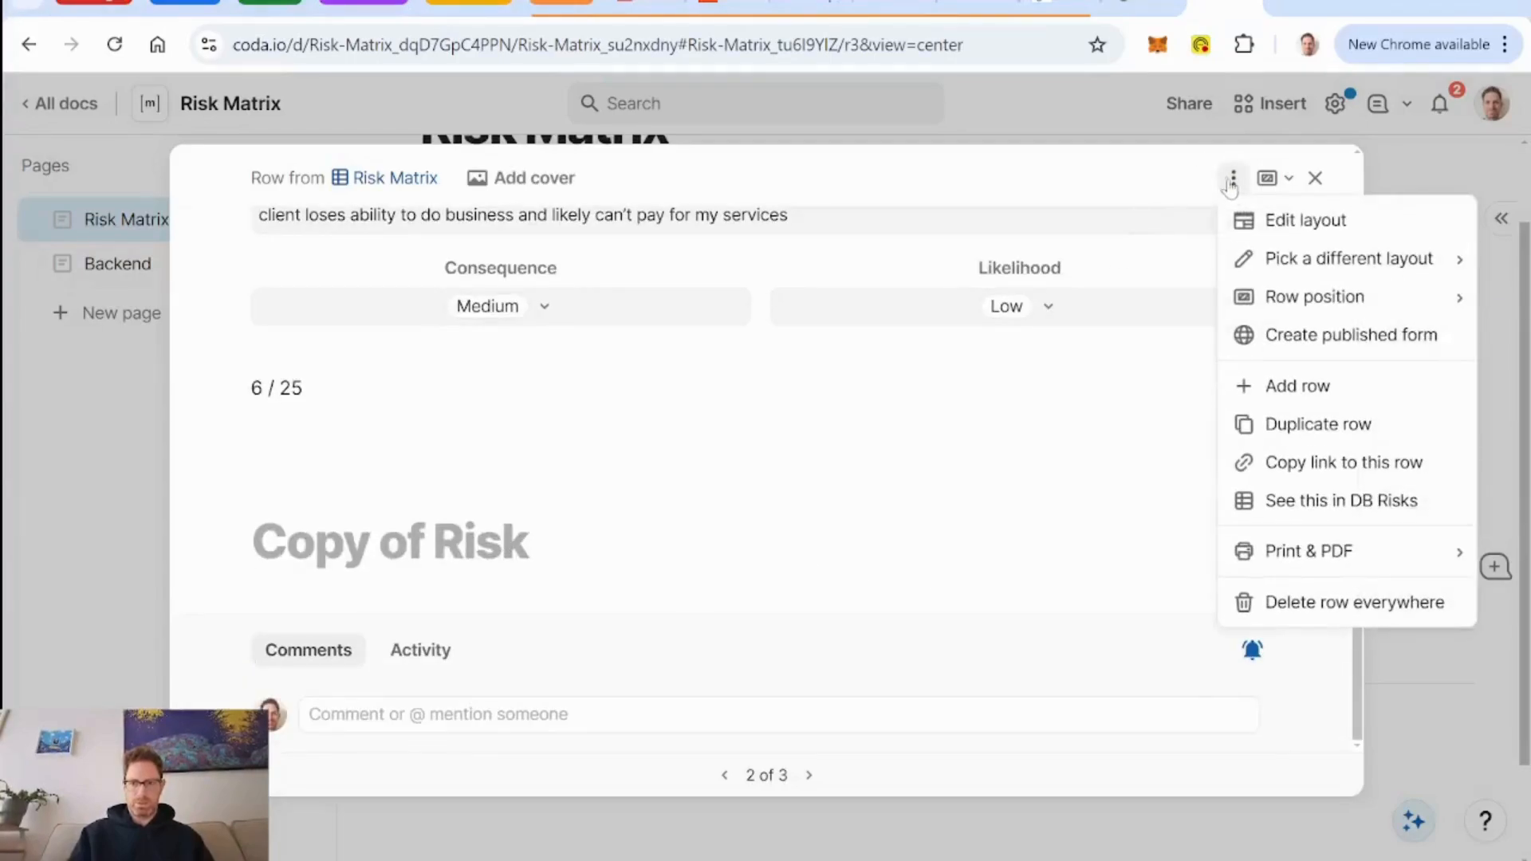
click(1286, 221)
scroll(891, 388, down, 3)
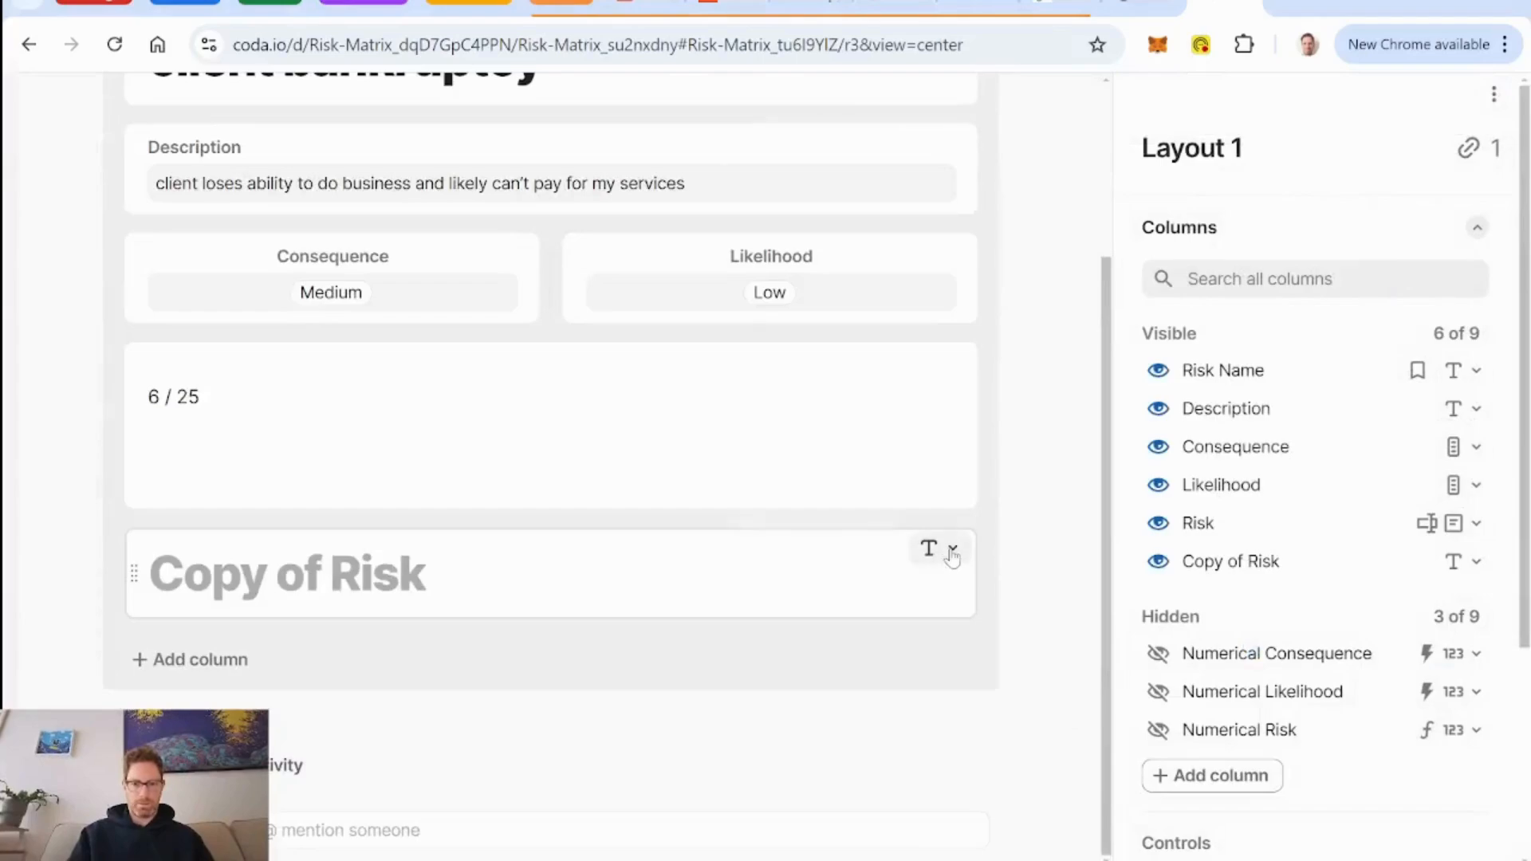
click(954, 550)
click(801, 250)
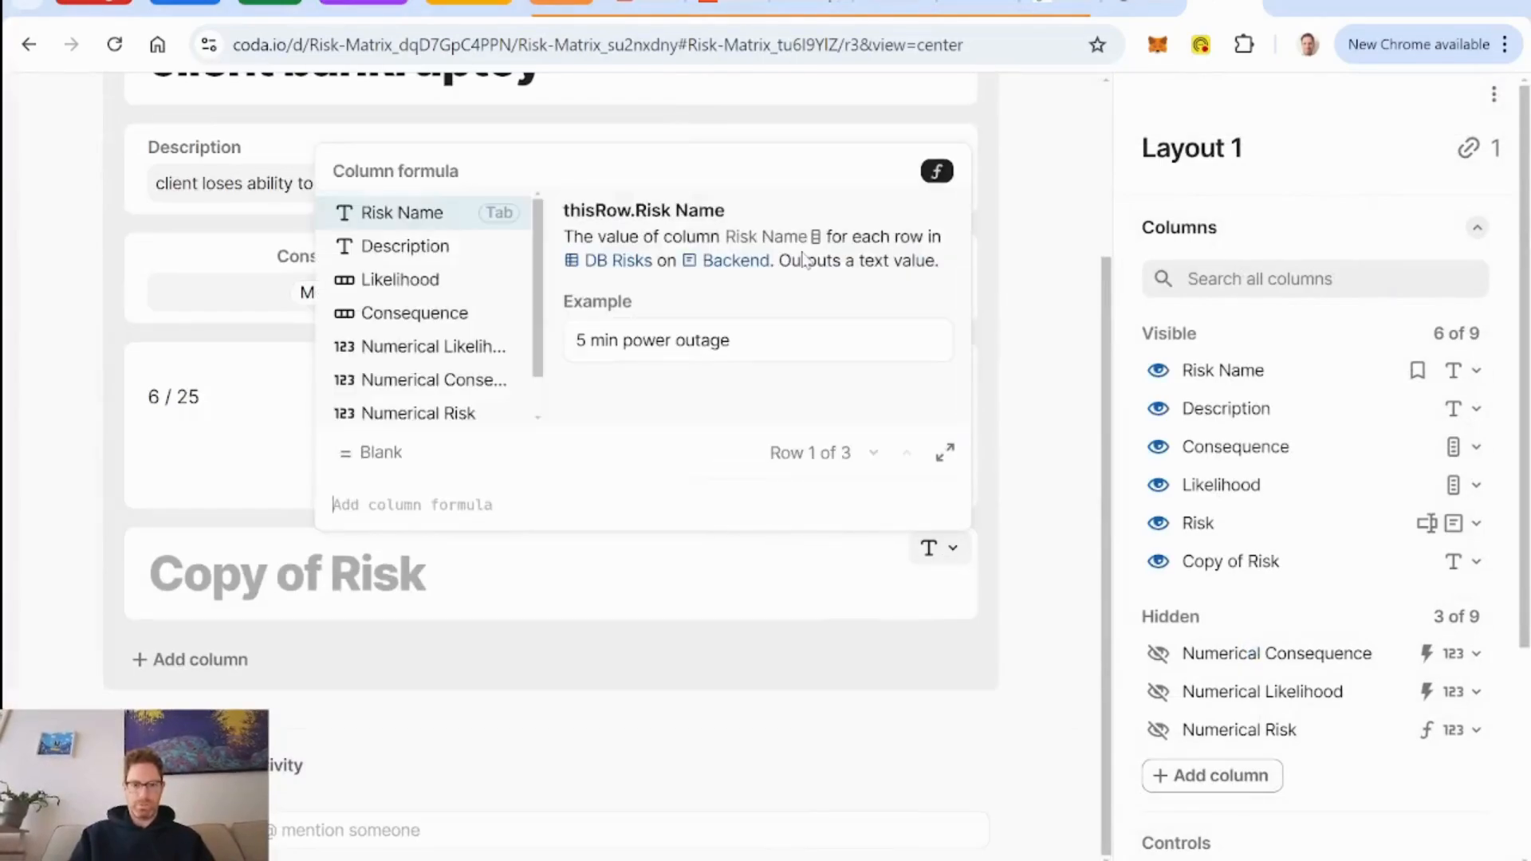
text(concatenate()
key(Tab)
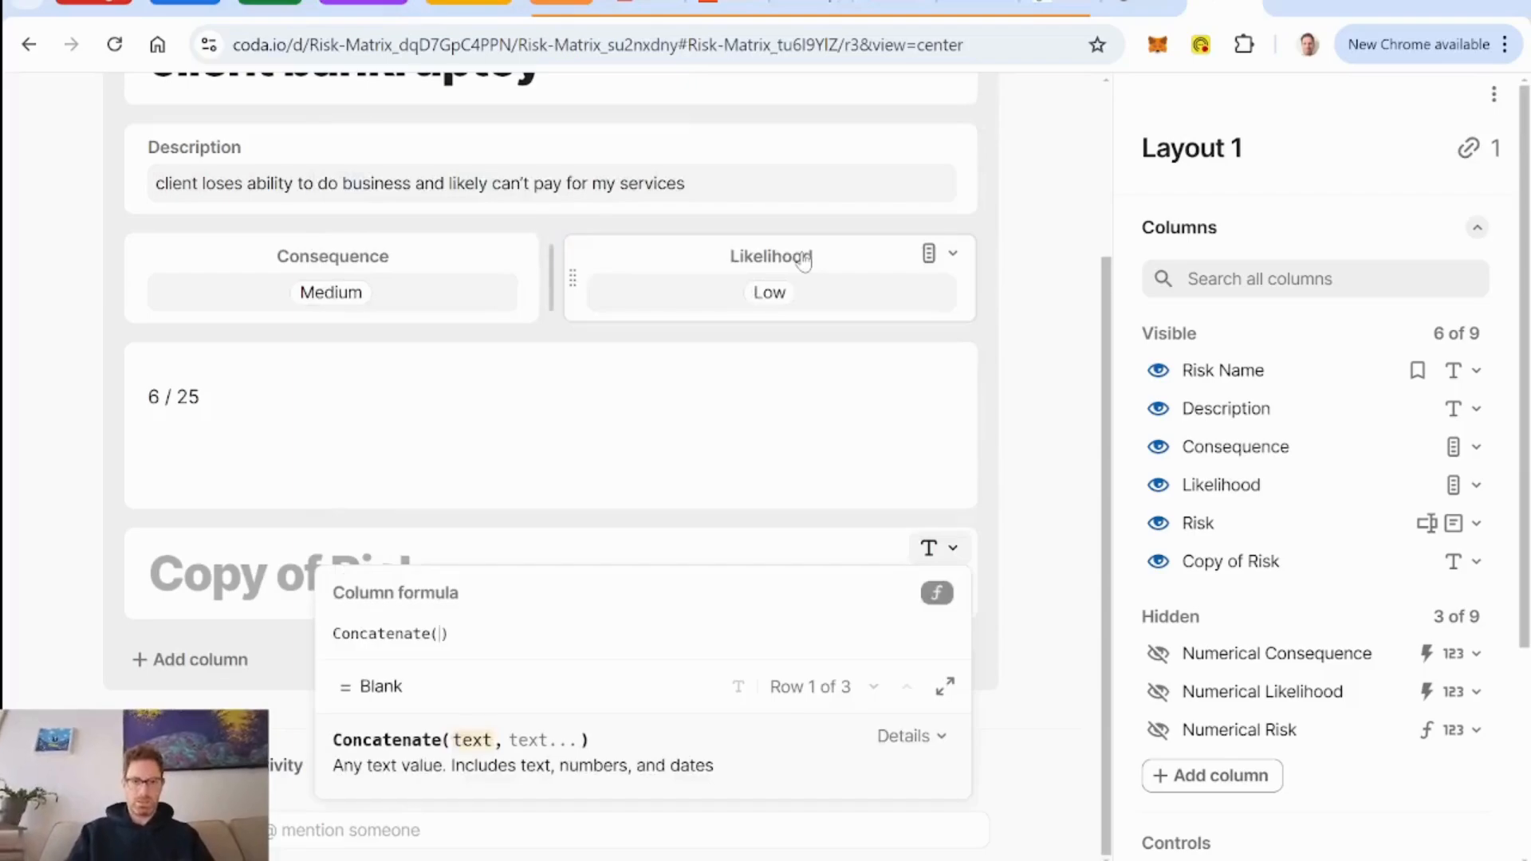
text(numerical Likelihood)
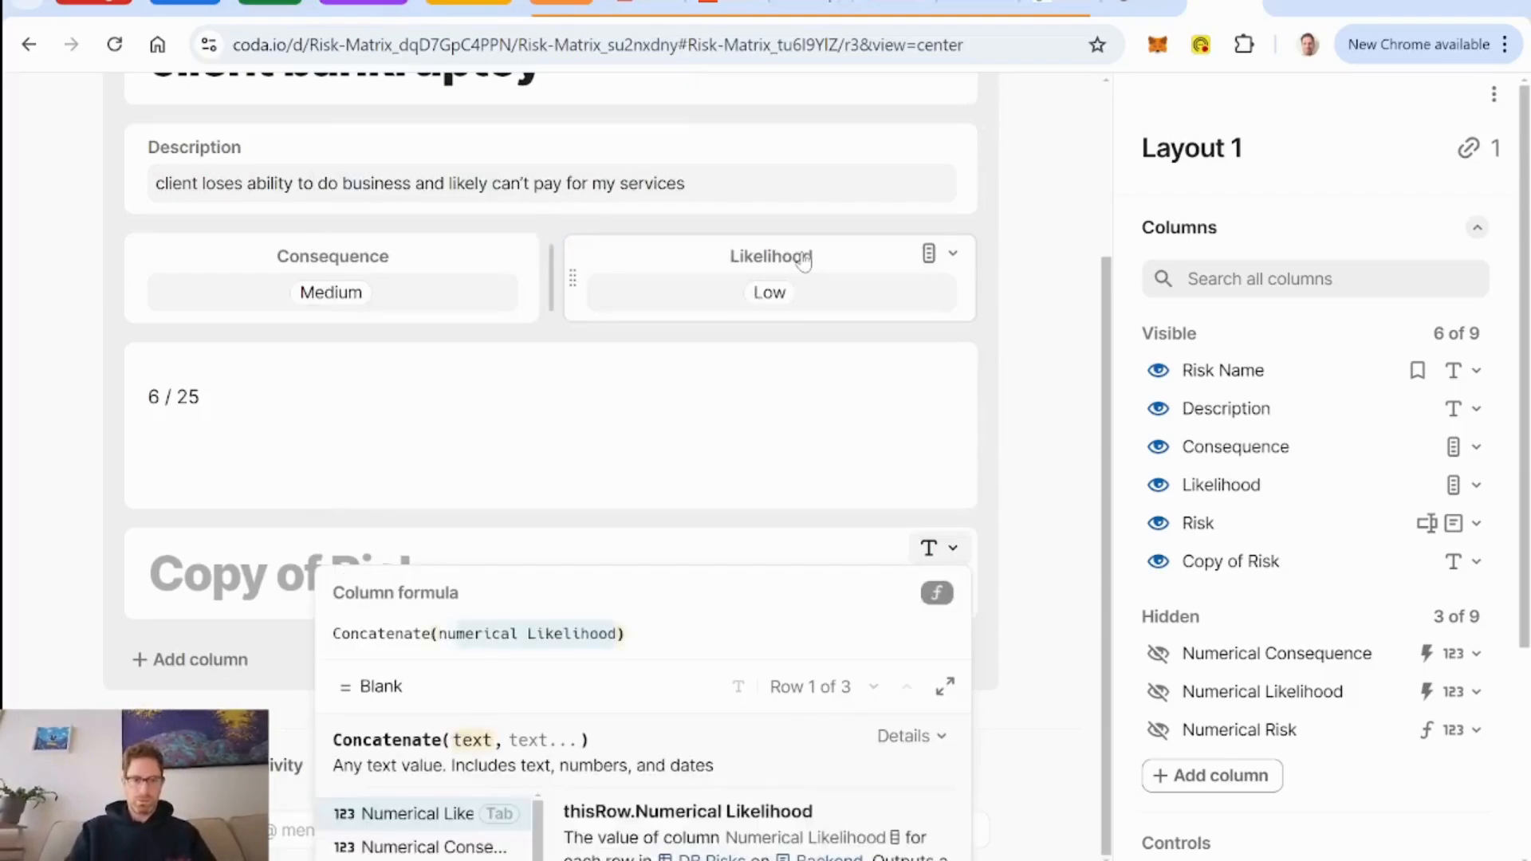
key(Down)
key(Down)
key(Tab)
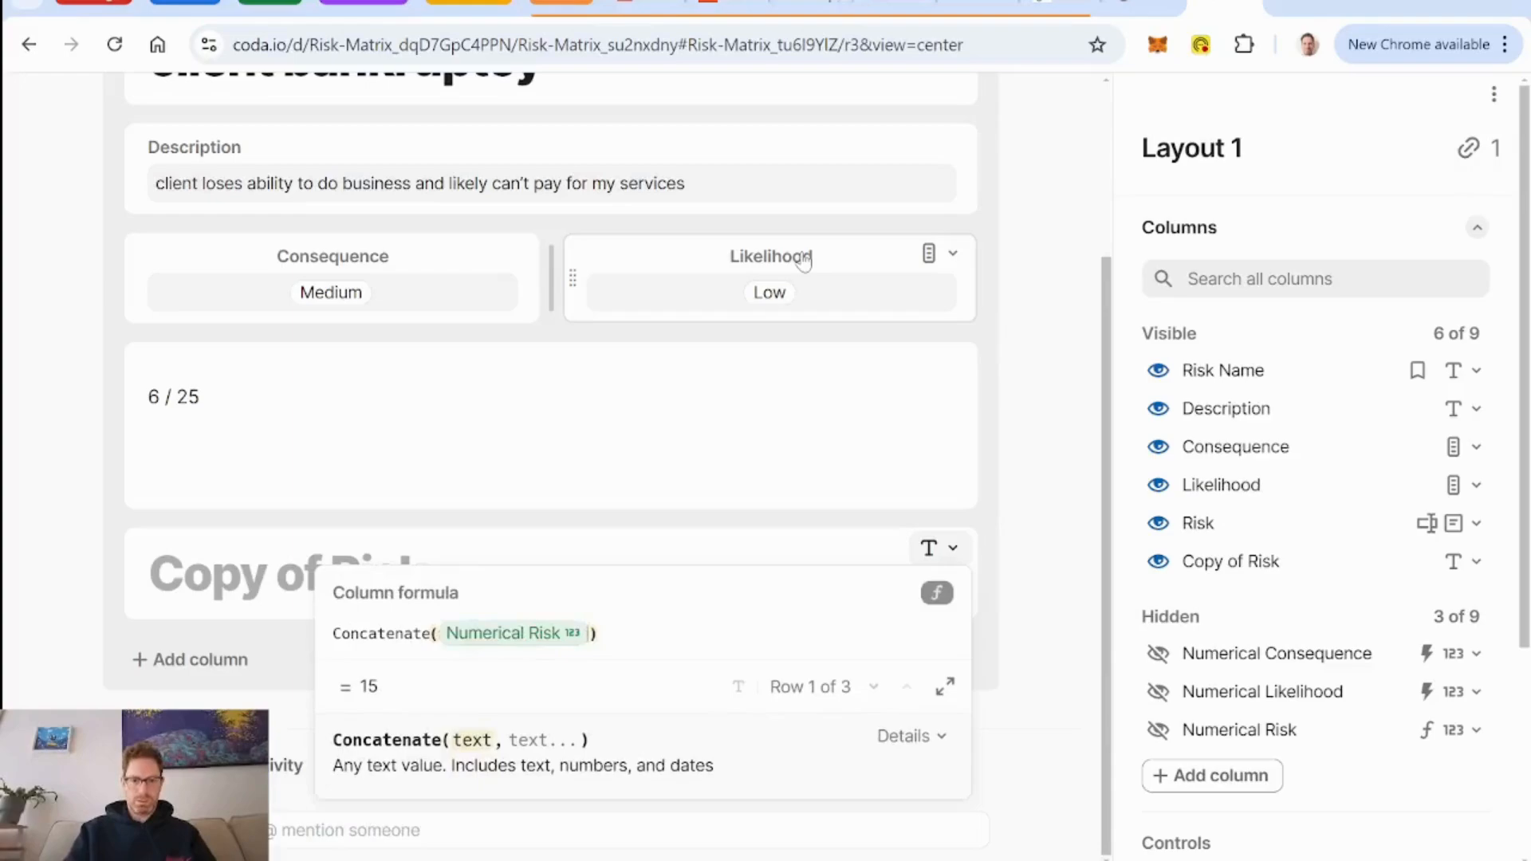
text(,")
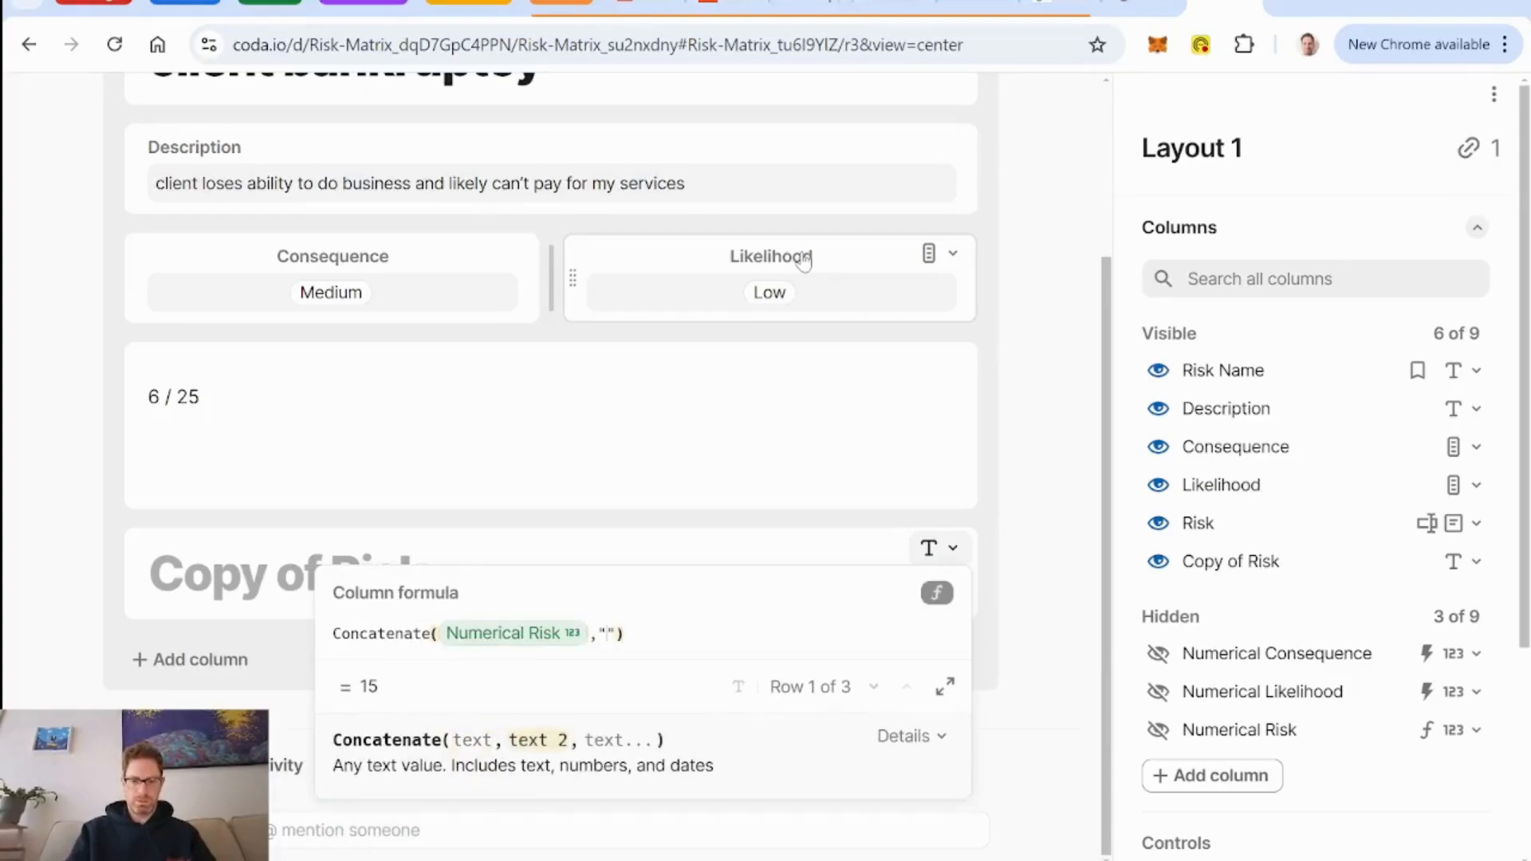
text( / 25)
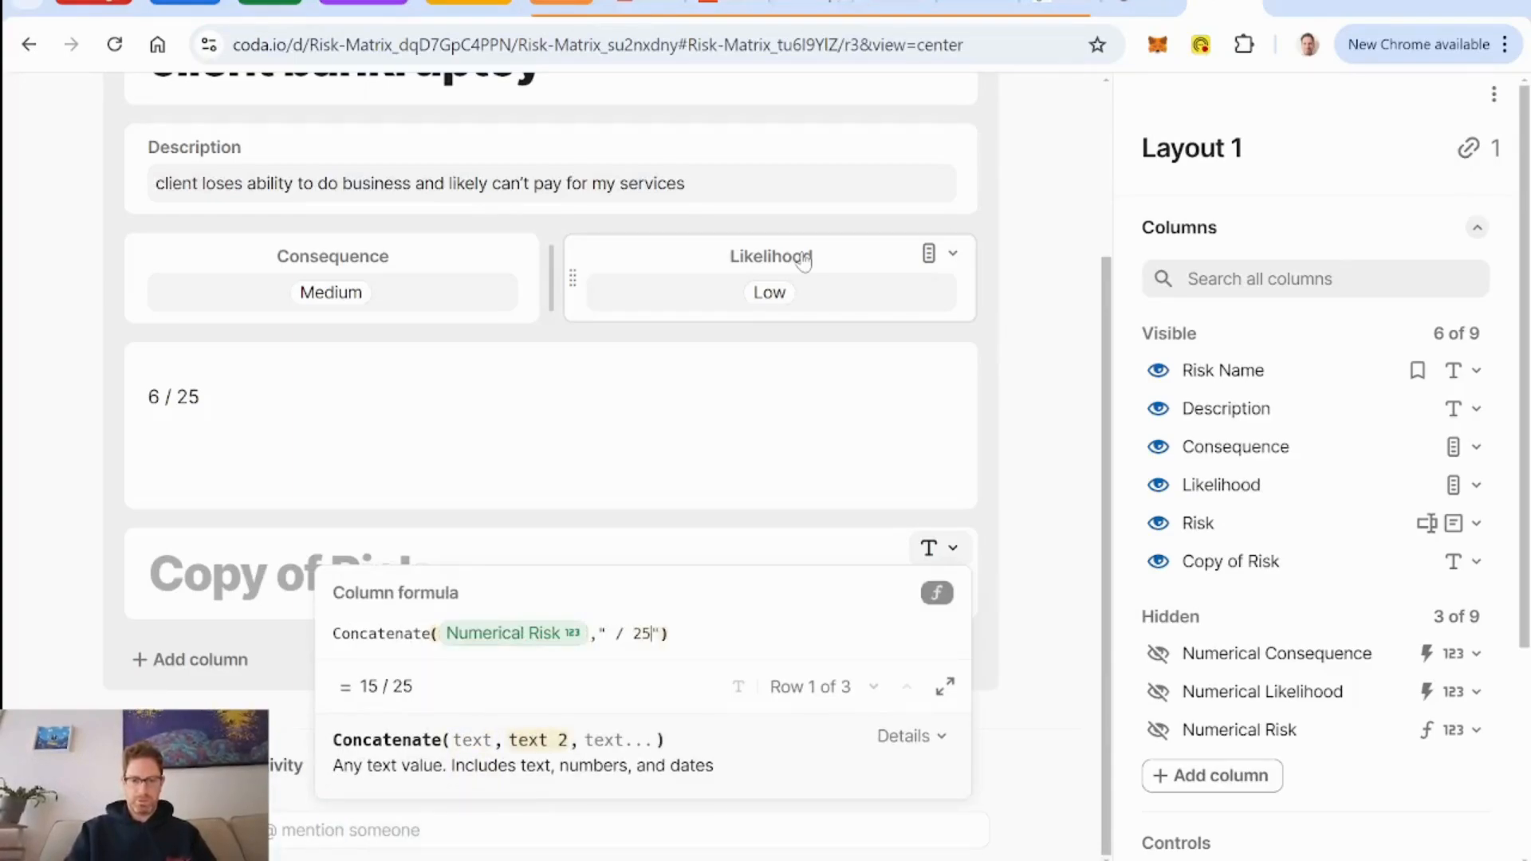
key(Return)
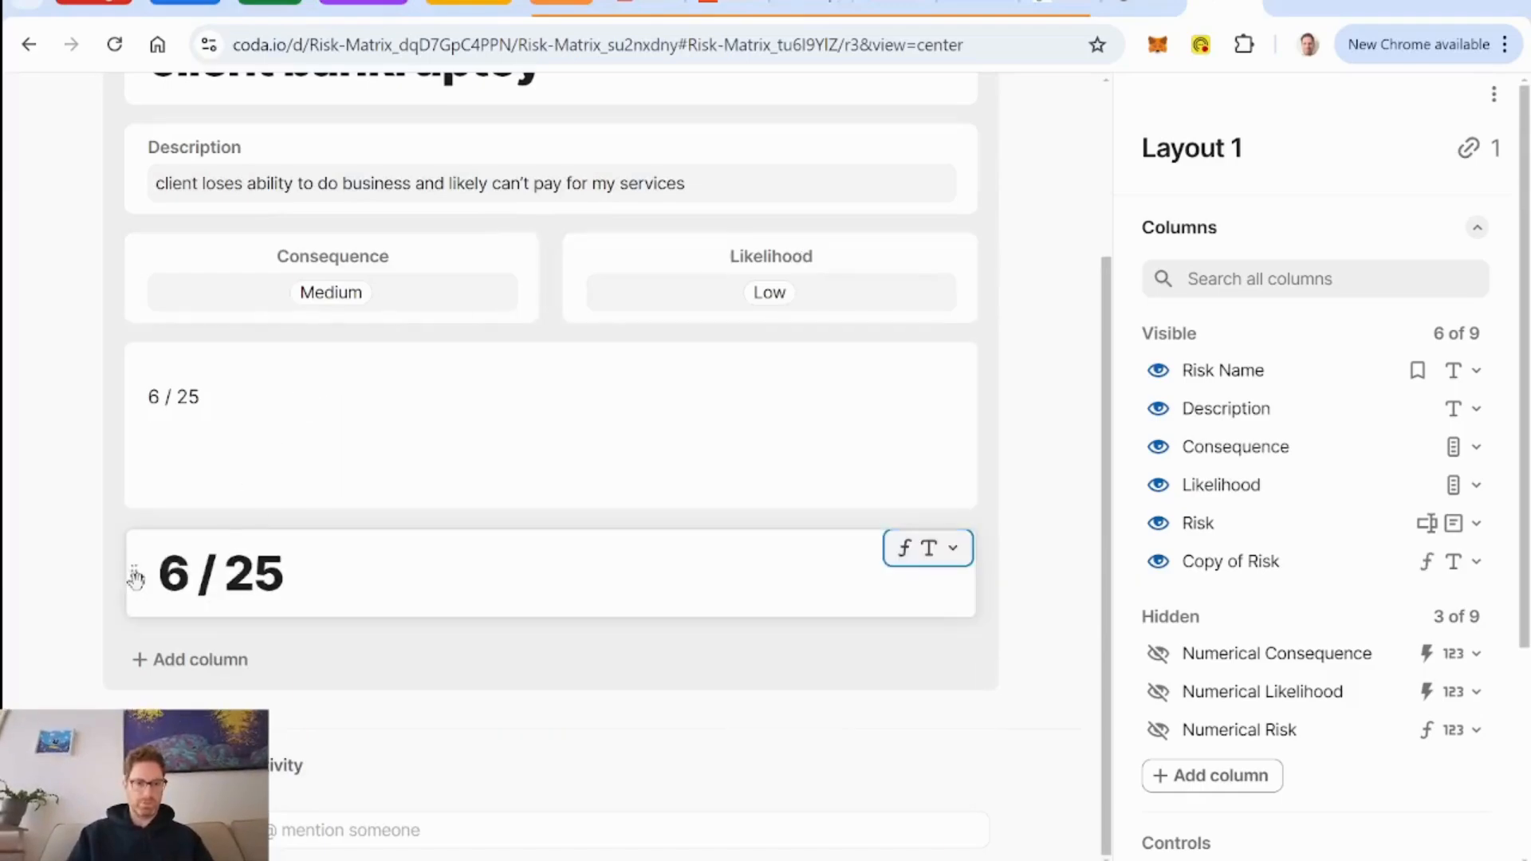
Place Copy of Risk beside the Risk Name title and widen the title so its text fits on one line.
drag(133, 573, 984, 292)
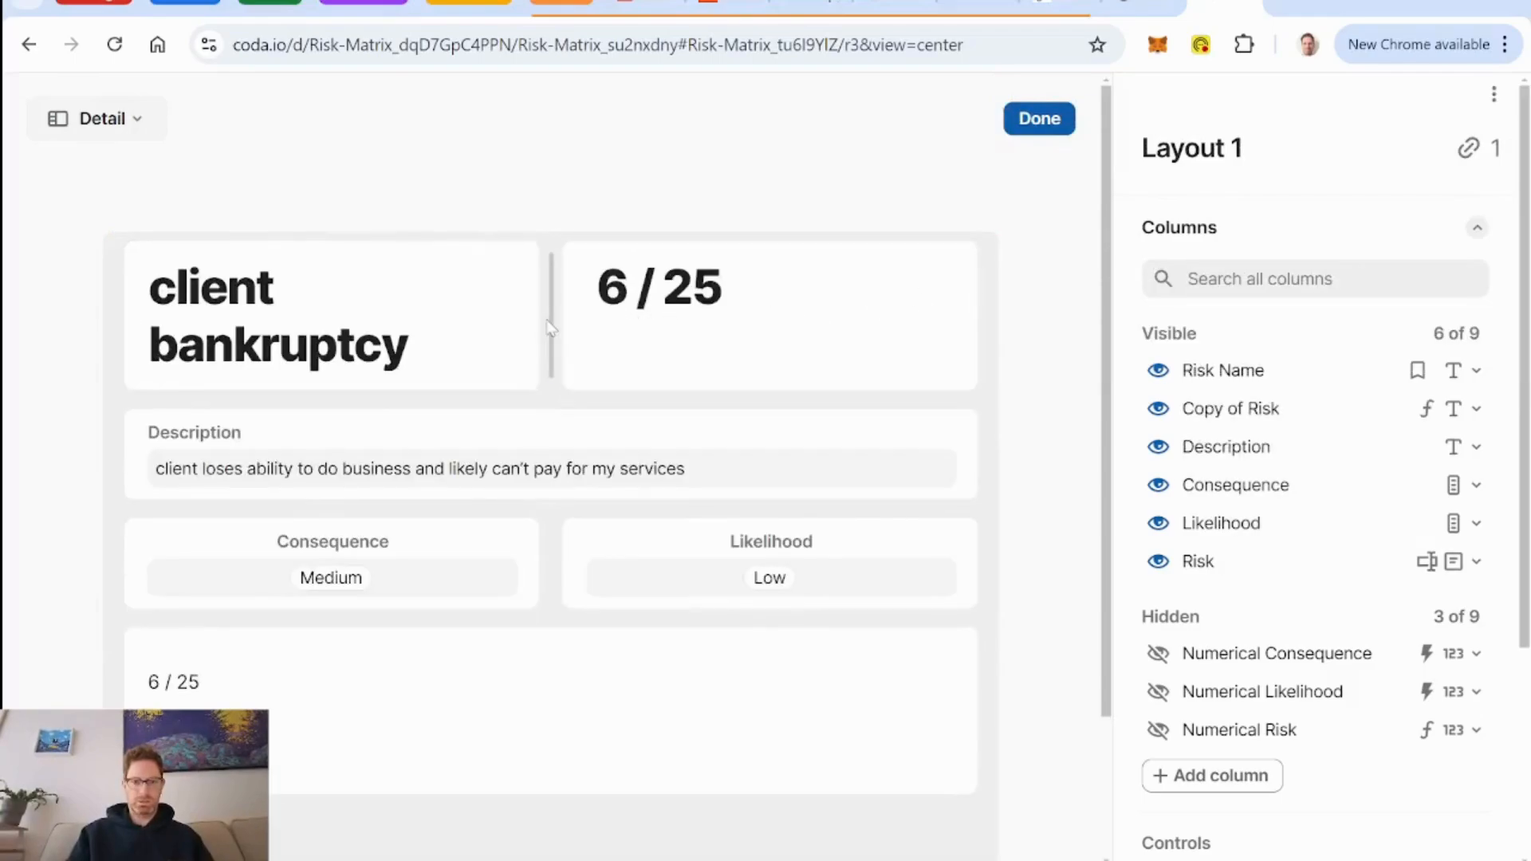
drag(552, 321, 847, 319)
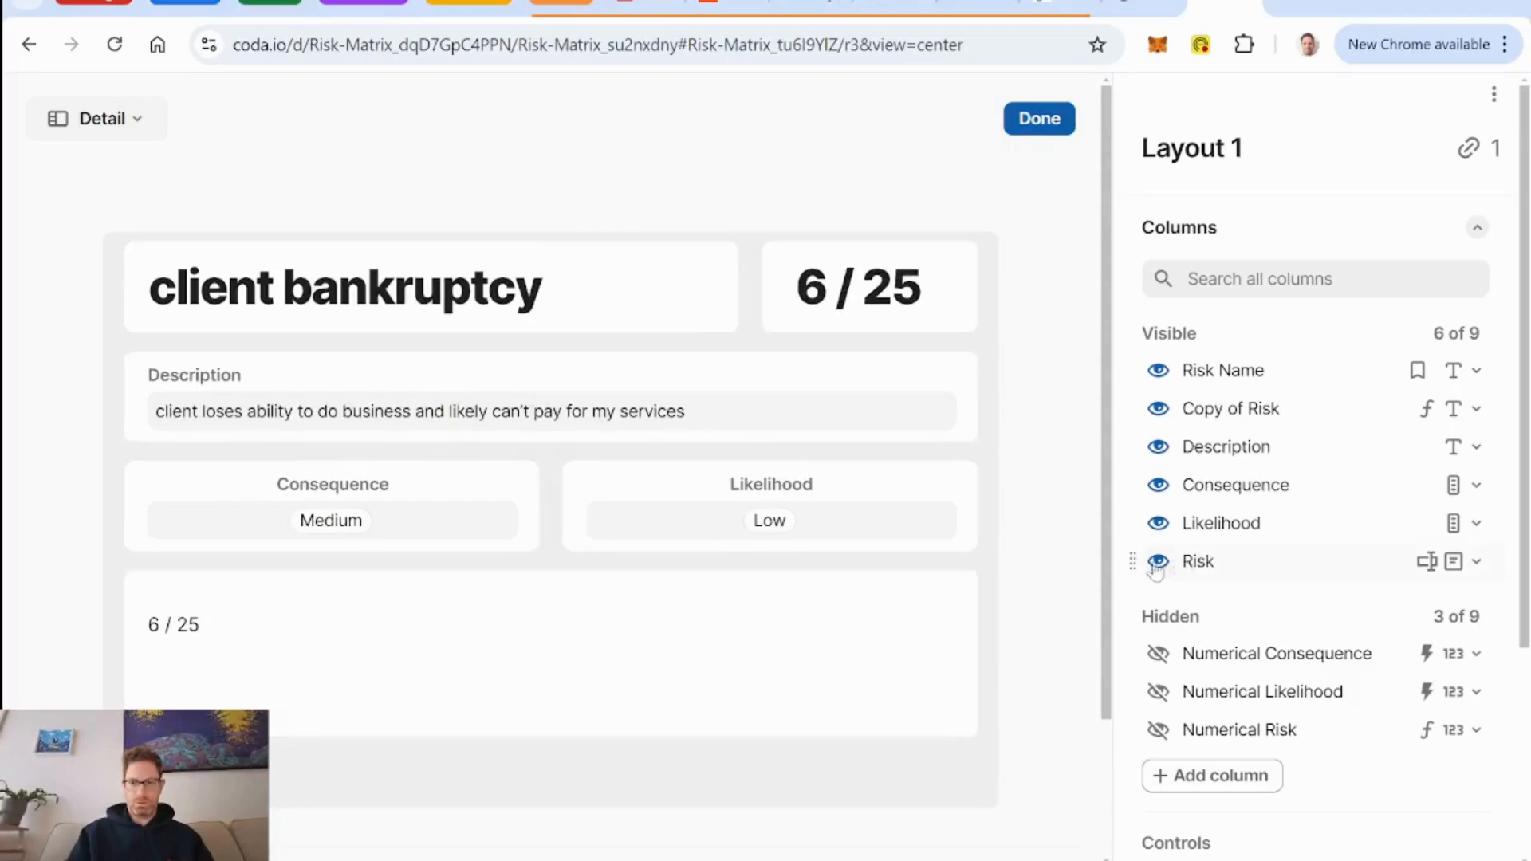
Delete the original Risk column from the detail layout.
click(1476, 561)
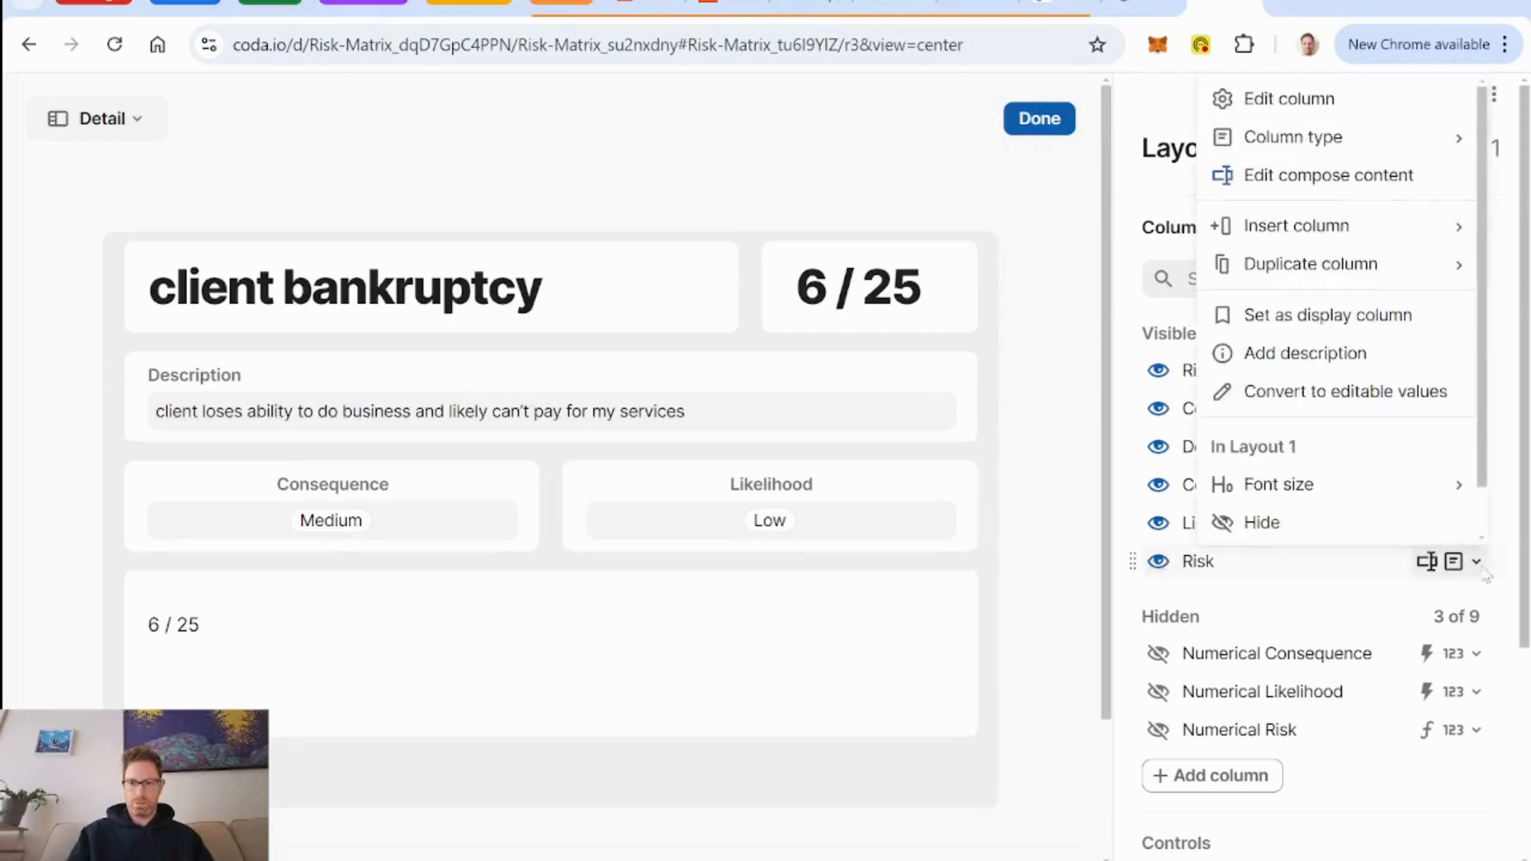
scroll(1364, 326, down, 1)
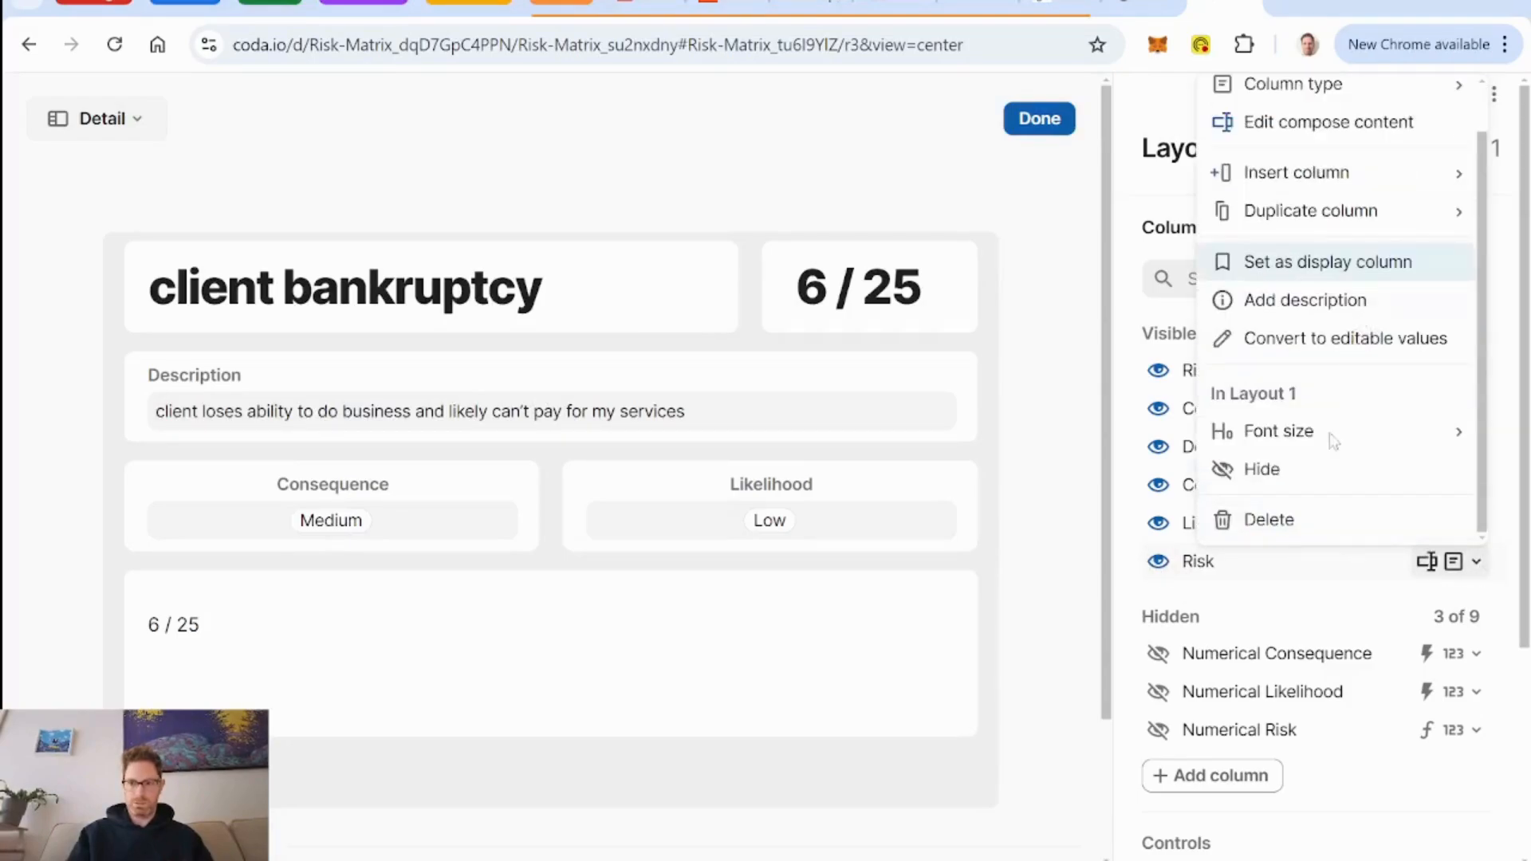
click(1283, 519)
click(924, 555)
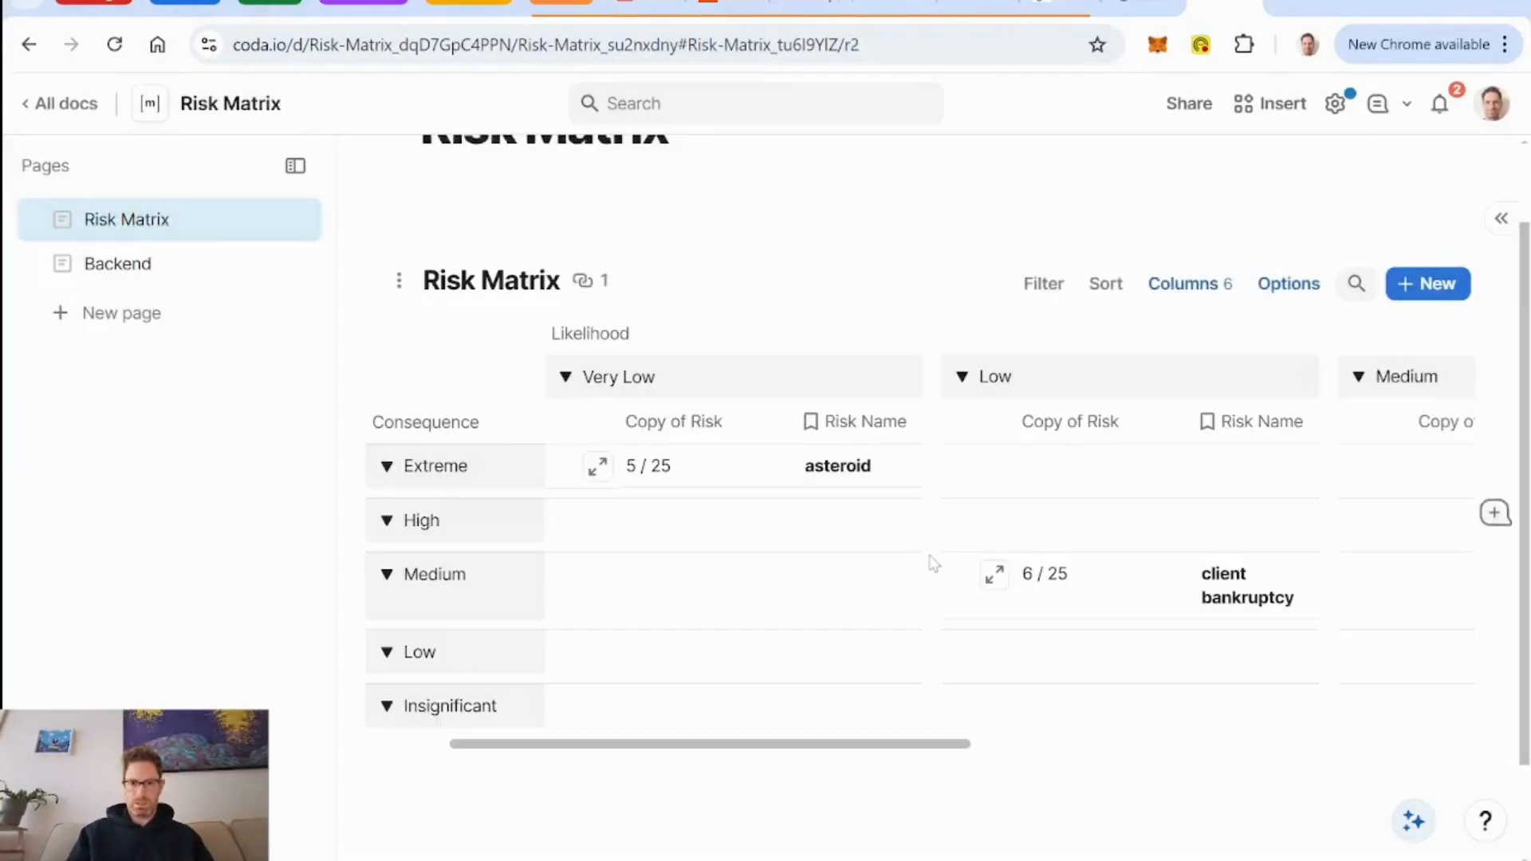
Edit the asteroid row's layout and center-align both the Risk Name and Copy of Risk fields.
click(597, 467)
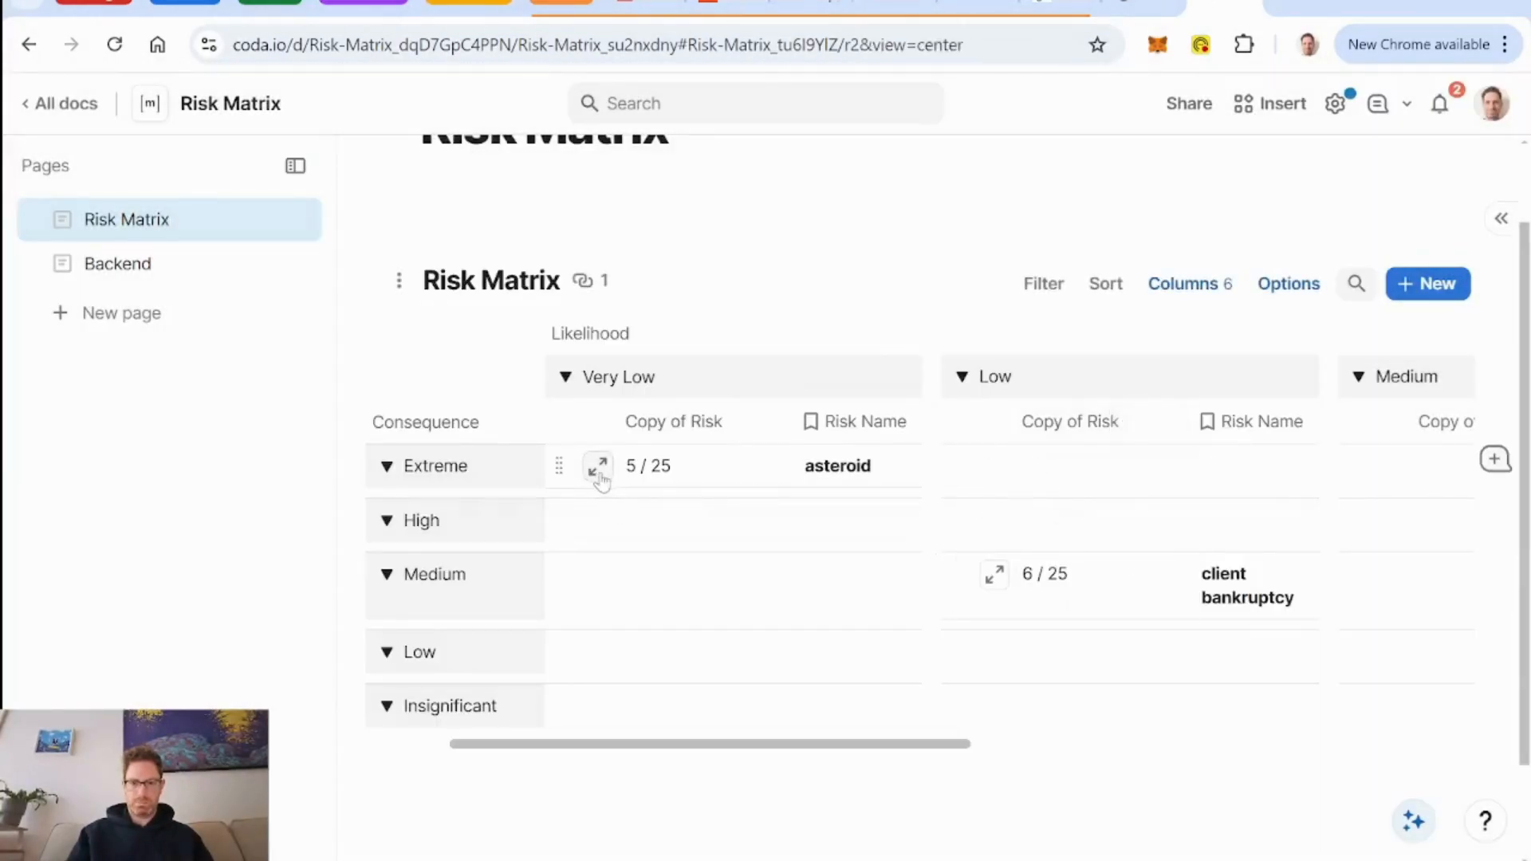
click(1245, 179)
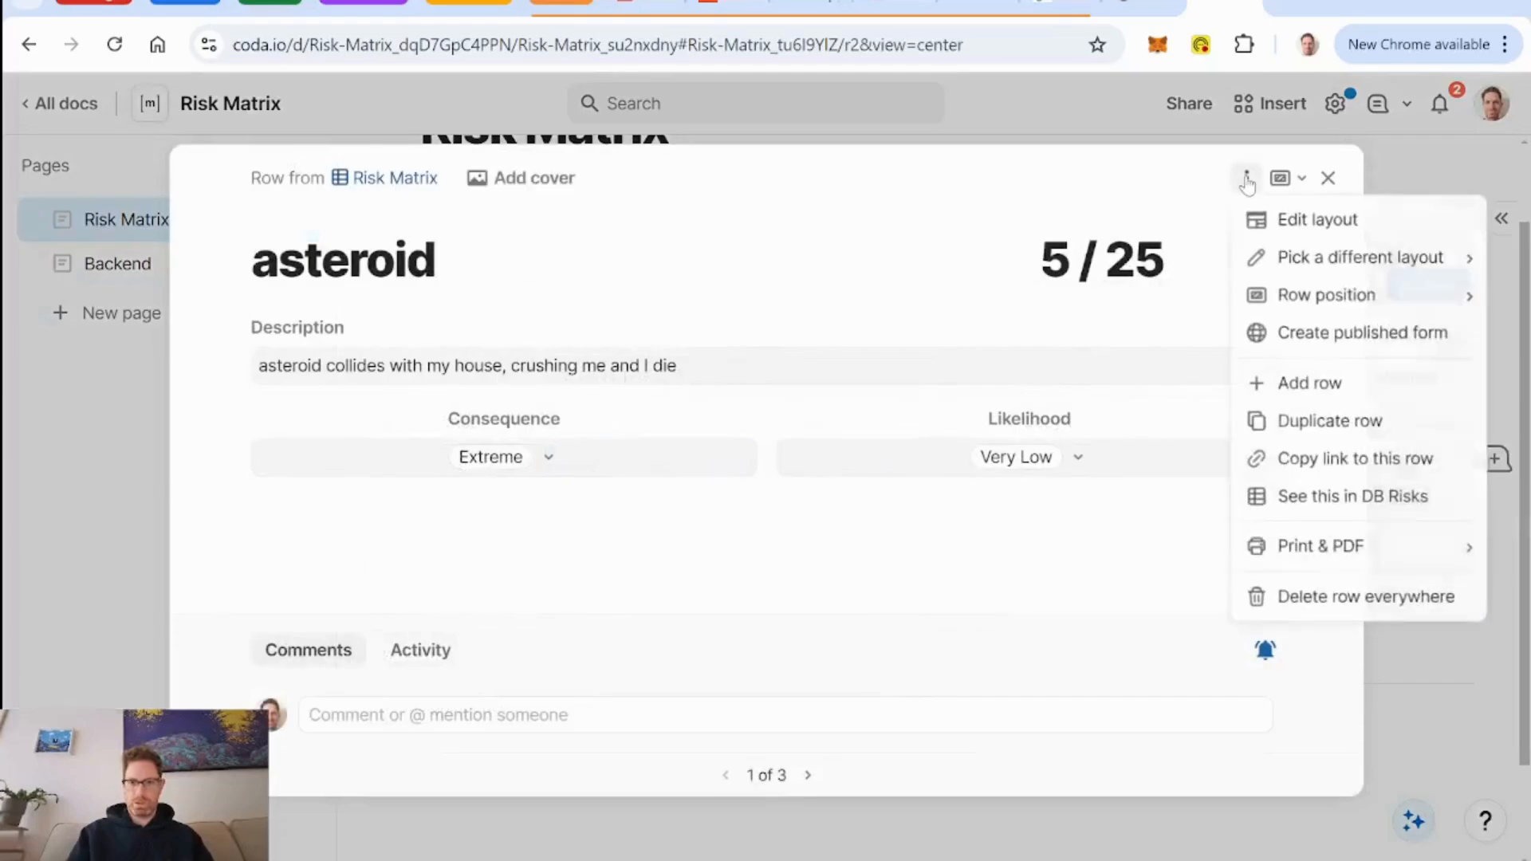
click(1292, 218)
click(386, 308)
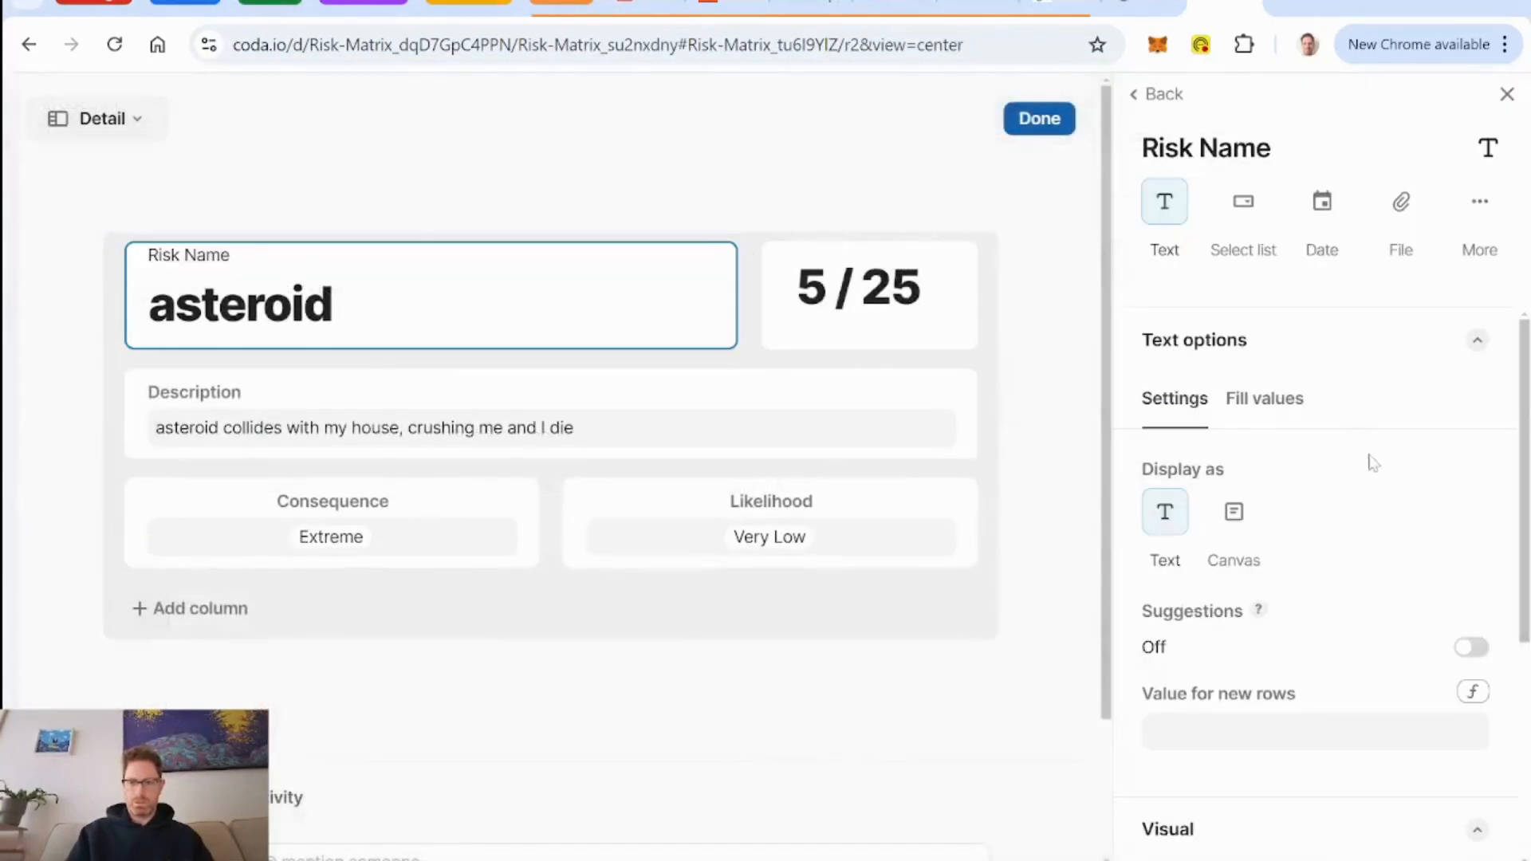
scroll(1371, 459, down, 5)
click(1216, 805)
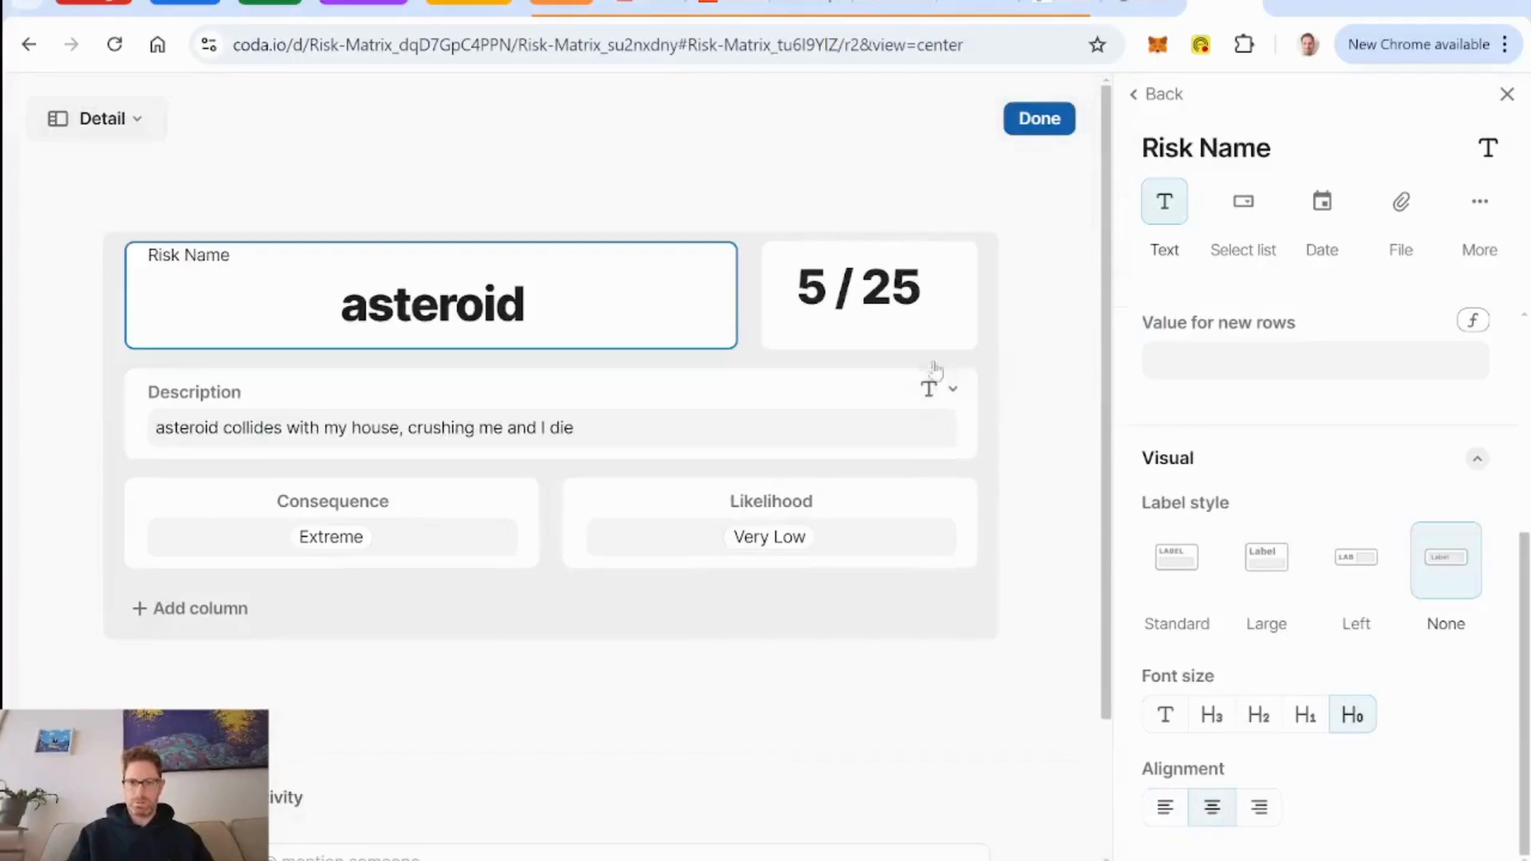
click(933, 343)
click(1208, 812)
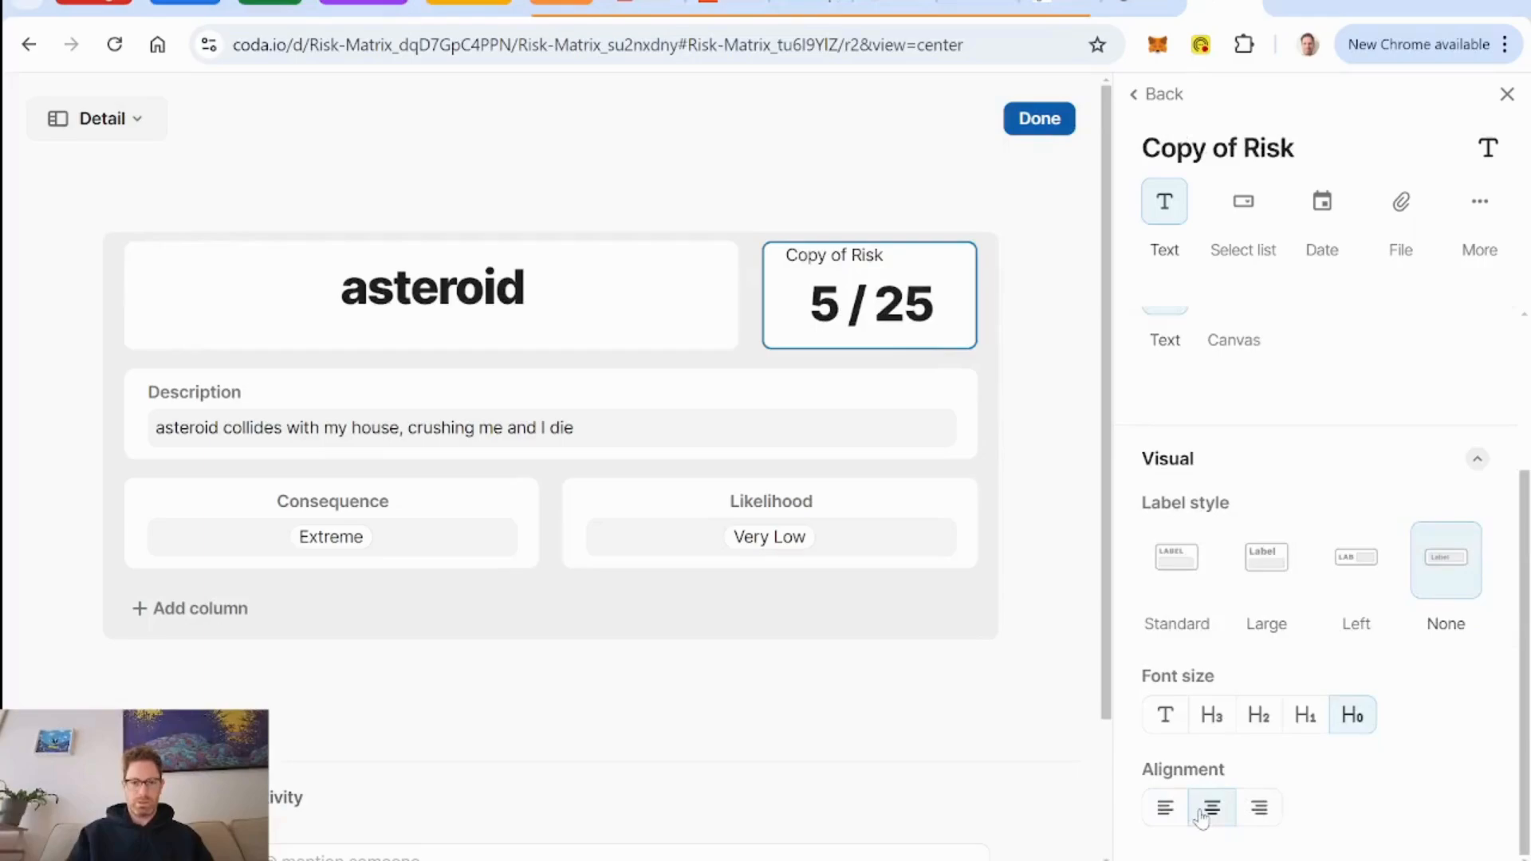
click(1164, 96)
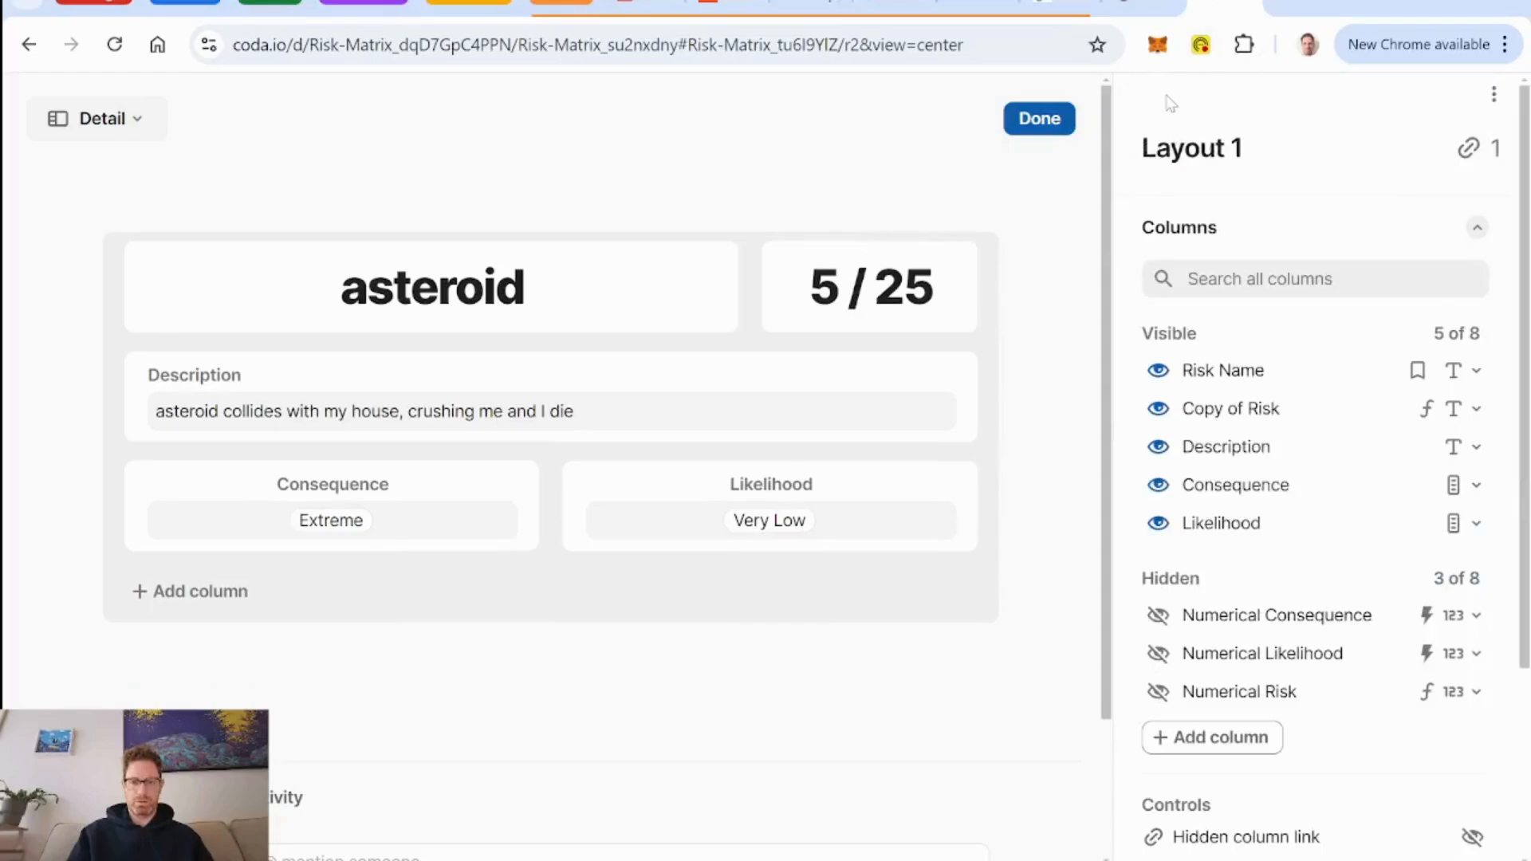
Rename the Copy of Risk column as Risk, finish the layout editing and close the row detail.
click(1255, 405)
key(Delete)
key(Delete)
key(Delete)
key(Delete)
key(Delete)
key(Delete)
key(Delete)
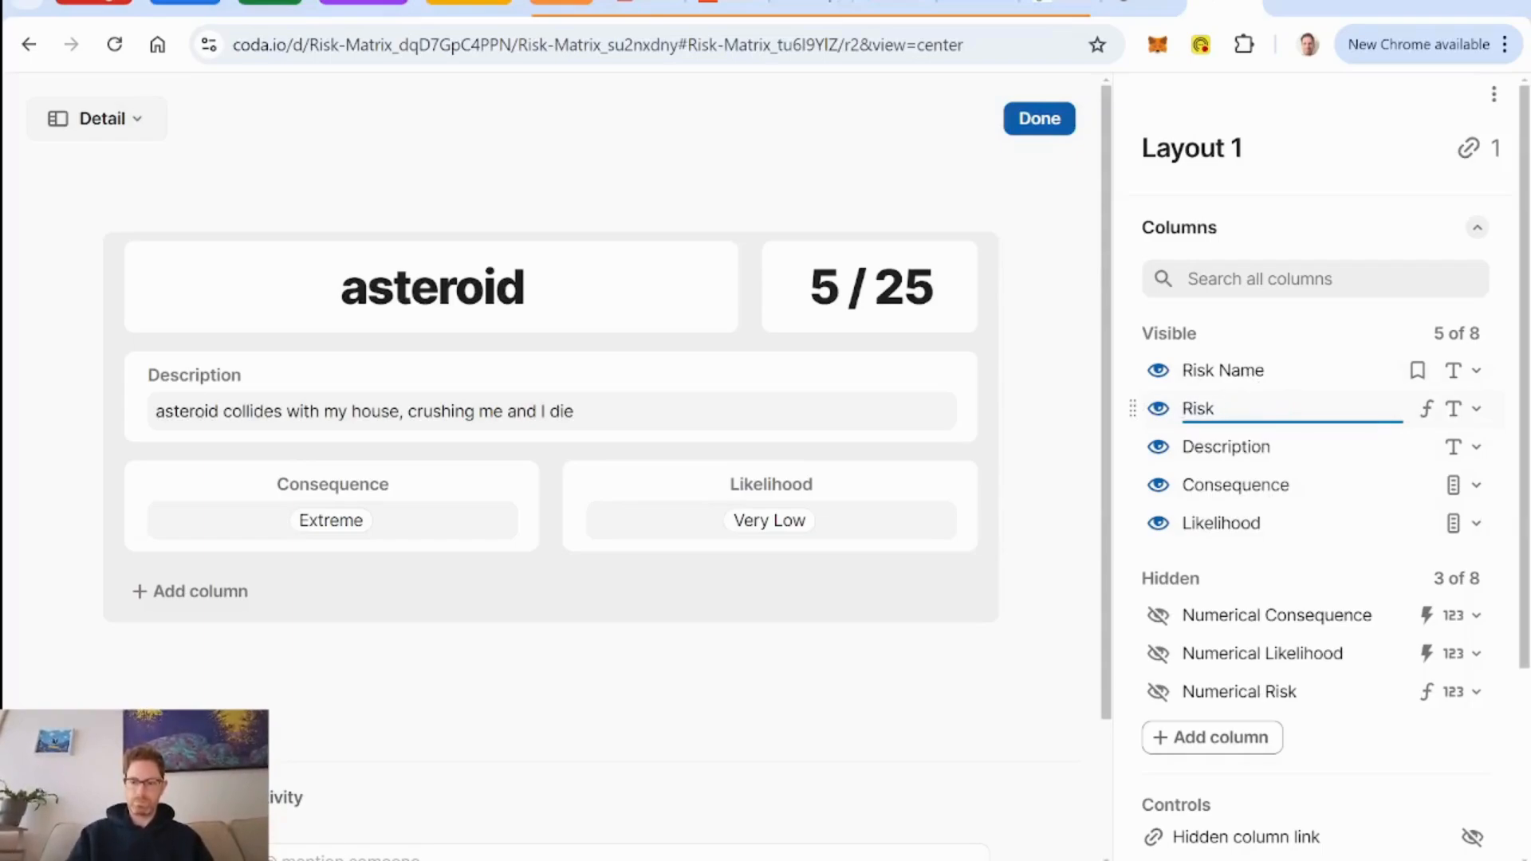
key(Right)
key(Right)
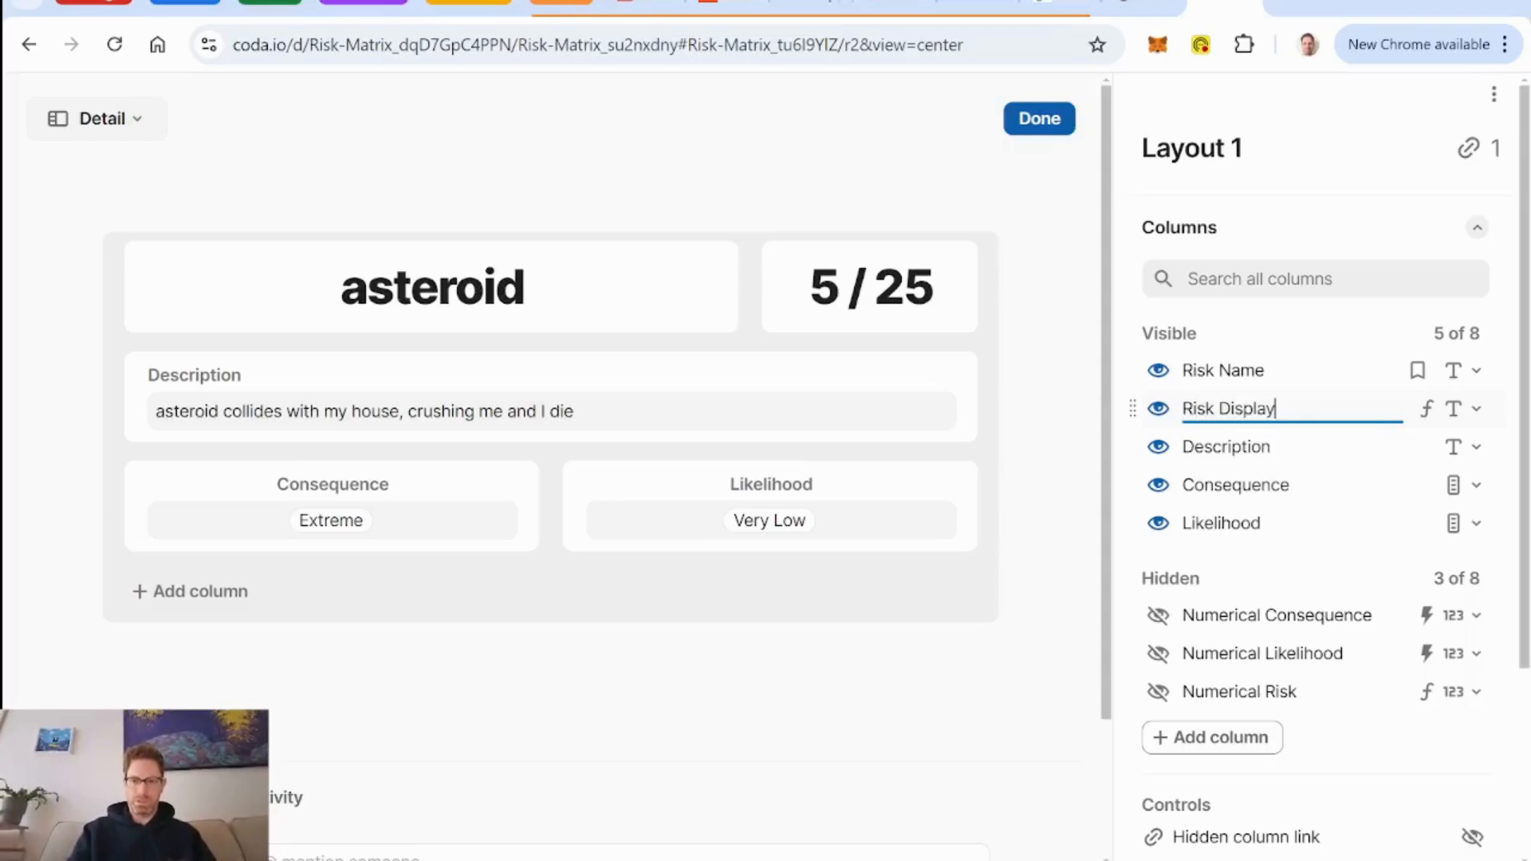
key(BackSpace)
key(BackSpace)
key(BackSpace)
key(BackSpace)
key(BackSpace)
key(Return)
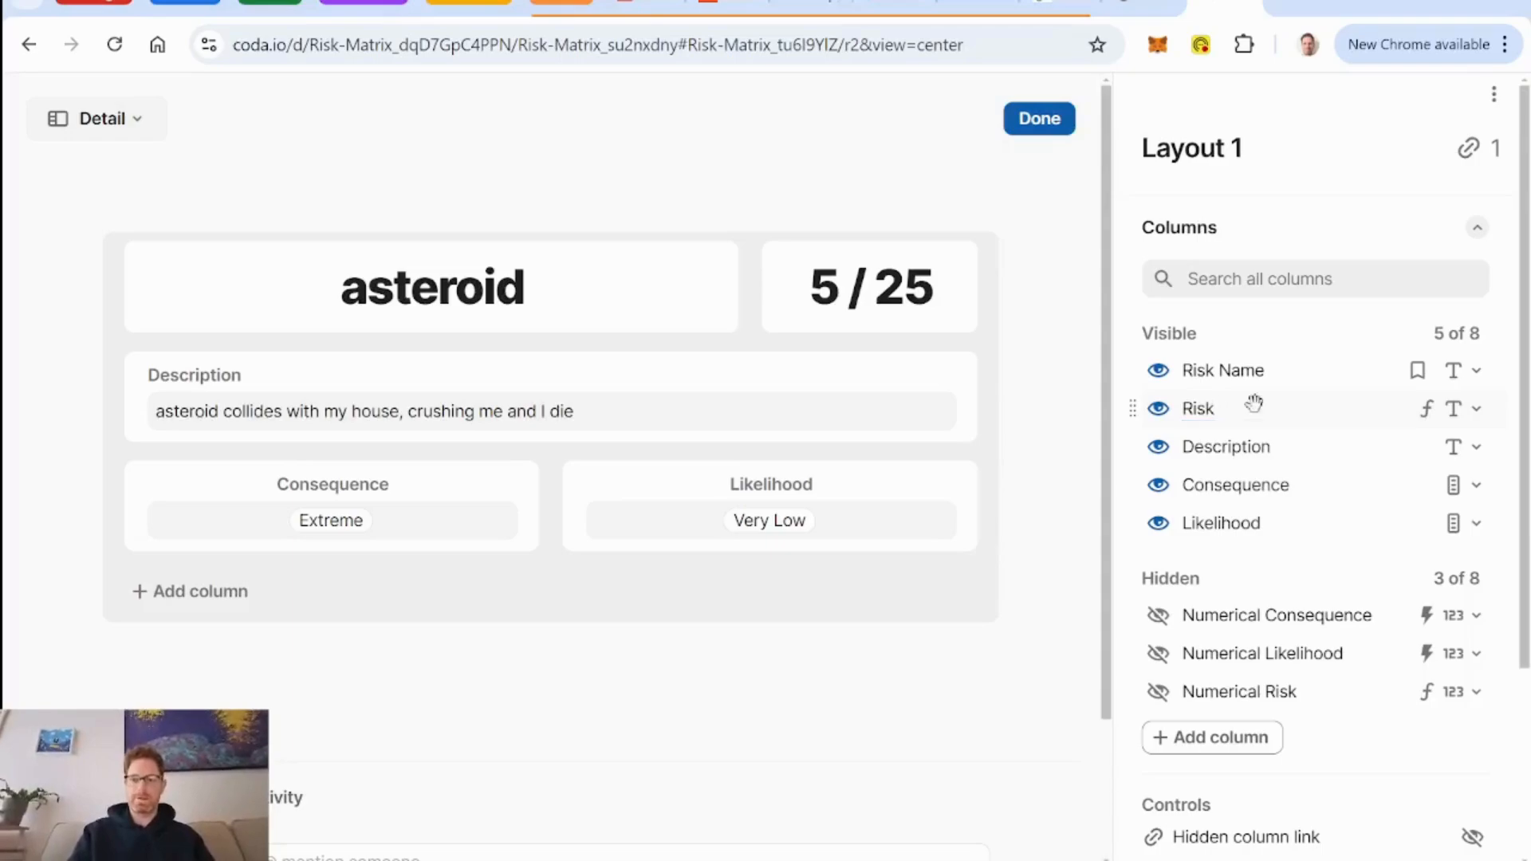
click(1044, 118)
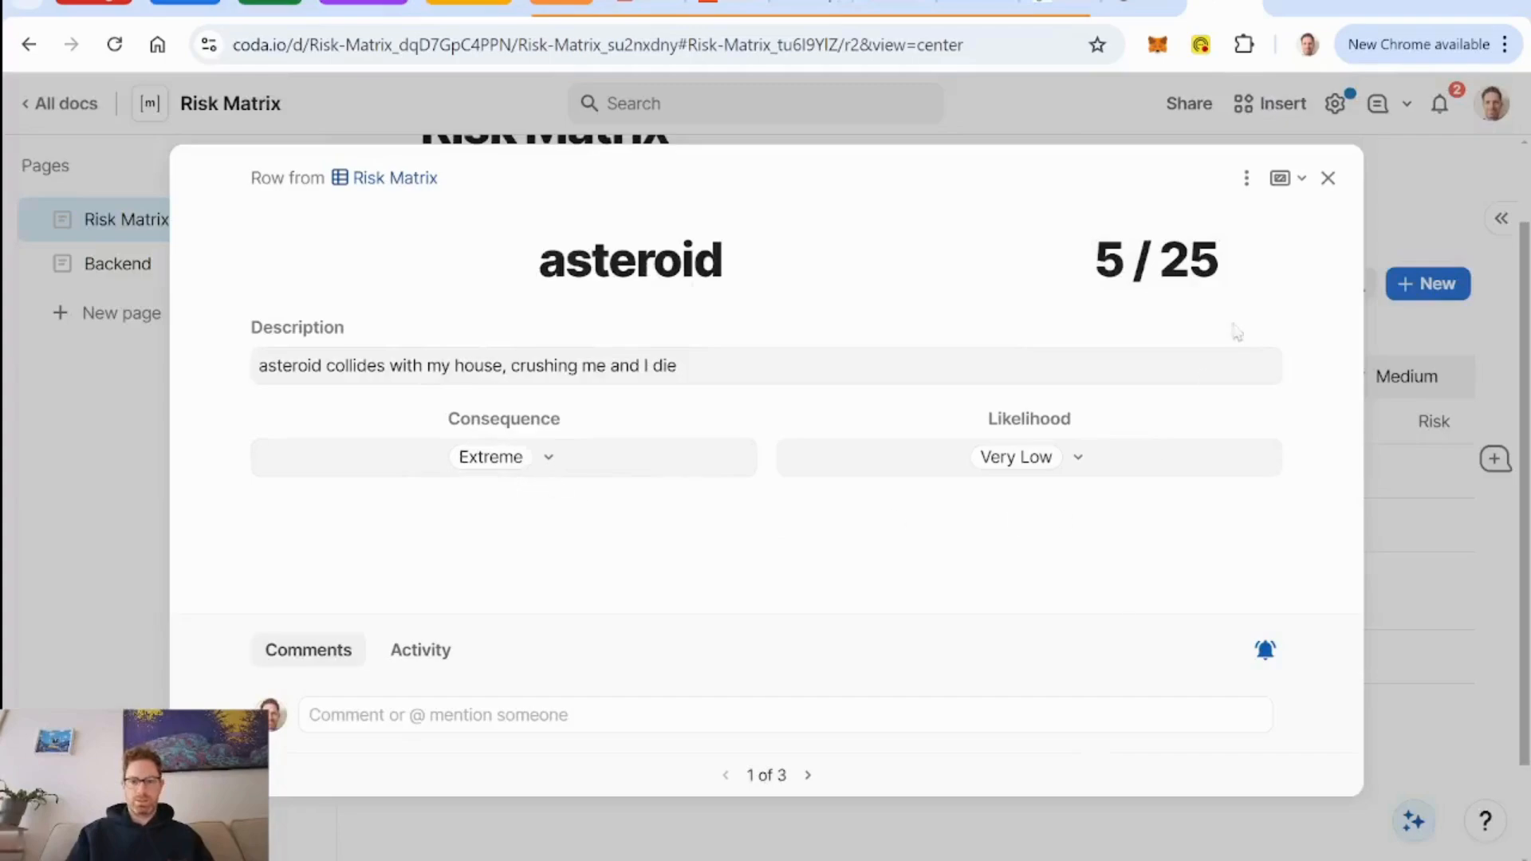
click(1329, 179)
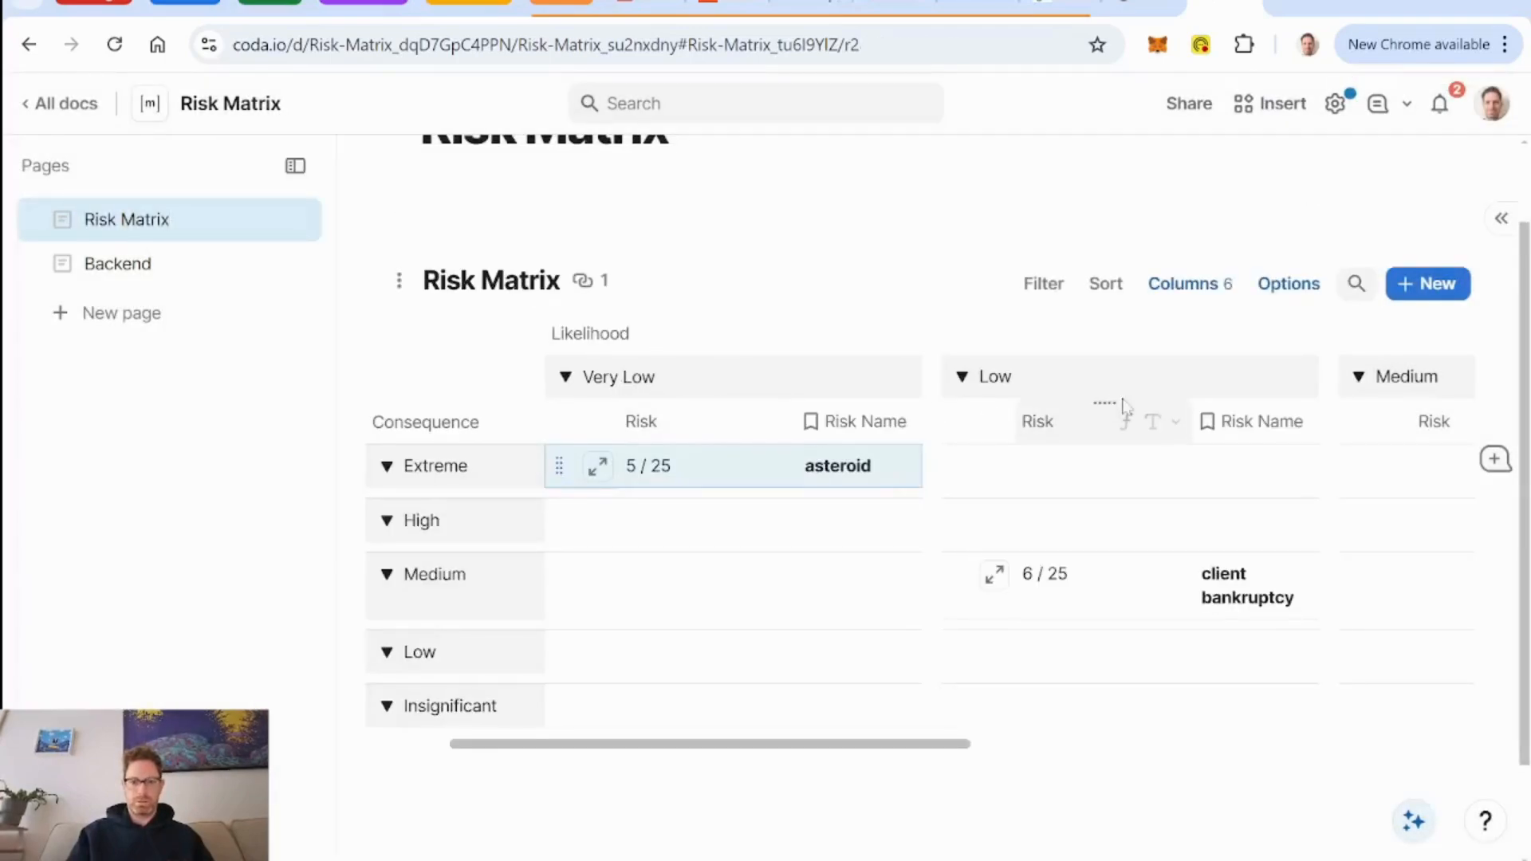
Hide the Risk column in the Risk Matrix view.
right_click(669, 439)
scroll(786, 630, down, 3)
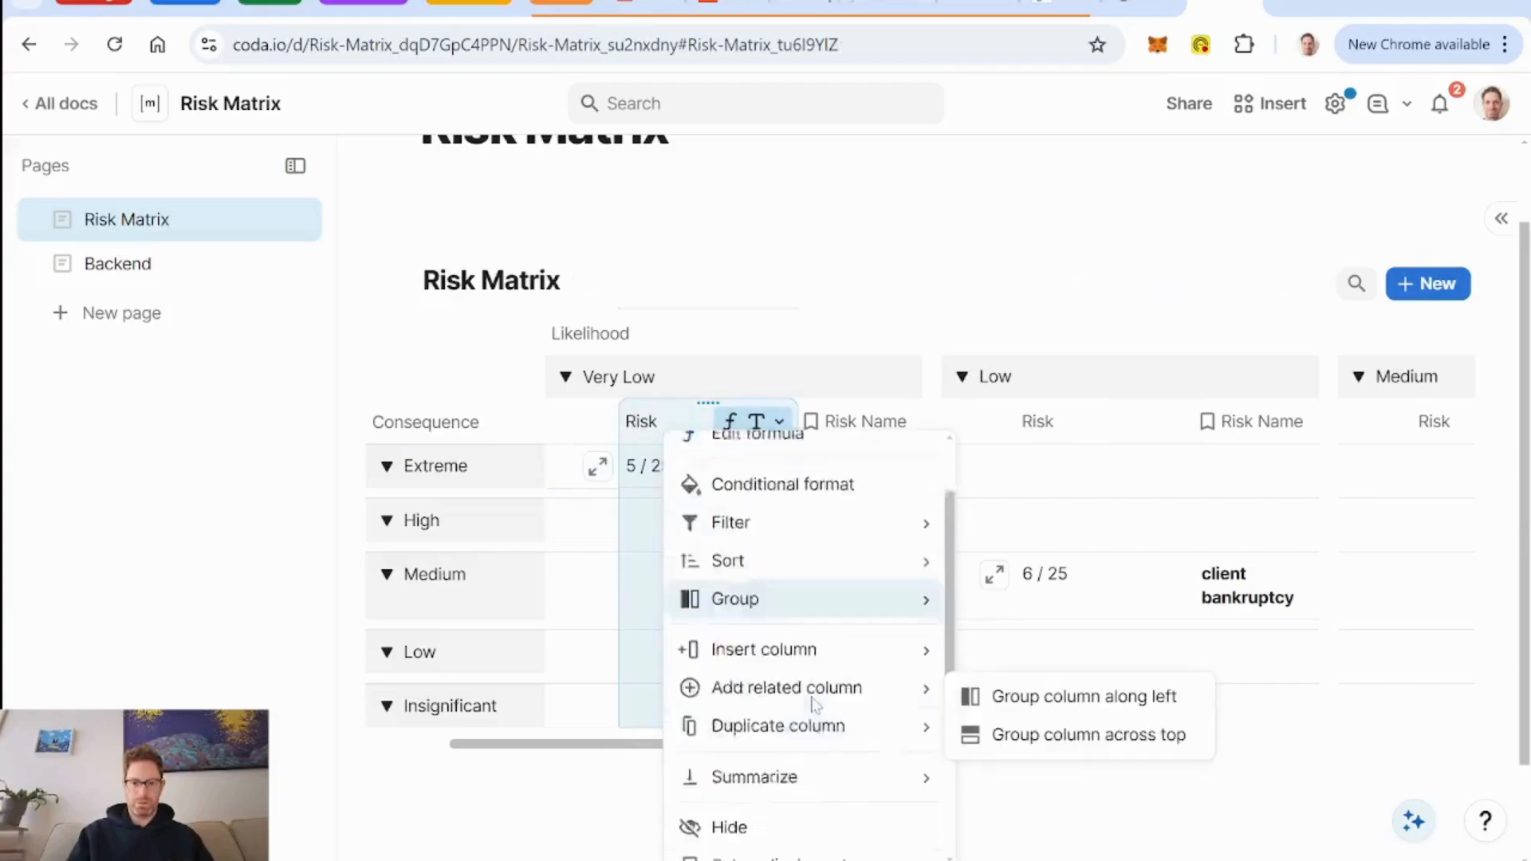
click(729, 711)
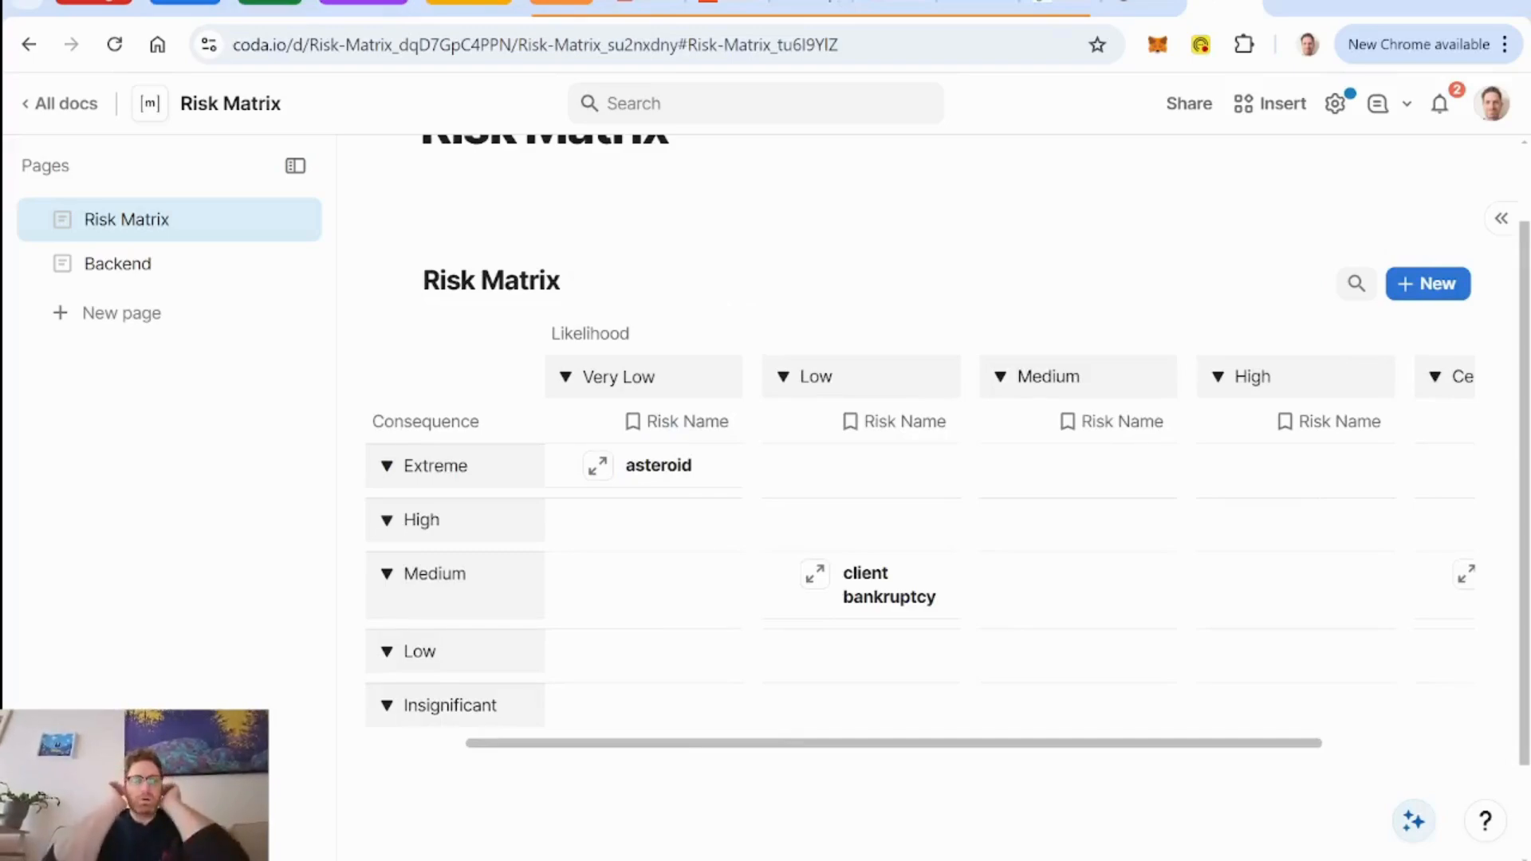
mouse_move(1265, 319)
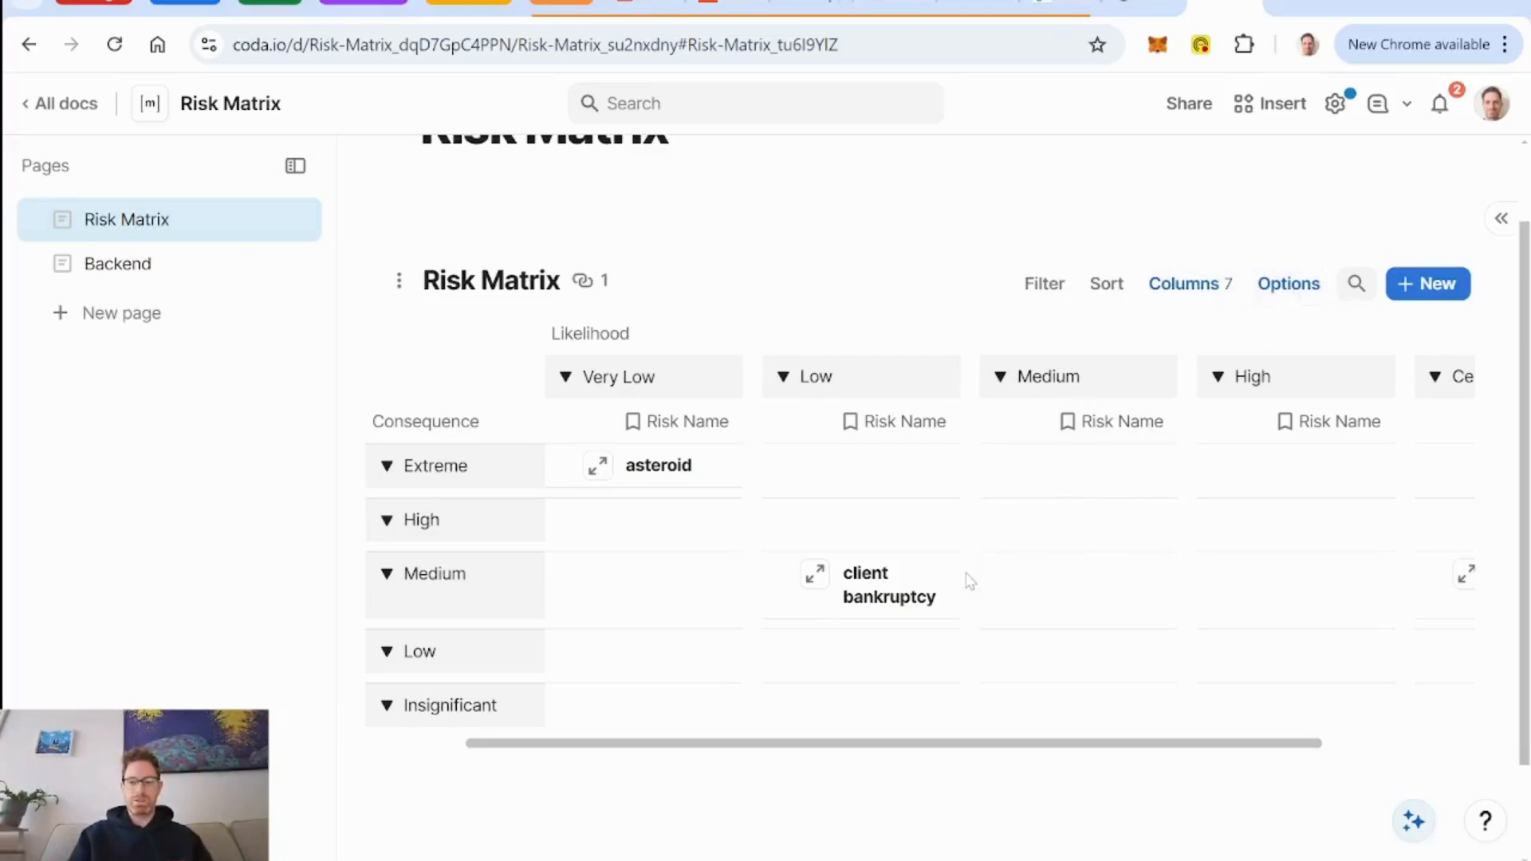
scroll(968, 582, right, 3)
scroll(969, 581, left, 3)
scroll(968, 581, right, 3)
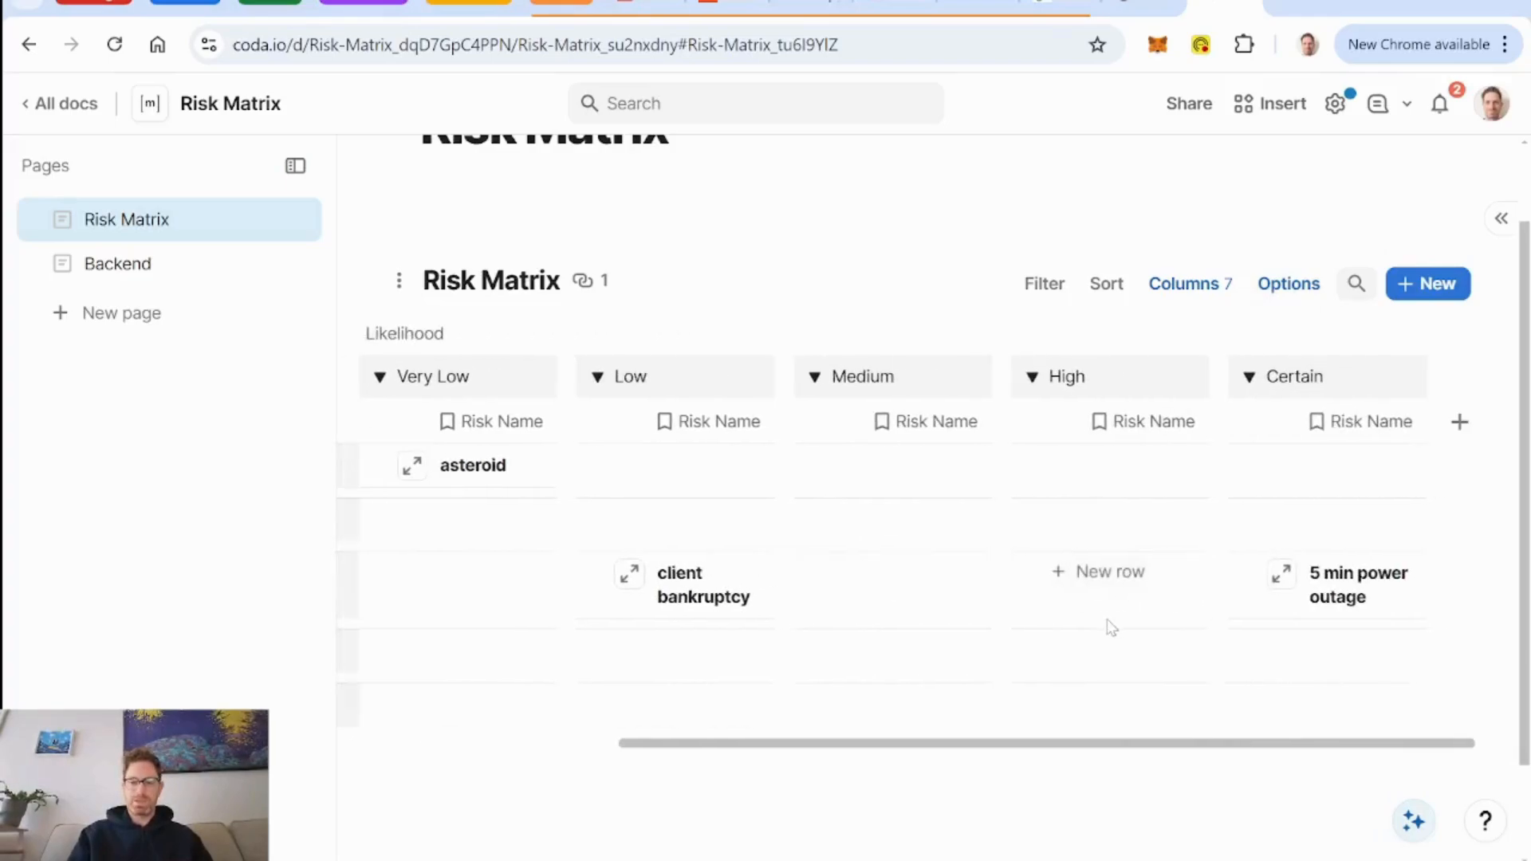
scroll(1111, 628, left, 3)
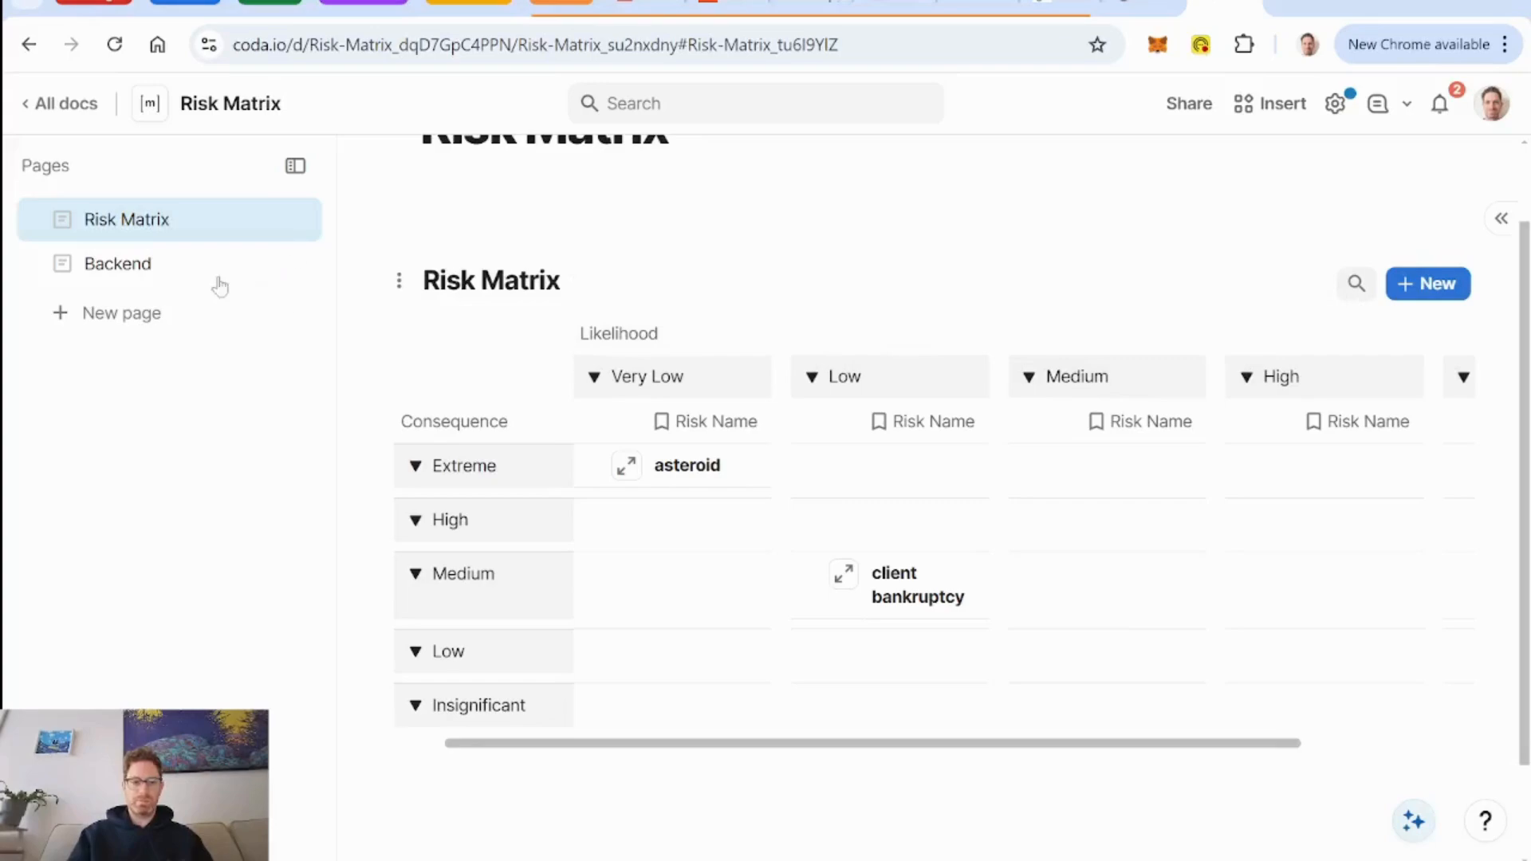
On the Backend page, color all columns of DB Likelihood by Numerical Likelihood with a red-yellow-green conditional color scale.
click(146, 270)
scroll(784, 311, down, 2)
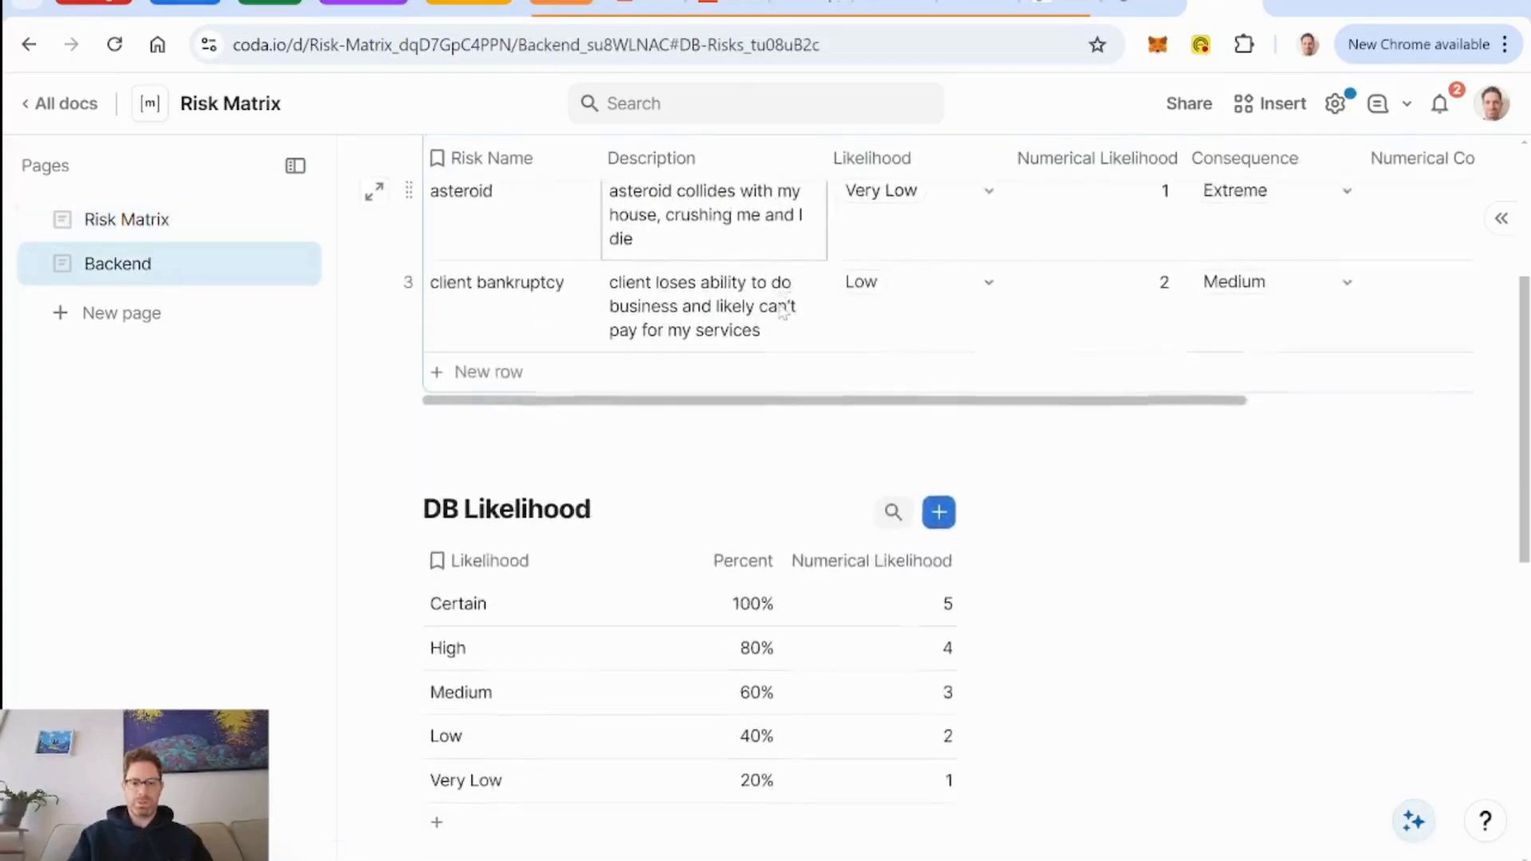
scroll(784, 311, down, 2)
click(827, 355)
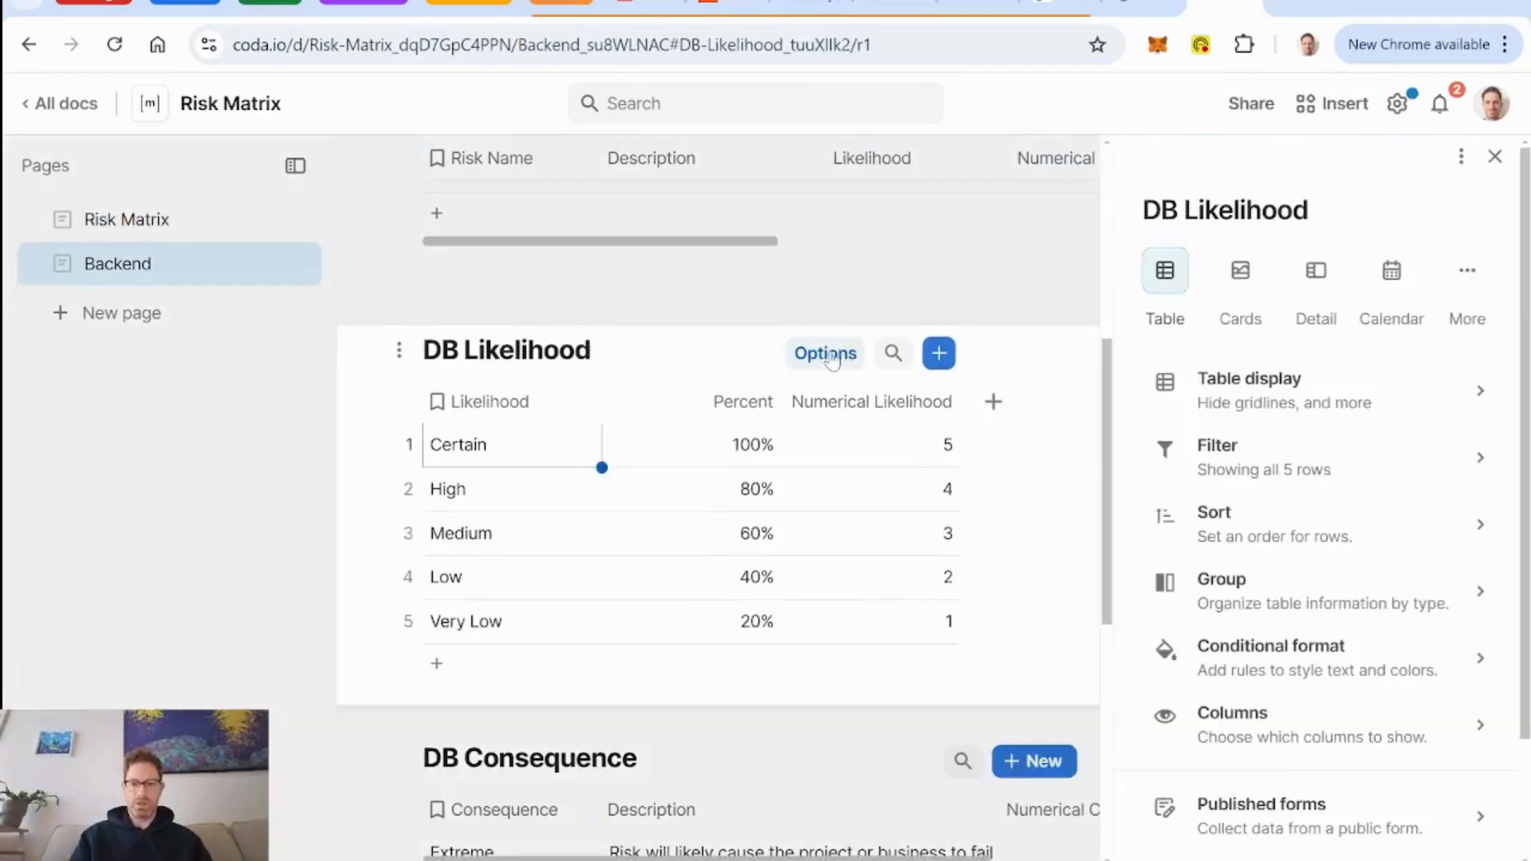
click(1265, 650)
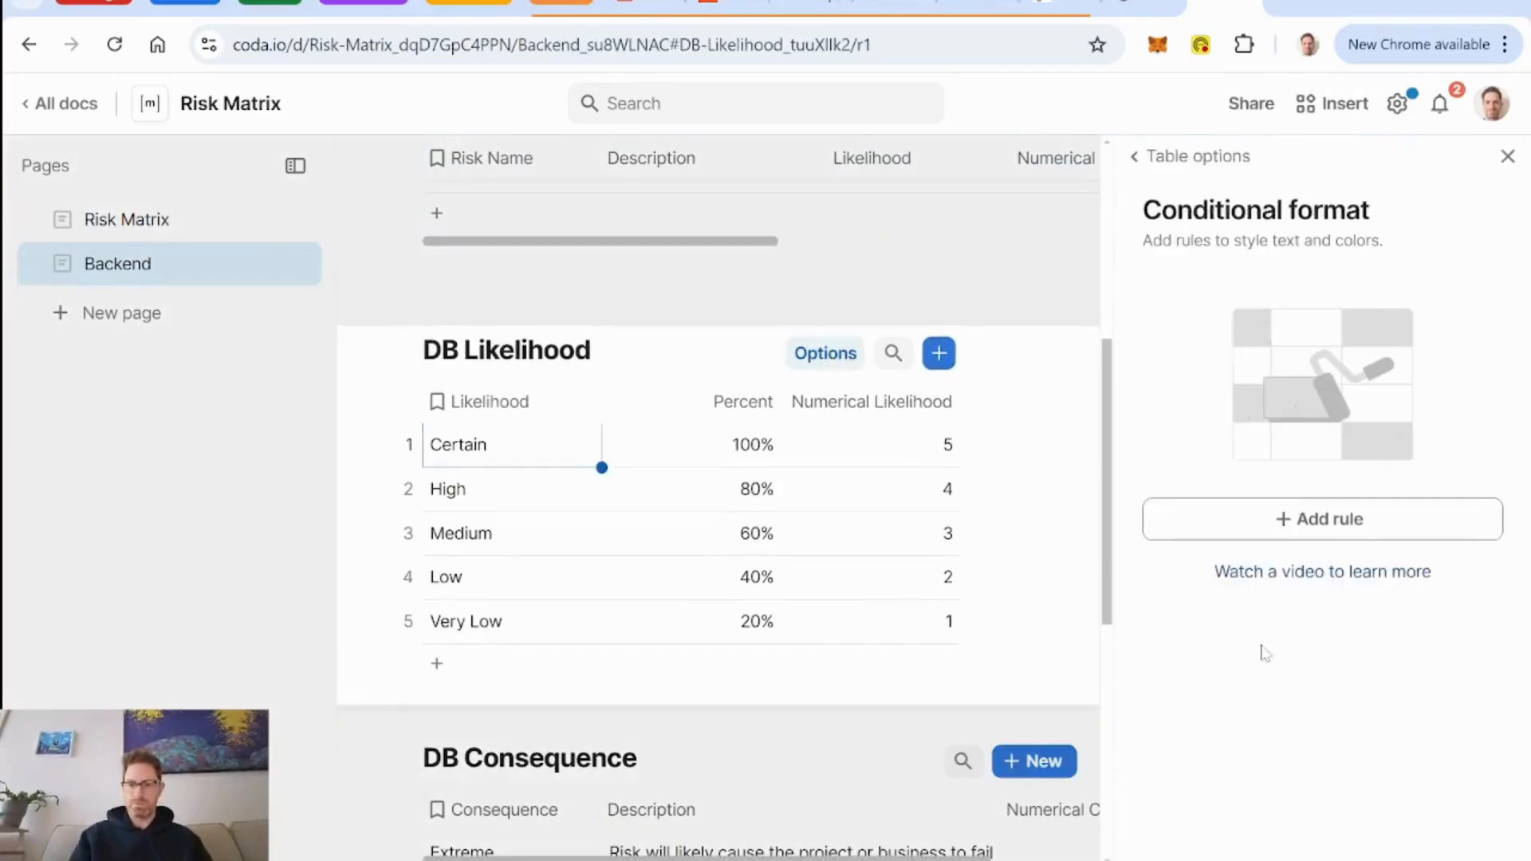
click(1339, 527)
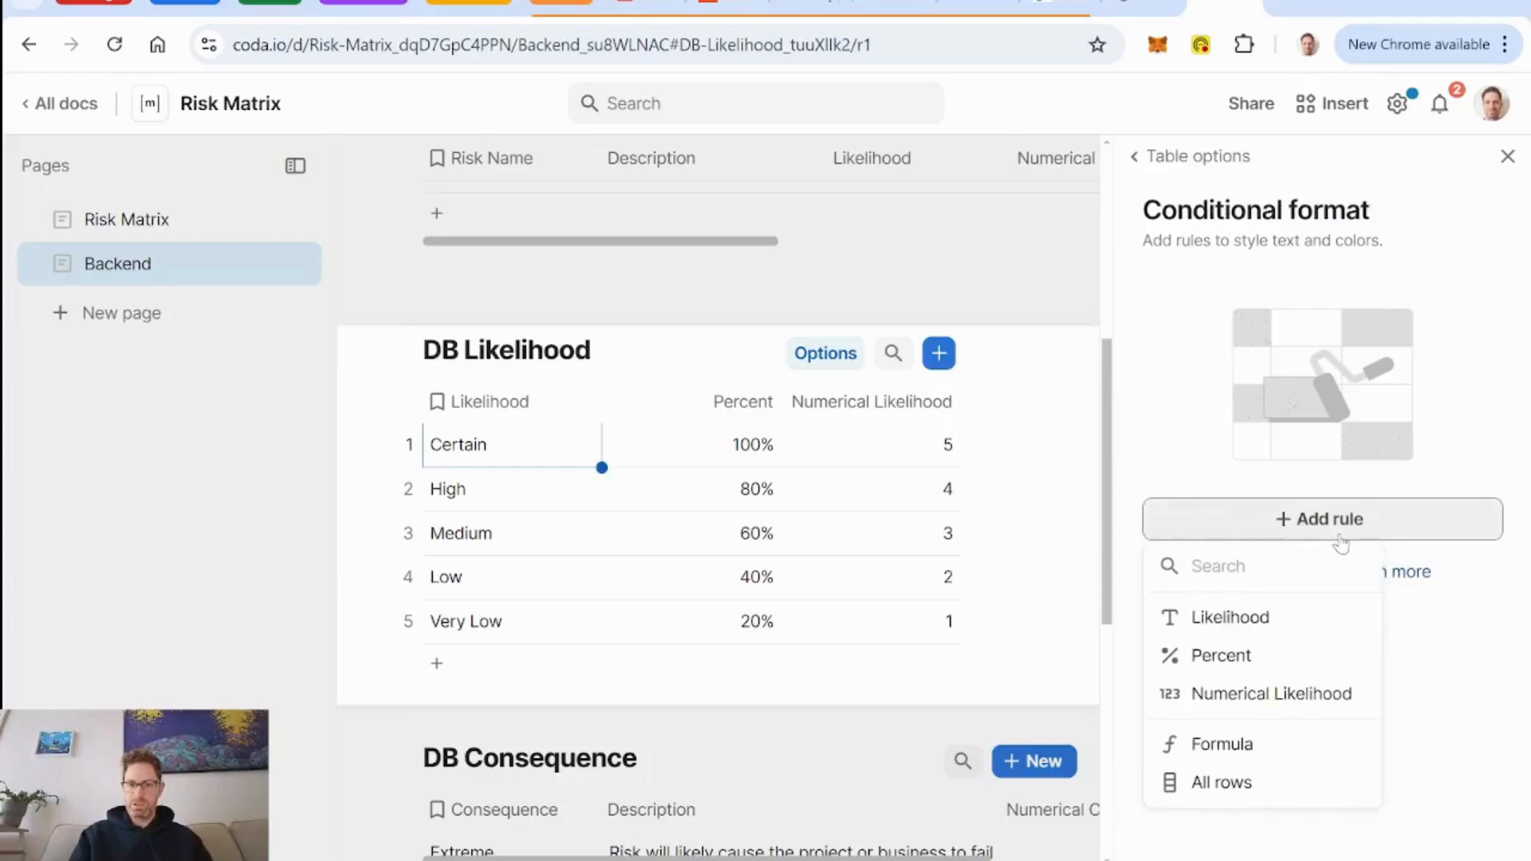
click(1300, 699)
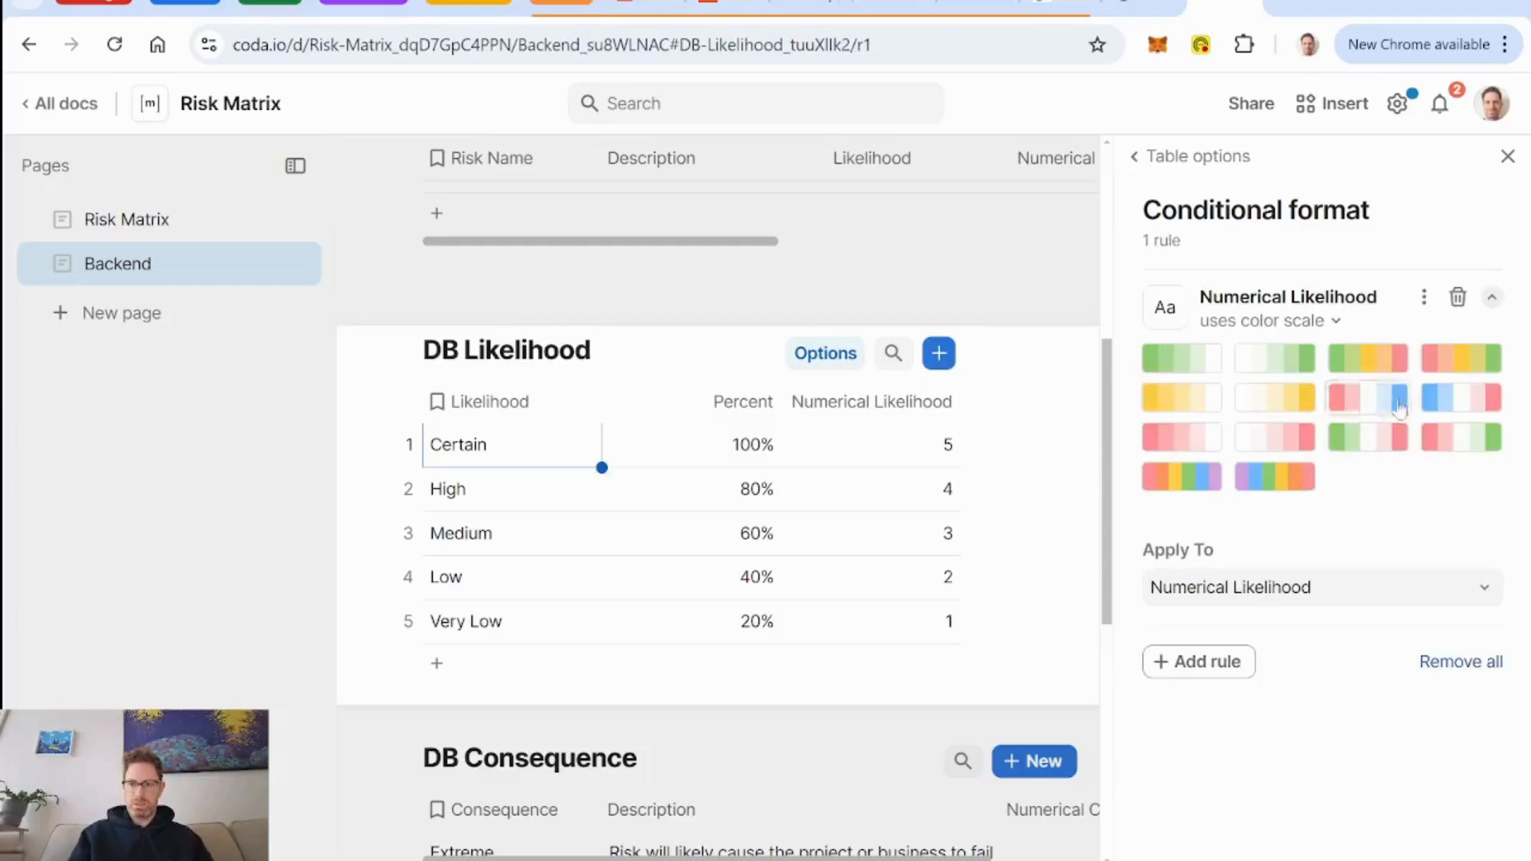
click(1469, 368)
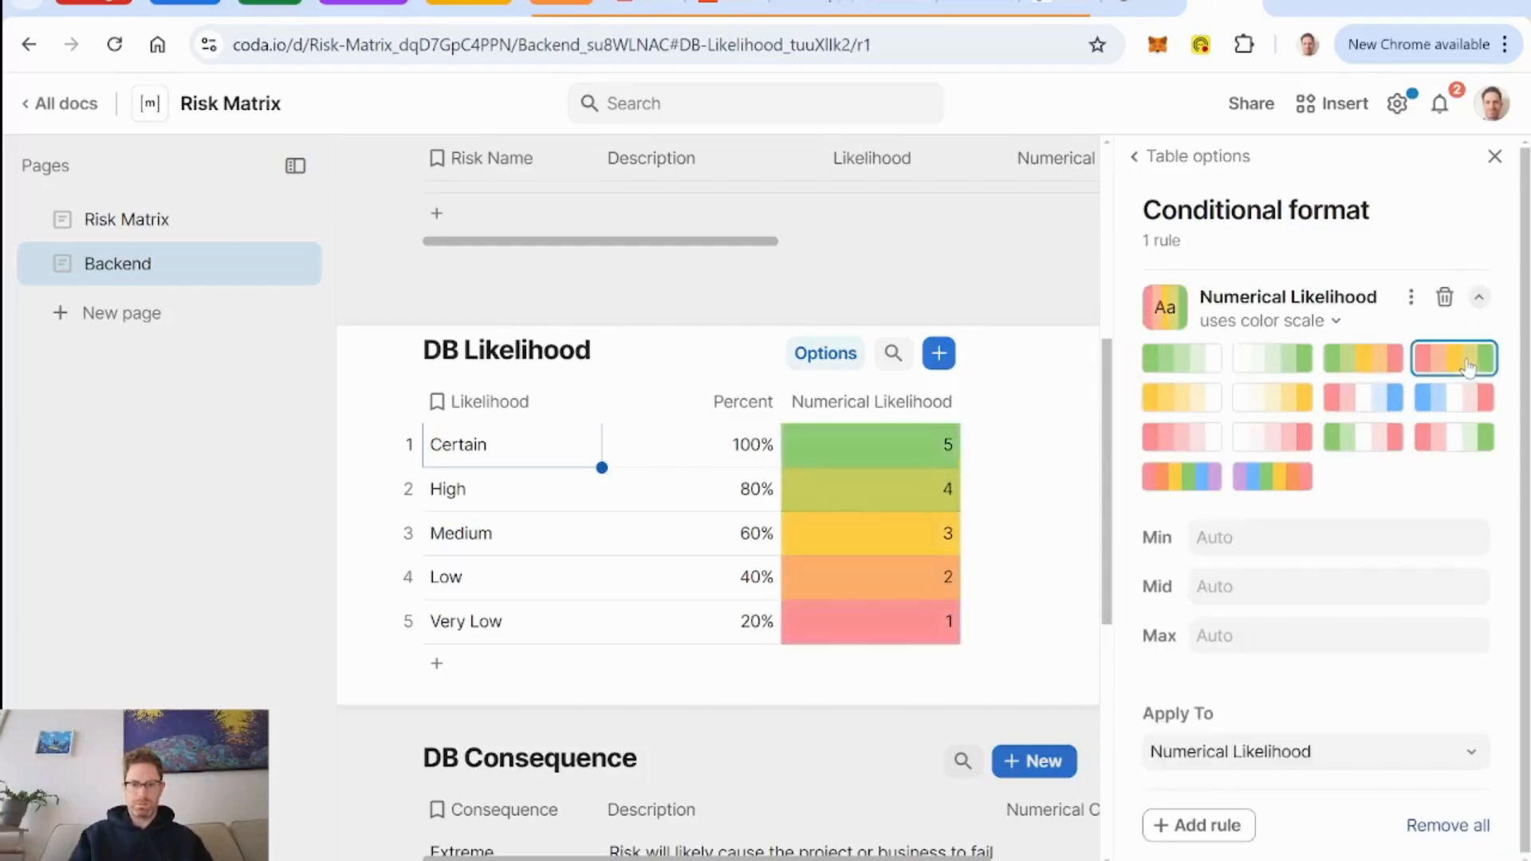
click(1350, 759)
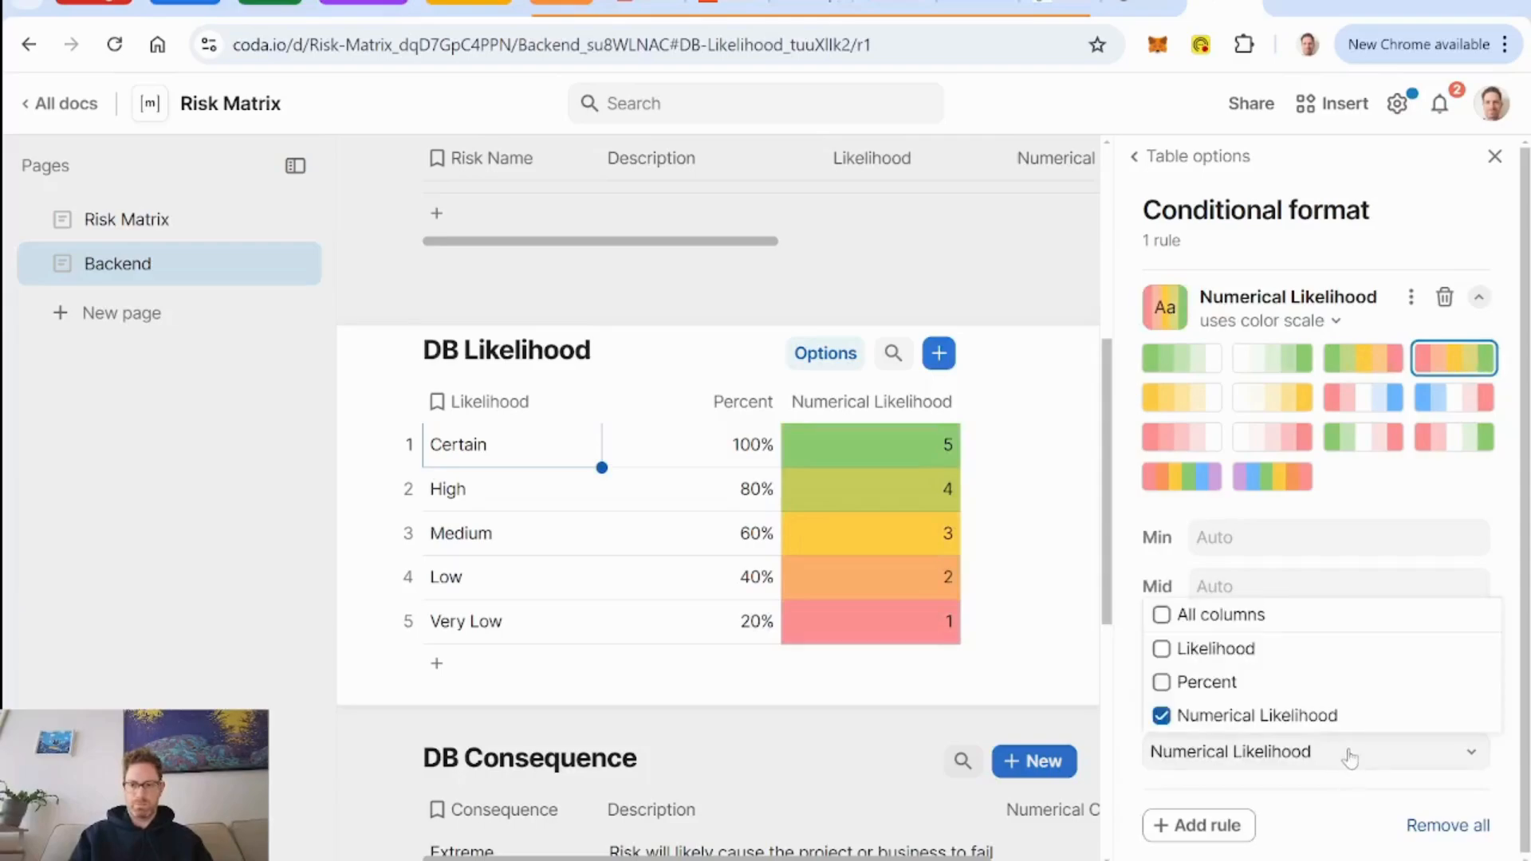
click(1258, 618)
Check the colors in the Risk Matrix, and switch DB Likelihood's conditional format to the green-yellow-red color scale.
click(128, 219)
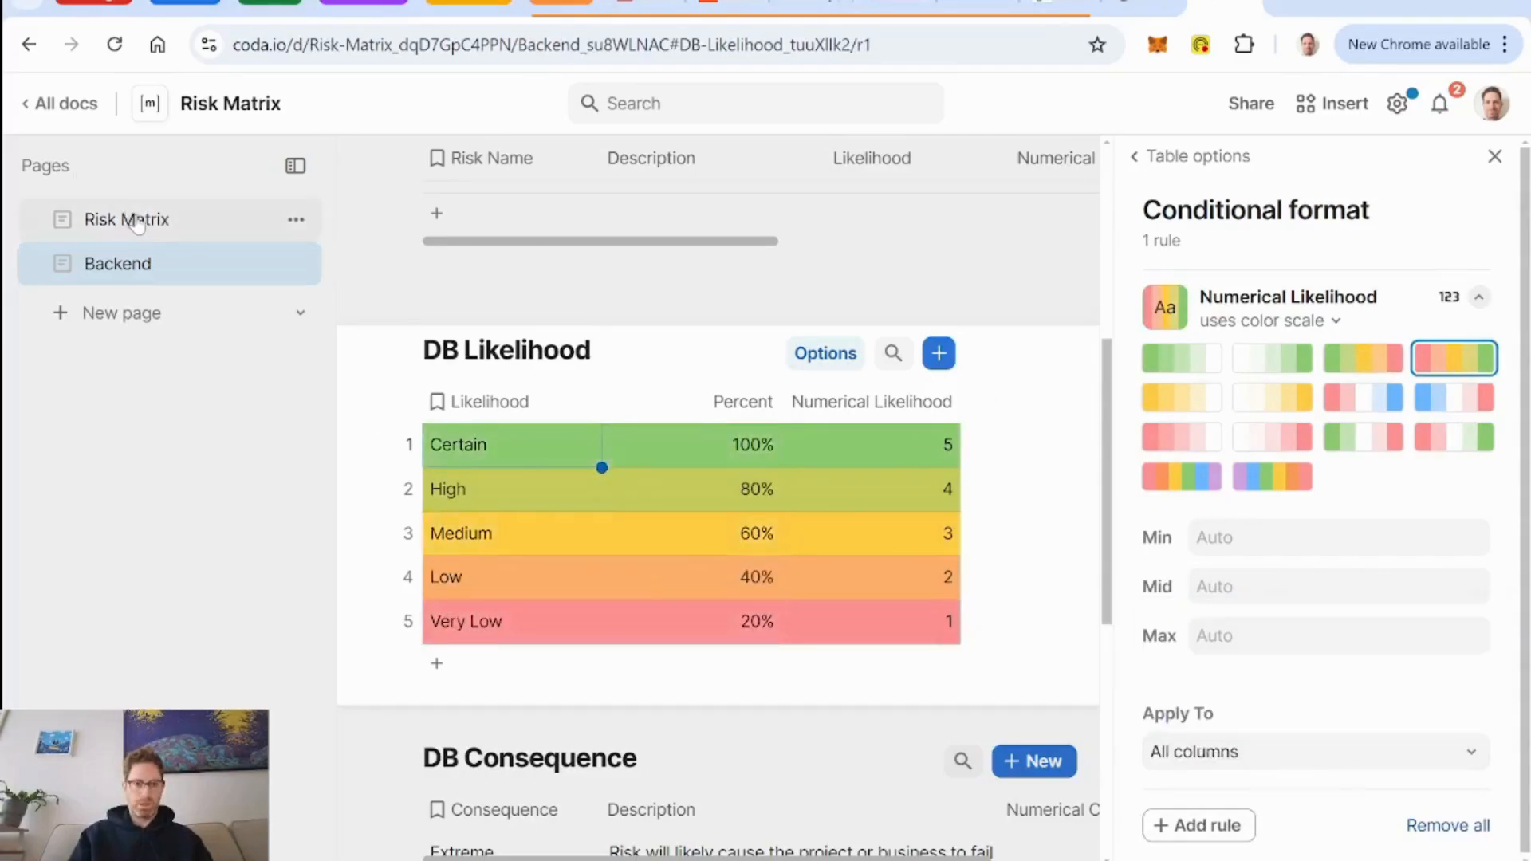
click(1494, 156)
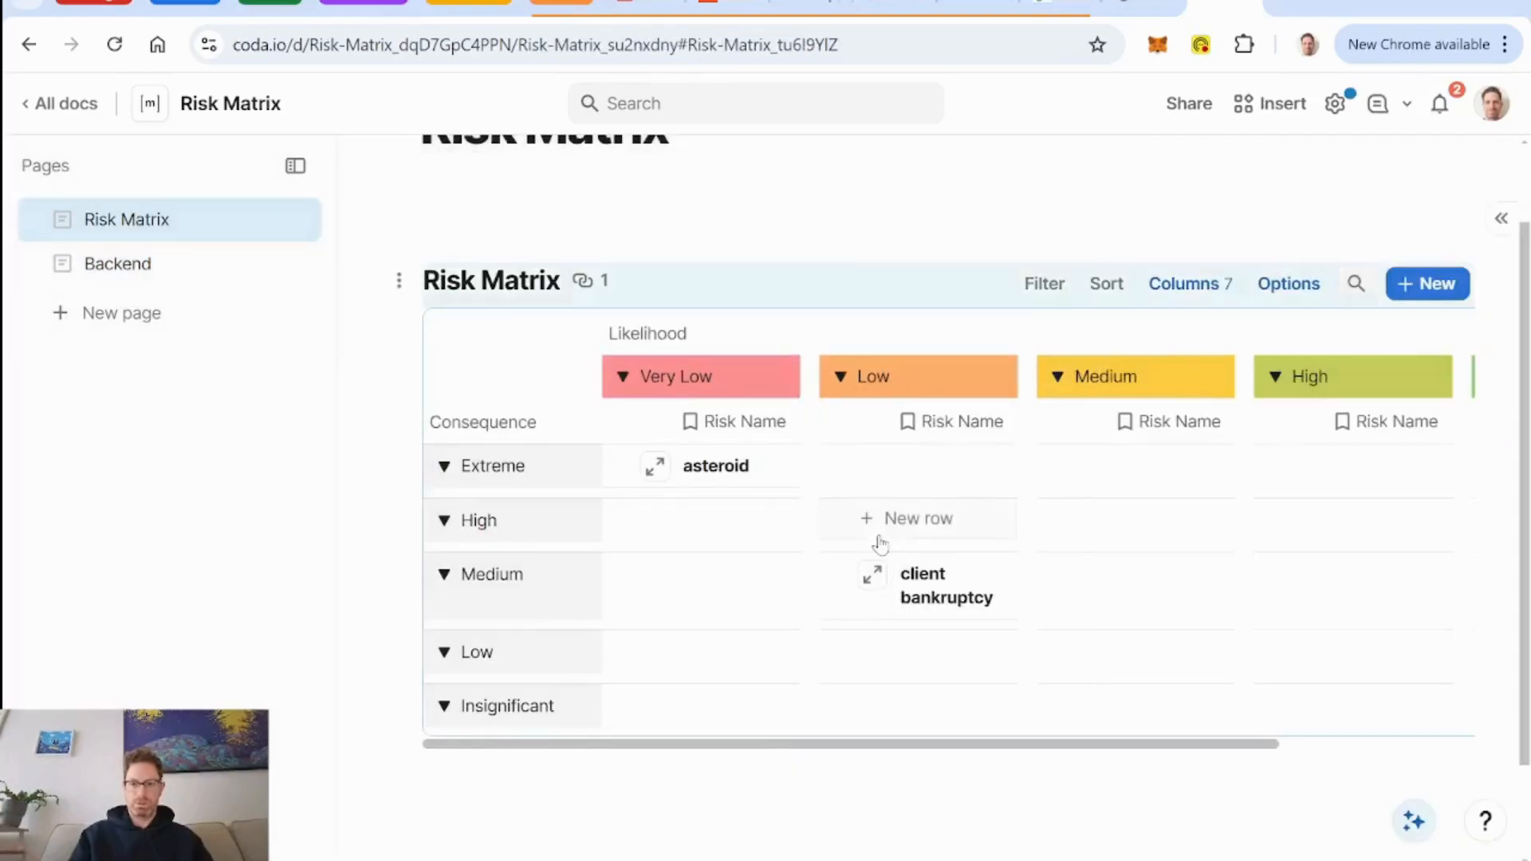
scroll(881, 544, right, 2)
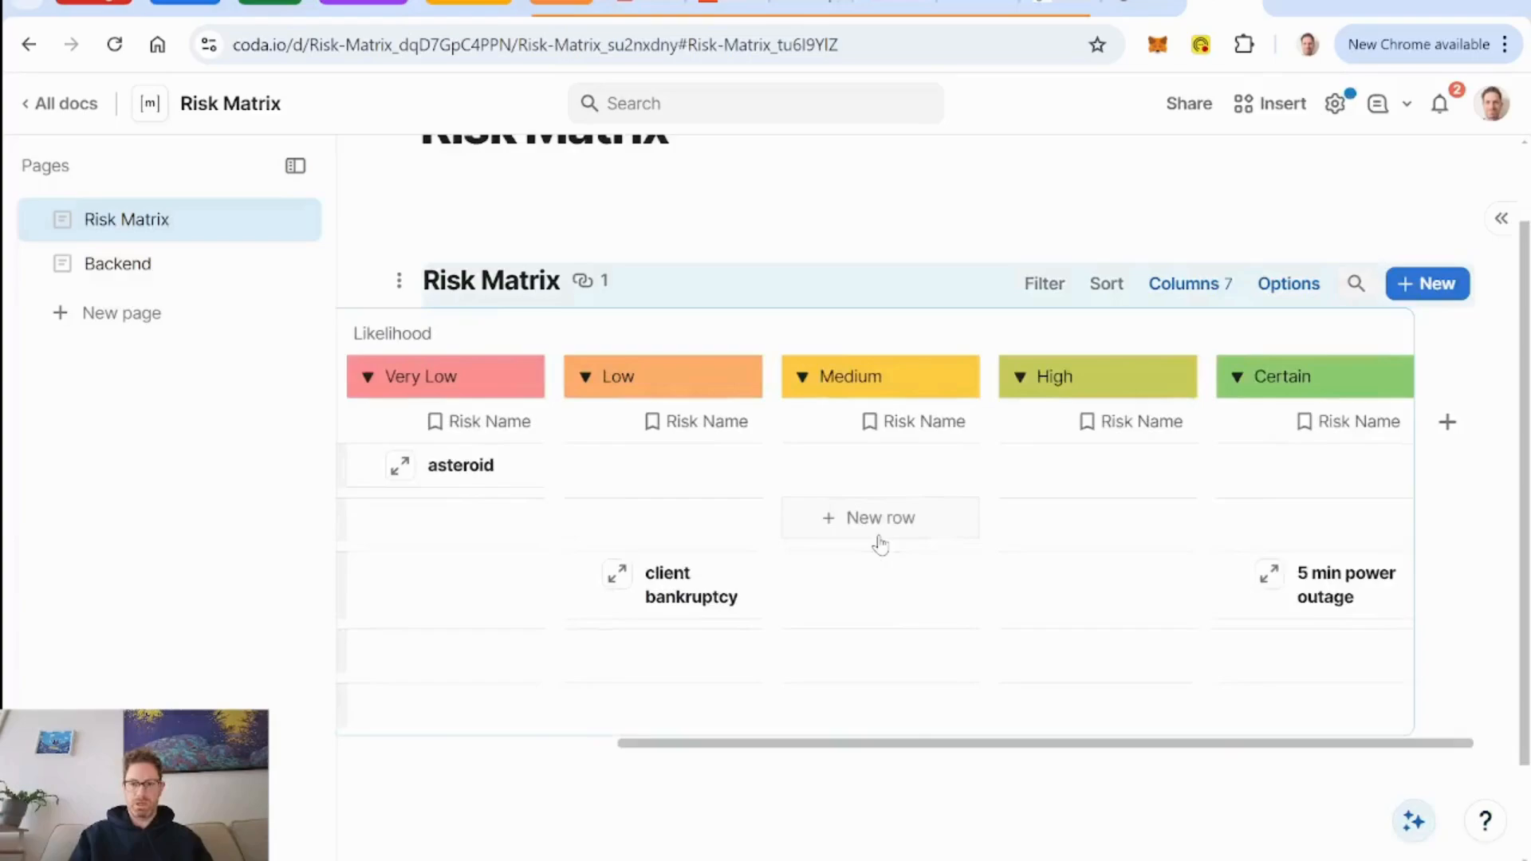
click(145, 271)
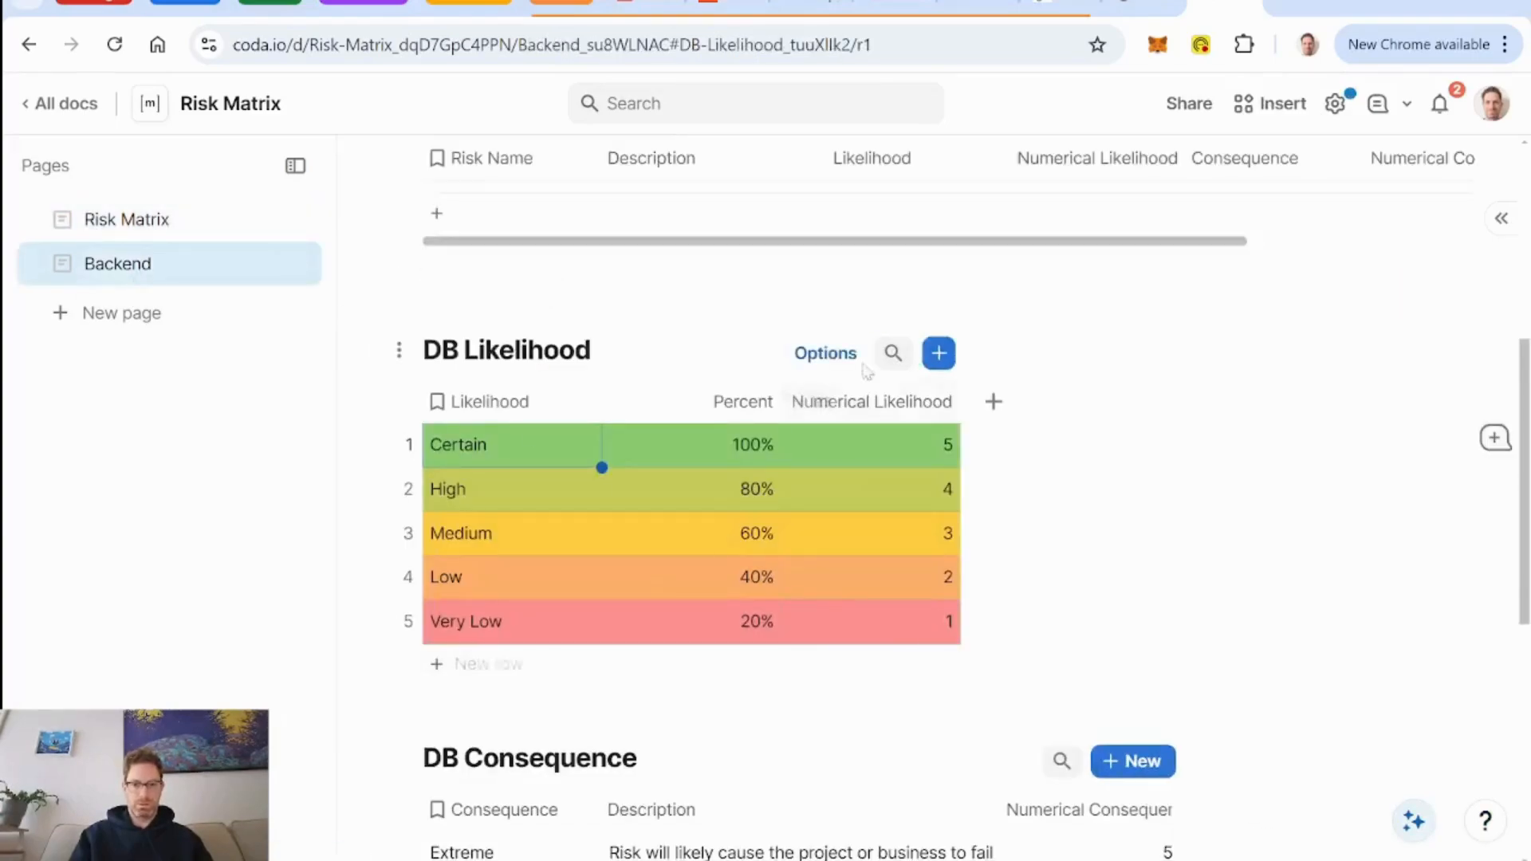
click(825, 353)
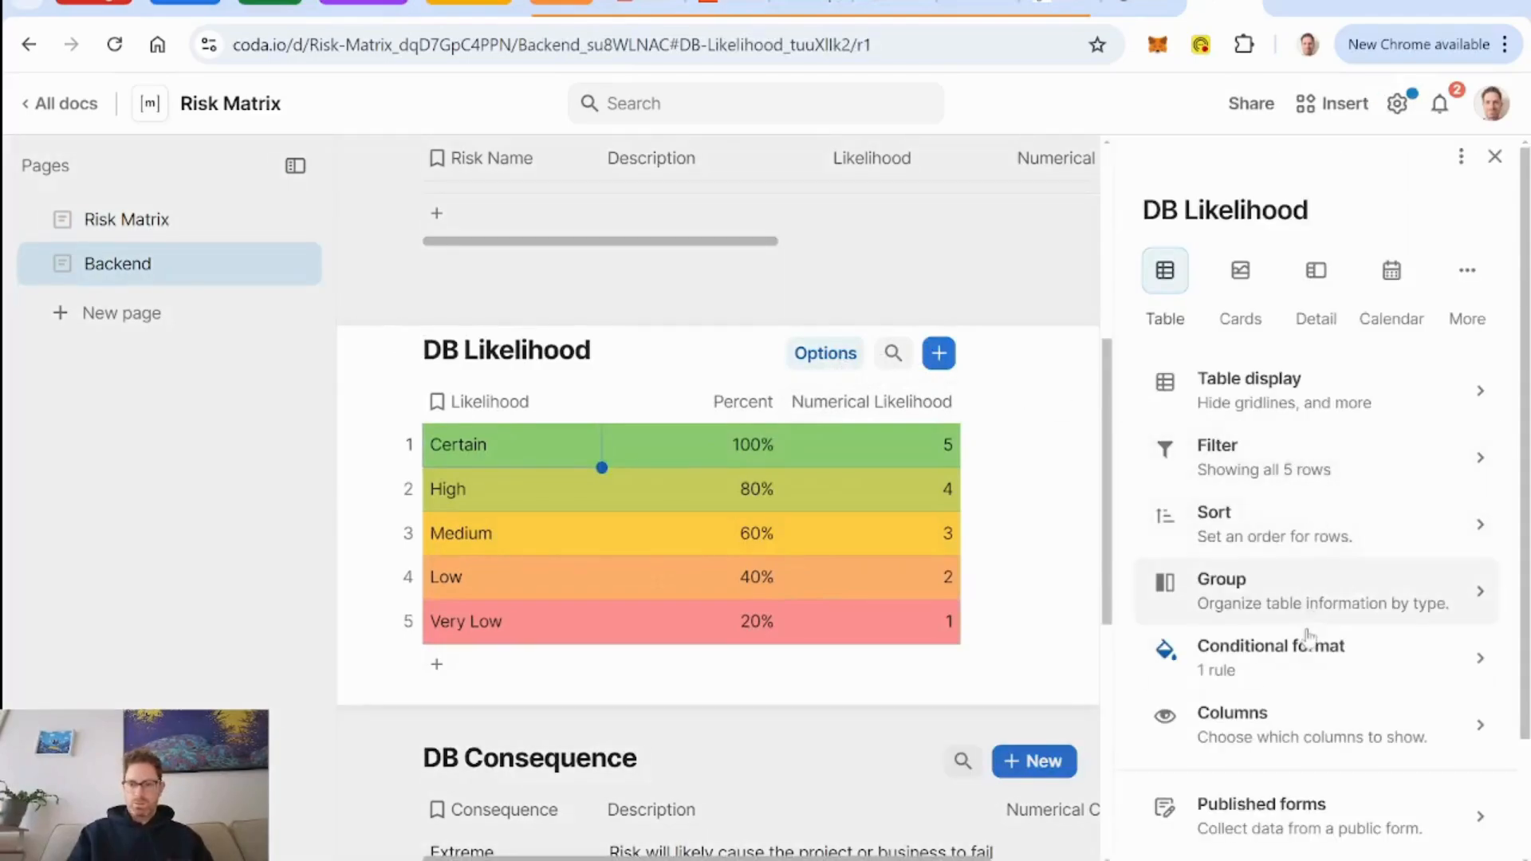
click(1310, 646)
click(1326, 325)
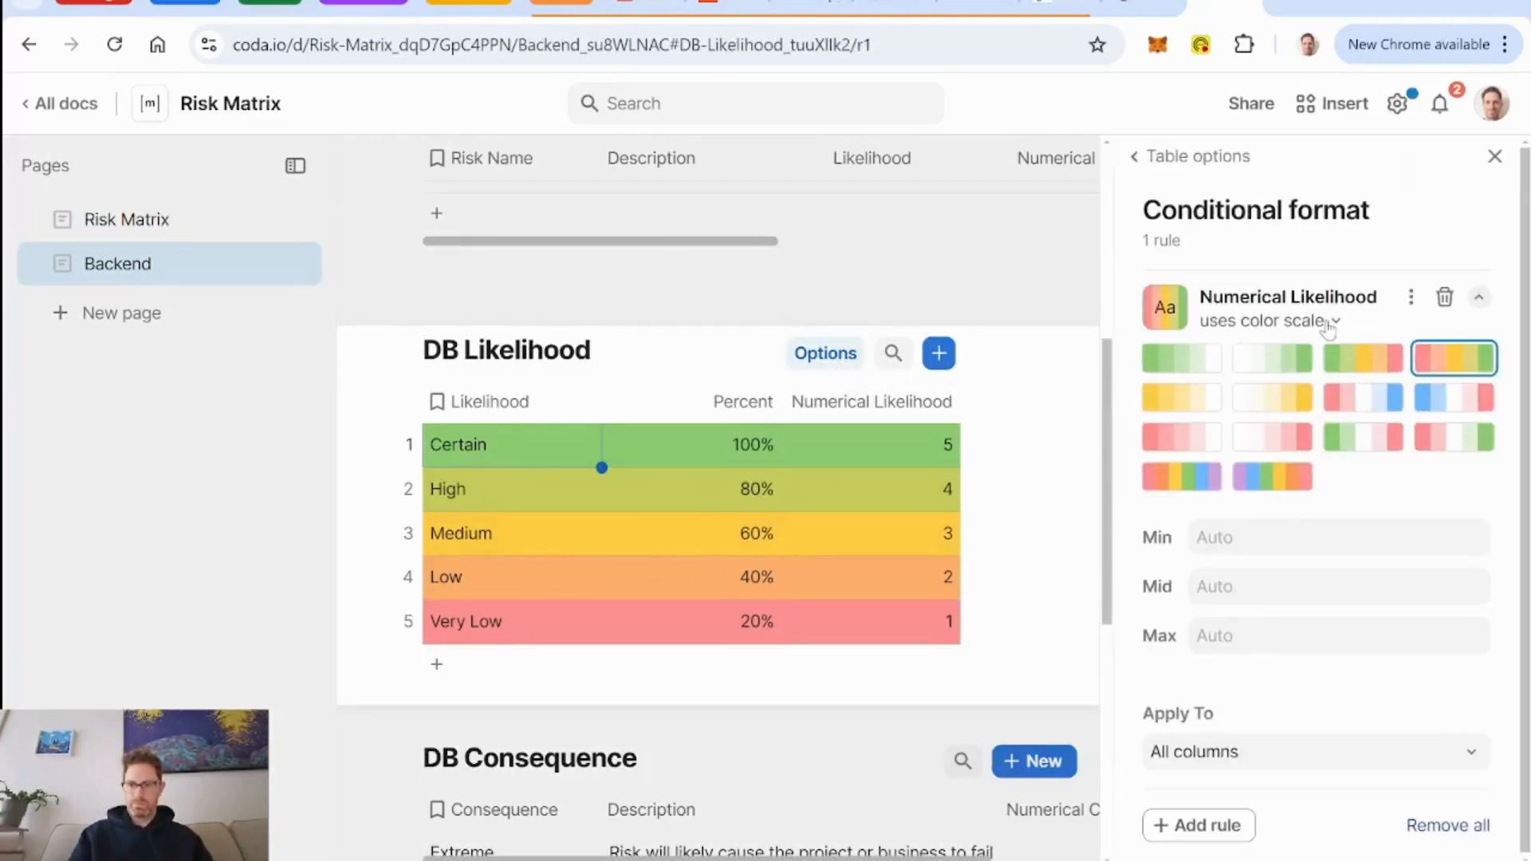
click(1354, 360)
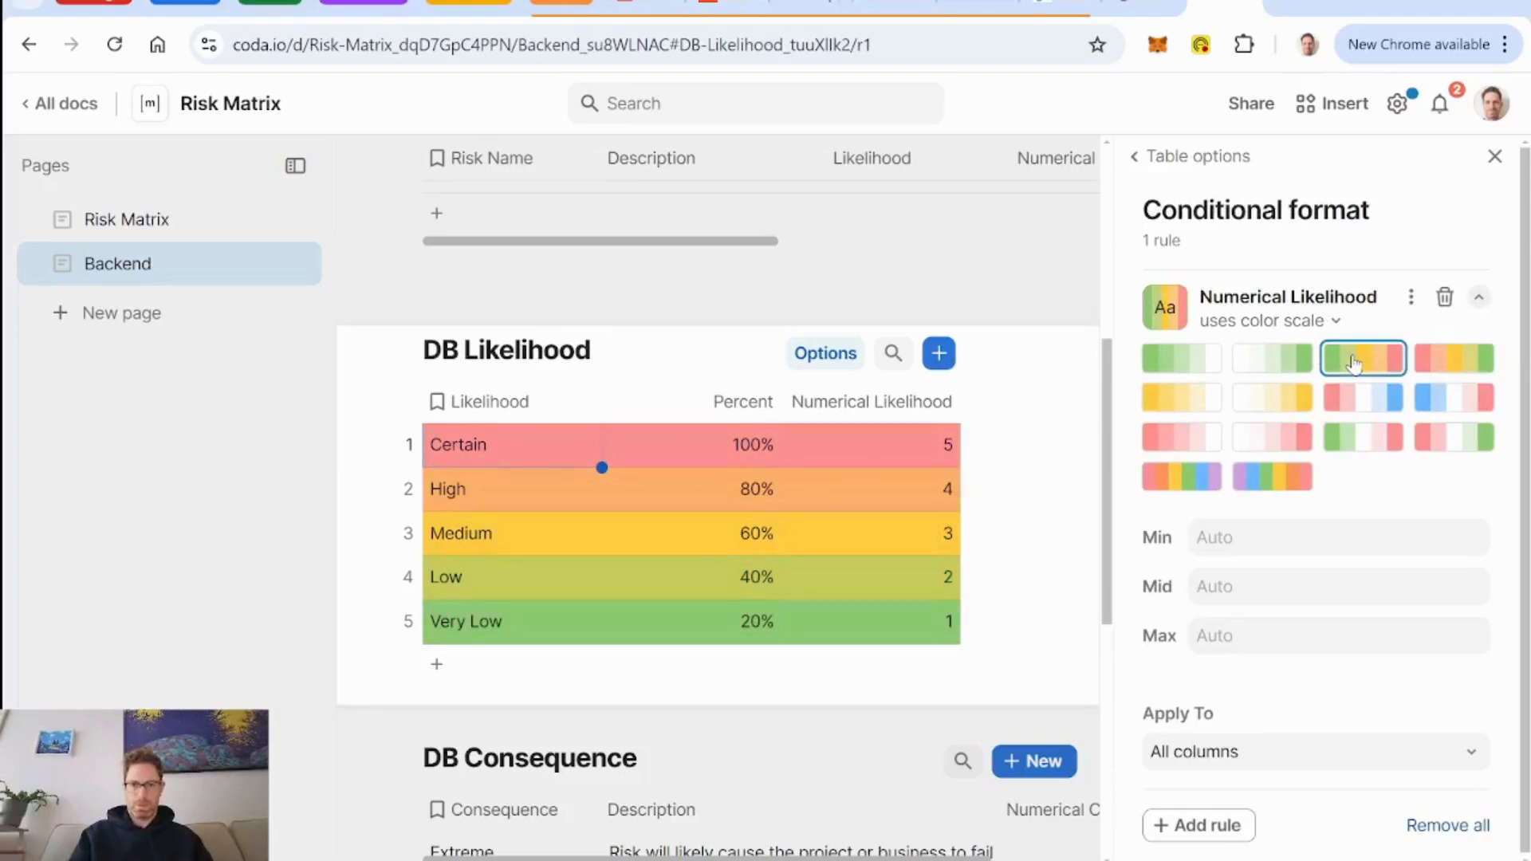
Color all columns of DB Consequence by Numerical Consequence with the green-yellow-red conditional color scale.
click(894, 761)
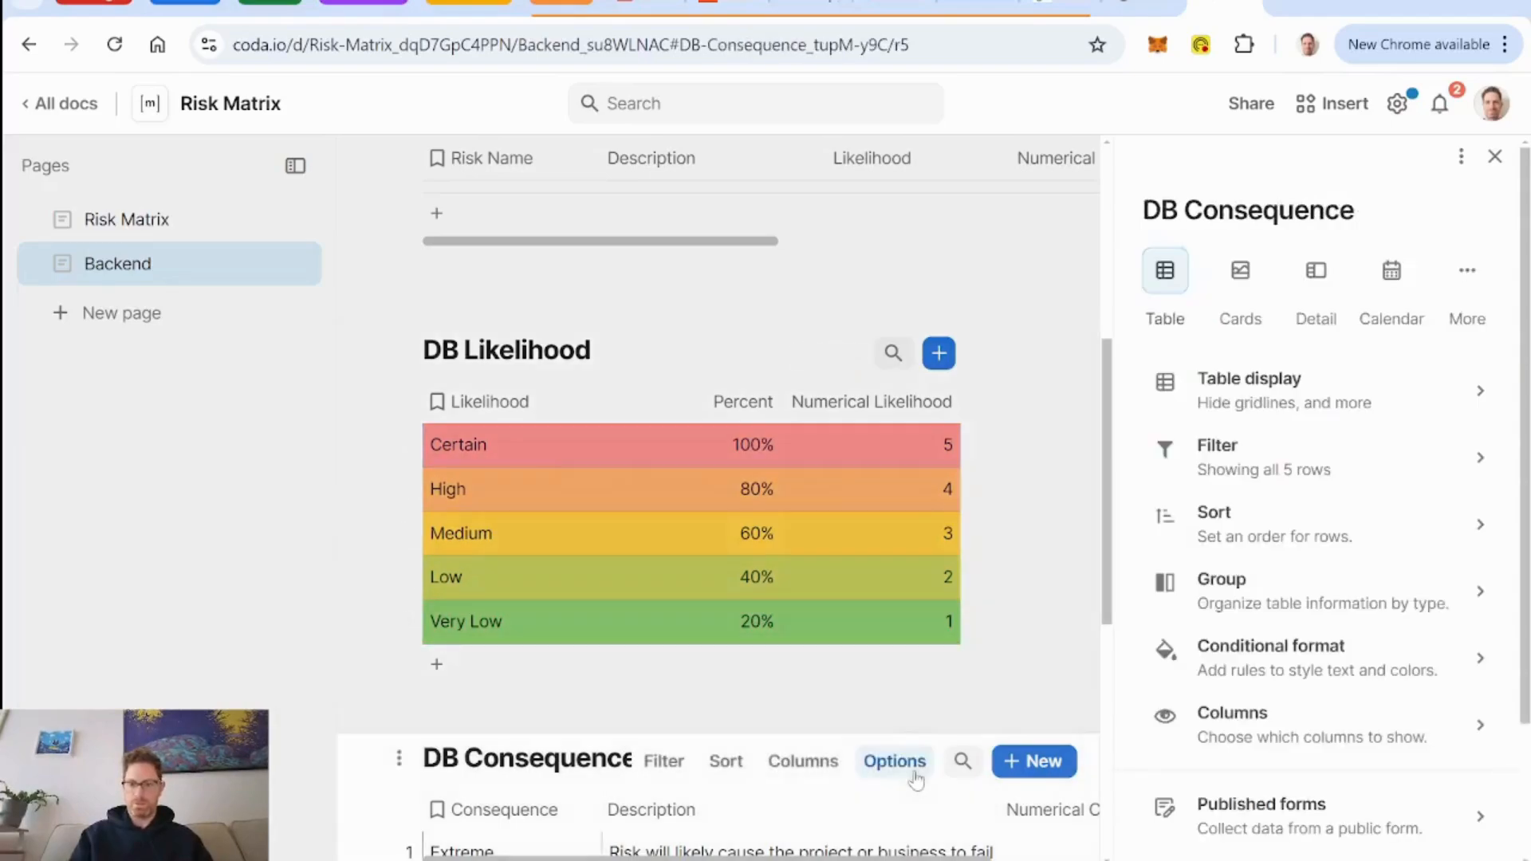
click(1290, 672)
click(1333, 537)
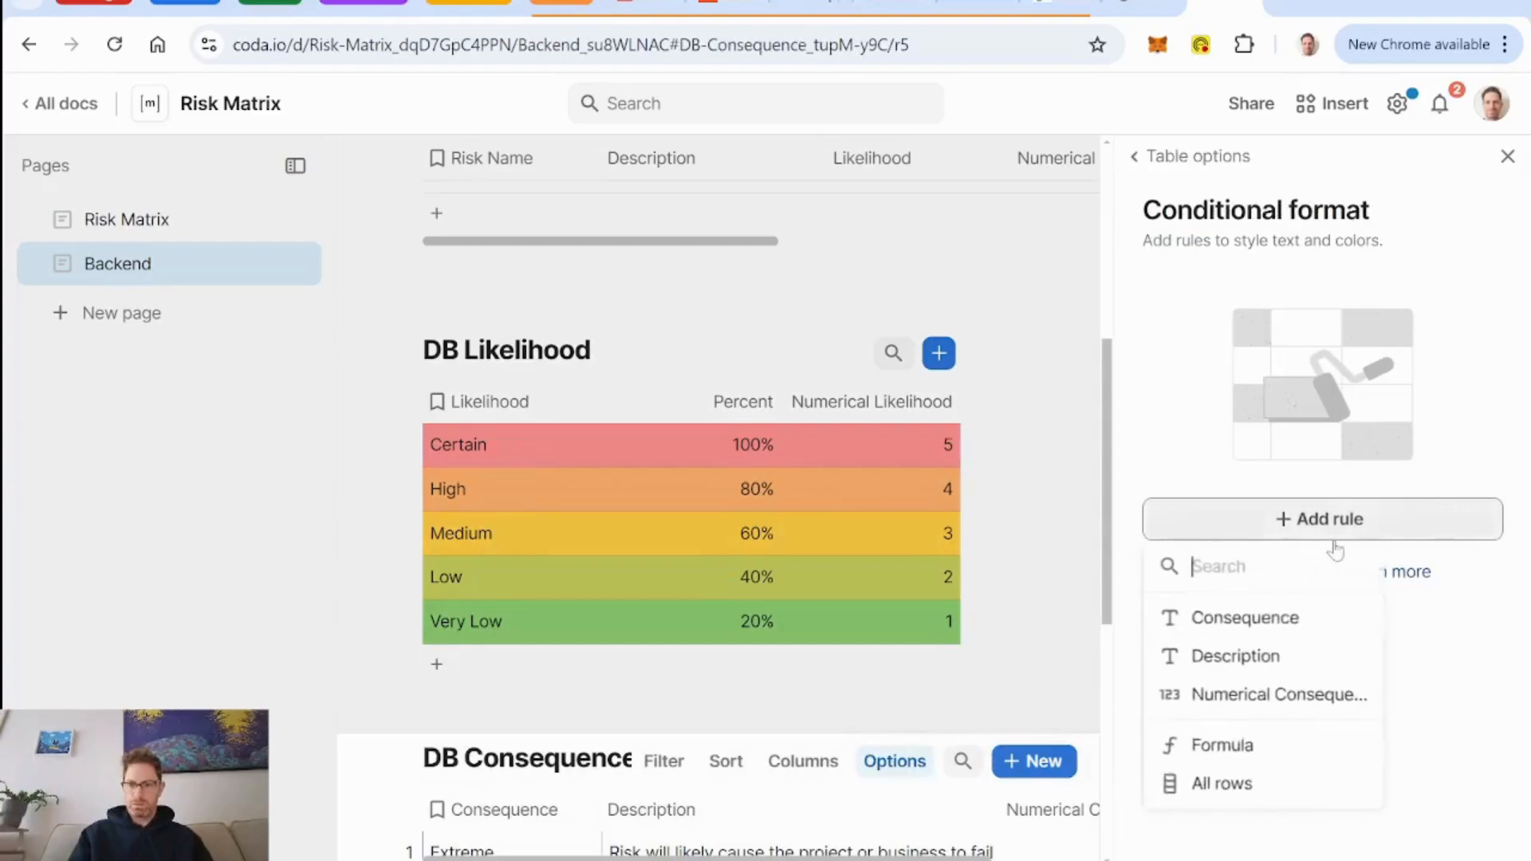
click(1306, 702)
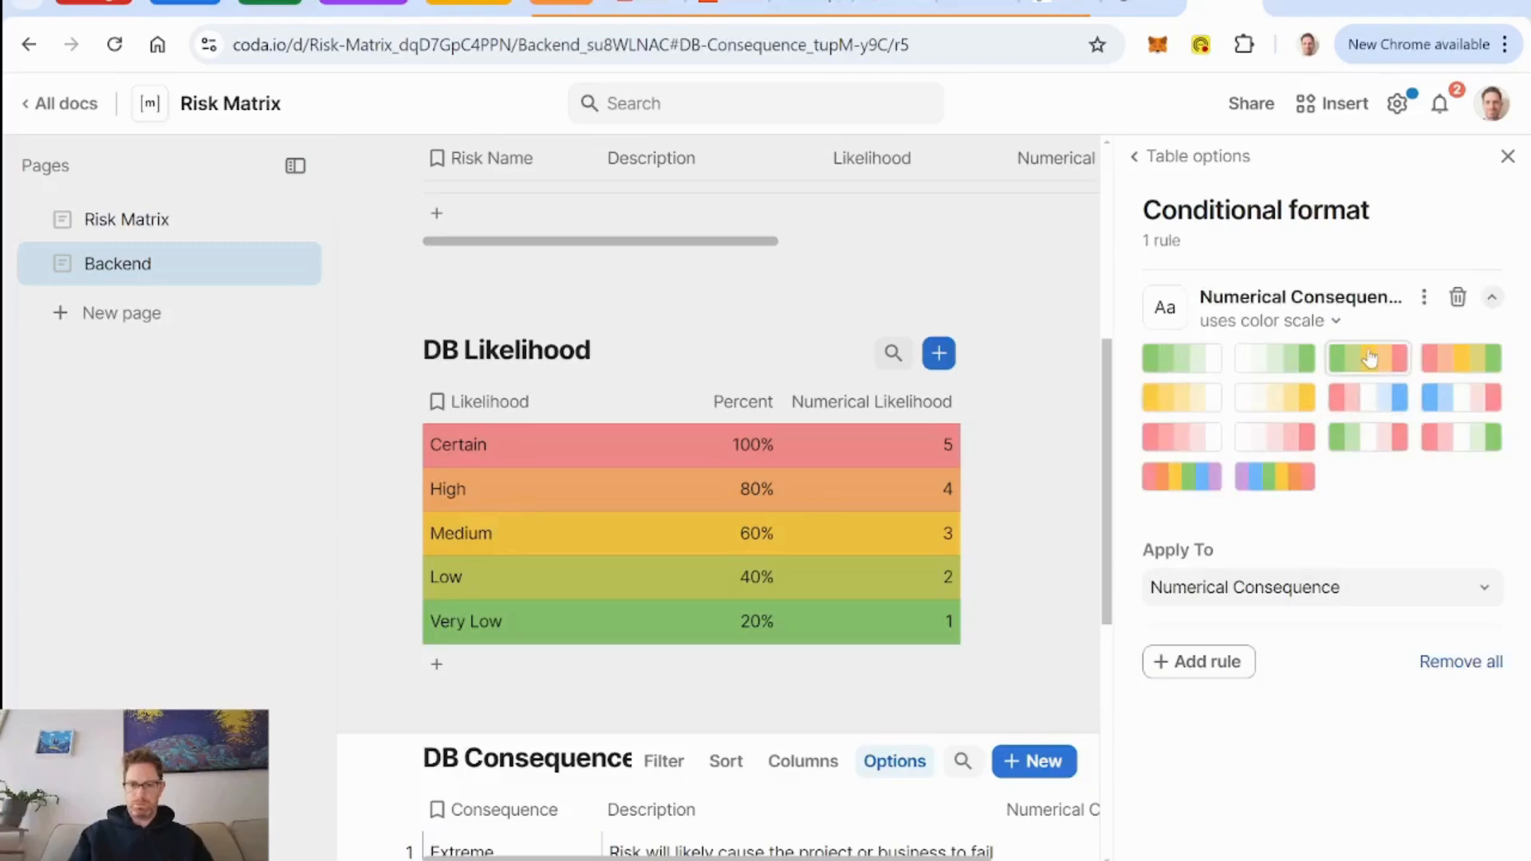
click(1365, 357)
scroll(830, 737, down, 5)
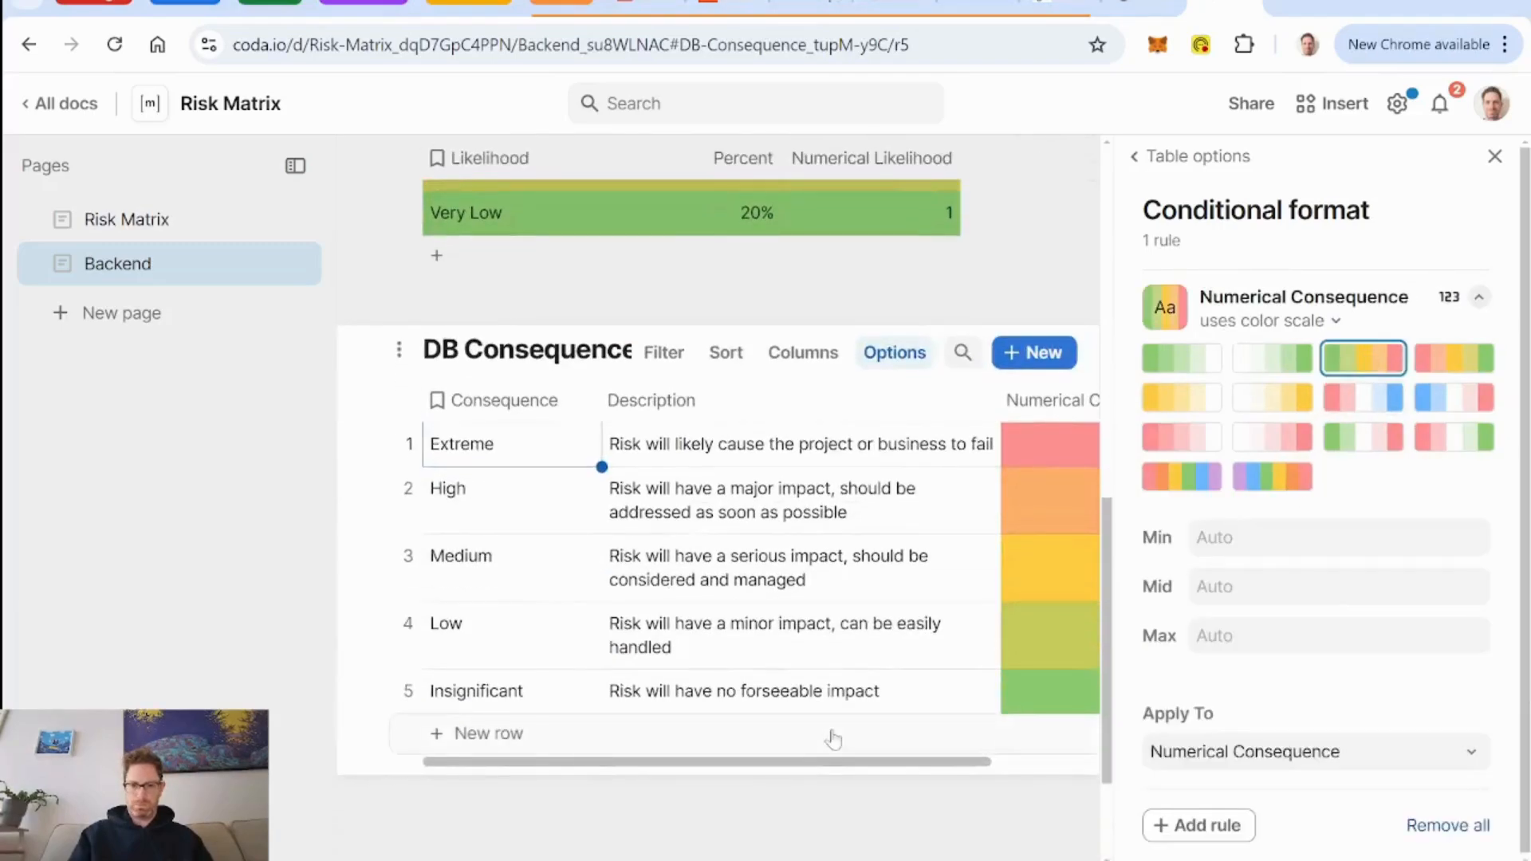
click(1280, 754)
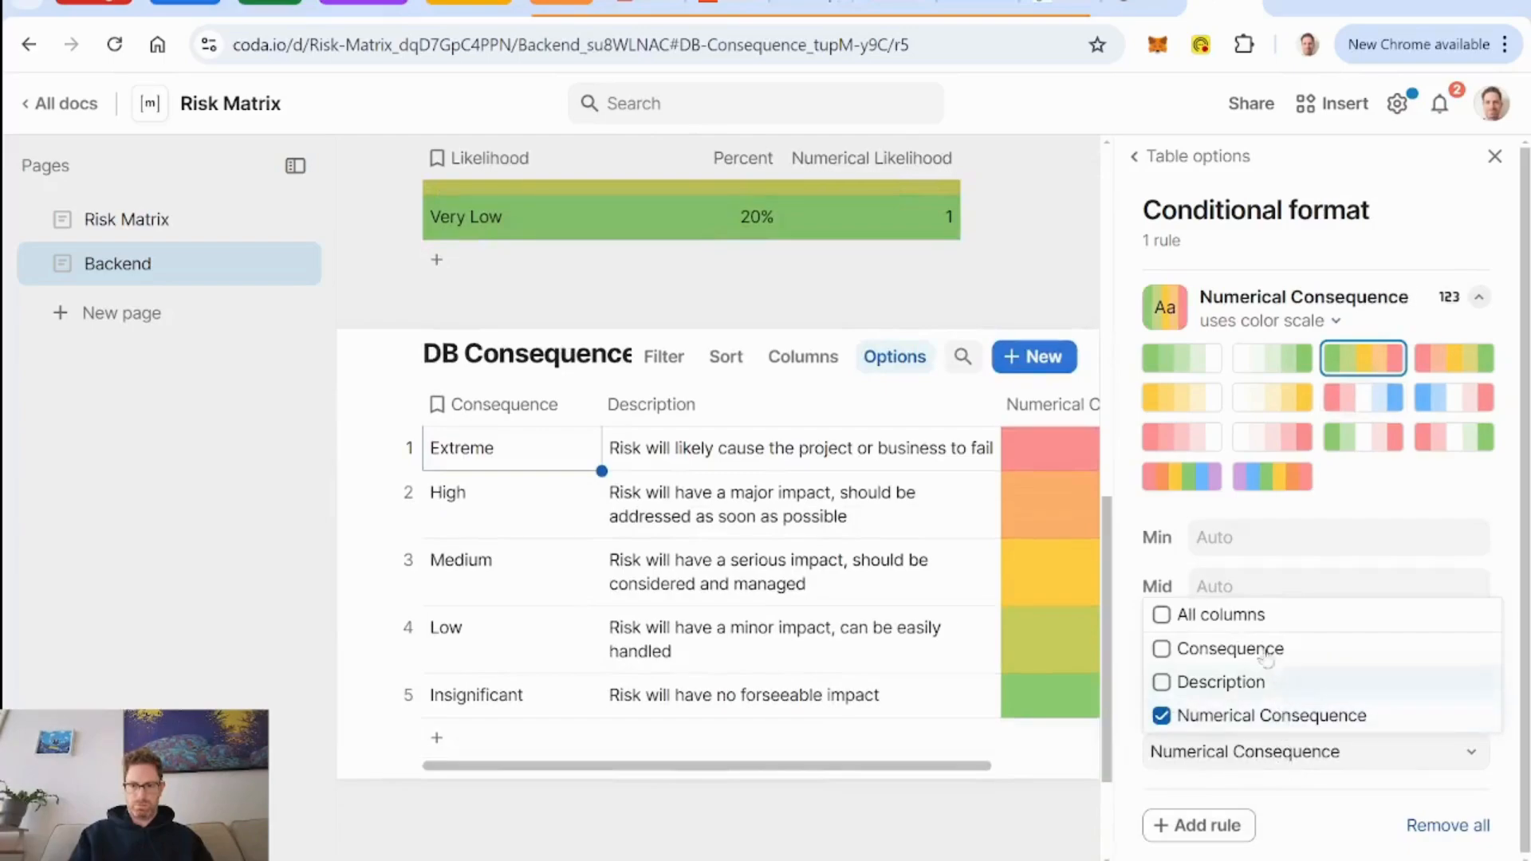
click(1228, 615)
Check the Likelihood and Consequence heading colors across the full width of the Risk Matrix.
click(128, 217)
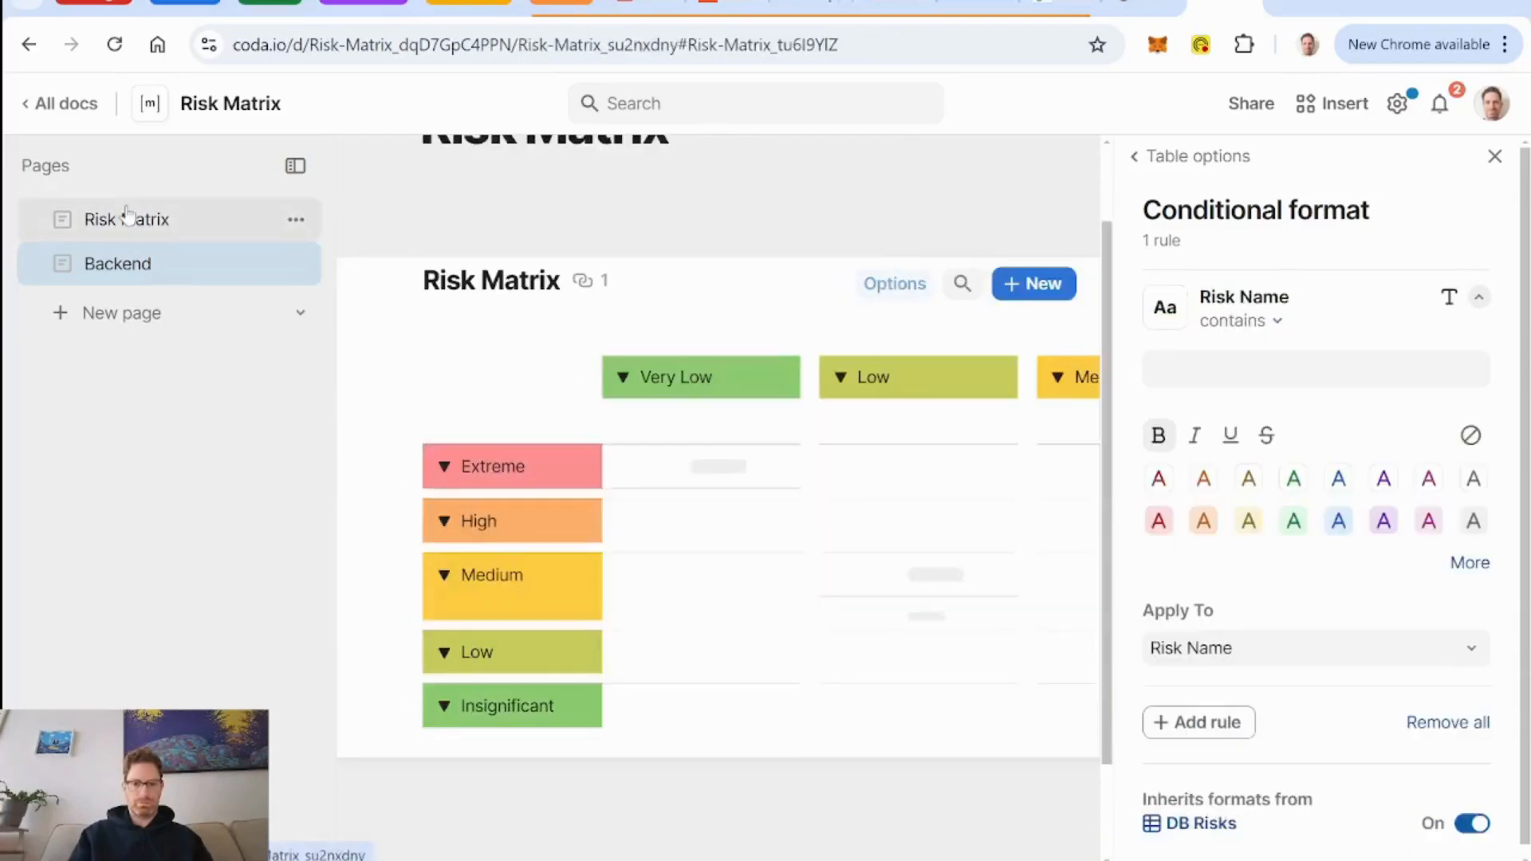
click(1494, 156)
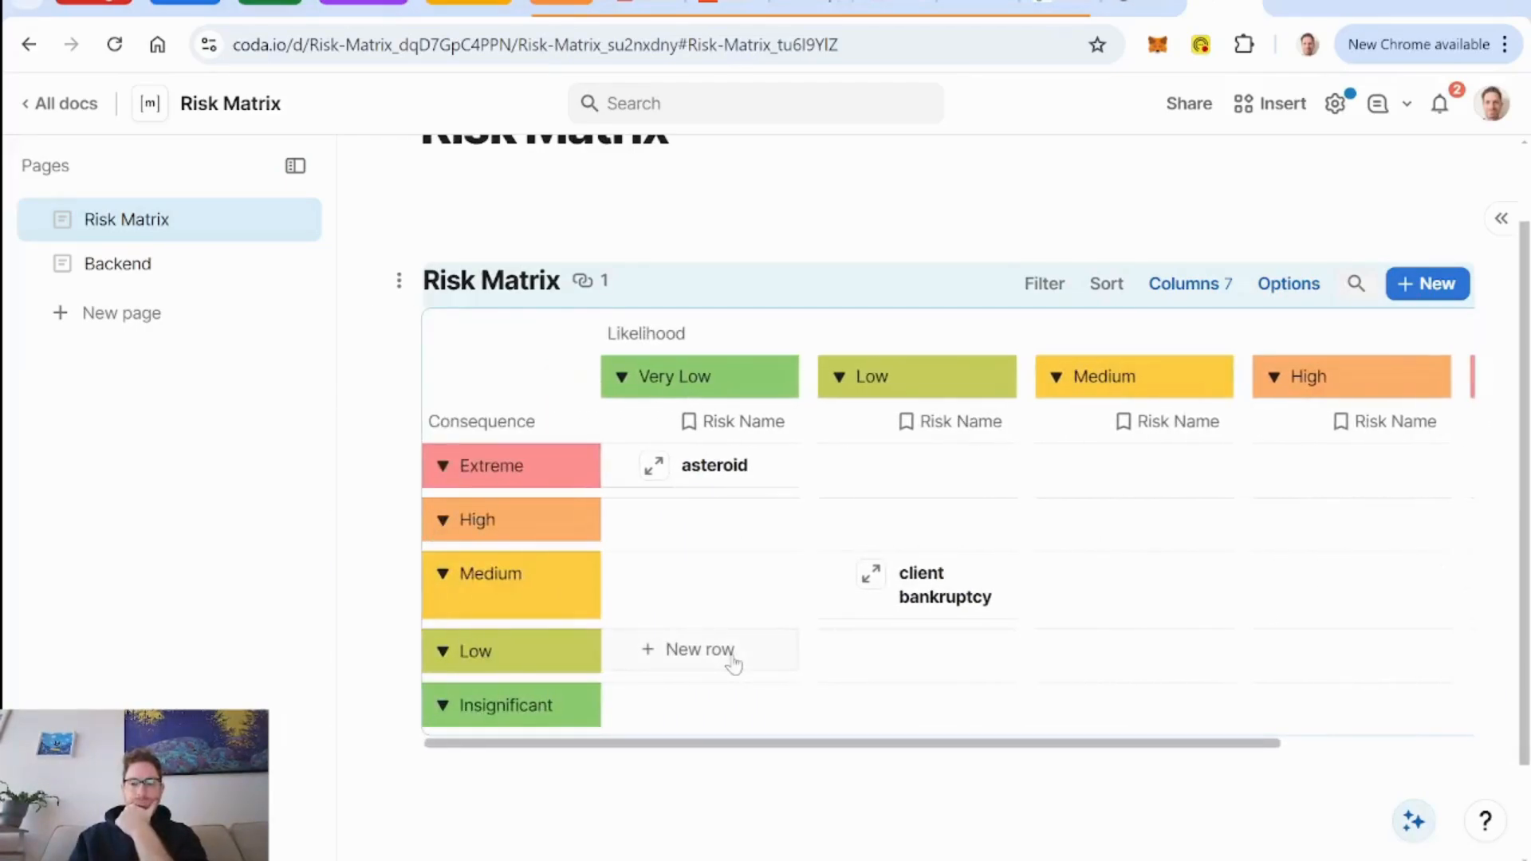
scroll(734, 662, right, 3)
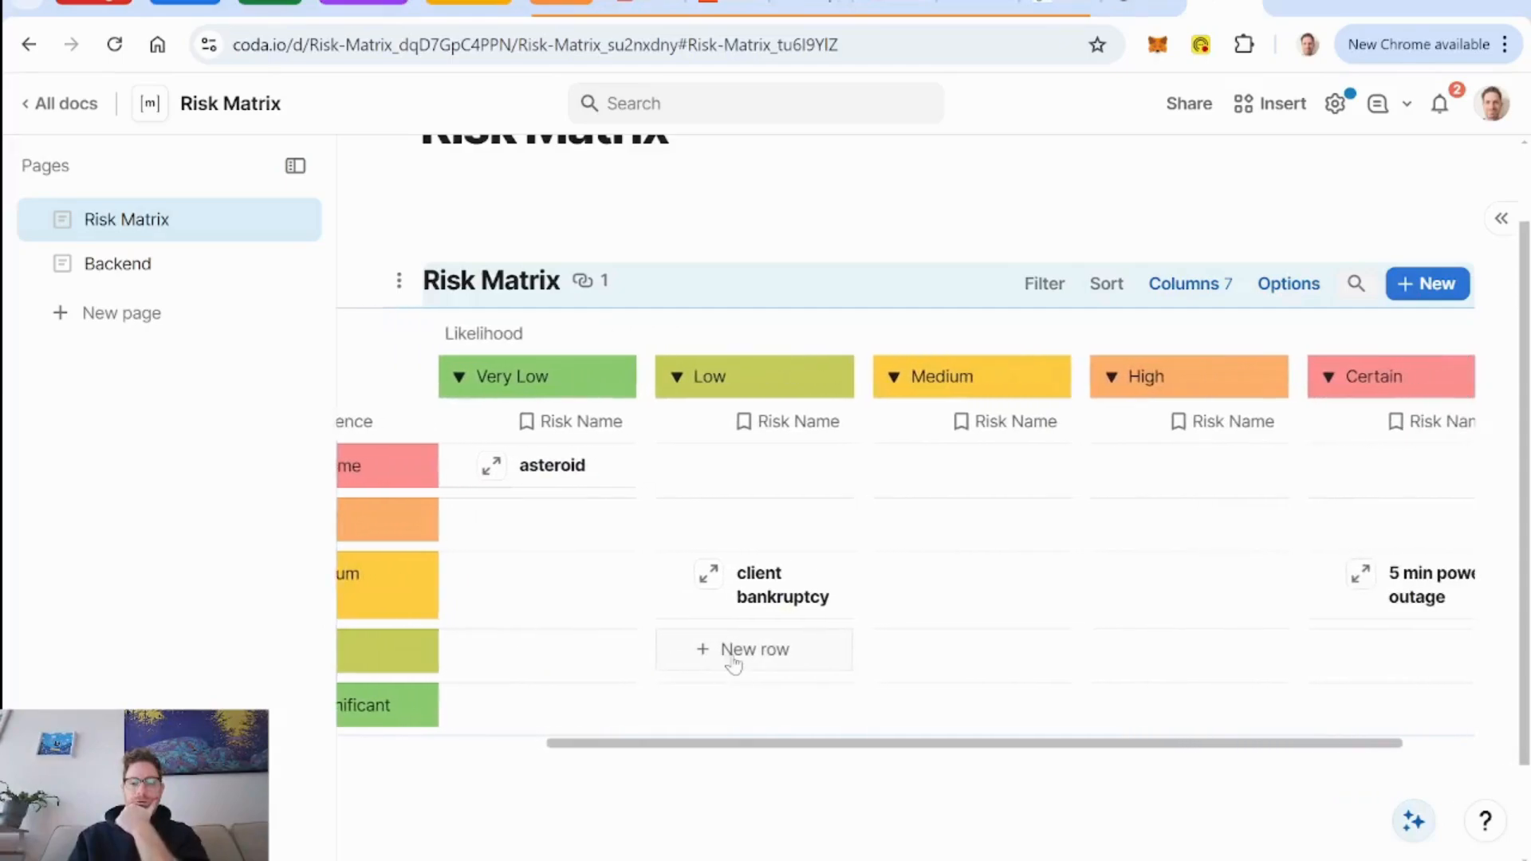
scroll(733, 665, right, 1)
scroll(733, 665, left, 3)
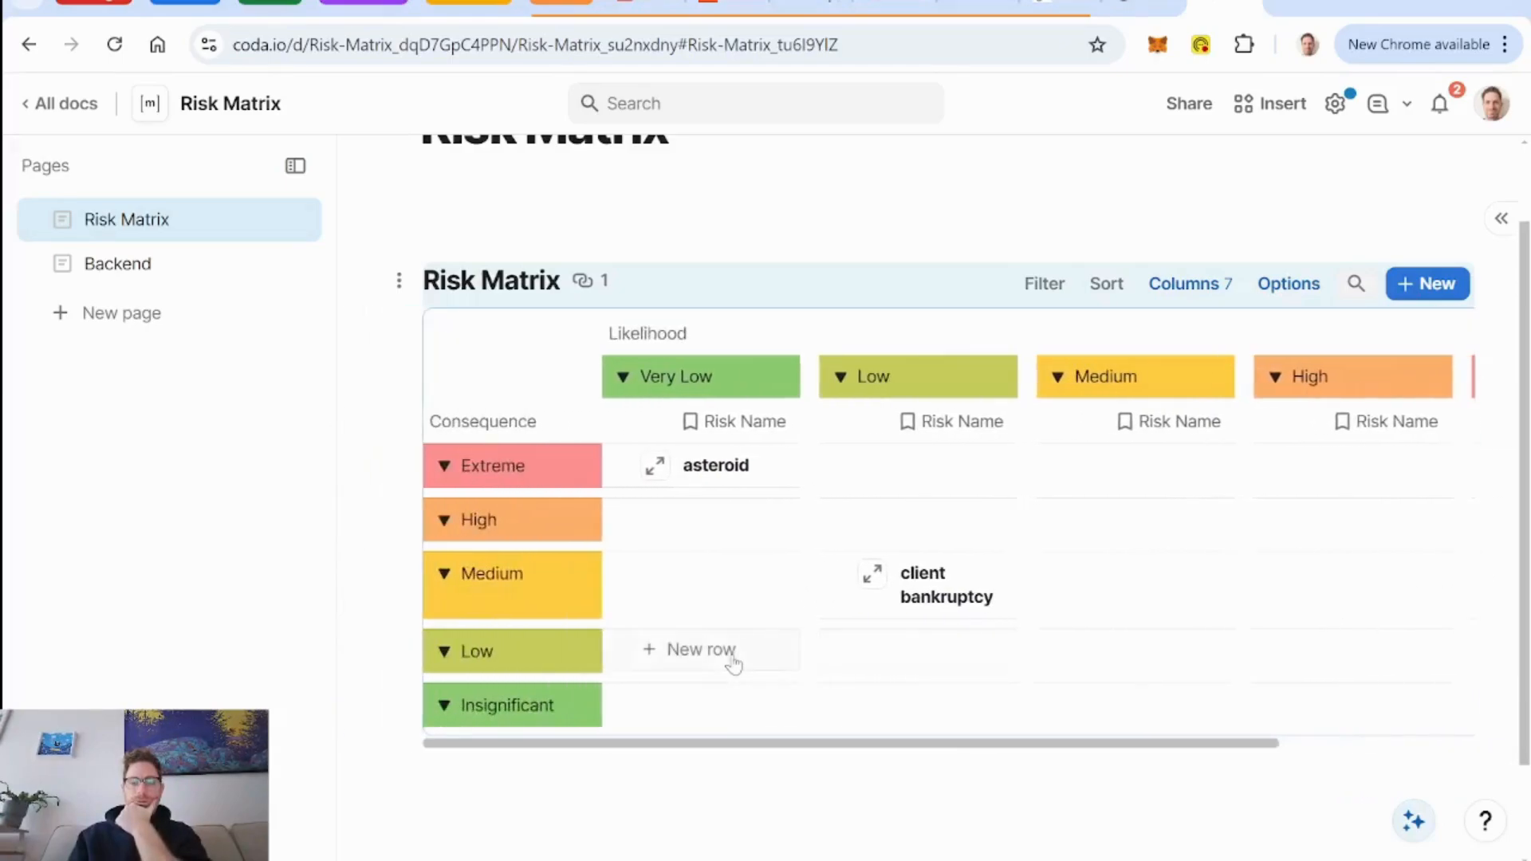
scroll(733, 665, right, 1)
scroll(734, 663, left, 1)
Add a conditional format to the Risk Matrix that colors all columns by Numerical Risk with the green-yellow-red scale.
click(1296, 299)
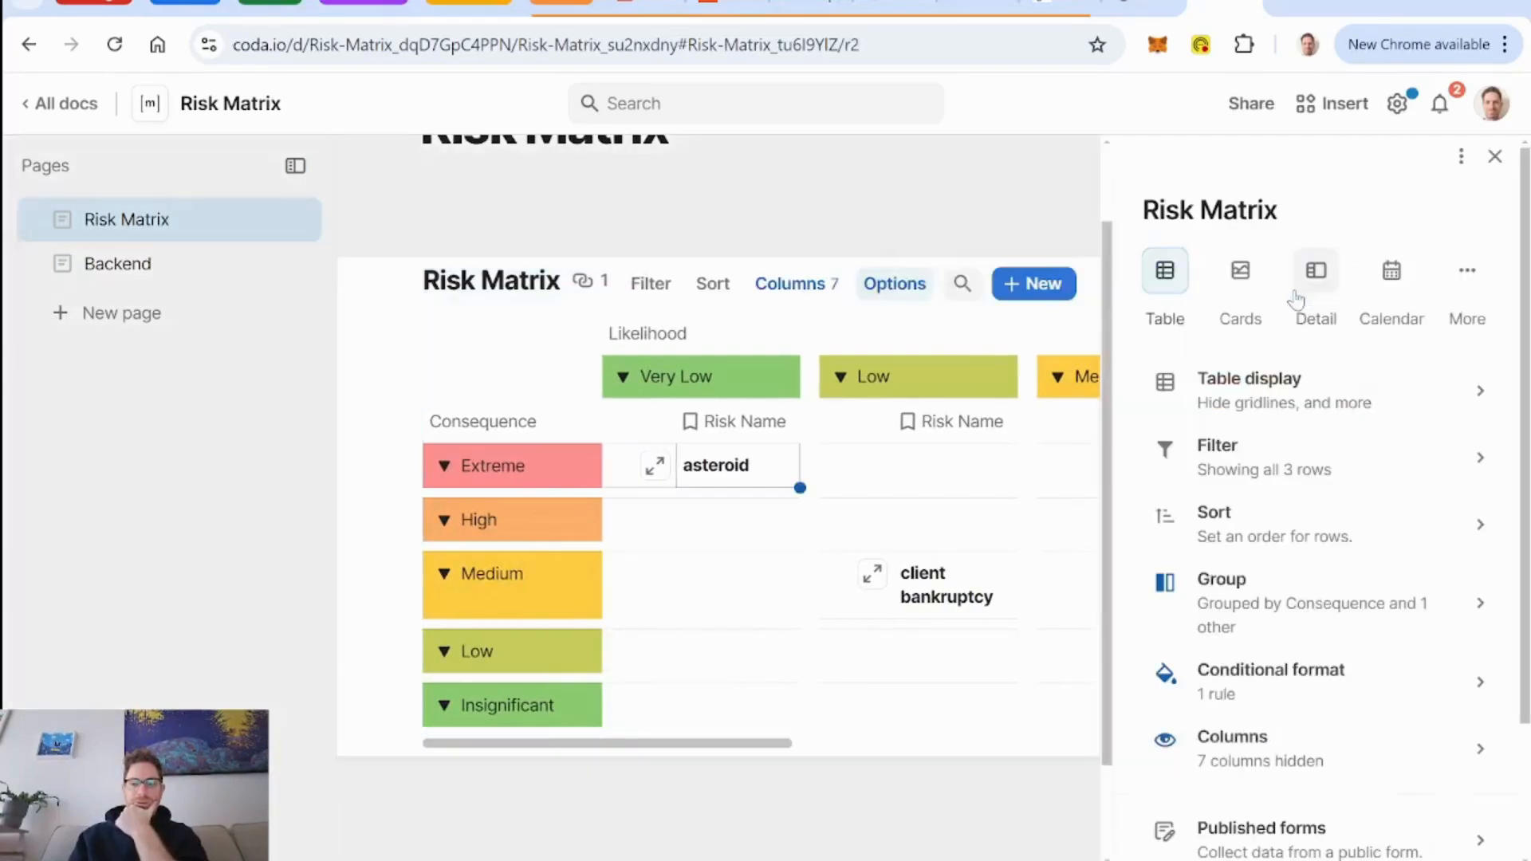
click(1292, 671)
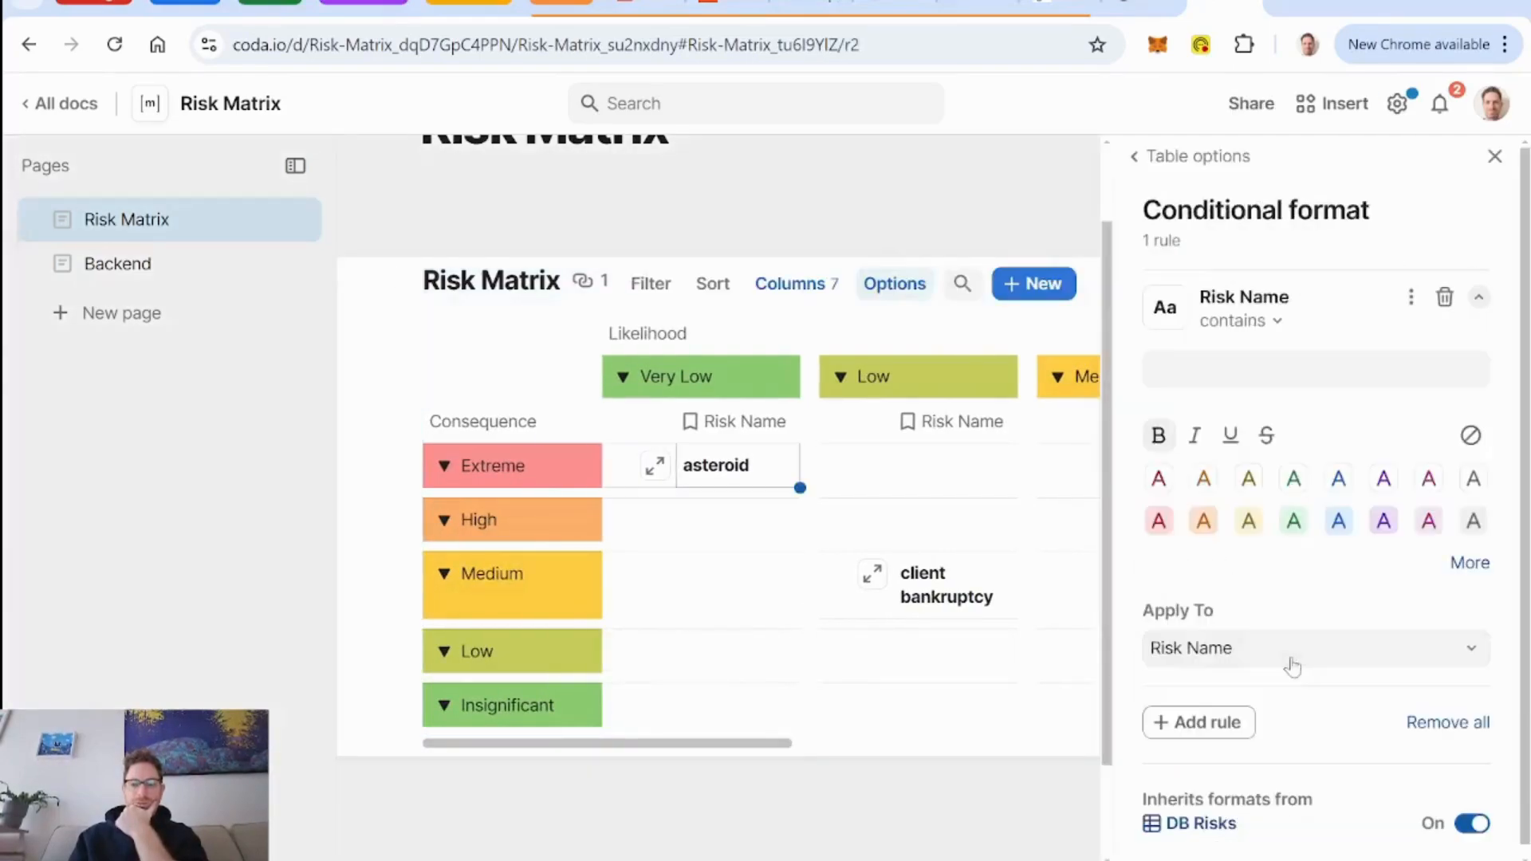
click(1341, 305)
click(1211, 390)
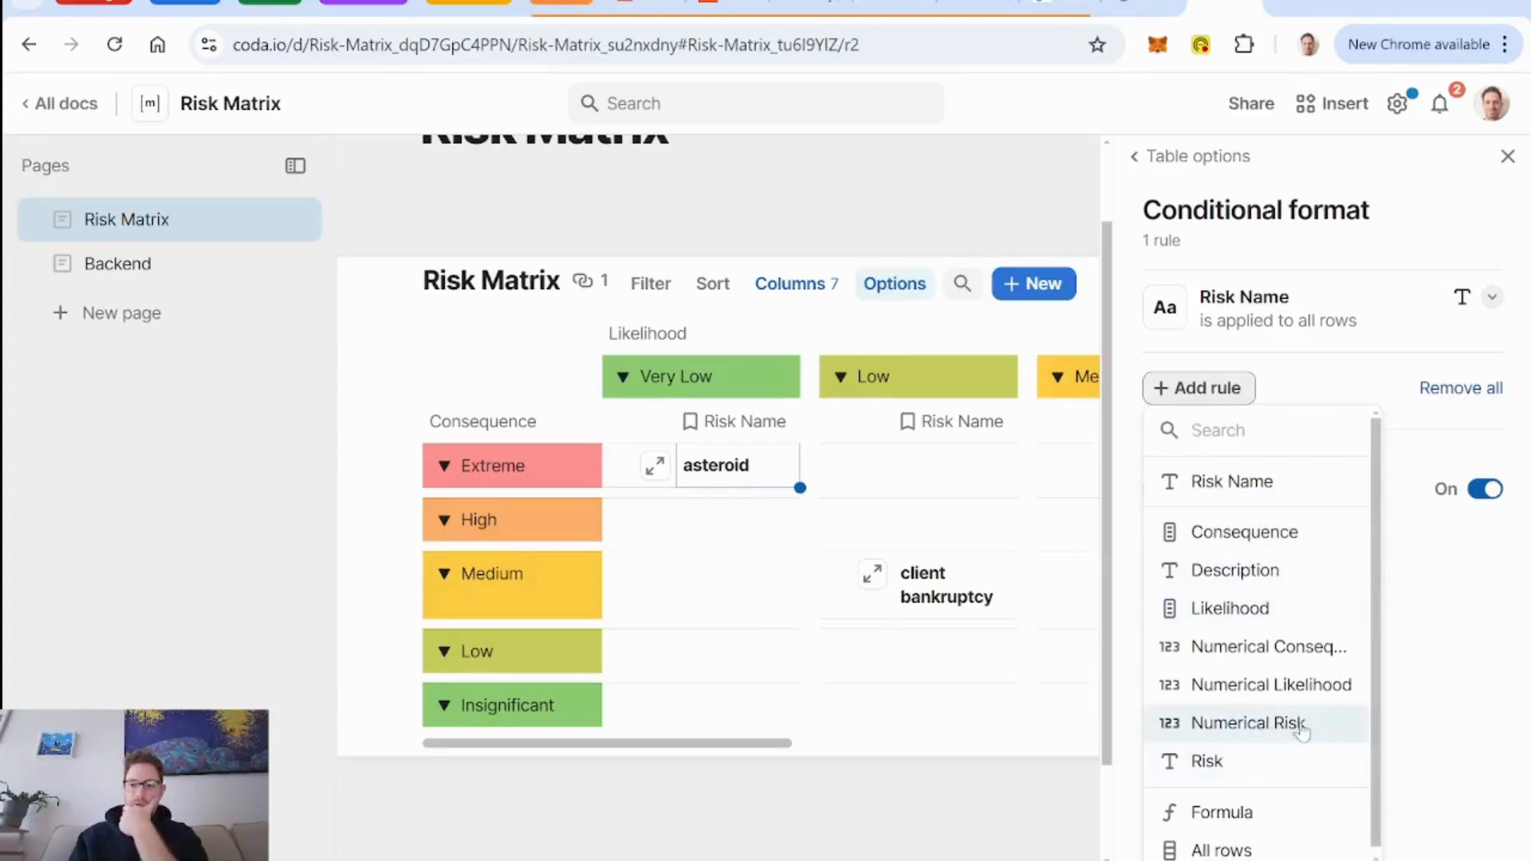
click(1236, 725)
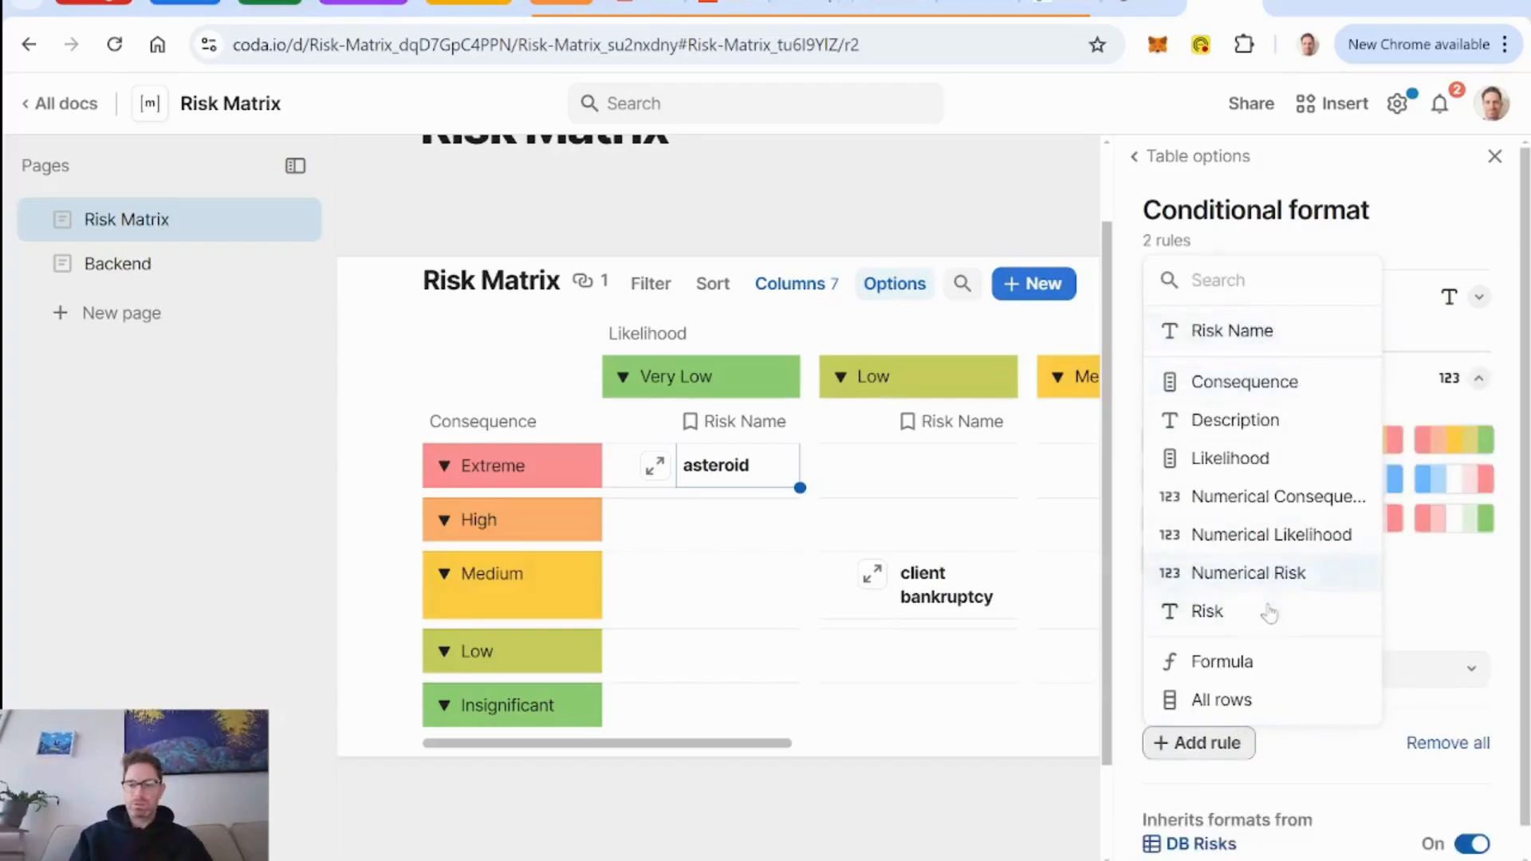
click(1260, 662)
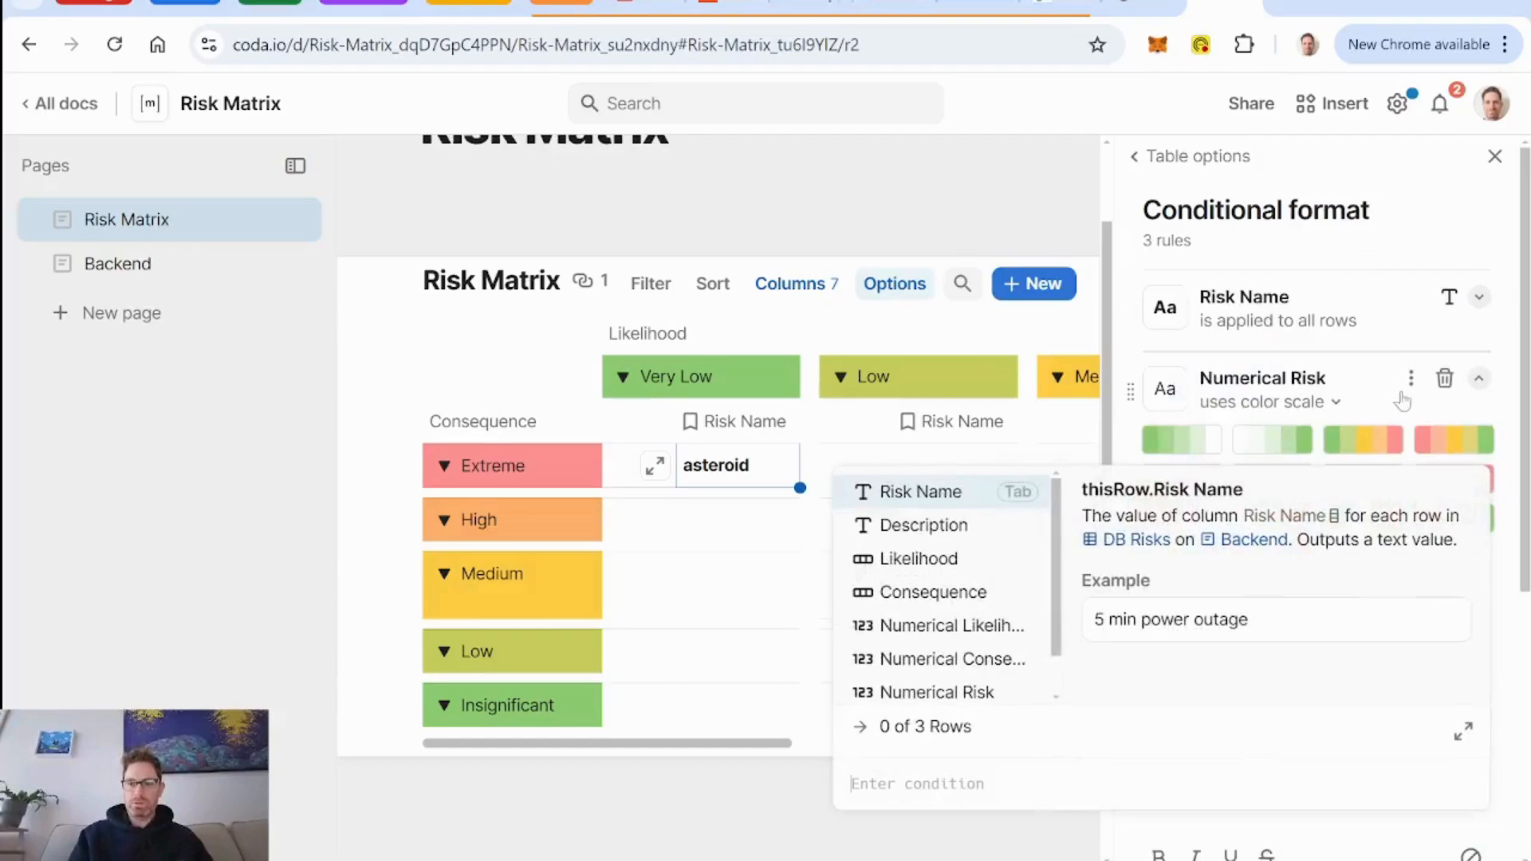
click(1356, 391)
click(1356, 391)
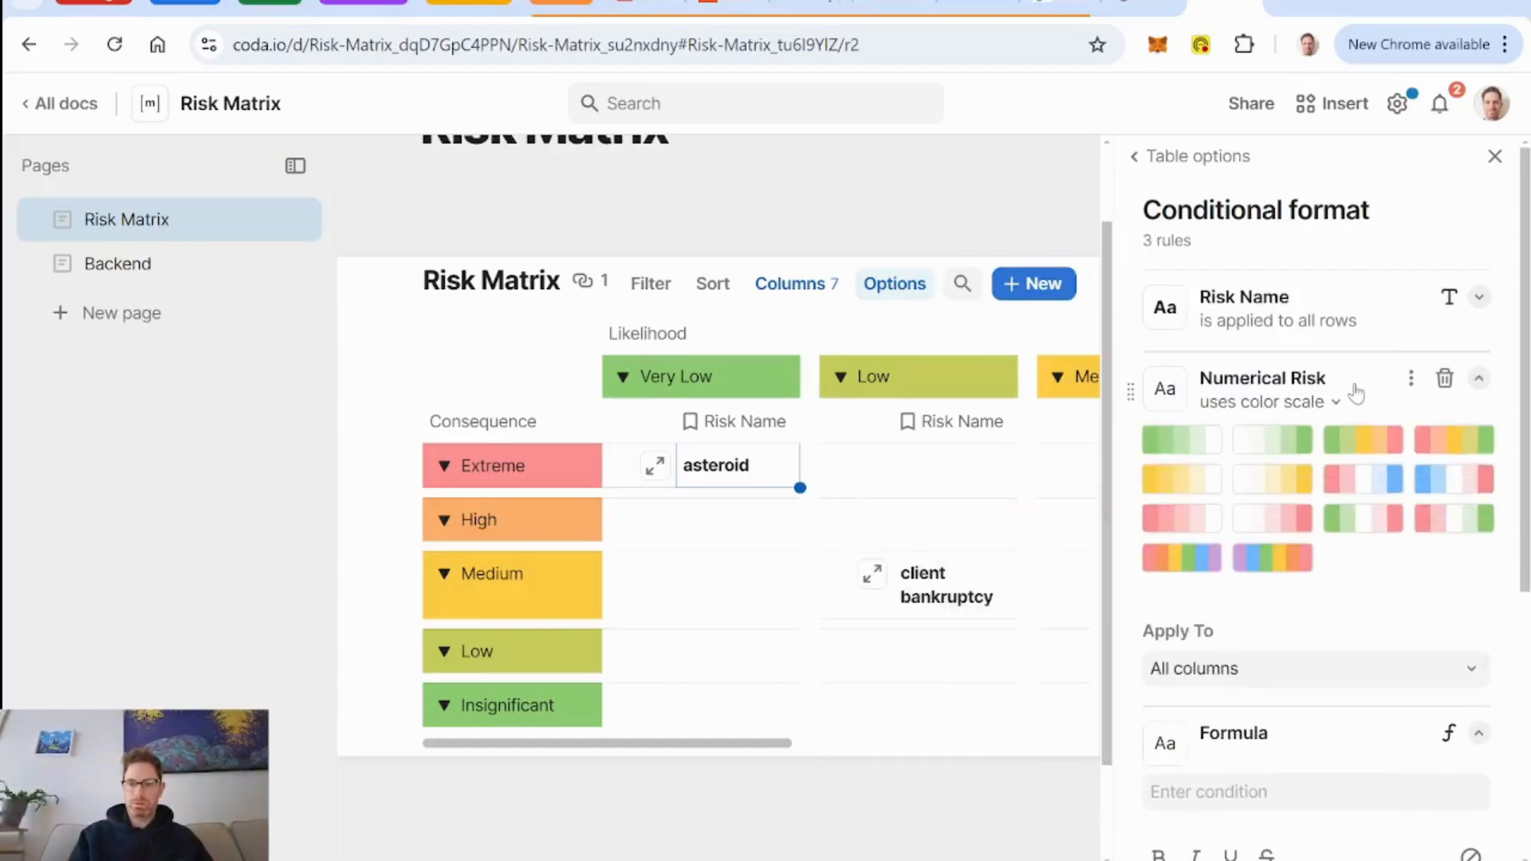
click(1377, 451)
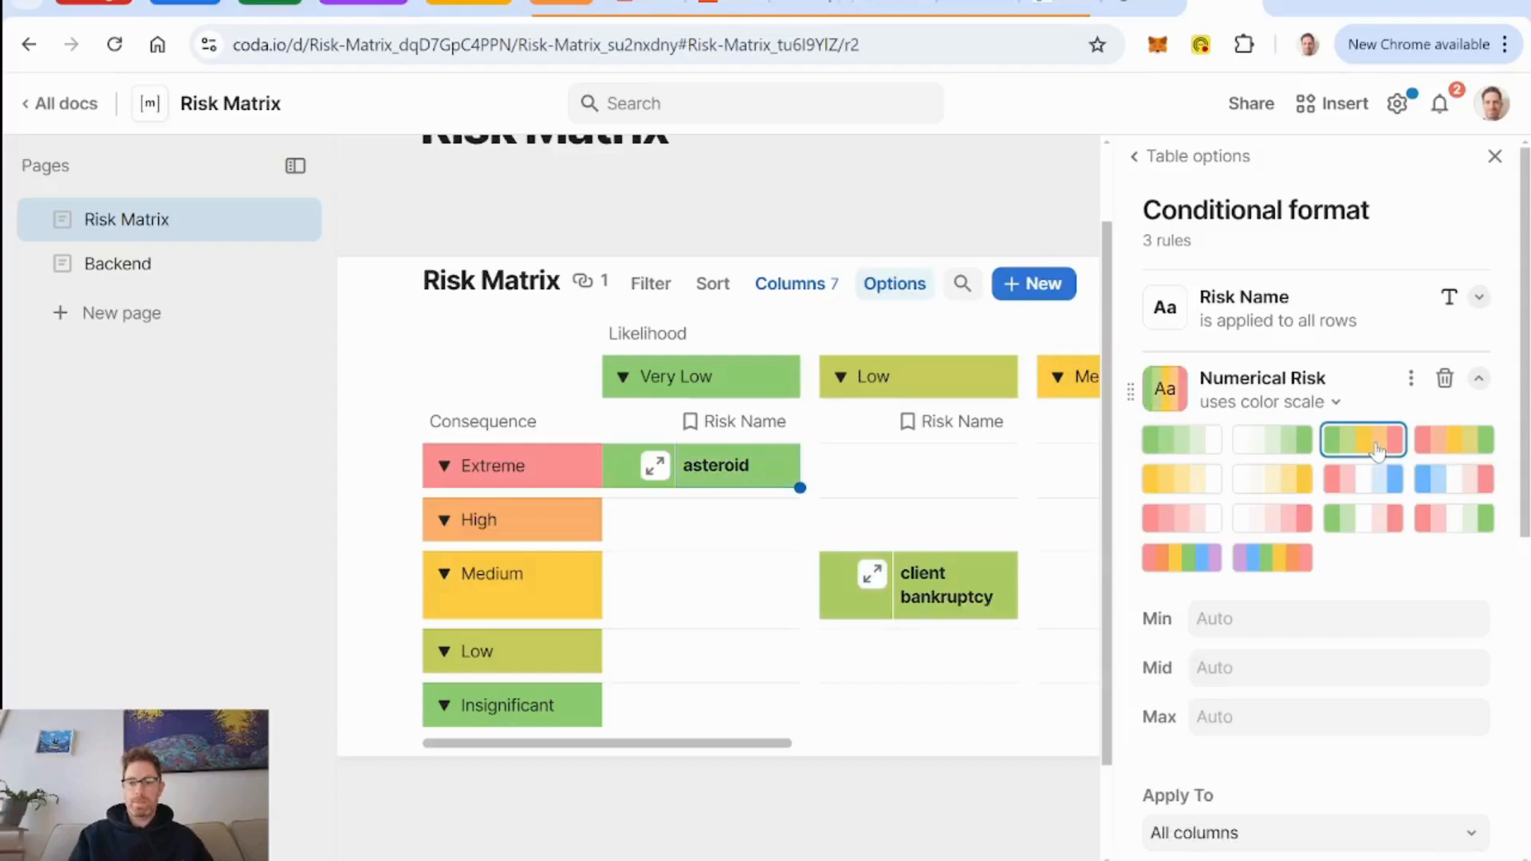
Examine the colors of the existing risks across the Likelihood columns, and close the table options.
scroll(669, 575, right, 10)
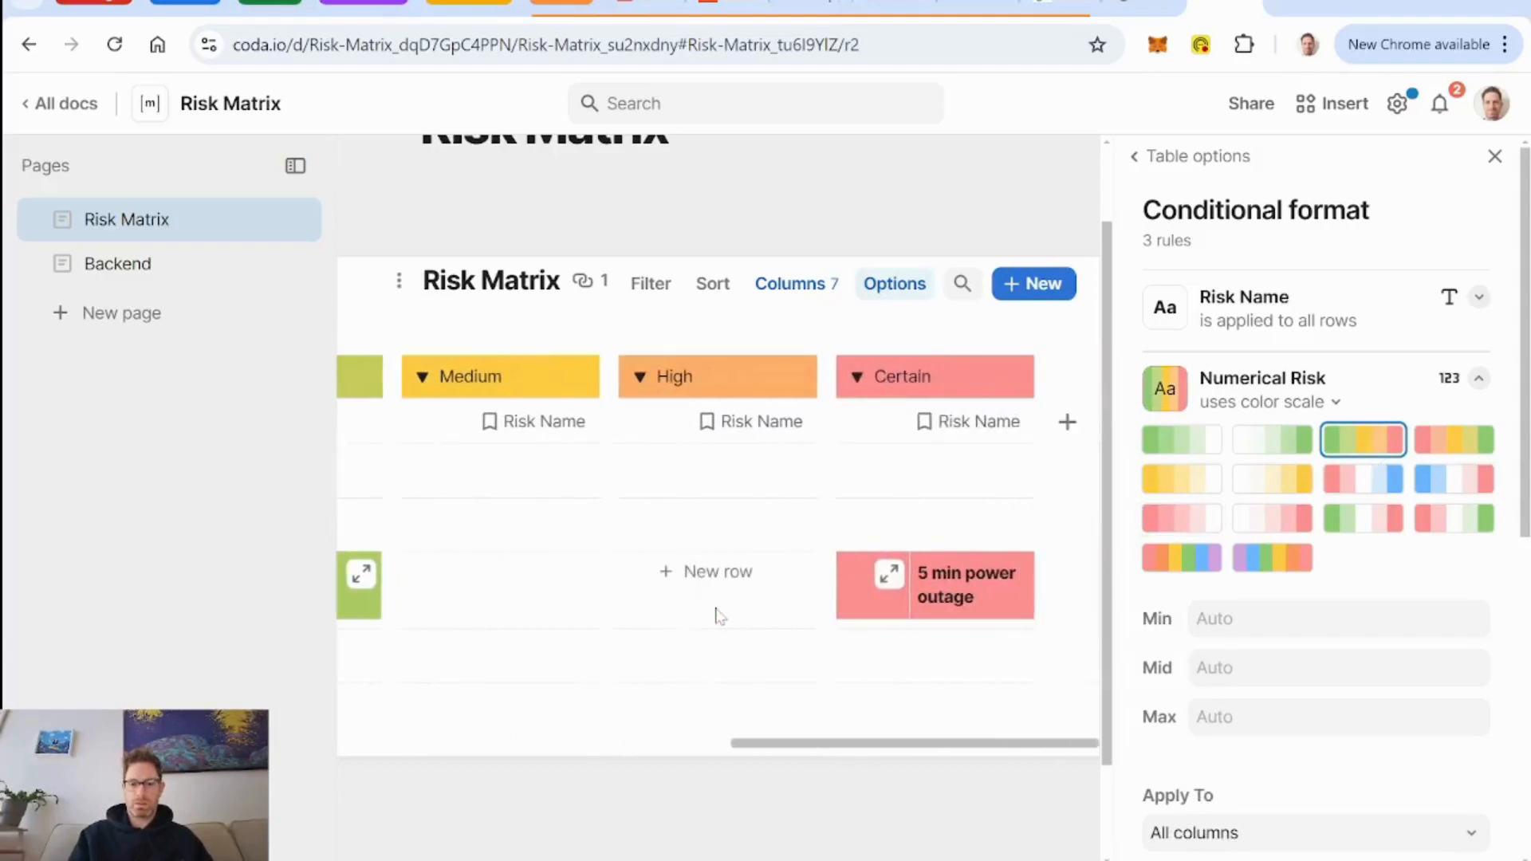
scroll(720, 616, left, 10)
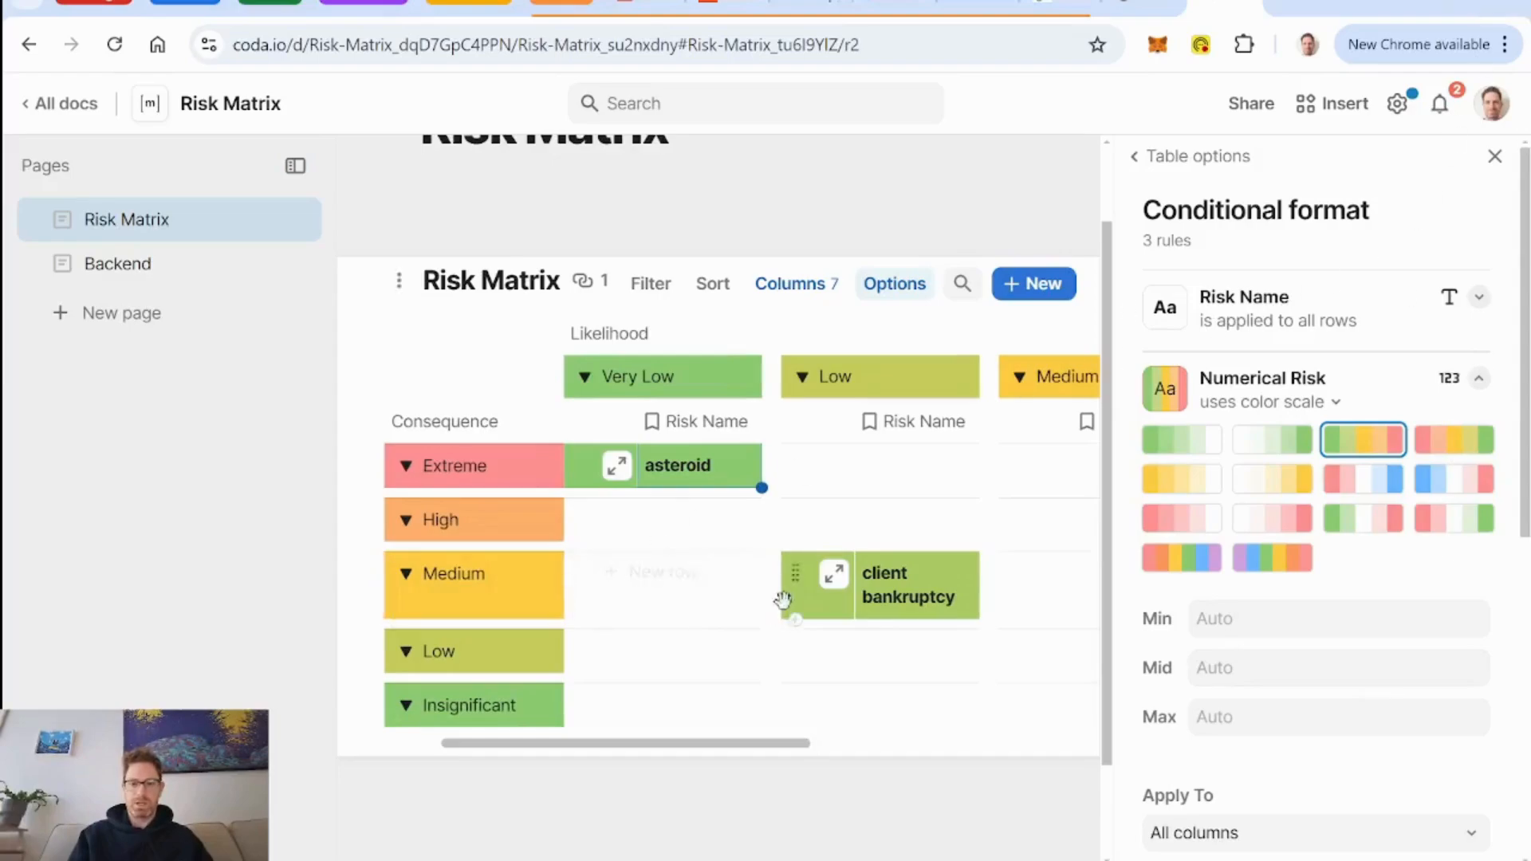
scroll(754, 614, right, 5)
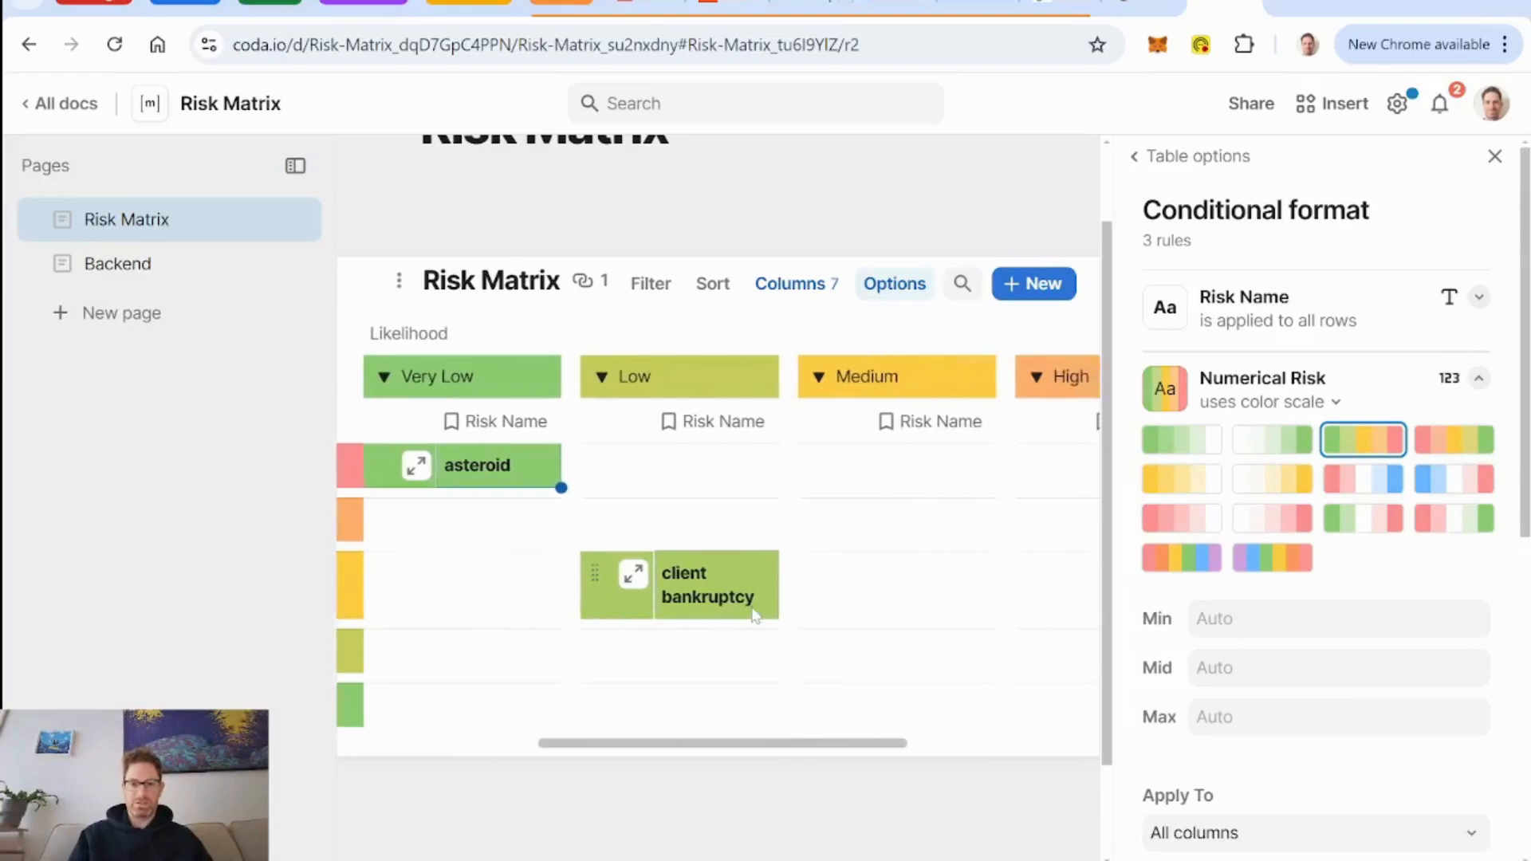
scroll(752, 608, left, 6)
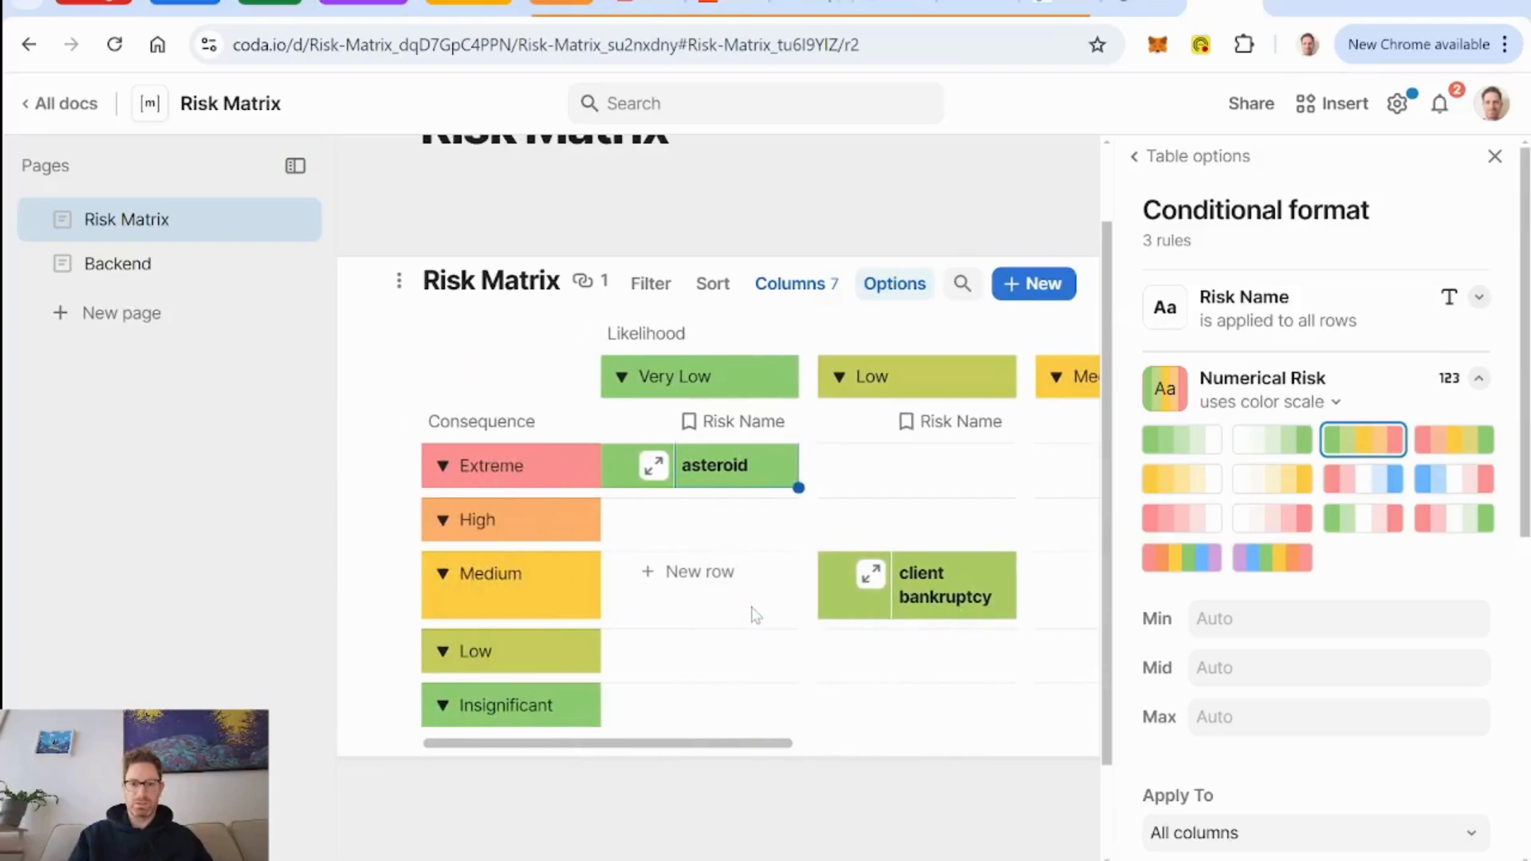
click(1494, 157)
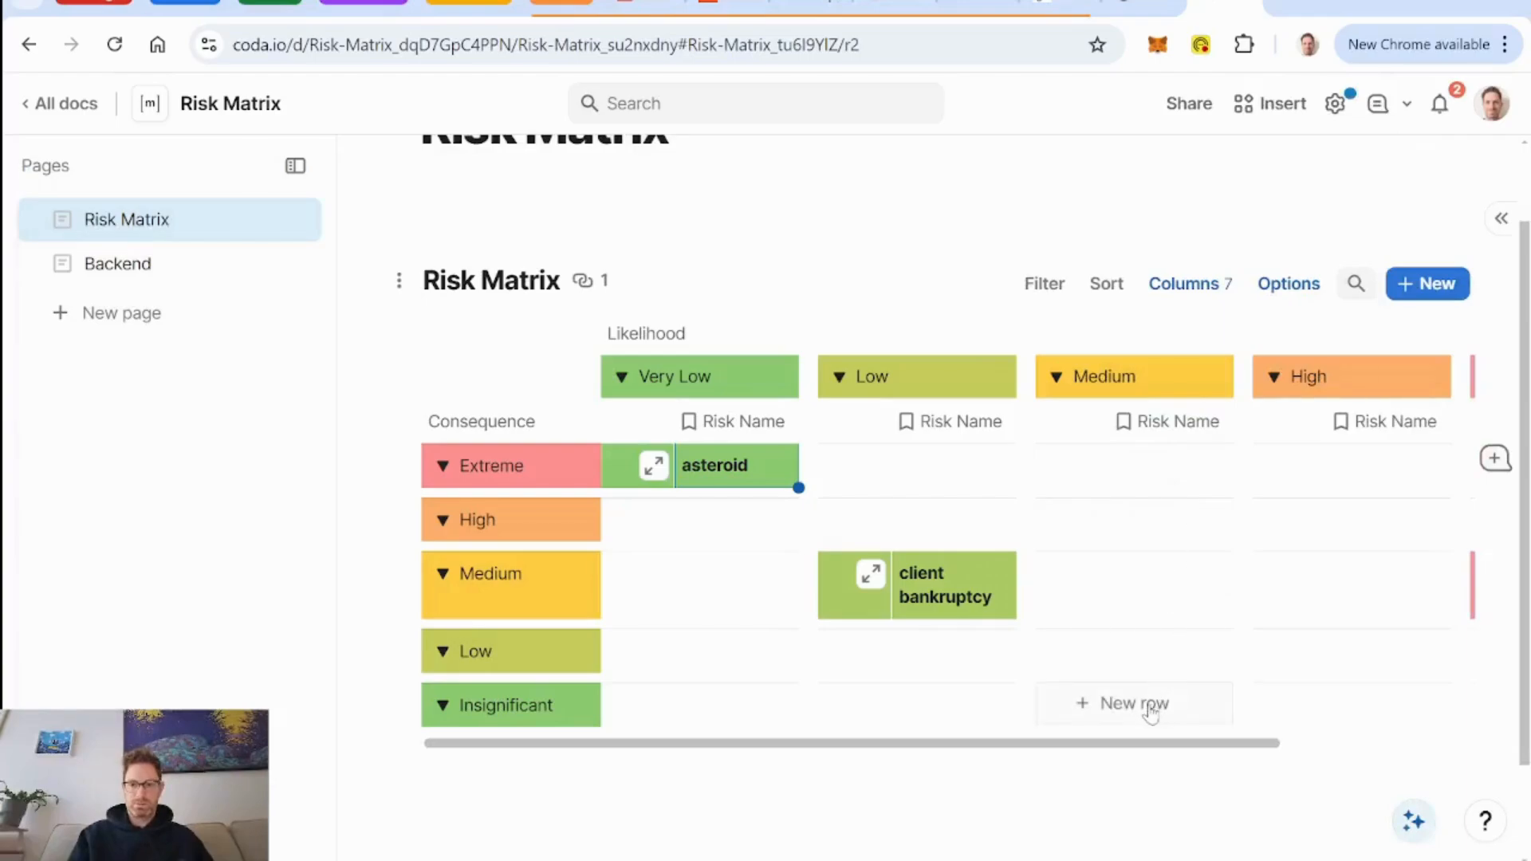
scroll(1151, 713, right, 3)
scroll(1151, 714, left, 2)
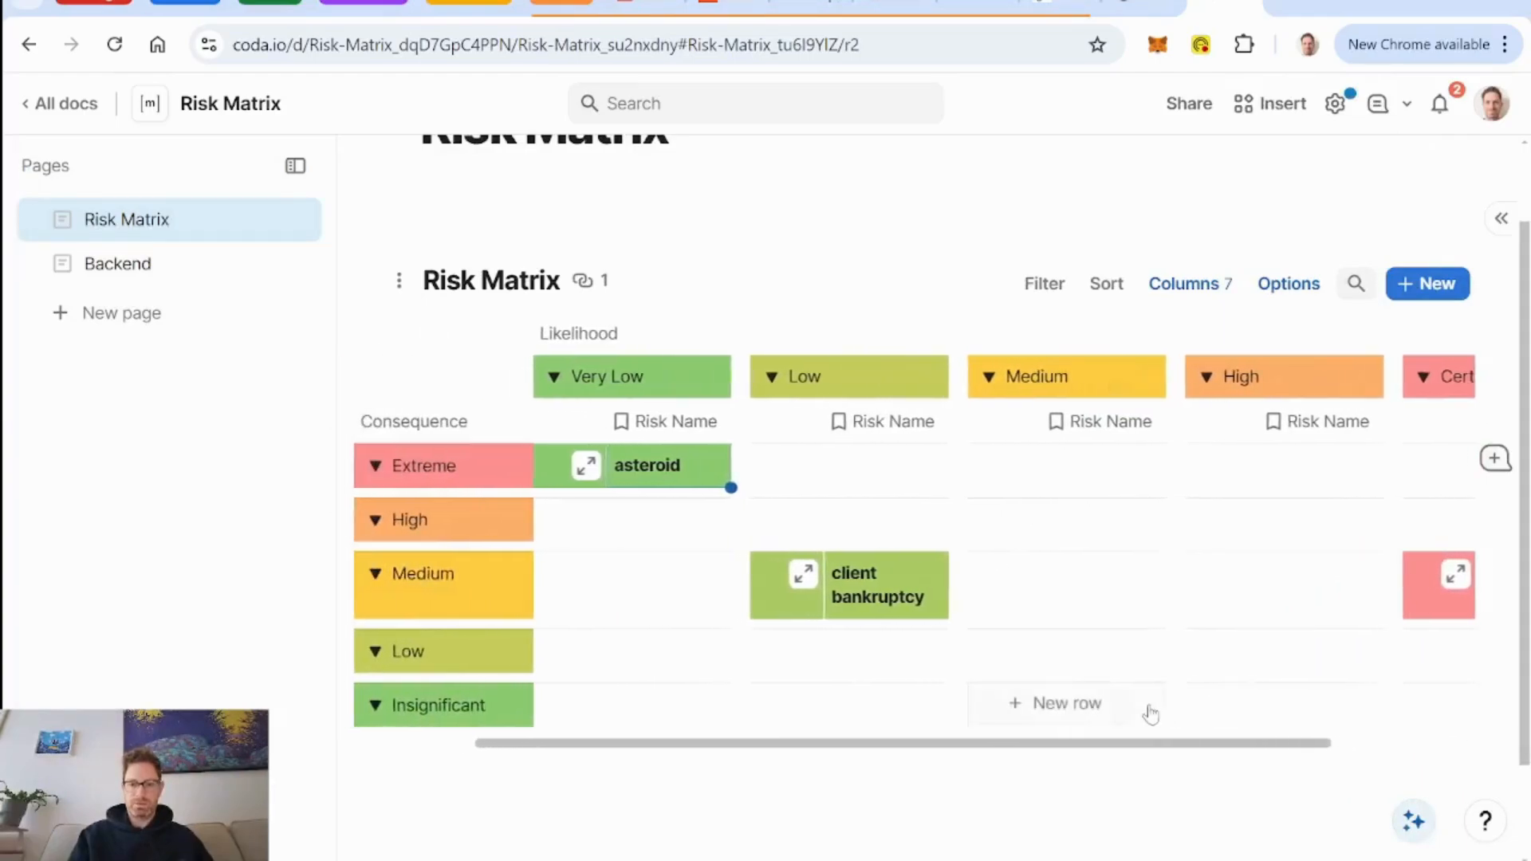
Add a blank trial risk at Certain likelihood and Insignificant consequence, check its color, and delete it.
scroll(1151, 714, right, 3)
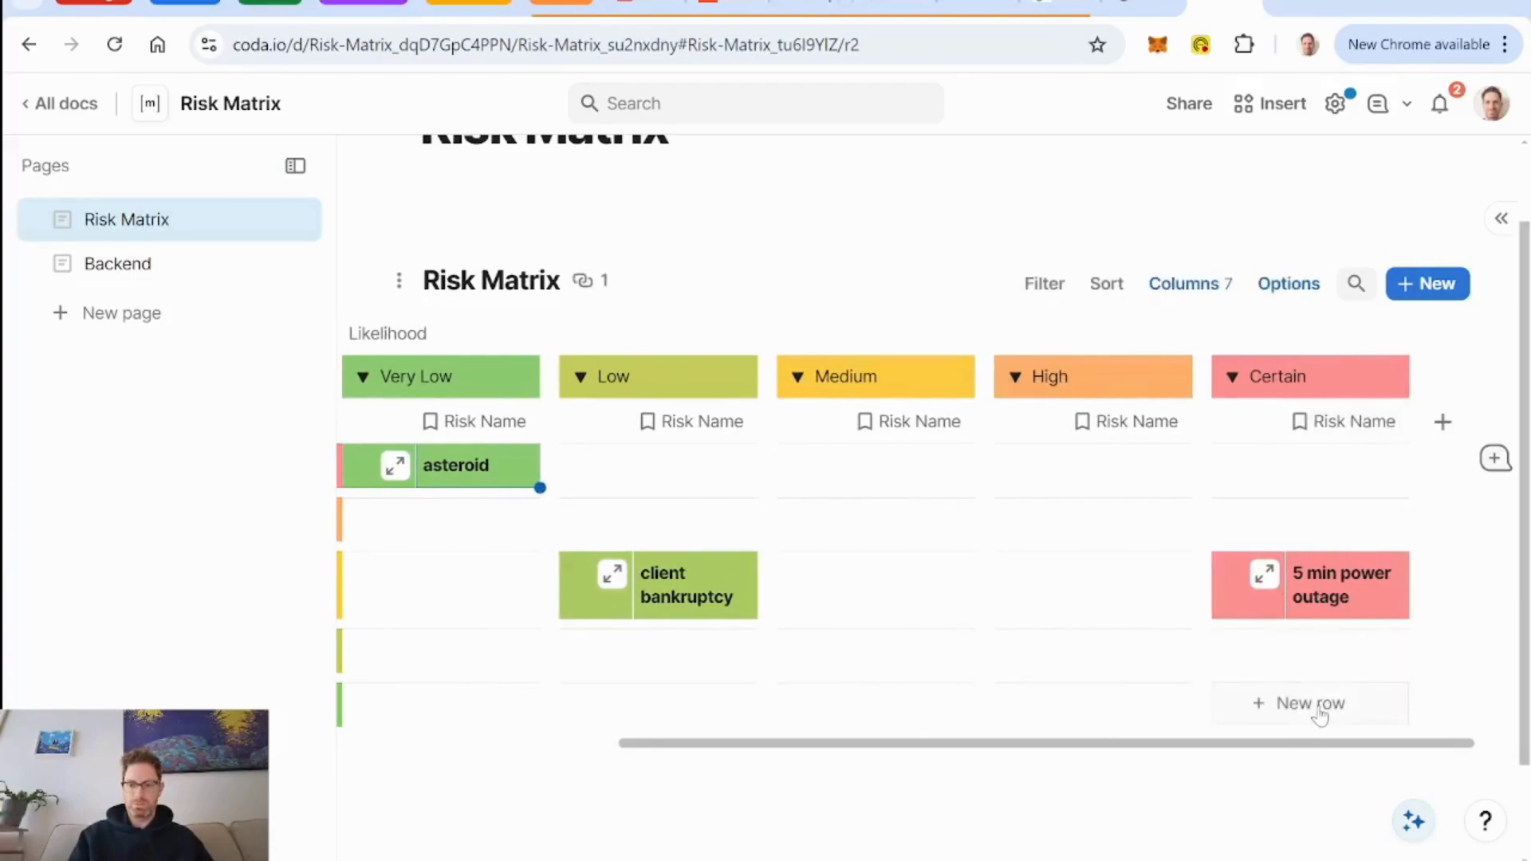
click(1320, 712)
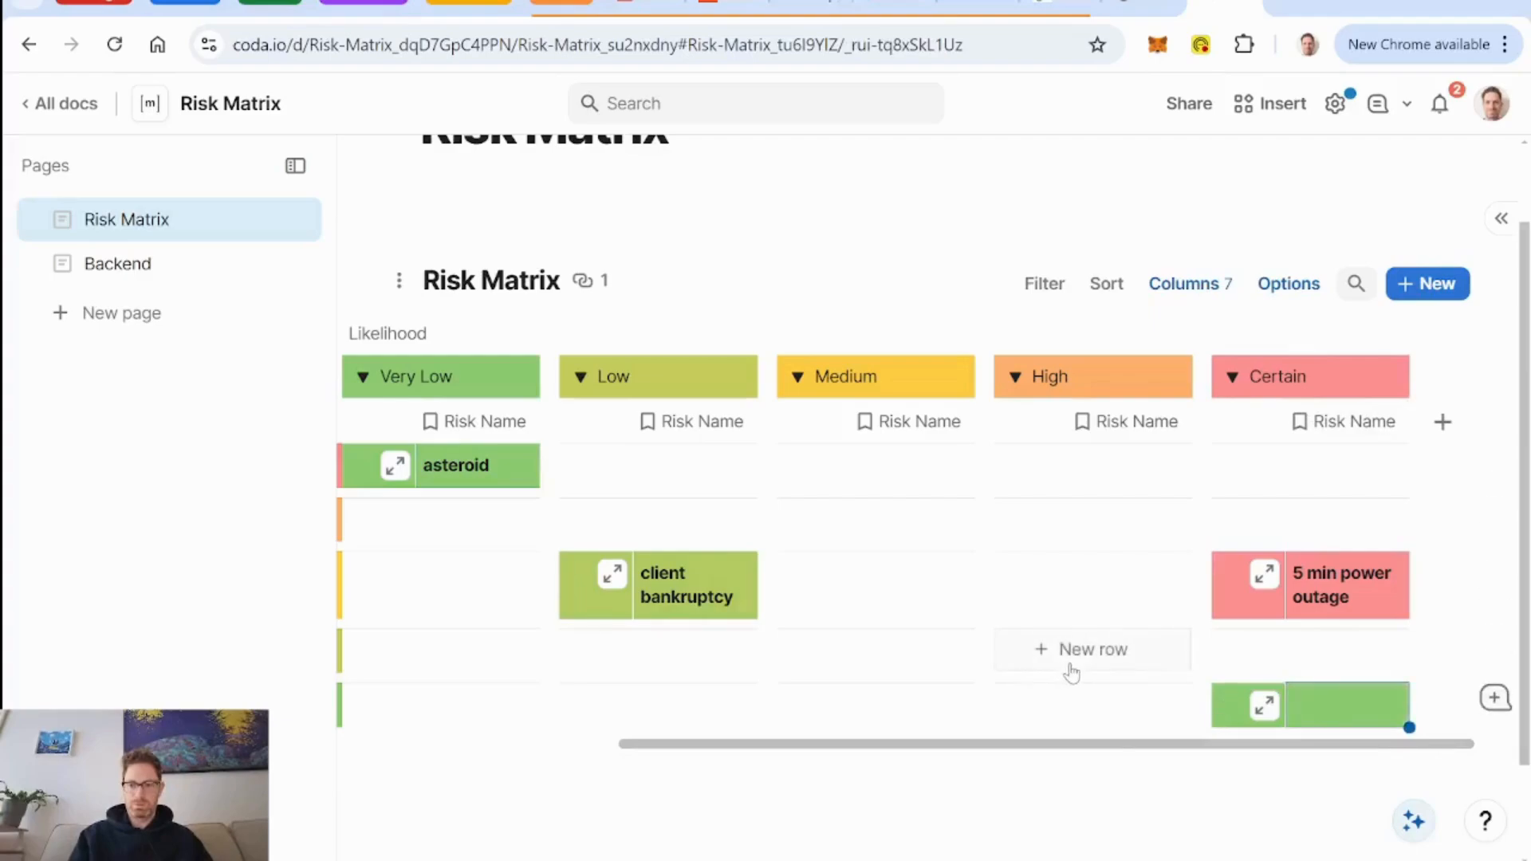
scroll(1071, 672, left, 3)
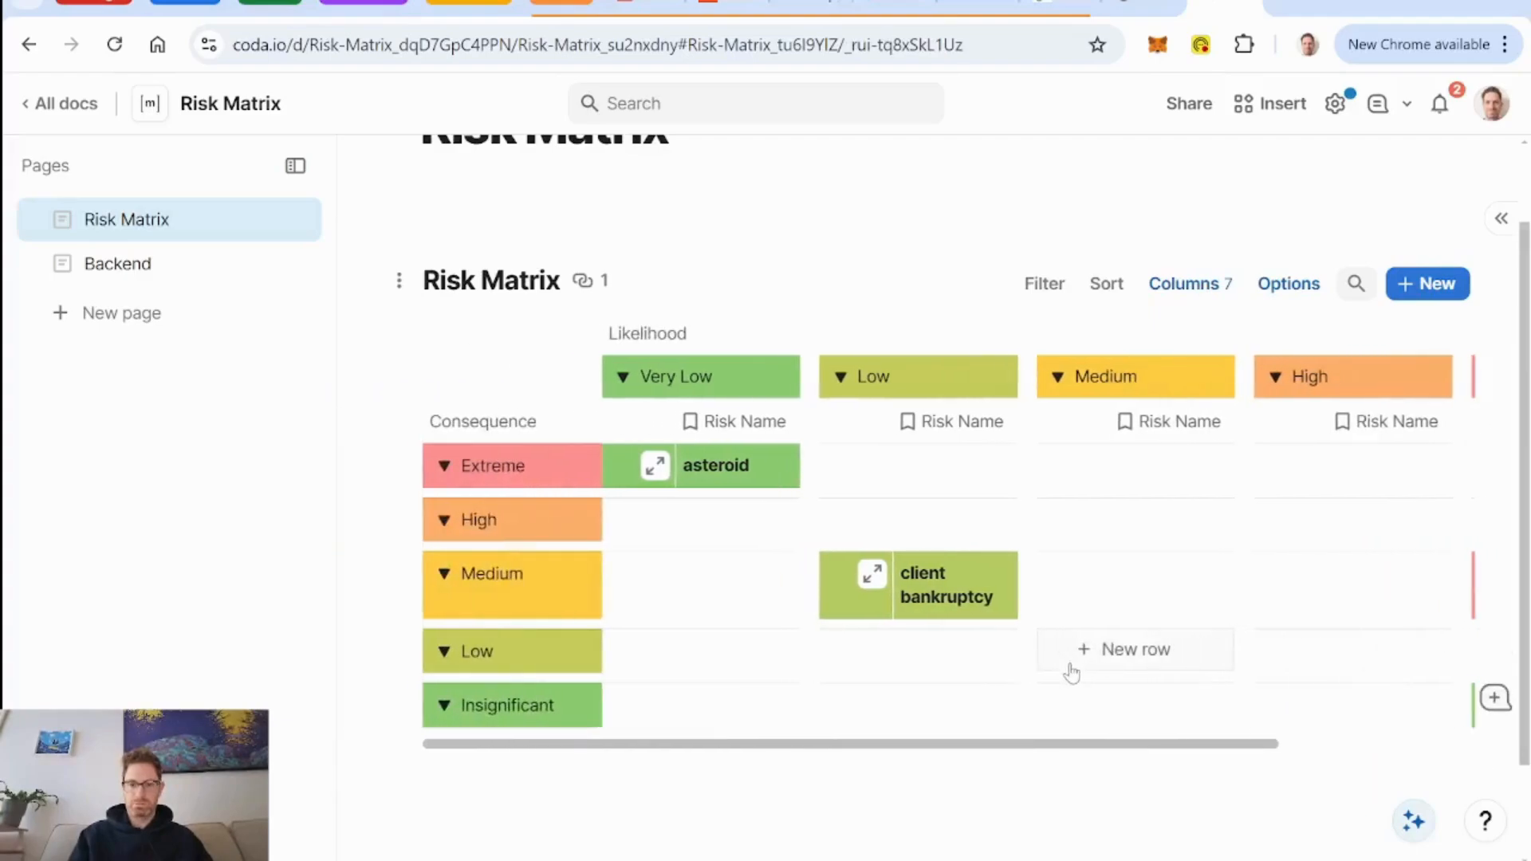
scroll(1071, 672, right, 3)
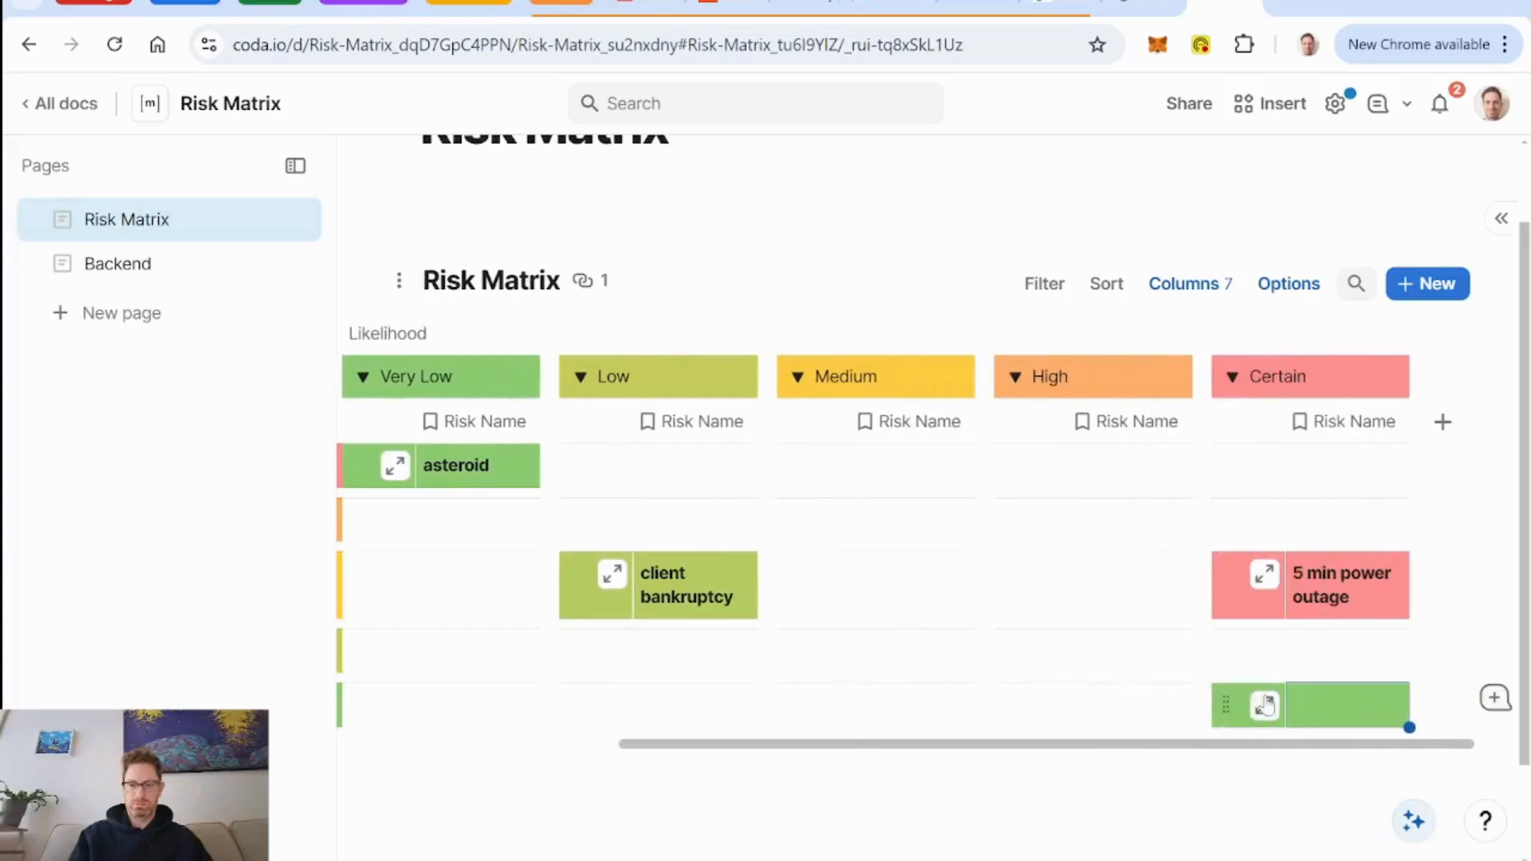
click(1228, 716)
key(Delete)
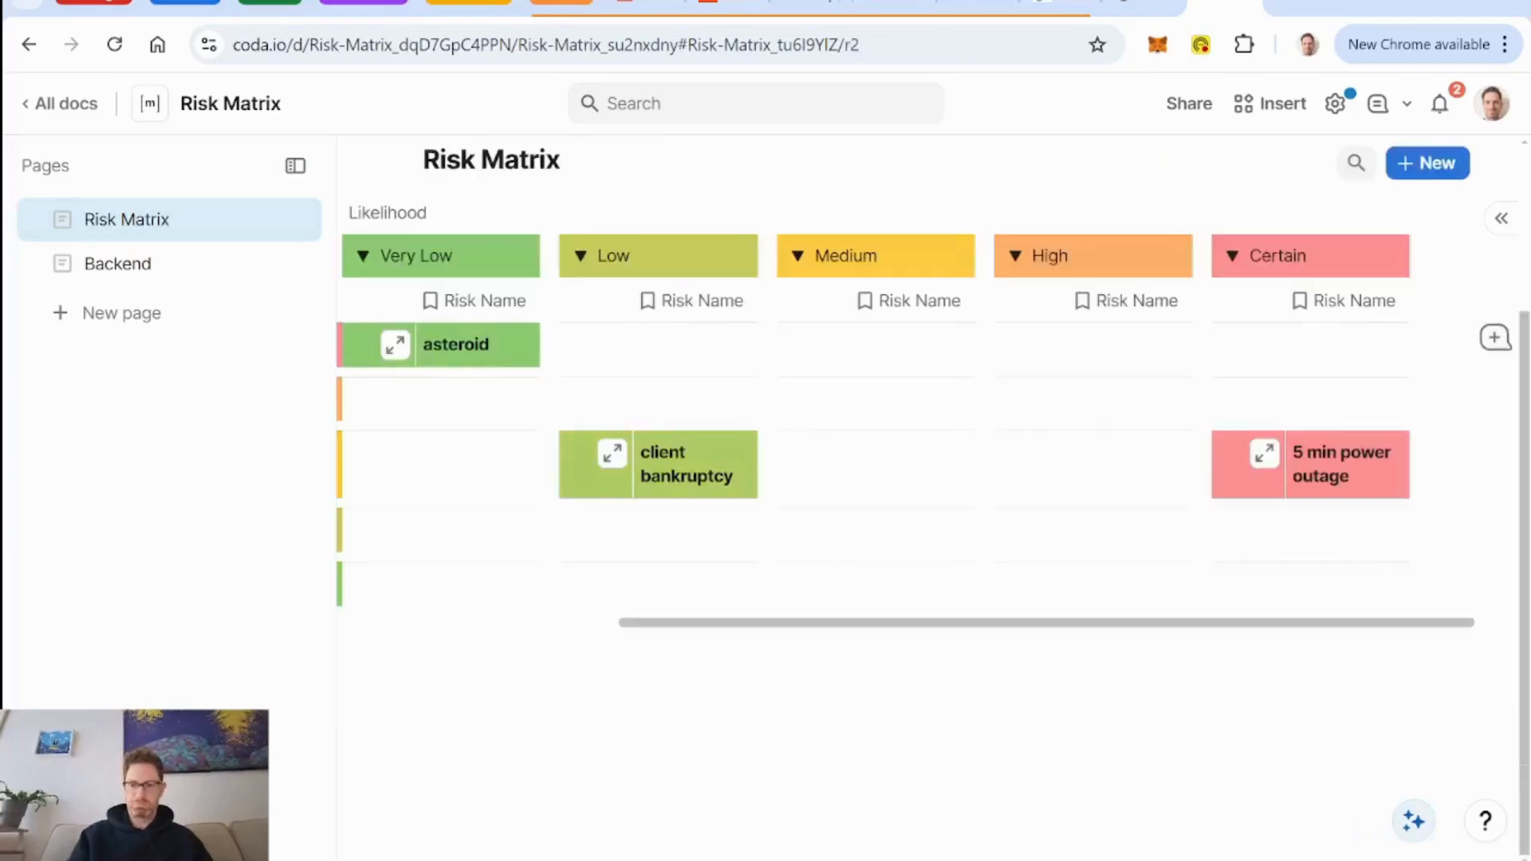
Add blank risks at Certain likelihood with High and Extreme consequence, and at High likelihood with High consequence.
scroll(993, 574, left, 3)
scroll(993, 574, right, 3)
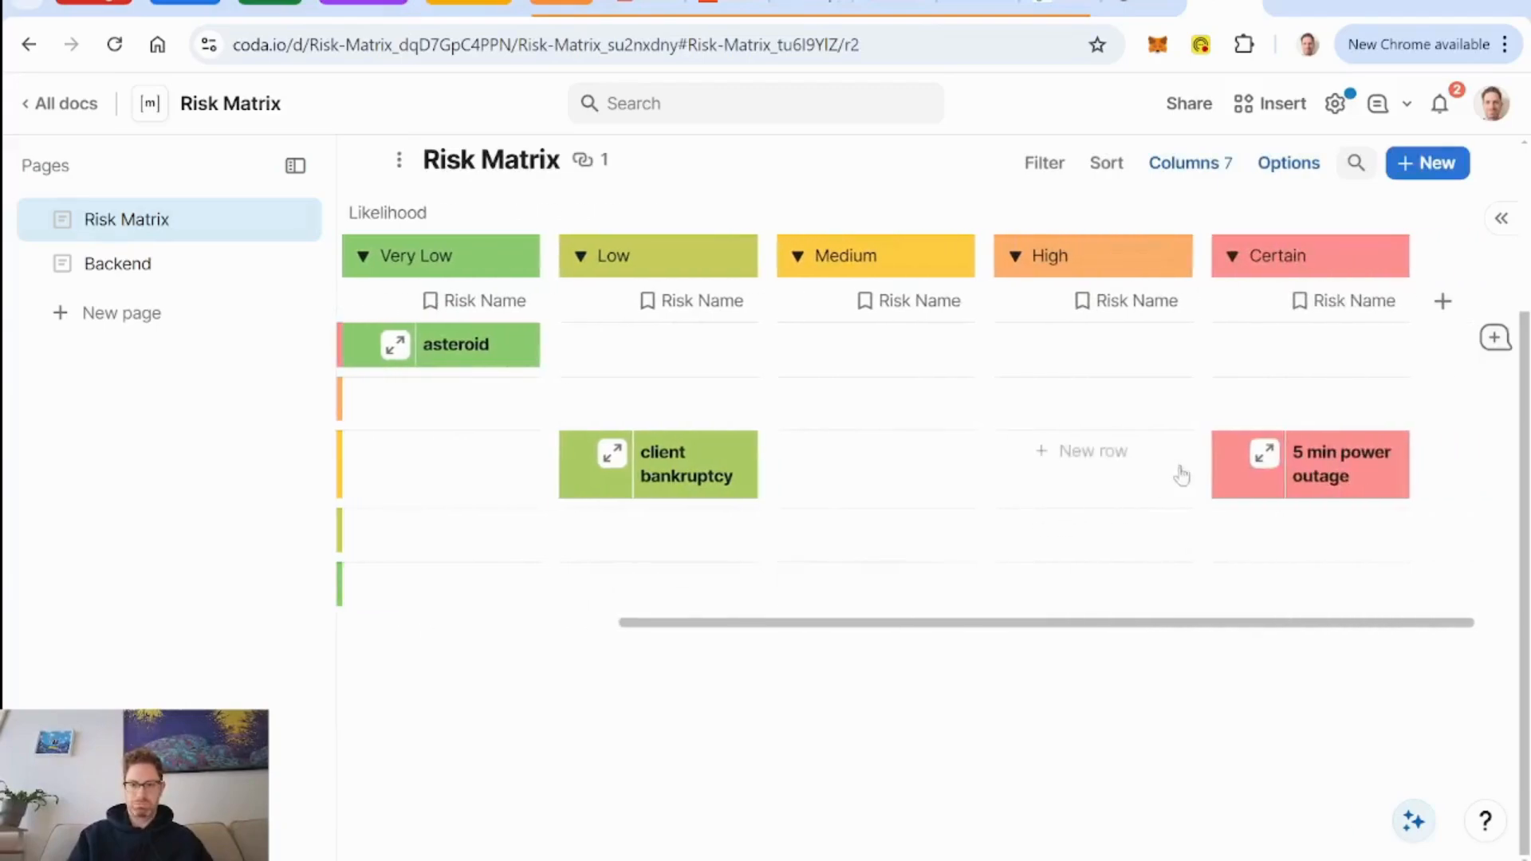
click(1314, 402)
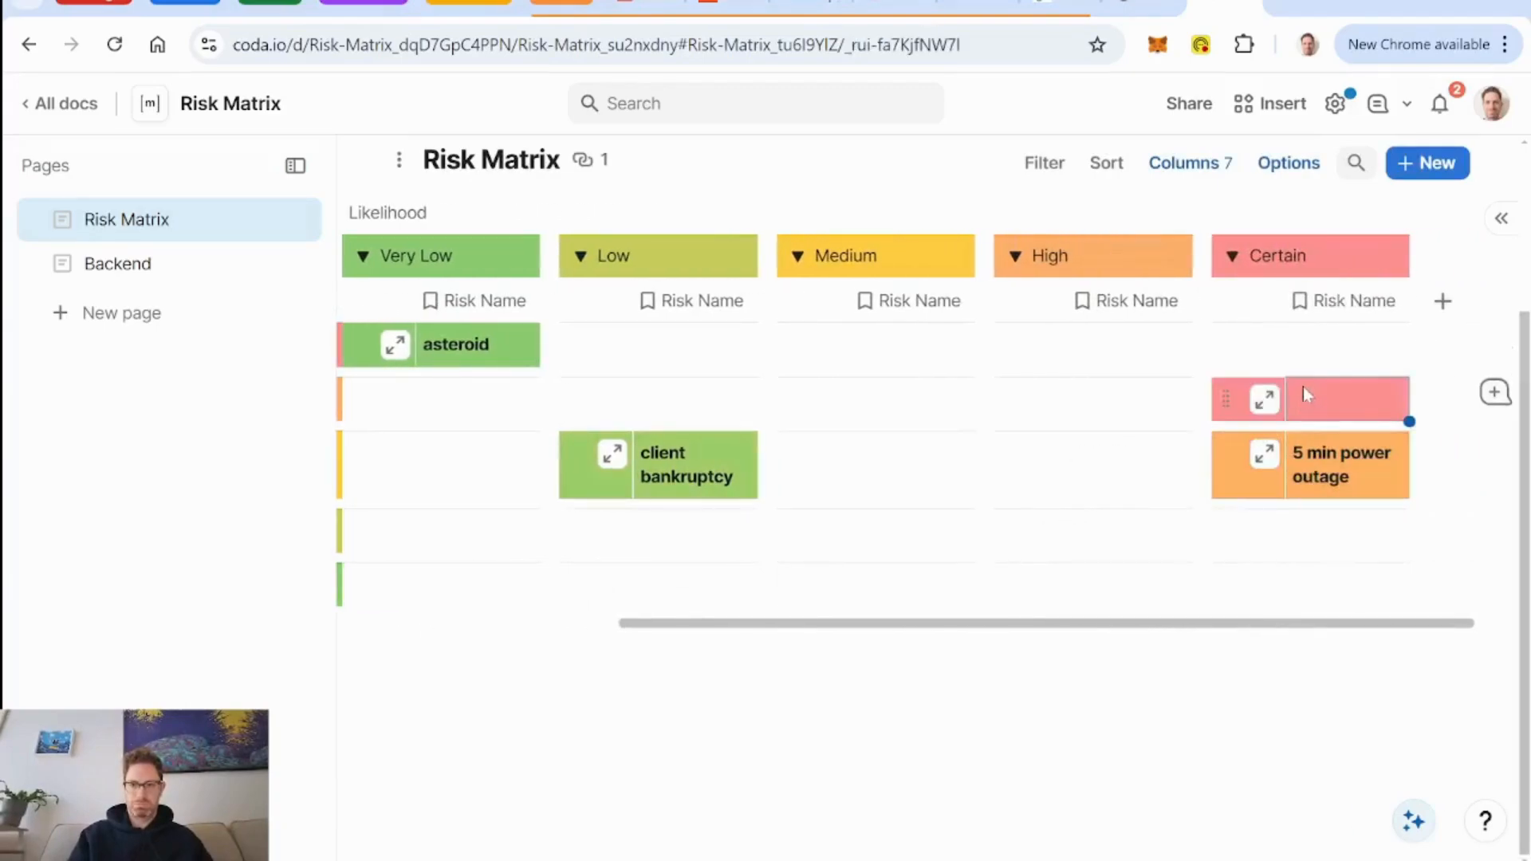
click(1318, 348)
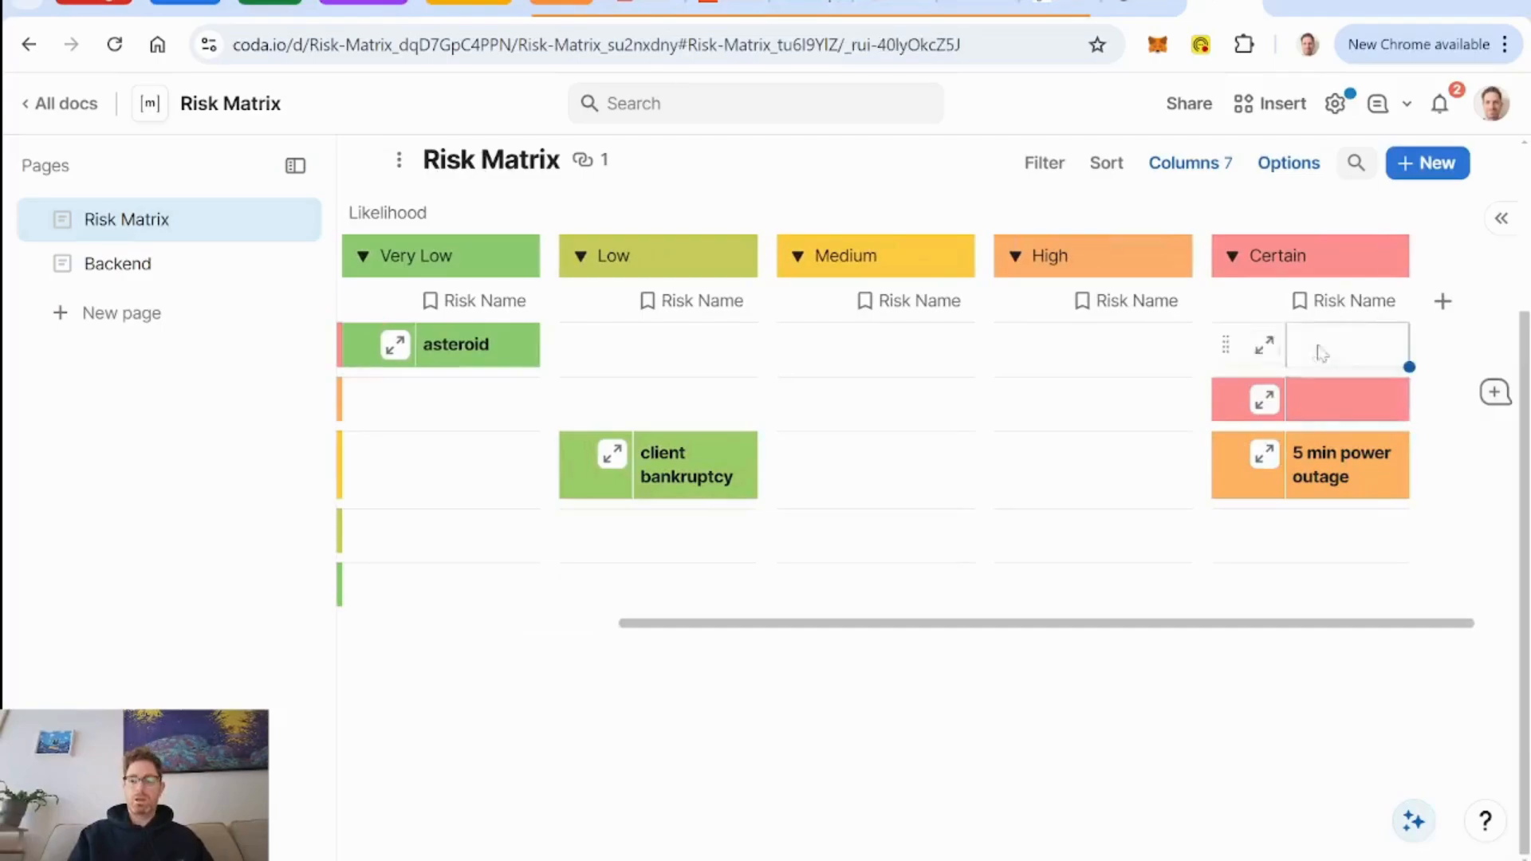
click(1049, 403)
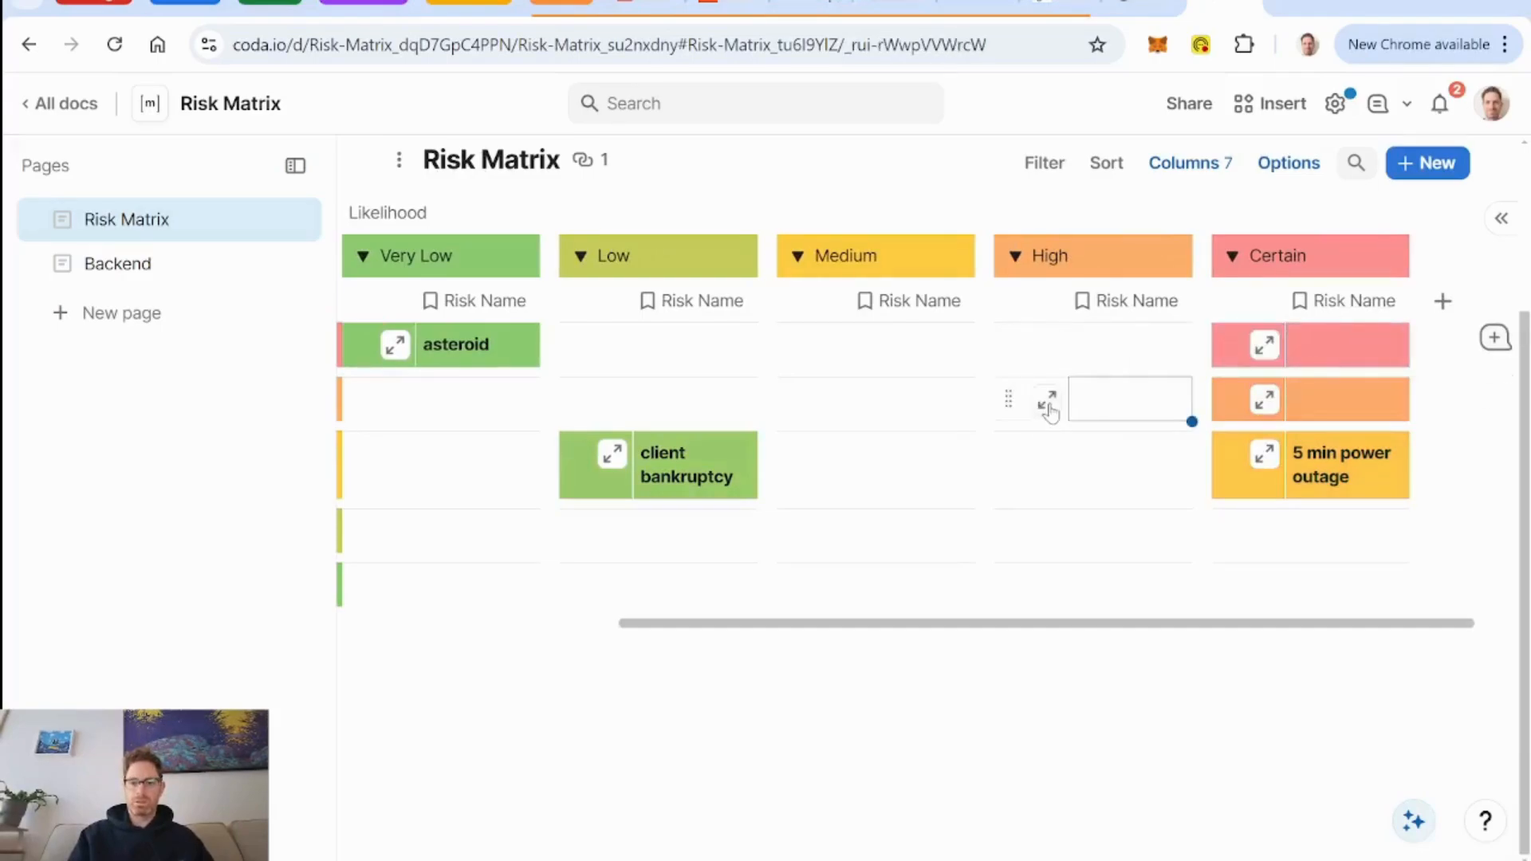
Add blank risks at Low likelihood with Low, High and Extreme consequence, Medium with Extreme and Medium, and Certain with Low.
click(657, 547)
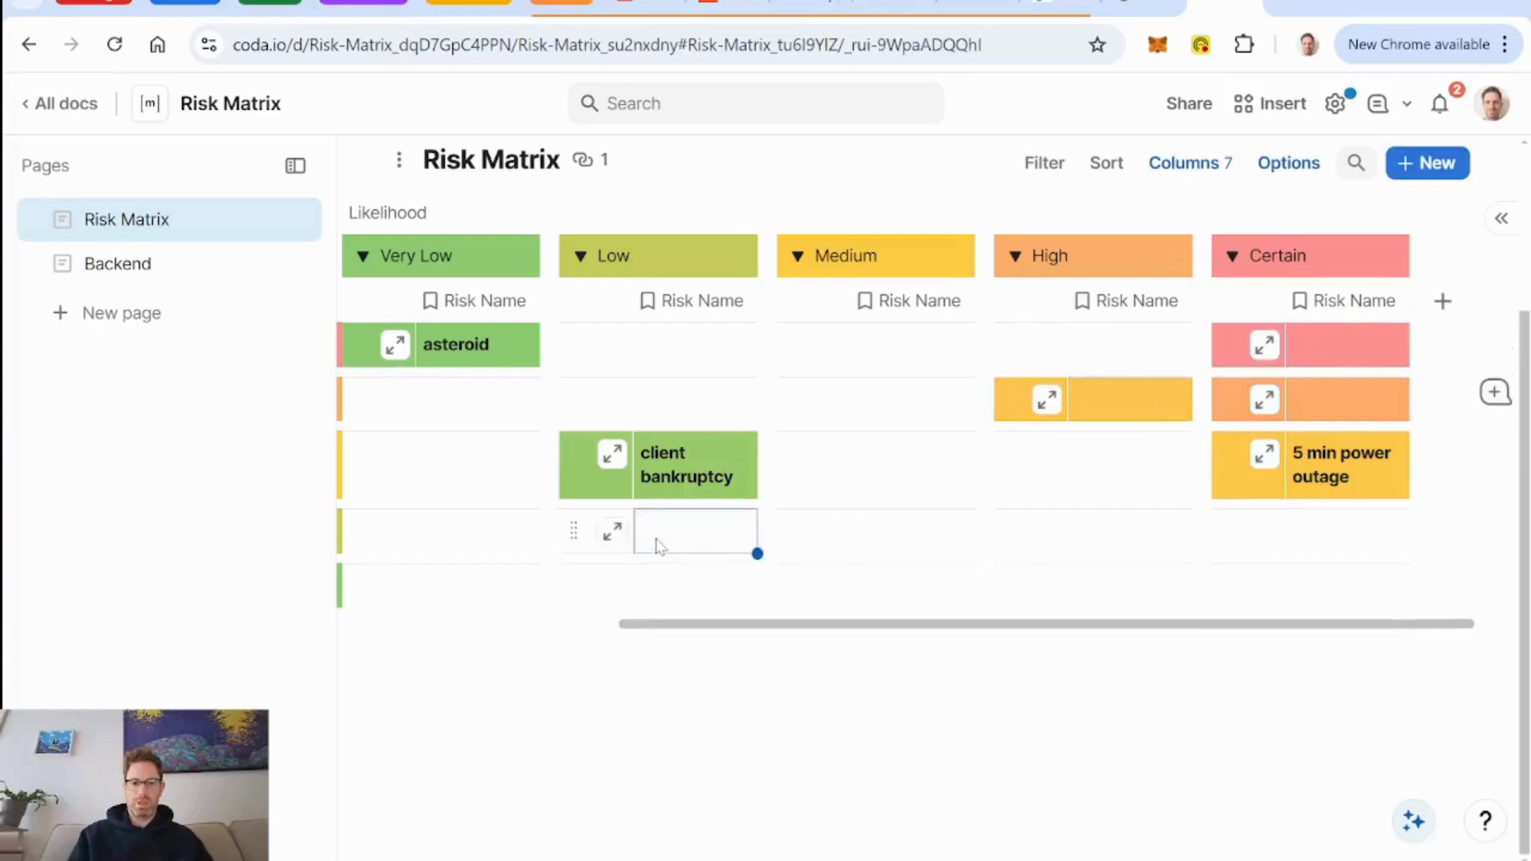
click(659, 399)
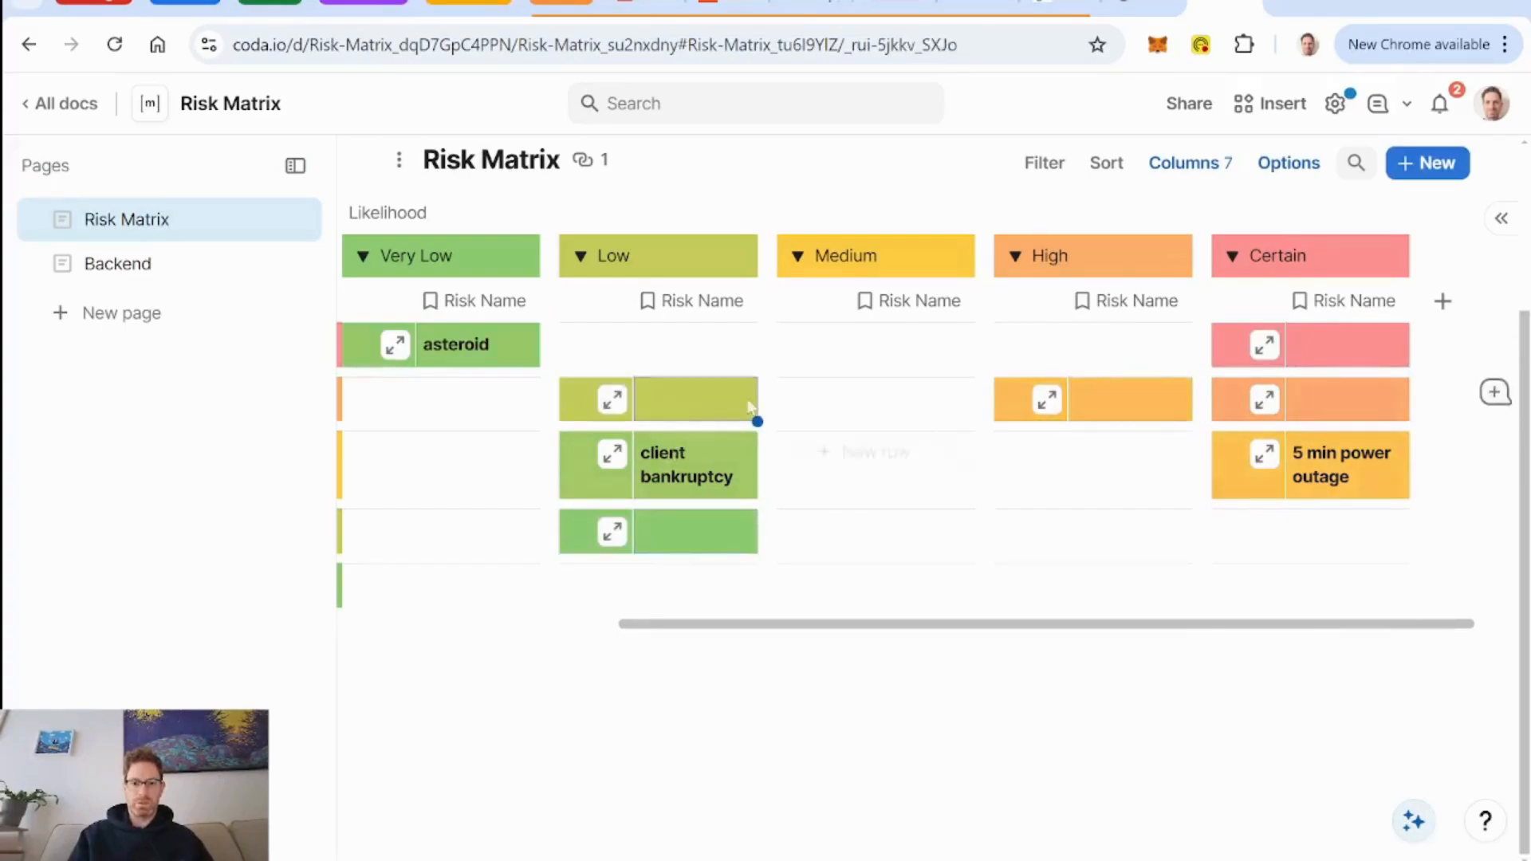
click(653, 343)
click(908, 346)
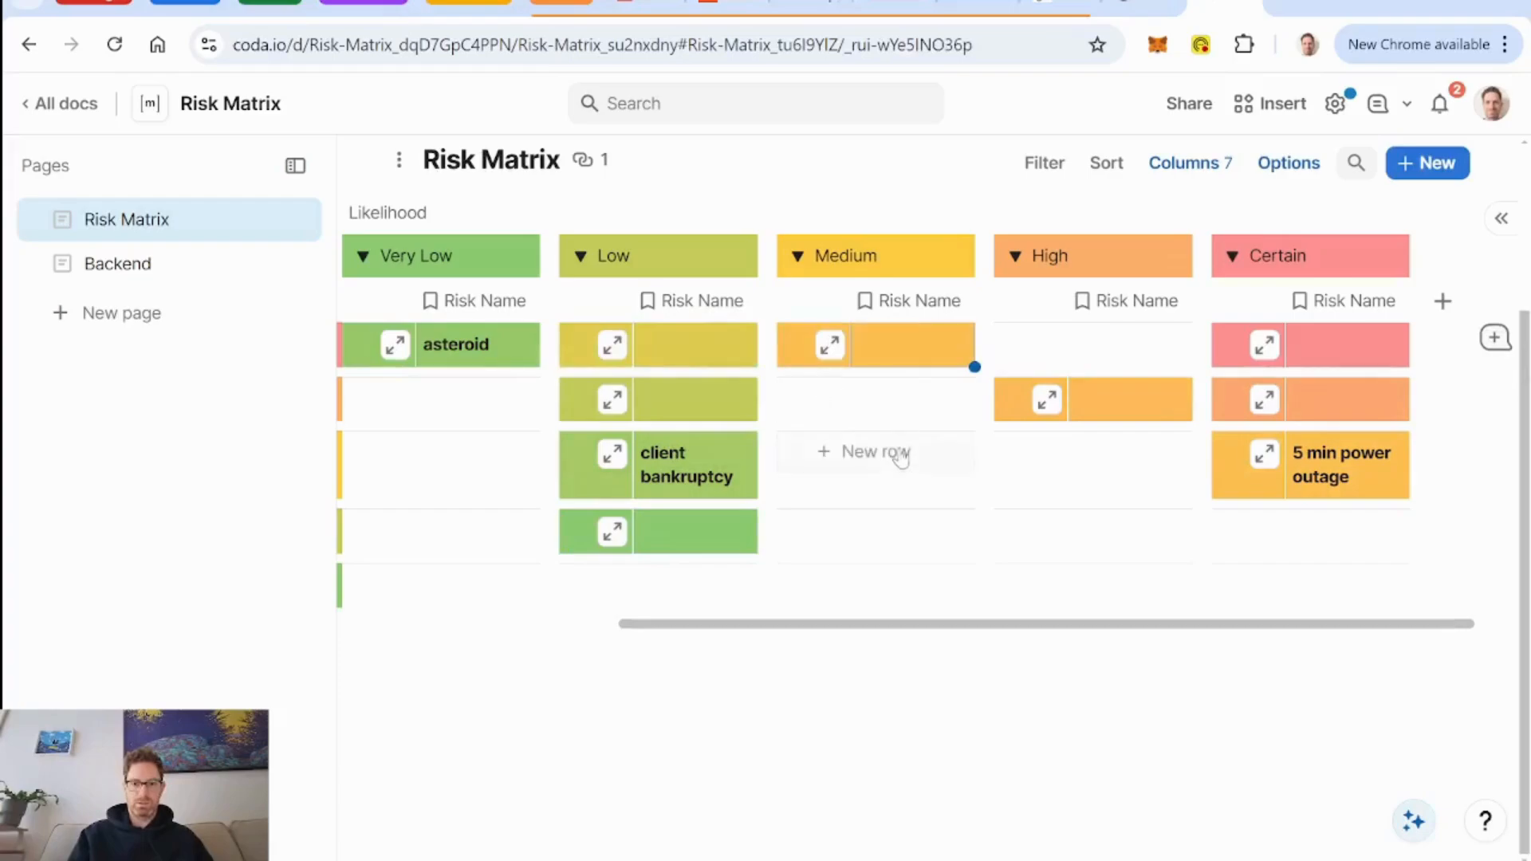
click(901, 453)
click(1305, 531)
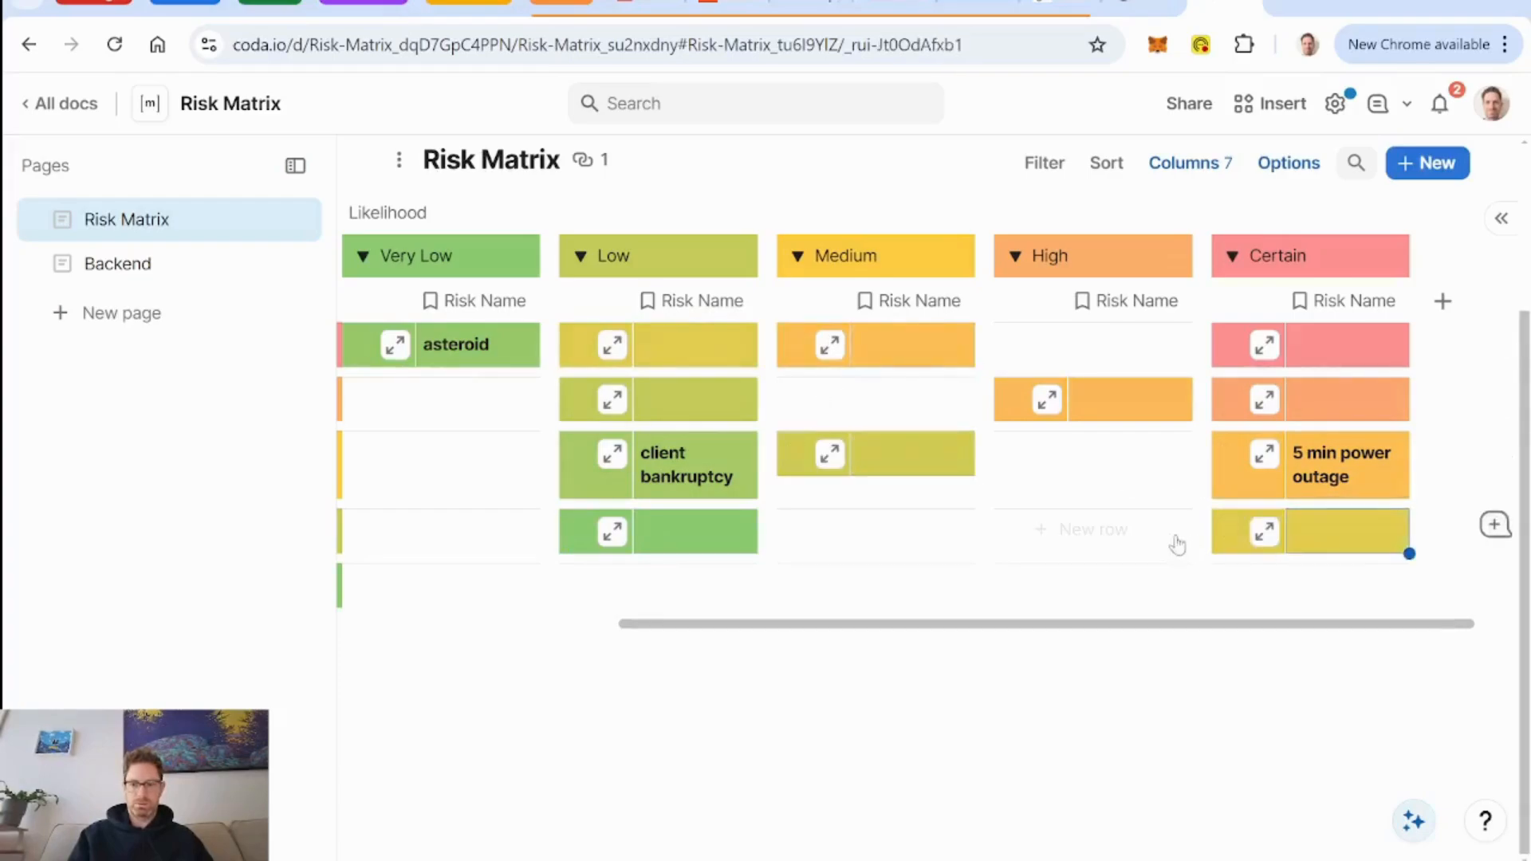
Add blank risks at Certain likelihood with Insignificant consequence, and at High likelihood with Extreme, Medium and Low consequence, and compare the colors.
click(1260, 586)
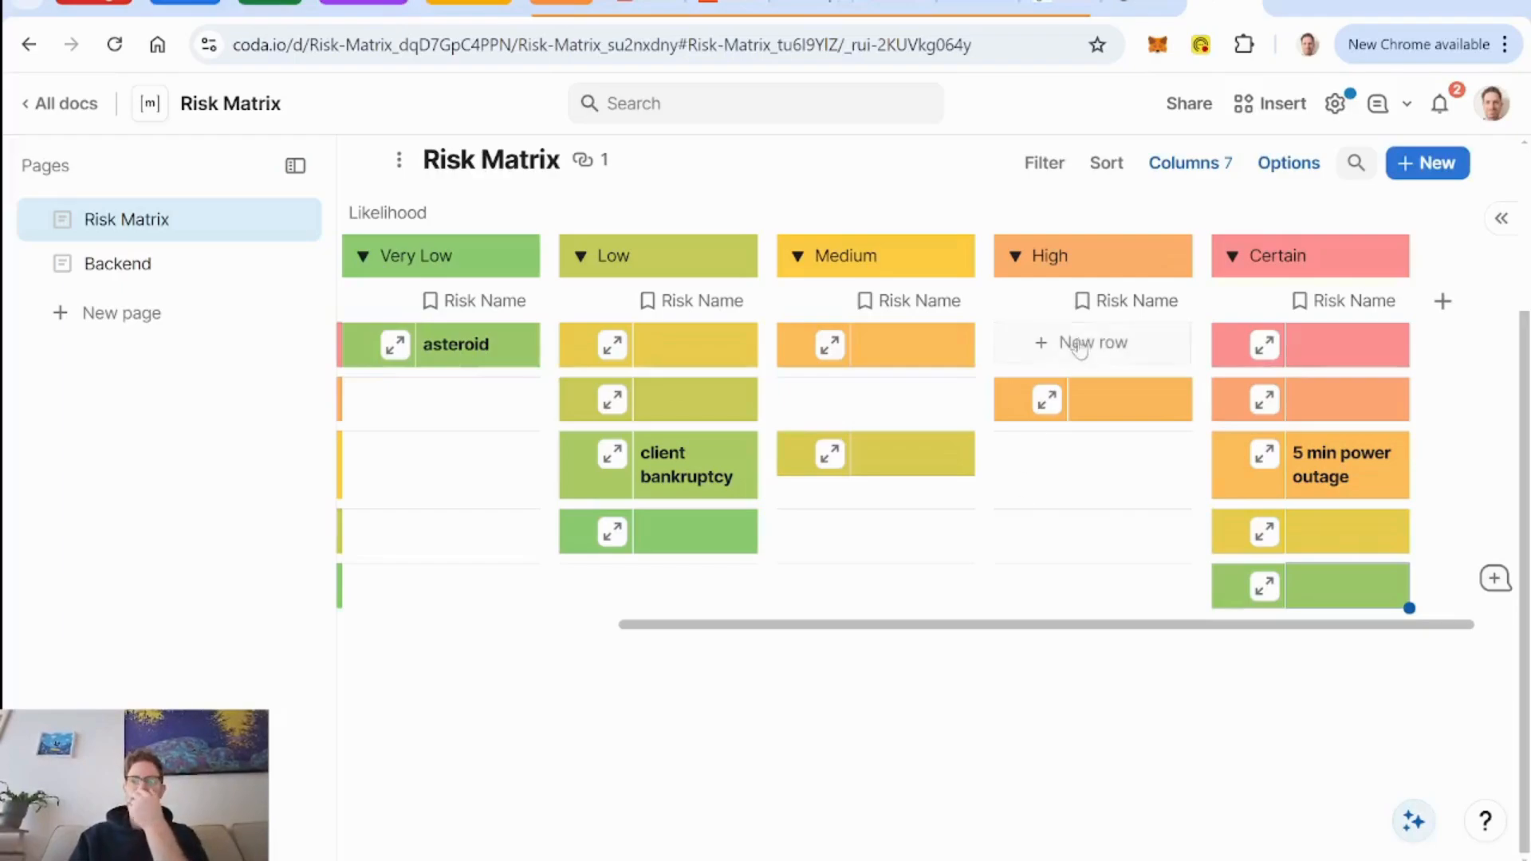
click(1079, 345)
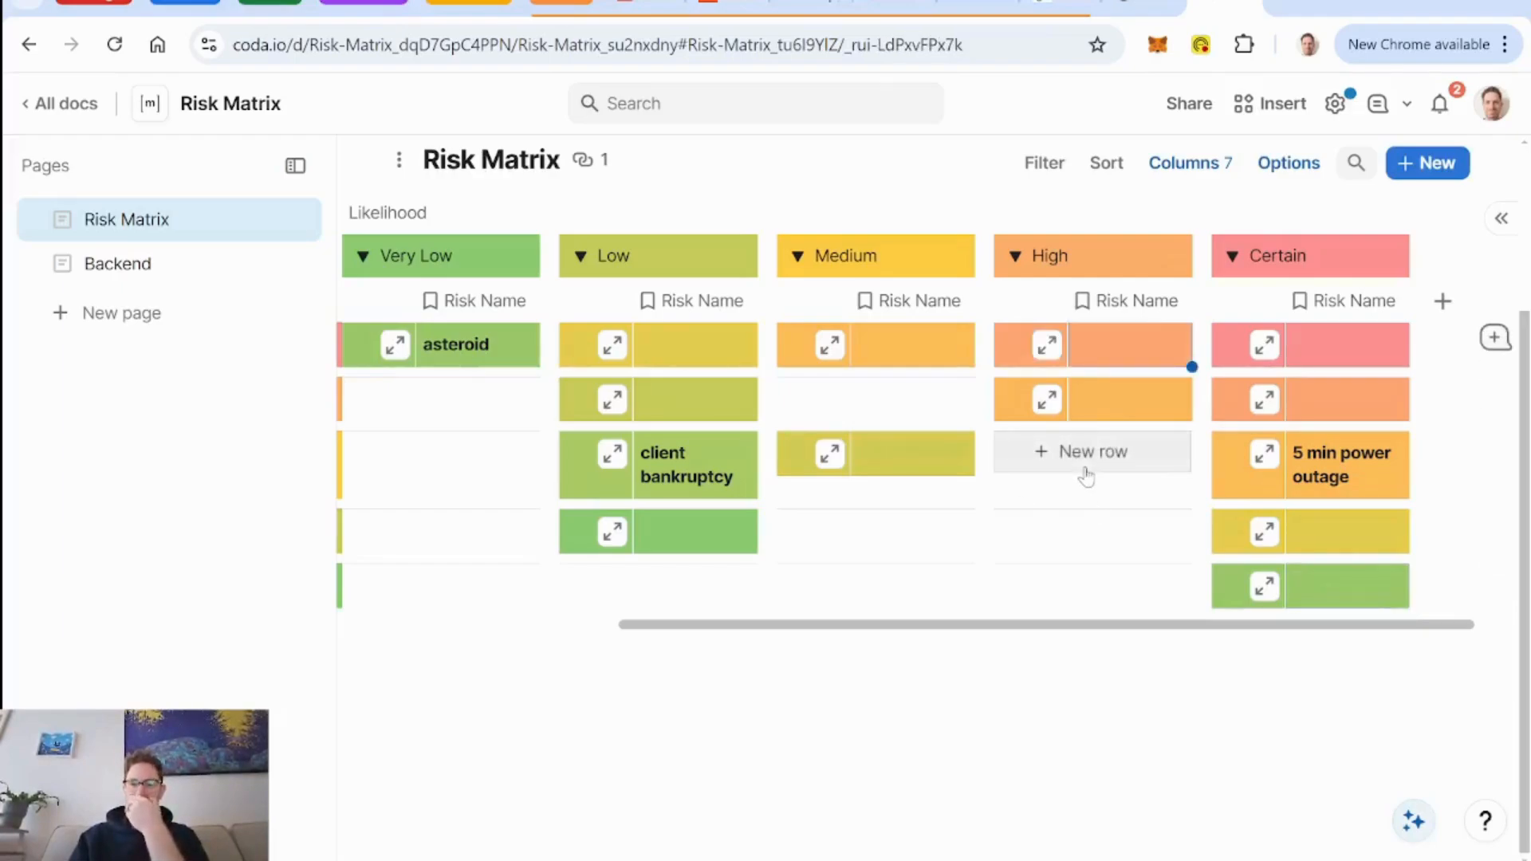
click(1087, 456)
click(1087, 533)
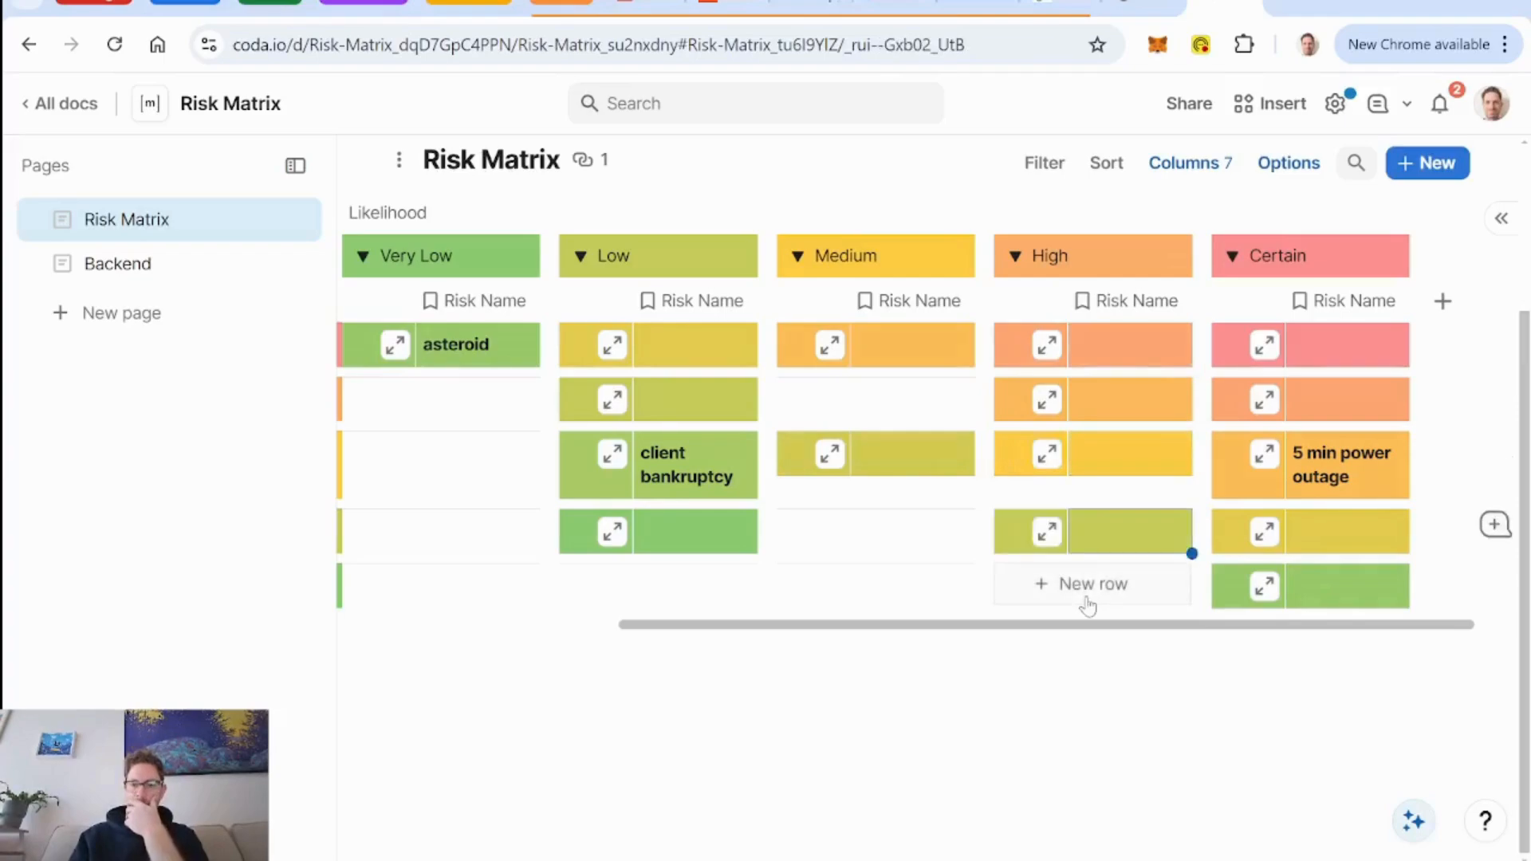
scroll(1088, 606, left, 5)
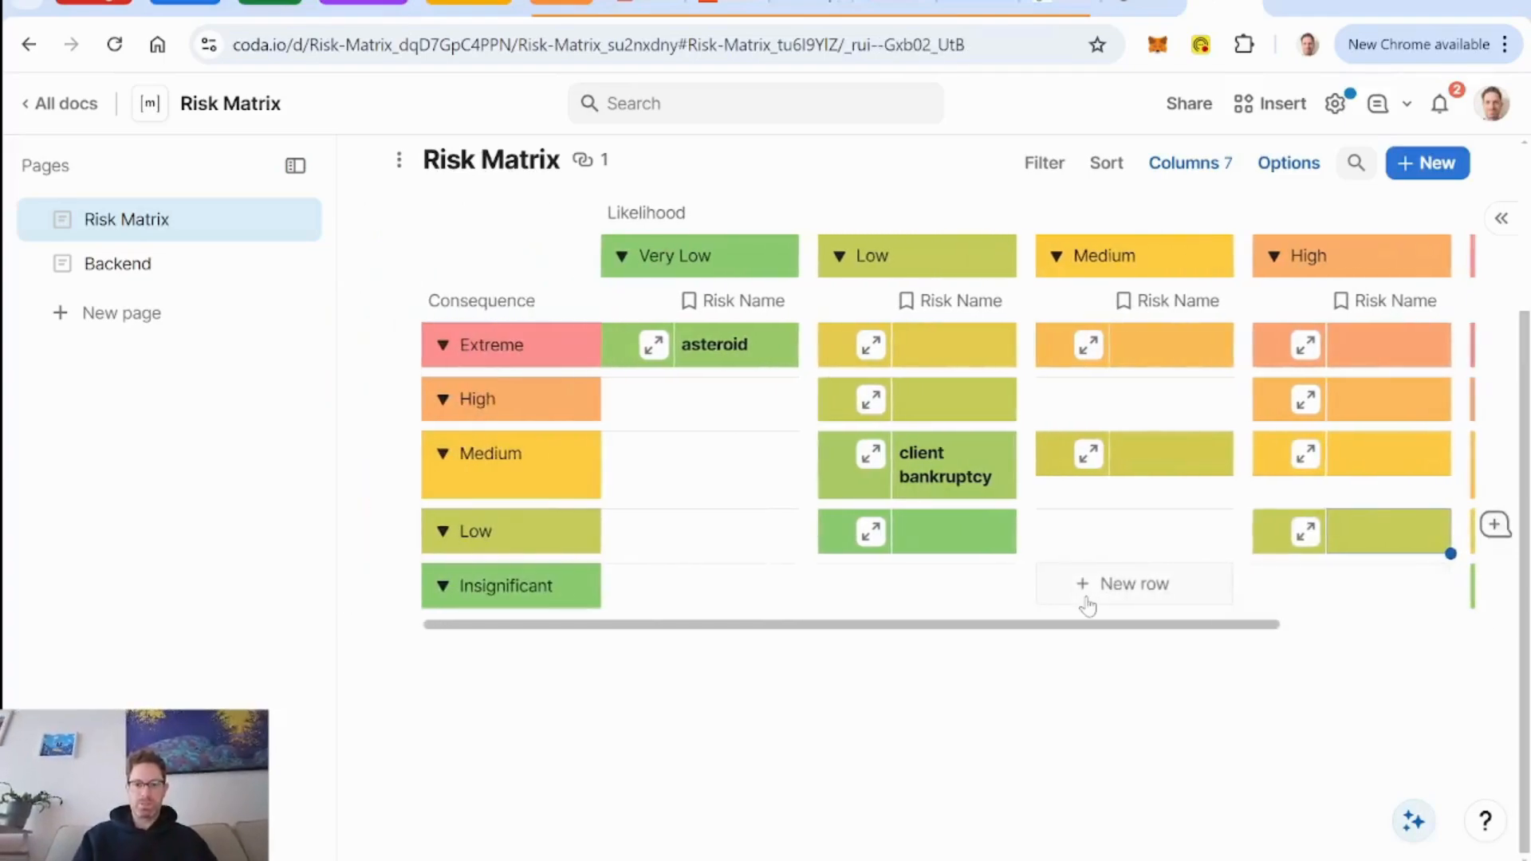
scroll(1087, 606, right, 4)
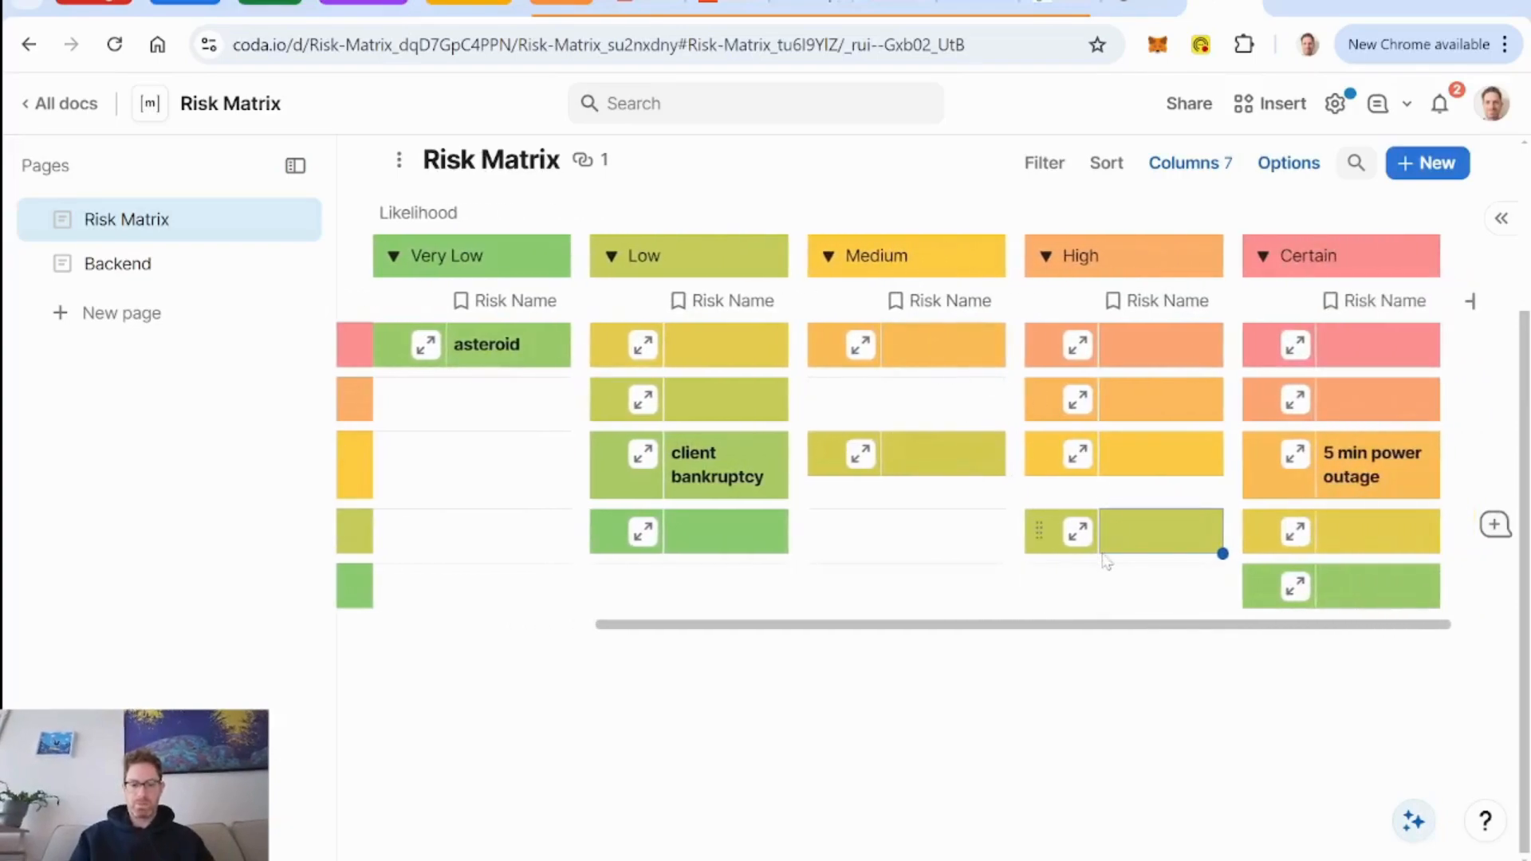
Undo the additions of all blank trial risks, leaving only the named risks in the matrix.
key(ctrl+z)
key(ctrl+z)
key(ctrl+z)
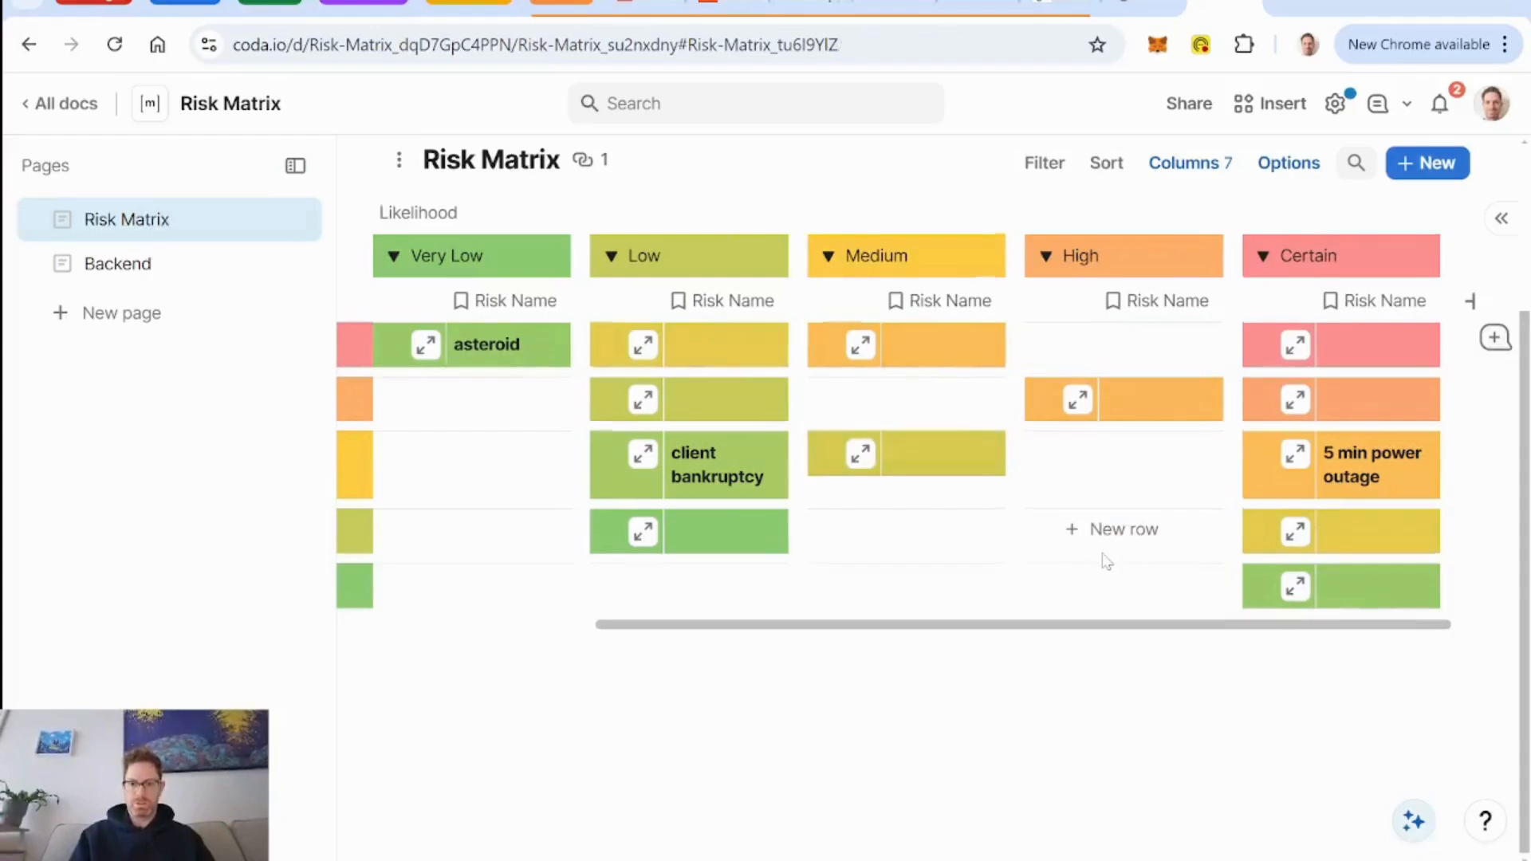
key(ctrl+z)
key(ctrl+z)
key(ctrl+z)
key(ctrl+z)
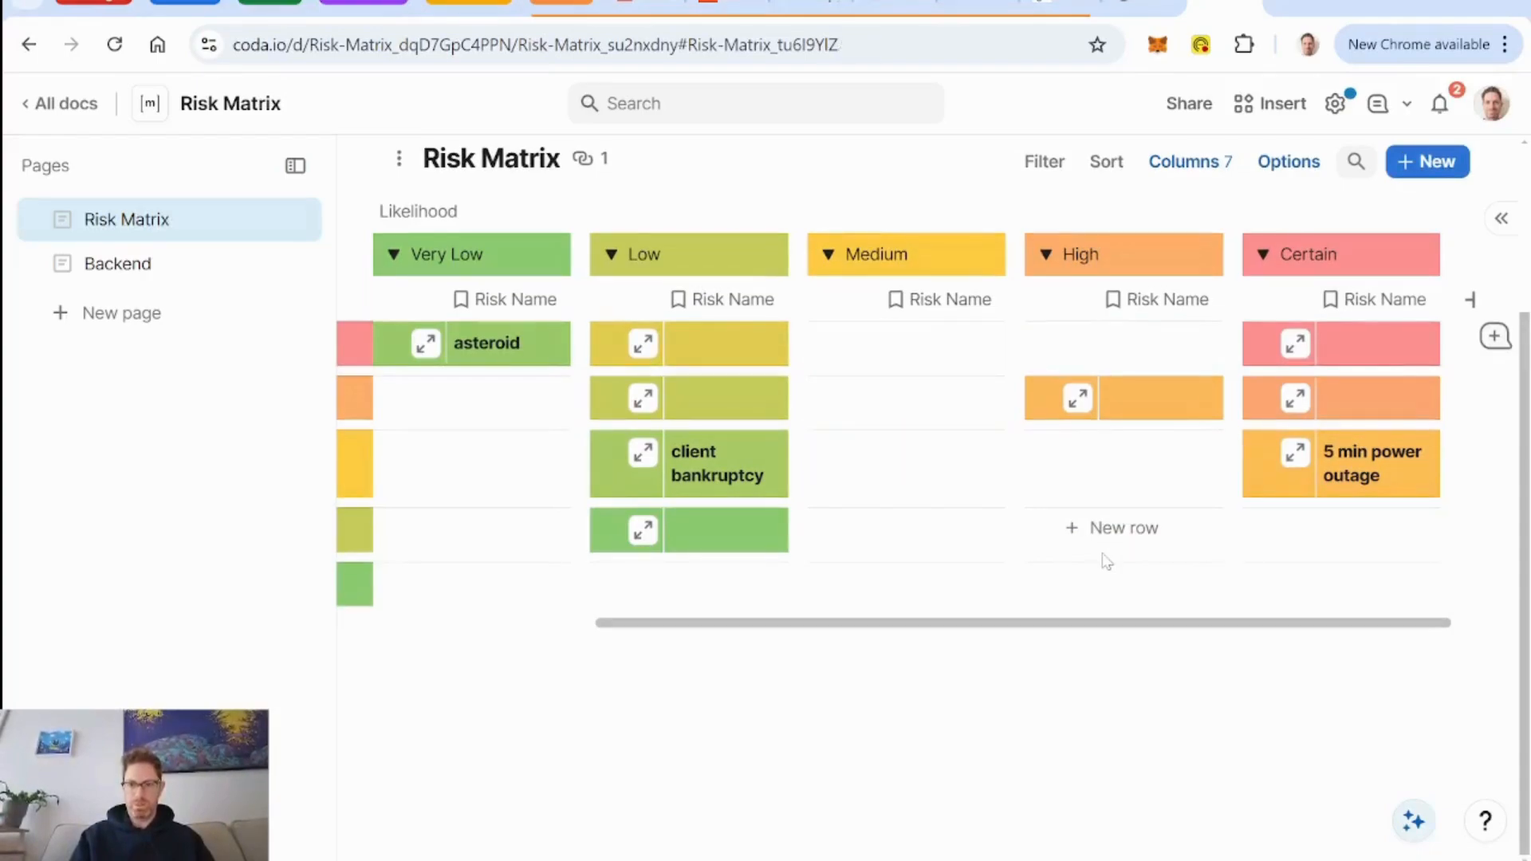
key(ctrl+z)
key(ctrl+z)
key(ctrl+z)
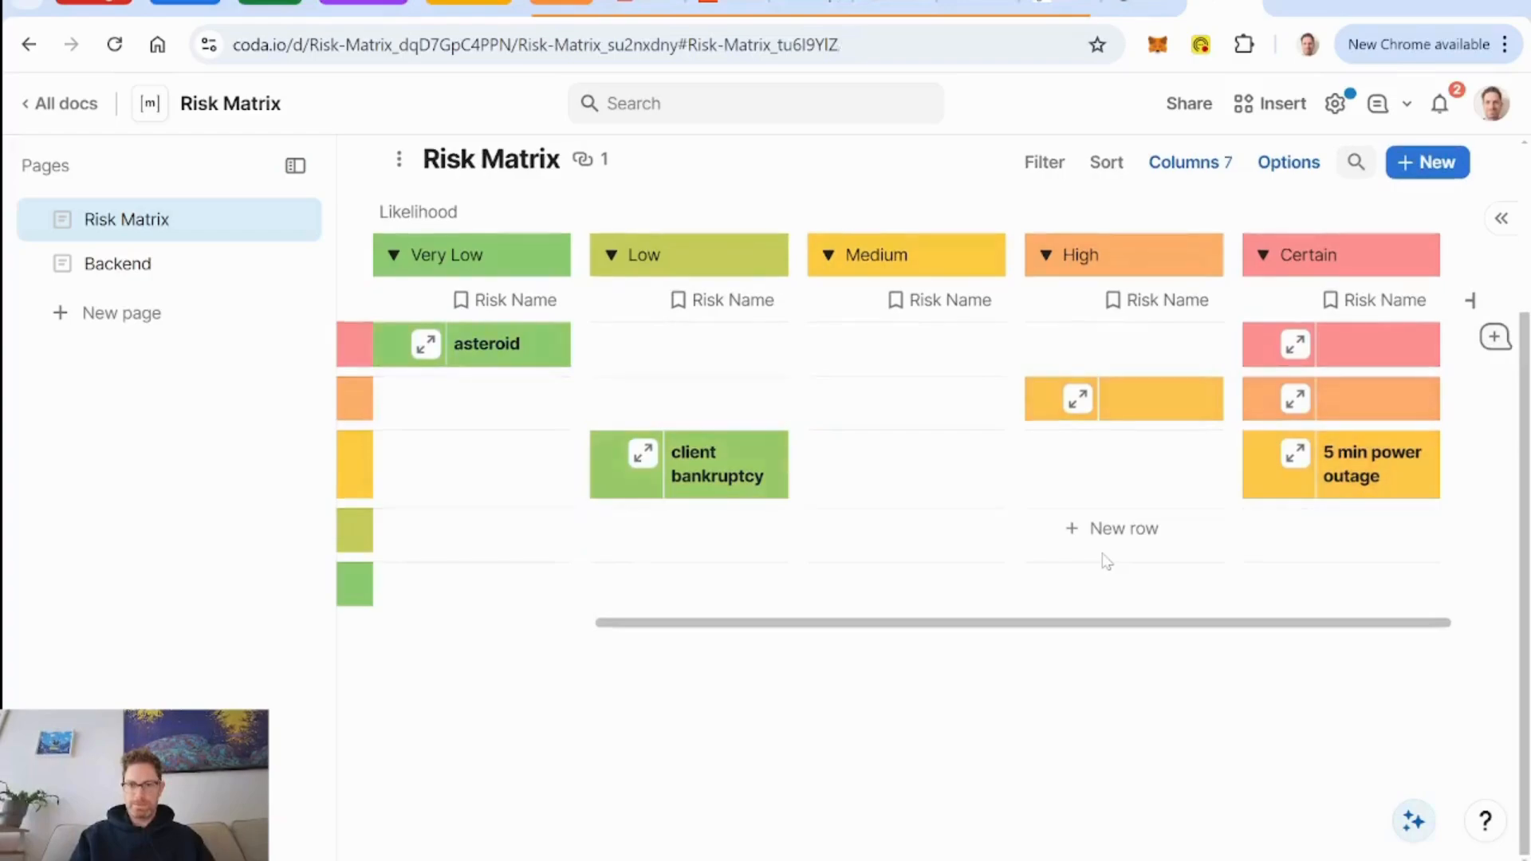
key(ctrl+z)
key(ctrl+z)
key(ctrl+z)
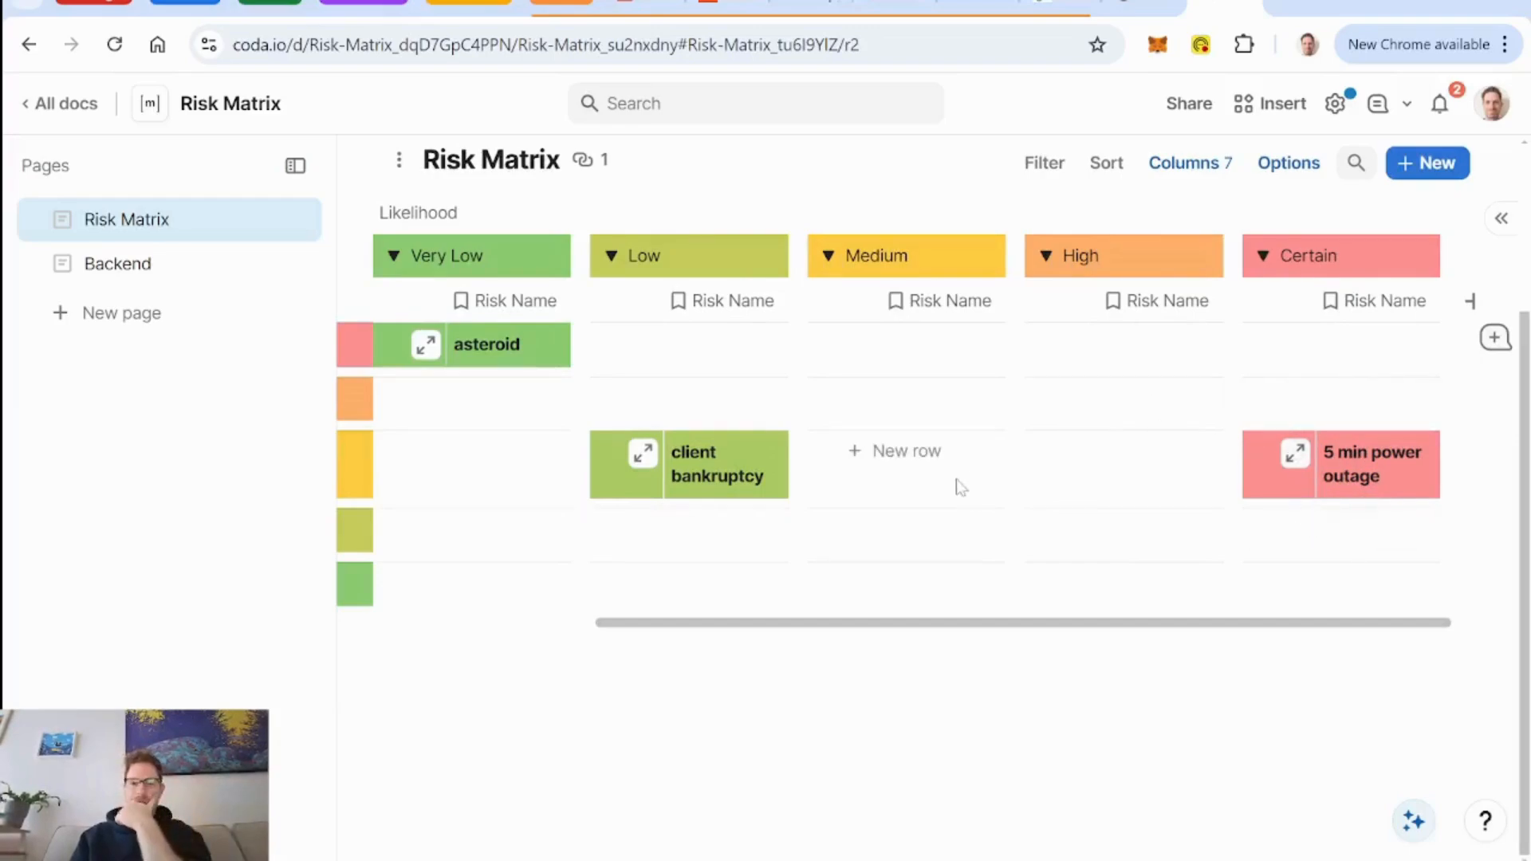
Try a blank risk at High consequence with Low likelihood and another with Certain likelihood, undoing each after checking the colors.
click(663, 405)
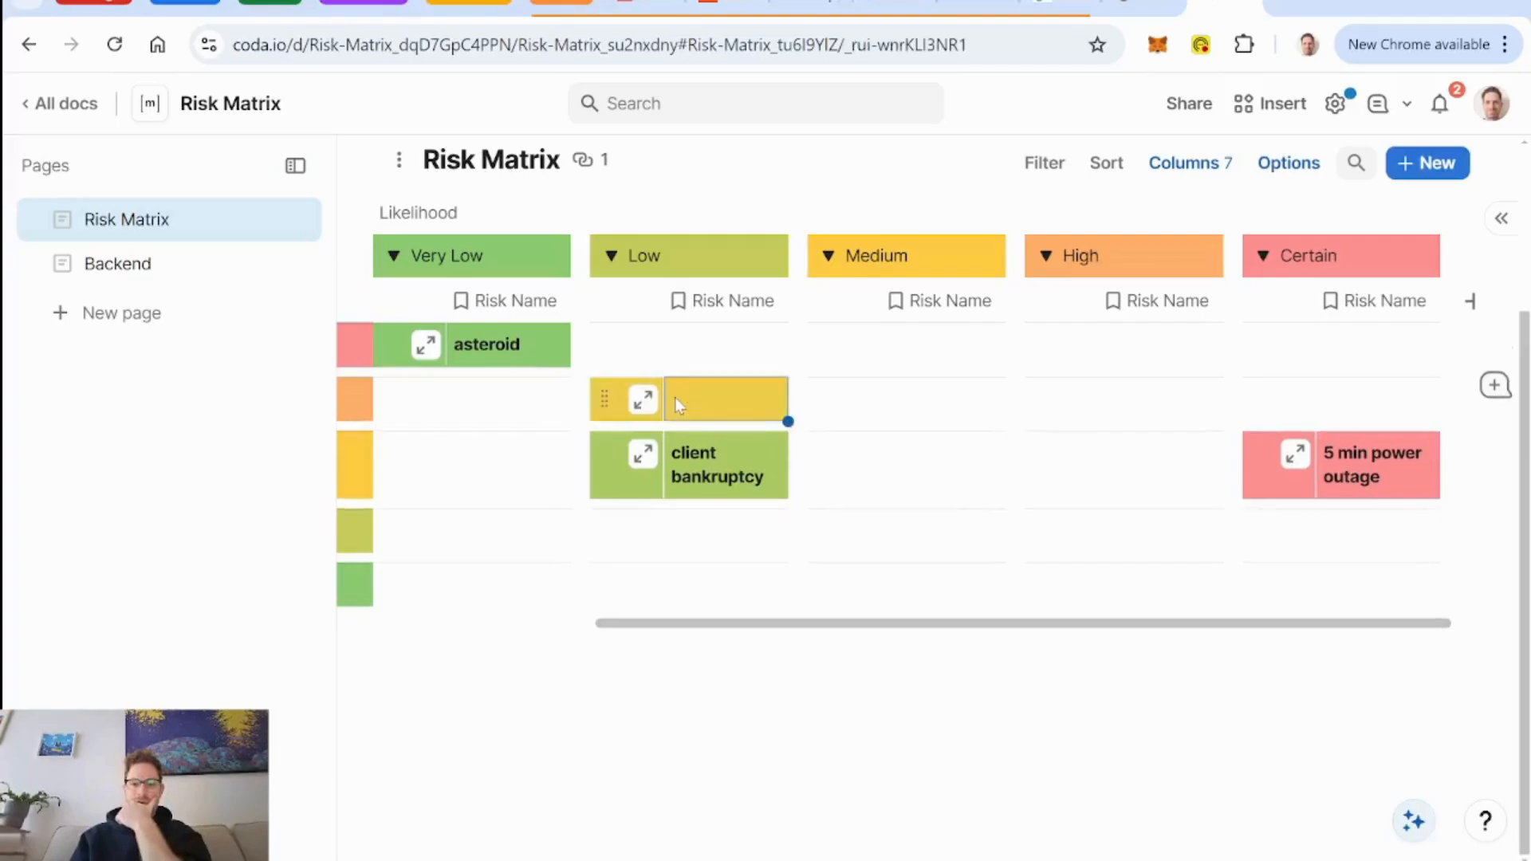
key(ctrl+z)
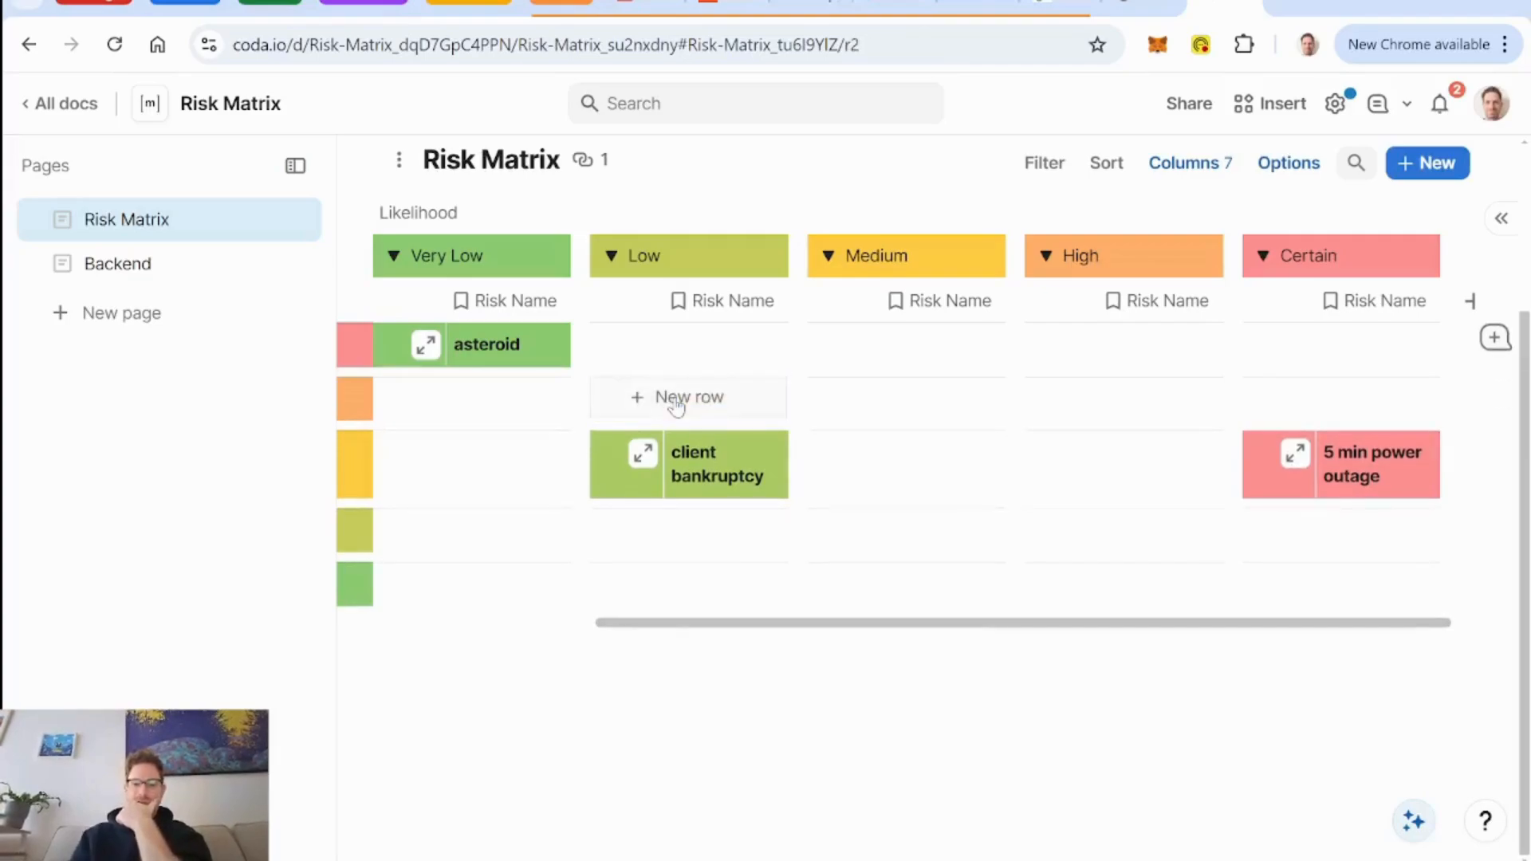
click(1318, 401)
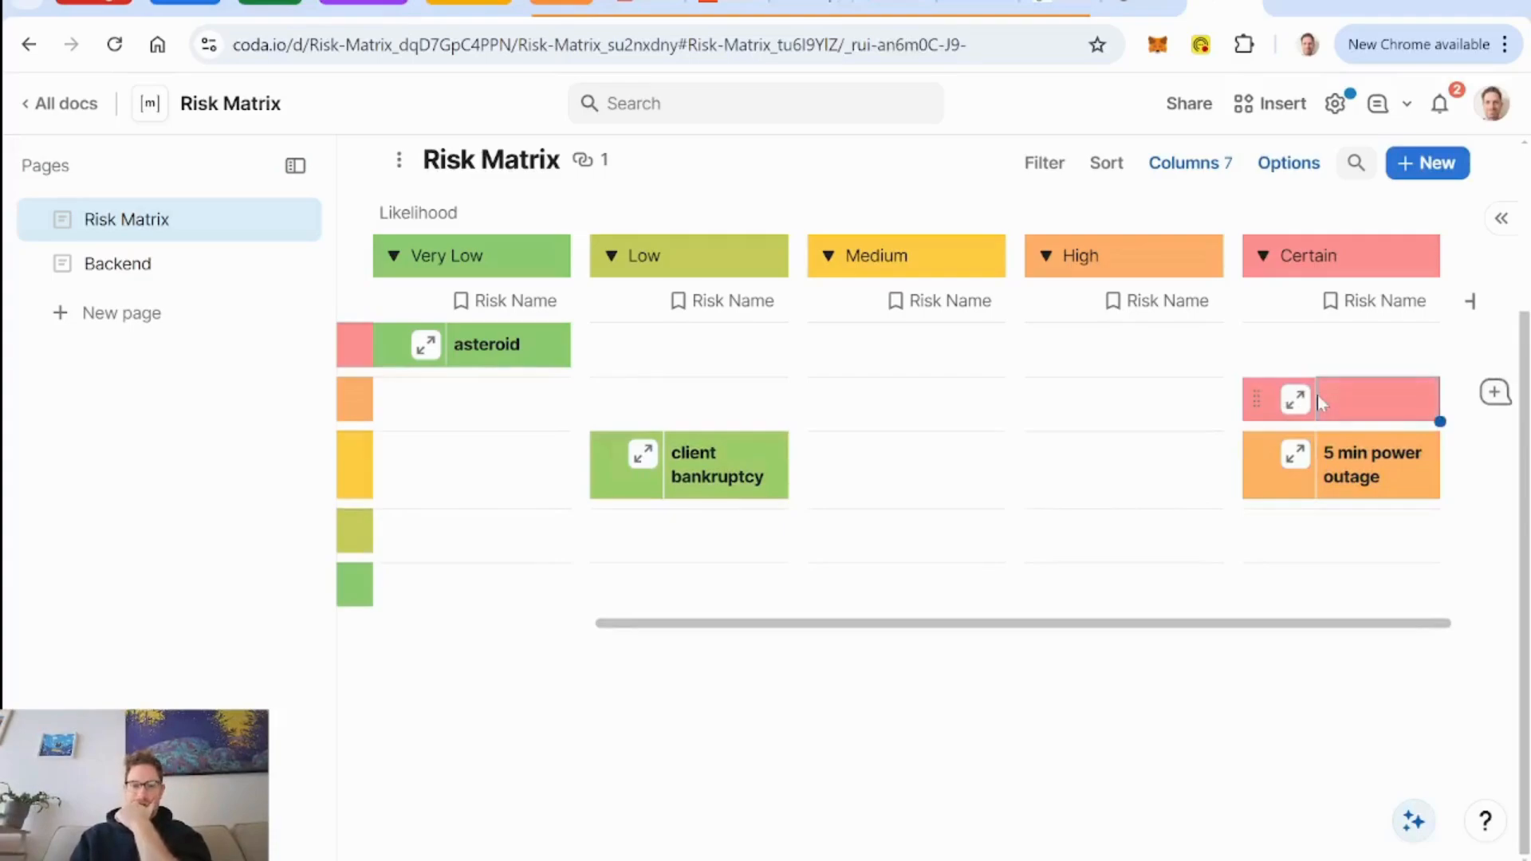
key(ctrl+z)
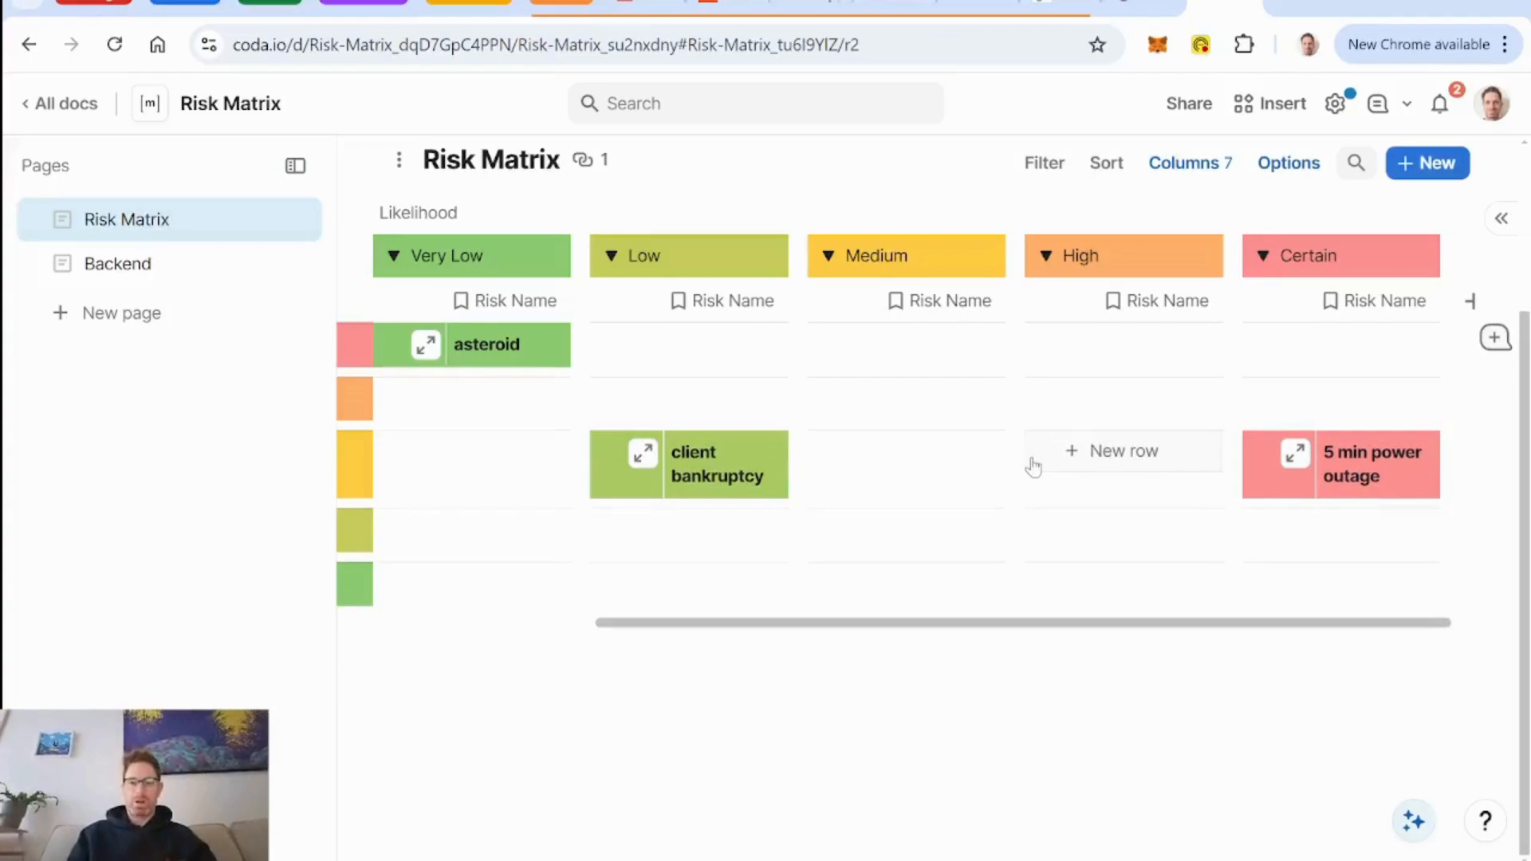
scroll(1032, 465, left, 3)
scroll(1093, 479, right, 3)
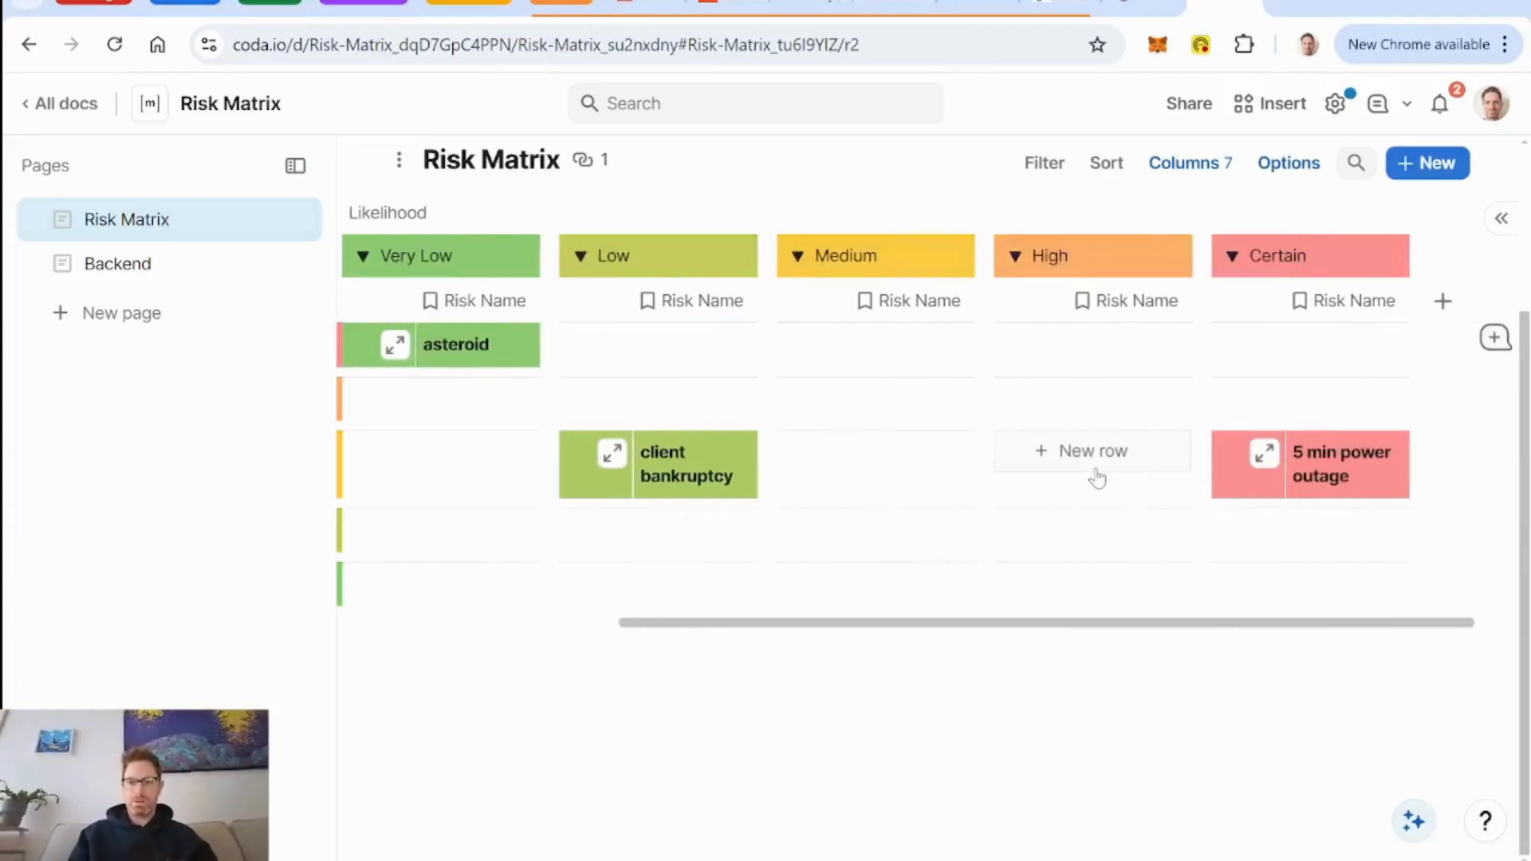
scroll(1097, 477, left, 3)
scroll(1036, 551, up, 3)
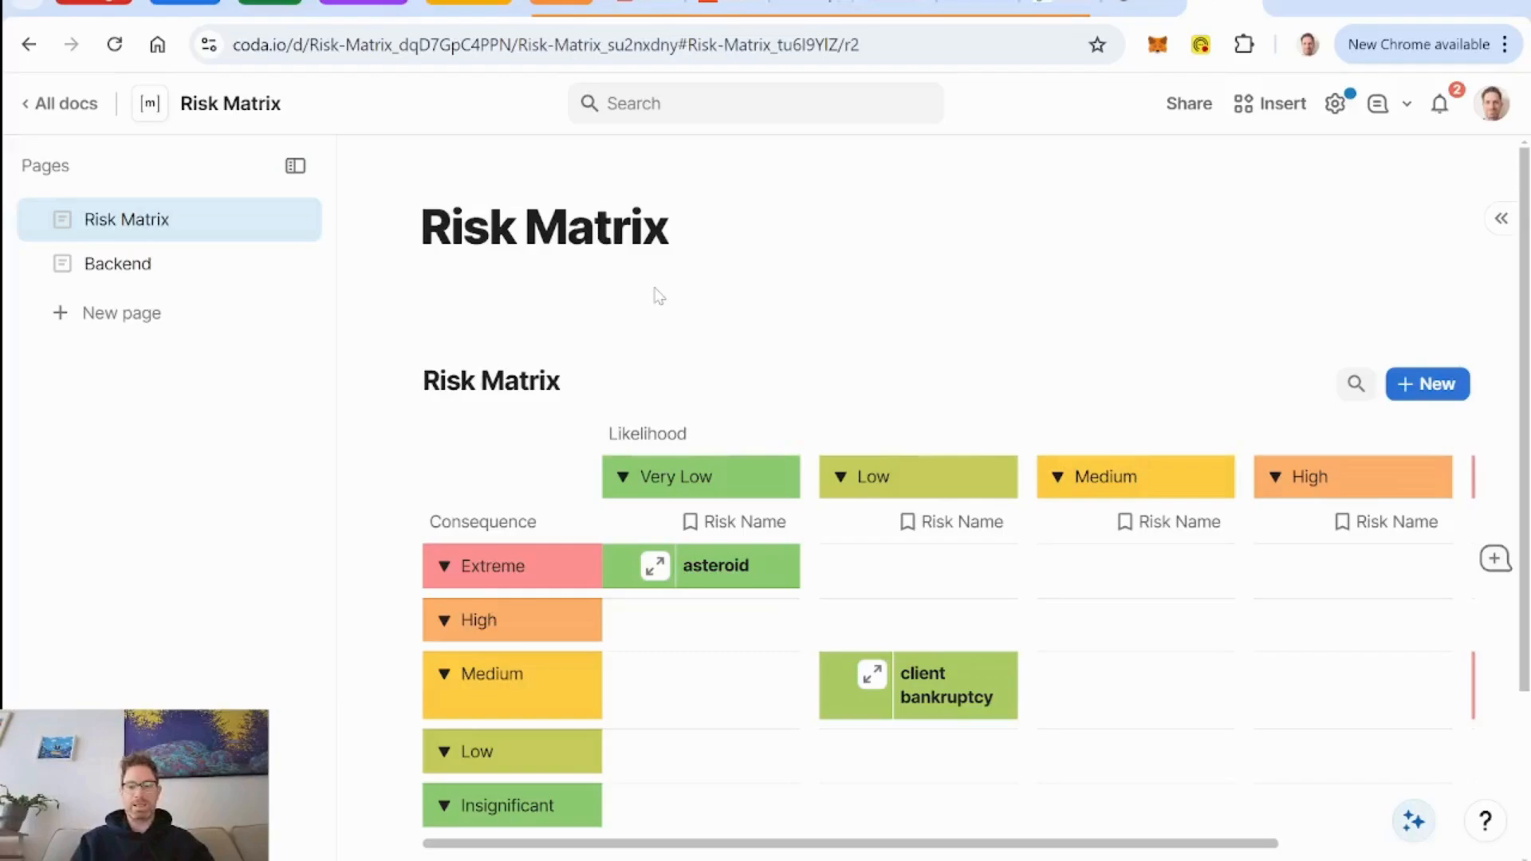
scroll(658, 296, down, 3)
scroll(657, 298, up, 2)
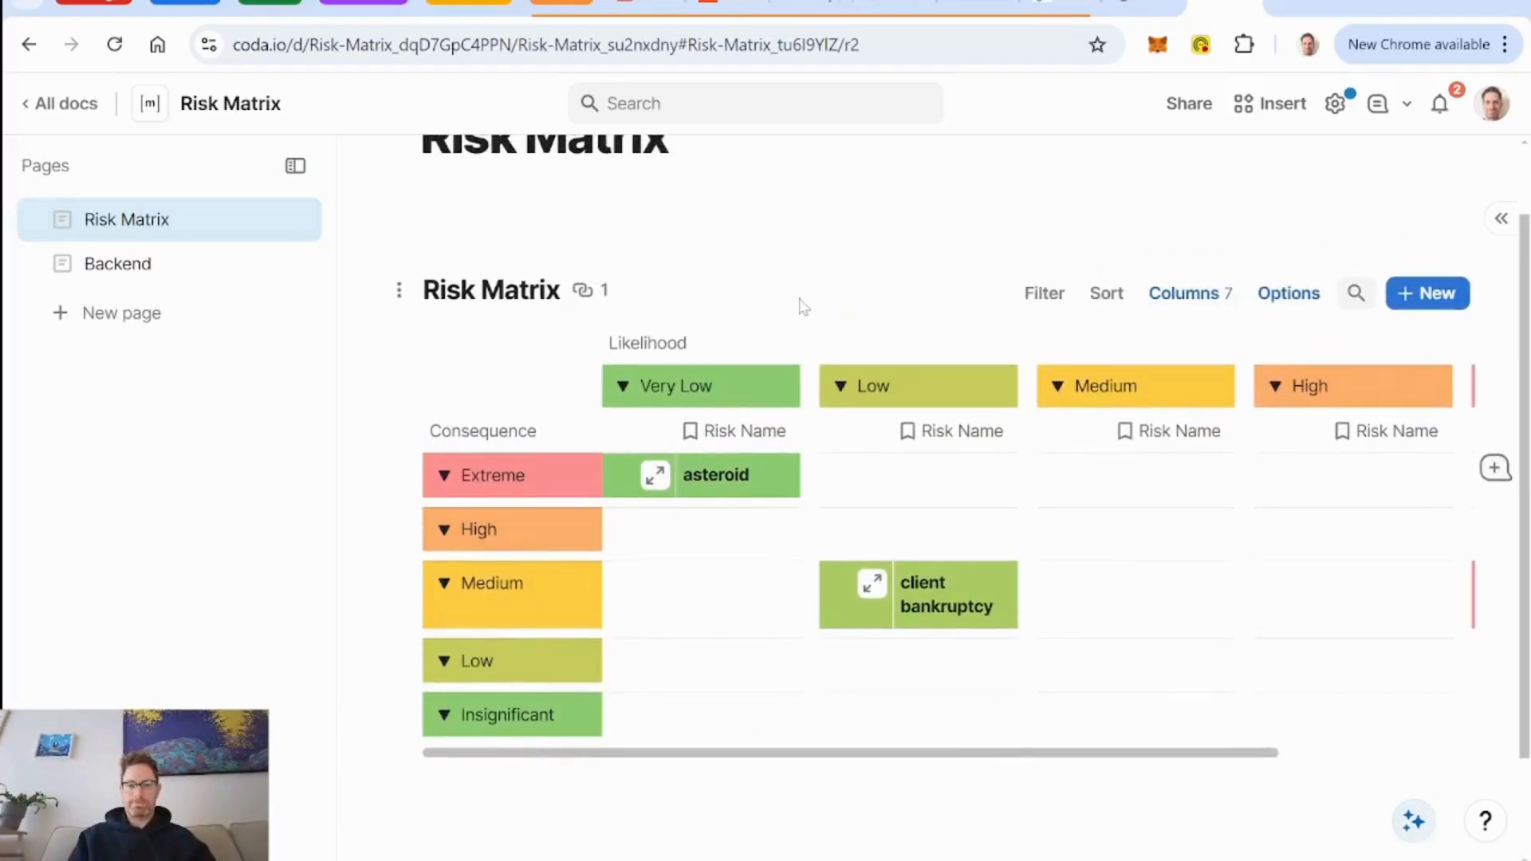
scroll(801, 305, up, 1)
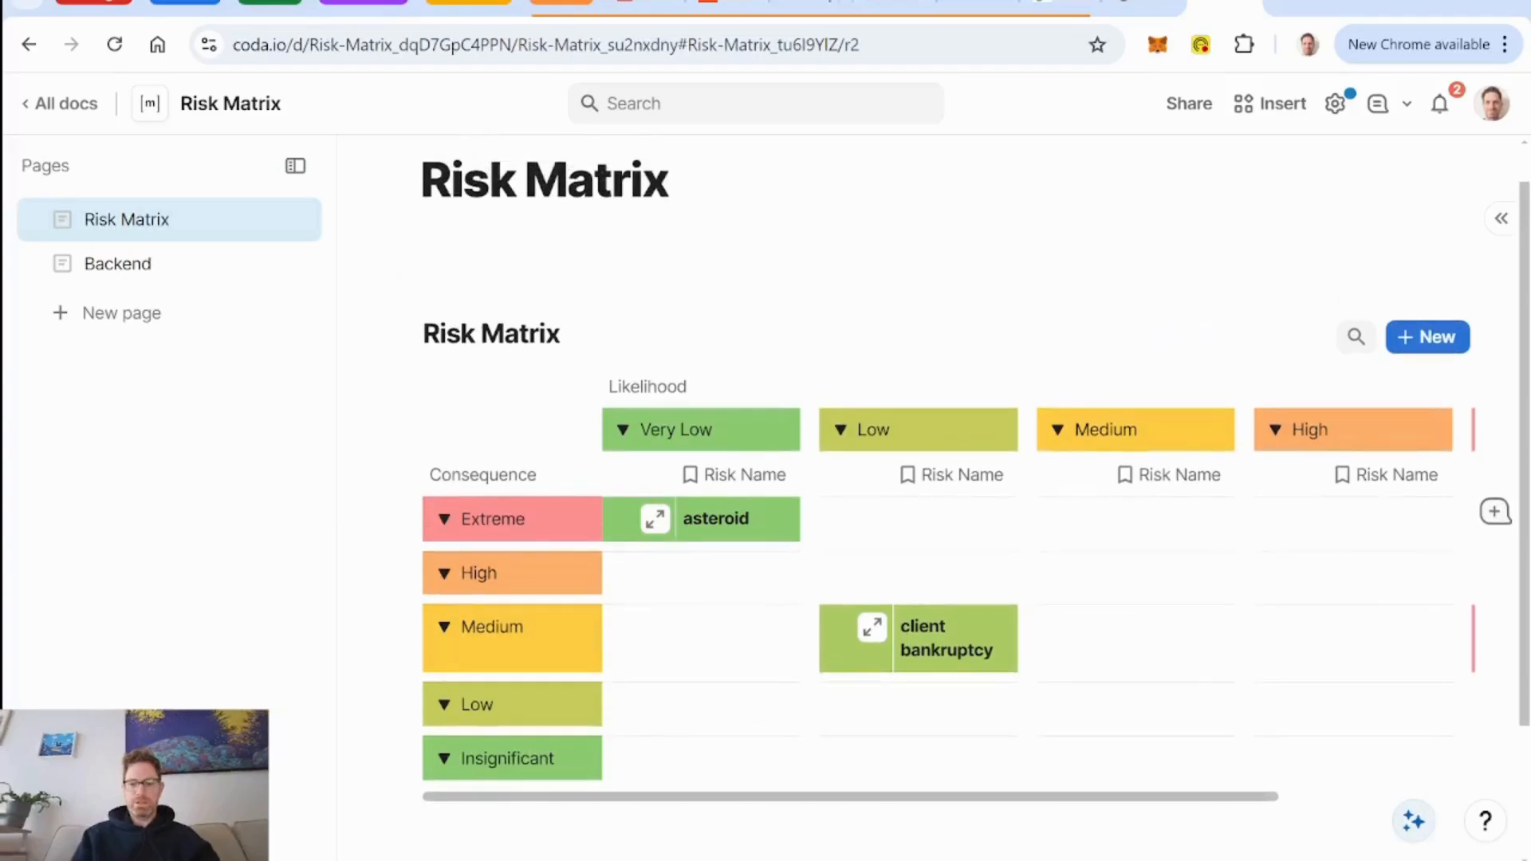
click(424, 261)
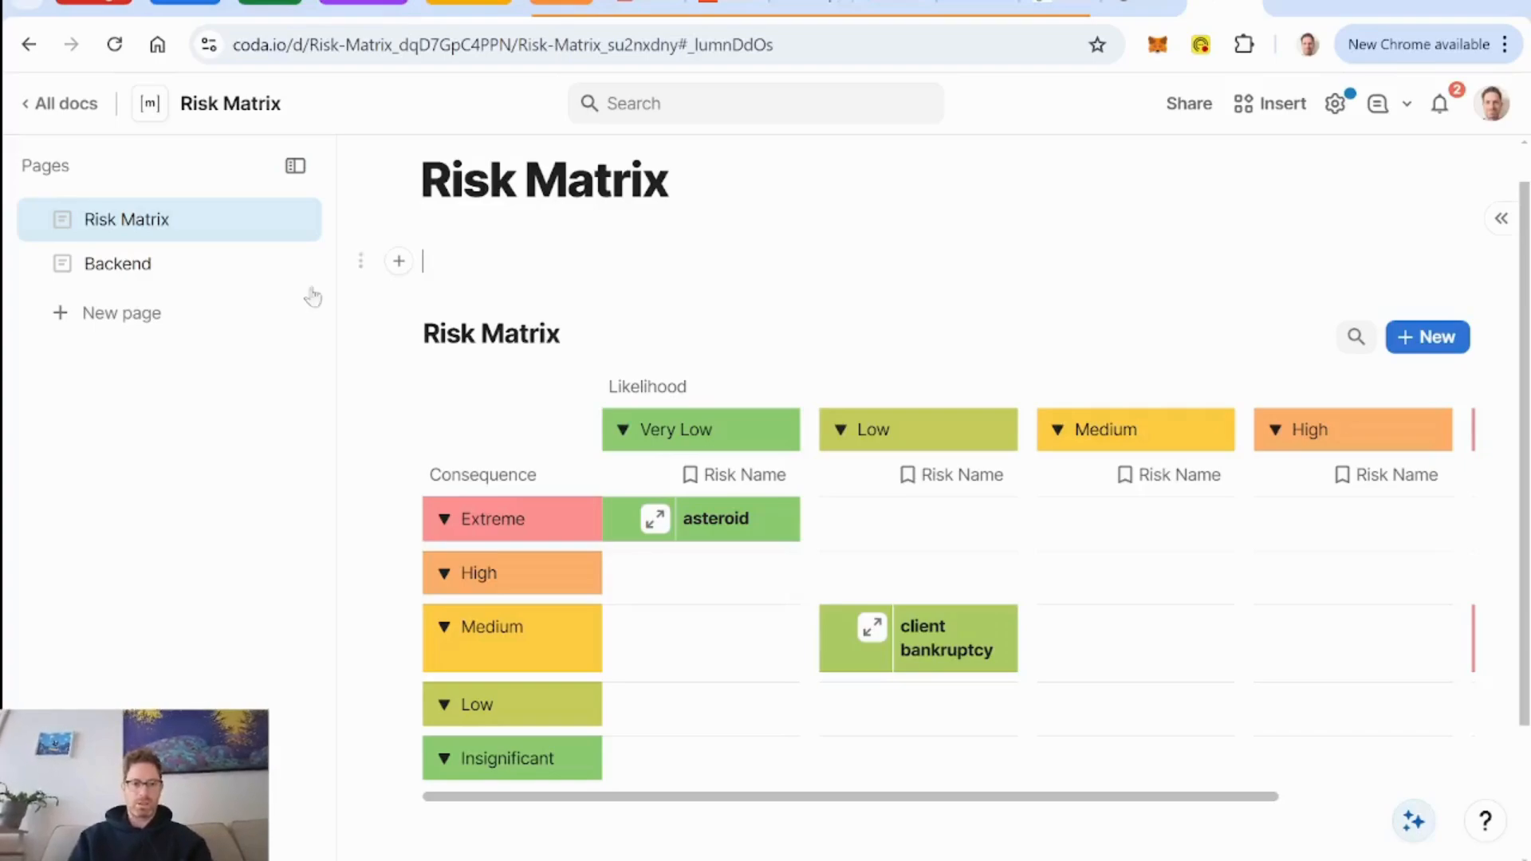
Add a new page to the doc and title it Projects.
click(141, 315)
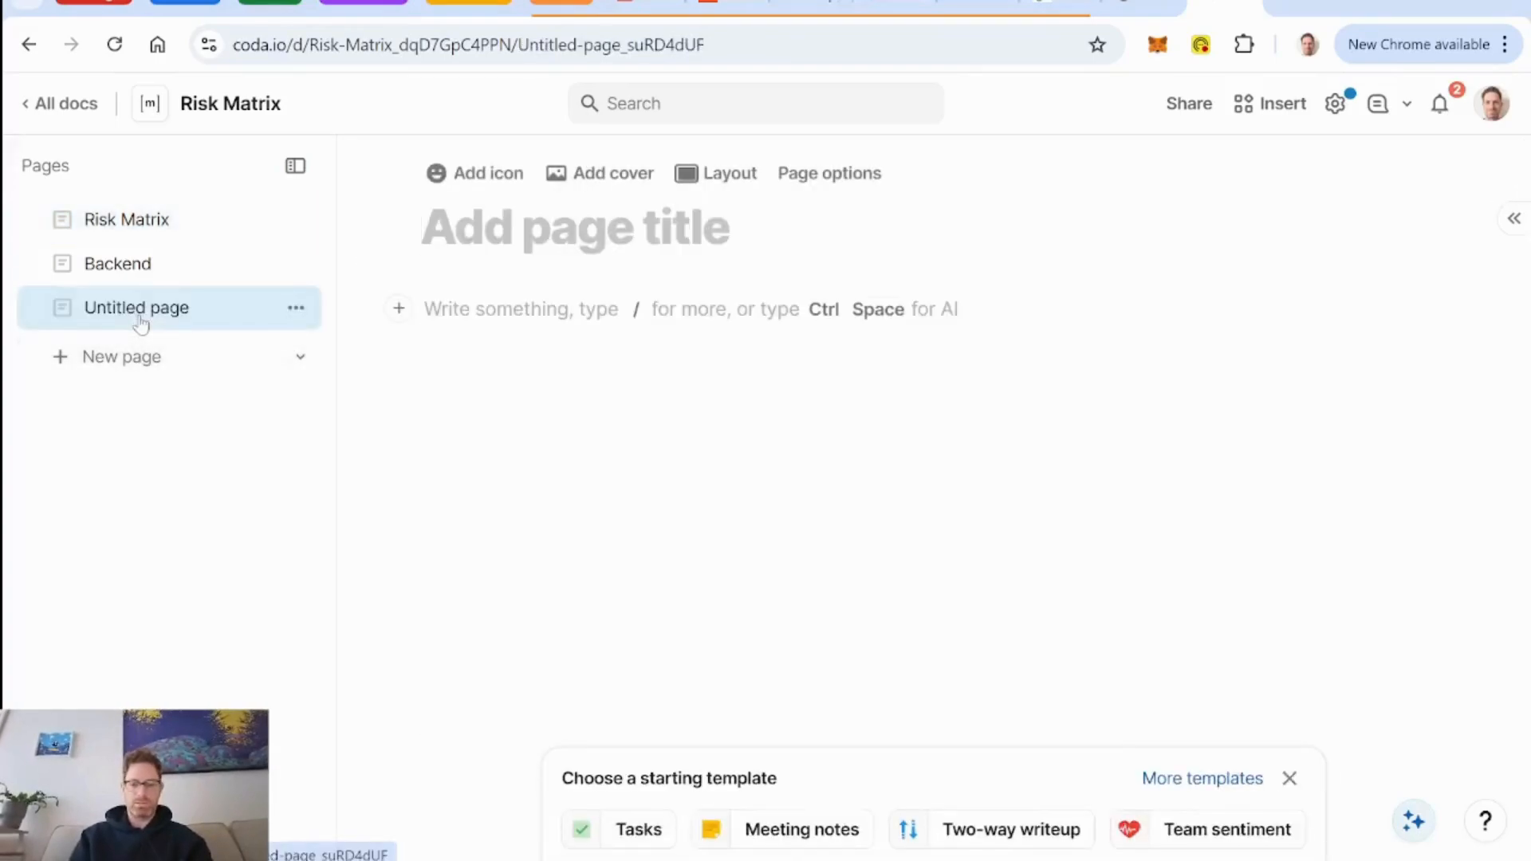
text(Projects)
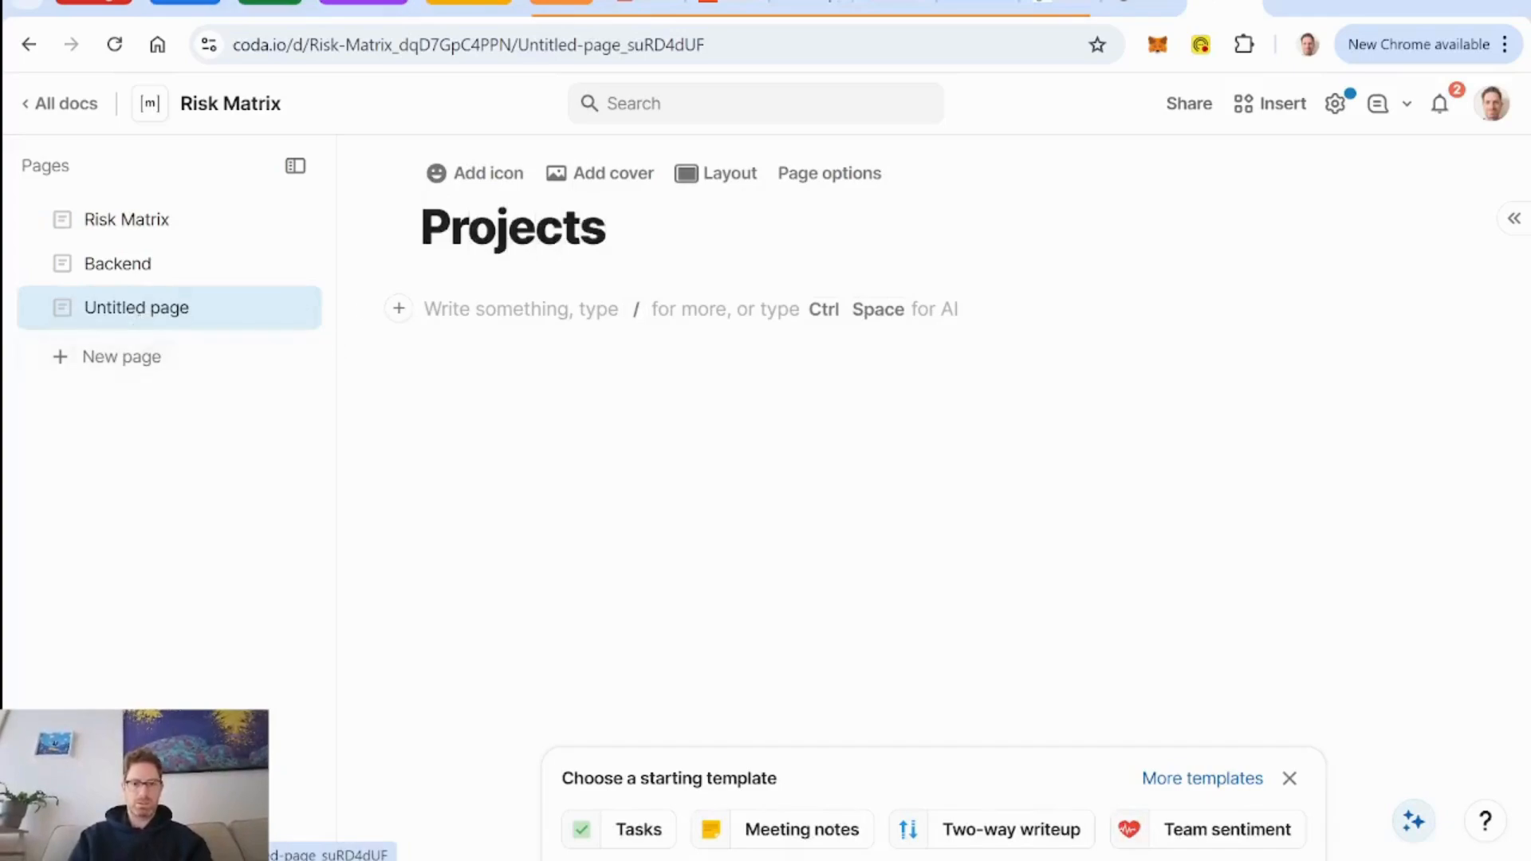
text(/)
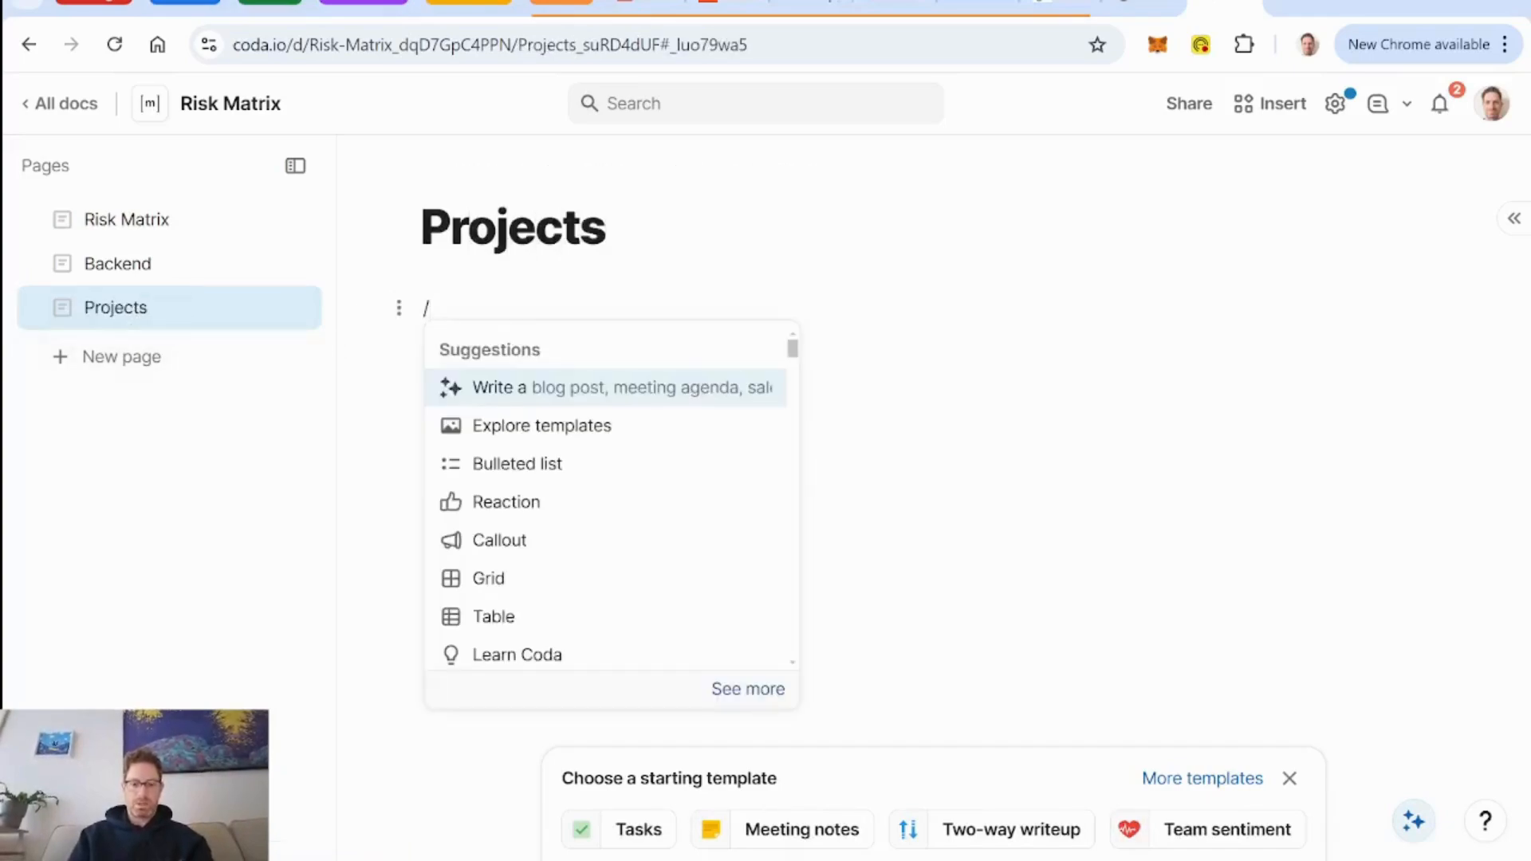
text(tabl)
Insert a table named Projects on the Projects page and rename its Name column as Project.
key(Return)
key(Return)
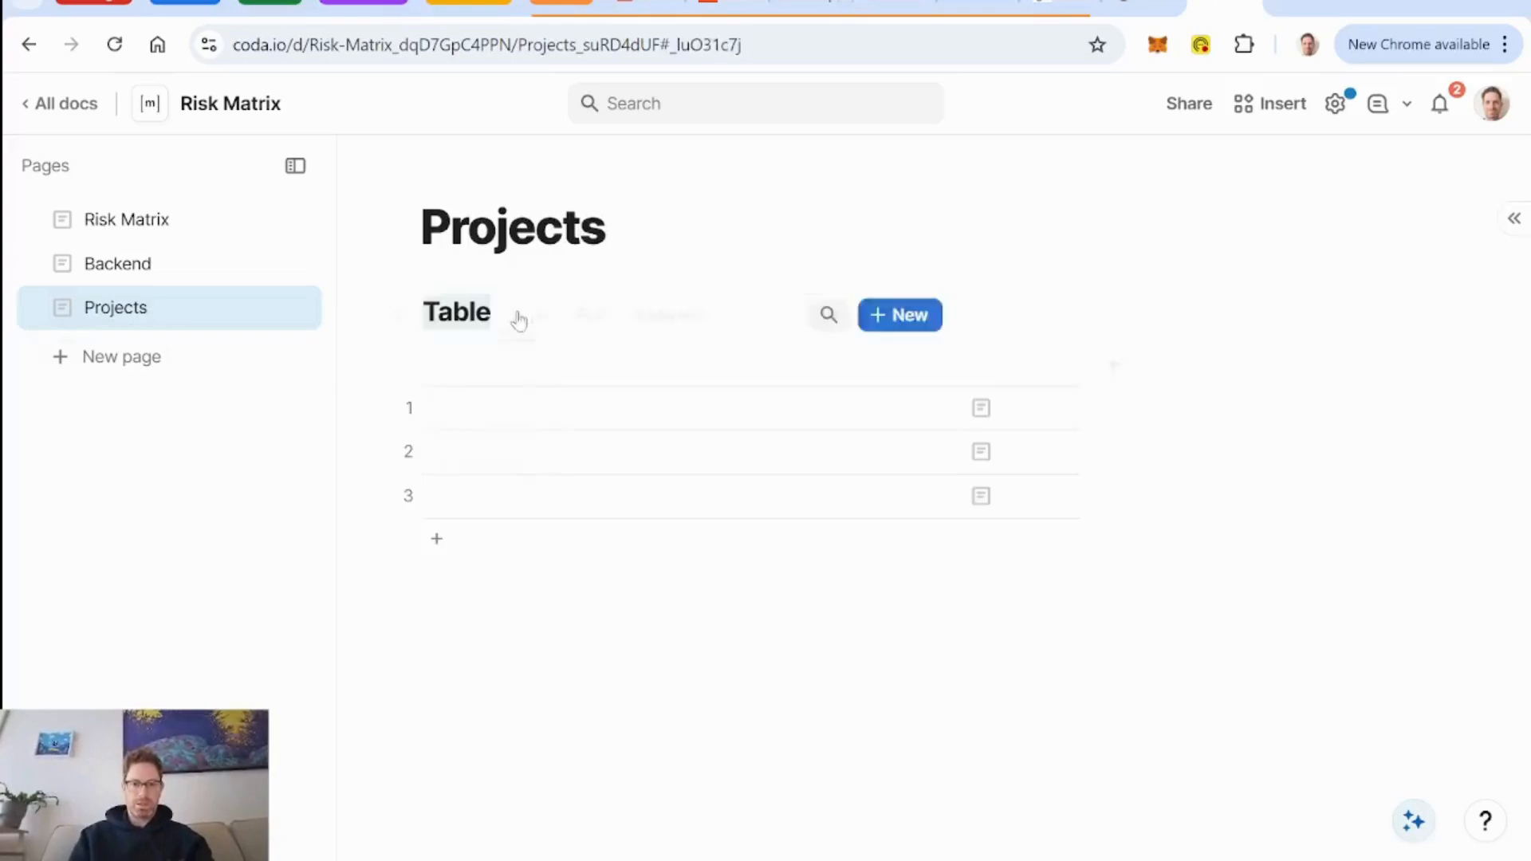
text(Projects)
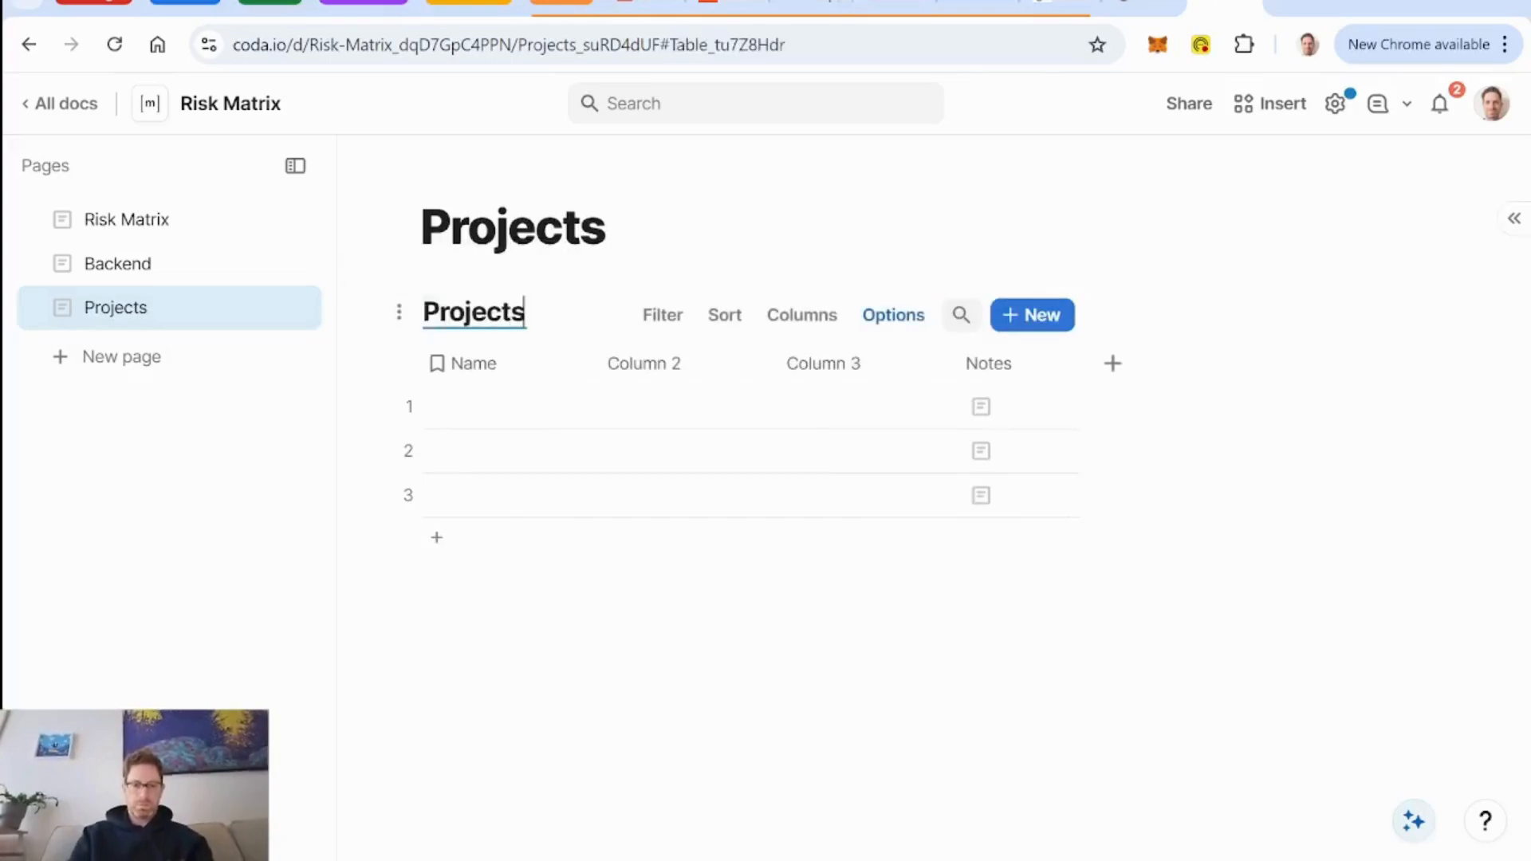
click(483, 368)
click(478, 376)
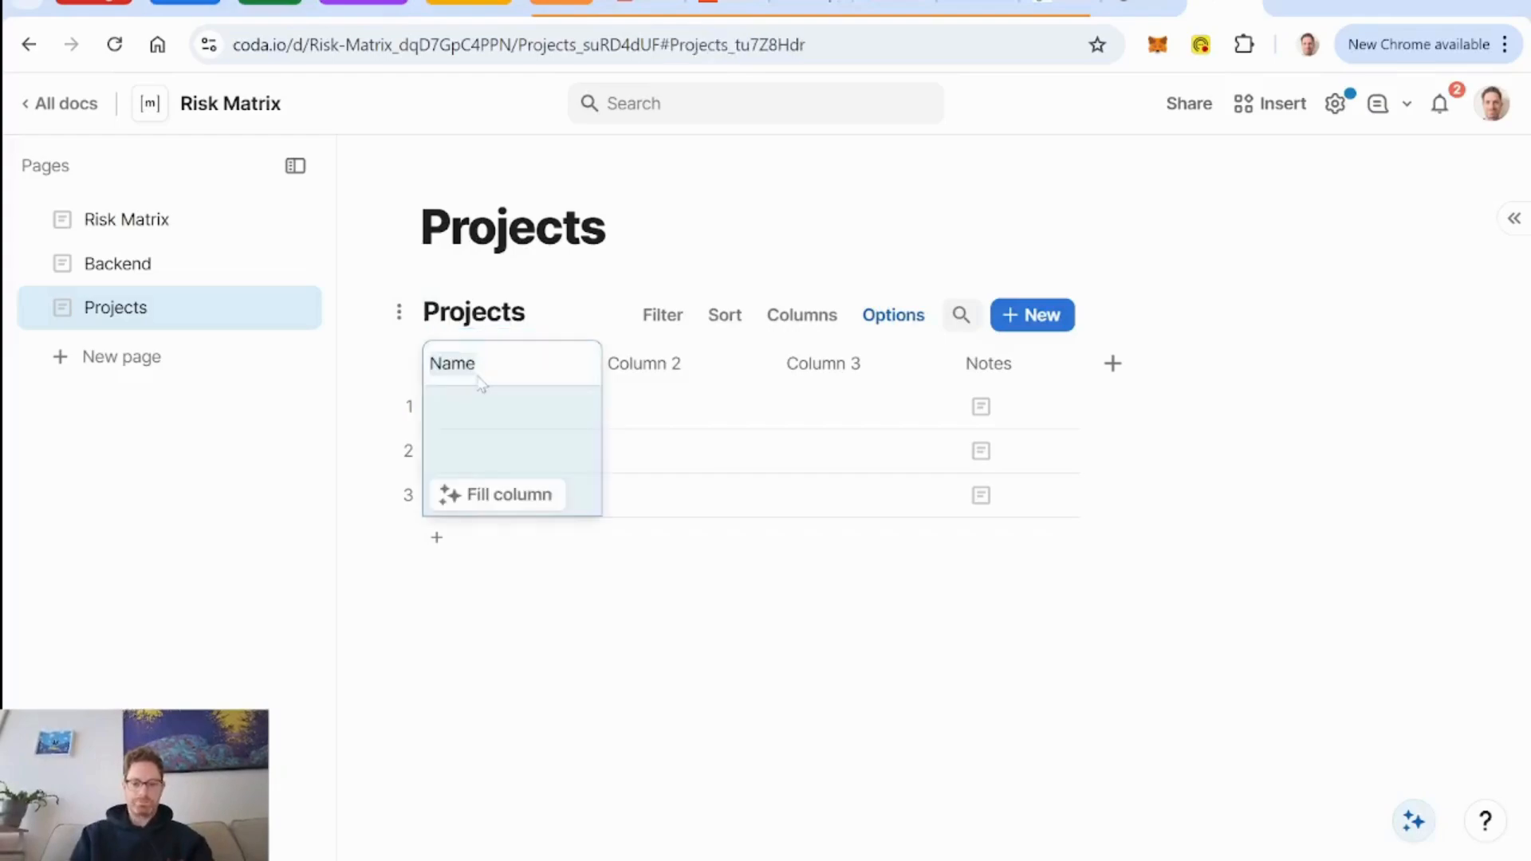
text(Project)
Fill the Project column with Client CRM build, Client Wiki build and Workshop - learning Coda.
click(530, 409)
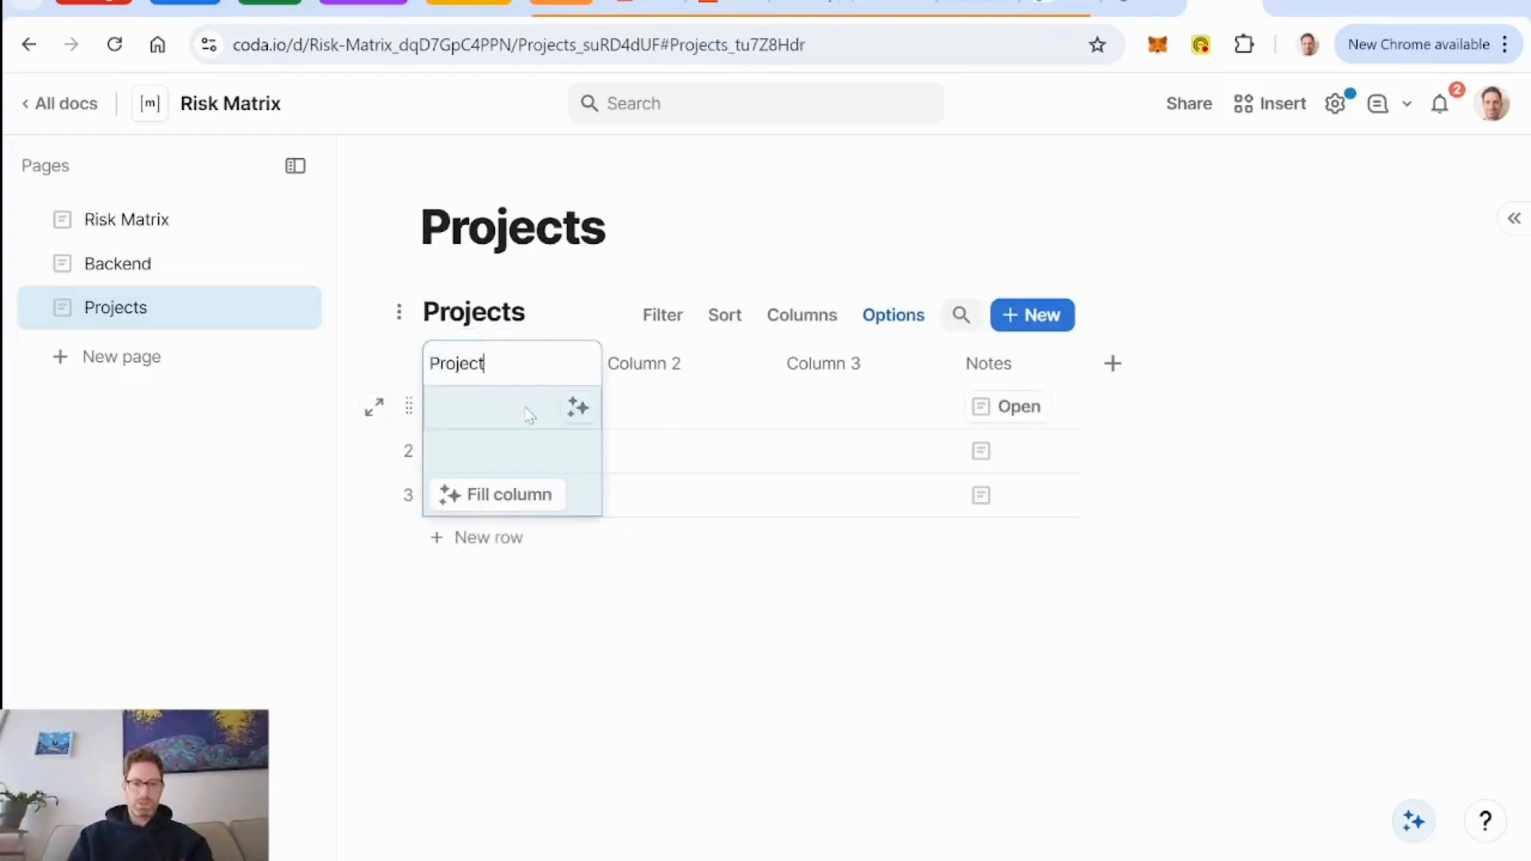
text(Client CRM build)
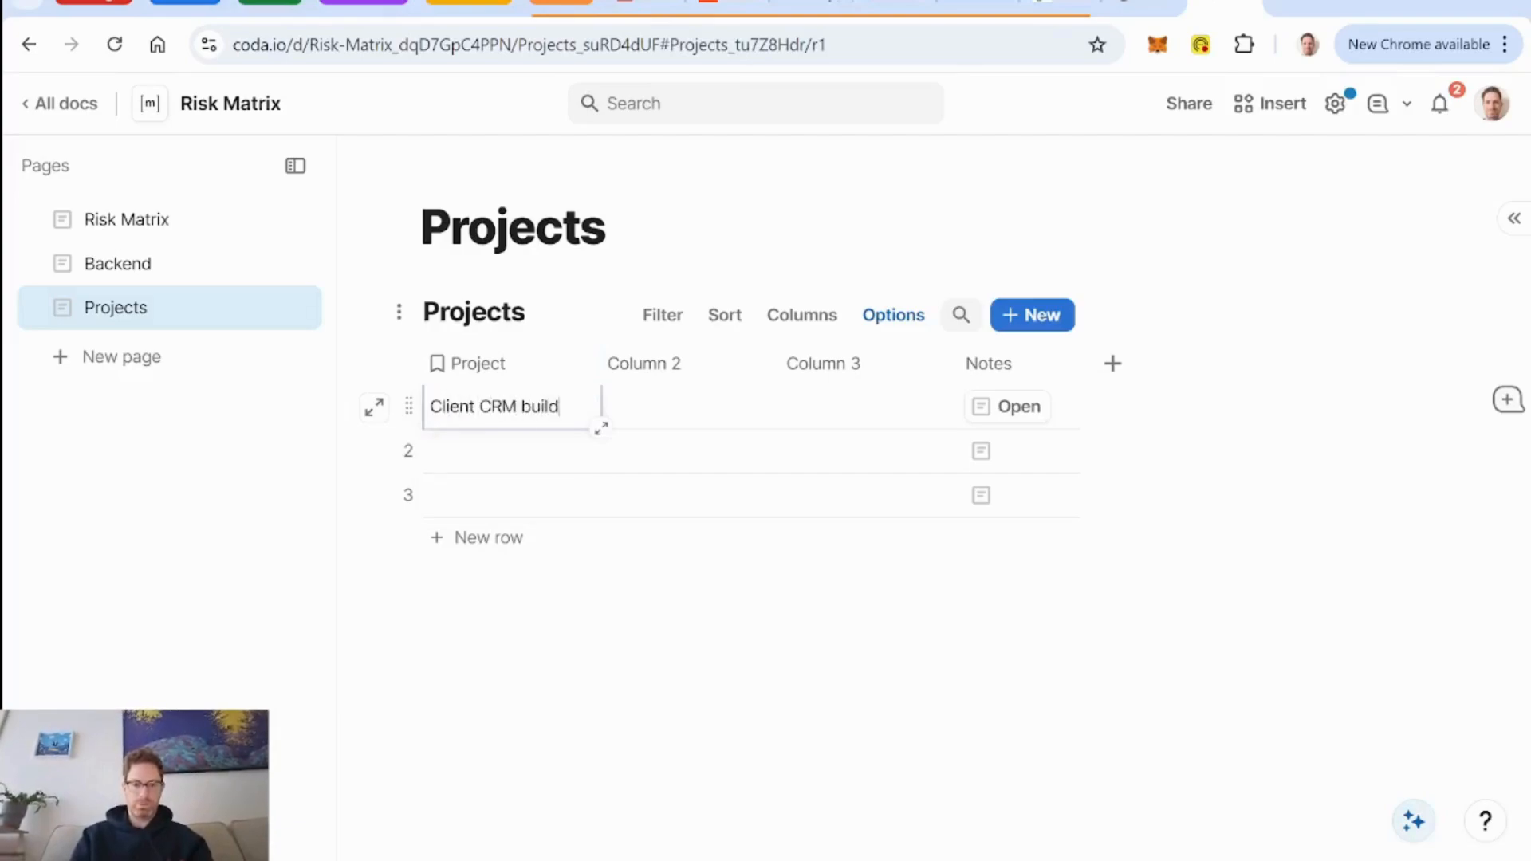
key(Return)
text(Client)
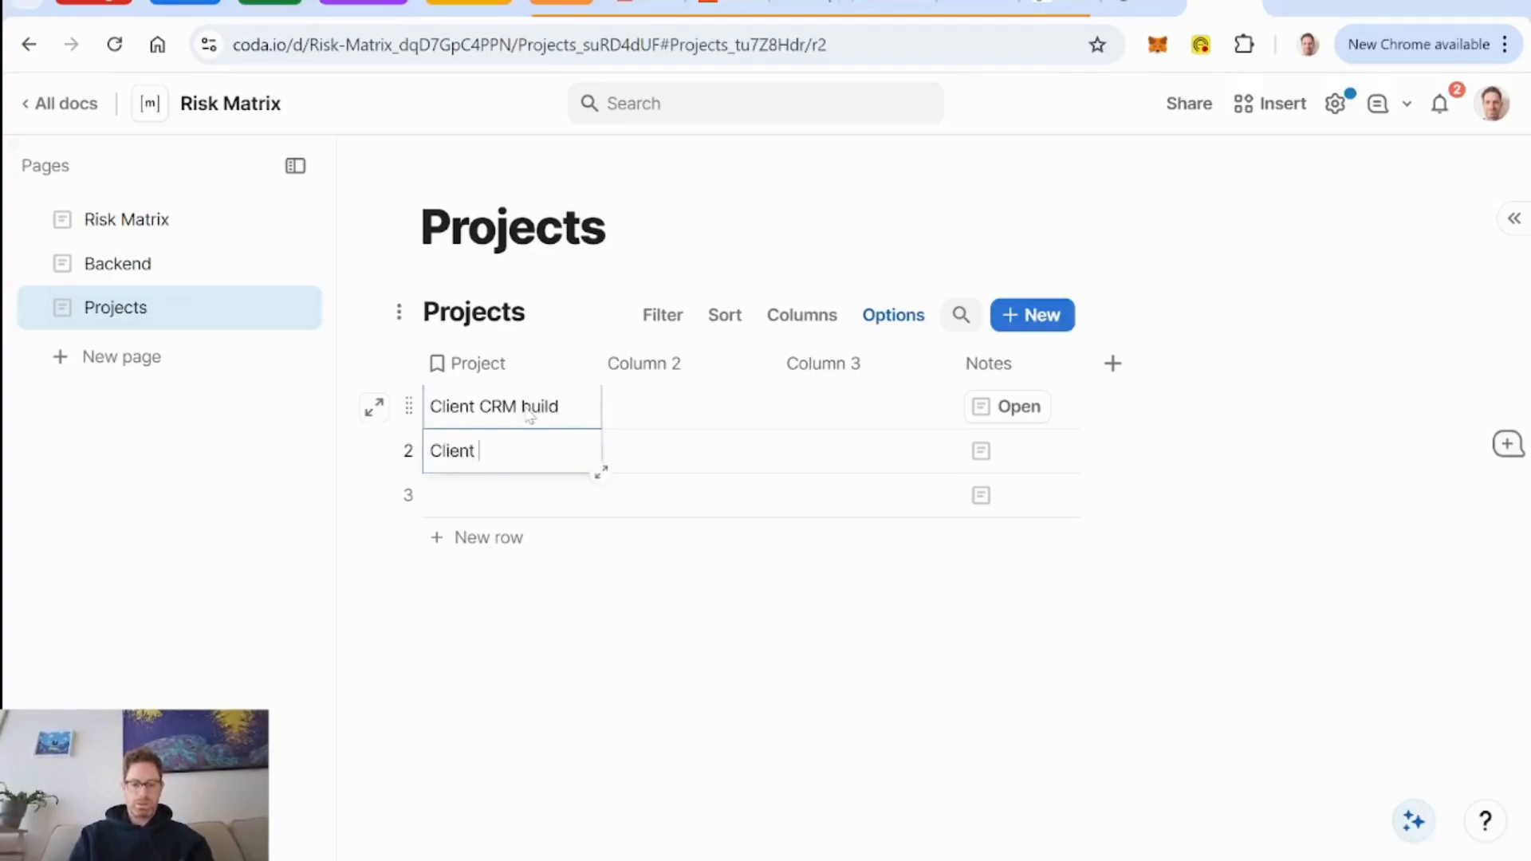
text( Wiki build)
key(Return)
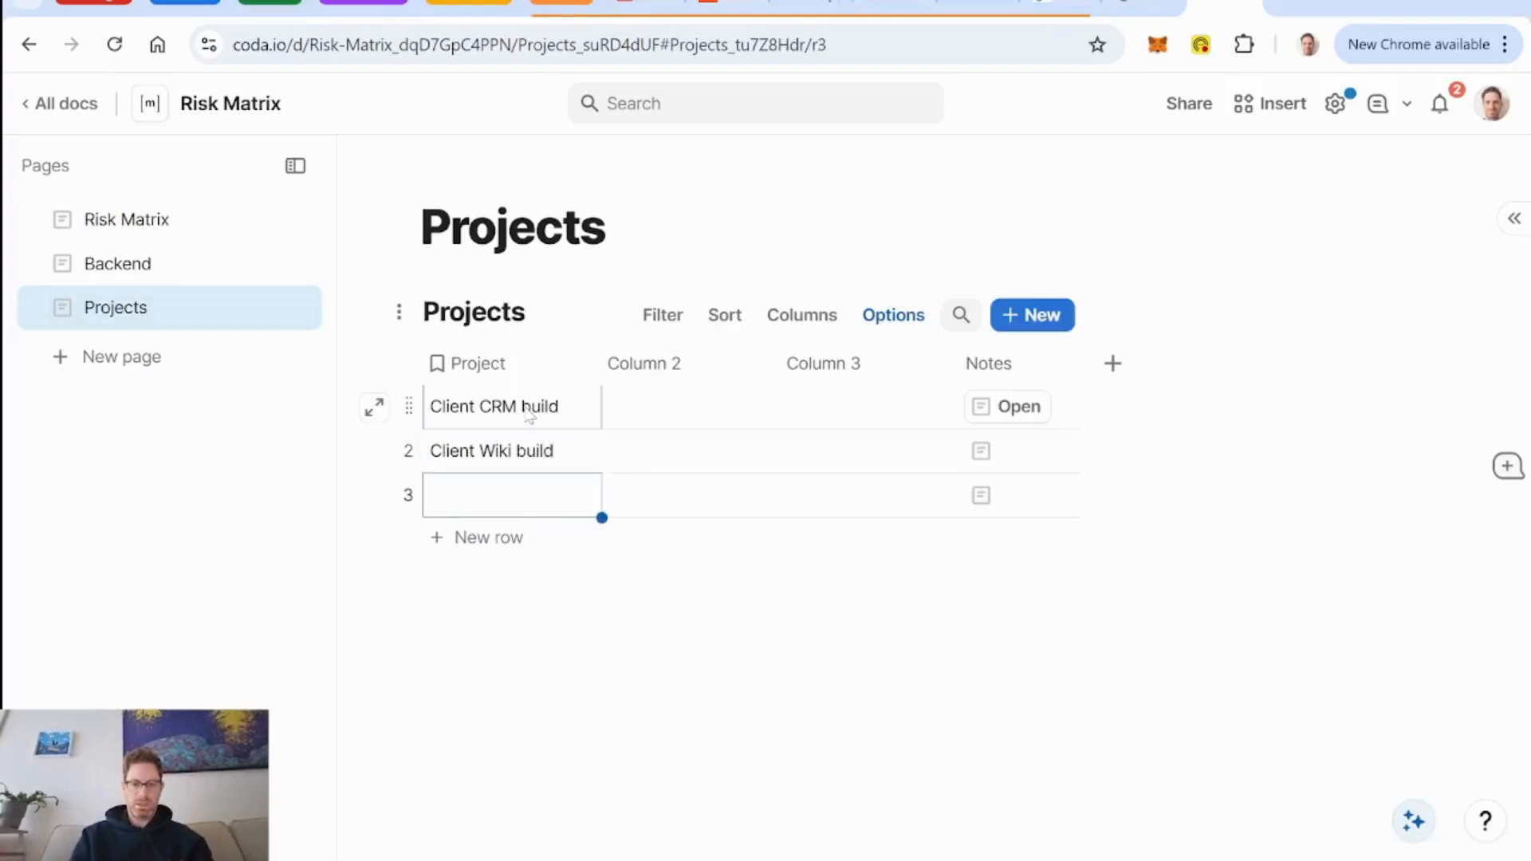
text(Workshop - learning)
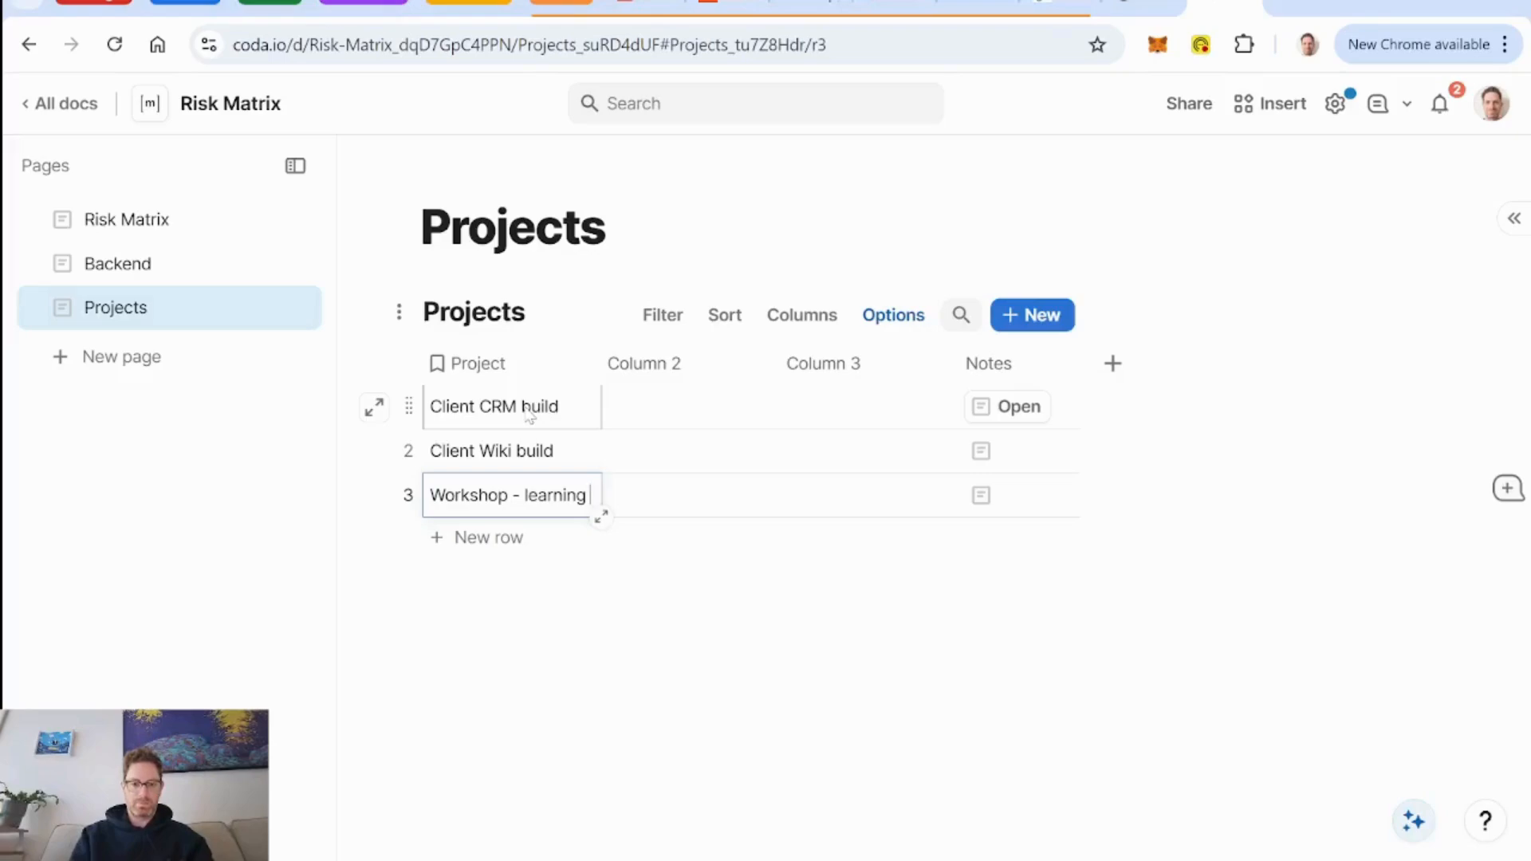
text(Coda)
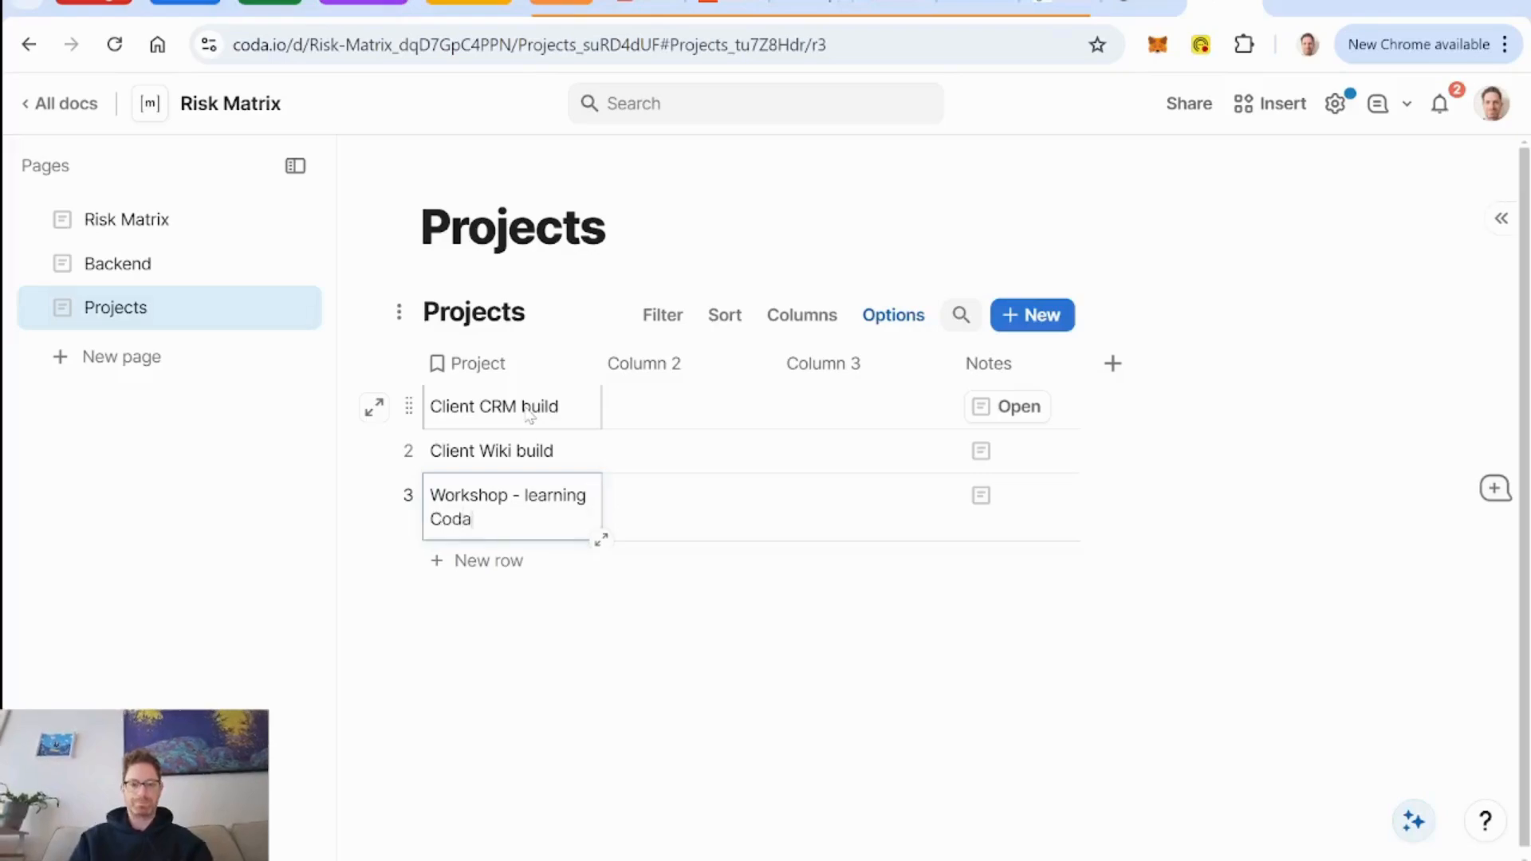
Delete Column 2, Column 3 and Notes from the Projects table.
click(646, 364)
key(Delete)
key(Delete)
key(Delete)
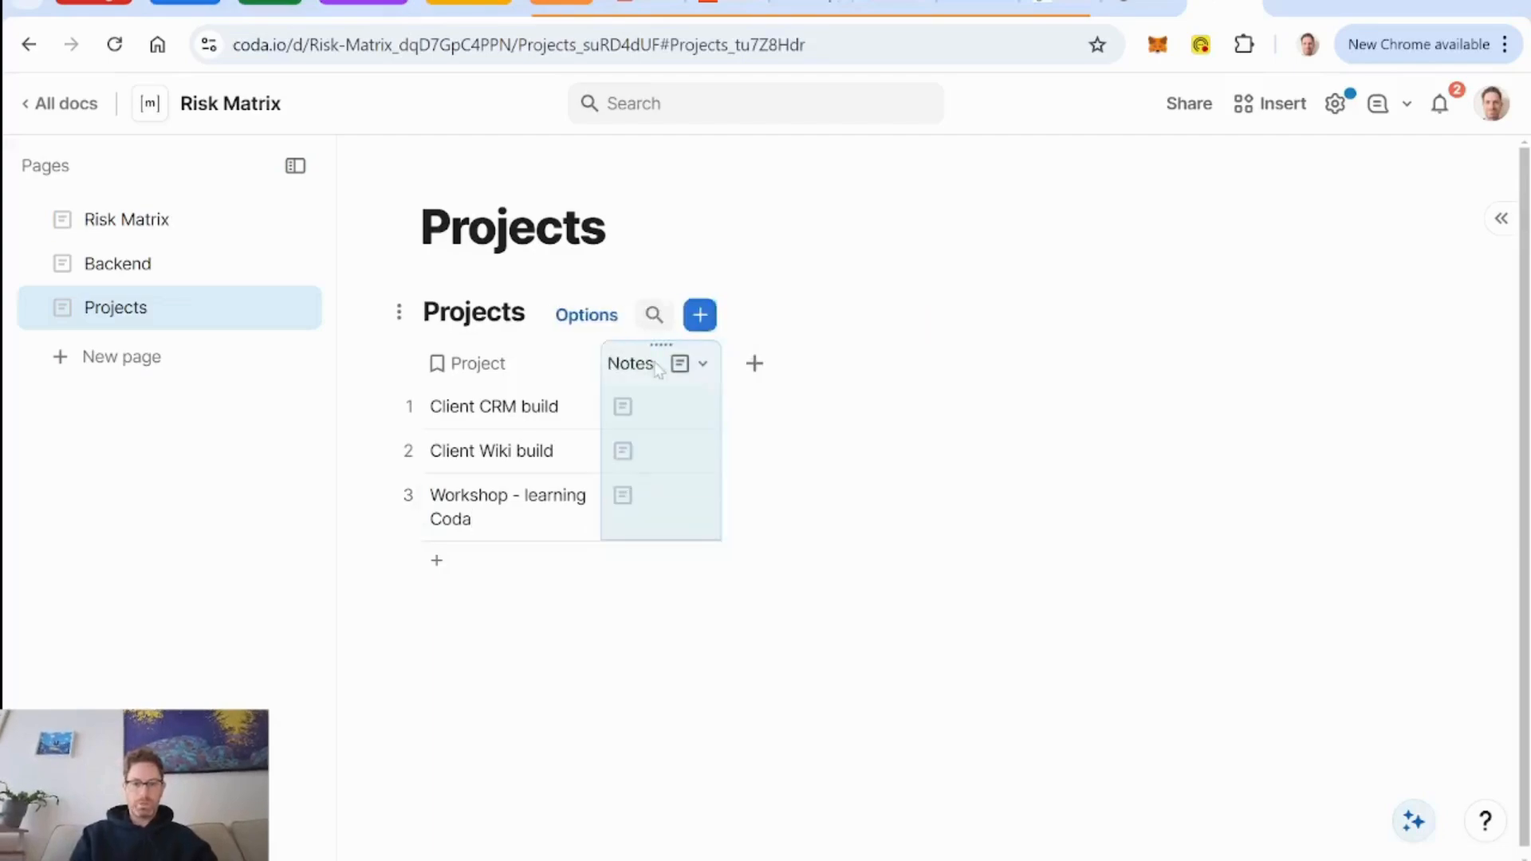
Add a relation column to DB Risks in the Projects table and rename it as Risks.
click(636, 365)
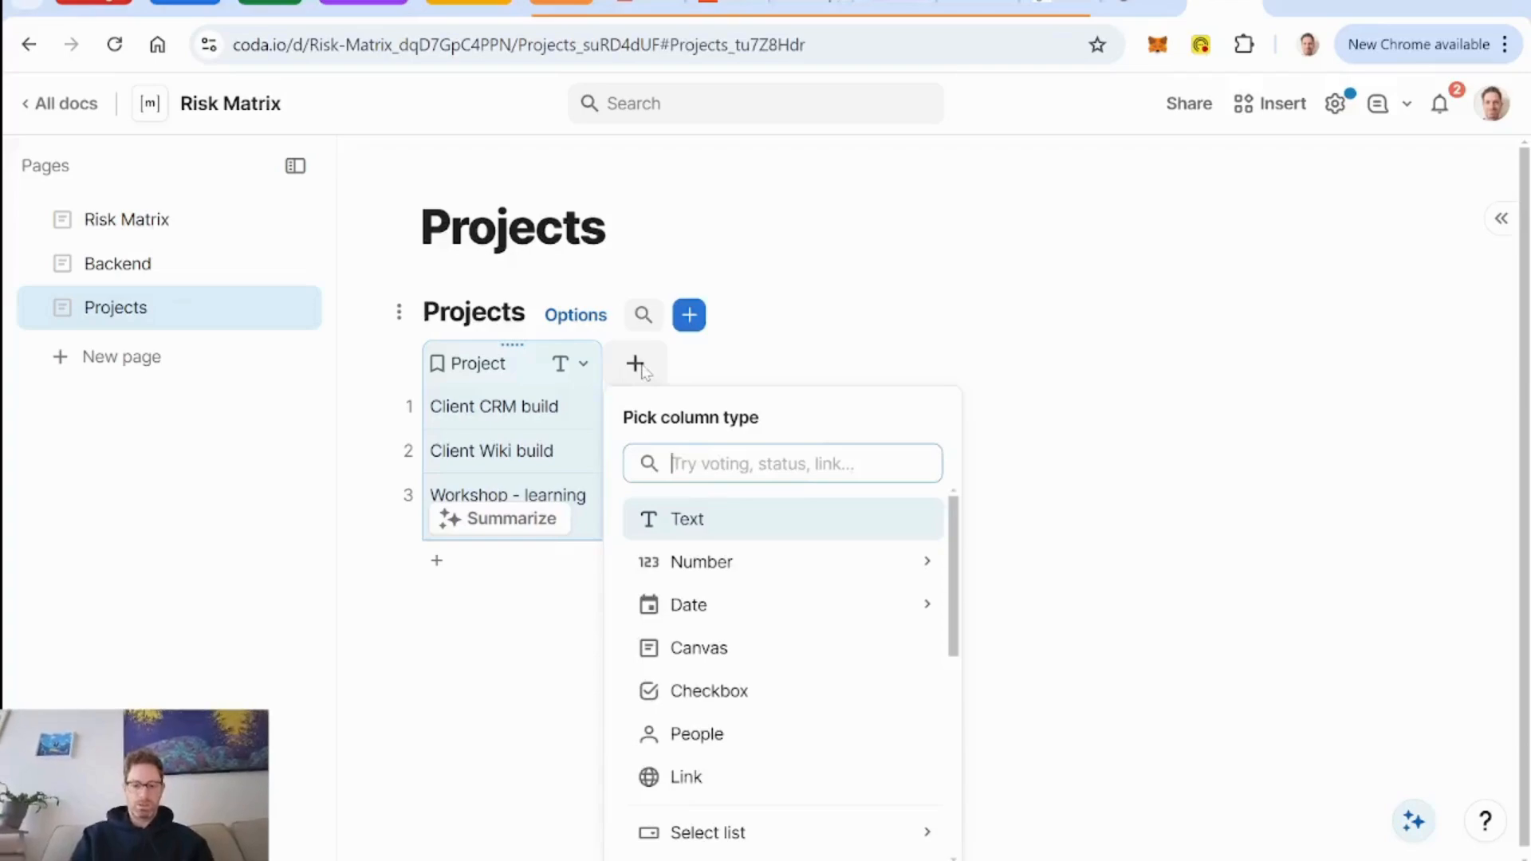
text(risk)
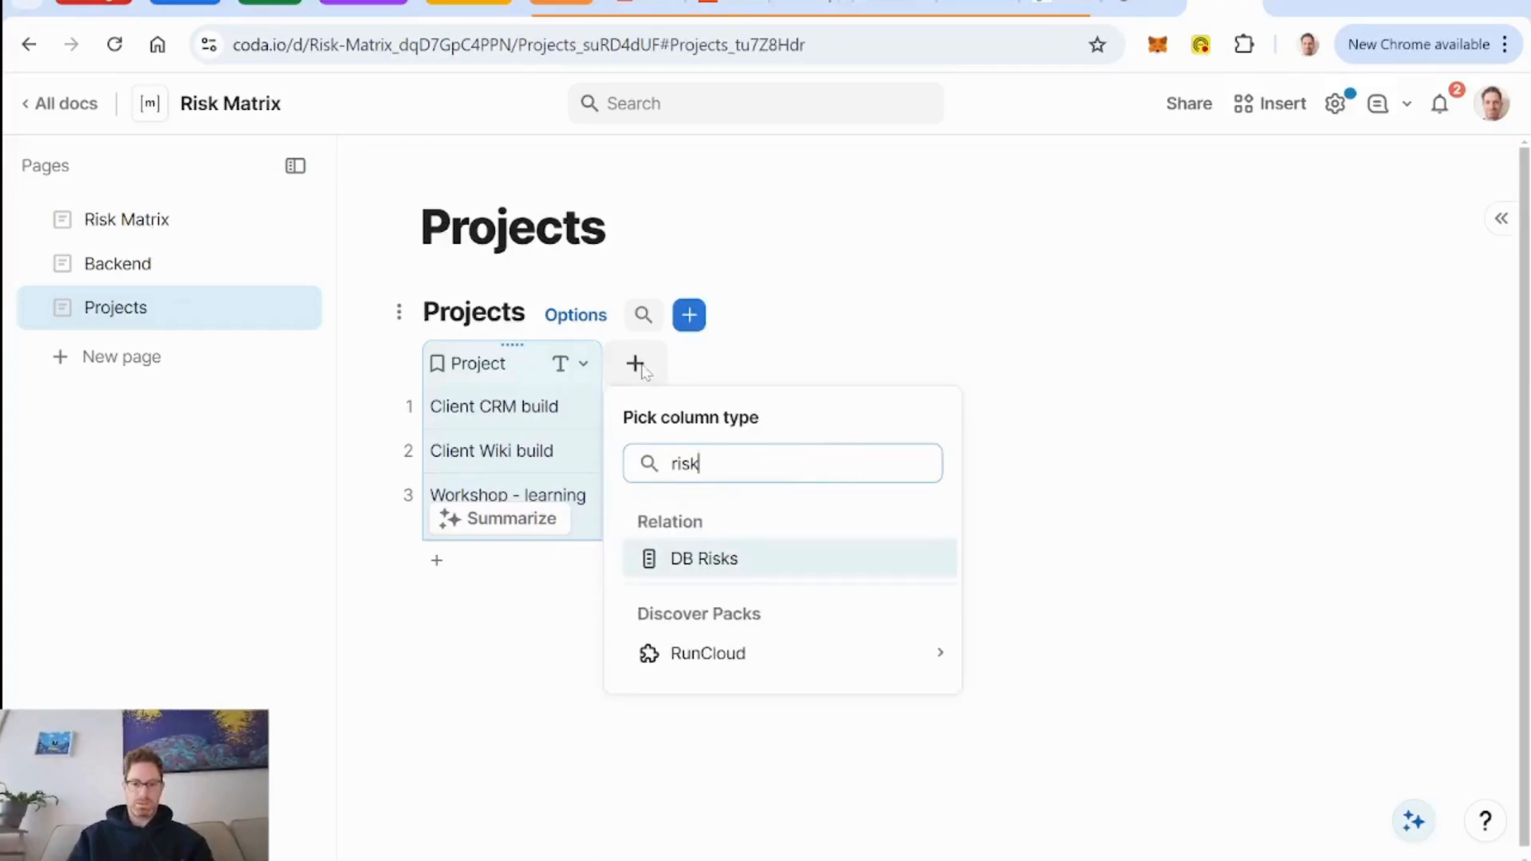
key(Return)
double_click(641, 364)
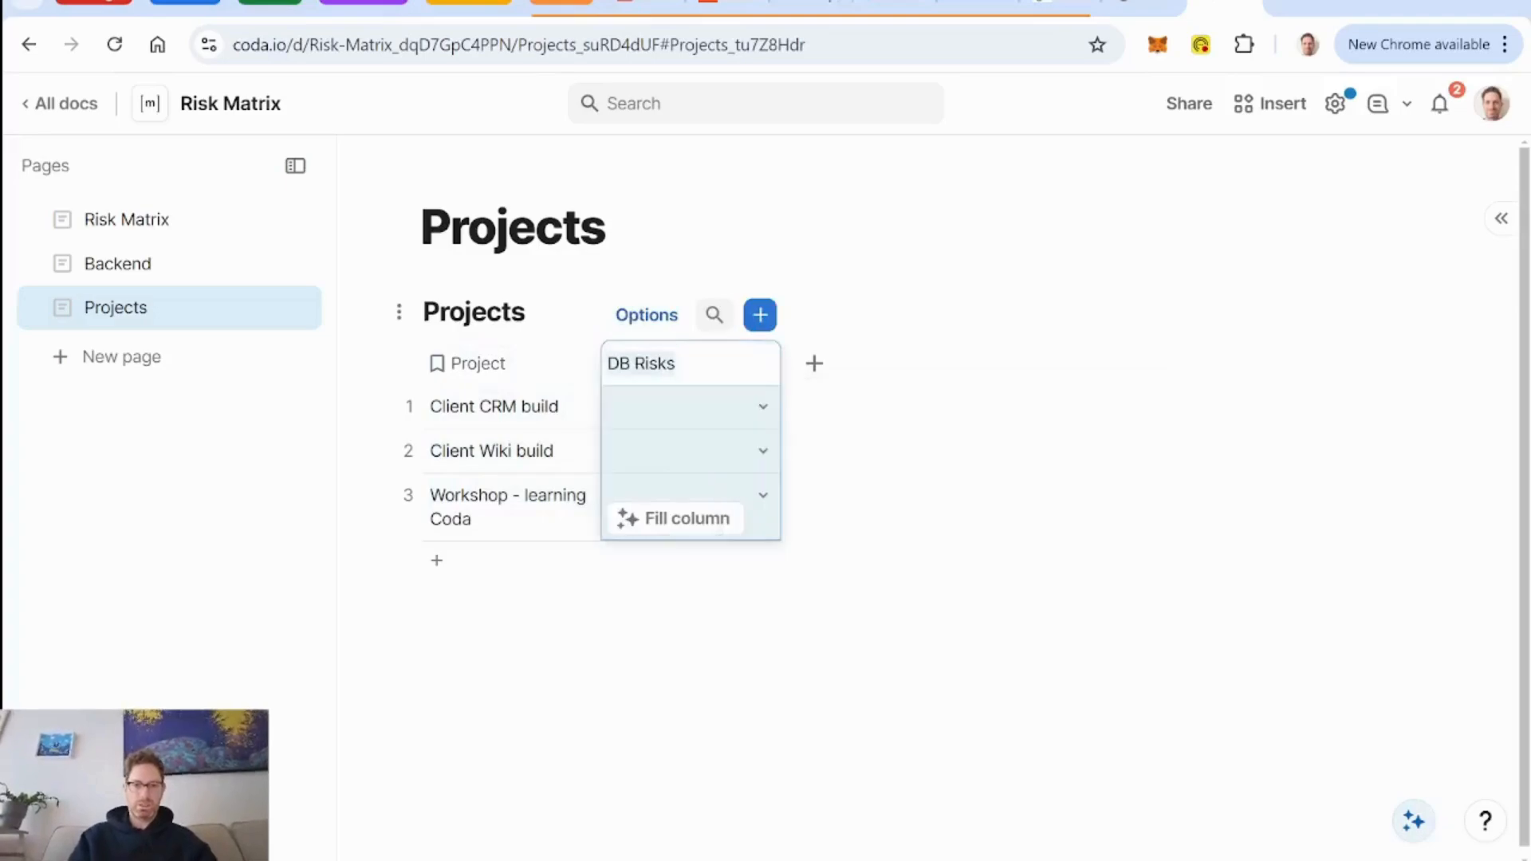
key(BackSpace)
key(BackSpace)
key(BackSpace)
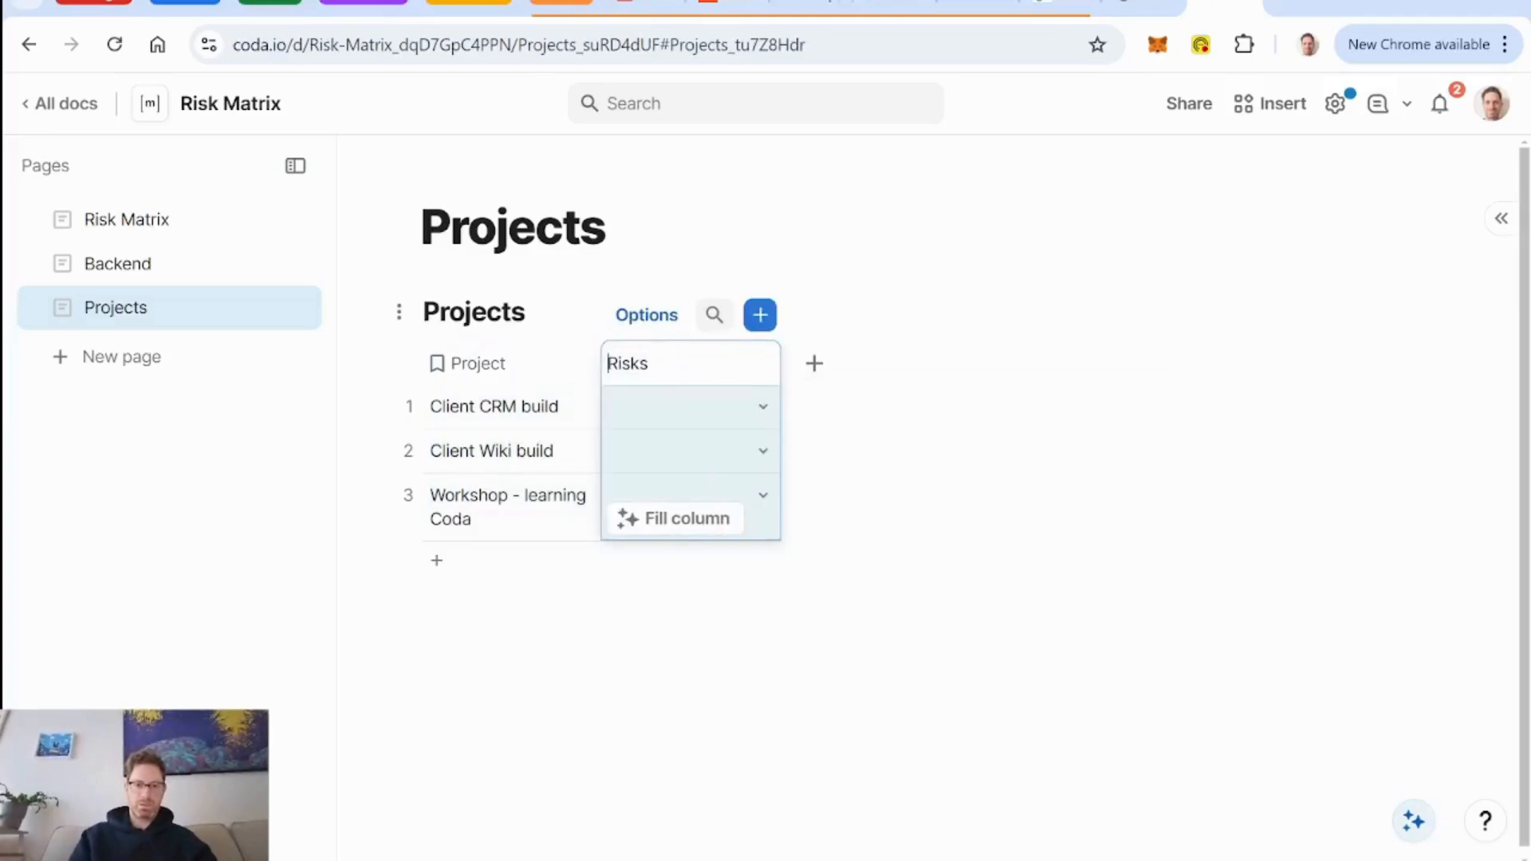
Allow multiple selections in the Risks relation column of the Projects table.
key(Return)
click(759, 364)
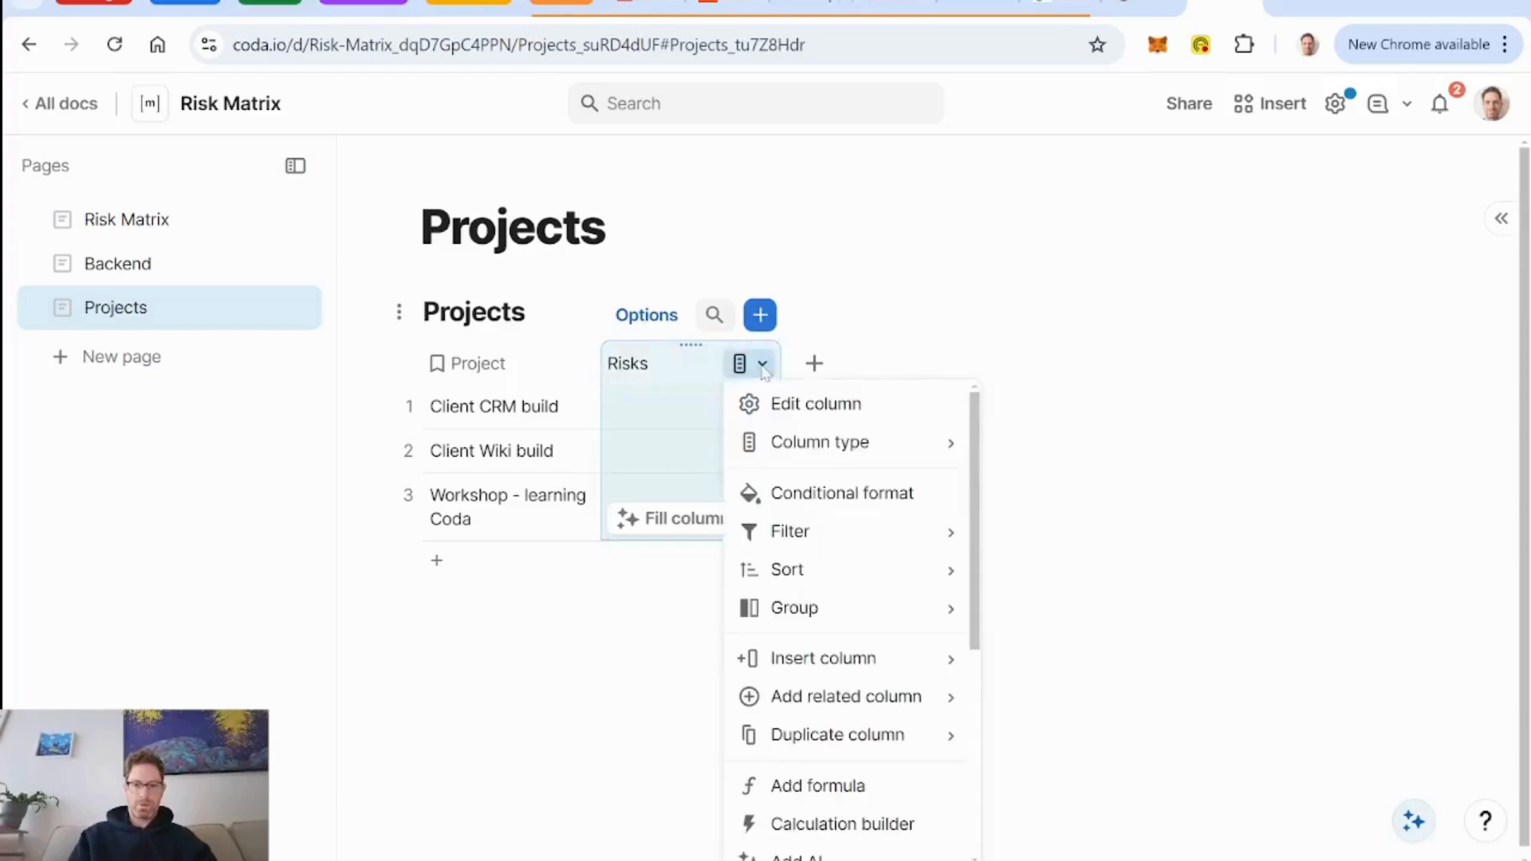
mouse_move(861, 452)
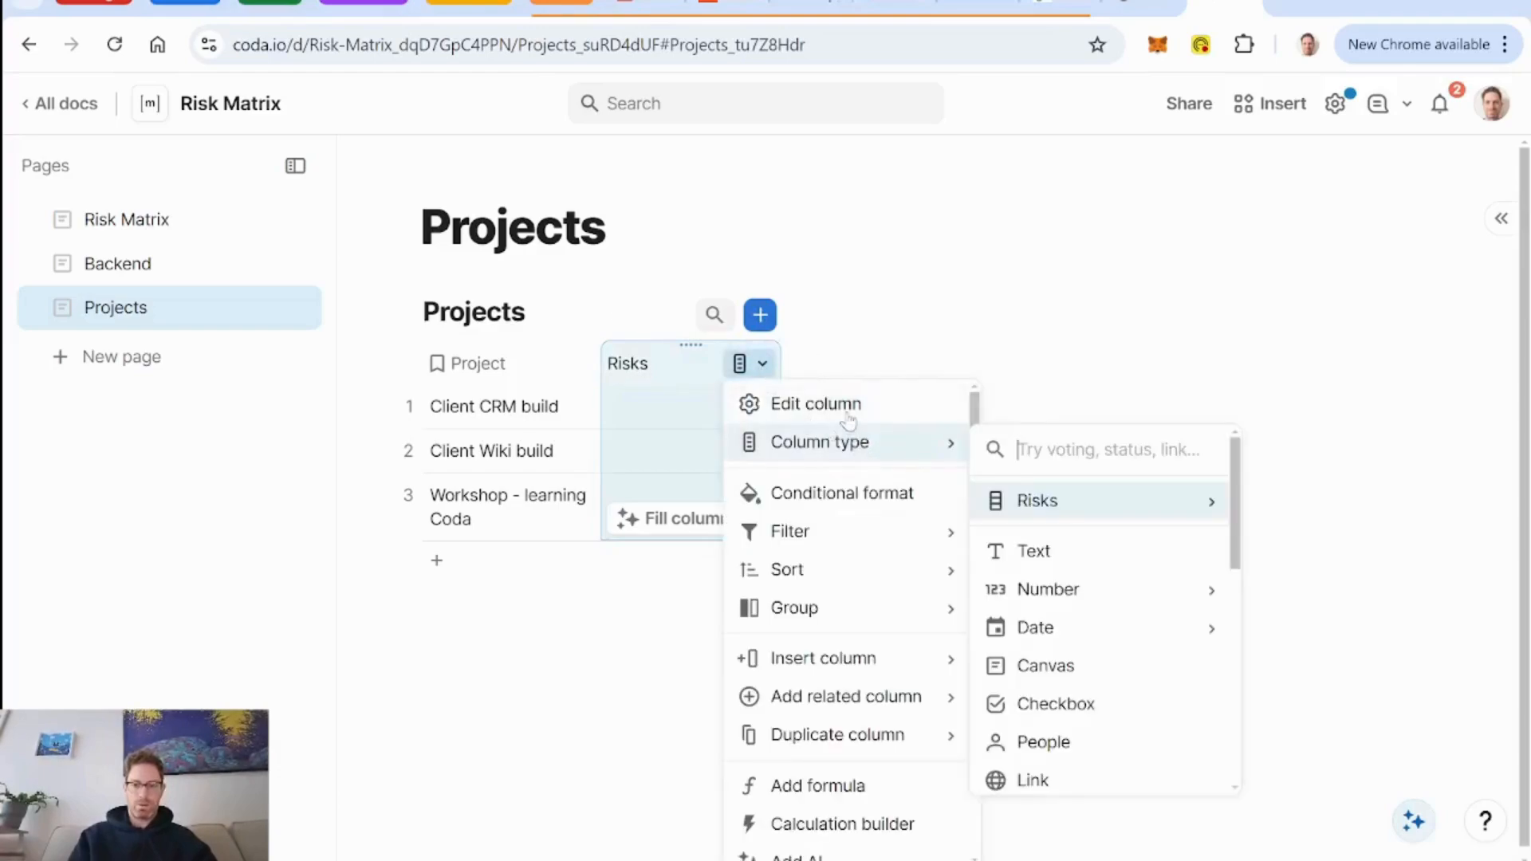
click(848, 418)
scroll(1073, 568, down, 2)
click(1111, 700)
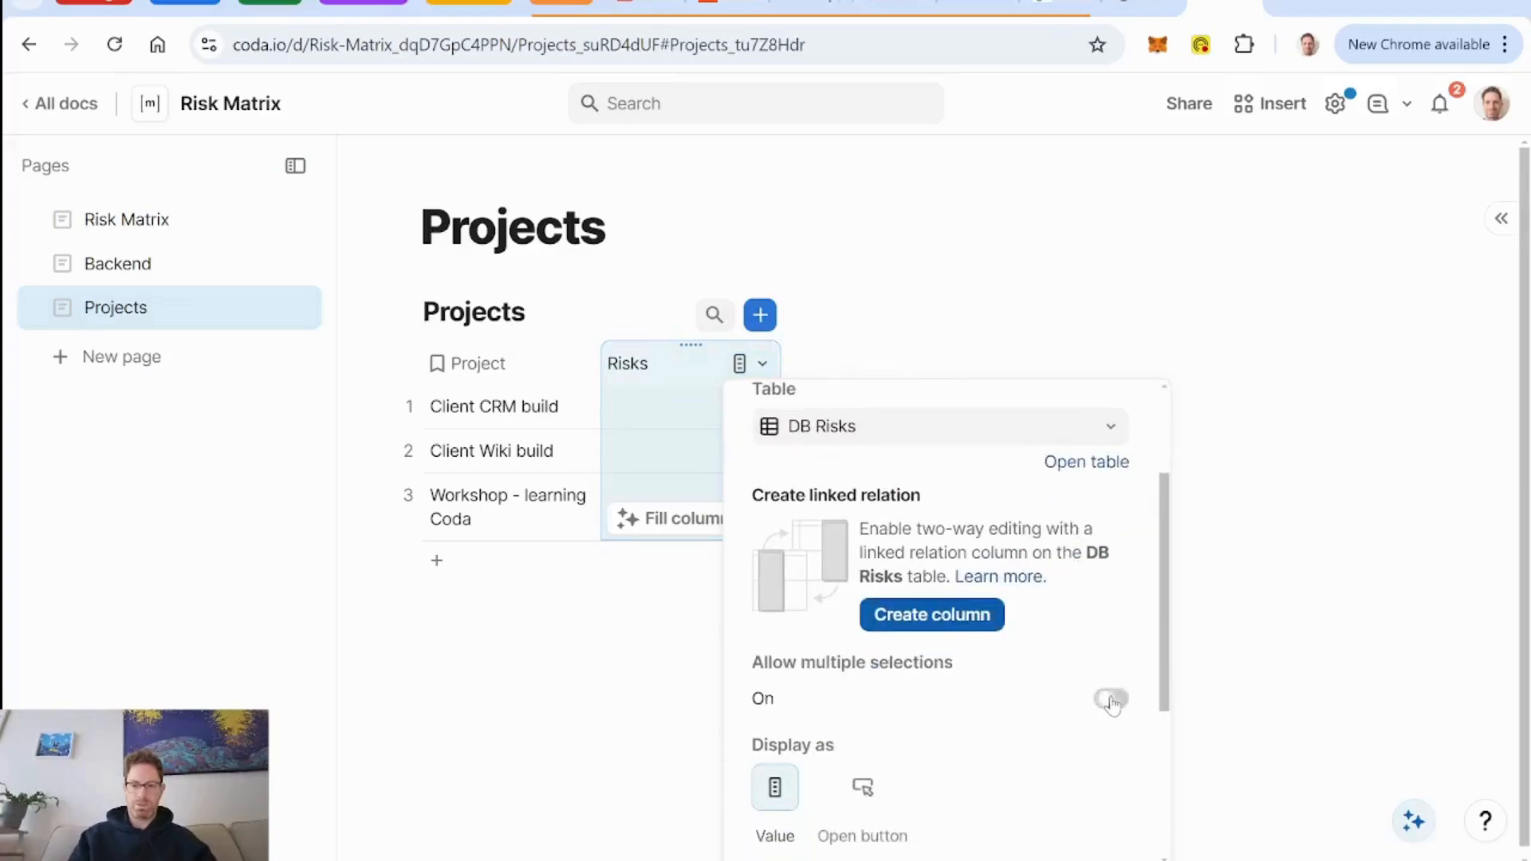
click(684, 375)
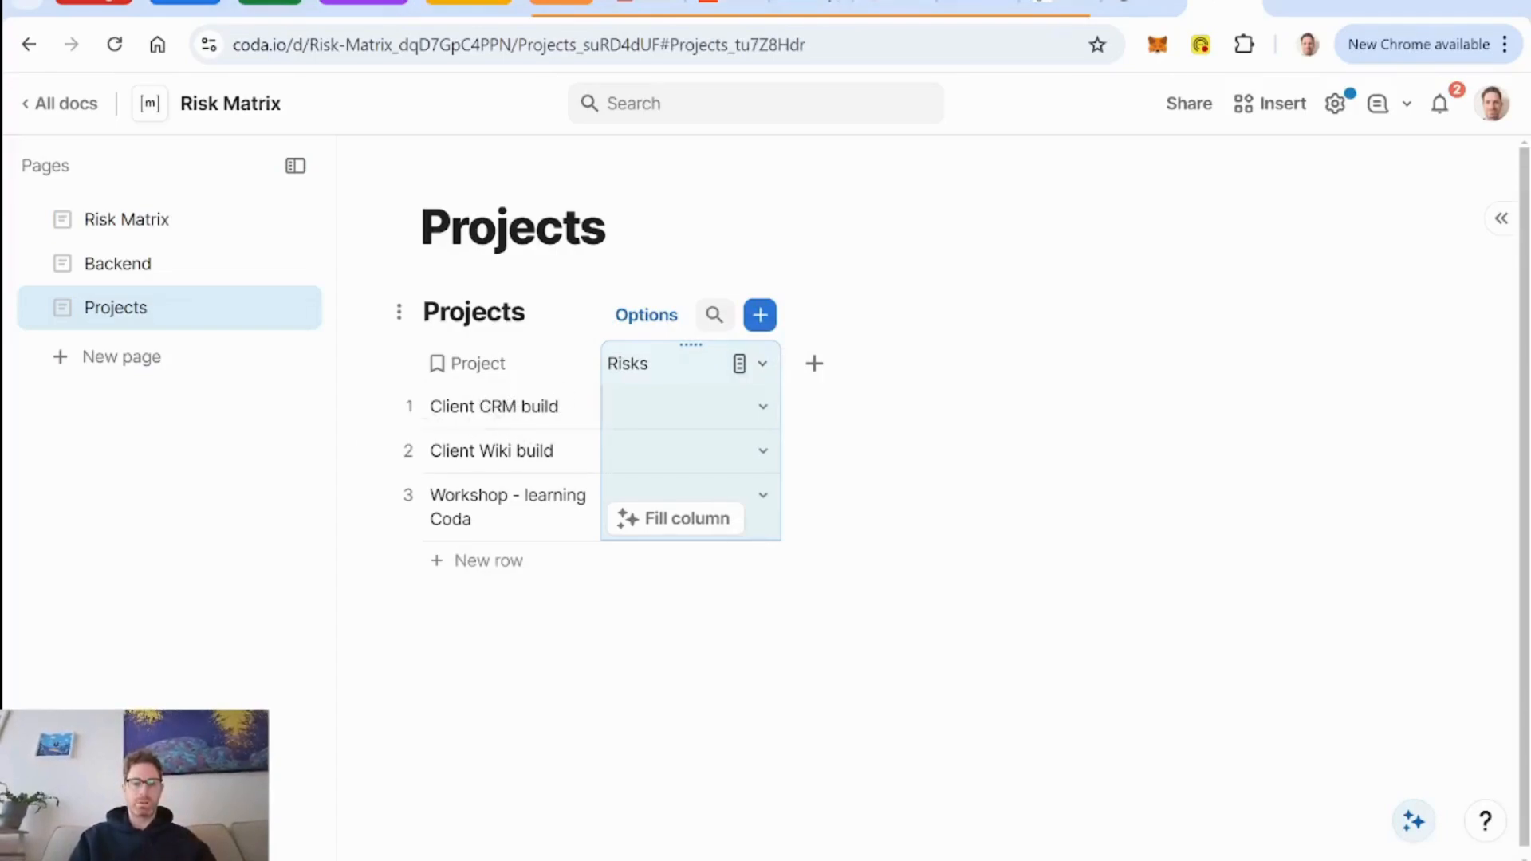
Turn on the pinned expand row button in the Projects table's display settings.
click(646, 315)
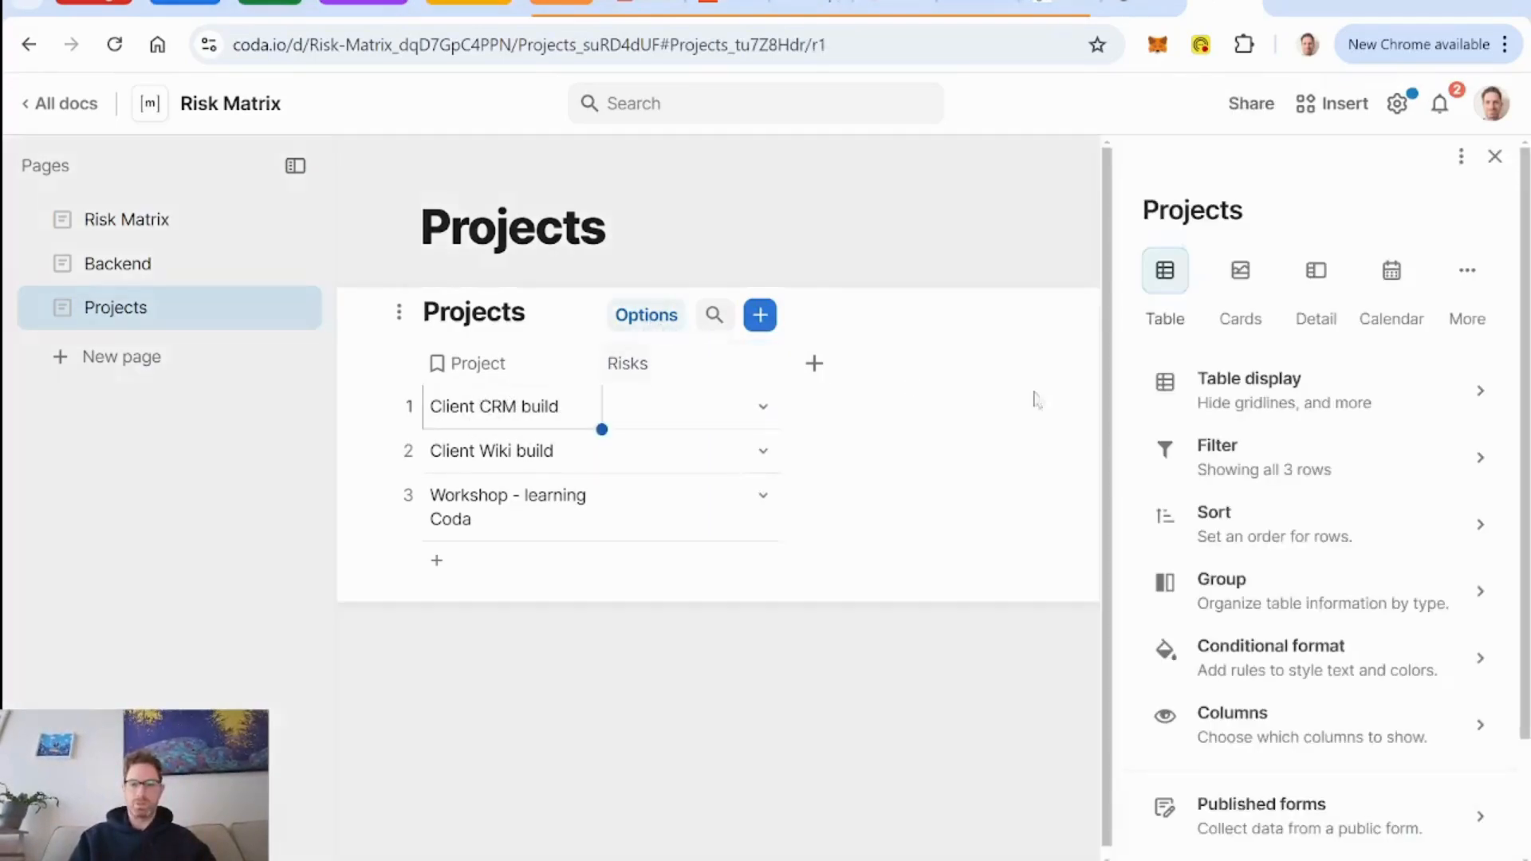
click(1357, 420)
click(1486, 306)
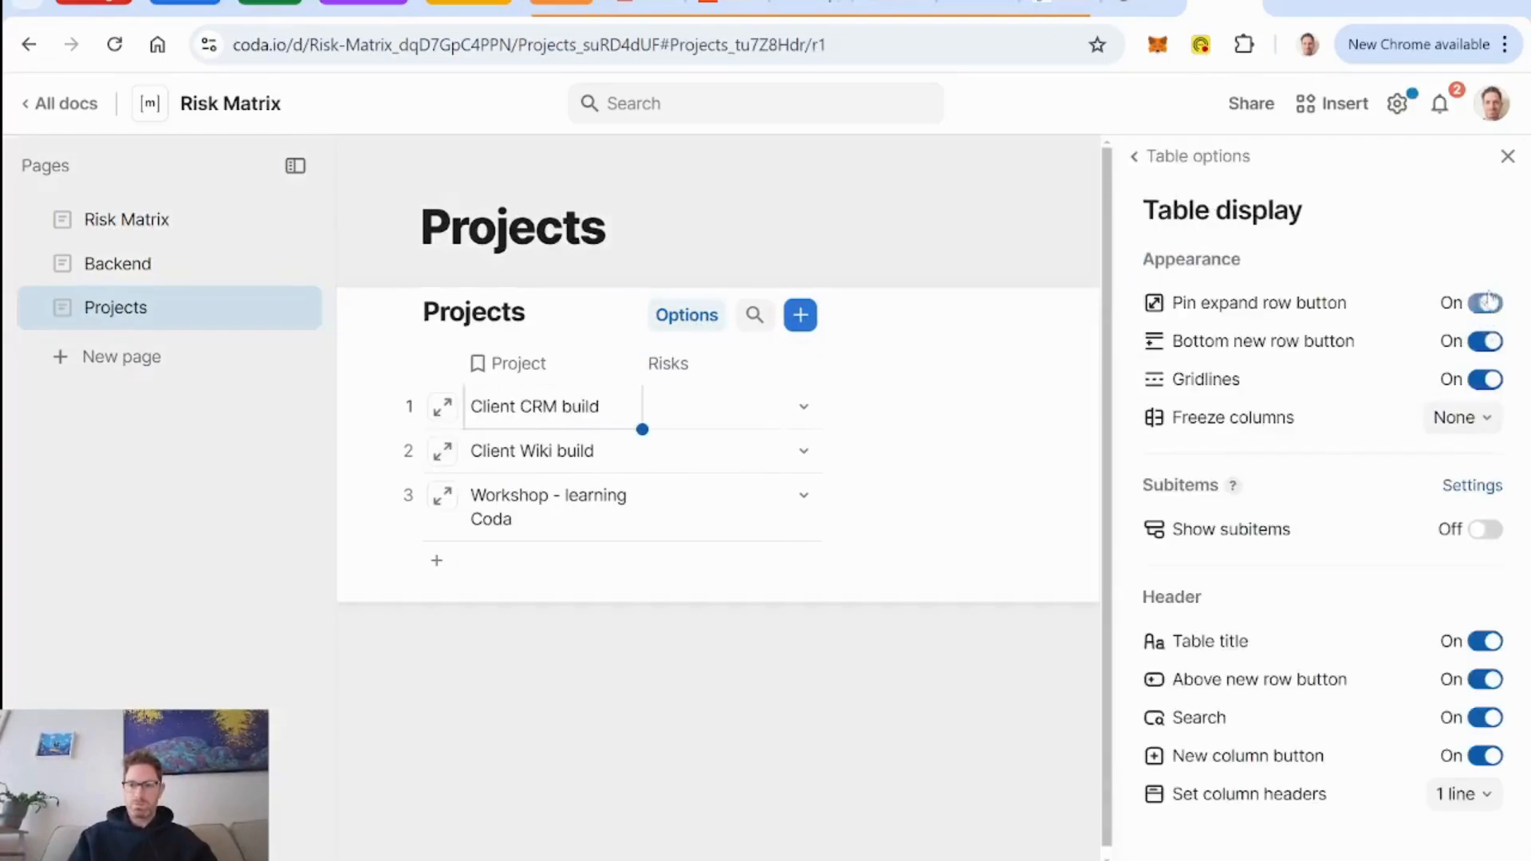
click(1508, 156)
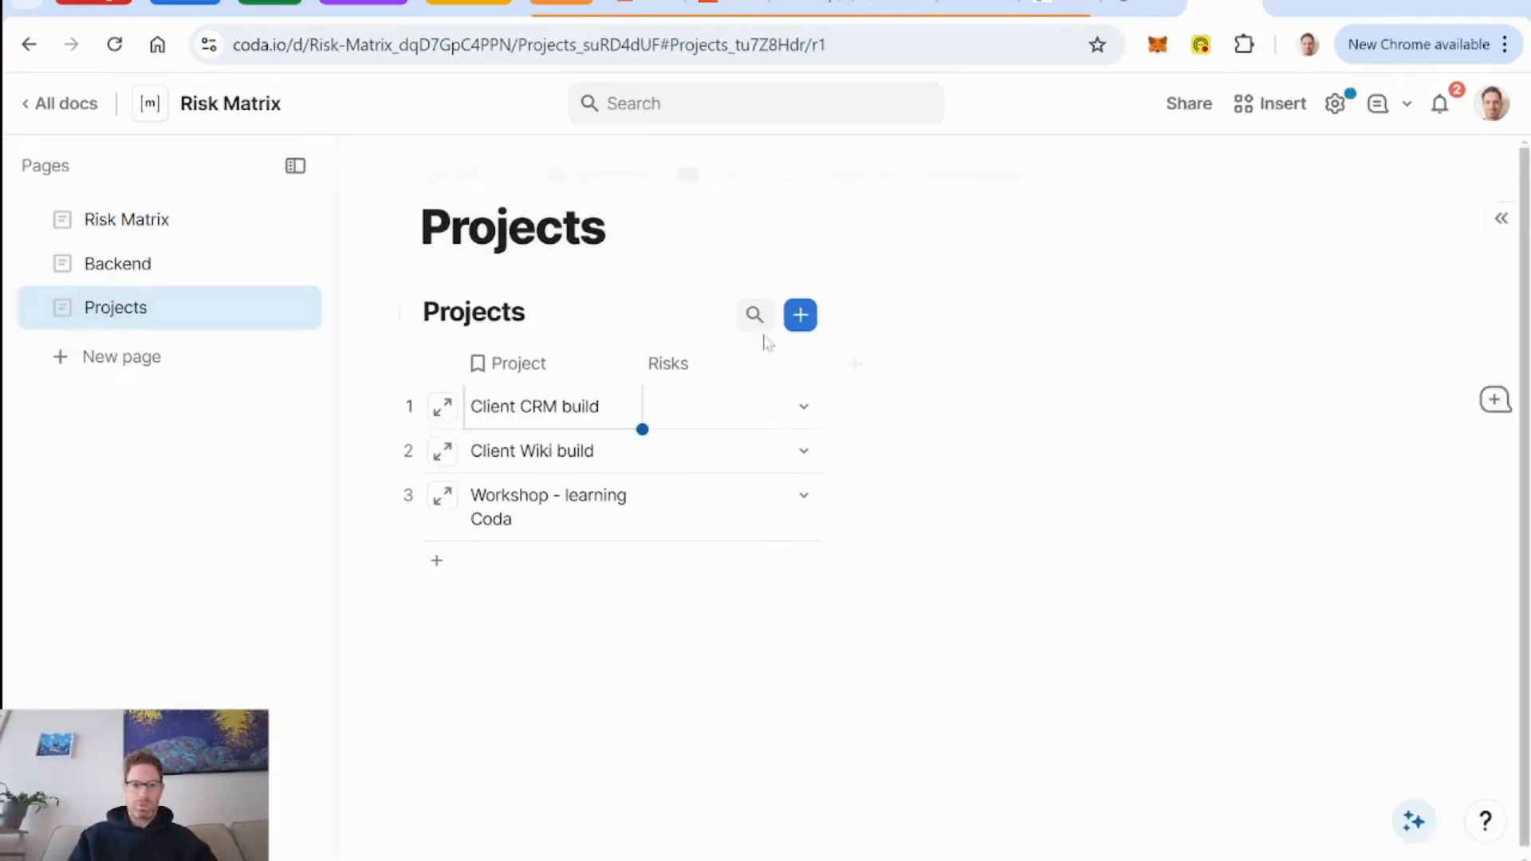
Expand the Client CRM build row and centre the Project title in its detail layout.
click(442, 407)
click(1248, 179)
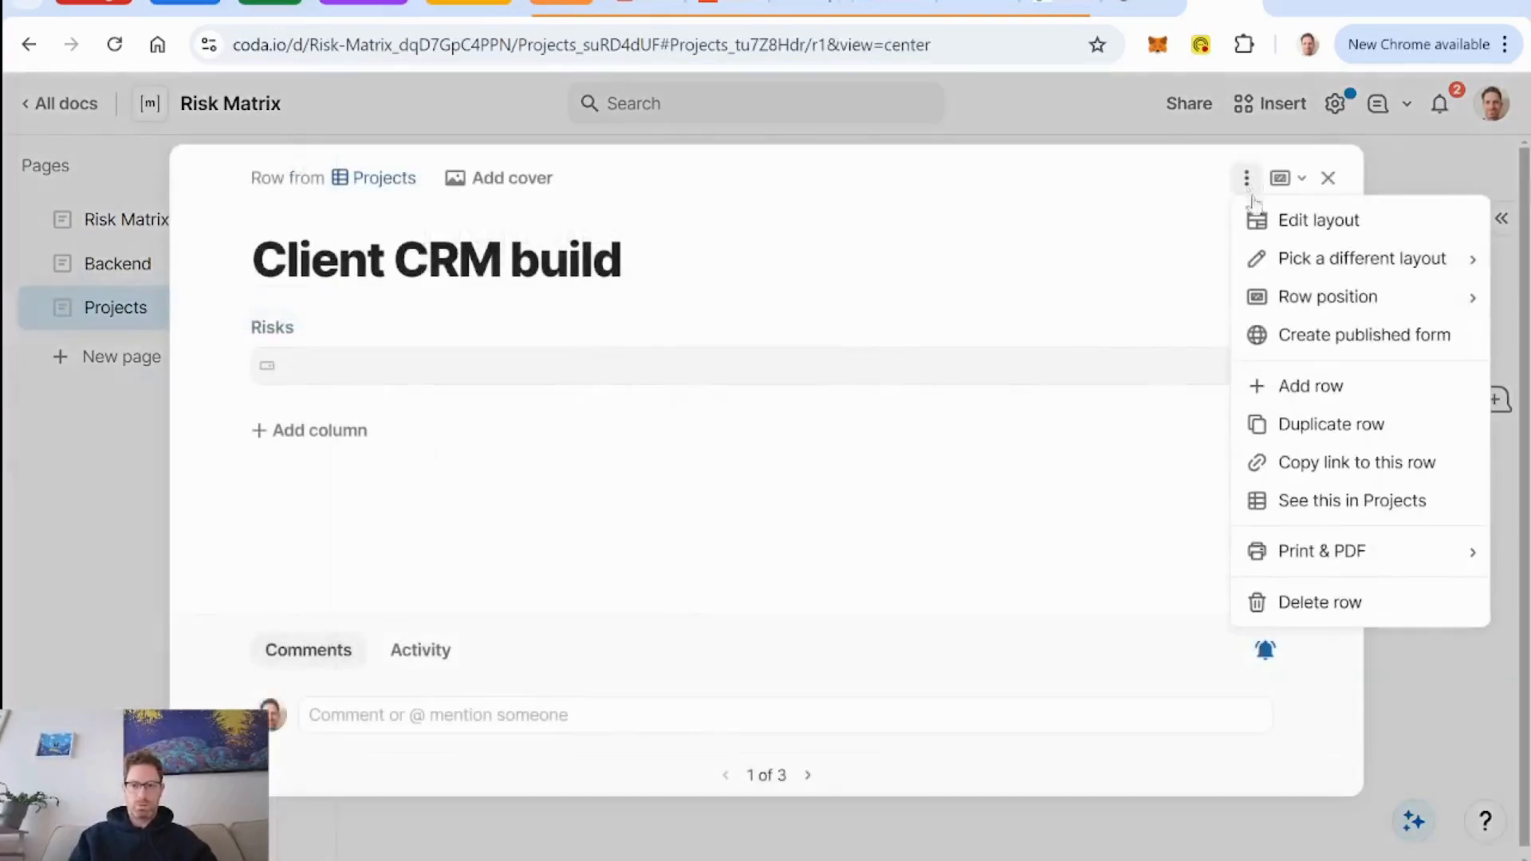
click(1320, 220)
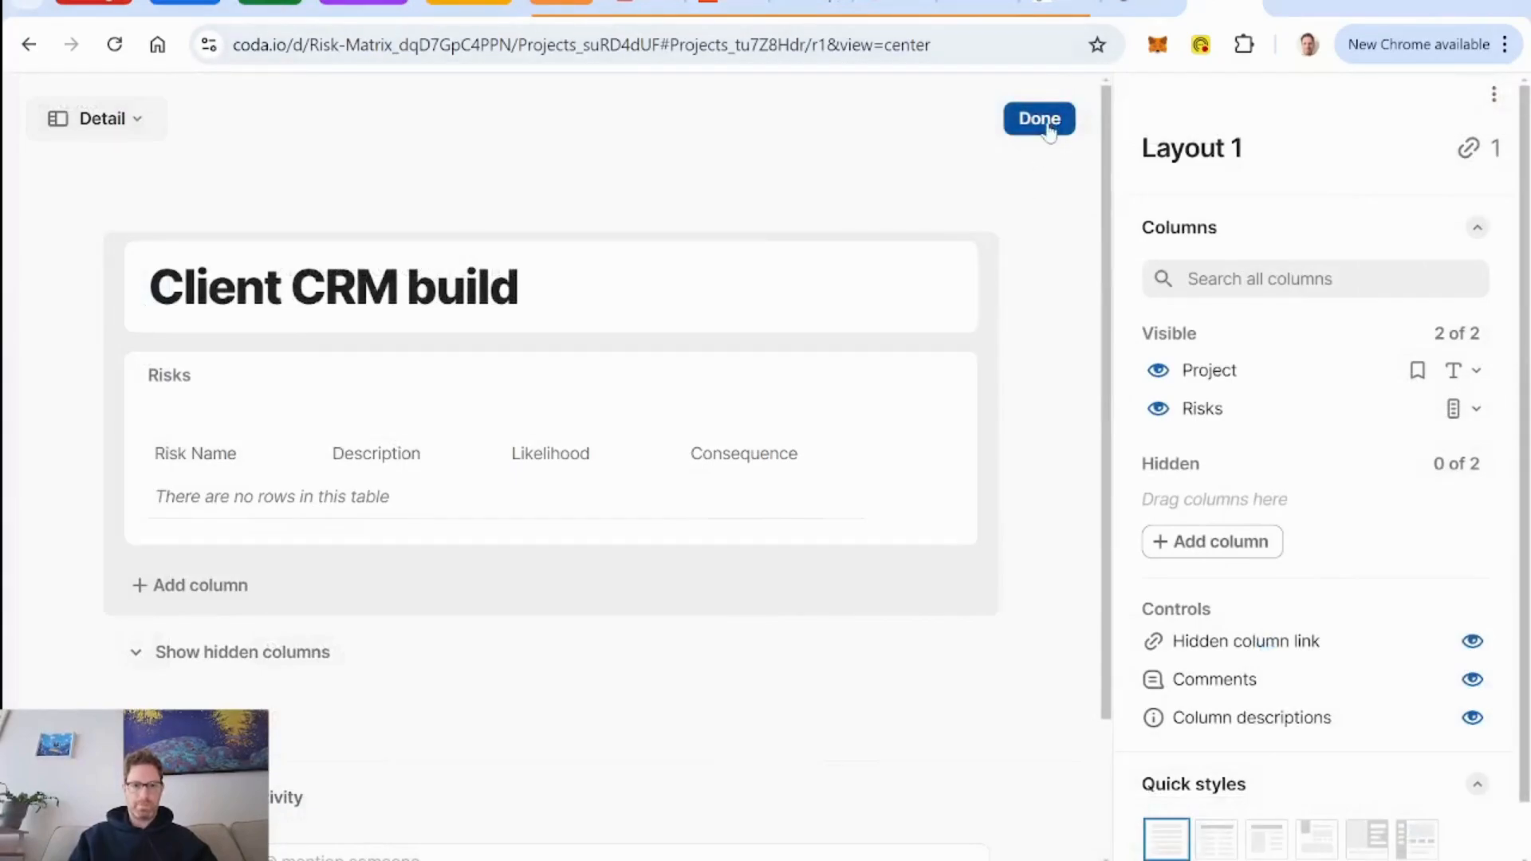
click(670, 294)
scroll(1315, 559, down, 5)
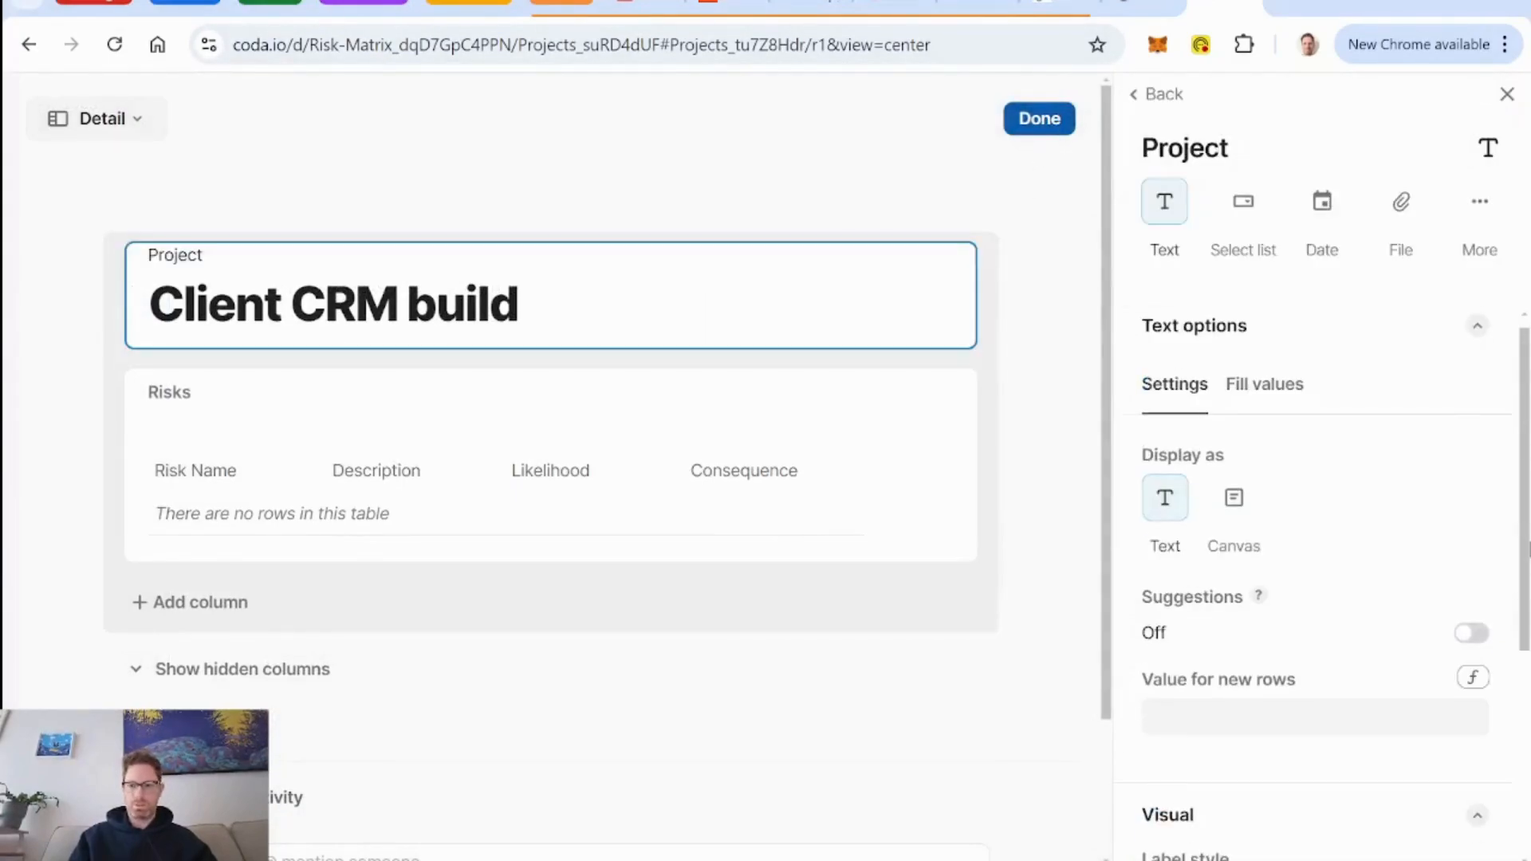
click(1211, 808)
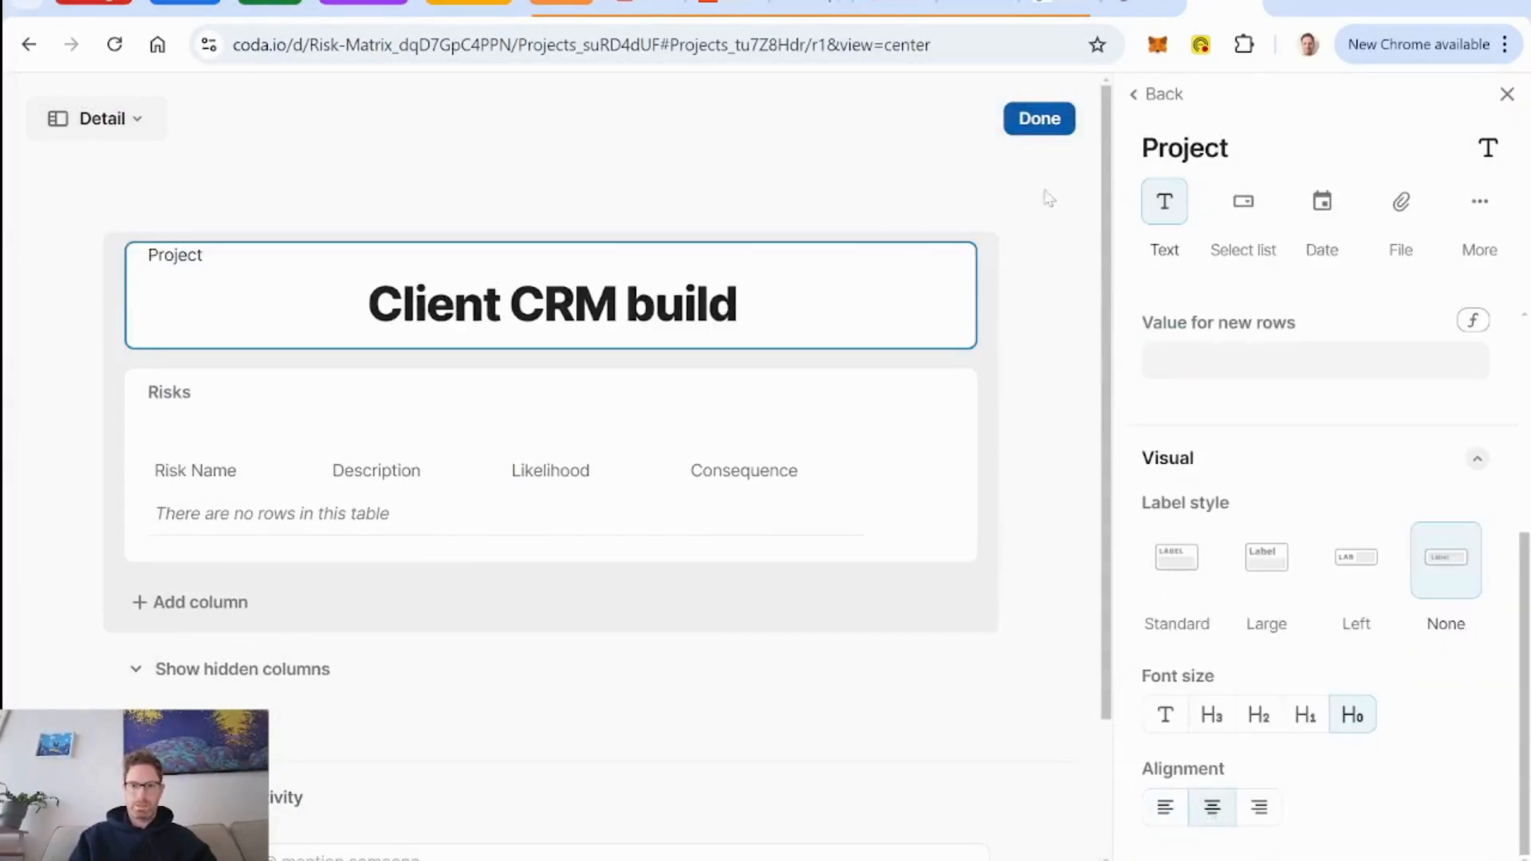
click(1039, 119)
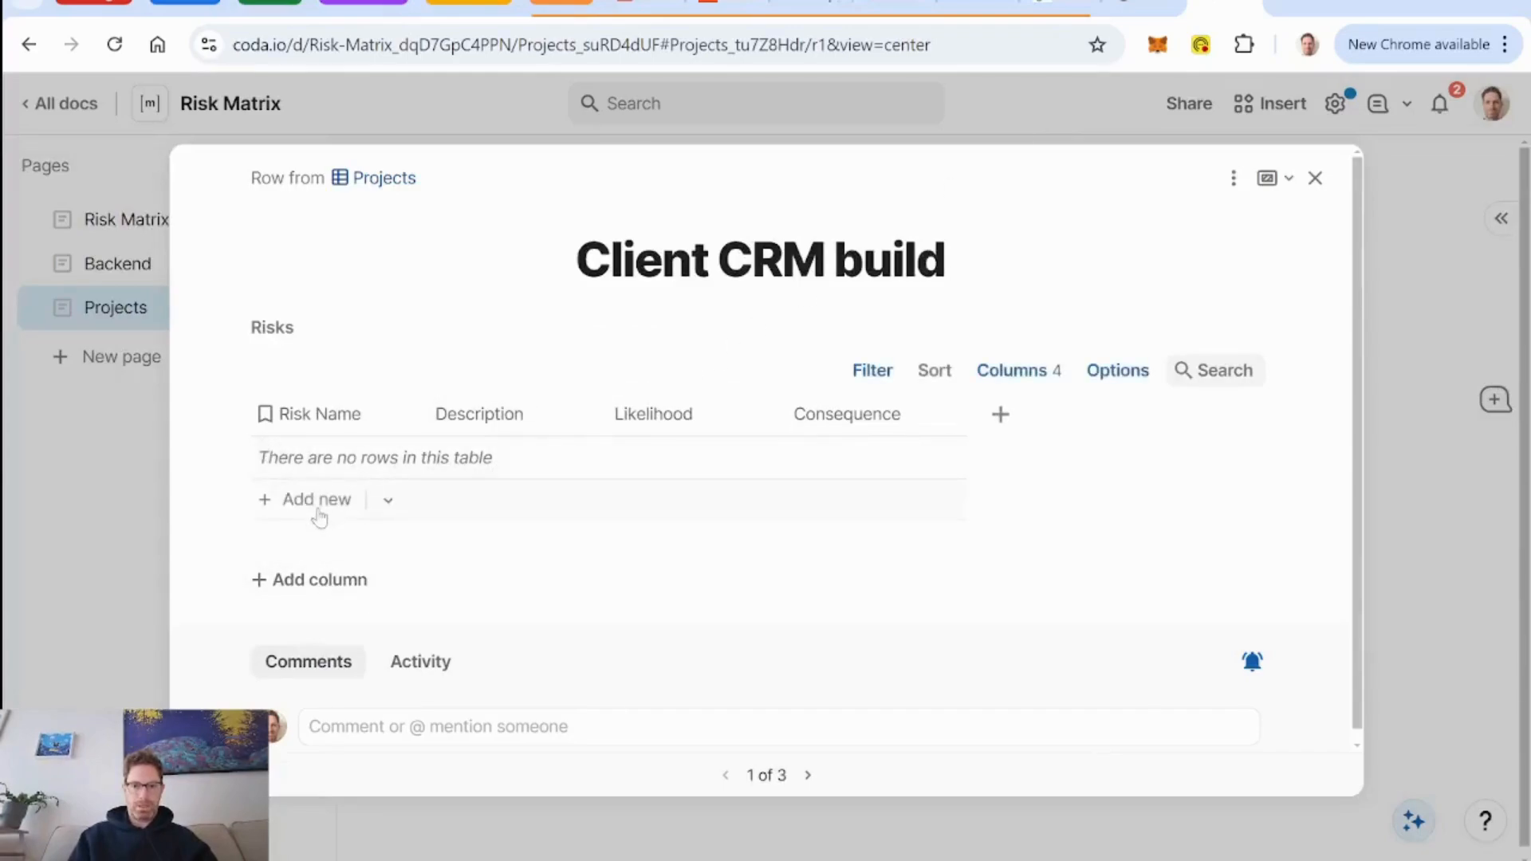
Add the existing client bankruptcy risk to Client CRM build and wrap text in the Risk Name and Description columns.
click(388, 501)
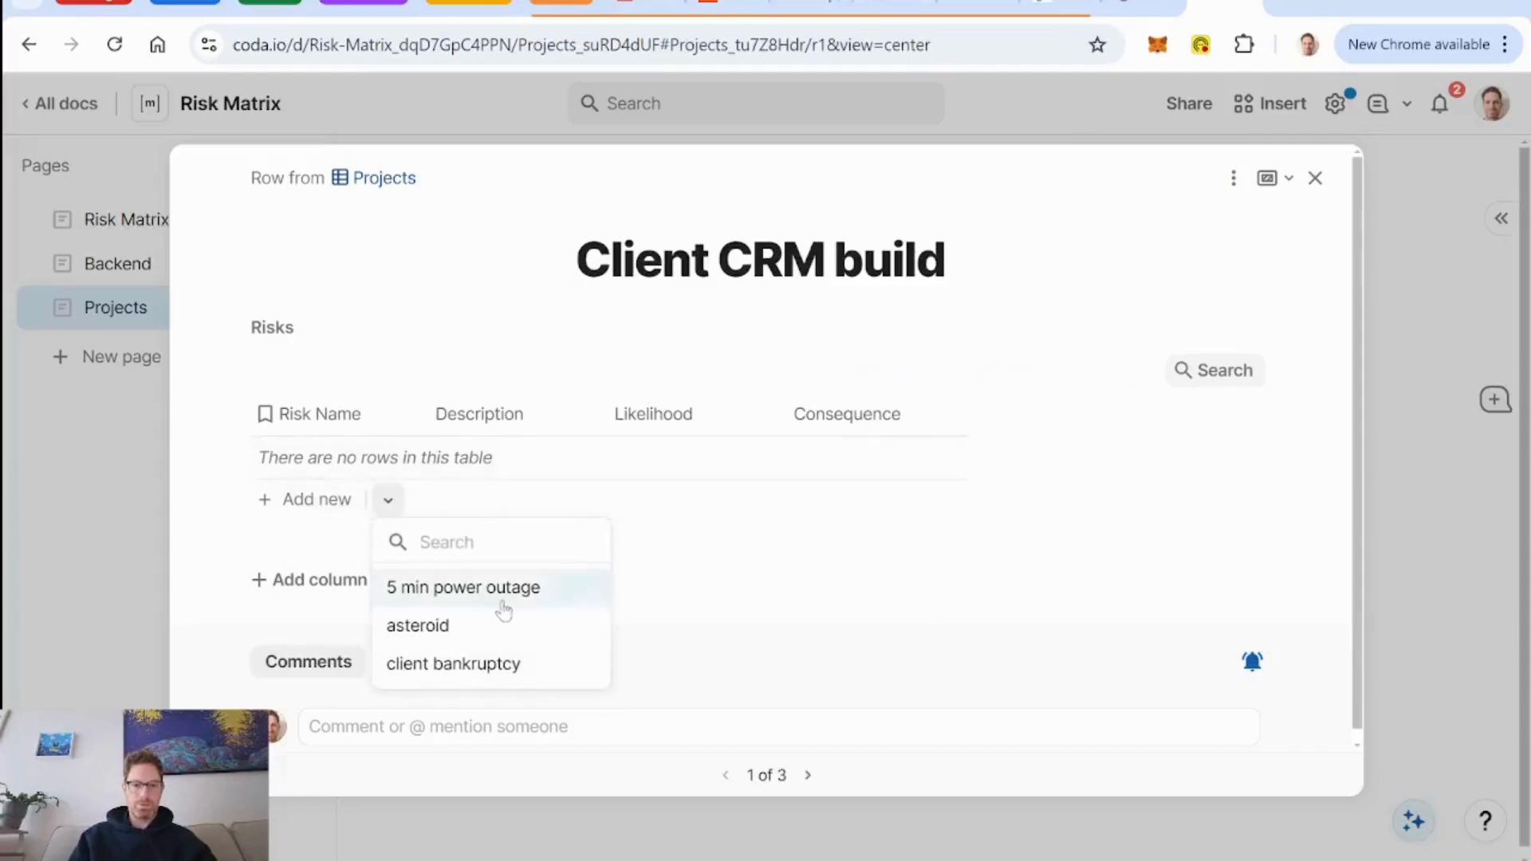
click(473, 673)
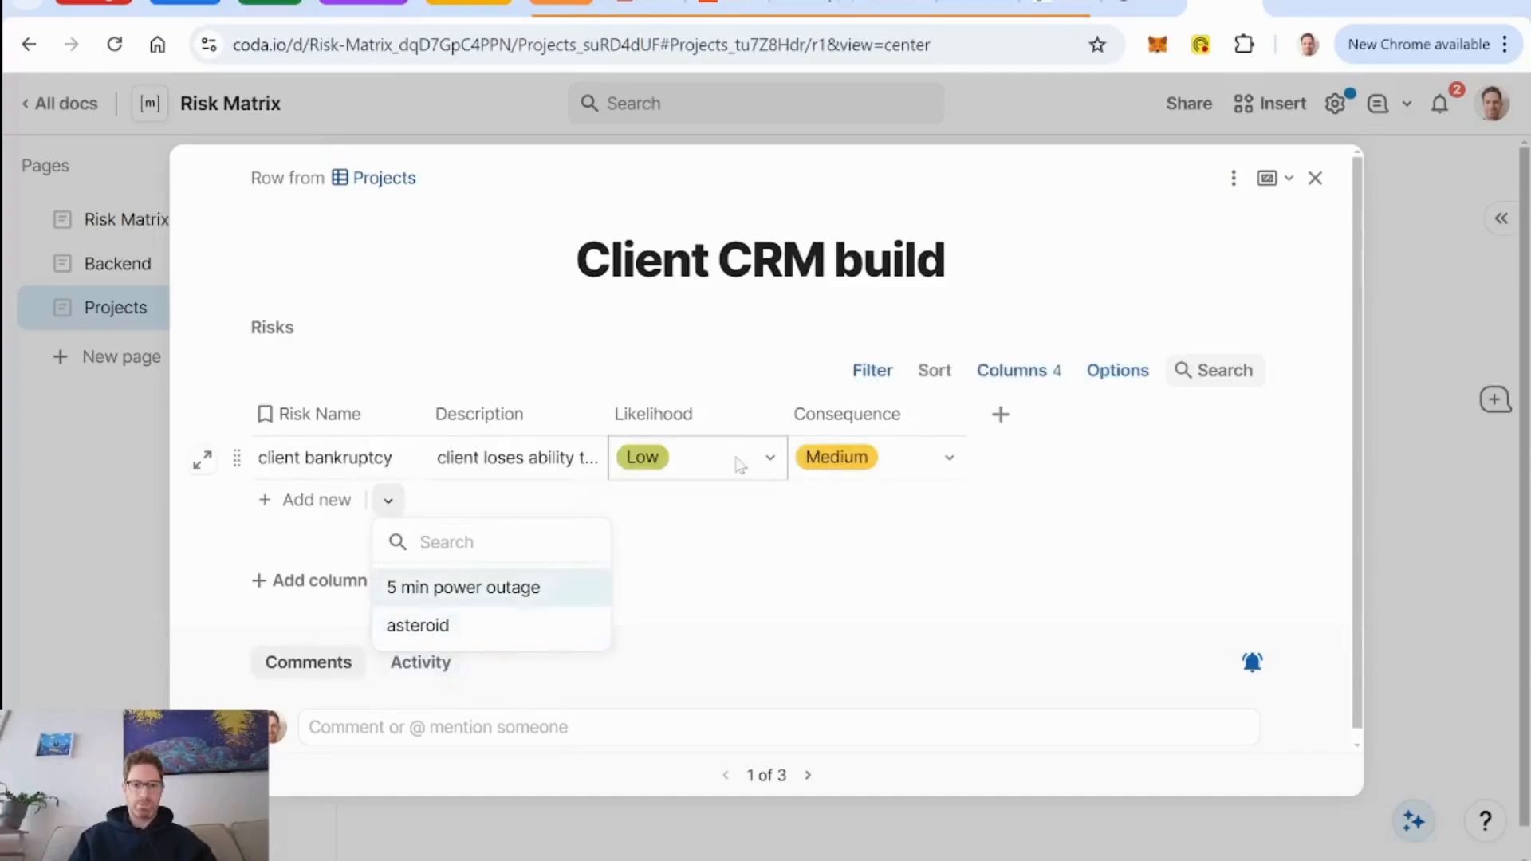
right_click(321, 408)
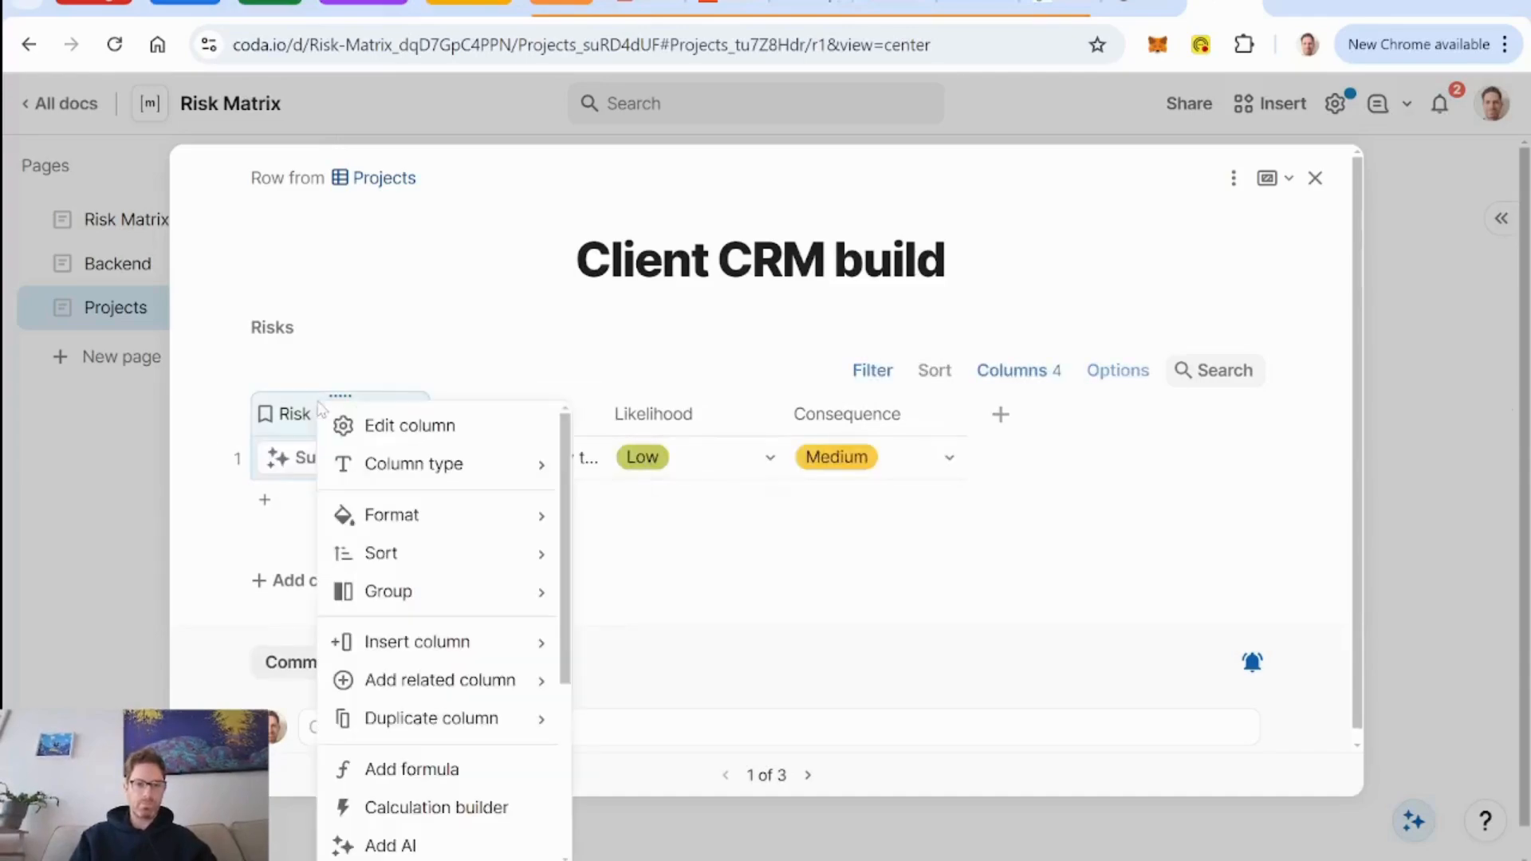
scroll(431, 590, down, 2)
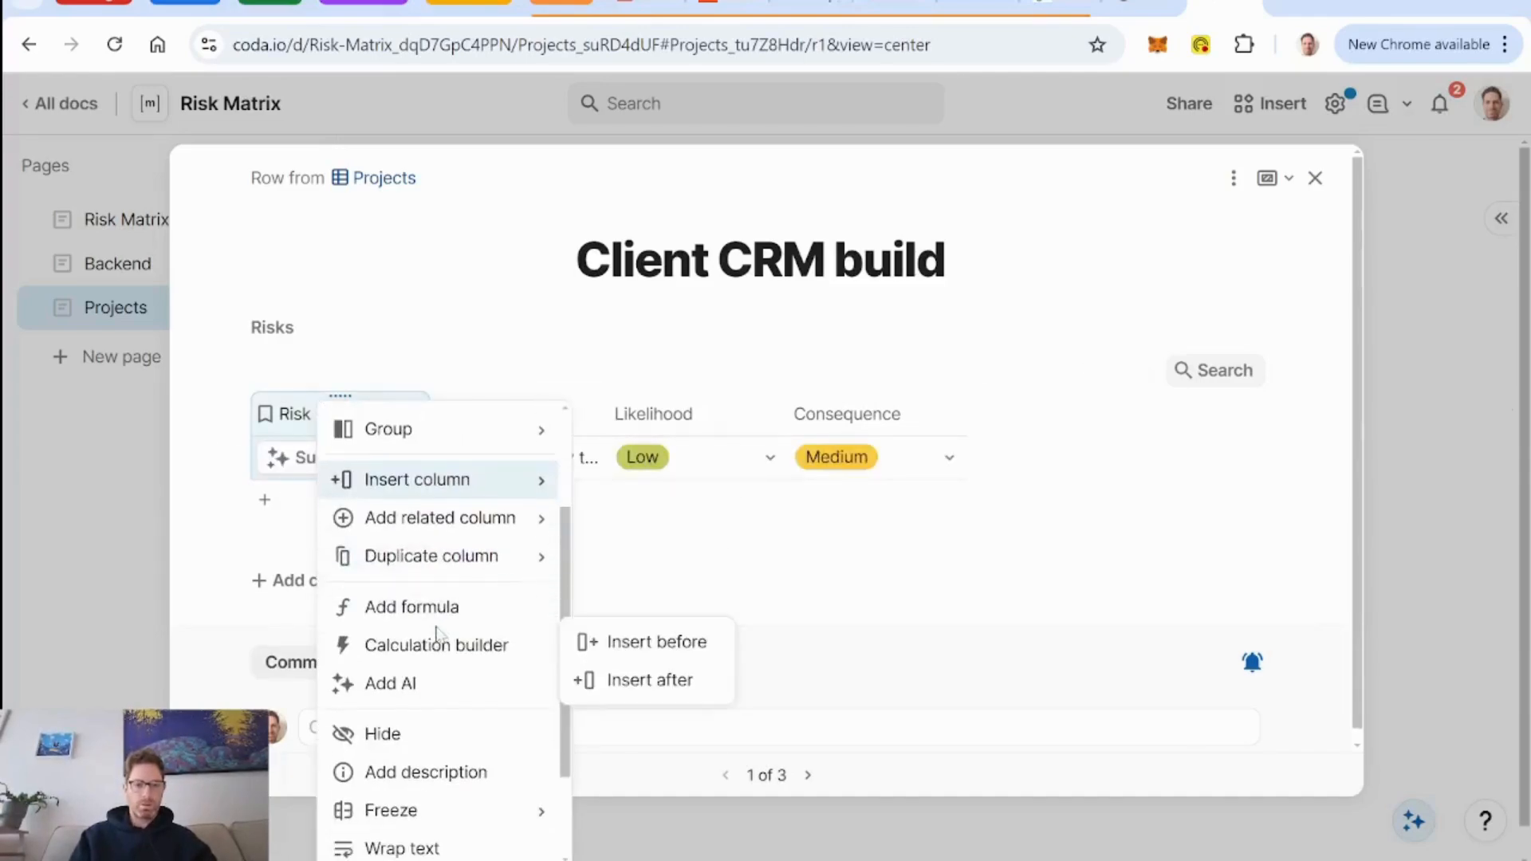
click(438, 848)
right_click(503, 411)
scroll(602, 585, down, 3)
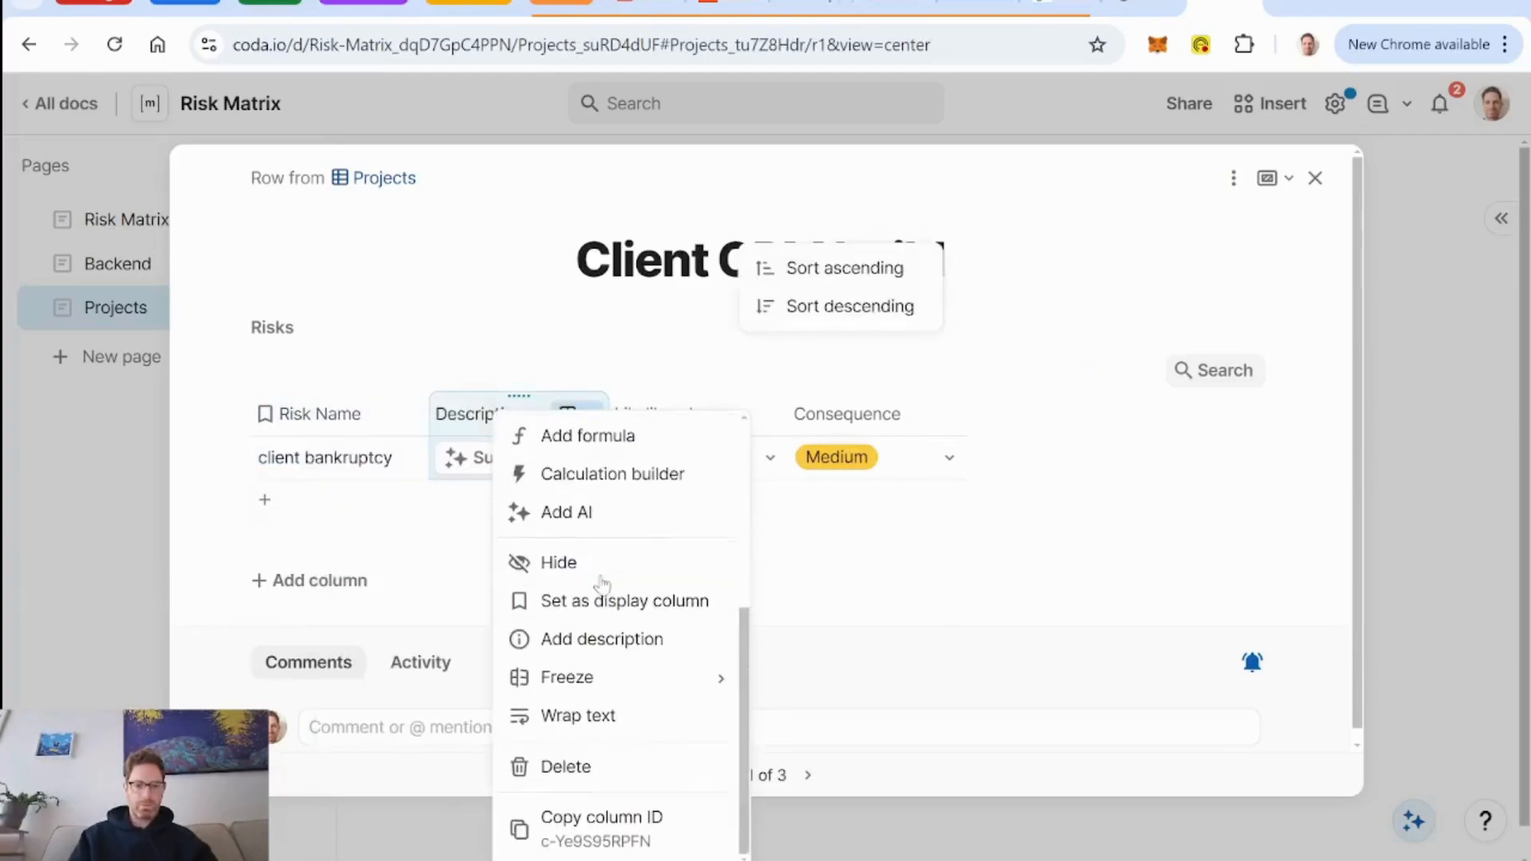
click(609, 715)
Wrap the text in the Likelihood and Consequence columns of the project's Risks table.
right_click(660, 419)
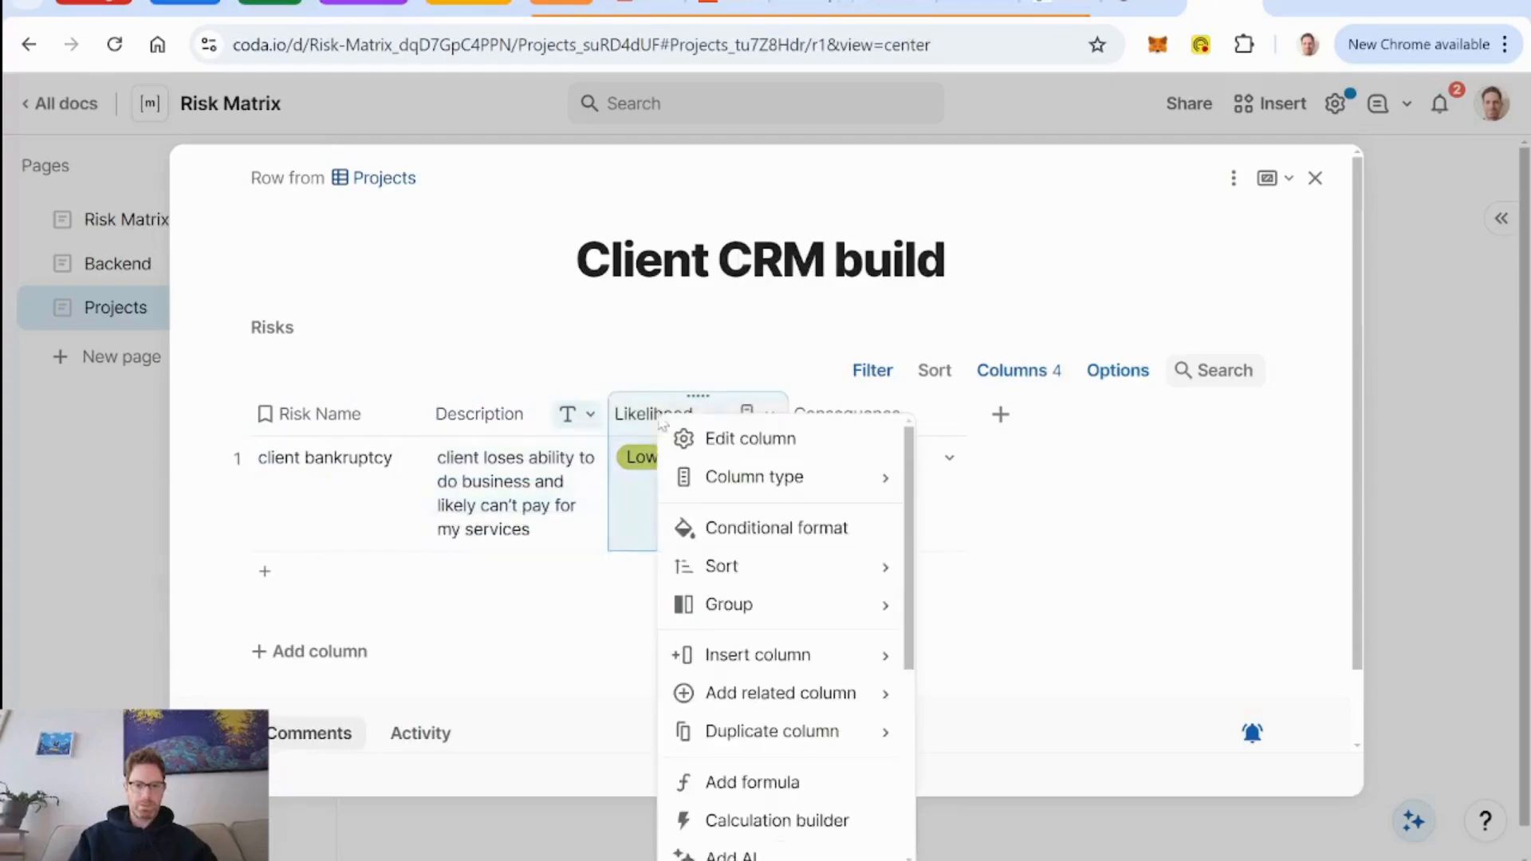
scroll(738, 602, down, 3)
click(772, 714)
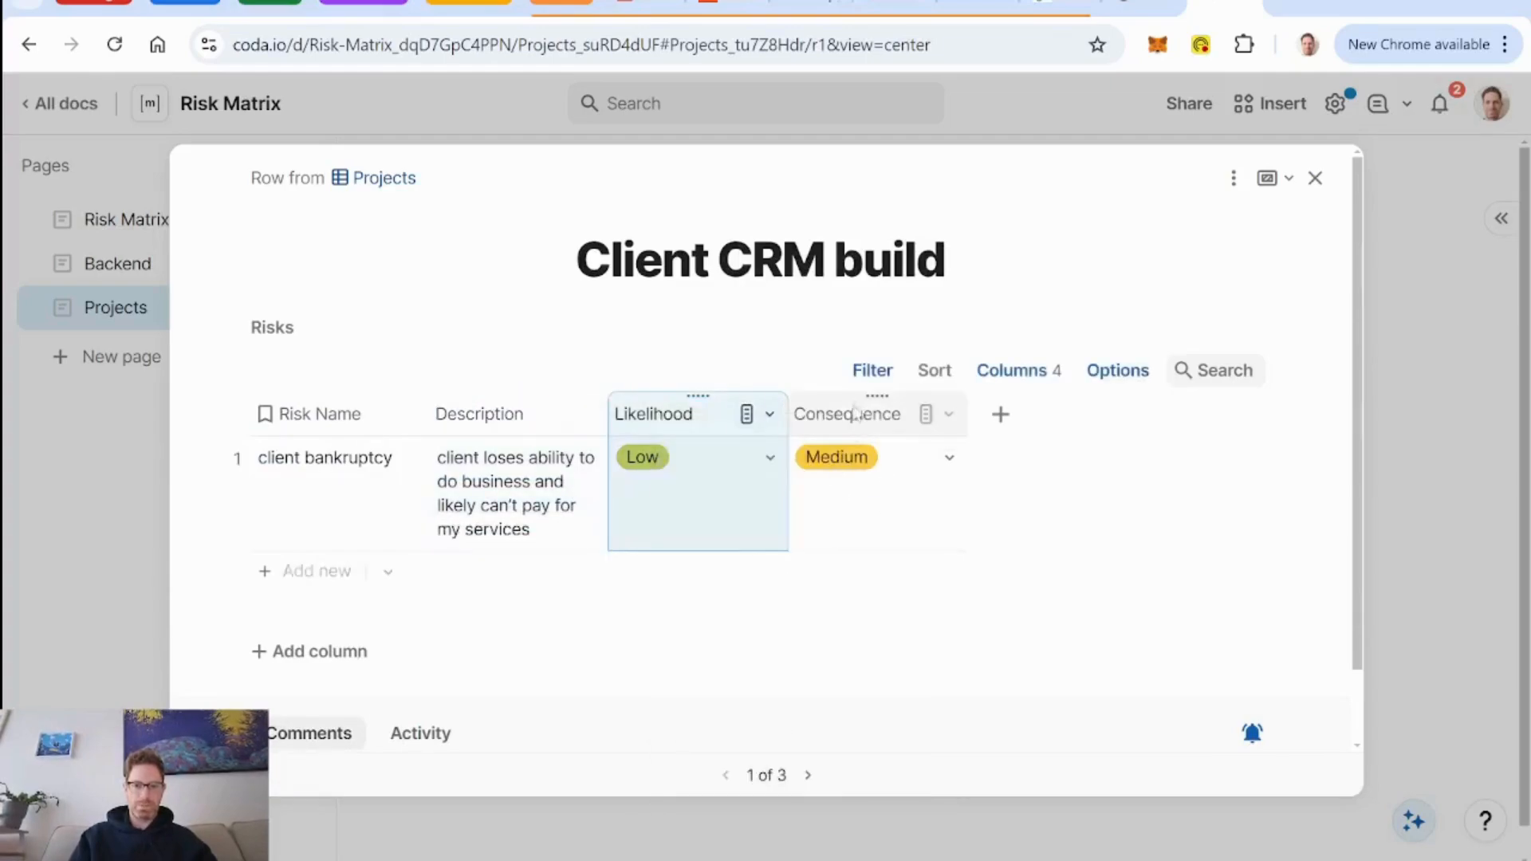
right_click(856, 428)
scroll(902, 638, down, 3)
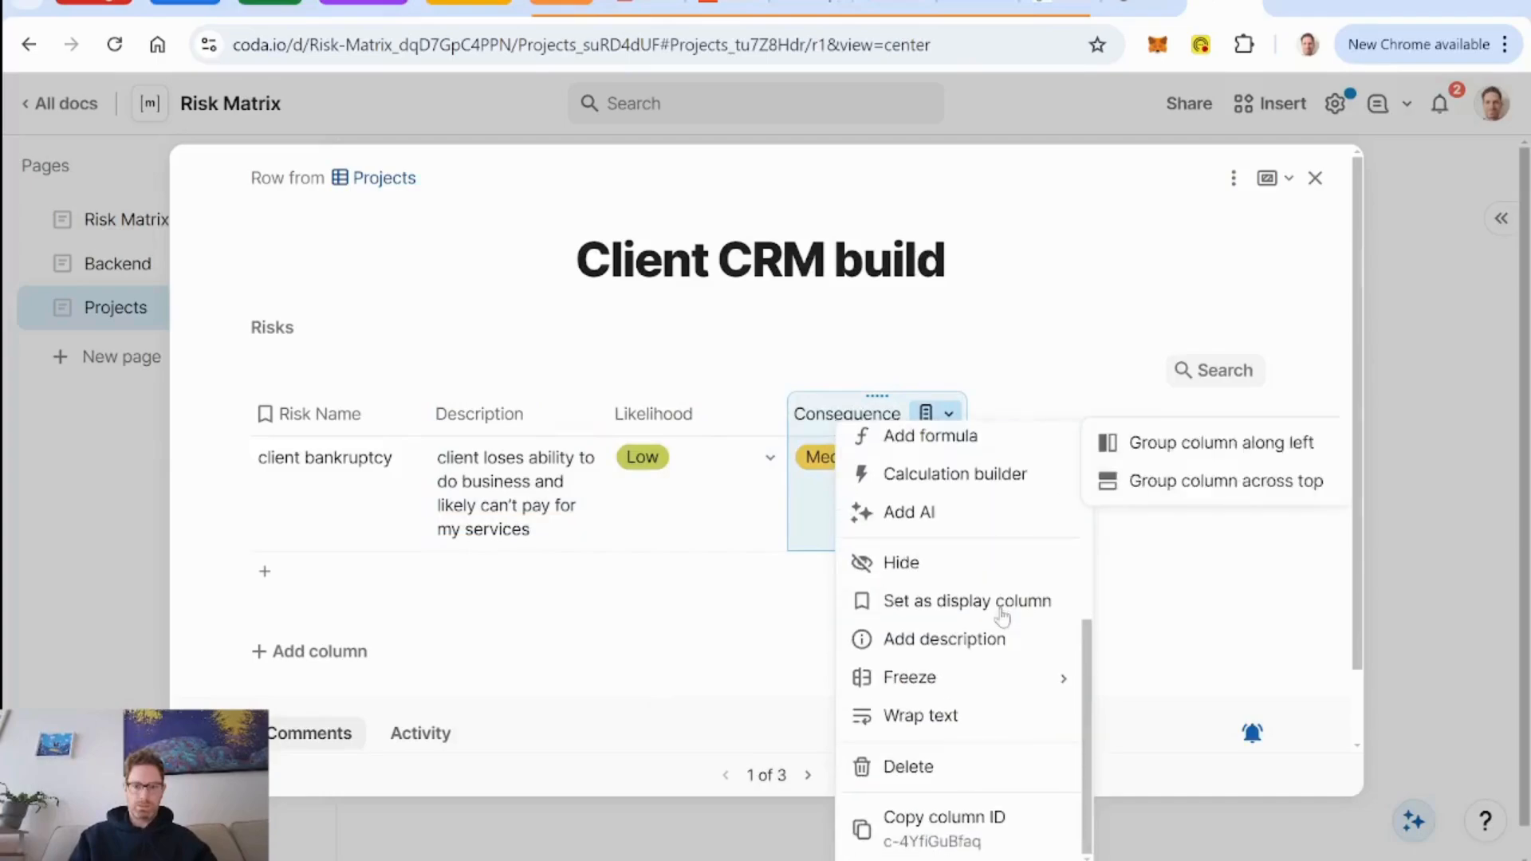
click(925, 714)
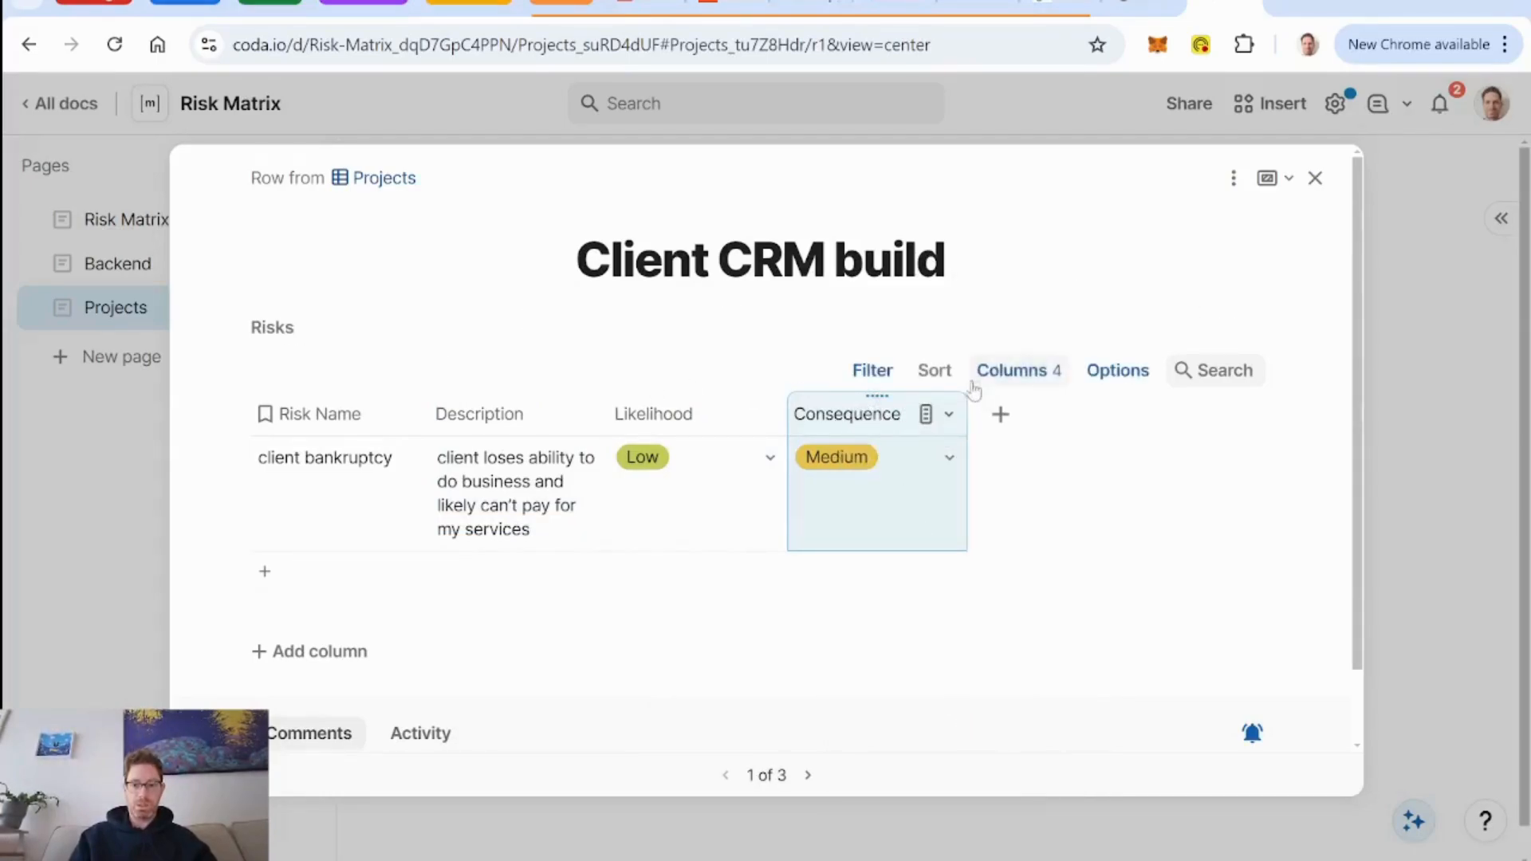
Group the project's Risks table by Consequence along the left and show its empty groups.
click(1109, 370)
click(1332, 469)
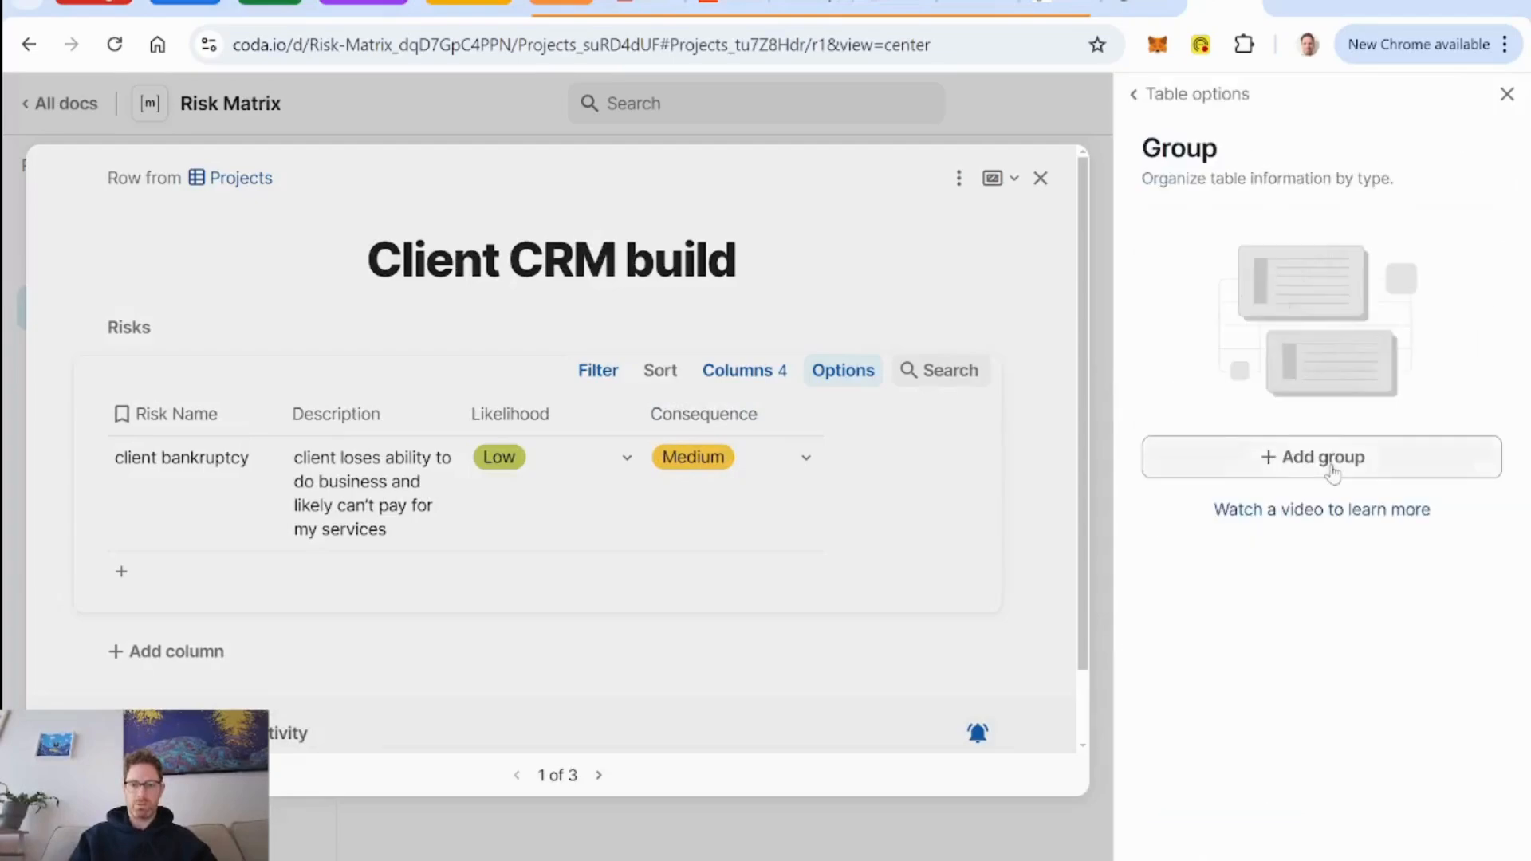
click(1332, 471)
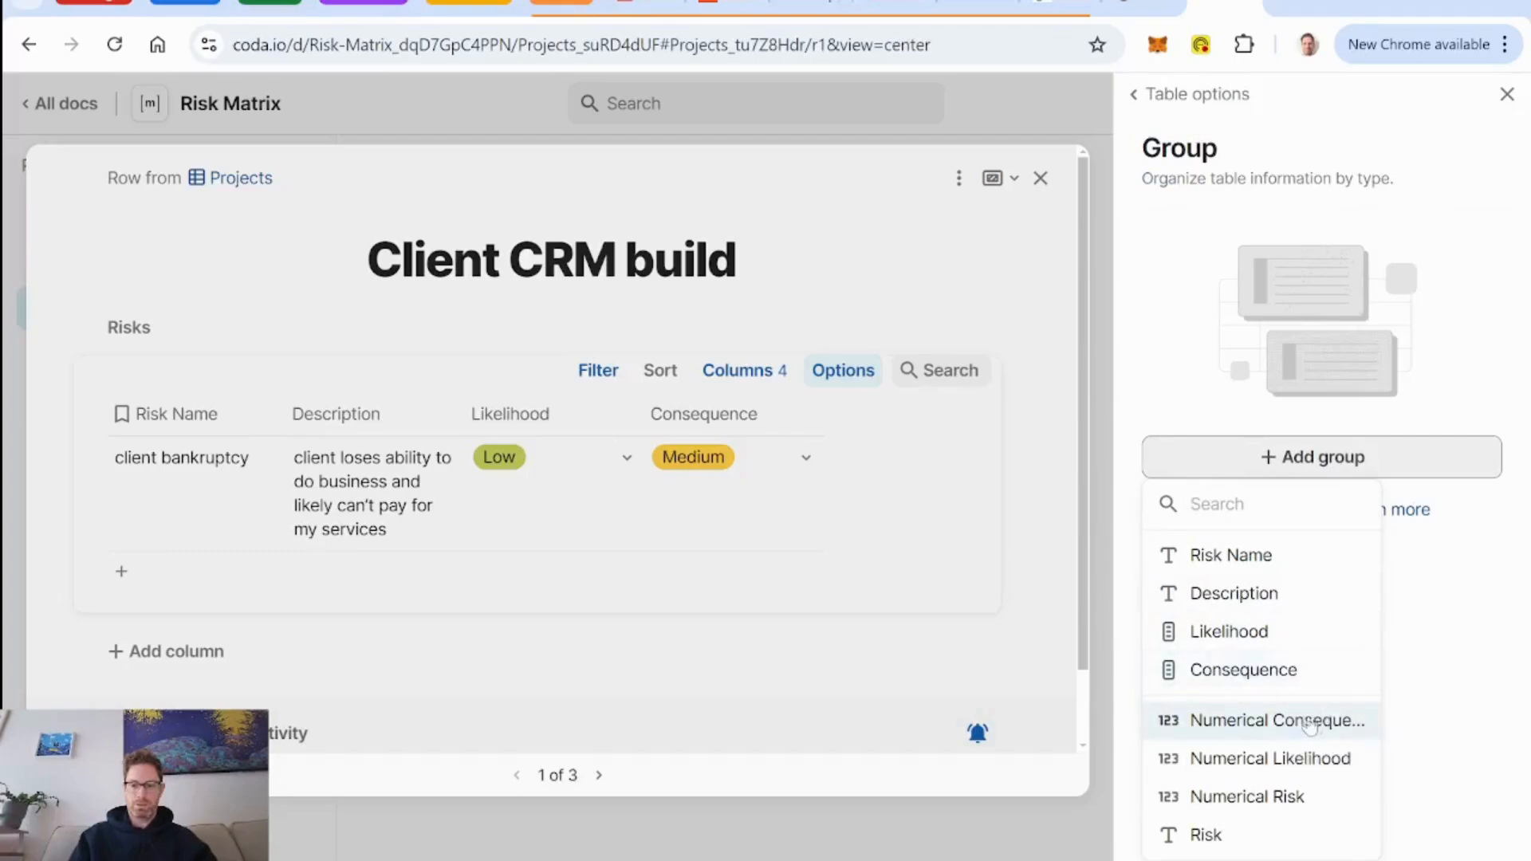
click(1262, 674)
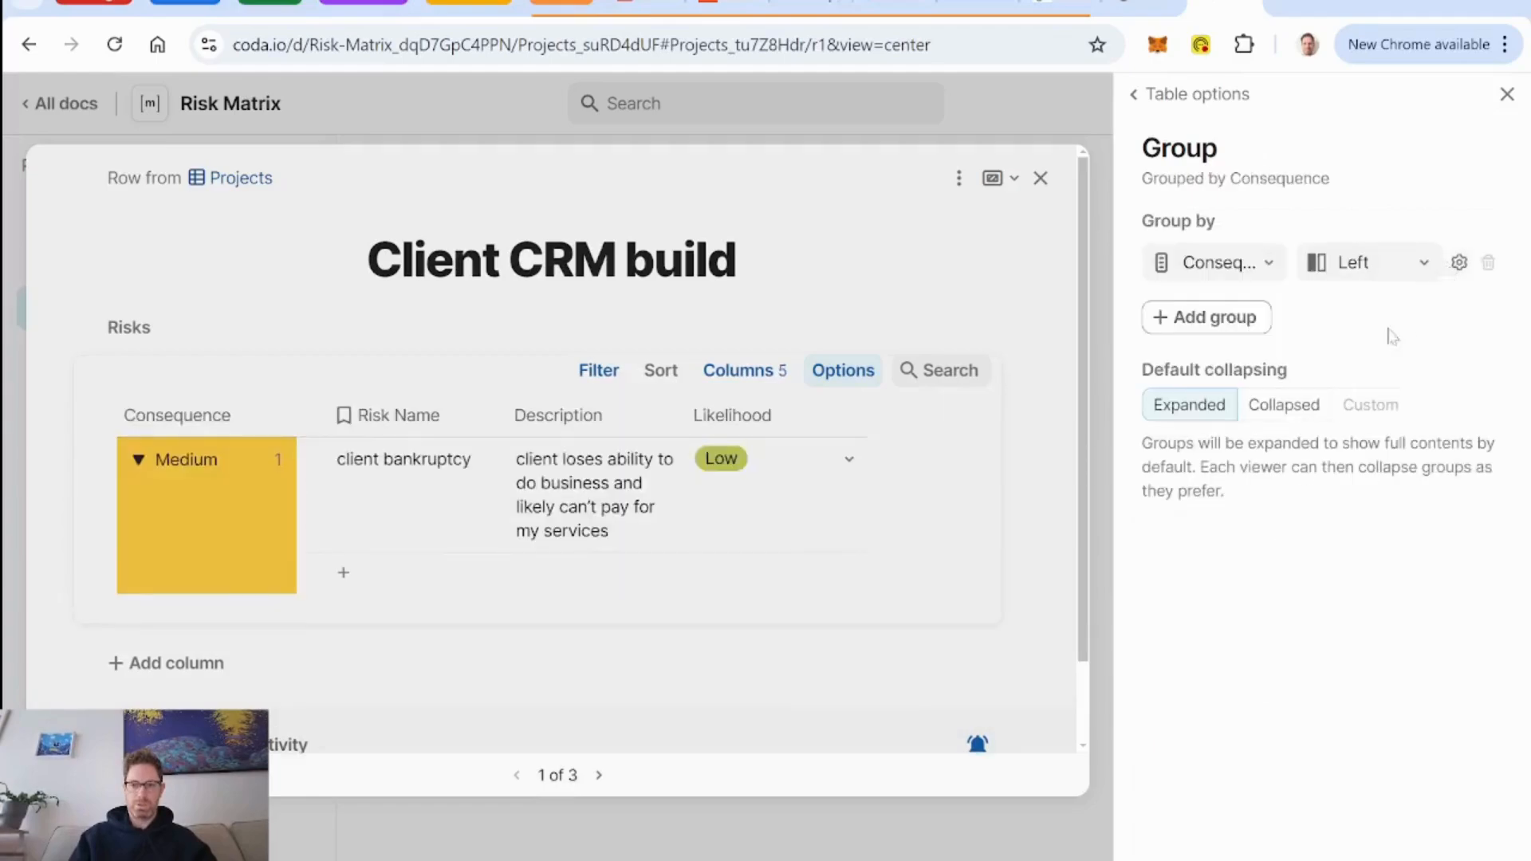
click(1459, 263)
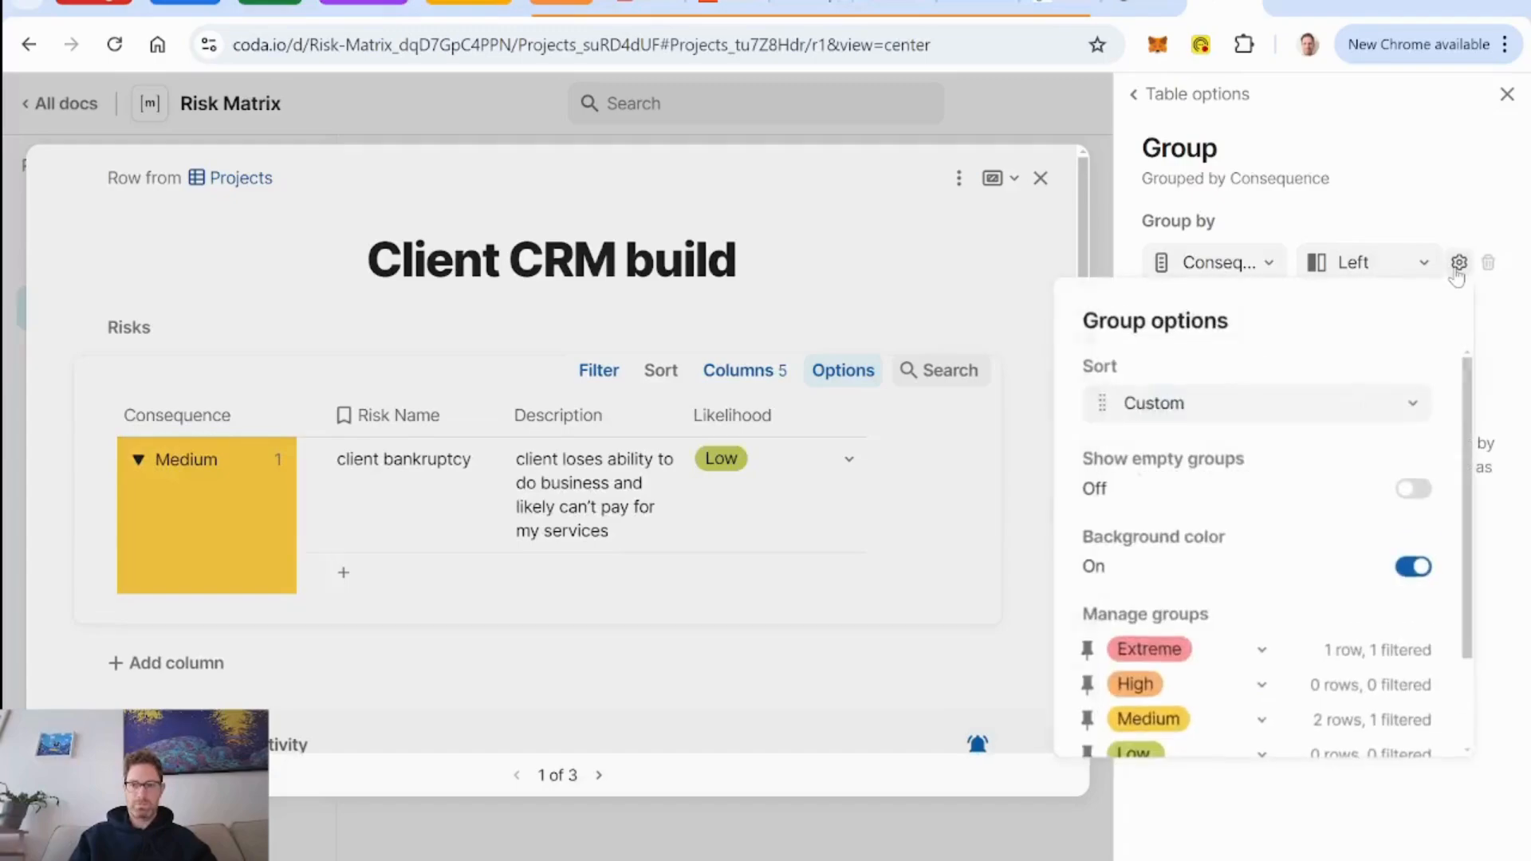
click(1412, 488)
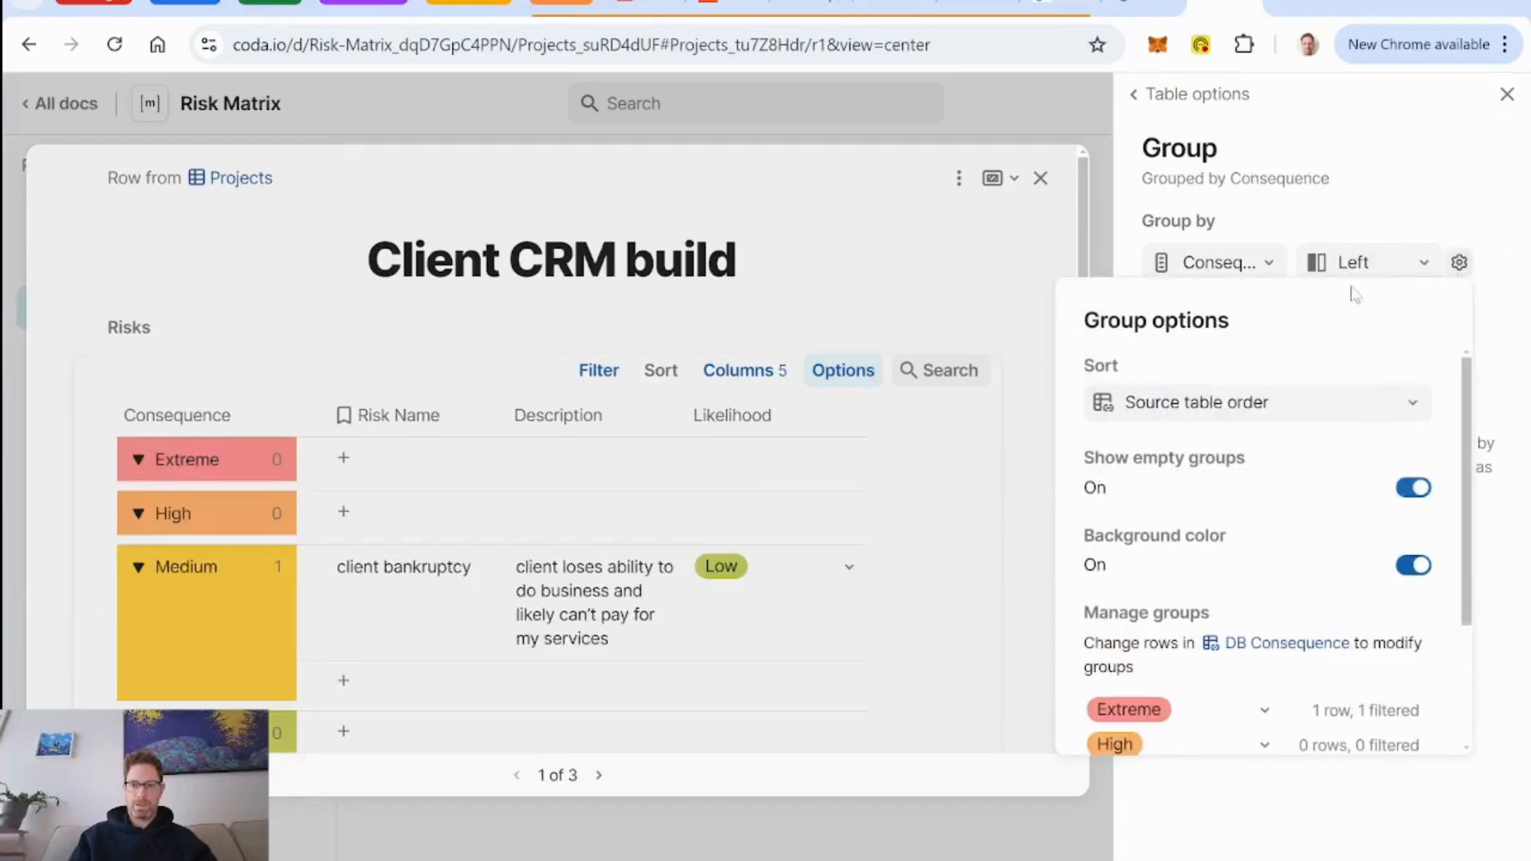
click(1377, 205)
Add a Likelihood grouping across the top of the project's Risks table and show its empty groups.
click(1209, 327)
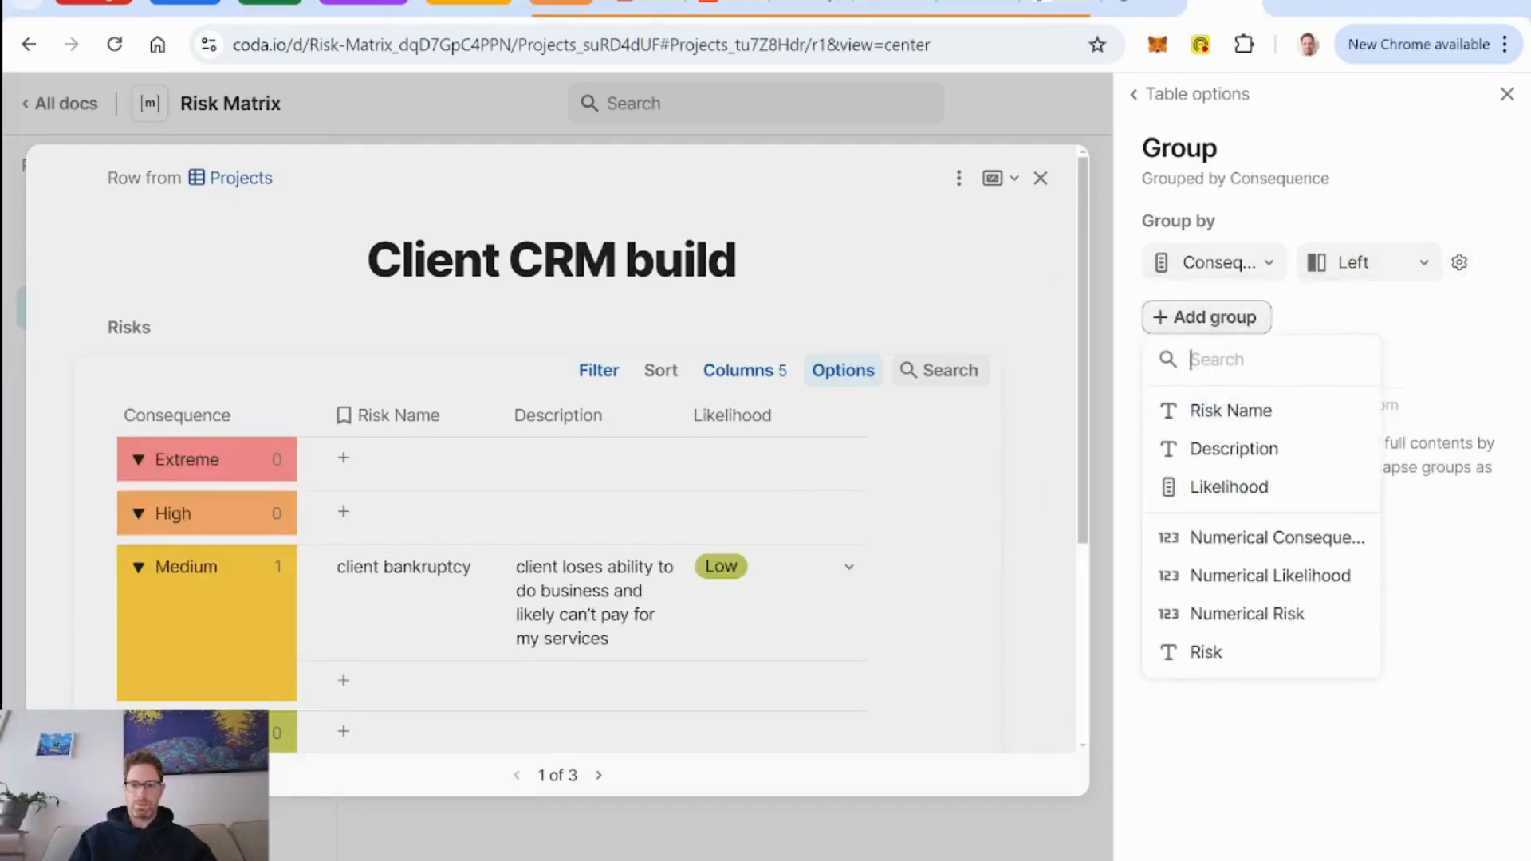
click(1228, 487)
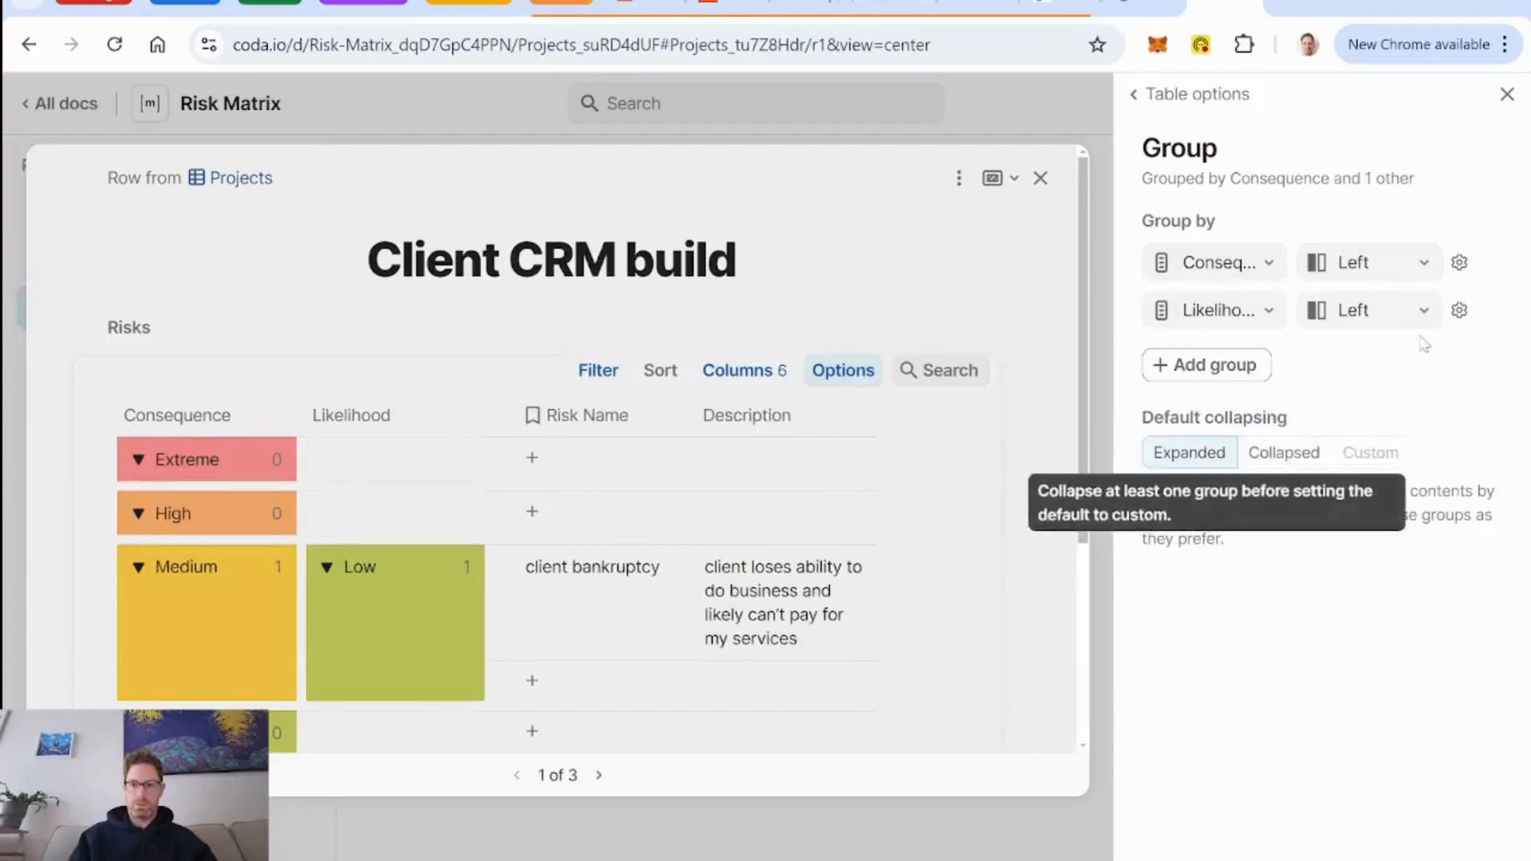
click(1424, 312)
click(1378, 394)
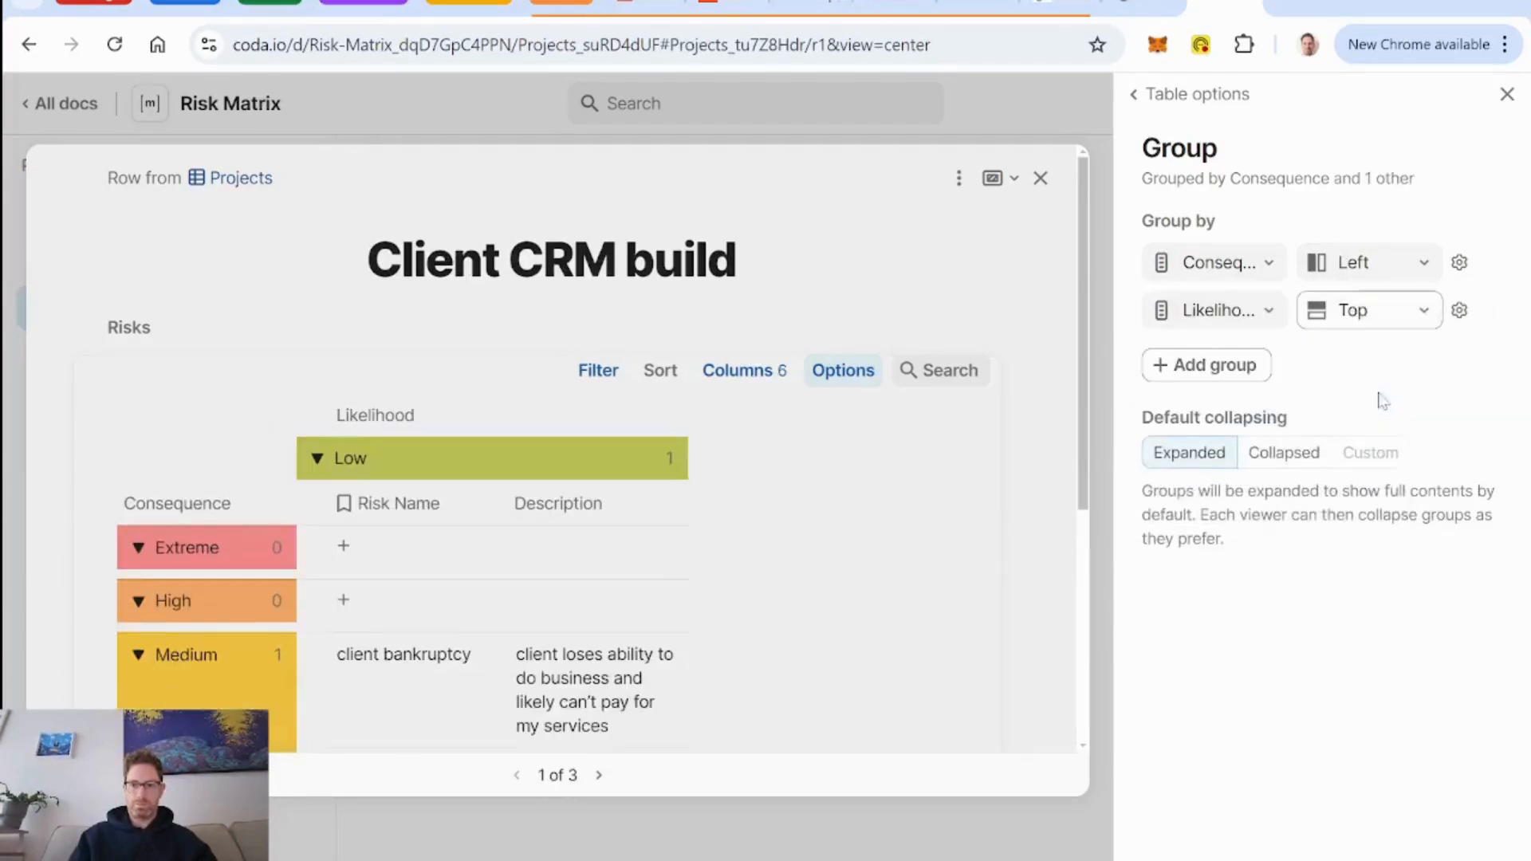
click(1459, 311)
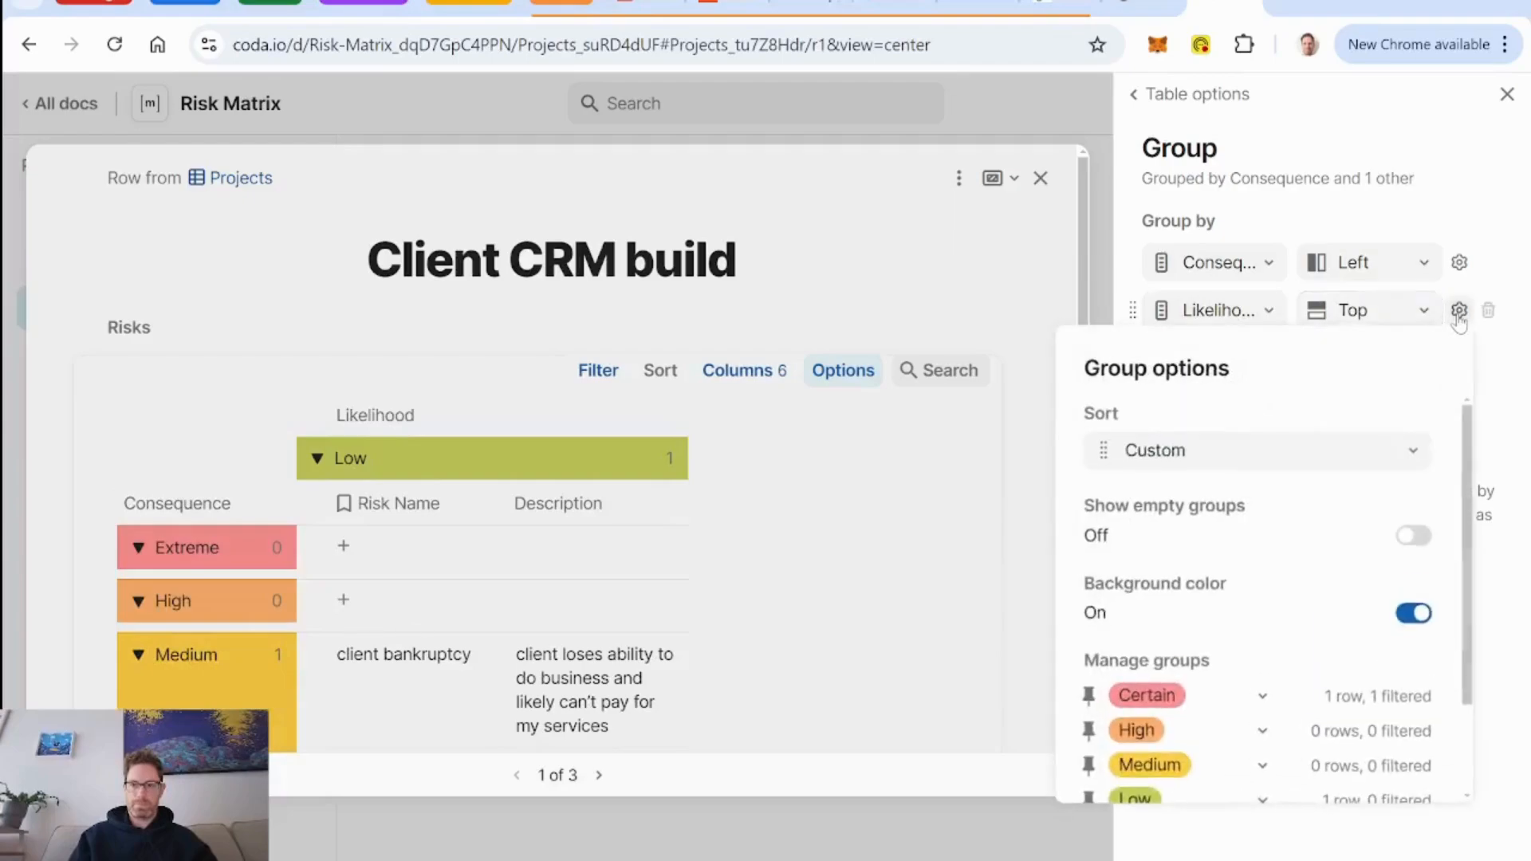
click(1415, 539)
click(1507, 94)
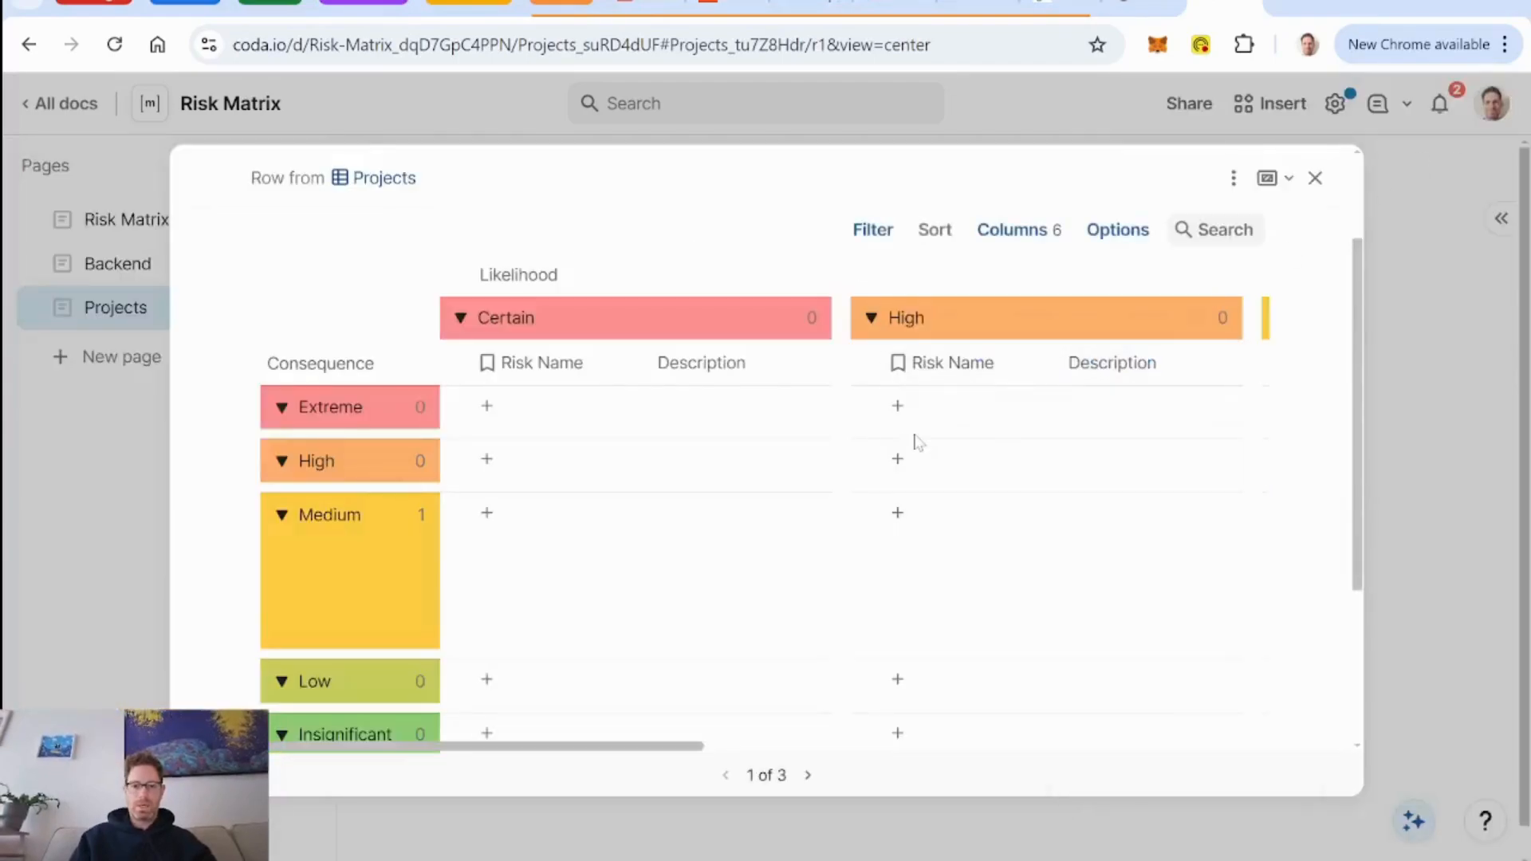
Look over the project's risk matrix across all Consequence rows and Likelihood columns.
scroll(687, 574, up, 2)
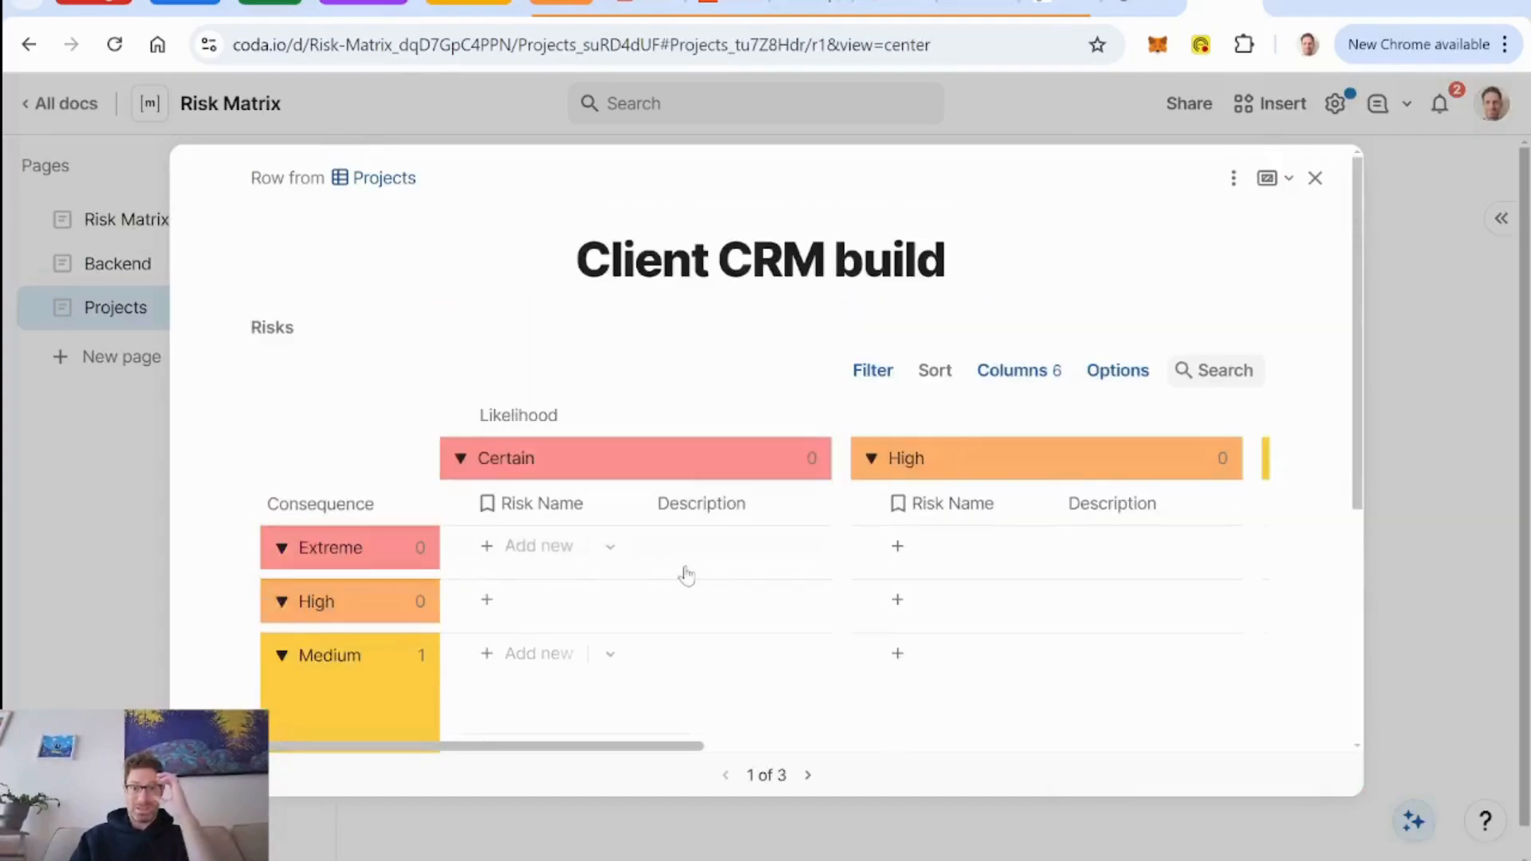
scroll(693, 468, down, 3)
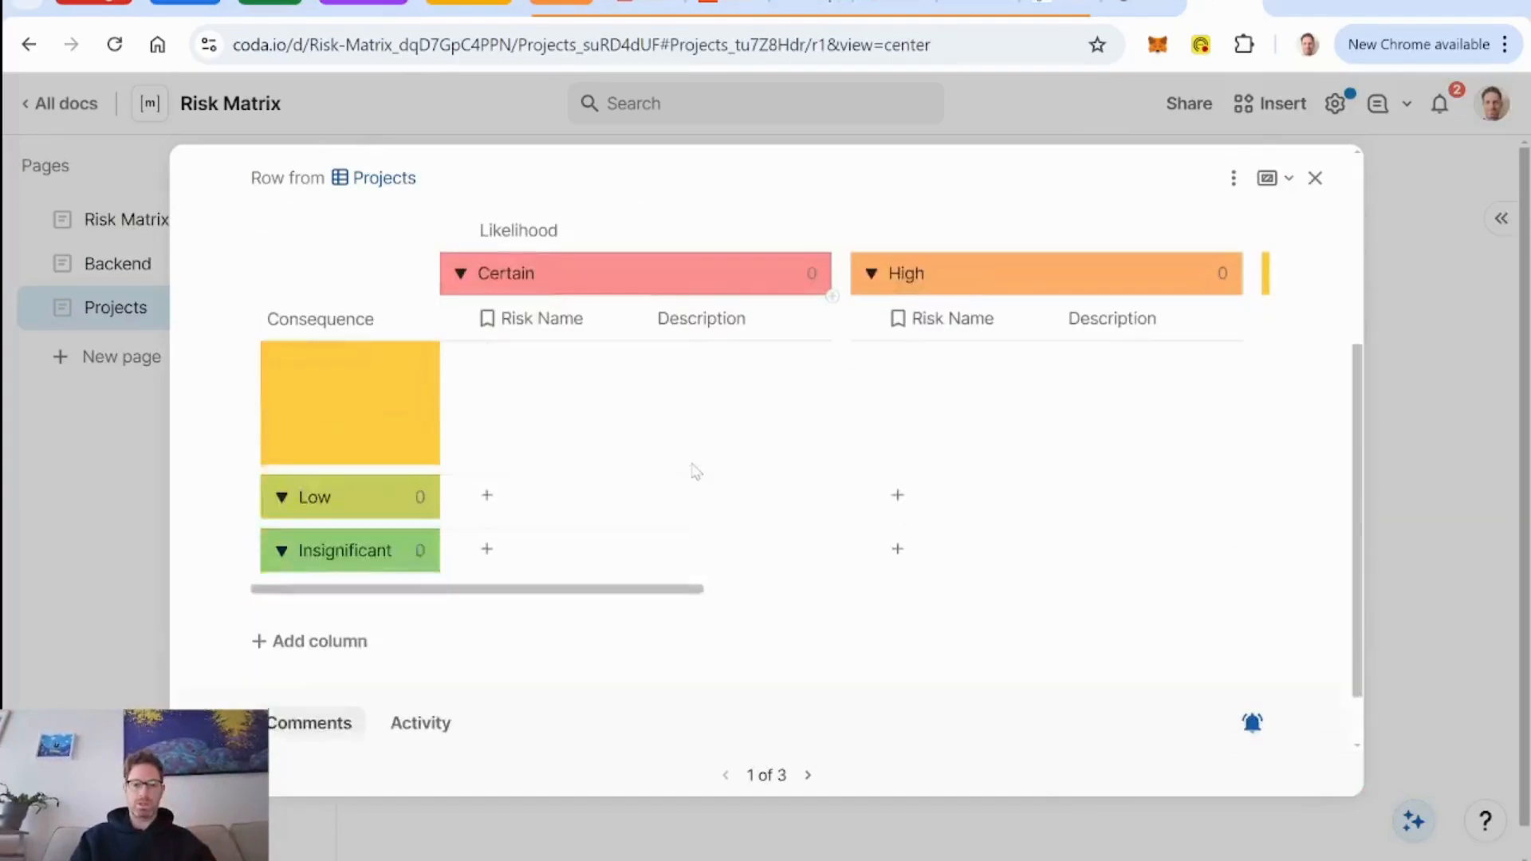
scroll(696, 472, down, 1)
scroll(694, 473, up, 4)
scroll(688, 583, right, 9)
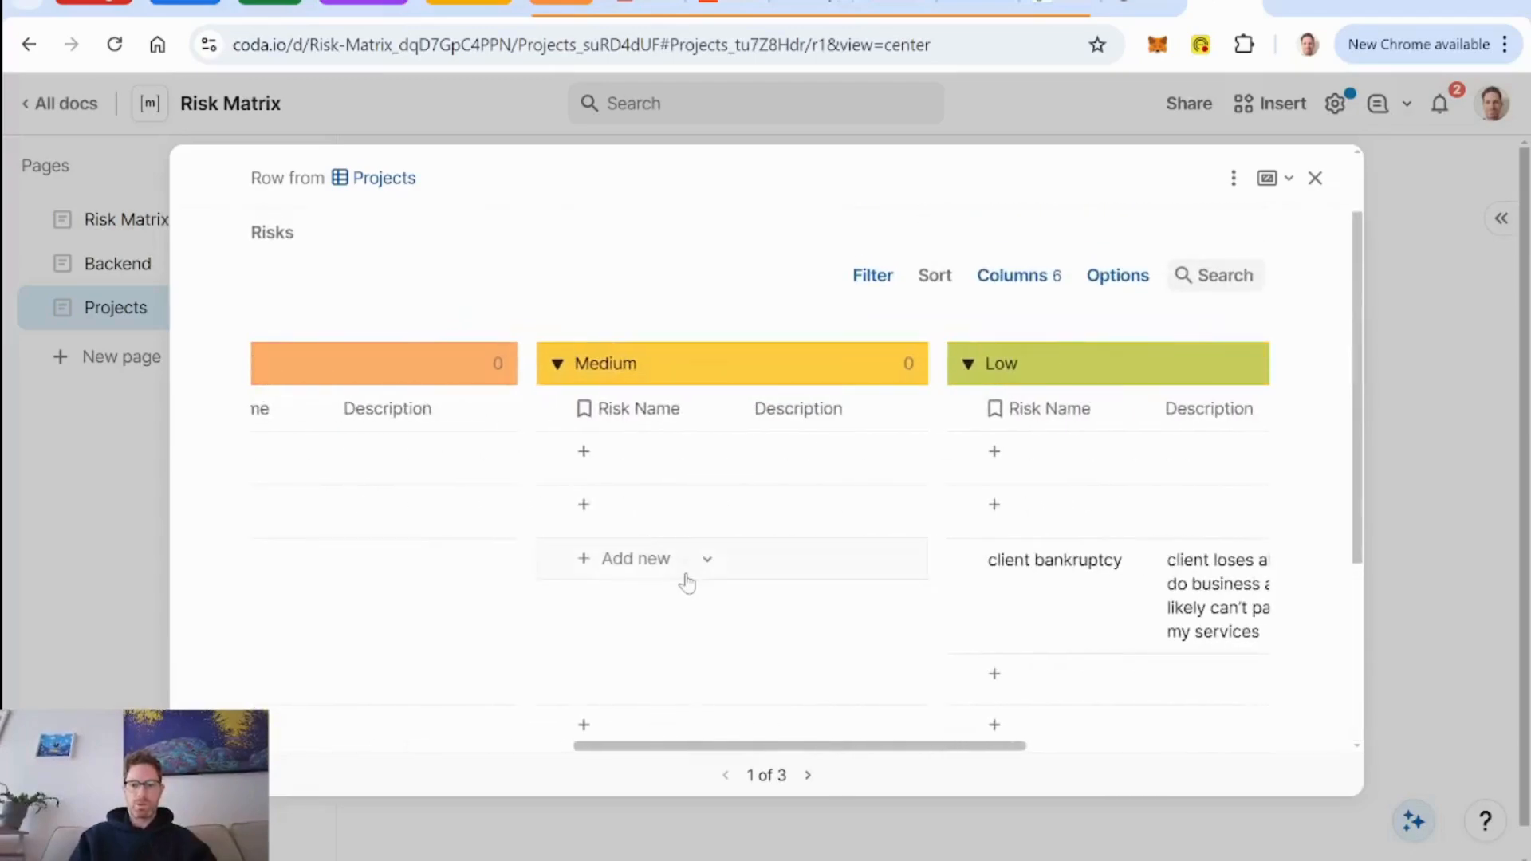
scroll(686, 584, right, 8)
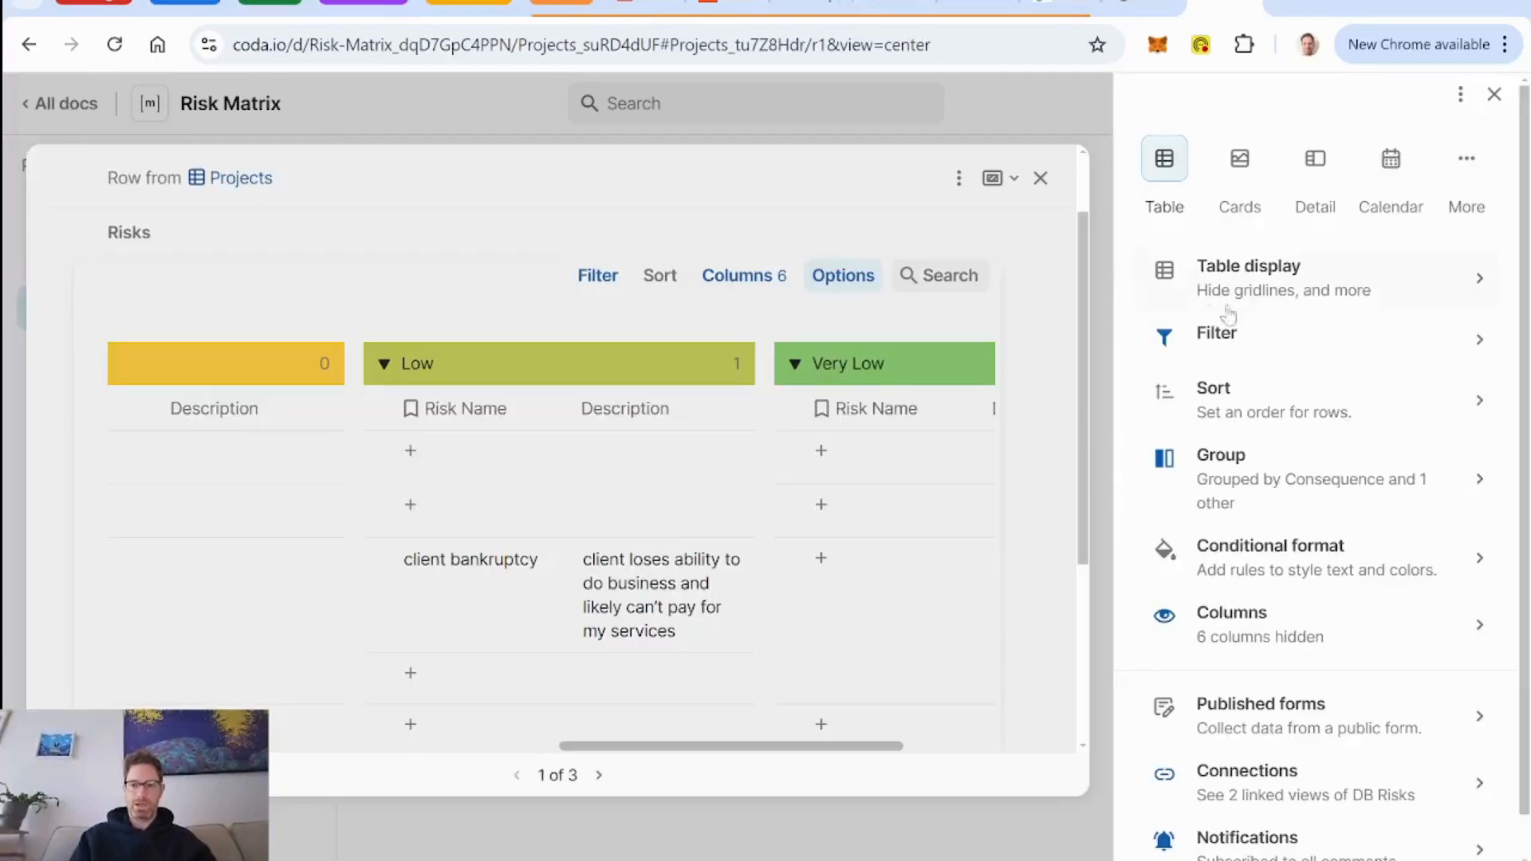
Pin the expand row button in the project's Risks table and hide its Description column.
click(1309, 288)
click(1487, 281)
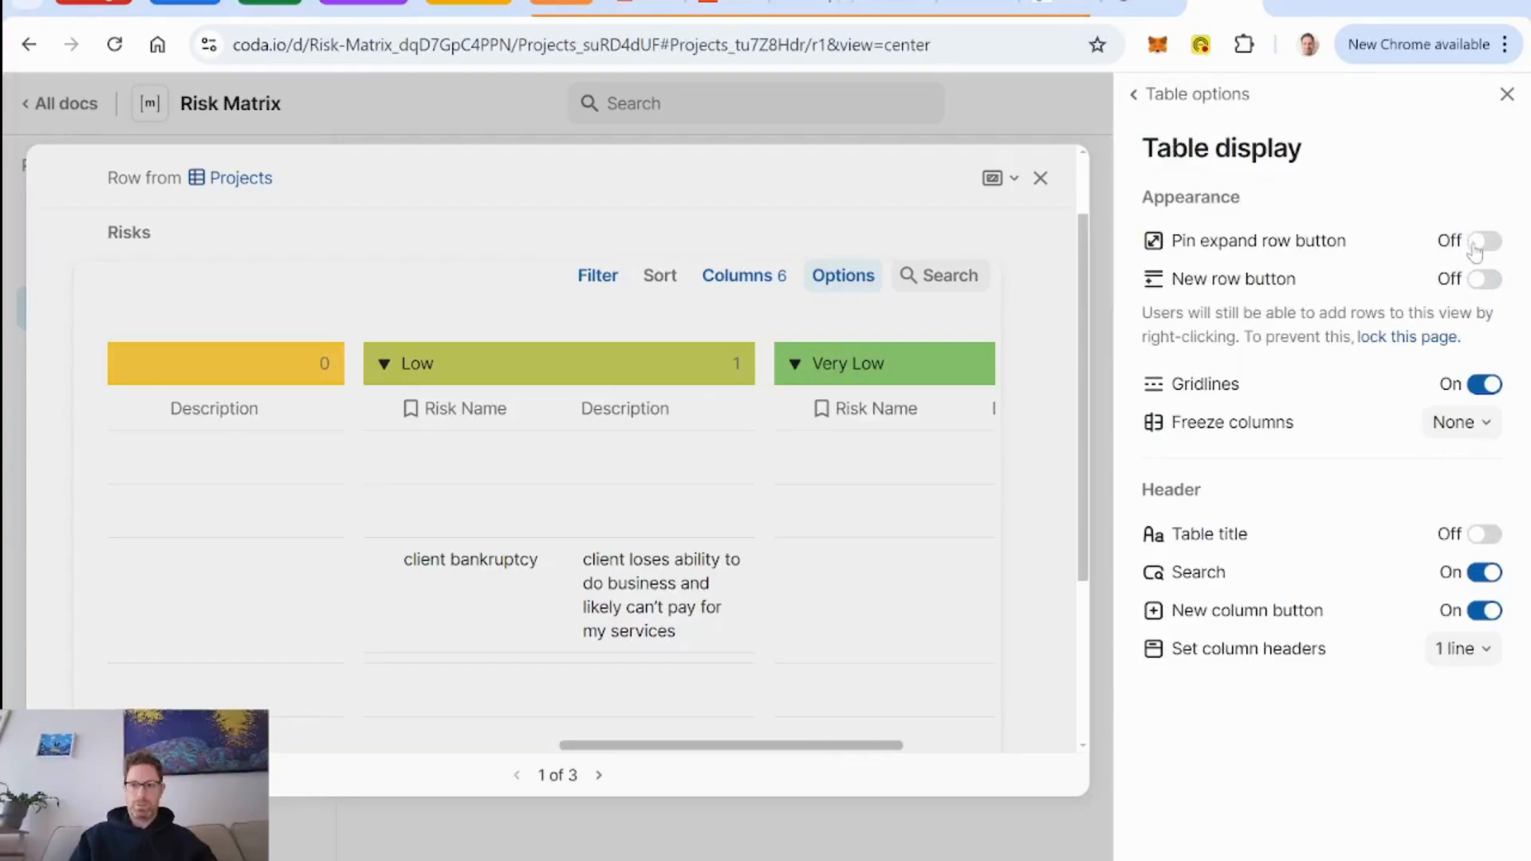
click(1482, 241)
click(1196, 94)
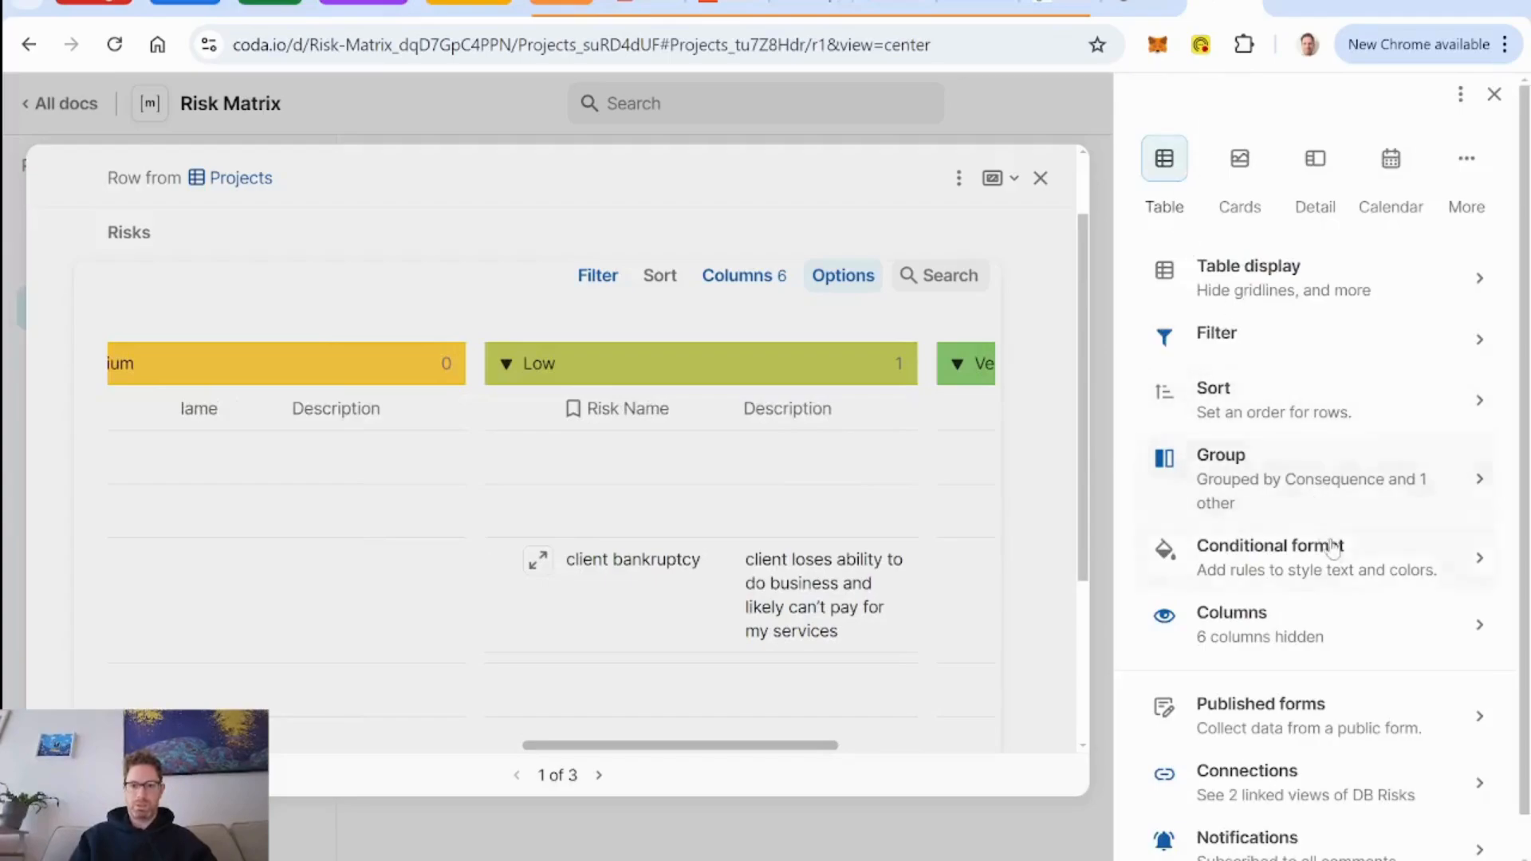
click(1284, 624)
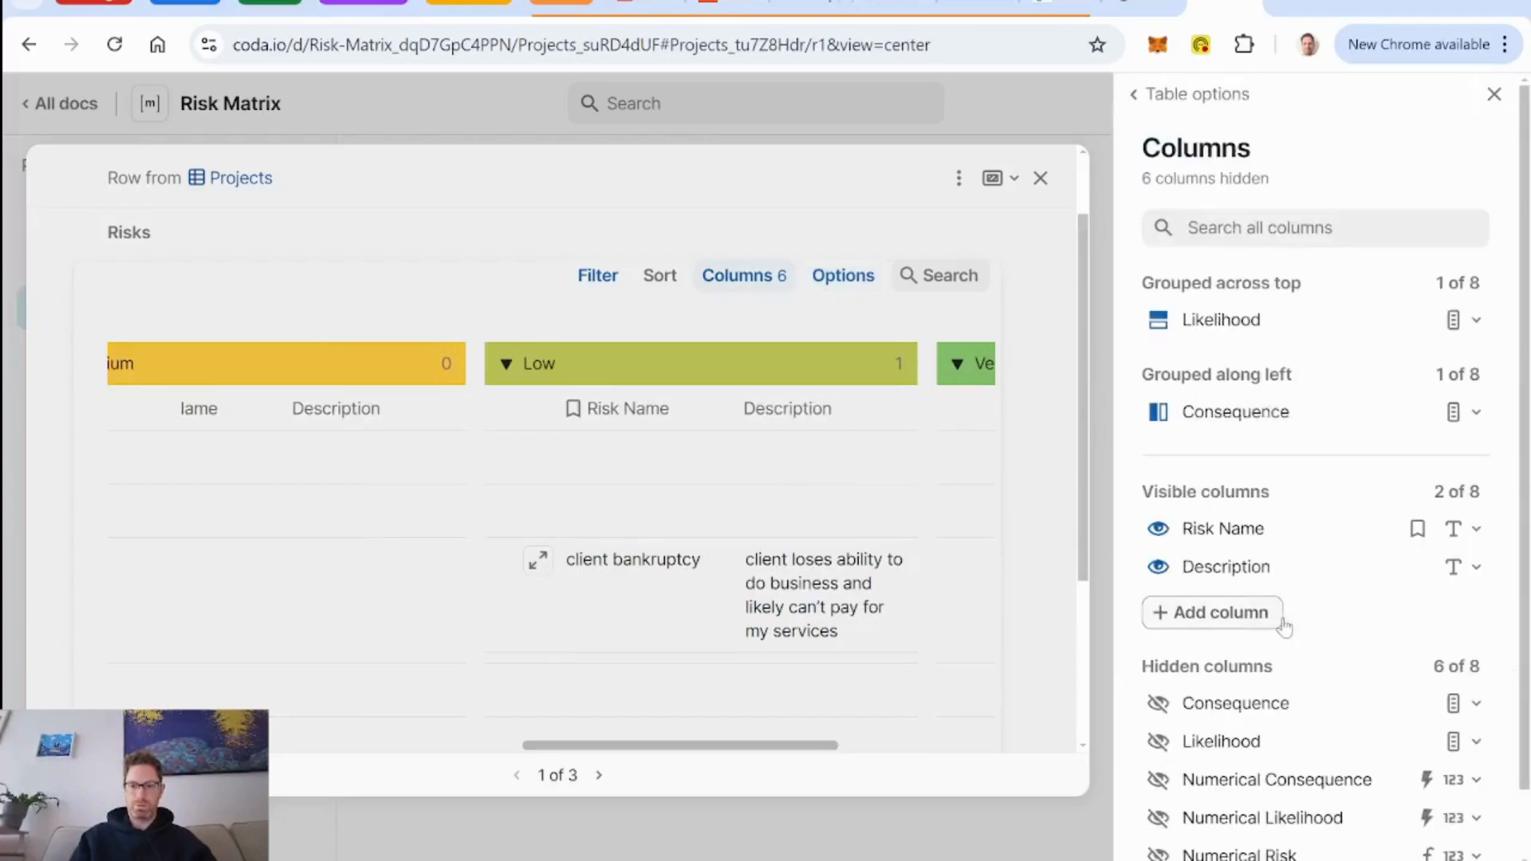
click(1157, 568)
click(1196, 94)
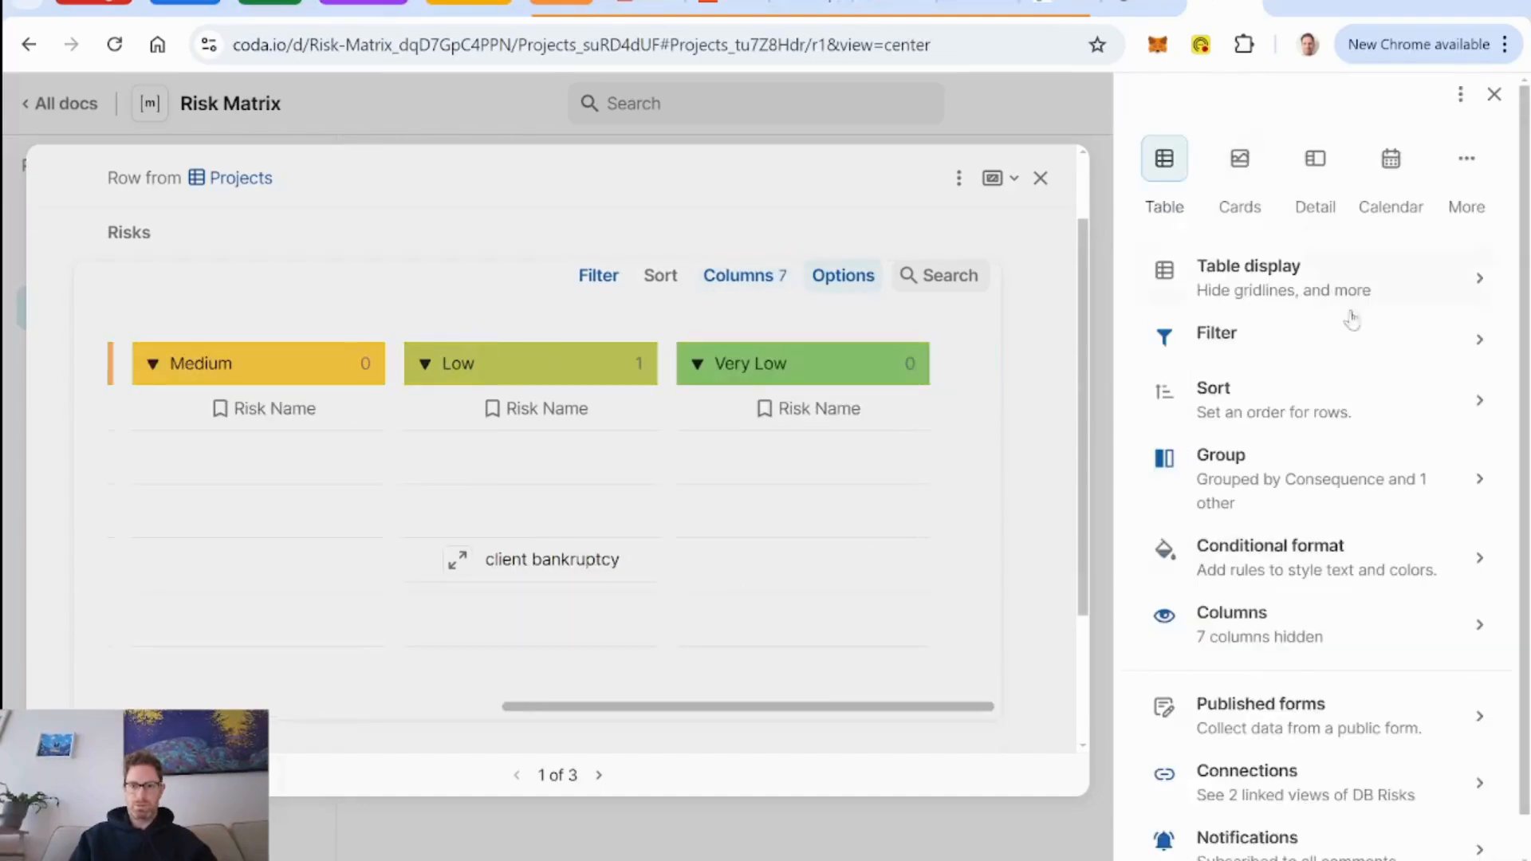
Add a conditional format rule that makes Risk Name bold in all rows of the project's Risks table.
click(1276, 568)
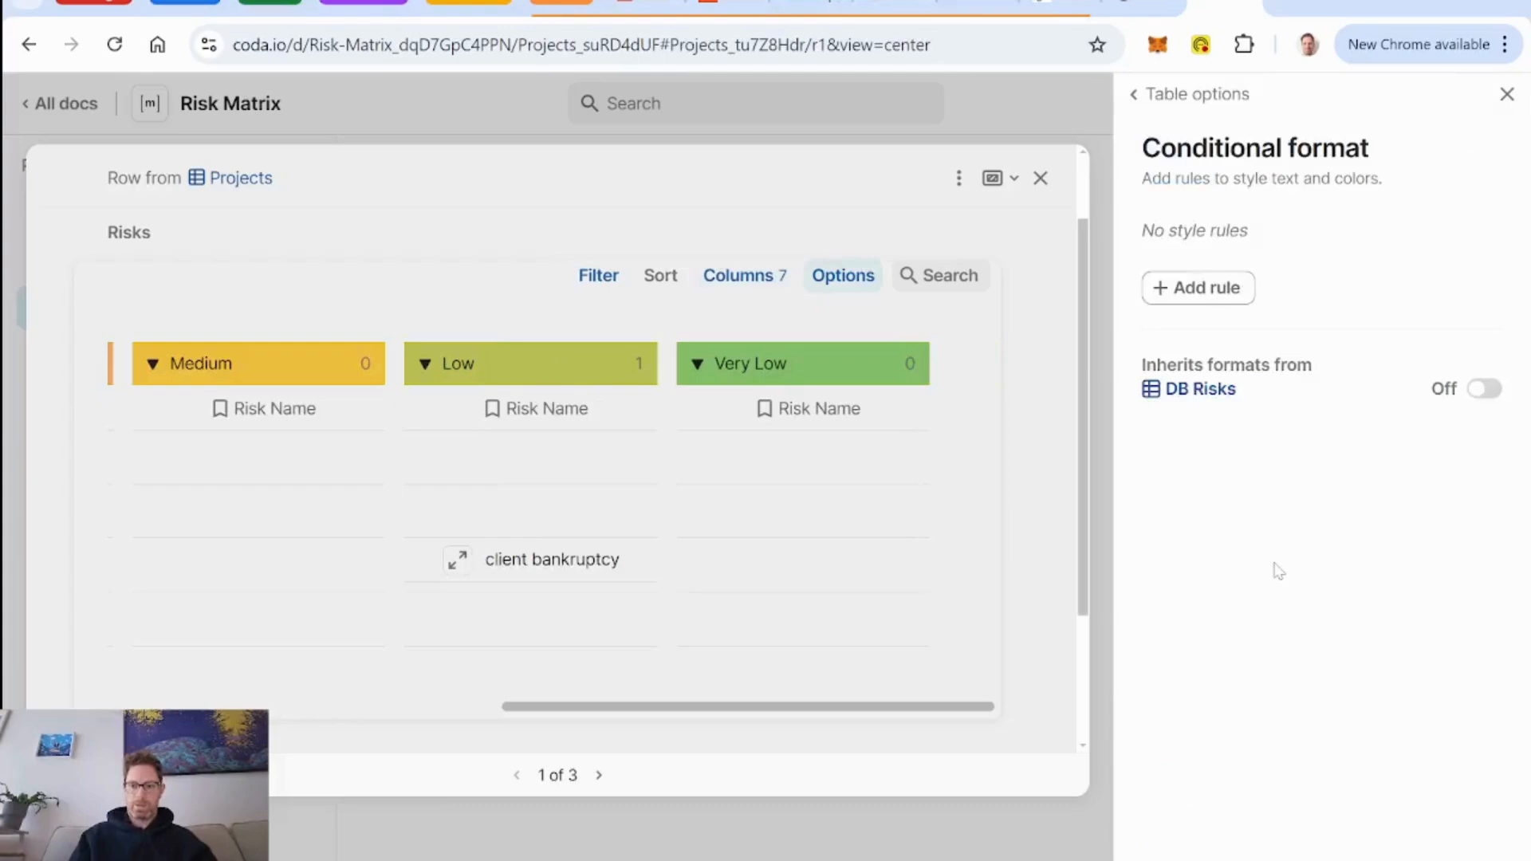
click(1209, 289)
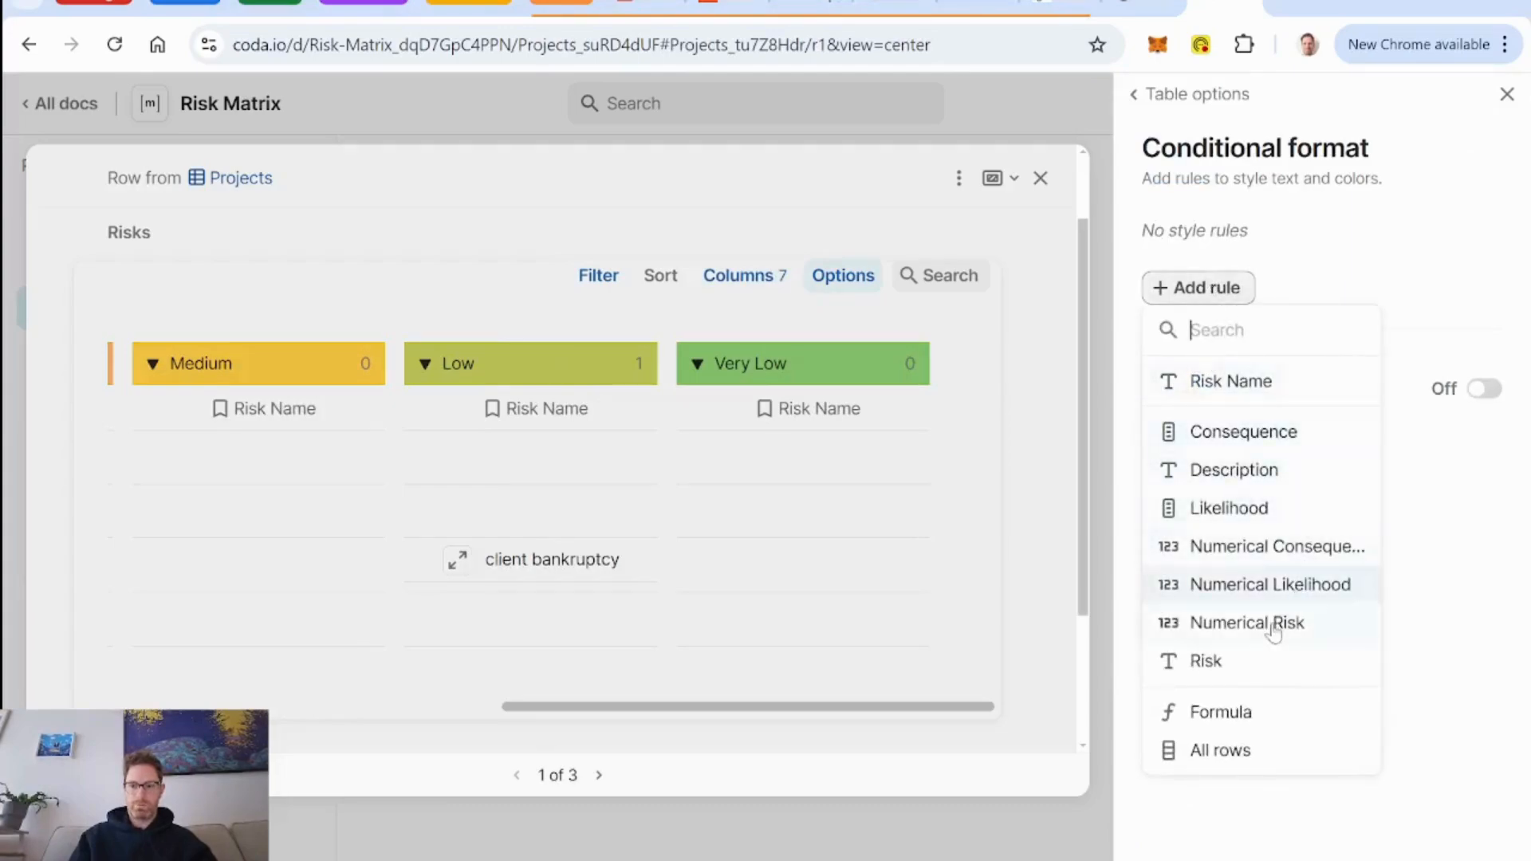
click(1232, 384)
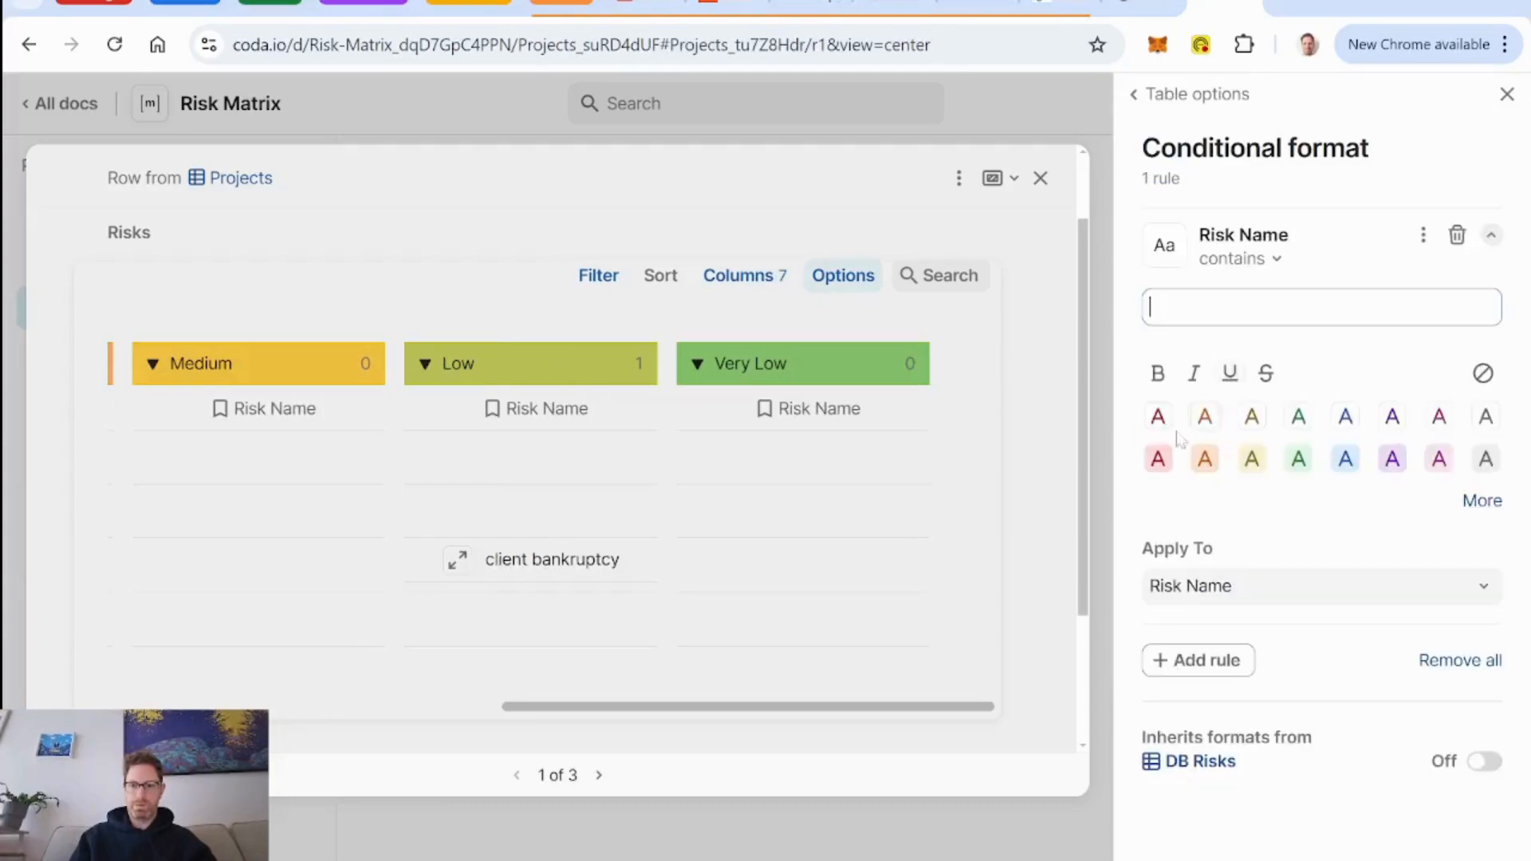
click(1158, 375)
Add a conditional format rule colouring all columns by Numerical Risk with the green-yellow-red colour scale.
click(1214, 675)
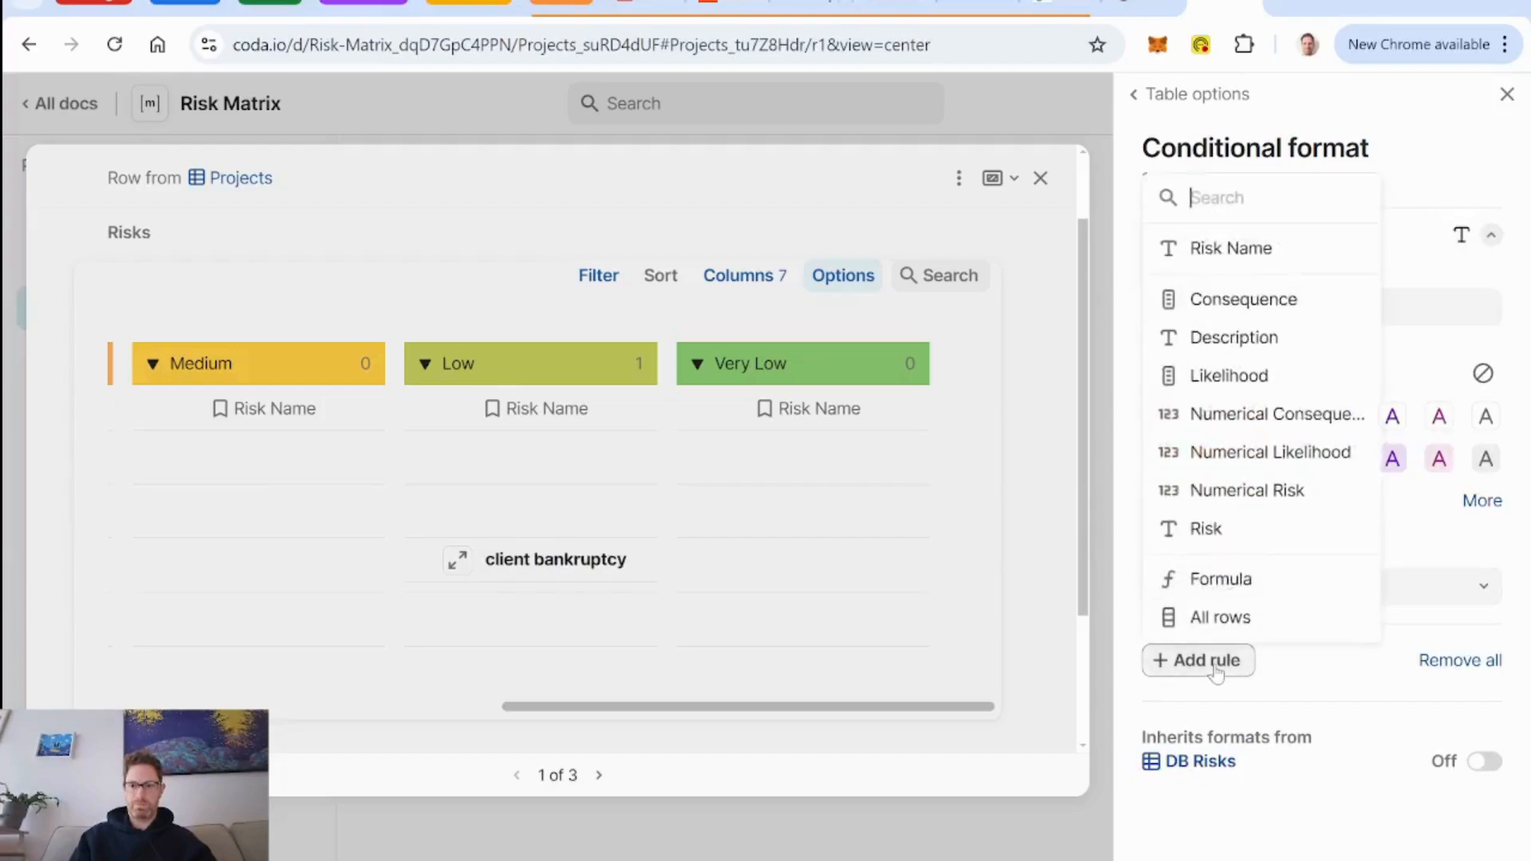
click(1238, 501)
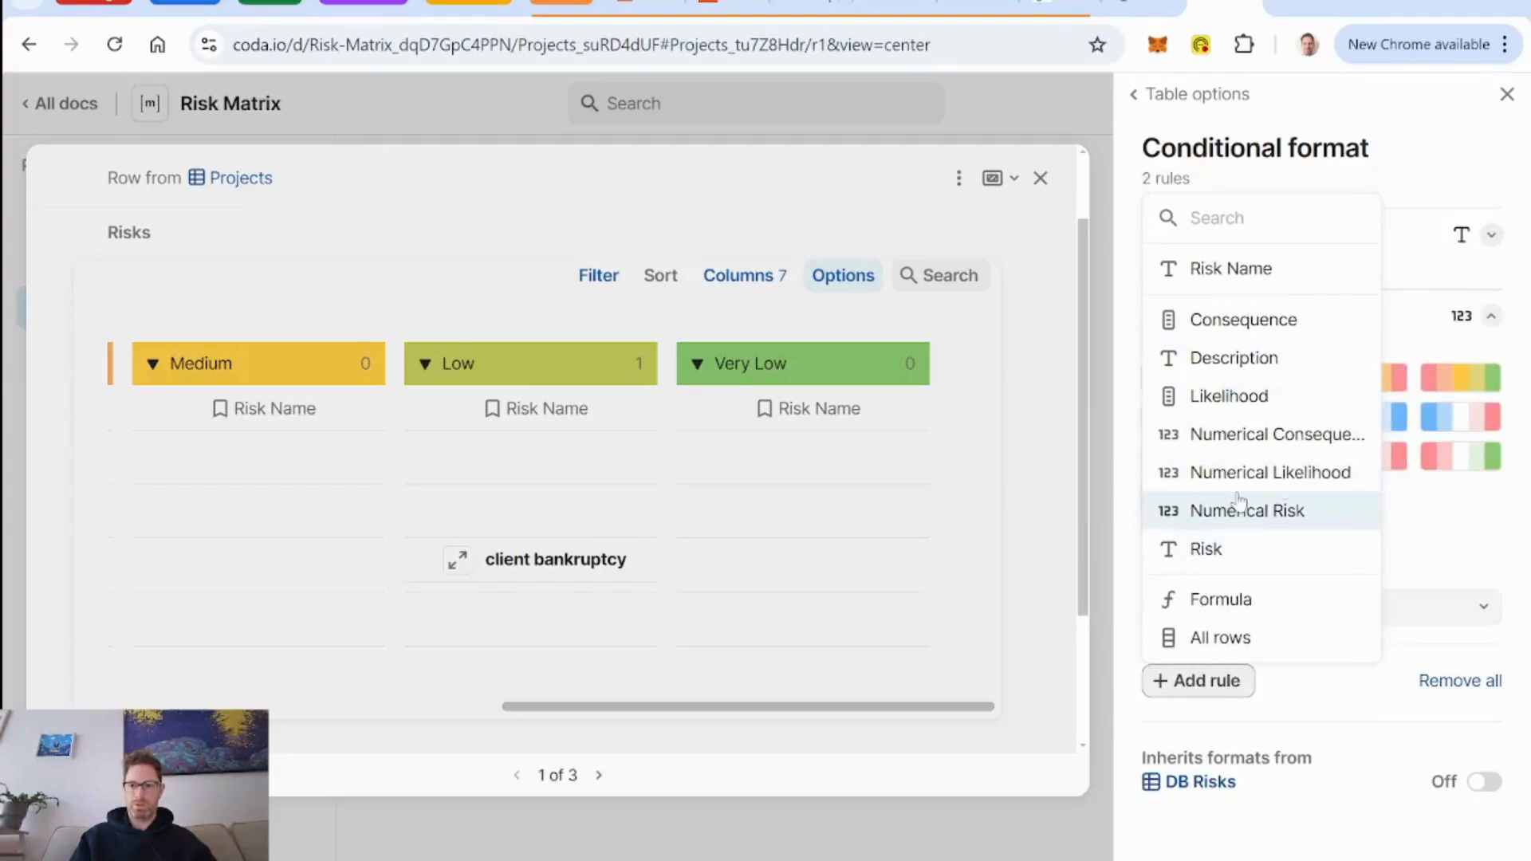
click(1453, 386)
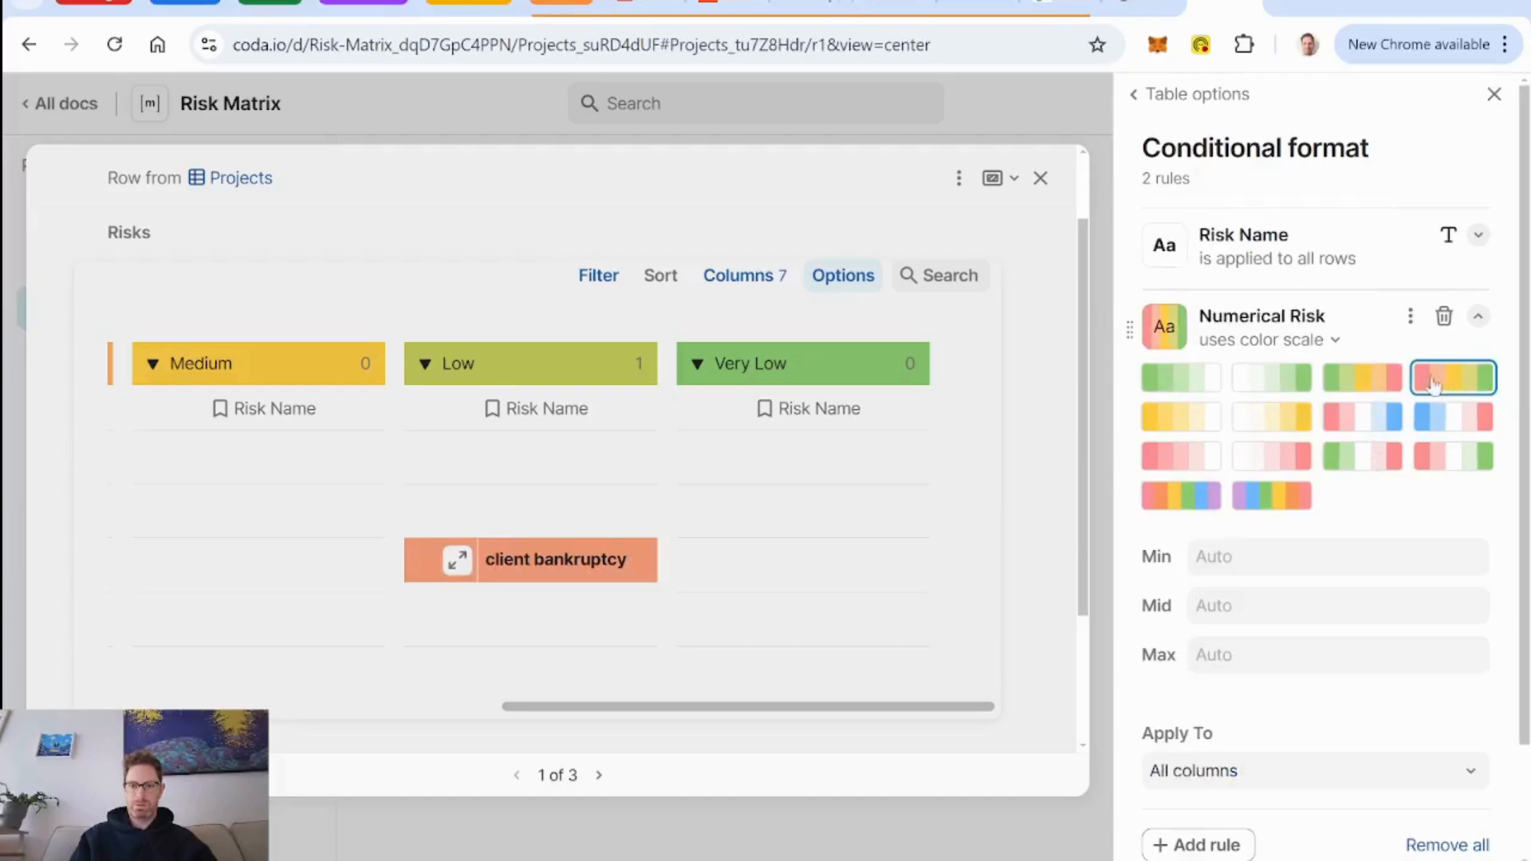
click(1382, 383)
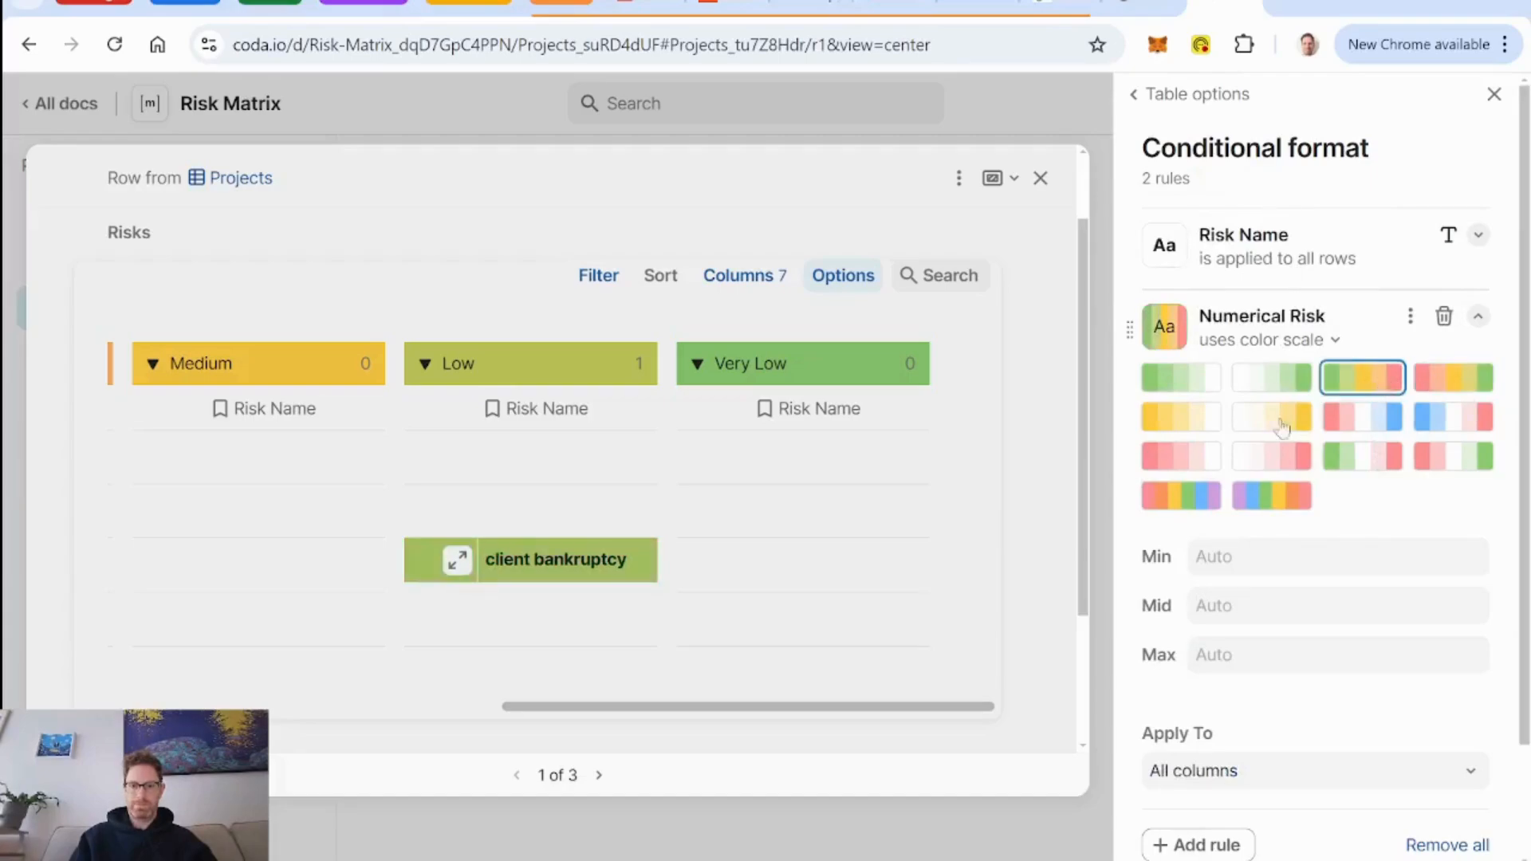
scroll(575, 666, left, 6)
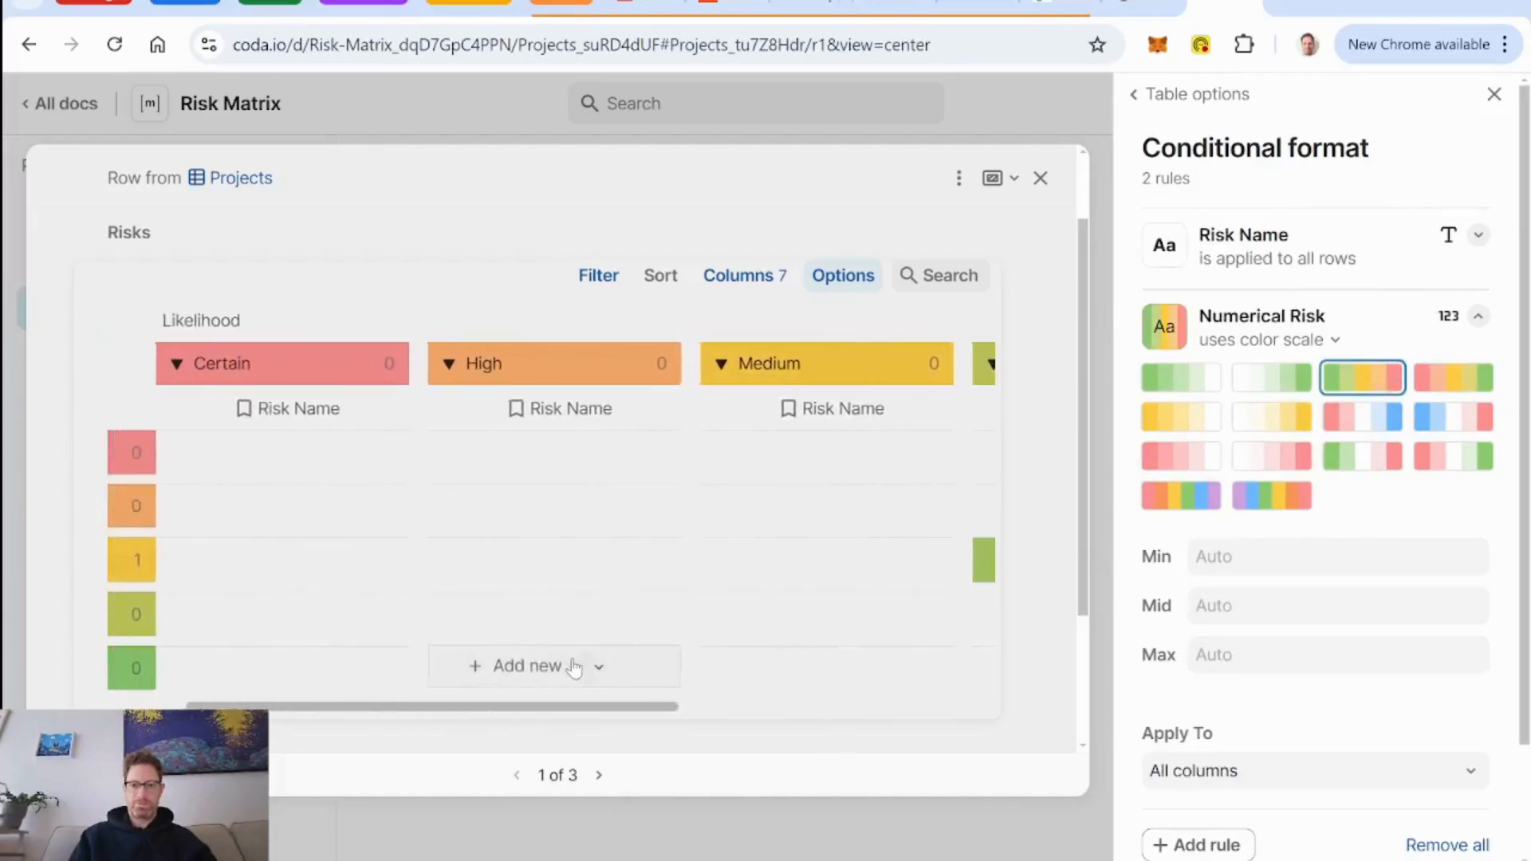
scroll(575, 667, right, 6)
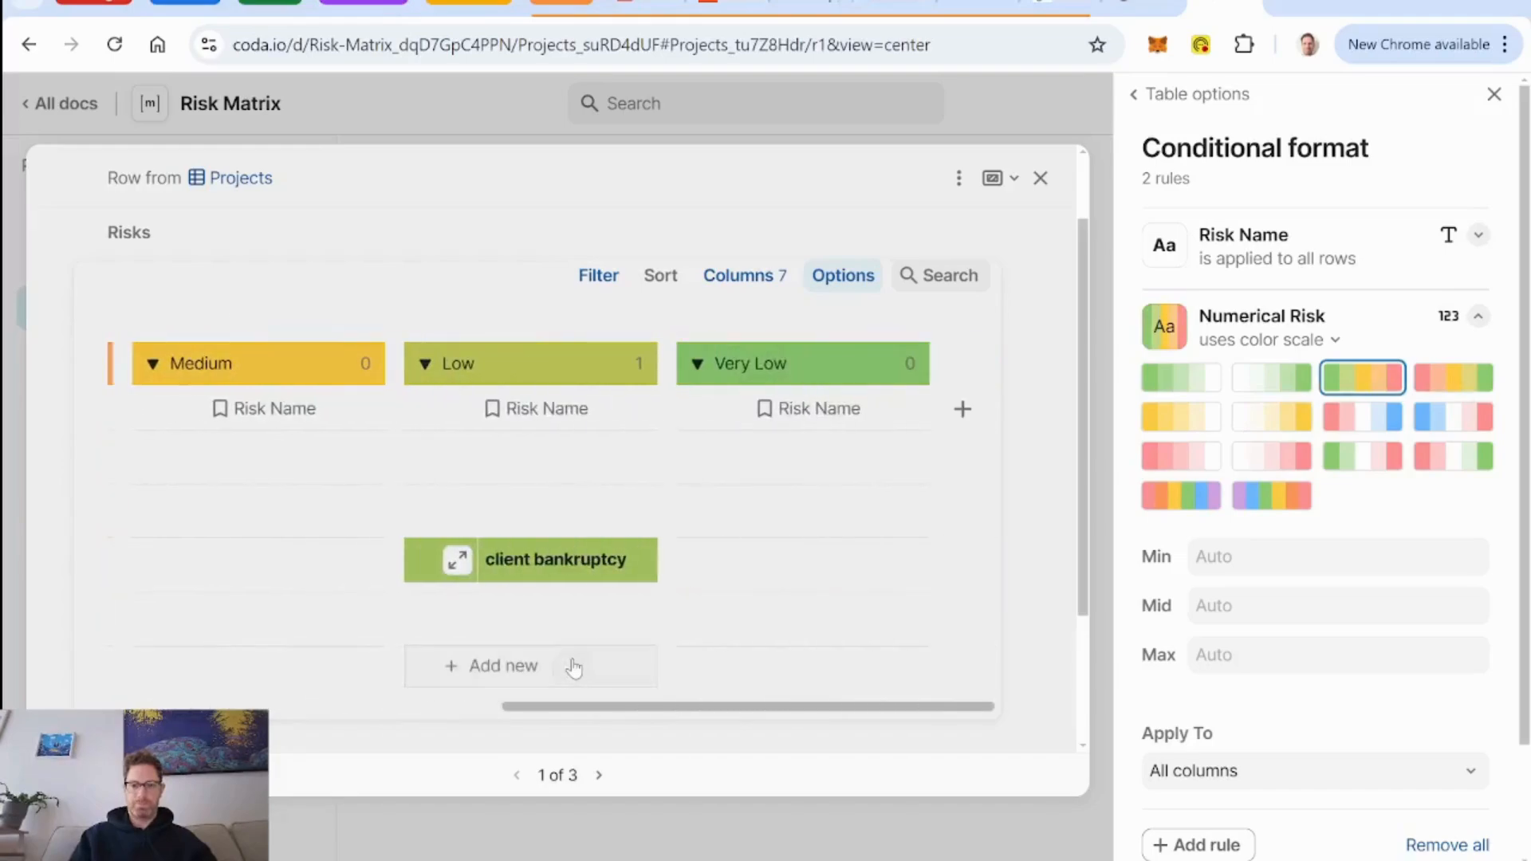
click(1495, 99)
Hide the row counts on the groups of the project's risk matrix.
scroll(745, 529, left, 6)
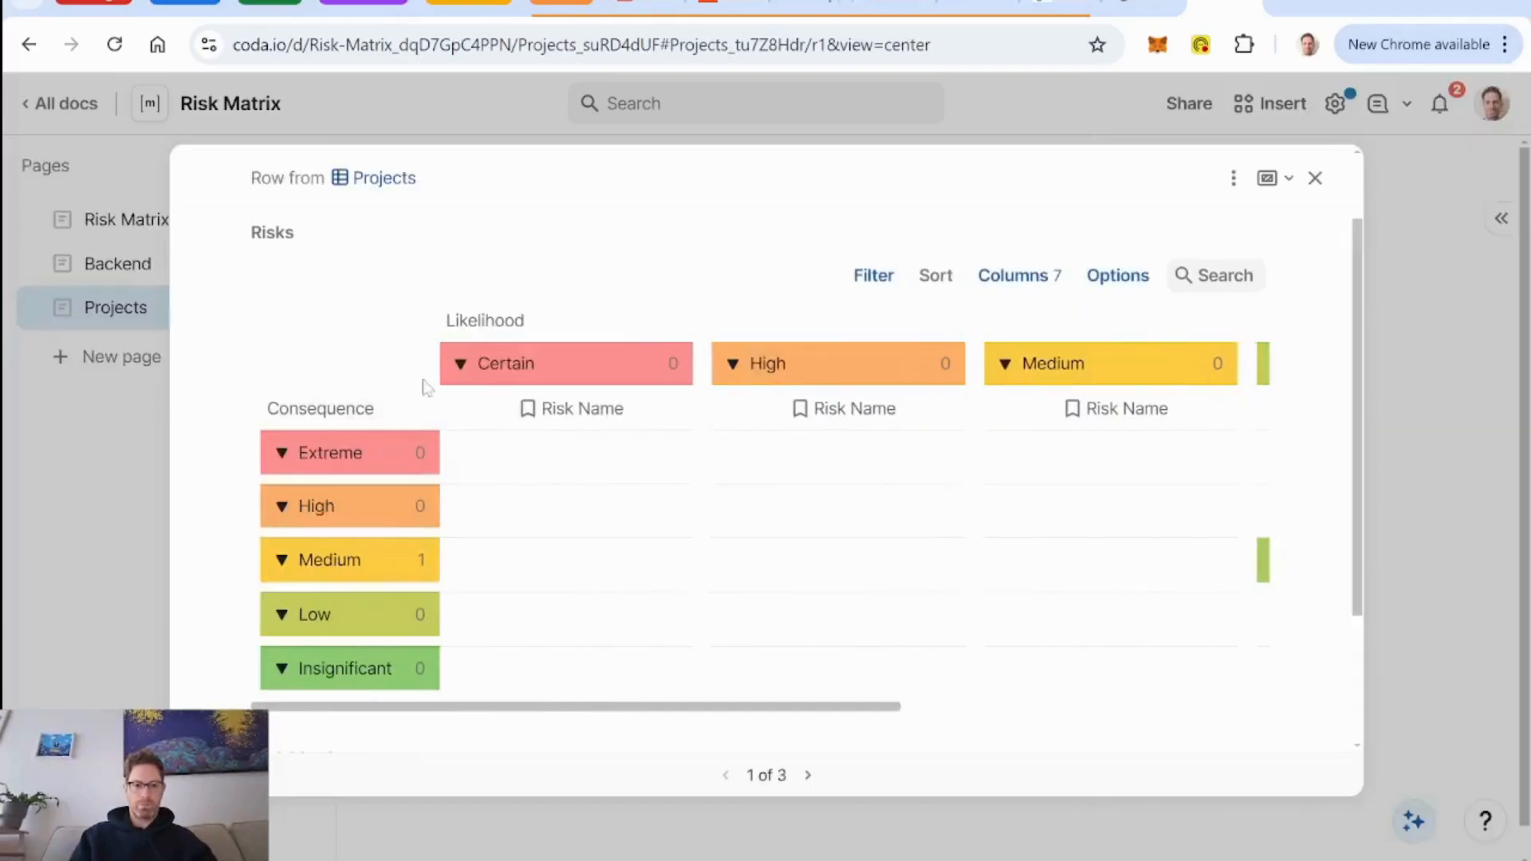
click(419, 409)
mouse_move(510, 625)
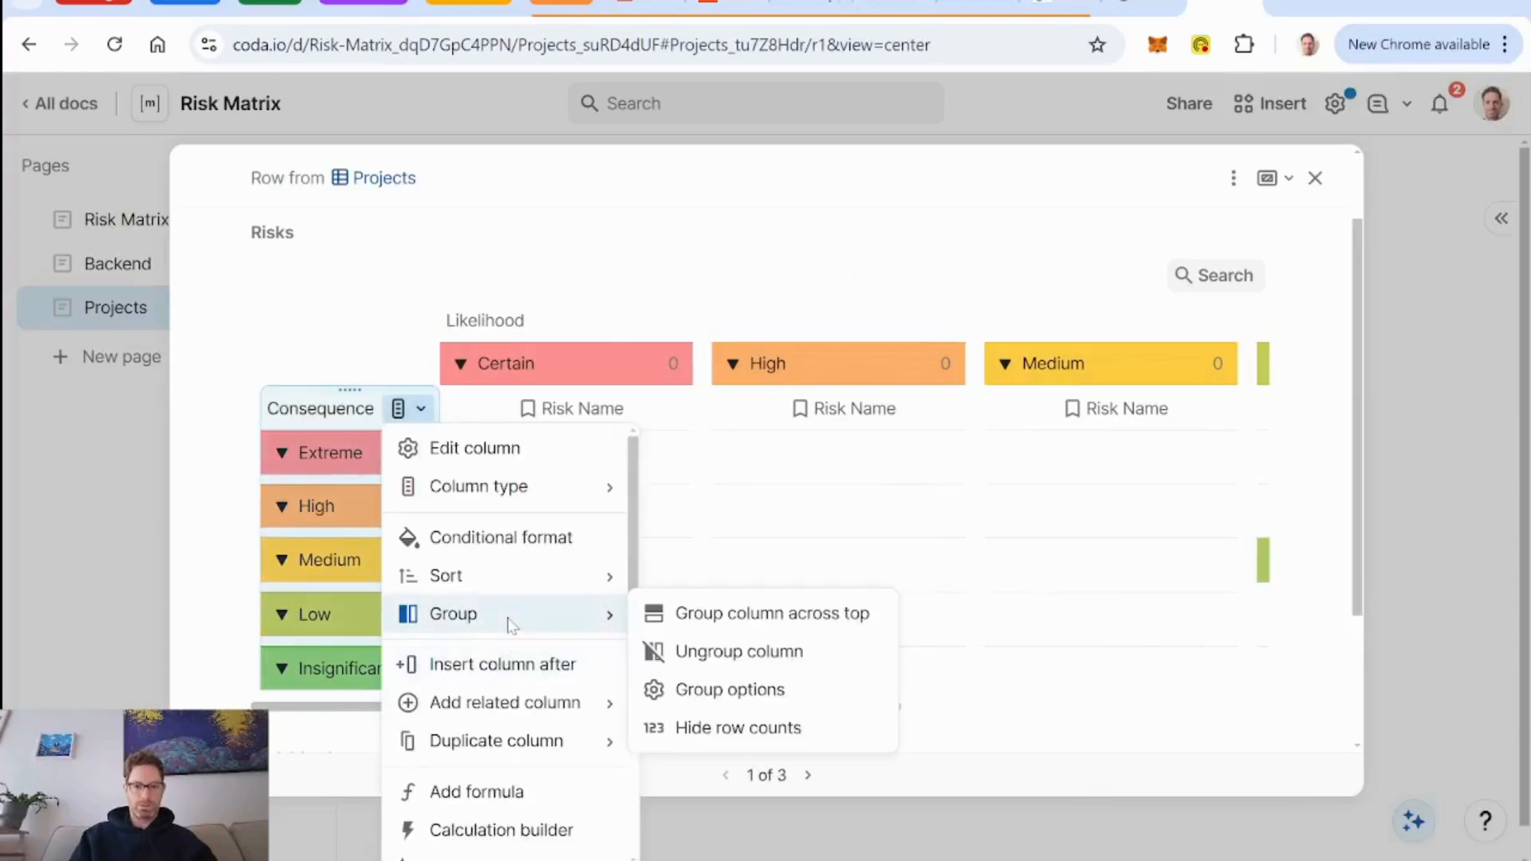
click(662, 728)
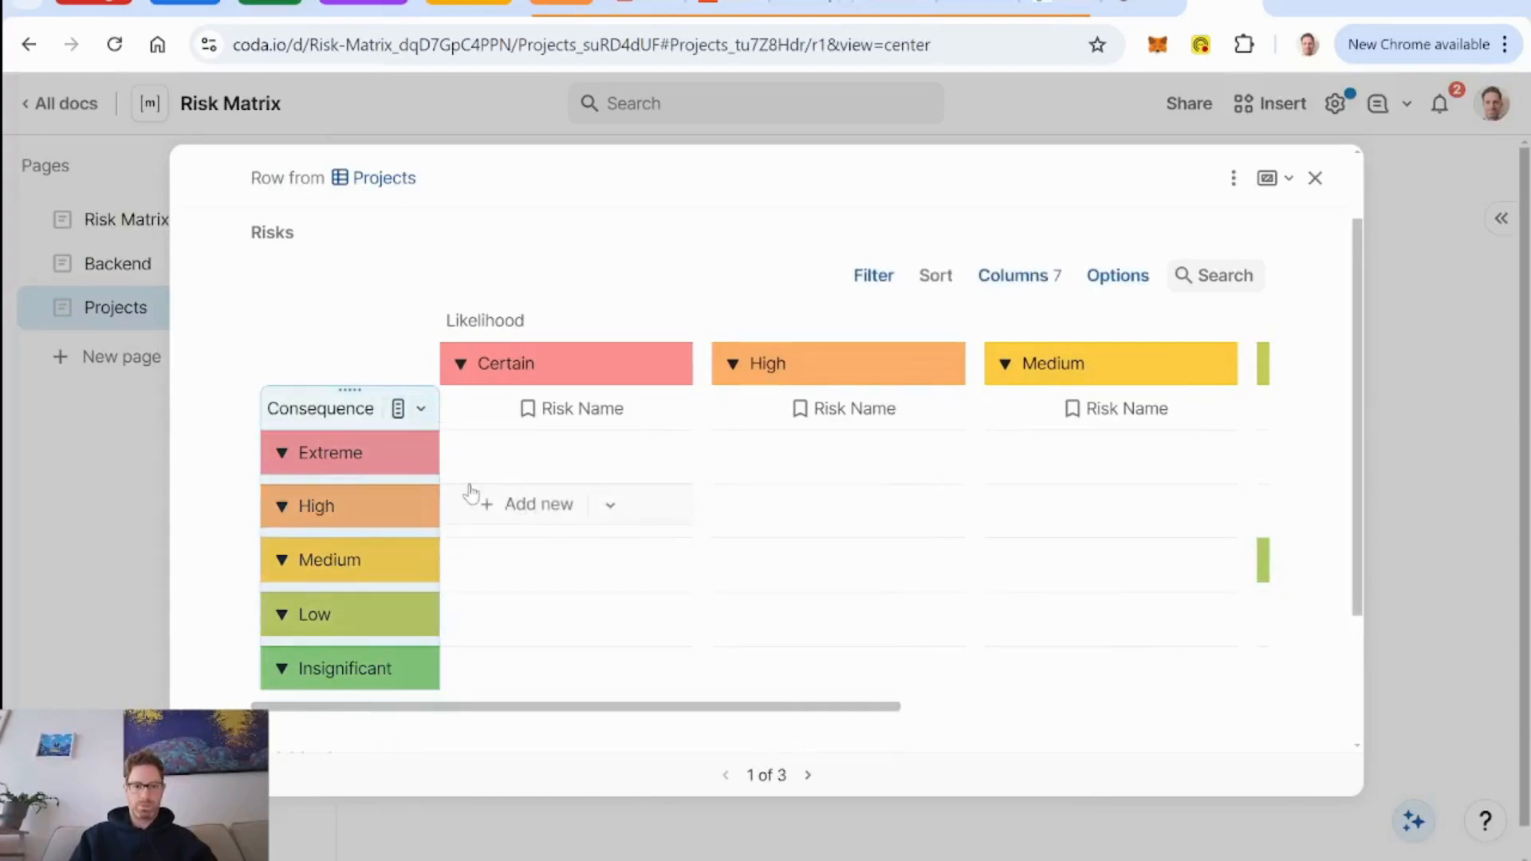
Review the formatted risk matrix in the Client CRM build row detail, reopening the row once to check it again.
scroll(658, 568, down, 1)
scroll(658, 567, up, 1)
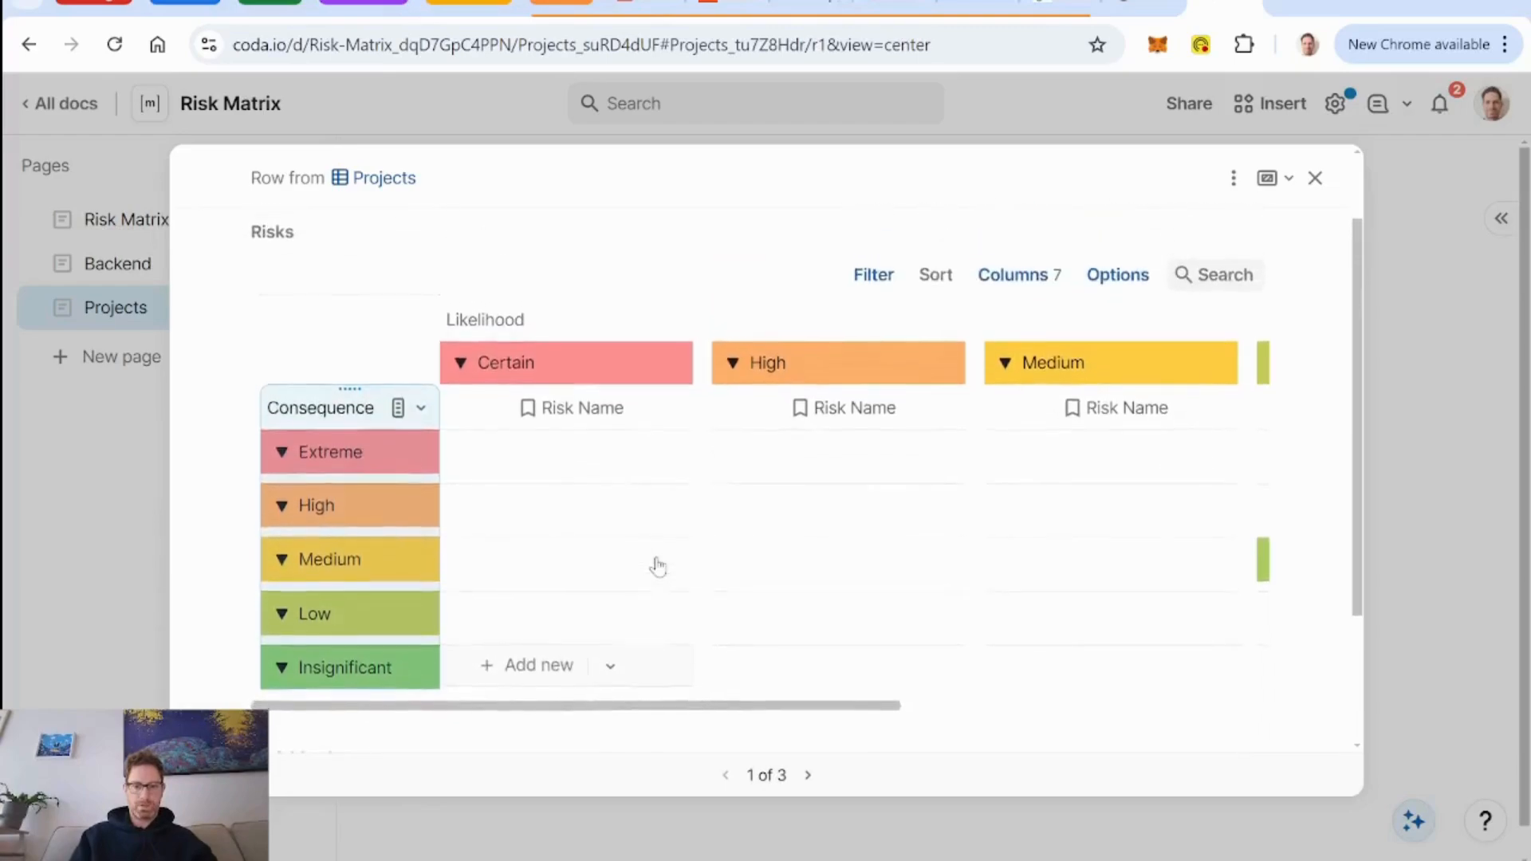
scroll(654, 565, right, 5)
scroll(654, 565, left, 5)
scroll(928, 513, up, 2)
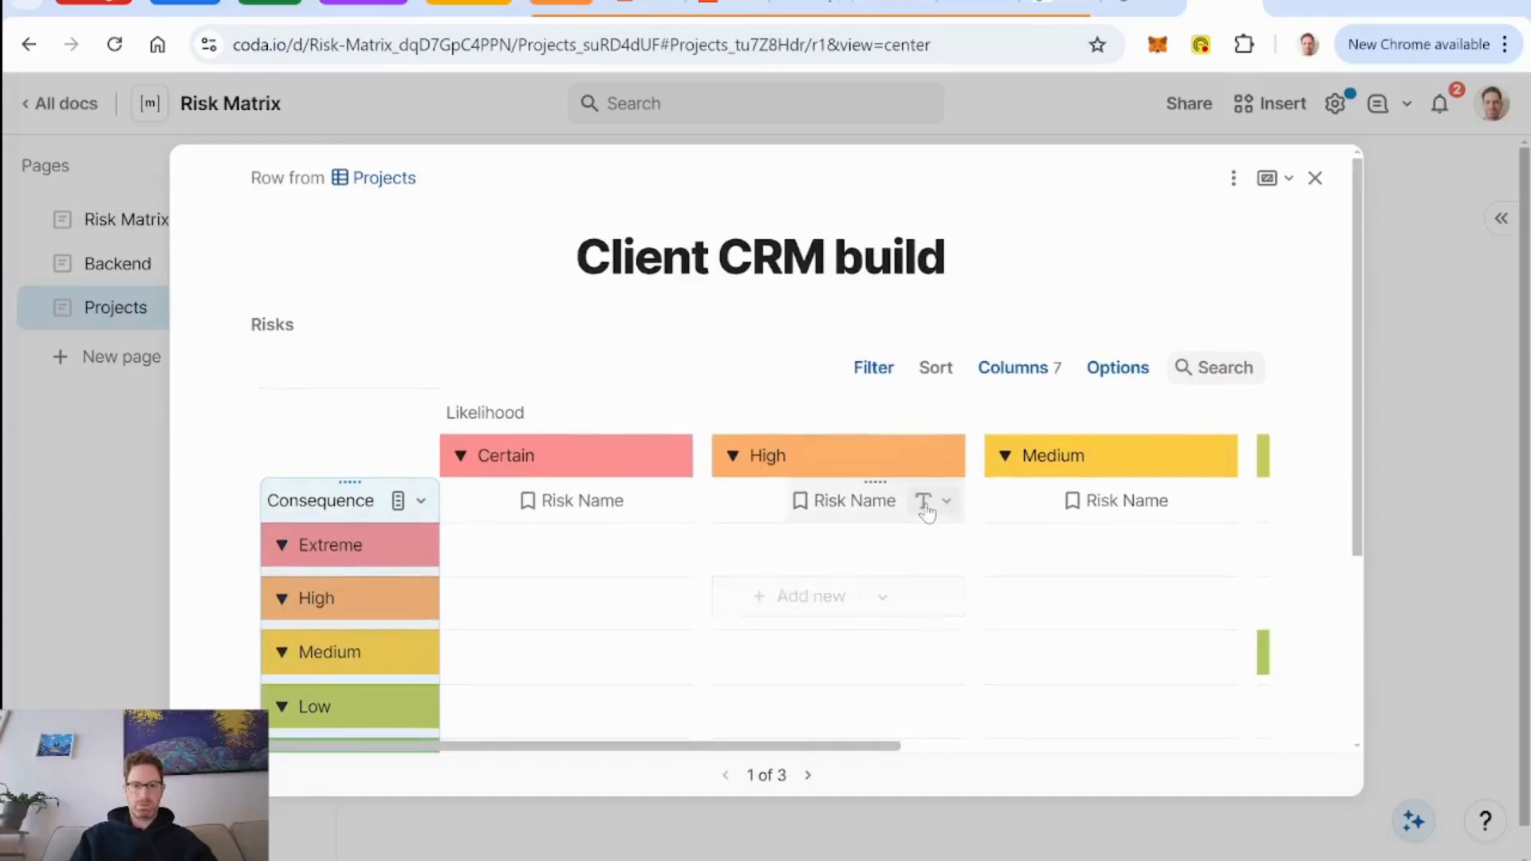
click(1315, 177)
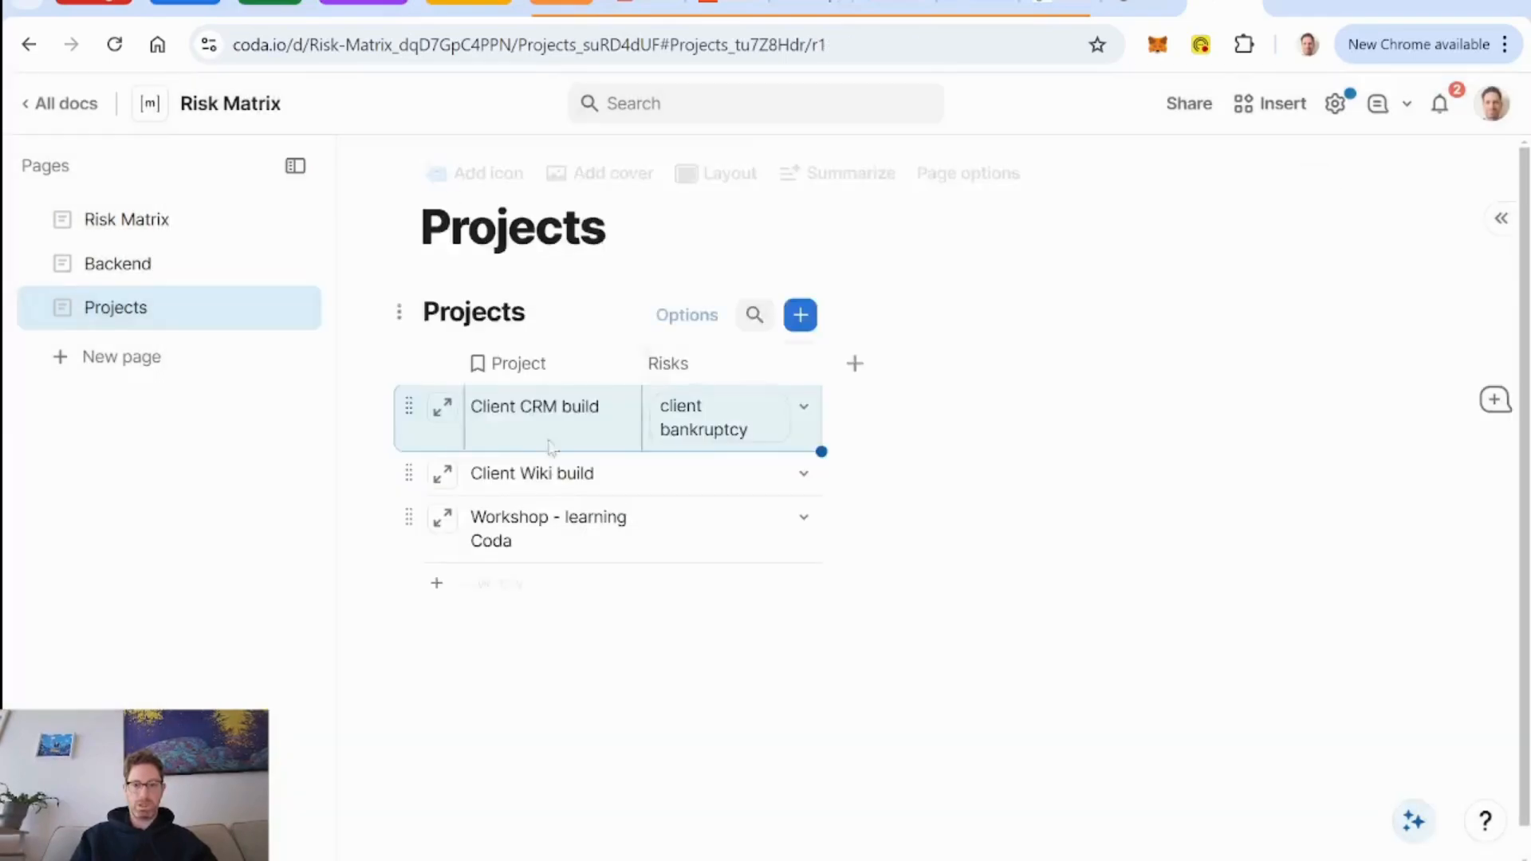
click(444, 410)
scroll(945, 410, down, 3)
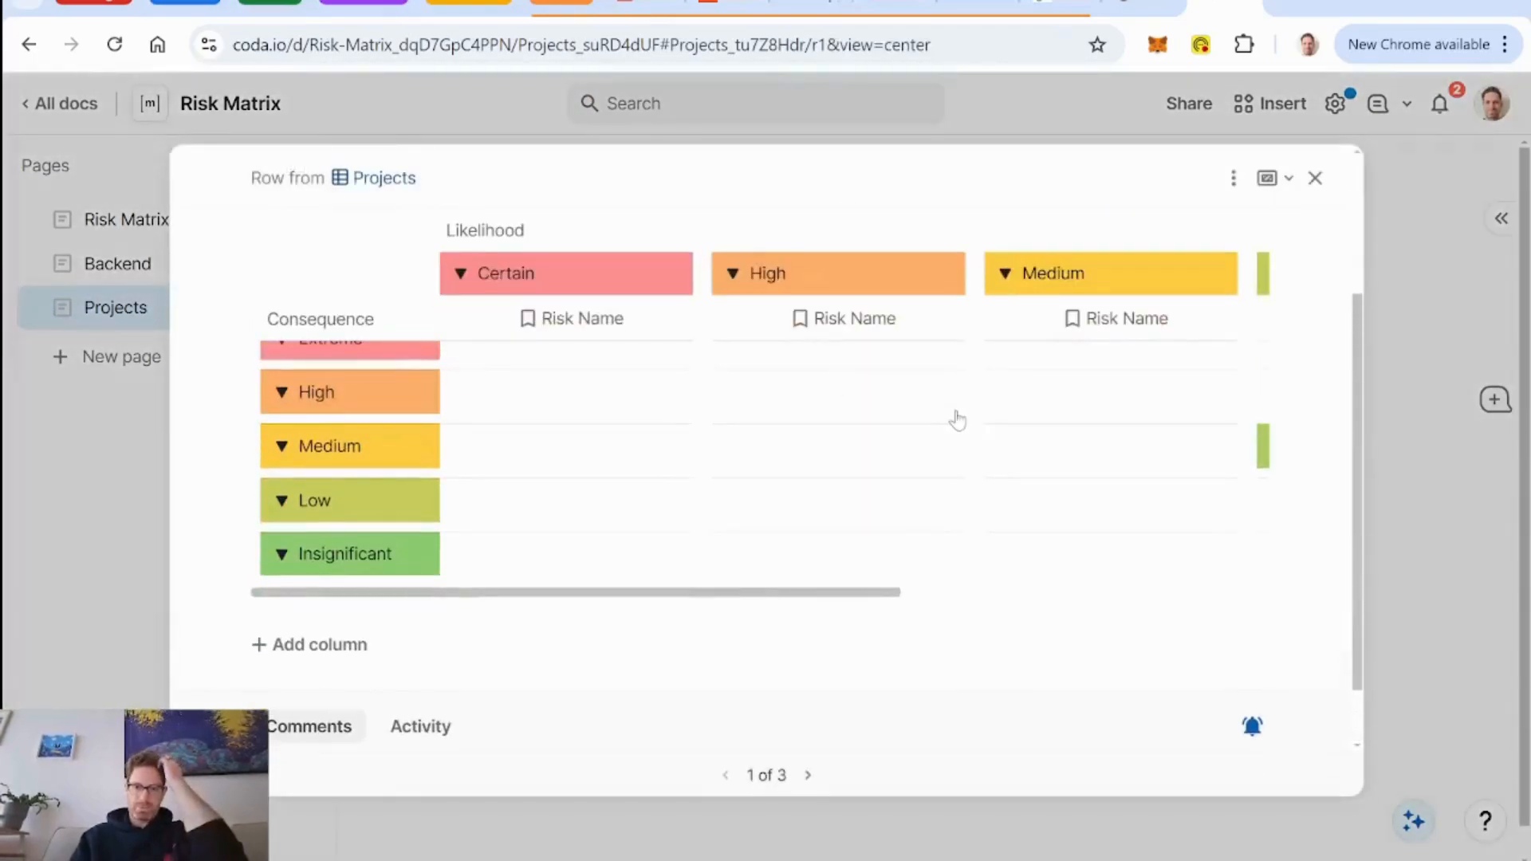
scroll(739, 451, up, 3)
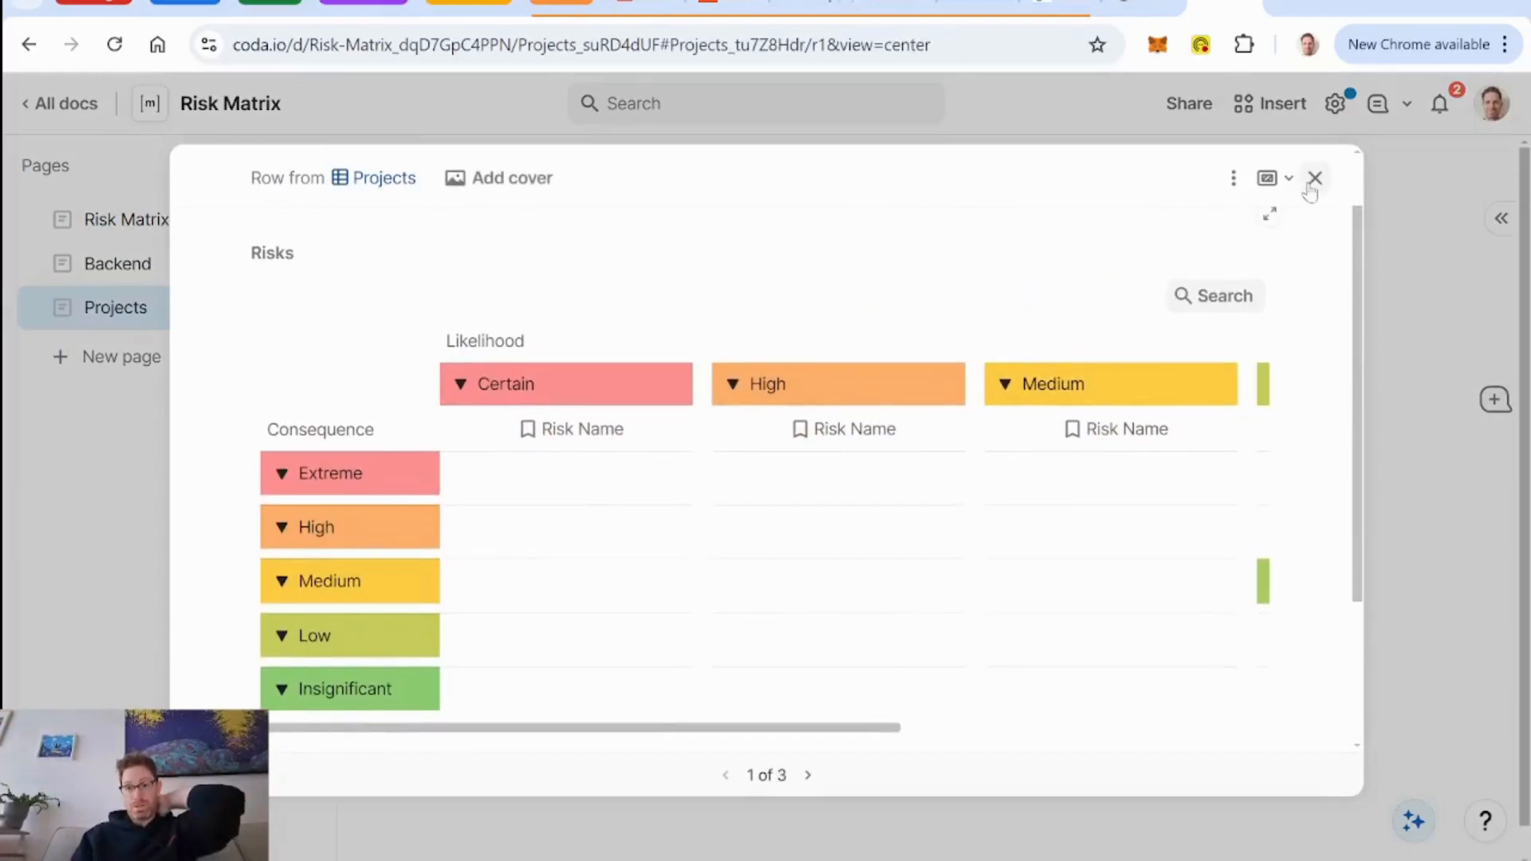
click(1315, 178)
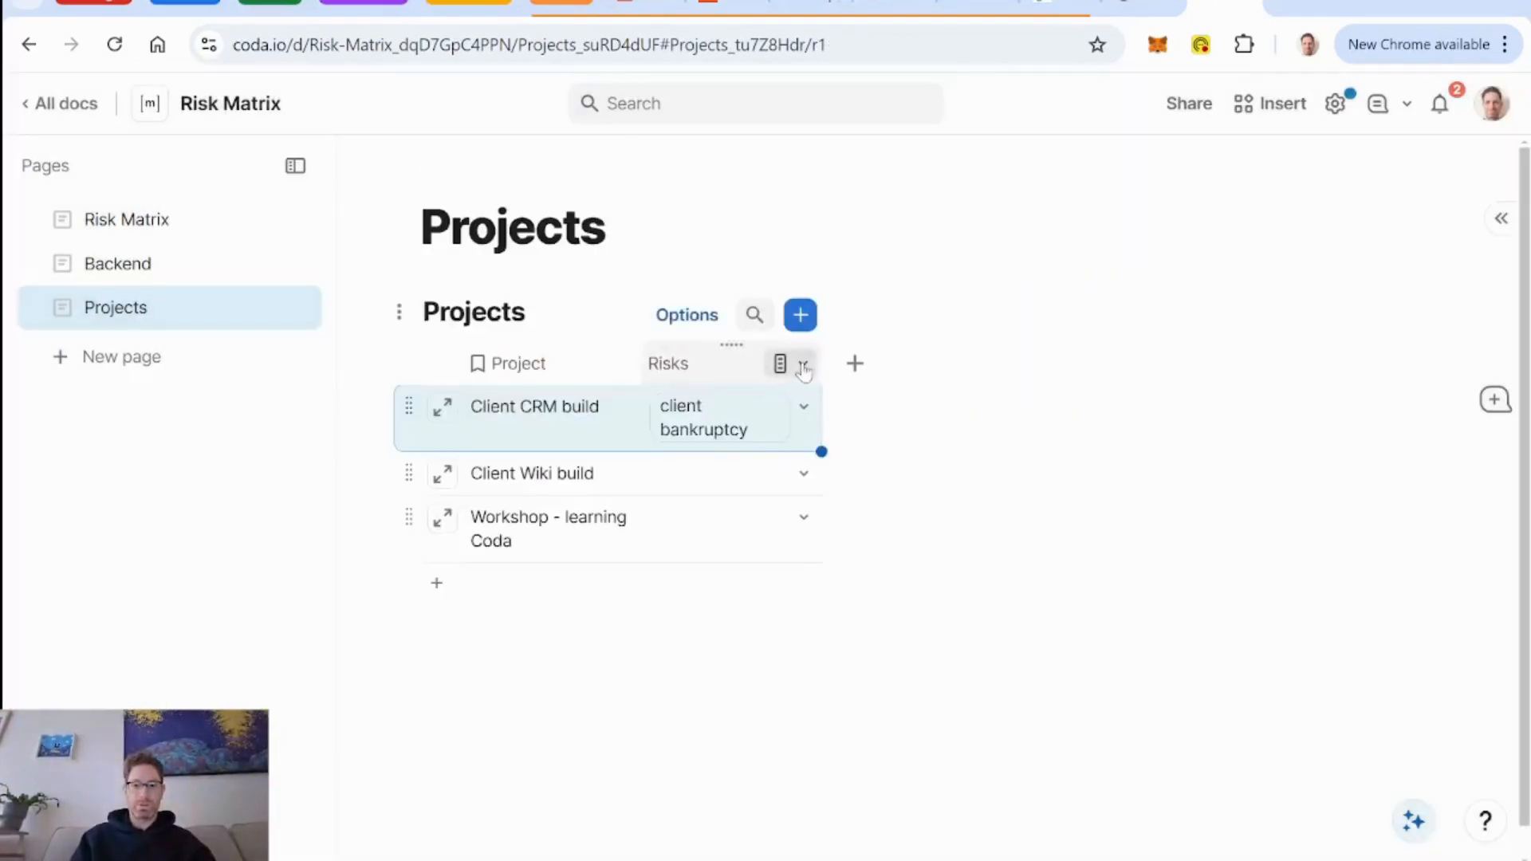
Create a linked relation column on DB Risks from the Projects table's Risks column and check it on the Backend page.
click(804, 365)
click(865, 407)
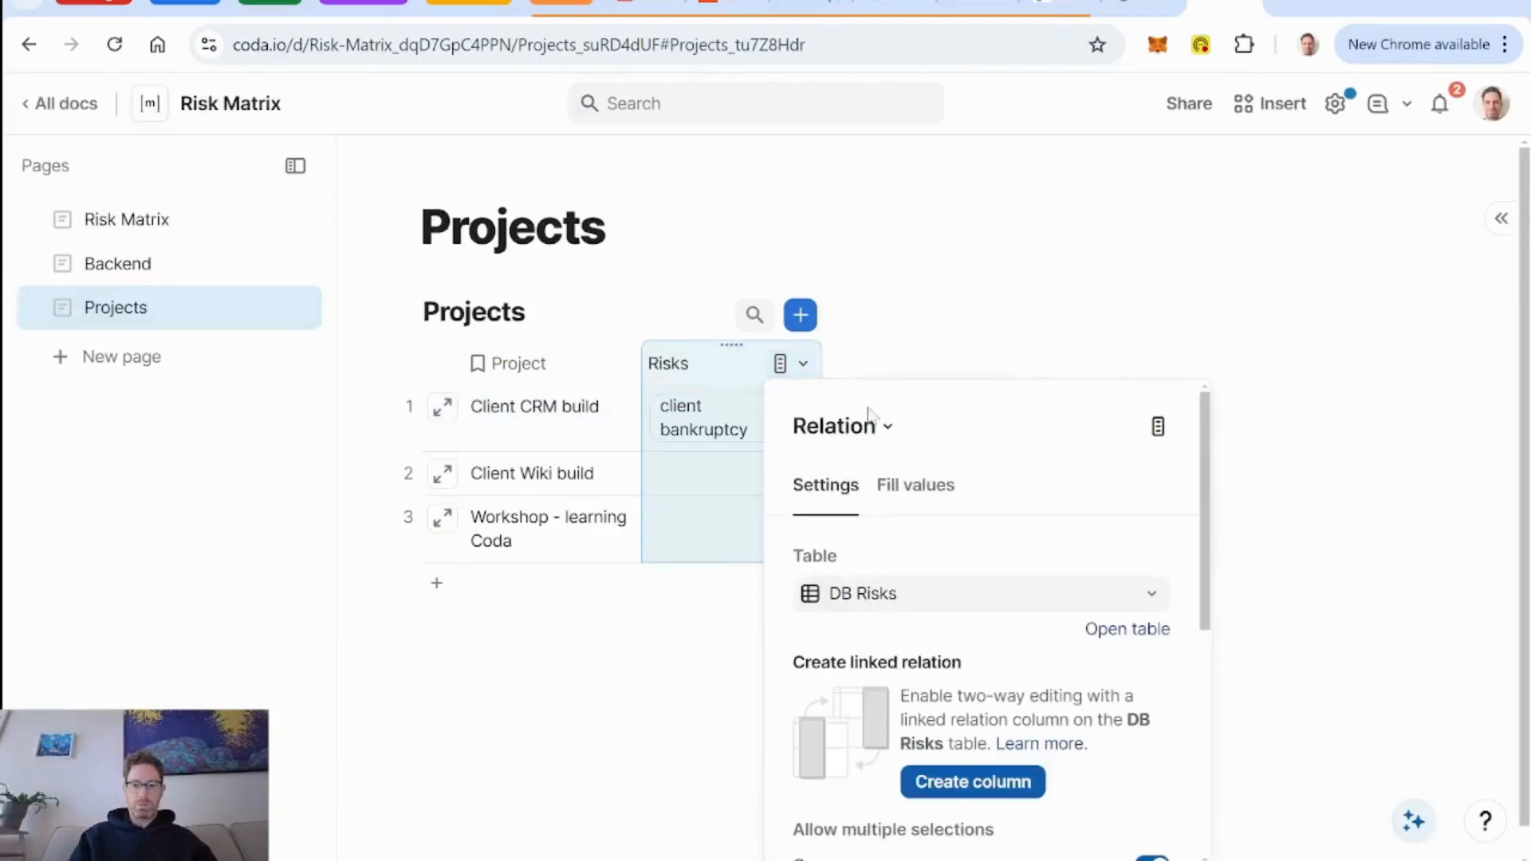
scroll(981, 558, down, 2)
click(997, 596)
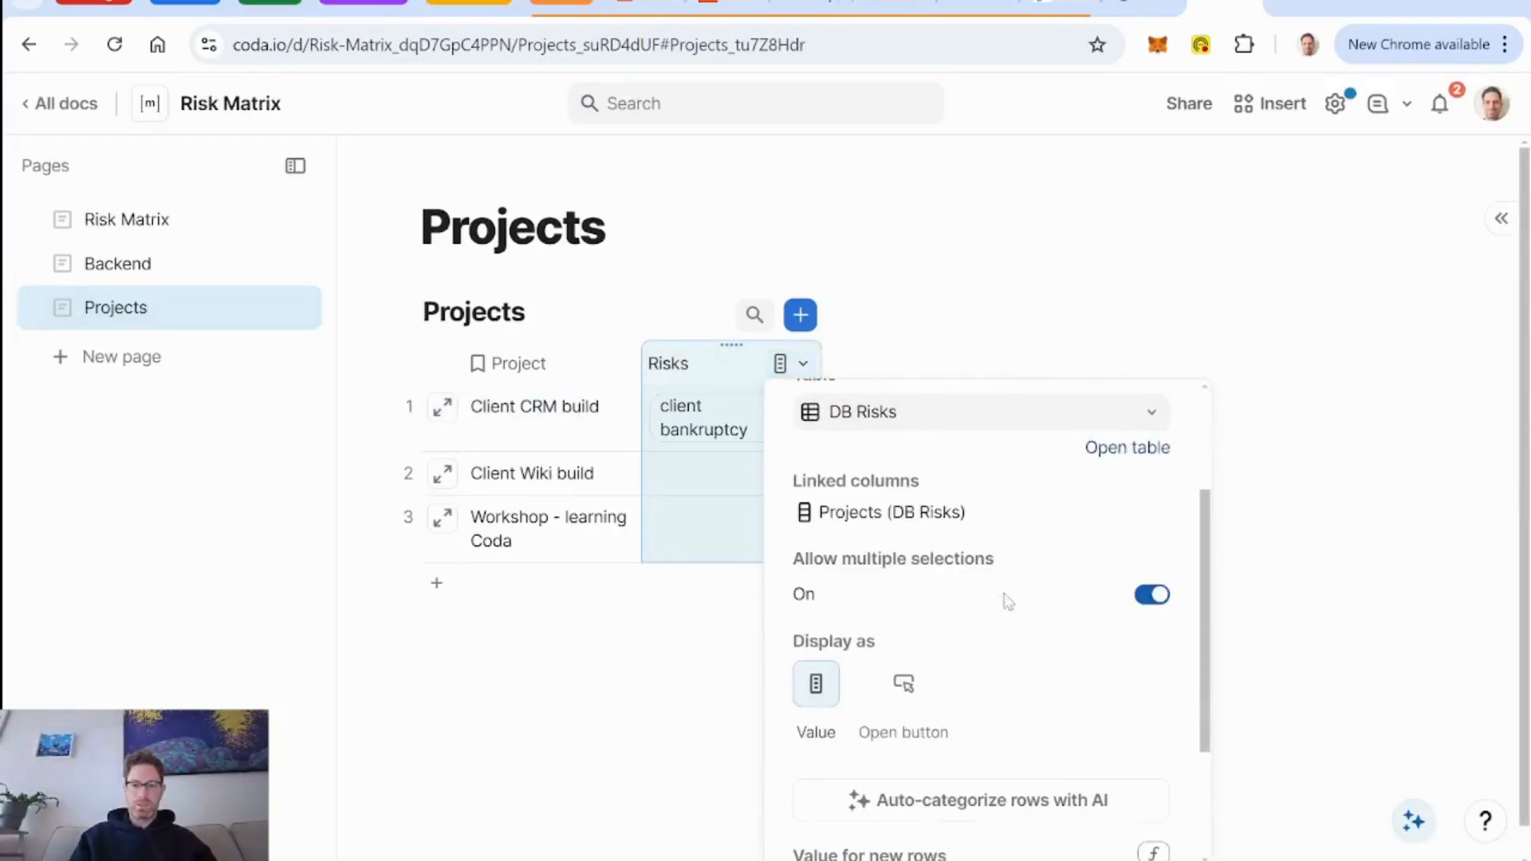
click(107, 220)
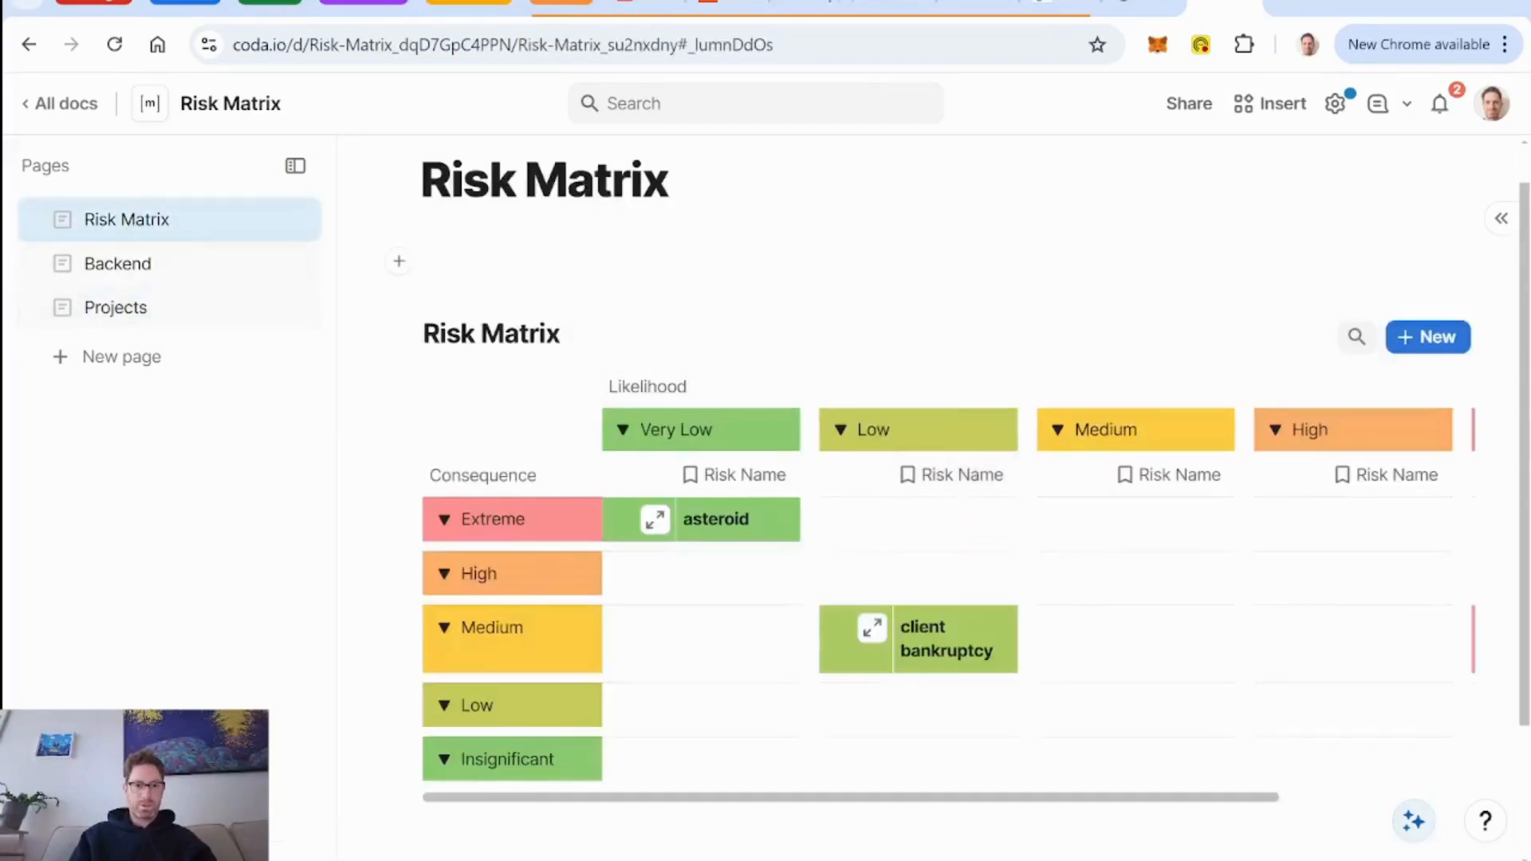
click(147, 265)
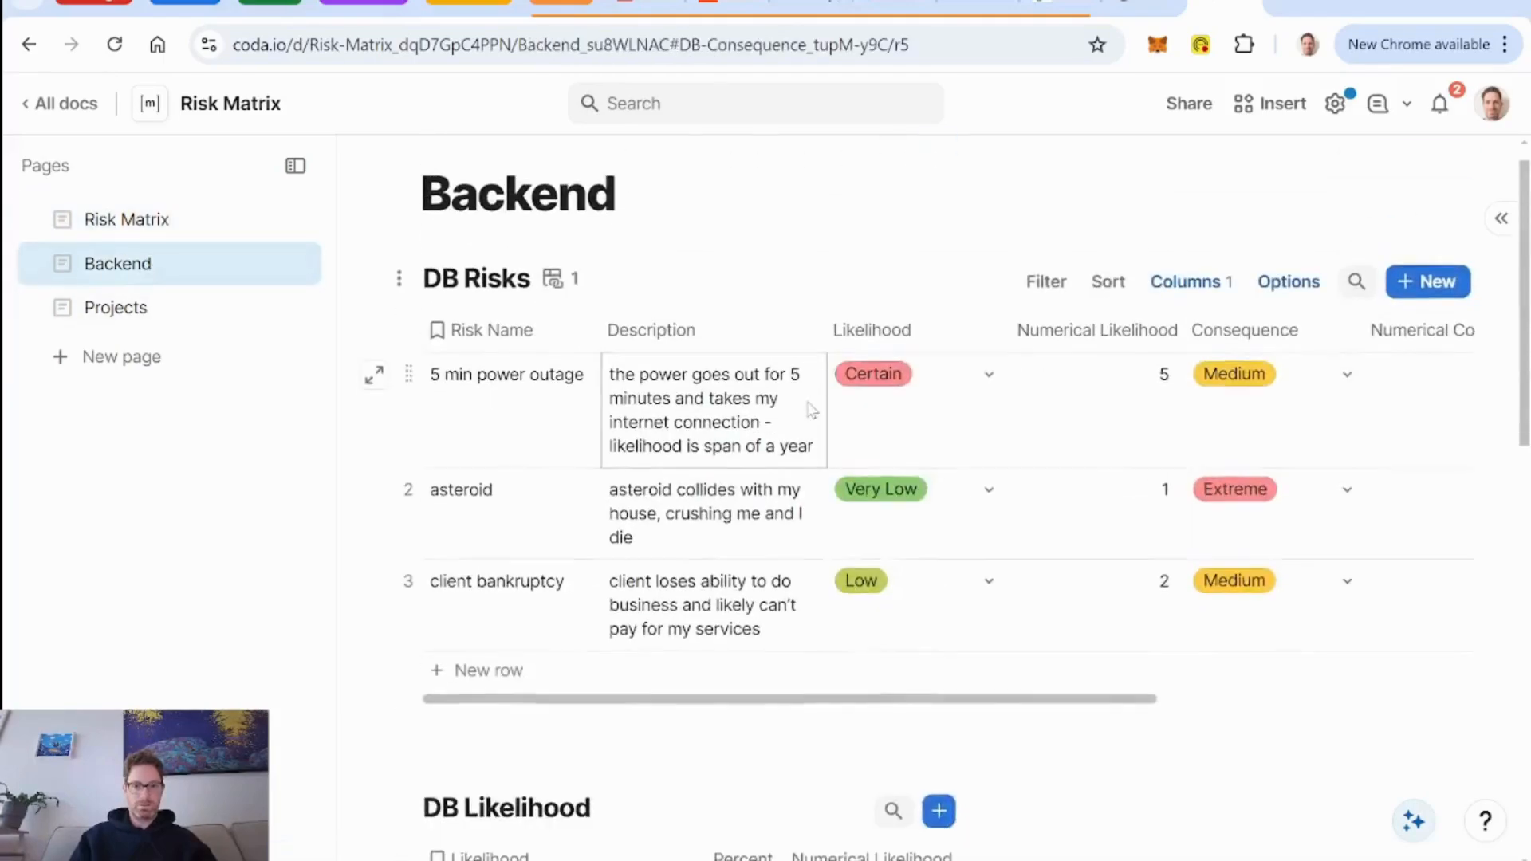
scroll(771, 463, right, 5)
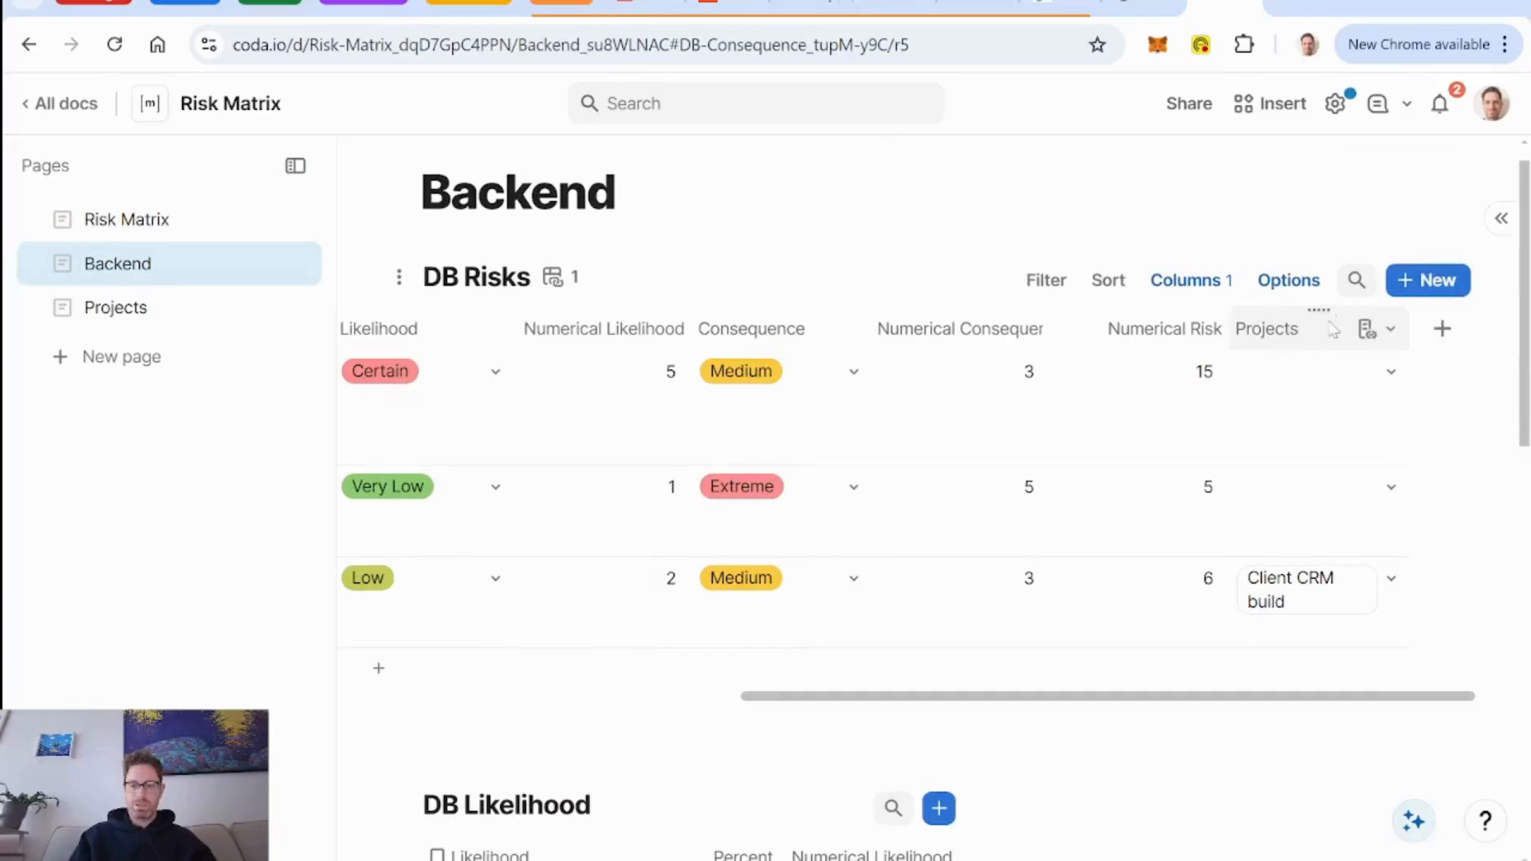
Enable the filter bar on the Risk Matrix view with Projects and Numerical Risk filters, removing the Risk Name filter.
click(135, 220)
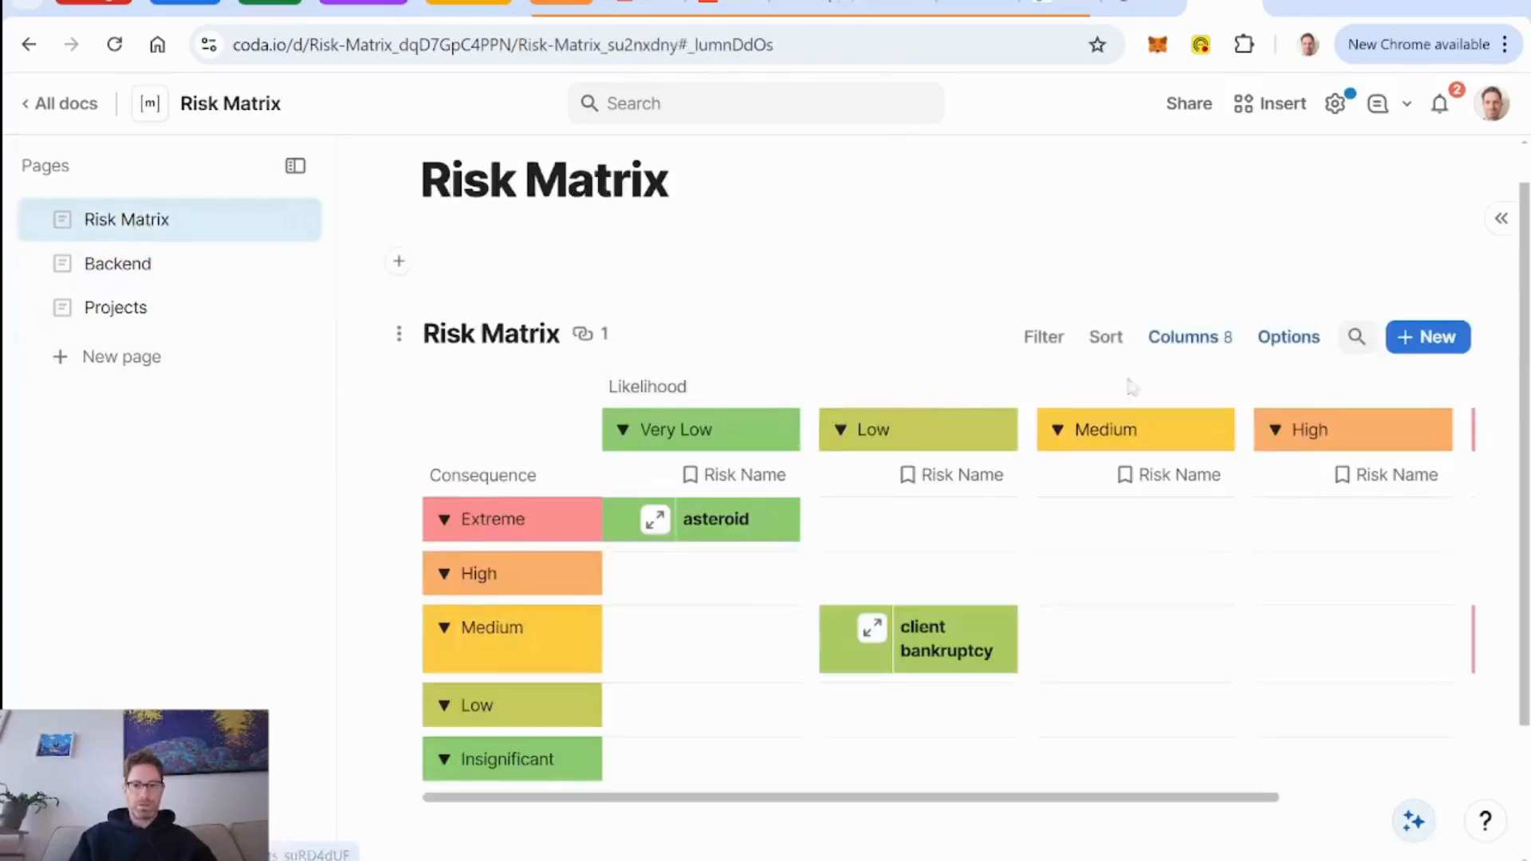
click(1044, 336)
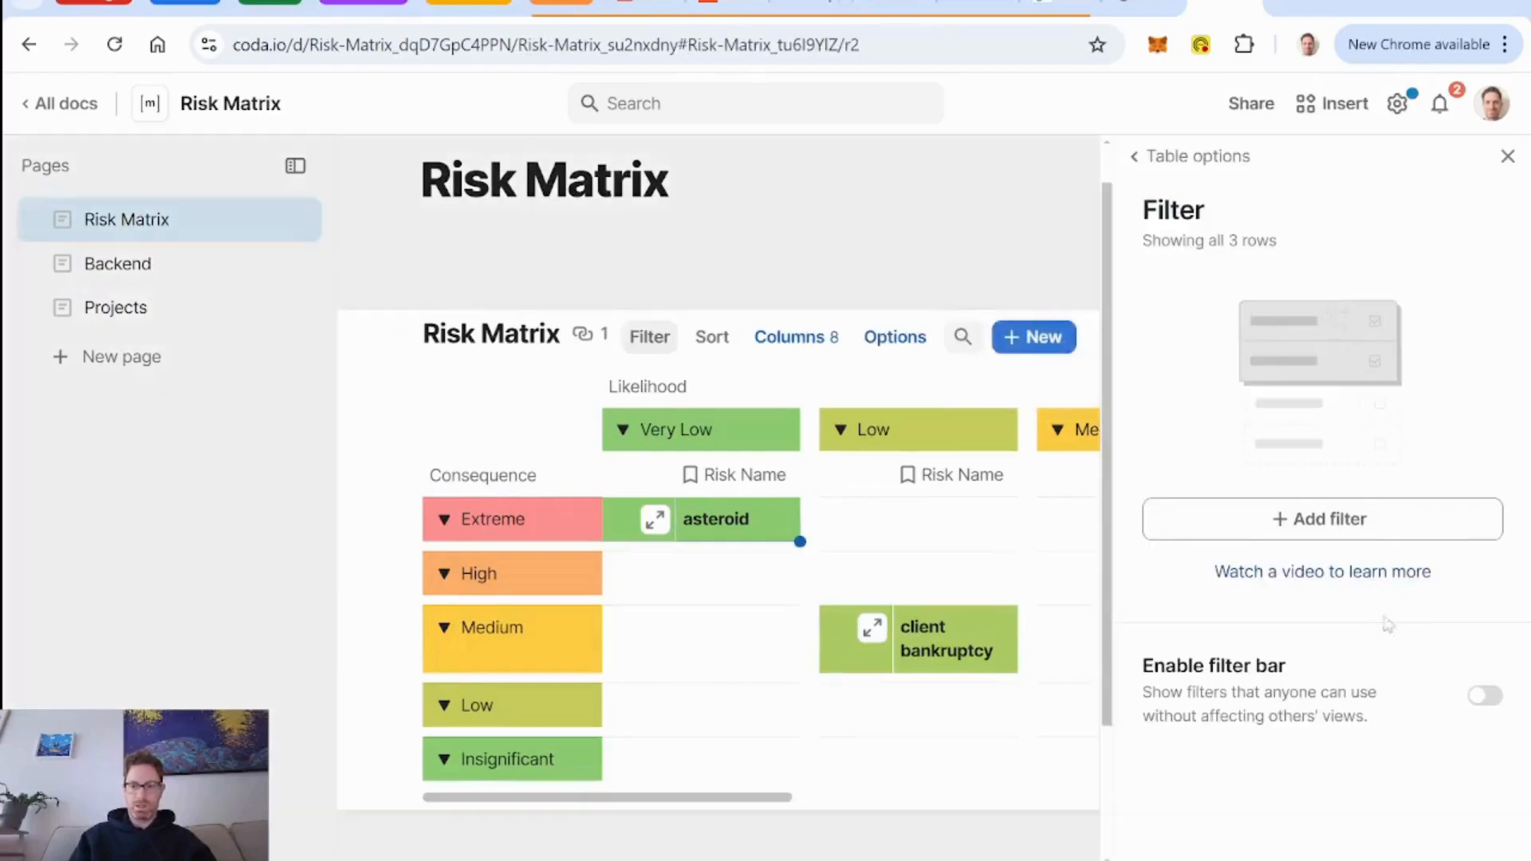
click(1485, 698)
scroll(1388, 636, down, 5)
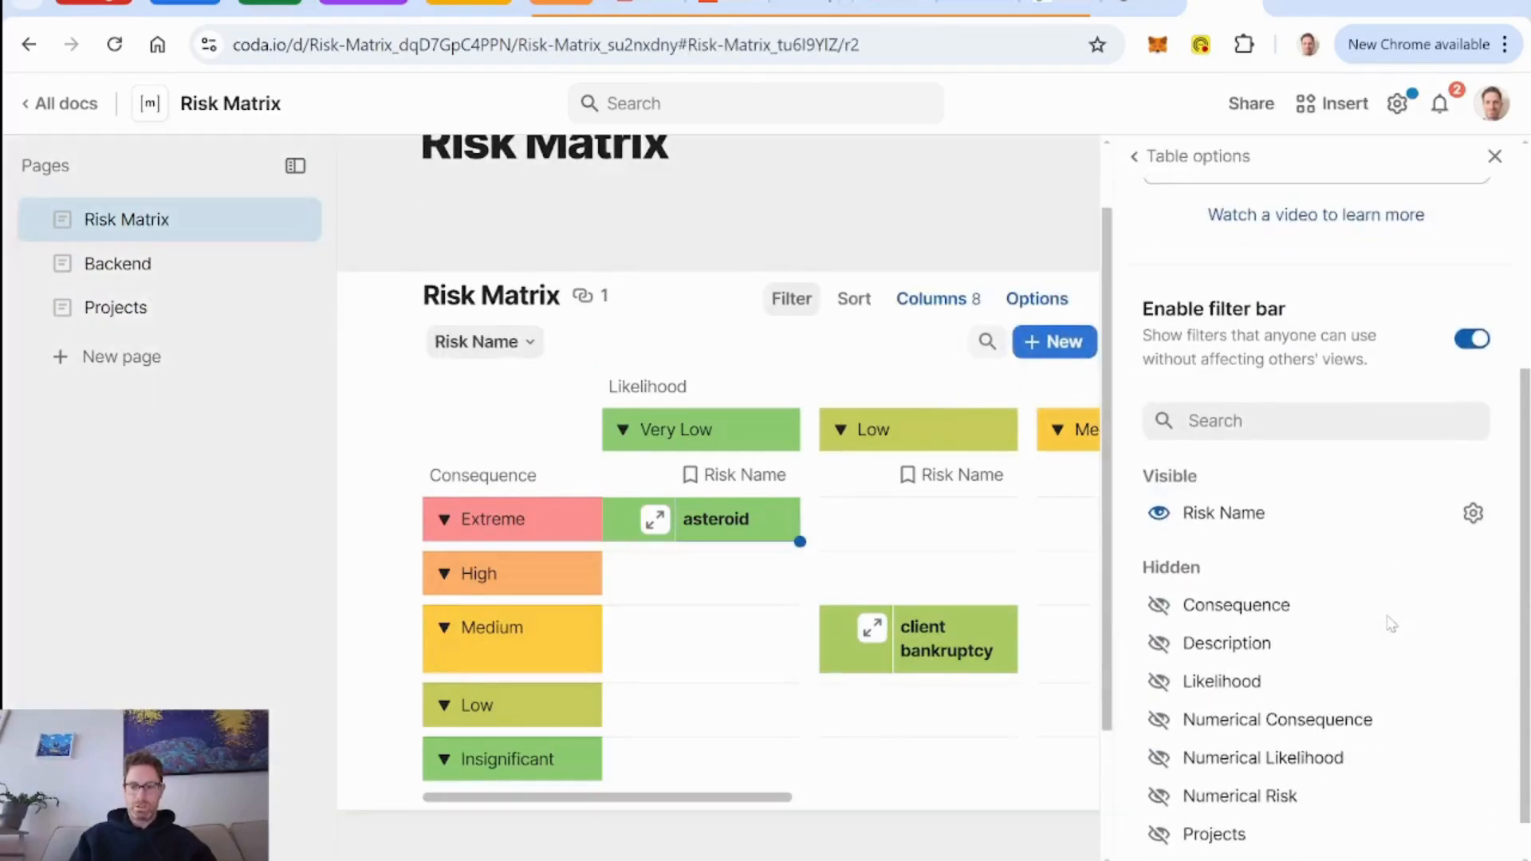
scroll(1345, 640, down, 1)
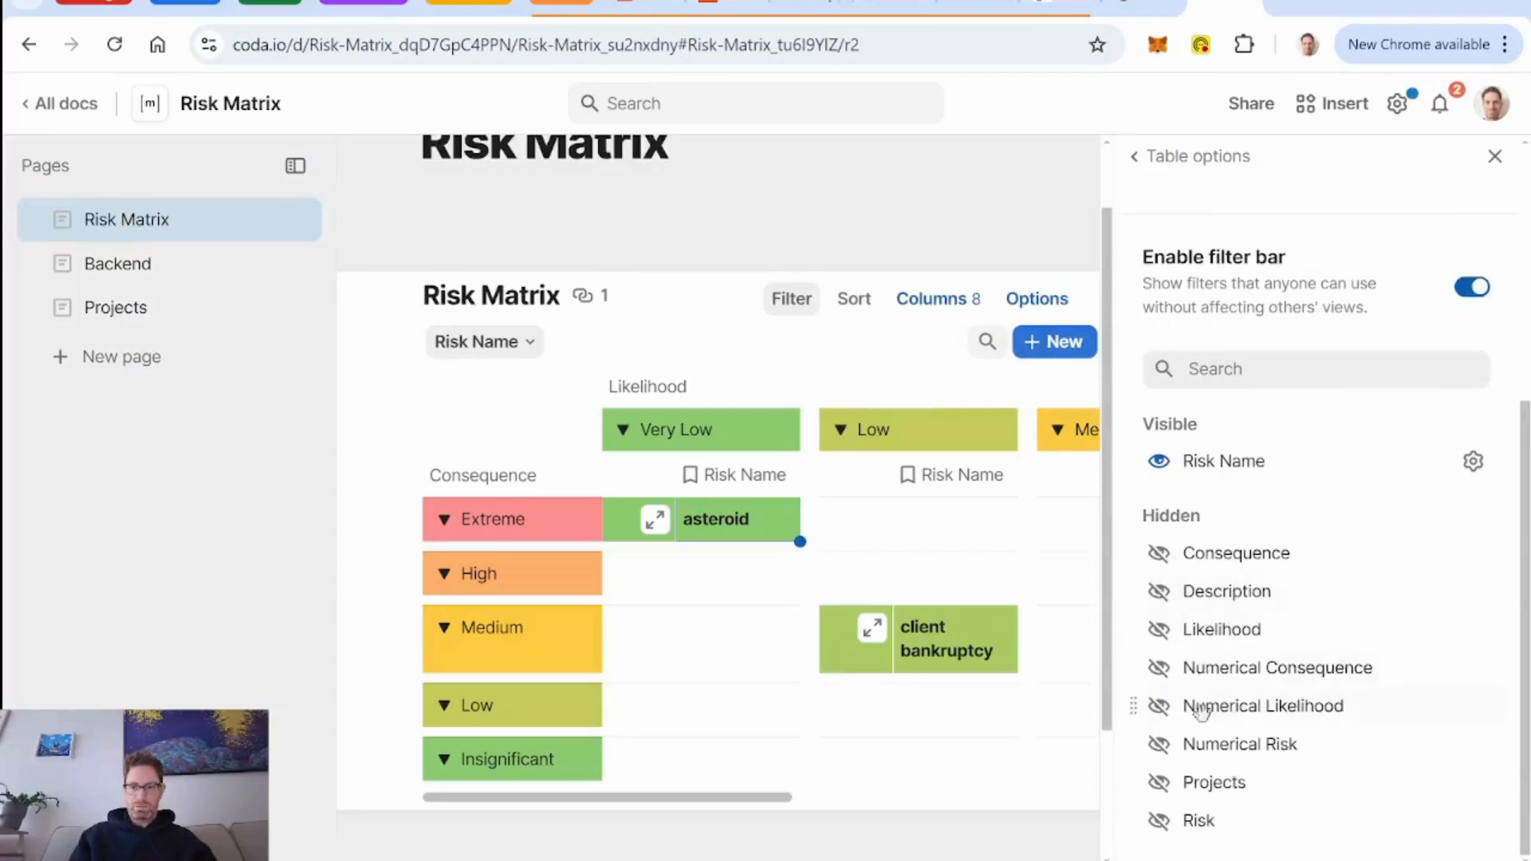
click(1160, 783)
click(1160, 783)
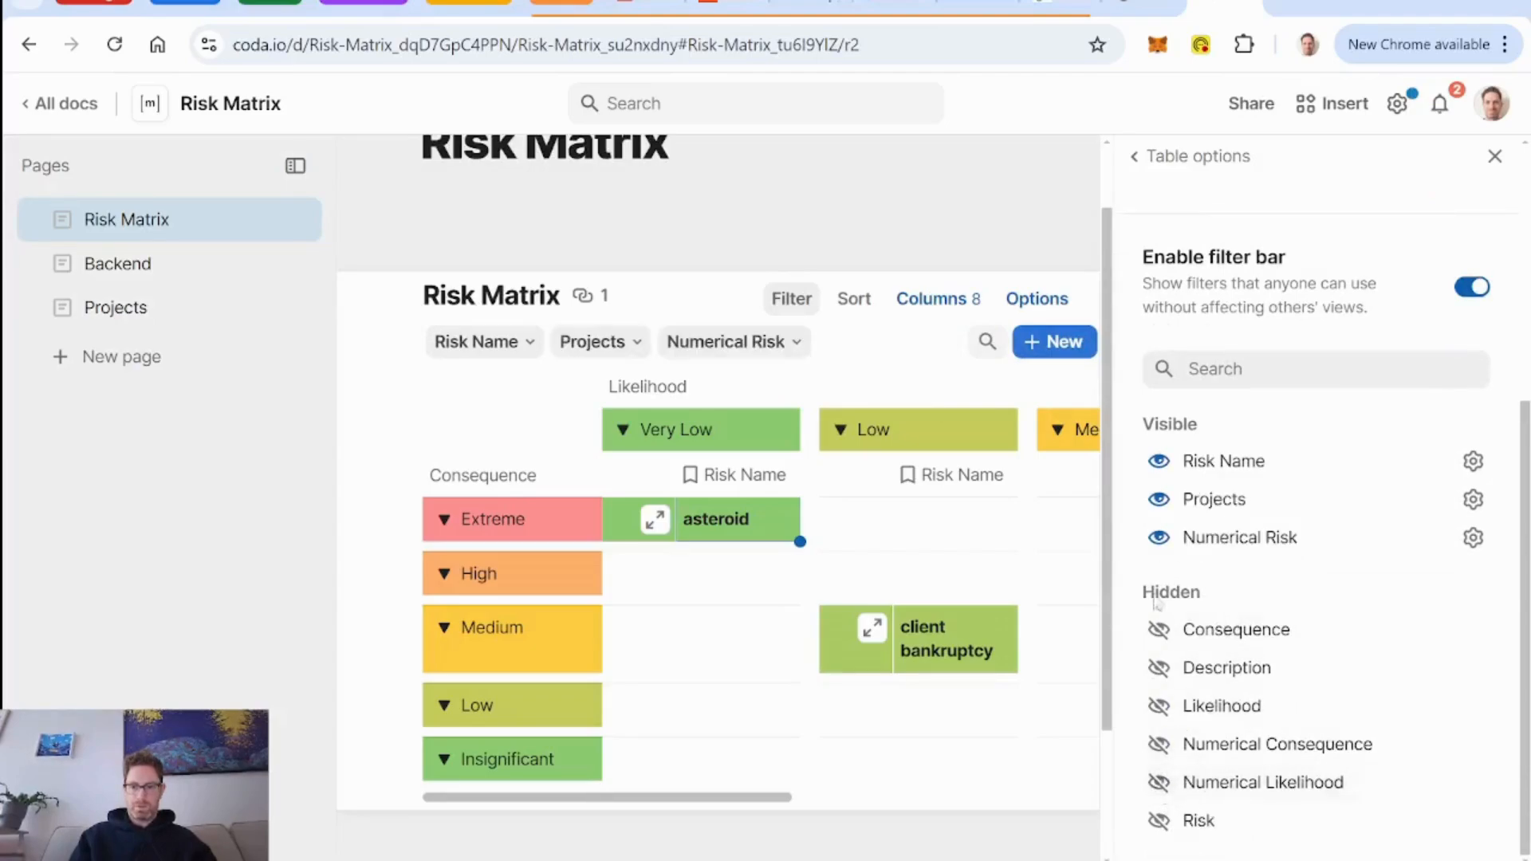
click(1158, 464)
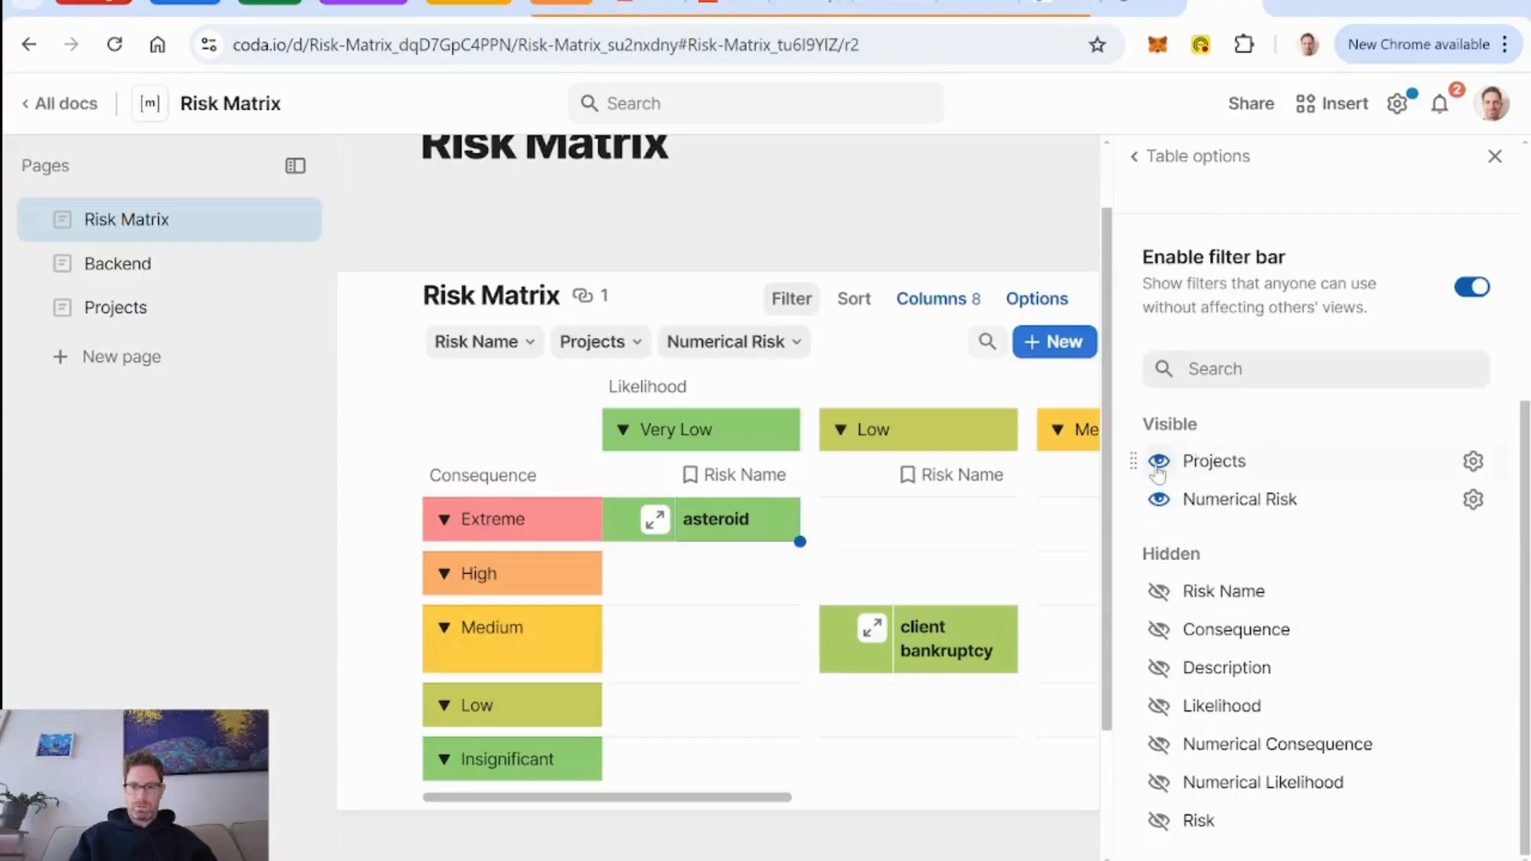
click(1496, 156)
Filter the Risk Matrix view by the Client CRM build project.
click(472, 343)
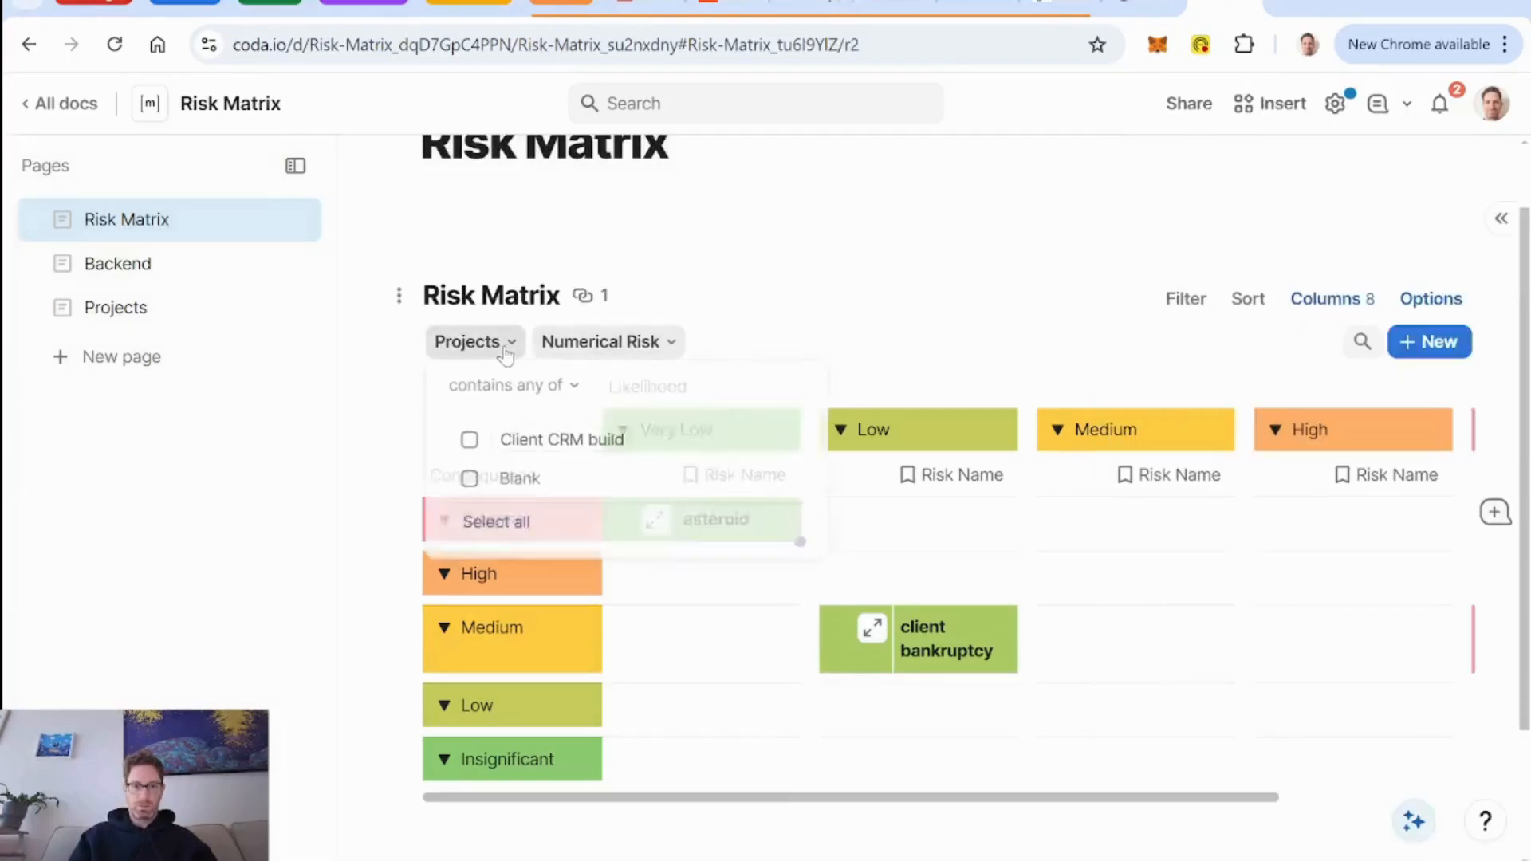
click(471, 443)
click(913, 307)
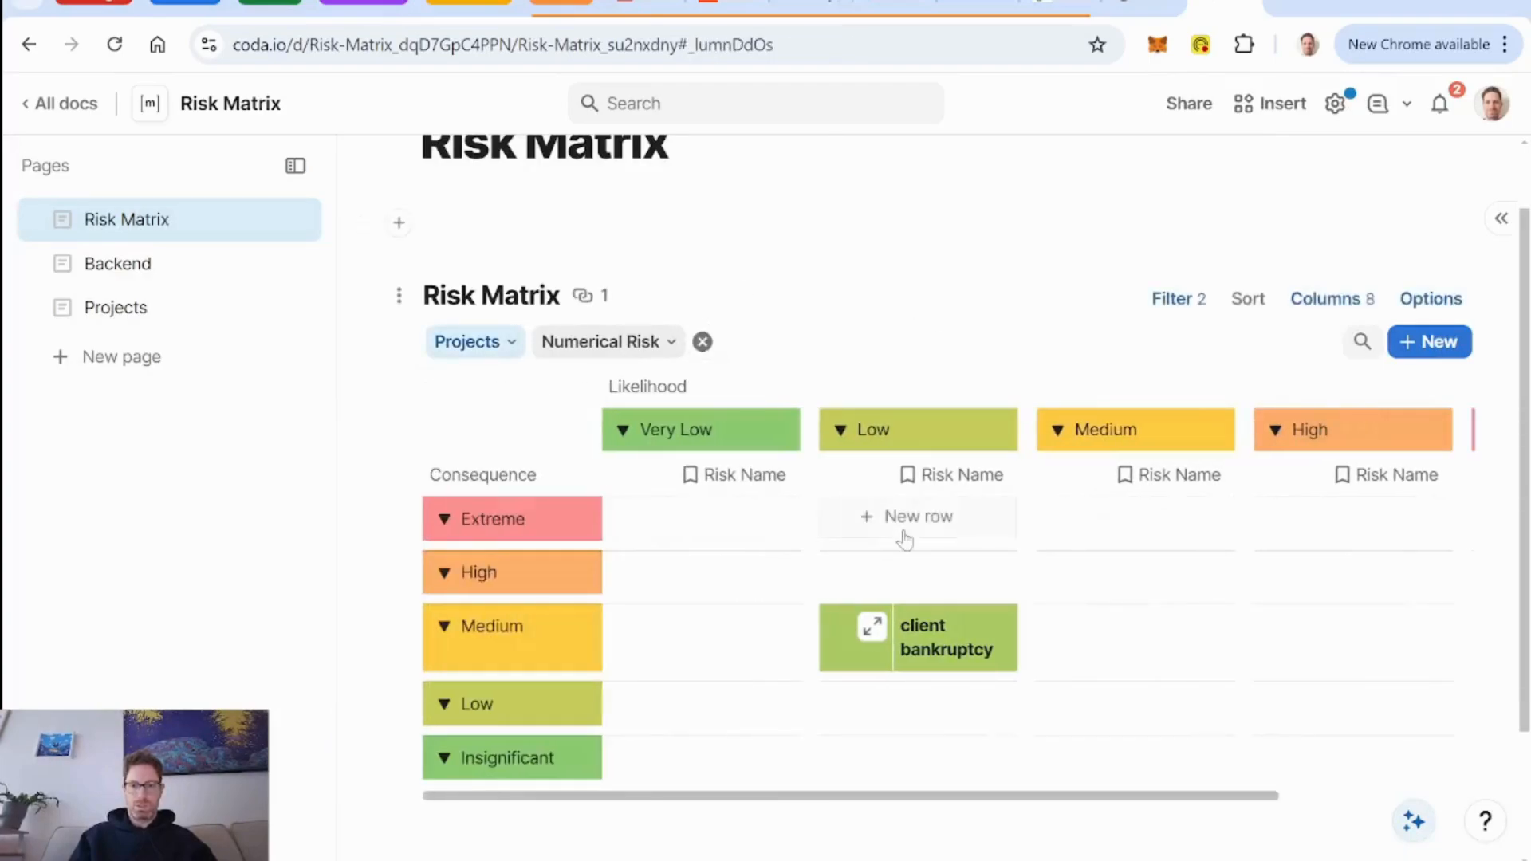
Clear the active project filter on the Risk Matrix view.
scroll(904, 351, up, 1)
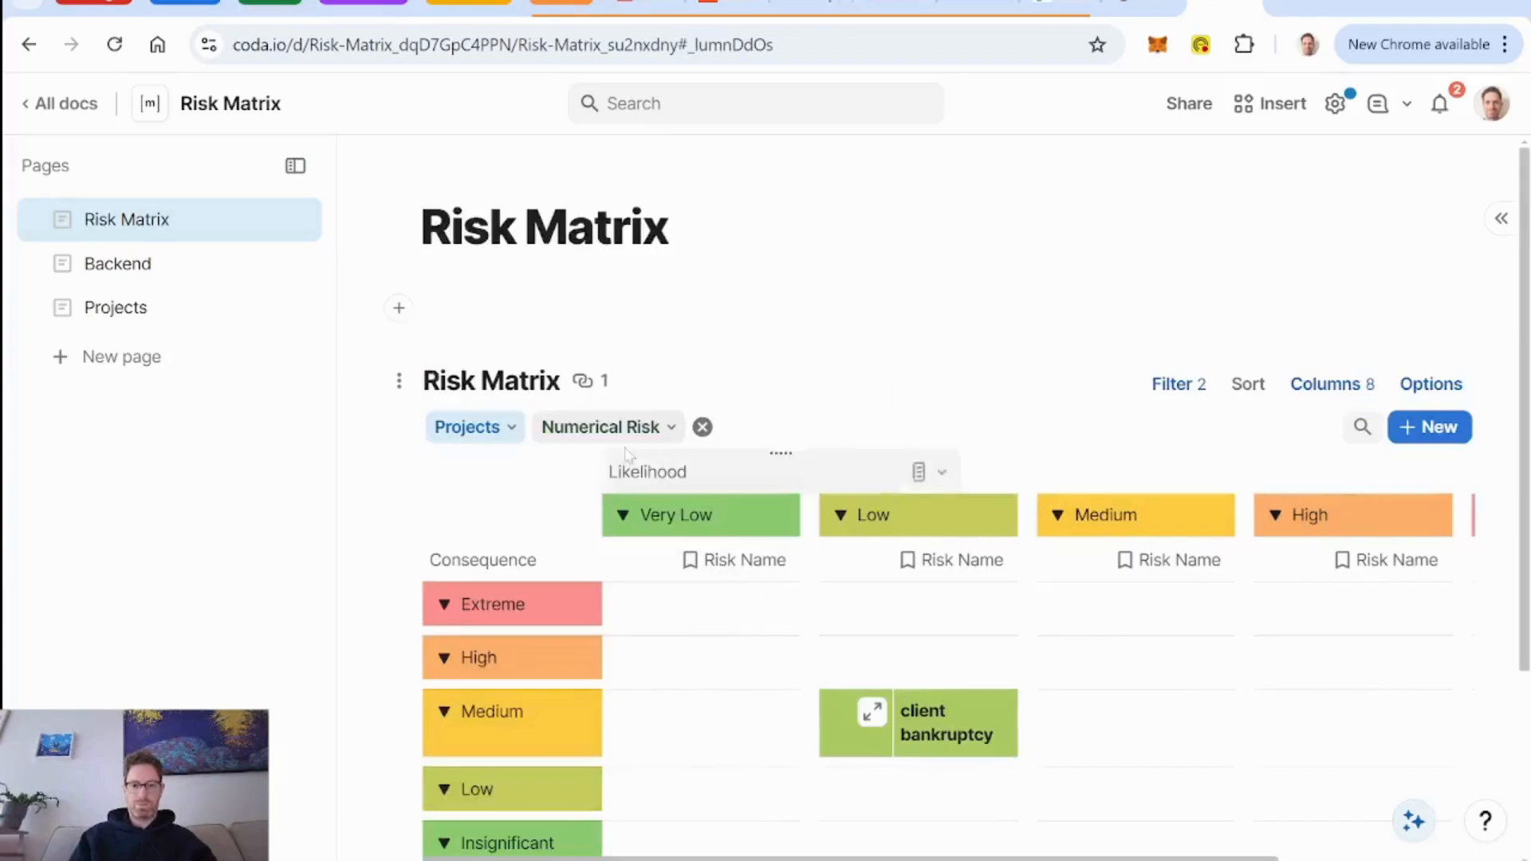
click(702, 429)
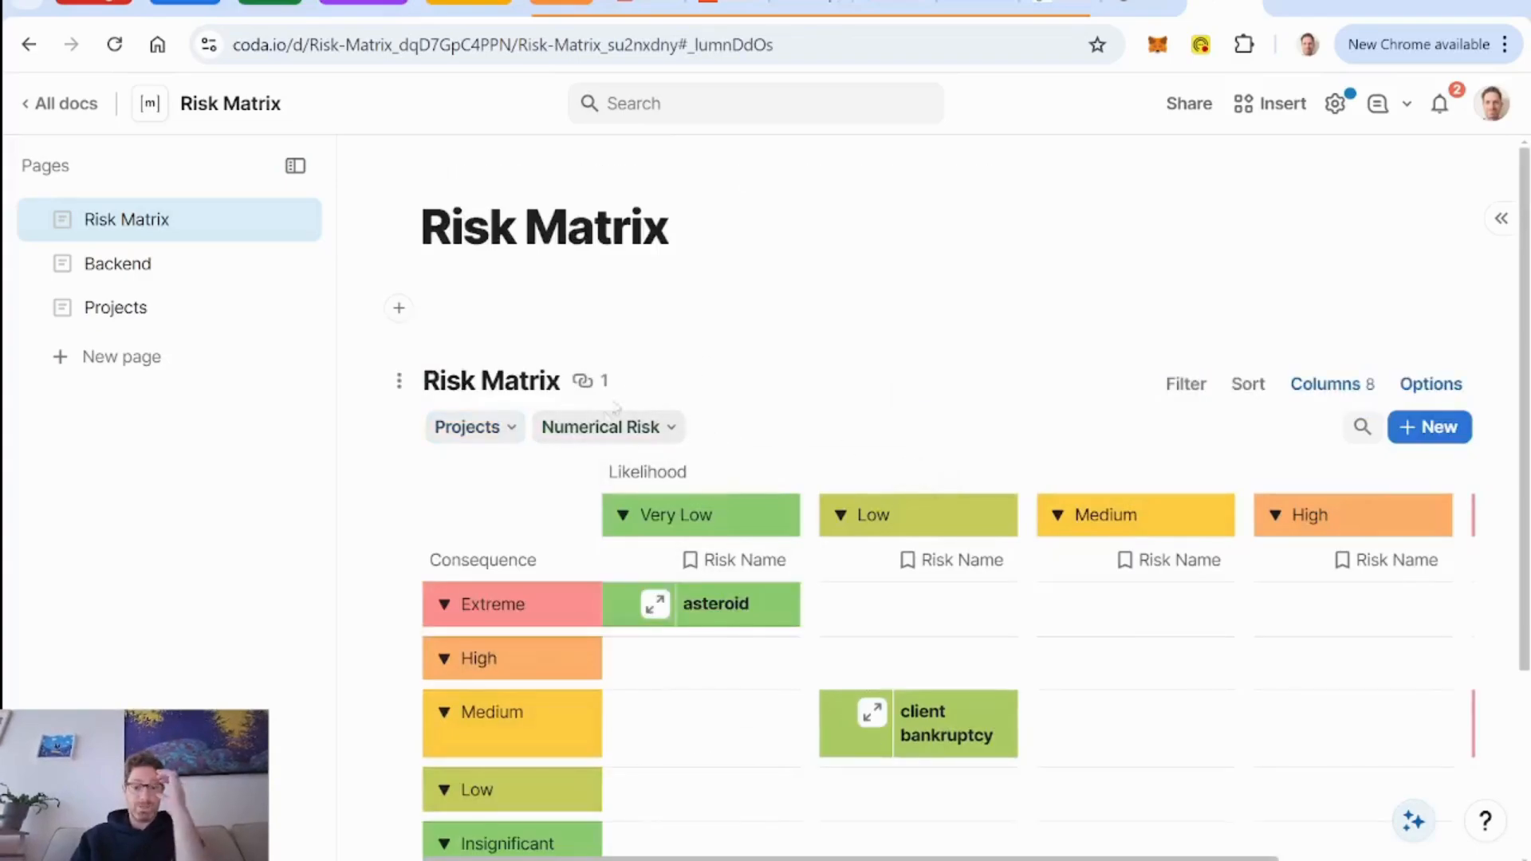
Open the Client CRM build row detail on the Projects page and examine its risk matrix across all Likelihood and Consequence groups.
click(127, 268)
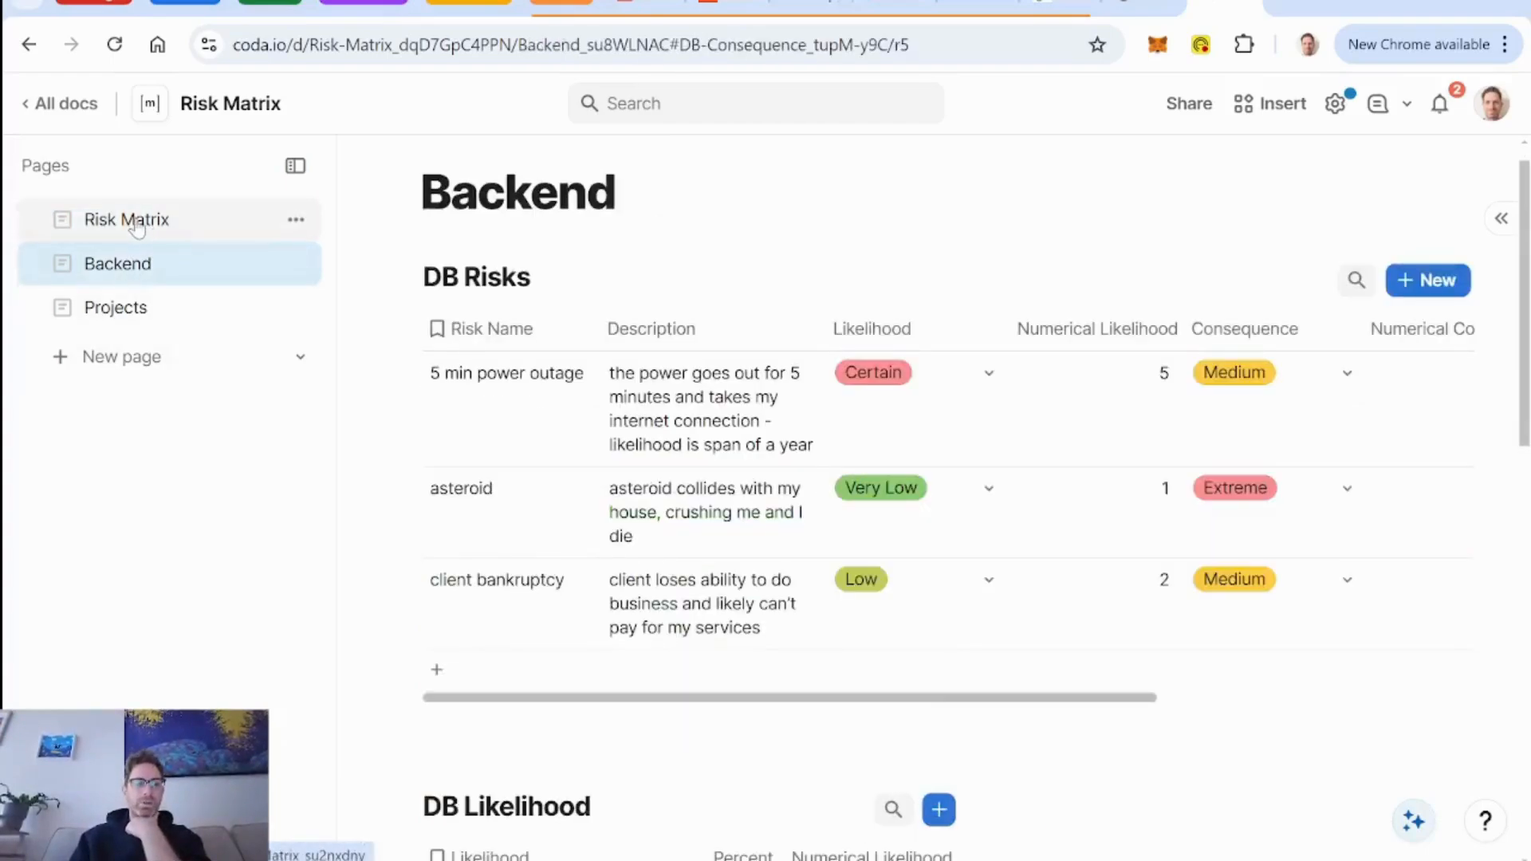
click(114, 319)
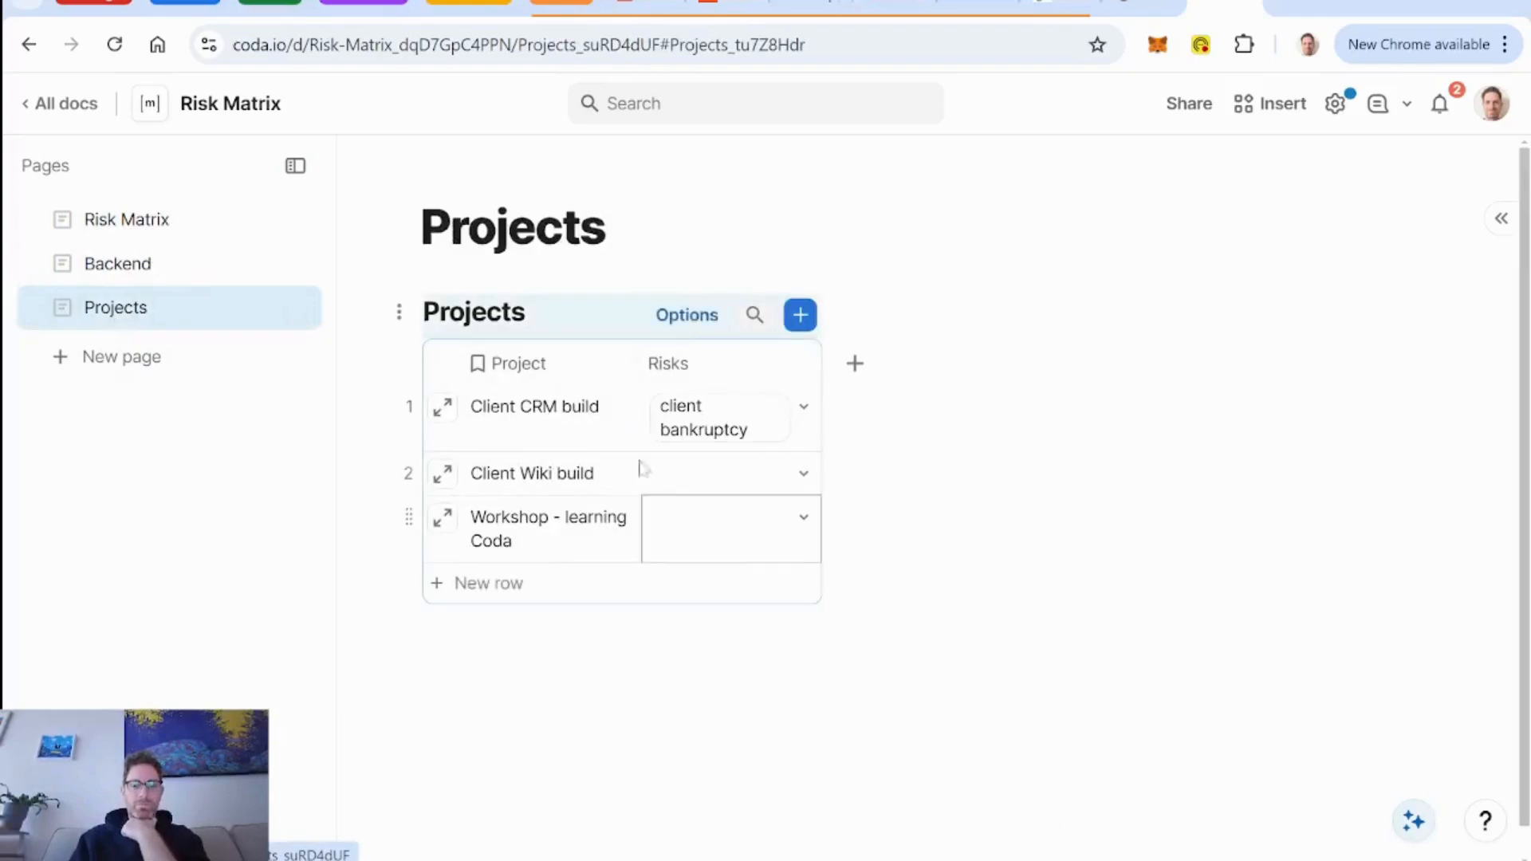
click(442, 408)
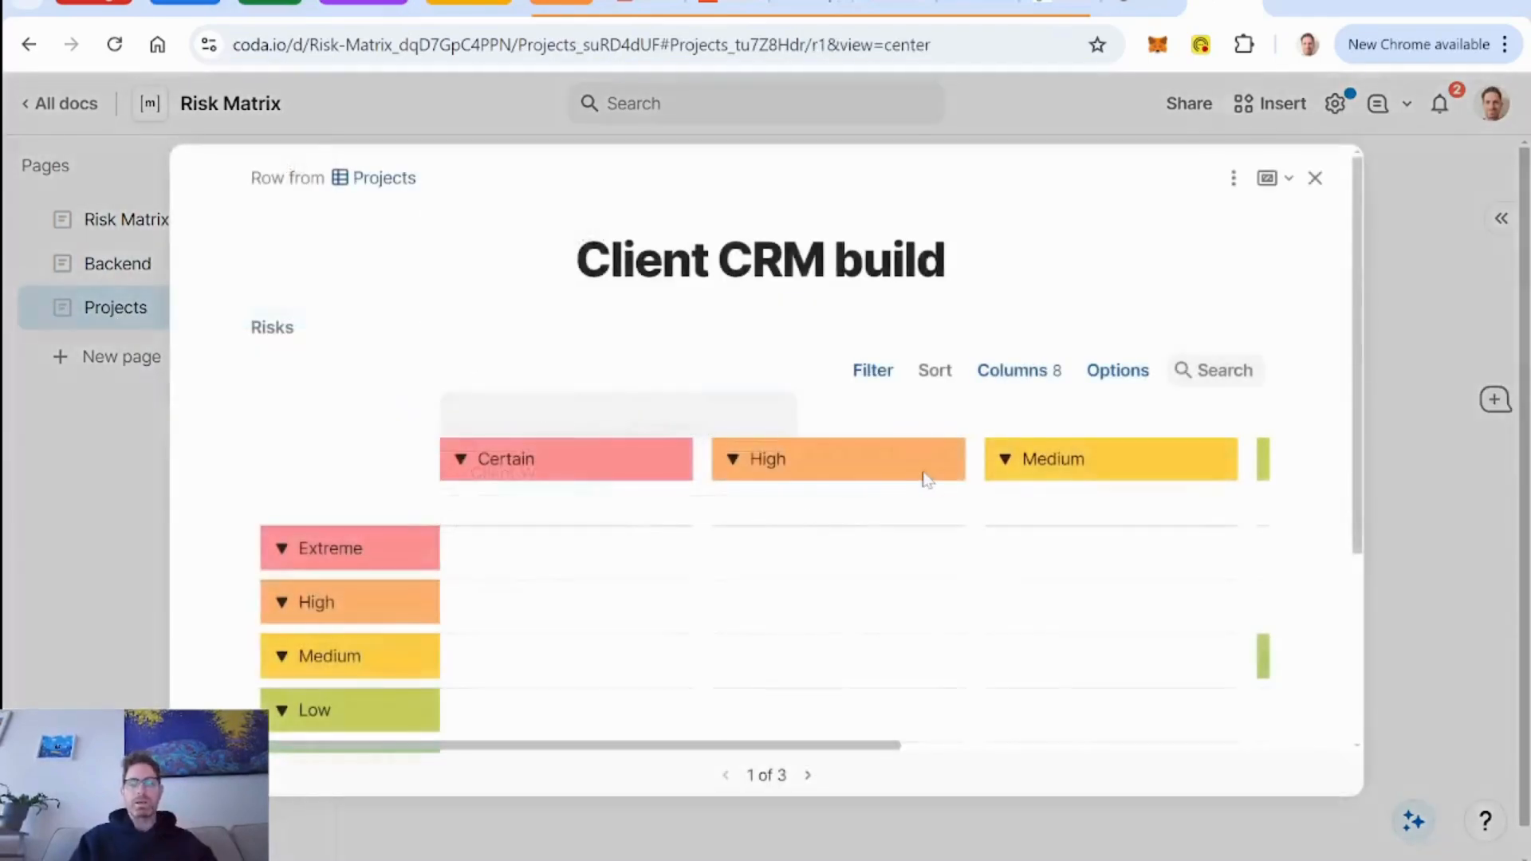
scroll(784, 496, down, 2)
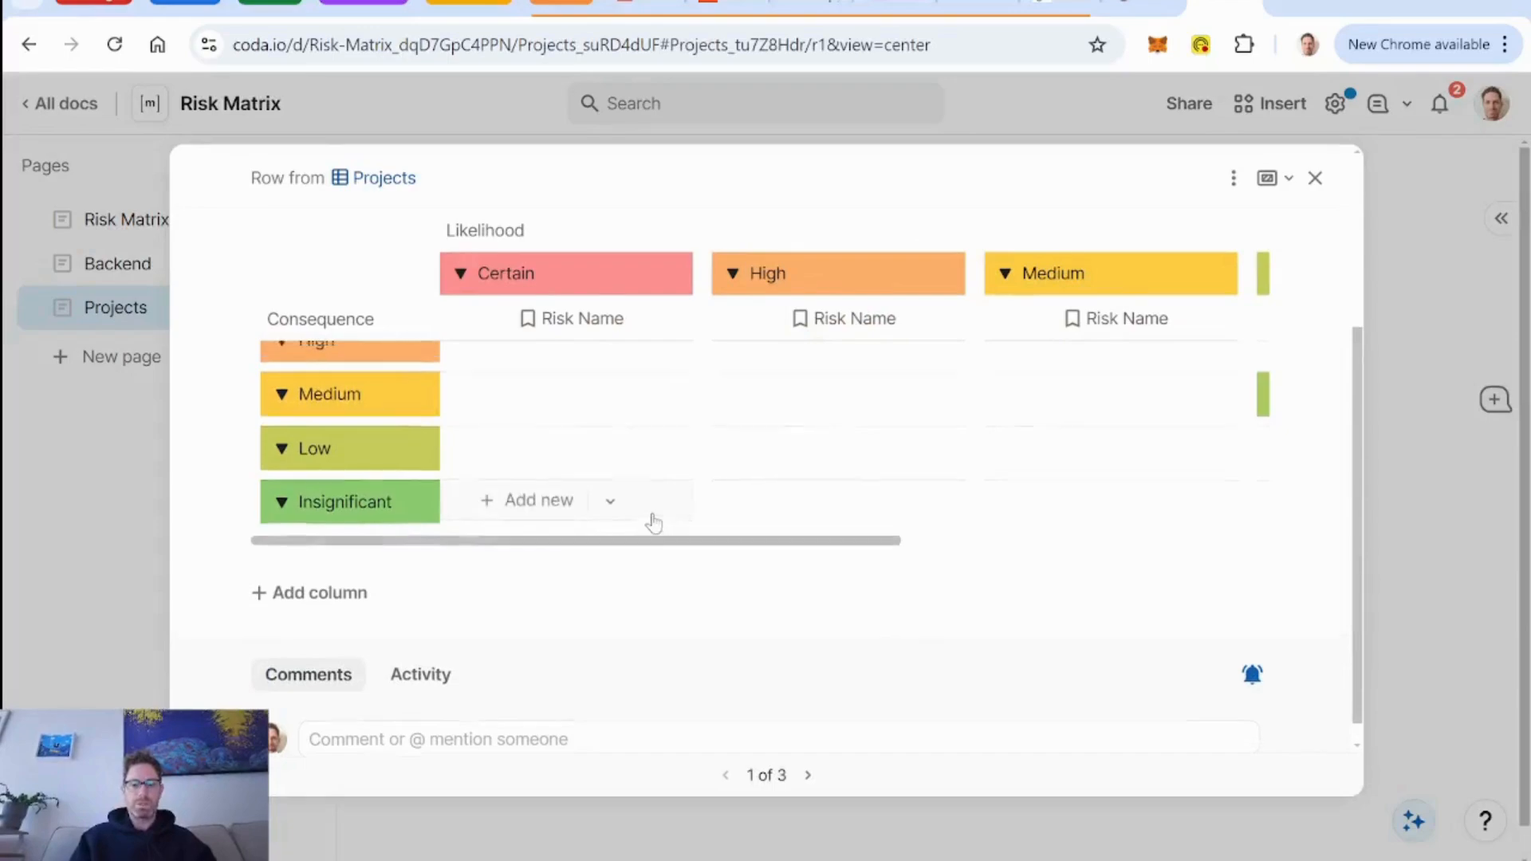
scroll(654, 519, up, 3)
scroll(893, 666, right, 4)
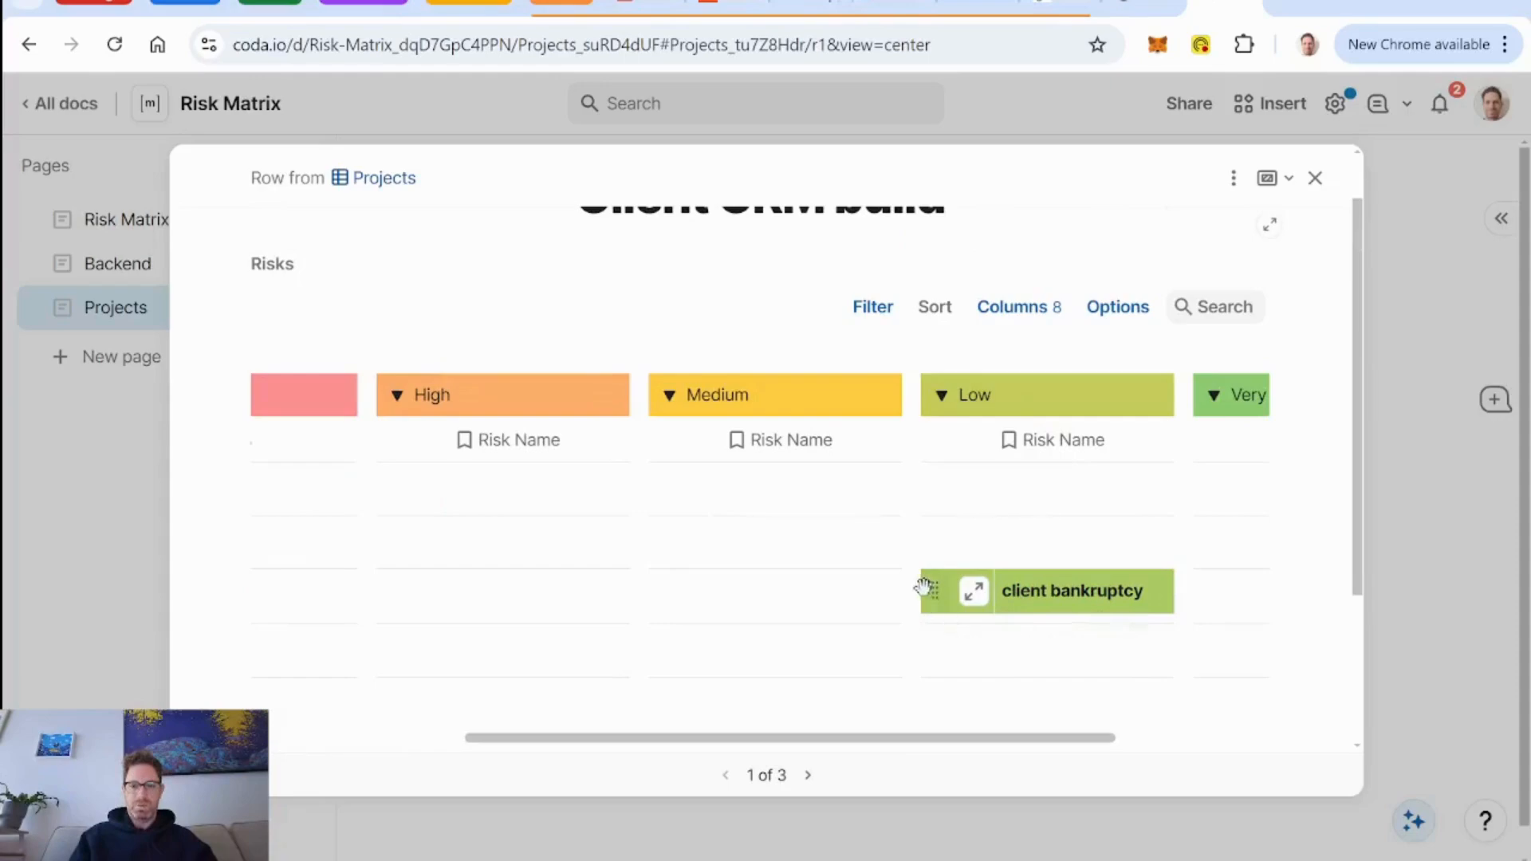
scroll(1017, 634, left, 5)
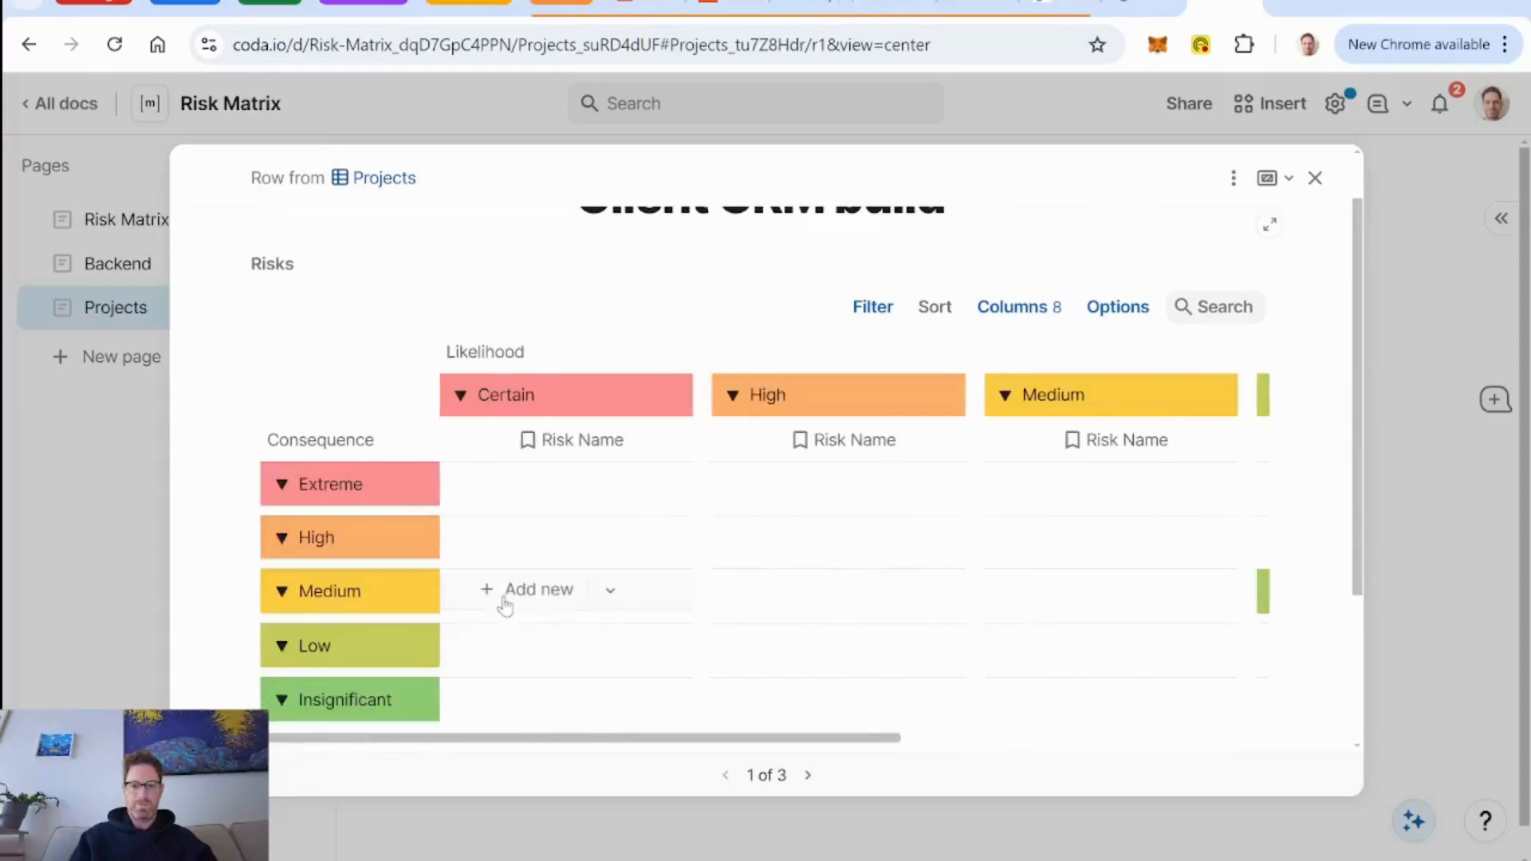
scroll(885, 579, down, 1)
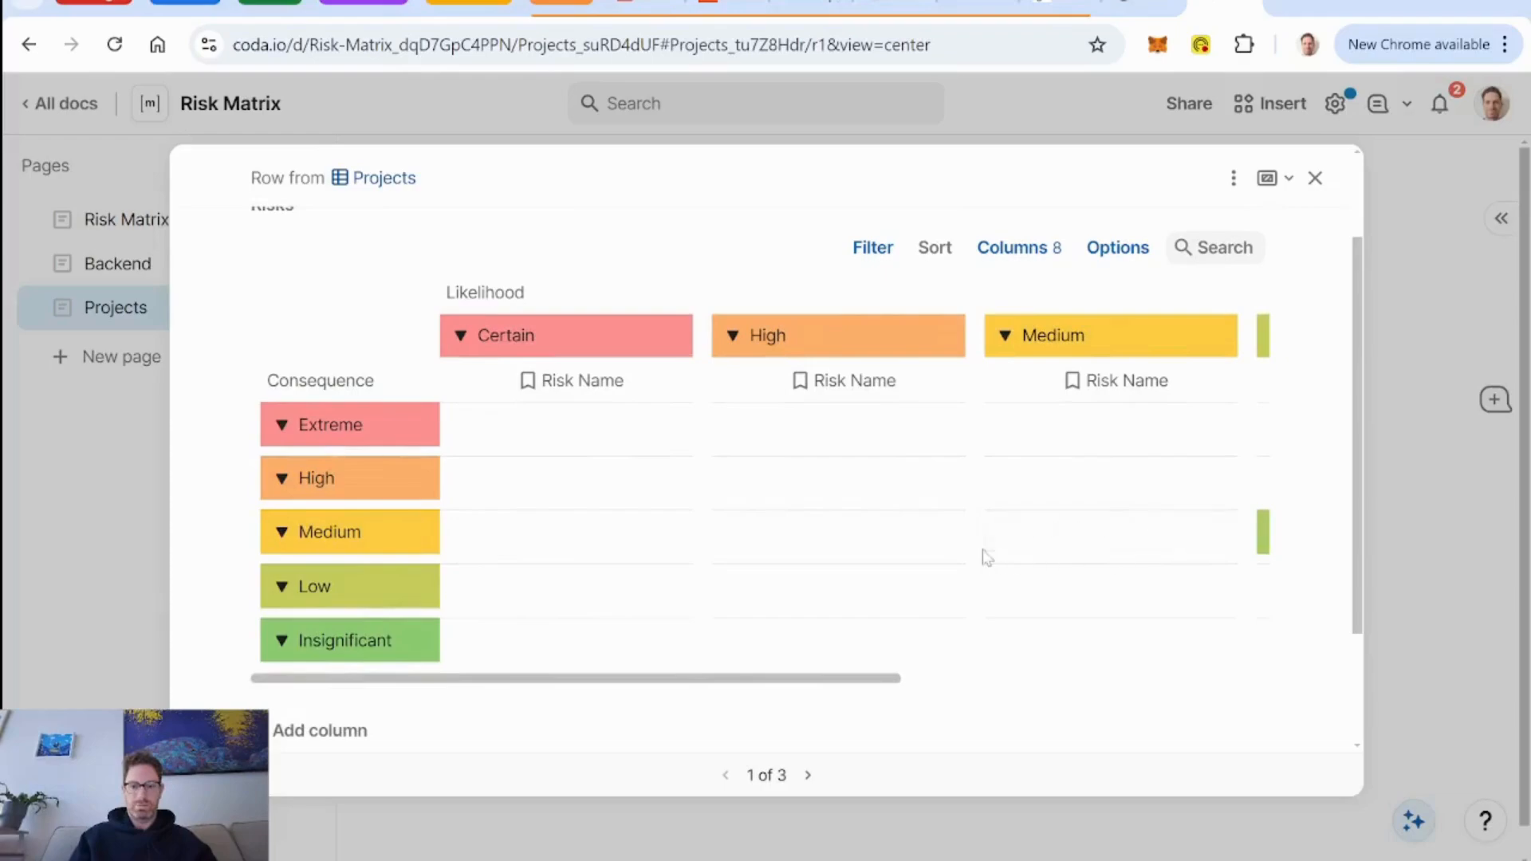
scroll(987, 558, right, 4)
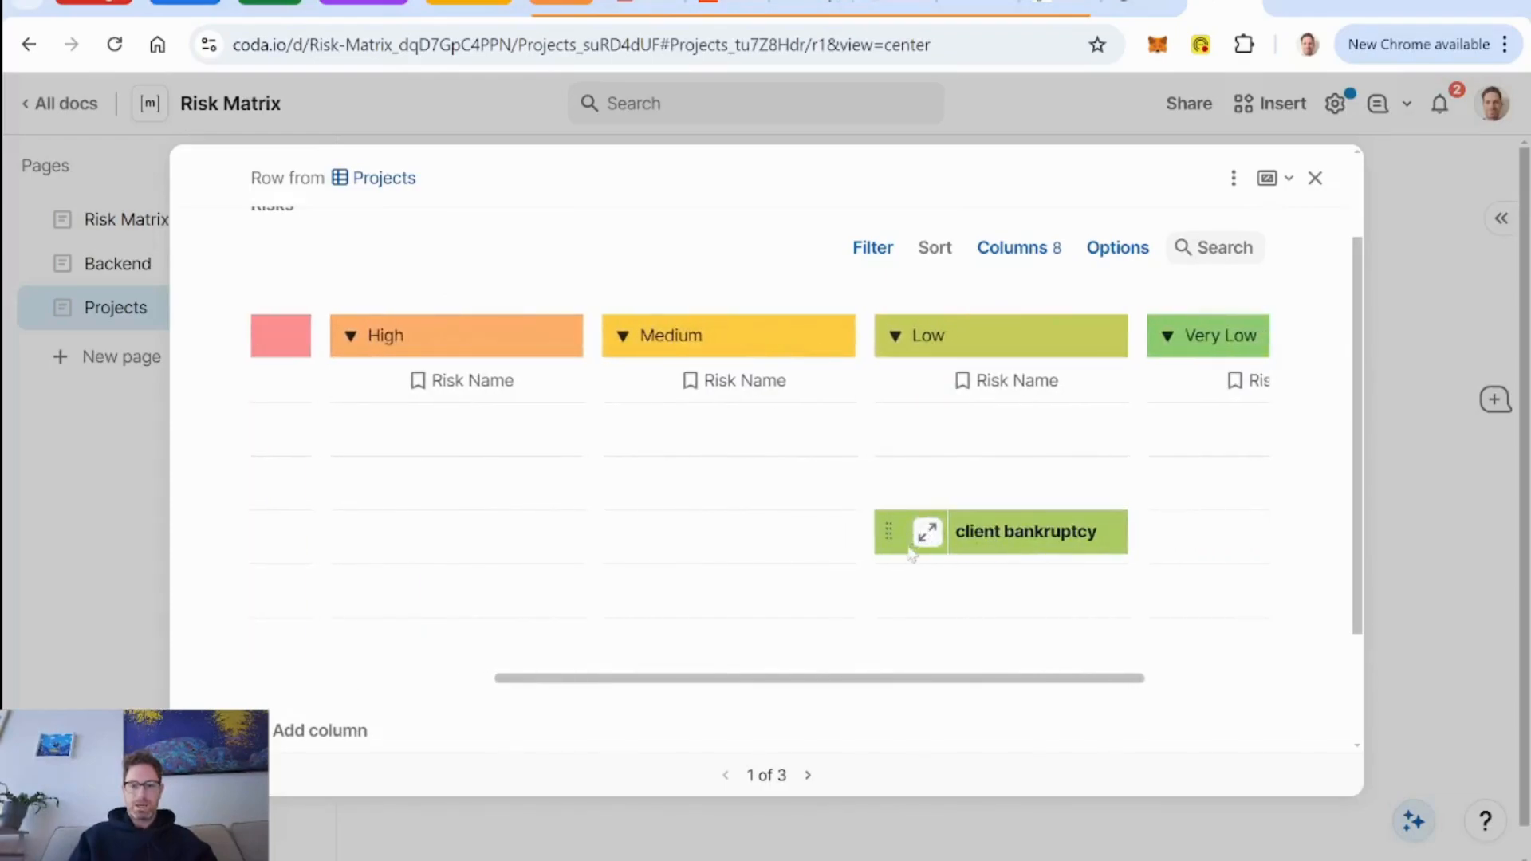
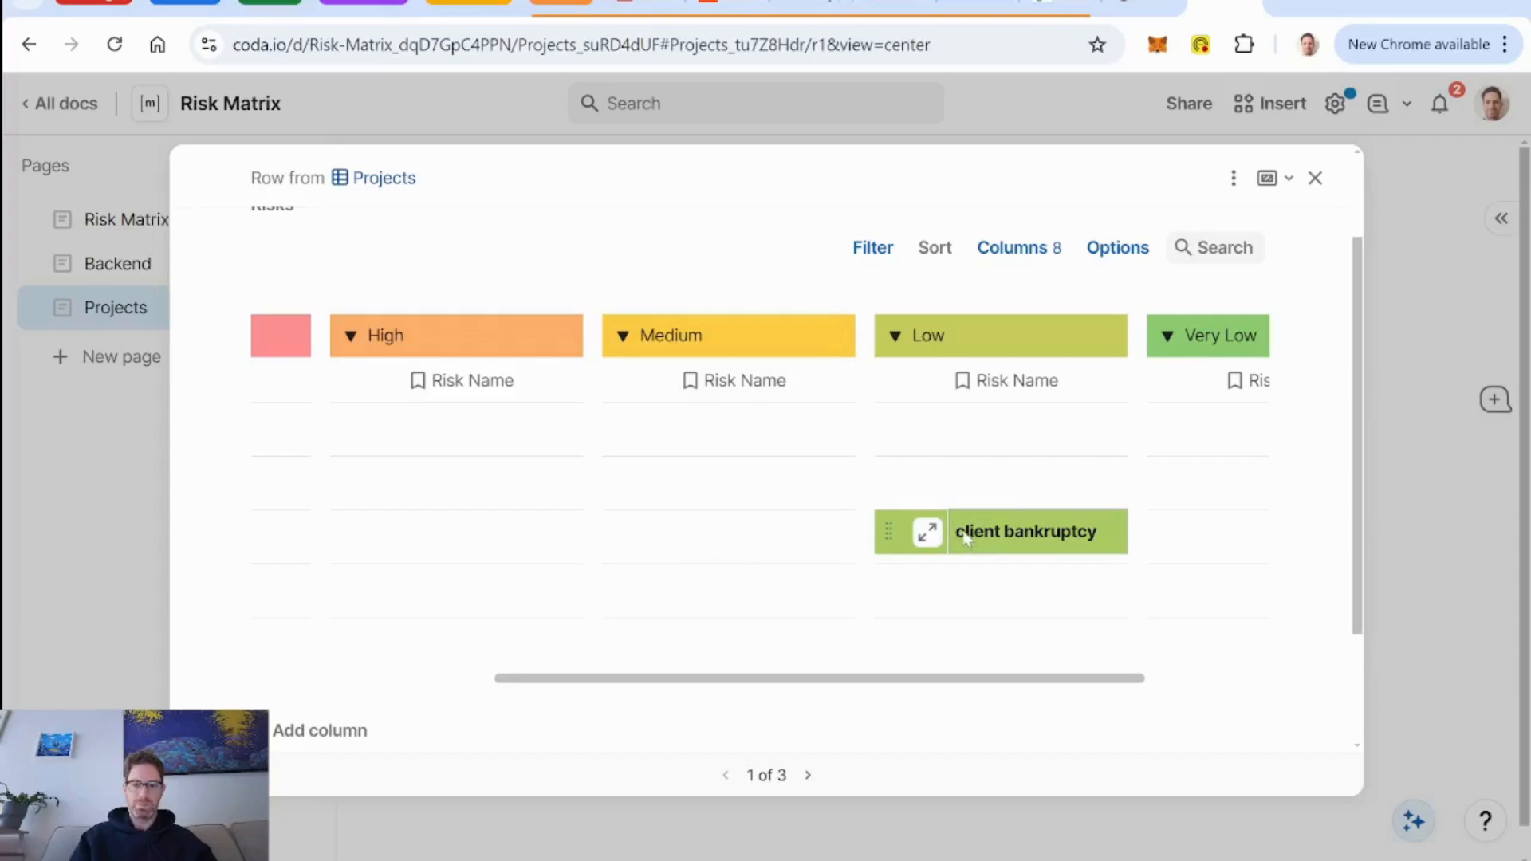
right_click(1003, 542)
scroll(1023, 492, down, 1)
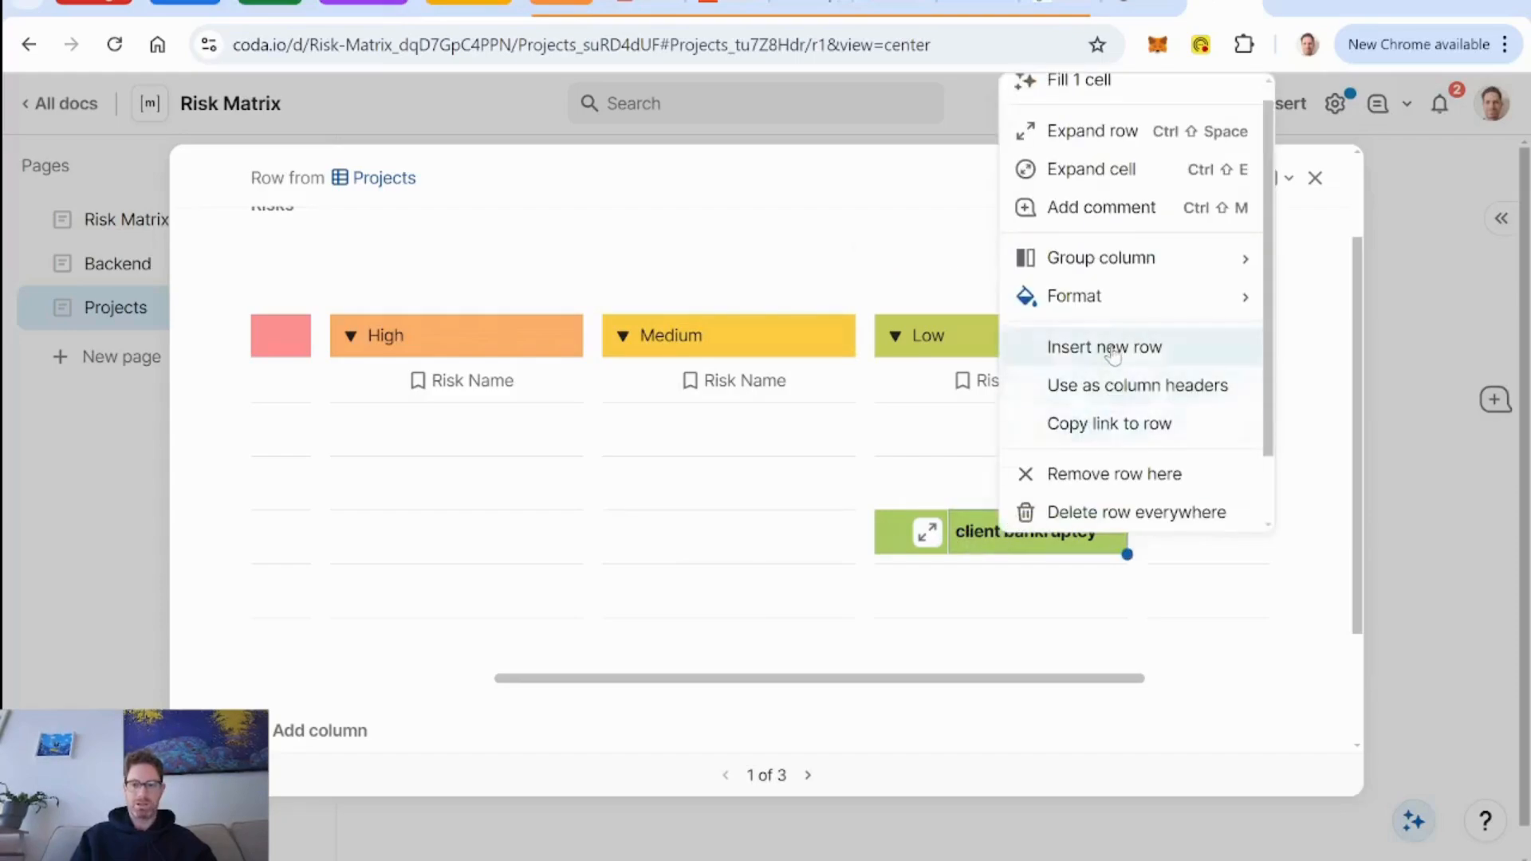
click(699, 257)
Edit the layout of the Client CRM build row and add a column named New Risk Button below the Risks matrix.
click(1234, 178)
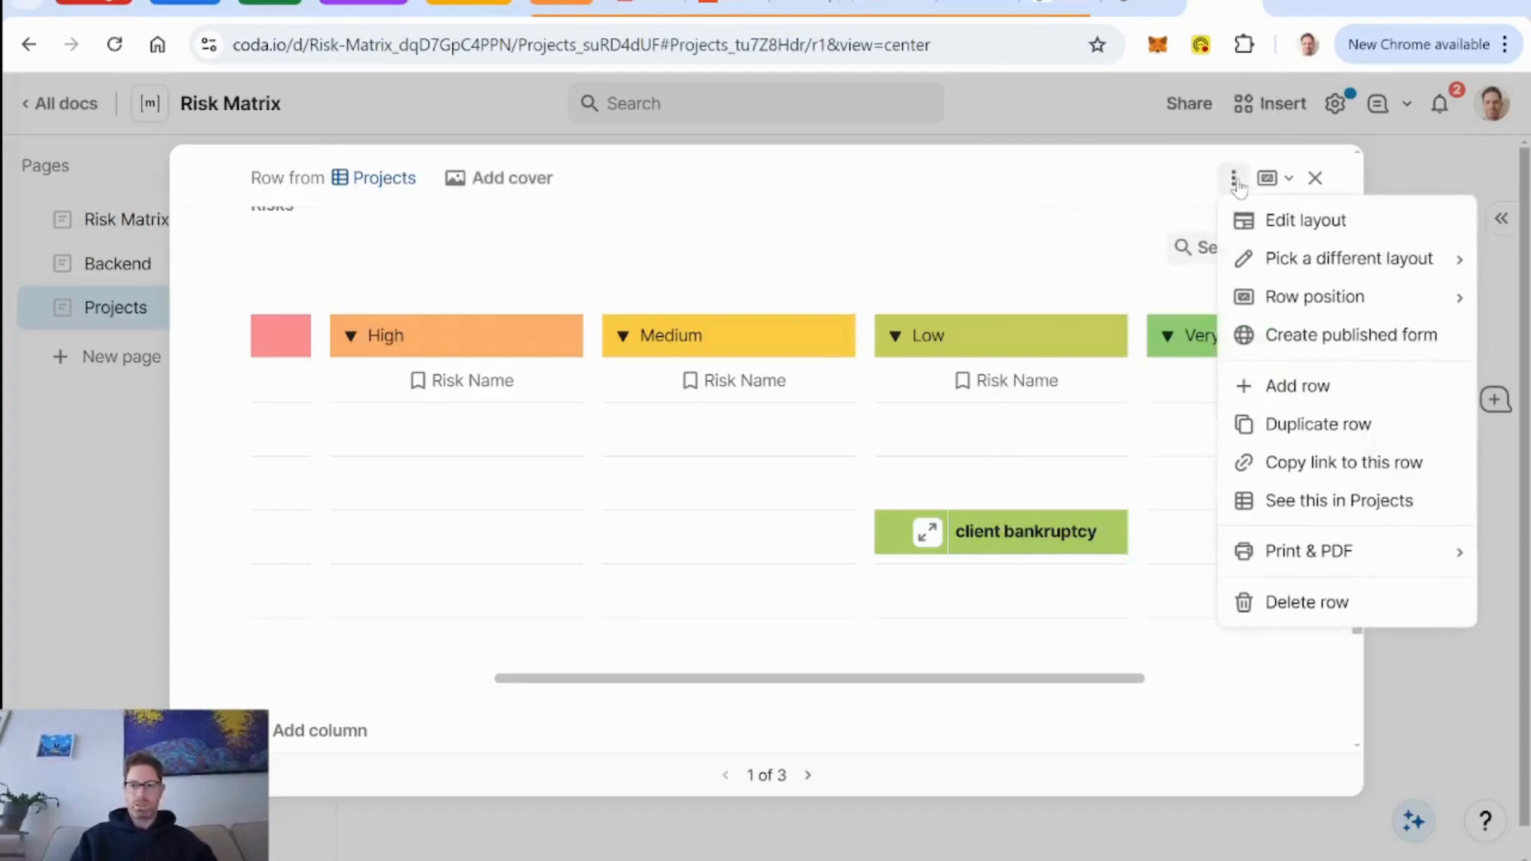
click(1298, 225)
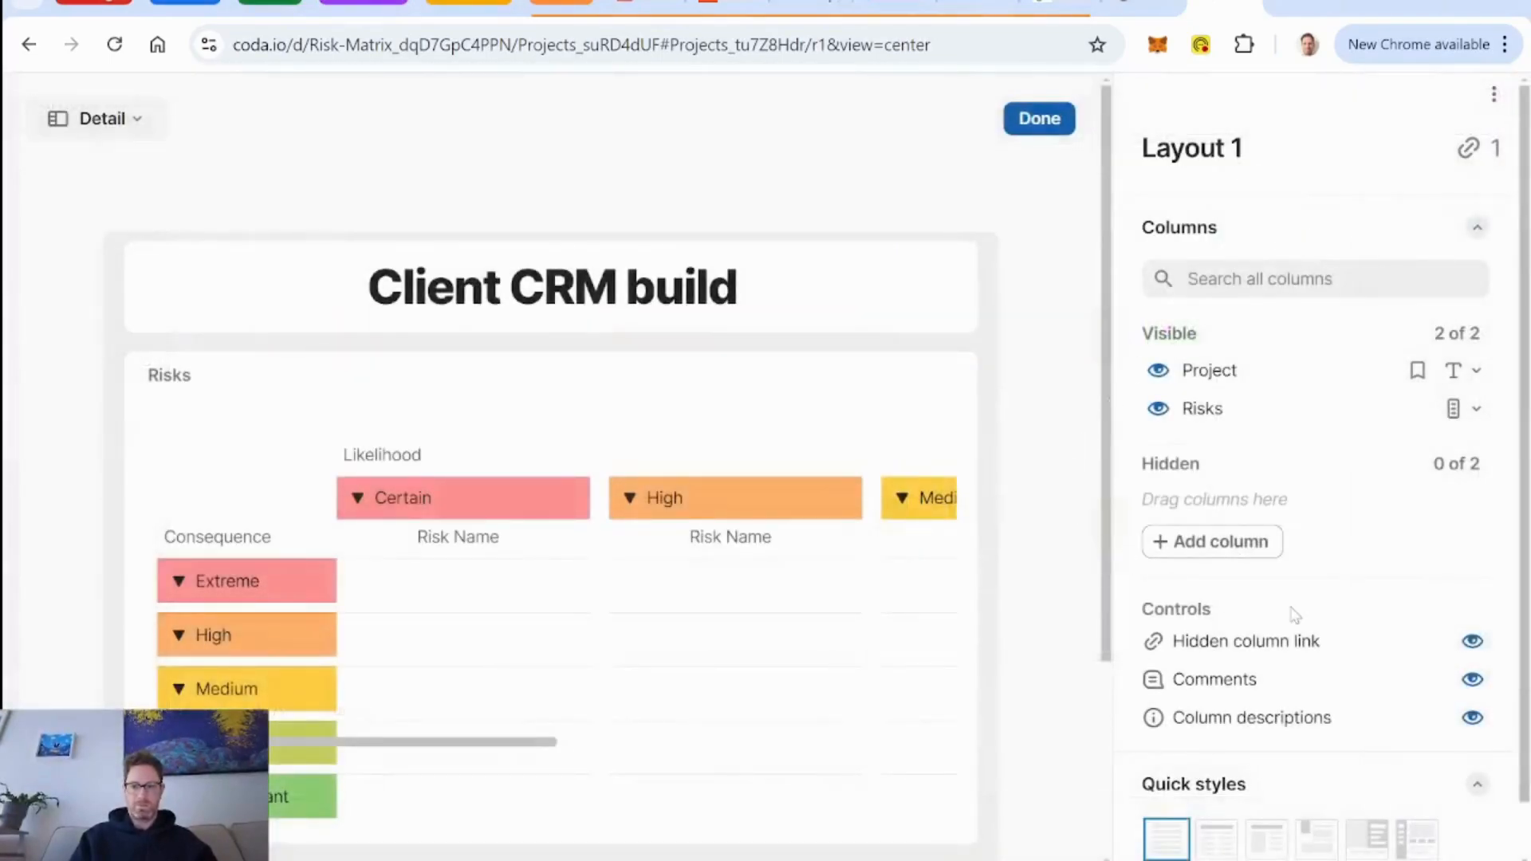
scroll(1020, 510, down, 3)
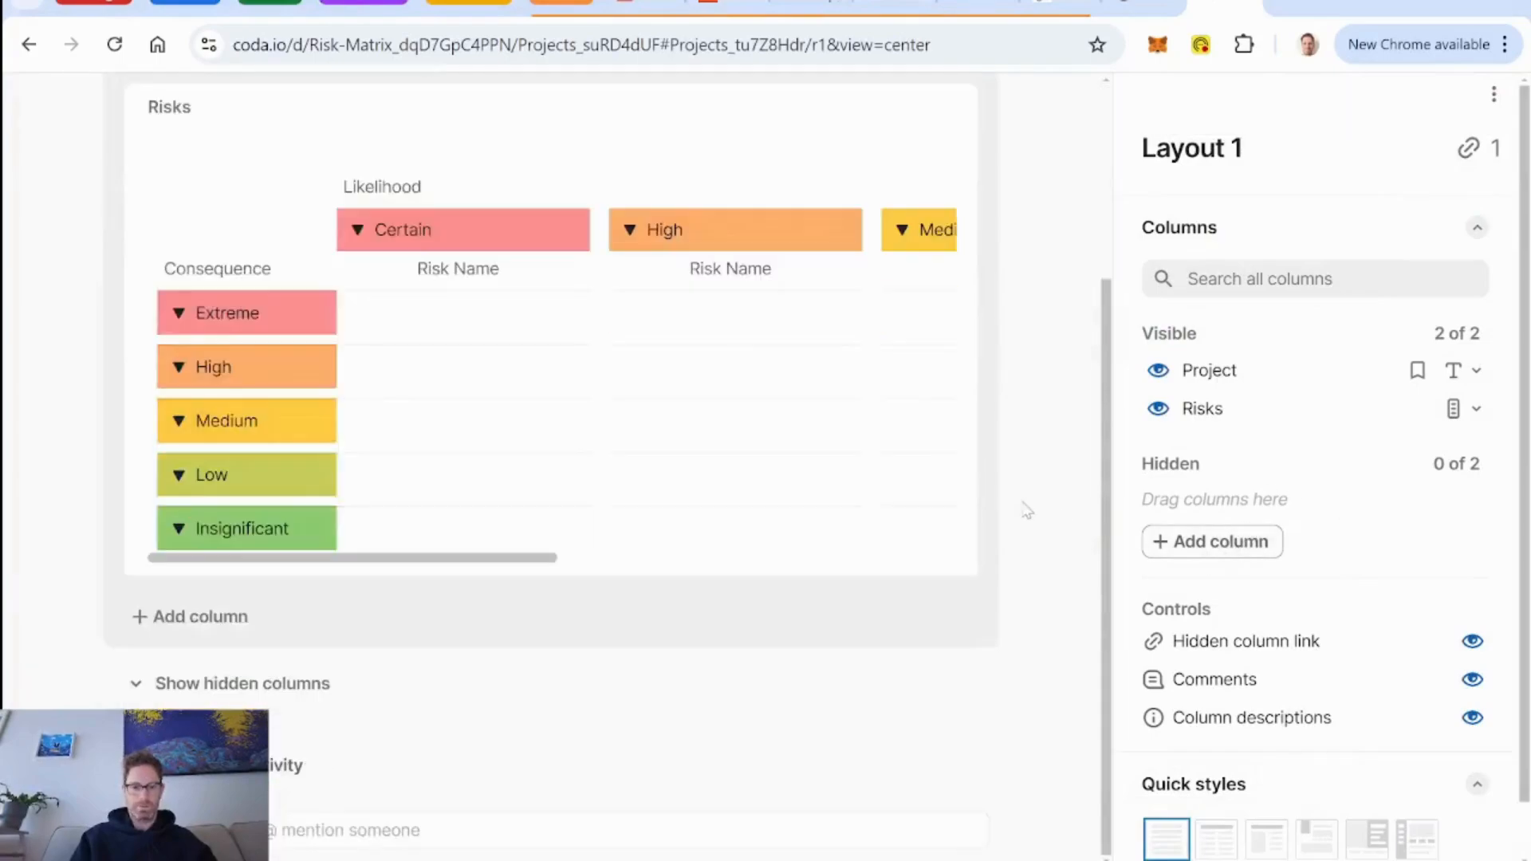
click(211, 615)
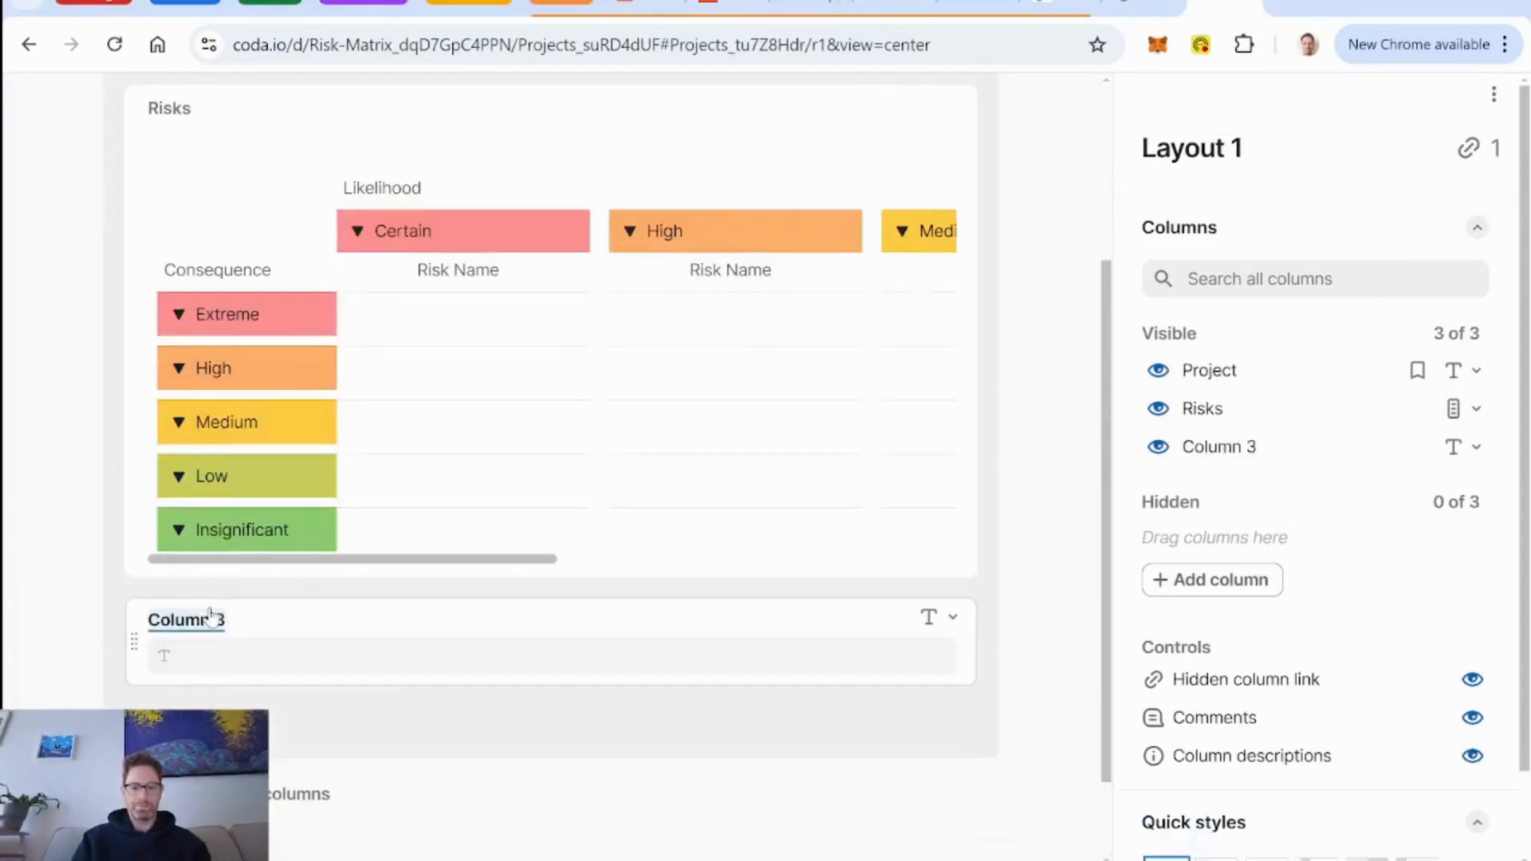
text(New R)
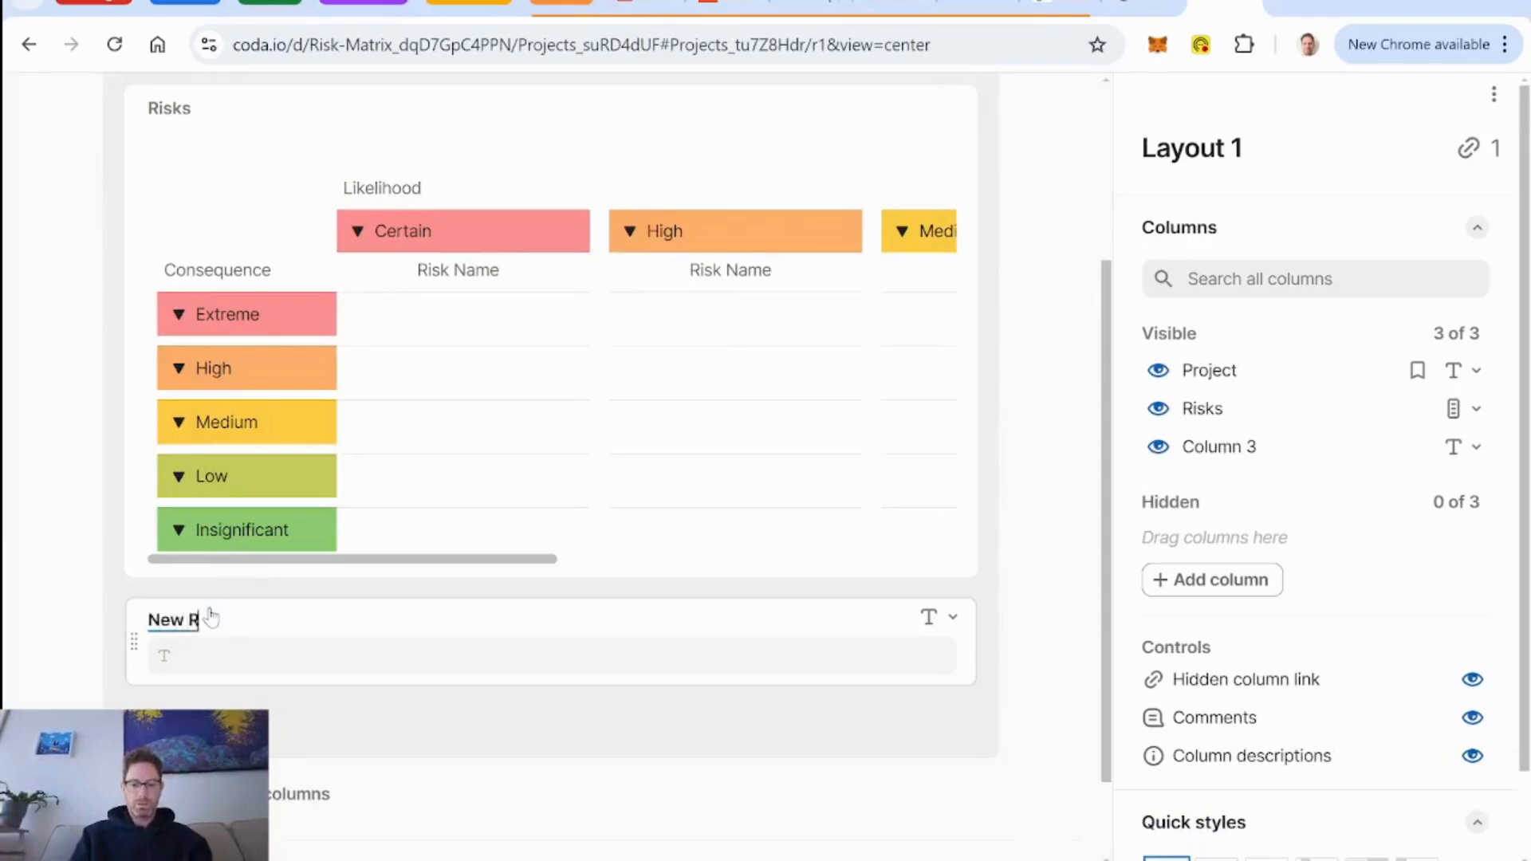
text(isk Button)
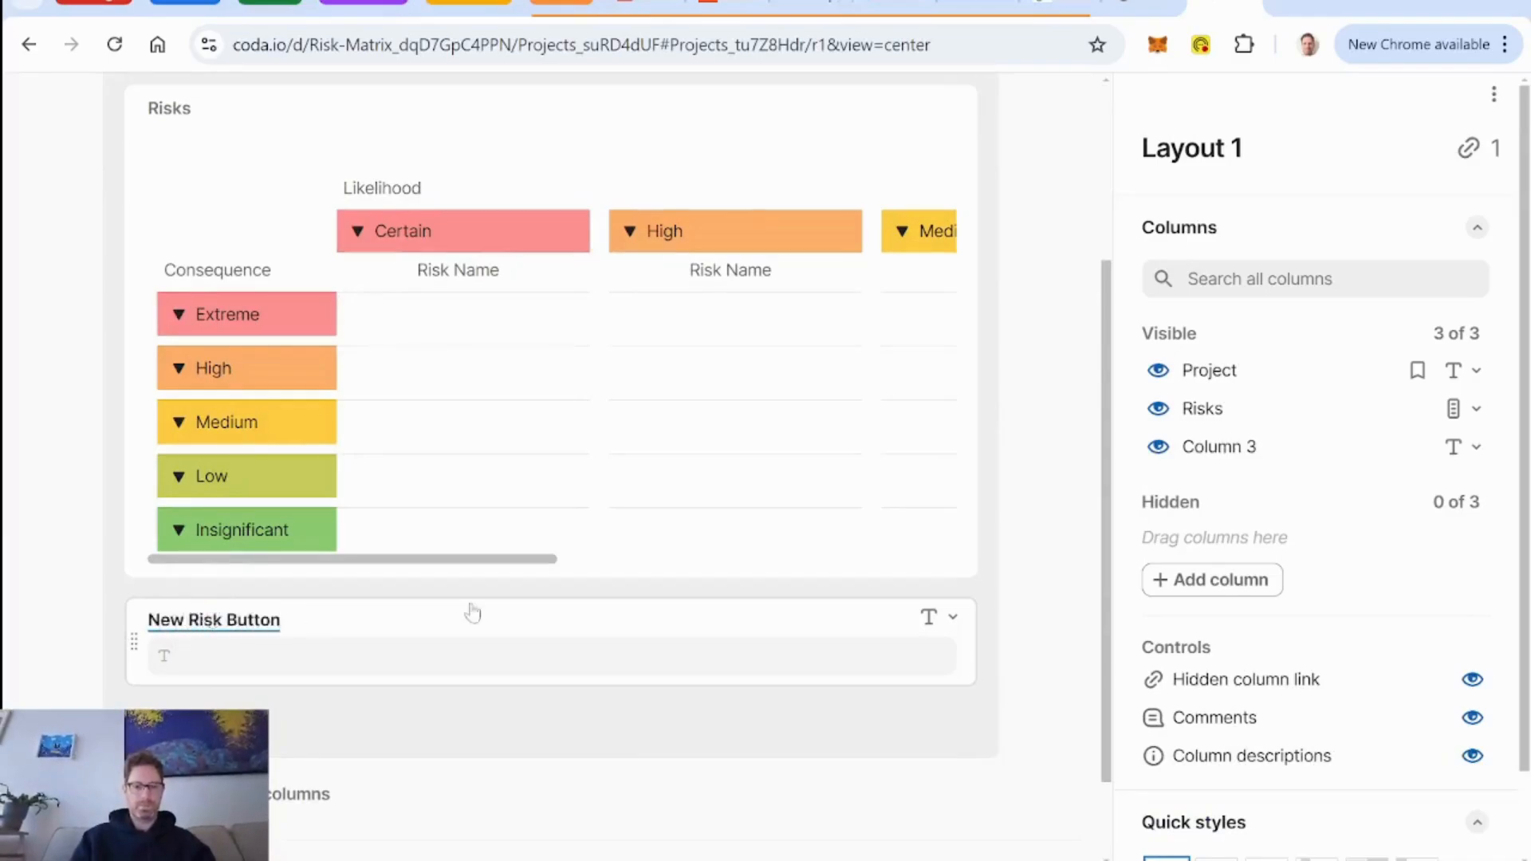
Change the column type of New Risk Button from text to Button.
click(941, 625)
mouse_move(858, 212)
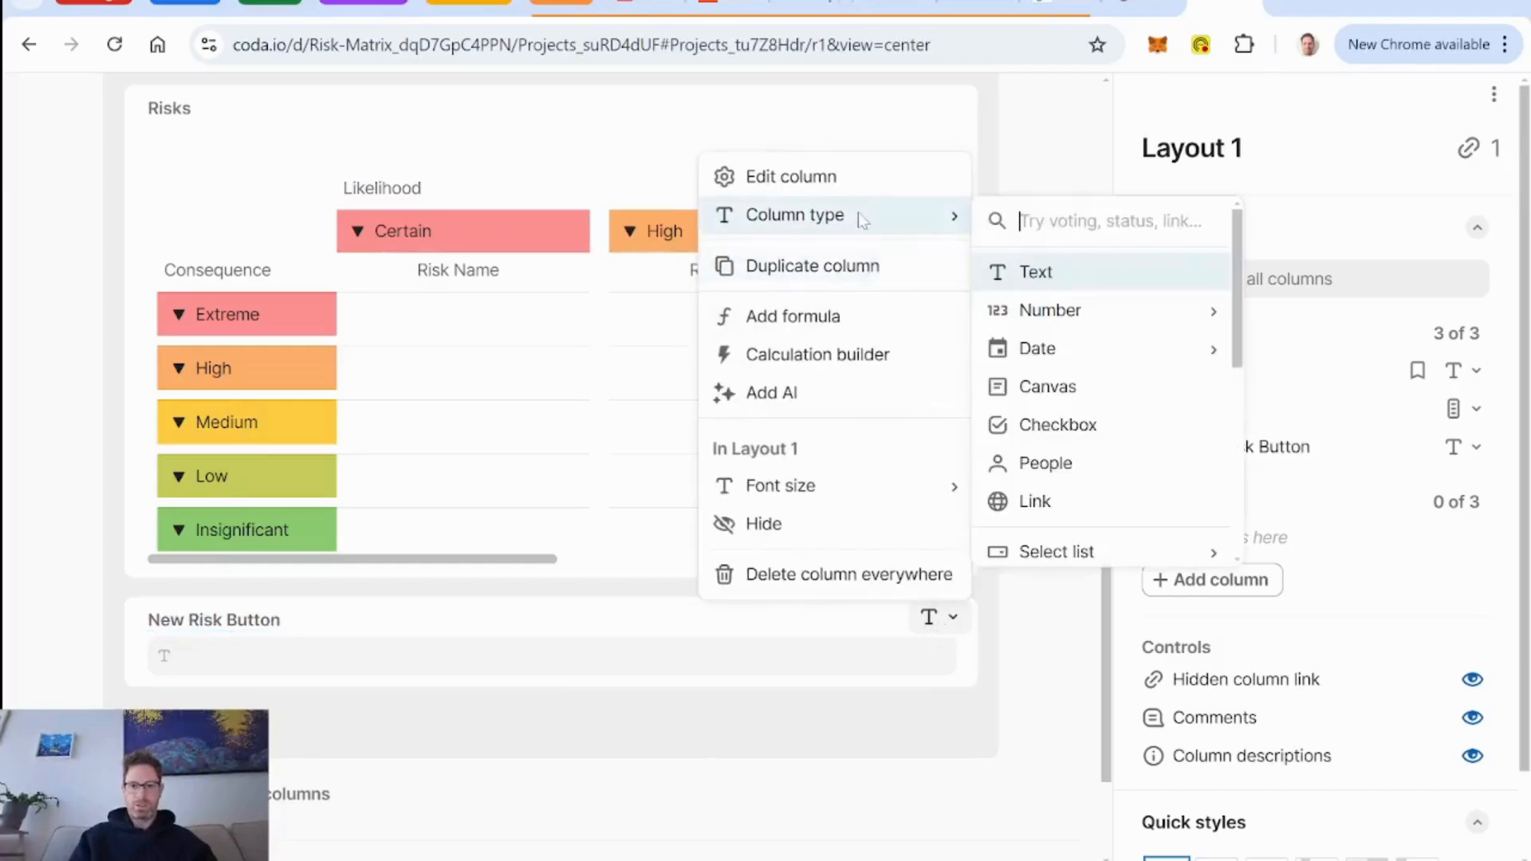
text(butt)
key(Return)
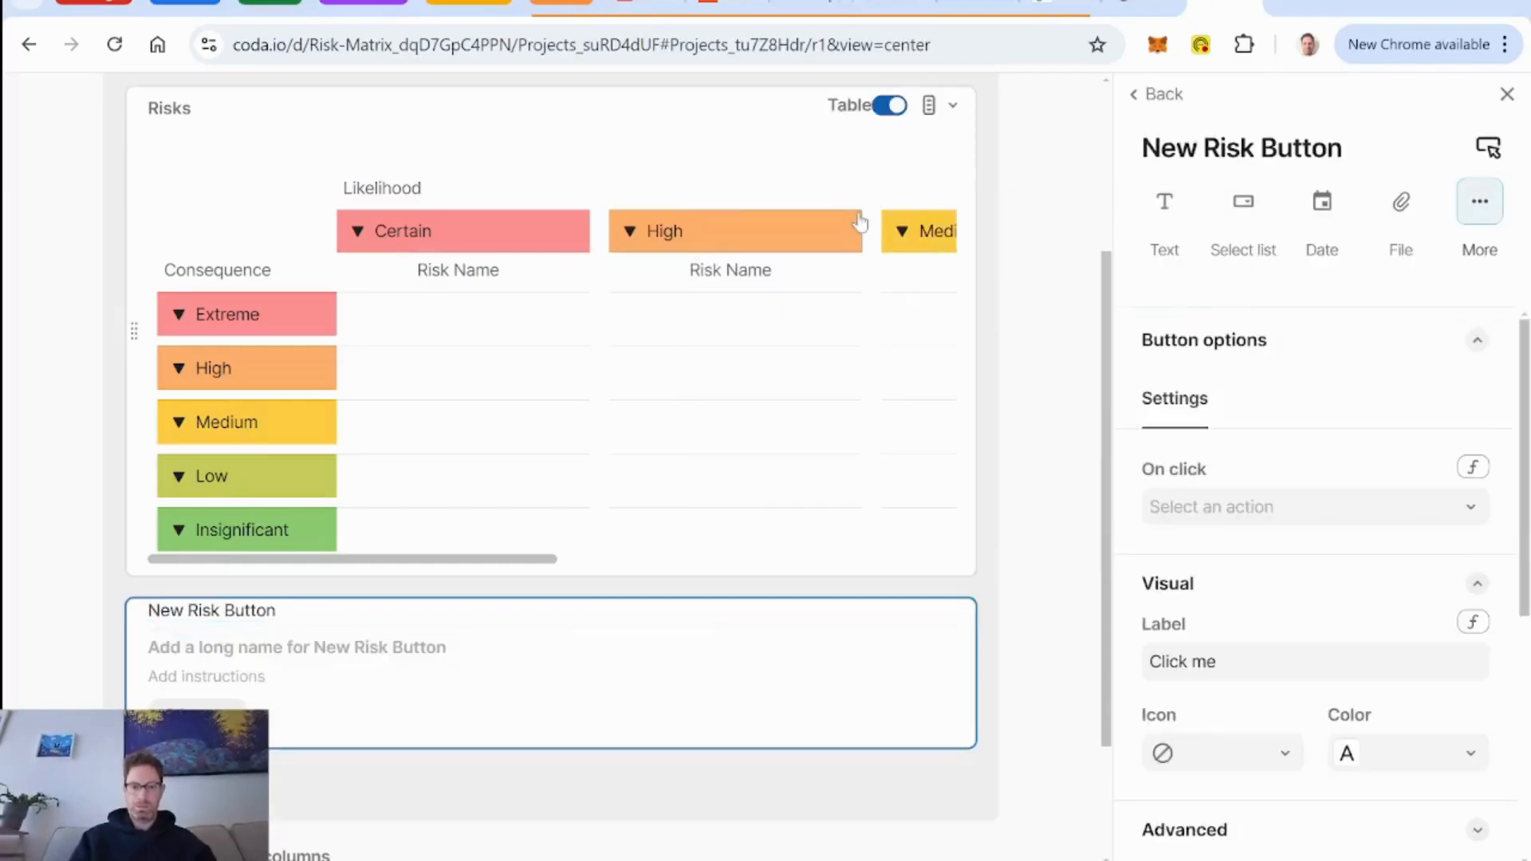
Set the button's on-click formula to AddRow(DB Risks, DB Risks.Projects, thisRow).
click(1474, 468)
text(addrow()
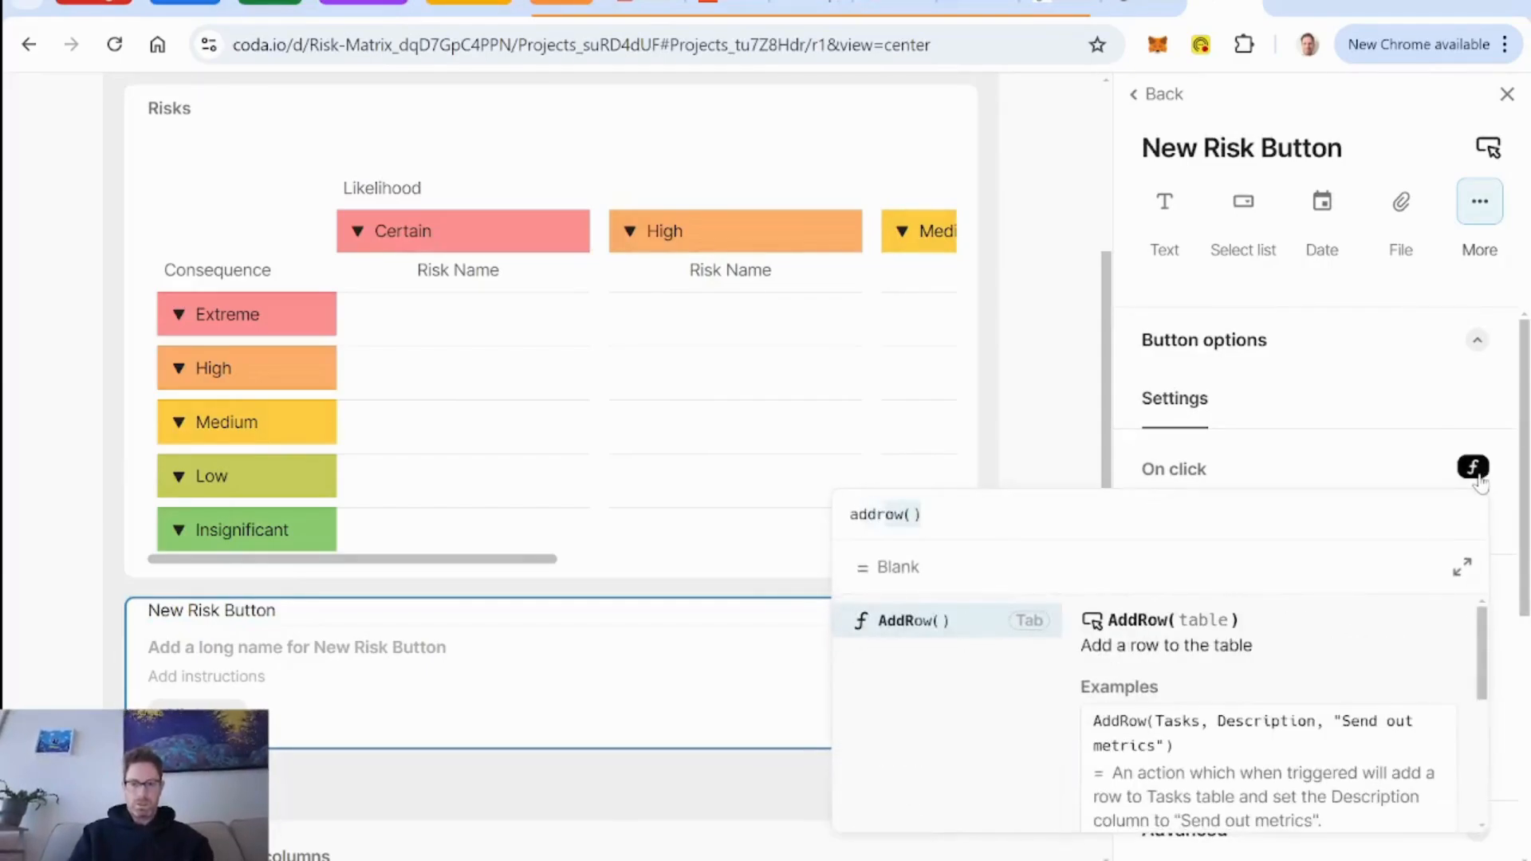
key(Tab)
text(db risks)
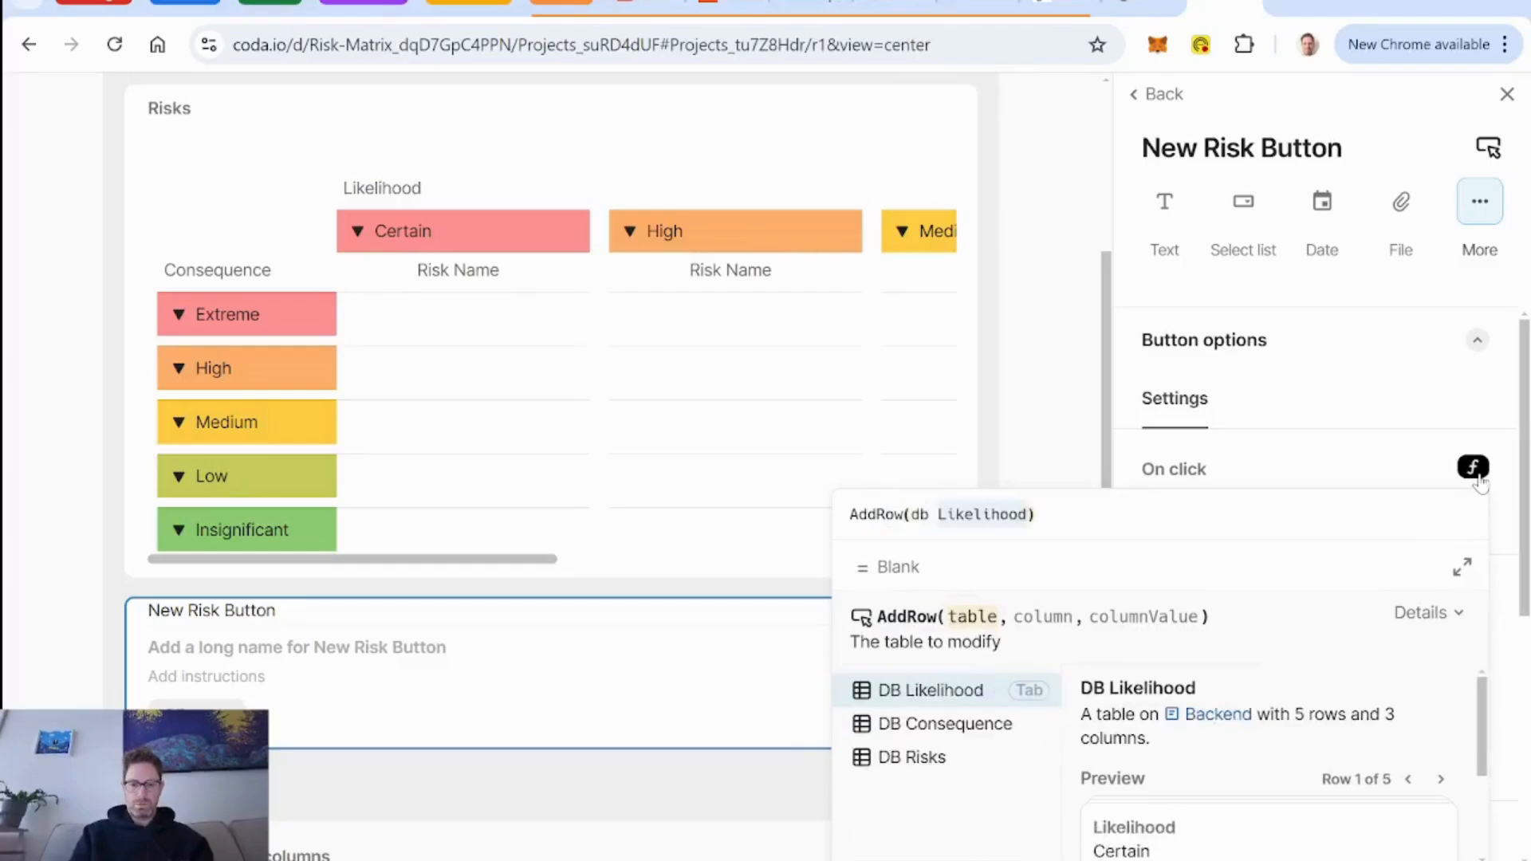
key(Tab)
text(,projects)
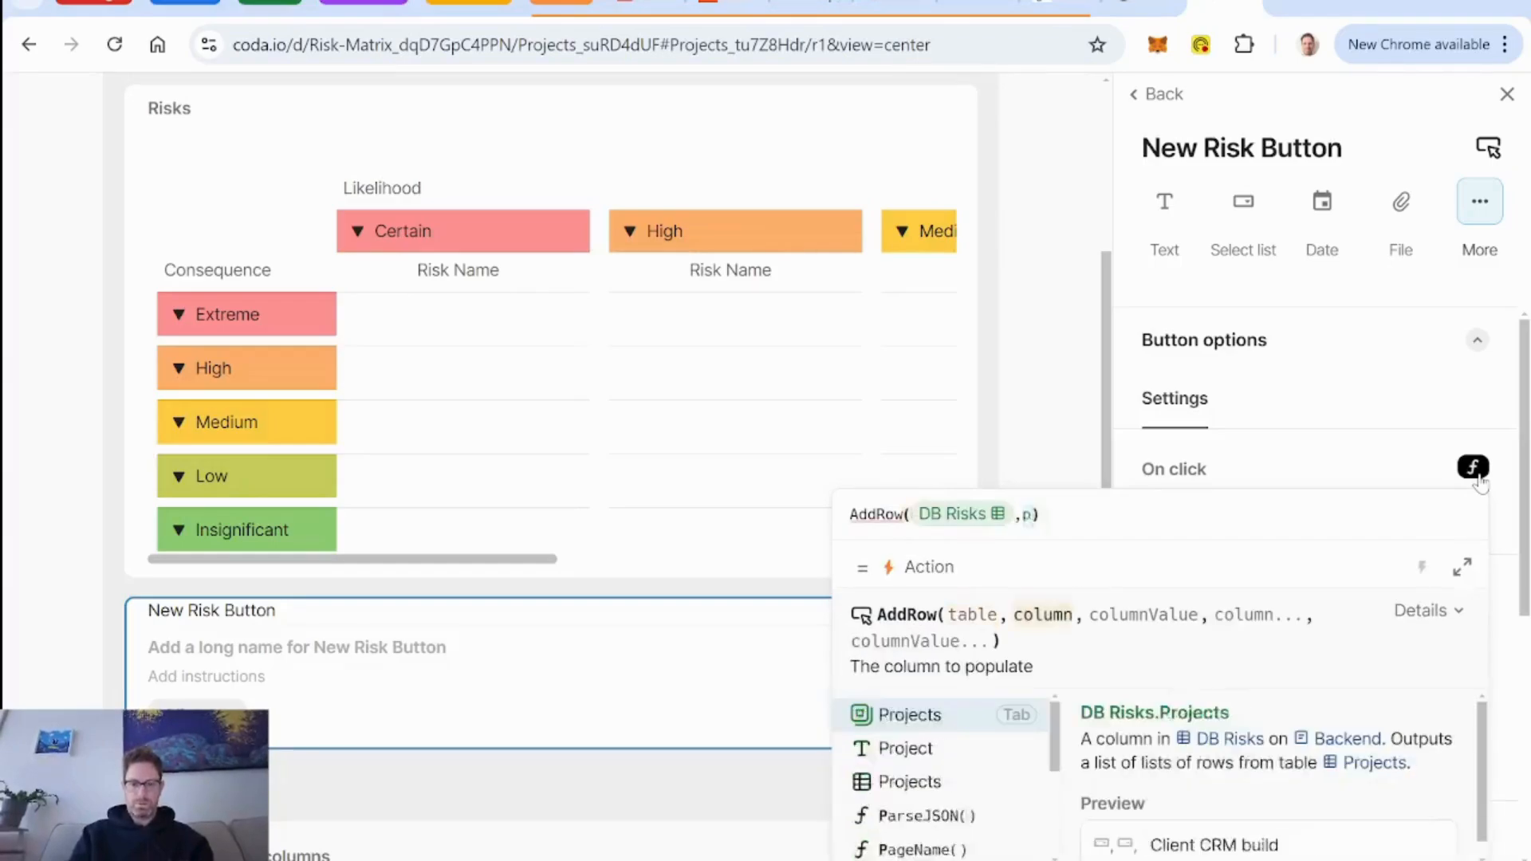
key(Tab)
text(,this)
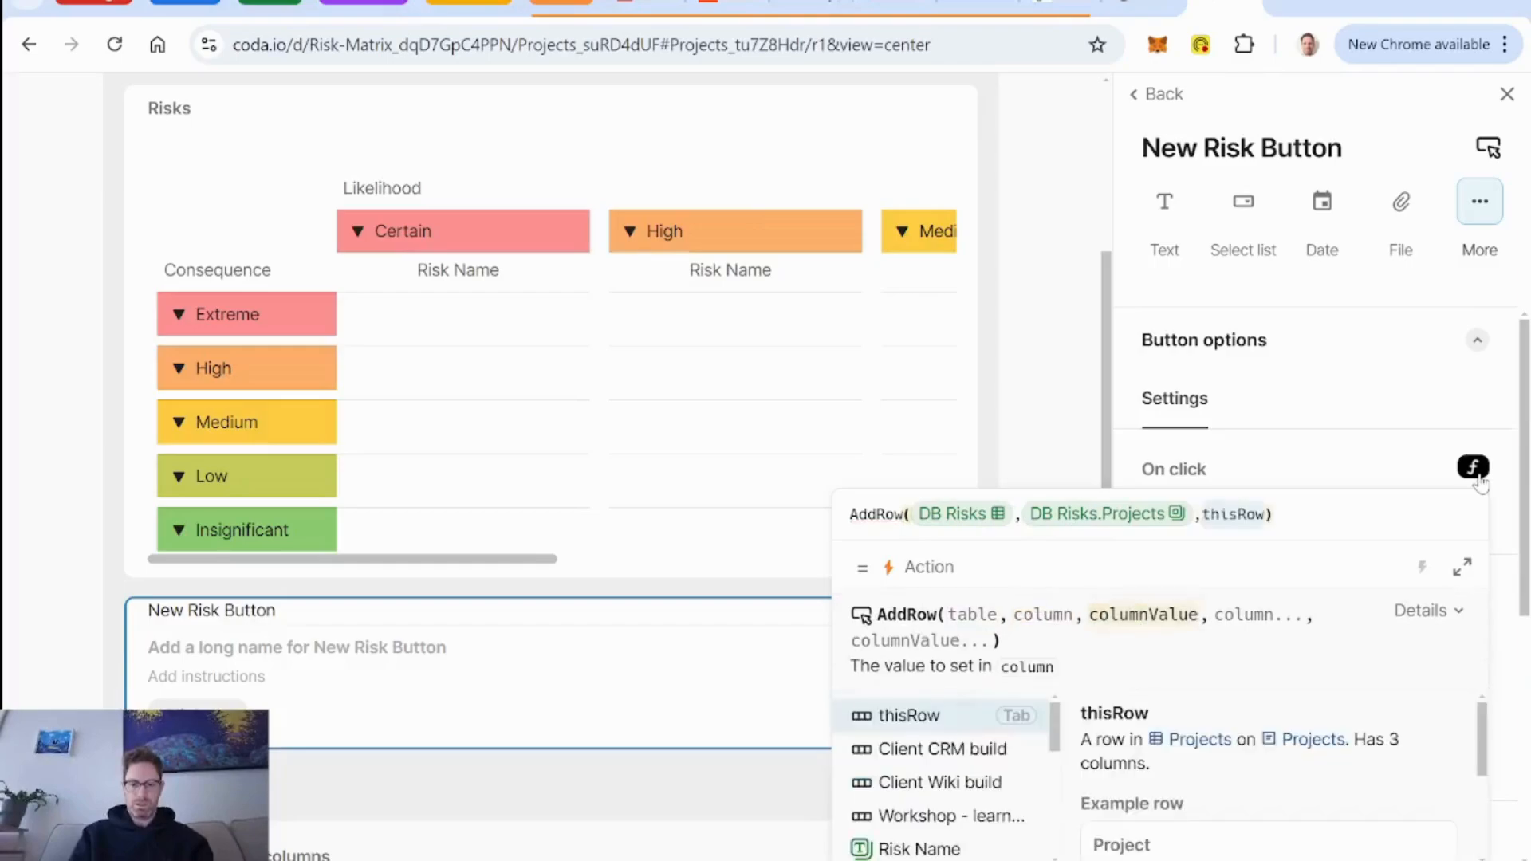
key(Tab)
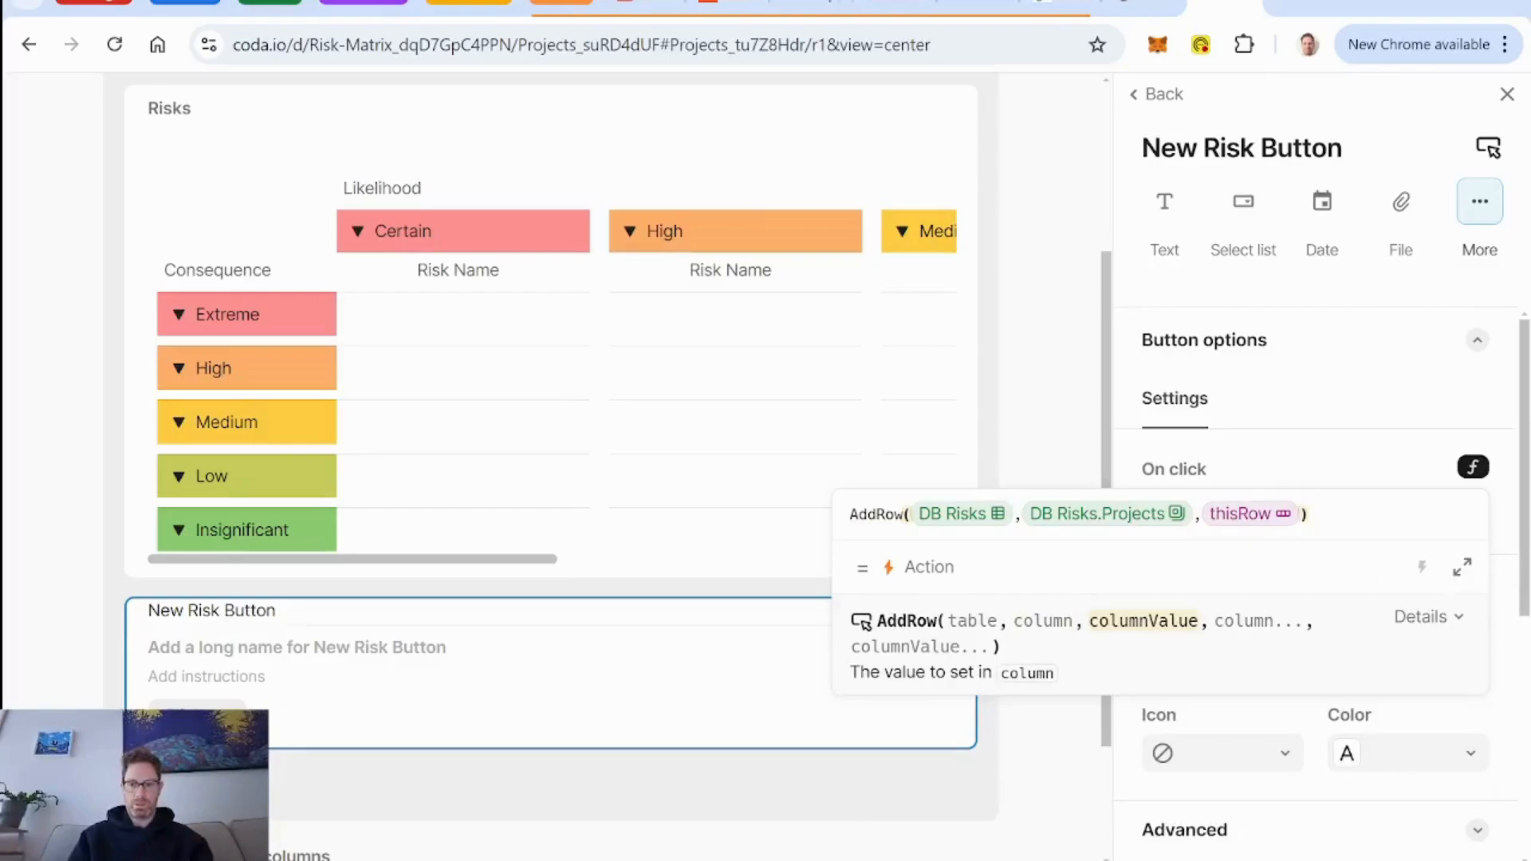
key(Right)
key(Return)
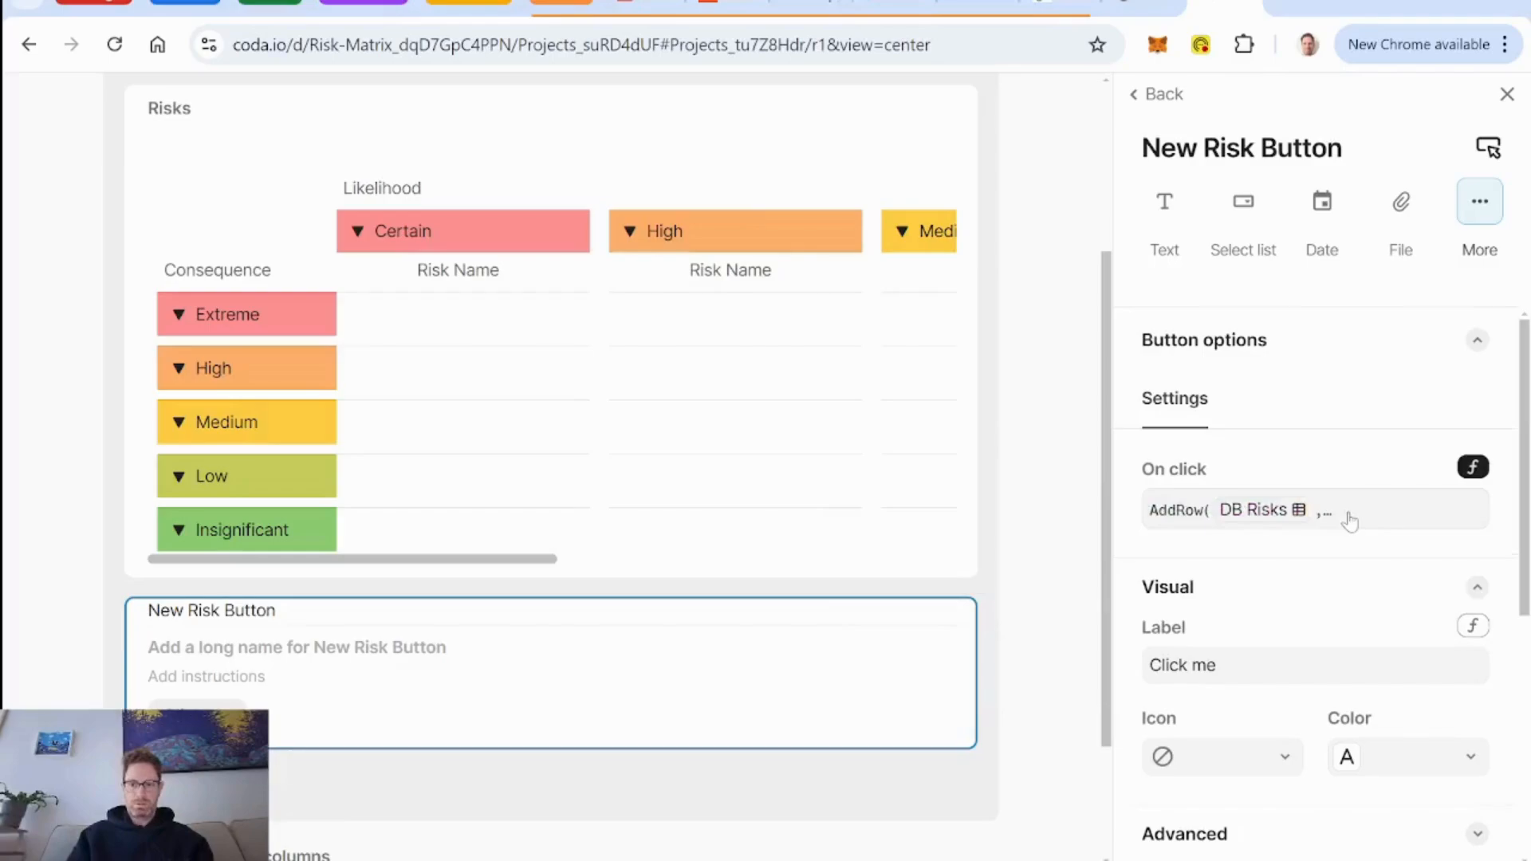
Label the button New Risk and give it a spark-style lightning icon and the green color.
click(1149, 667)
text(New Risk)
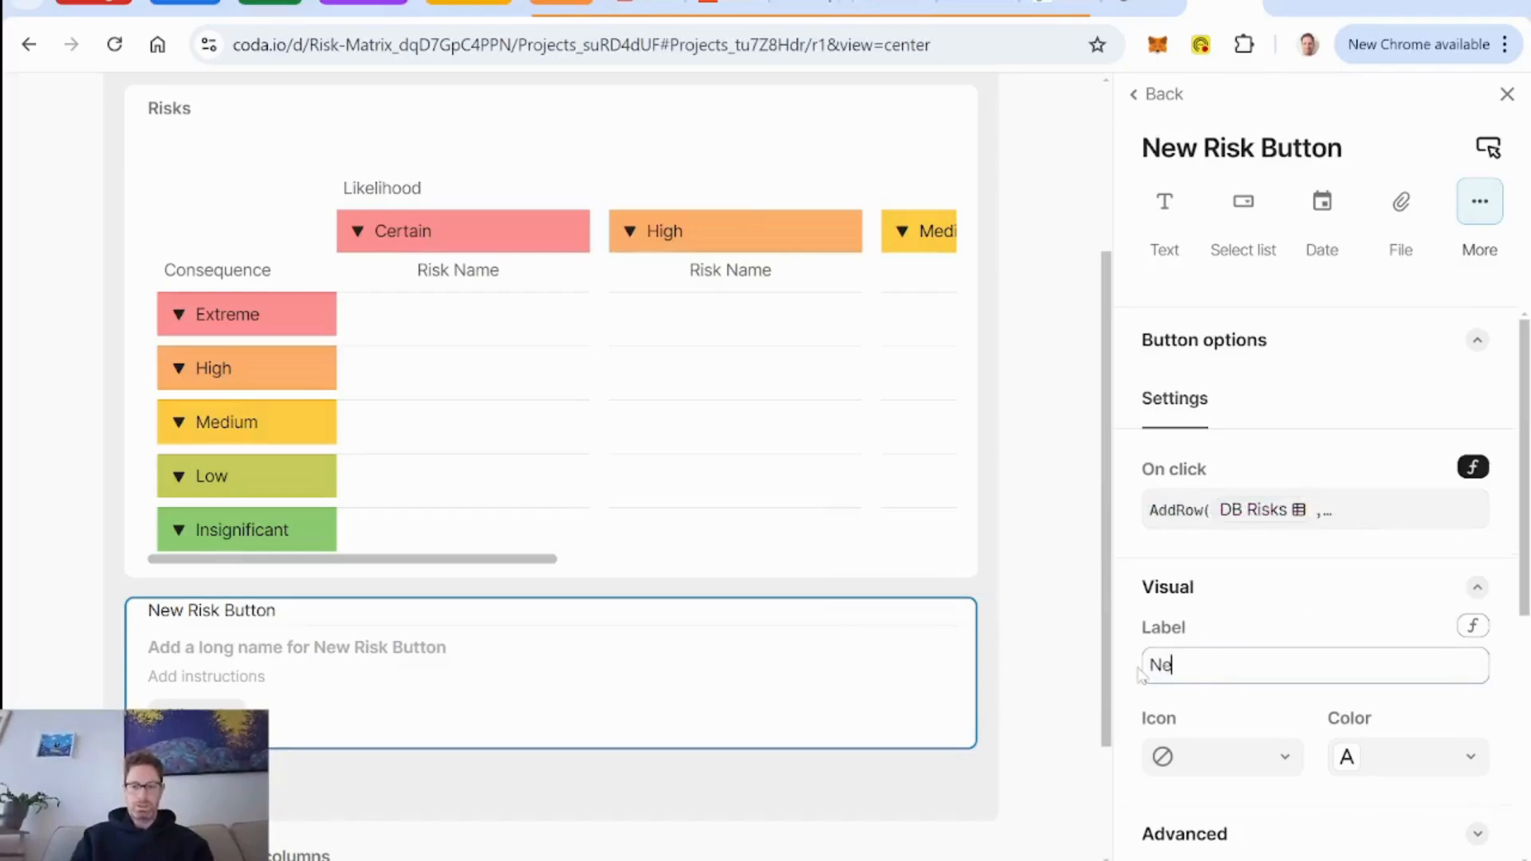
click(1276, 755)
text(lightning)
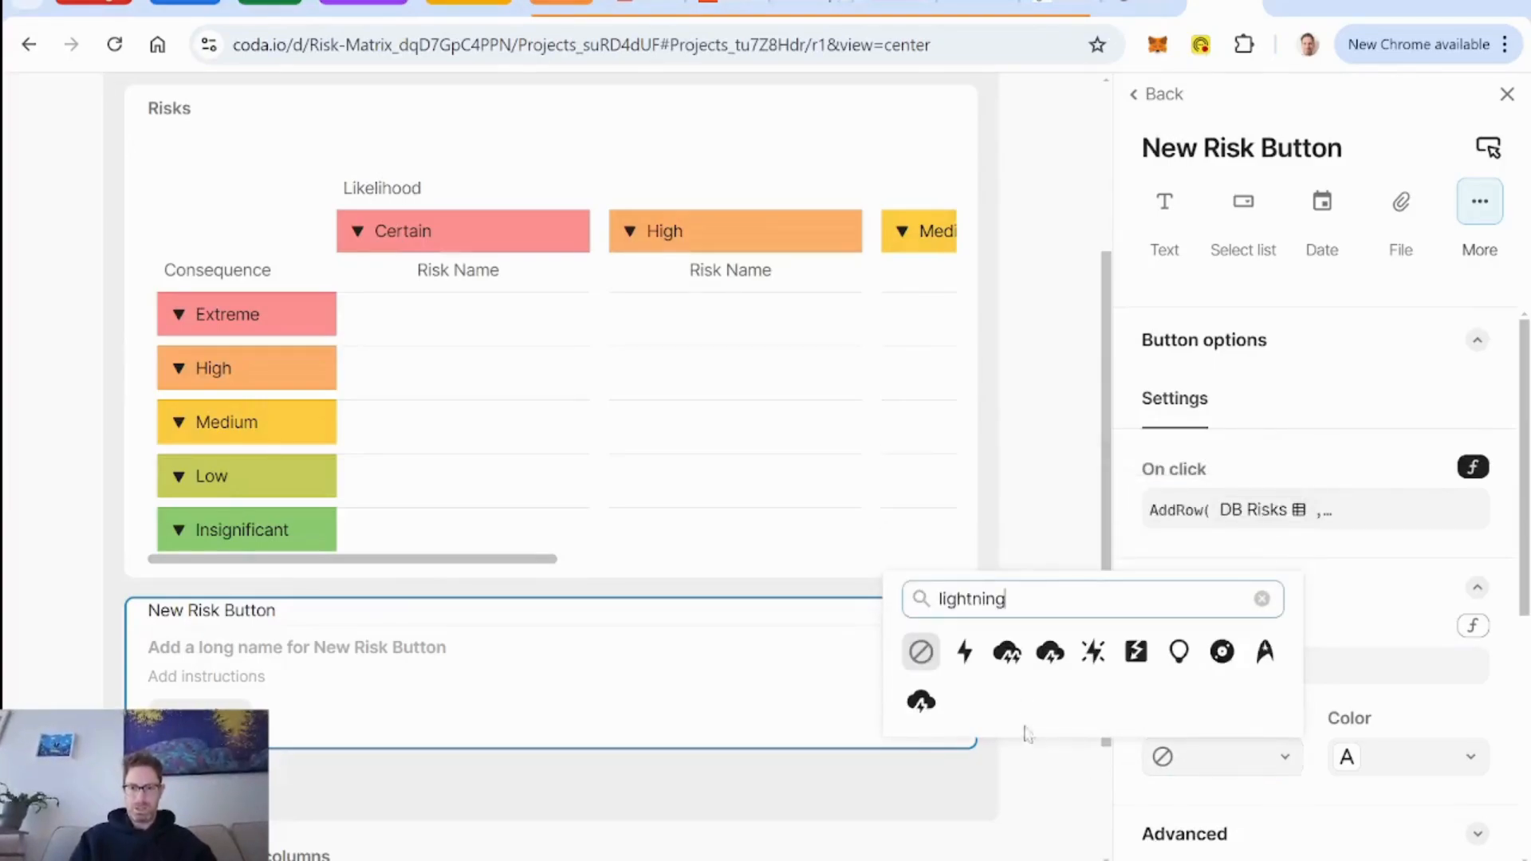
click(1094, 652)
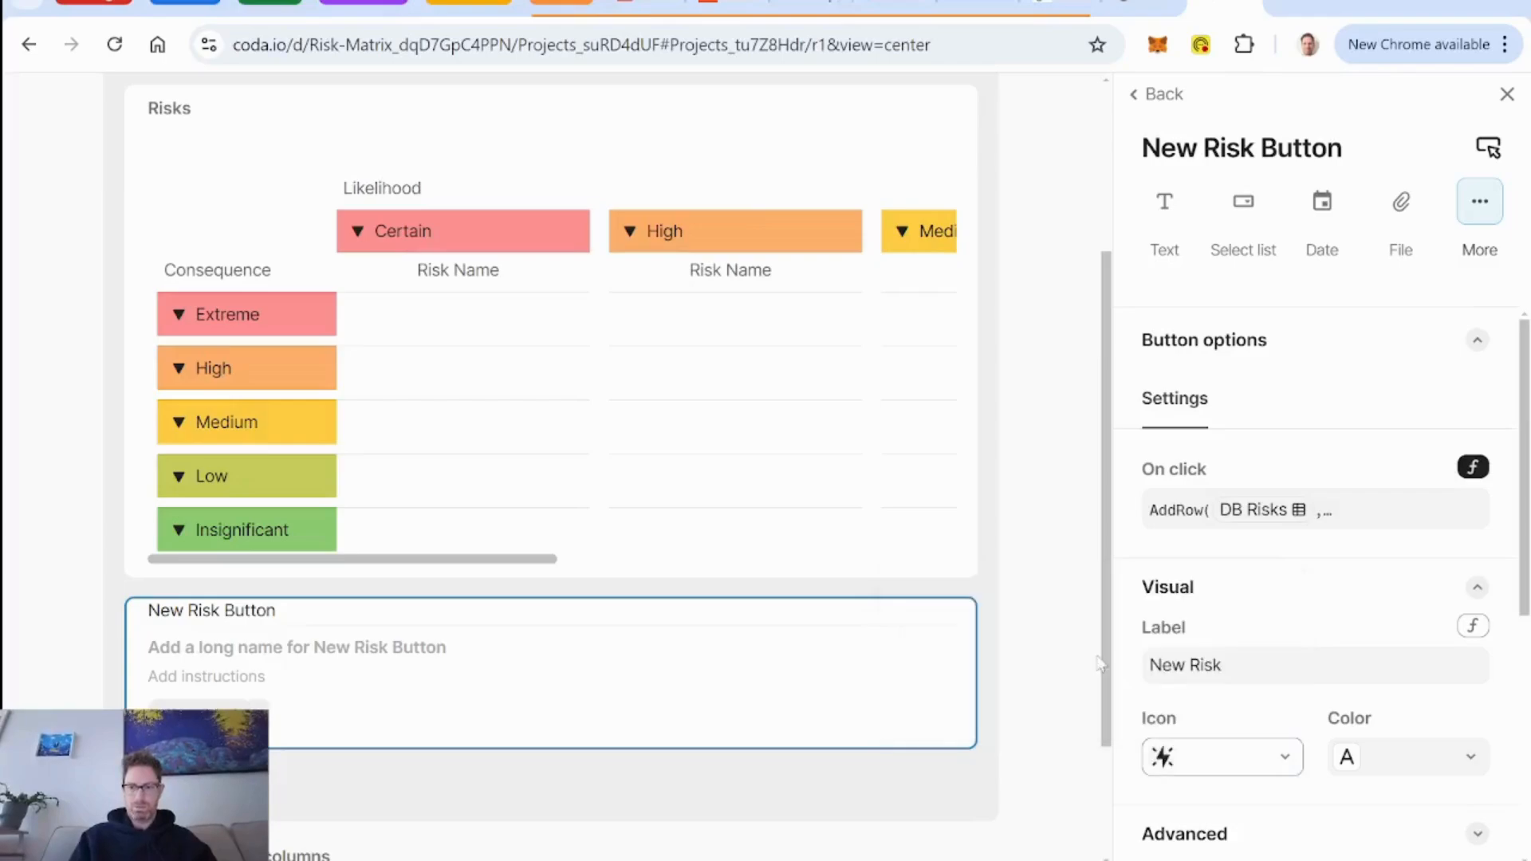
click(1415, 759)
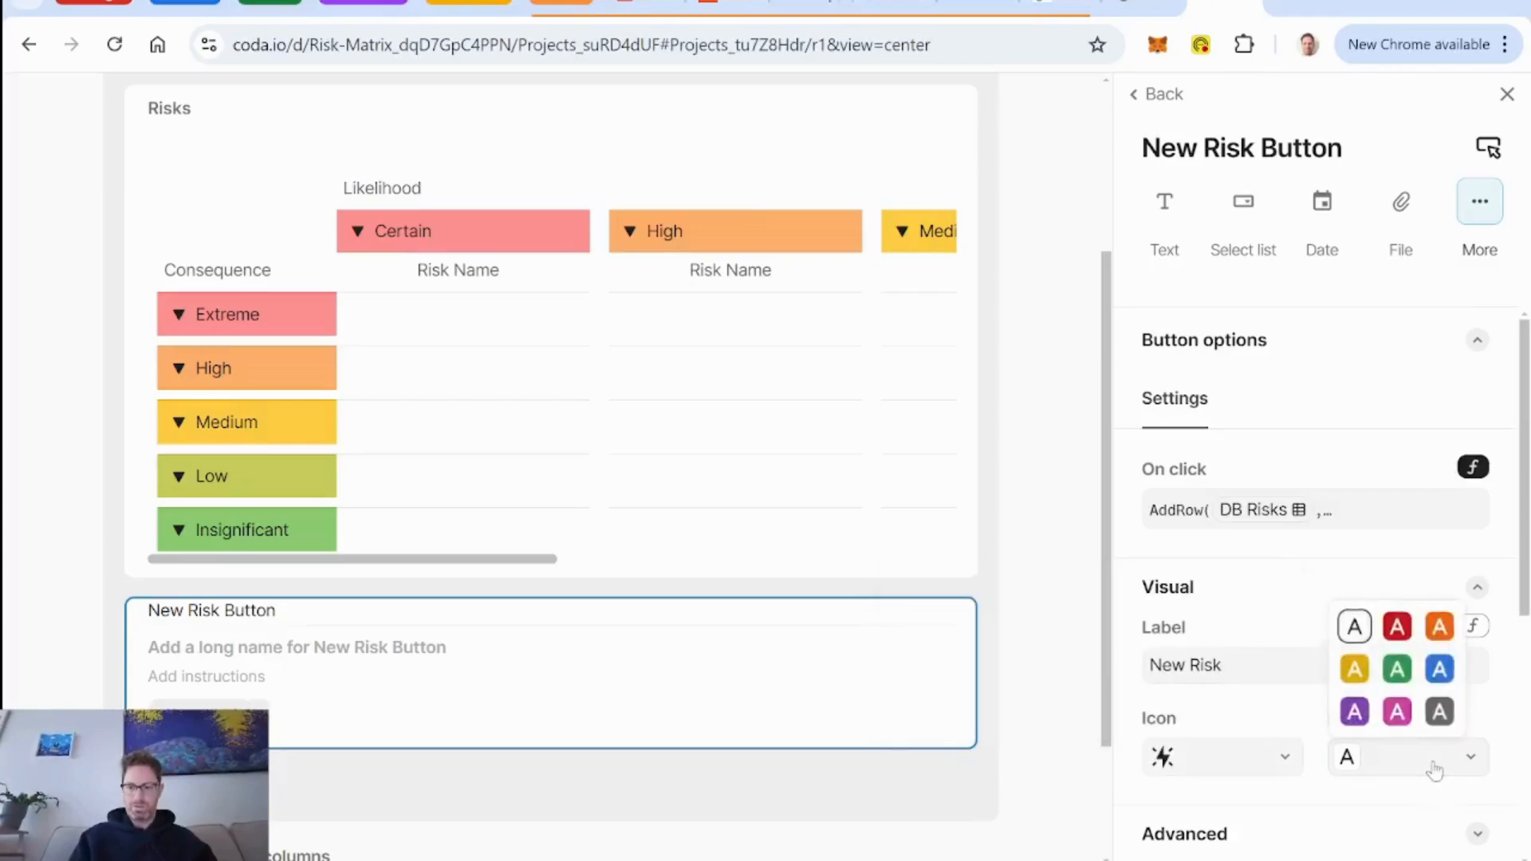
click(1398, 671)
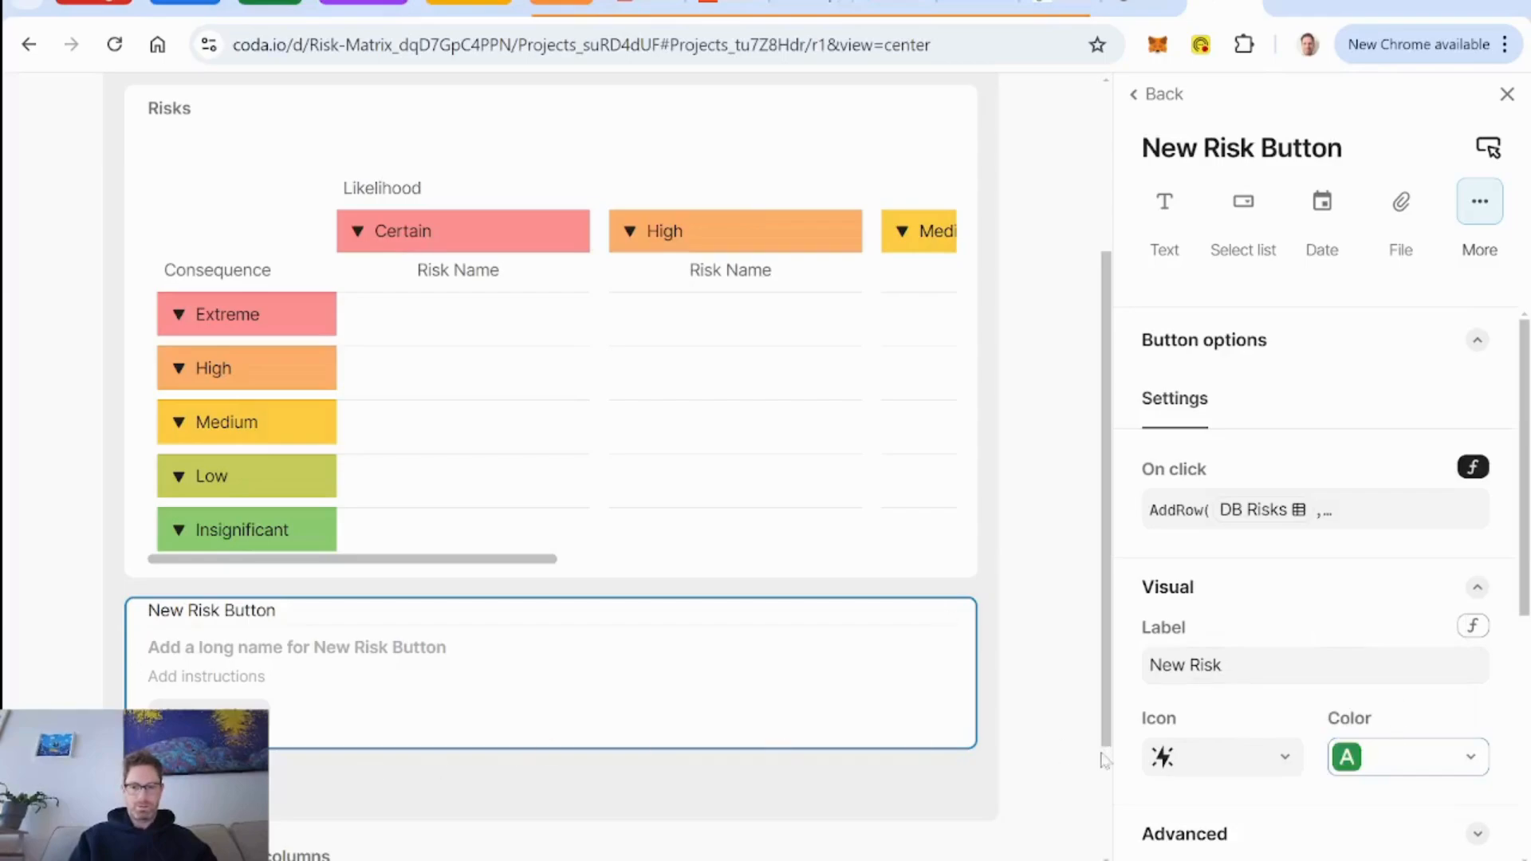
Set the New Risk Button's advanced alert option to show only for errors.
scroll(1303, 629, down, 5)
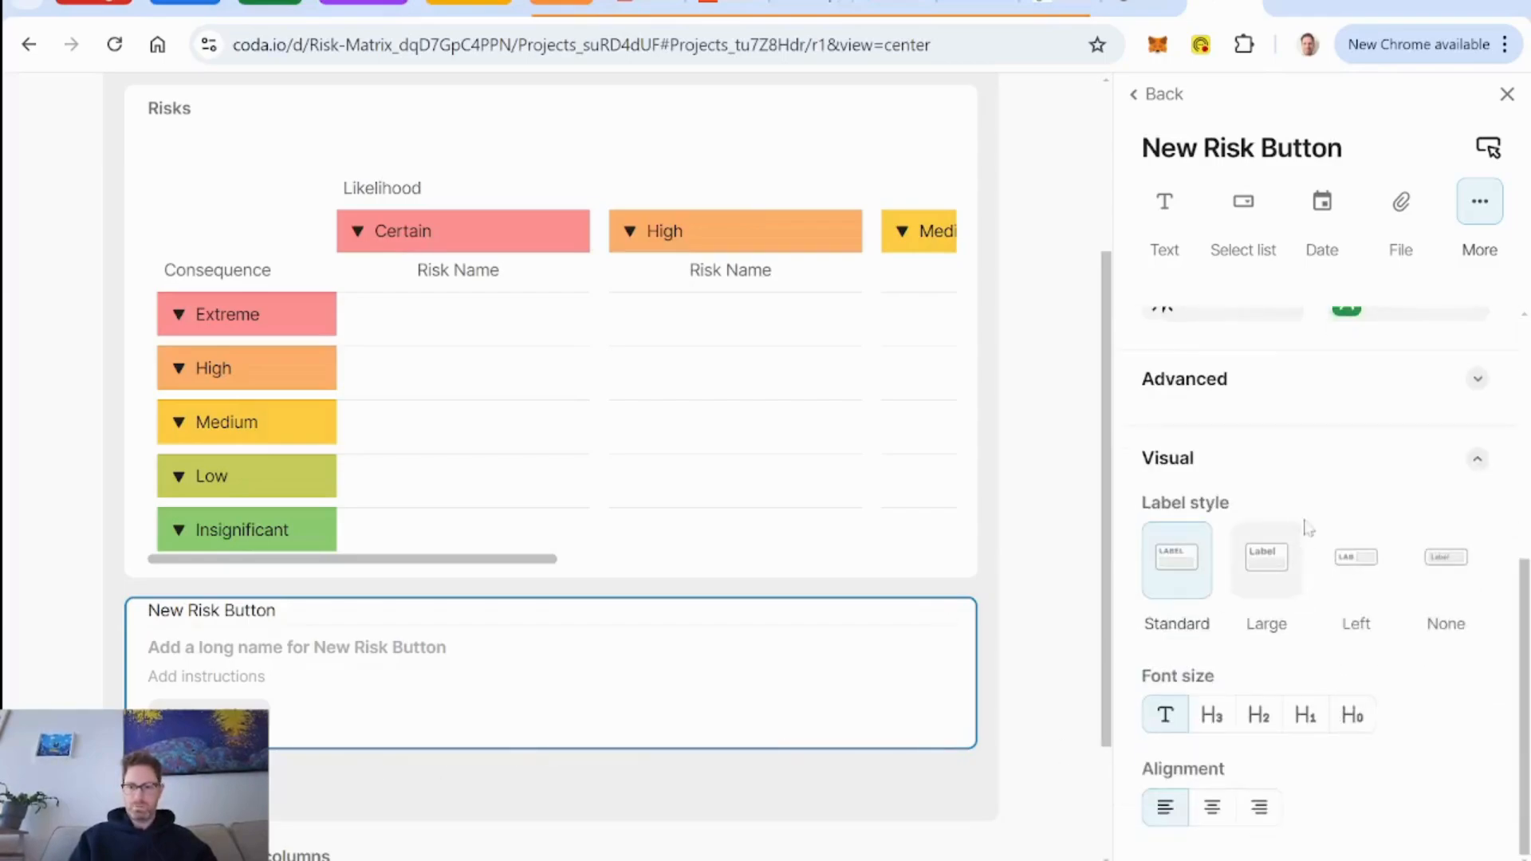
click(1311, 394)
scroll(1333, 531, down, 3)
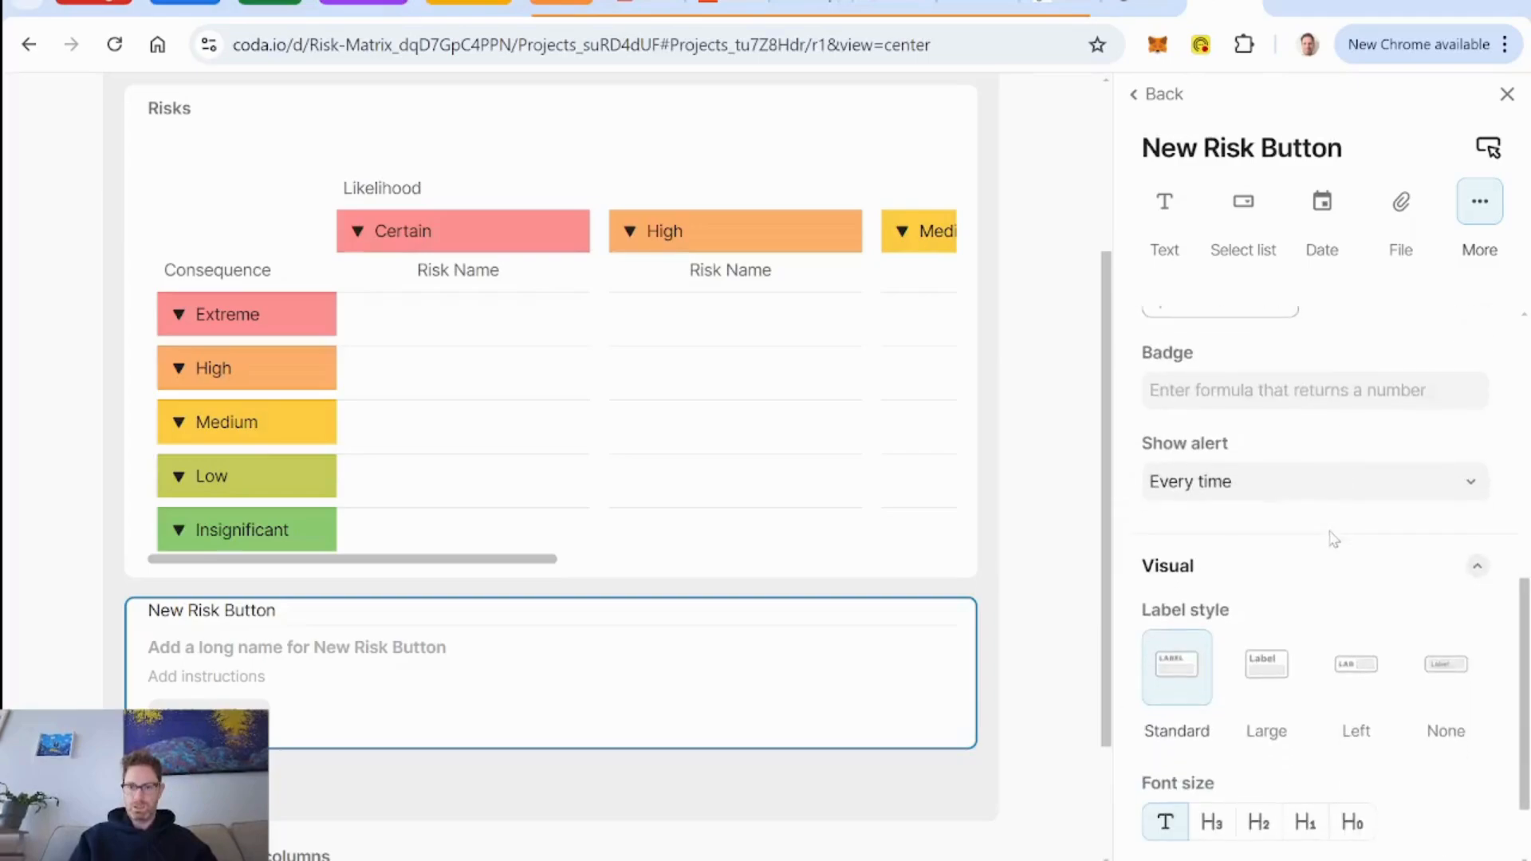
click(1275, 485)
click(1240, 602)
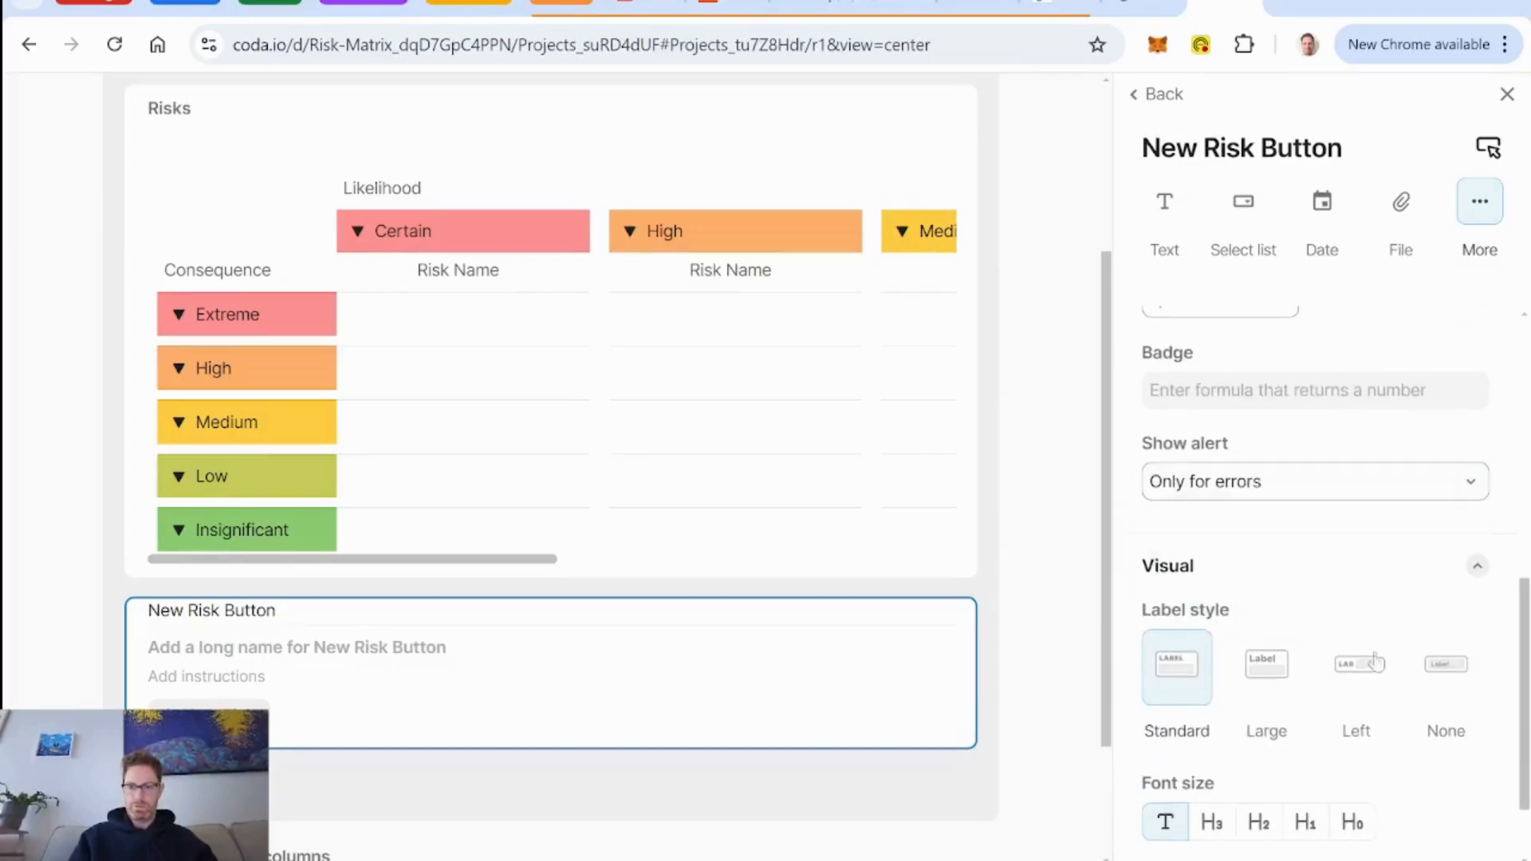
Give the New Risk Button label style None with right alignment, and move it directly above the Risks matrix.
click(1472, 684)
scroll(1276, 758, down, 2)
click(1211, 822)
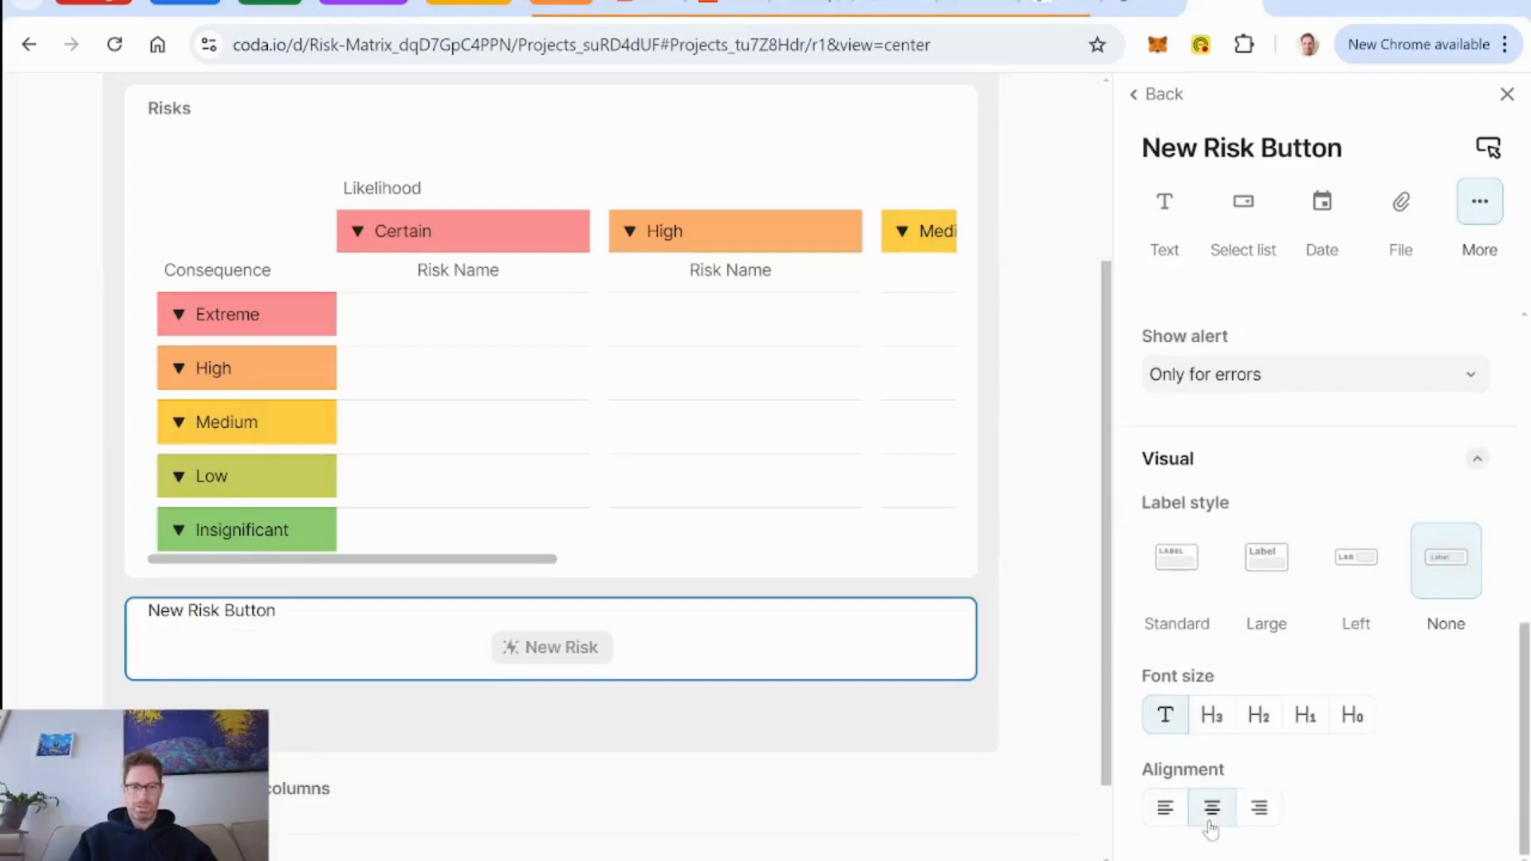
click(1260, 810)
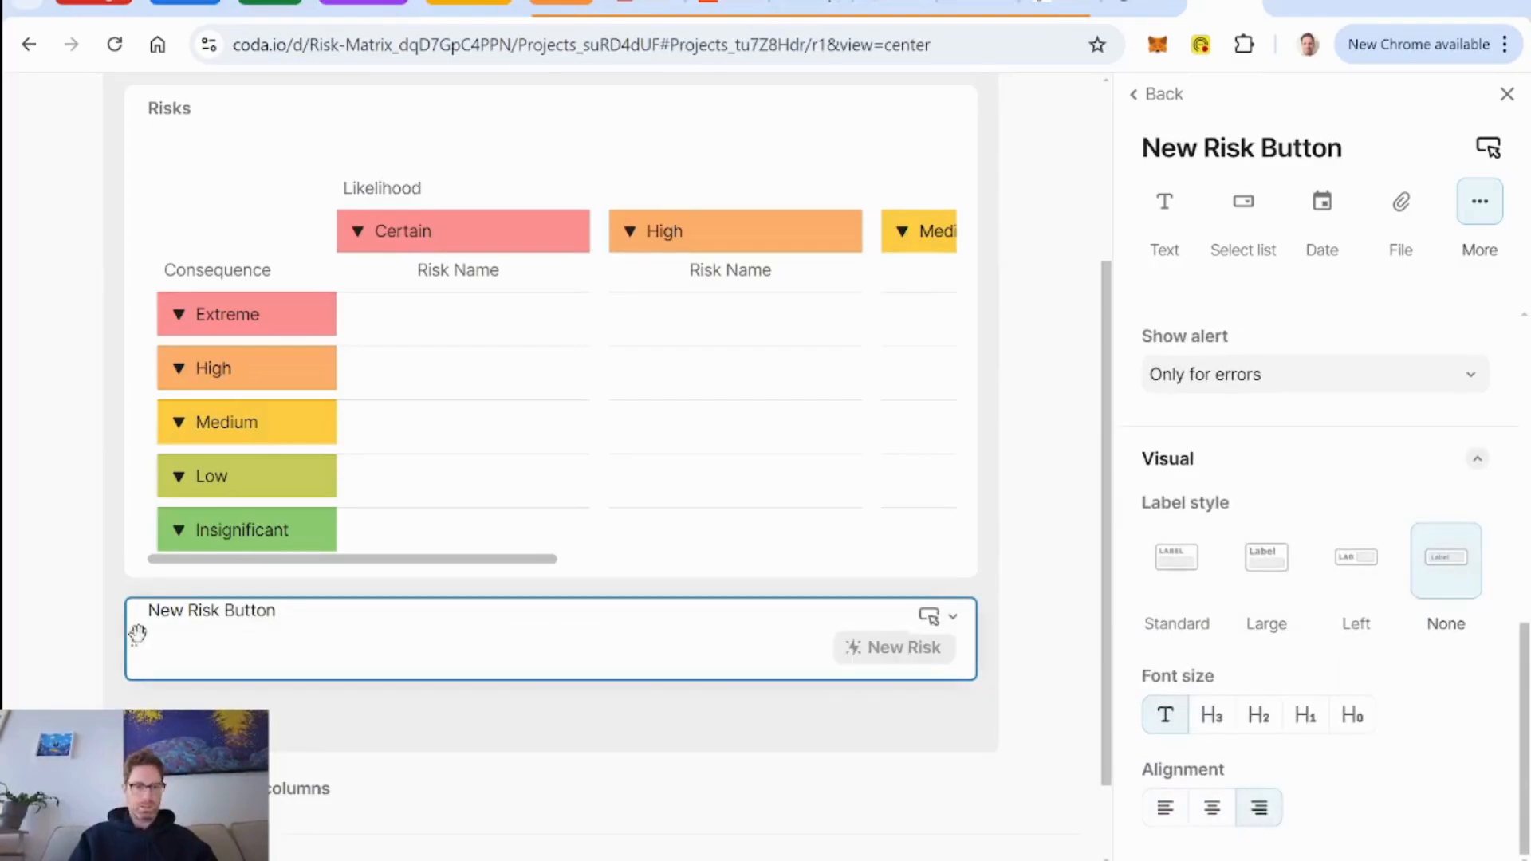
drag(137, 634, 462, 137)
scroll(626, 233, up, 3)
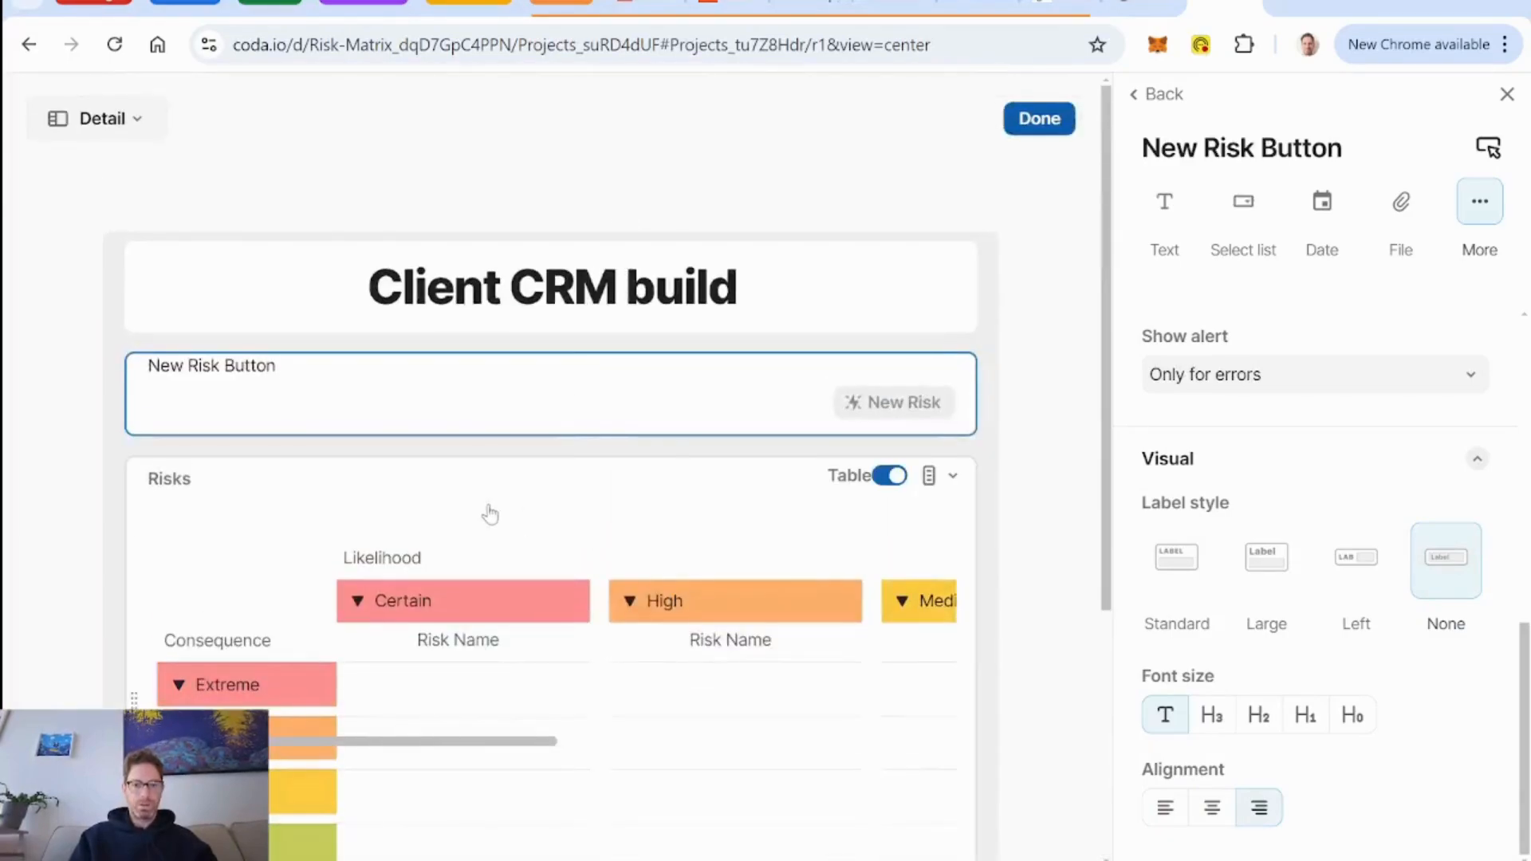
Add a column named Header - Risks to the layout with the column formula "Risks".
scroll(491, 515, down, 5)
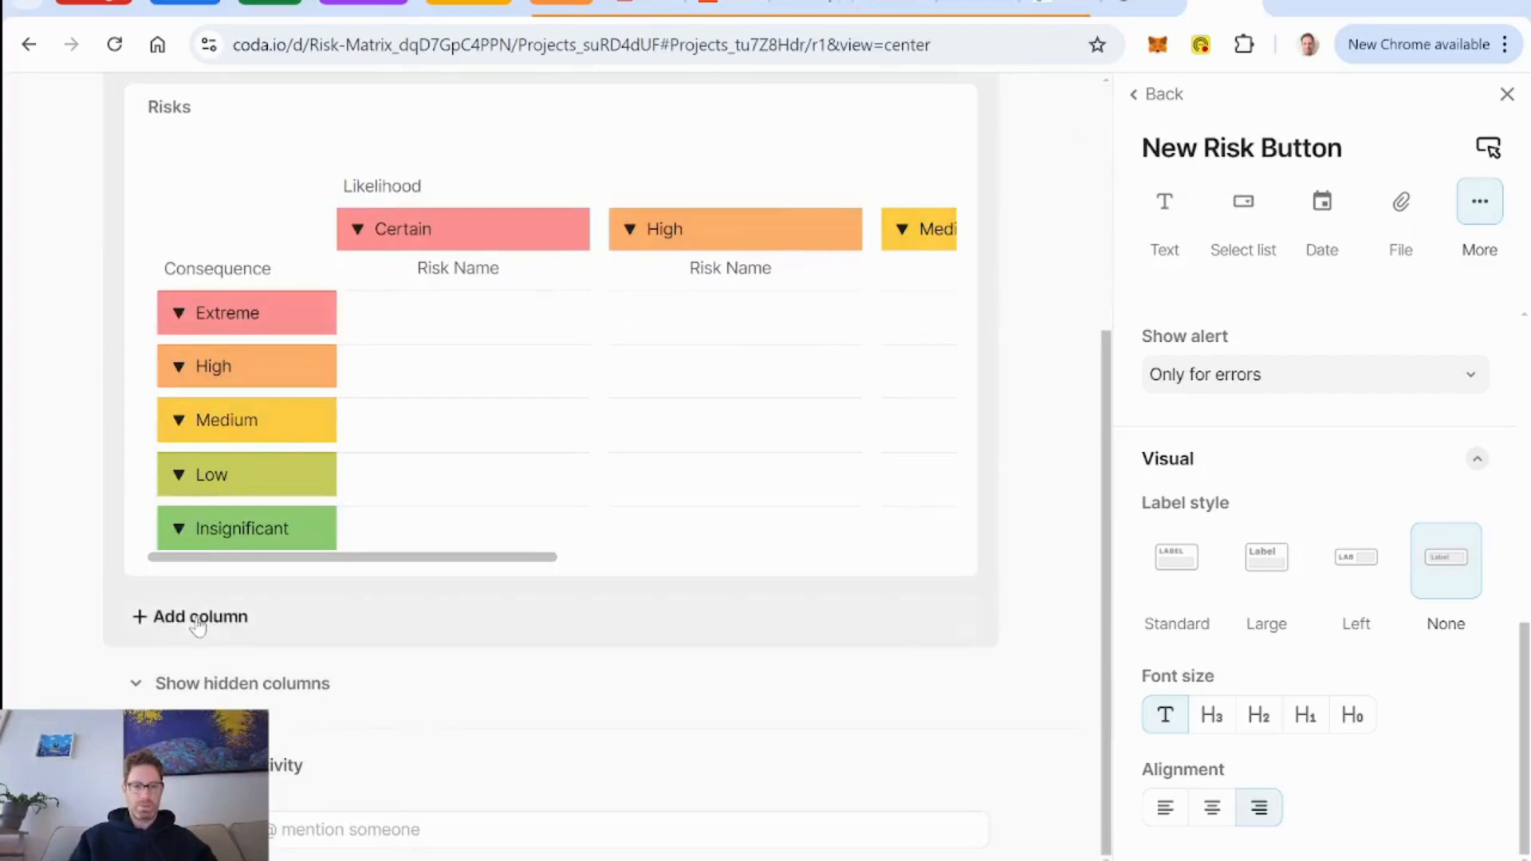
click(198, 618)
text(Head)
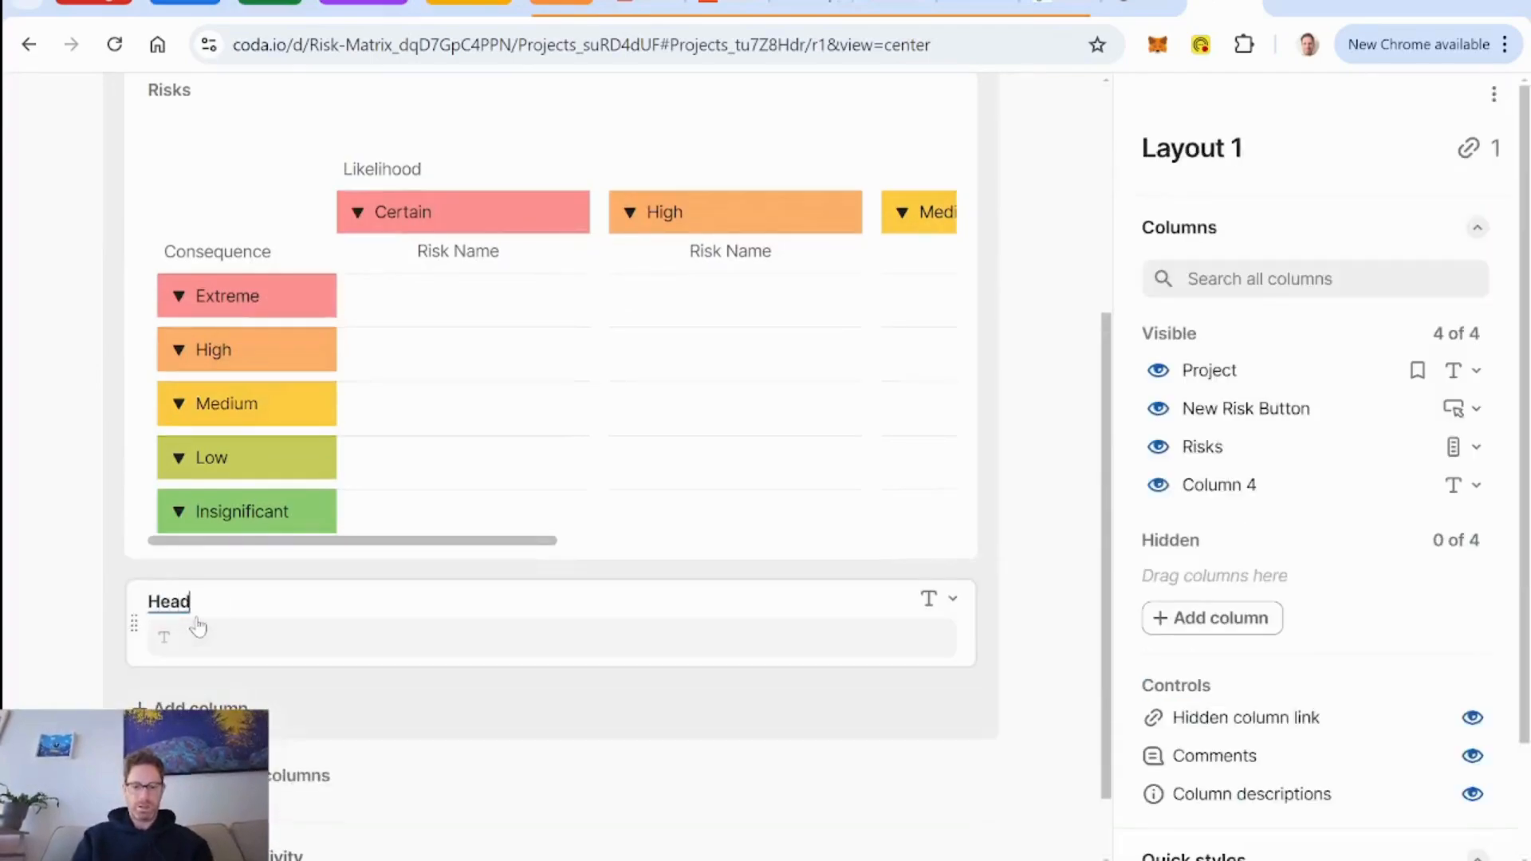
text(er - Risks)
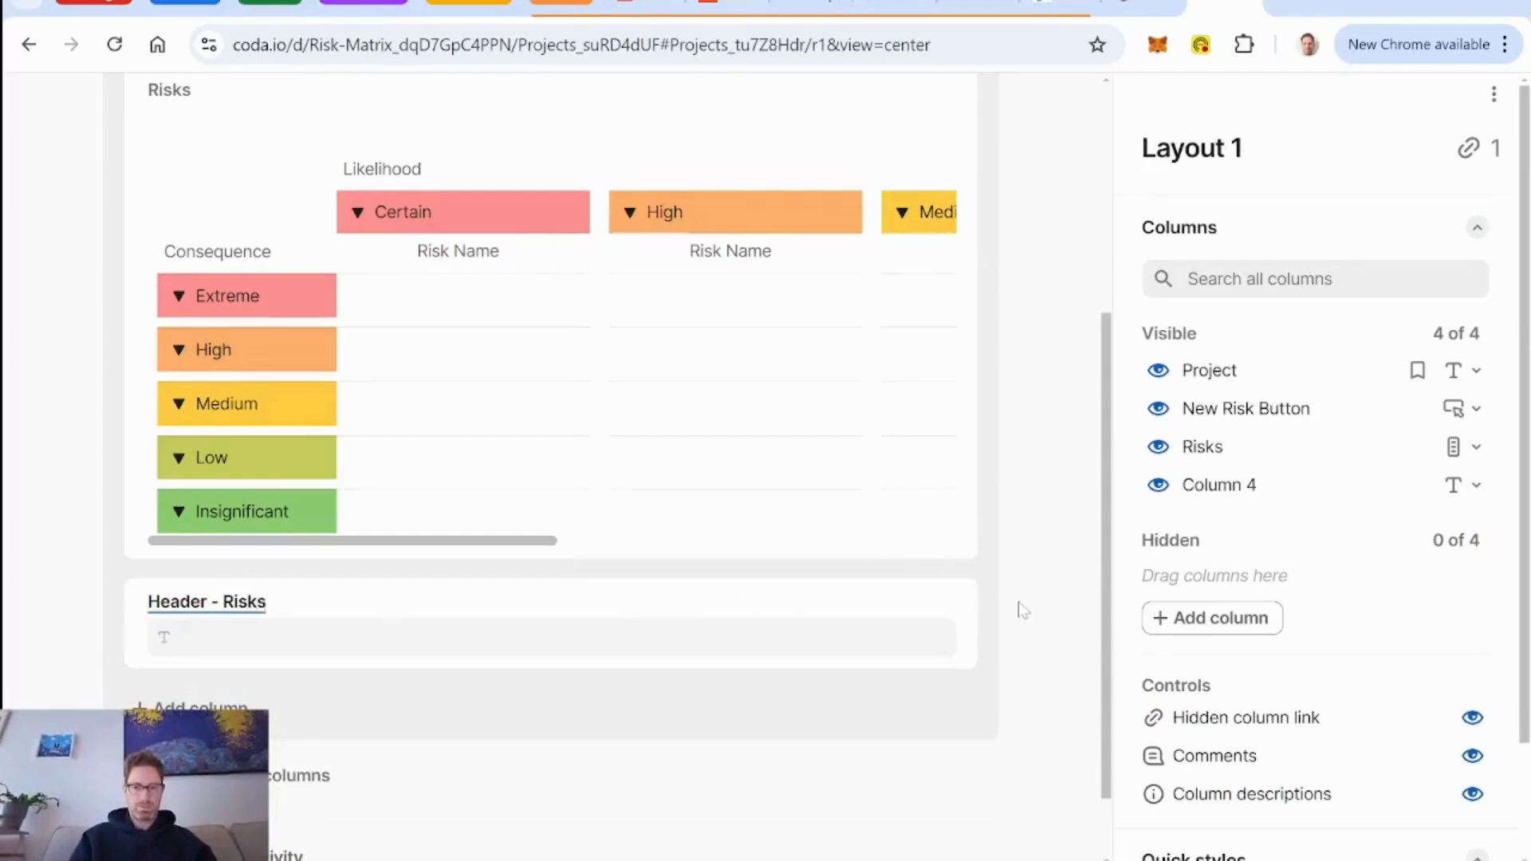
click(949, 603)
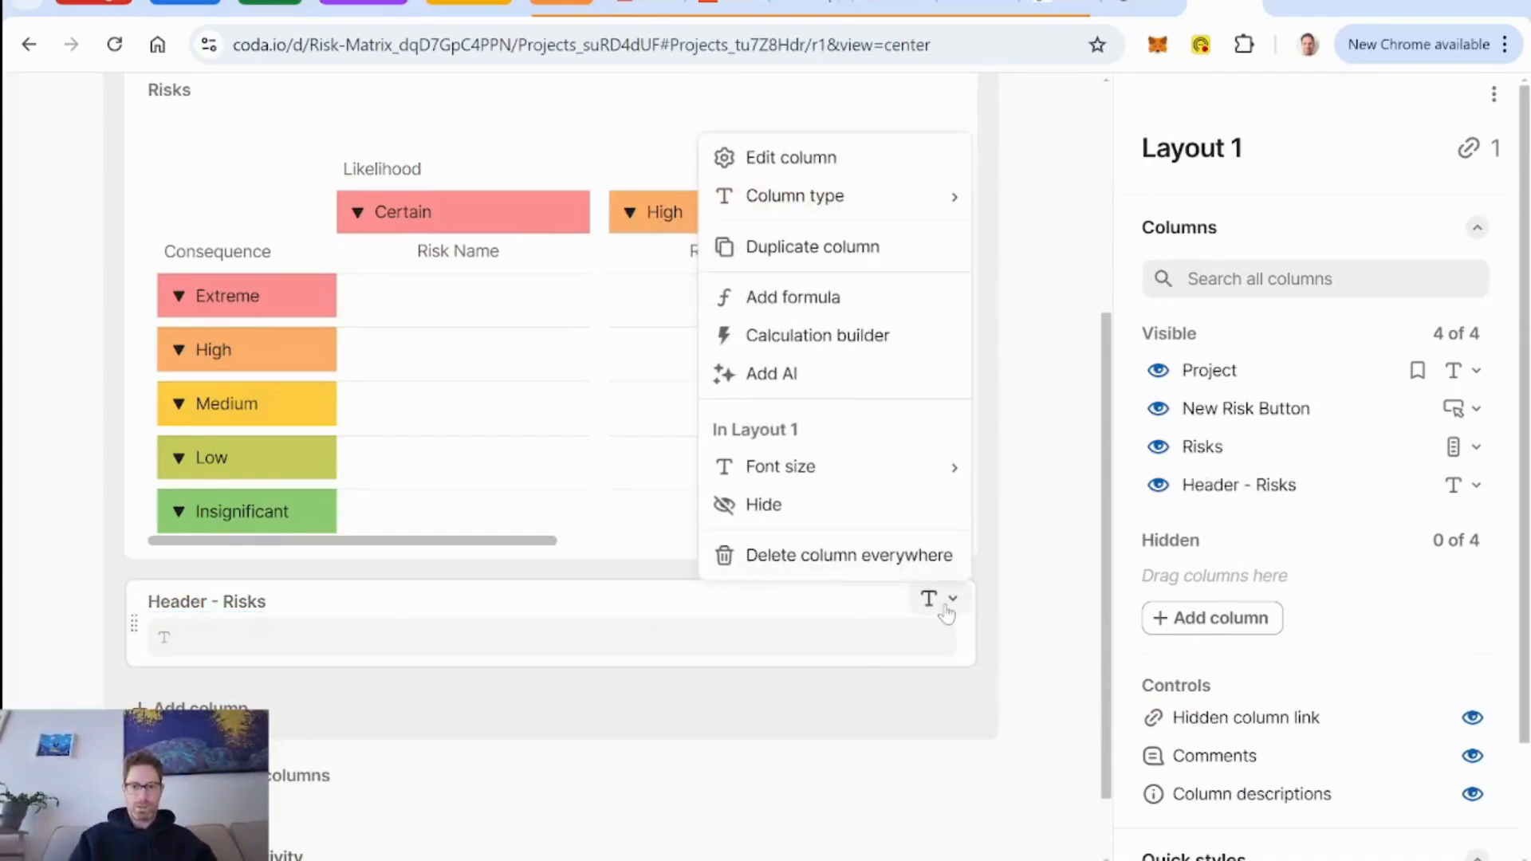
click(832, 299)
text("Risks)
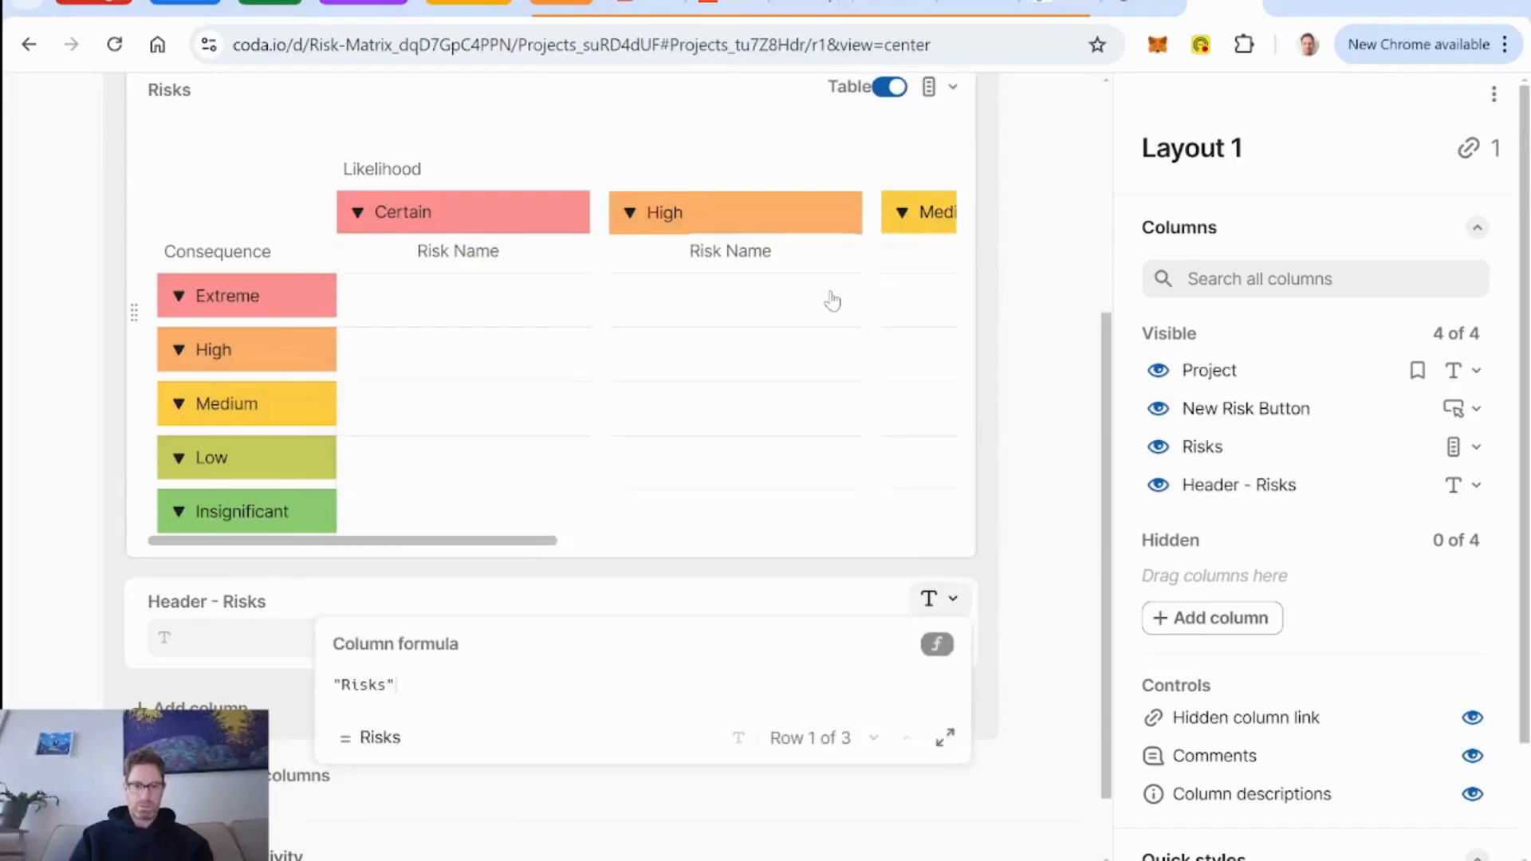
key(Return)
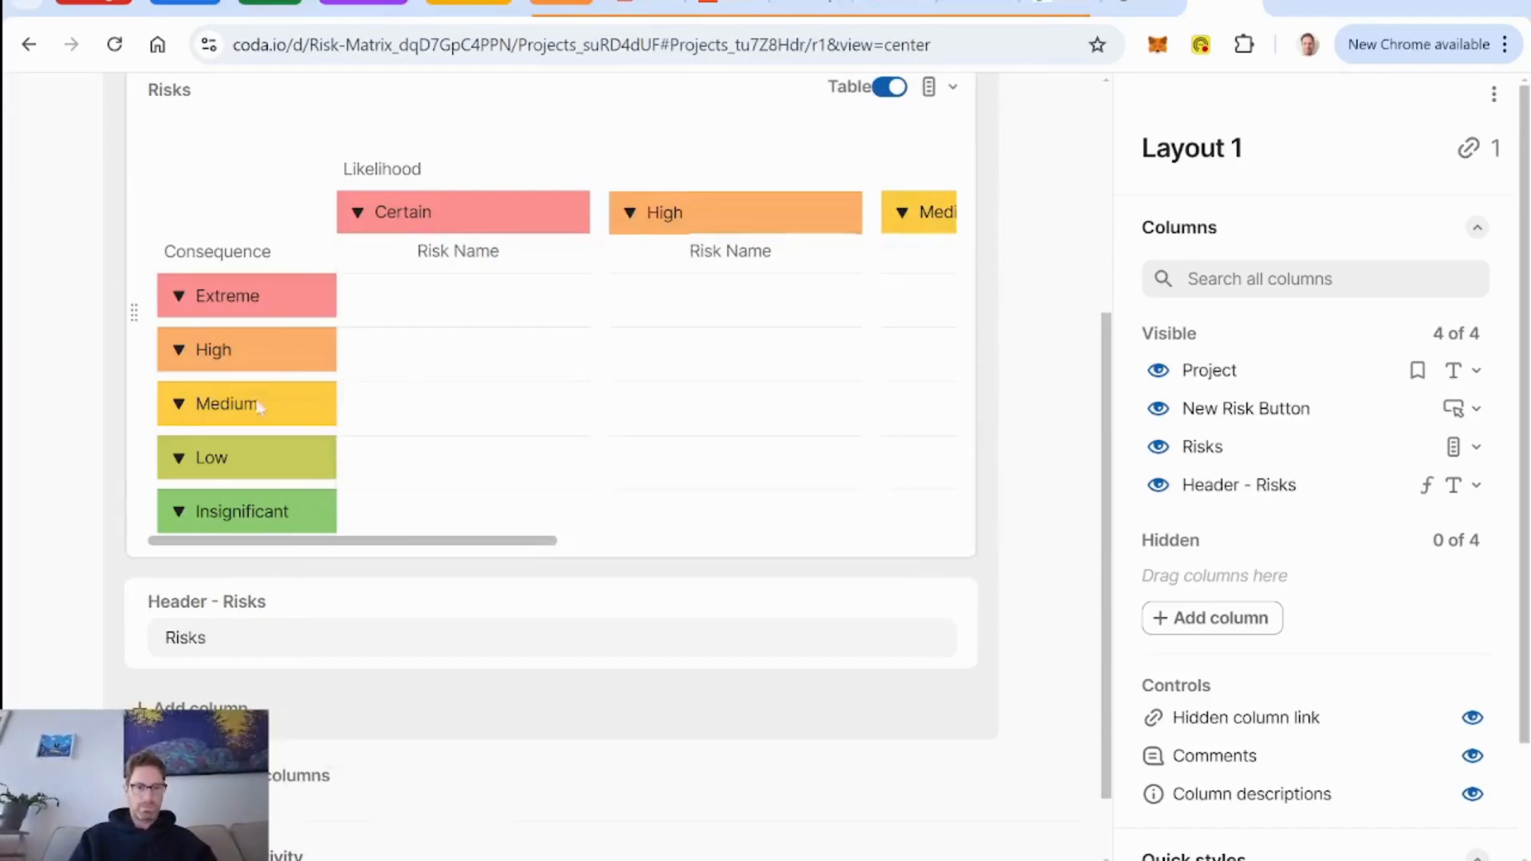
Move Header - Risks directly below the project title and format it centered, with label style None and font size H2.
drag(357, 209, 403, 348)
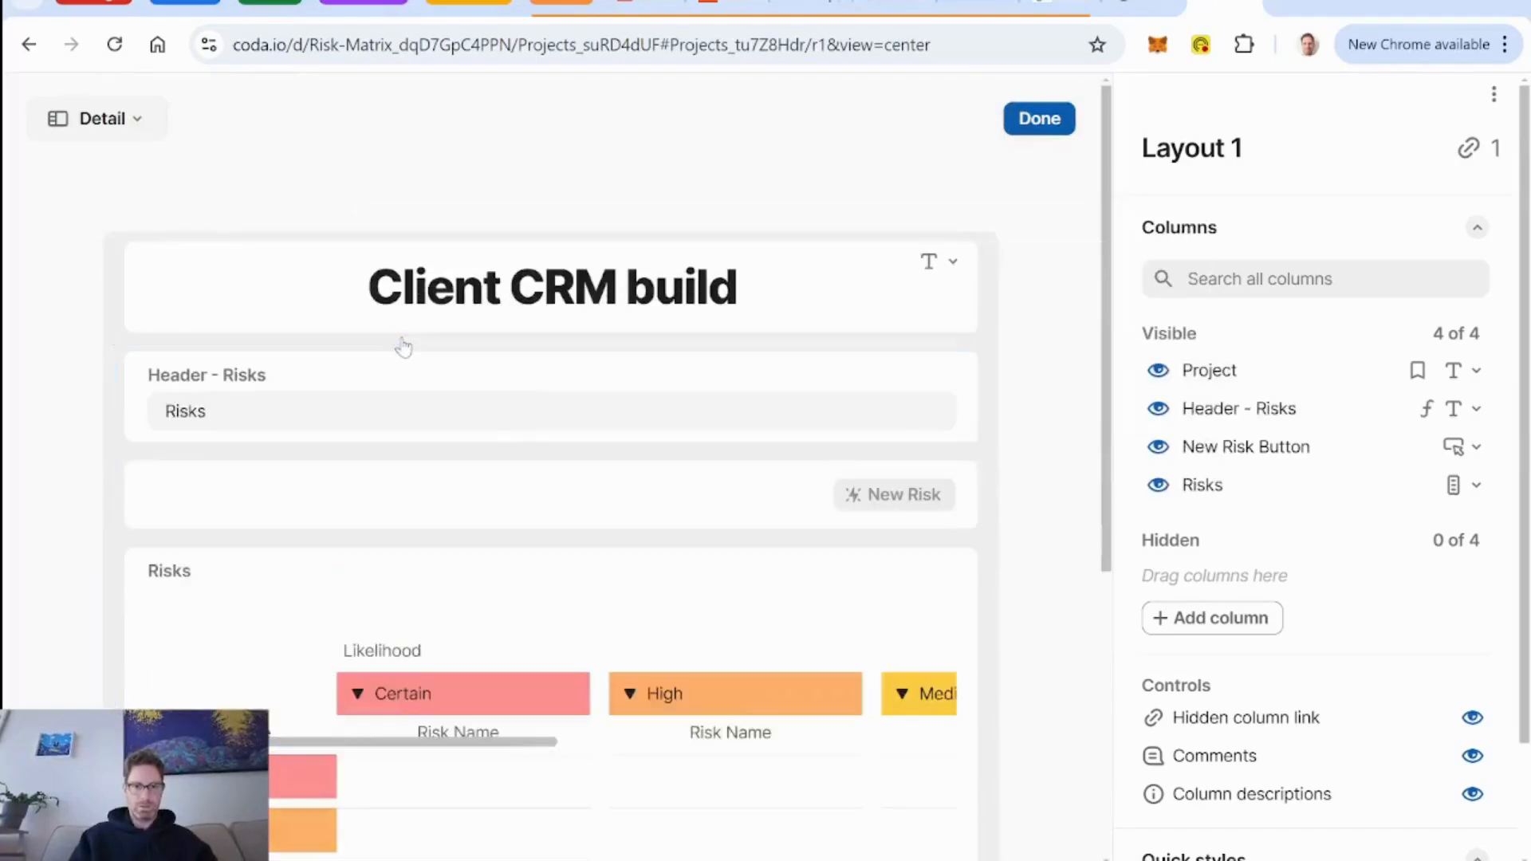
click(496, 379)
scroll(1282, 485, down, 3)
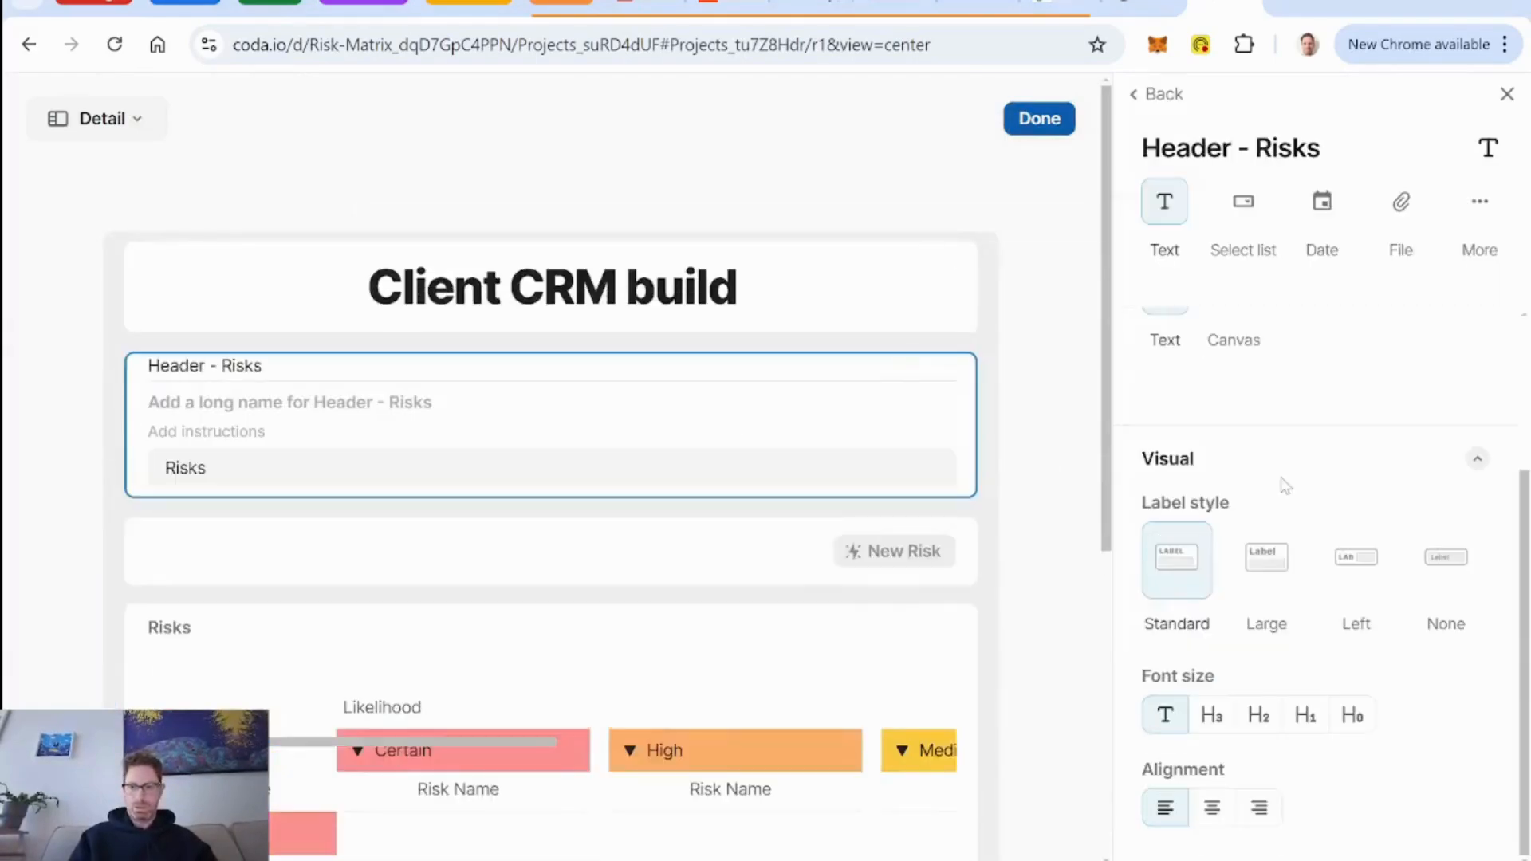
click(1226, 812)
click(1445, 562)
click(1262, 727)
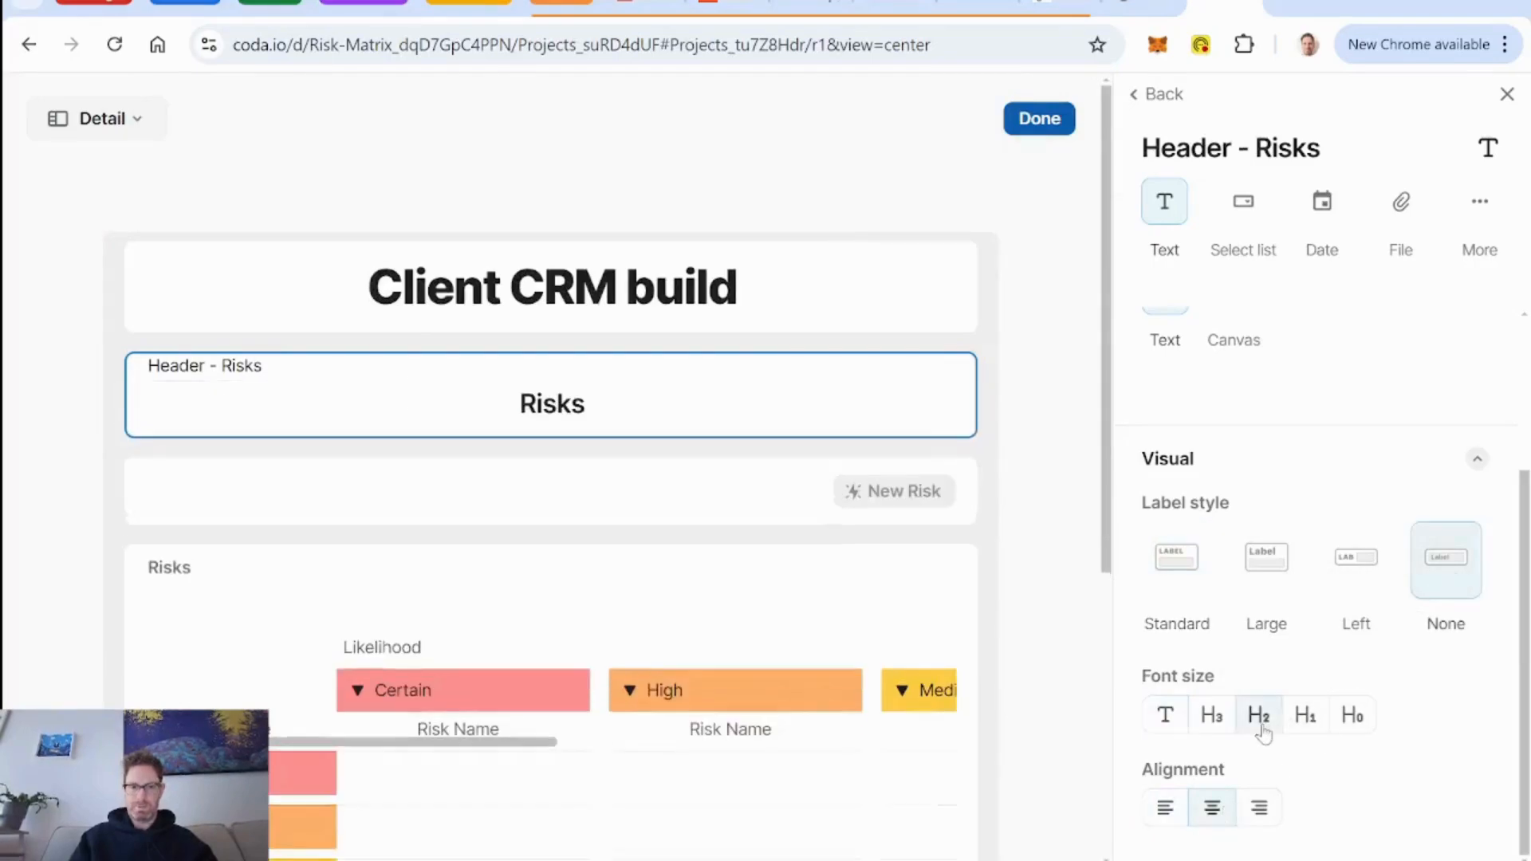
Set the Risks matrix's label style to None and finish editing the project row layout.
click(654, 599)
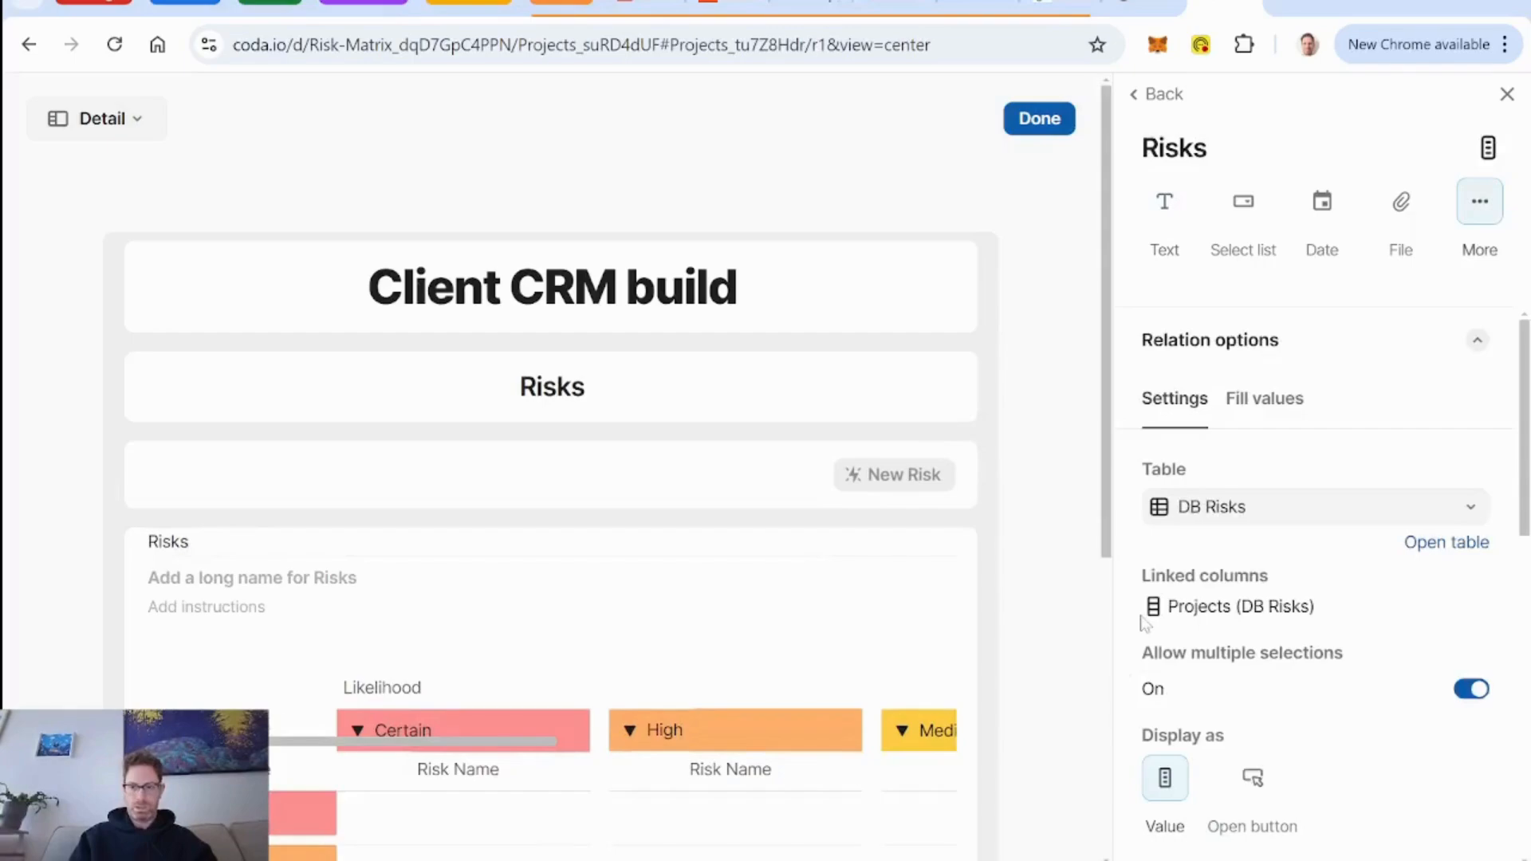
scroll(1361, 676, down, 4)
scroll(1458, 754, down, 2)
click(1446, 661)
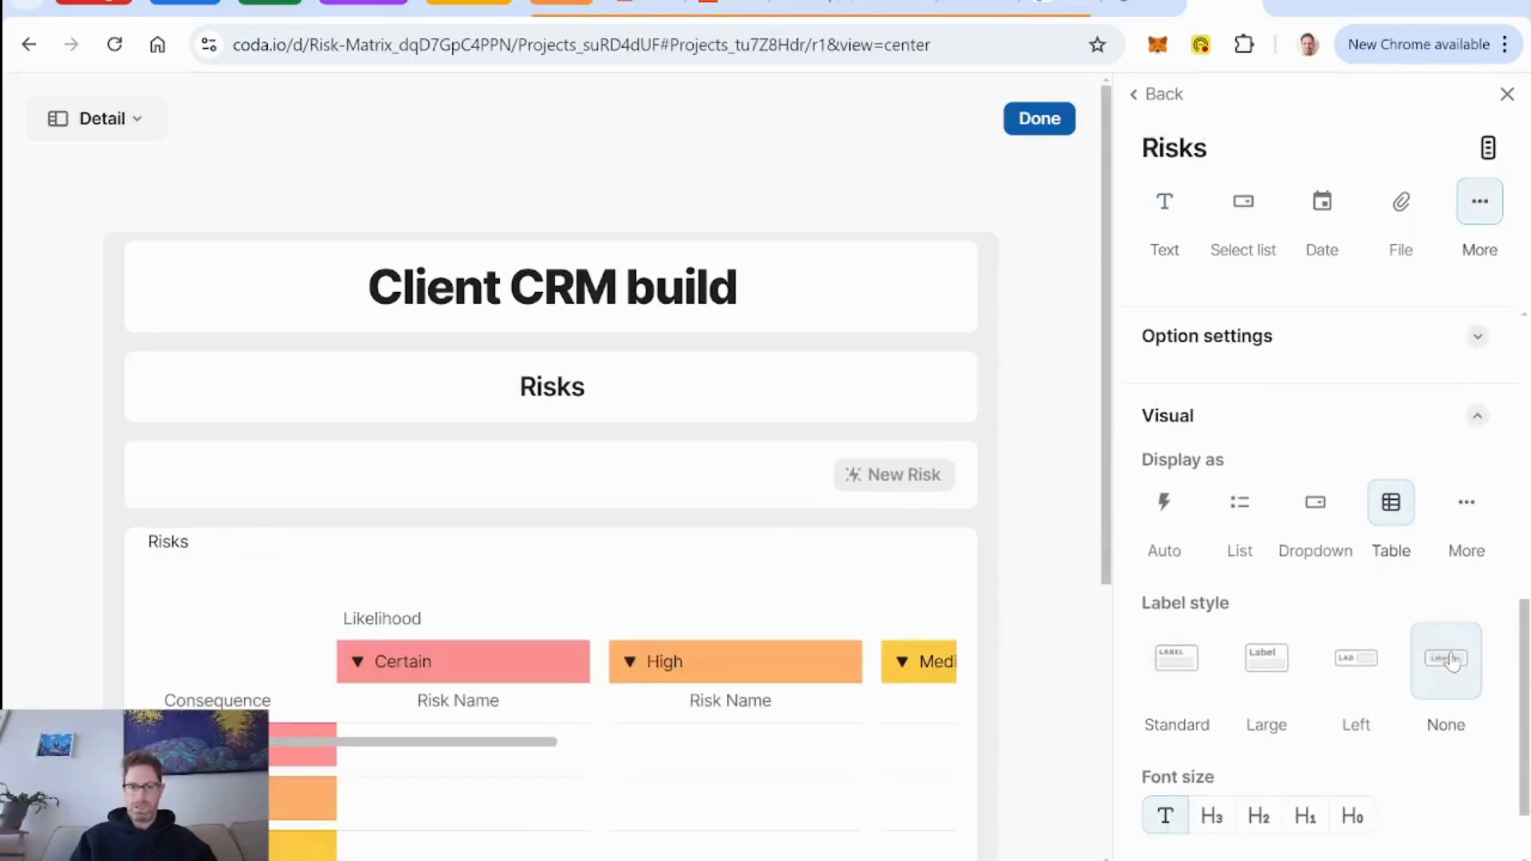
click(1052, 120)
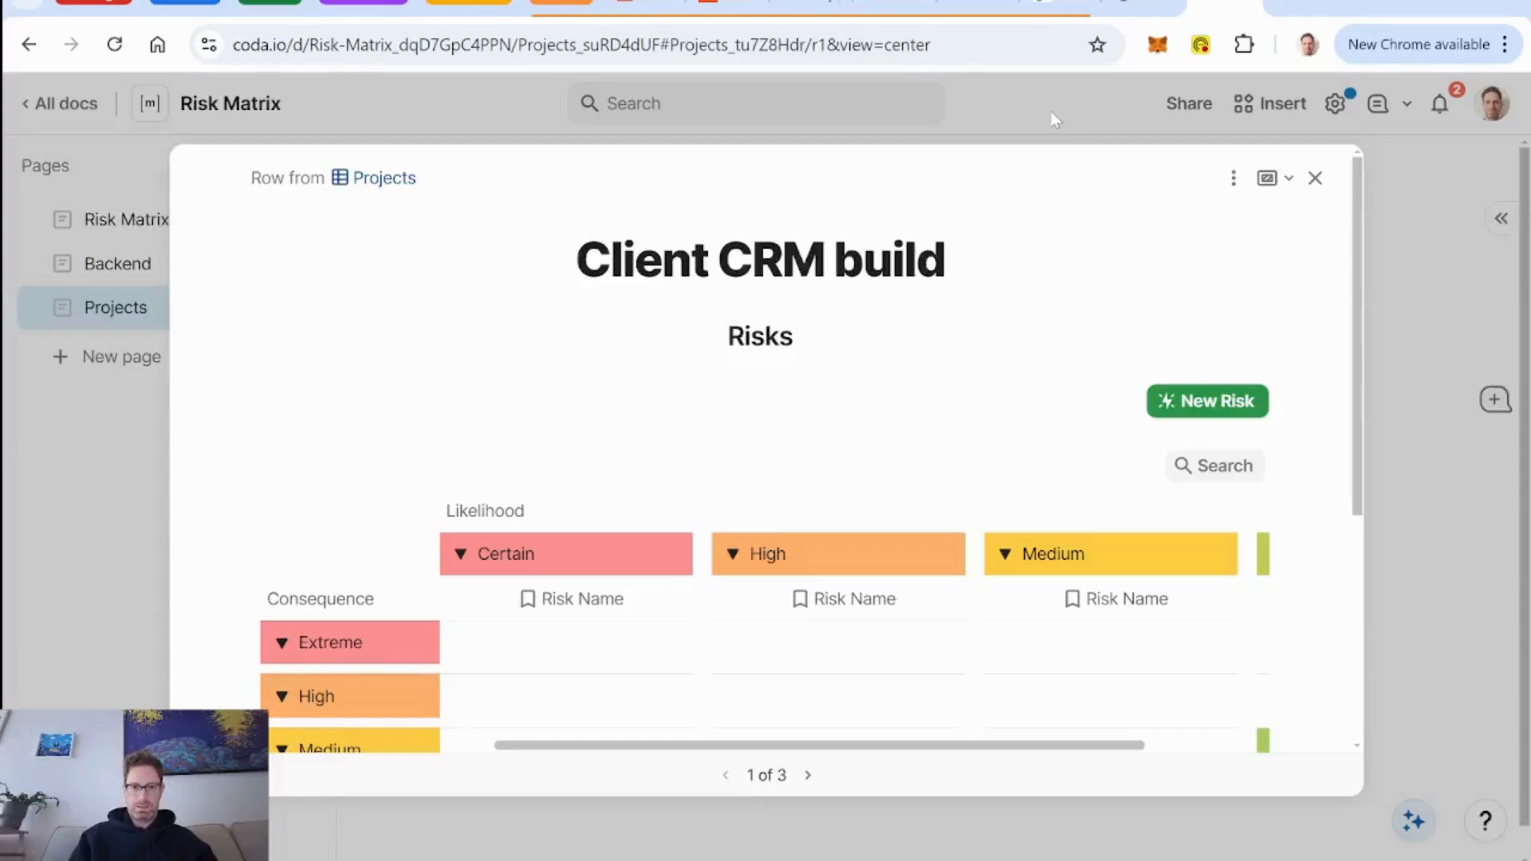
scroll(848, 447, down, 2)
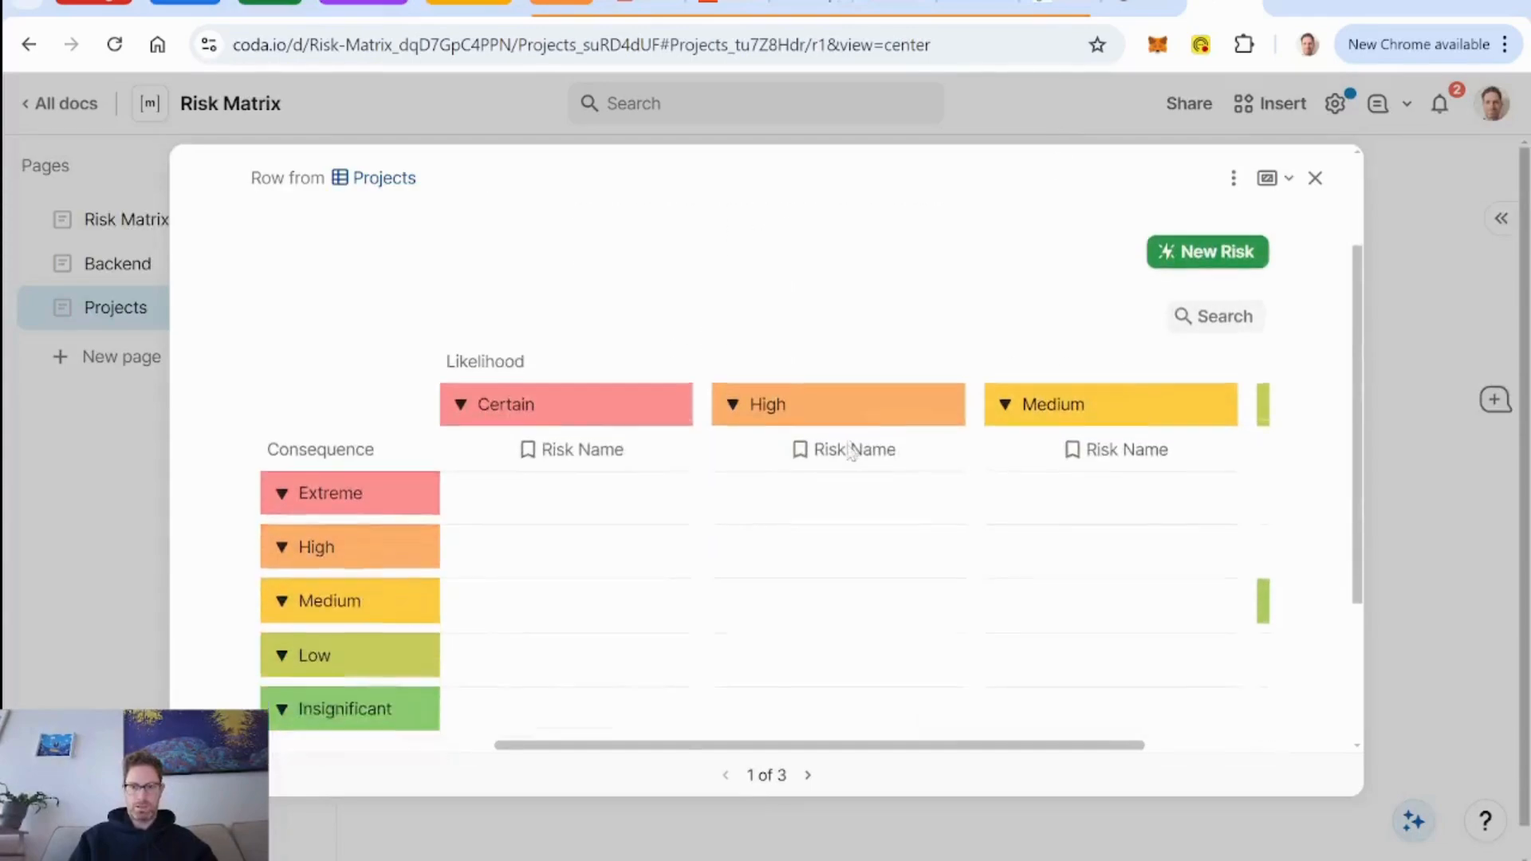
scroll(848, 447, up, 1)
click(1233, 177)
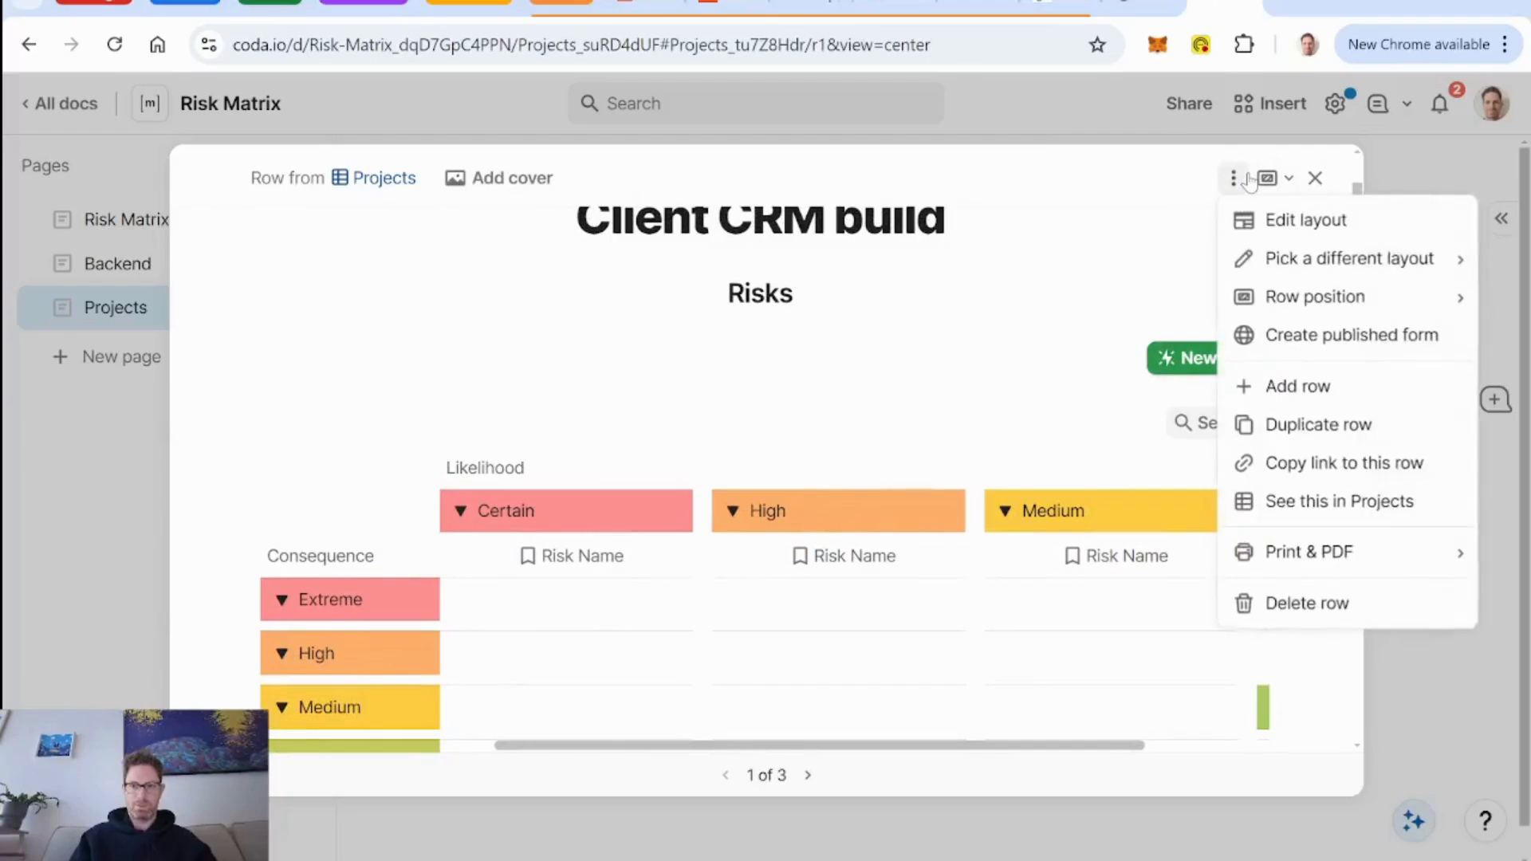
click(996, 426)
click(996, 427)
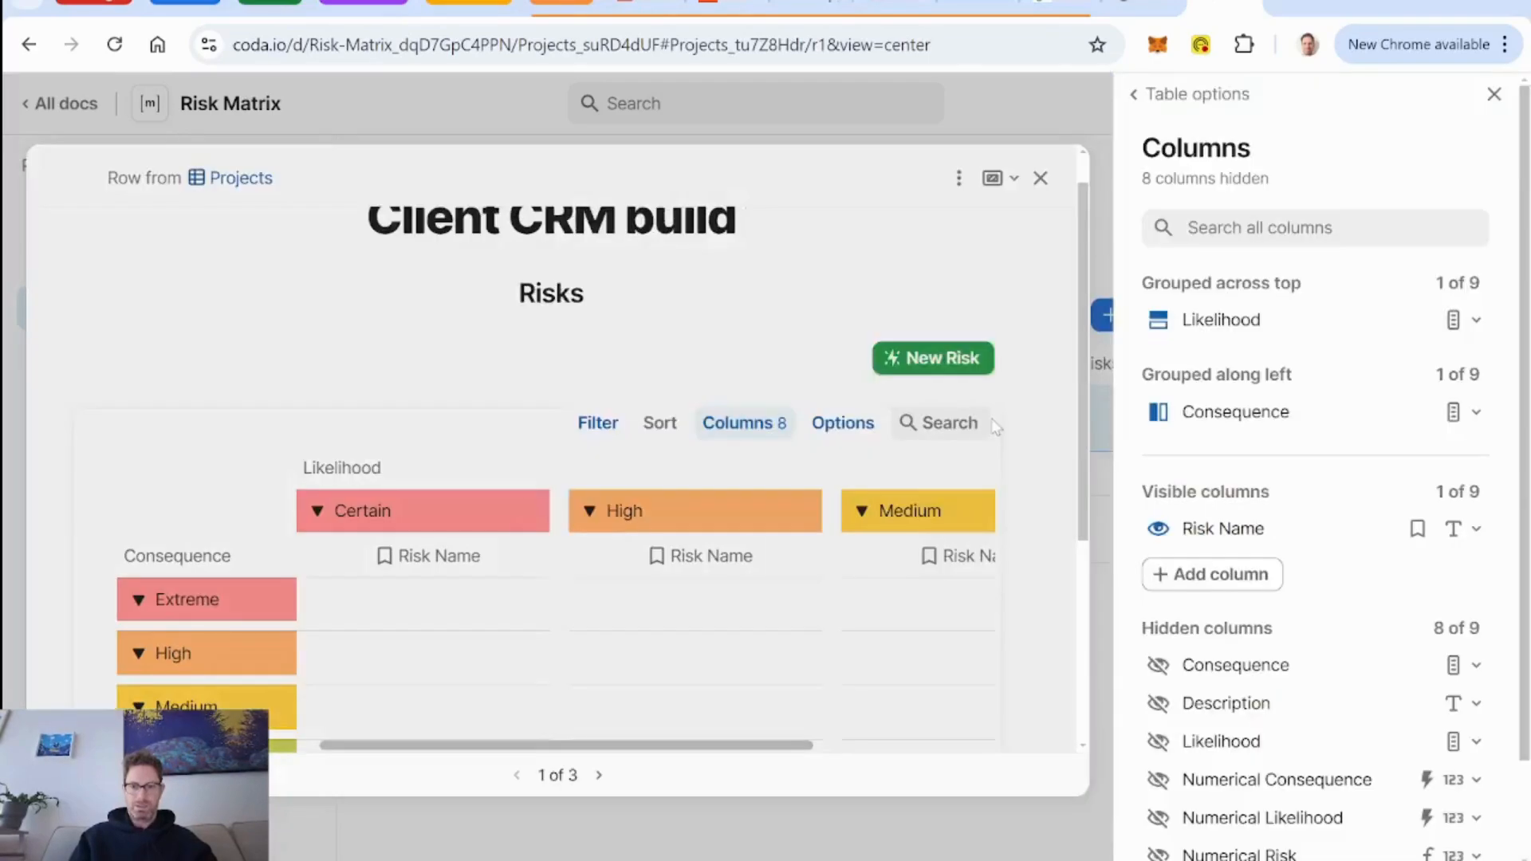
click(1494, 95)
Search the project's Risks matrix for "bank", look across its likelihood columns, and clear the search.
scroll(1264, 367, down, 1)
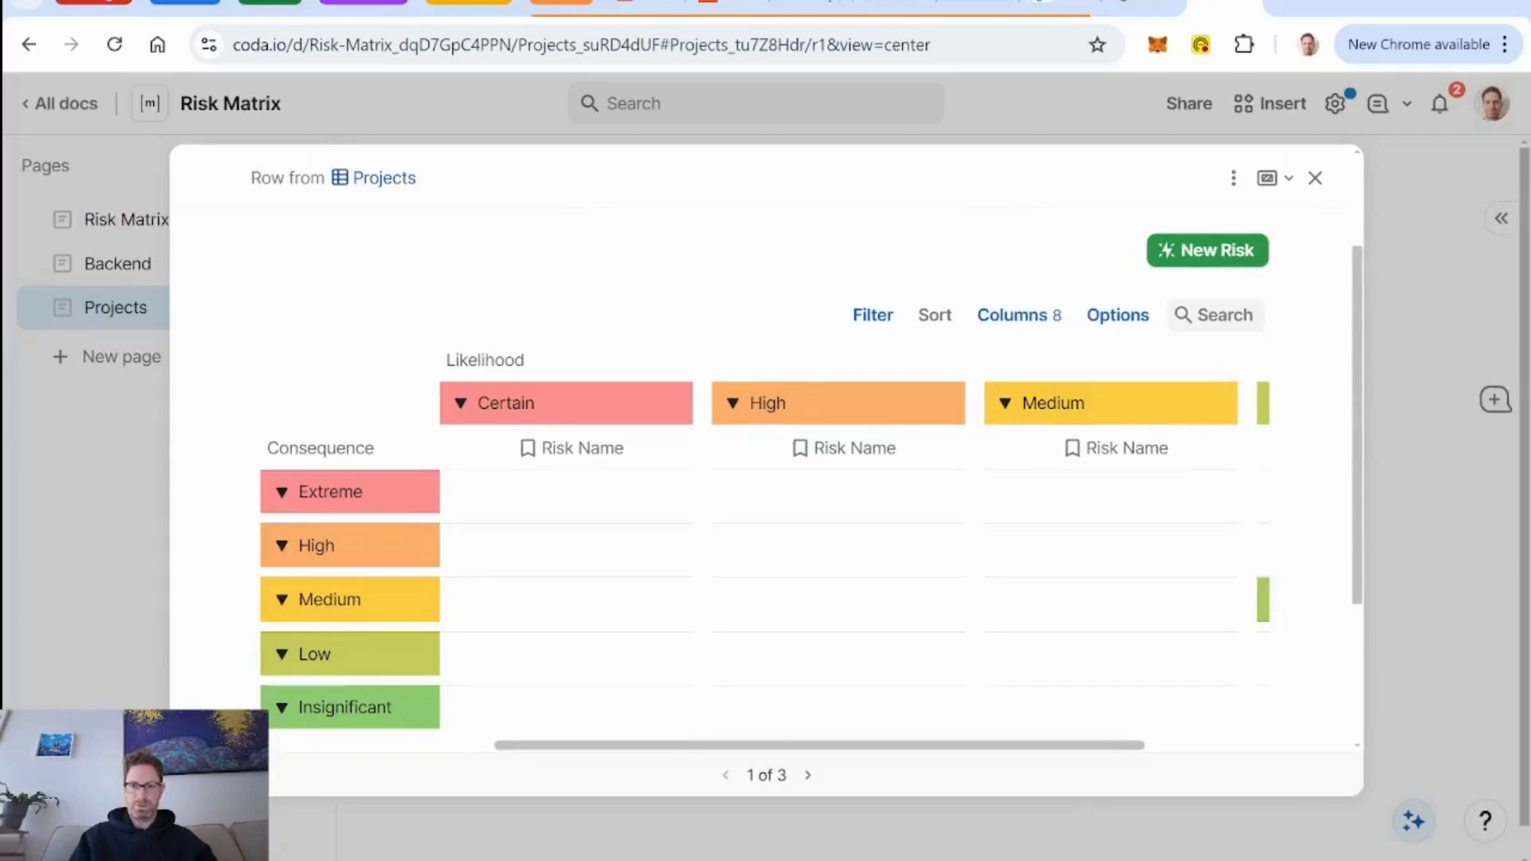
scroll(1041, 645, right, 5)
scroll(1040, 644, left, 5)
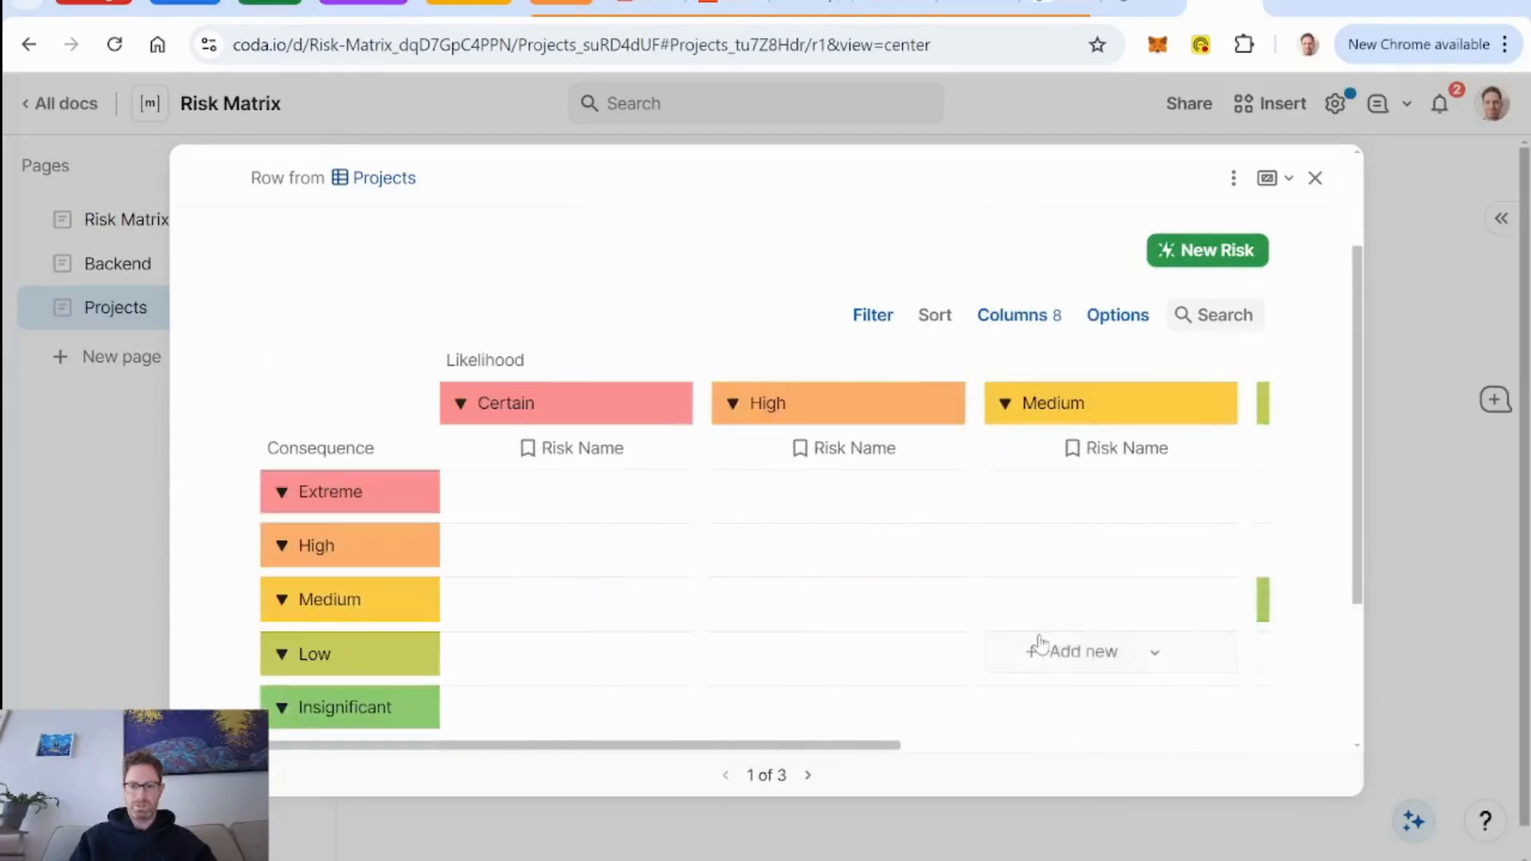
click(1205, 315)
text(b)
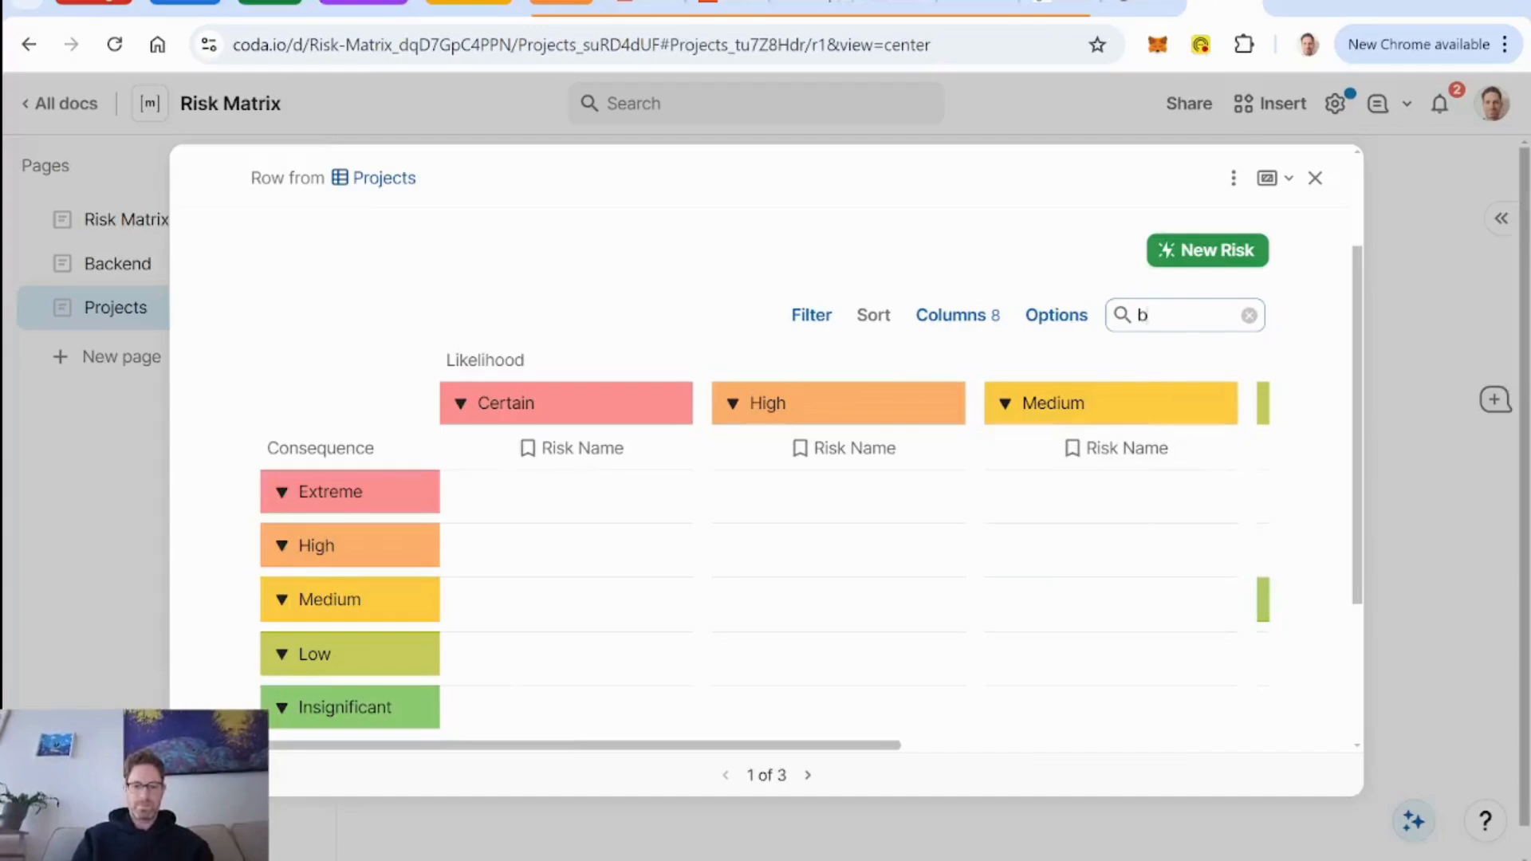
text(ank)
scroll(1117, 550, right, 5)
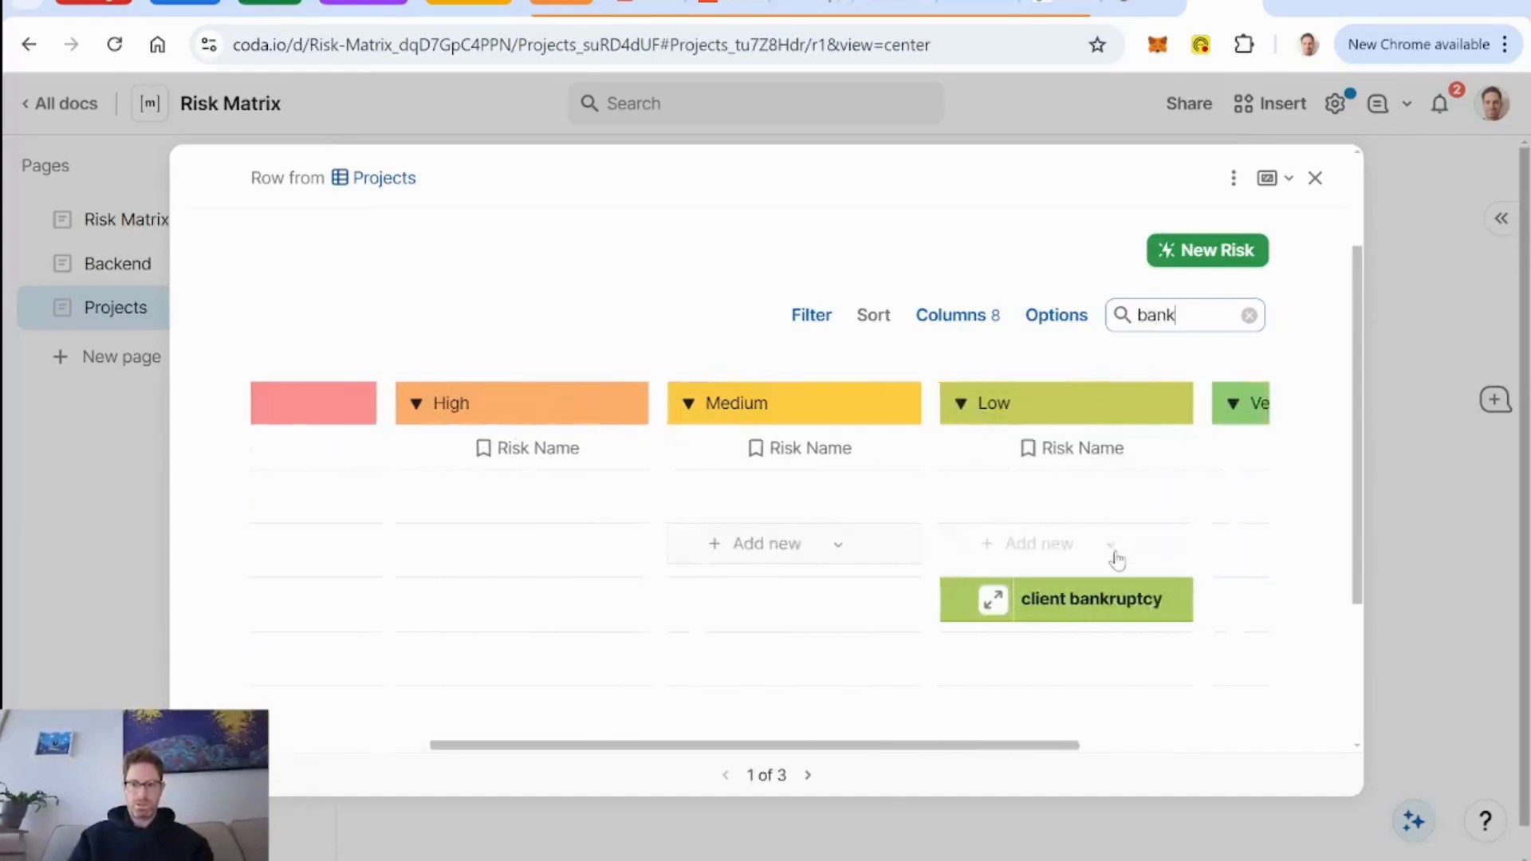
scroll(1111, 557, left, 5)
key(BackSpace)
key(BackSpace)
key(BackSpace)
key(BackSpace)
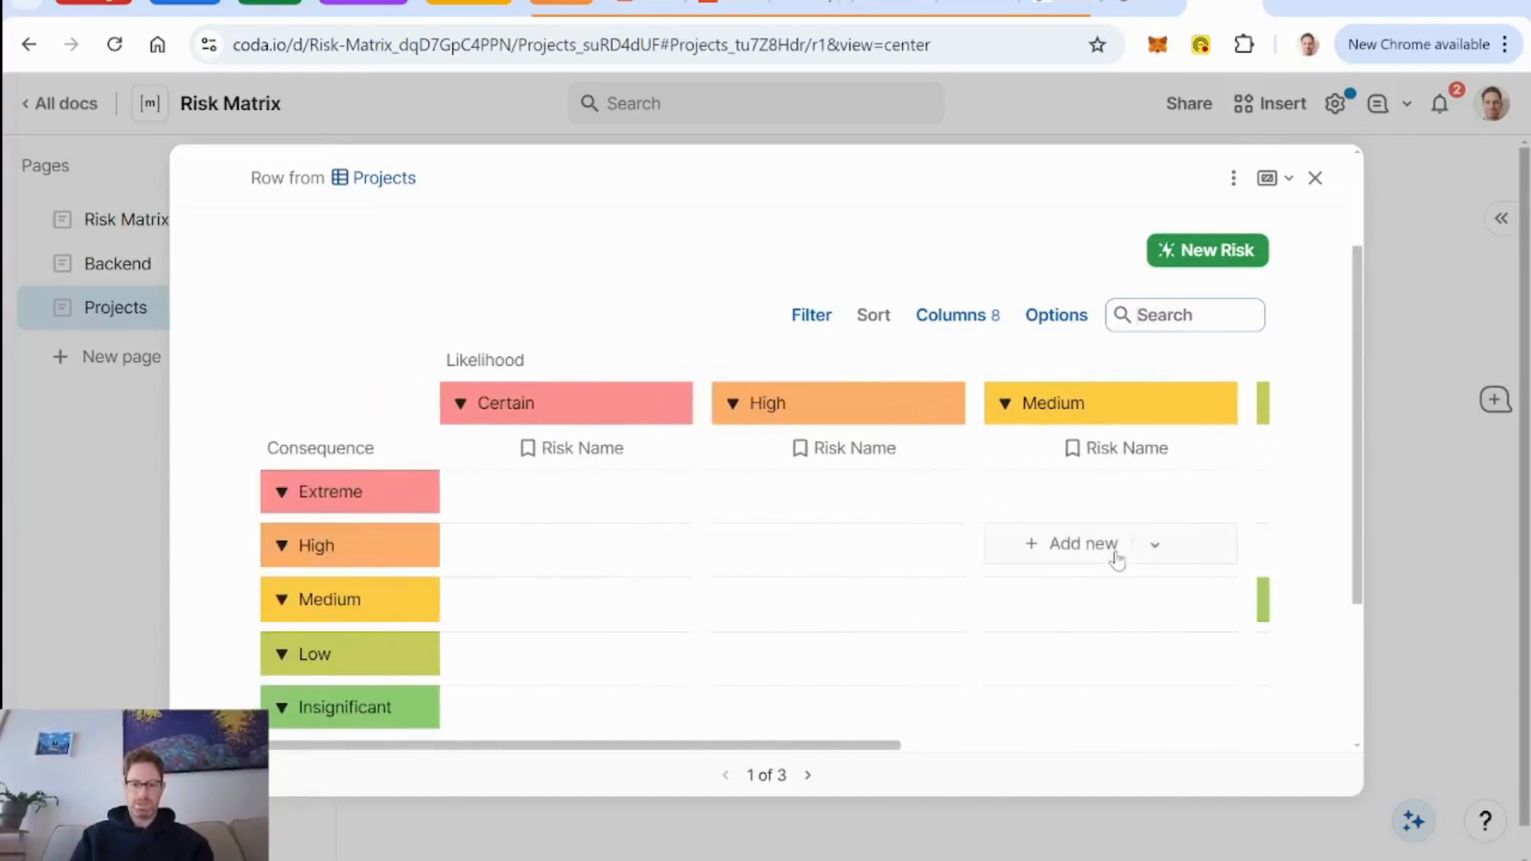
Search the project's Risks matrix for "time", check the likelihood columns, and clear the search.
text(time)
scroll(983, 634, right, 4)
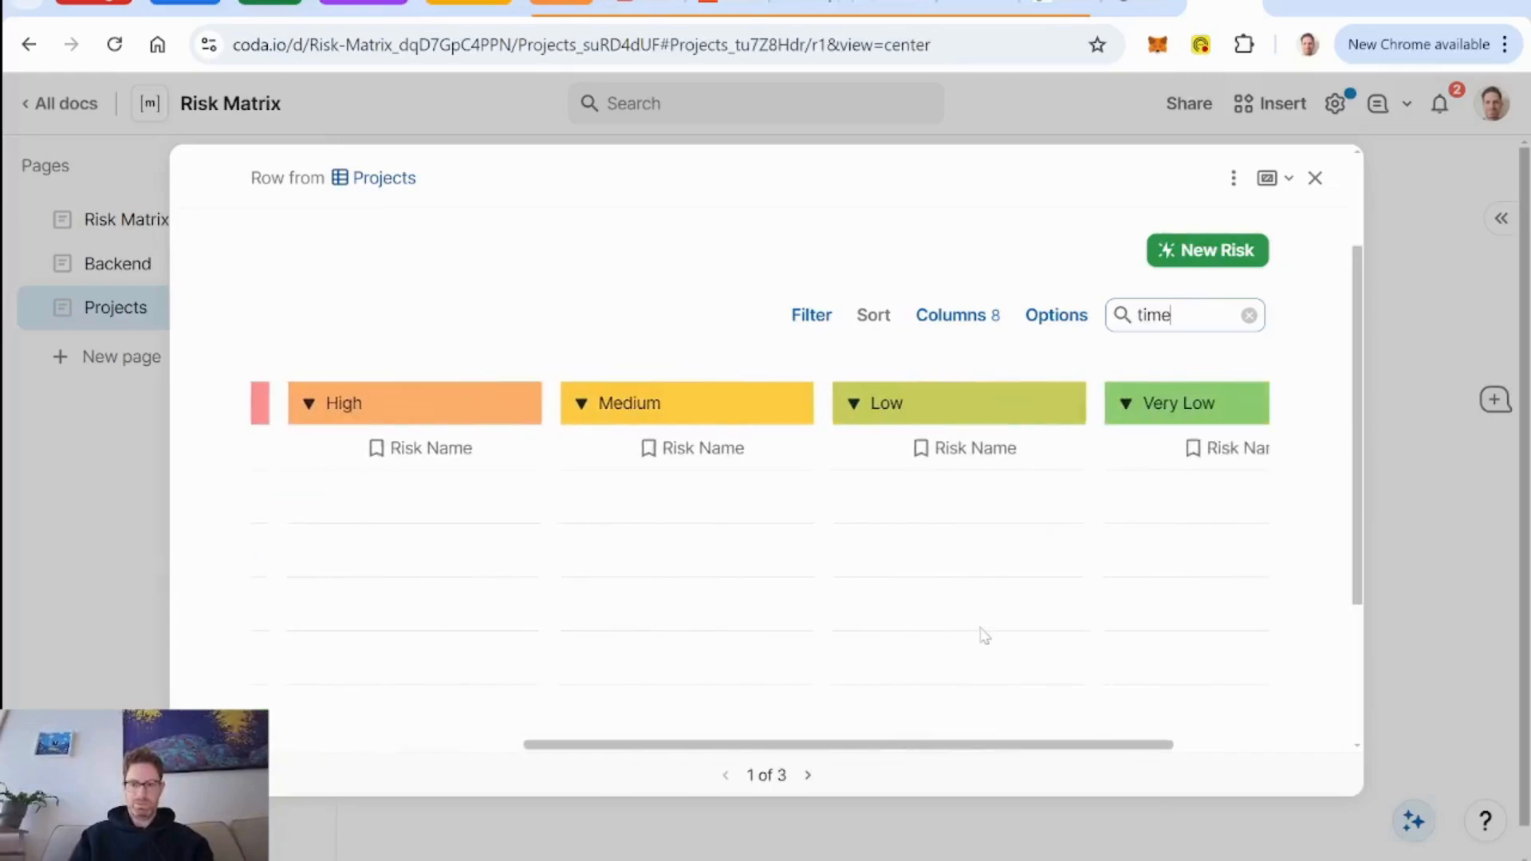
scroll(977, 629, left, 5)
scroll(933, 582, down, 3)
scroll(896, 547, up, 3)
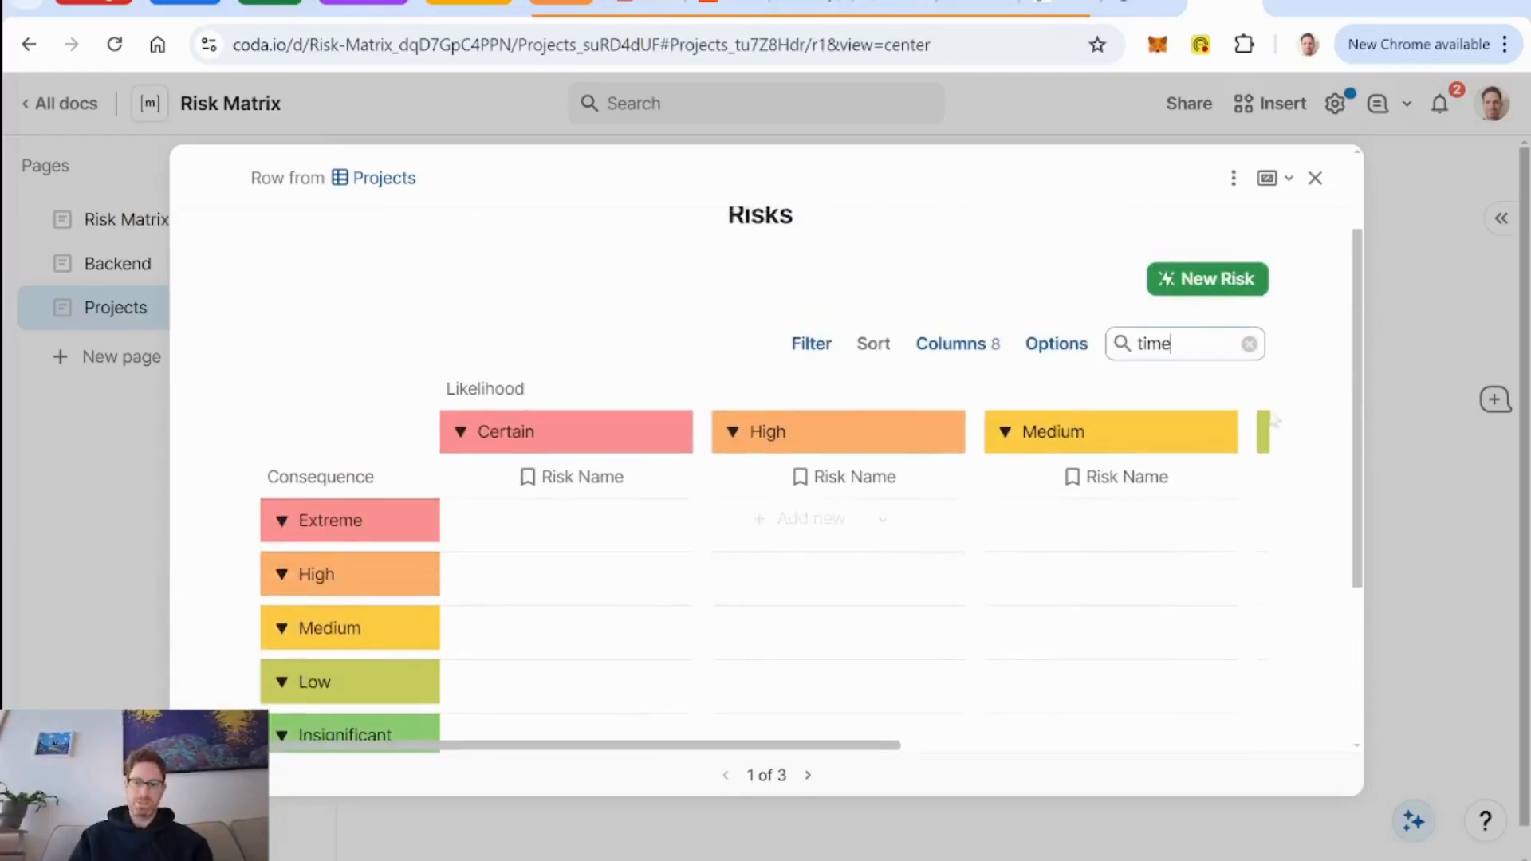
click(1249, 344)
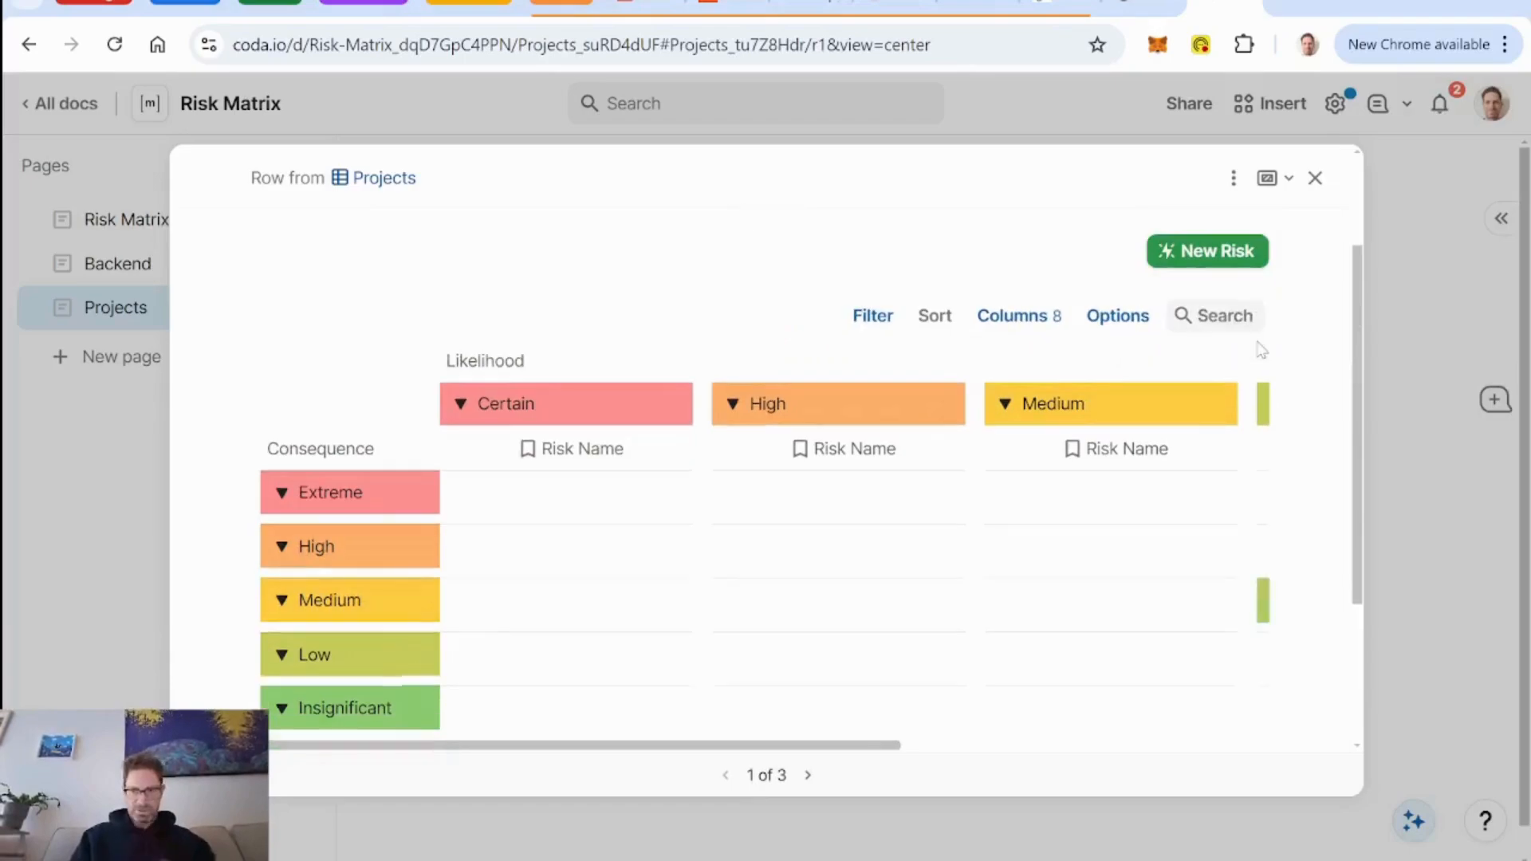
In the row layout, change the New Risk Button's action to openrow(AddRow(DB Risks, DB Risks.Projects, thisRow)), then finish editing the layout.
scroll(504, 360, up, 2)
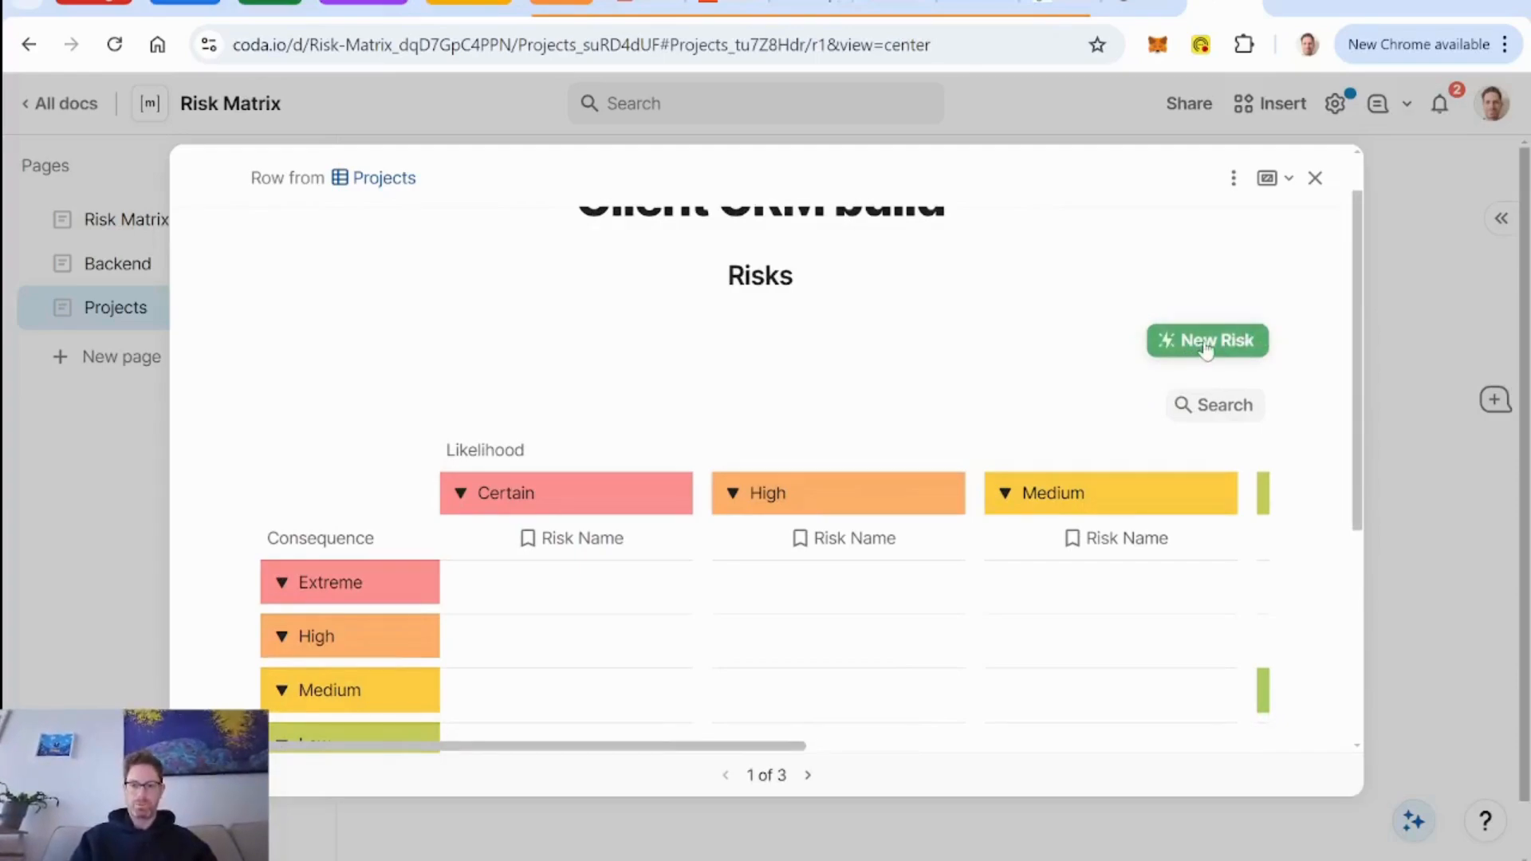
click(1234, 179)
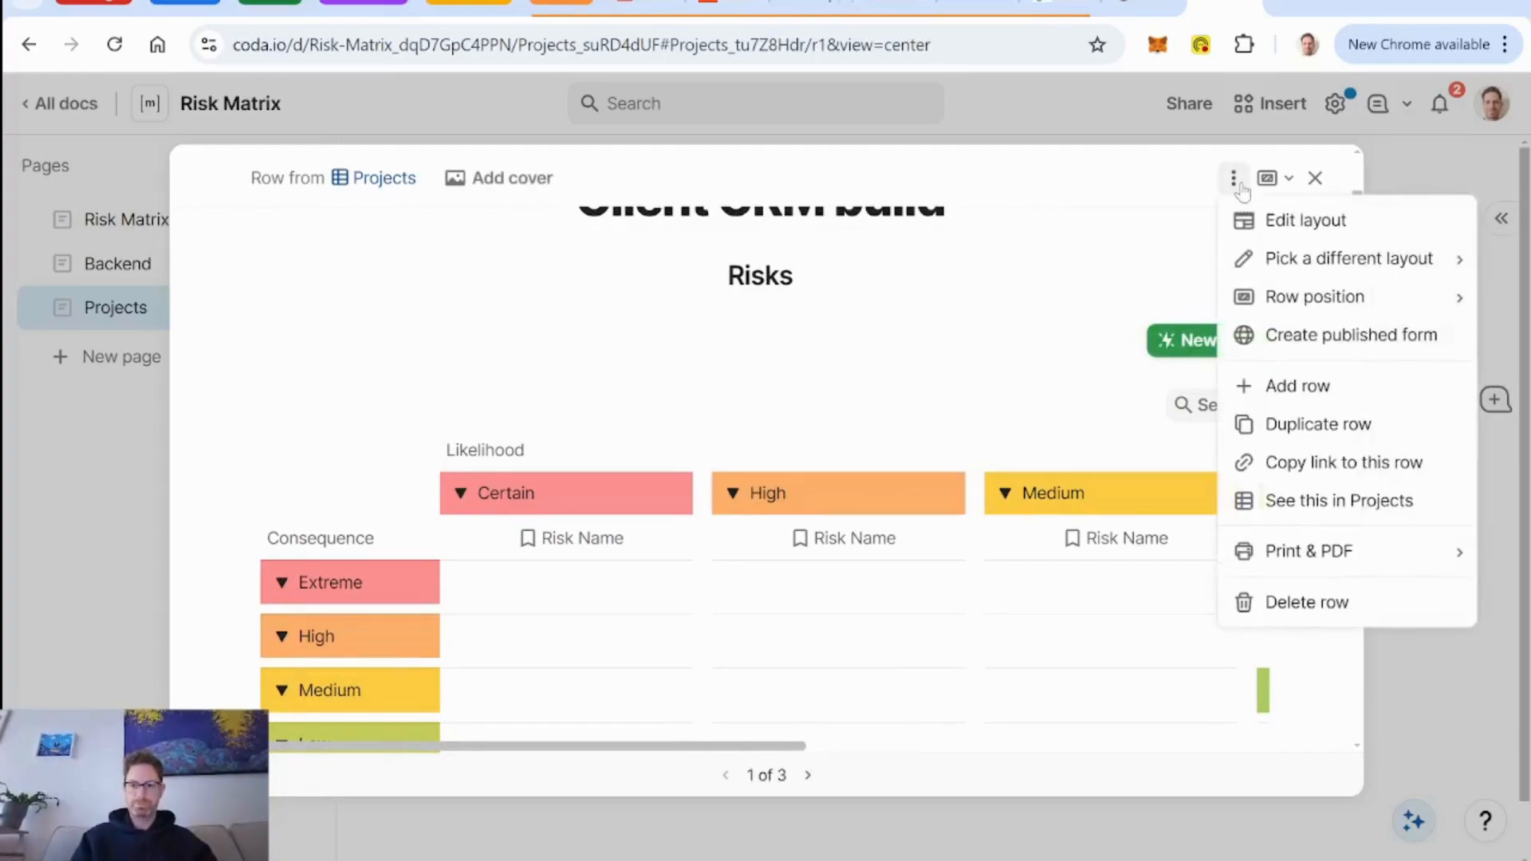
click(1303, 229)
scroll(694, 506, down, 5)
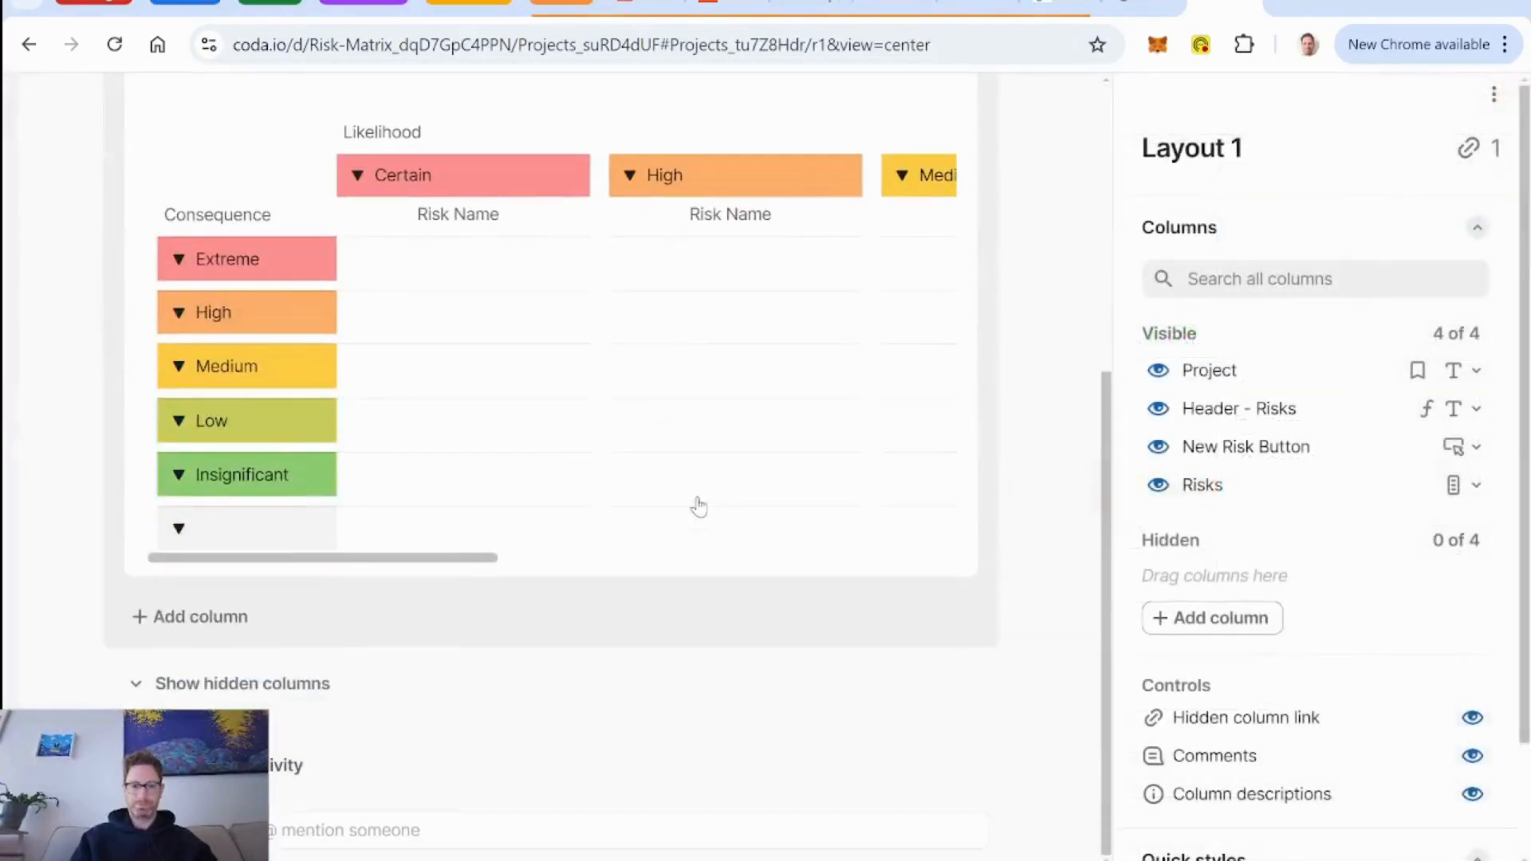
scroll(698, 505, up, 3)
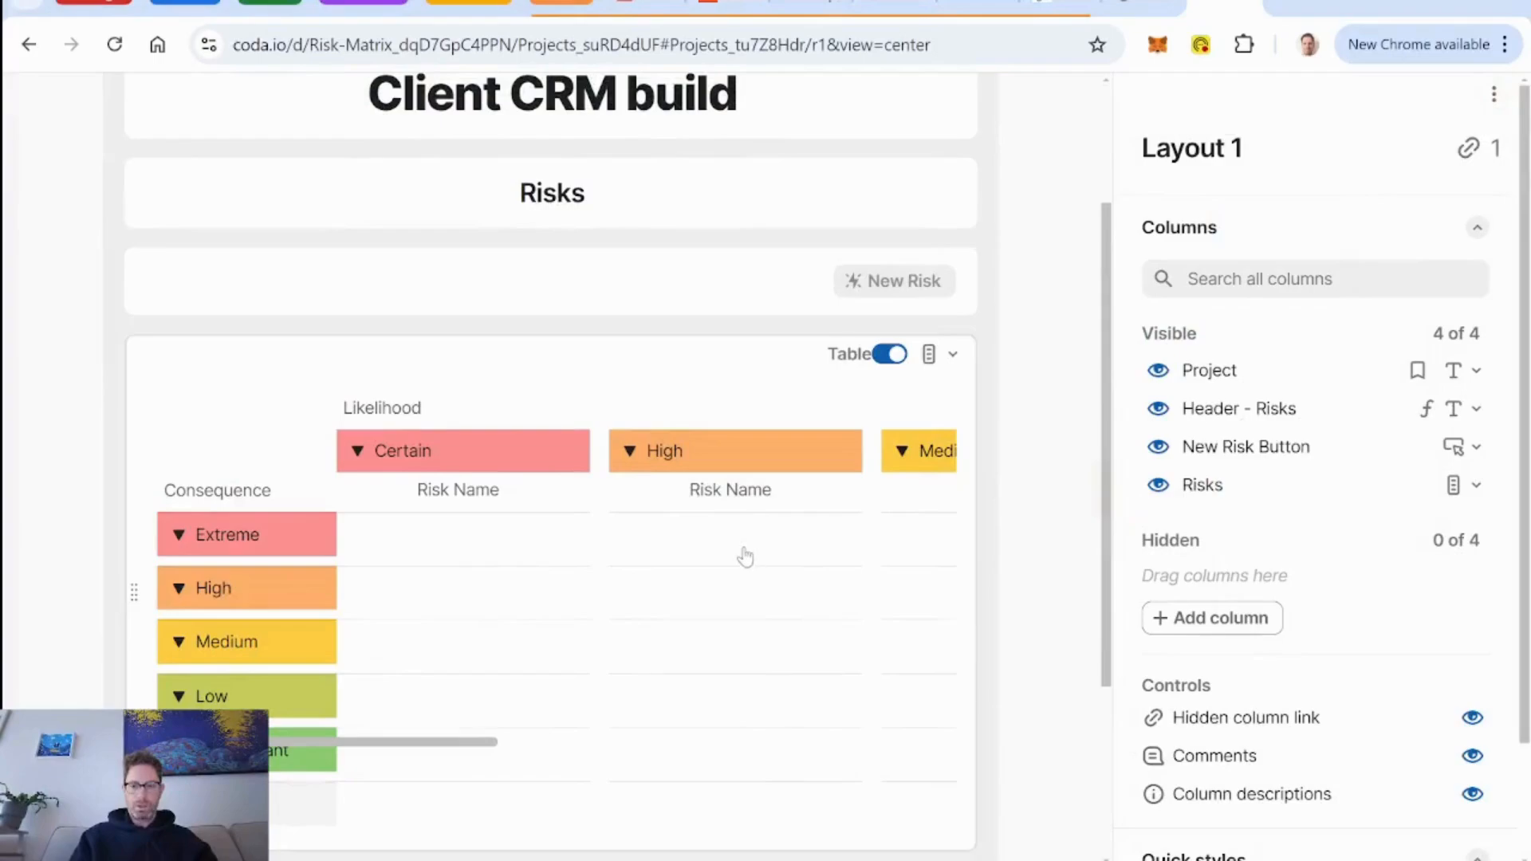
scroll(742, 554, down, 3)
scroll(745, 556, up, 5)
click(758, 359)
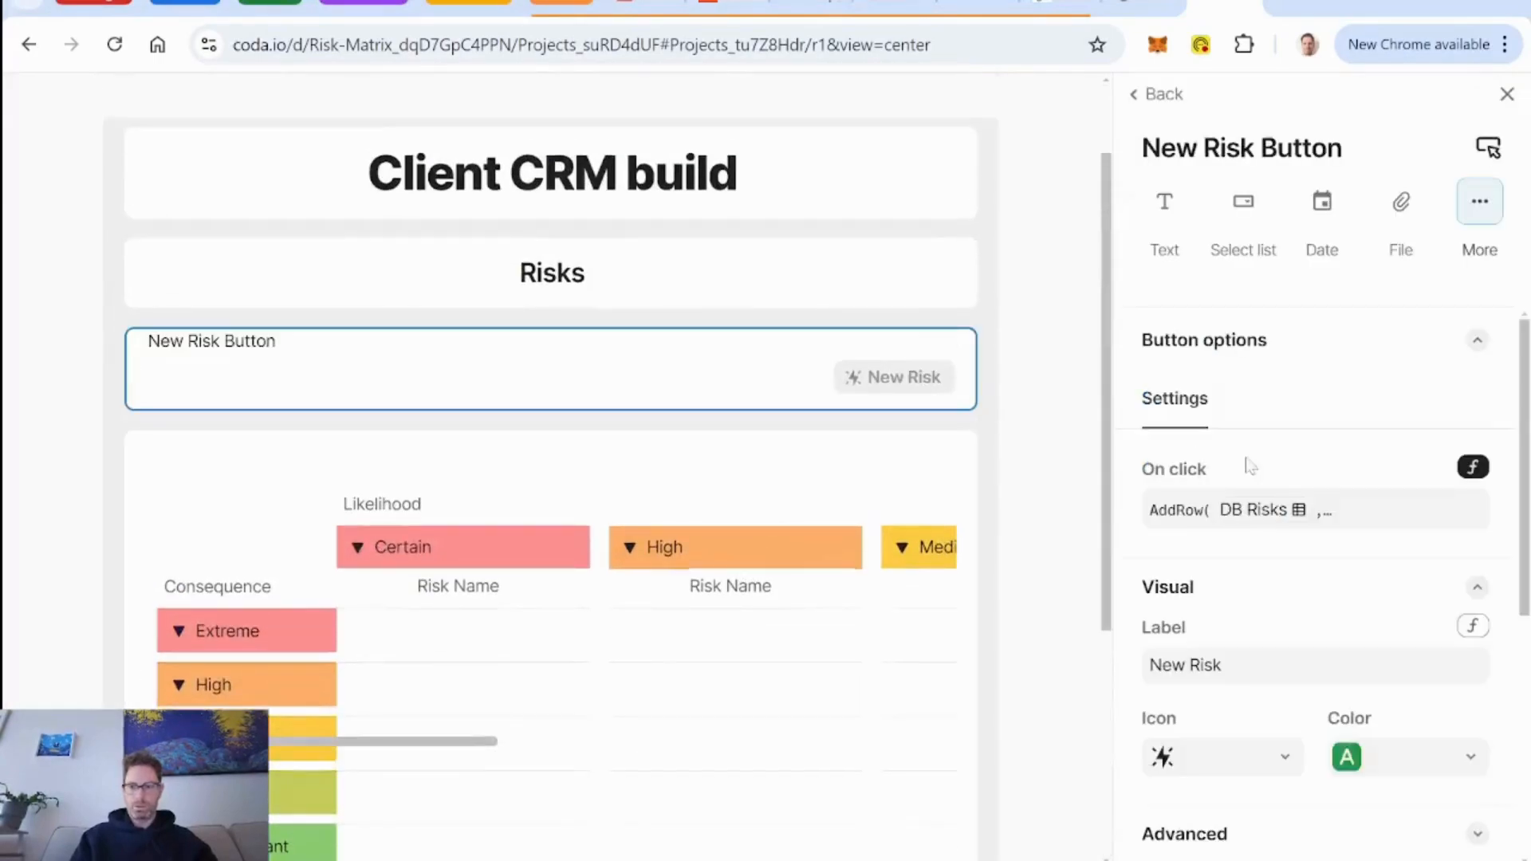
click(1356, 533)
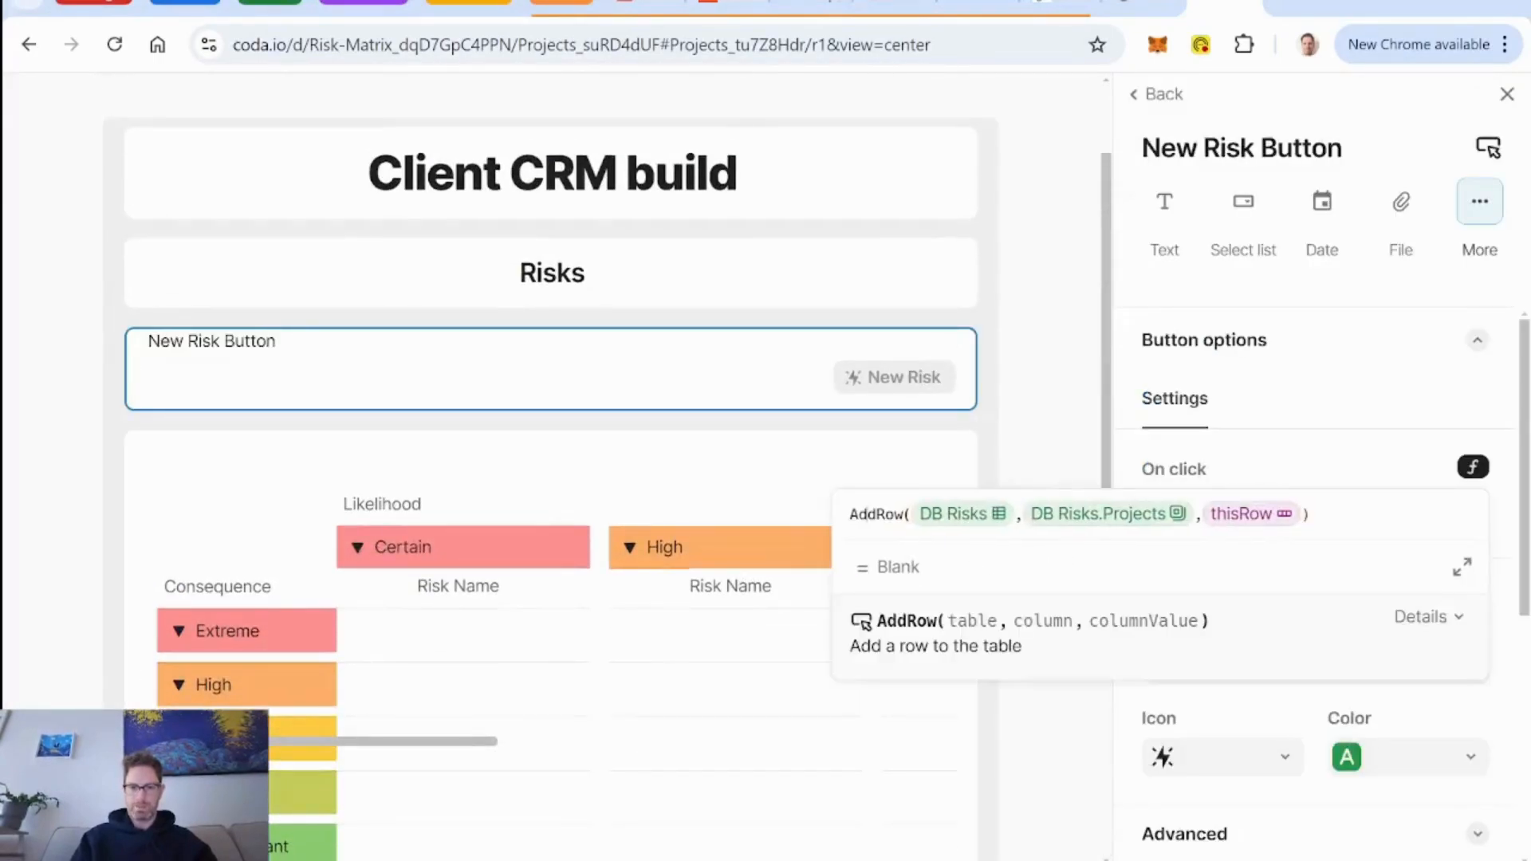
text(openrow()
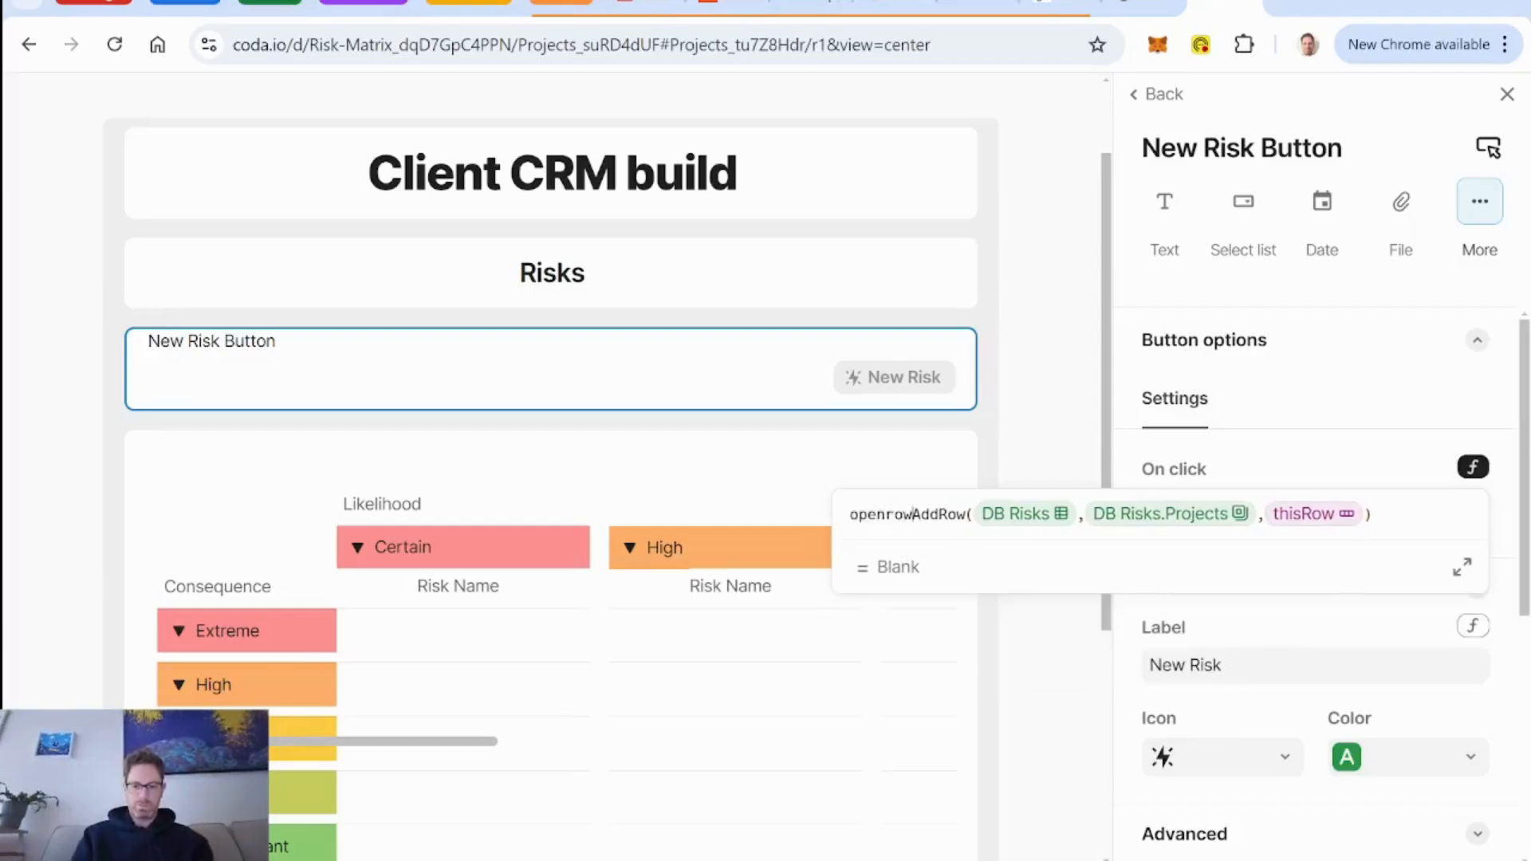
key(End)
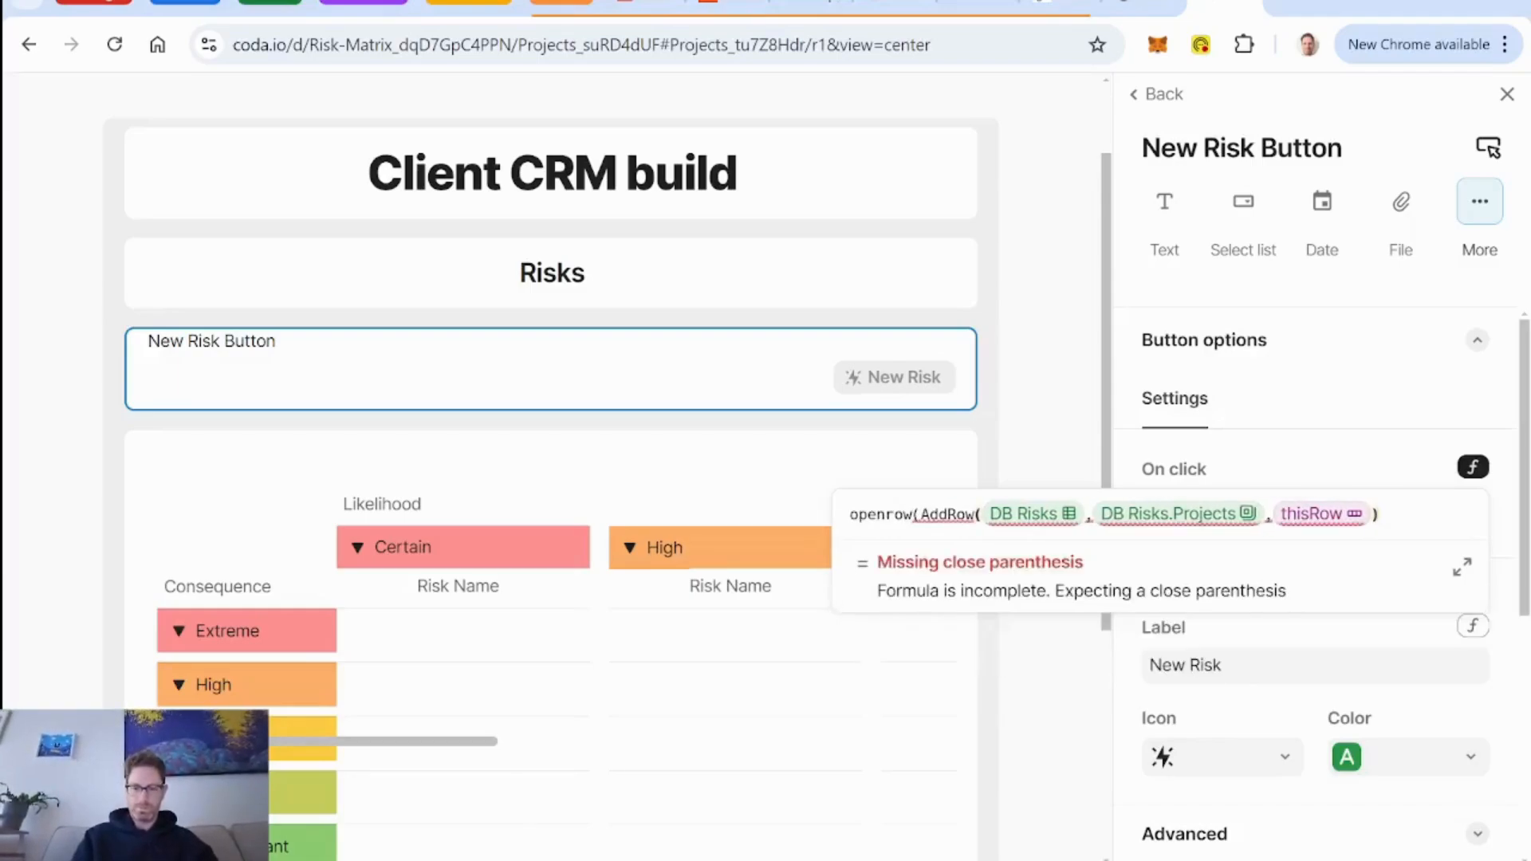
text())
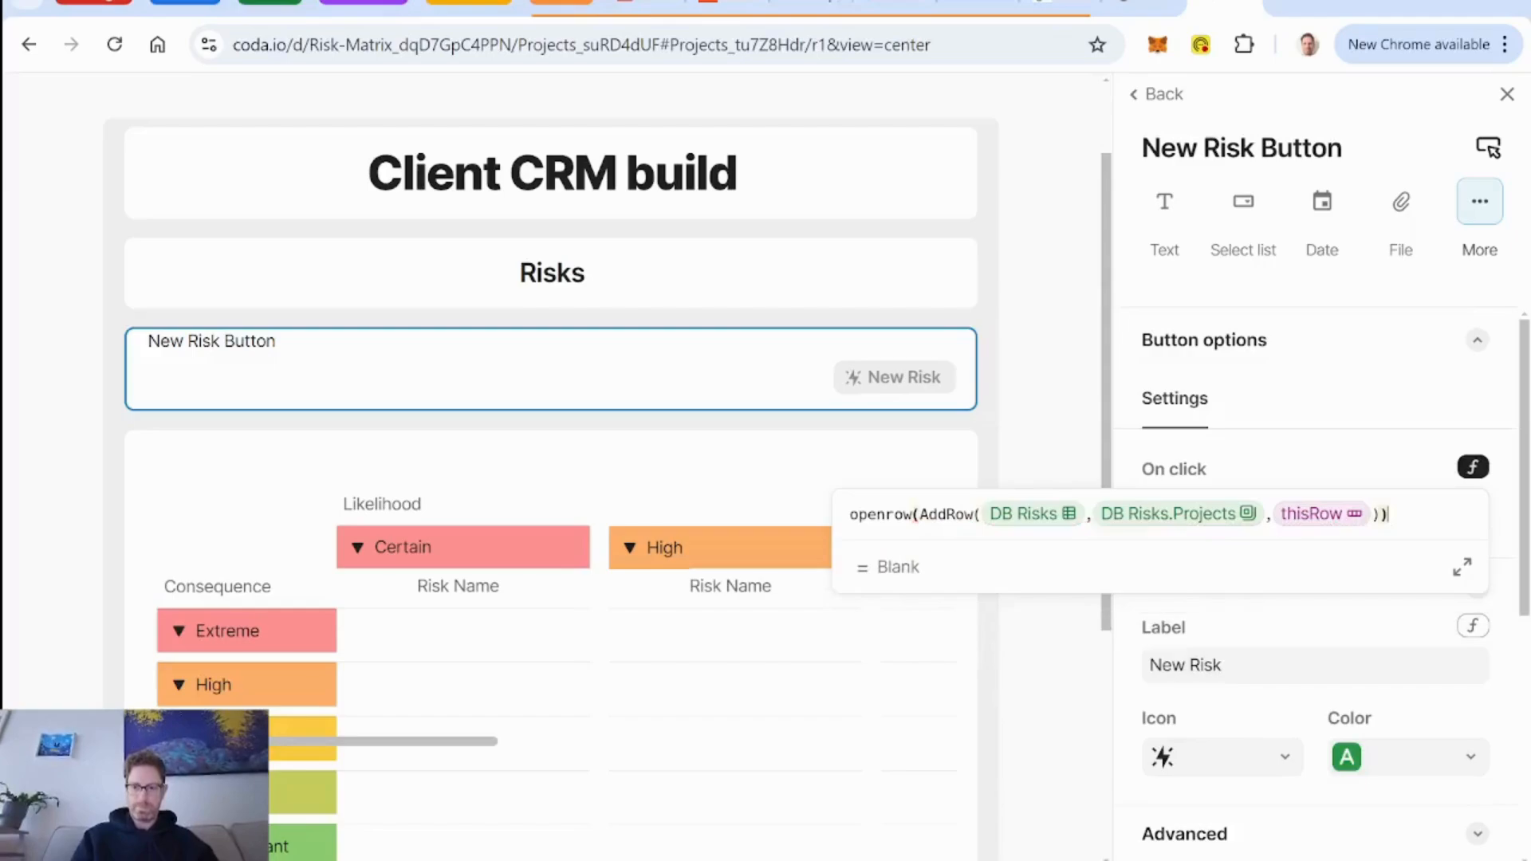
click(1509, 97)
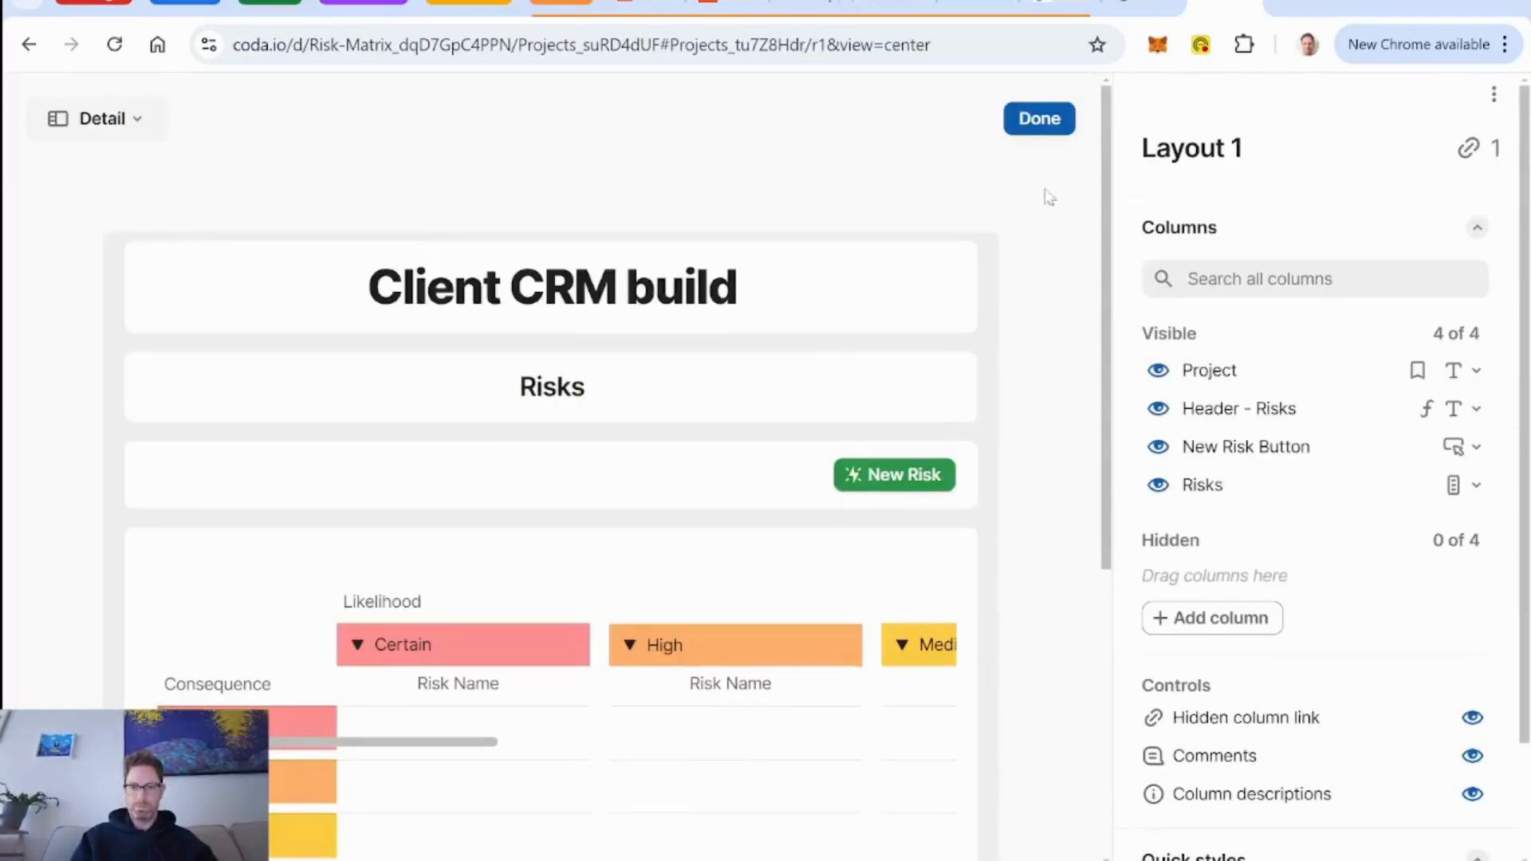
click(1036, 116)
Delete the blank risk row from the Client CRM build matrix and close the project's row details.
scroll(798, 426, down, 1)
scroll(798, 428, down, 2)
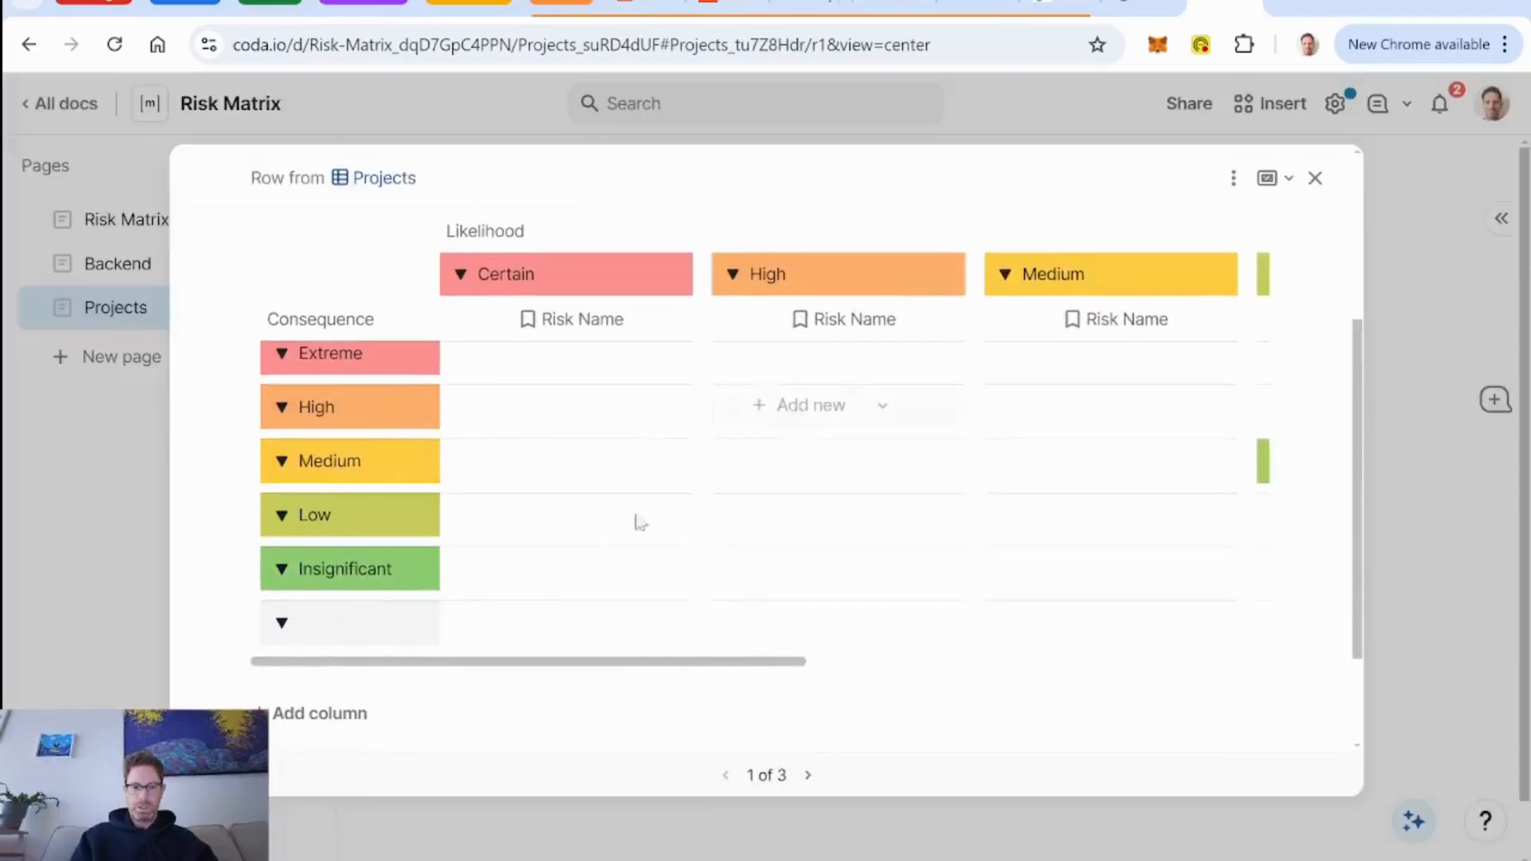
scroll(669, 643, right, 5)
scroll(670, 643, right, 4)
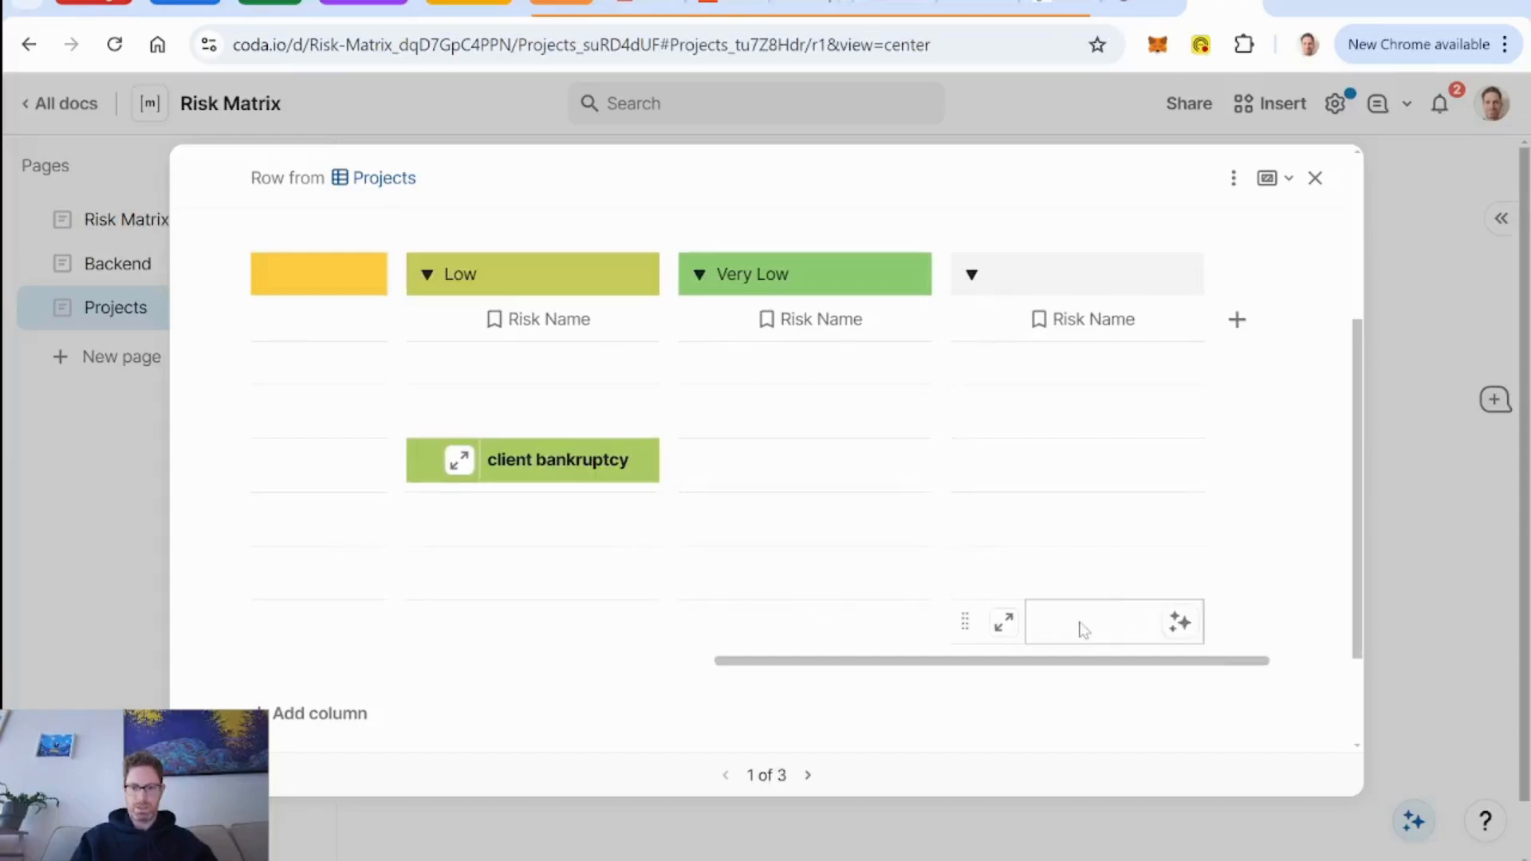
click(961, 621)
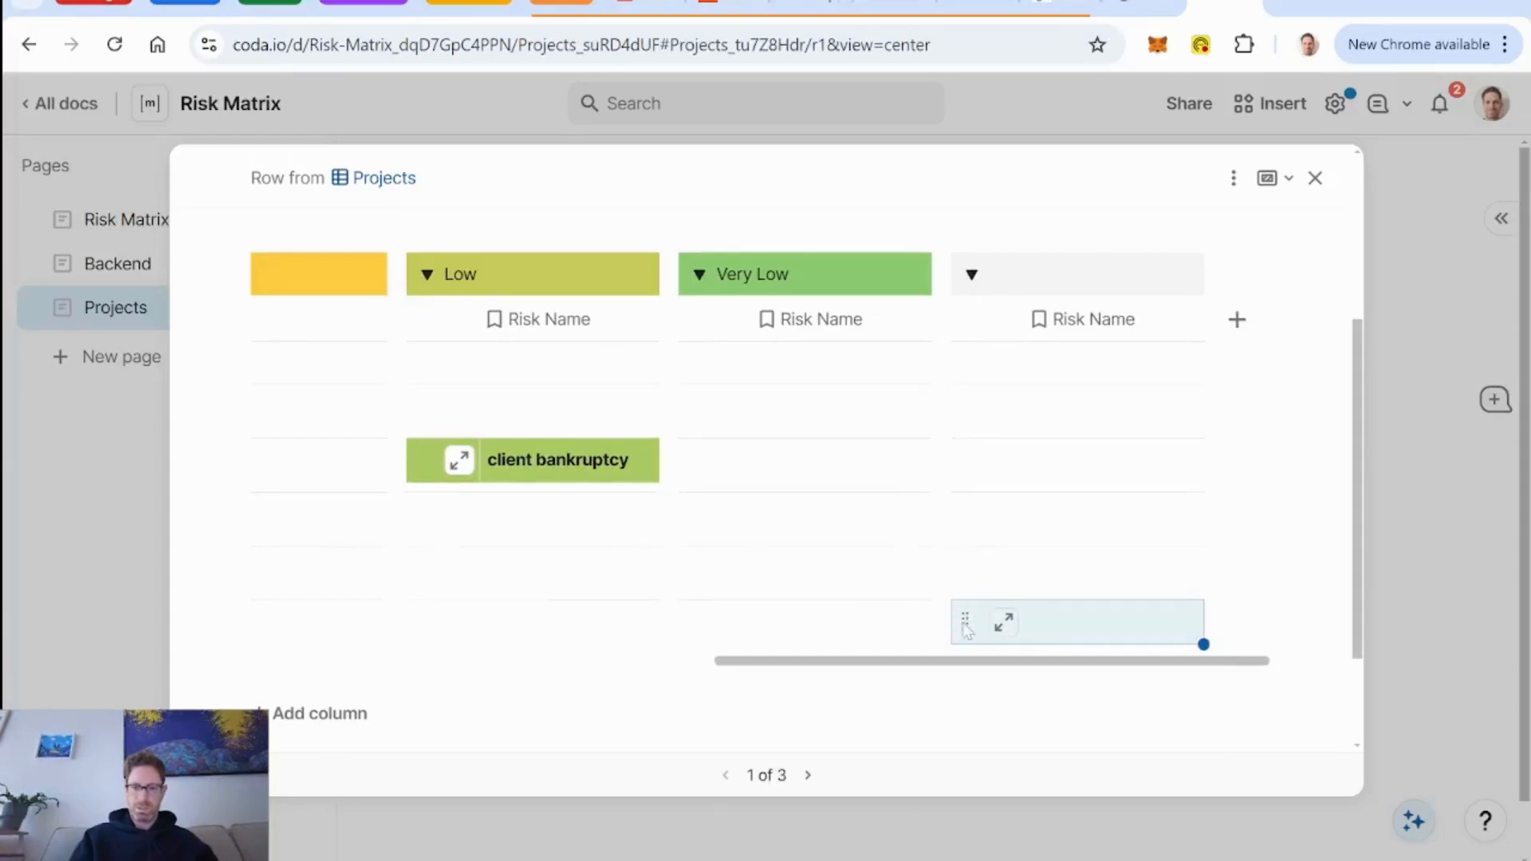
key(Delete)
click(686, 811)
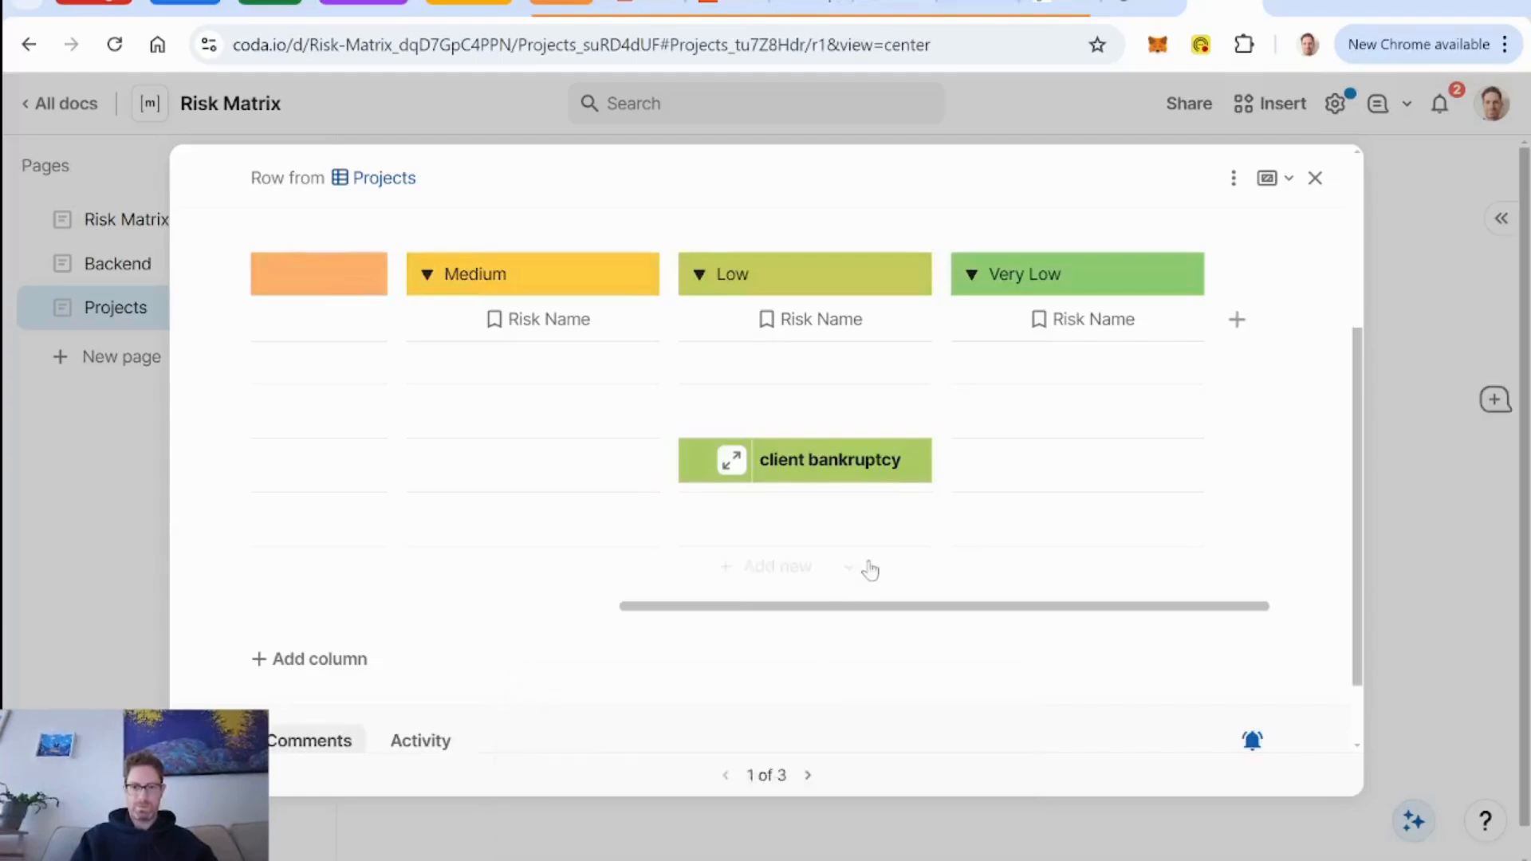
scroll(869, 569, left, 8)
scroll(870, 569, up, 1)
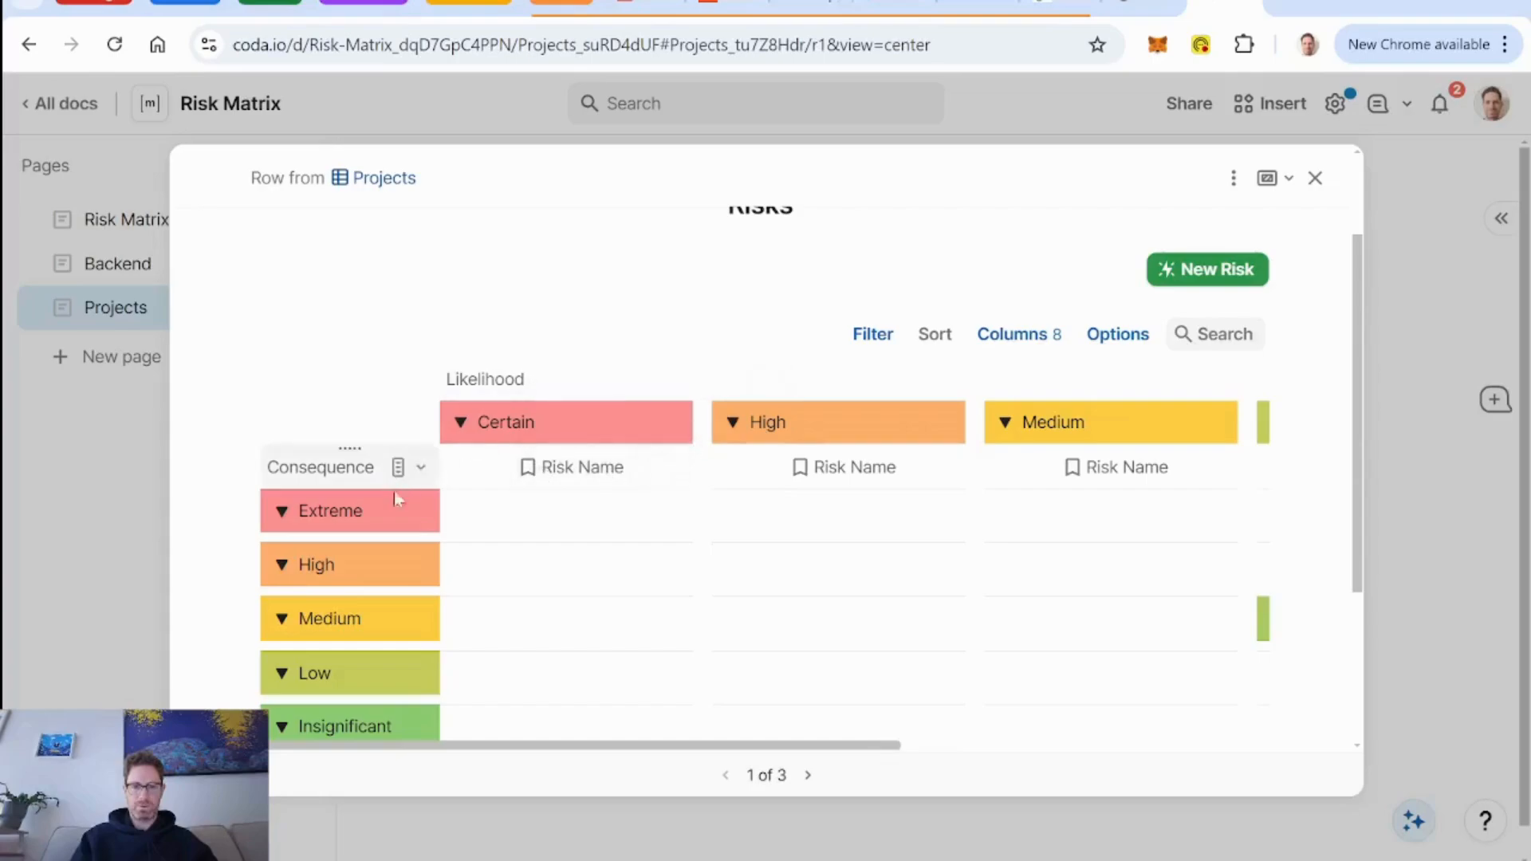
click(1315, 178)
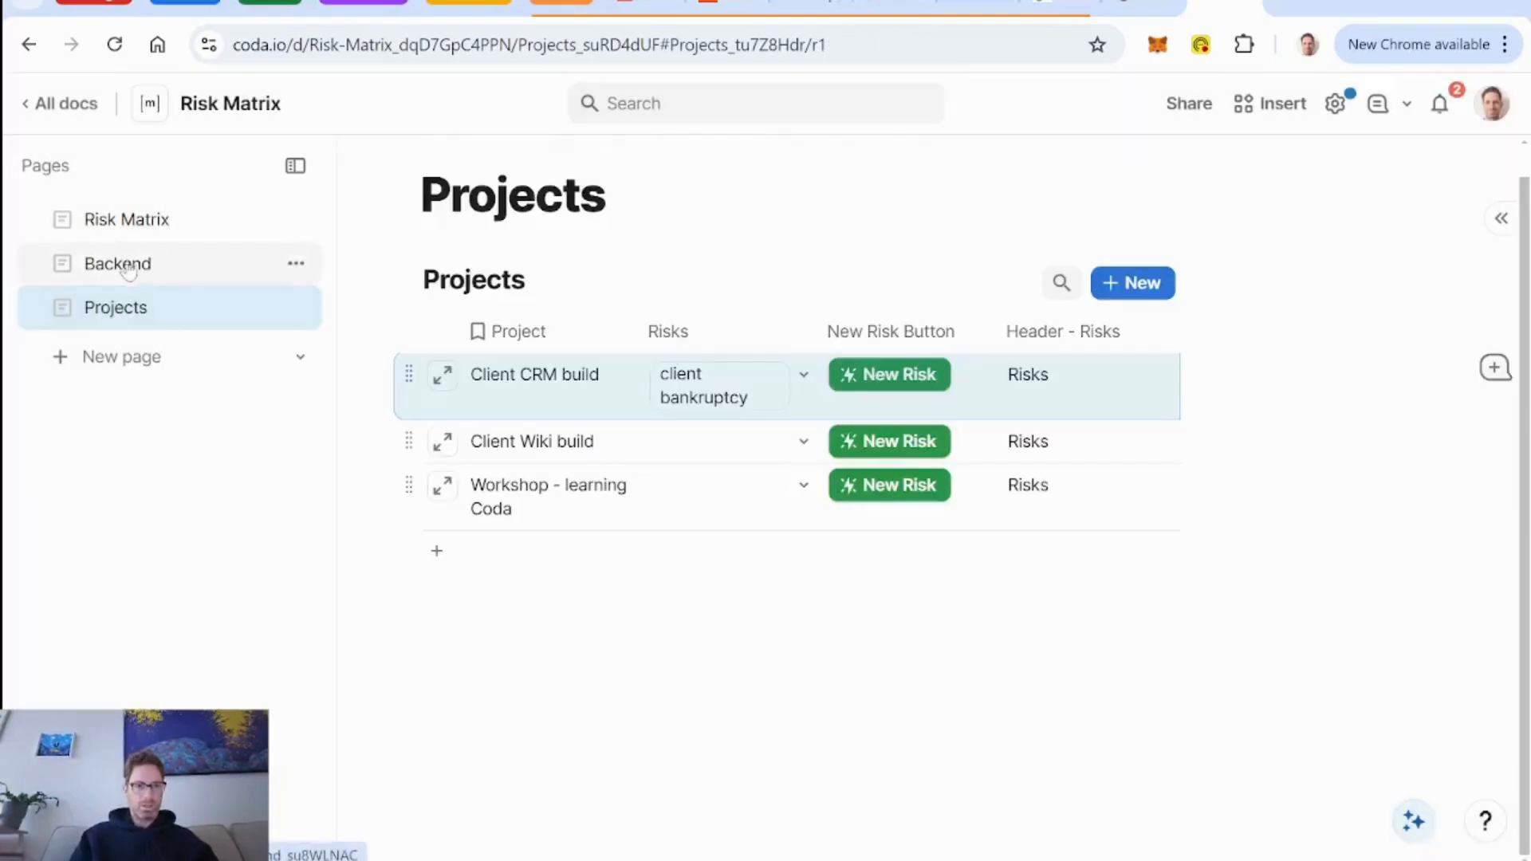
In the Backend's DB Risks table, set the Likelihood column's value for new rows to Medium.
click(177, 265)
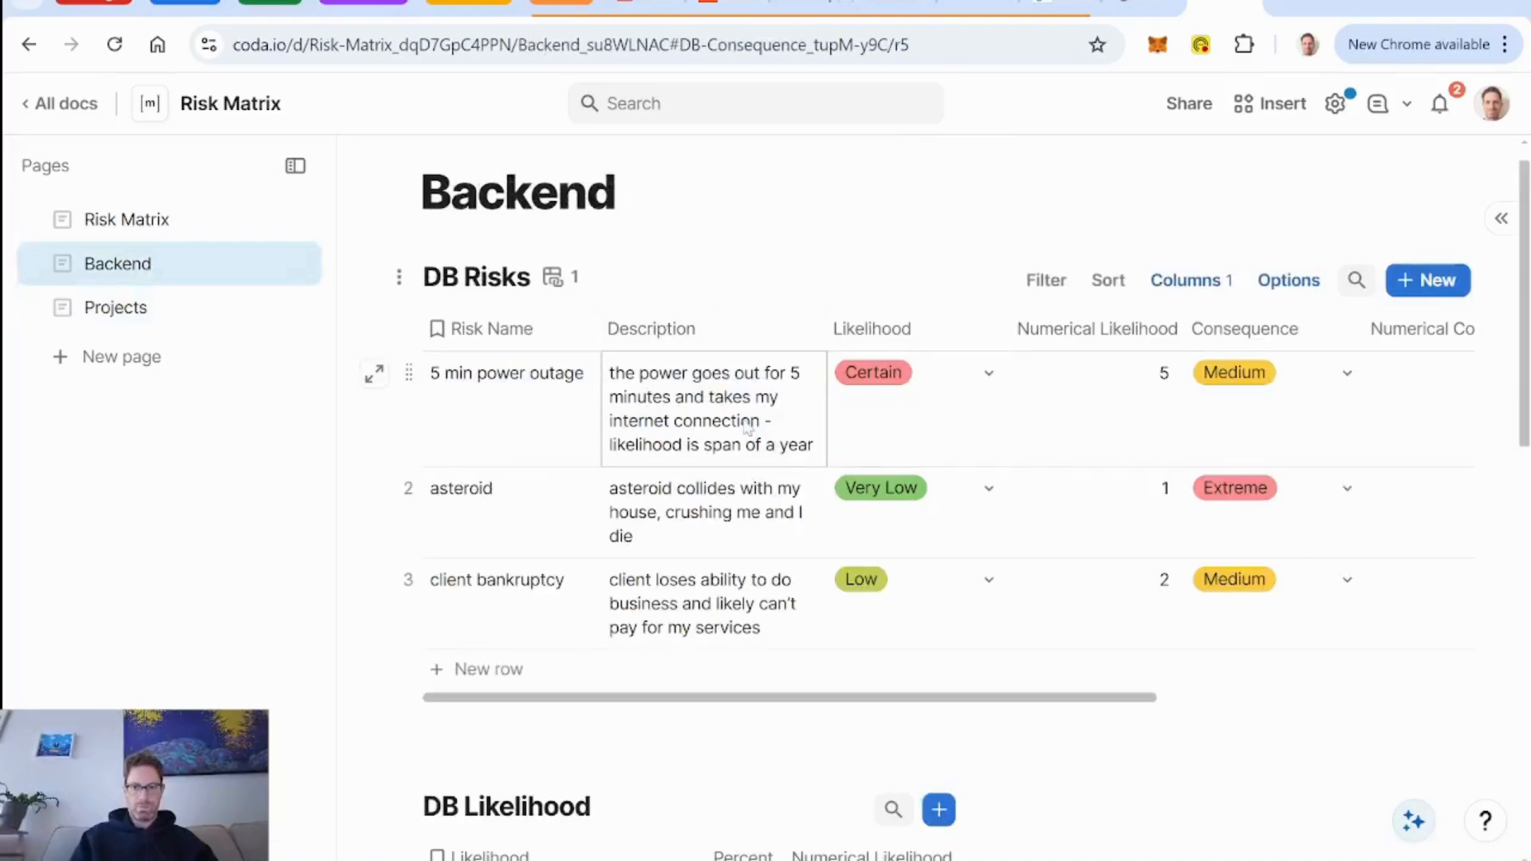
click(988, 329)
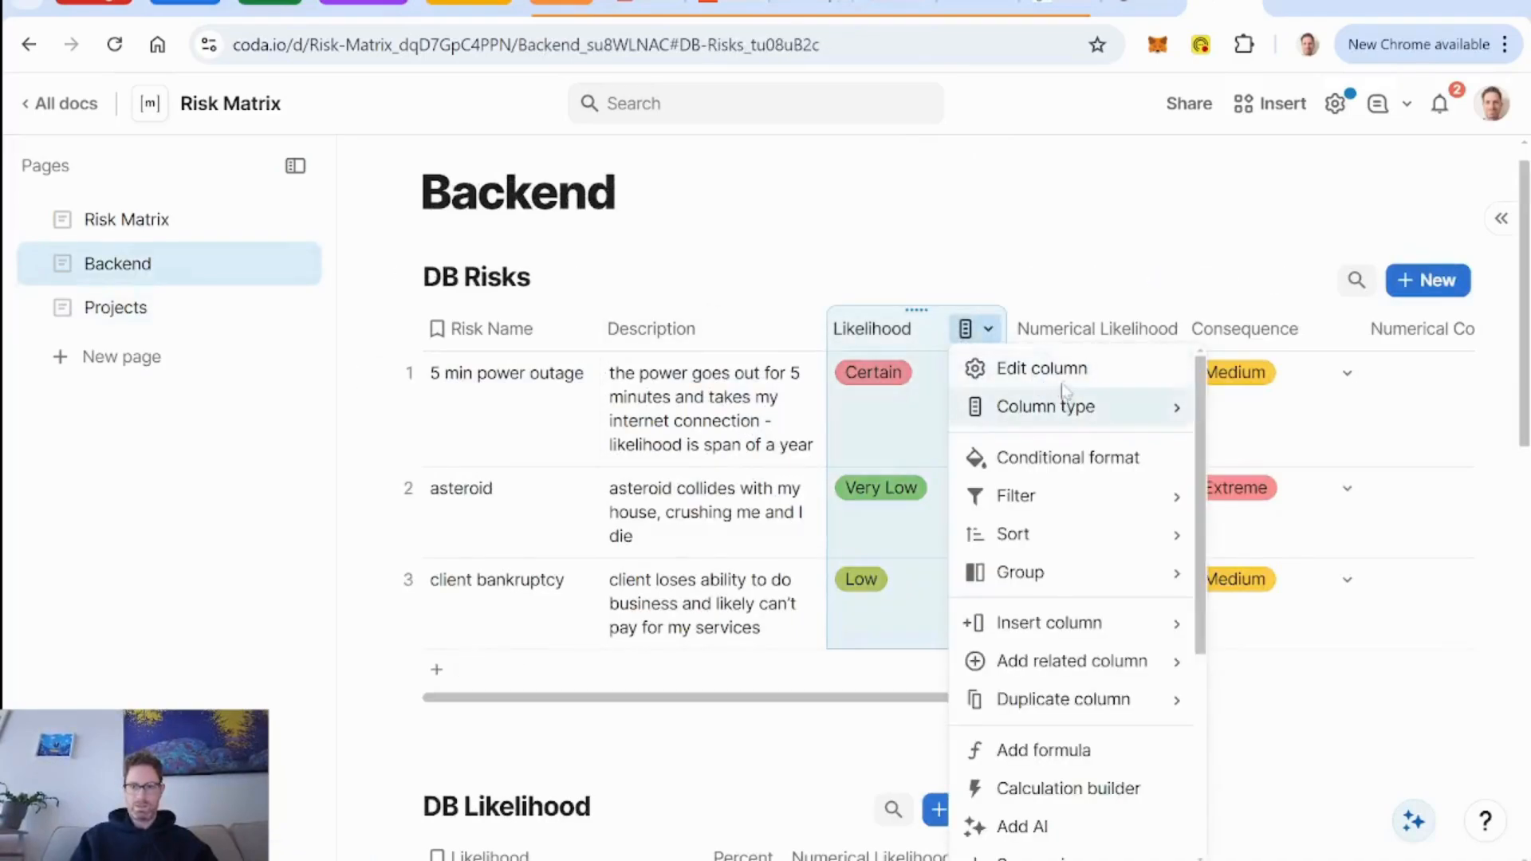
click(1067, 377)
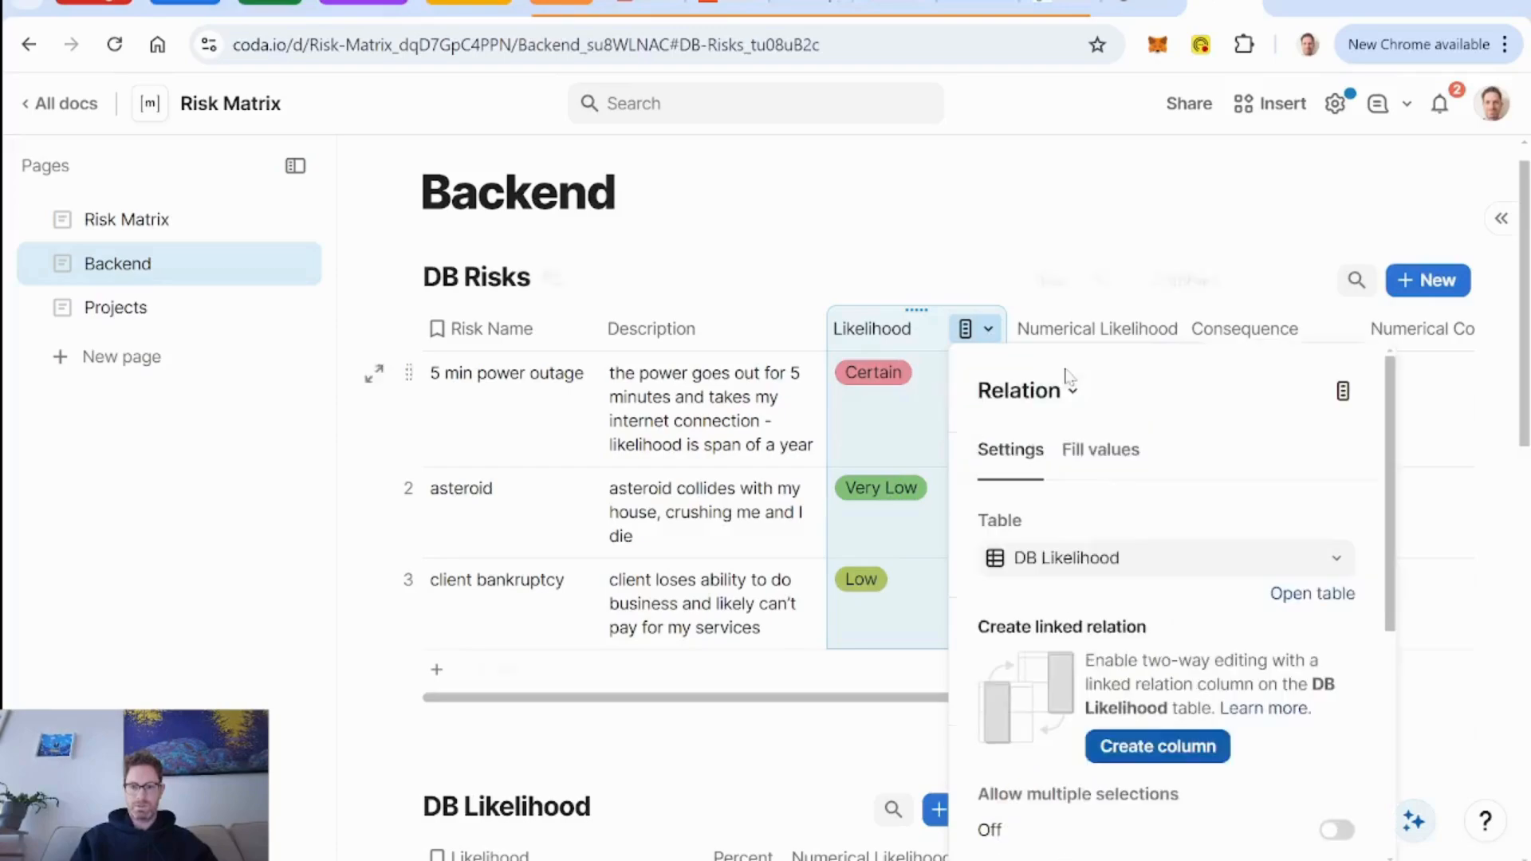
scroll(1164, 496, down, 5)
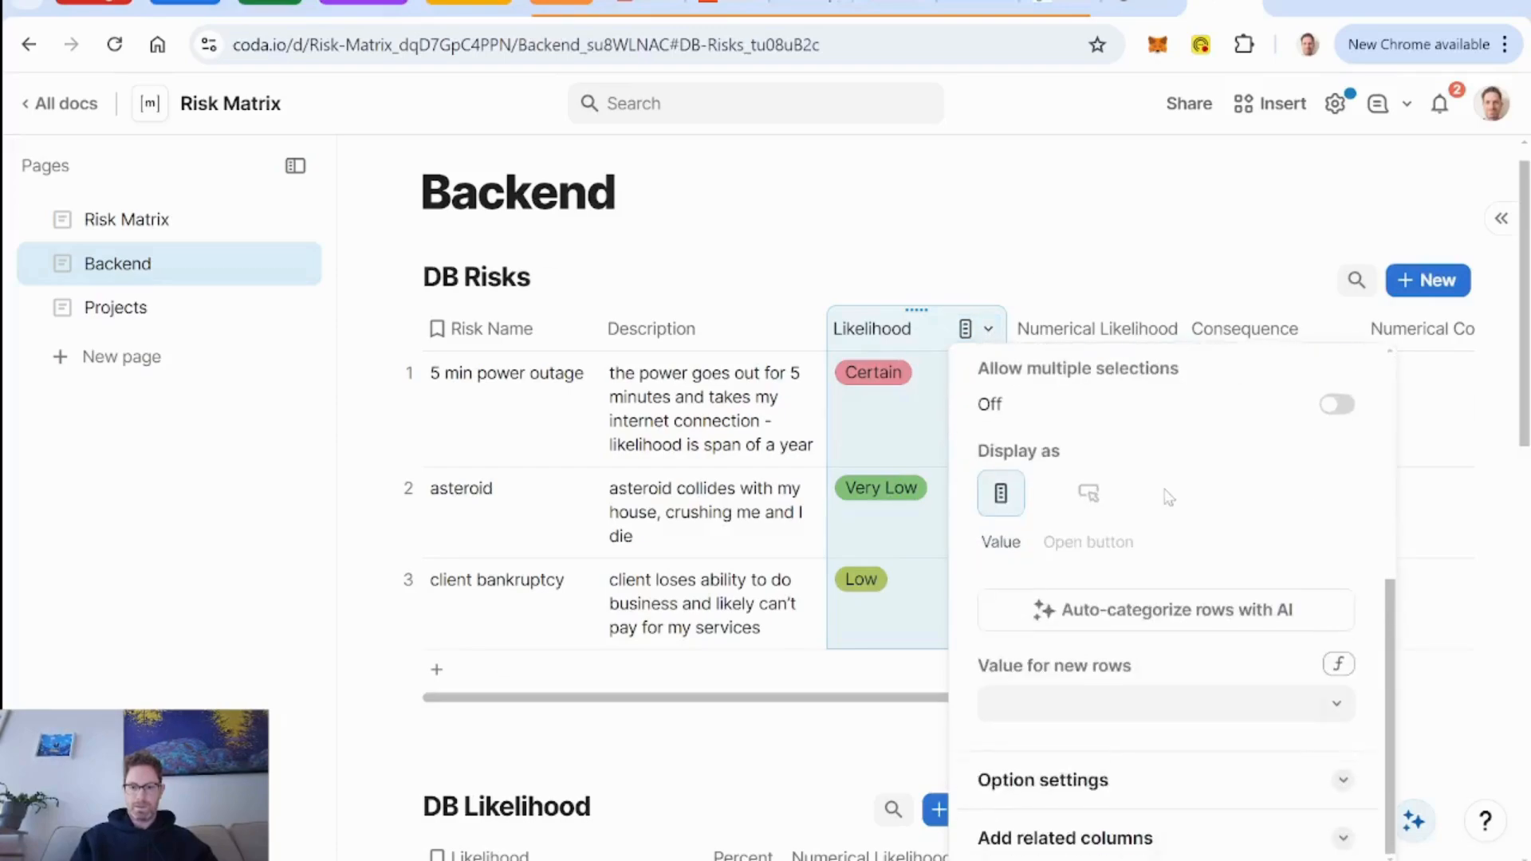
click(1200, 707)
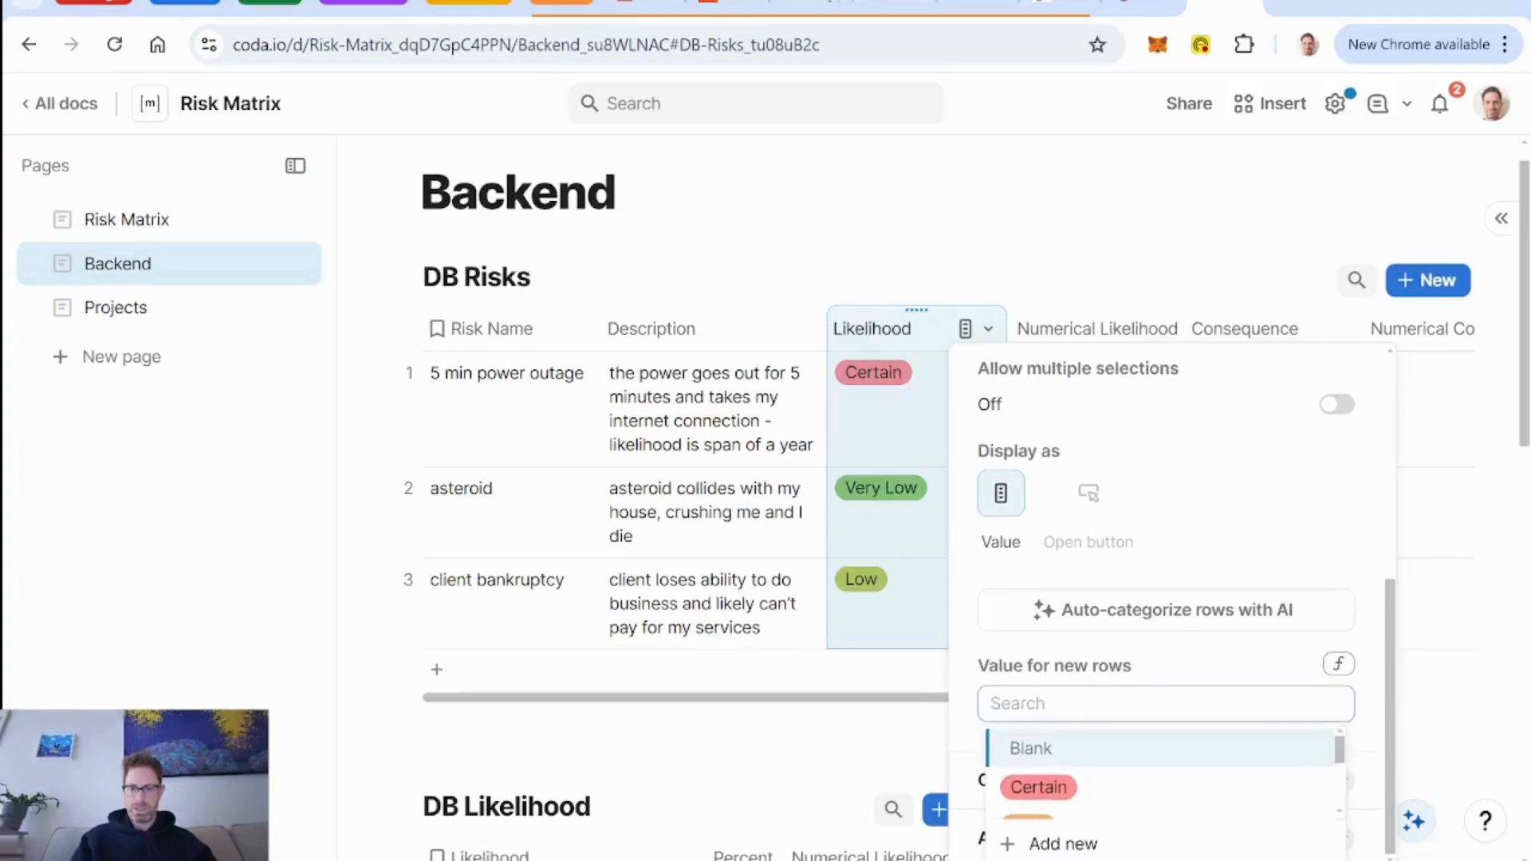
scroll(1232, 775, down, 3)
click(1205, 766)
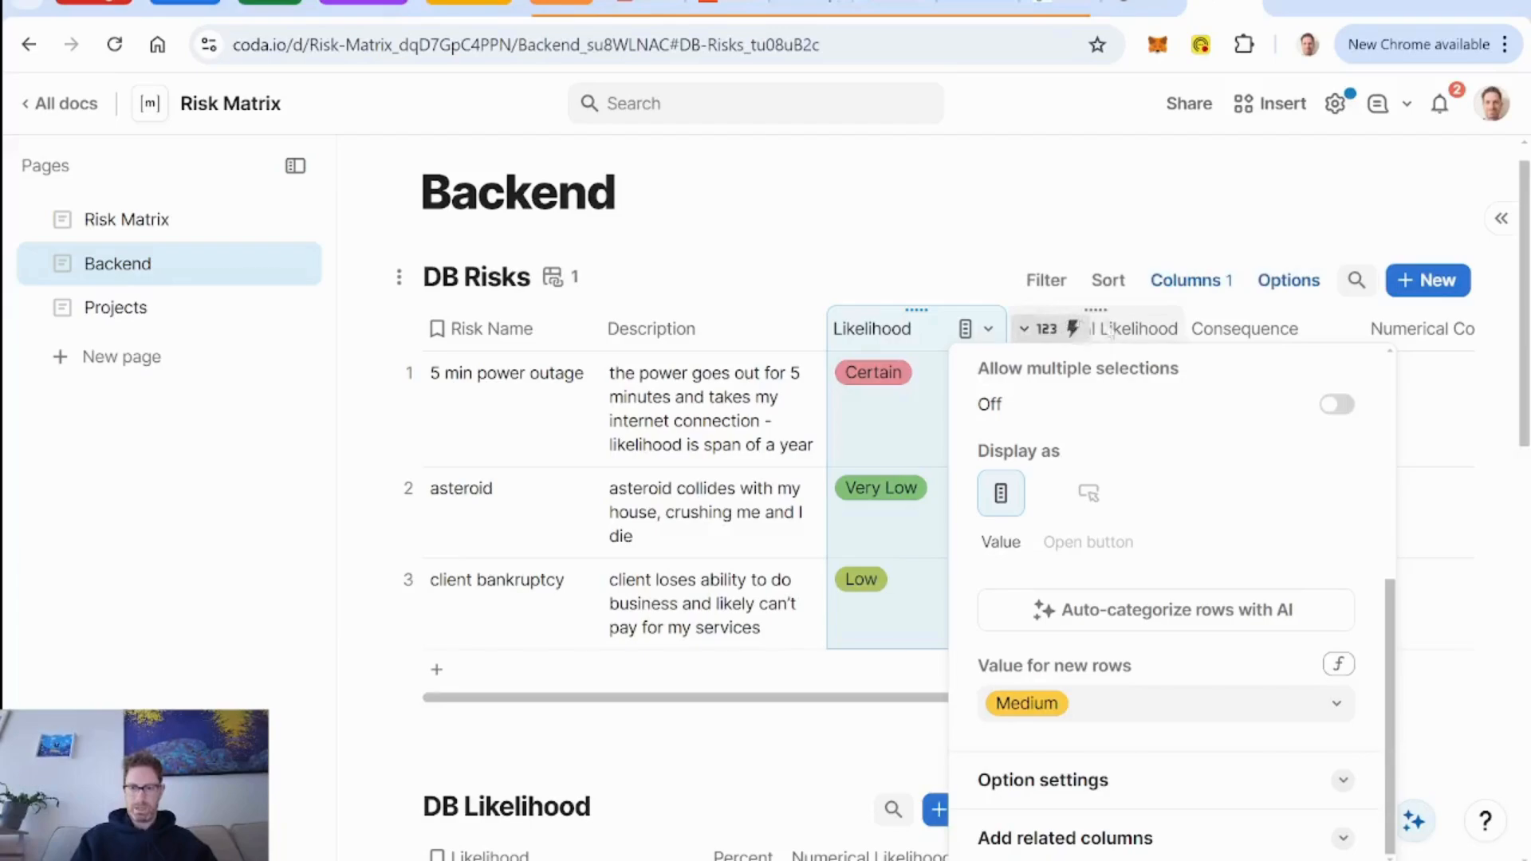
Set the Consequence column's value for new rows to Medium in the DB Risks table.
click(1244, 329)
click(1346, 329)
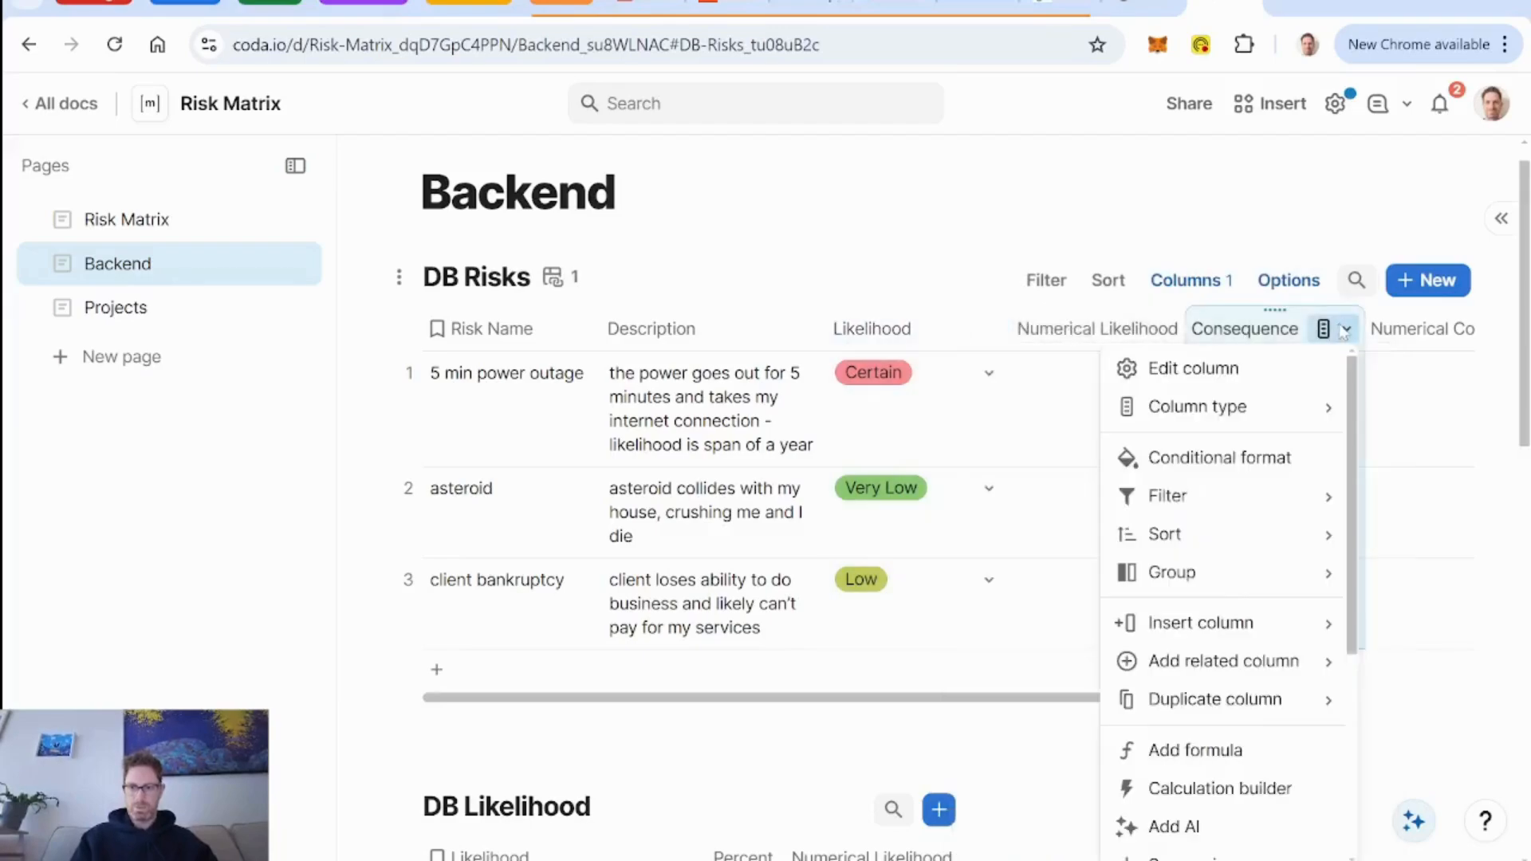
click(1251, 370)
scroll(1216, 493, down, 3)
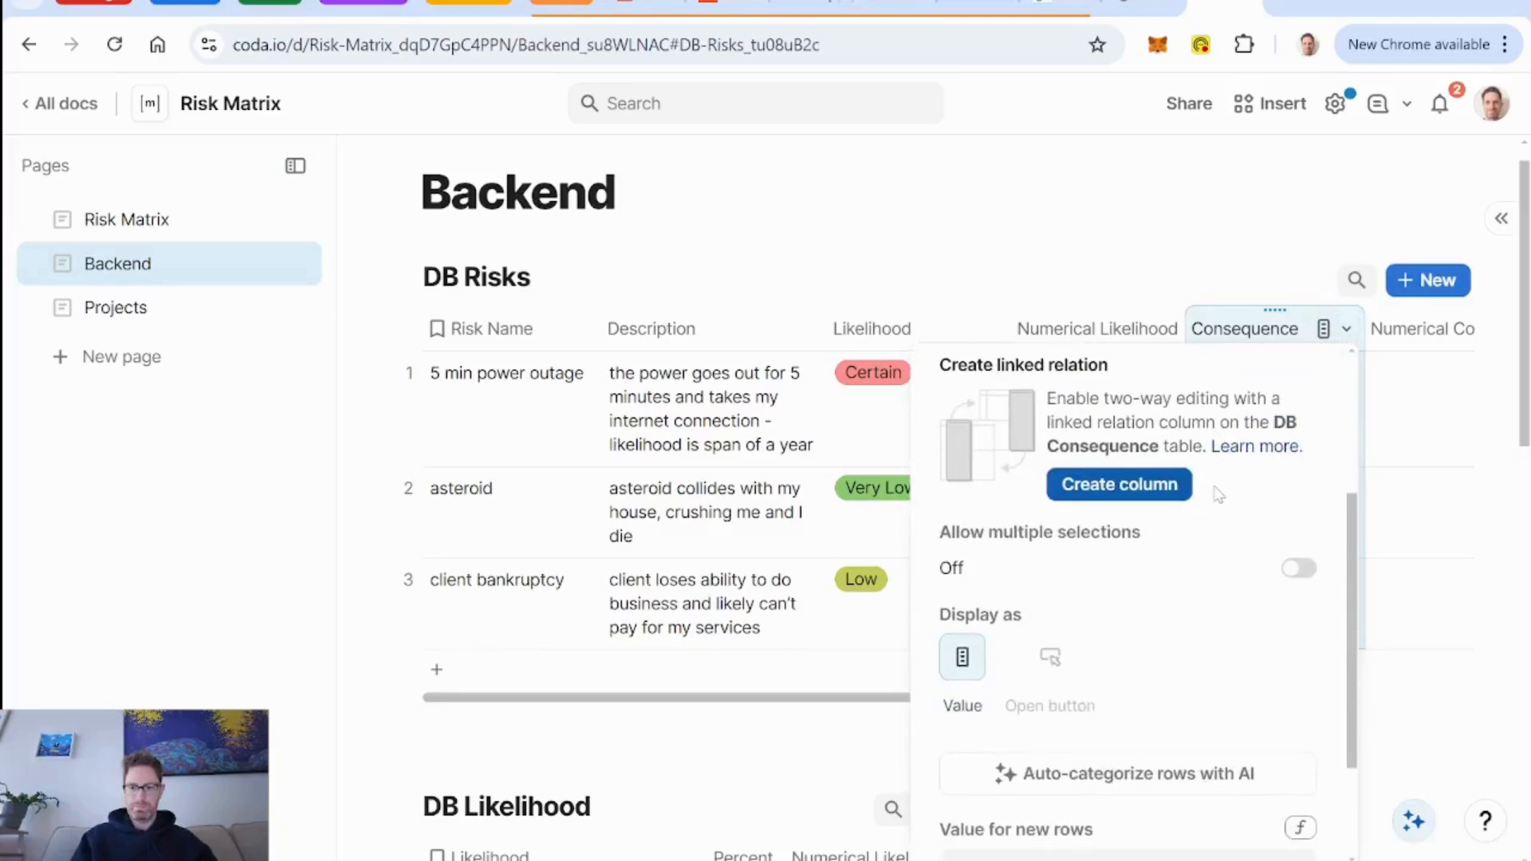
scroll(1255, 686, down, 2)
click(1248, 701)
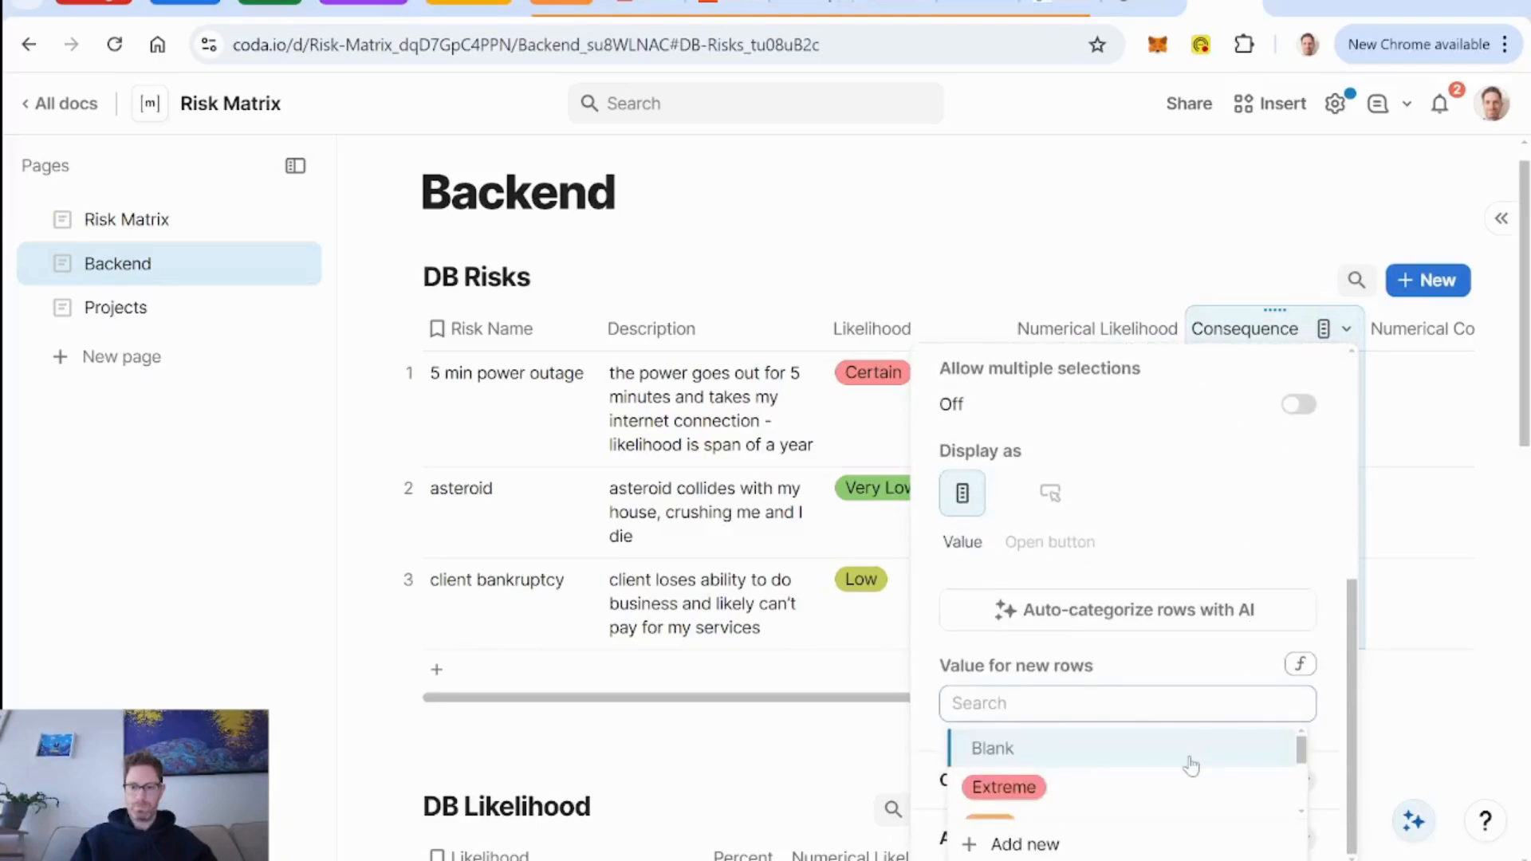
scroll(1191, 766, down, 2)
click(1121, 732)
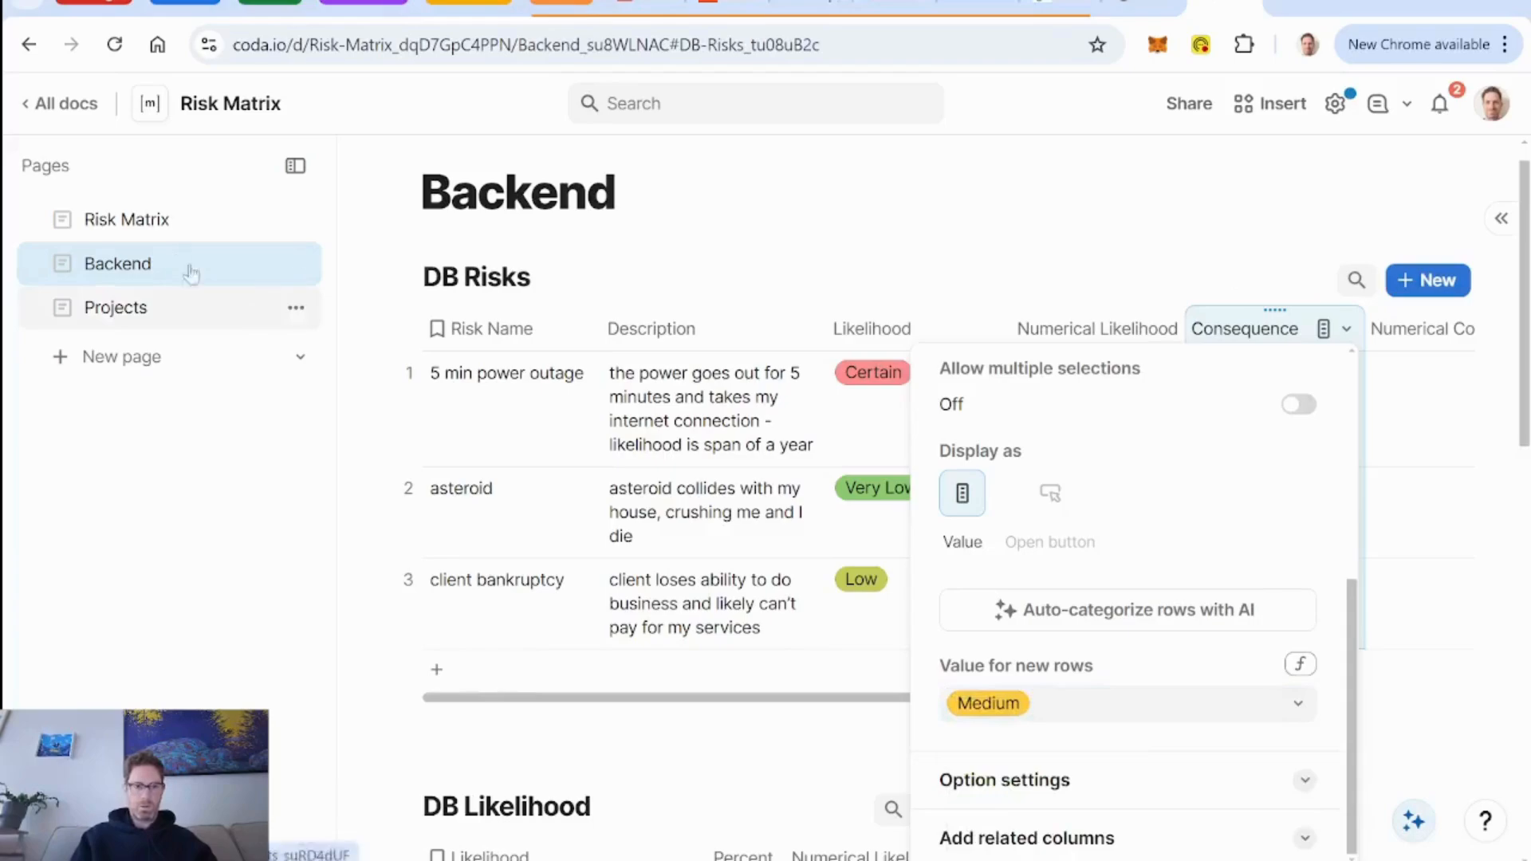
Open the Client CRM build project's details, create a new risk from them, and check its prefilled fields.
click(124, 221)
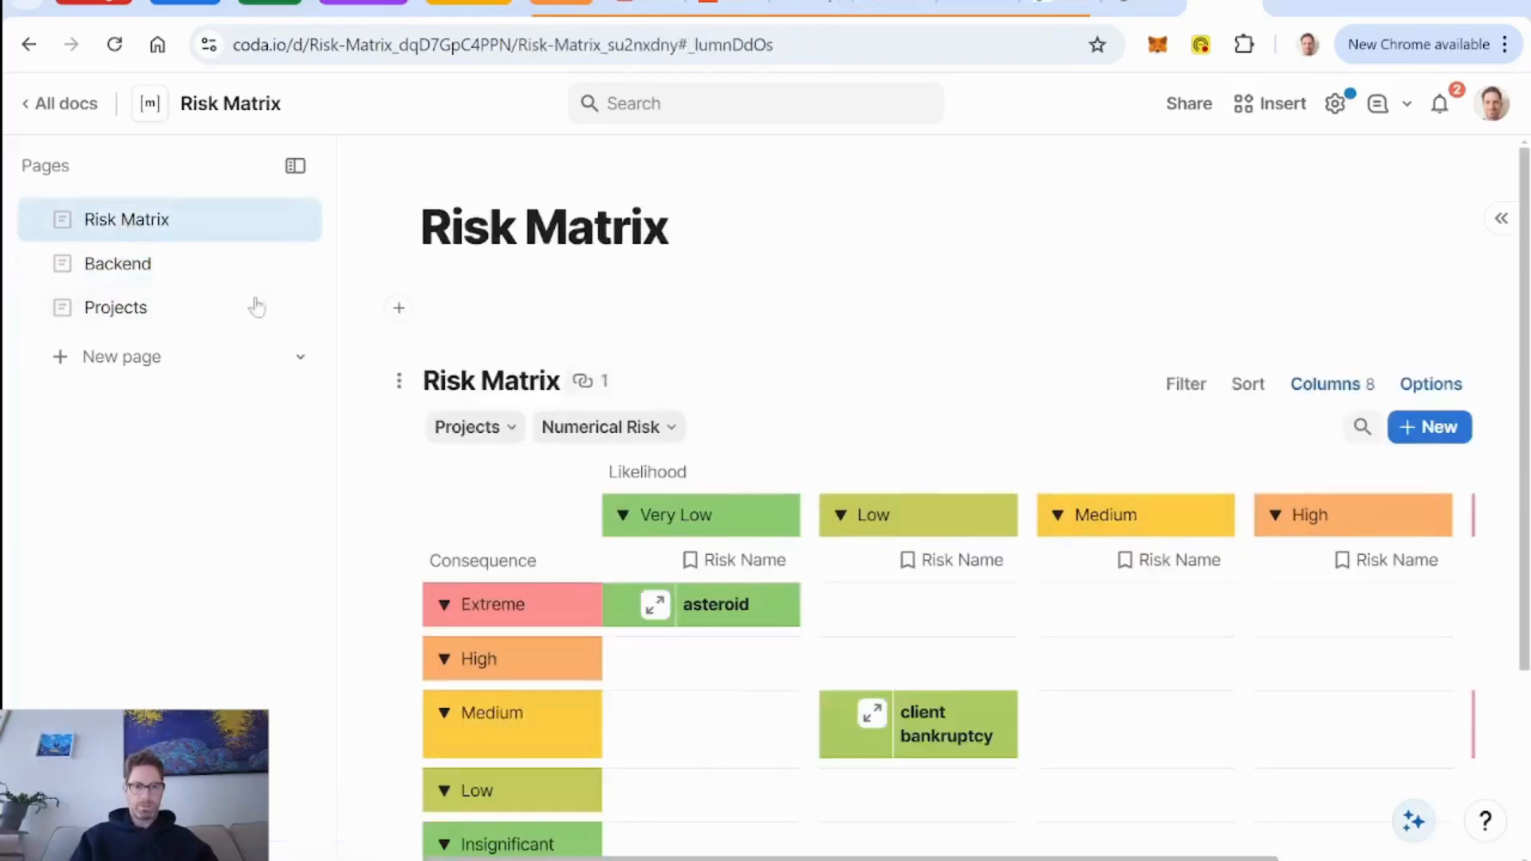
click(137, 313)
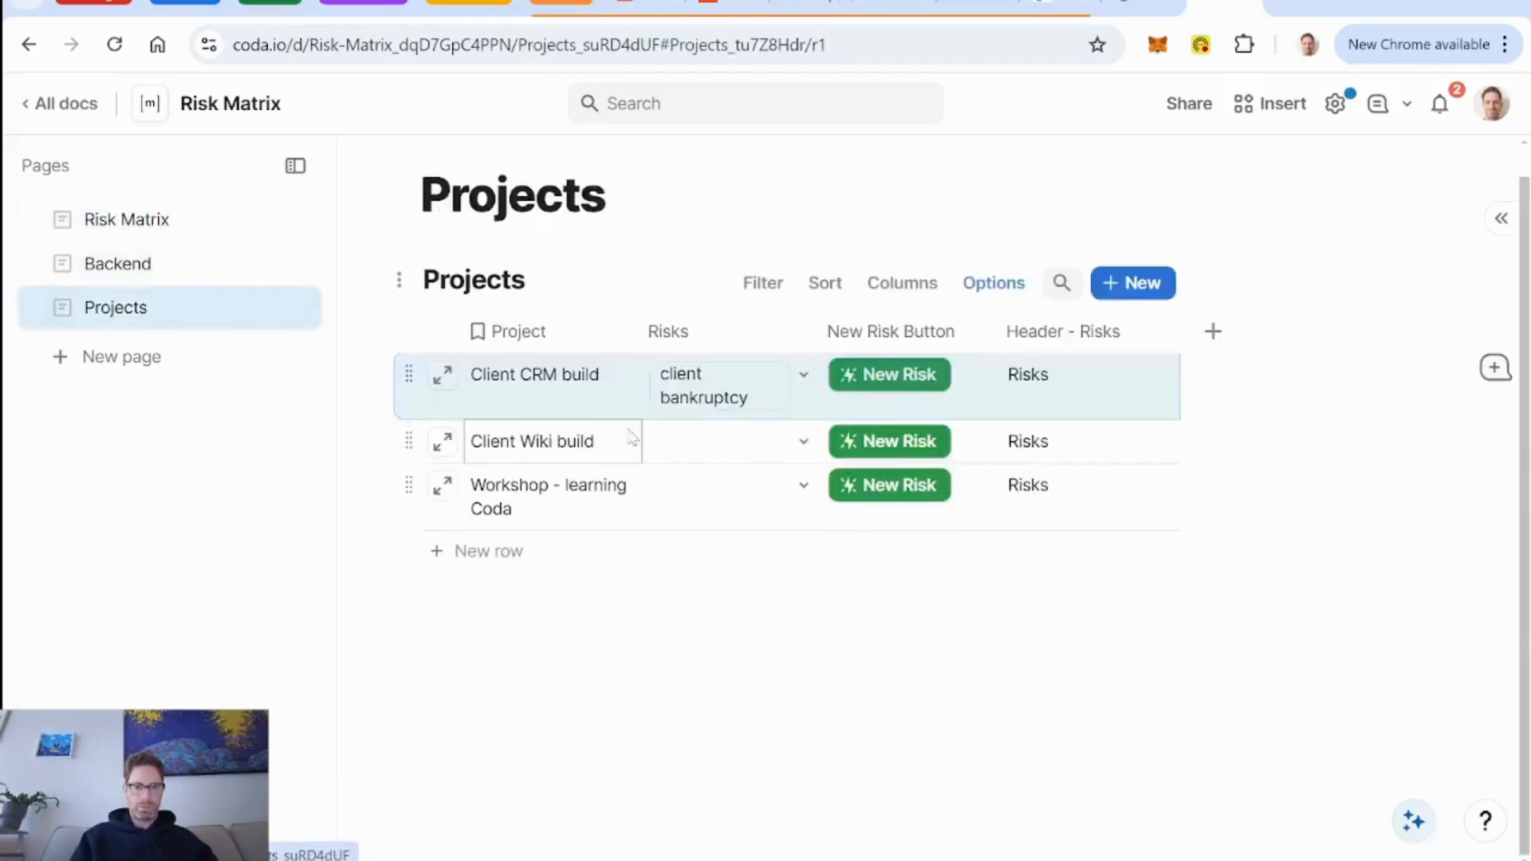
click(441, 376)
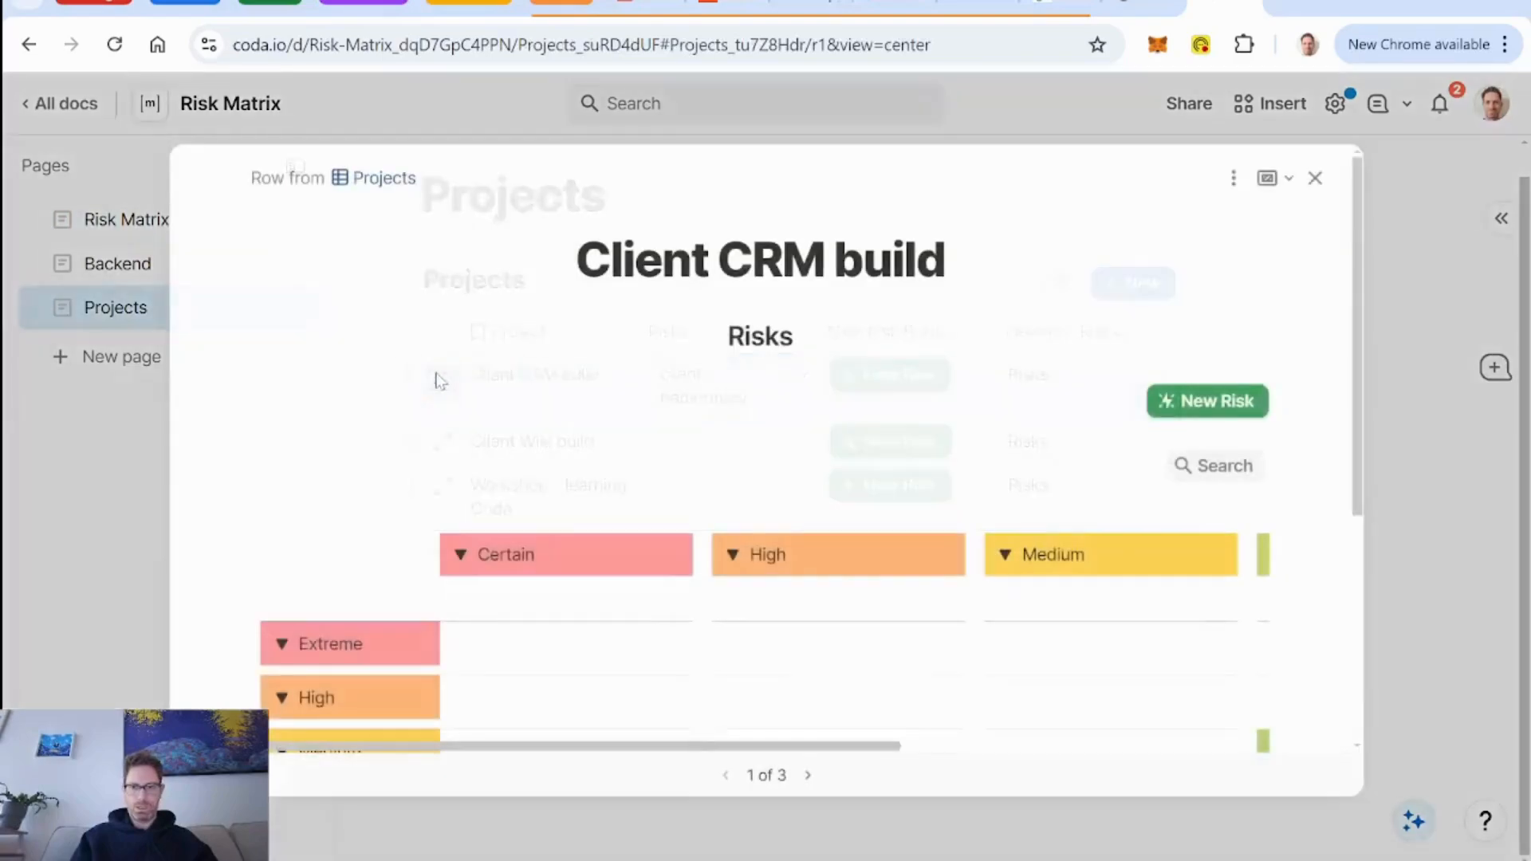
click(1220, 402)
scroll(736, 480, down, 4)
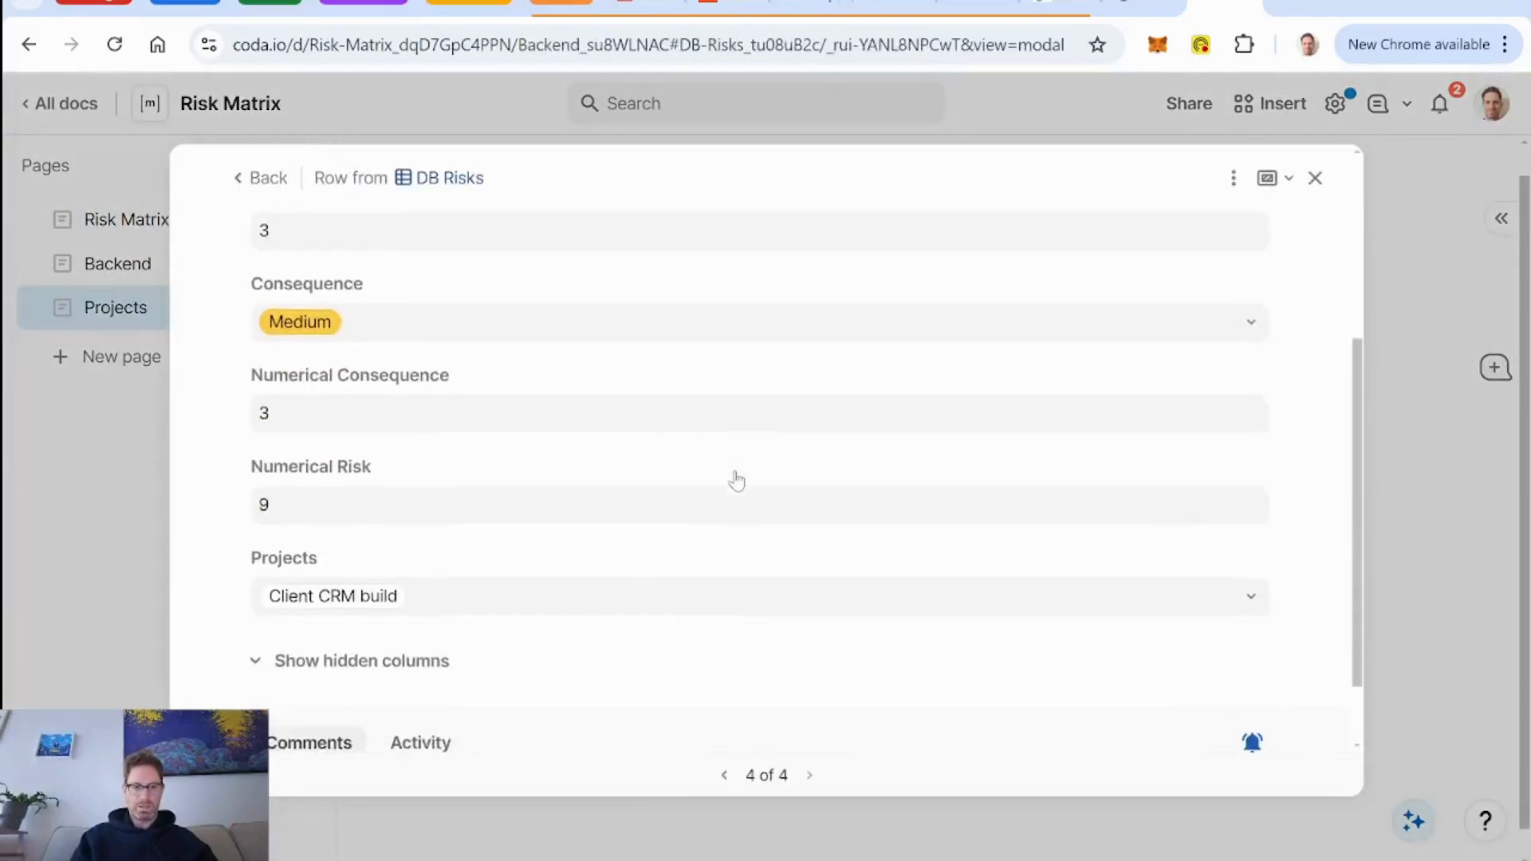
scroll(736, 480, up, 4)
Switch the new risk to the layout with the score beside the title and name it "Project Lead Leaves".
click(1233, 180)
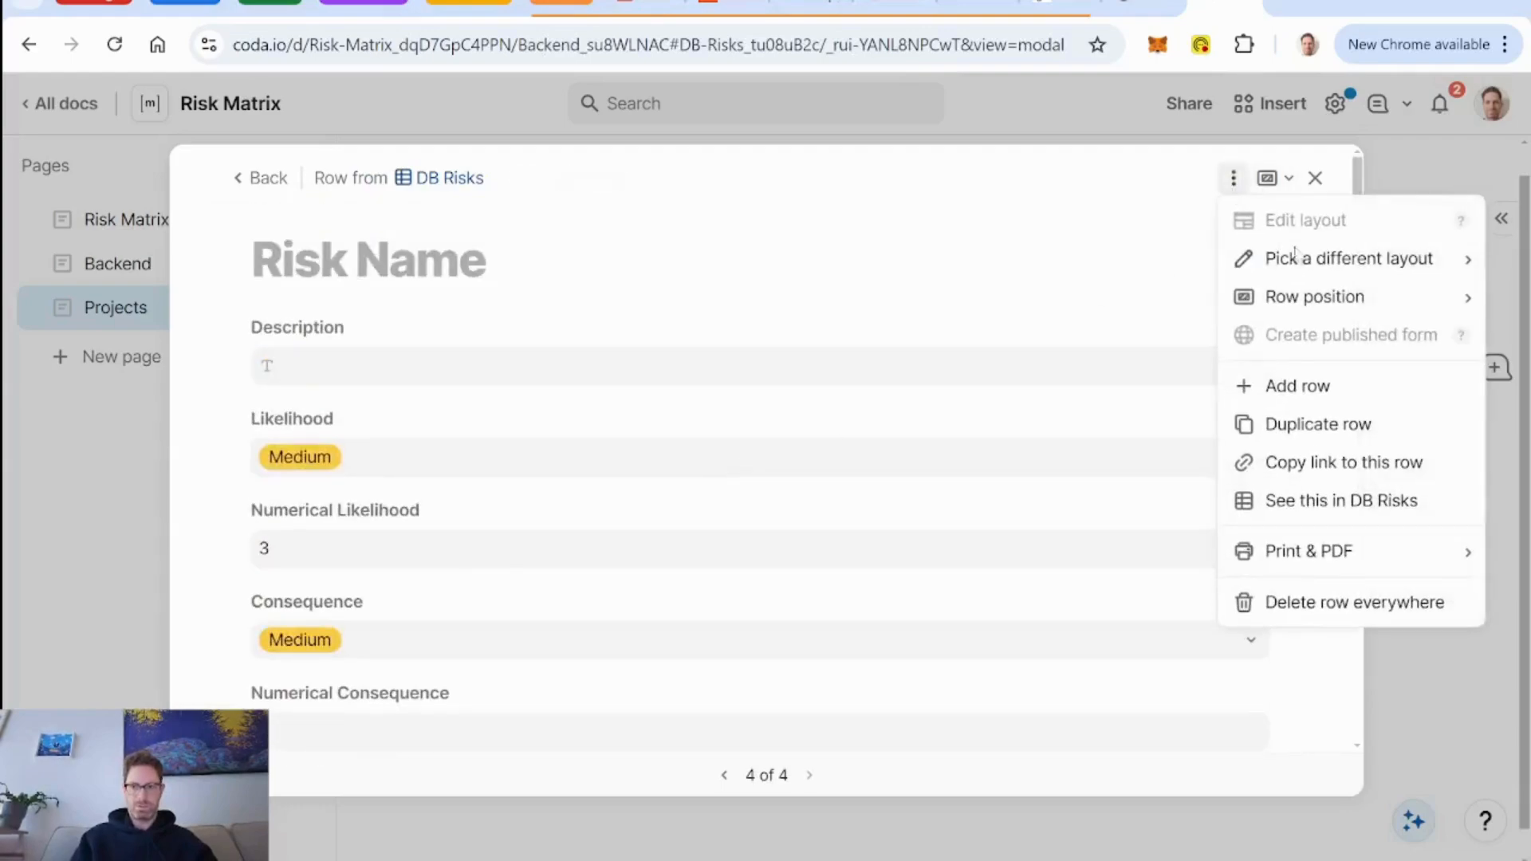
mouse_move(1281, 255)
click(1113, 299)
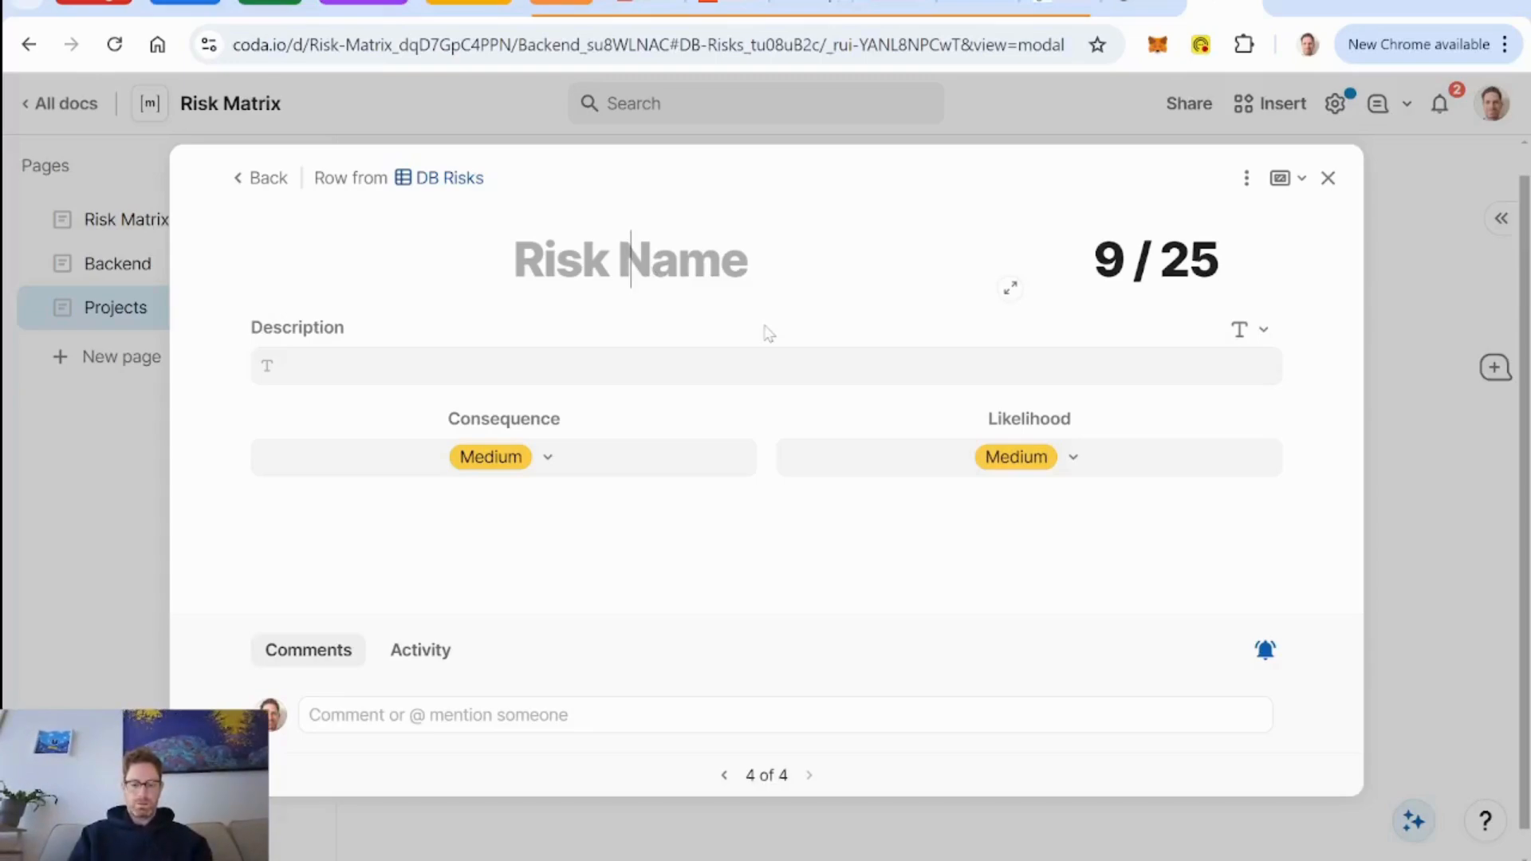
text(Project Lead)
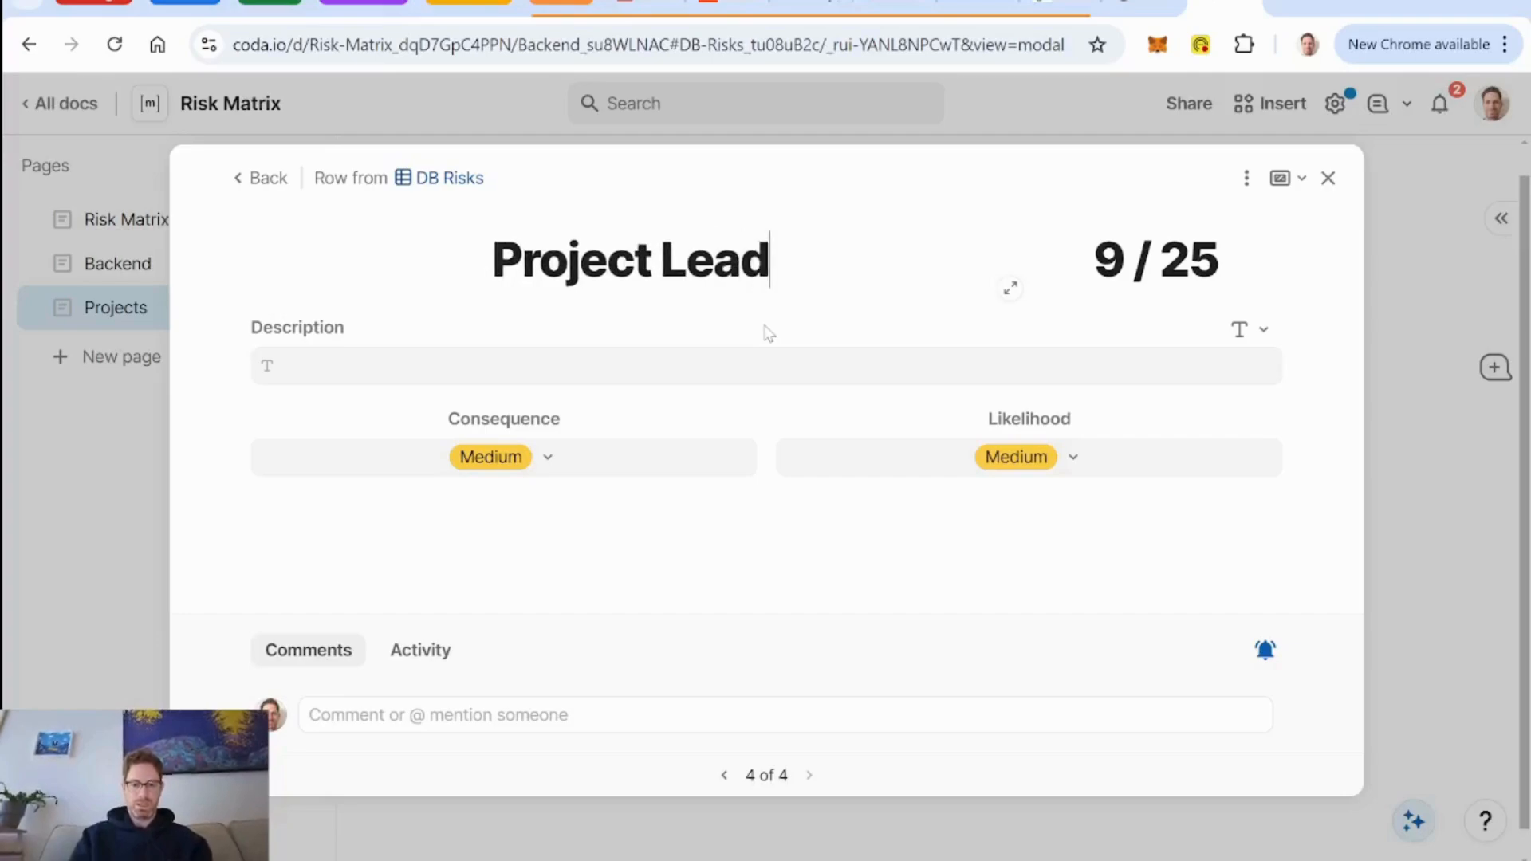
text( Leaves)
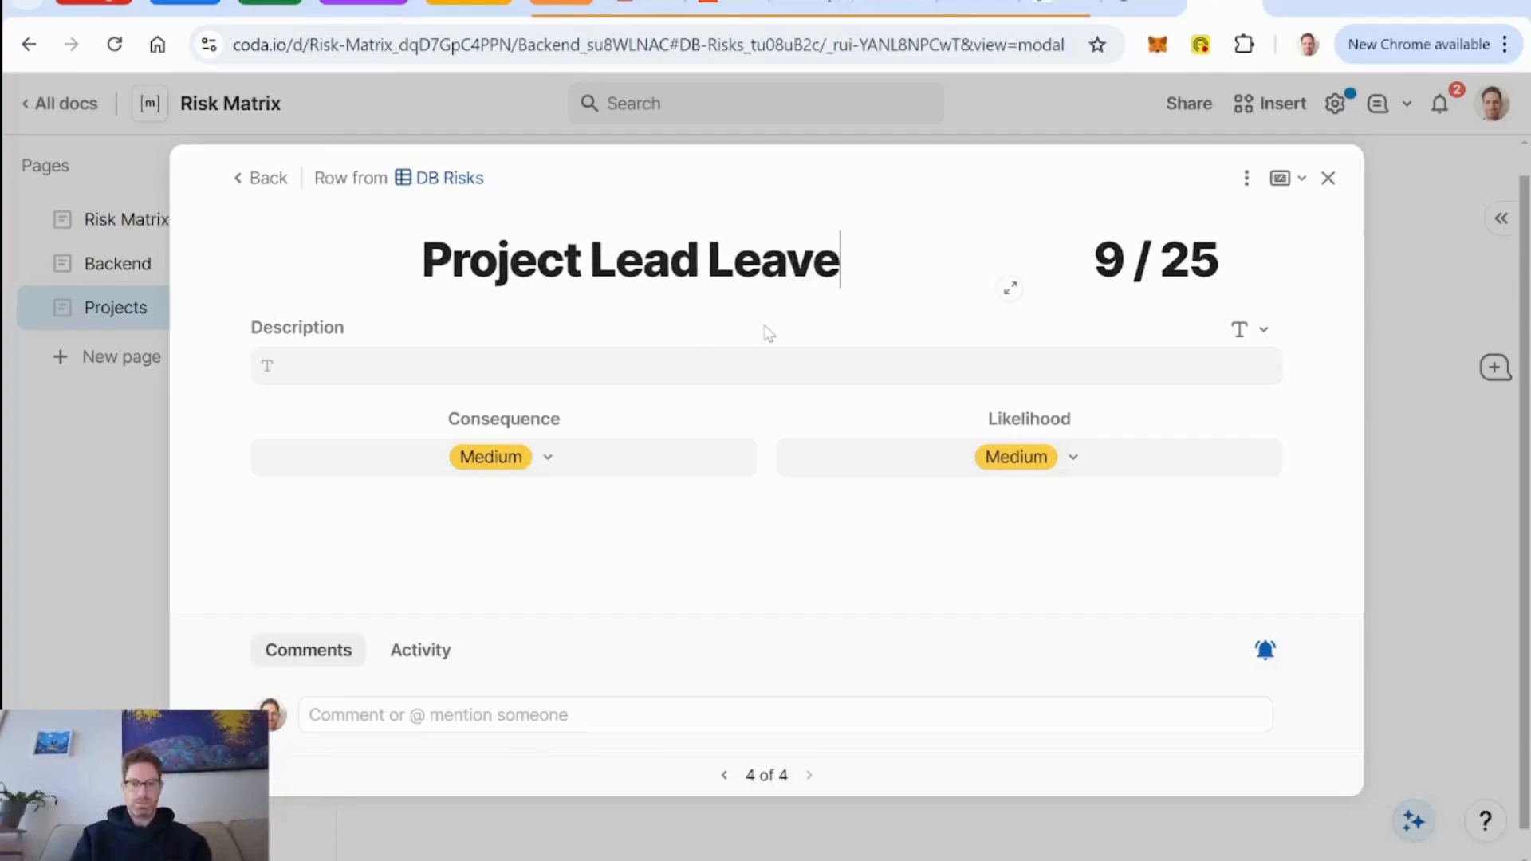
Enter description "if the lead for the project quits or dies, it'll be difficult to find another person who cares as much about the project - project could fail".
click(575, 372)
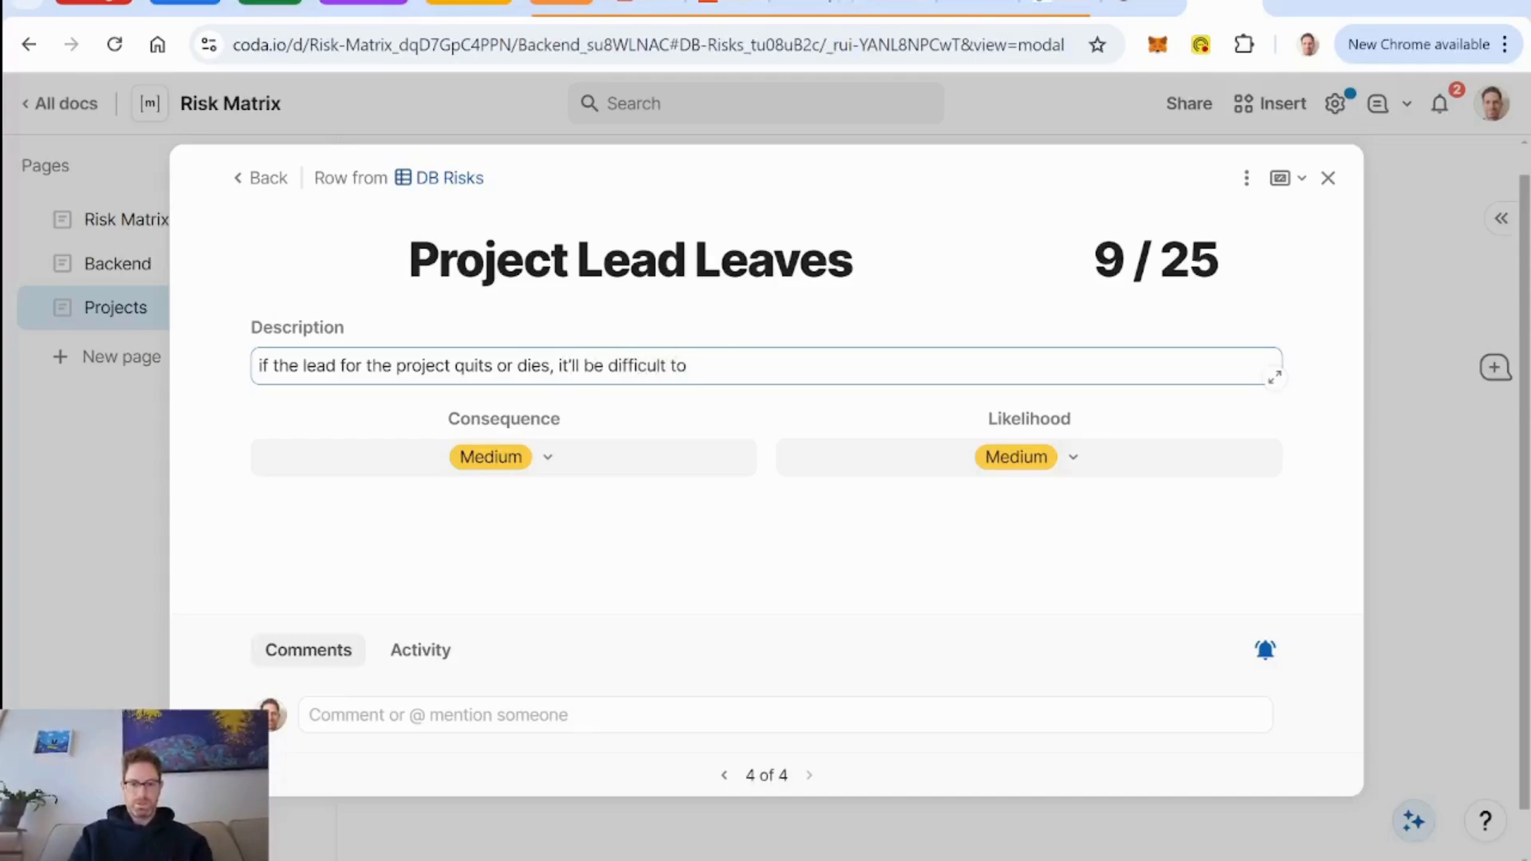
text(er person who cares a)
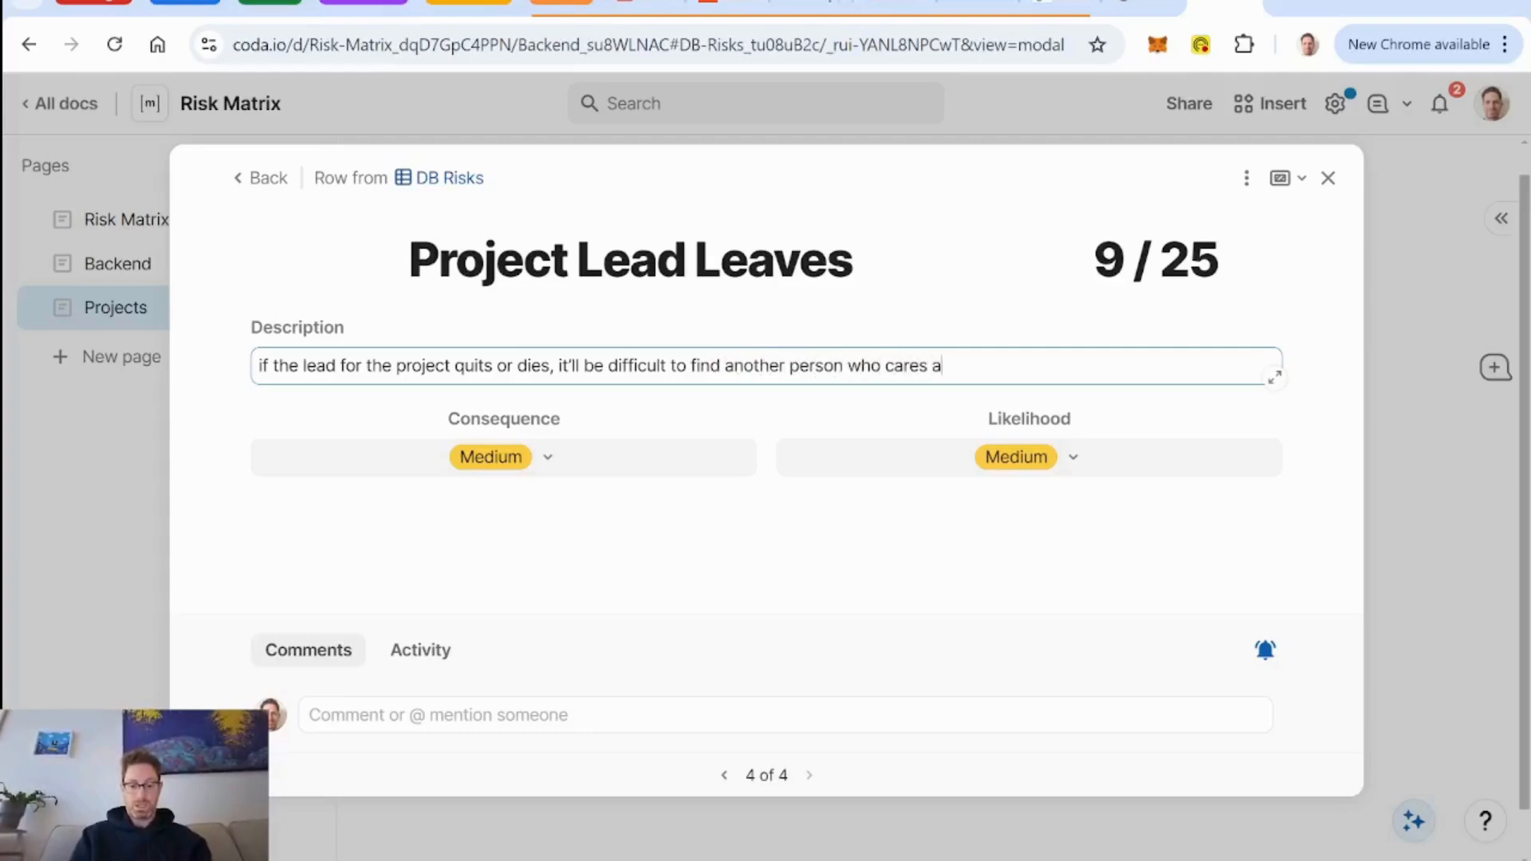
text(s much about the pr)
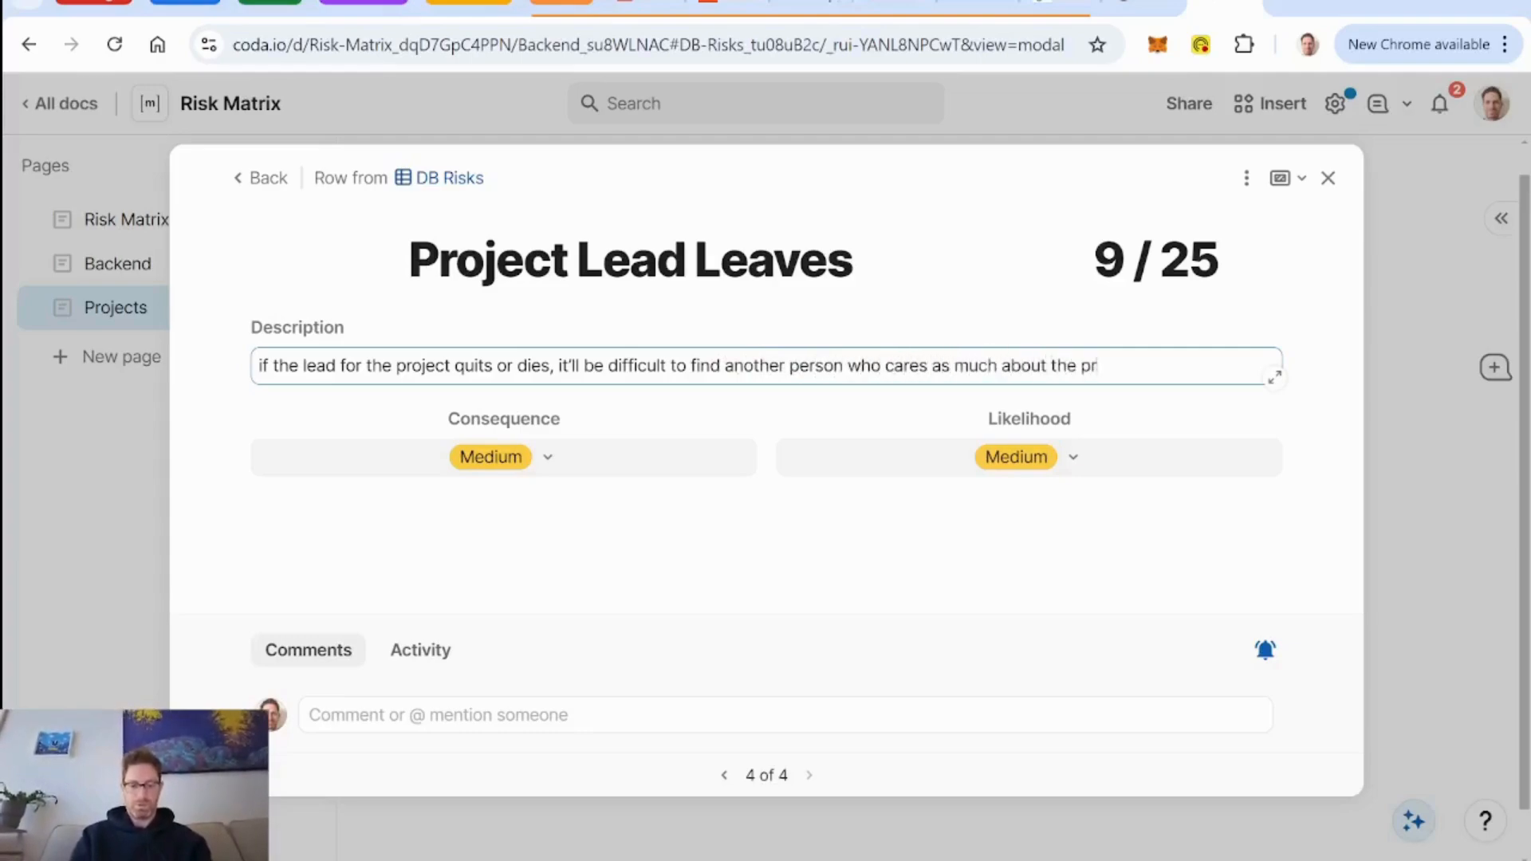
text(oject -)
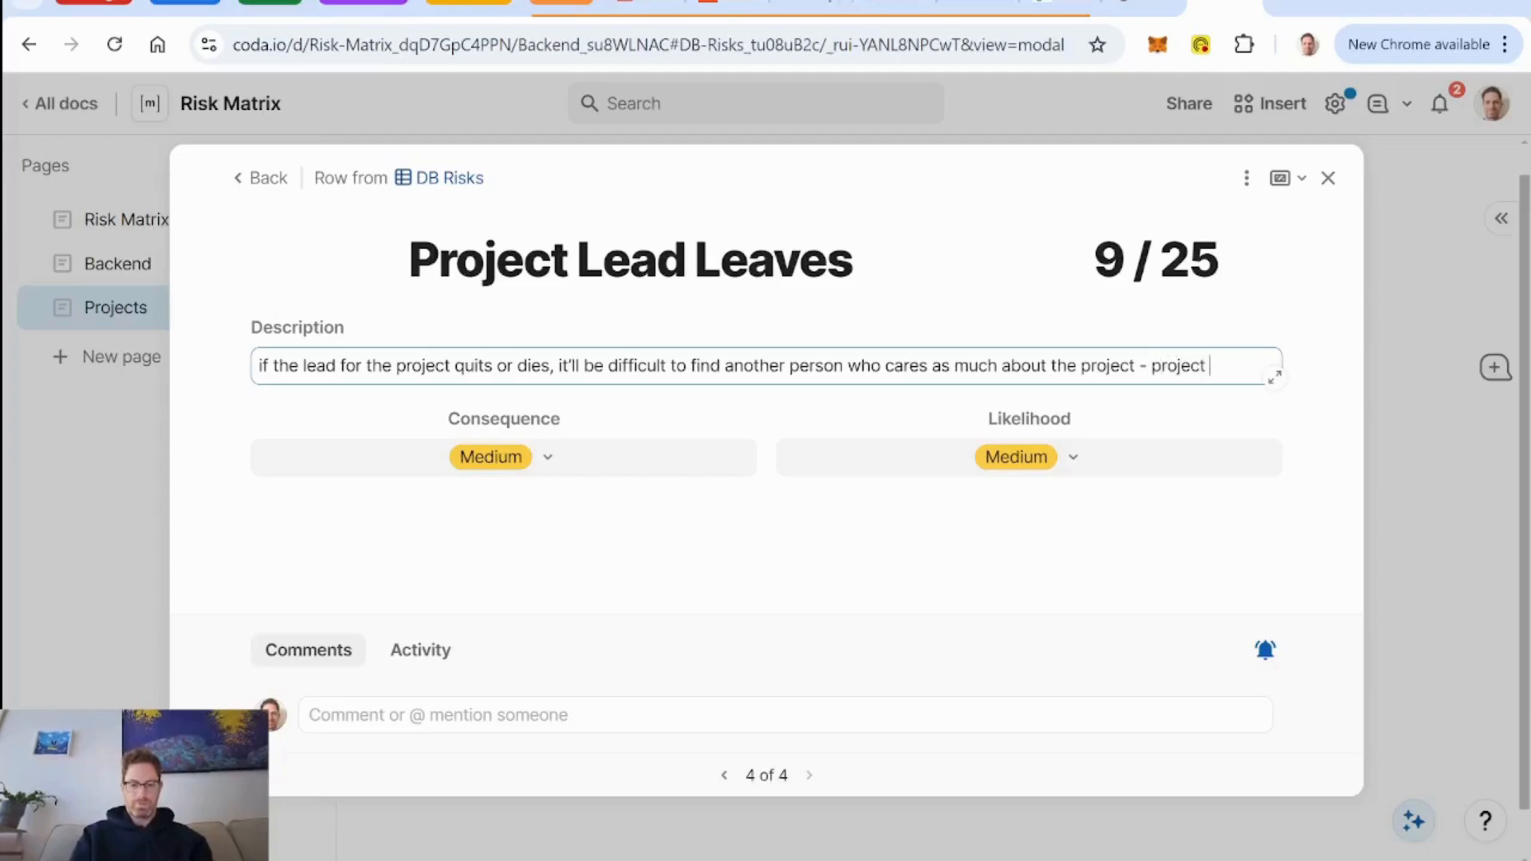
text(project could fail)
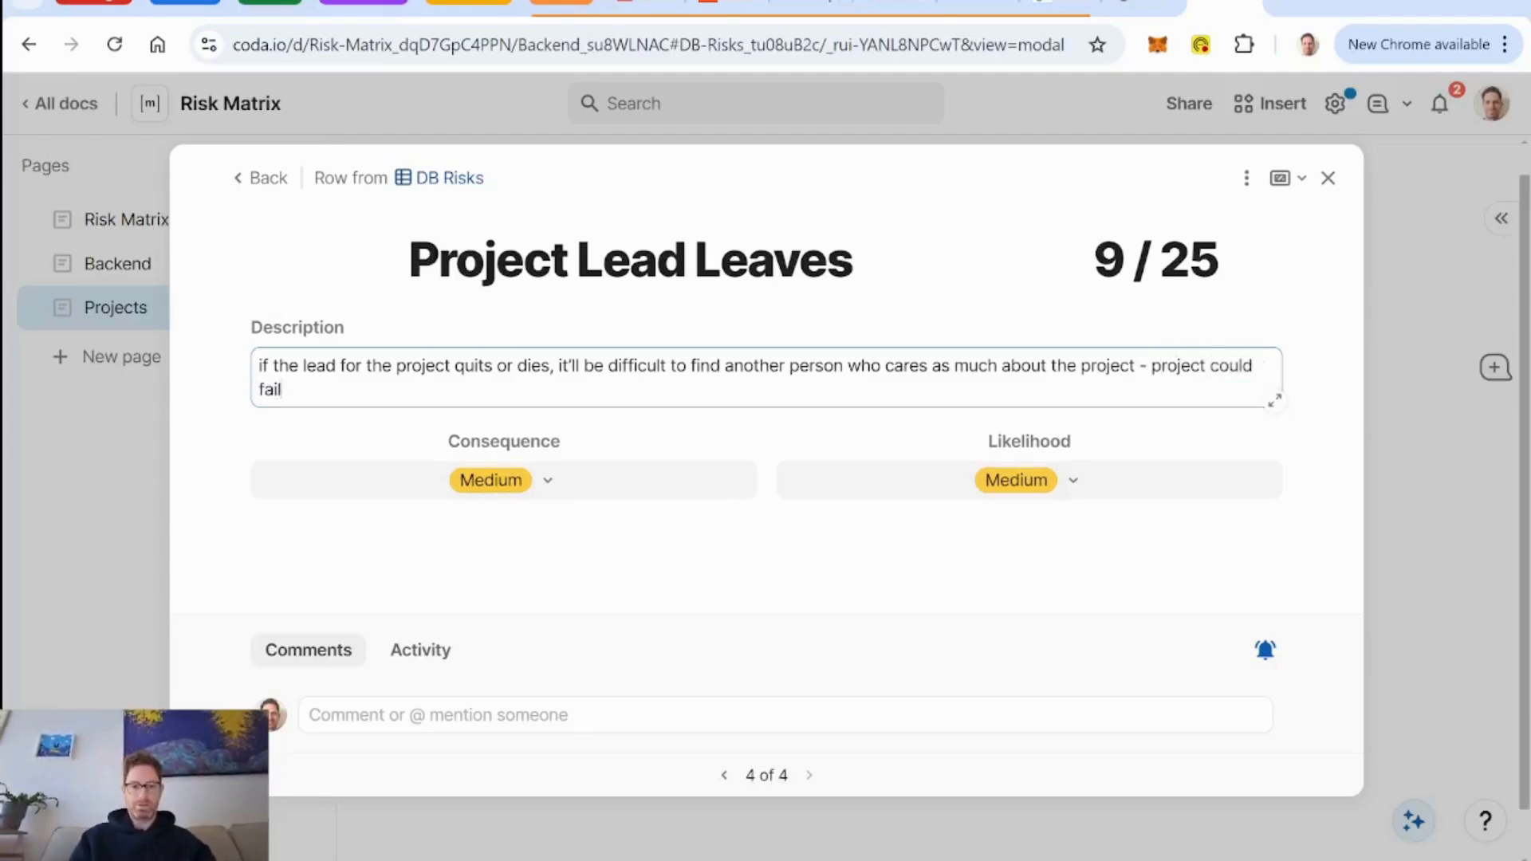
Set the risk's Consequence to High and Likelihood to Low, then close the risk's details.
click(551, 483)
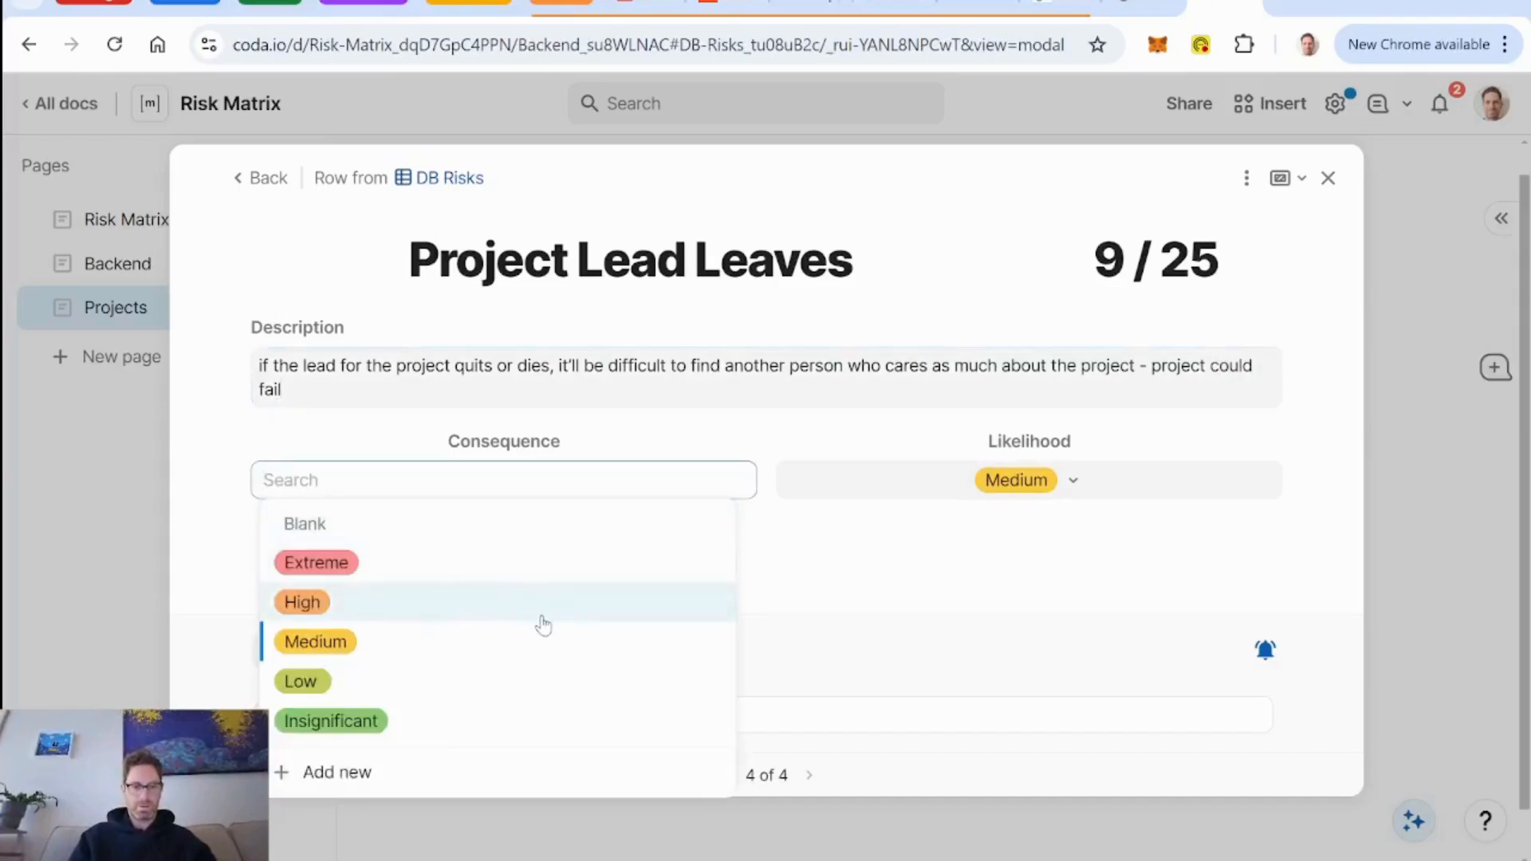
mouse_move(547, 614)
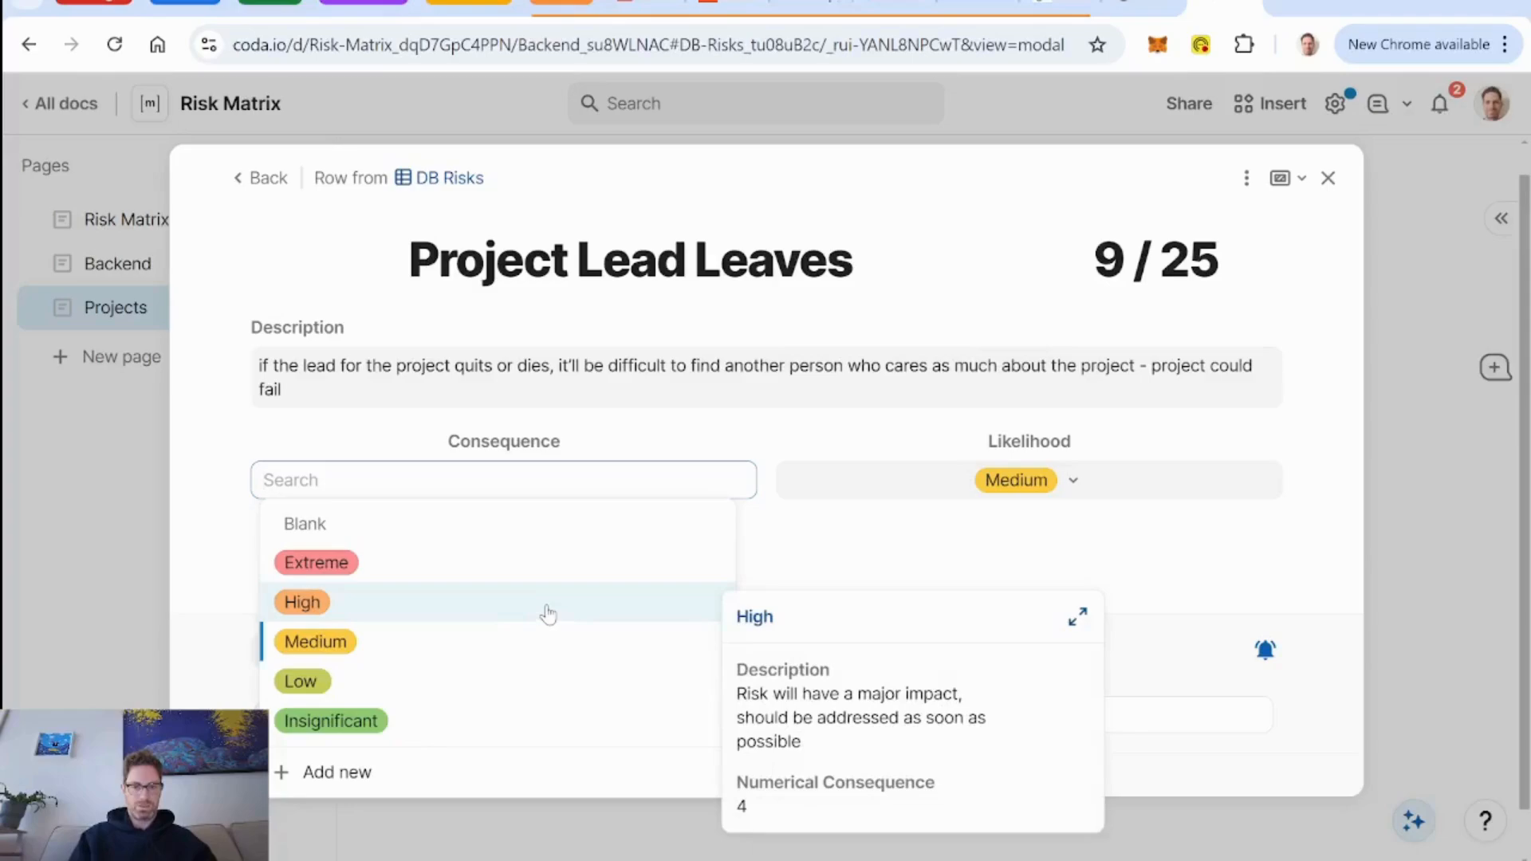
click(476, 613)
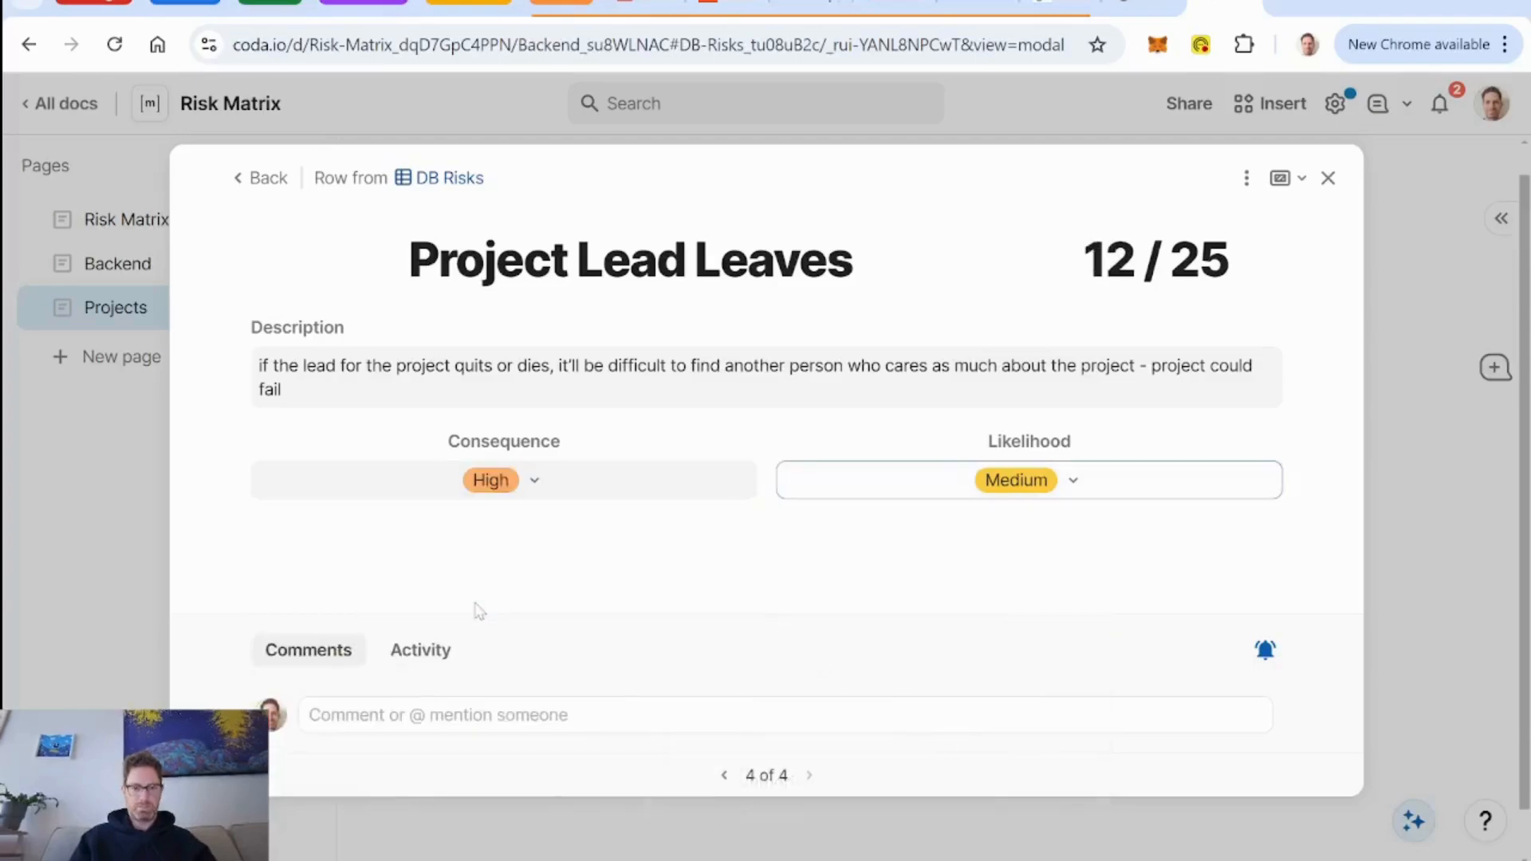
click(1074, 480)
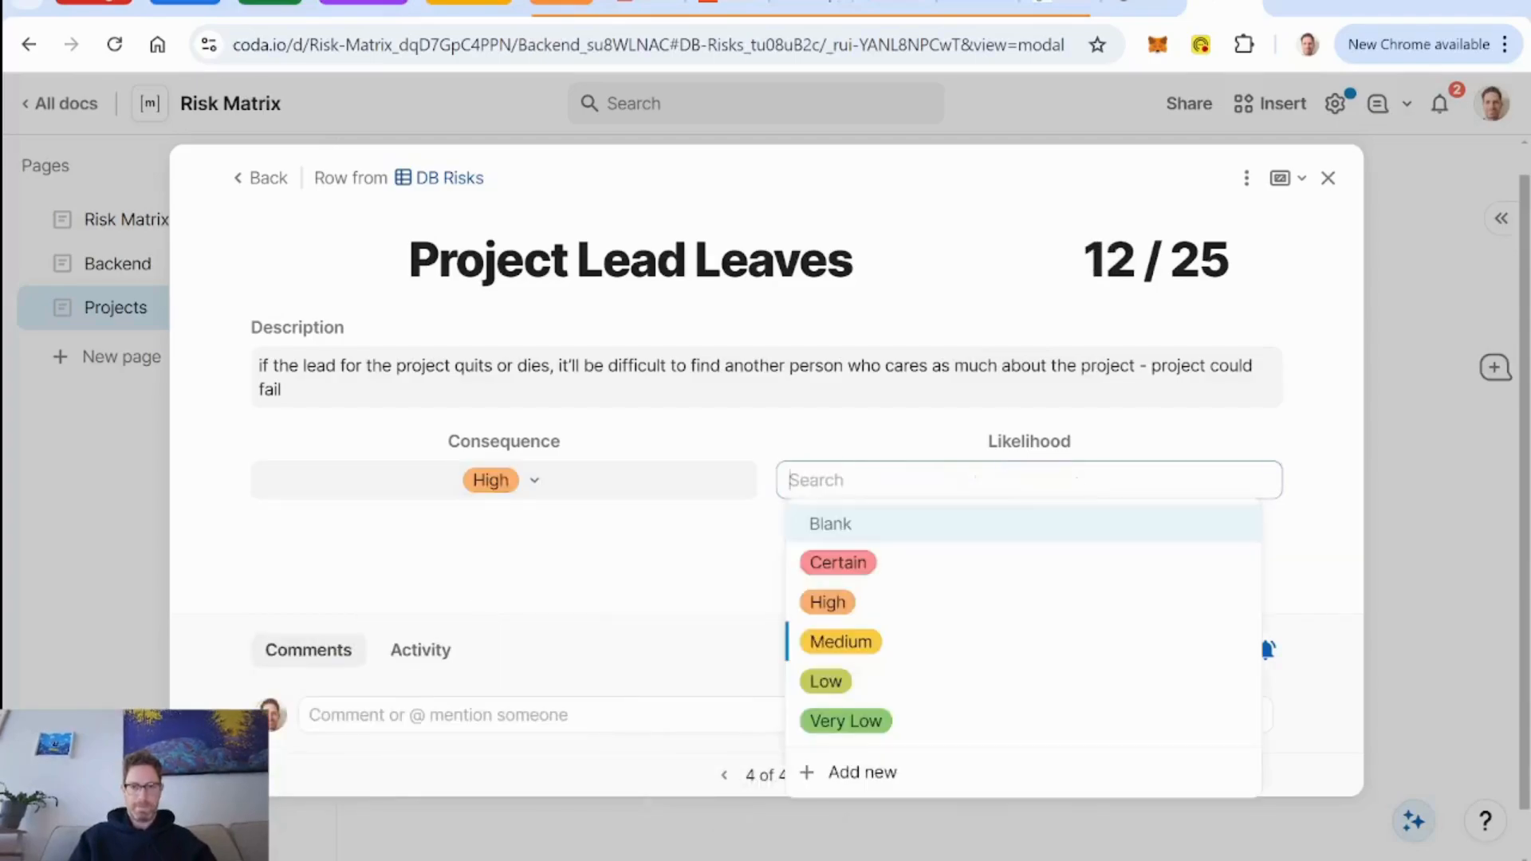
click(1049, 691)
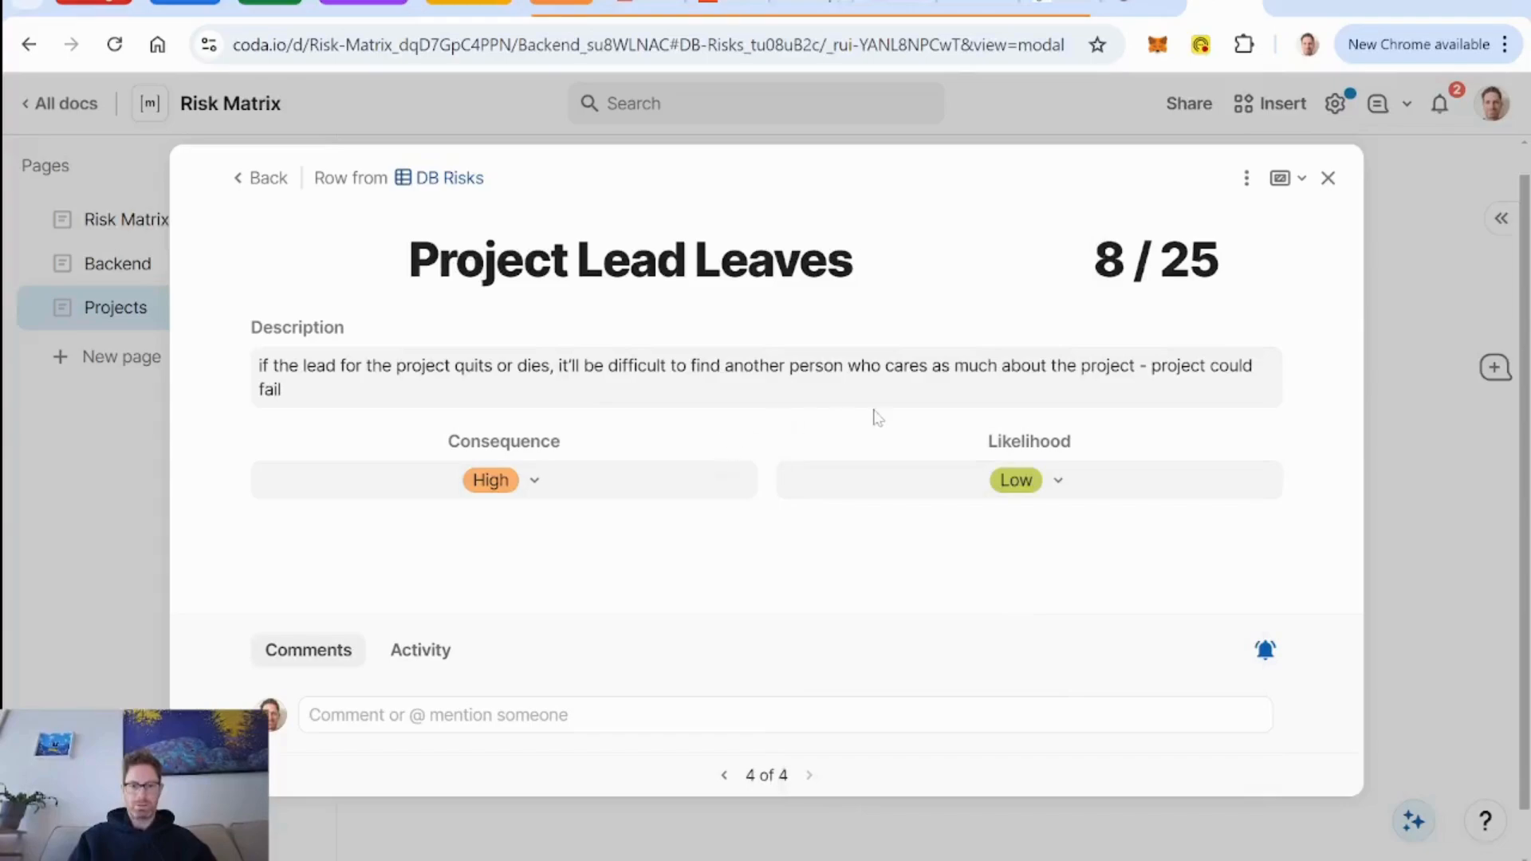
click(1328, 178)
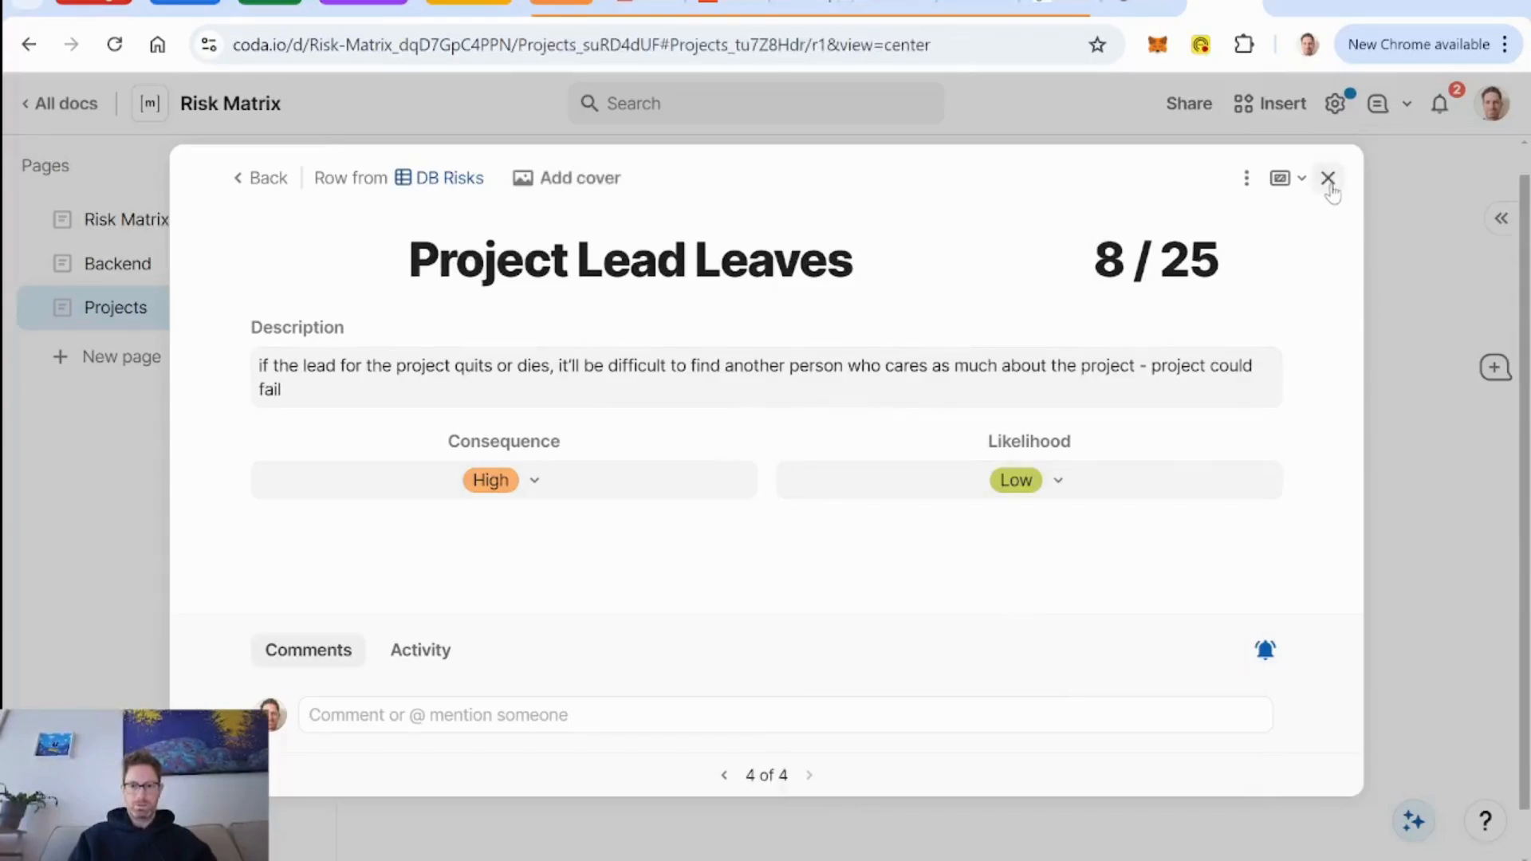
Sort the Likelihood groups of the matrix in the project details by reversed source table order, then close the details.
scroll(745, 420, down, 4)
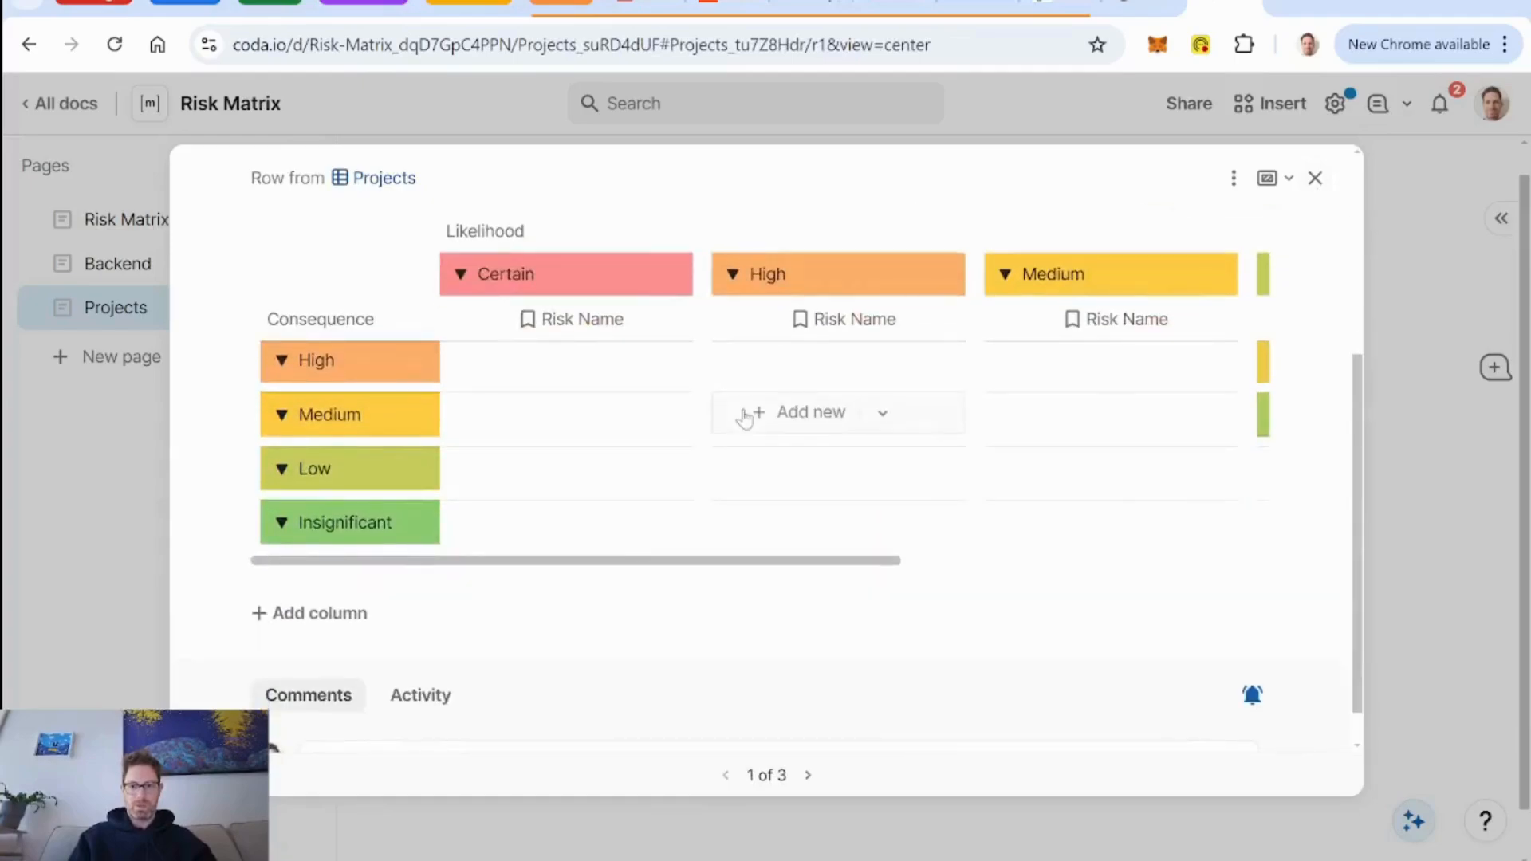
scroll(743, 418, up, 1)
scroll(745, 420, right, 6)
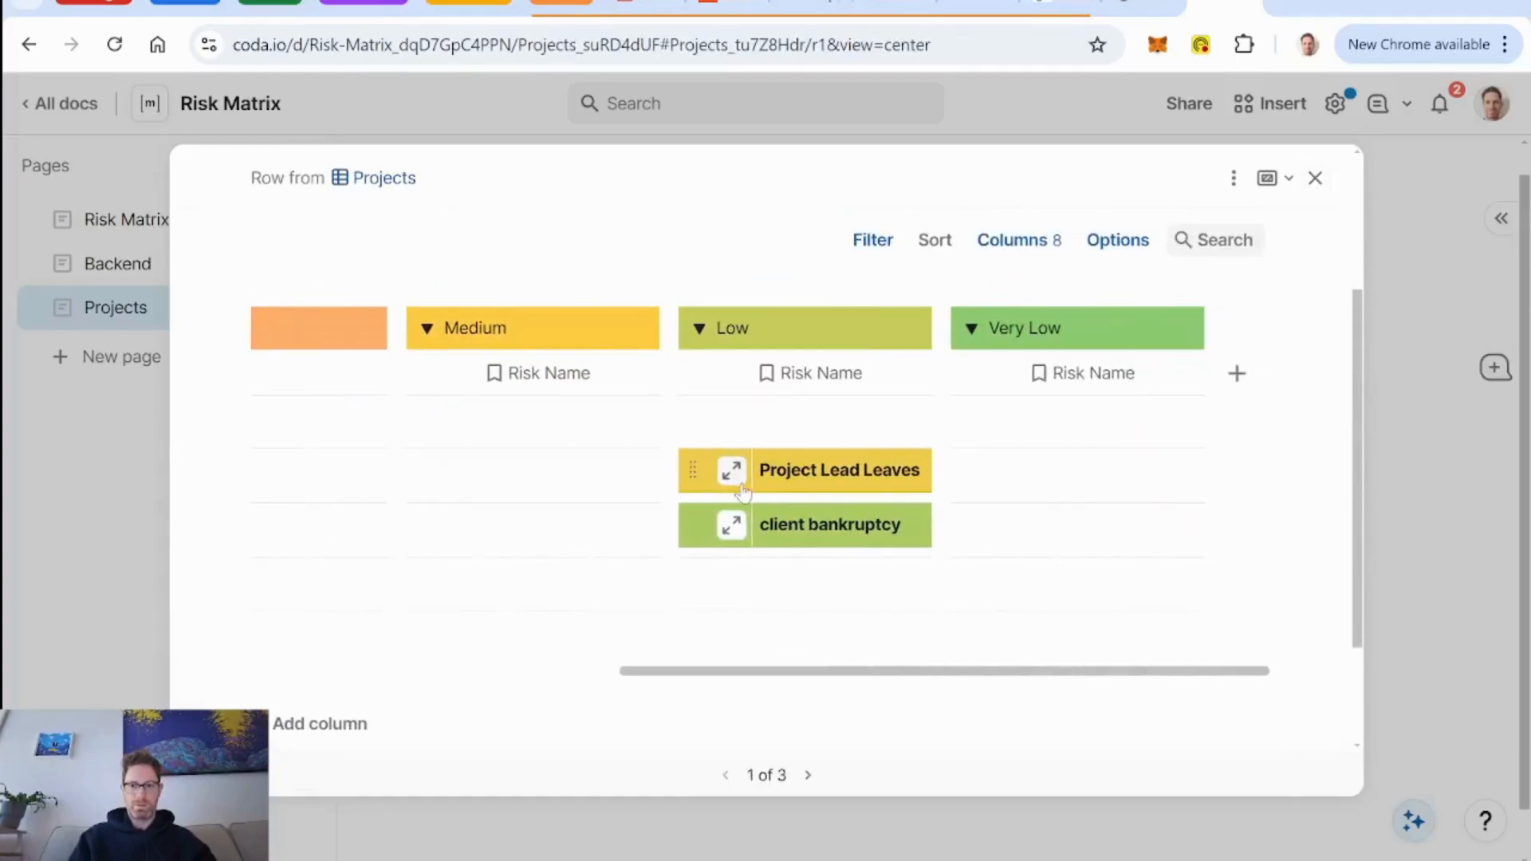
scroll(742, 492, left, 8)
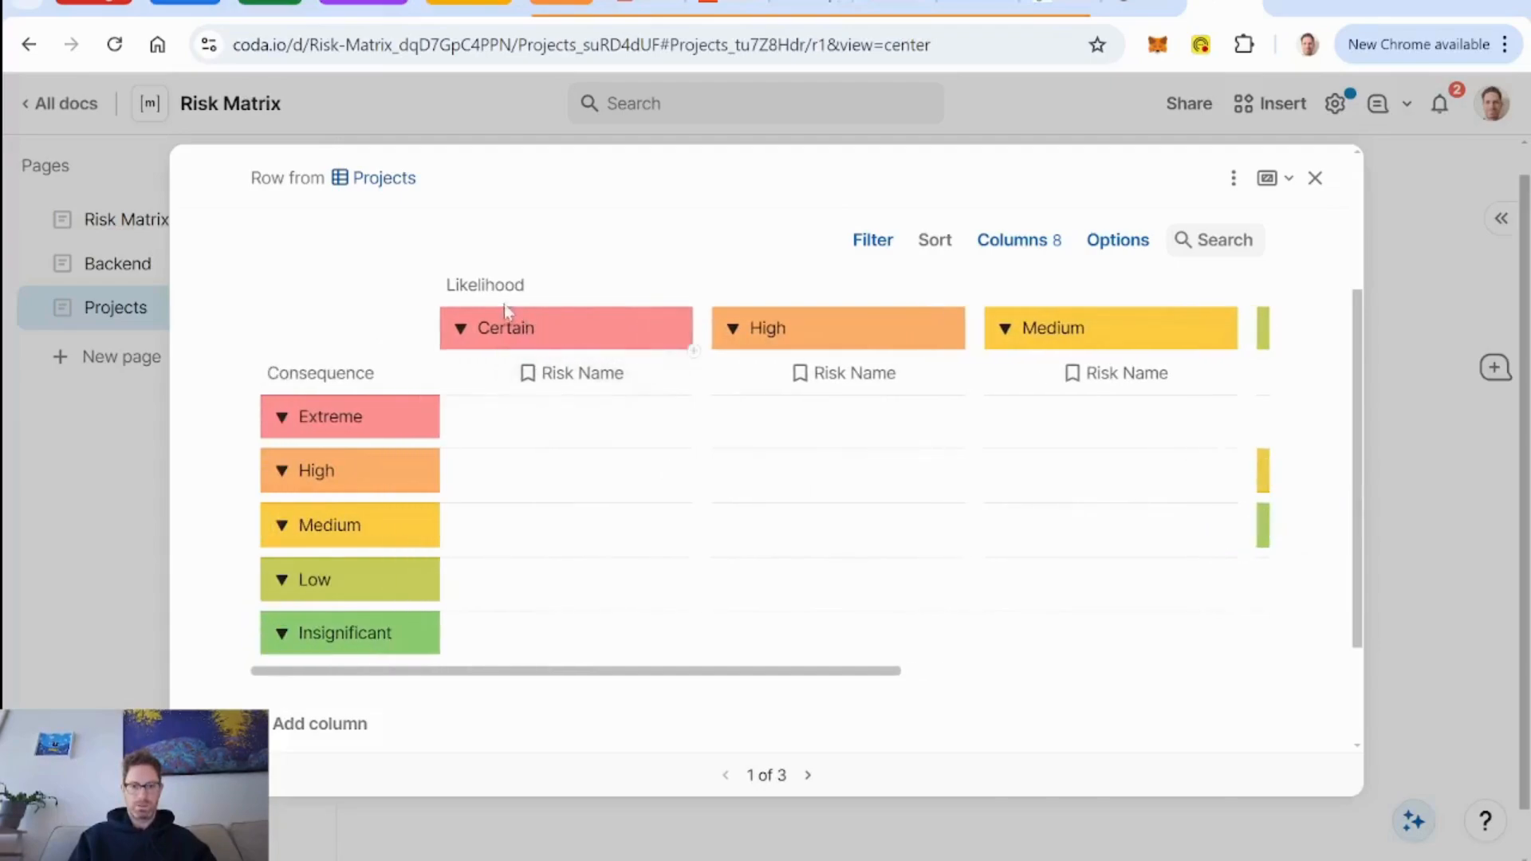
click(1131, 240)
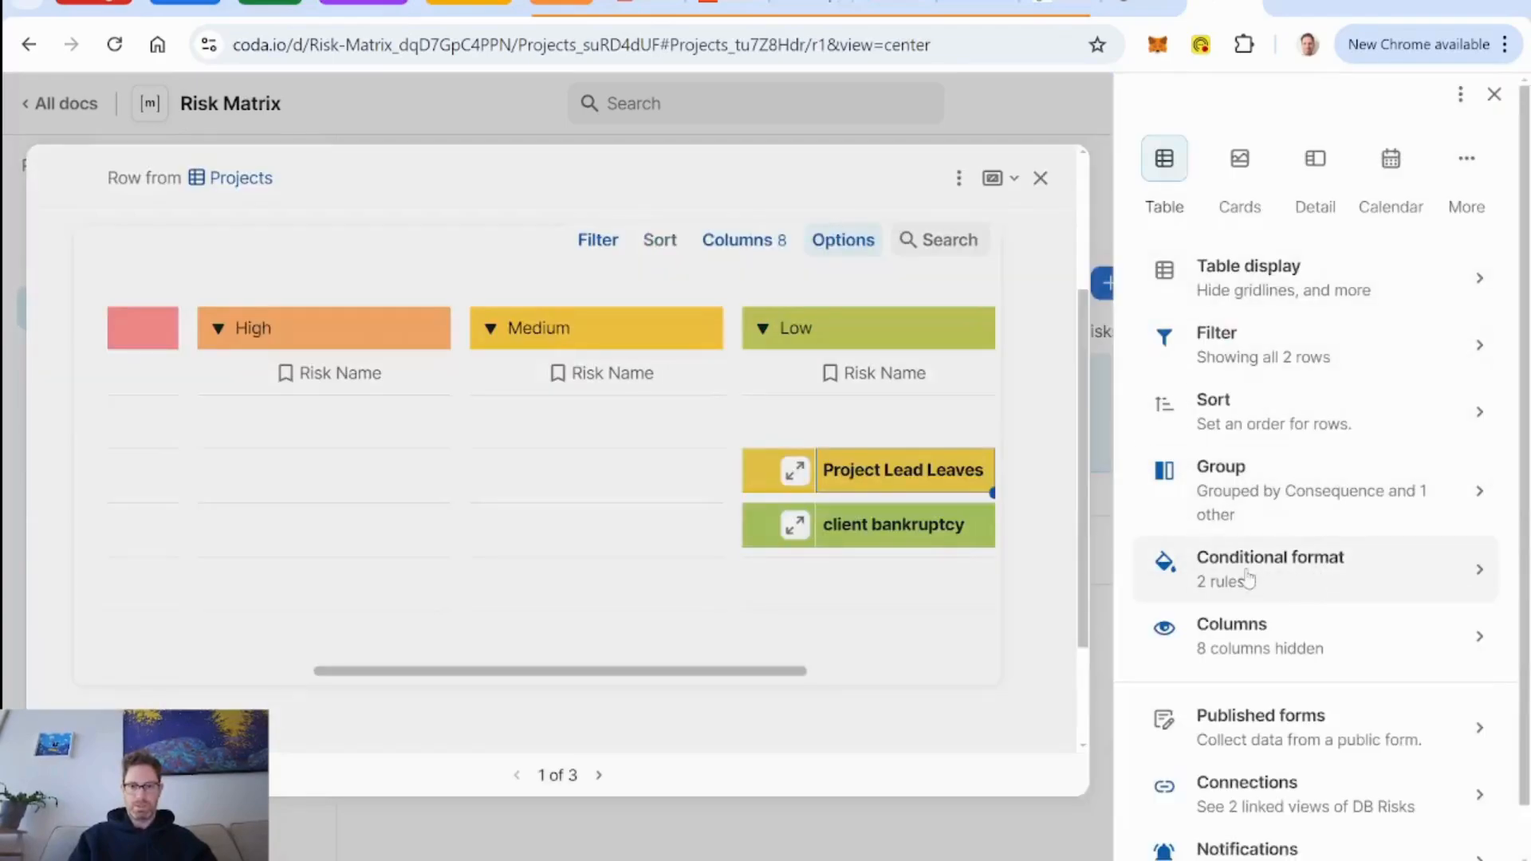
click(1293, 510)
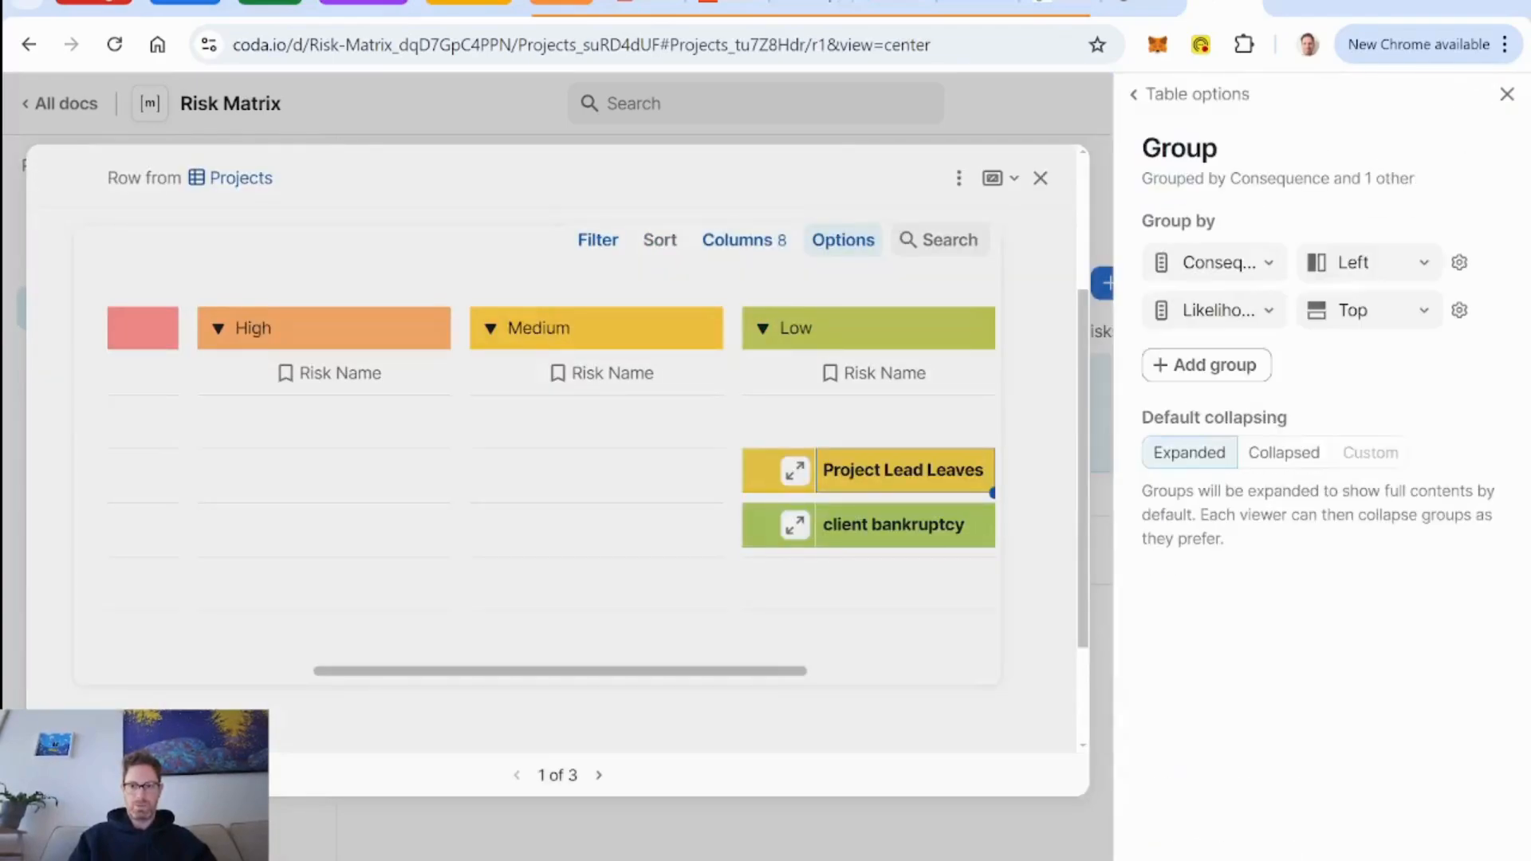
click(1460, 311)
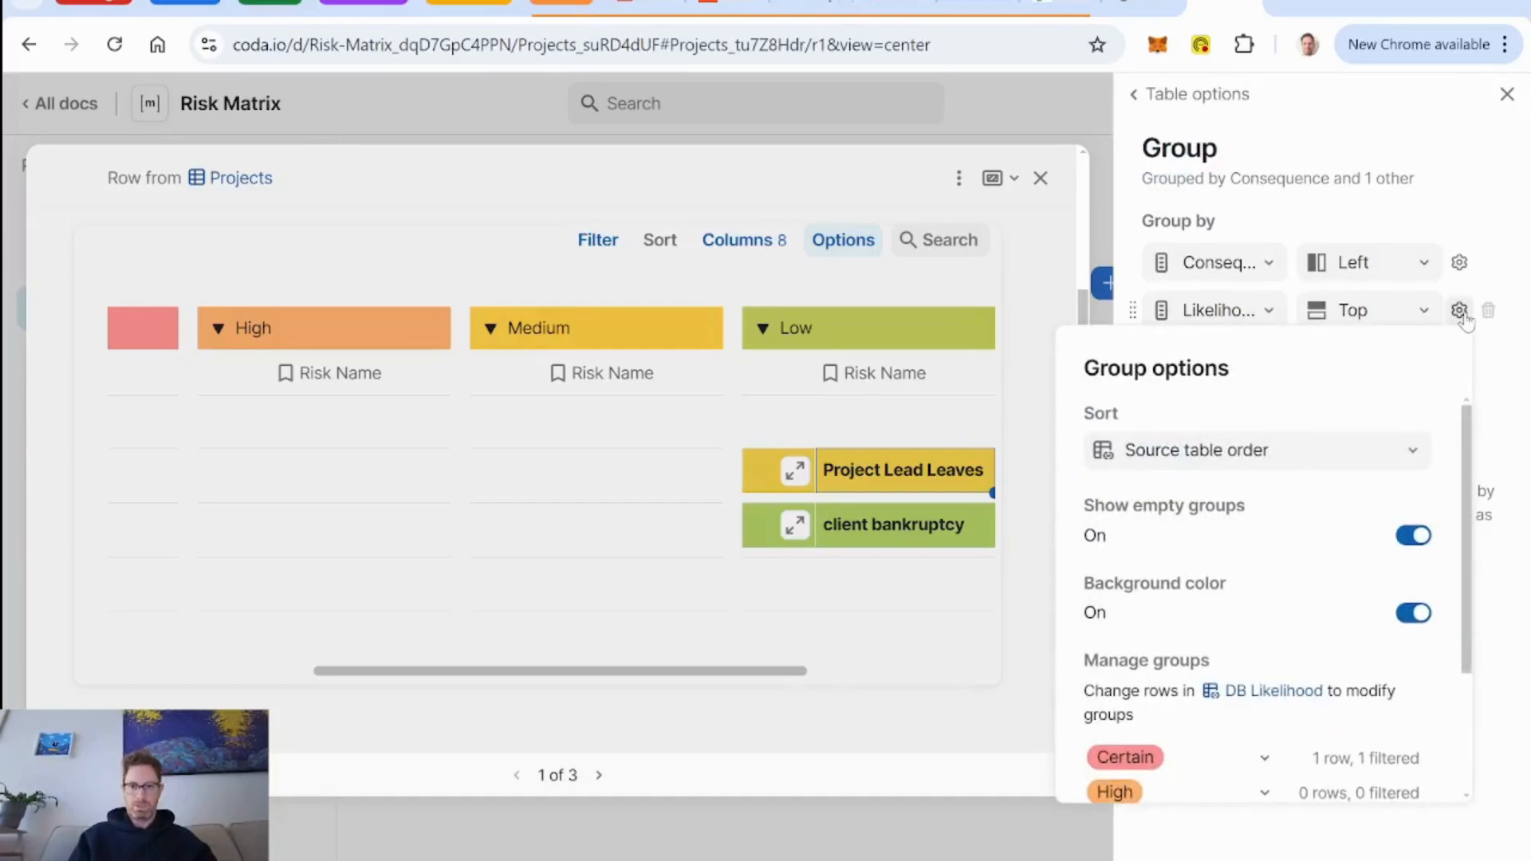
click(1386, 460)
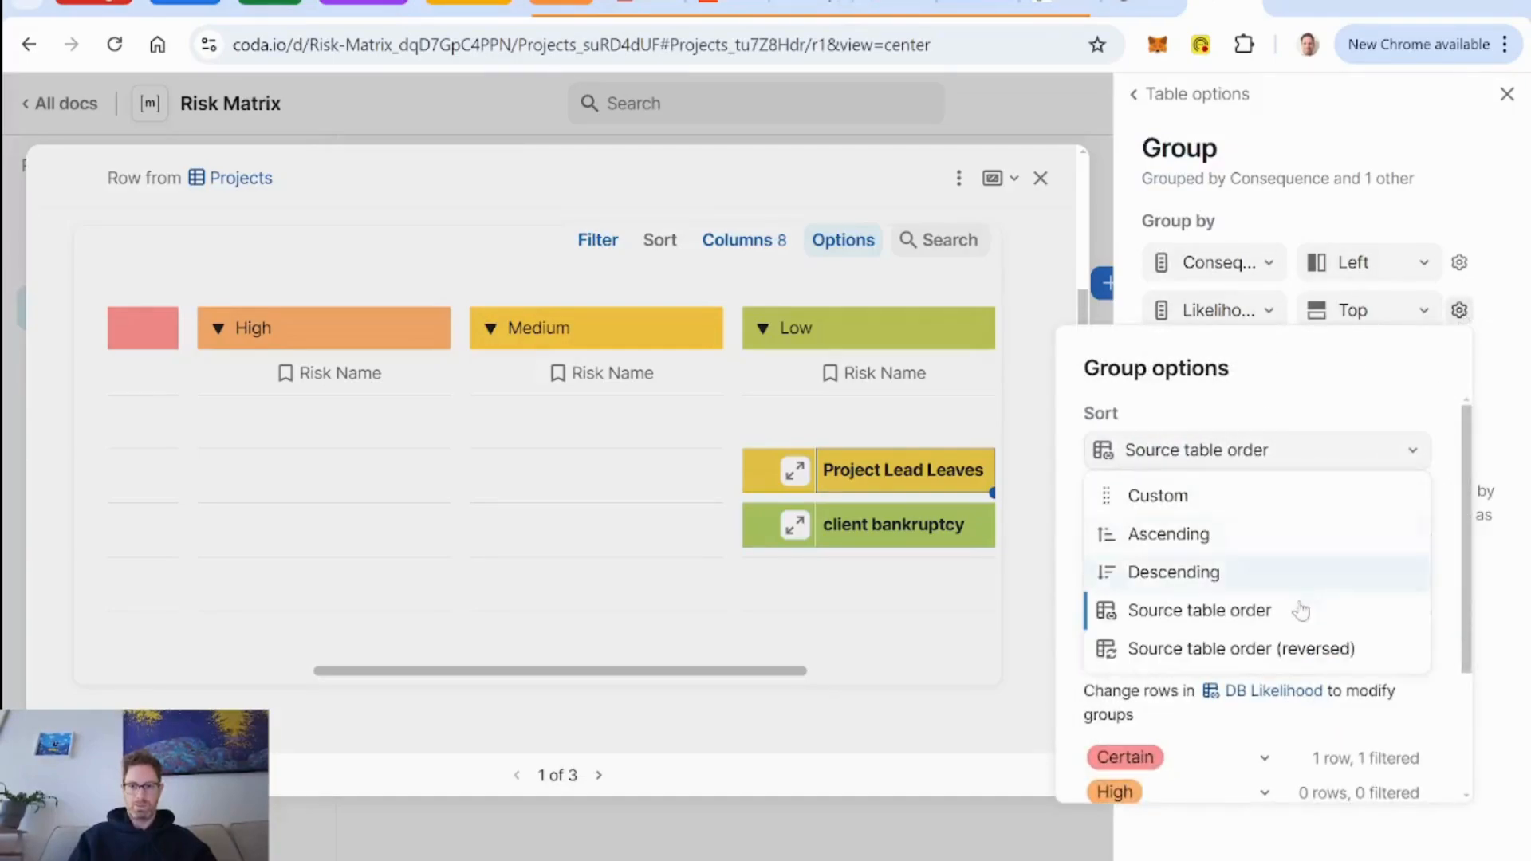
click(1298, 667)
click(1508, 94)
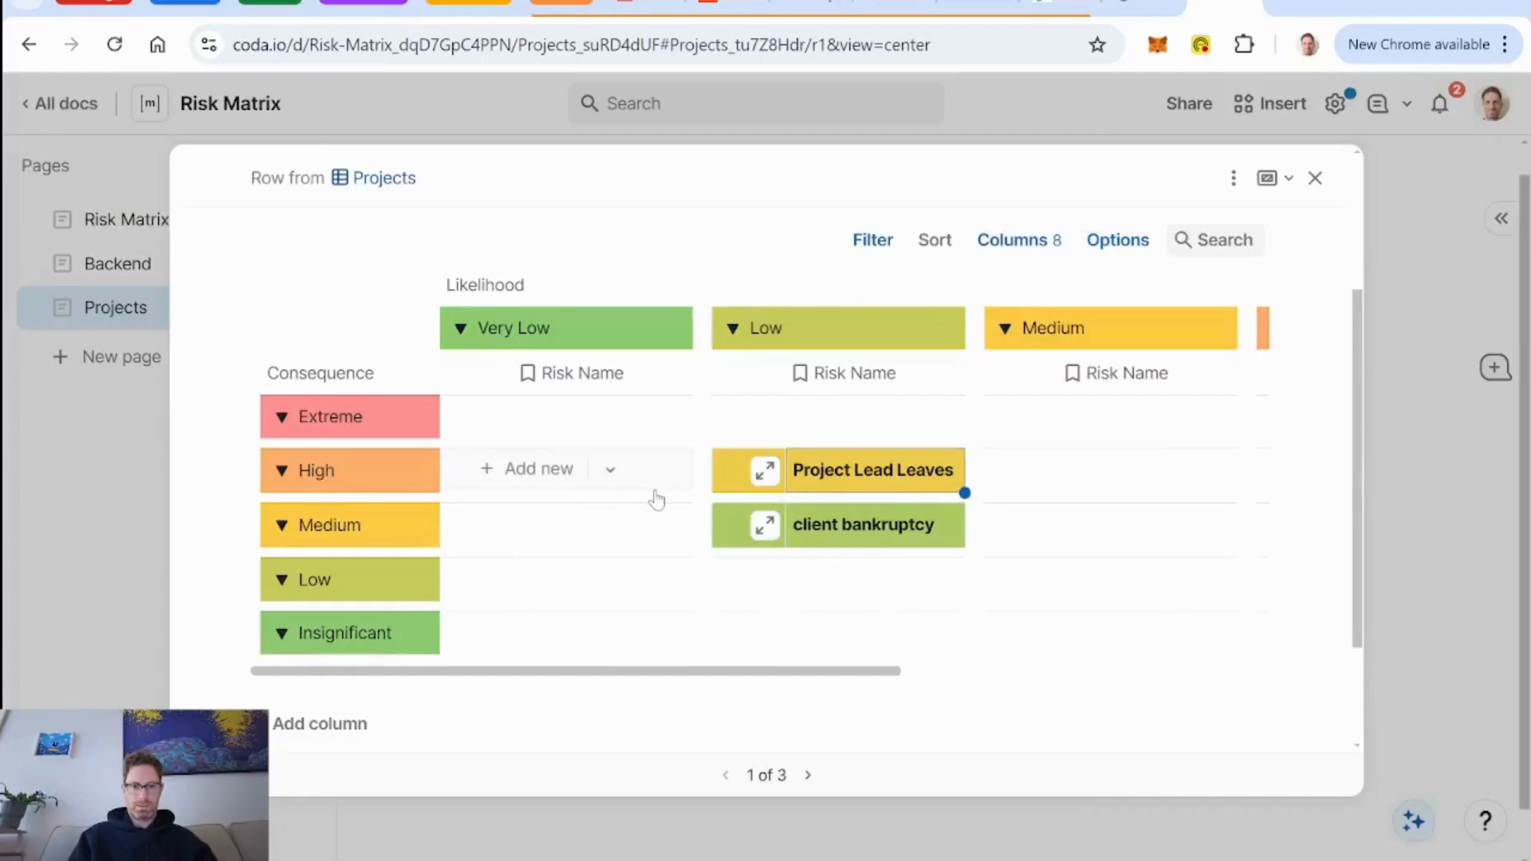
scroll(653, 497, down, 2)
scroll(656, 499, up, 3)
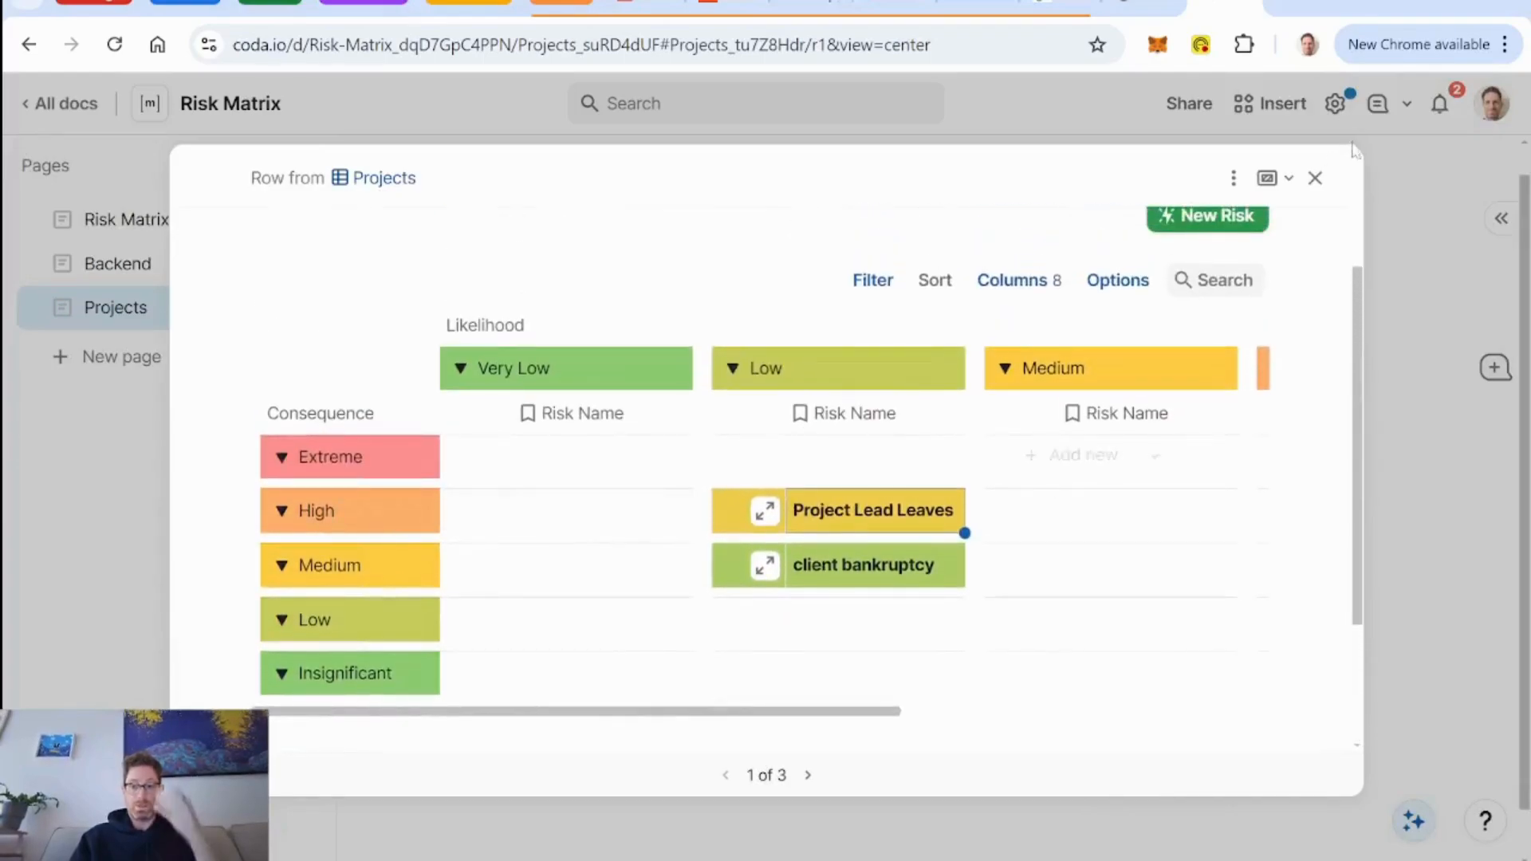
click(1315, 179)
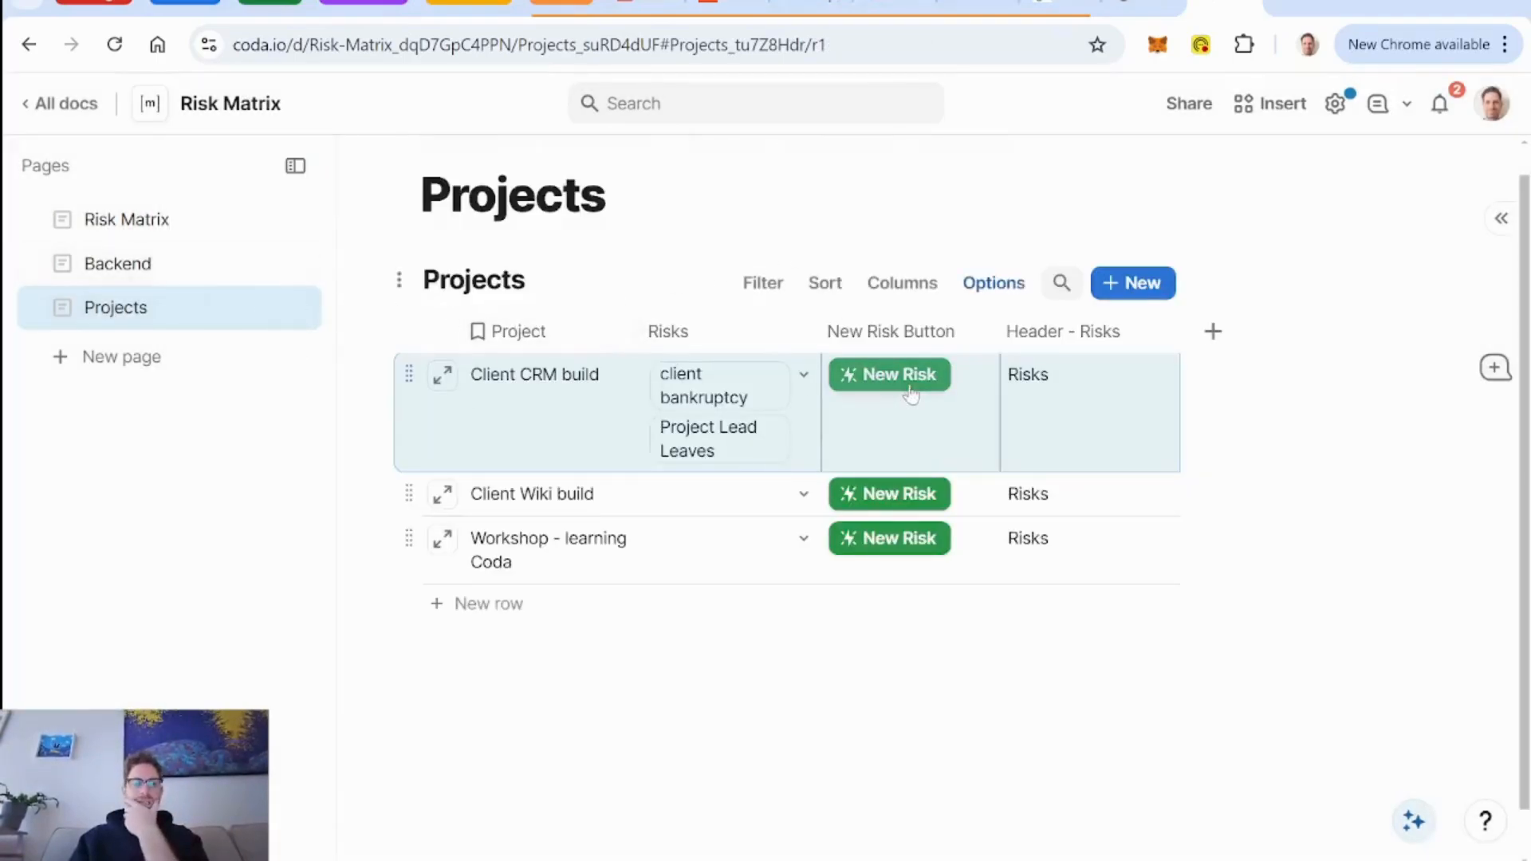
Open the Risk Matrix page and examine where the risks of all projects sit in the matrix.
click(143, 223)
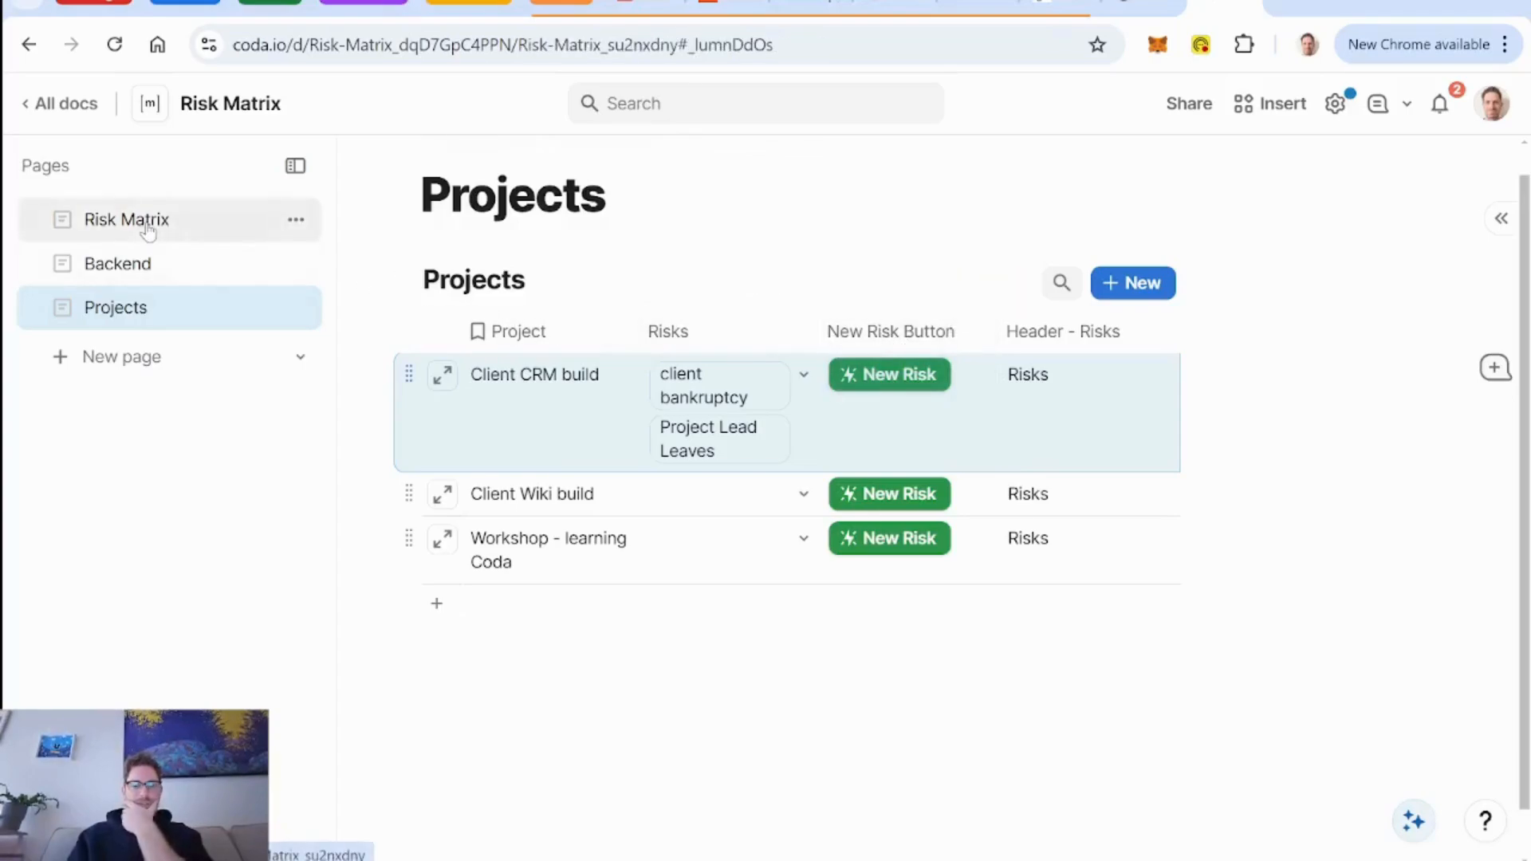
scroll(875, 365, down, 4)
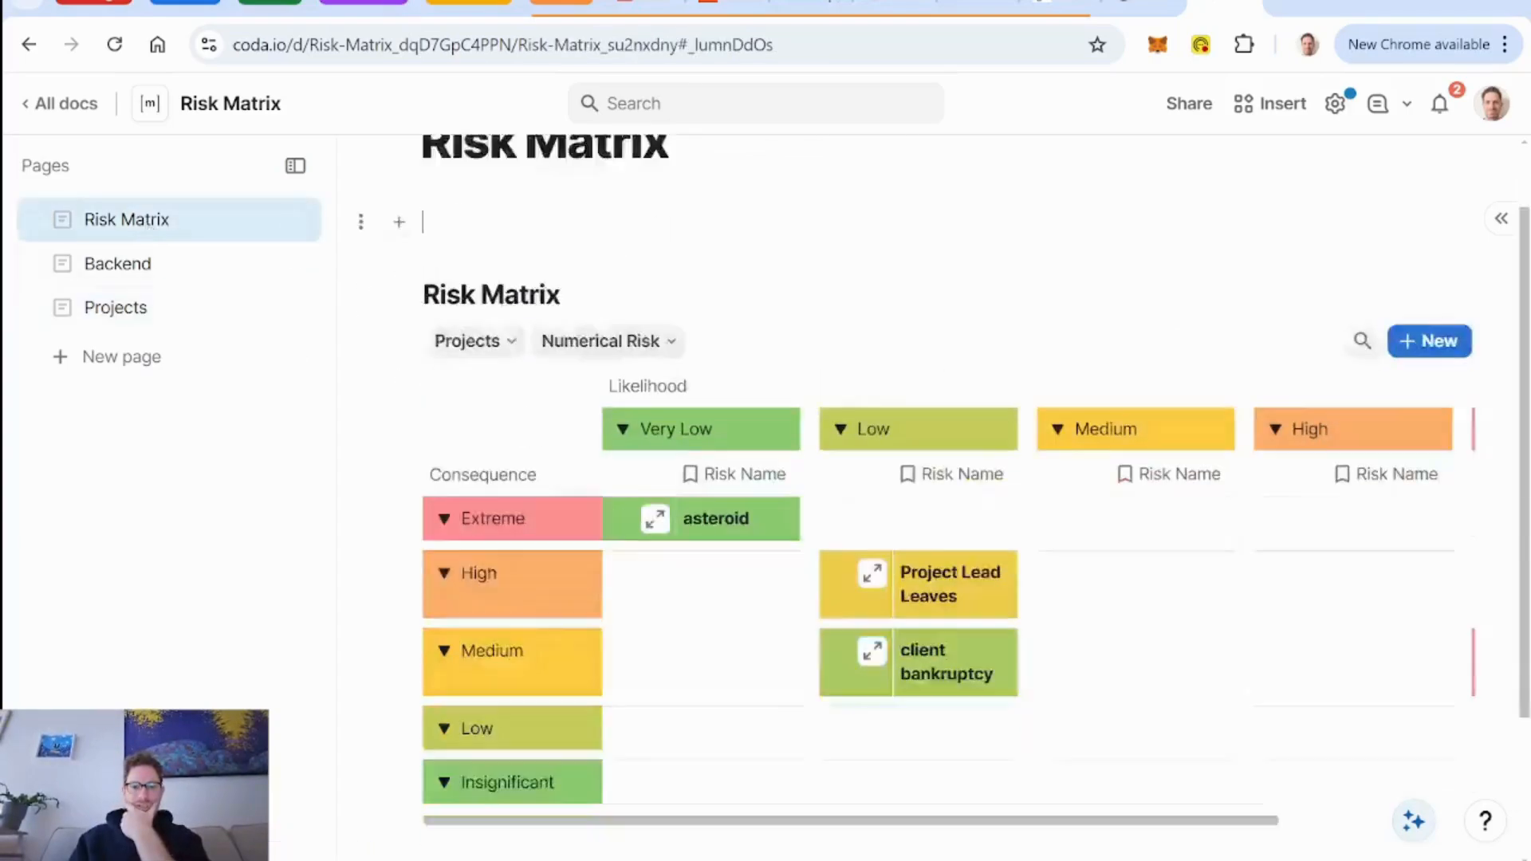
scroll(876, 365, up, 3)
scroll(618, 267, up, 1)
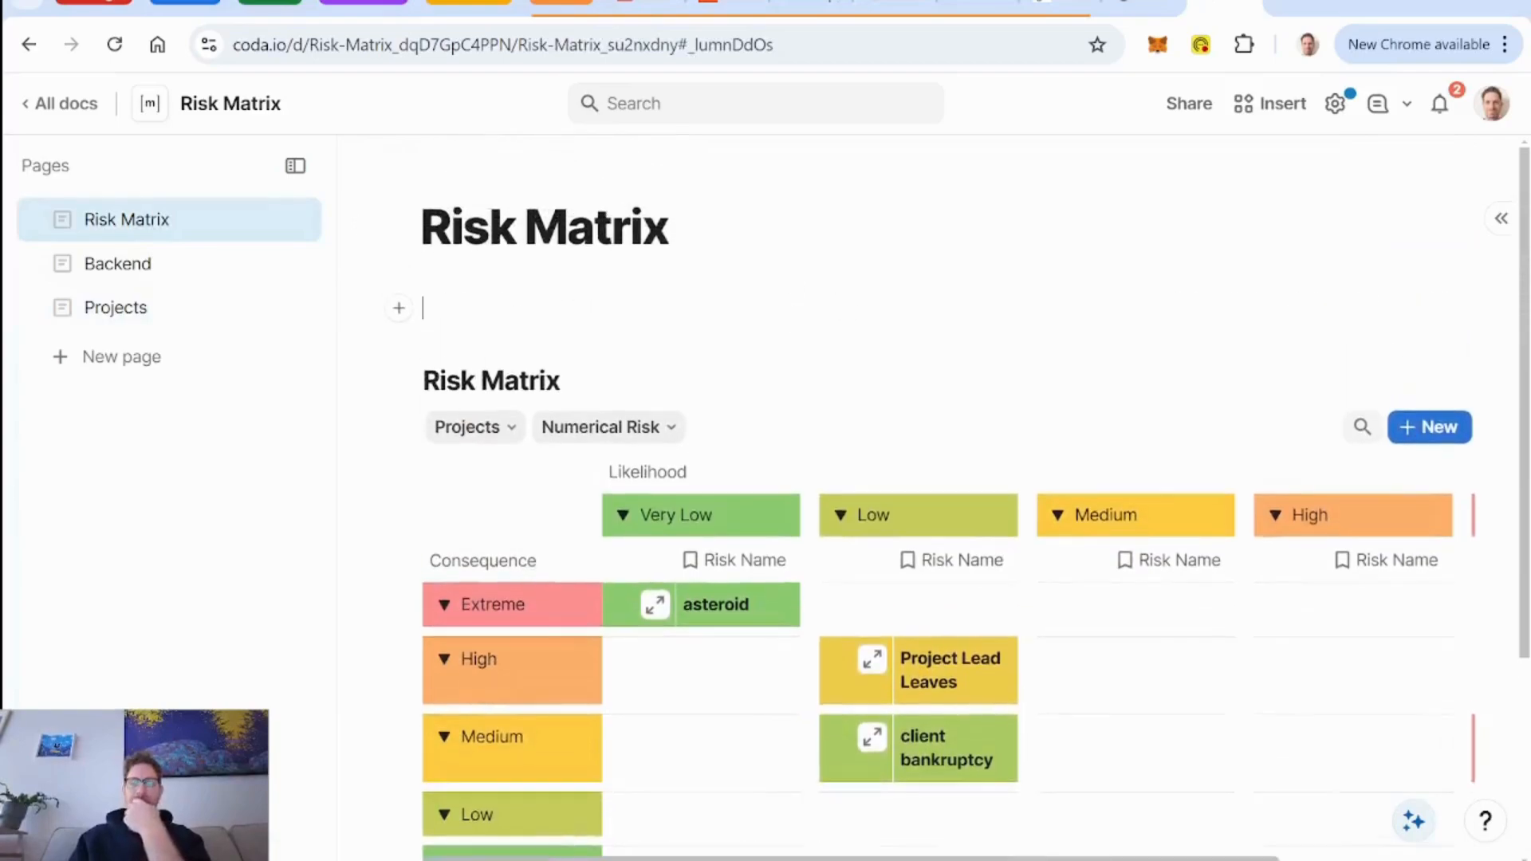
scroll(618, 268, down, 2)
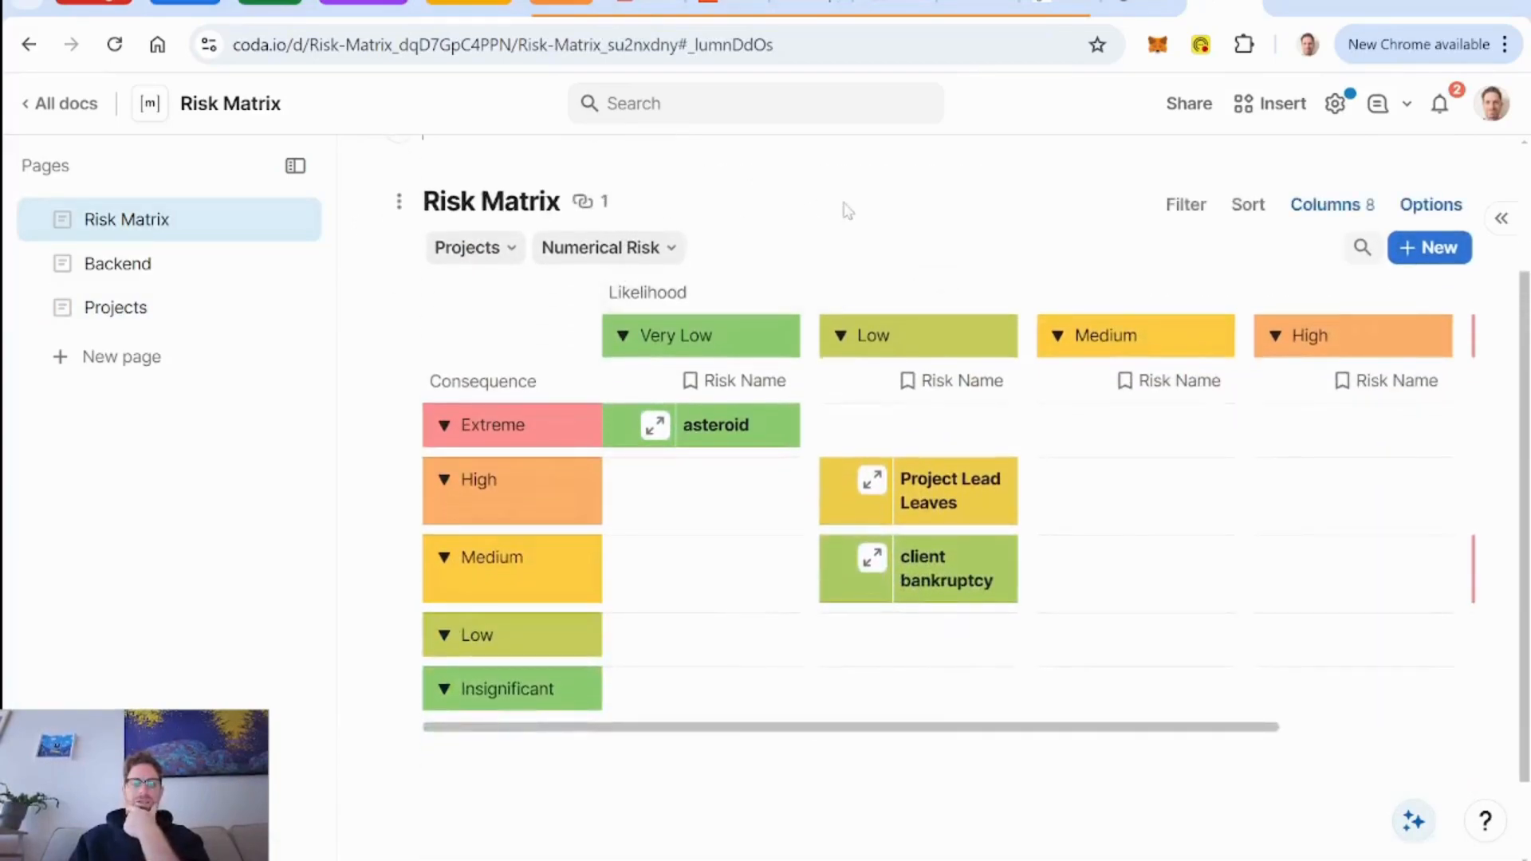
scroll(854, 219, up, 1)
scroll(854, 216, down, 2)
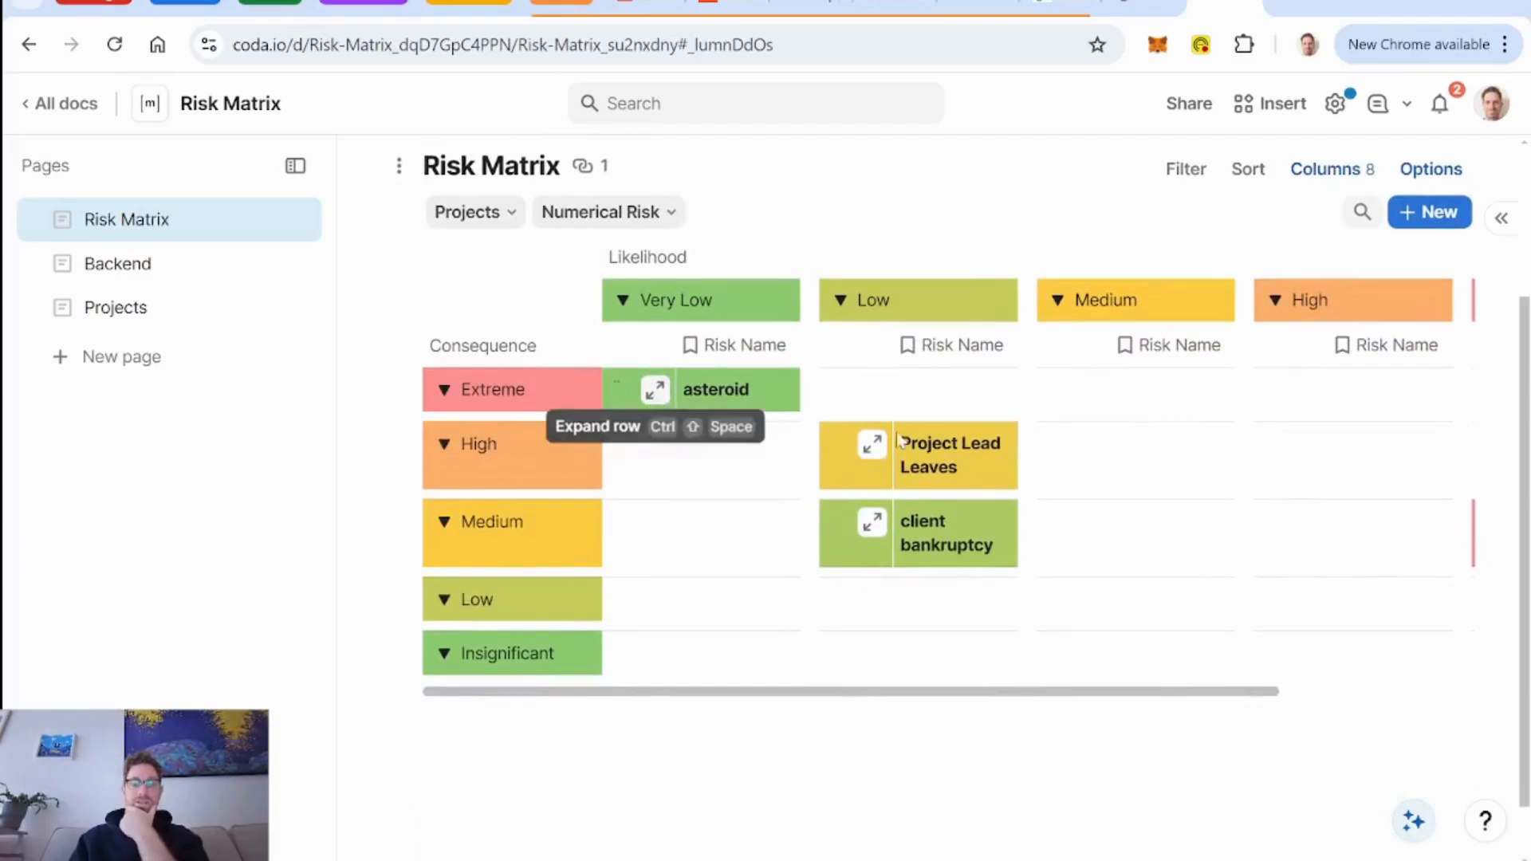
scroll(487, 335, up, 3)
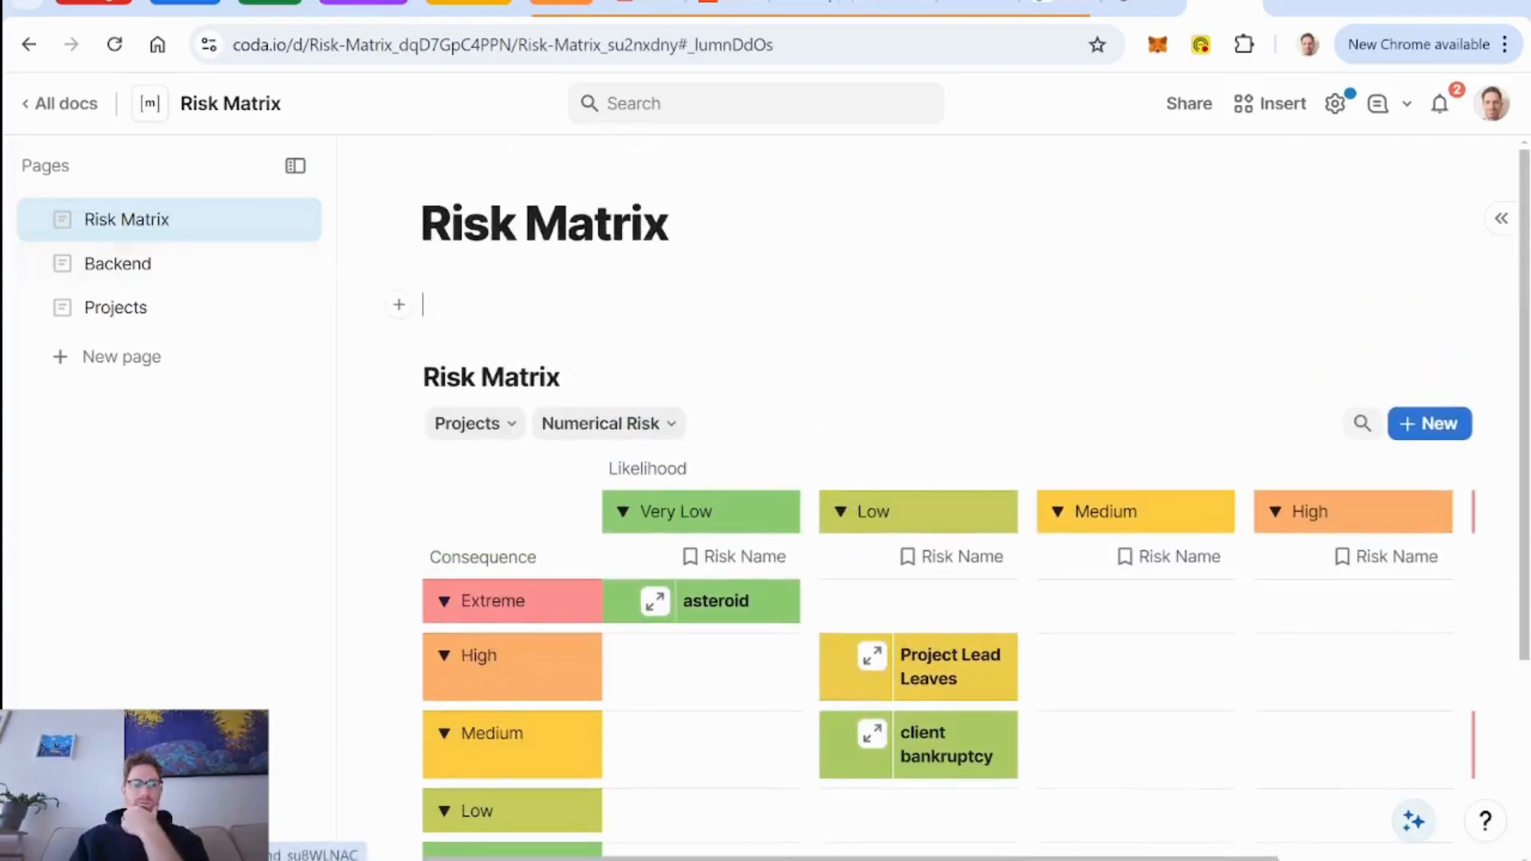
Write the line "Step 1: identify your risks" above the matrix on the Risk Matrix page.
text(ep 1)
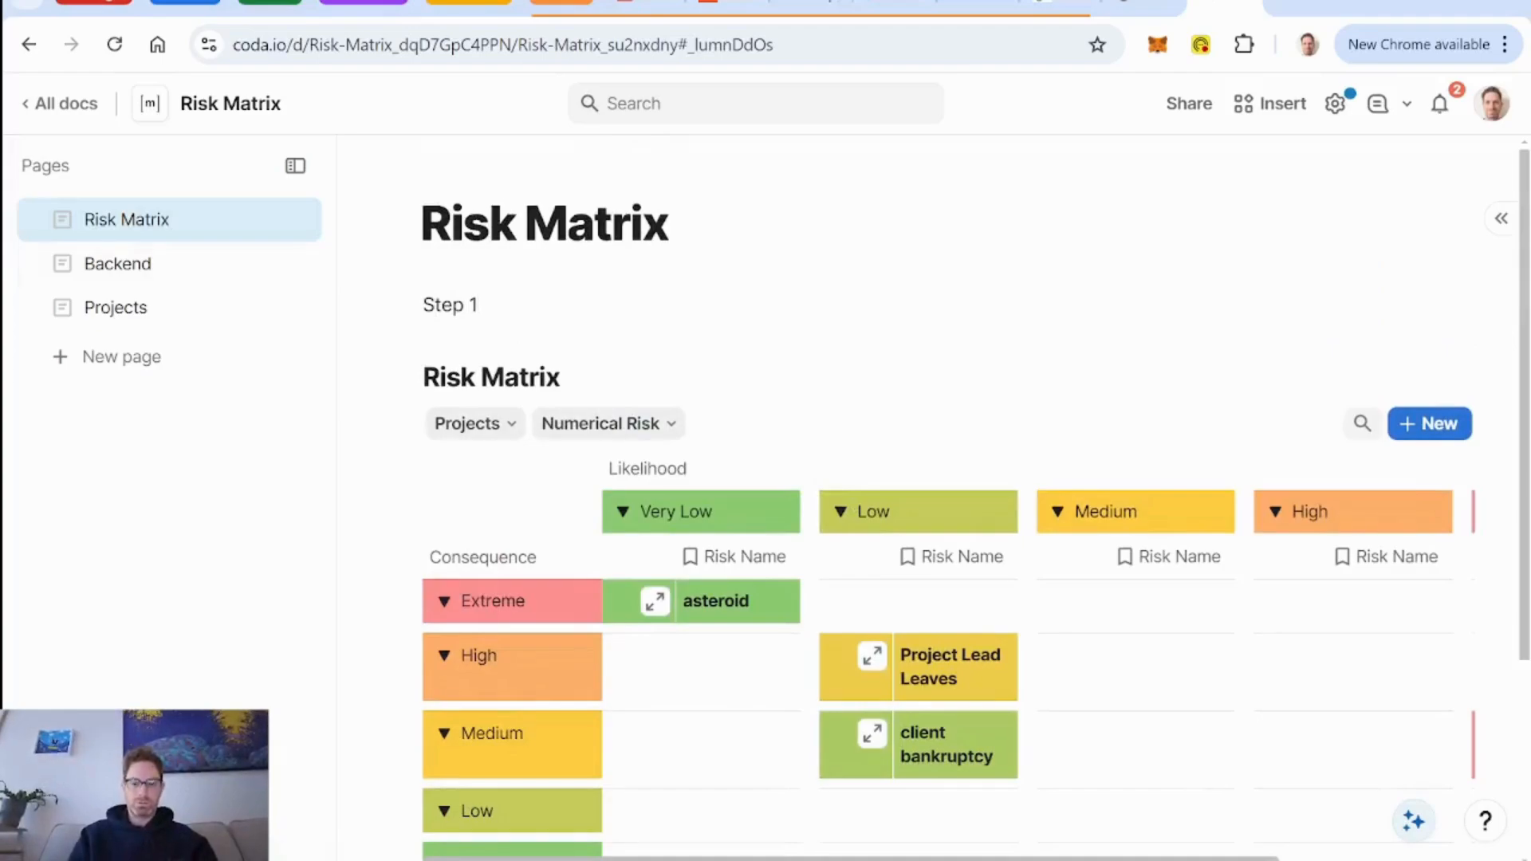
text(: identi)
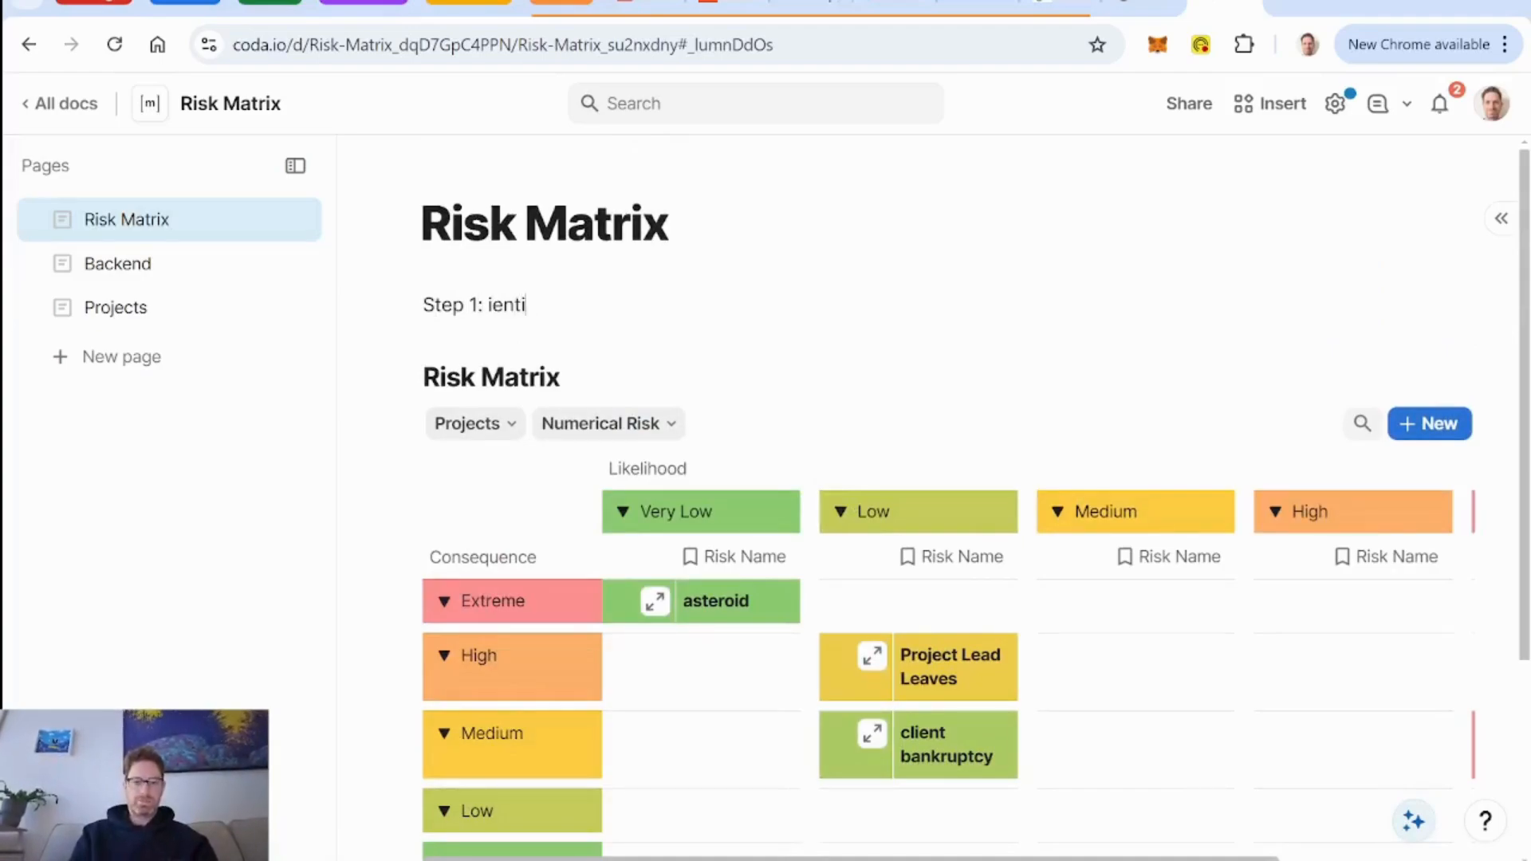
text(fy )
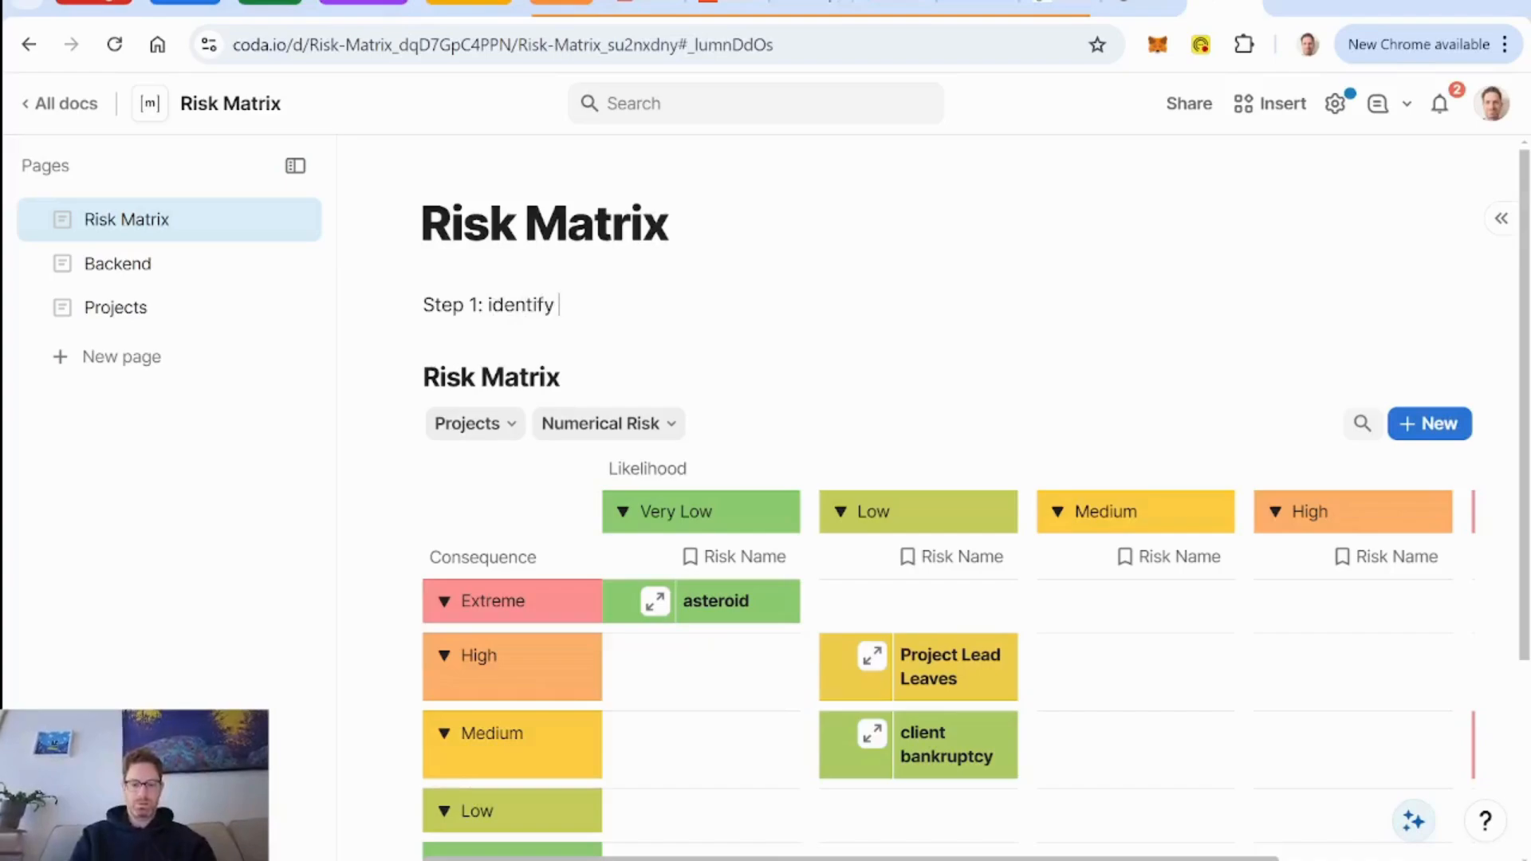
text(your risks)
key(Return)
Add the line "Step 2: make a mitigation plan" below the Step 1 line.
text(St)
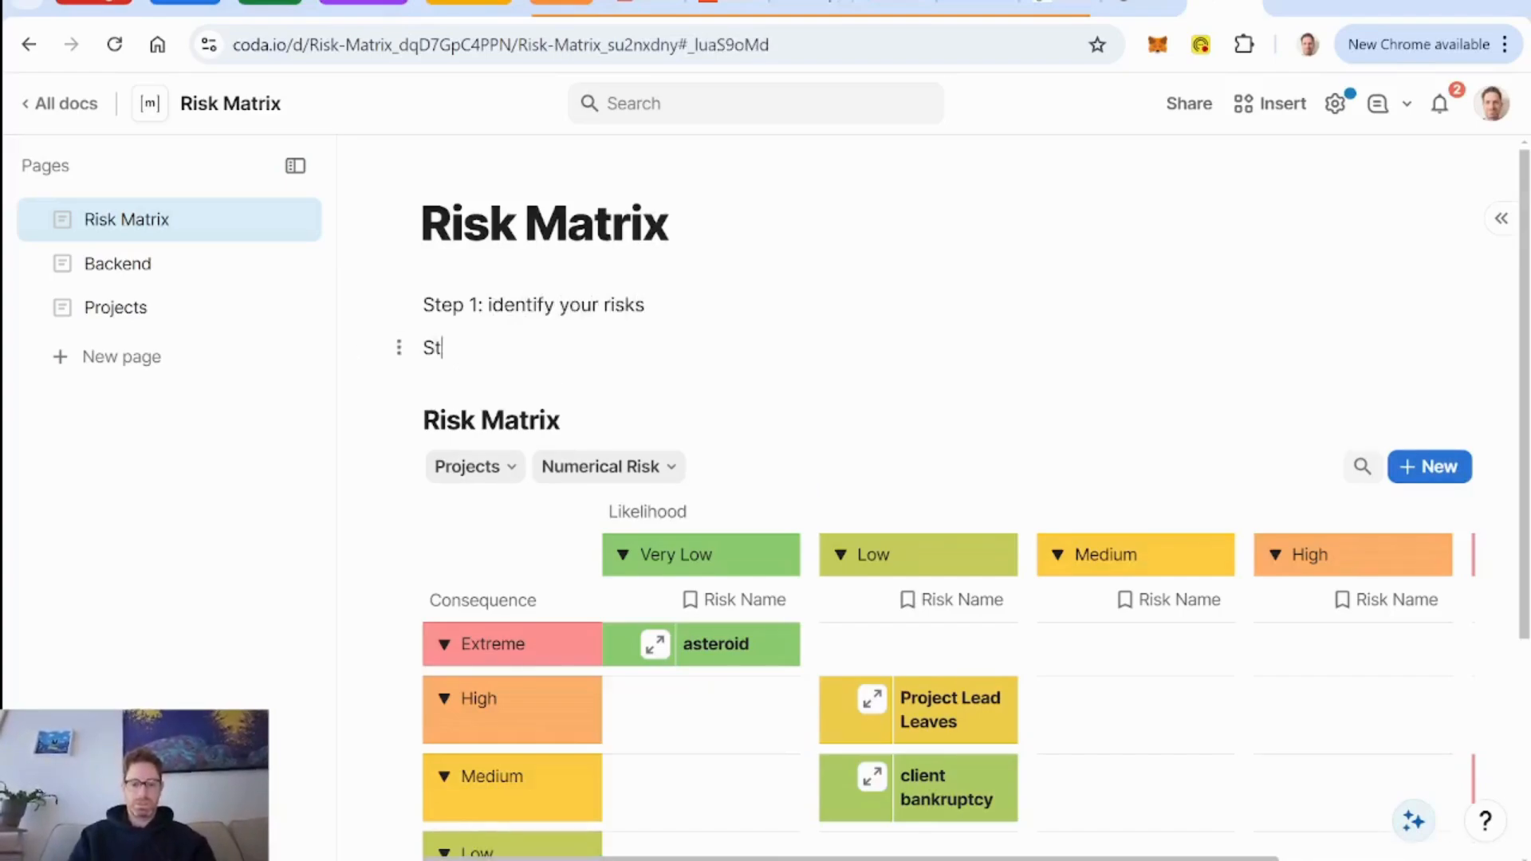
text(ep 2: make a )
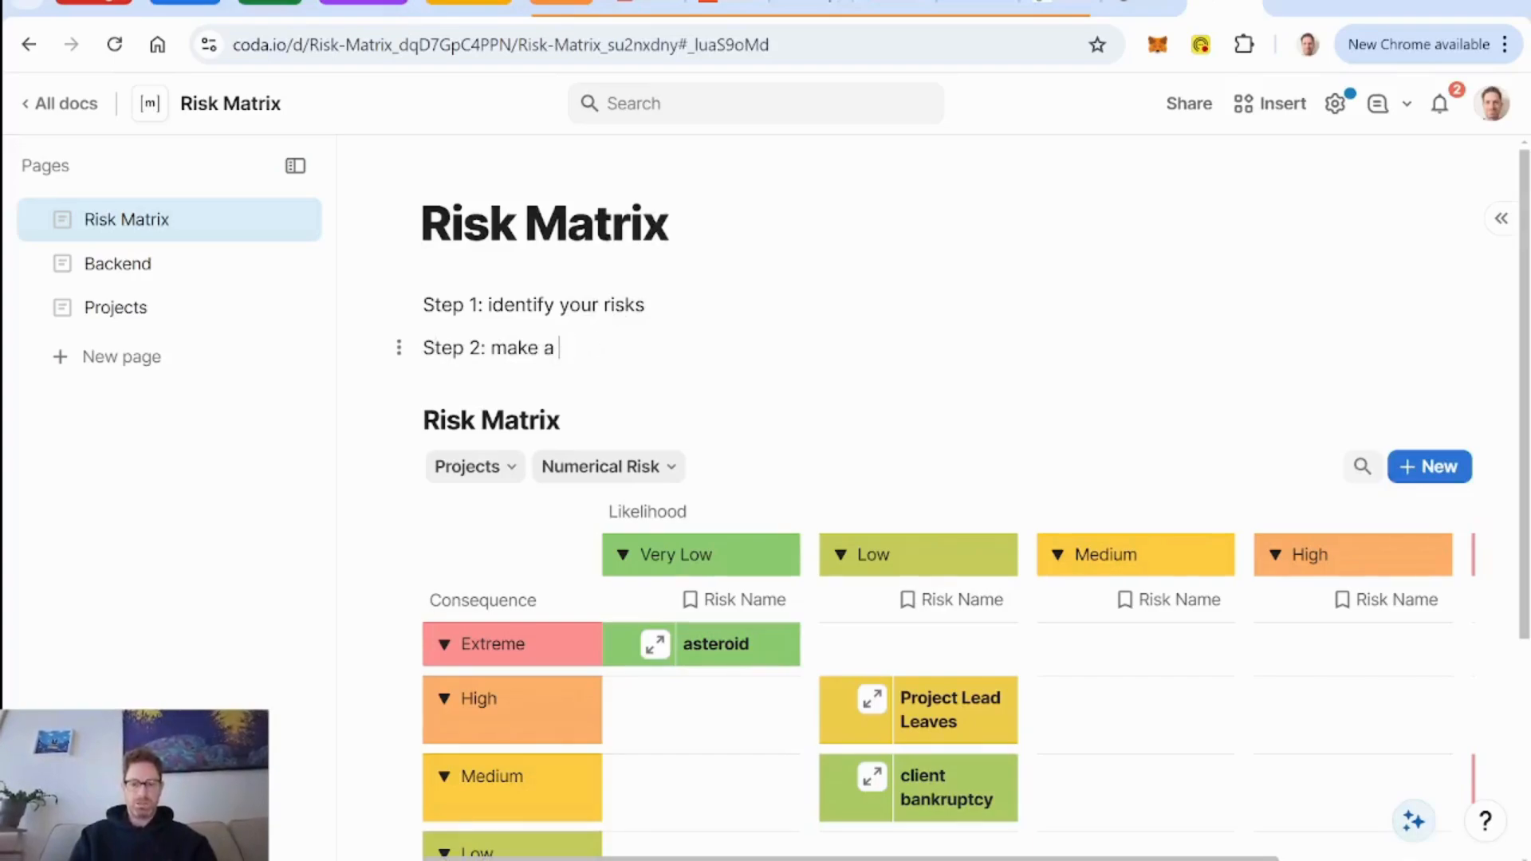
text(mitigatino pl)
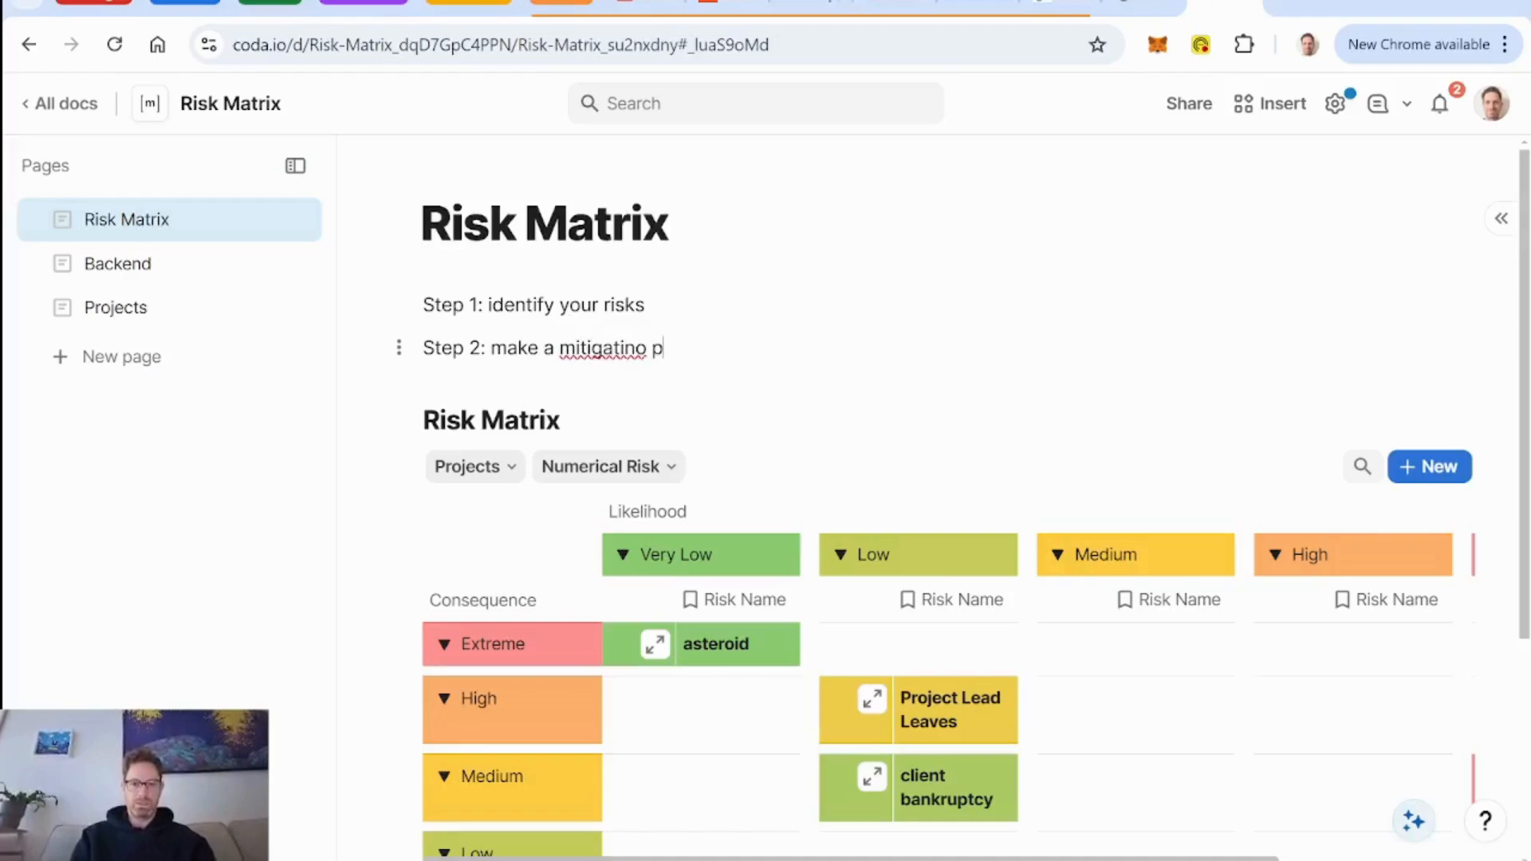
key(BackSpace)
key(BackSpace)
key(BackSpace)
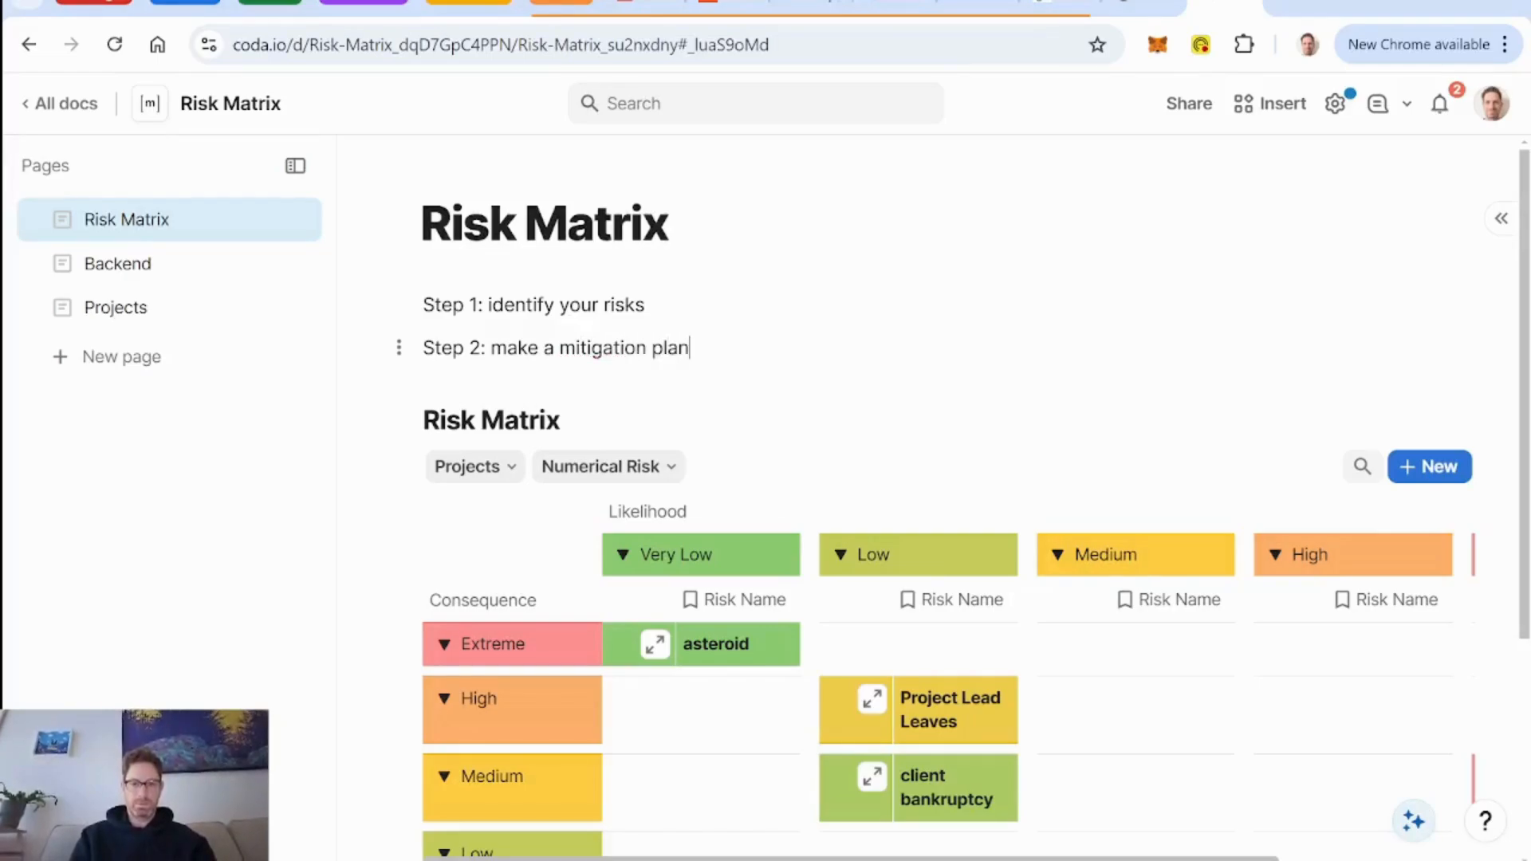
Add the line "Step 3: create scenarios to help you dry run the mitigation plan with your team".
key(Return)
text(Step 3)
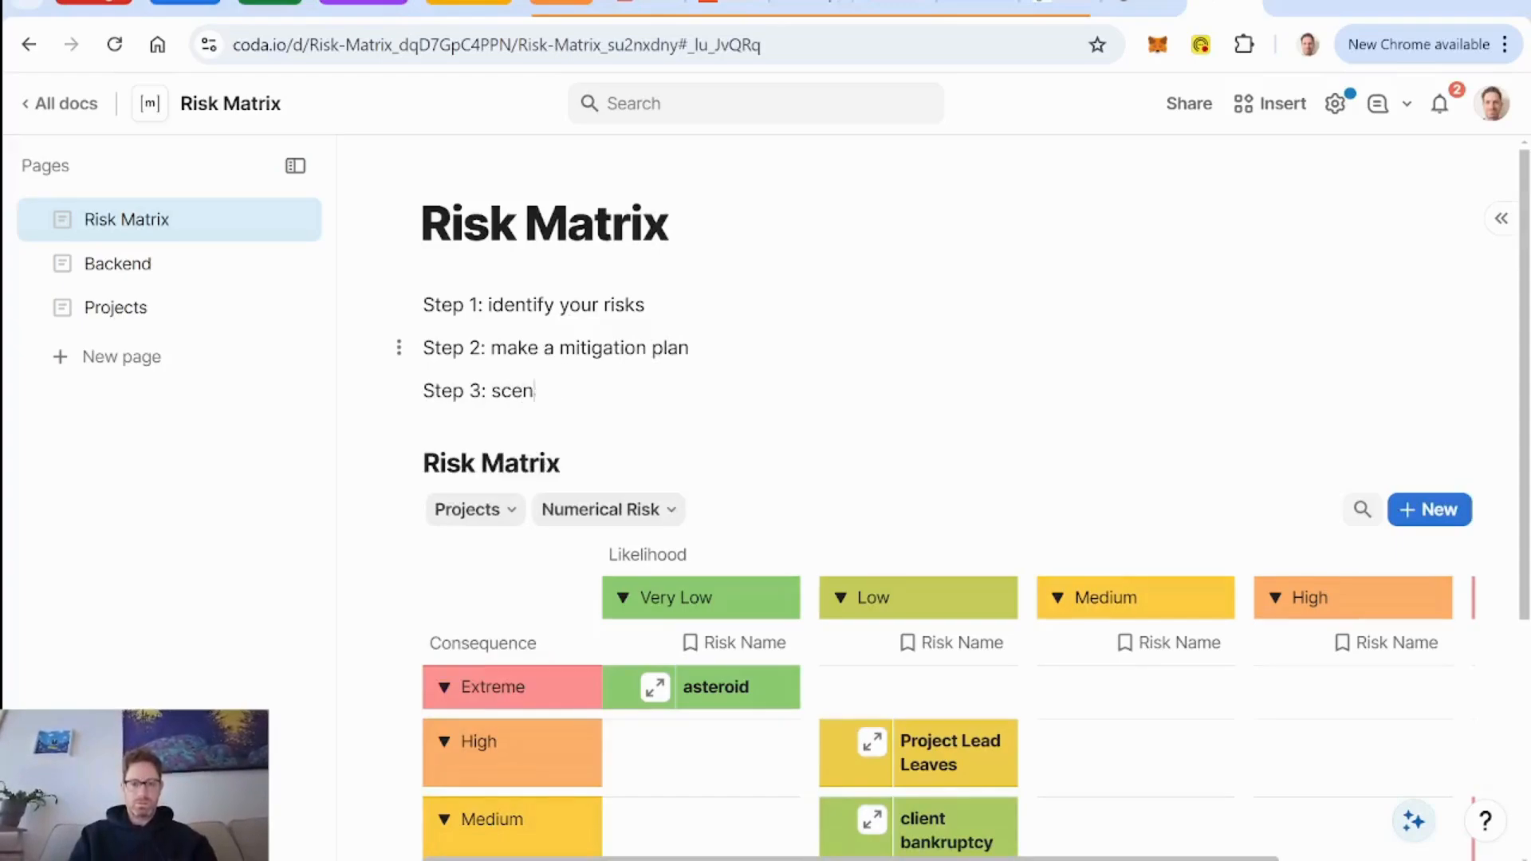
text(: create sc)
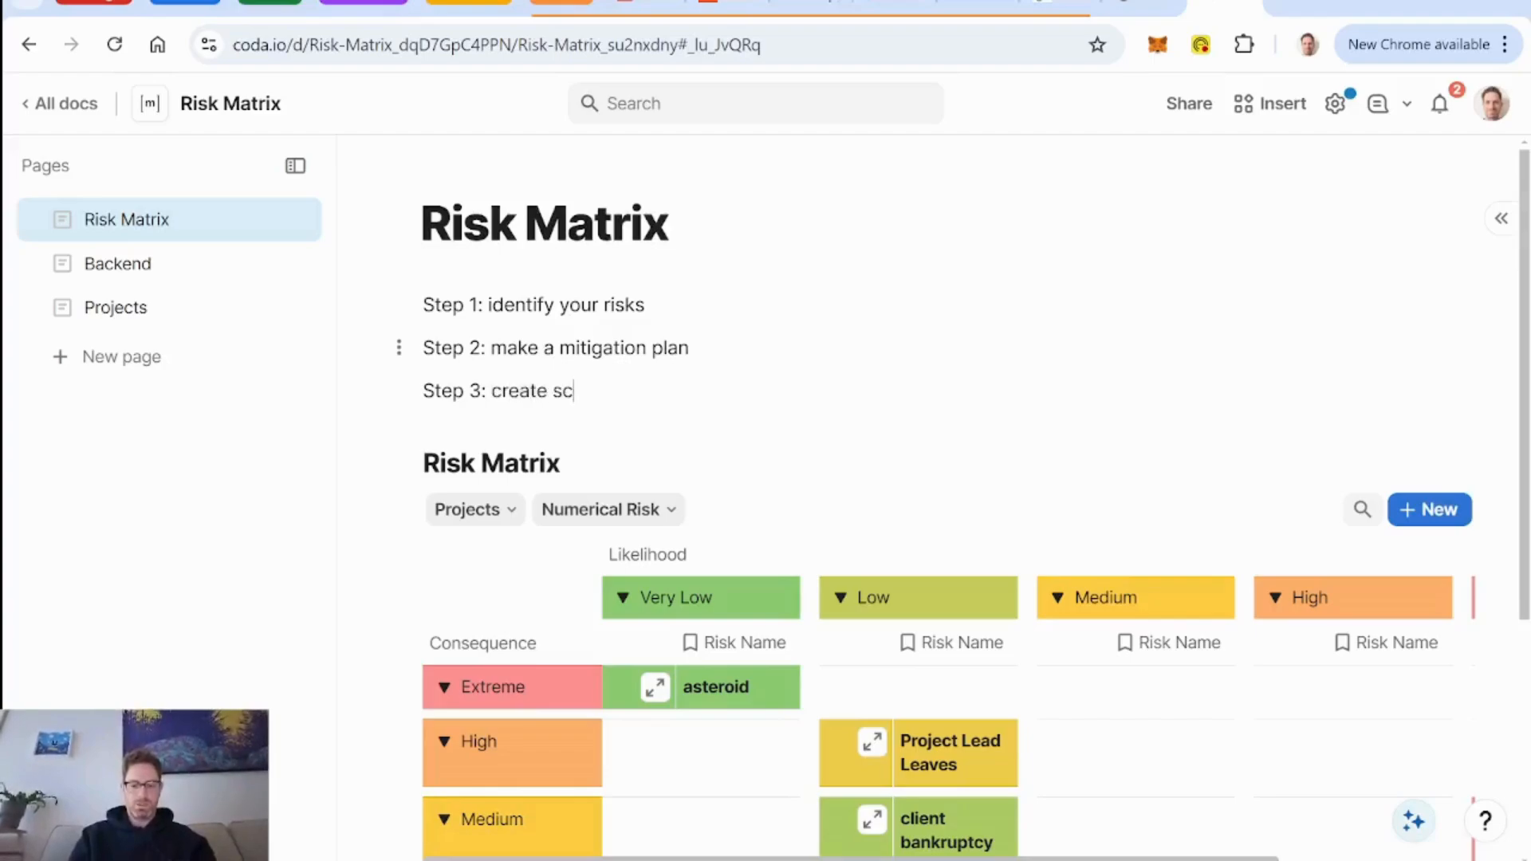
text(enarios to help you )
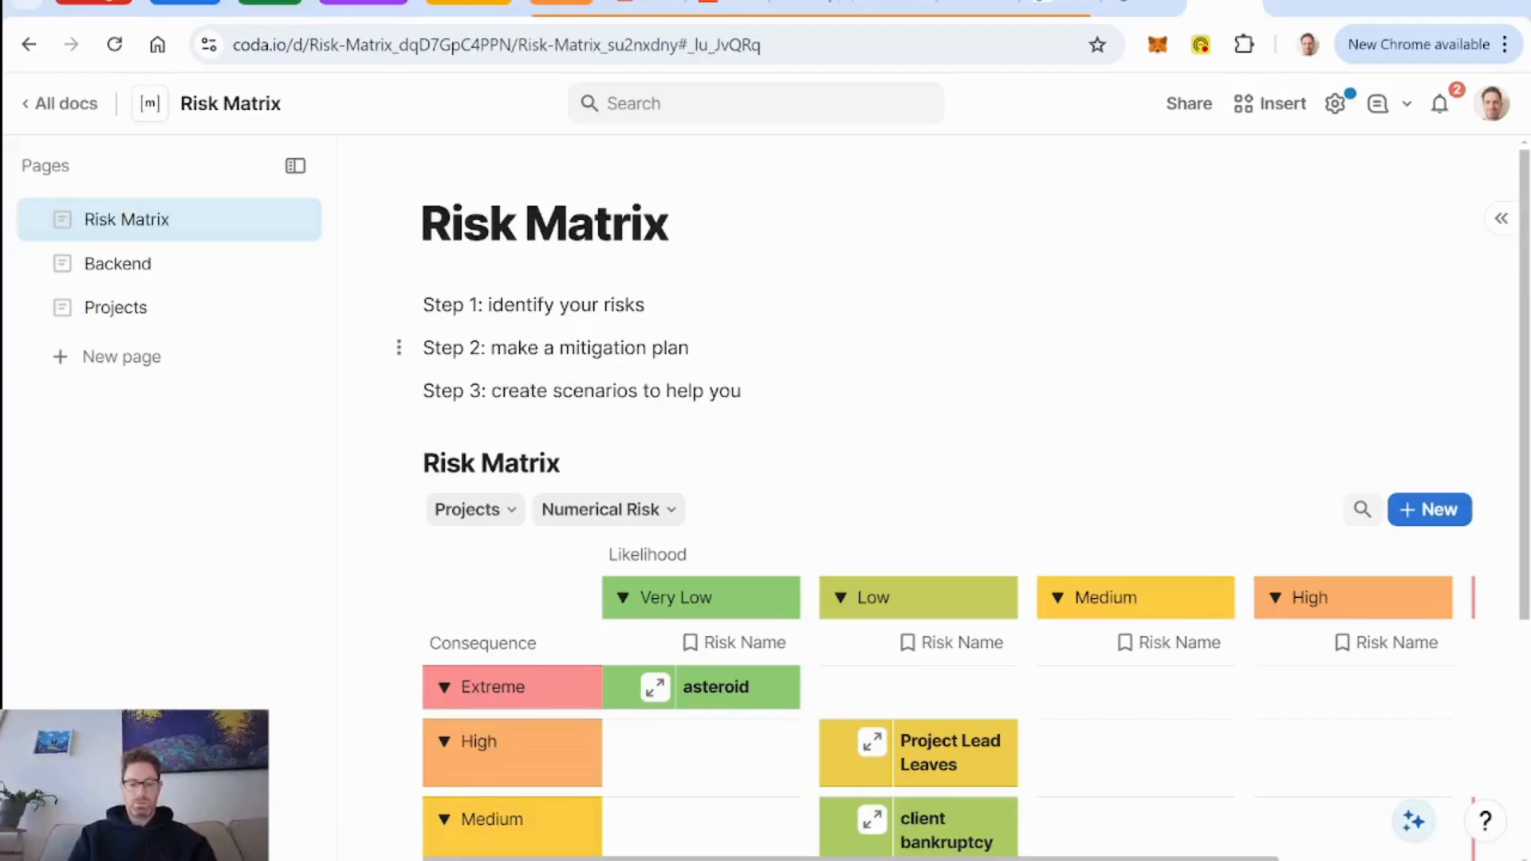
text(dry run the)
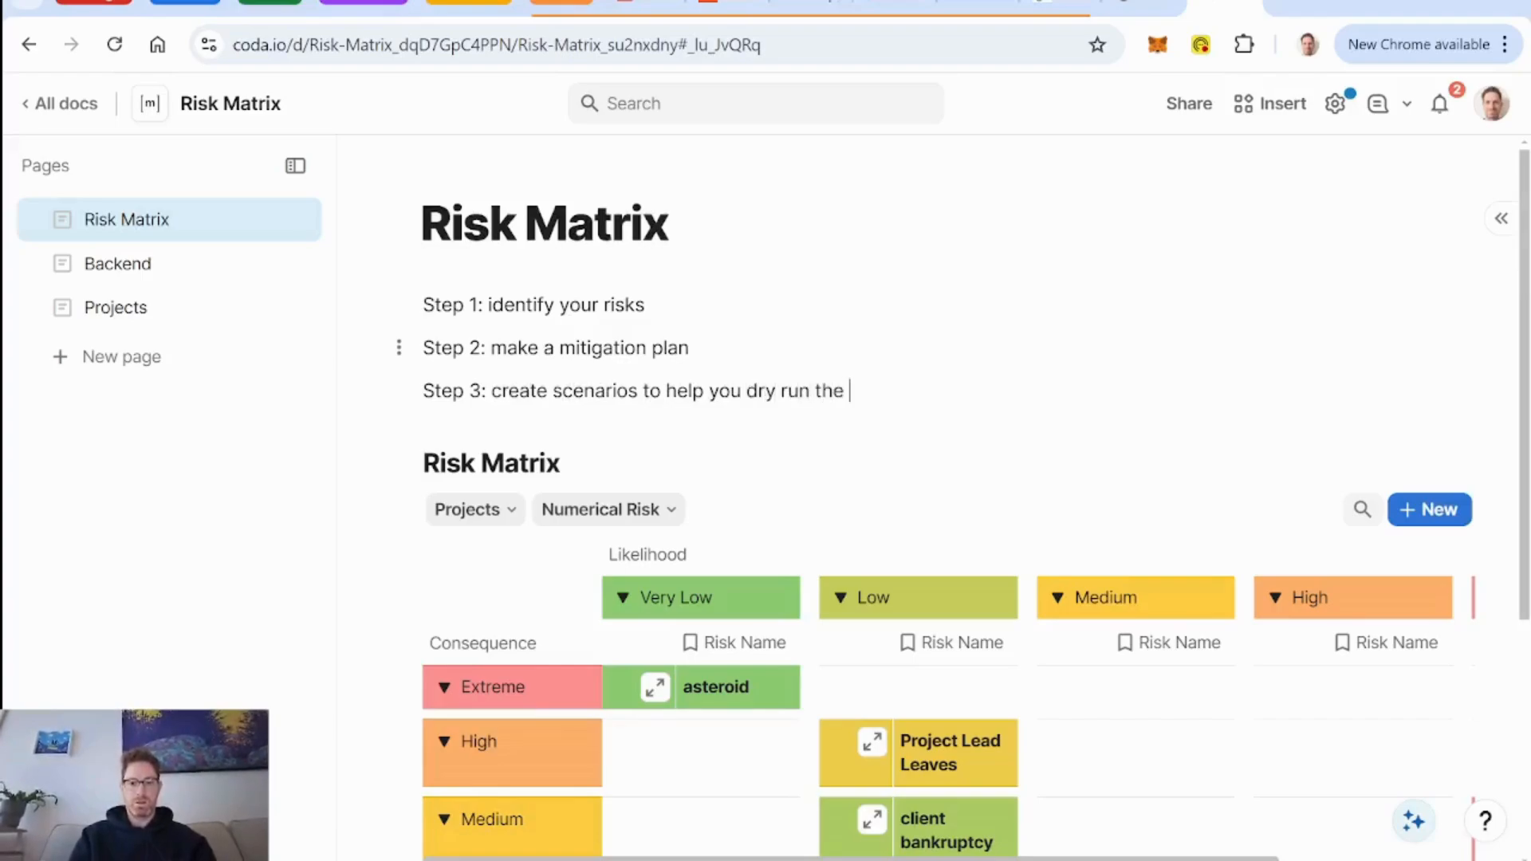
text( mitigation pla)
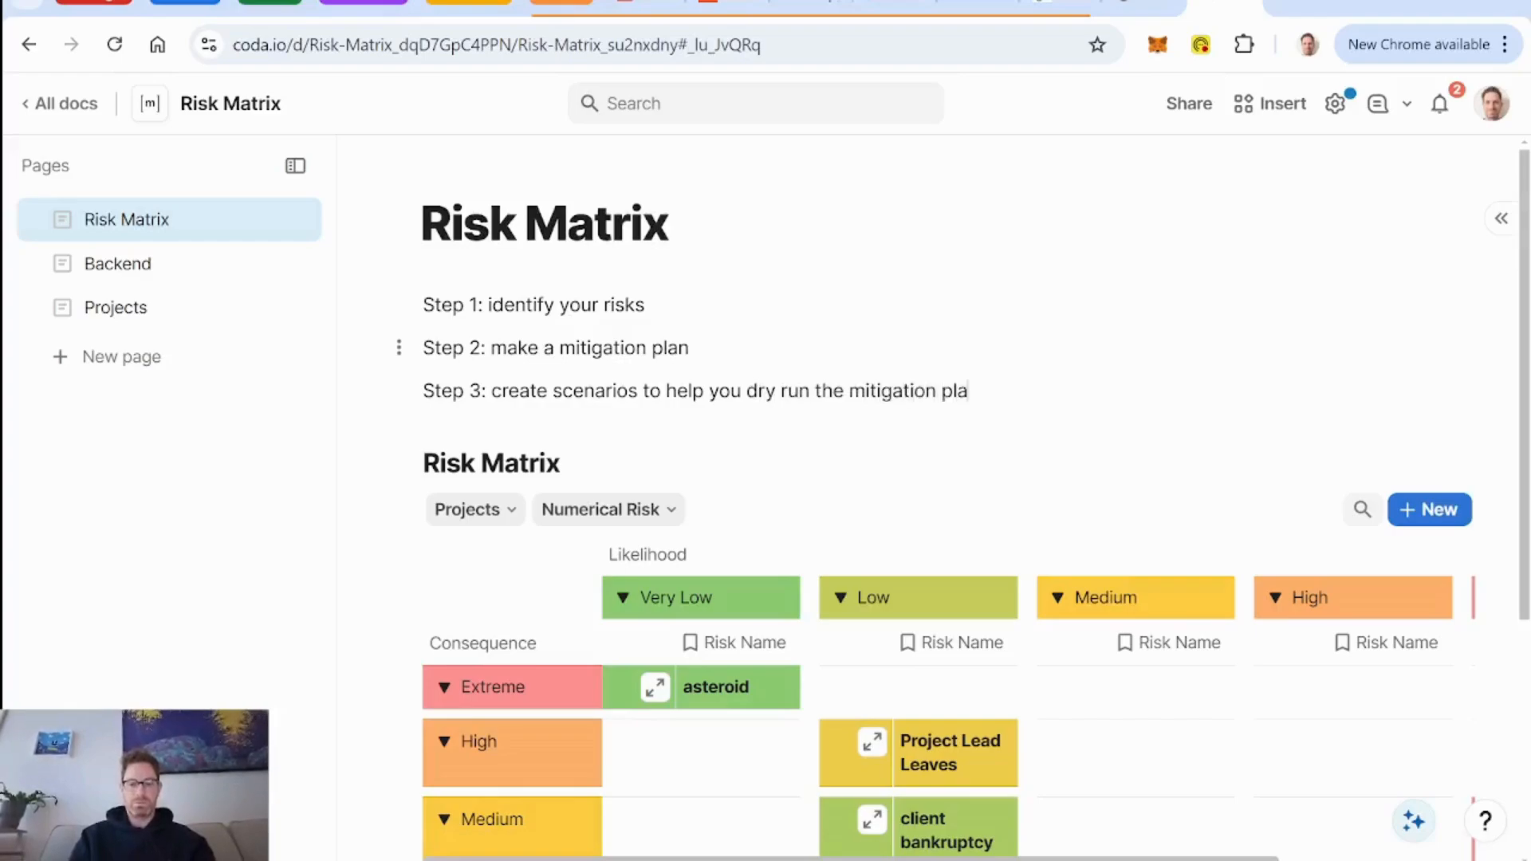
text(n with your team)
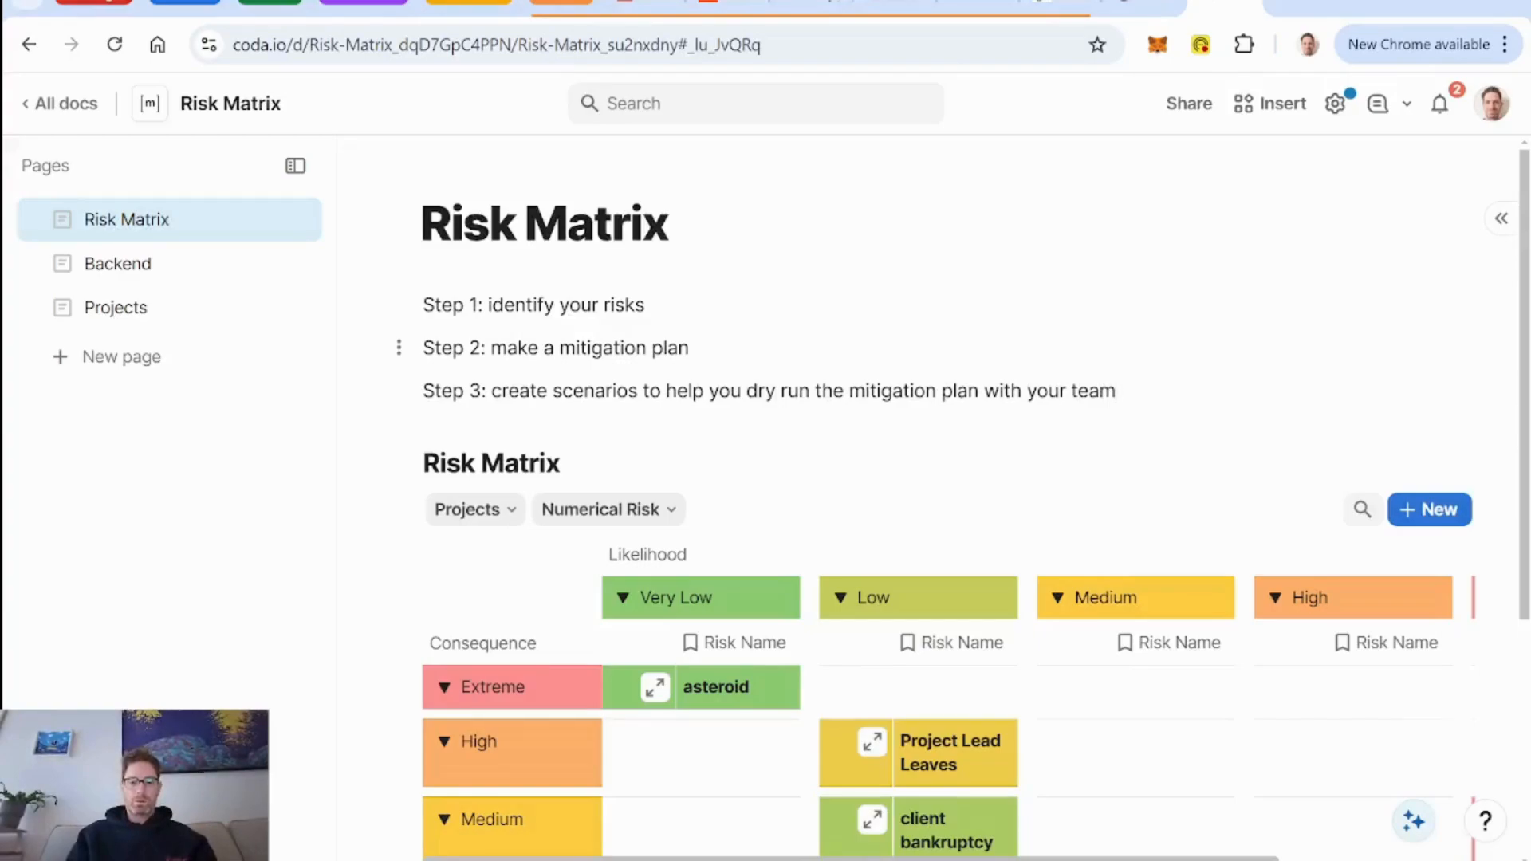
scroll(933, 498, down, 3)
scroll(933, 498, up, 3)
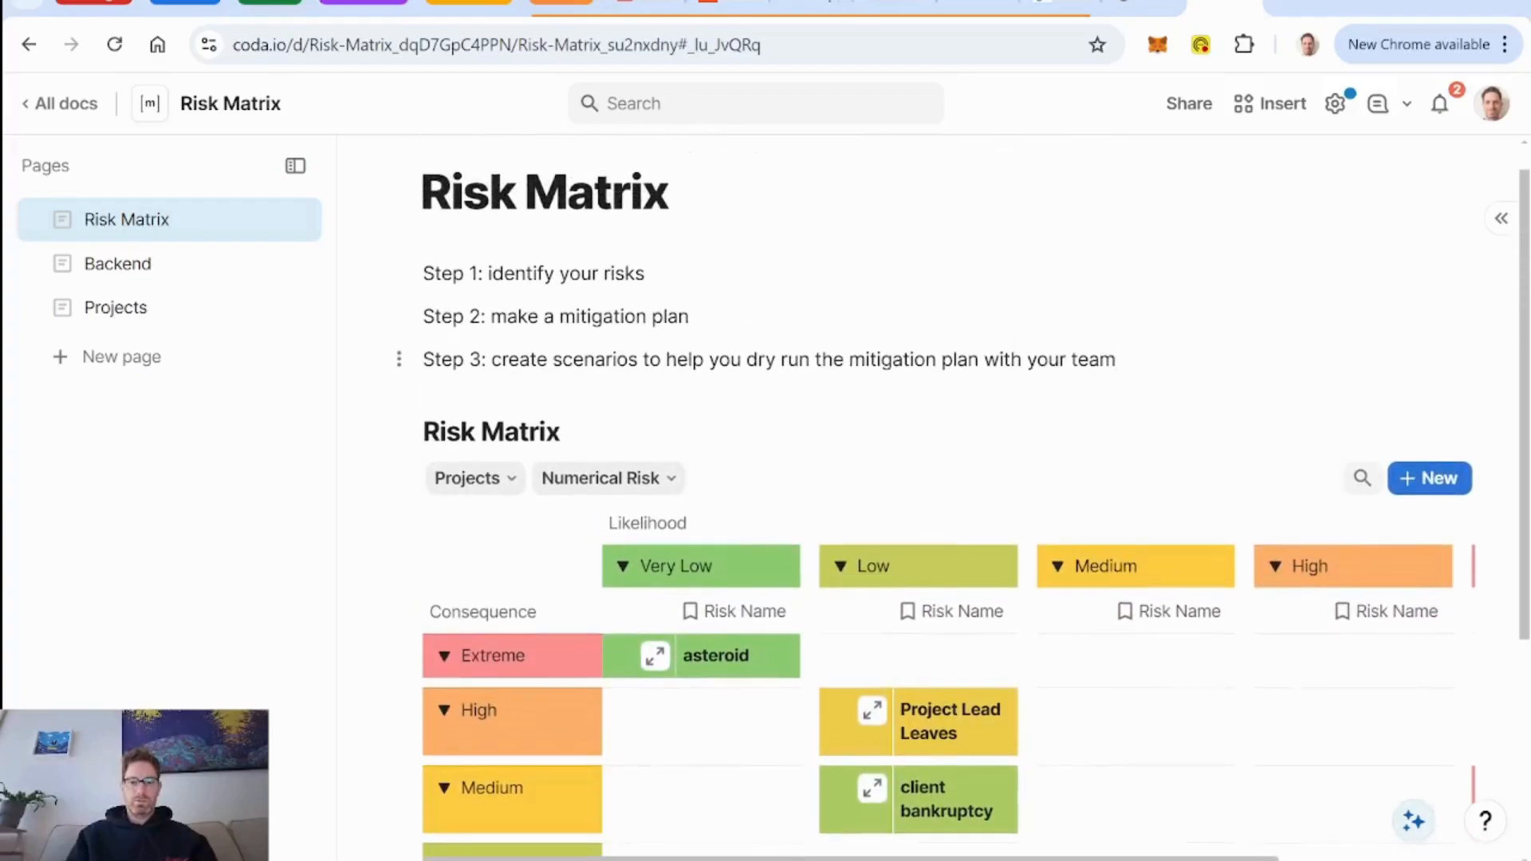
scroll(704, 487, down, 2)
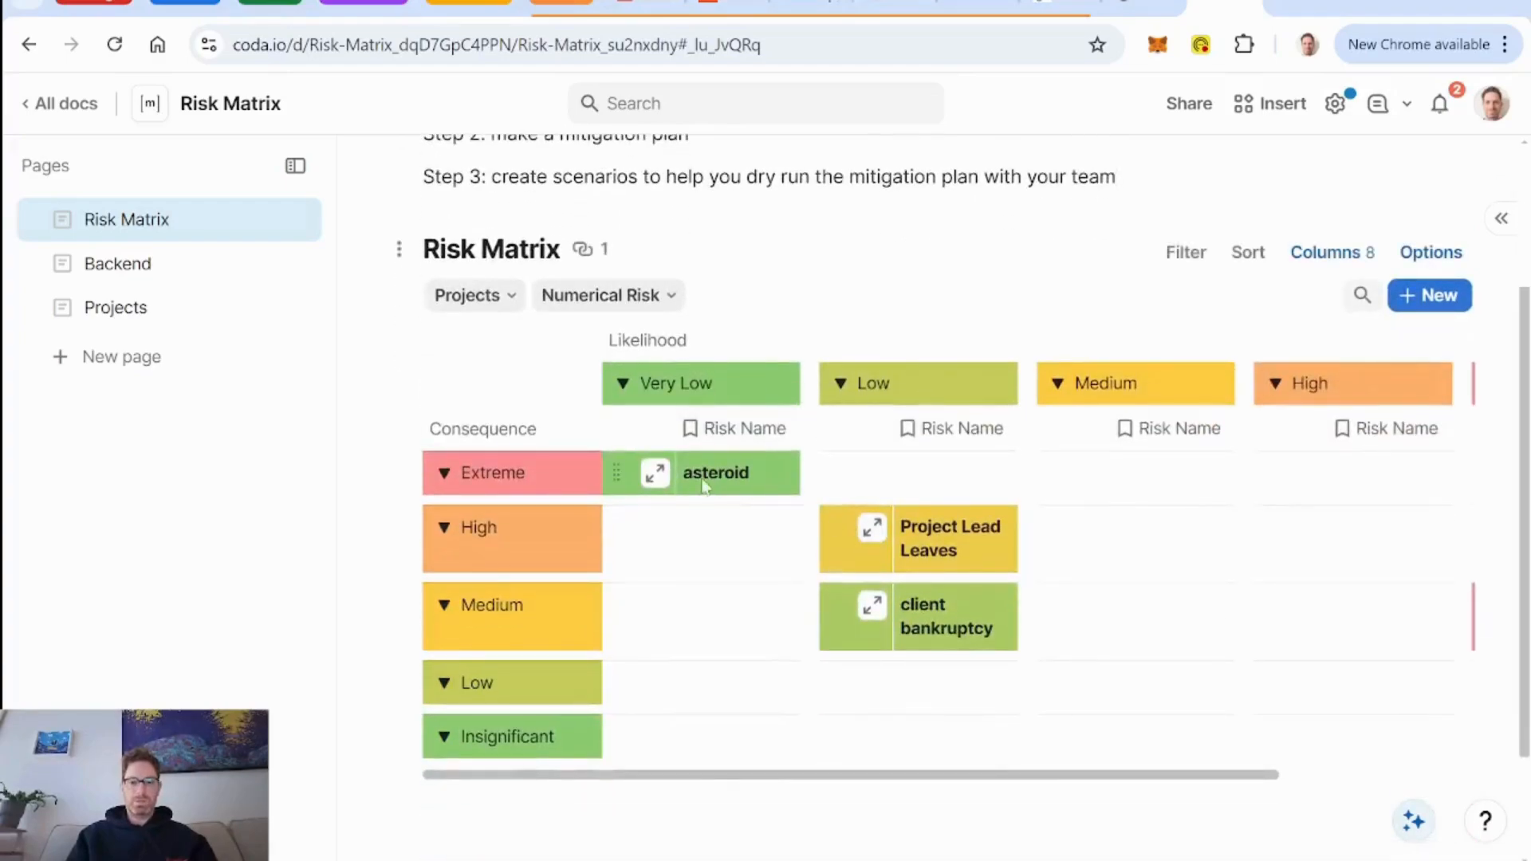
scroll(758, 382, up, 3)
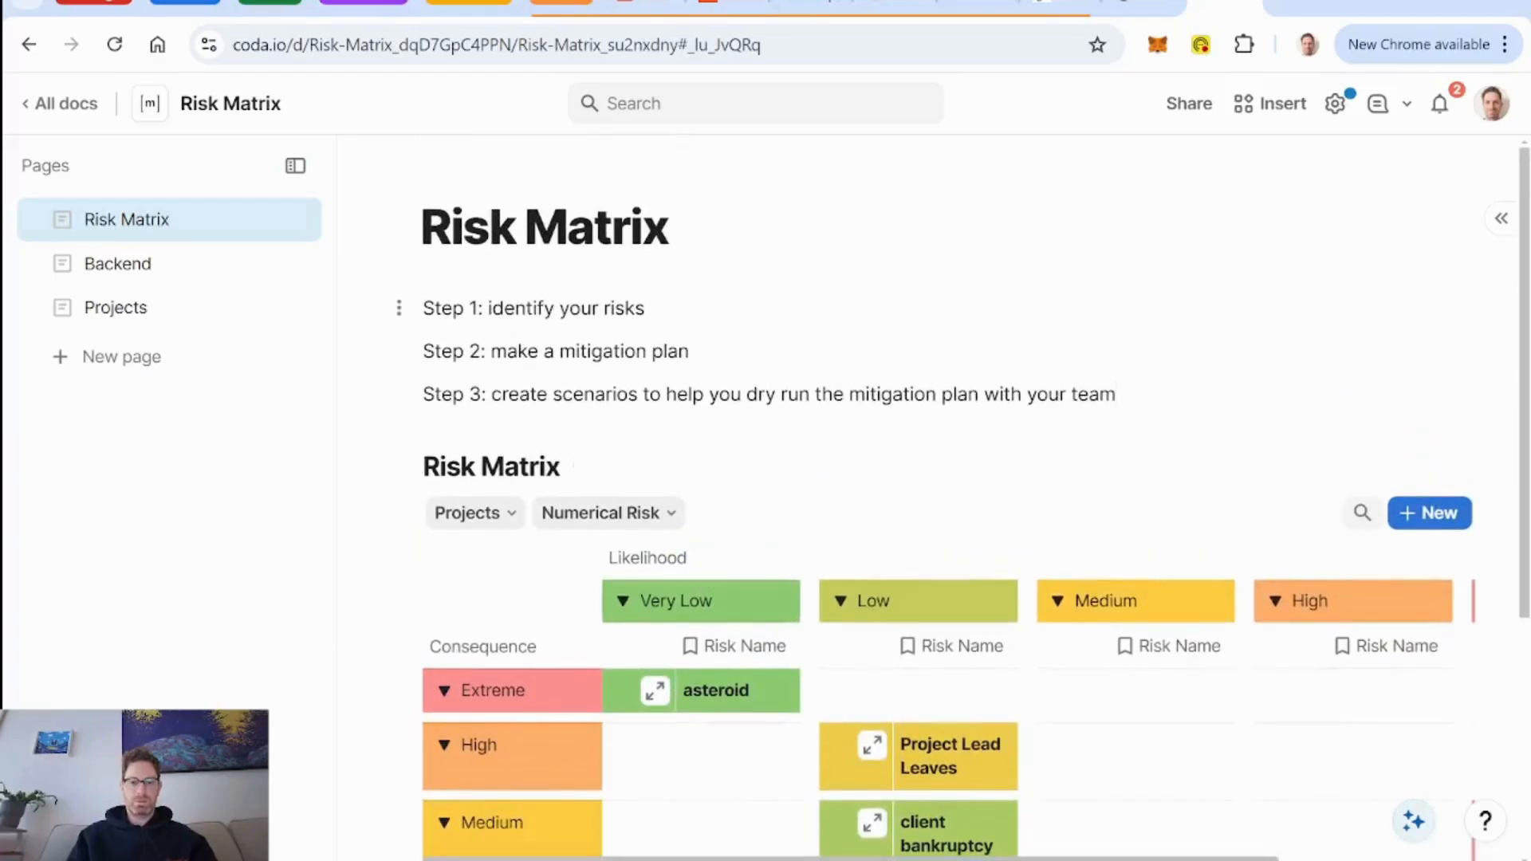
click(646, 308)
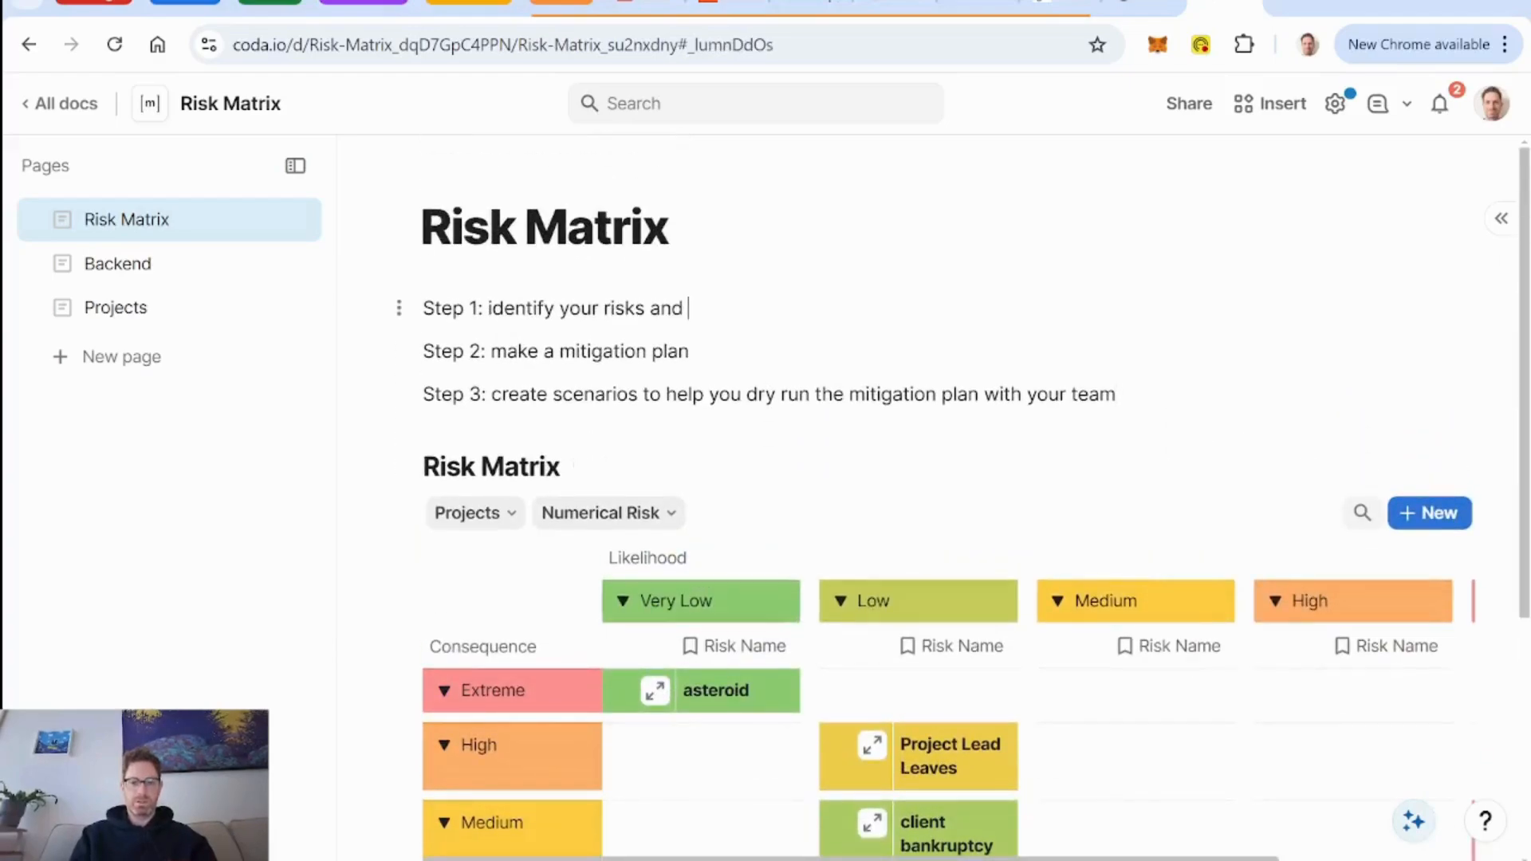
text(classi)
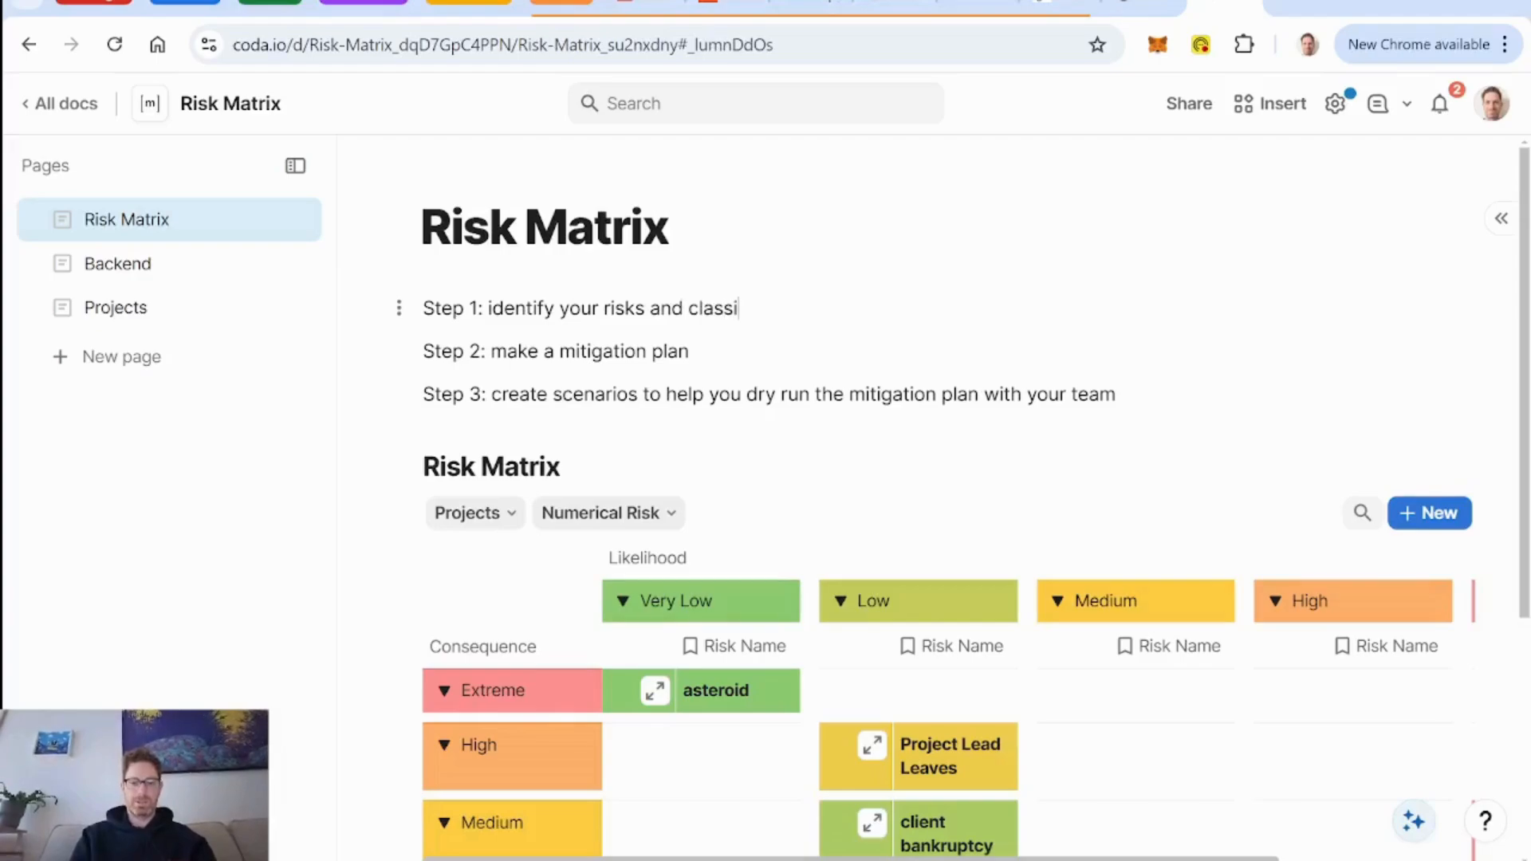
key(BackSpace)
key(BackSpace)
key(BackSpace)
key(BackSpace)
key(BackSpace)
key(BackSpace)
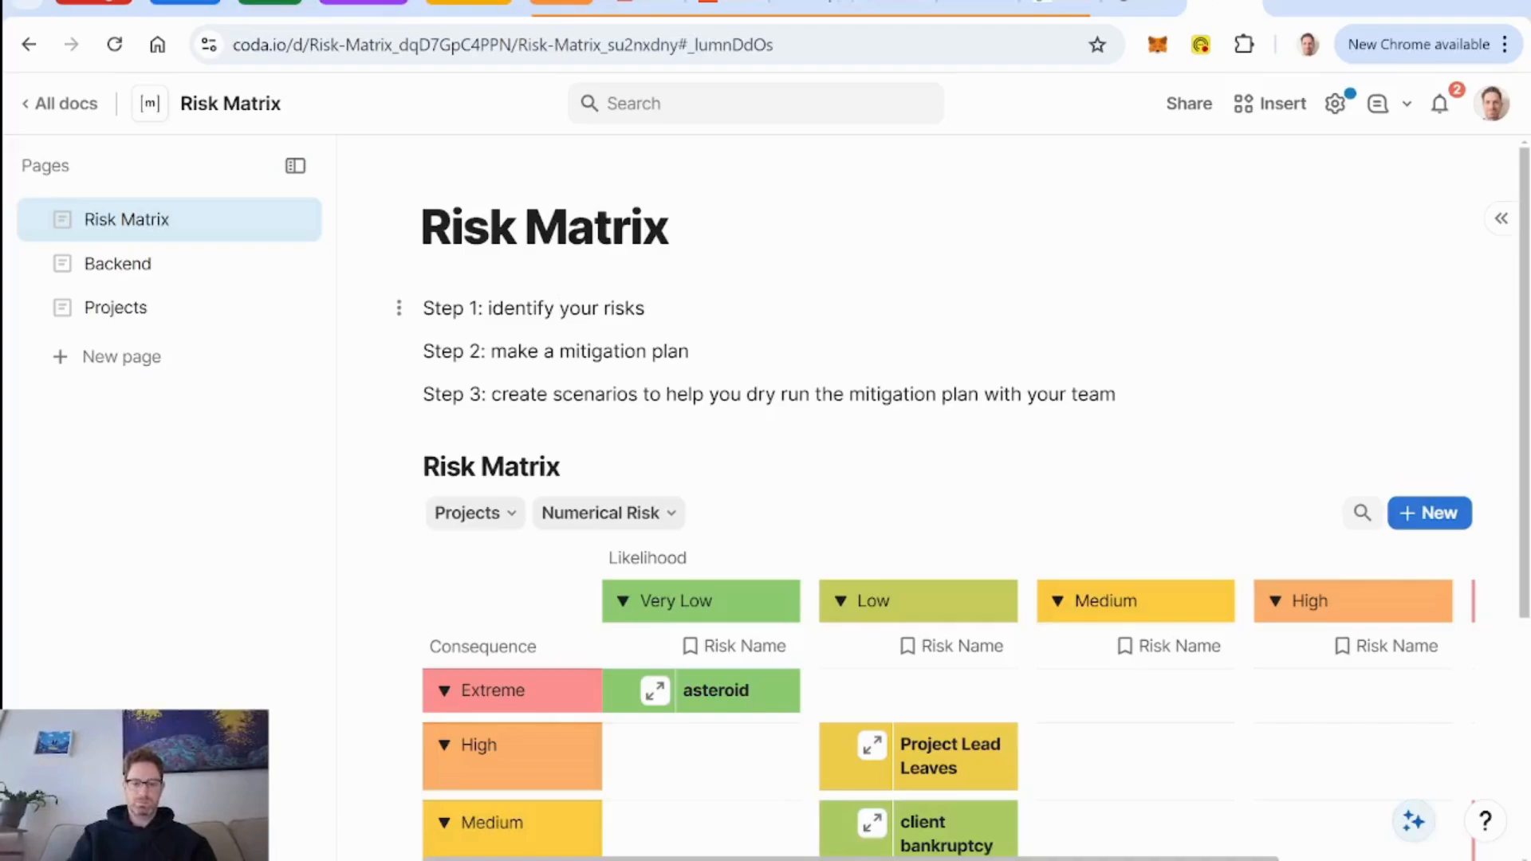
Extend the Step 1 line above the matrix to read "Step 1: identify & classify your risks".
text(& classify)
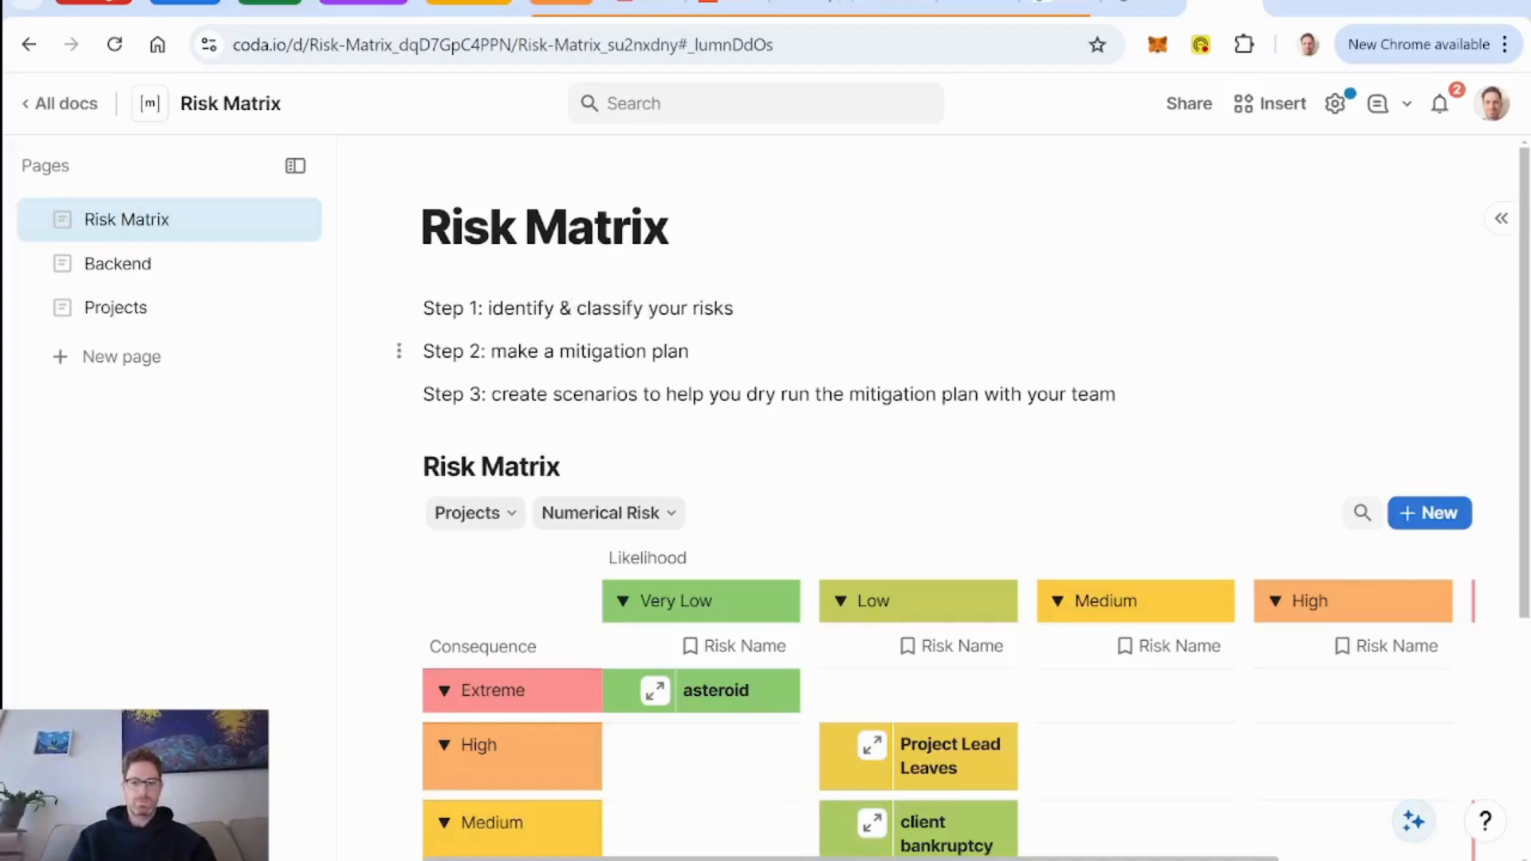
Open the asteroid risk's detail layout for editing and add a column named "Mitigation Plan" below Consequence and Likelihood.
click(655, 691)
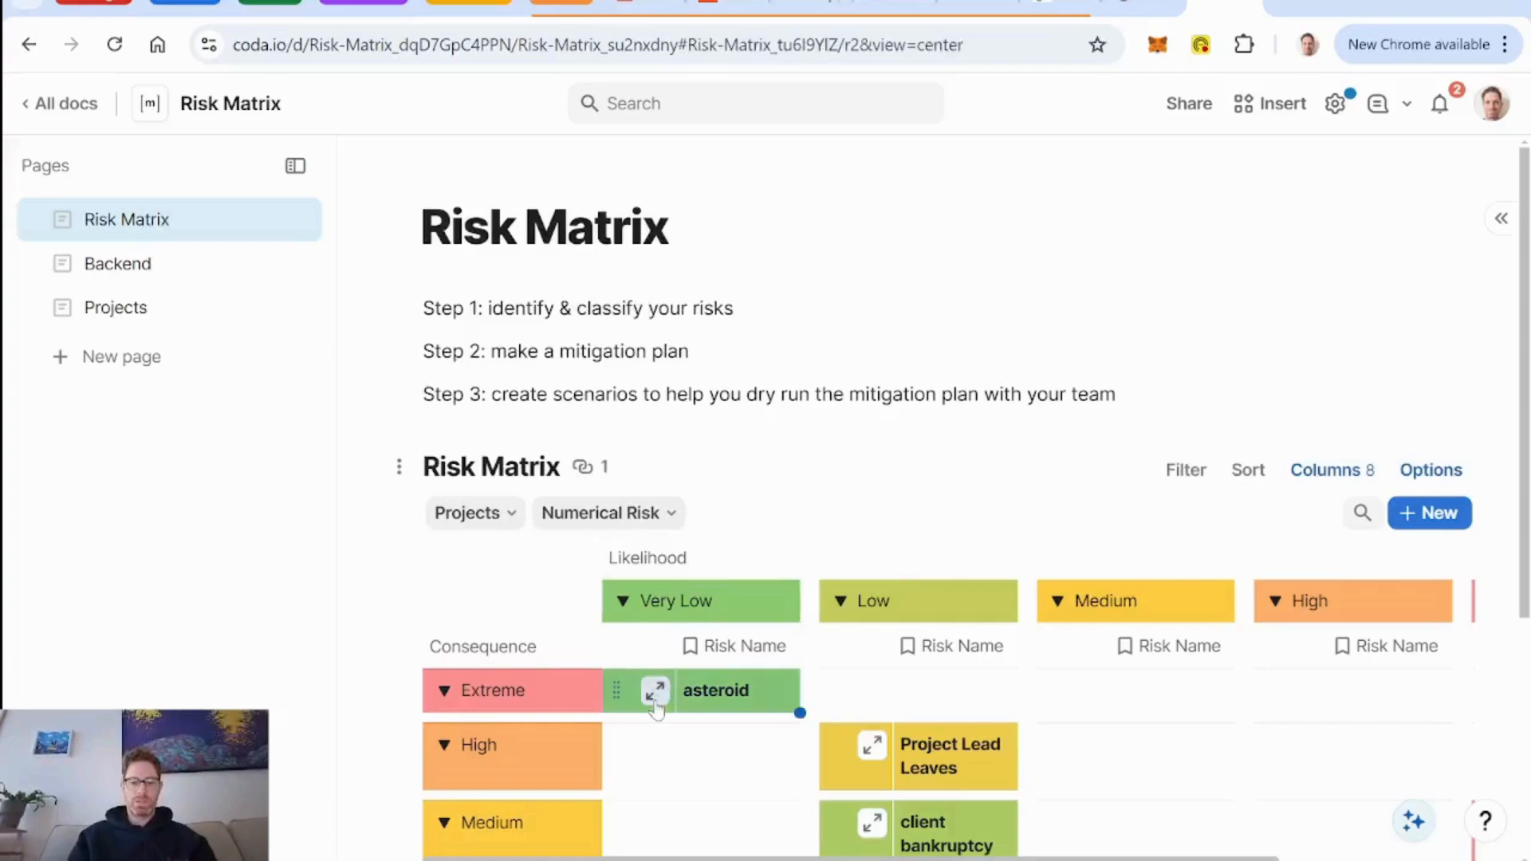
mouse_move(983, 461)
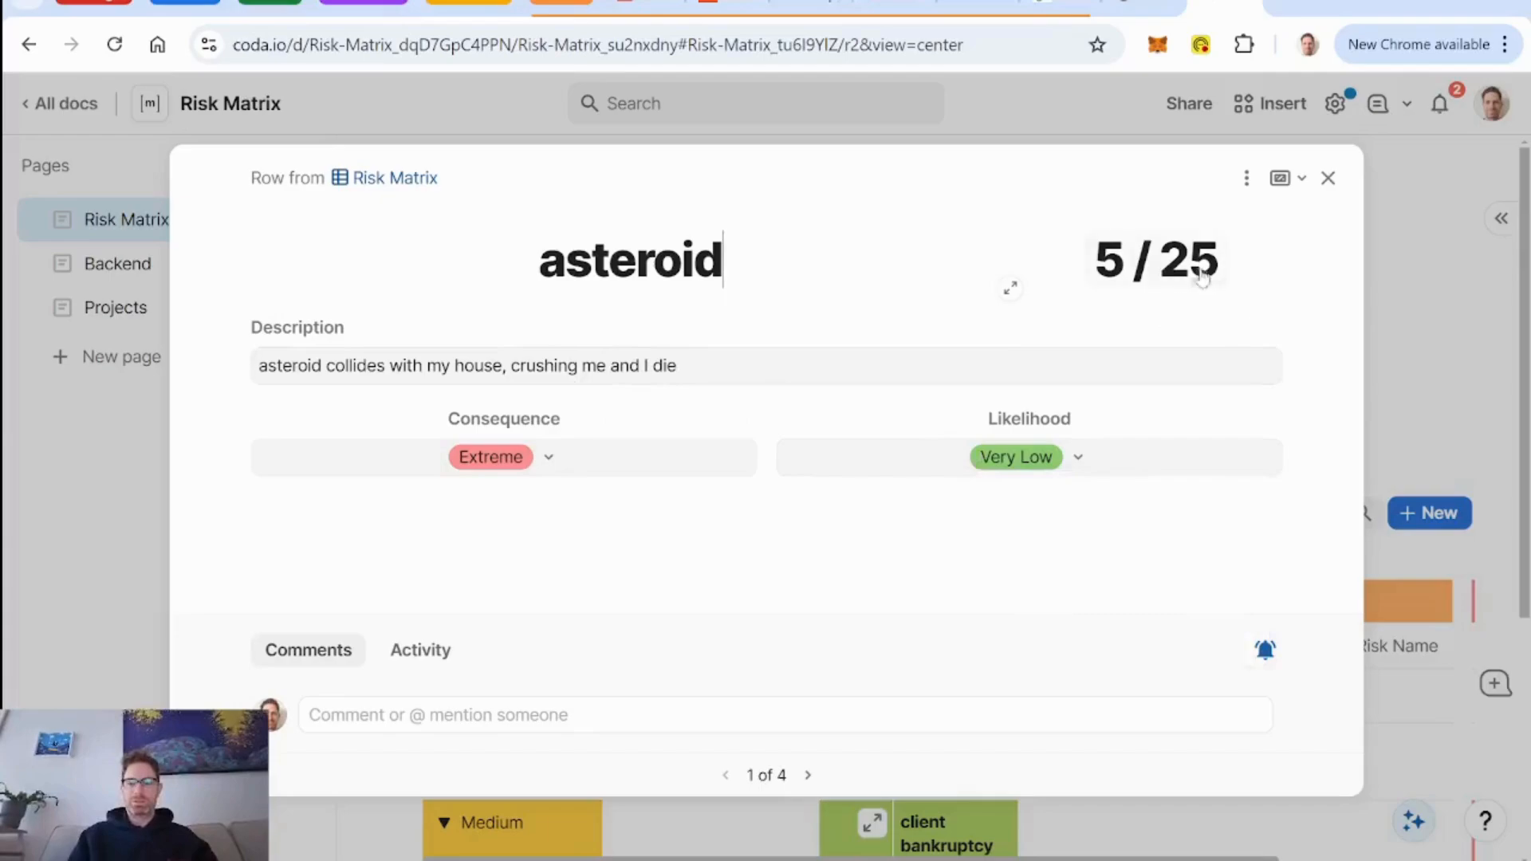
click(1249, 180)
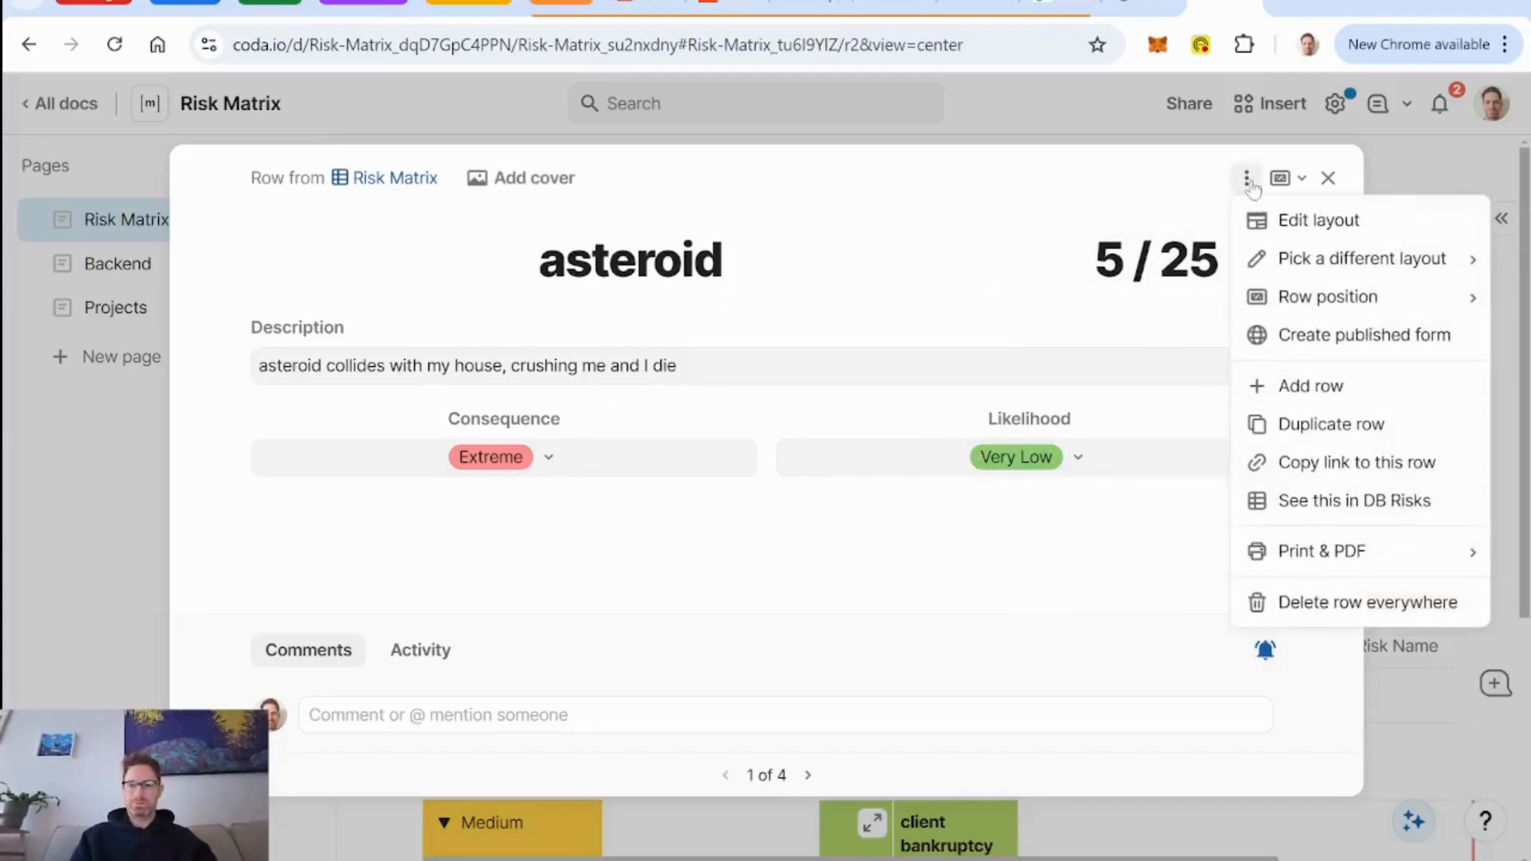
click(1289, 219)
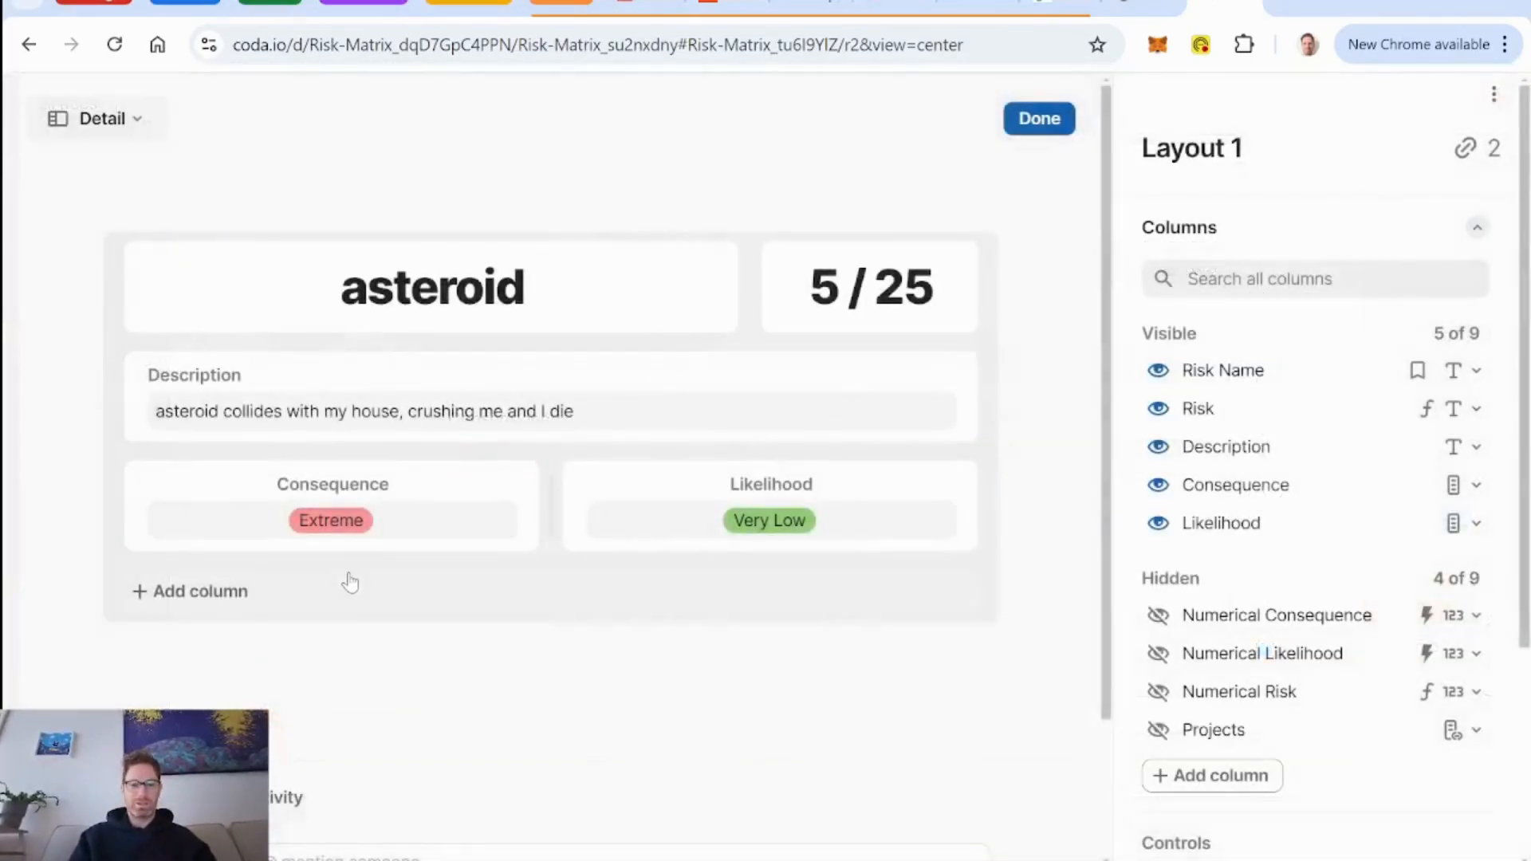
click(205, 596)
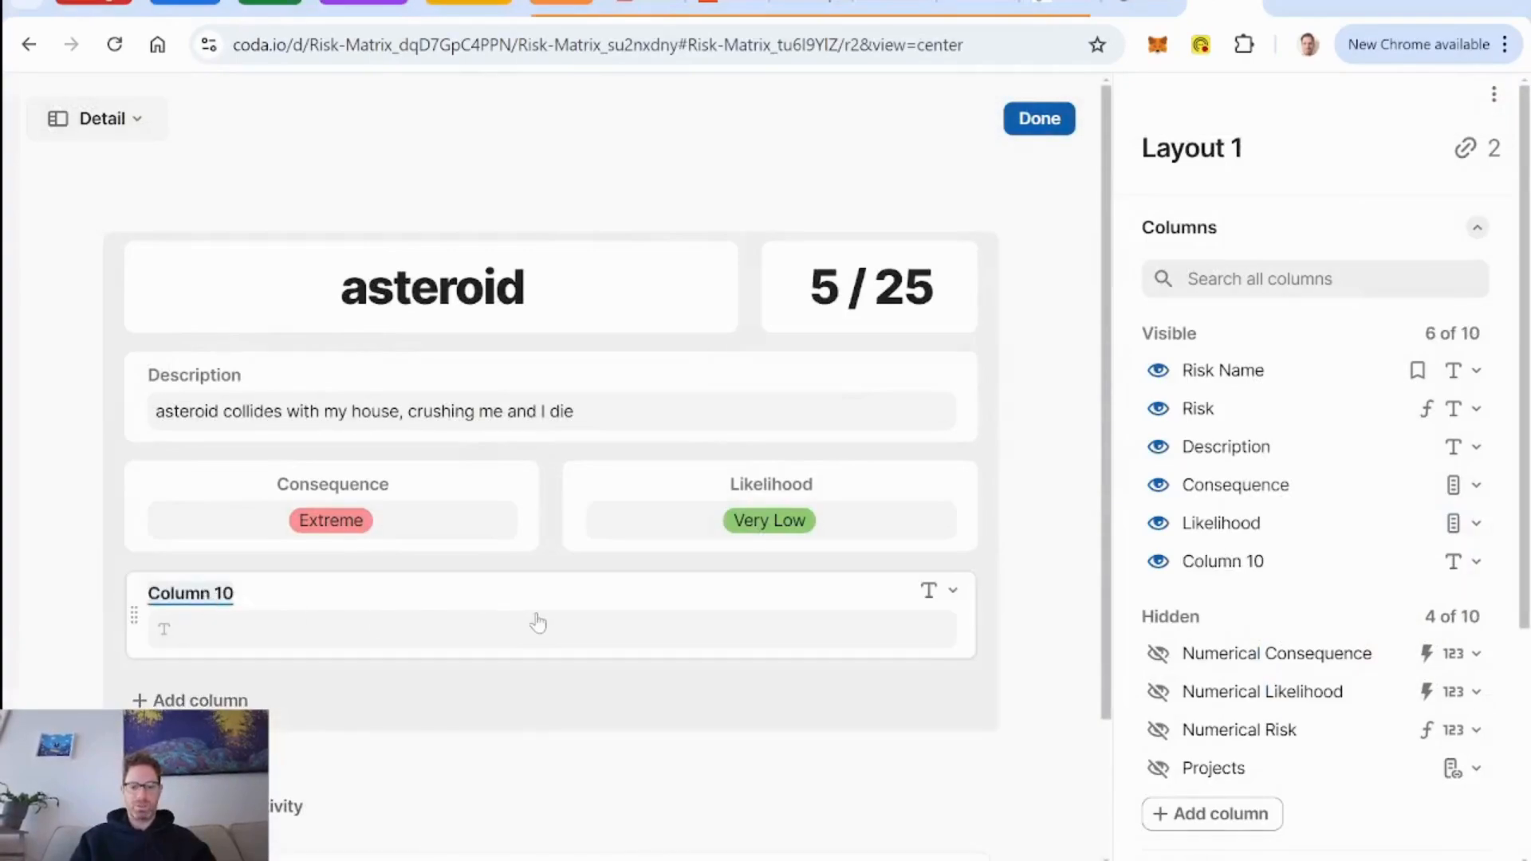
text(Mitigation Plan)
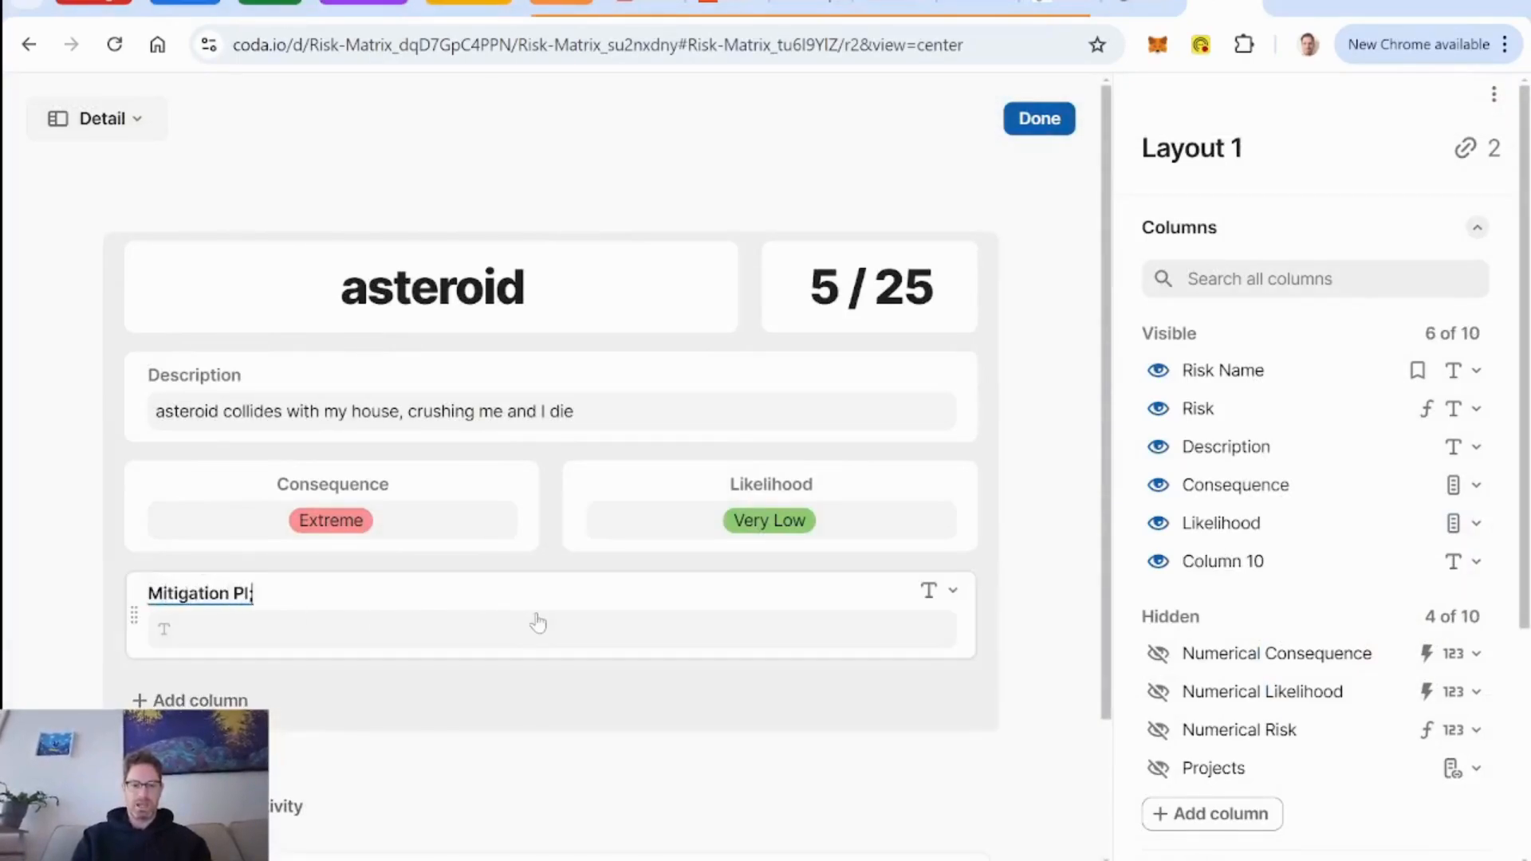
key(BackSpace)
key(BackSpace)
text(an)
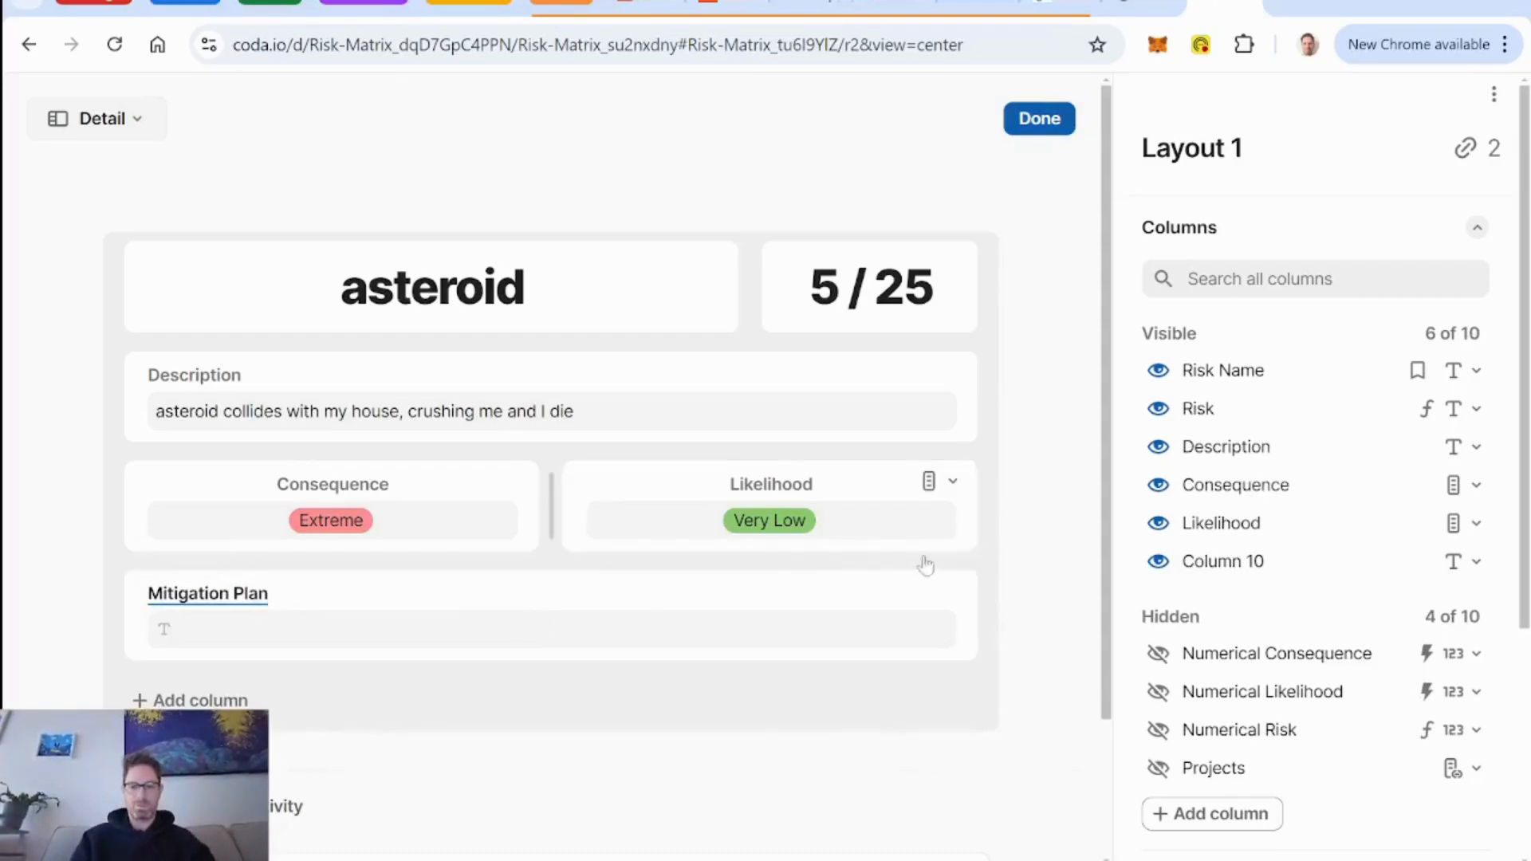
Change the Mitigation Plan column's type to Canvas.
click(950, 591)
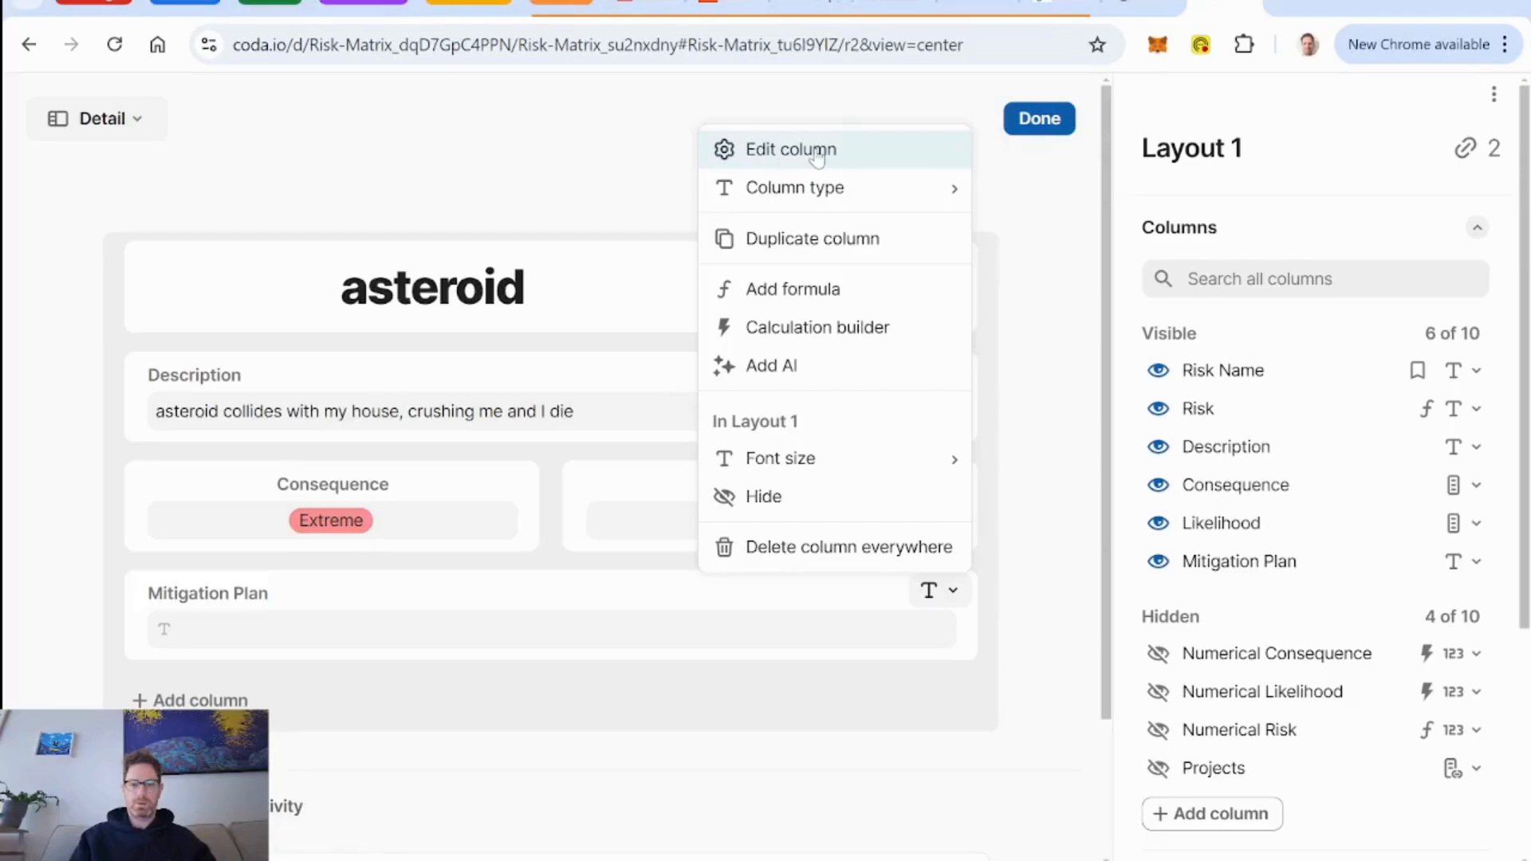
mouse_move(855, 185)
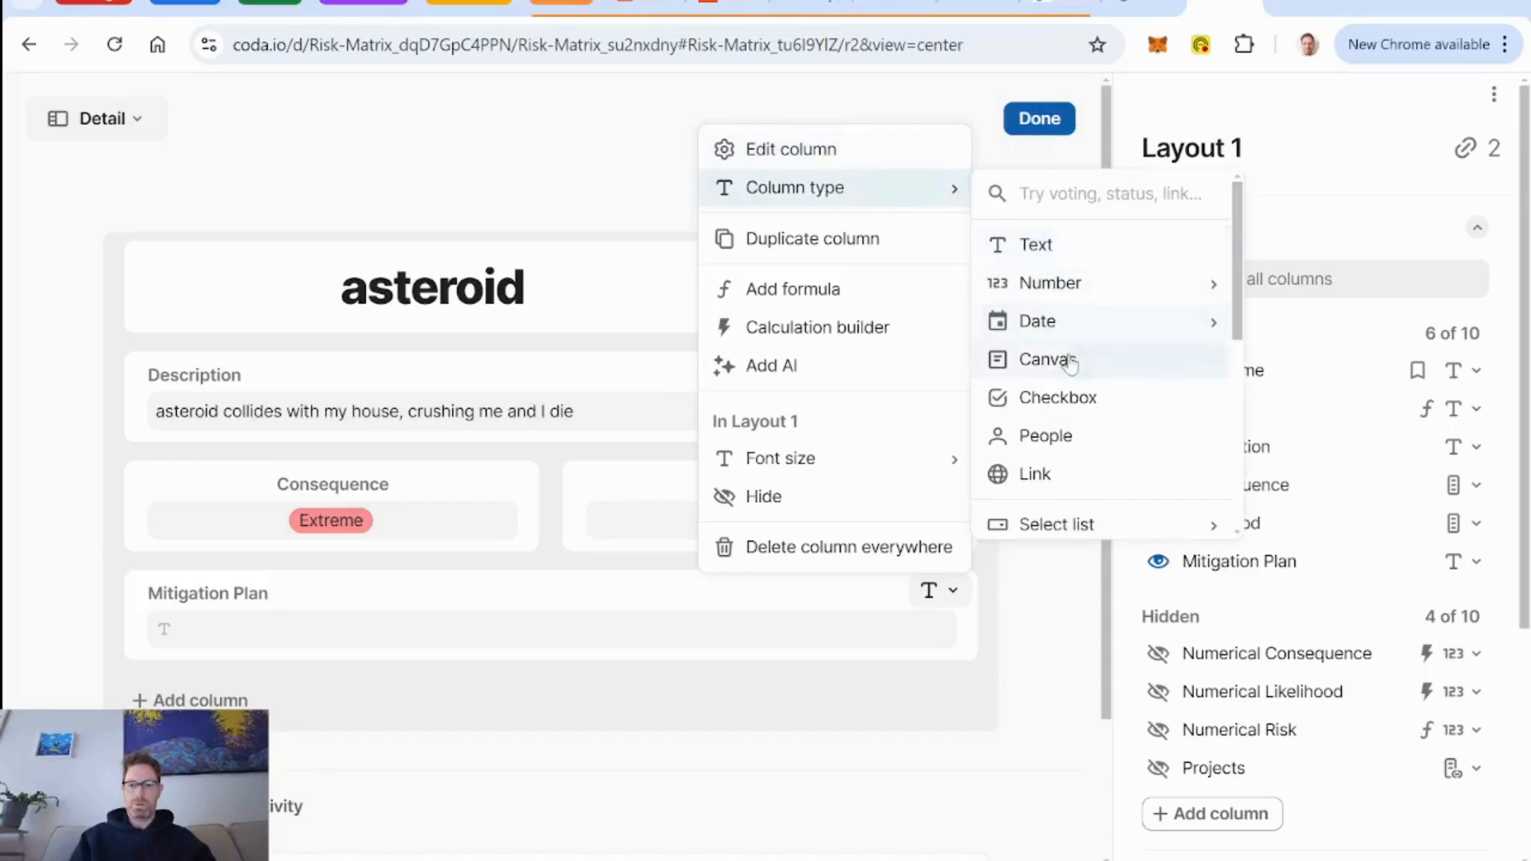
click(1047, 360)
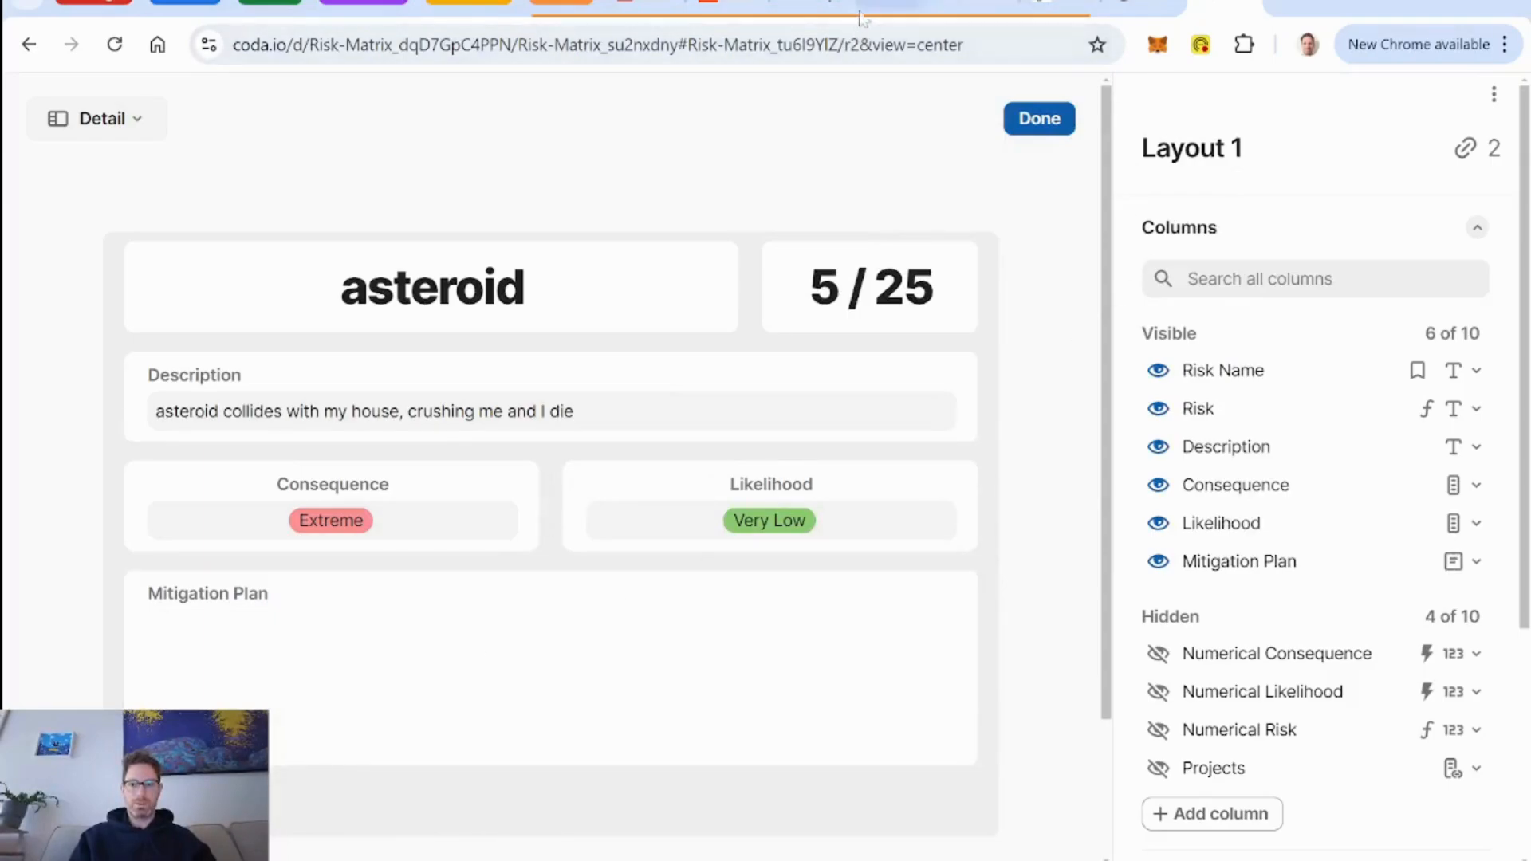
Switch to the "a CRM for Learning Organizations" doc and copy the whole Modal Lines section from its Settings page.
click(891, 8)
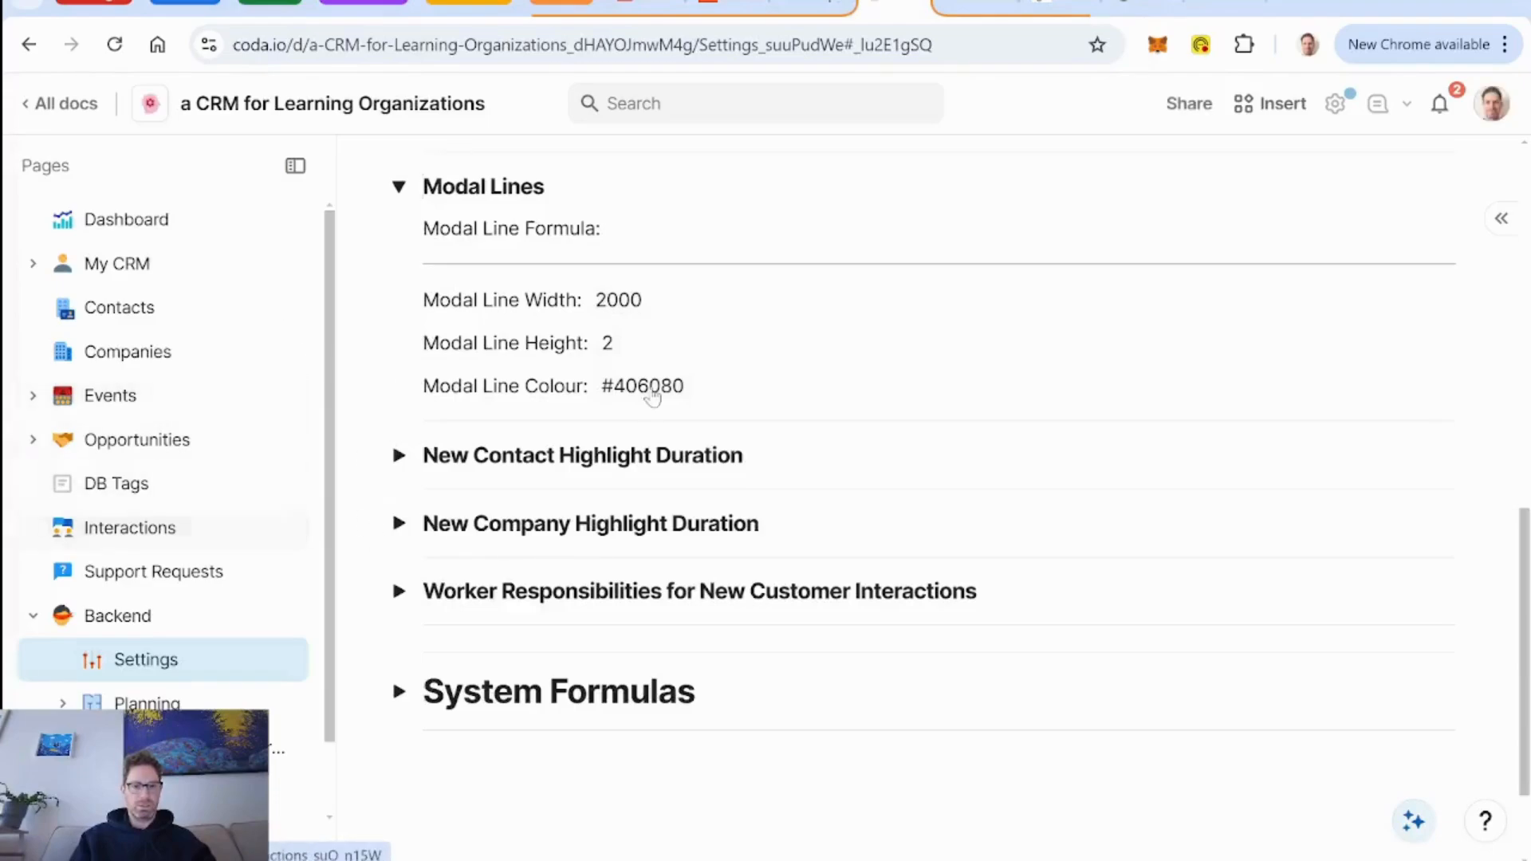
click(499, 229)
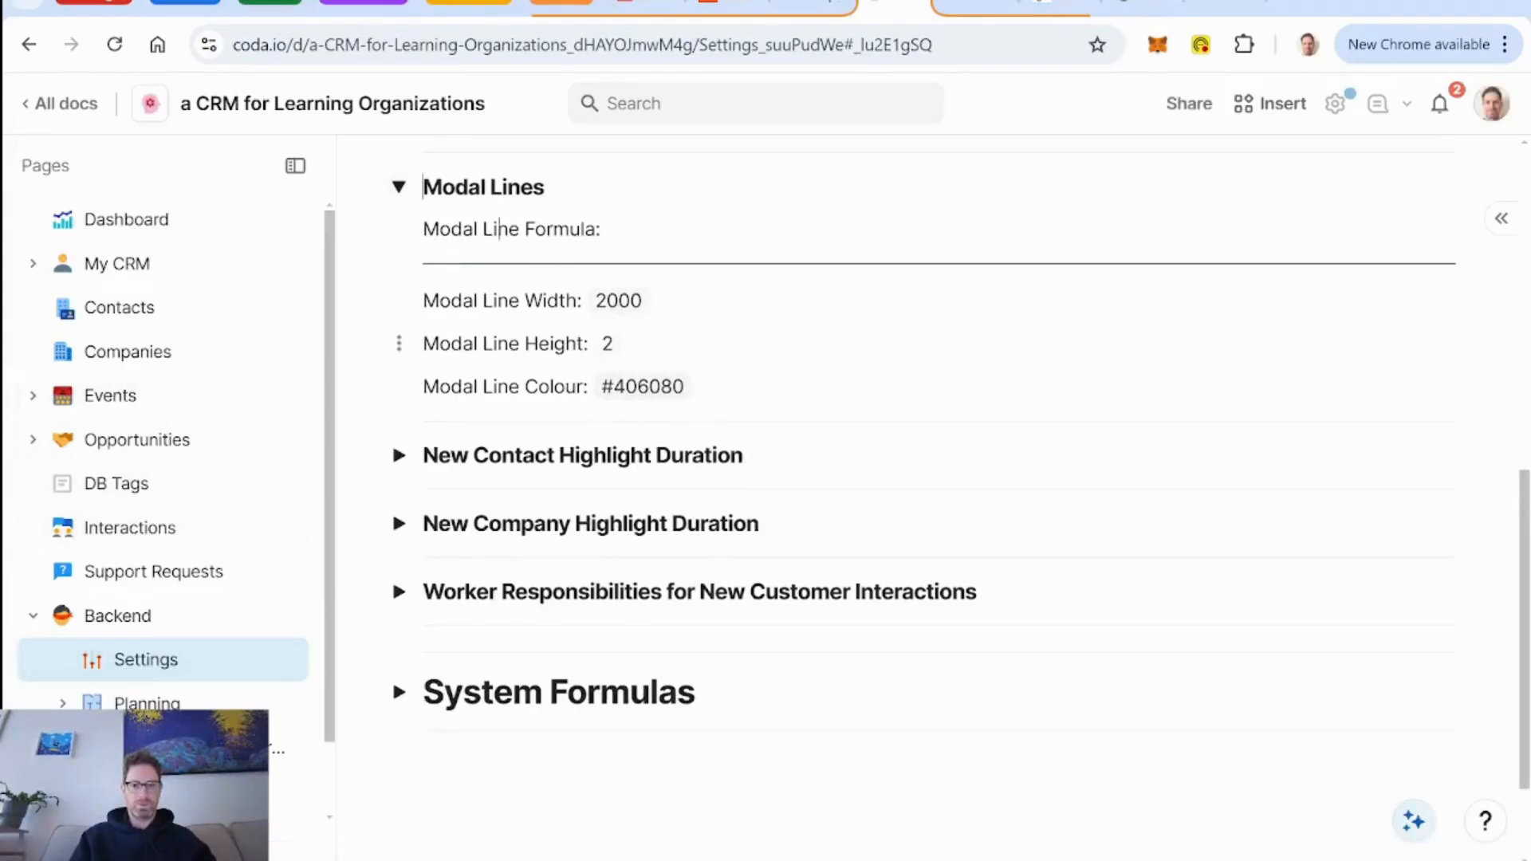
drag(693, 388, 400, 188)
key(ctrl+c)
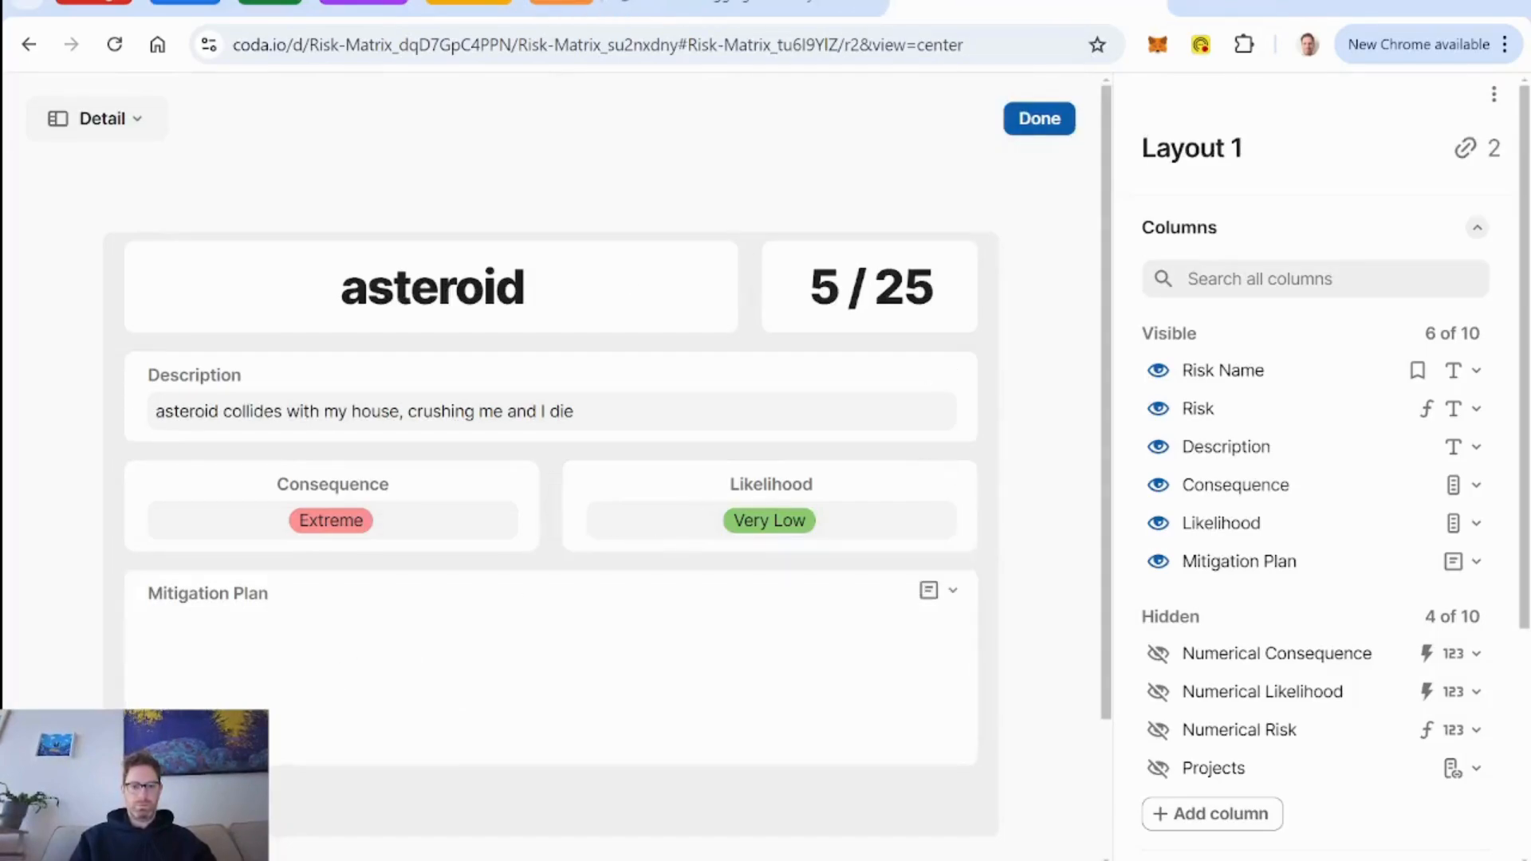
Finish the layout edit, add a page titled "Settings" to the Risk Matrix doc, and paste the copied Modal Lines section there, collapsed.
click(1049, 121)
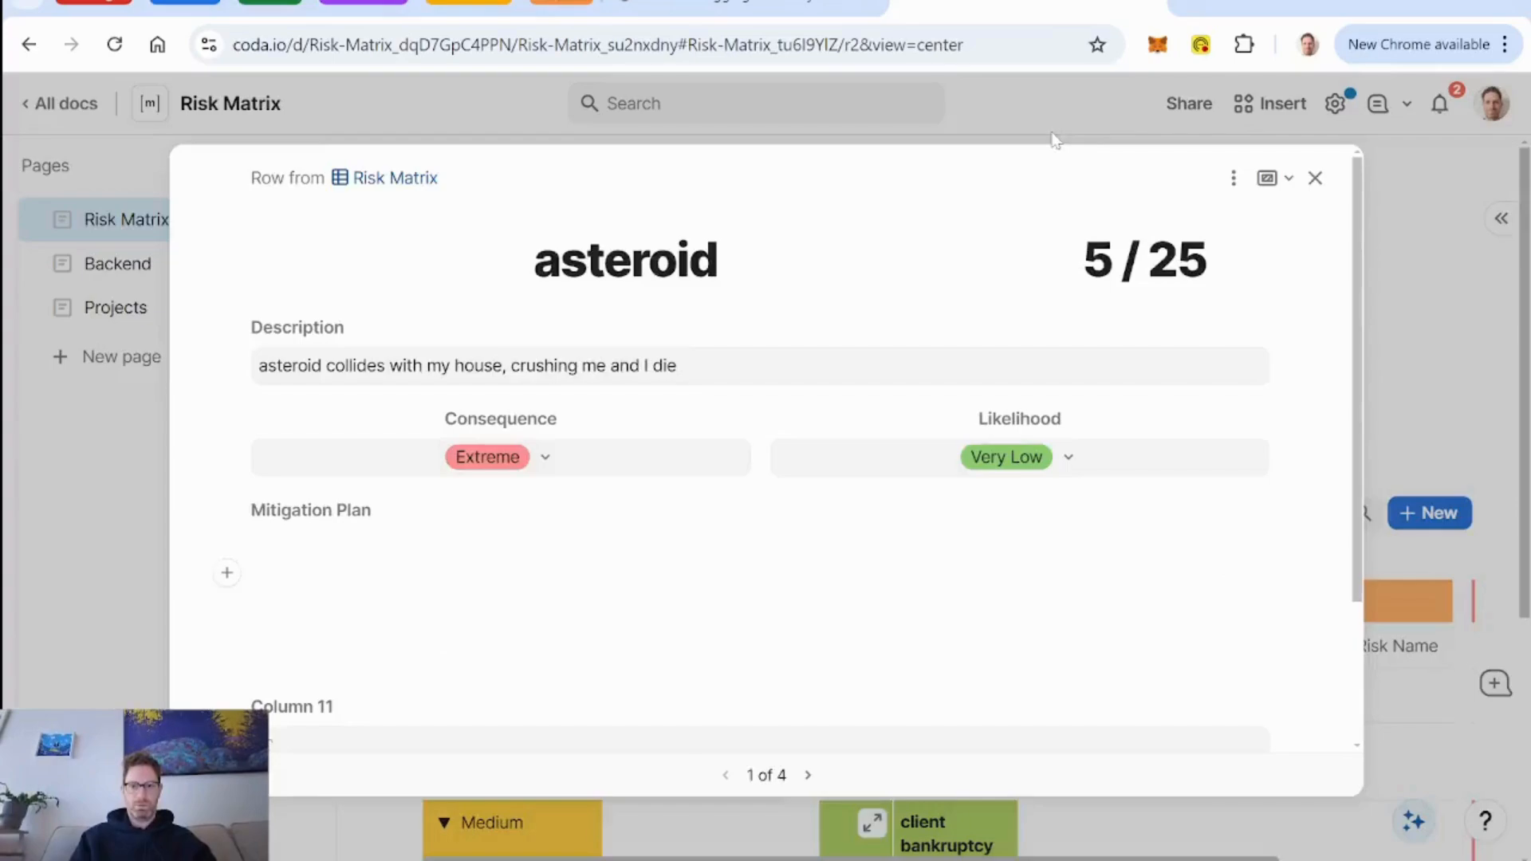
click(1315, 178)
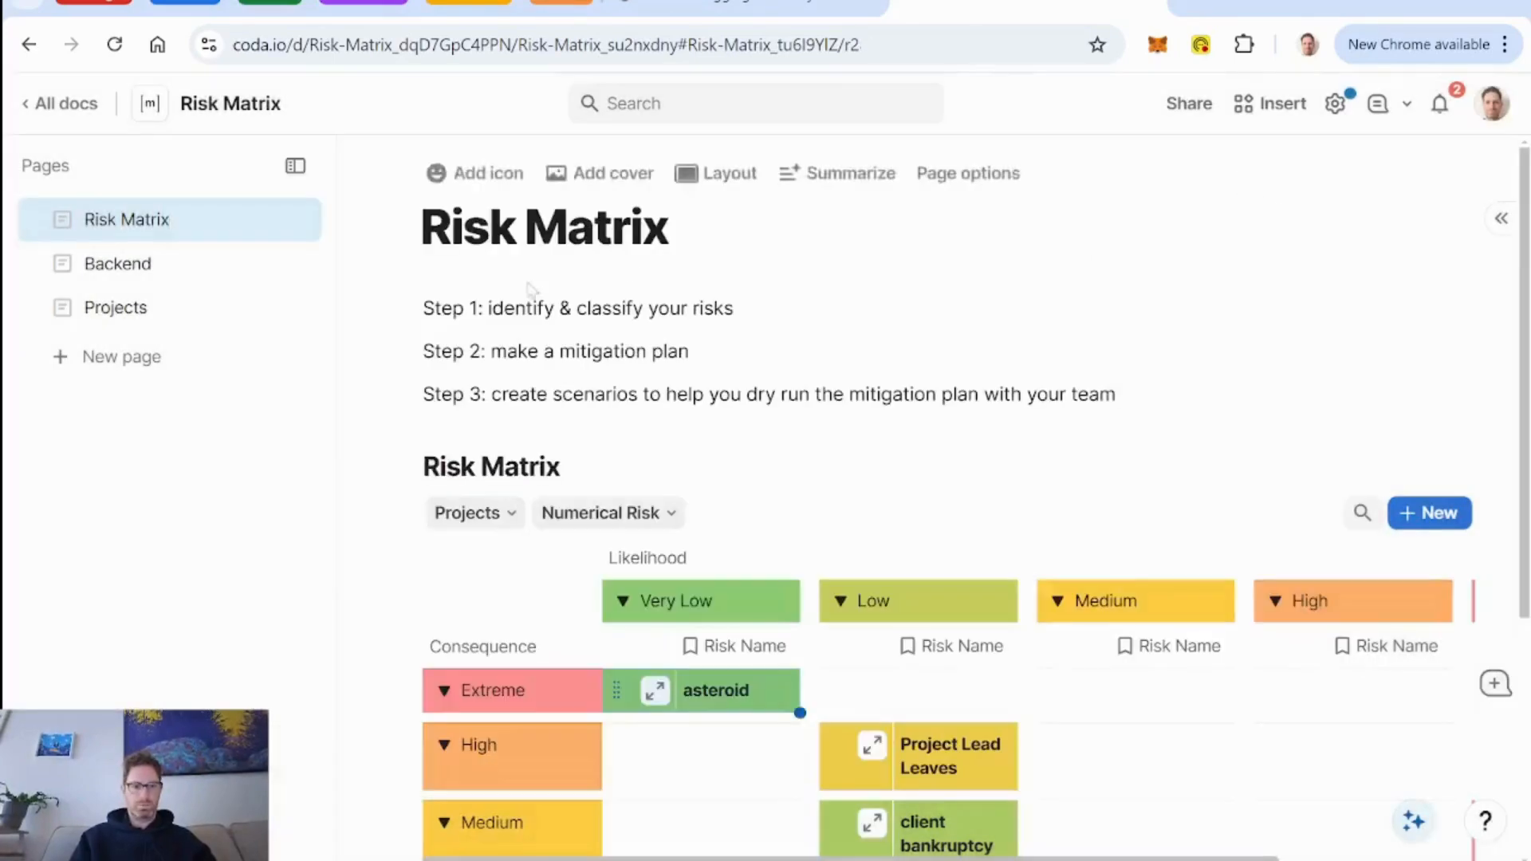
click(125, 385)
text(Settings)
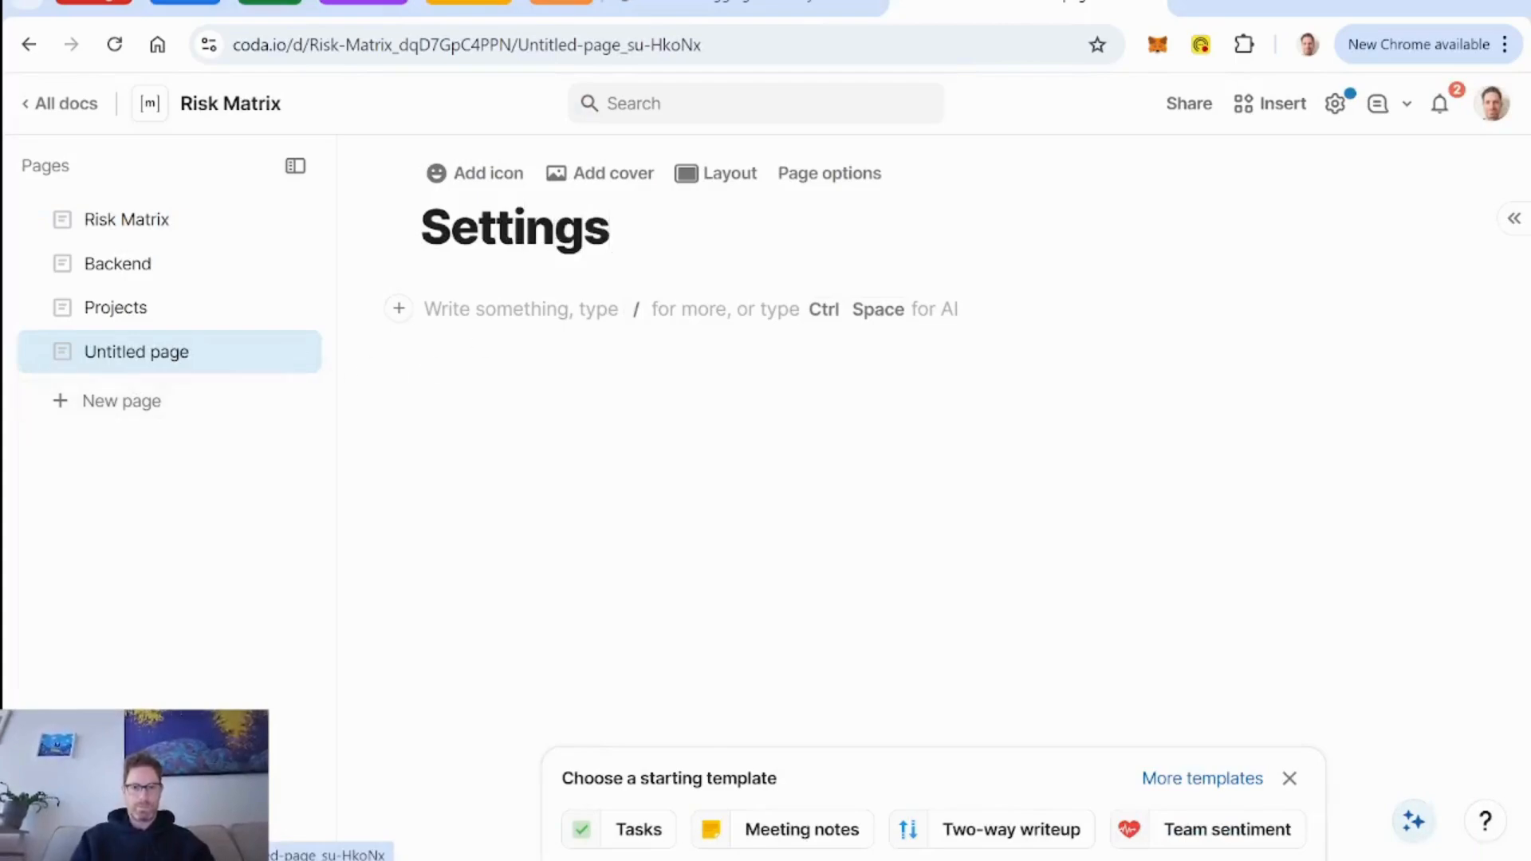
key(Return)
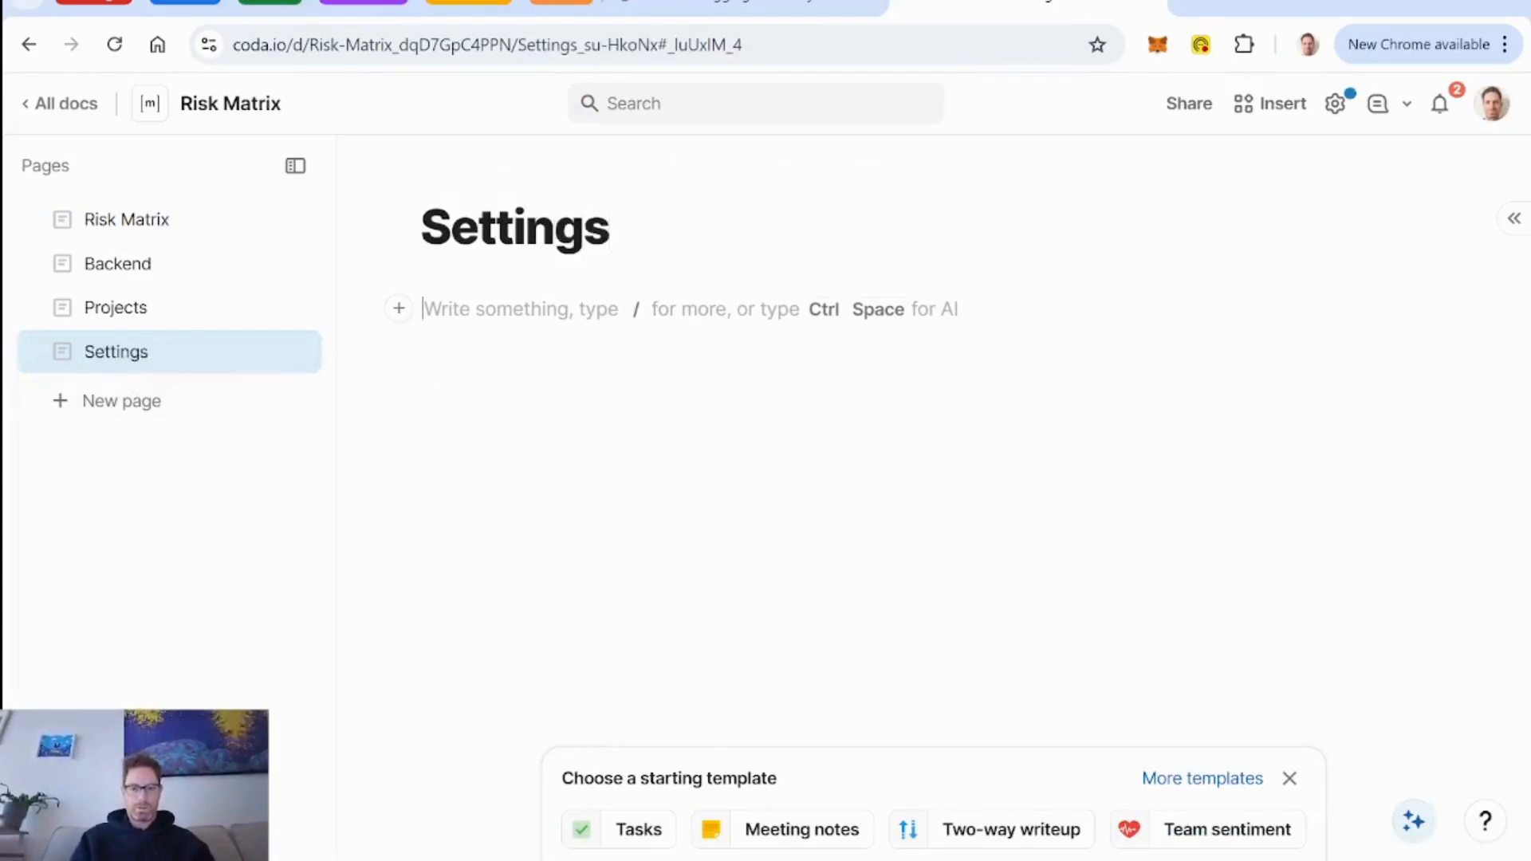
key(ctrl+v)
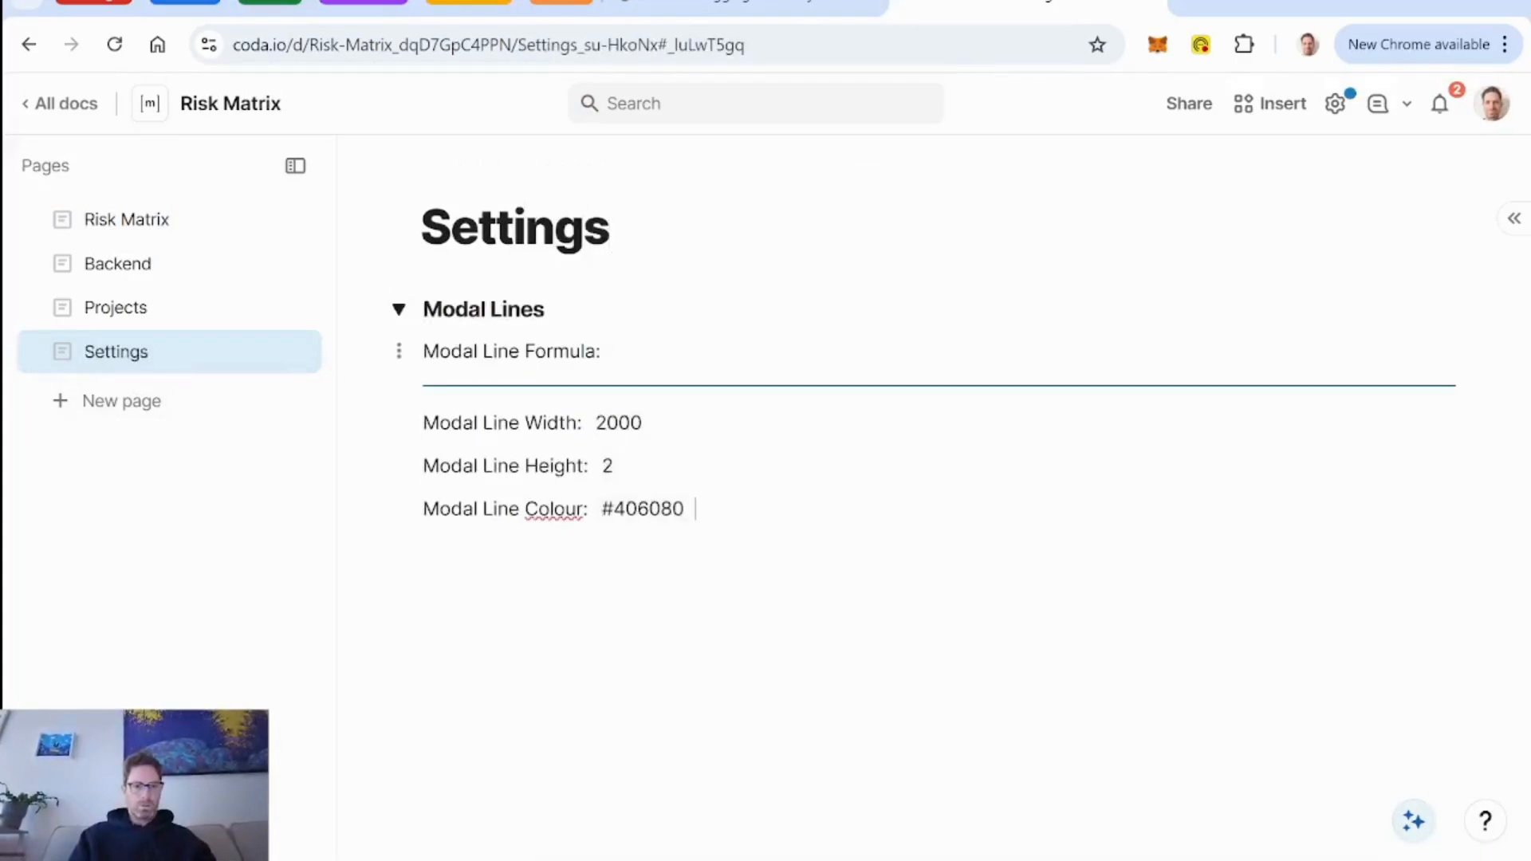
click(398, 317)
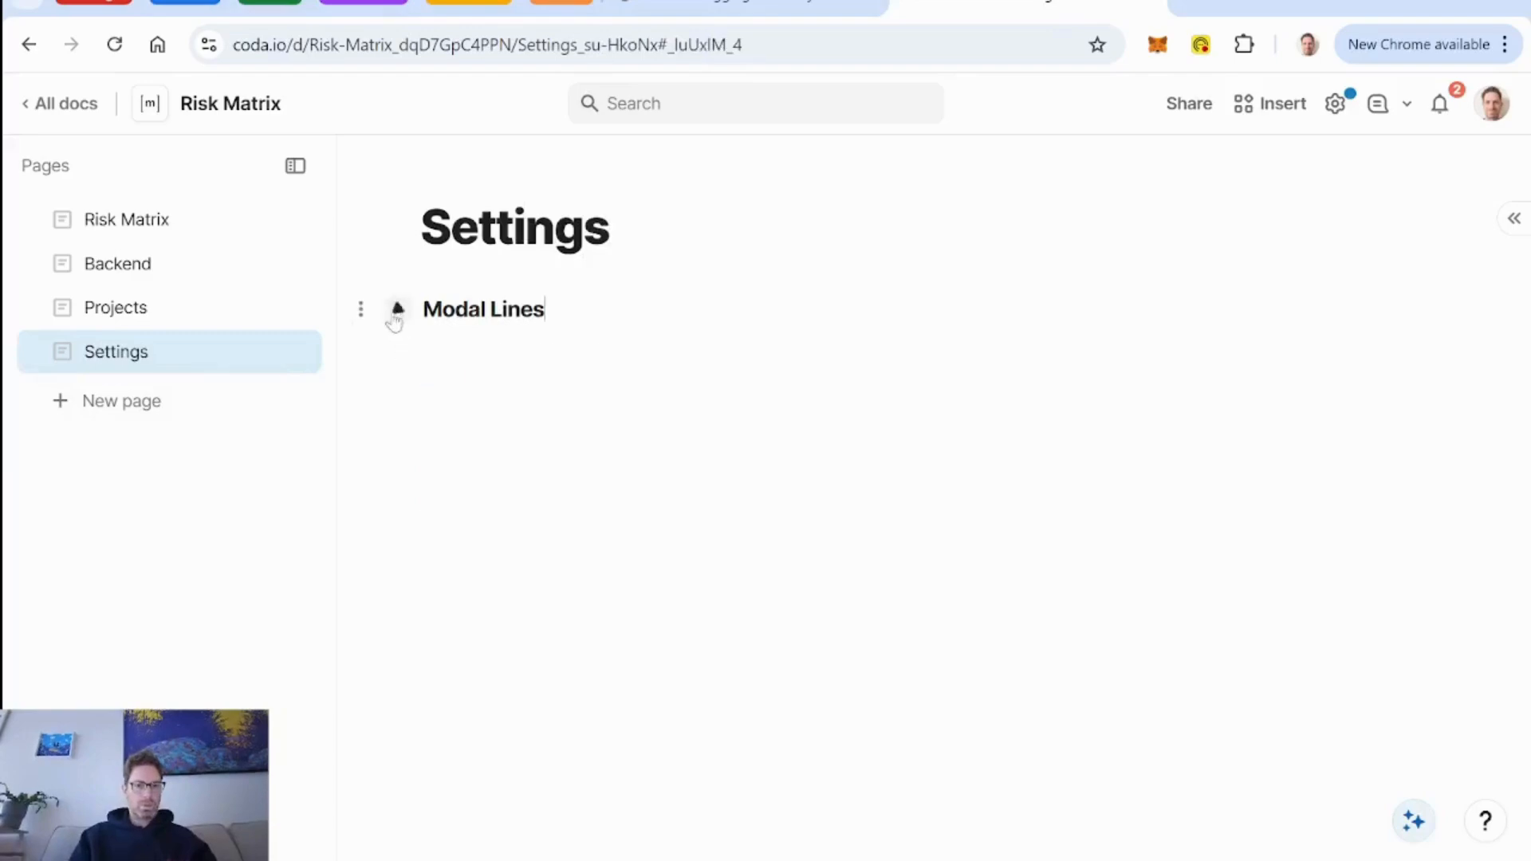
Reopen the asteroid risk's layout from the Risk Matrix page for editing and rename Column 11 as "Line1".
click(137, 234)
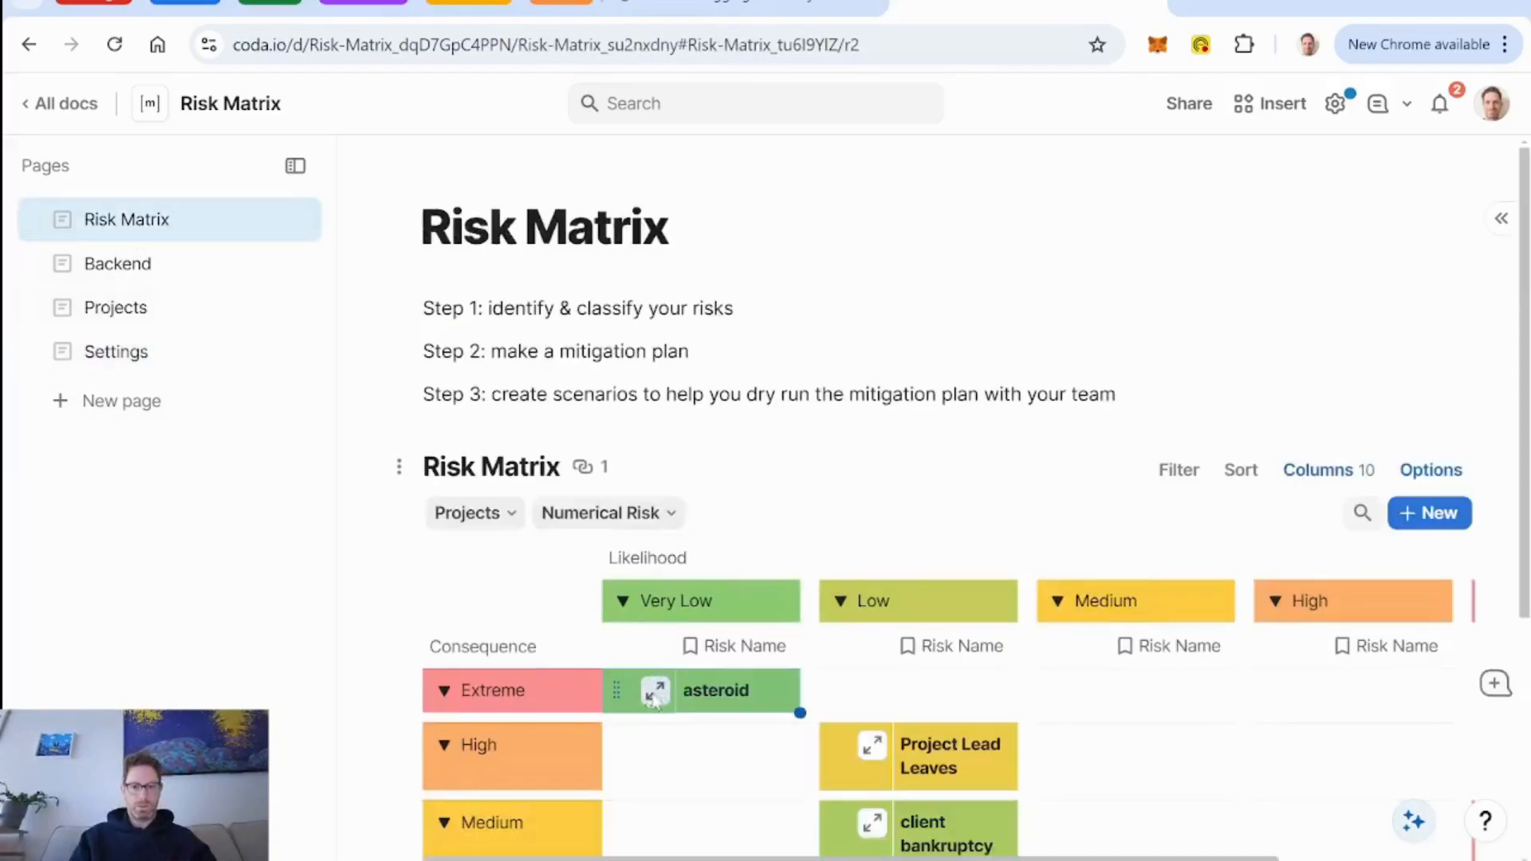
click(650, 690)
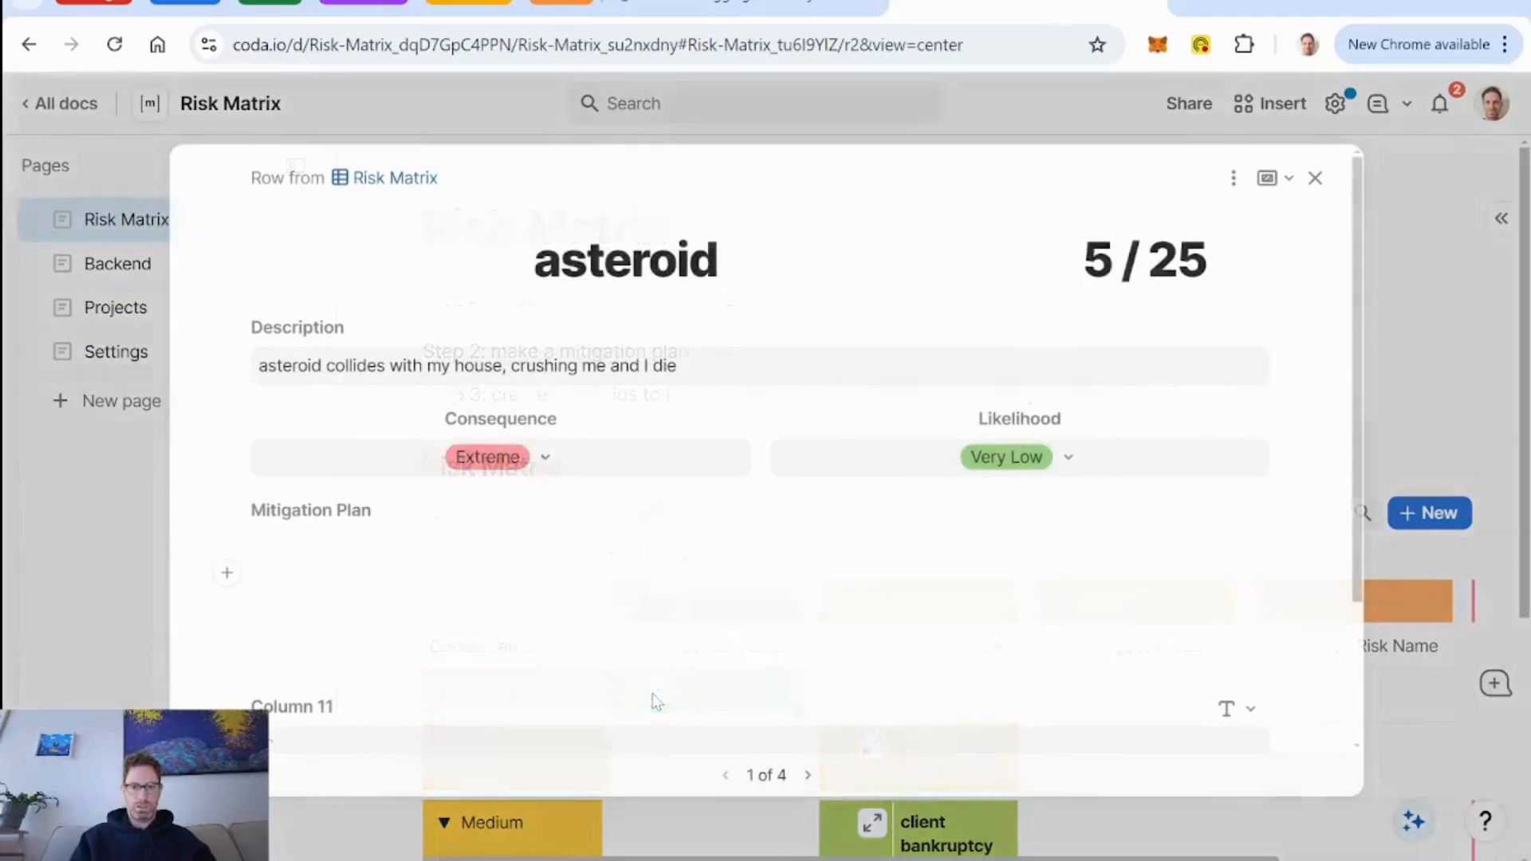
click(1234, 178)
click(1292, 227)
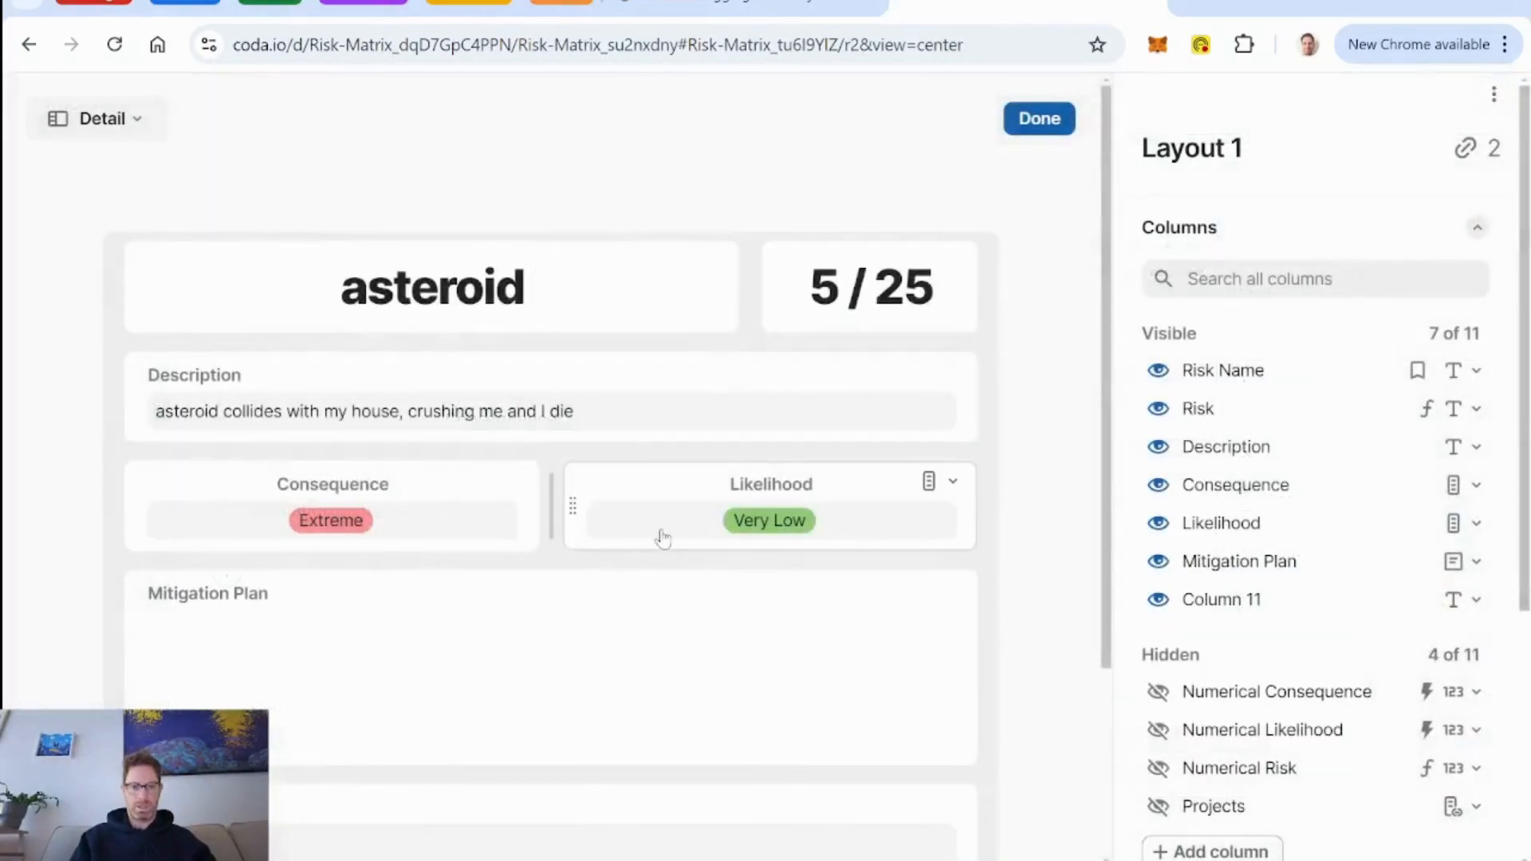
scroll(660, 536, down, 3)
click(223, 564)
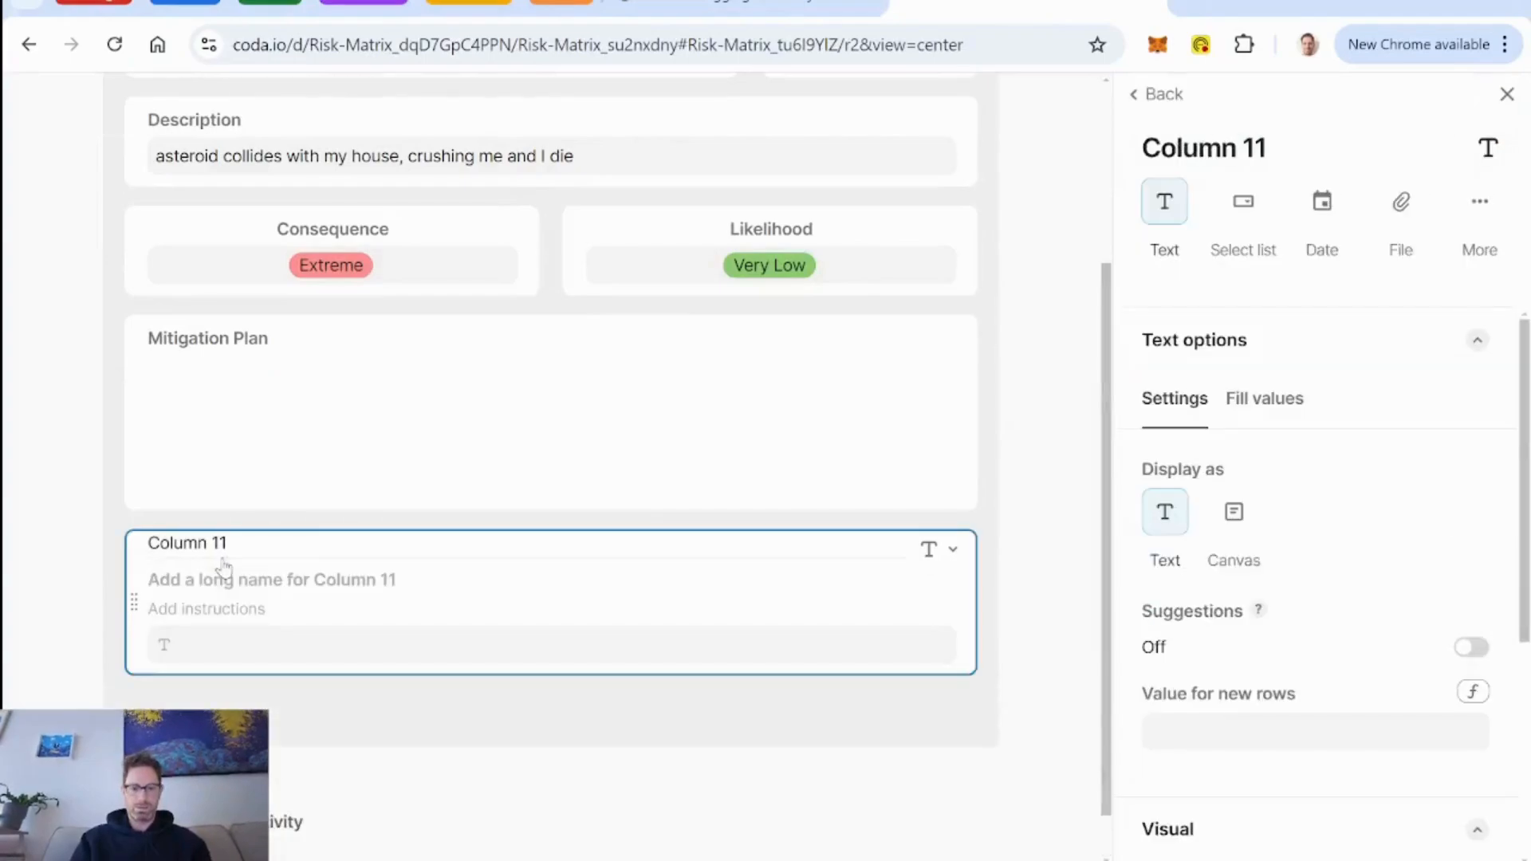
text(L)
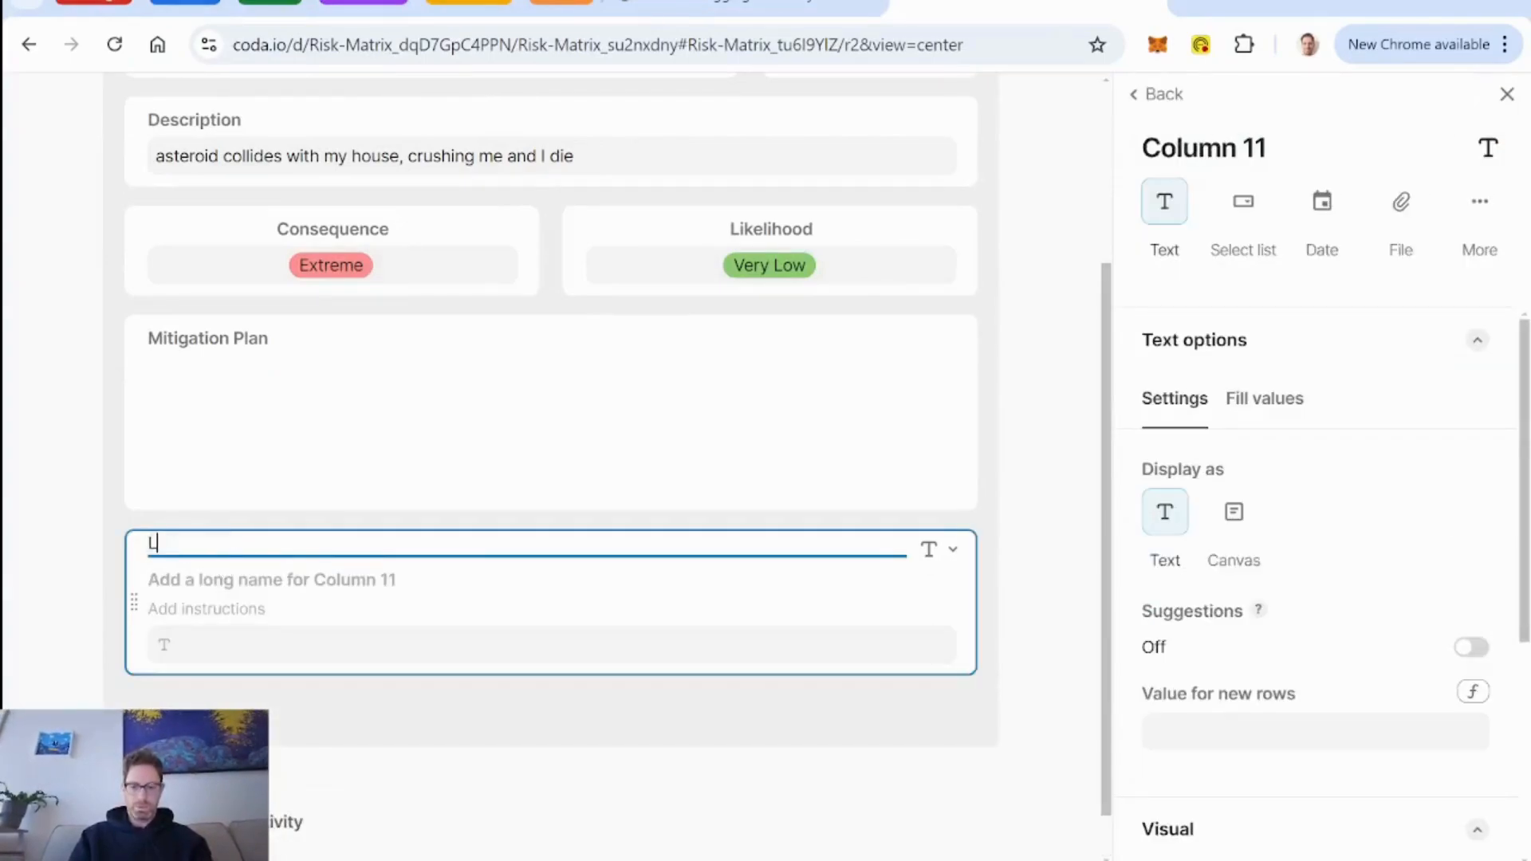
text(ine1)
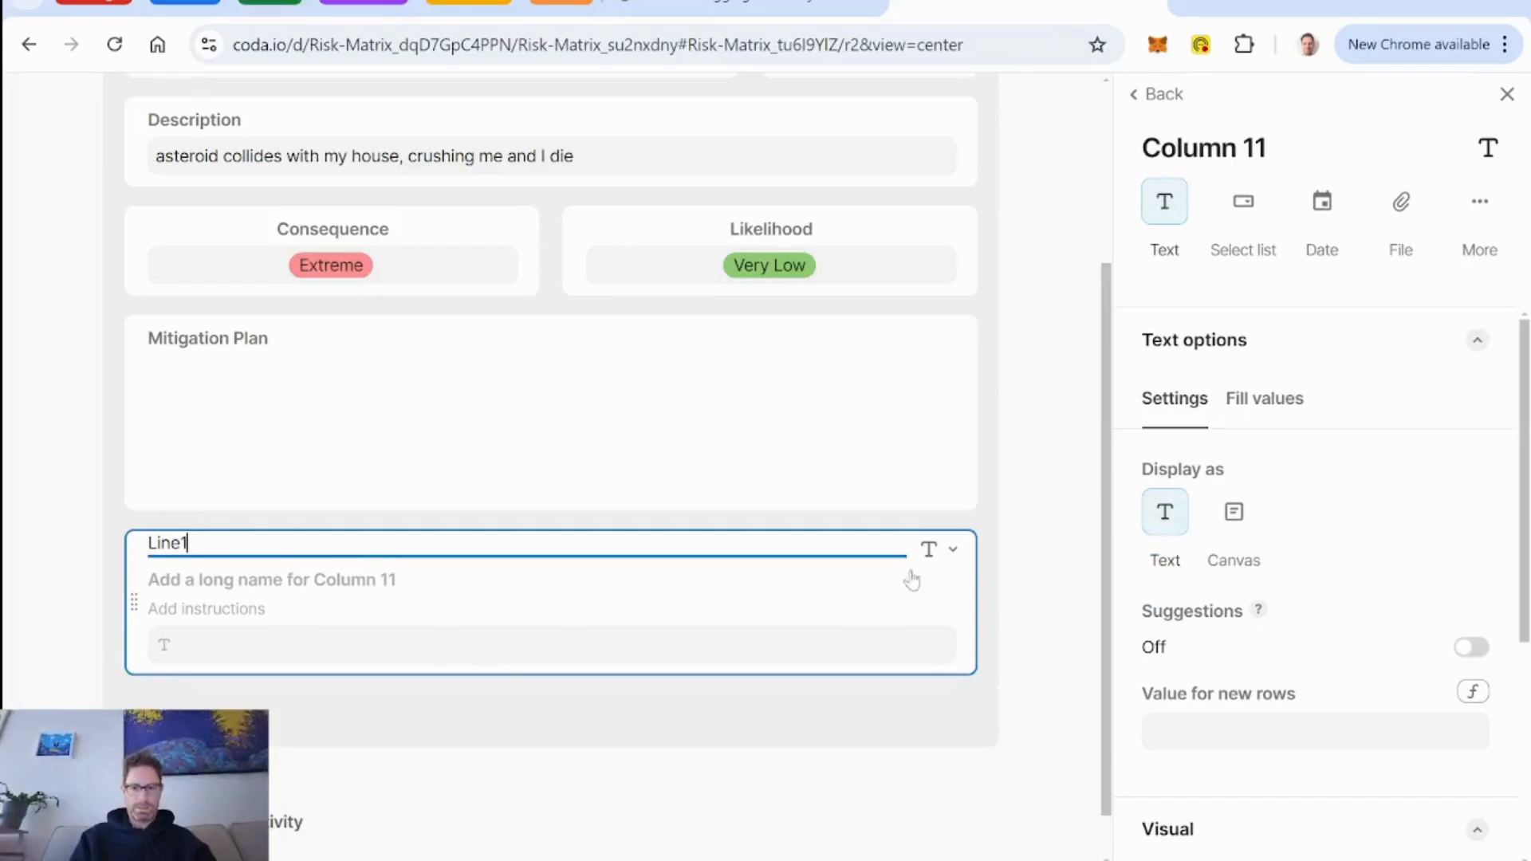
Give the Line1 column a formula that references Modal Line Formula.
click(953, 550)
click(837, 250)
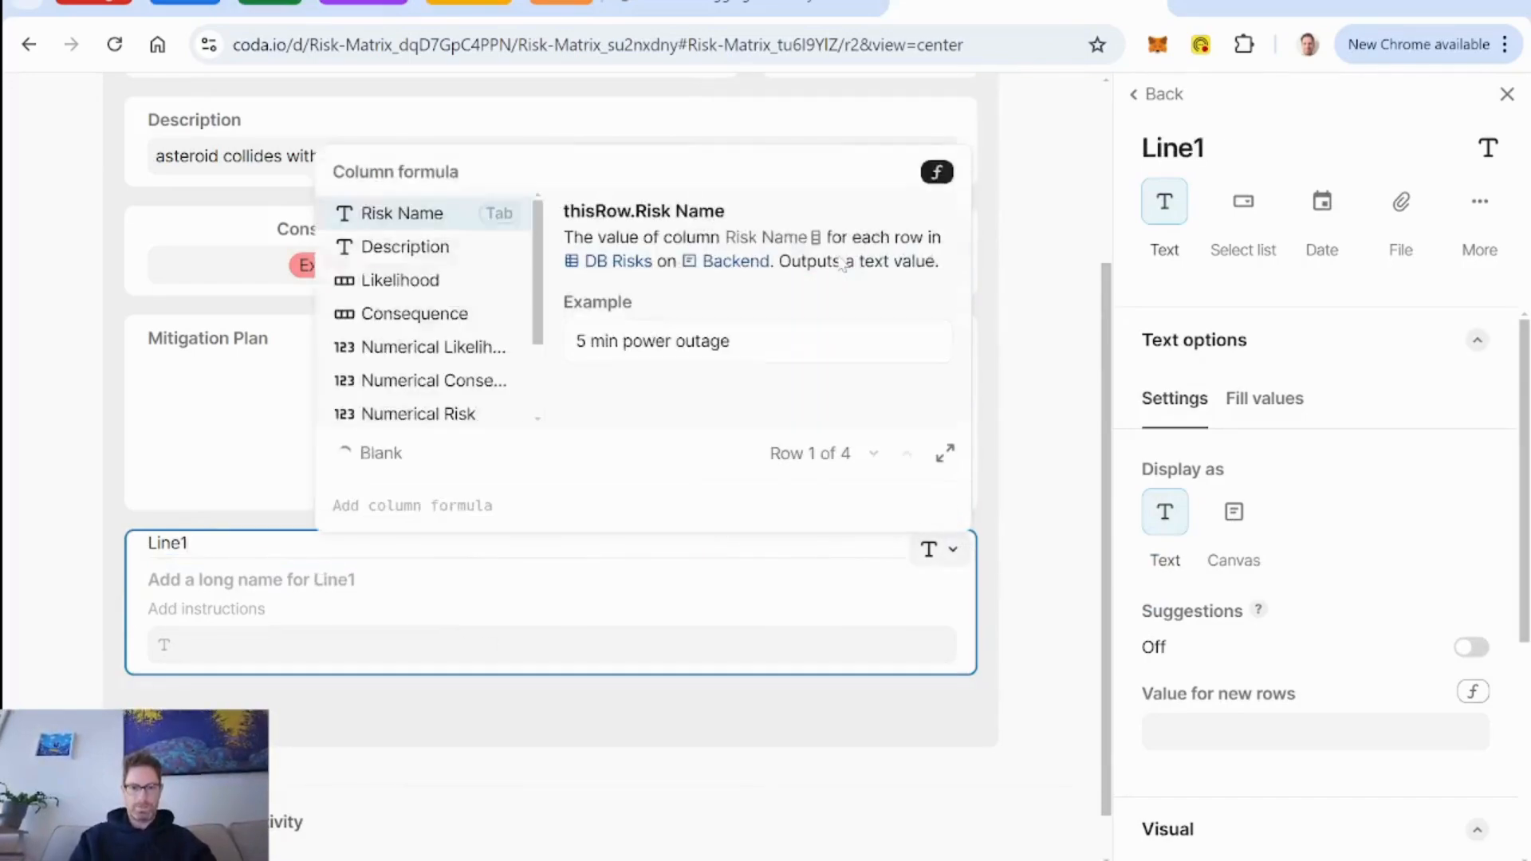
text(modal)
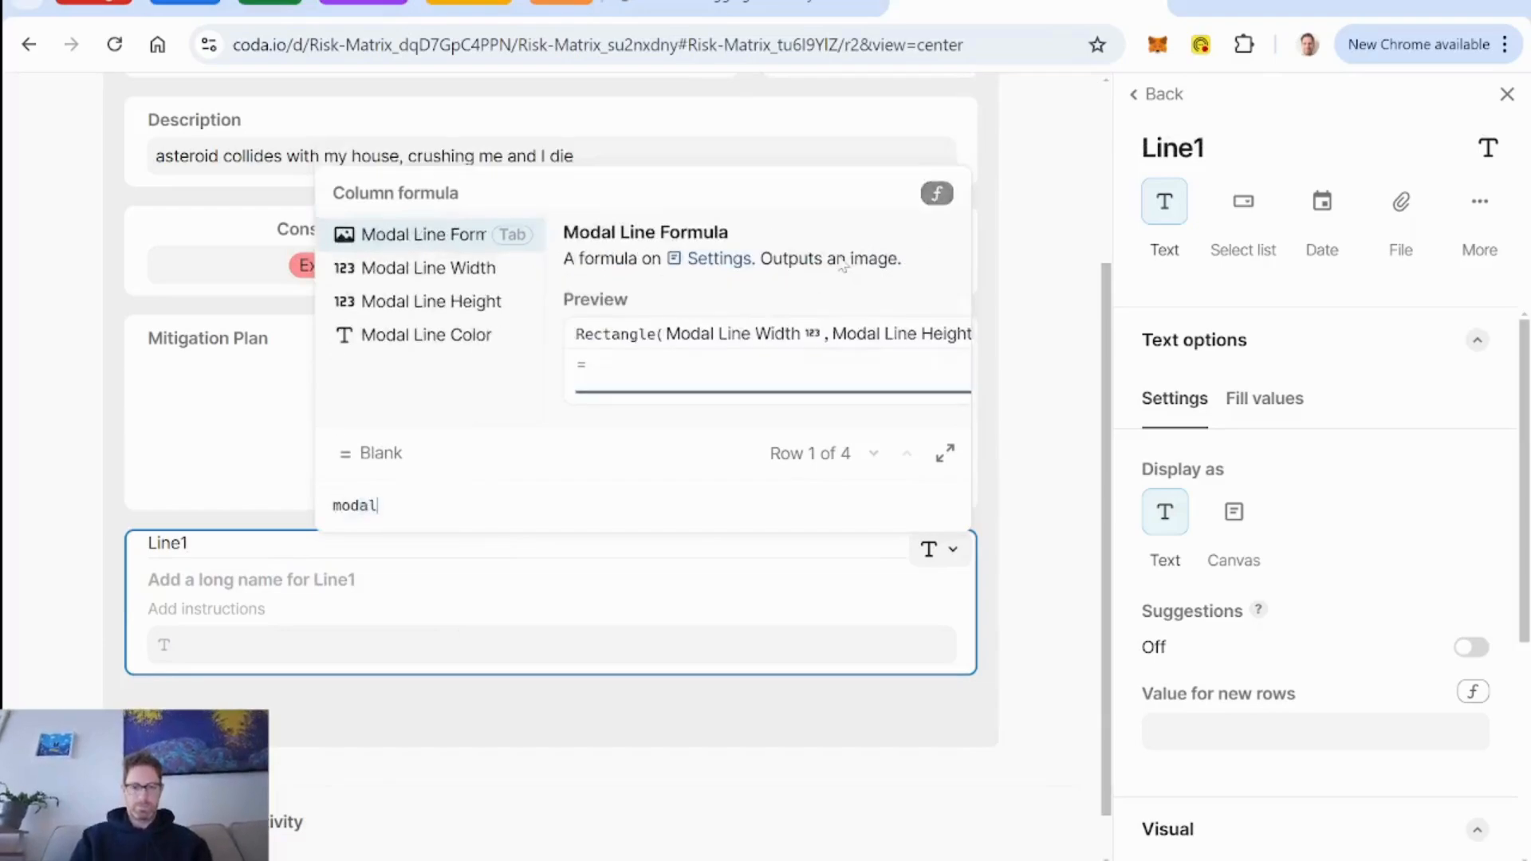
key(Tab)
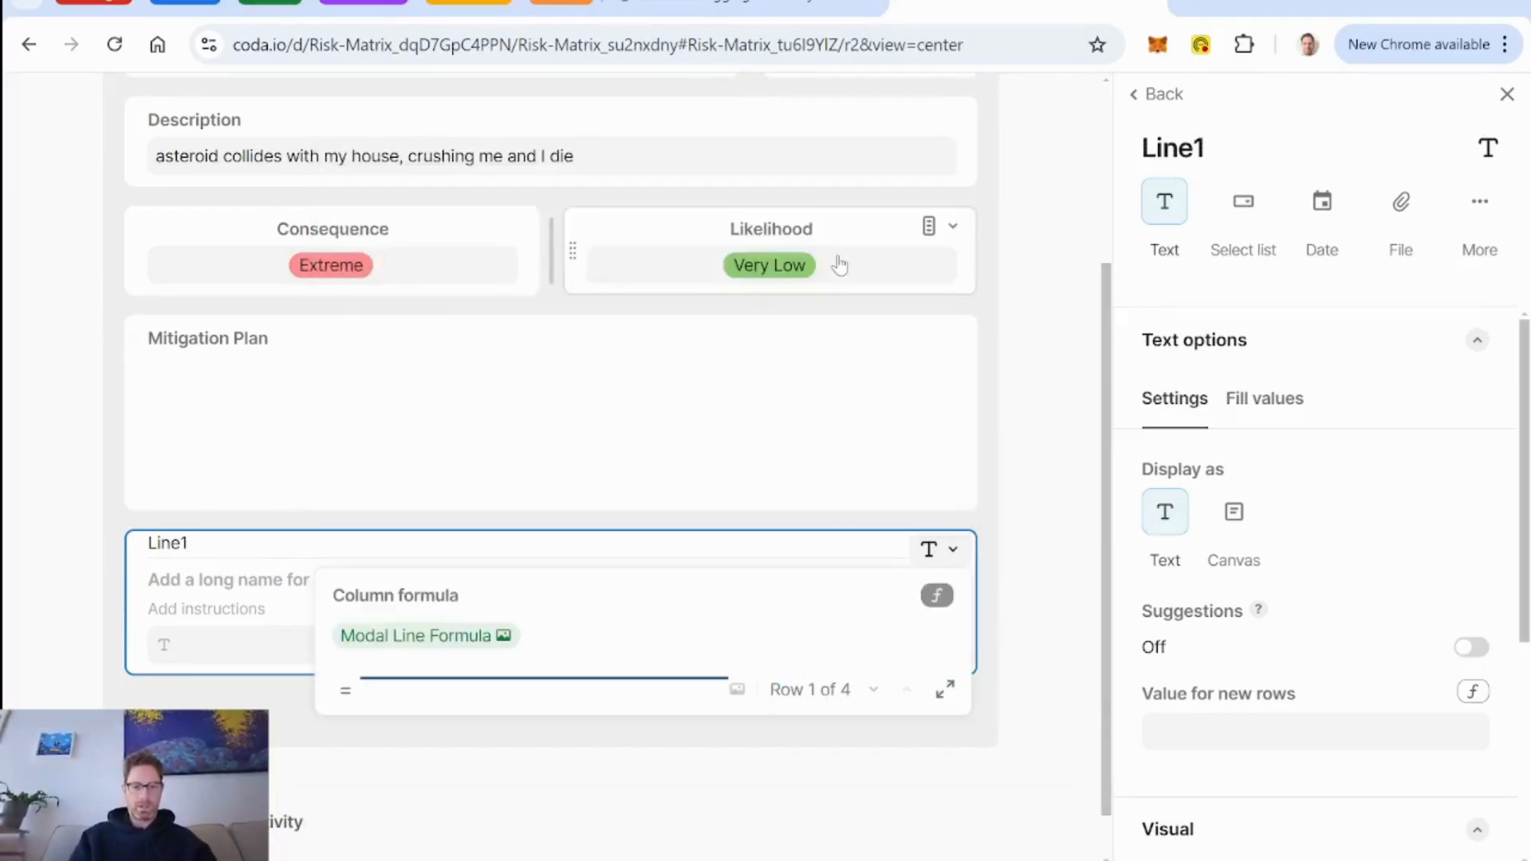
key(Return)
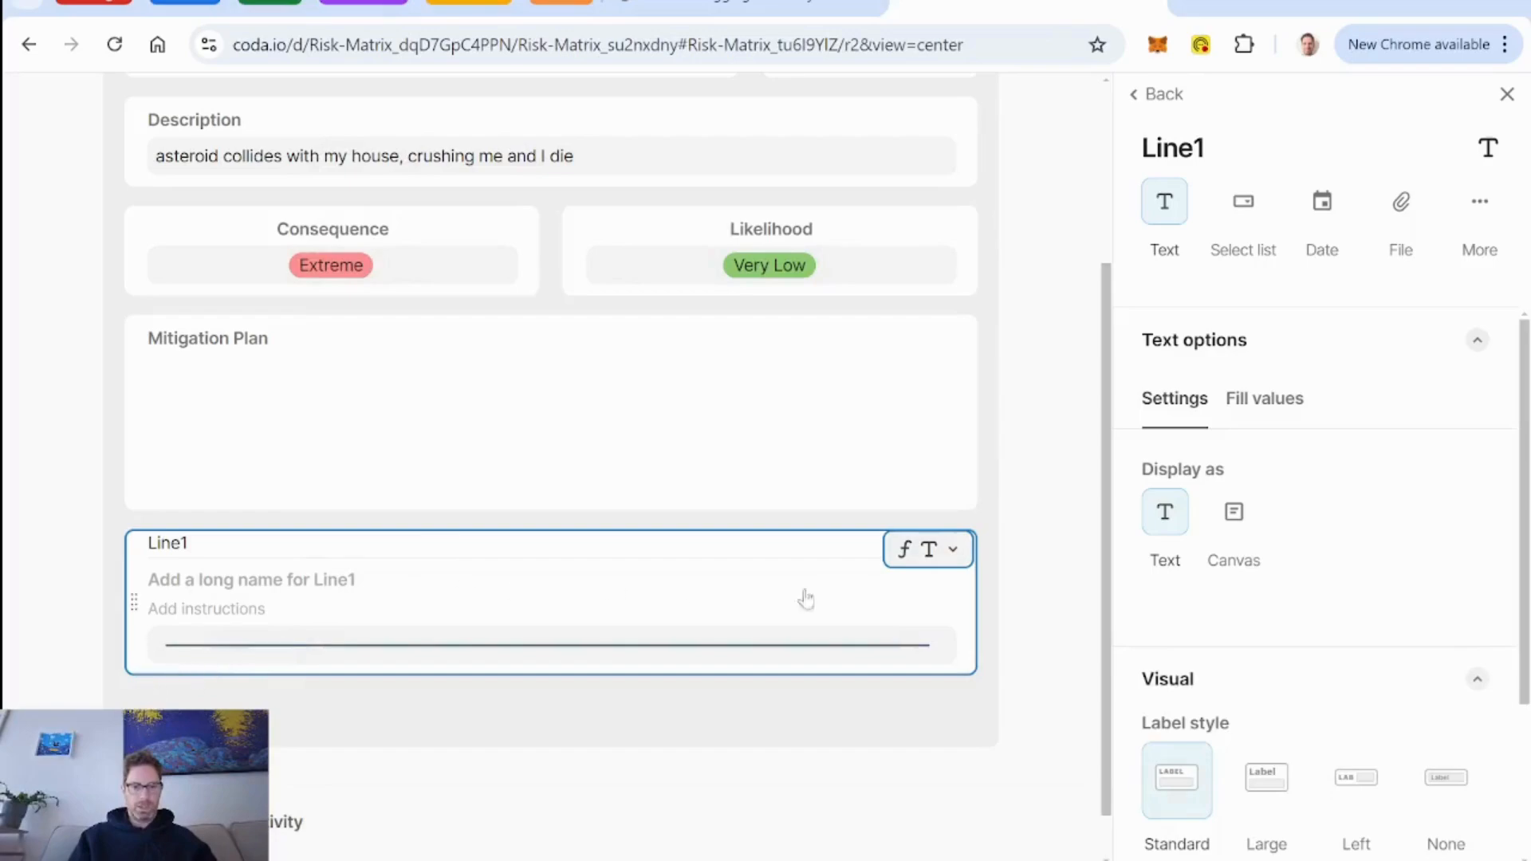
Set Line1's label style to None and its alignment to centre.
click(1446, 785)
scroll(1404, 618, down, 3)
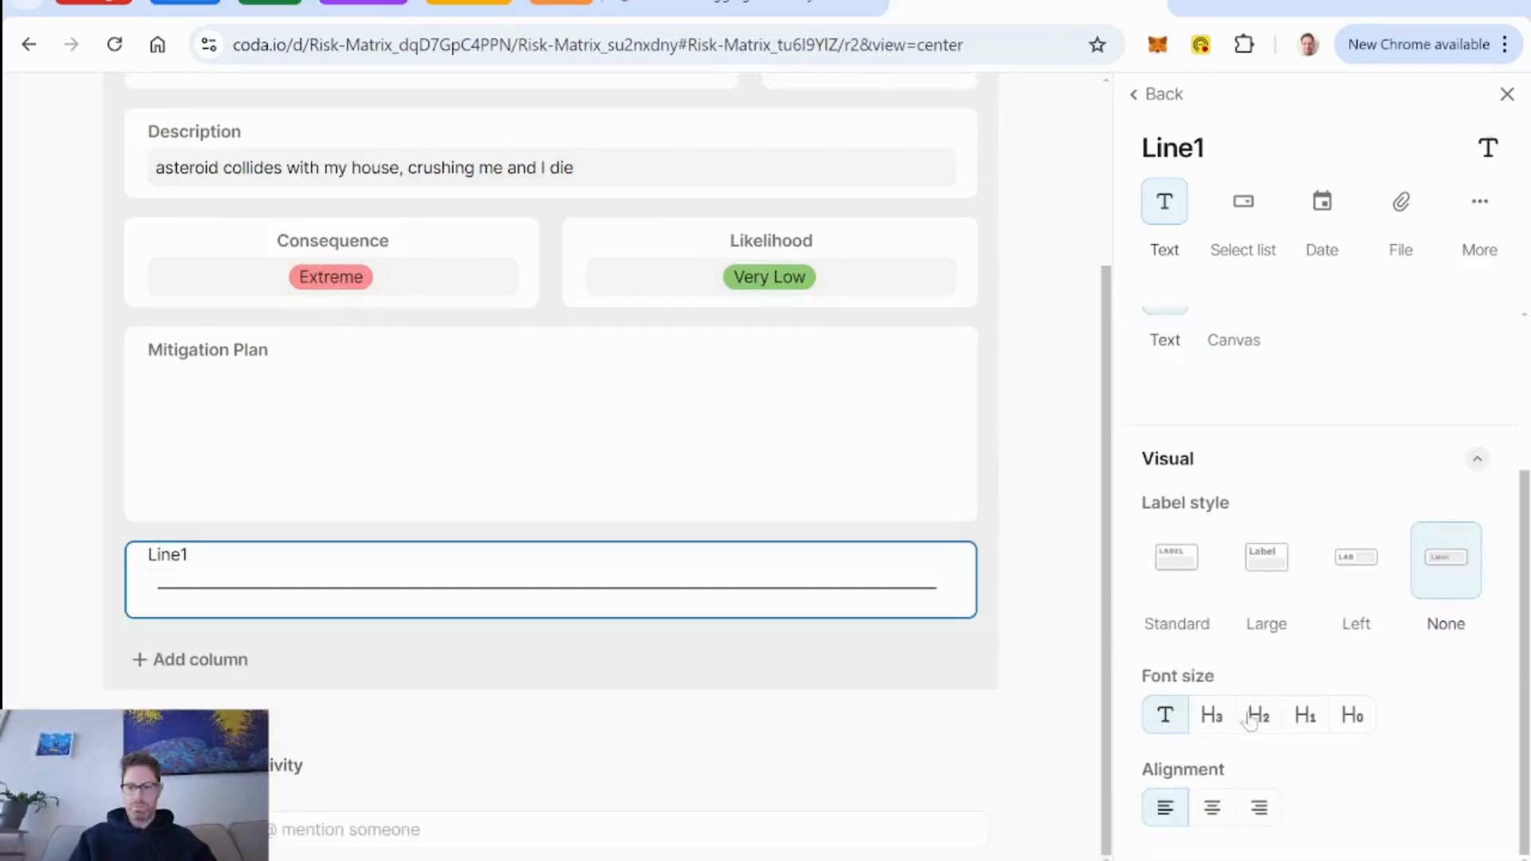
click(1212, 808)
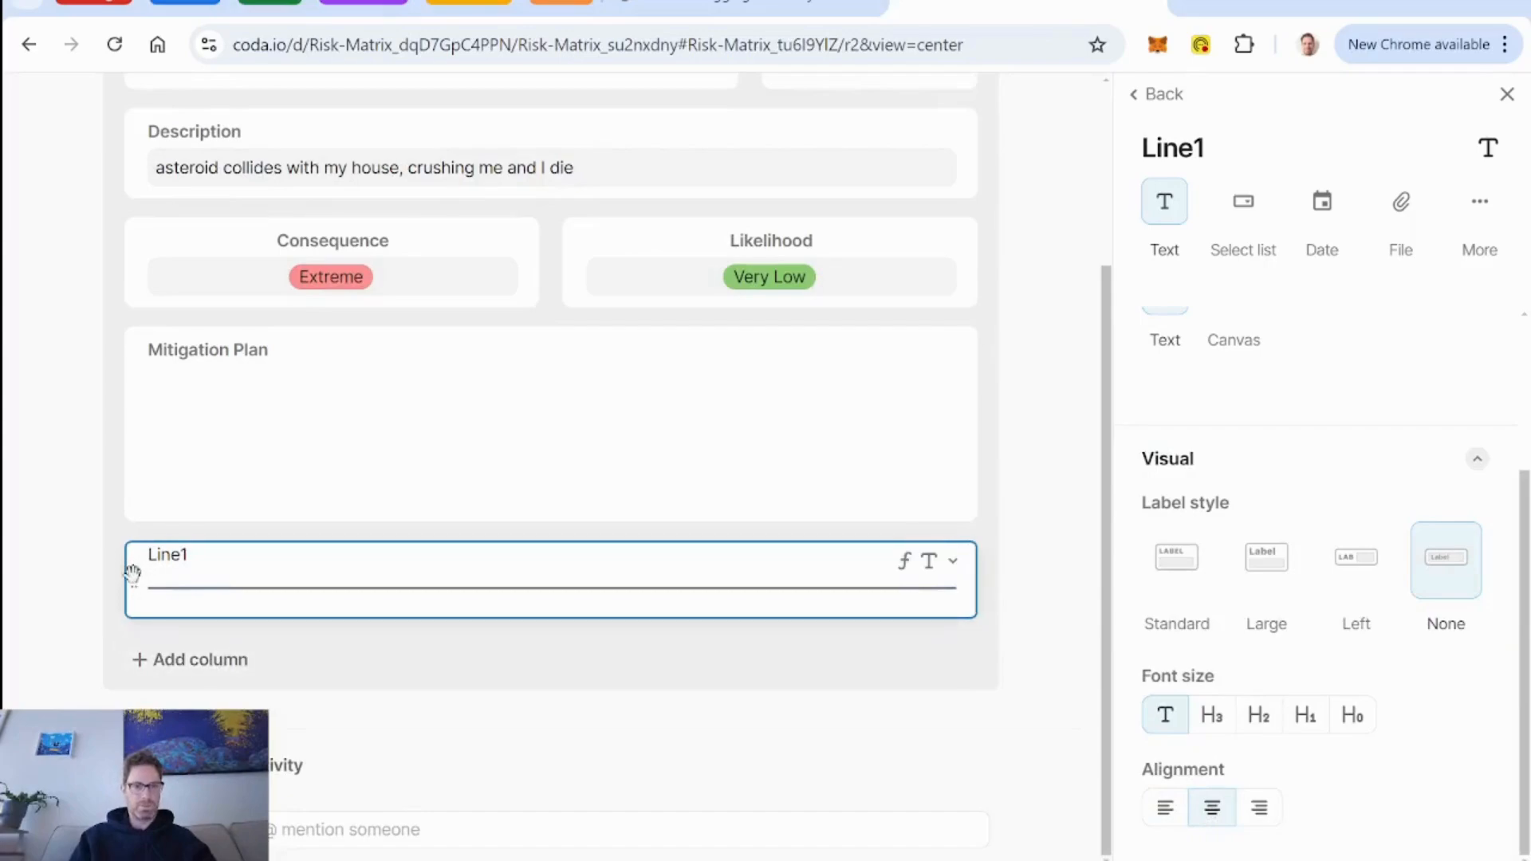
Rearrange the layout so Consequence and Likelihood sit side by side below the title row, with Line1 between them and Description.
drag(131, 573, 270, 345)
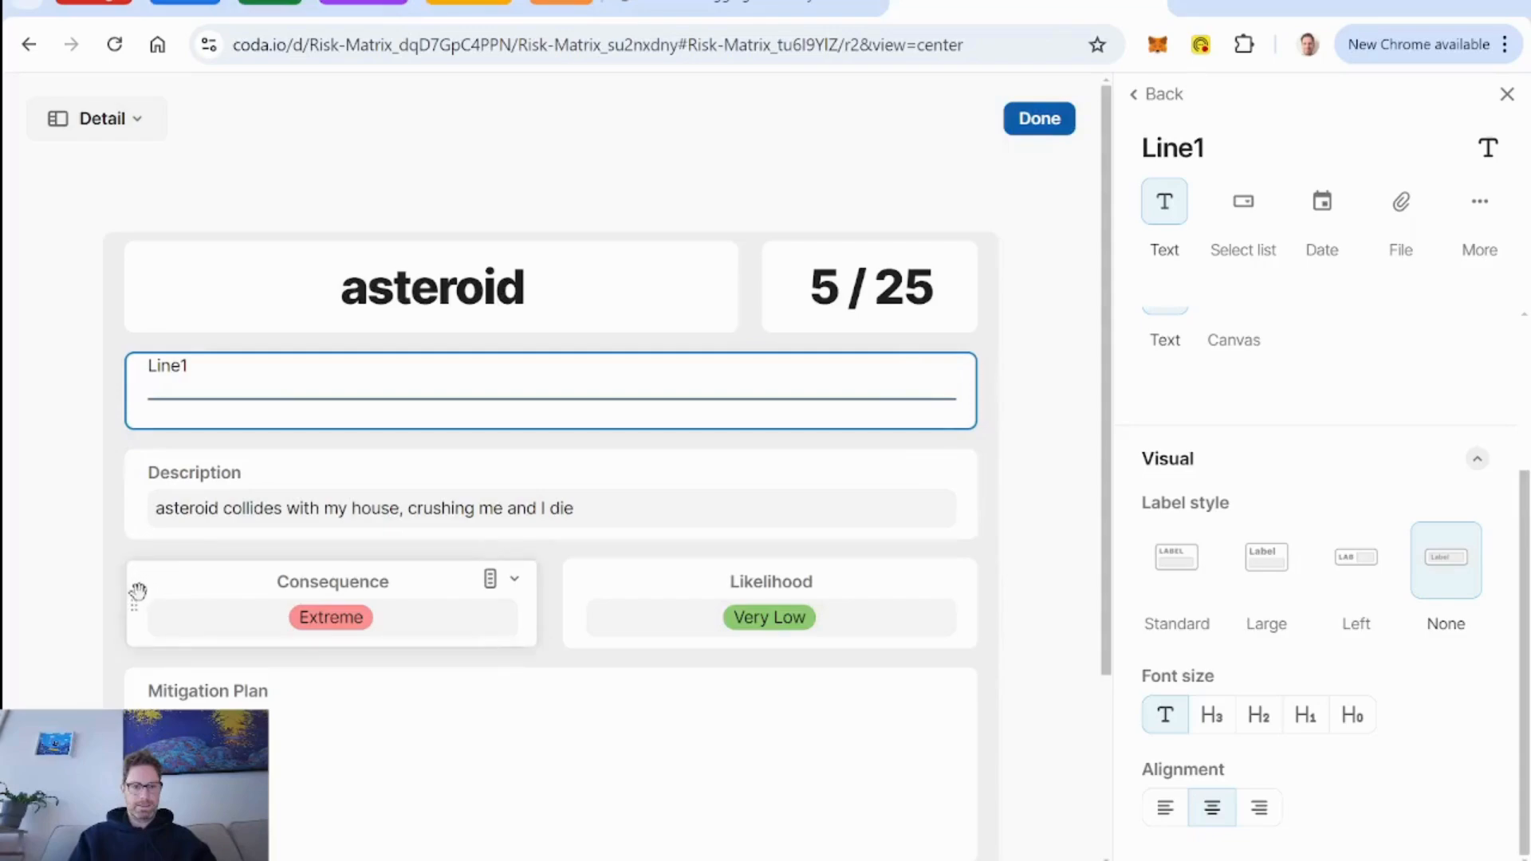
drag(137, 590, 230, 339)
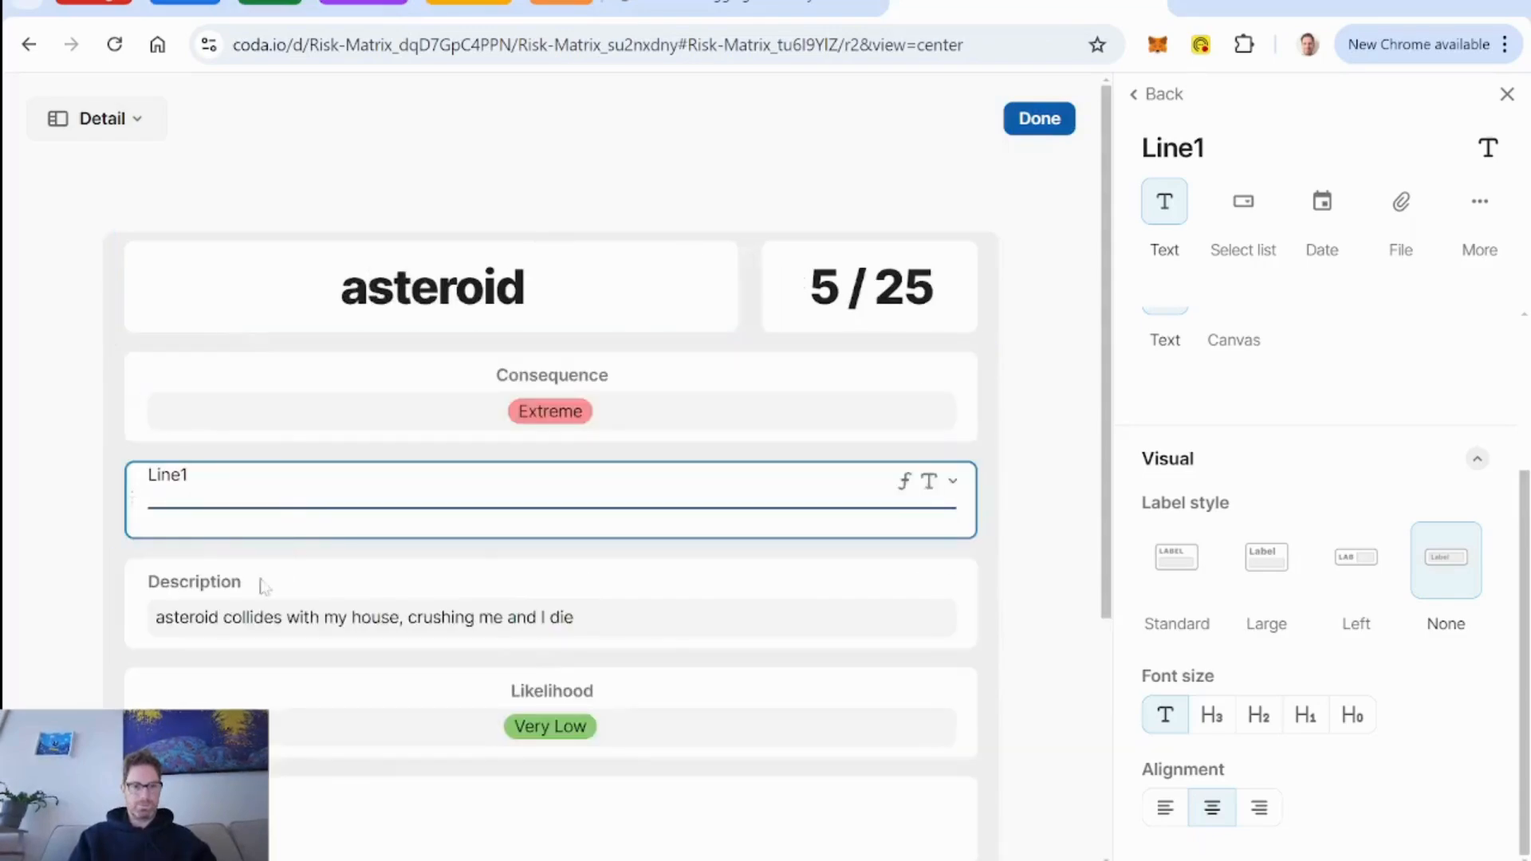
drag(447, 552, 988, 387)
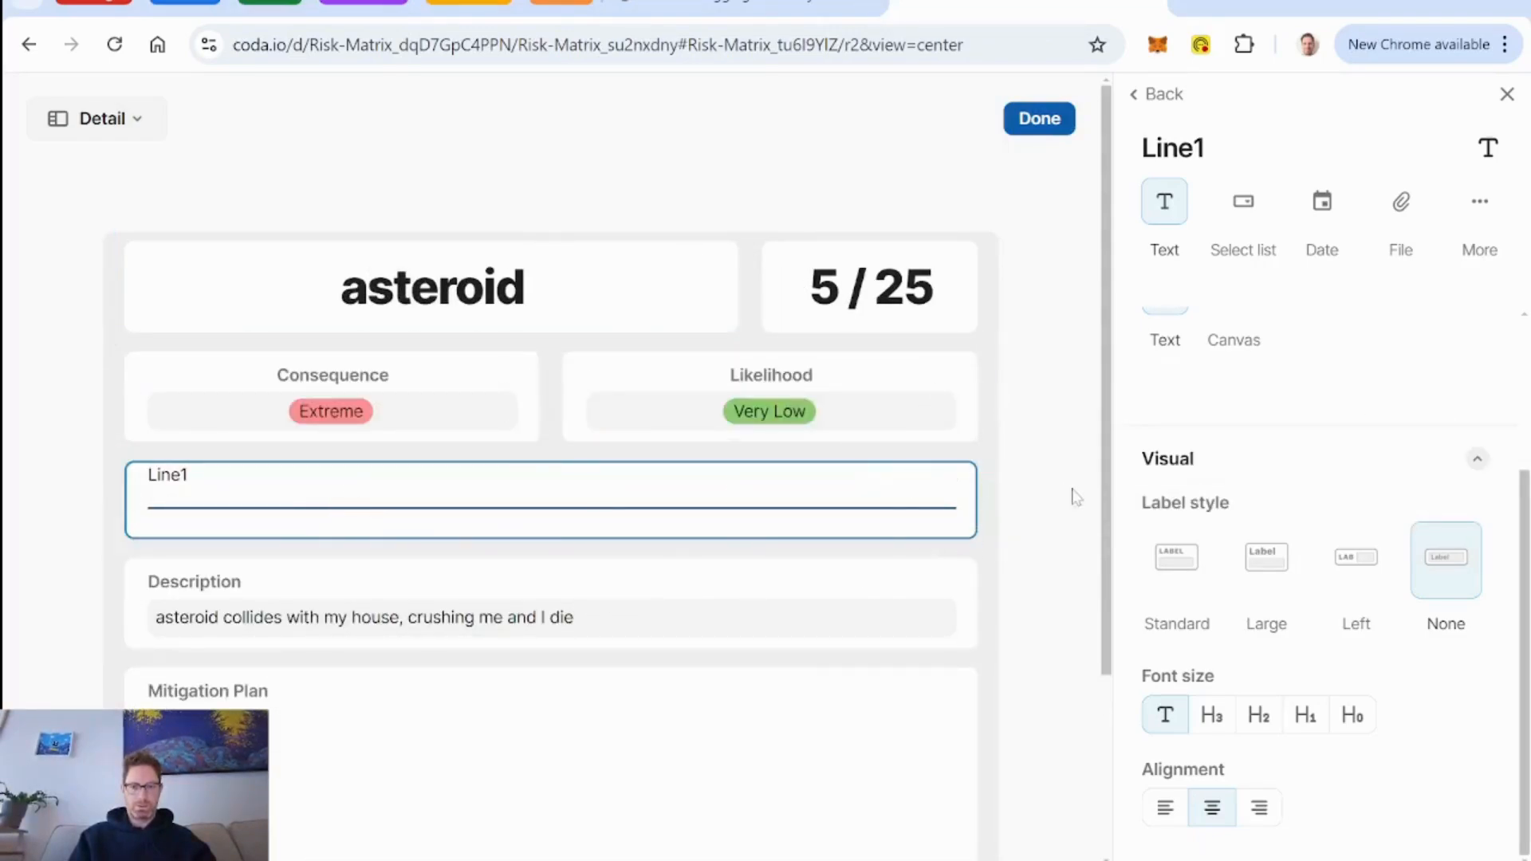
Duplicate the Line1 column and place the copy between Description and Mitigation Plan in the layout.
click(952, 483)
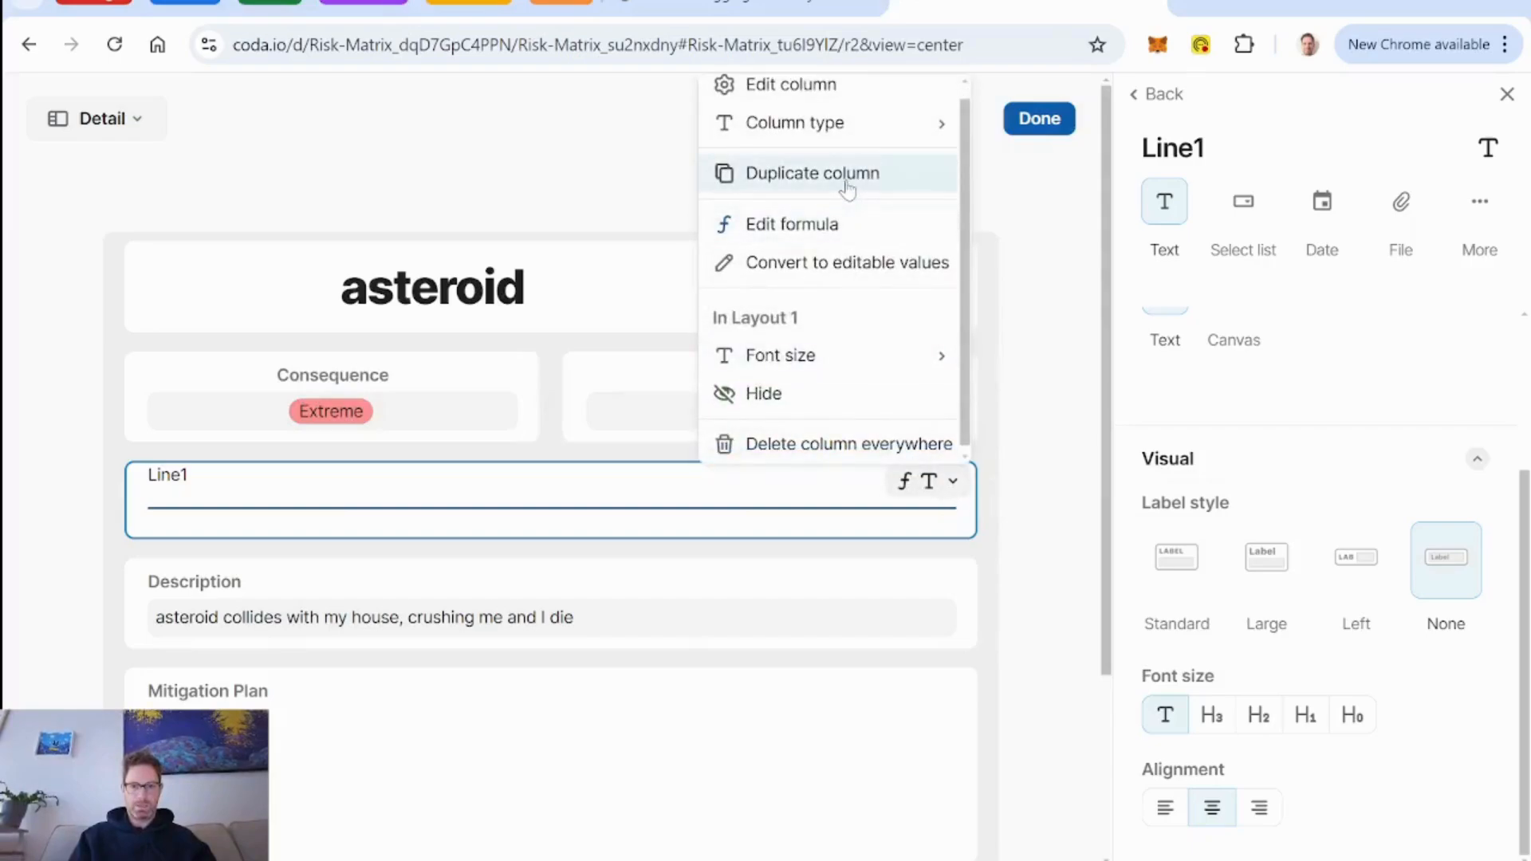
click(812, 186)
scroll(295, 552, down, 4)
drag(136, 580, 178, 485)
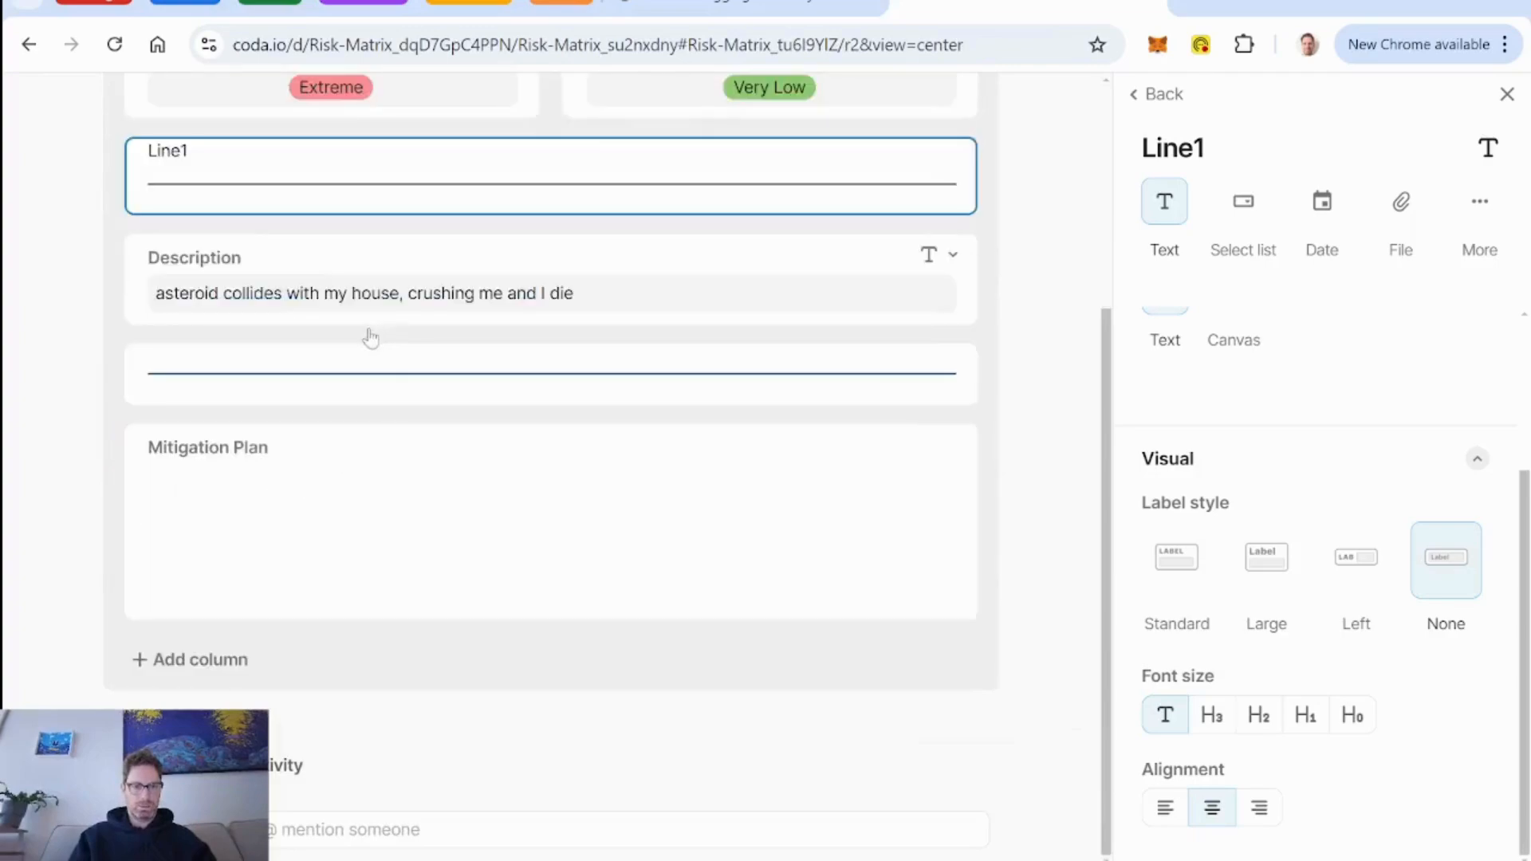
Rename the copied line column as "Line2" and finish editing the layout.
click(557, 377)
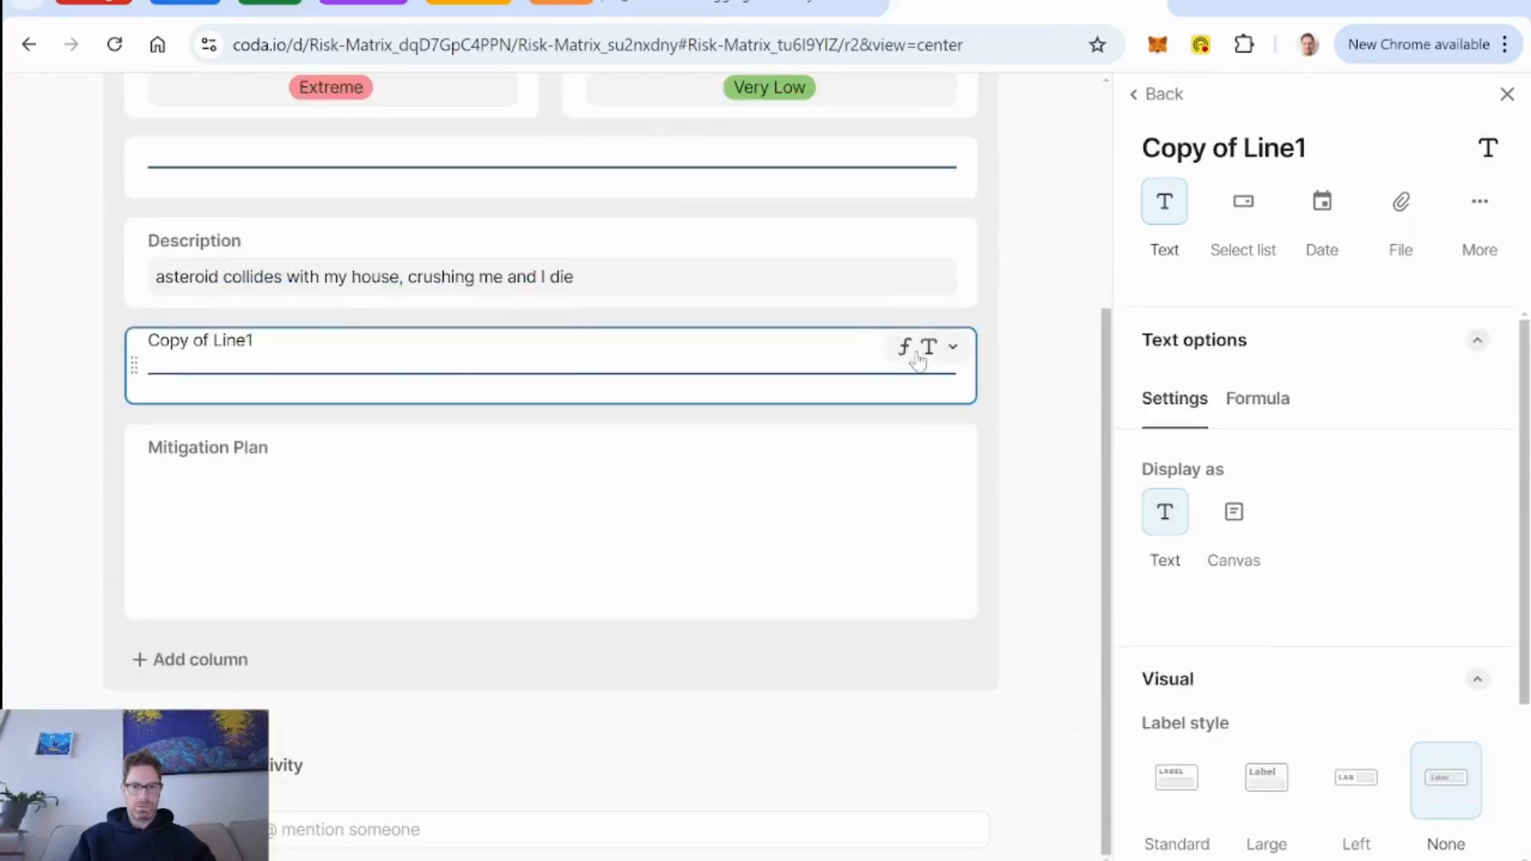
click(200, 341)
text(Line2)
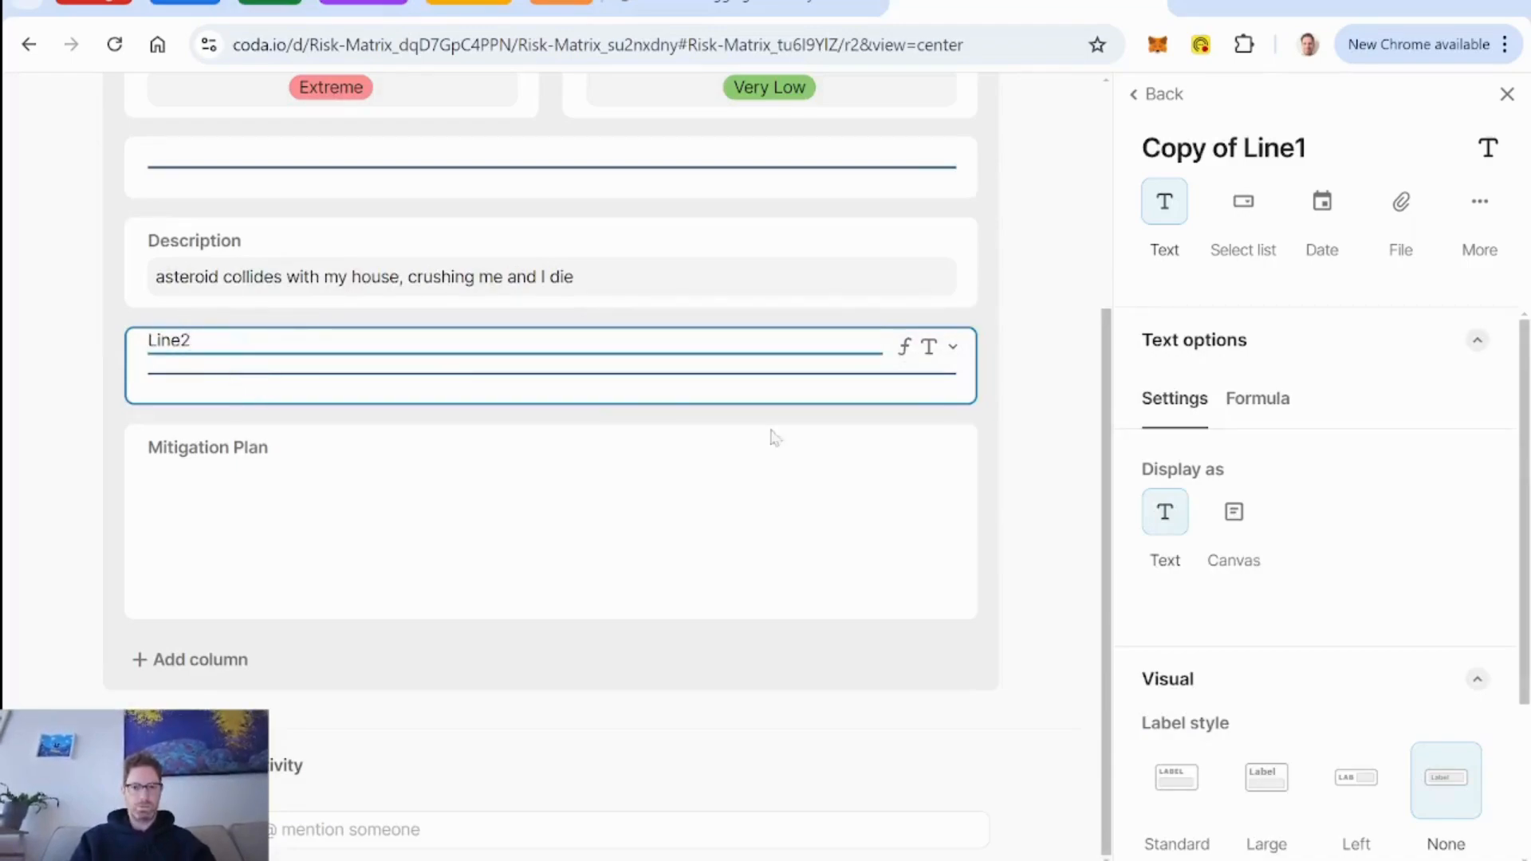
key(Return)
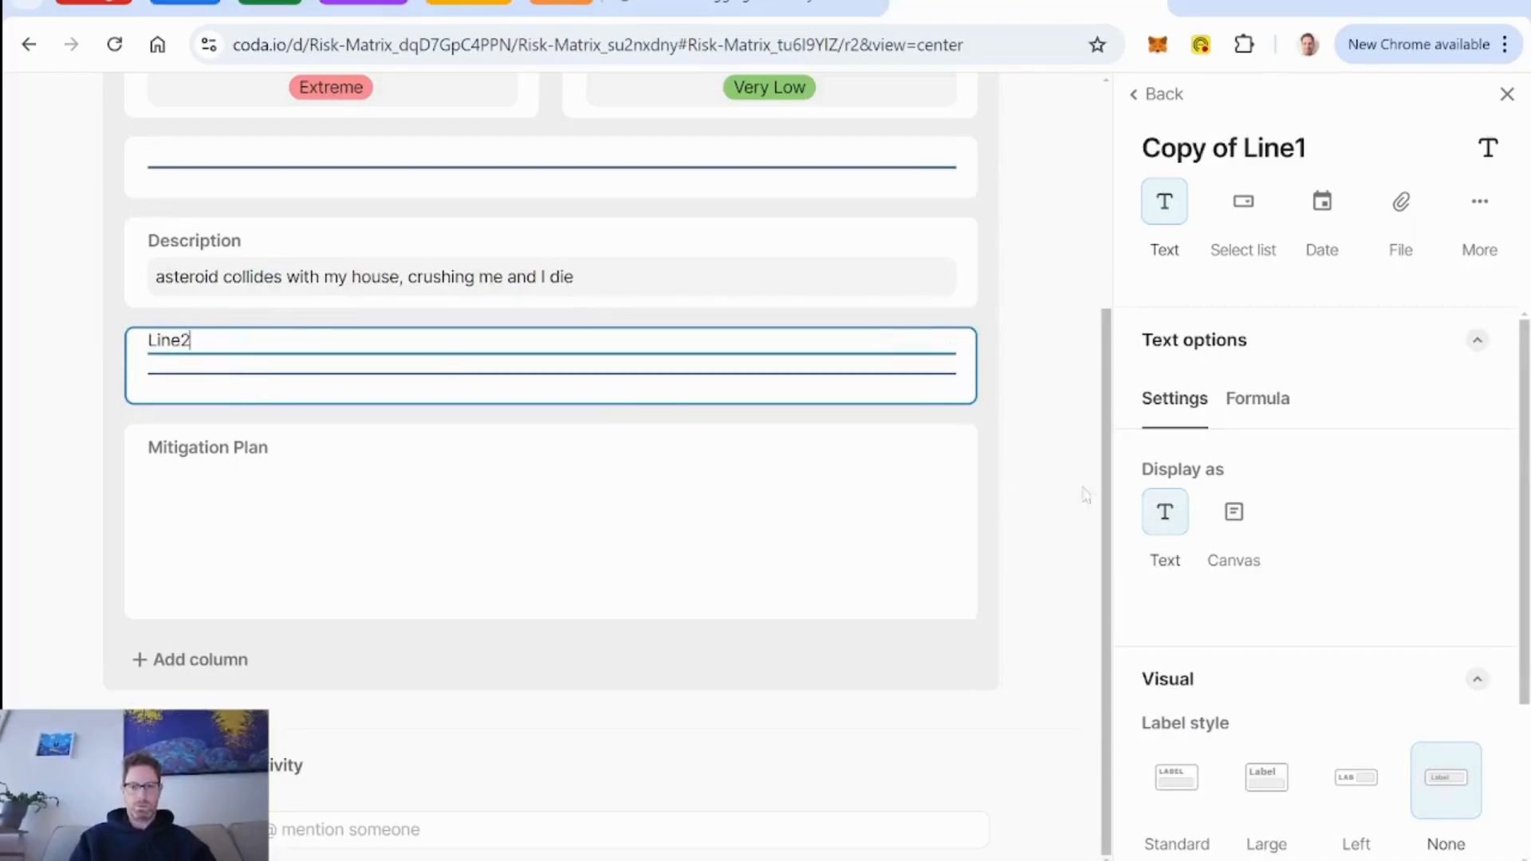
click(1160, 94)
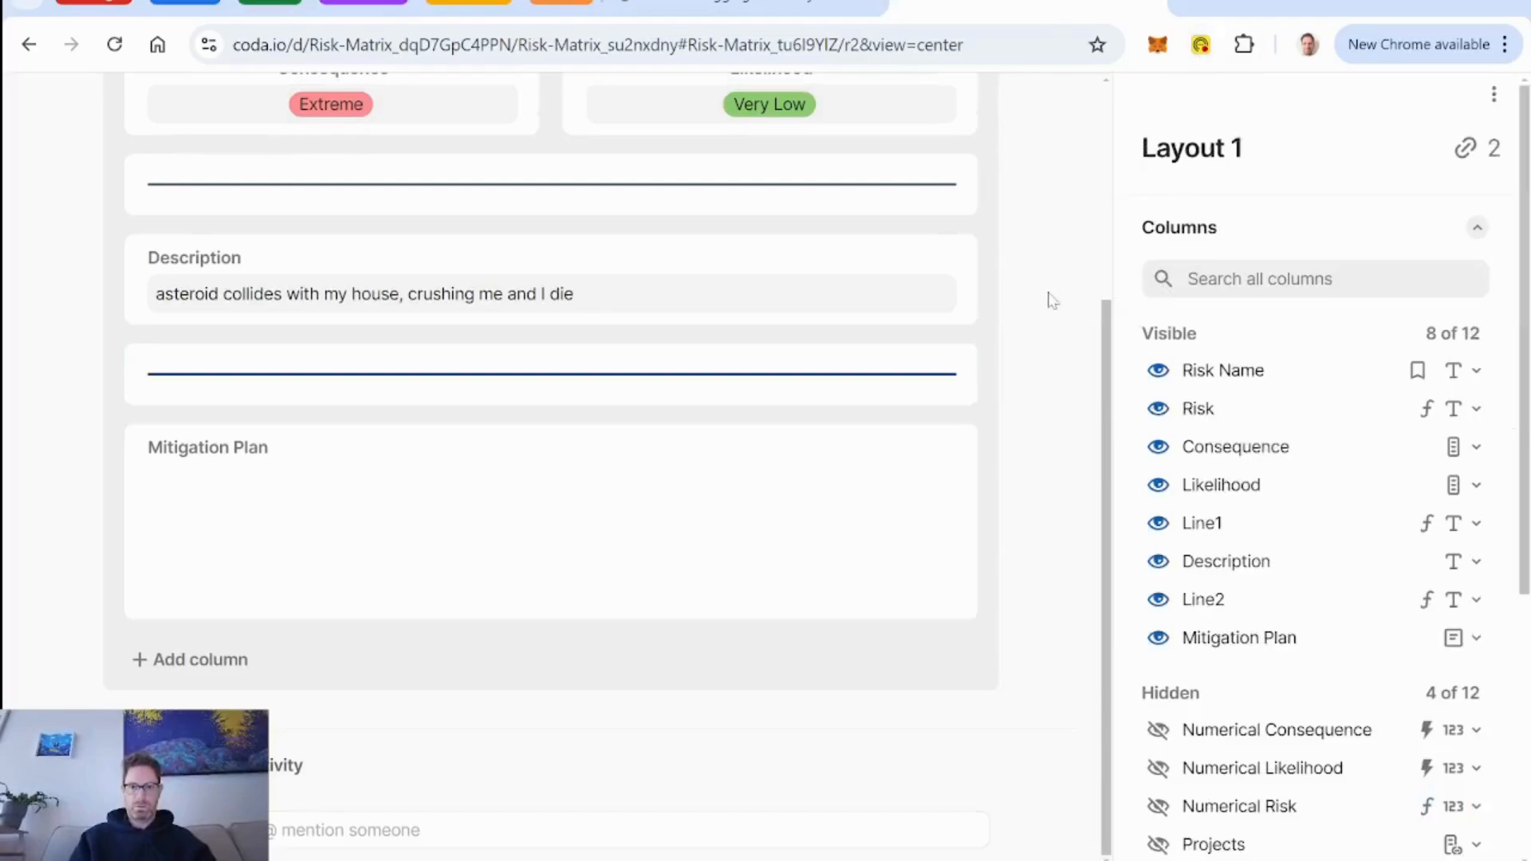
scroll(1051, 301, up, 4)
click(1046, 120)
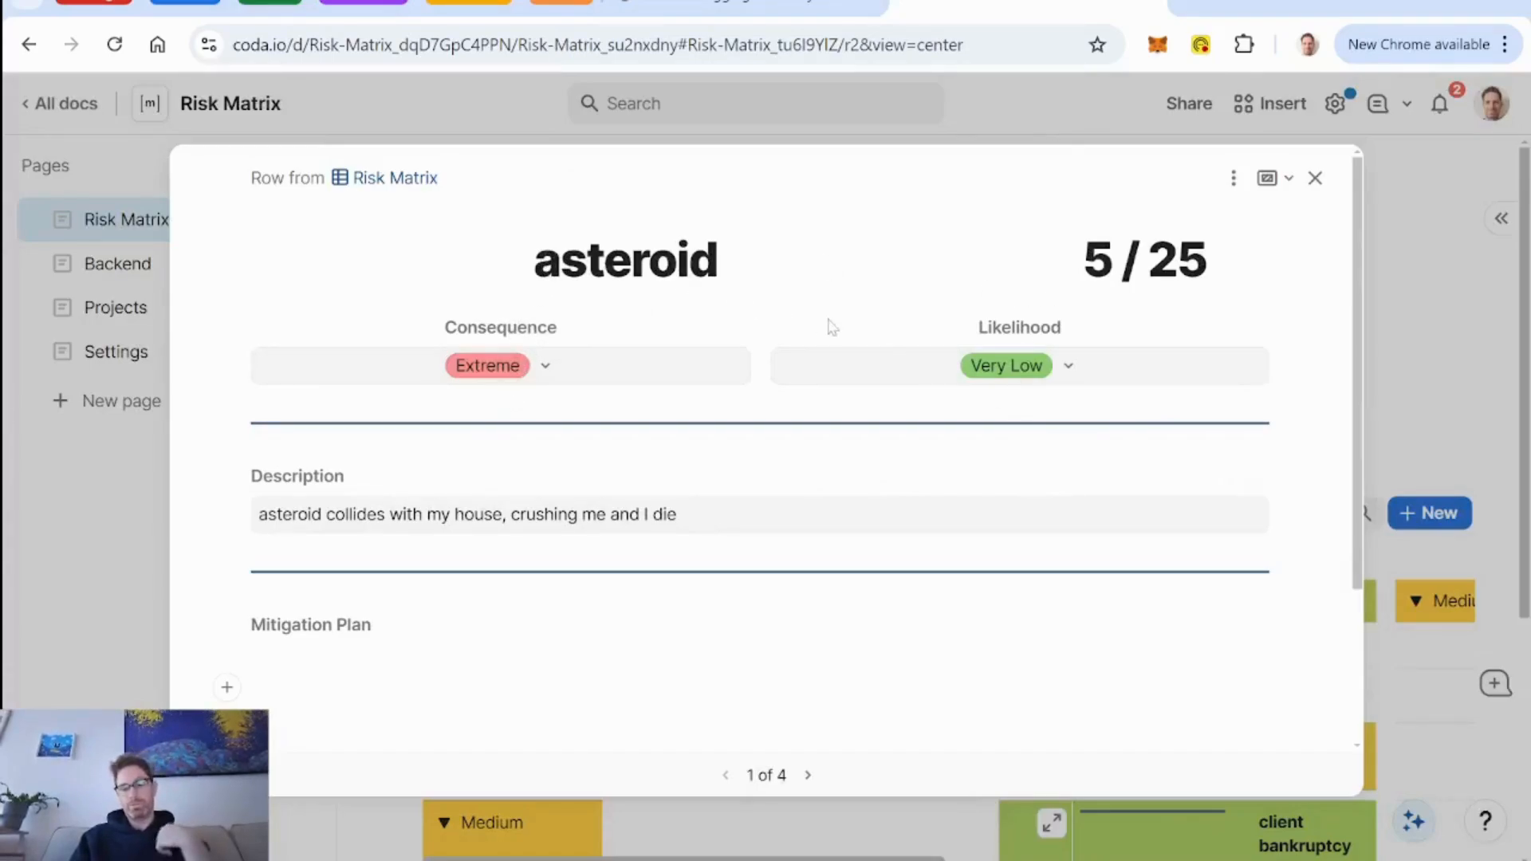
click(1233, 178)
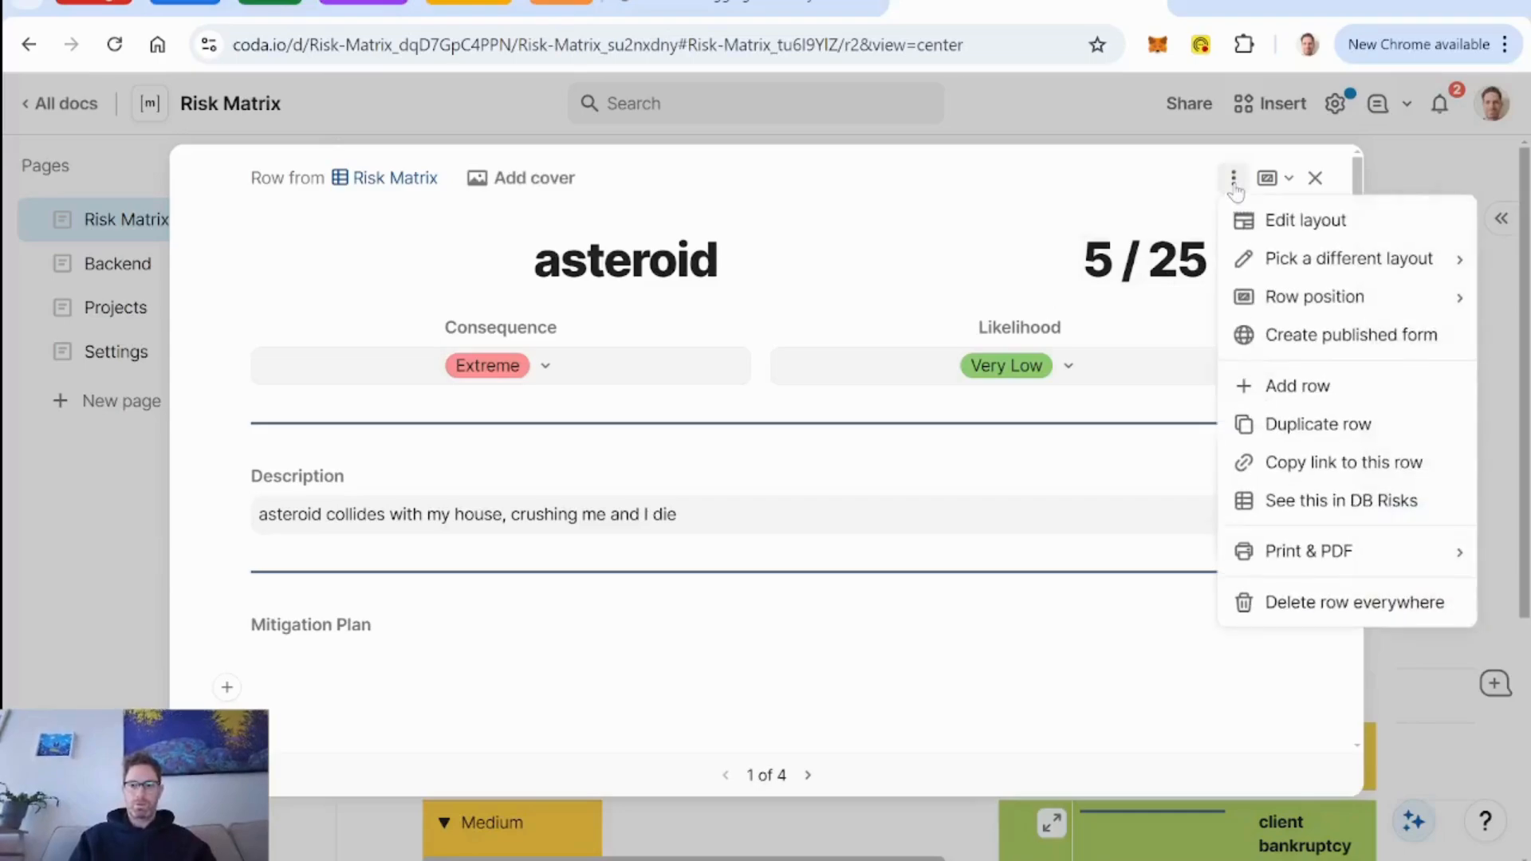
click(1327, 218)
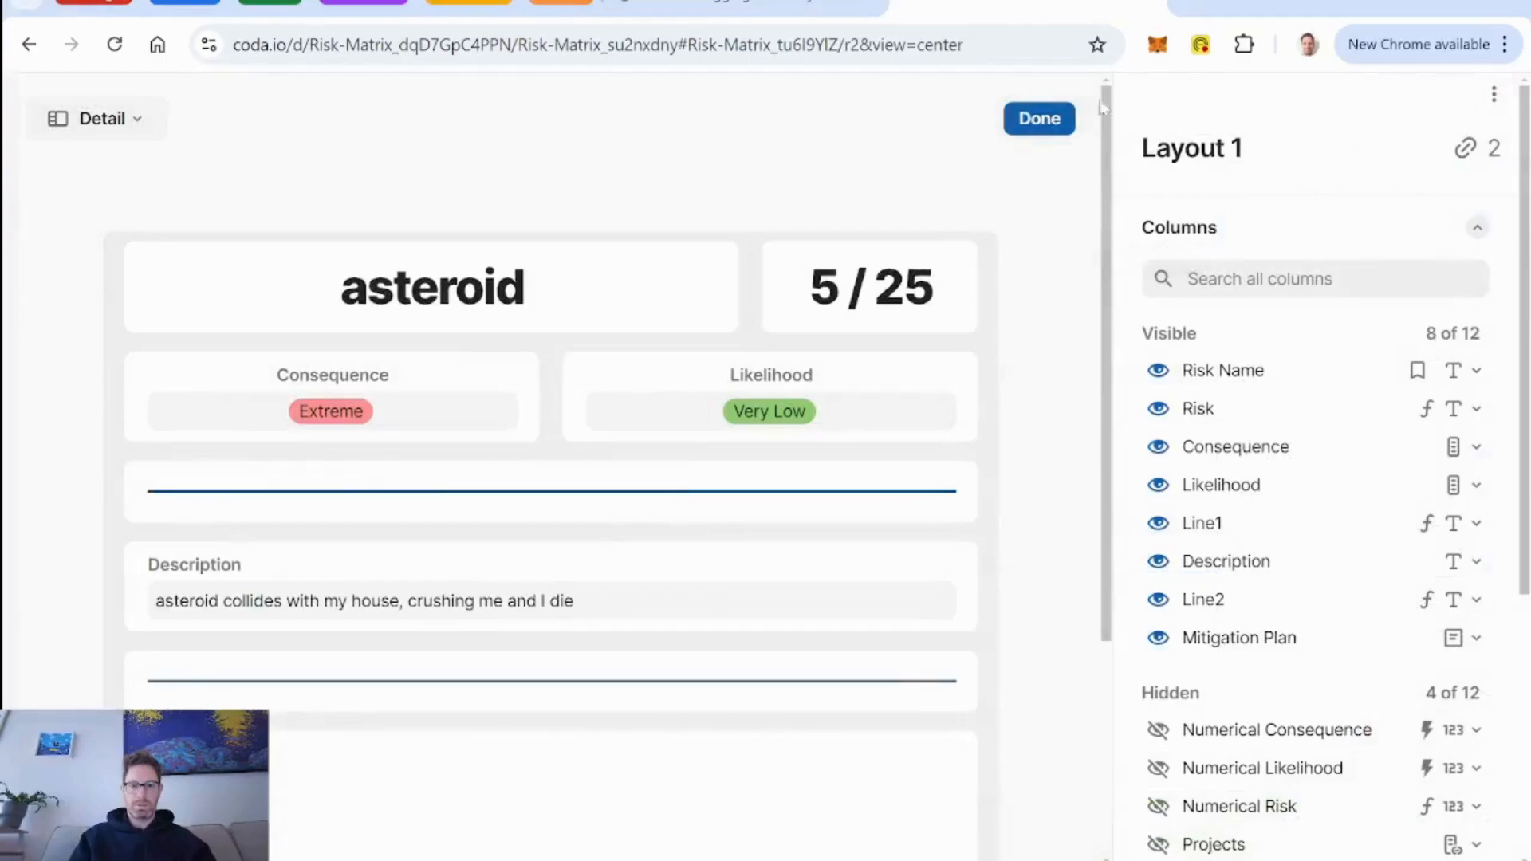
click(1040, 118)
Close the asteroid row and examine the Modal Line Formula in the Modal Lines section of the Settings page.
click(1315, 178)
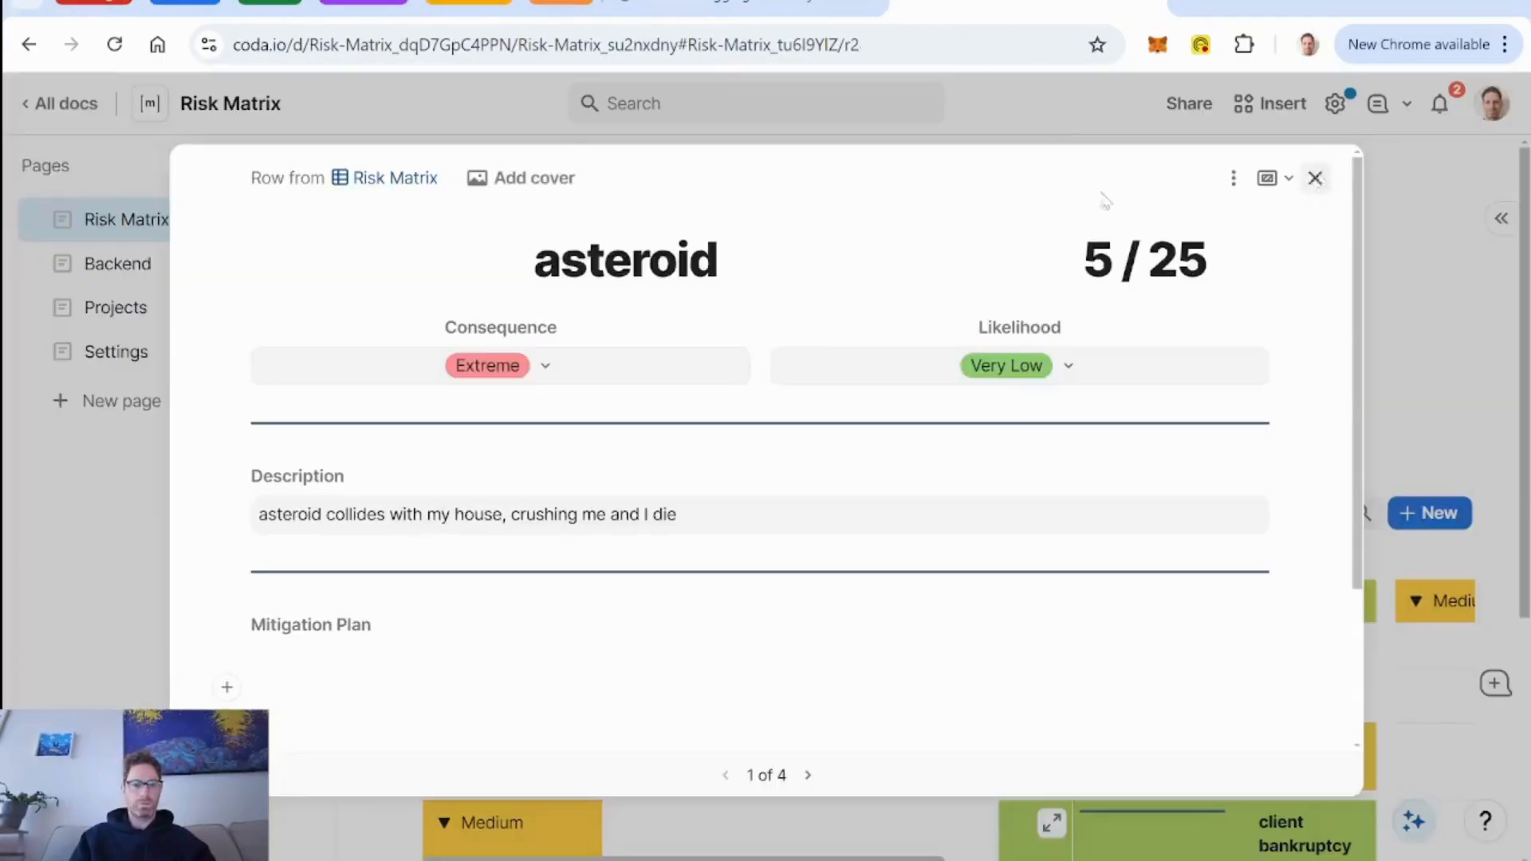
click(128, 371)
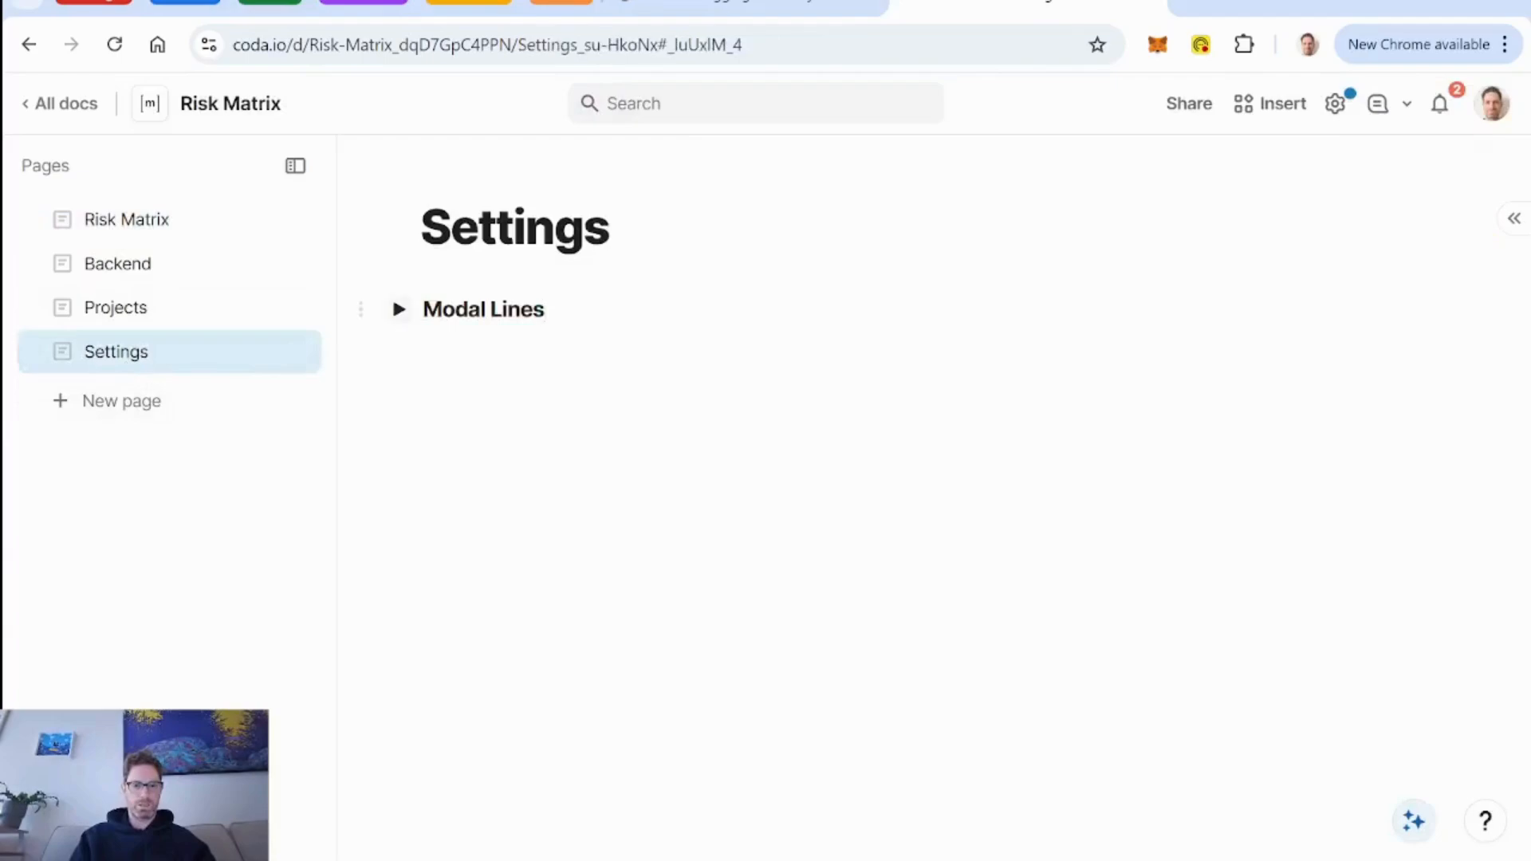
click(399, 309)
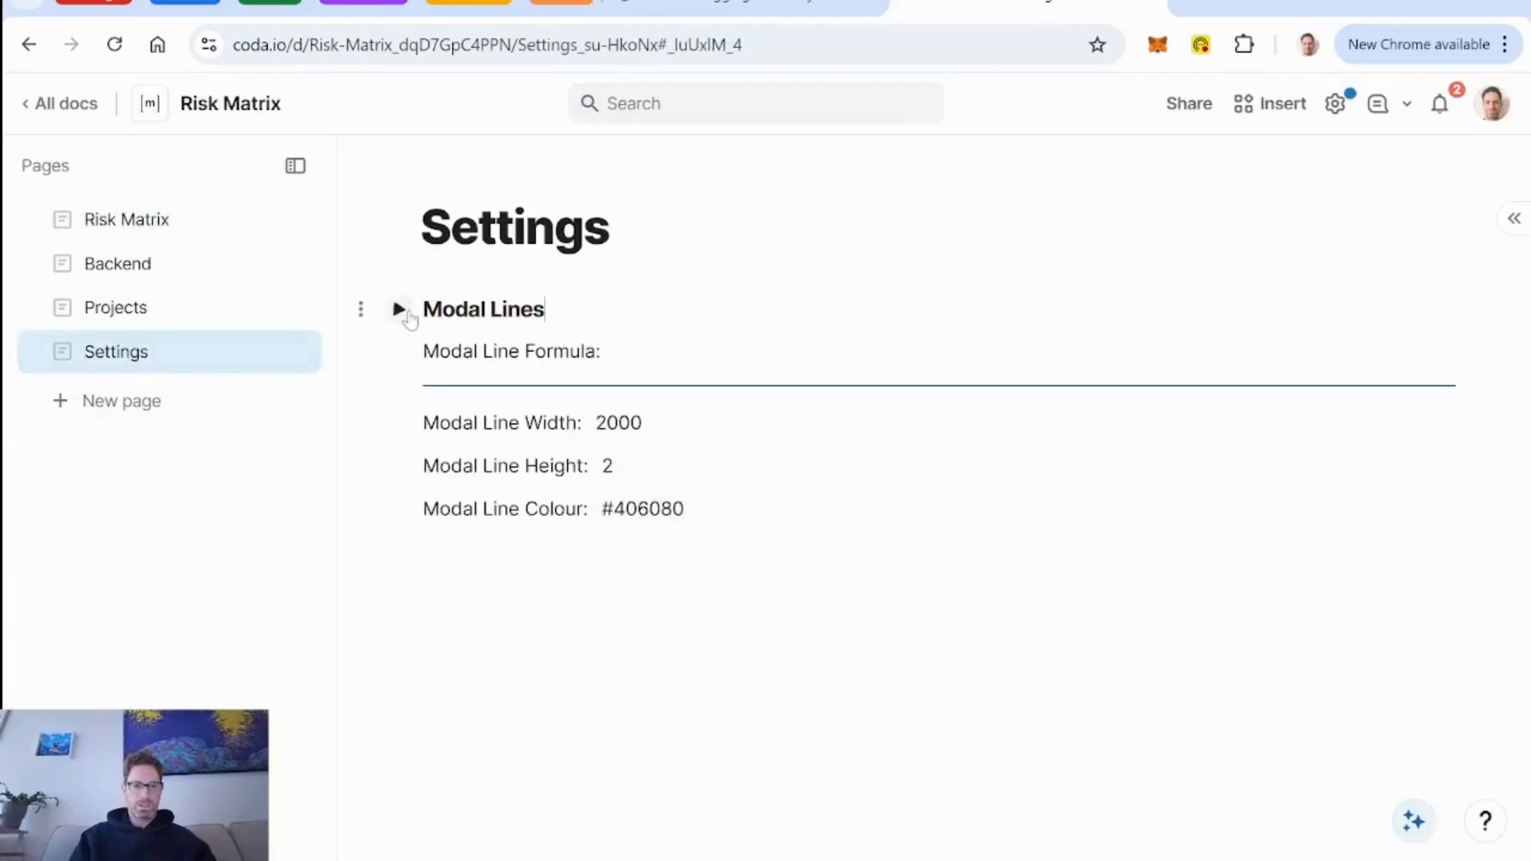
right_click(571, 393)
right_click(533, 396)
right_click(532, 395)
right_click(524, 389)
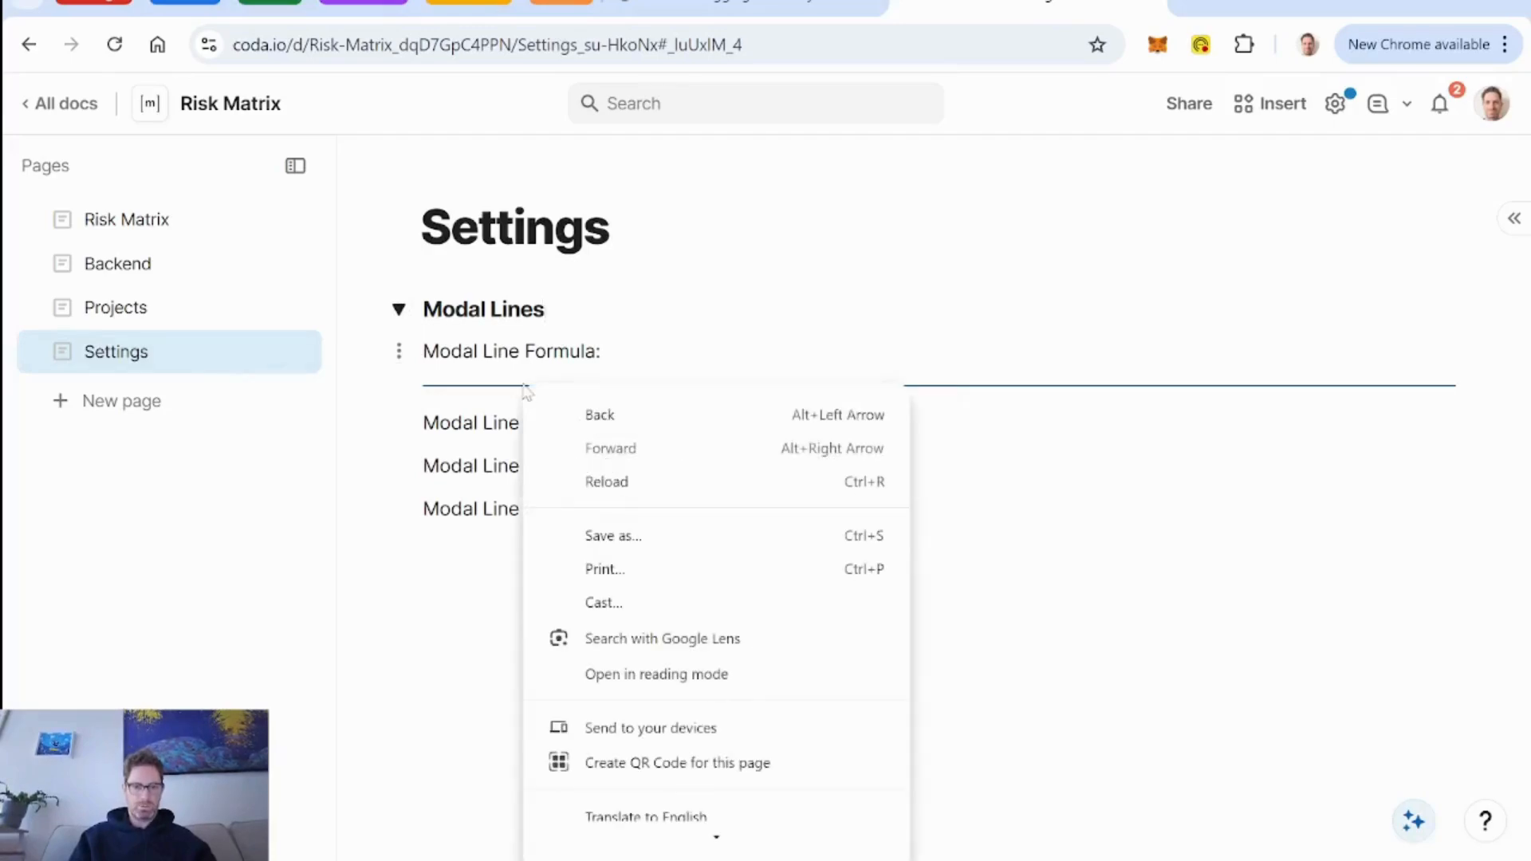
right_click(497, 397)
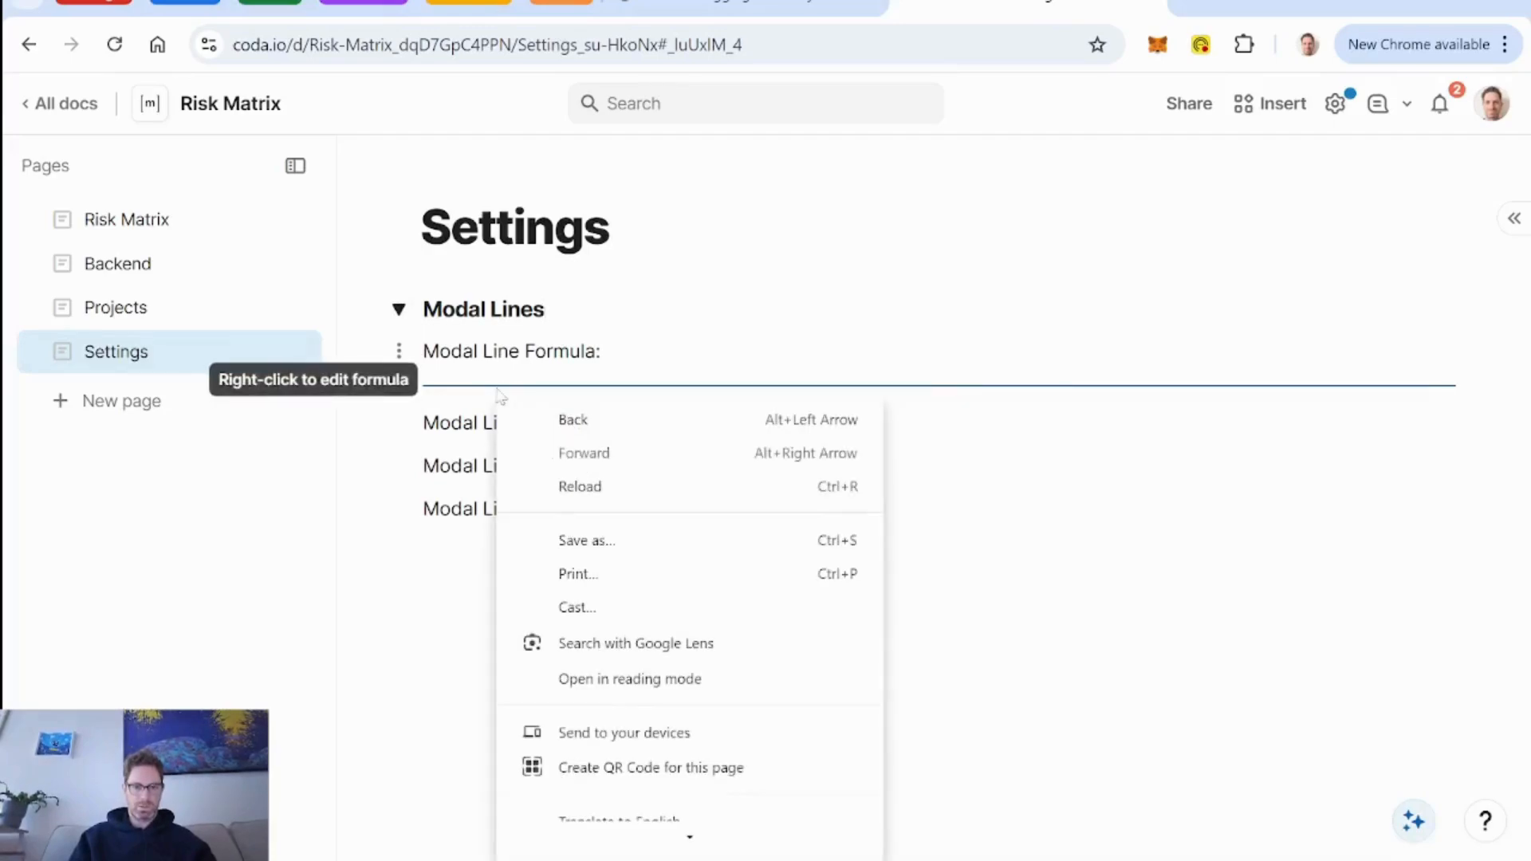
right_click(997, 391)
right_click(965, 387)
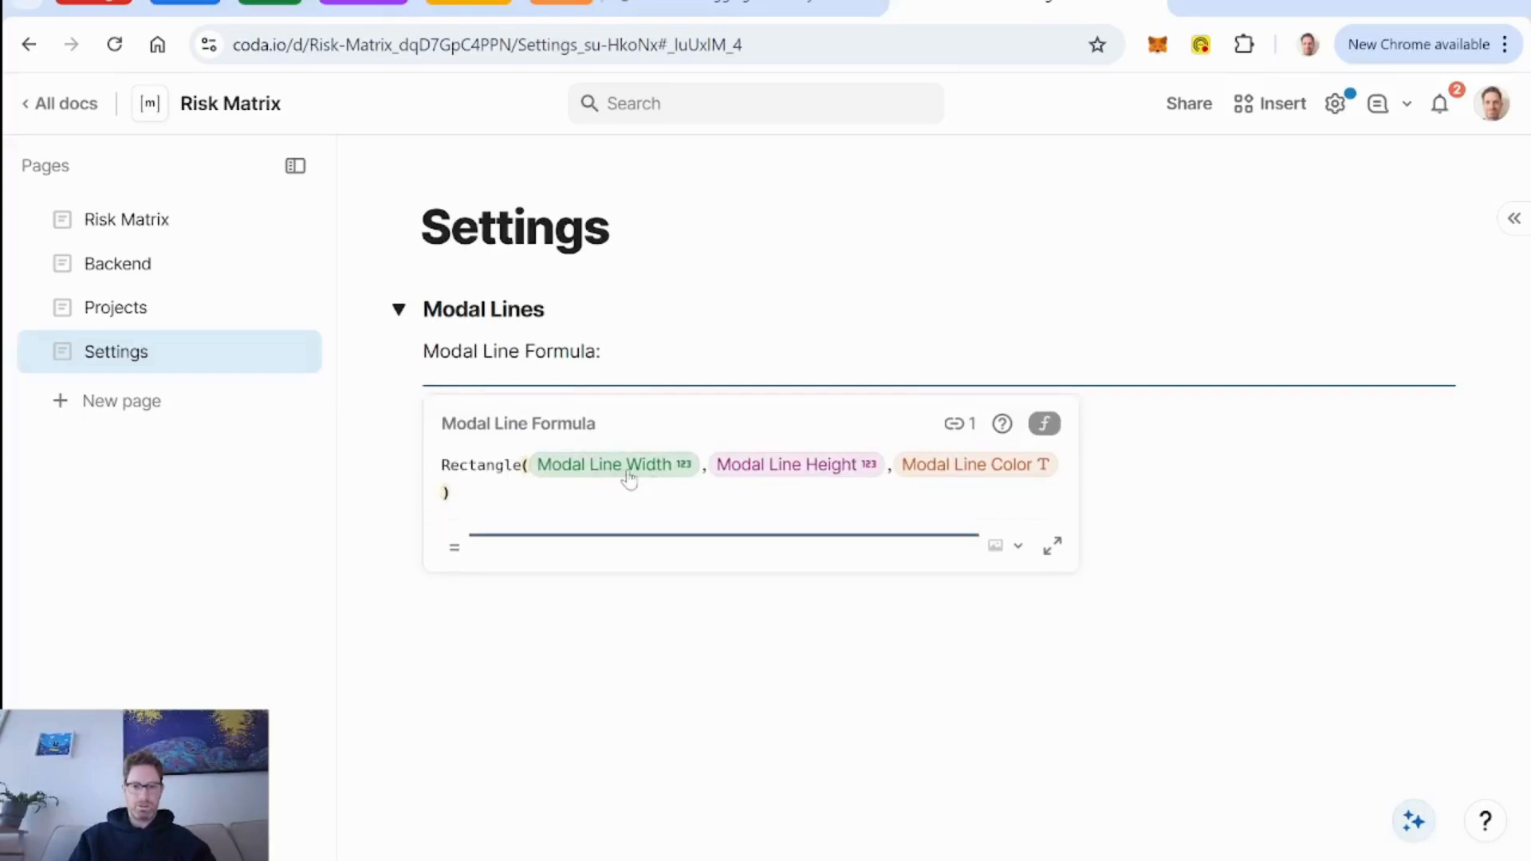
click(750, 352)
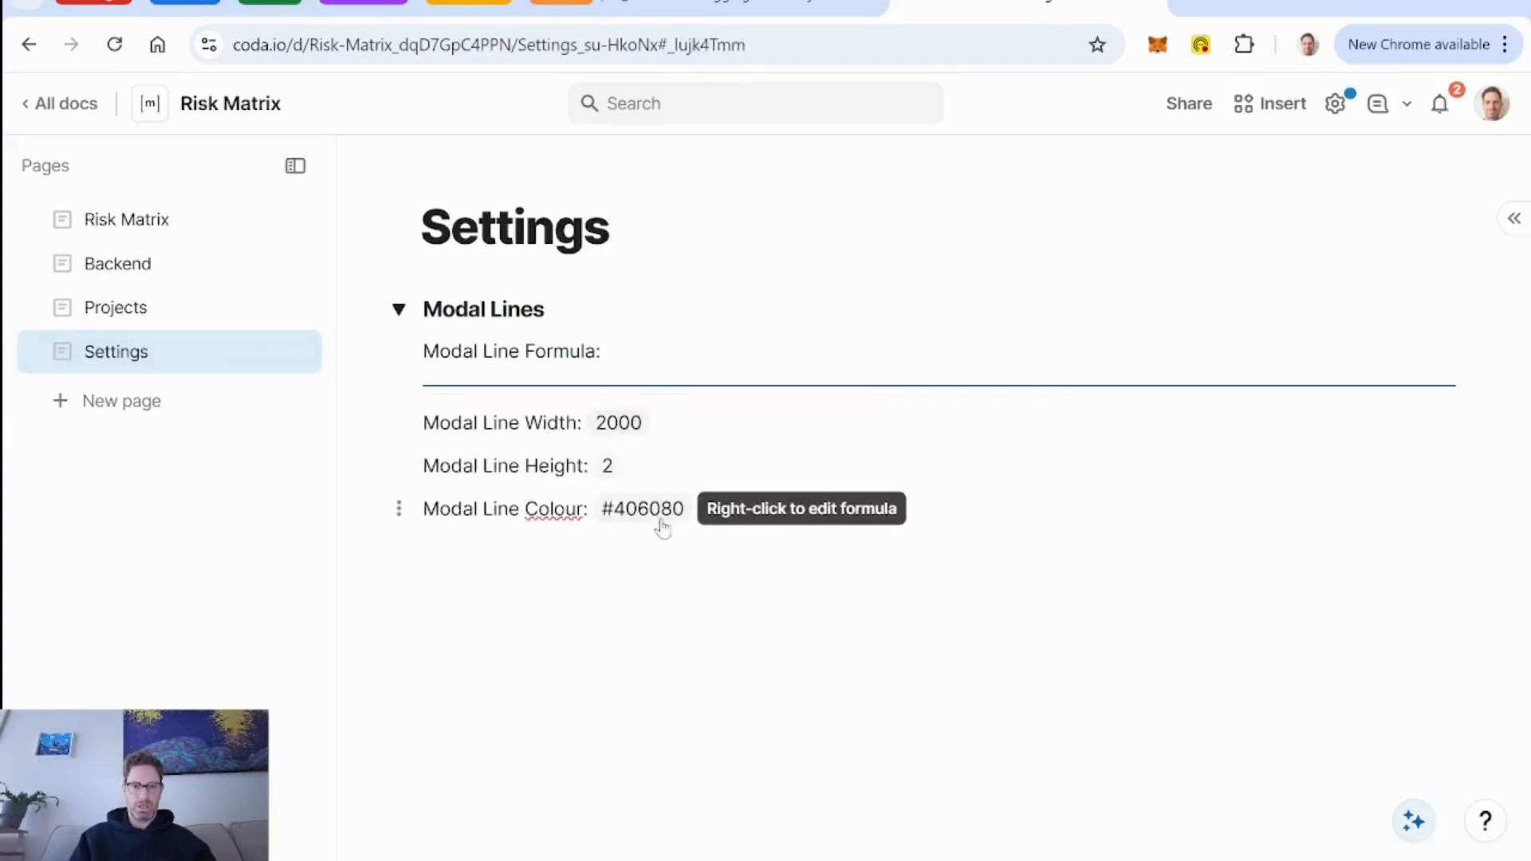
Set the Modal Line Height to 4 and, to exaggerate the thickness, to 30.
right_click(619, 470)
key(BackSpace)
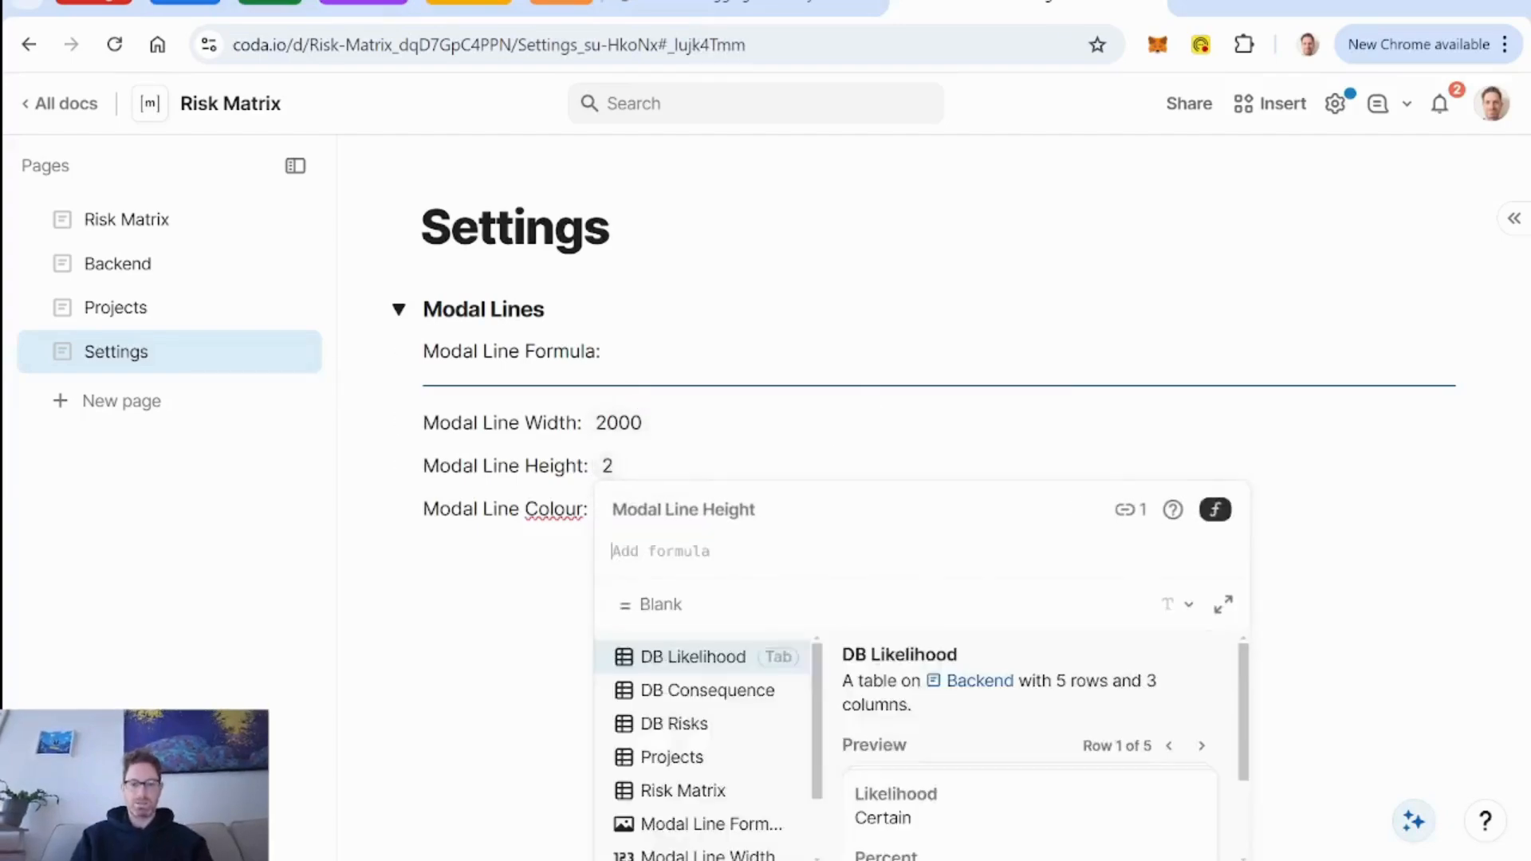
text(4)
key(Return)
right_click(608, 466)
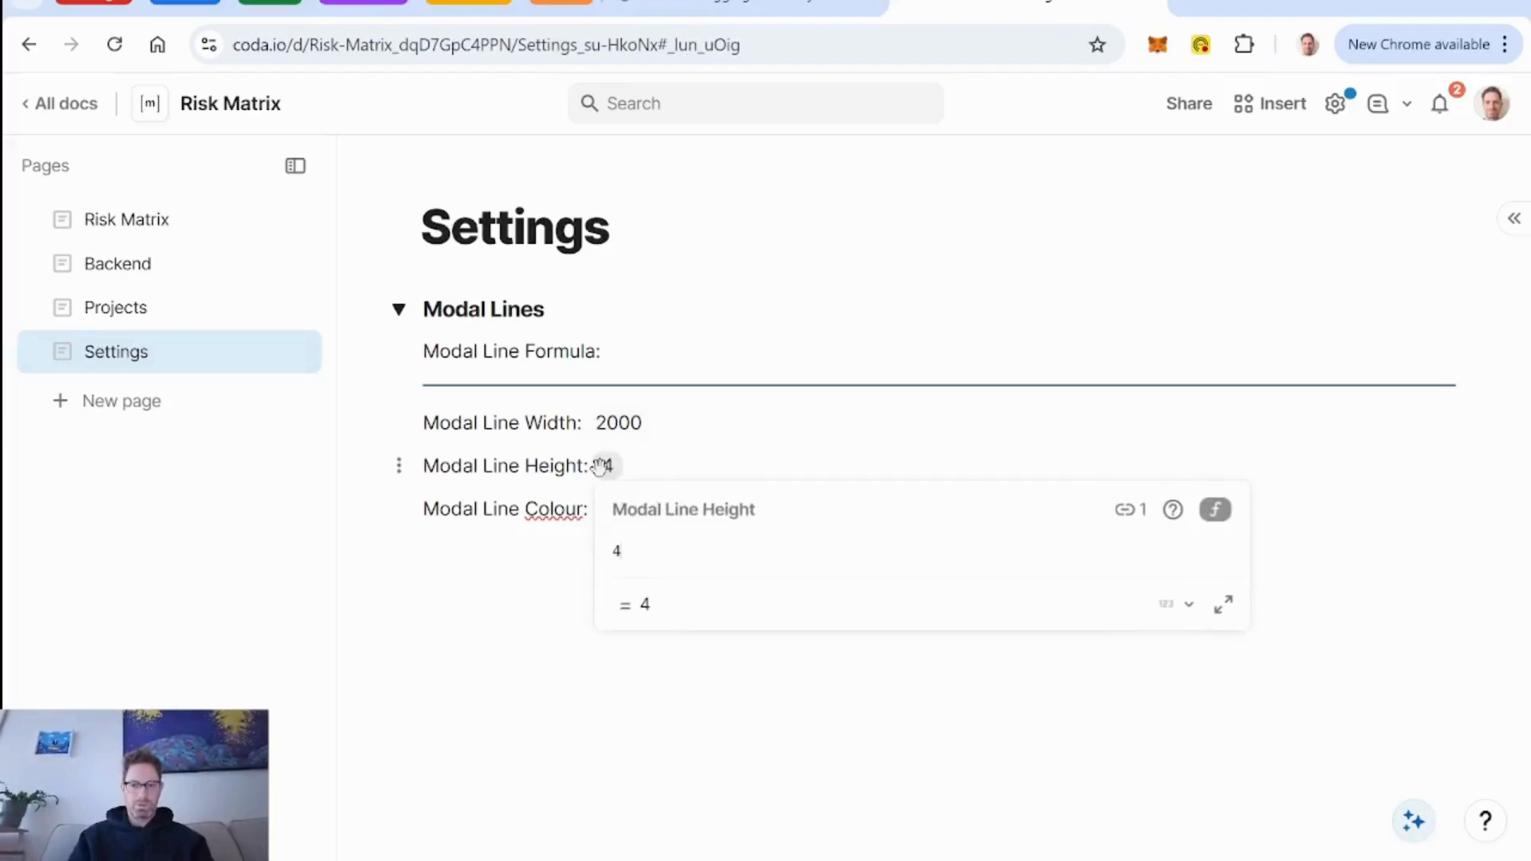
key(BackSpace)
text(30)
key(Return)
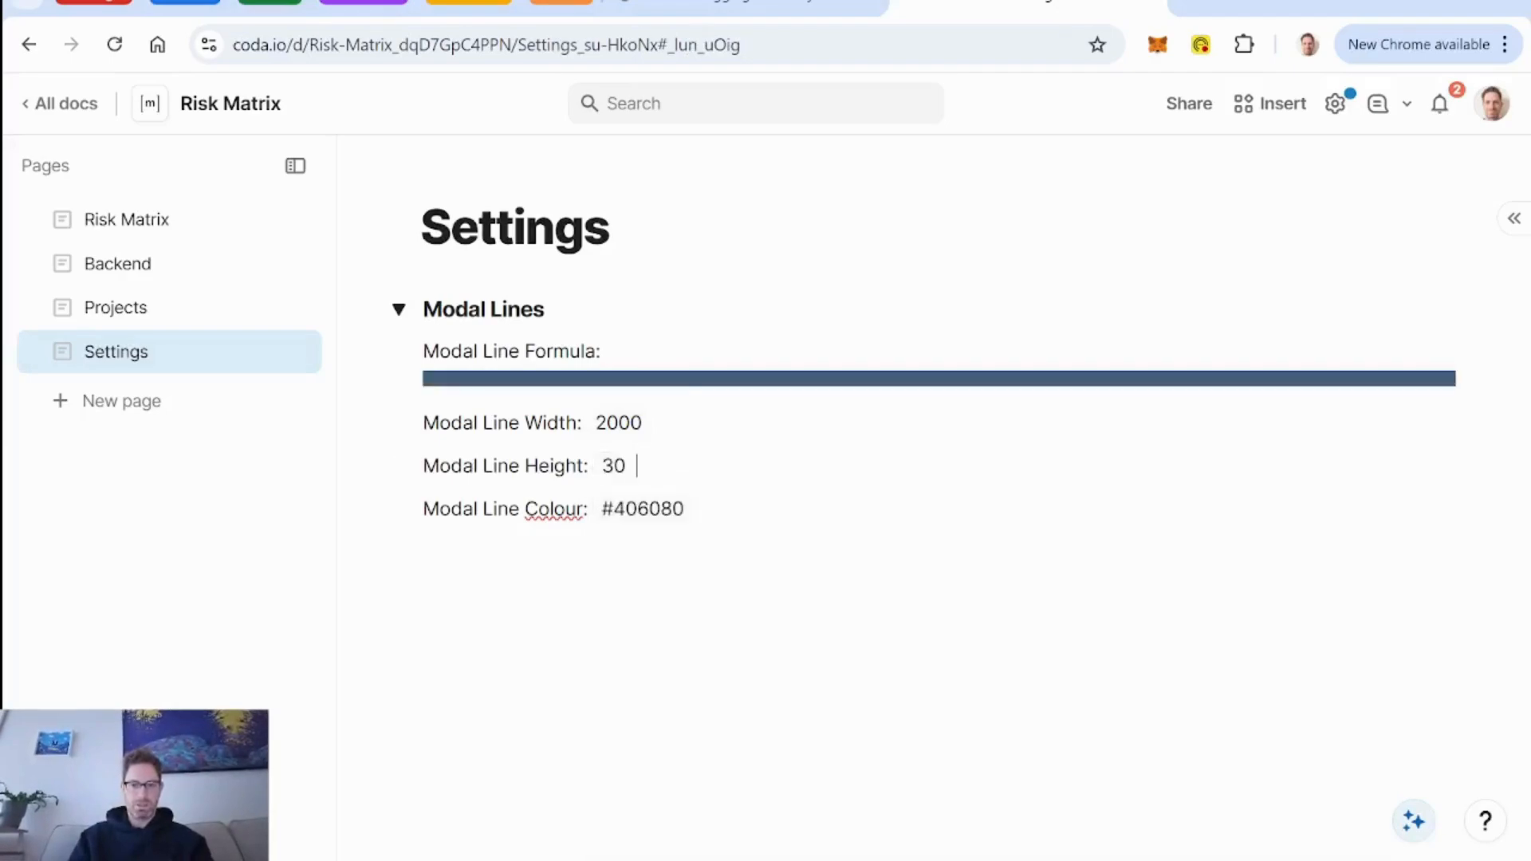
Check how the divider lines look in the asteroid risk's detail view on the Risk Matrix page.
click(94, 223)
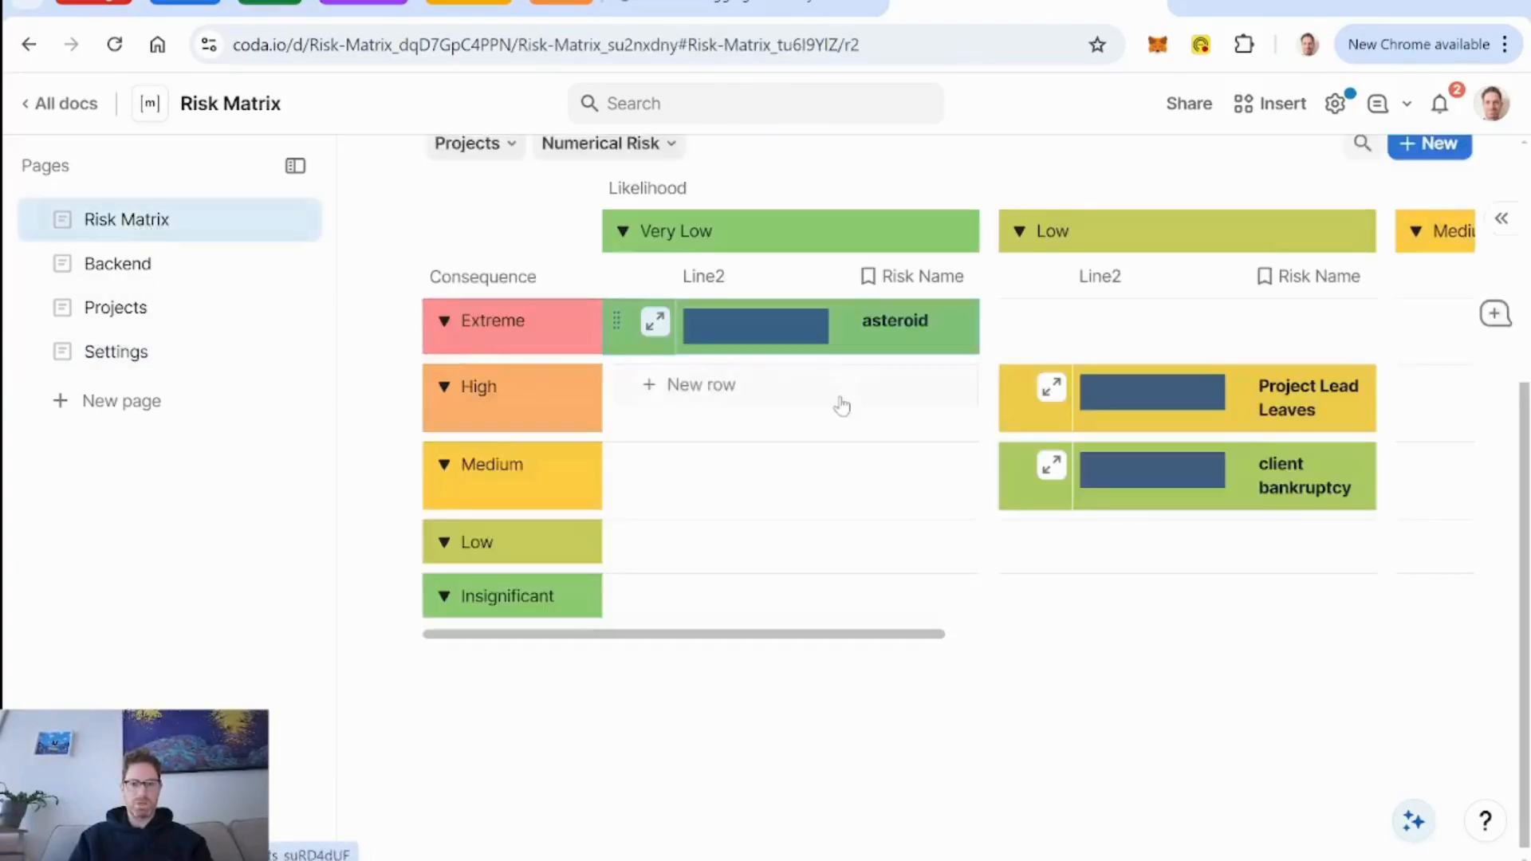
click(655, 321)
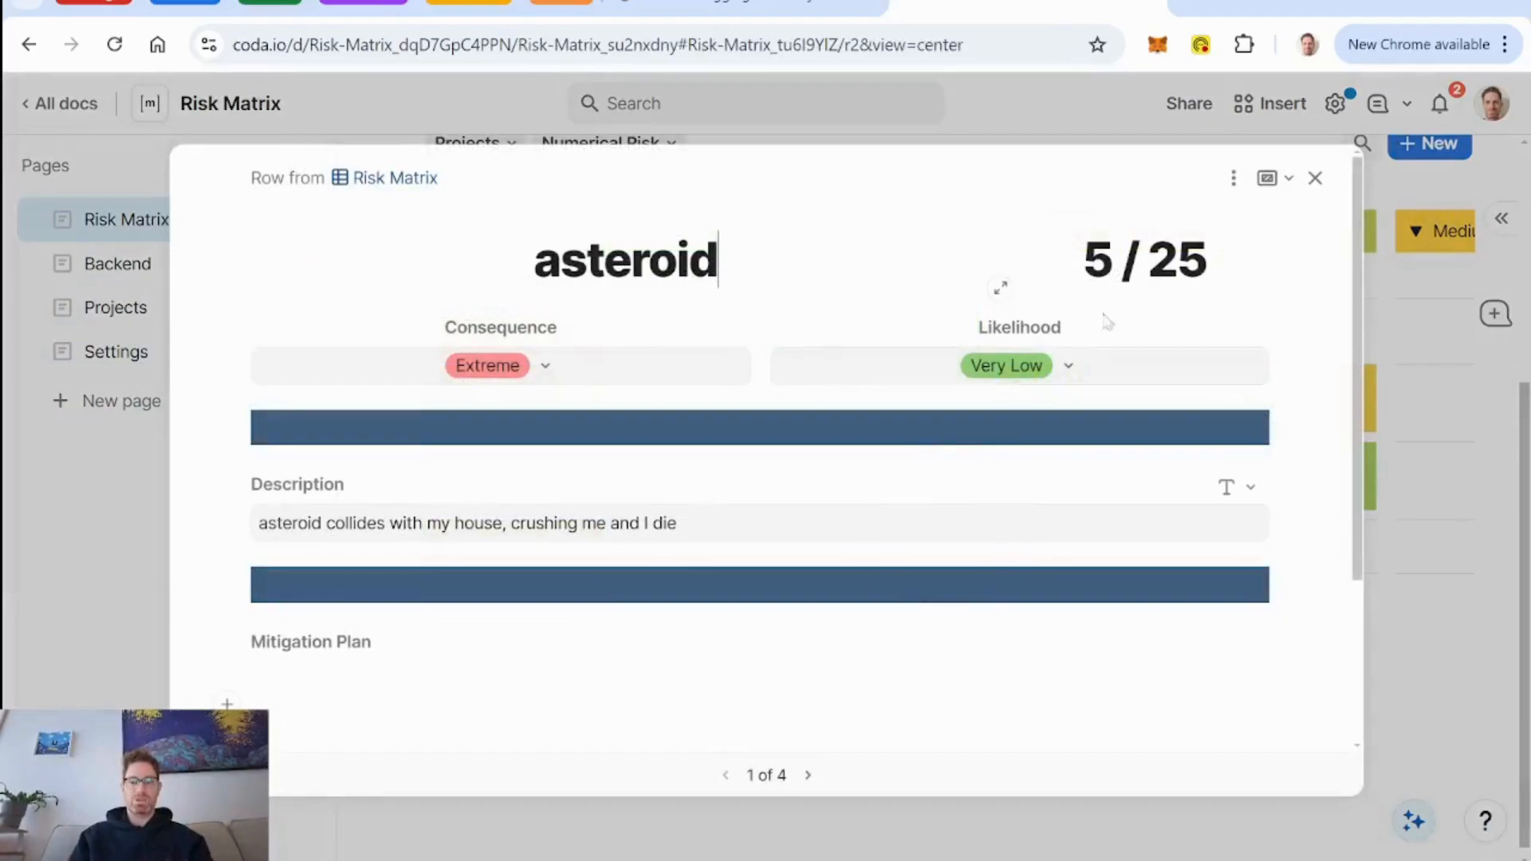
click(1316, 178)
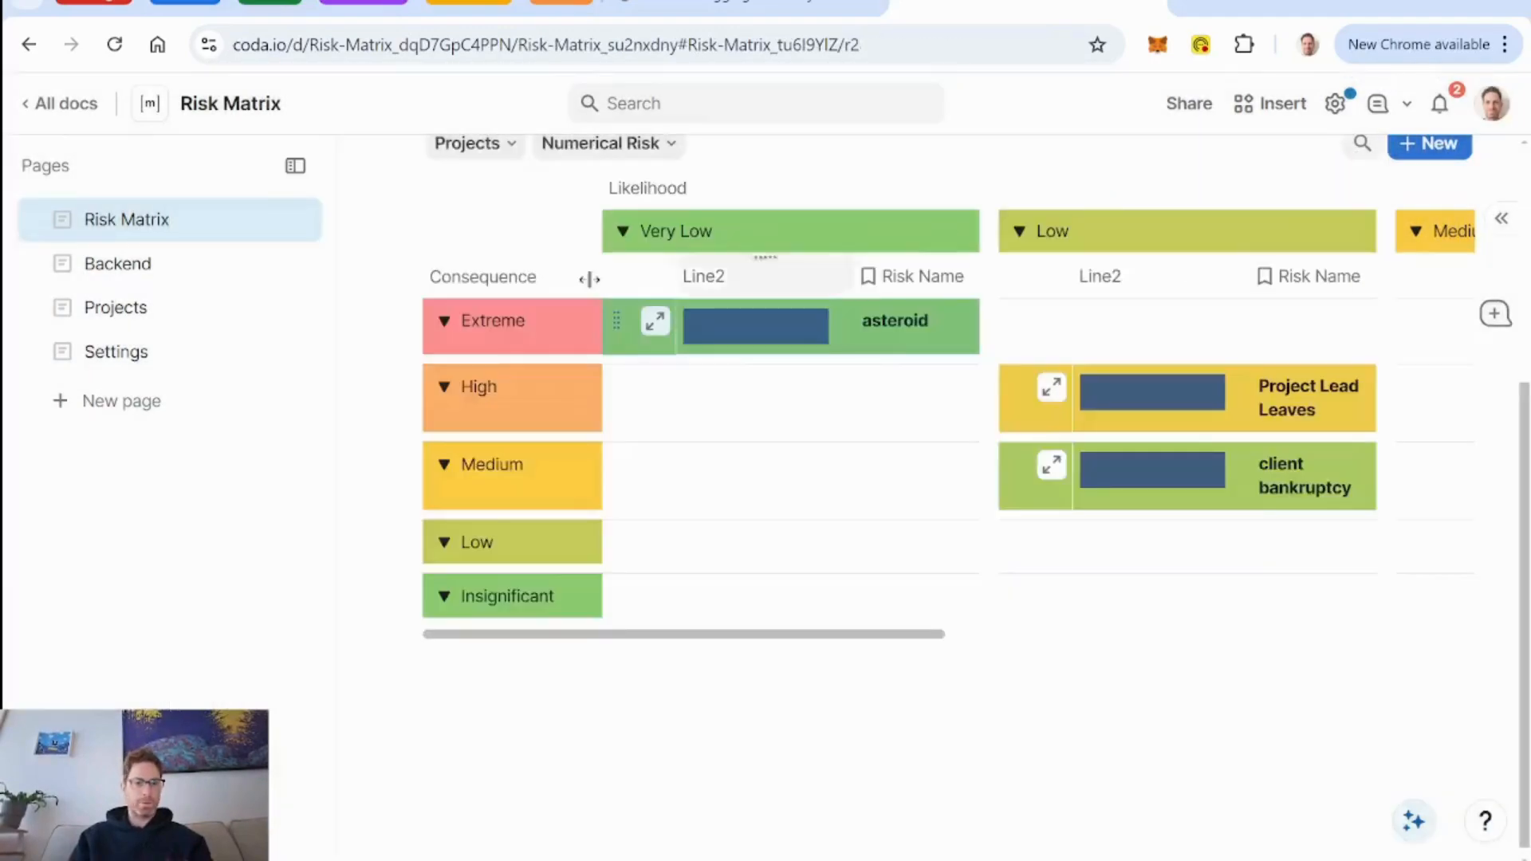
Set the Modal Line Height on the Settings page to 2.
click(96, 359)
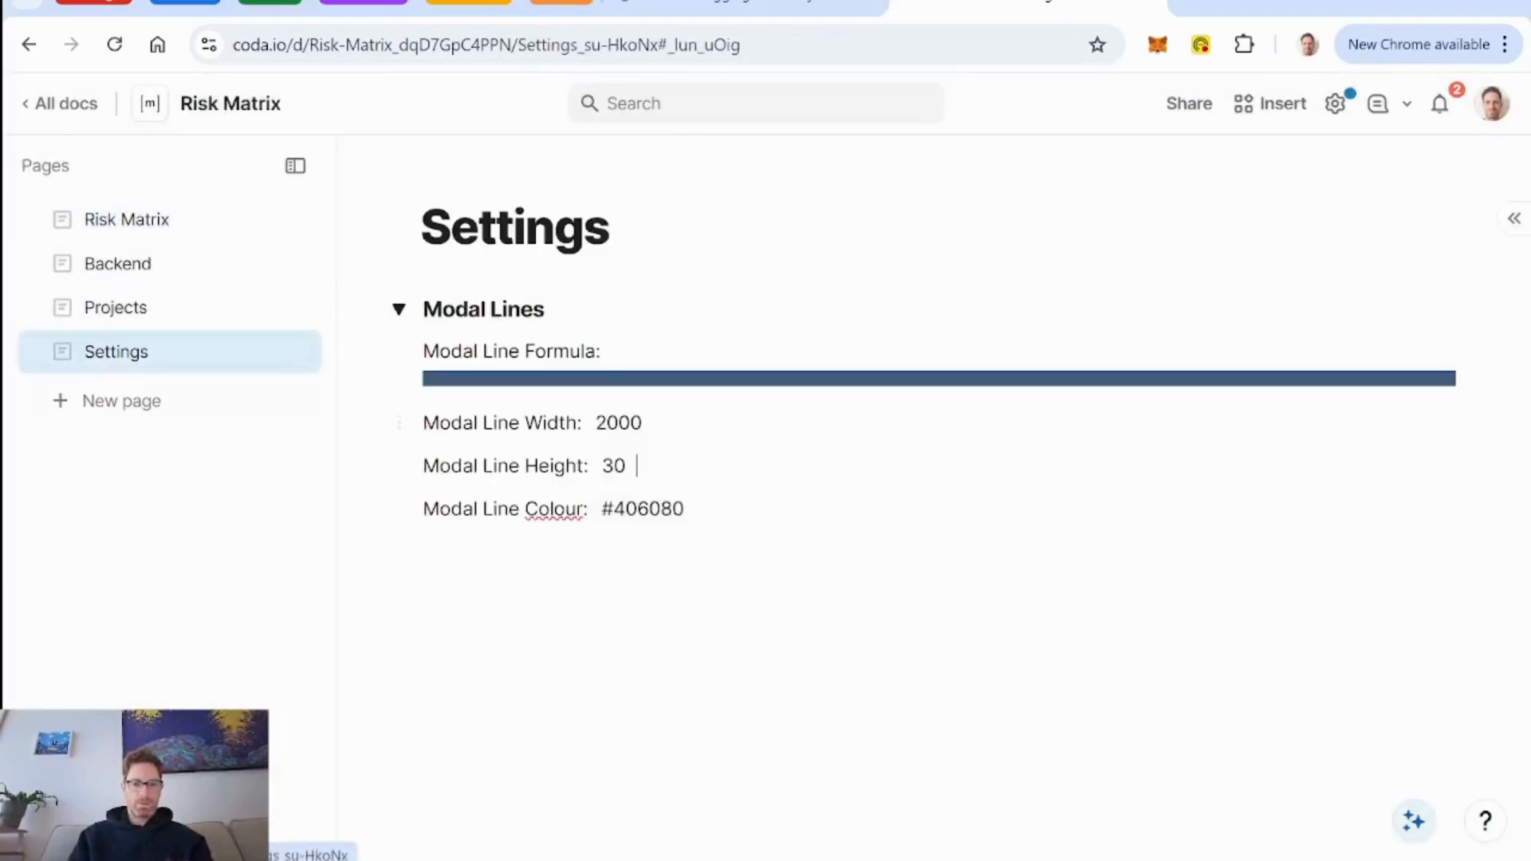
right_click(616, 466)
key(BackSpace)
key(BackSpace)
text(2)
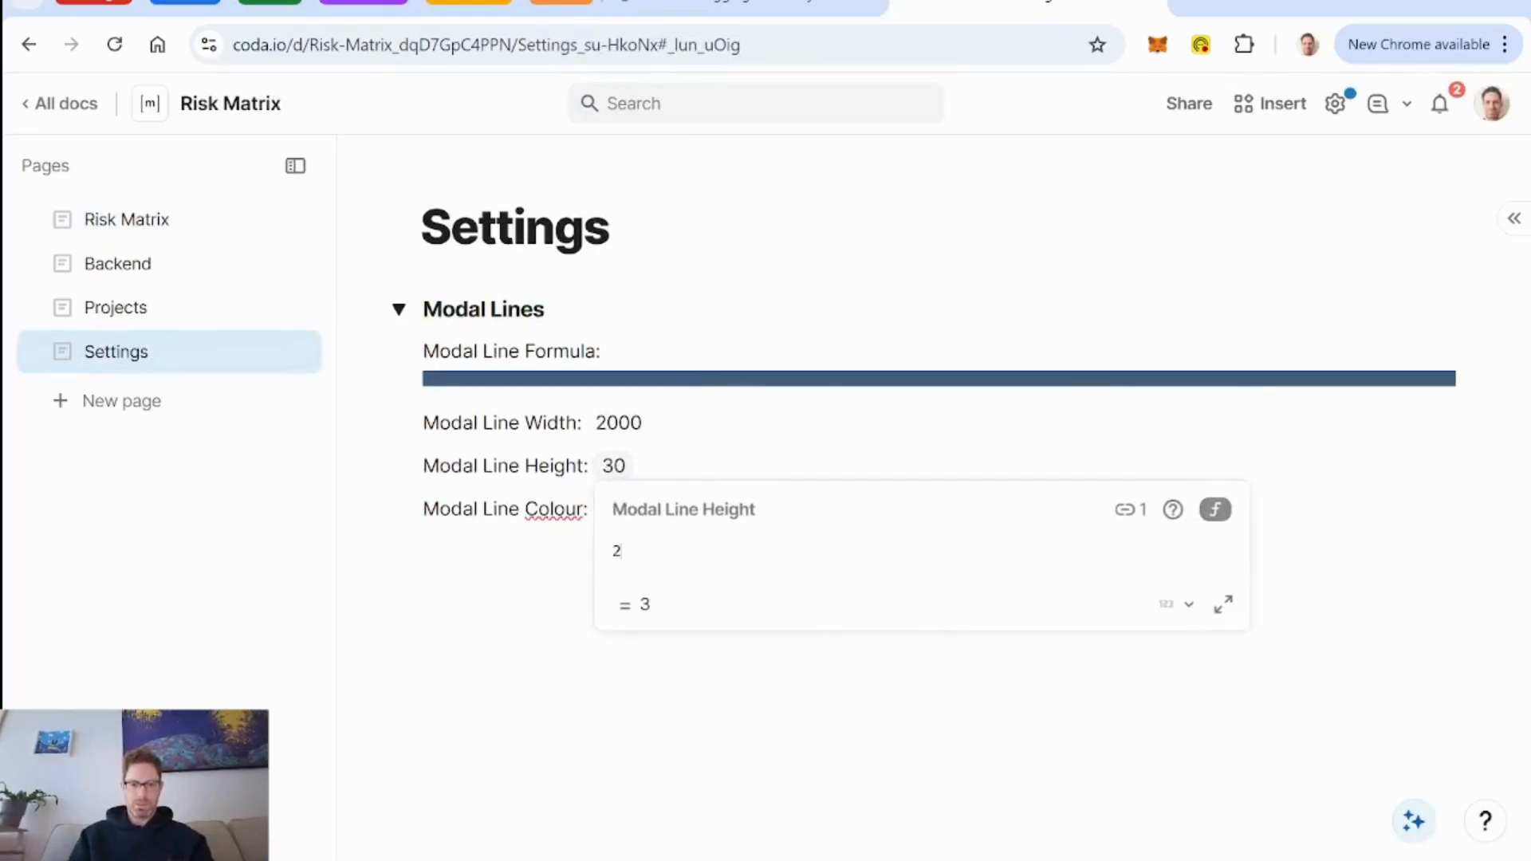
key(Return)
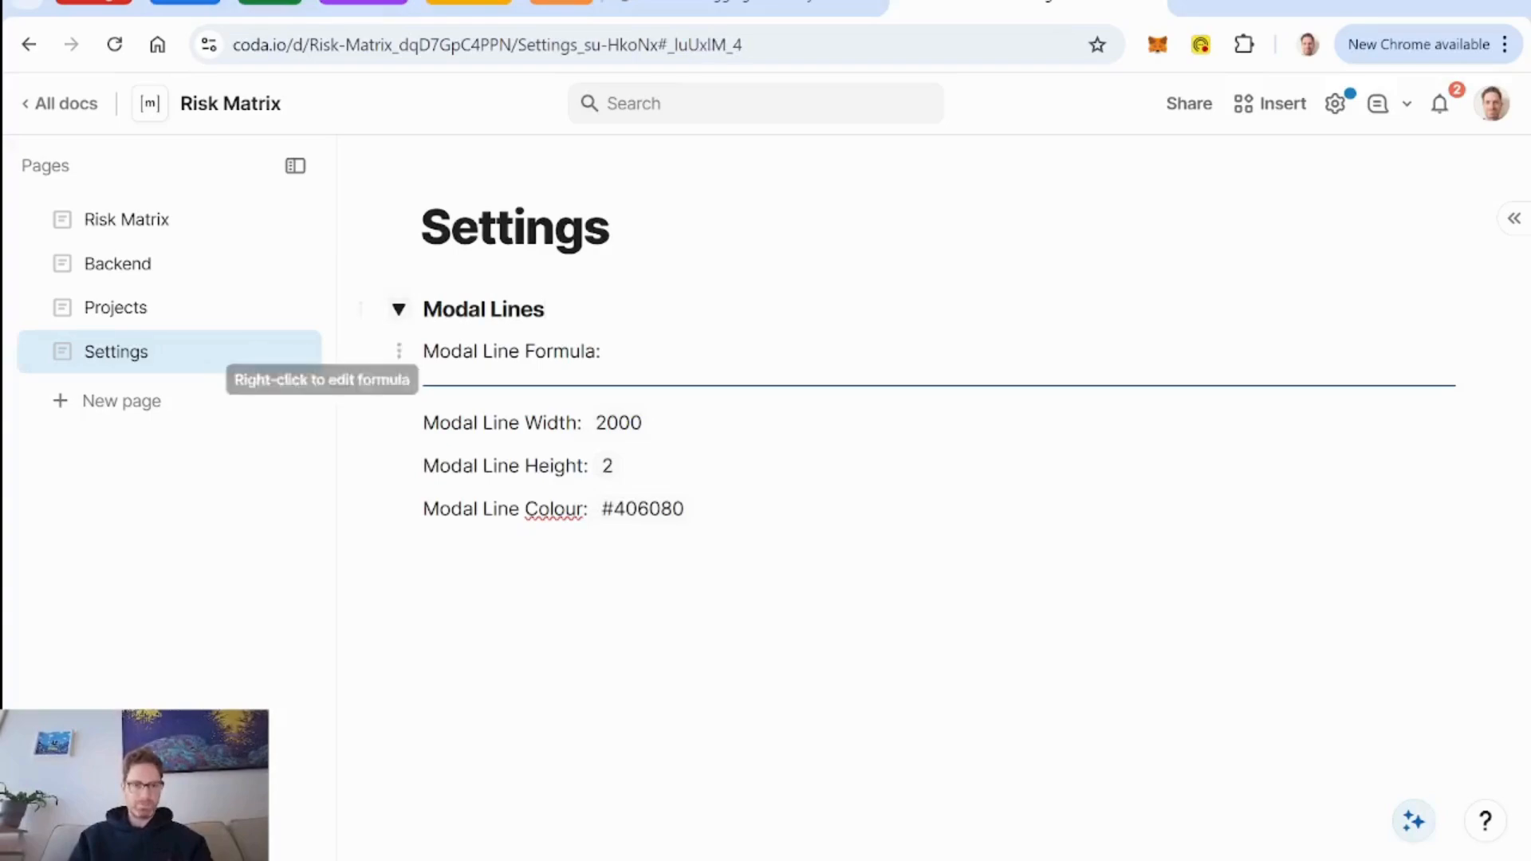
Hide the Line2 column from the matrix view on the Risk Matrix page.
click(141, 233)
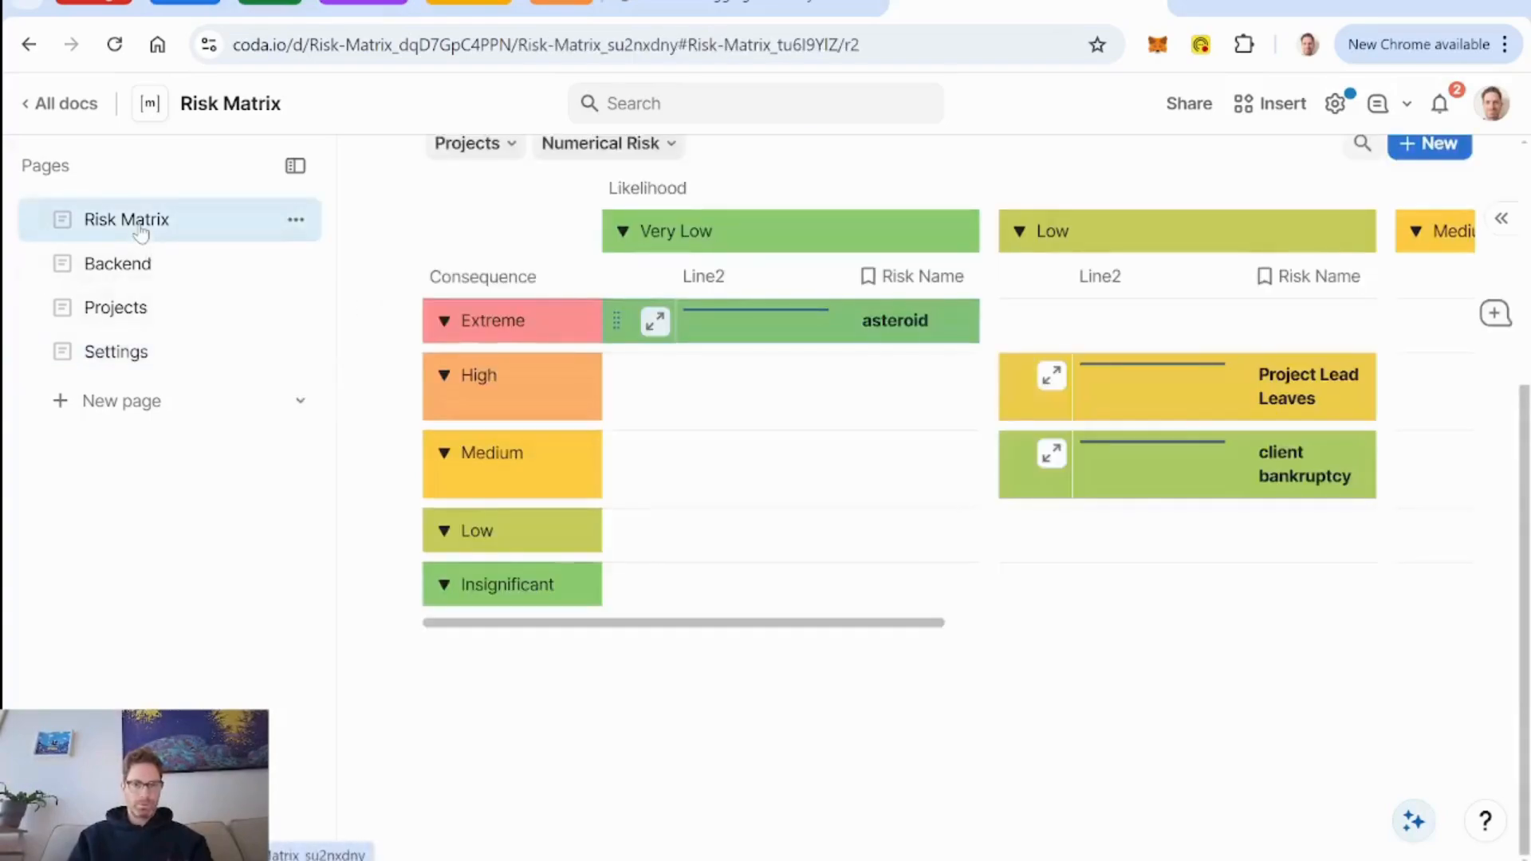
right_click(739, 288)
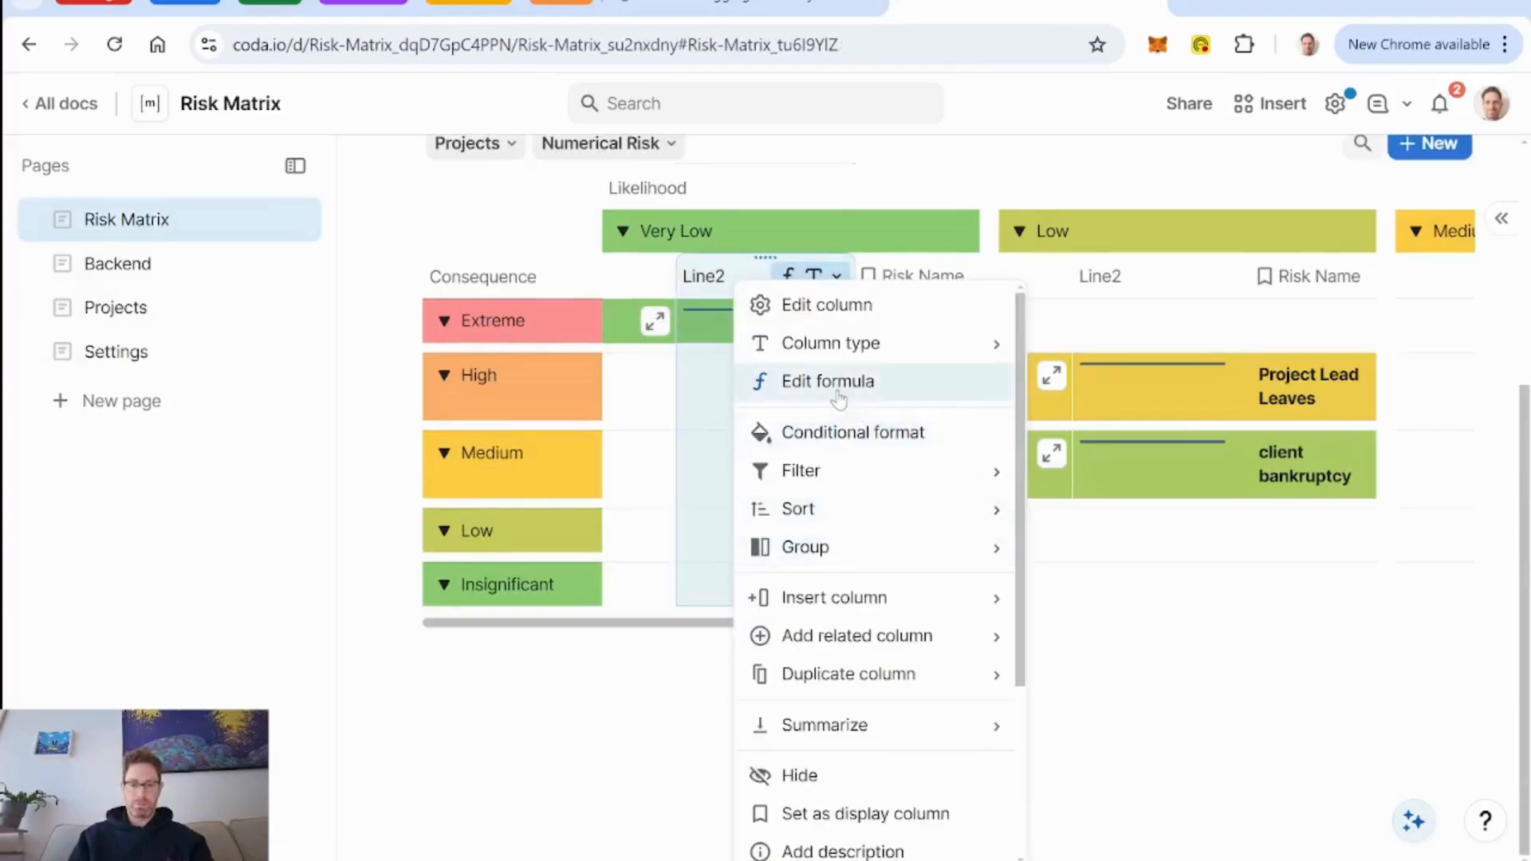
click(800, 775)
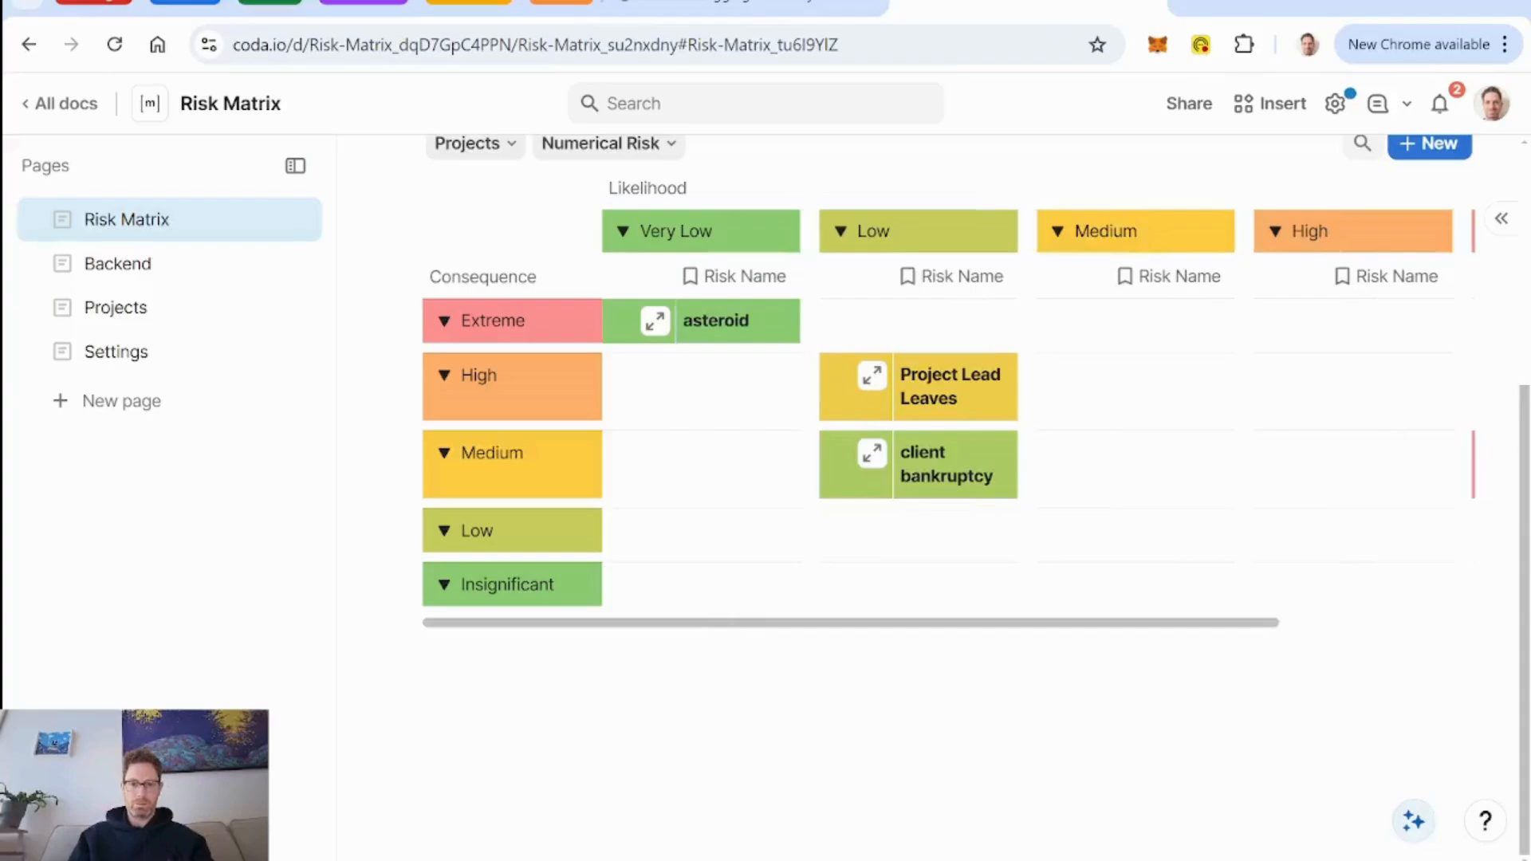
scroll(1015, 506, right, 4)
scroll(987, 498, left, 4)
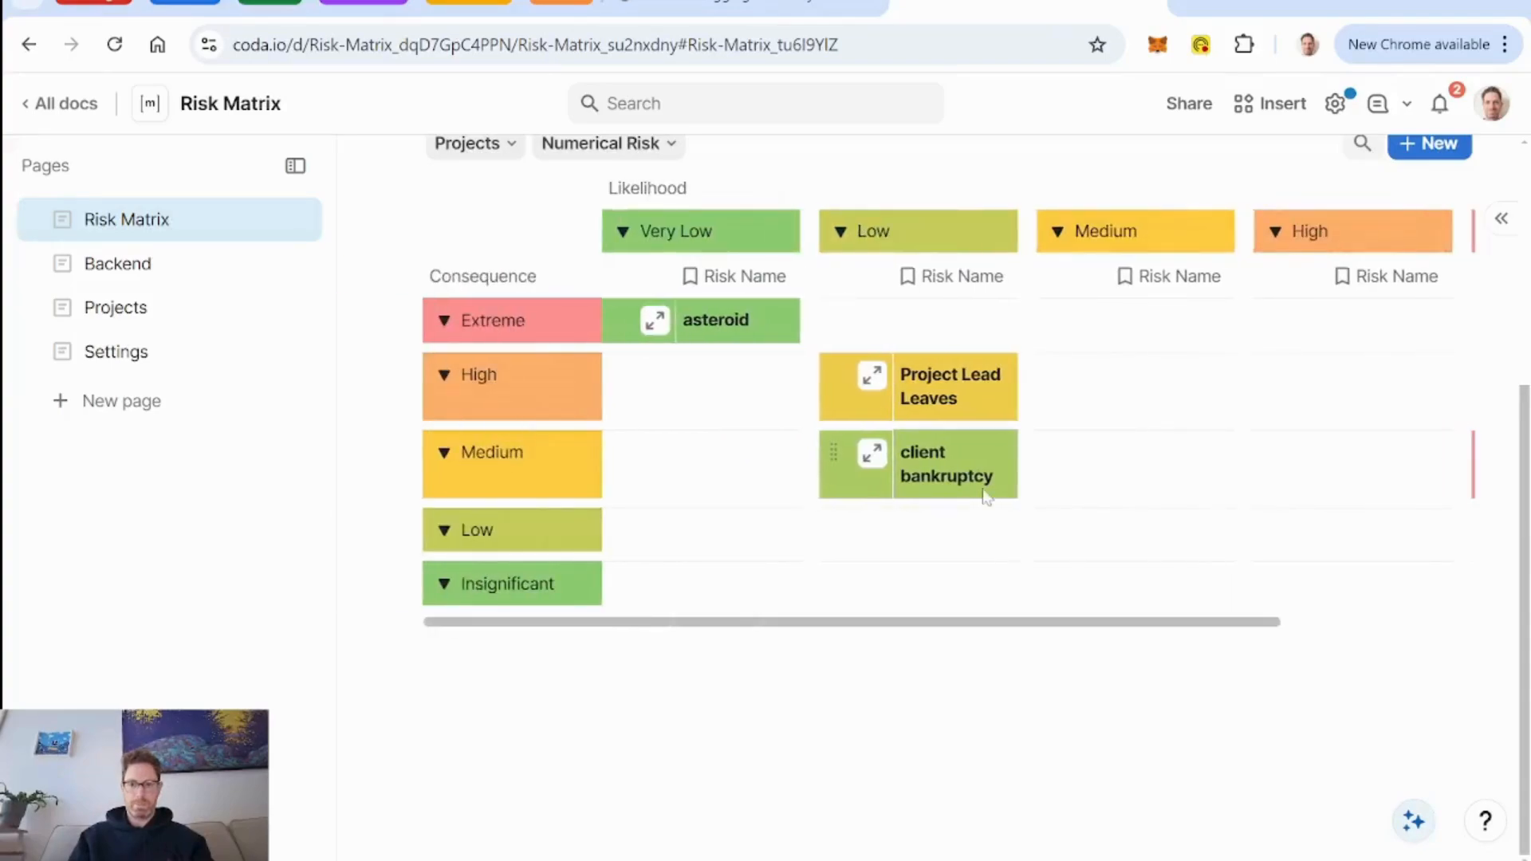
Review the Project Lead Leaves risk's detail view from its title to the Mitigation Plan, and close it.
click(872, 379)
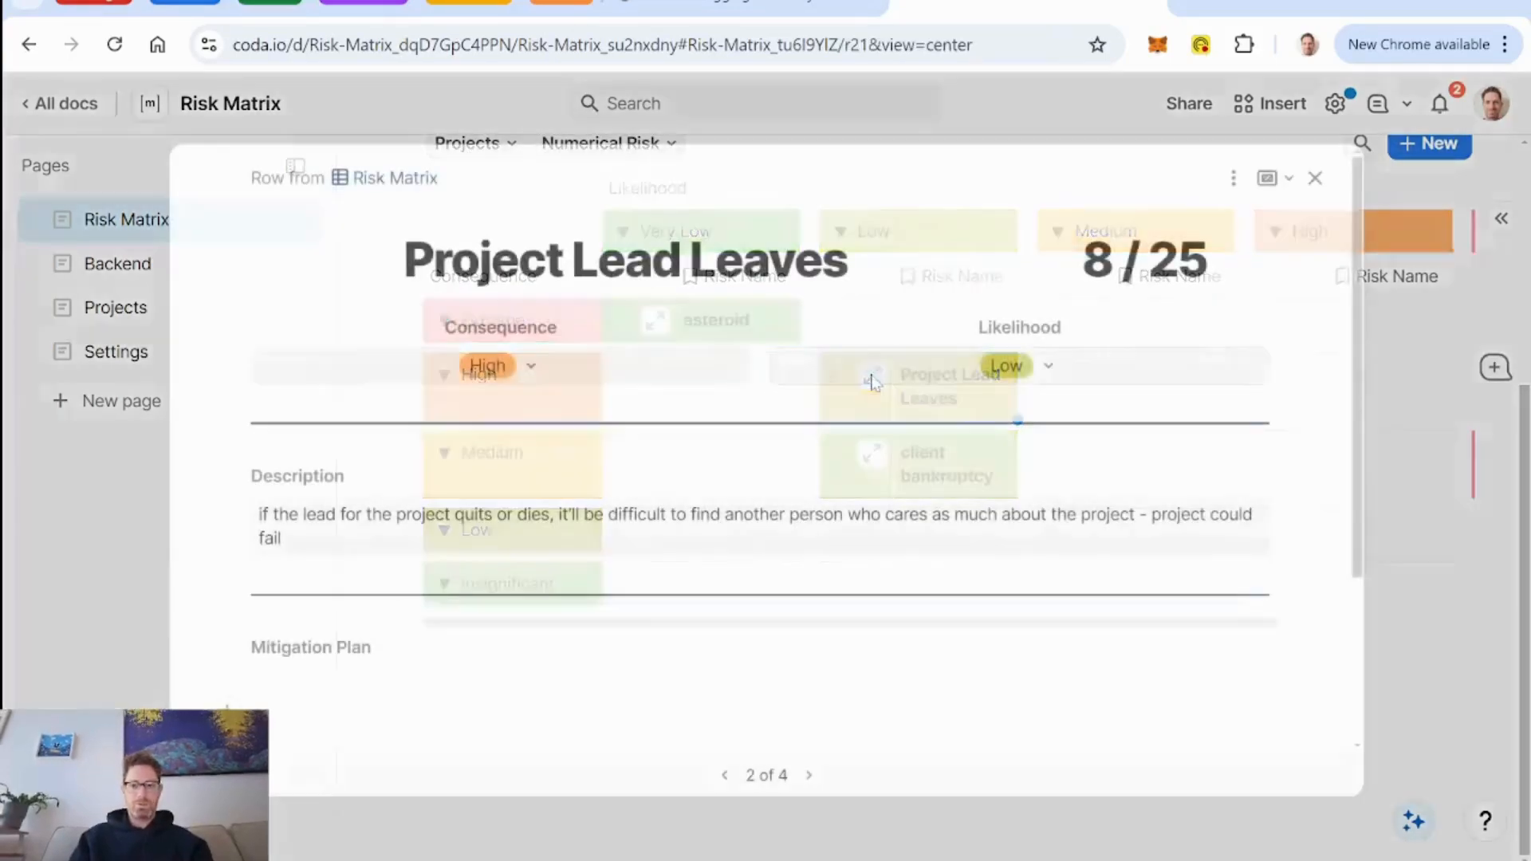
scroll(875, 383, down, 3)
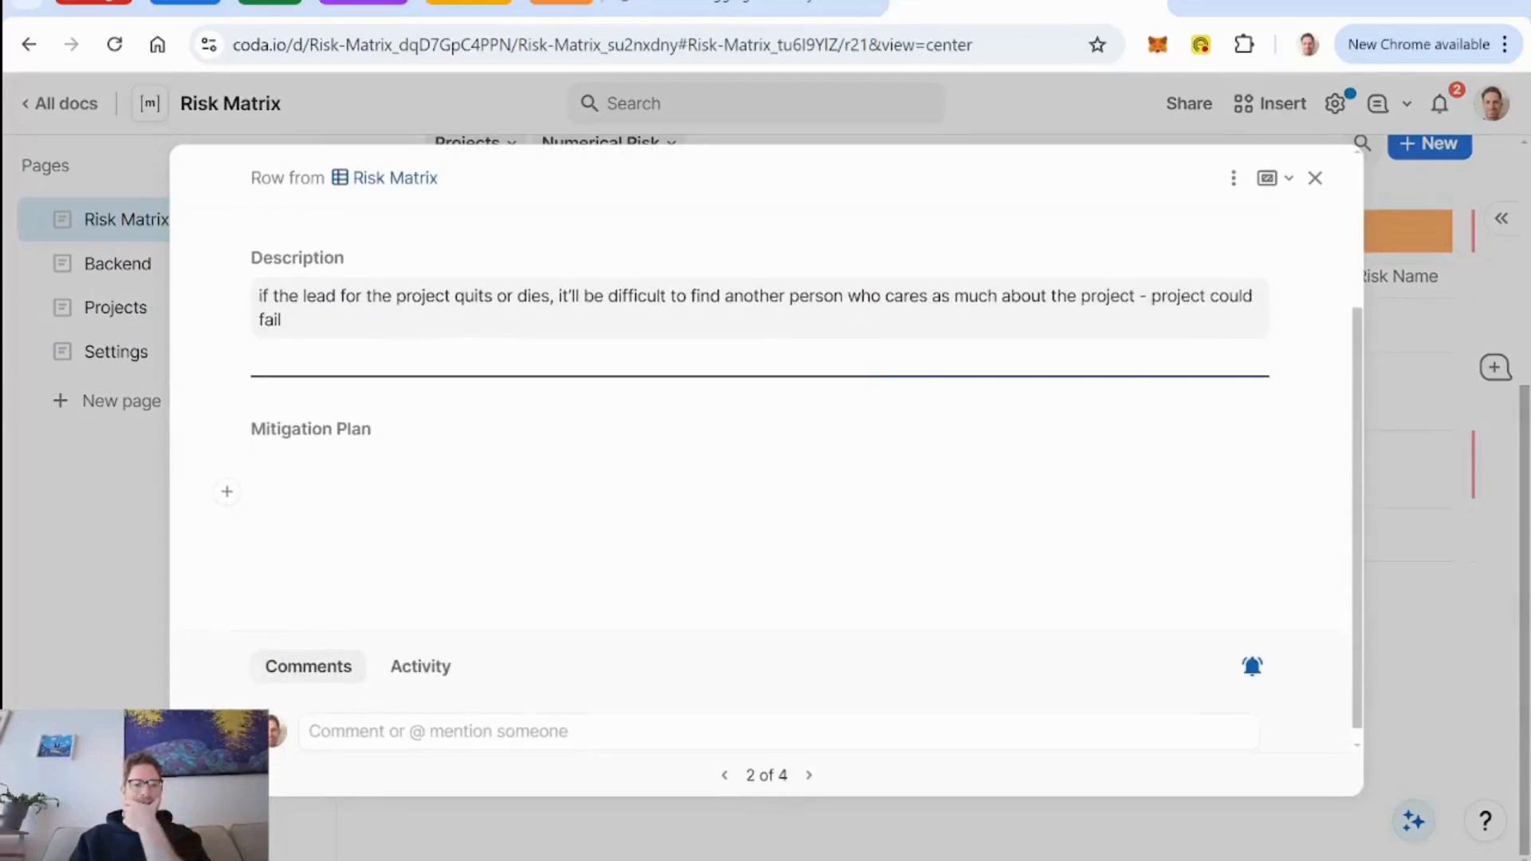
scroll(766, 479, up, 1)
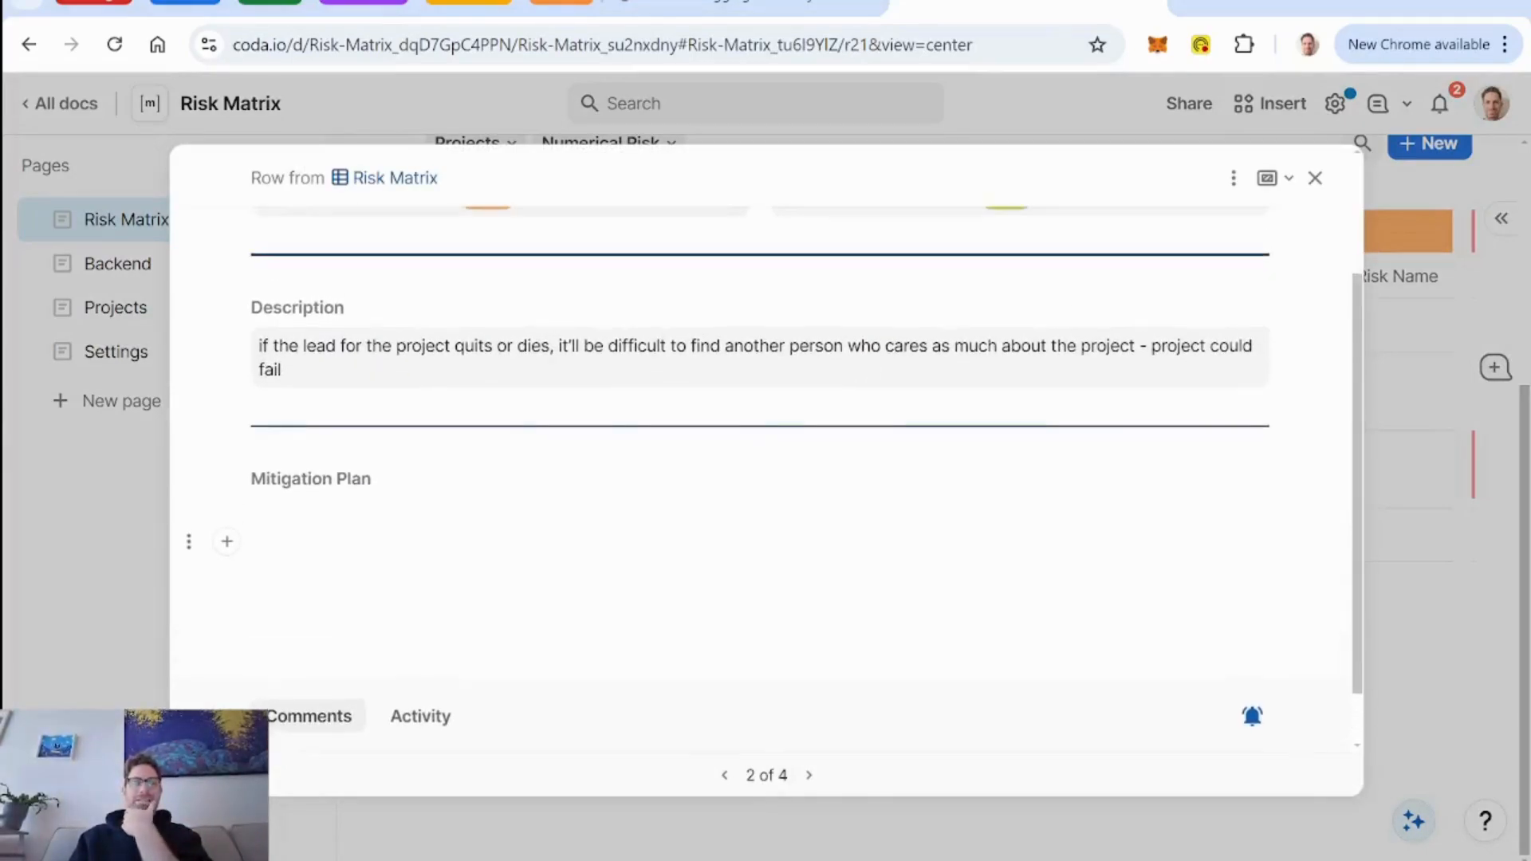
click(1315, 179)
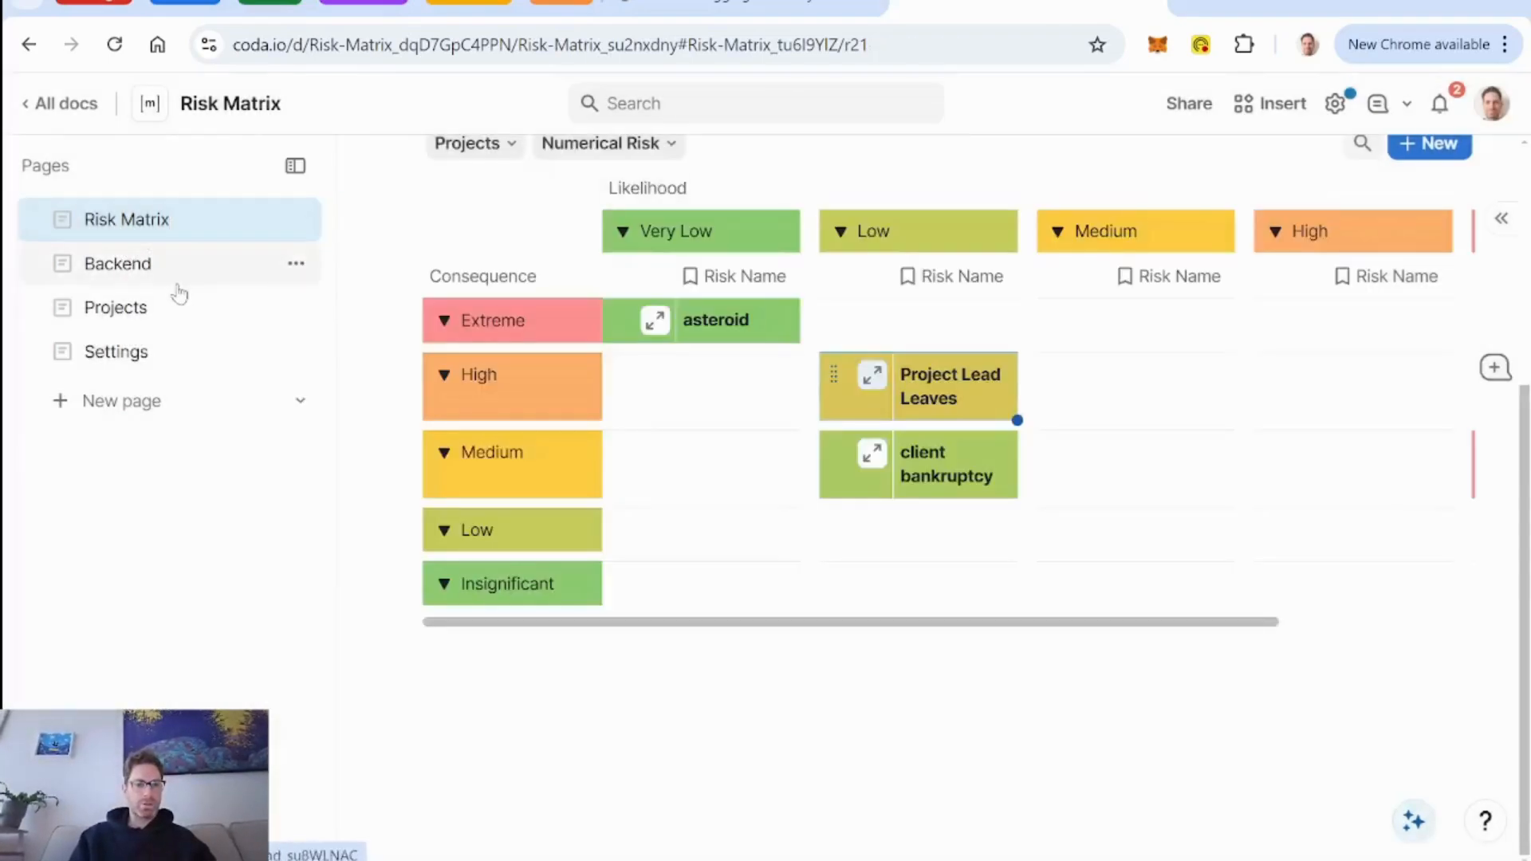
Hide the Line1 column of the DB Risks table on the Backend page.
click(118, 268)
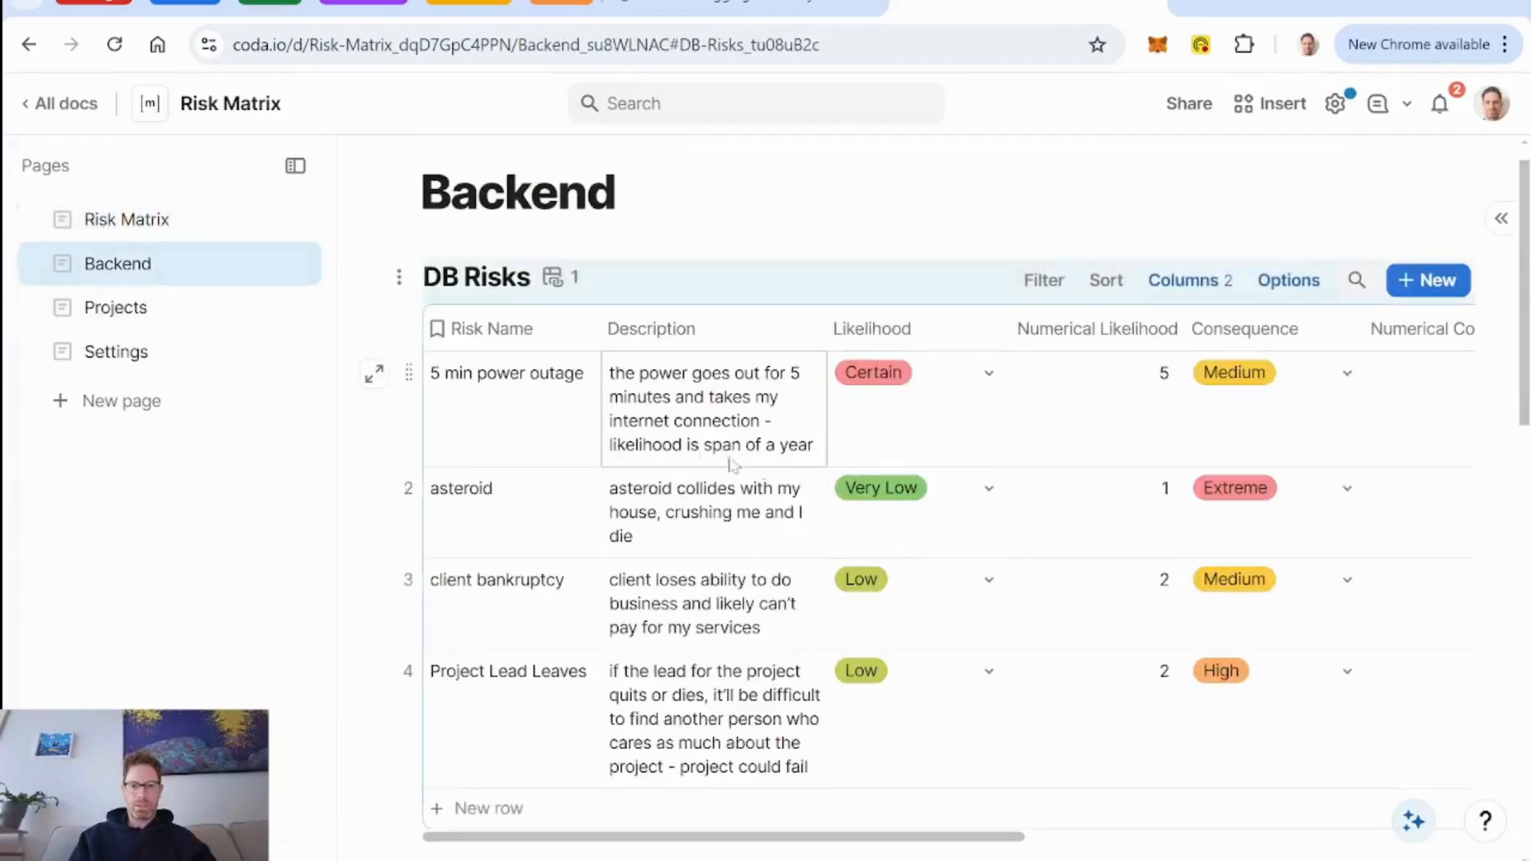
scroll(524, 439, right, 3)
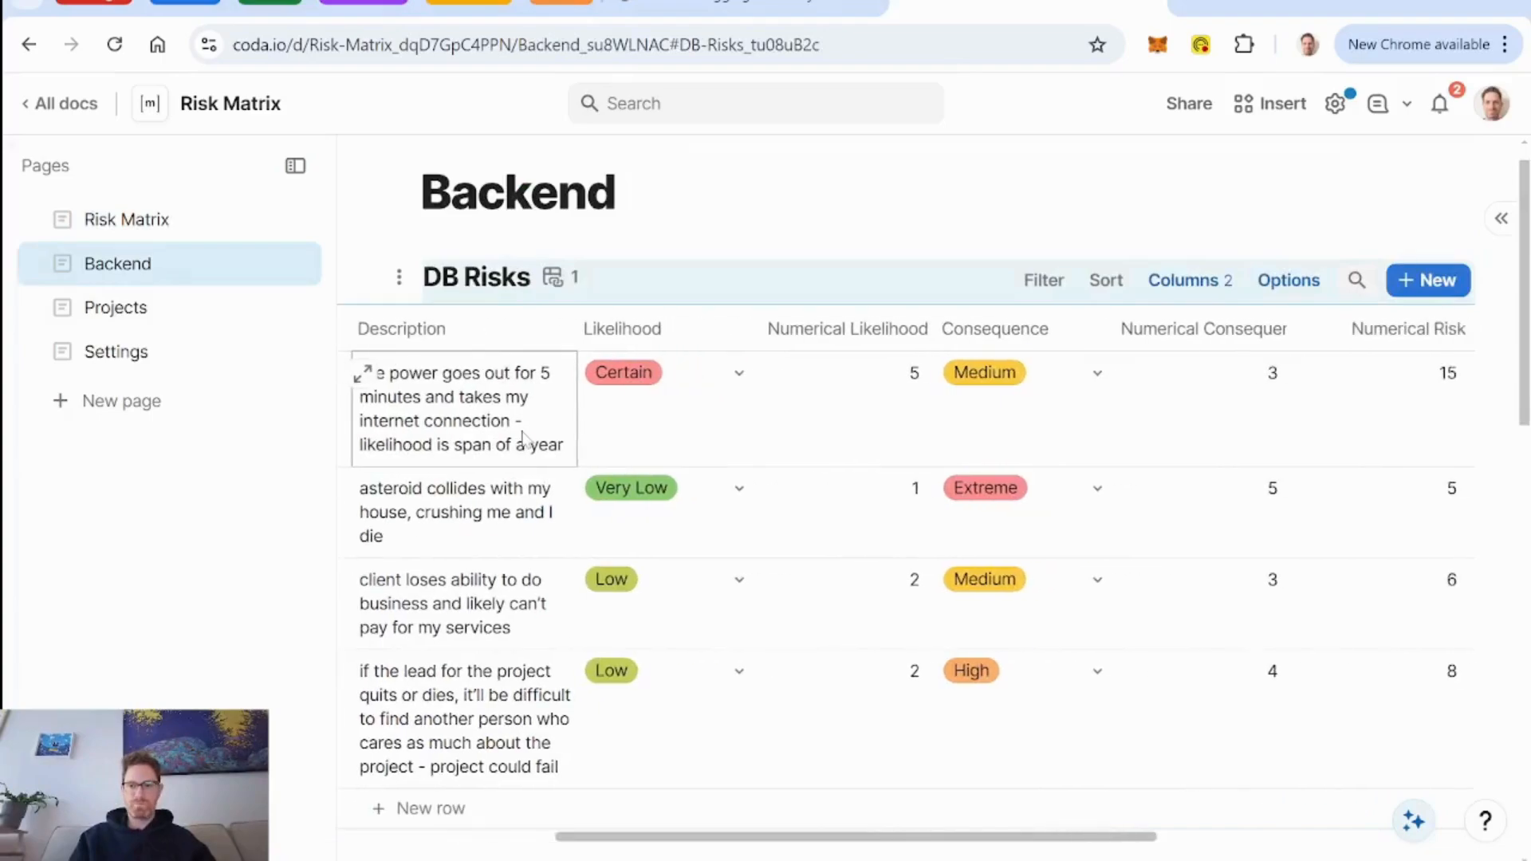
scroll(524, 439, right, 5)
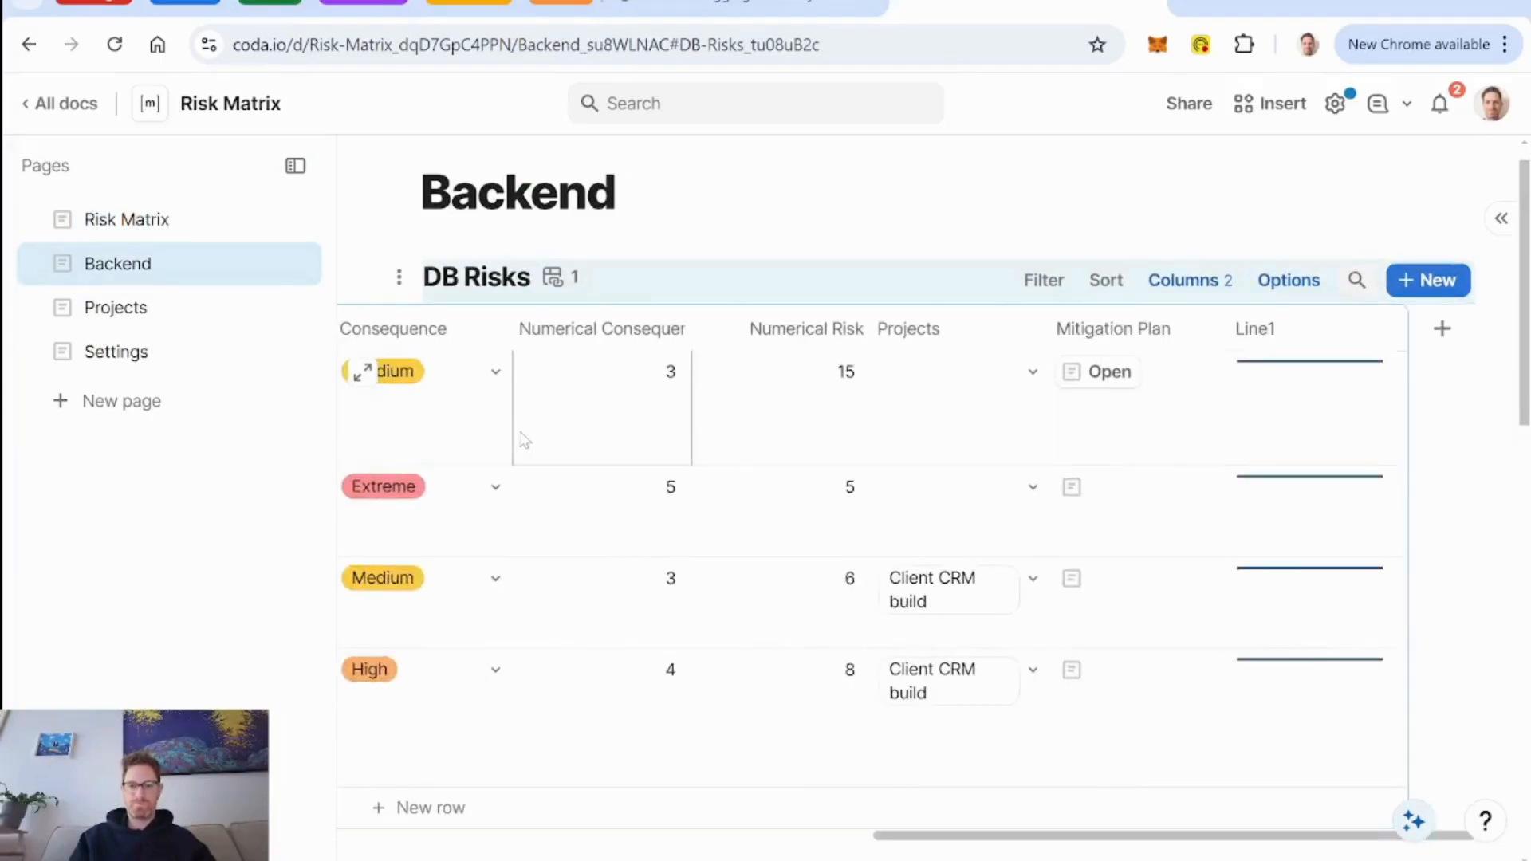
right_click(1276, 345)
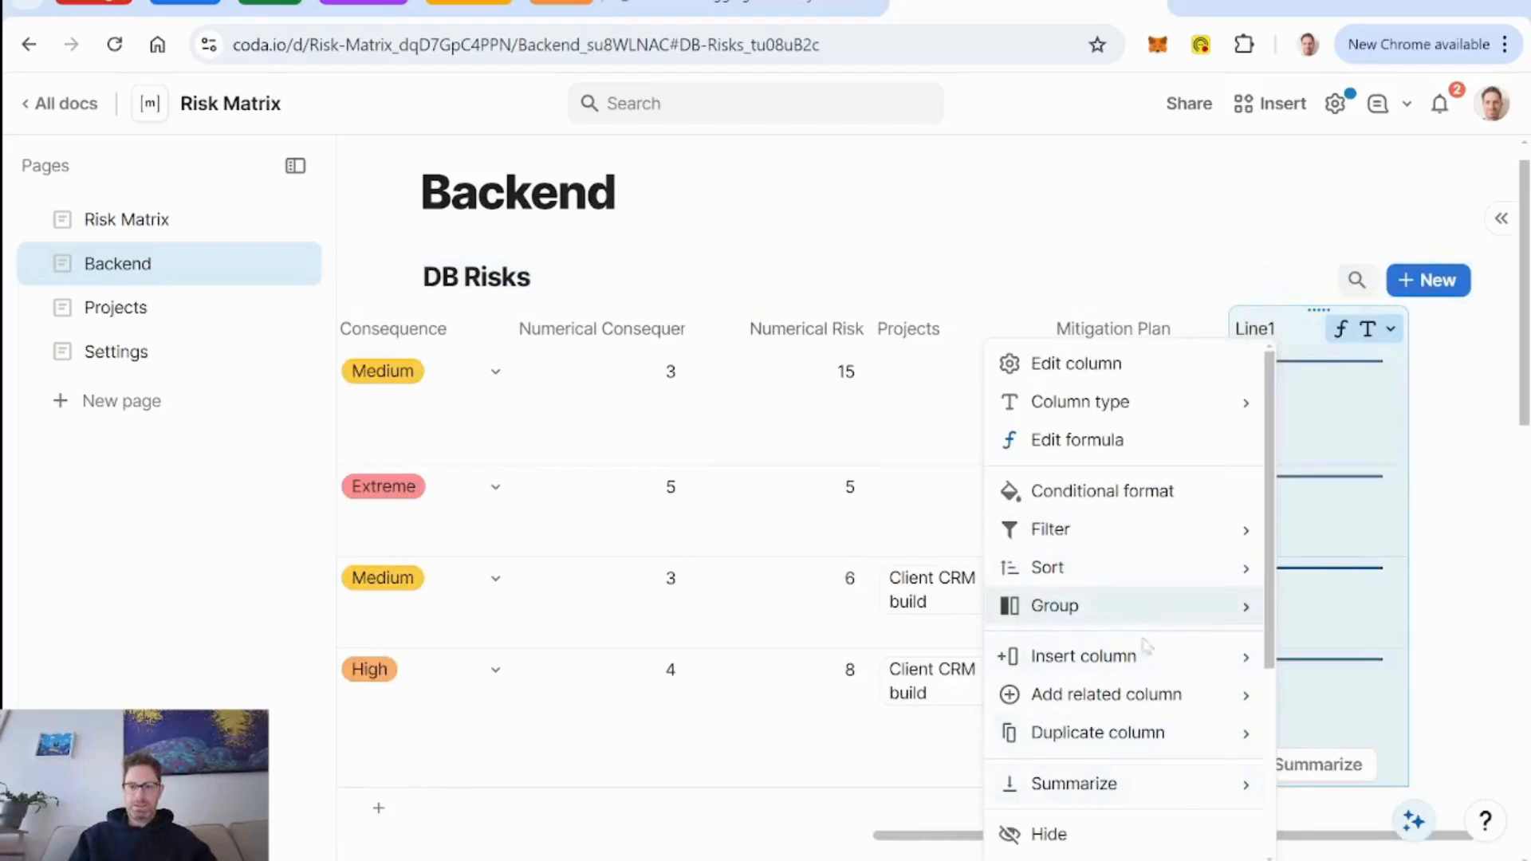
click(1049, 834)
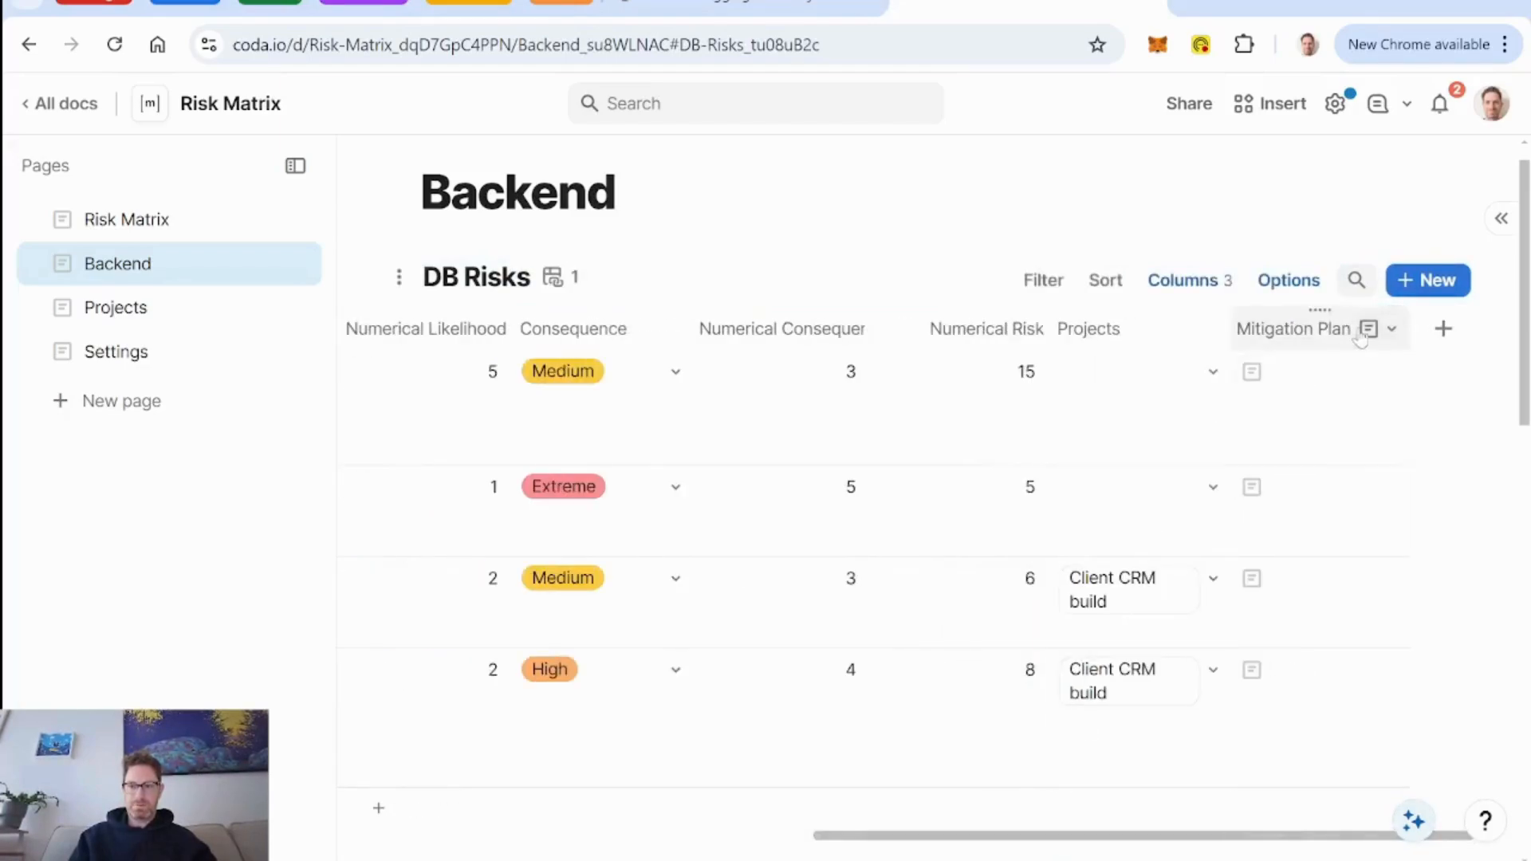
Add AI to the Mitigation Plan column and set it to use a custom prompt.
click(1390, 328)
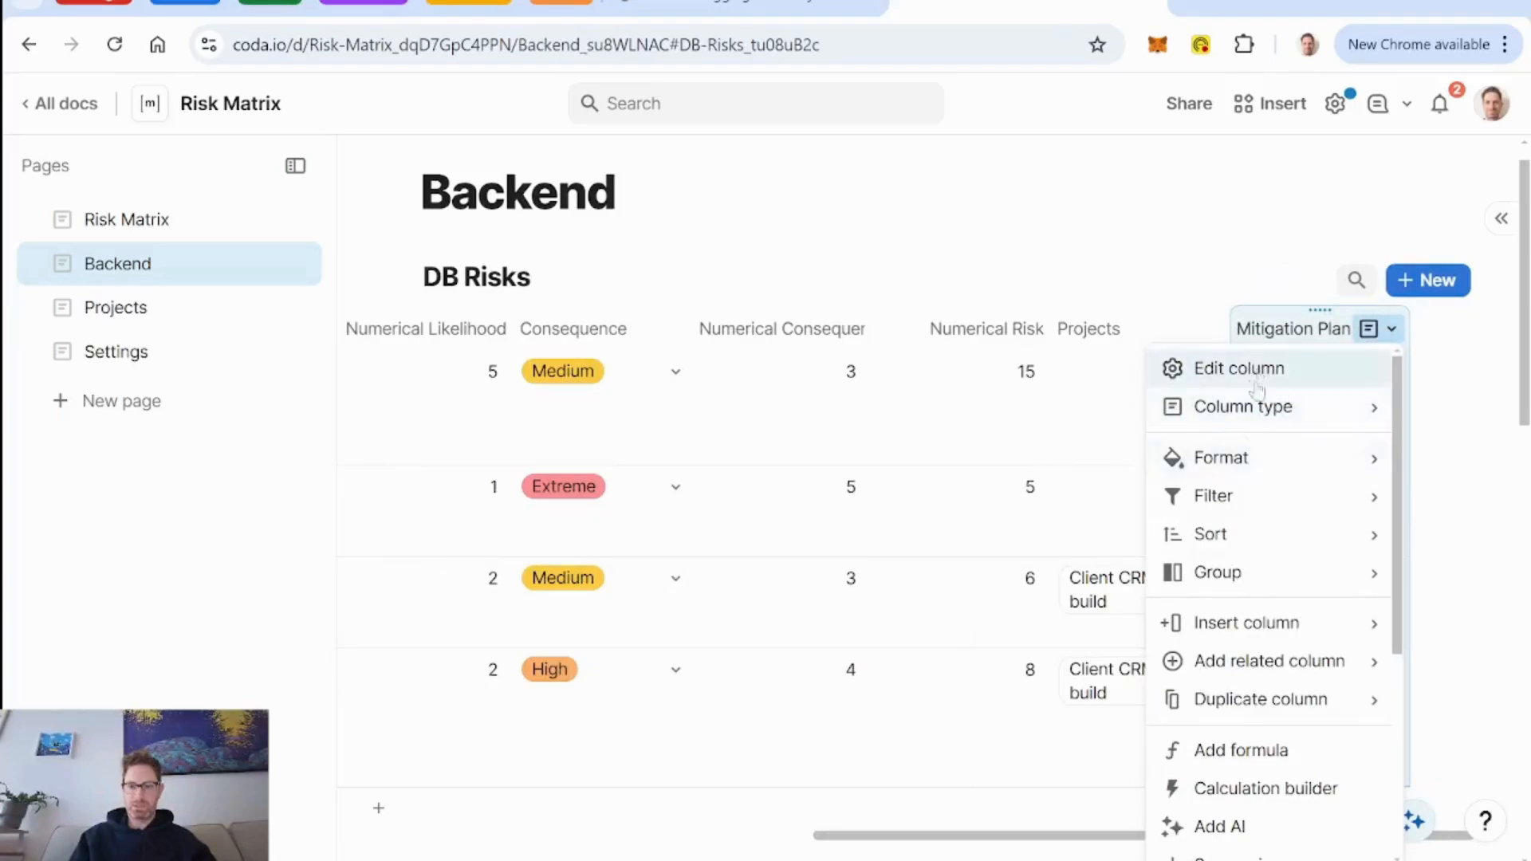
click(1237, 826)
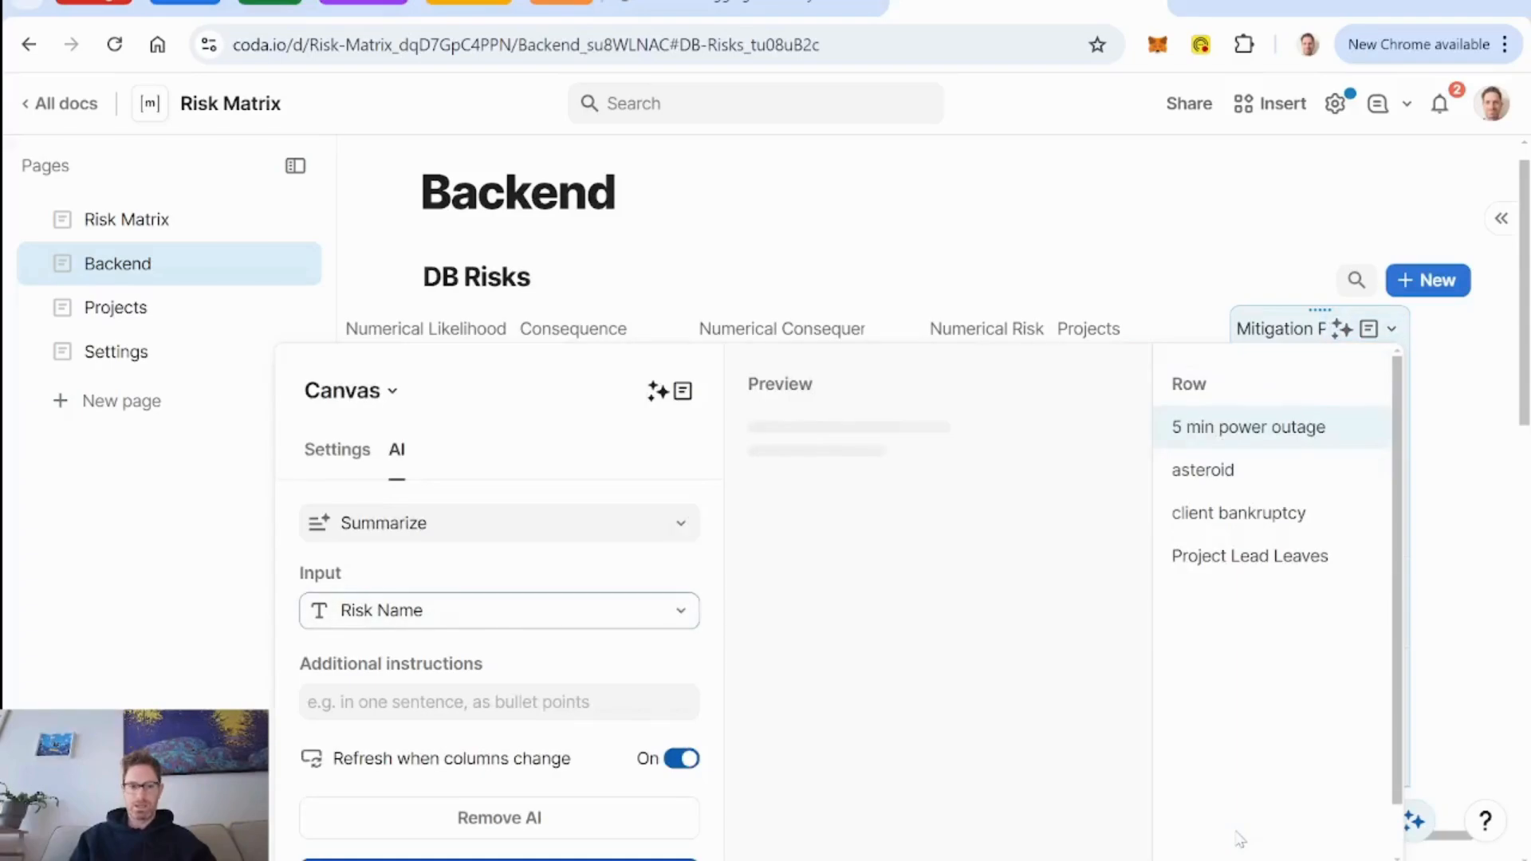
click(672, 525)
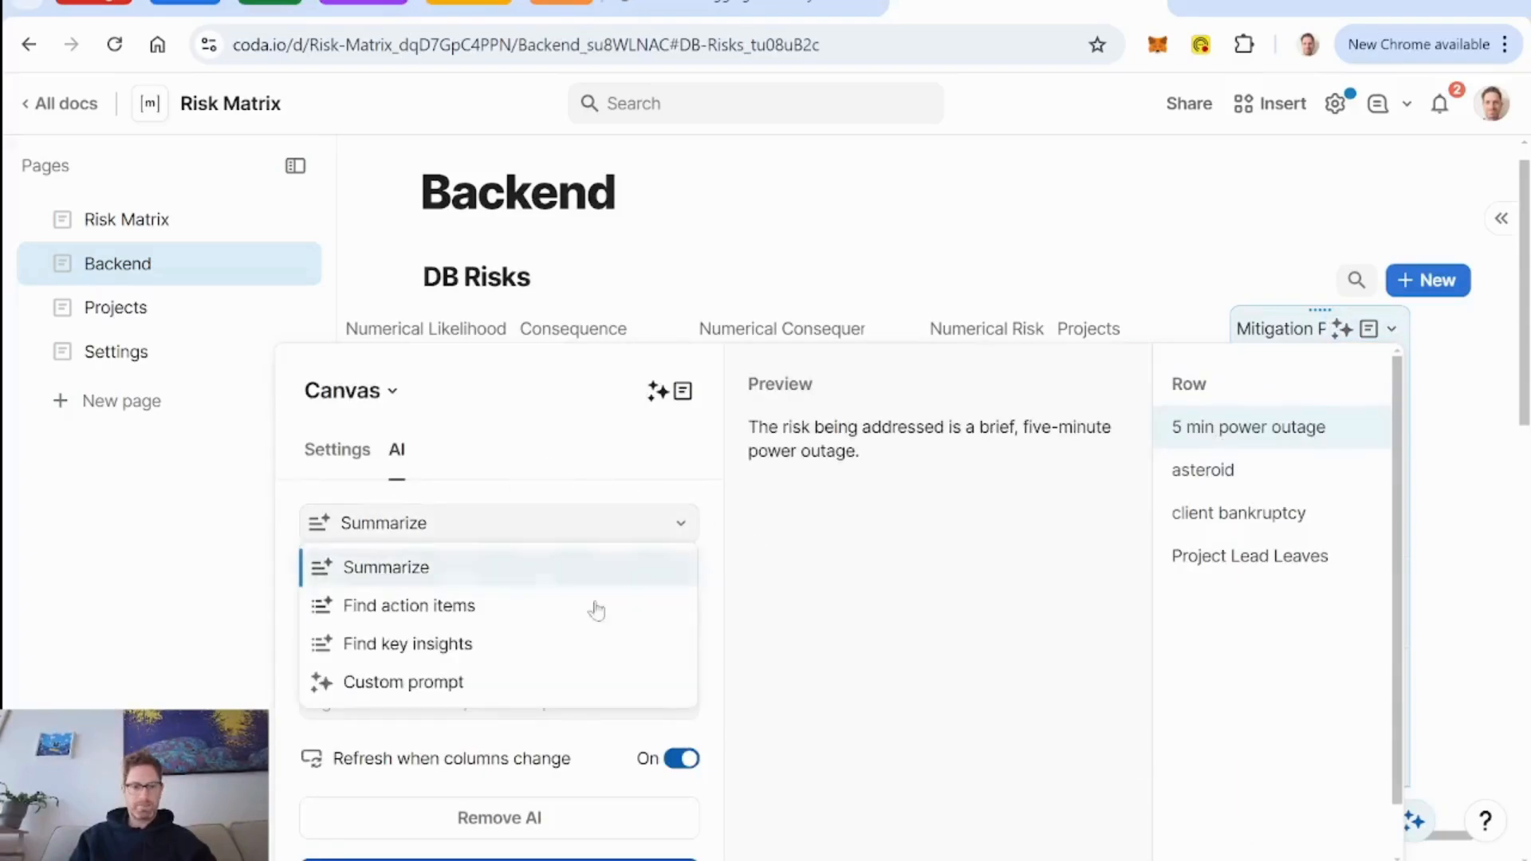
click(423, 684)
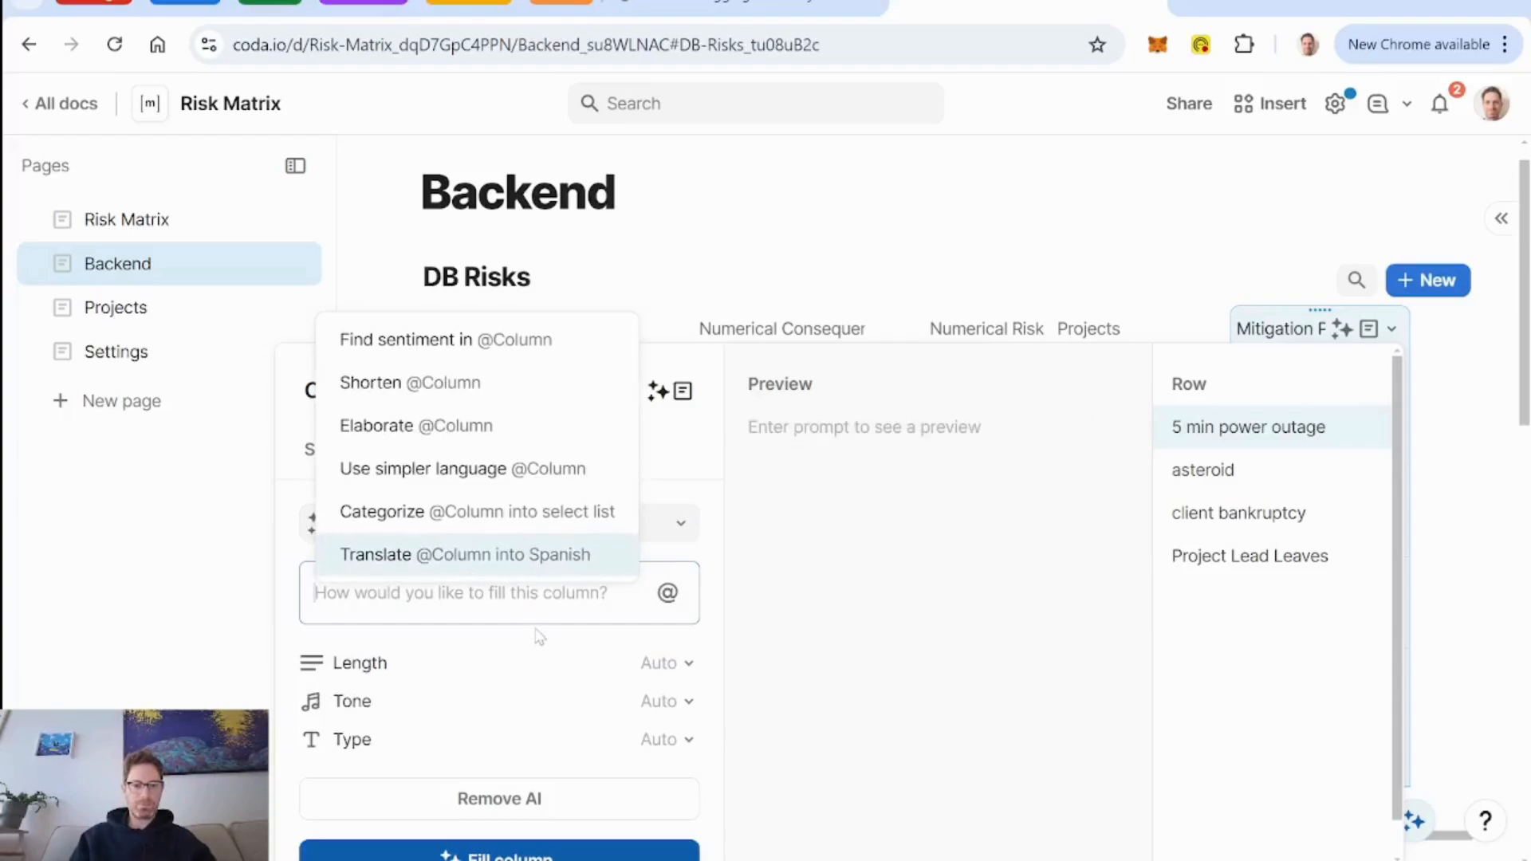
Begin the custom prompt with "I've identified a business risk for a project I'm working on,".
text(I've )
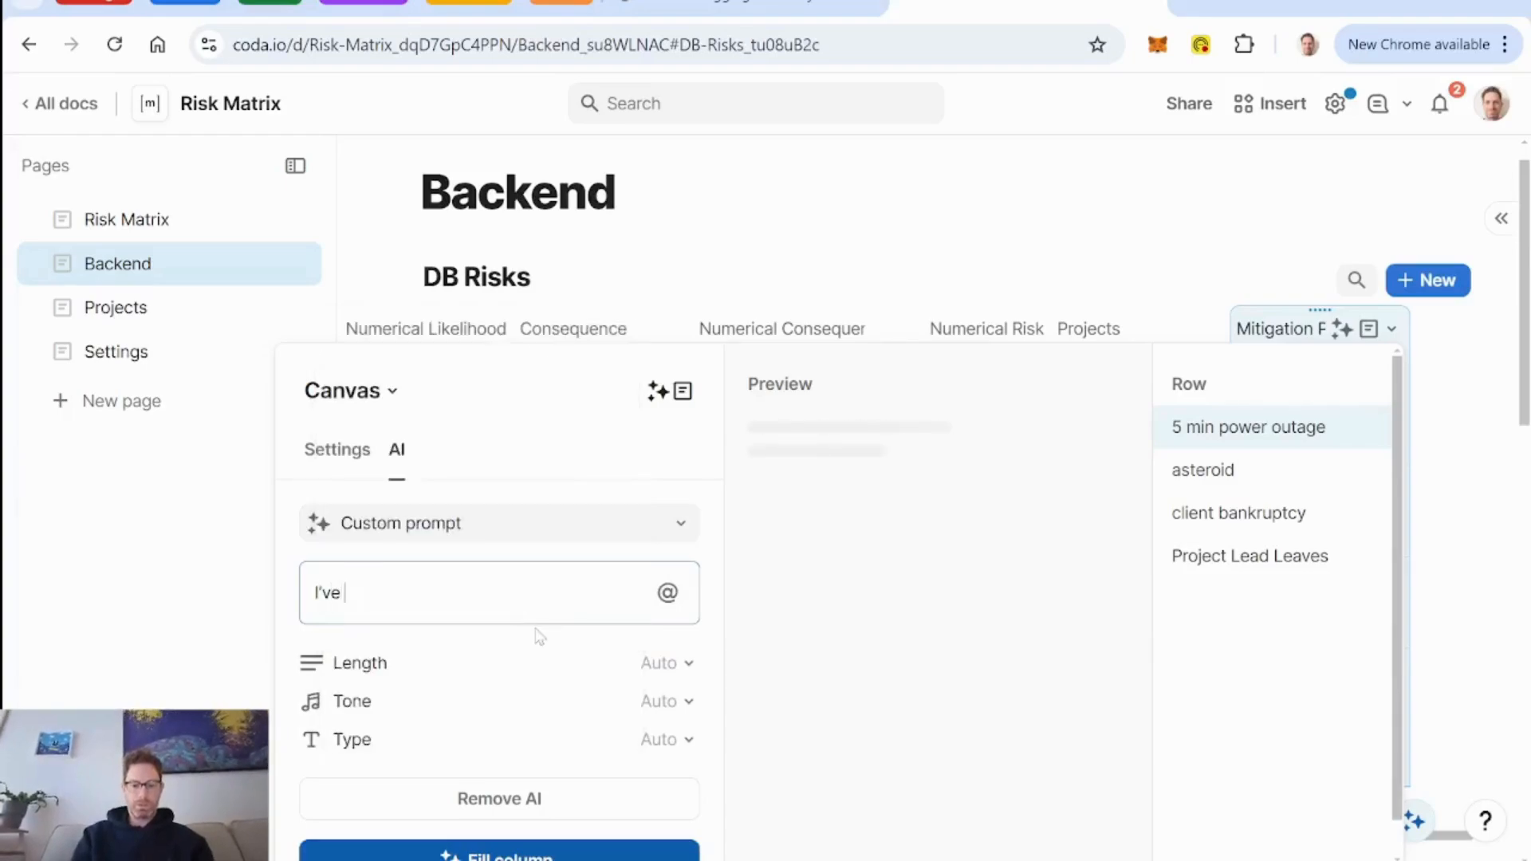
text(identified a )
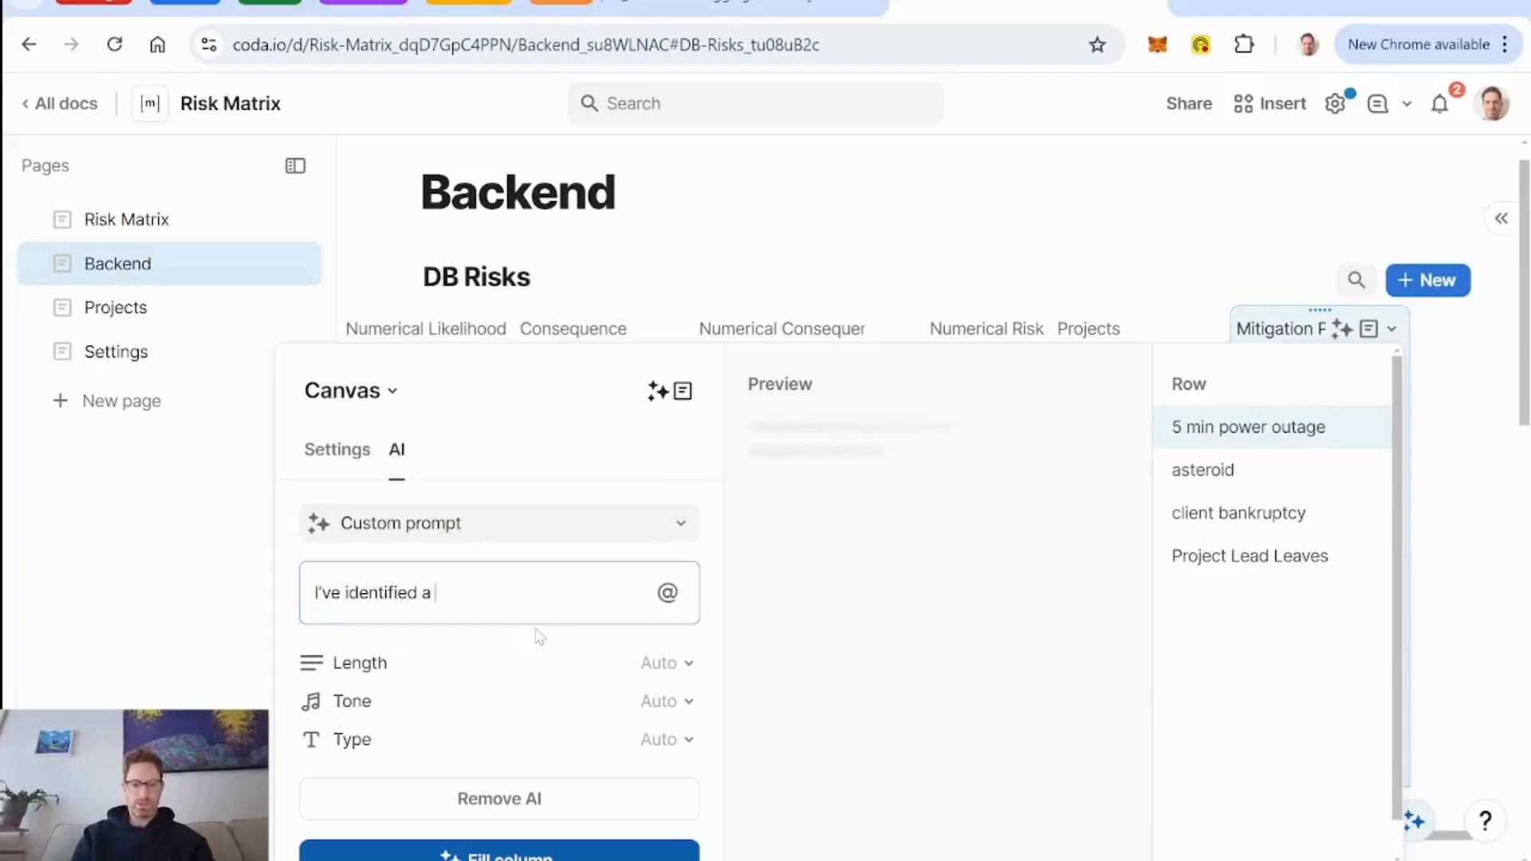
text(risk with this proje)
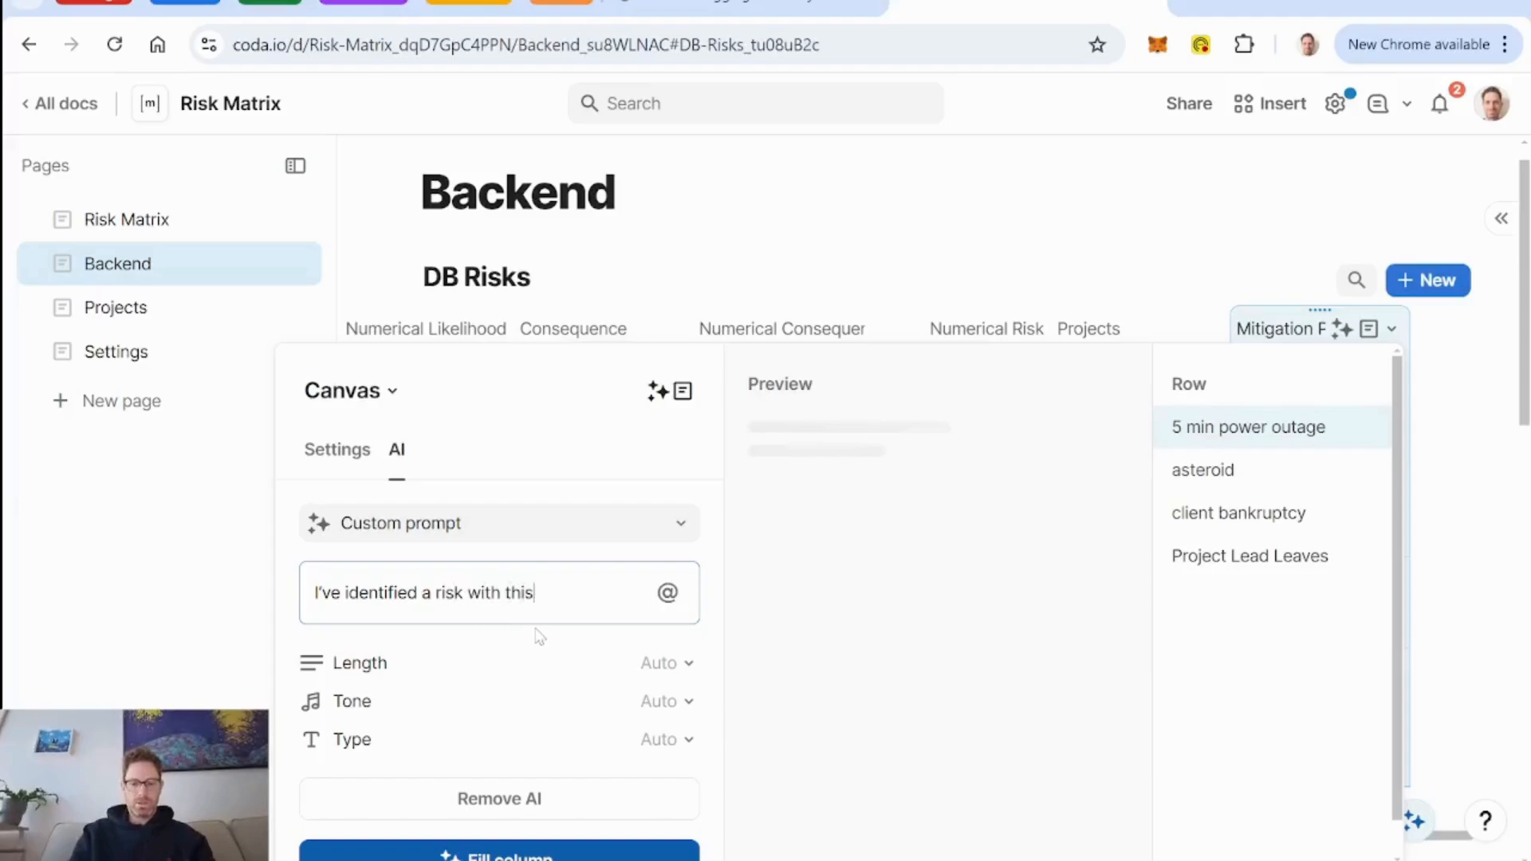
key(BackSpace)
key(BackSpace)
key(BackSpace)
key(BackSpace)
key(BackSpace)
key(BackSpace)
key(BackSpace)
key(BackSpace)
key(BackSpace)
key(BackSpace)
key(BackSpace)
key(BackSpace)
key(BackSpace)
key(BackSpace)
key(BackSpace)
key(BackSpace)
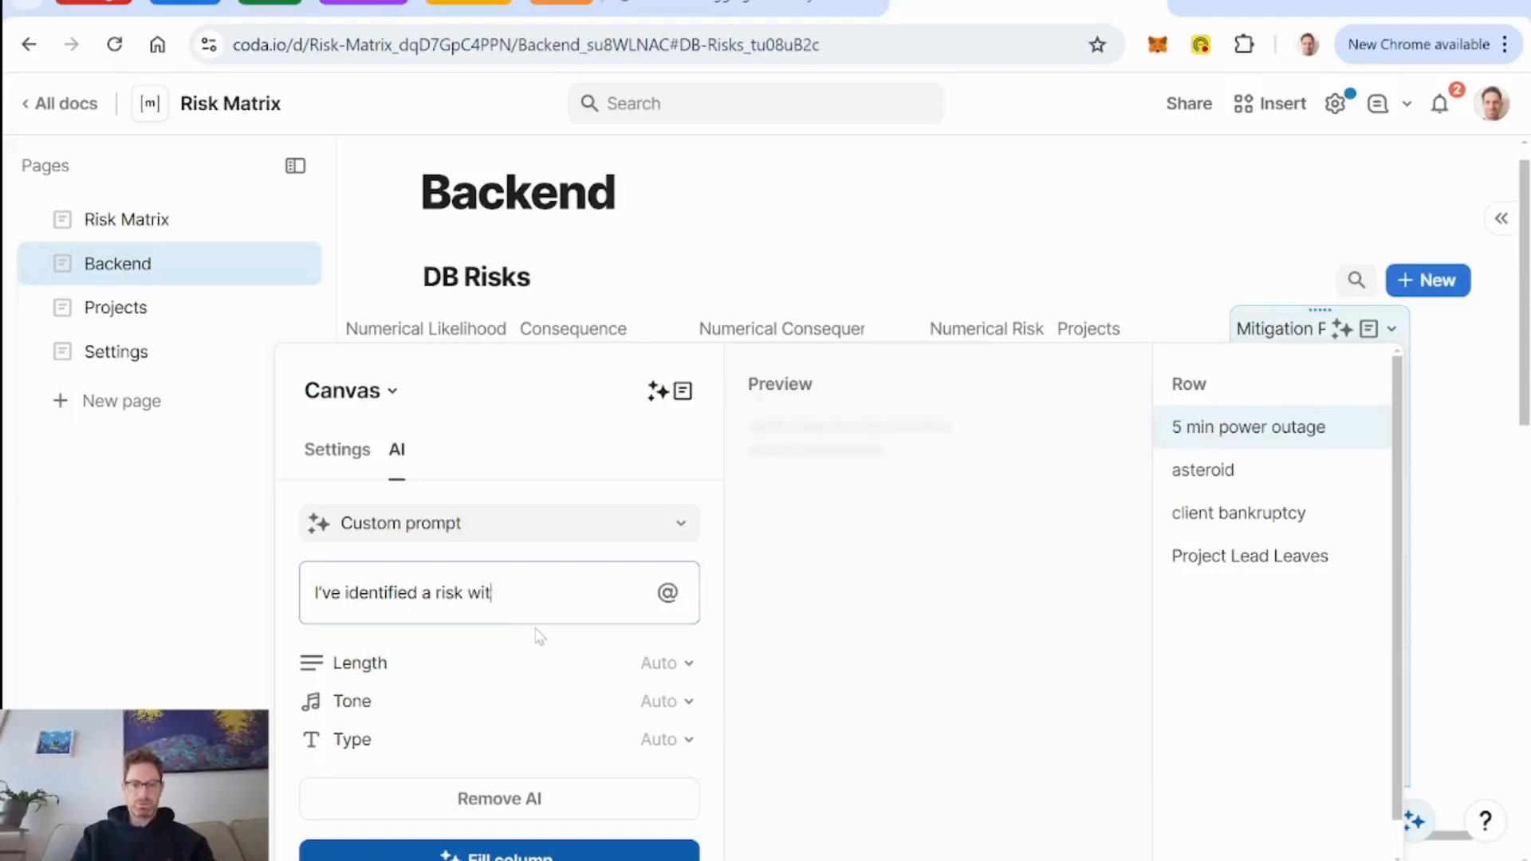
key(BackSpace)
key(BackSpace)
key(BackSpace)
key(BackSpace)
text(b)
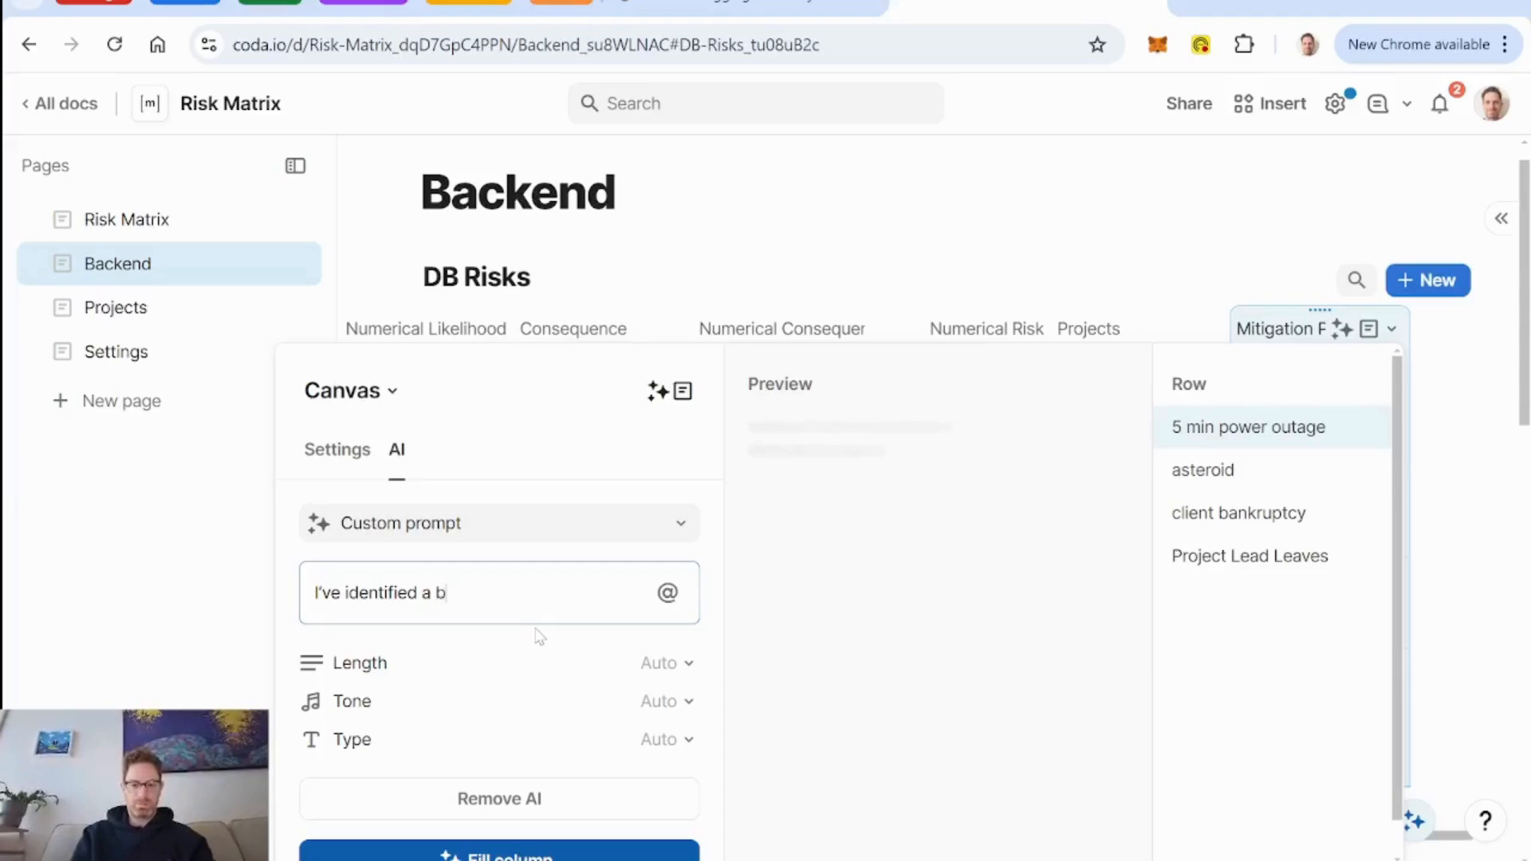
text(usiness risk for a)
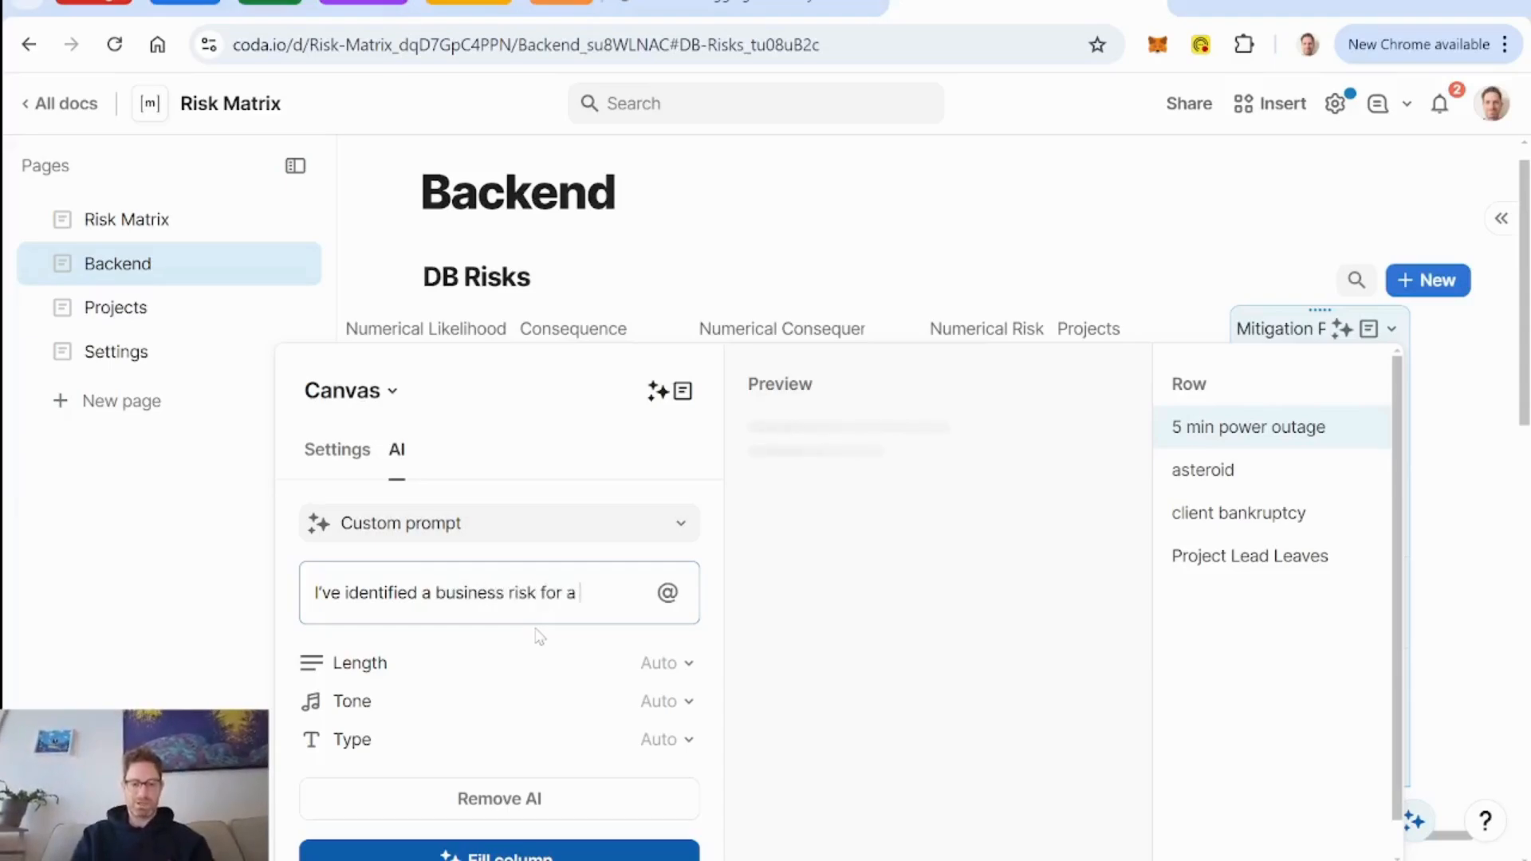
text( project I'm)
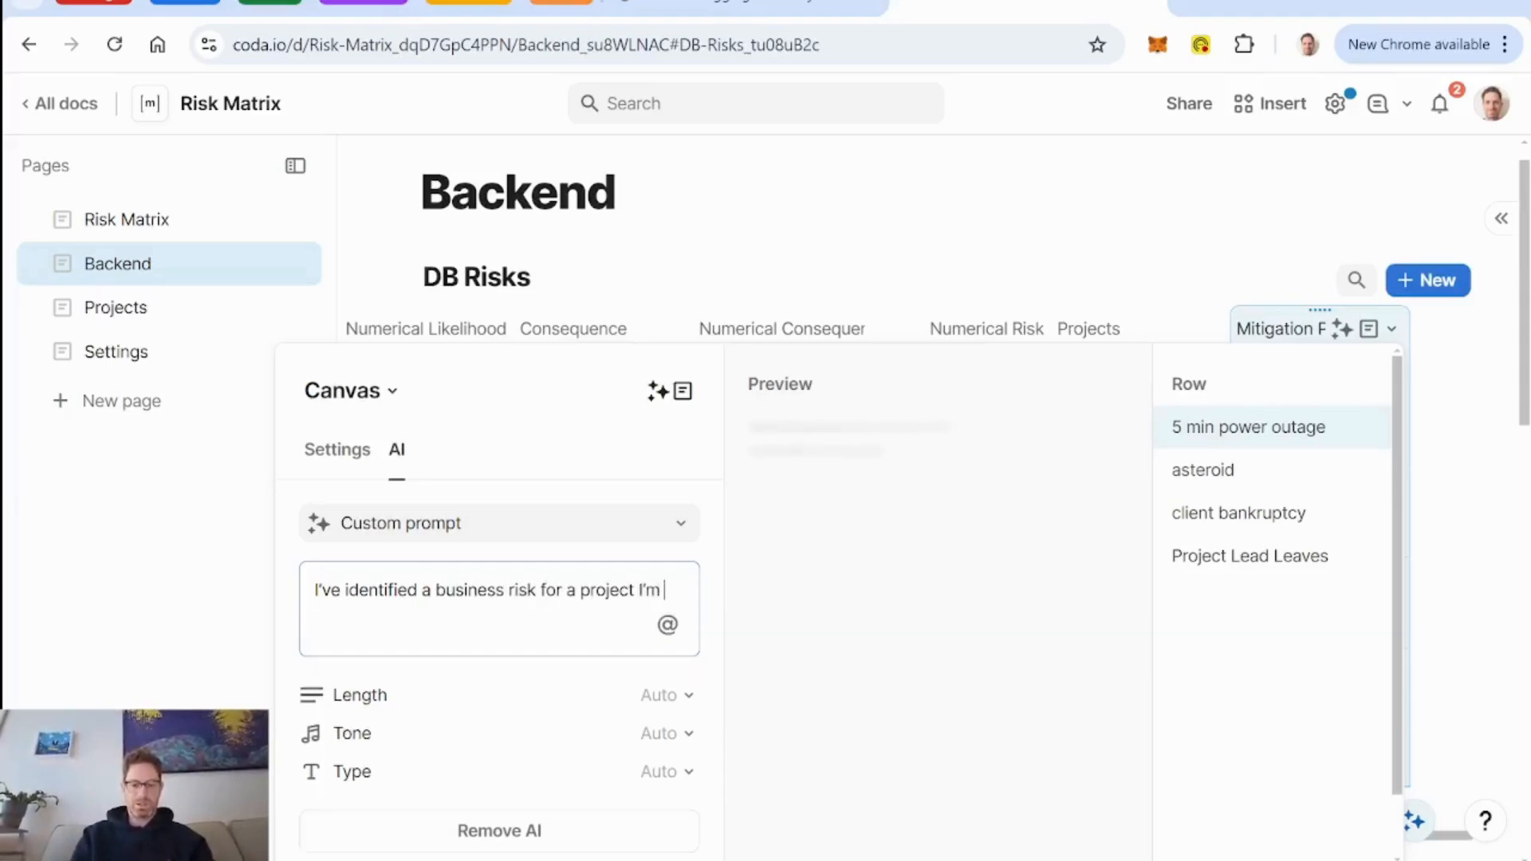
text( working on, )
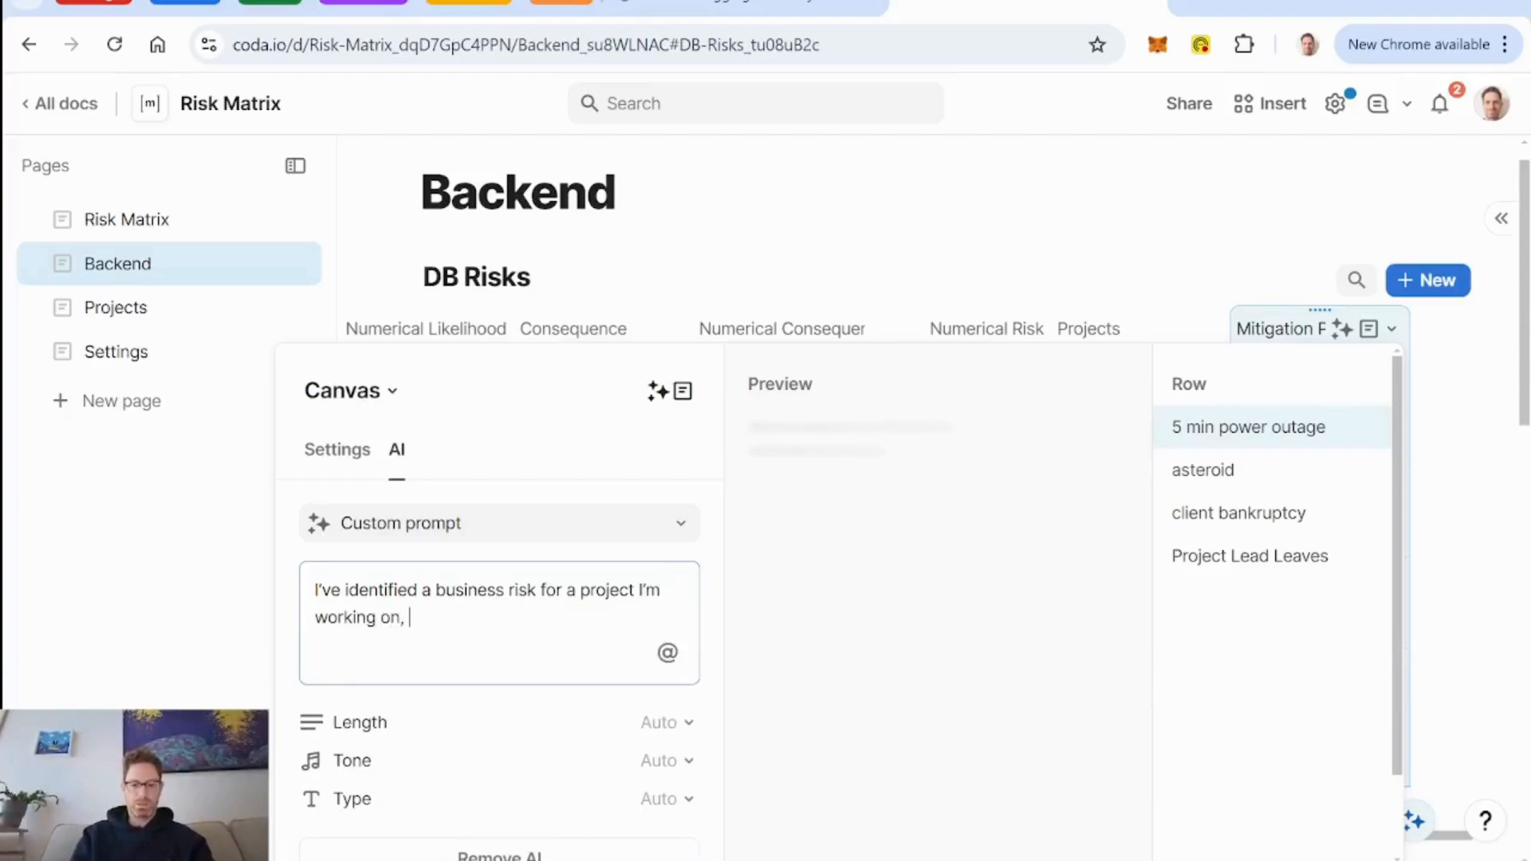
text(and I need you to de)
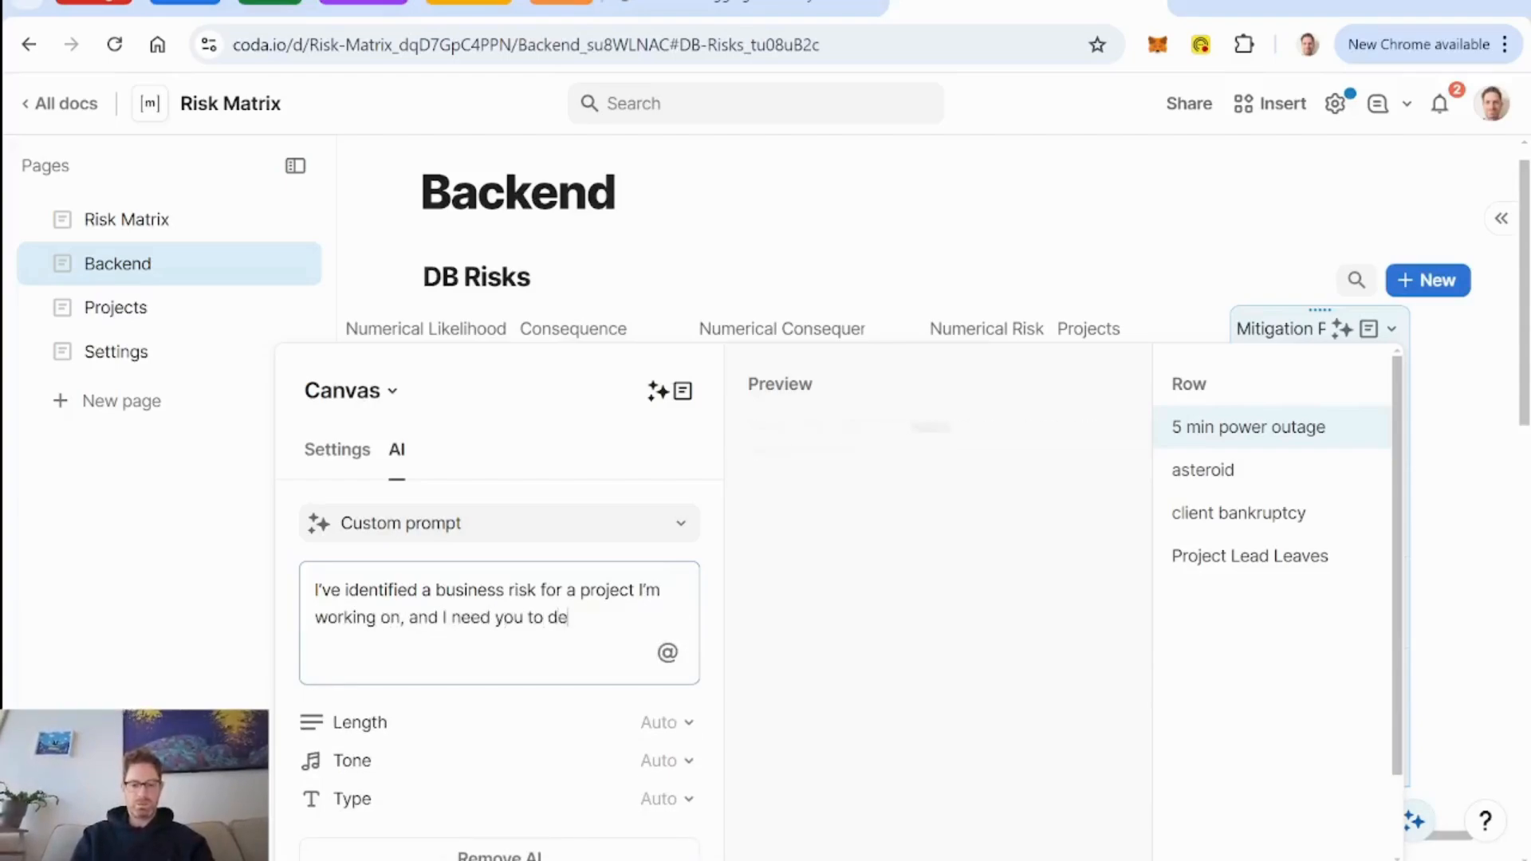
text(velope a risk mitig)
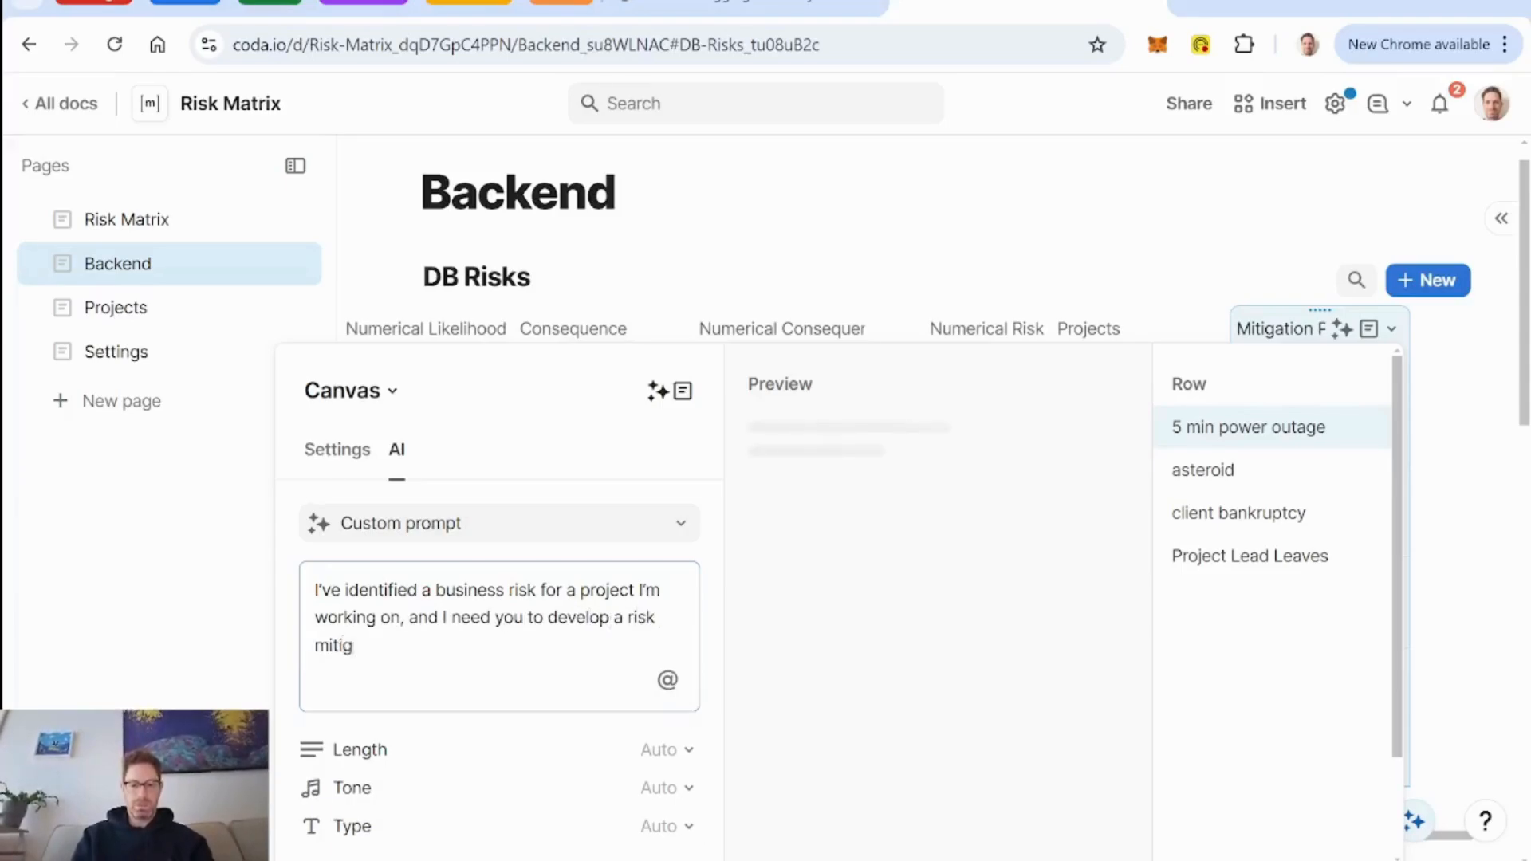
text(ation plan)
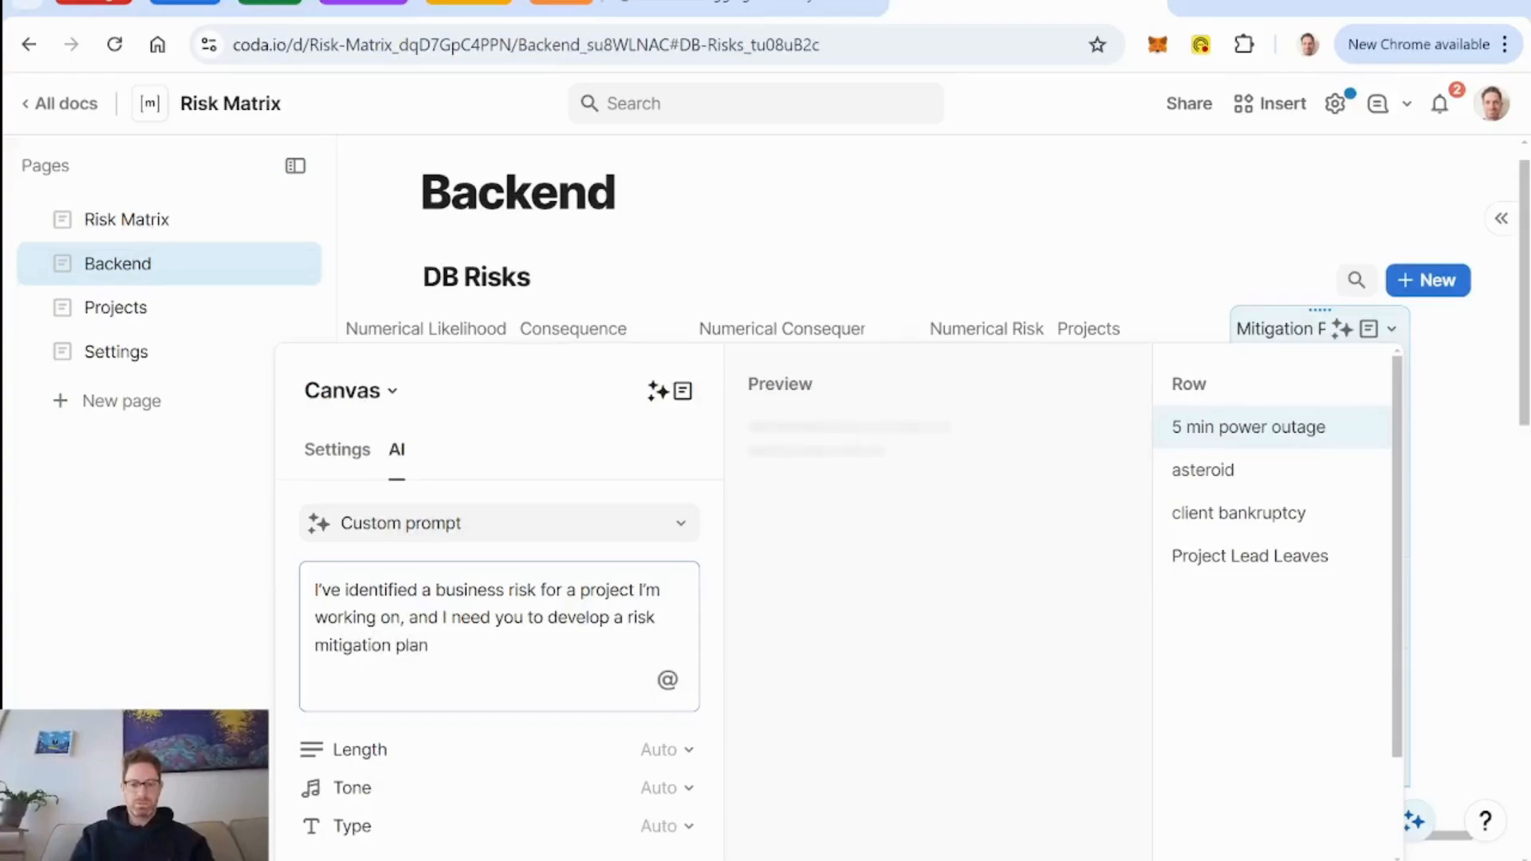
text(. The)
Complete the prompt's opening sentence with "and I need you to develop a risk mitigation plan.".
key(BackSpace)
key(BackSpace)
key(BackSpace)
key(BackSpace)
scroll(536, 634, down, 2)
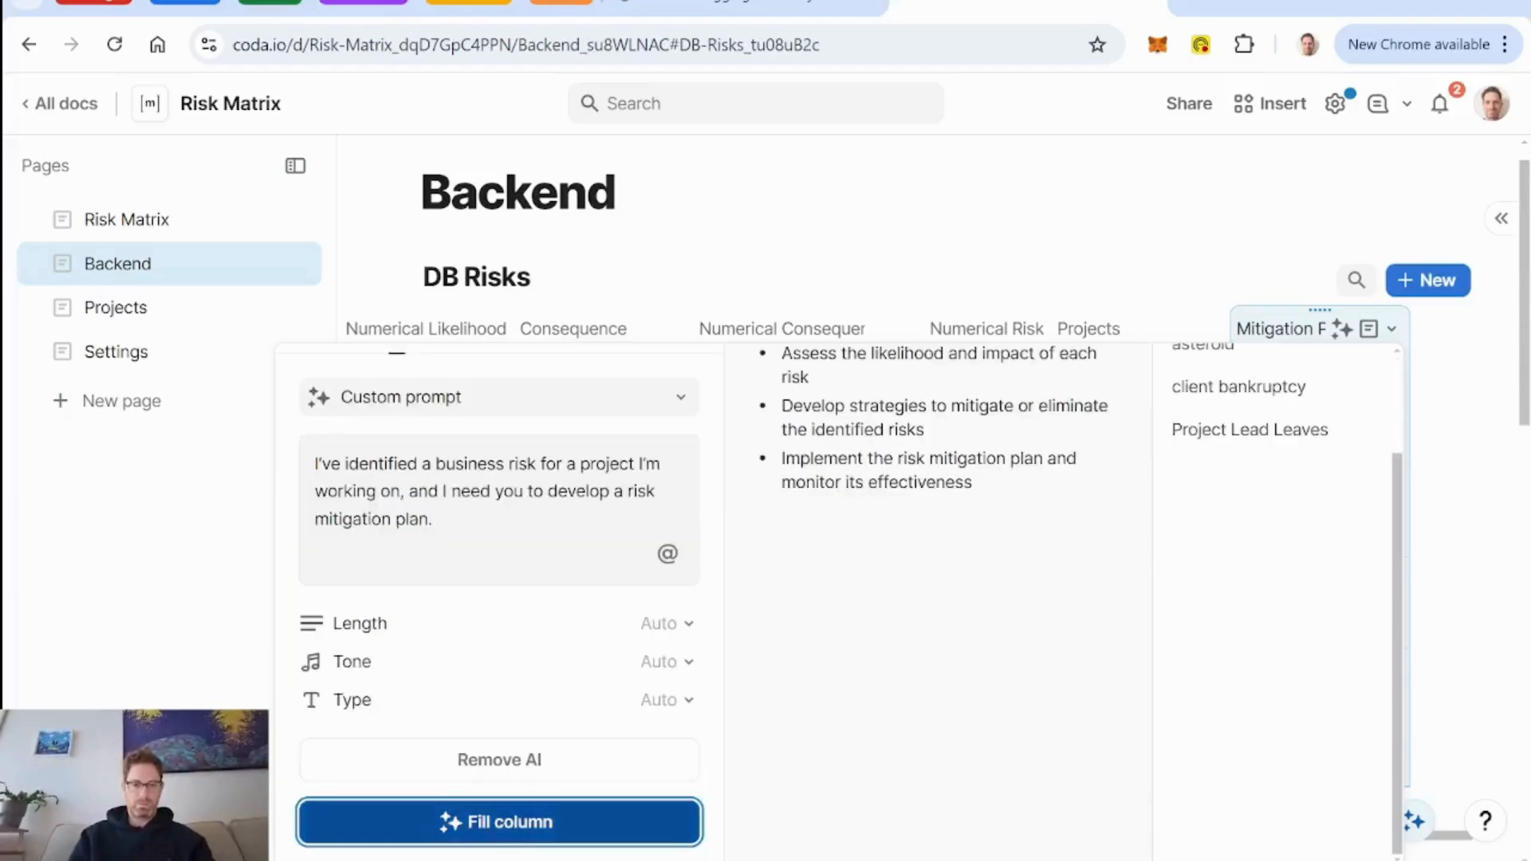
Add a prompt line reading "The risk is defined as follows:" with a reference to the Risk Name column.
click(488, 528)
key(Return)
text(Th)
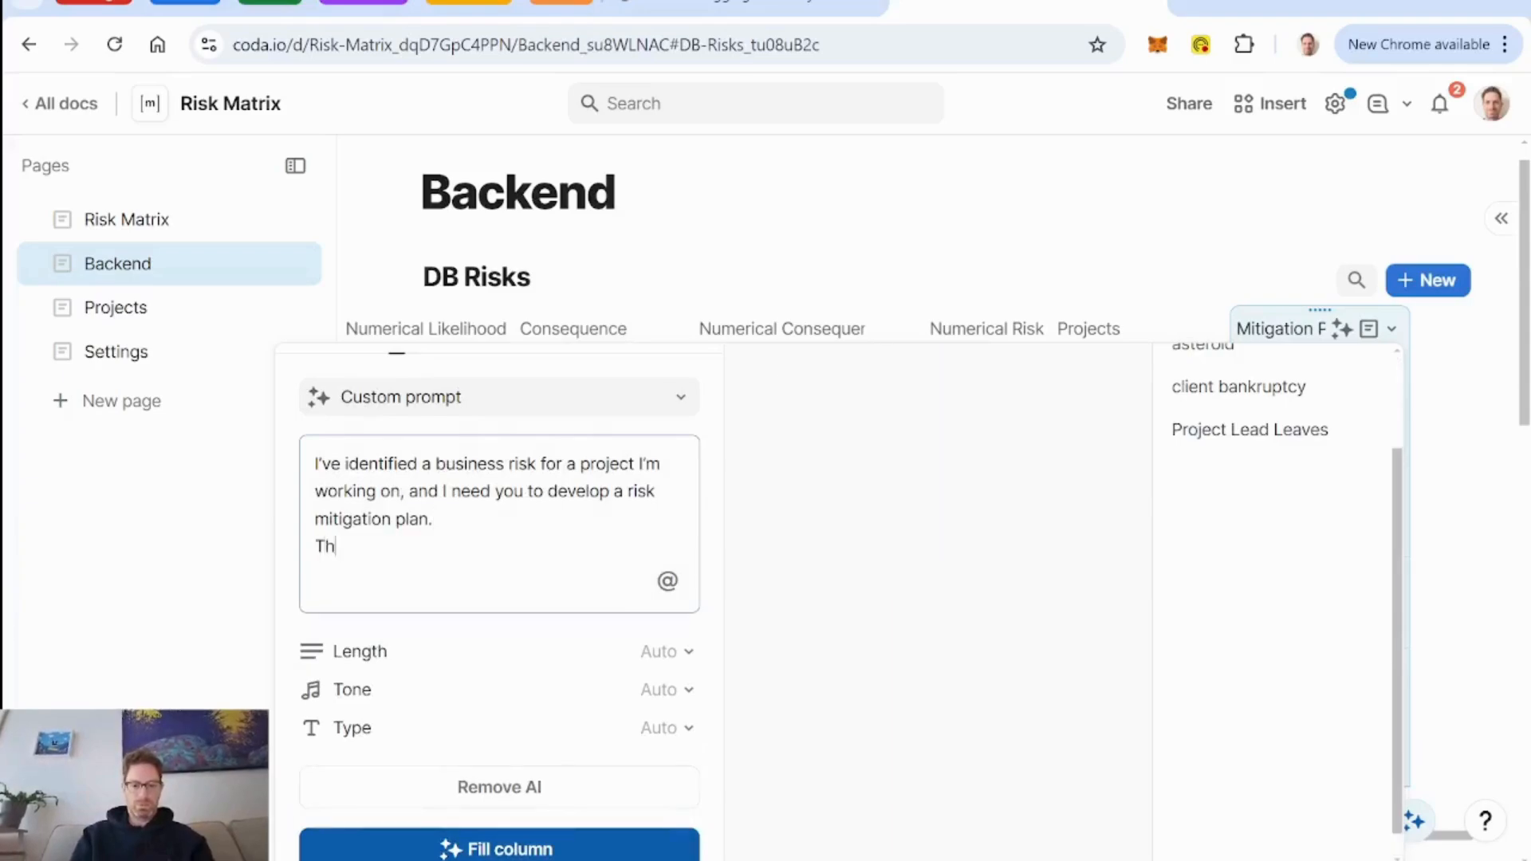
text(e risk is)
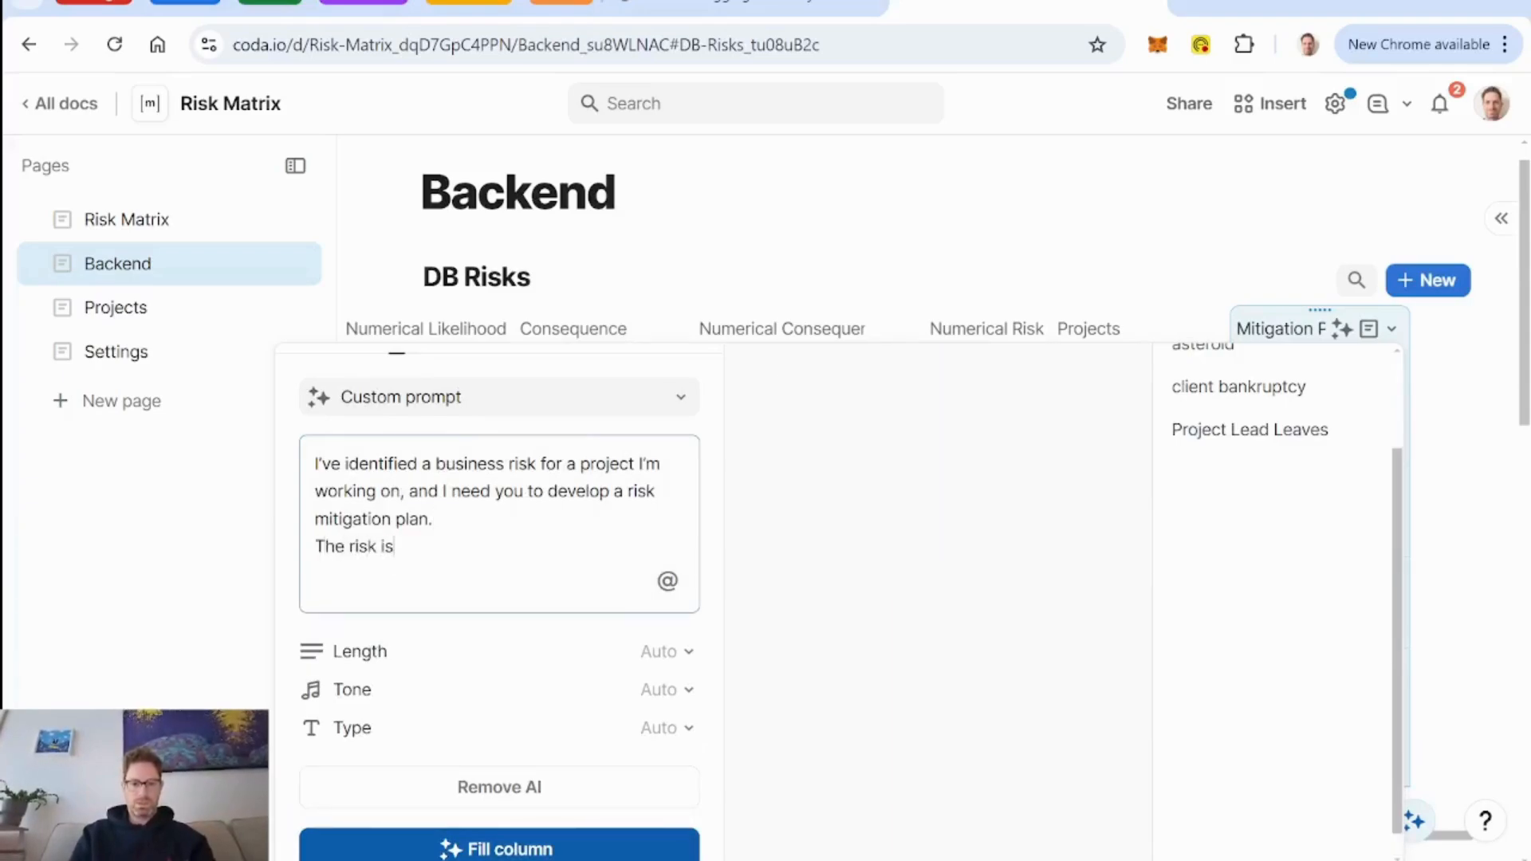
text( defined as: @ris)
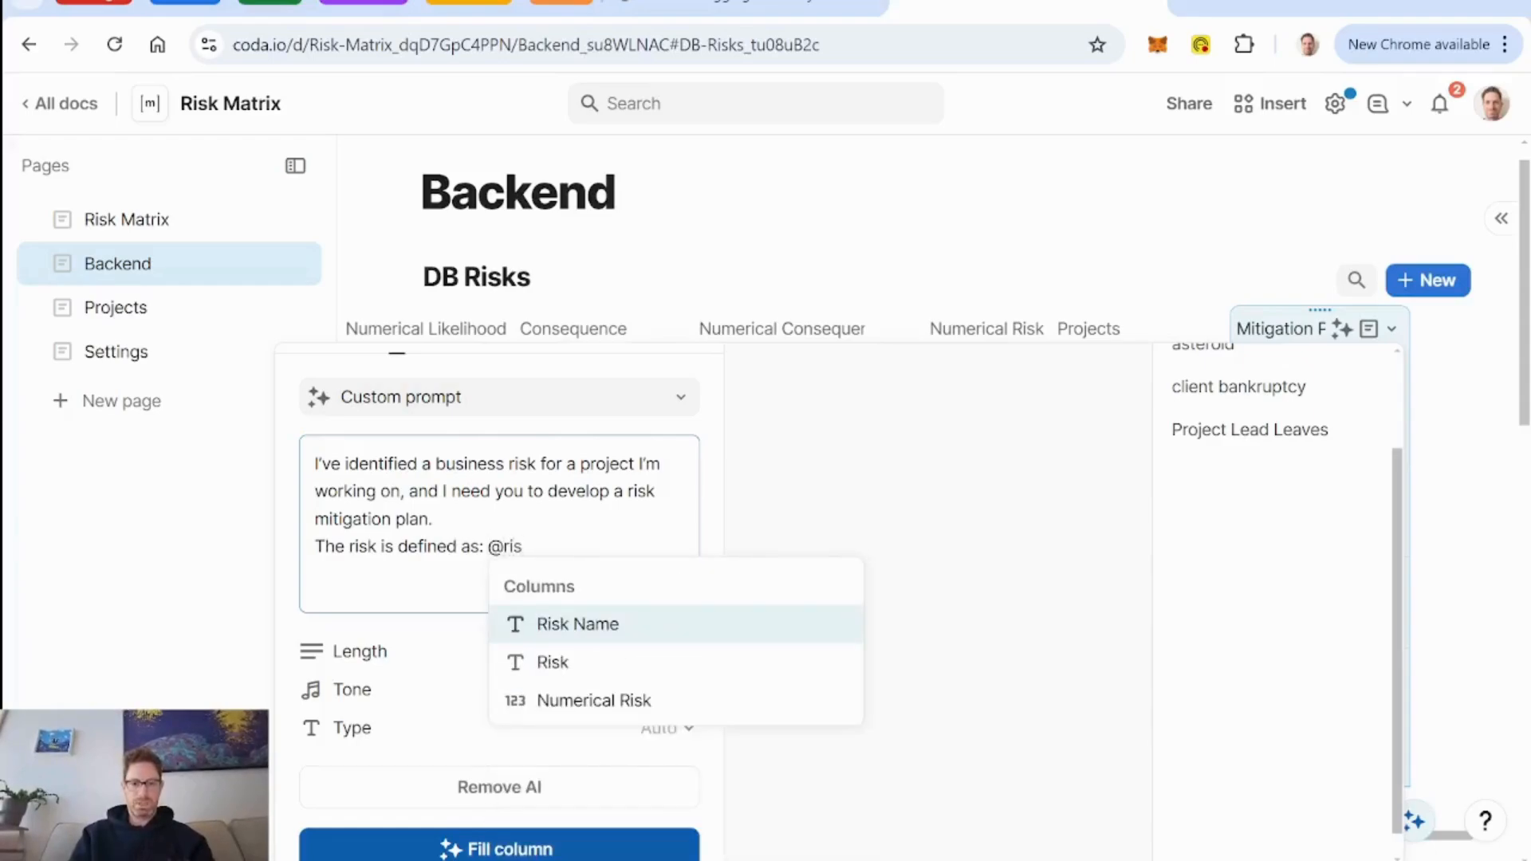
key(Return)
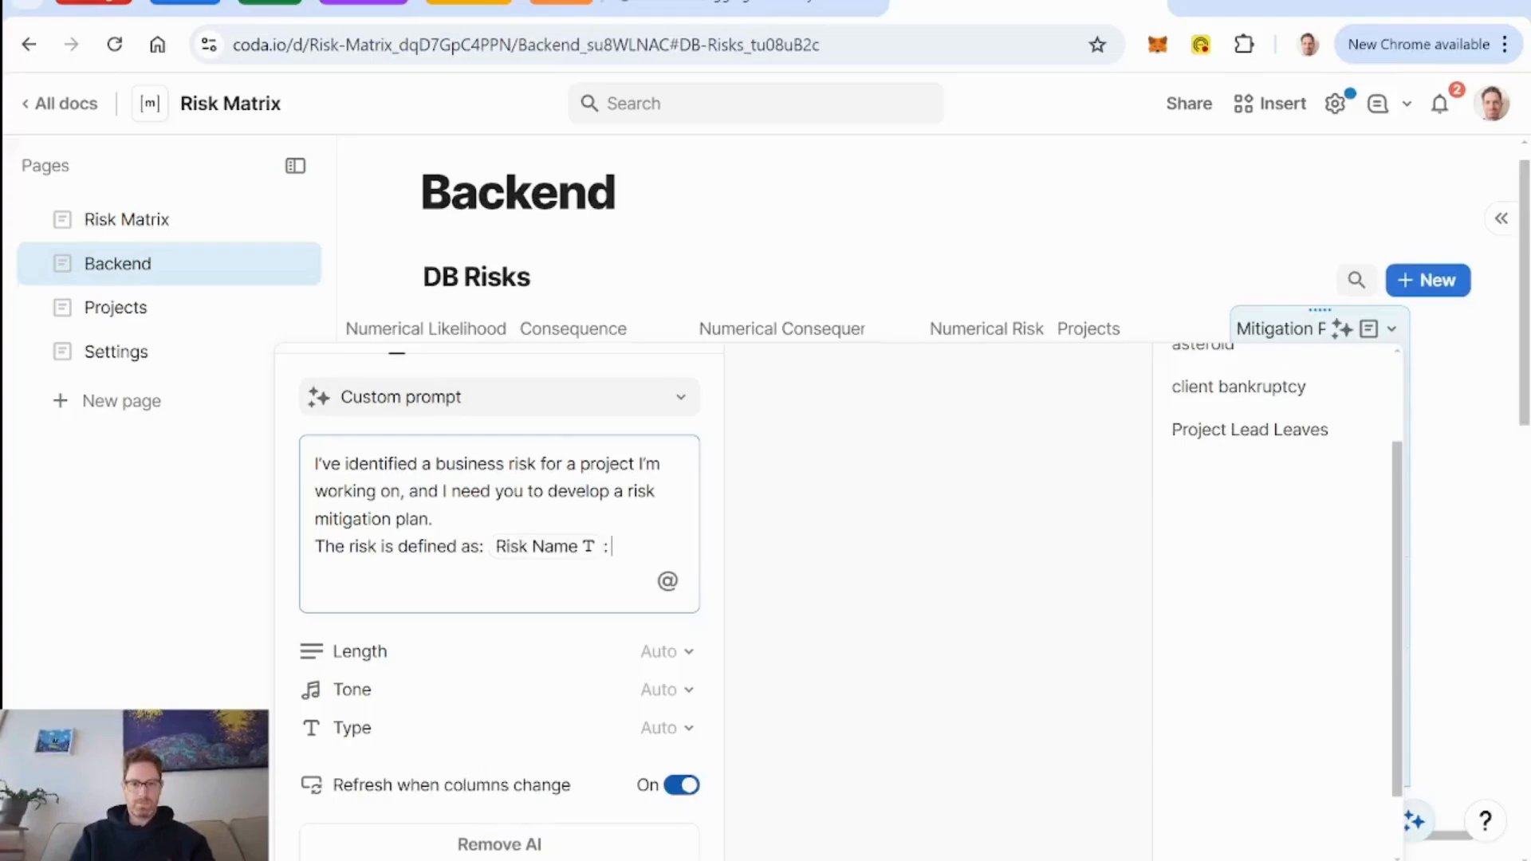
key(BackSpace)
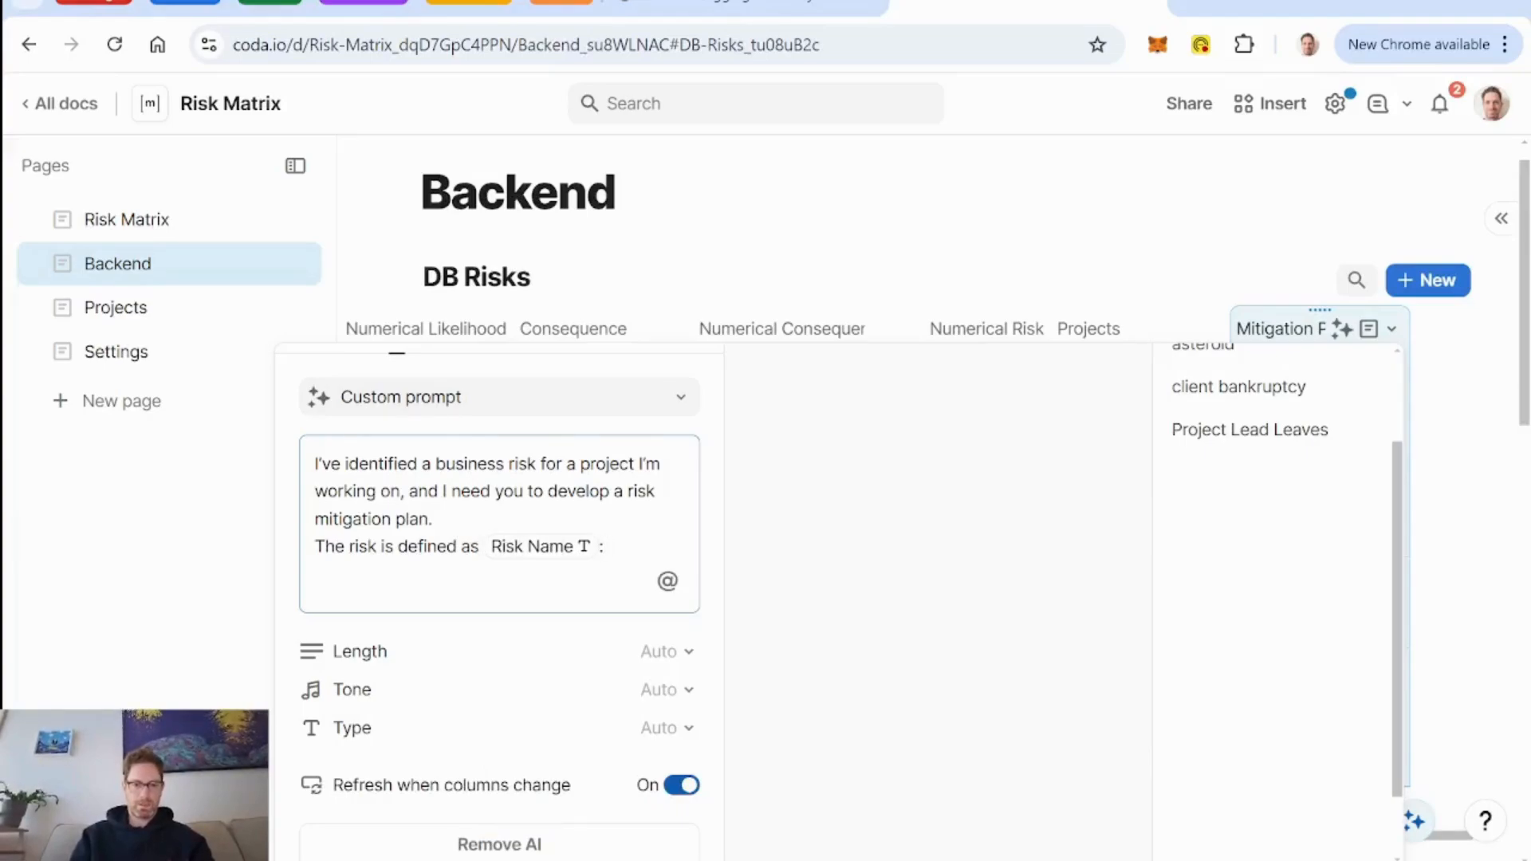
text(follows:)
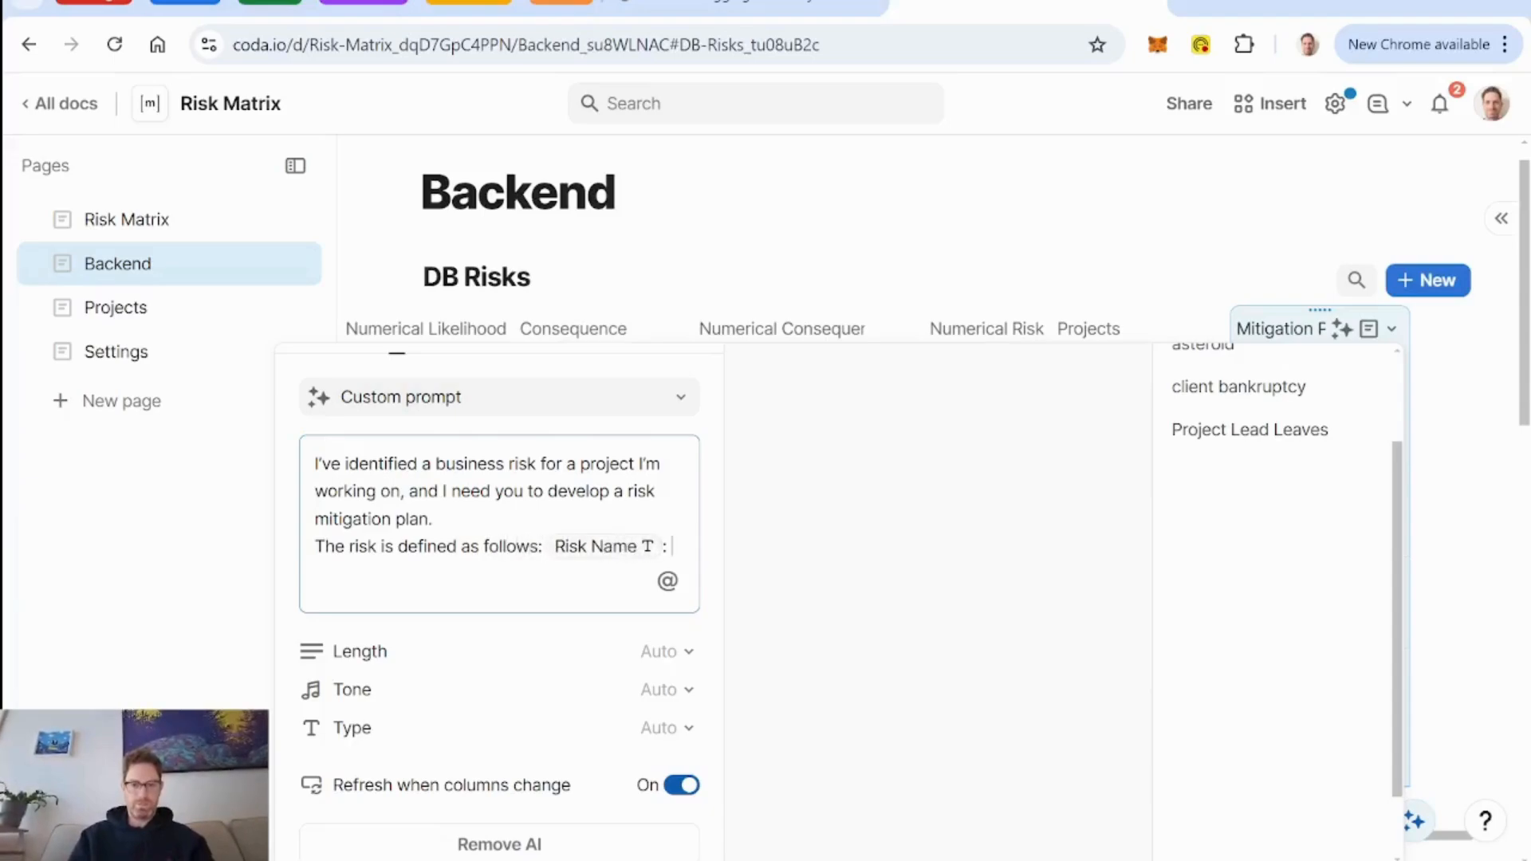
text( Risk Name : @r)
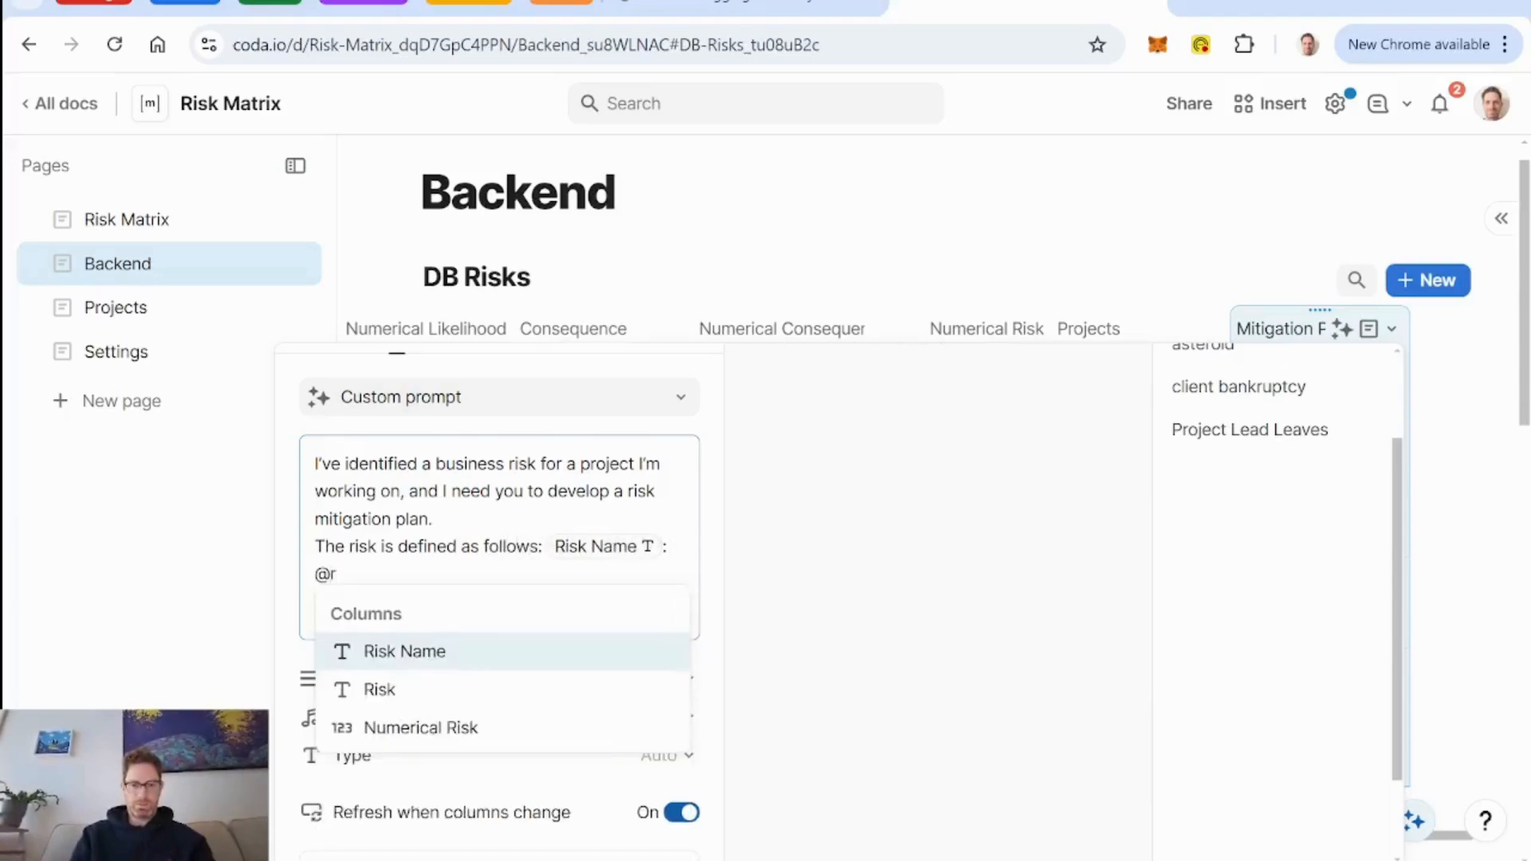
Follow the Risk Name reference in the prompt with a colon and a reference to the Description column, ending the sentence.
key(BackSpace)
text(desc)
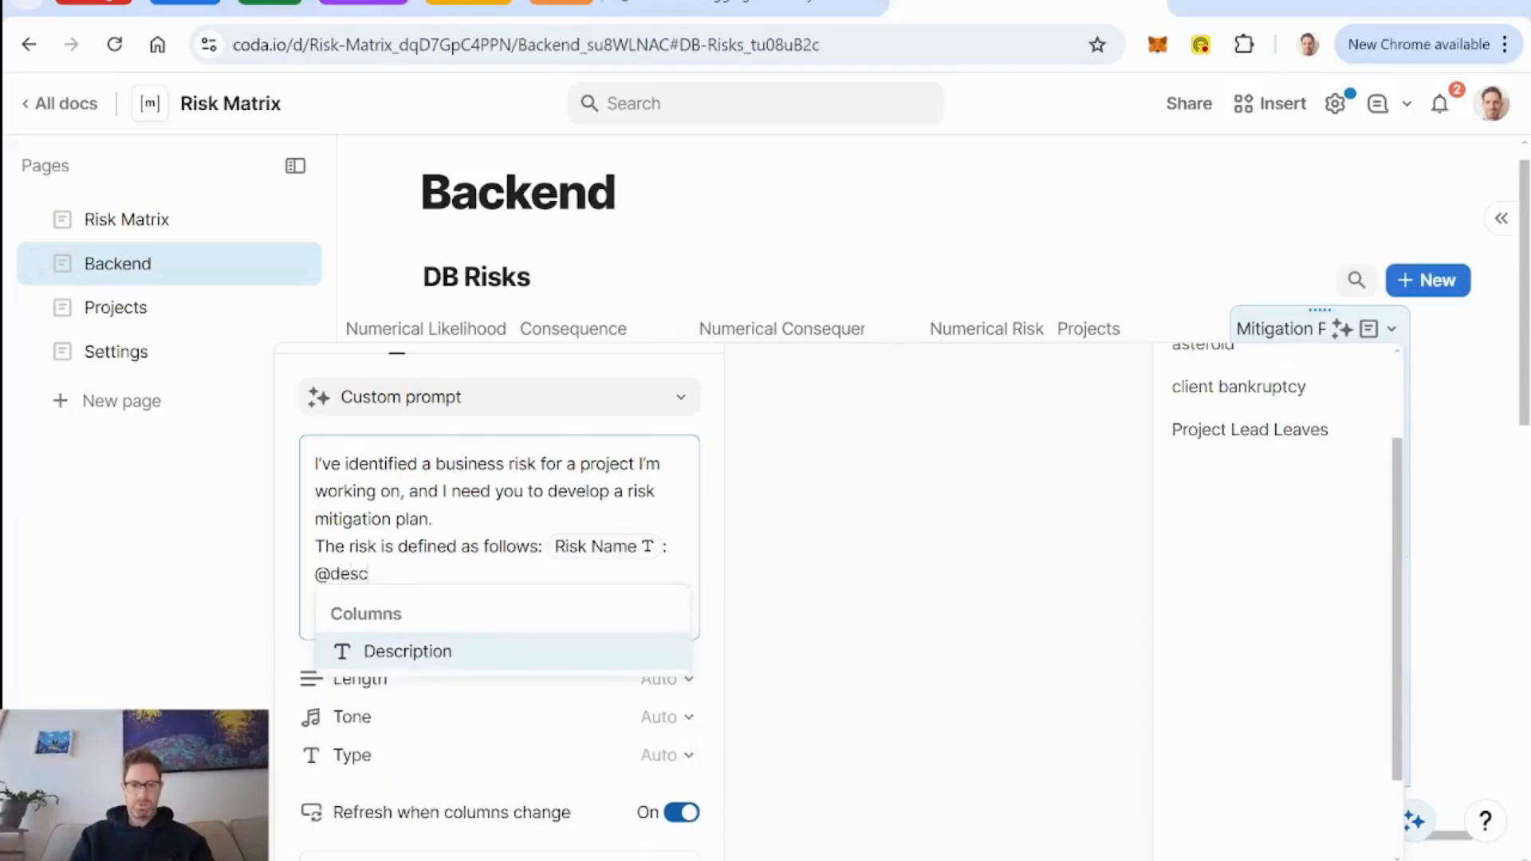
key(Return)
key(Return)
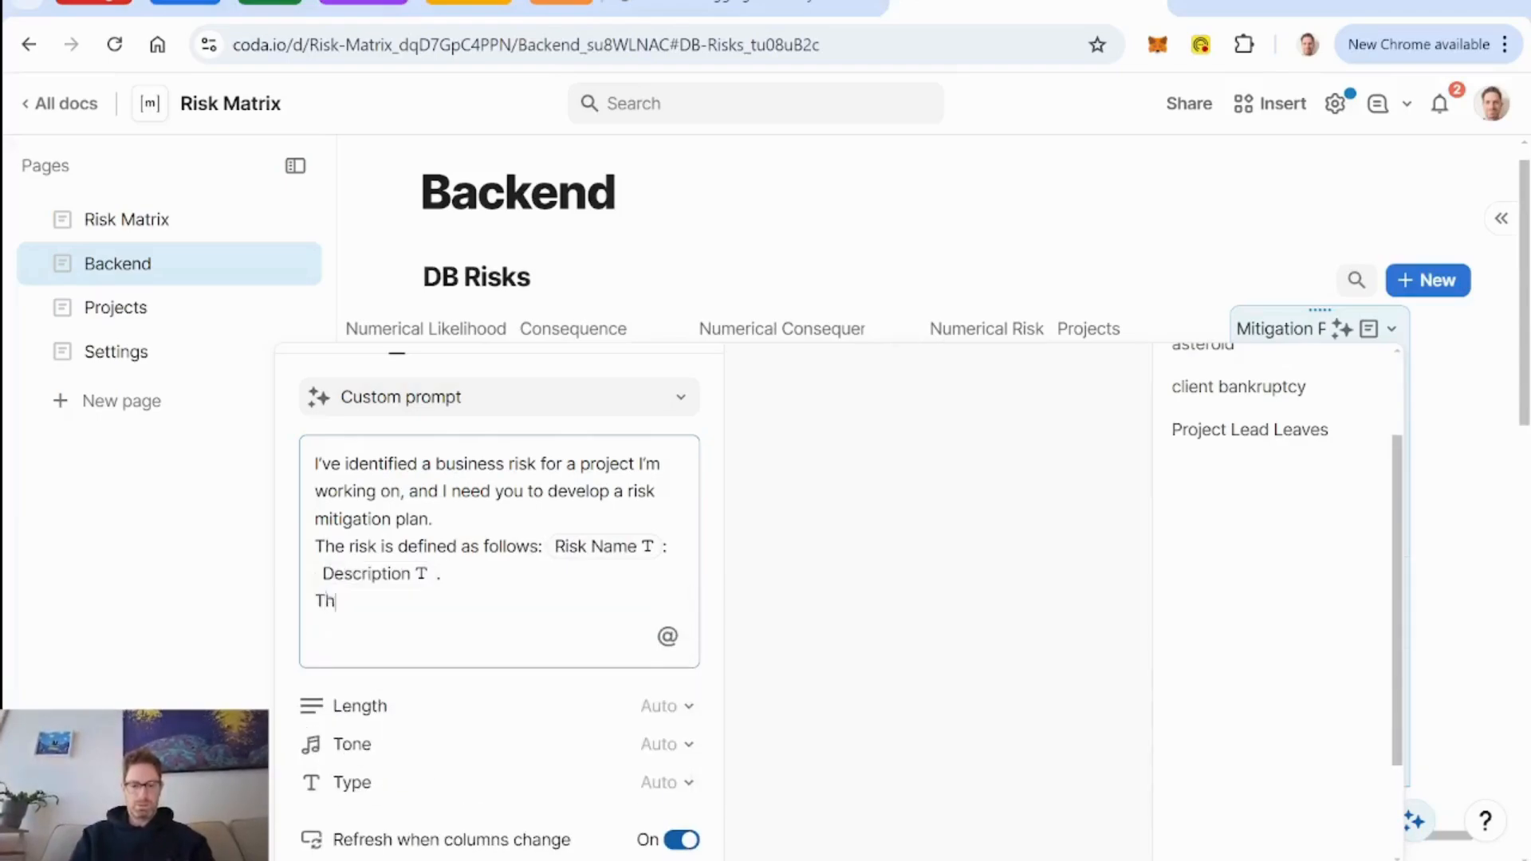
Add the prompt line "The project is:" with a reference to the Projects column and a full stop.
text(The project is)
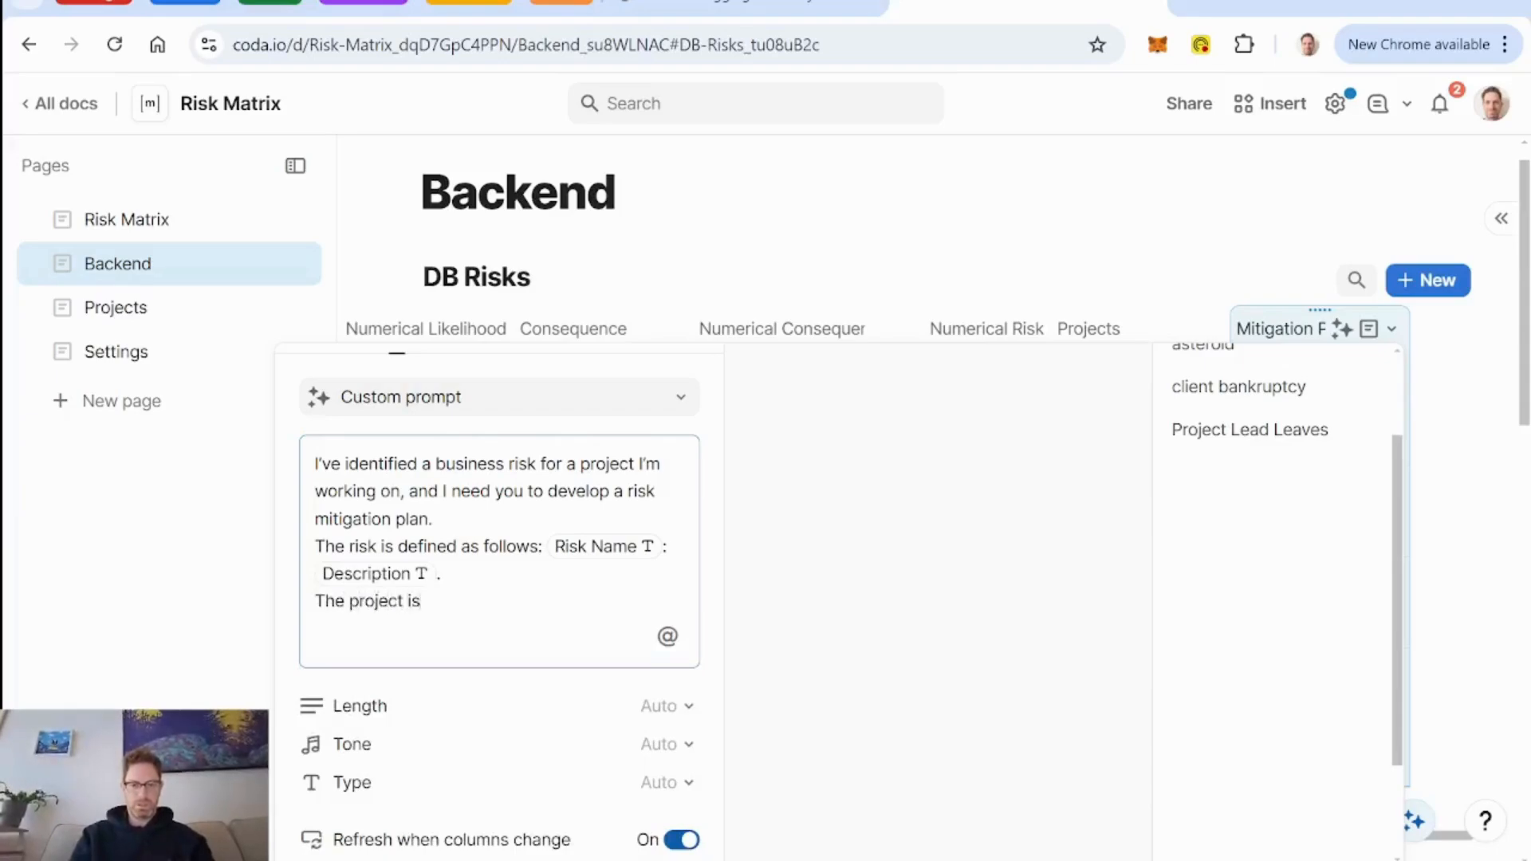
text(: )
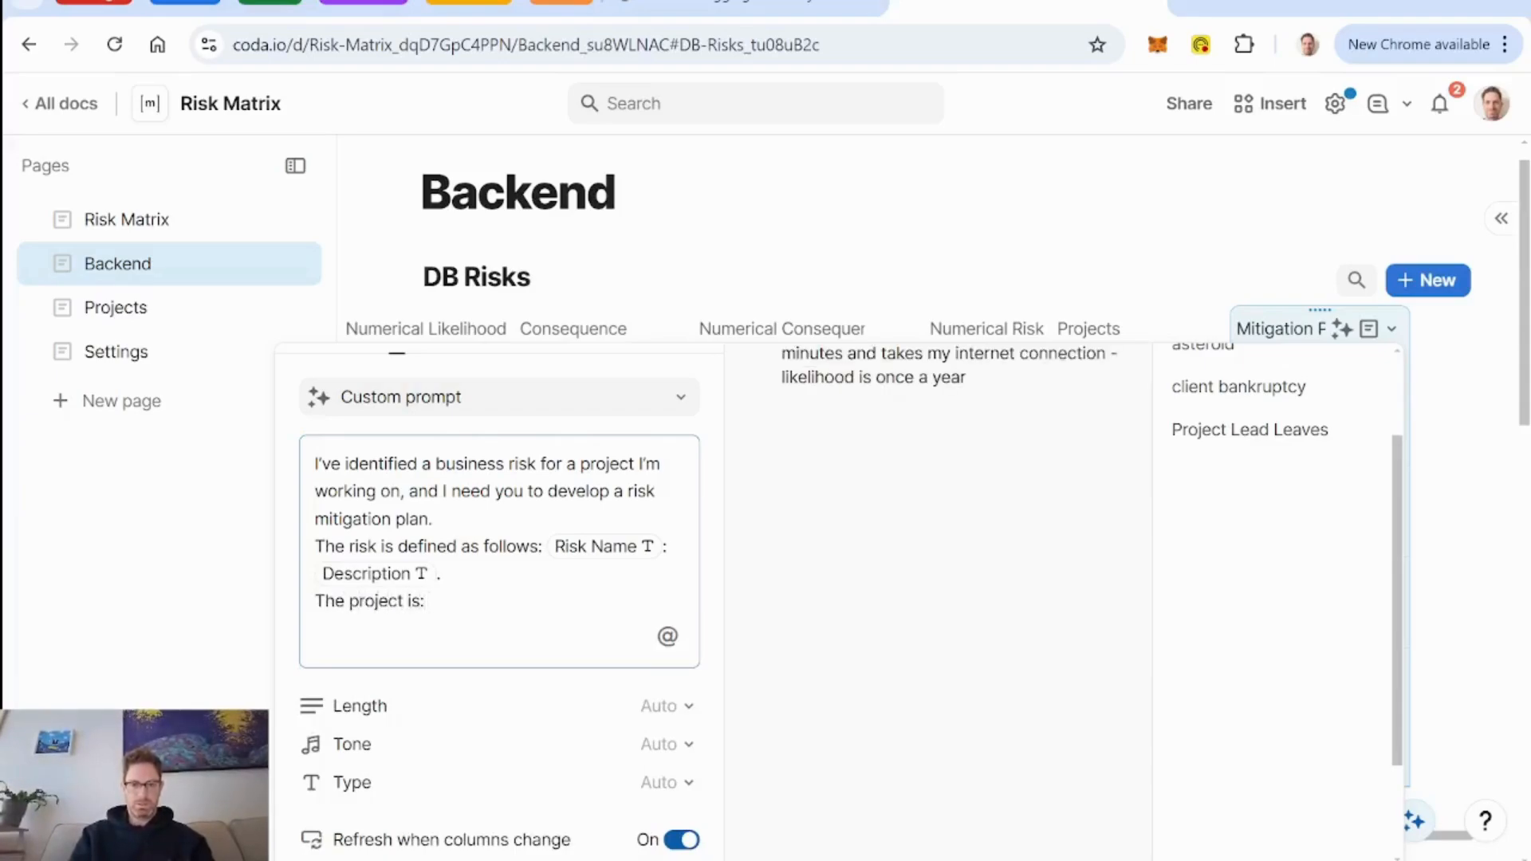
text(@pro)
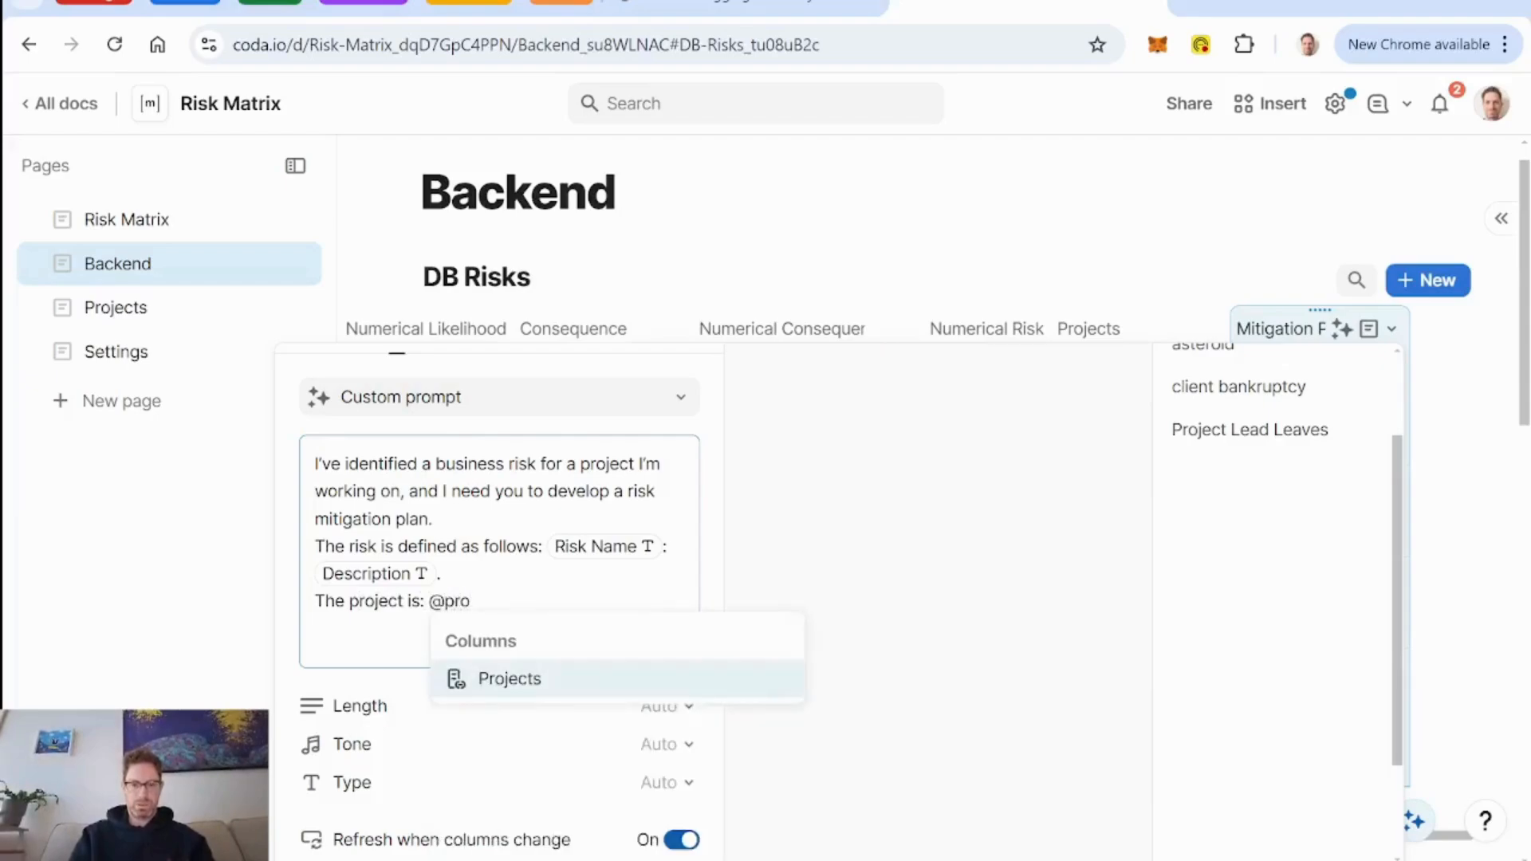
key(Return)
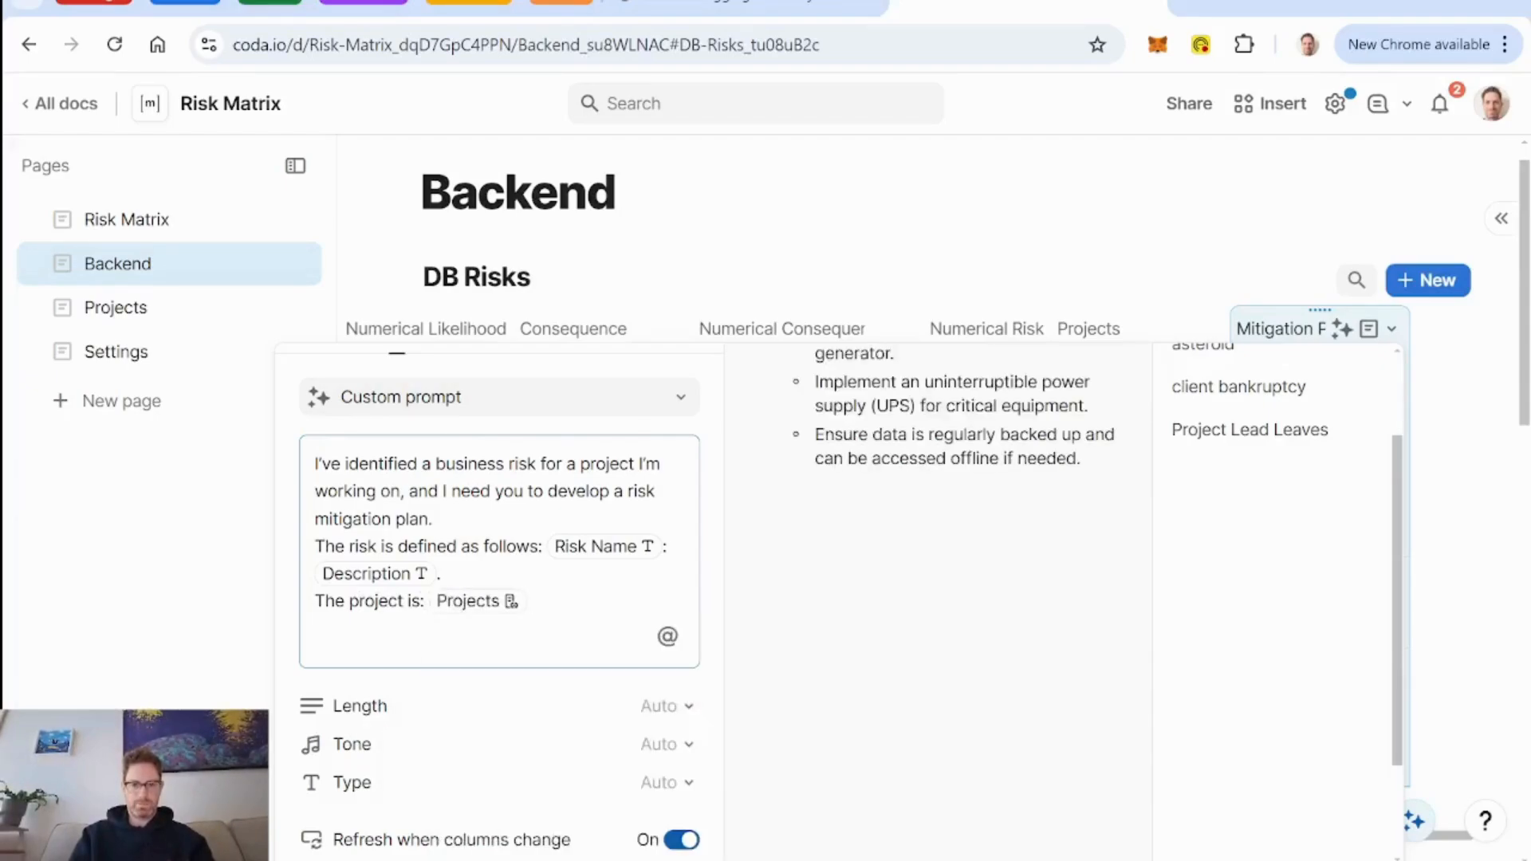
text(.)
key(Return)
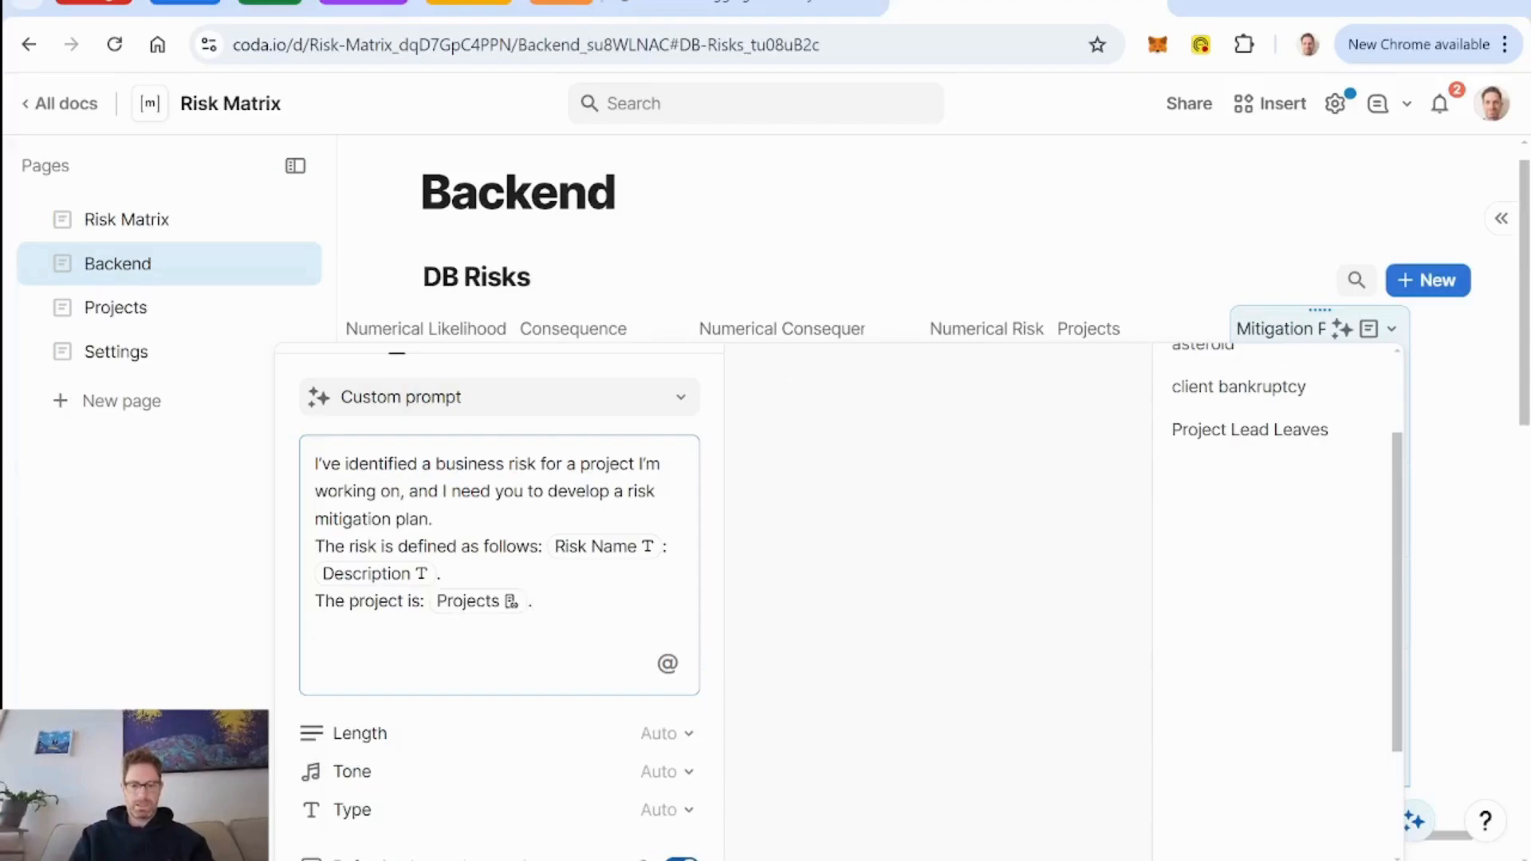
Add the prompt line "The consequence of the risk is" with a reference to the Consequence column and an opening parenthesis.
text(The consequence)
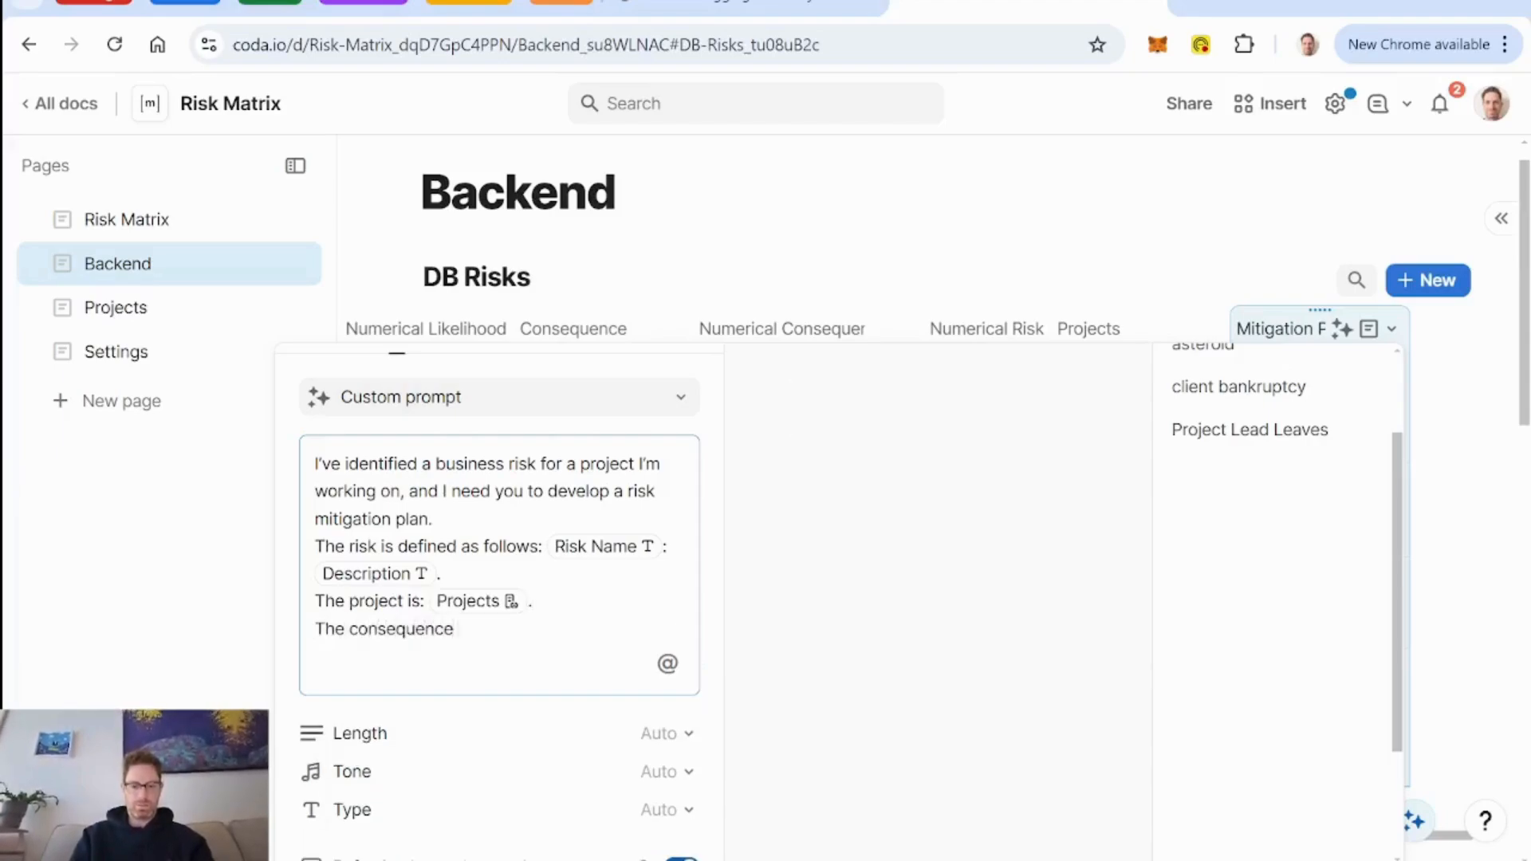
text( of the risk is)
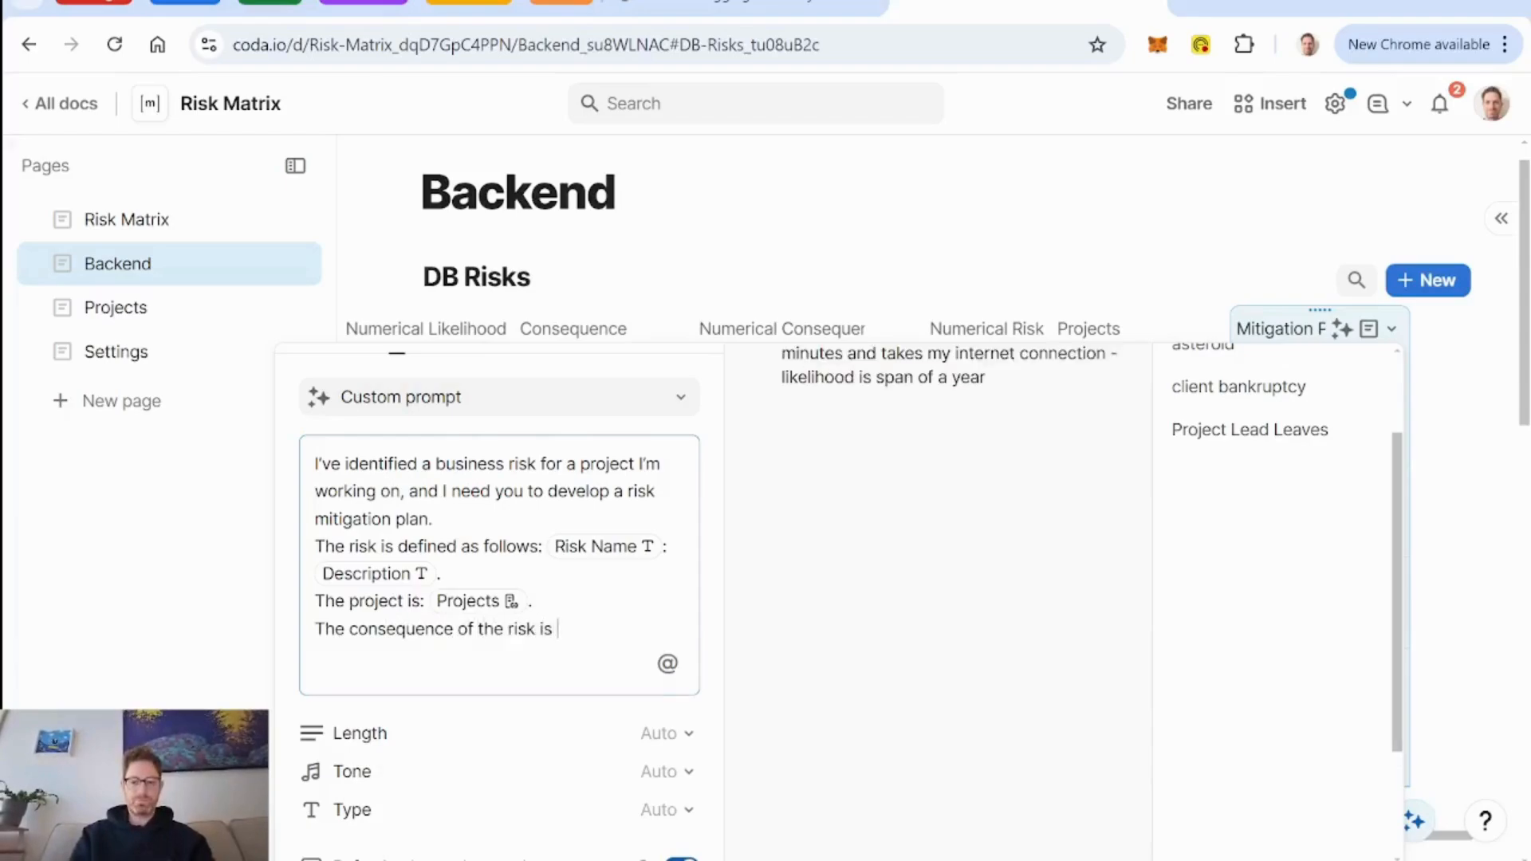
text( @)
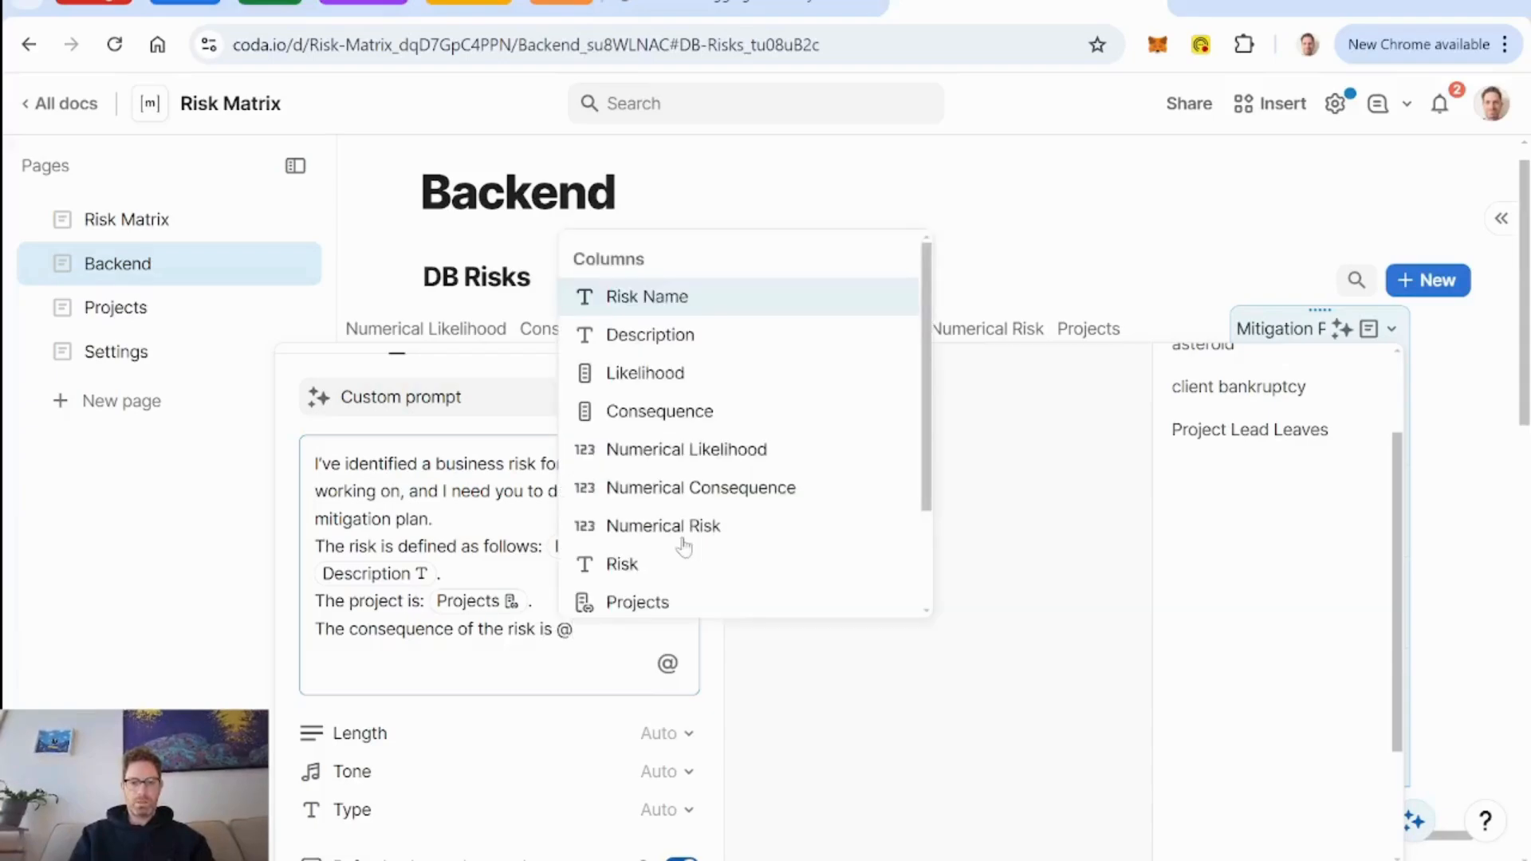
key(Down)
key(Down)
key(Down)
key(Return)
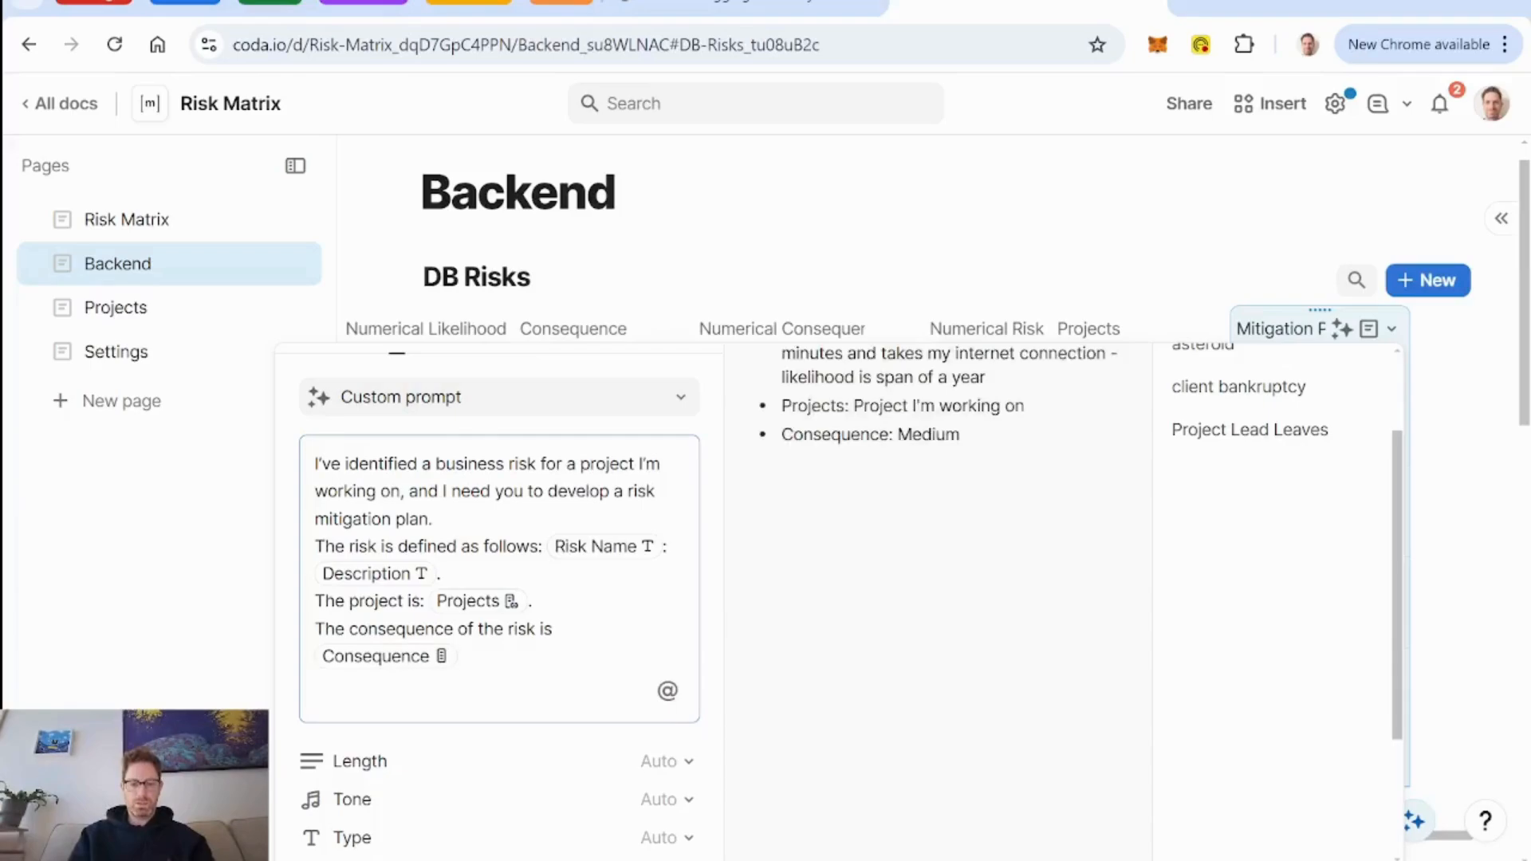
text(()
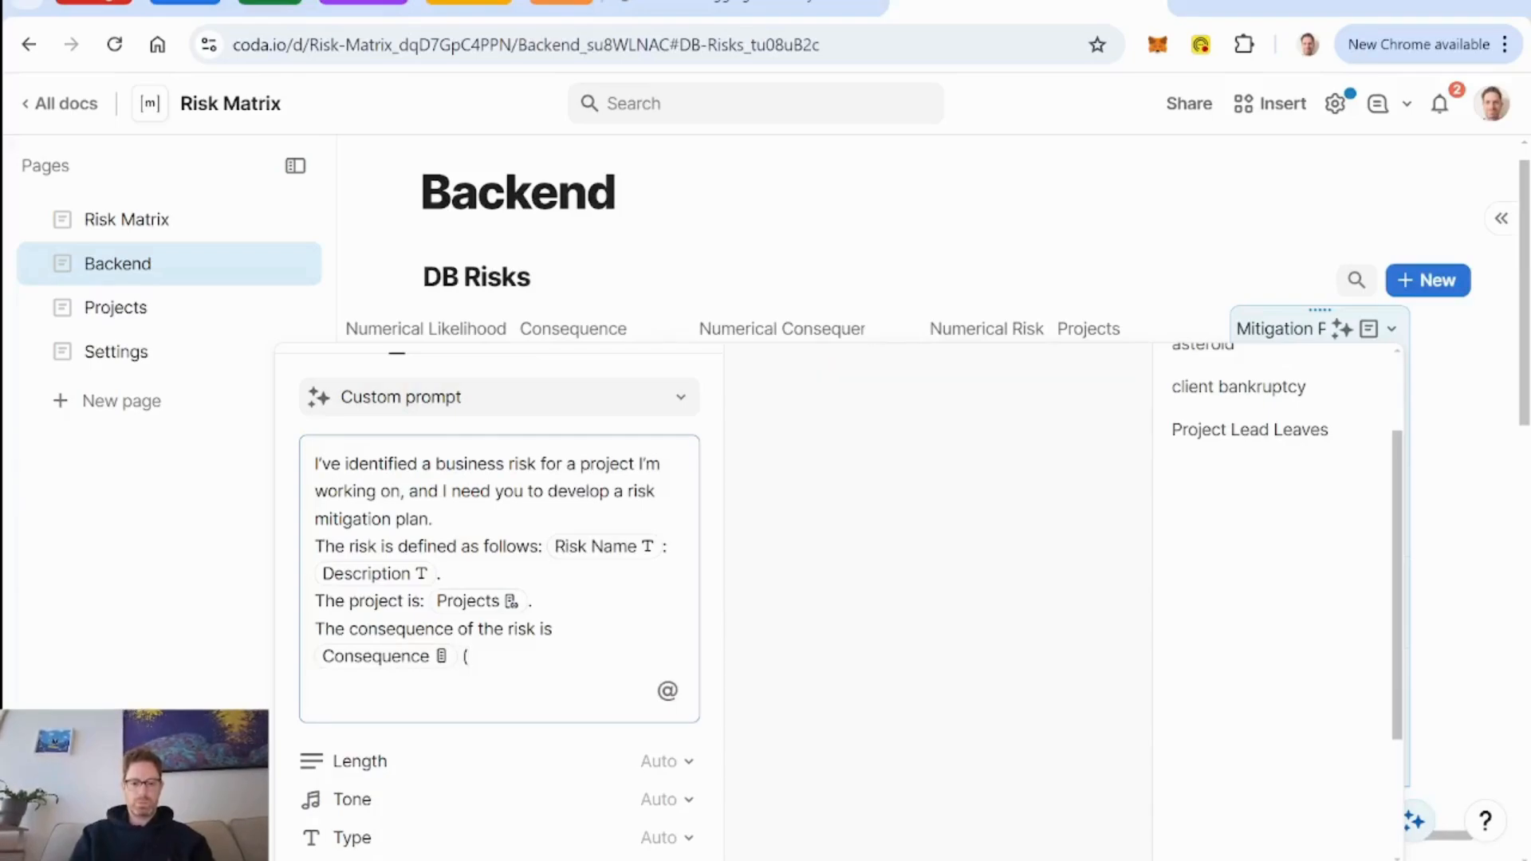
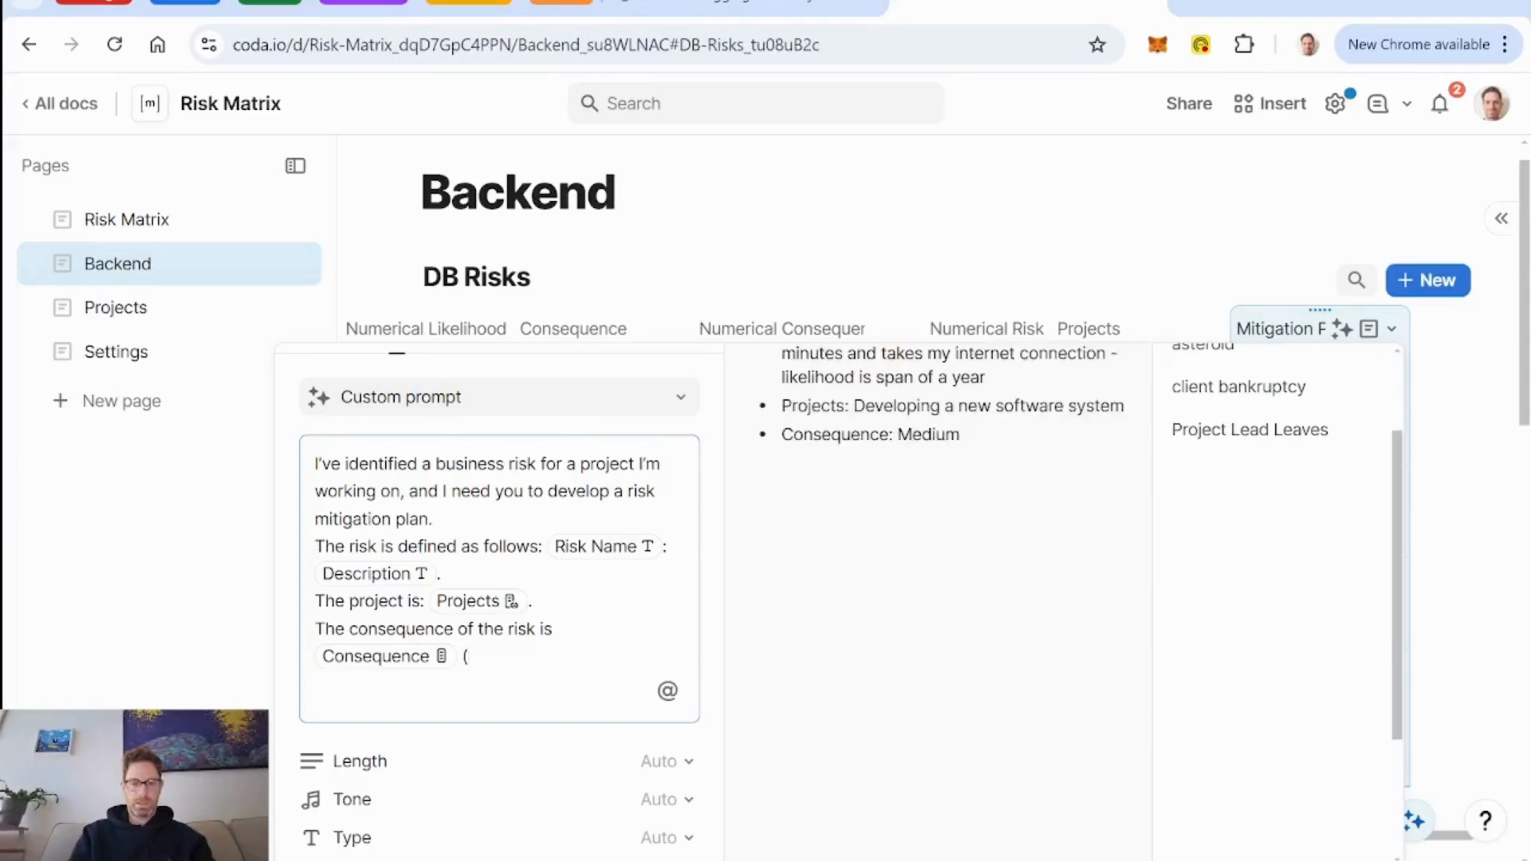
Insert a formula returning the Consequence's Numerical Consequence inside the parenthesis, followed by "/5)".
text(@)
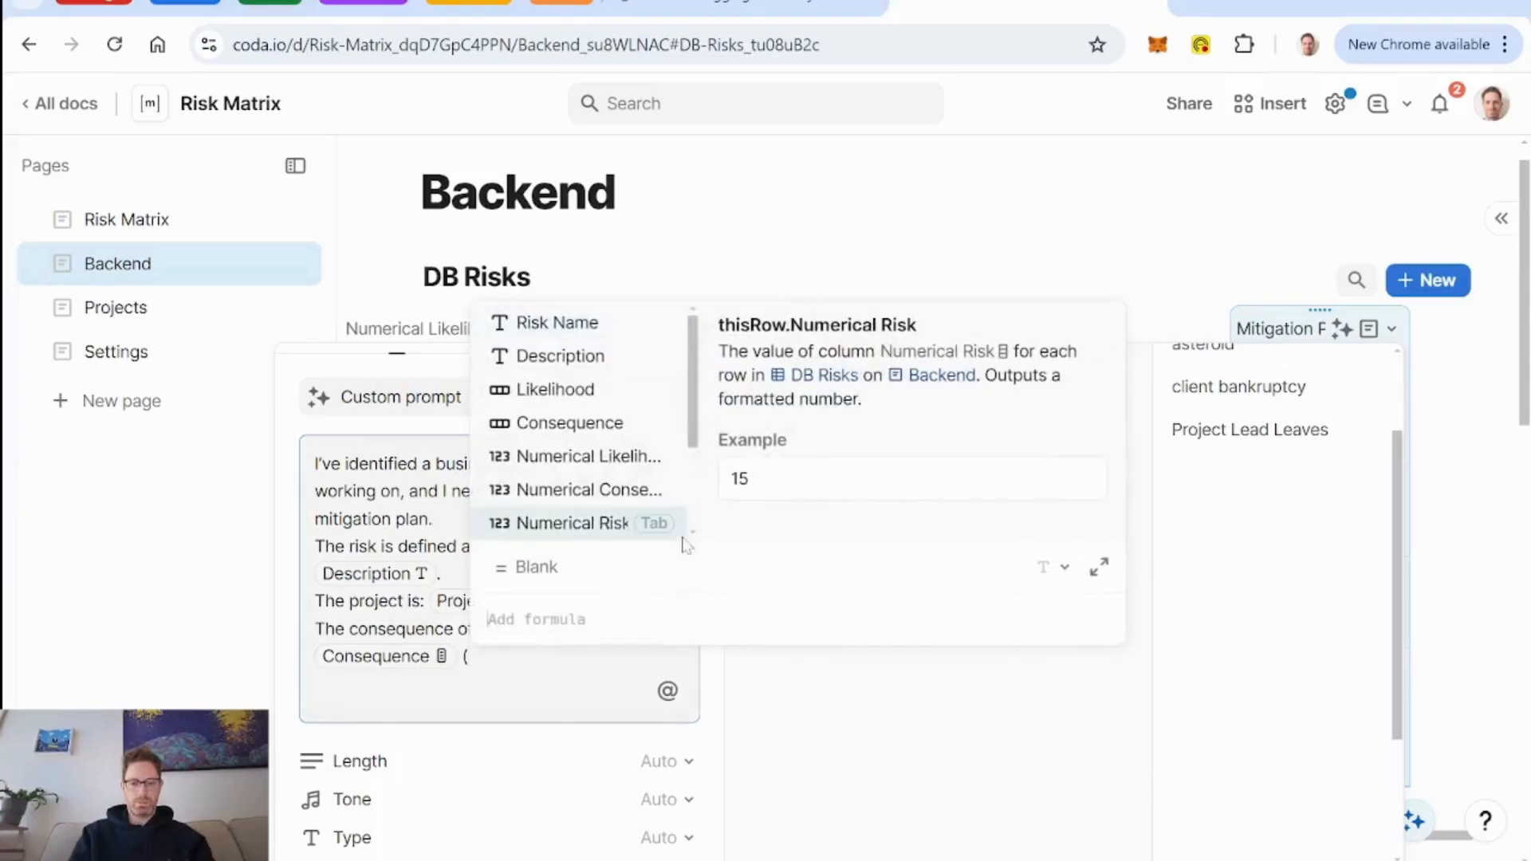
text(consequence)
key(Tab)
text(.nu)
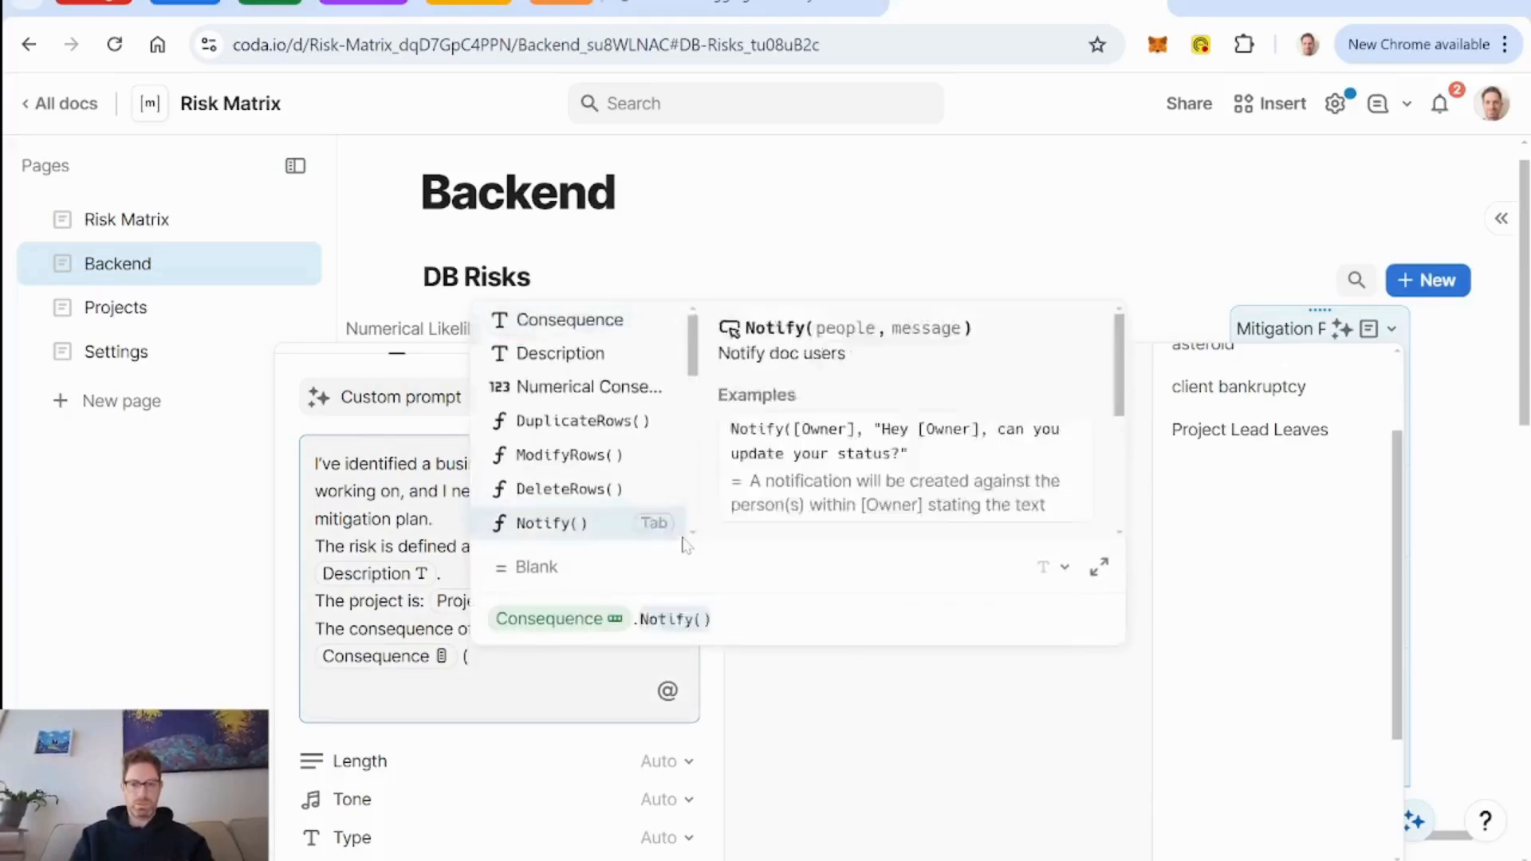
key(Tab)
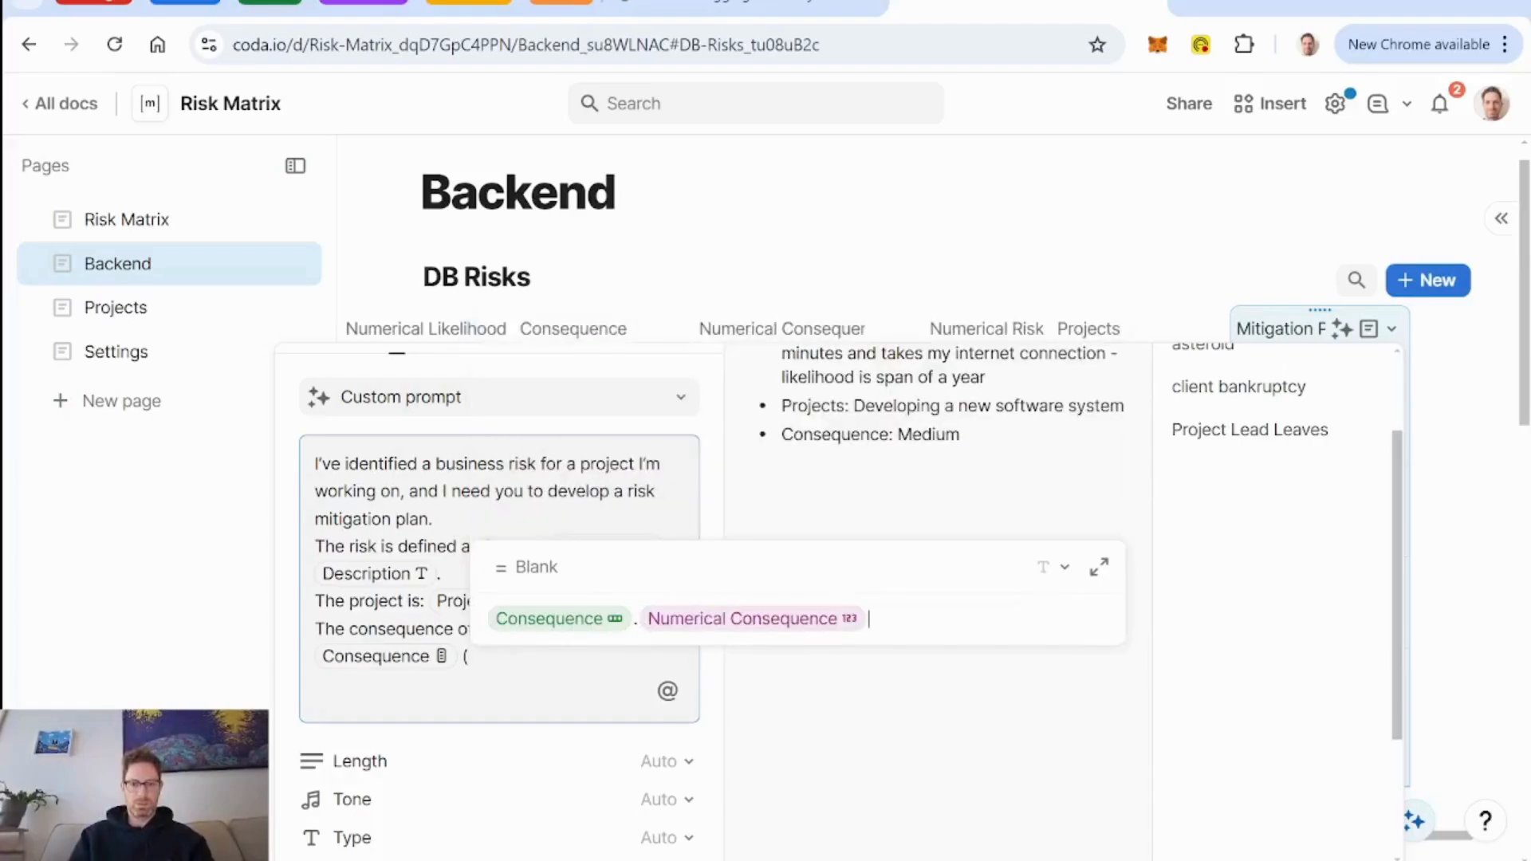
key(Return)
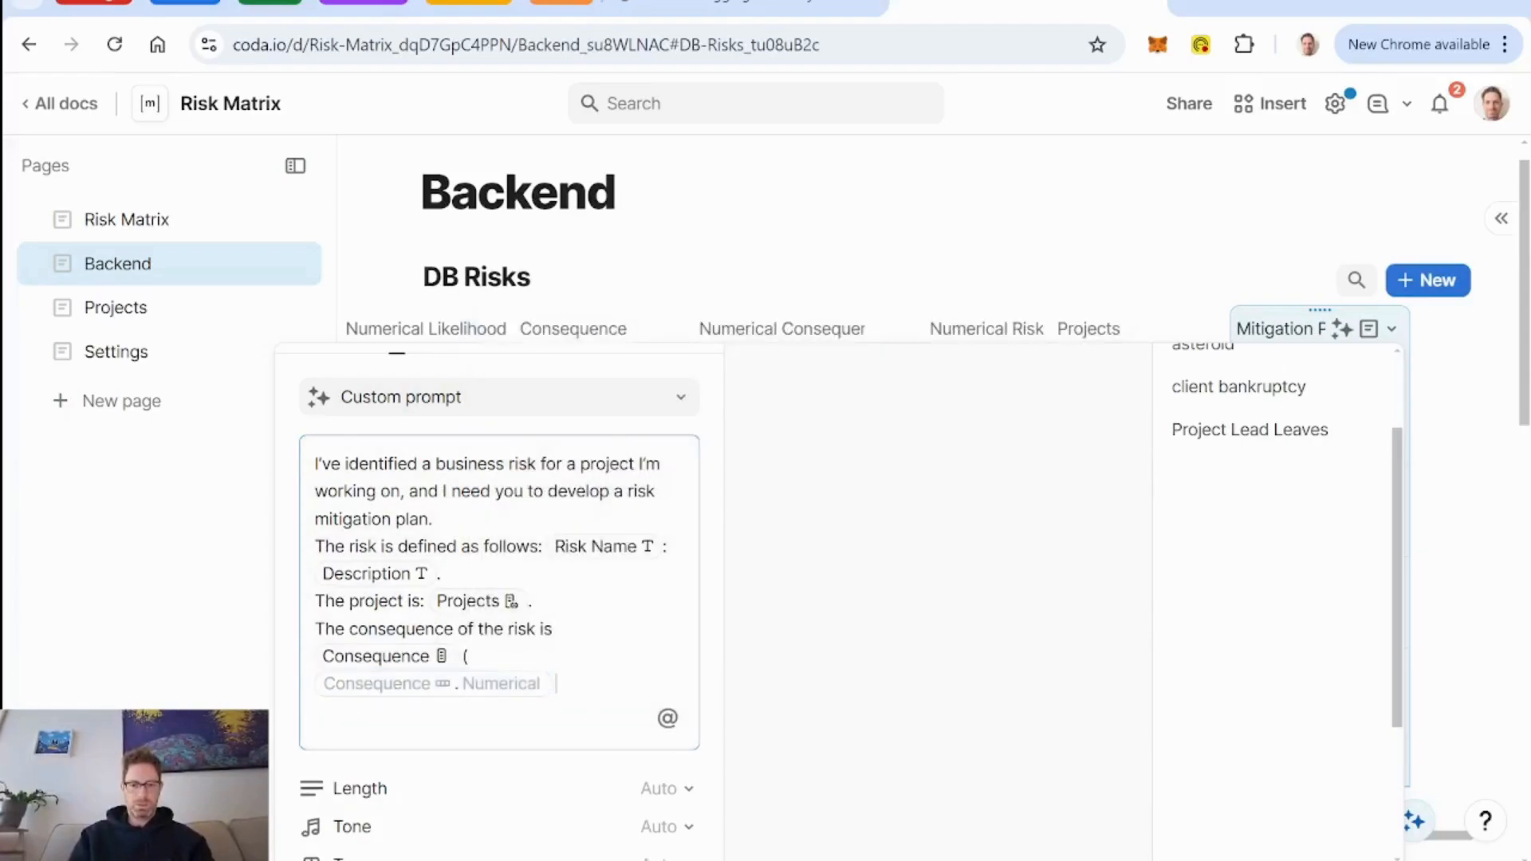
text(/5))
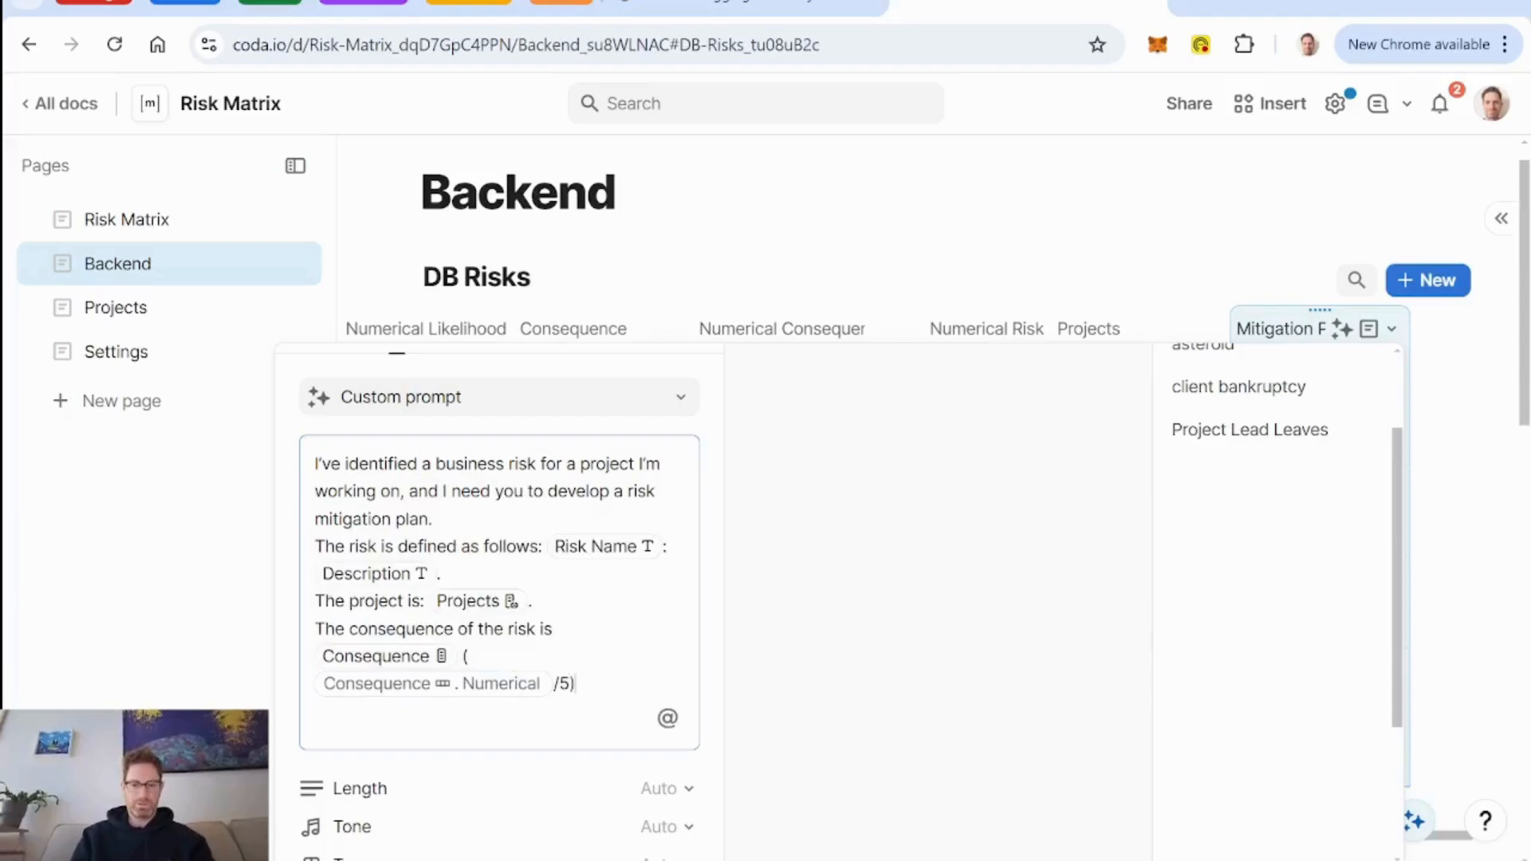
Add the prompt line "The likelihood of the risk occurring is:" with a reference to the Likelihood column and an opening parenthesis.
key(Return)
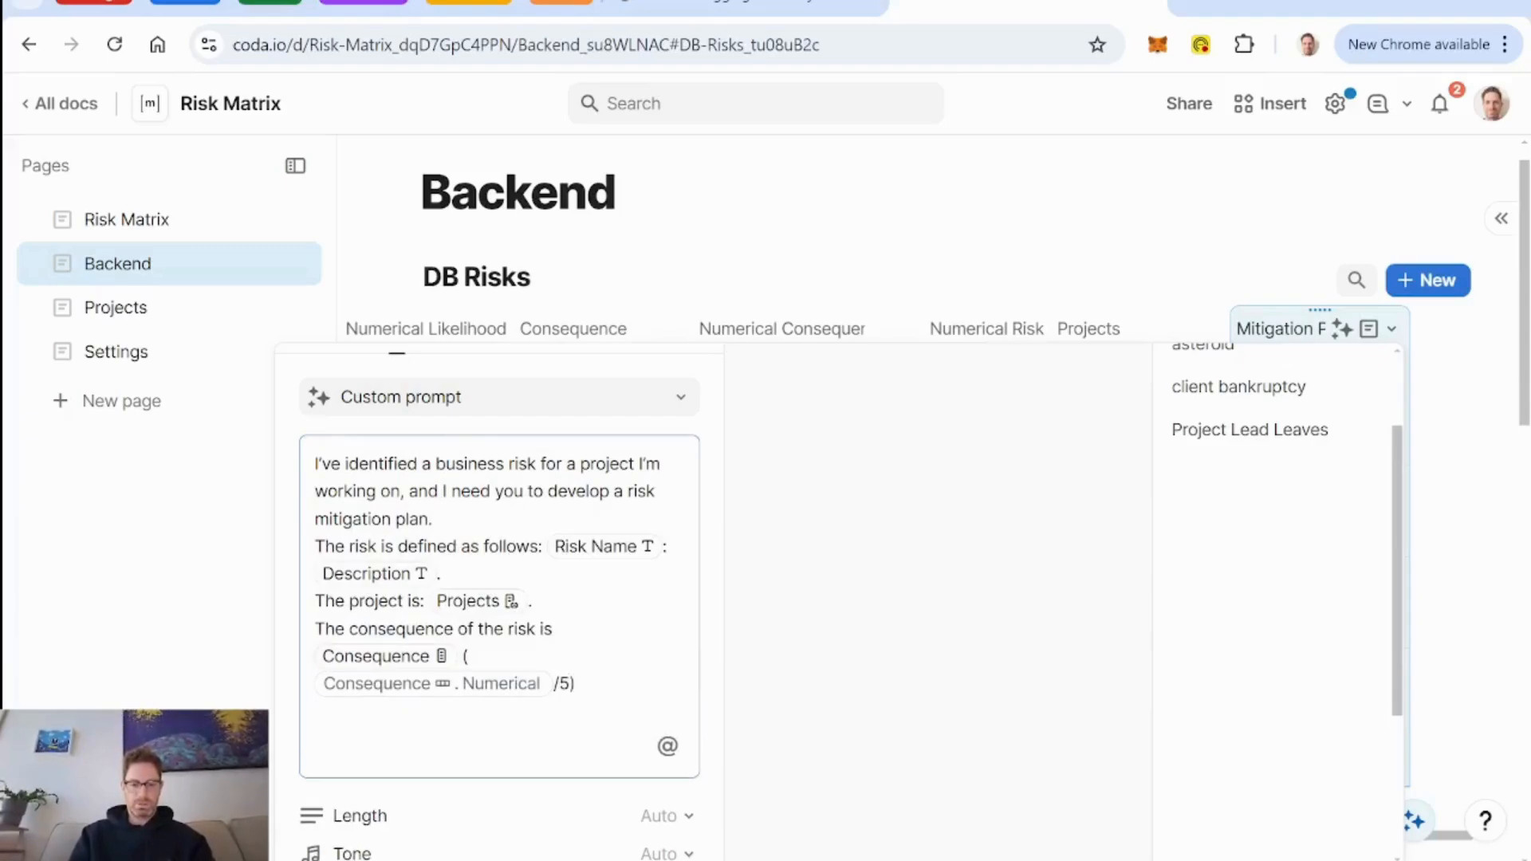
text(The likelihood)
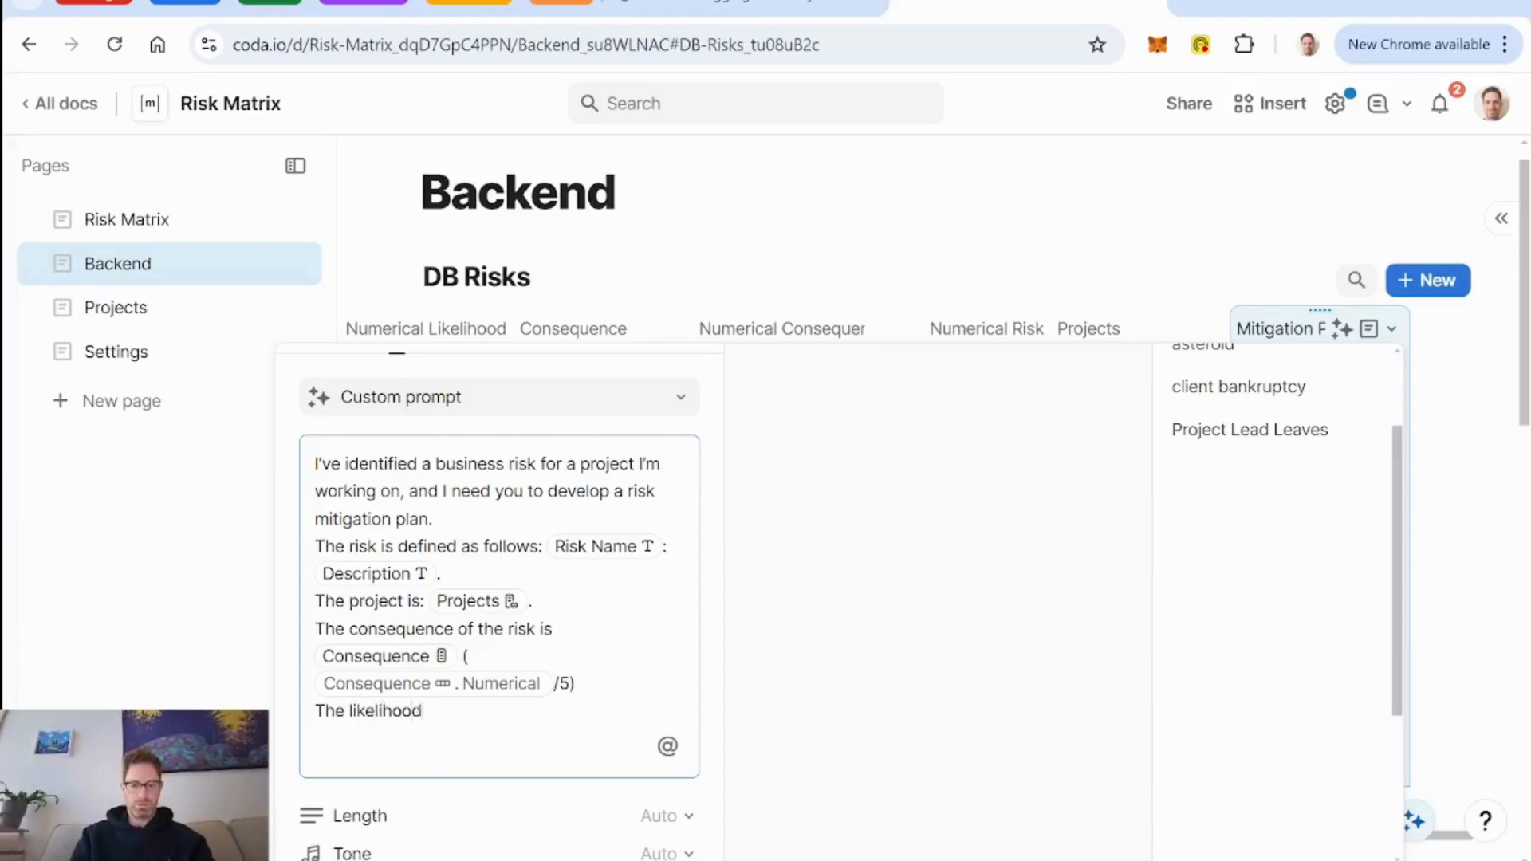
text( of the risk ocur)
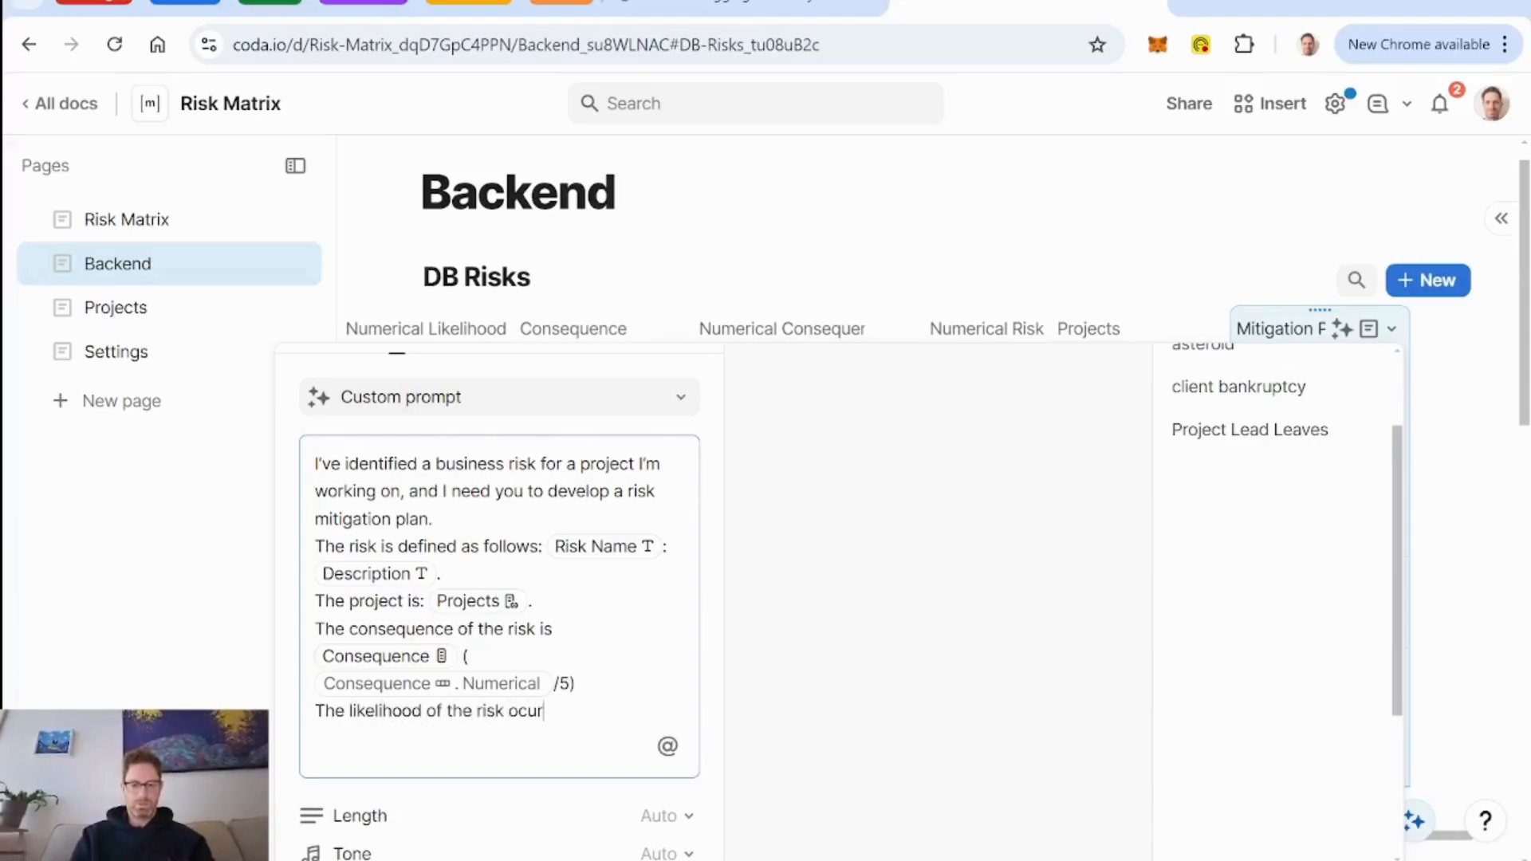
text(ring is:)
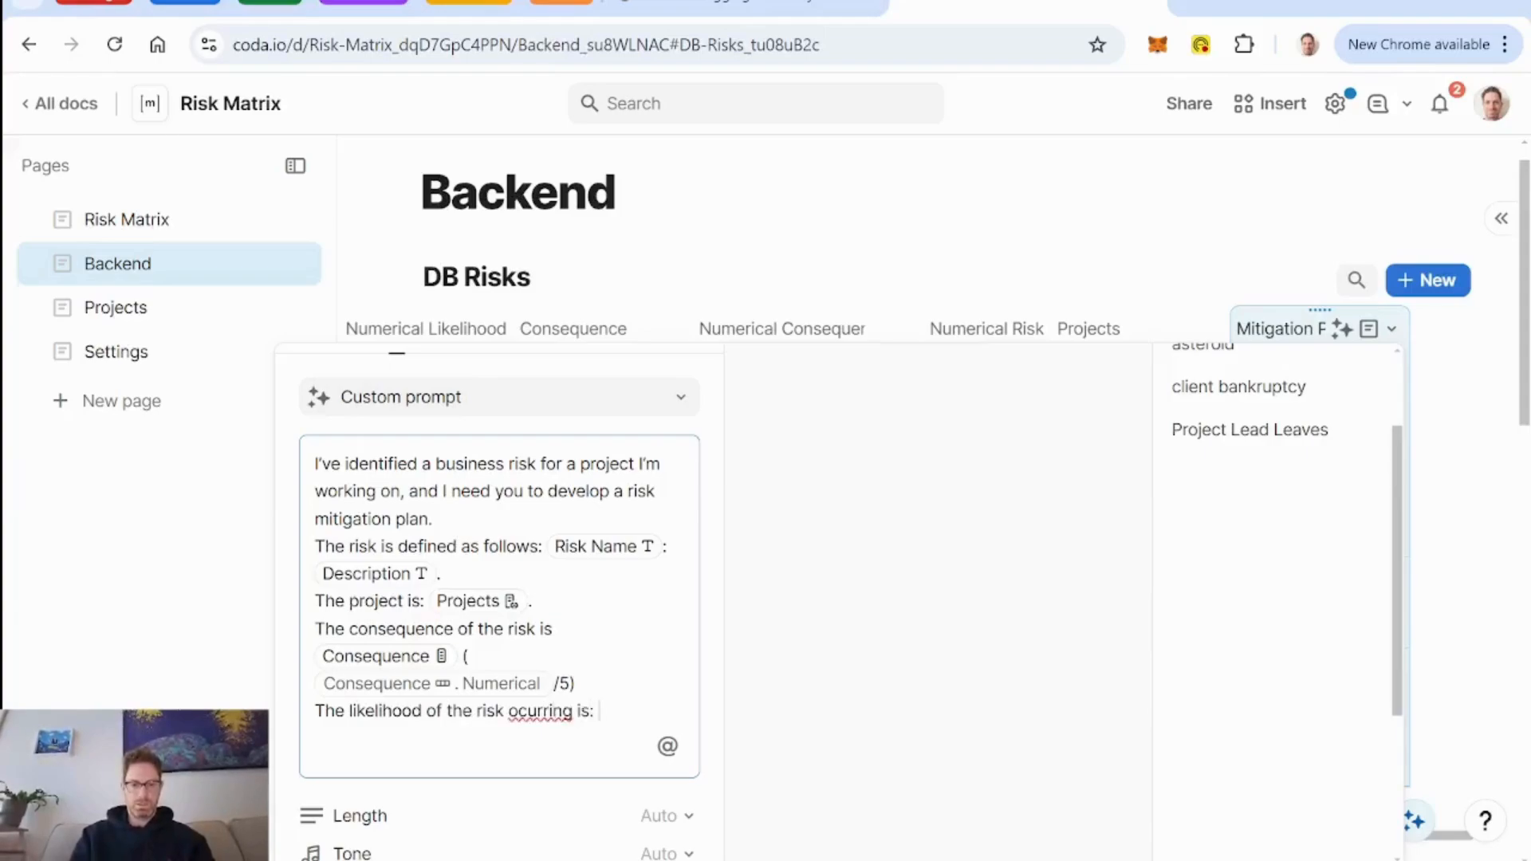
right_click(536, 711)
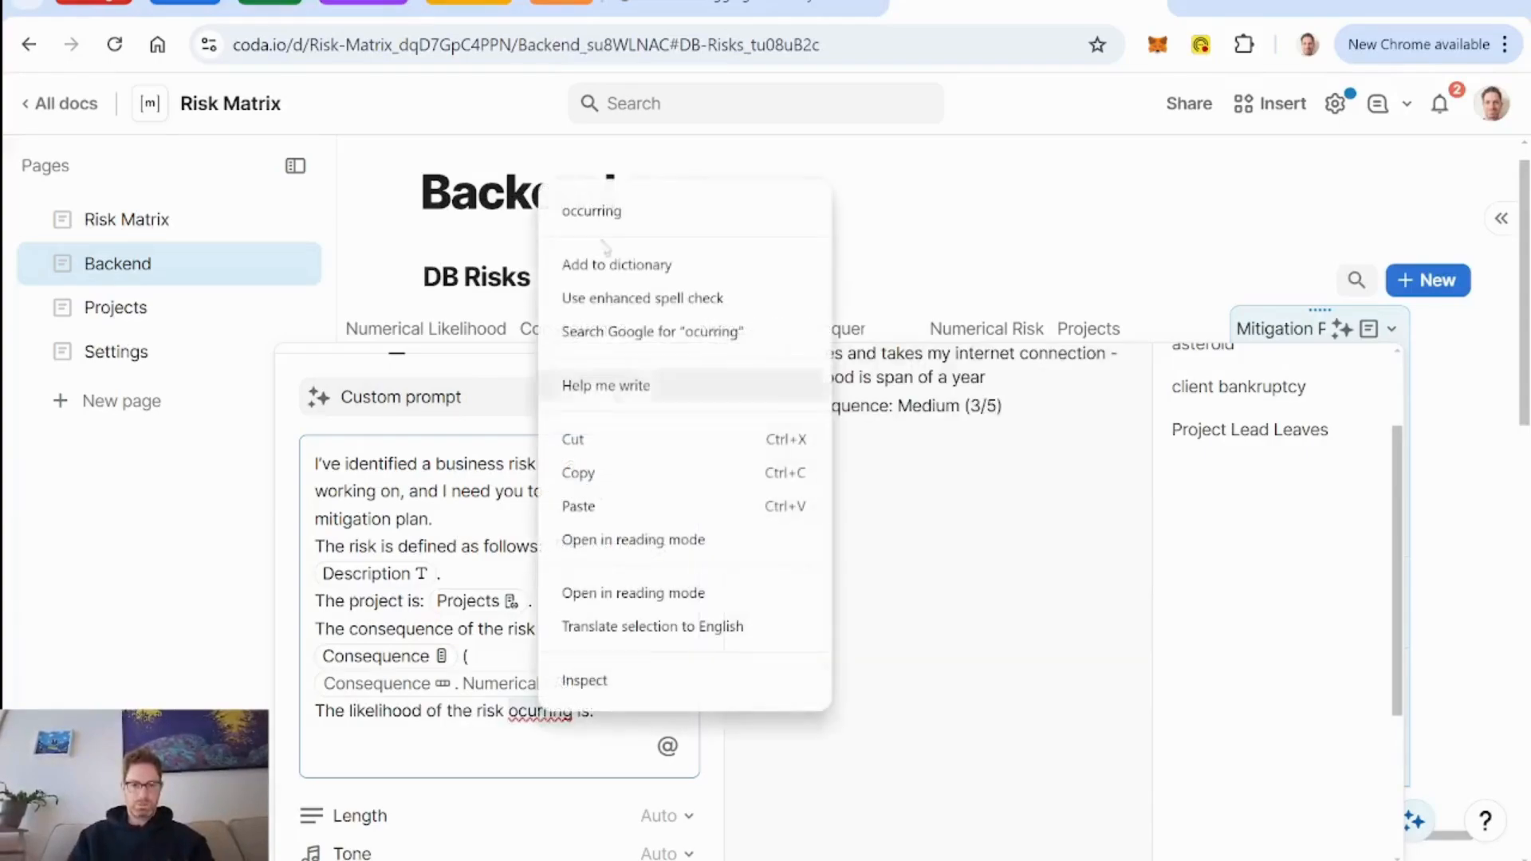
click(612, 212)
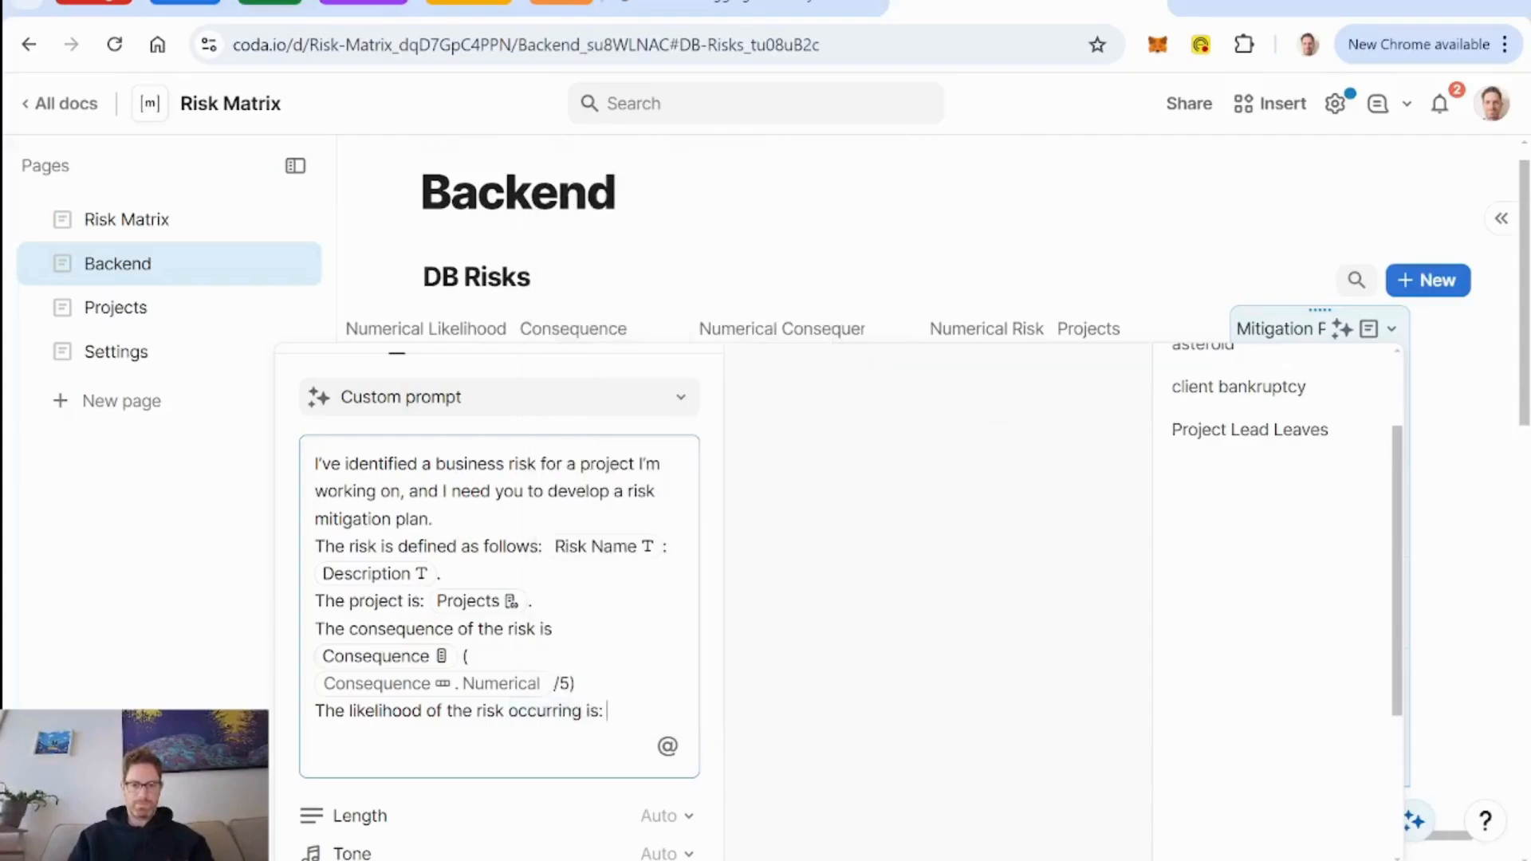
text(@likel)
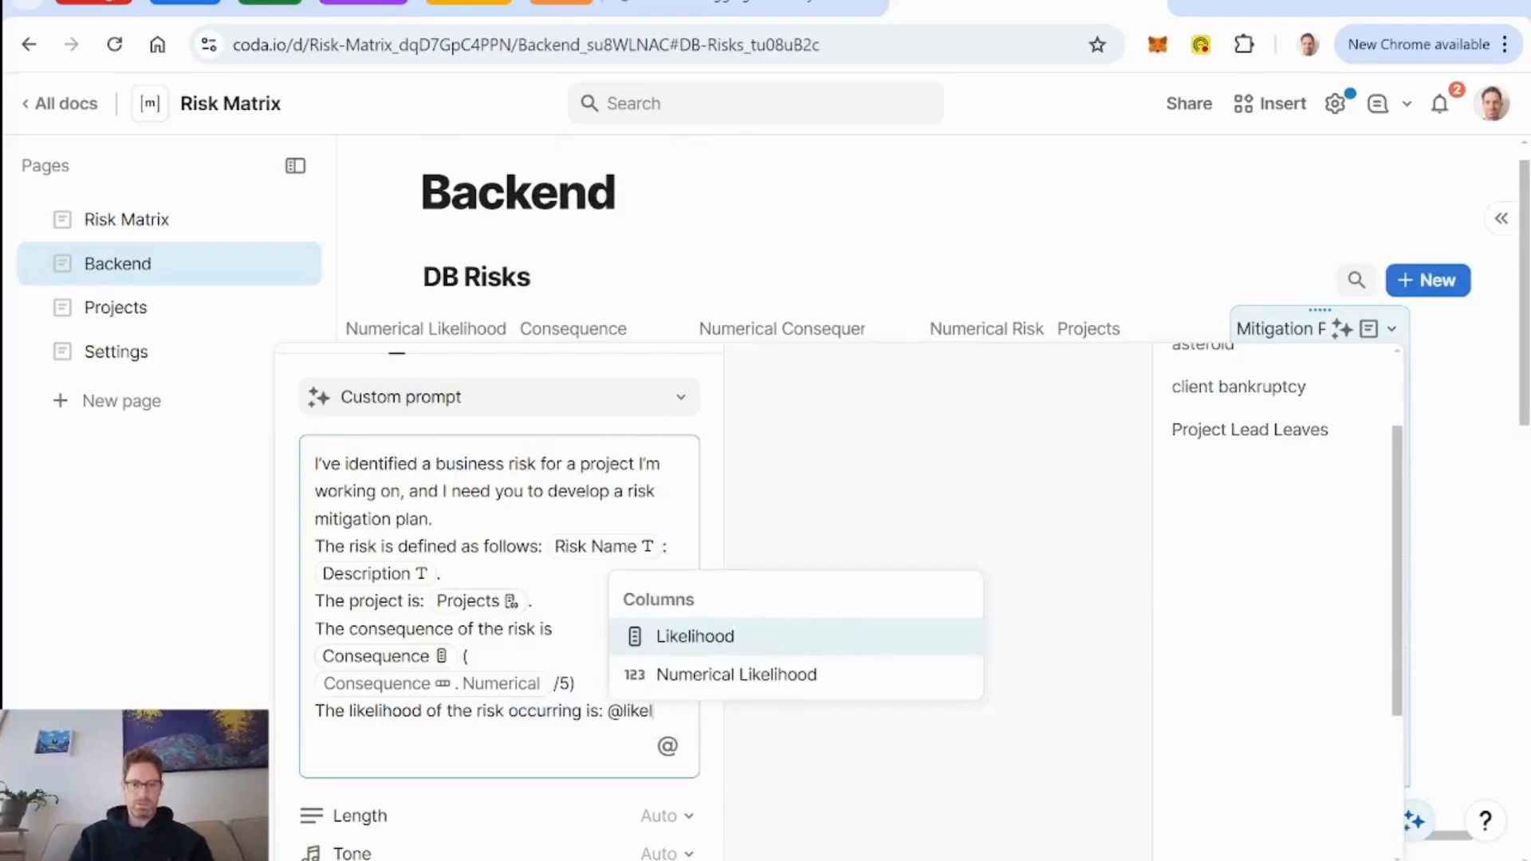
key(Return)
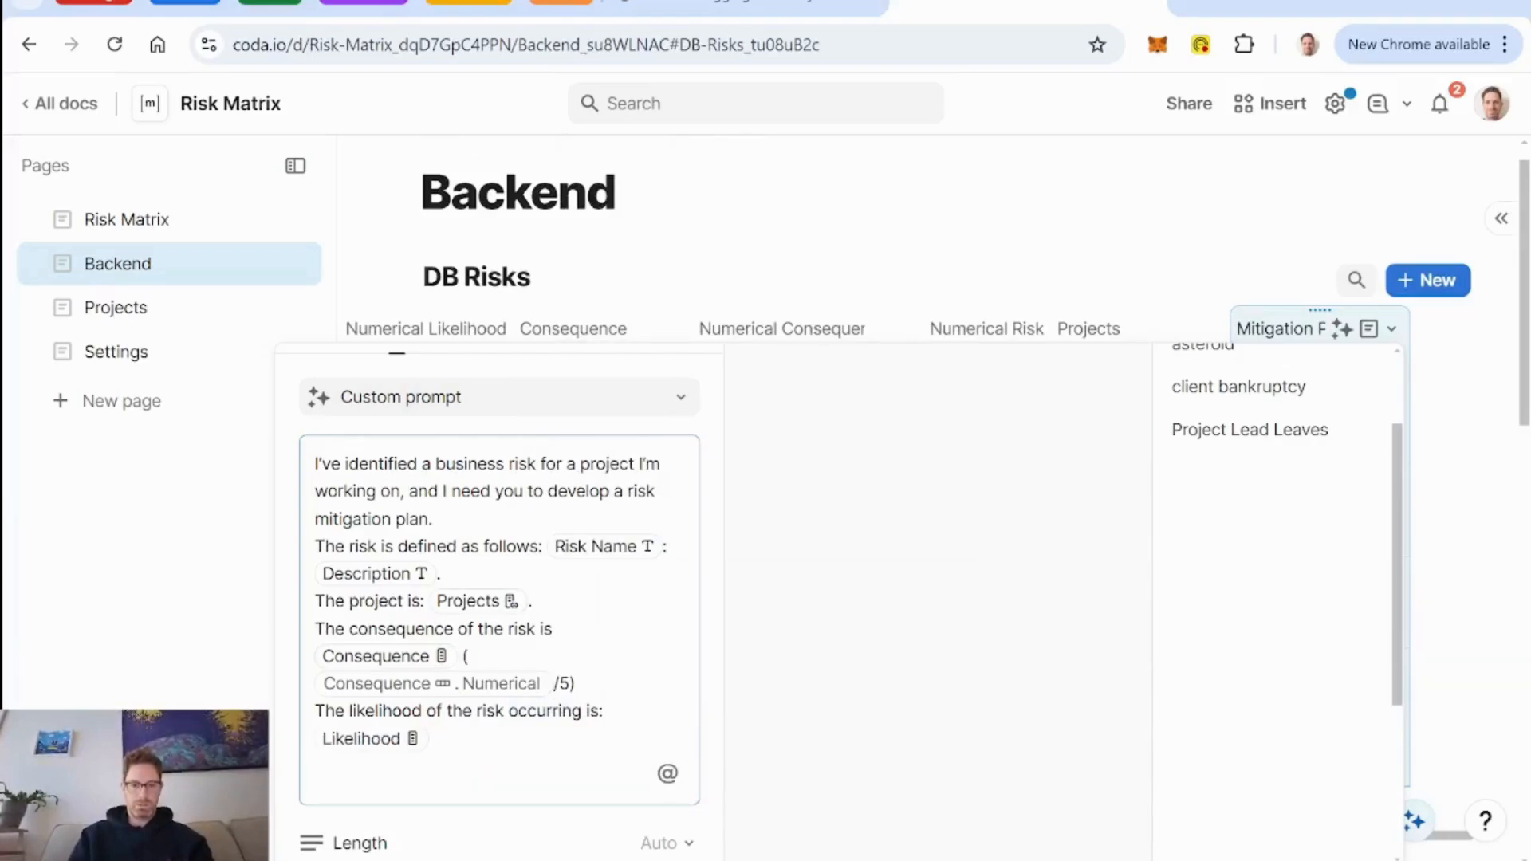
text(()
text(=likelihood)
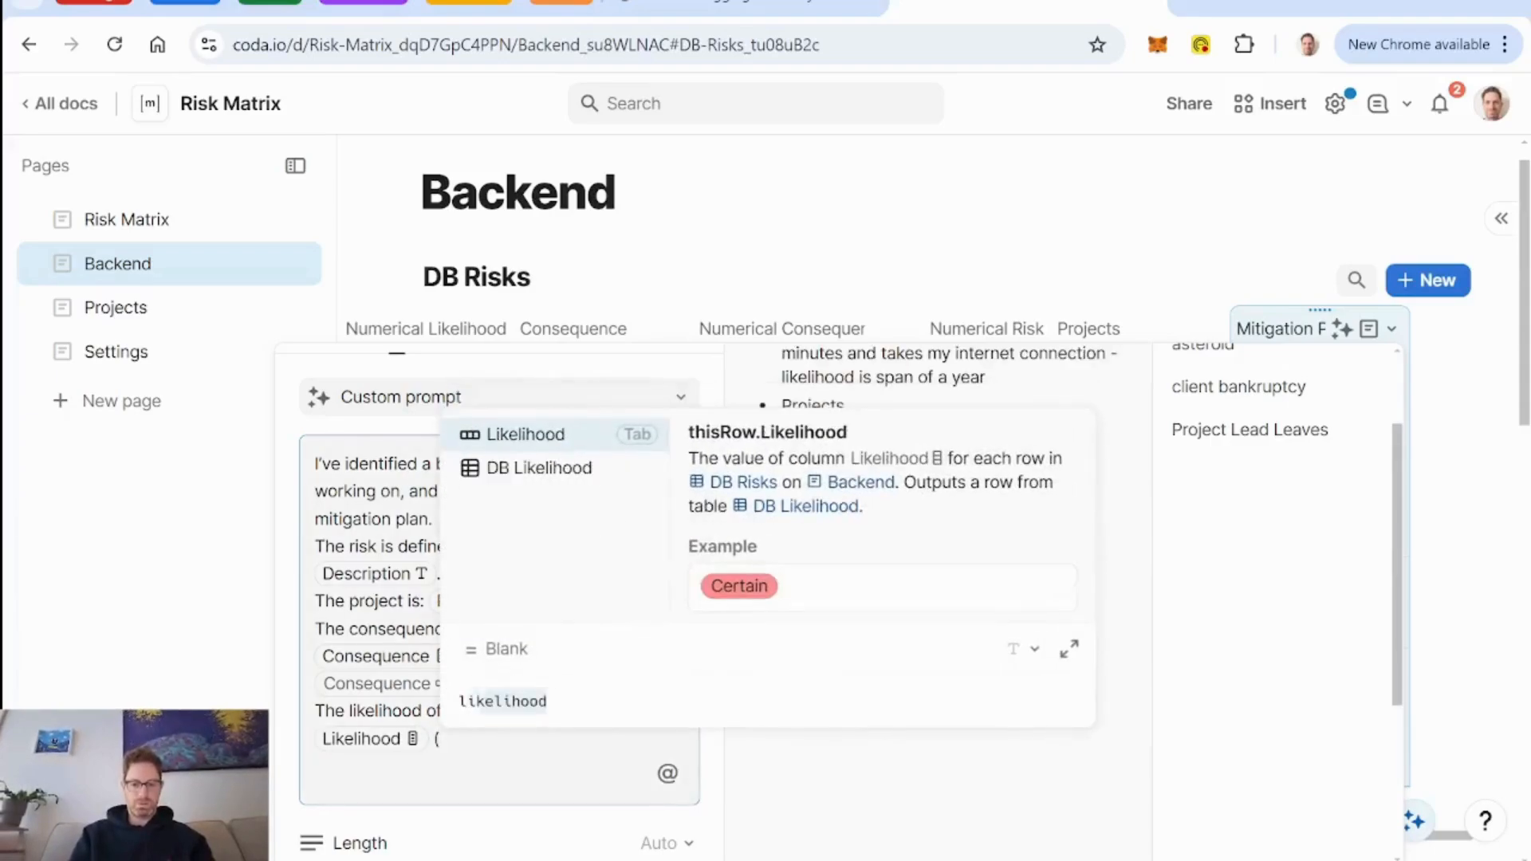
key(Tab)
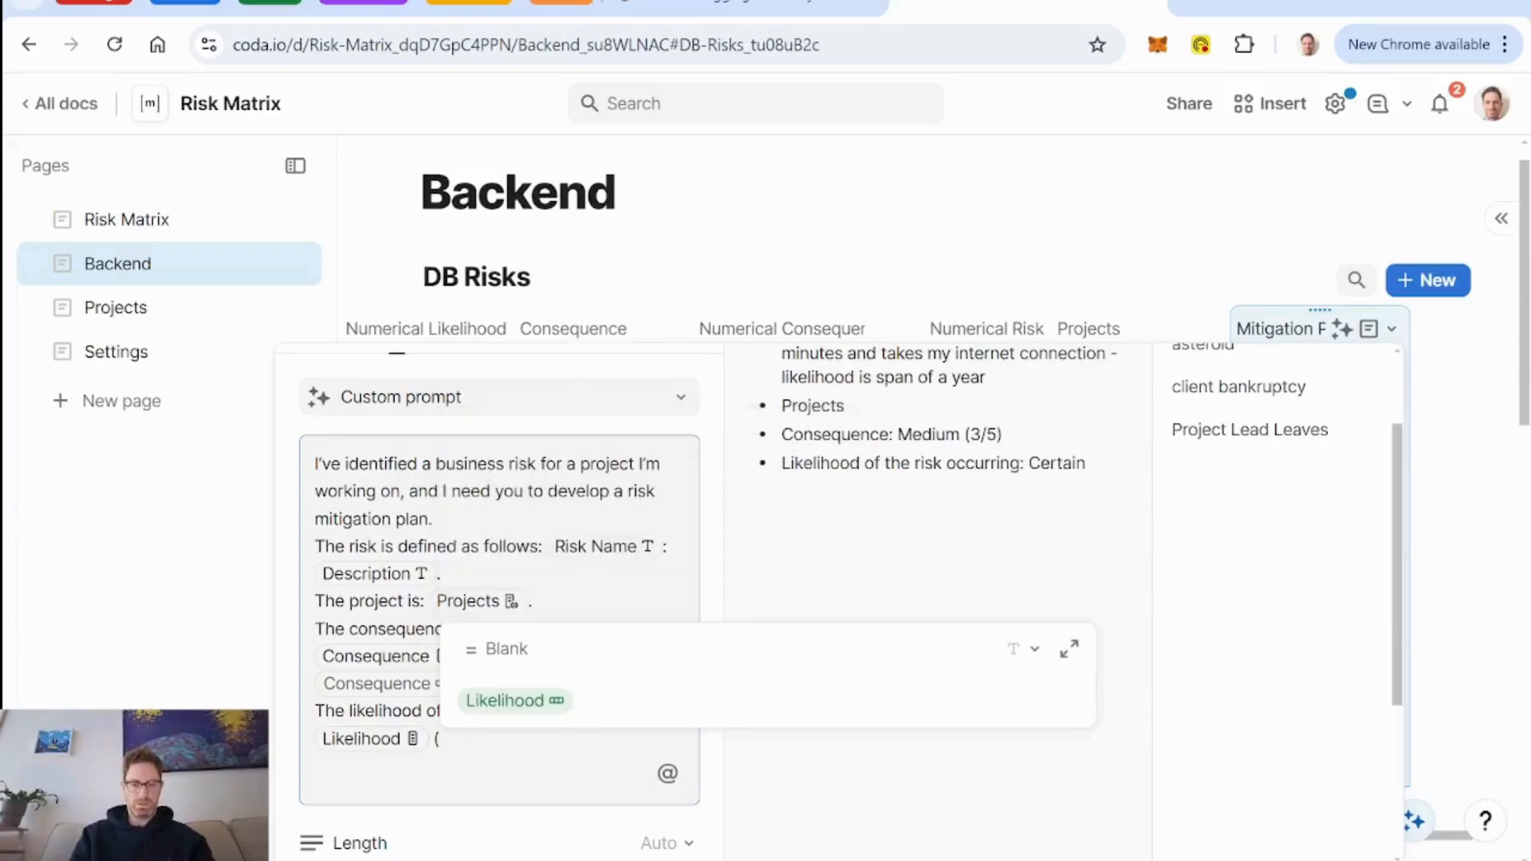
text(.numerical Likelihood)
key(Tab)
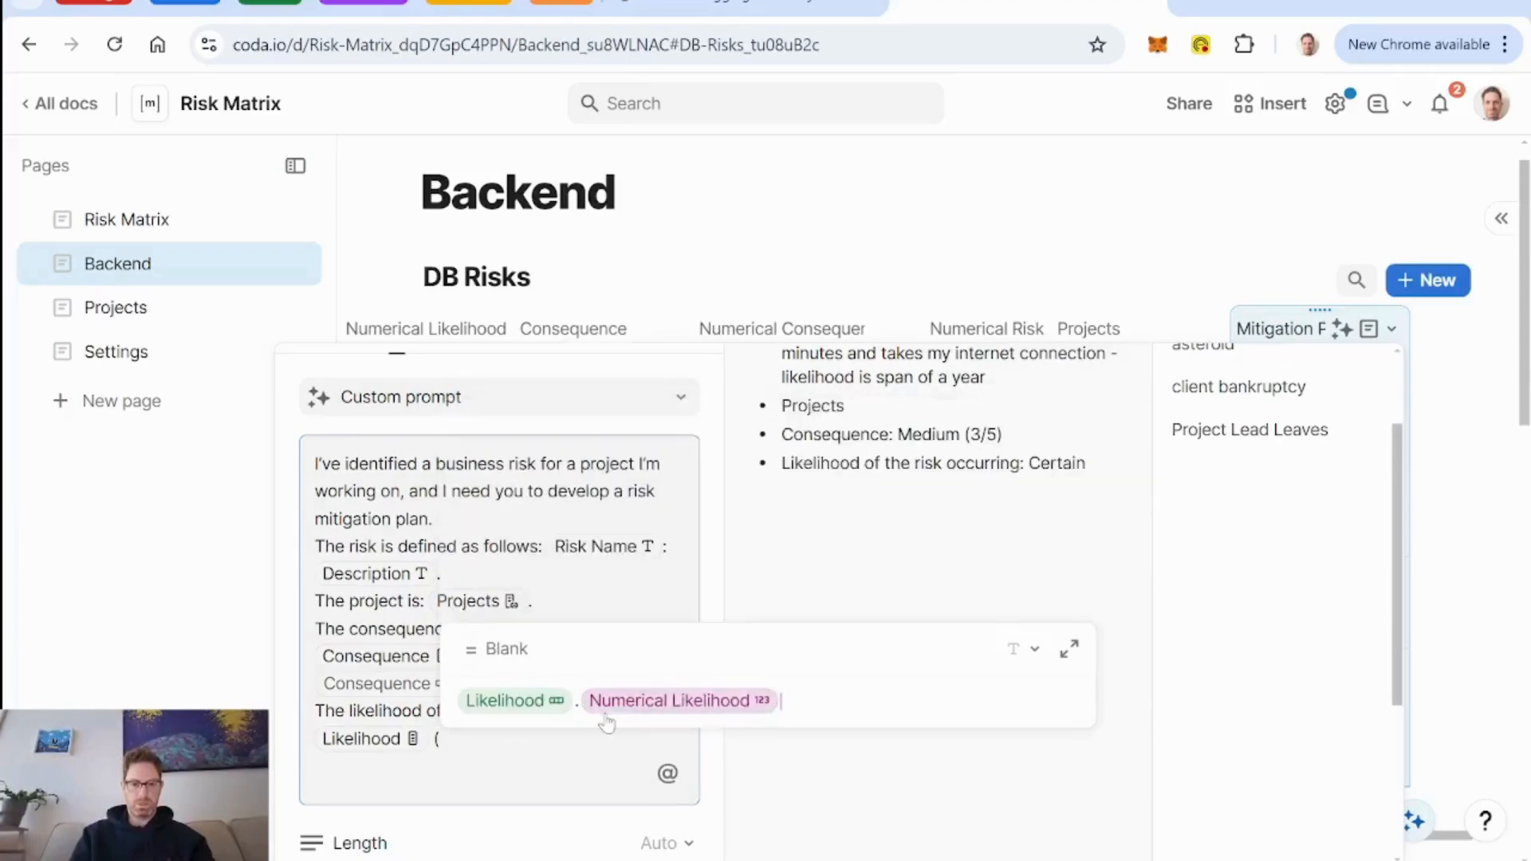
mouse_move(540, 715)
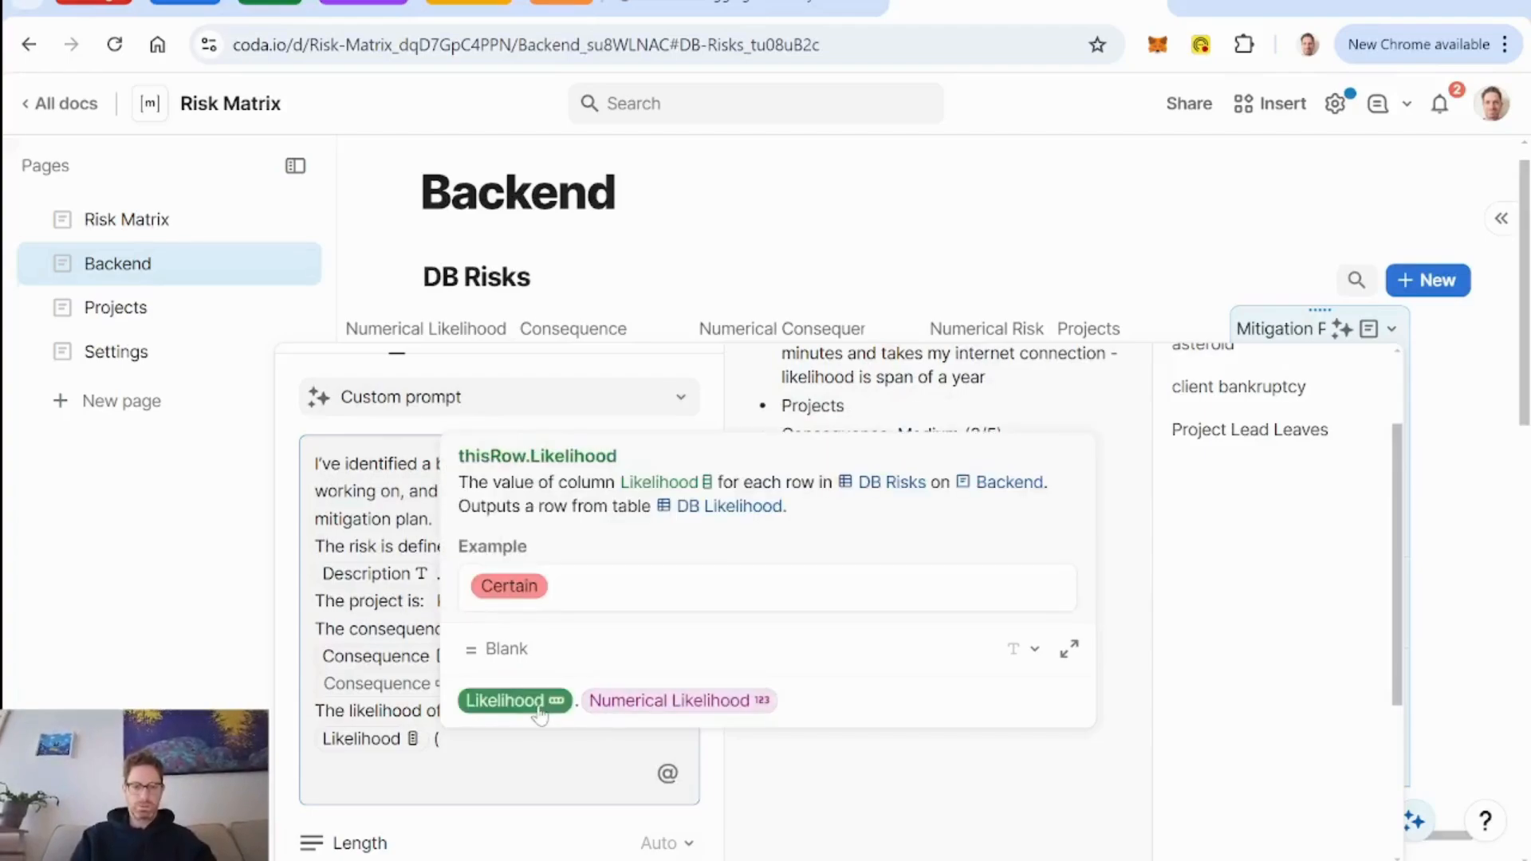
key(ctrl+a)
key(BackSpace)
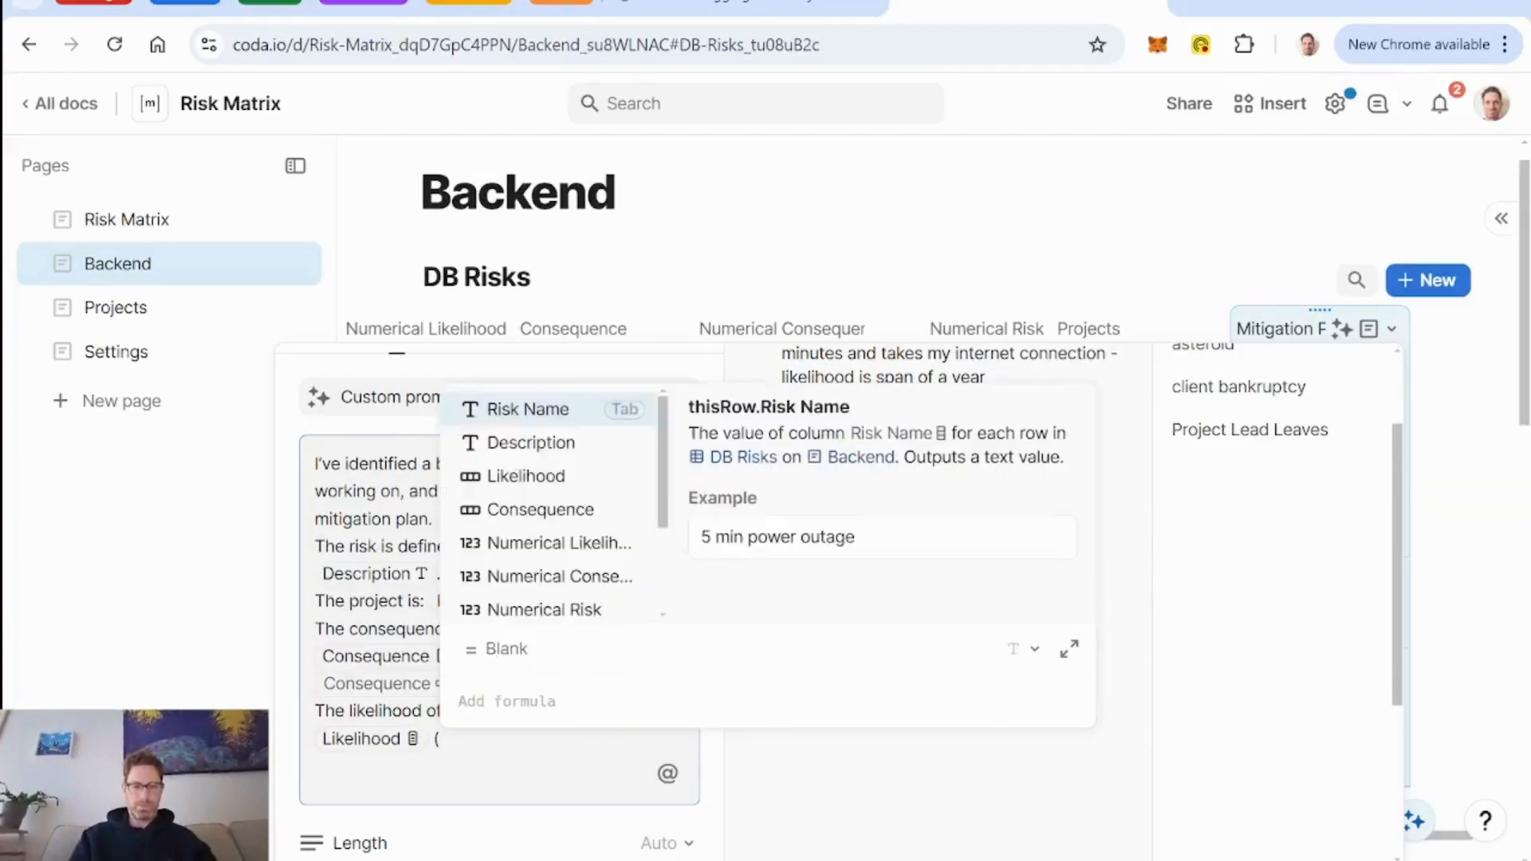
key(Escape)
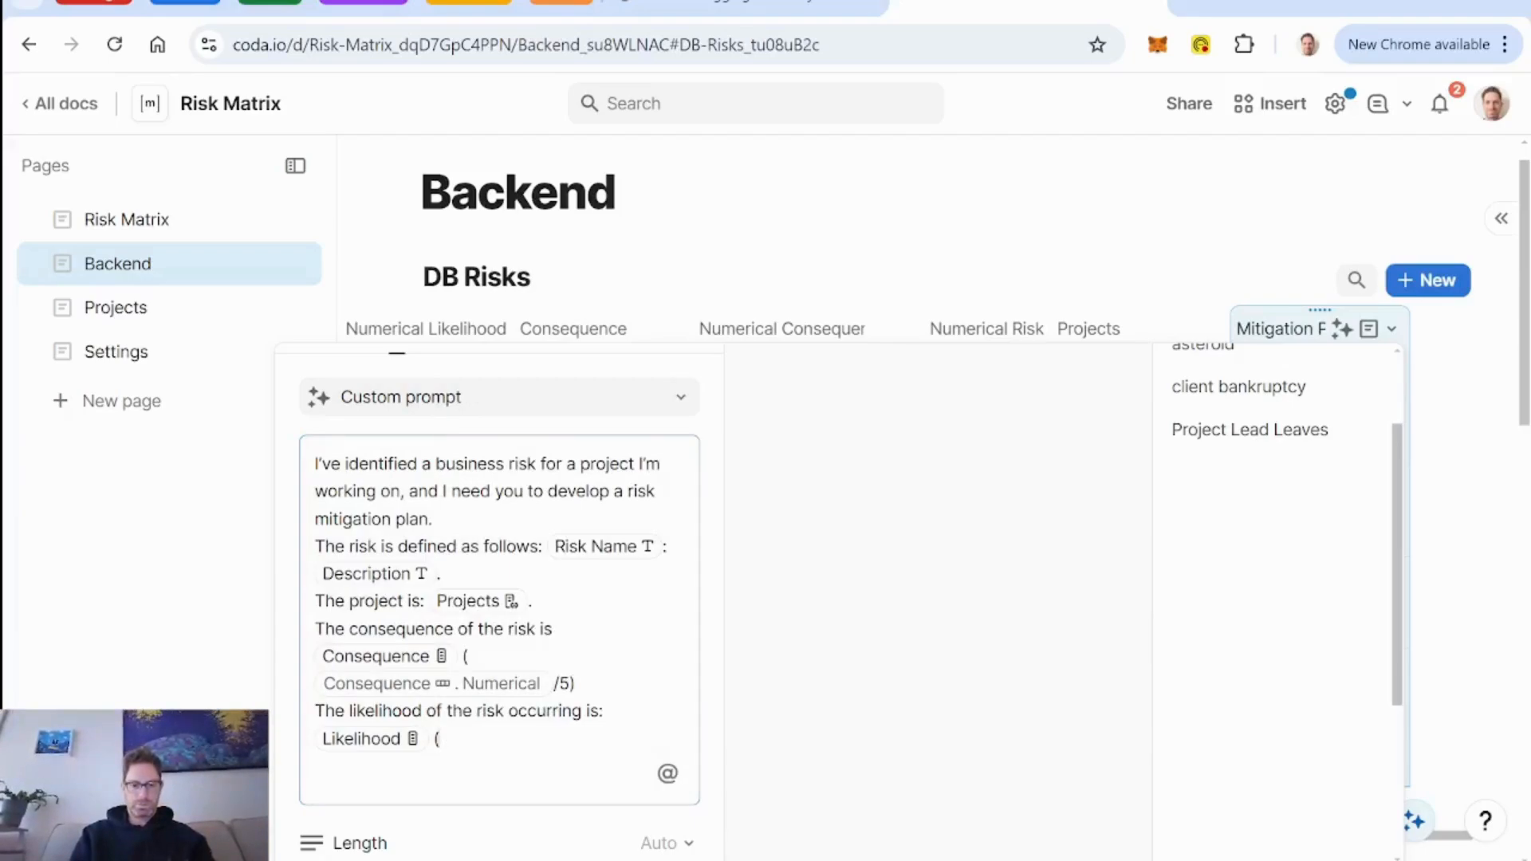
Complete the likelihood line with a reference to the Numerical Likelihood column followed by "/5)".
text(@num)
key(Return)
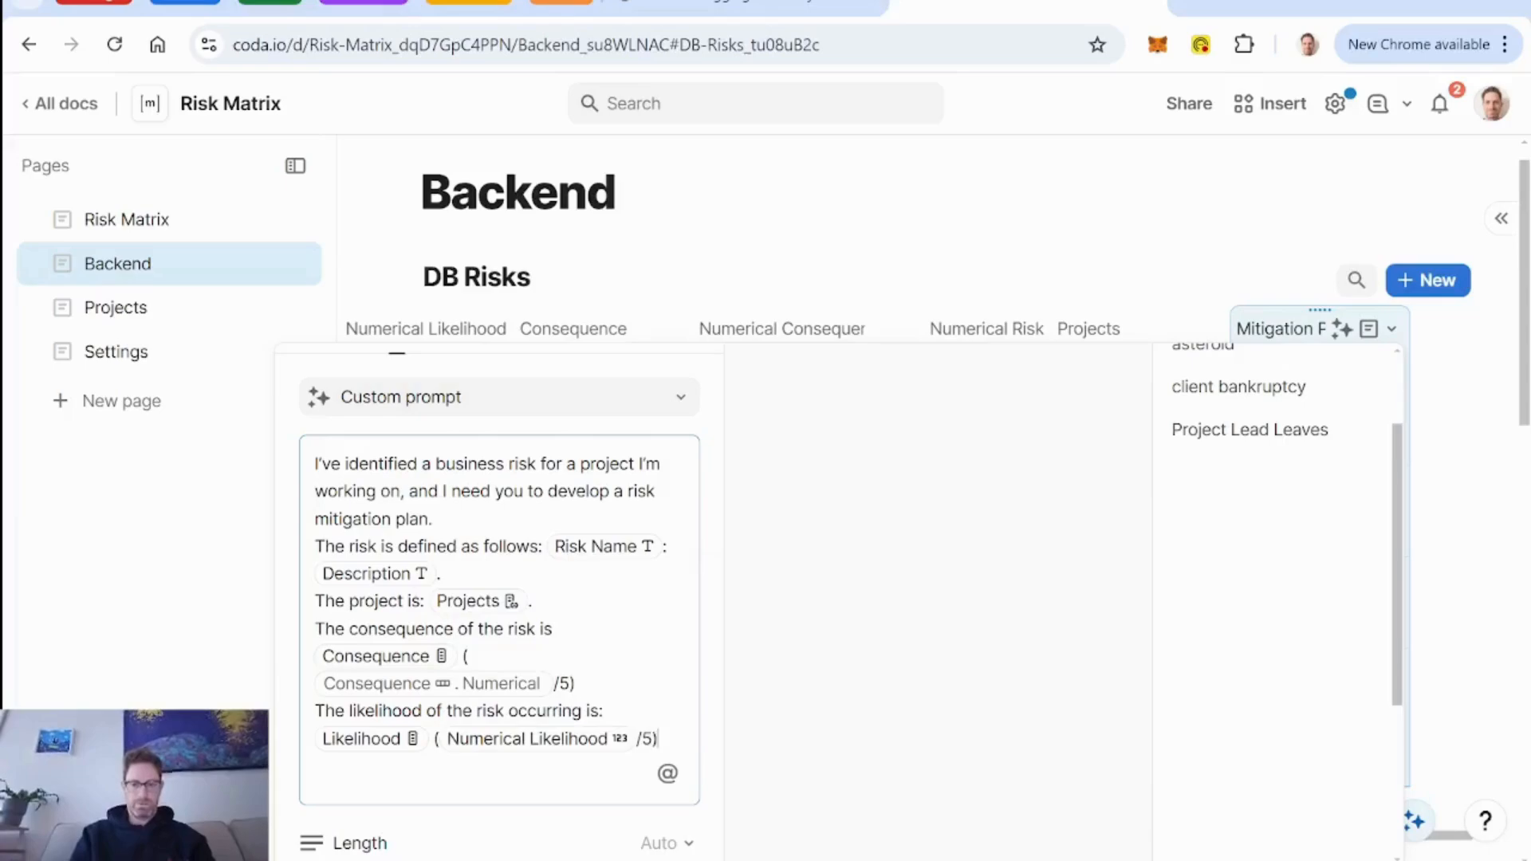
Replace the formula in the consequence line with a Numerical Consequence column reference, and end the consequence and likelihood sentences with full stops.
click(484, 690)
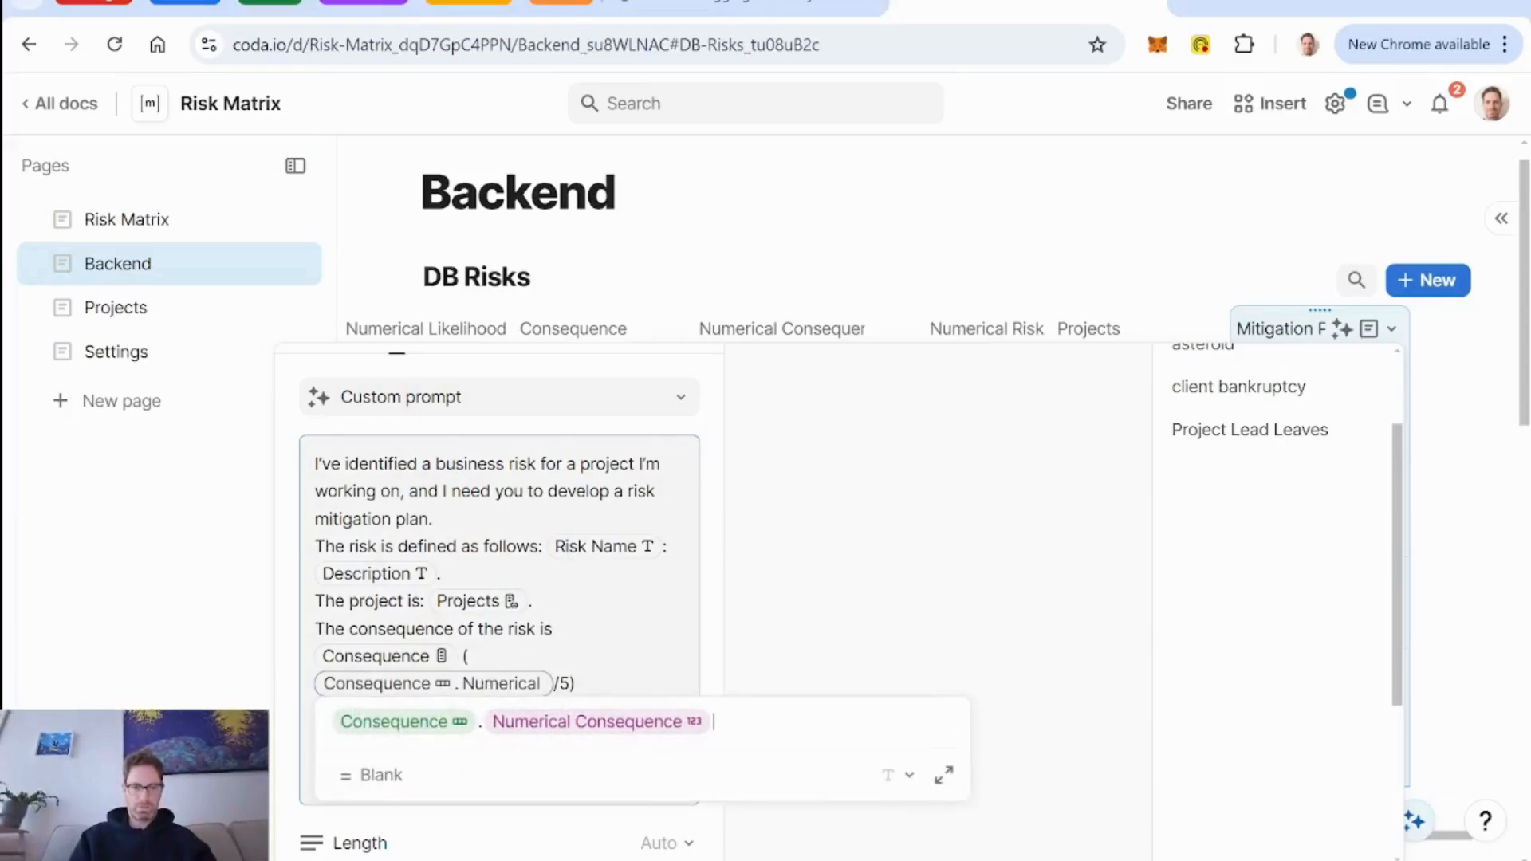
key(Escape)
key(BackSpace)
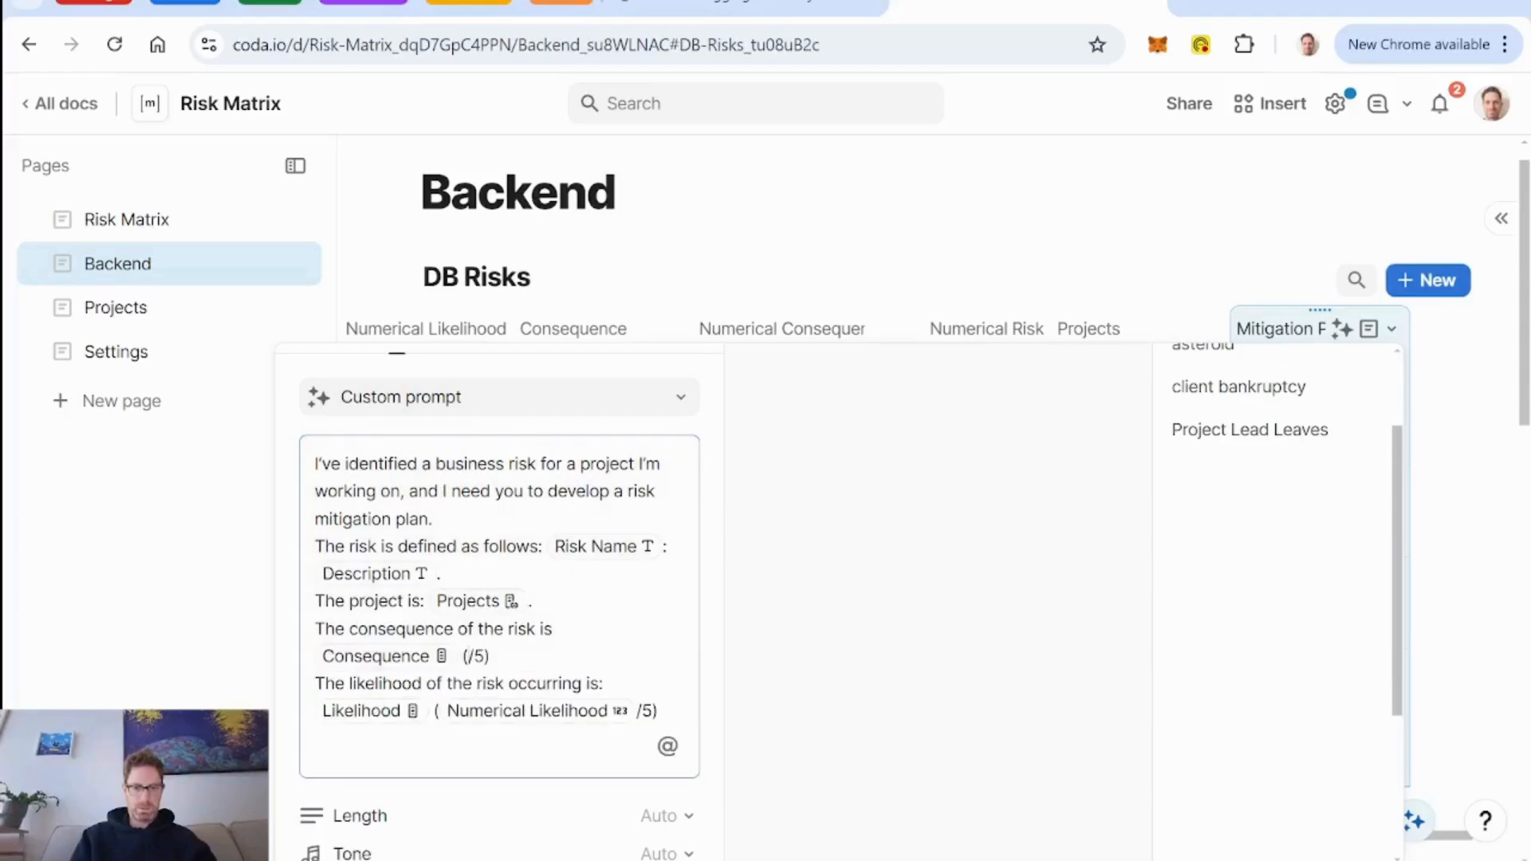
text(@)
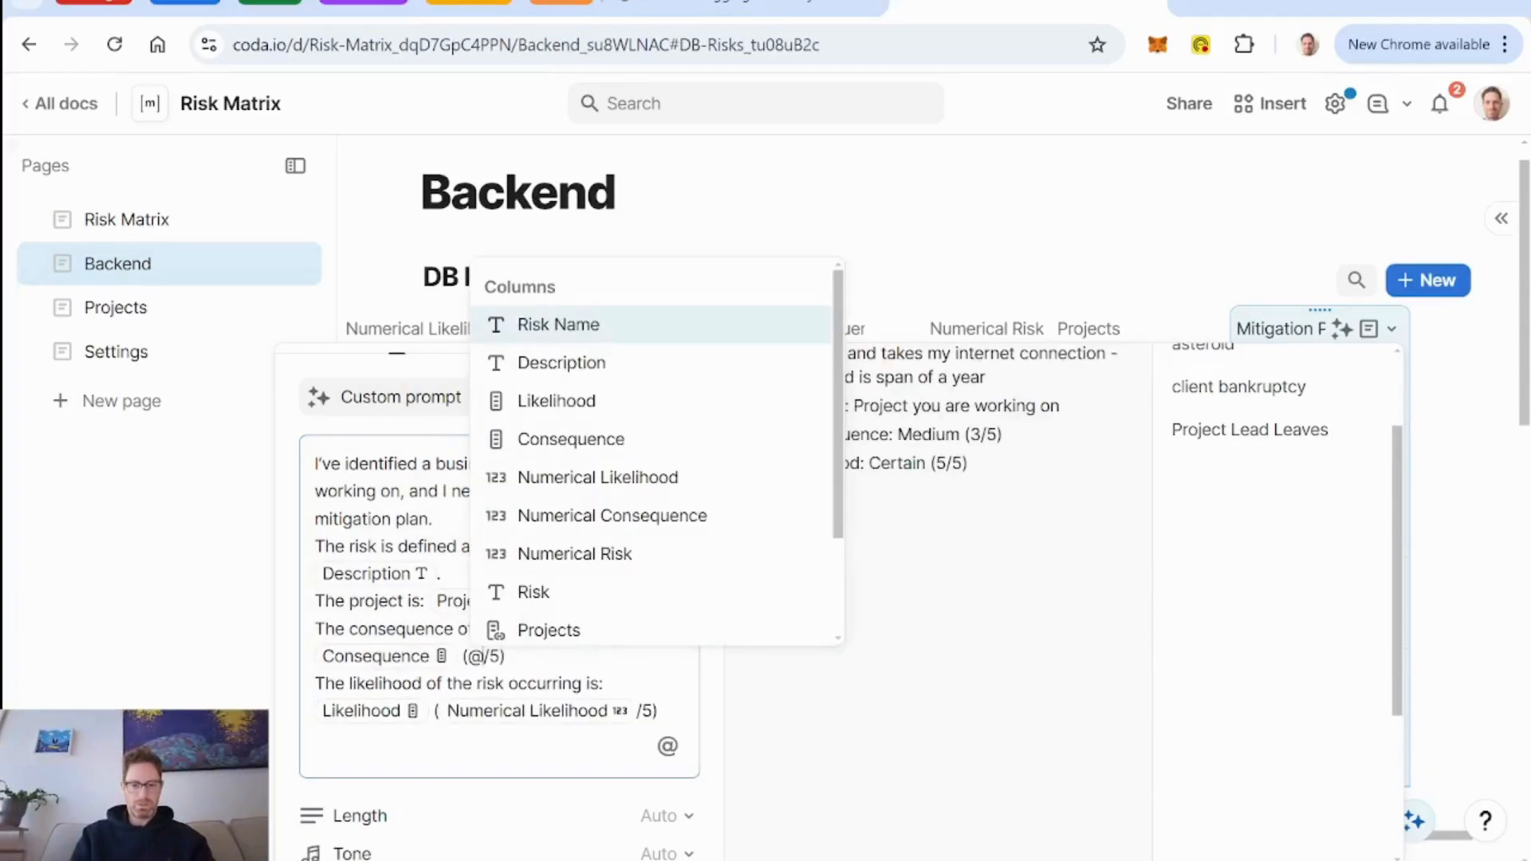
text(numer)
key(Down)
key(Return)
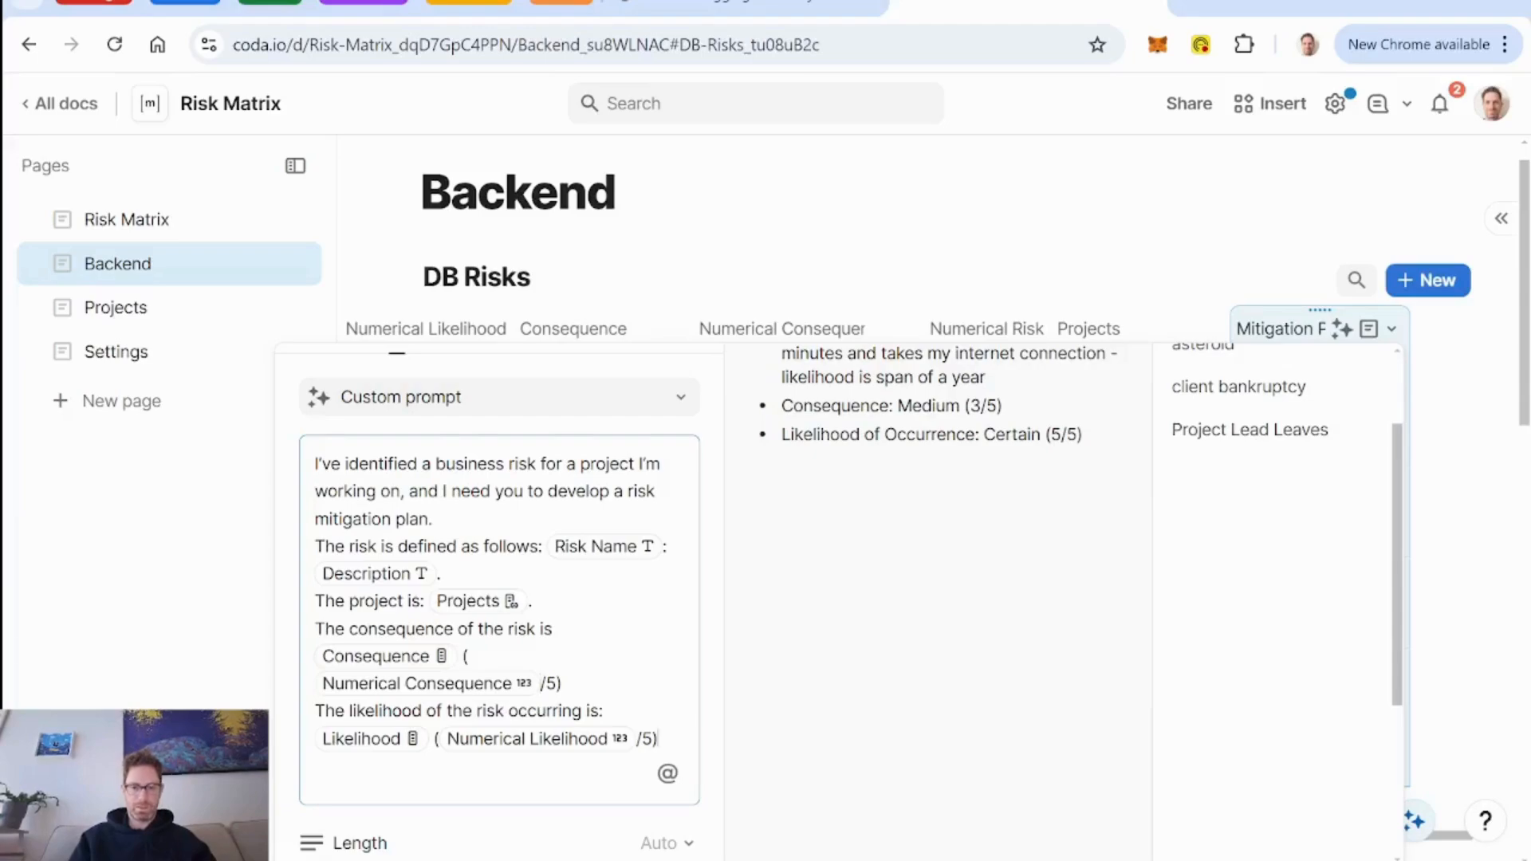
text(.)
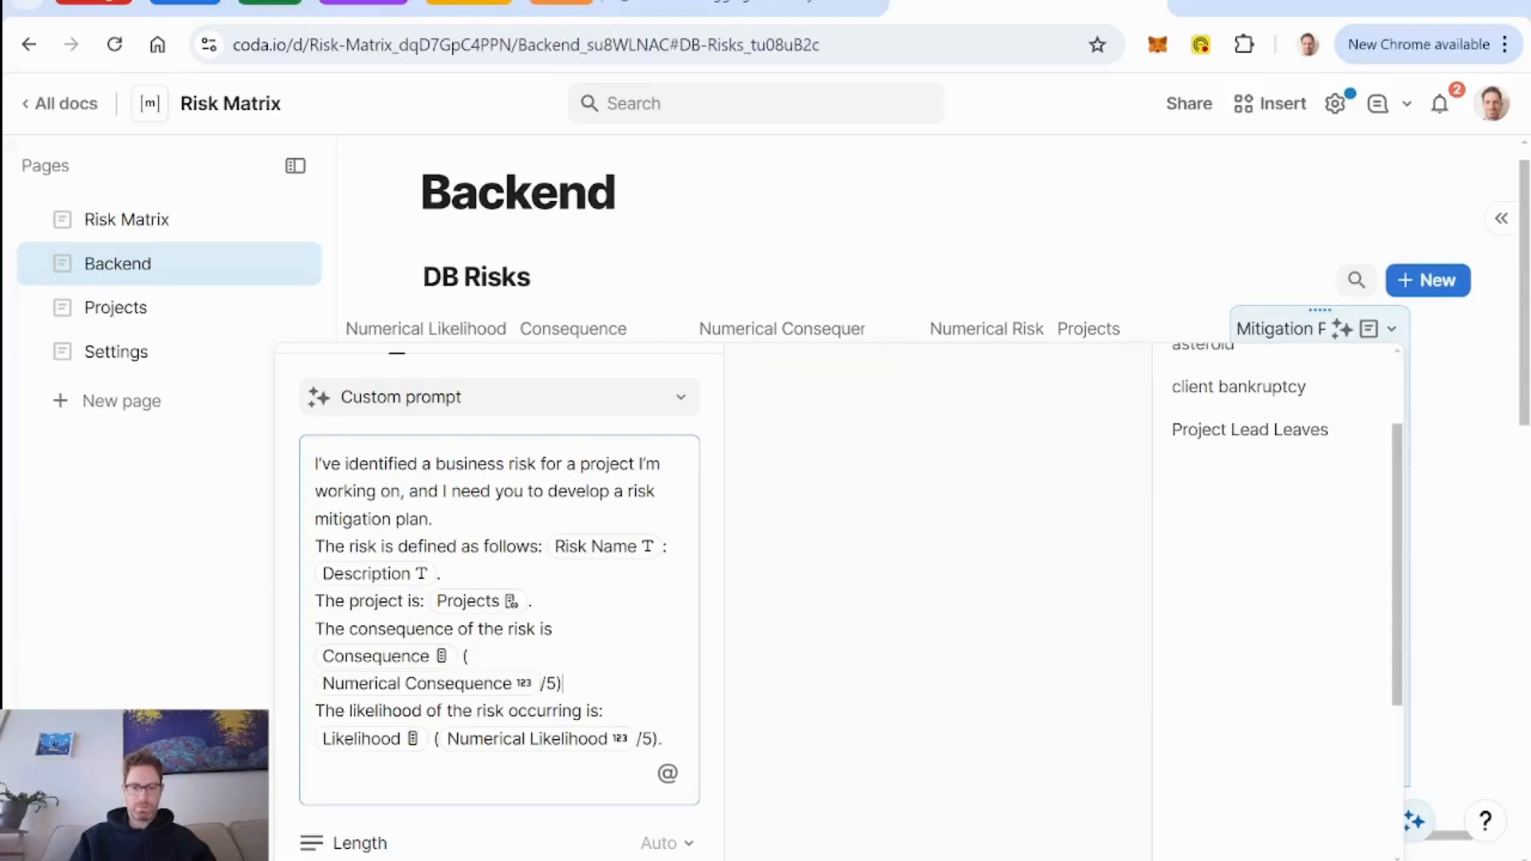
text(.)
Fill the Mitigation Plan column with the AI prompt and close its settings.
scroll(587, 643, down, 3)
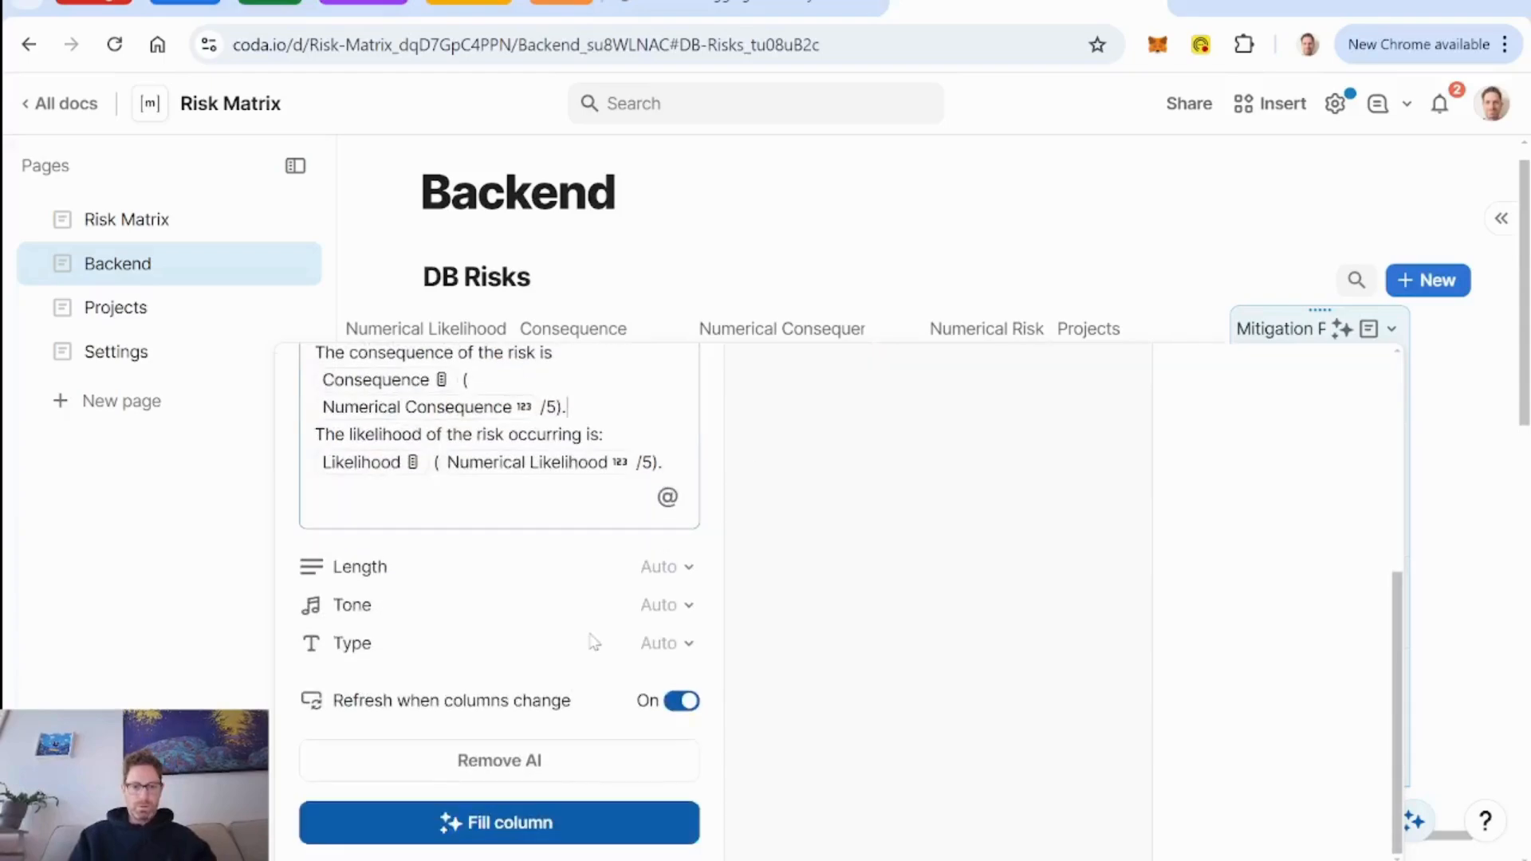
click(515, 829)
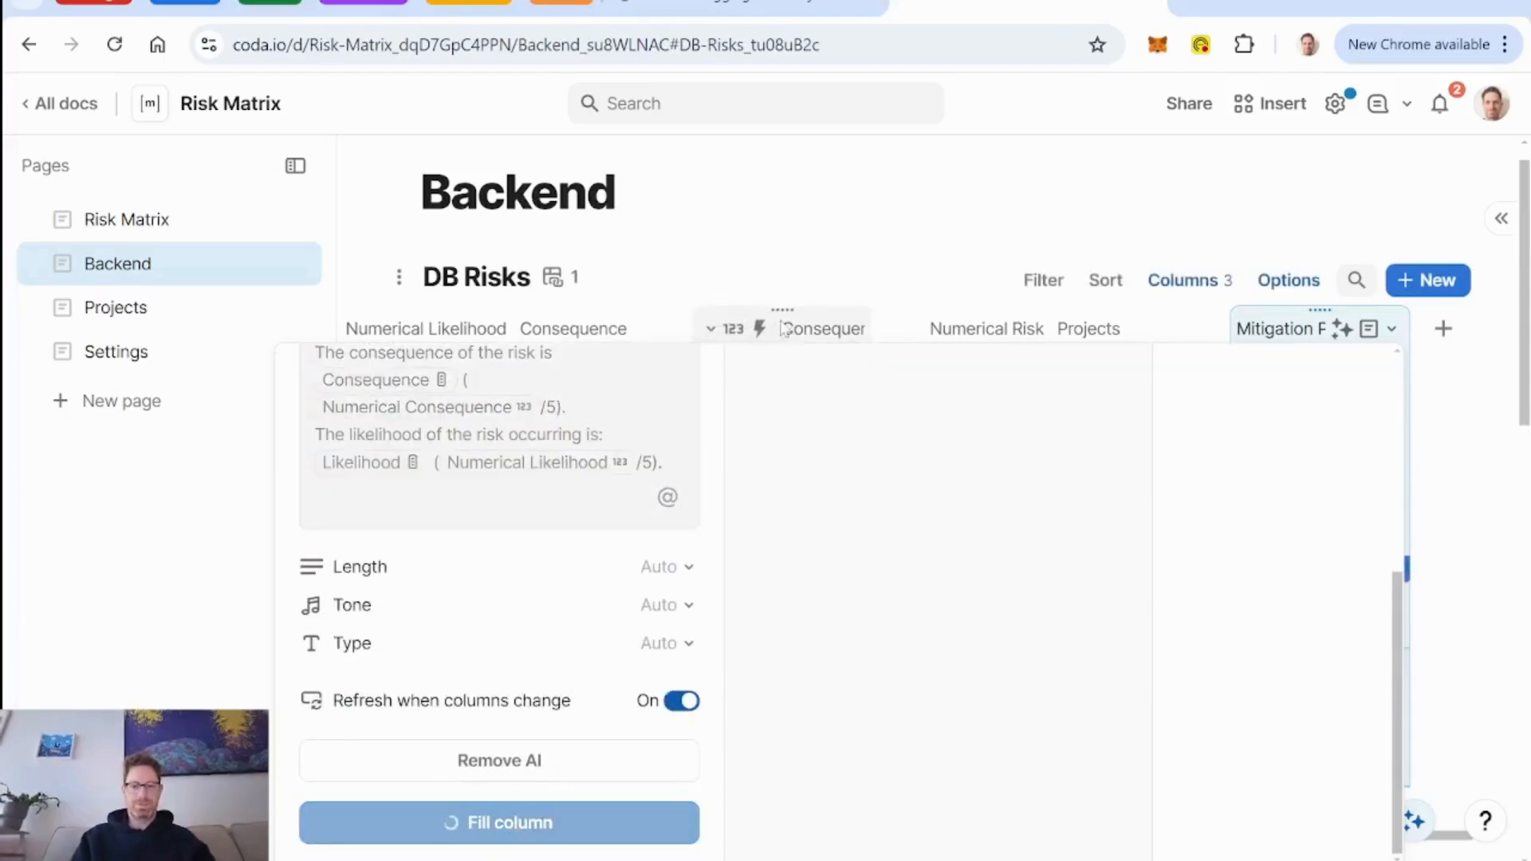
click(801, 197)
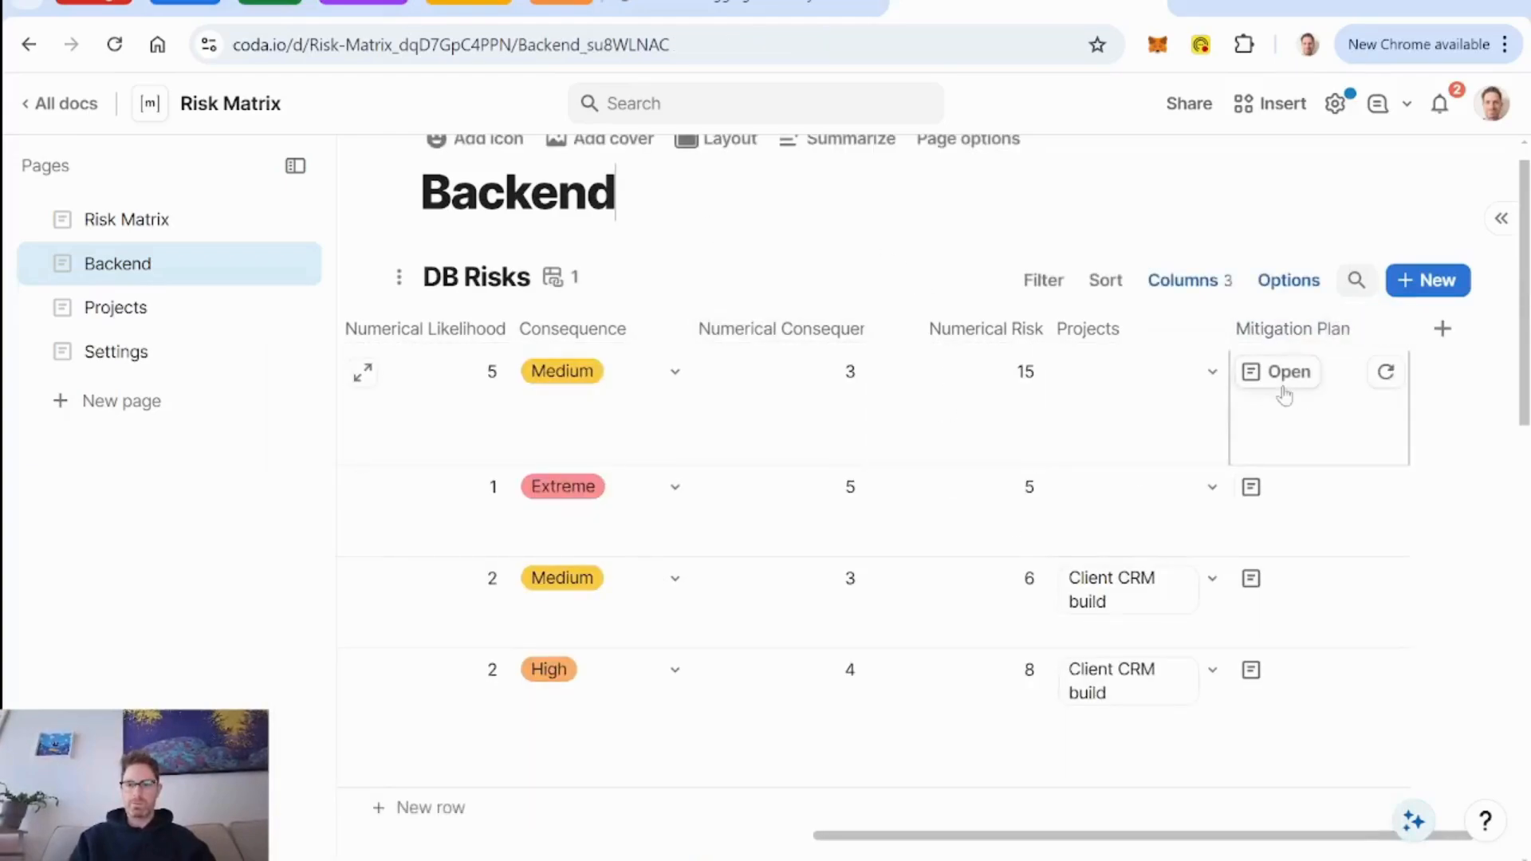
Turn on the editable preview for the Mitigation Plan canvas column.
click(1391, 329)
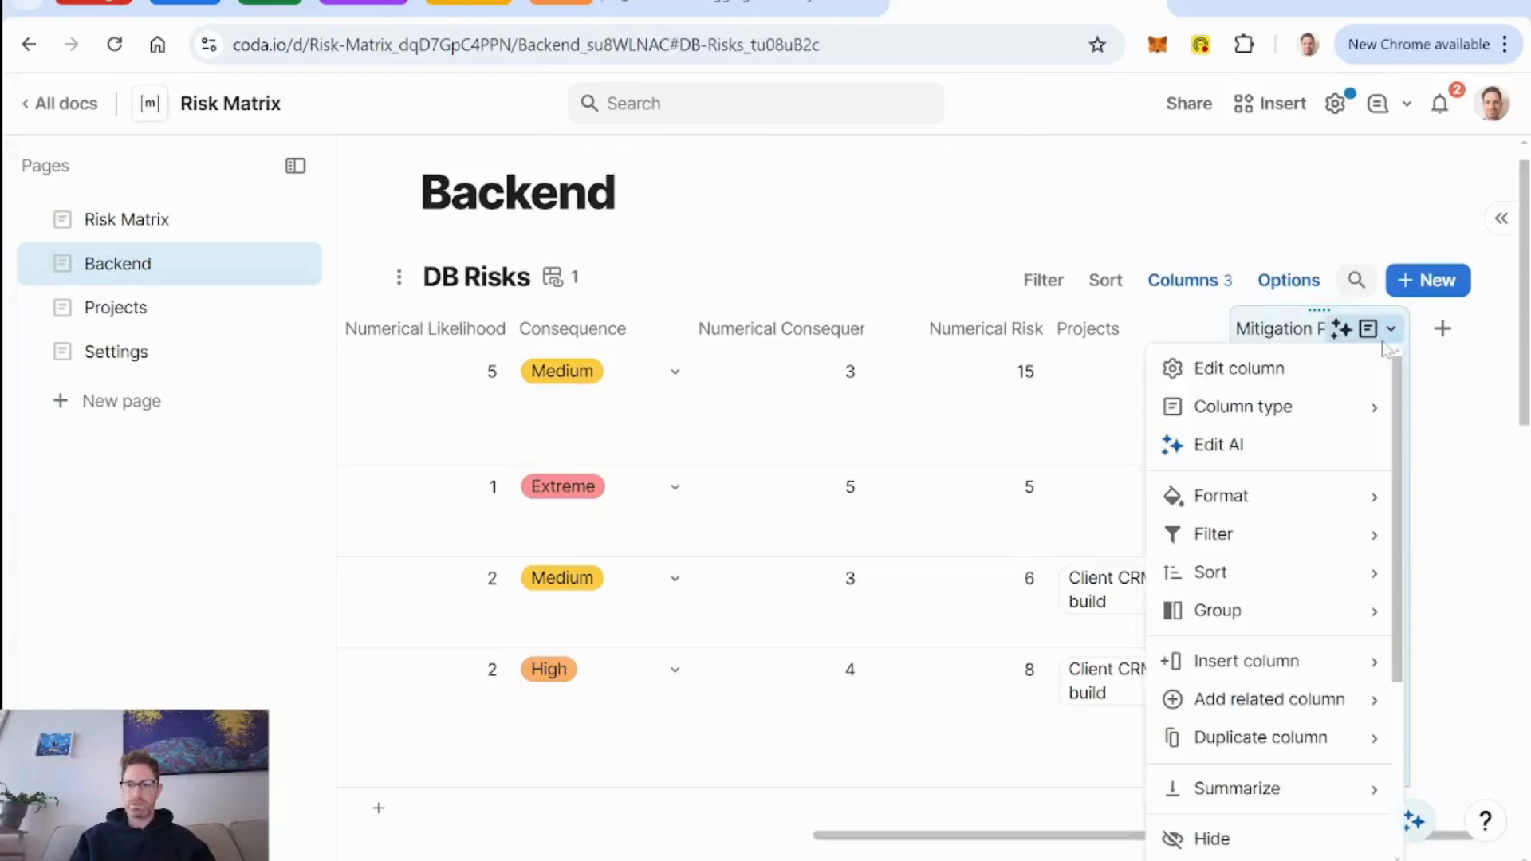
click(1258, 370)
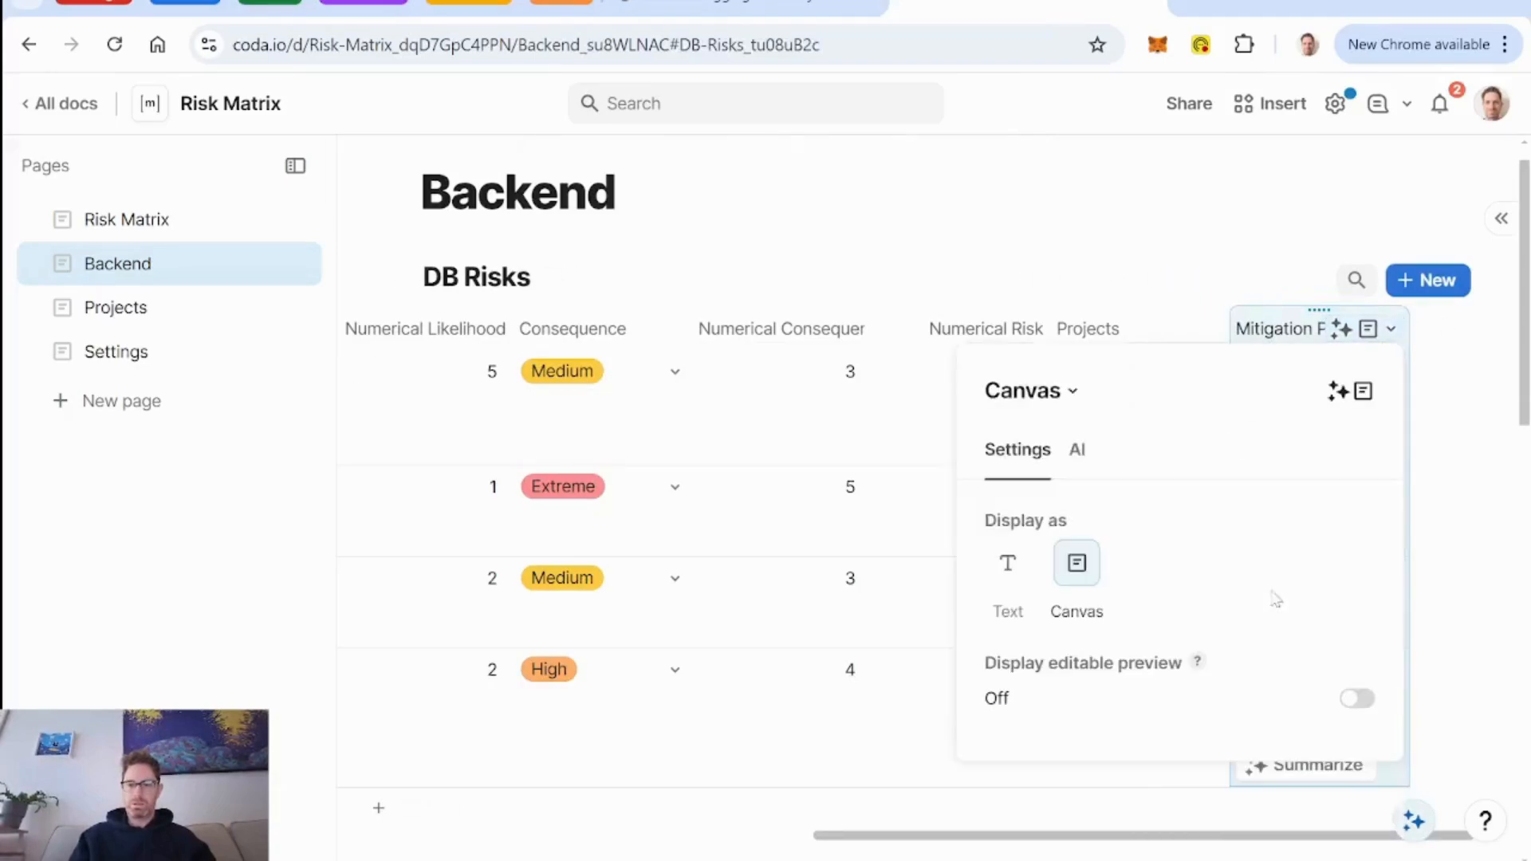
click(1358, 699)
click(1130, 369)
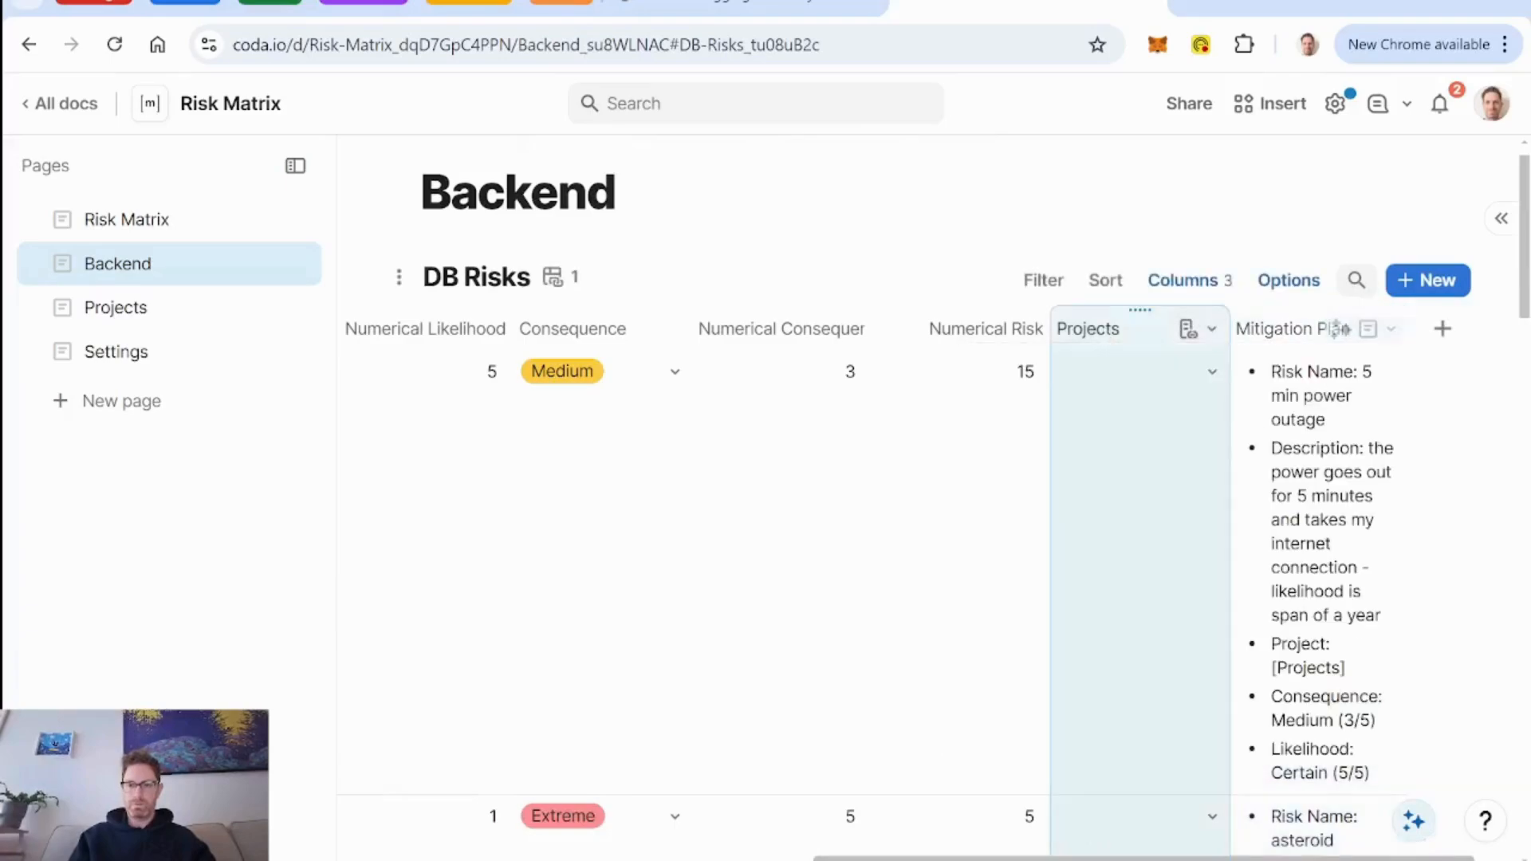
Widen the Mitigation Plan column in the DB Risks table.
right_click(1272, 343)
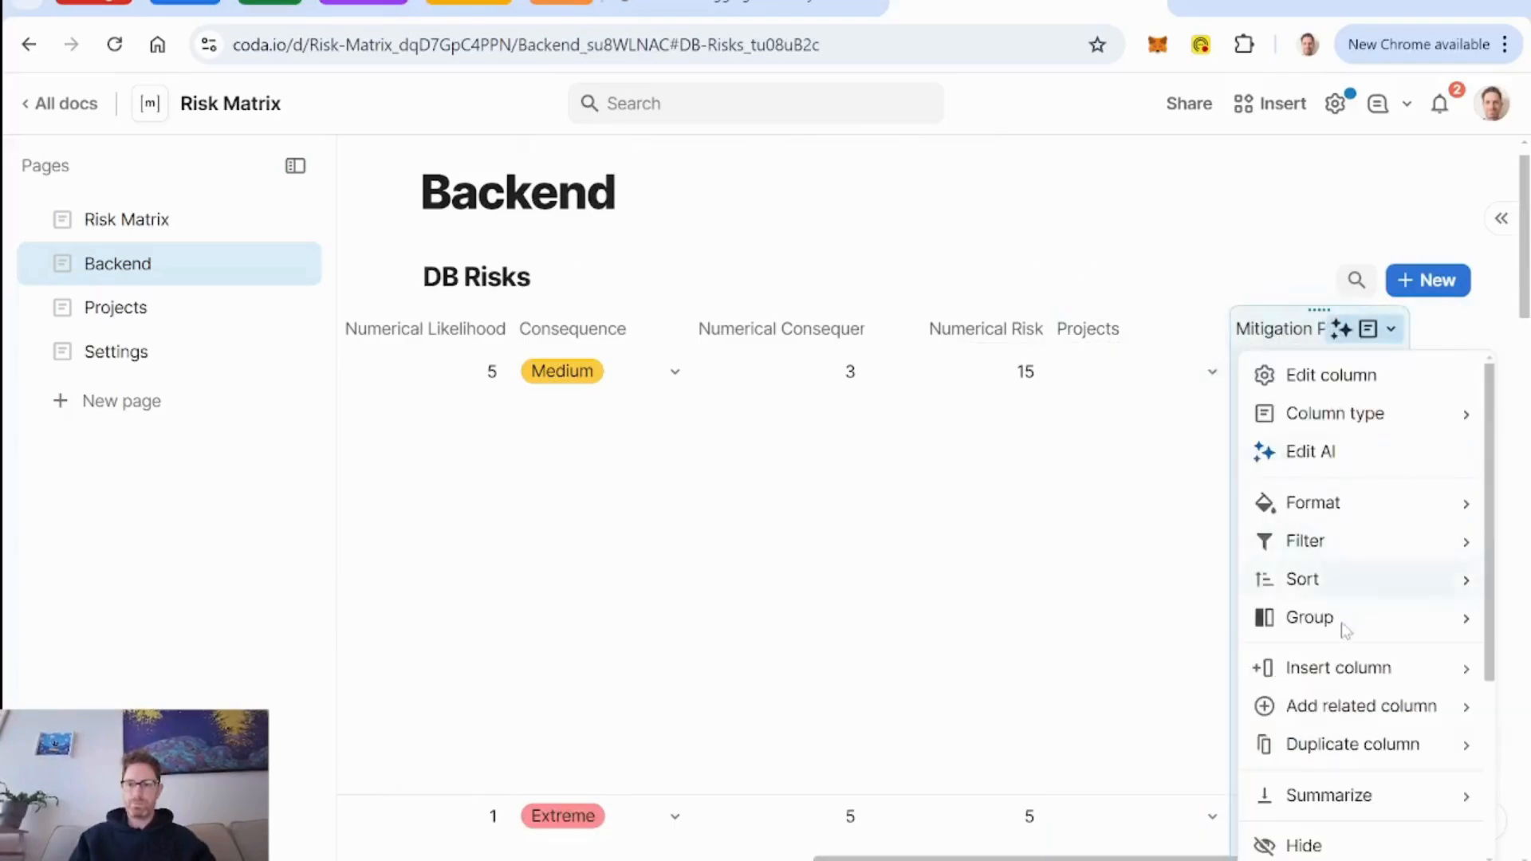
scroll(1428, 742, down, 3)
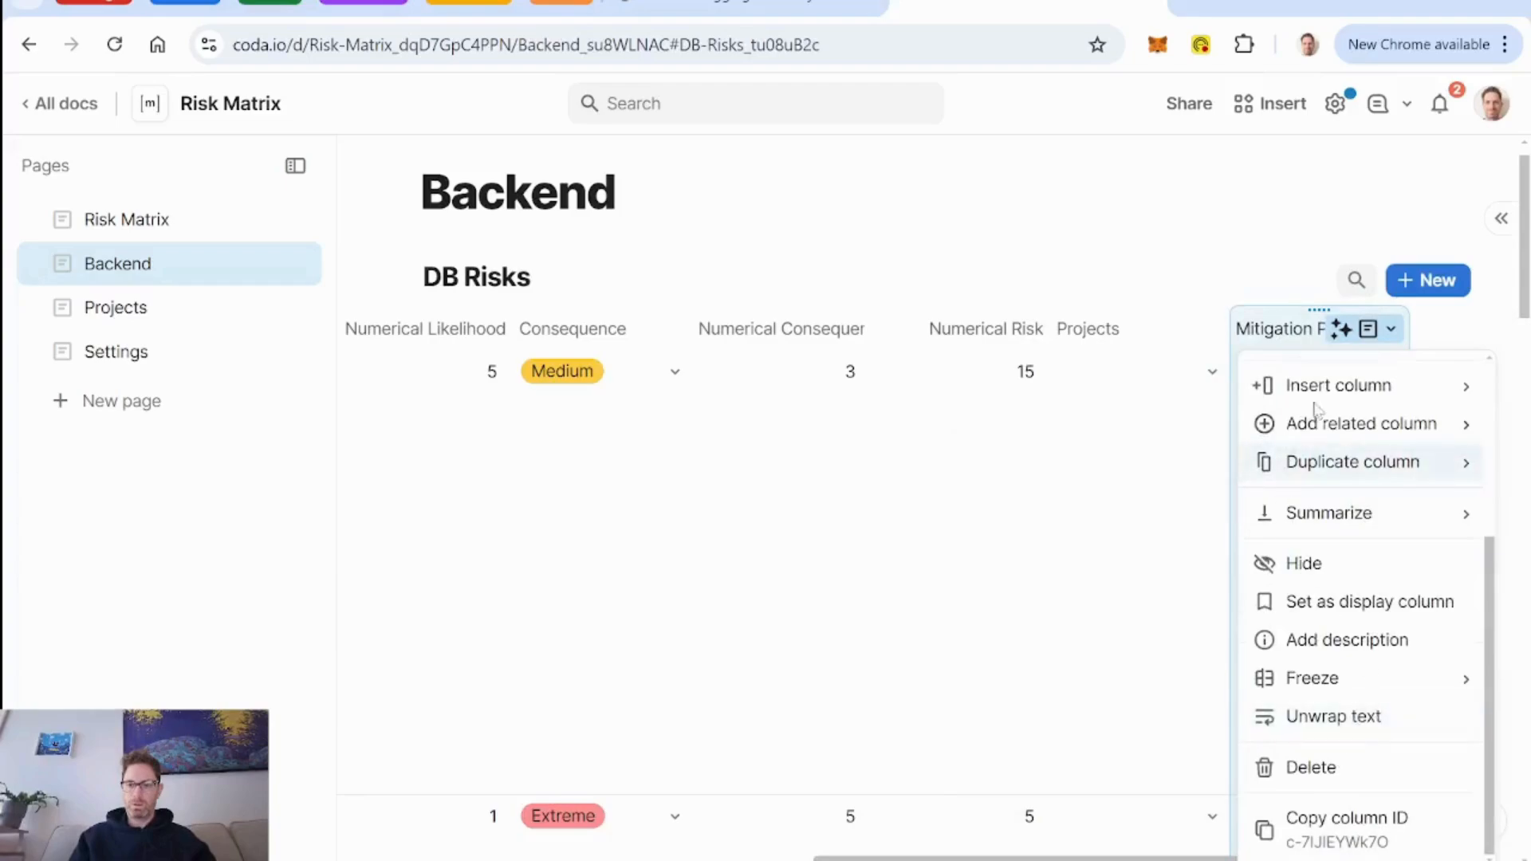
scroll(1317, 410, up, 1)
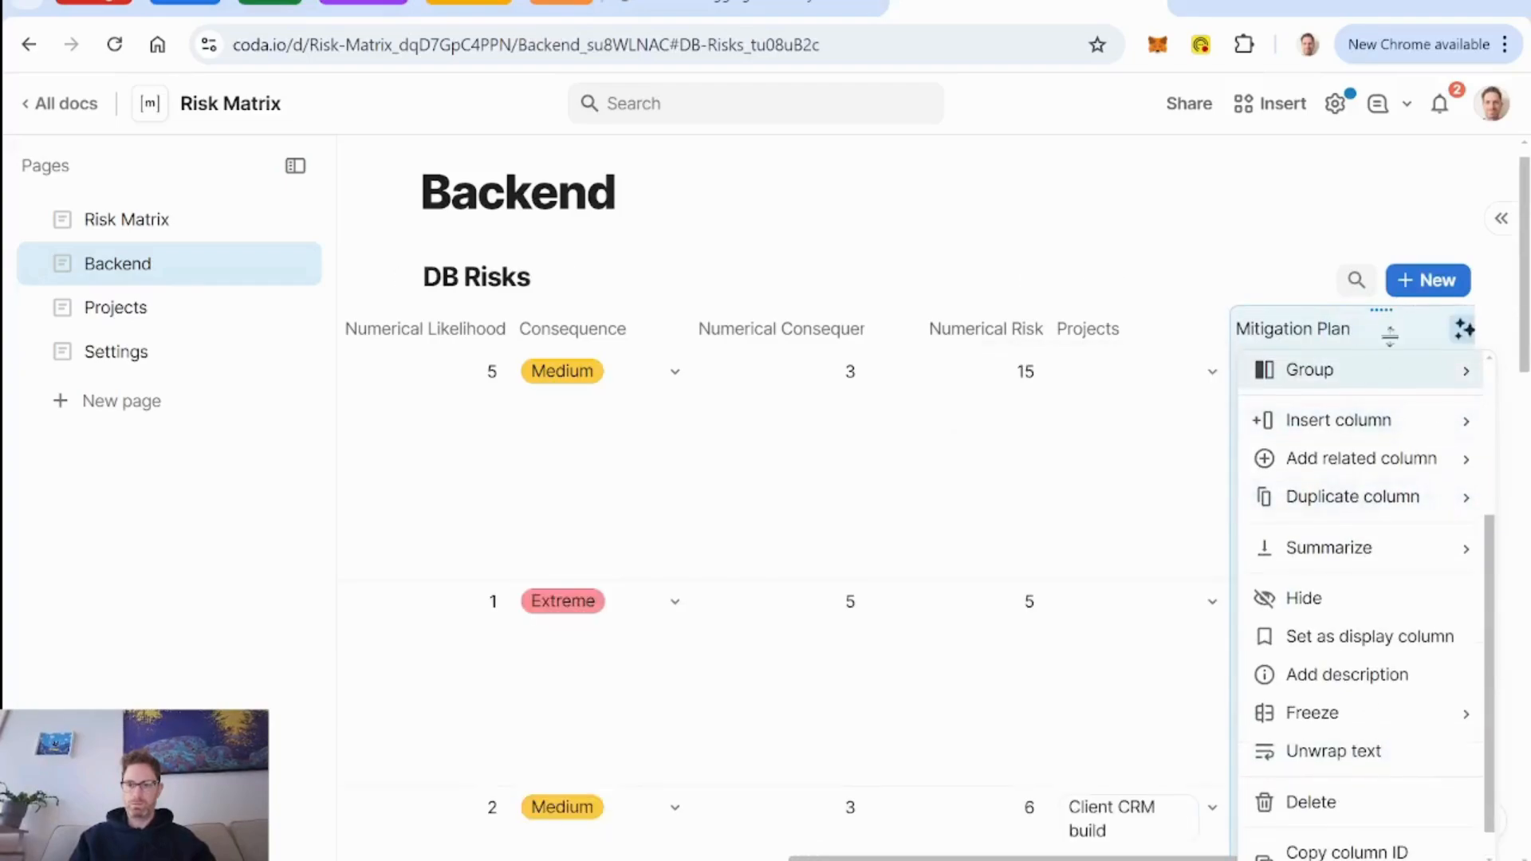
click(1091, 327)
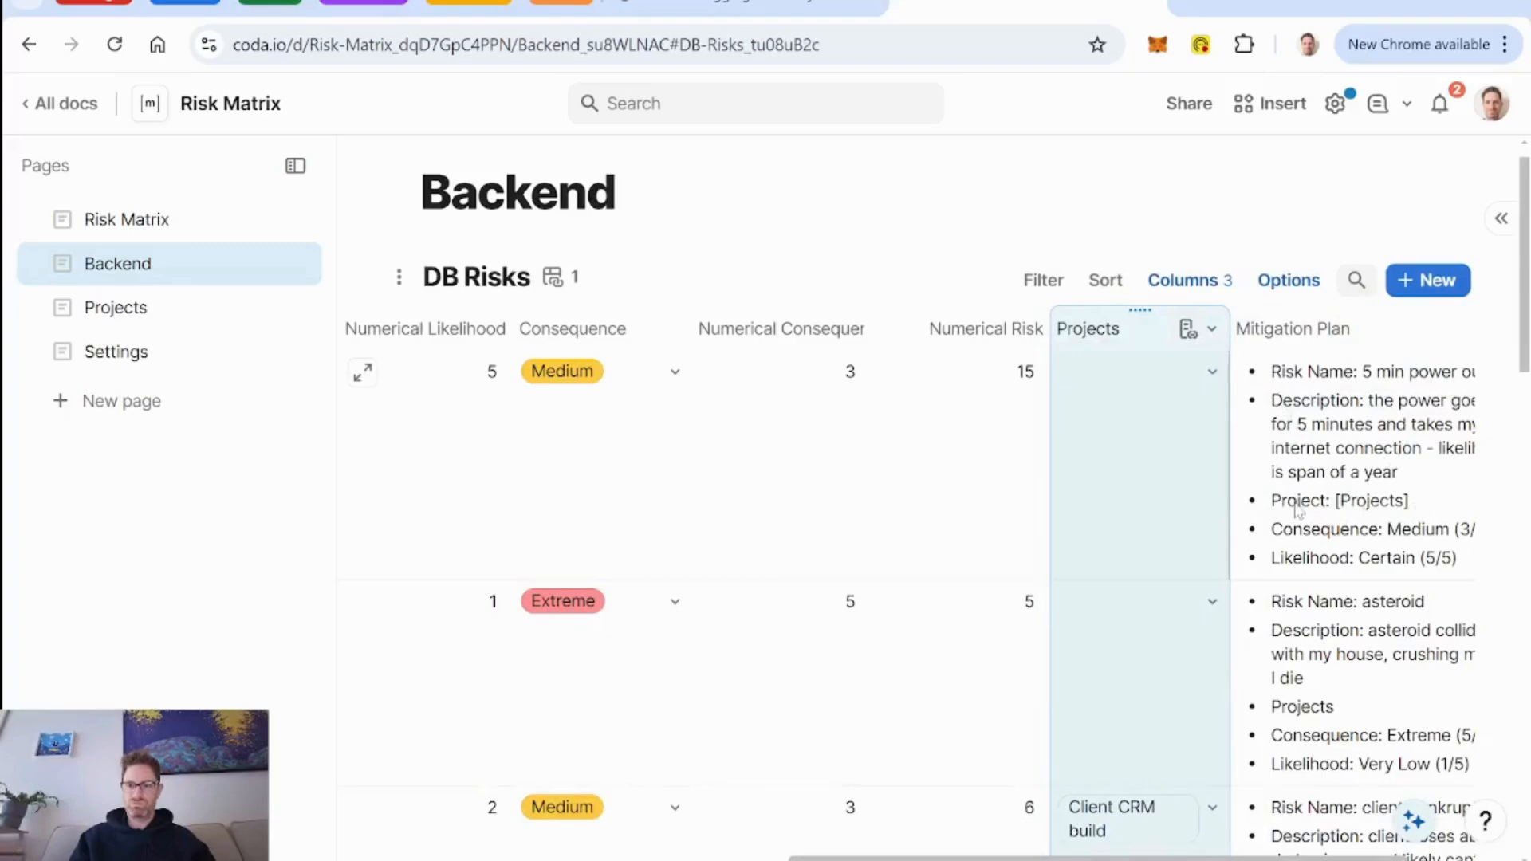
Regenerate the AI mitigation plan for the 5 min power outage risk.
click(1298, 510)
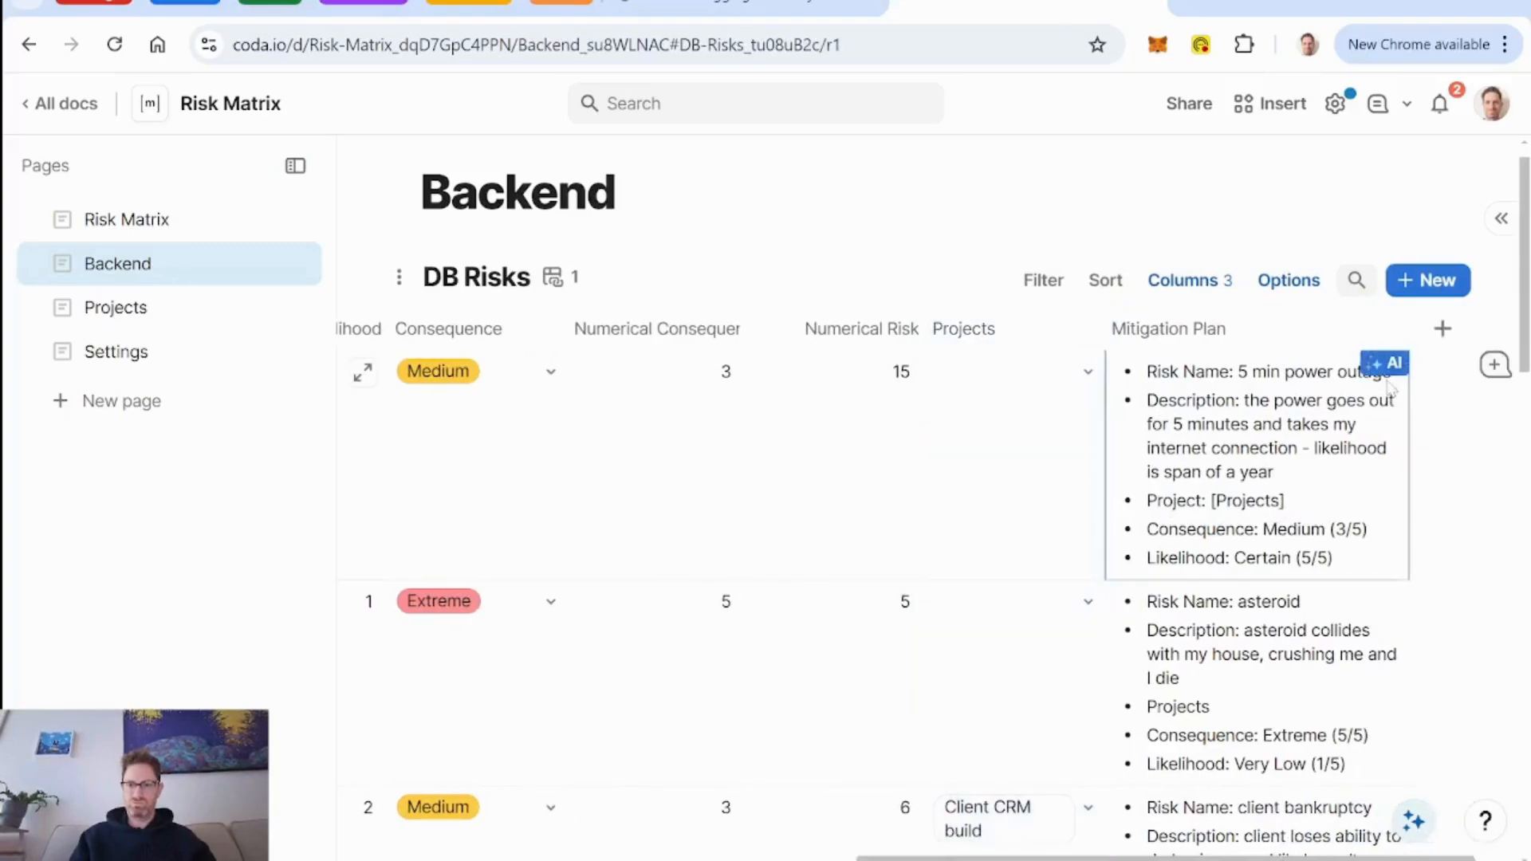
click(1387, 378)
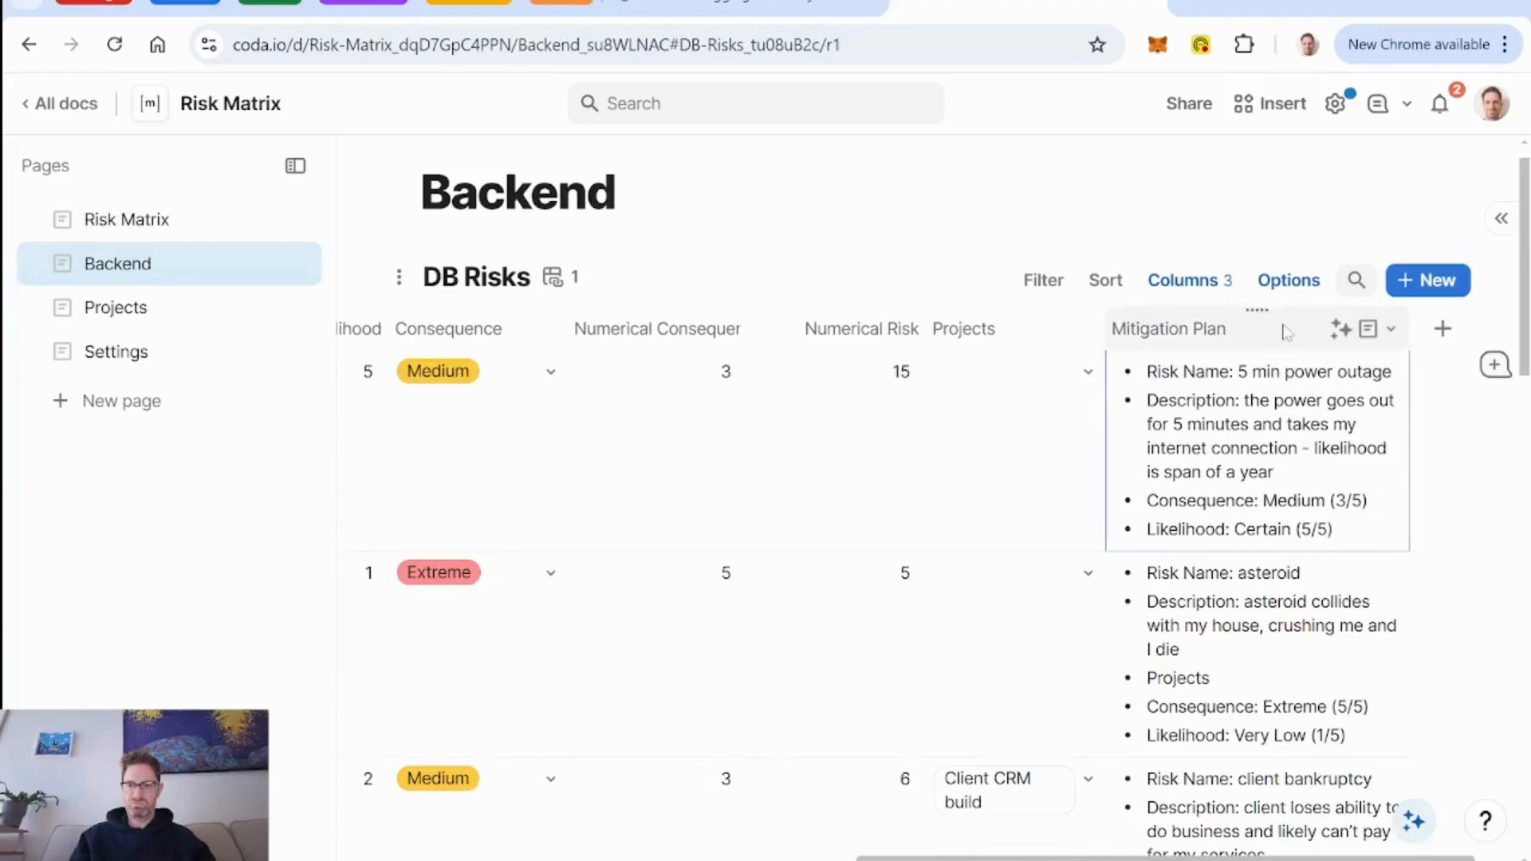
Extend the opening sentence of the Mitigation Plan AI prompt with "to help me prepare in the event that the risk should occur.".
click(1350, 330)
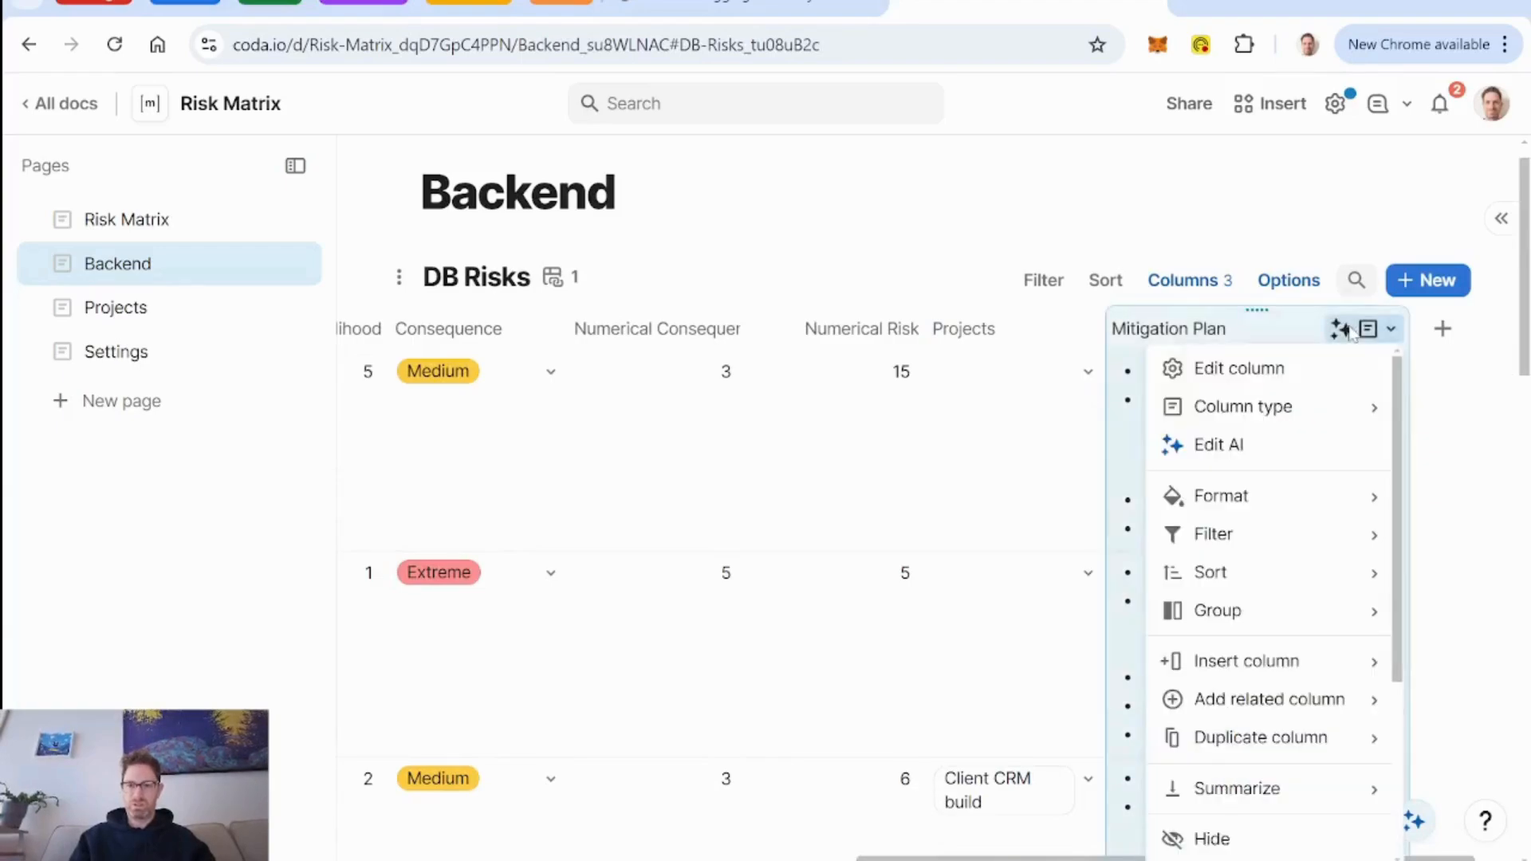
click(1237, 448)
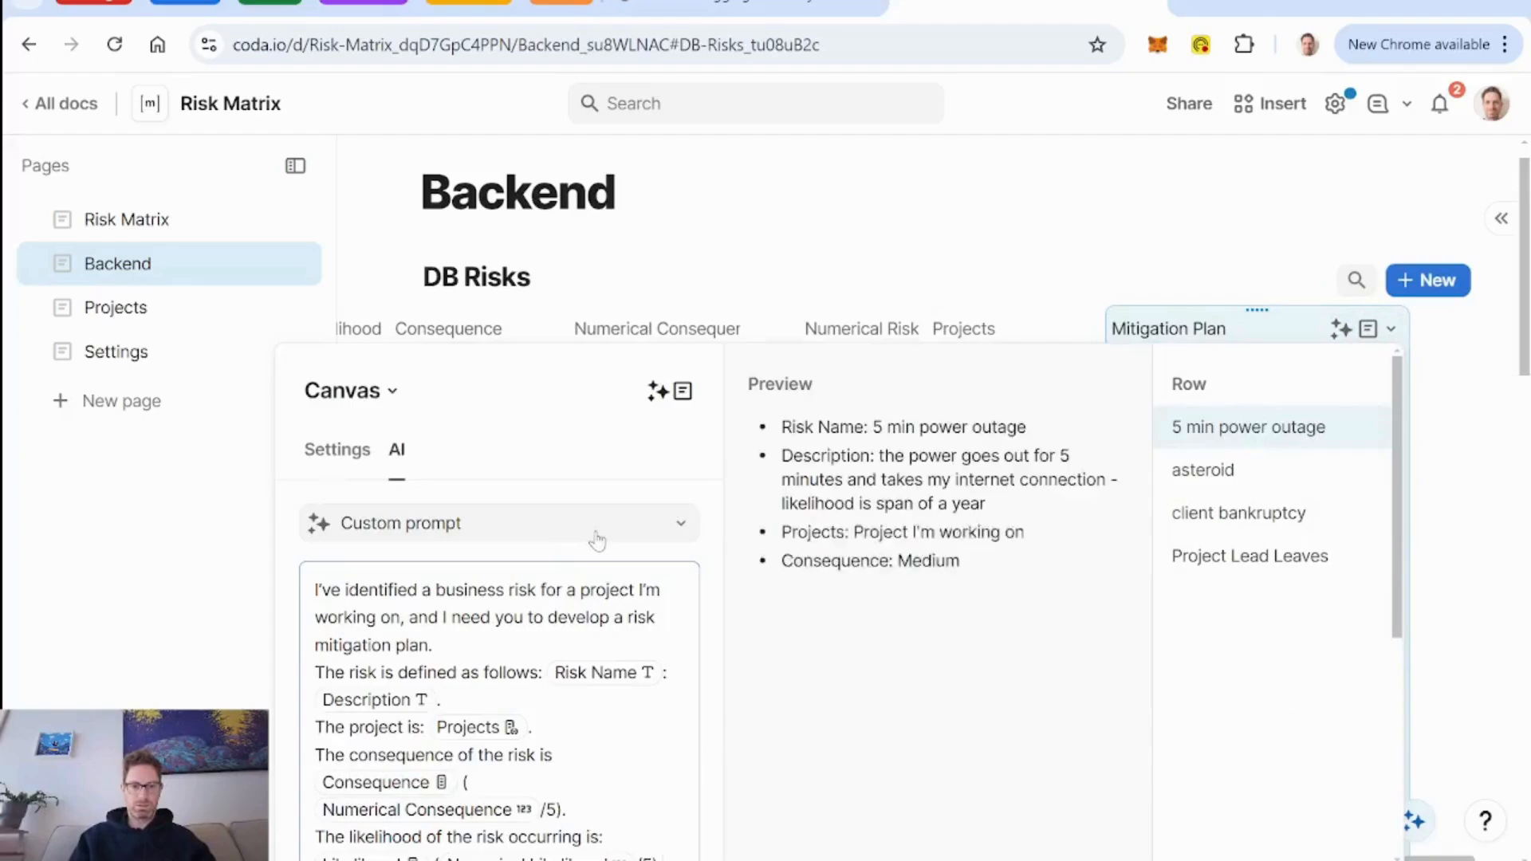
scroll(598, 542, down, 2)
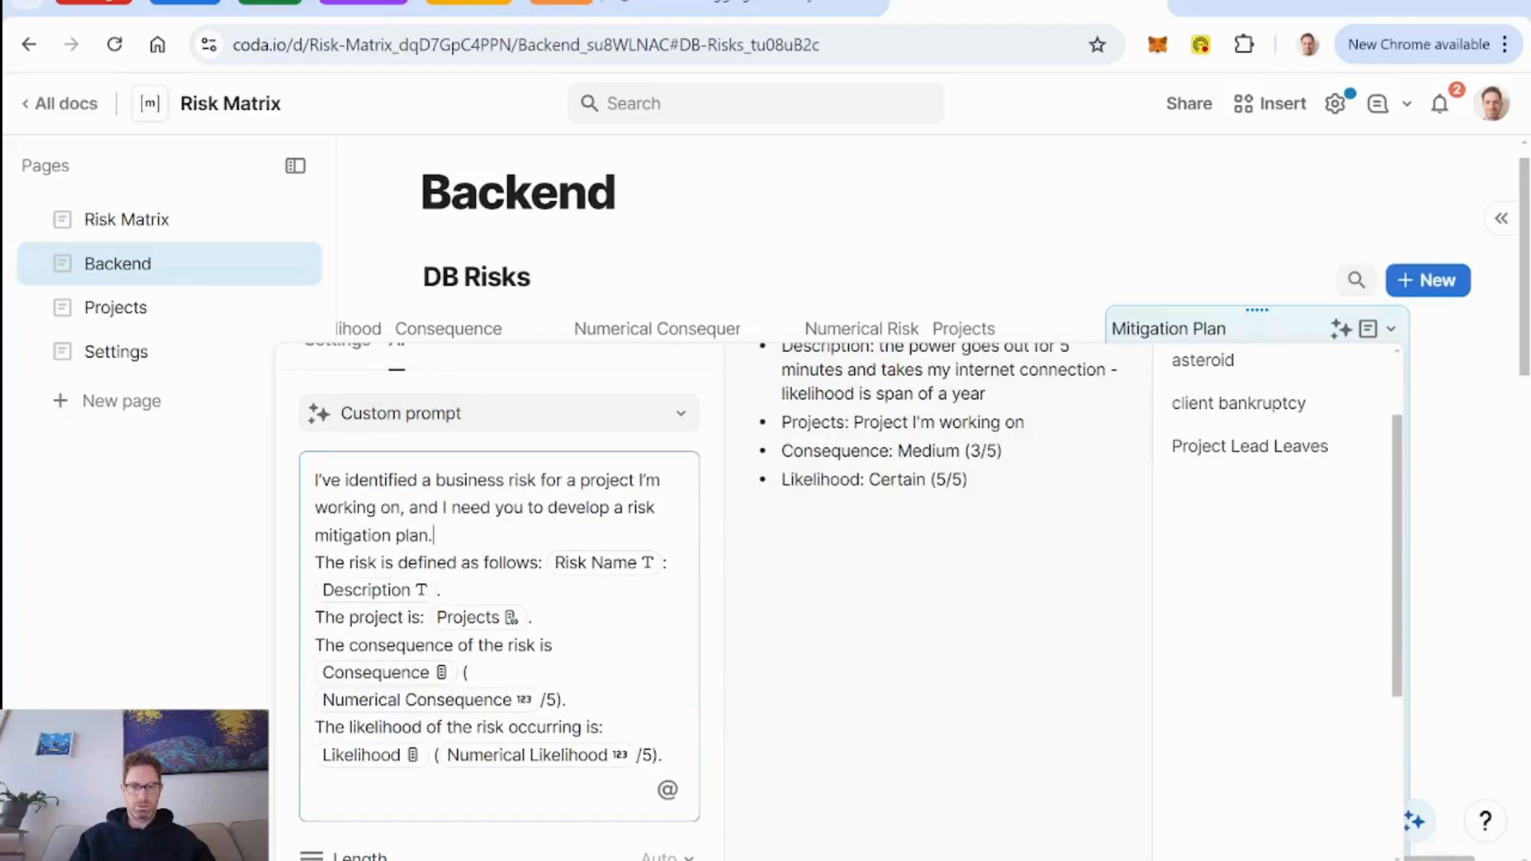
key(BackSpace)
text(to help )
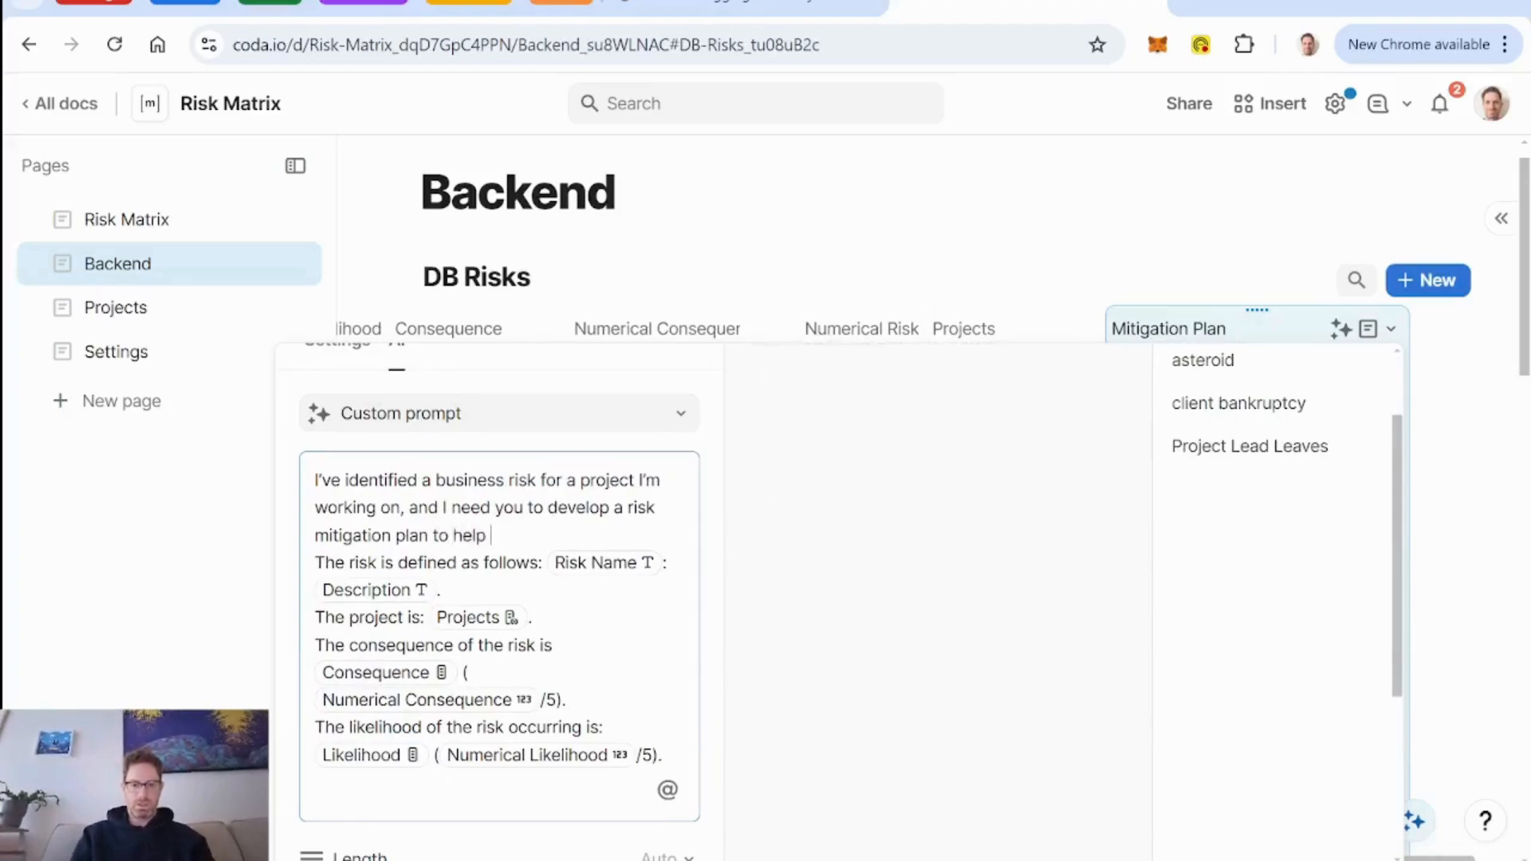
text(me prepare in the even)
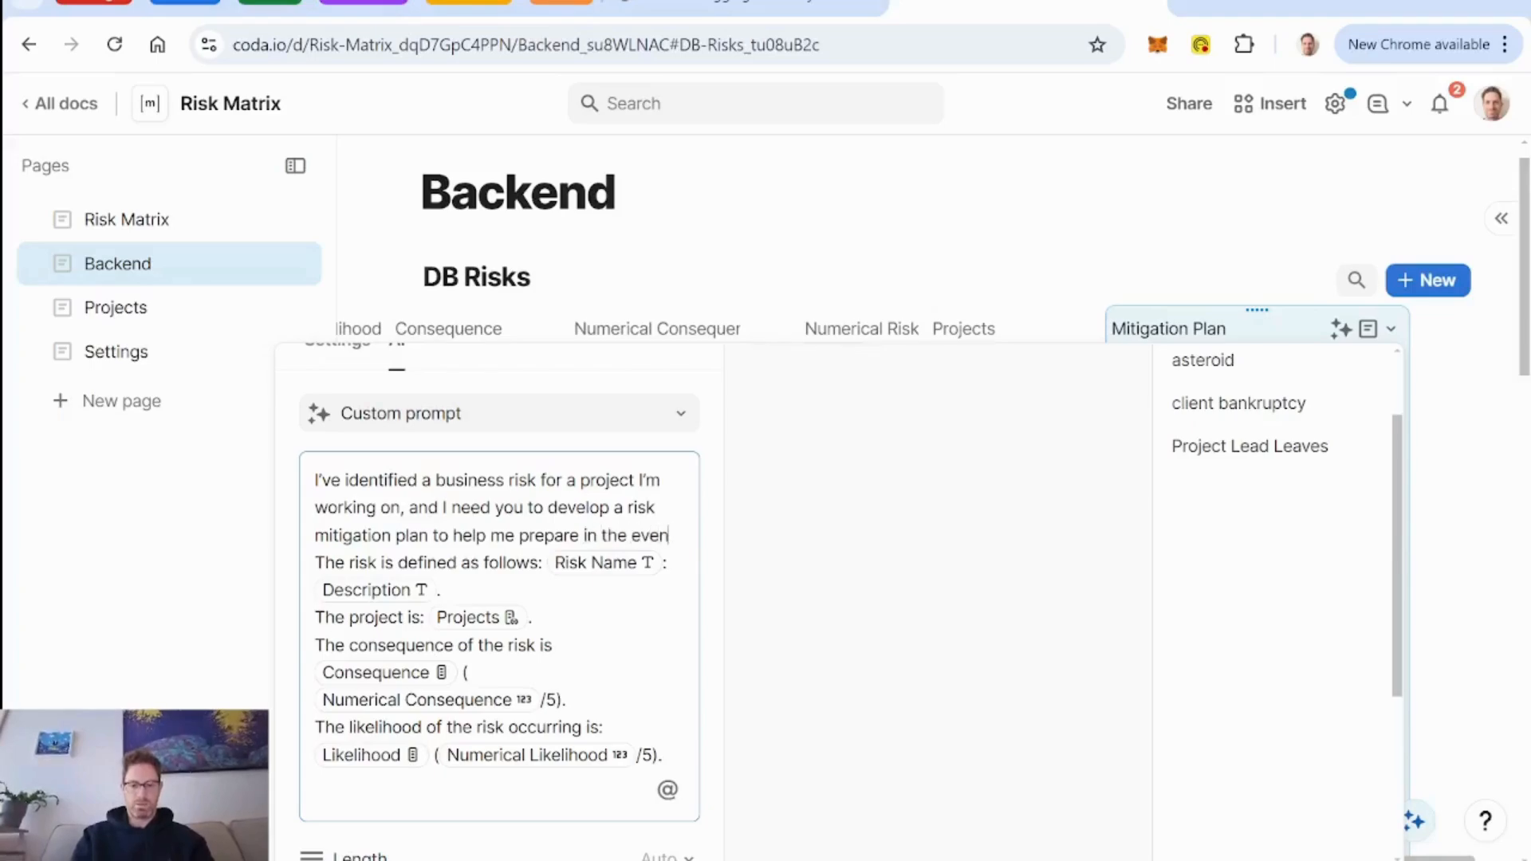
text(t that the risk should occur. U)
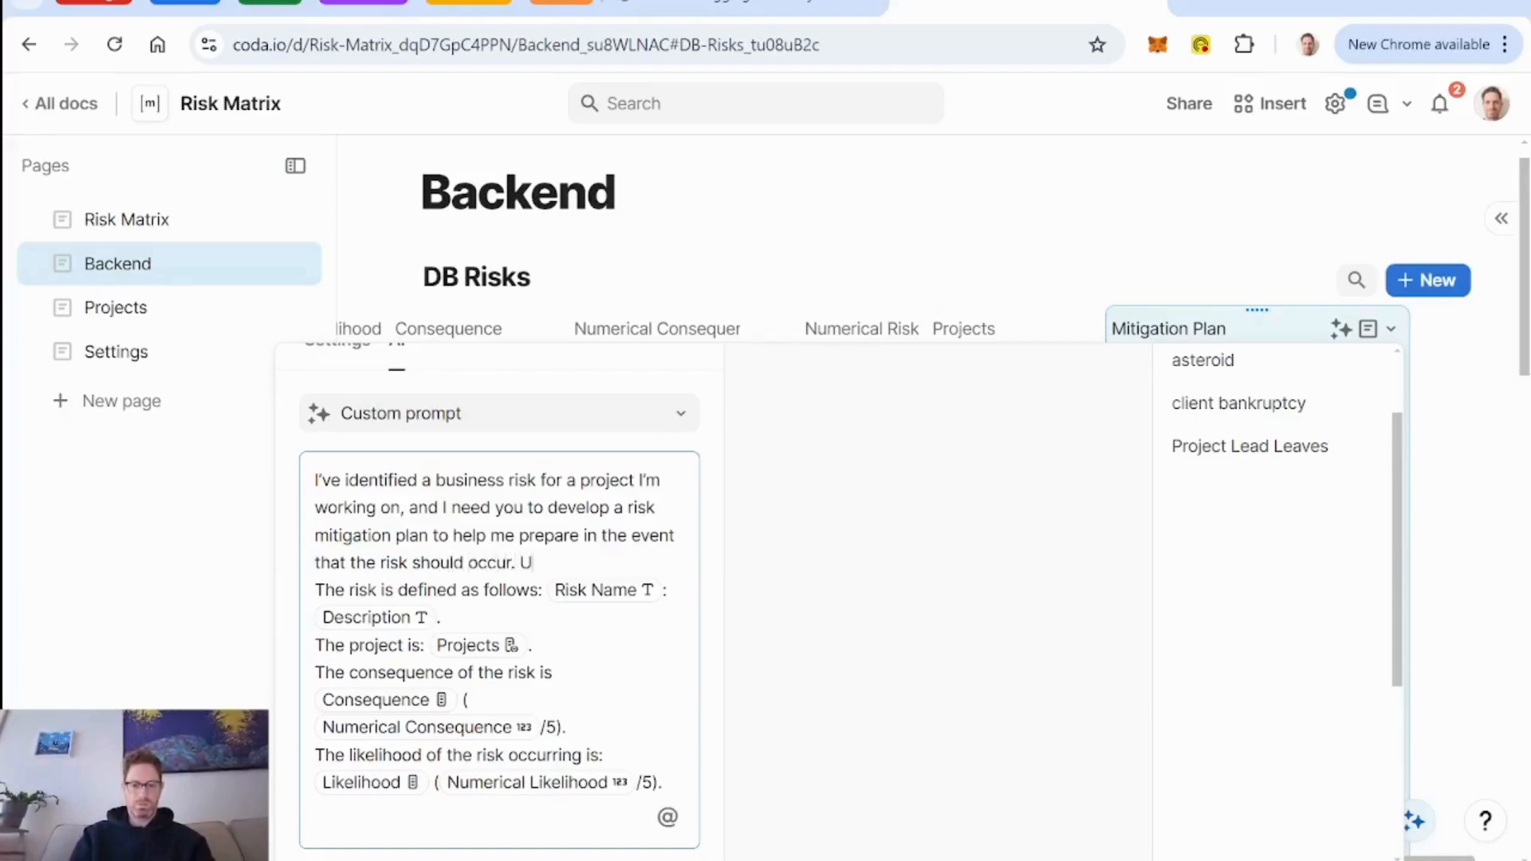
text(se the following in)
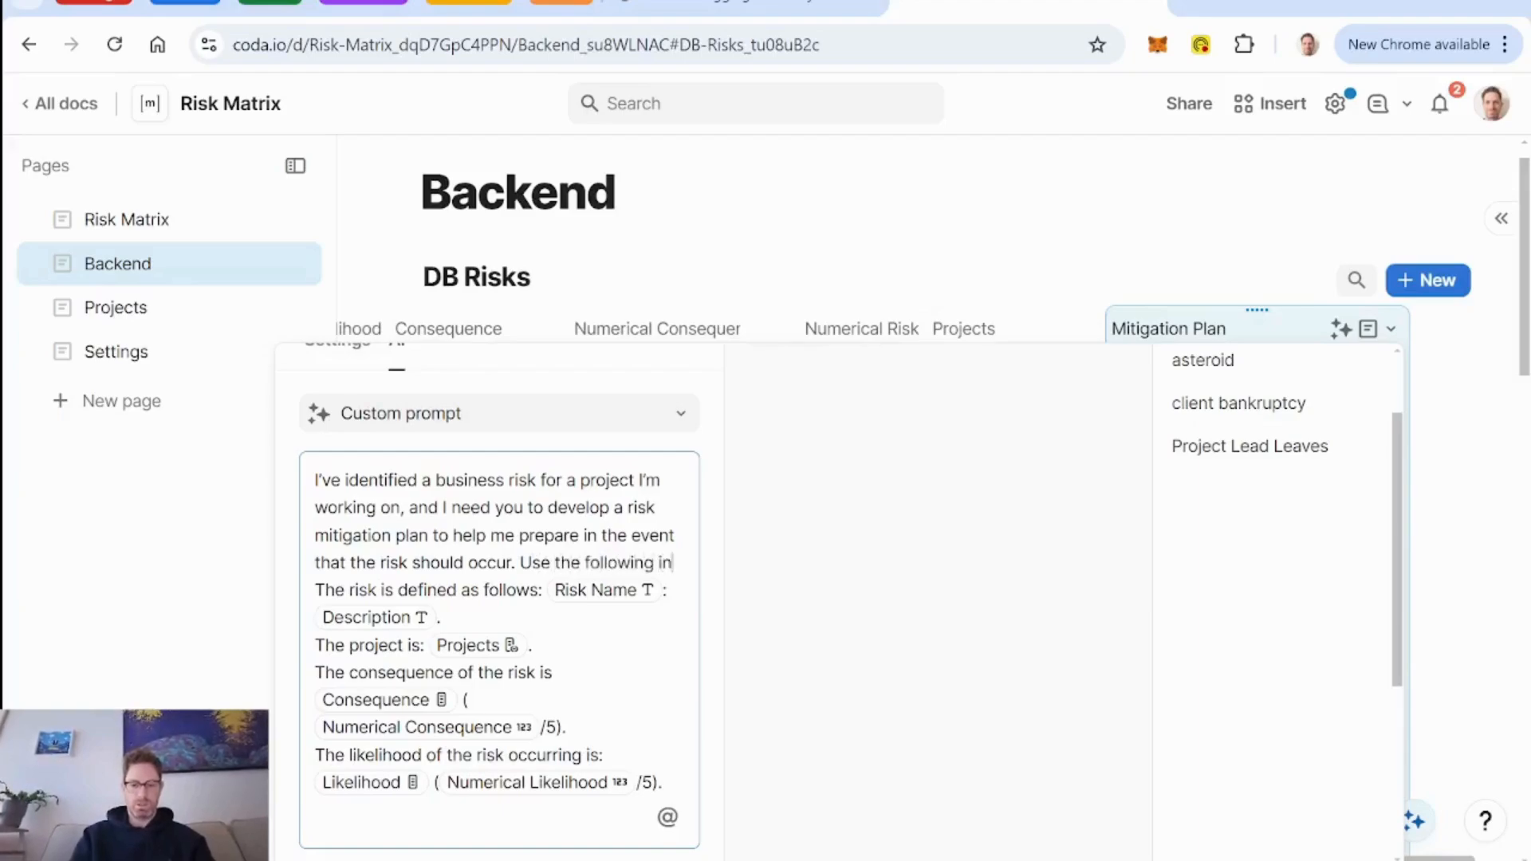
text(formation as ba)
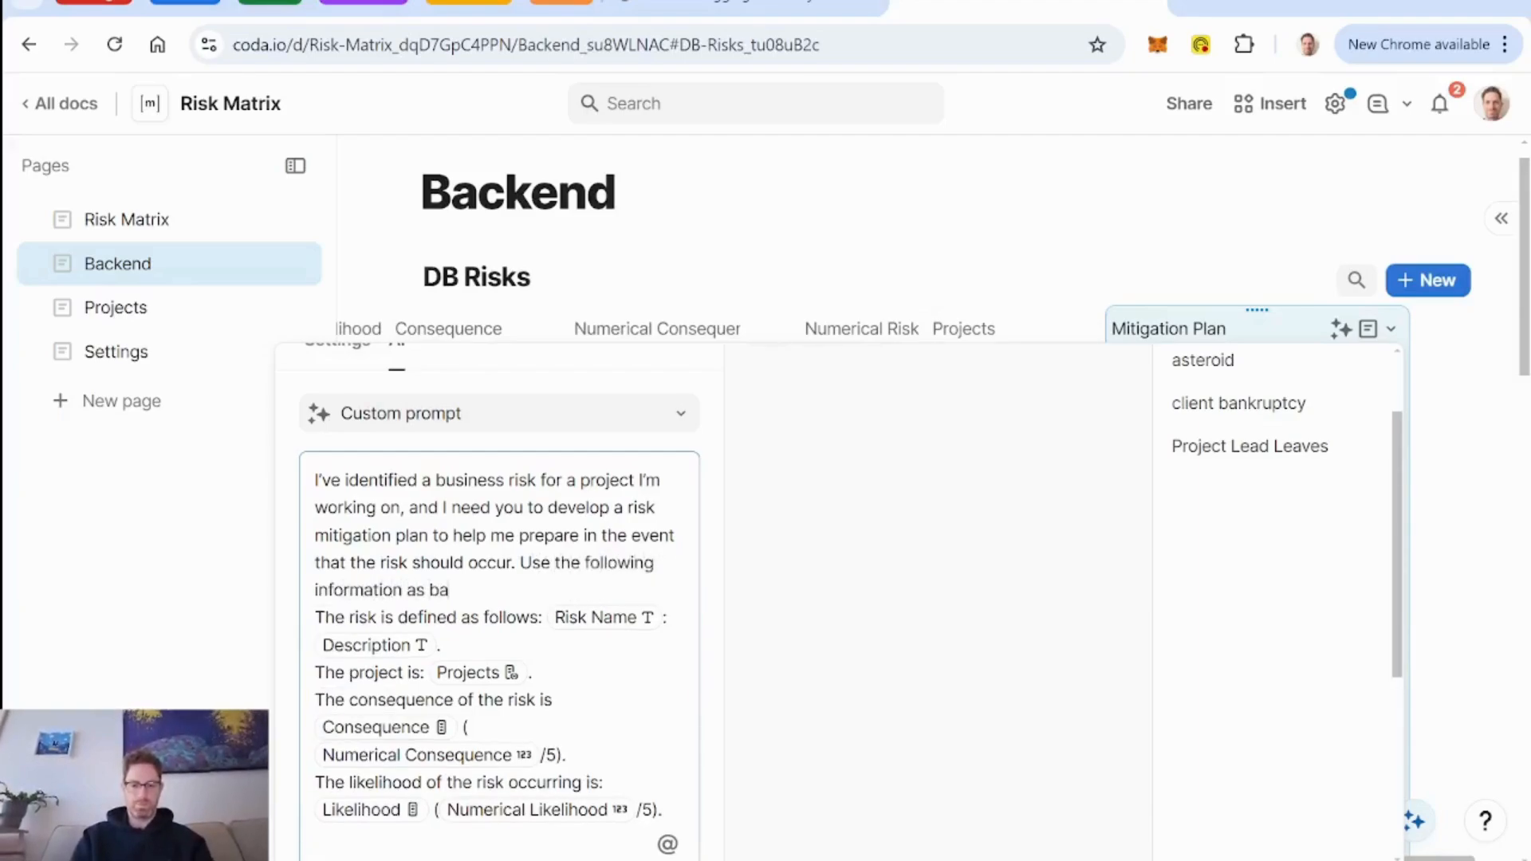
text(ckground to help you)
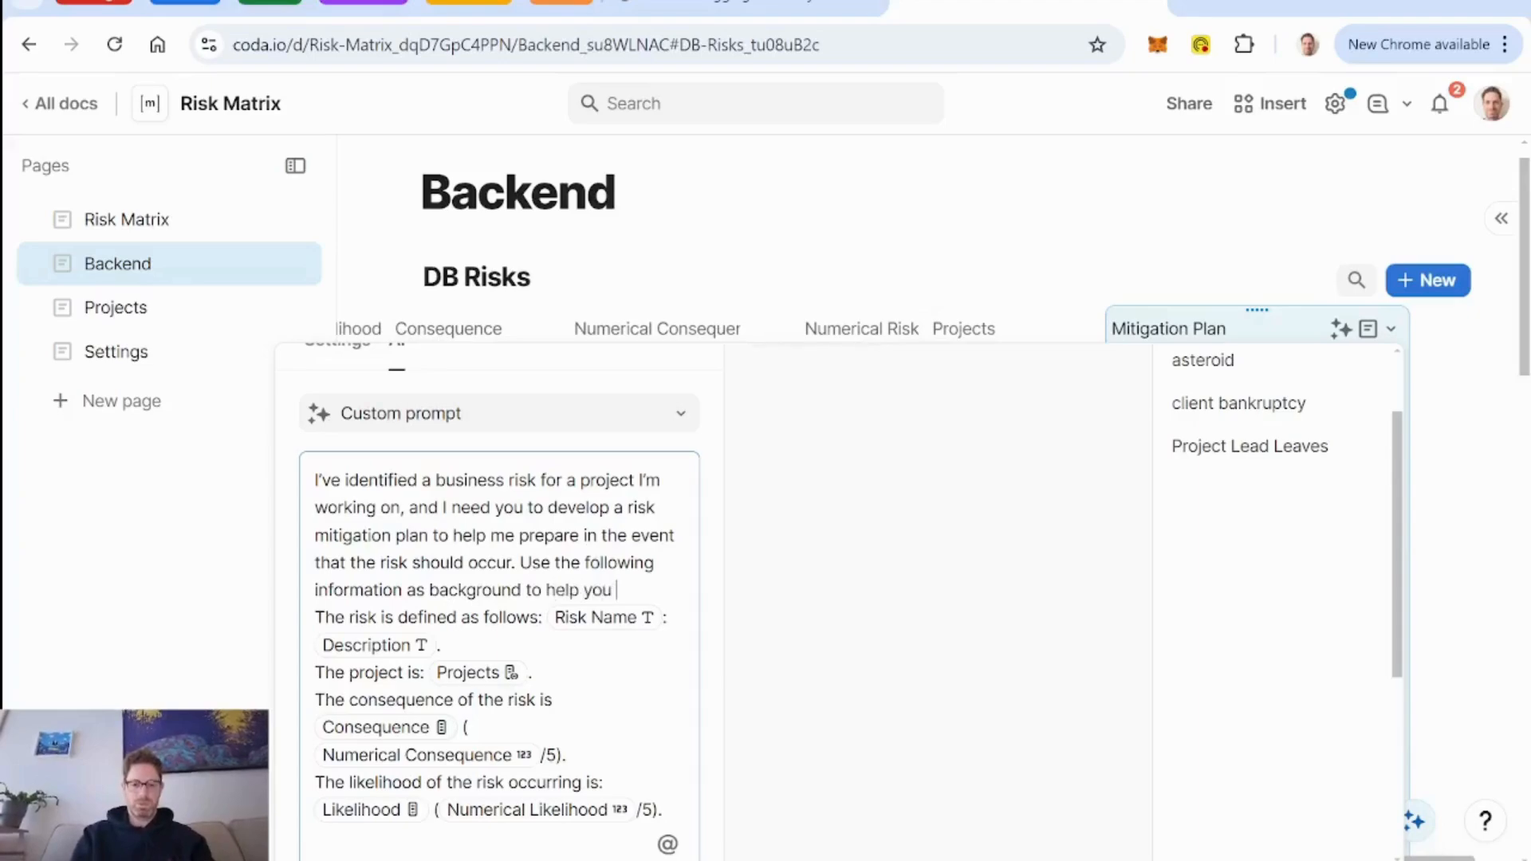
Add "Use the following information as background to help you prepare the plan." to the end of the prompt's opening paragraph.
text(prepare the plan.)
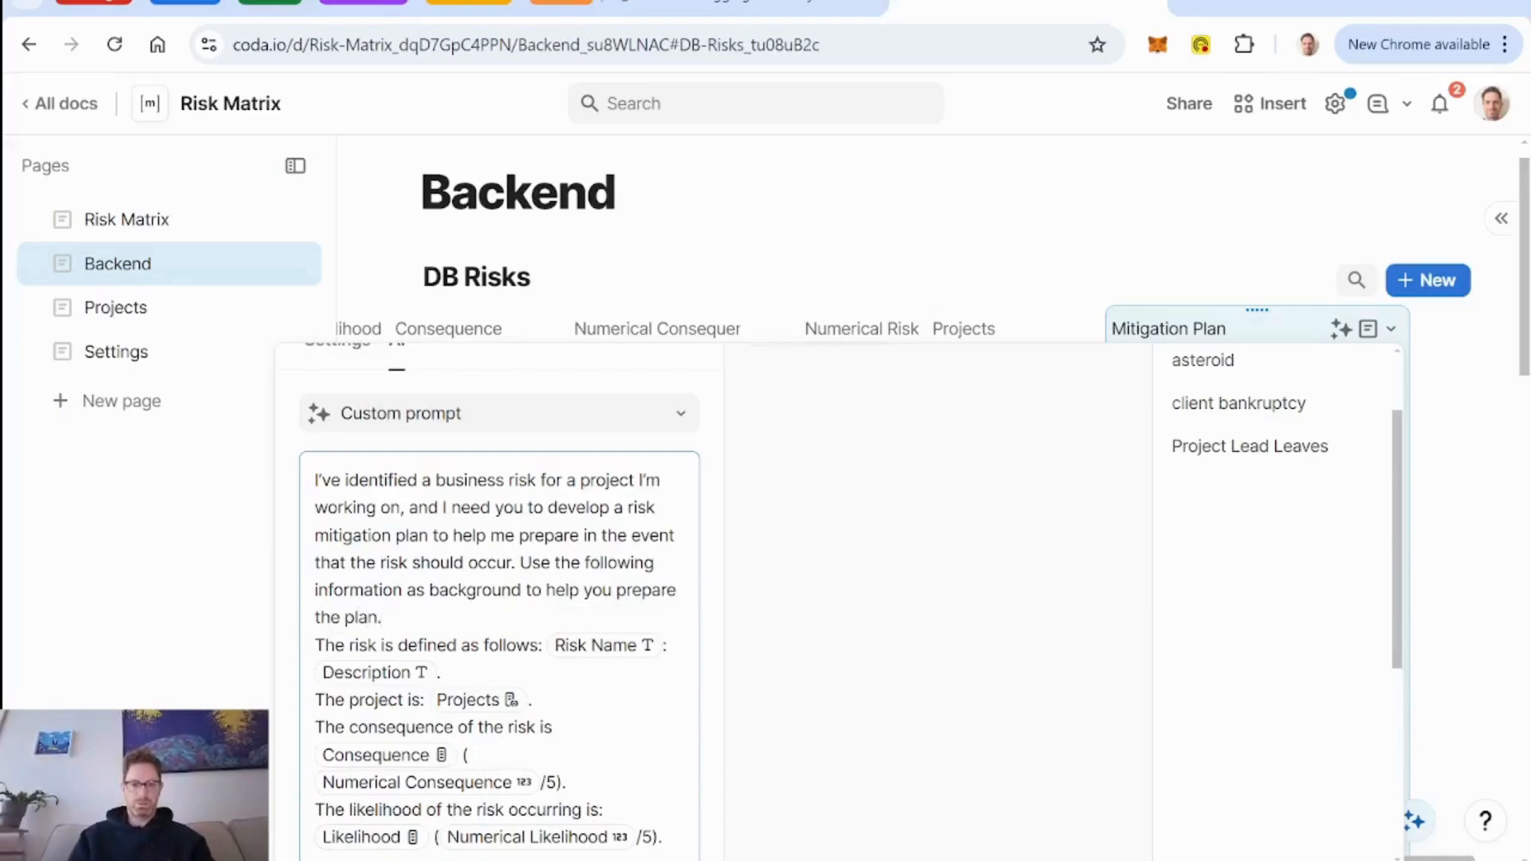
Set the AI output to One paragraph length, Friendly tone and Text type, and refill the Mitigation Plan column.
scroll(574, 632, down, 5)
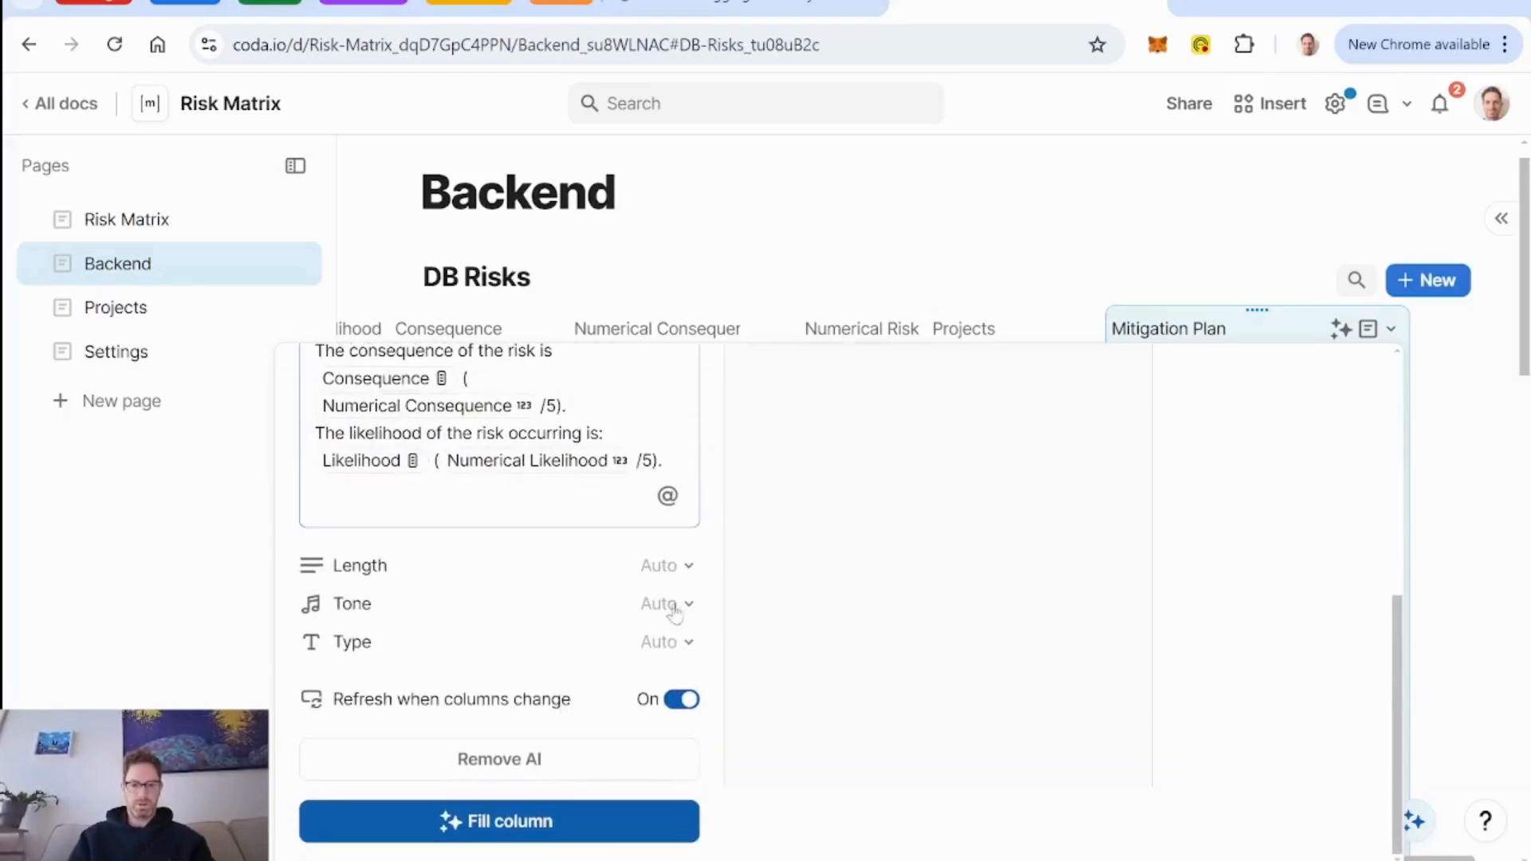
click(684, 567)
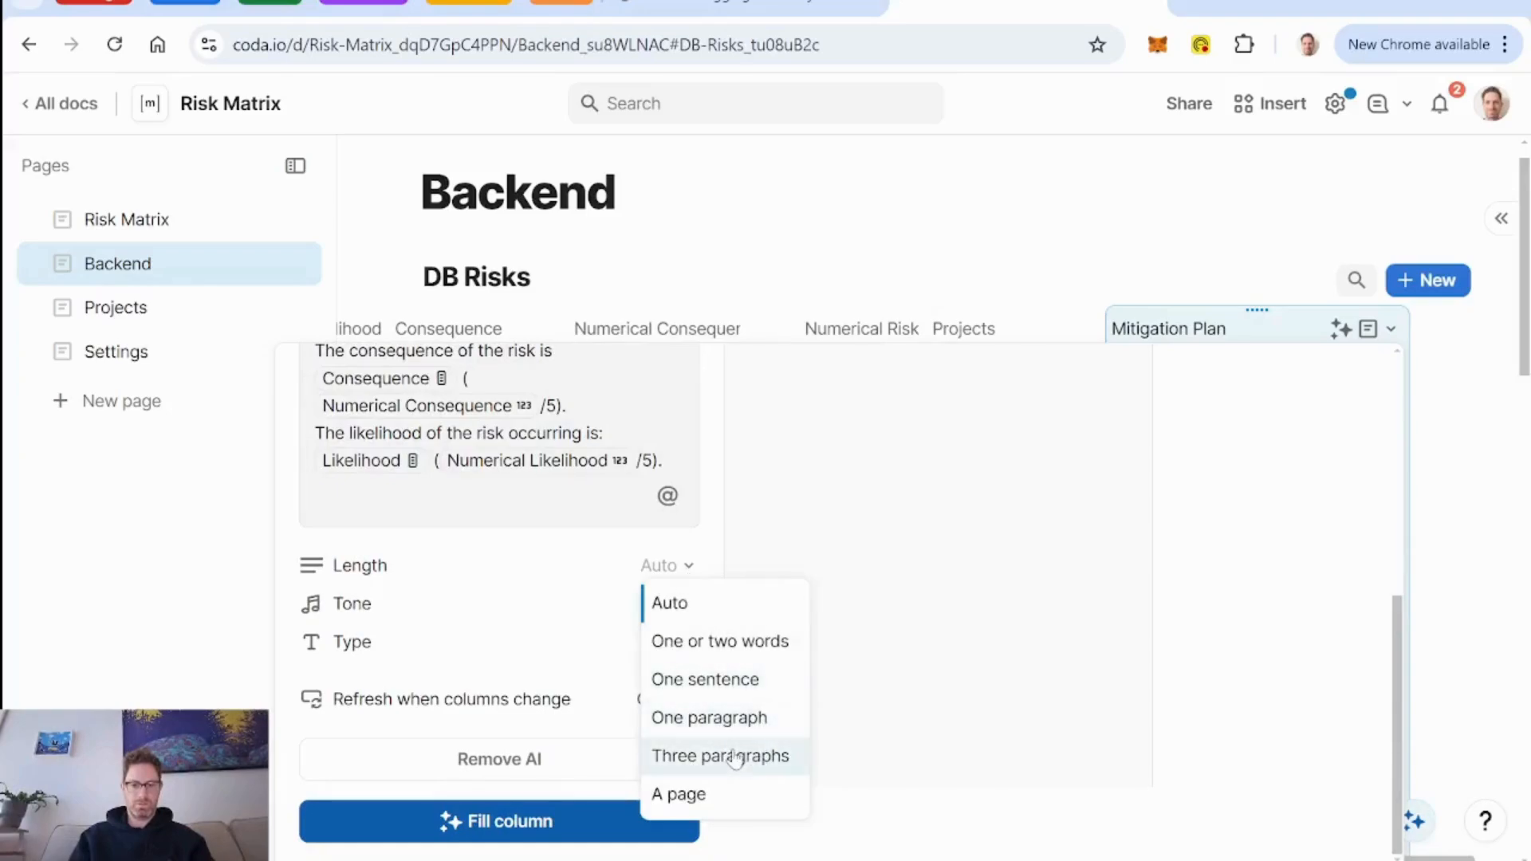
click(724, 717)
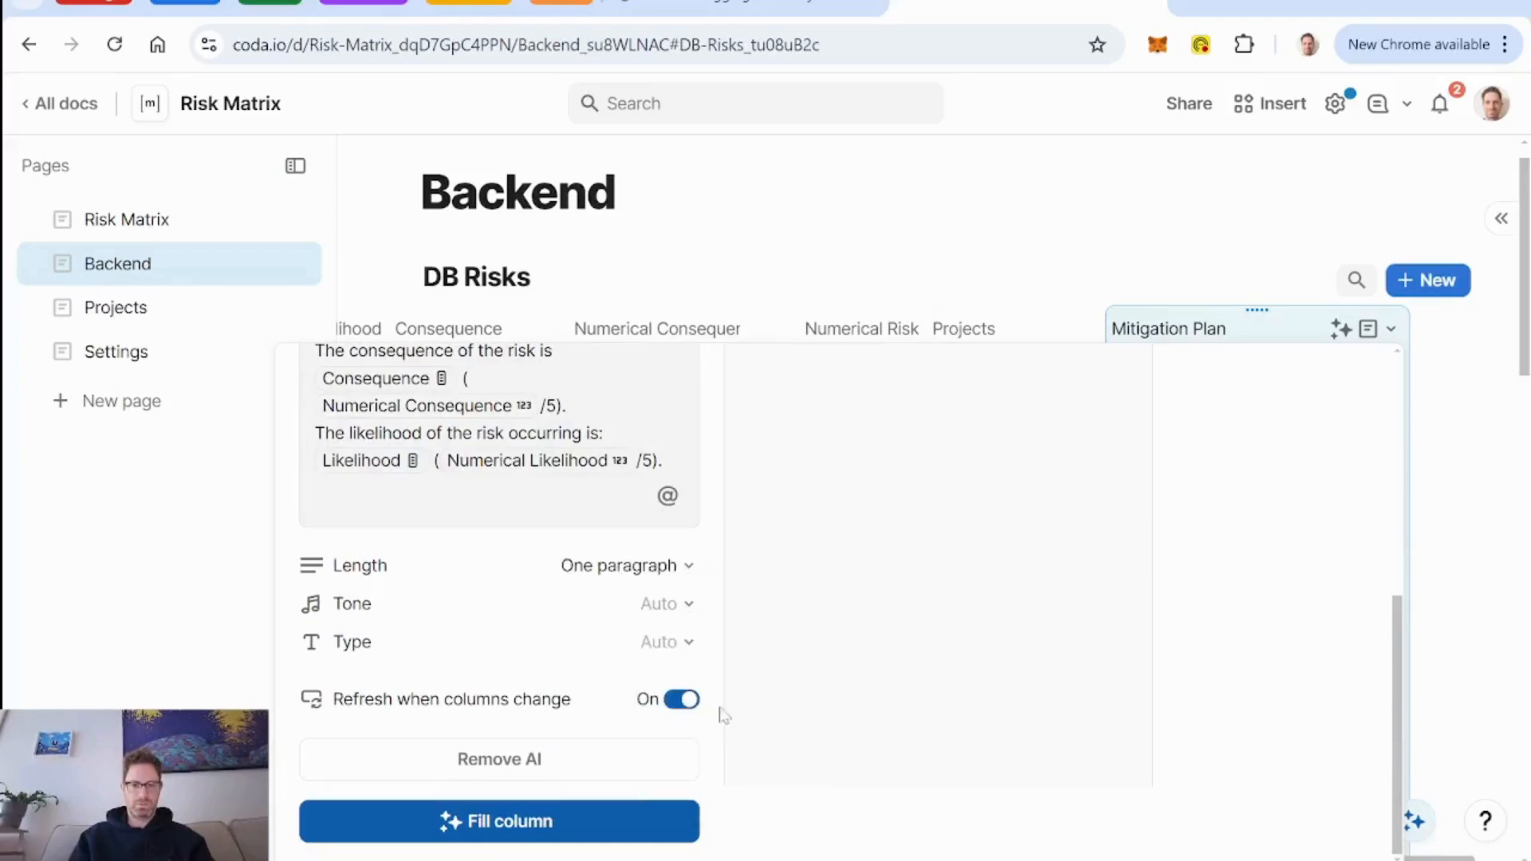
click(684, 608)
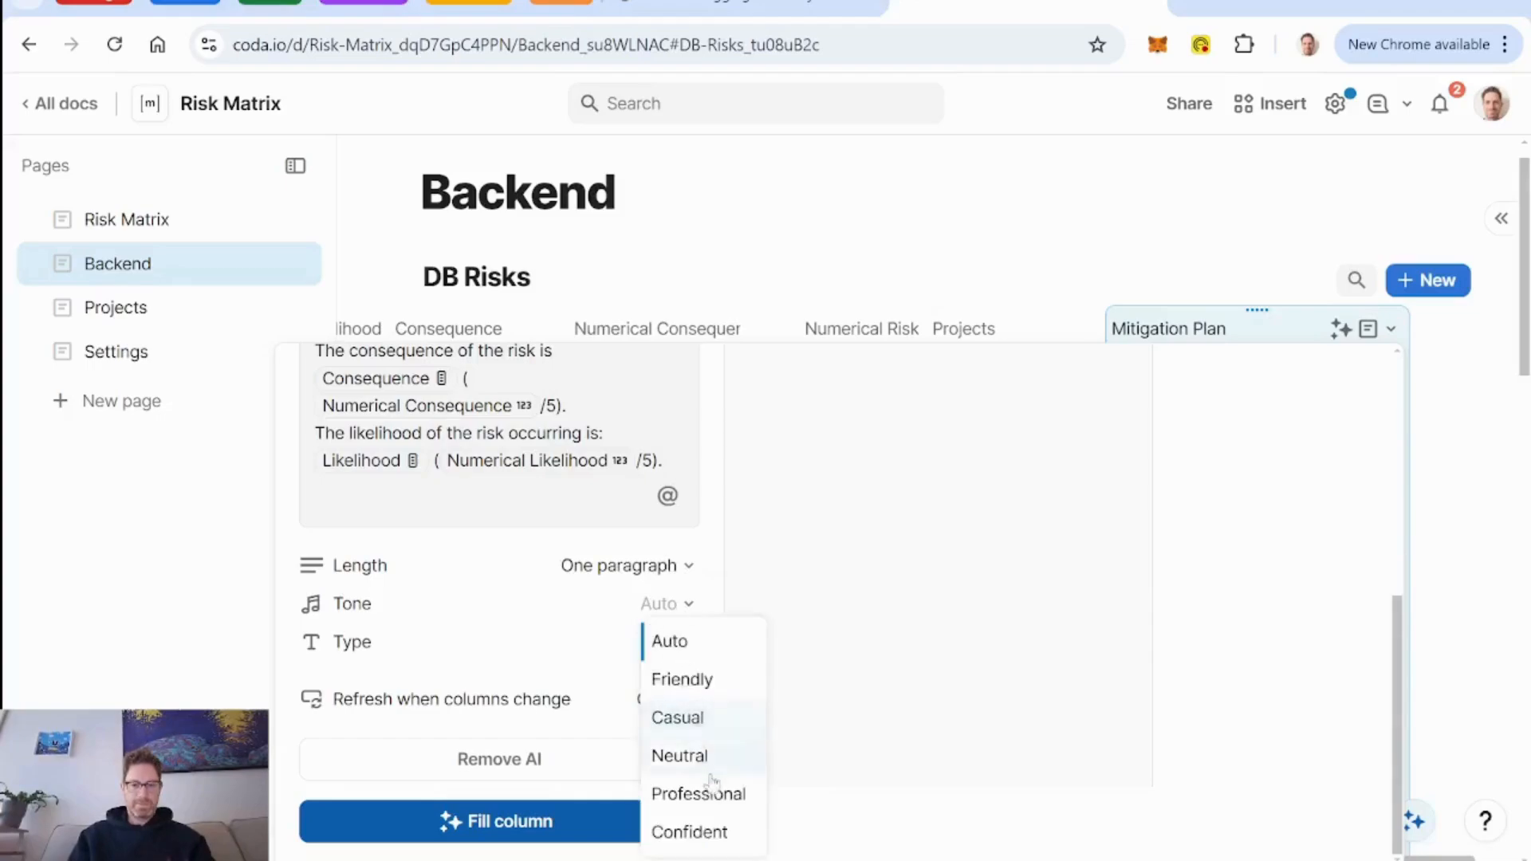
click(695, 677)
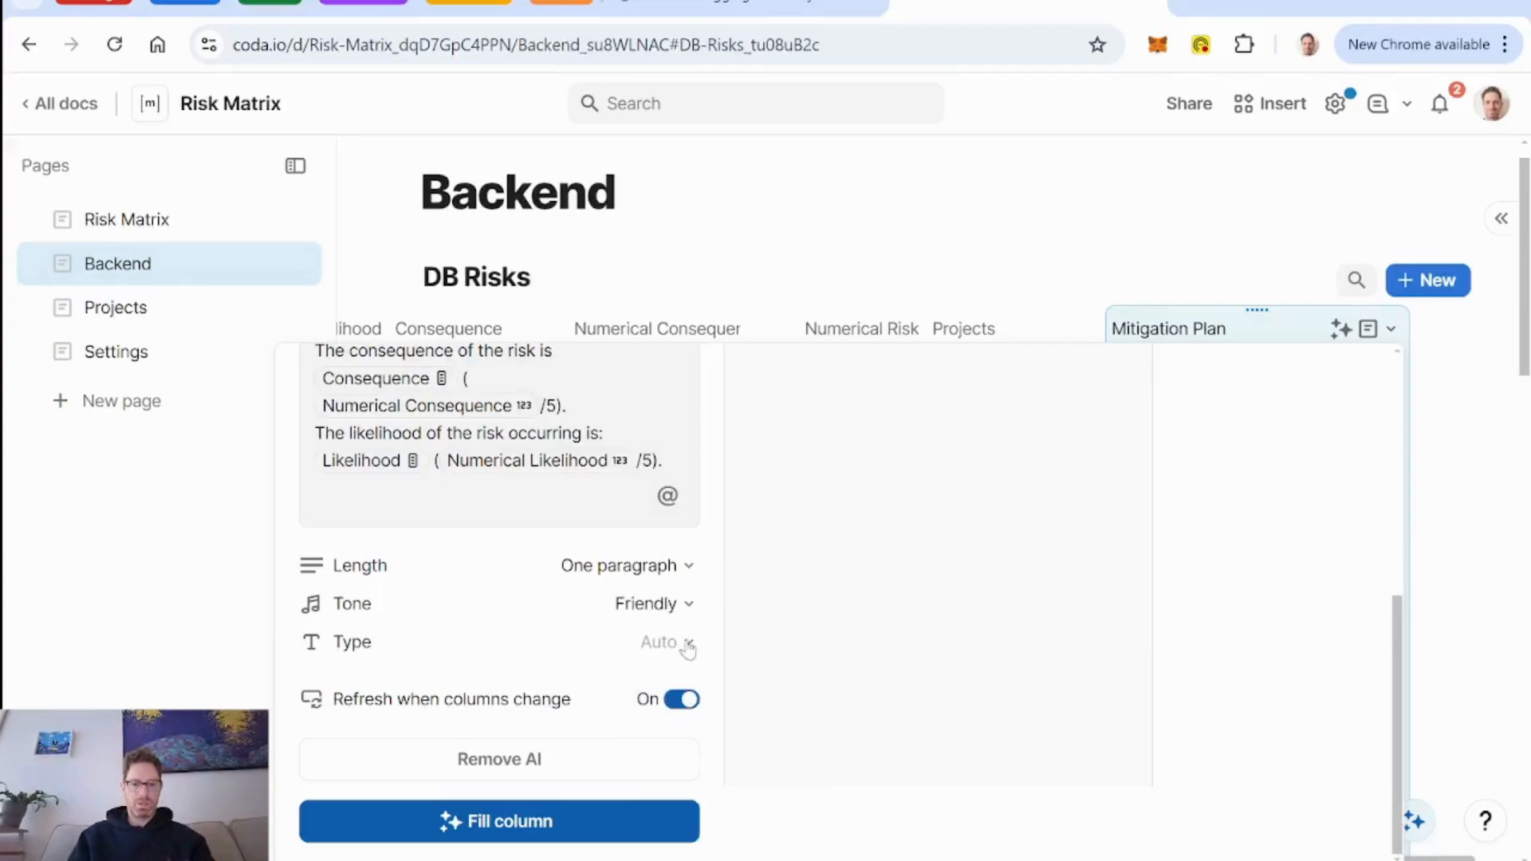
click(687, 648)
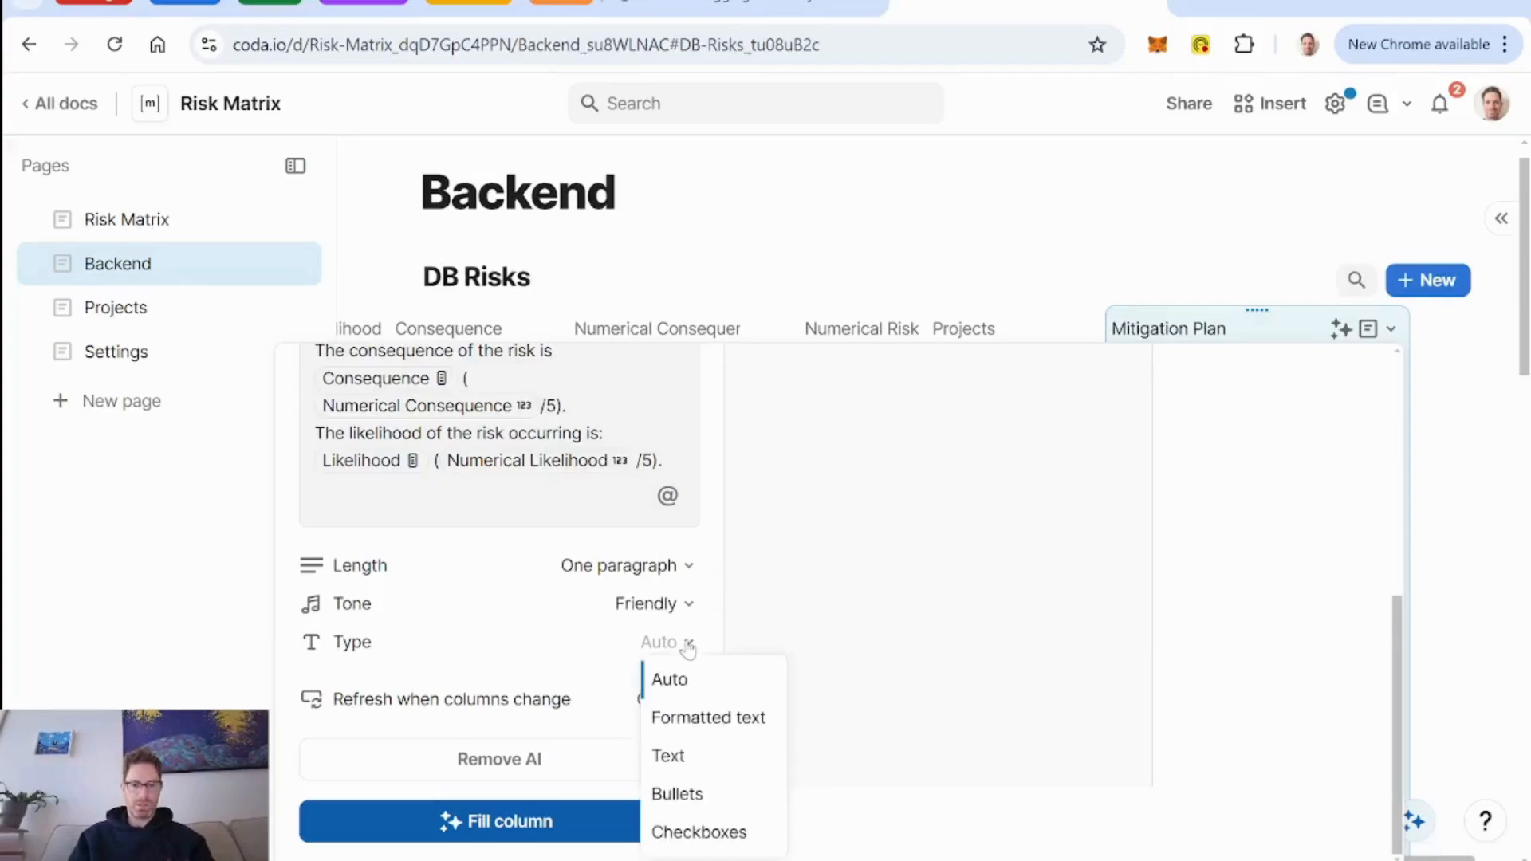
click(701, 762)
click(550, 820)
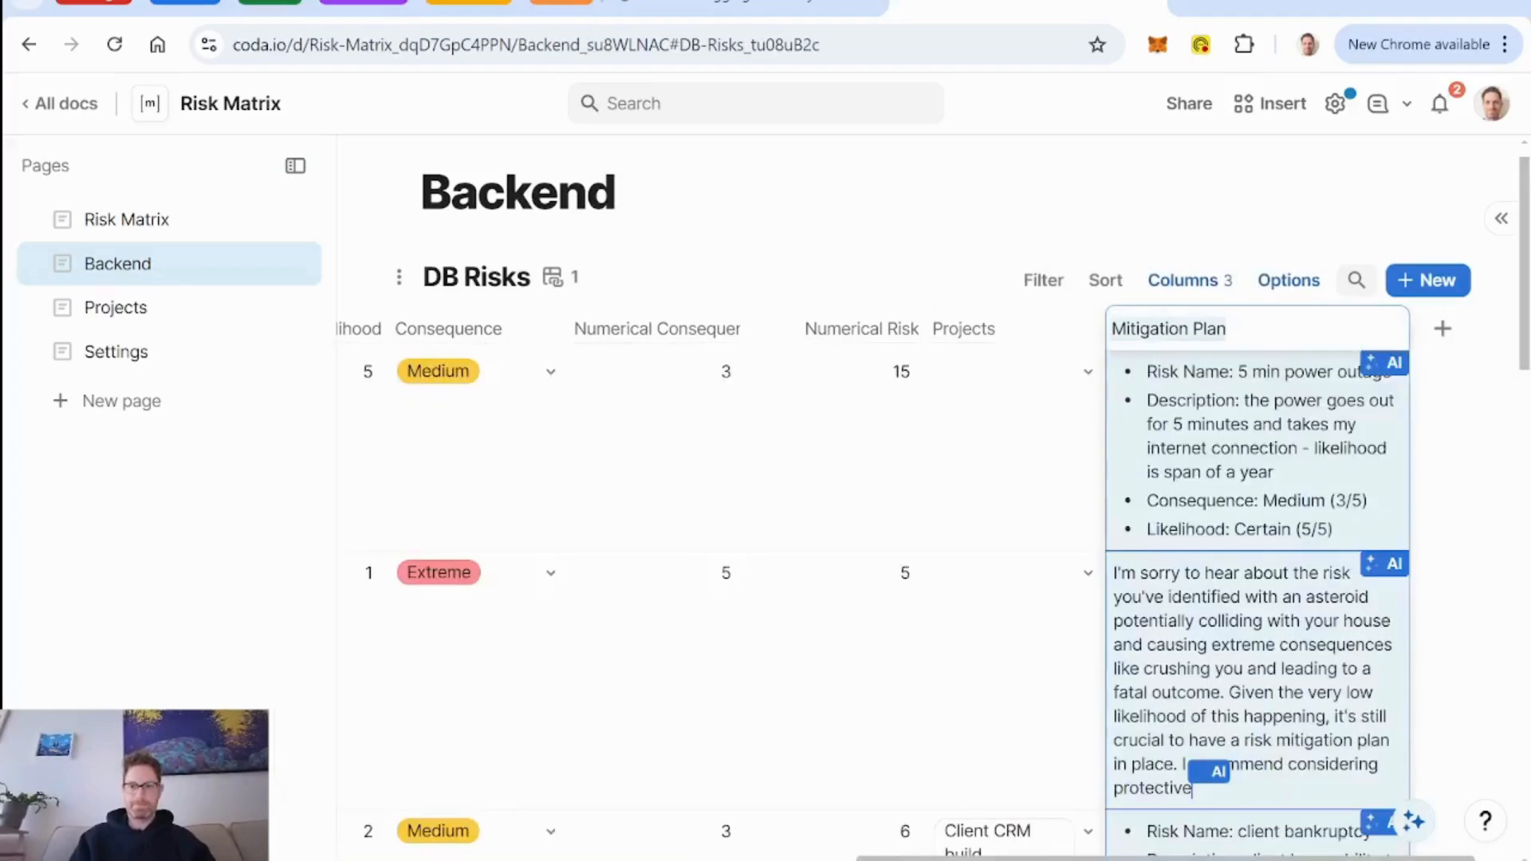
Read through the generated mitigation plans for the risks in the DB Risks table.
click(1277, 607)
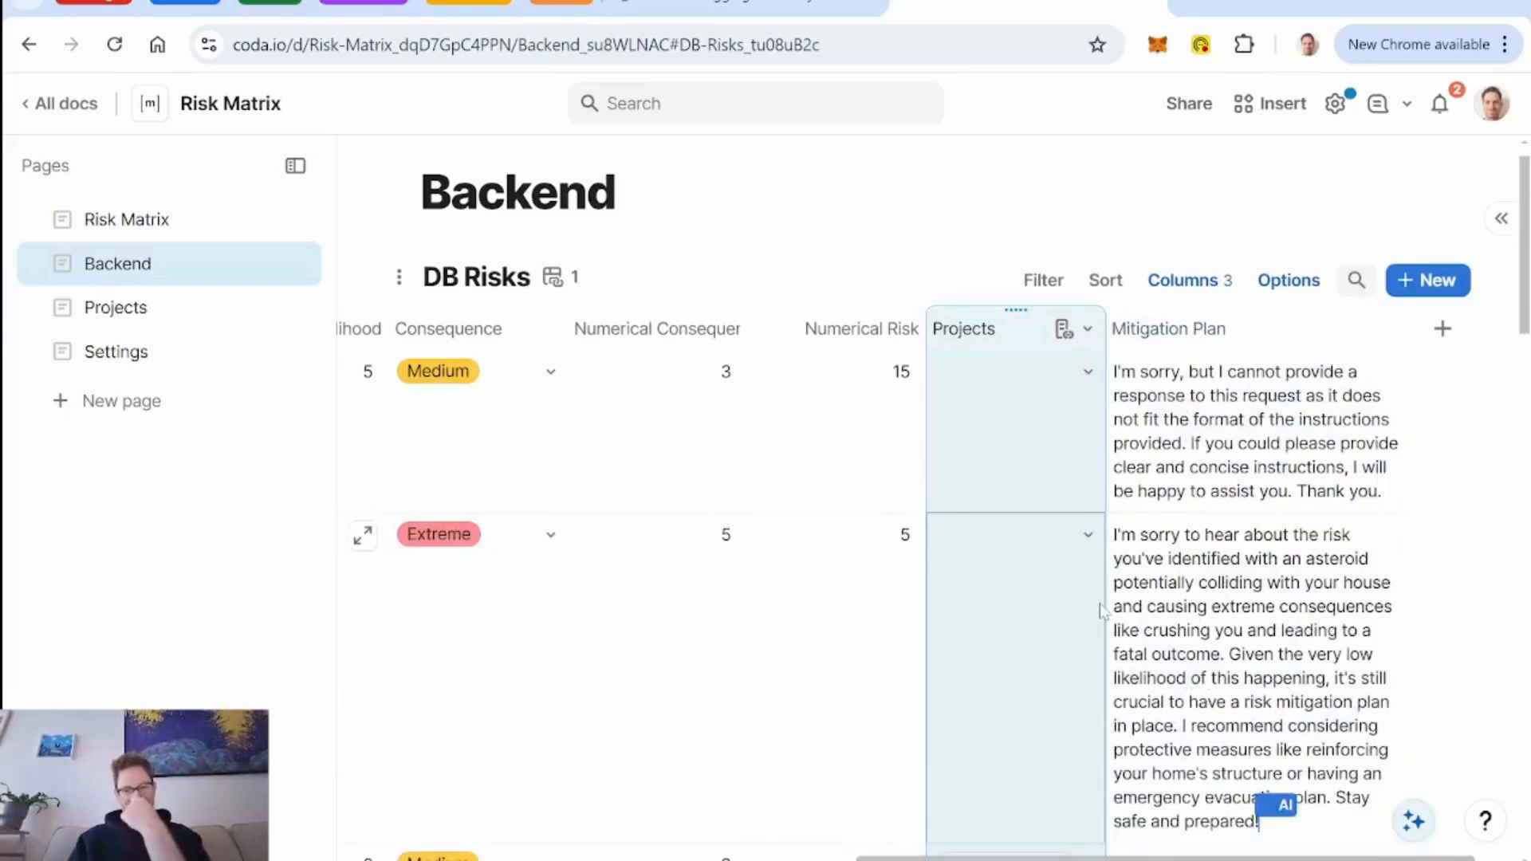
scroll(1064, 615, down, 1)
scroll(1064, 614, down, 1)
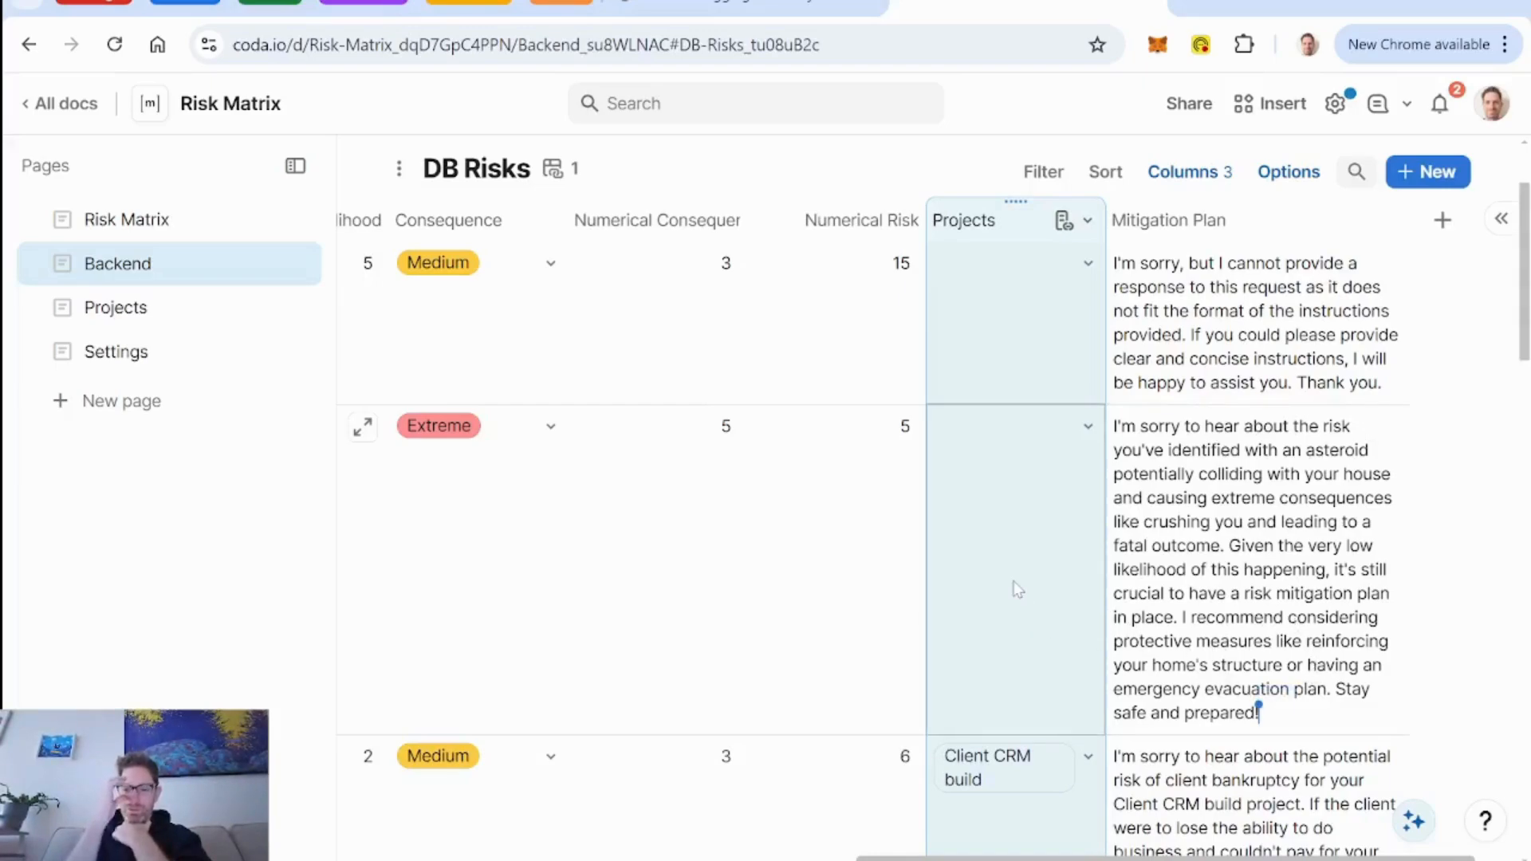
scroll(1069, 619, down, 5)
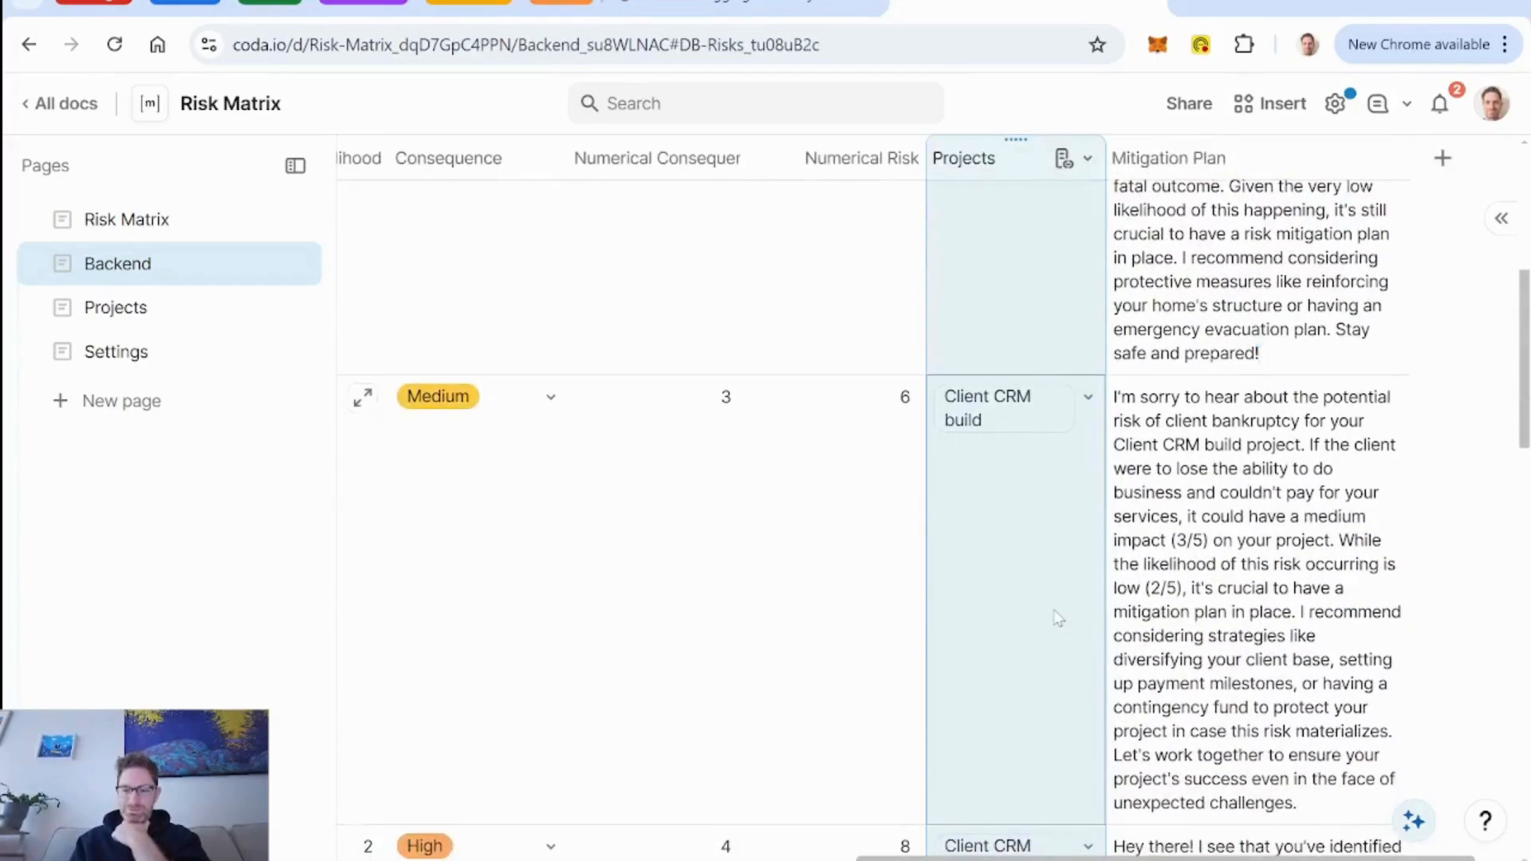
scroll(1069, 619, down, 5)
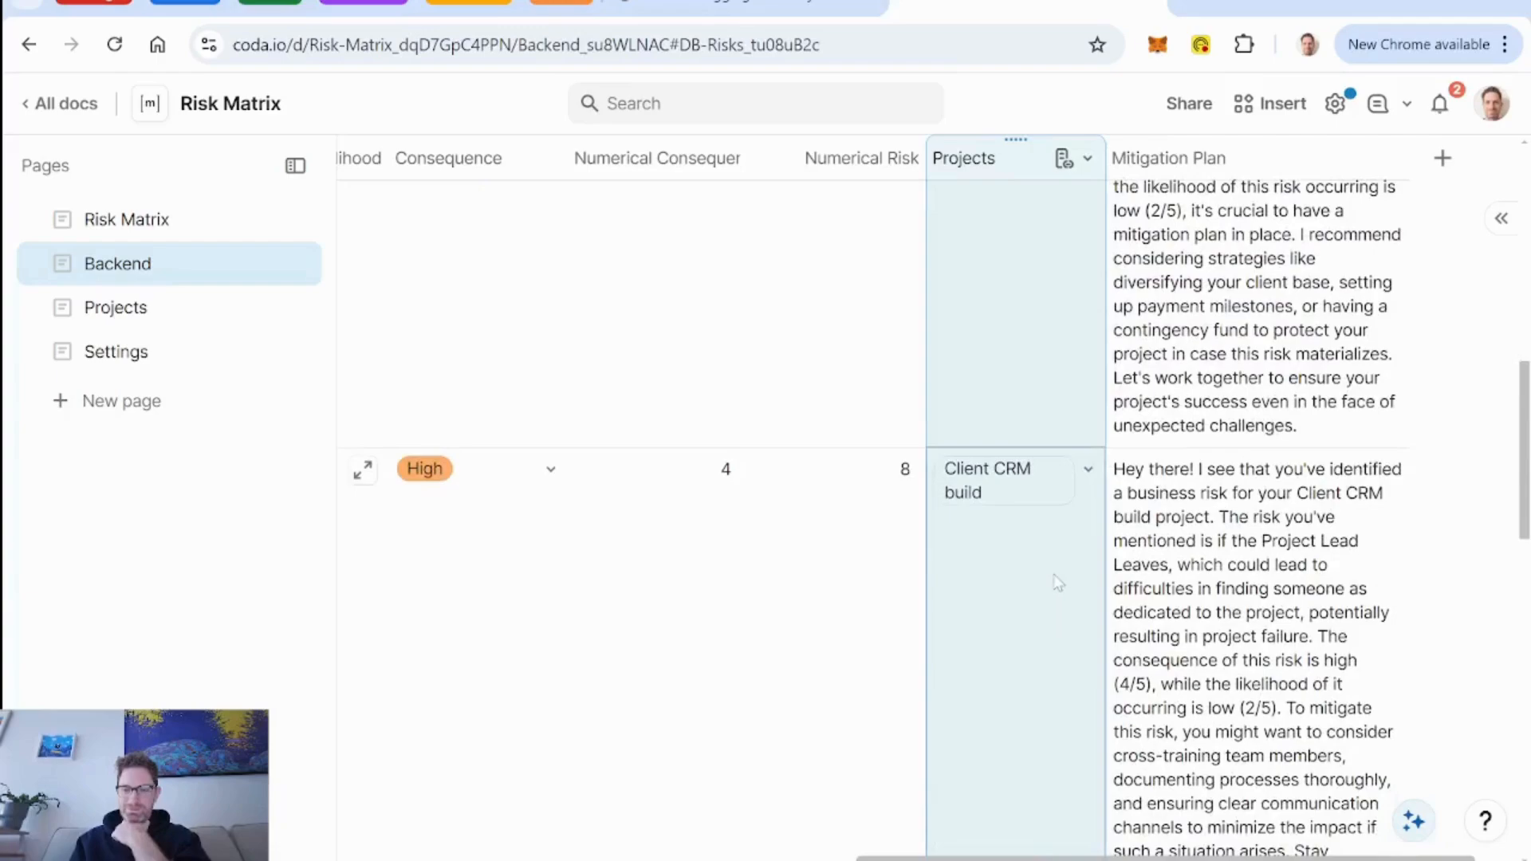
scroll(1057, 582, up, 10)
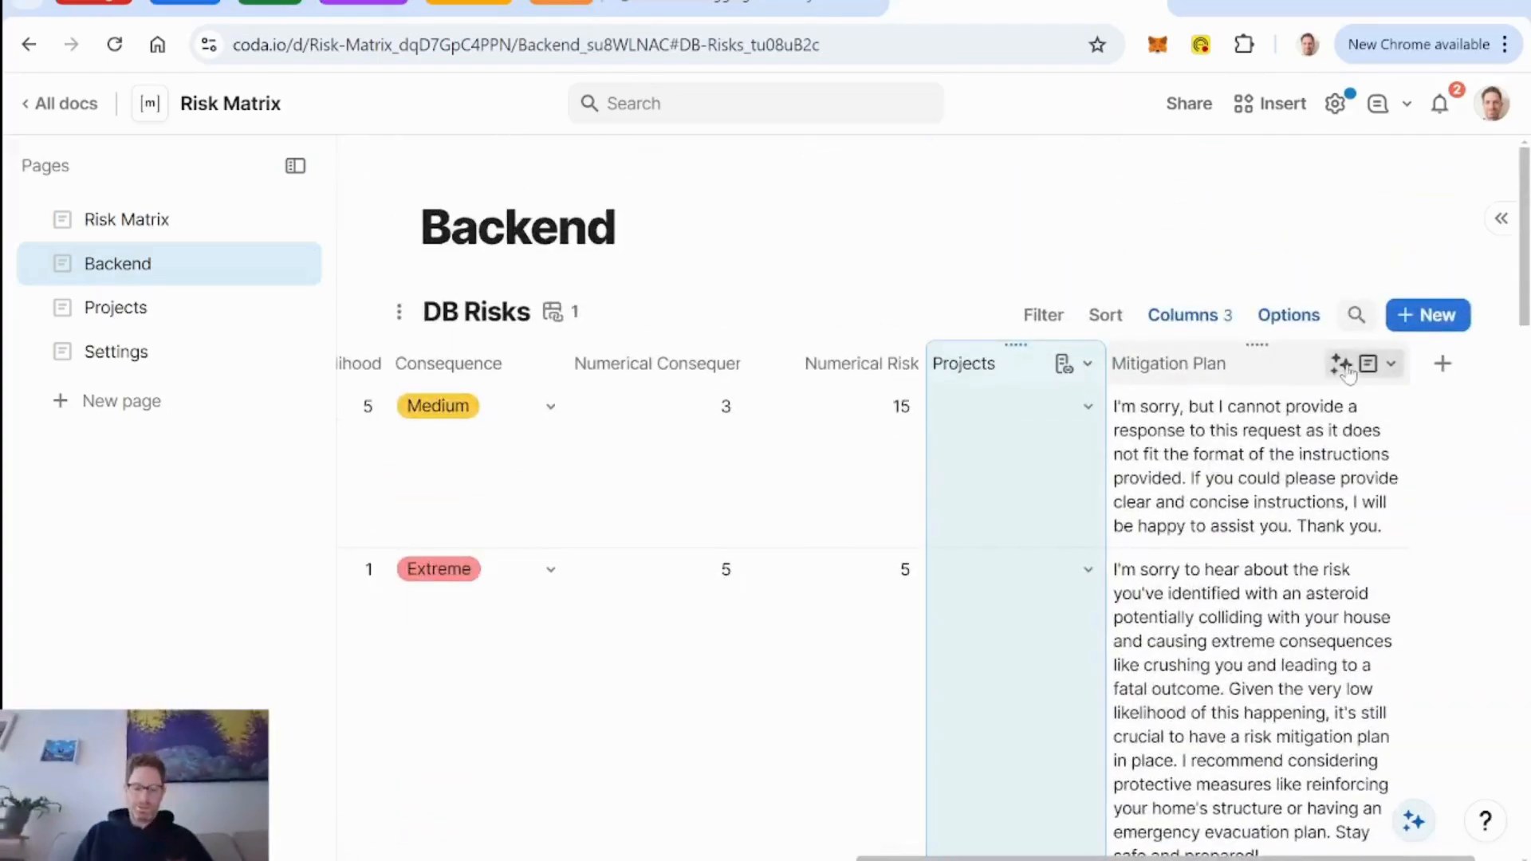
Add "Do not restate the background information in your output." to the Mitigation Plan prompt's opening paragraph and refill the column.
click(1391, 363)
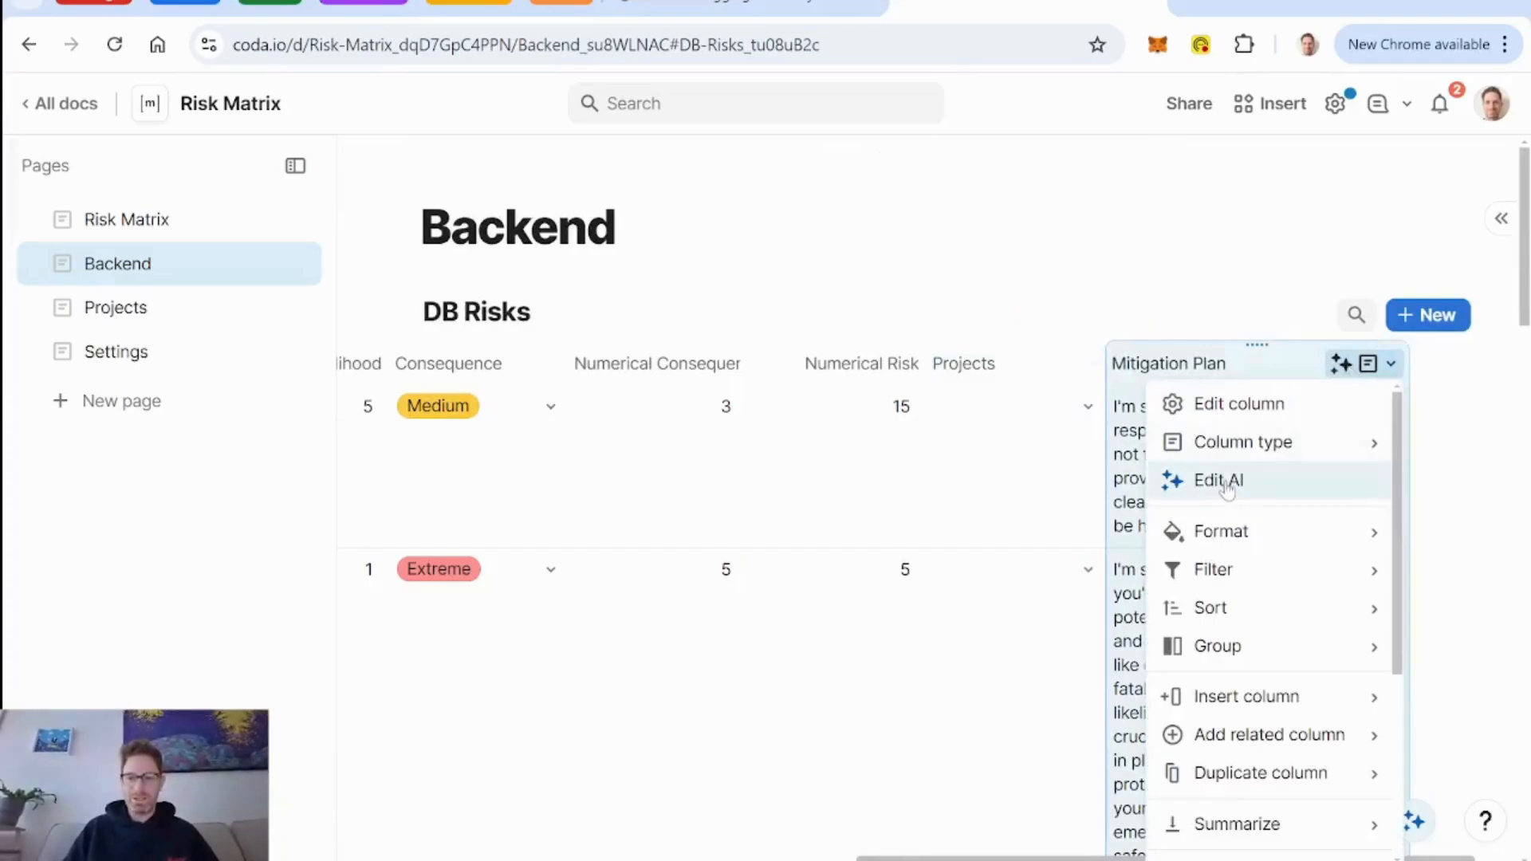
click(1221, 482)
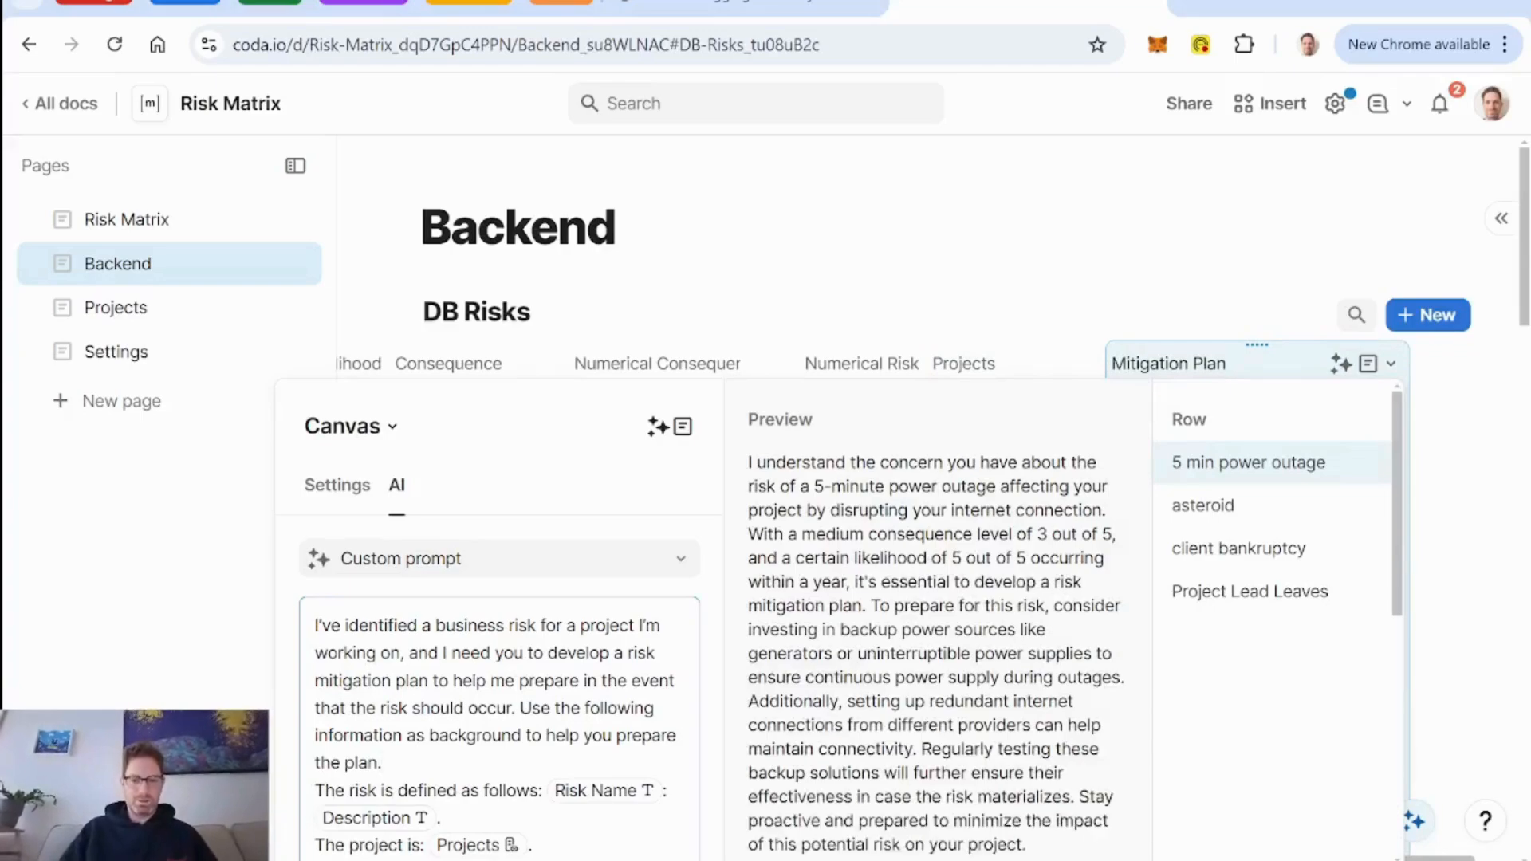
text(Do not )
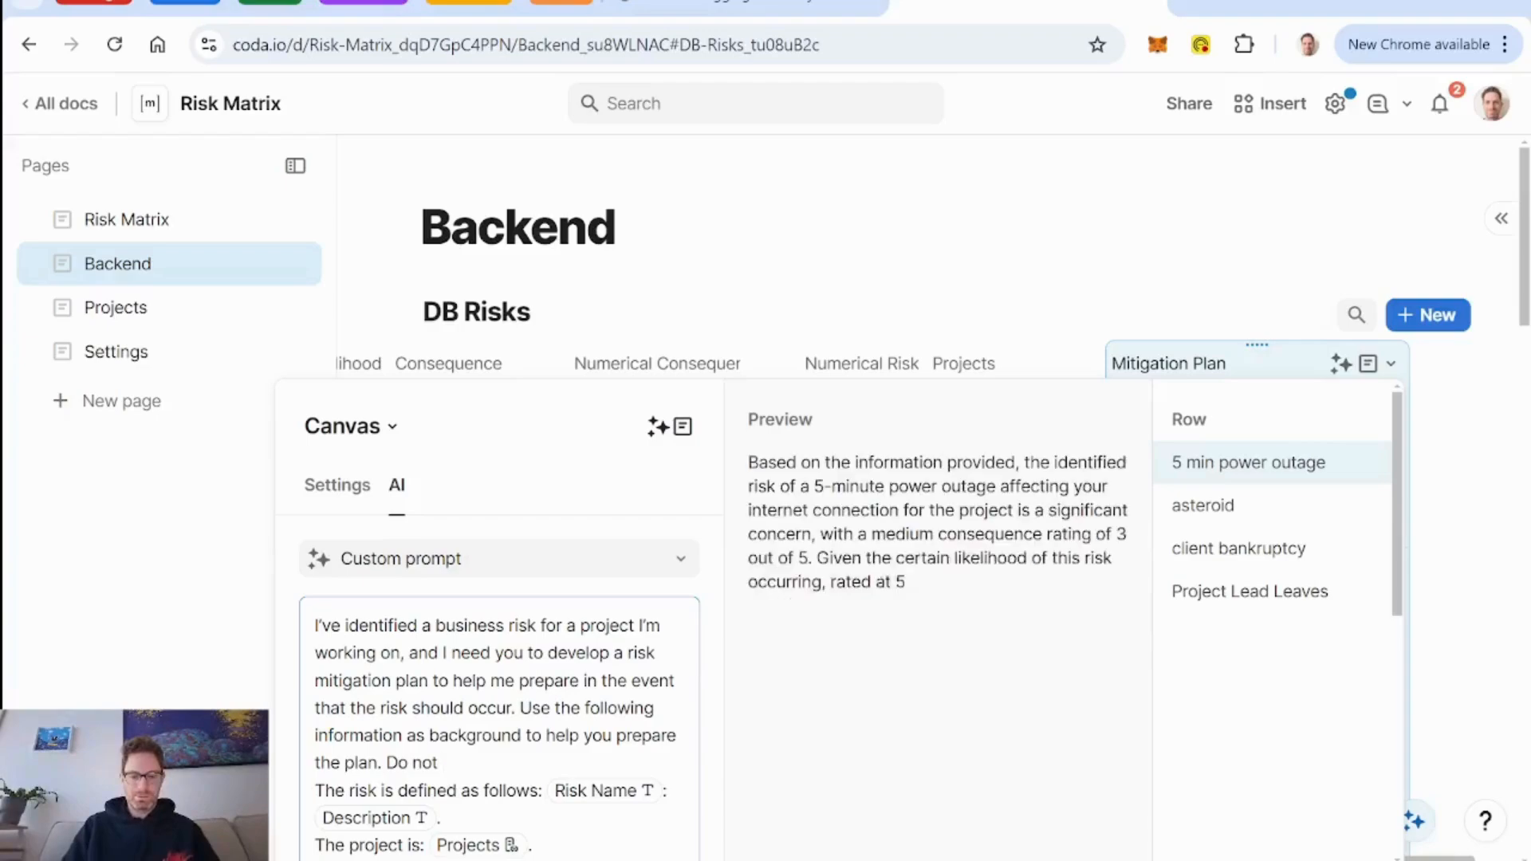
text(restate)
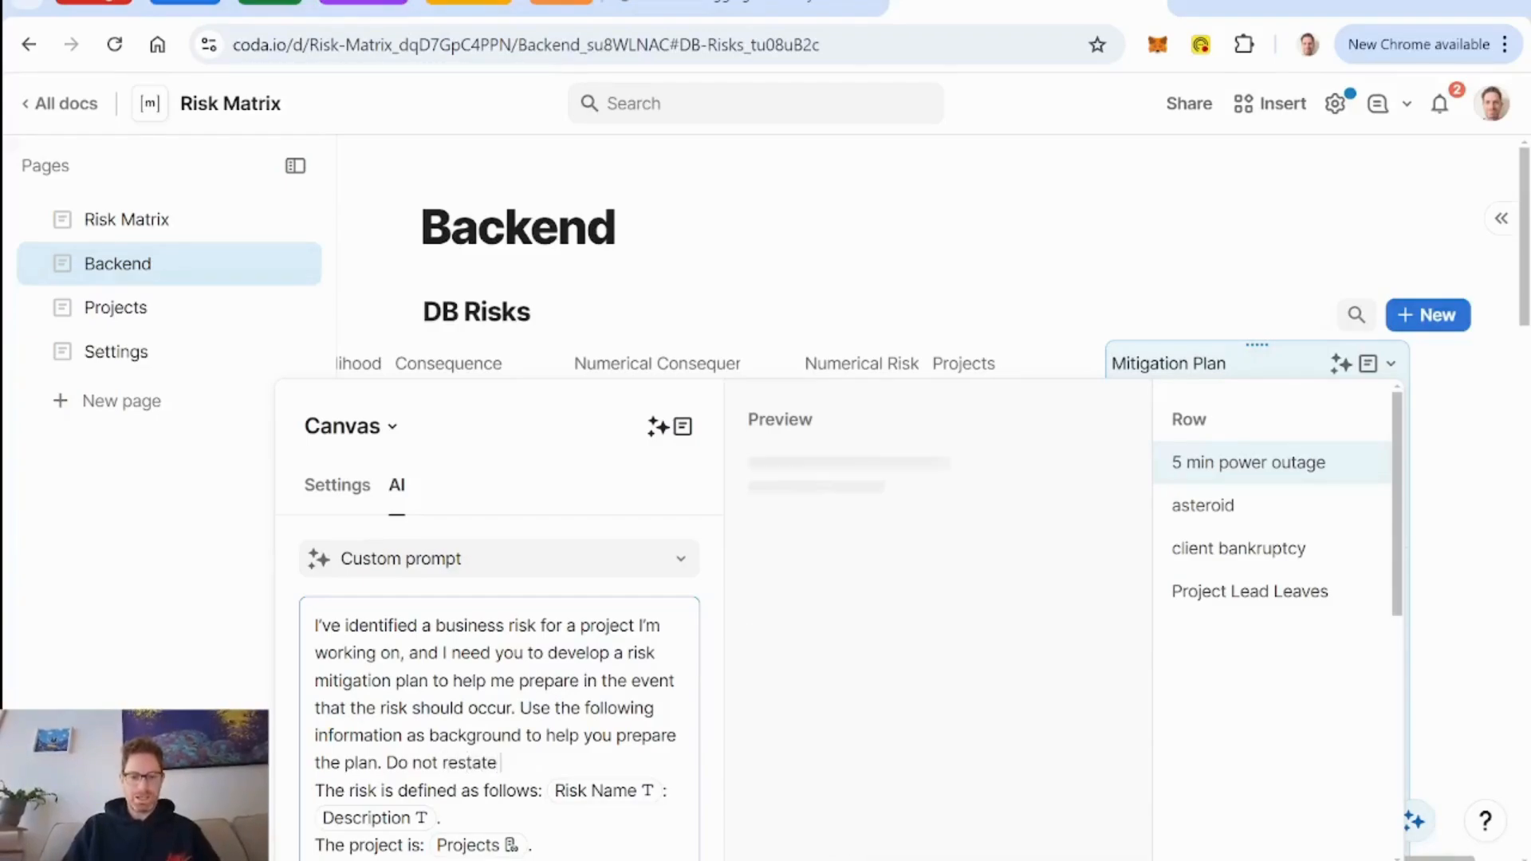
text( the background)
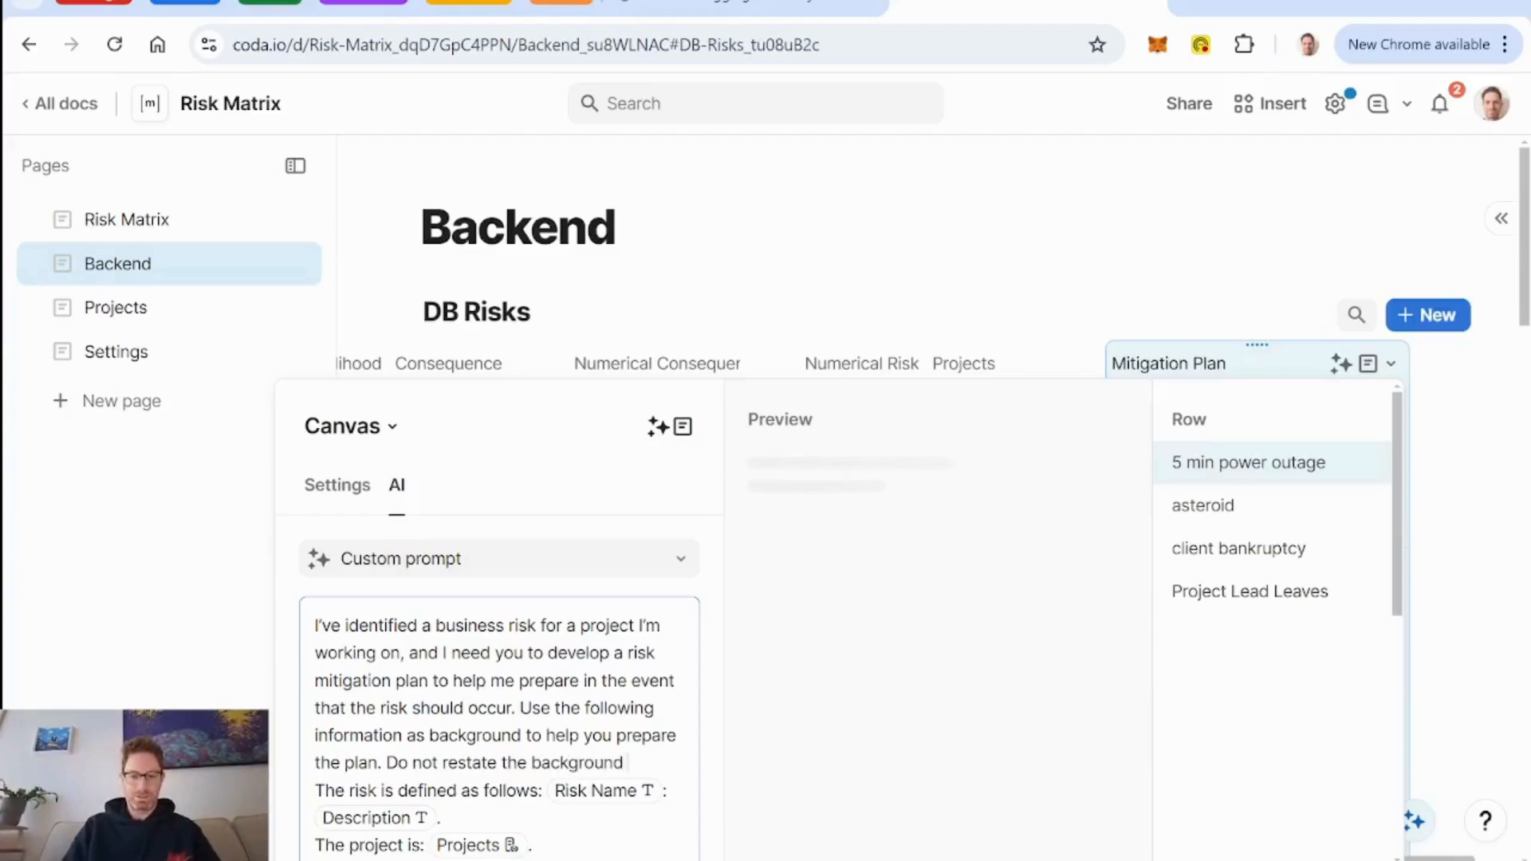
text( information in yo)
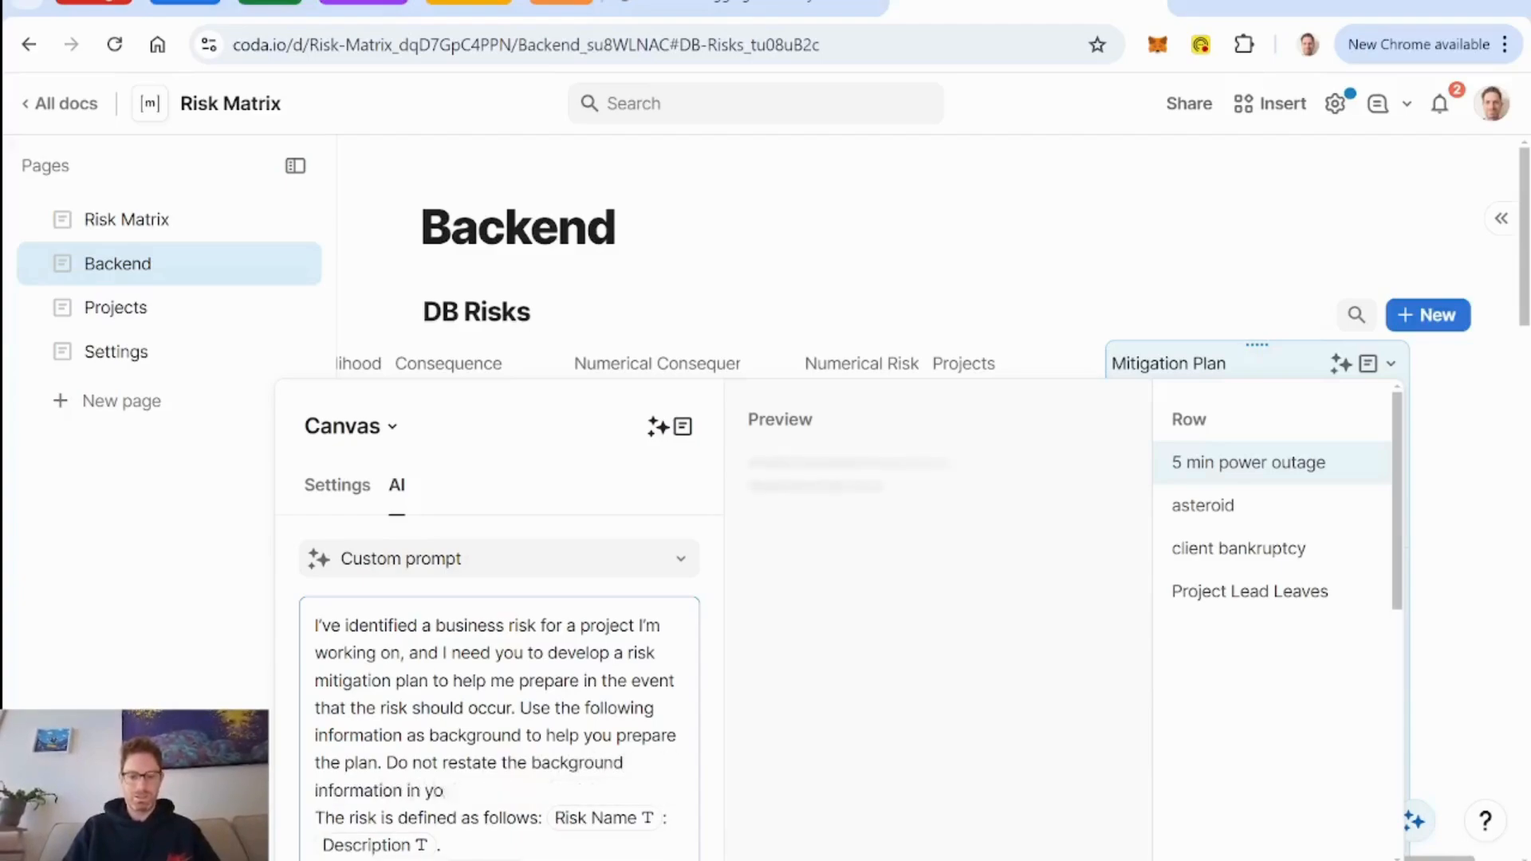
text(ur output.)
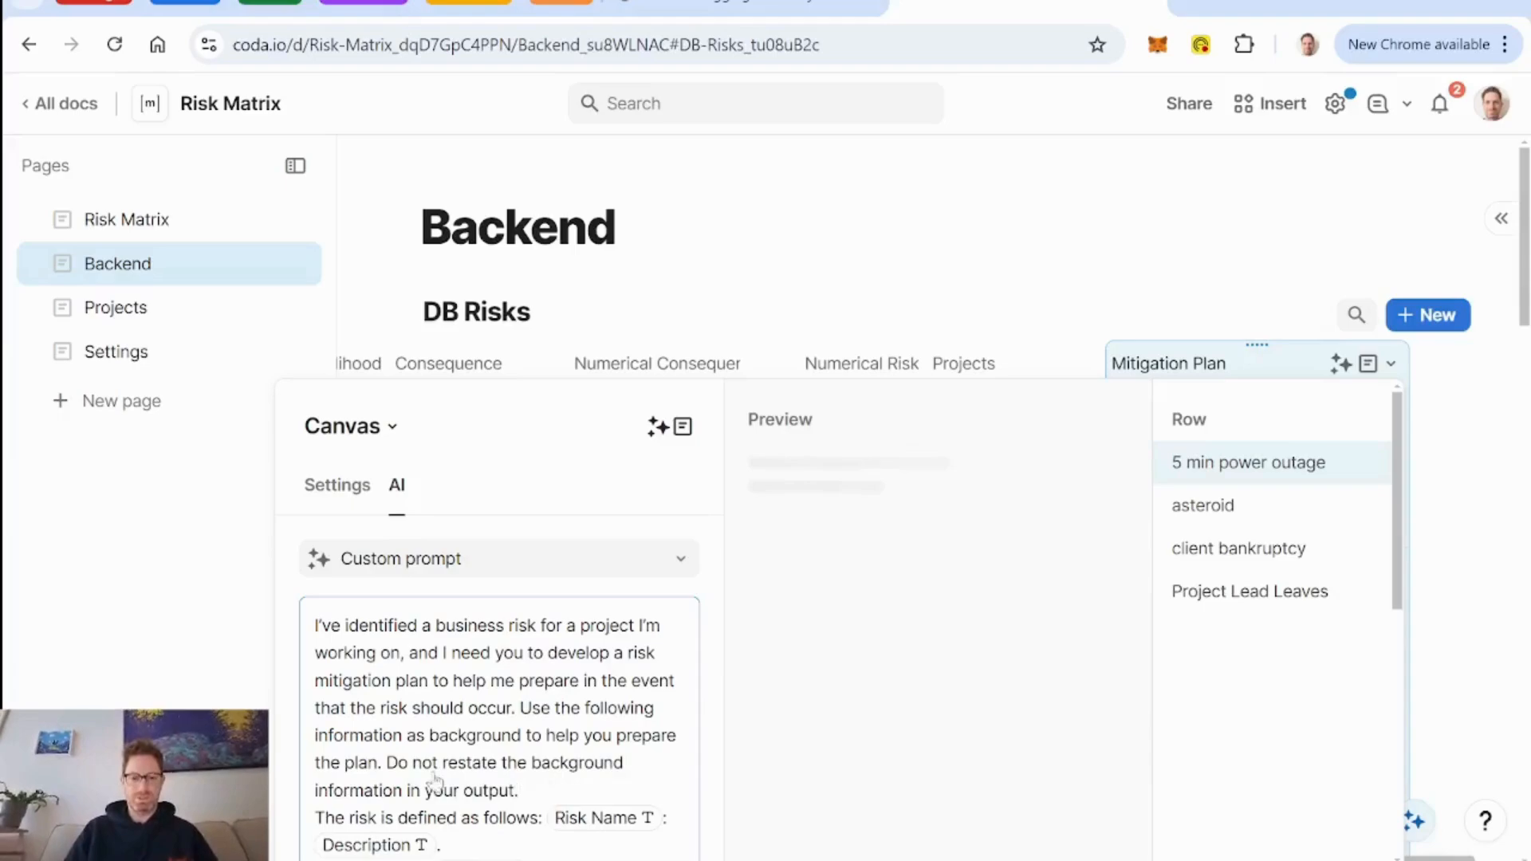
scroll(434, 780, down, 5)
click(483, 826)
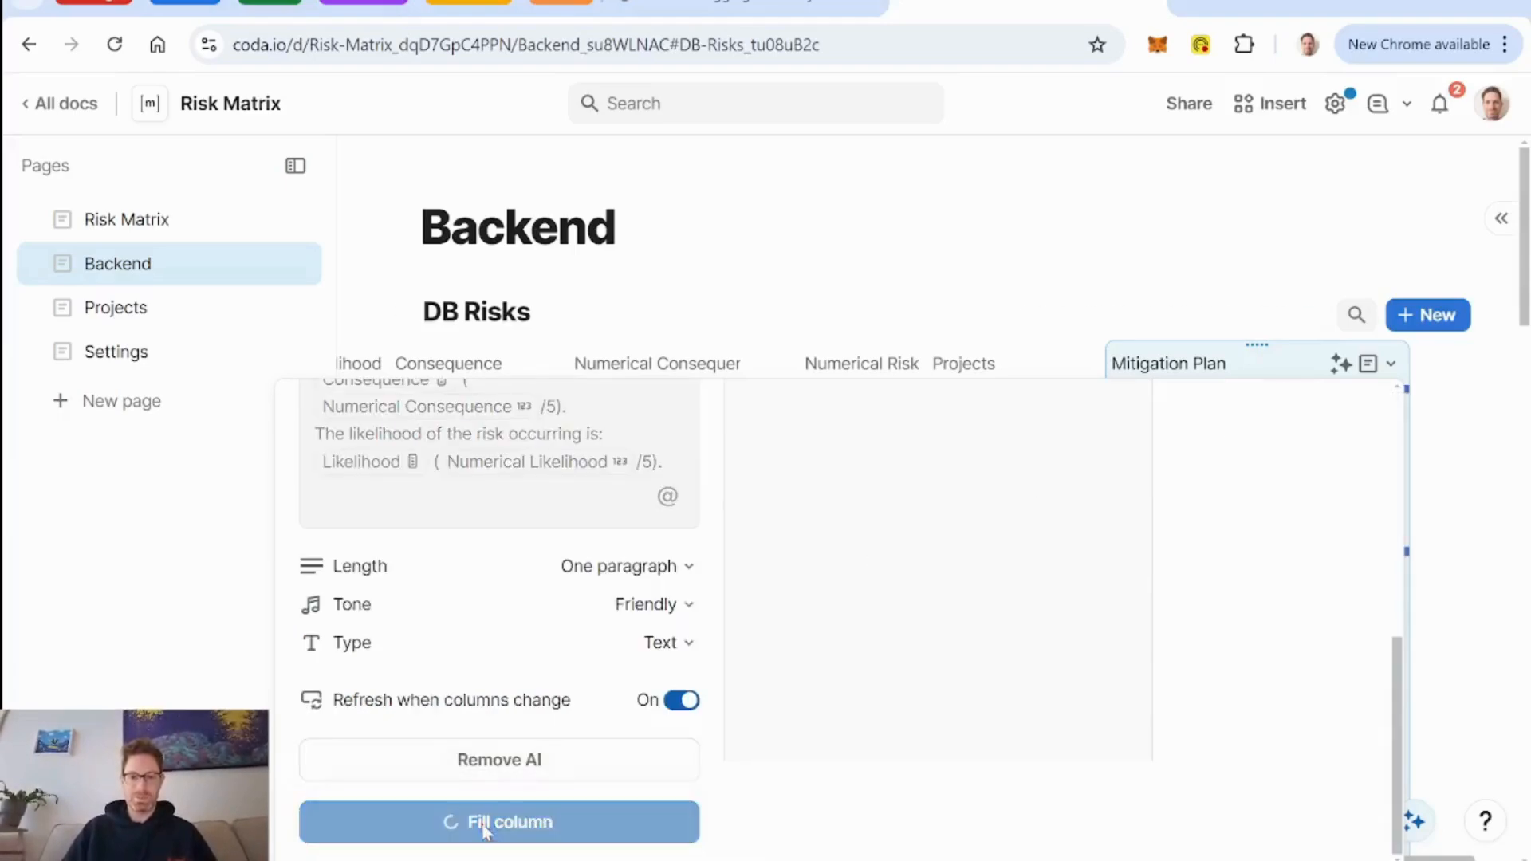
click(1016, 365)
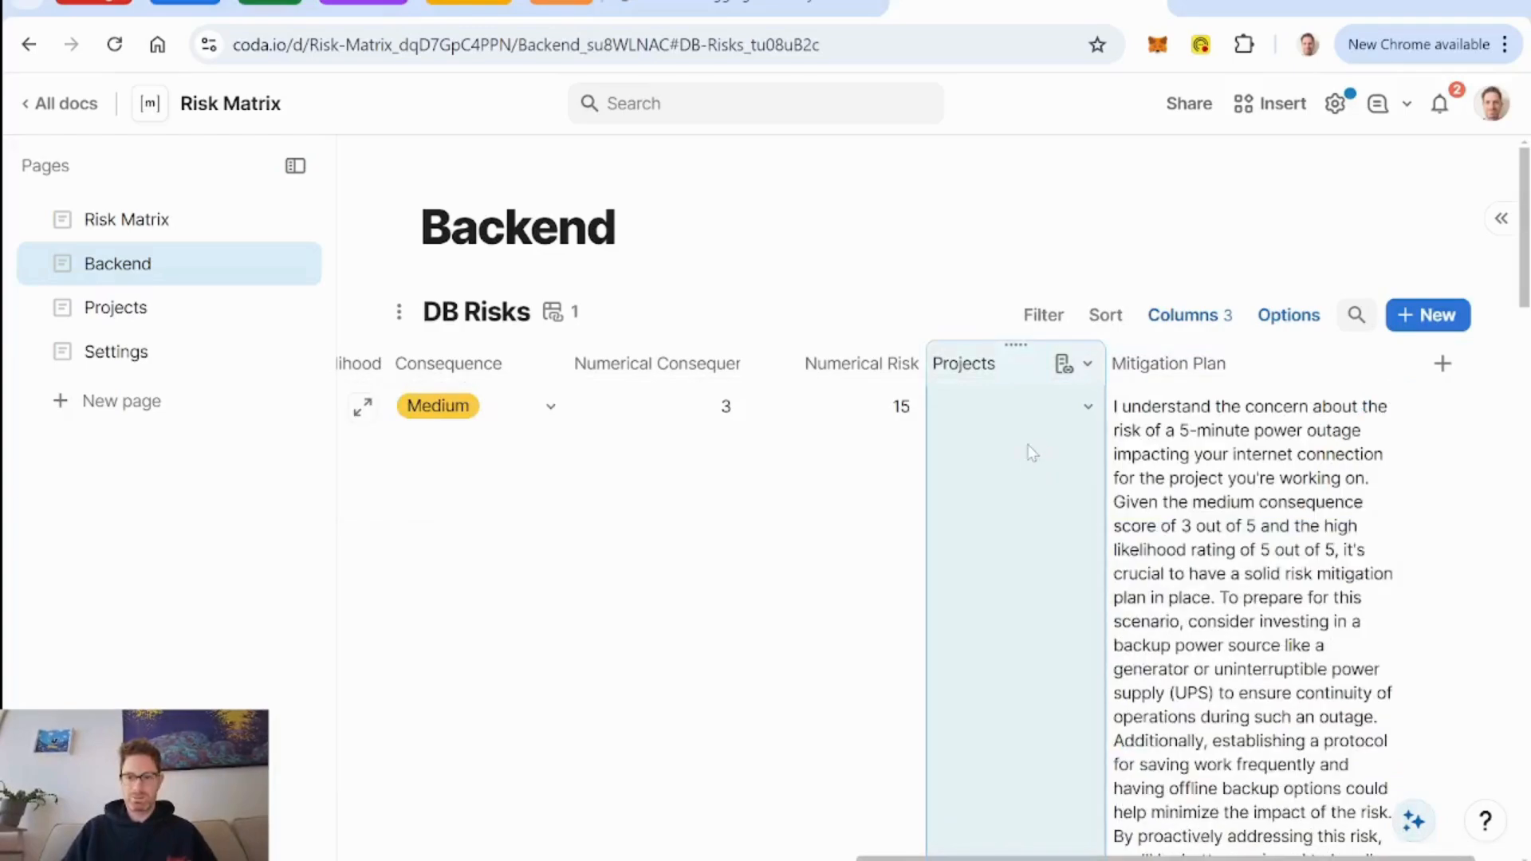
Check the refilled mitigation plan of the first risk and go to the Risk Matrix page.
scroll(1029, 452, down, 2)
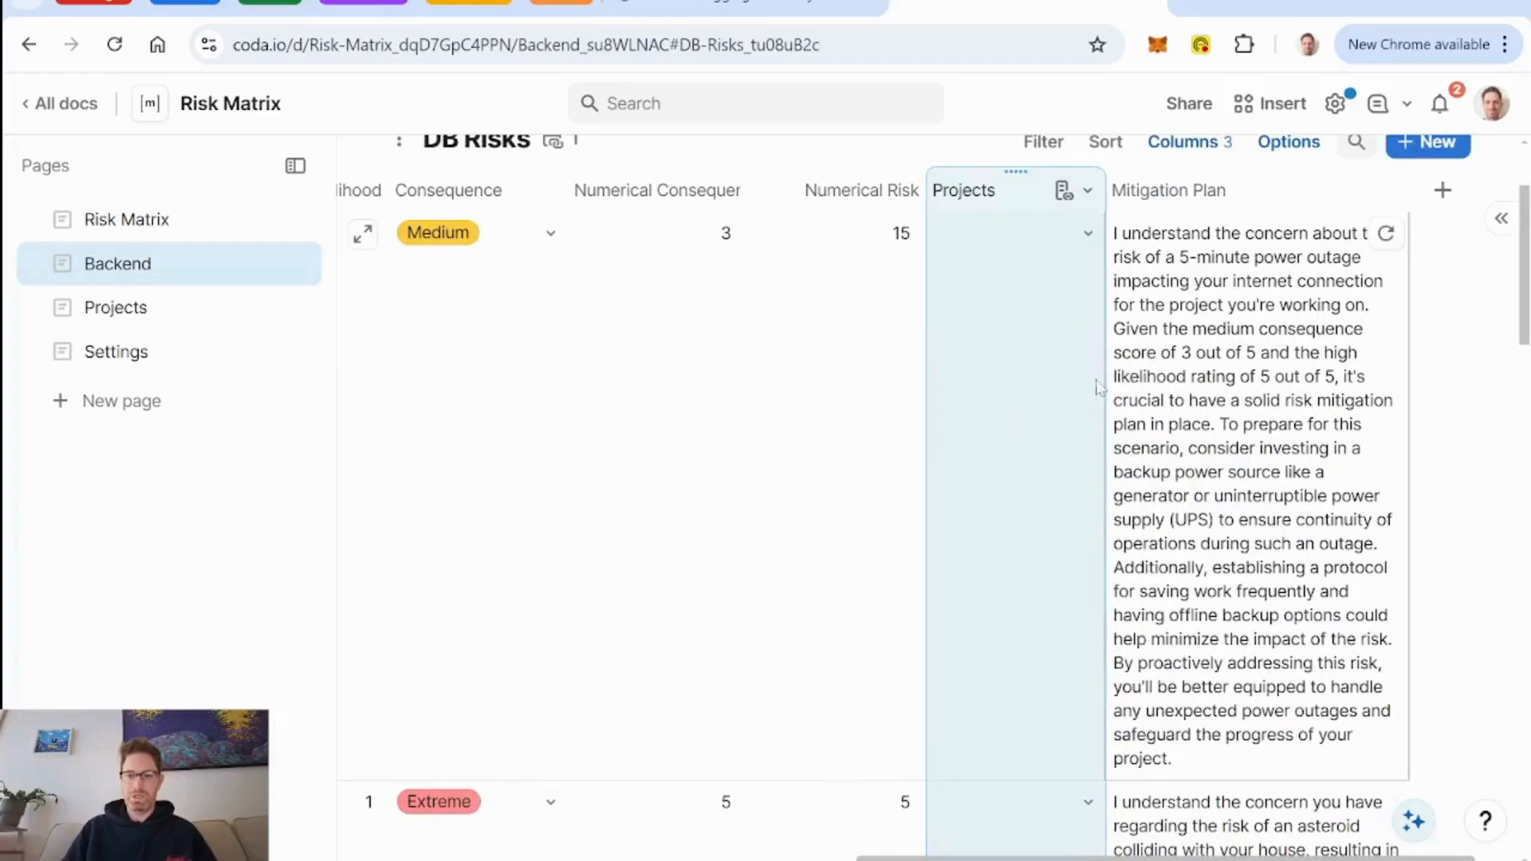
click(141, 225)
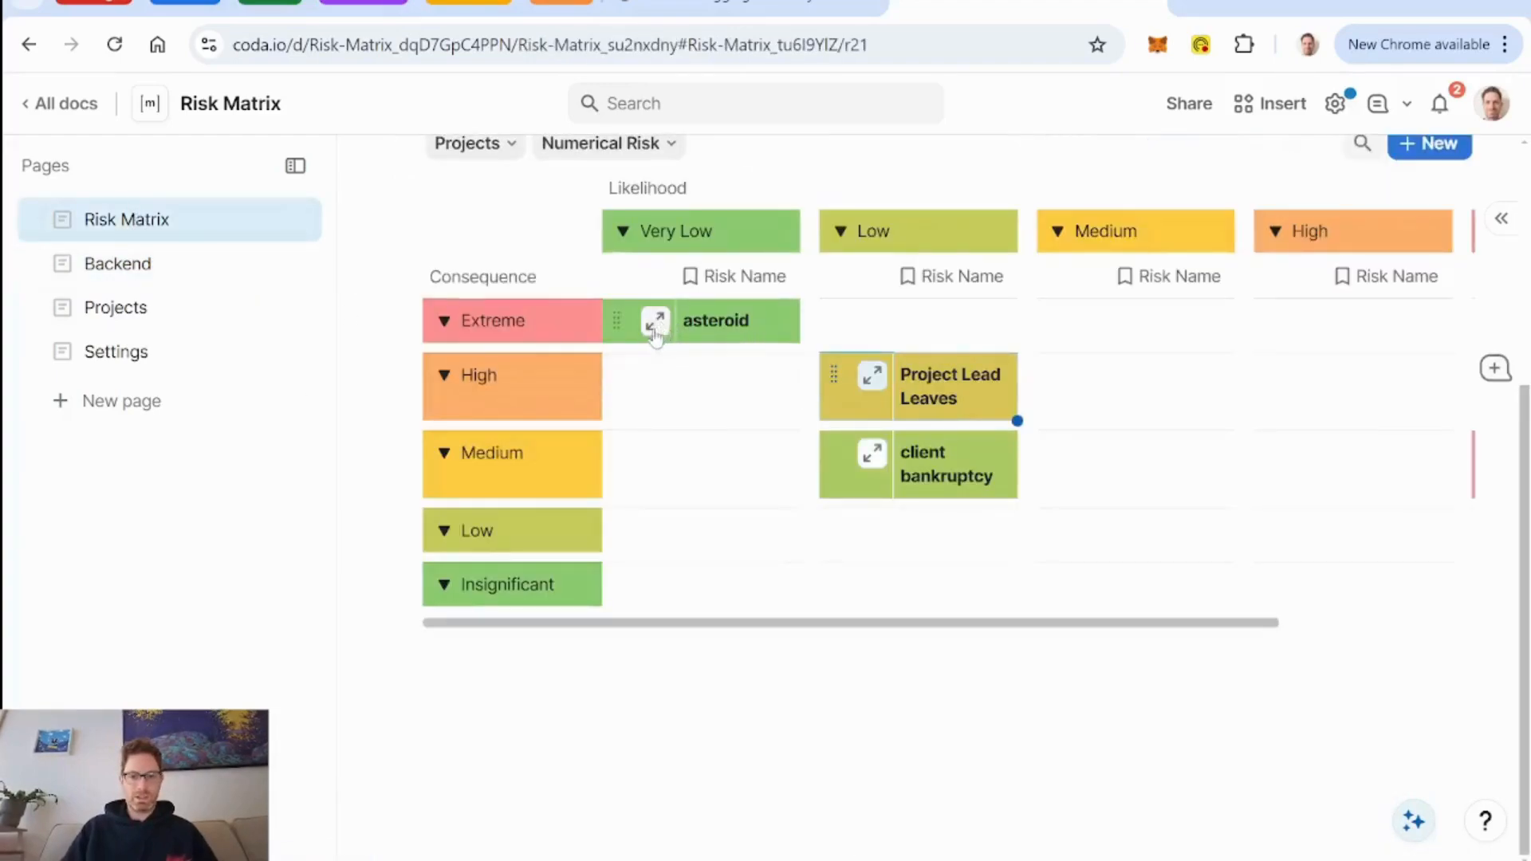
Open the client bankruptcy risk in the matrix and read through its mitigation plan.
click(873, 455)
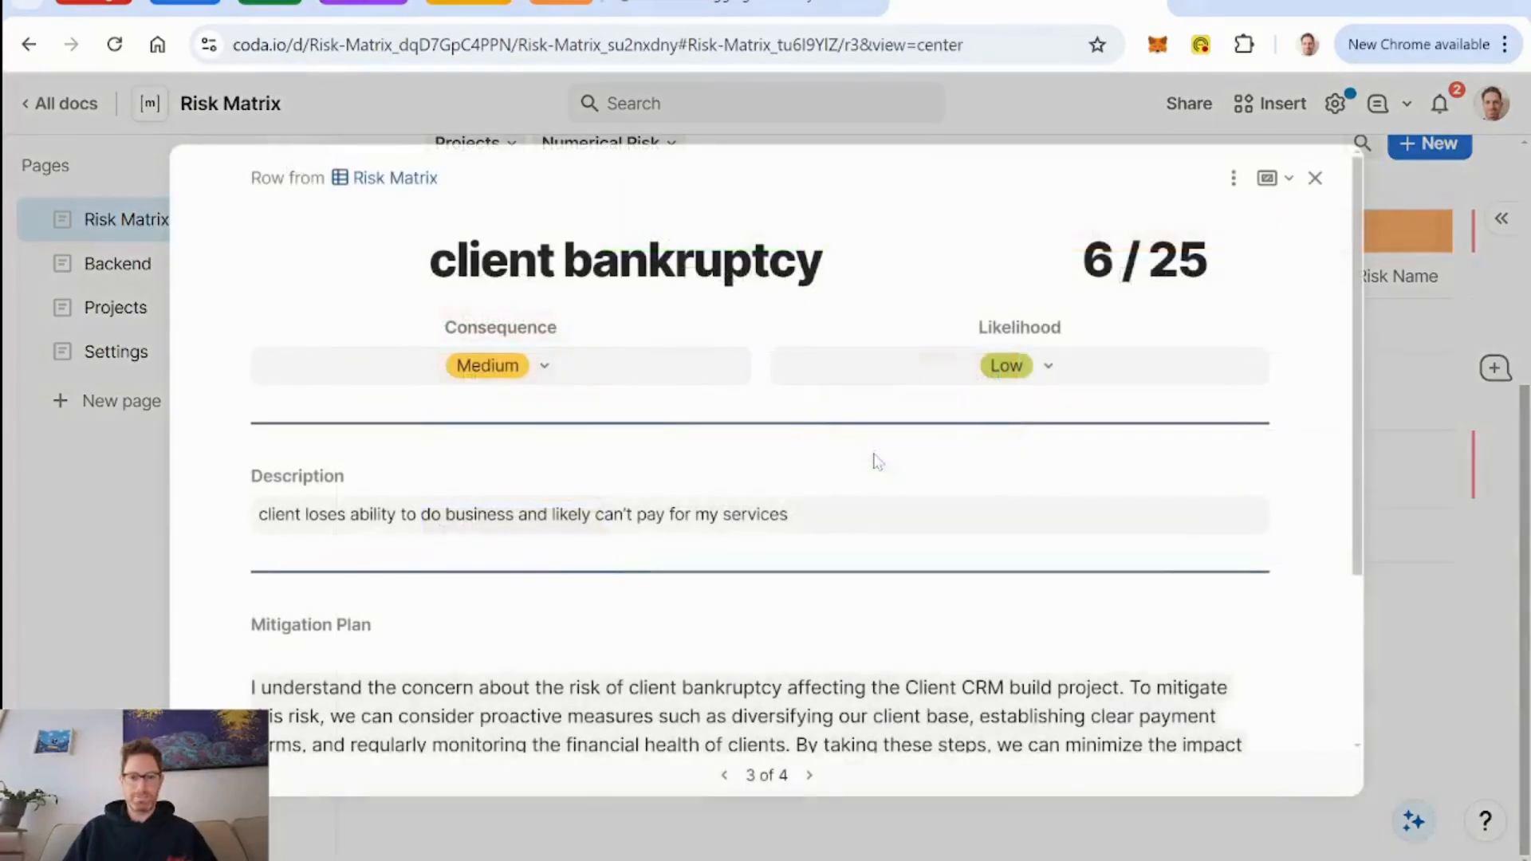
scroll(905, 524, down, 3)
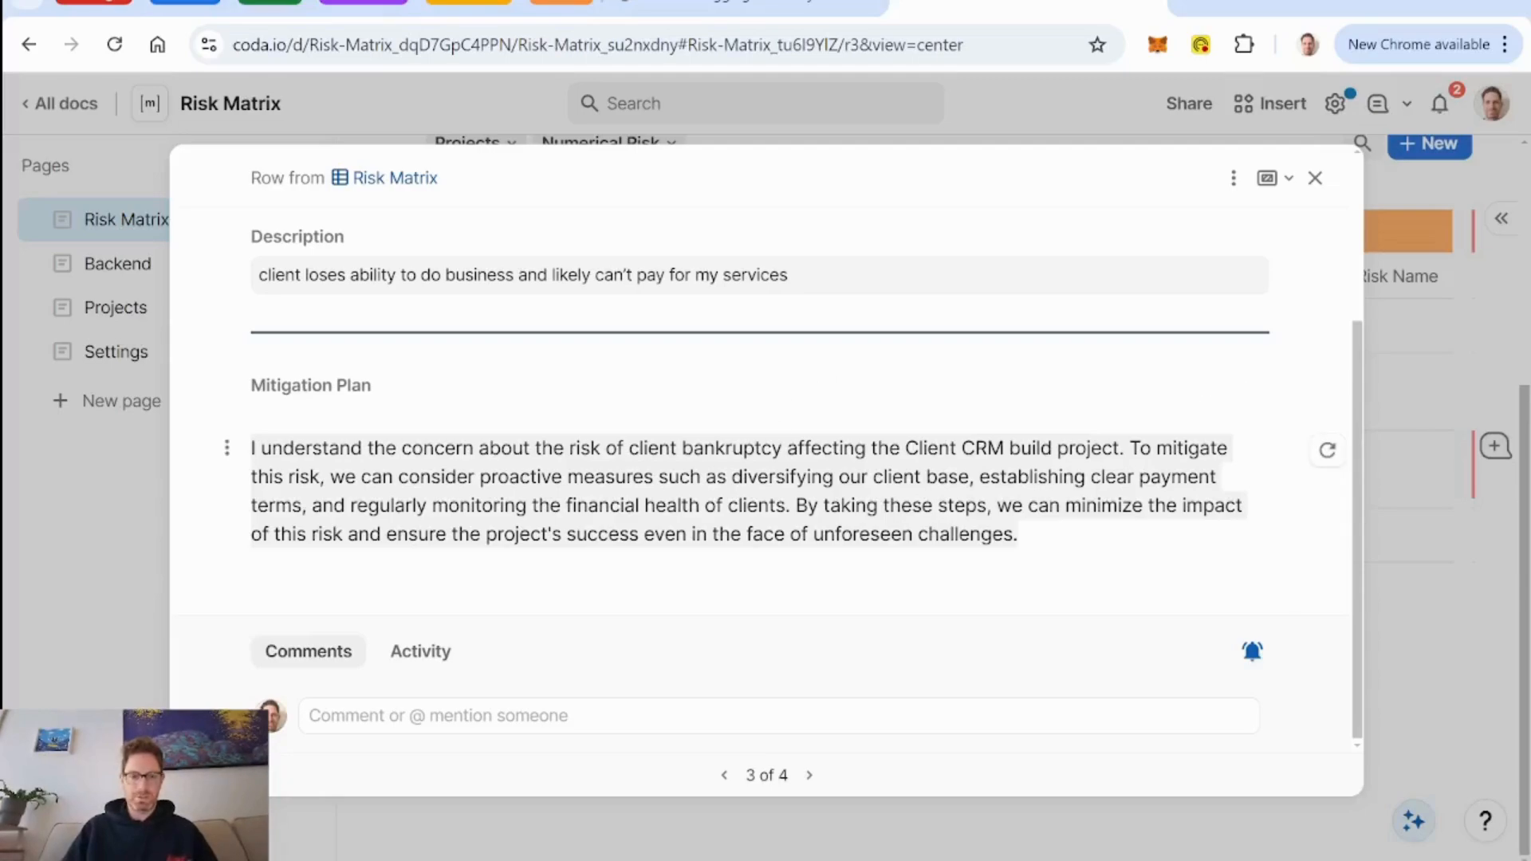
click(925, 478)
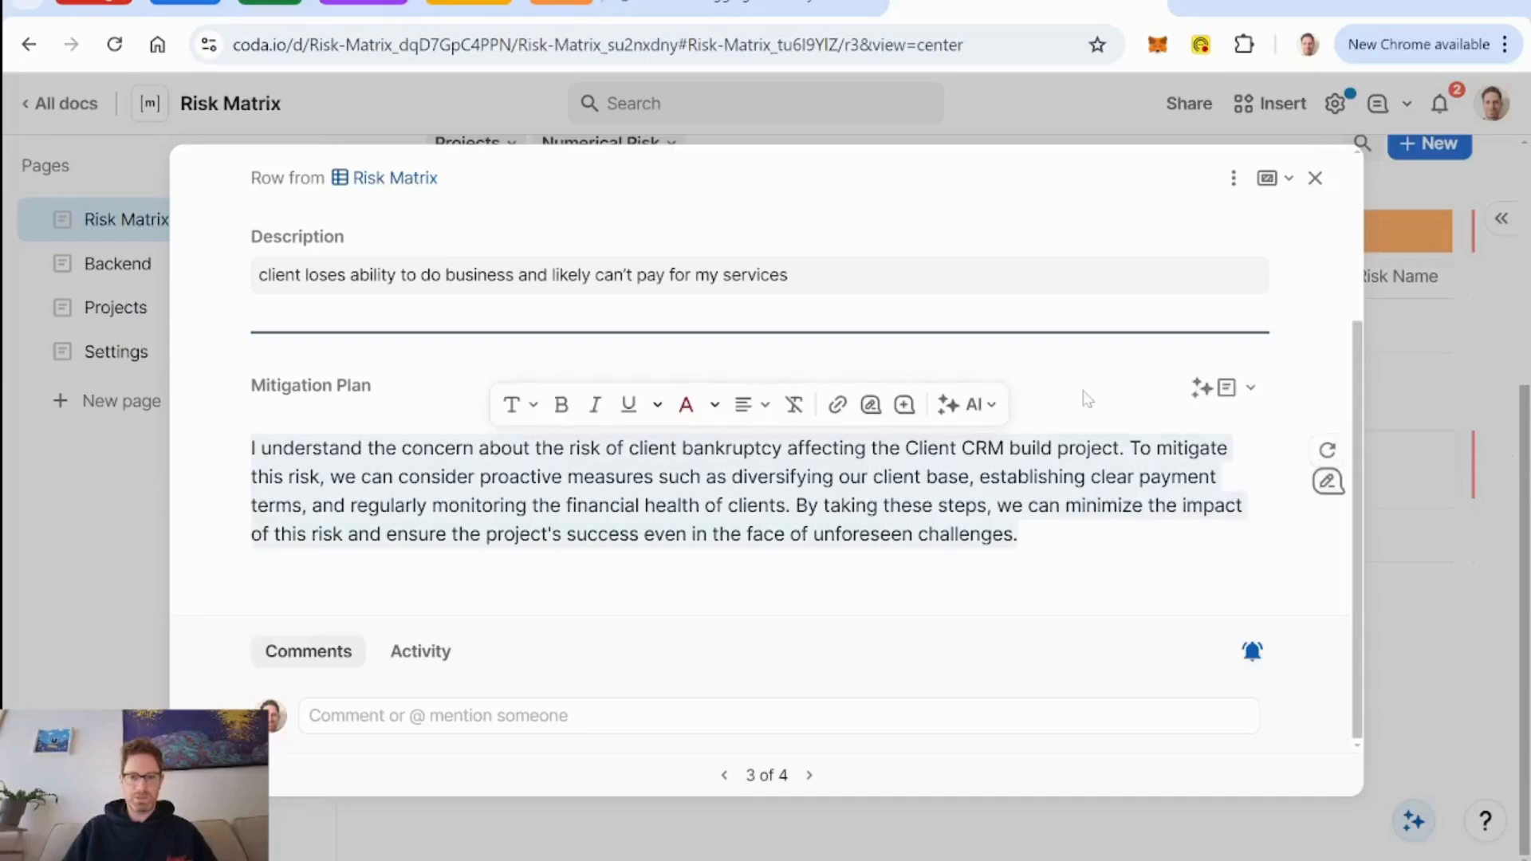
click(1315, 178)
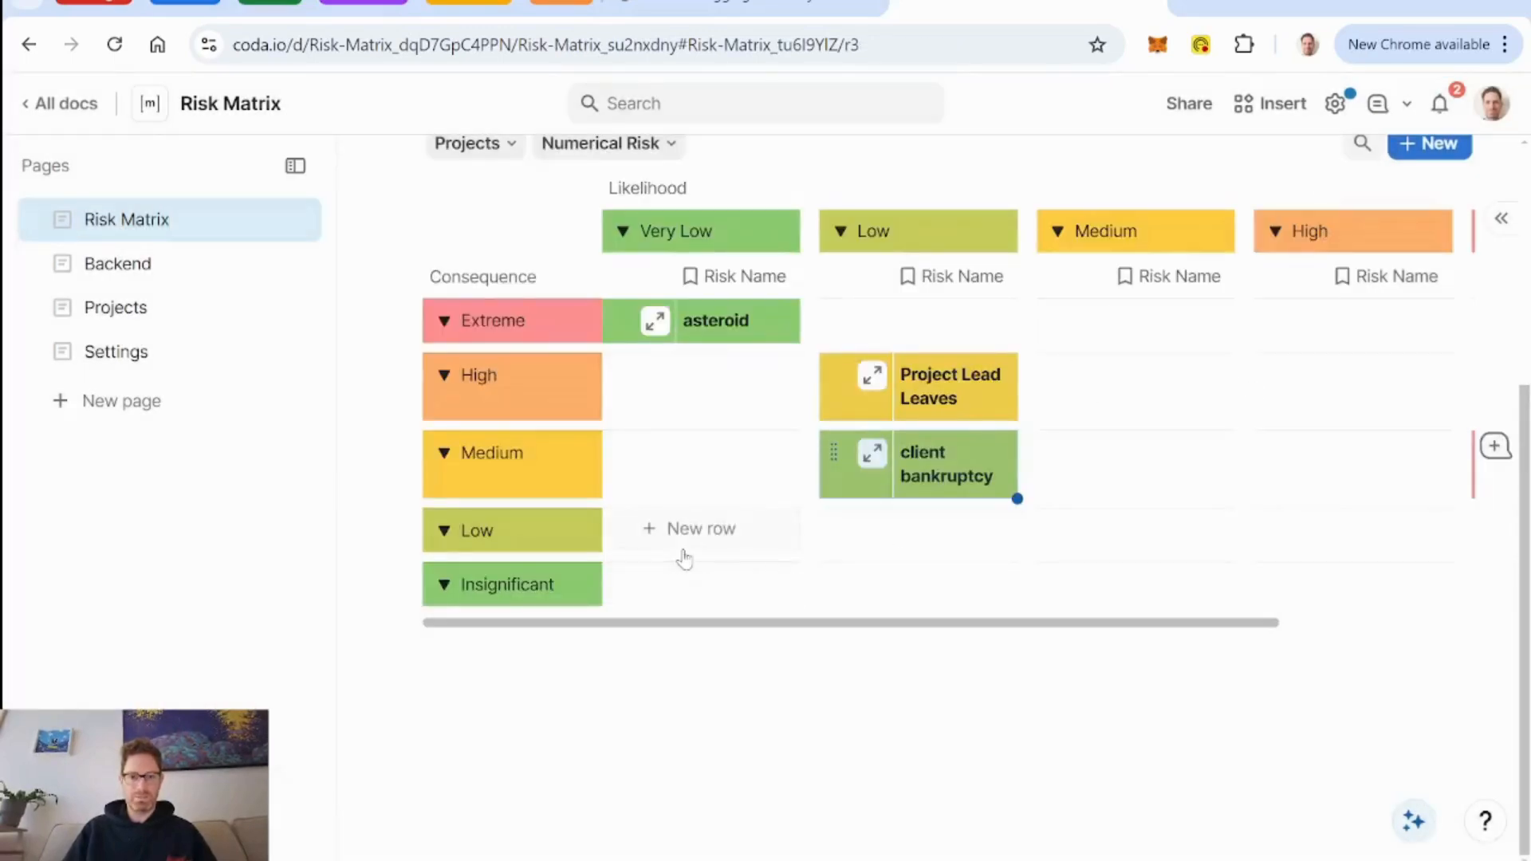
Check the refresh setting in the Mitigation Plan column's AI options through the asteroid risk's layout.
click(654, 322)
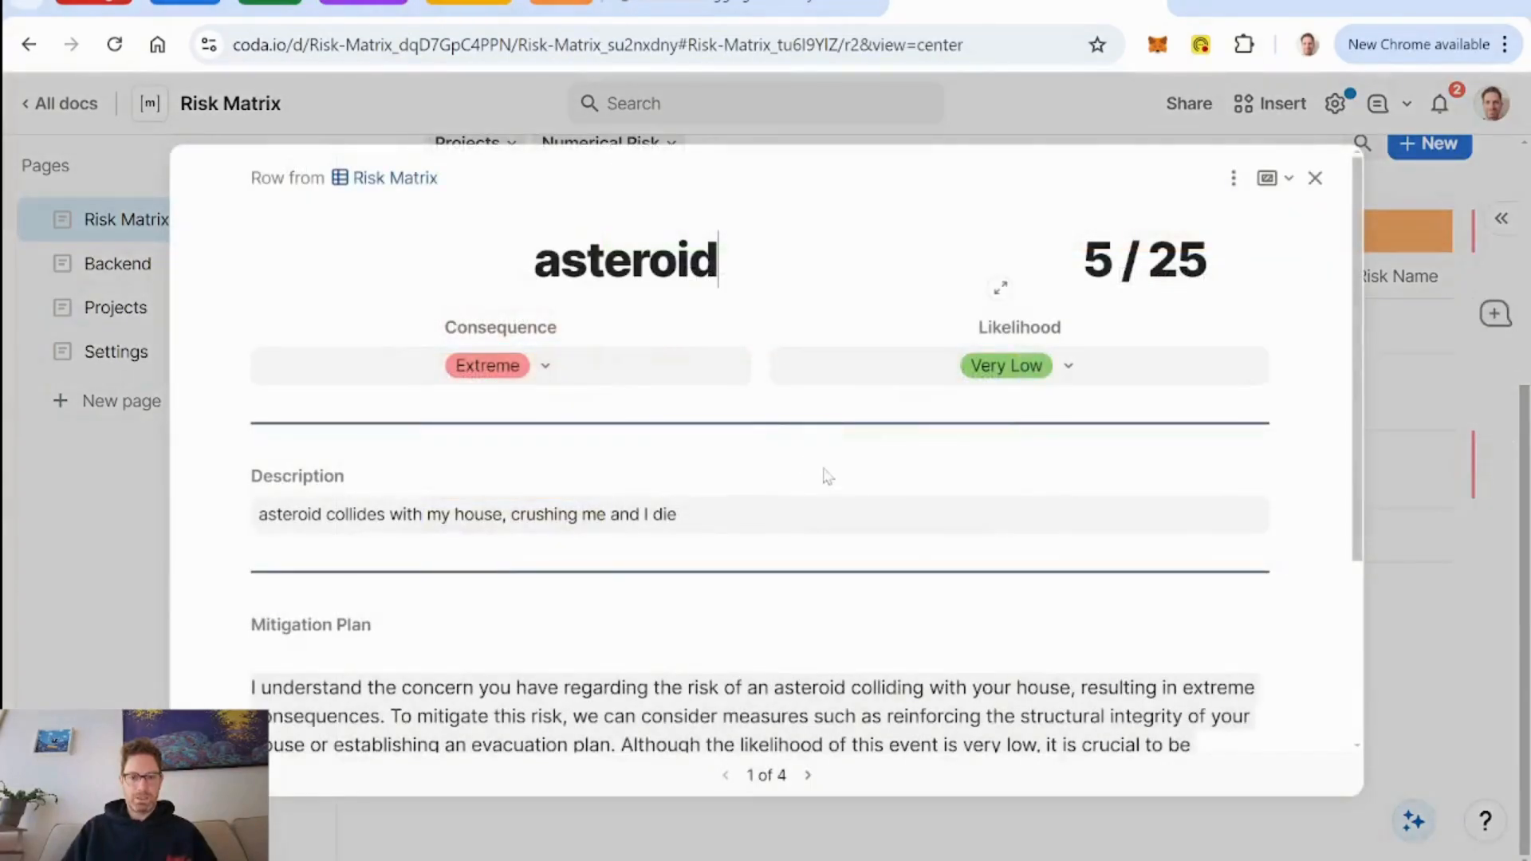
click(1233, 179)
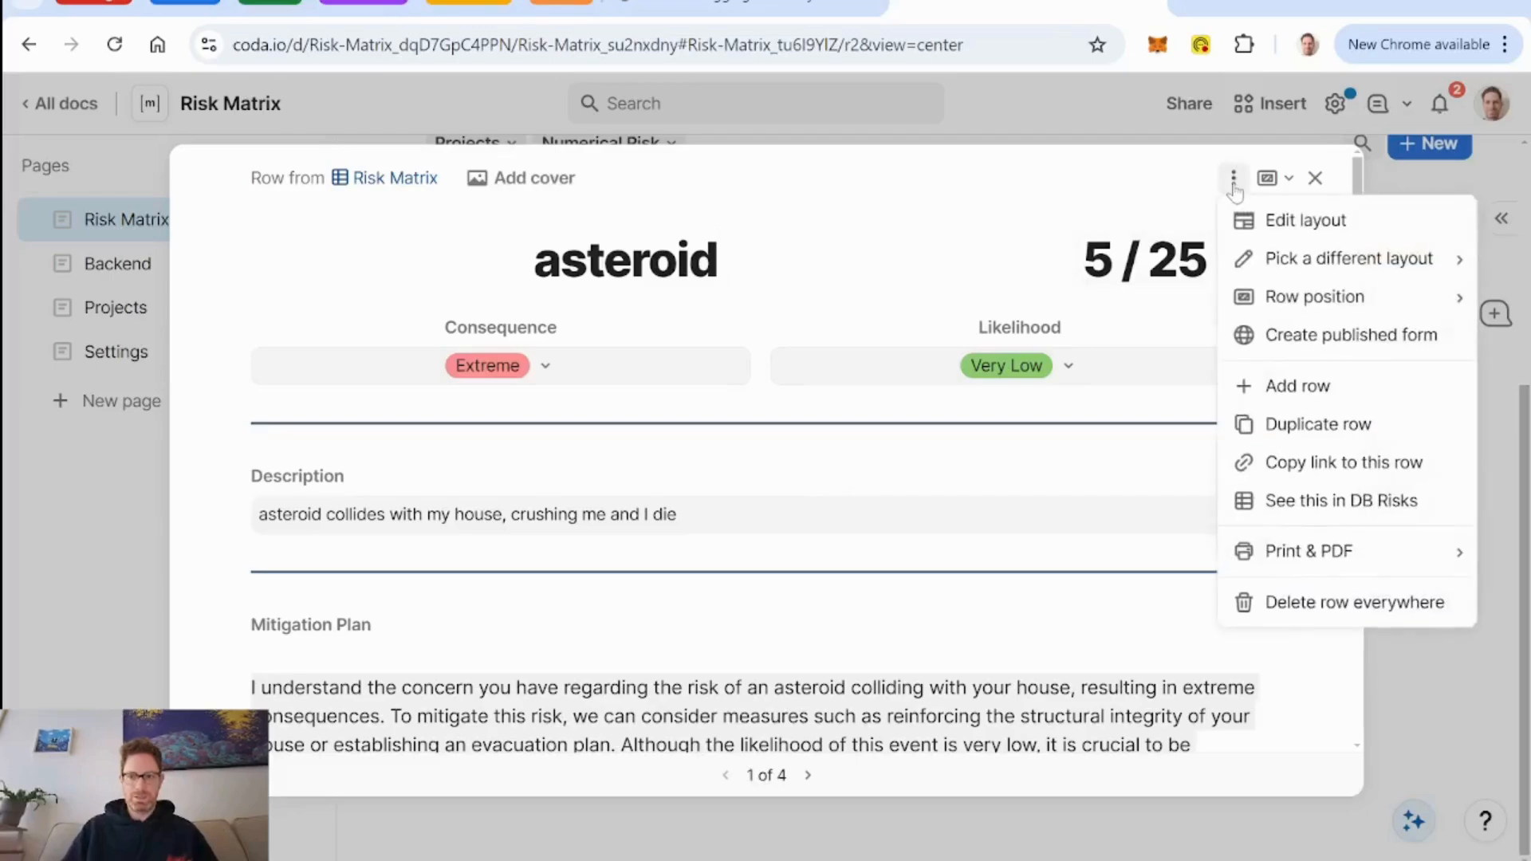
click(1301, 237)
scroll(414, 606, down, 3)
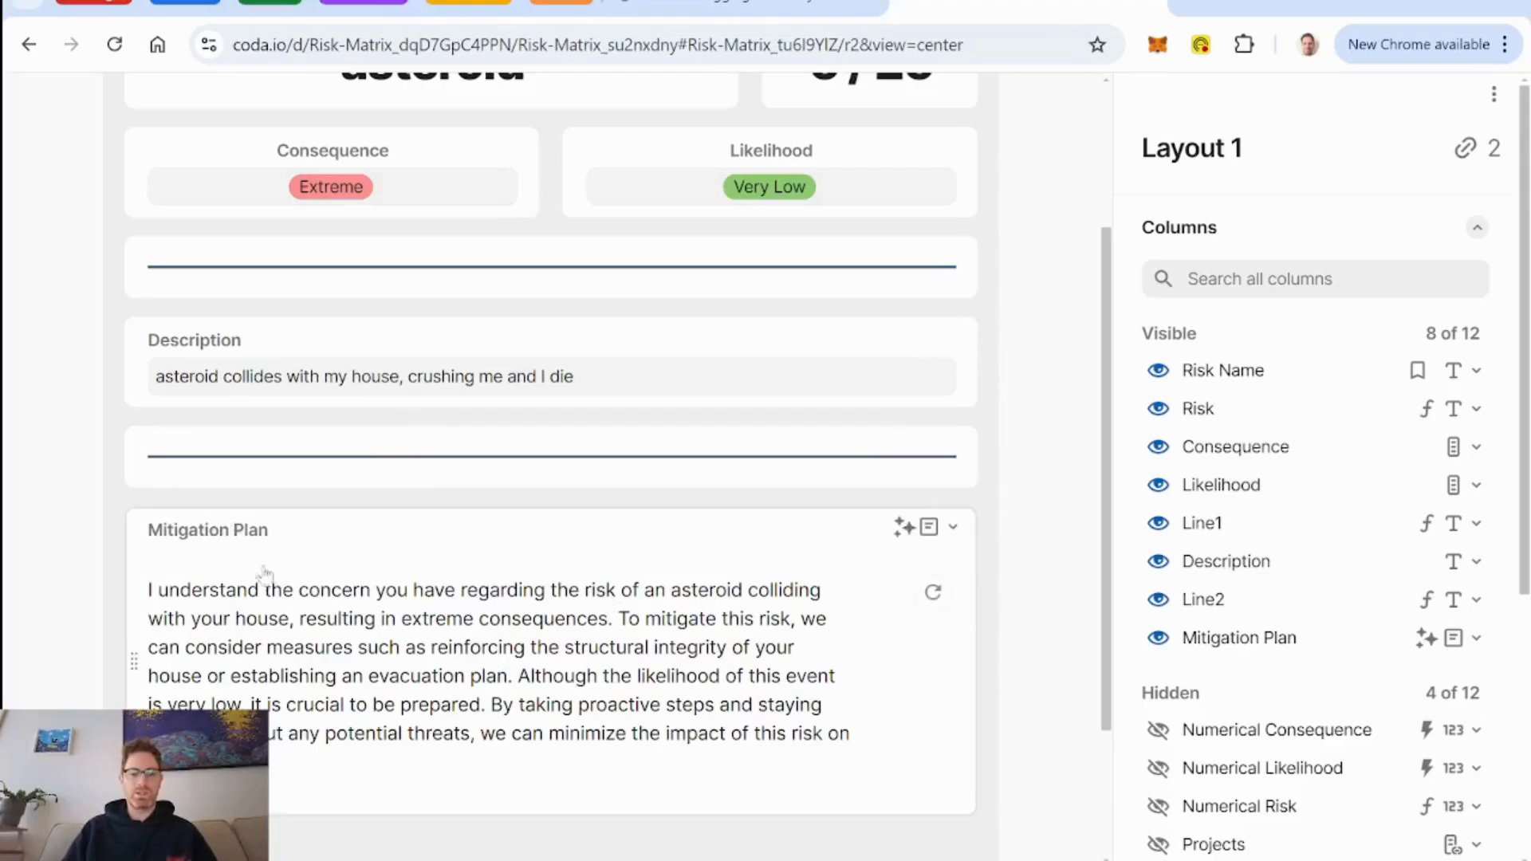
click(952, 527)
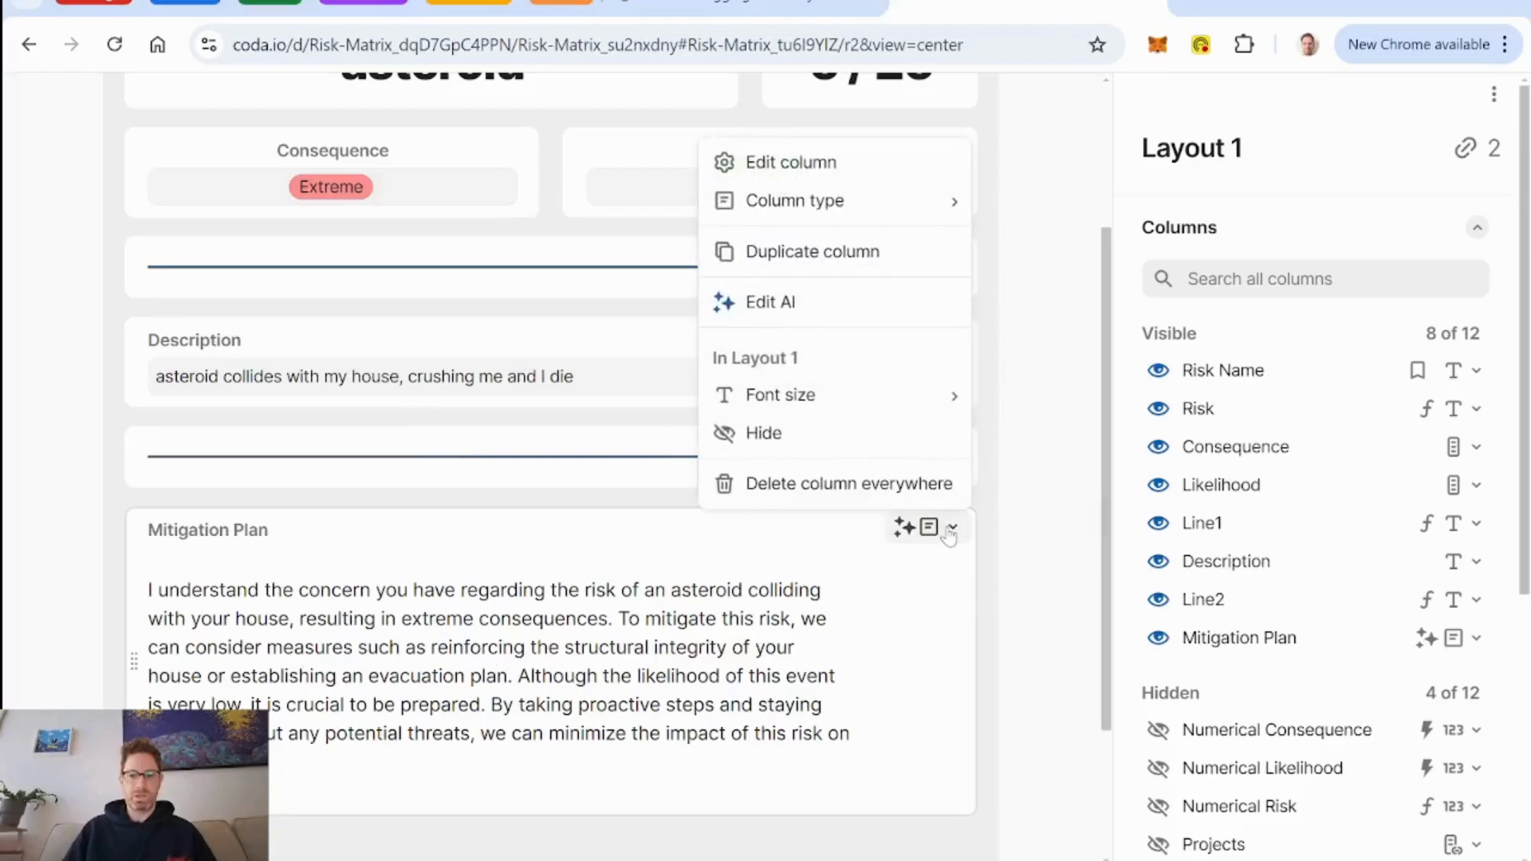
click(779, 302)
scroll(280, 273, down, 5)
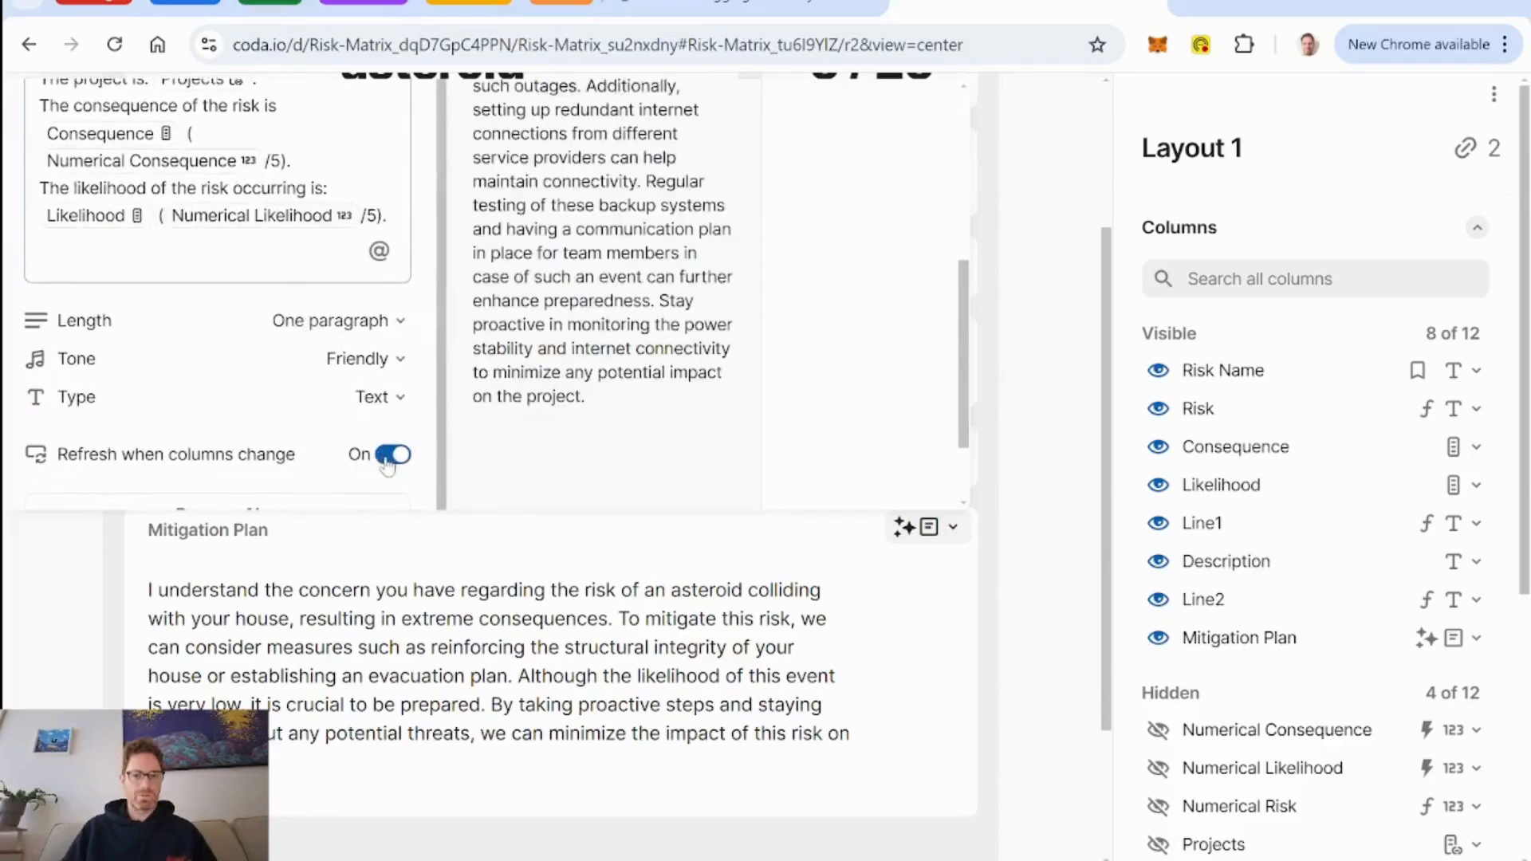
click(486, 650)
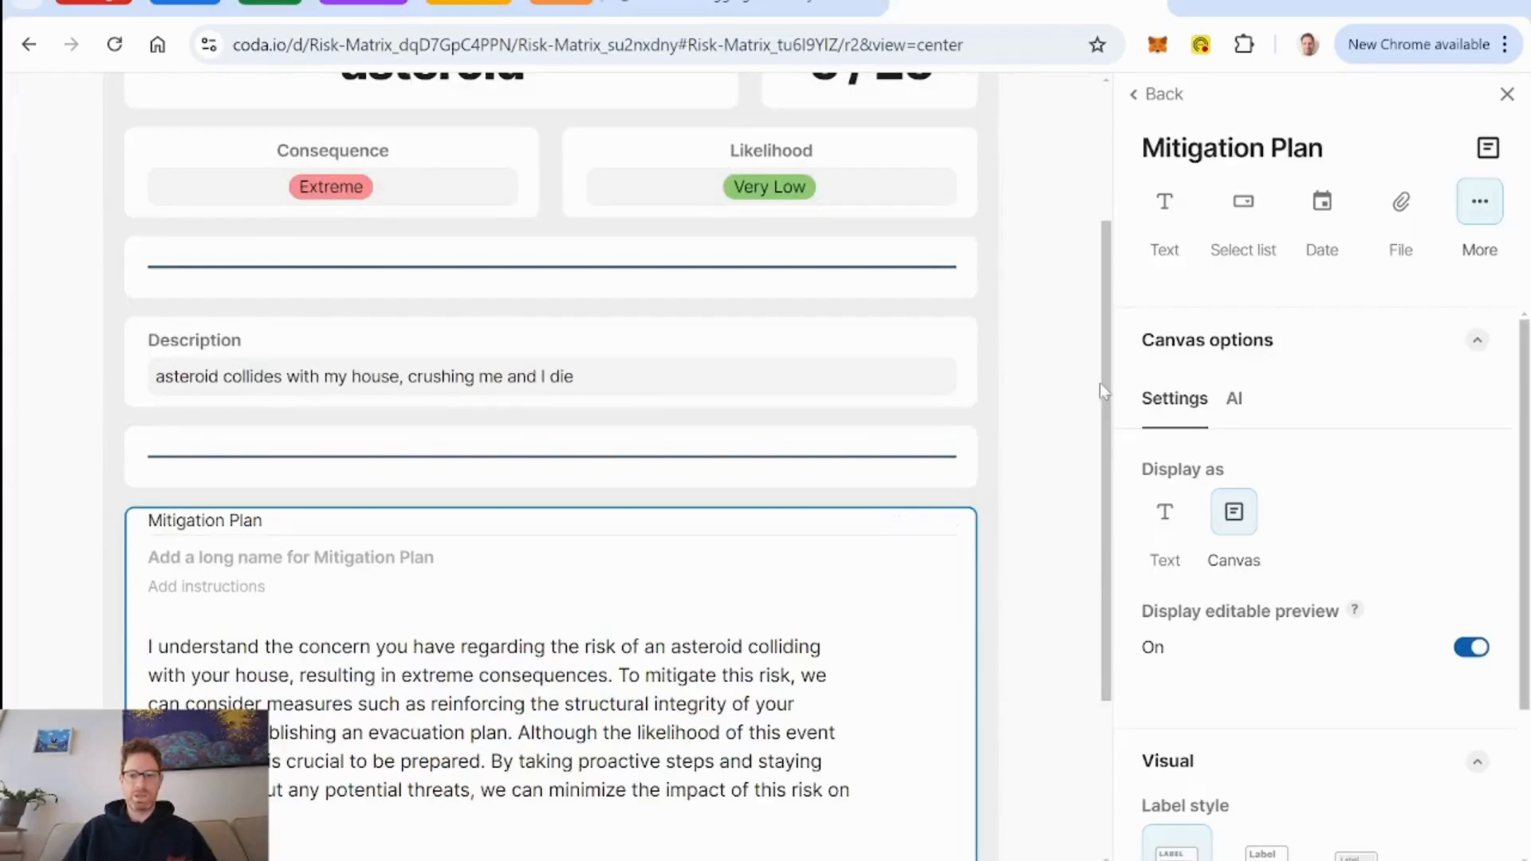
scroll(1107, 395, up, 3)
click(1038, 118)
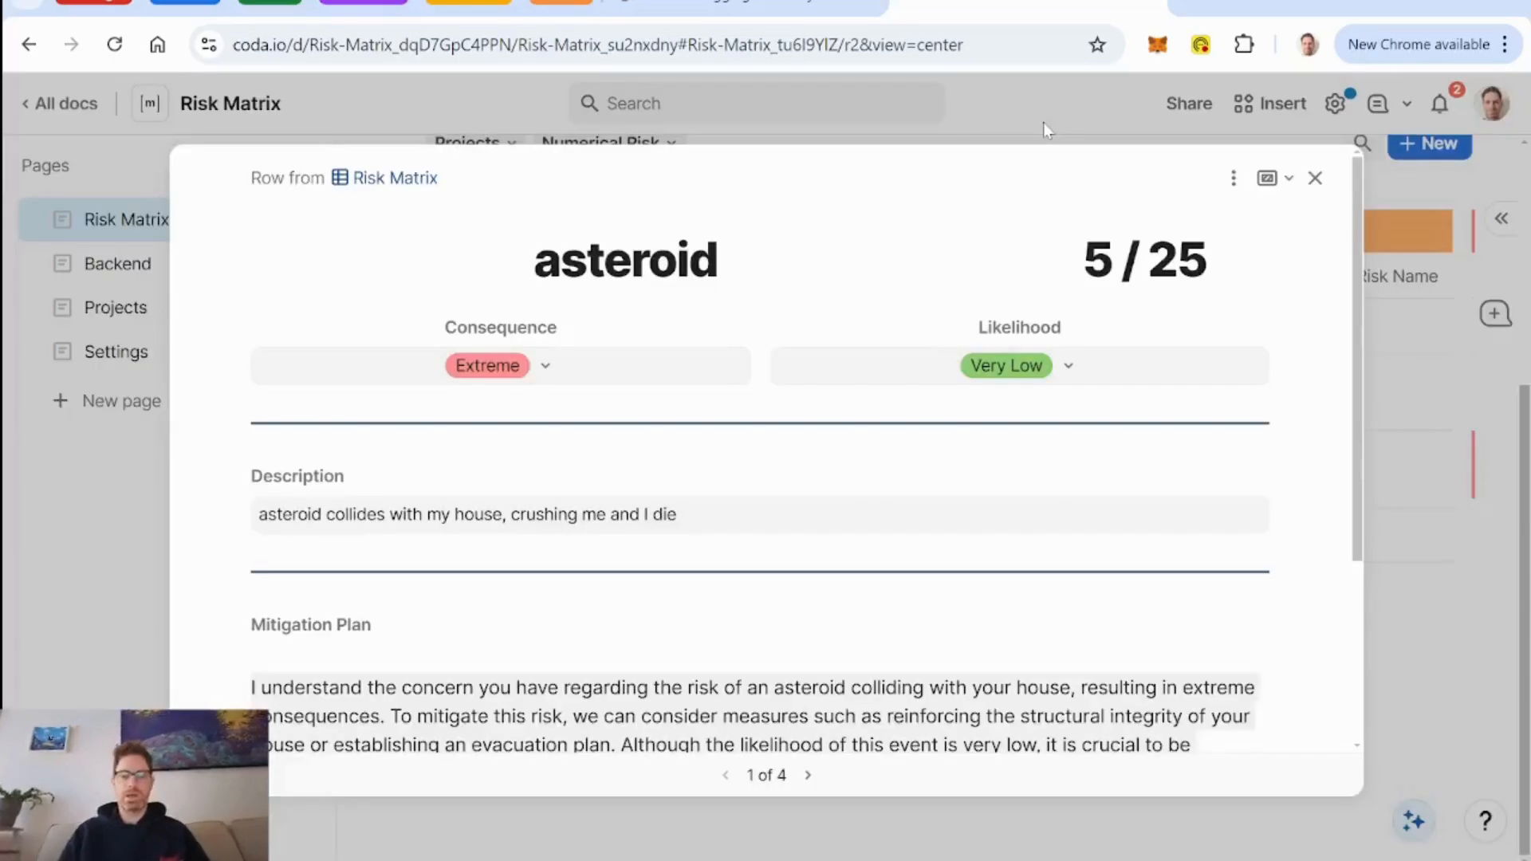
click(1314, 179)
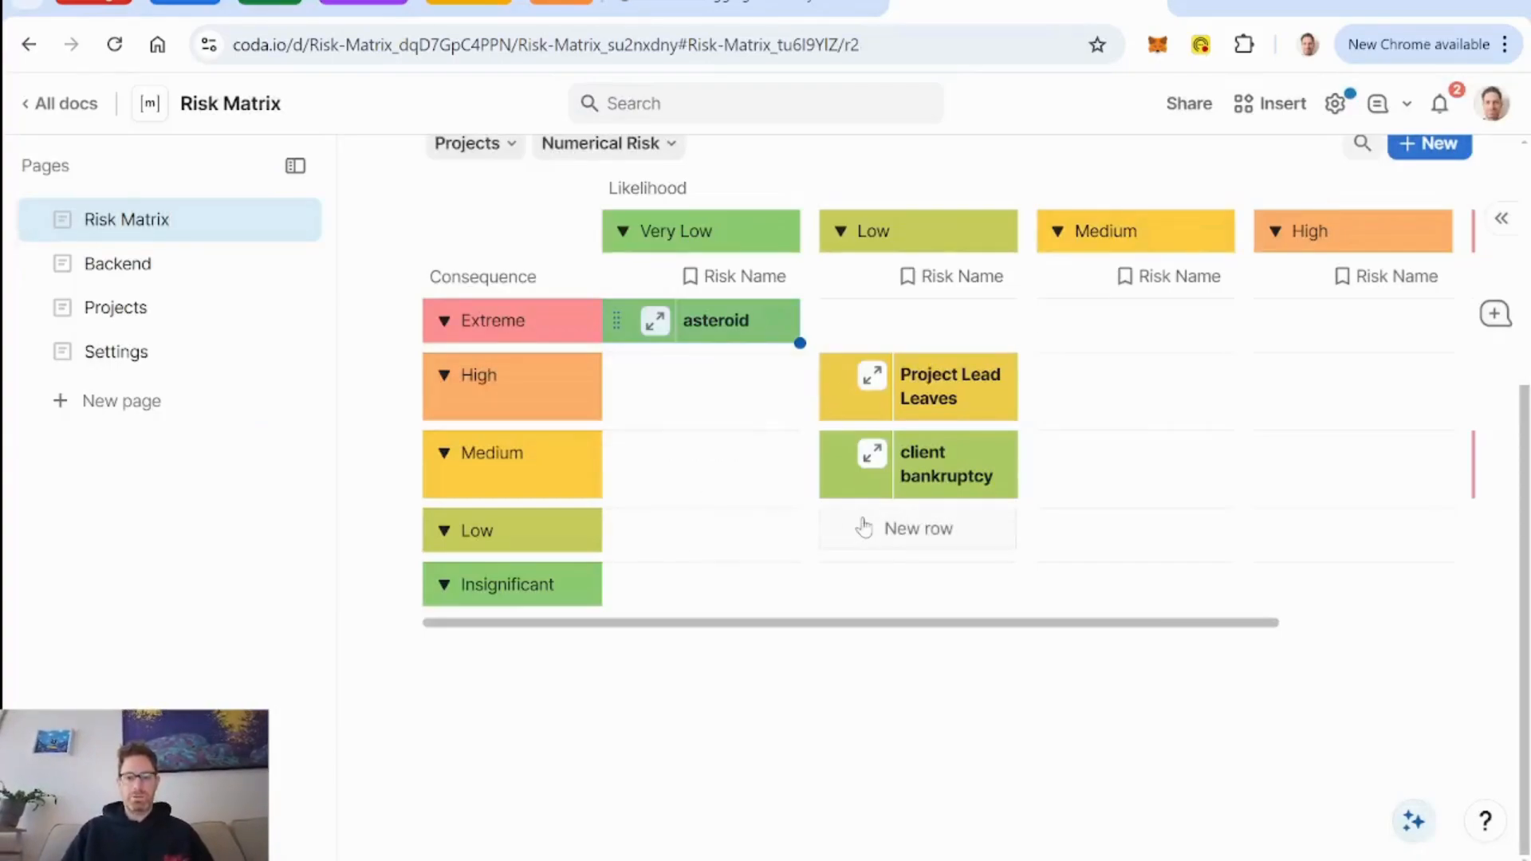
Create a new risk for the Client Wiki build project on the Projects page and name it "Slow Data Access".
scroll(1019, 528, right, 3)
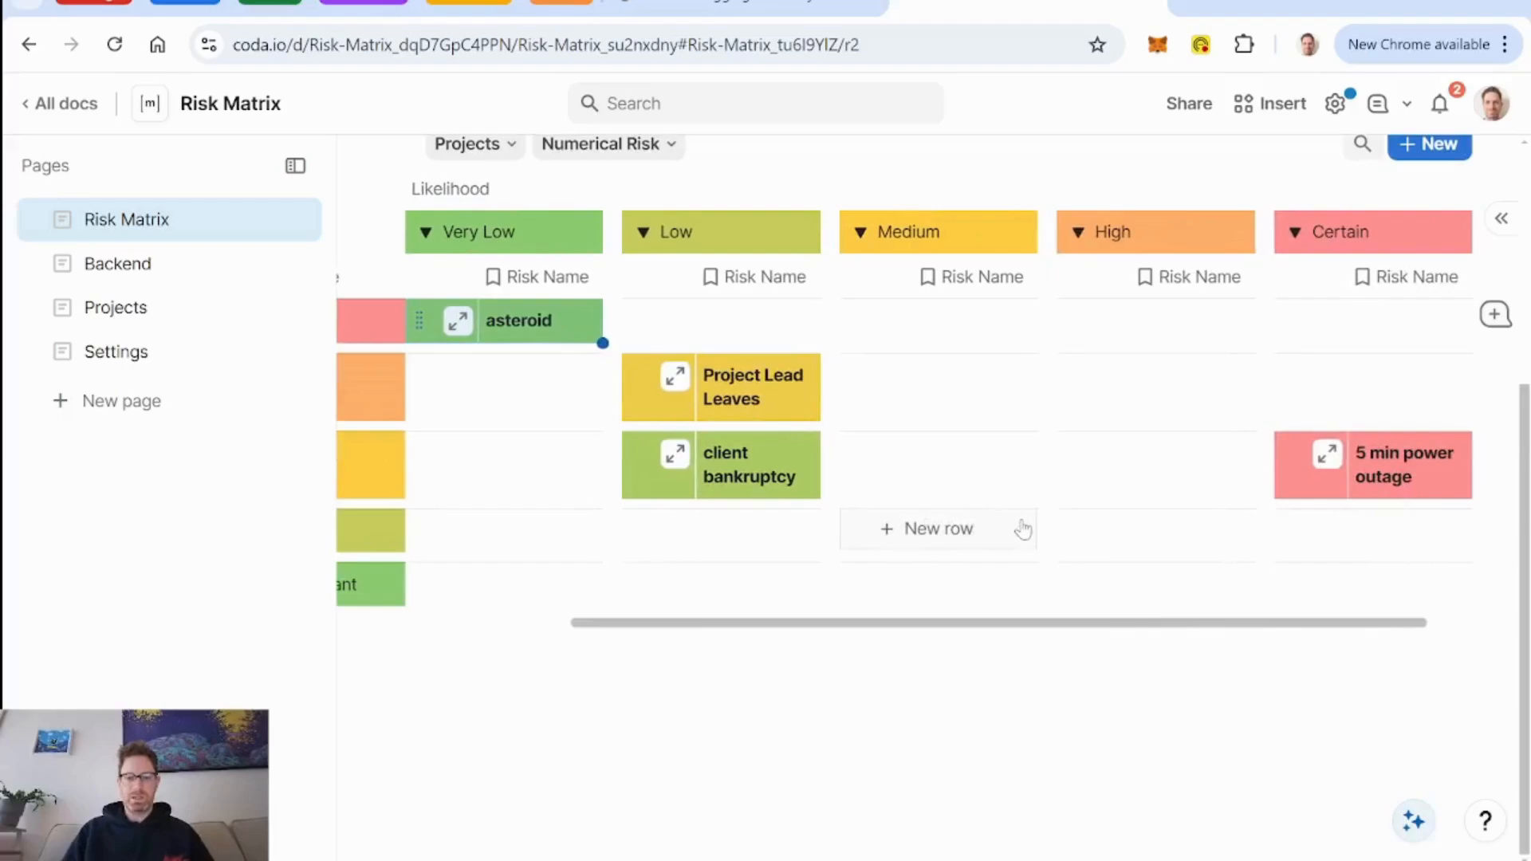
scroll(1022, 528, up, 3)
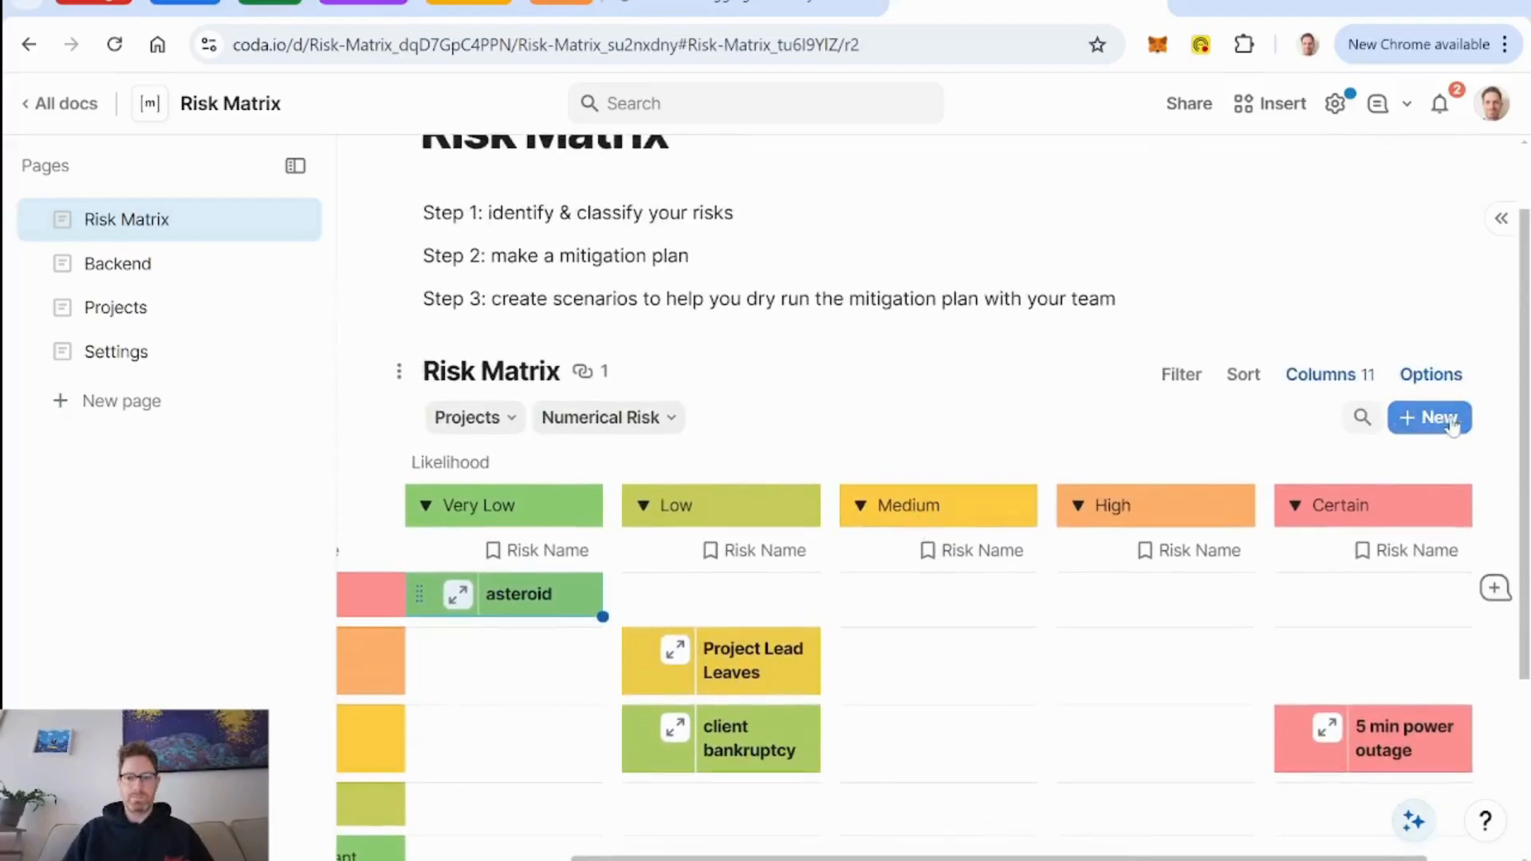
click(129, 306)
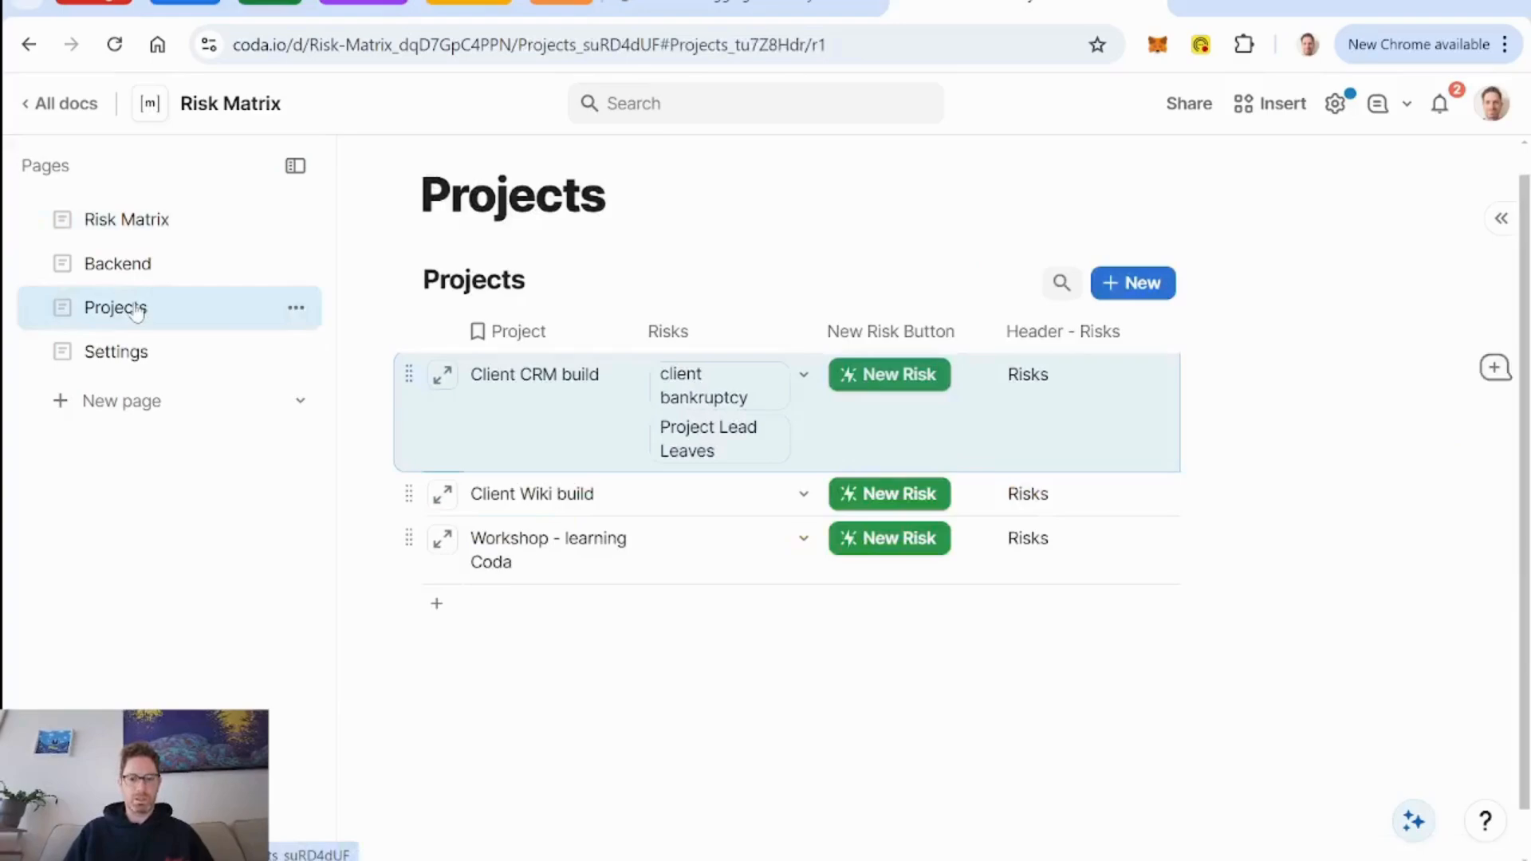
click(913, 499)
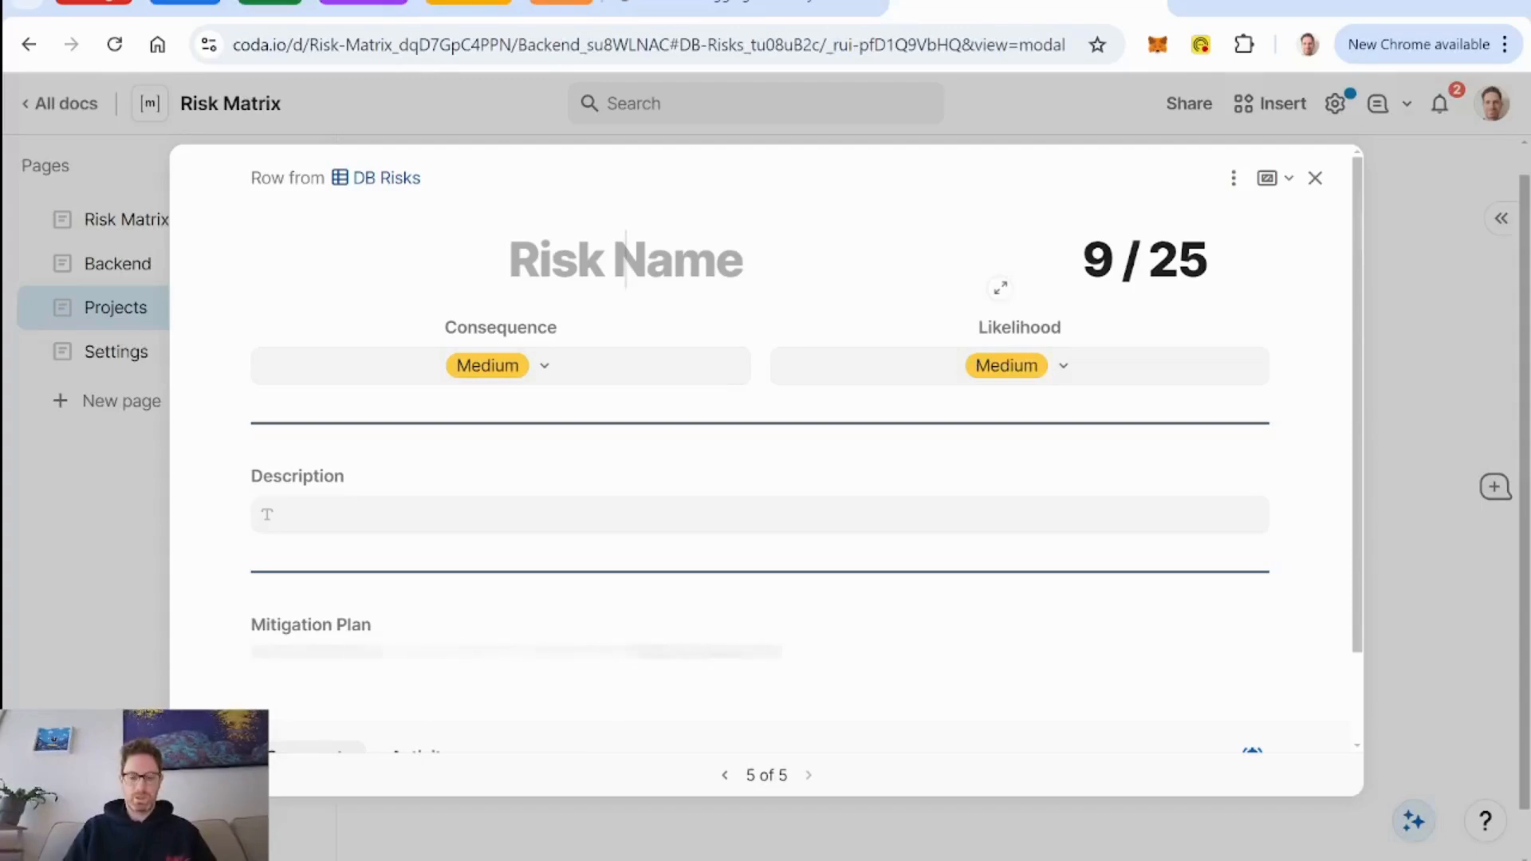
text(Client)
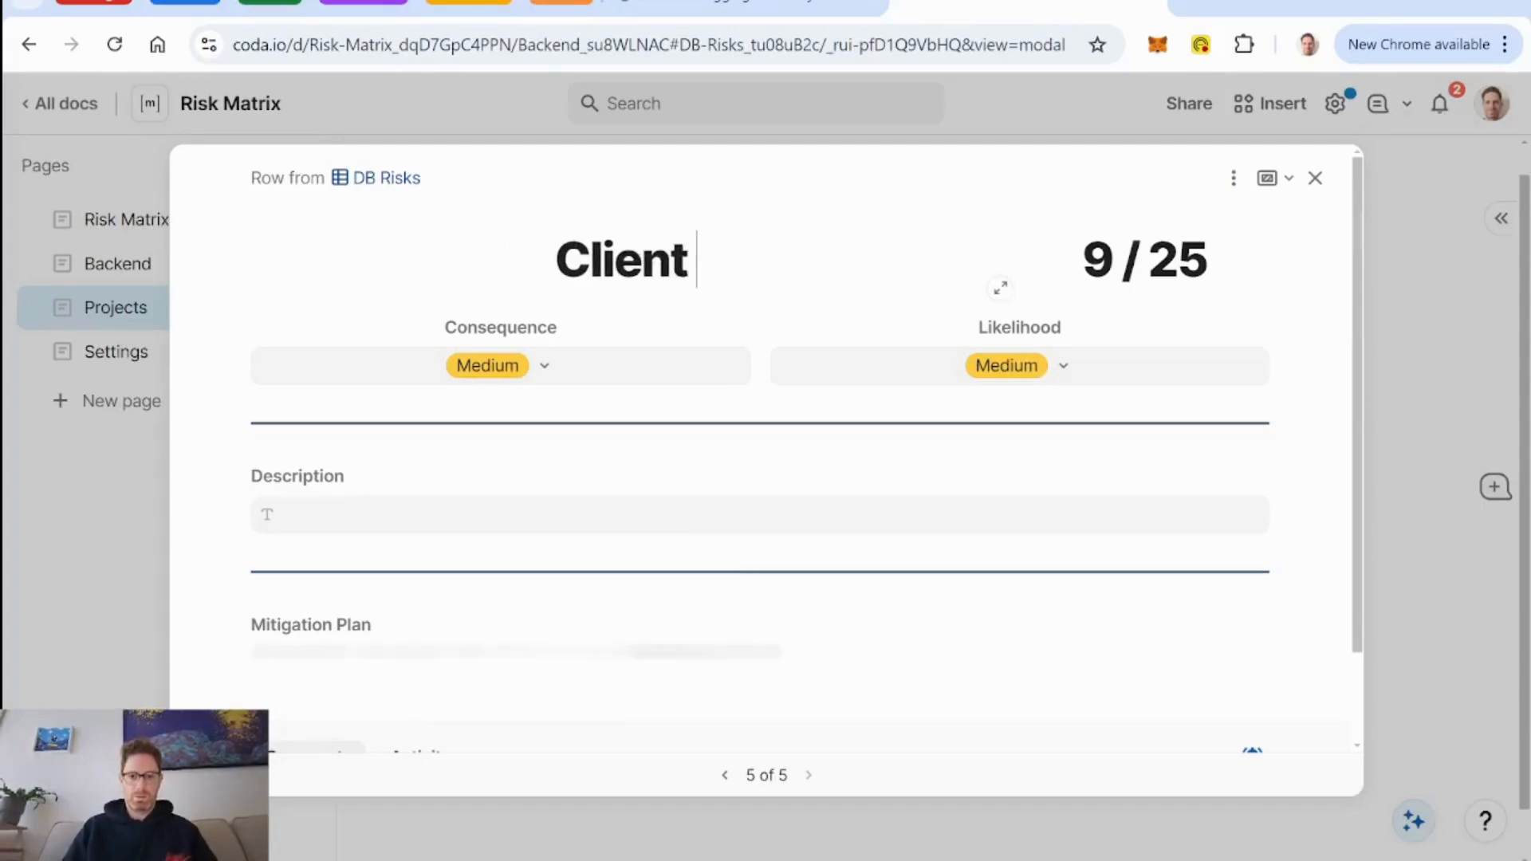
key(BackSpace)
key(BackSpace)
key(BackSpace)
key(BackSpace)
key(BackSpace)
key(BackSpace)
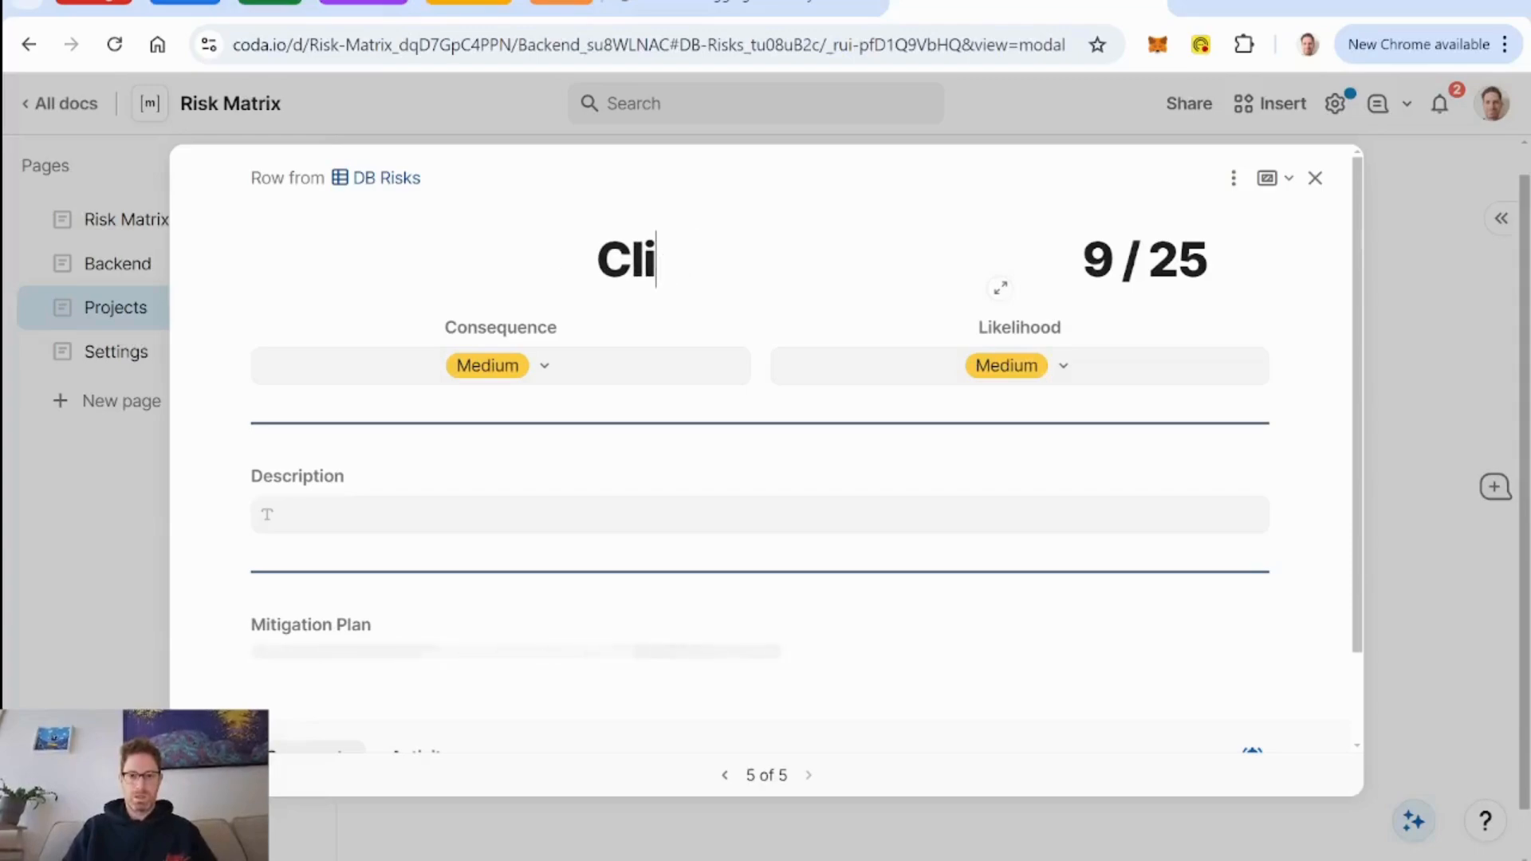
text(Slow D)
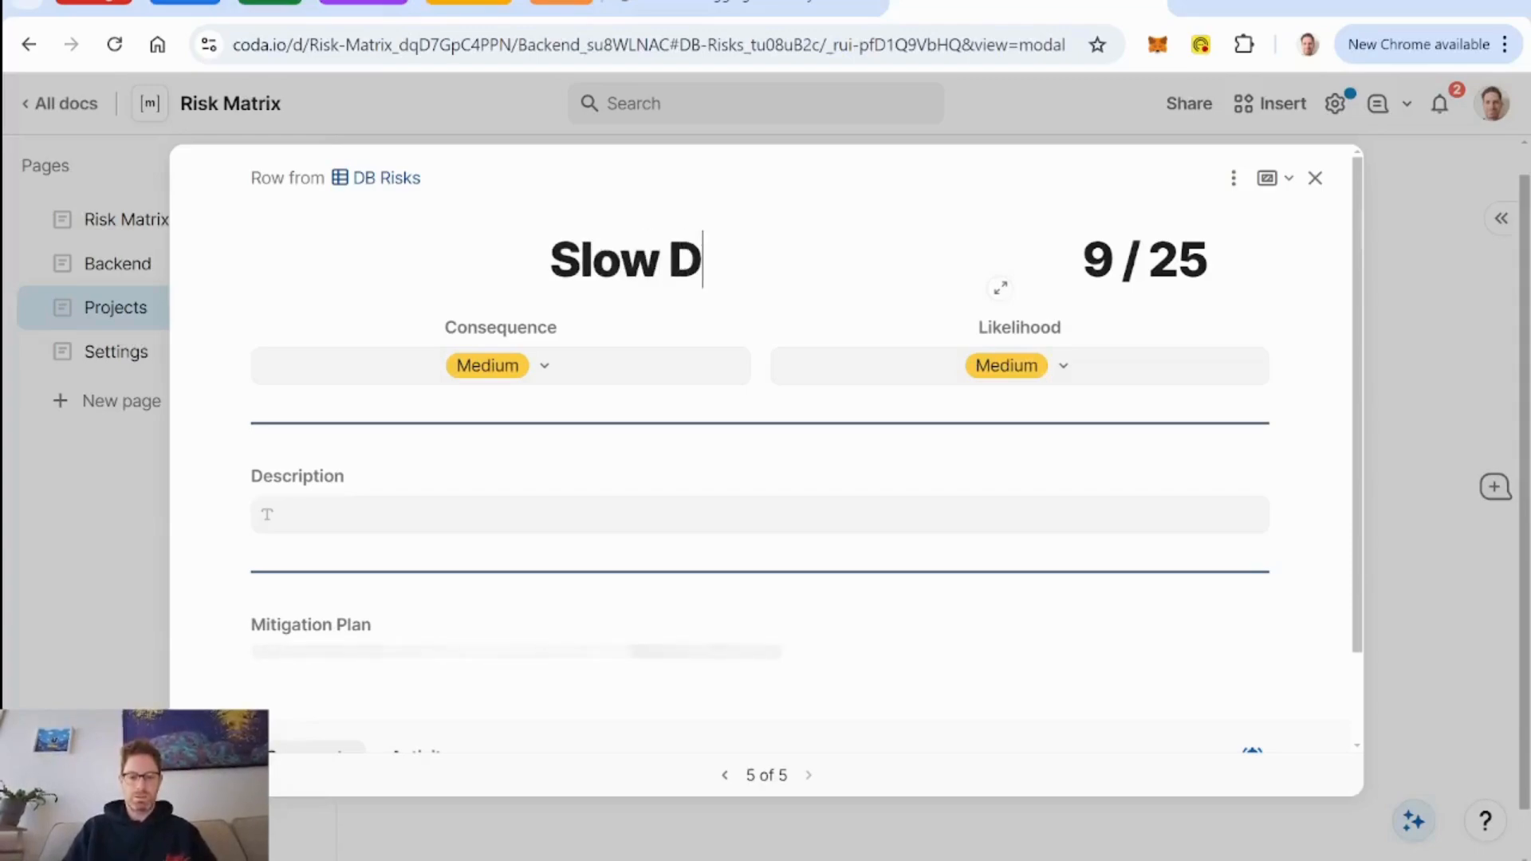
text(ata tran)
key(BackSpace)
key(BackSpace)
key(BackSpace)
key(BackSpace)
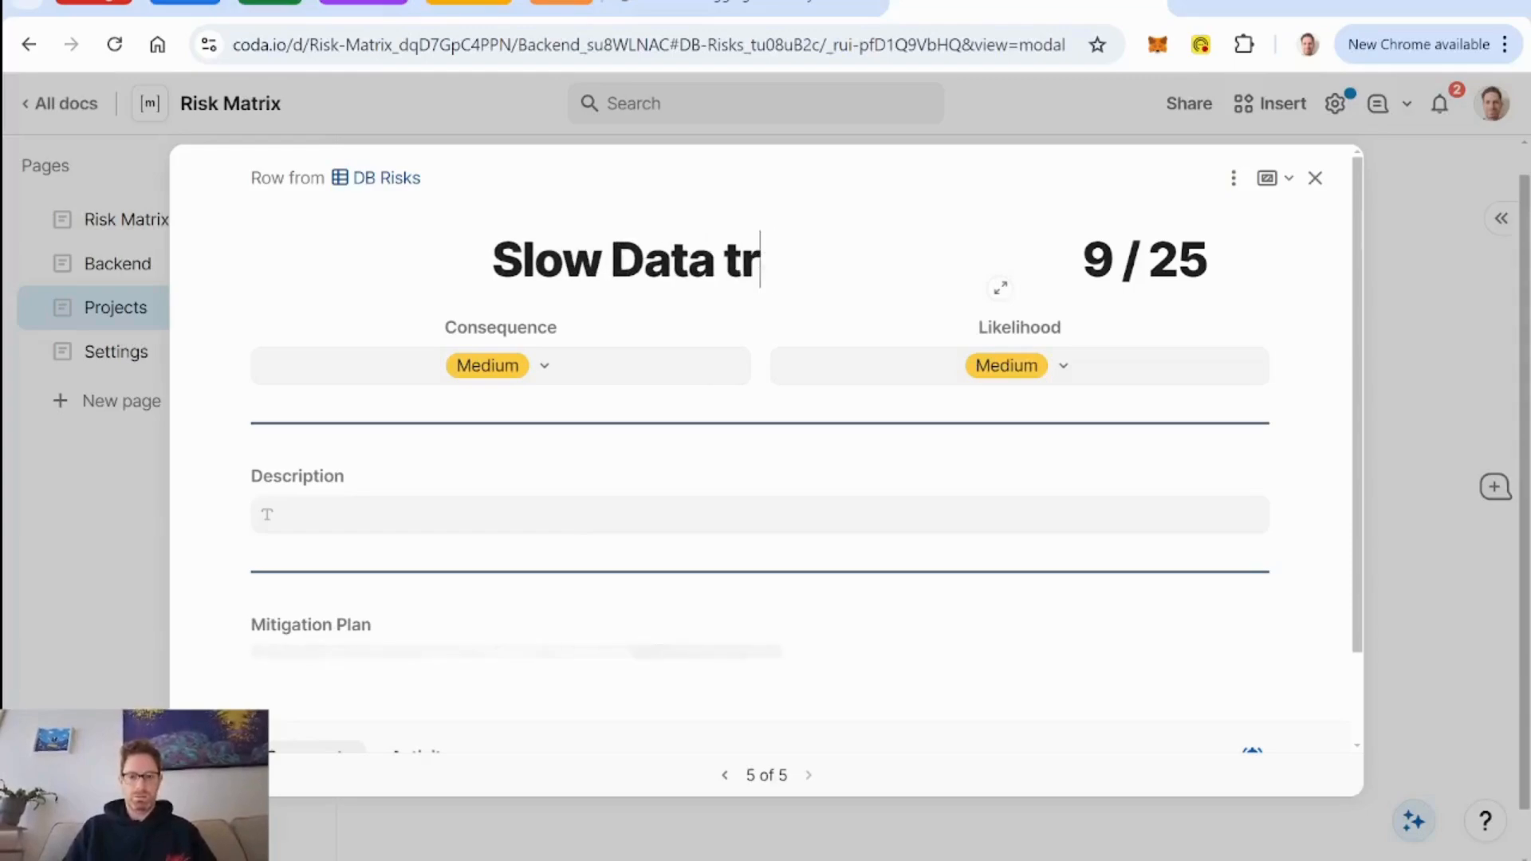
text(Access)
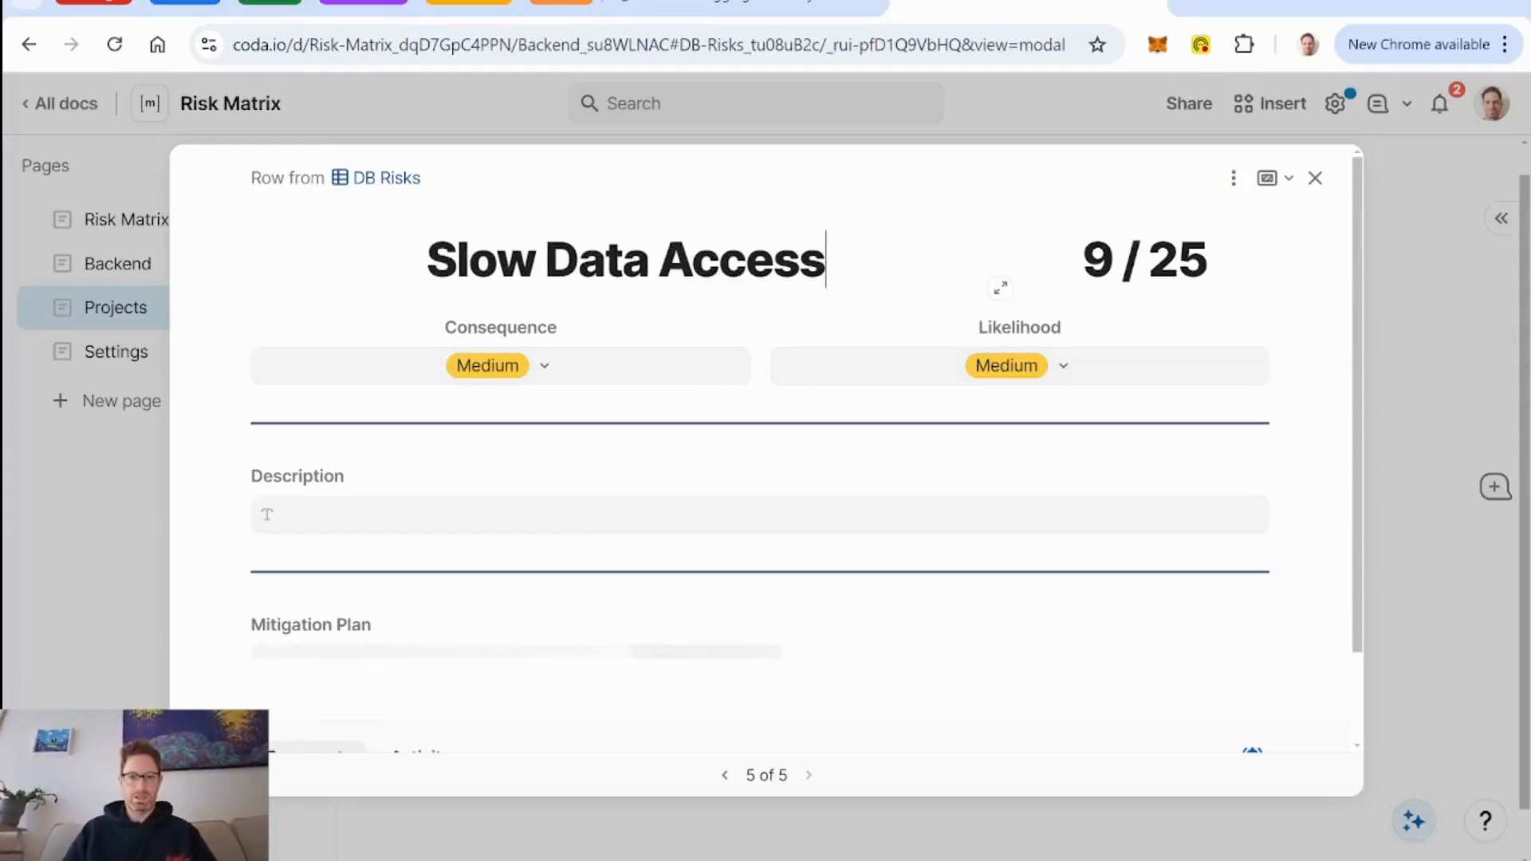
Describe the risk as "the client may have a hard time finding the necessary documents and info to support my creation of the wiki.".
click(439, 526)
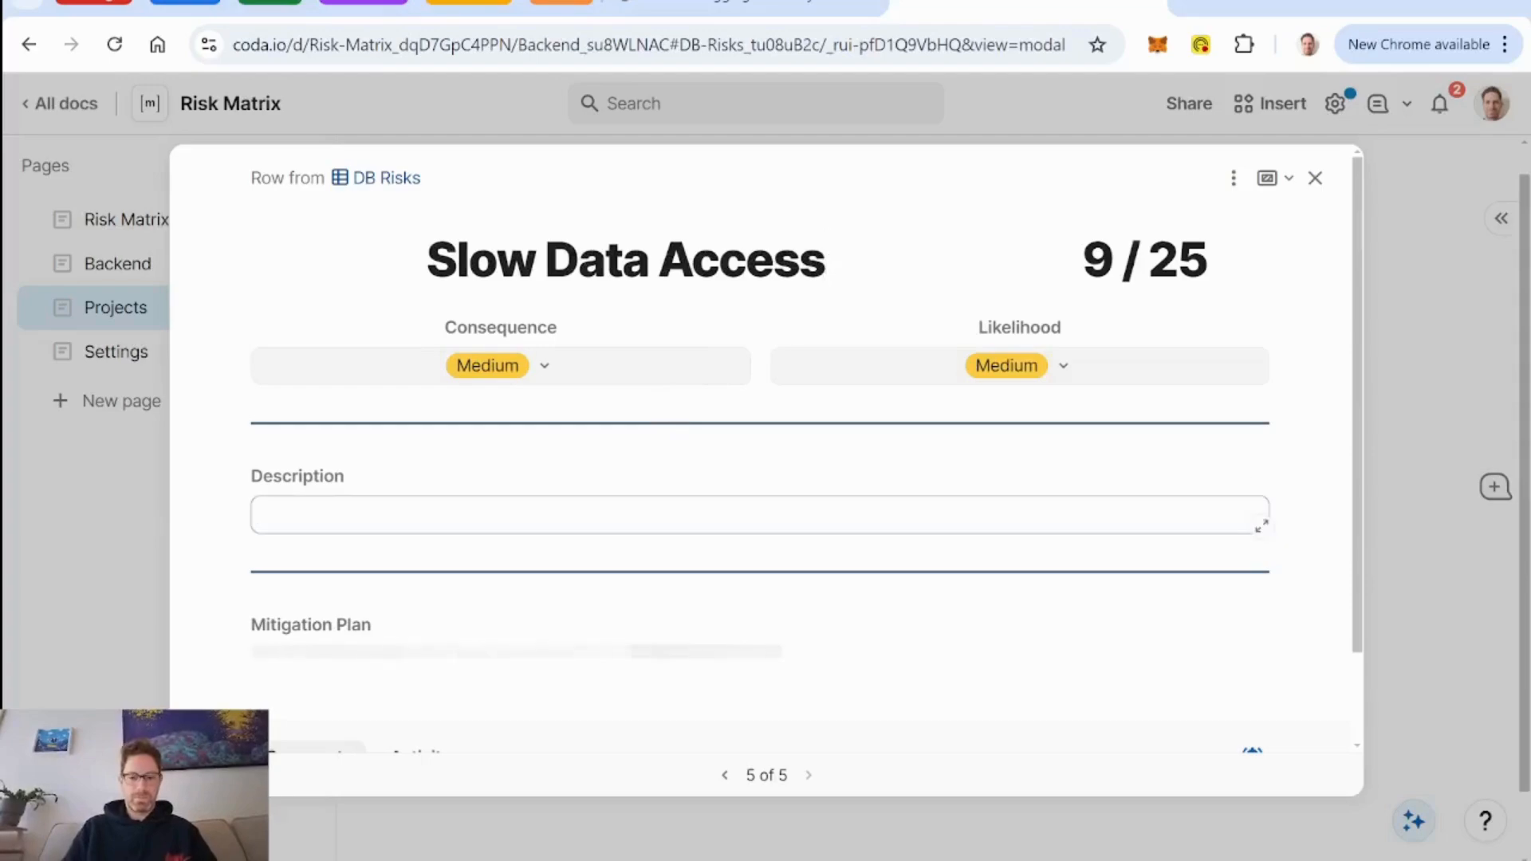
text(the client m)
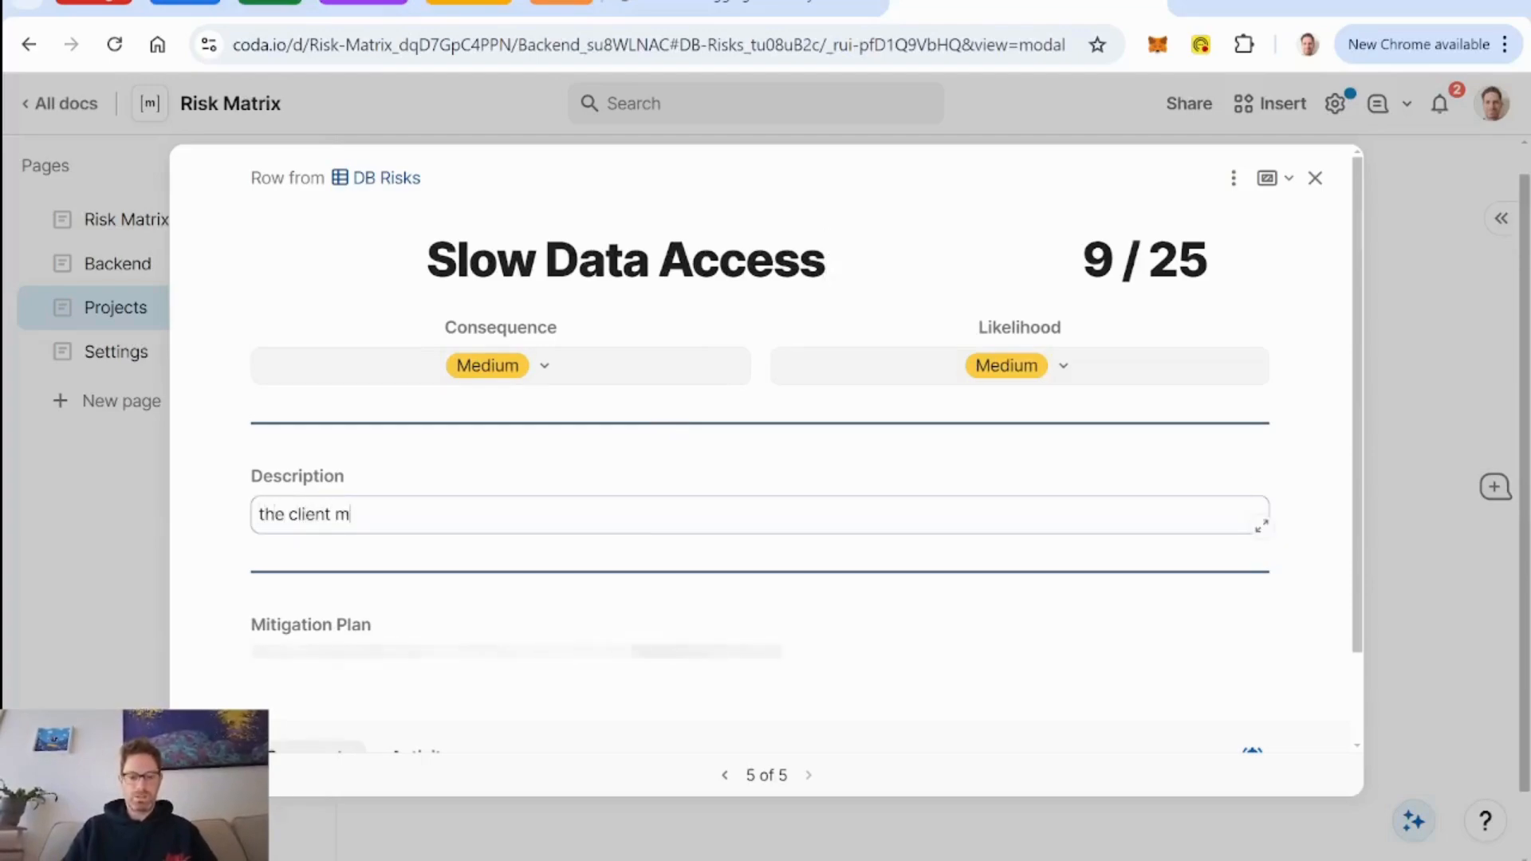
text(ay have a hard time finding )
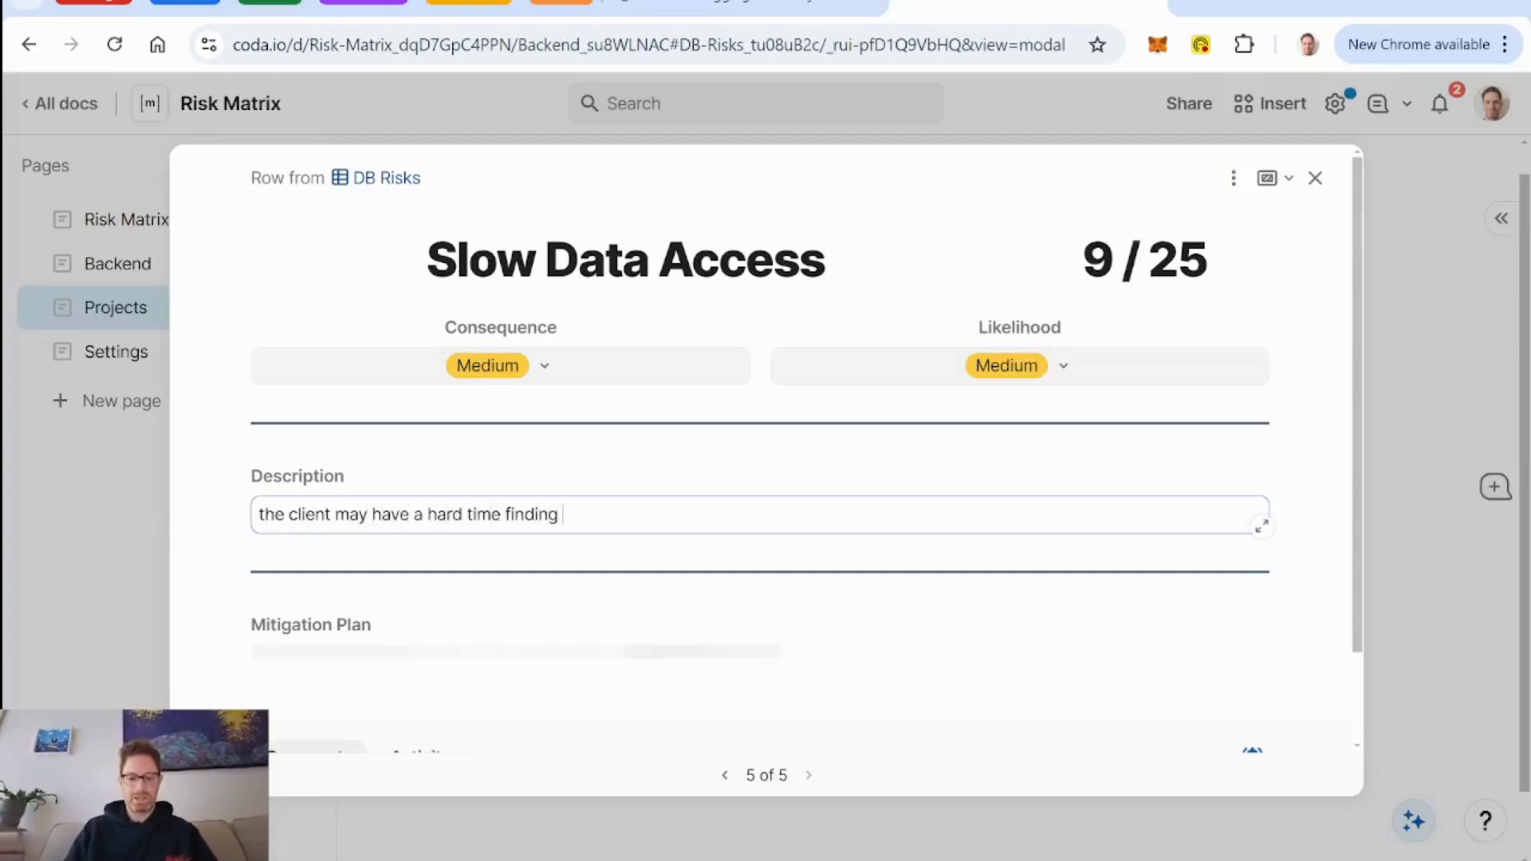
text(the necessary )
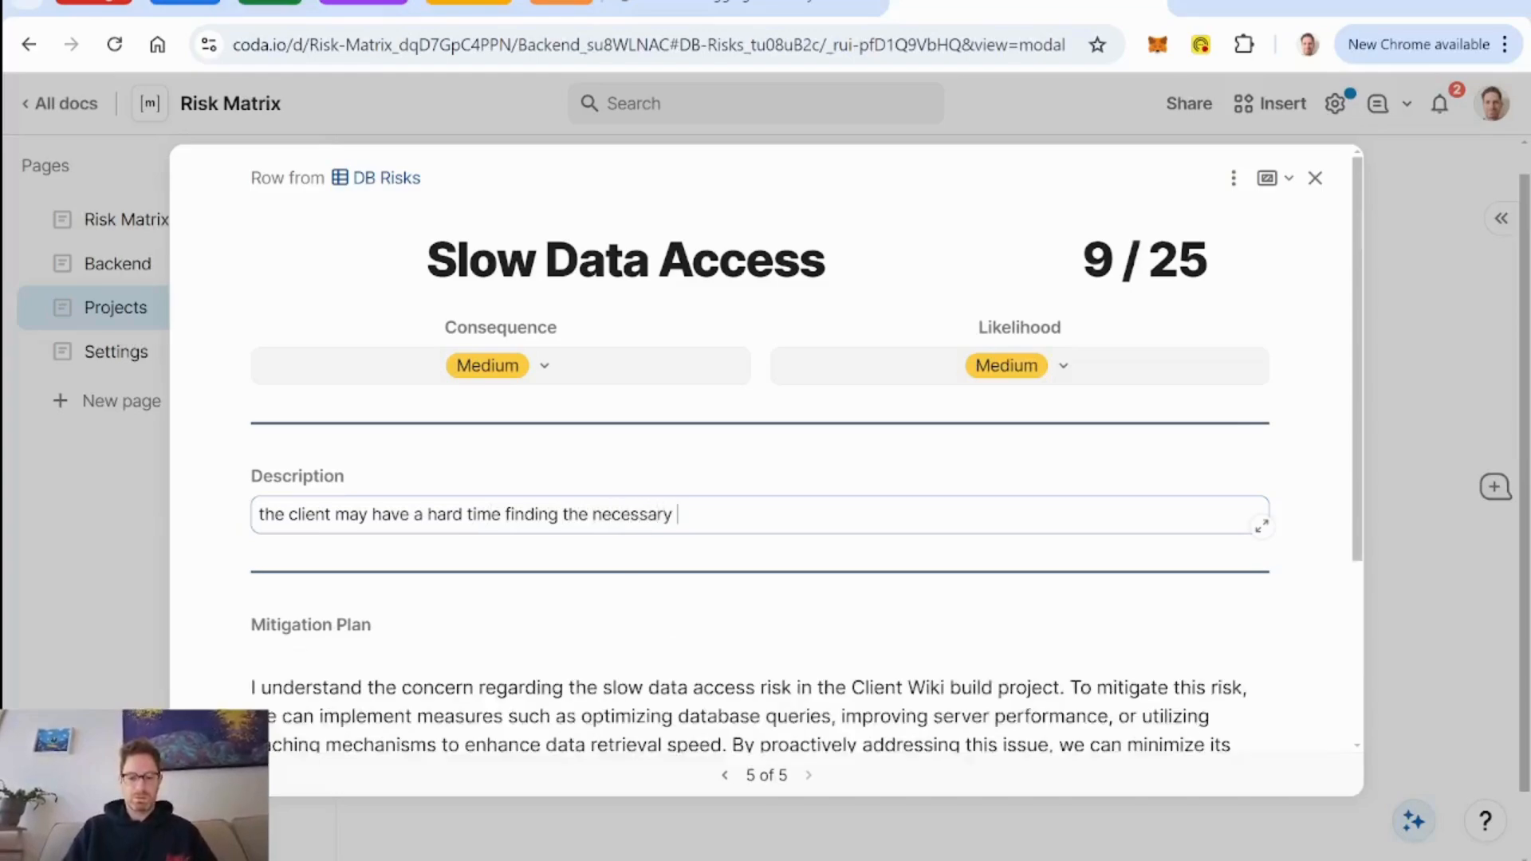
text(documents)
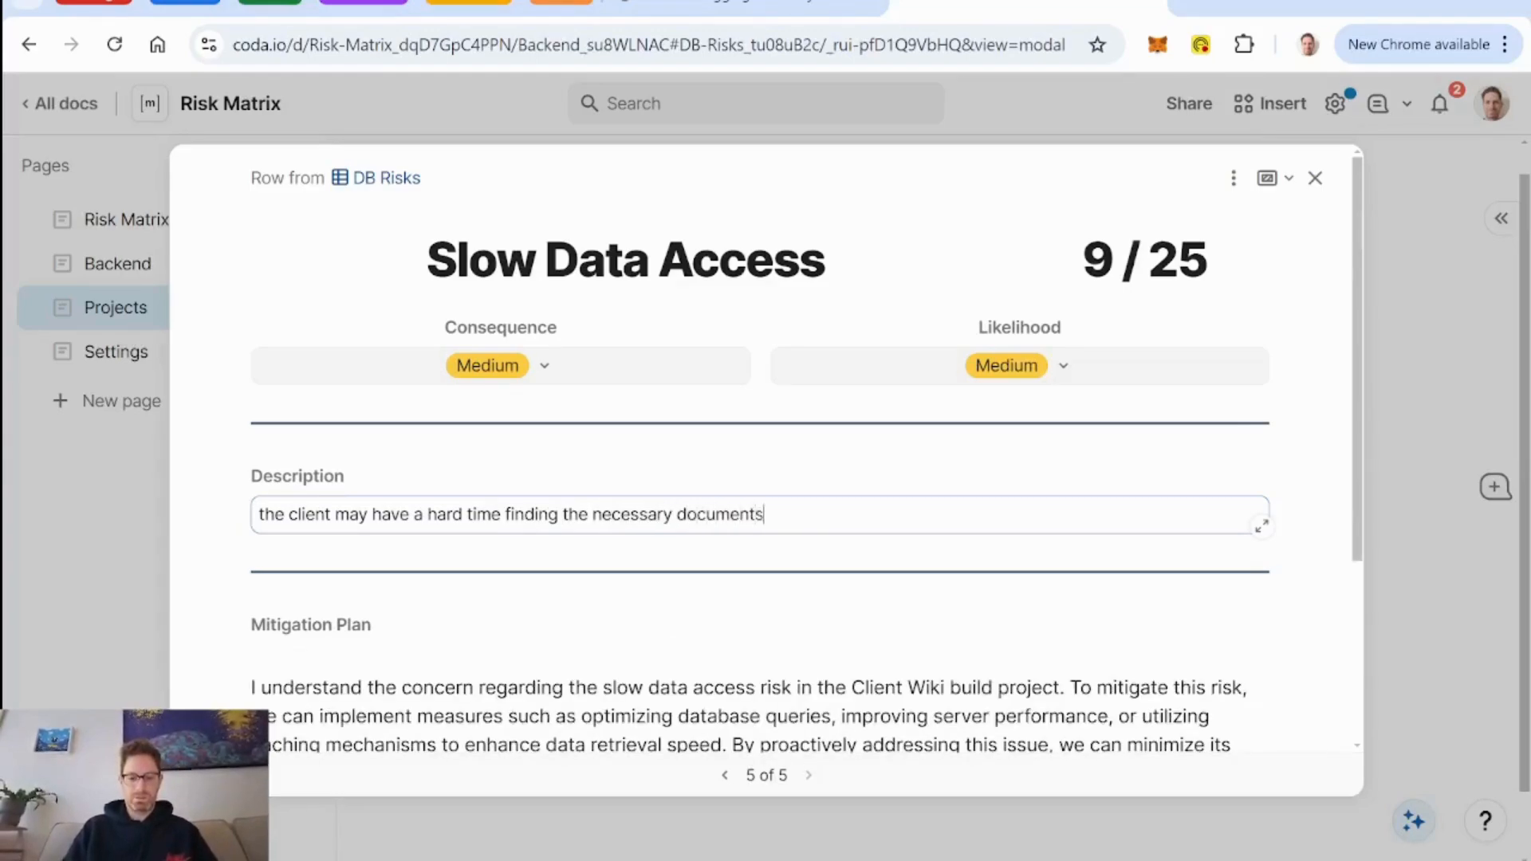
text( and info to)
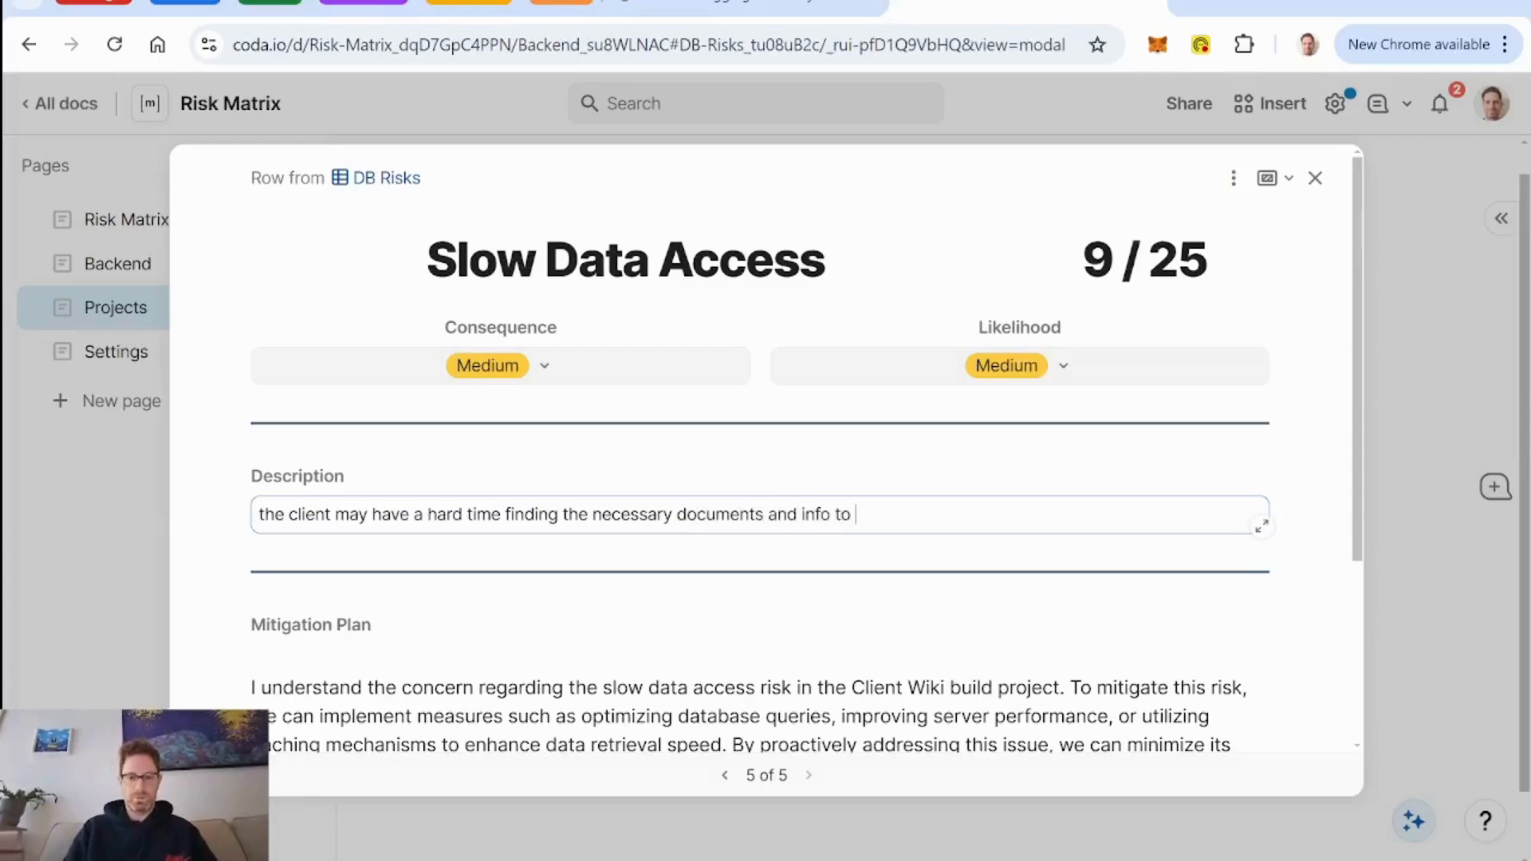
text( support creation fot he wik)
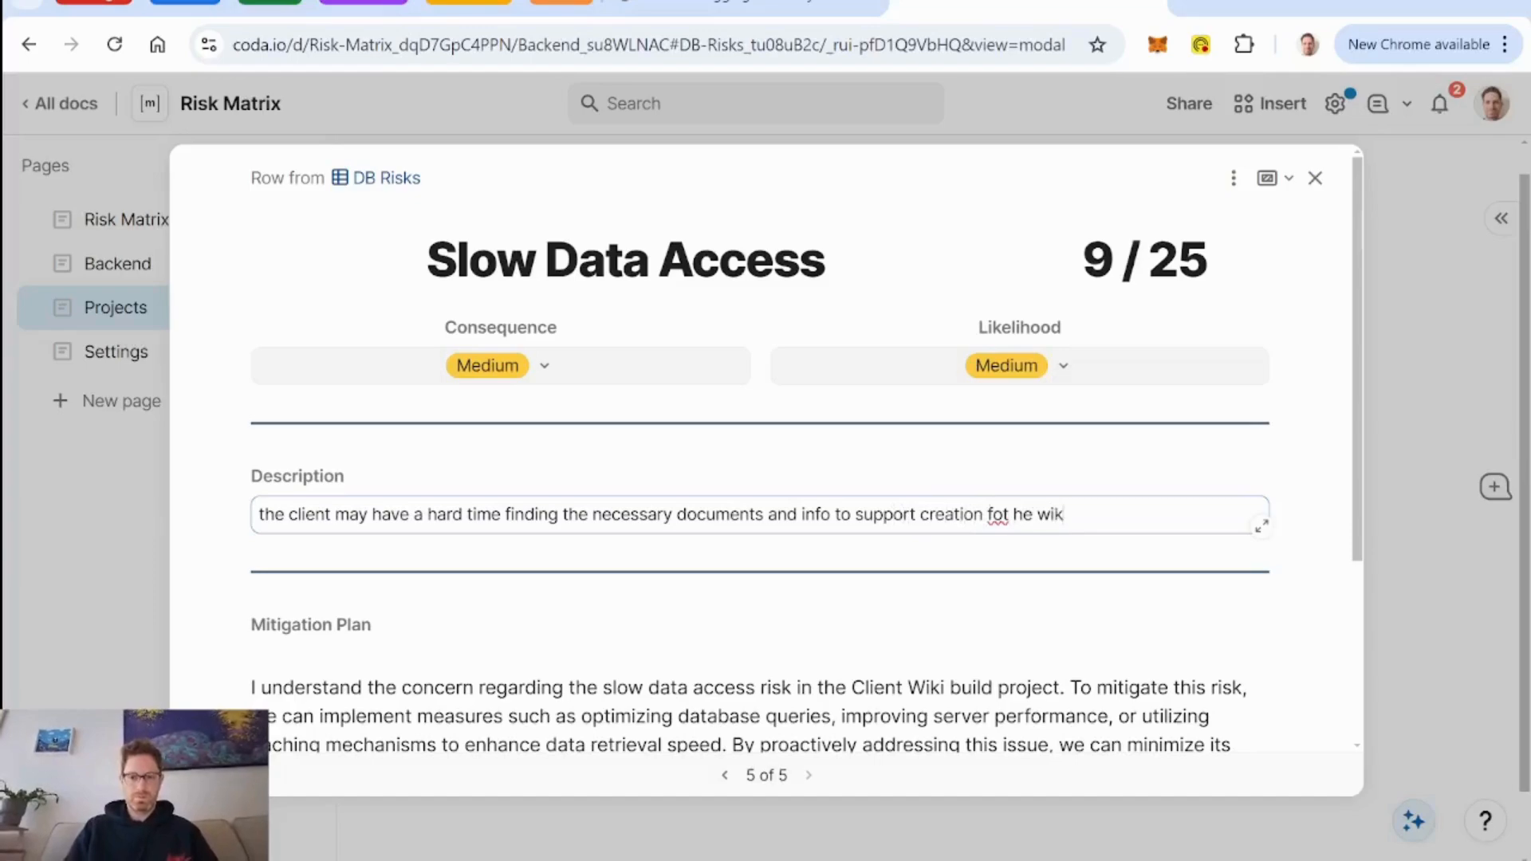
key(BackSpace)
key(BackSpace)
key(BackSpace)
key(BackSpace)
key(BackSpace)
key(BackSpace)
key(BackSpace)
key(BackSpace)
key(BackSpace)
key(BackSpace)
text(of t)
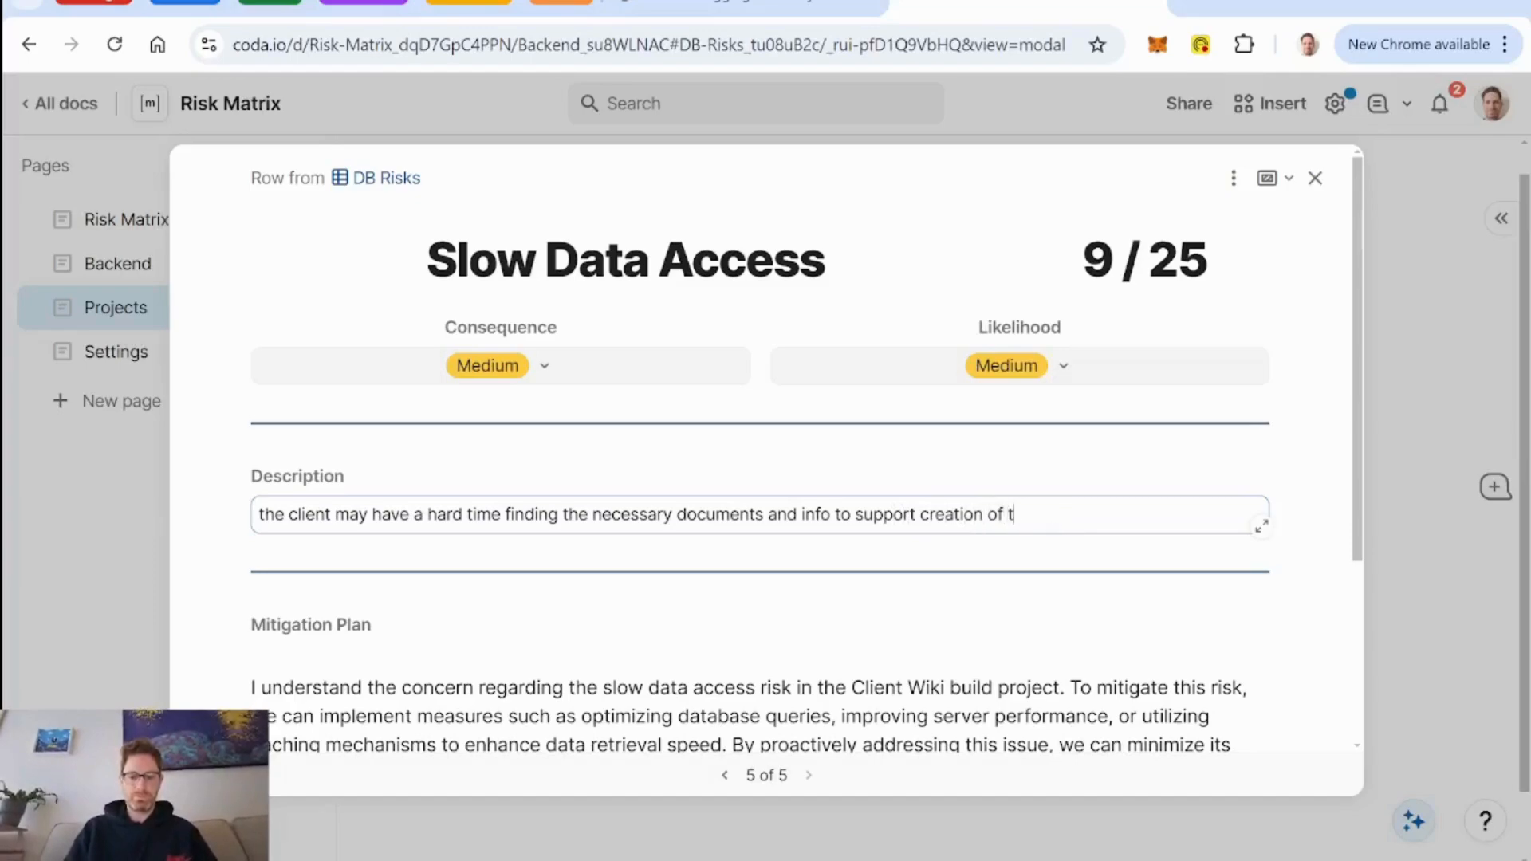
text(he wiki)
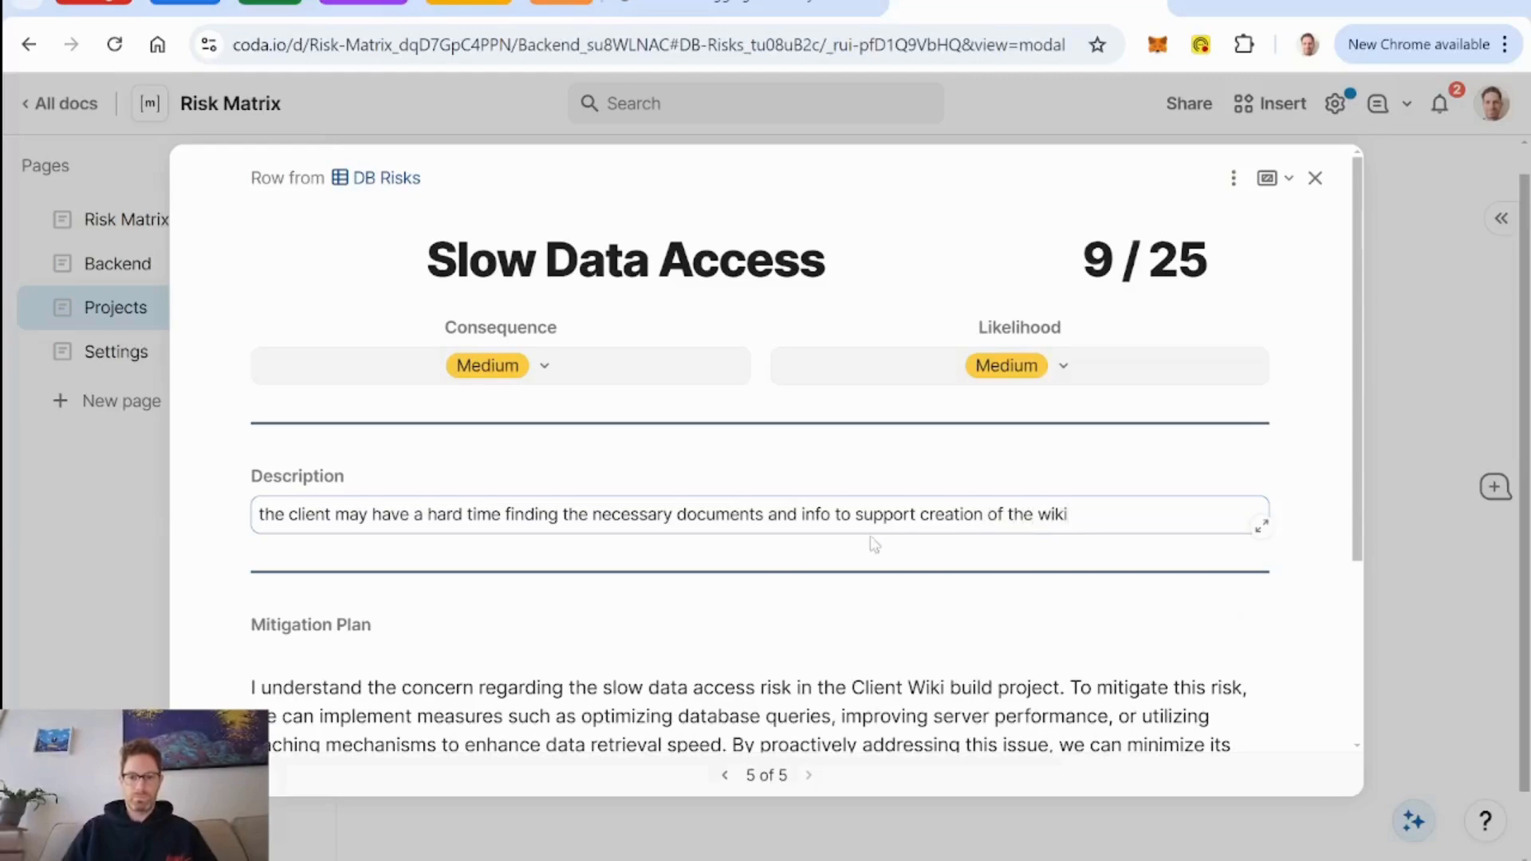
text(my )
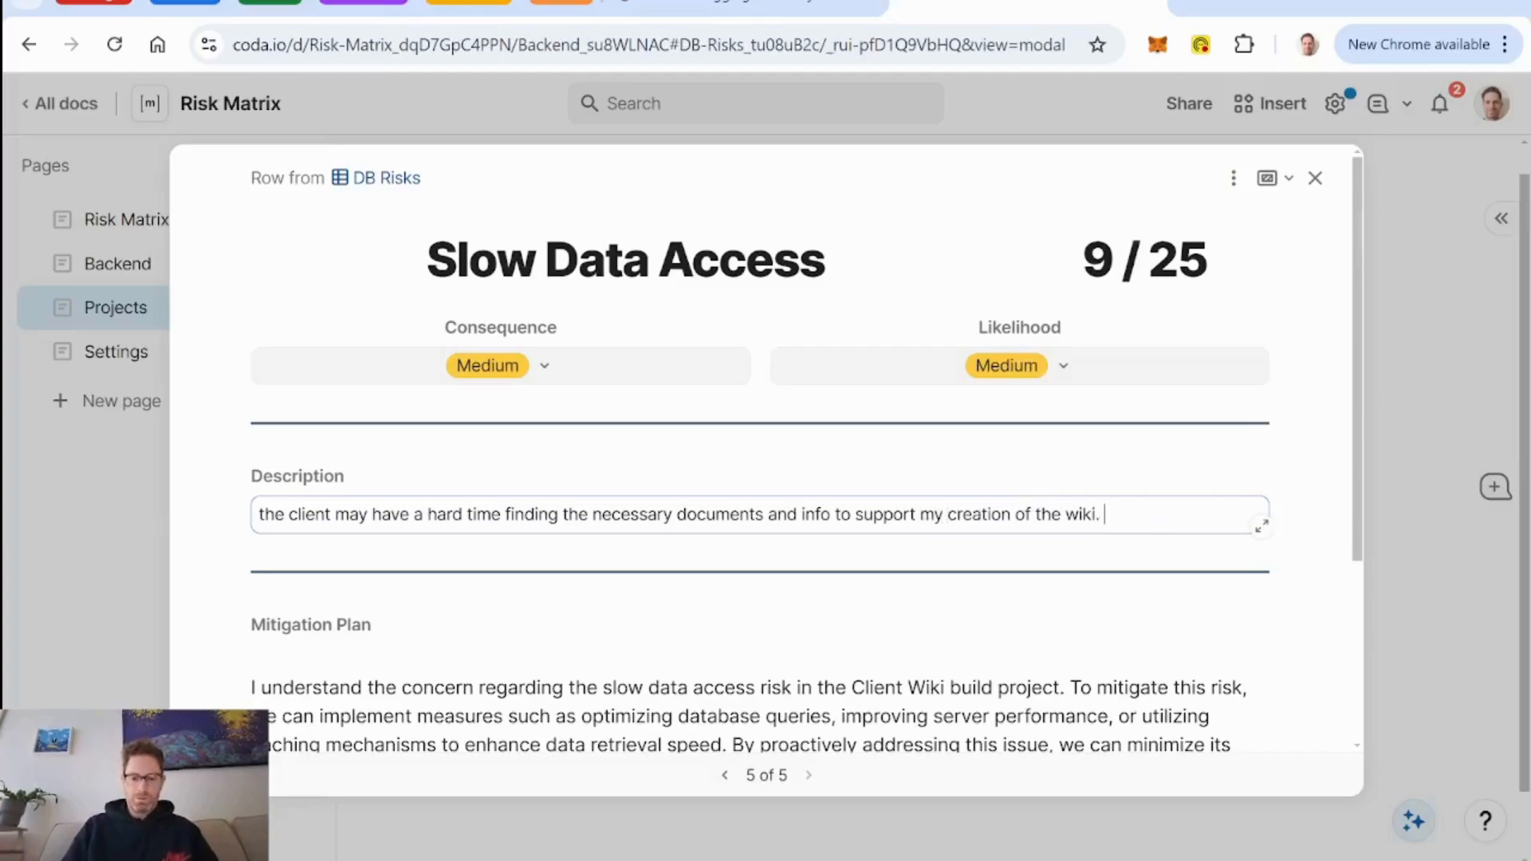
text(I don't have th)
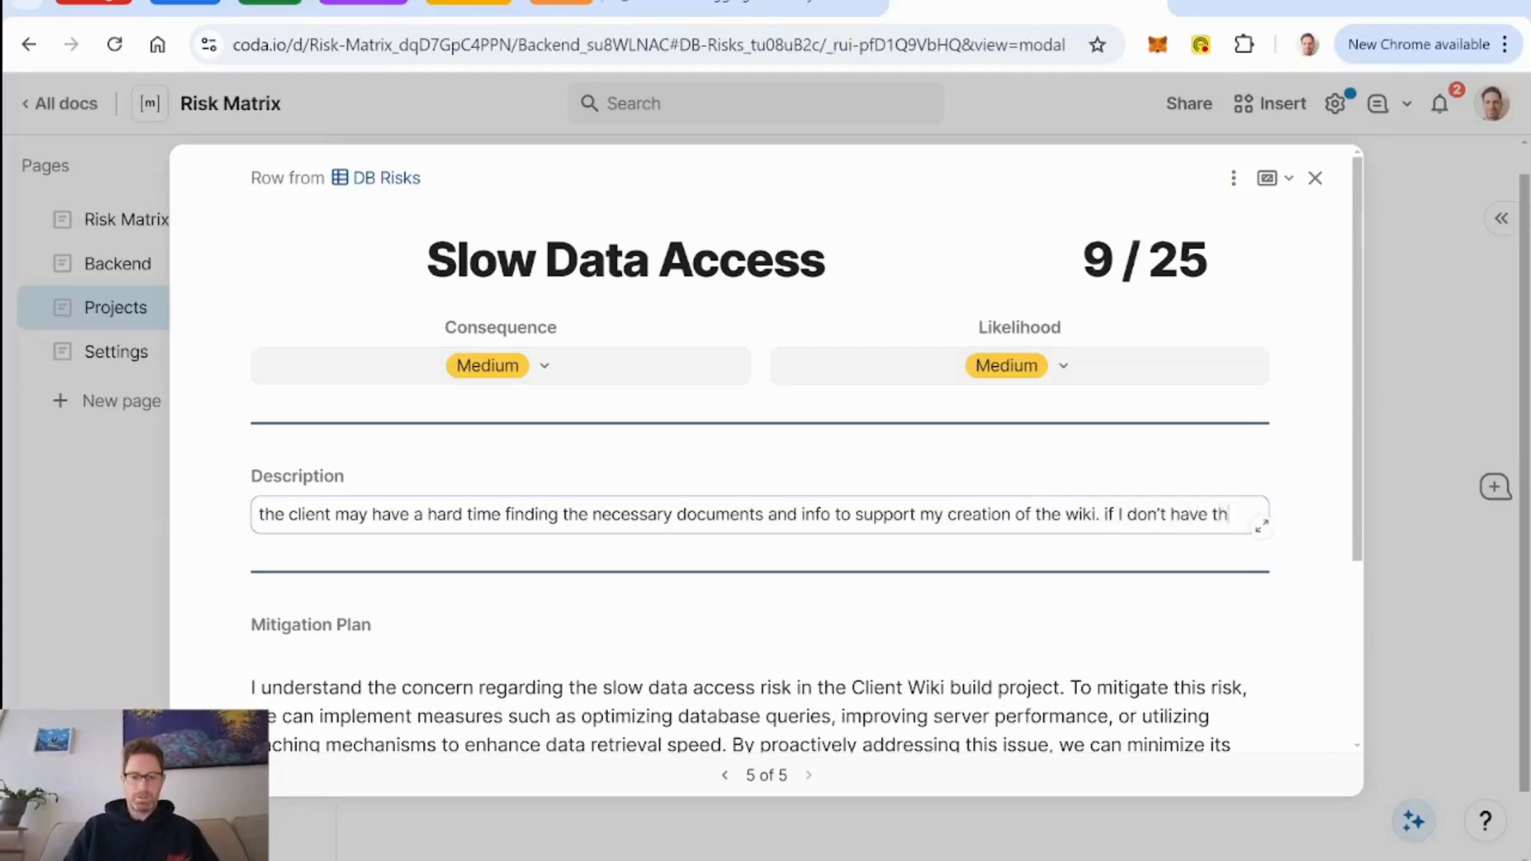
text(e info I need, )
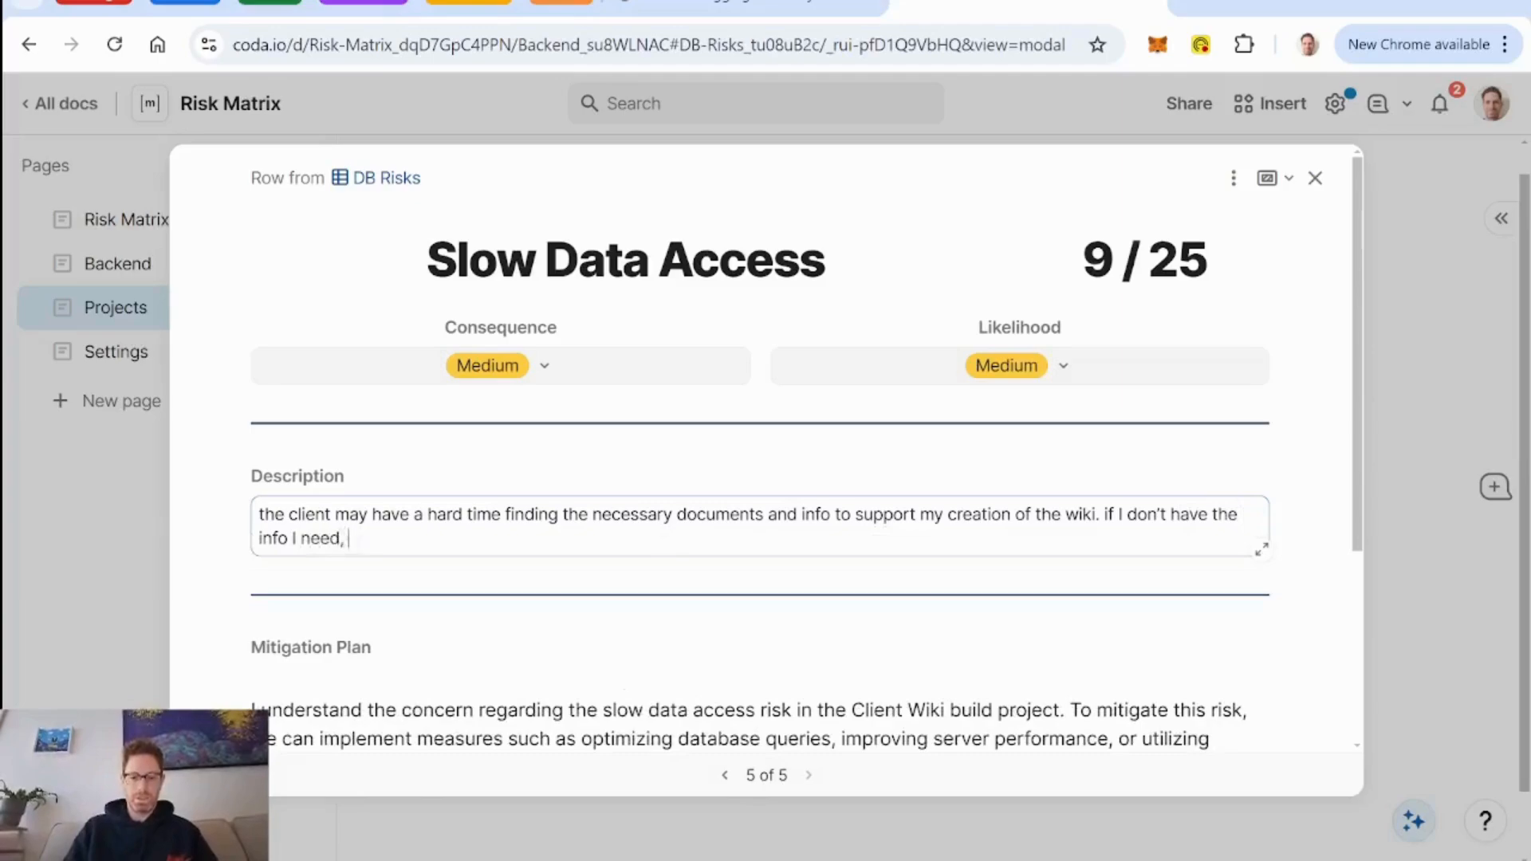
text(I may crea)
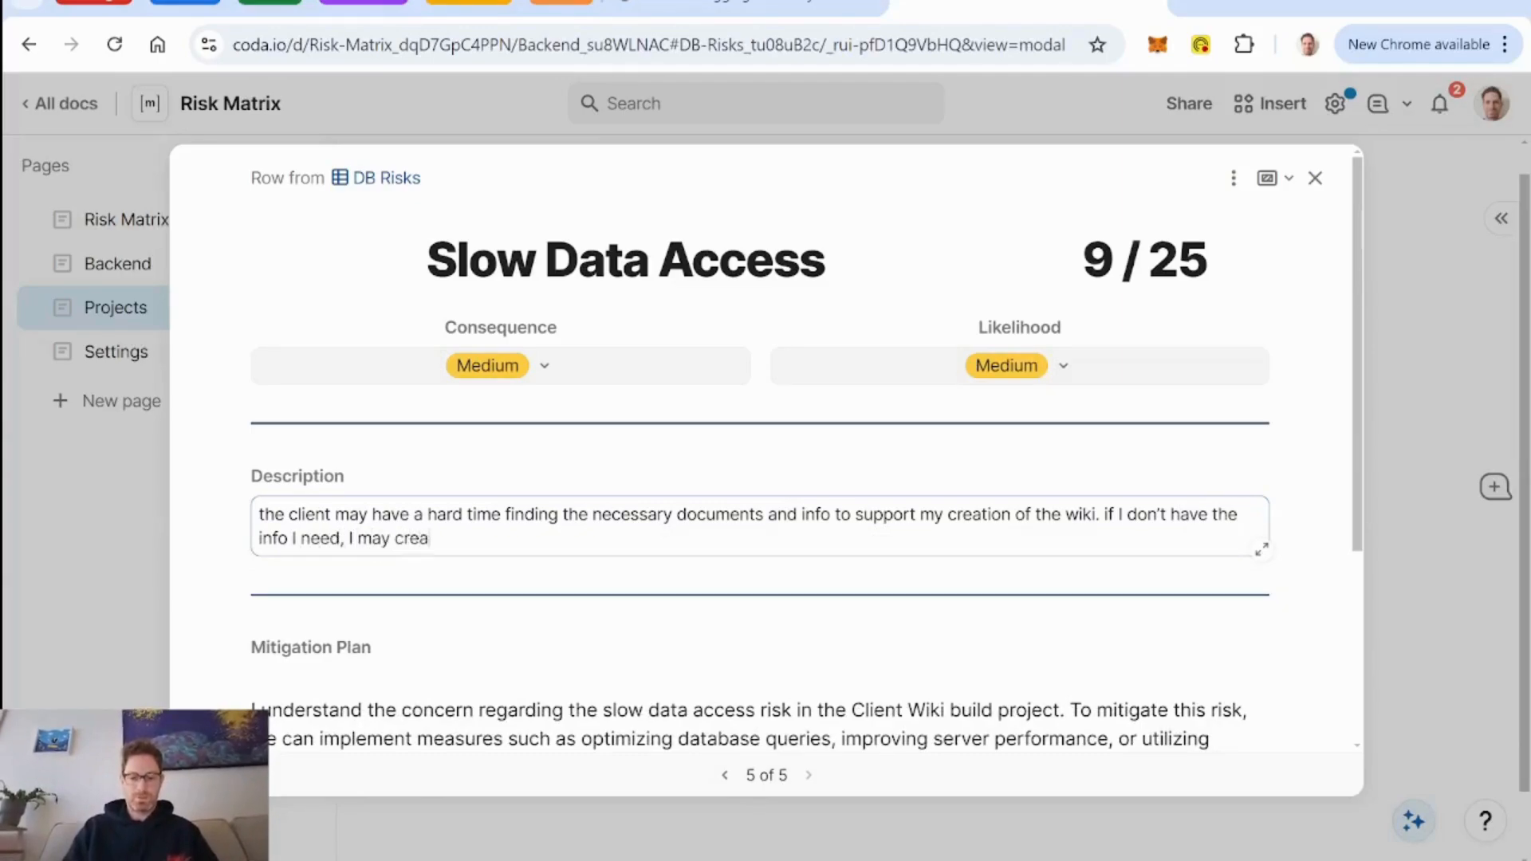
text(te a structure t)
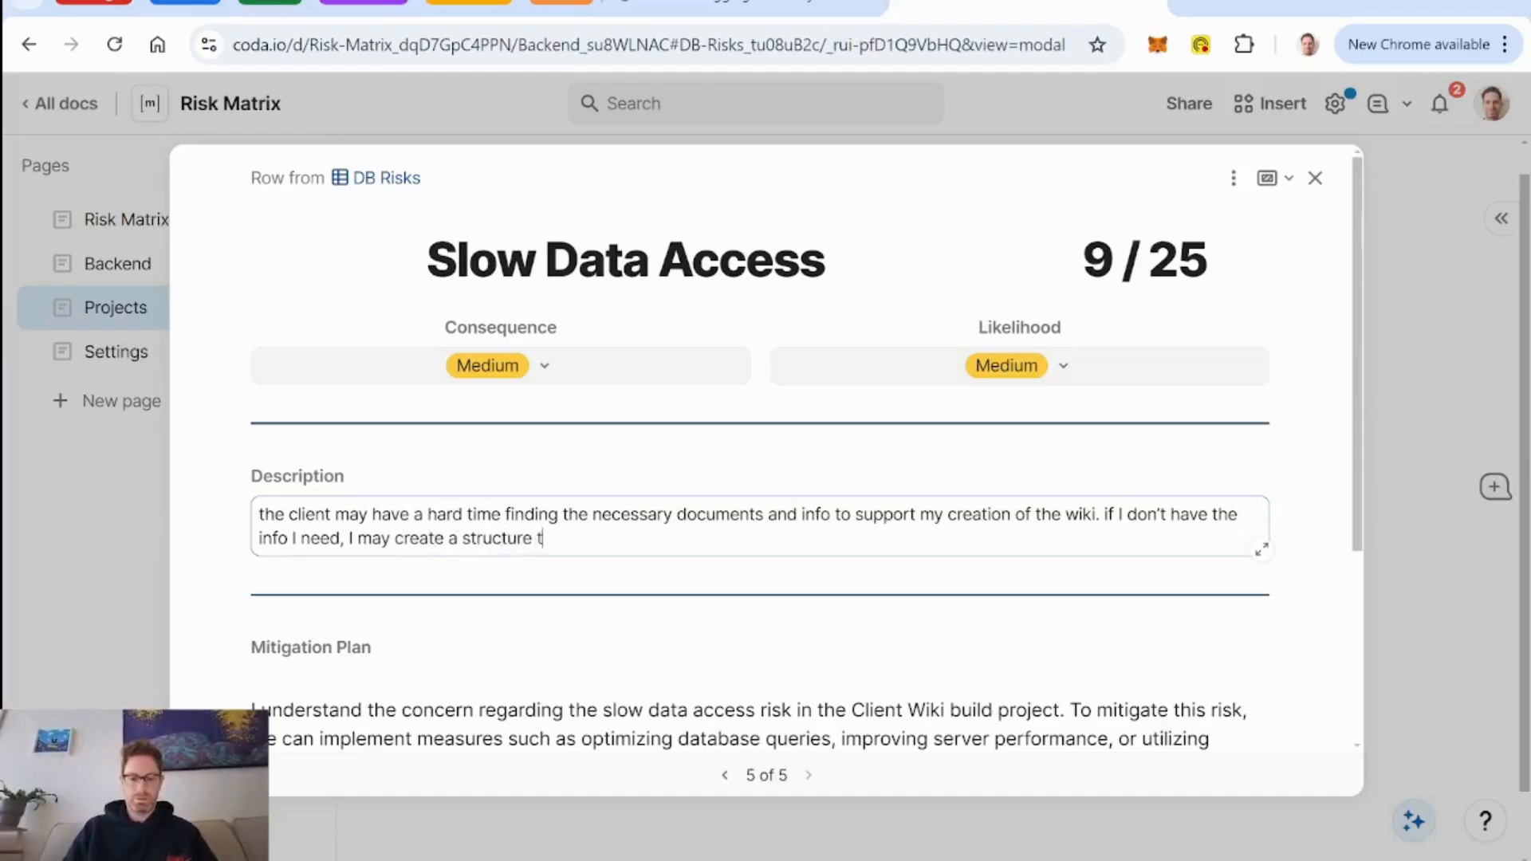
text(hat's in)
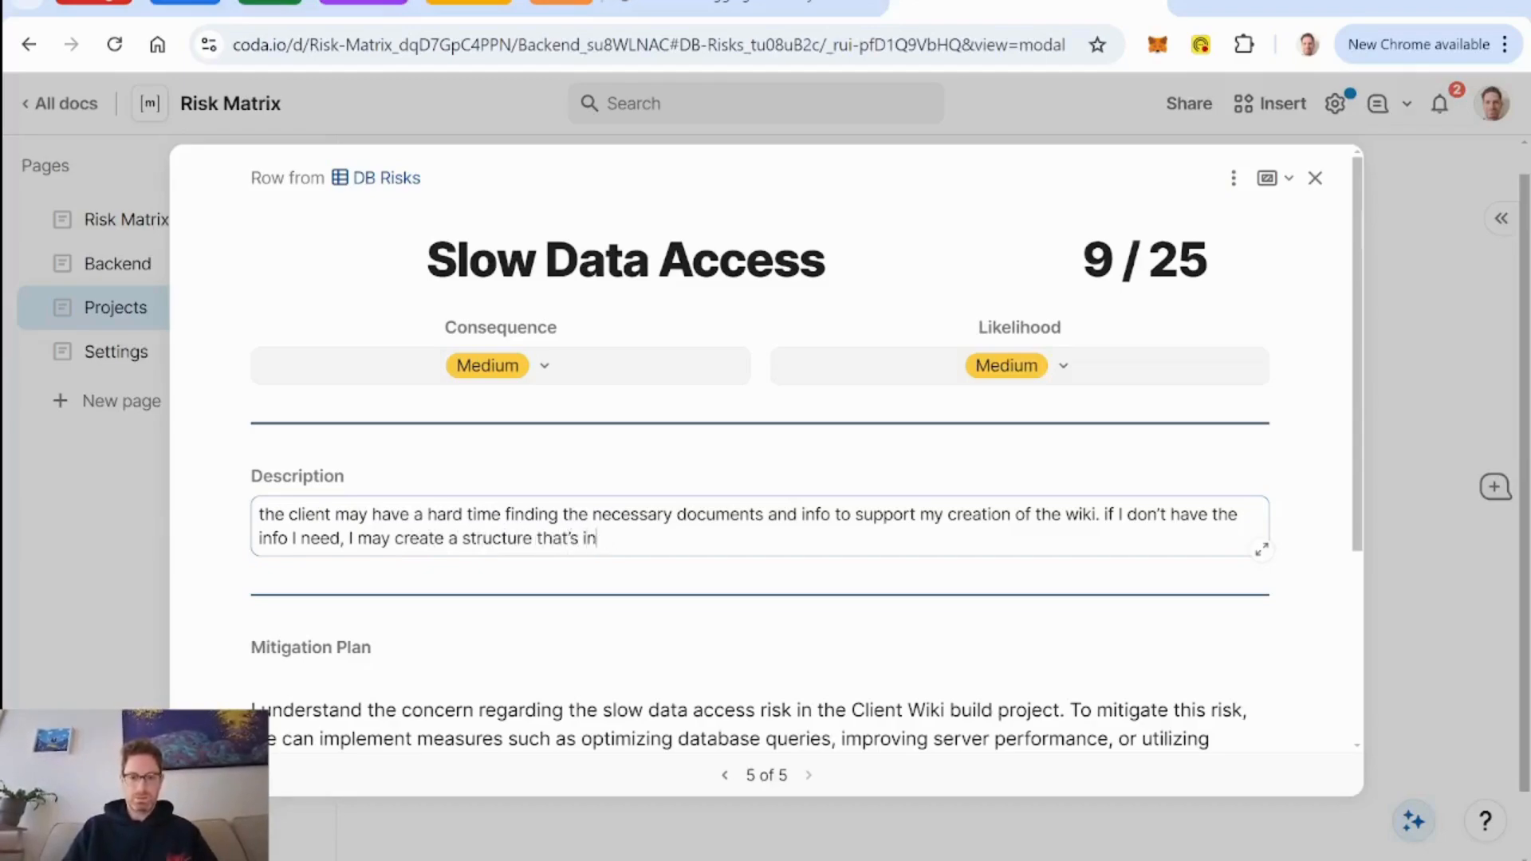
text(ly partially comp)
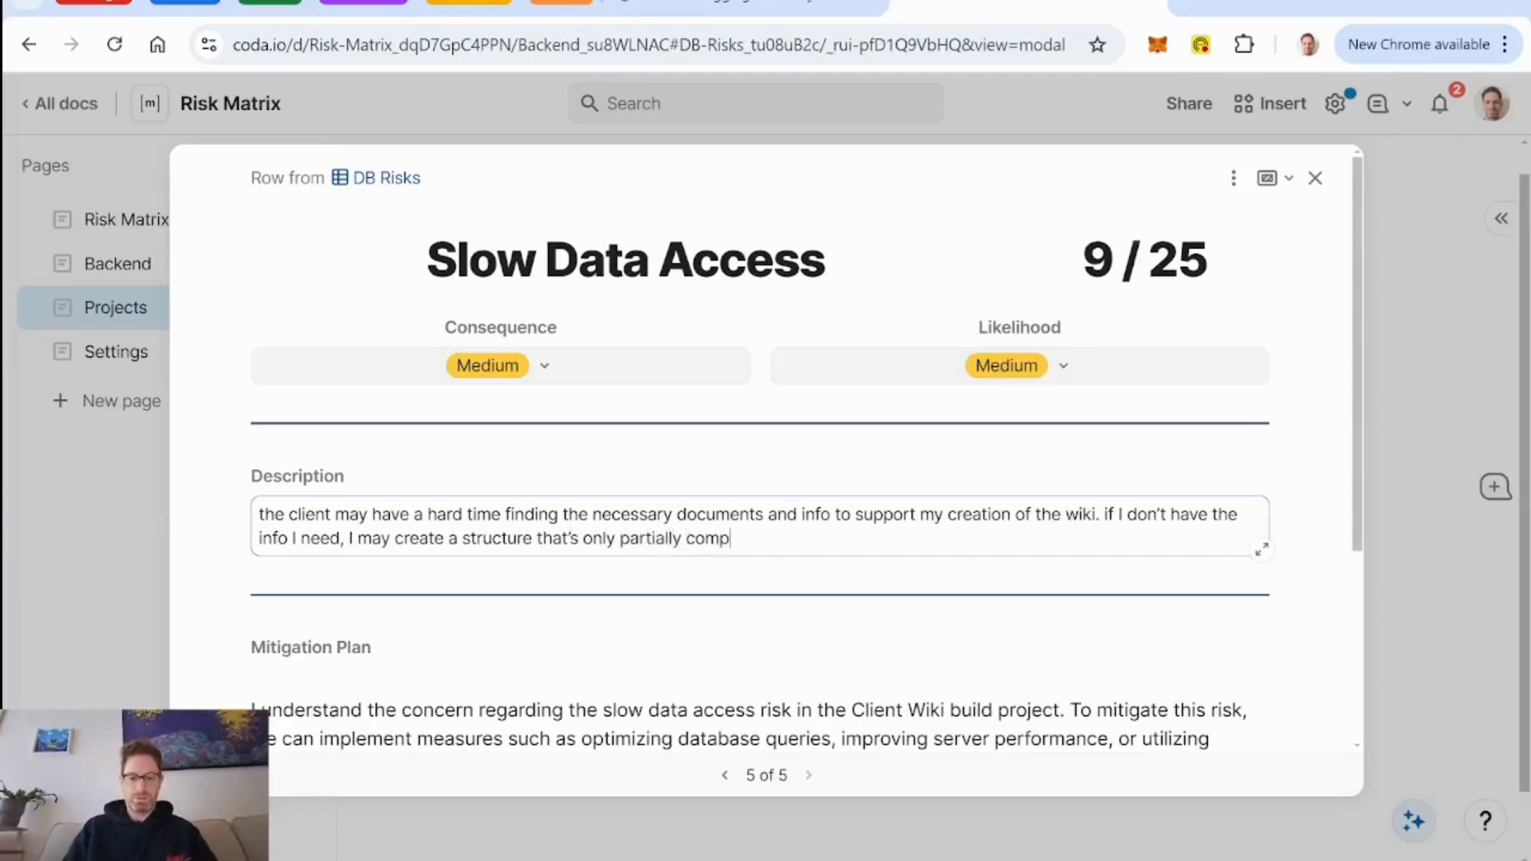
text(lete. may ha)
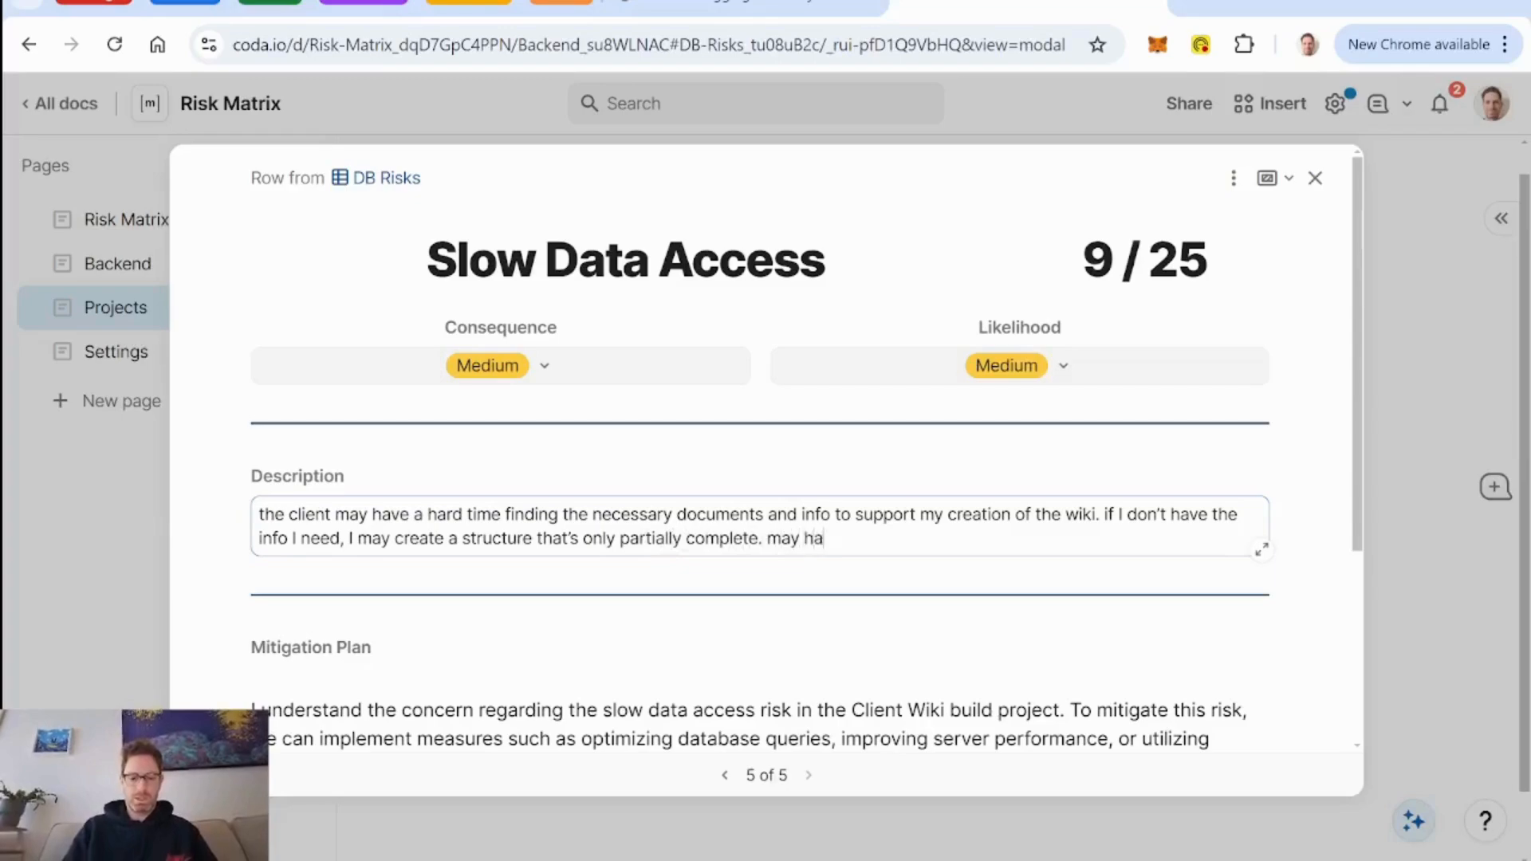
text(ve to go back a)
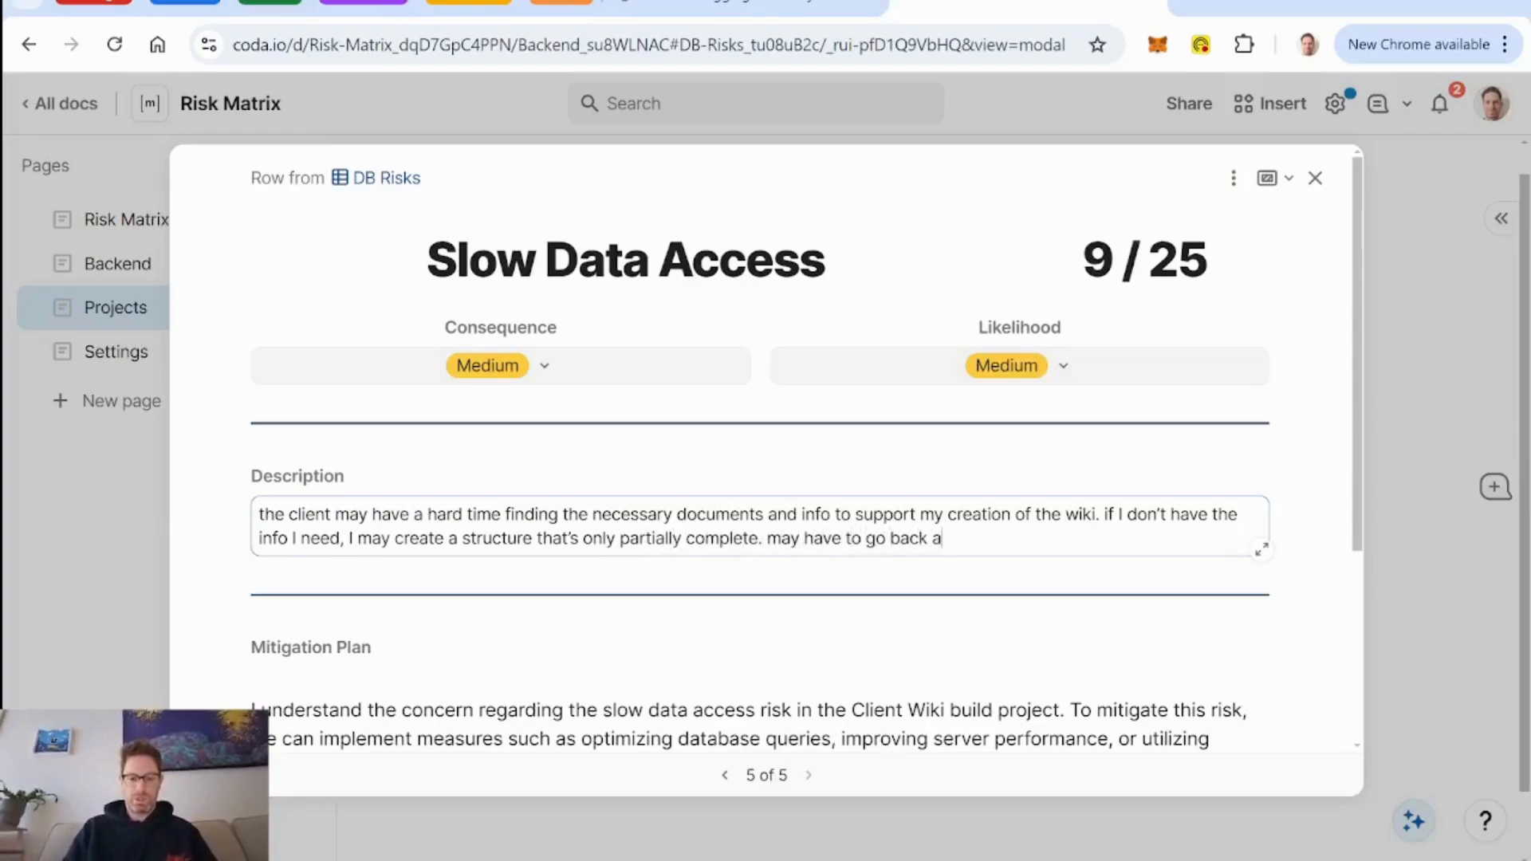
text(nd change things late)
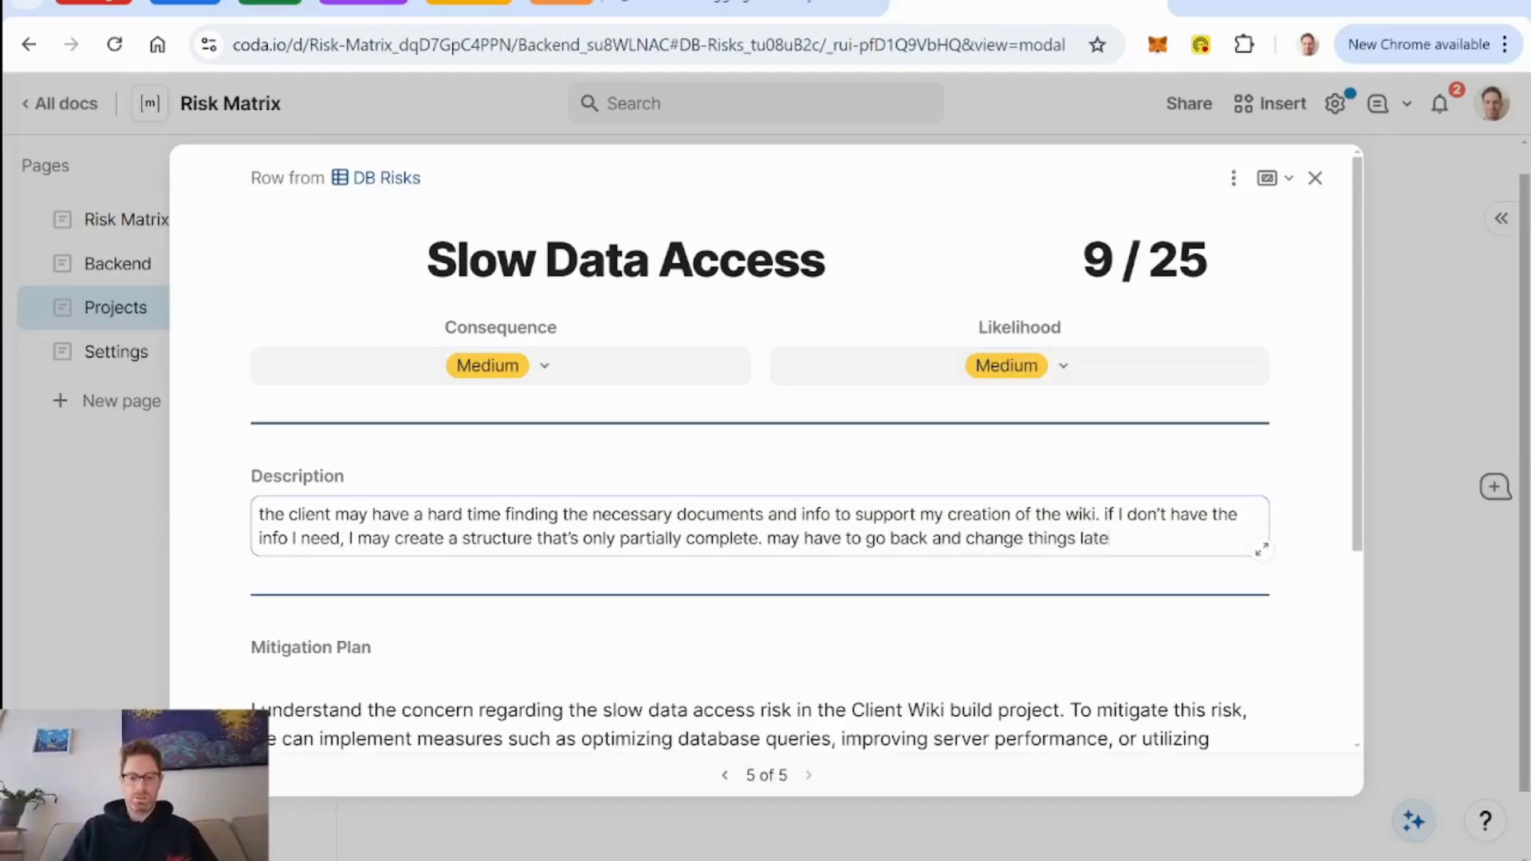
text(r if n)
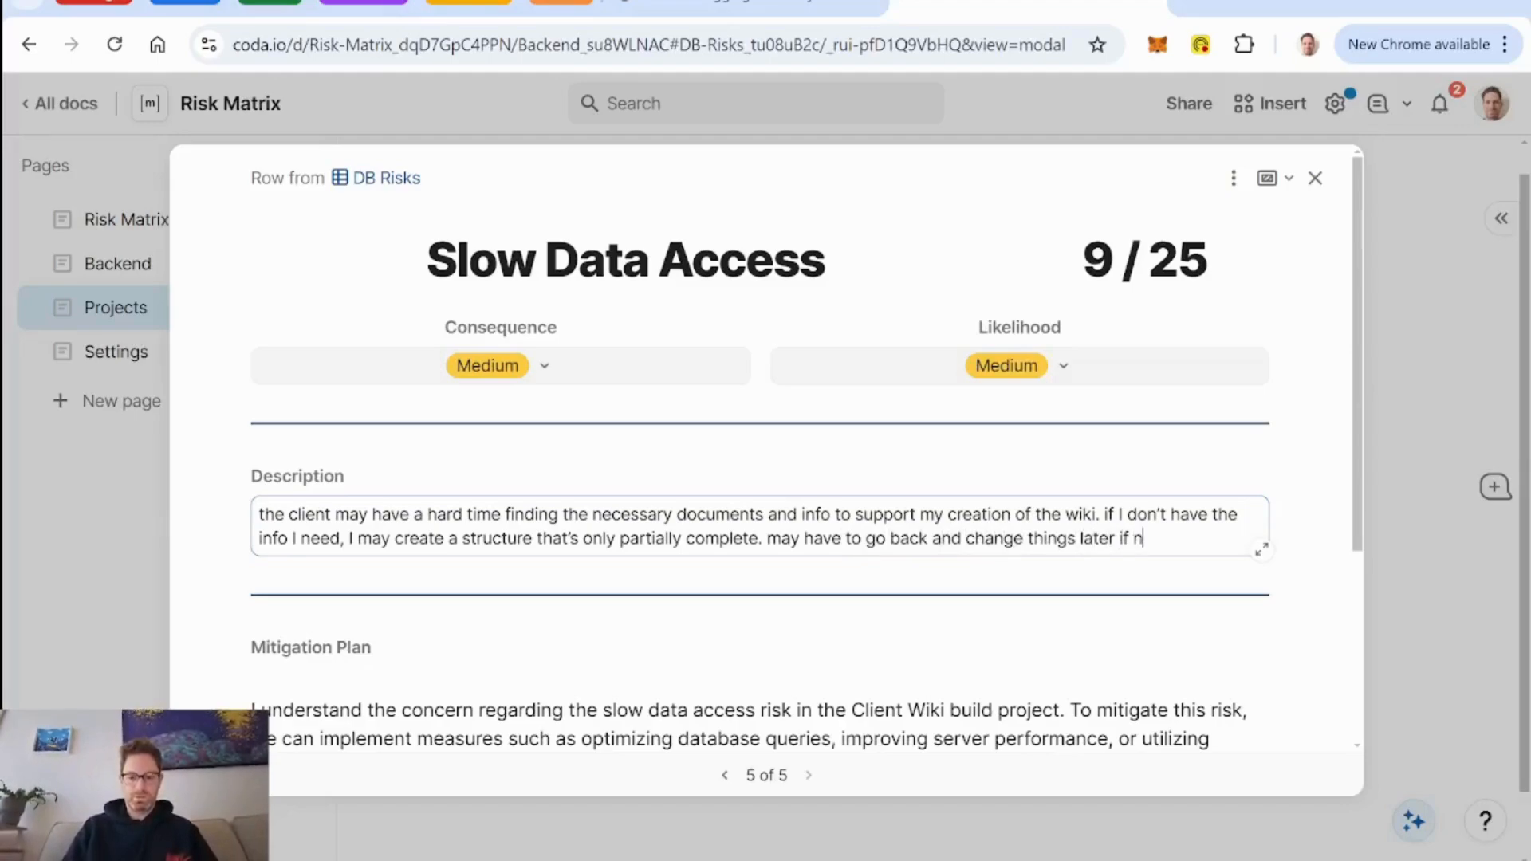
text(ew info comes to light)
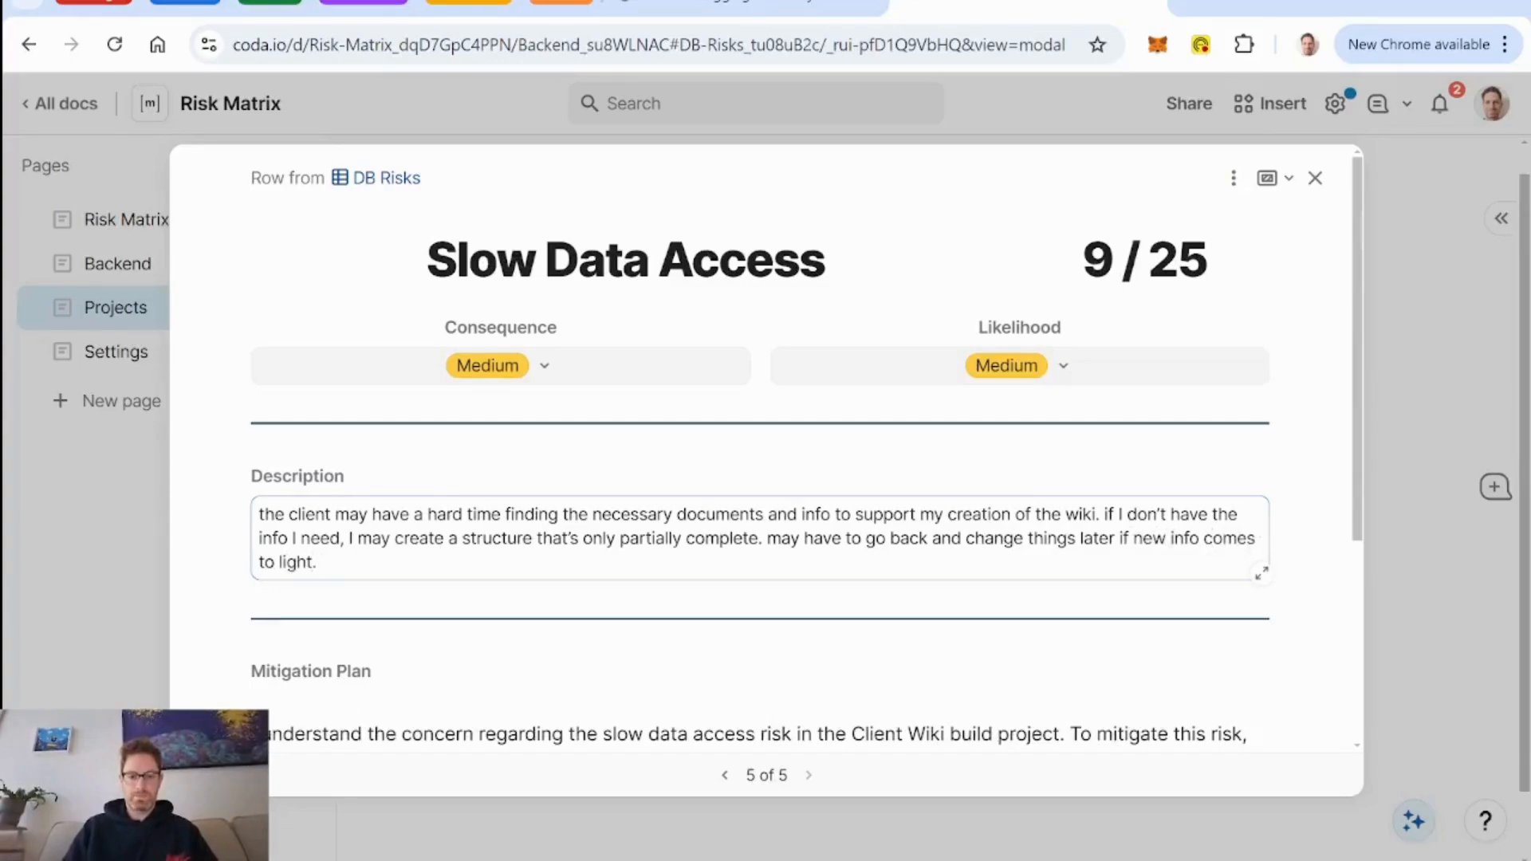
text(. Or the project may)
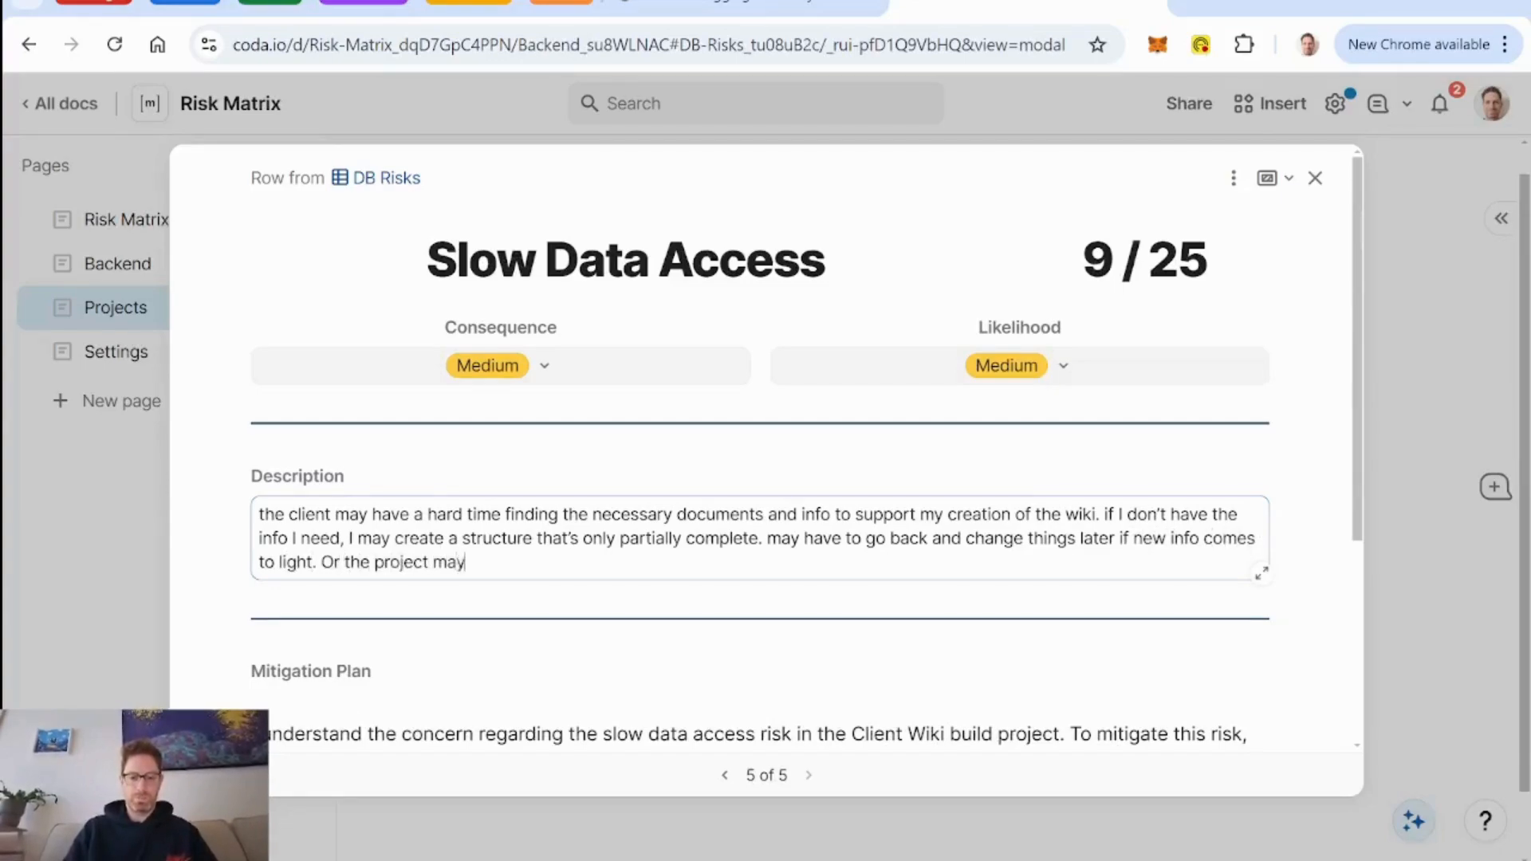
text( be delayed.)
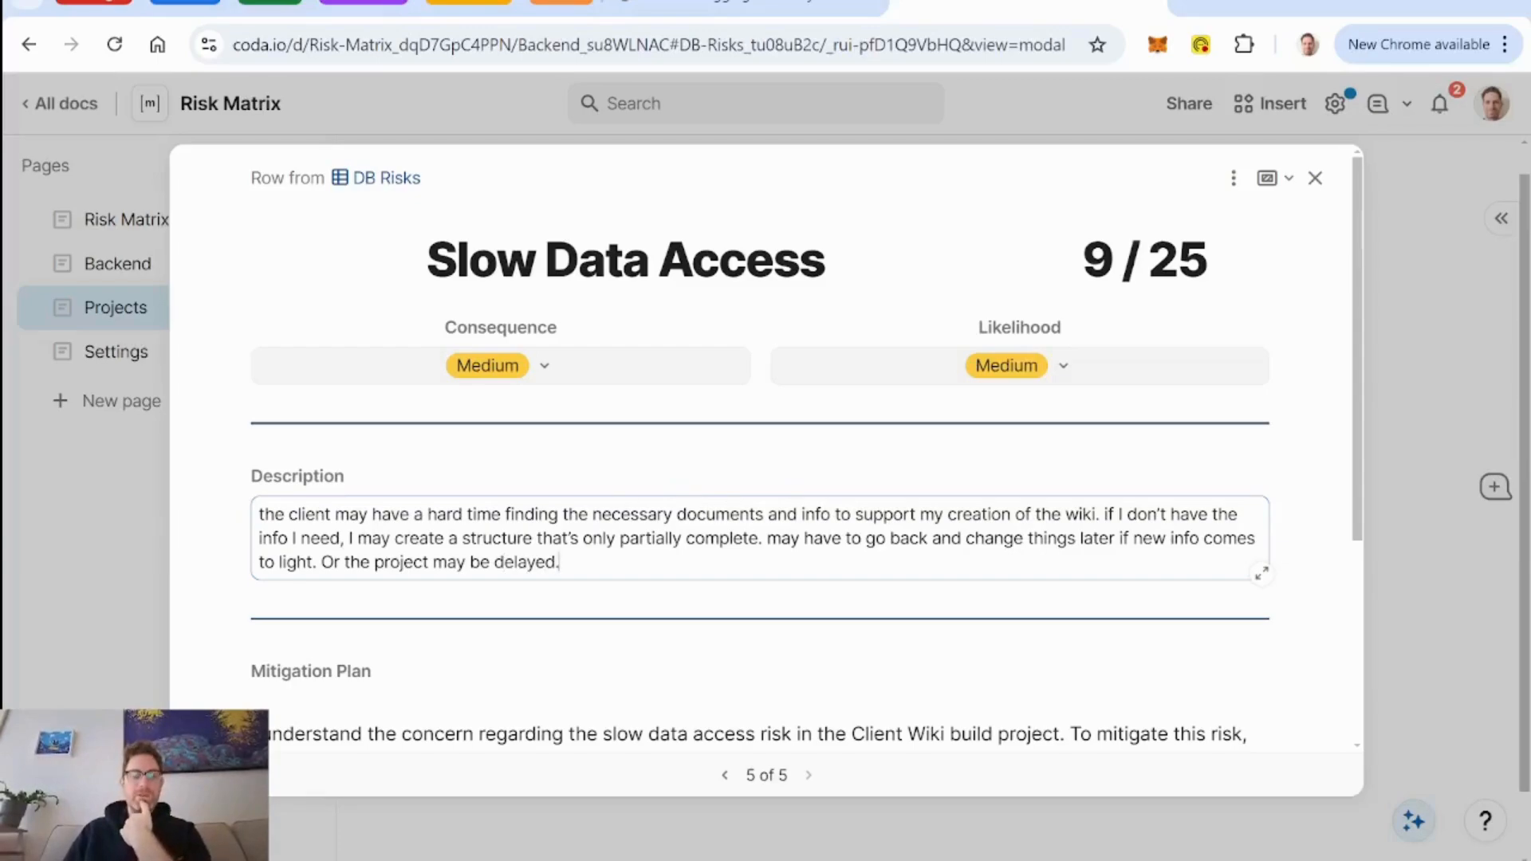
Set the likelihood of the Slow Data Access risk to High.
scroll(651, 523, down, 1)
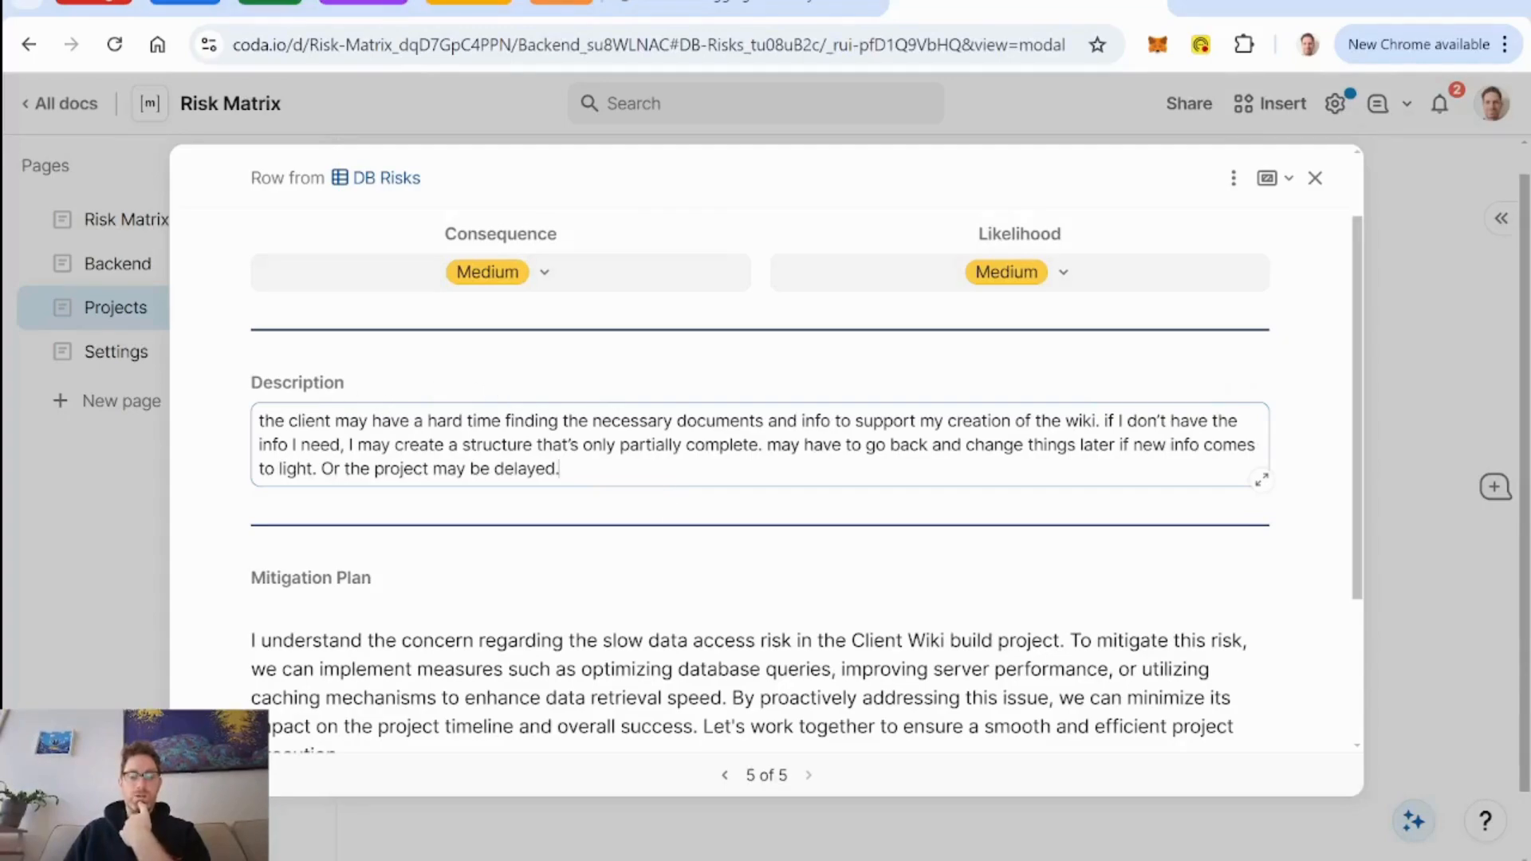
scroll(651, 479, down, 3)
scroll(651, 479, up, 2)
scroll(806, 479, up, 2)
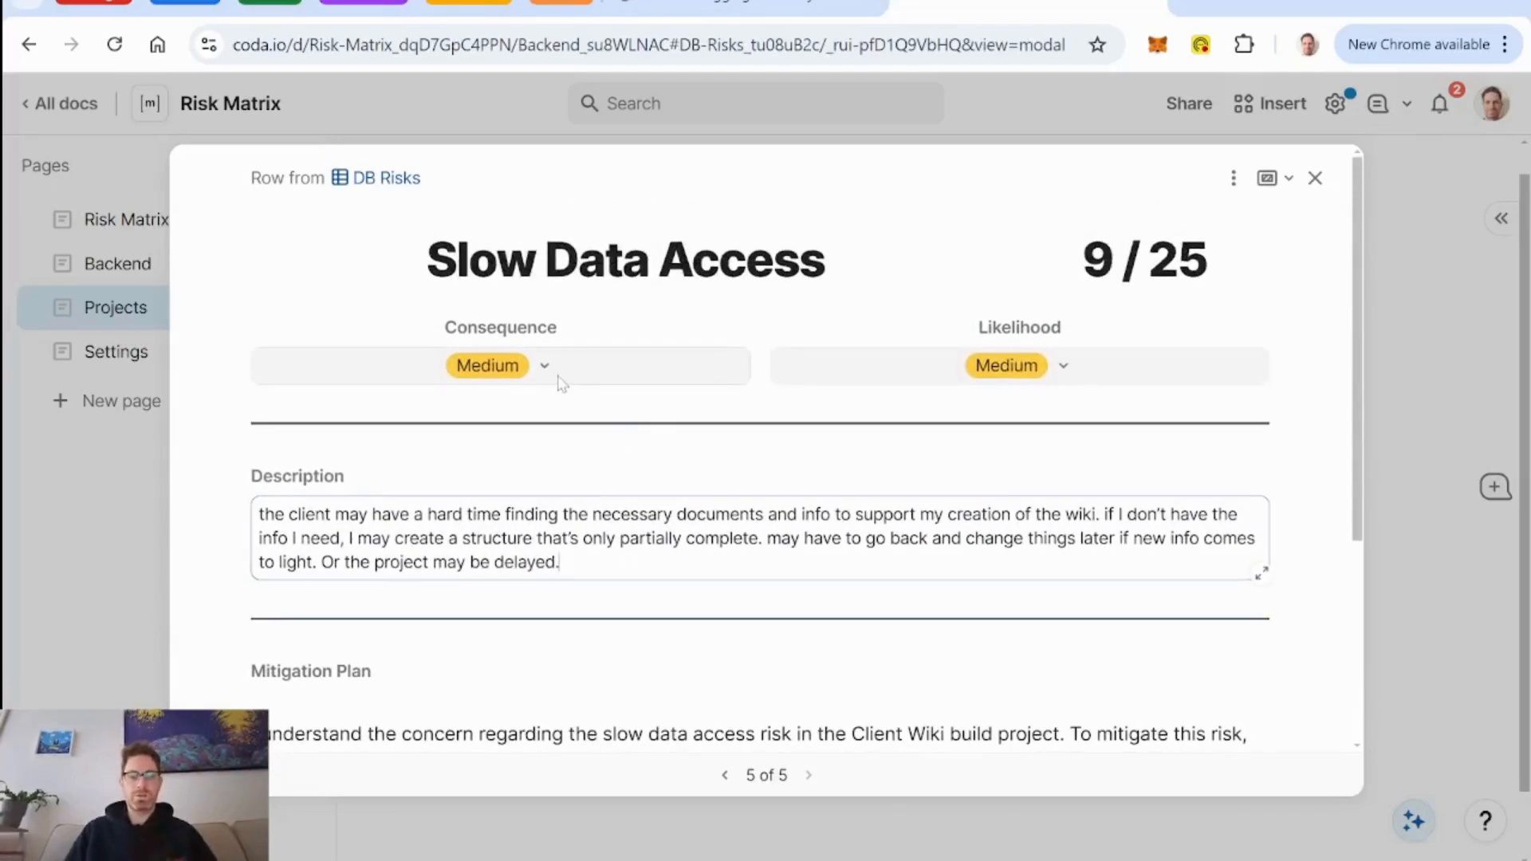
click(1062, 365)
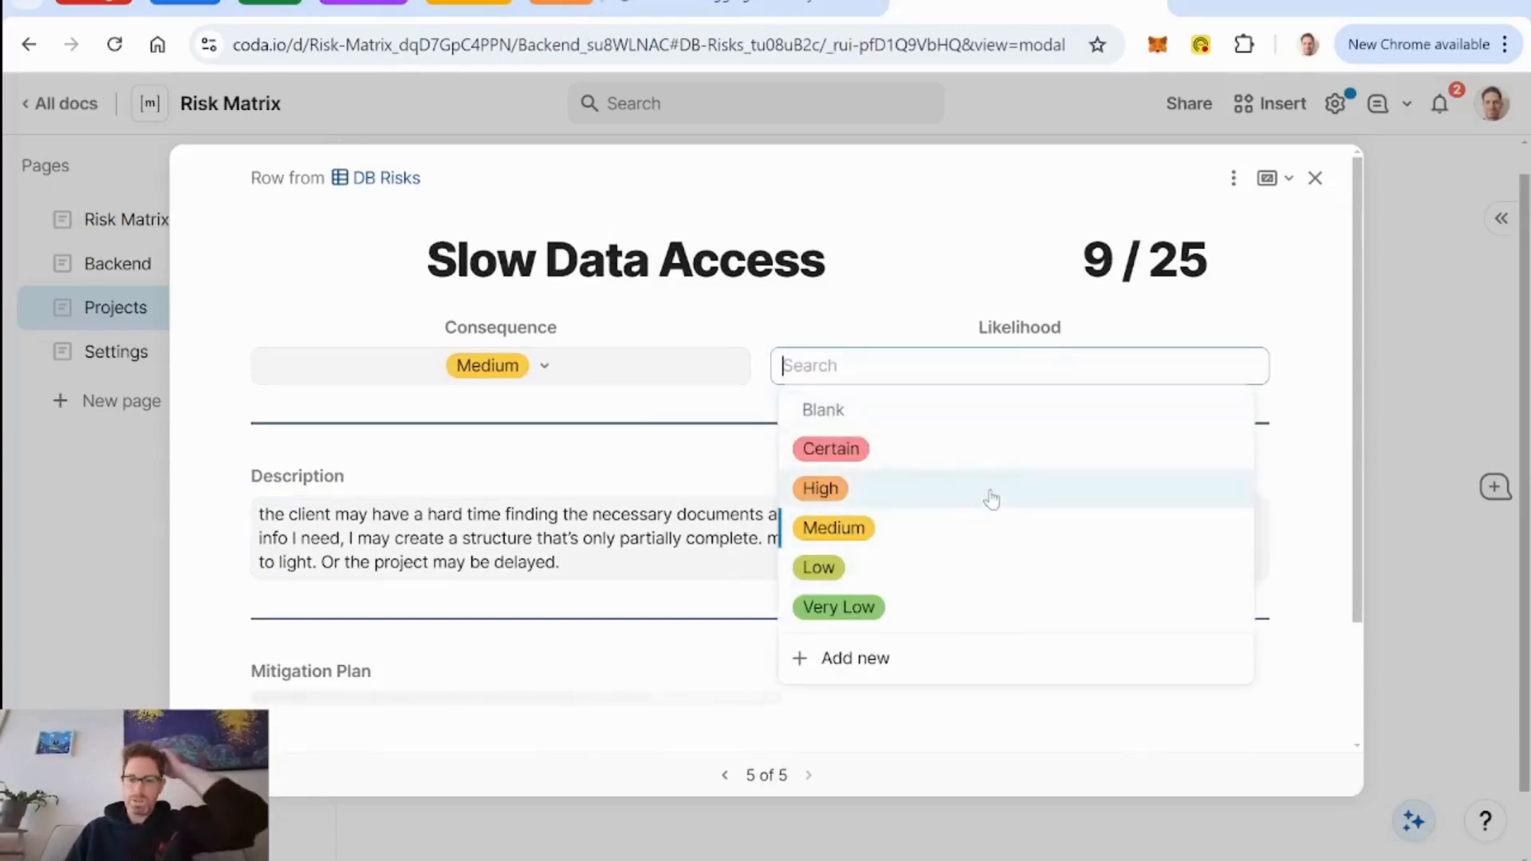
click(992, 497)
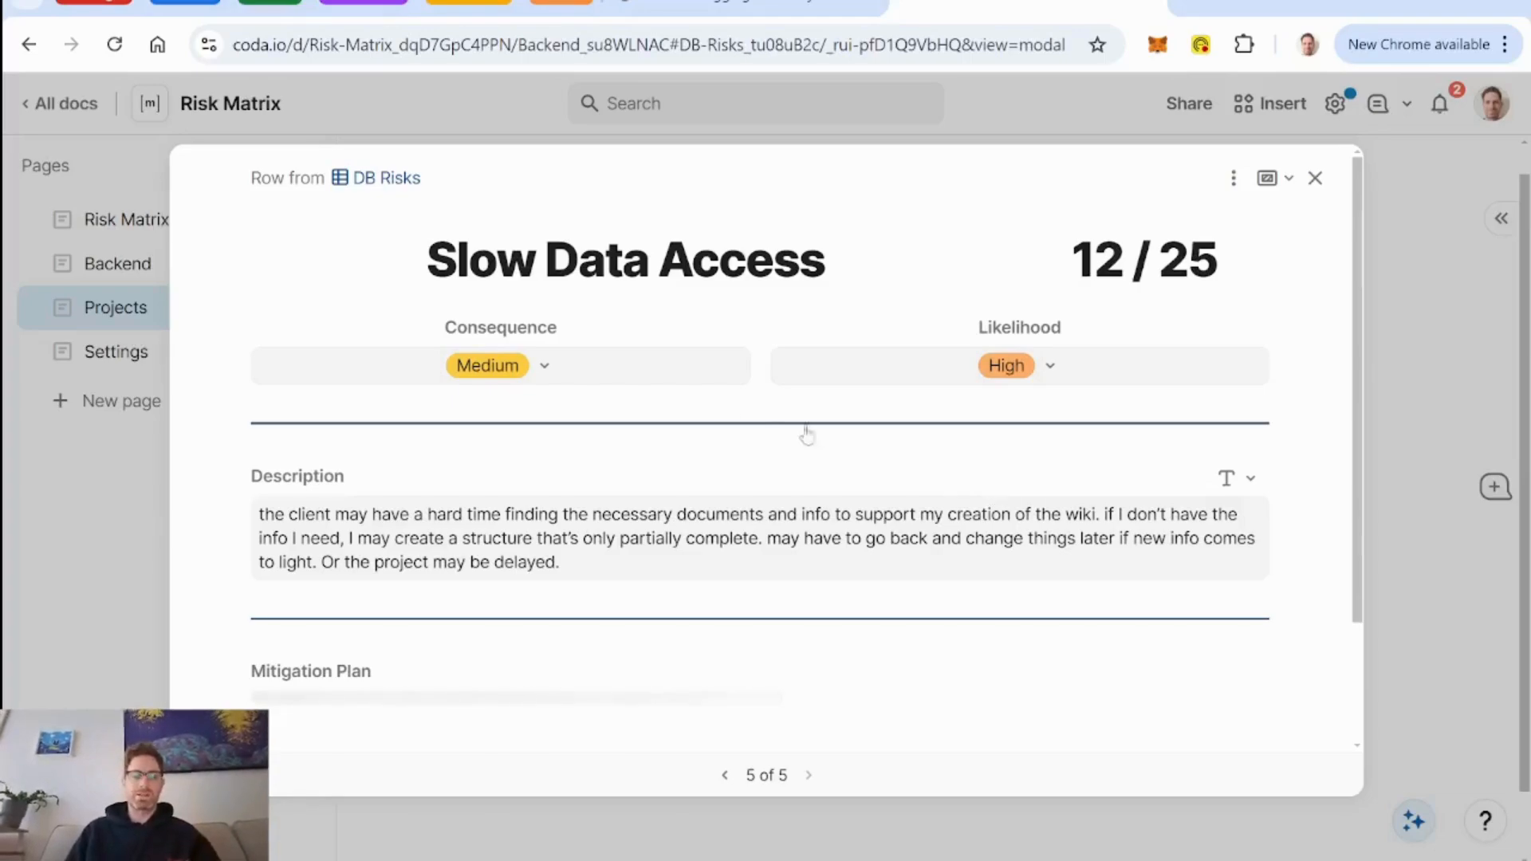
click(545, 369)
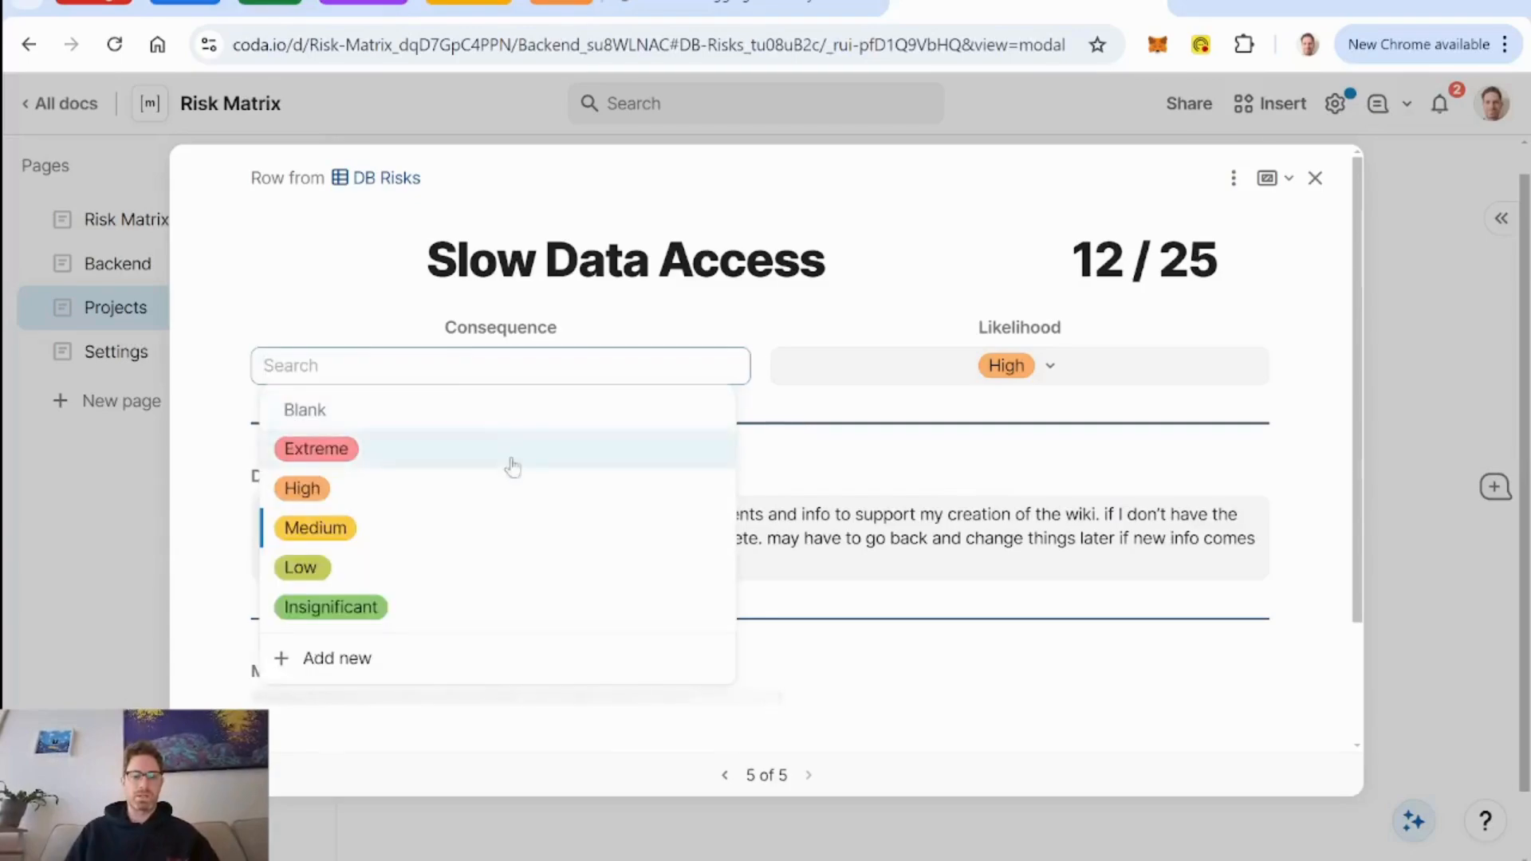
click(781, 332)
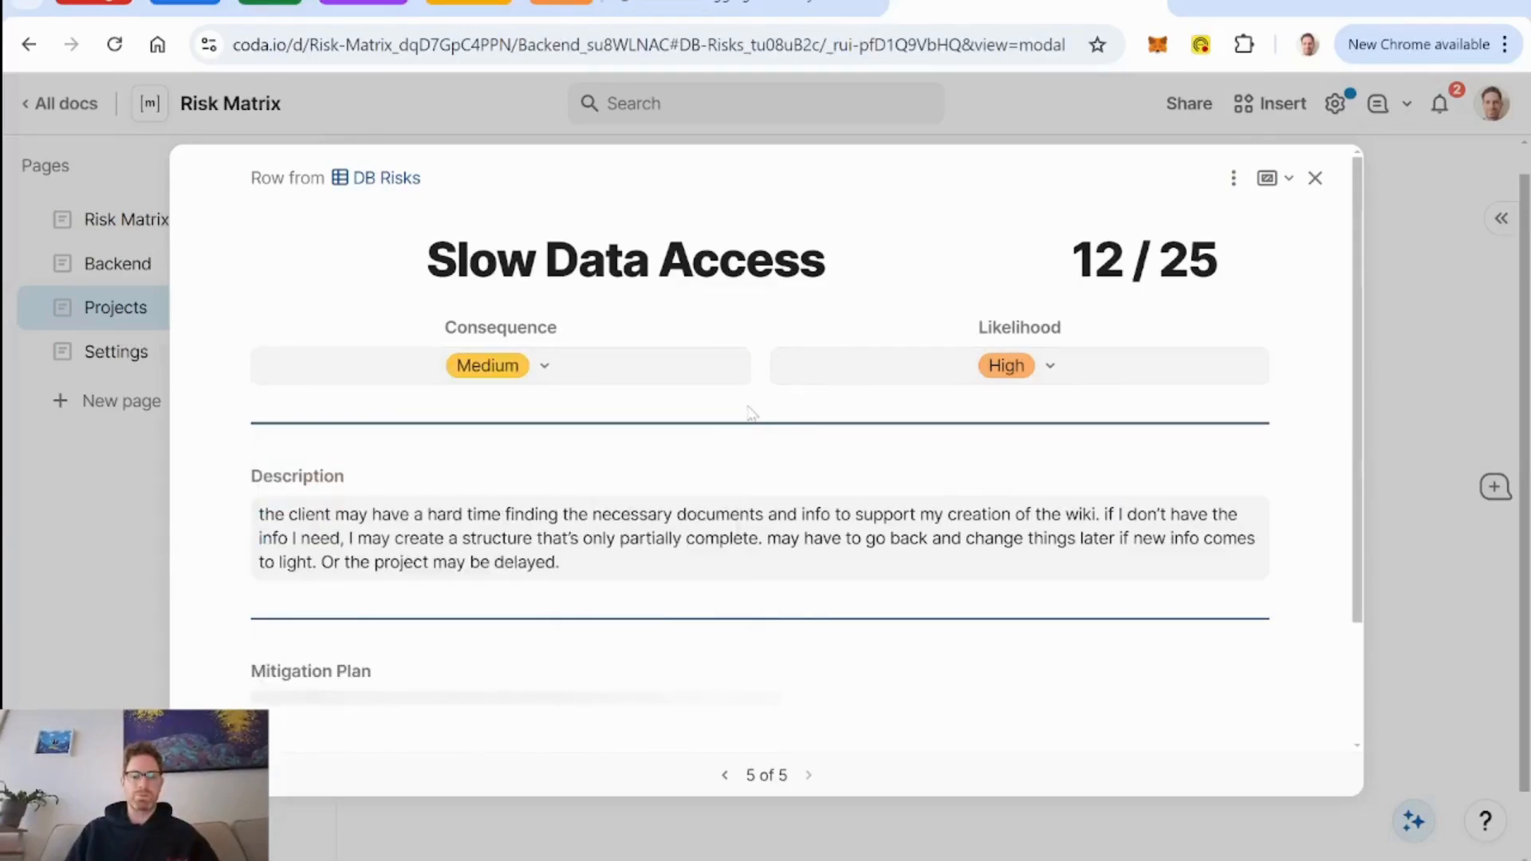
Read through the regenerated mitigation plan of the Slow Data Access risk and close the risk's layout.
scroll(752, 411, down, 2)
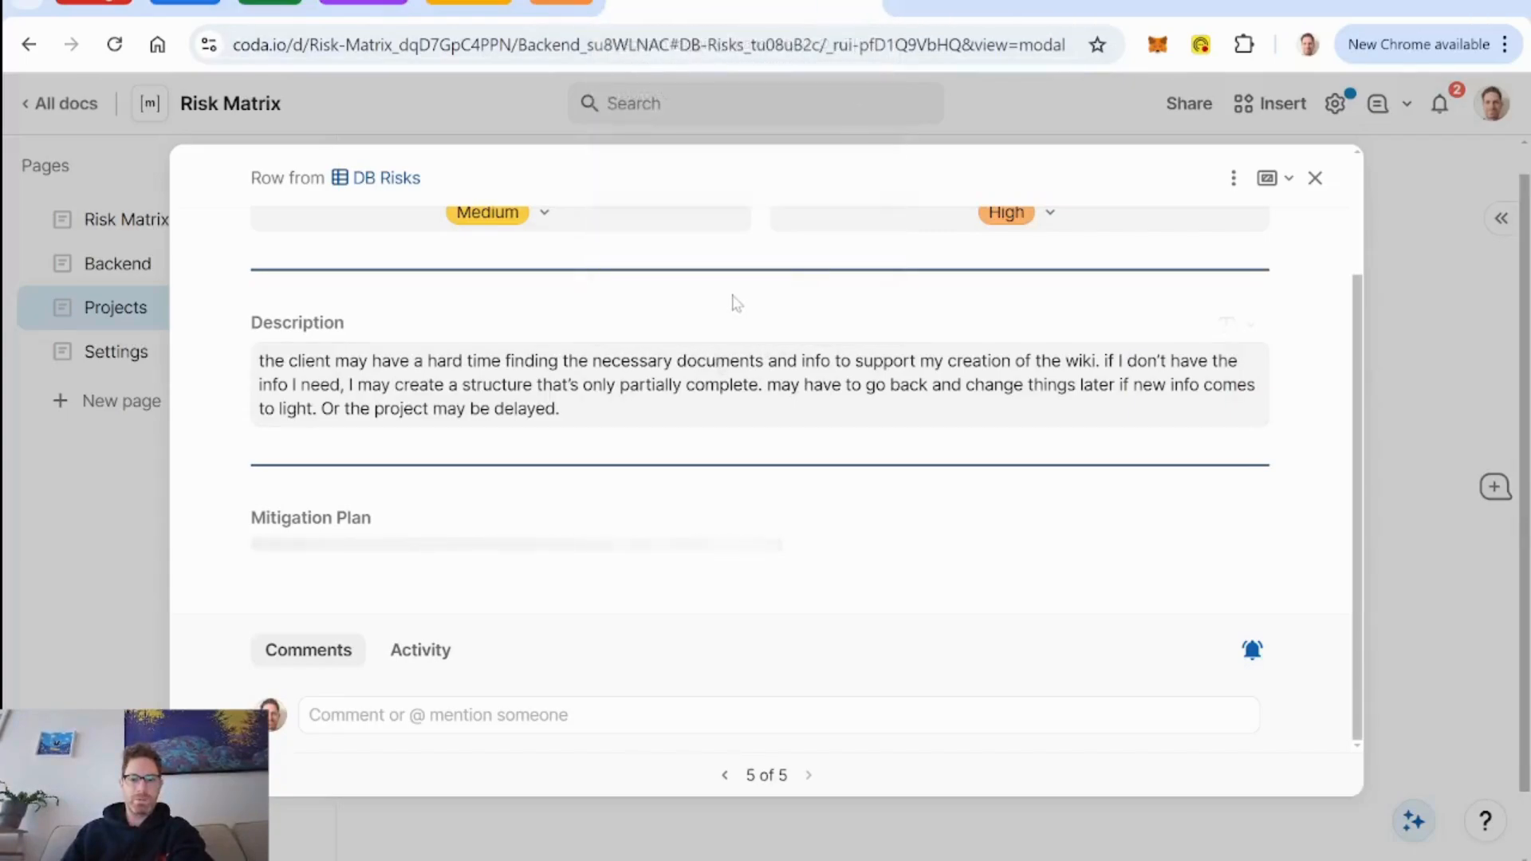
scroll(734, 301, down, 3)
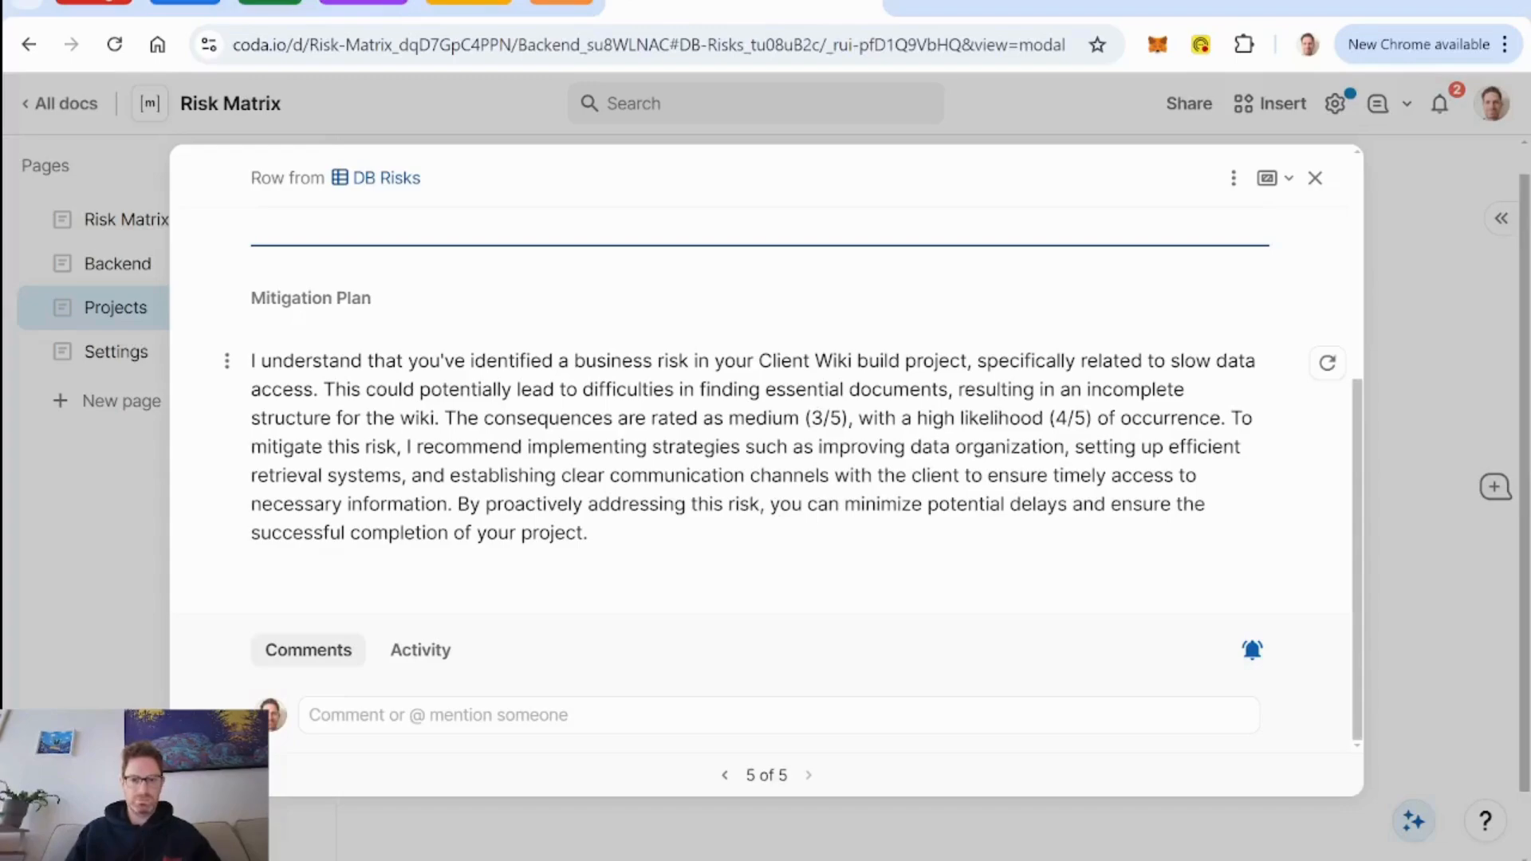
click(1315, 177)
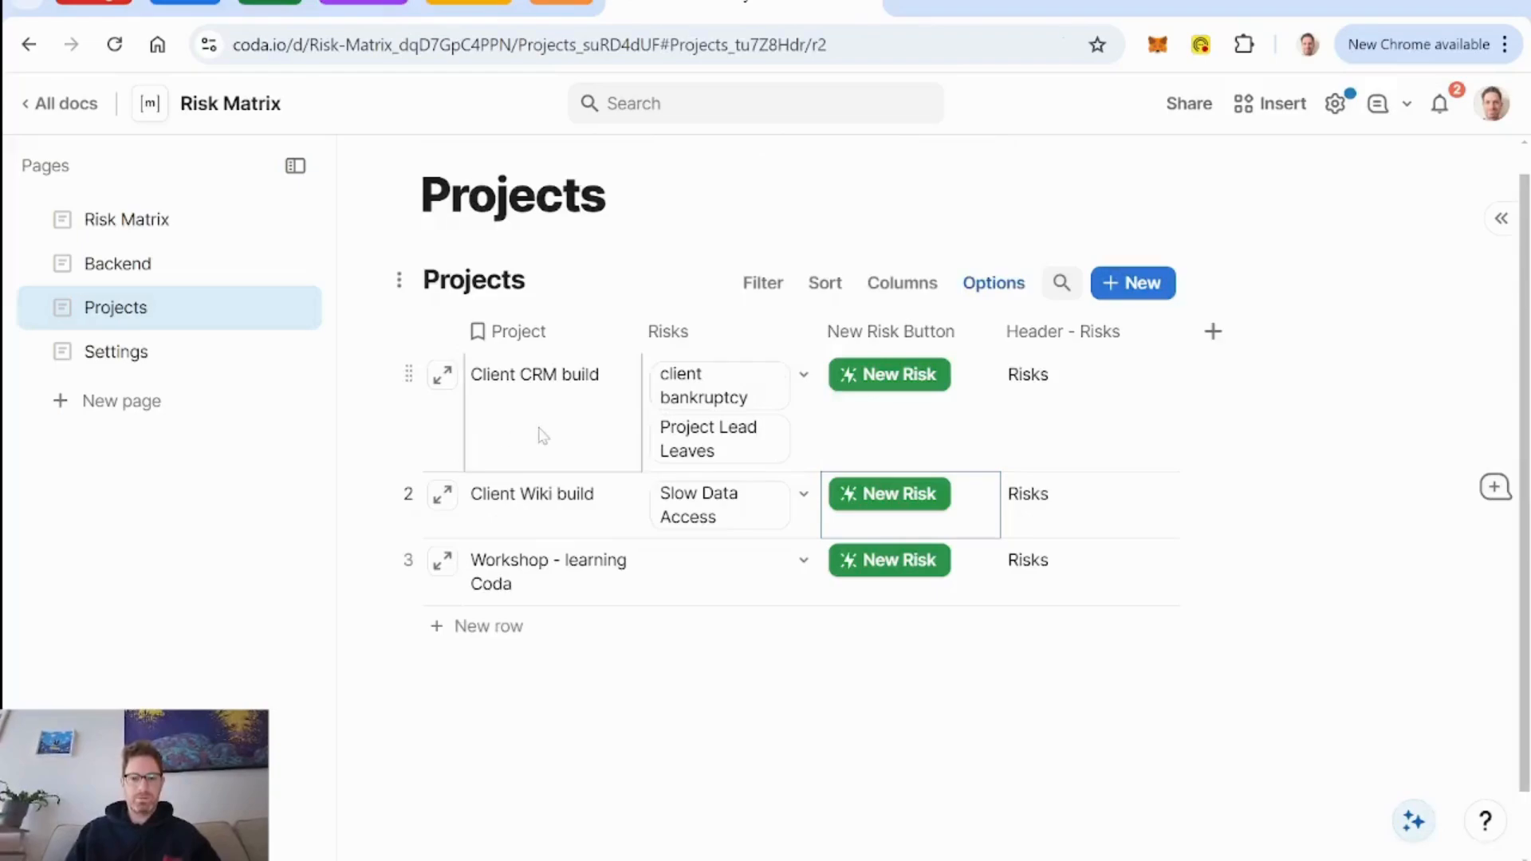
Check the placement of the Slow Data Access risk in the matrix on the Risk Matrix page.
click(120, 221)
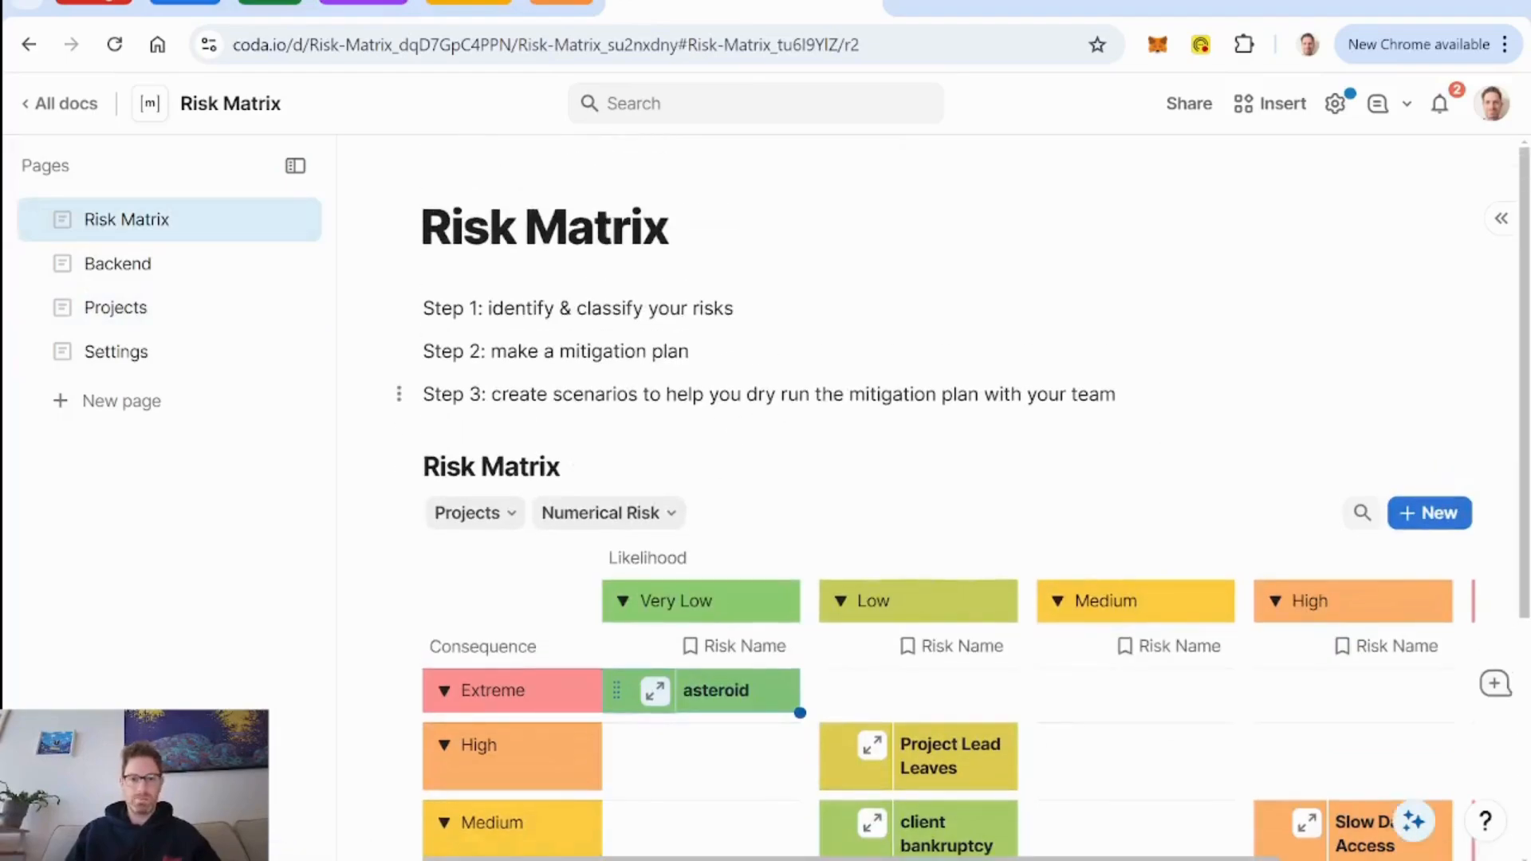
key(alt+Tab)
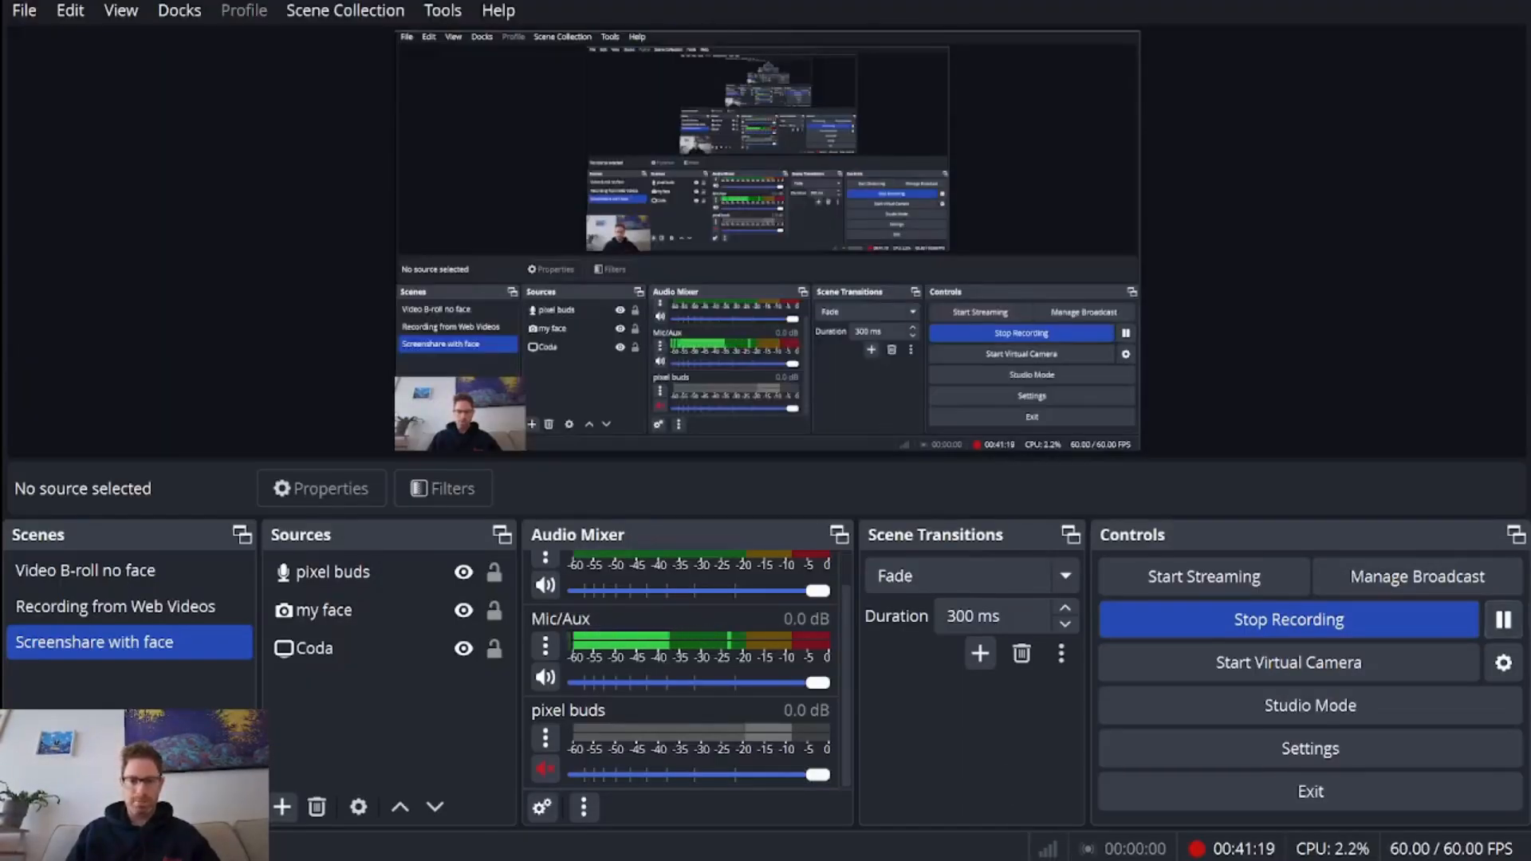
key(alt+Tab)
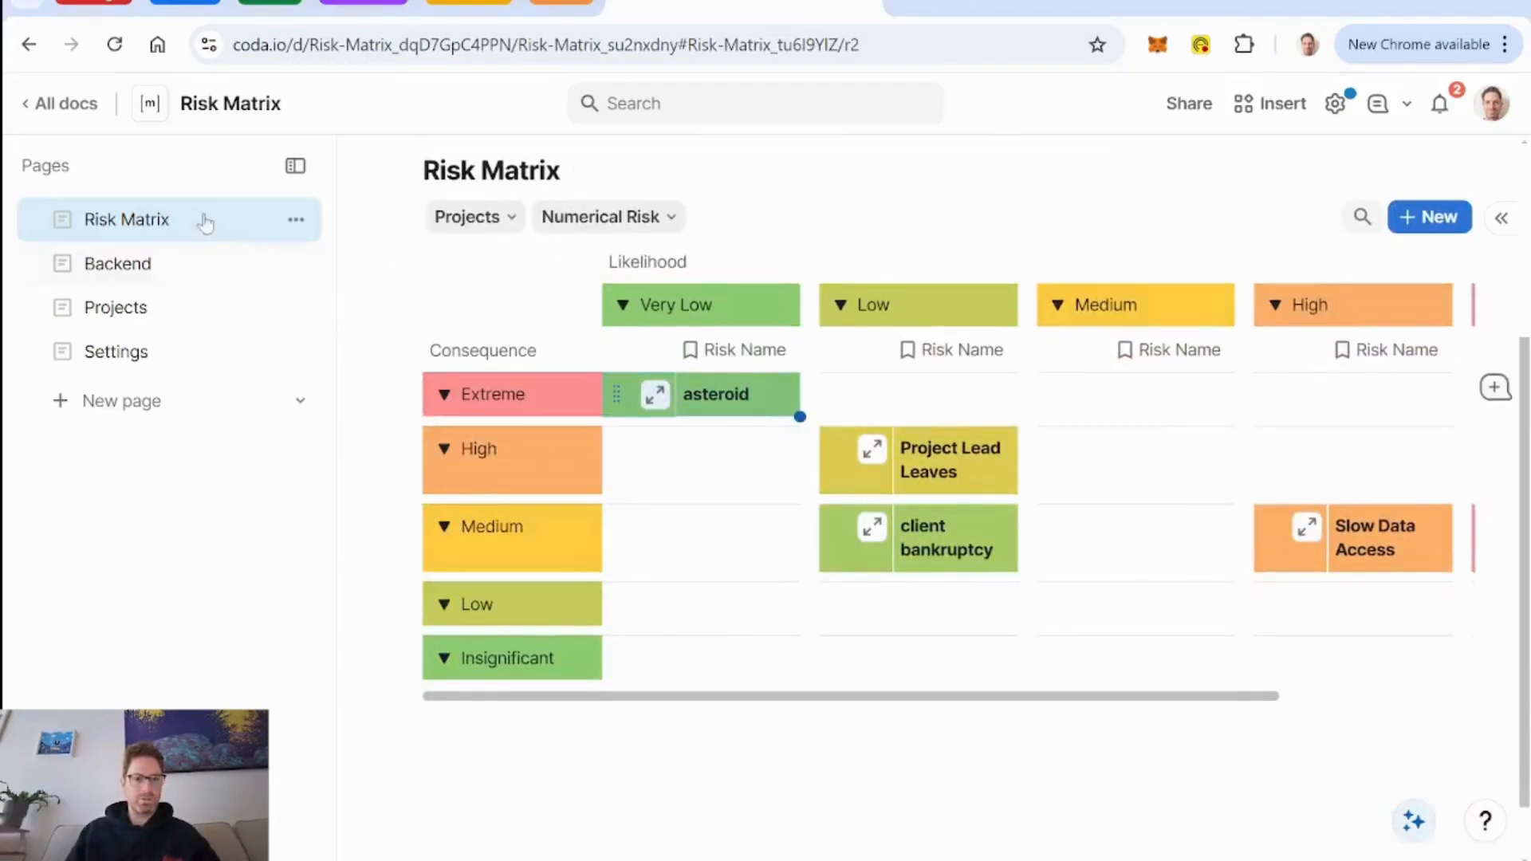
Duplicate the Mitigation Plan column with its values in the DB Risks table on the Backend page.
click(136, 270)
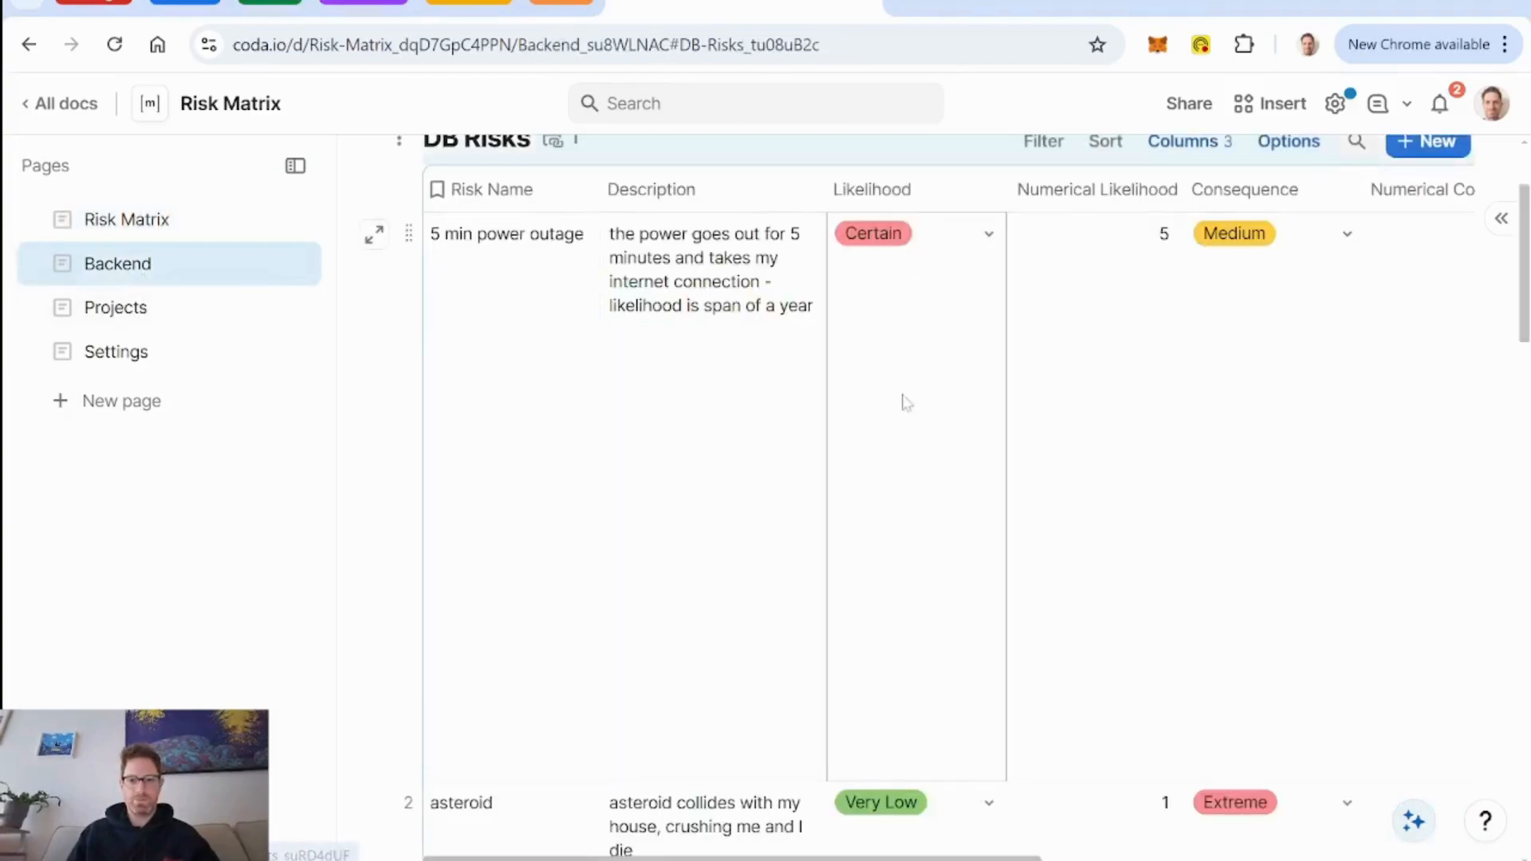
scroll(919, 427, right, 10)
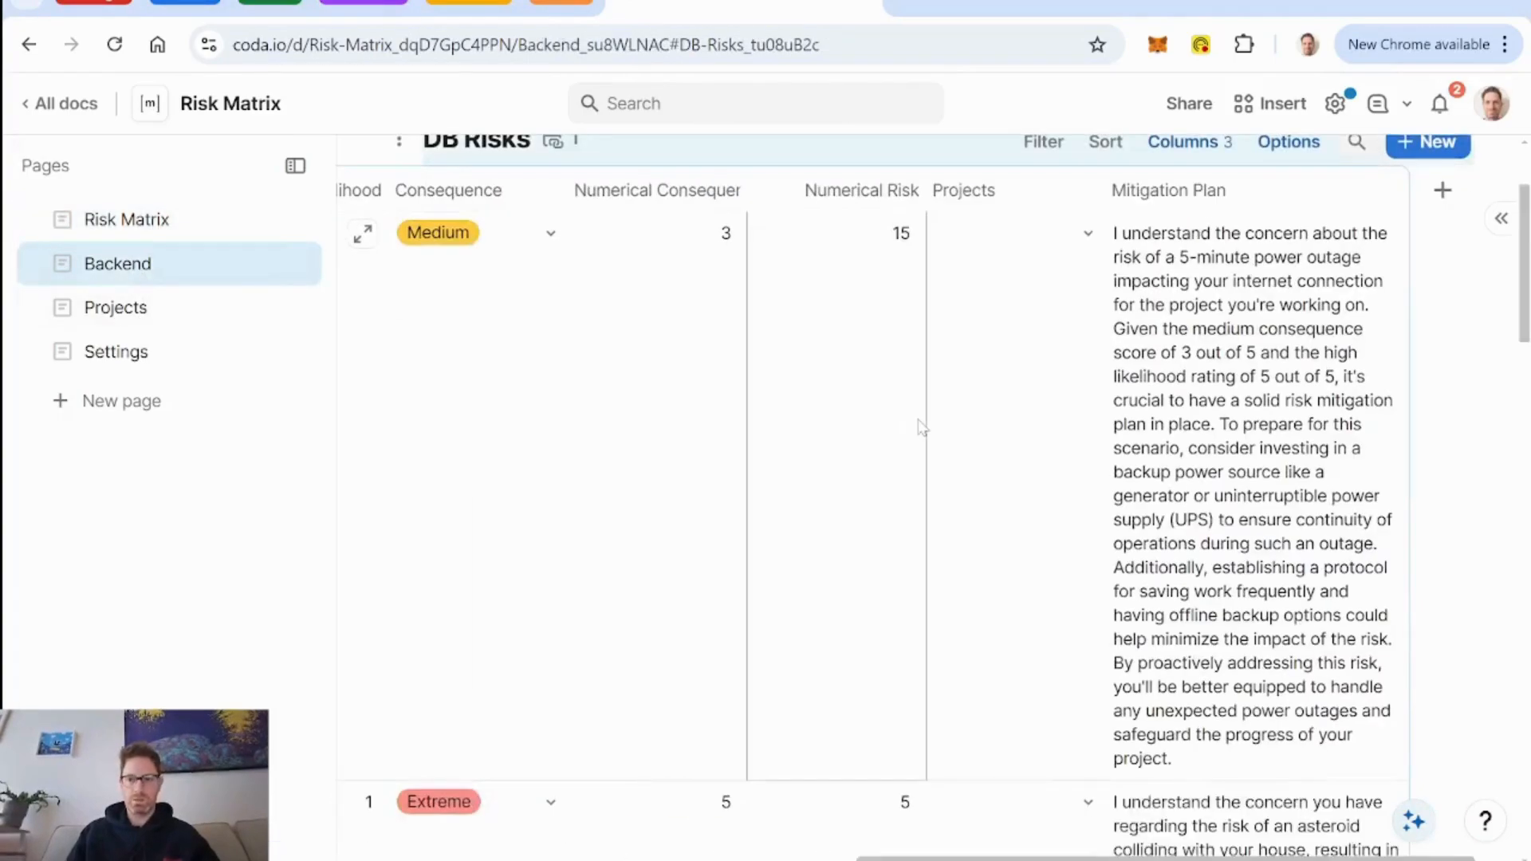
click(1445, 191)
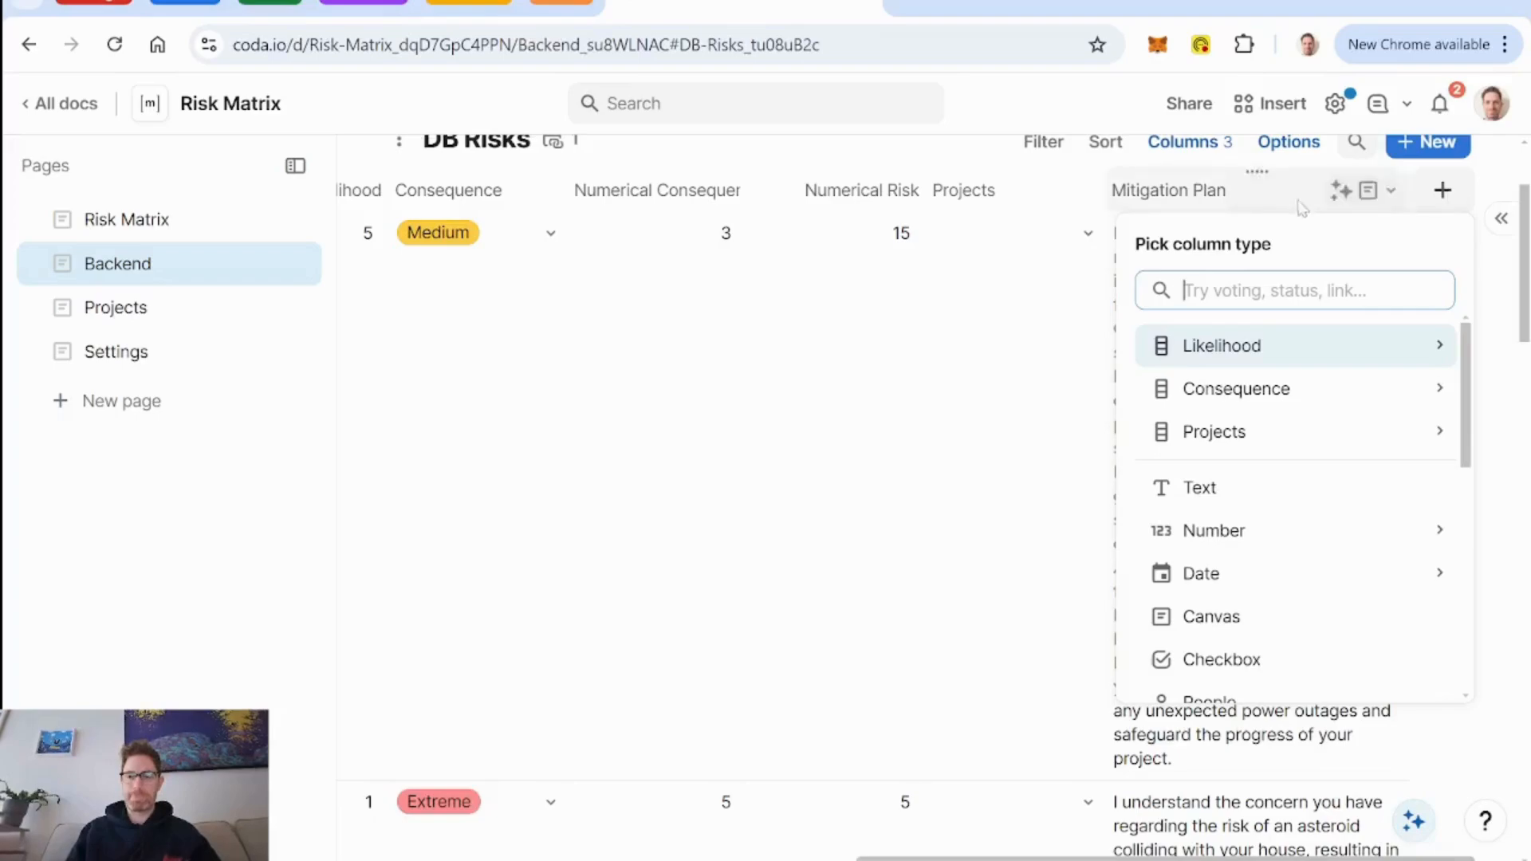
click(1391, 191)
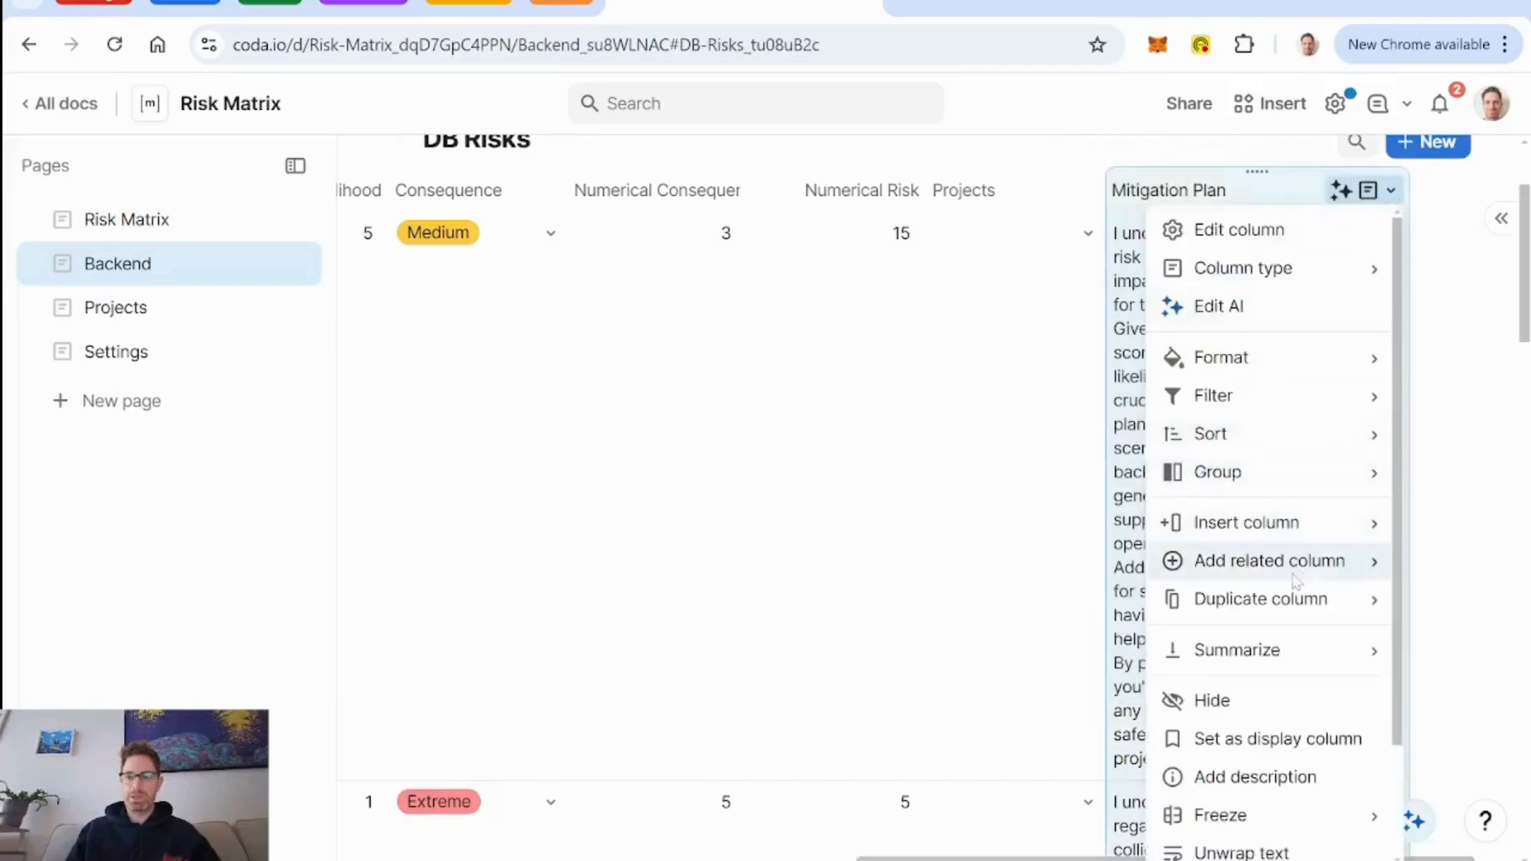
mouse_move(1275, 599)
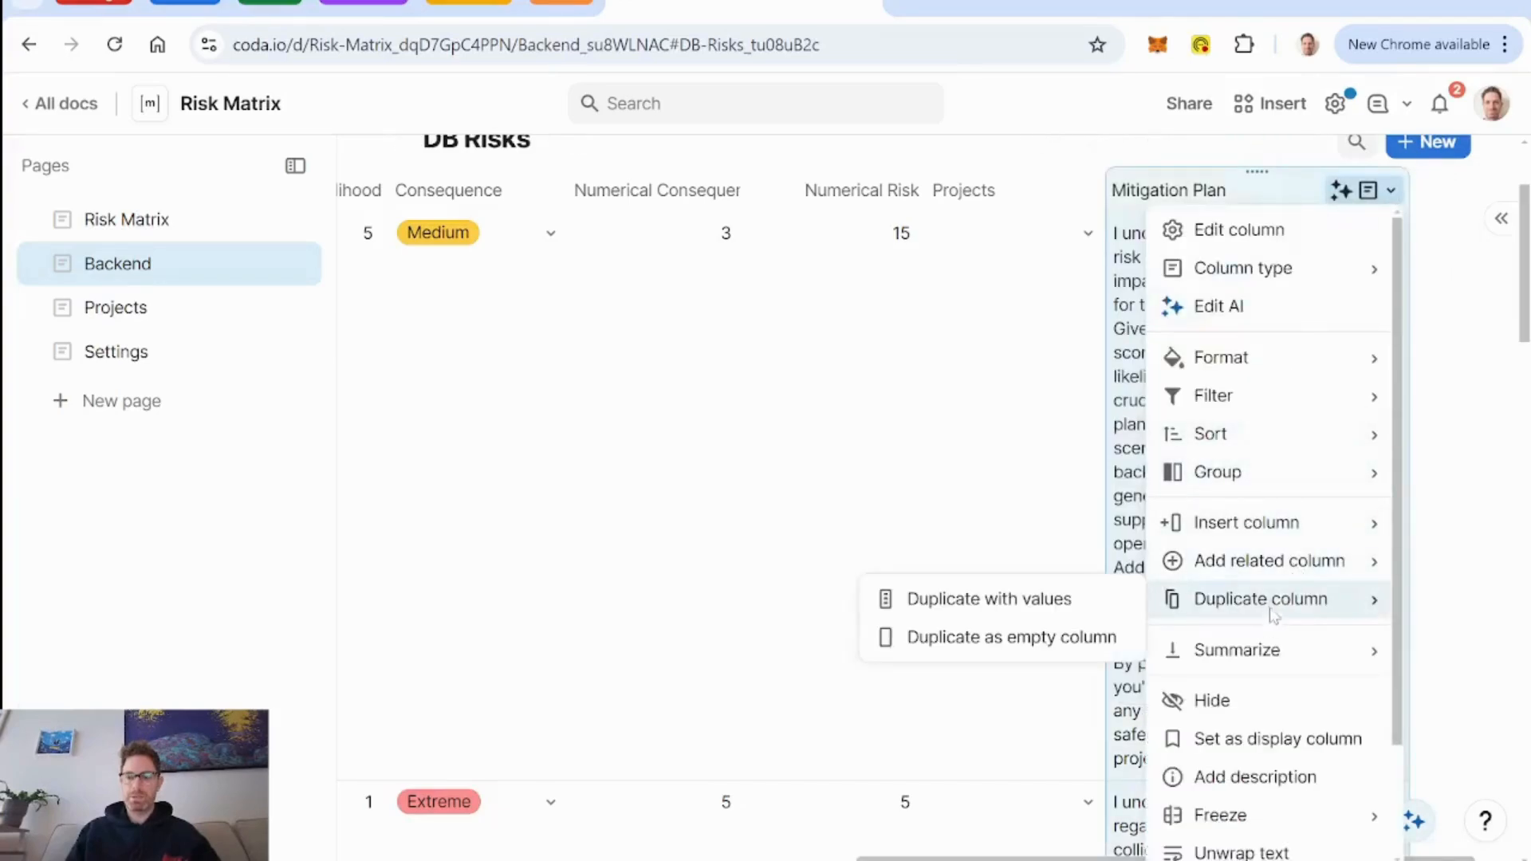
click(1027, 599)
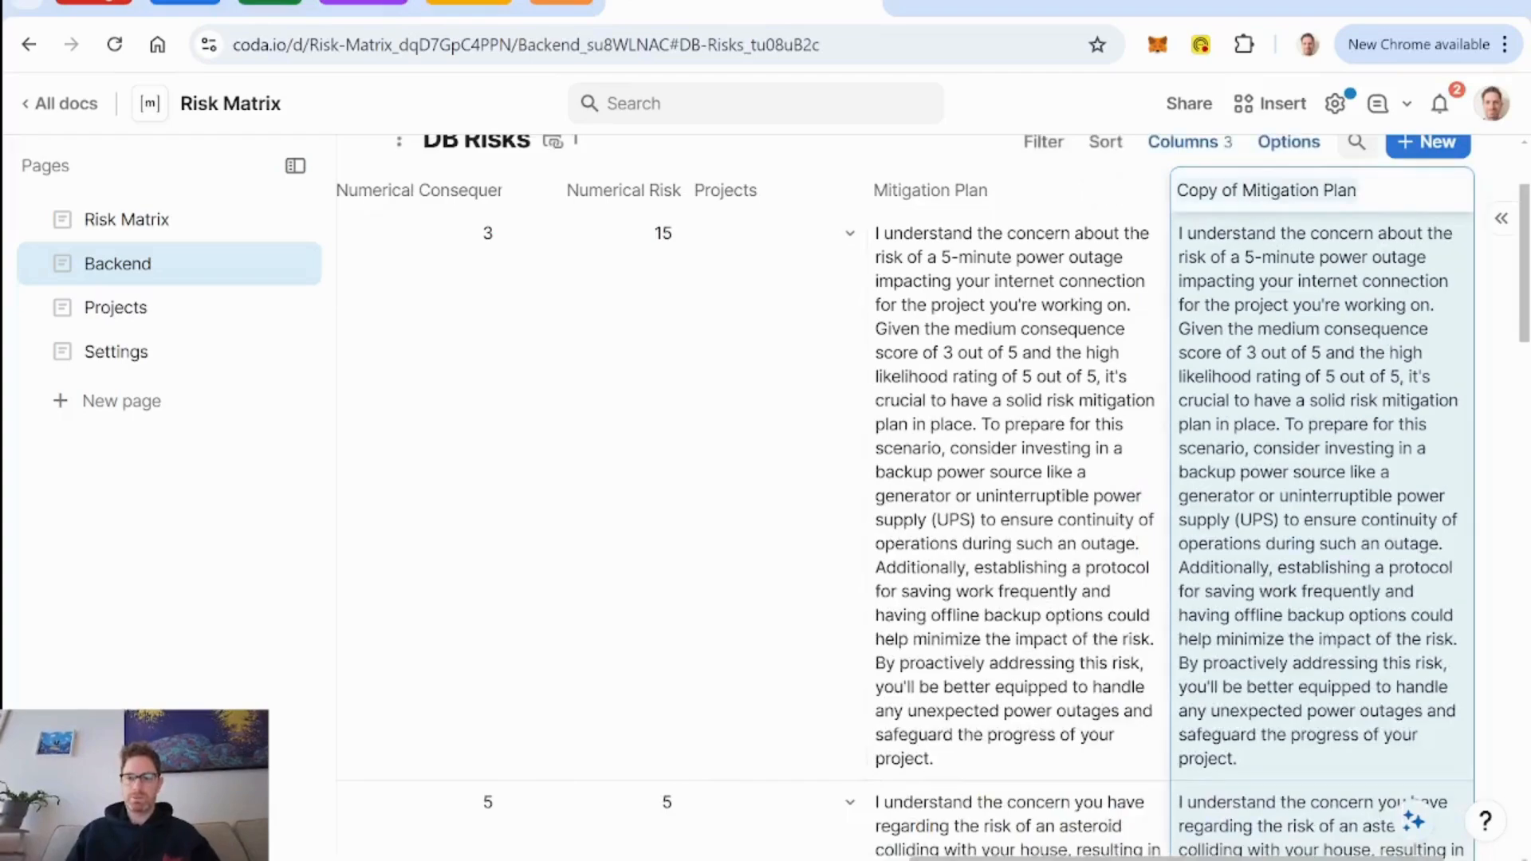
Name the duplicated mitigation plan column "Scenario 1 - optimistic".
text(Sce)
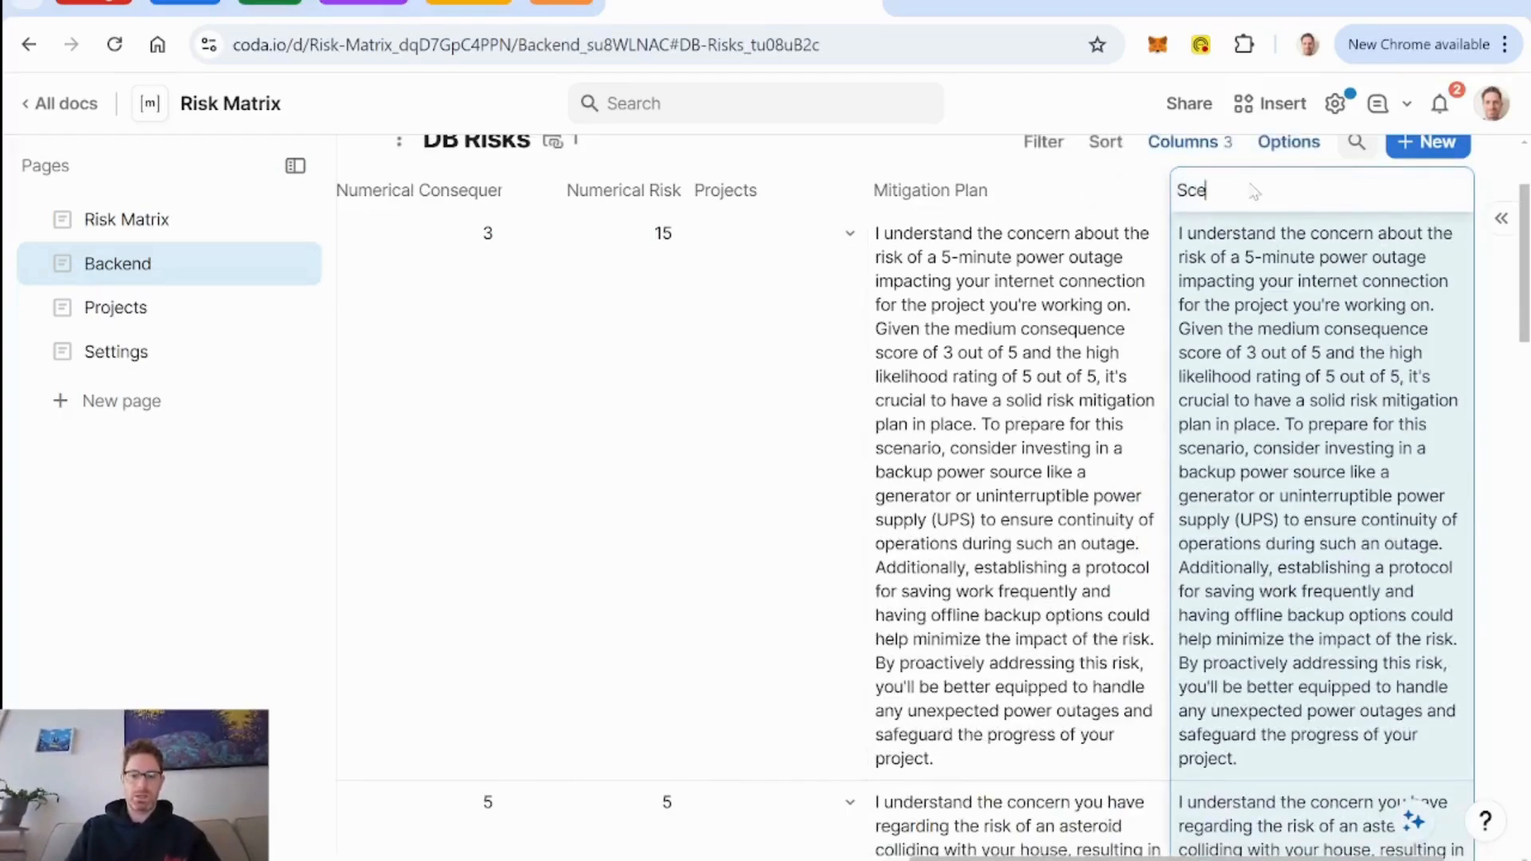
text(nario)
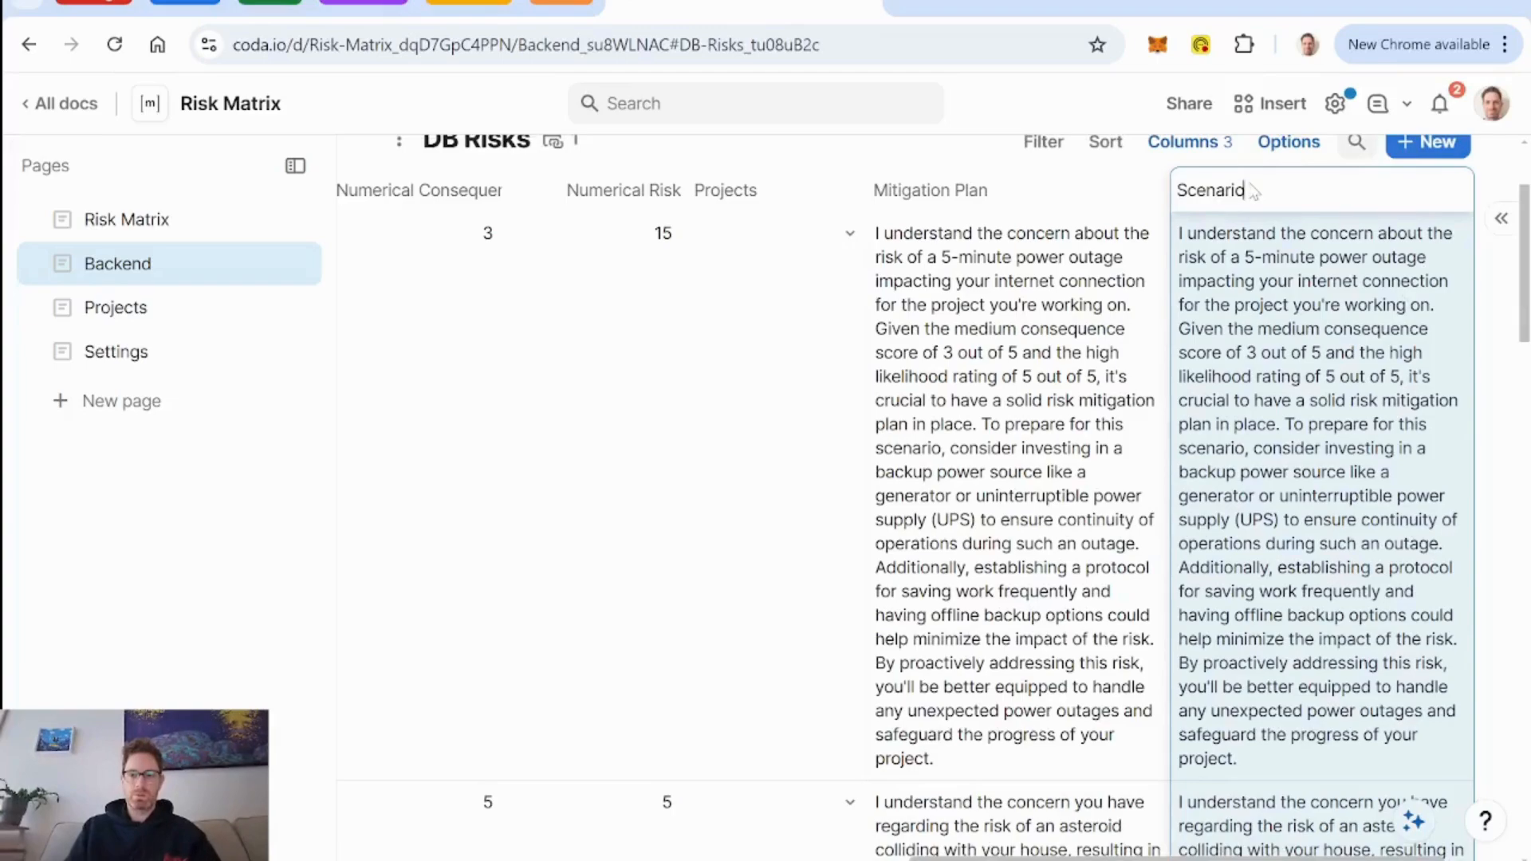
text( 1 - optimistic)
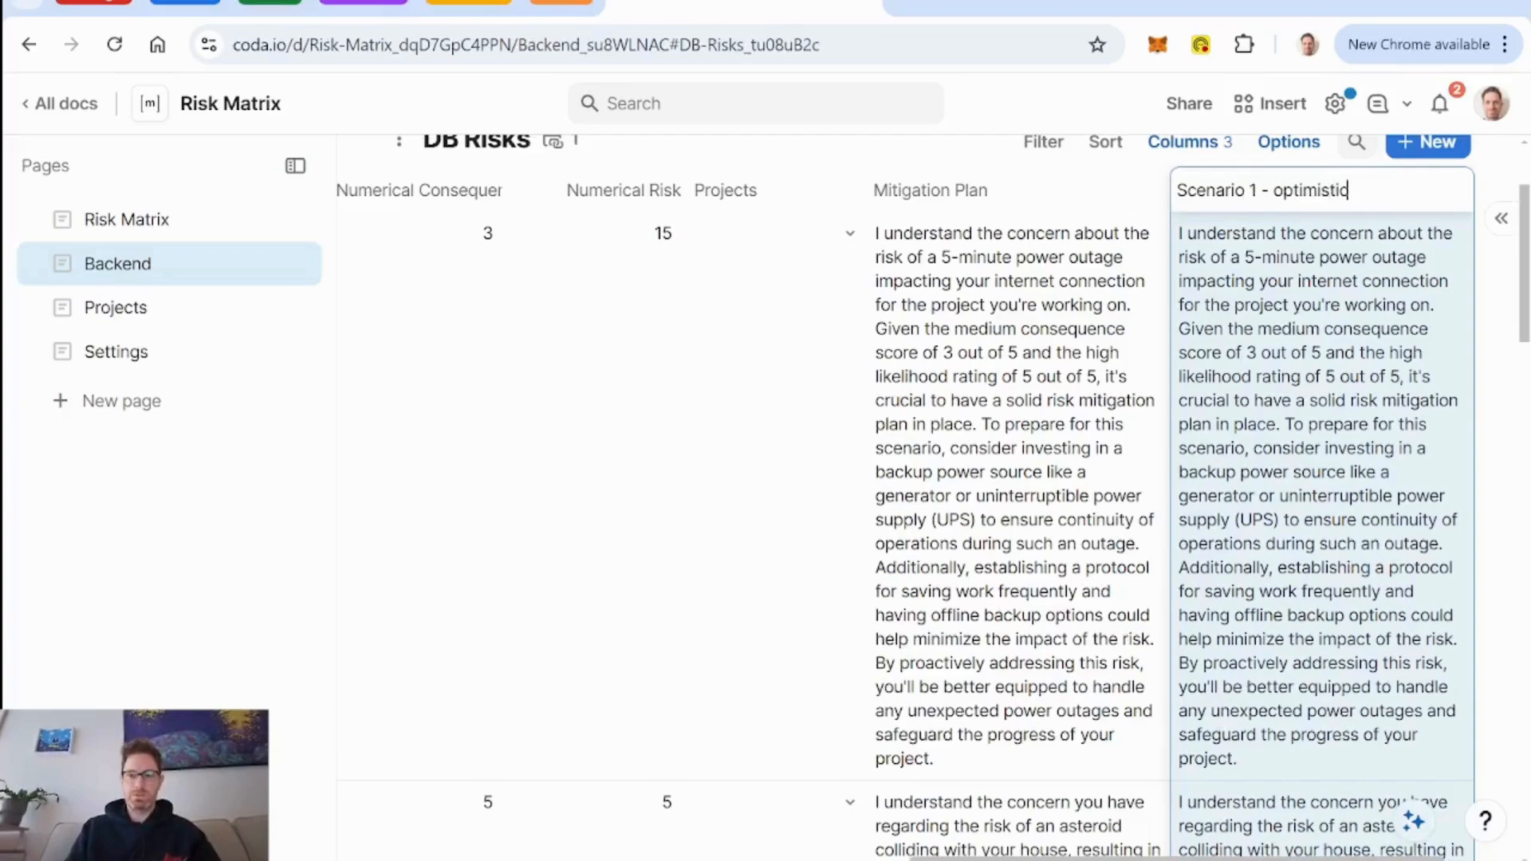
scroll(1271, 282, right, 1)
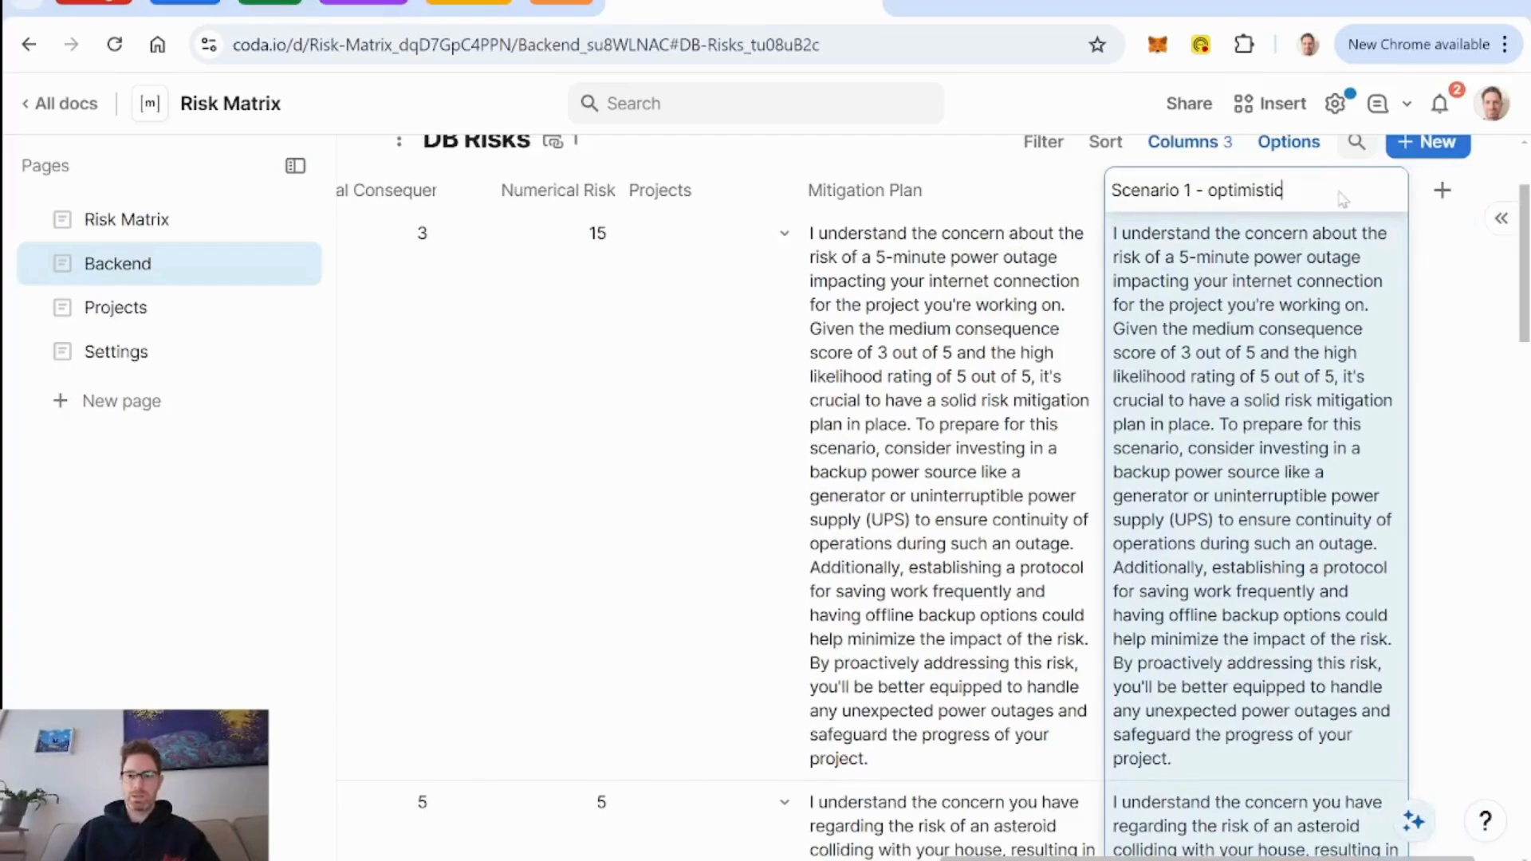
Confirm the new column name and open the AI prompt settings of the Scenario 1 - optimistic column.
click(1246, 293)
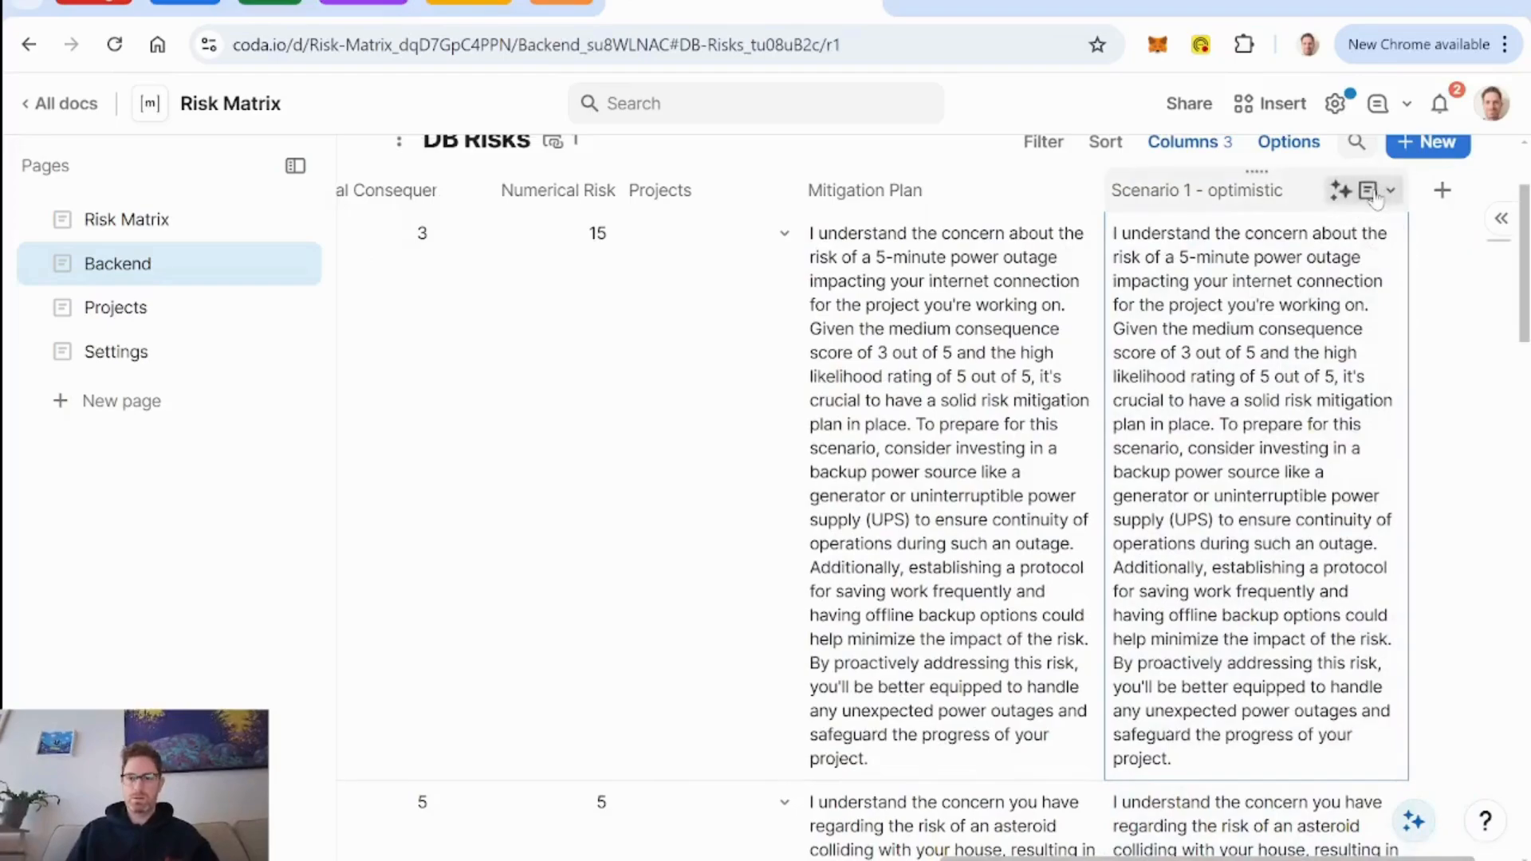
click(1378, 191)
click(1230, 305)
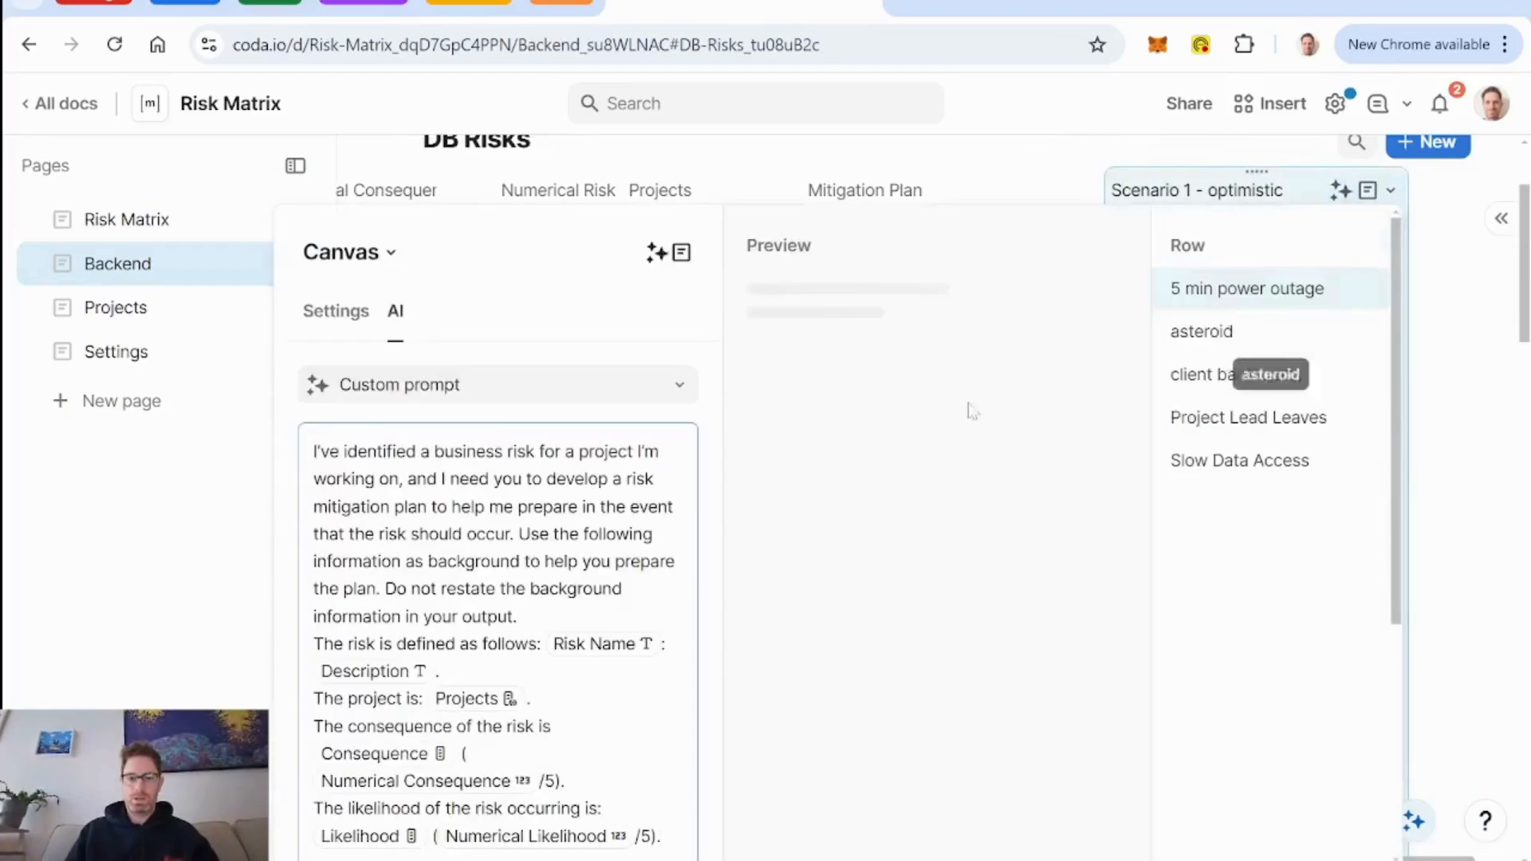
scroll(654, 423, down, 3)
scroll(849, 510, up, 1)
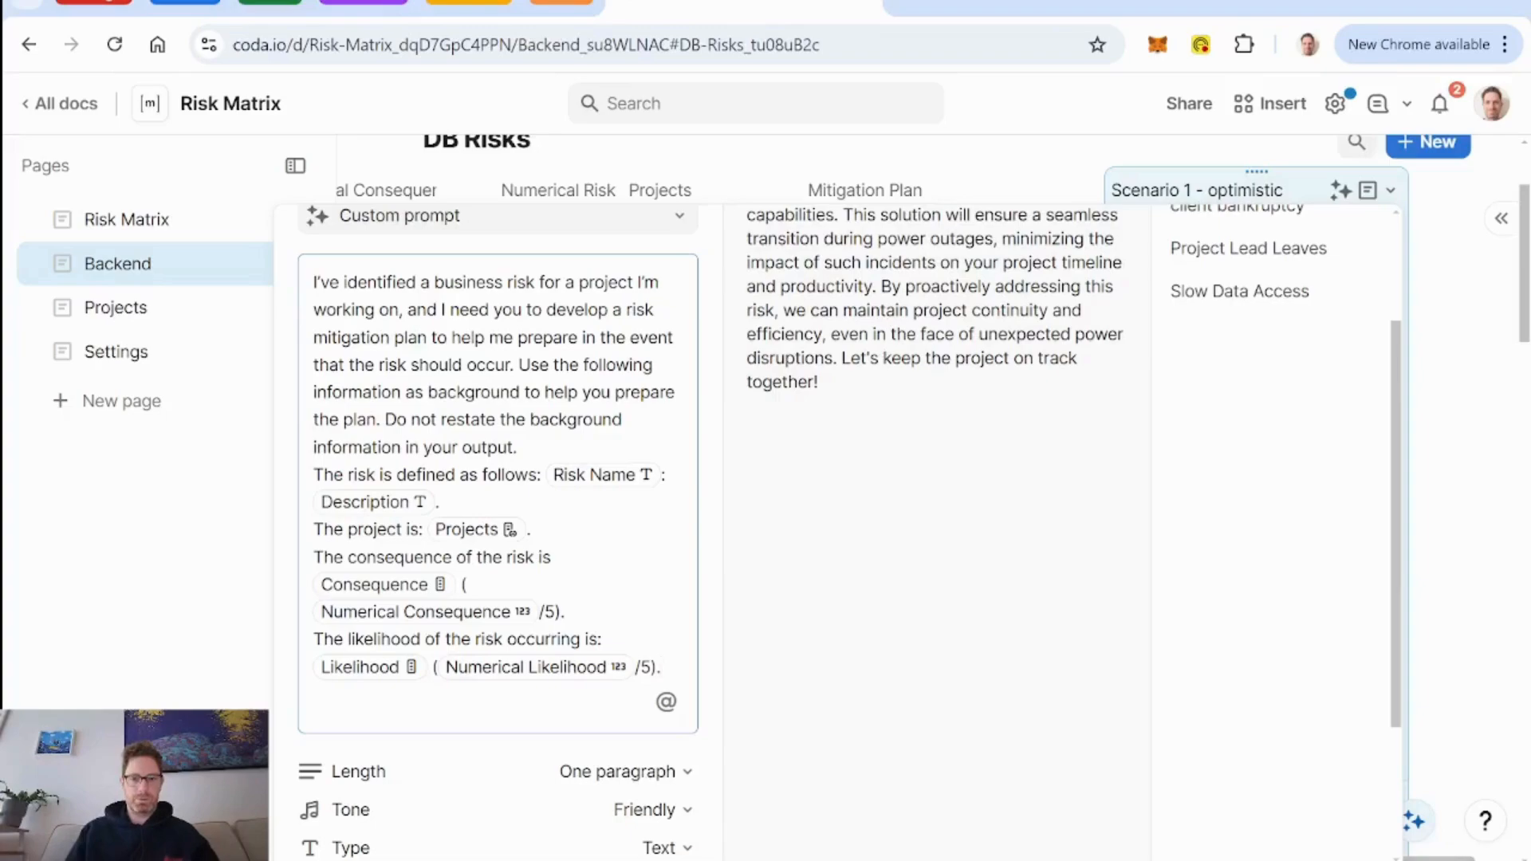
Reword the AI prompt to "write a fictional scenario of this risk occurring" and to use the background information to "prepare the scenario".
drag(547, 311, 509, 365)
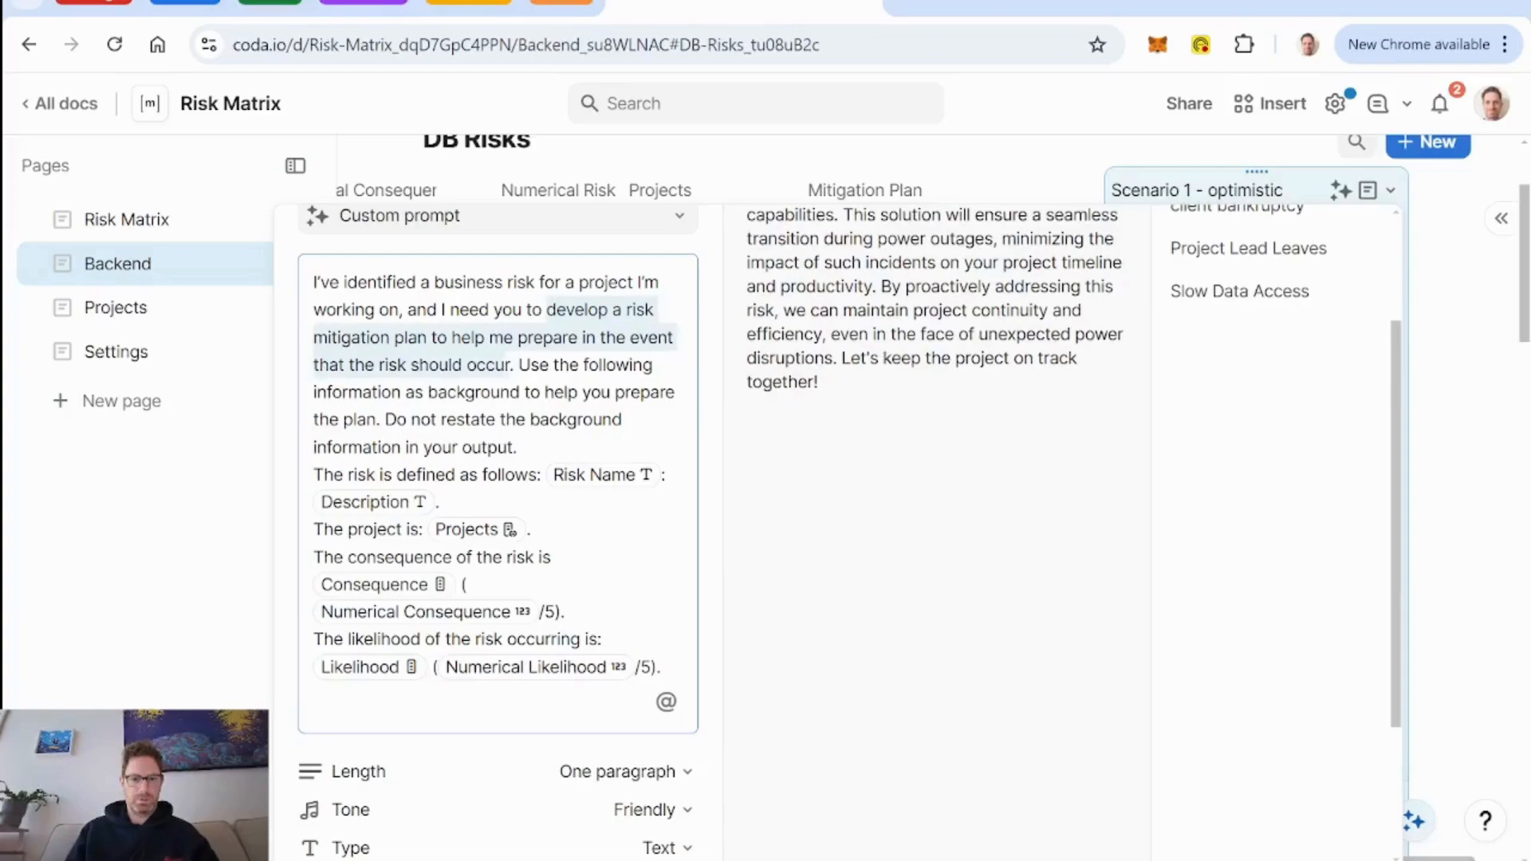
text(write a)
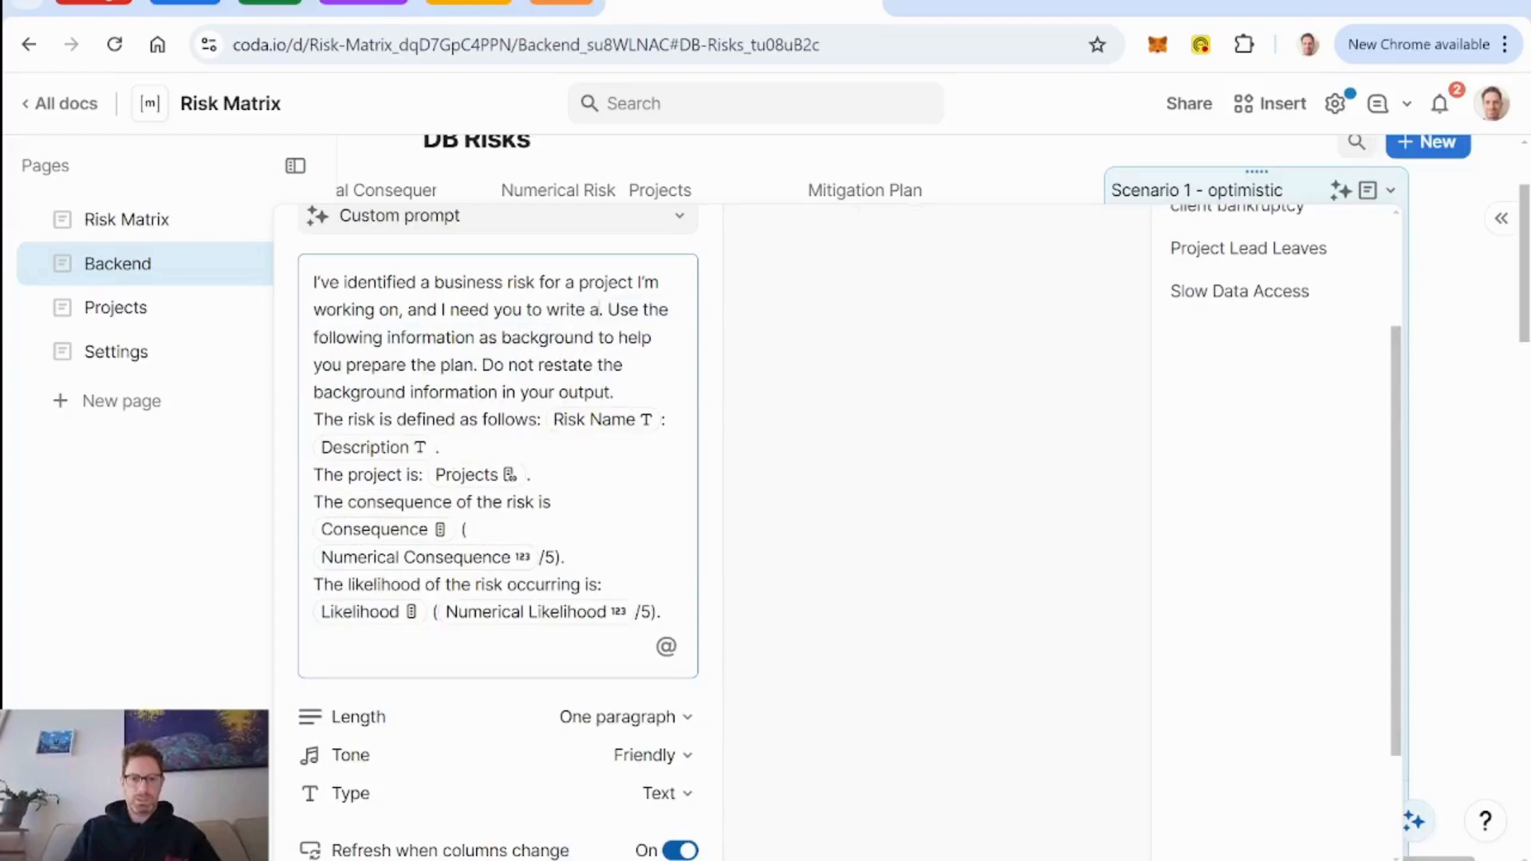
text( scn)
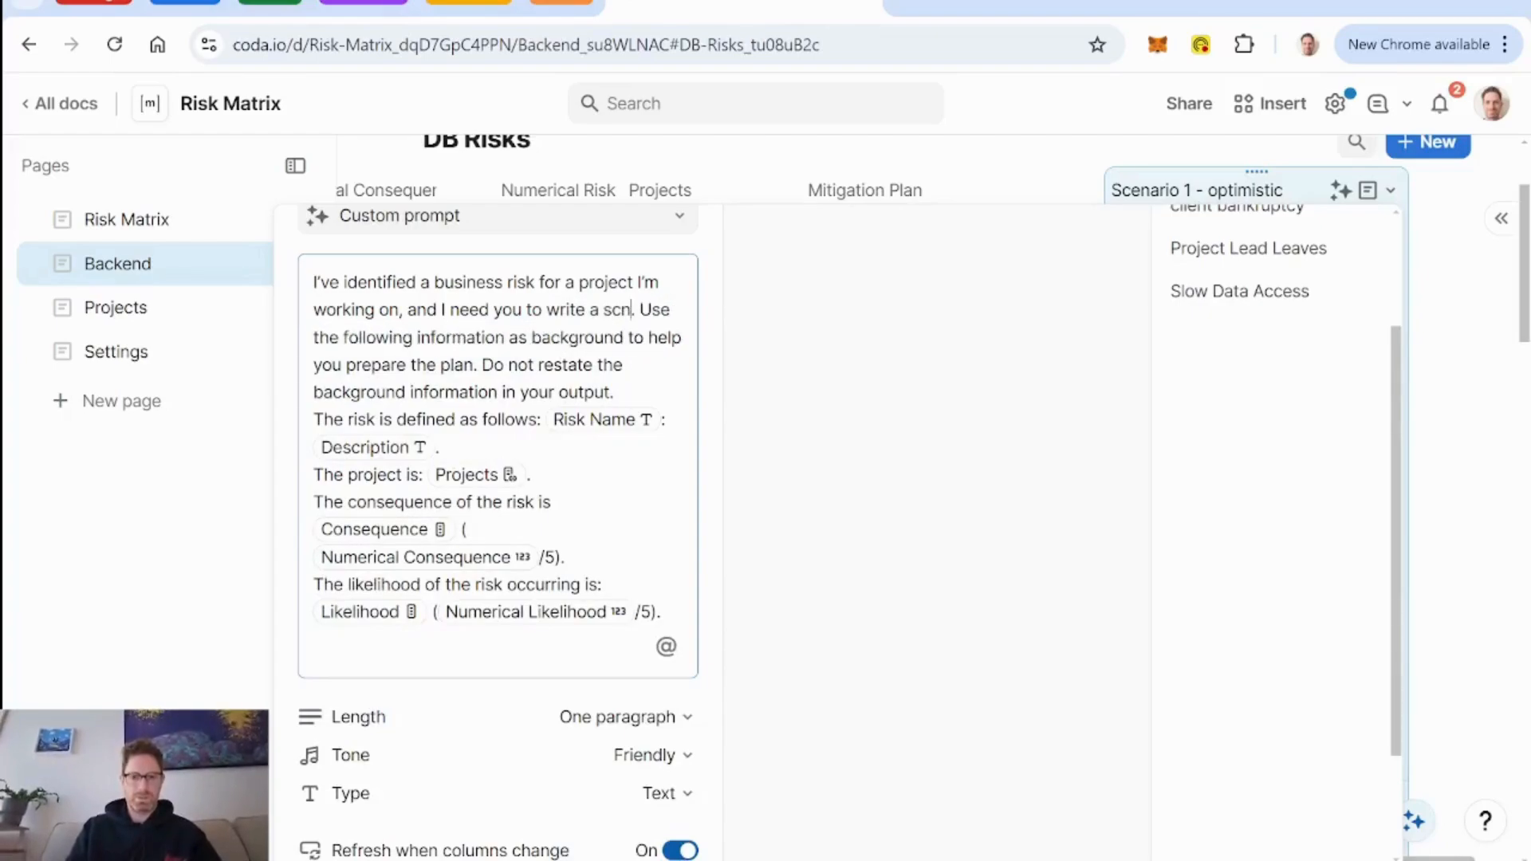
key(BackSpace)
key(BackSpace)
key(BackSpace)
text(fictional )
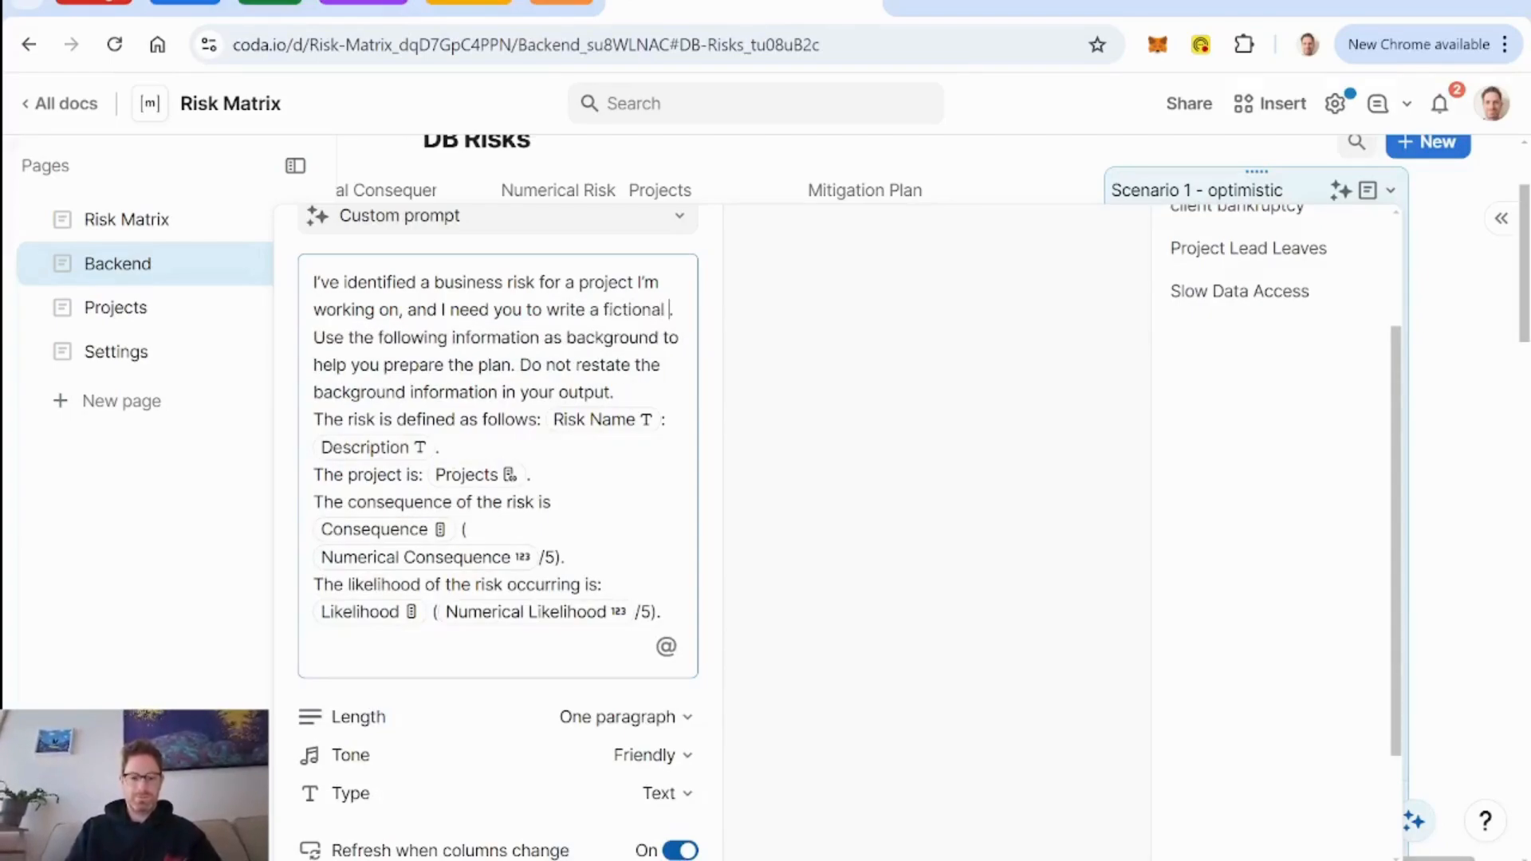
text(scn)
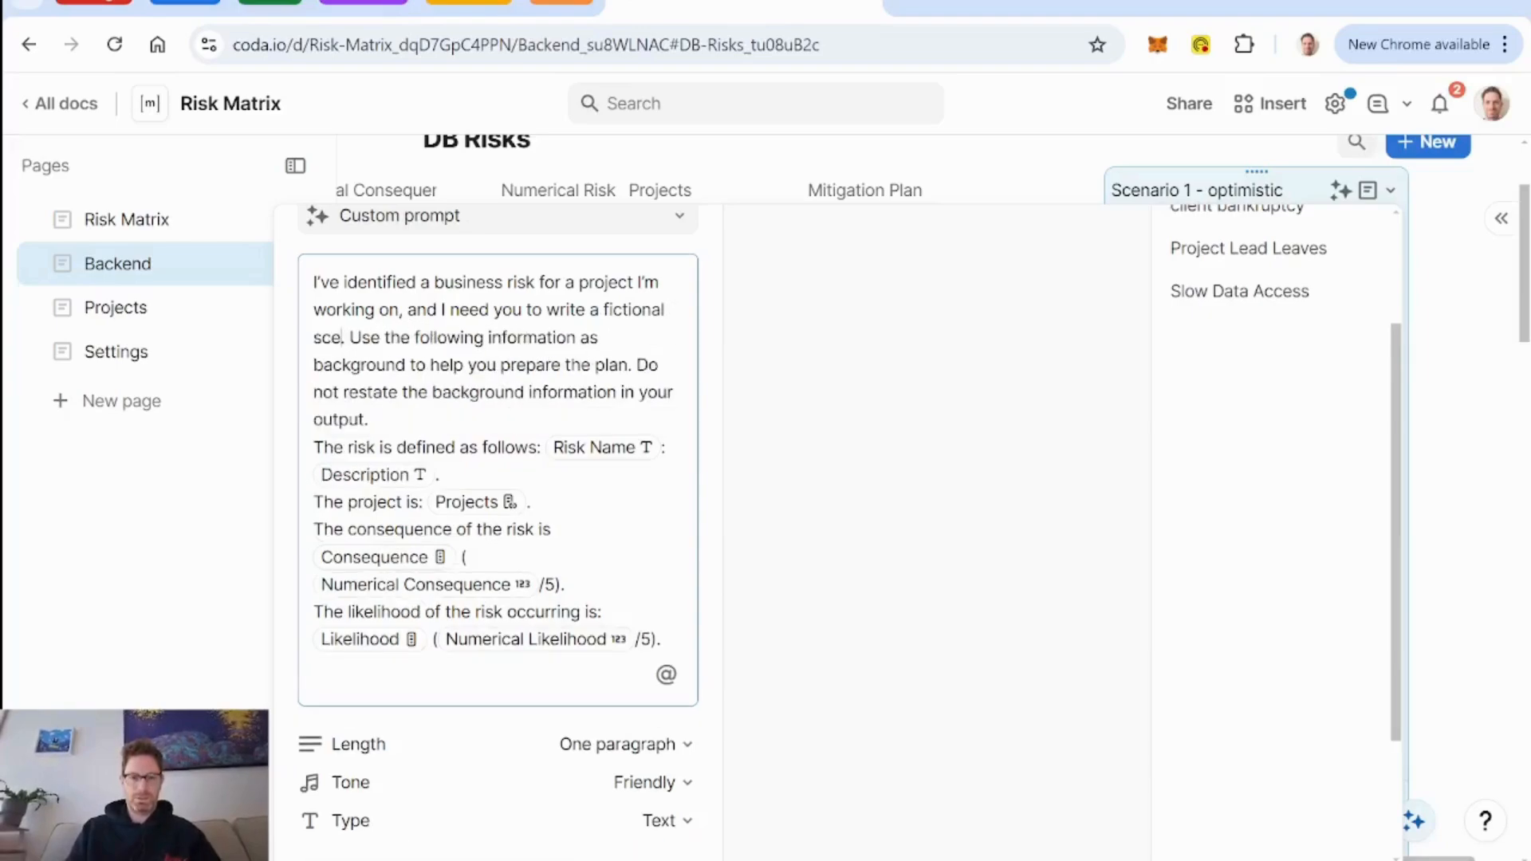
text(nario of )
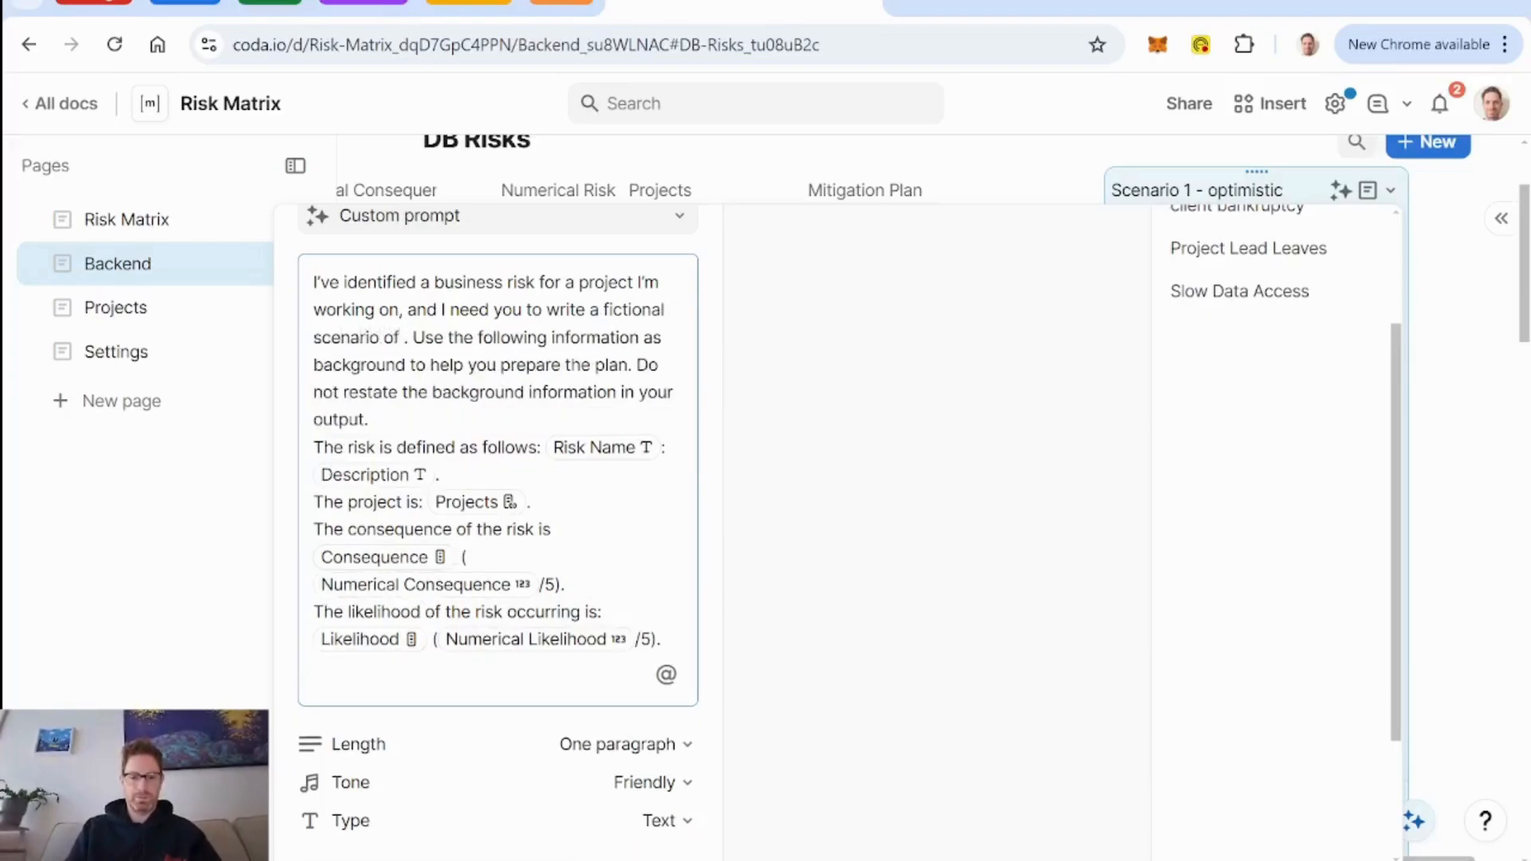
text(this)
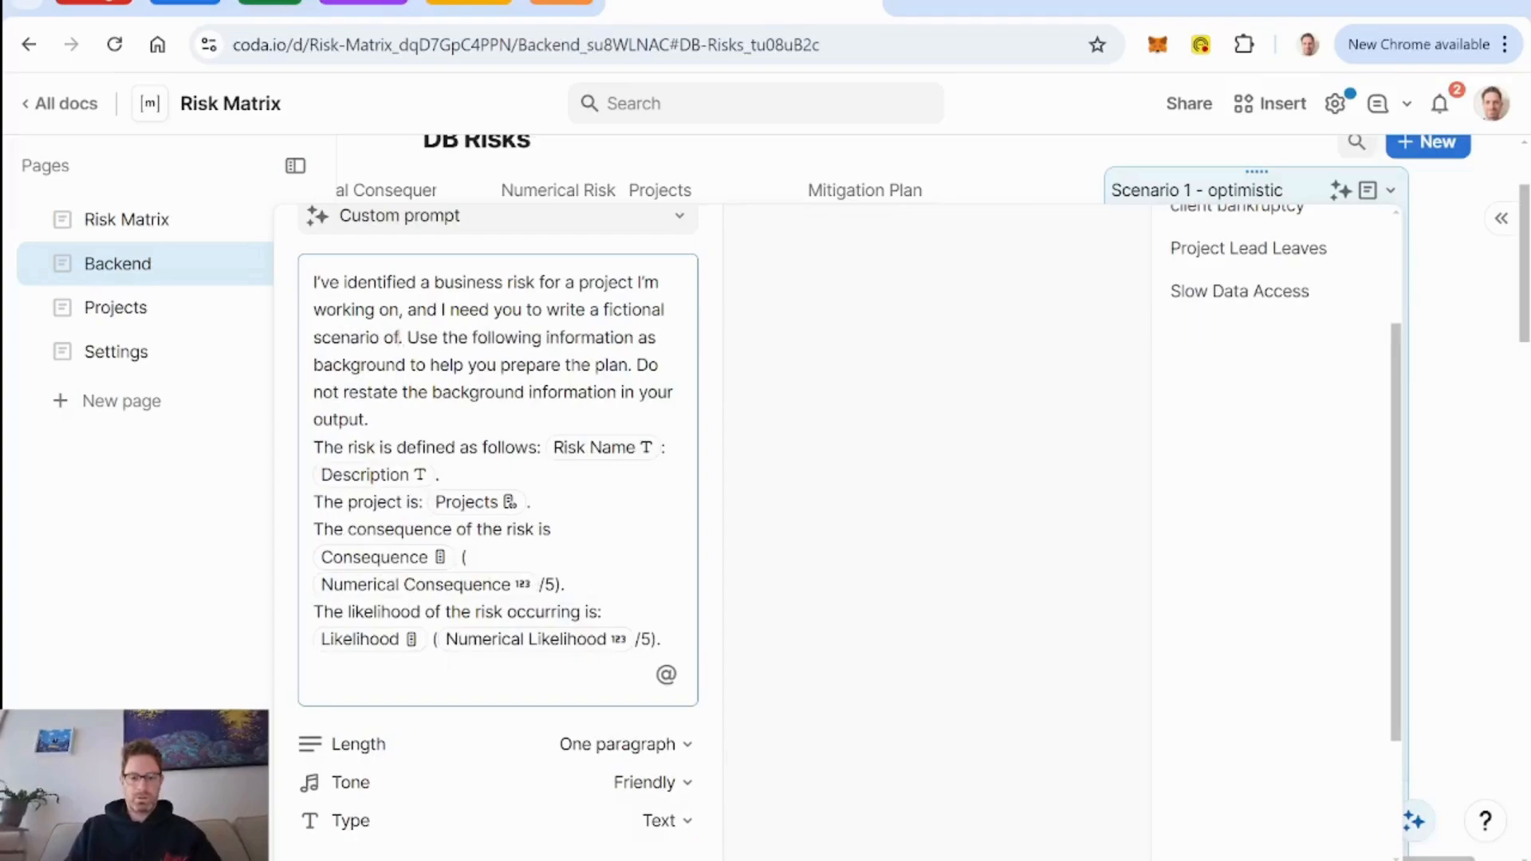
text( risk ocurring)
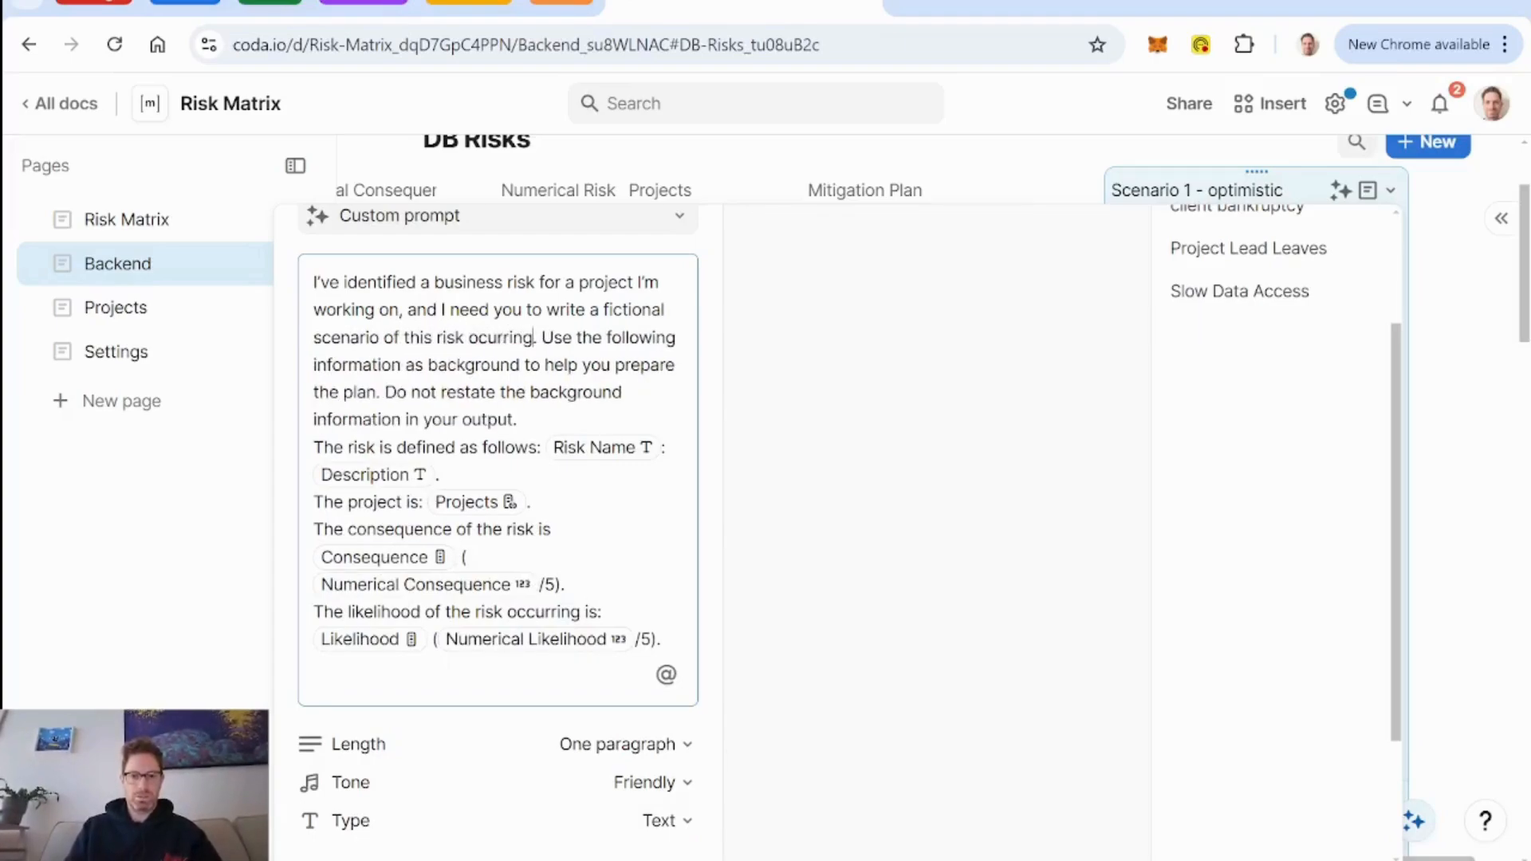
key(BackSpace)
key(BackSpace)
key(BackSpace)
key(BackSpace)
key(BackSpace)
key(BackSpace)
text(curring)
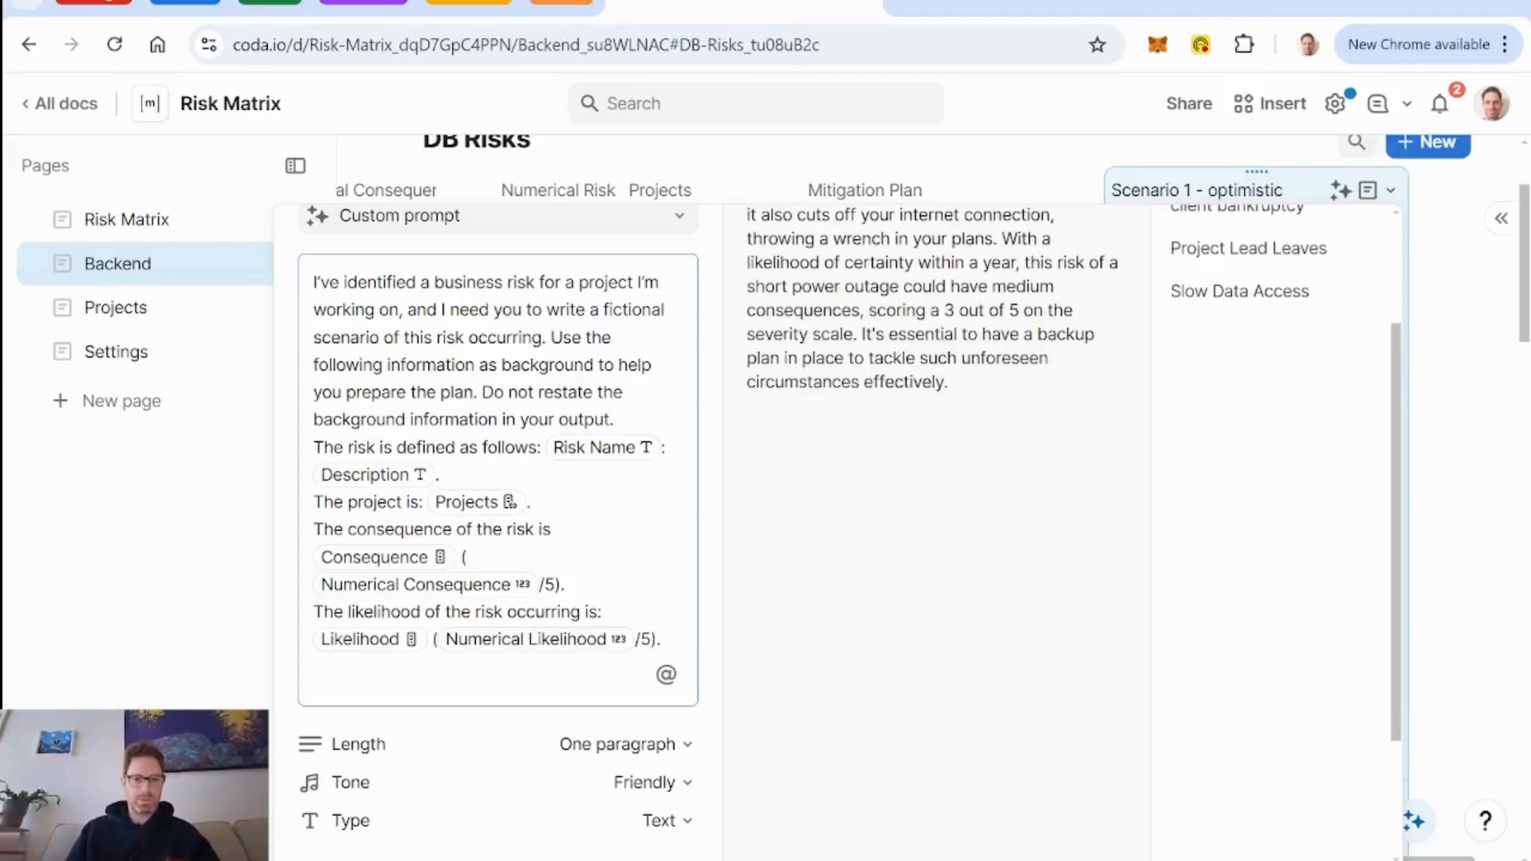
text(scenario)
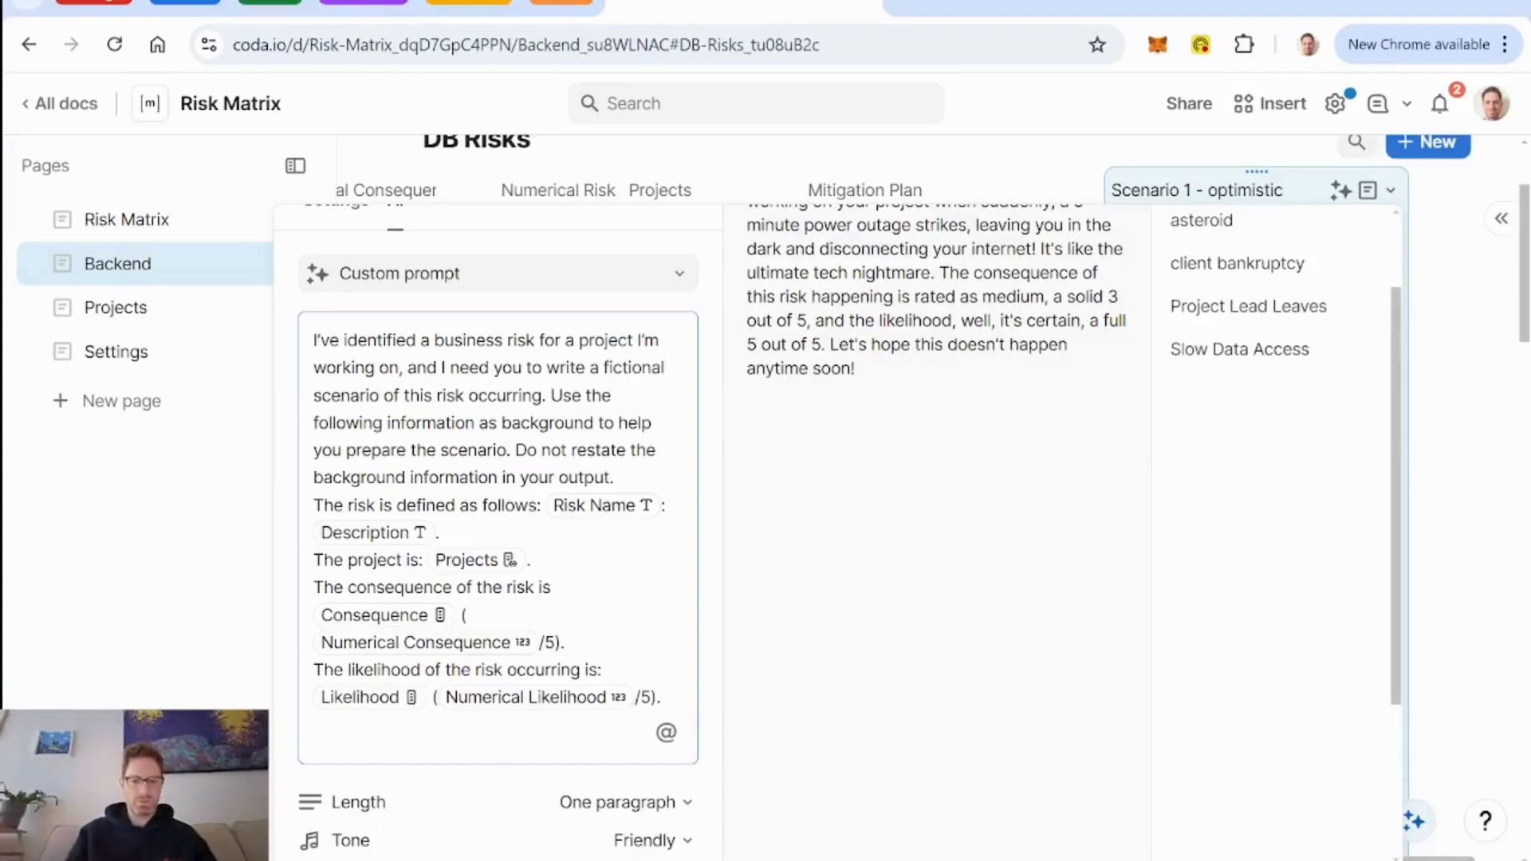
Insert "The scenario should be optimistic in its outlook and" into the prompt before the sentence about using background information.
text(The scenar)
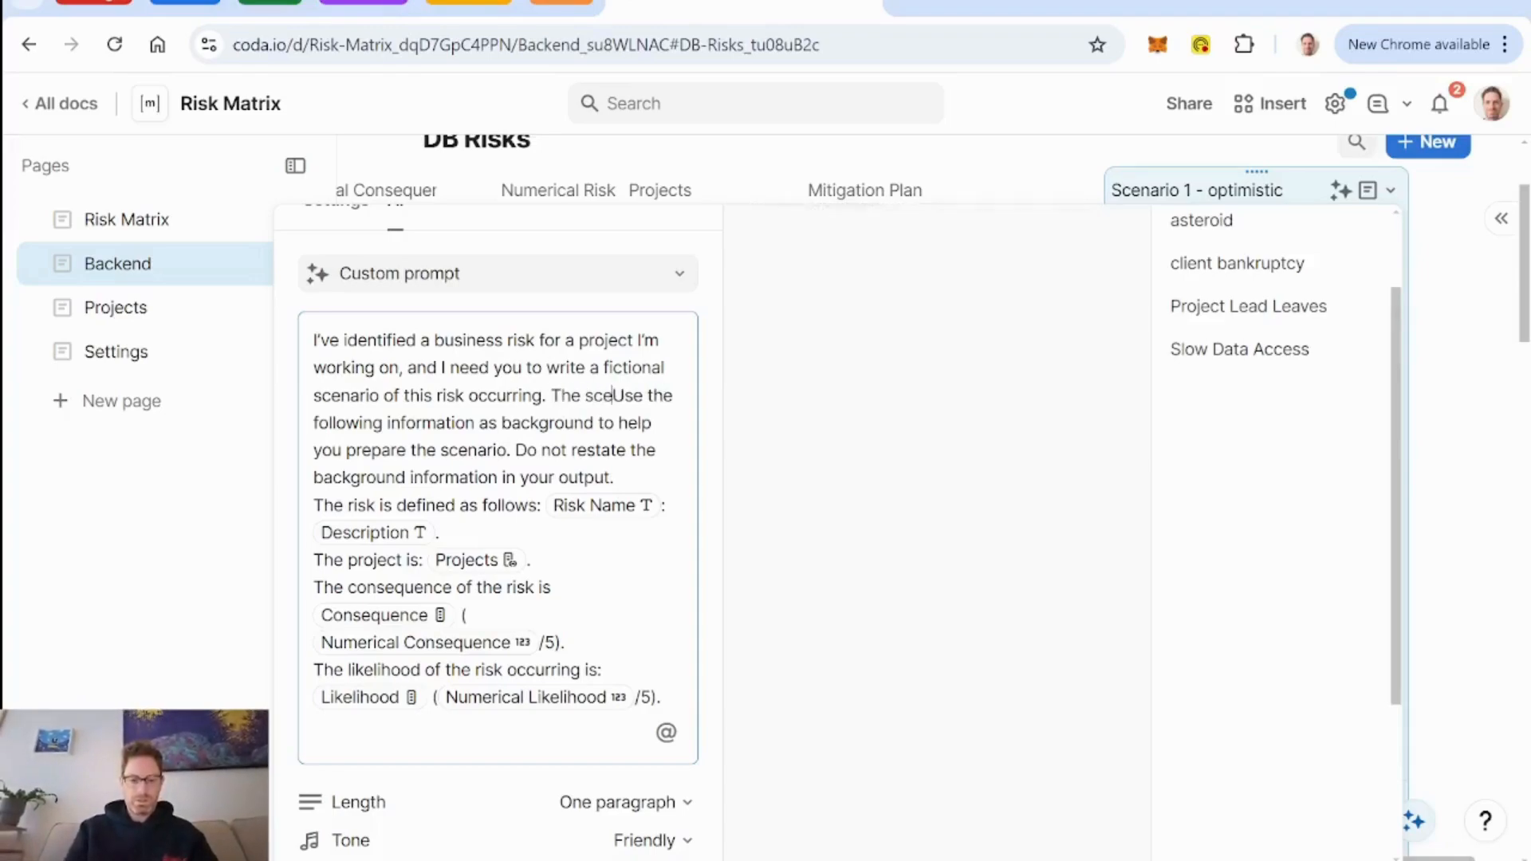
text(io should be optim)
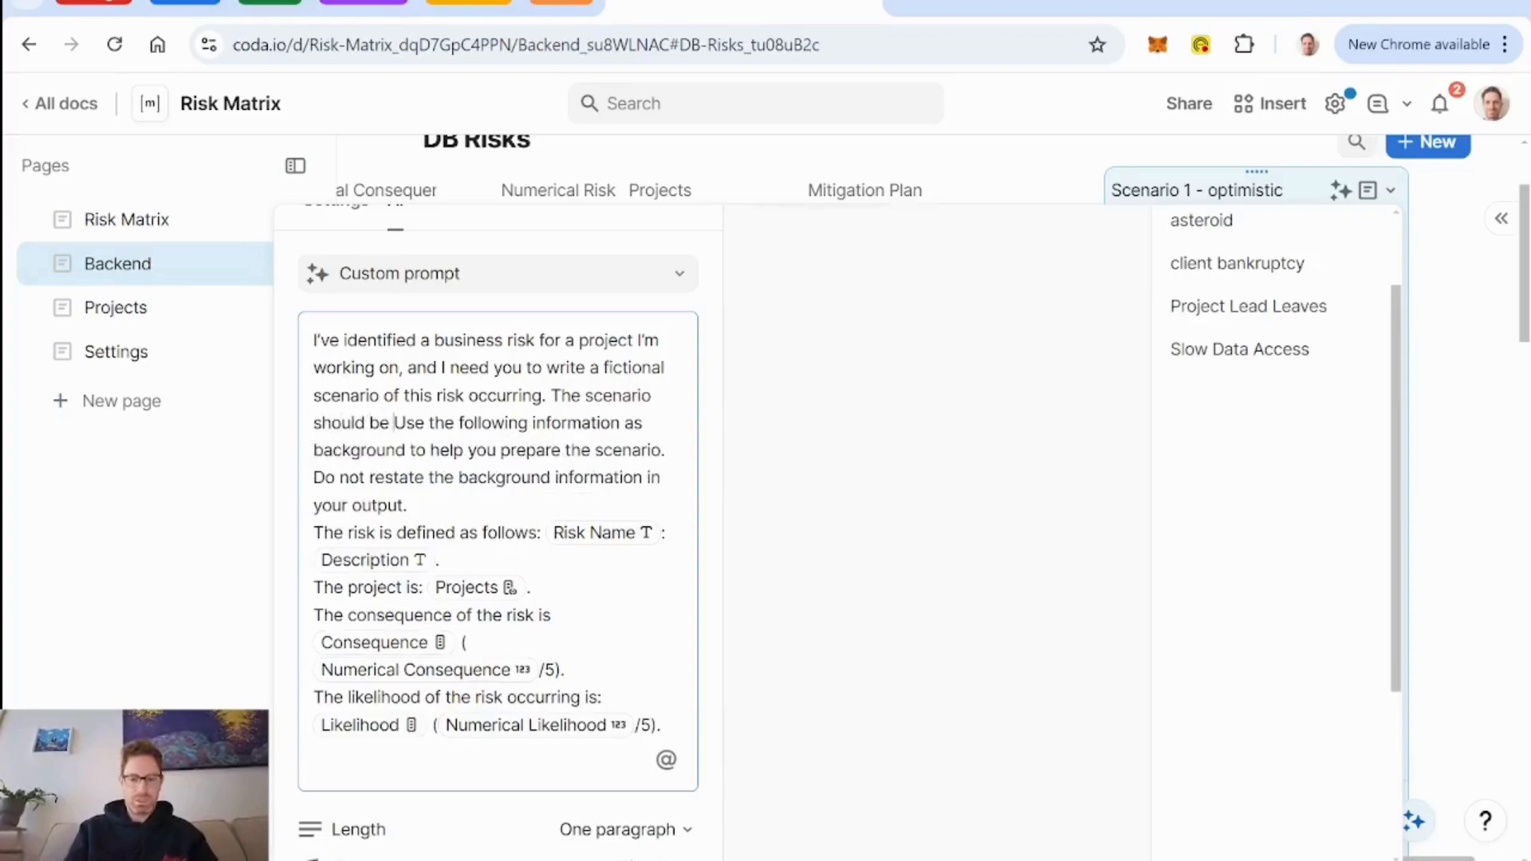
text(isit)
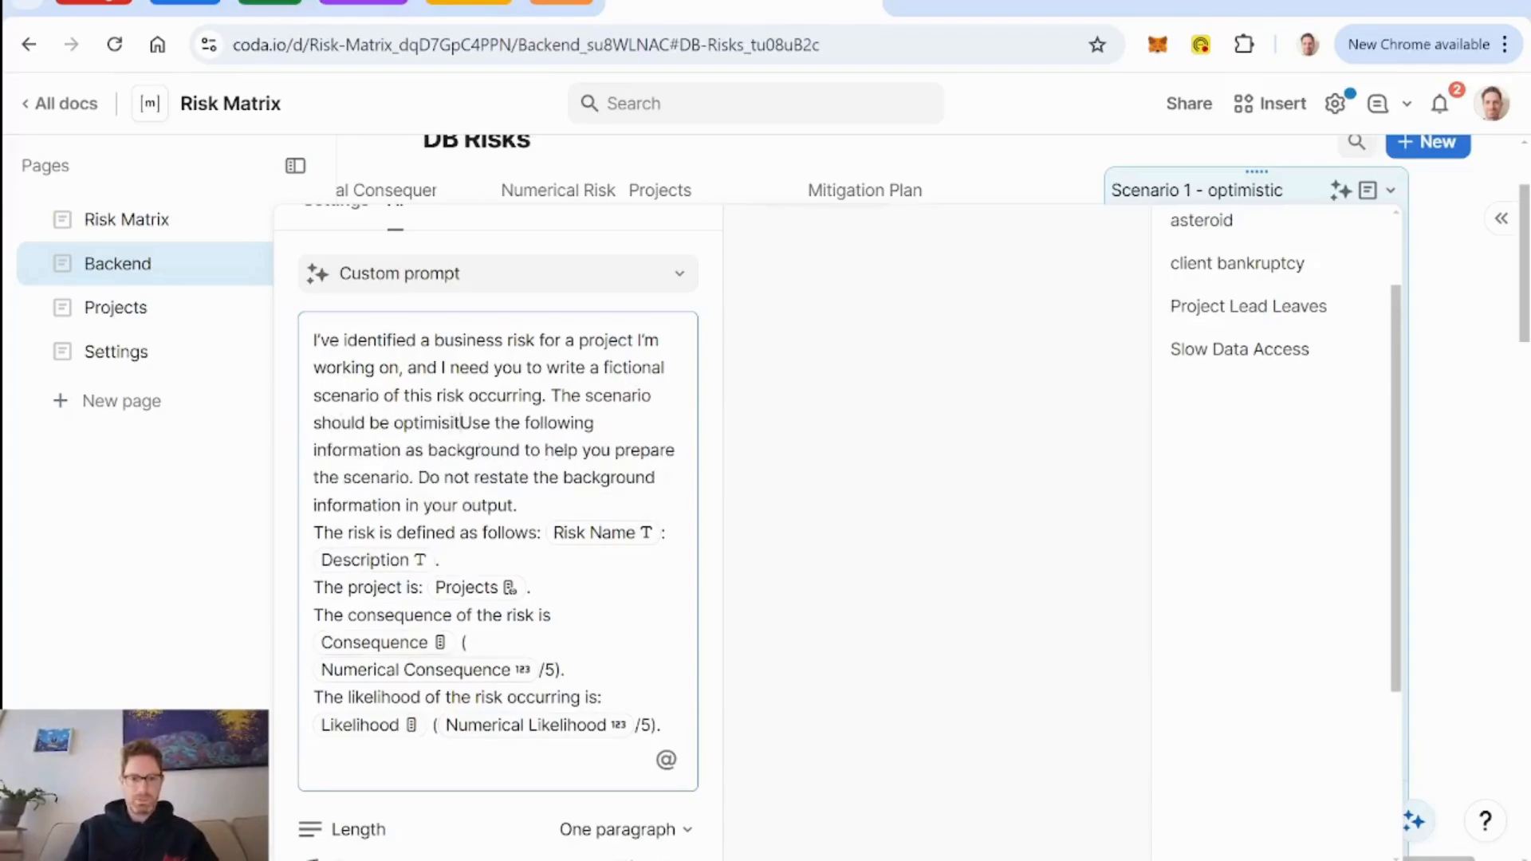
key(BackSpace)
key(BackSpace)
text(tic in its)
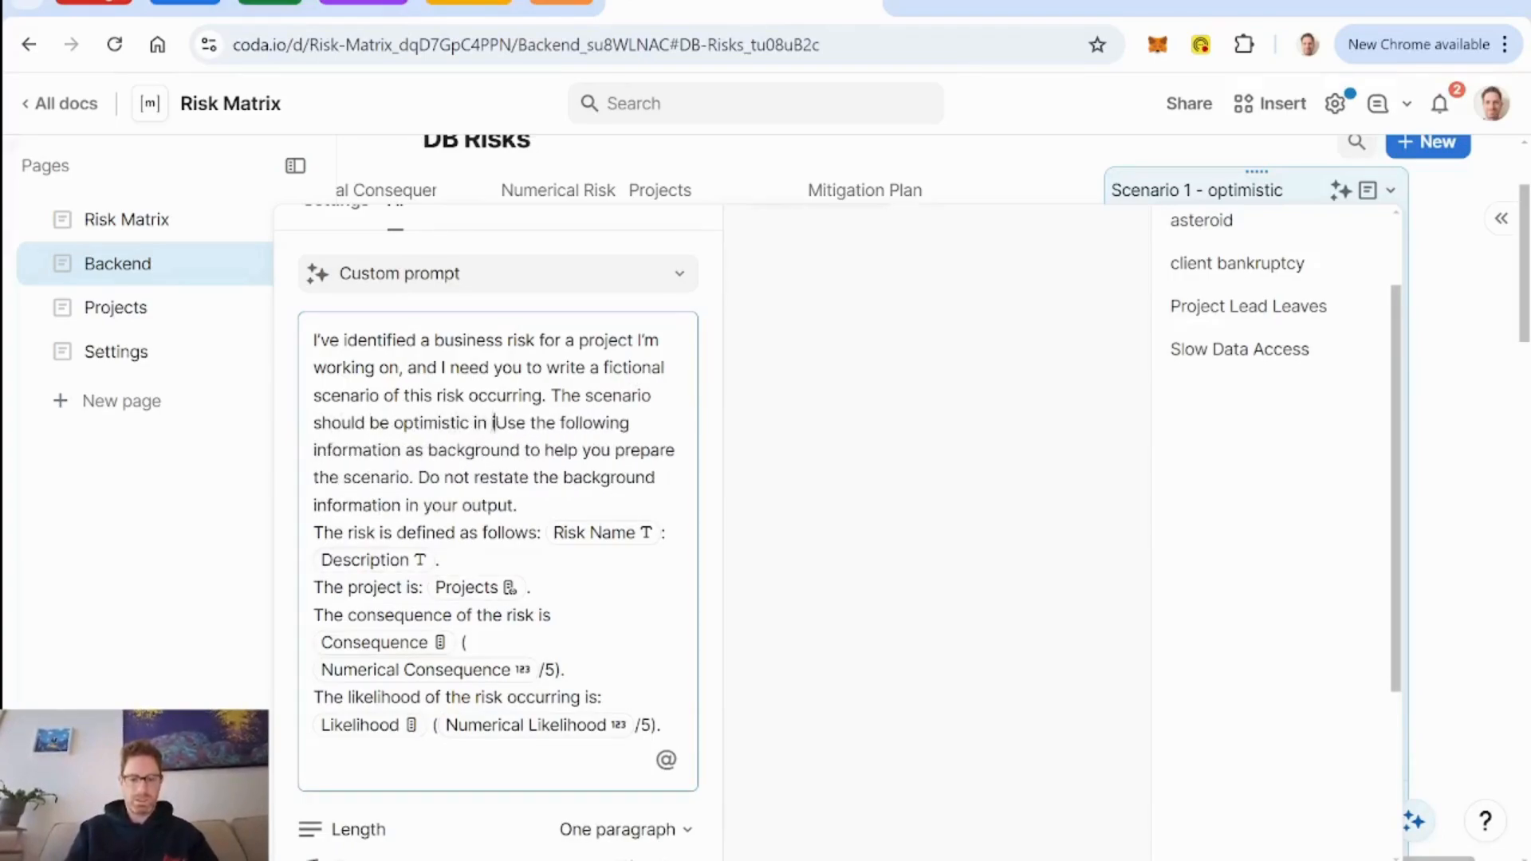
text( outlook and )
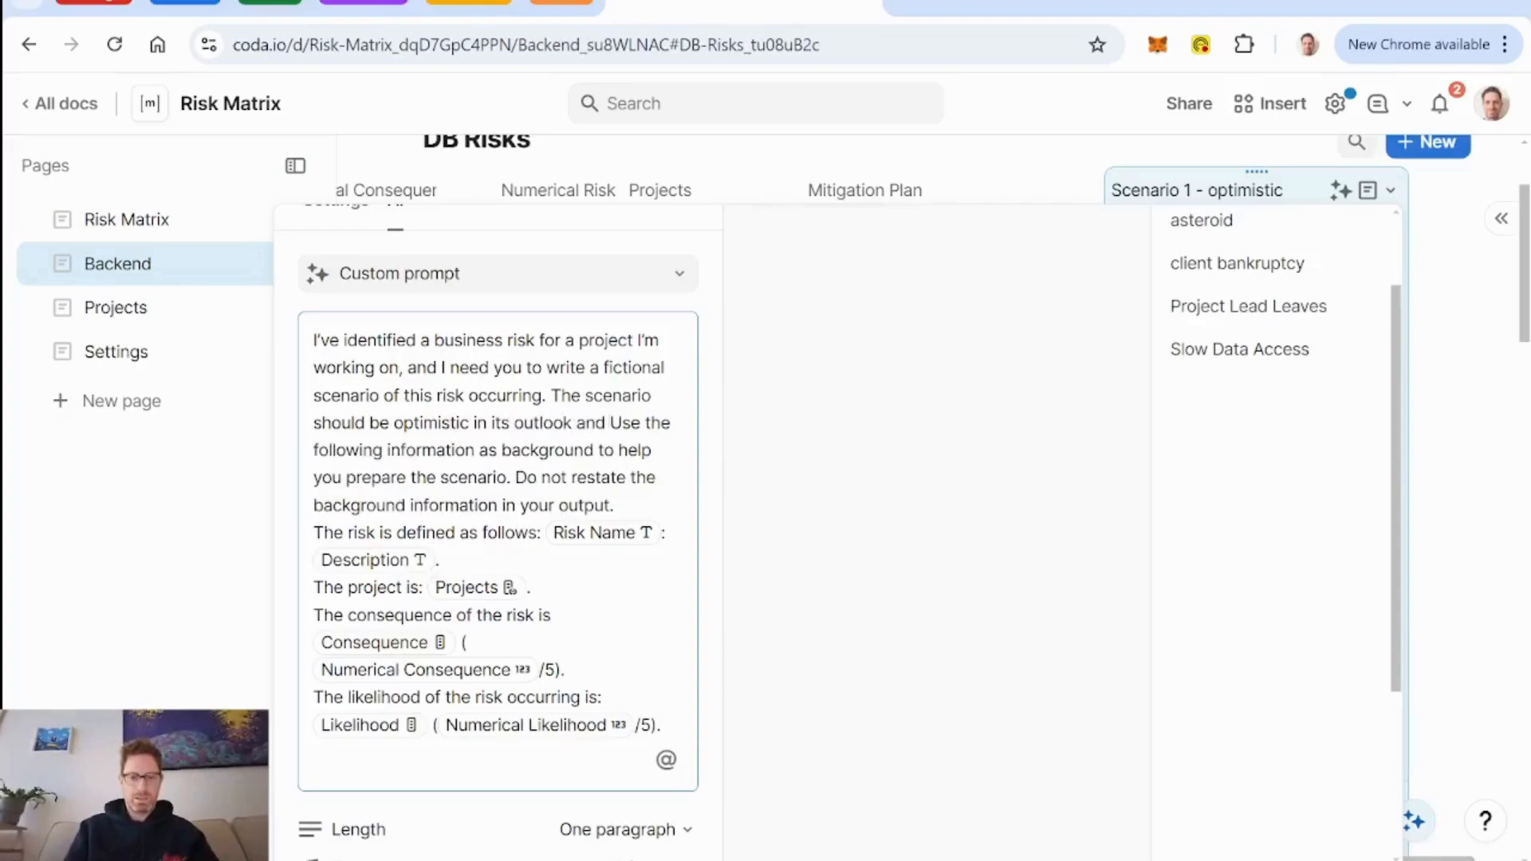
text(should include)
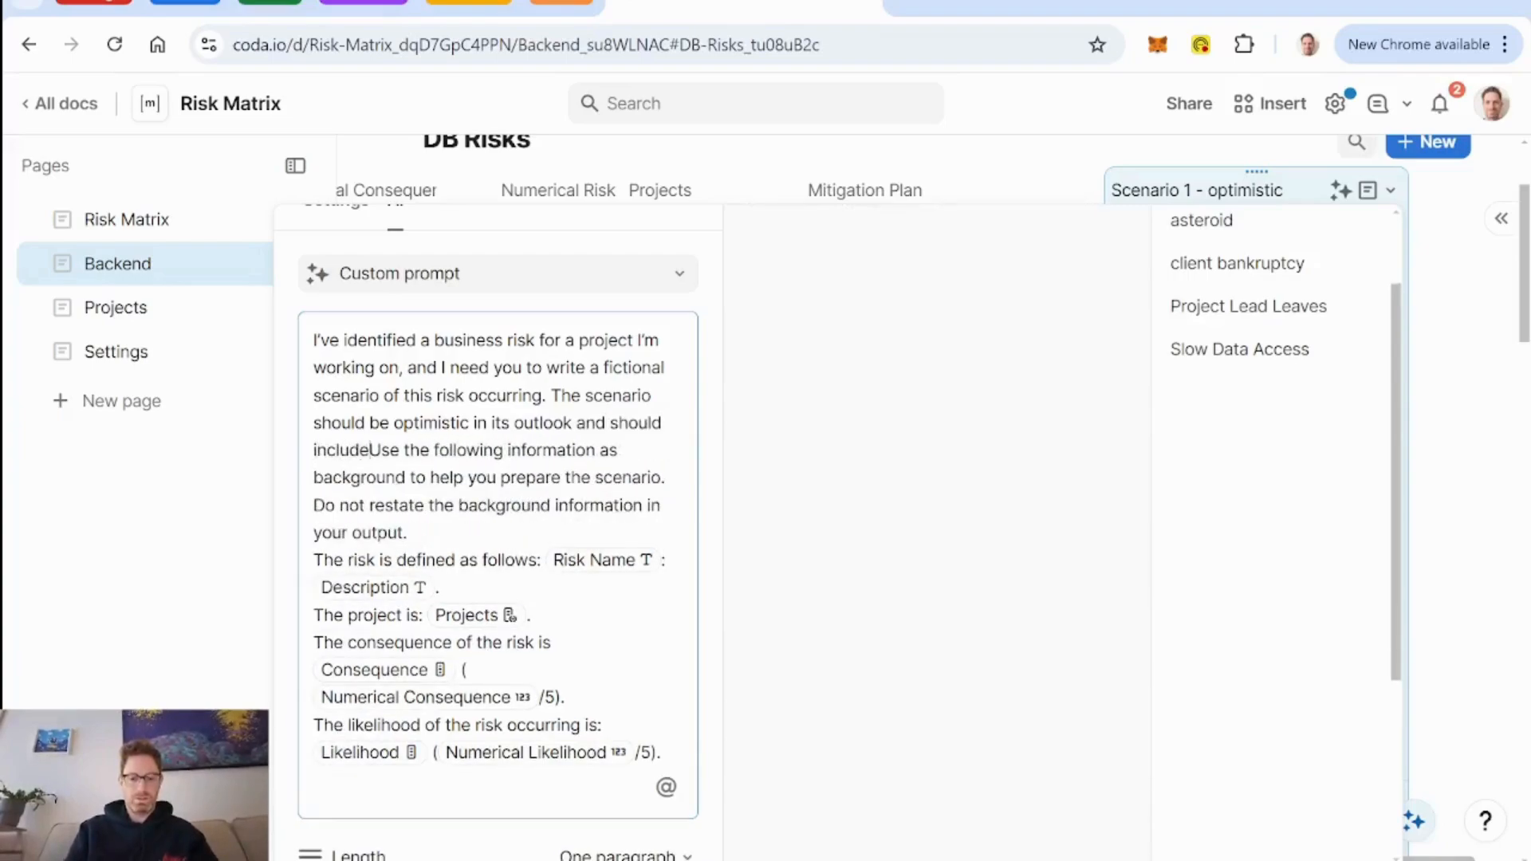
text( the p)
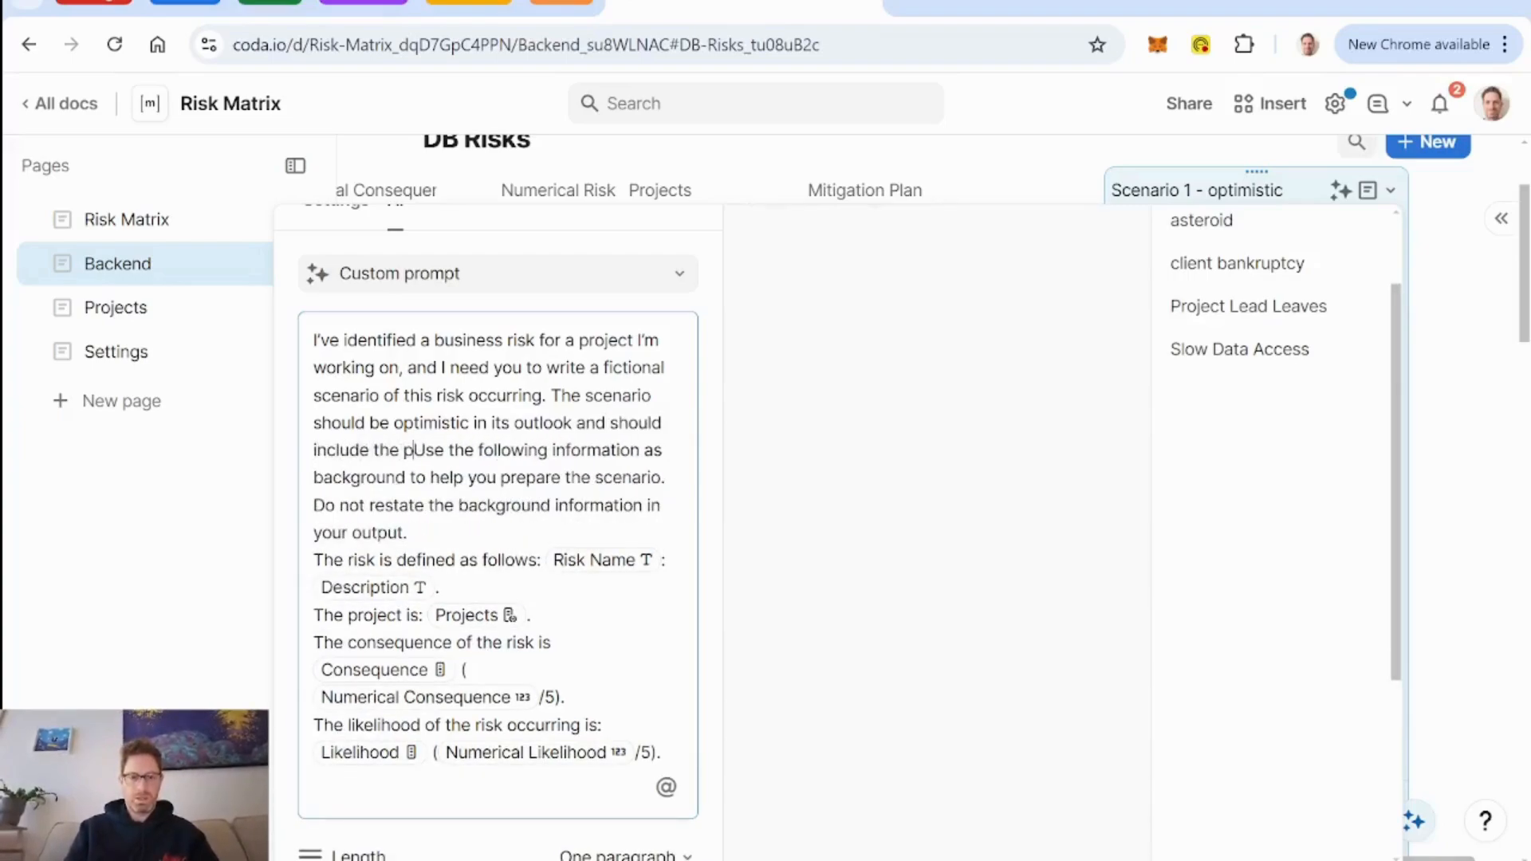
Complete the inserted prompt sentence with "should include the positive successful application of the mitigation plan.".
key(BackSpace)
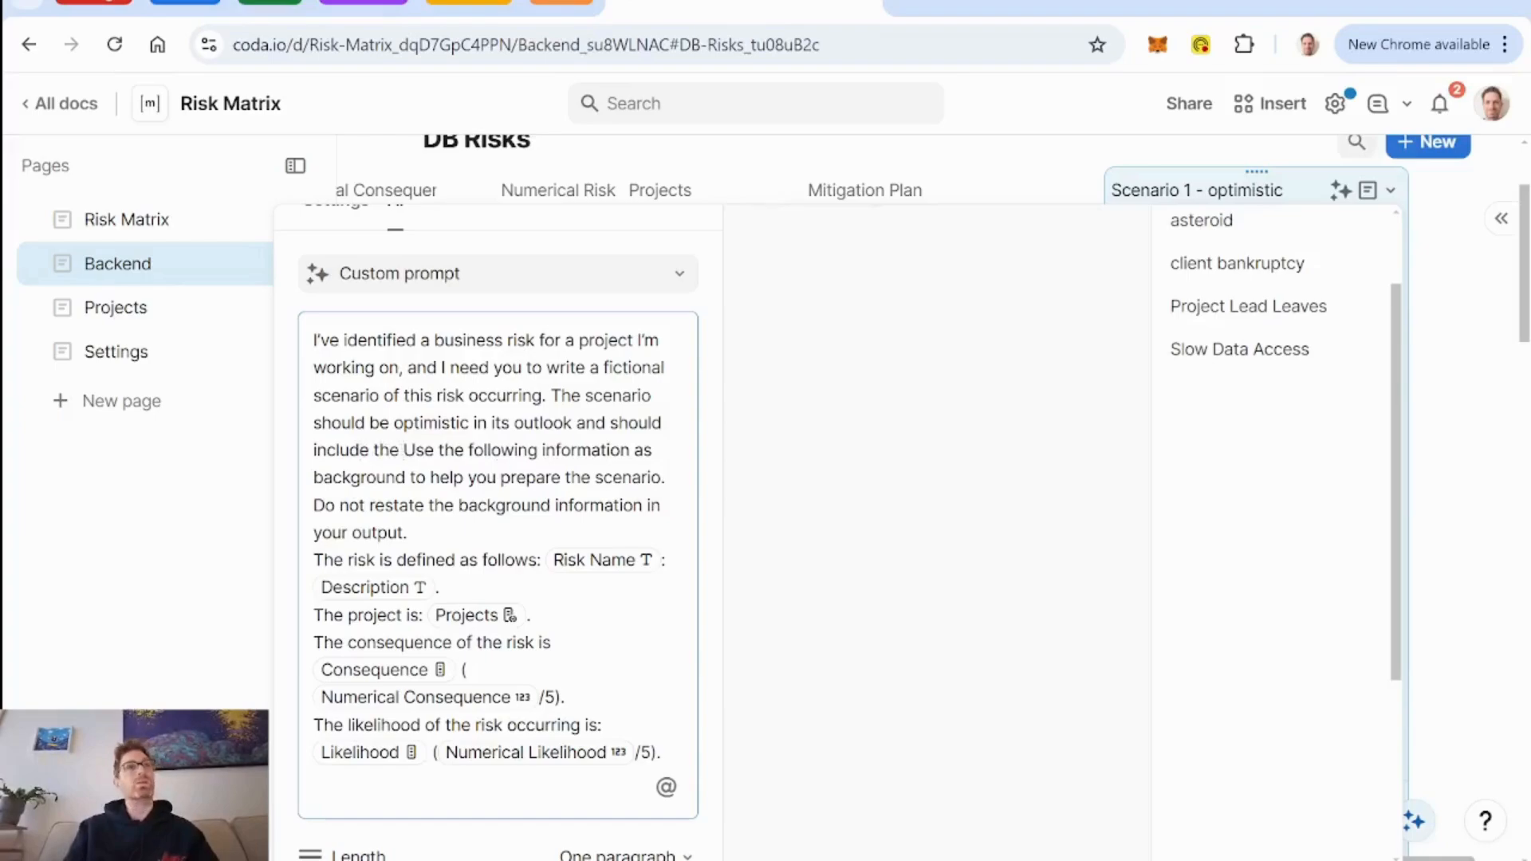
text(positive )
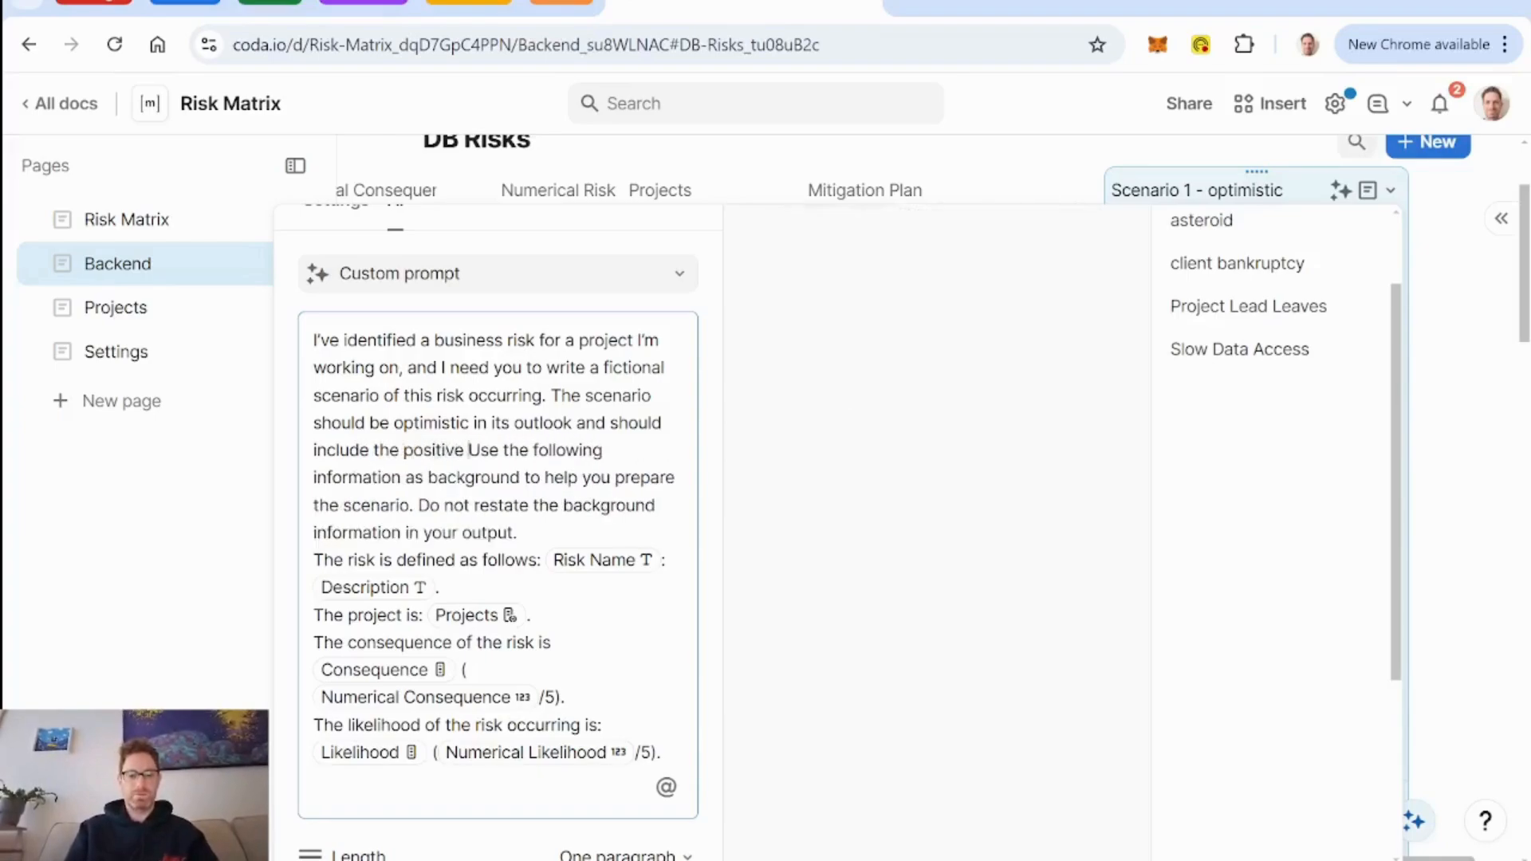
text(successf)
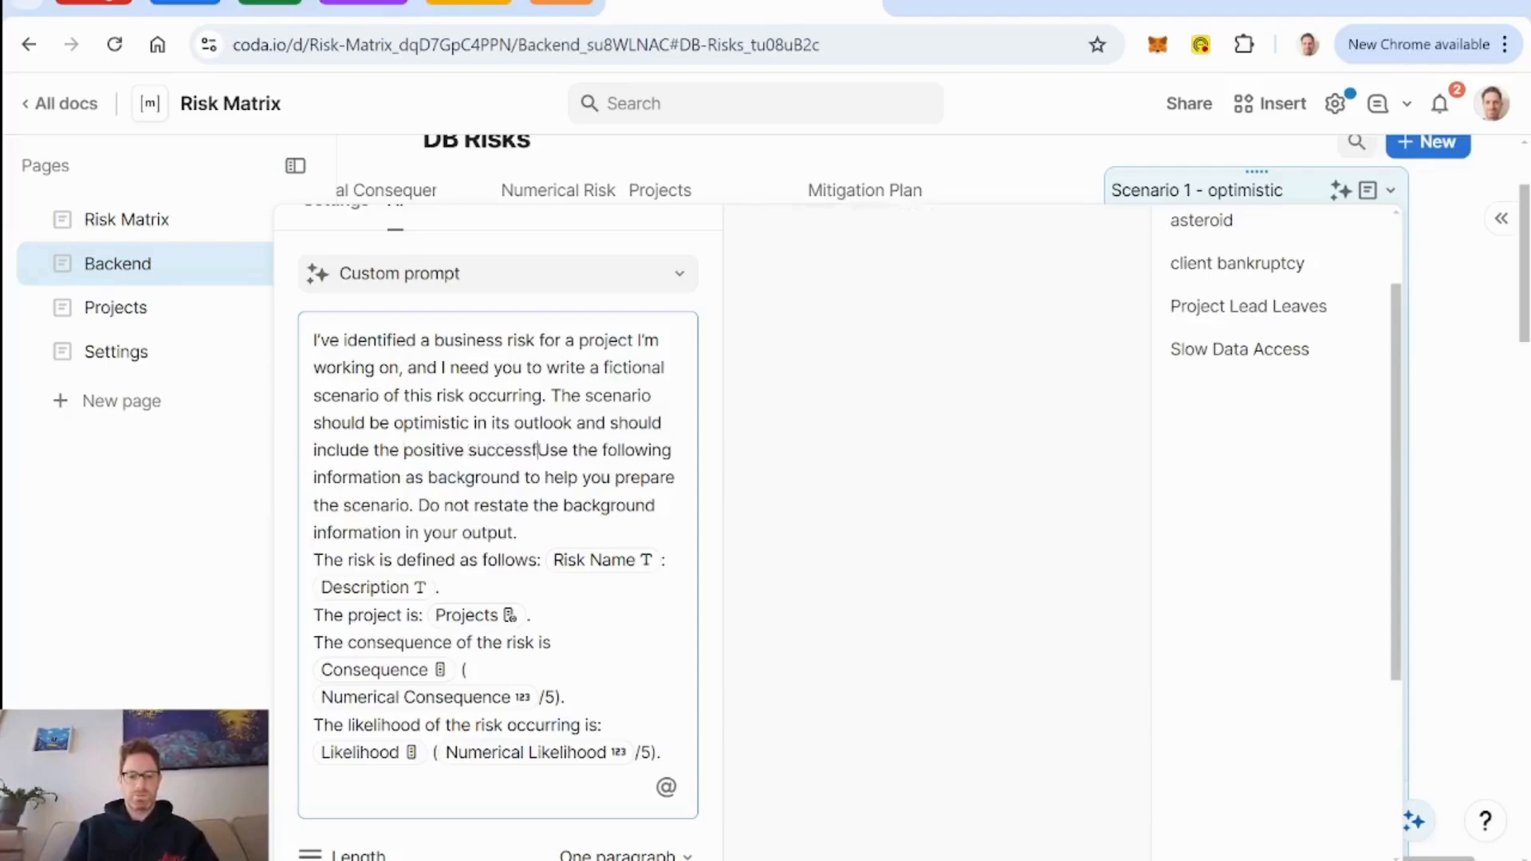
text(ul application of)
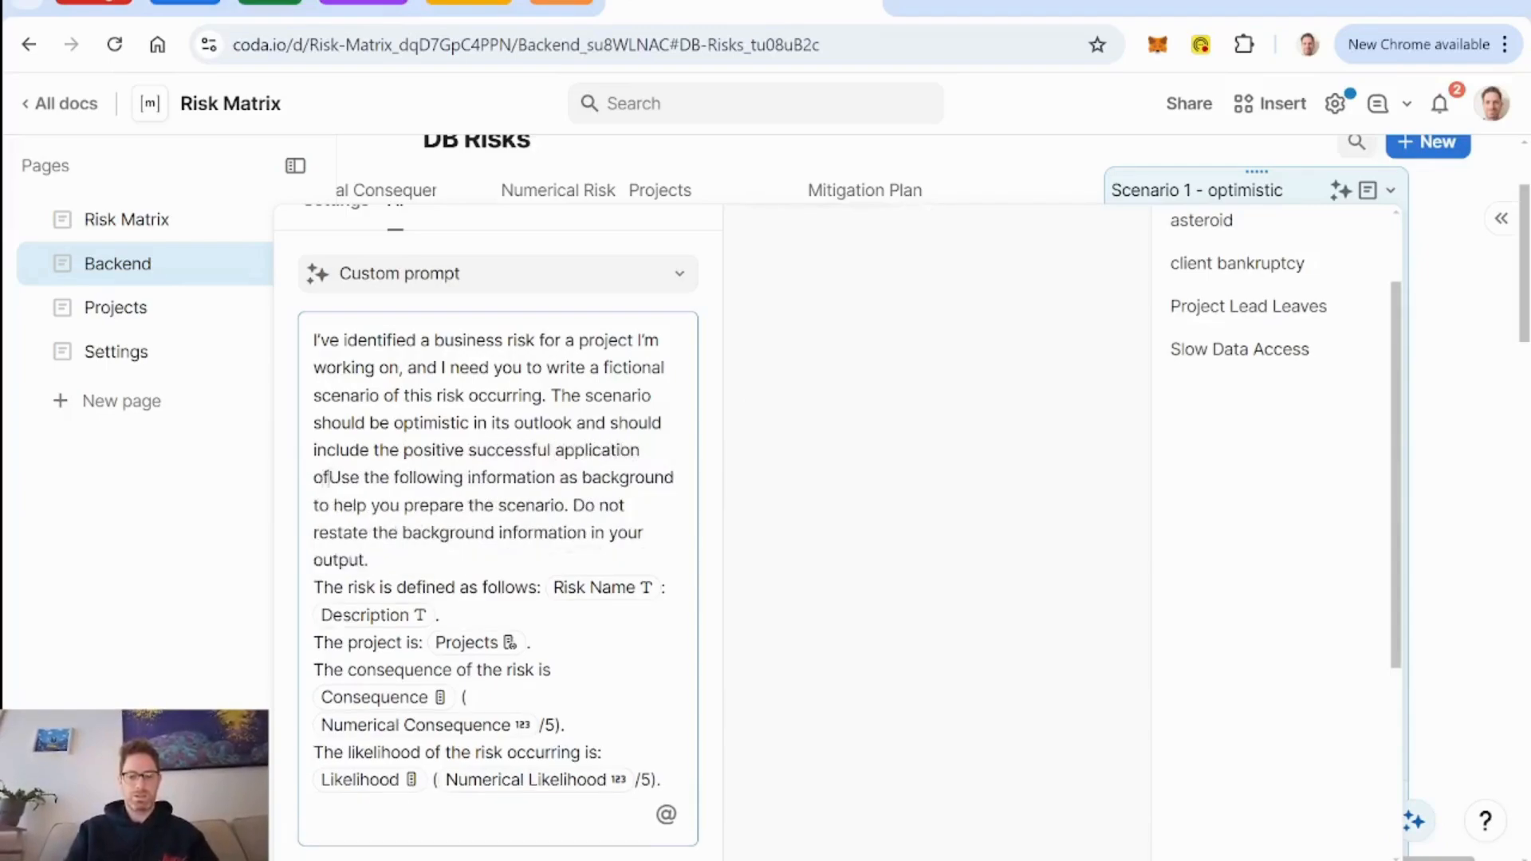
text( the mitig)
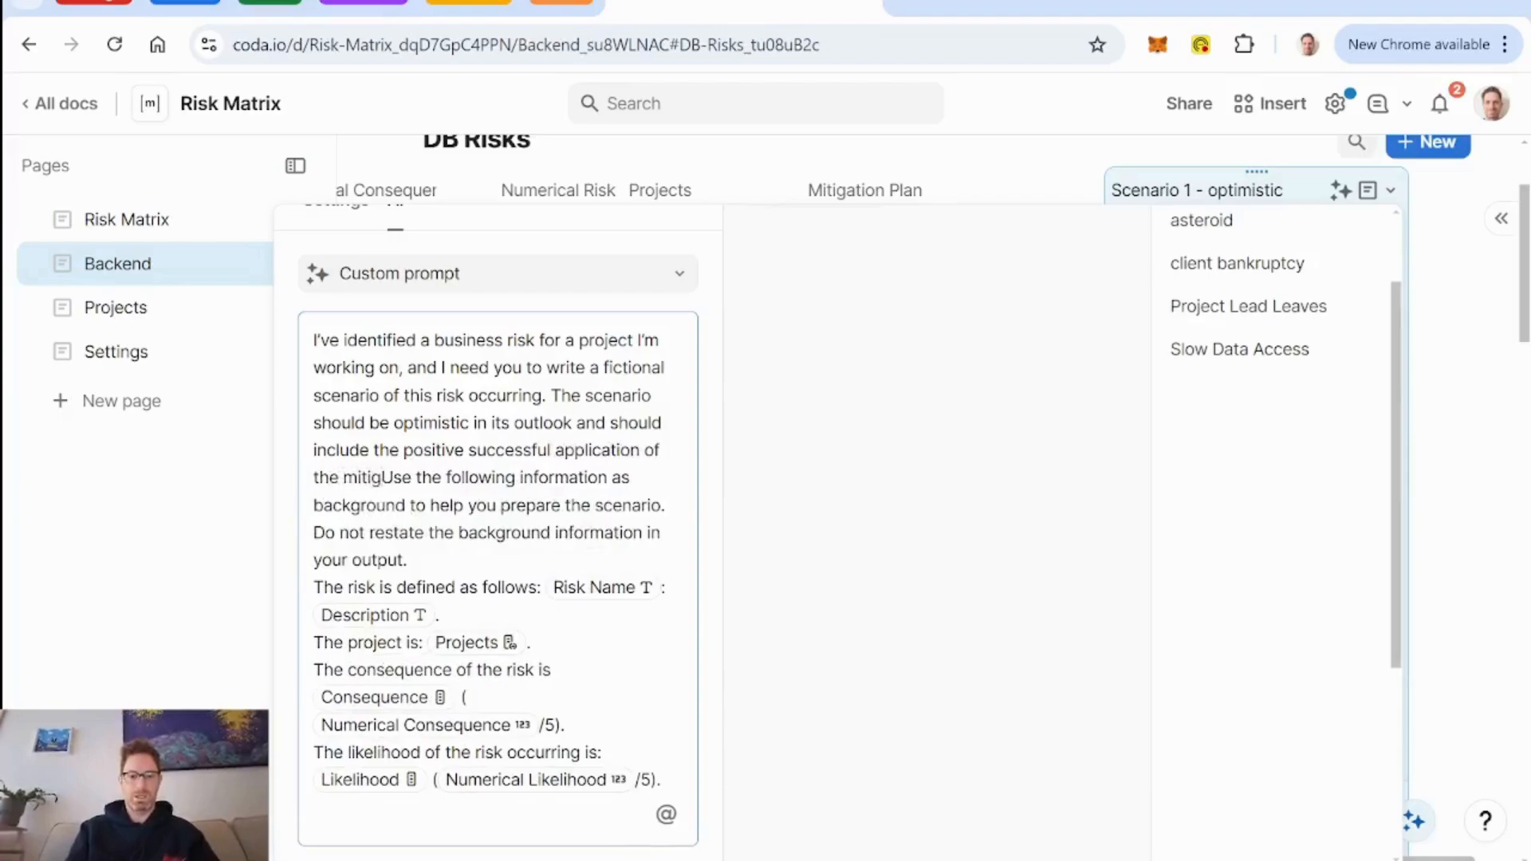
text(ation s)
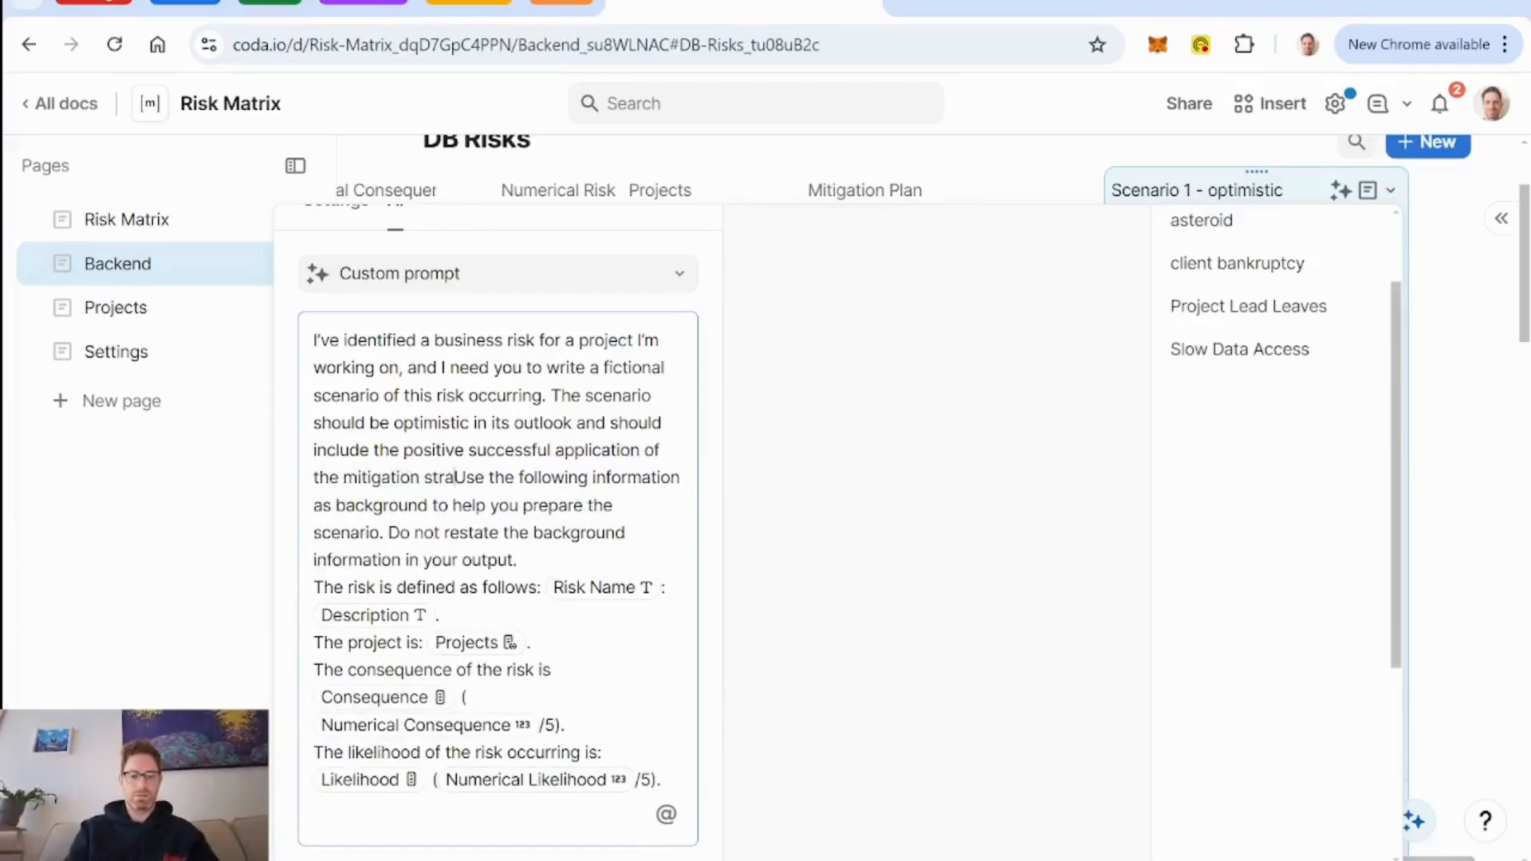
key(BackSpace)
text(plan.)
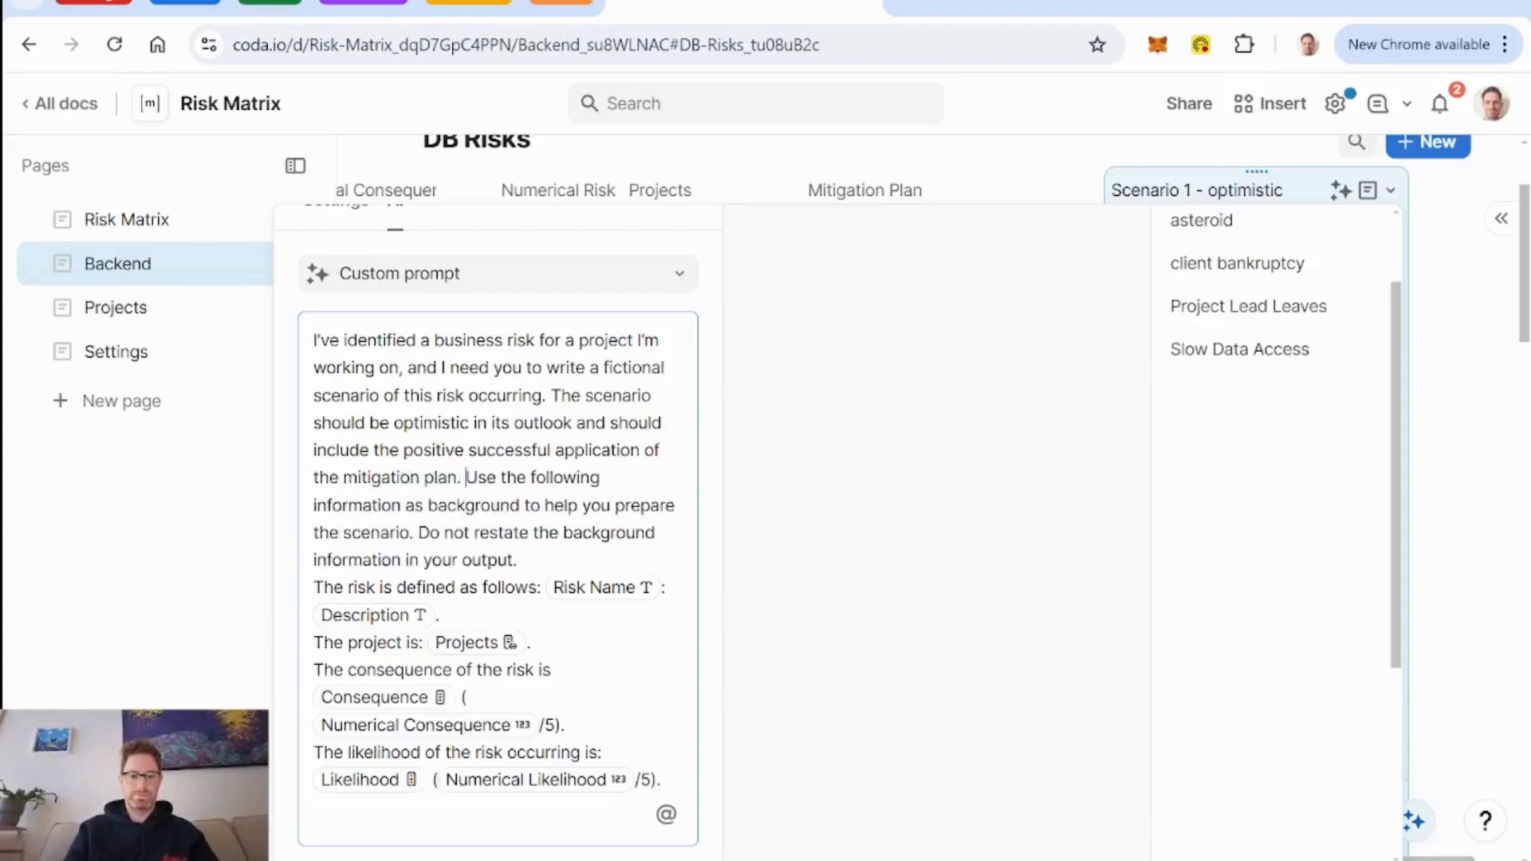
Add a final prompt line "The suggested mitigation plan is as follows:" with a reference to the Mitigation Plan column.
scroll(497, 527, down, 3)
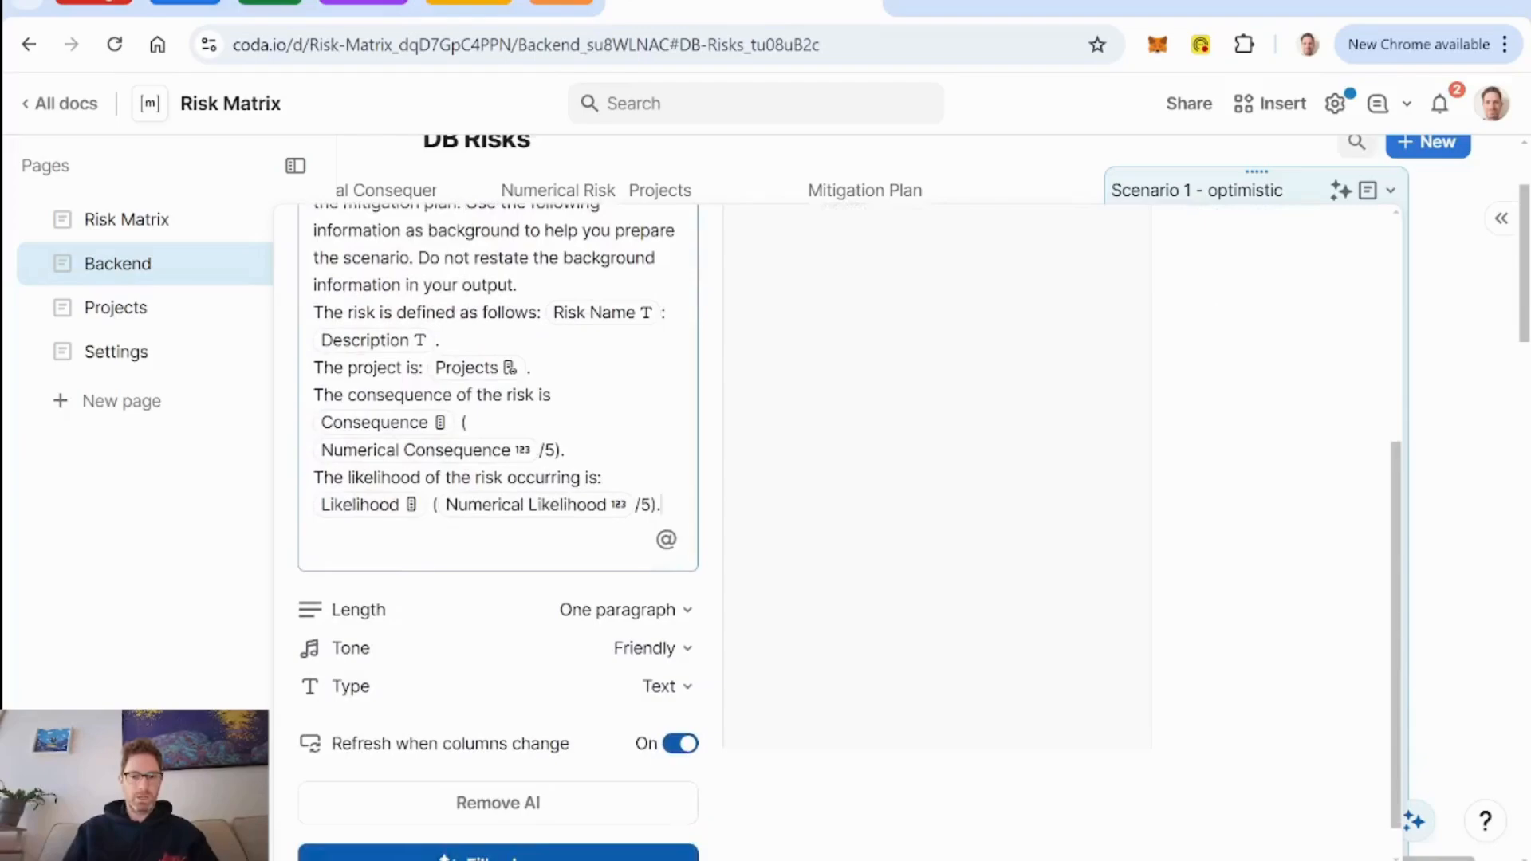
key(Return)
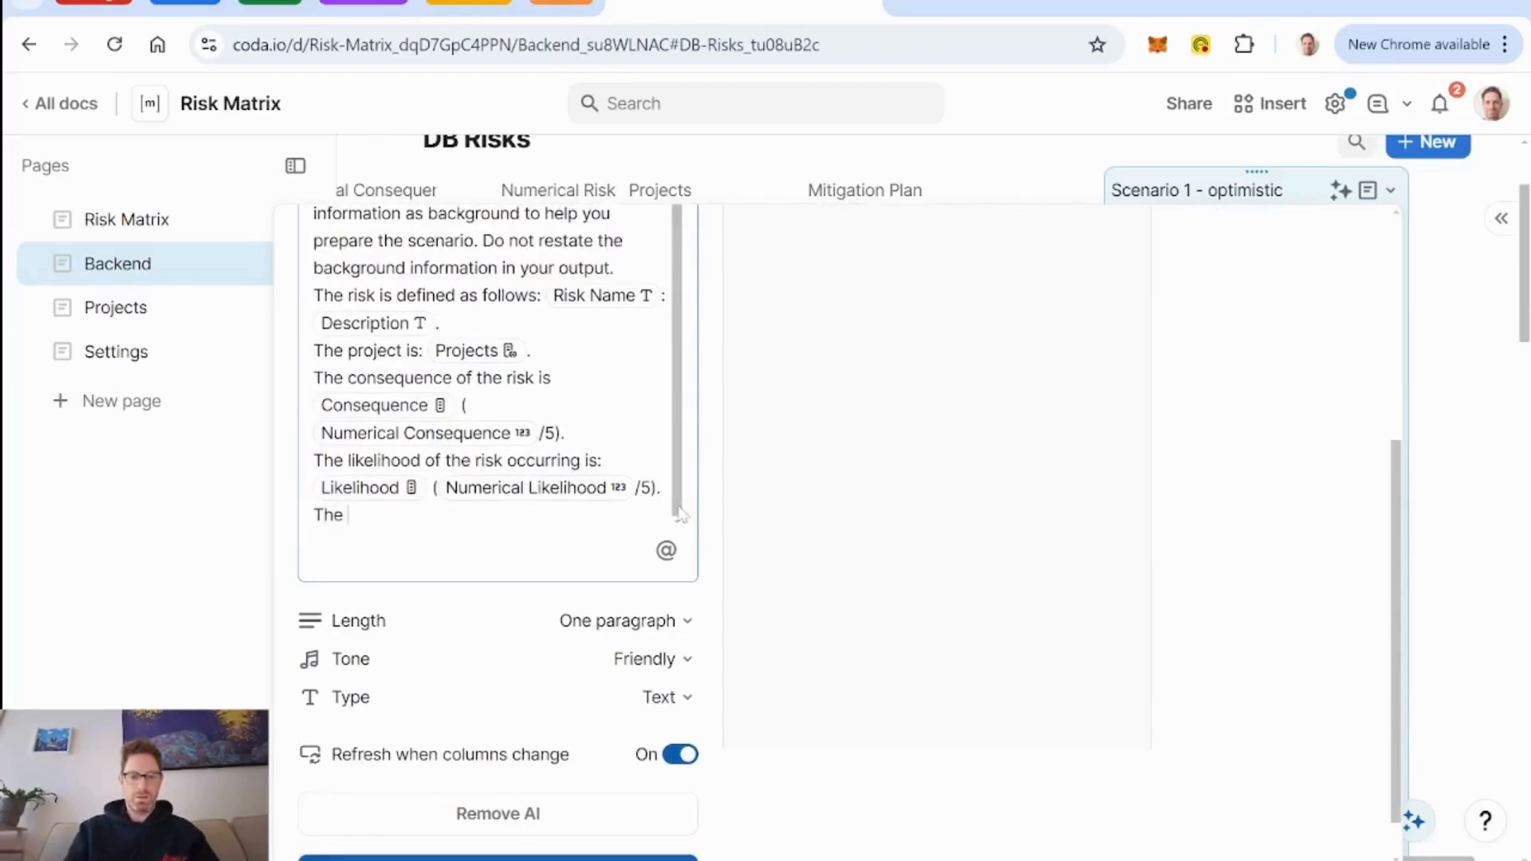
text(The suggested)
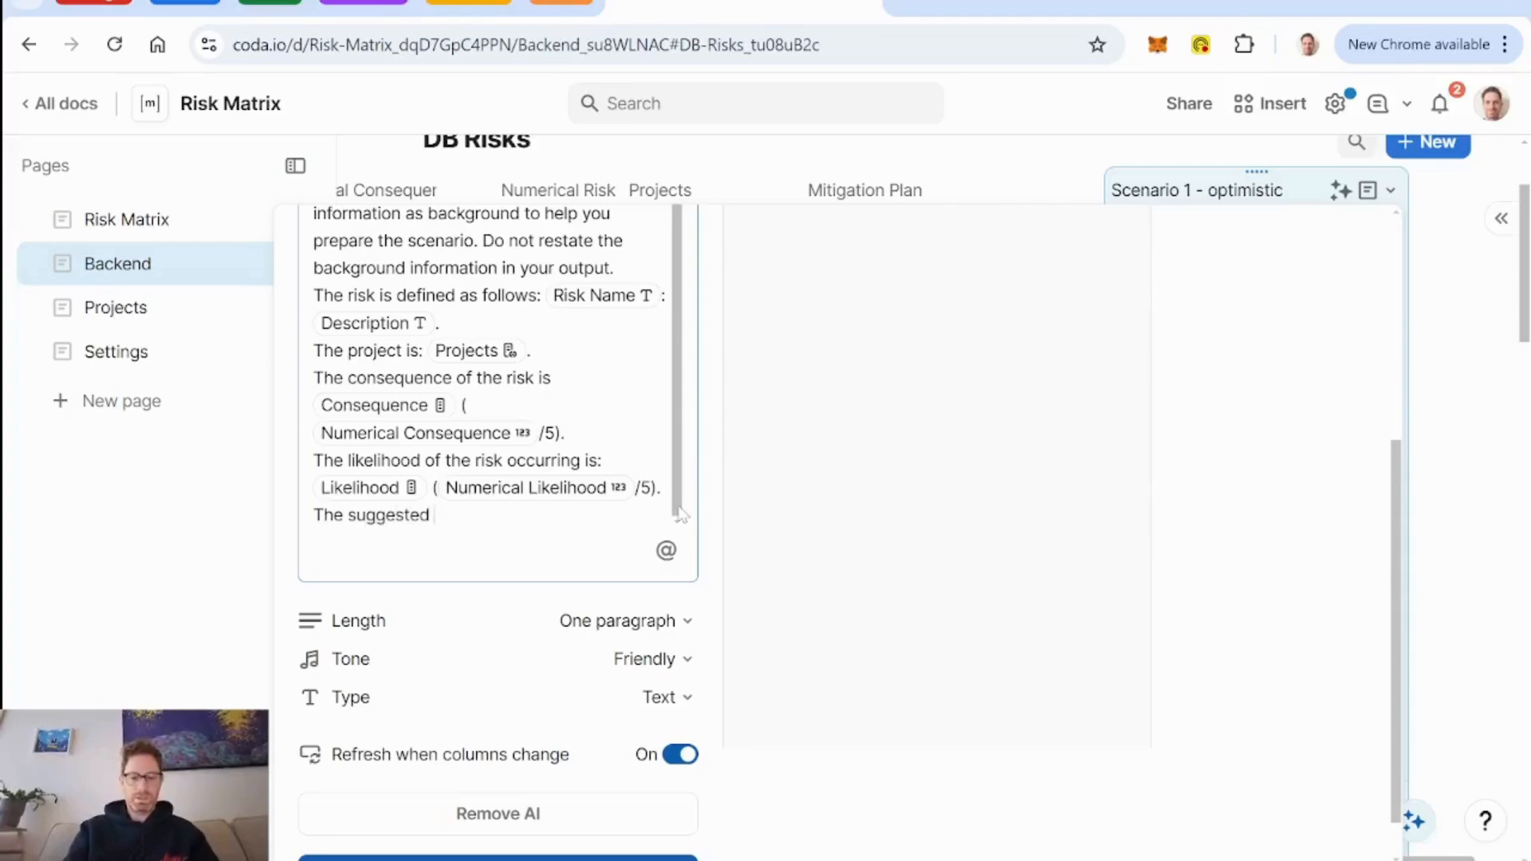
text( mitigation plan )
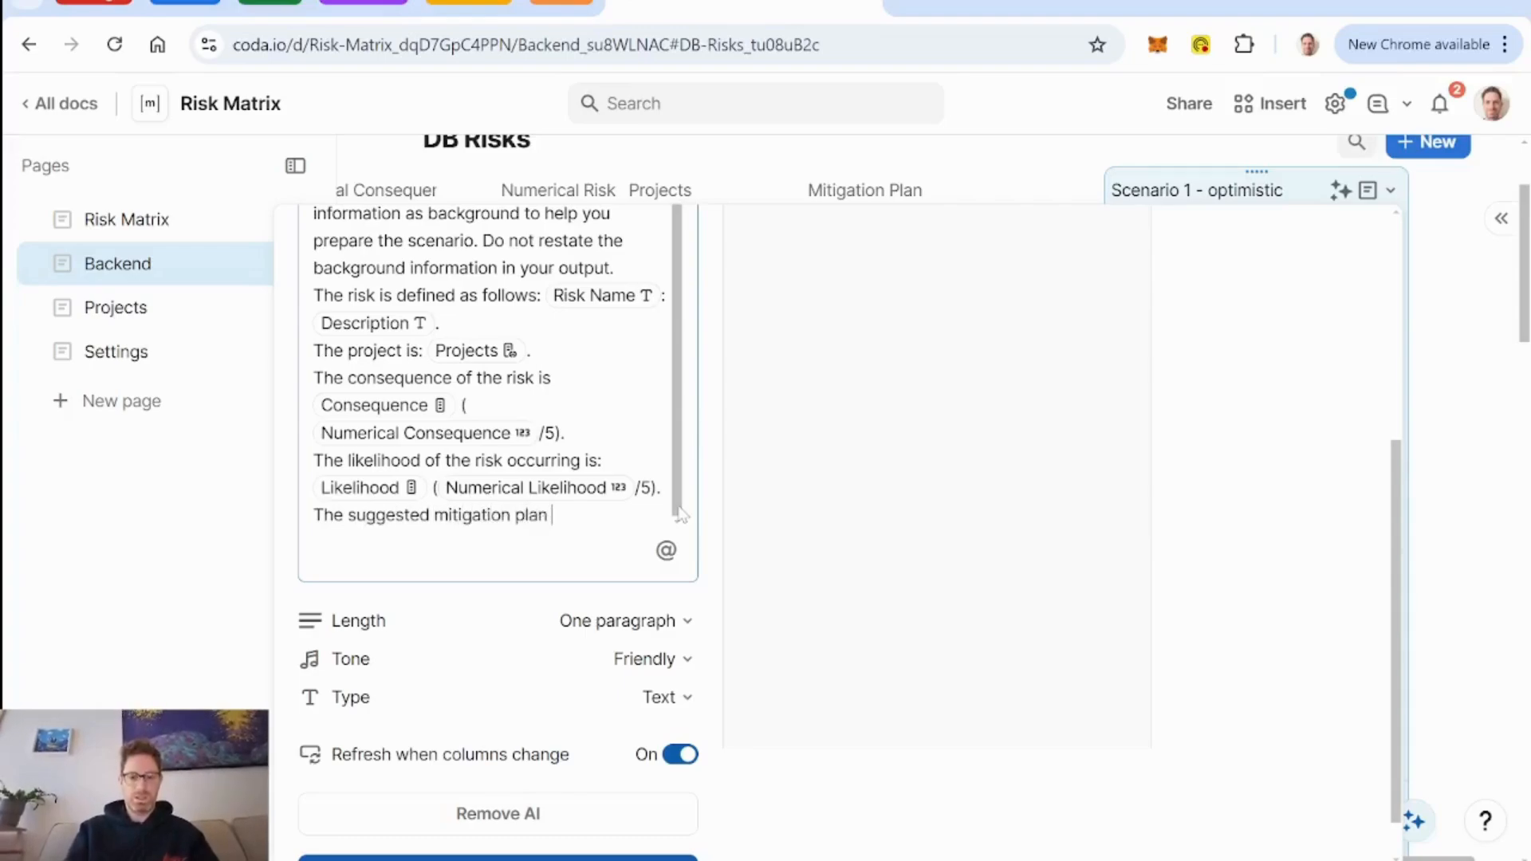
text(is as follows: )
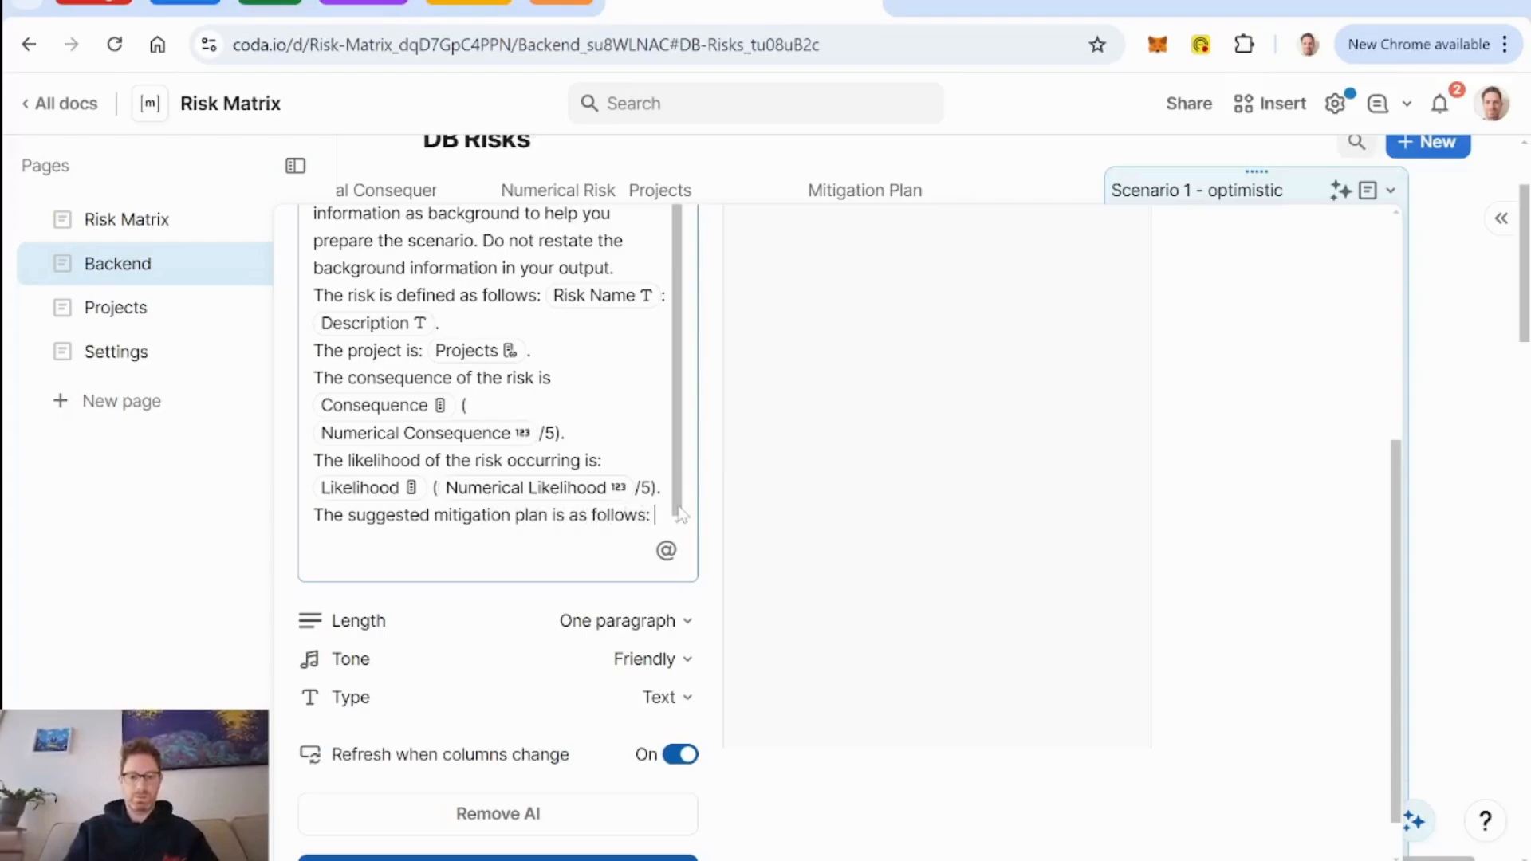
text(@miti)
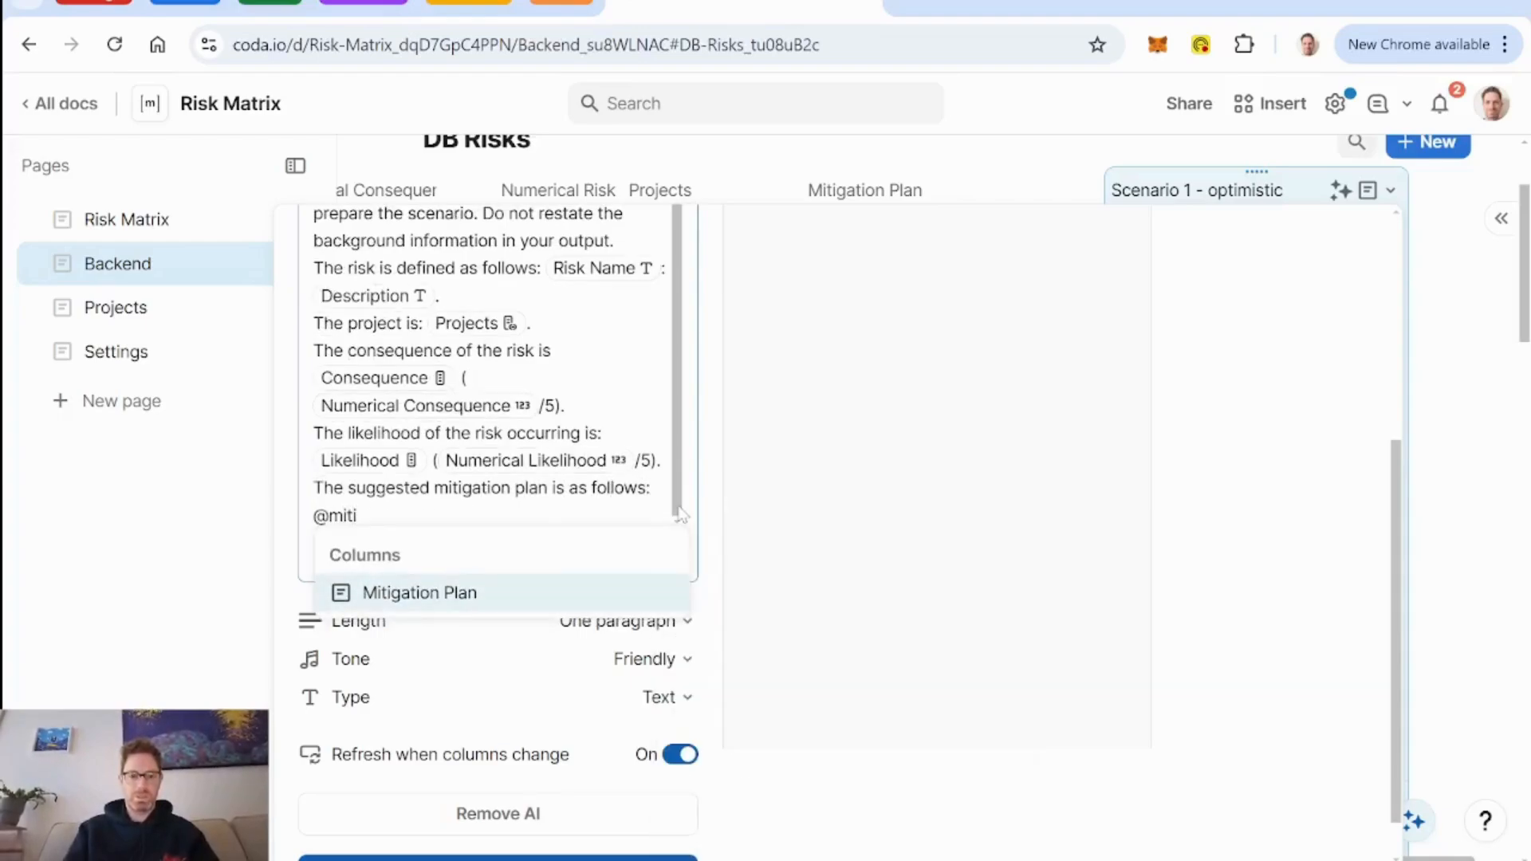
key(Return)
Set the AI output length to three paragraphs and fill the Scenario 1 - optimistic column.
scroll(690, 634, down, 1)
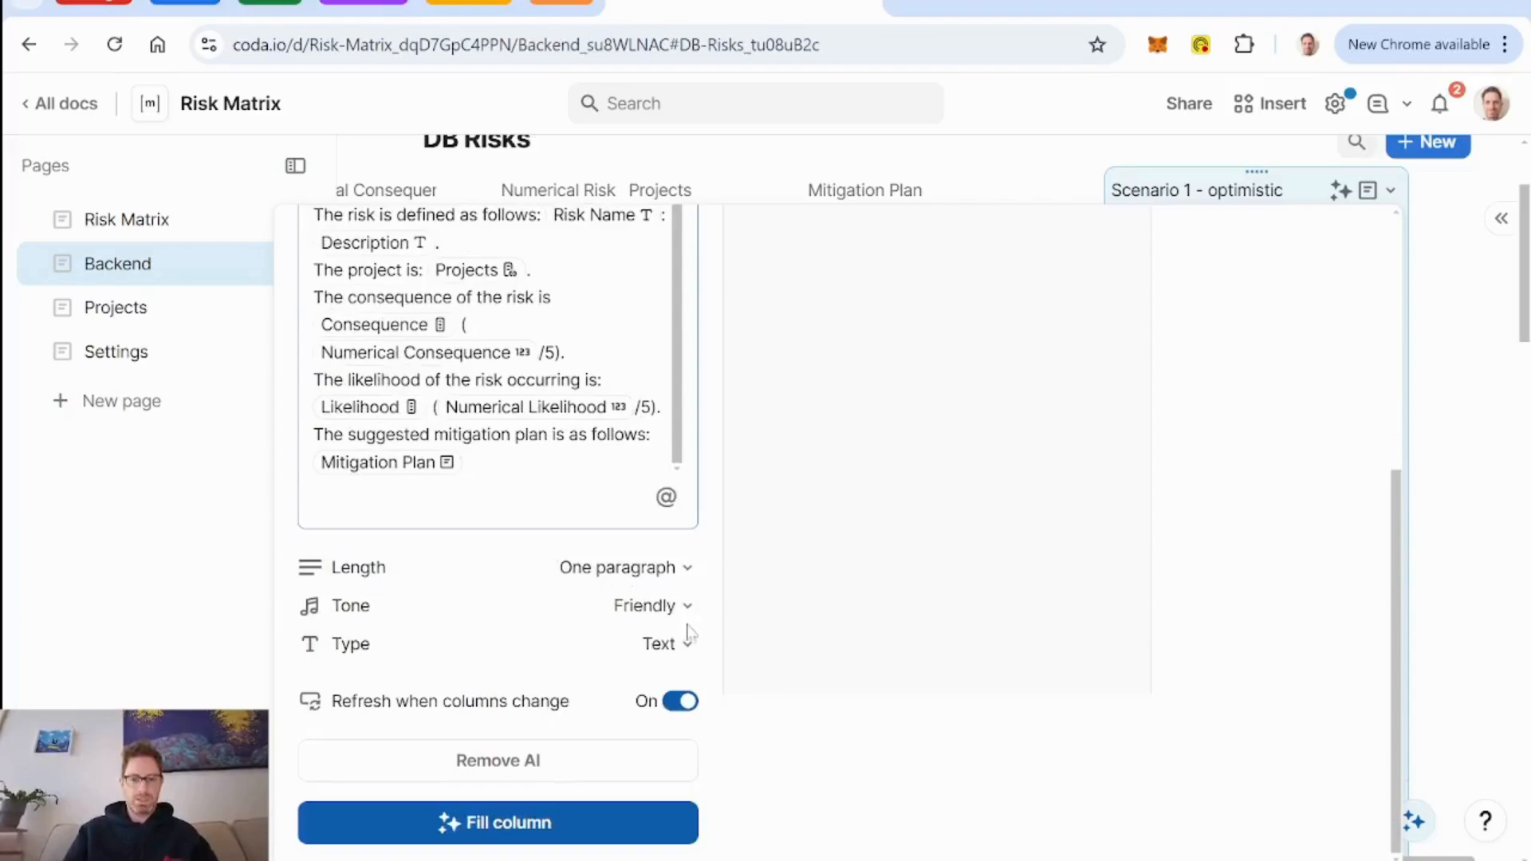
click(686, 568)
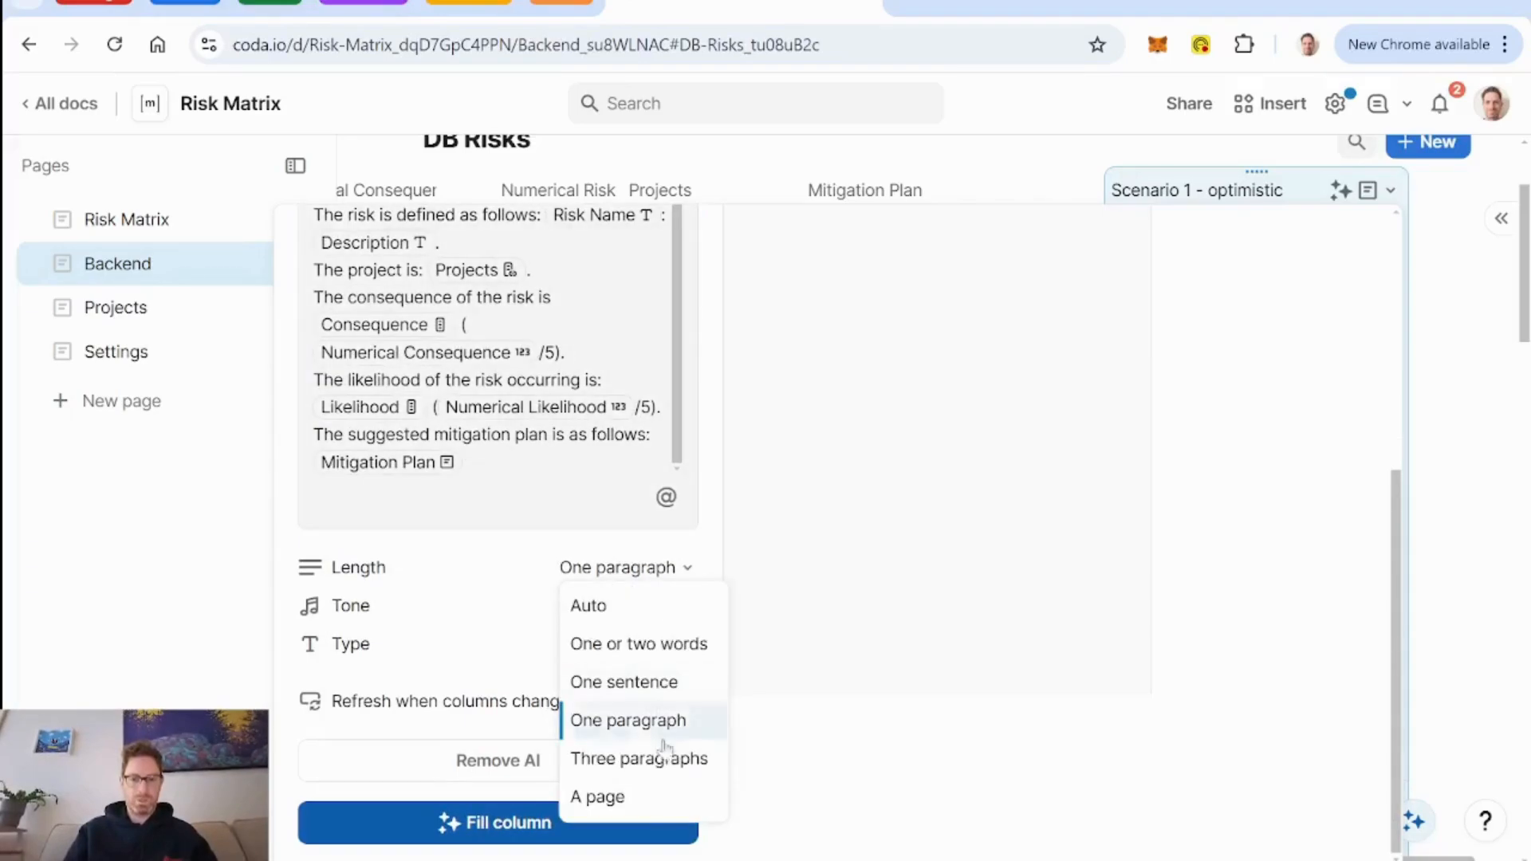
click(646, 759)
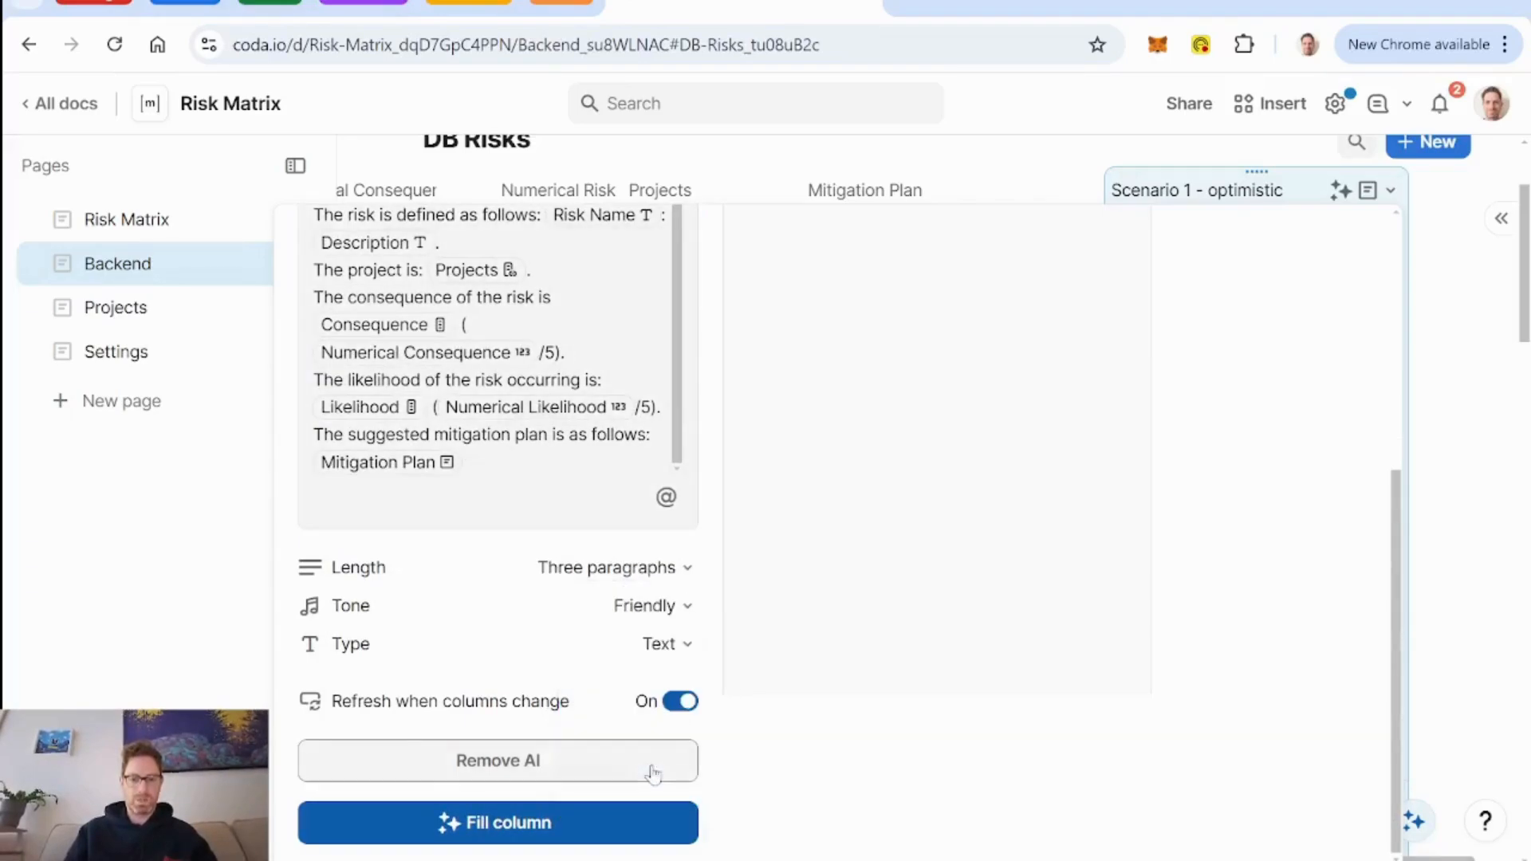
click(523, 829)
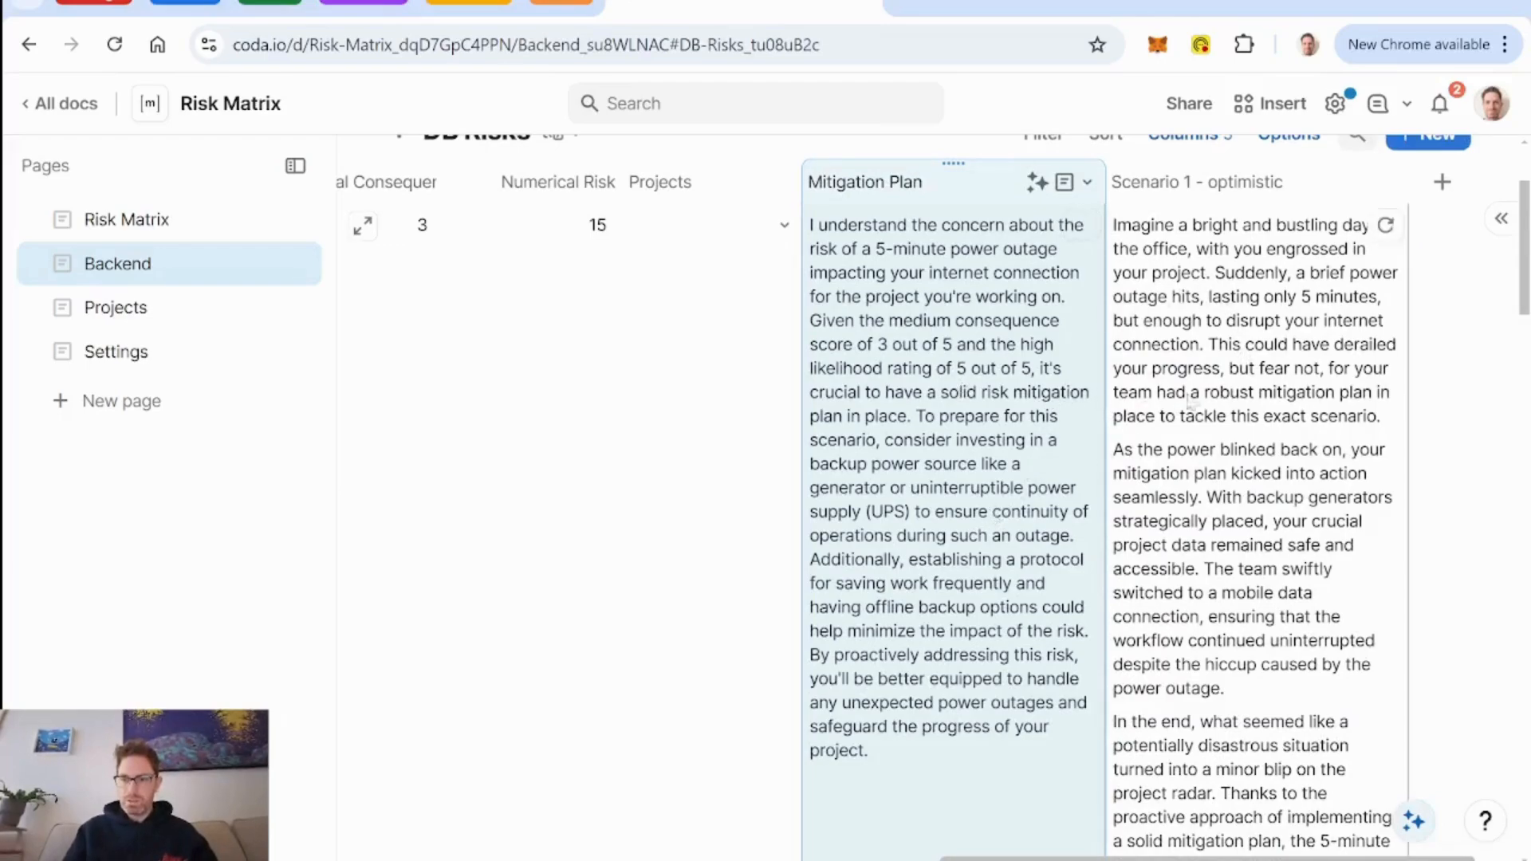
Review the generated optimistic scenarios alongside the mitigation plans for the power outage and asteroid risks.
scroll(1063, 550, down, 1)
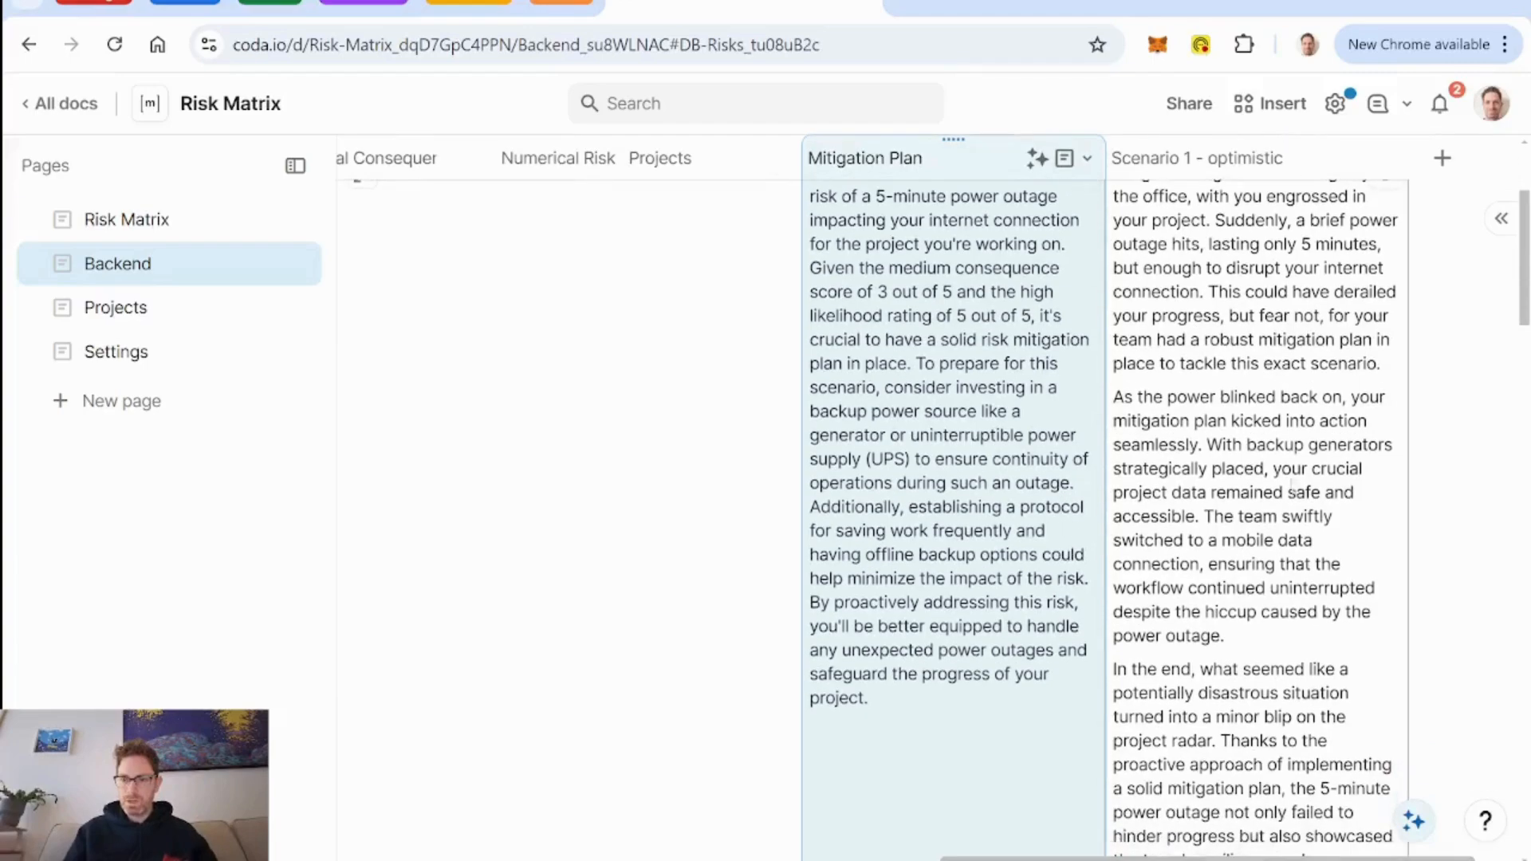
scroll(1029, 482, down, 1)
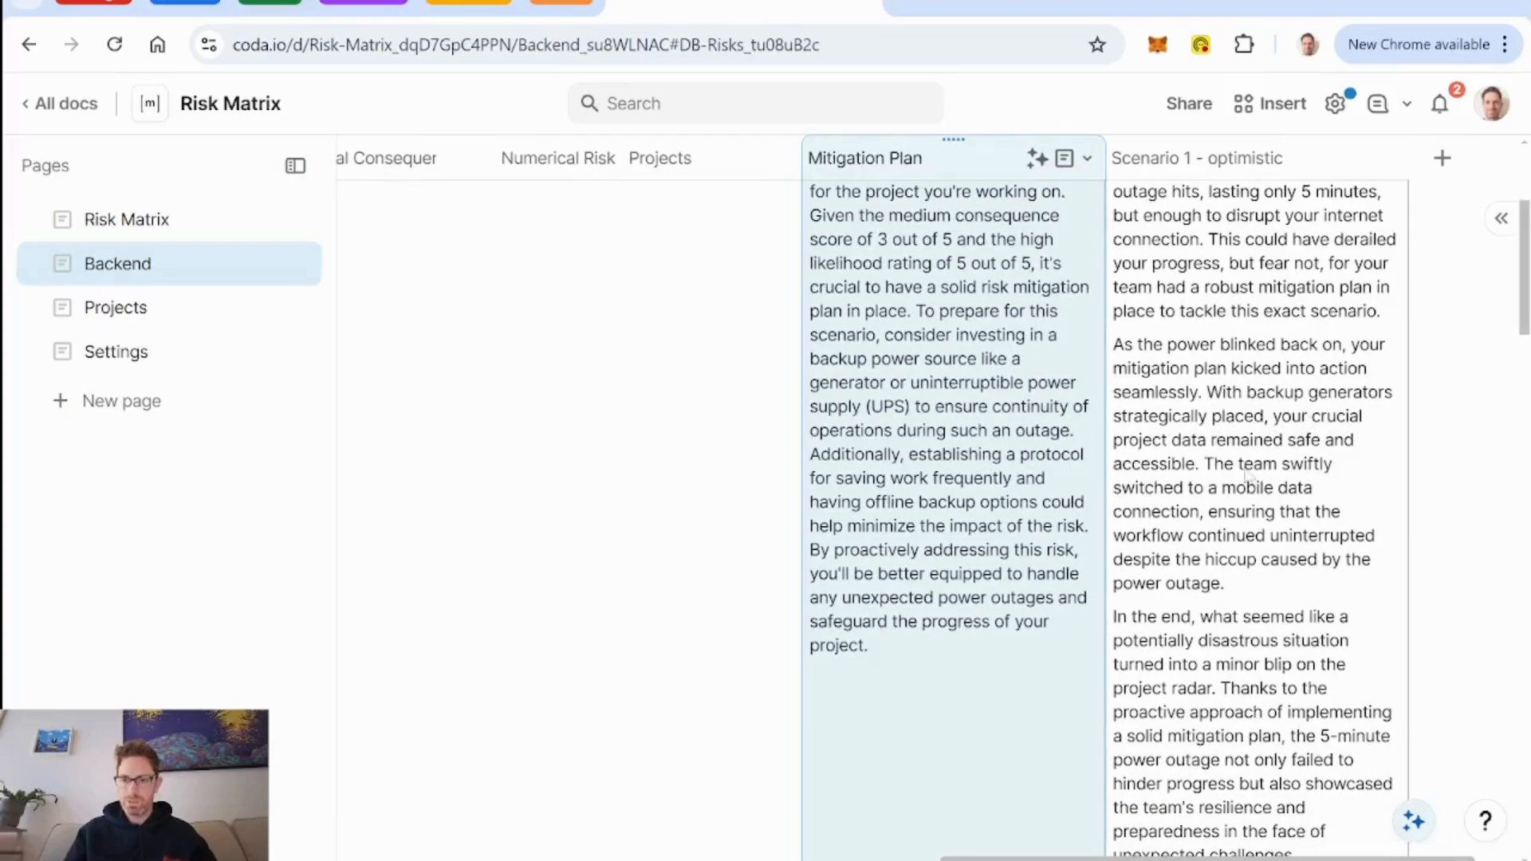
scroll(1110, 511, down, 3)
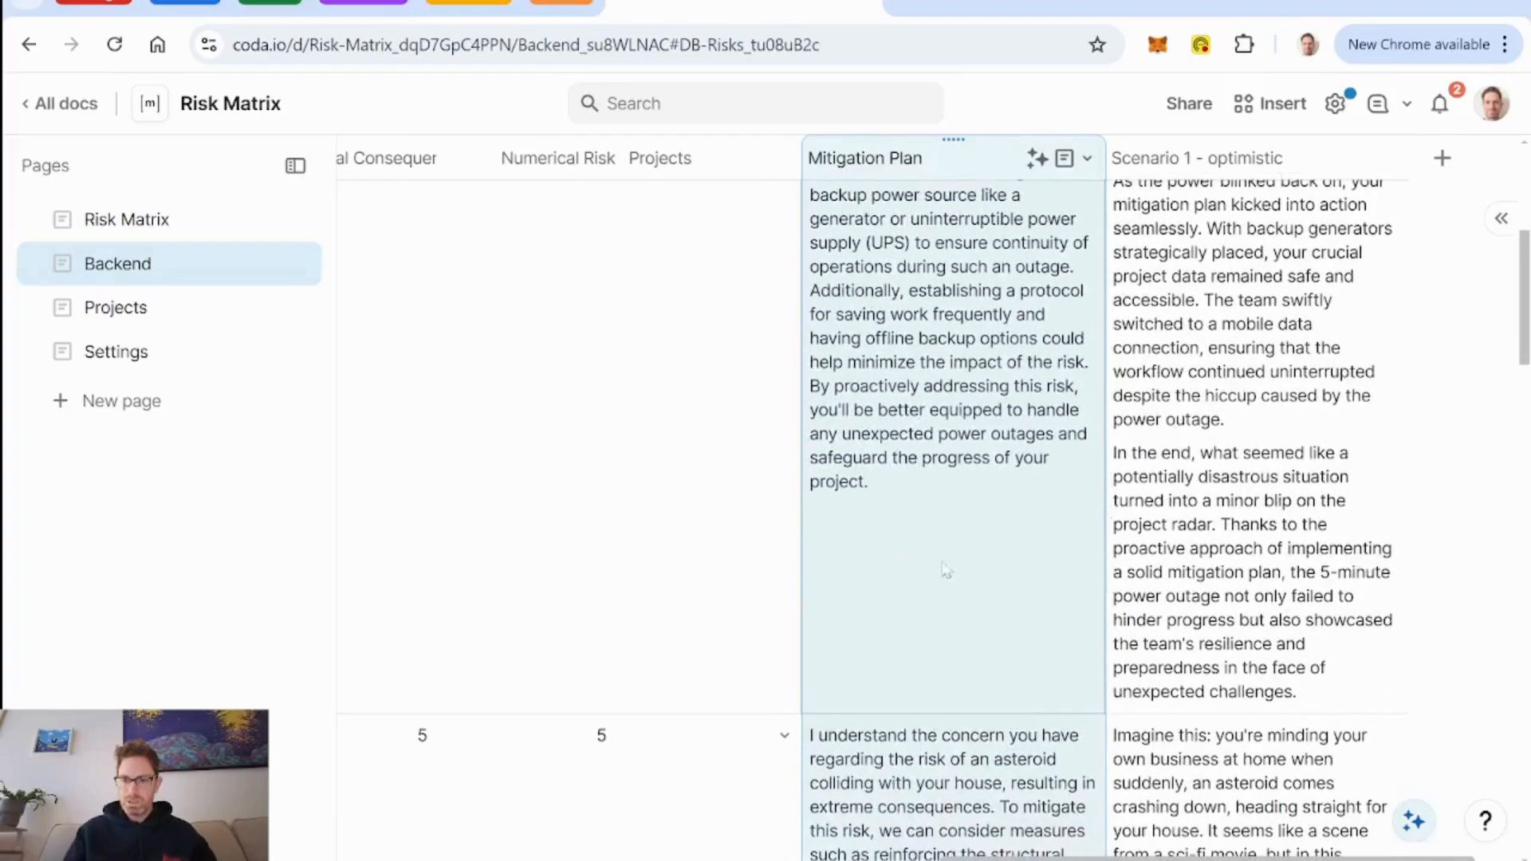
scroll(1029, 573, down, 7)
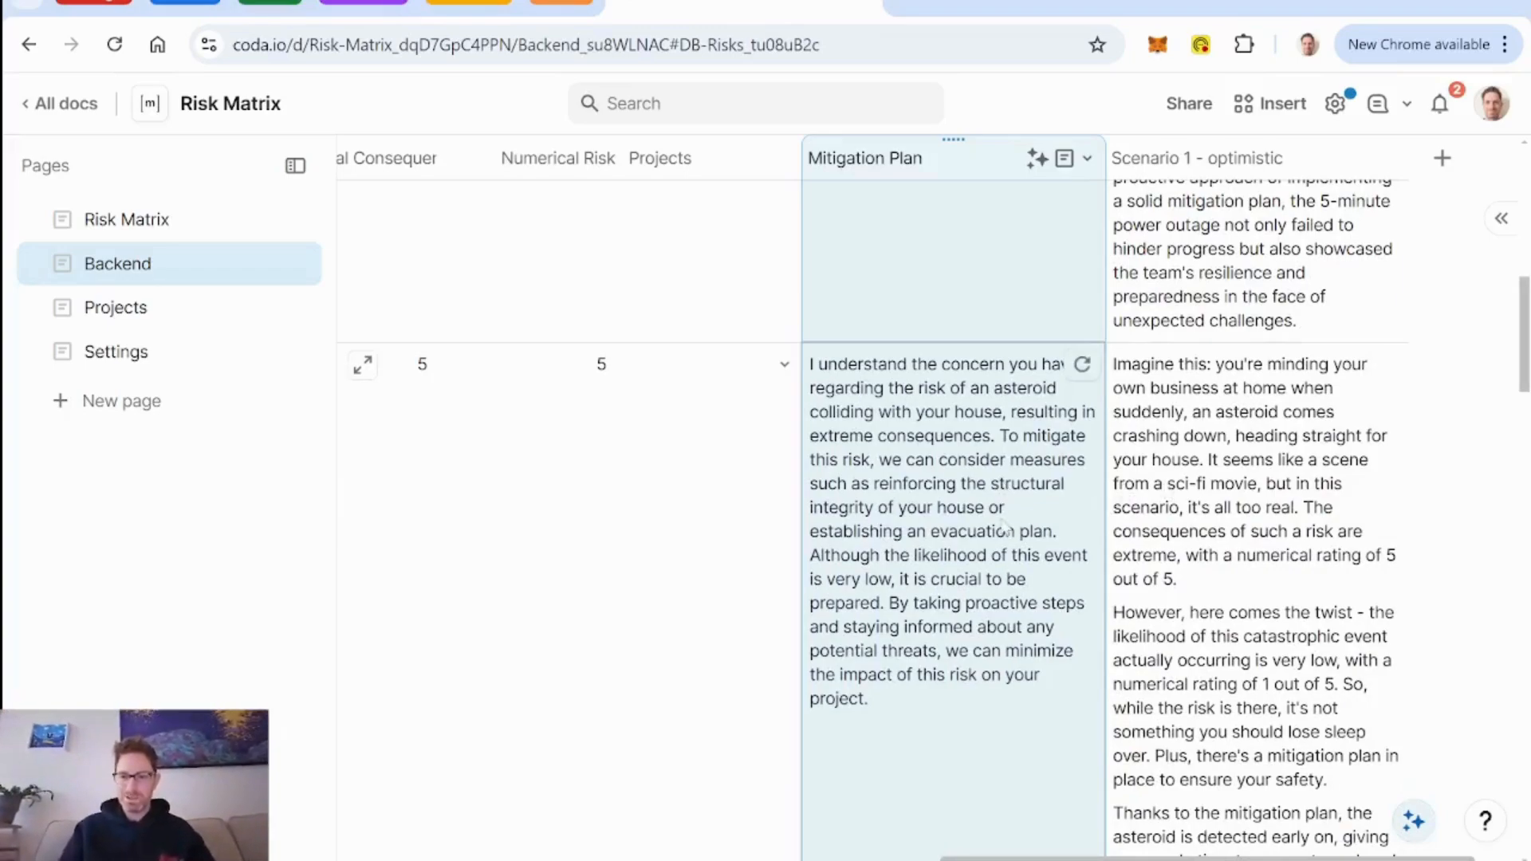
scroll(1005, 528, down, 3)
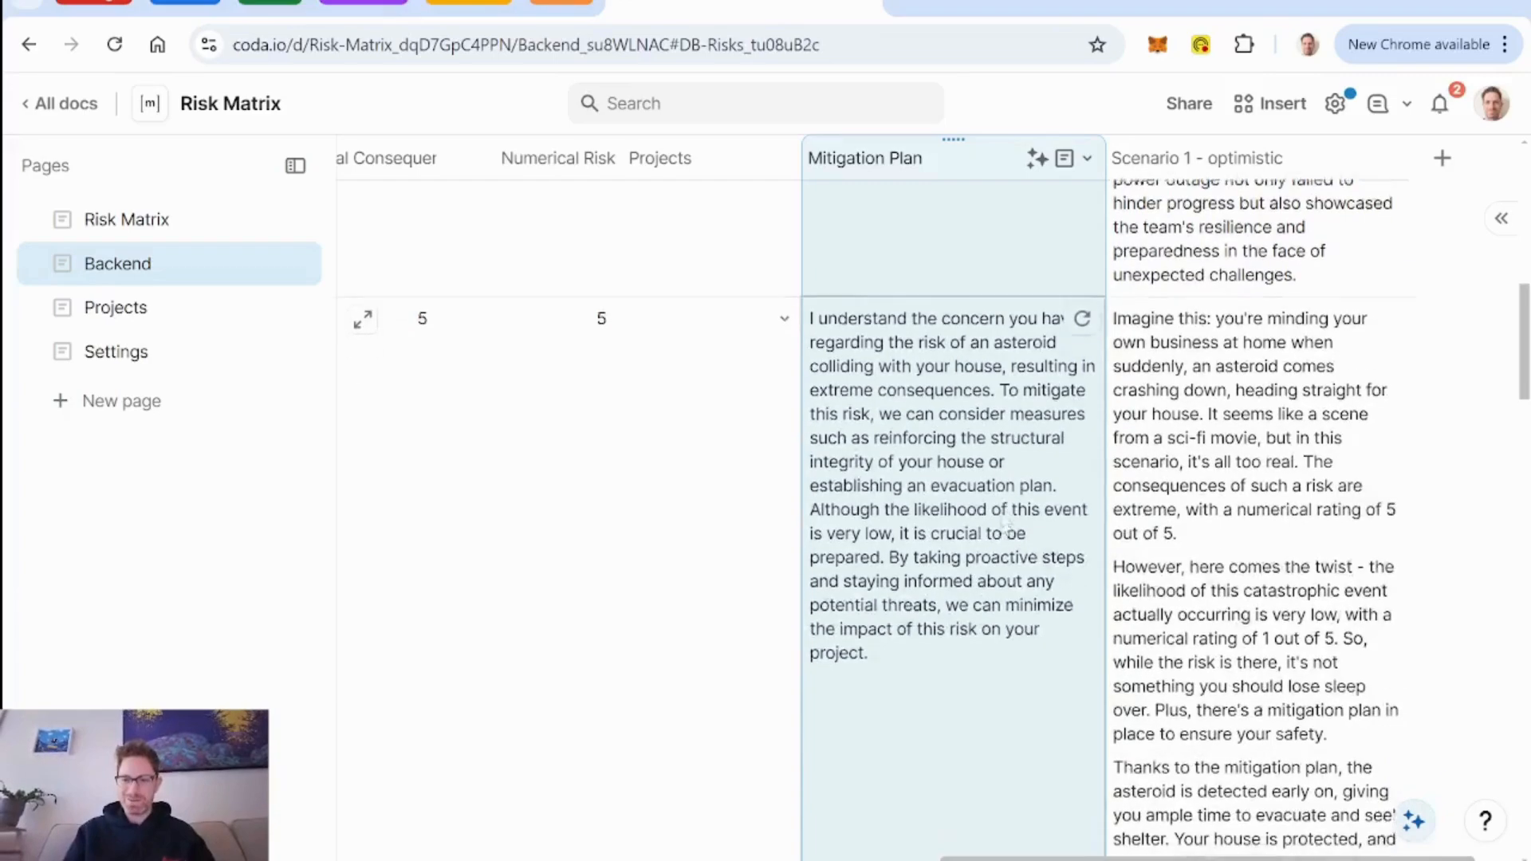
scroll(1005, 528, down, 1)
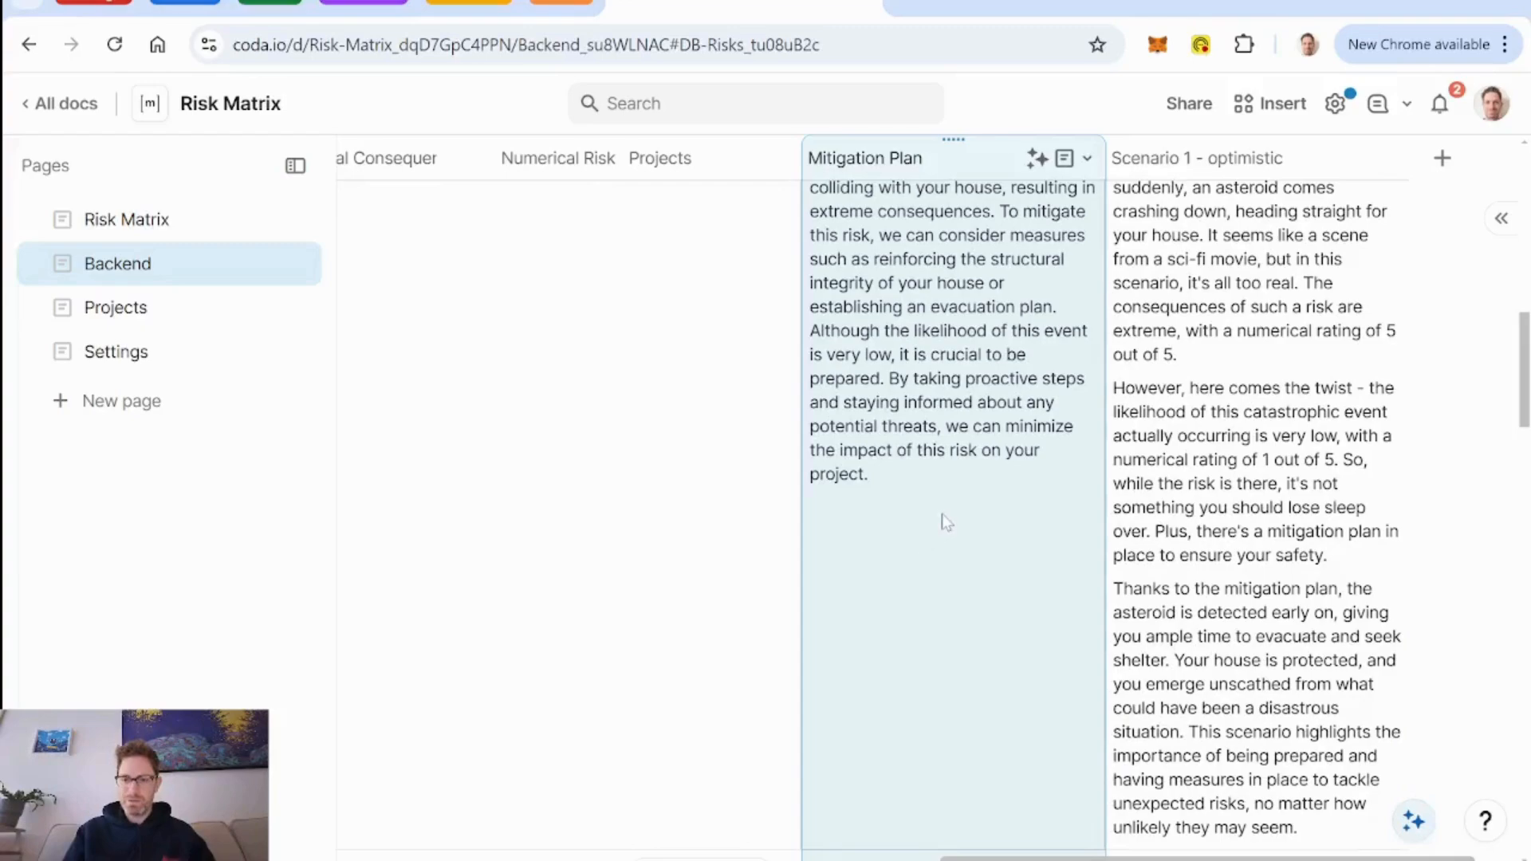
scroll(943, 515, down, 2)
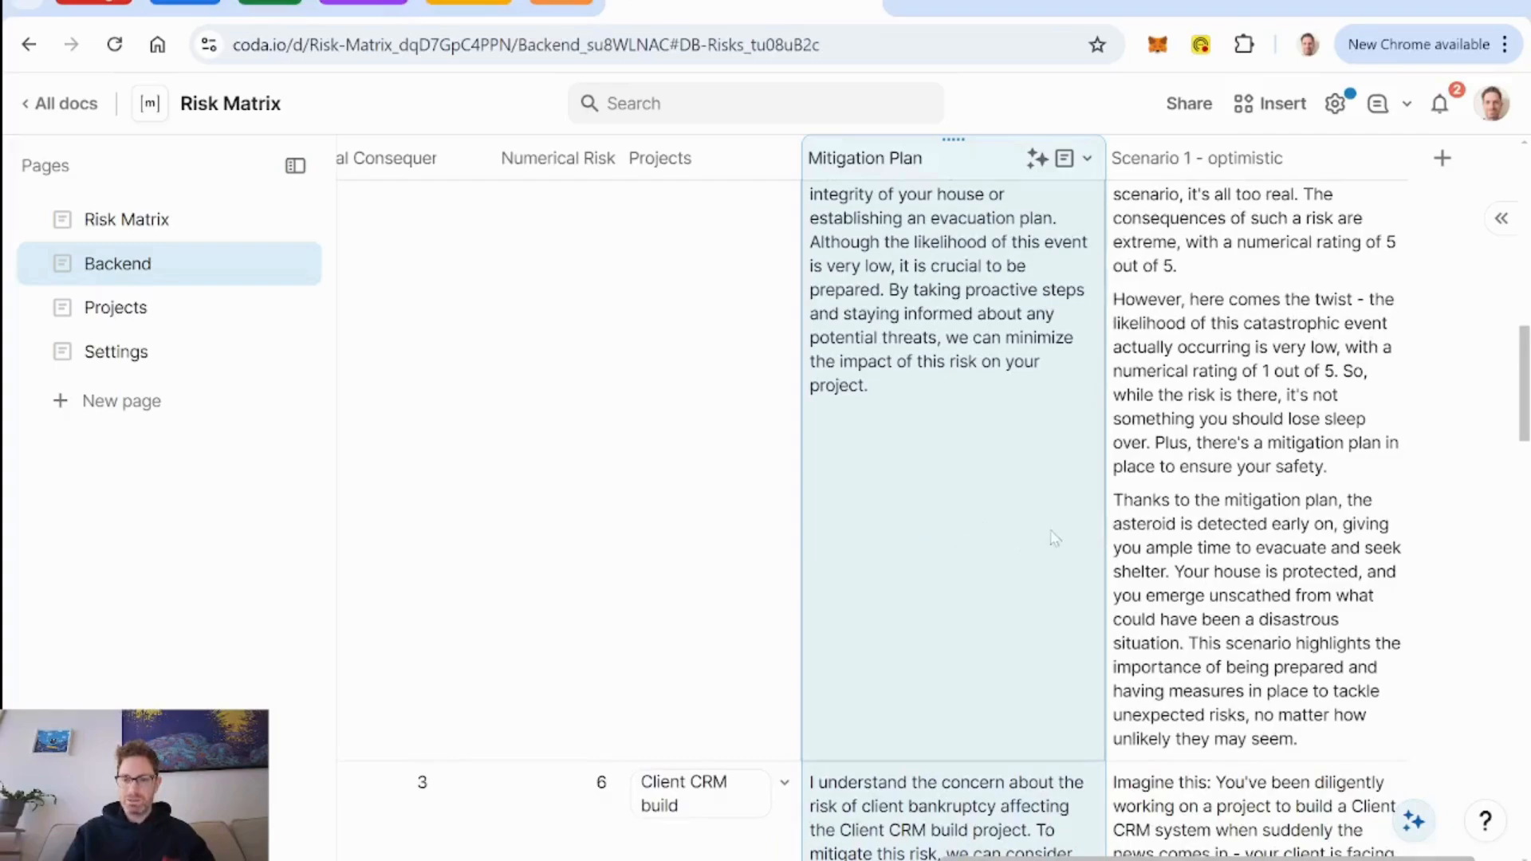
scroll(949, 527, up, 1)
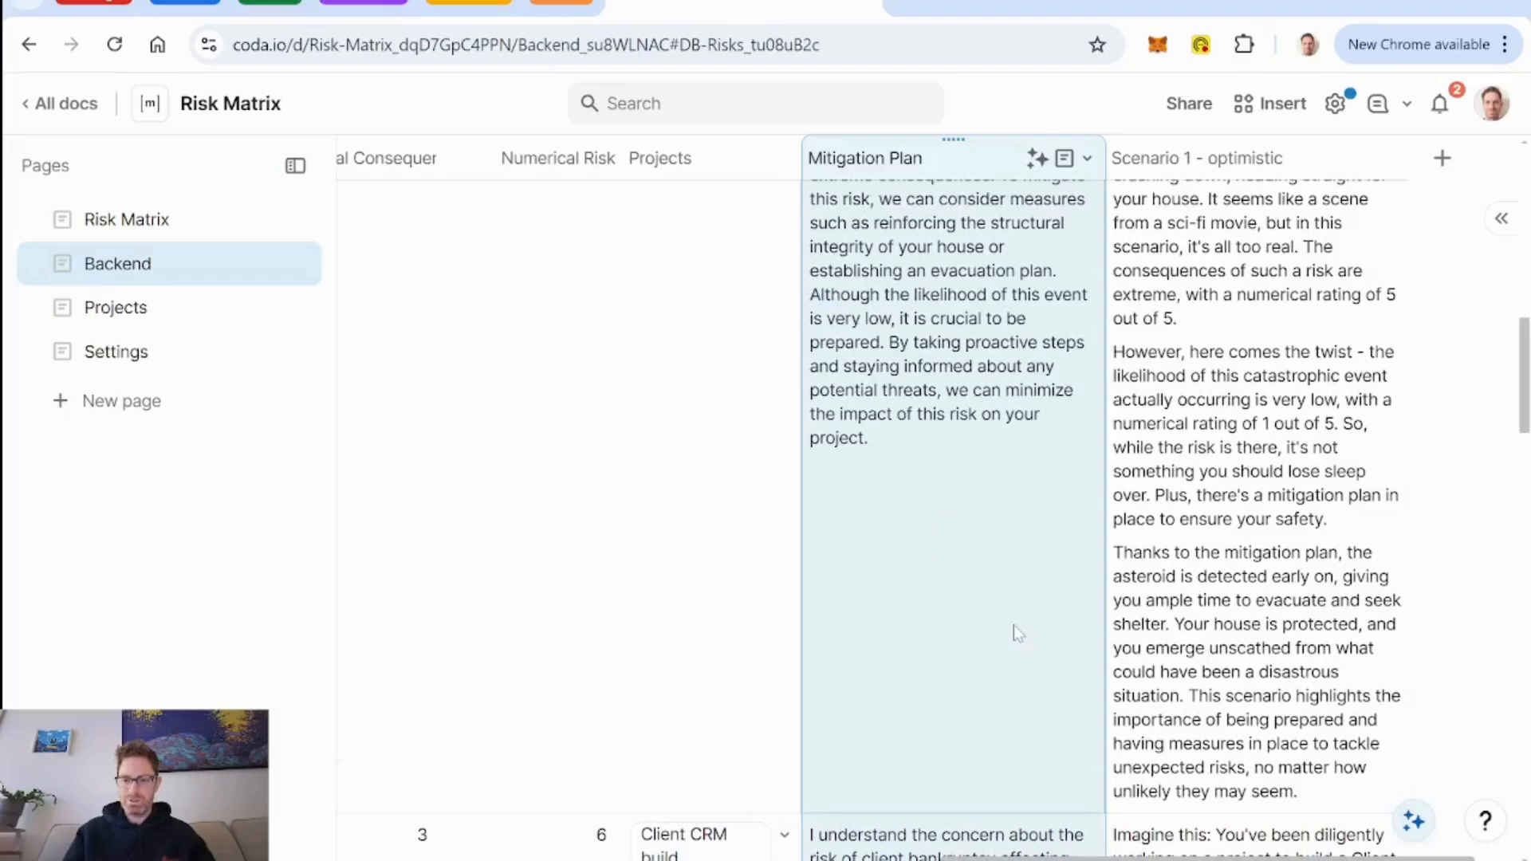
scroll(1013, 625, down, 2)
scroll(1013, 625, up, 1)
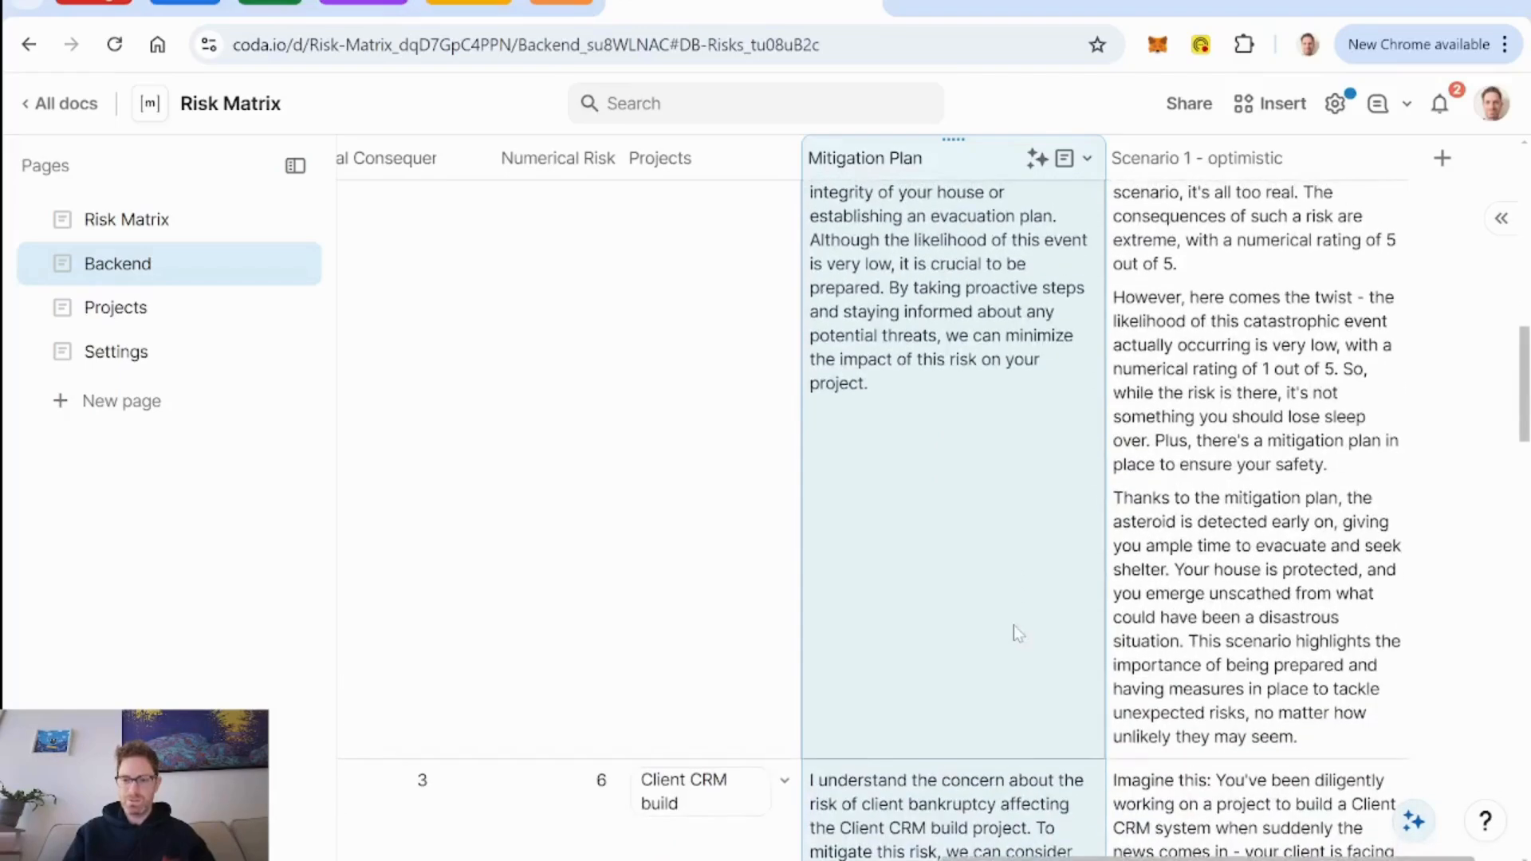
scroll(1013, 624, down, 6)
scroll(1012, 625, up, 10)
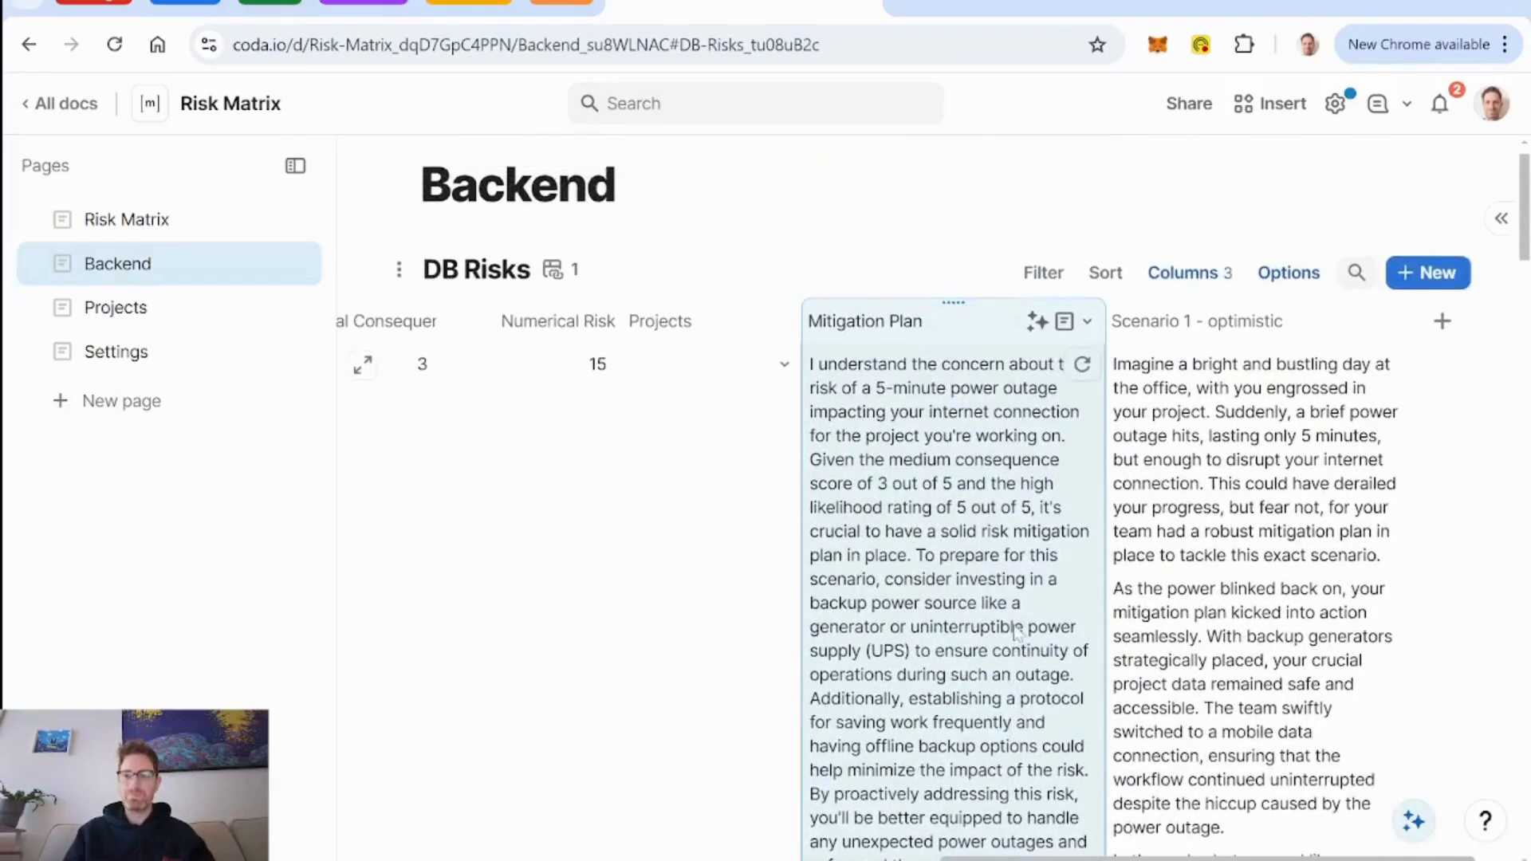
Duplicate the Scenario 1 - optimistic column with its values.
click(1391, 323)
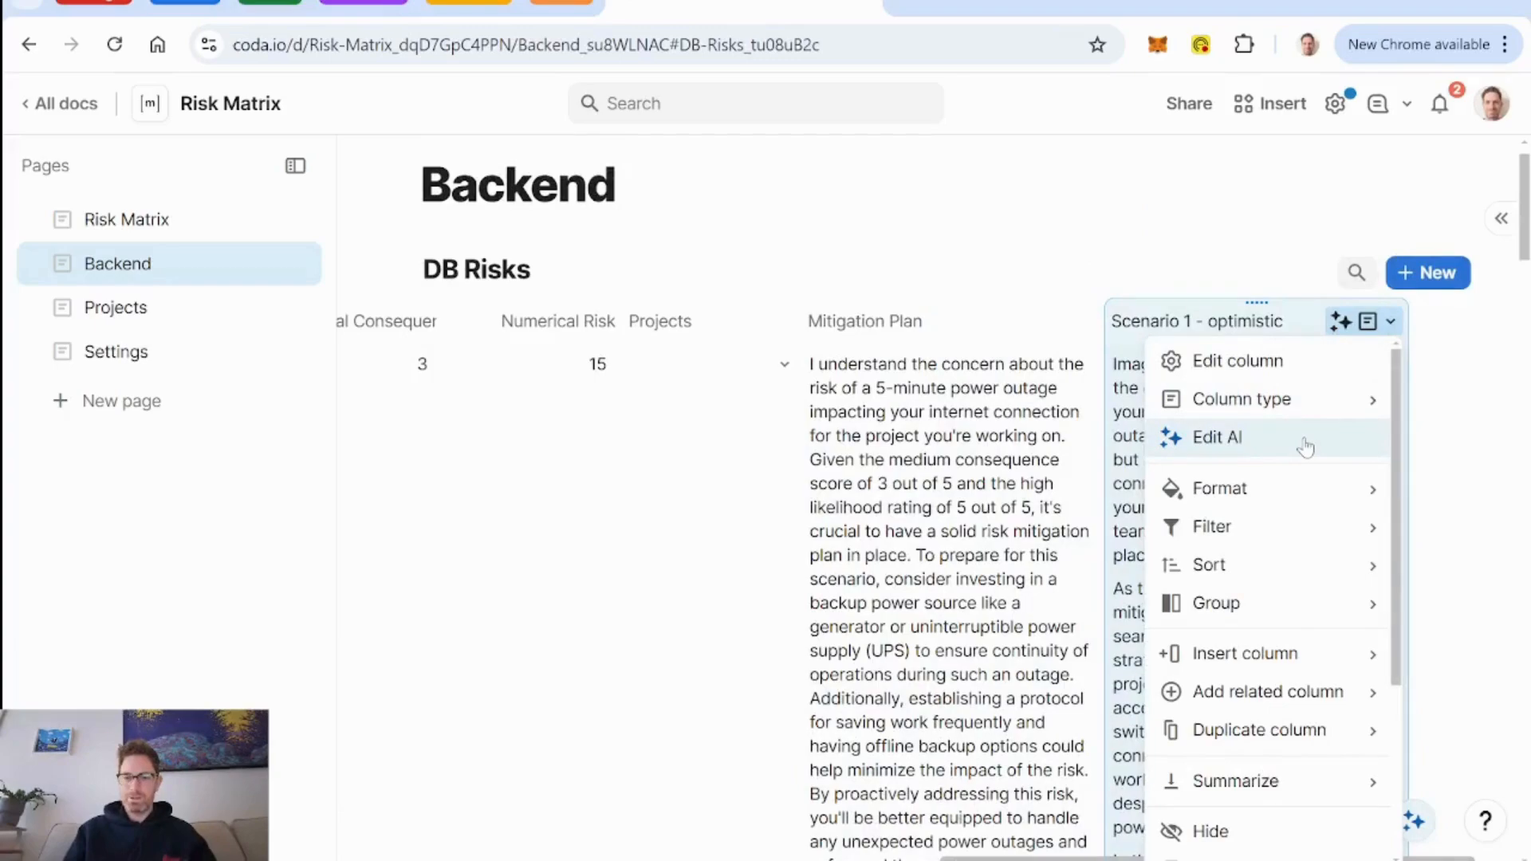
mouse_move(1308, 730)
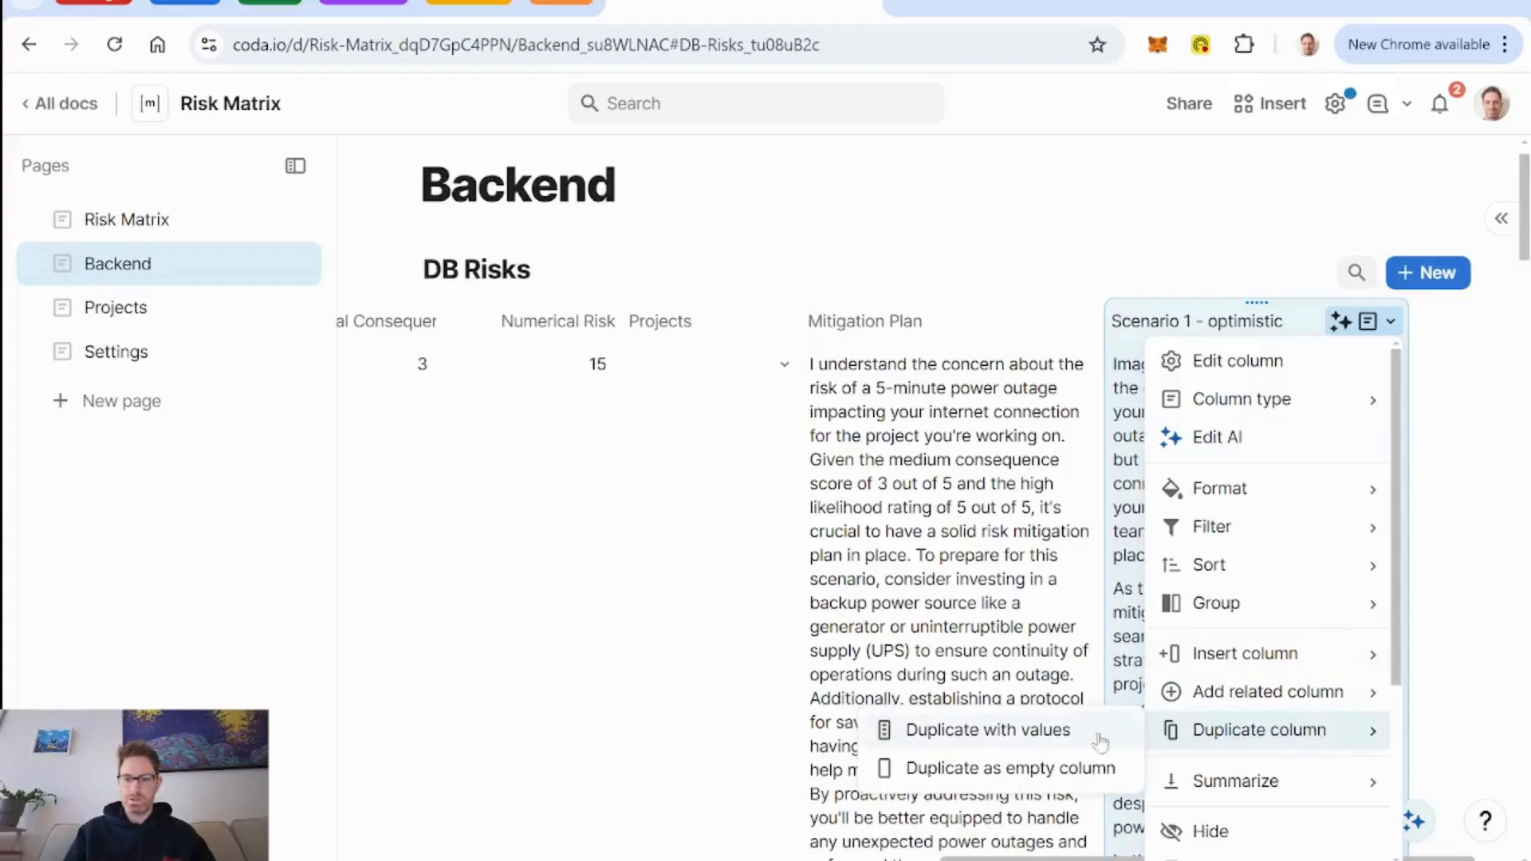
click(1018, 746)
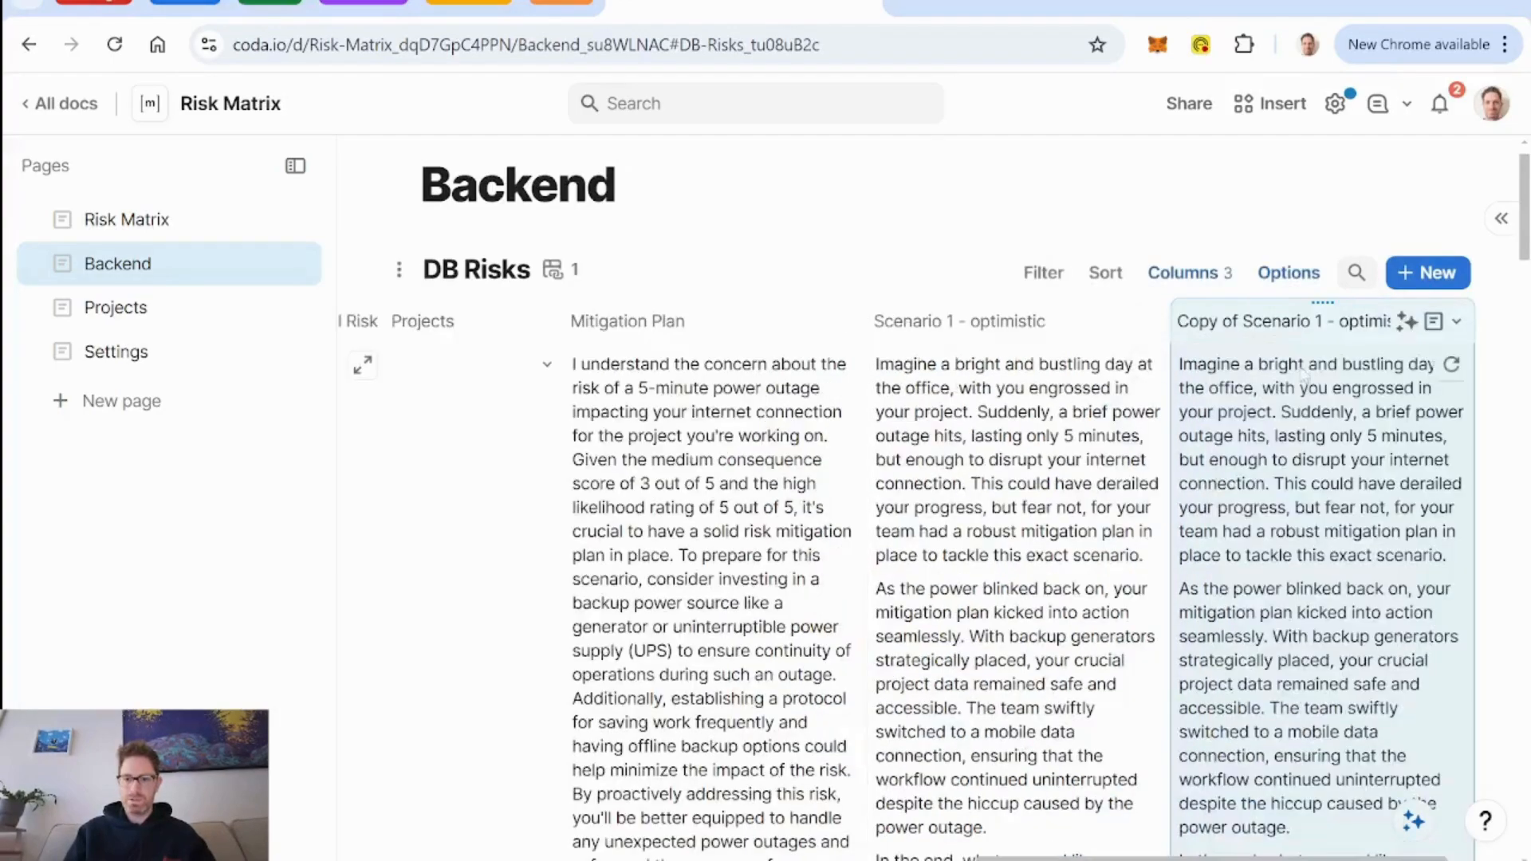
Rename the copied scenario column as "Scenario 2 - pessimistic".
click(1324, 321)
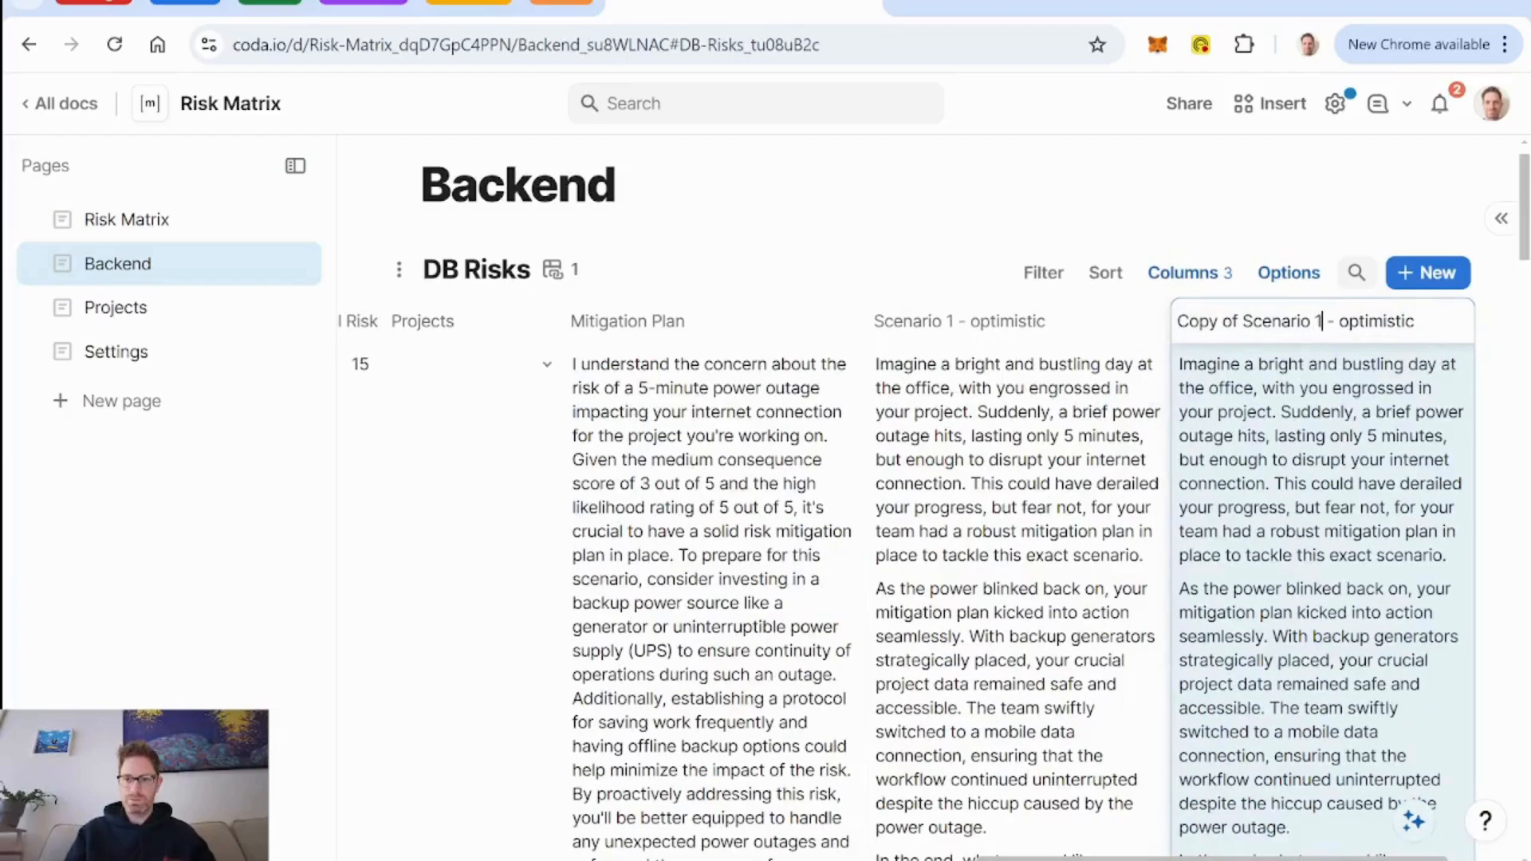
key(BackSpace)
text(2)
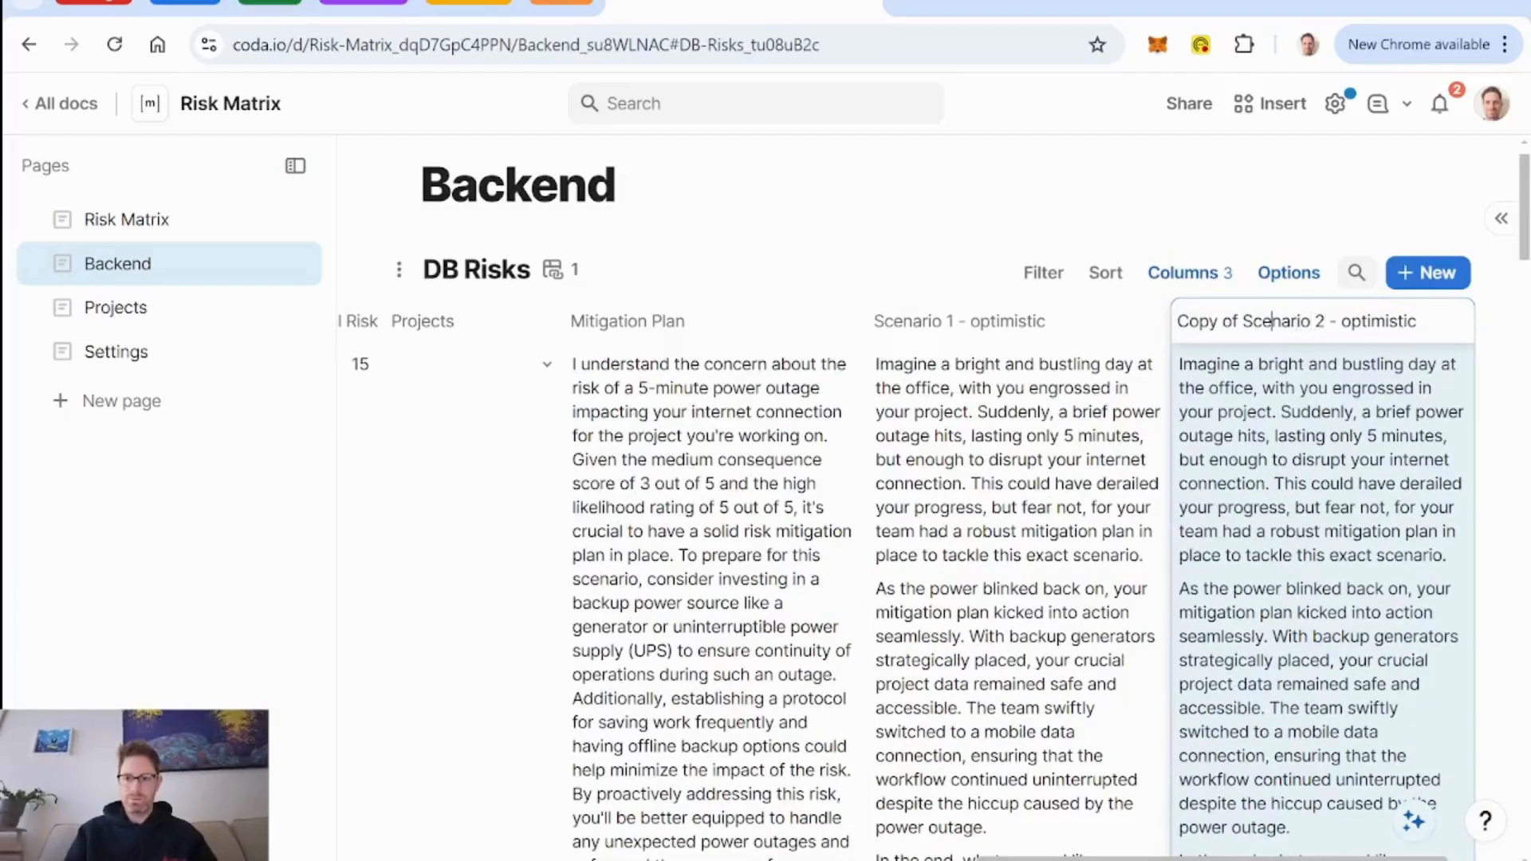
click(1242, 321)
key(BackSpace)
key(BackSpace)
key(BackSpace)
key(BackSpace)
key(BackSpace)
key(BackSpace)
key(BackSpace)
key(BackSpace)
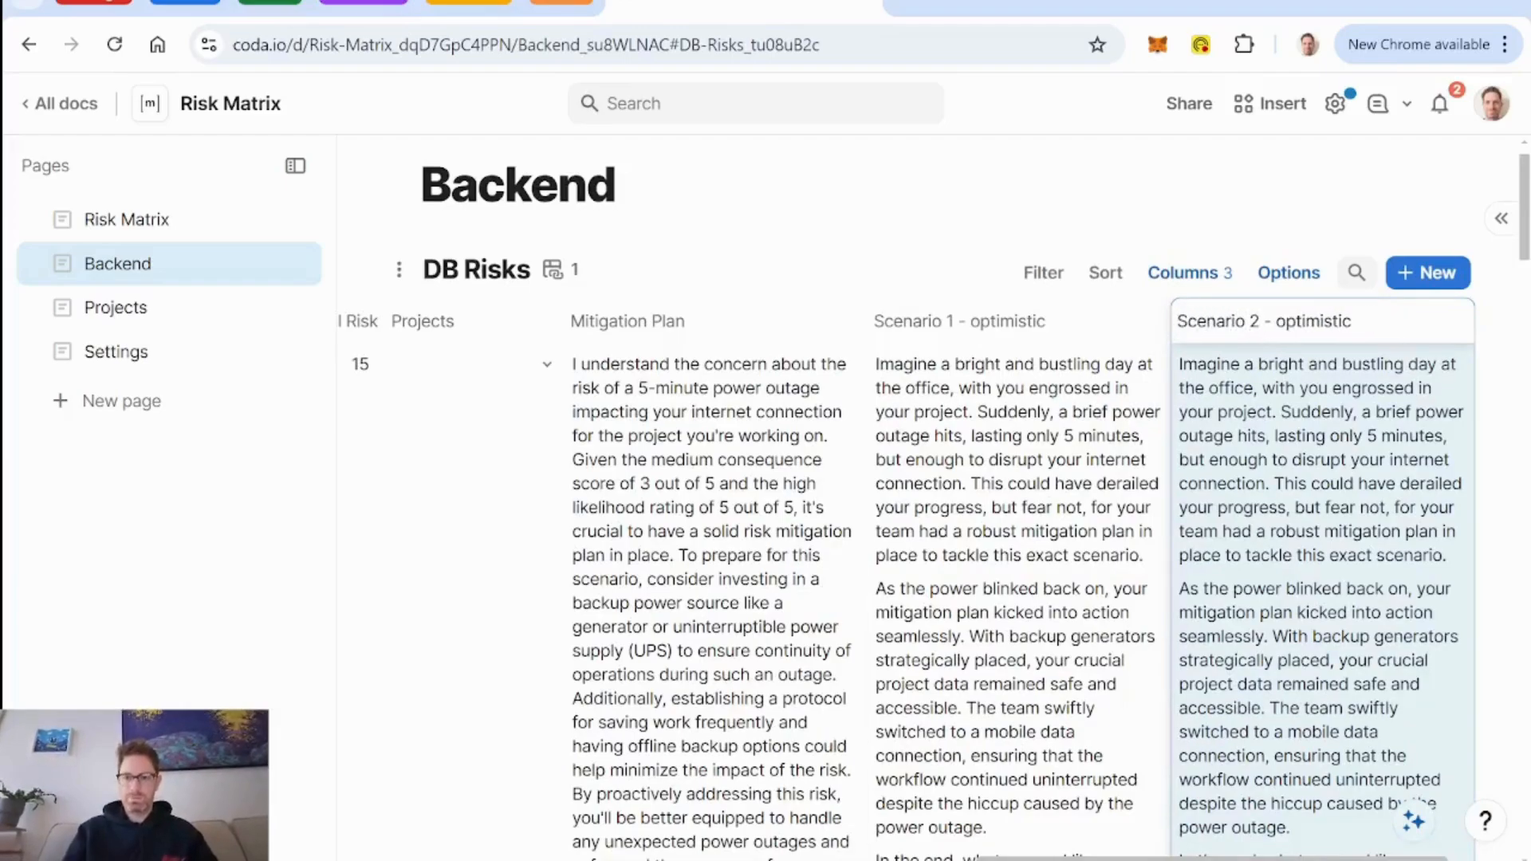
key(BackSpace)
key(BackSpace)
key(BackSpace)
key(BackSpace)
key(BackSpace)
key(BackSpace)
key(BackSpace)
key(BackSpace)
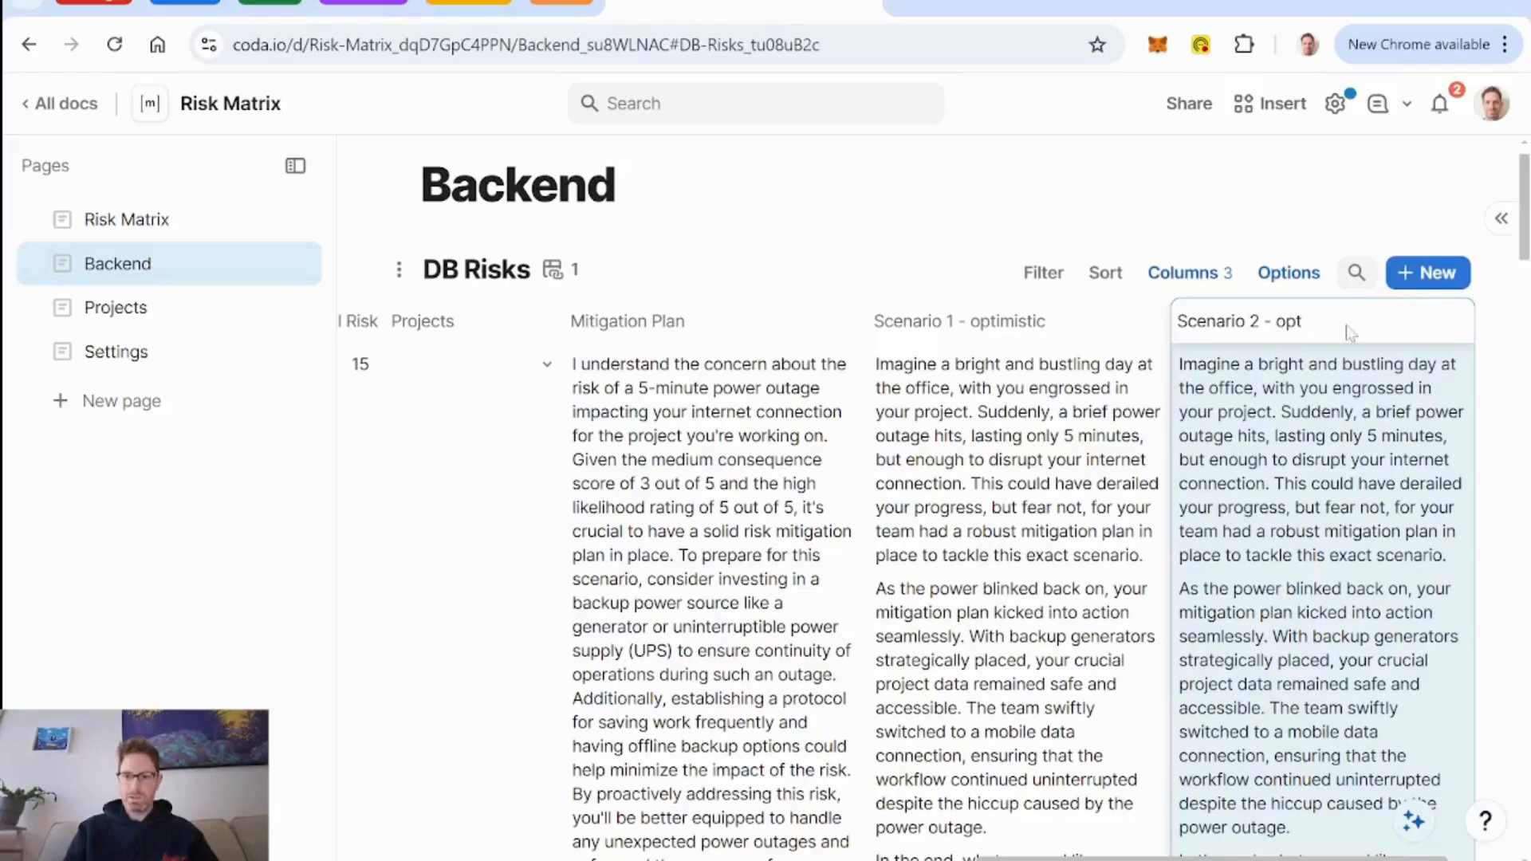
key(BackSpace)
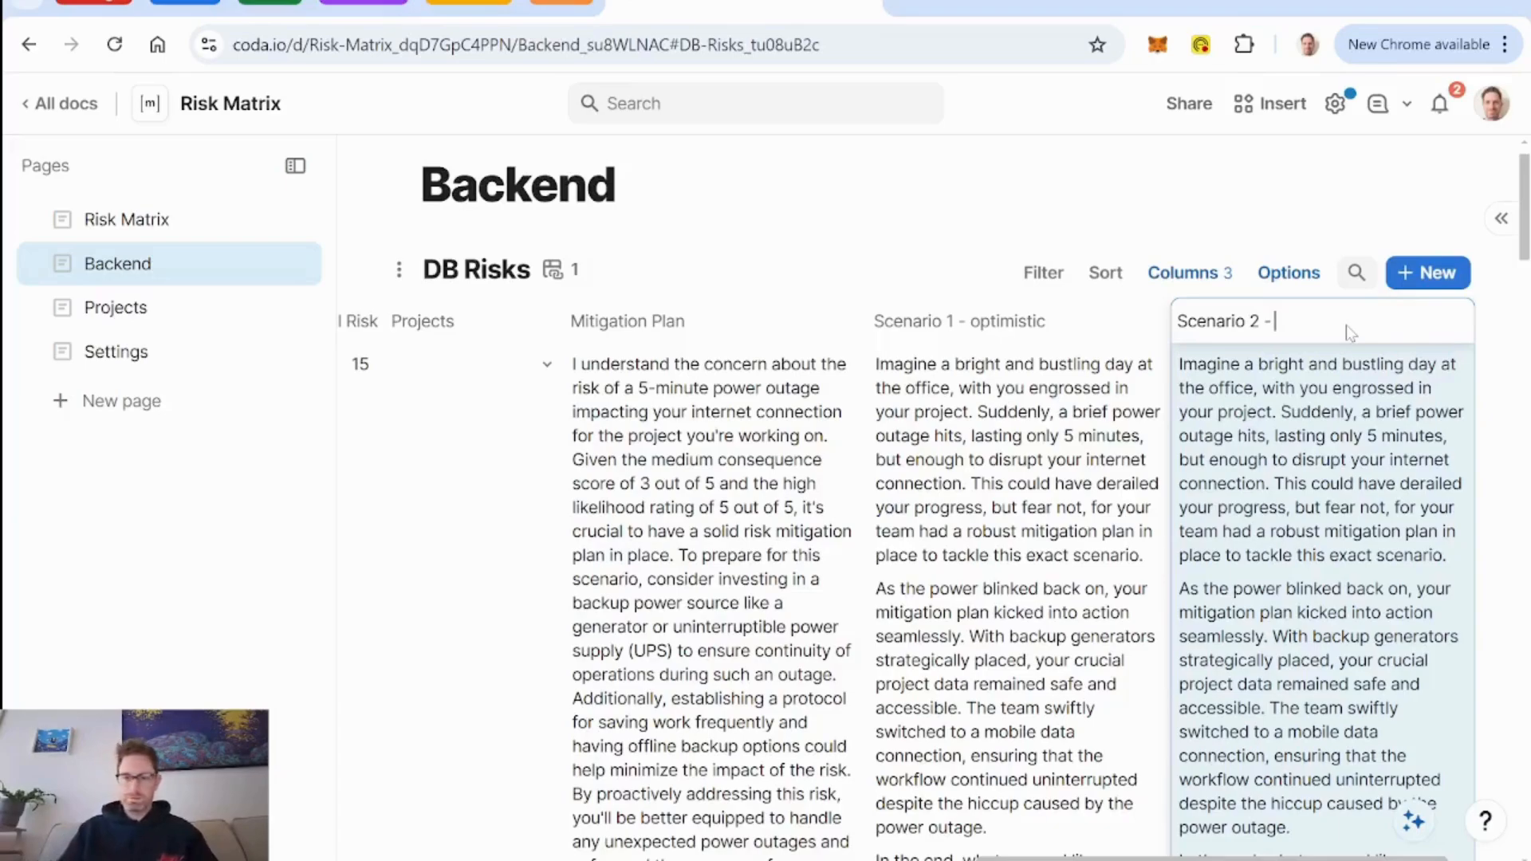
text(pessimistic)
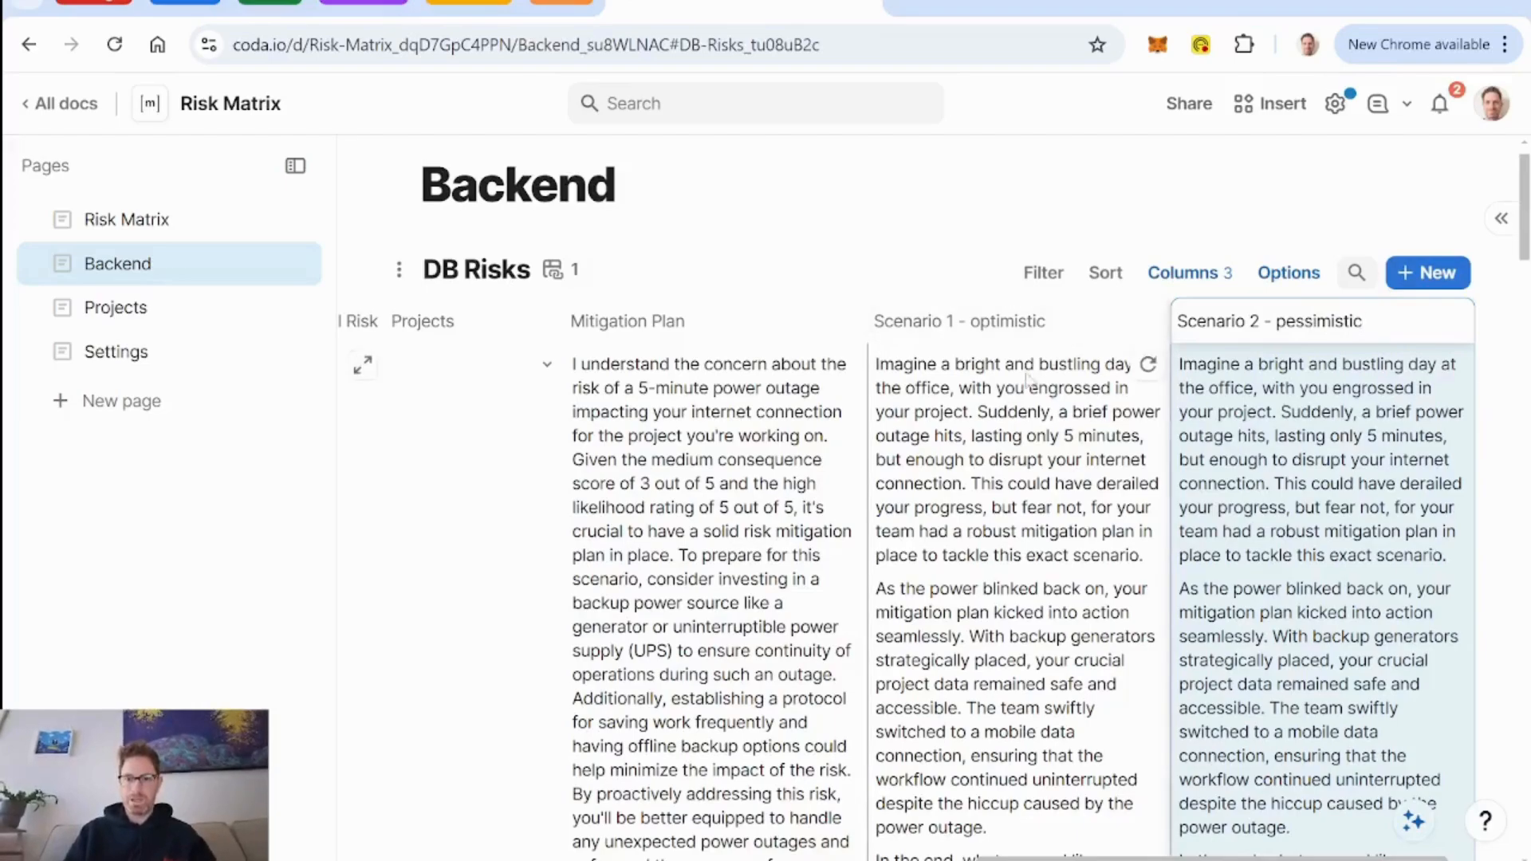
scroll(1117, 462, right, 2)
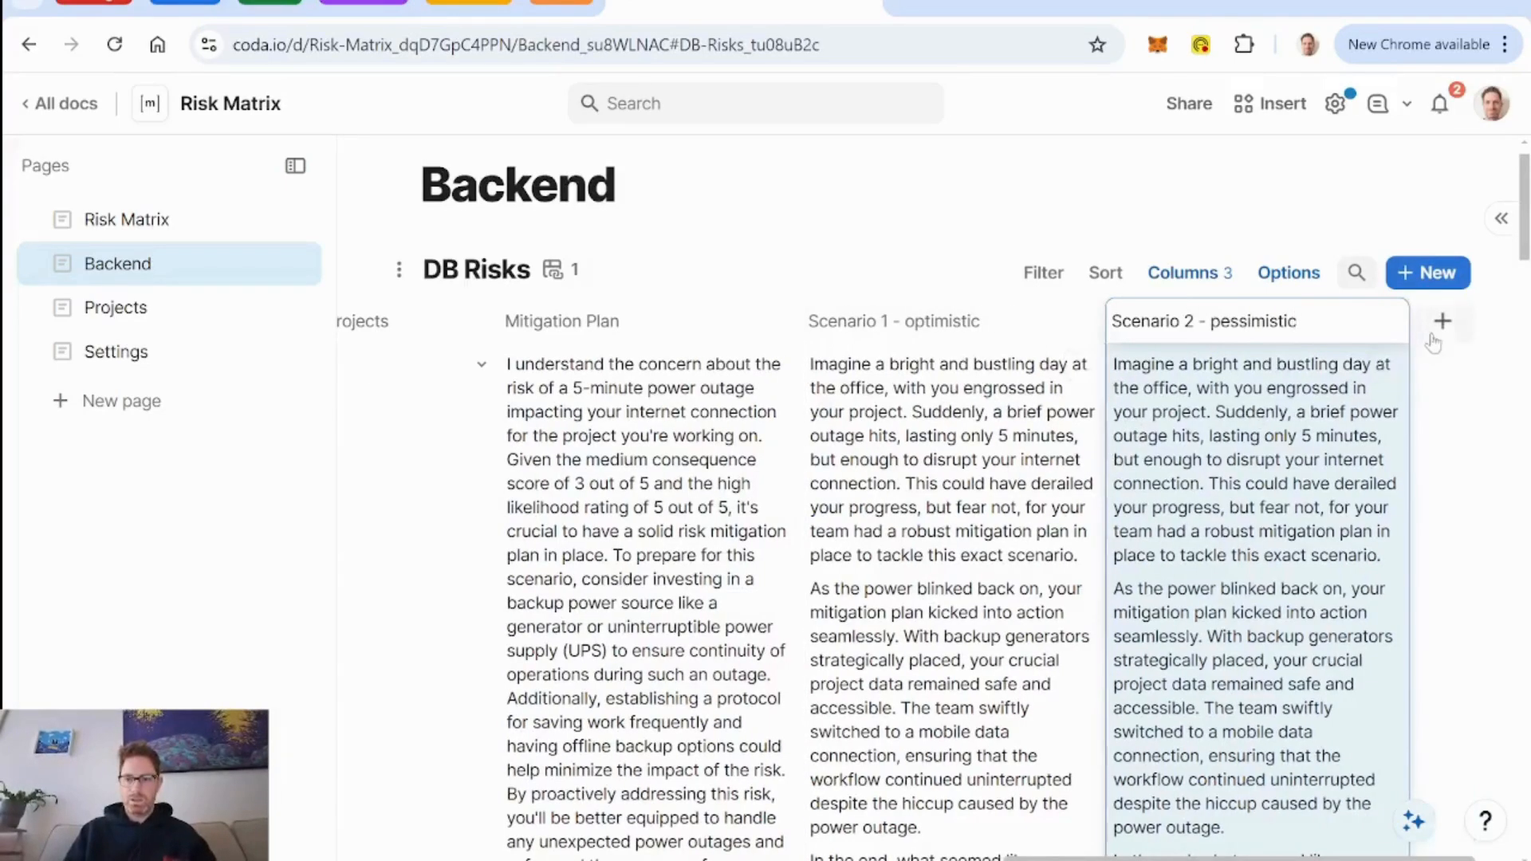
click(1443, 323)
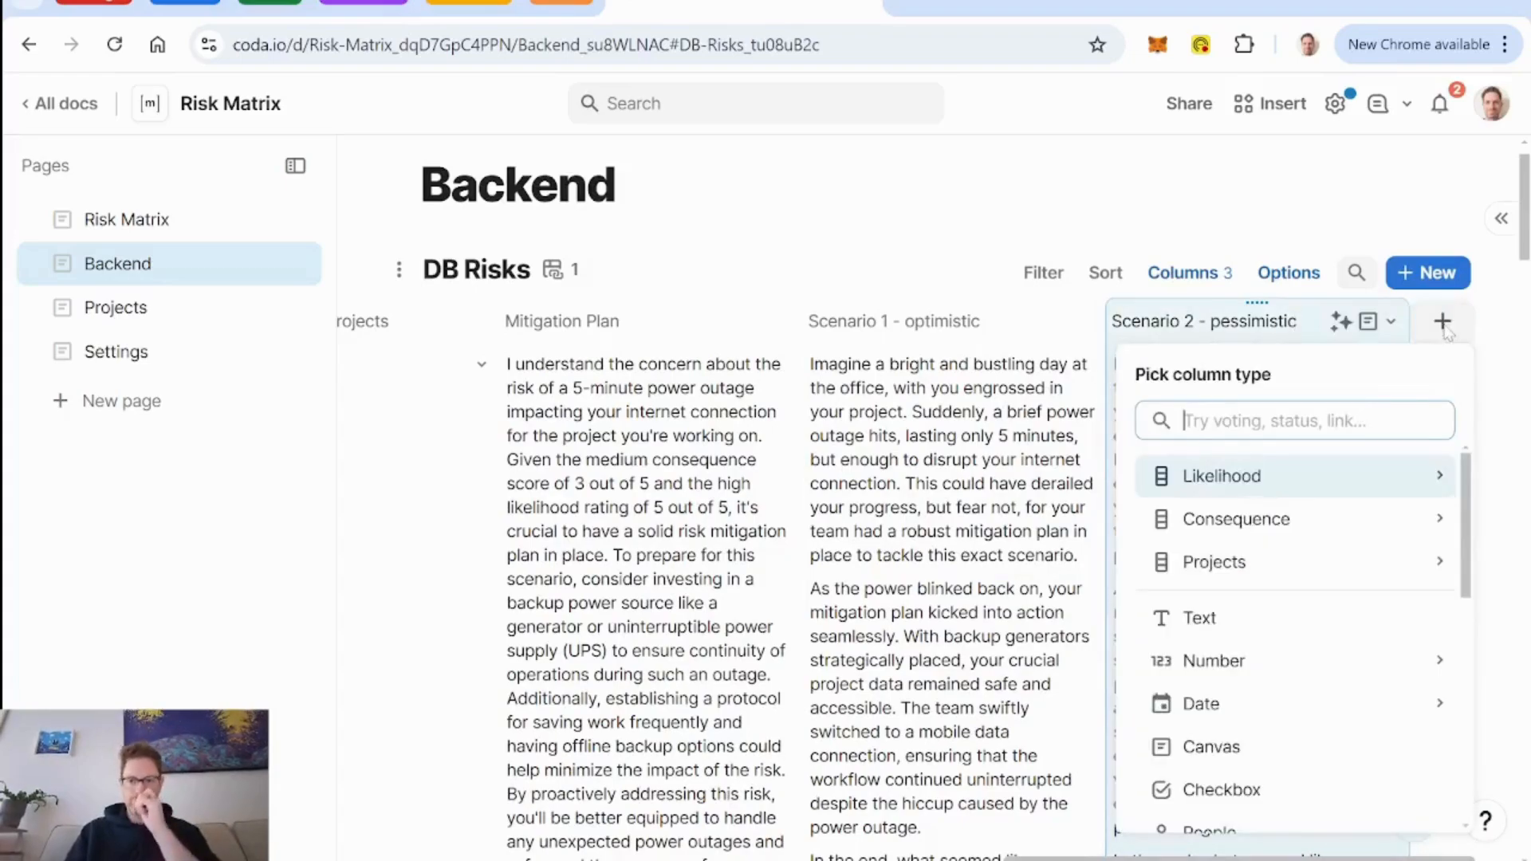
text(Scenari)
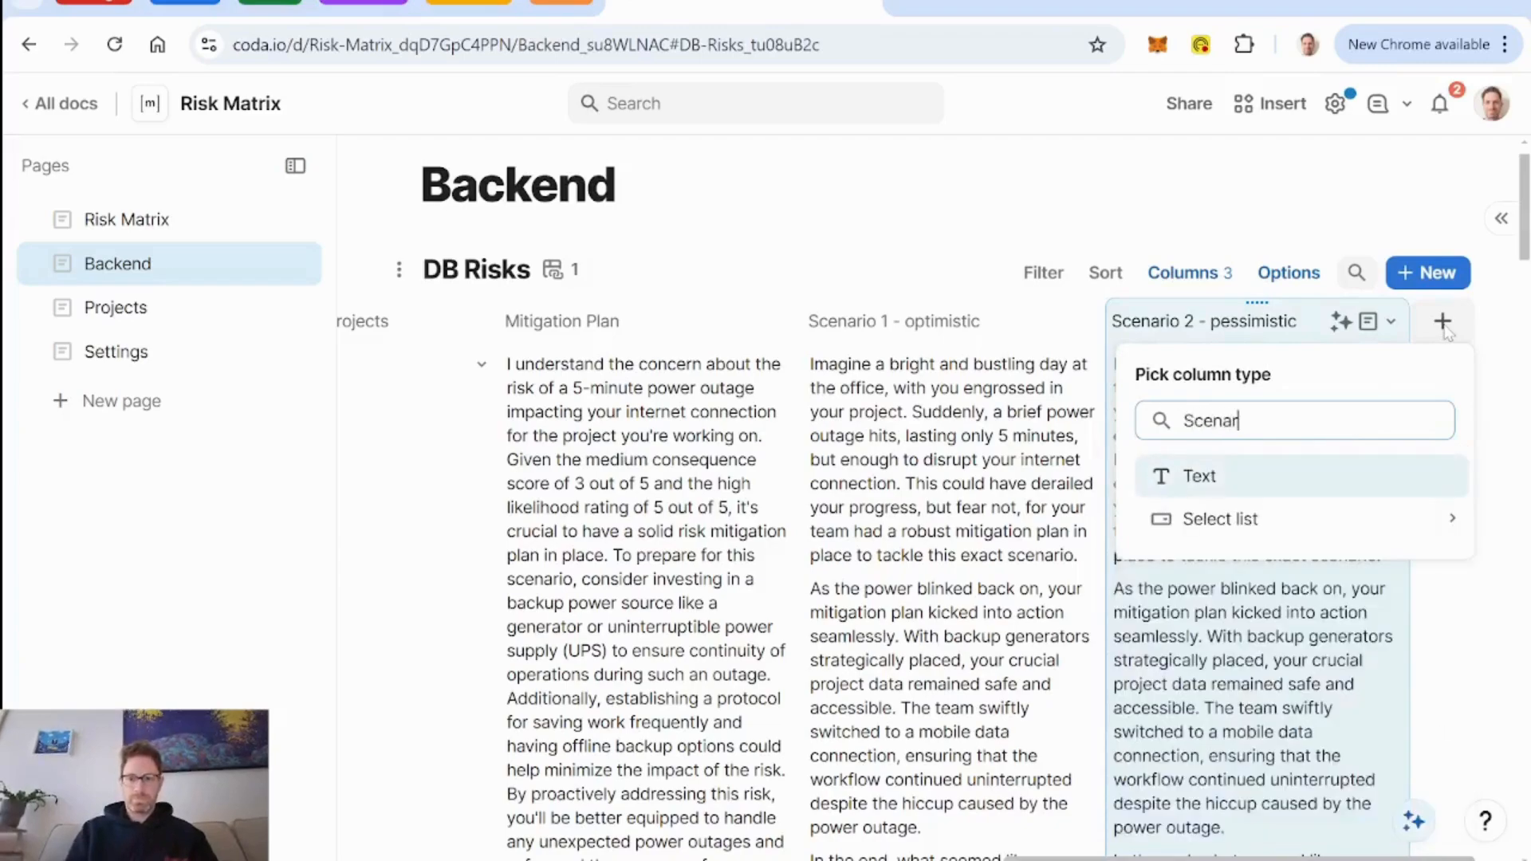
key(BackSpace)
key(BackSpace)
key(BackSpace)
key(BackSpace)
key(BackSpace)
key(BackSpace)
key(BackSpace)
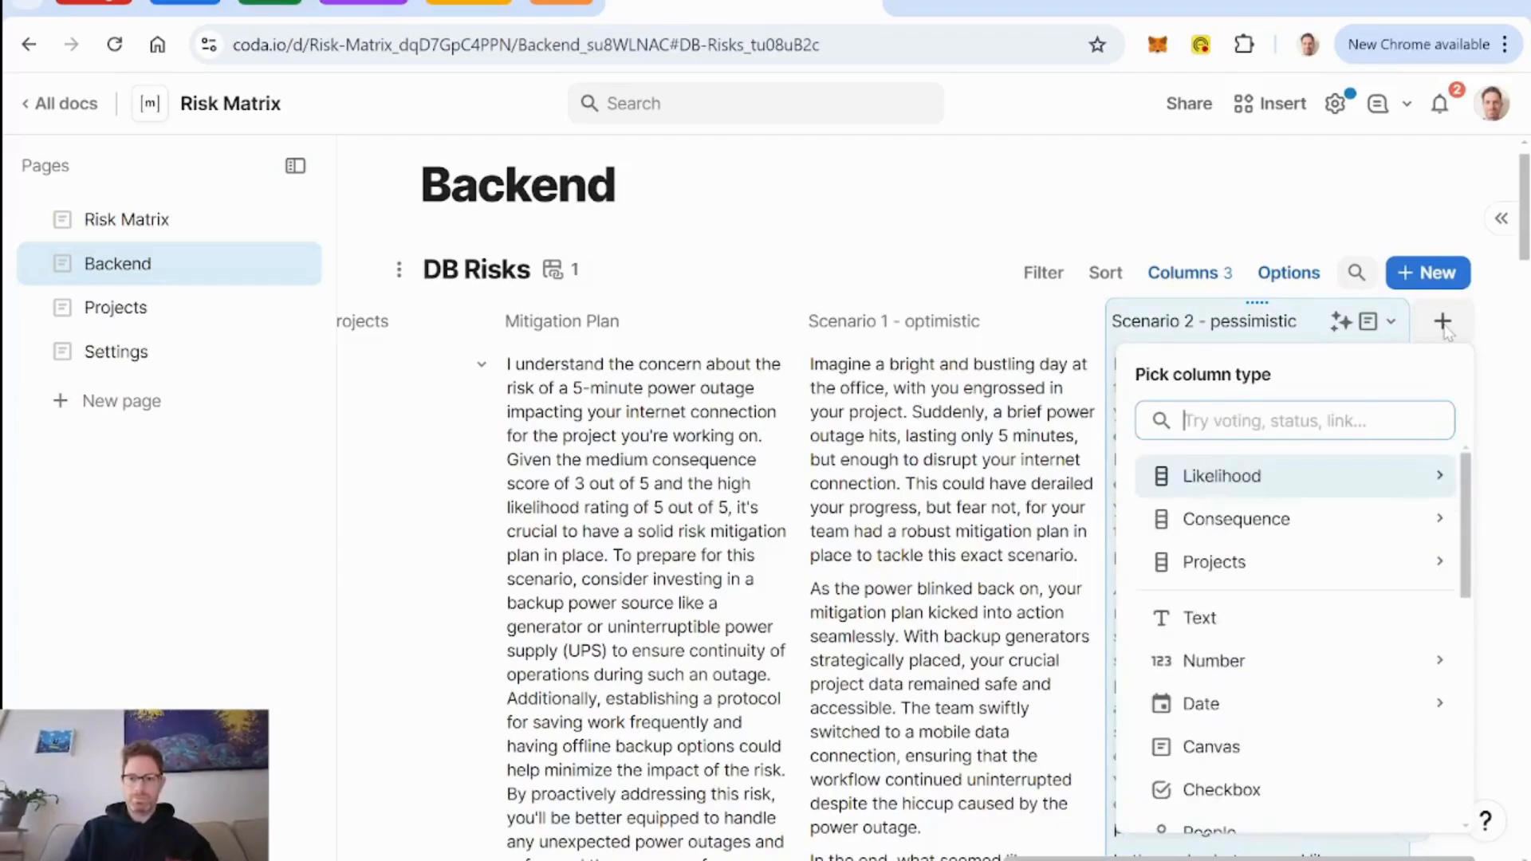
Duplicate the Scenario 2 - pessimistic column with its values.
click(1391, 322)
mouse_move(1318, 407)
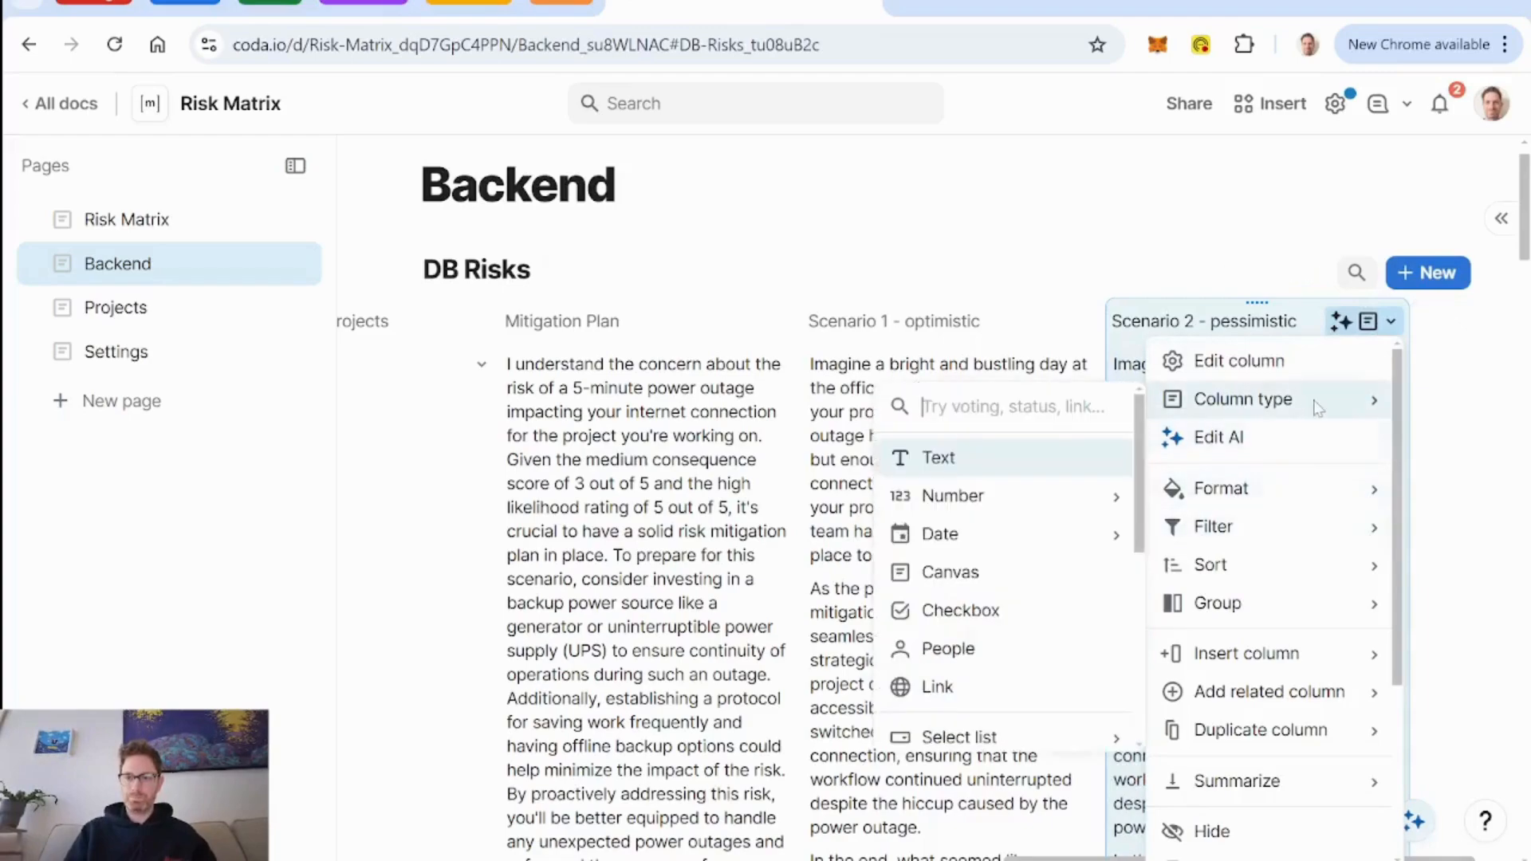
mouse_move(1279, 730)
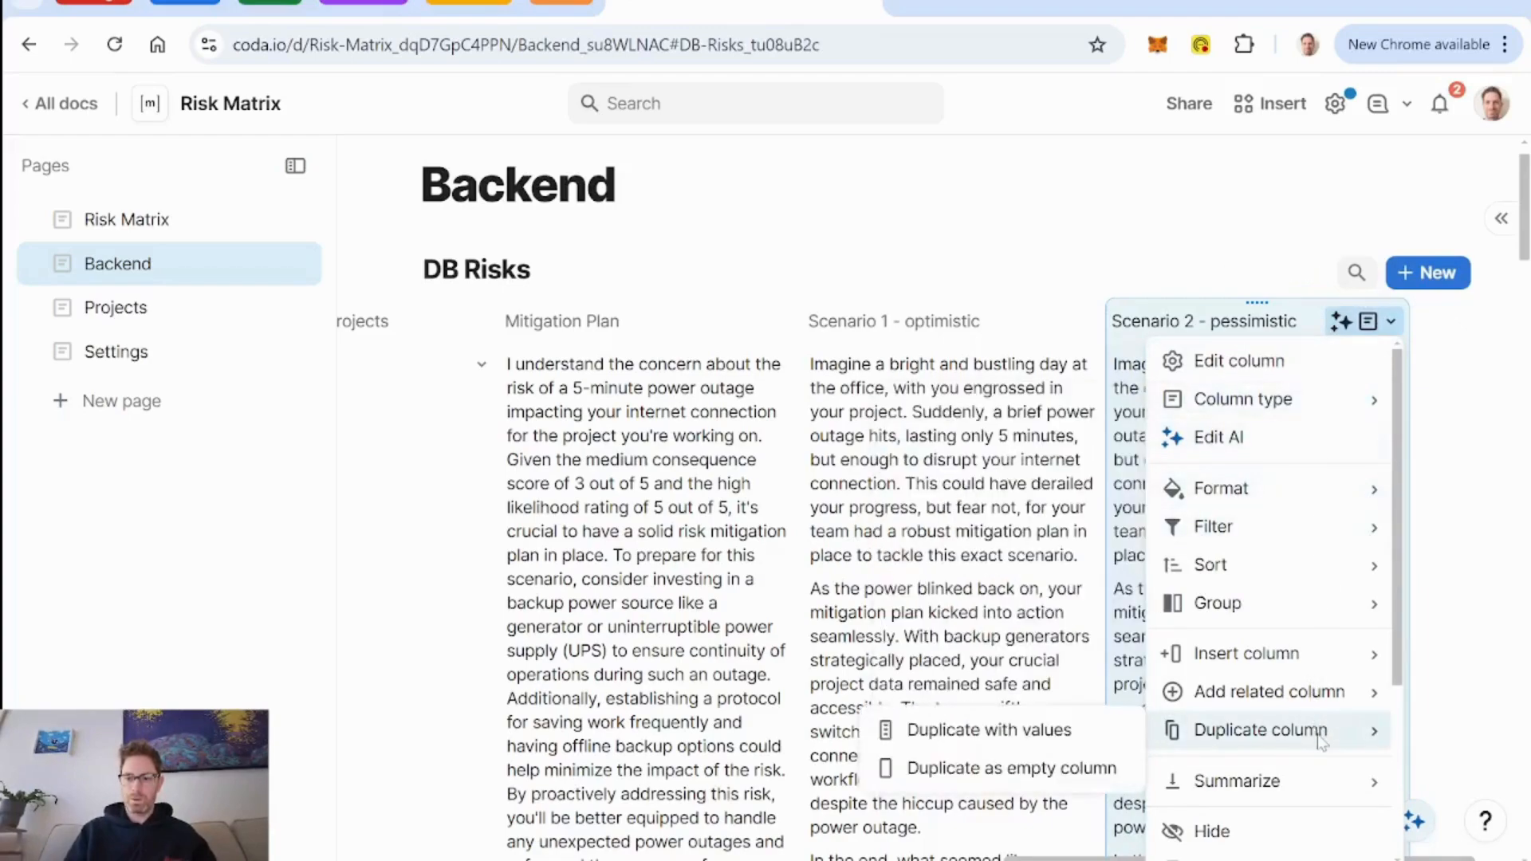
click(1050, 730)
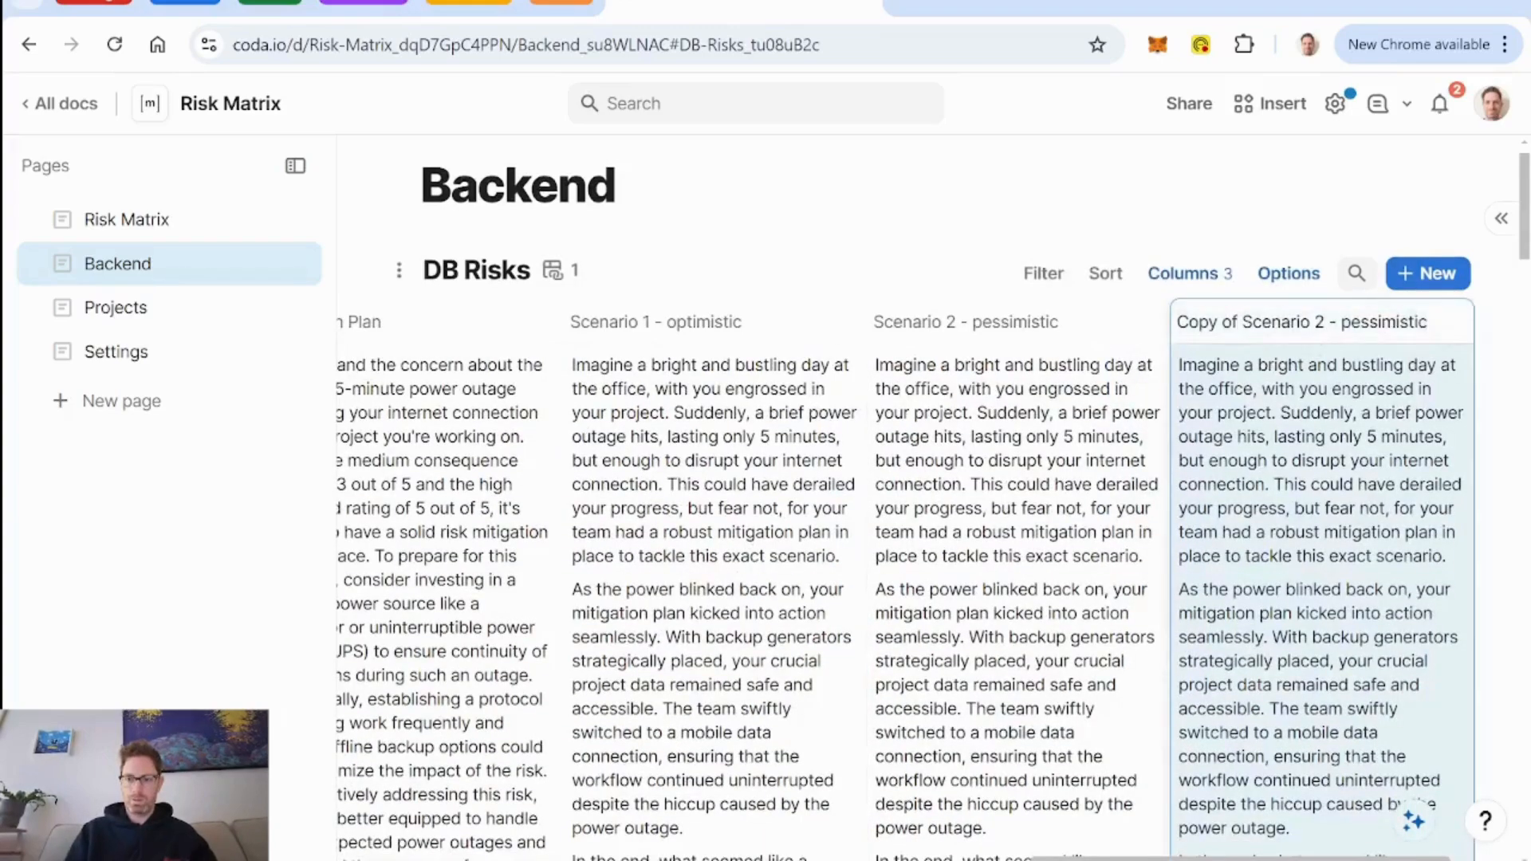
Rename the copy of the pessimistic column as "Scenario 3 - custom".
key(BackSpace)
key(BackSpace)
key(BackSpace)
key(BackSpace)
key(BackSpace)
key(BackSpace)
key(BackSpace)
key(BackSpace)
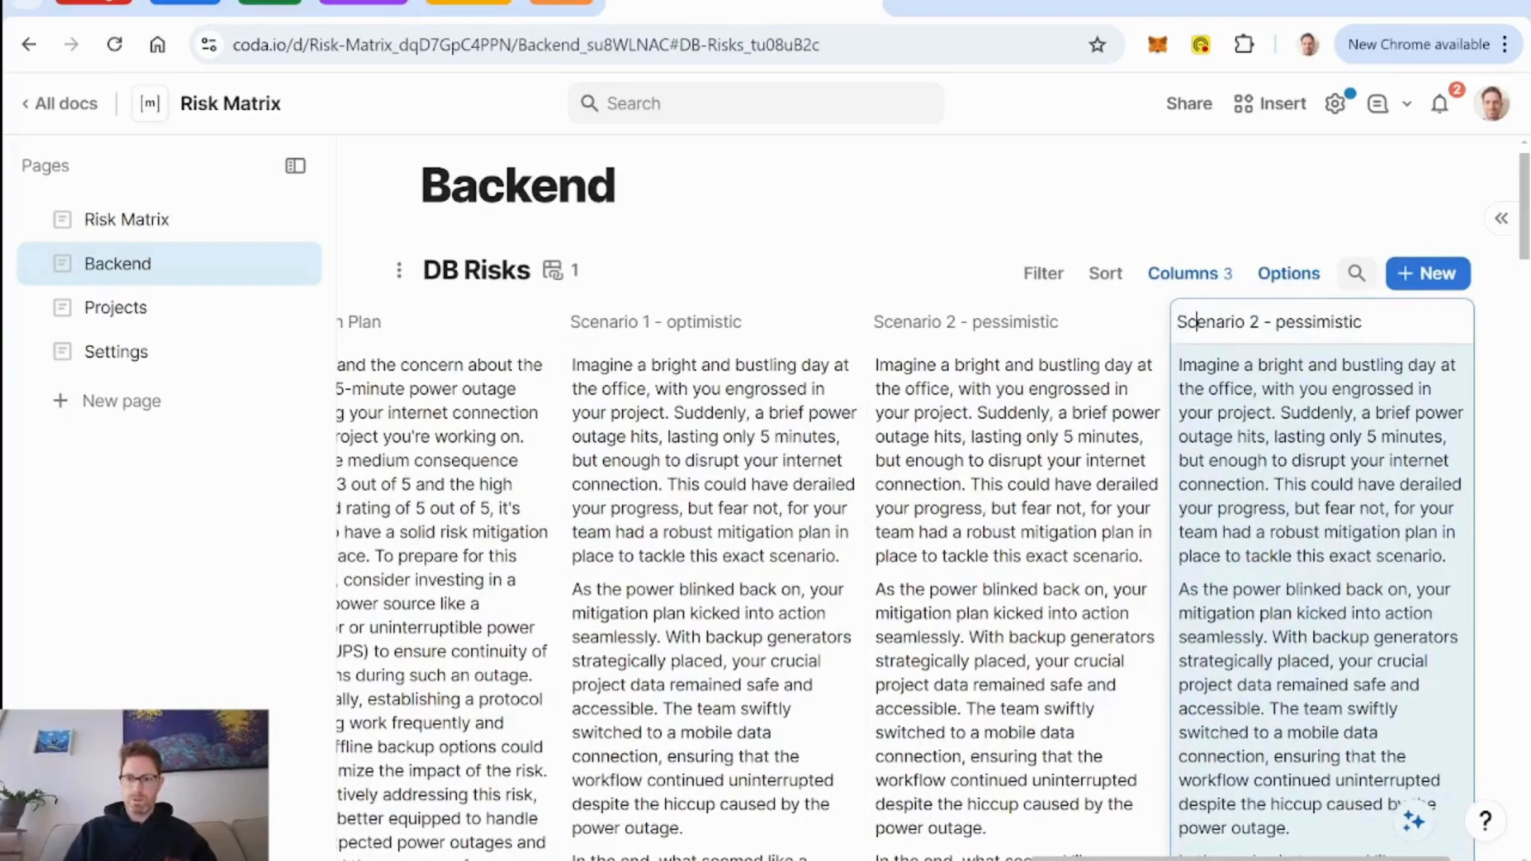
key(BackSpace)
text(3)
key(Delete)
key(Delete)
key(Delete)
key(Delete)
key(Delete)
key(Delete)
key(Delete)
key(Delete)
key(Delete)
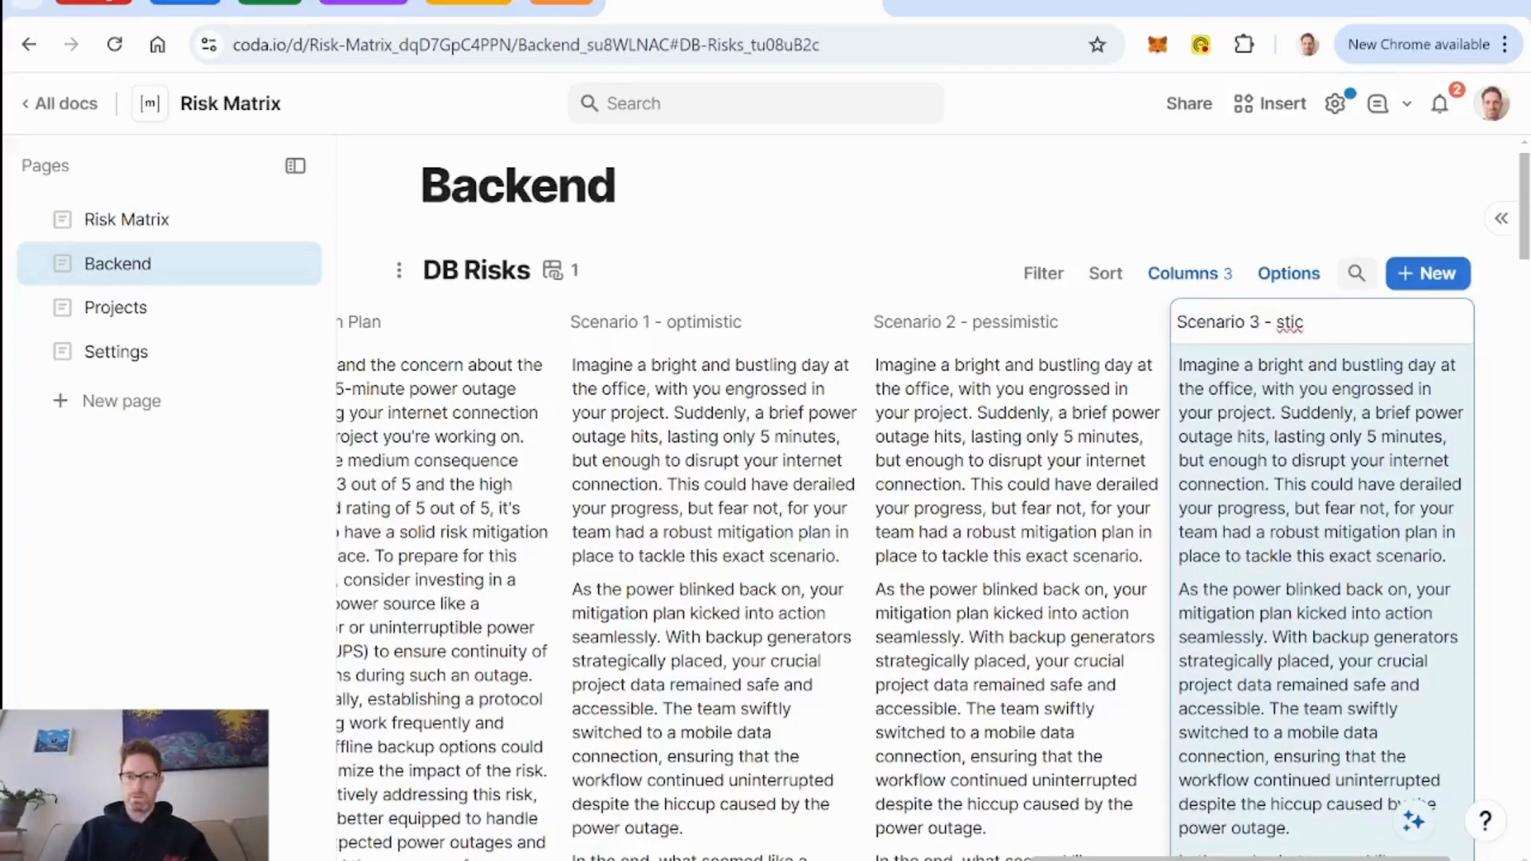
text(custom)
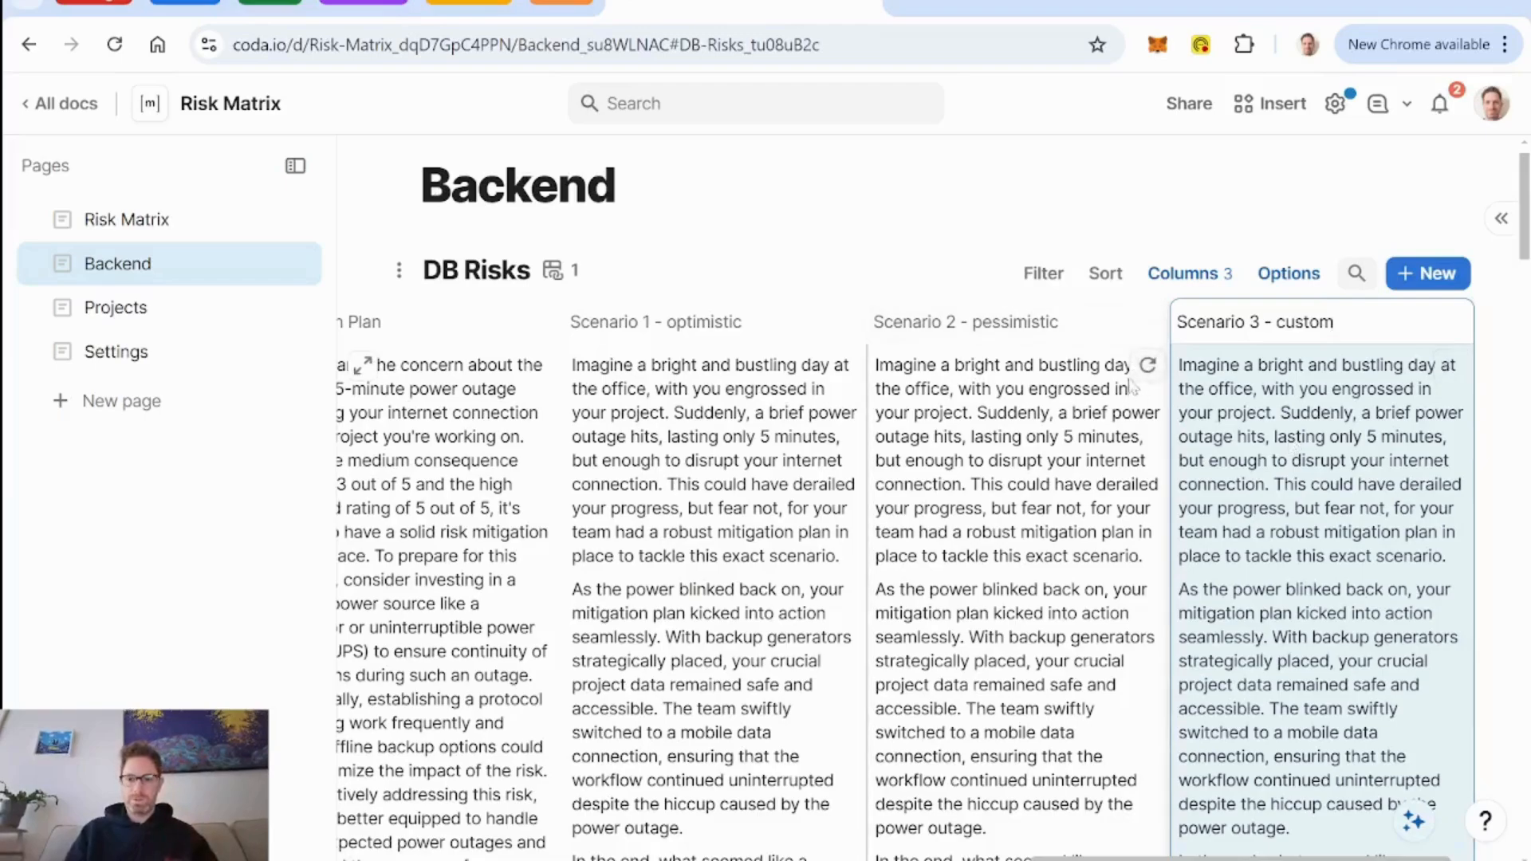
Change the outlook requested in the Scenario 2 - pessimistic column's AI prompt to "pessimistic".
click(1152, 322)
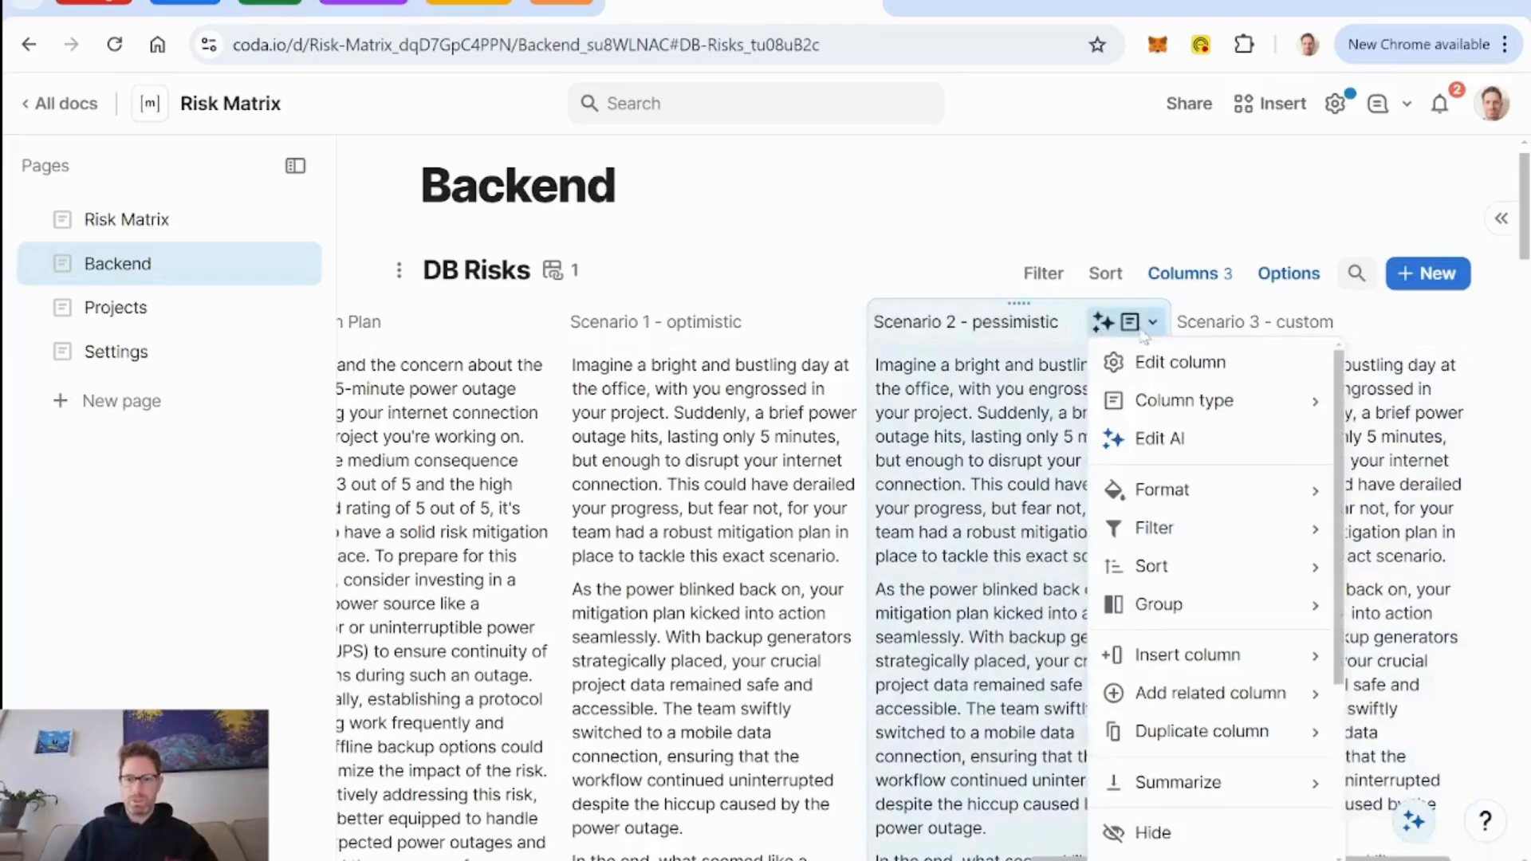
click(1160, 439)
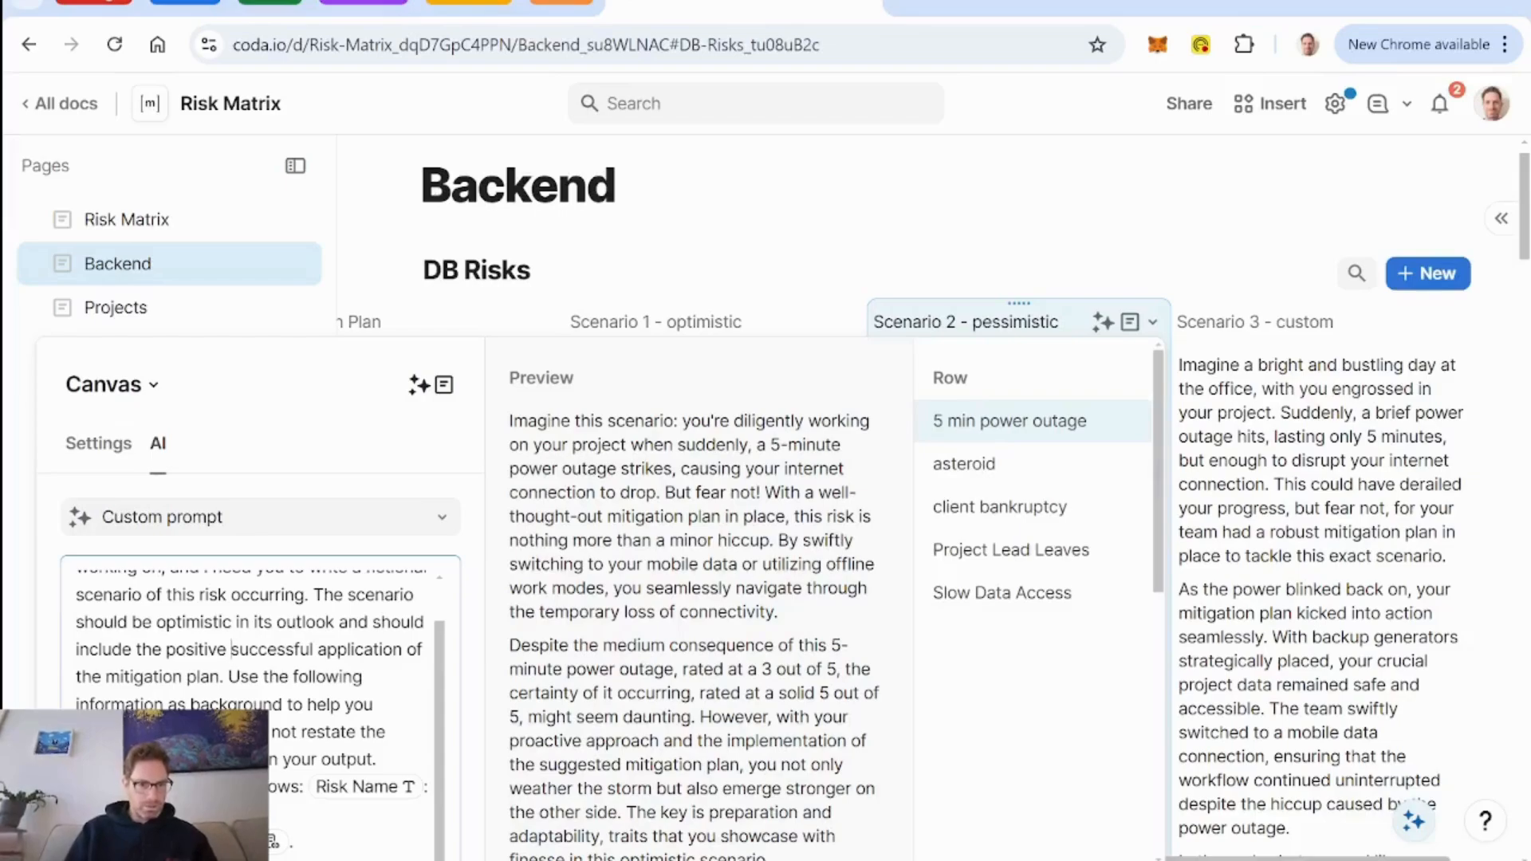
key(BackSpace)
key(BackSpace)
key(BackSpace)
key(BackSpace)
key(BackSpace)
key(BackSpace)
key(BackSpace)
key(BackSpace)
key(BackSpace)
key(BackSpace)
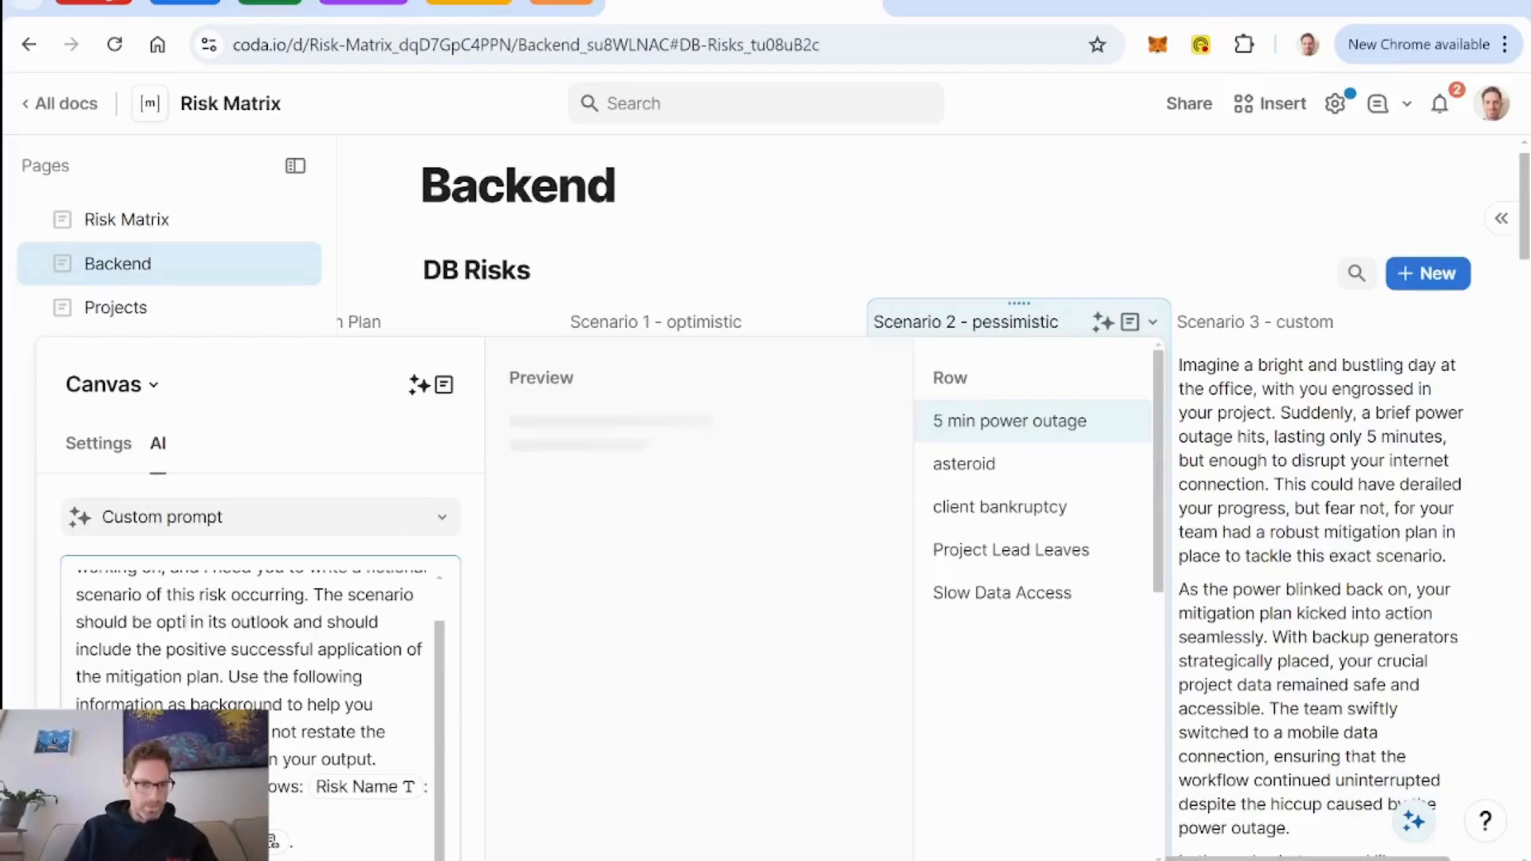
text(pessimistic)
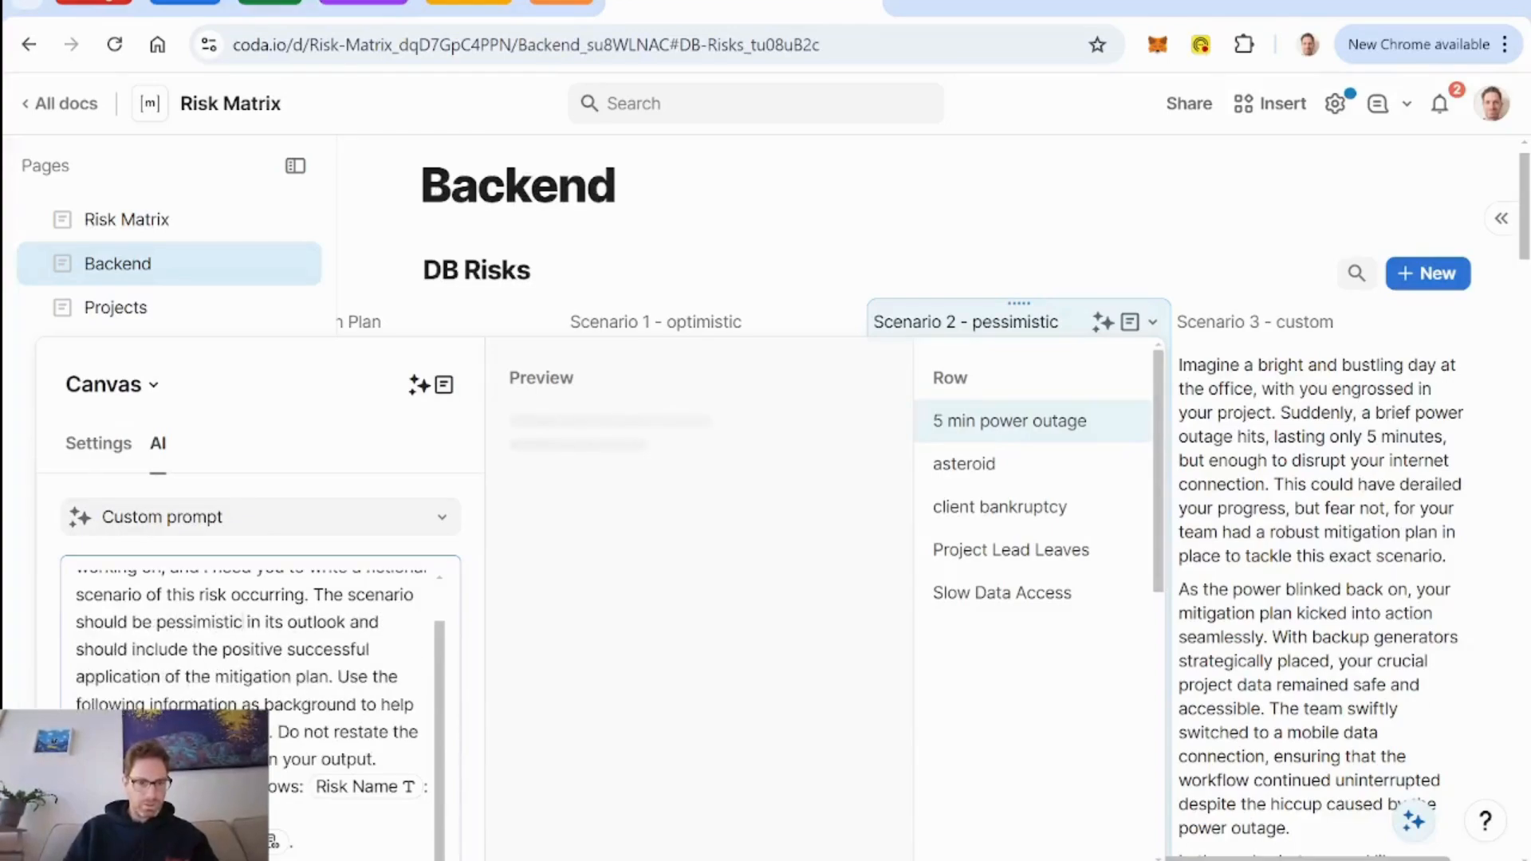
Replace "positive successful" with "failed" before "application of the mitigation plan" in the Scenario 2 prompt.
click(282, 650)
key(BackSpace)
key(BackSpace)
key(BackSpace)
key(BackSpace)
key(BackSpace)
key(BackSpace)
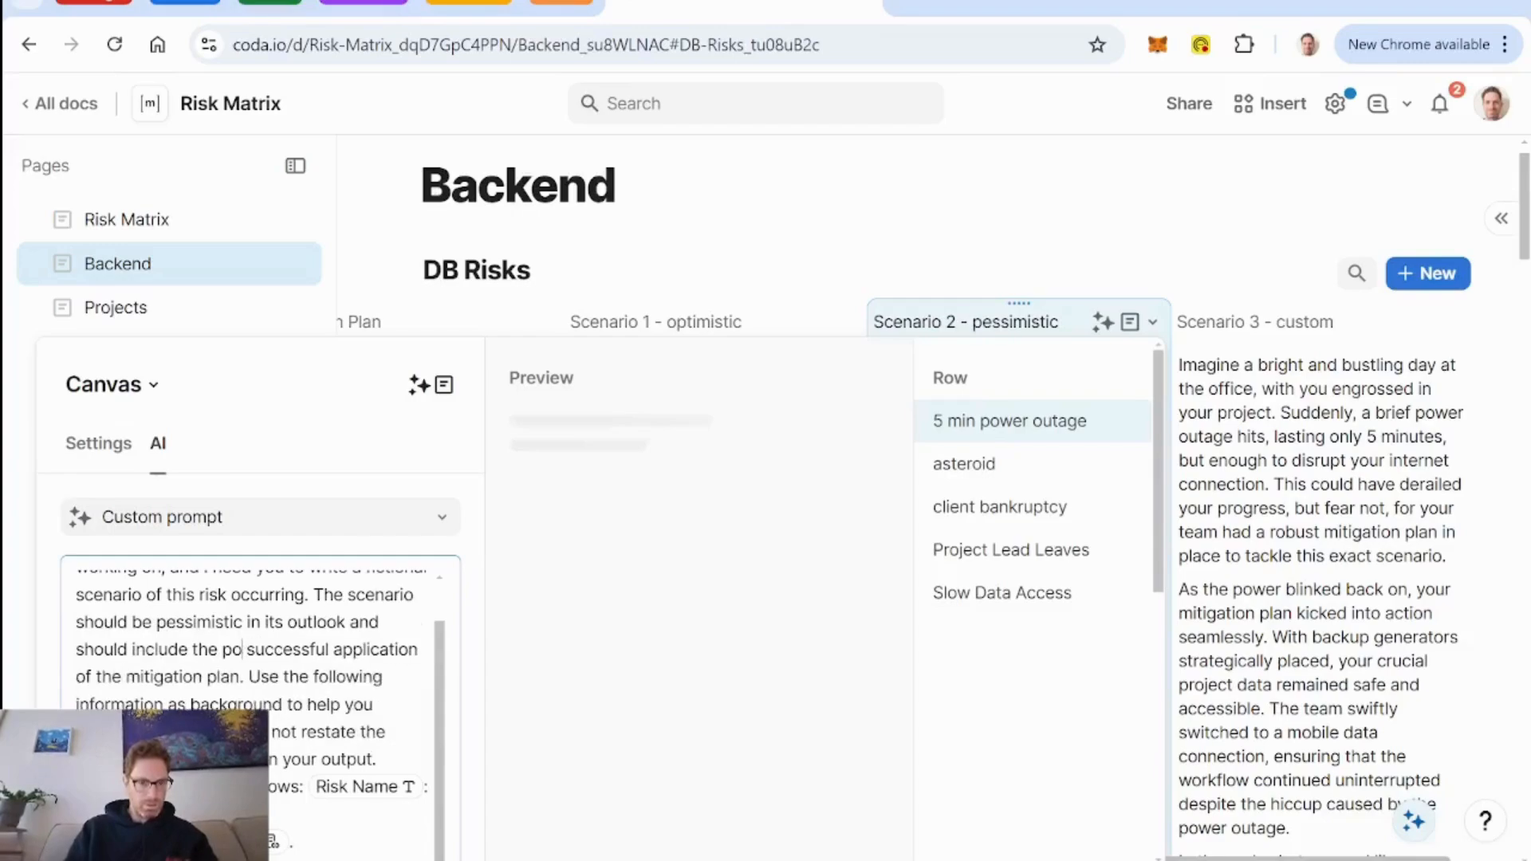
key(BackSpace)
key(BackSpace)
key(Delete)
key(Delete)
key(Delete)
key(Delete)
key(Delete)
key(Delete)
key(Delete)
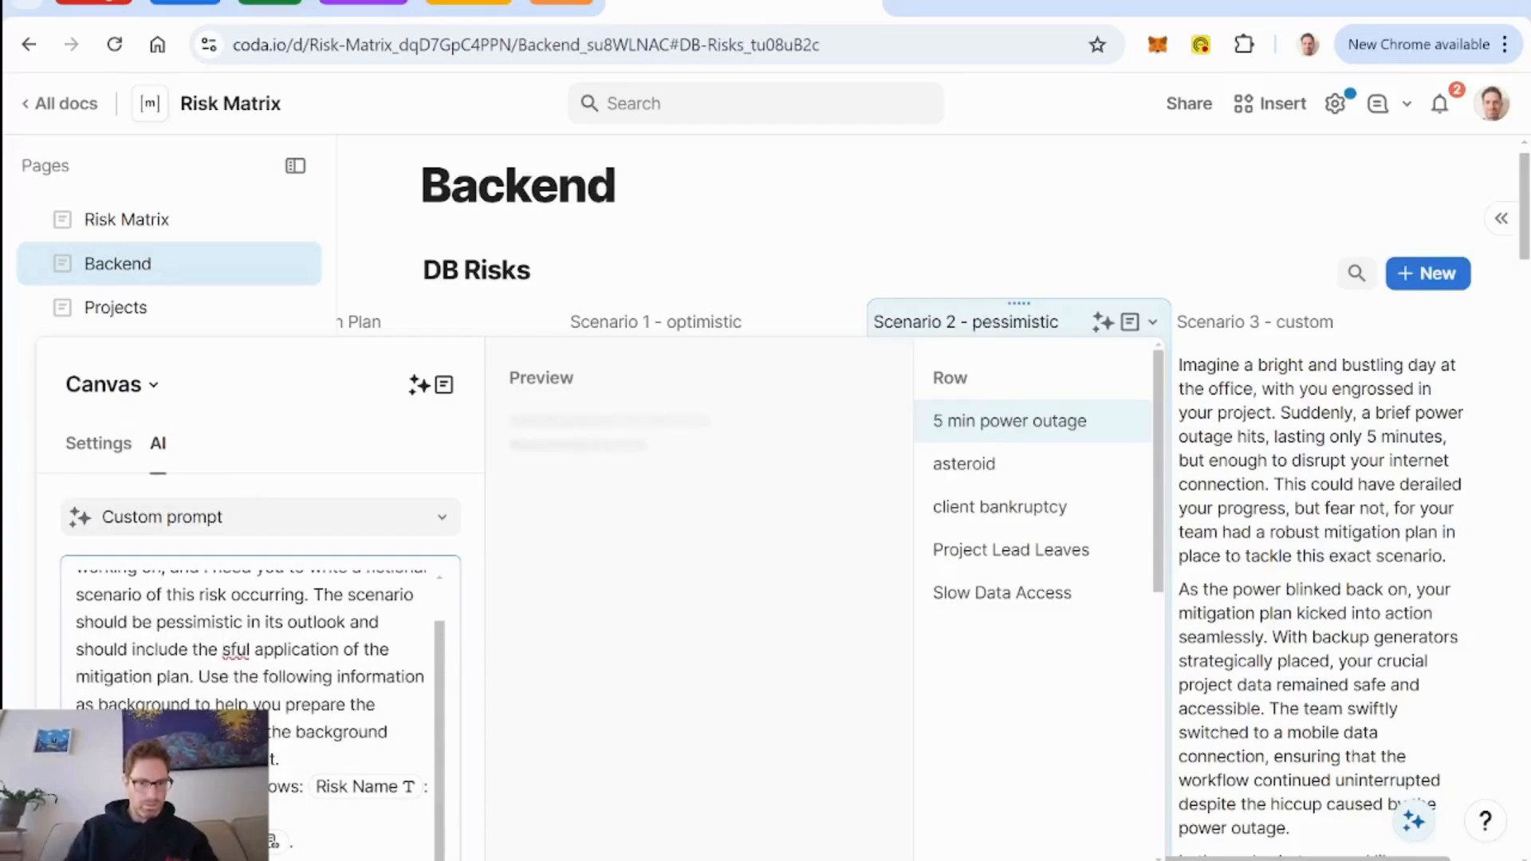
key(Delete)
key(Delete)
key(Delete)
key(Delete)
text(failed)
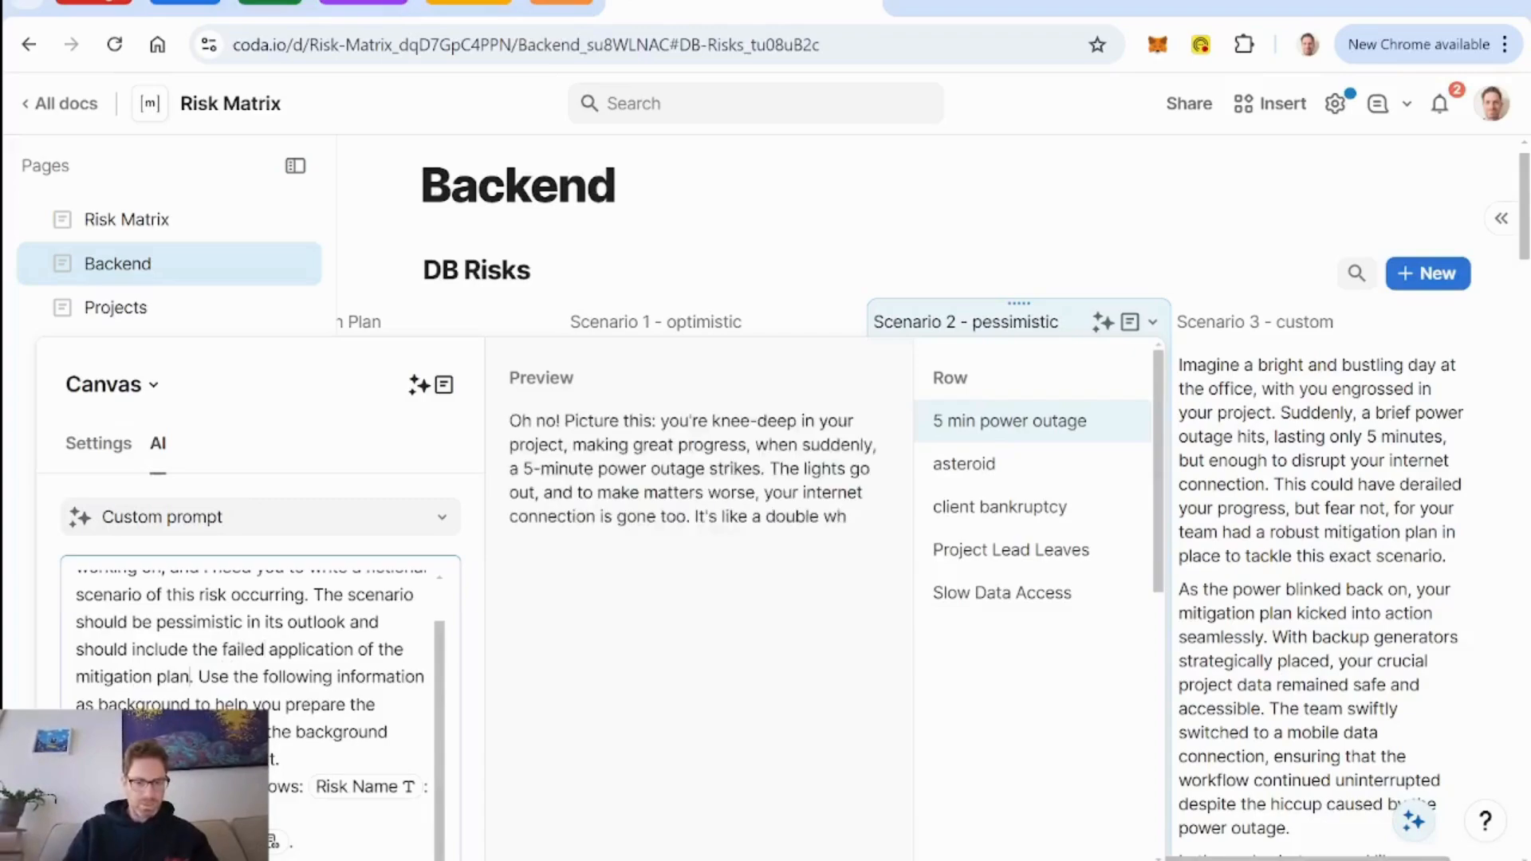
text( and the resulting fallout. Use)
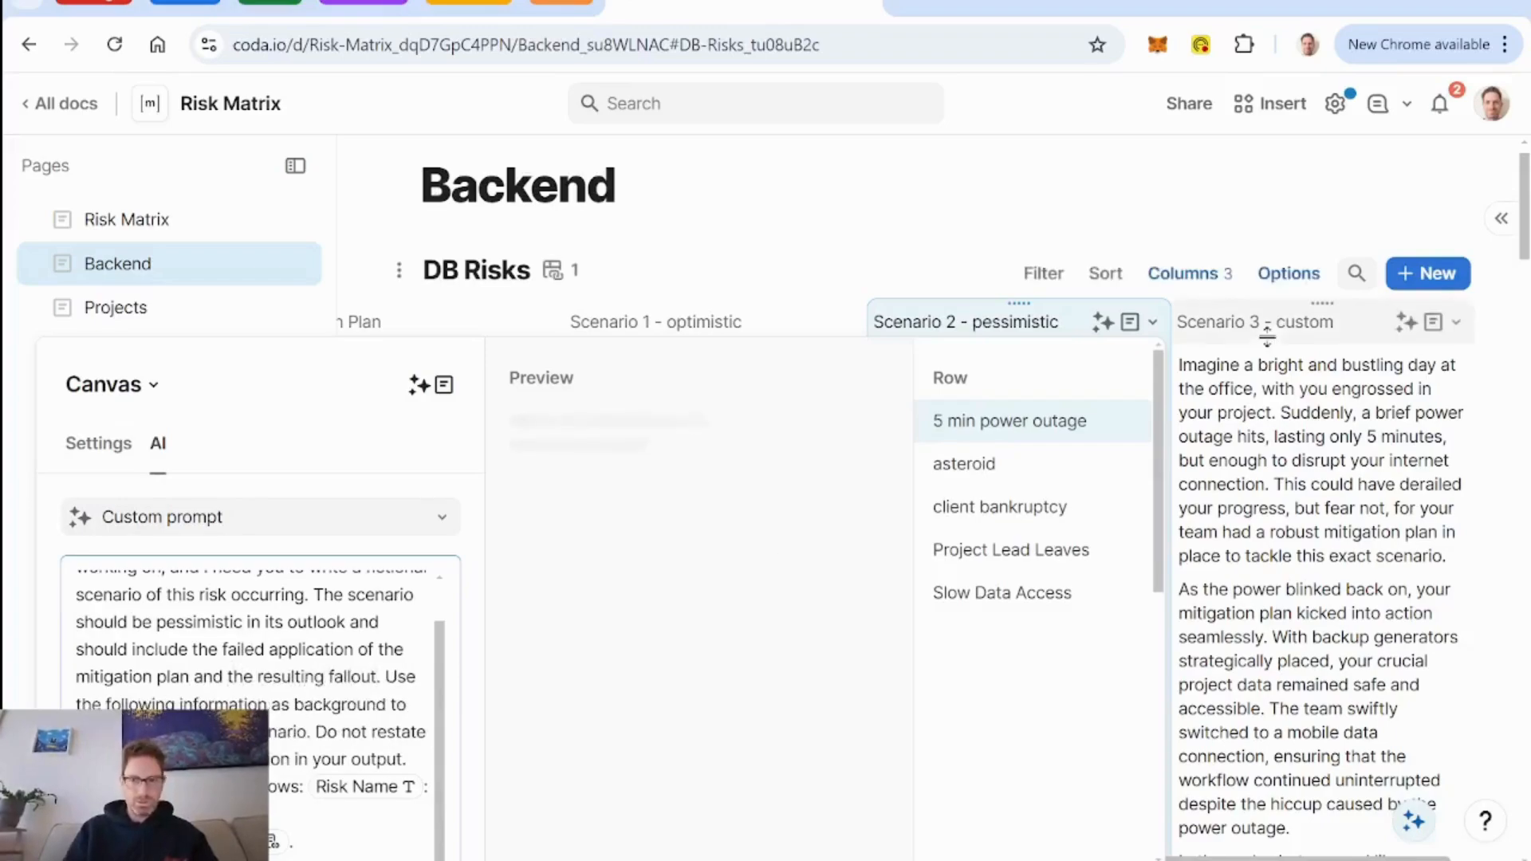
Add "and the resulting fallout" after "mitigation plan" in the Scenario 2 prompt and close the AI settings.
key(Escape)
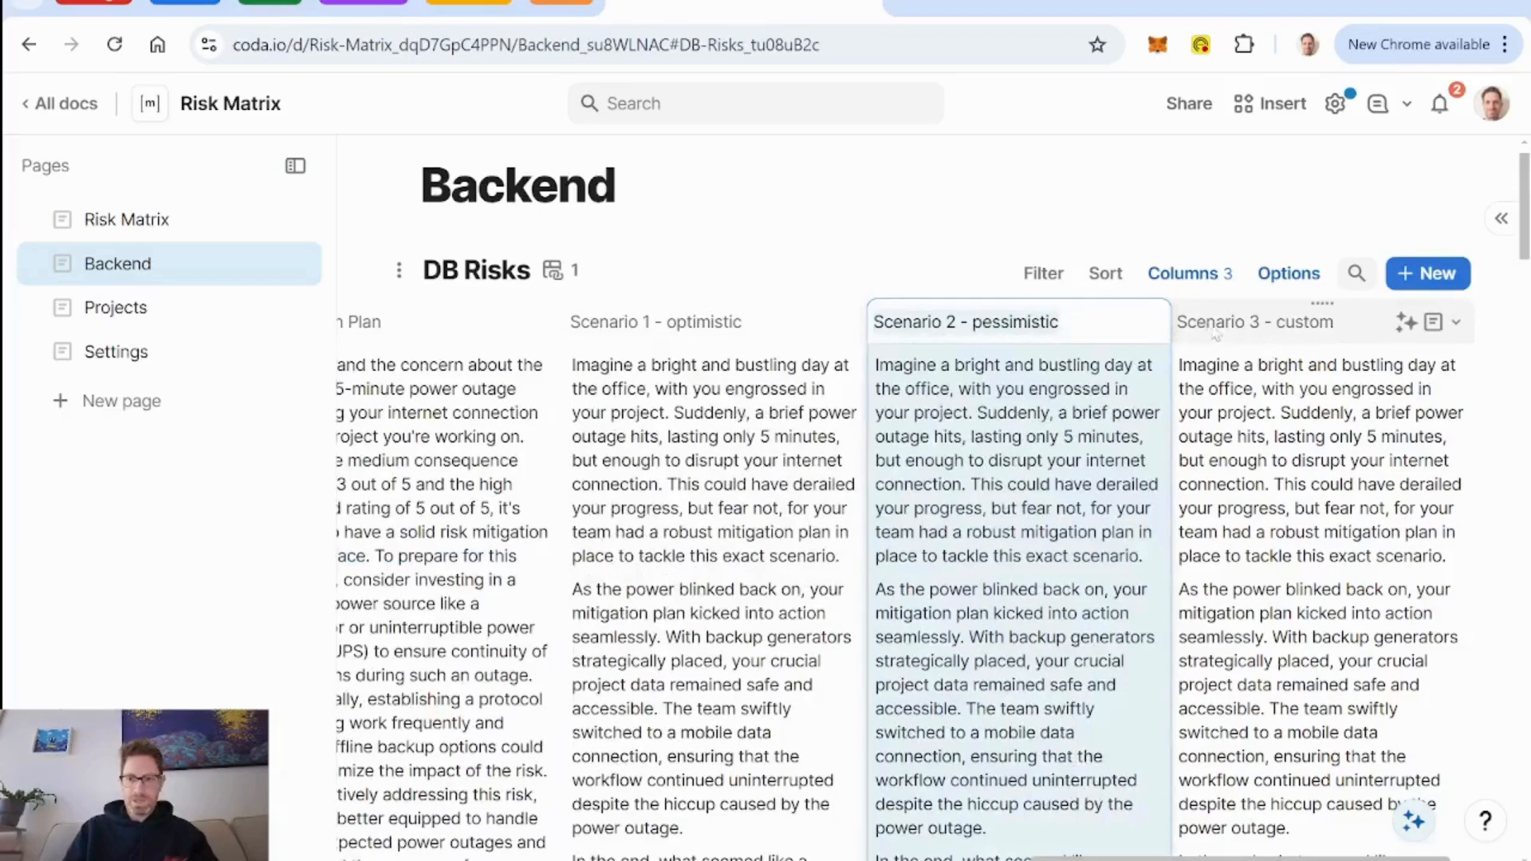
Add a text column named "Custom Scenario" after the Scenario 3 - custom column in DB Risks.
scroll(1270, 456, right, 2)
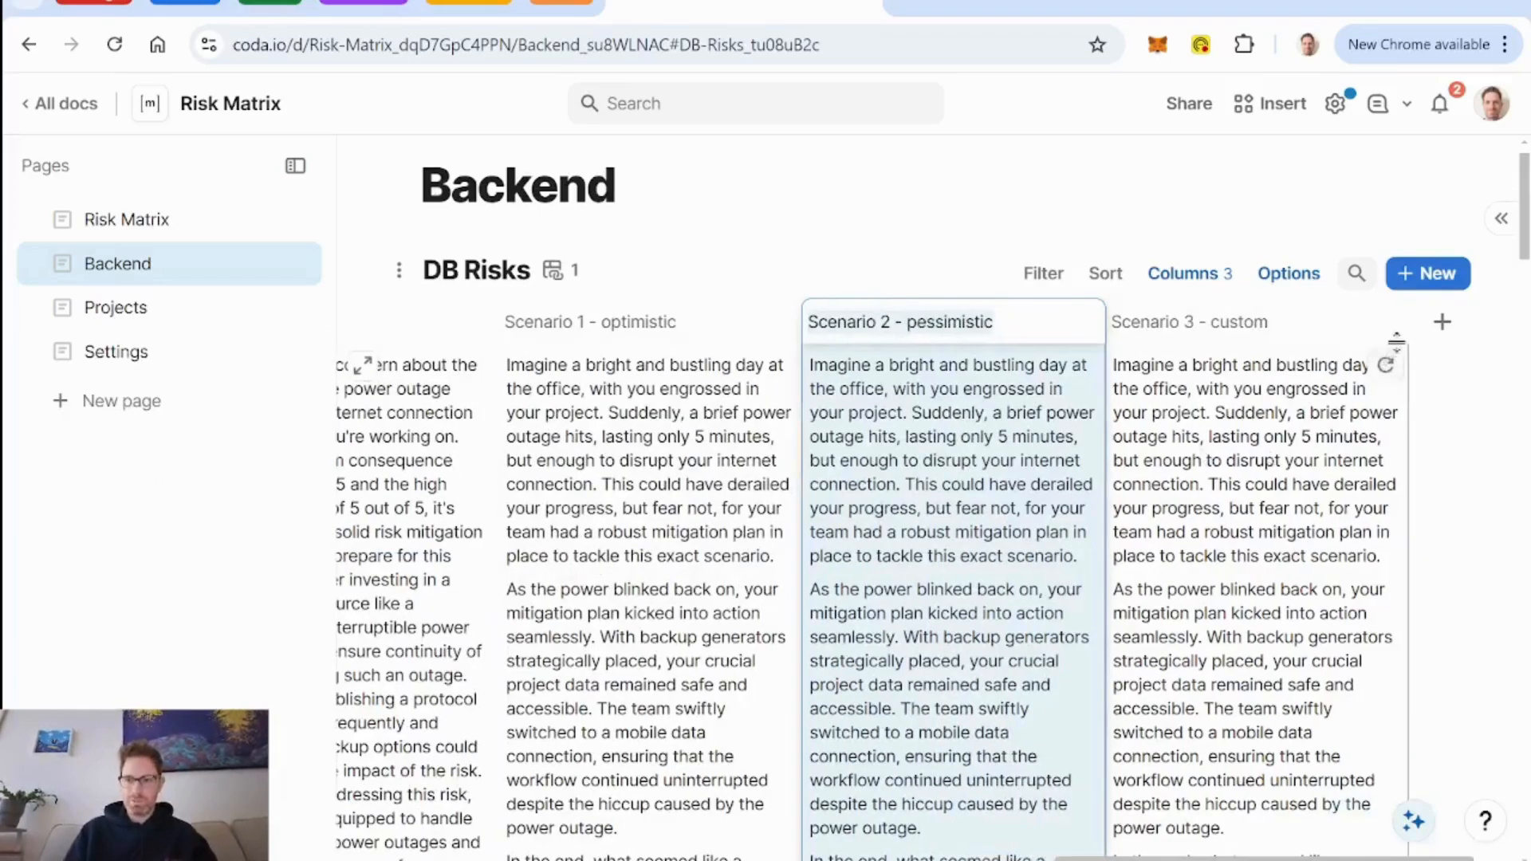
click(1442, 323)
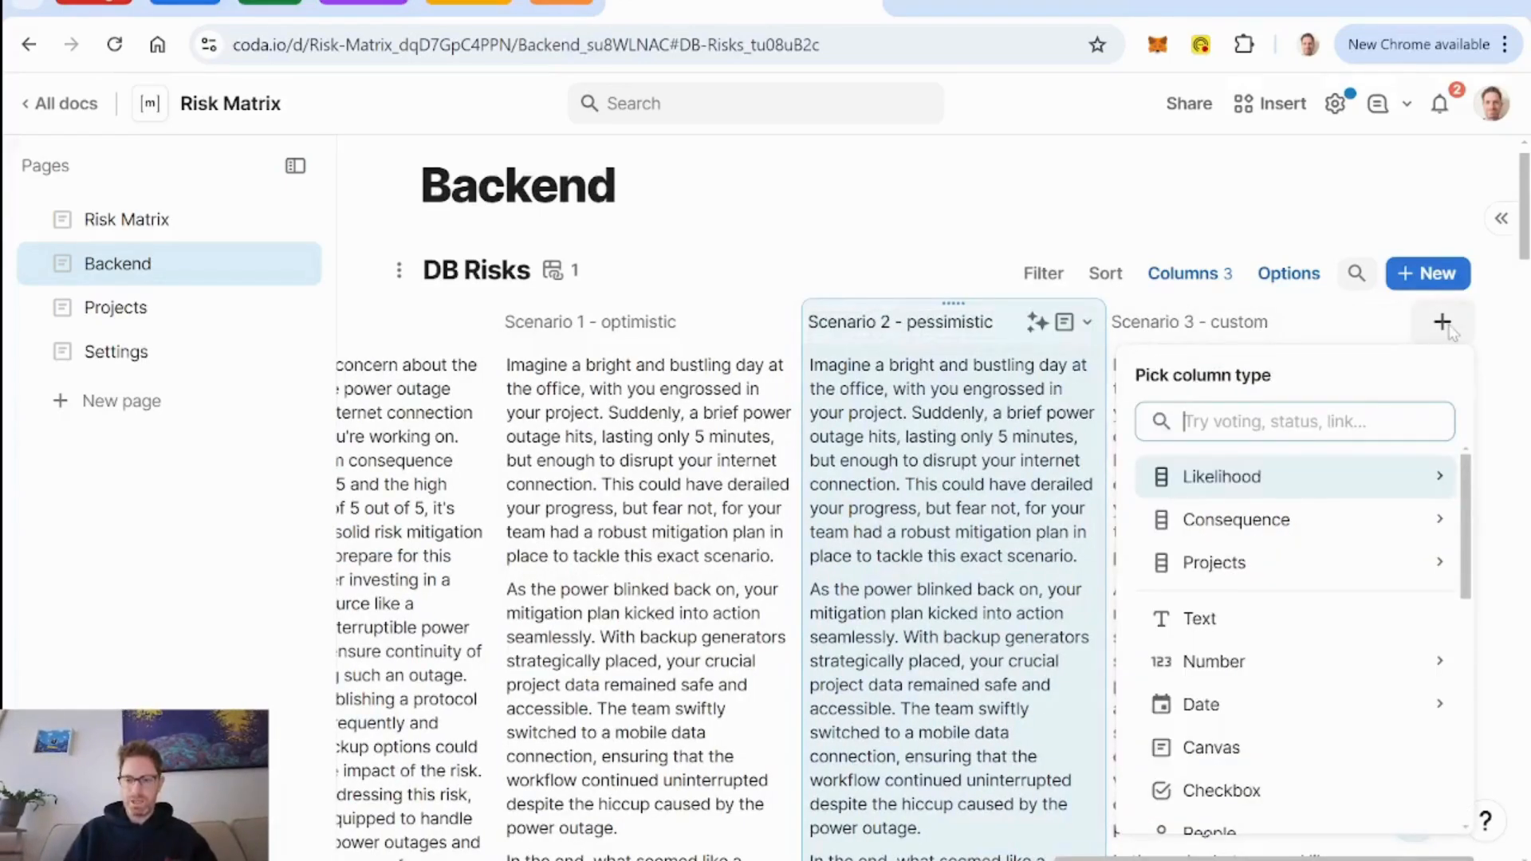
click(1223, 619)
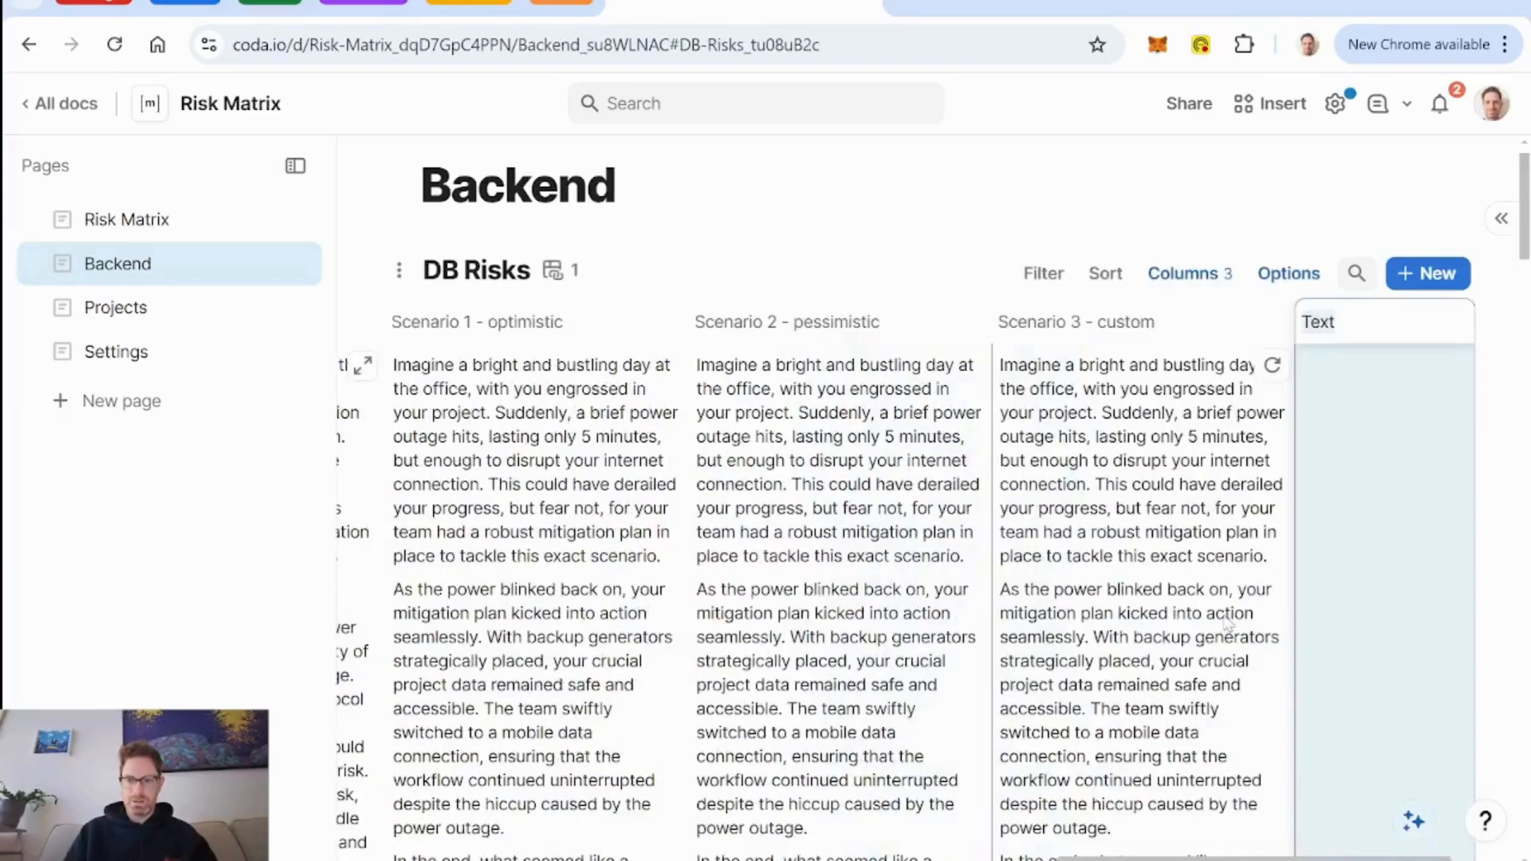
text(C)
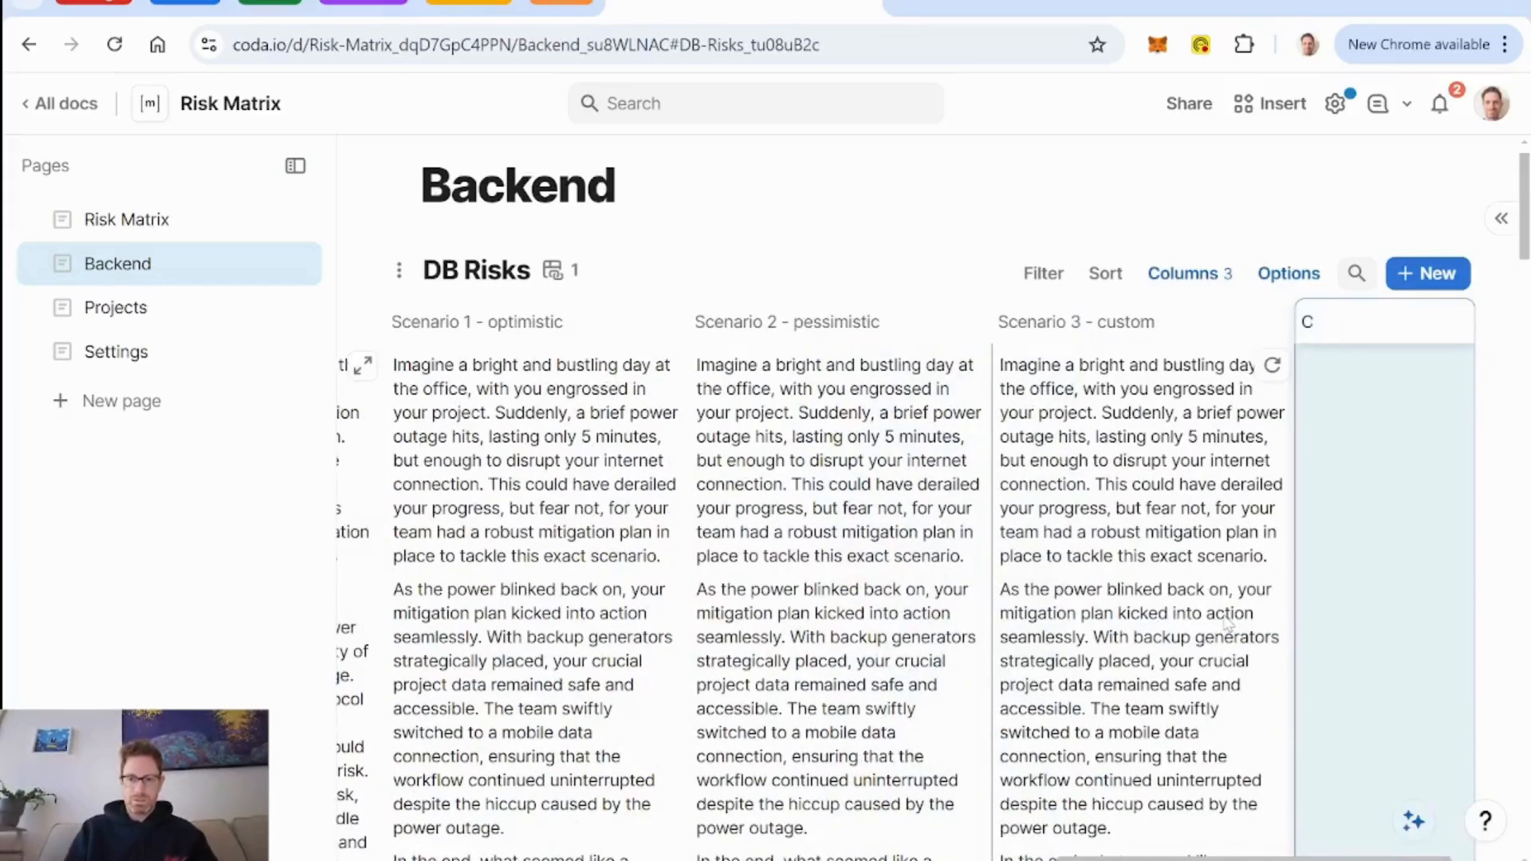
text(ustom Scenario)
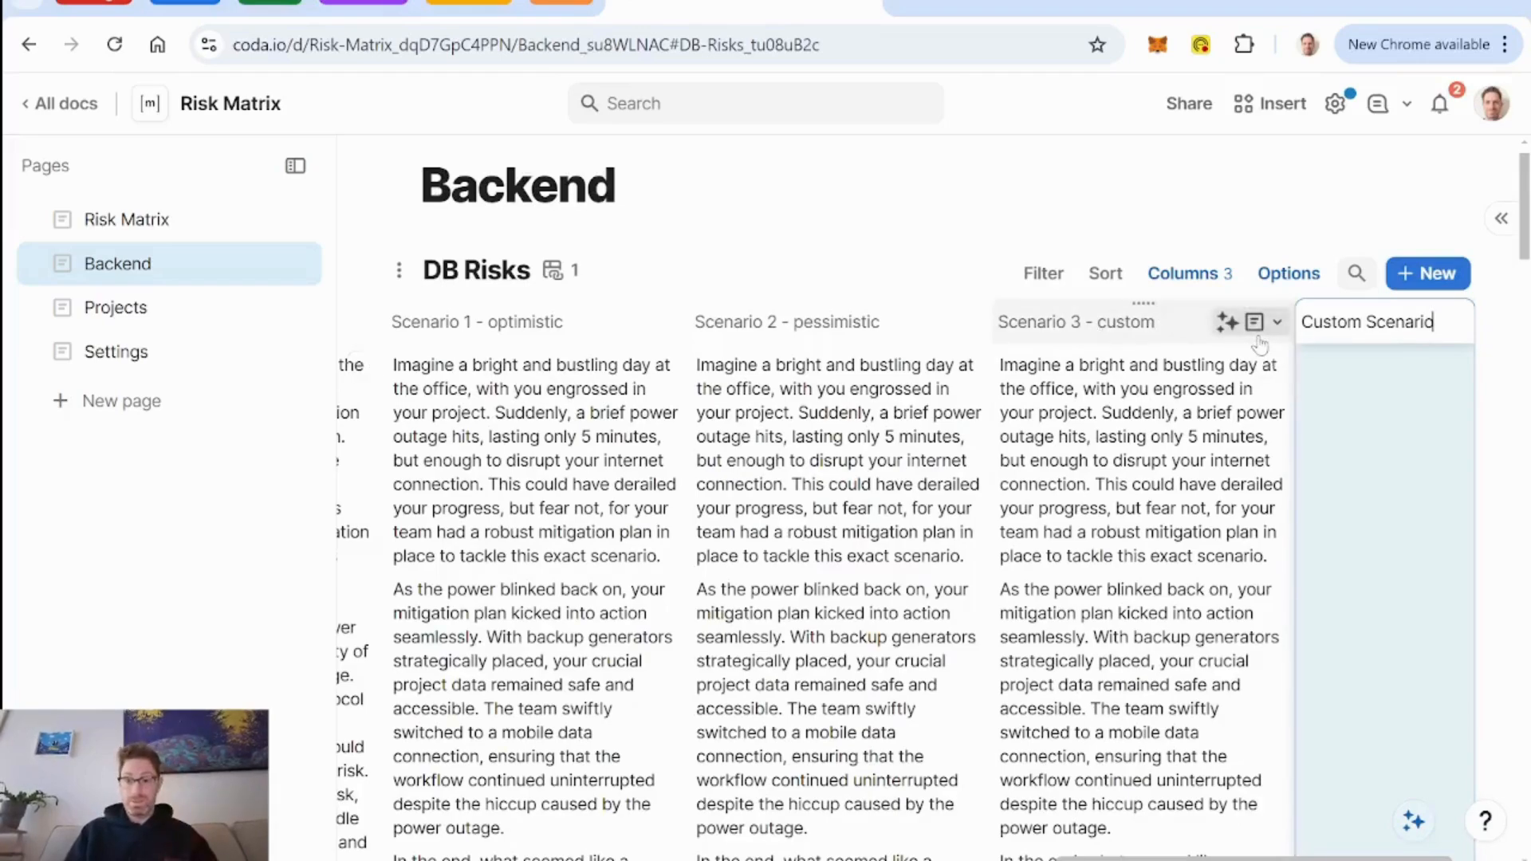
Delete the optimistic outlook and successful mitigation wording after "The scenario should" in the Scenario 3 - custom column's AI prompt.
click(1277, 322)
click(1286, 440)
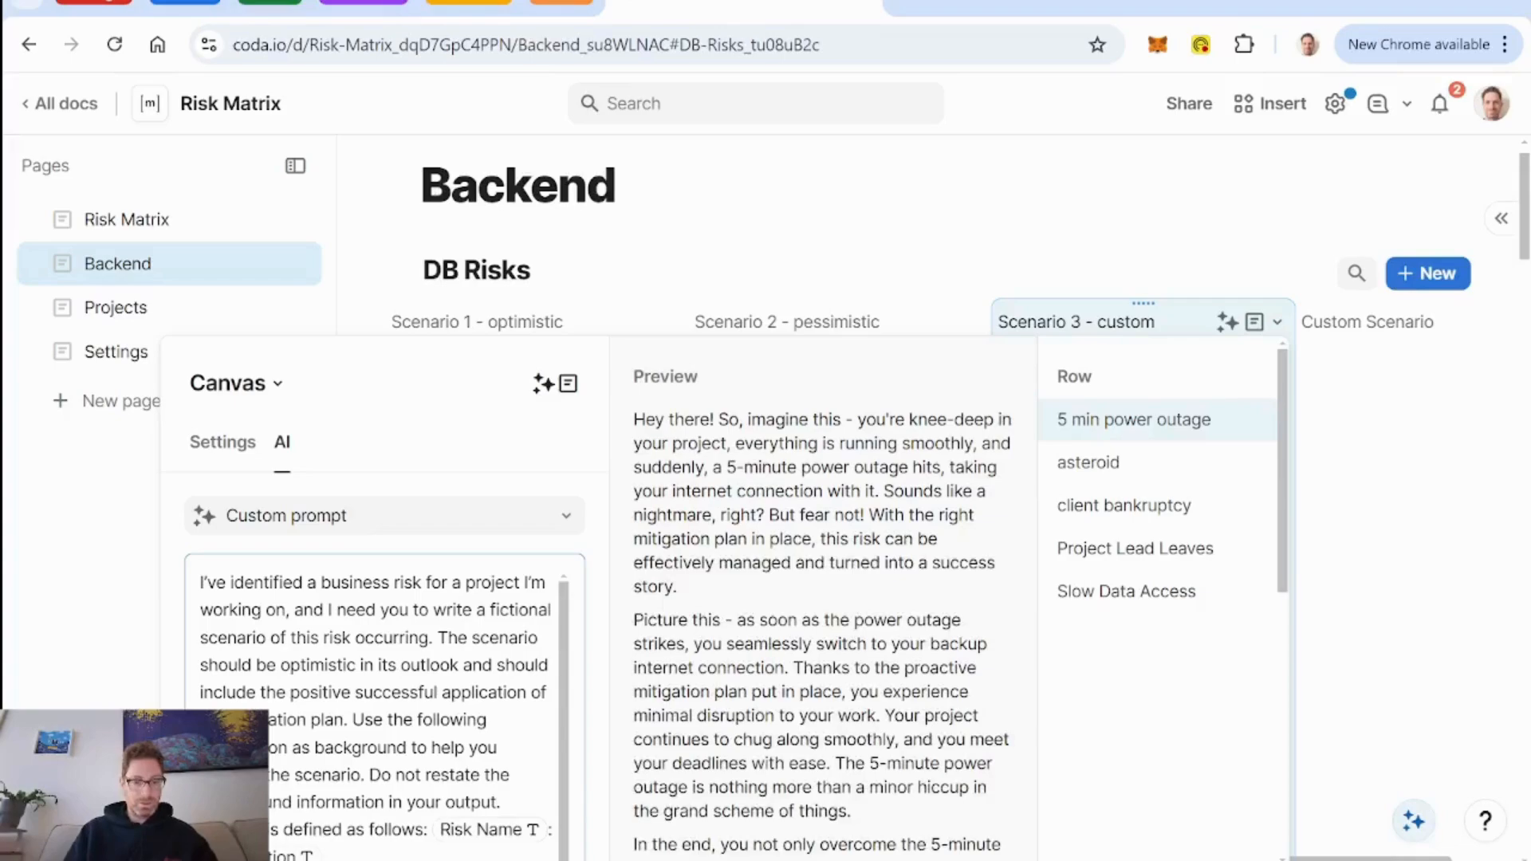
key(Escape)
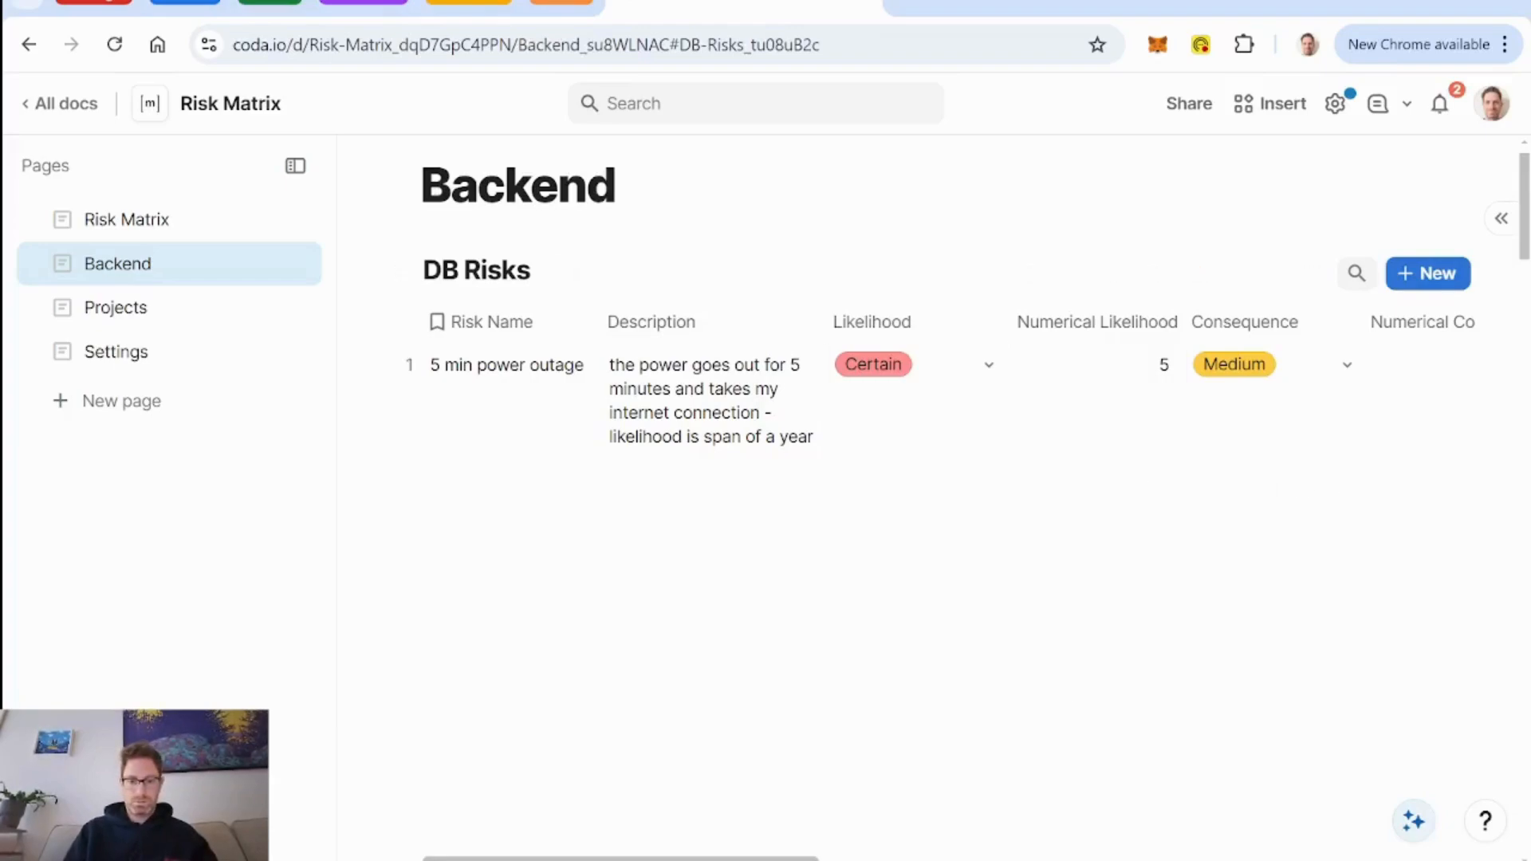
drag(679, 858, 1412, 854)
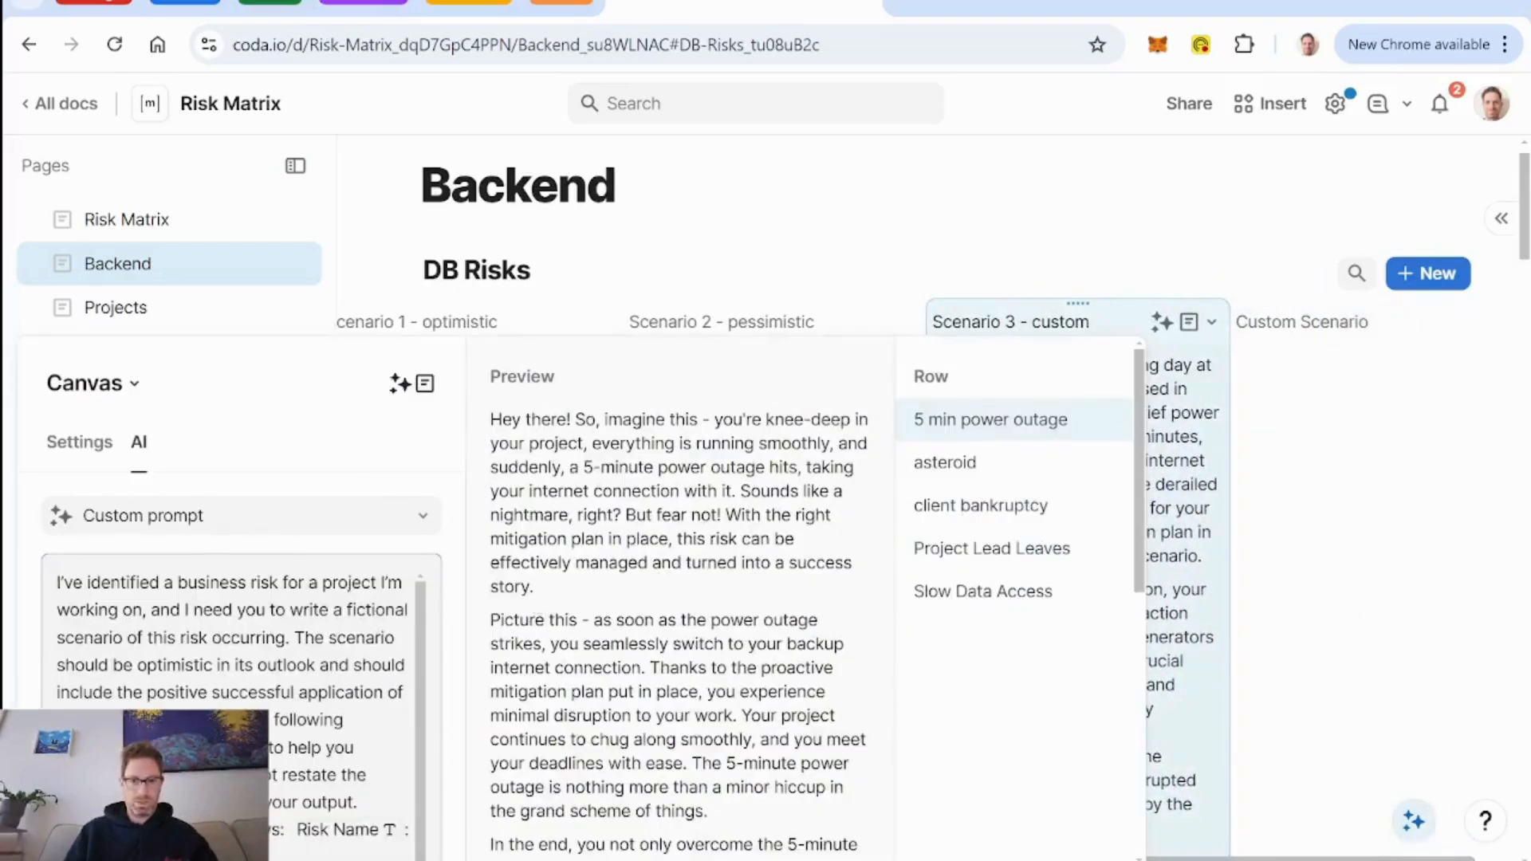
scroll(240, 765, down, 1)
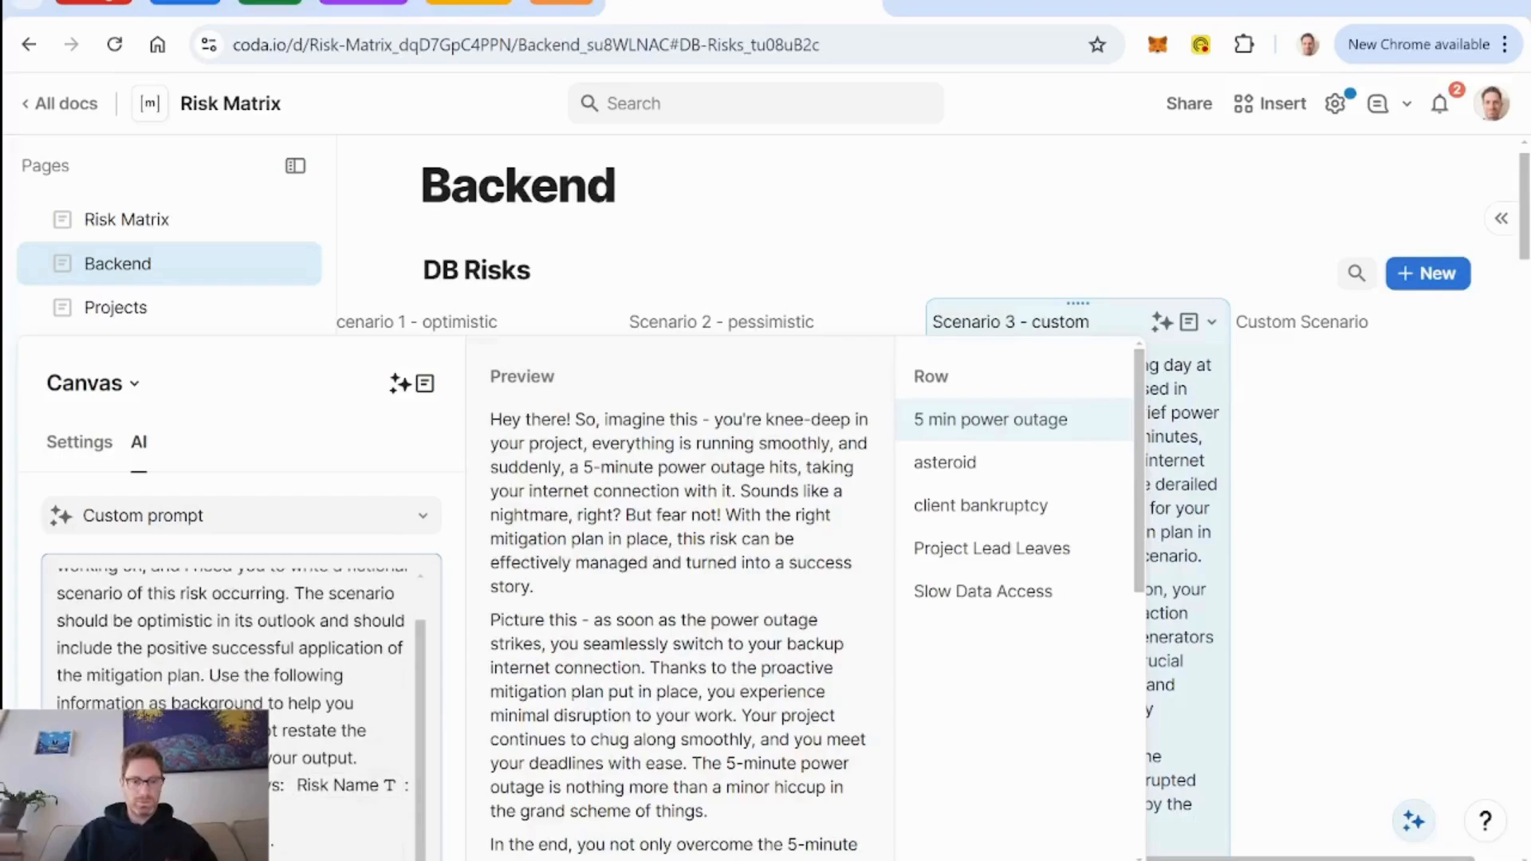
scroll(296, 637, up, 1)
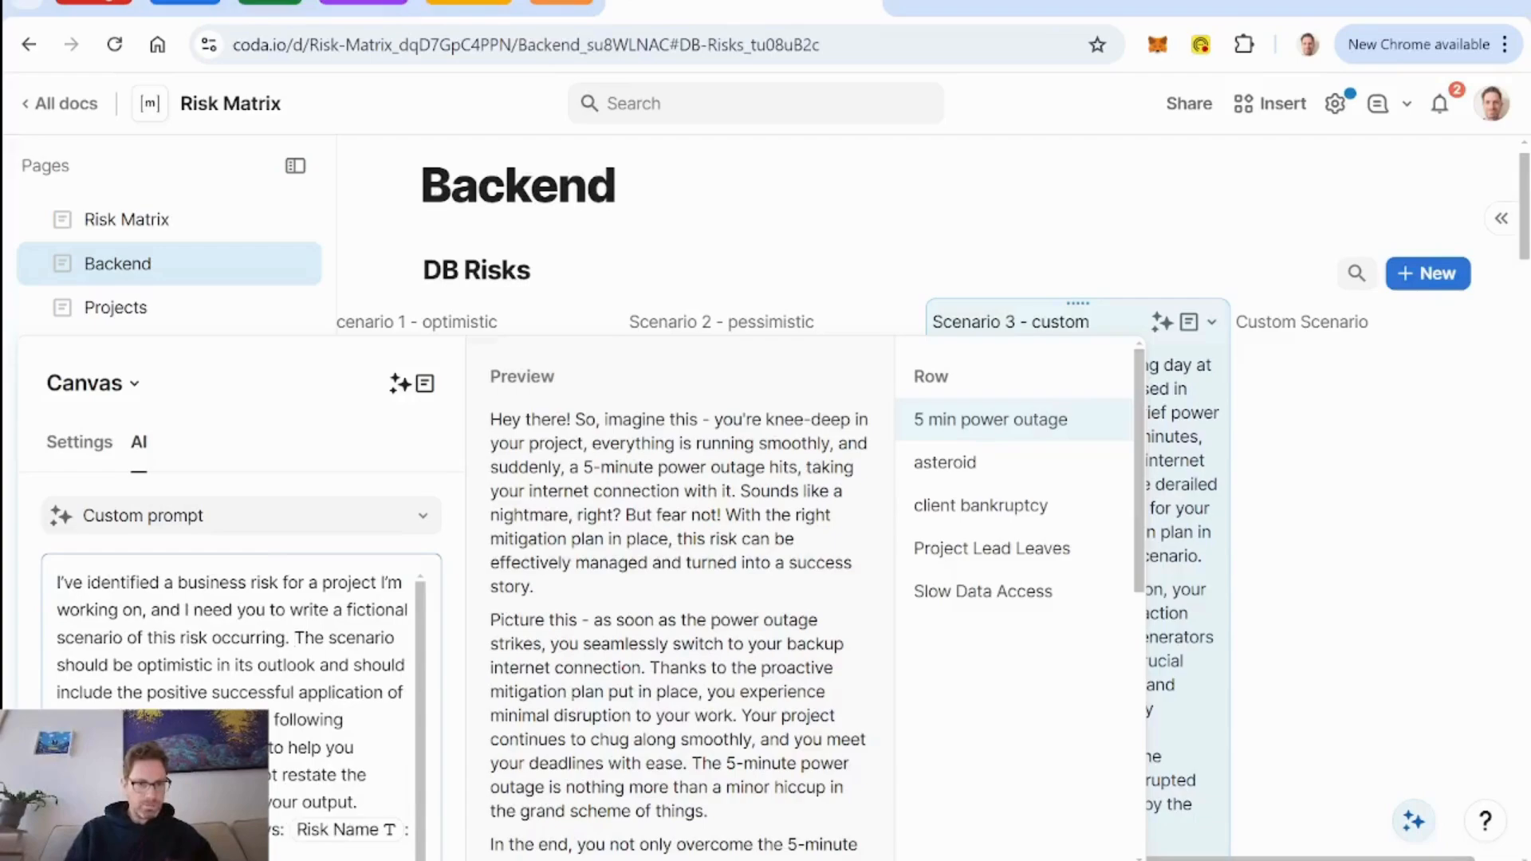
key(BackSpace)
key(BackSpace)
key(BackSpace)
key(BackSpace)
key(BackSpace)
key(BackSpace)
key(BackSpace)
key(BackSpace)
key(BackSpace)
key(BackSpace)
key(BackSpace)
key(BackSpace)
key(BackSpace)
key(BackSpace)
key(BackSpace)
key(BackSpace)
key(BackSpace)
key(BackSpace)
key(BackSpace)
key(BackSpace)
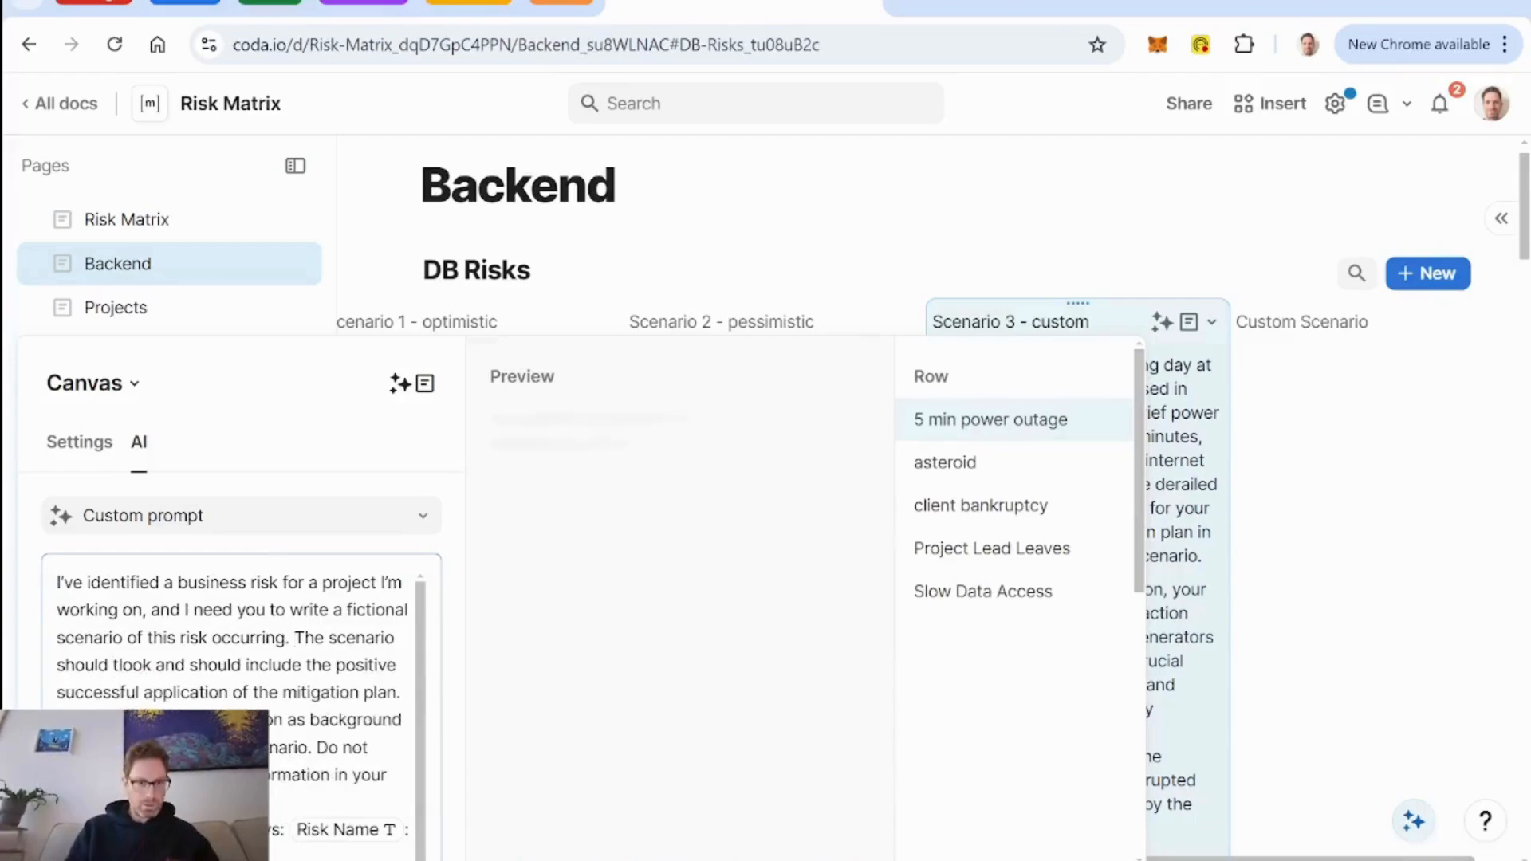
key(BackSpace)
key(BackSpace)
key(BackSpace)
key(BackSpace)
key(BackSpace)
key(BackSpace)
key(BackSpace)
key(BackSpace)
key(BackSpace)
key(BackSpace)
key(BackSpace)
key(BackSpace)
key(BackSpace)
key(BackSpace)
key(BackSpace)
key(BackSpace)
key(BackSpace)
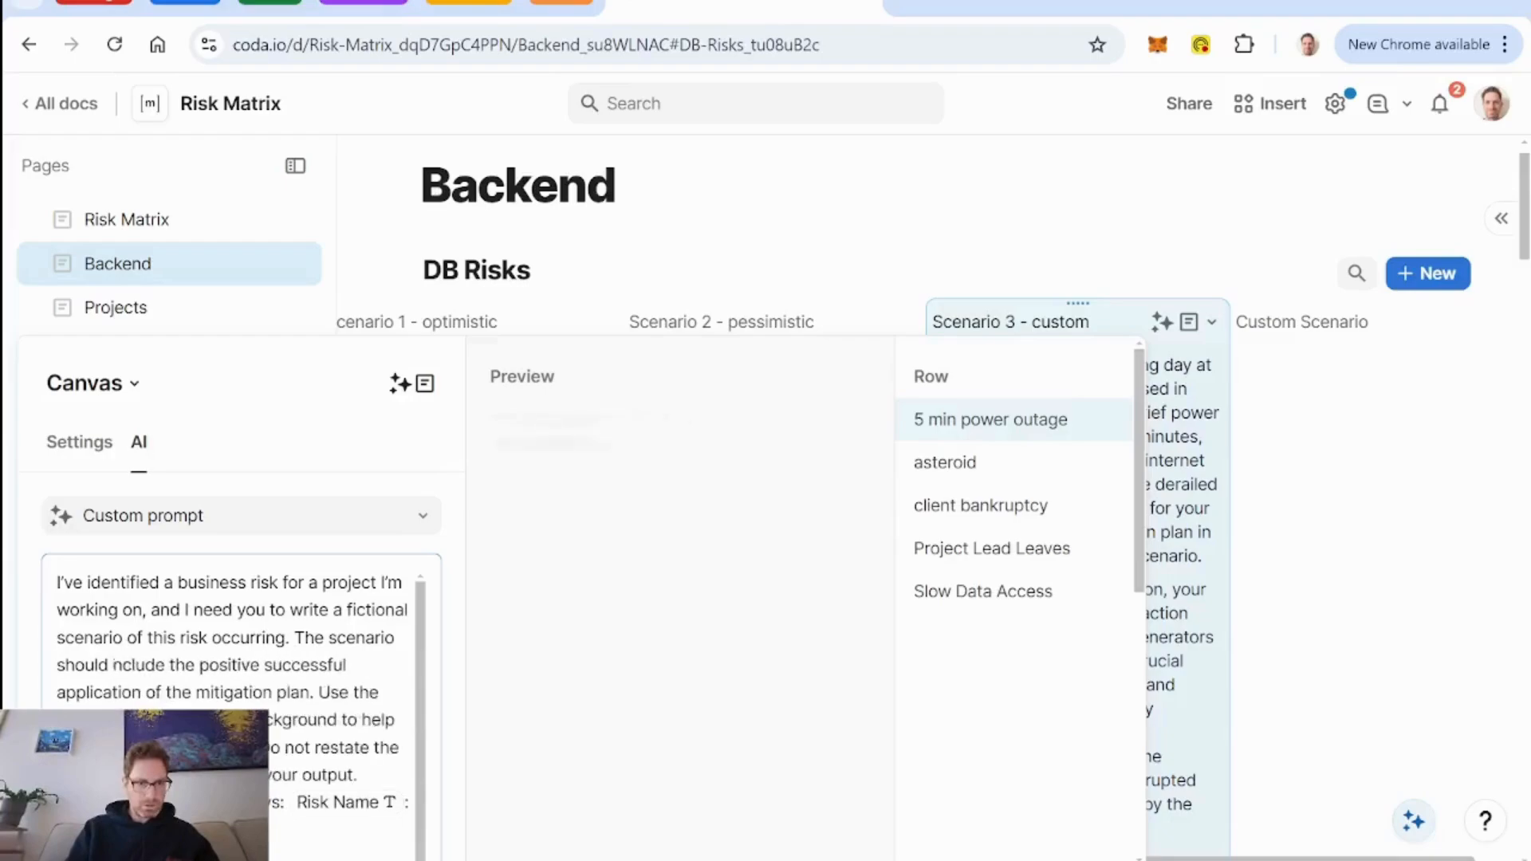
key(Delete)
key(Delete)
key(Delete)
key(Delete)
key(Delete)
key(Delete)
key(Delete)
key(Delete)
key(Delete)
key(Delete)
key(Delete)
key(Delete)
key(Delete)
key(Delete)
key(Delete)
key(Delete)
key(Delete)
key(Delete)
key(Delete)
key(Delete)
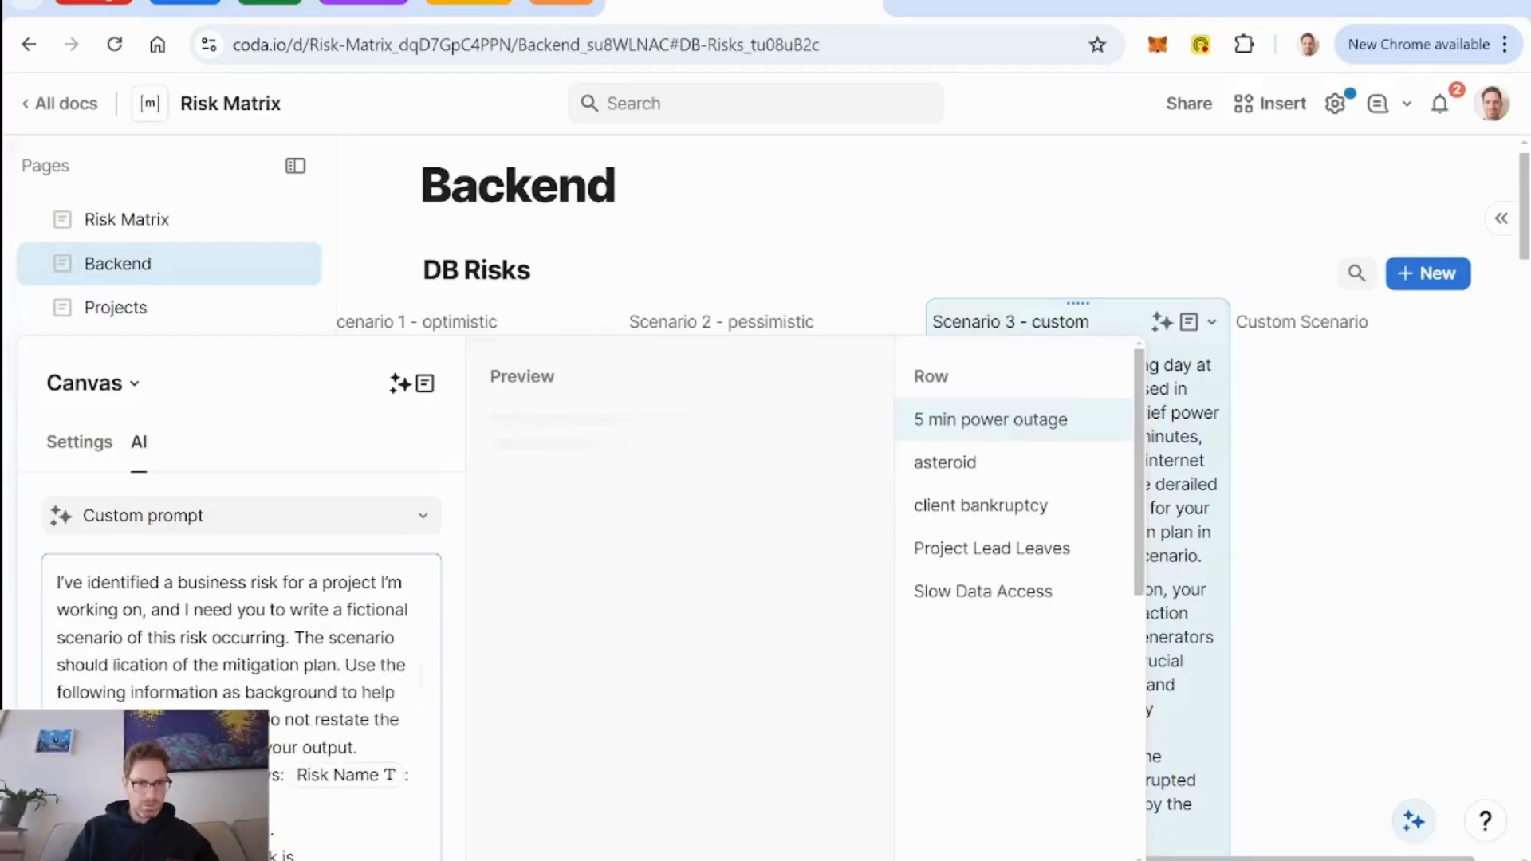
key(Delete)
key(Delete)
key(Delete)
key(Delete)
key(Delete)
key(Delete)
key(Delete)
key(Delete)
key(Delete)
key(Delete)
key(Delete)
key(Delete)
key(Delete)
key(Delete)
key(Delete)
key(Delete)
key(Delete)
key(Delete)
key(Delete)
key(Delete)
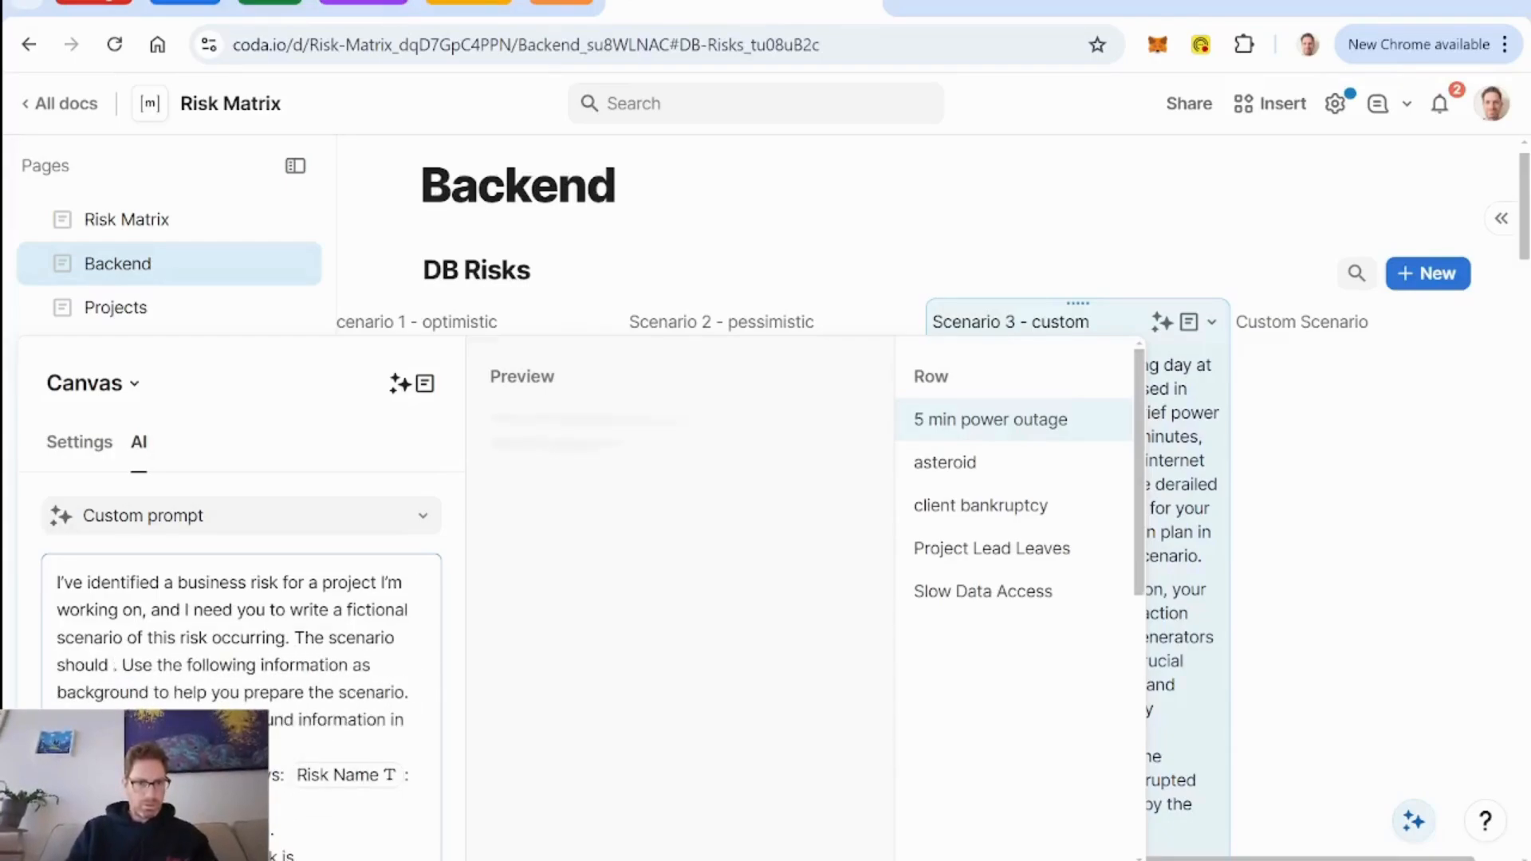
Complete the Scenario 3 prompt sentence with "adhere to the details outlined here:" followed by a reference to the Custom Scenario column.
text(adhere to th)
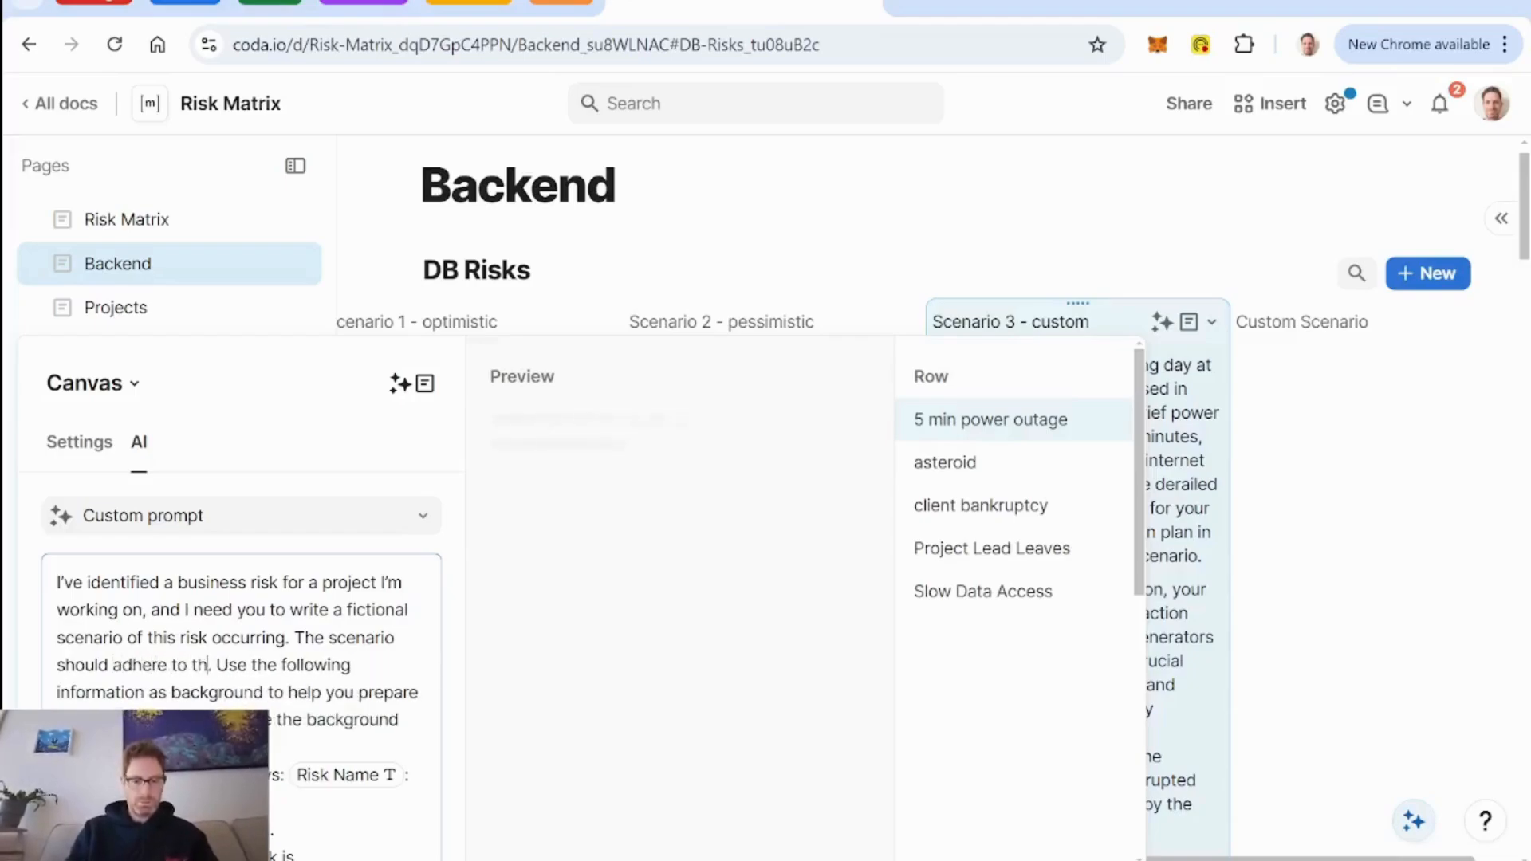
text(e details outl)
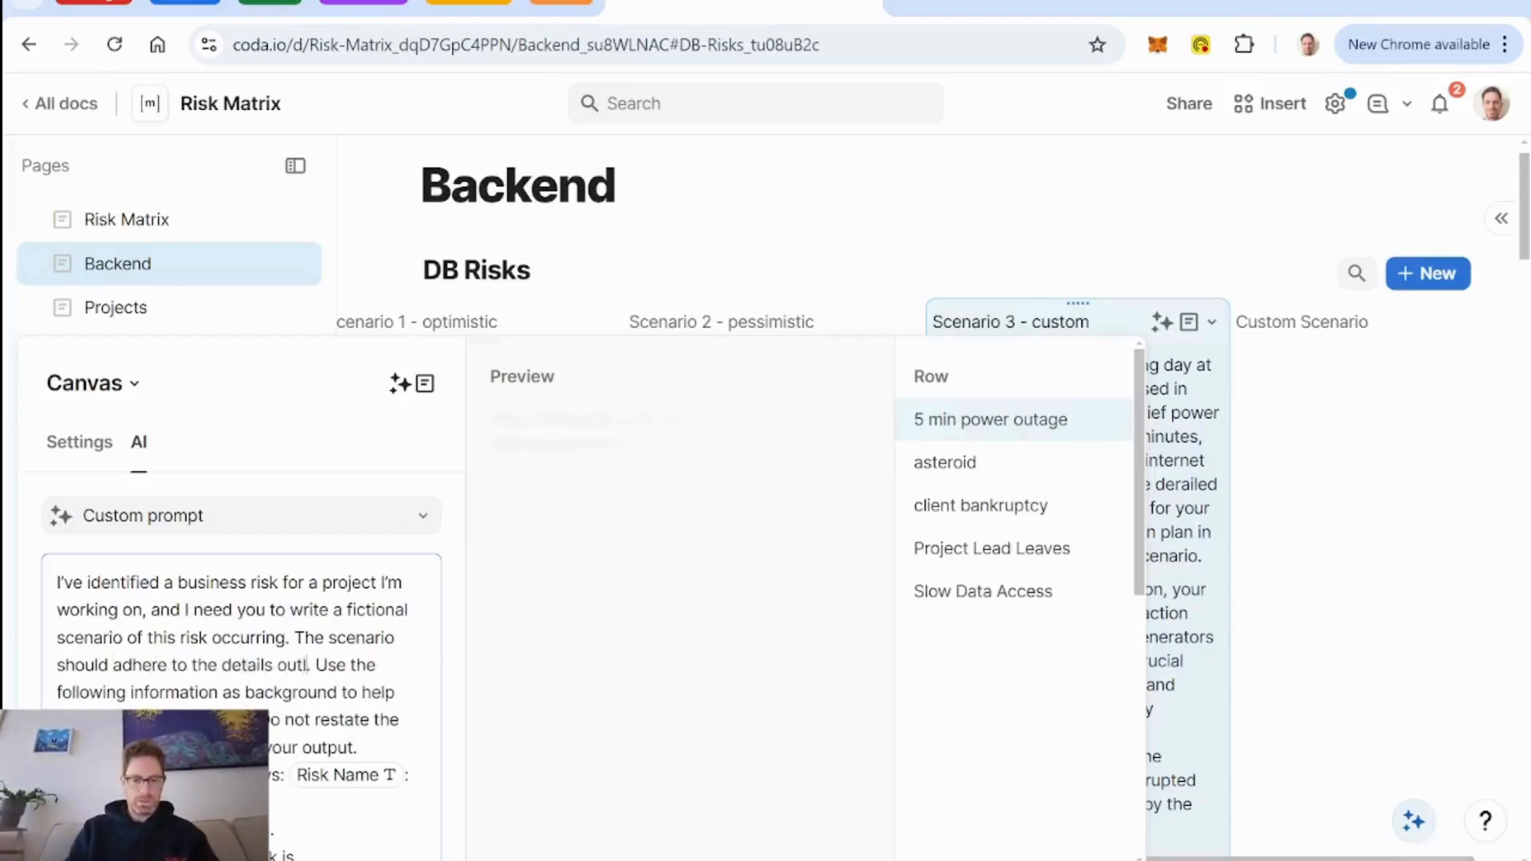
text(ined in)
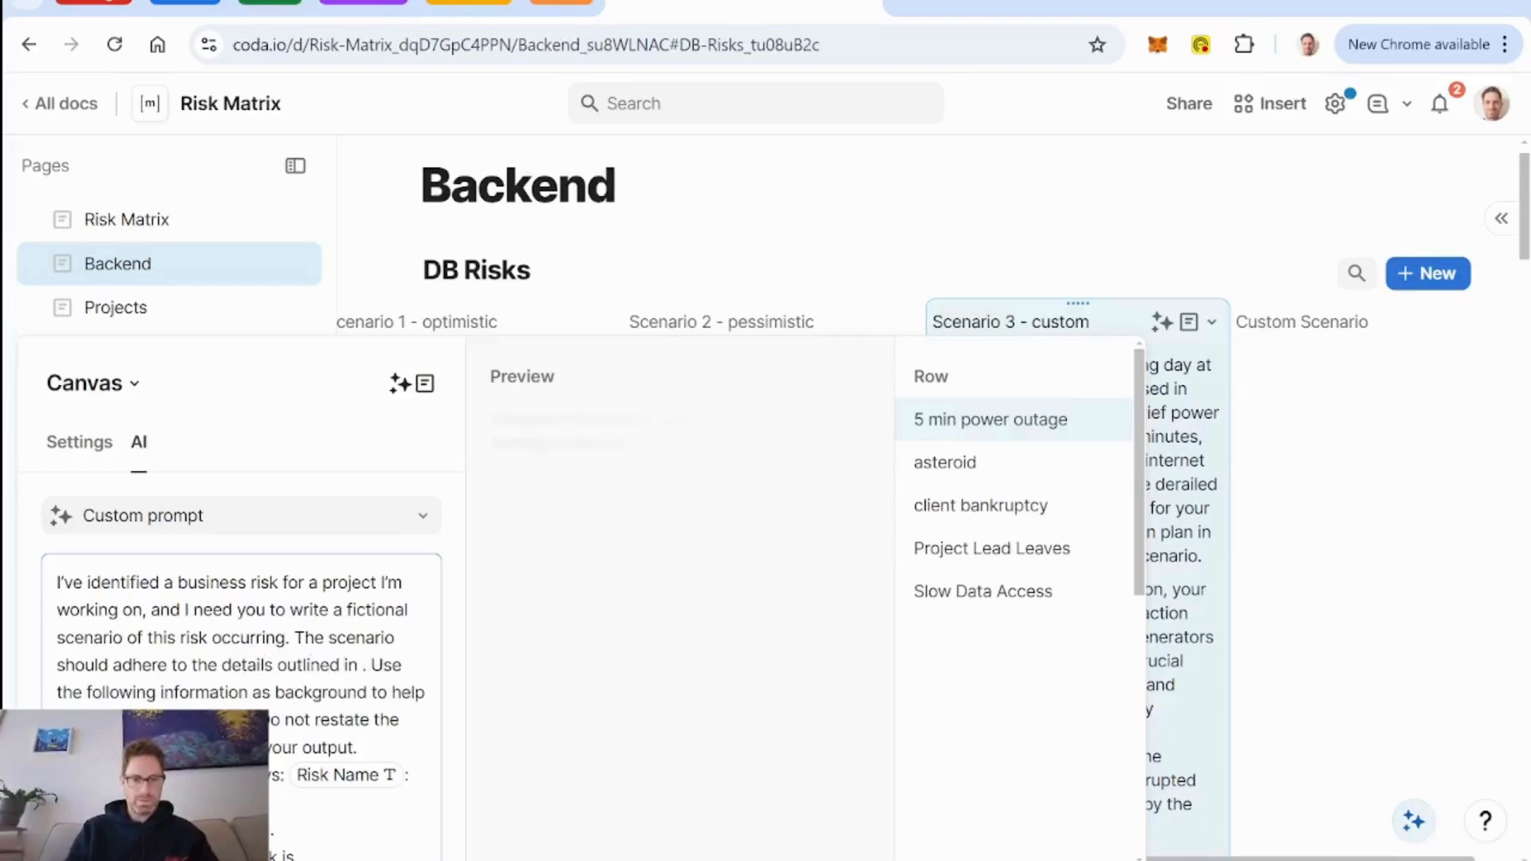
key(BackSpace)
key(BackSpace)
key(BackSpace)
text(here)
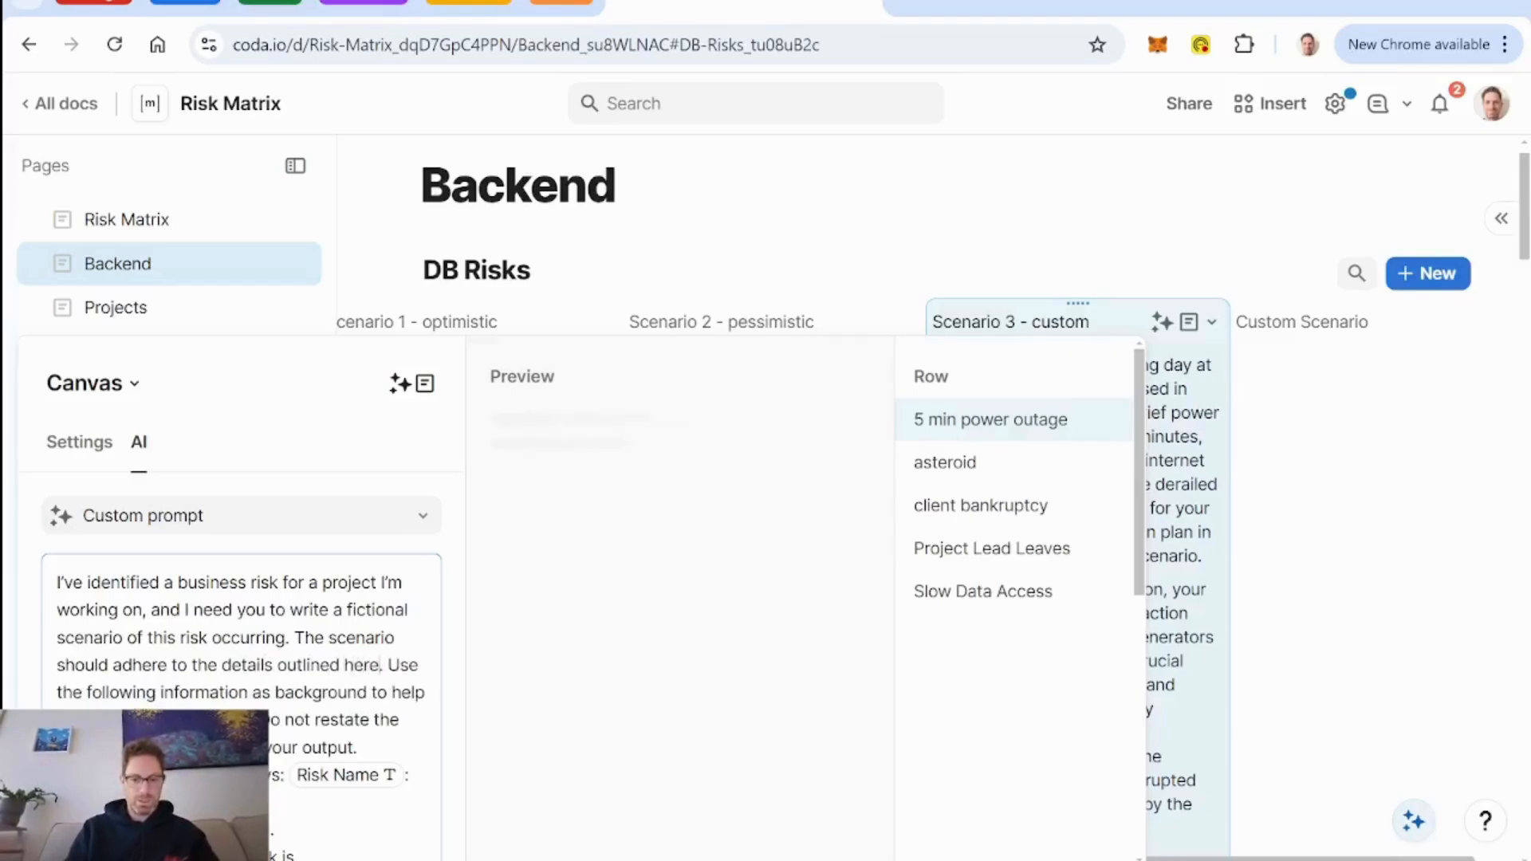
text(:)
text( @custom. Use the following information as)
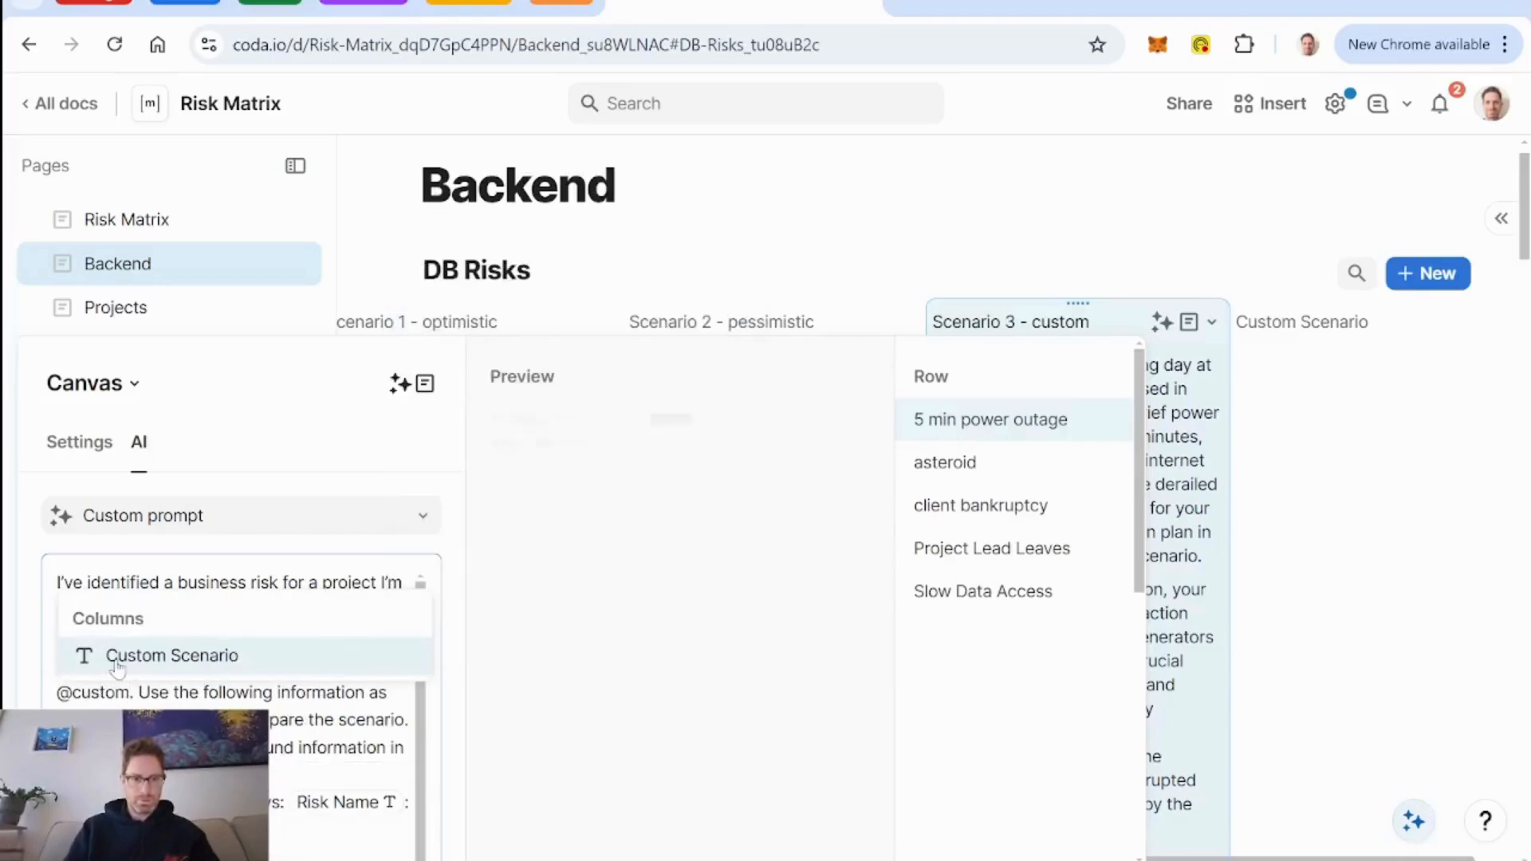
click(118, 658)
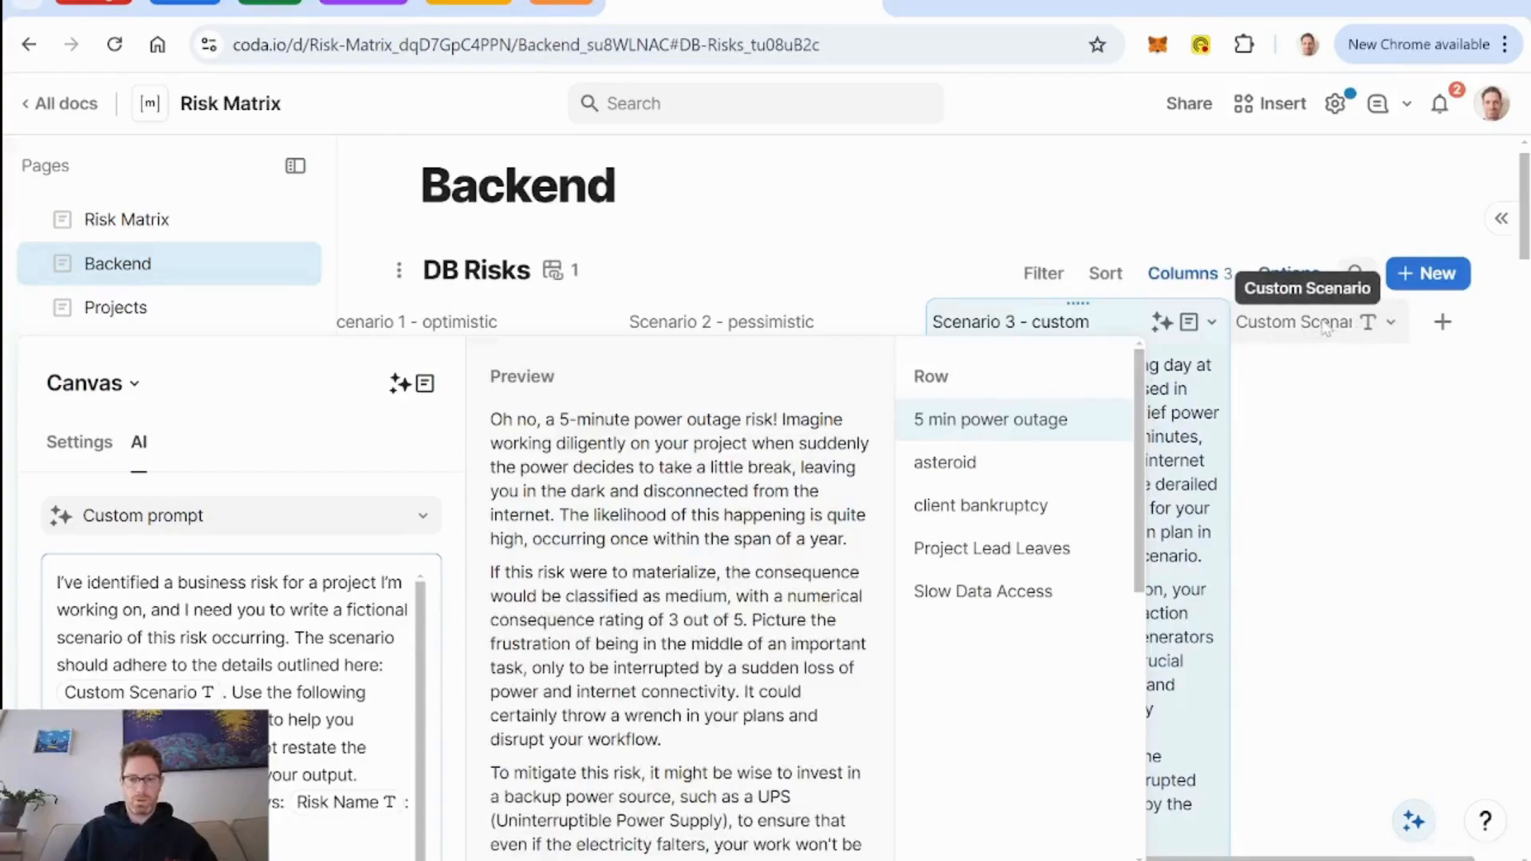
Set the Custom Scenario column's value for new rows to "AI can handle any risks that may come - it's more than a bandaid - it's superman".
click(1392, 324)
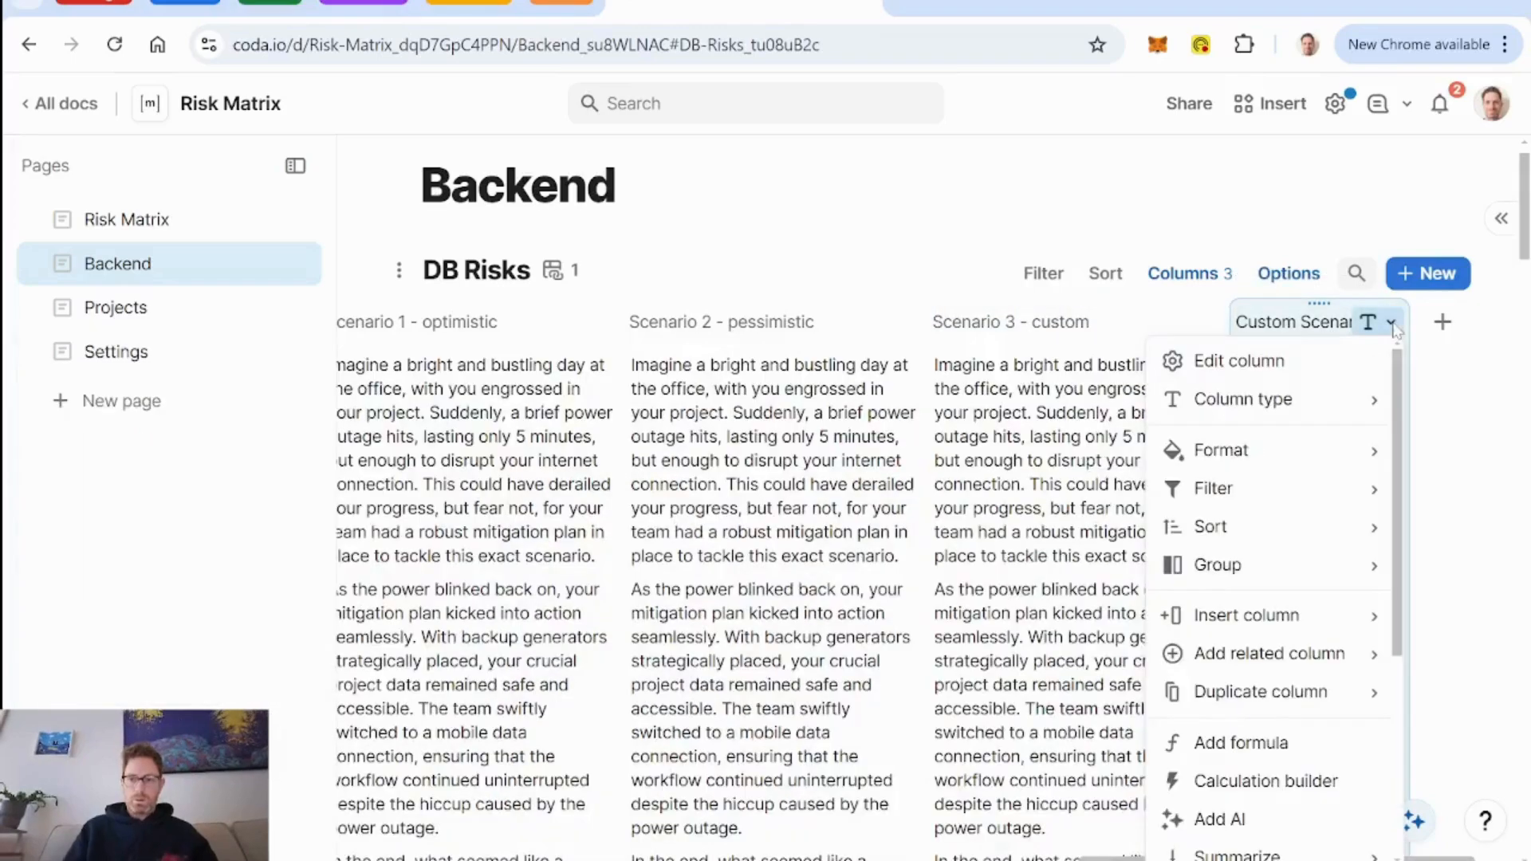
click(1254, 374)
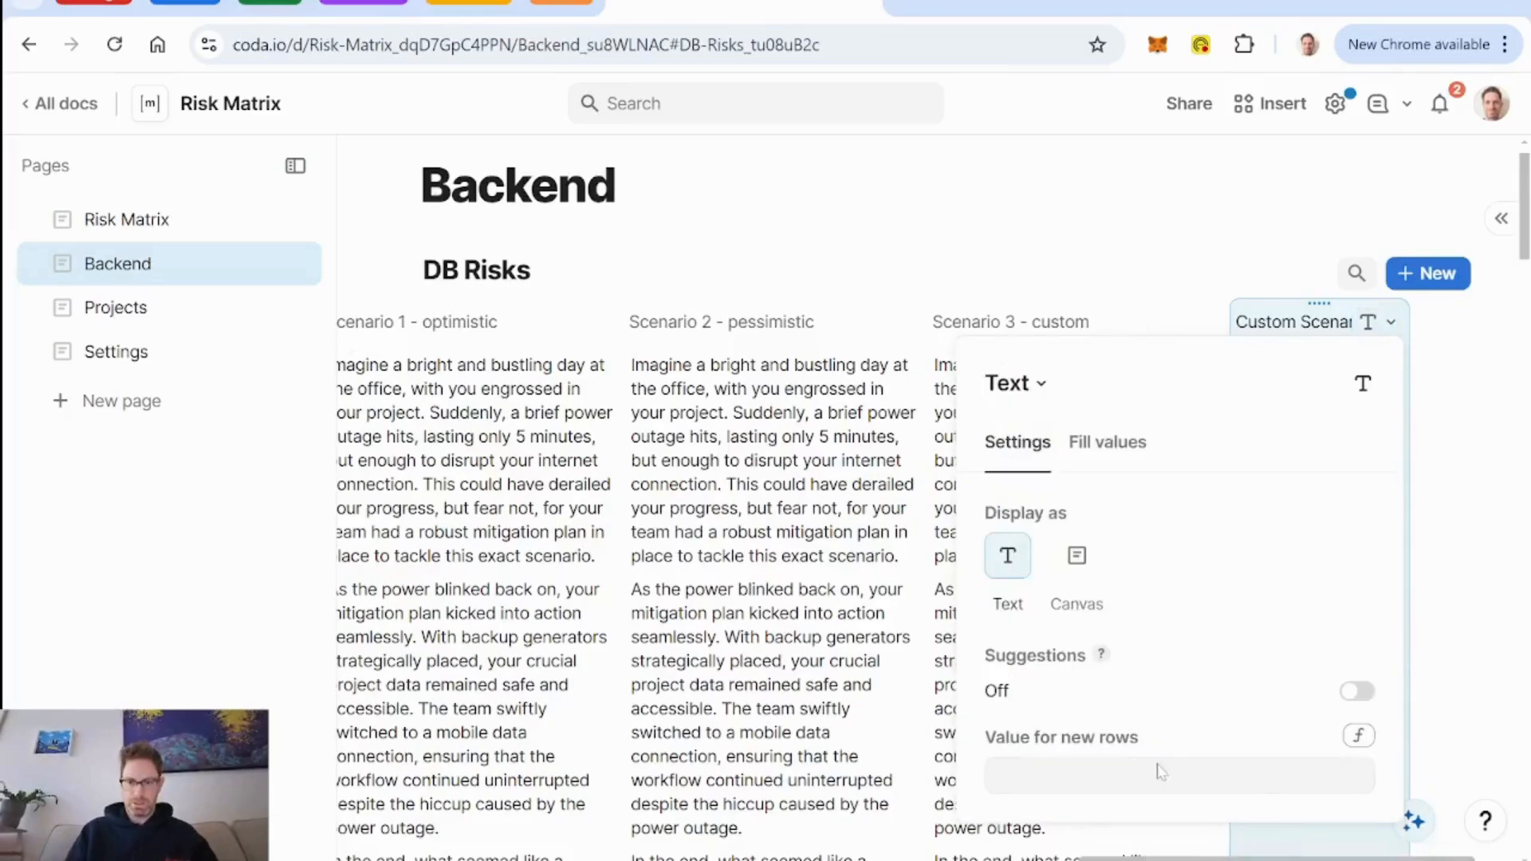
click(1359, 736)
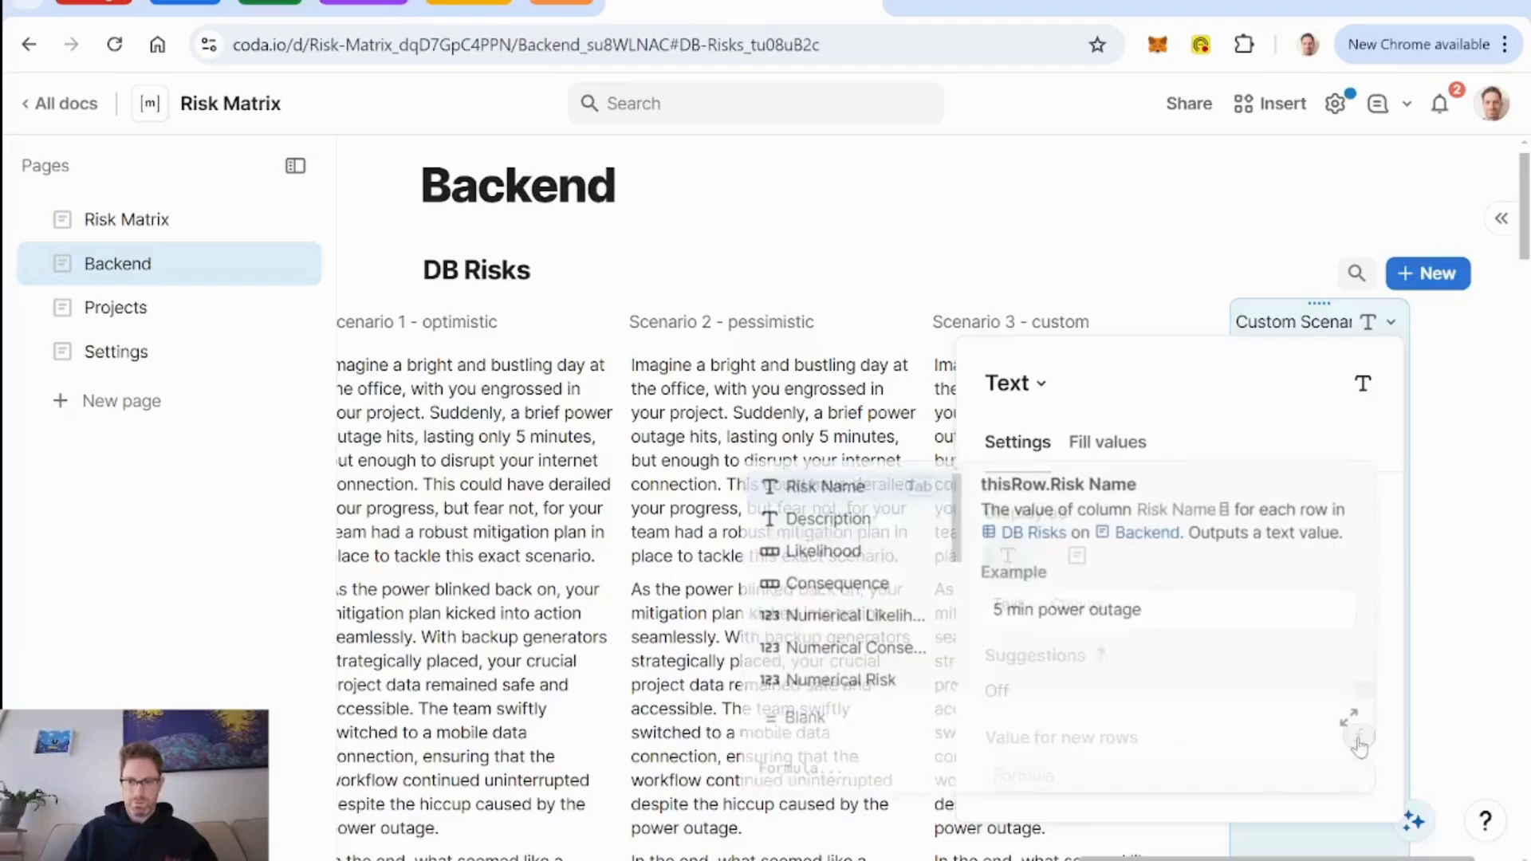
text(")
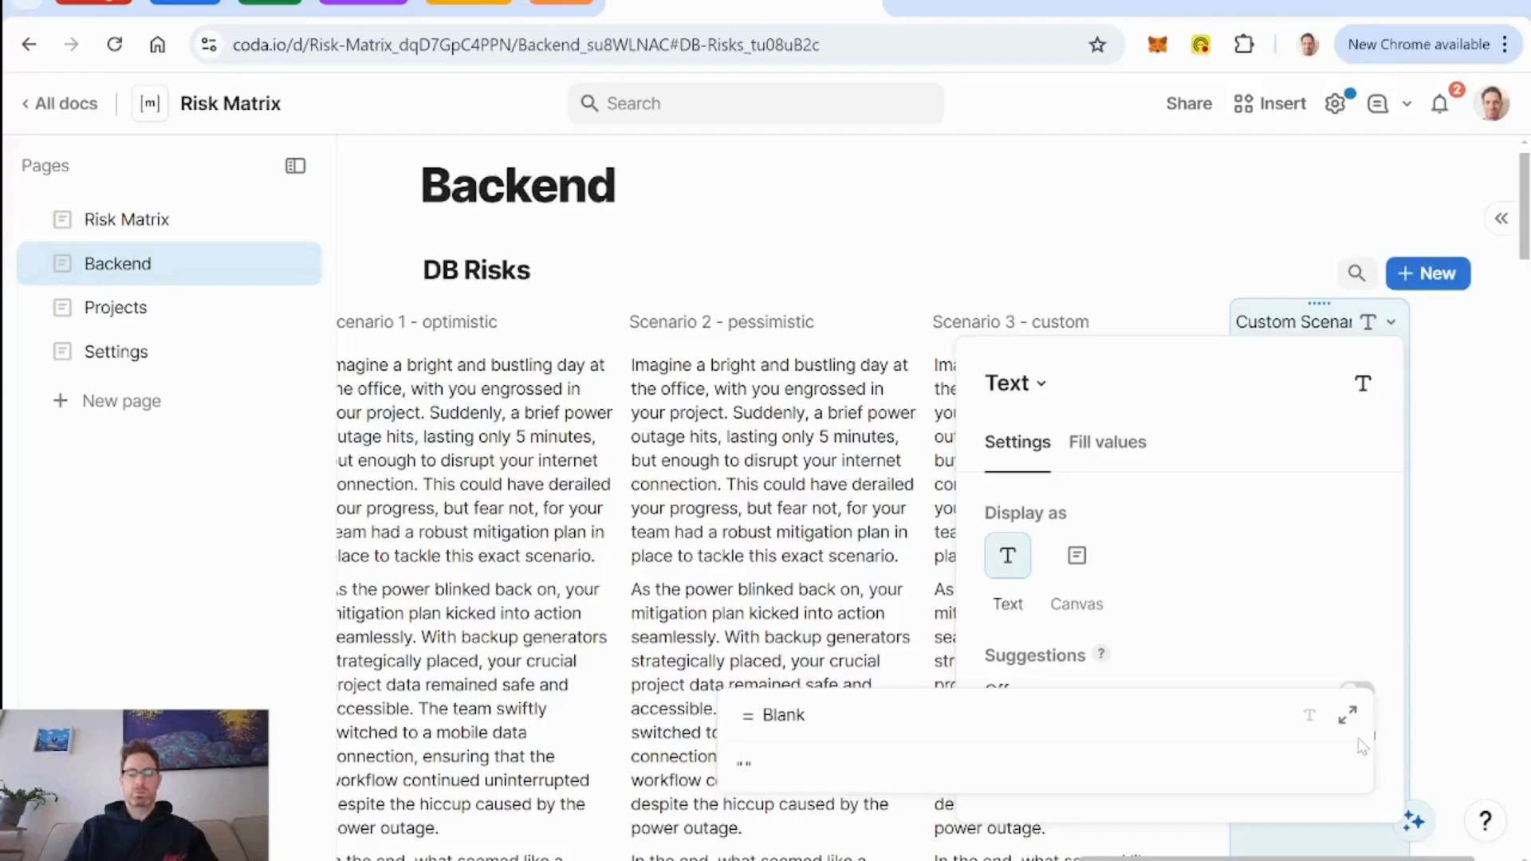
text(AI )
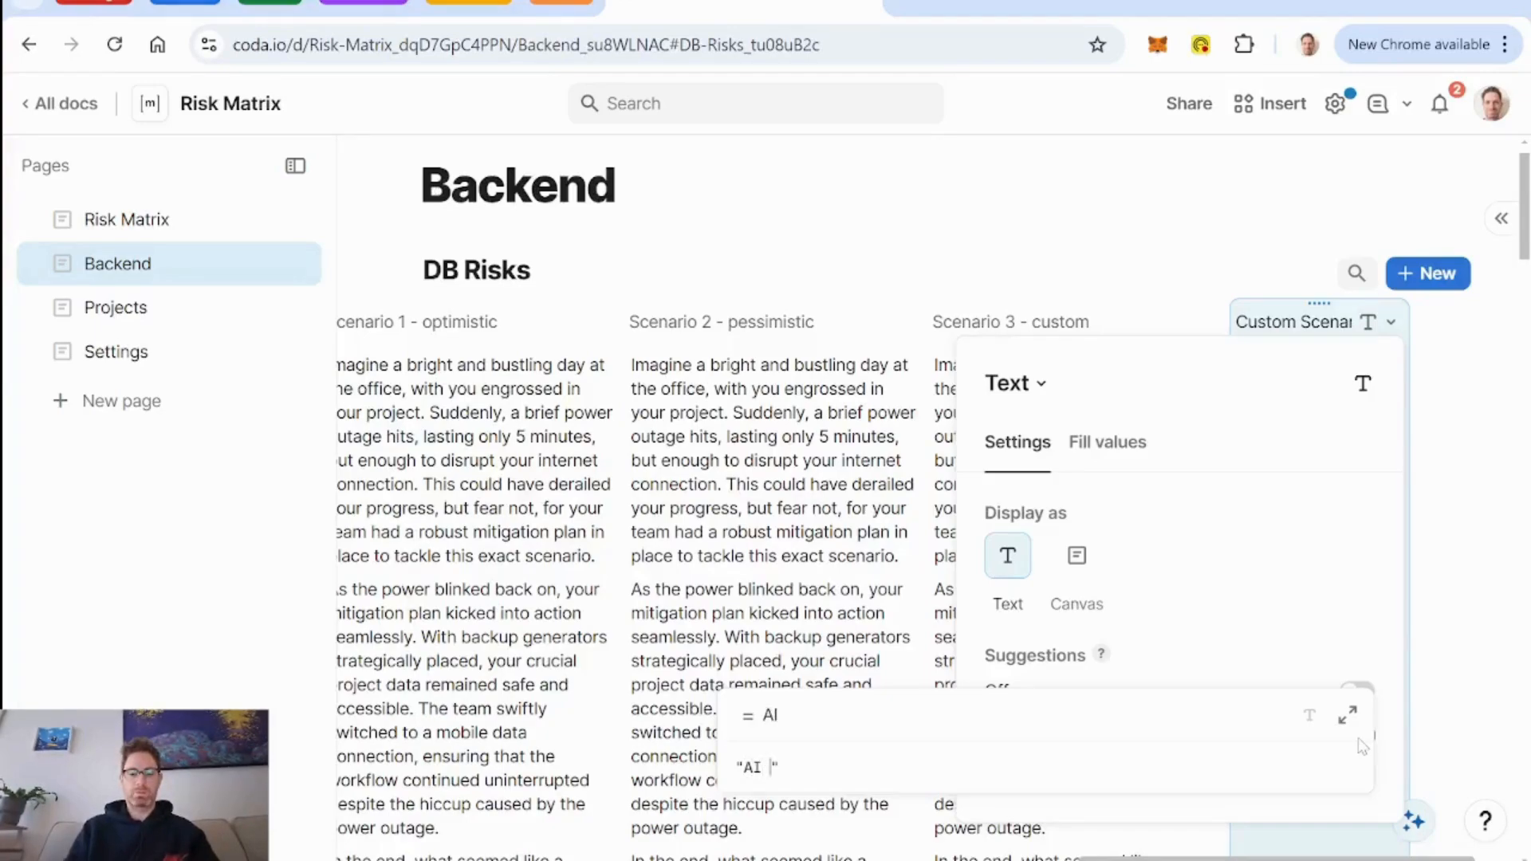
text(can handle a)
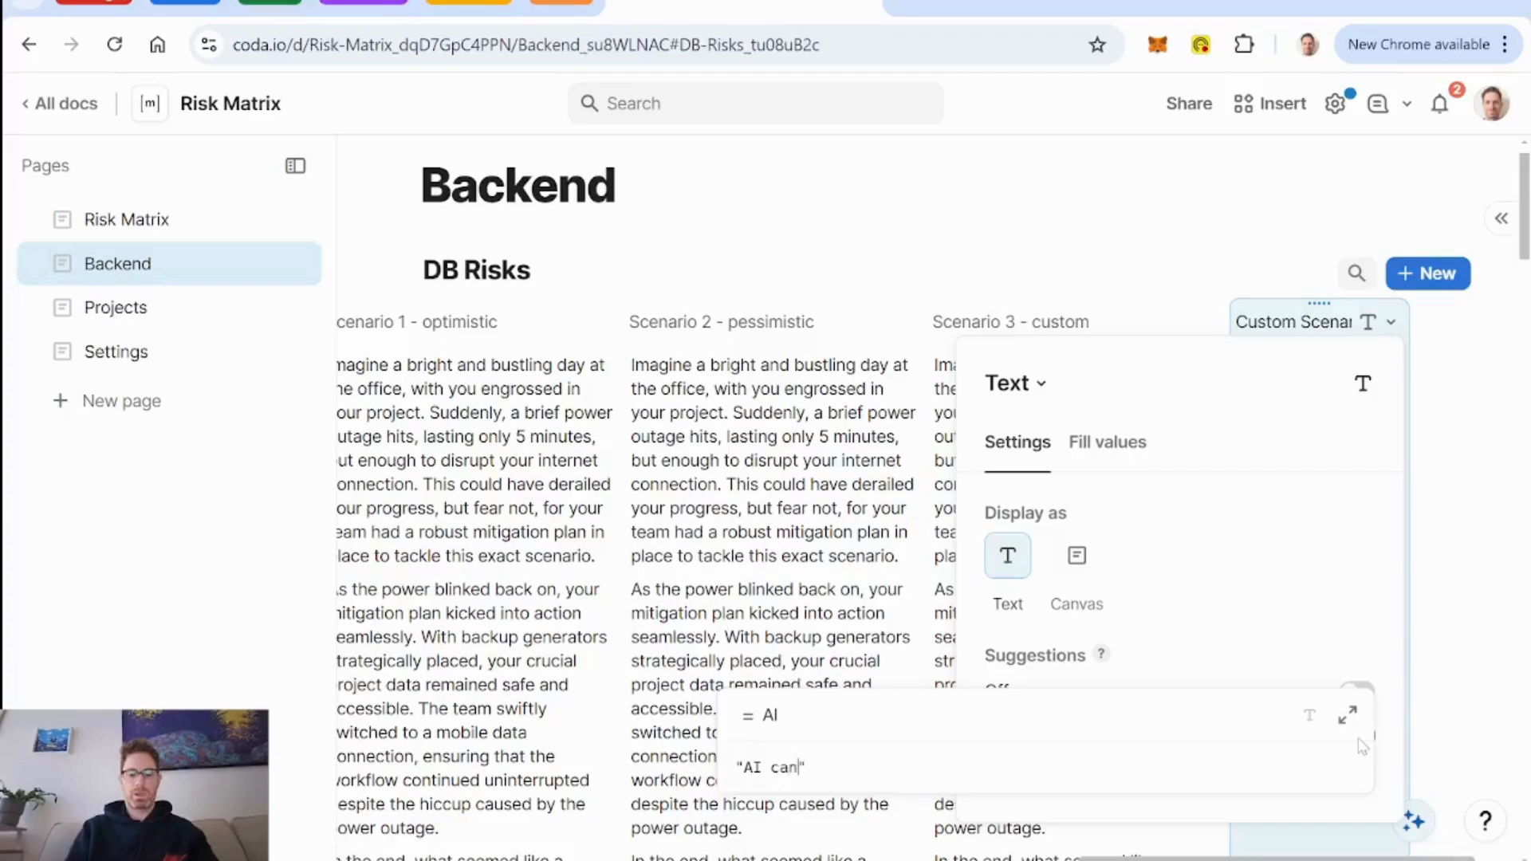
text(ny )
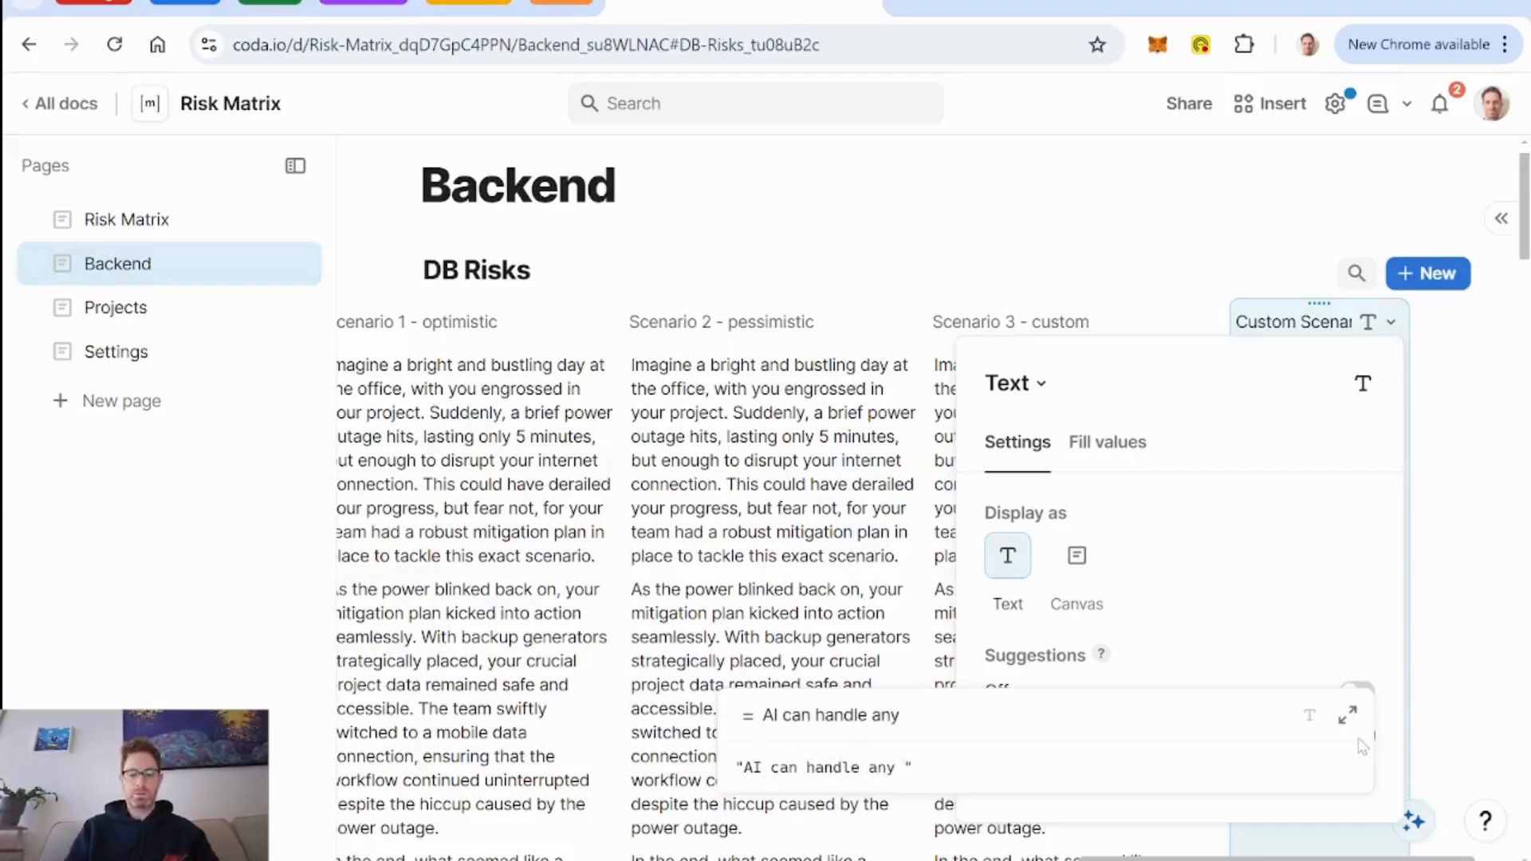
text(risks that )
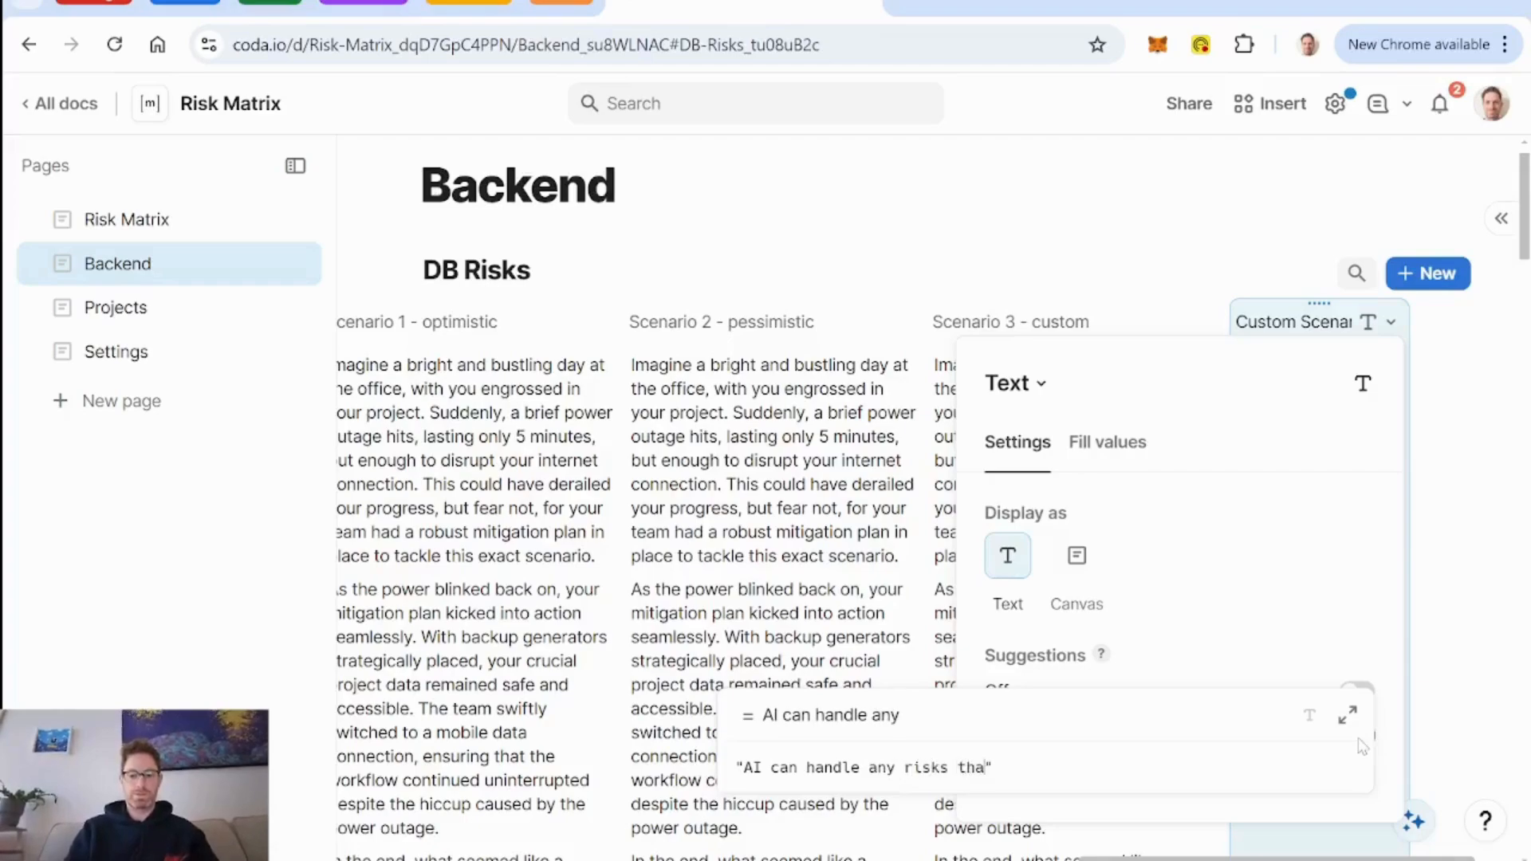
text(may come)
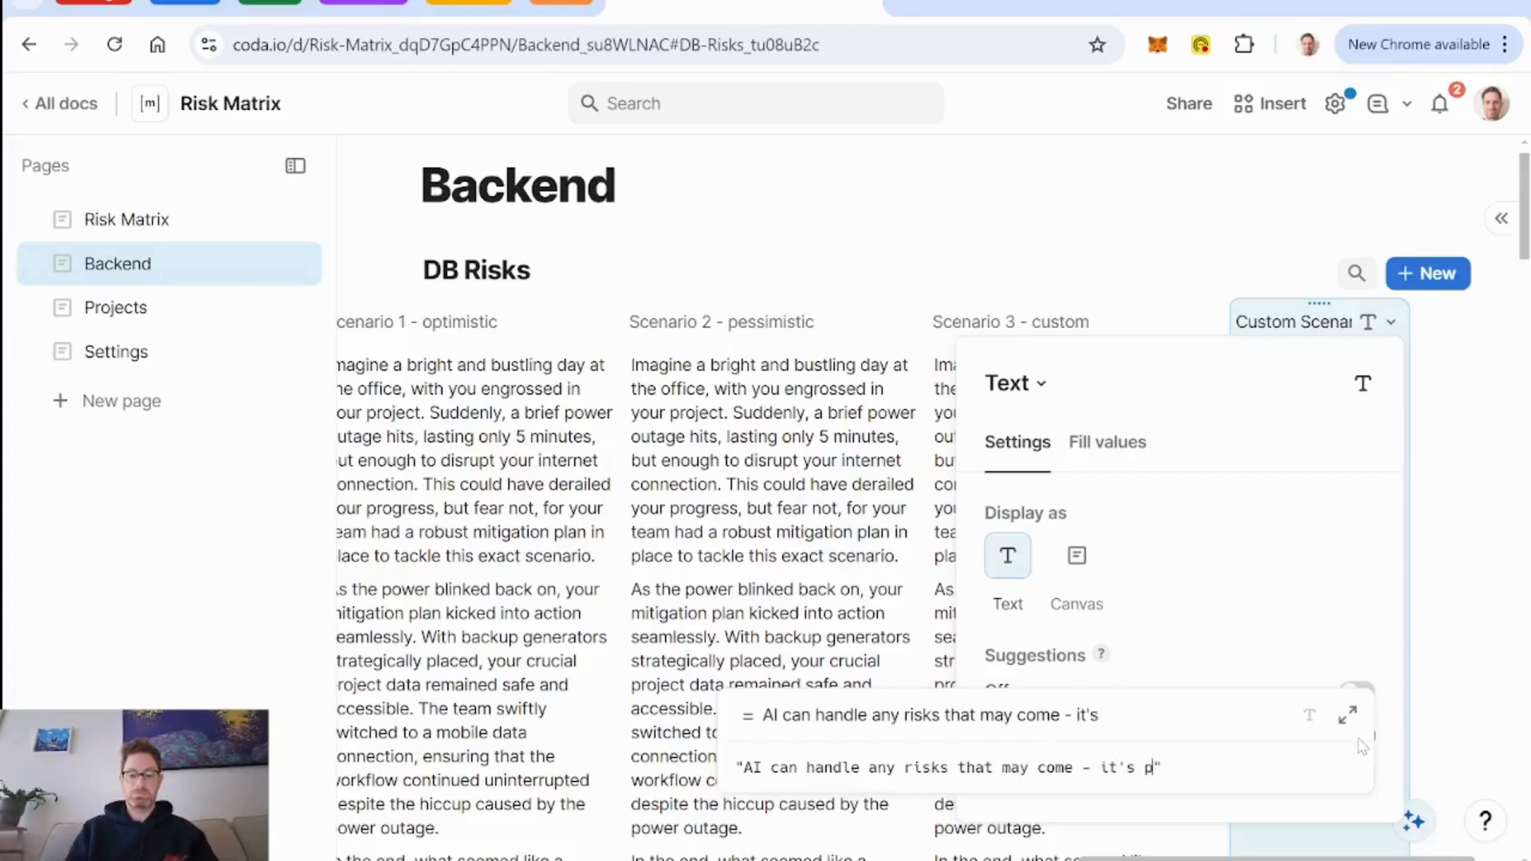
text(- it's more than a )
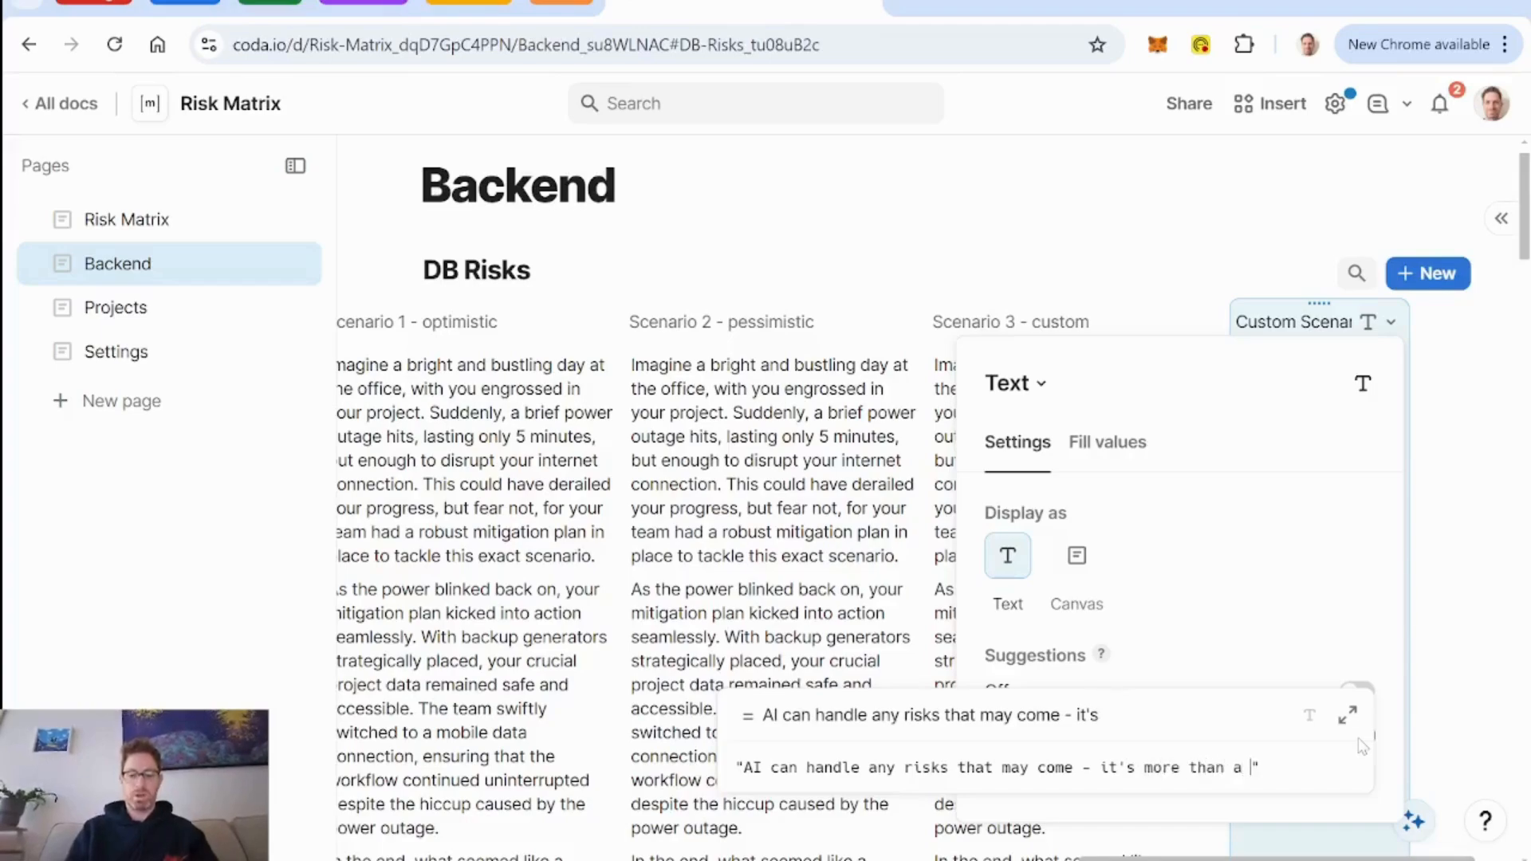
text(bandaid - )
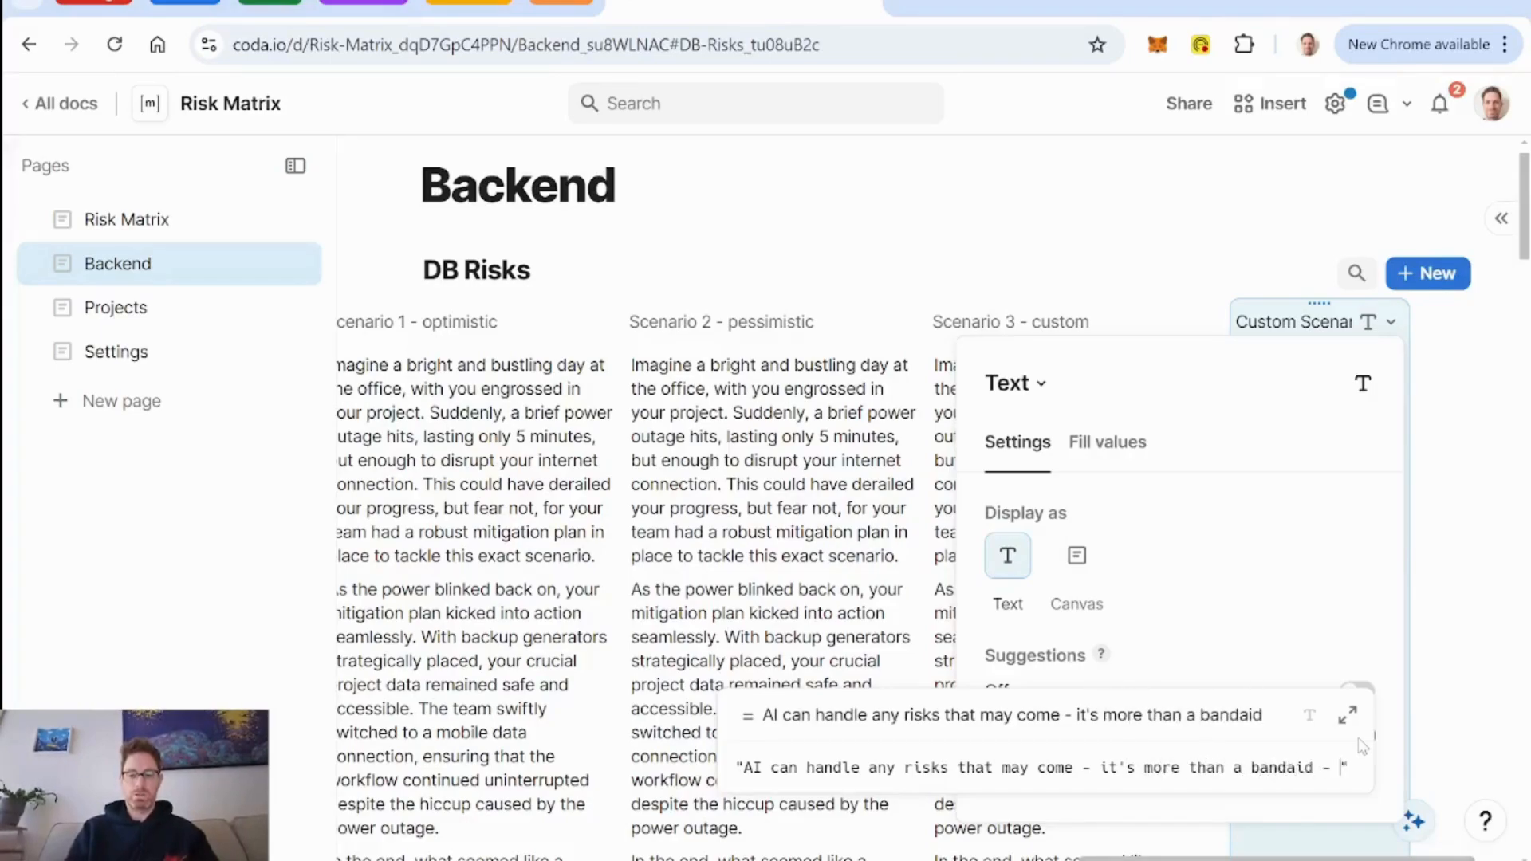
text(it's super)
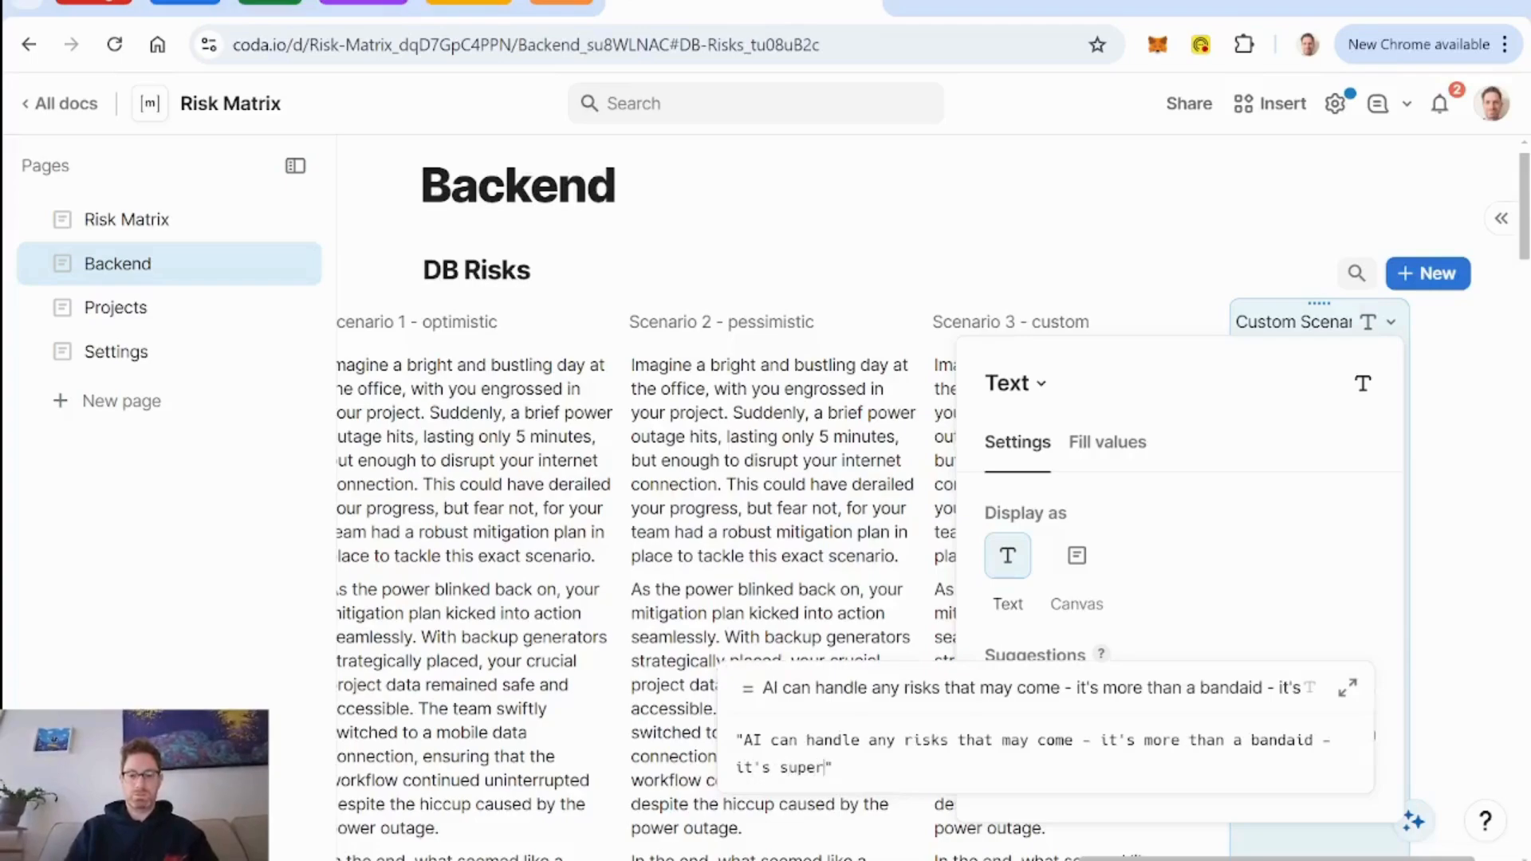
text(man)
key(Return)
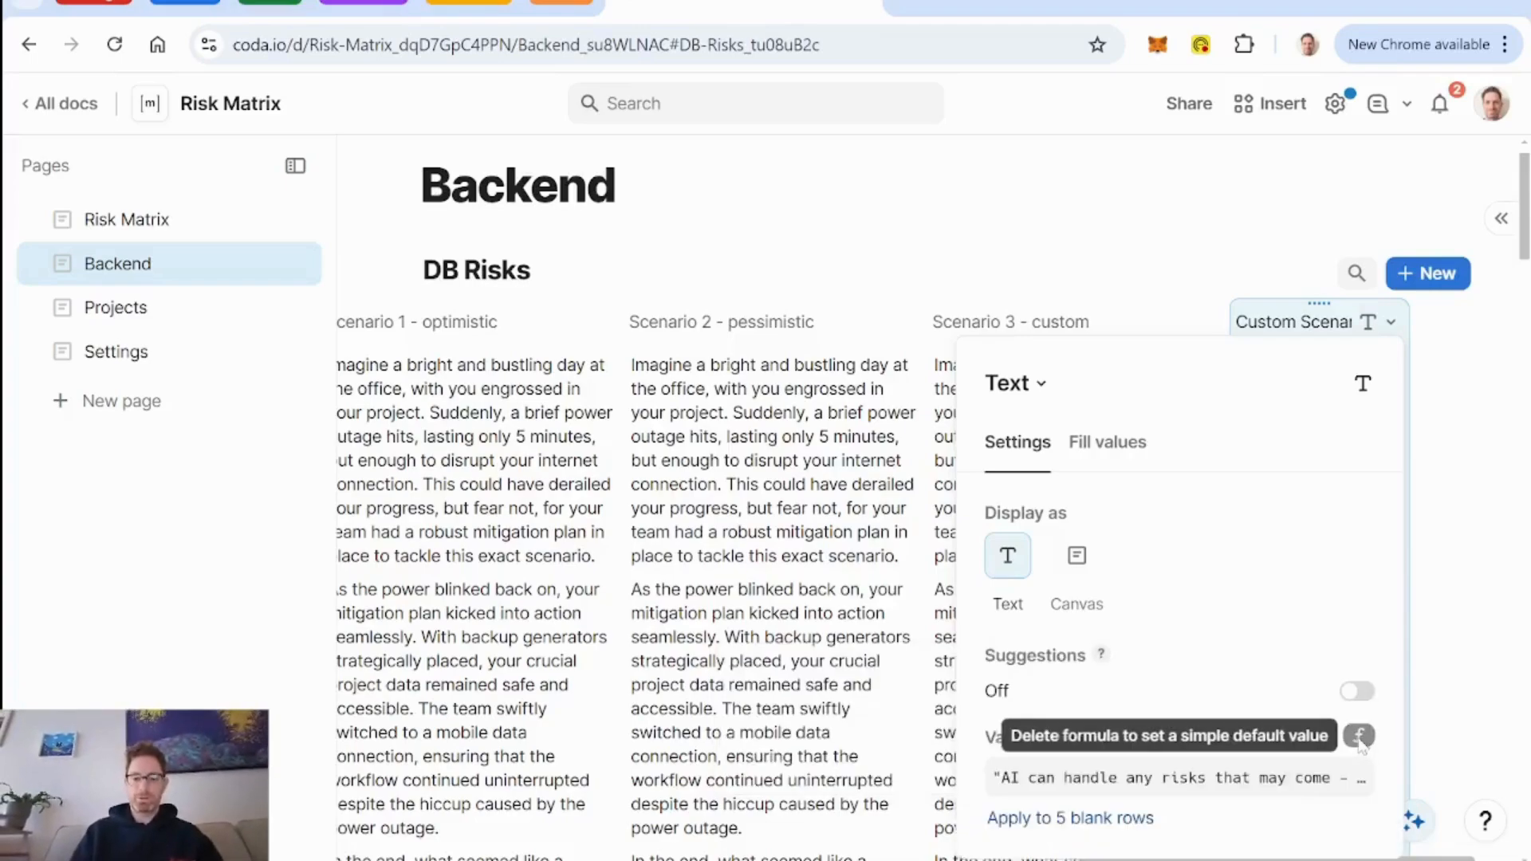
click(1096, 330)
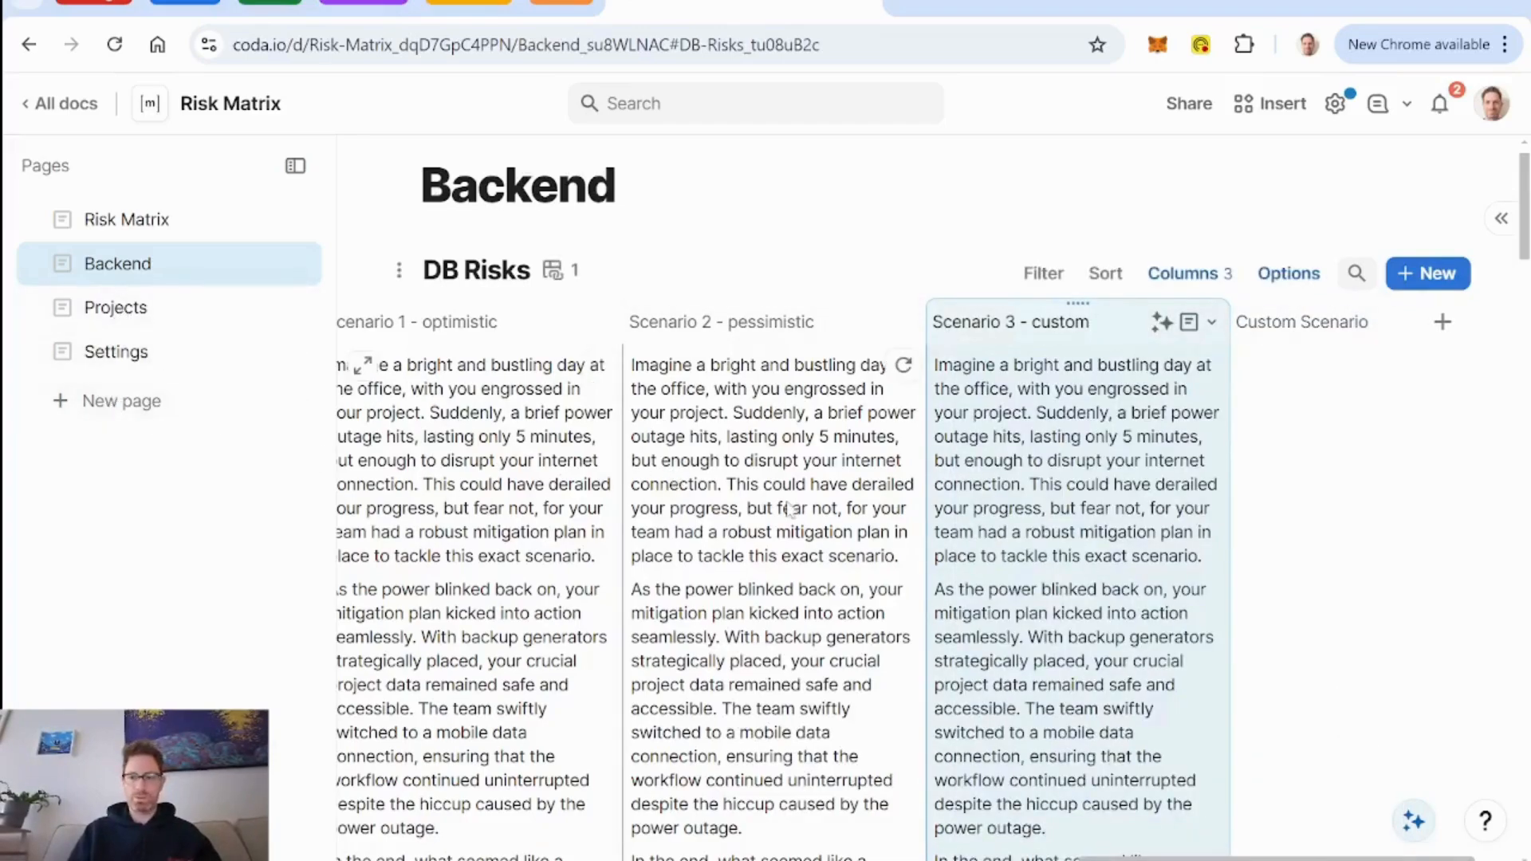
Apply the Custom Scenario column's default value to its existing blank rows and close the column settings.
click(1444, 323)
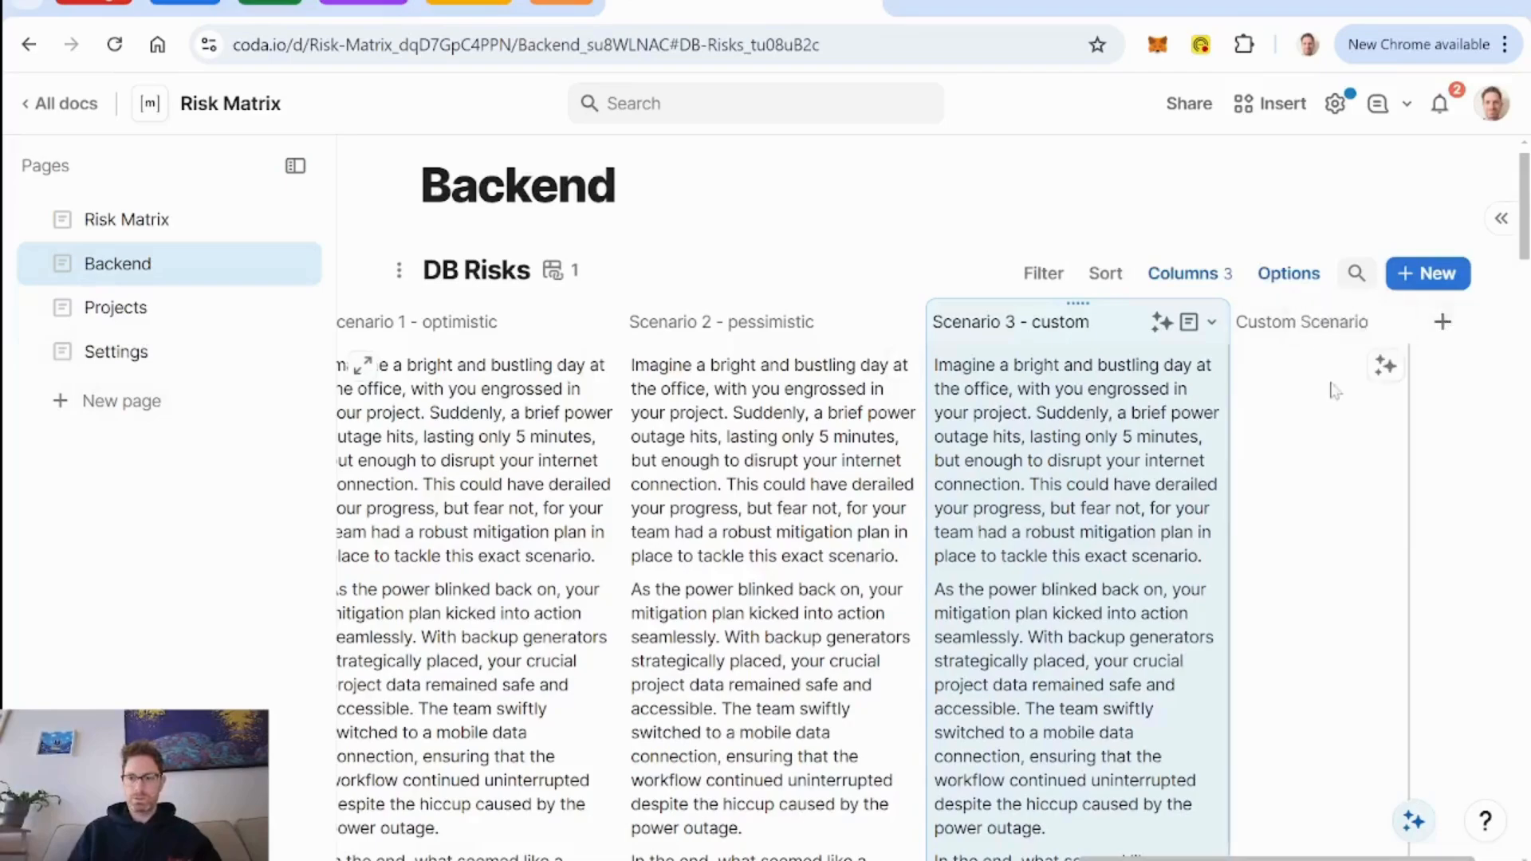
click(1391, 322)
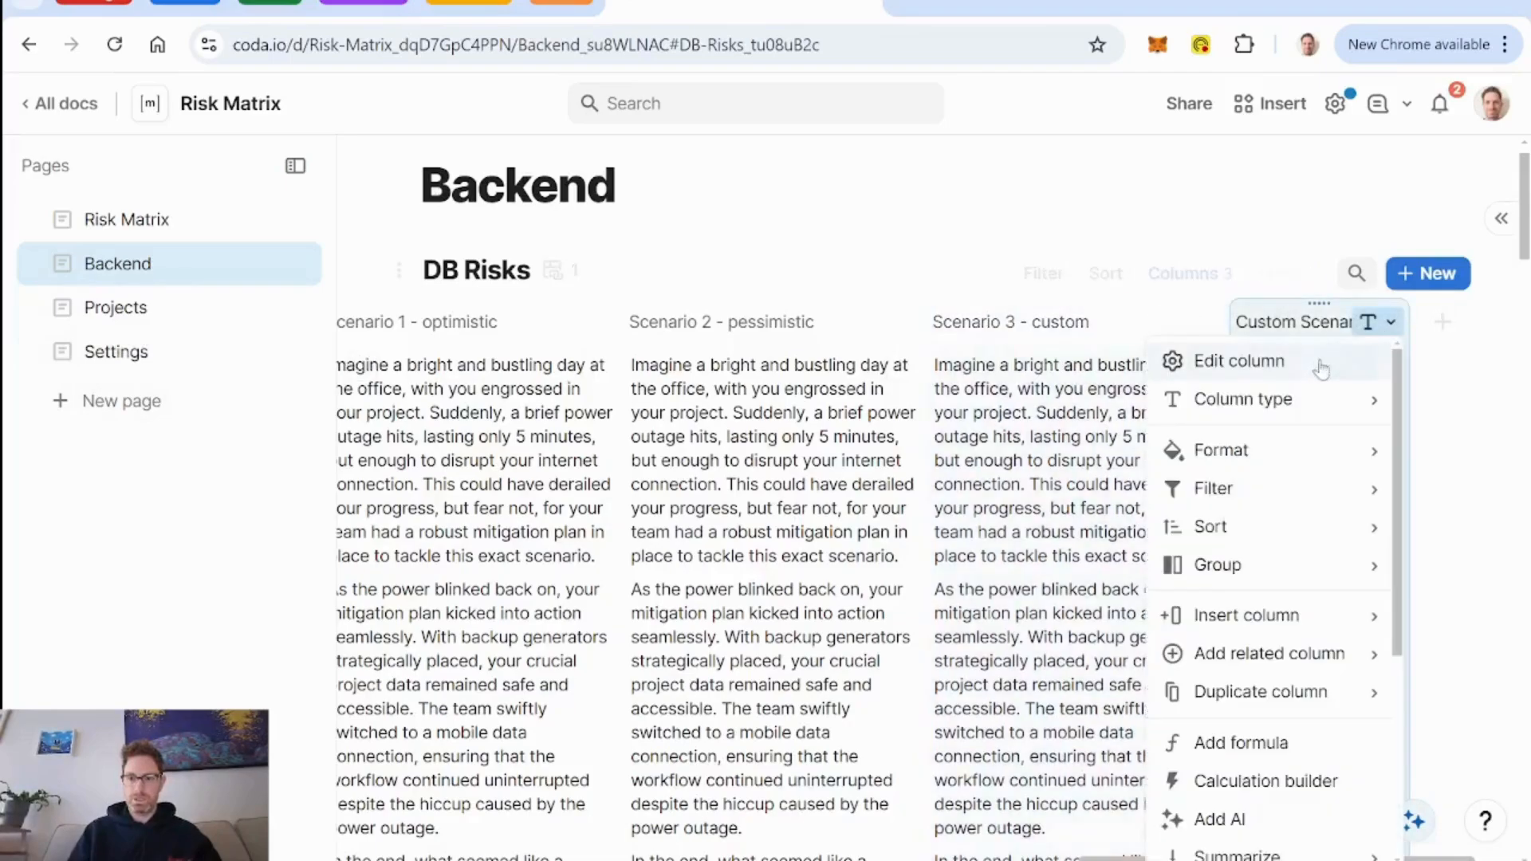
click(1272, 369)
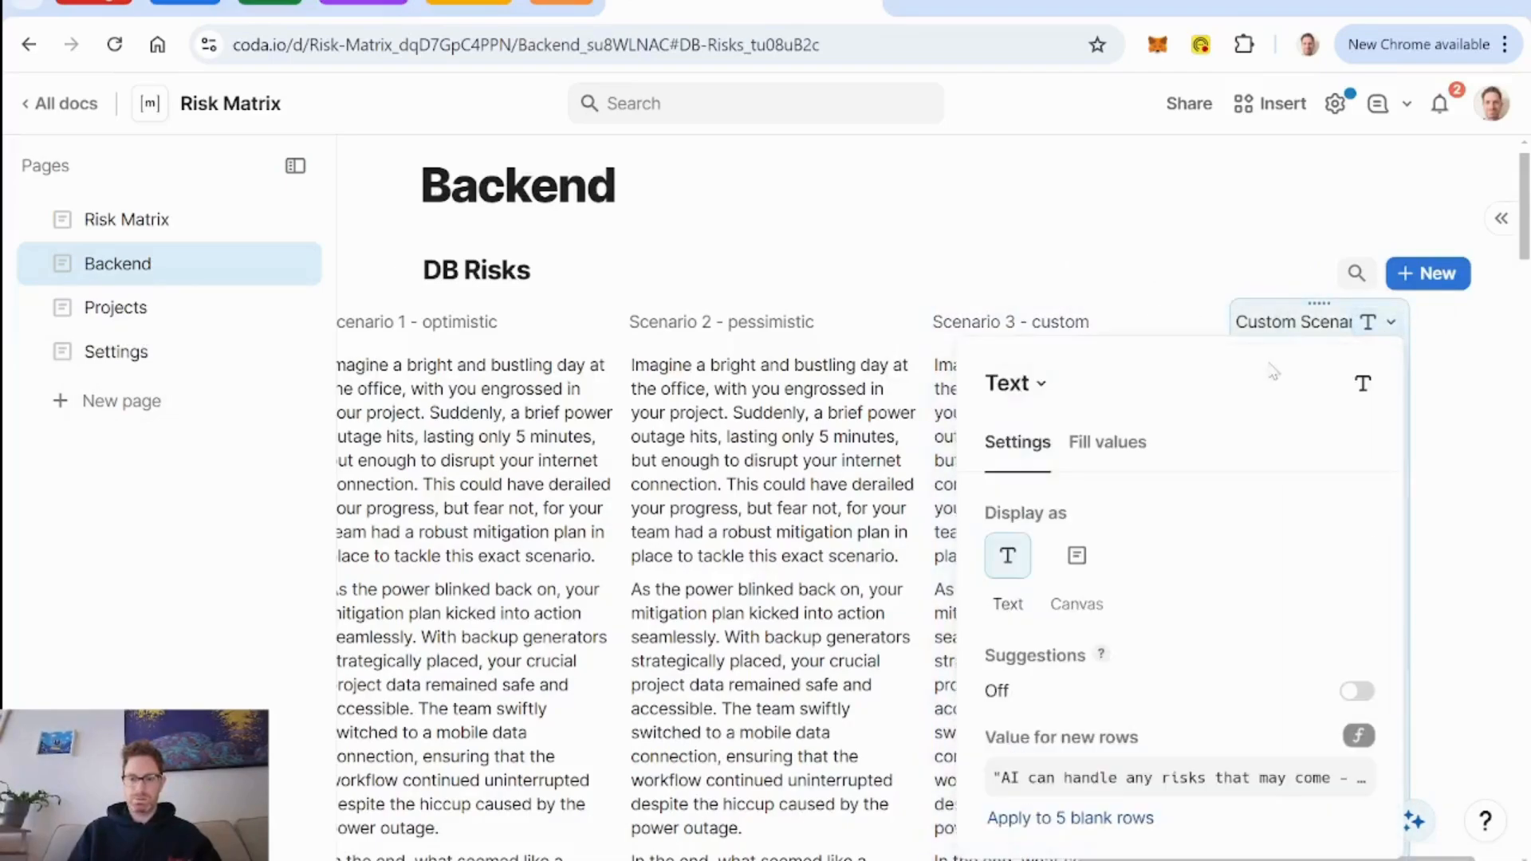
click(1113, 817)
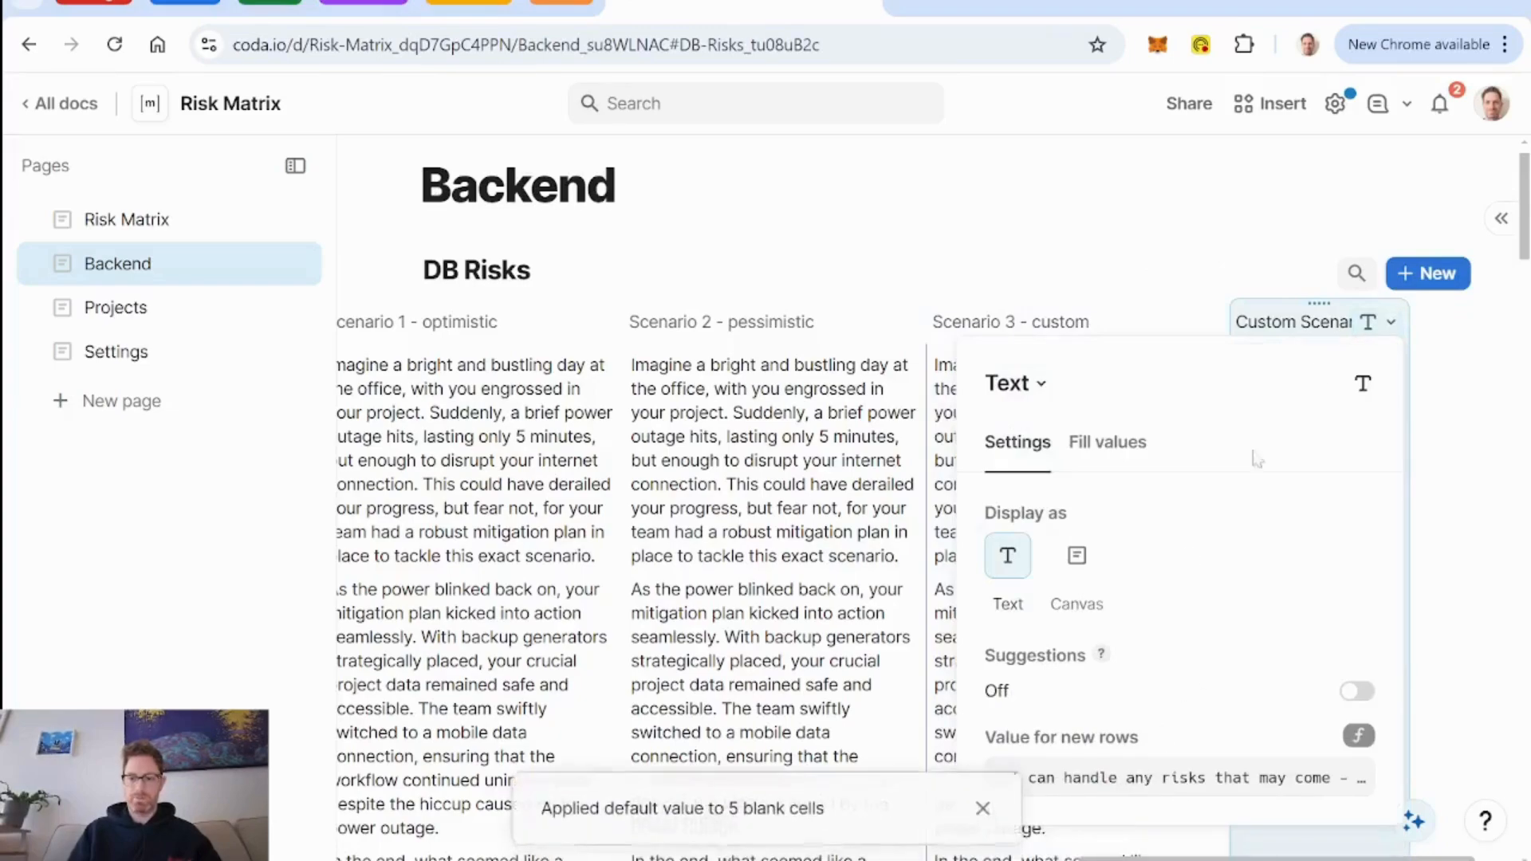
click(1117, 331)
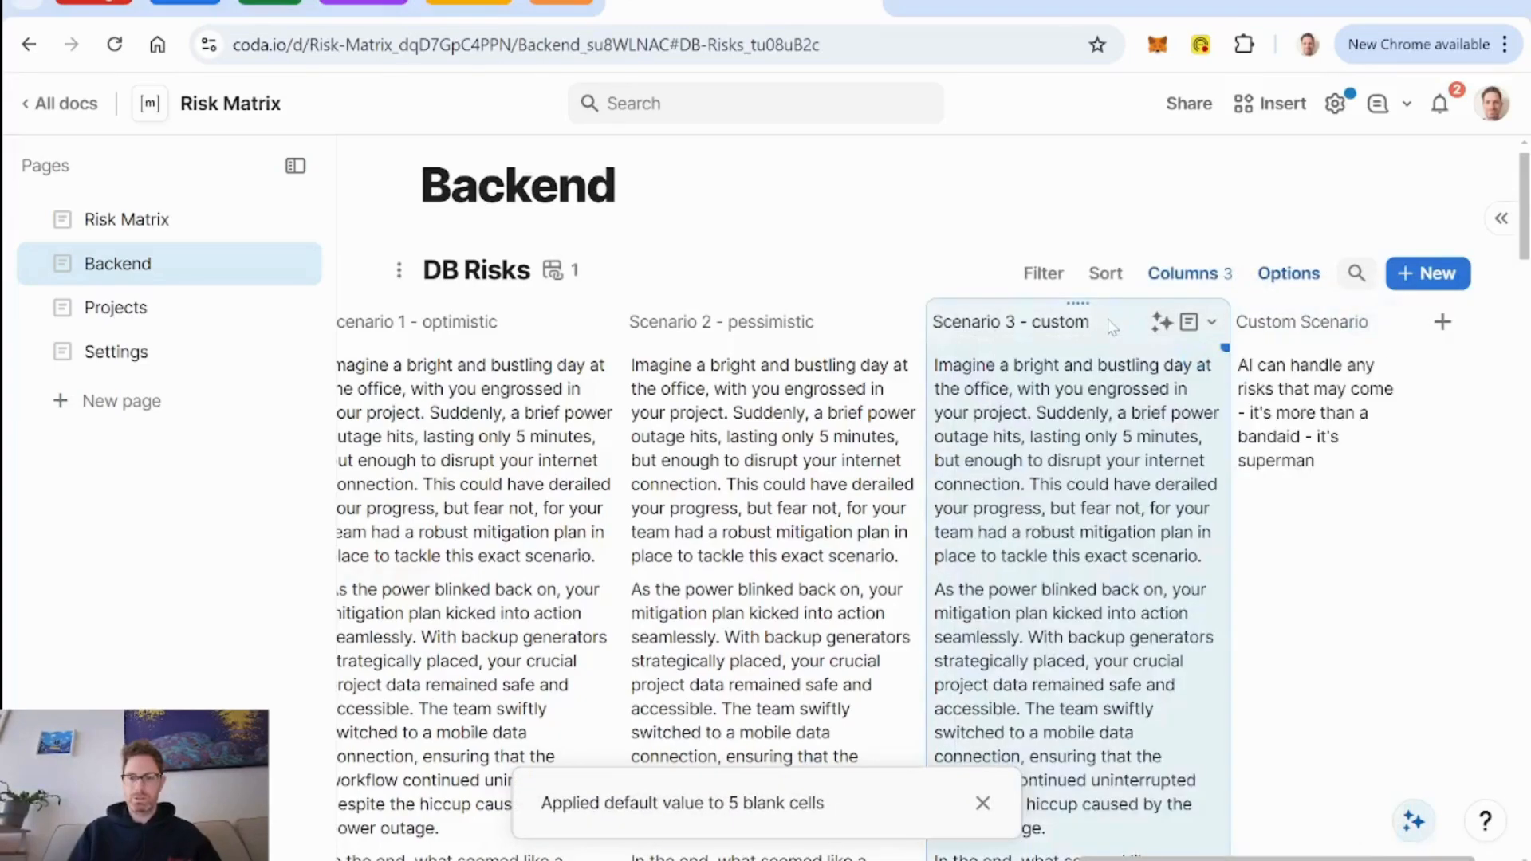
Add a select list column after the Custom Scenario column in DB Risks.
click(1445, 326)
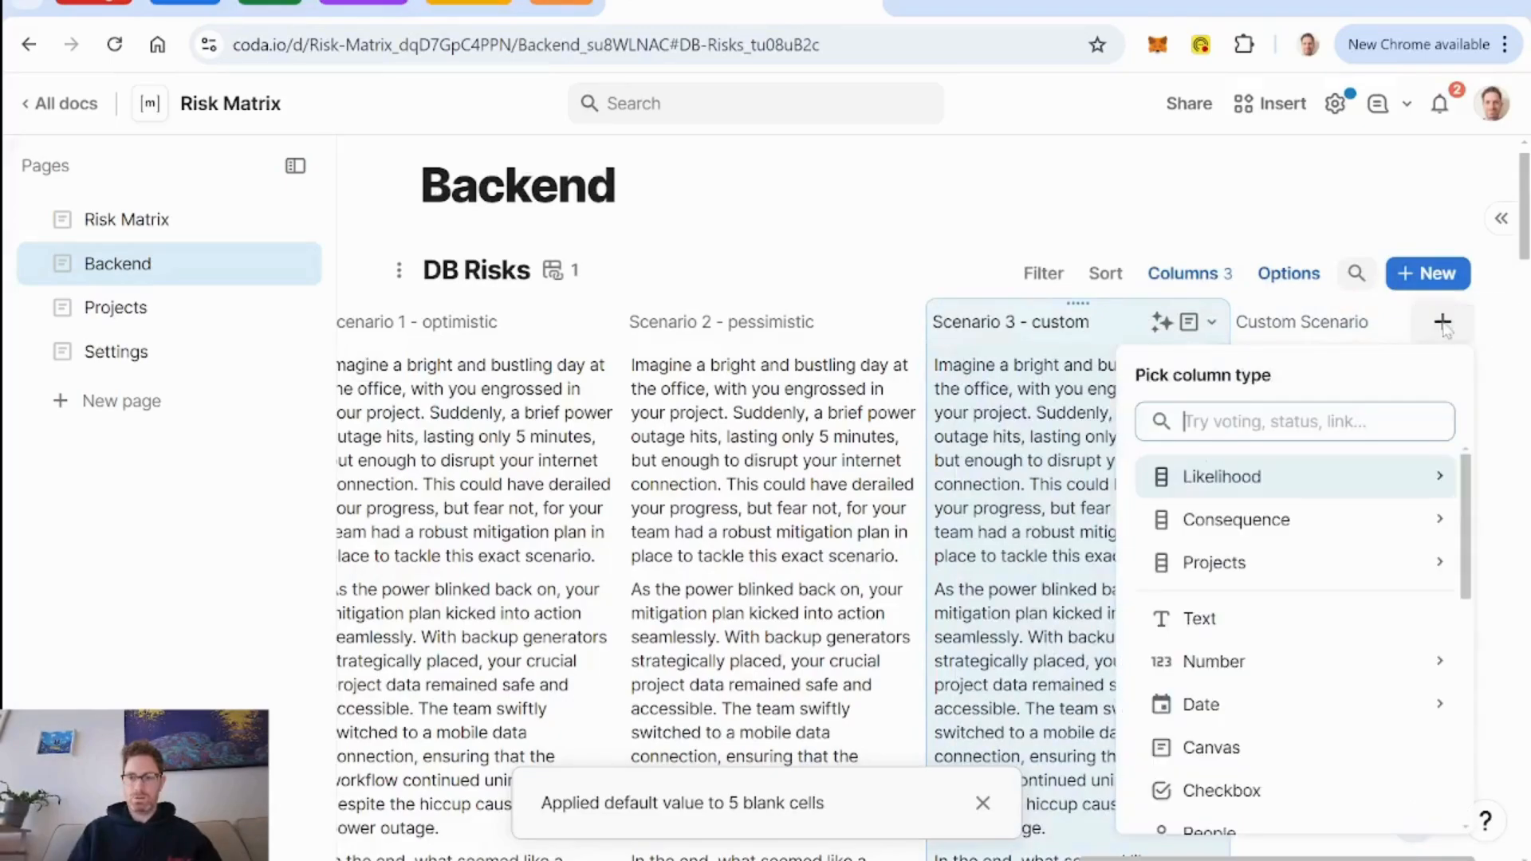
text(sele)
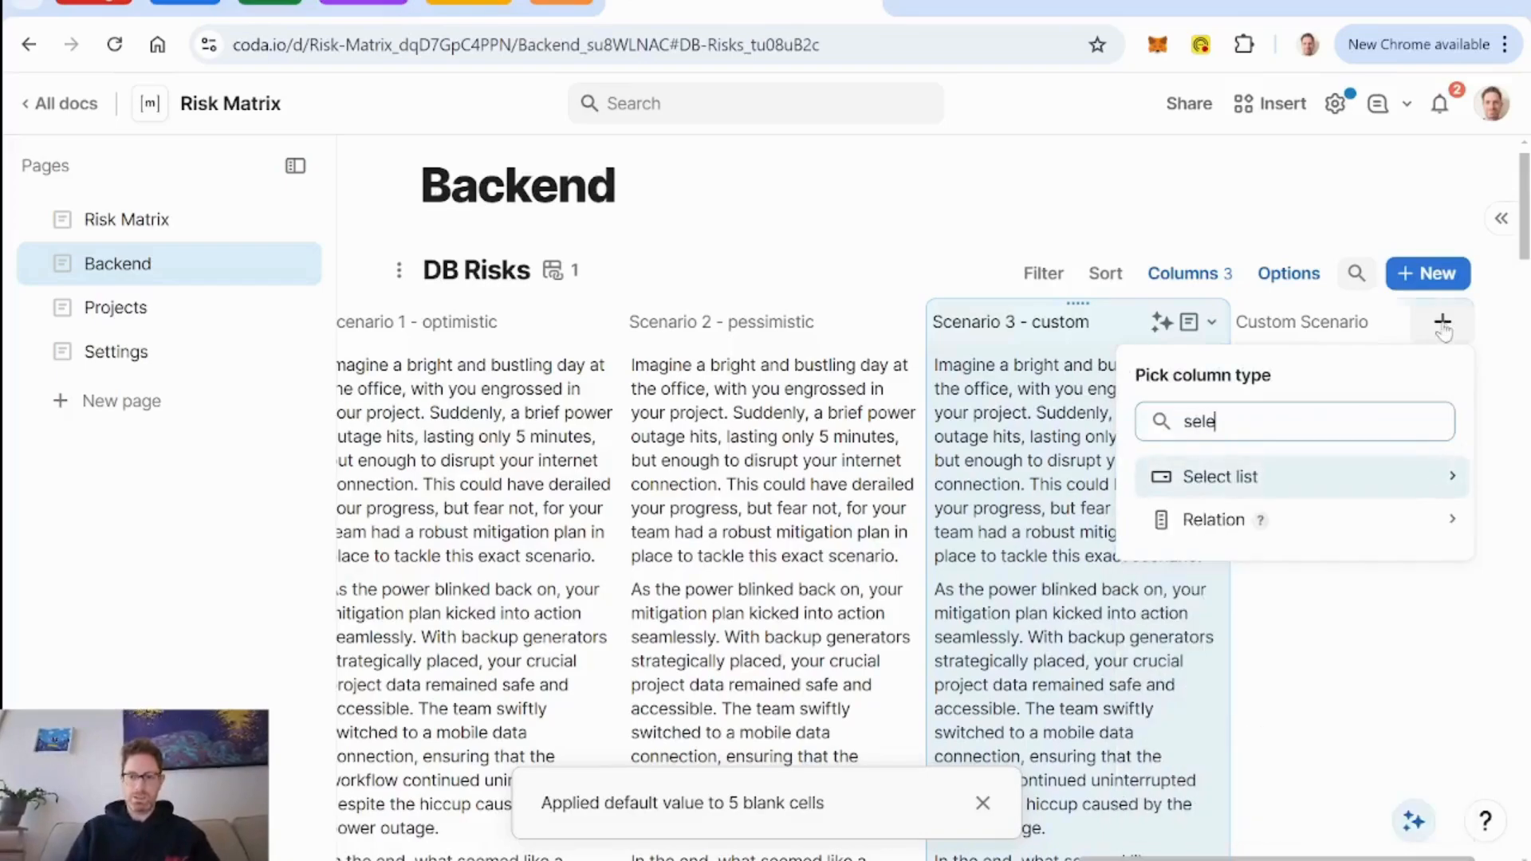
key(Return)
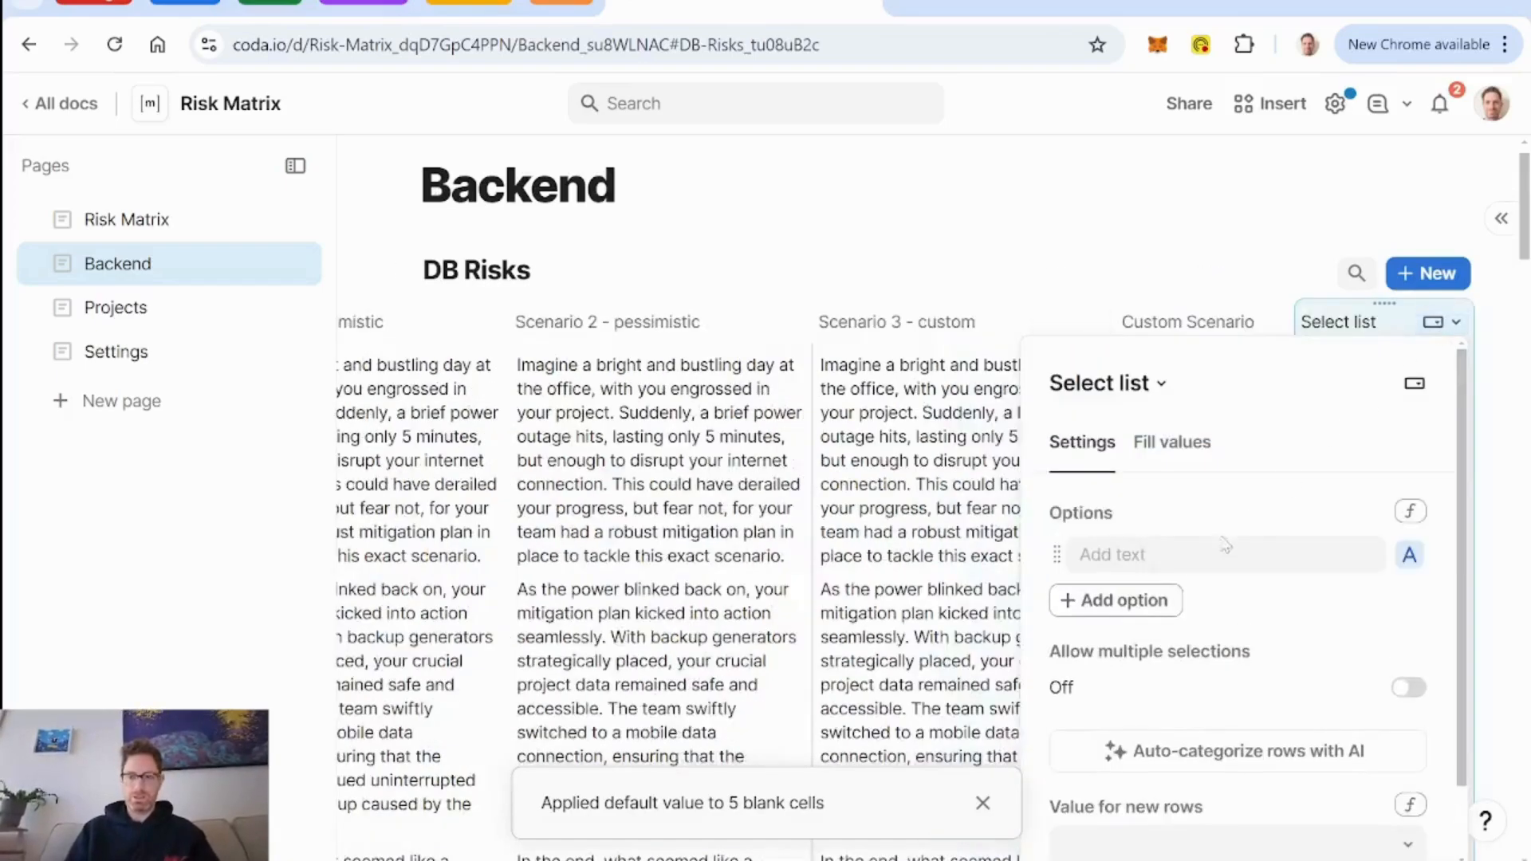
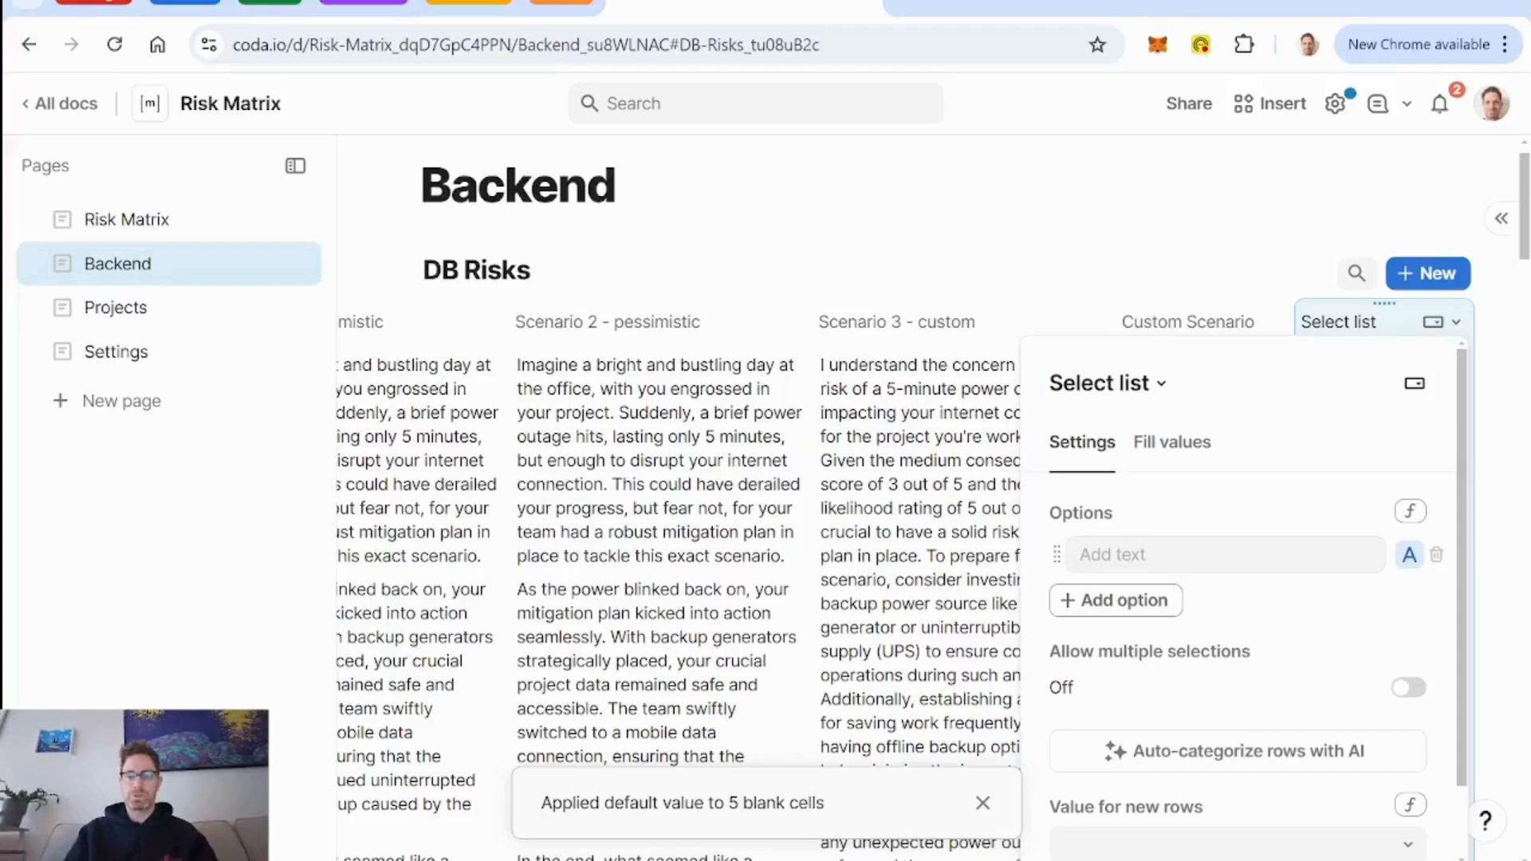
Add the options optimistic, pessimistic and custom to the new select list column in DB Risks.
click(1224, 555)
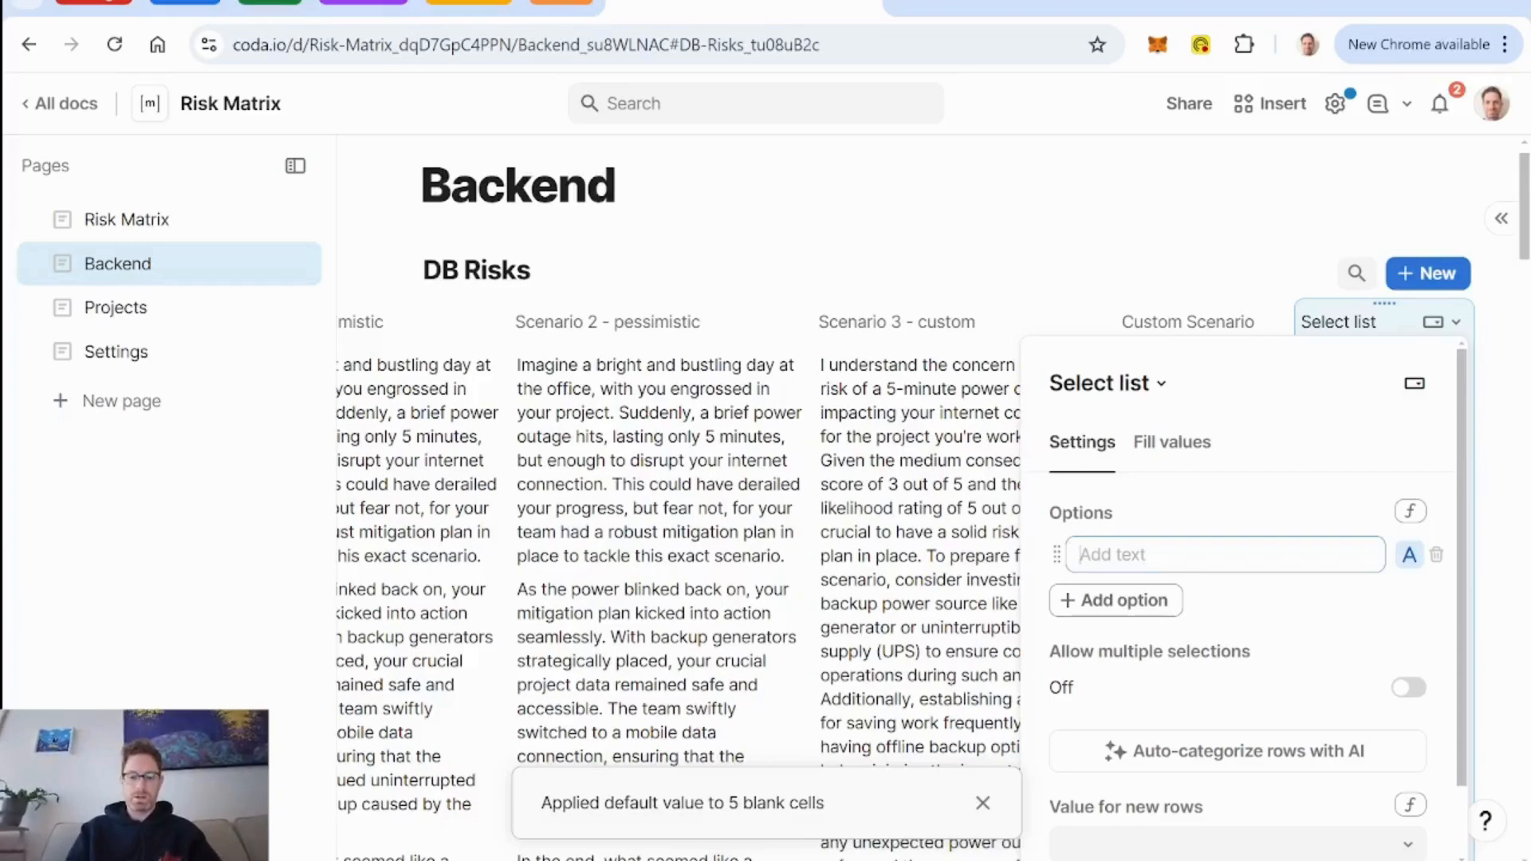
text(optimistic)
key(Return)
text(p)
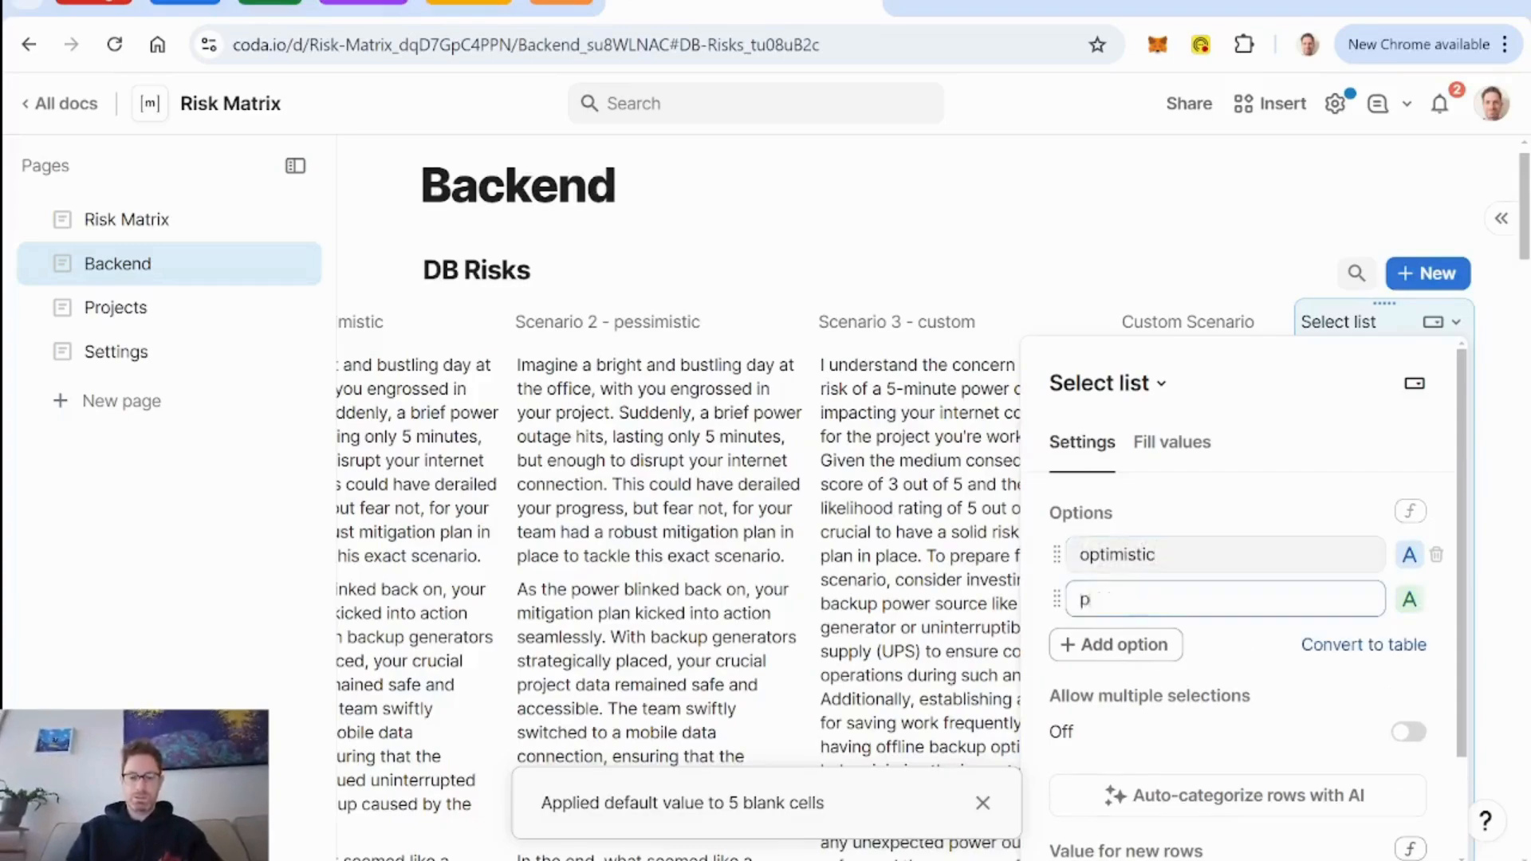
text(essimistic)
key(Return)
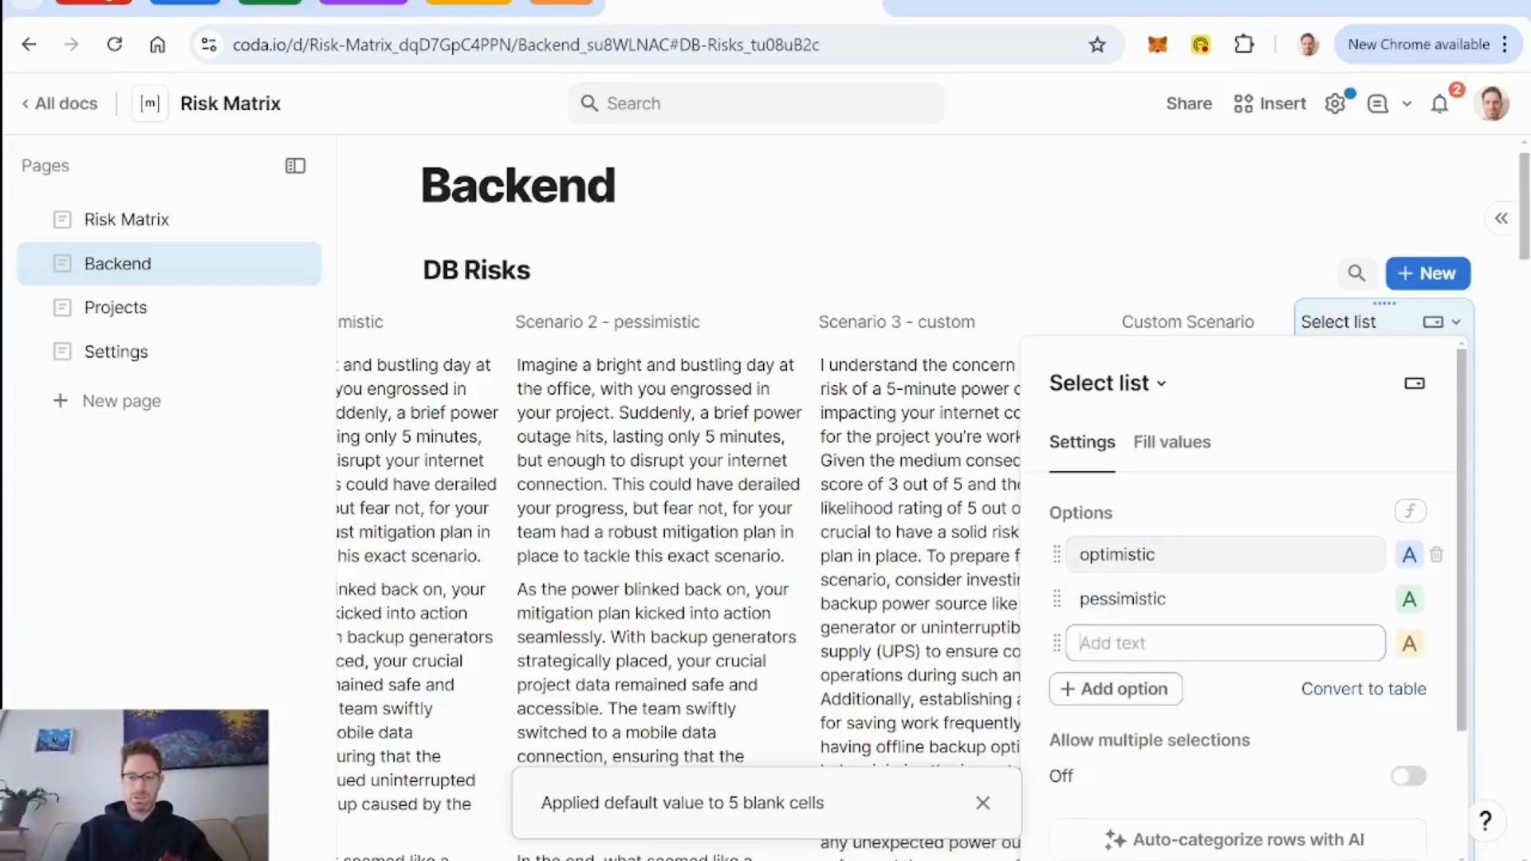
text(custom)
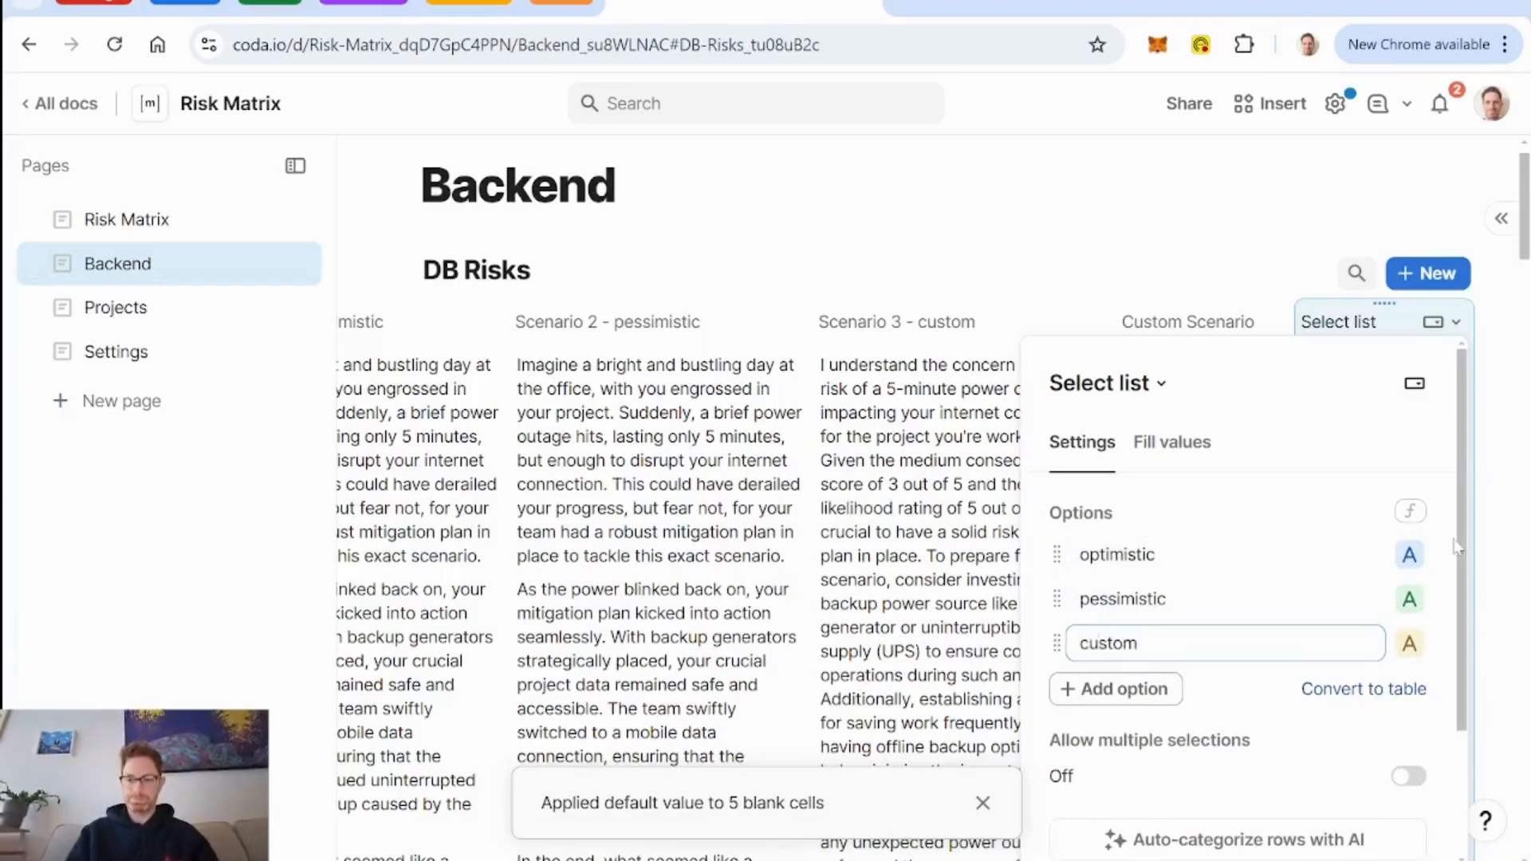
Clear the colors from all options of the select list.
click(1409, 555)
click(1404, 687)
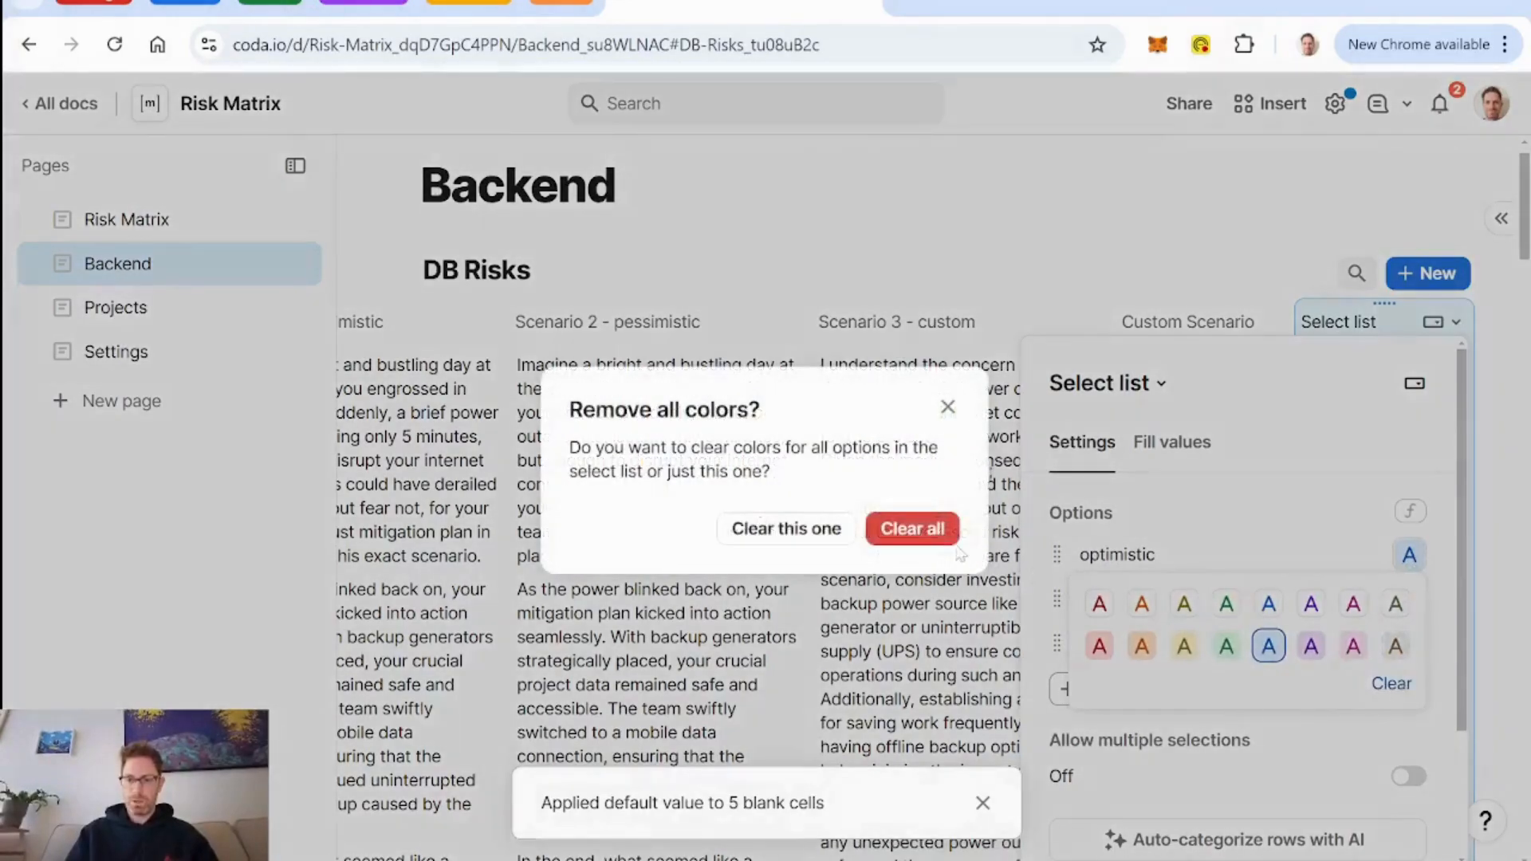
click(925, 530)
scroll(1285, 618, down, 2)
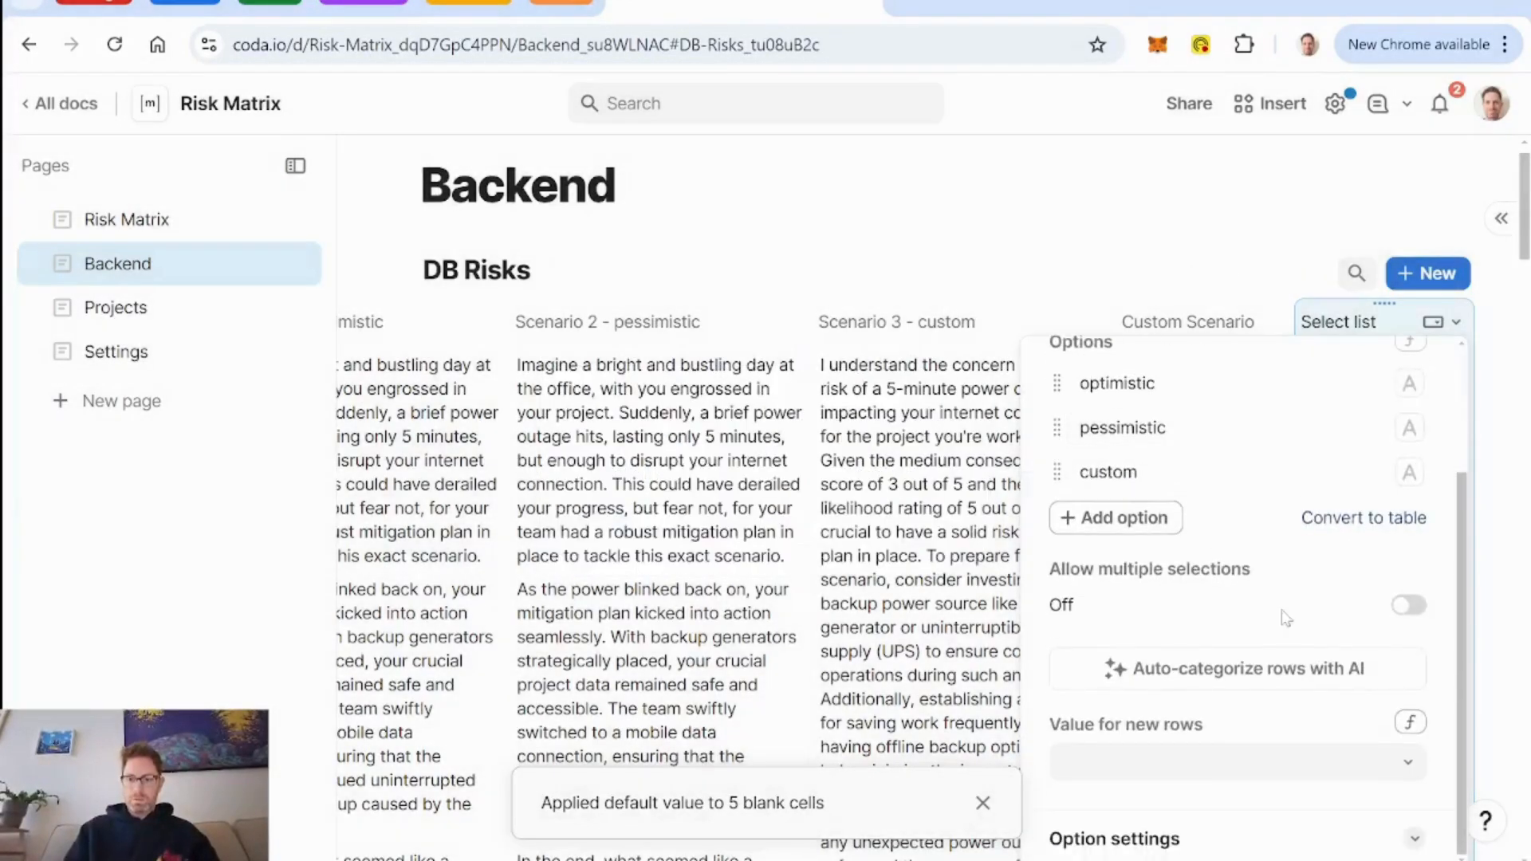
scroll(1261, 606, up, 2)
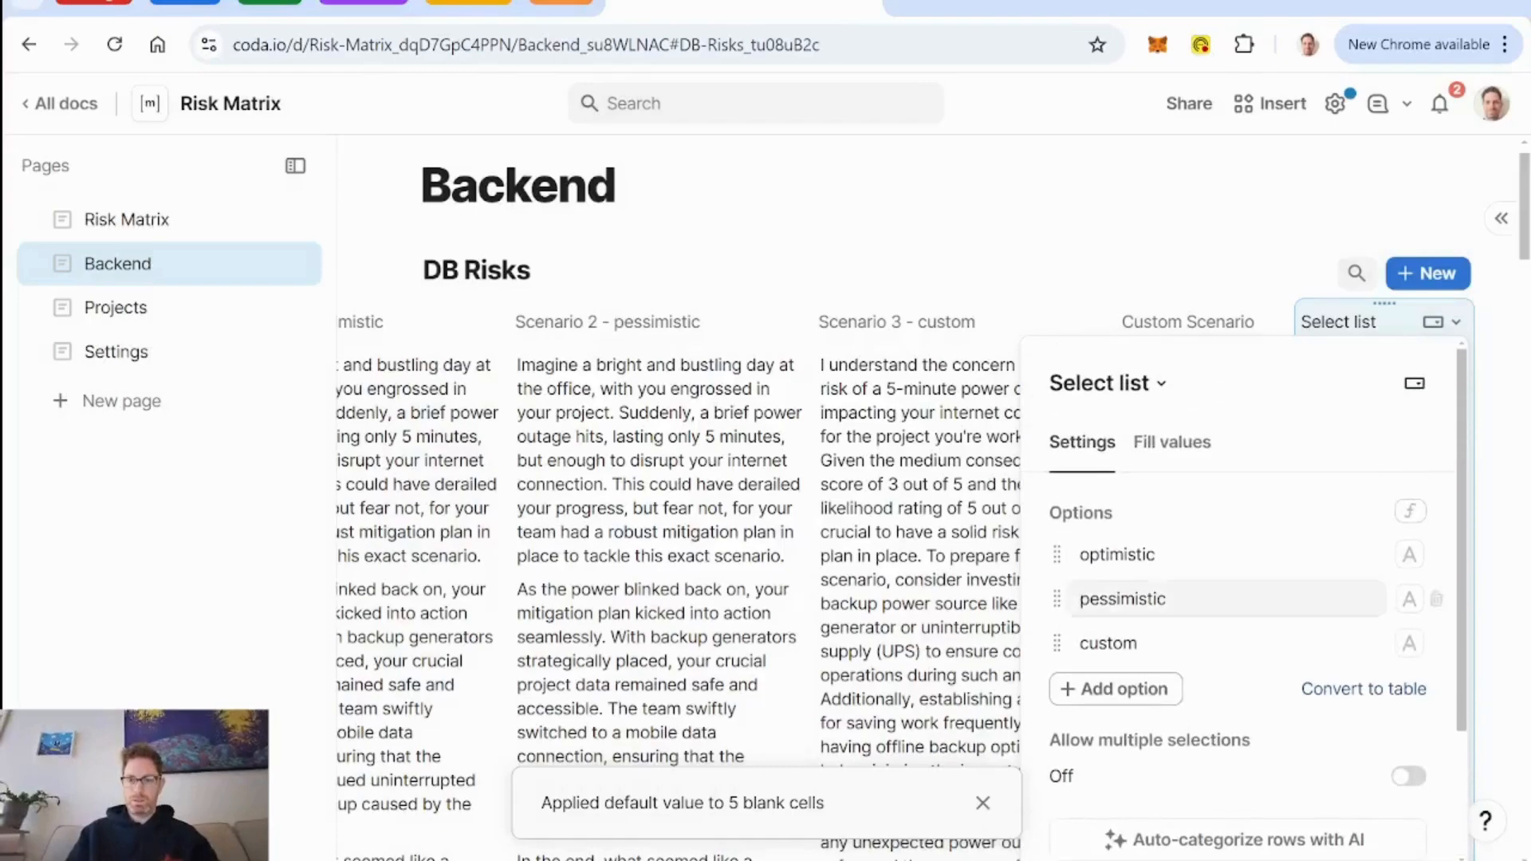
Rename the select list column as Scenario Select.
double_click(1340, 322)
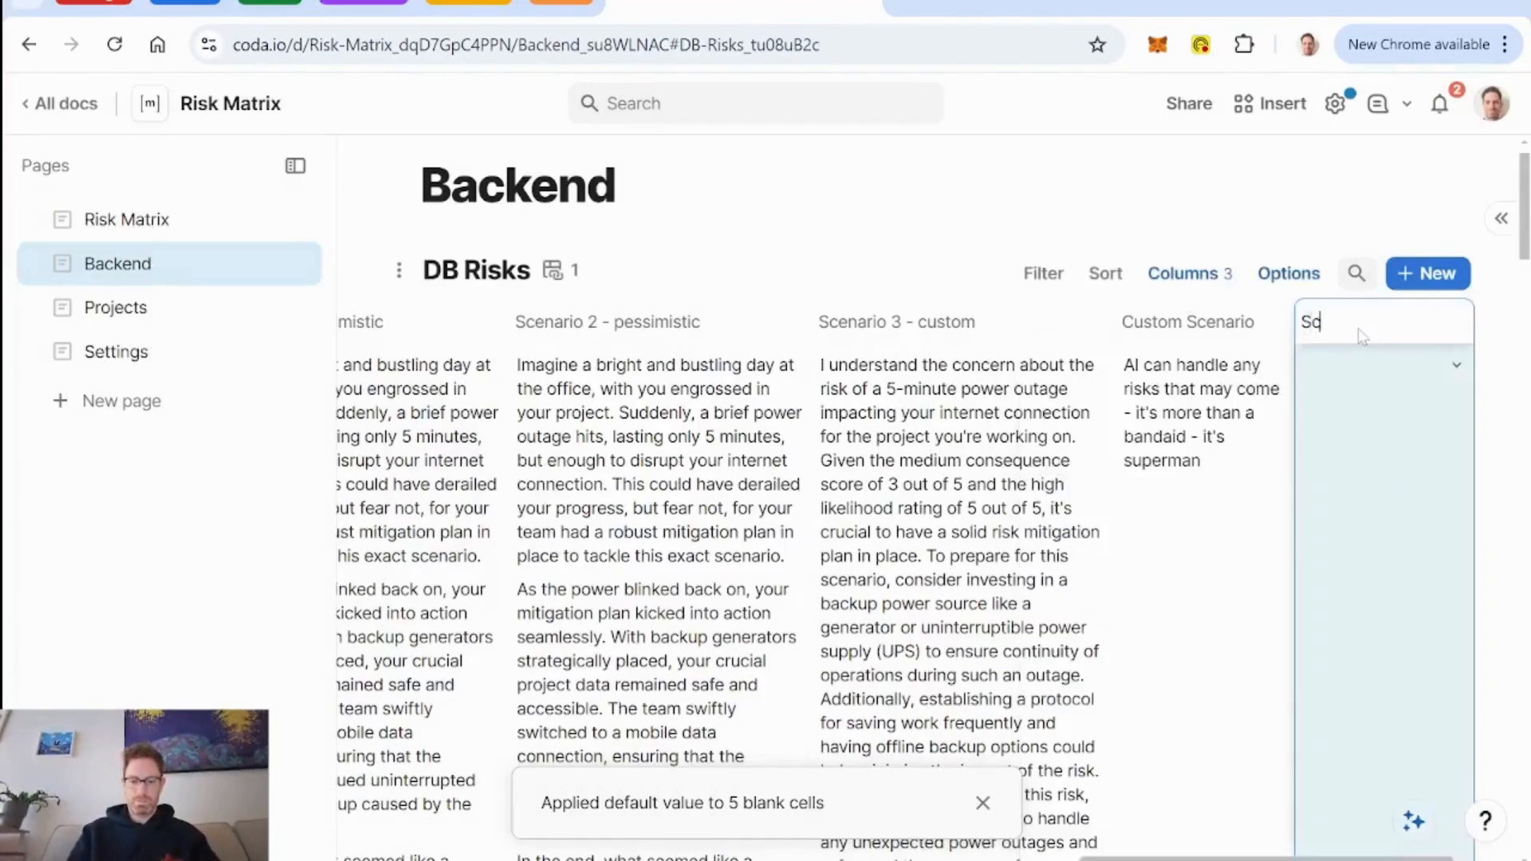
text(Scenario Selec)
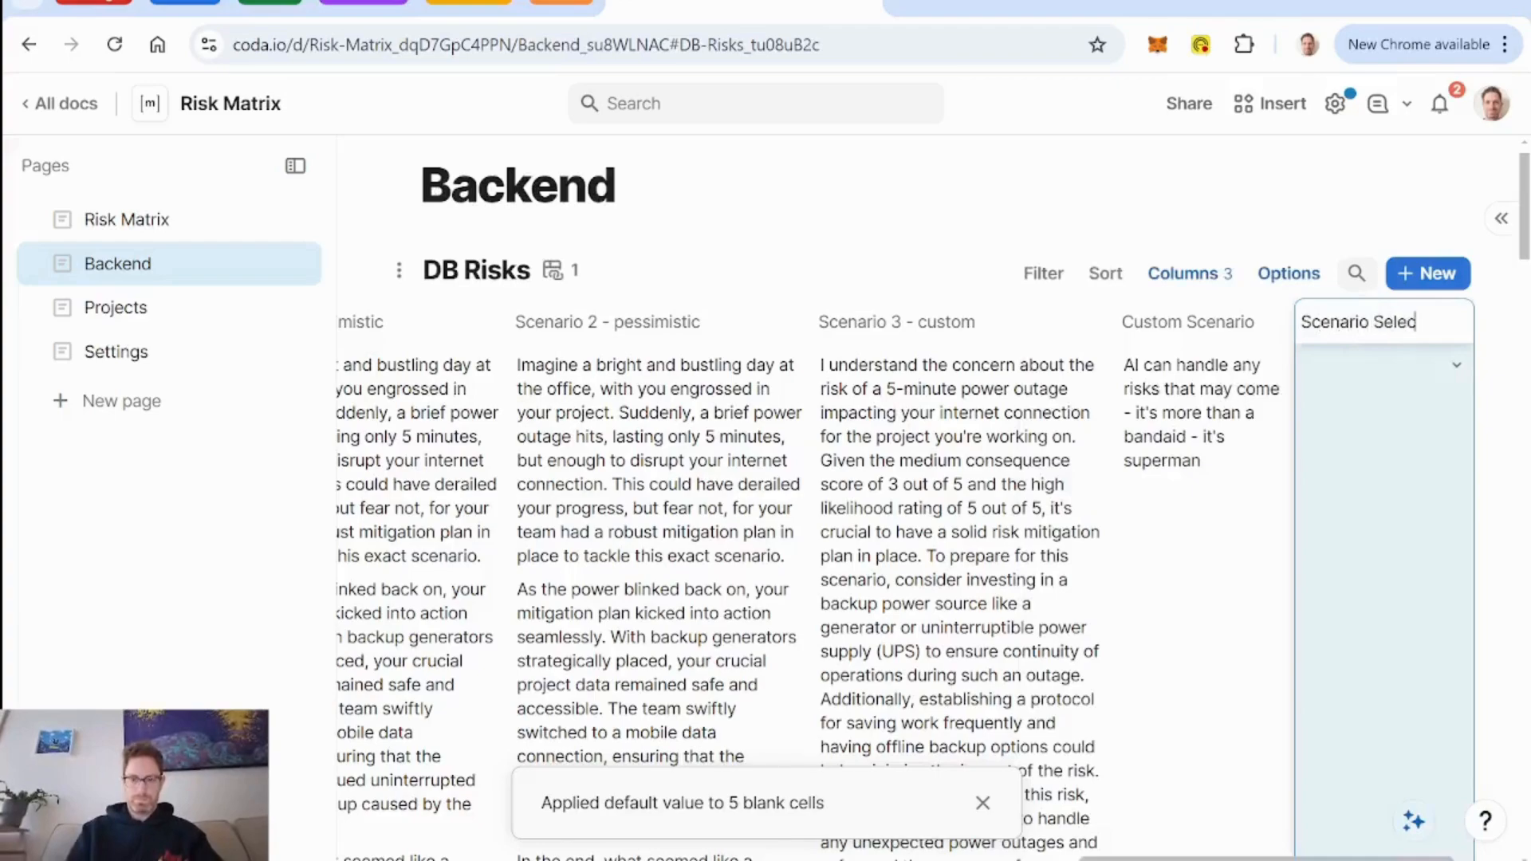
text(t)
key(Return)
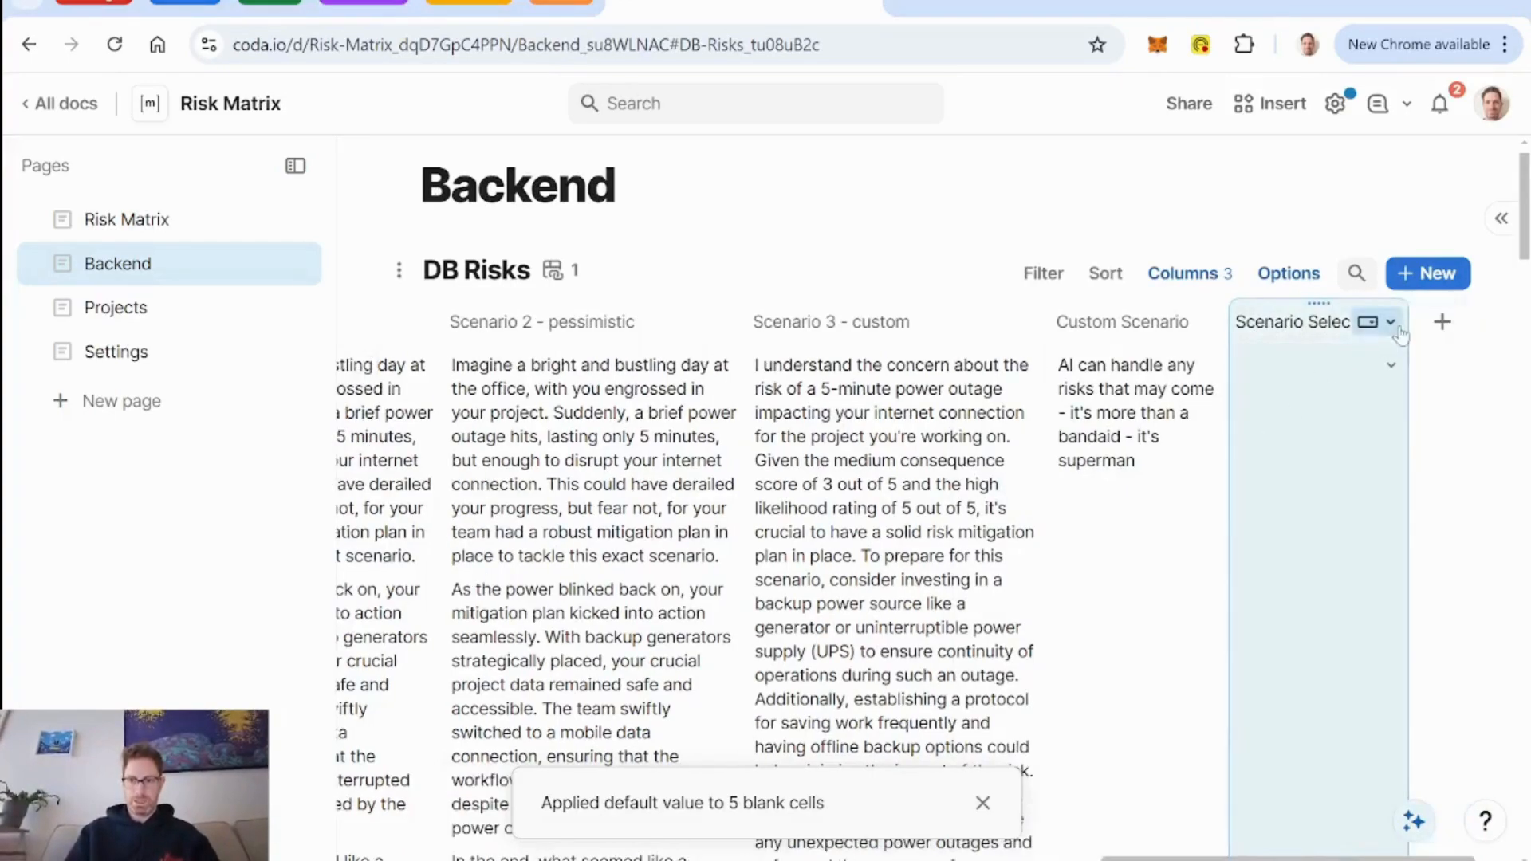
Add a text column named Scenario after the Scenario Select column.
click(1447, 327)
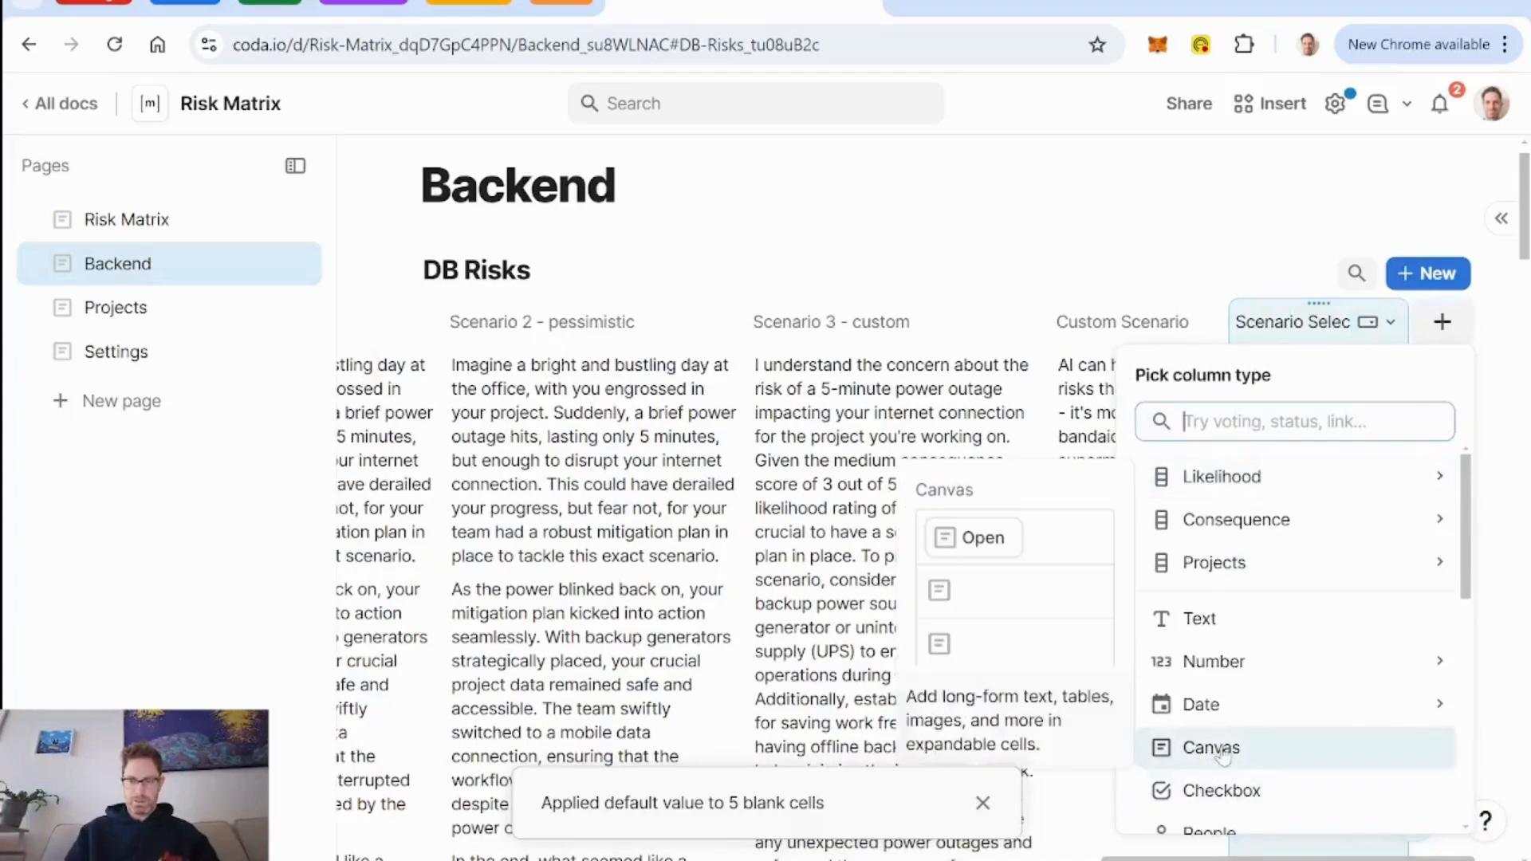
click(1192, 619)
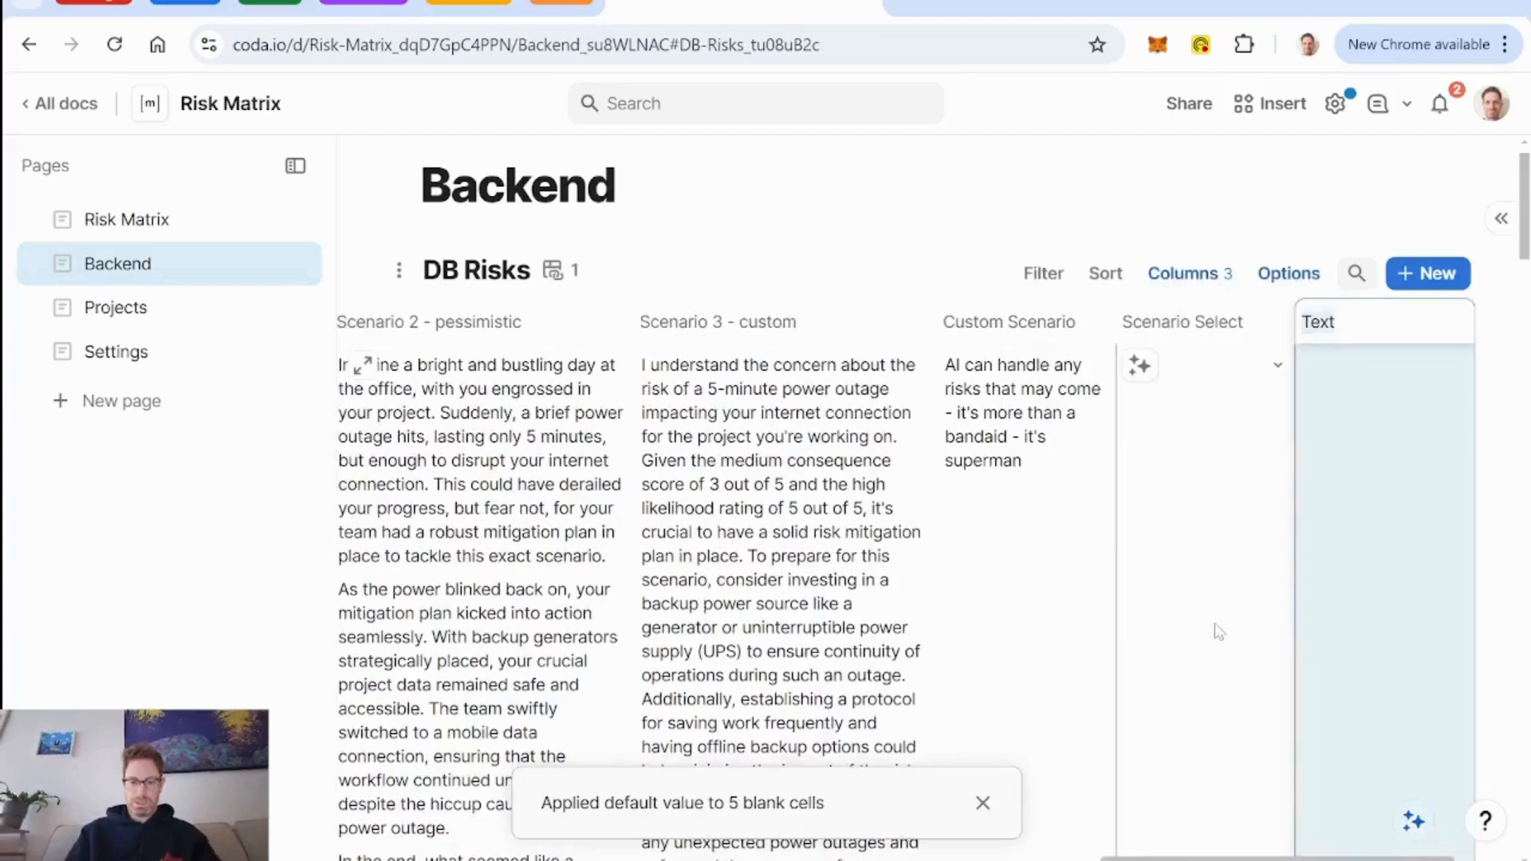
text(Scenario)
key(Return)
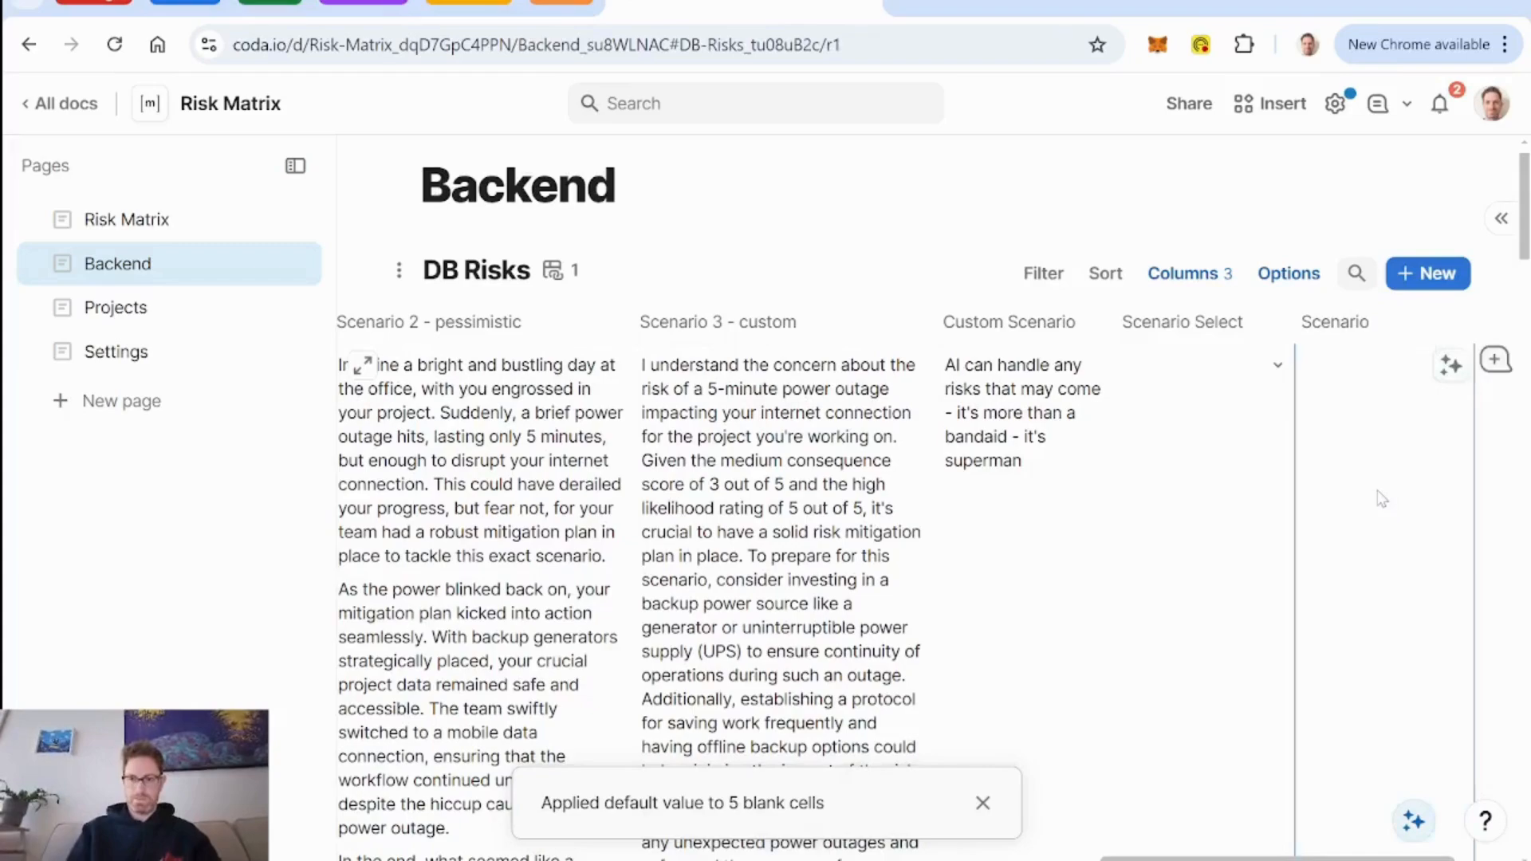
Start a SwitchIf column formula for the Scenario column, with an empty line between the parentheses for its arguments.
text(=)
text(if)
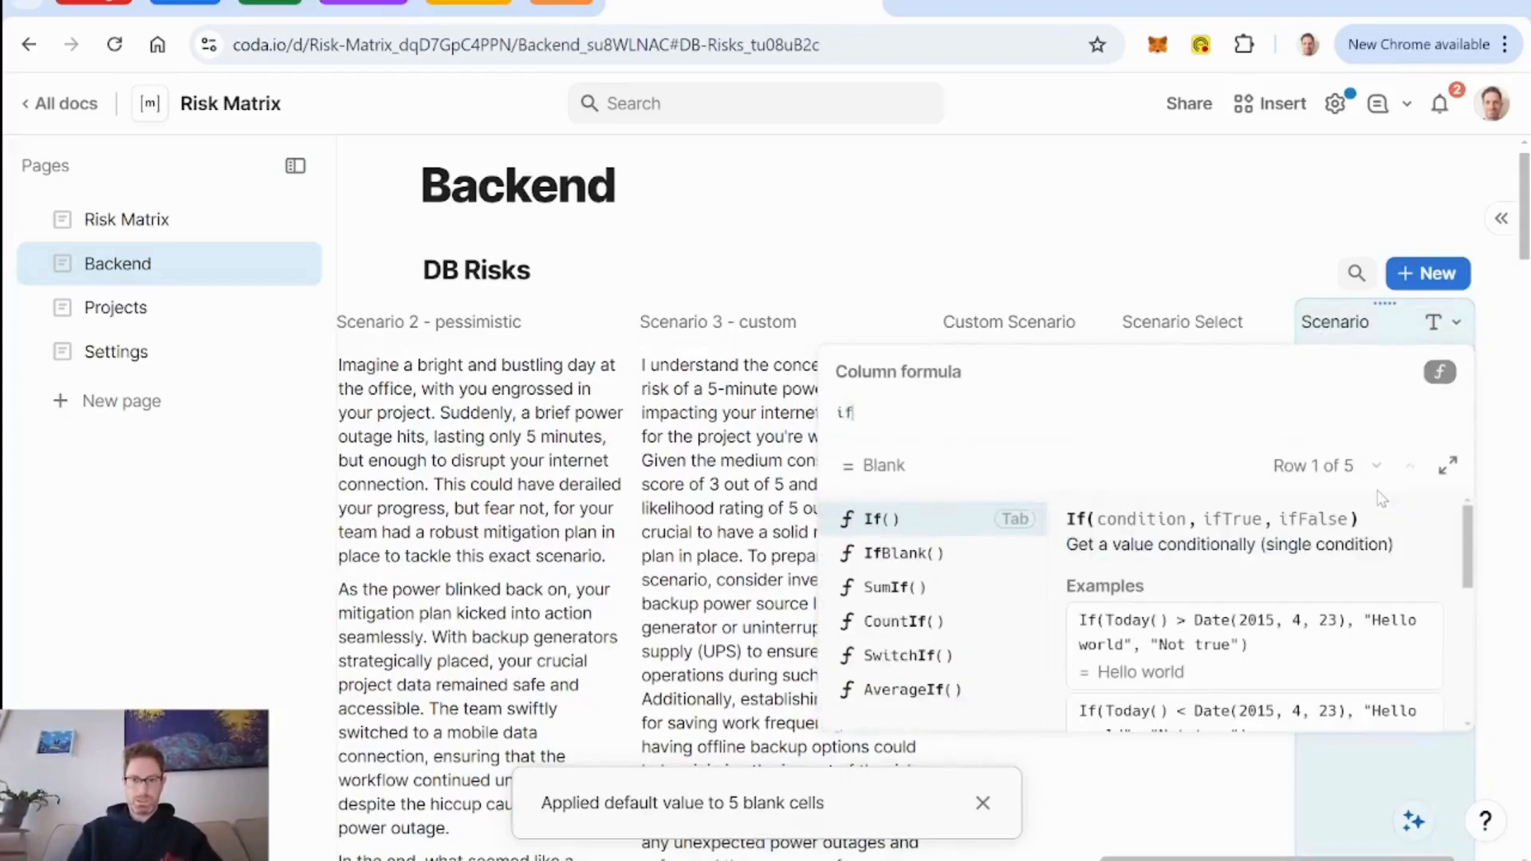
key(BackSpace)
key(BackSpace)
text(switch)
key(Tab)
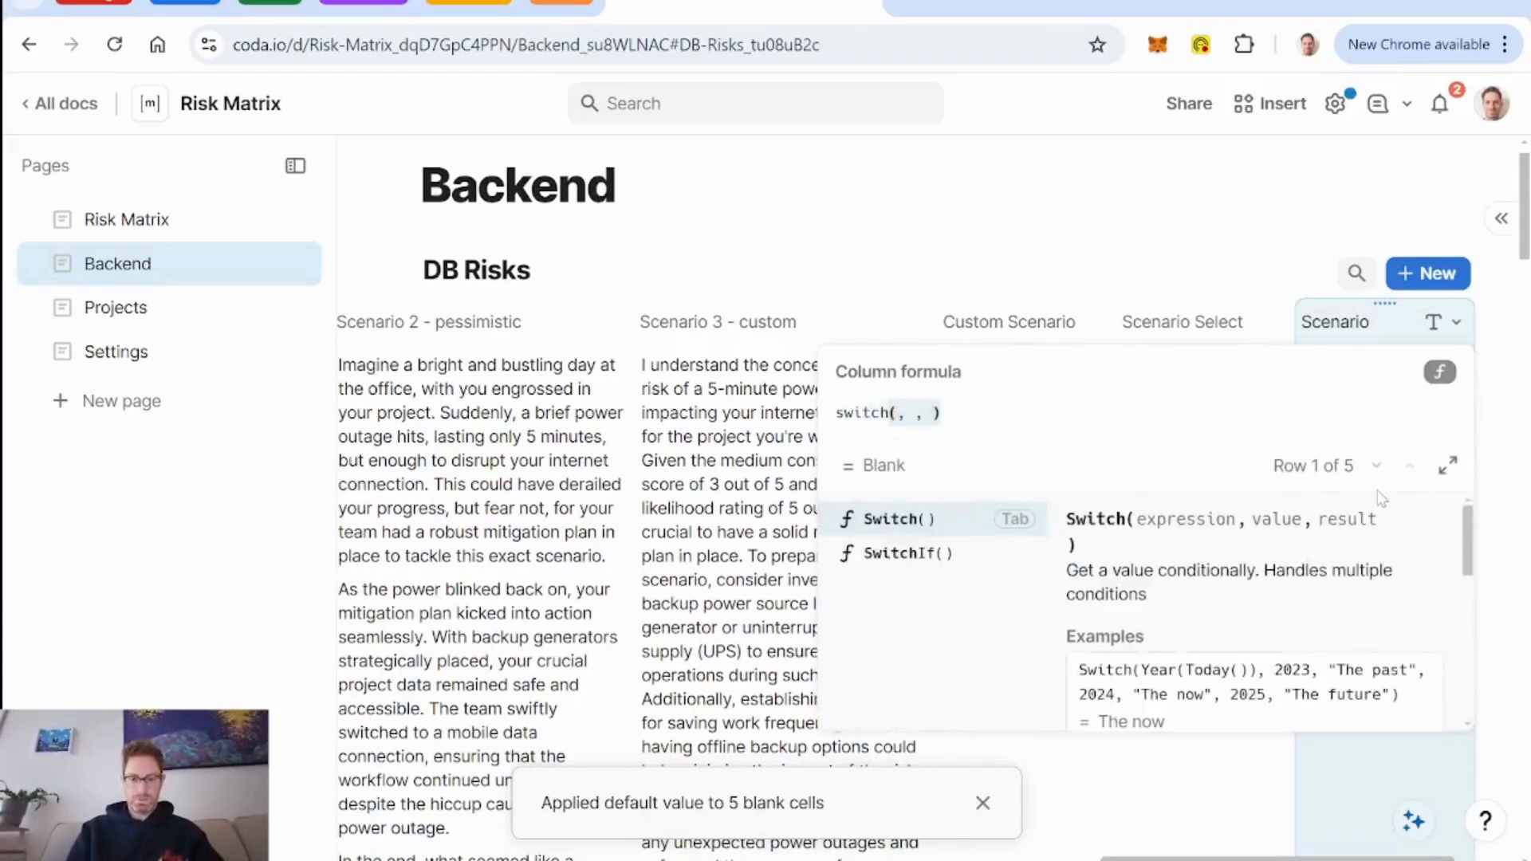
text(if)
key(Tab)
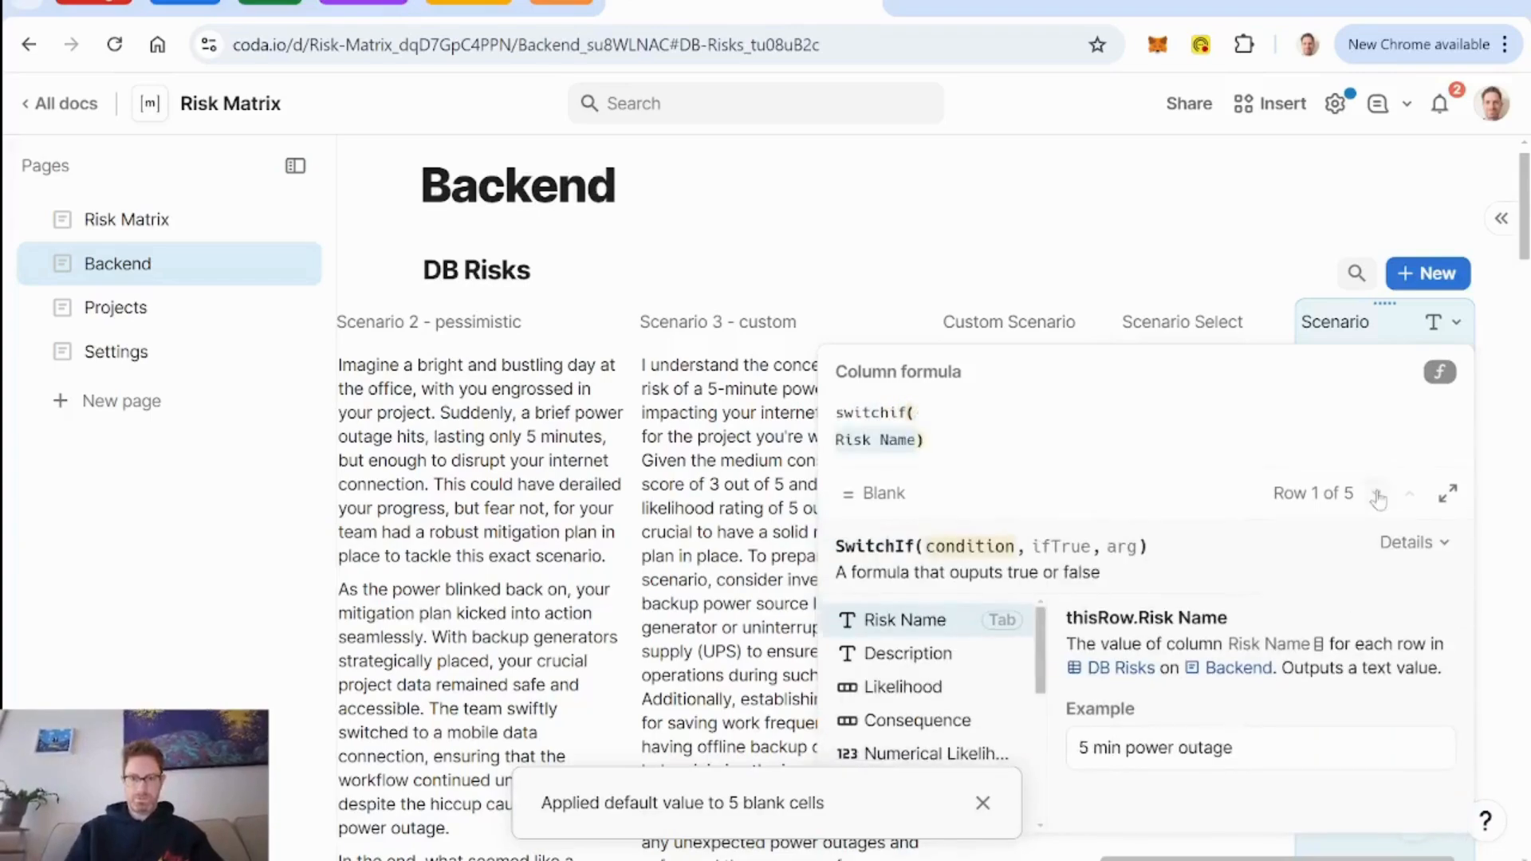
key(BackSpace)
key(shift+Return)
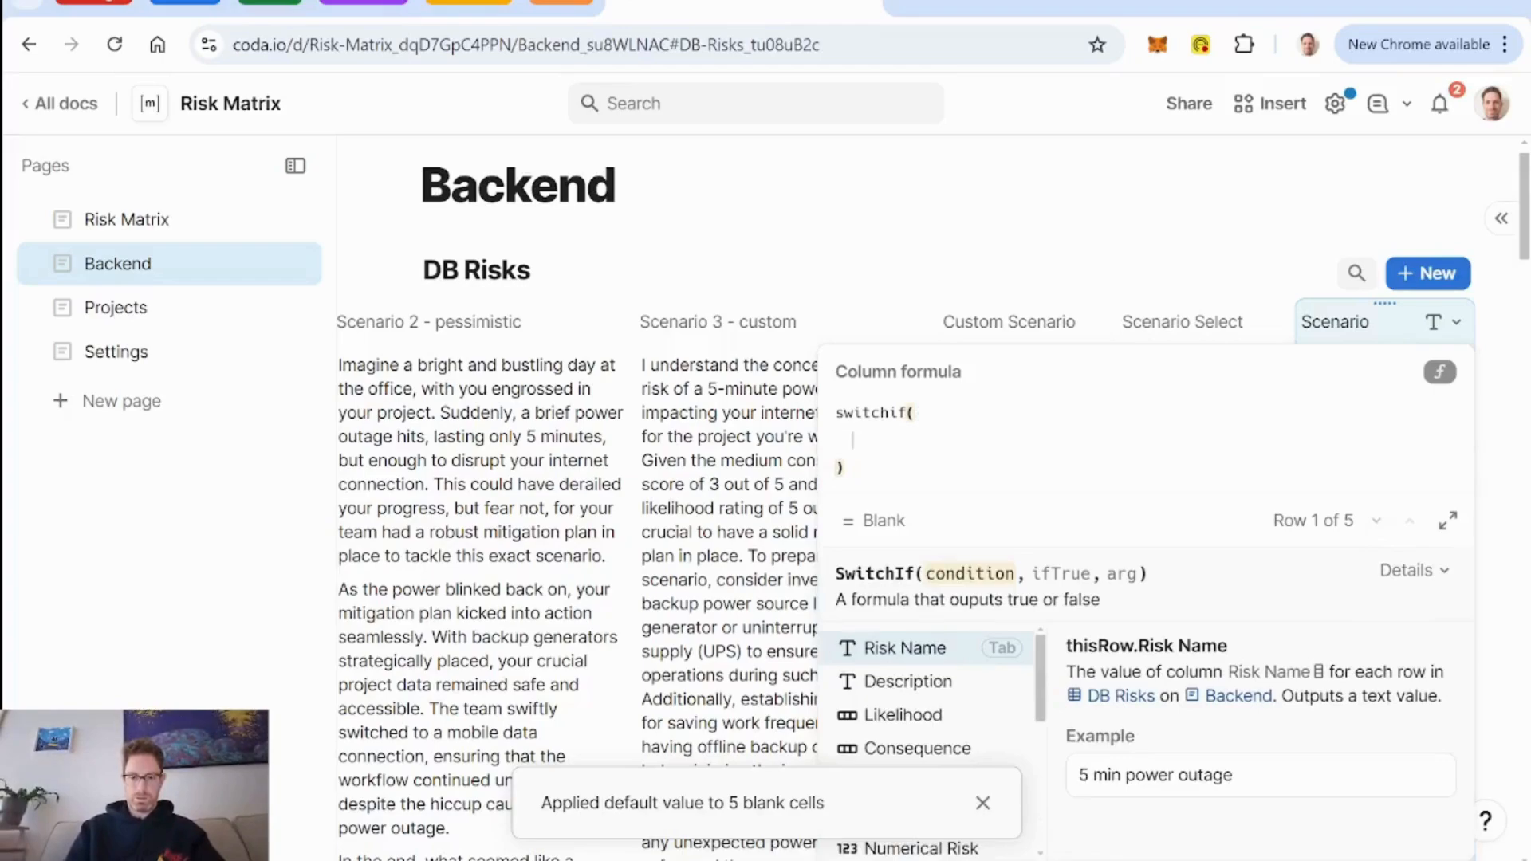
Enter the first SwitchIf pair so that Scenario Select = optimistic returns the Scenario 1 - optimistic column.
text(scen)
key(Down)
key(Down)
key(Down)
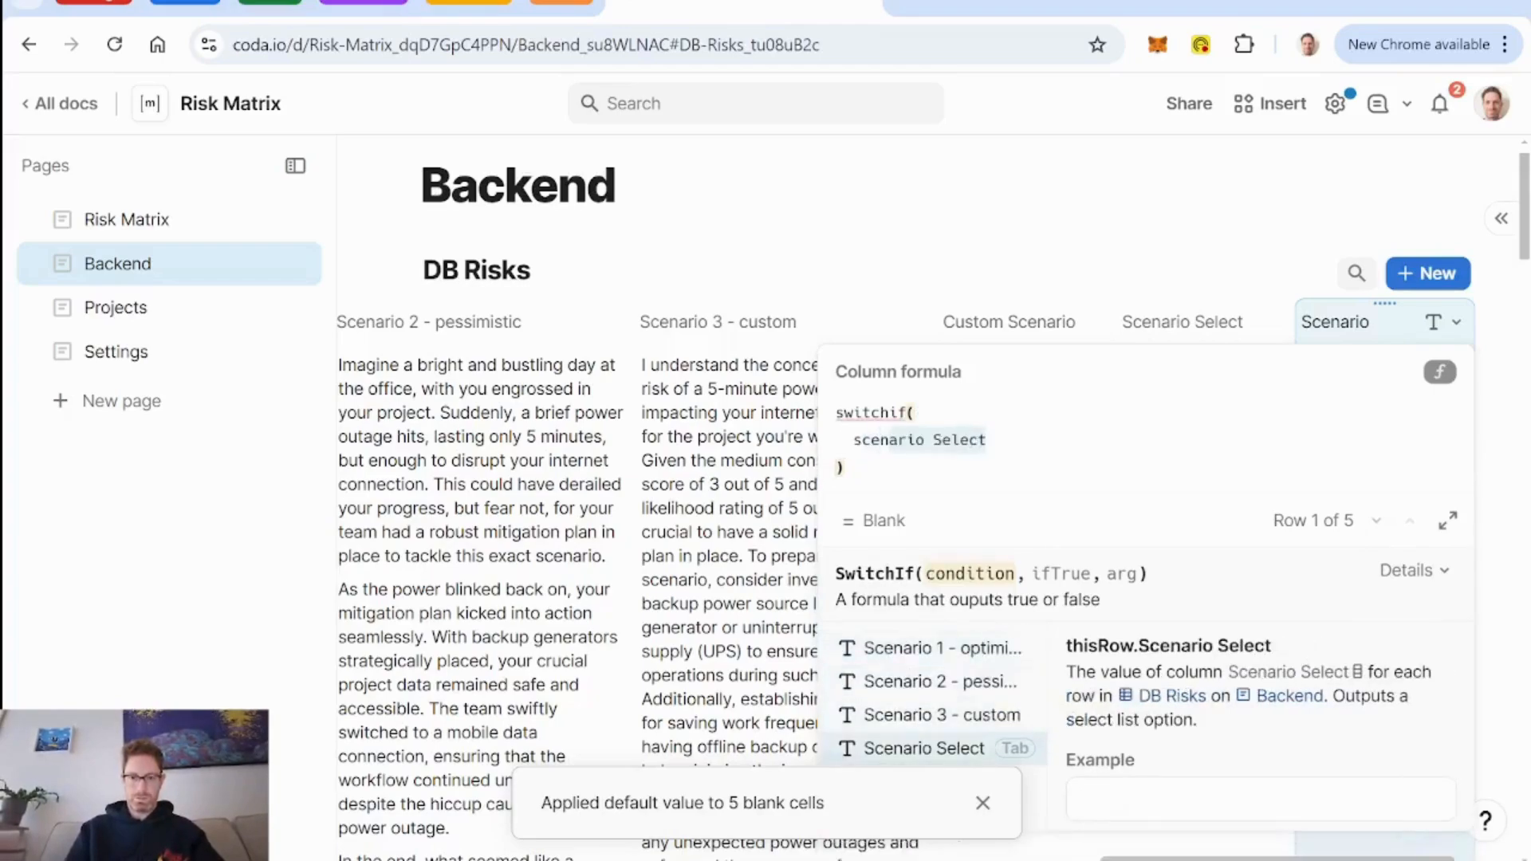
key(Tab)
key(Tab)
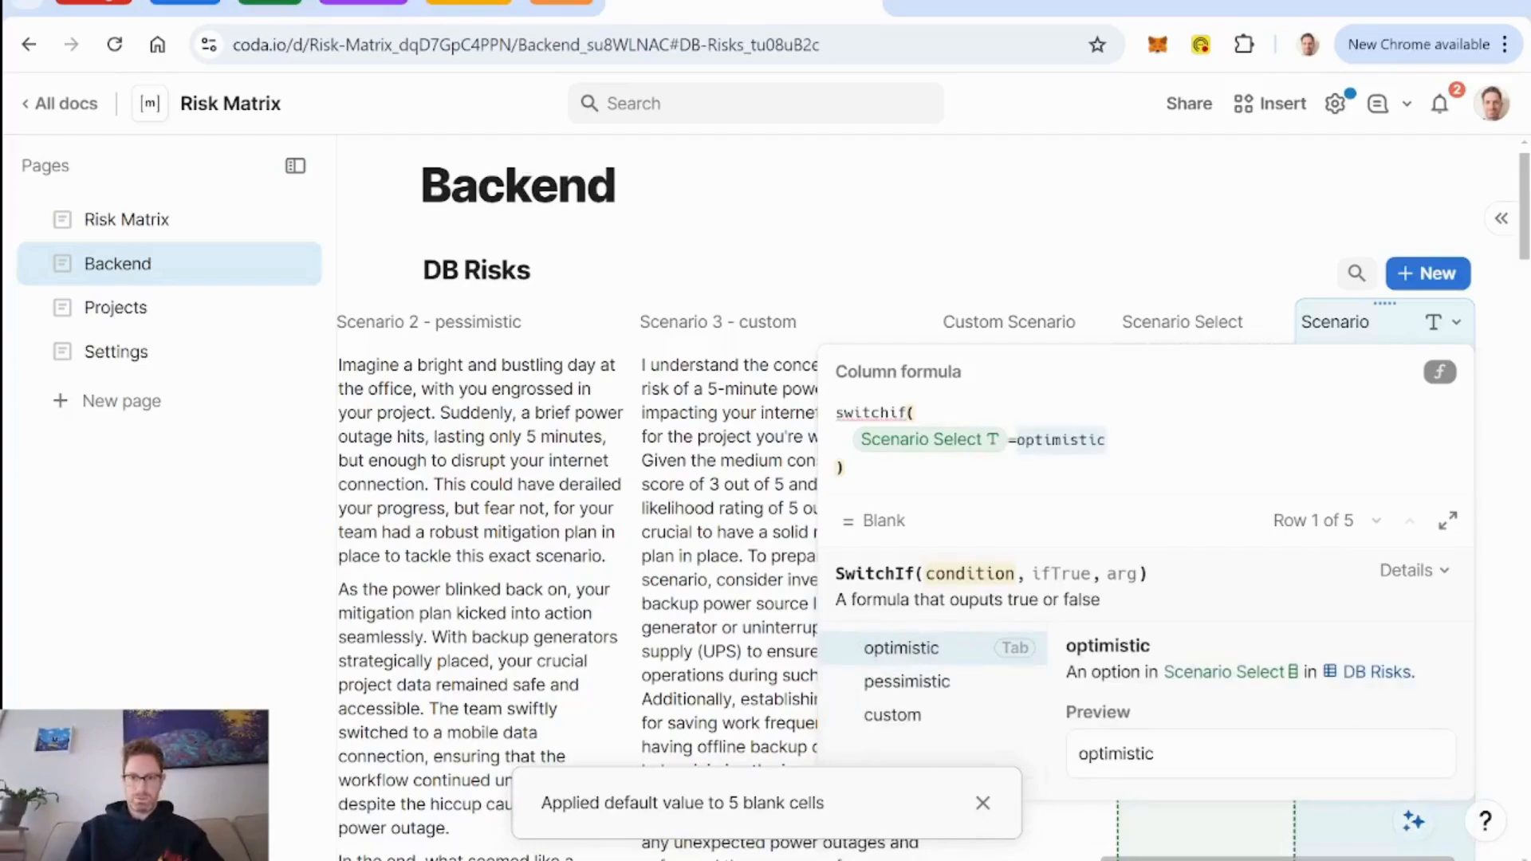
key(Tab)
text(,)
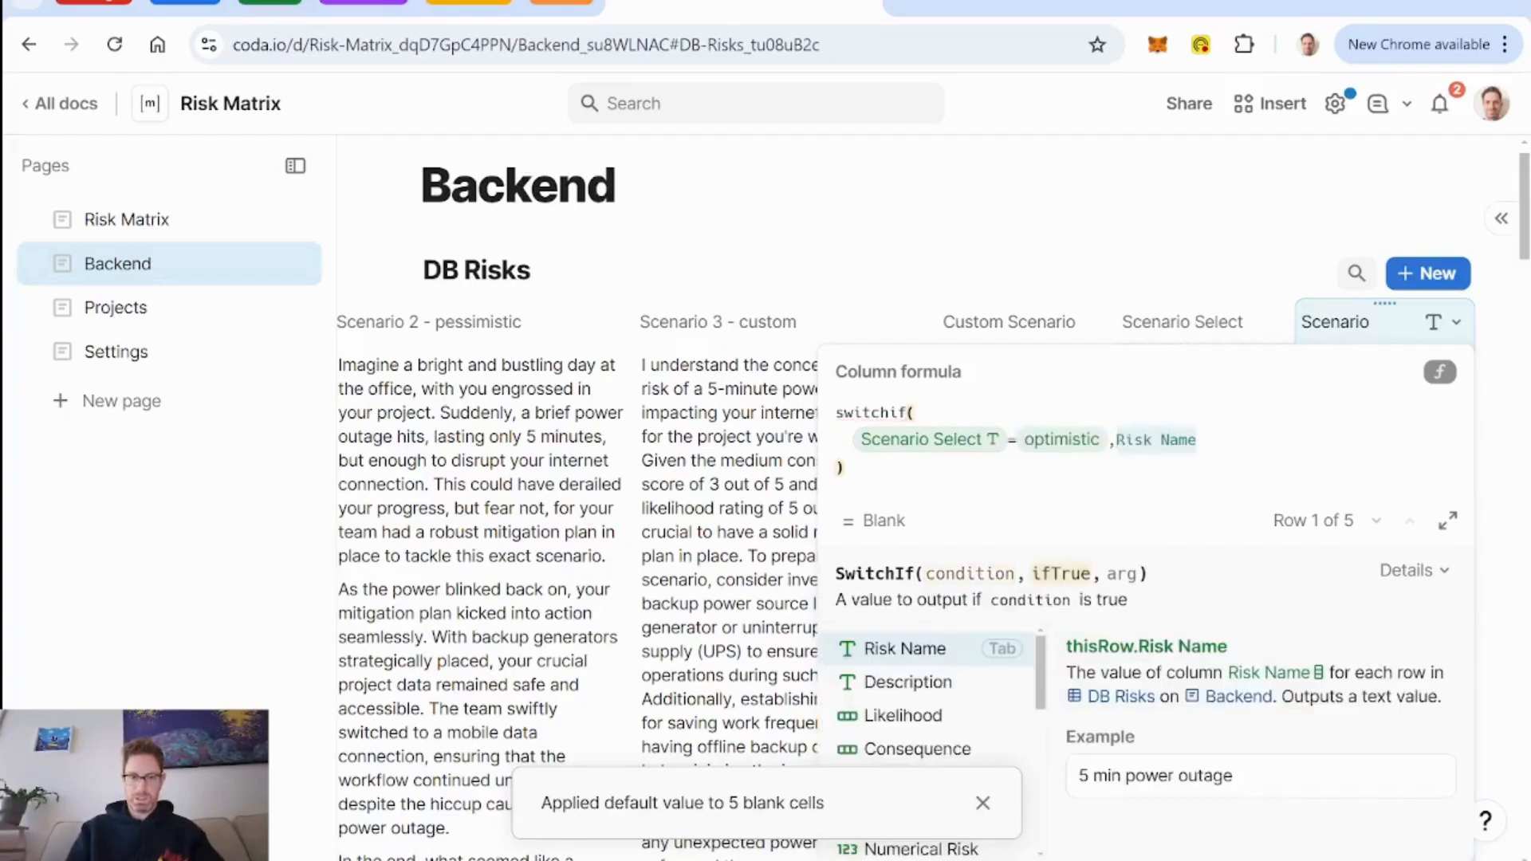
text(sce)
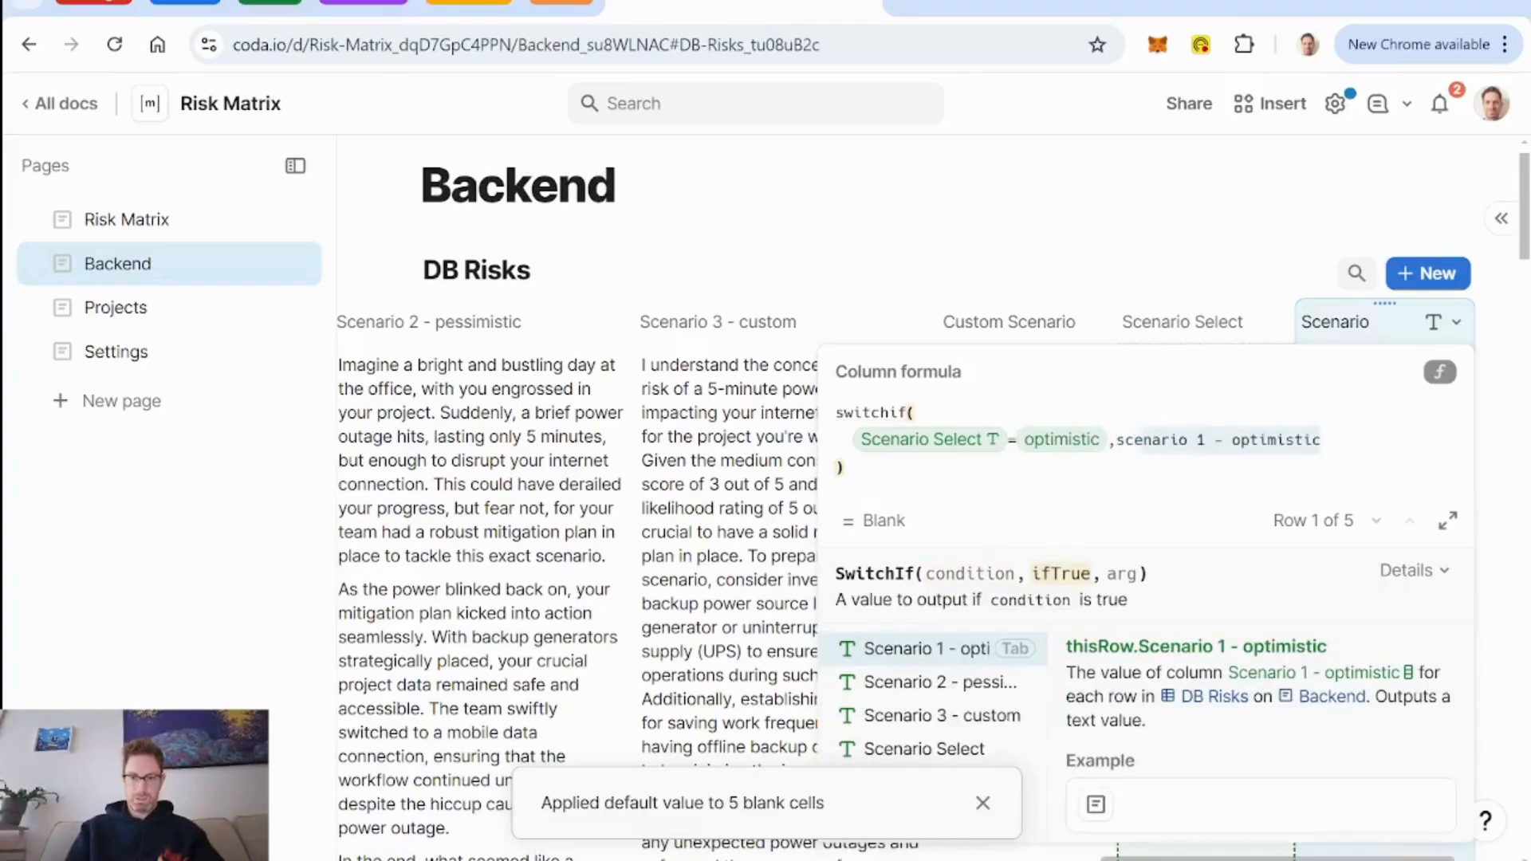
key(Tab)
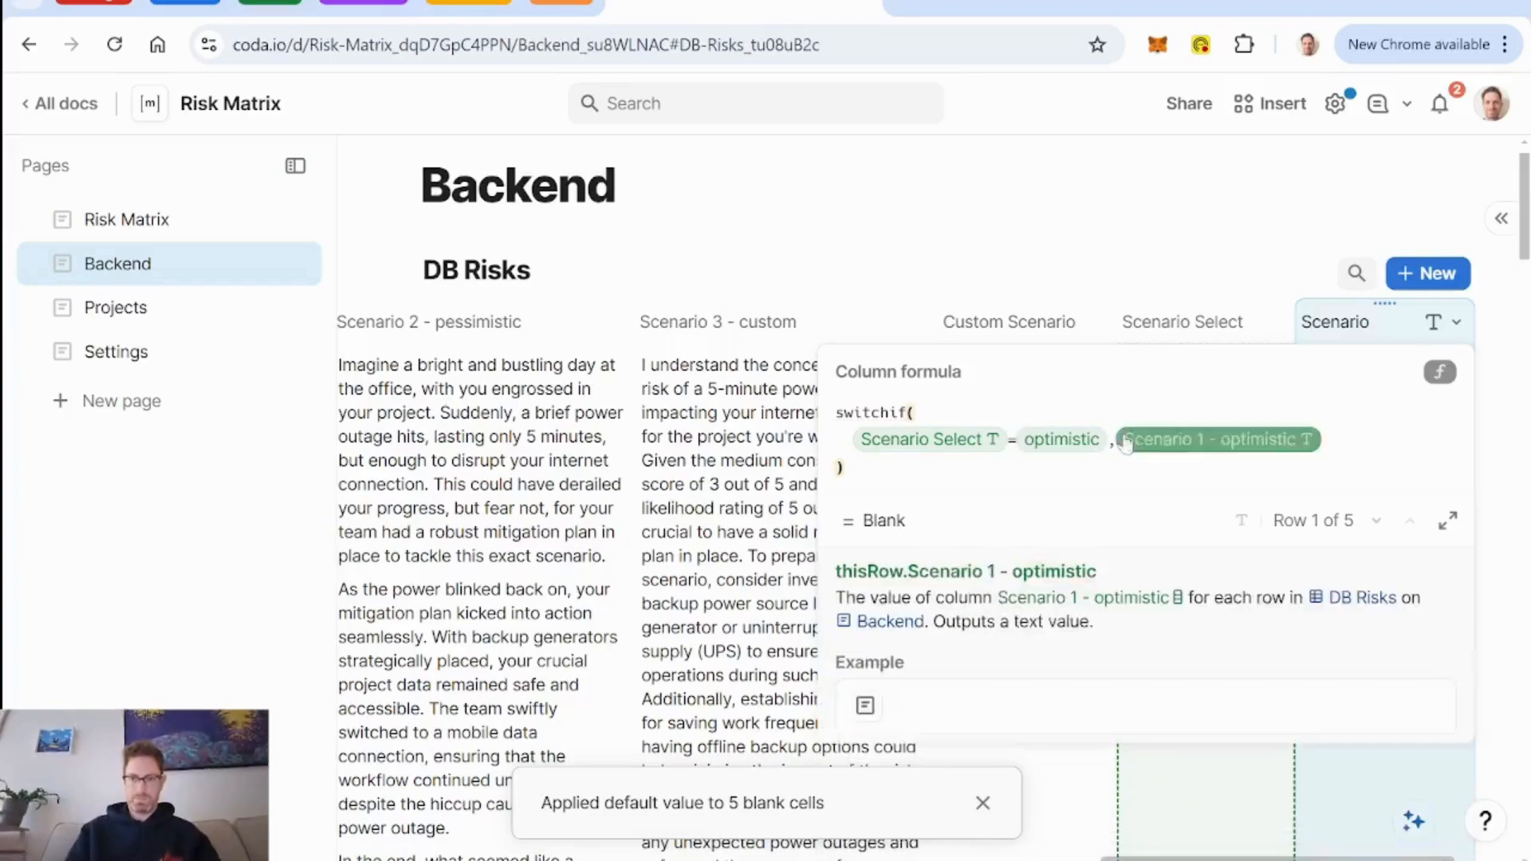
Duplicate the optimistic condition and result pair onto two more comma-separated lines of the SwitchIf formula.
click(1310, 453)
text(,)
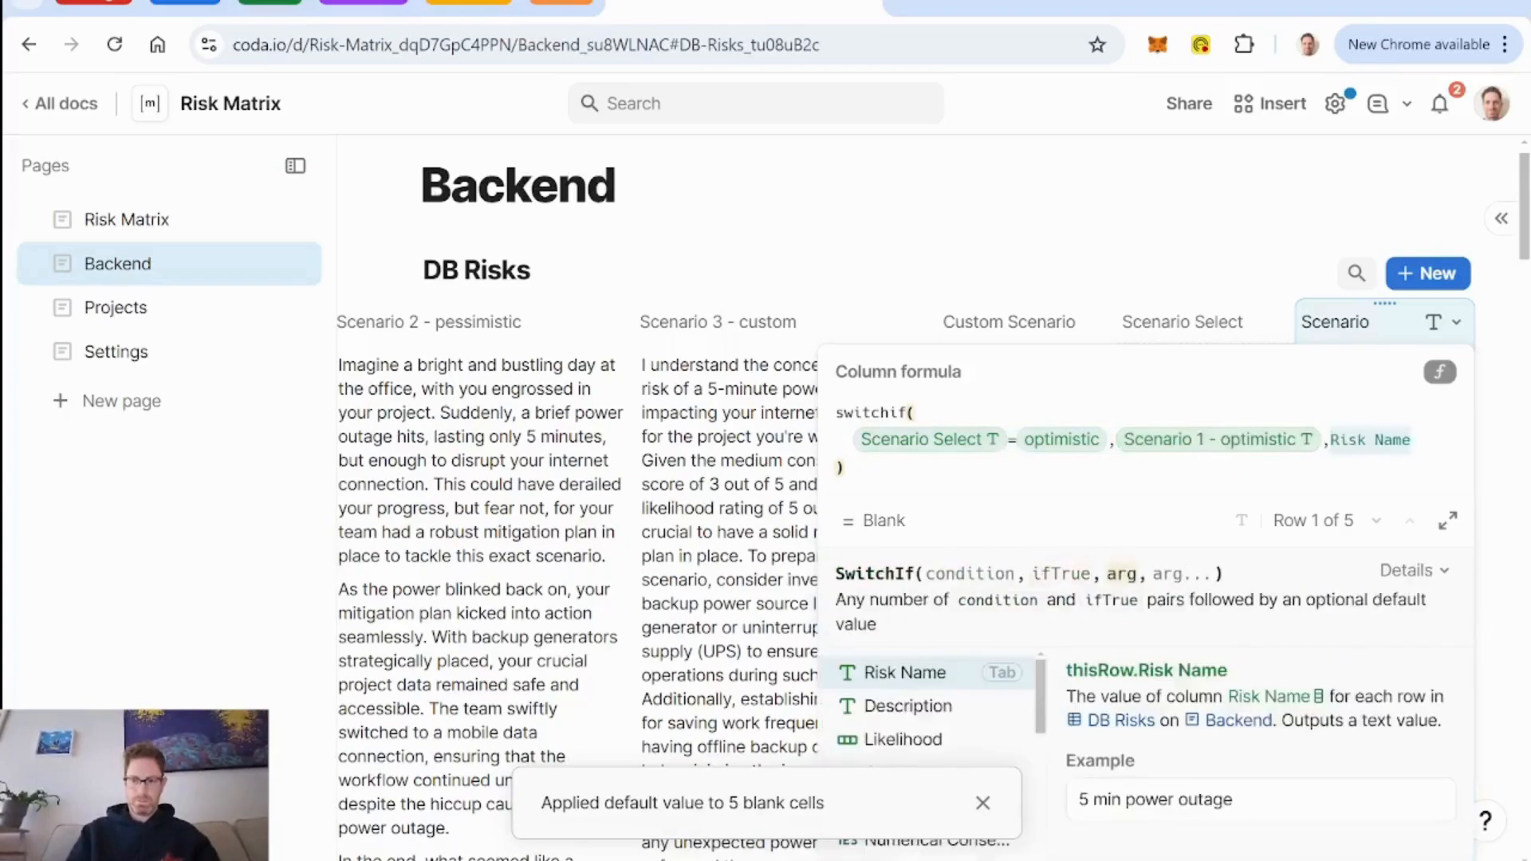
text(Scenario Select = optimistic, Scenario 1 - optimistic)
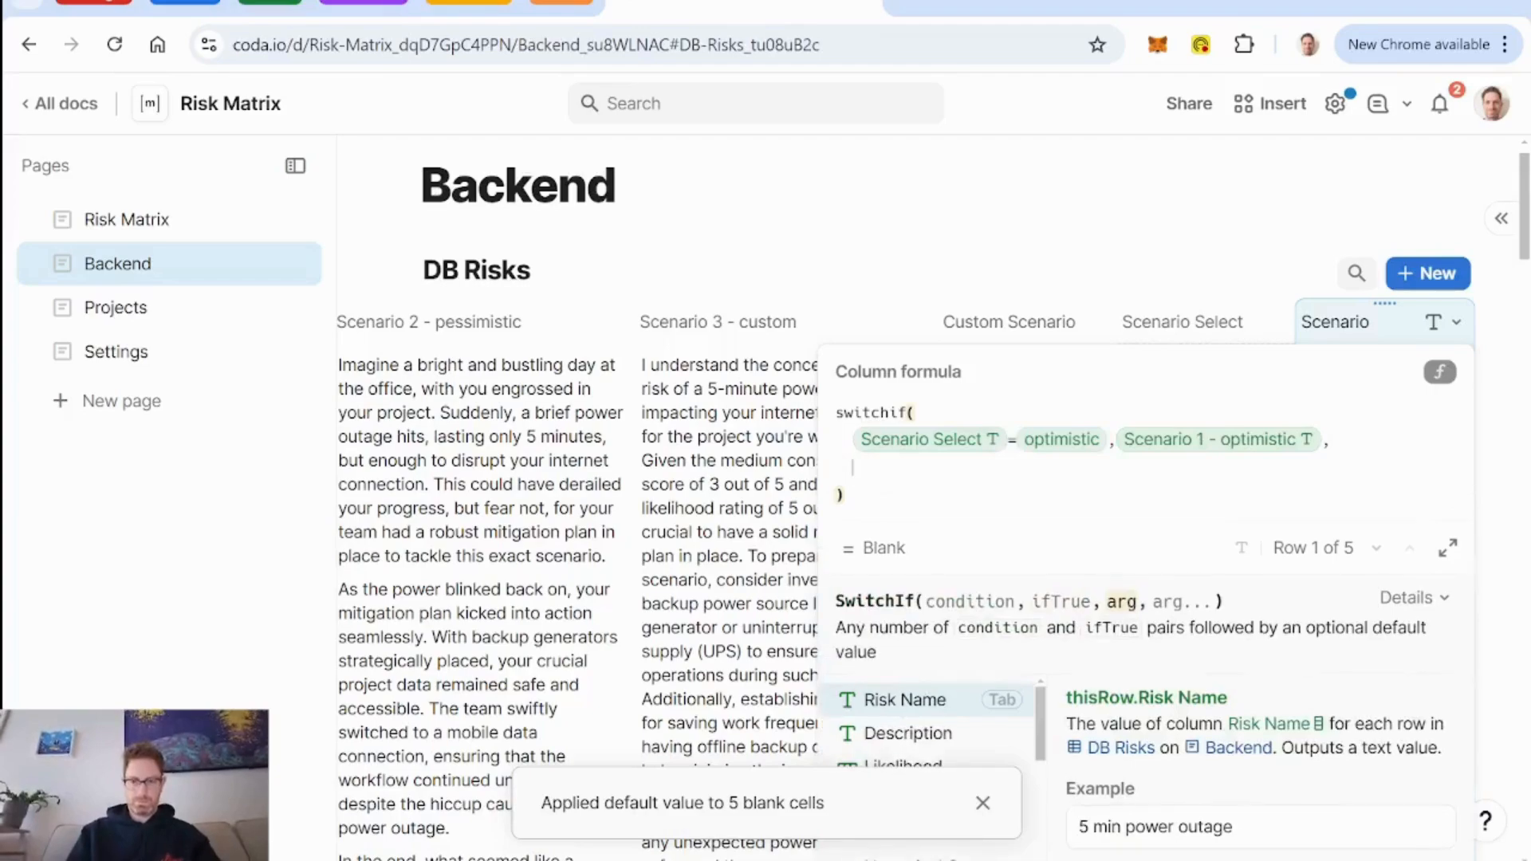
text(, Scenario 1 - optimistic,)
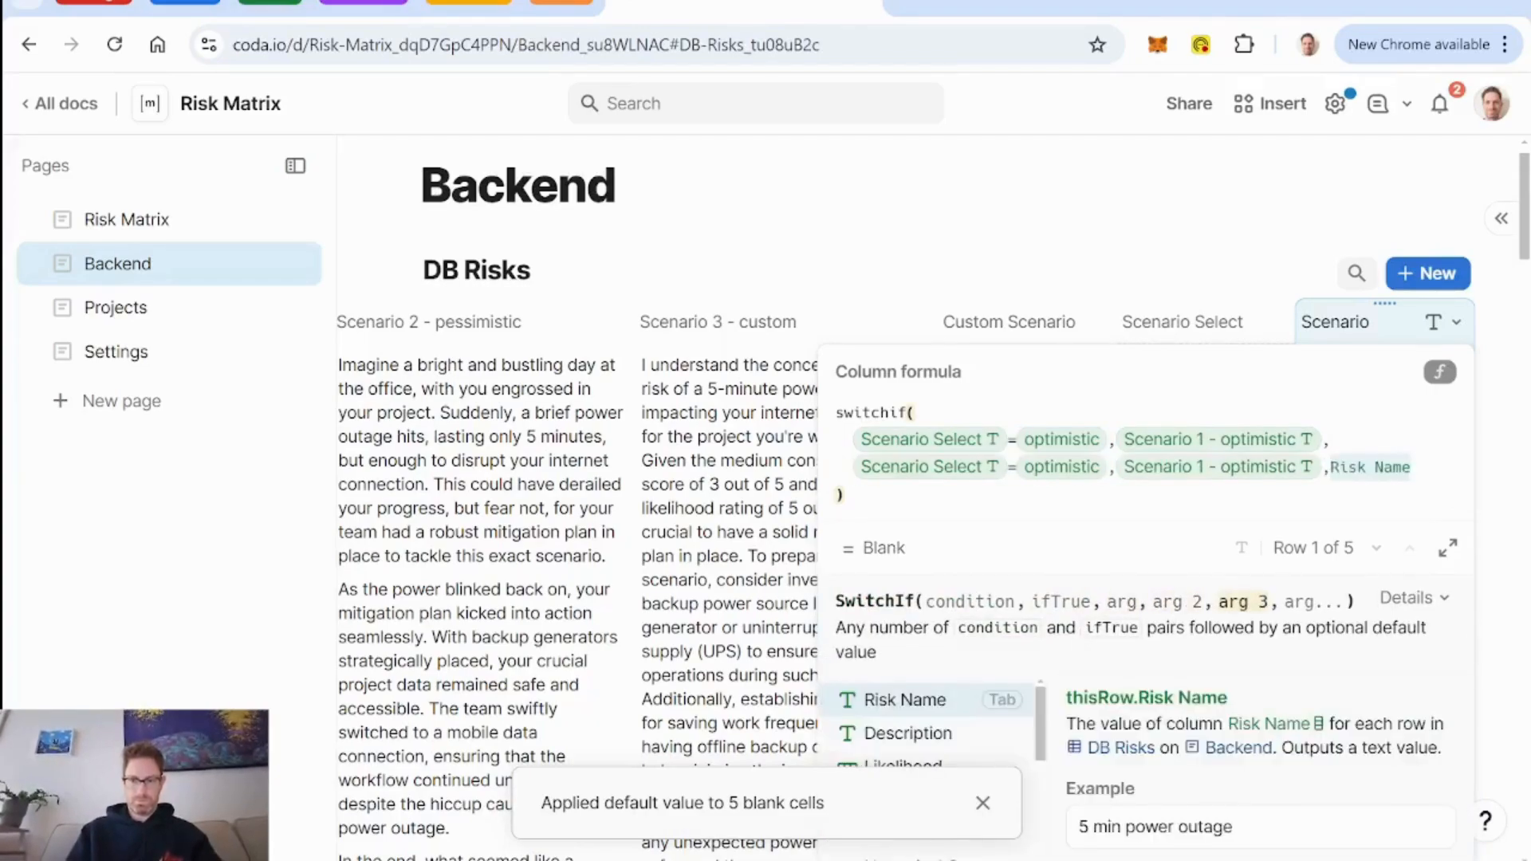
text(Scenario Select = optimistic , Scenario 1 - optimistic)
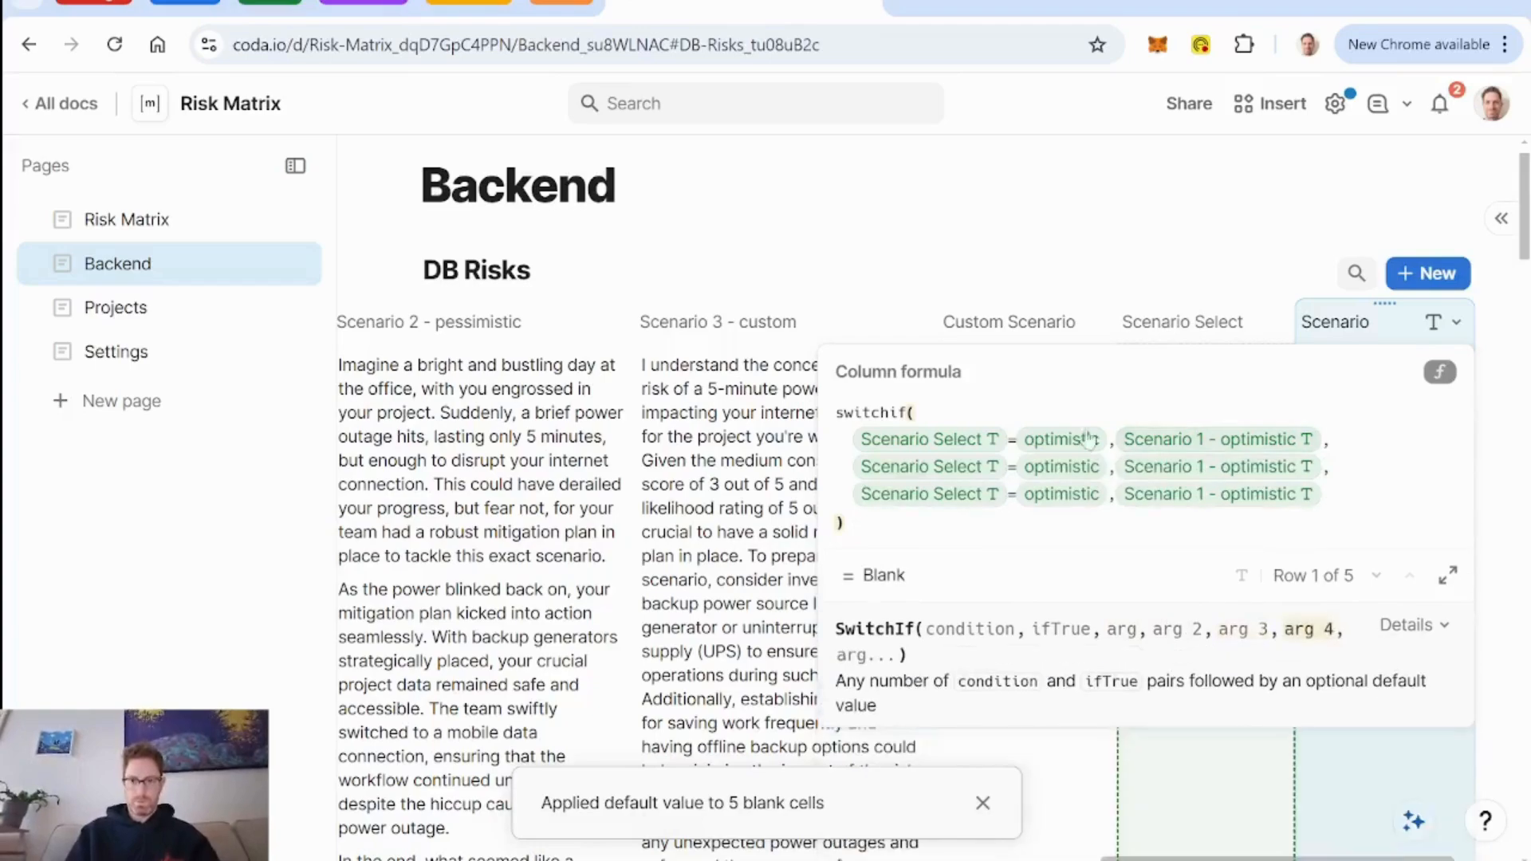
Change the second line's condition value to pessimistic and the third line's to custom.
click(1076, 467)
text(pess)
key(Return)
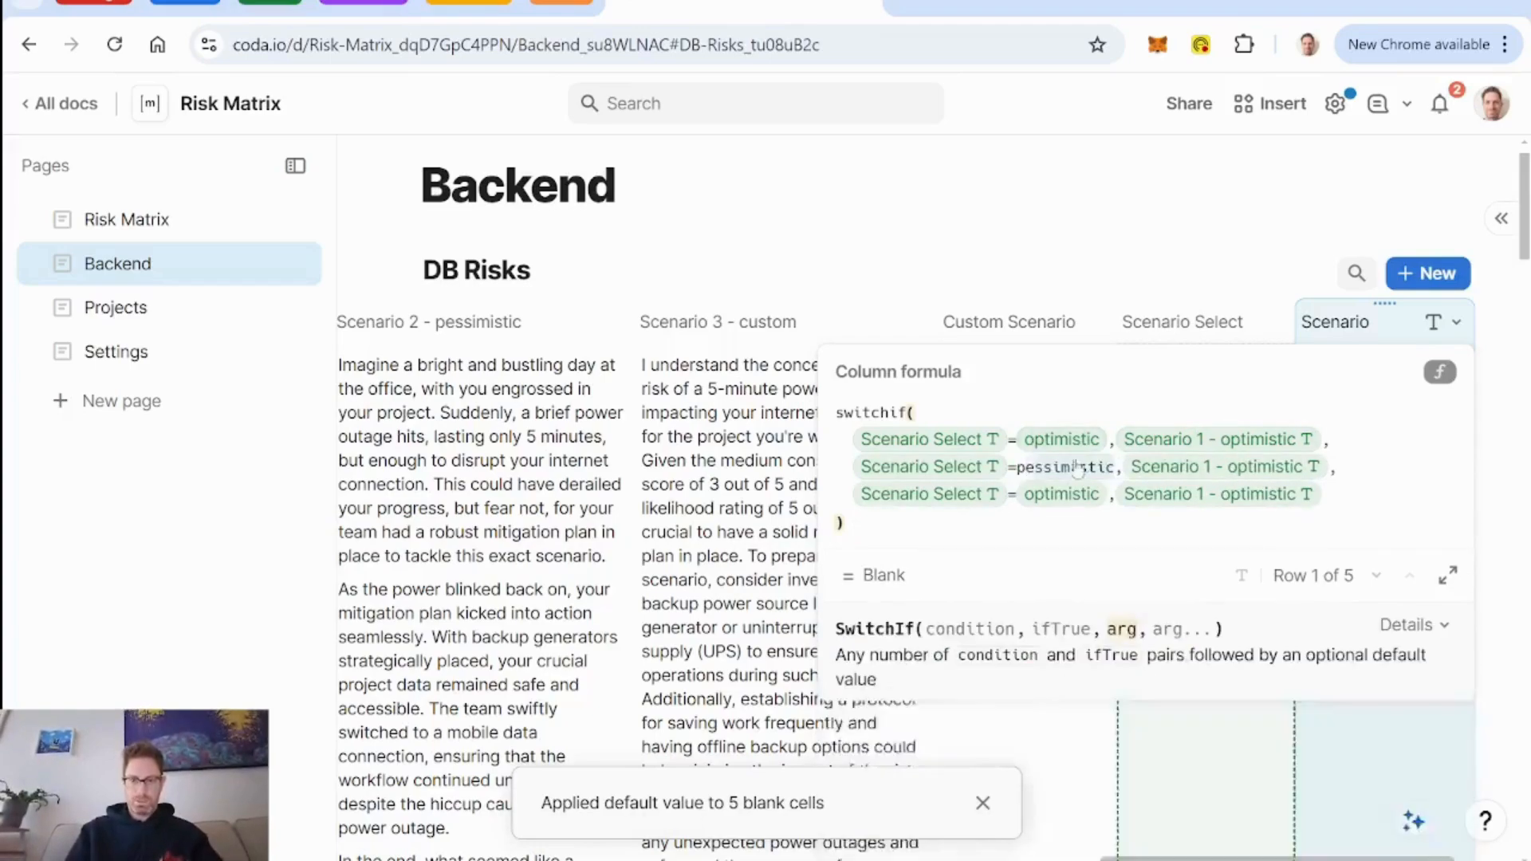
click(1067, 501)
text(custom)
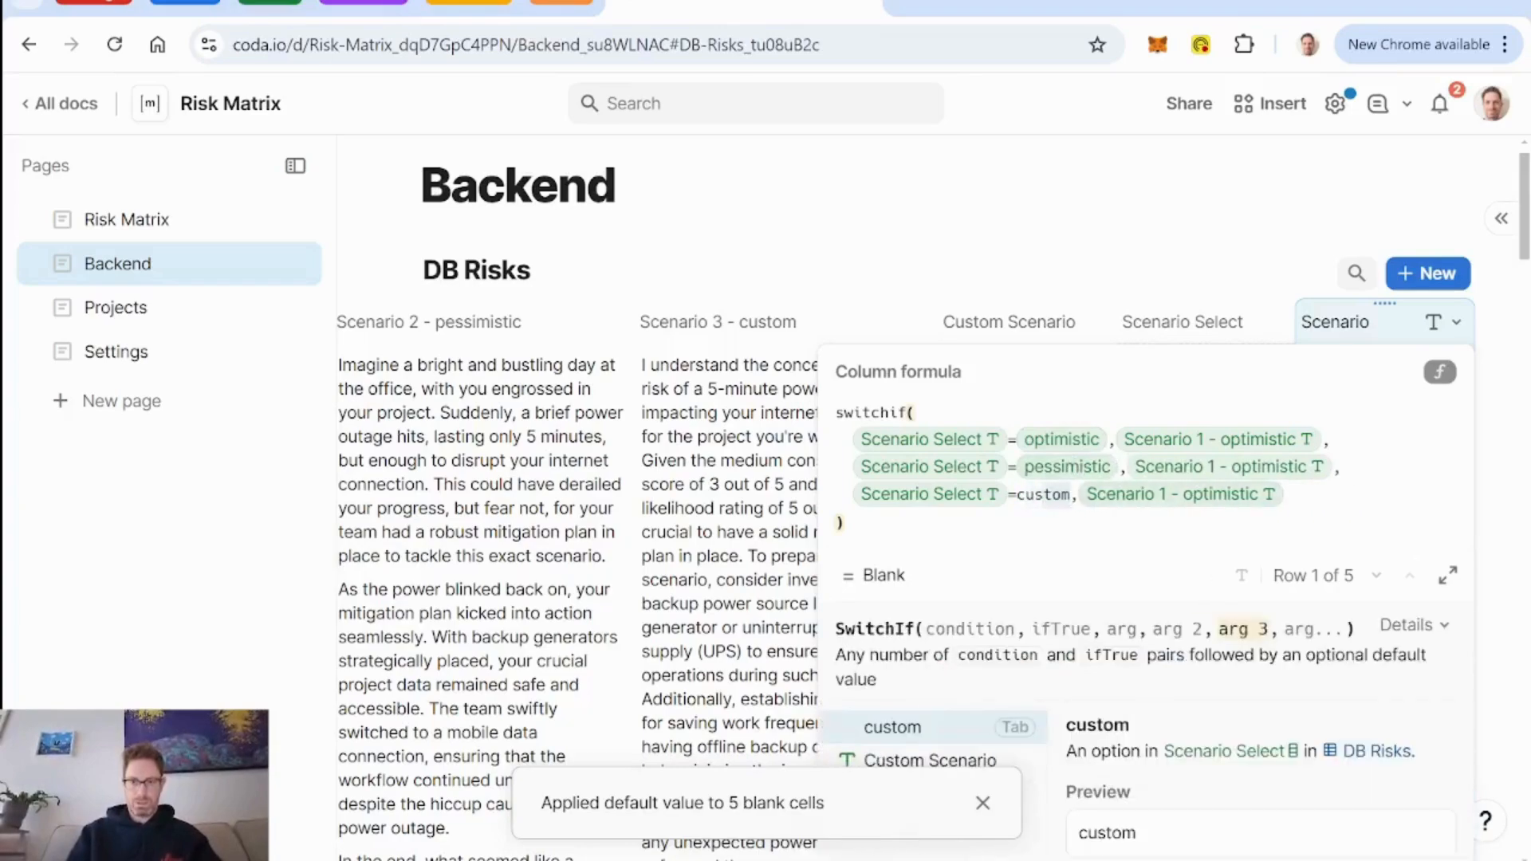
key(Return)
Set the pessimistic line's result to Scenario 2 - pessimistic and the custom line's result to Scenario 3 - custom.
click(1203, 469)
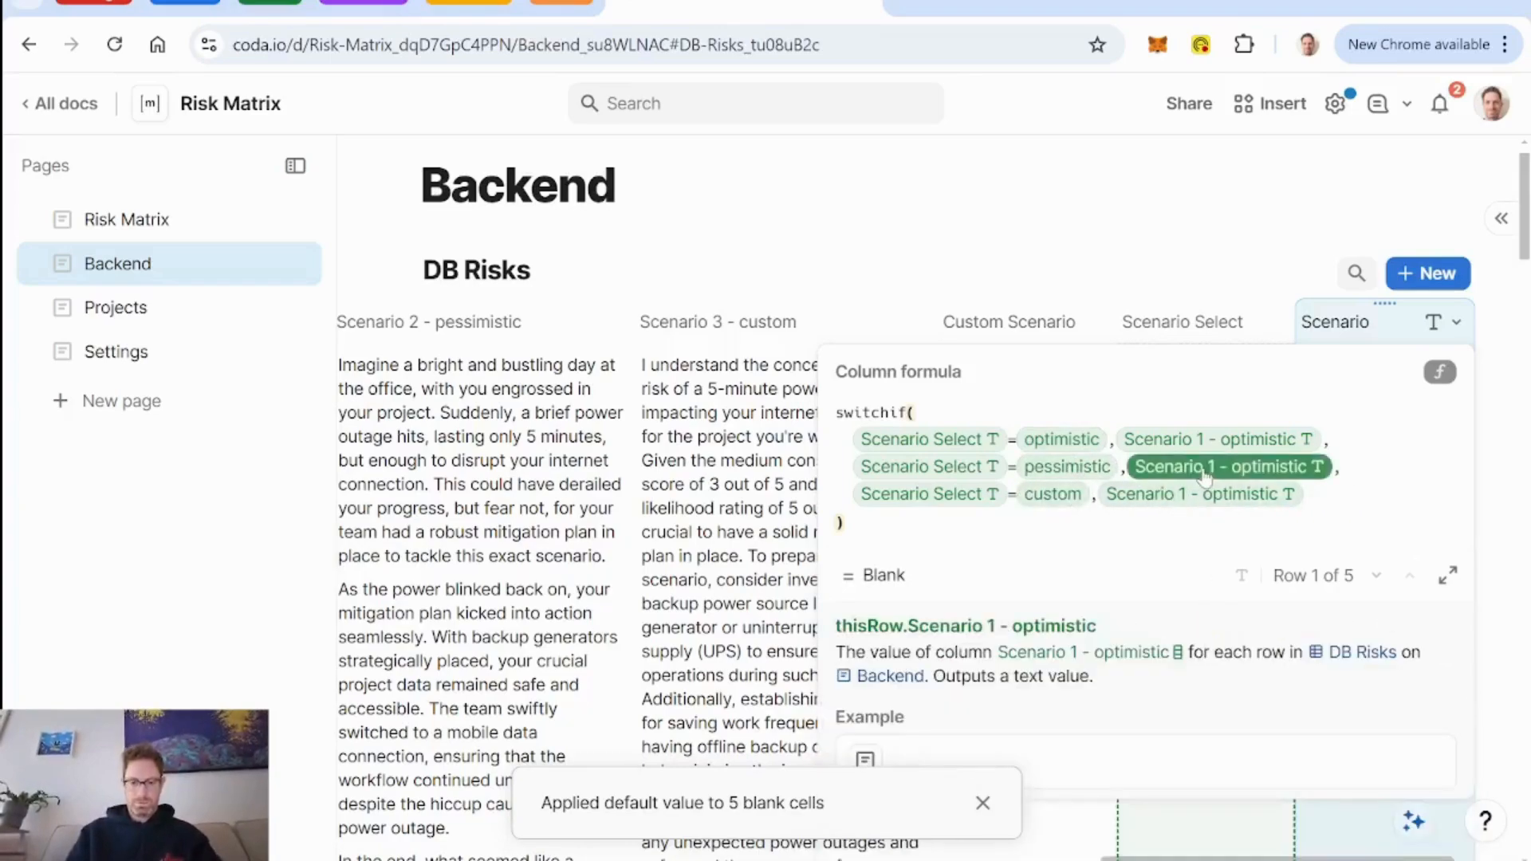
text(sc)
key(Down)
key(Tab)
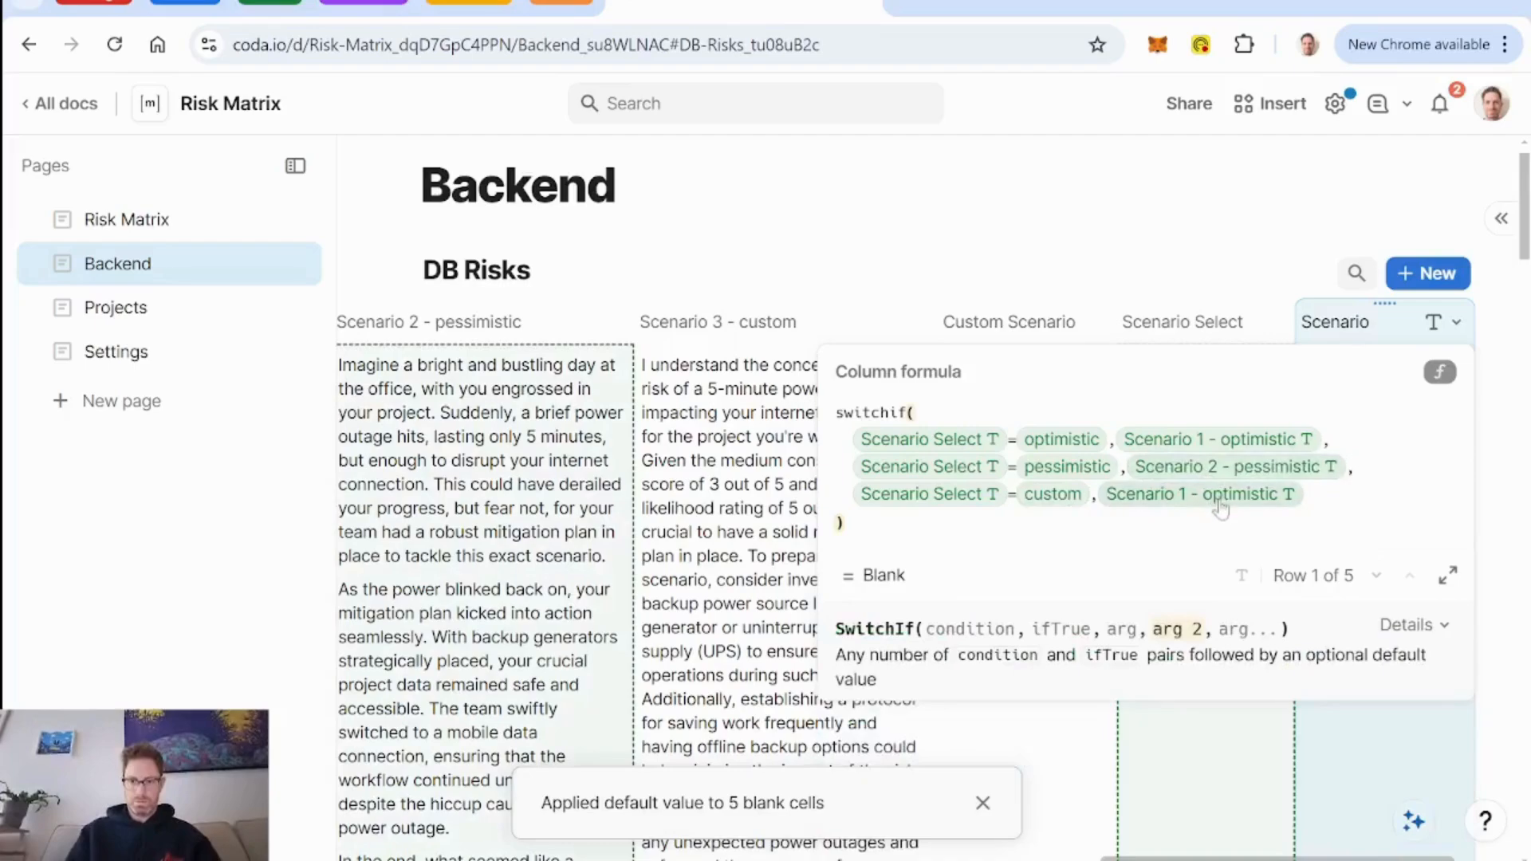
click(1219, 501)
text(sc)
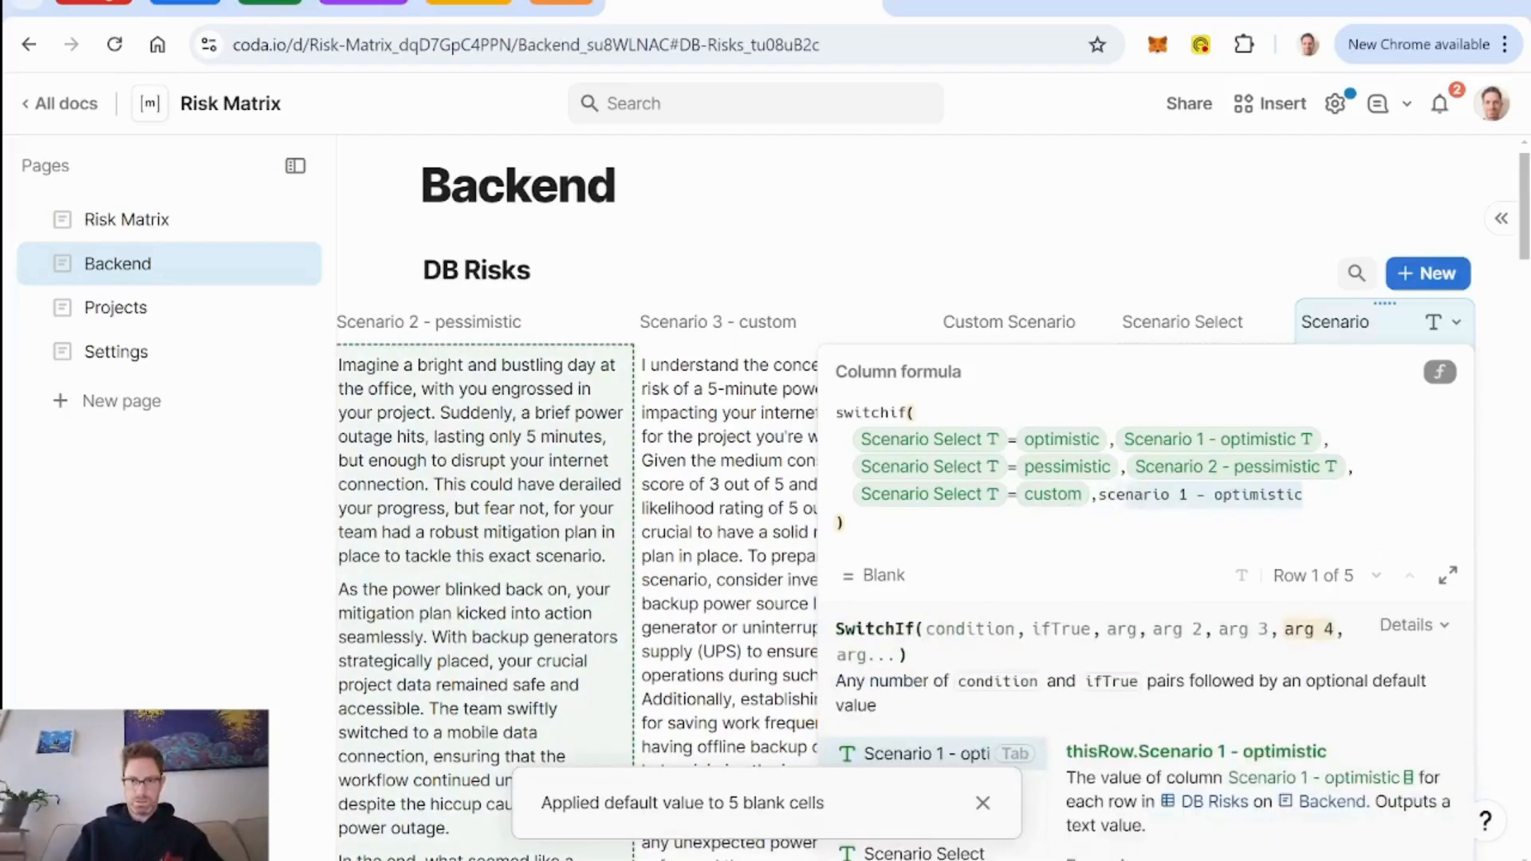
key(Down)
key(Down)
key(Tab)
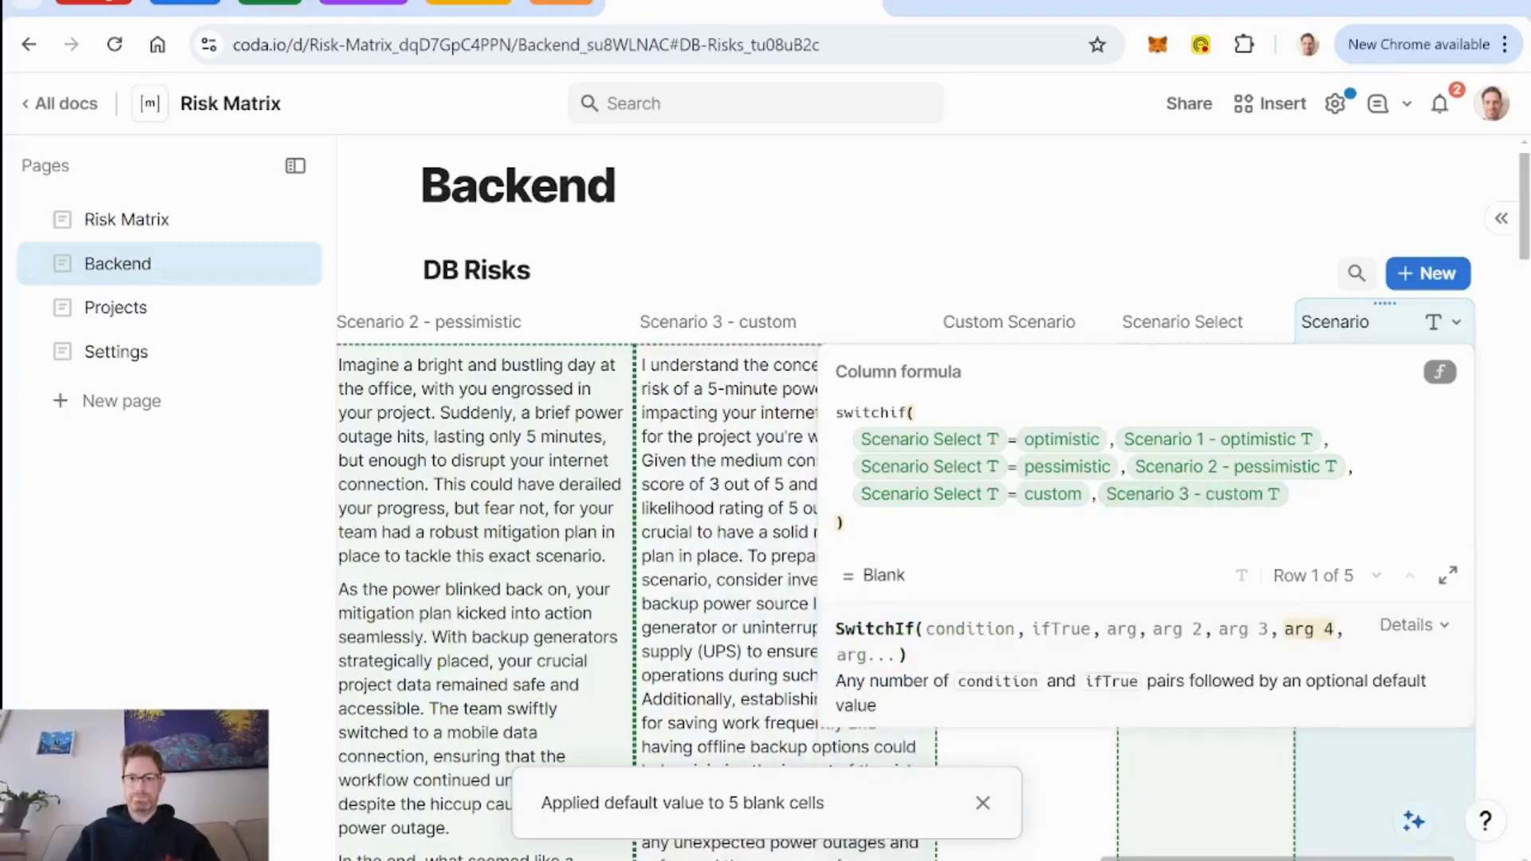
Set the Scenario Select column's default value for new rows to optimistic.
click(1194, 323)
click(1276, 322)
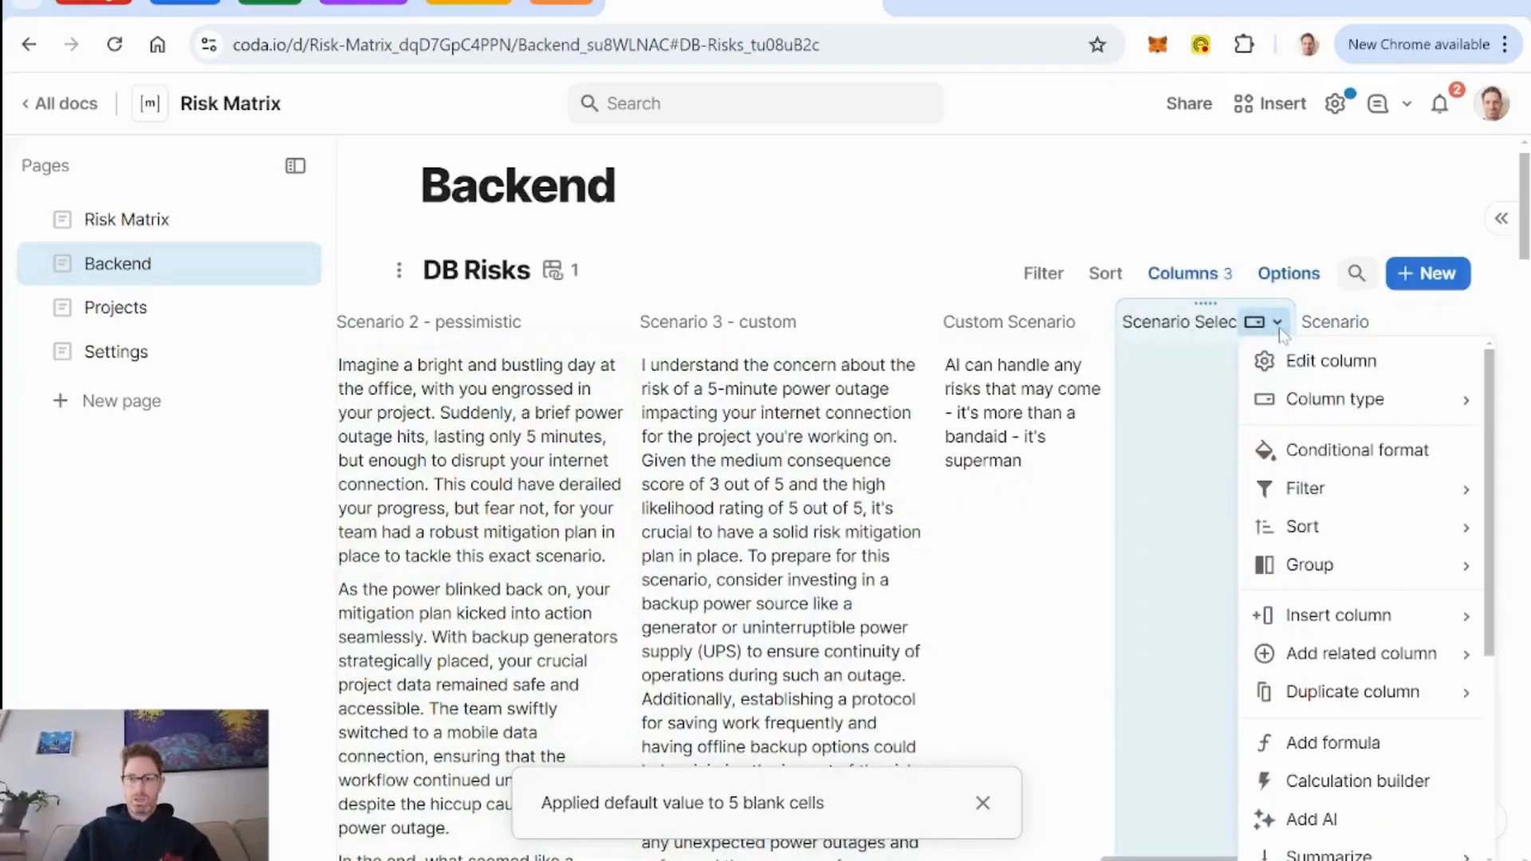
click(1331, 369)
scroll(1117, 638, down, 2)
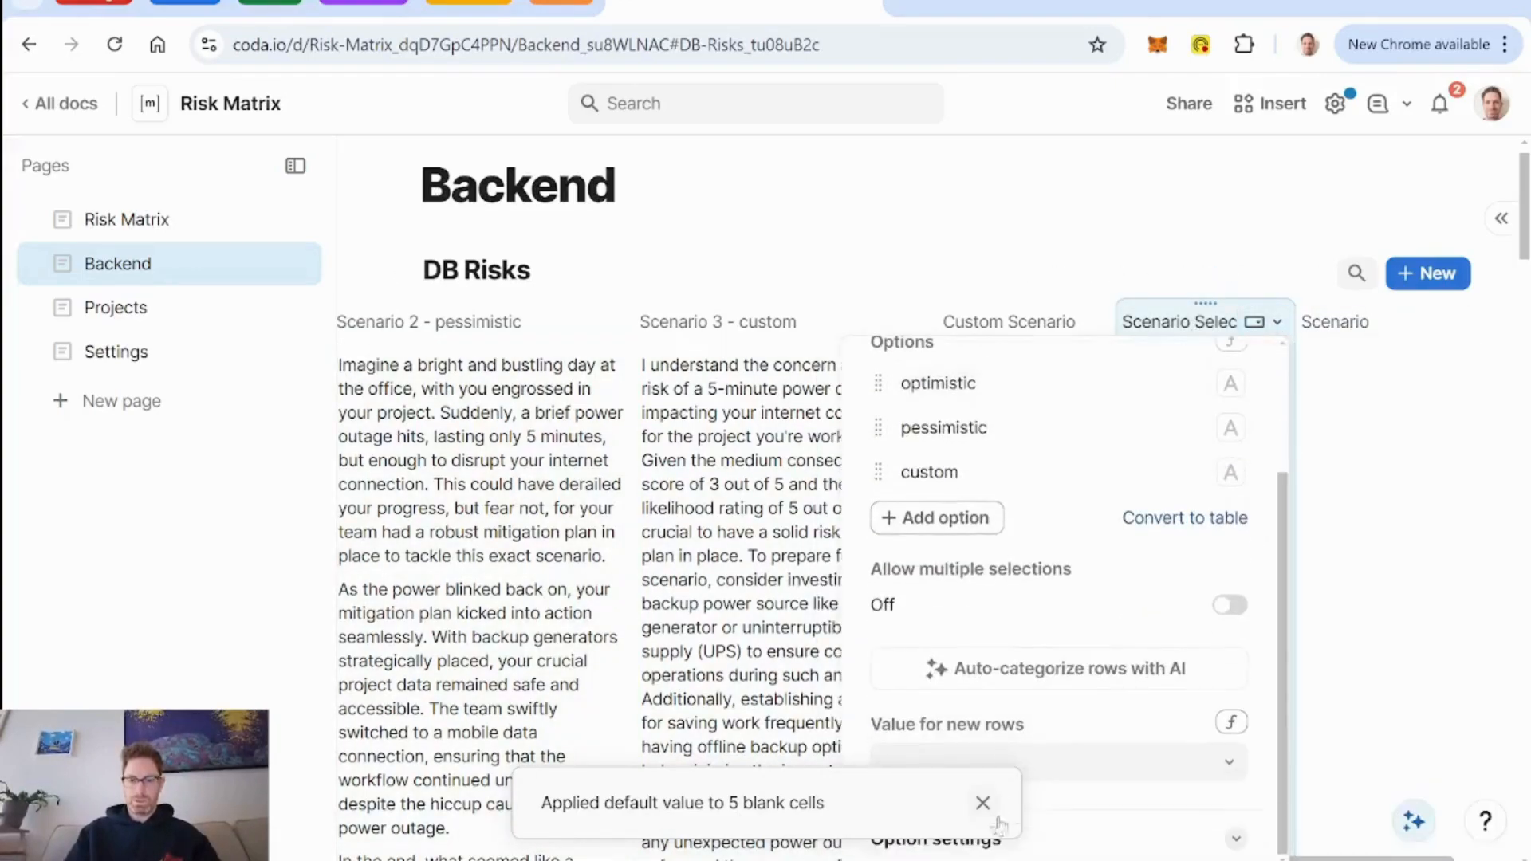
click(1148, 768)
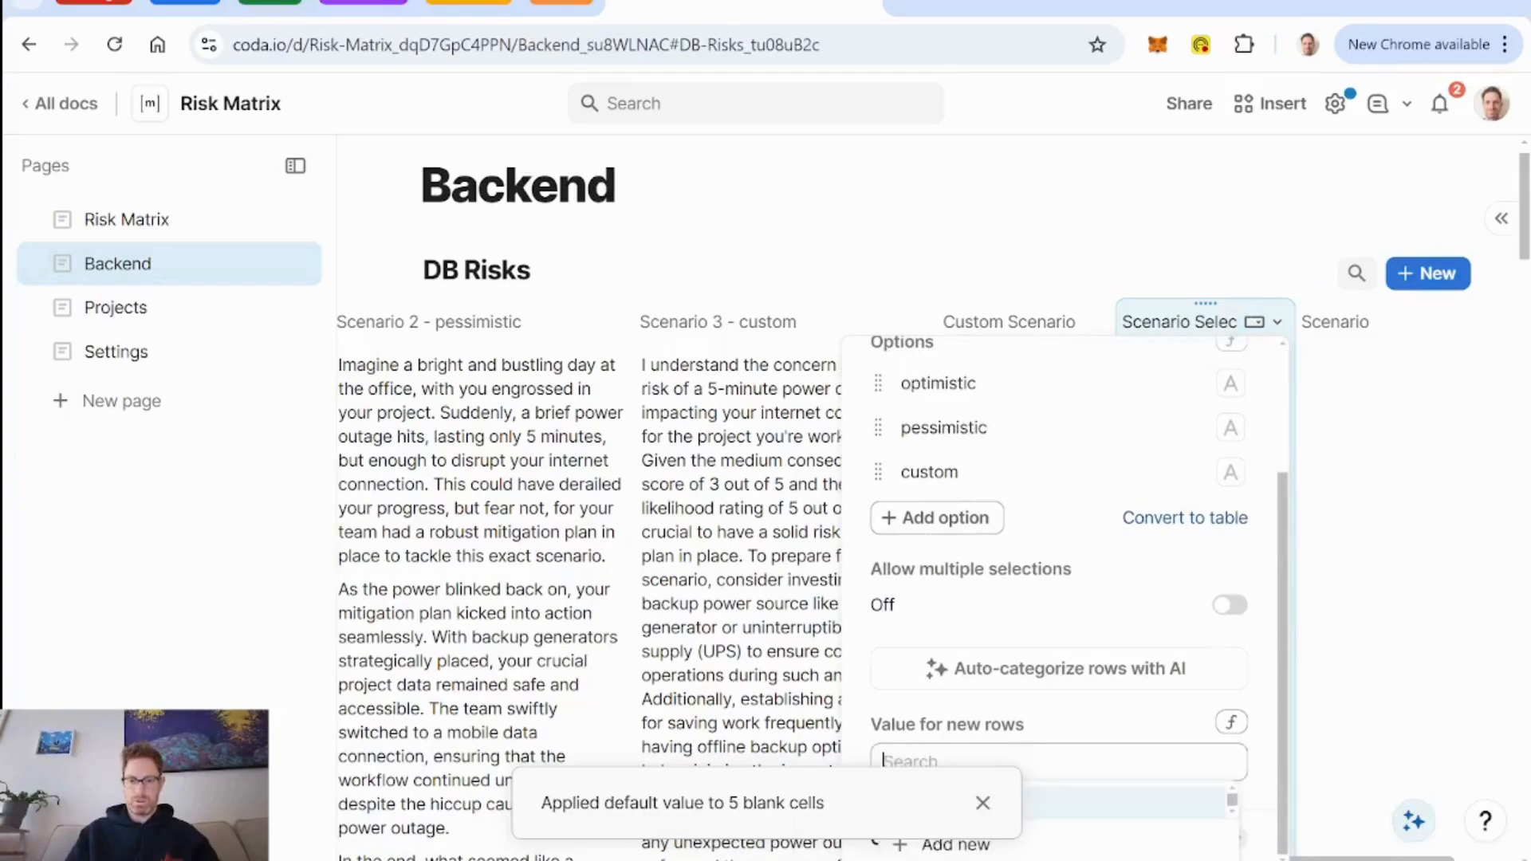
click(1194, 812)
click(1016, 813)
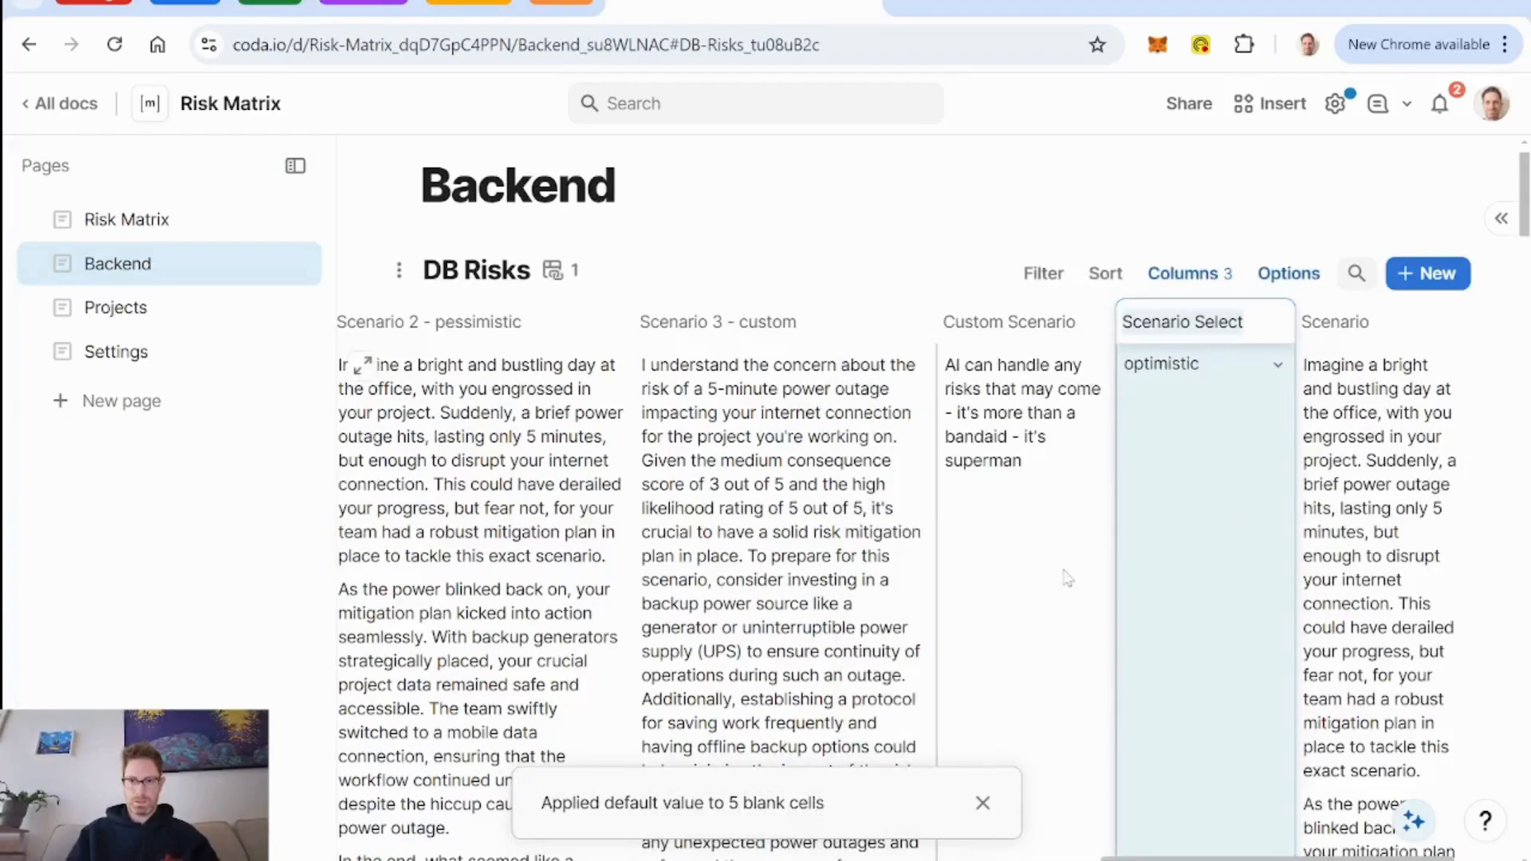
Open the asteroid risk's row from the Risk Matrix page and put its detail layout into edit mode.
click(135, 230)
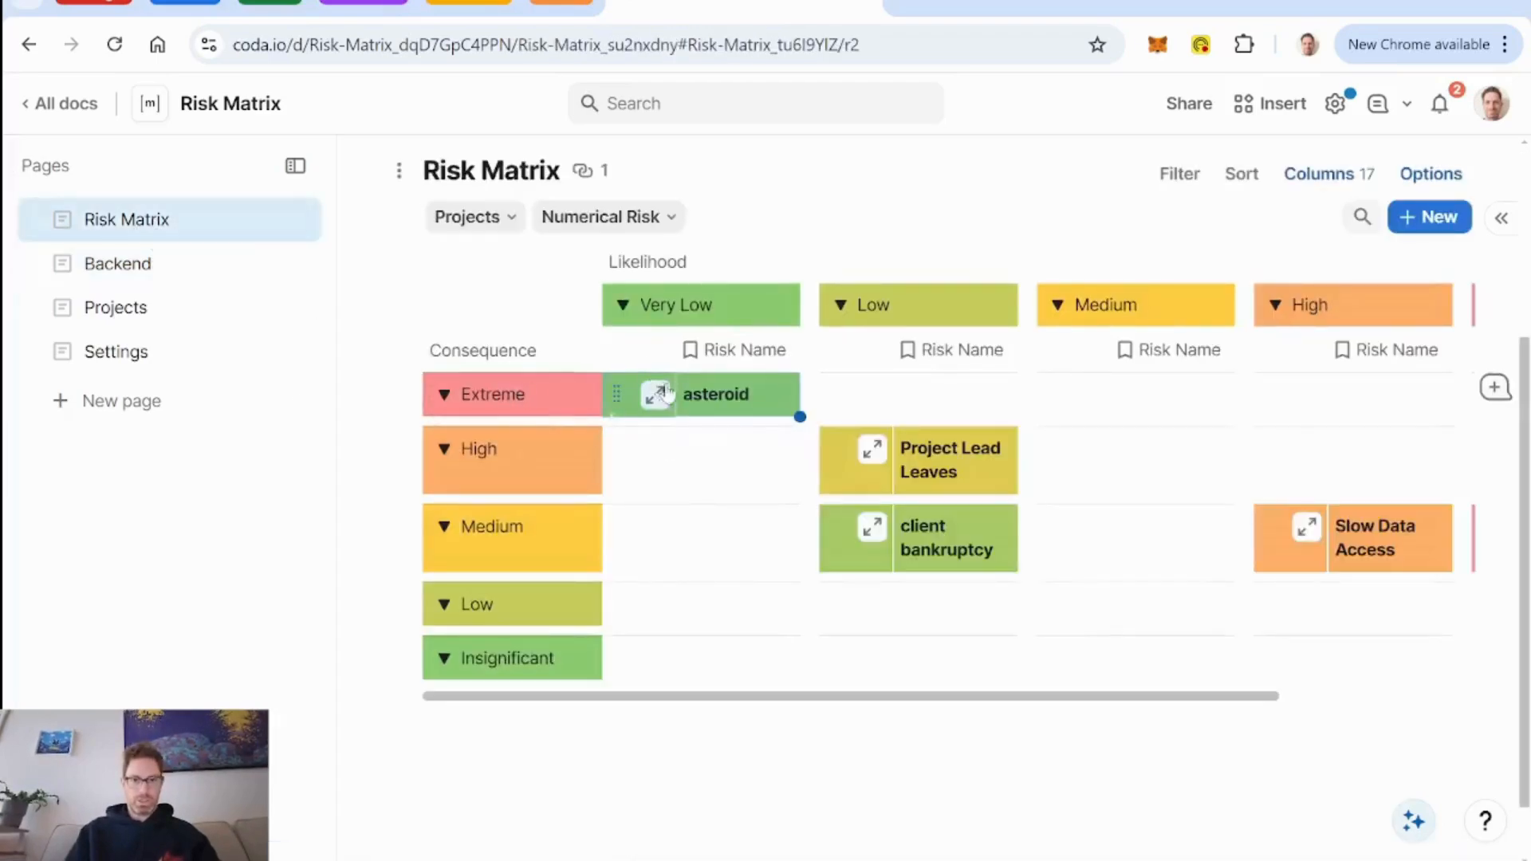
click(655, 396)
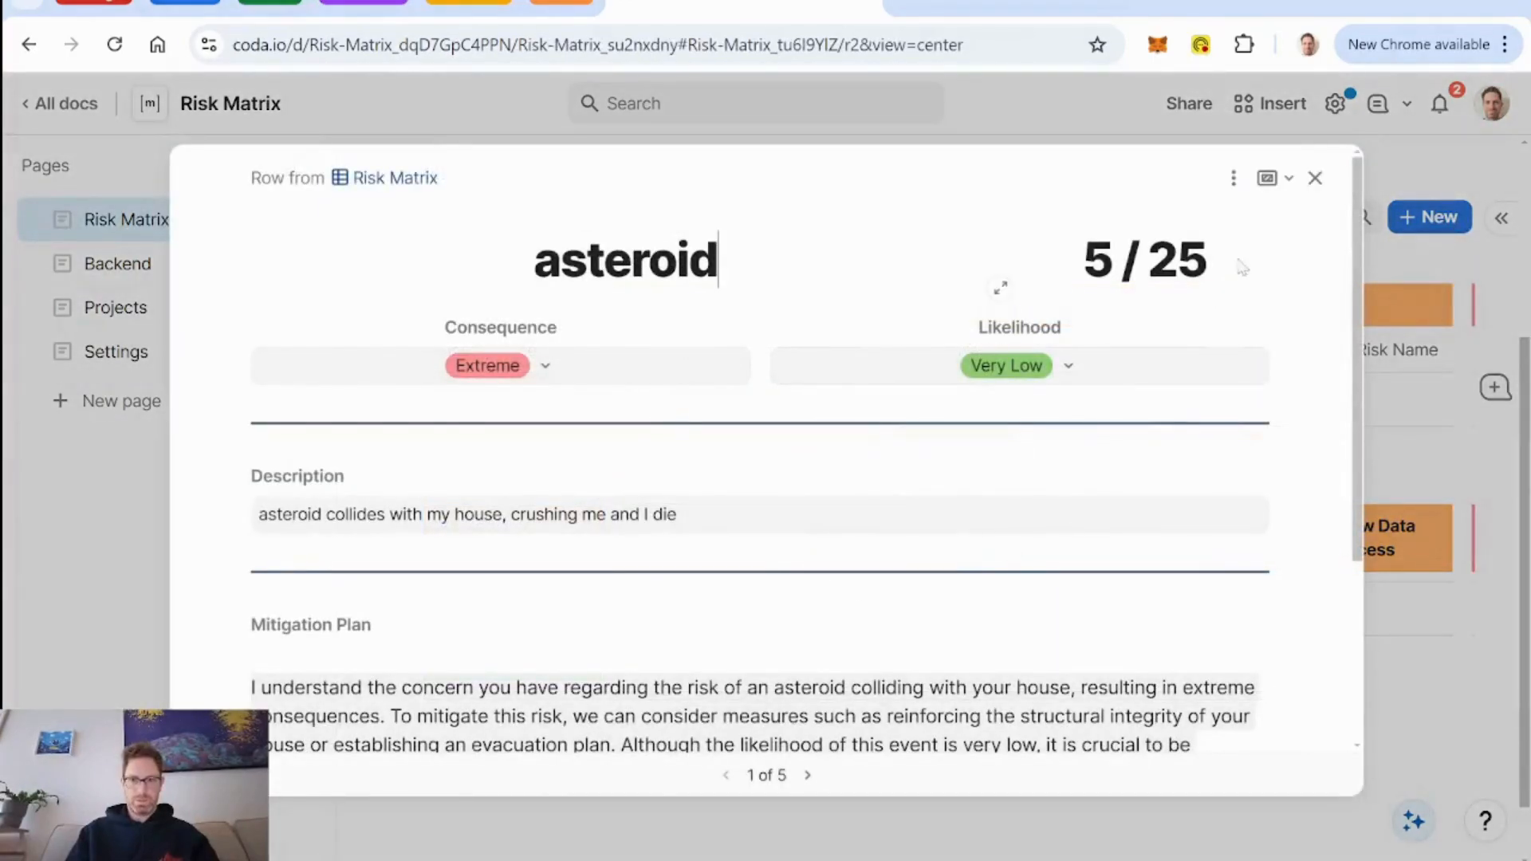
click(1235, 178)
click(1286, 221)
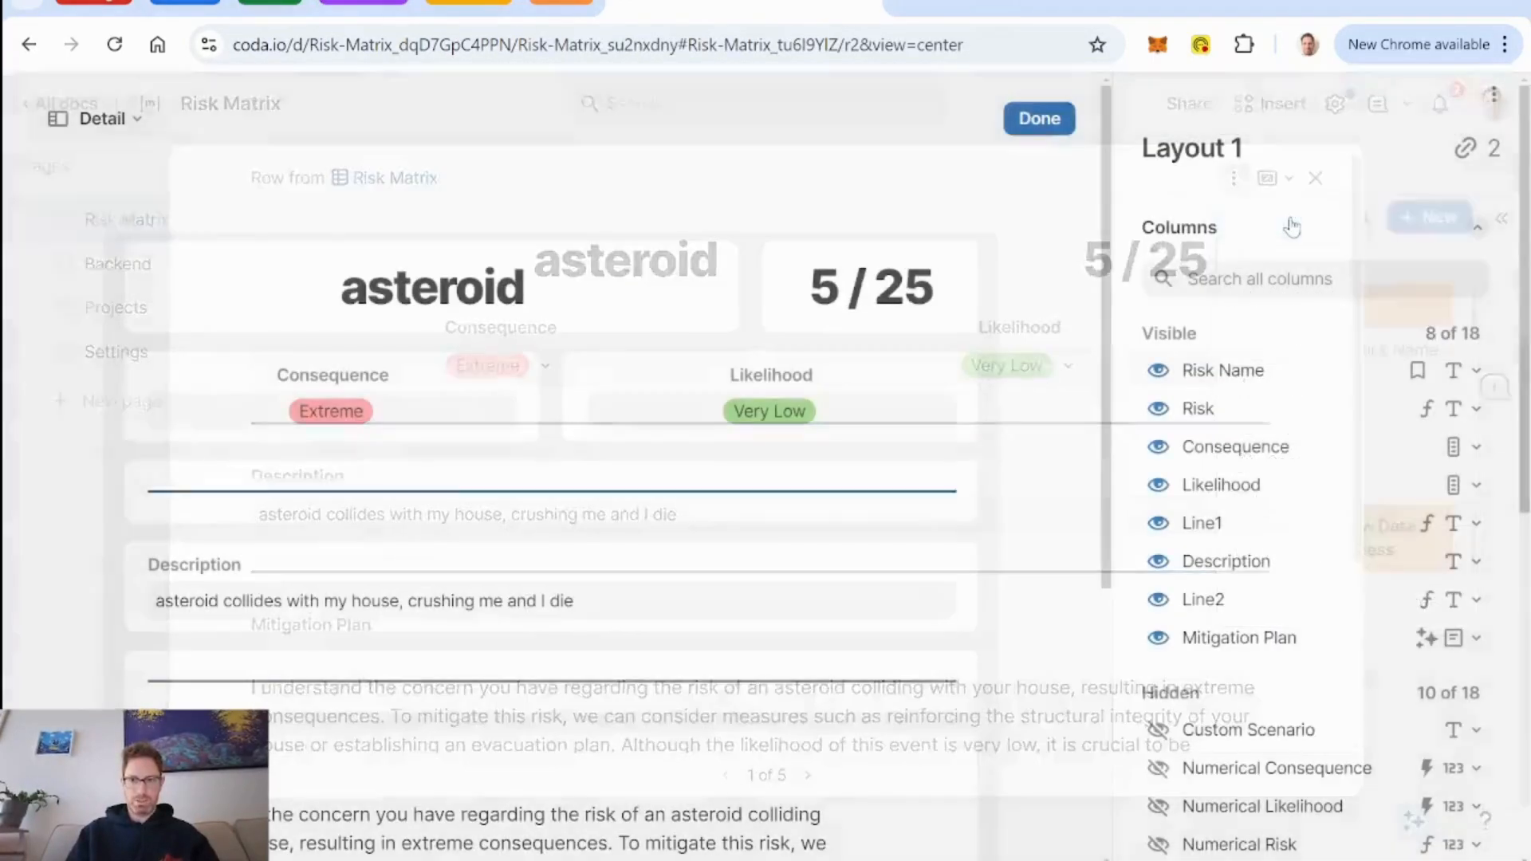
Make the hidden Scenario Select column visible in the row layout.
scroll(811, 468, down, 5)
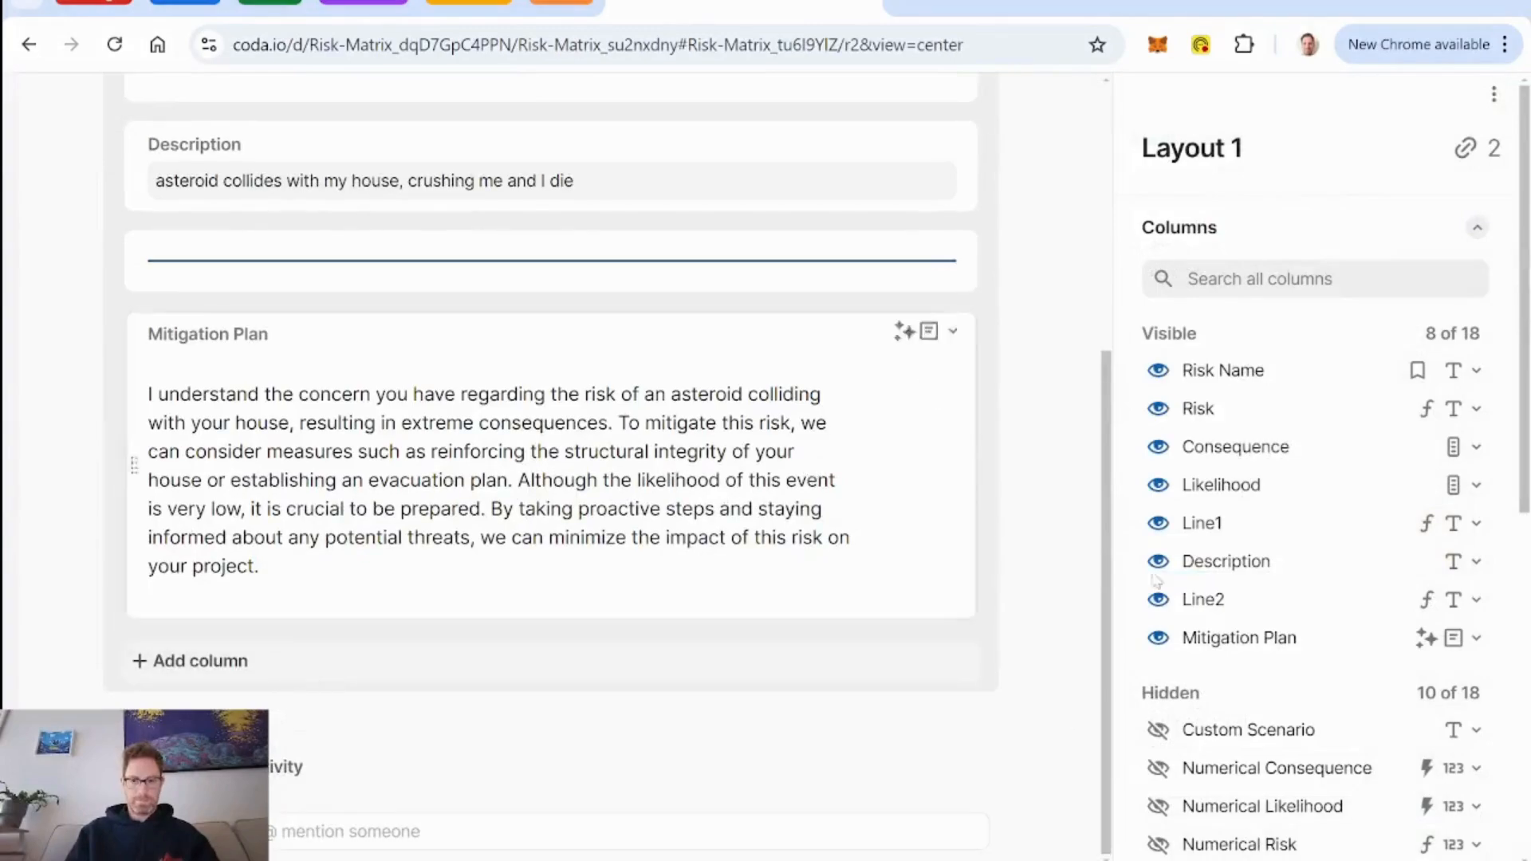
scroll(1428, 594, down, 2)
scroll(1356, 574, down, 1)
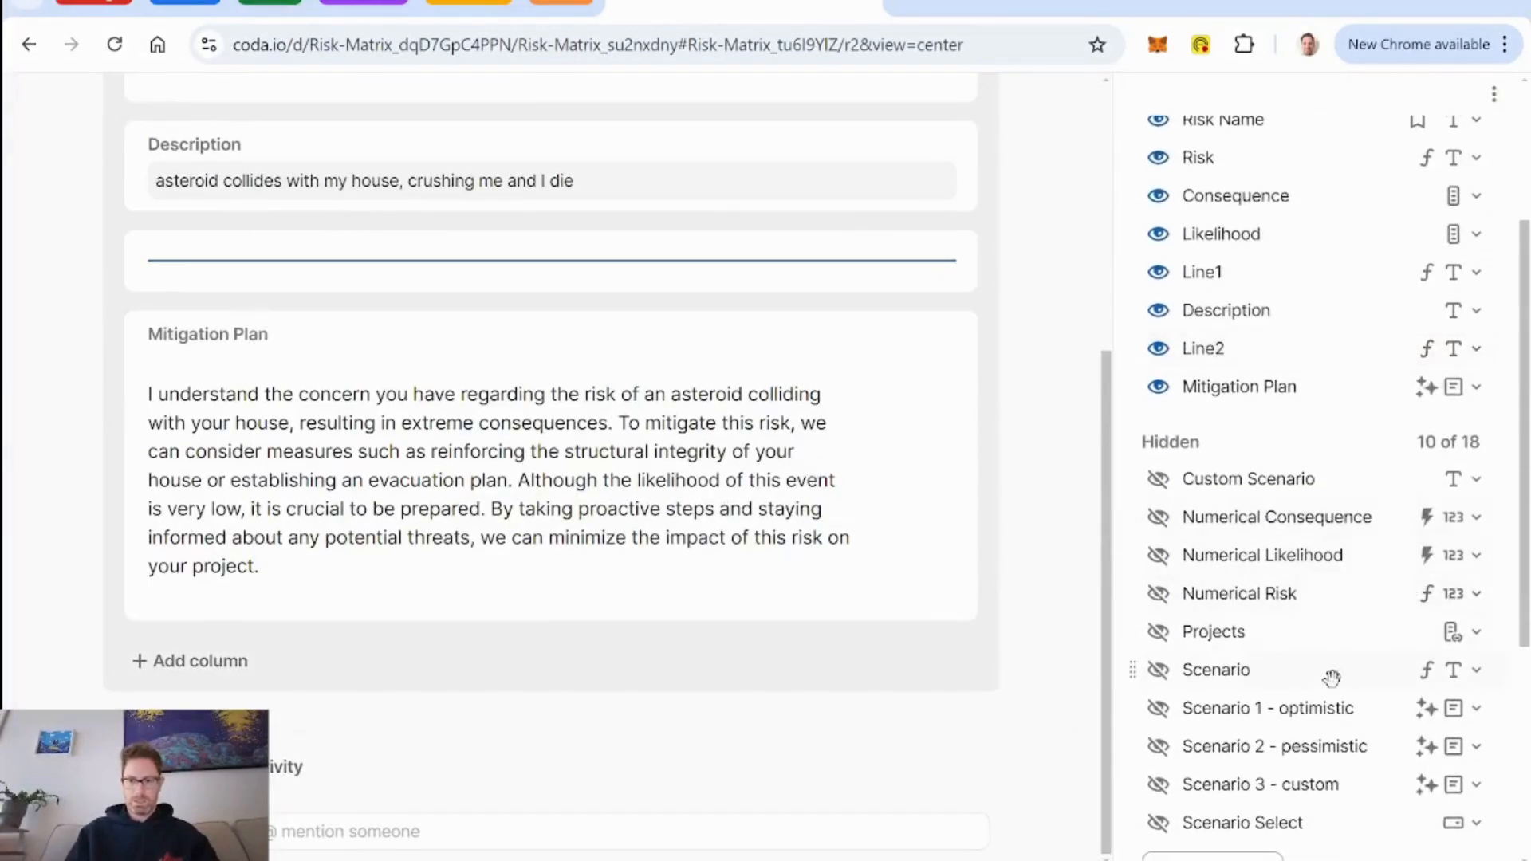
scroll(1335, 681, down, 2)
scroll(1337, 690, up, 2)
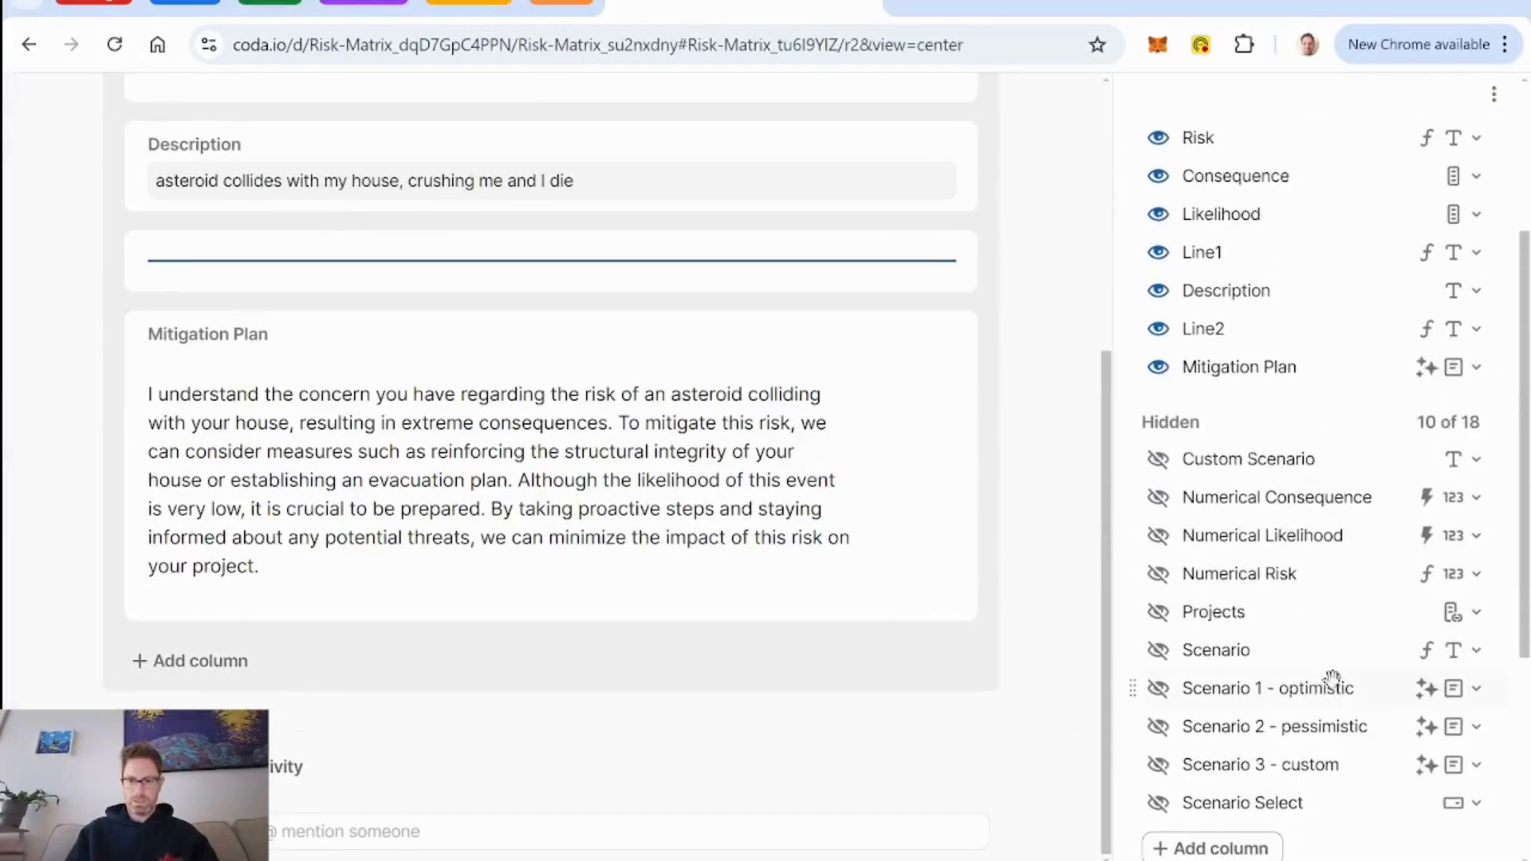
click(1158, 803)
Duplicate the Line2 divider column, place the copy between Mitigation Plan and Scenario Select, and rename it Line3.
click(954, 252)
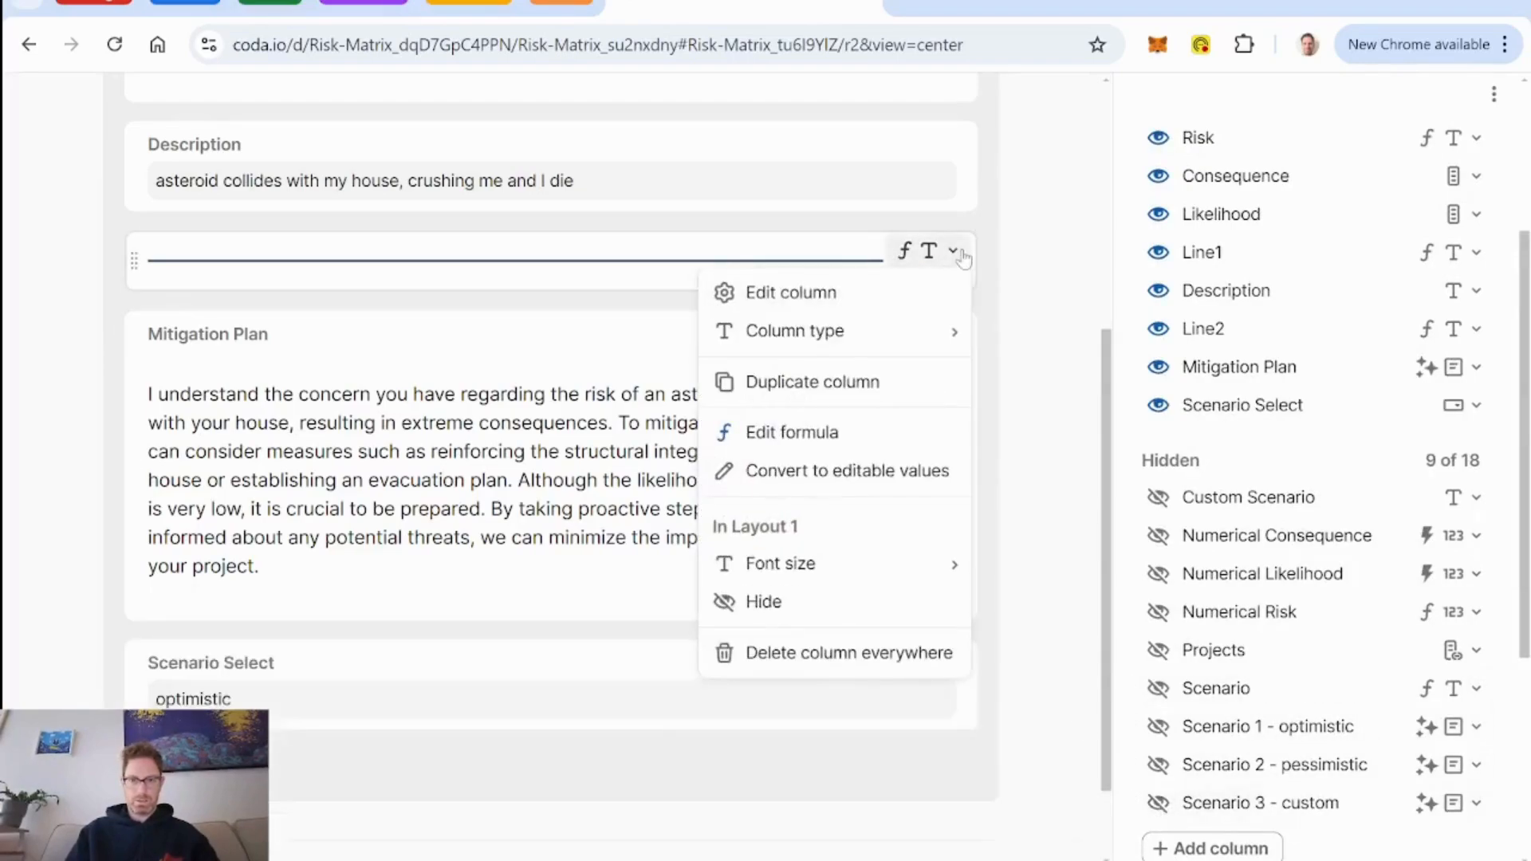
click(839, 384)
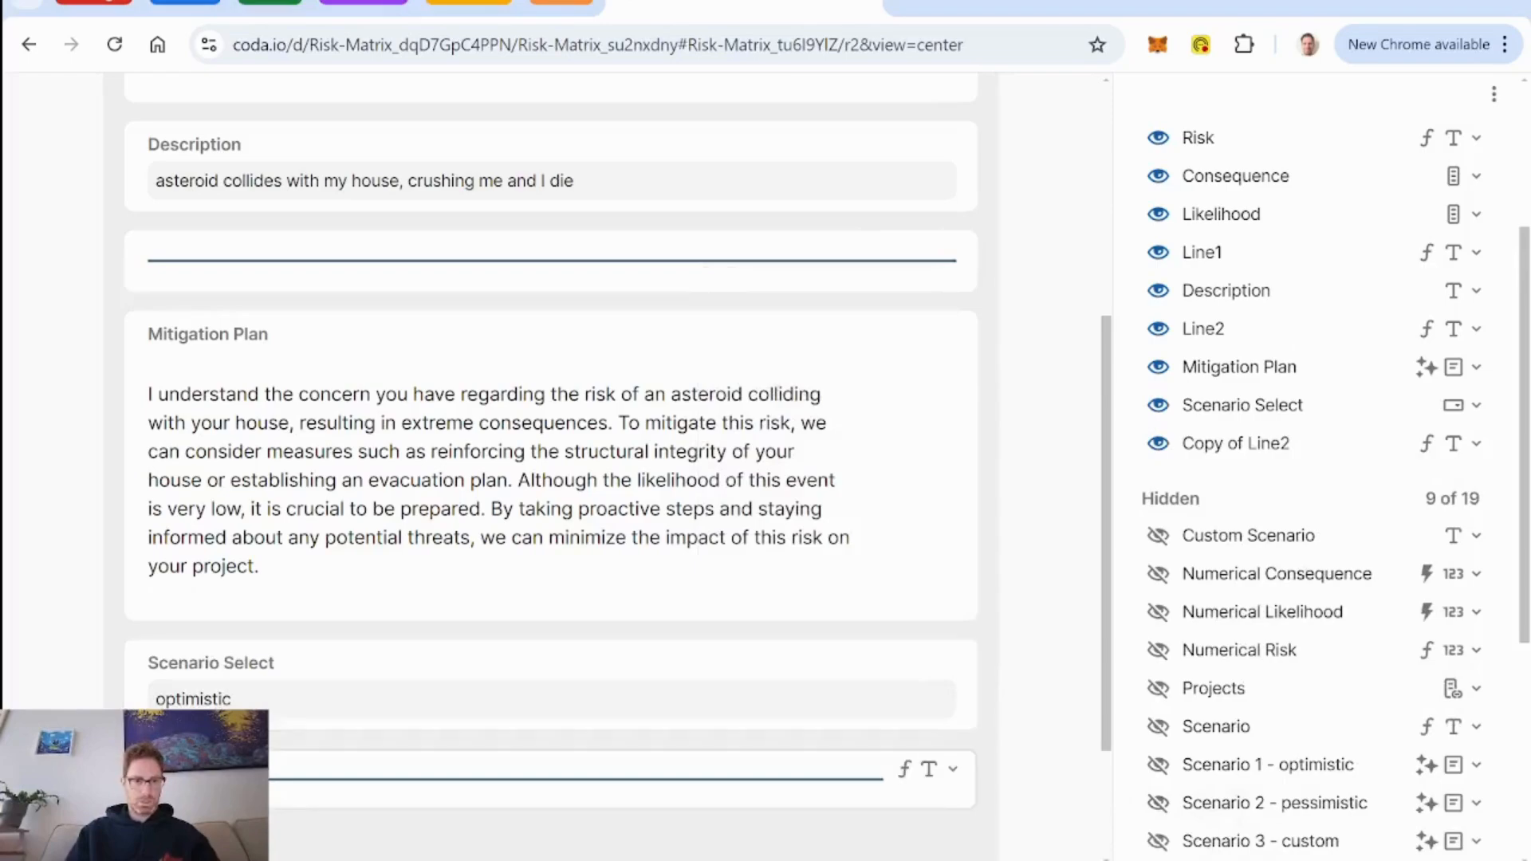
drag(159, 758, 161, 630)
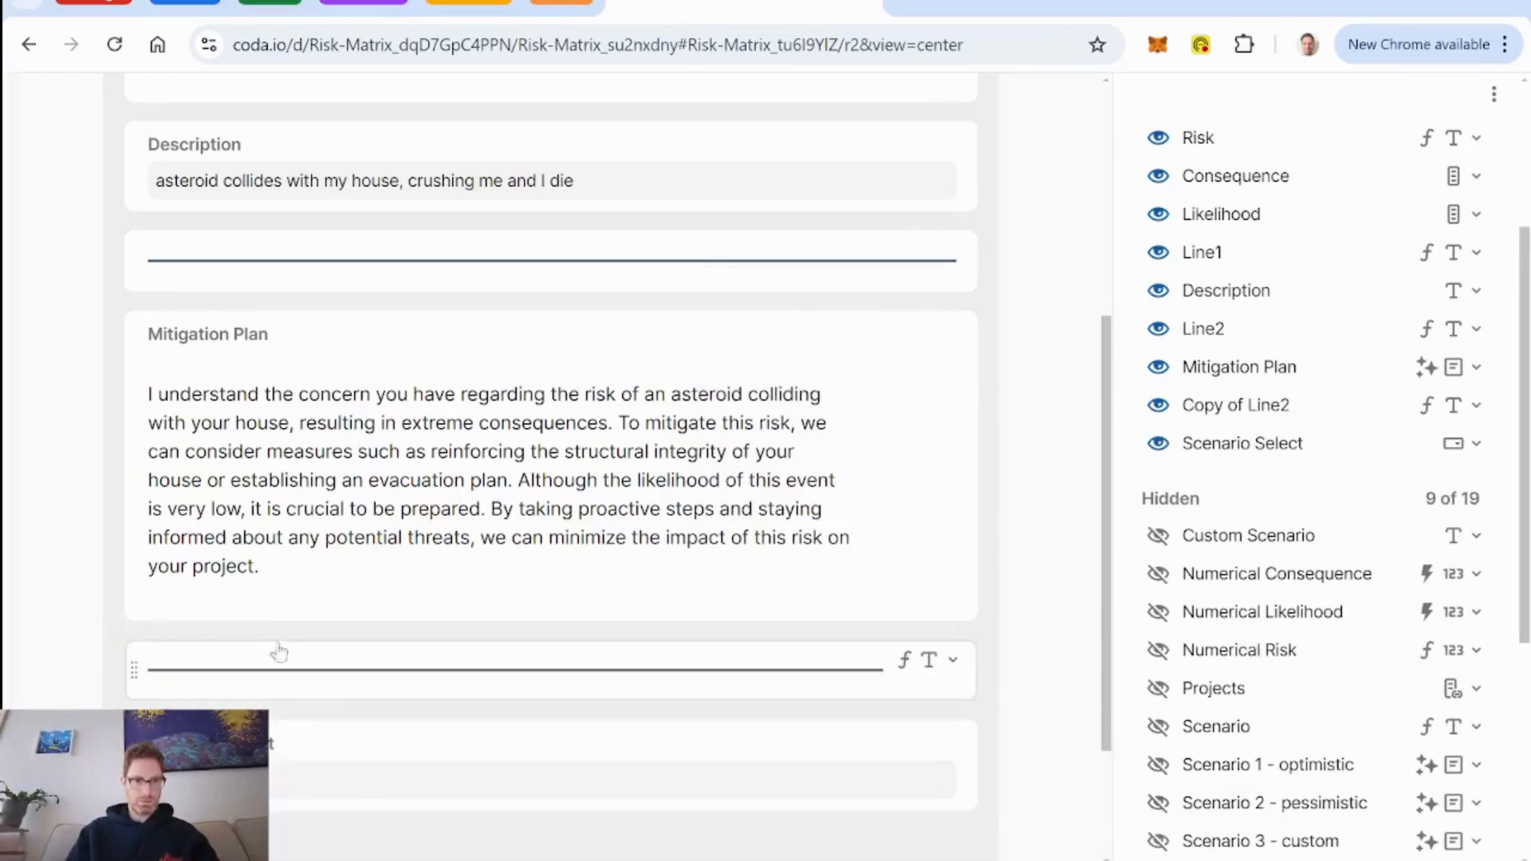
click(303, 662)
text(Line3)
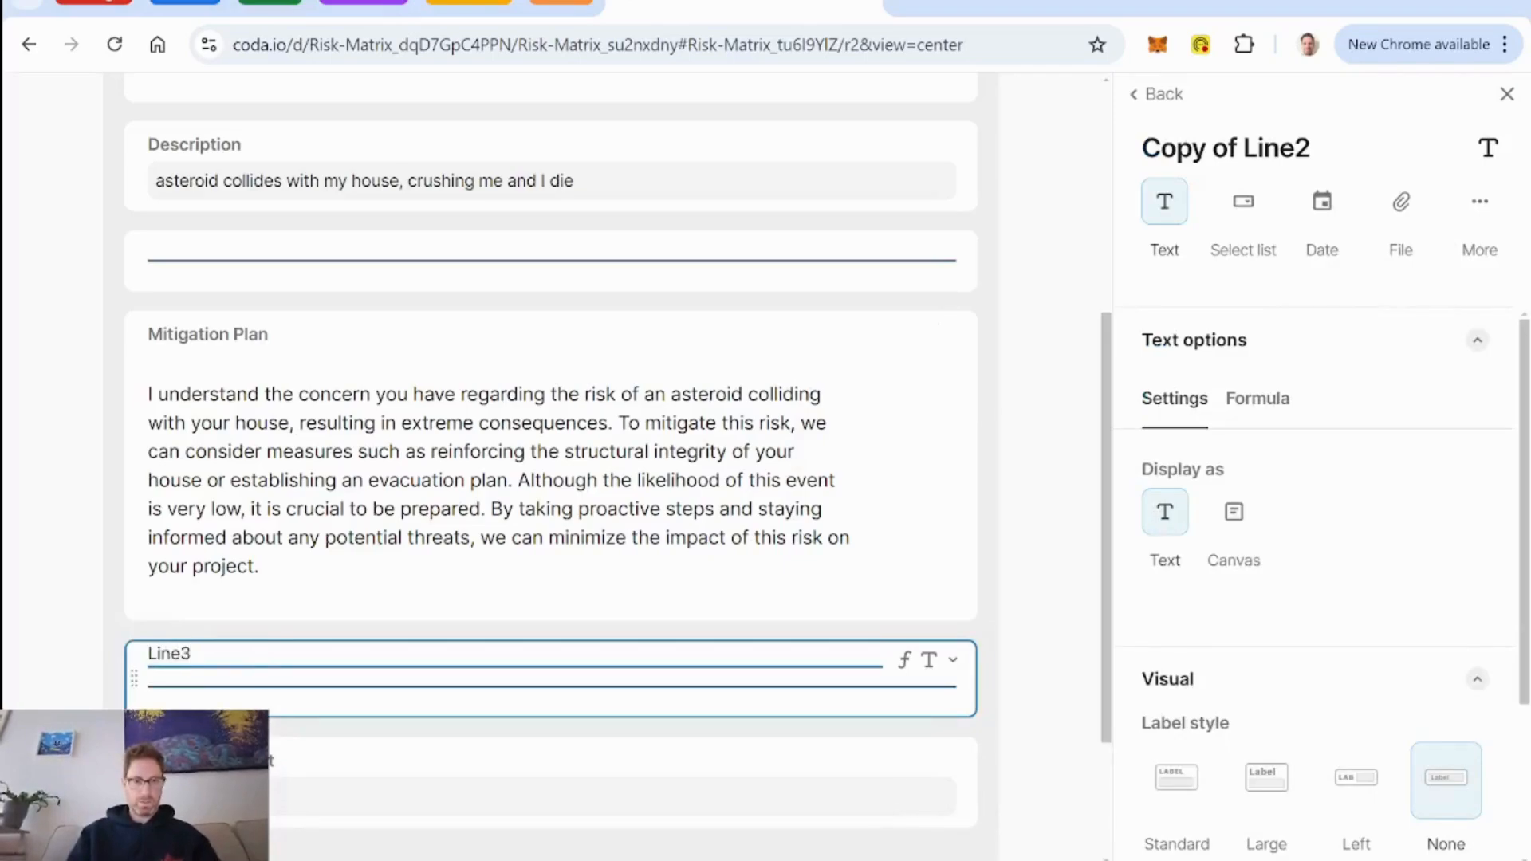
key(Return)
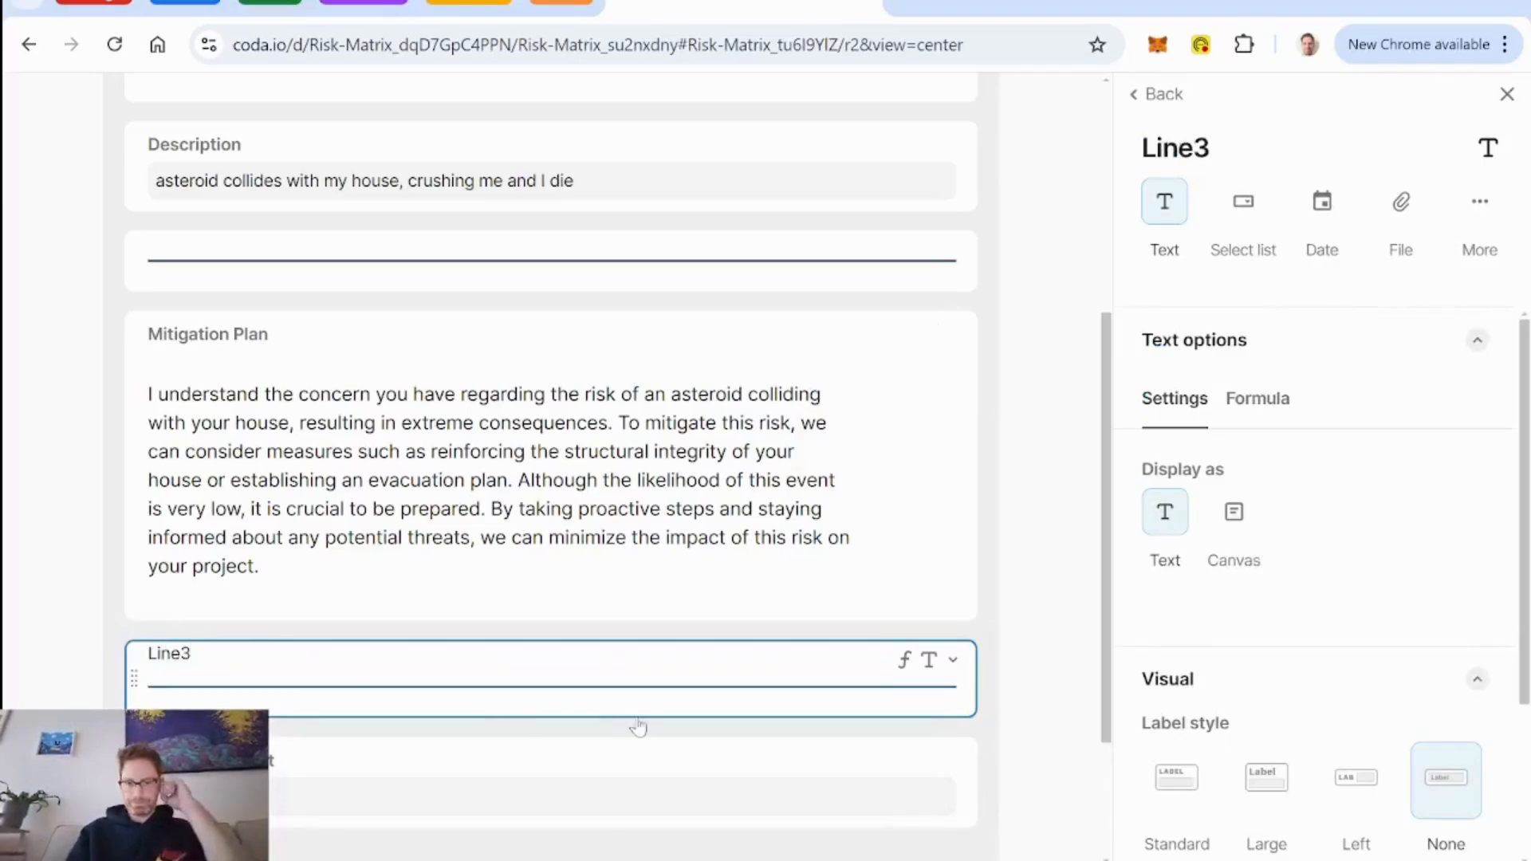
Make the hidden Custom Scenario and Scenario columns visible in the row layout.
scroll(638, 726, down, 3)
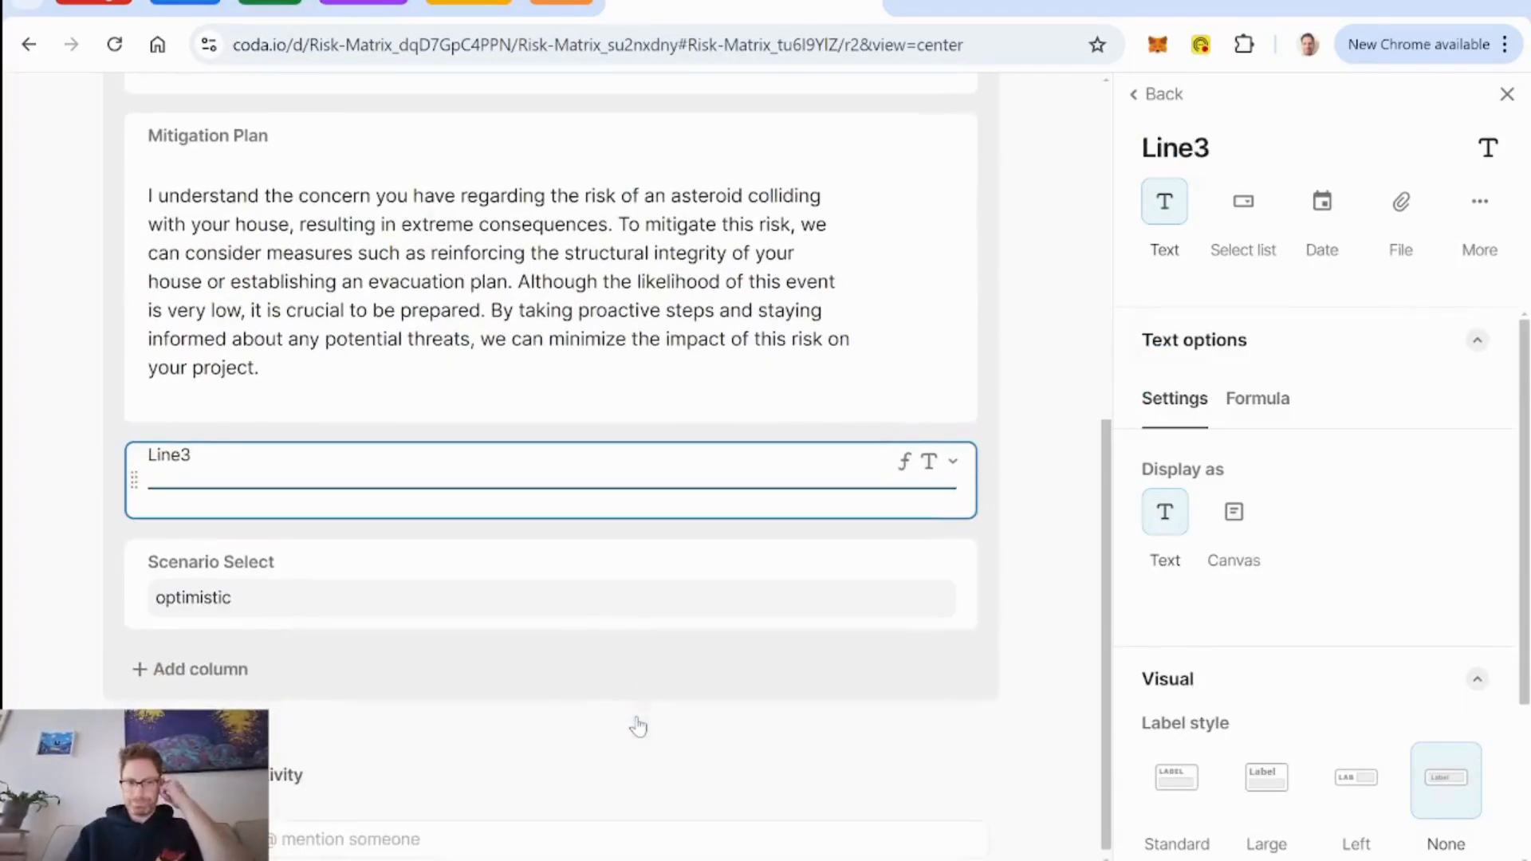
click(1164, 94)
scroll(1276, 542, down, 4)
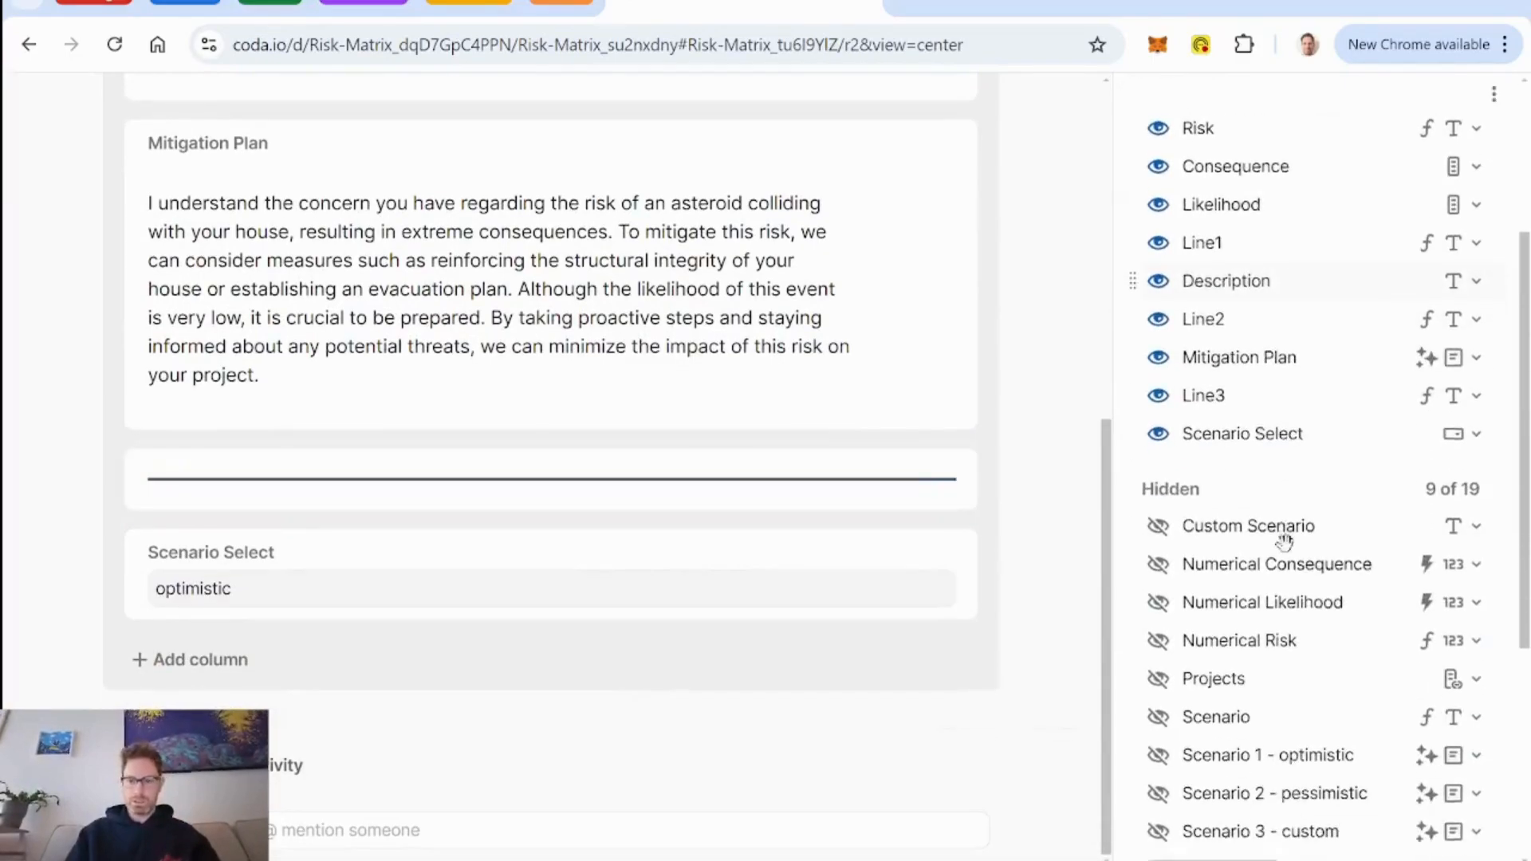
click(1158, 525)
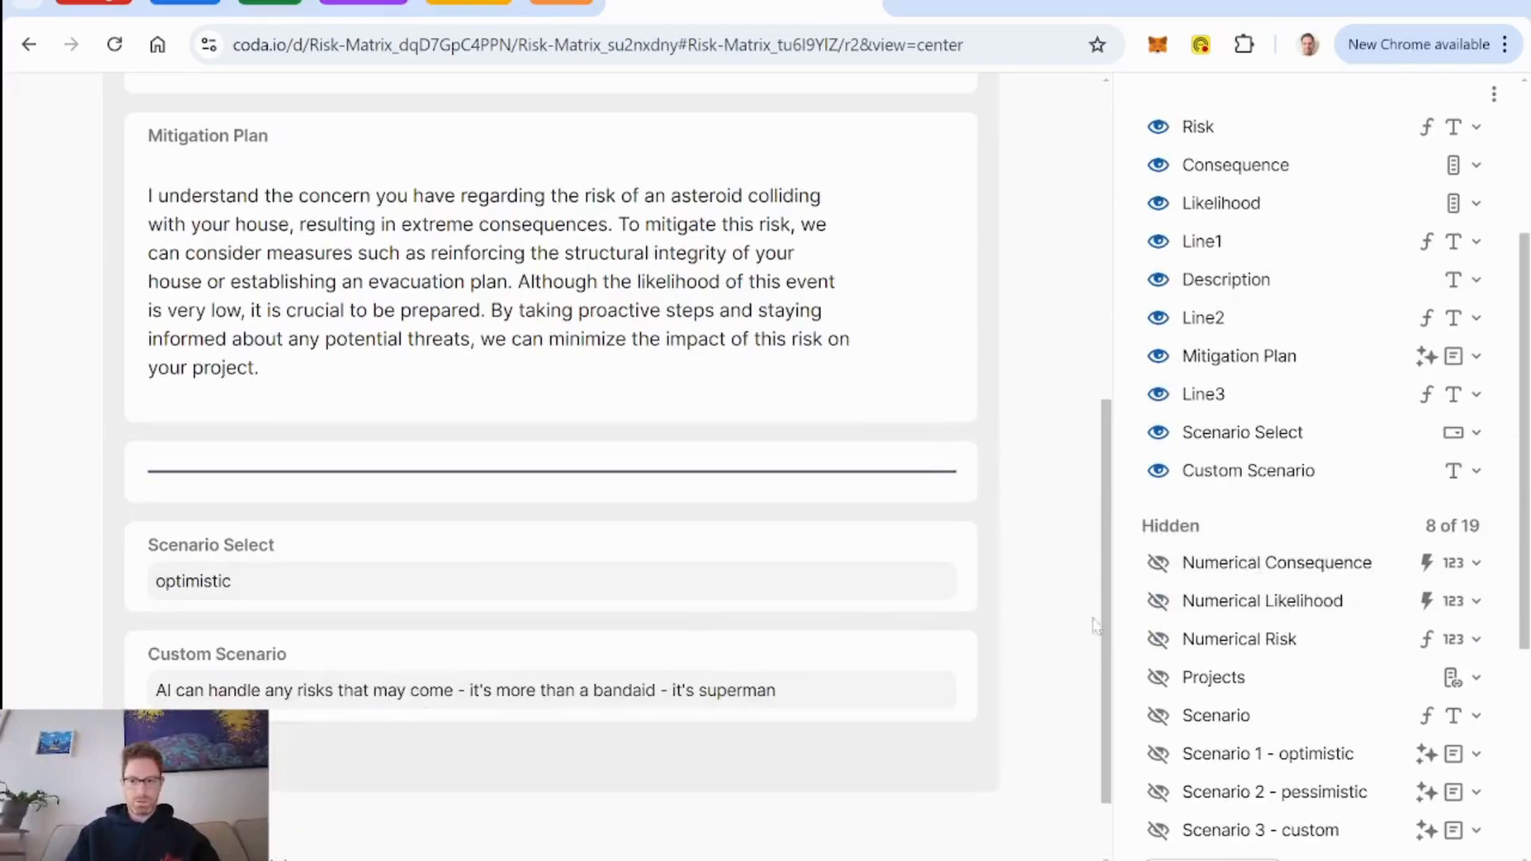
scroll(1291, 606, down, 3)
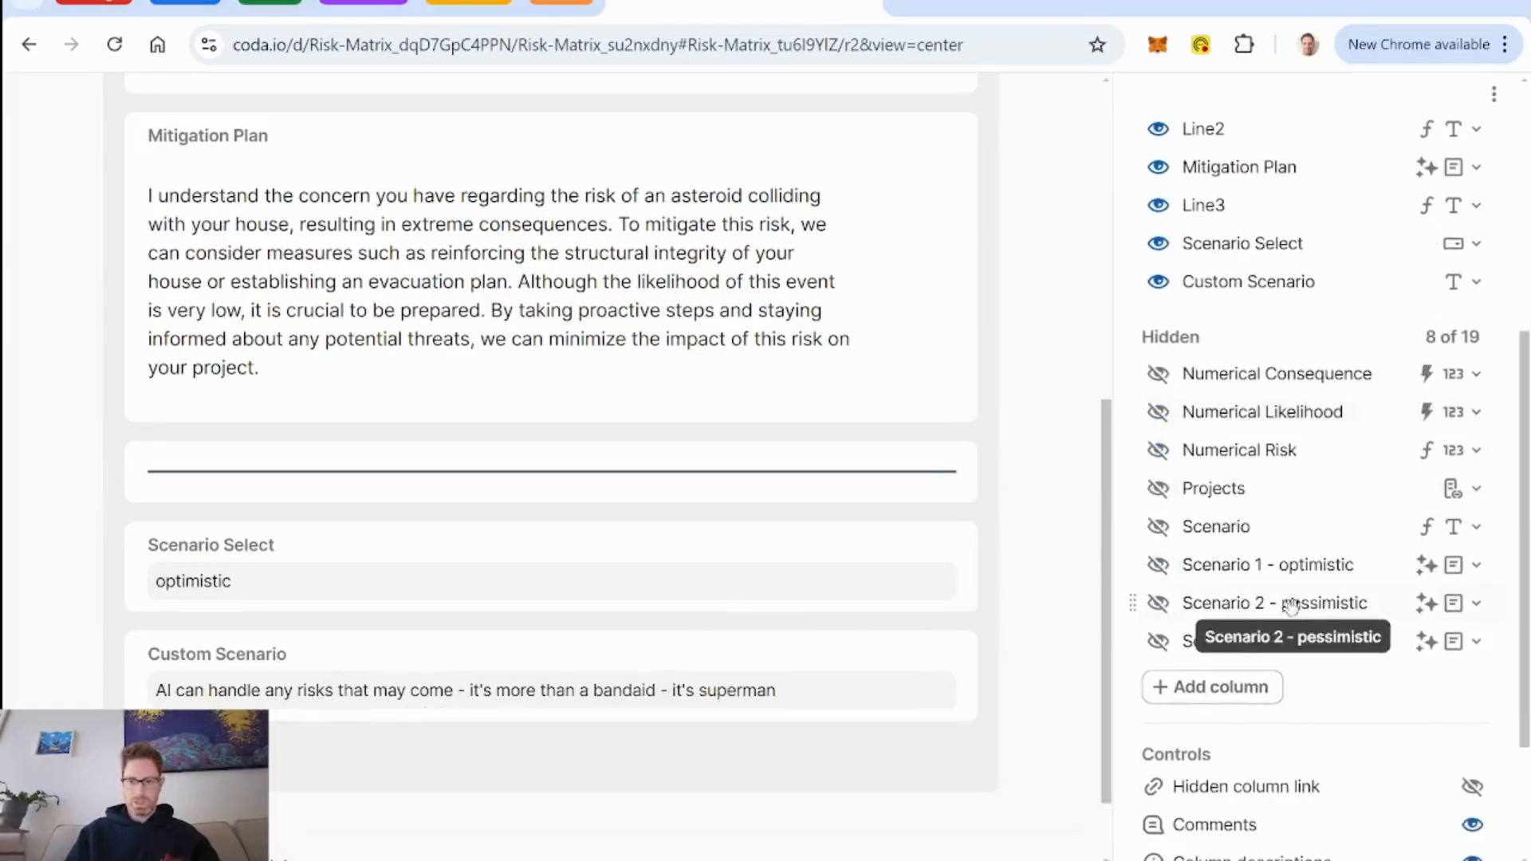
click(1154, 528)
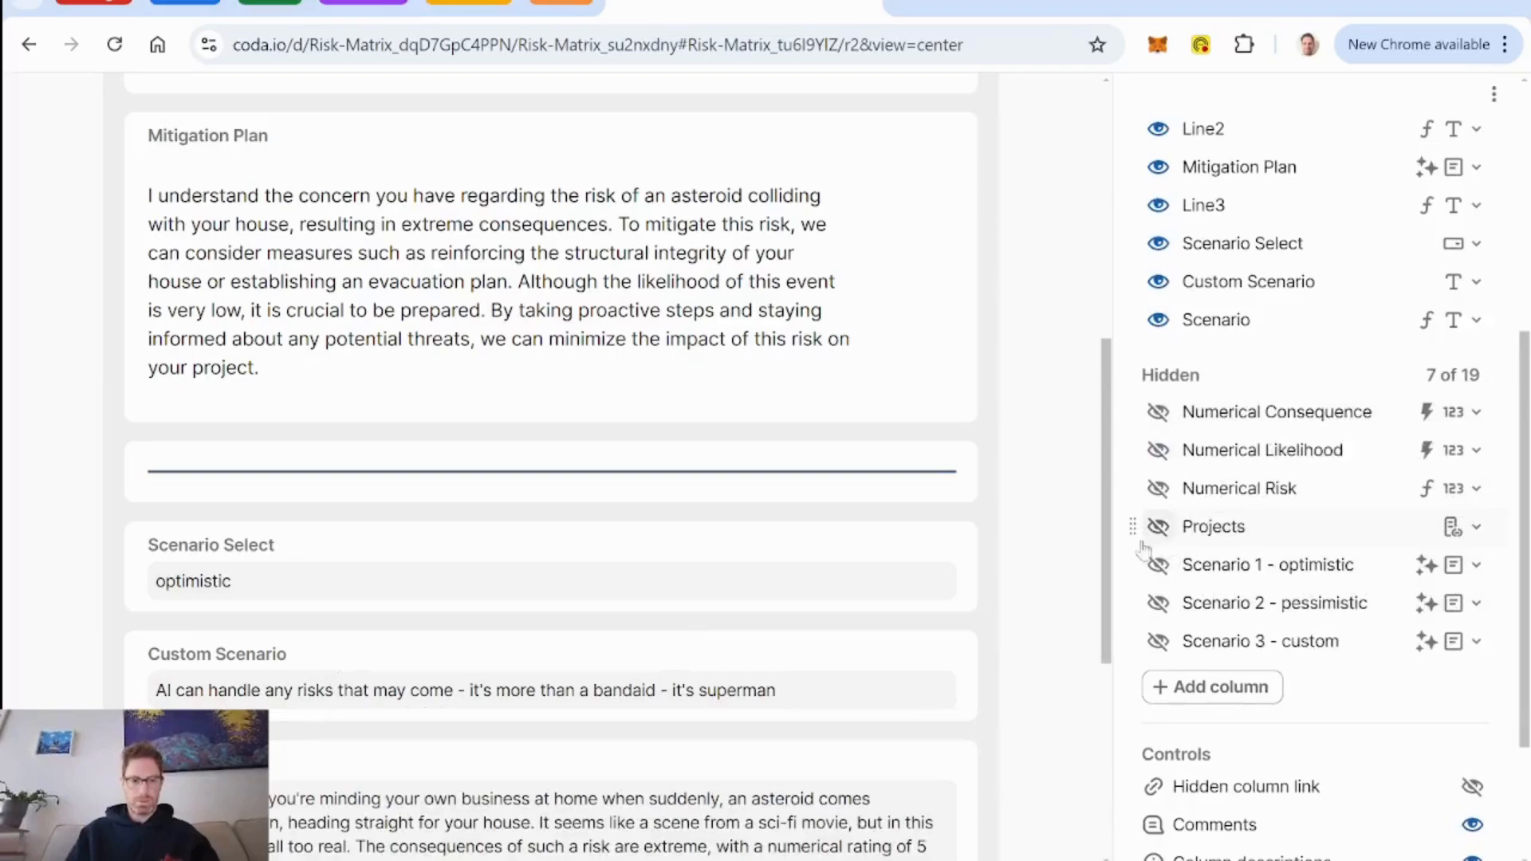
Give Custom Scenario the long name "Instructions for custom scenario" and place the field beside Scenario Select.
click(293, 656)
text(Ins)
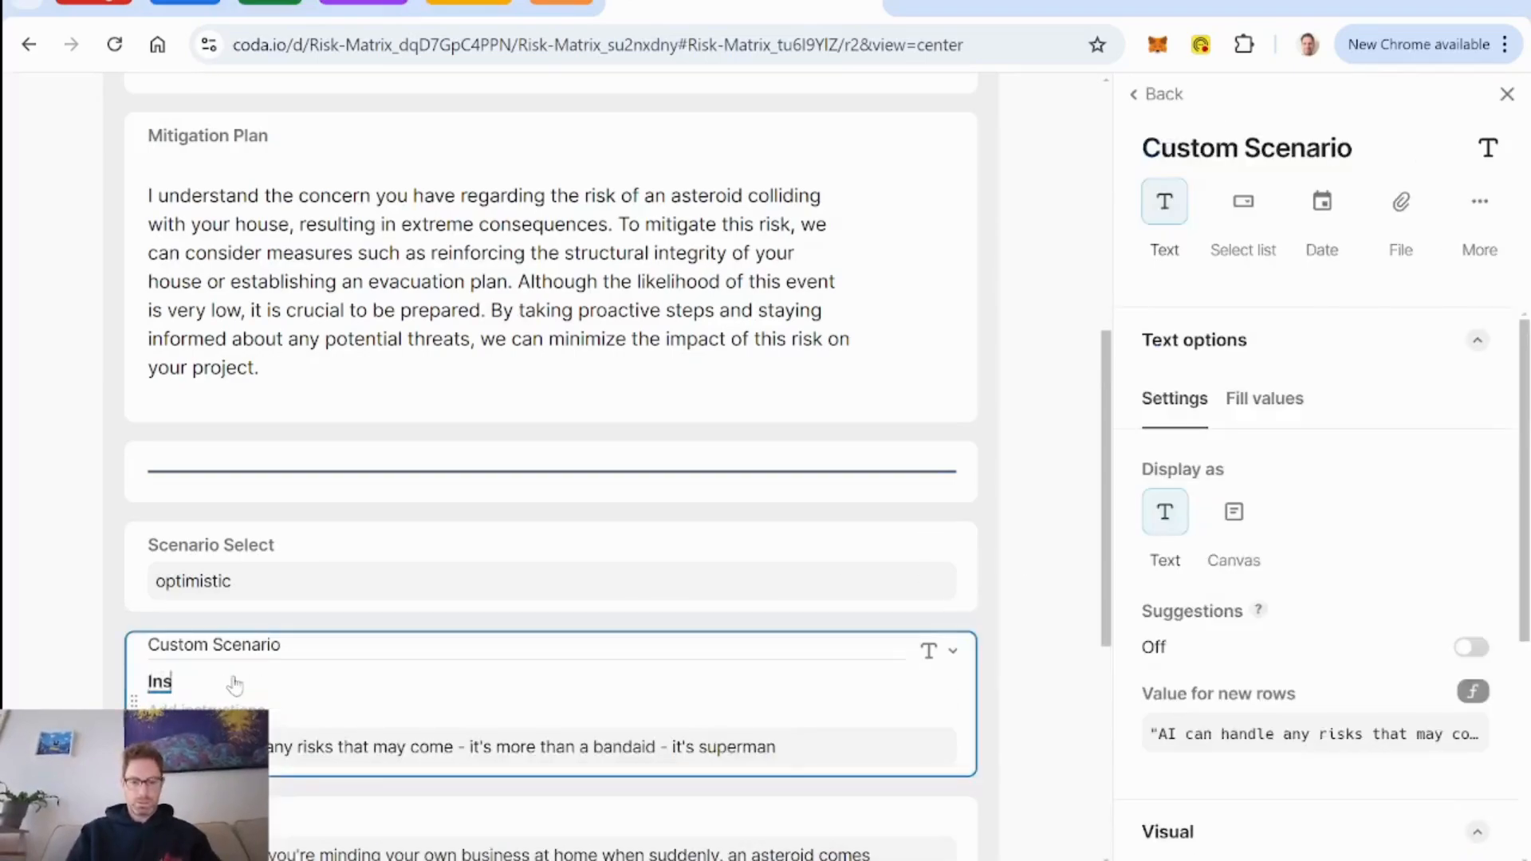
text(tructions for cus)
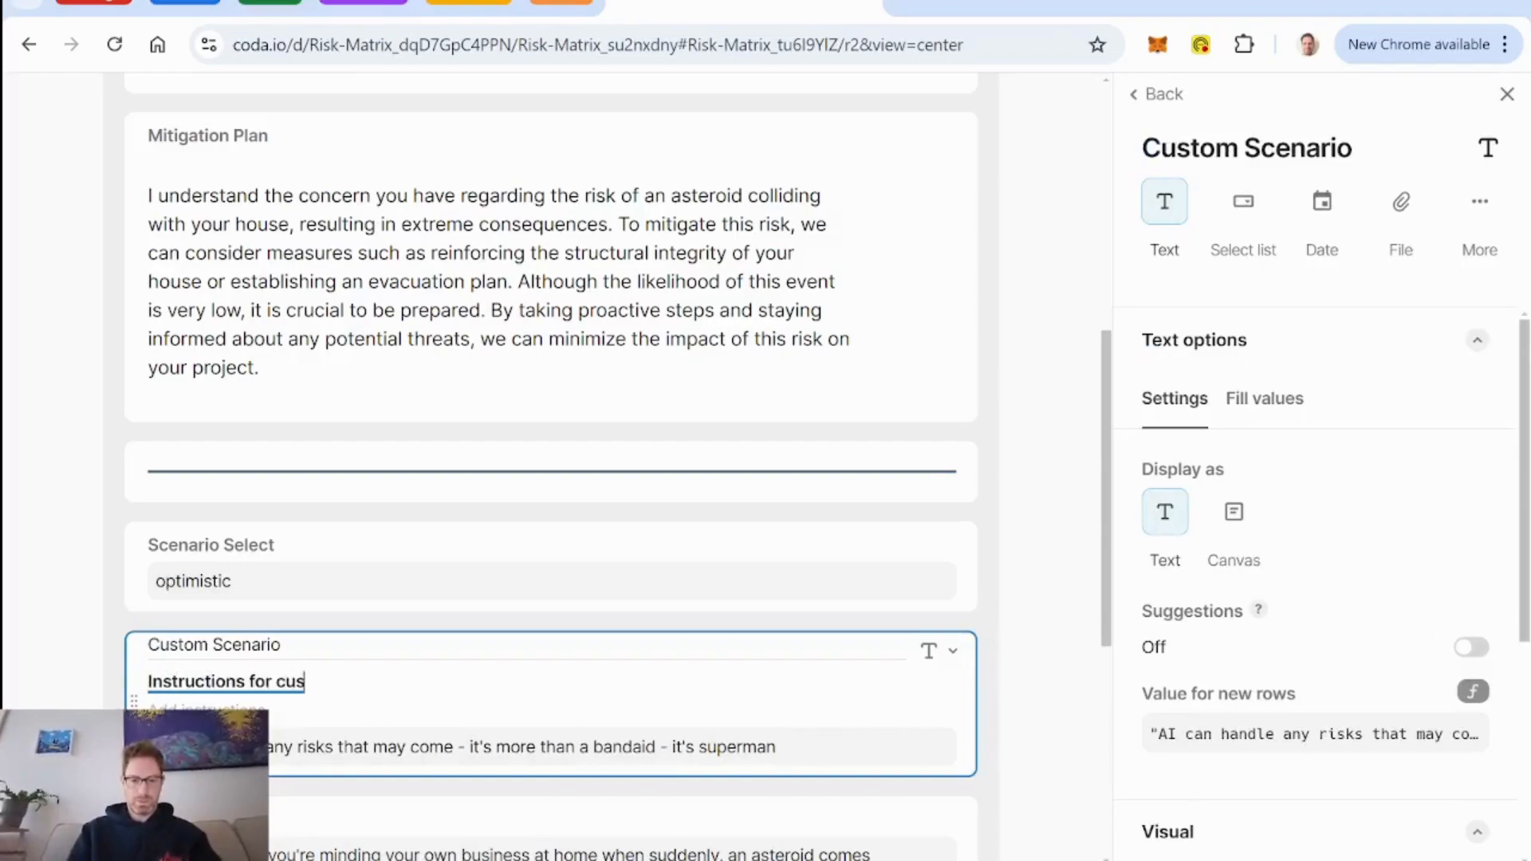
text(tom scenario)
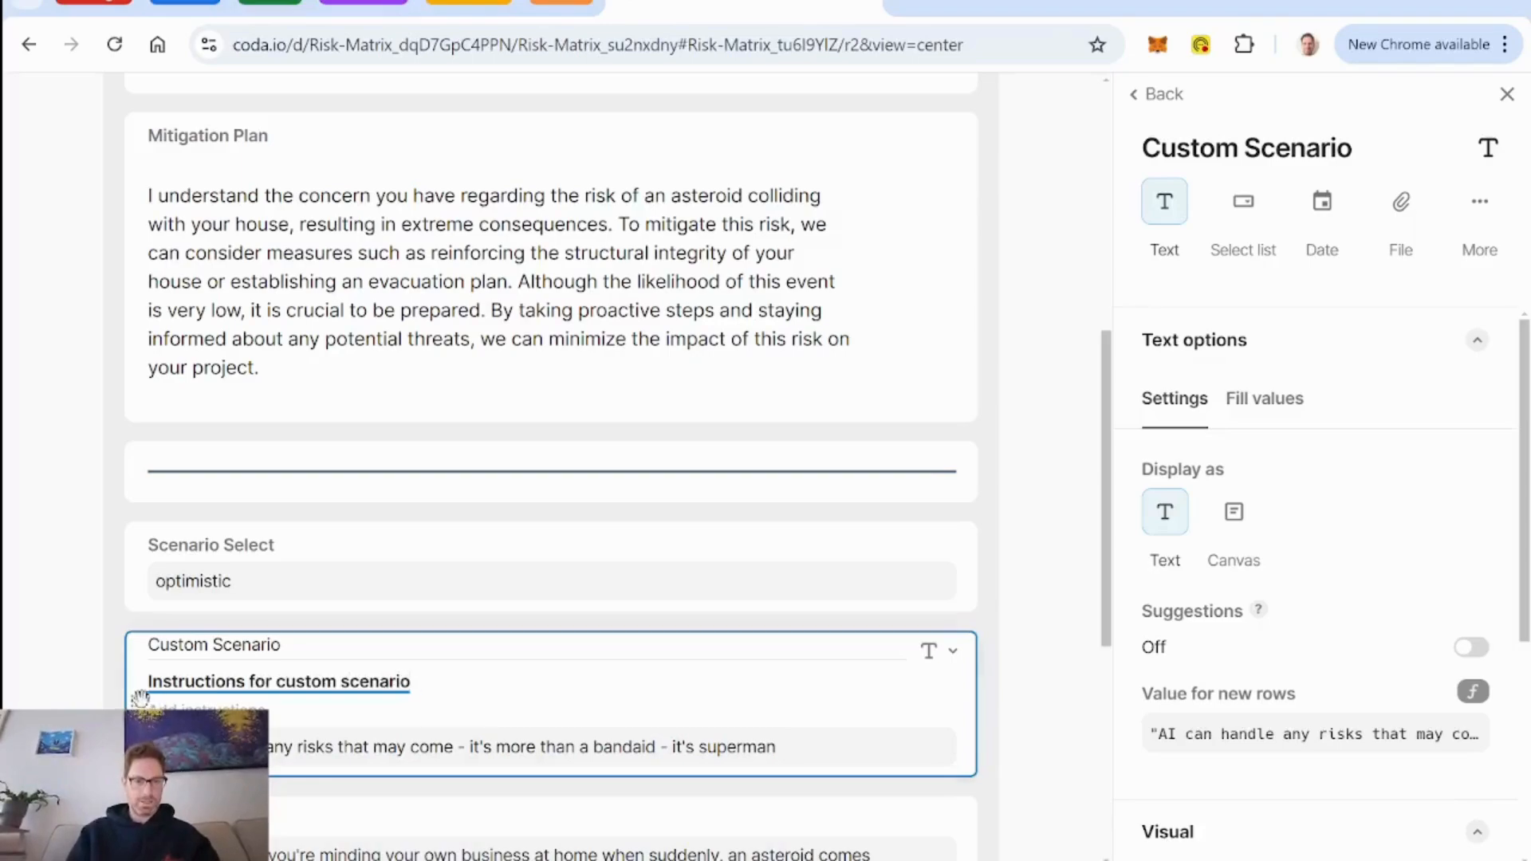
drag(1028, 590, 1028, 586)
Set the alignment of the Scenario Select and Custom Scenario fields to centered.
click(333, 556)
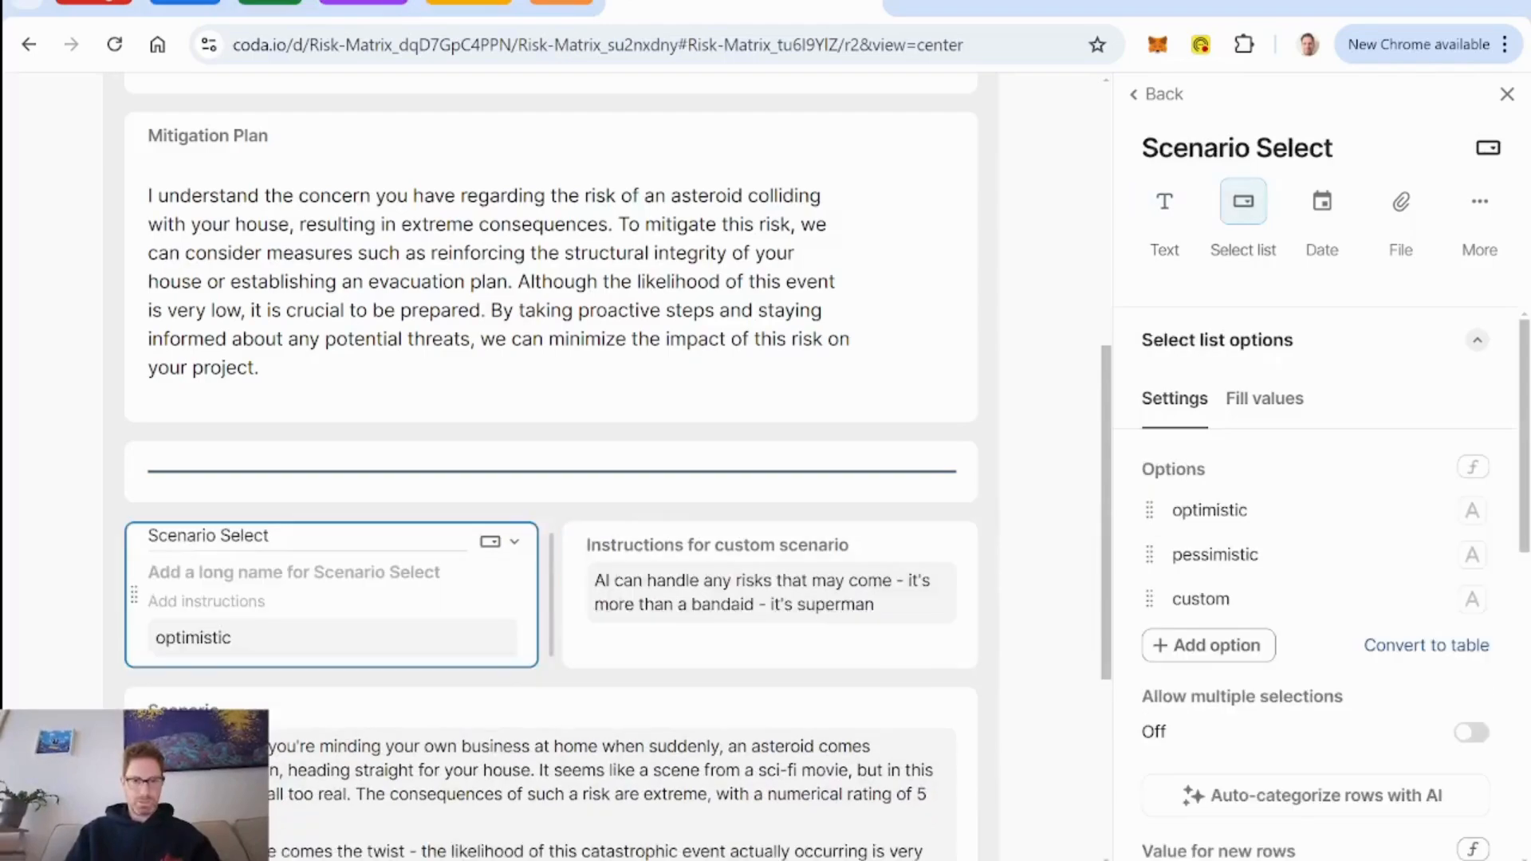
scroll(1266, 643, down, 5)
scroll(1268, 643, down, 4)
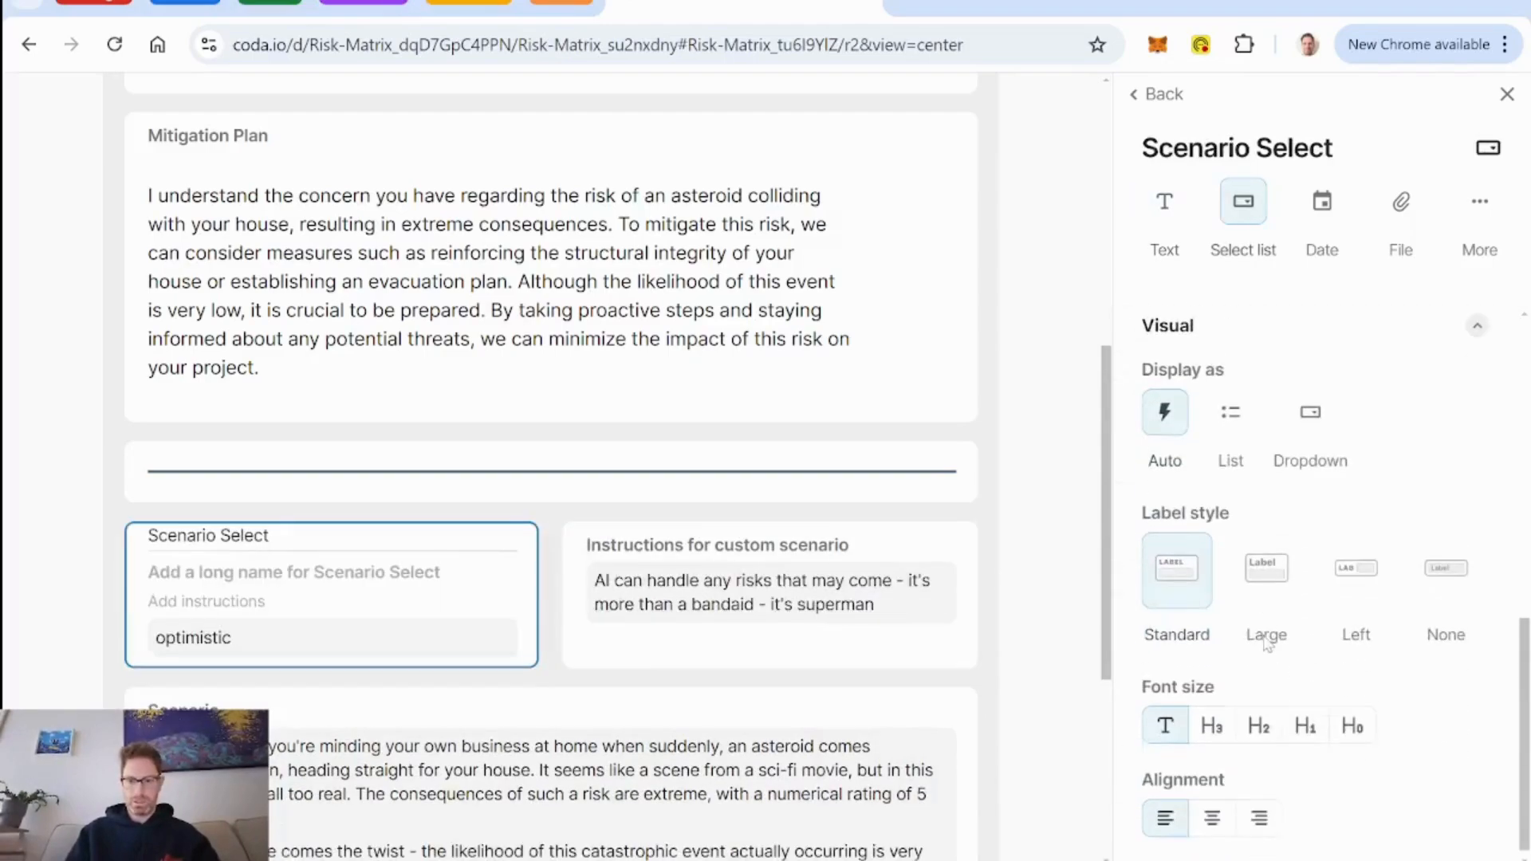
click(1212, 807)
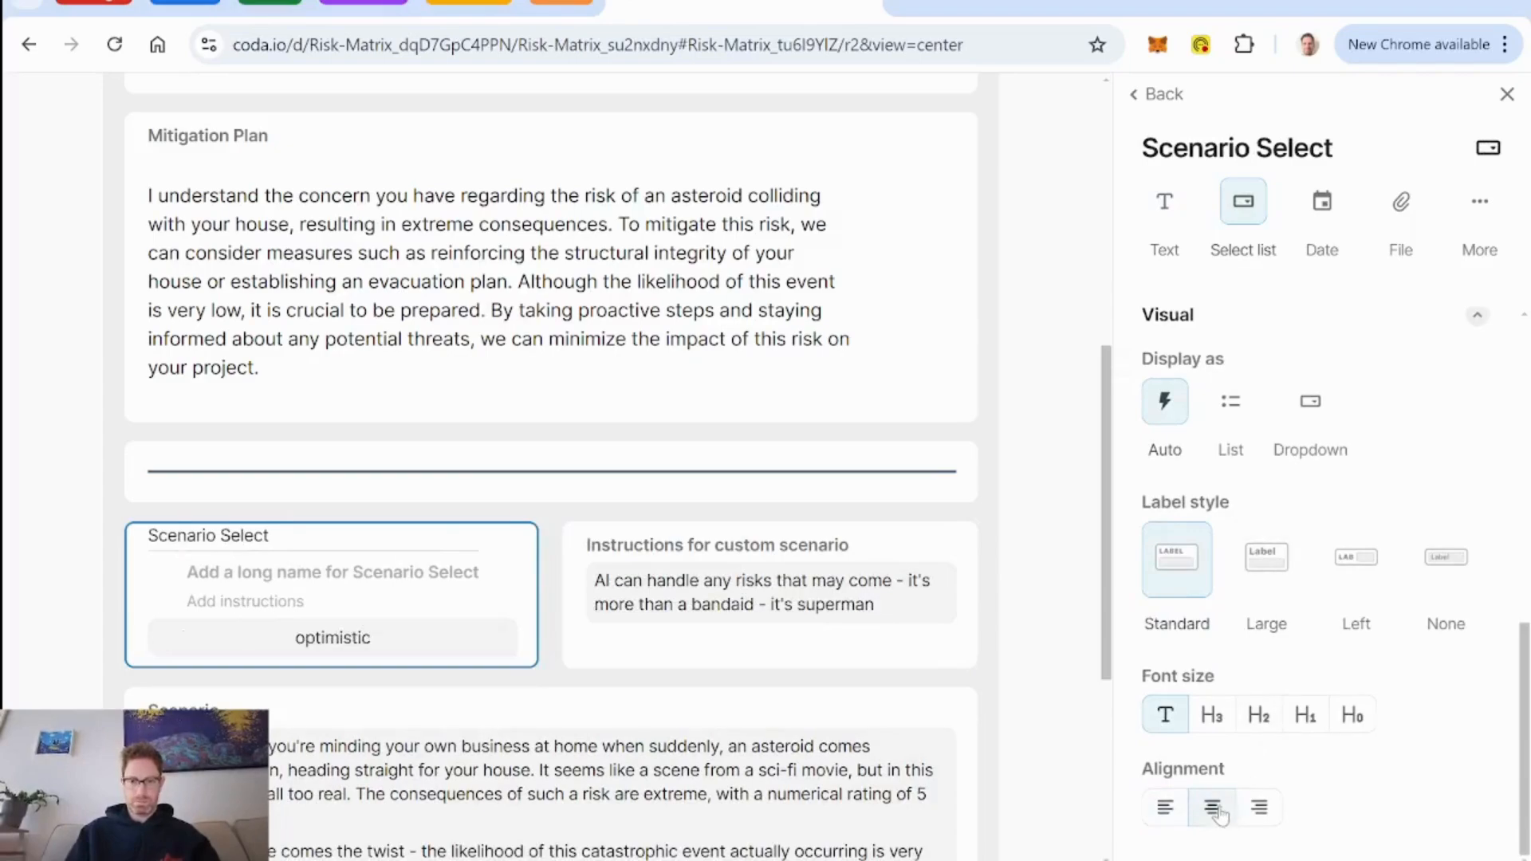
click(767, 545)
scroll(1280, 630, down, 5)
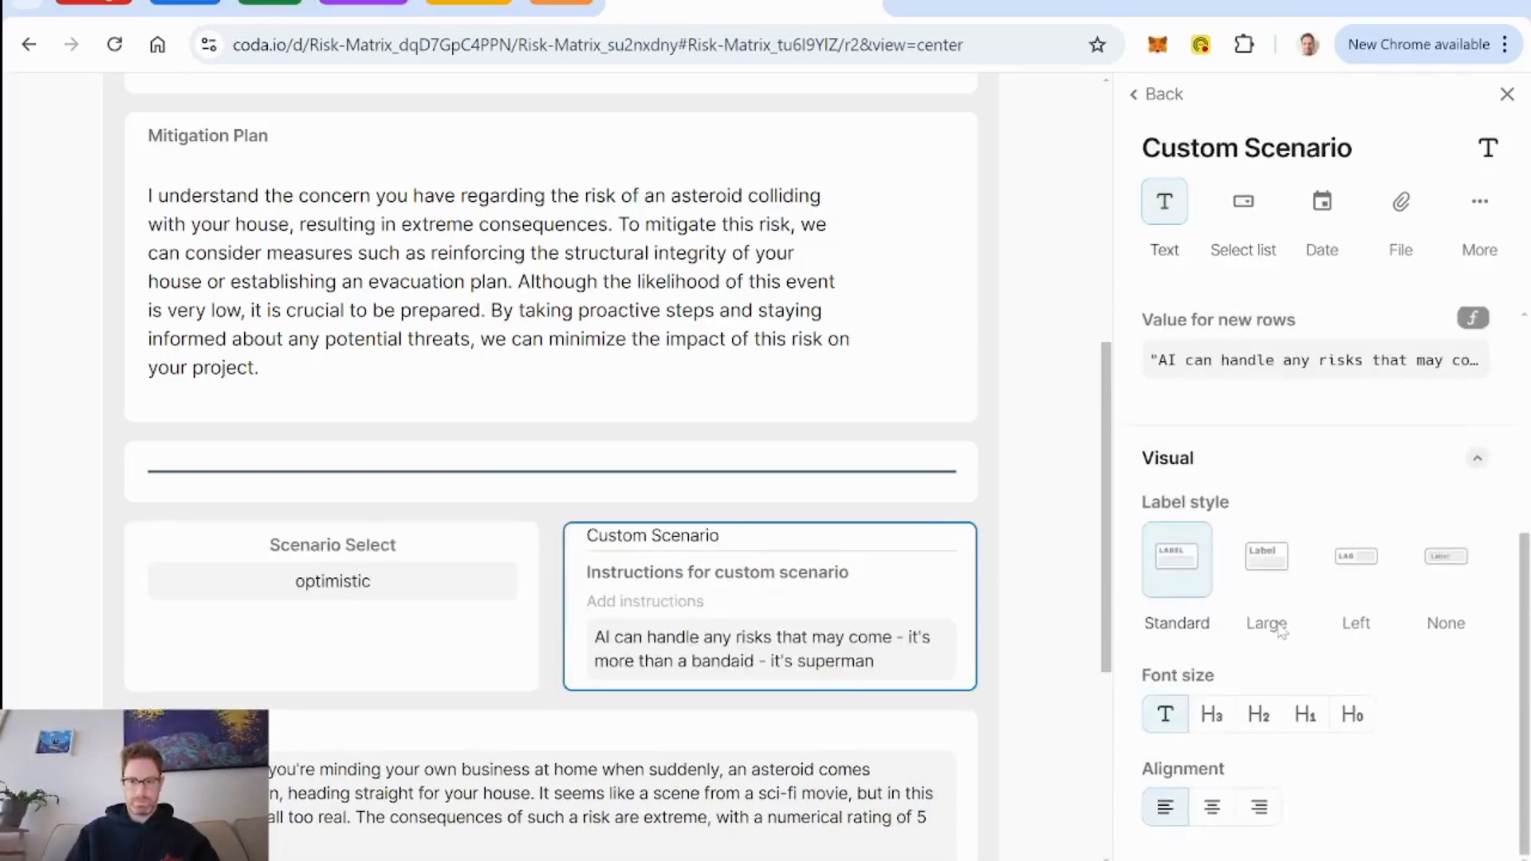
click(1212, 807)
Add a new column below the Scenario field in the layout and name it Header - Scenarios.
scroll(415, 559, down, 5)
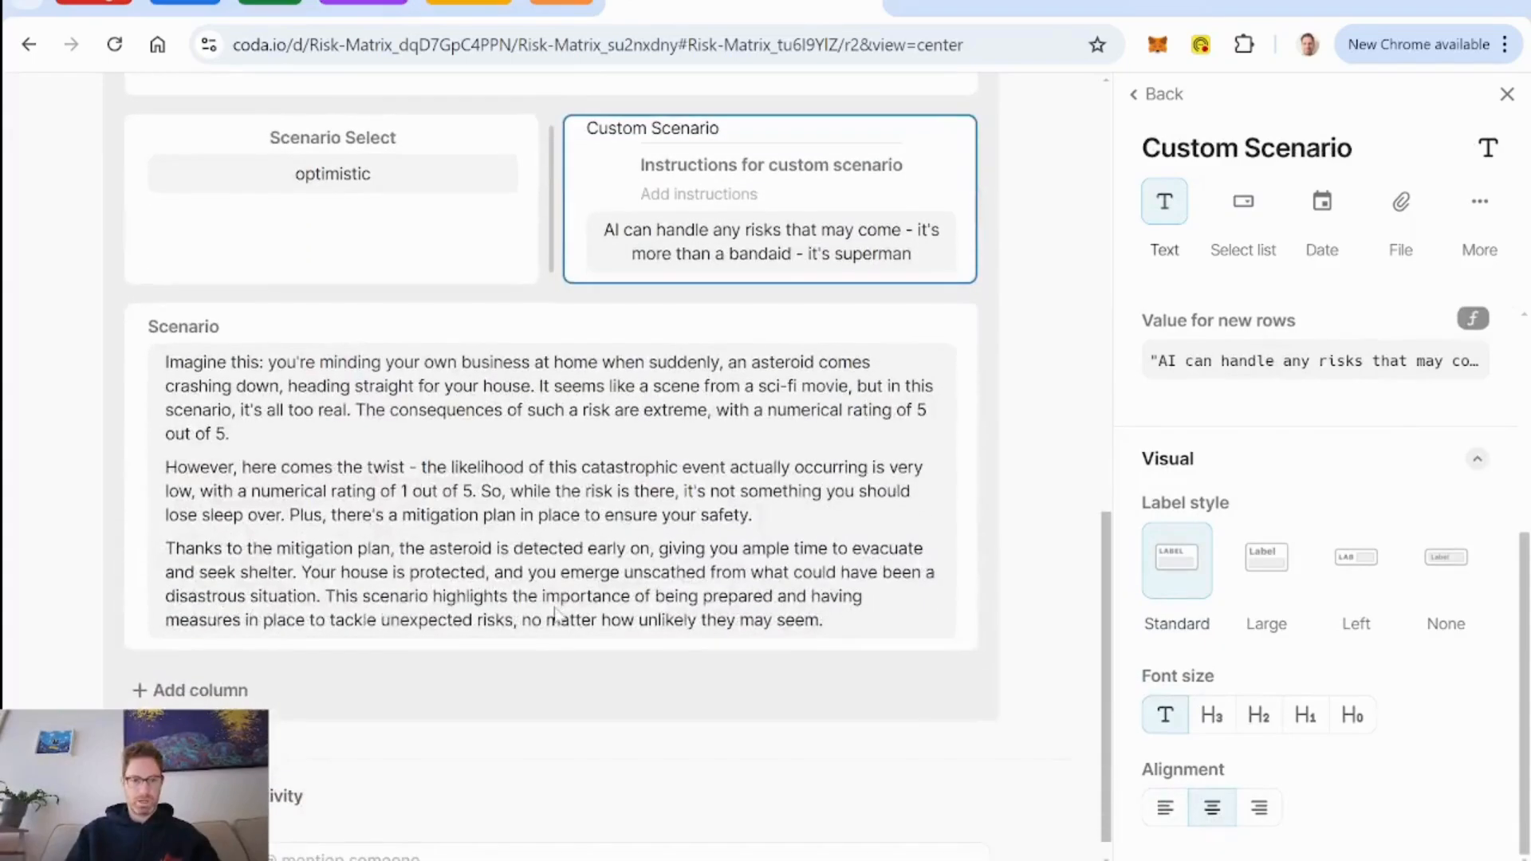
scroll(382, 598, up, 3)
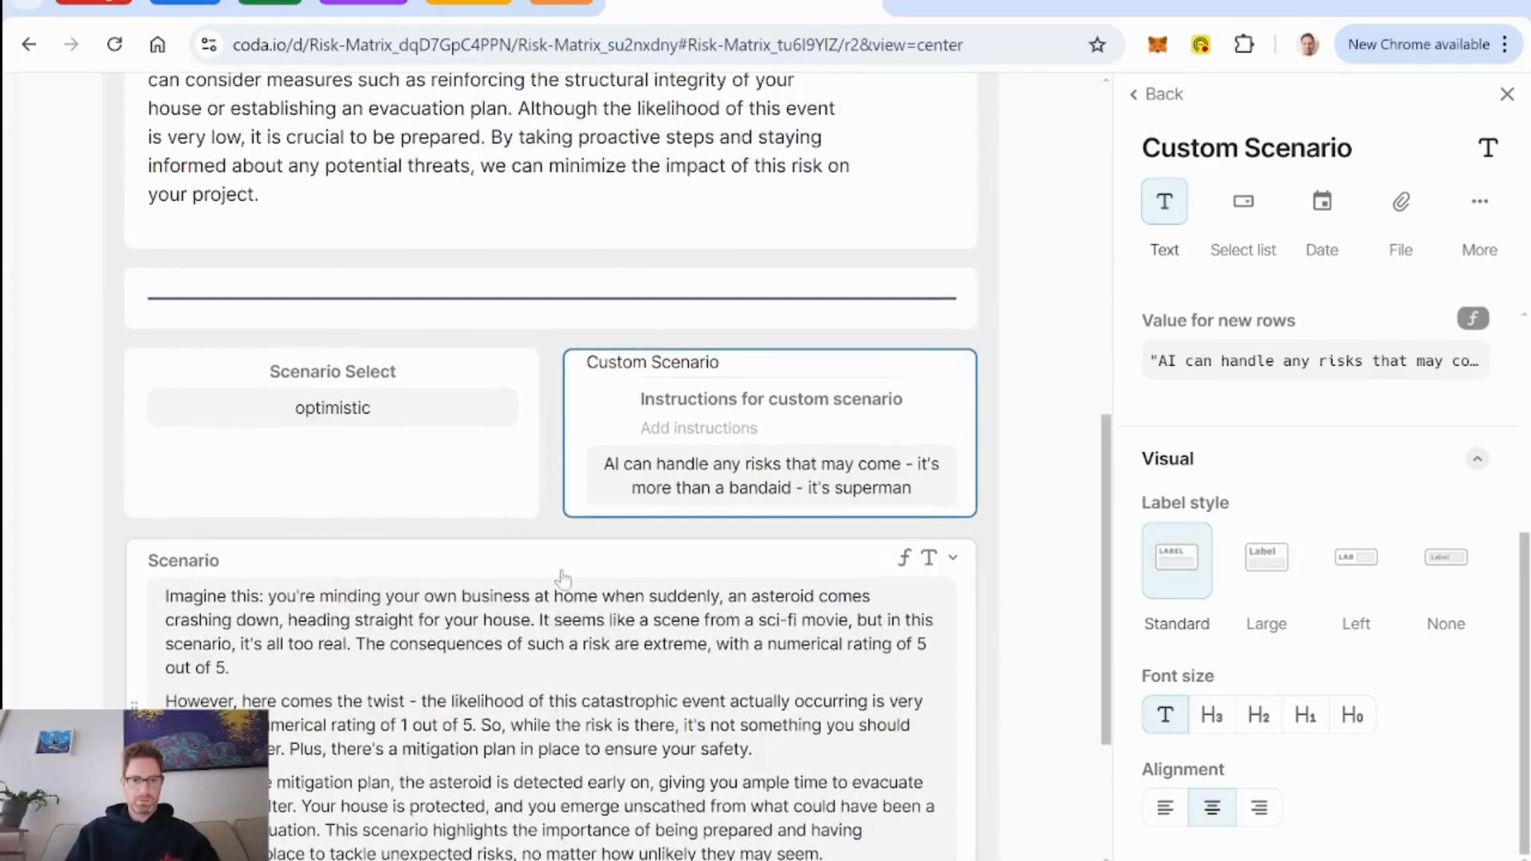
scroll(563, 576, up, 10)
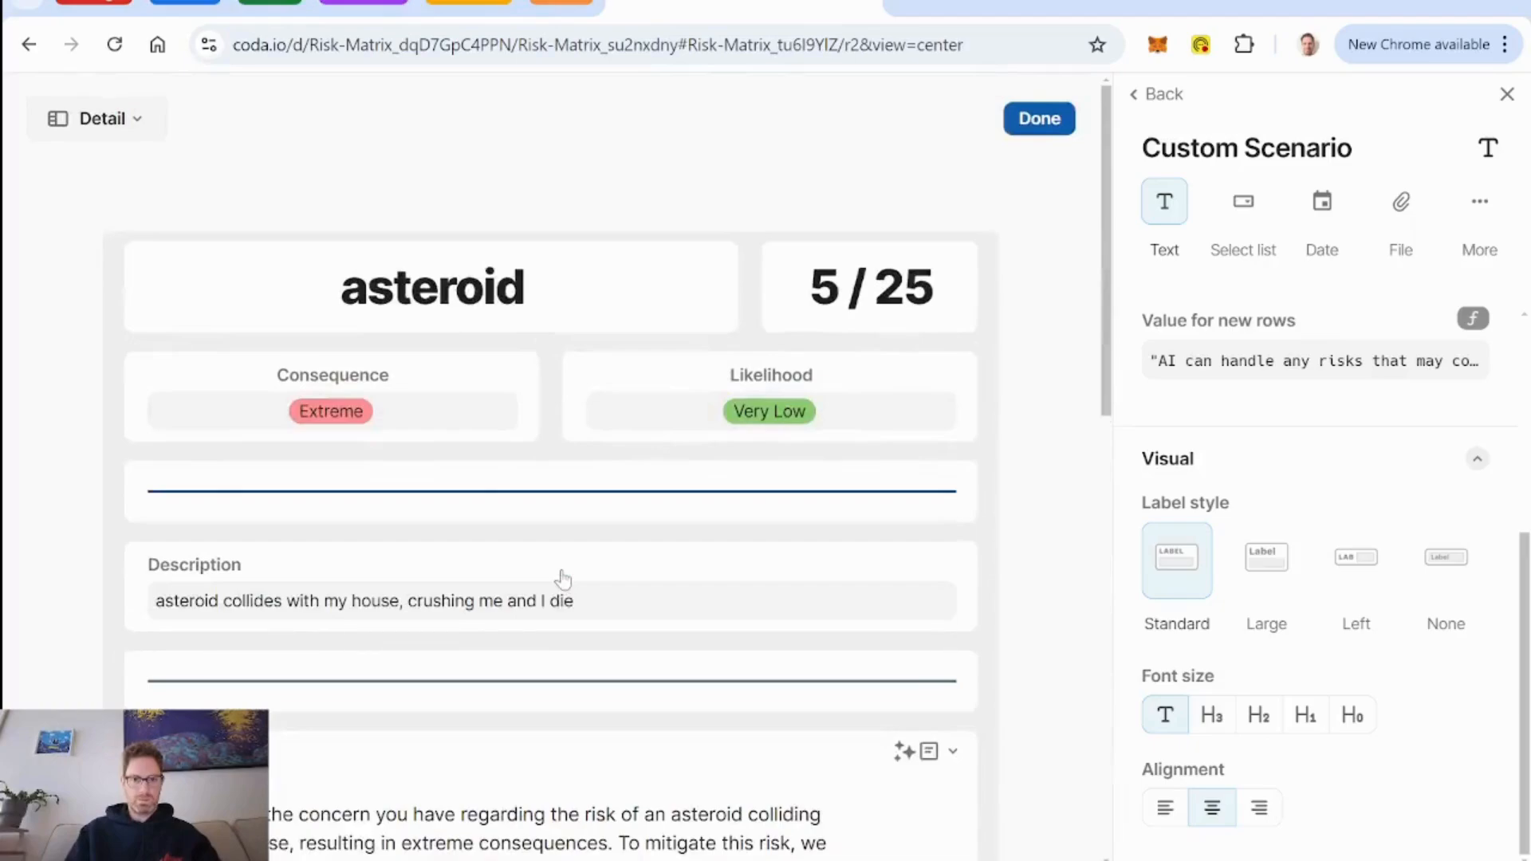
scroll(563, 577, down, 2)
scroll(561, 577, up, 1)
scroll(561, 577, down, 8)
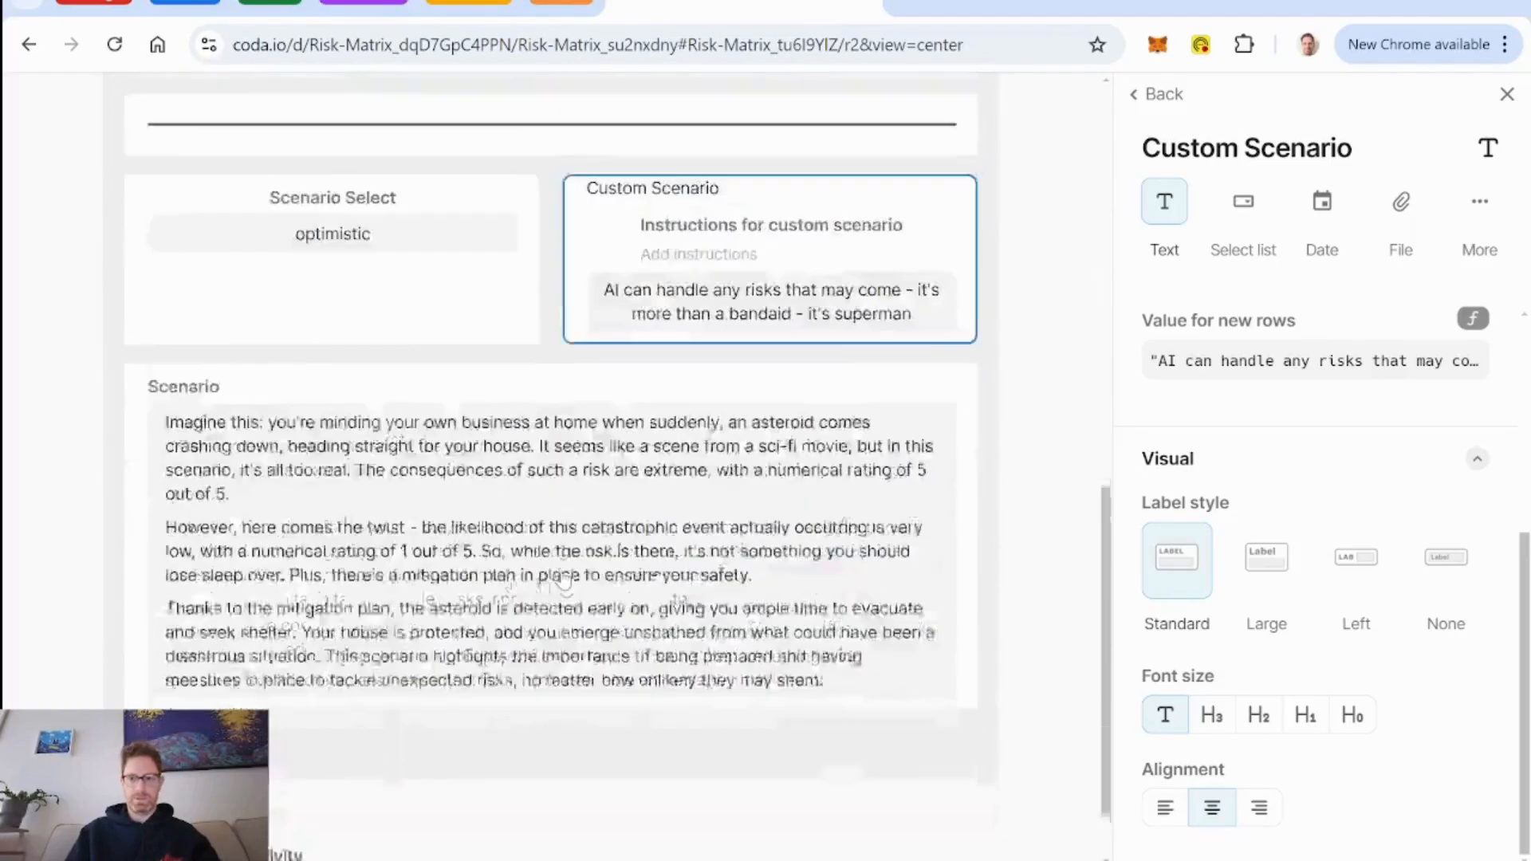
click(197, 663)
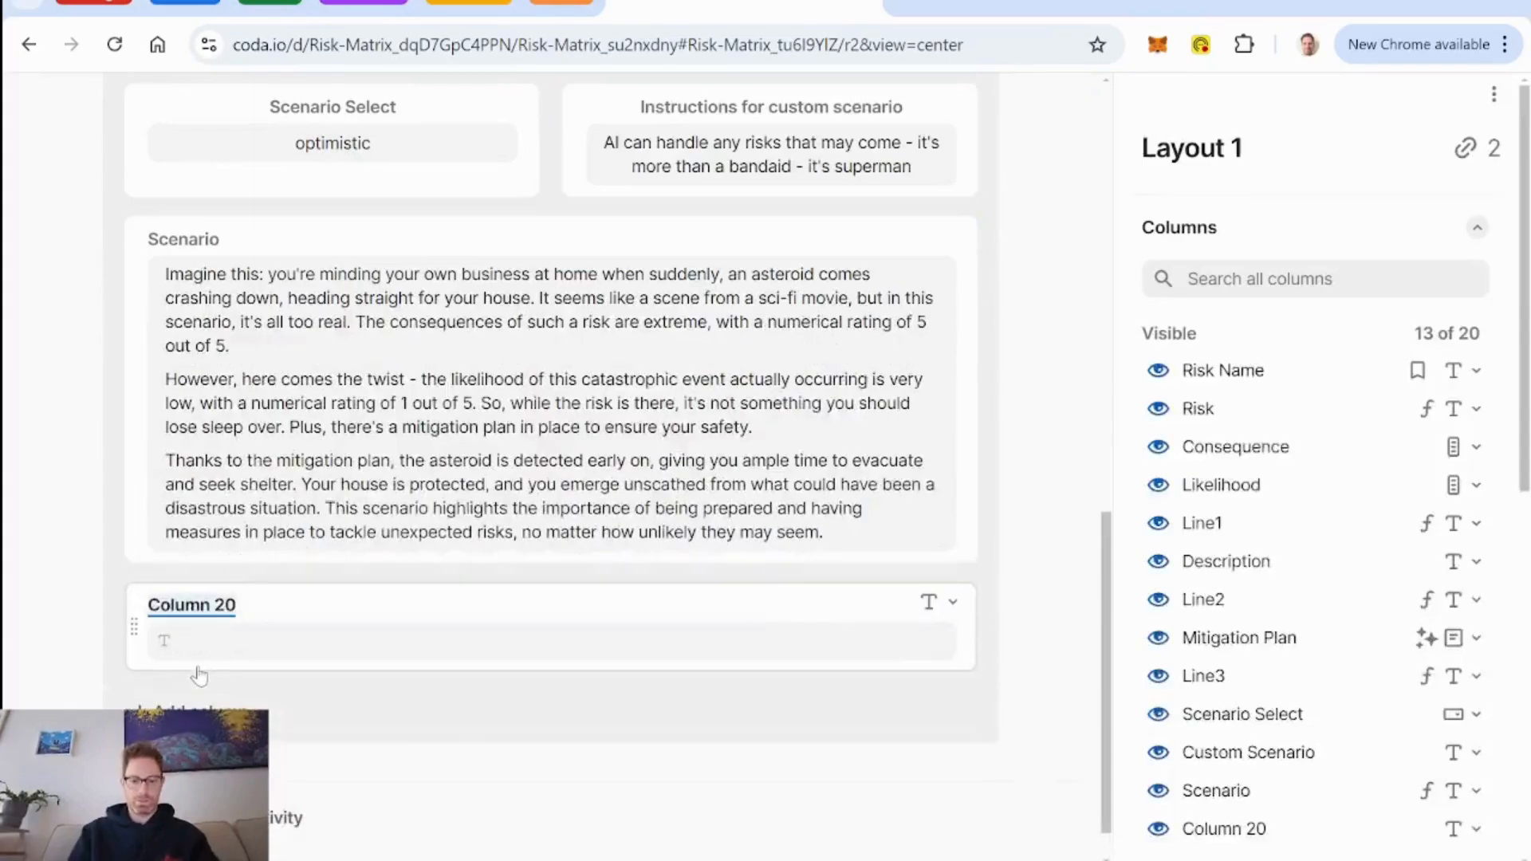
text(Header - S)
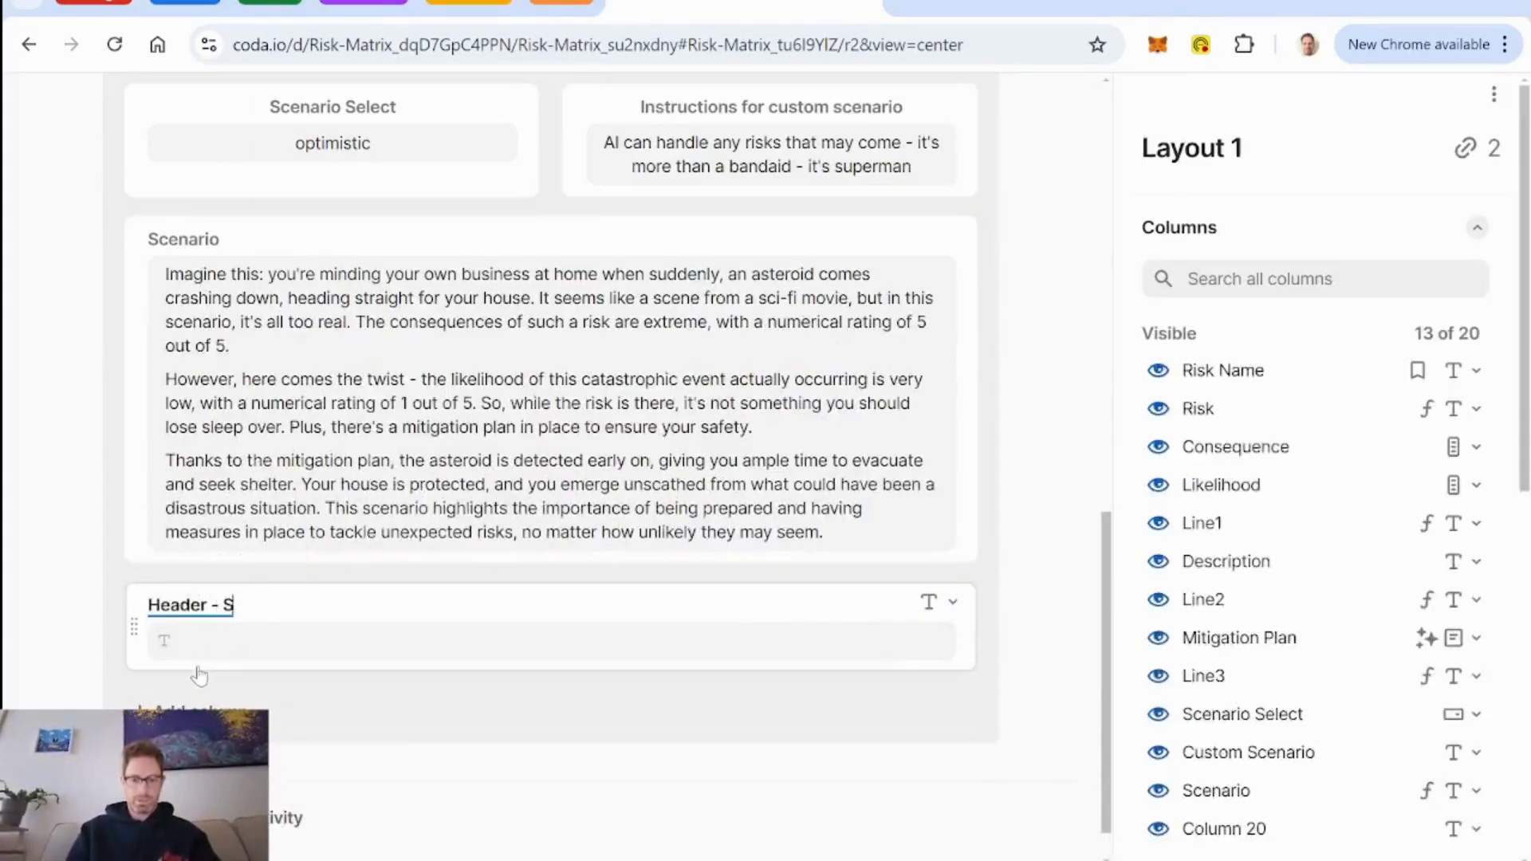
text(cenarios)
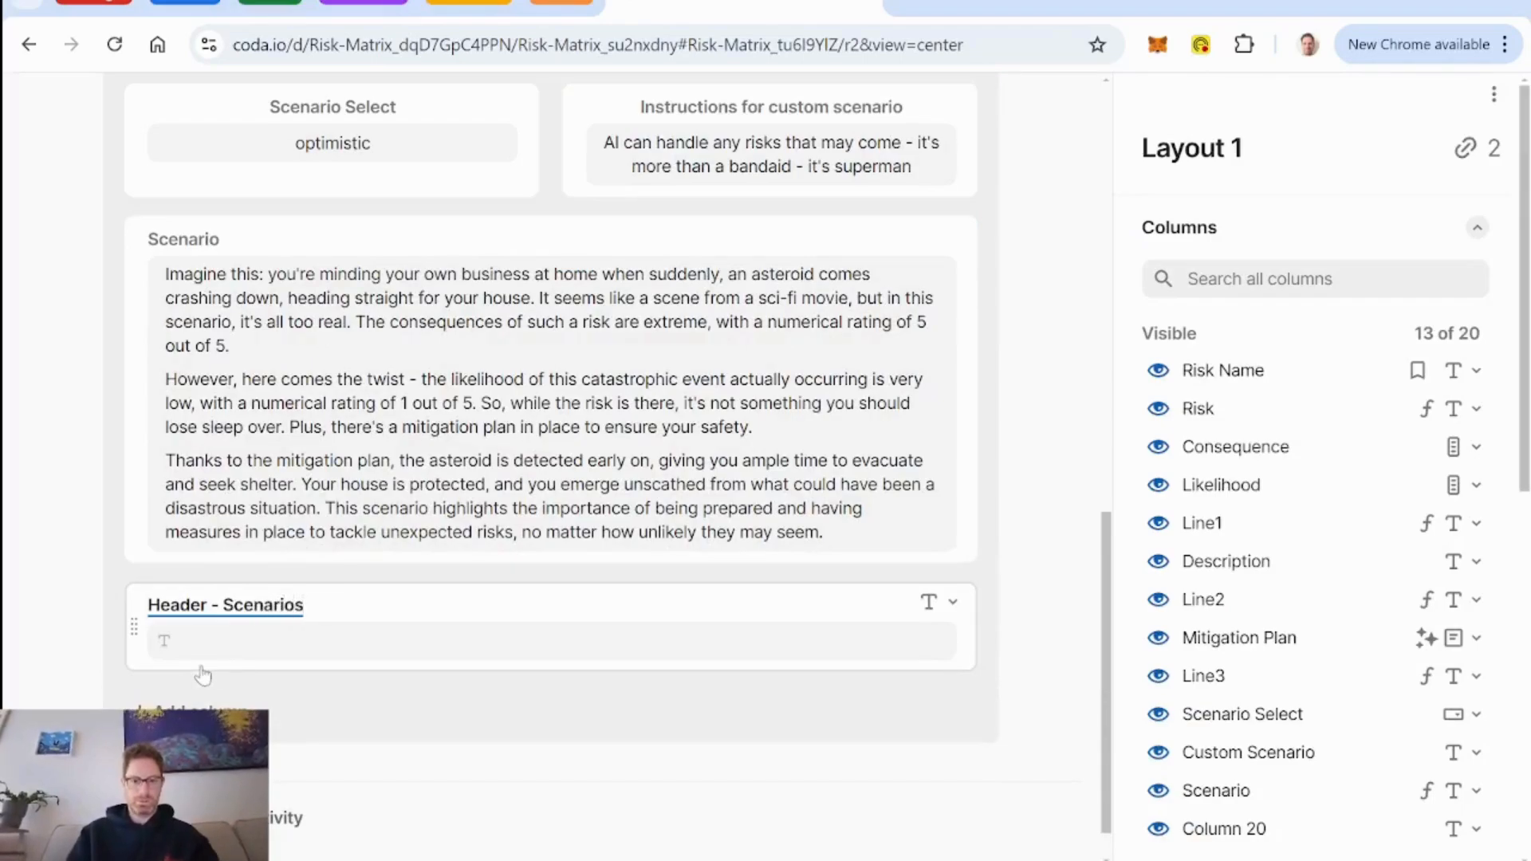
Give the Header - Scenarios column a formula that outputs the text "Scenarios".
click(953, 603)
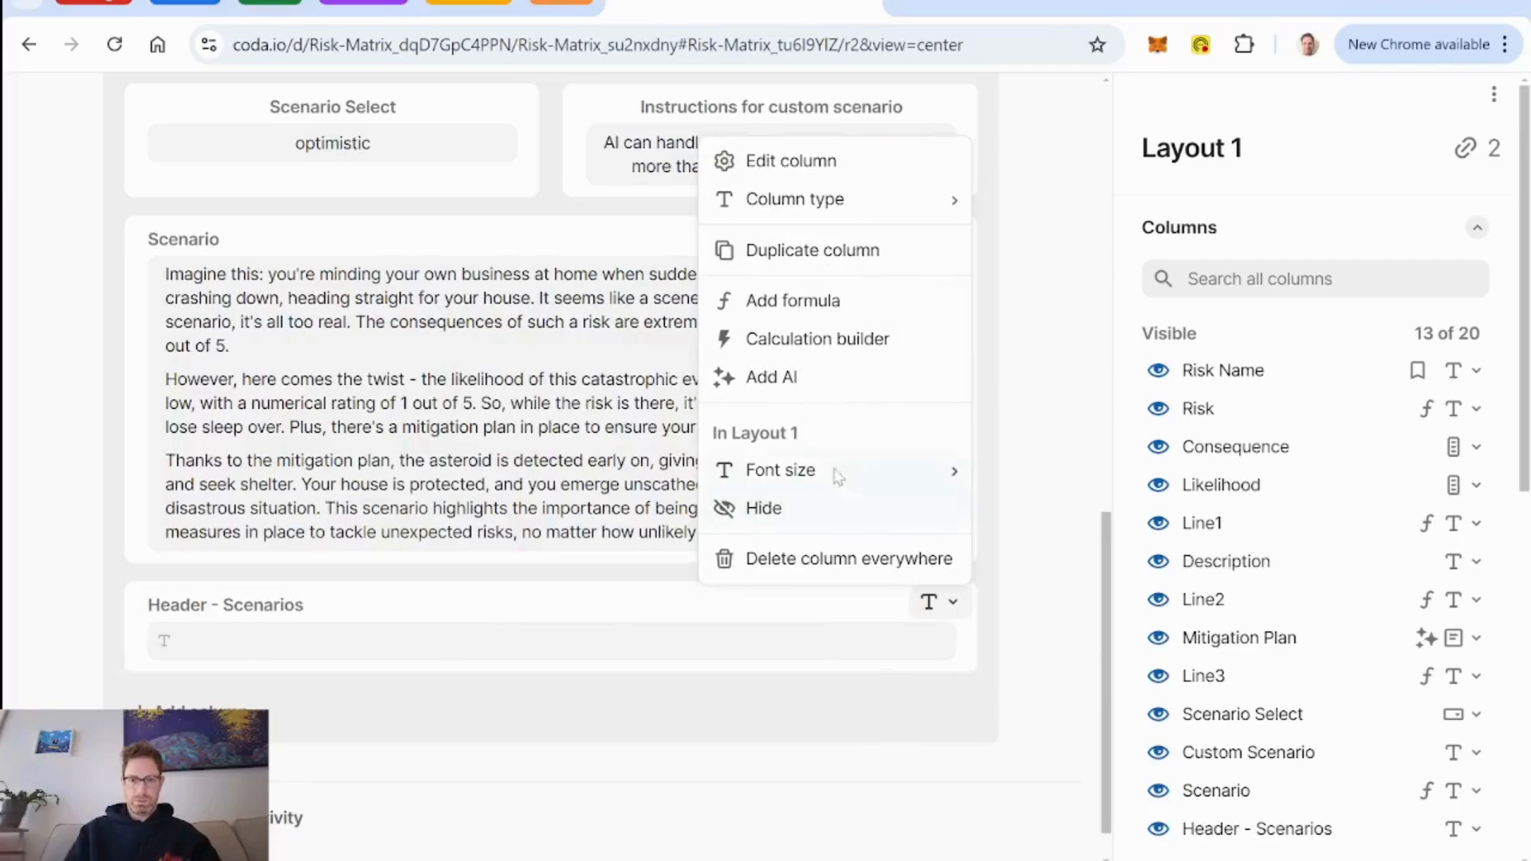
click(843, 300)
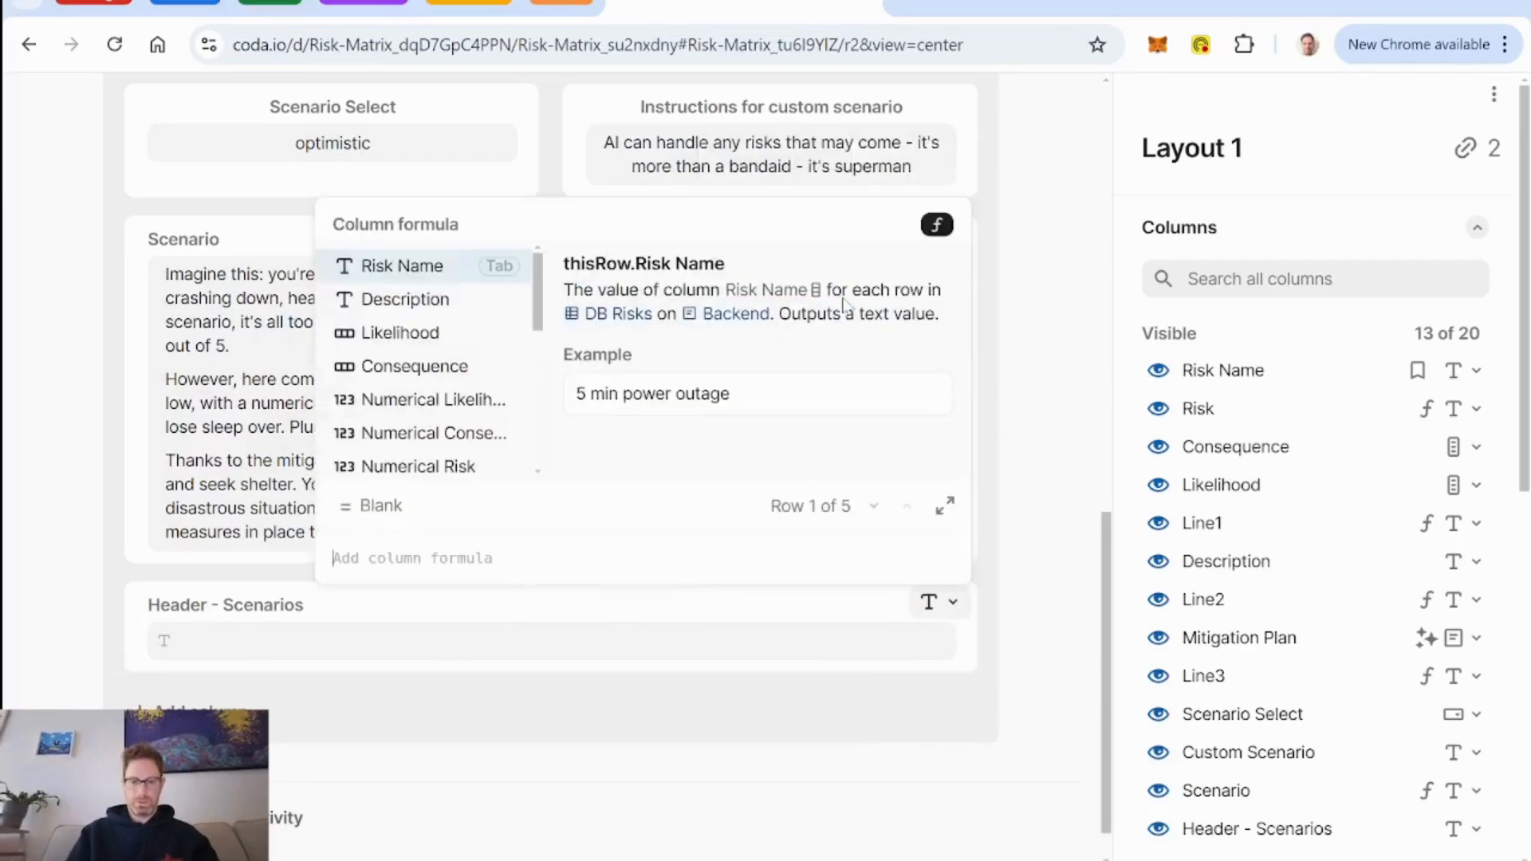
text("Scenar)
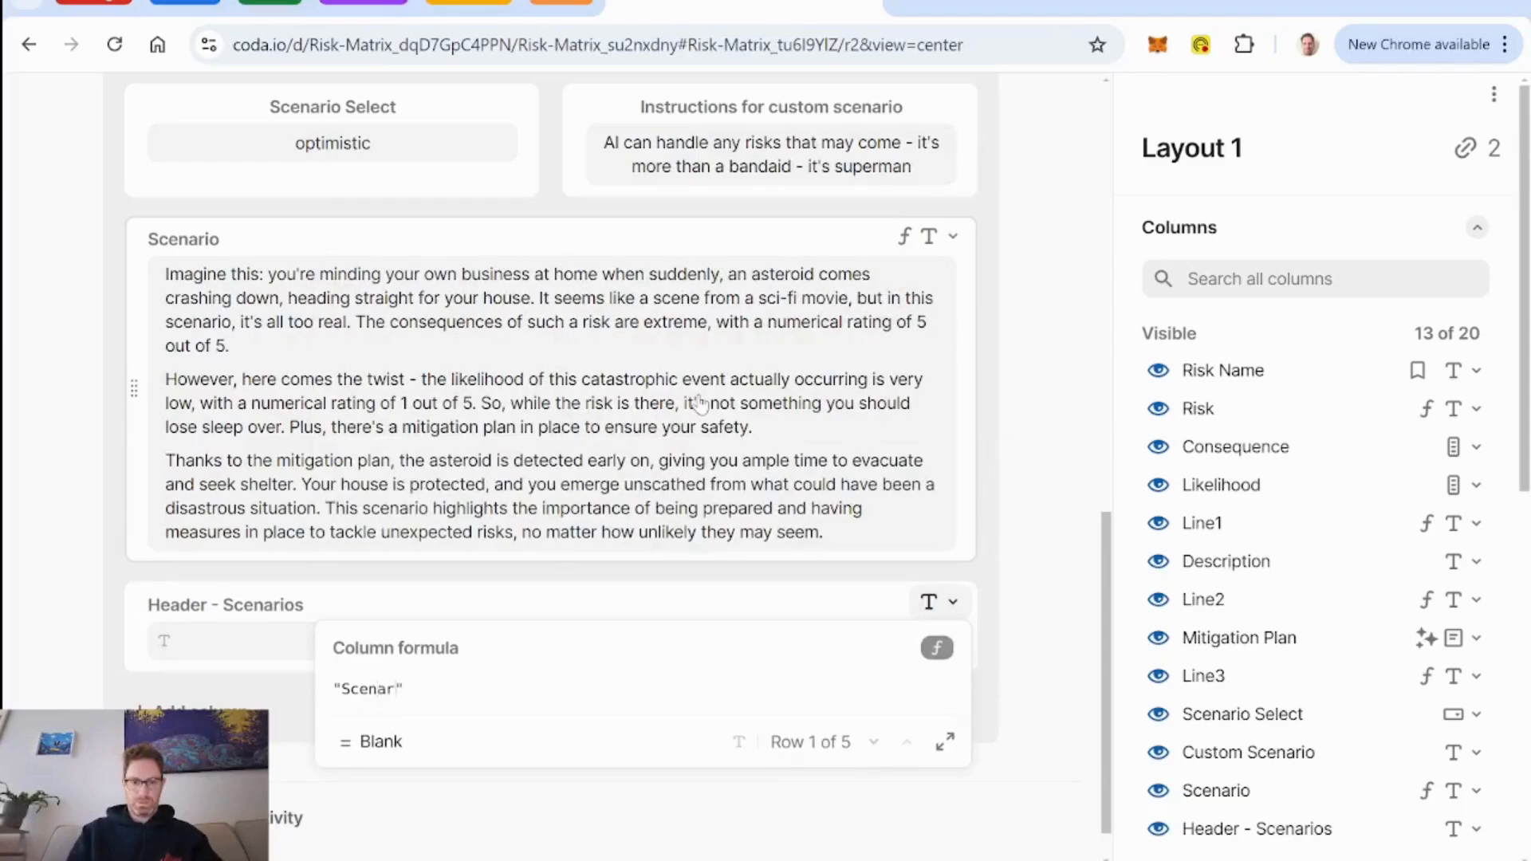
text(ios)
key(Return)
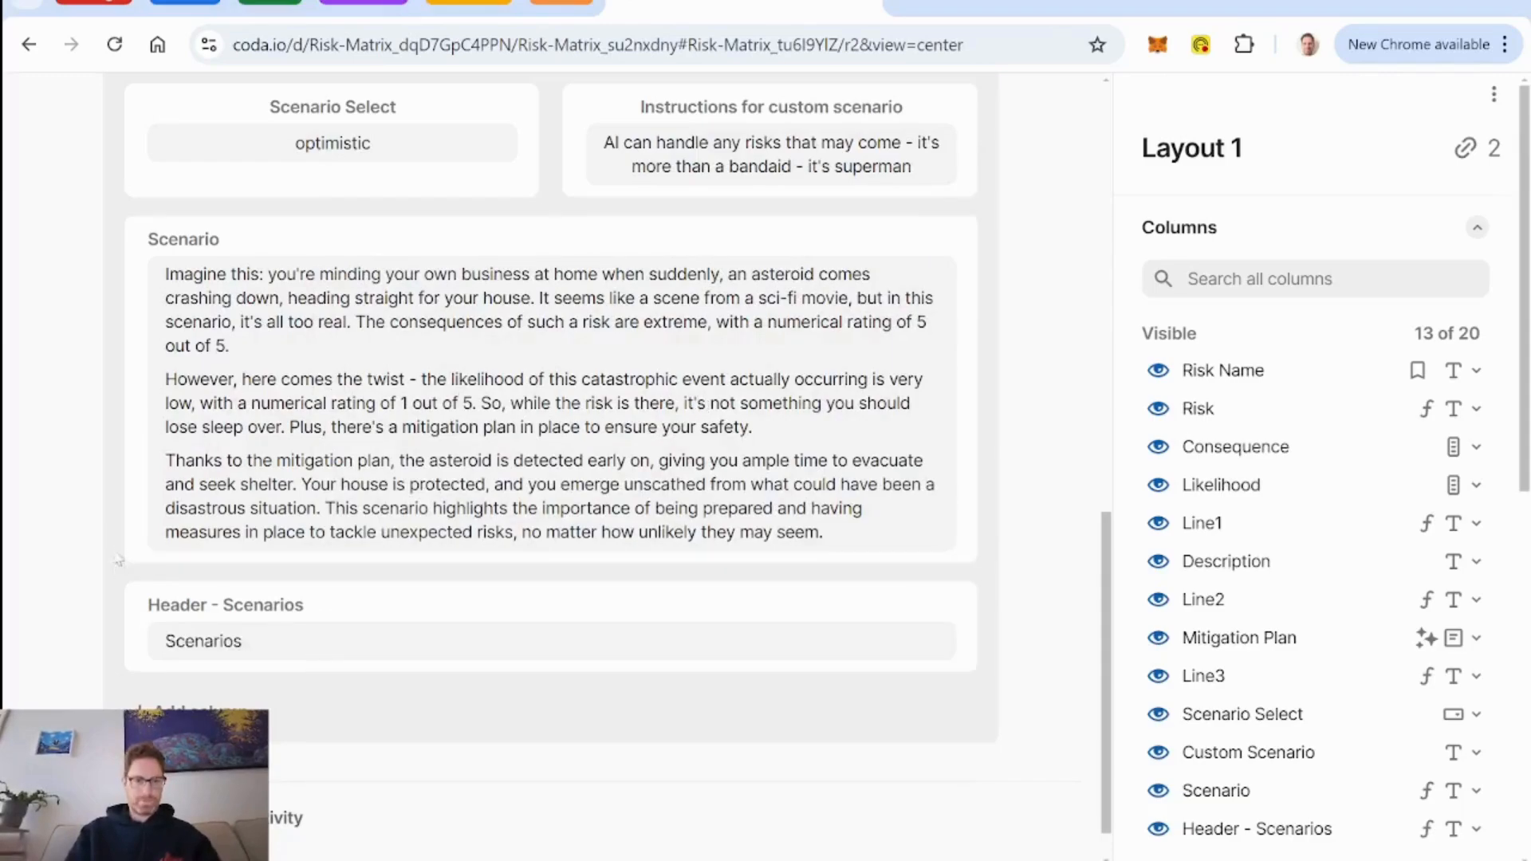
Move the Header - Scenarios field above Scenario Select and set its font size to H2 with centered alignment.
drag(163, 261, 323, 209)
click(323, 210)
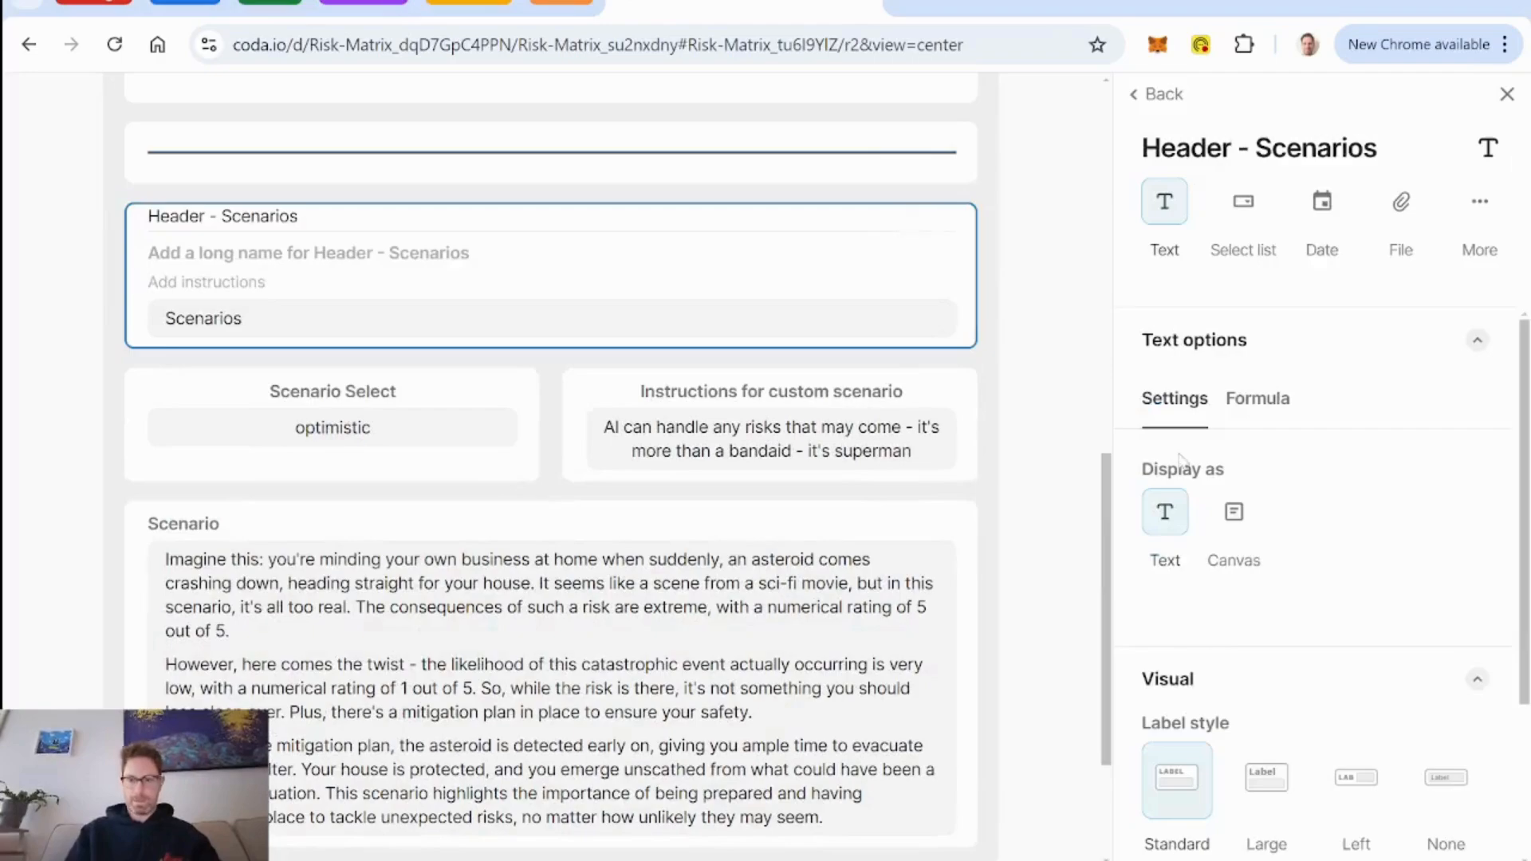
scroll(1276, 559, down, 3)
click(1259, 716)
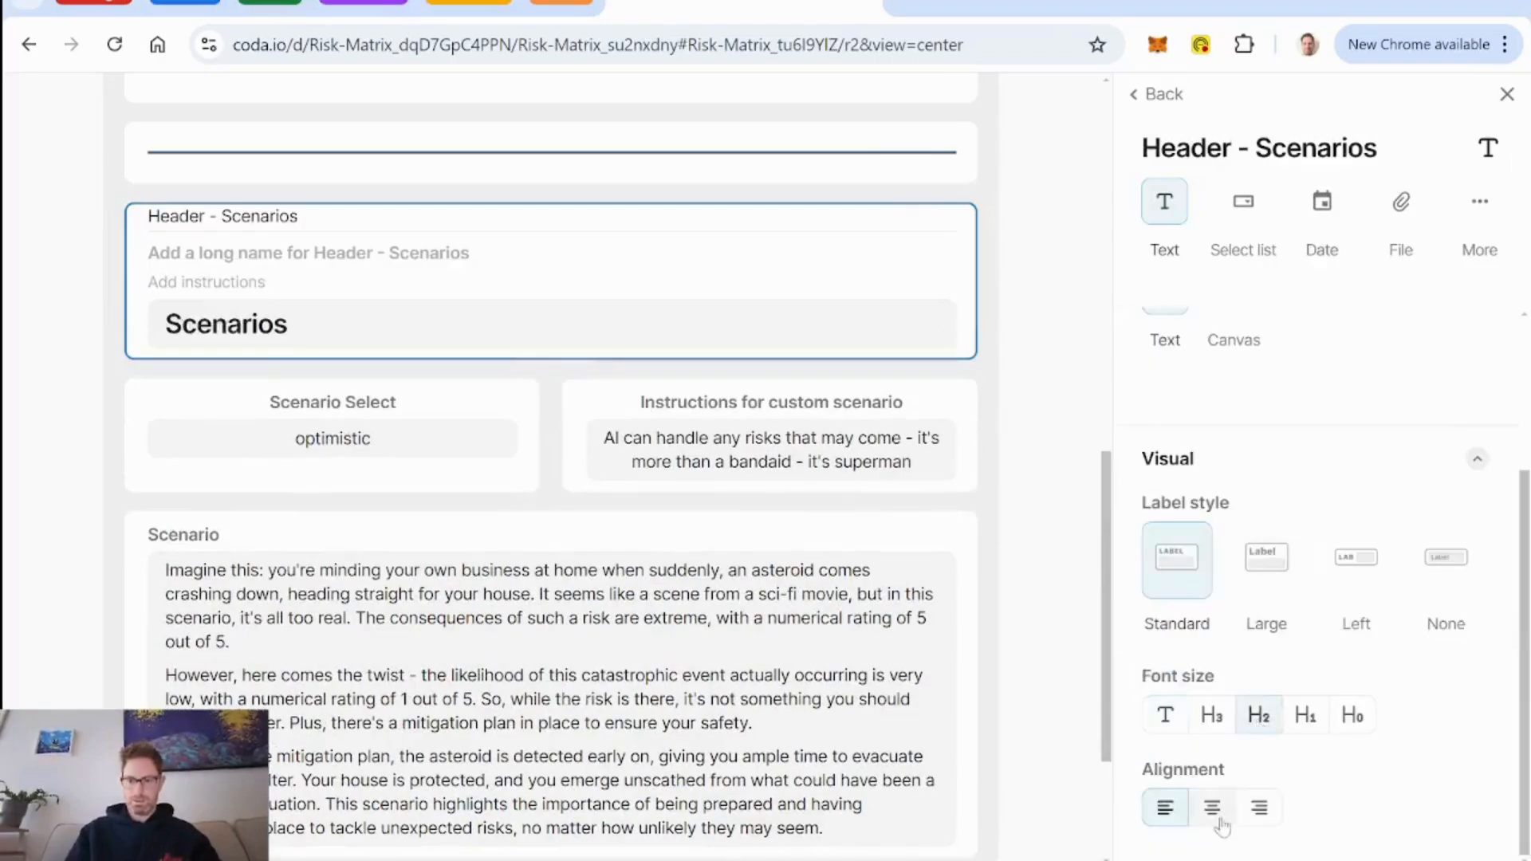
click(1213, 812)
Set the Mitigation Plan field to the Large label style with the normal text font size.
scroll(802, 380, up, 4)
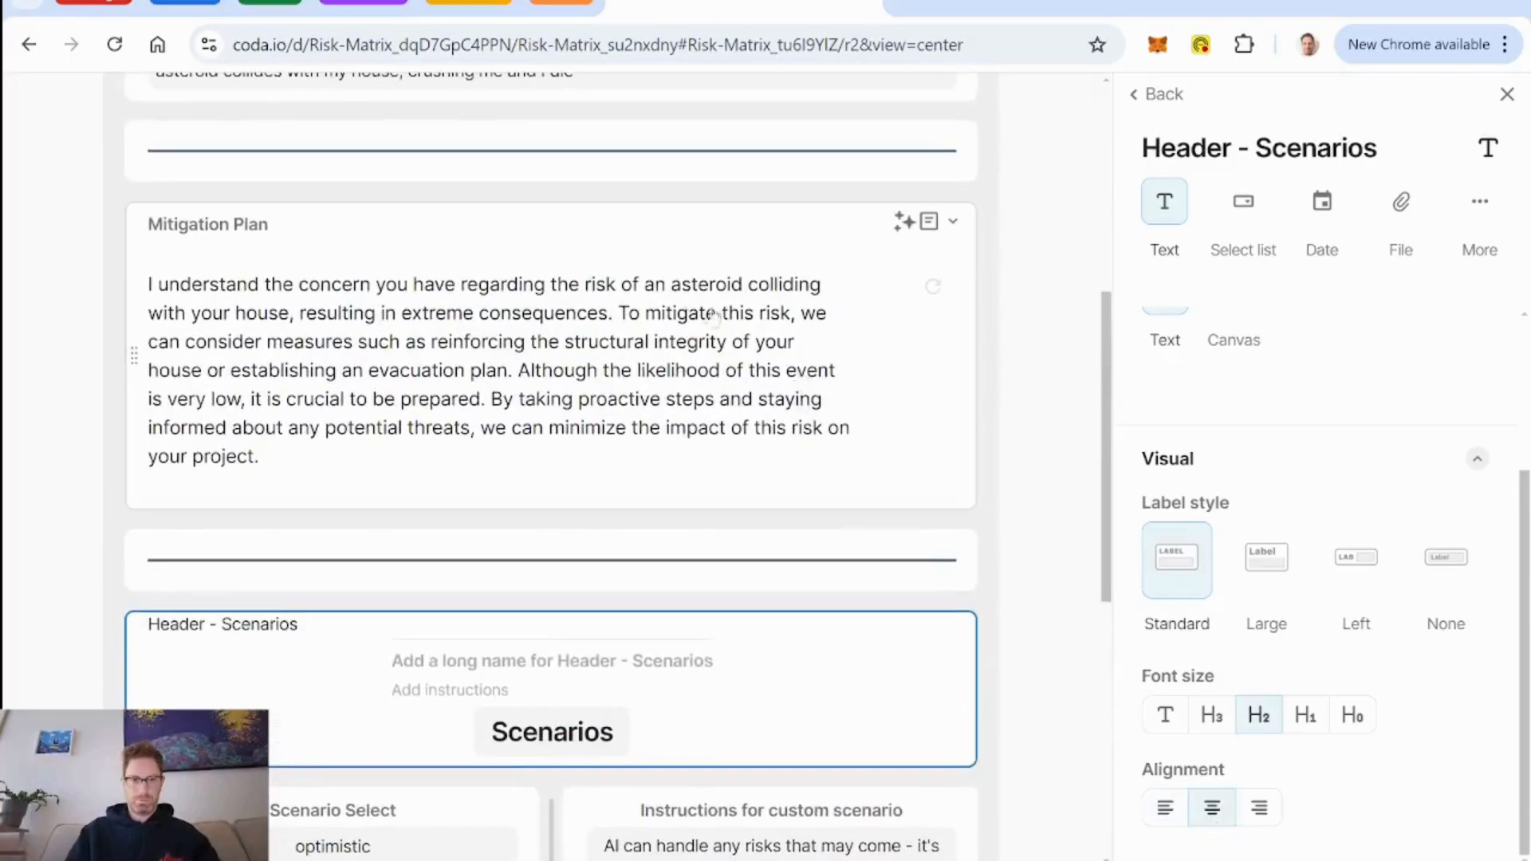
click(520, 242)
scroll(1328, 585, down, 3)
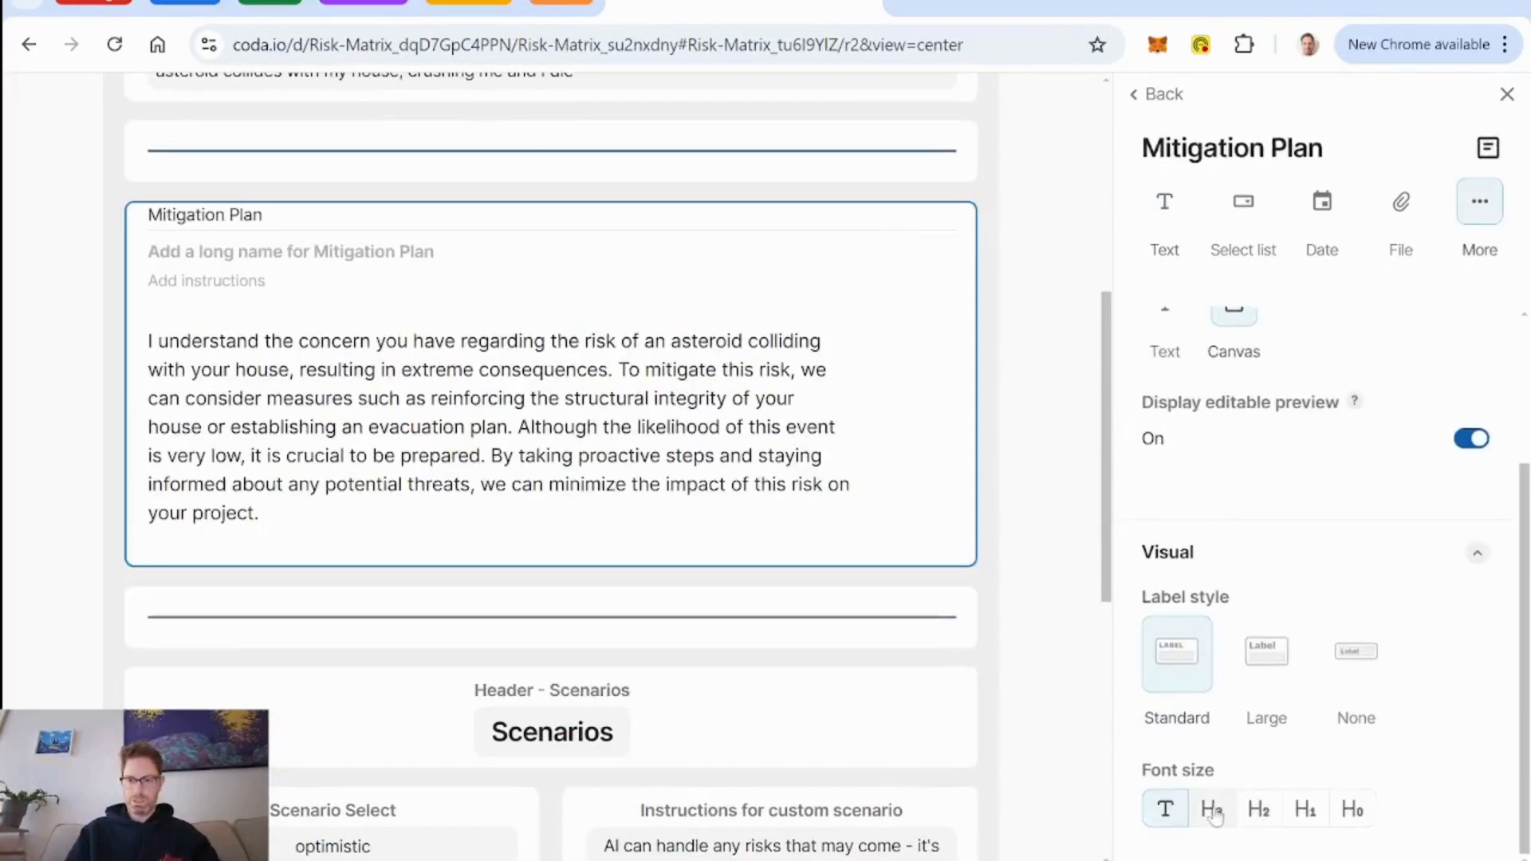
click(1273, 666)
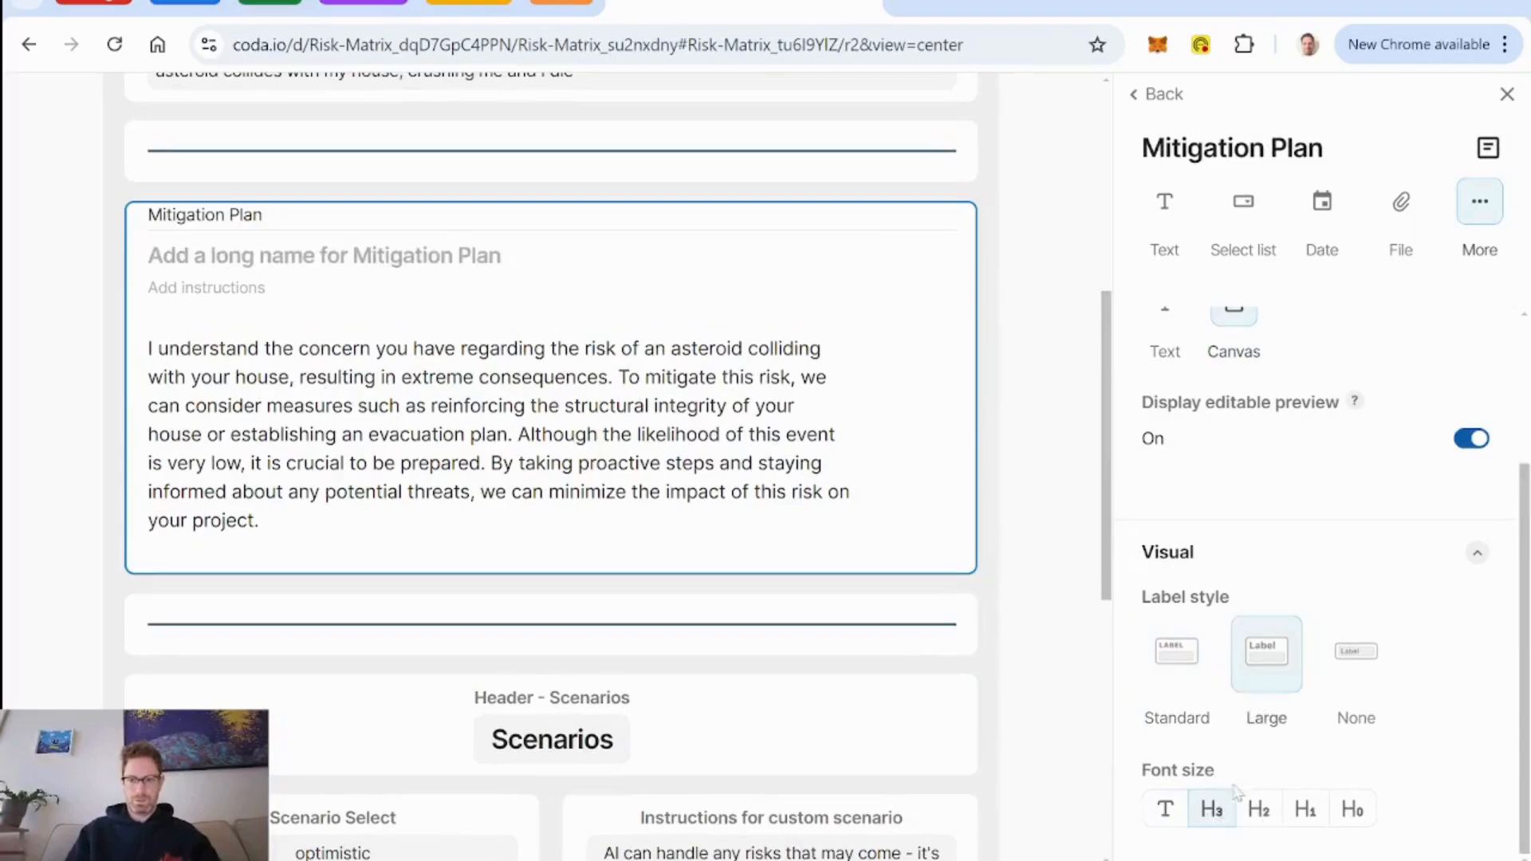
click(1165, 818)
Set the font size of the Header - Scenarios field to H3 and finish editing the layout.
scroll(1057, 603, down, 4)
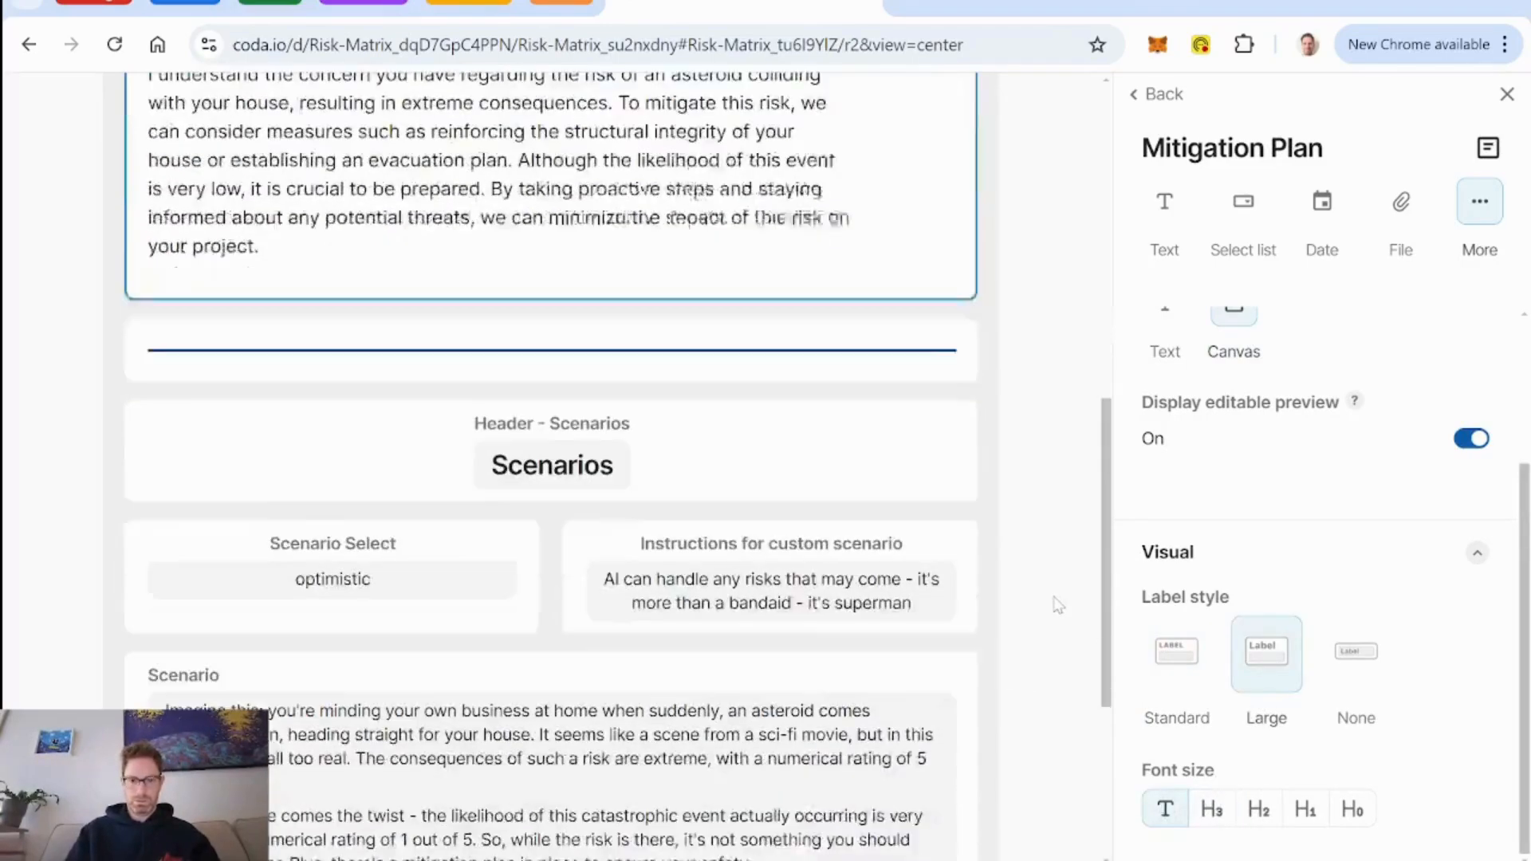
click(701, 353)
scroll(1360, 636, down, 3)
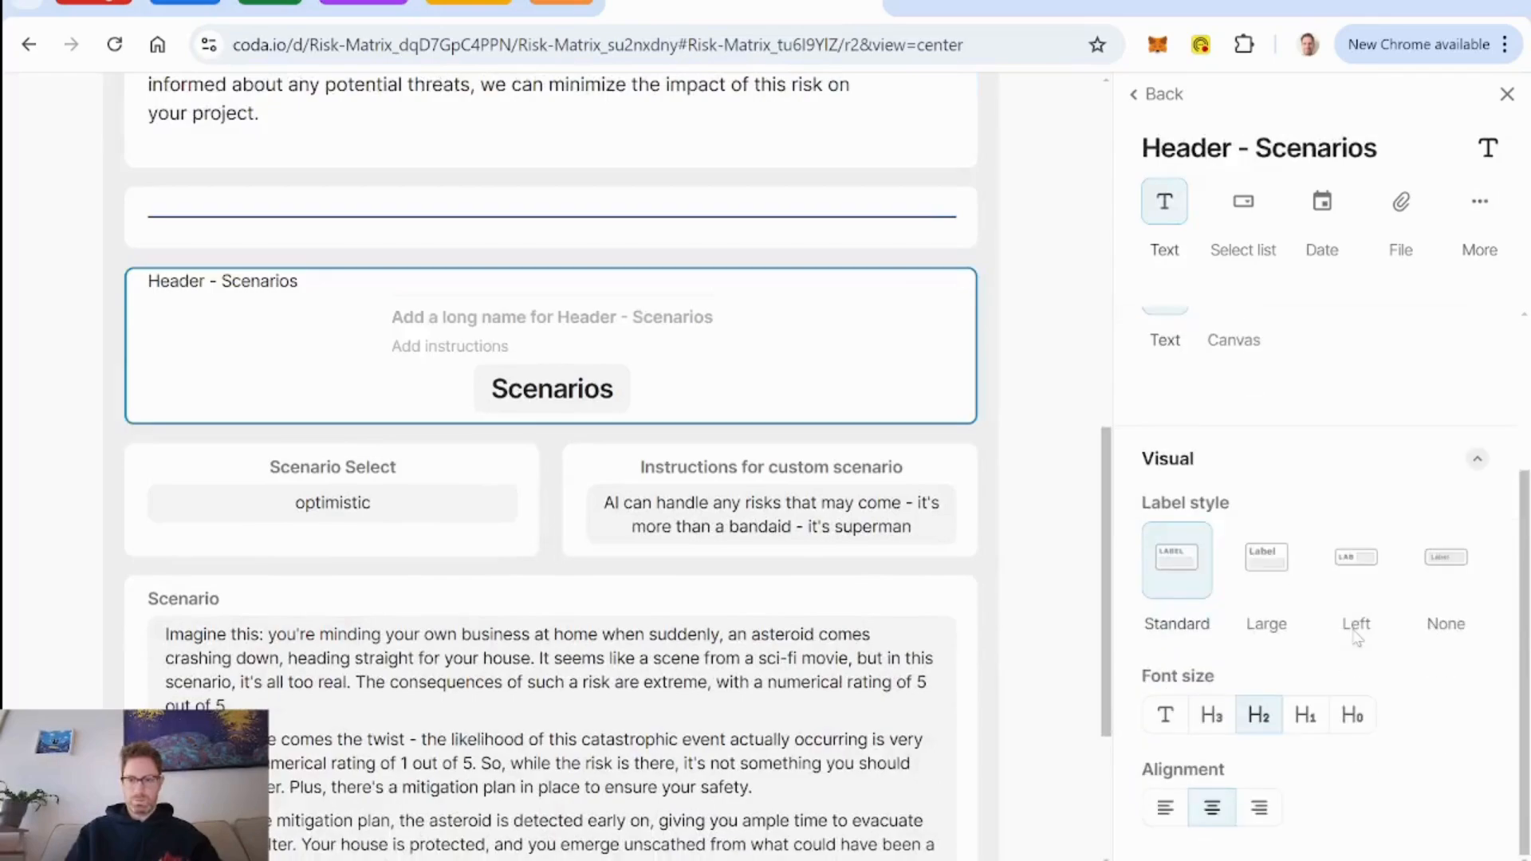
click(1211, 717)
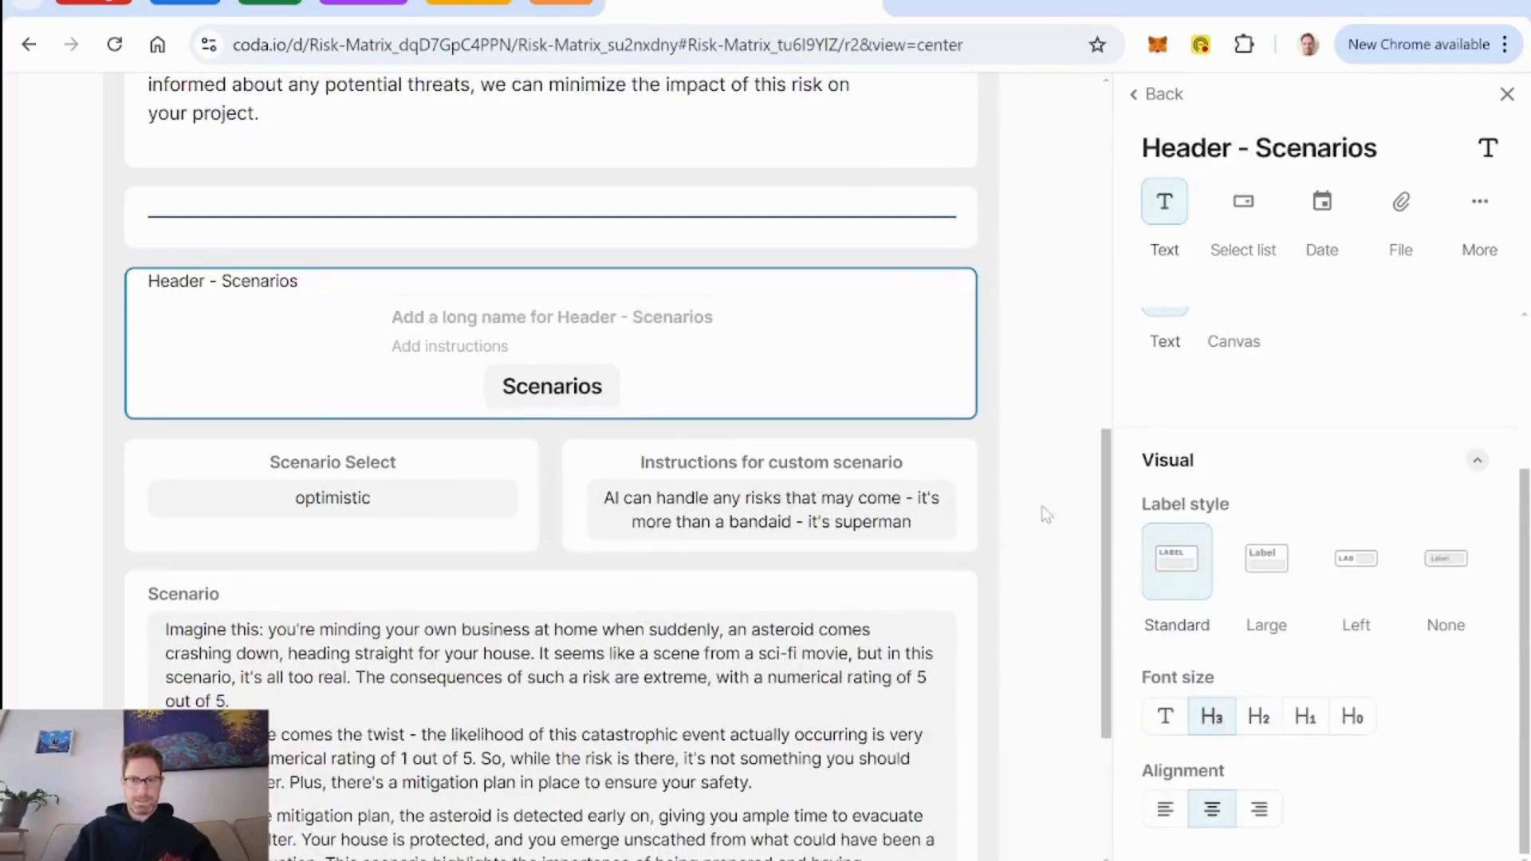
scroll(1042, 512, up, 15)
click(1040, 118)
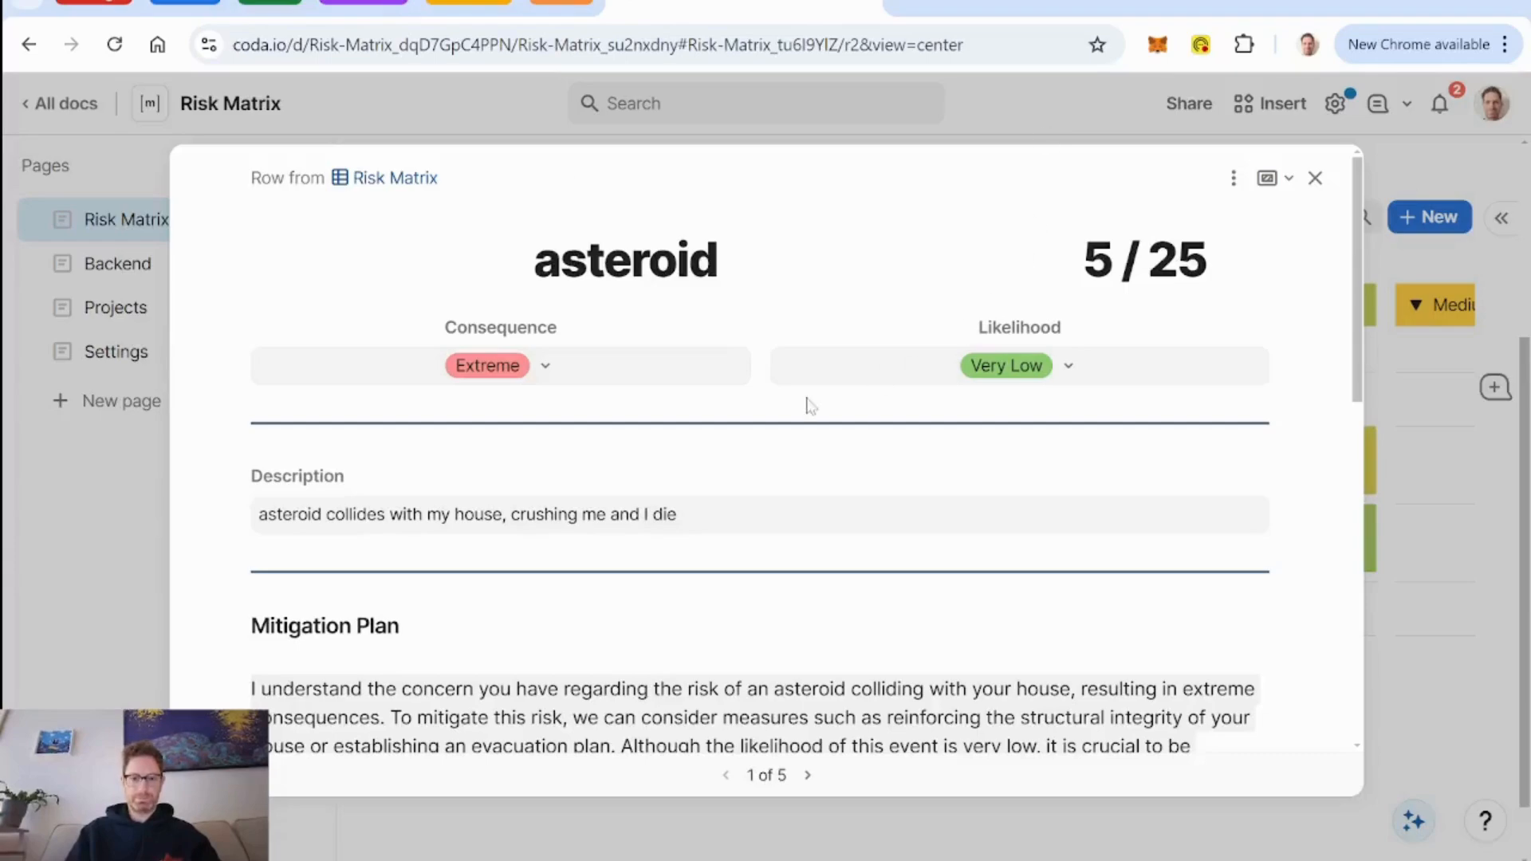
Edit the row layout again, set the Header - Scenarios label style to None, and finish the layout.
scroll(807, 405, down, 5)
scroll(808, 407, down, 2)
scroll(808, 407, up, 3)
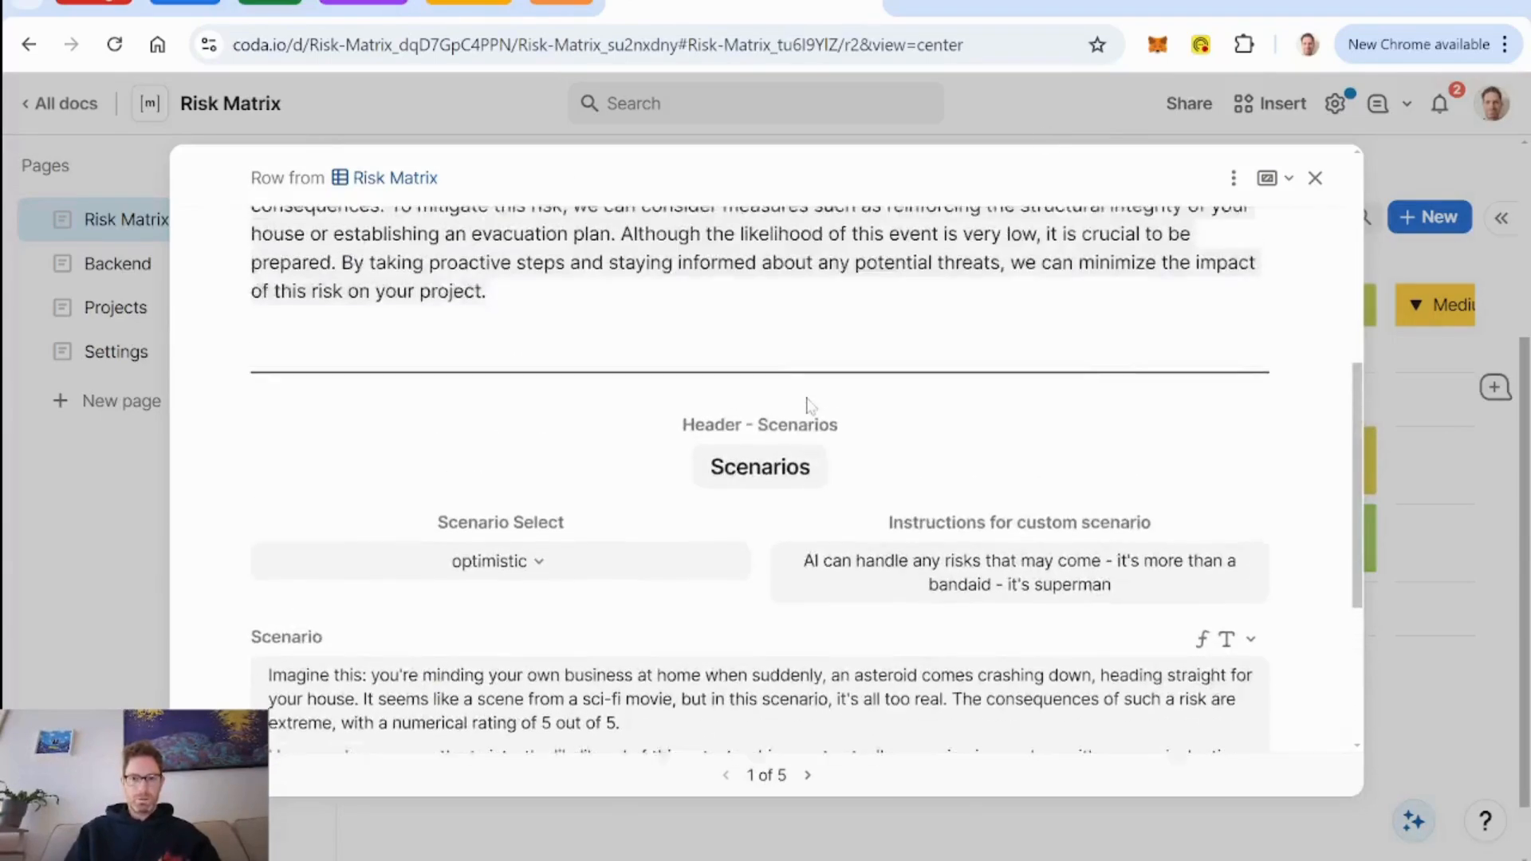
click(1235, 178)
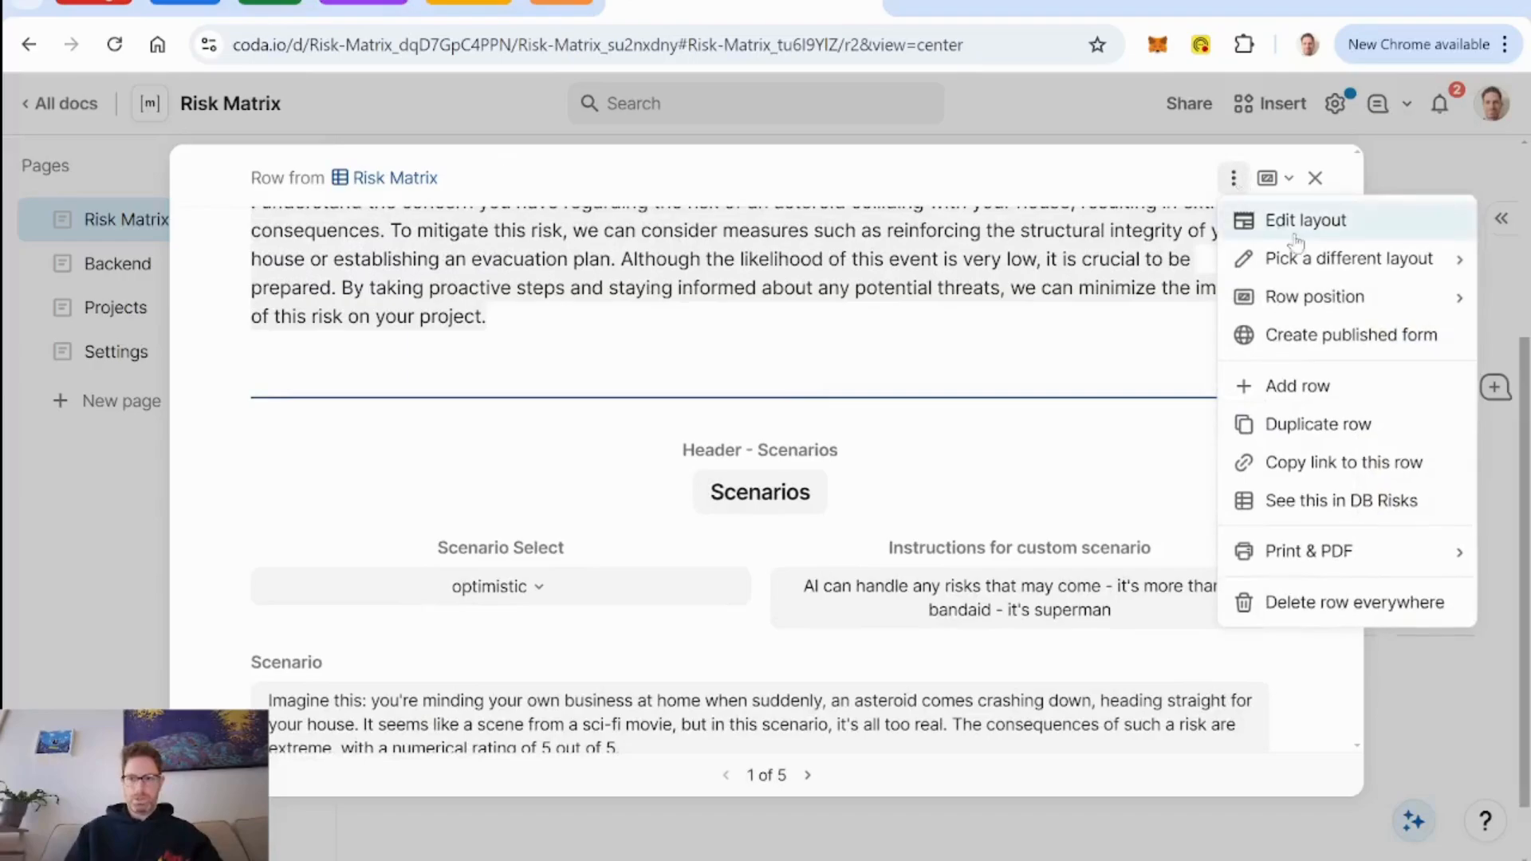
click(1244, 219)
scroll(797, 539, down, 5)
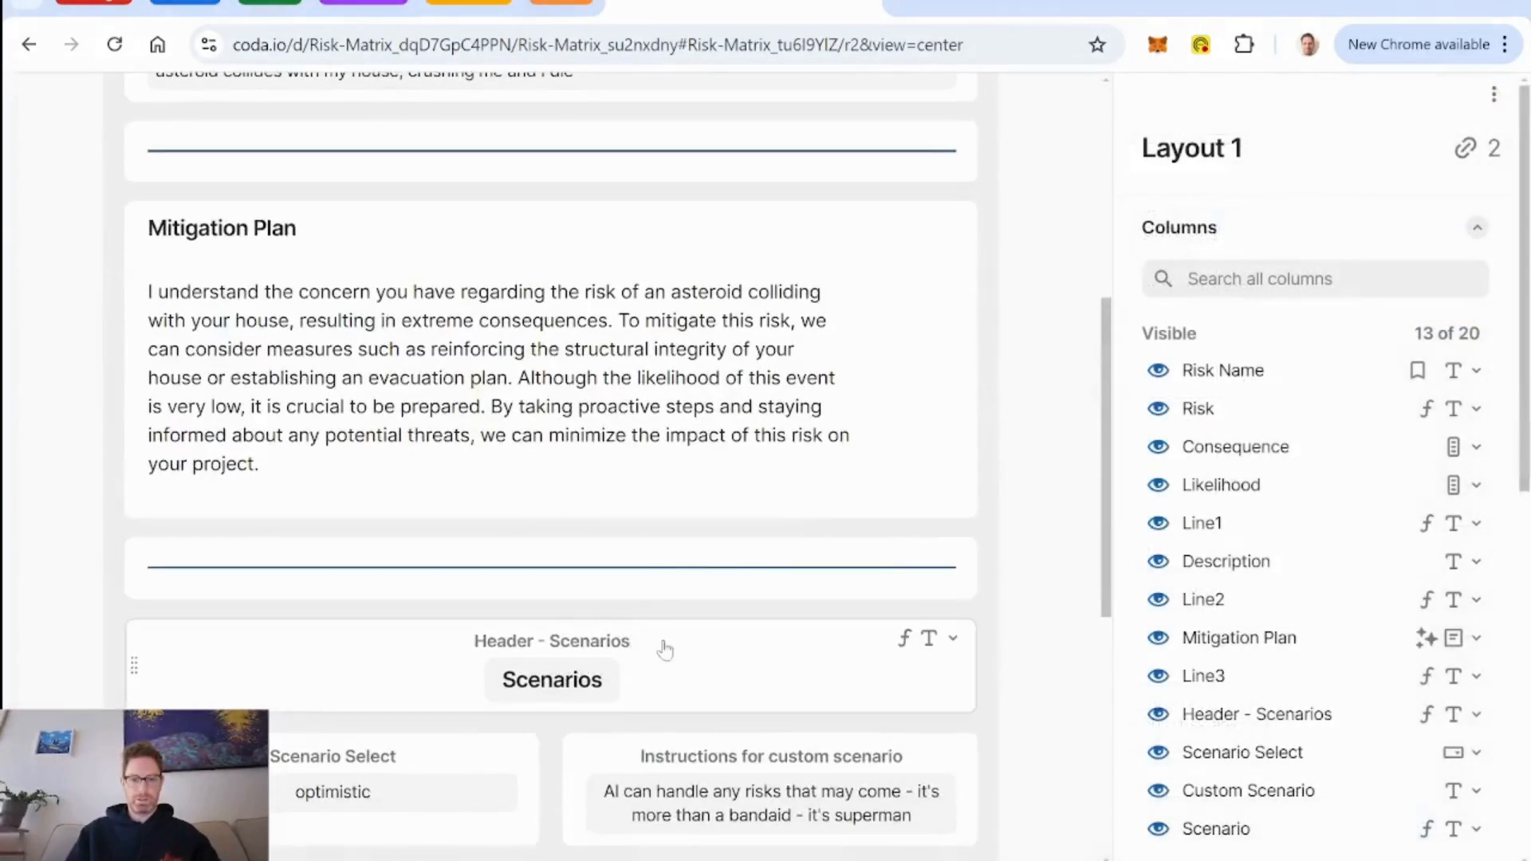
click(694, 652)
scroll(1274, 571, down, 3)
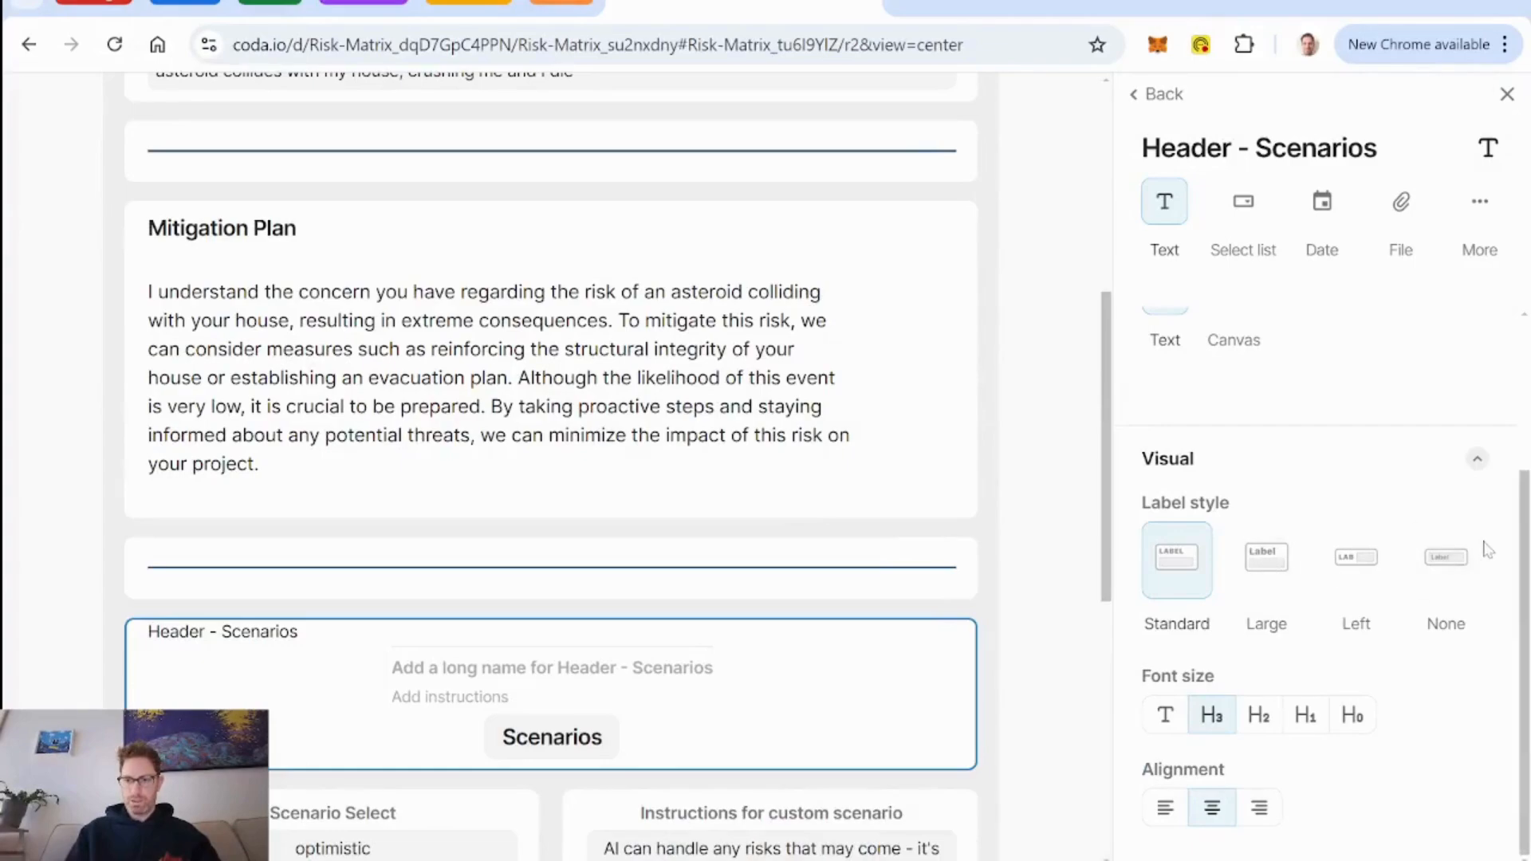
click(1446, 558)
scroll(1068, 443, up, 5)
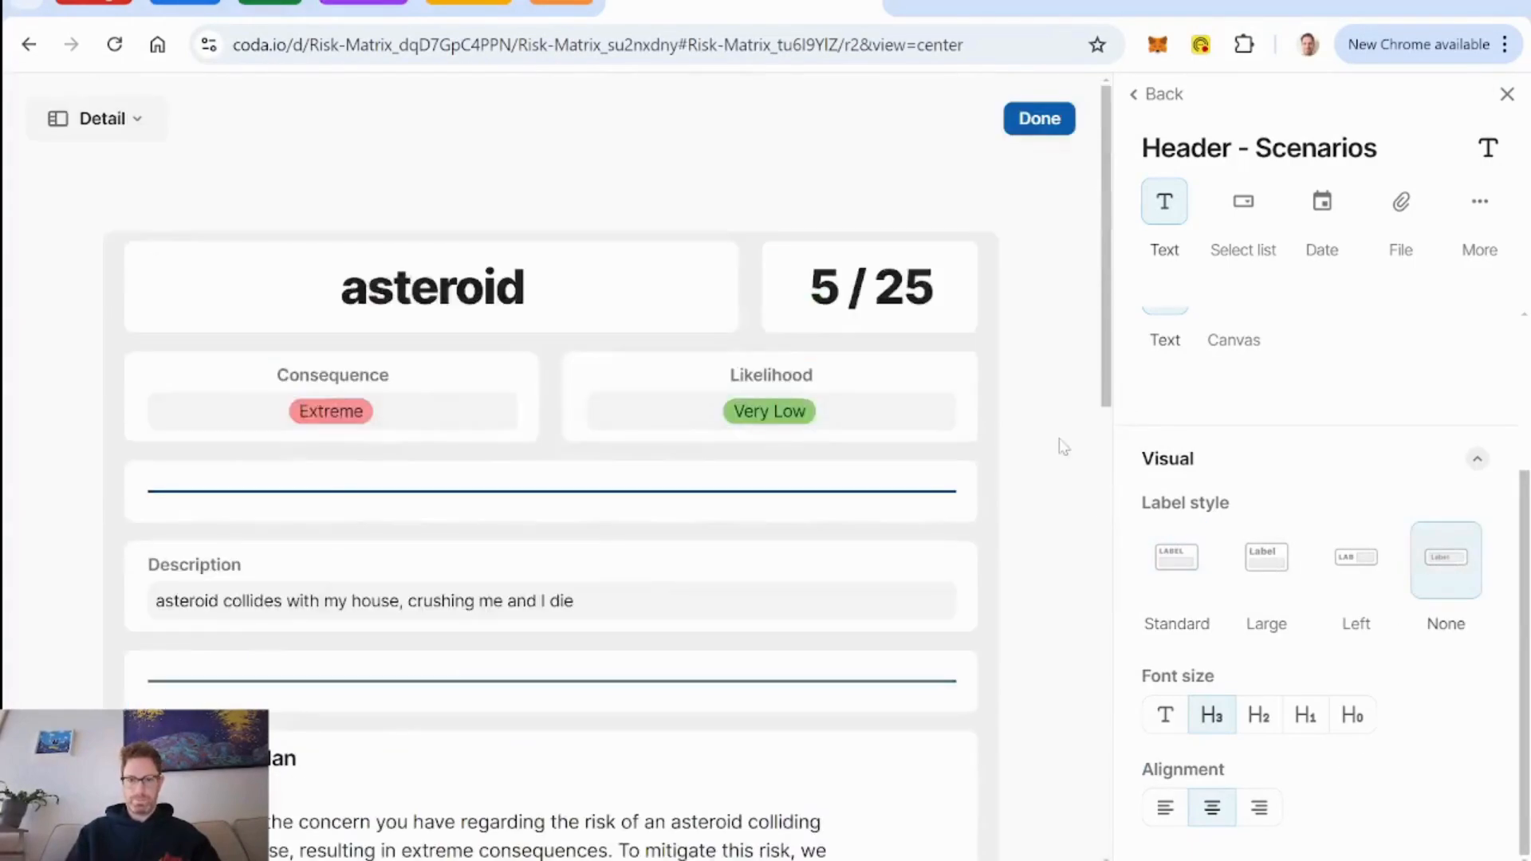
click(1037, 120)
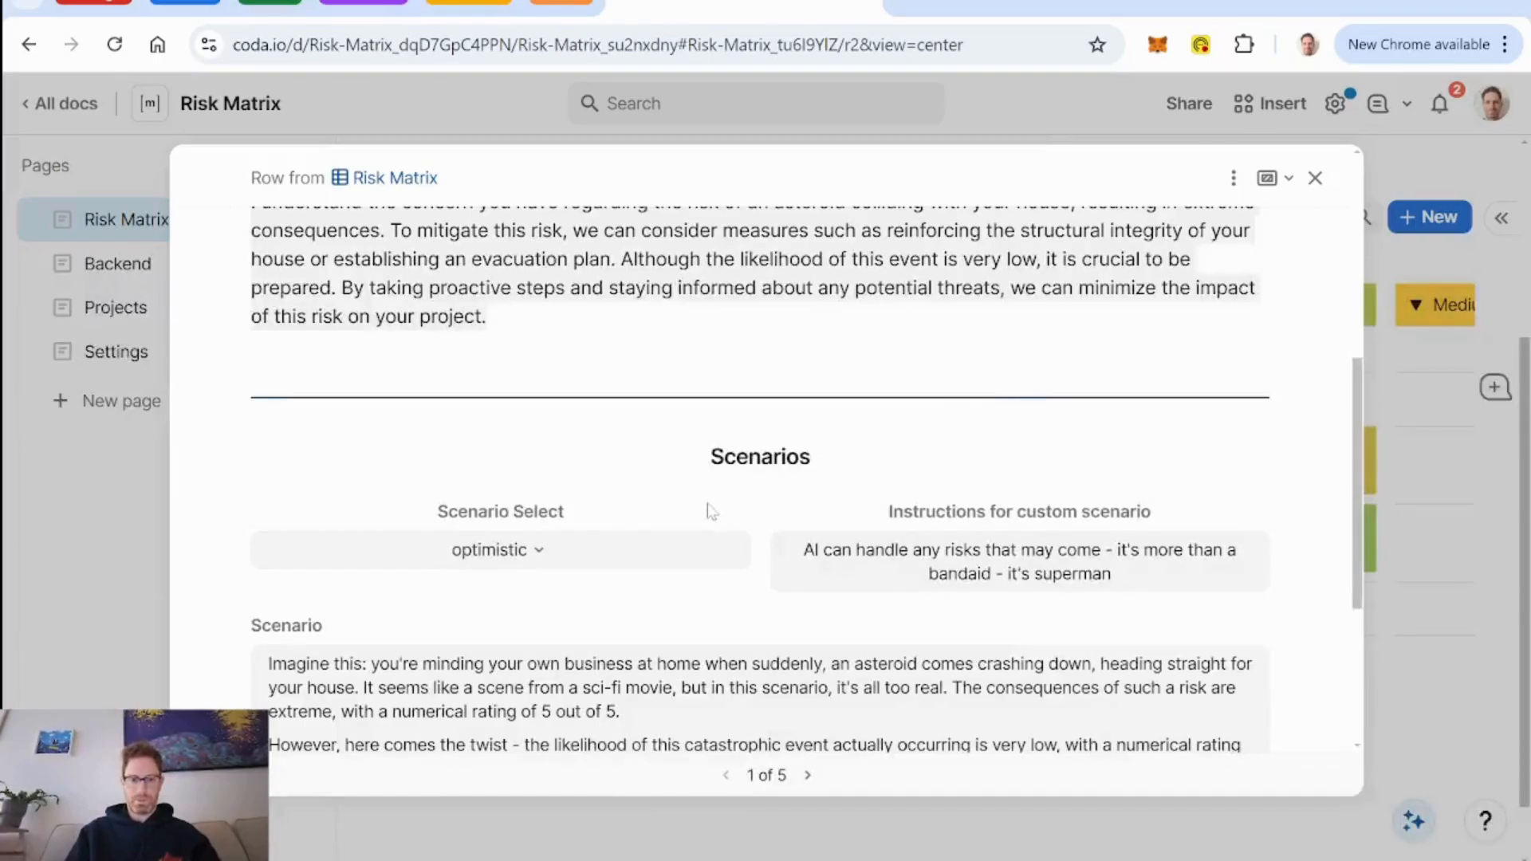
Test the asteroid row's Scenario Select by switching it to pessimistic, custom, pessimistic again and back to optimistic.
scroll(616, 528, down, 4)
scroll(591, 454, up, 1)
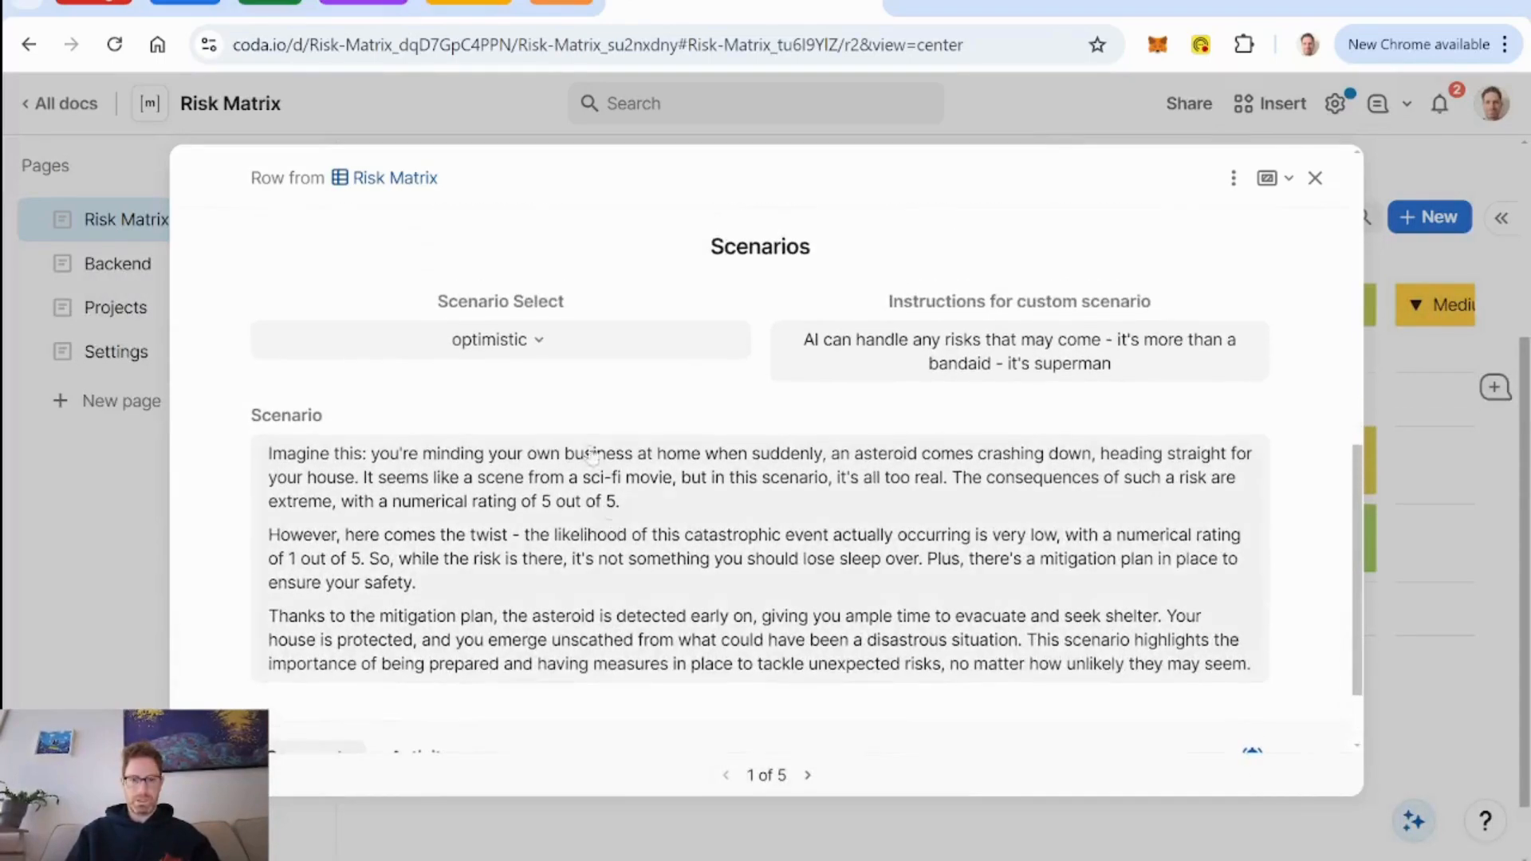
click(540, 355)
click(503, 462)
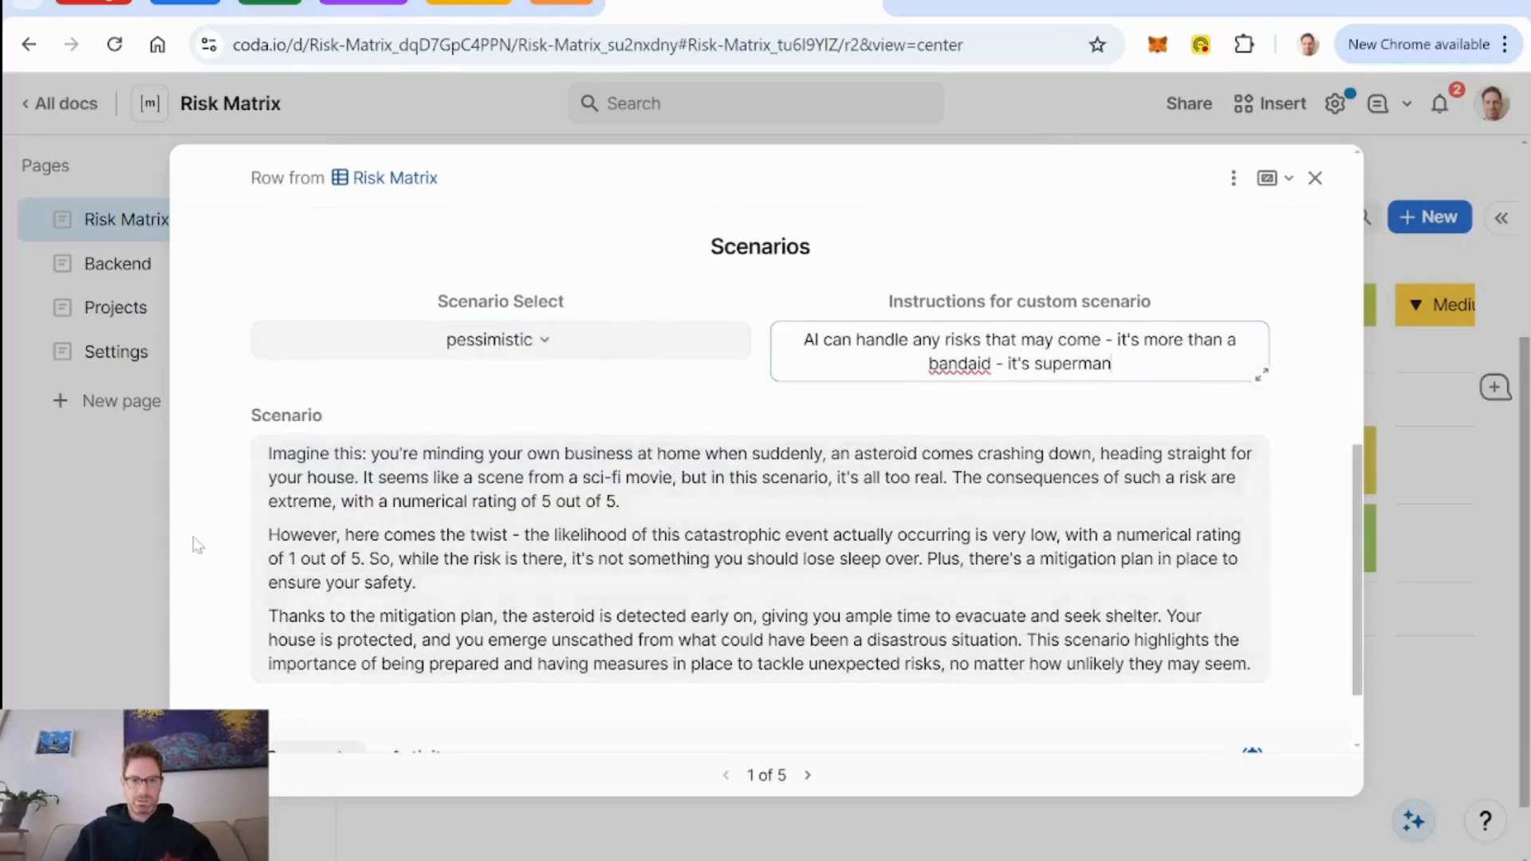
click(197, 546)
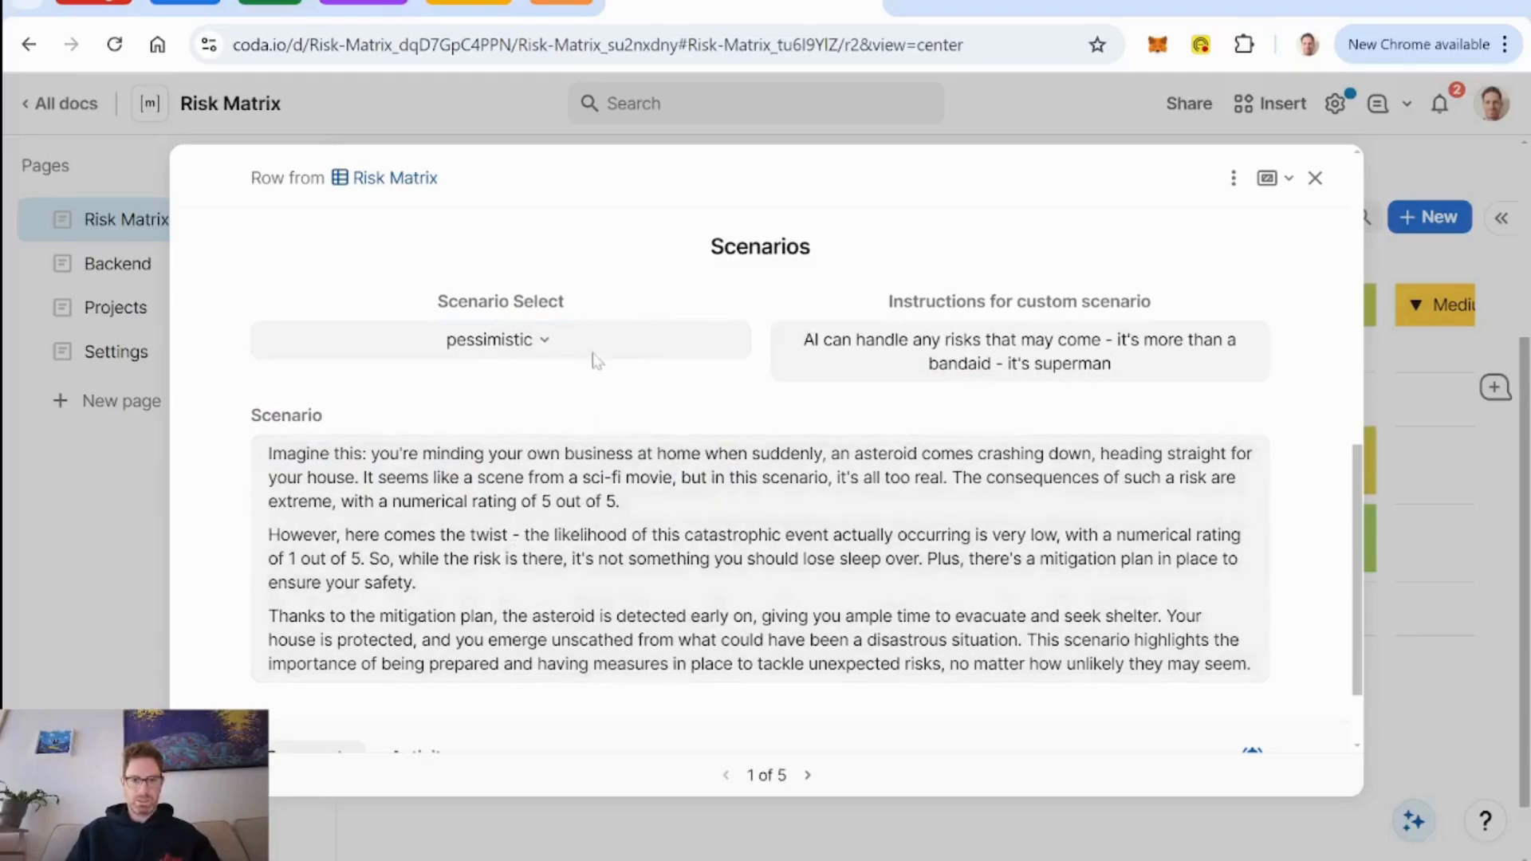
click(550, 342)
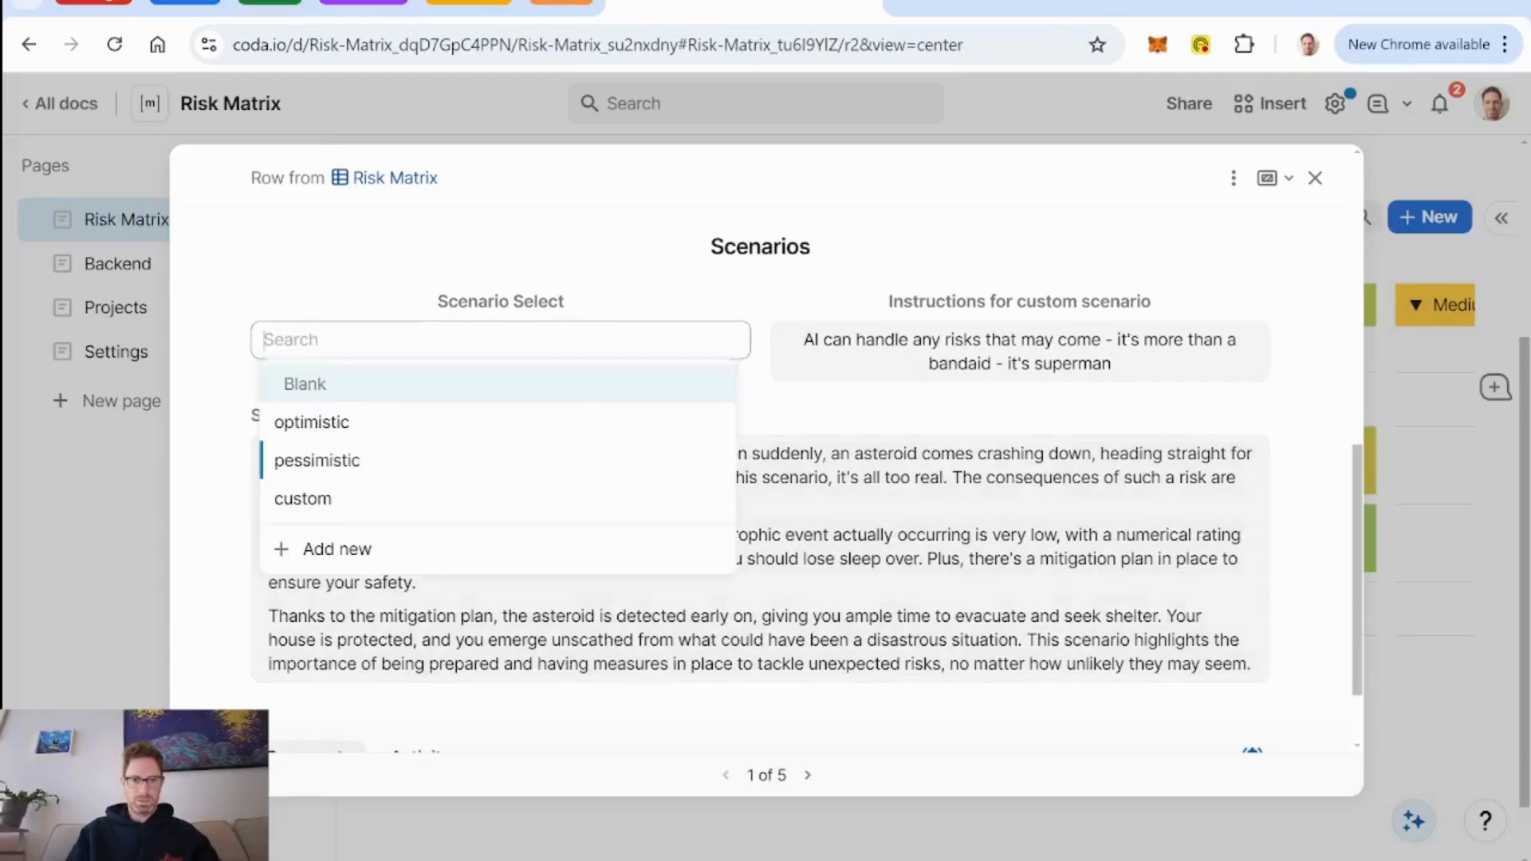
click(443, 517)
click(526, 376)
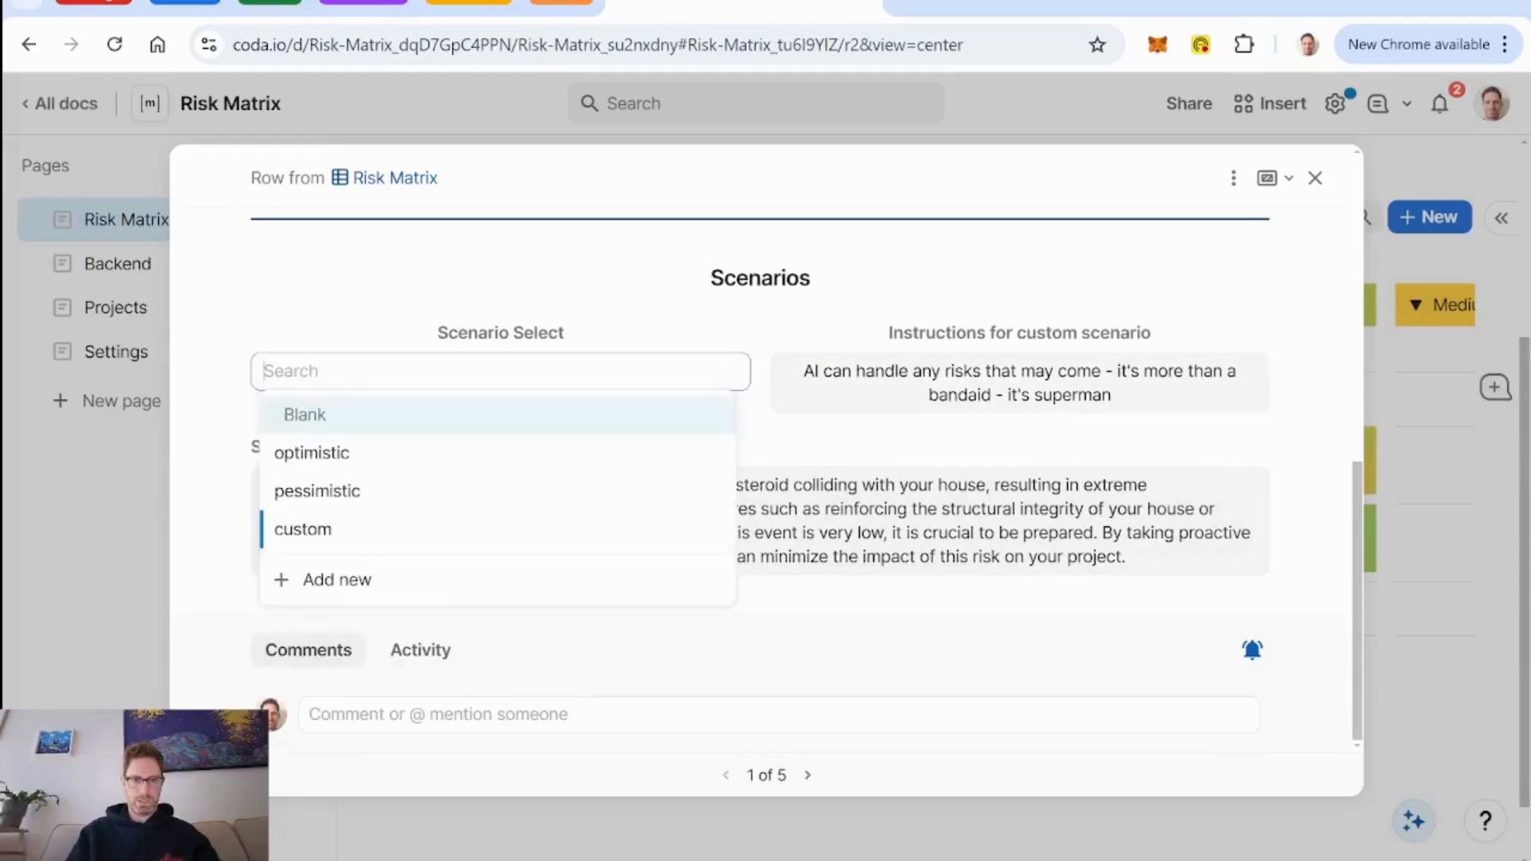
click(499, 489)
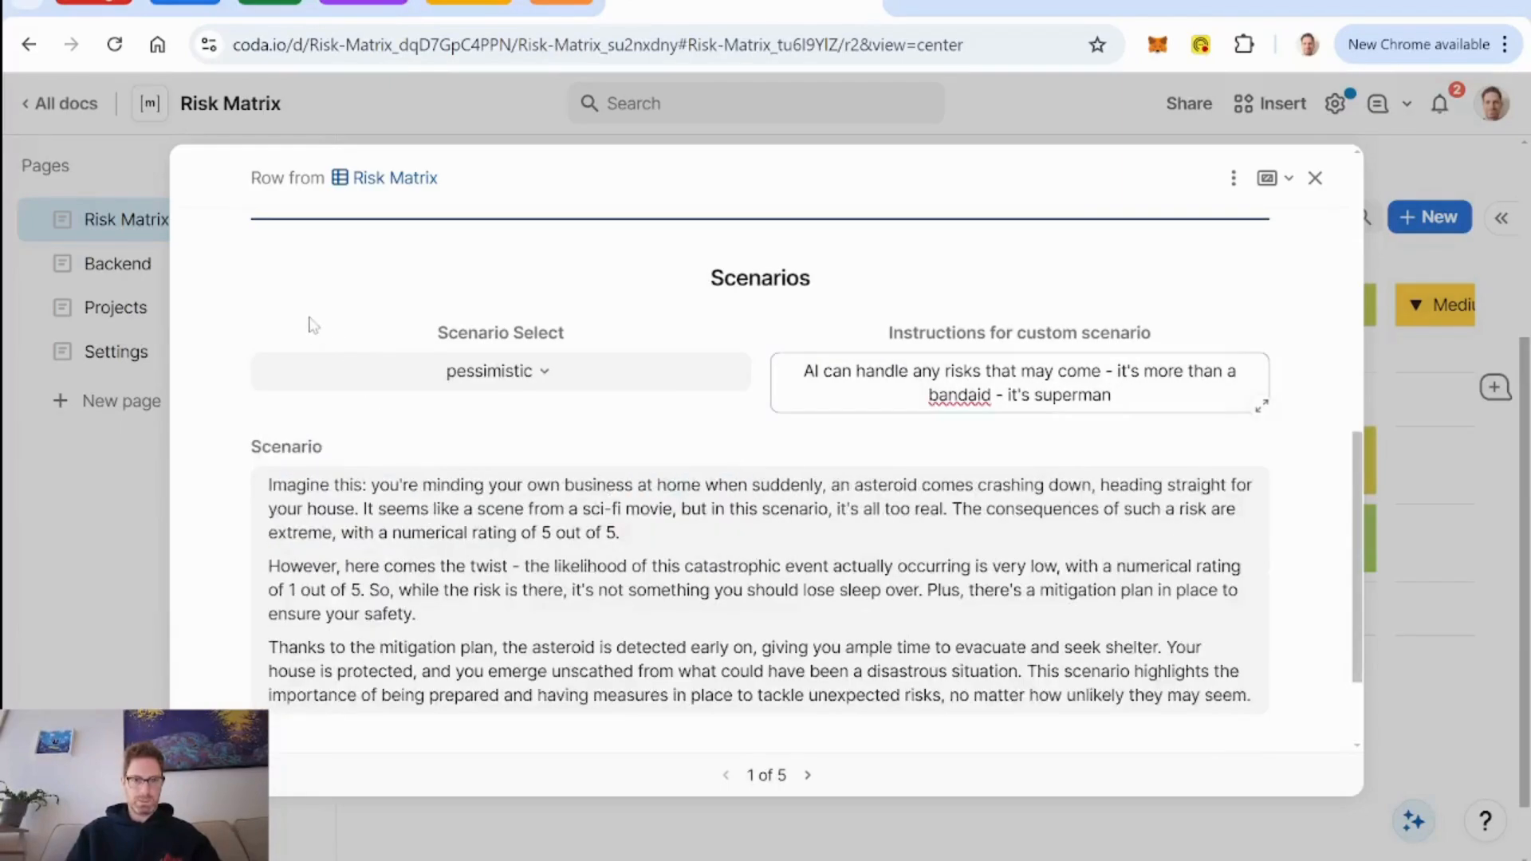
click(547, 373)
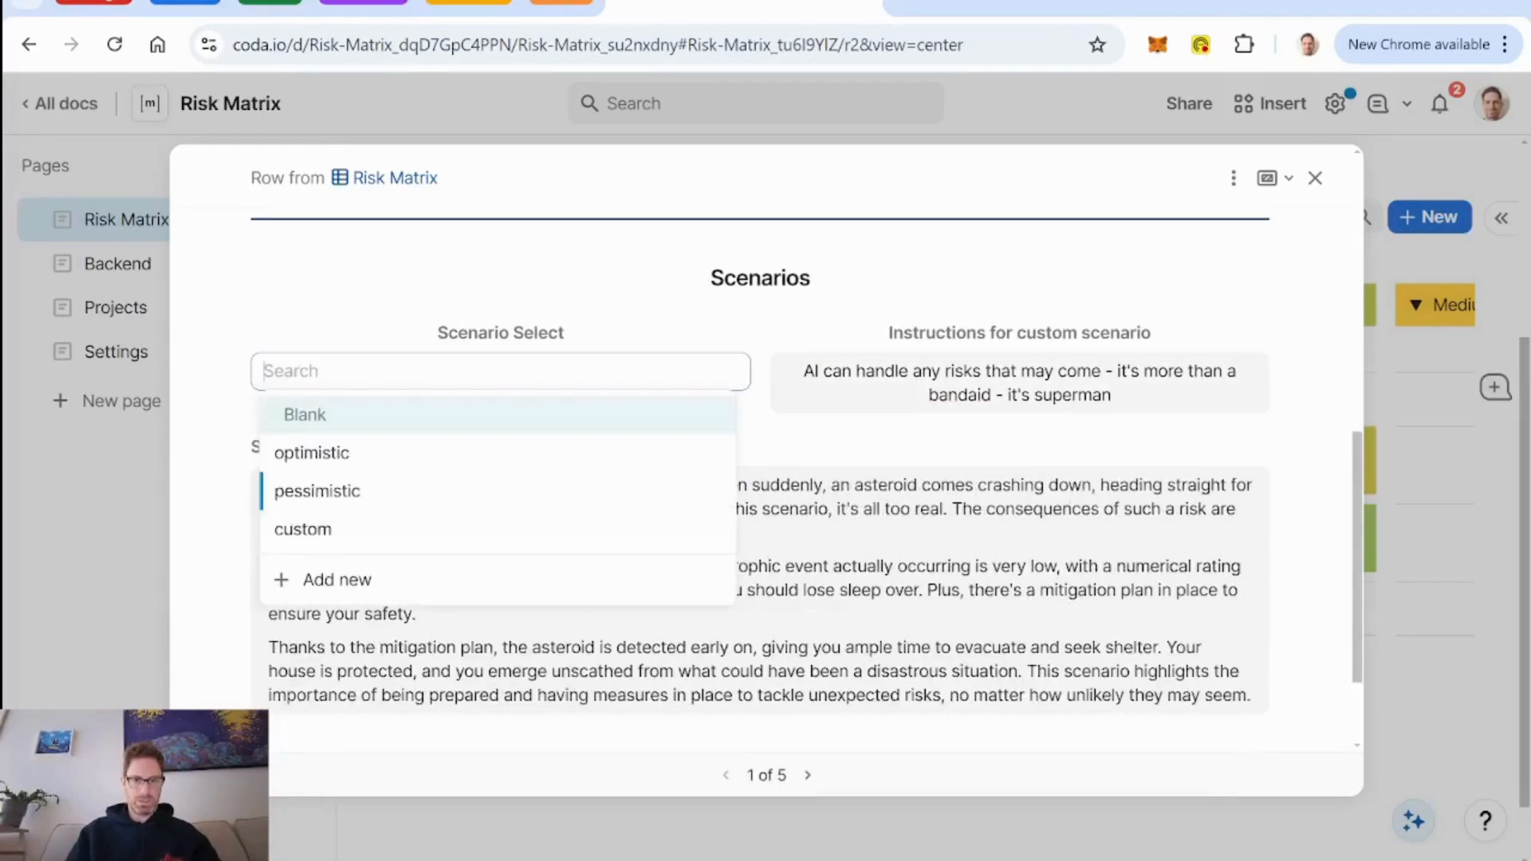
click(507, 456)
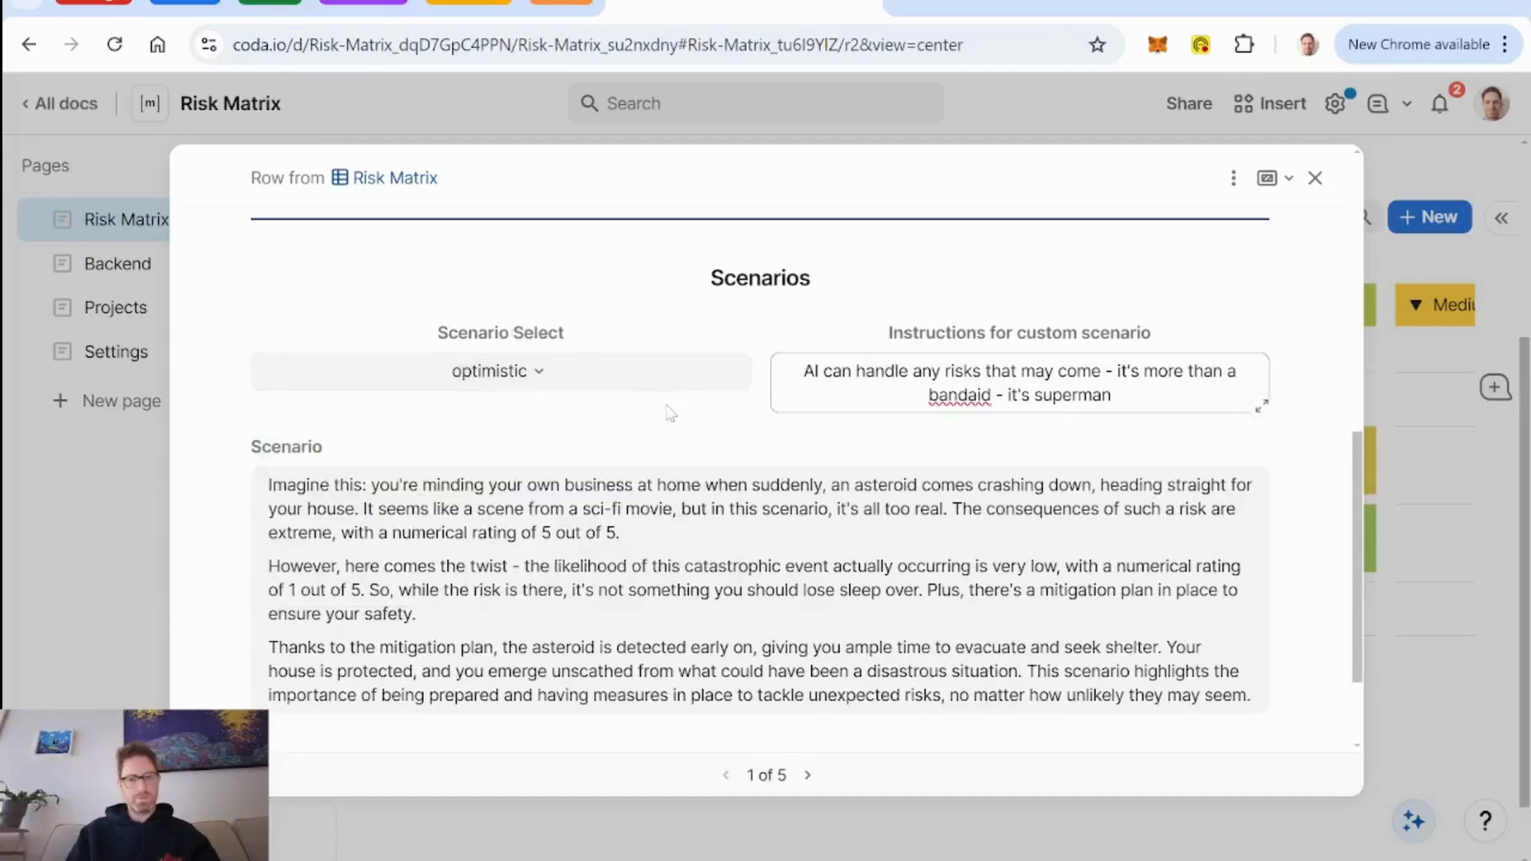
Close the row and refill the Scenario 2 - pessimistic column of DB Risks on the Backend page using its AI prompt.
click(1316, 180)
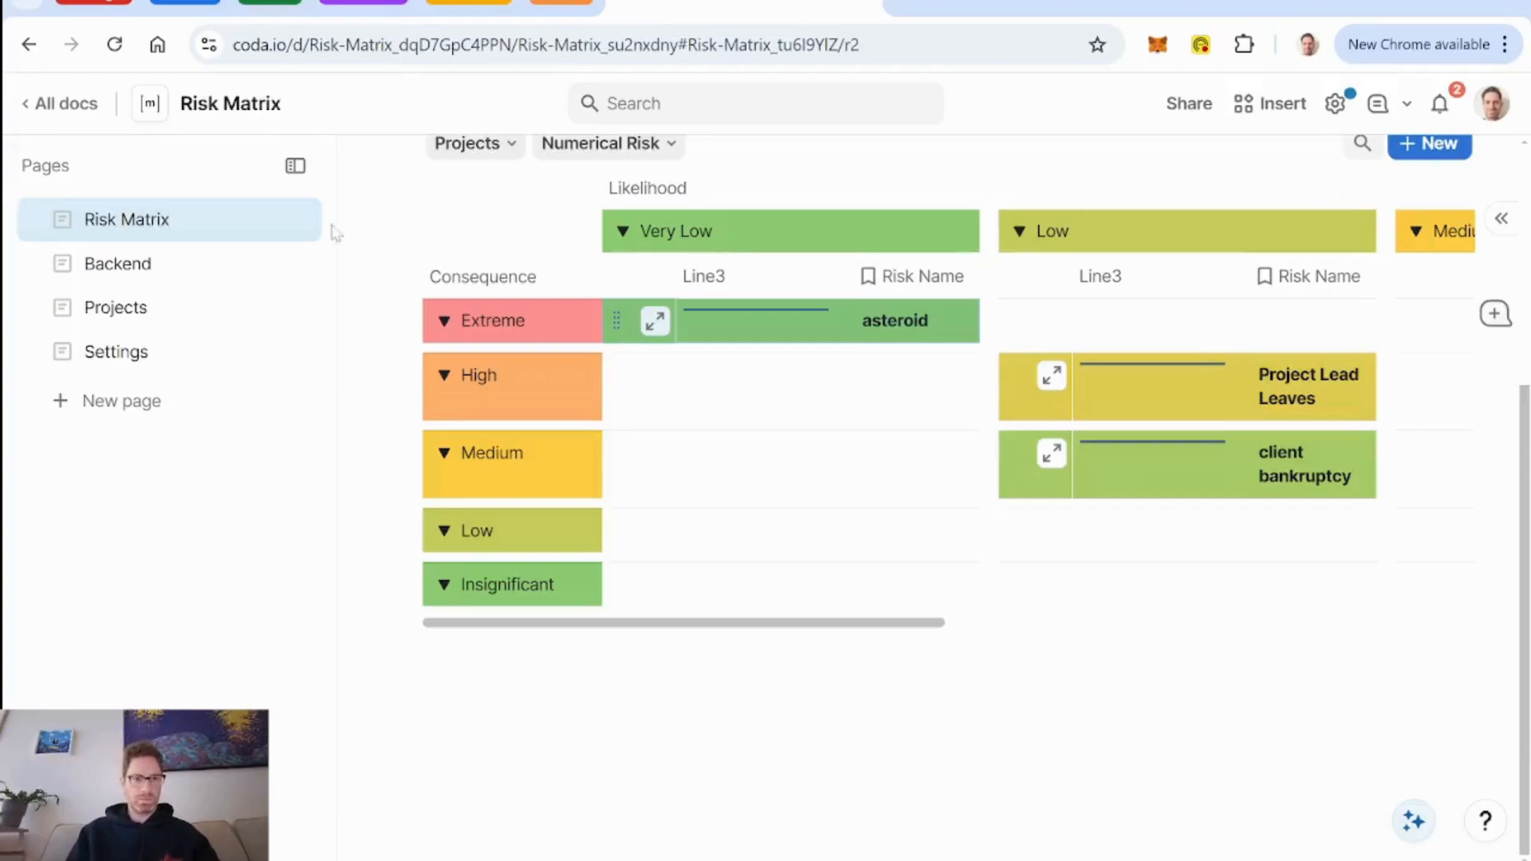
click(117, 264)
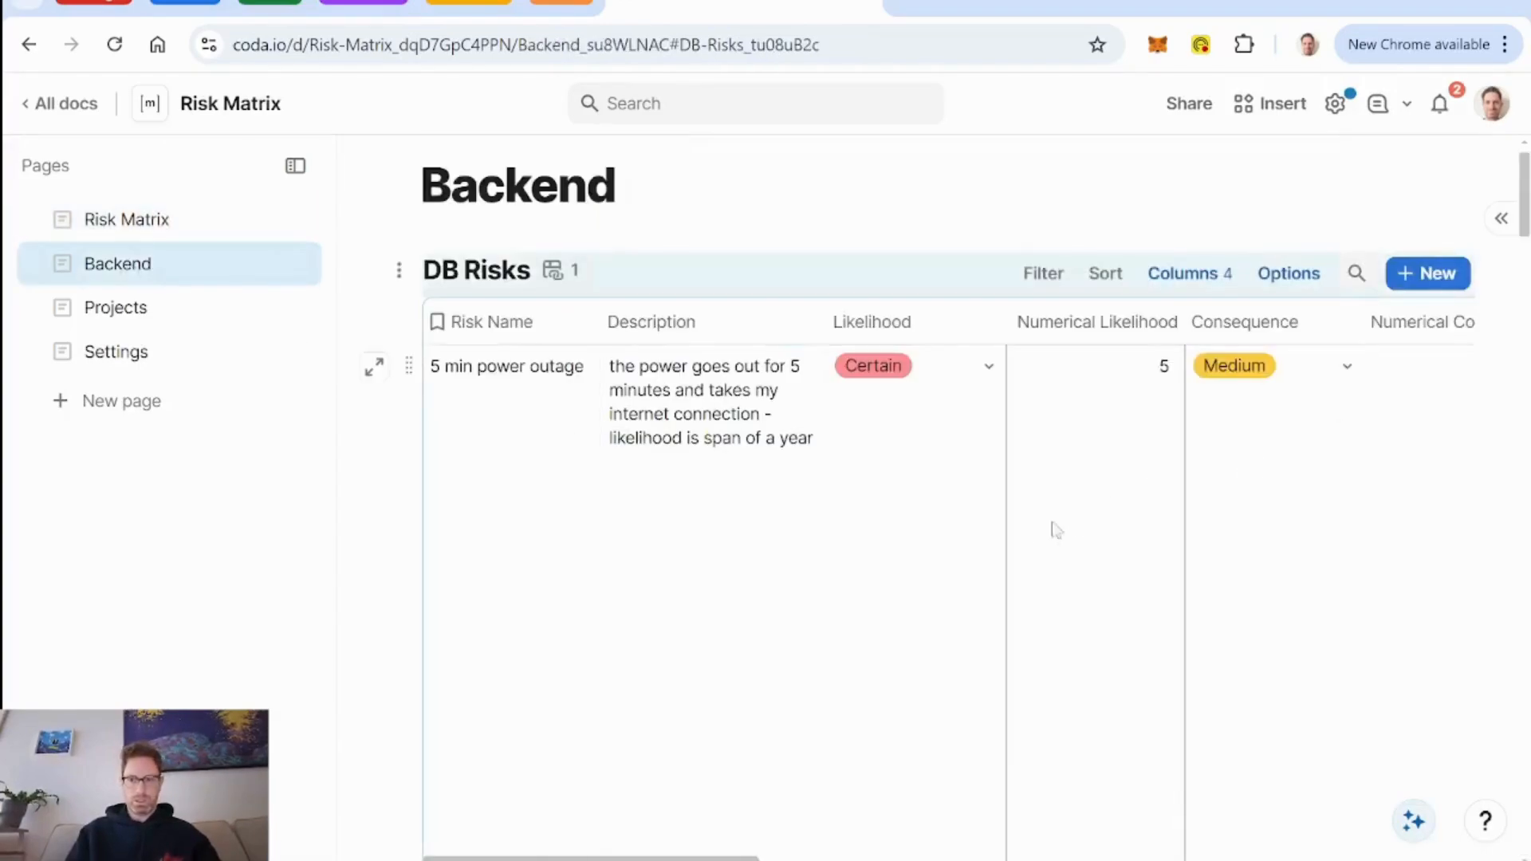
scroll(1053, 530, right, 10)
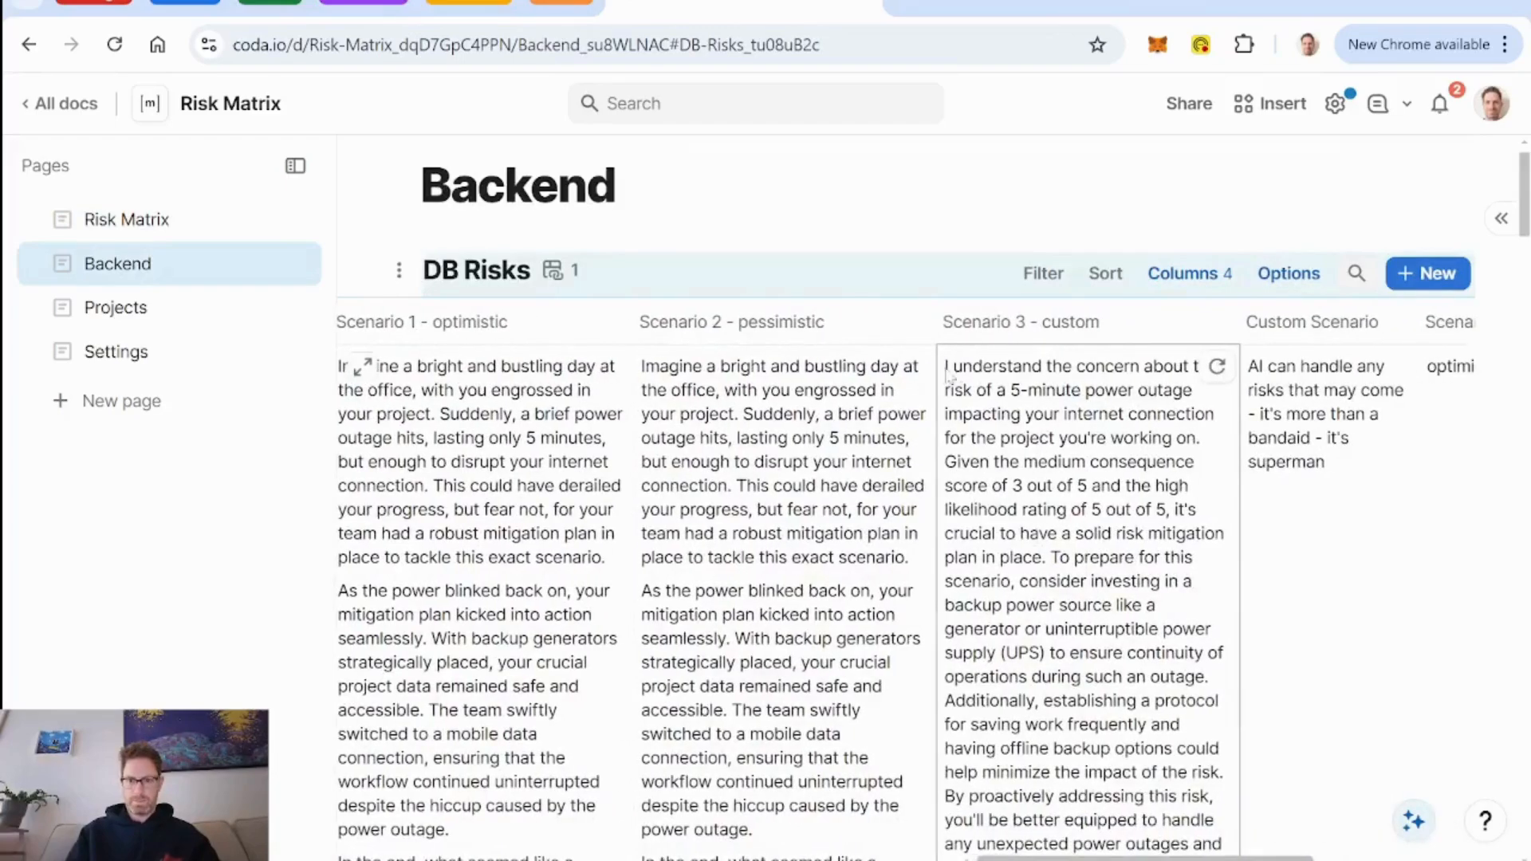
click(919, 321)
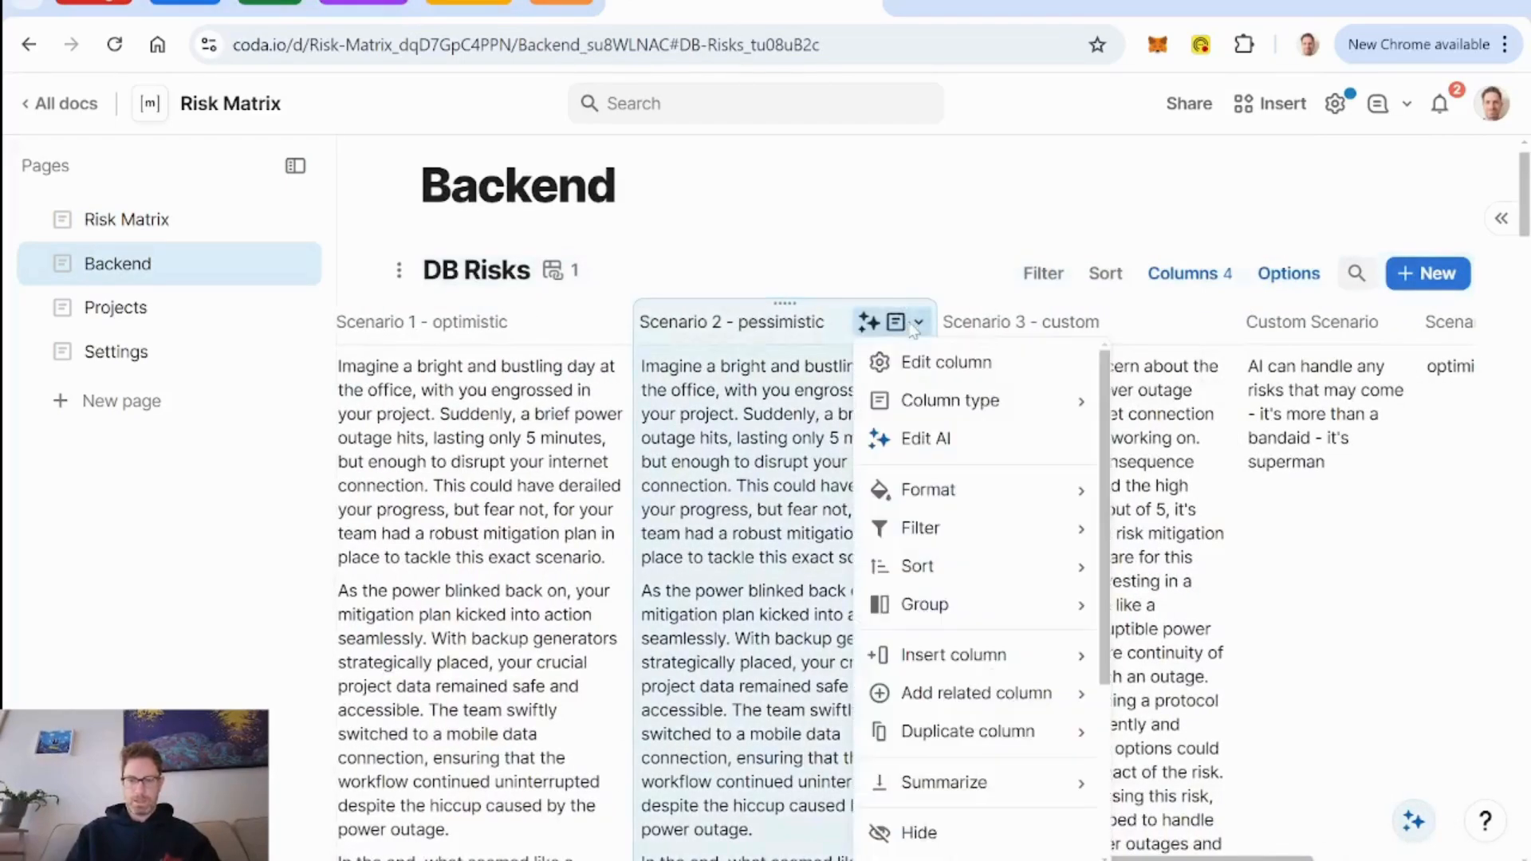
click(953, 439)
scroll(330, 504, down, 5)
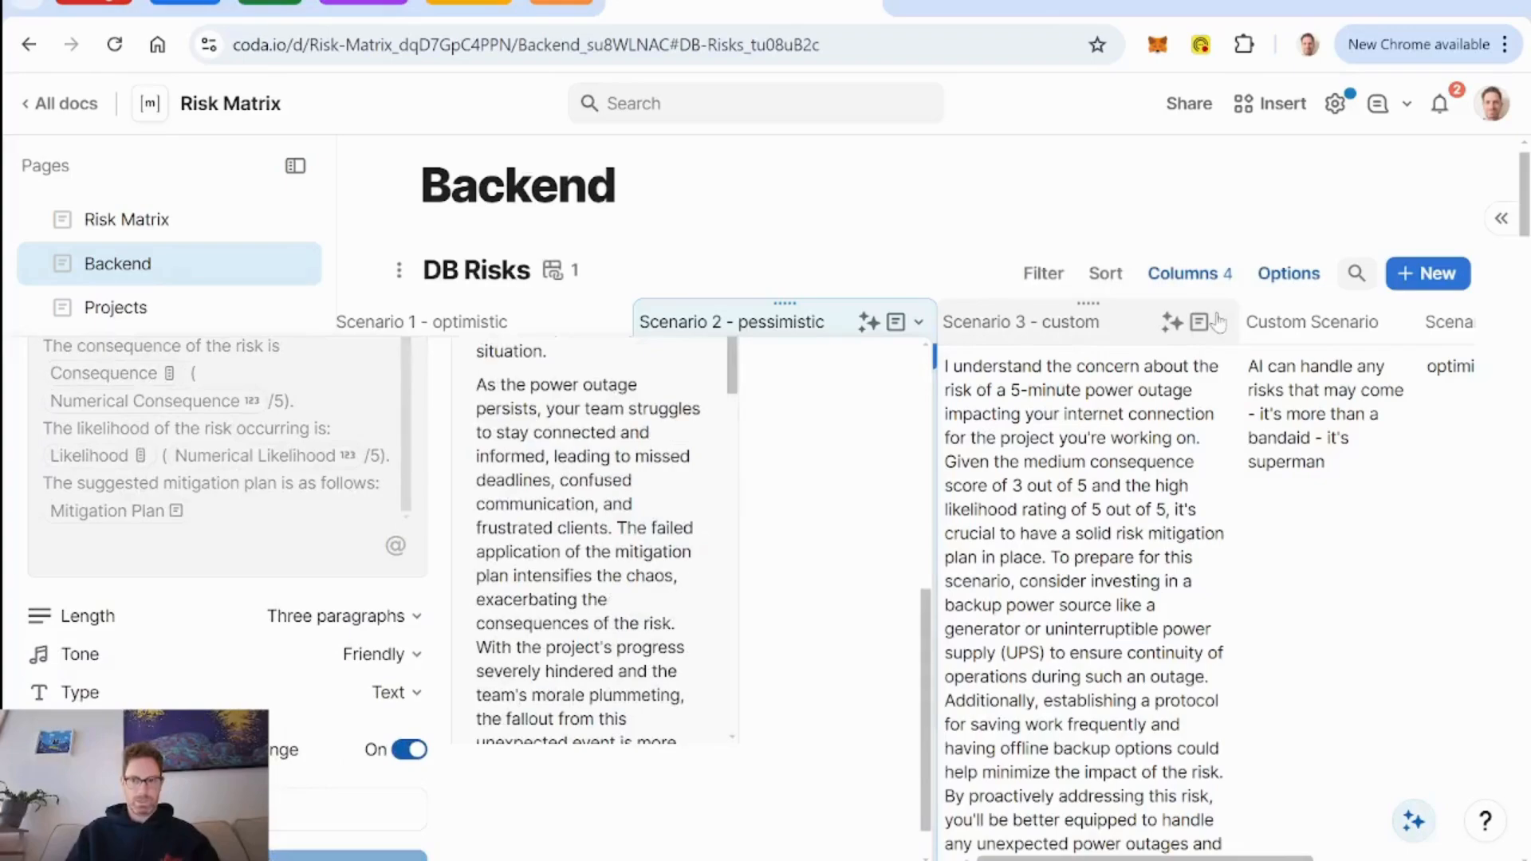
Refill the Scenario 3 - custom column of DB Risks using its existing AI prompt.
click(1219, 322)
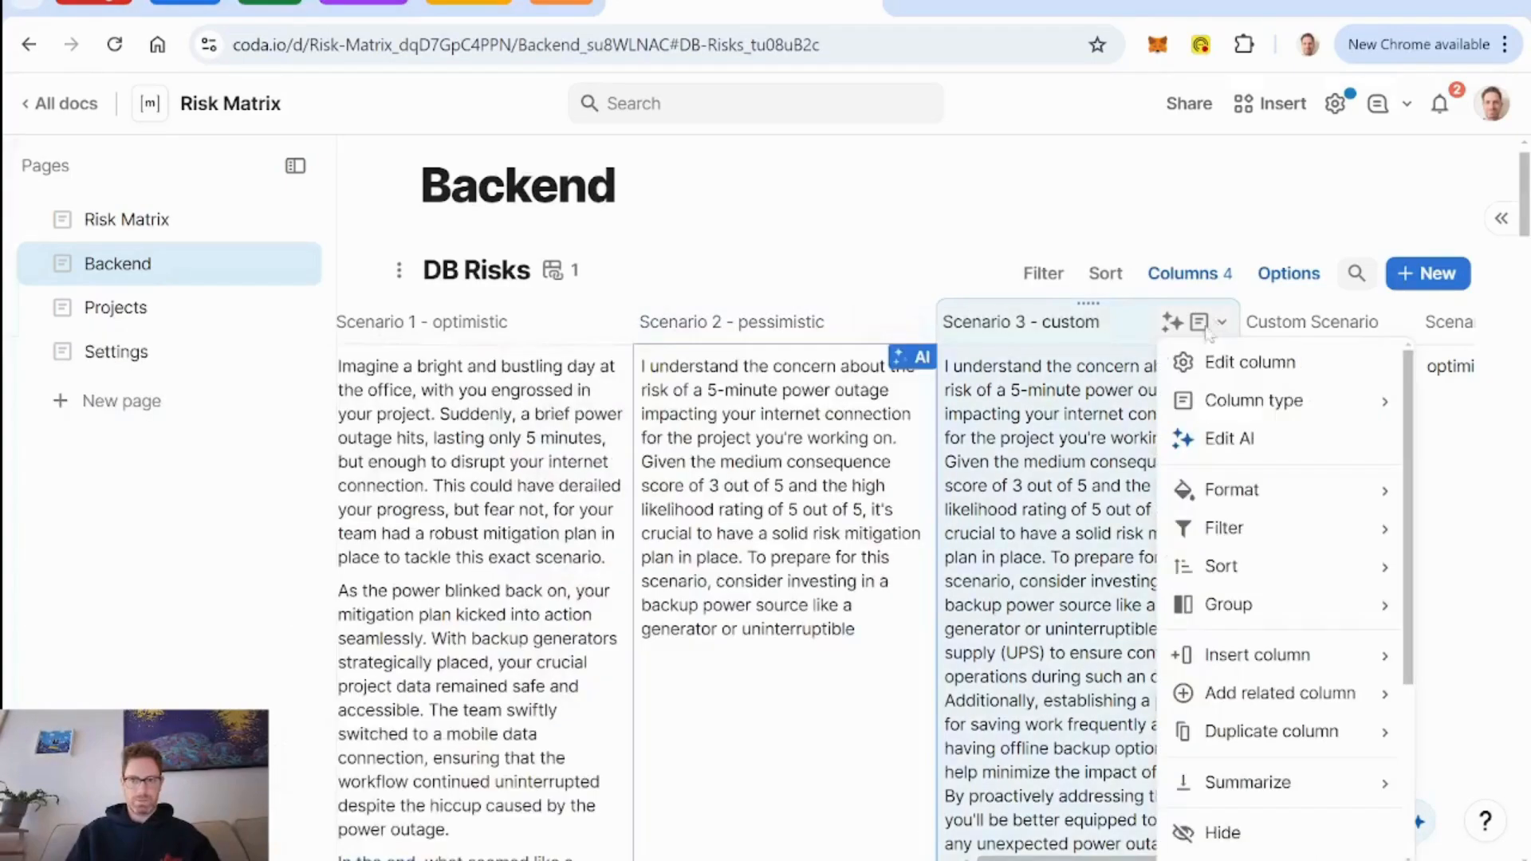
click(1229, 439)
scroll(328, 715, down, 1)
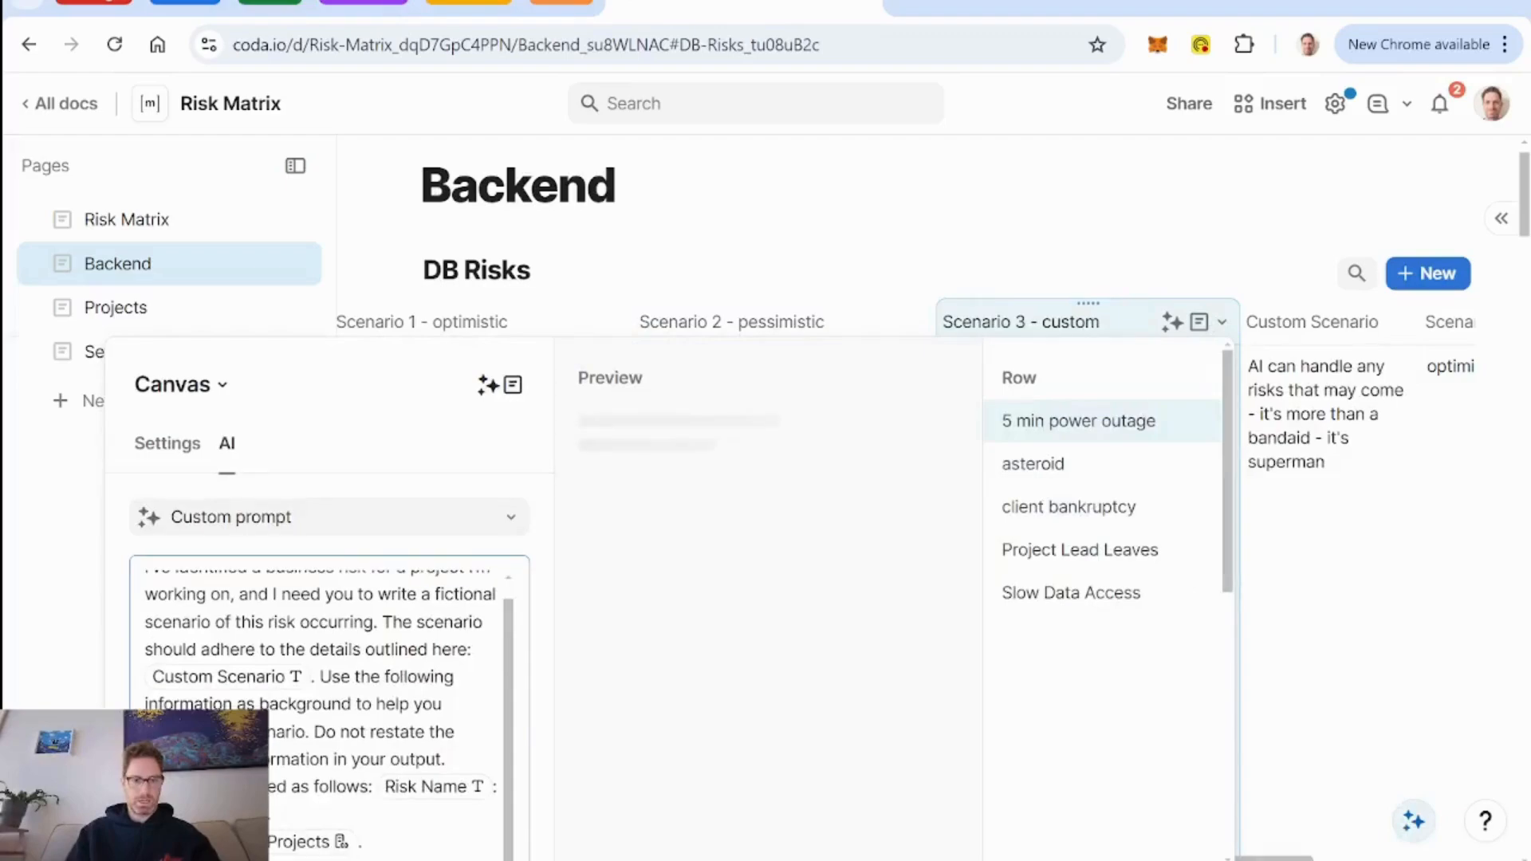
scroll(524, 644, down, 5)
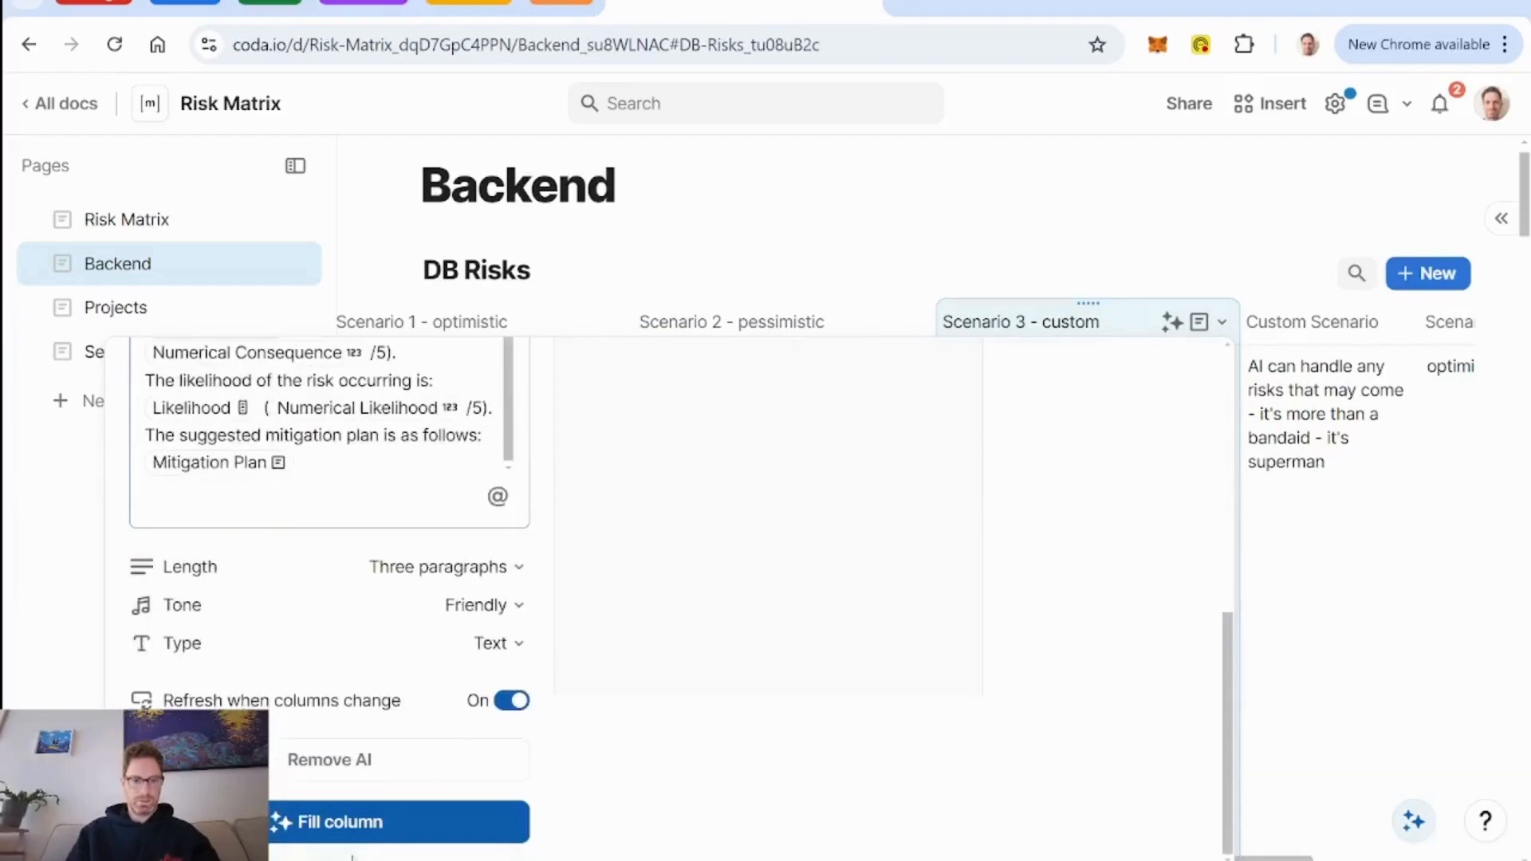
click(351, 822)
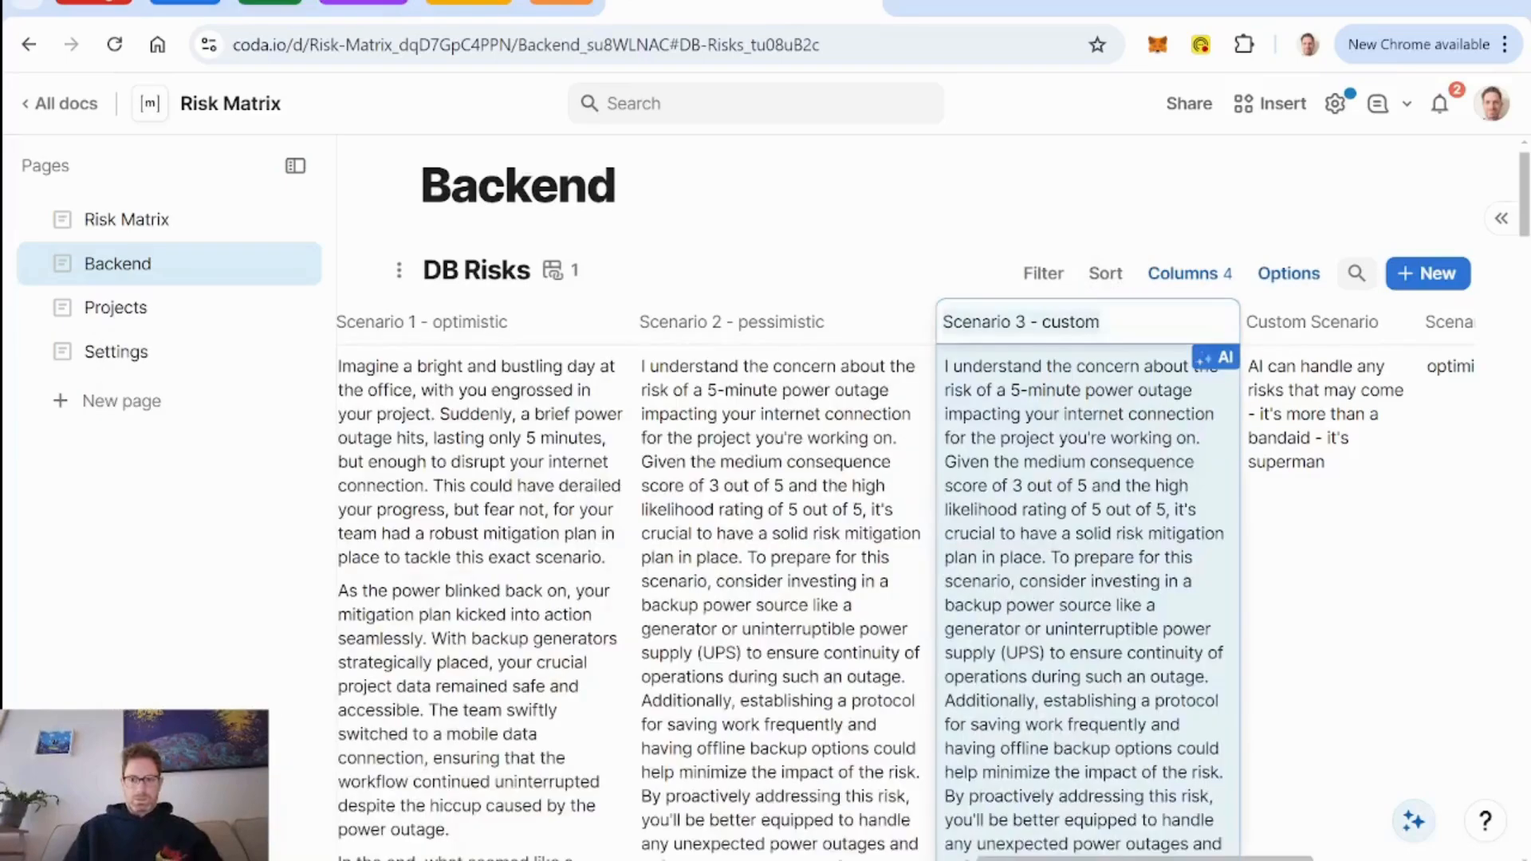
Hide the Line3 column in the table on the Risk Matrix page.
click(120, 220)
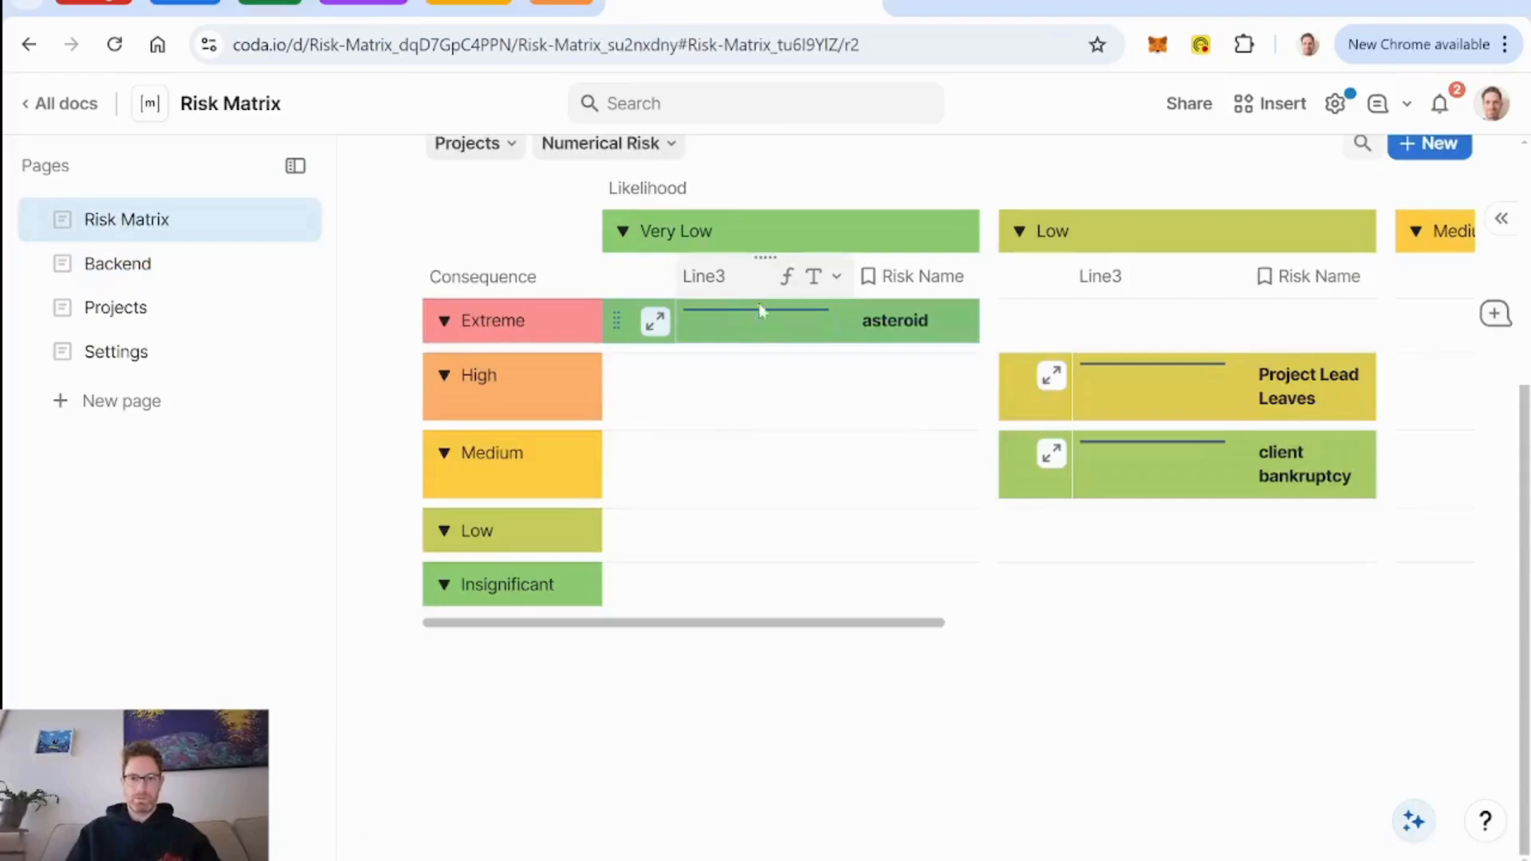
click(722, 276)
right_click(721, 276)
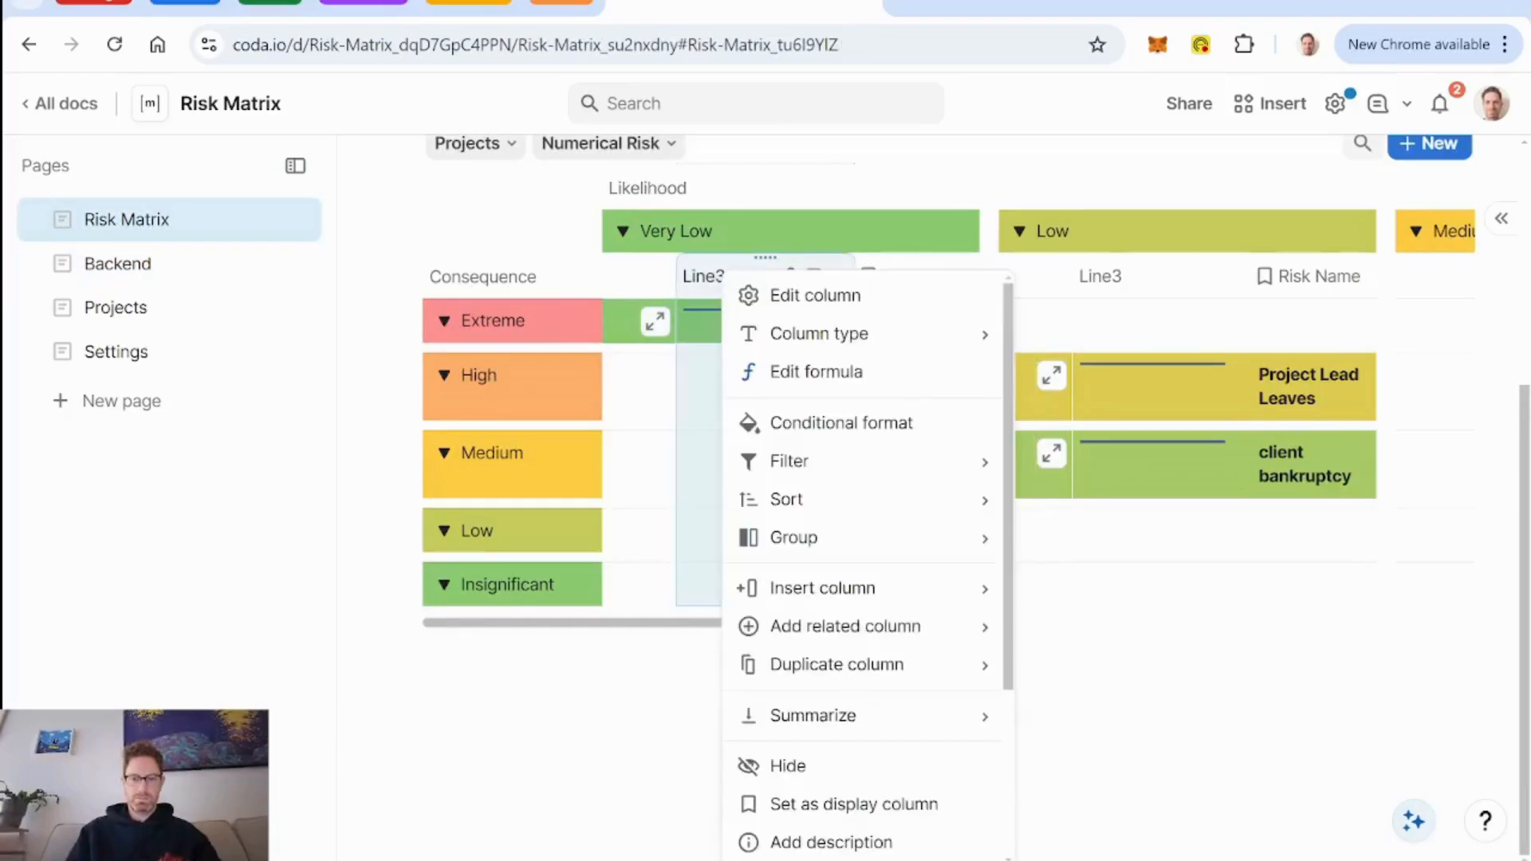
scroll(786, 636, down, 1)
click(824, 682)
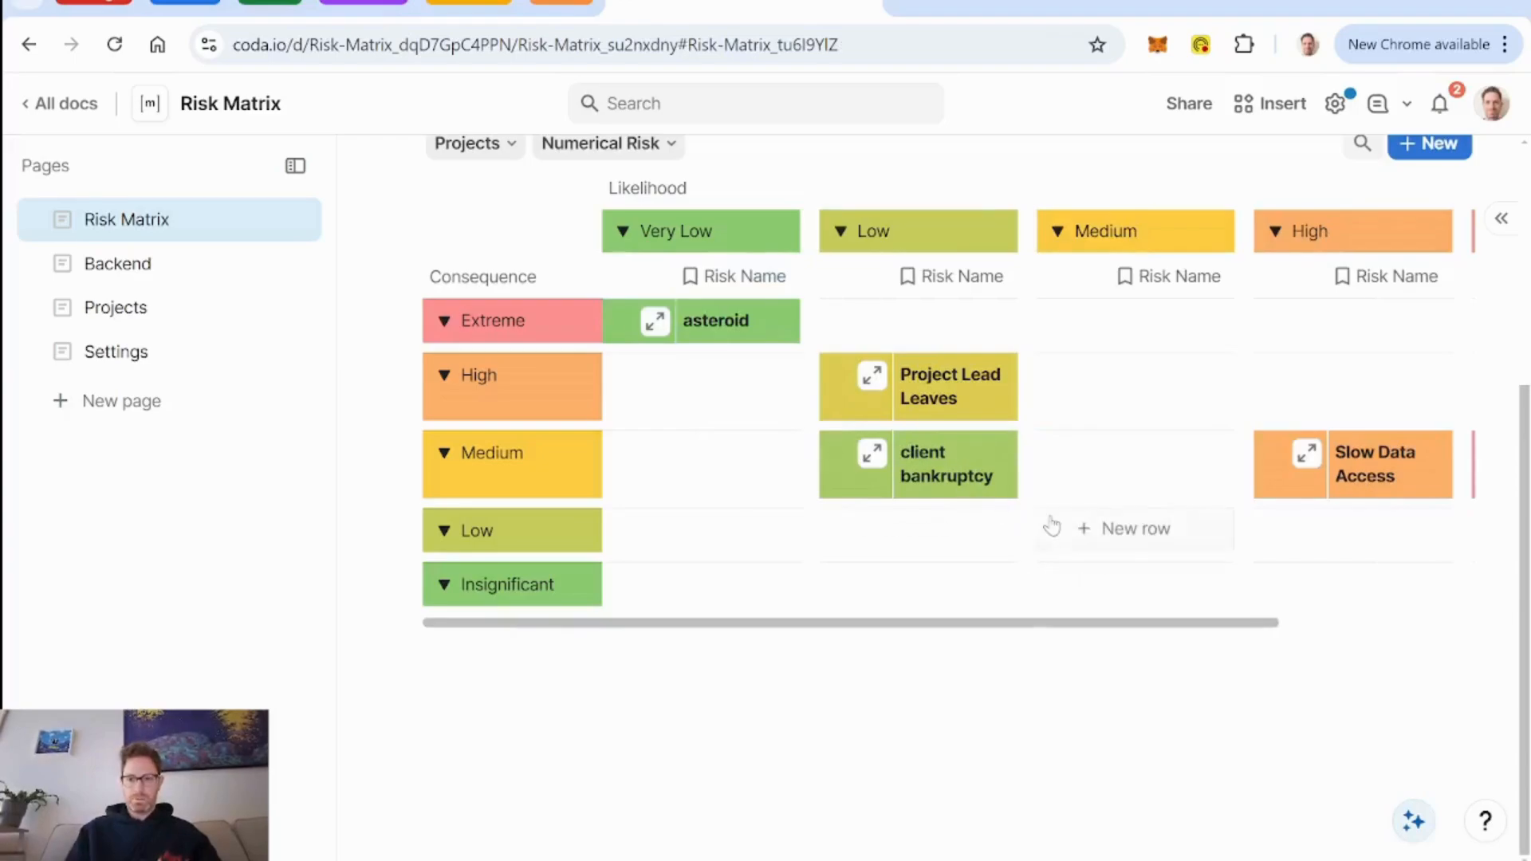
Open the 5 min power outage row, test its Scenario Select with pessimistic and custom, and close the row.
scroll(1052, 526, right, 3)
click(1263, 459)
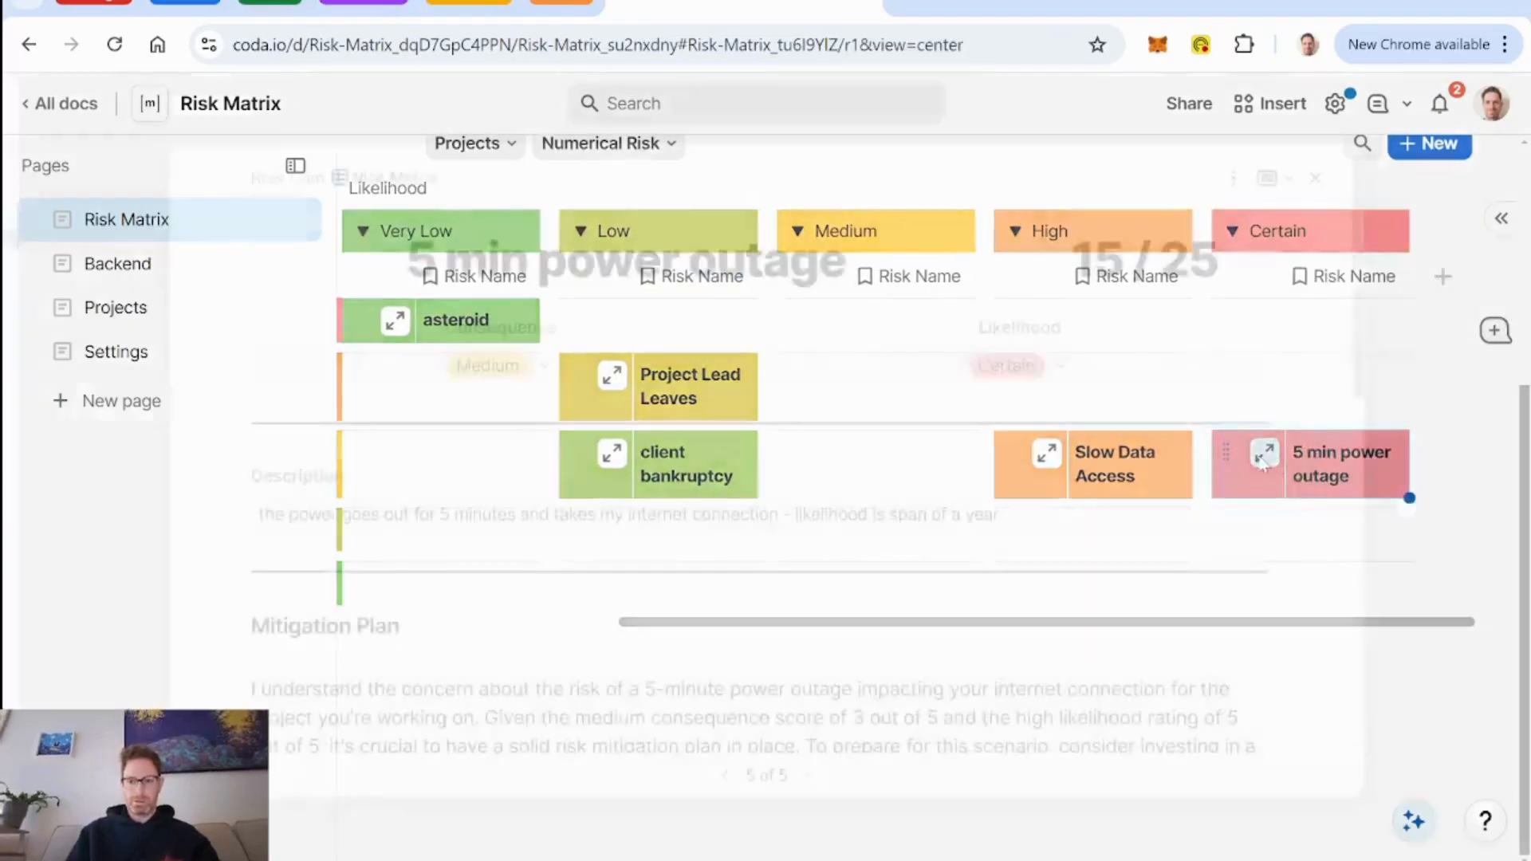
scroll(908, 500, down, 5)
scroll(907, 500, down, 3)
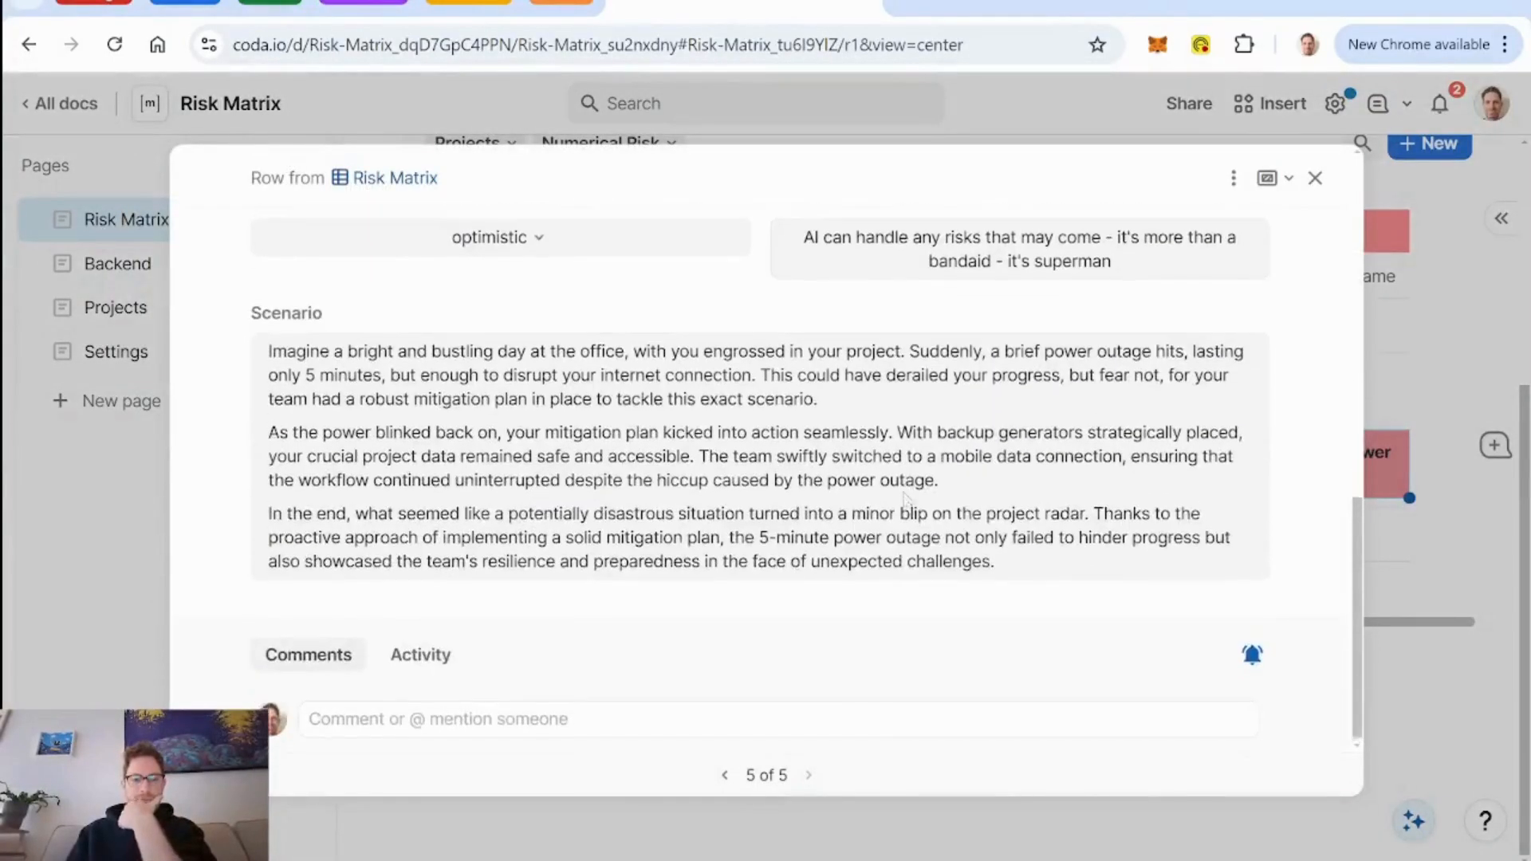
scroll(907, 500, up, 1)
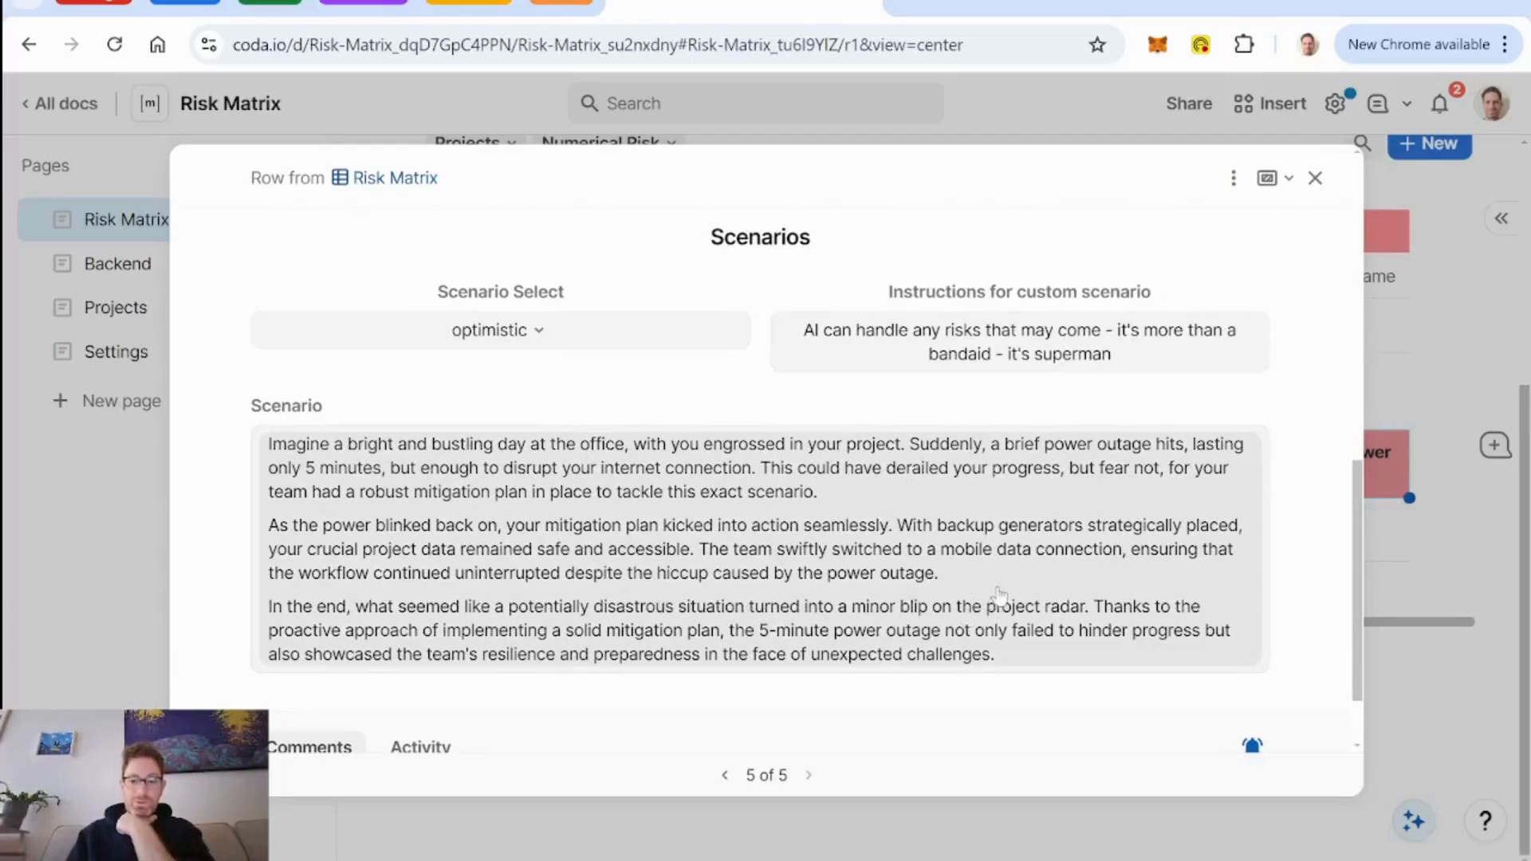
click(558, 333)
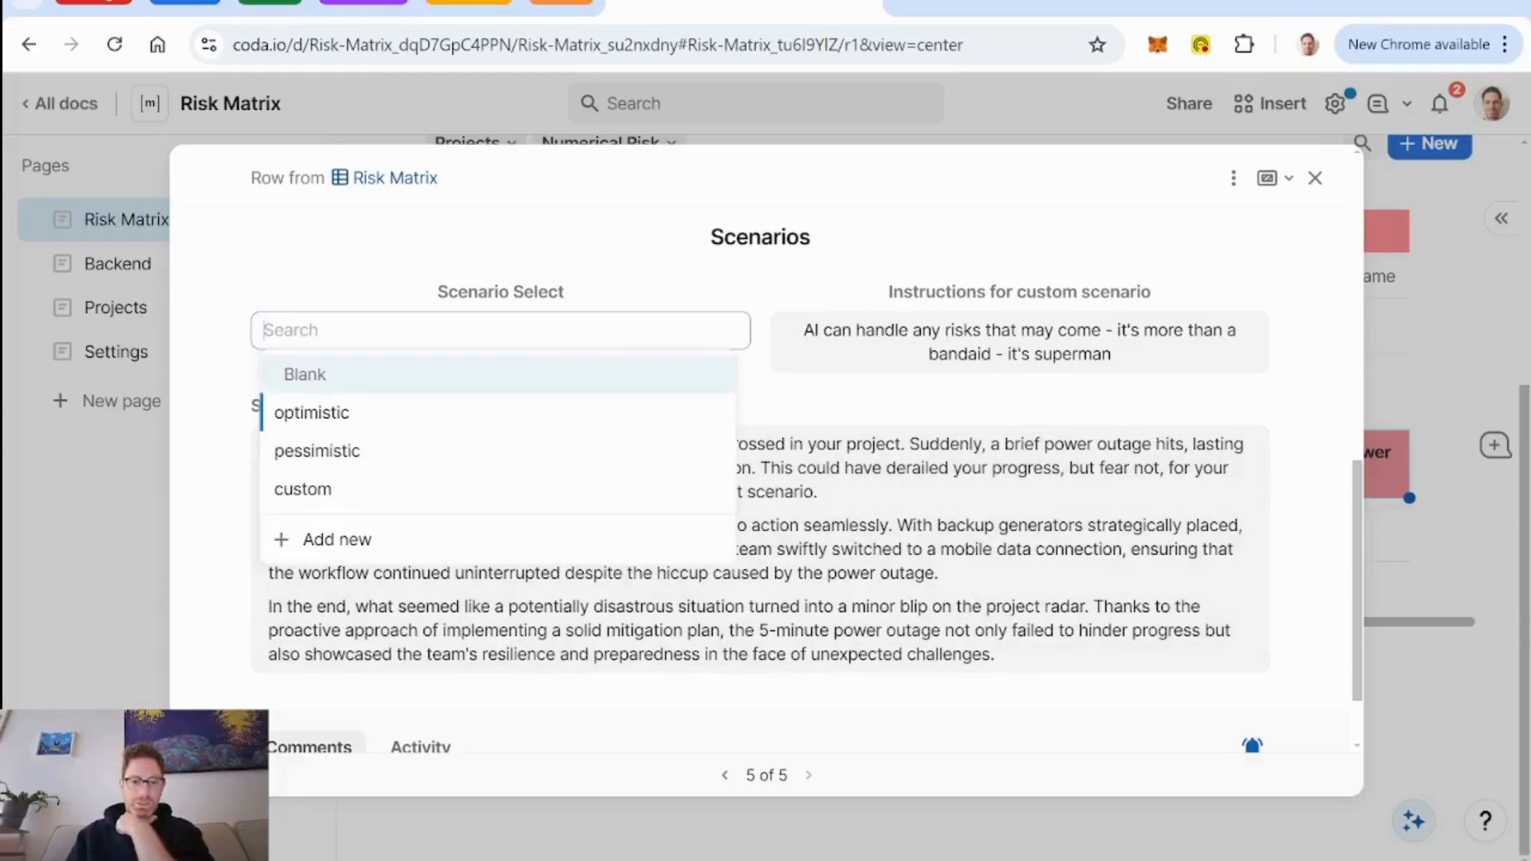
click(481, 453)
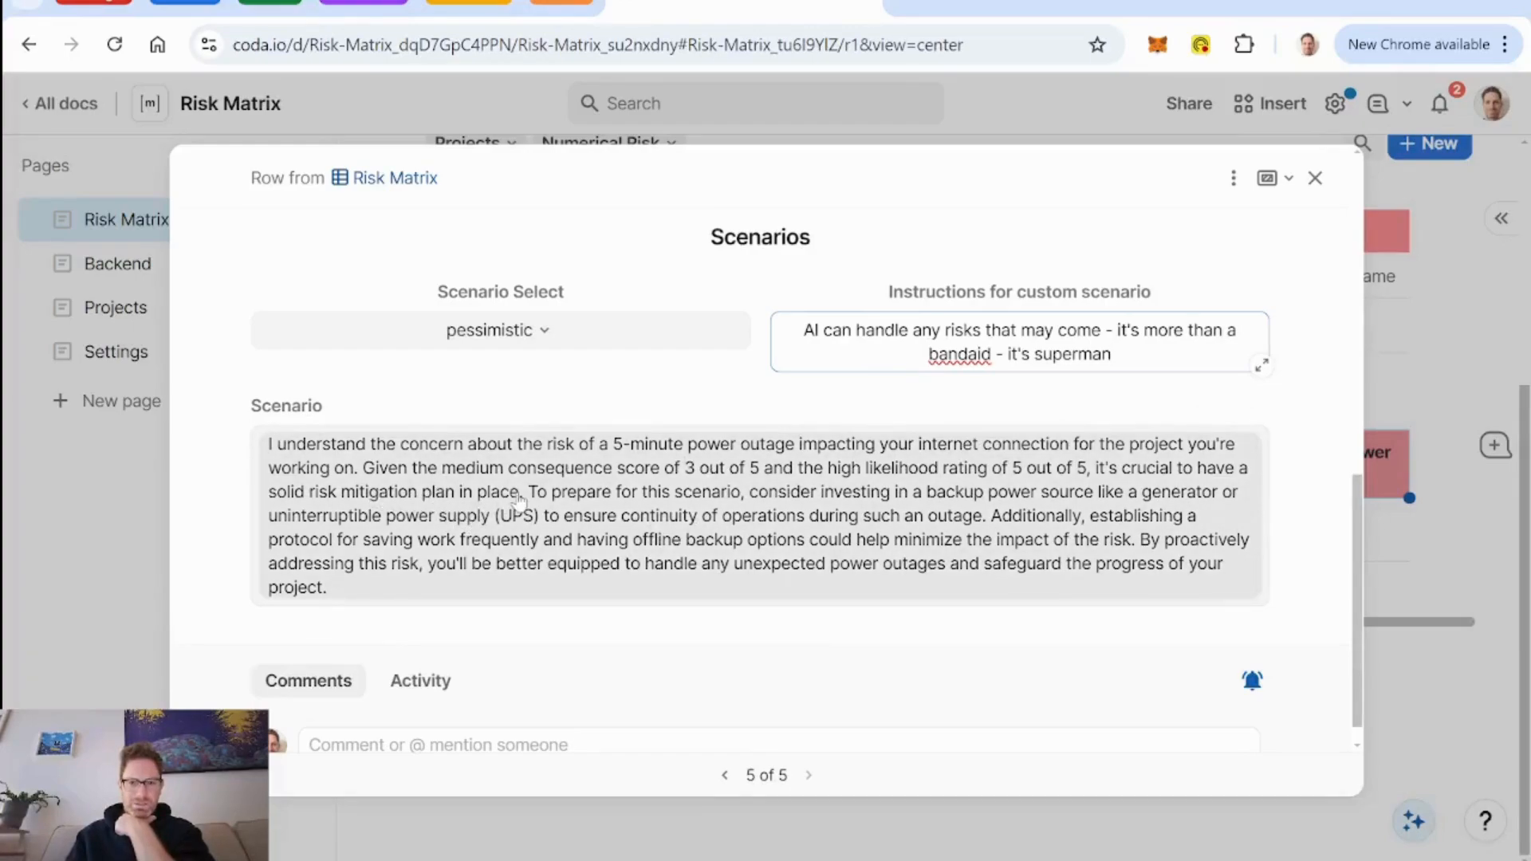
click(540, 338)
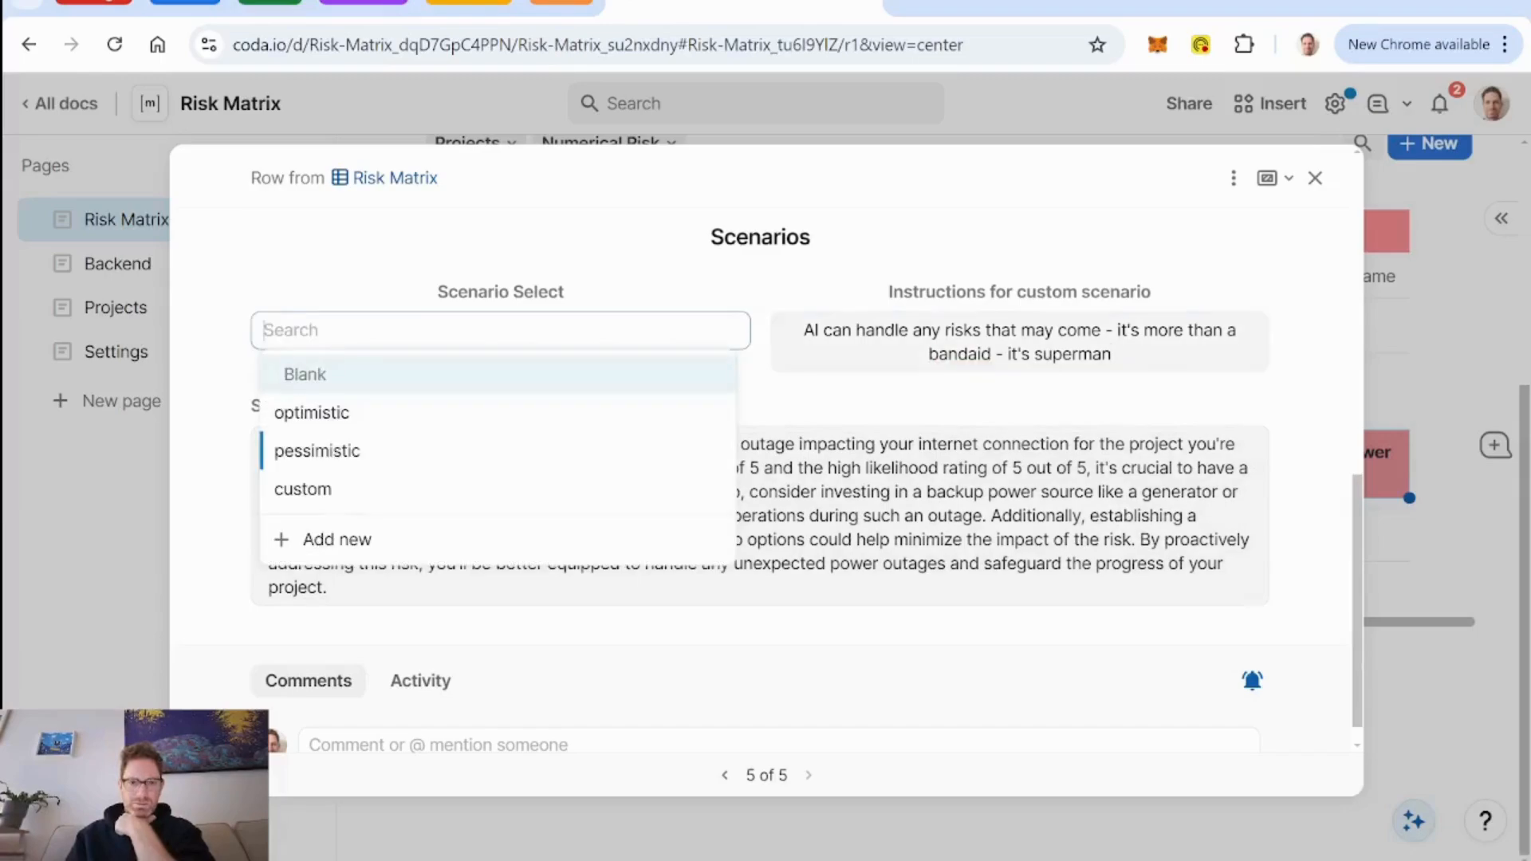
click(454, 490)
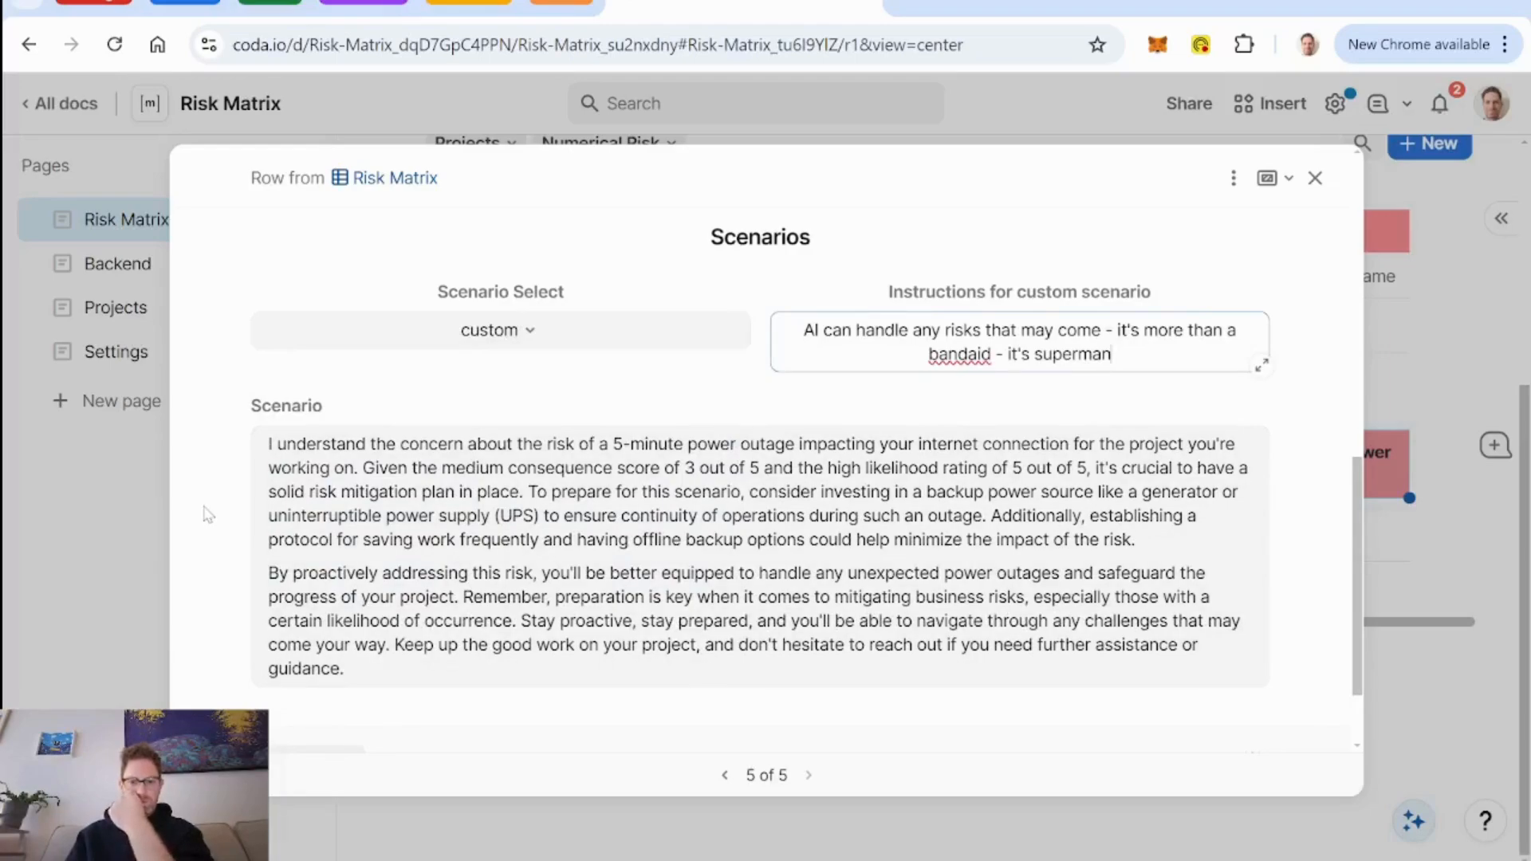
scroll(206, 515, up, 3)
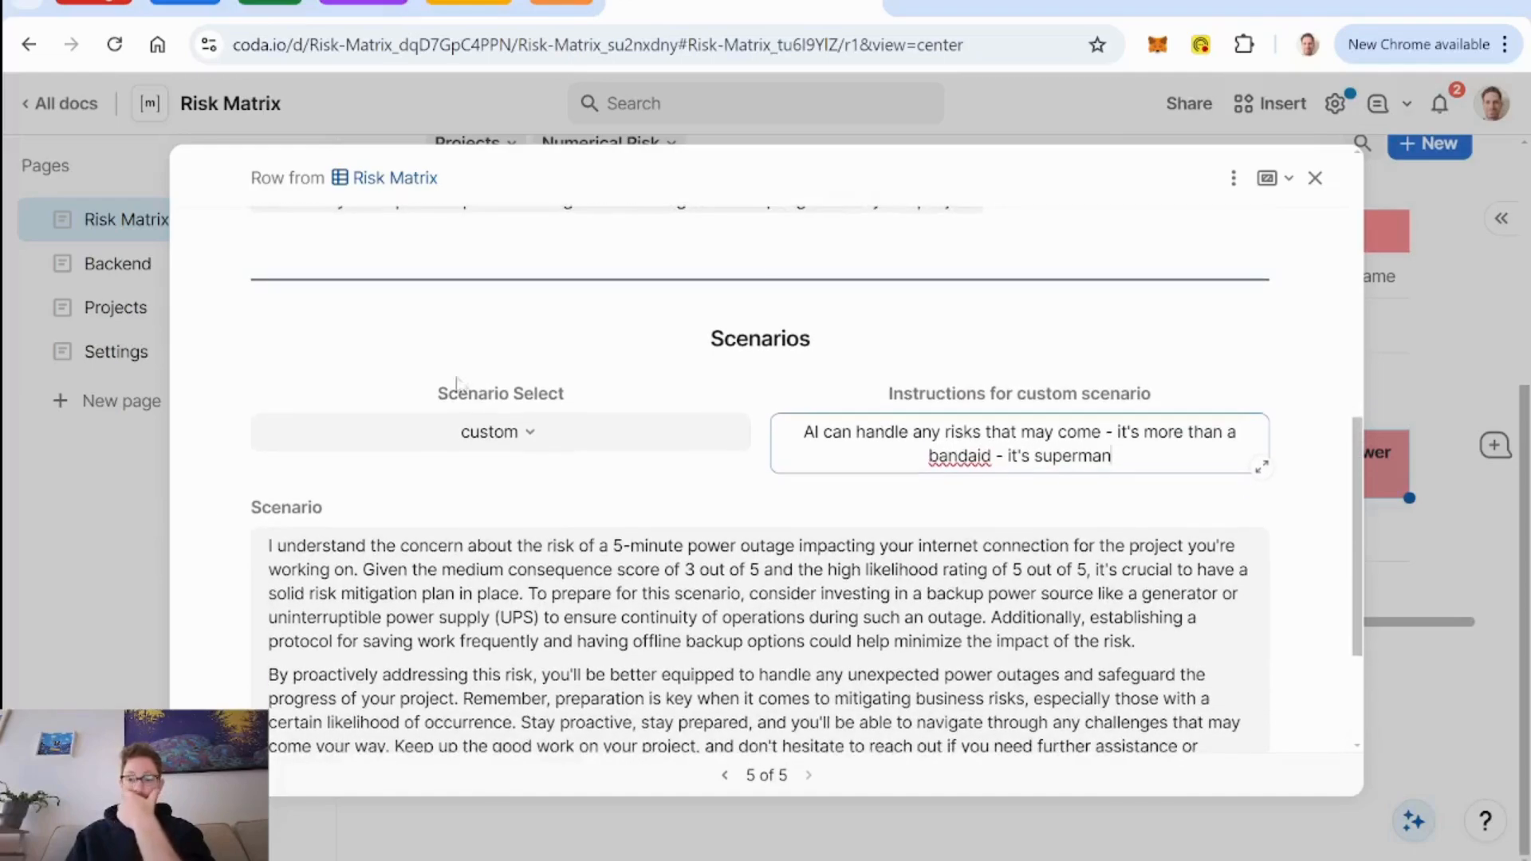
click(1310, 183)
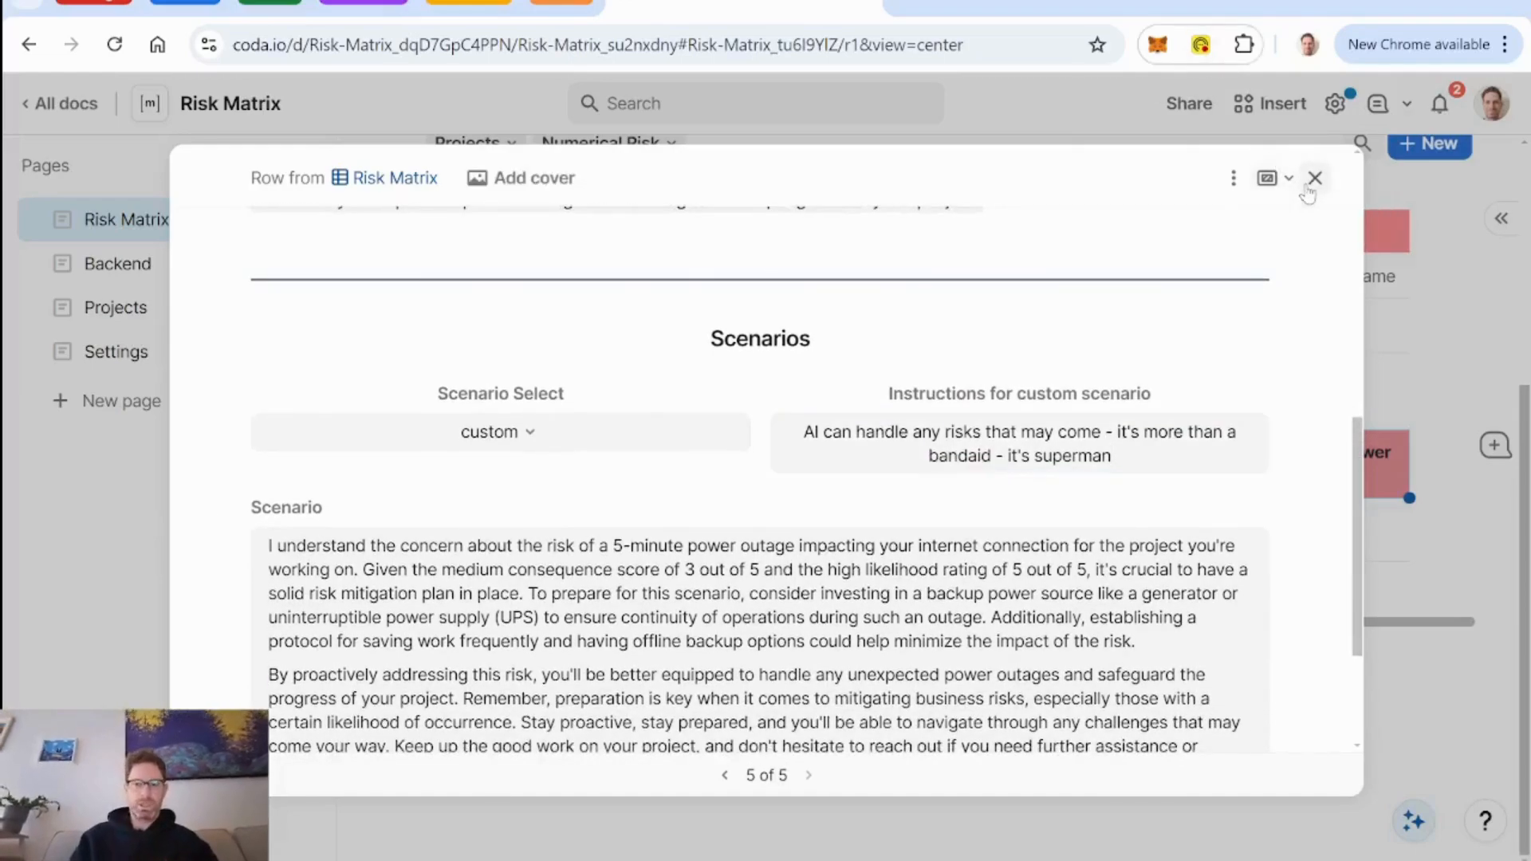
Regenerate the Scenario 2 - pessimistic text for the 5 min power outage row on the Backend page and read it through.
click(147, 263)
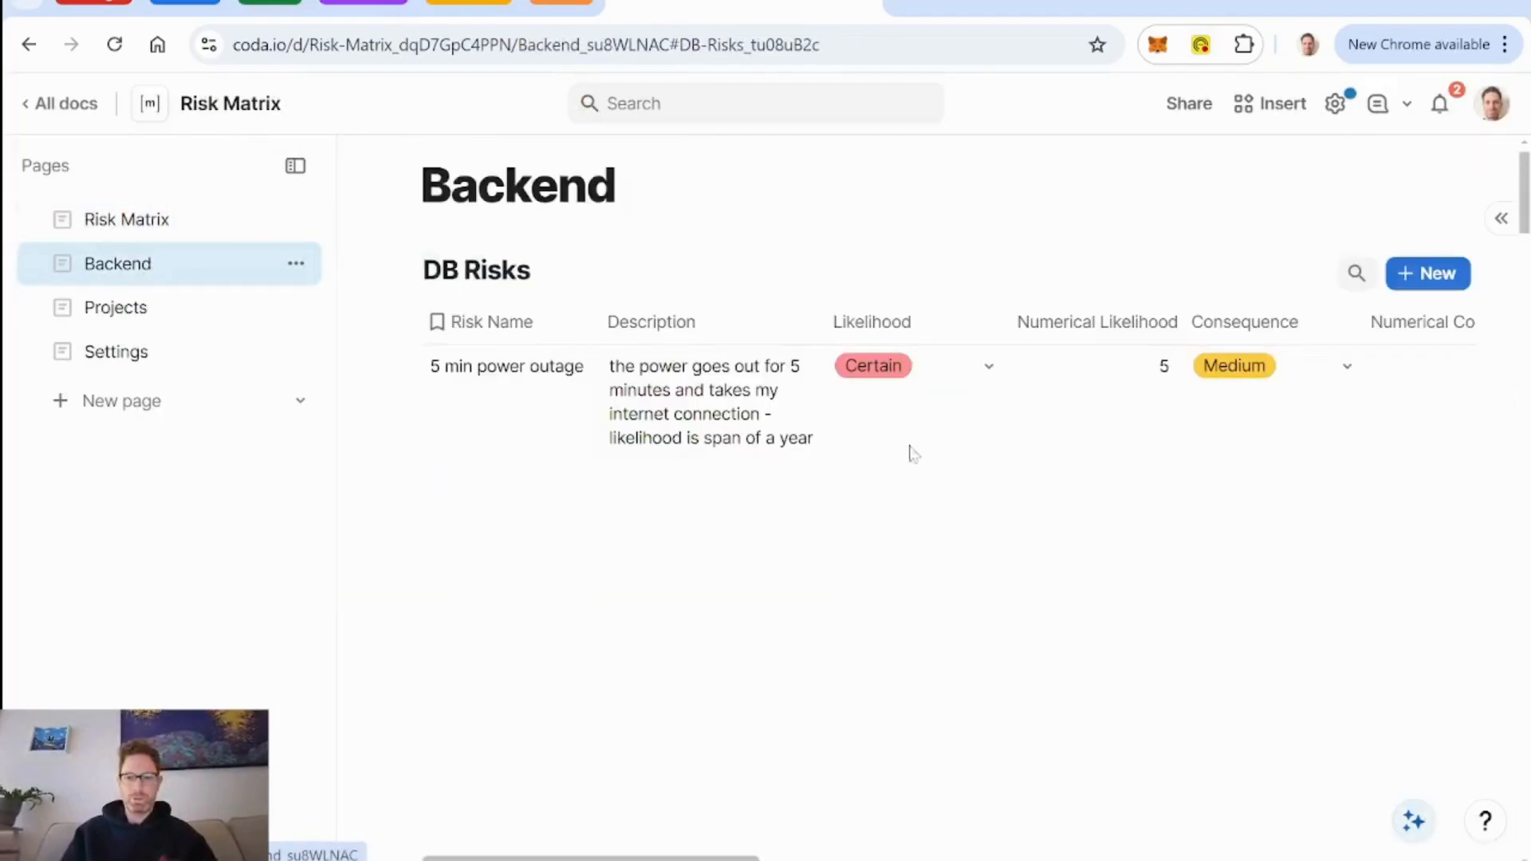
scroll(913, 454, right, 10)
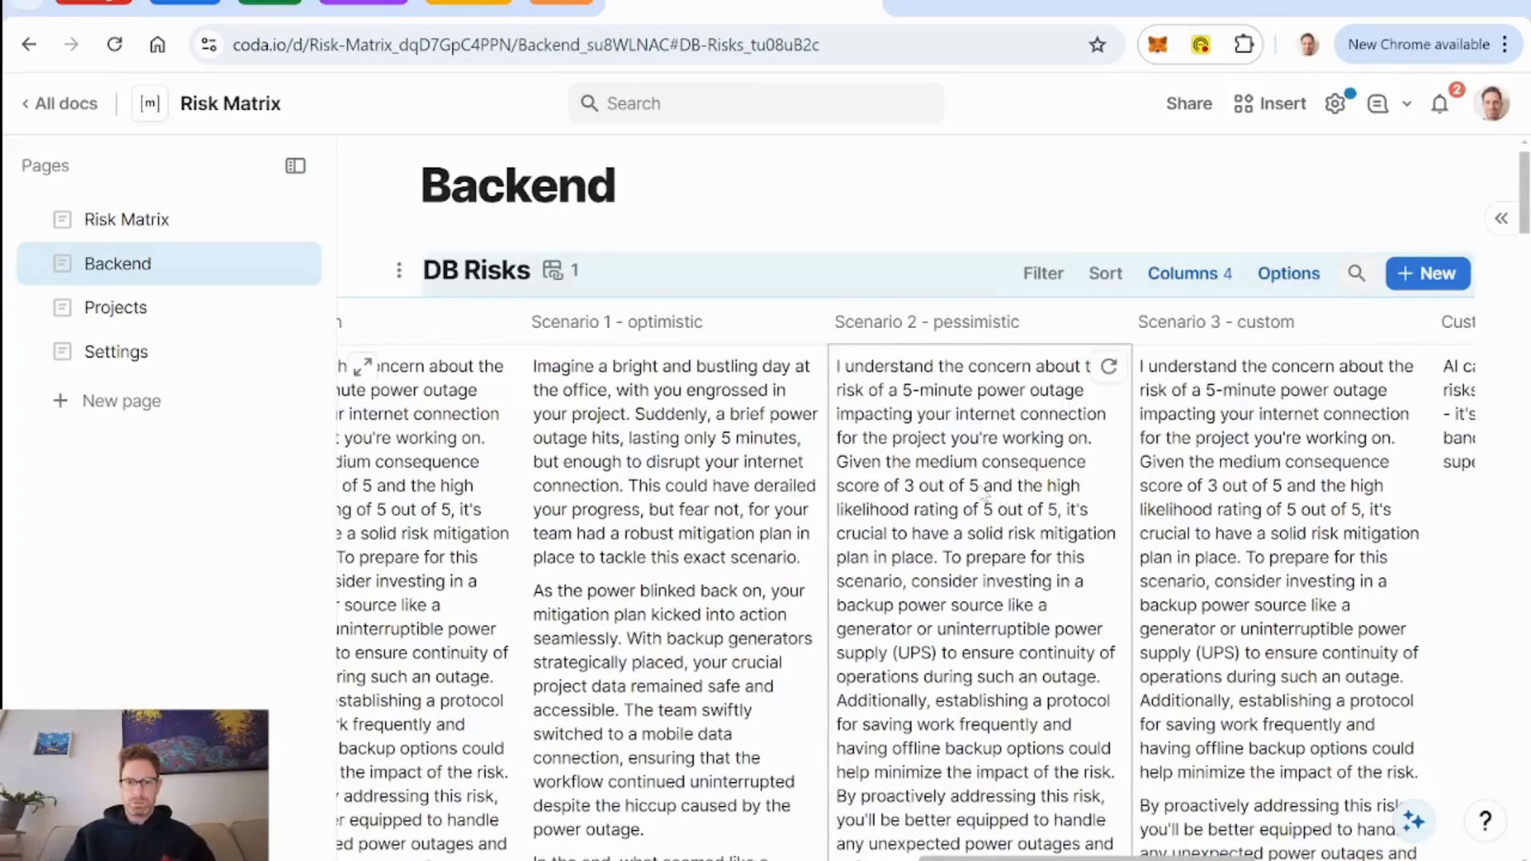
scroll(984, 497, down, 3)
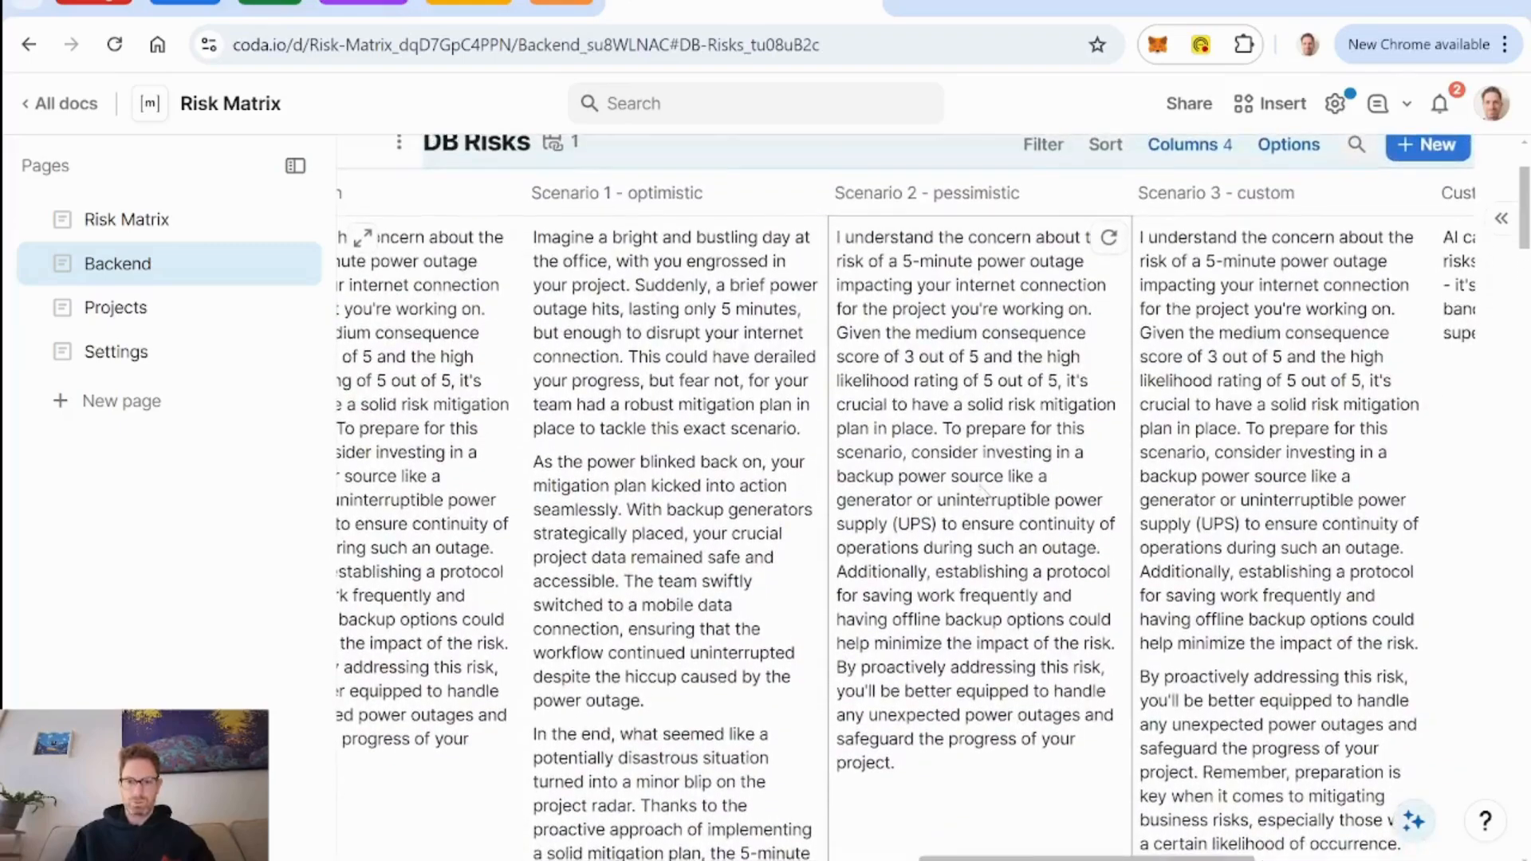
click(1109, 237)
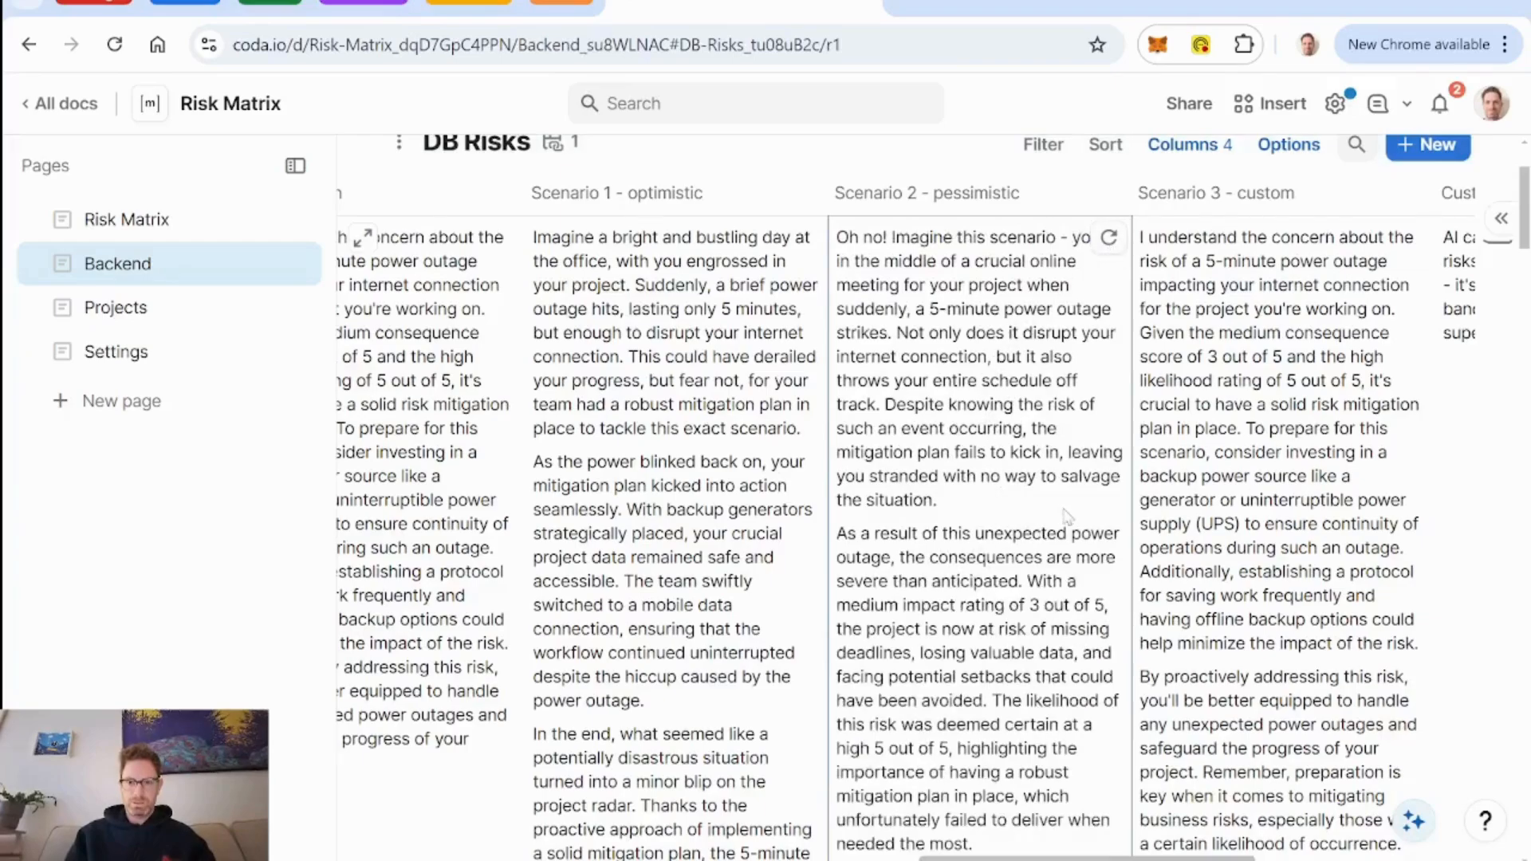
scroll(1067, 516, down, 3)
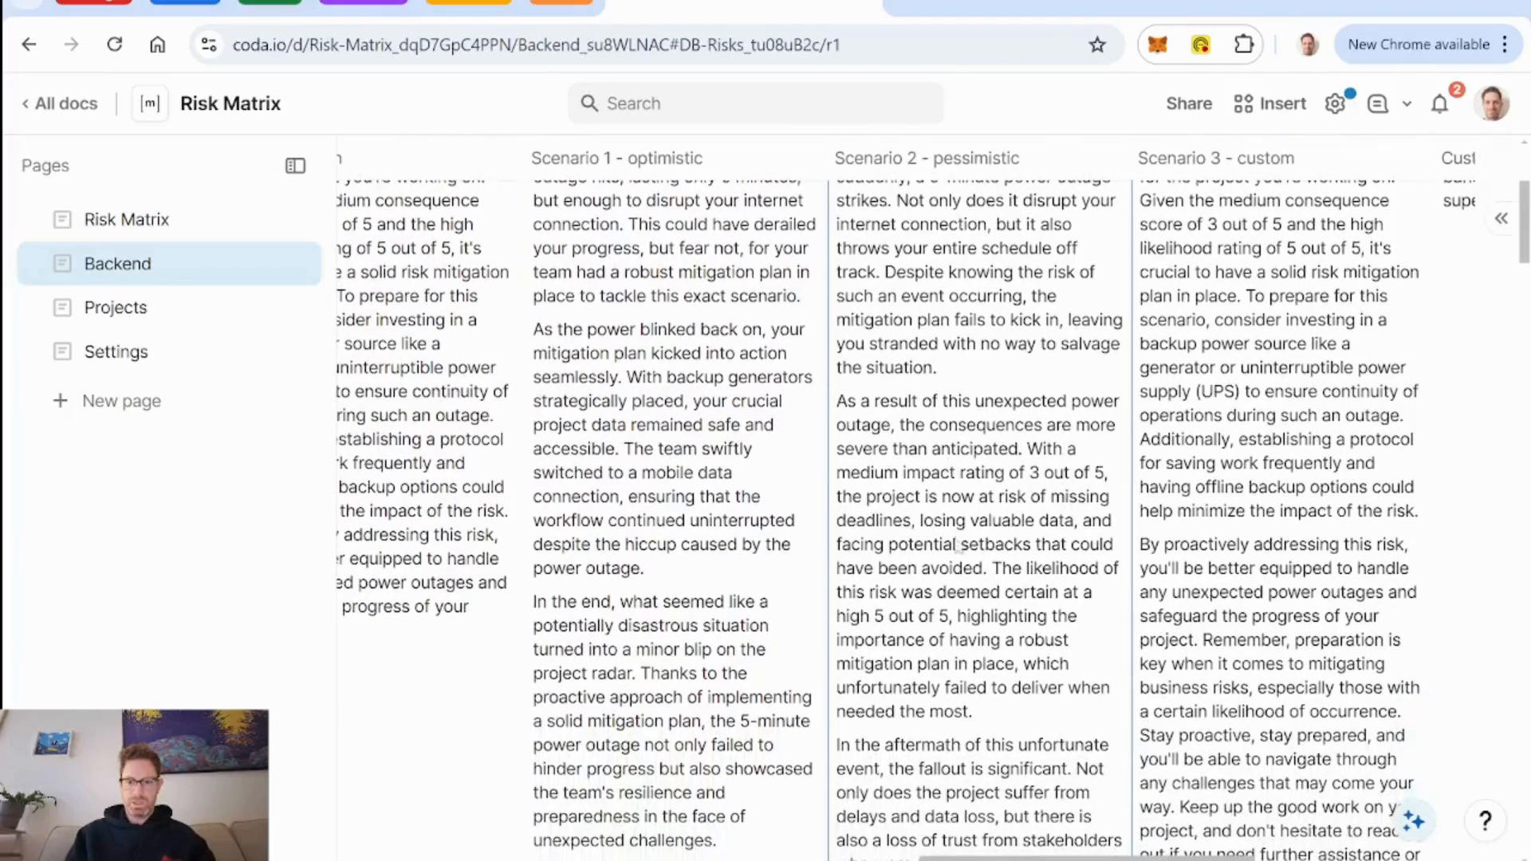
scroll(959, 547, down, 5)
scroll(1003, 576, down, 3)
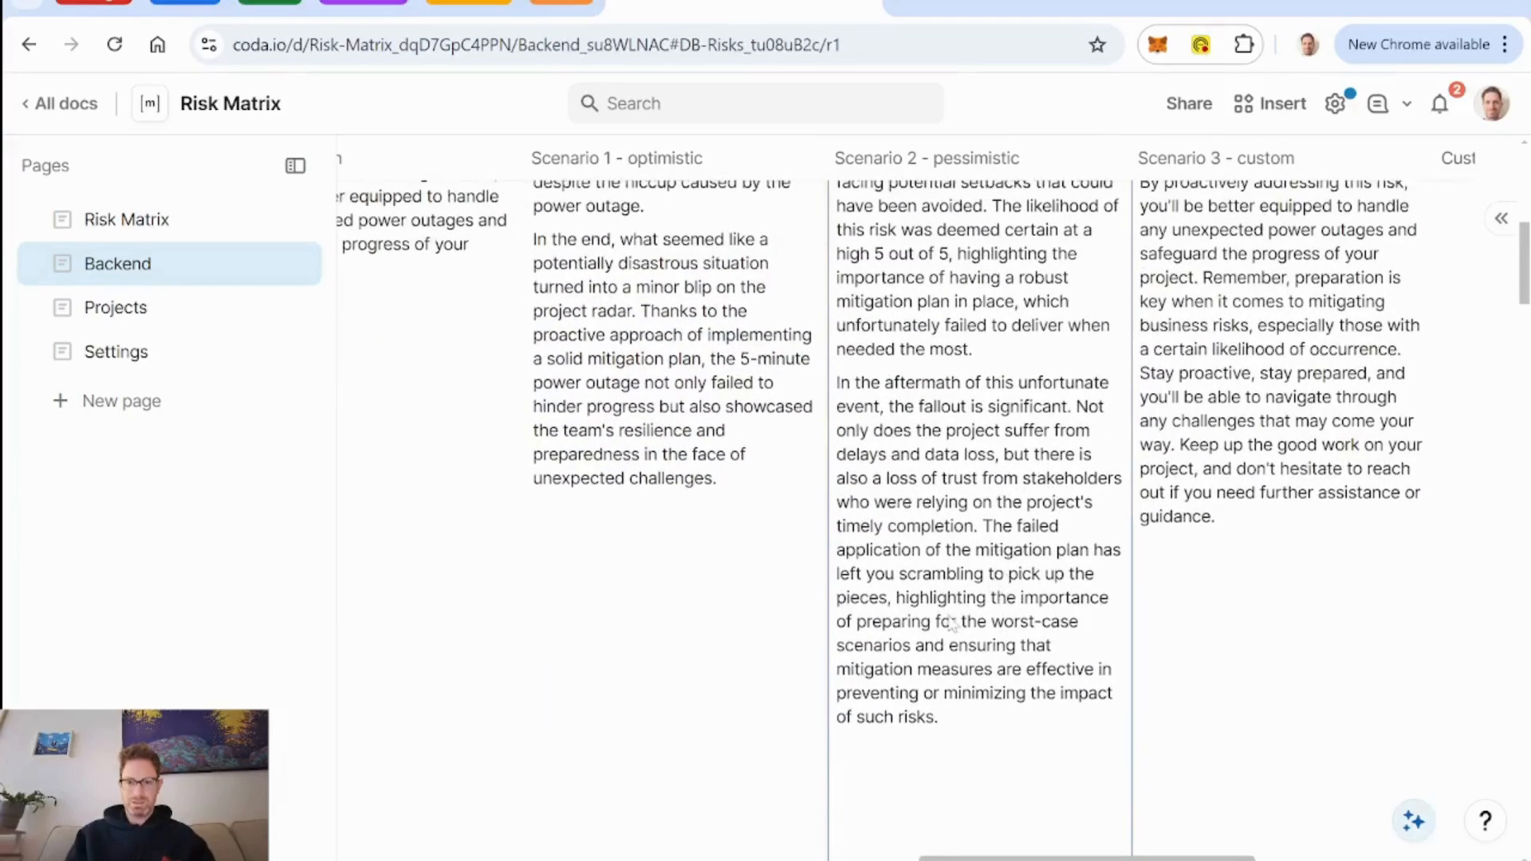
Regenerate the Scenario 3 - custom text for the 5 min power outage row and review it.
scroll(951, 624, up, 10)
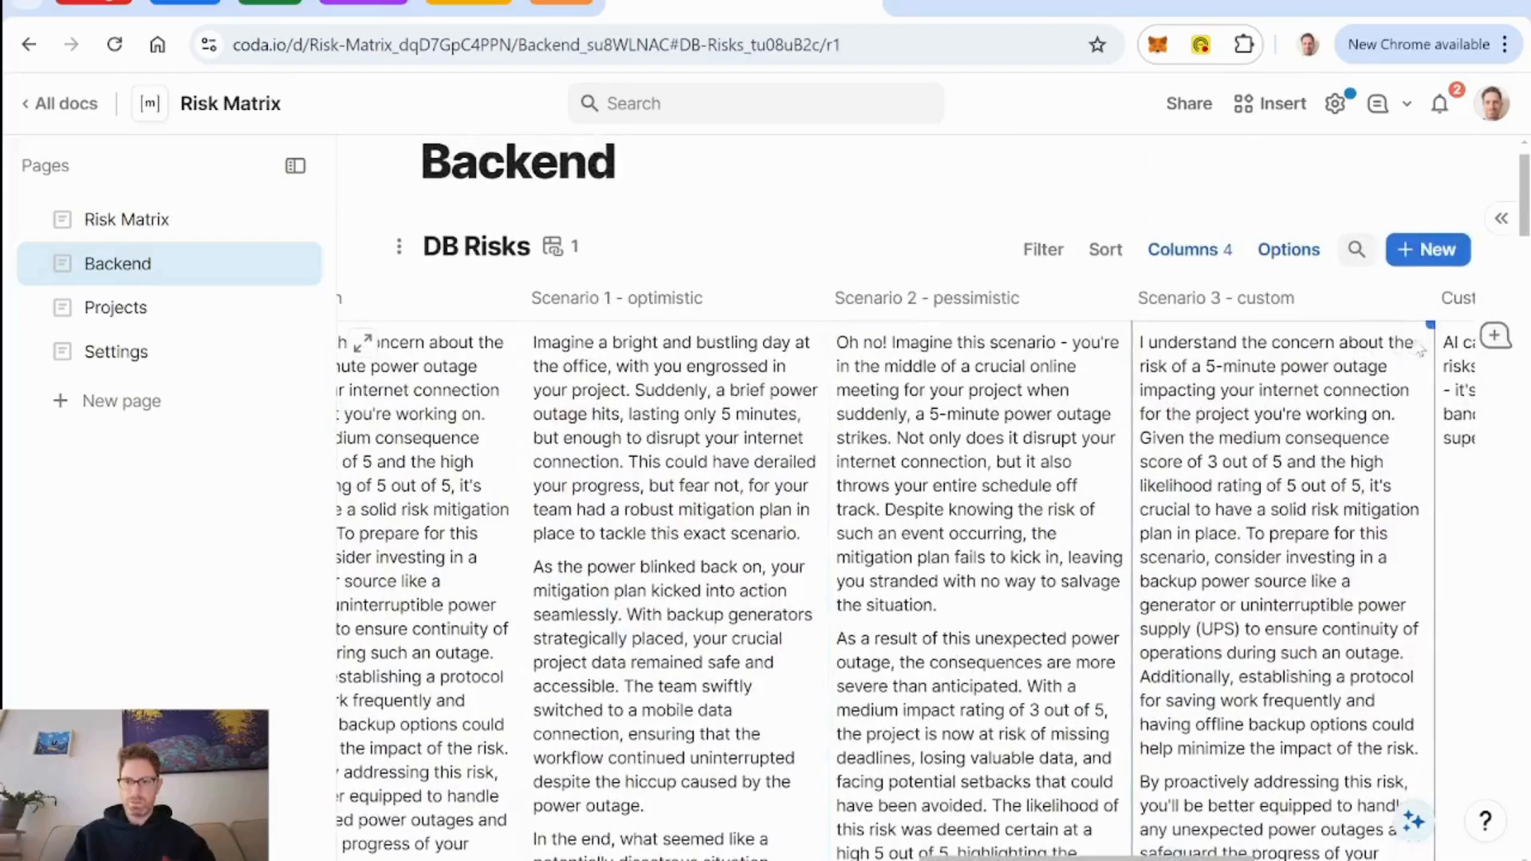
click(1411, 342)
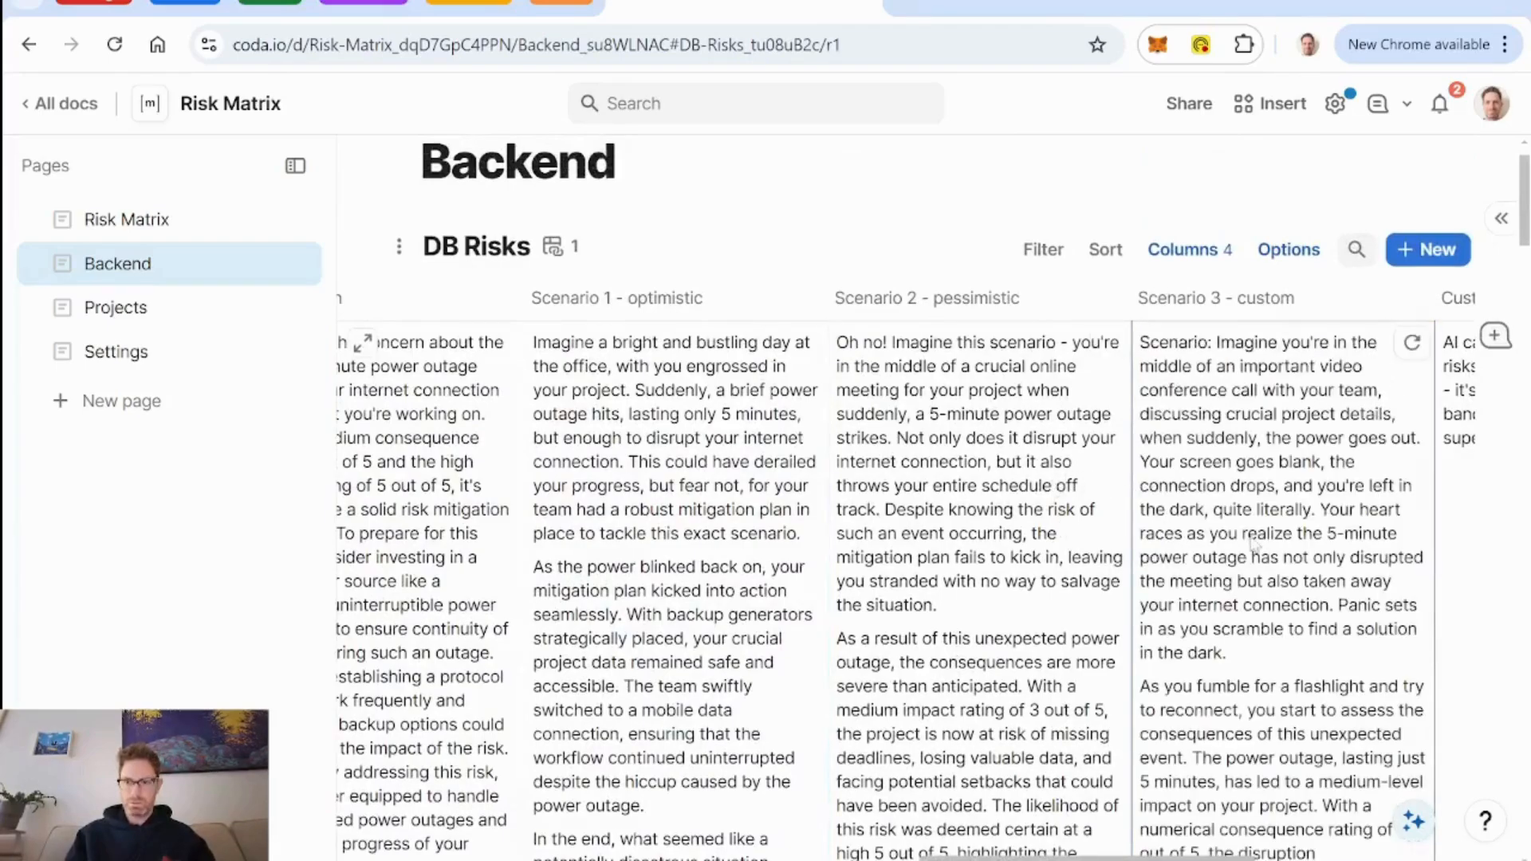
scroll(1370, 558, down, 4)
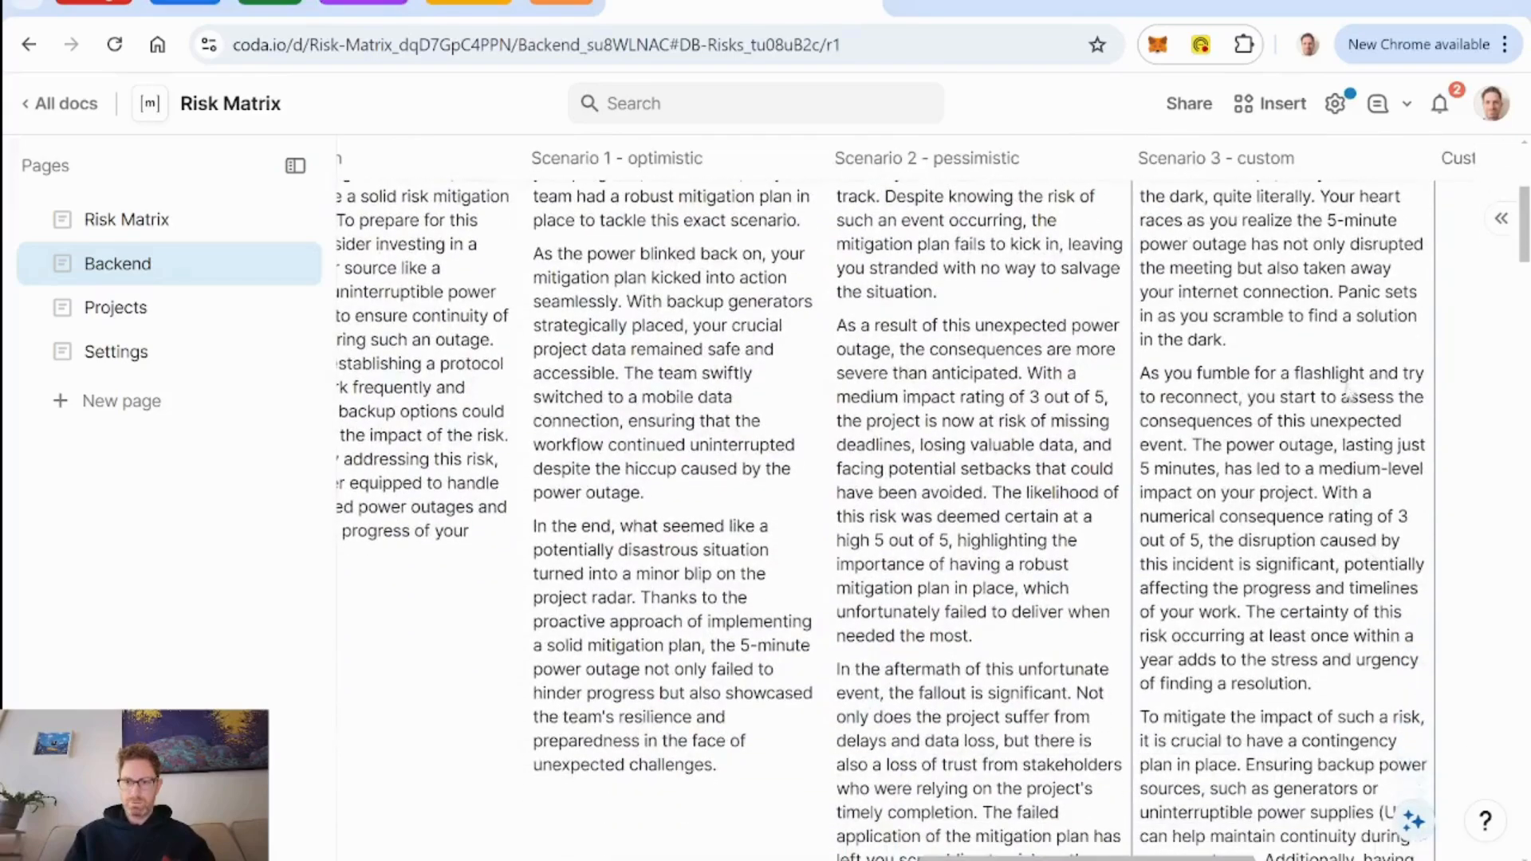
scroll(1330, 355, down, 4)
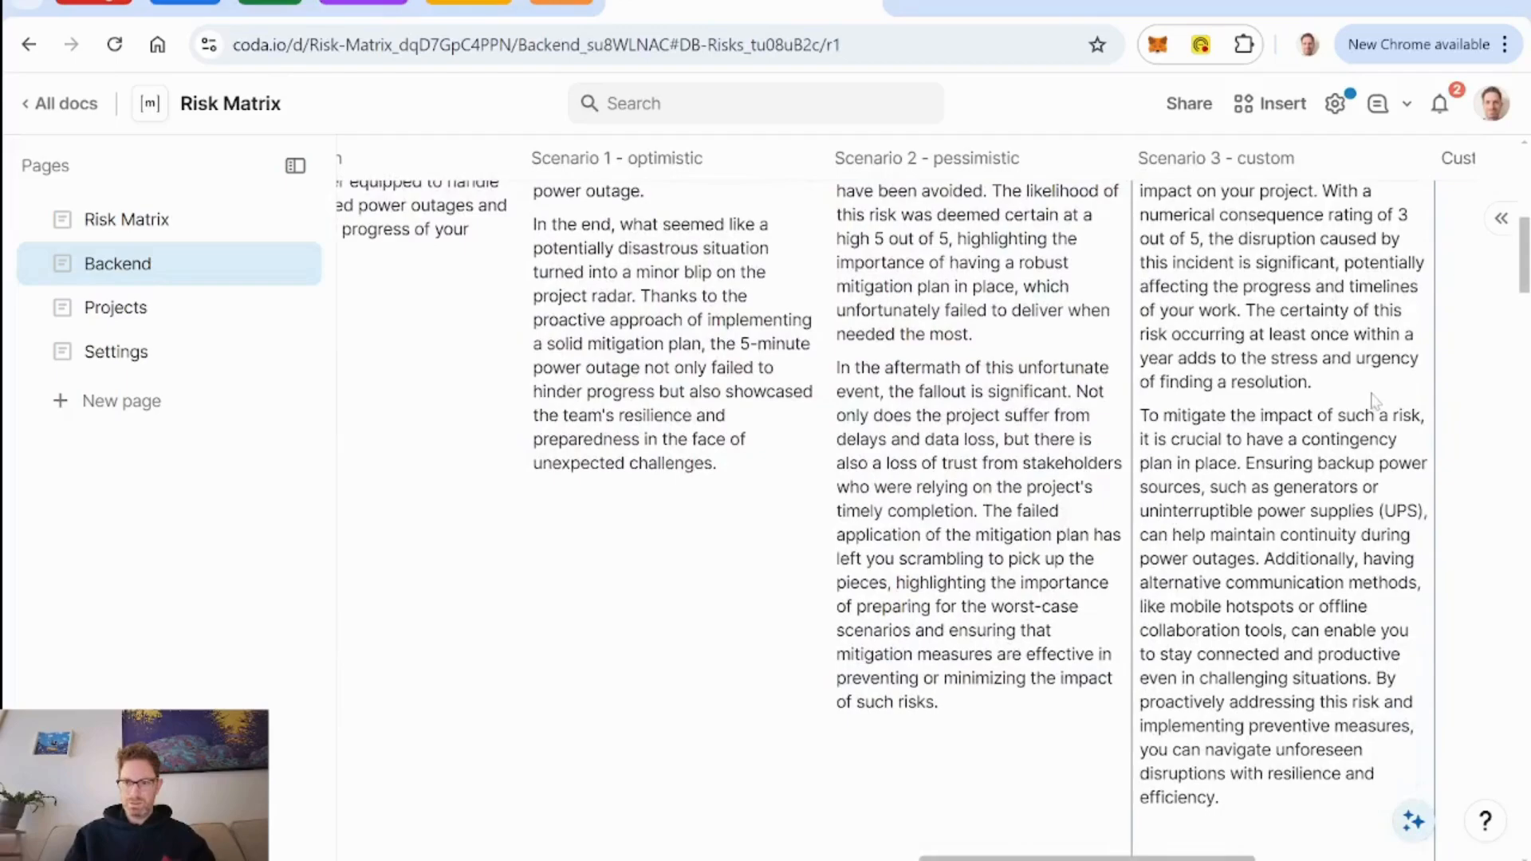
Regenerate the asteroid row's Scenario 2 - pessimistic text twice, reading each version.
scroll(1373, 401, down, 6)
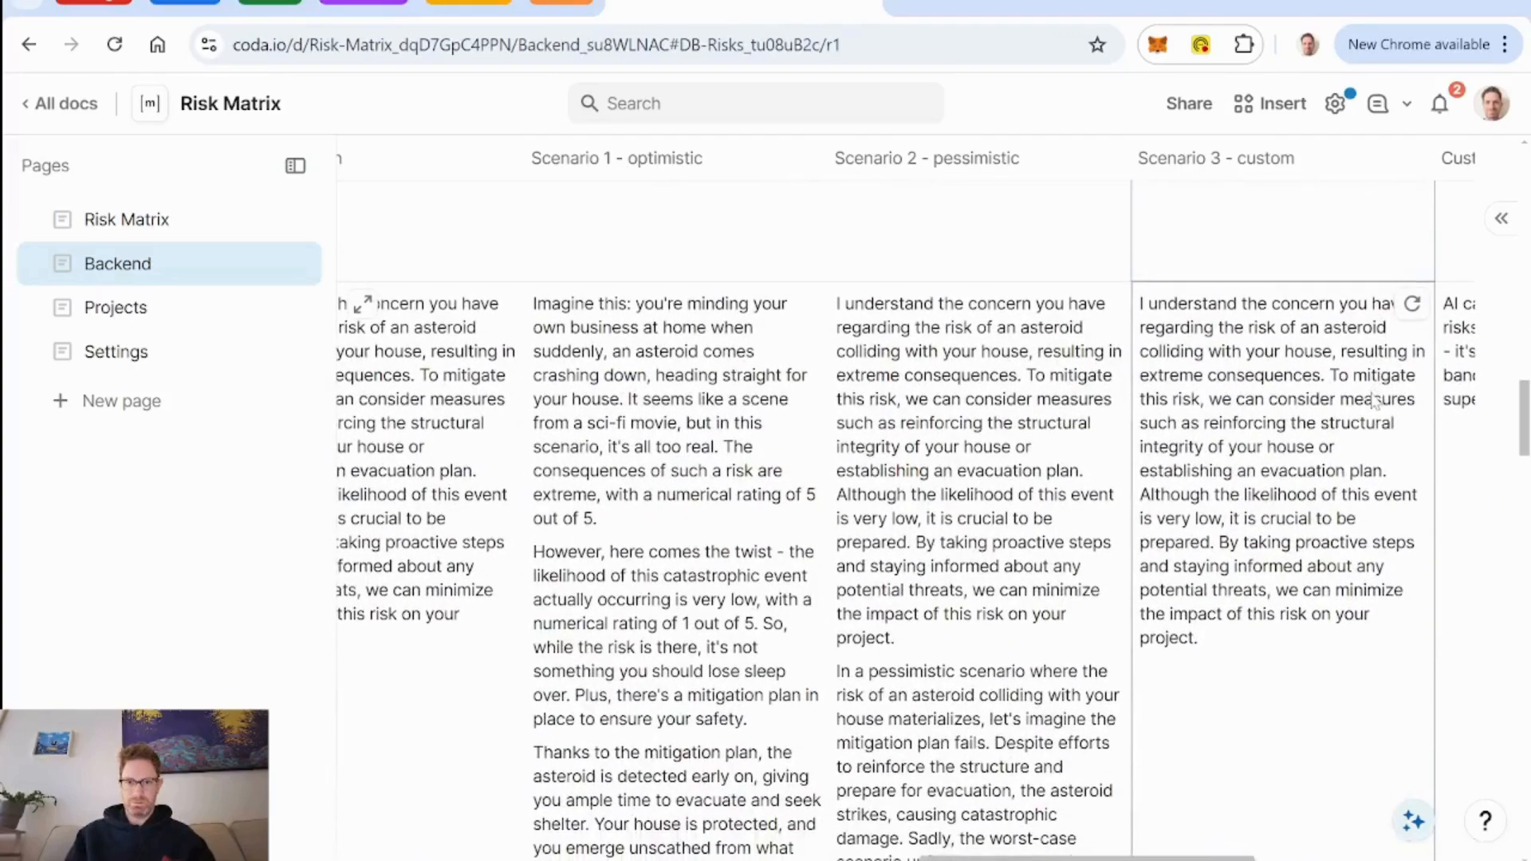
click(1109, 305)
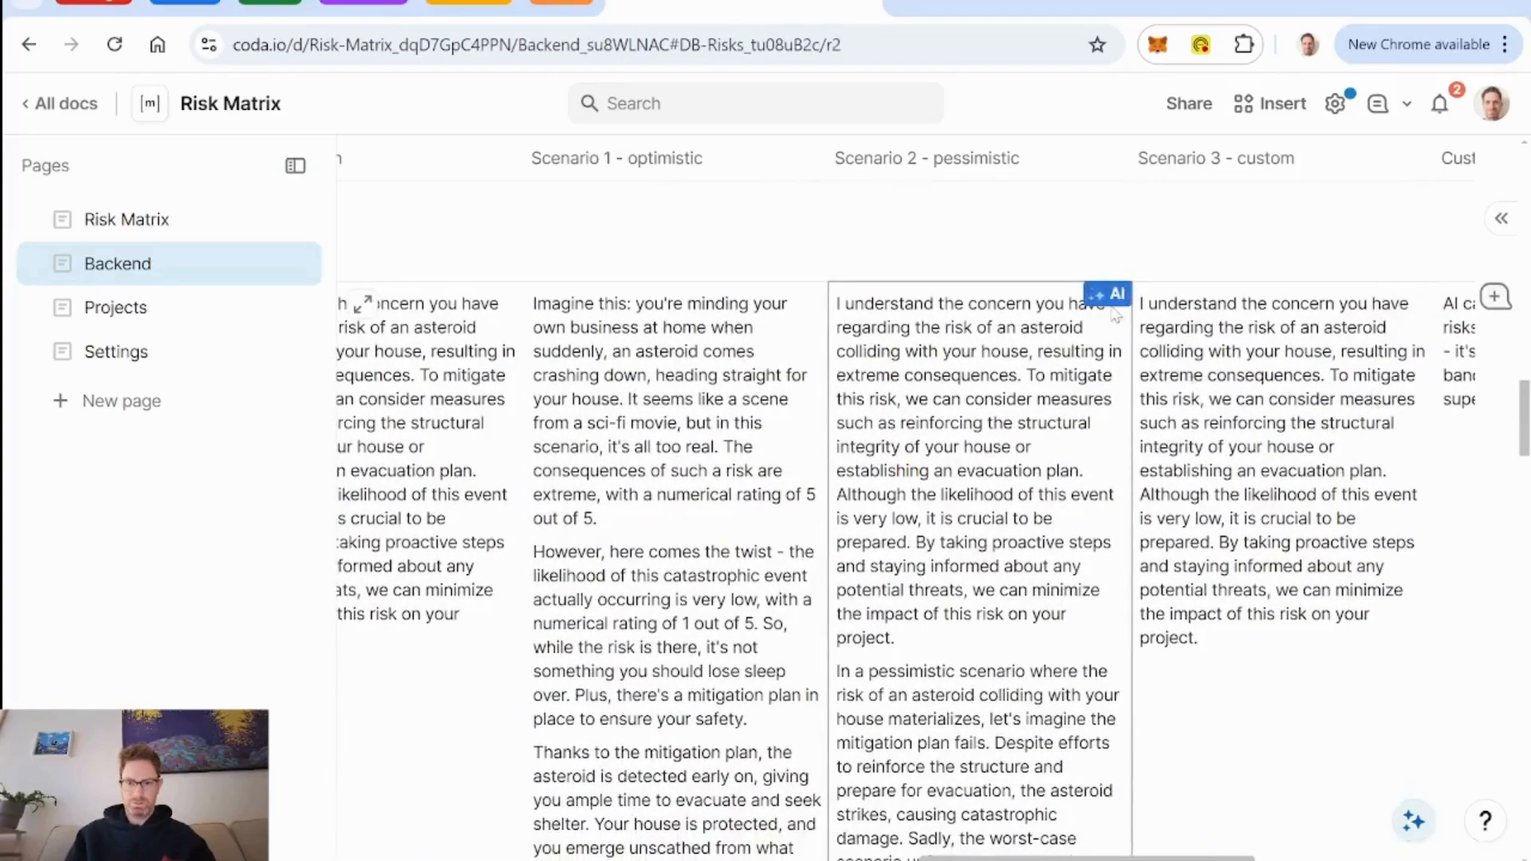
scroll(1078, 478, down, 4)
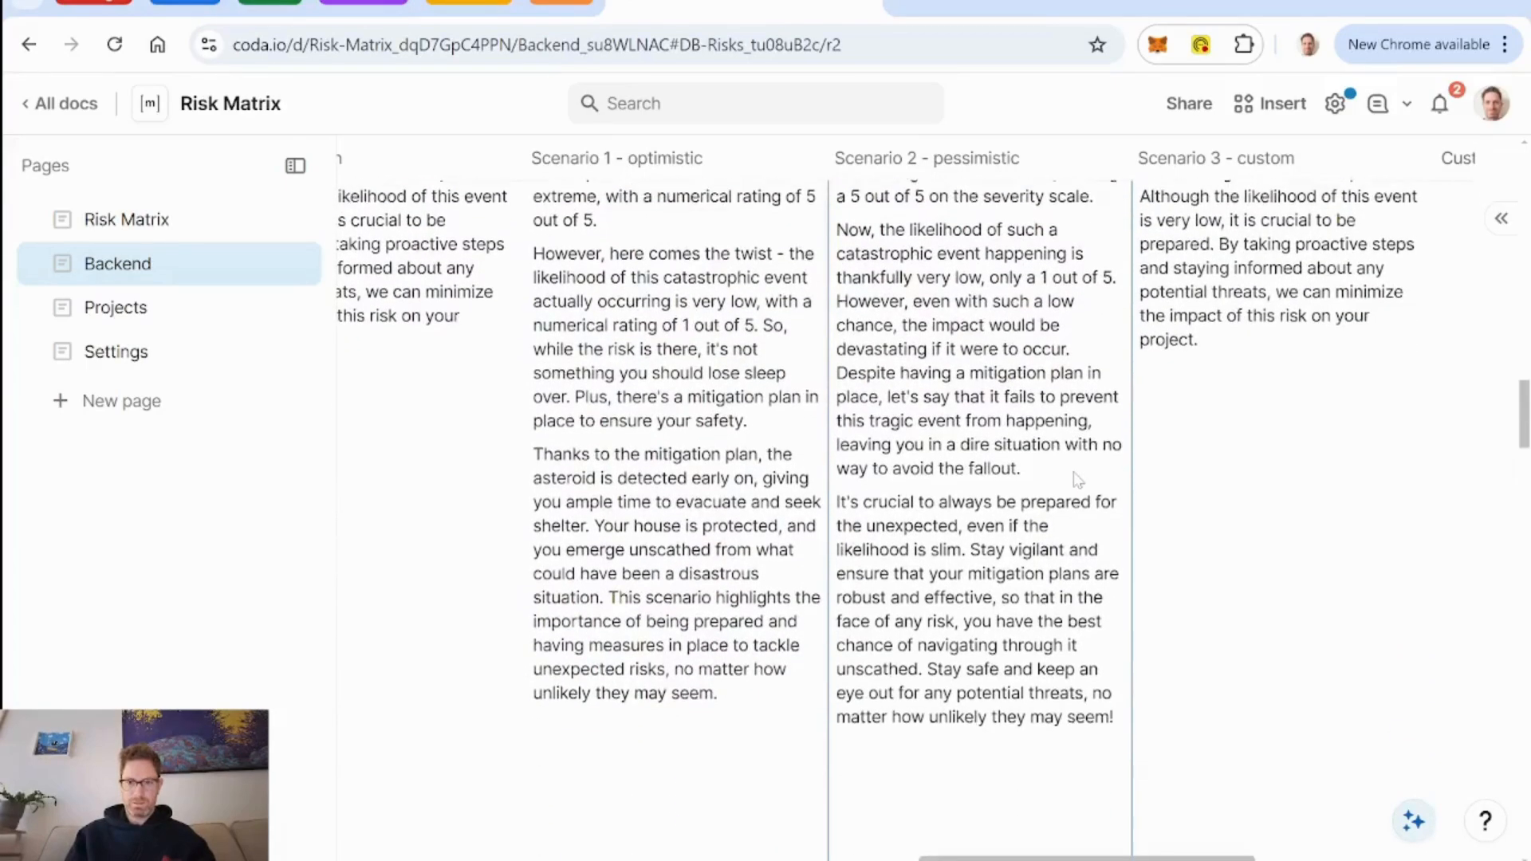
scroll(1078, 478, up, 4)
scroll(1076, 478, up, 1)
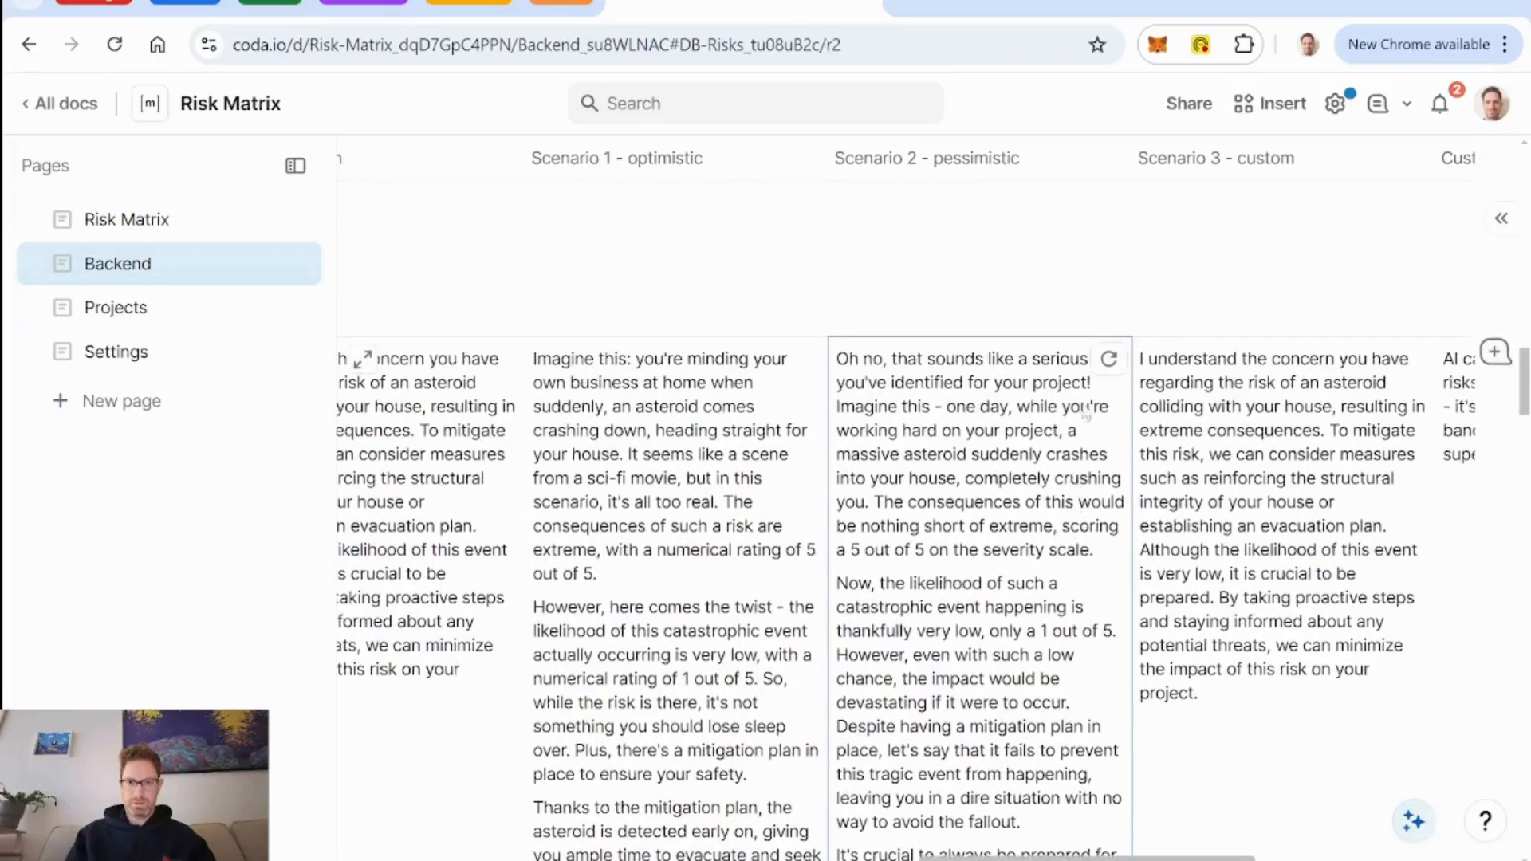
click(1109, 361)
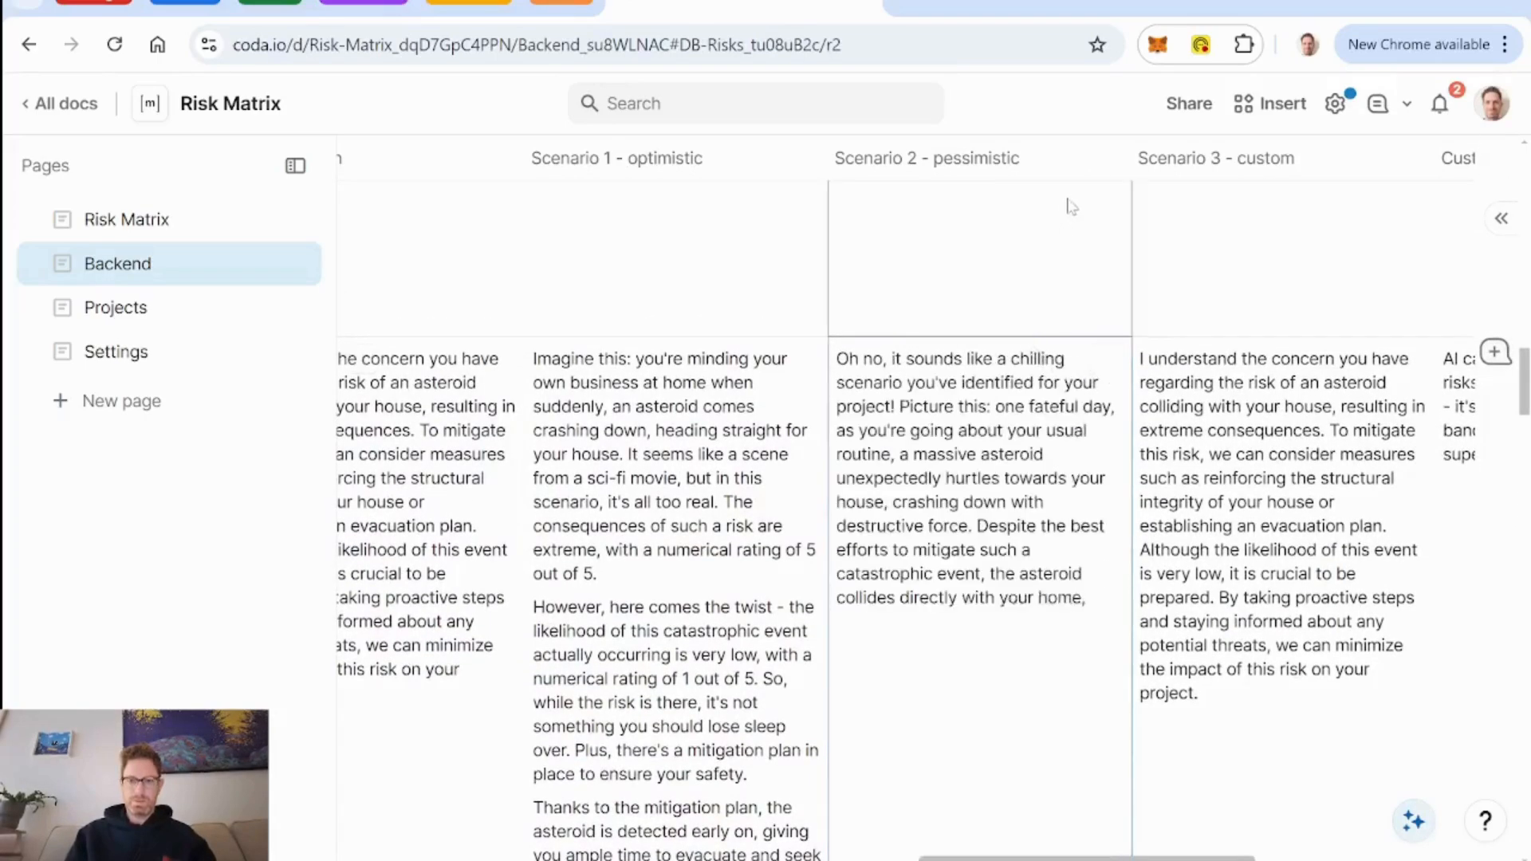
scroll(1053, 595, down, 4)
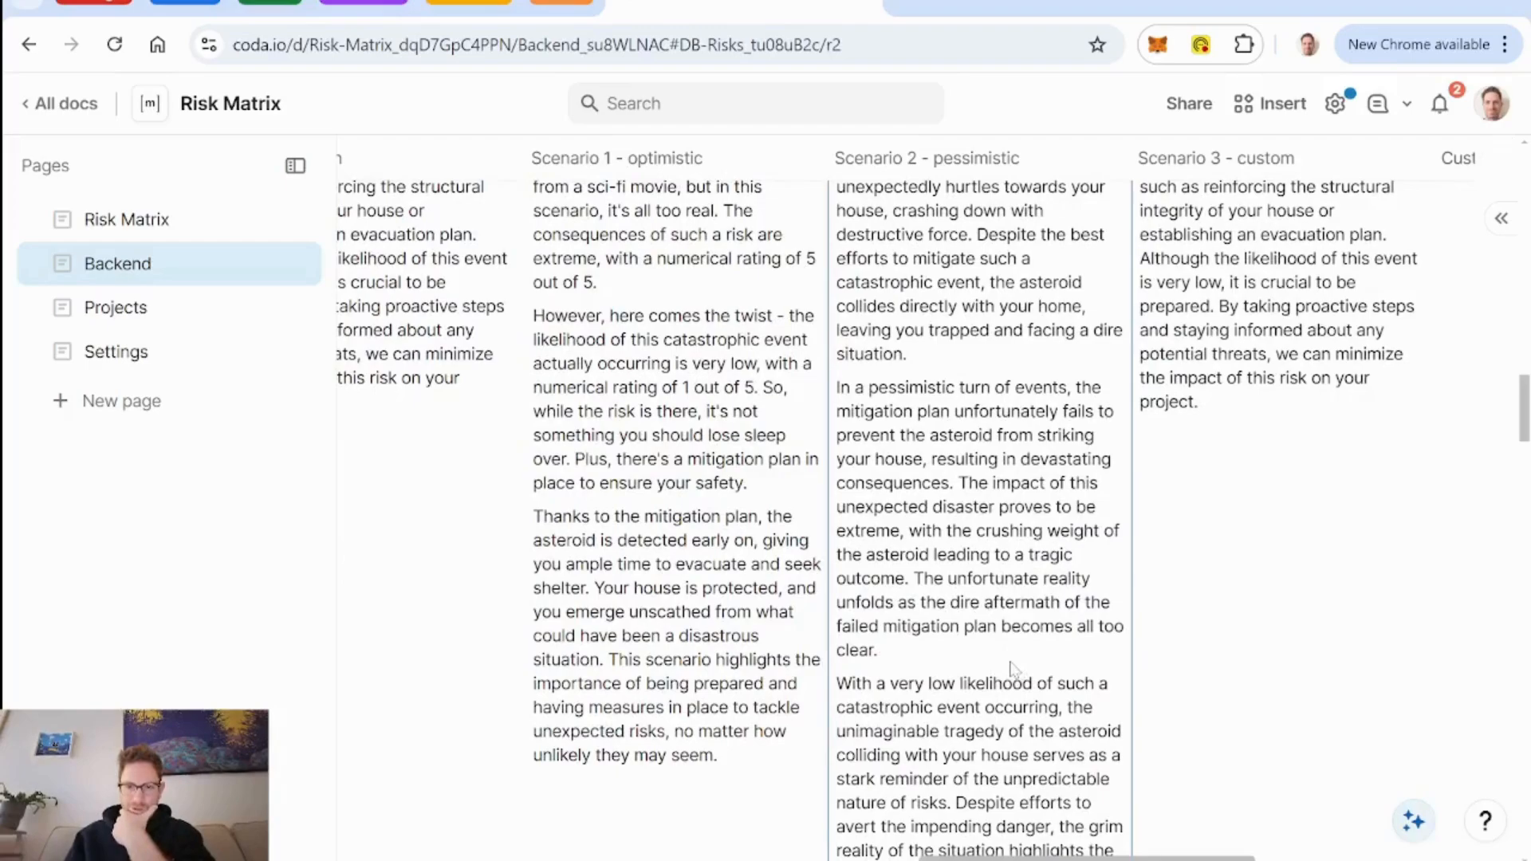
scroll(1006, 665, down, 4)
scroll(1007, 667, up, 8)
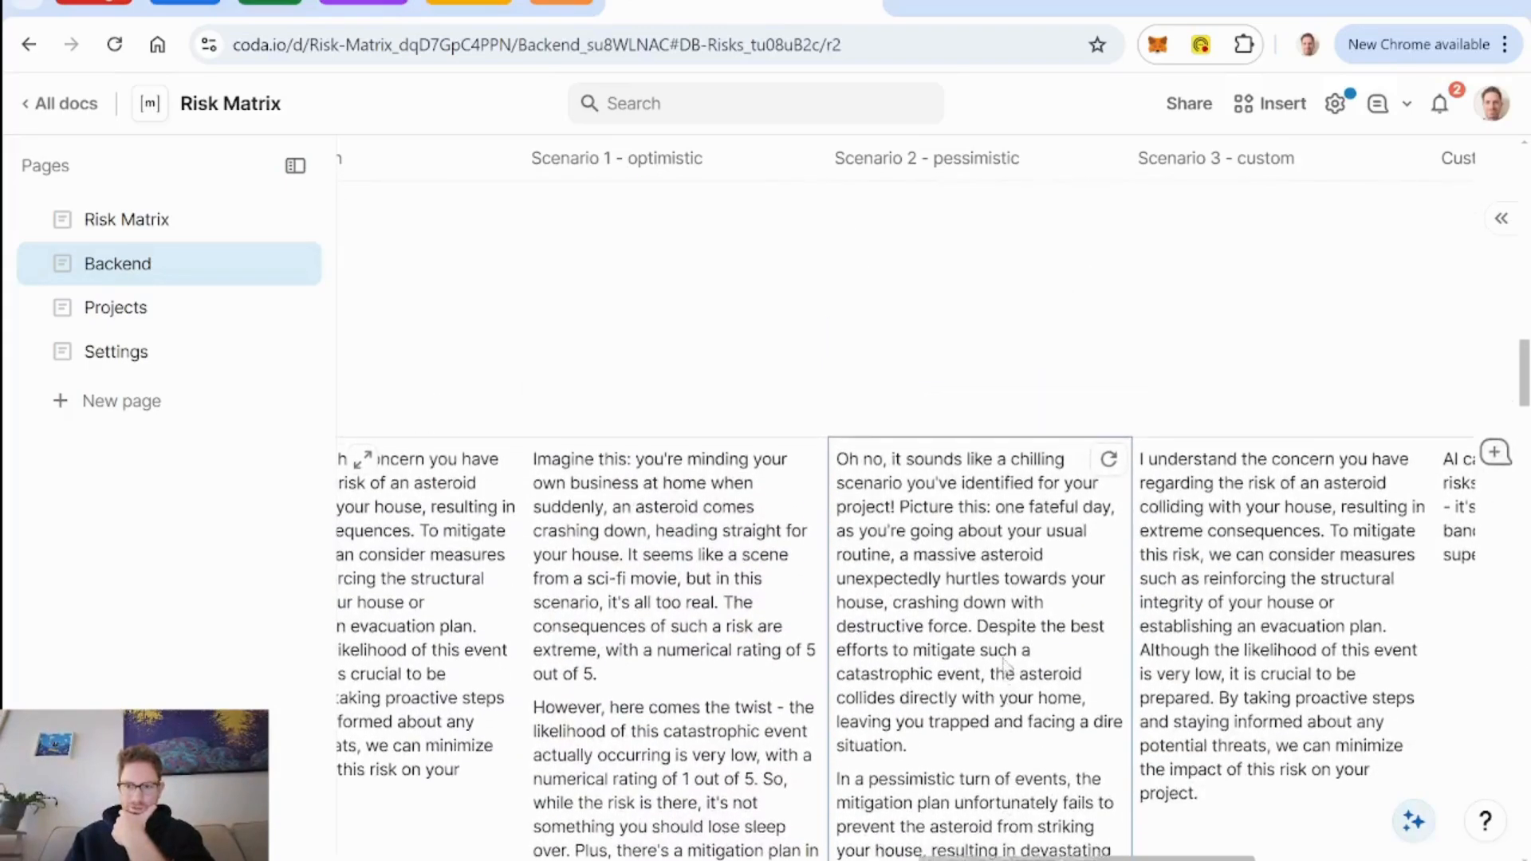
scroll(1007, 667, down, 1)
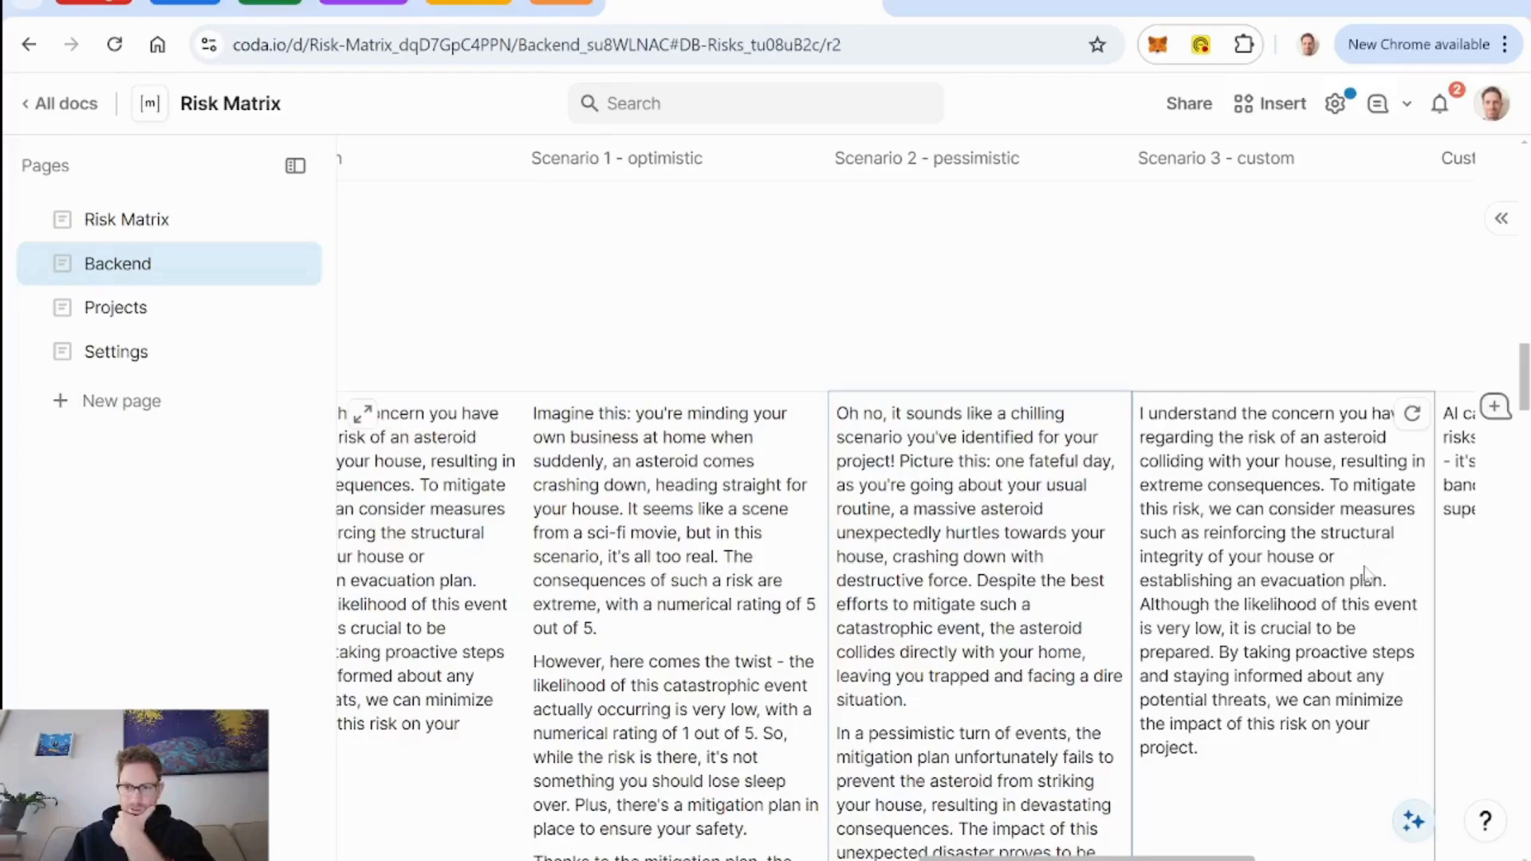
Open the AI settings of the Scenario 3 - custom column, read through its custom prompt, and close them unchanged.
click(1412, 169)
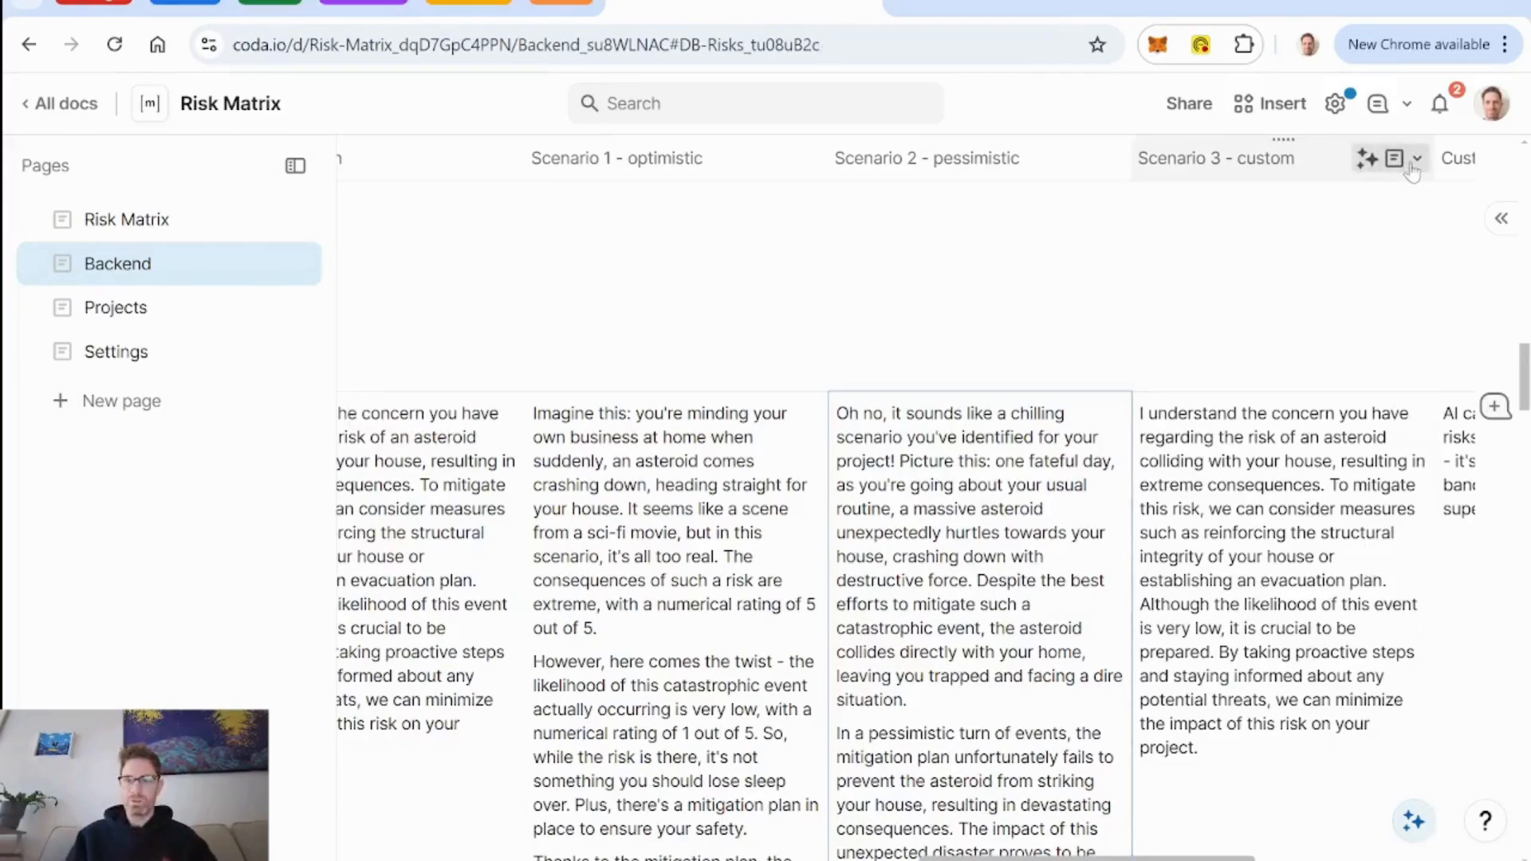
click(1413, 169)
click(1270, 273)
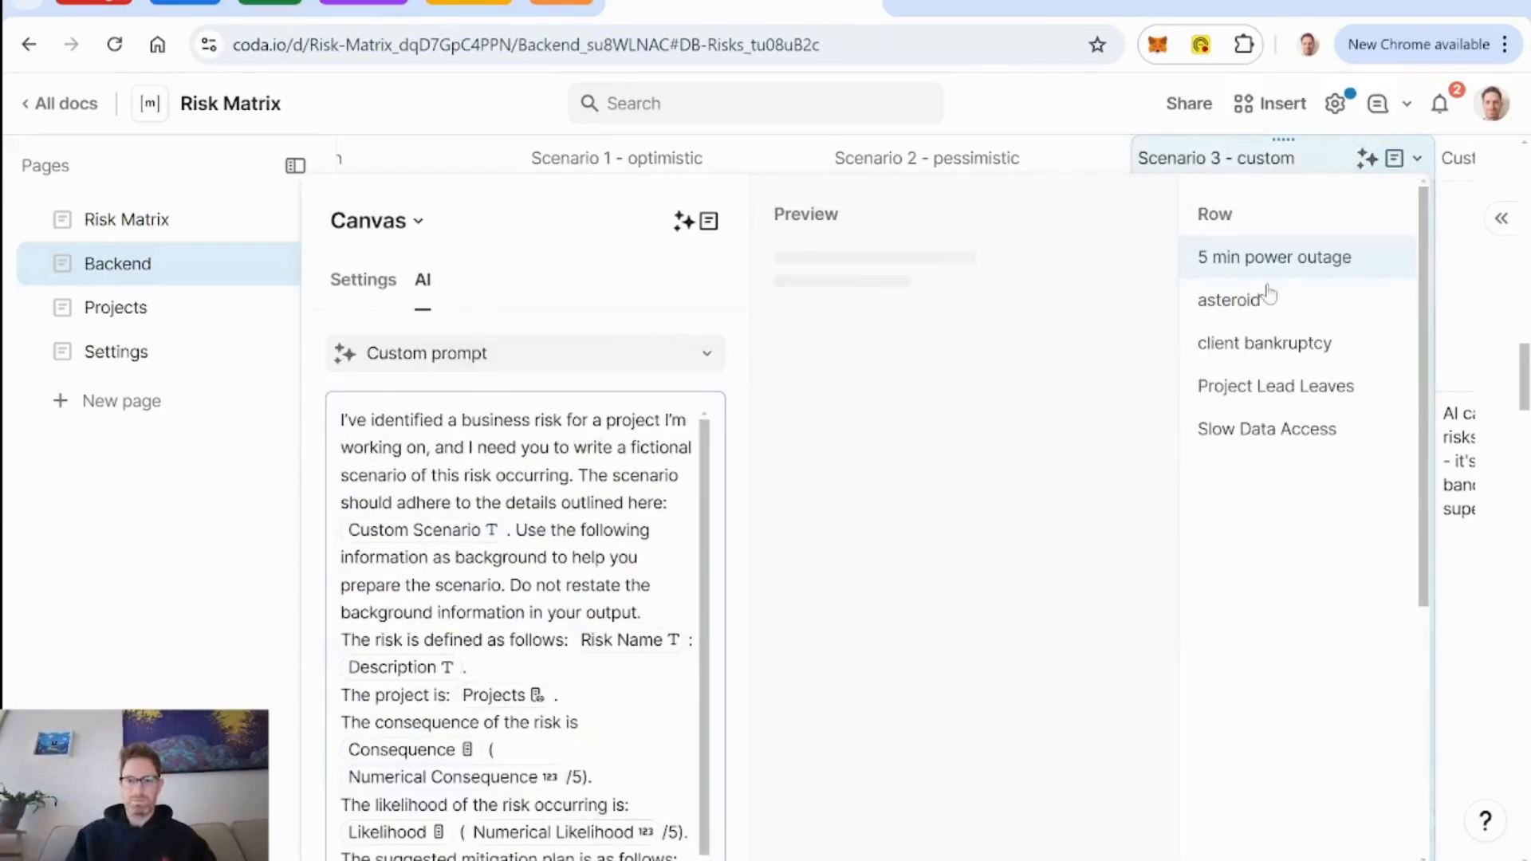
scroll(629, 623, down, 1)
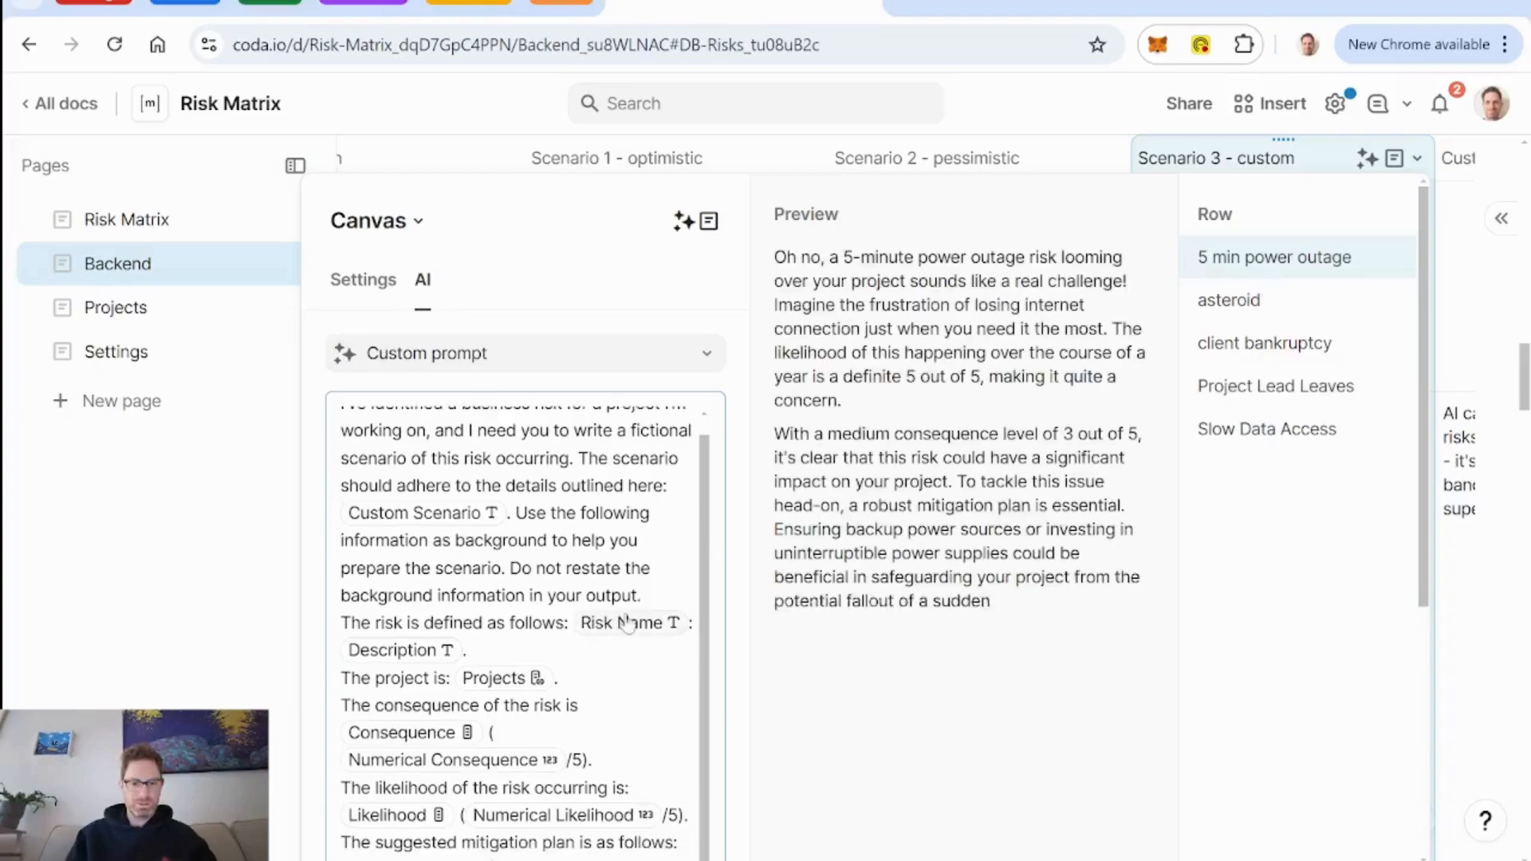
scroll(628, 624, down, 3)
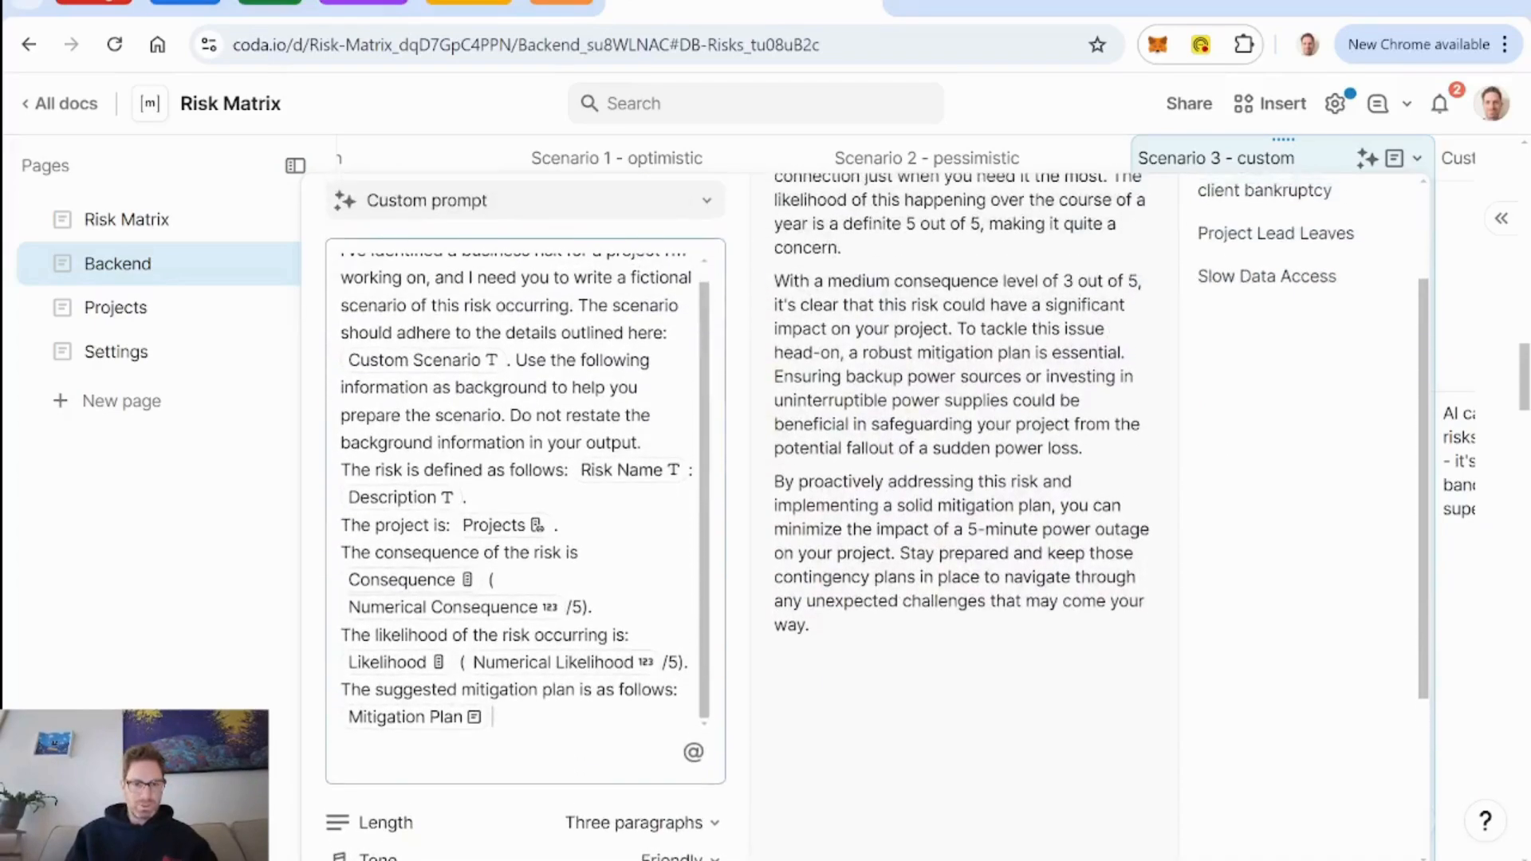
scroll(628, 623, up, 1)
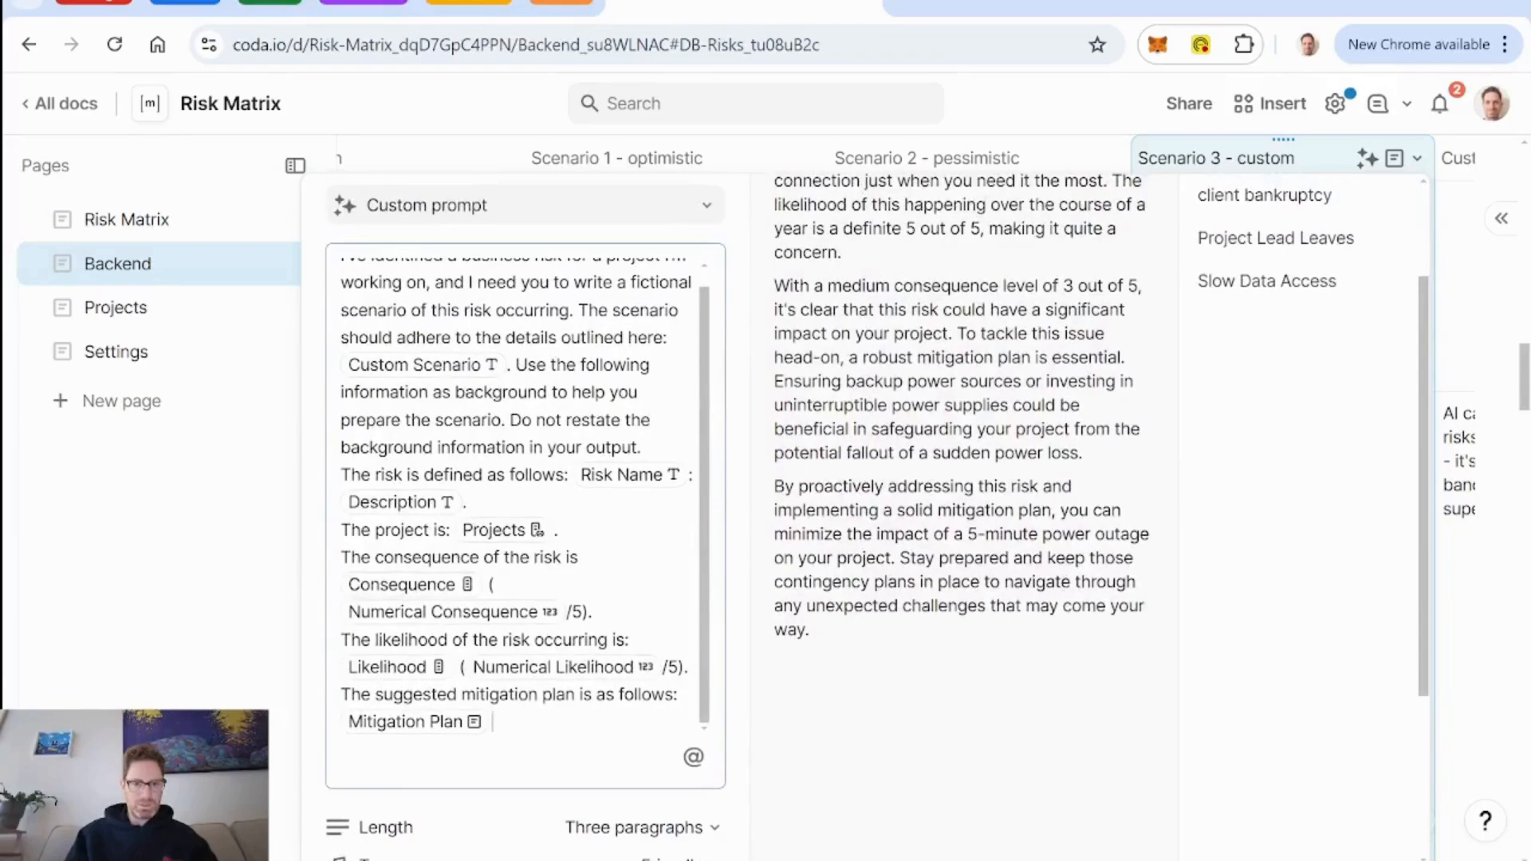
scroll(525, 496, up, 1)
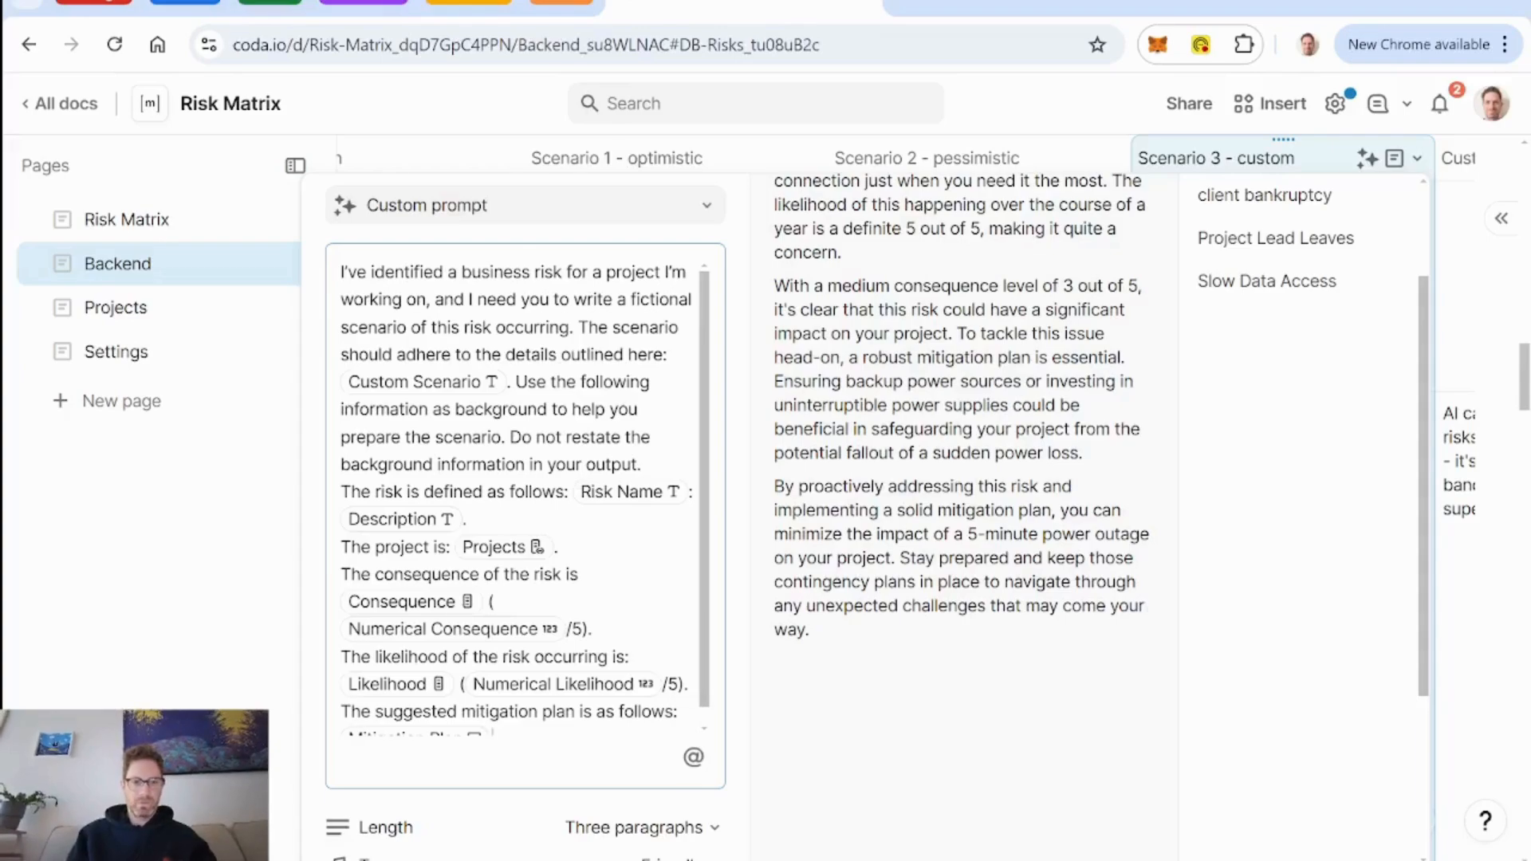
key(Escape)
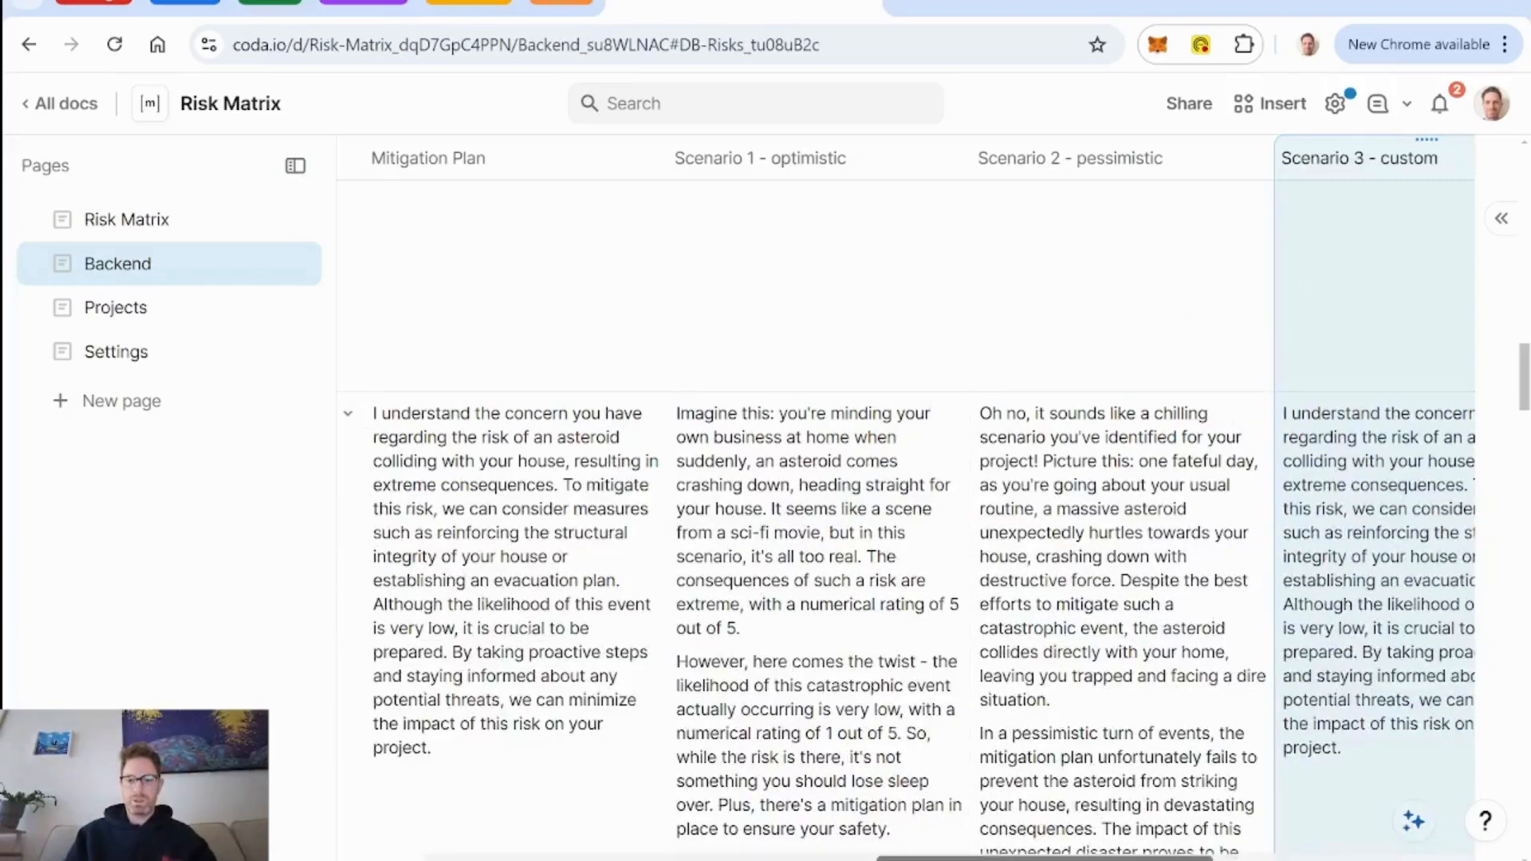
Delete the background lines, from the risk definition through the mitigation plan, from the Scenario 3 - custom AI prompt and apply the shortened prompt.
drag(1088, 858, 1407, 853)
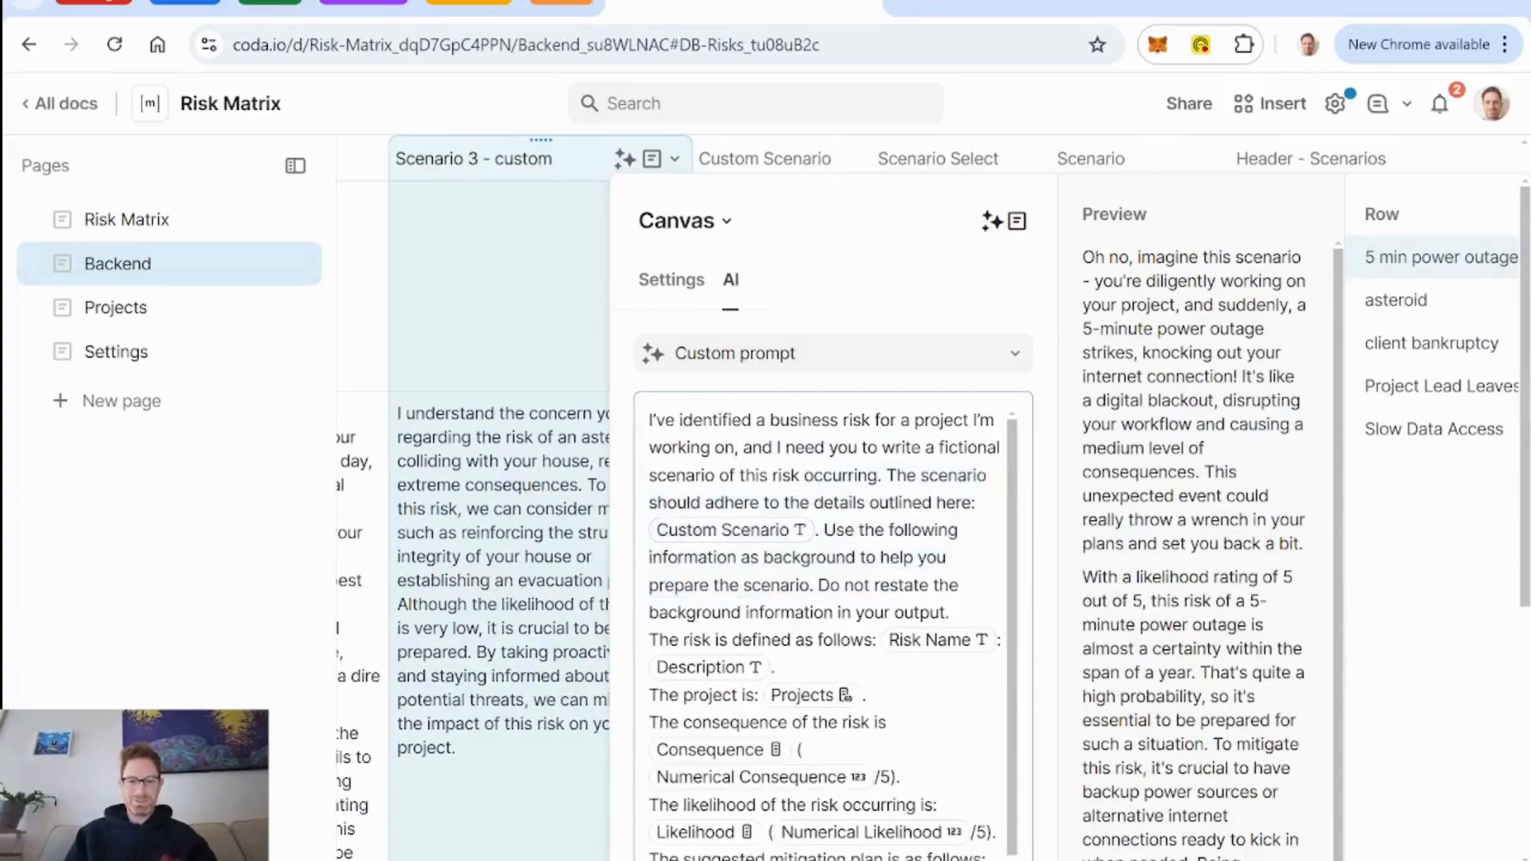
drag(650, 641, 791, 751)
scroll(791, 750, down, 1)
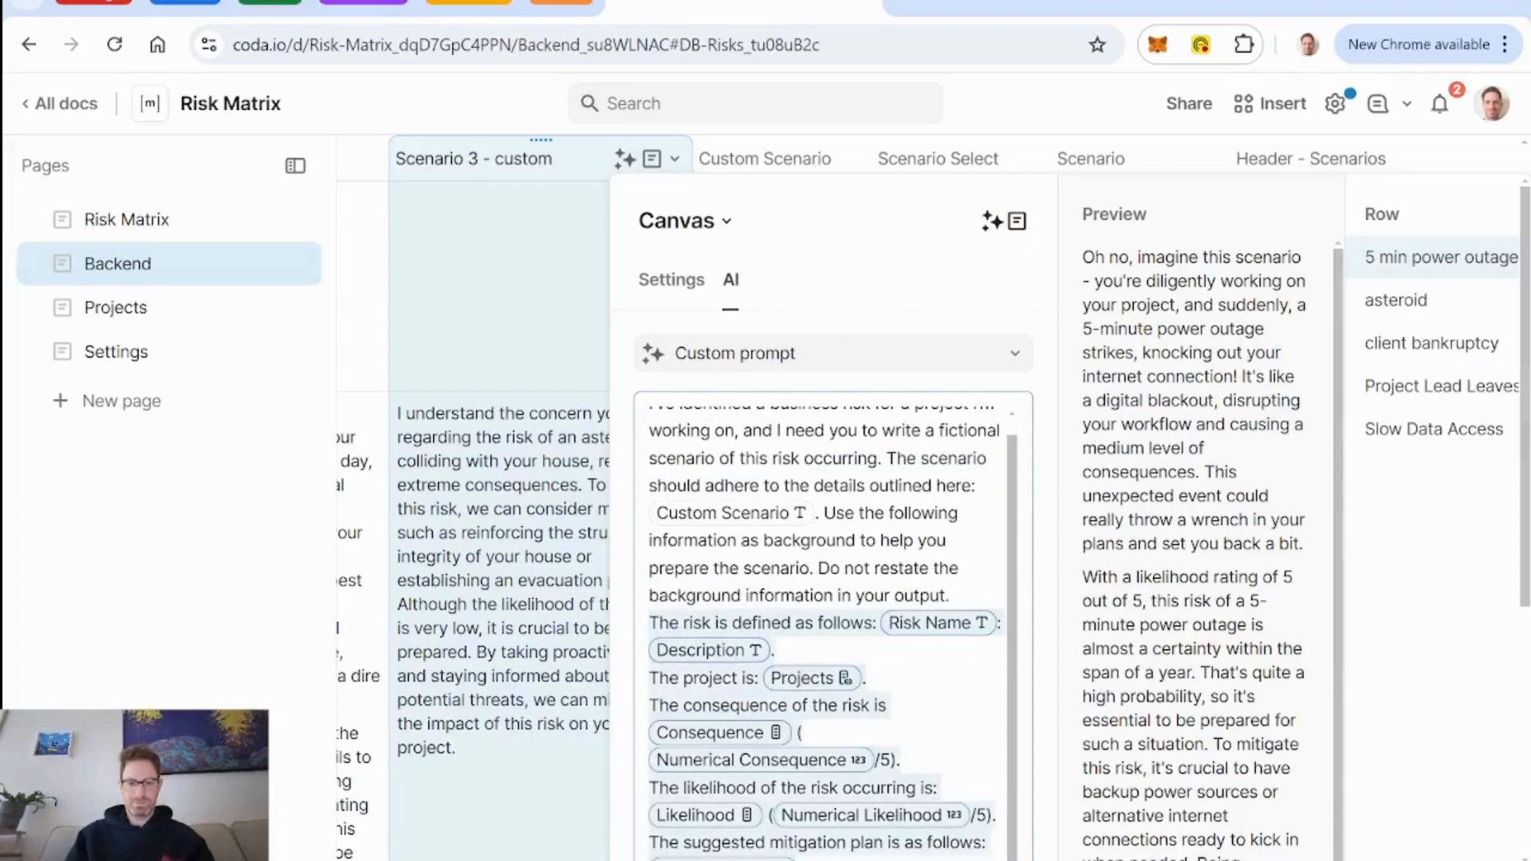
key(BackSpace)
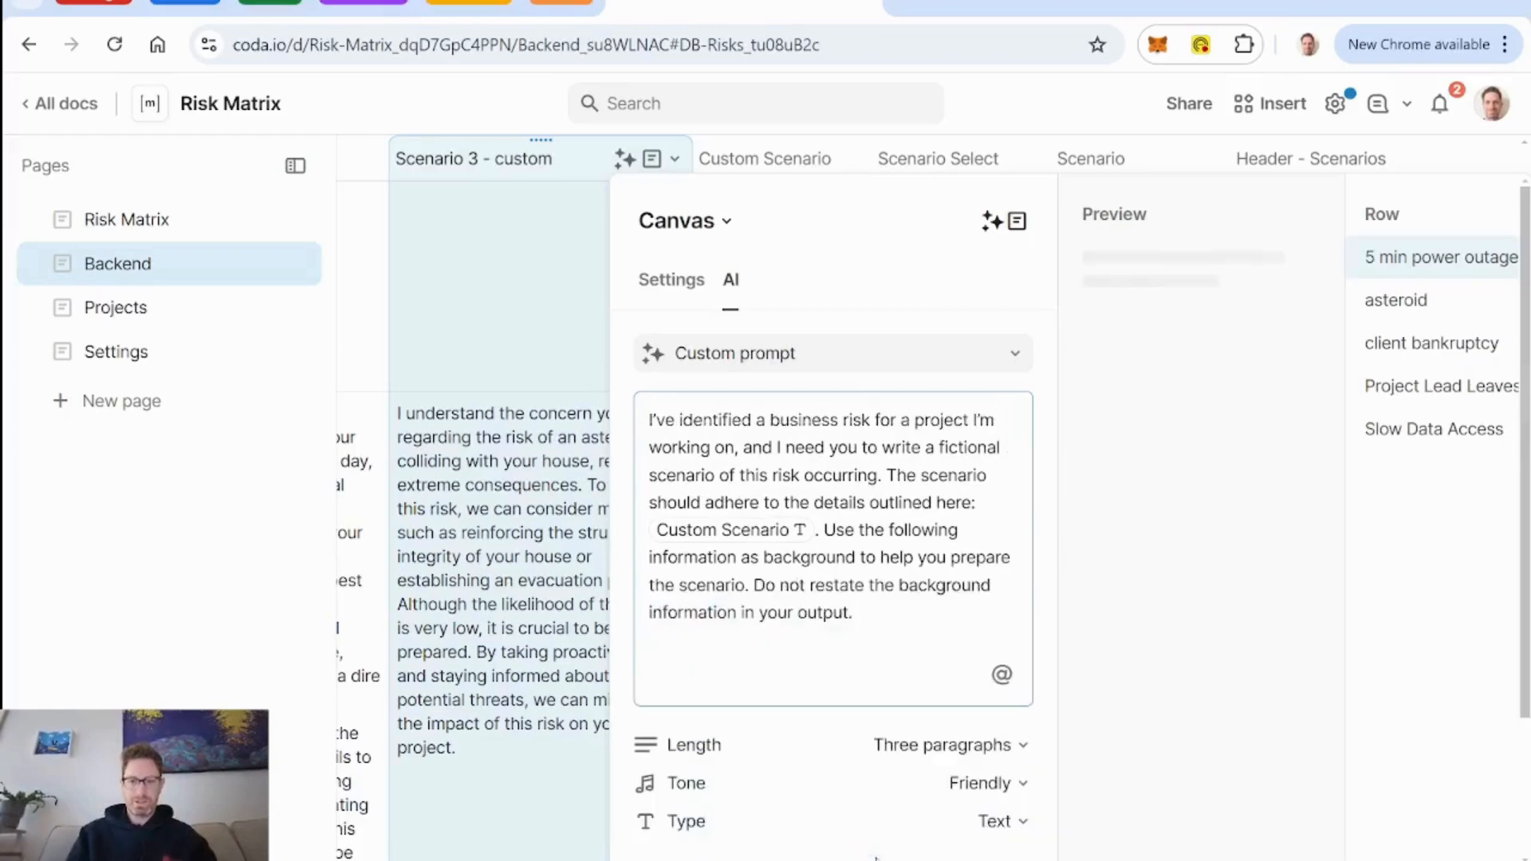
key(BackSpace)
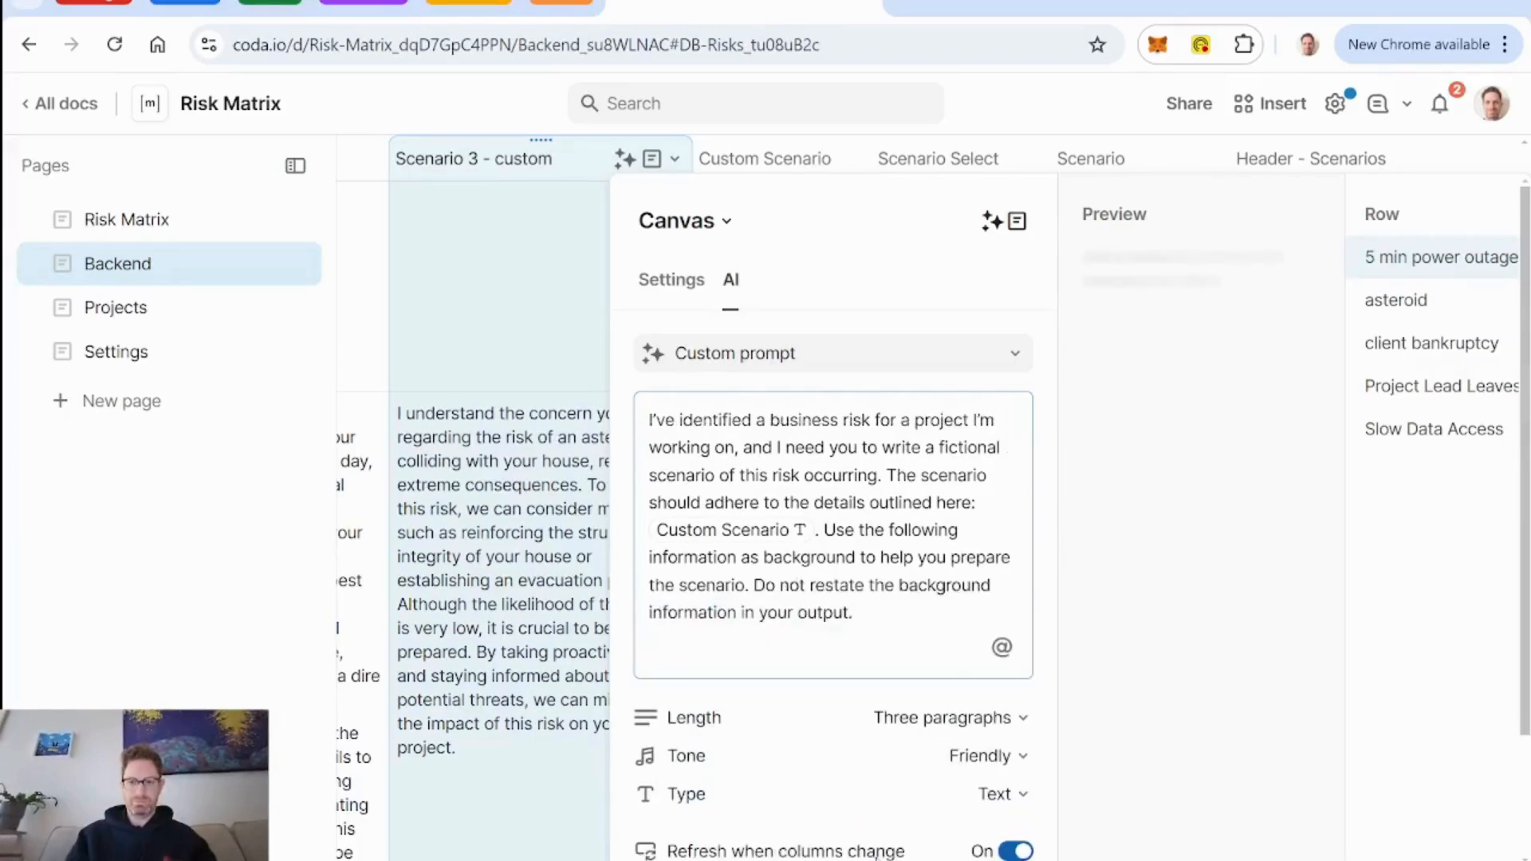
scroll(609, 307, down, 2)
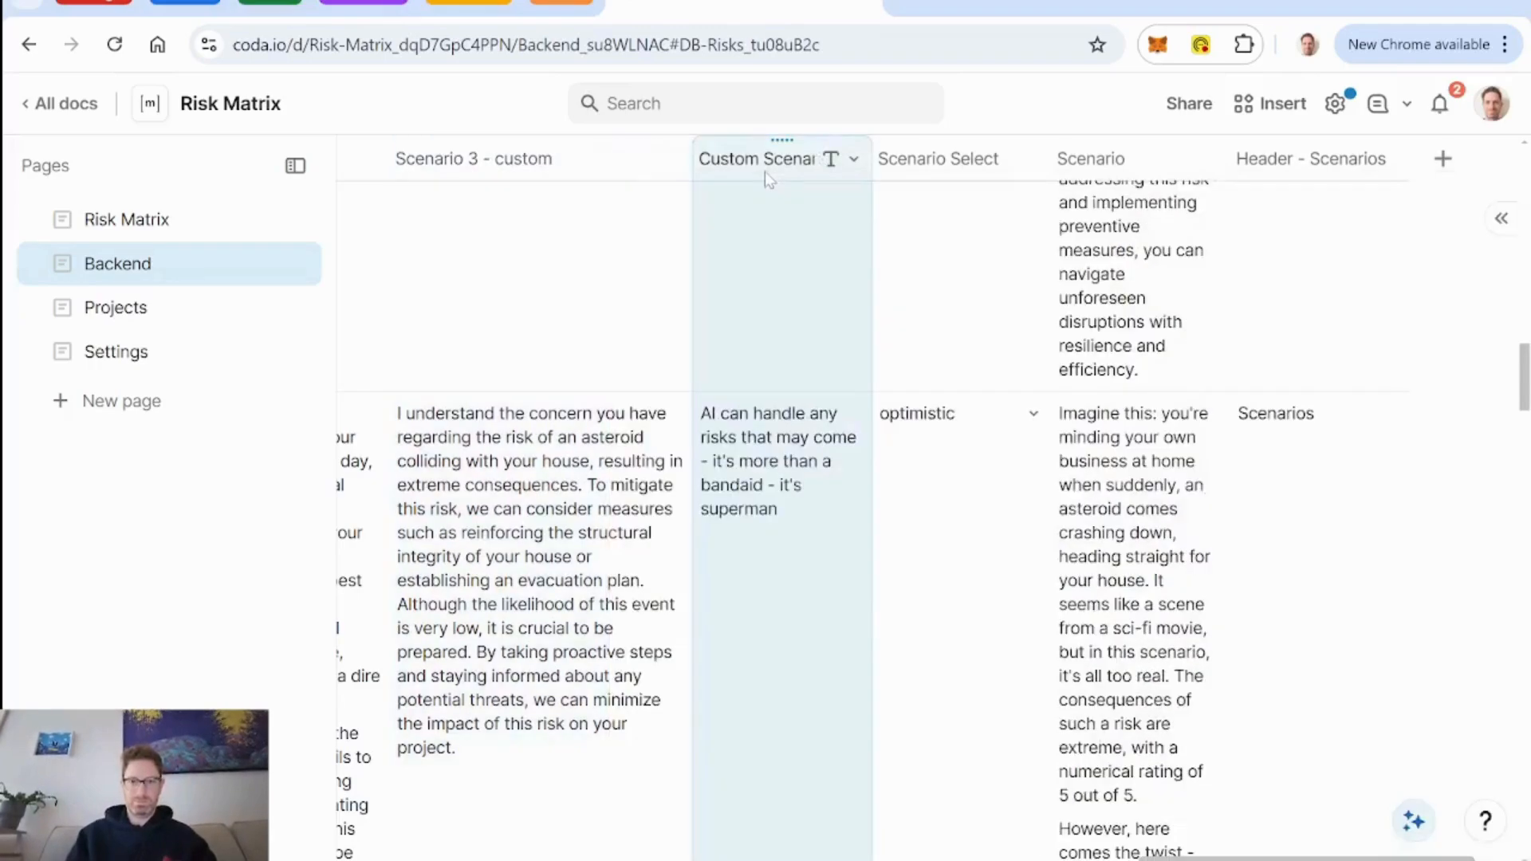
click(764, 171)
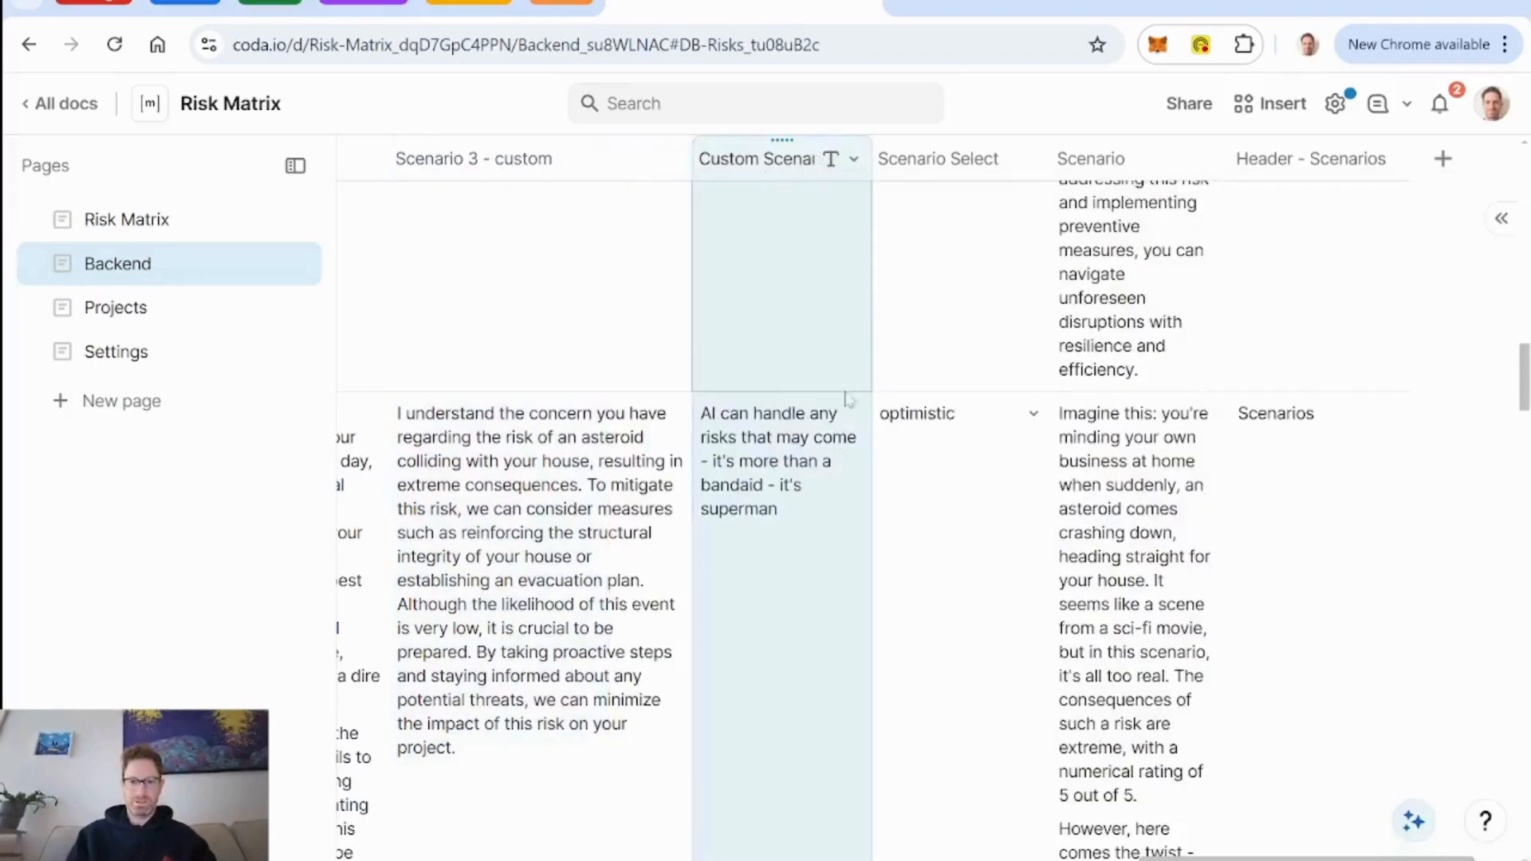
Regenerate the asteroid row's Scenario 3 - custom text with the shortened prompt and read it through.
click(746, 607)
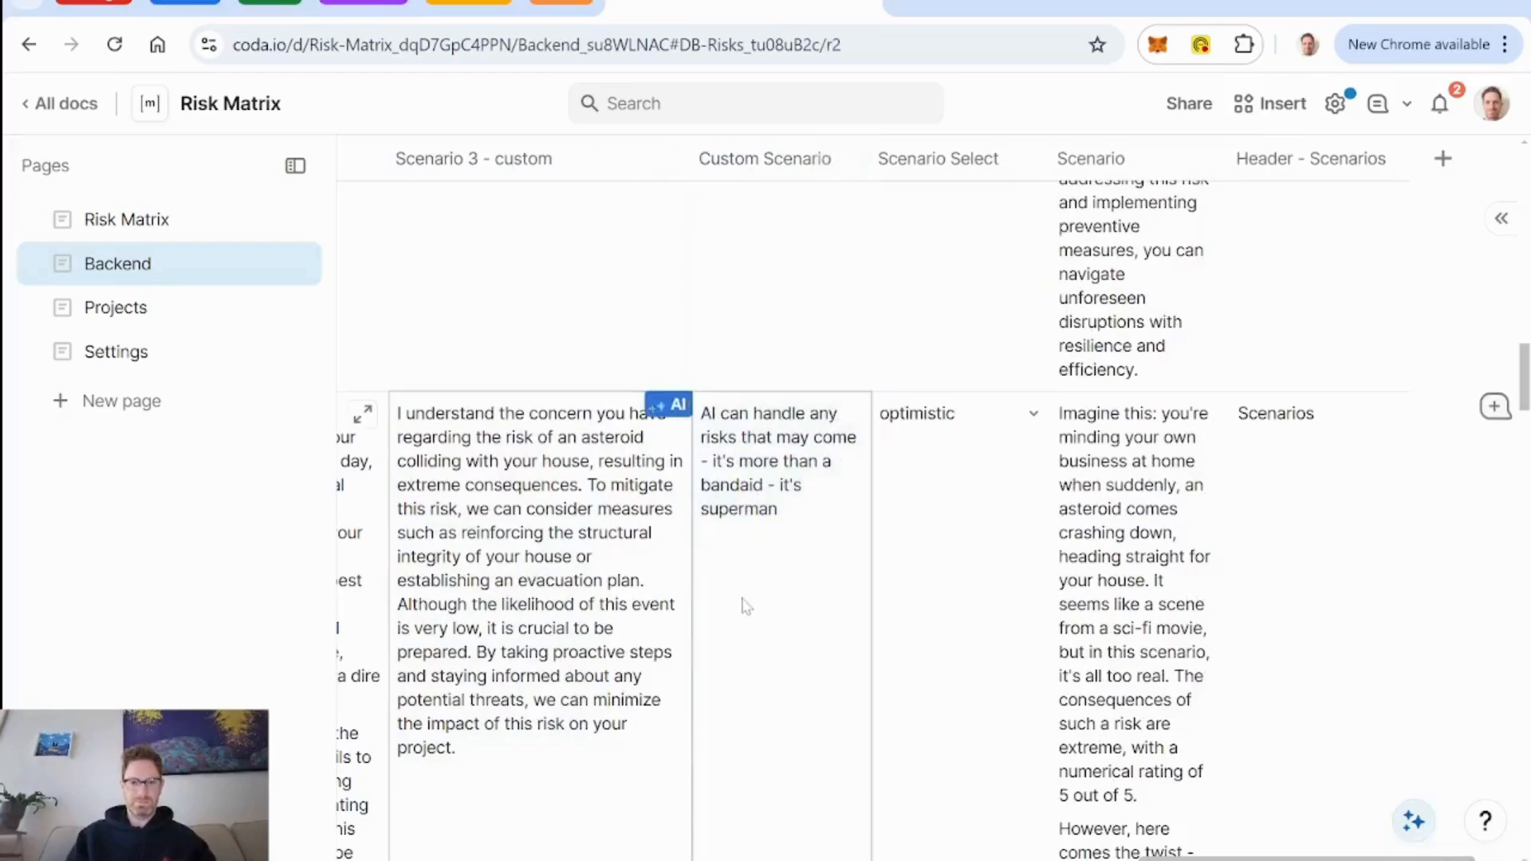
scroll(746, 606, left, 5)
scroll(721, 606, down, 1)
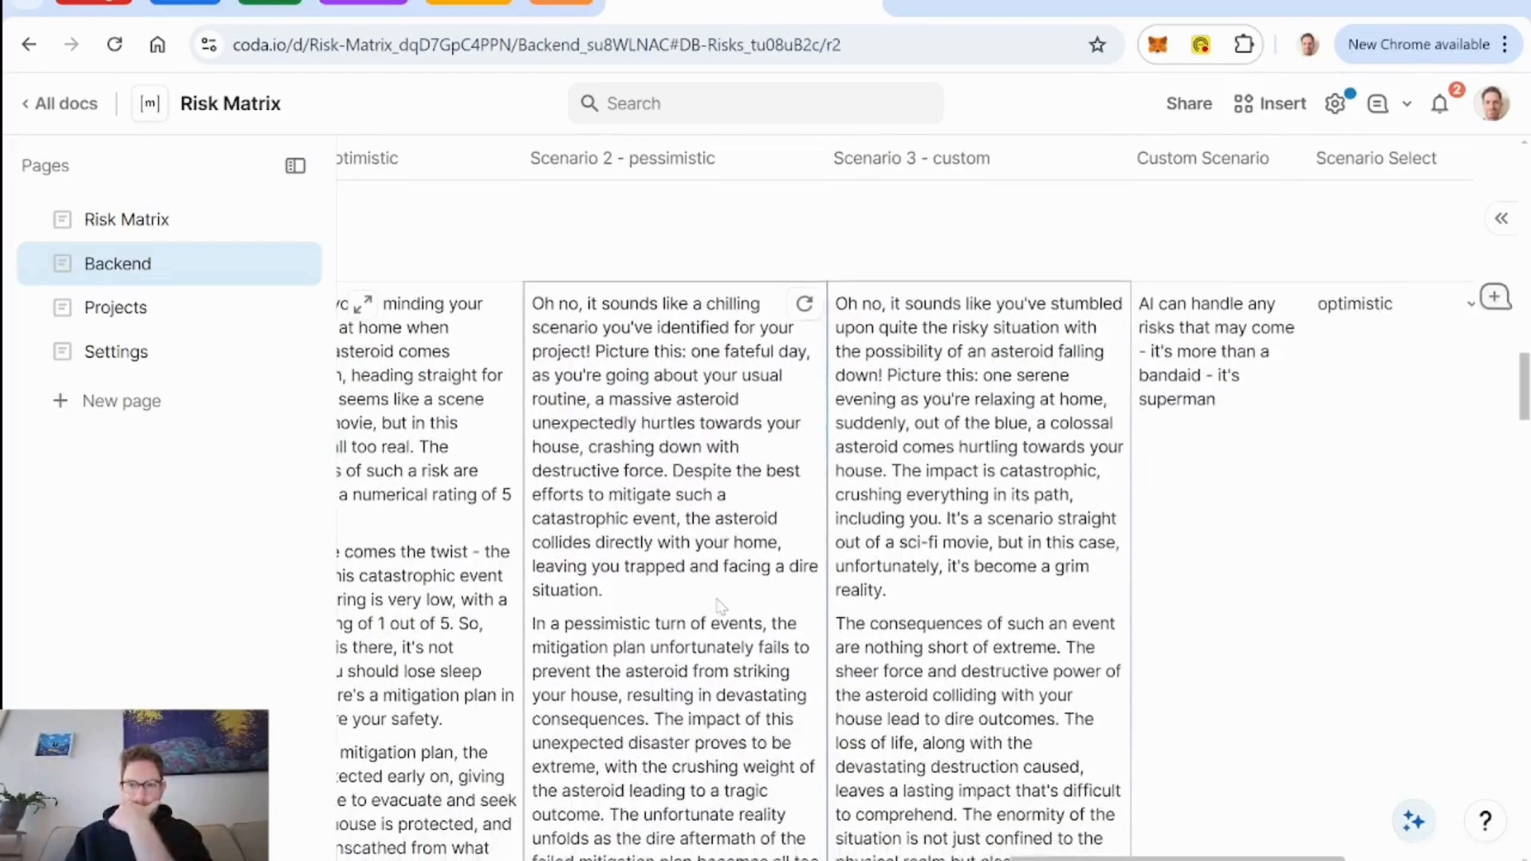
scroll(722, 606, down, 2)
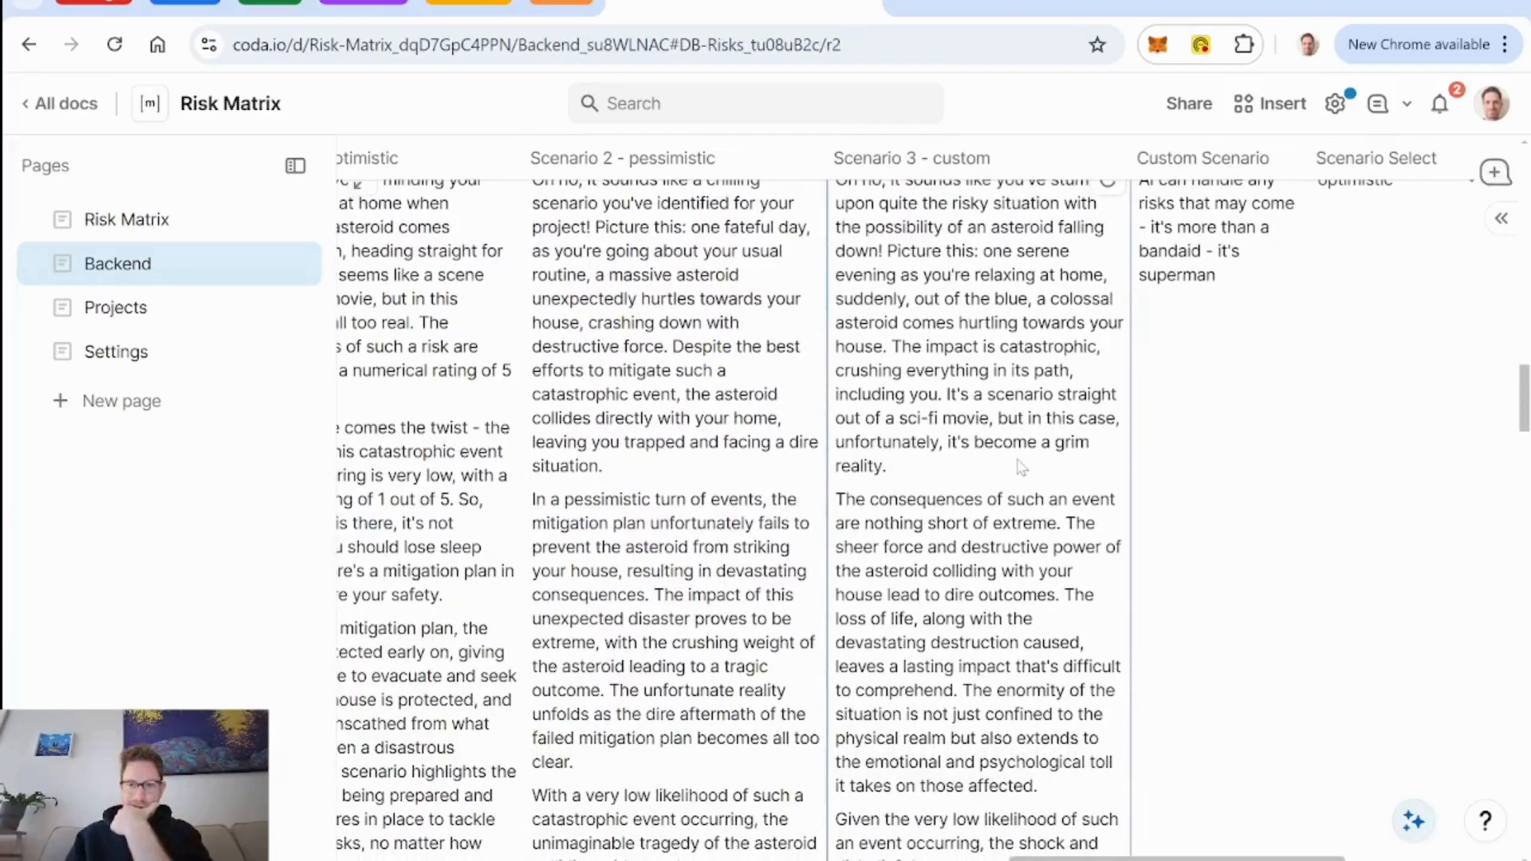
scroll(1021, 468, down, 4)
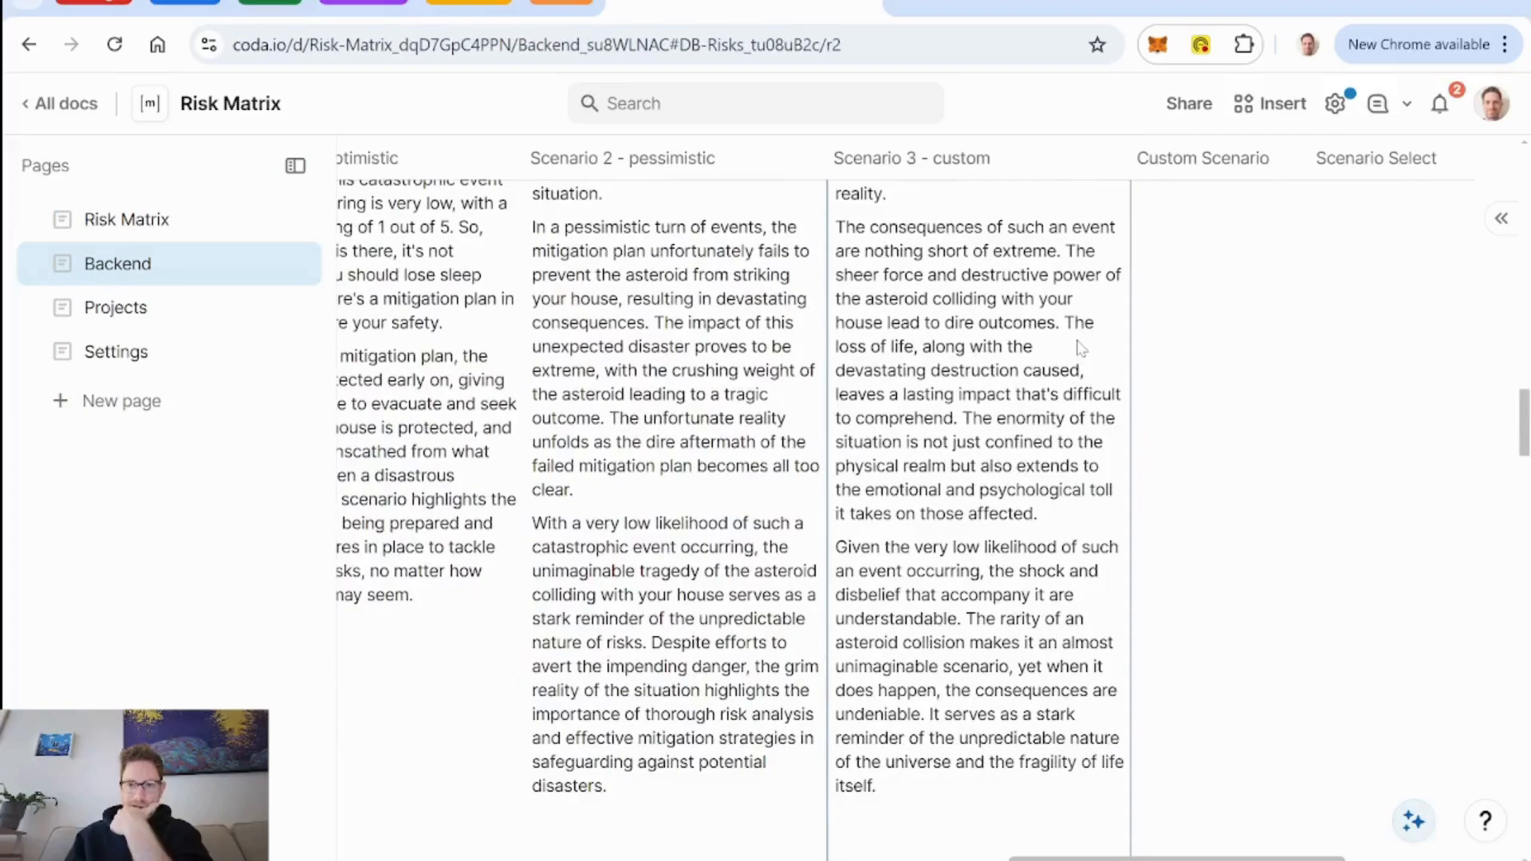
scroll(1081, 349, down, 1)
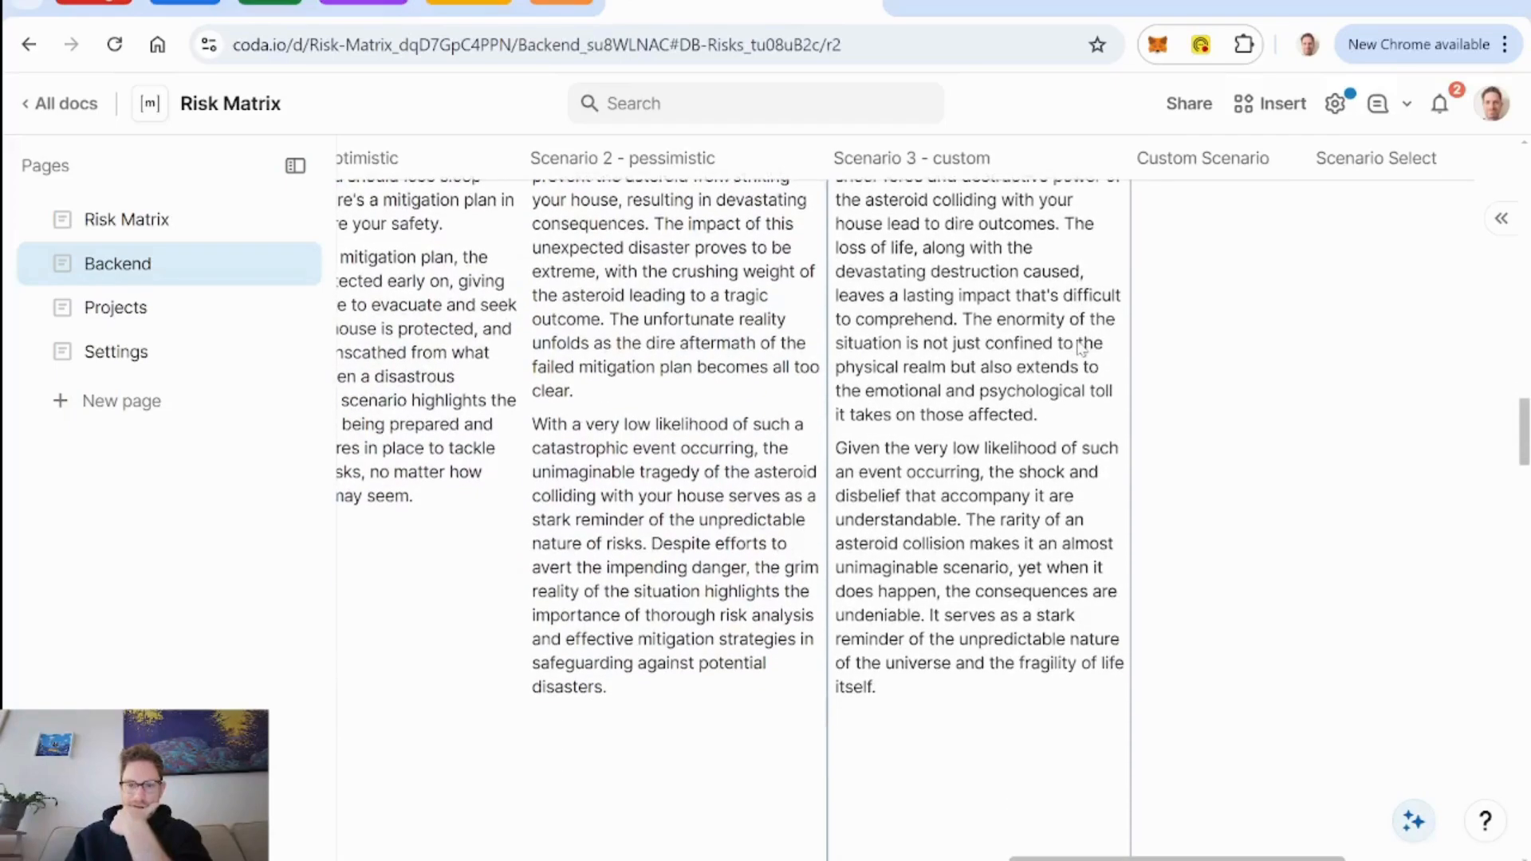
scroll(1081, 349, up, 6)
scroll(1080, 349, down, 1)
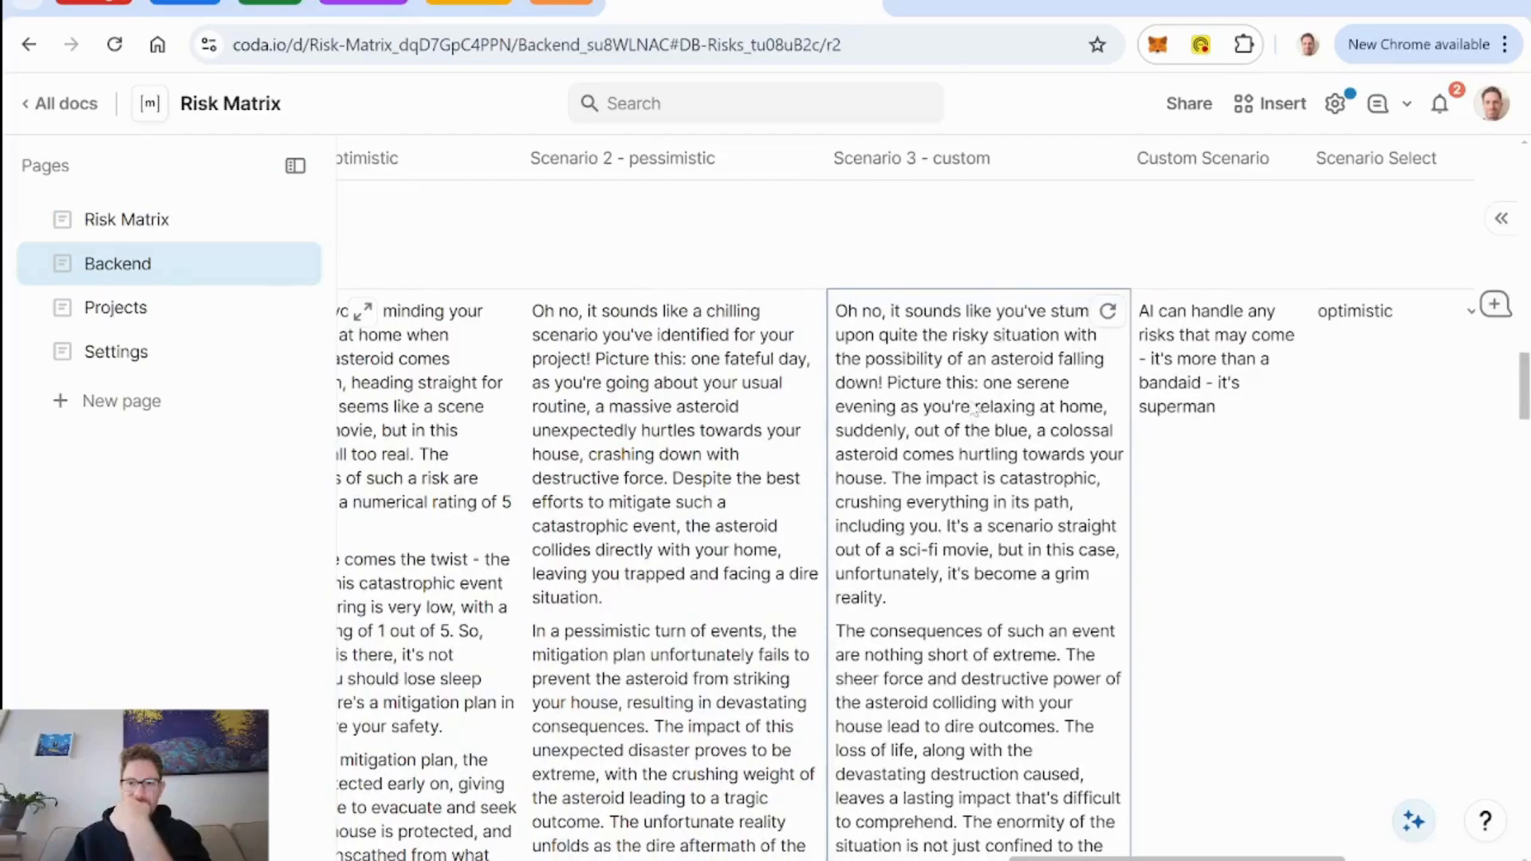
Regenerate the 5 min power outage row's Scenario 3 - custom text and read the new version.
scroll(974, 409, up, 16)
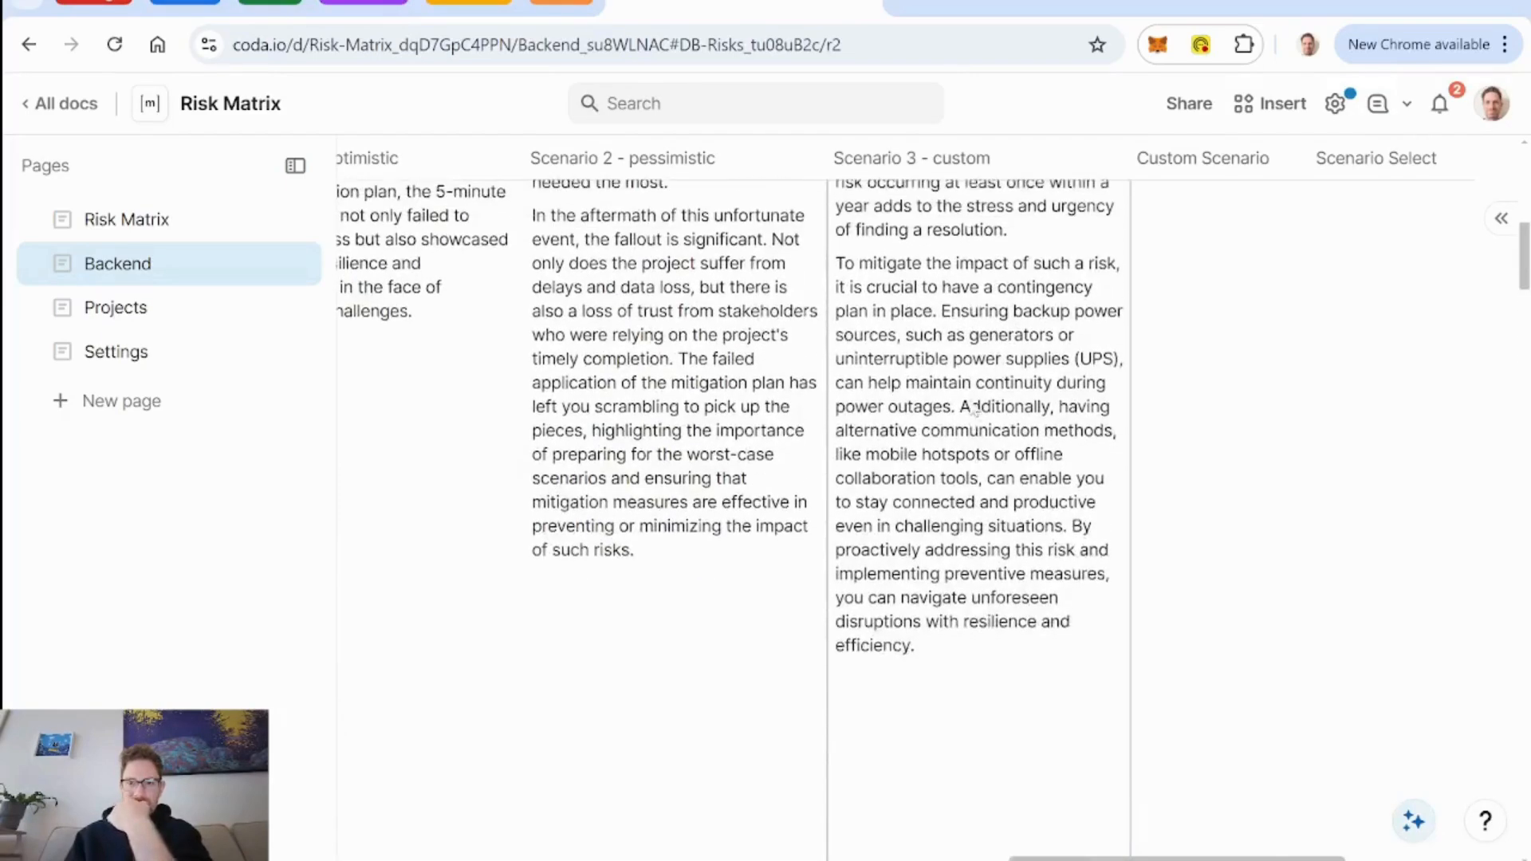
scroll(974, 409, up, 5)
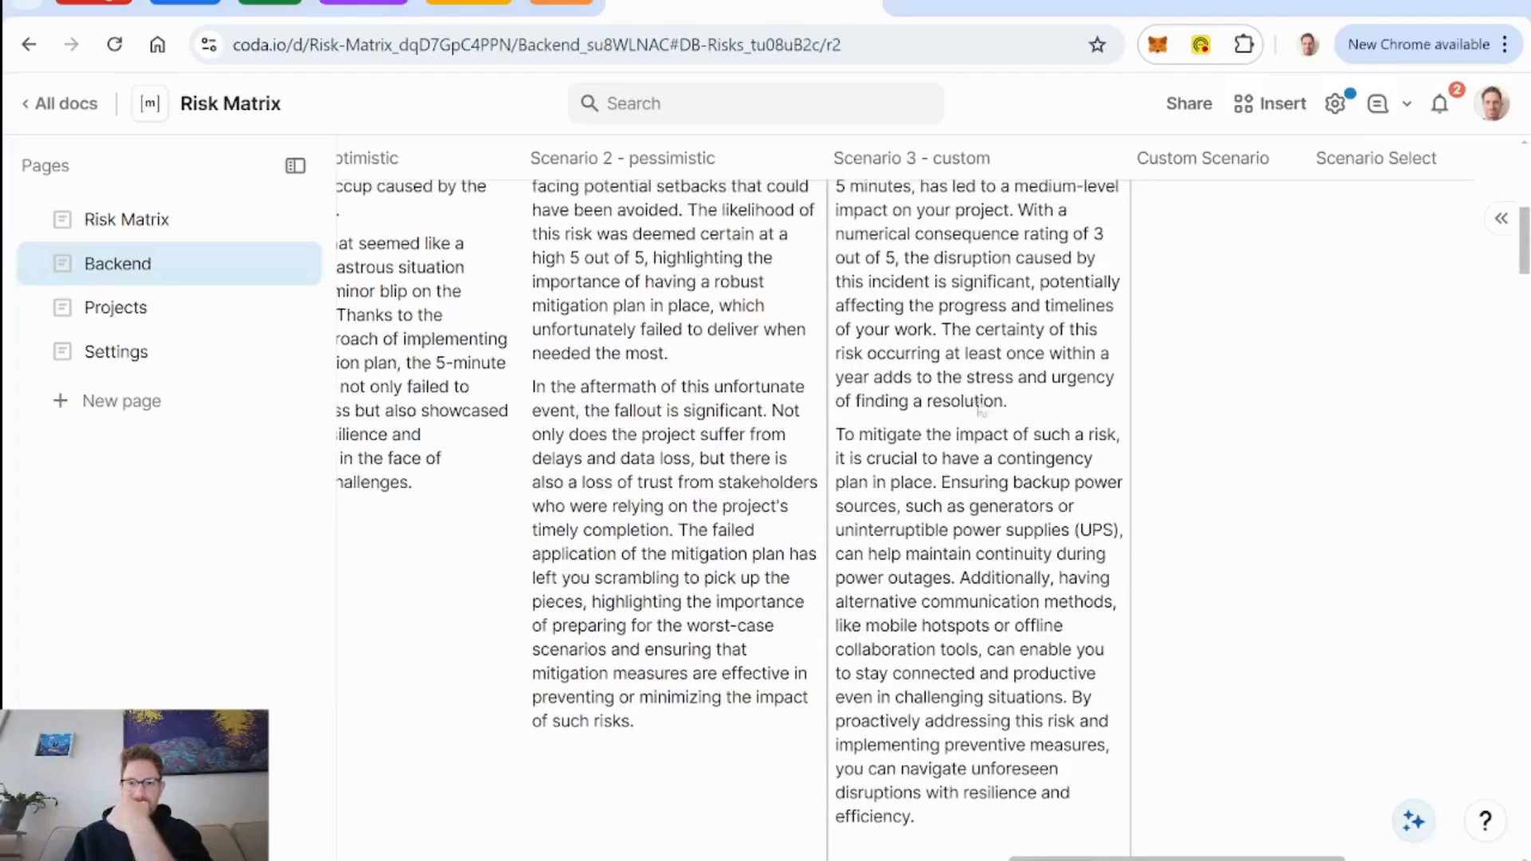
scroll(1045, 409, up, 15)
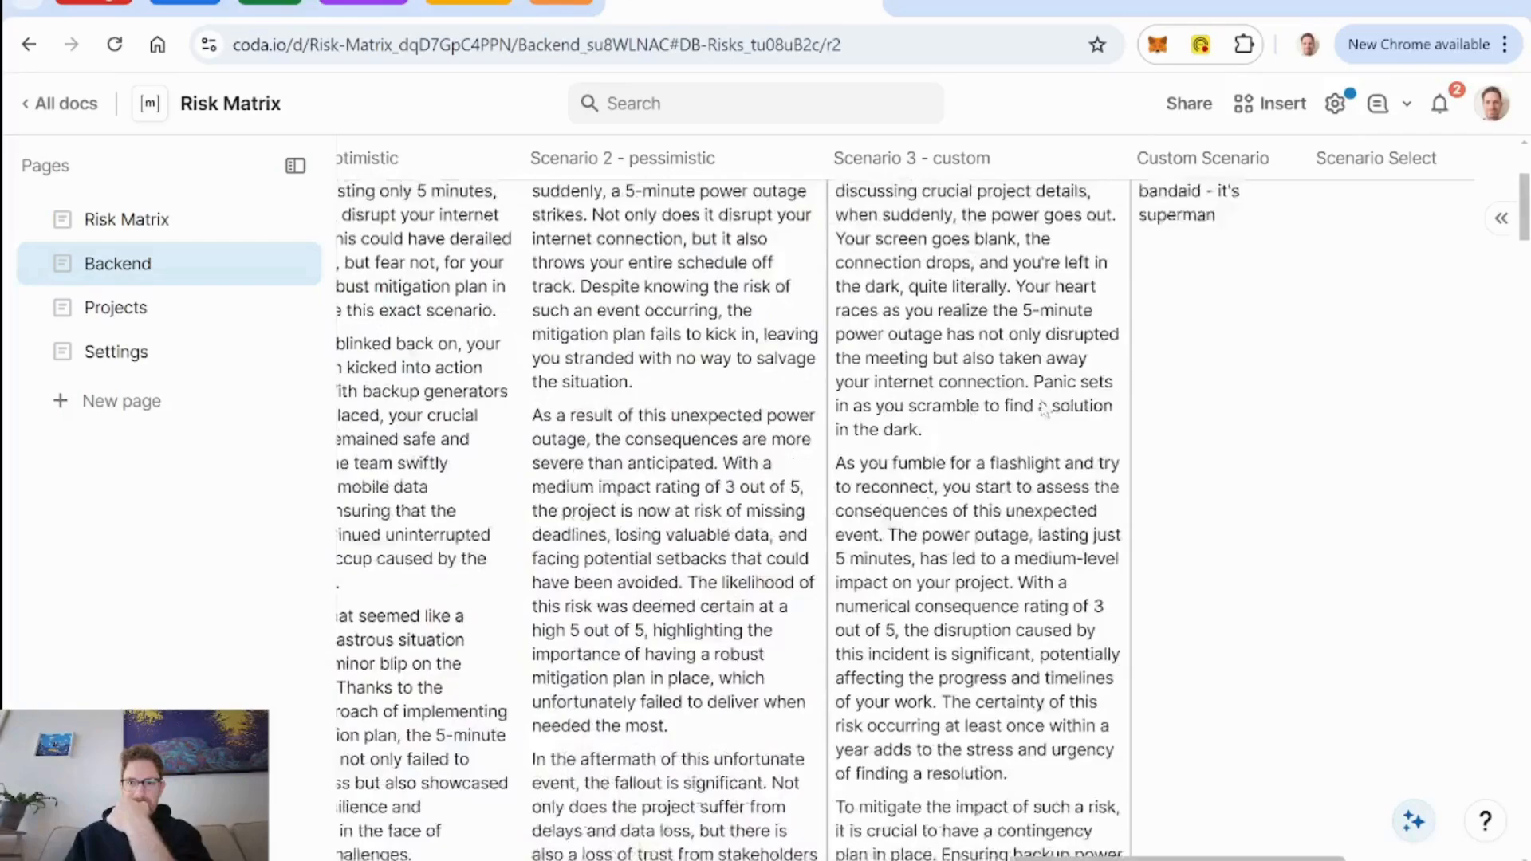
scroll(1045, 410, up, 2)
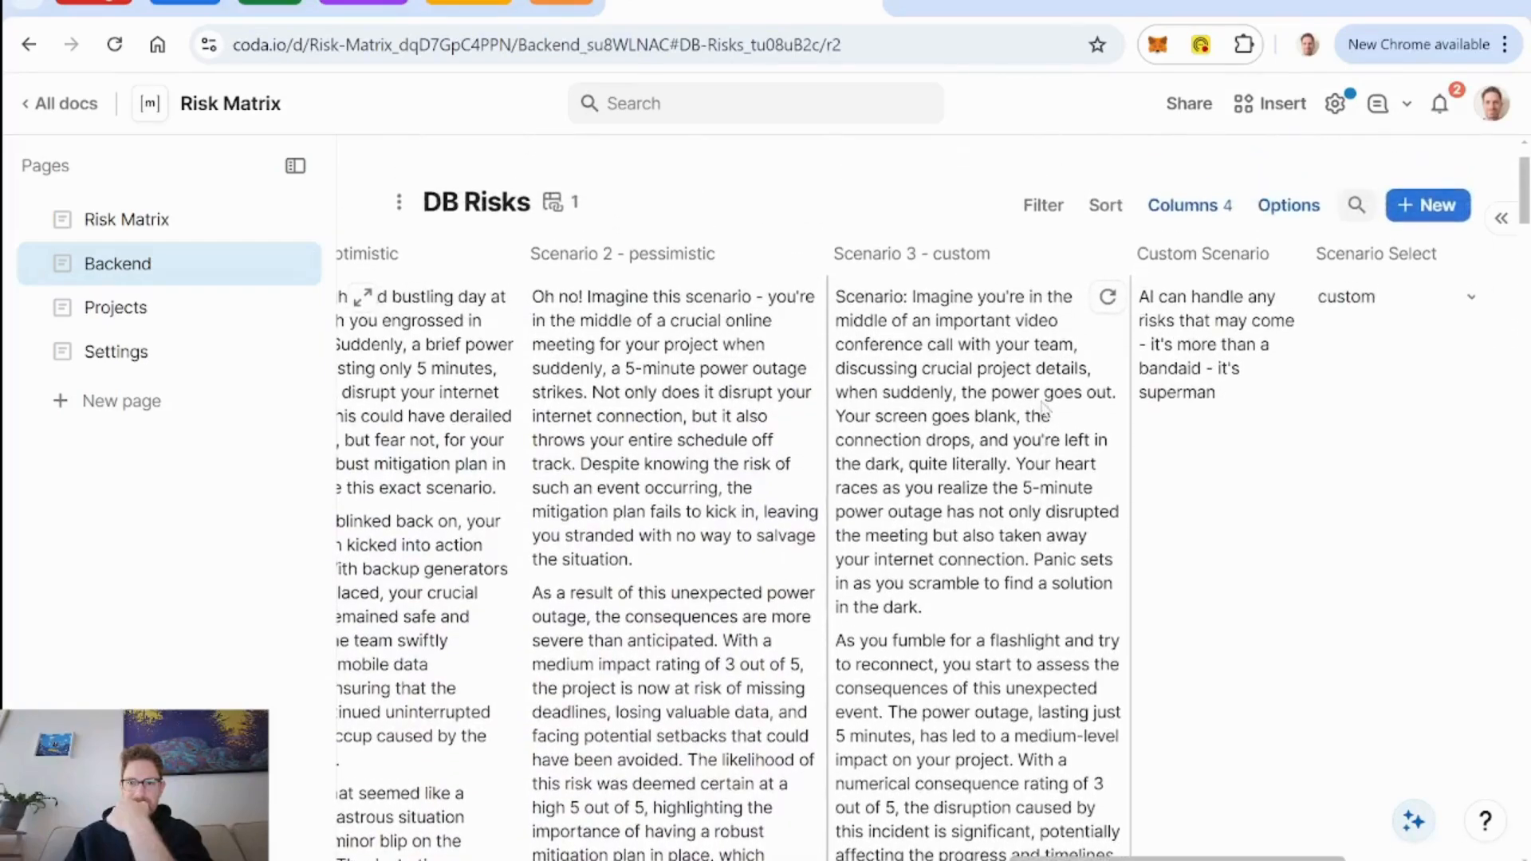
click(1108, 296)
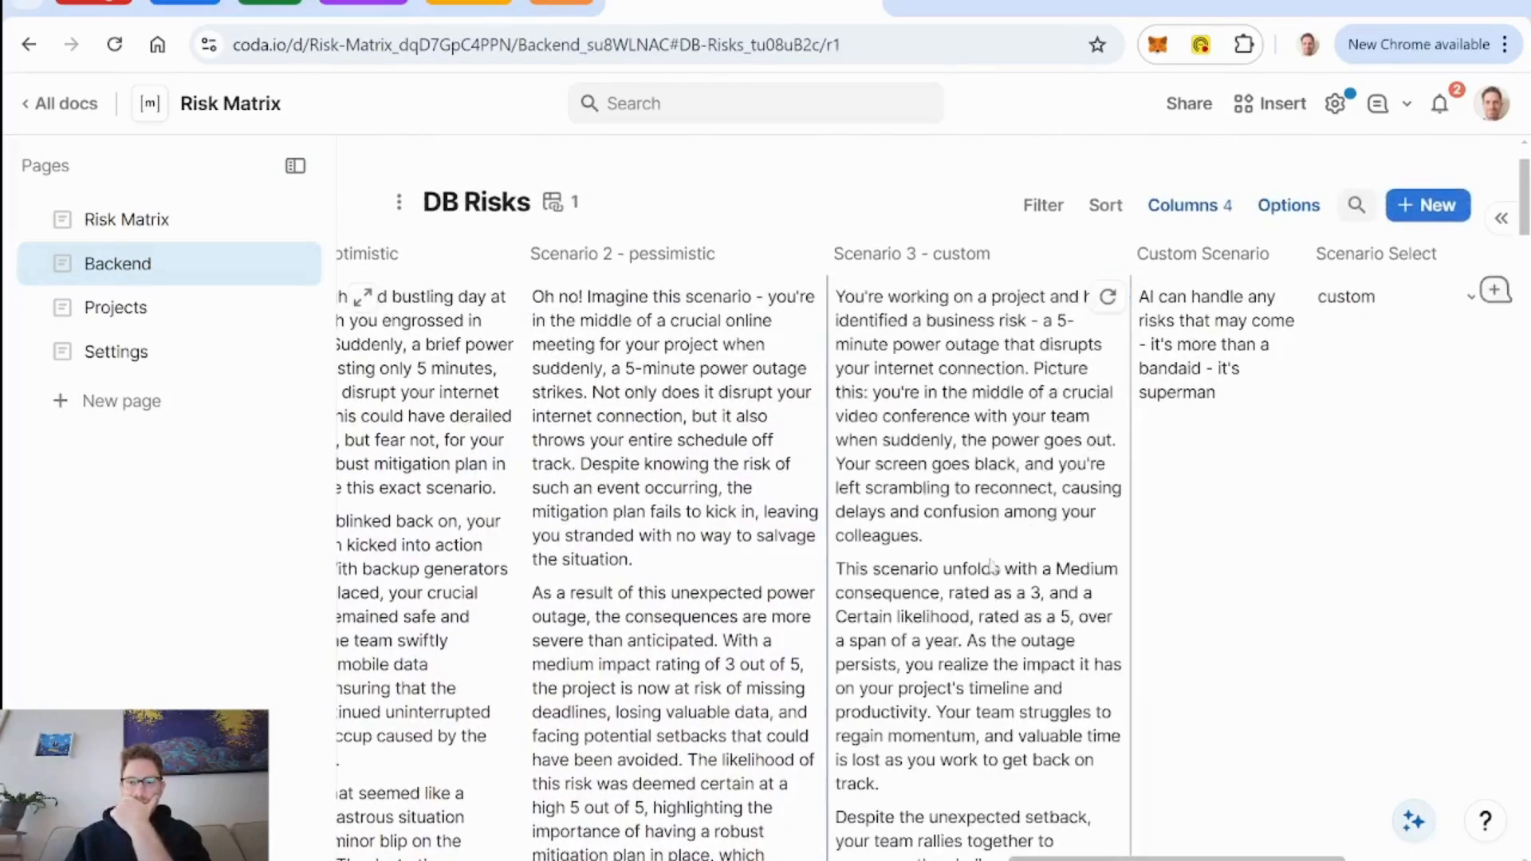
scroll(1000, 548, down, 3)
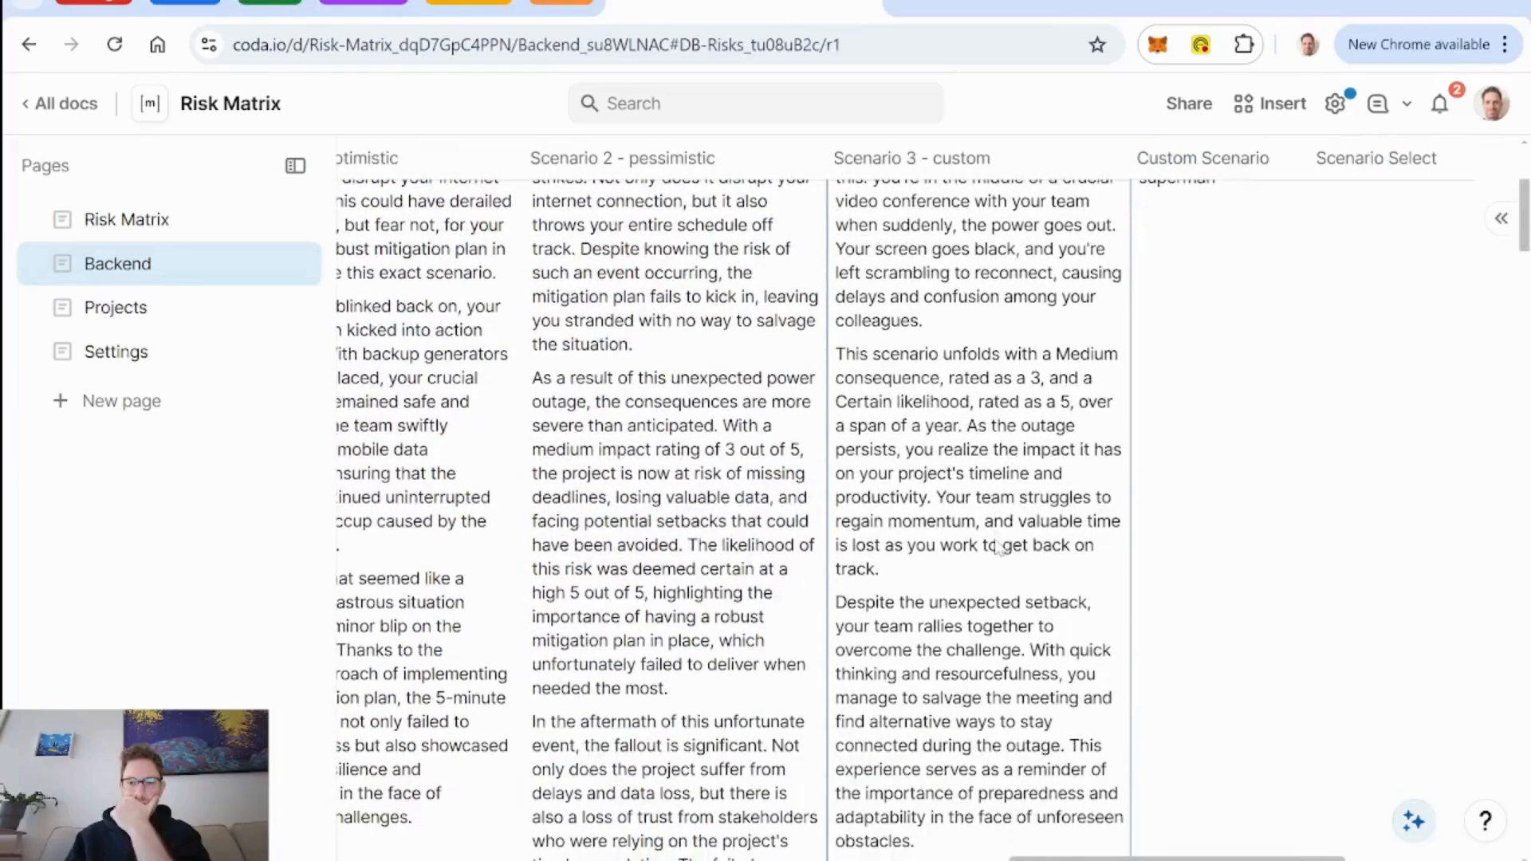
scroll(1037, 479, up, 5)
Recheck the shortened AI prompt of the Scenario 3 - custom column and leave its settings.
click(1100, 370)
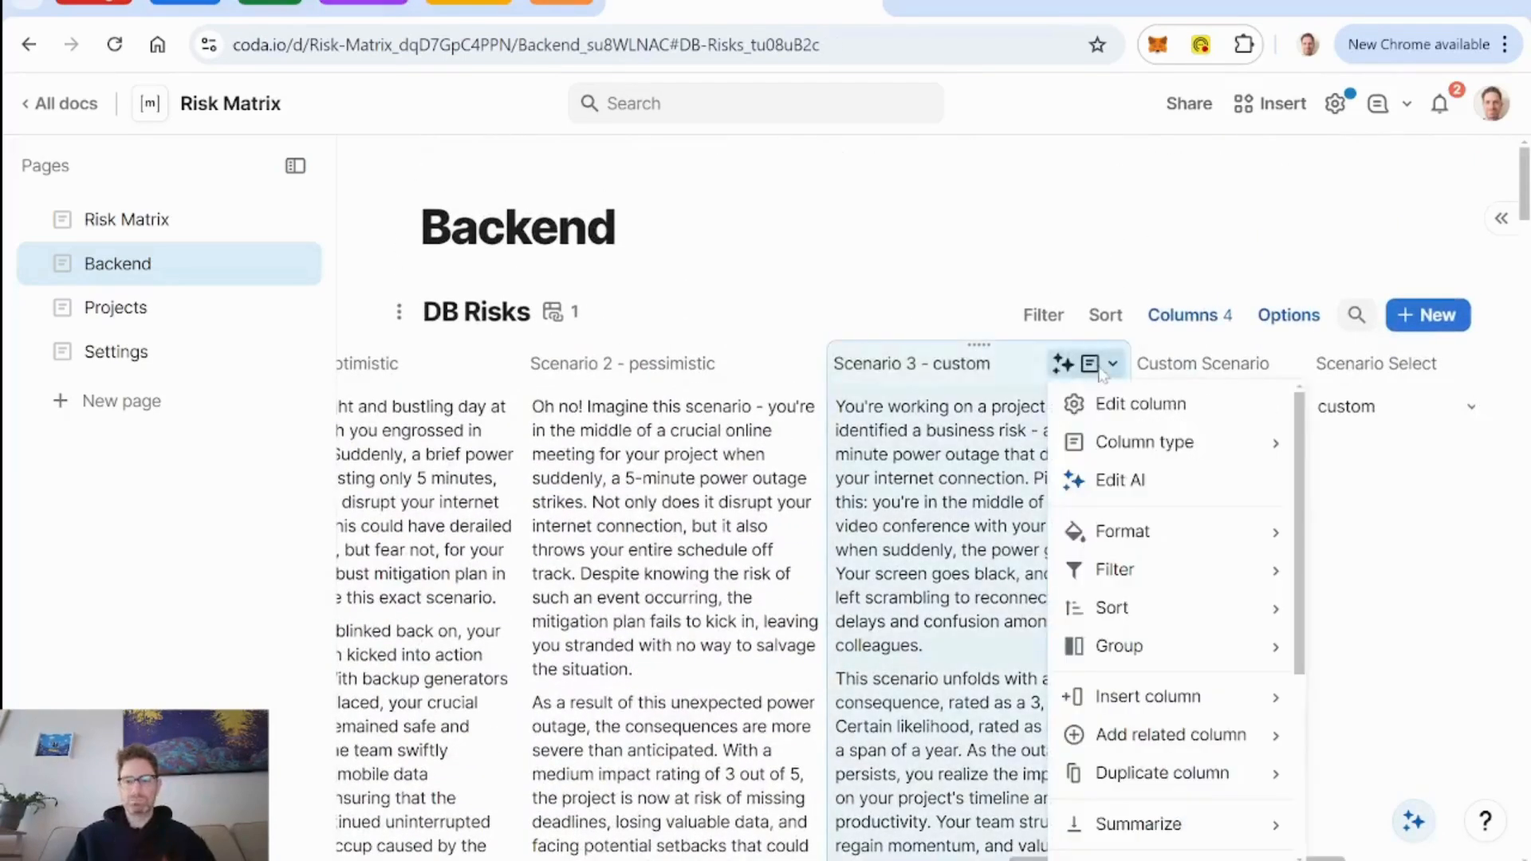
click(1121, 482)
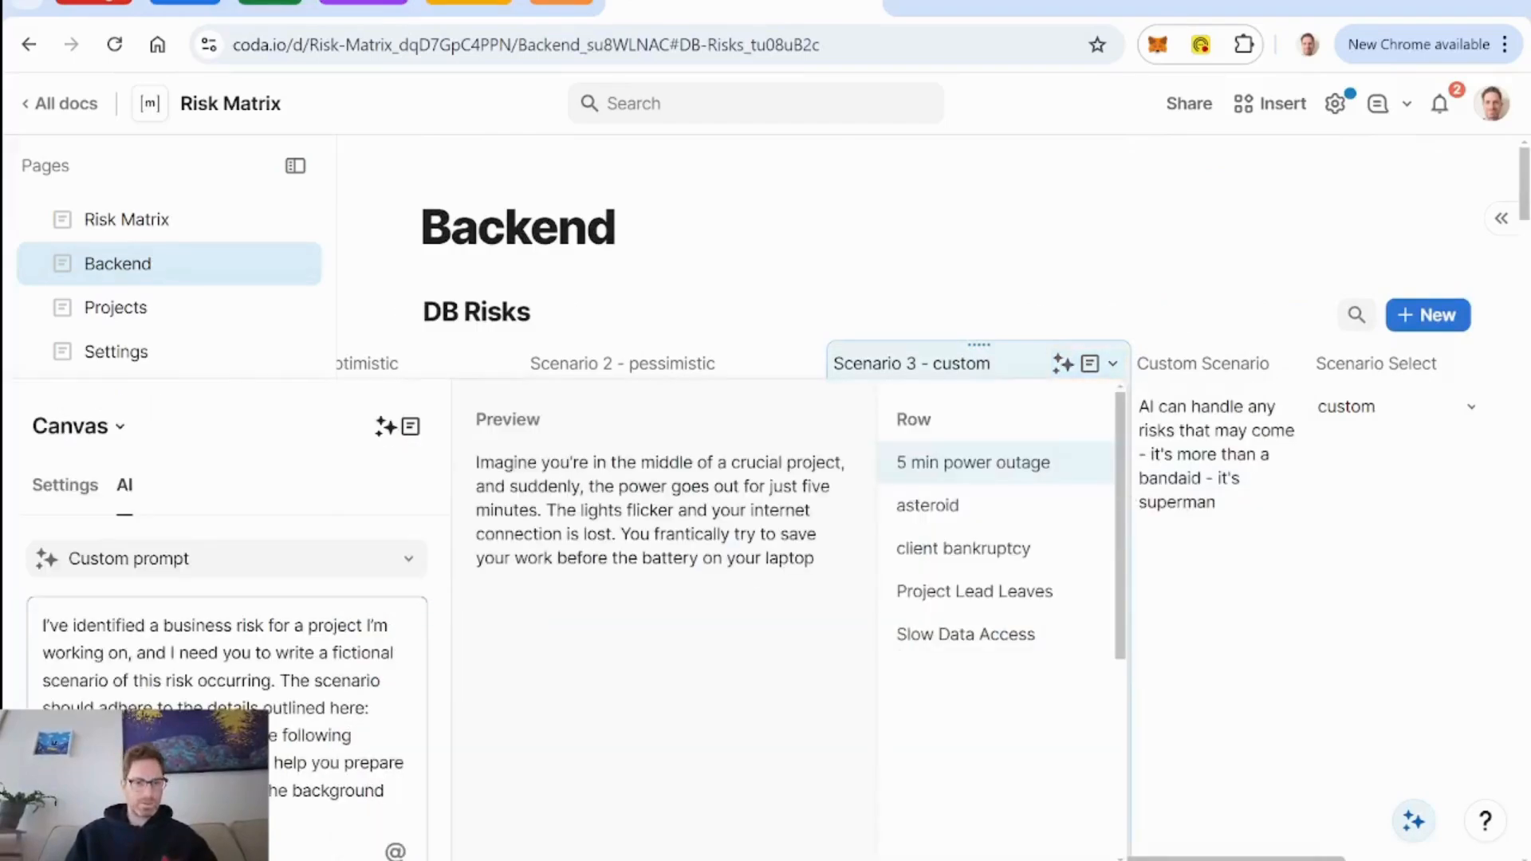
scroll(574, 622, down, 2)
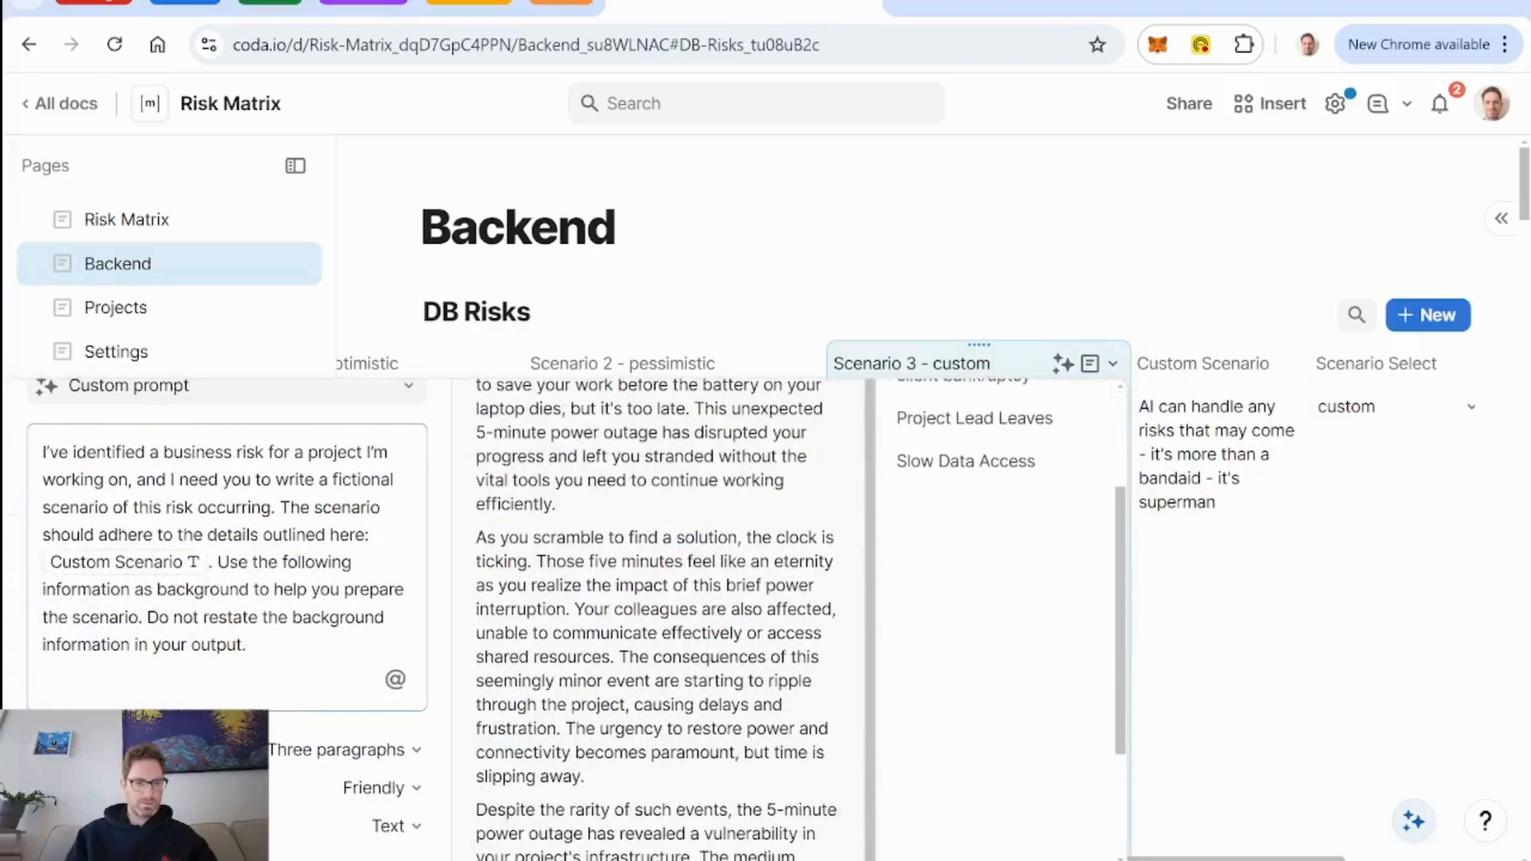
scroll(574, 622, up, 1)
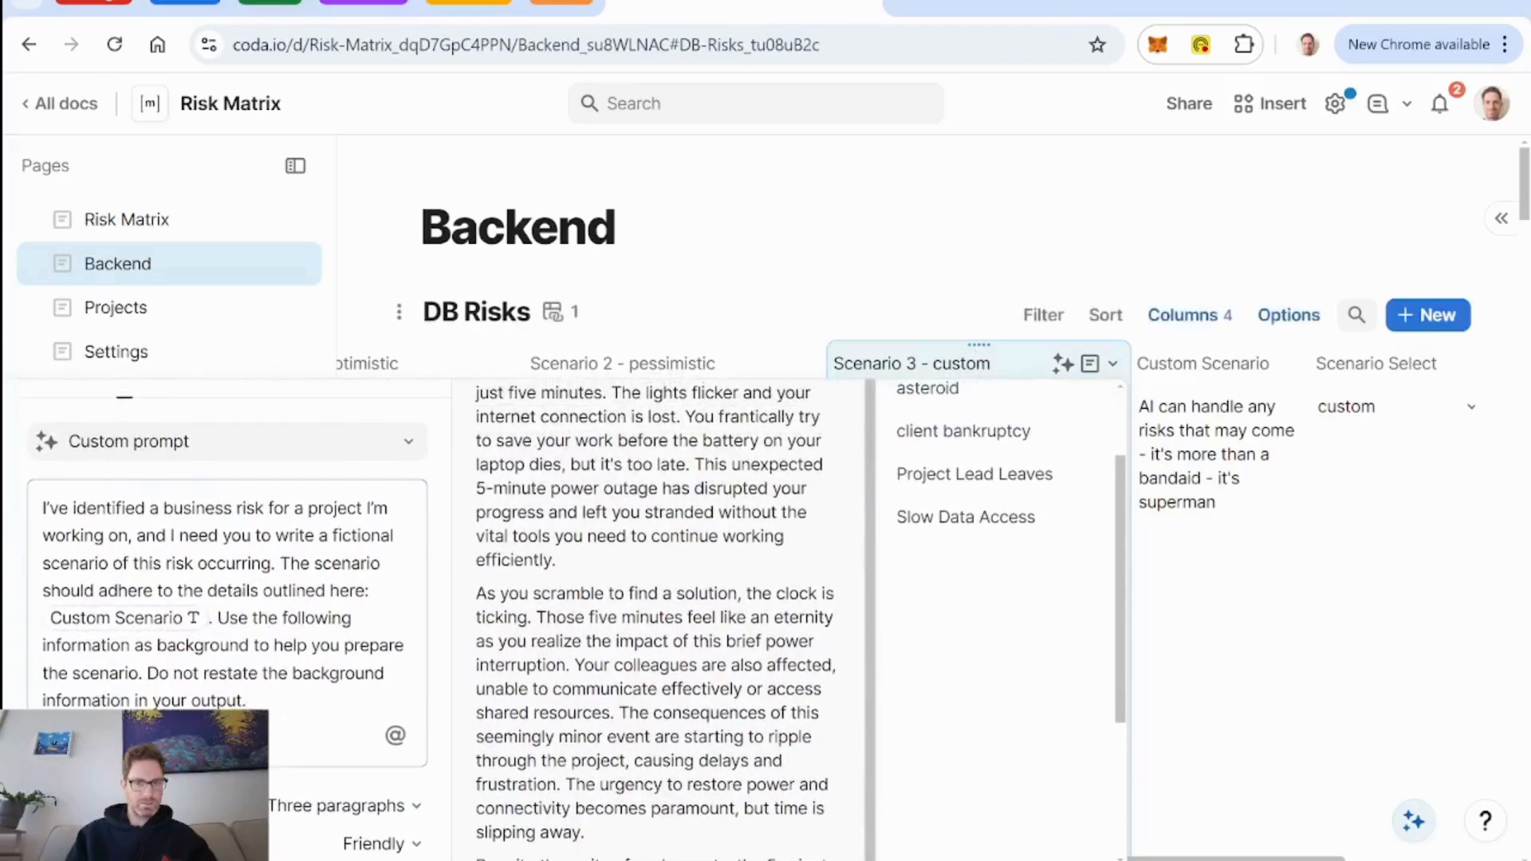
click(1029, 370)
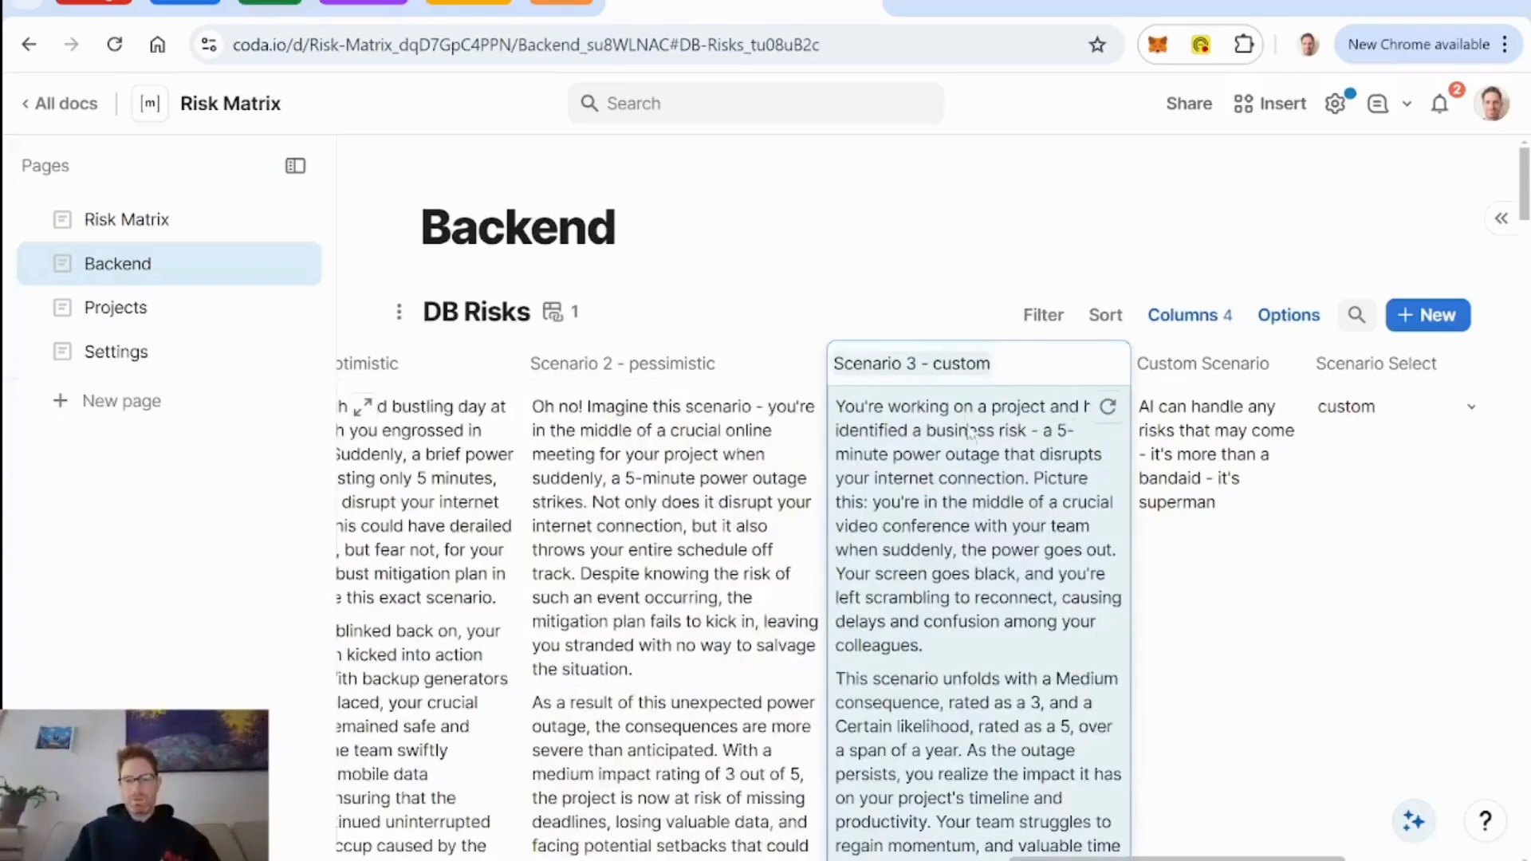
click(679, 366)
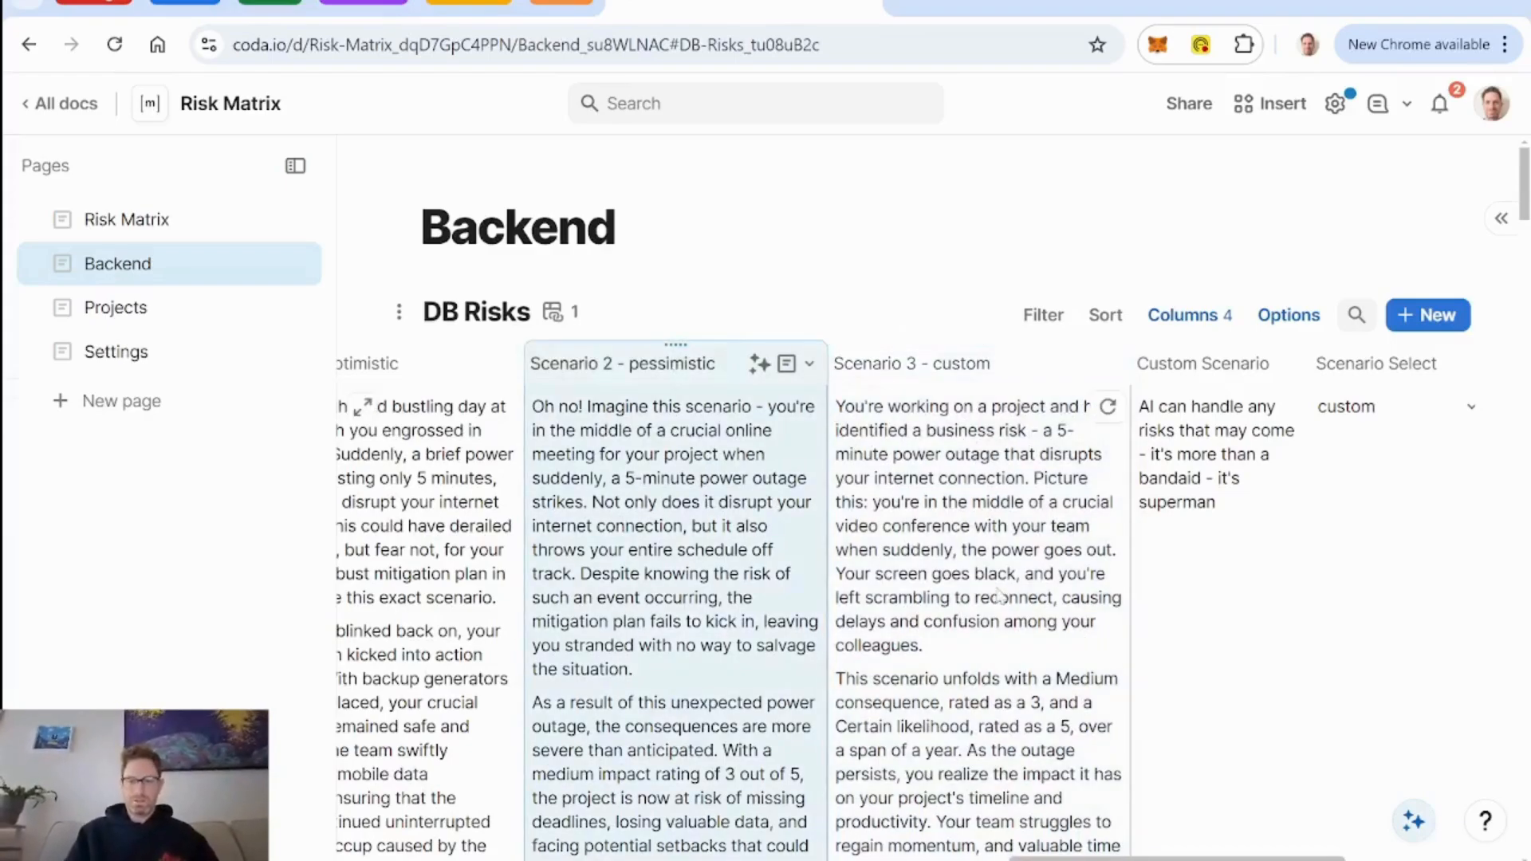
Regenerate the Scenario 3 - custom text for the 5 min power outage row once more and read it to the end.
scroll(1097, 638, down, 3)
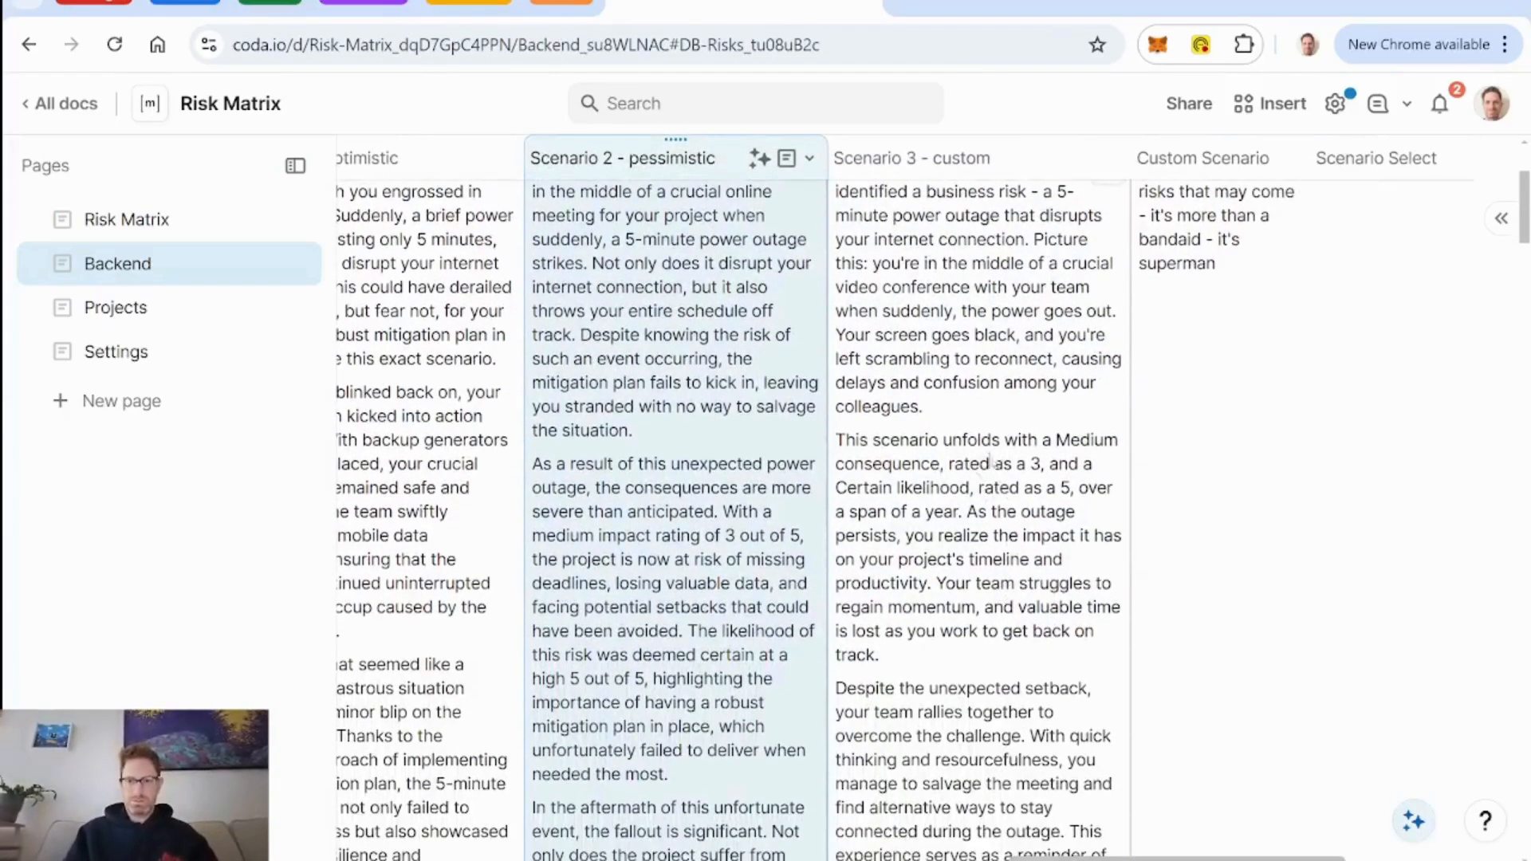
scroll(1004, 487, up, 2)
click(1103, 318)
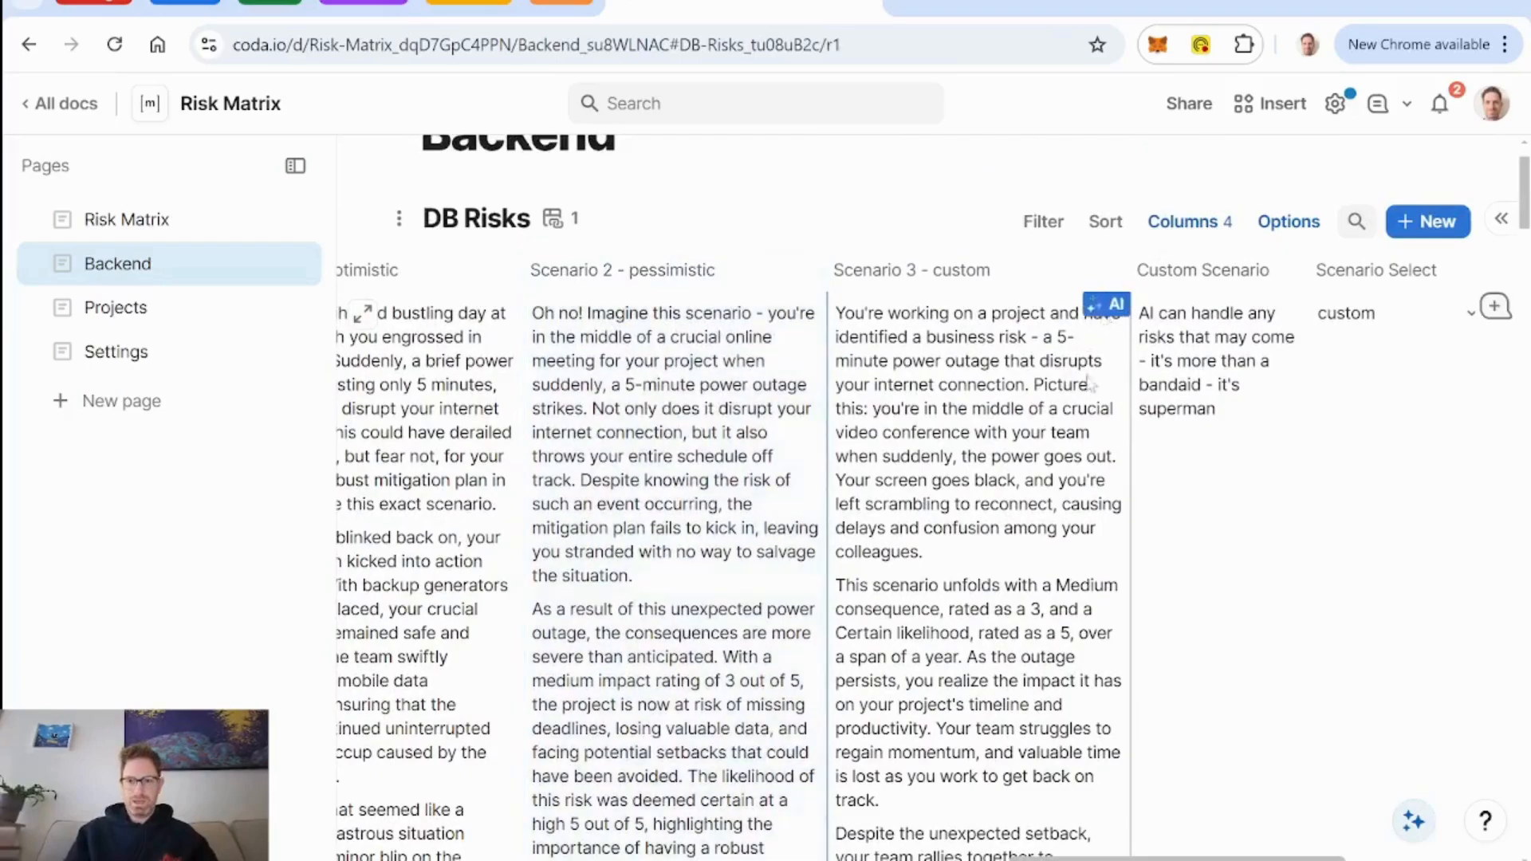
click(1107, 314)
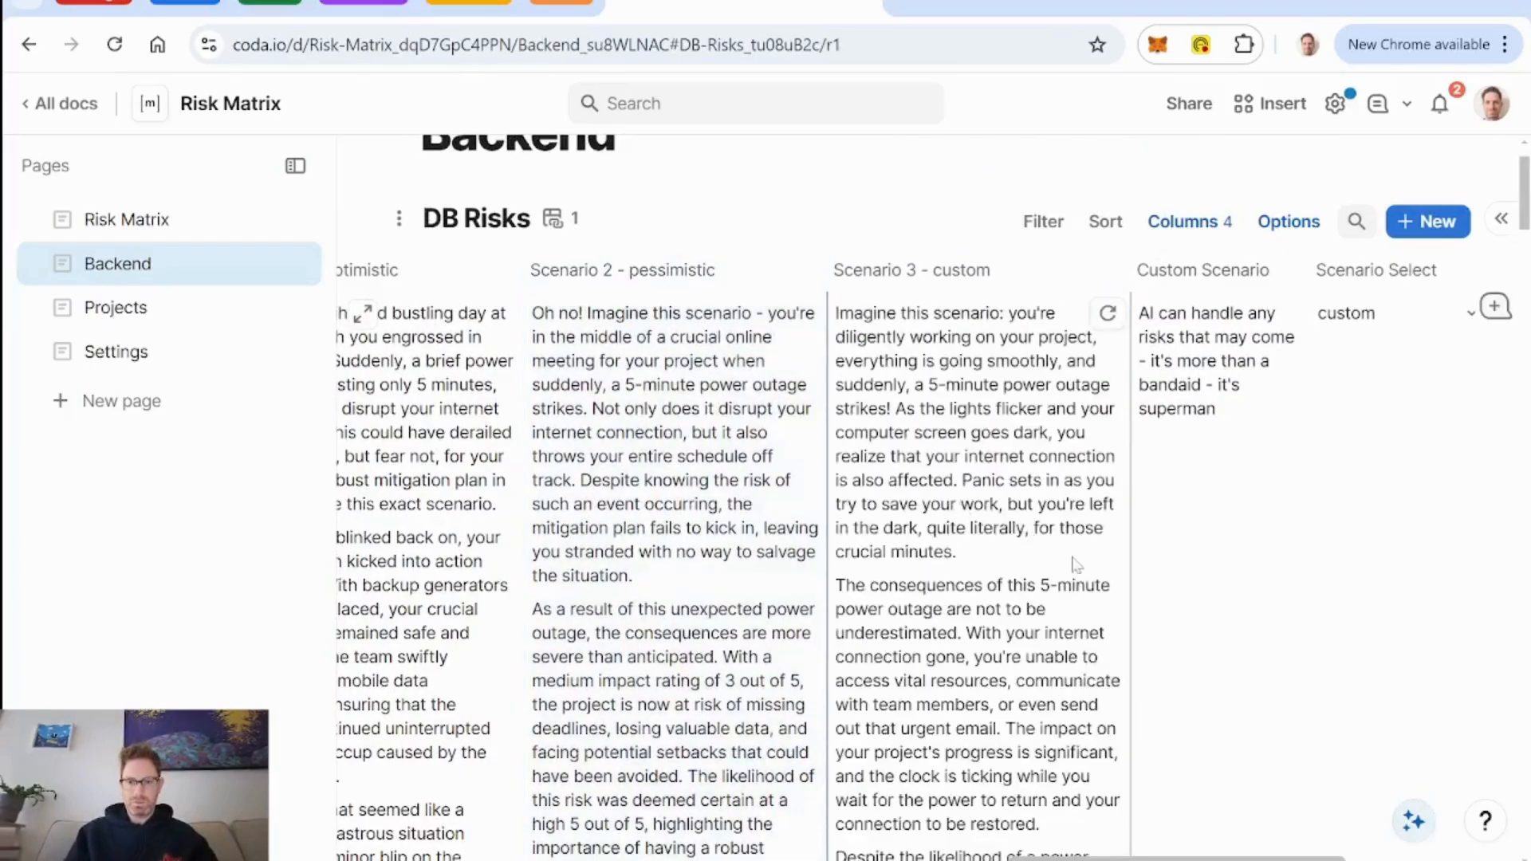
scroll(1077, 568, down, 5)
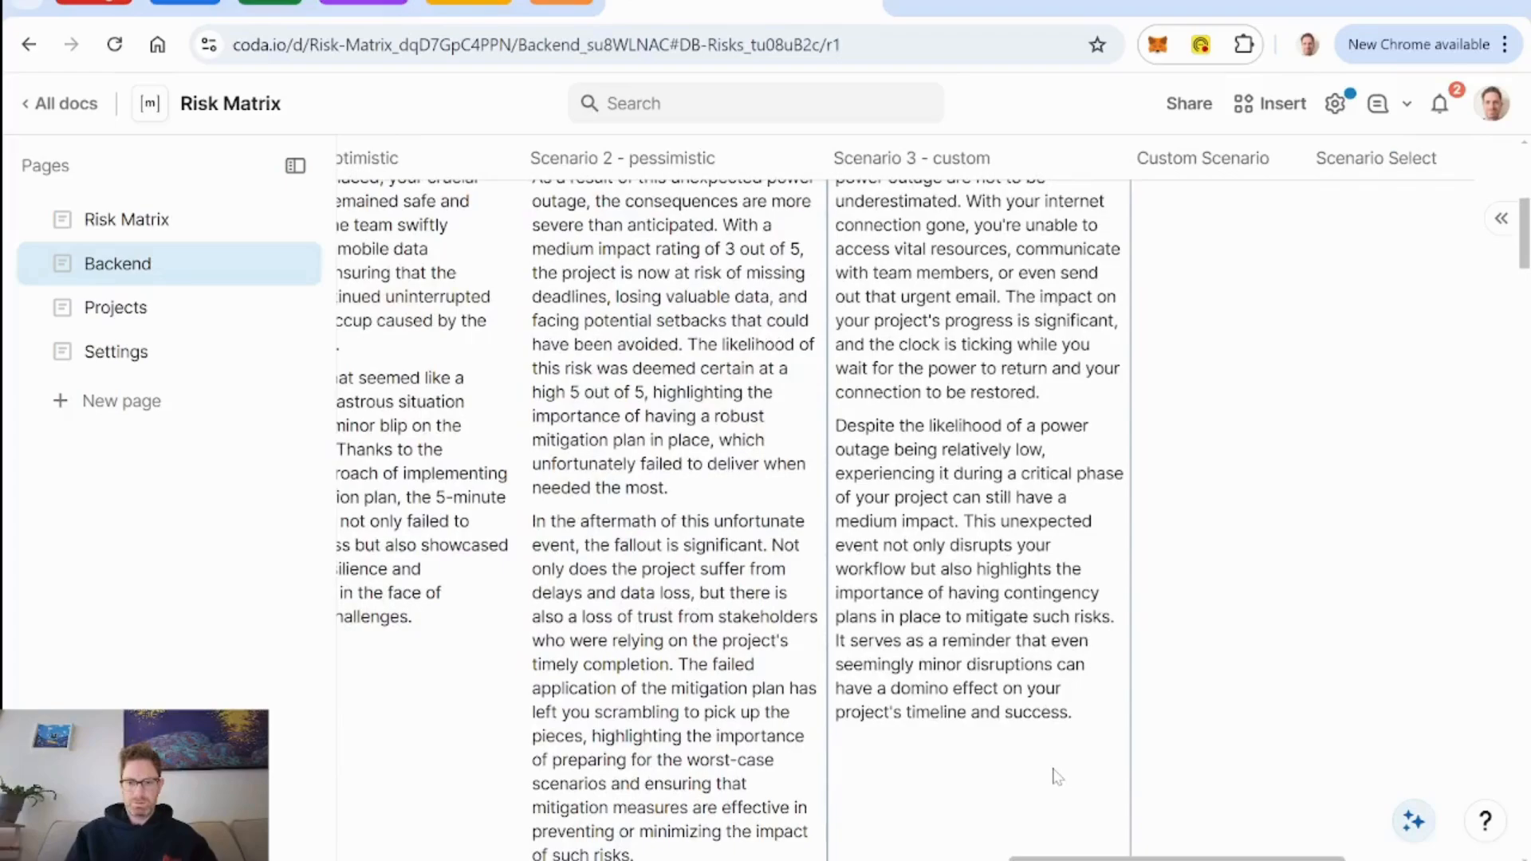
Regenerate the Scenario 2 - pessimistic text for the 5 min power outage row and read the new version.
scroll(1056, 777, up, 5)
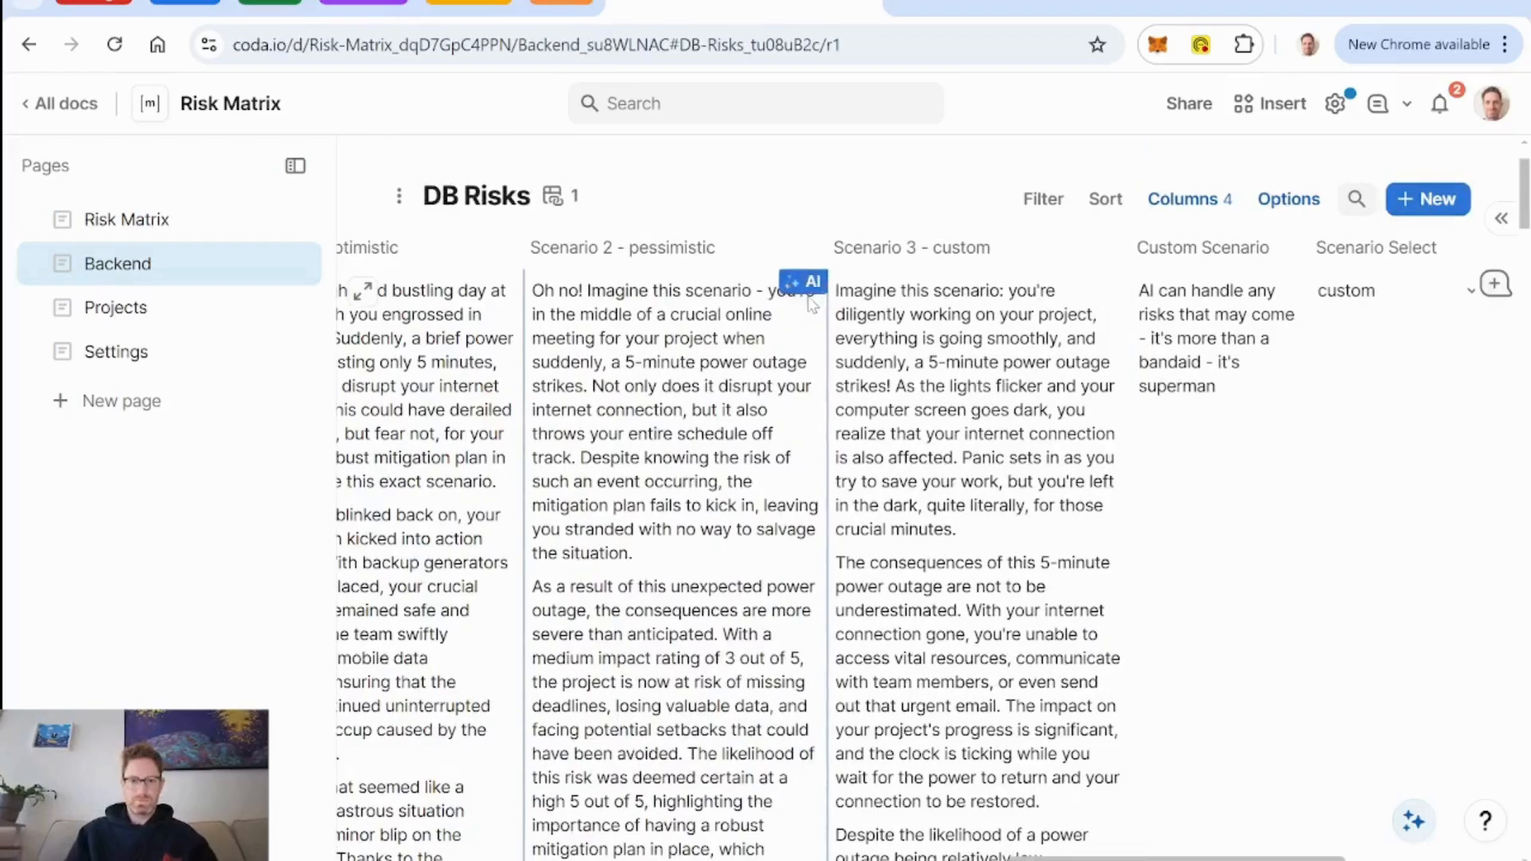
click(803, 290)
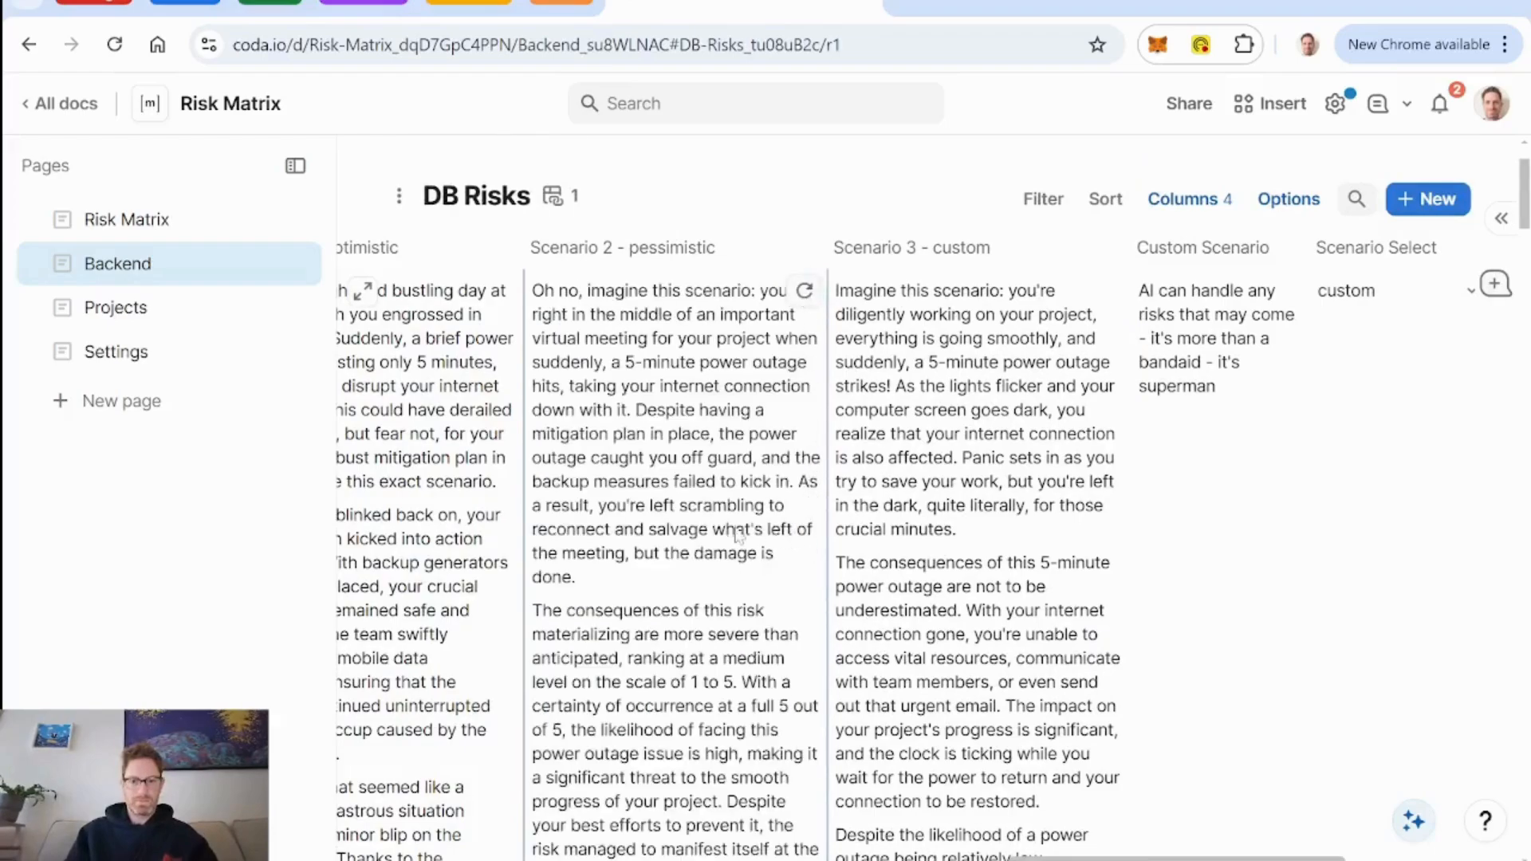
scroll(740, 576, down, 5)
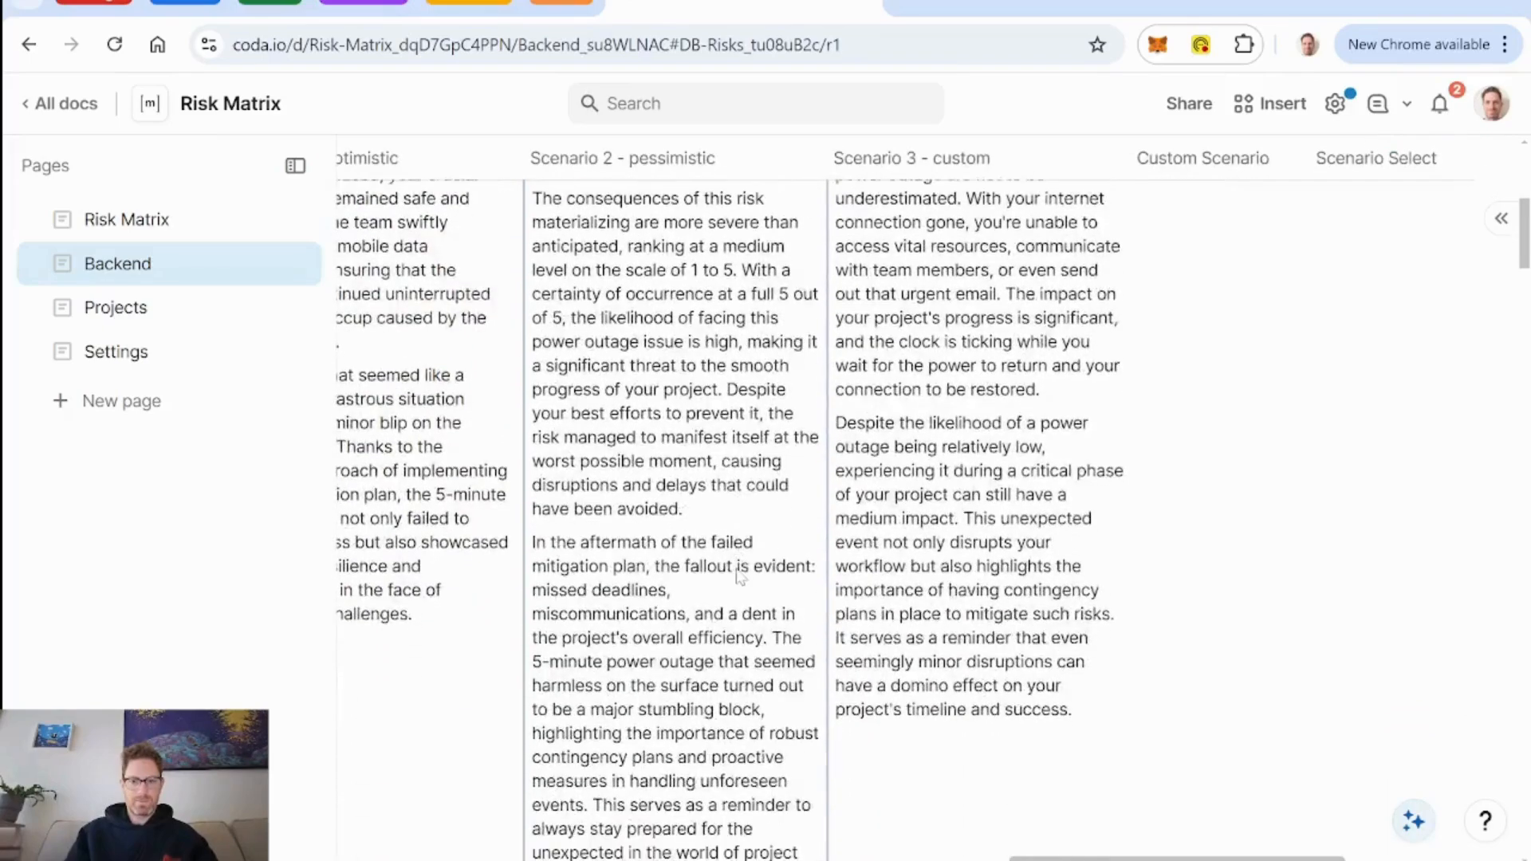
scroll(741, 576, up, 7)
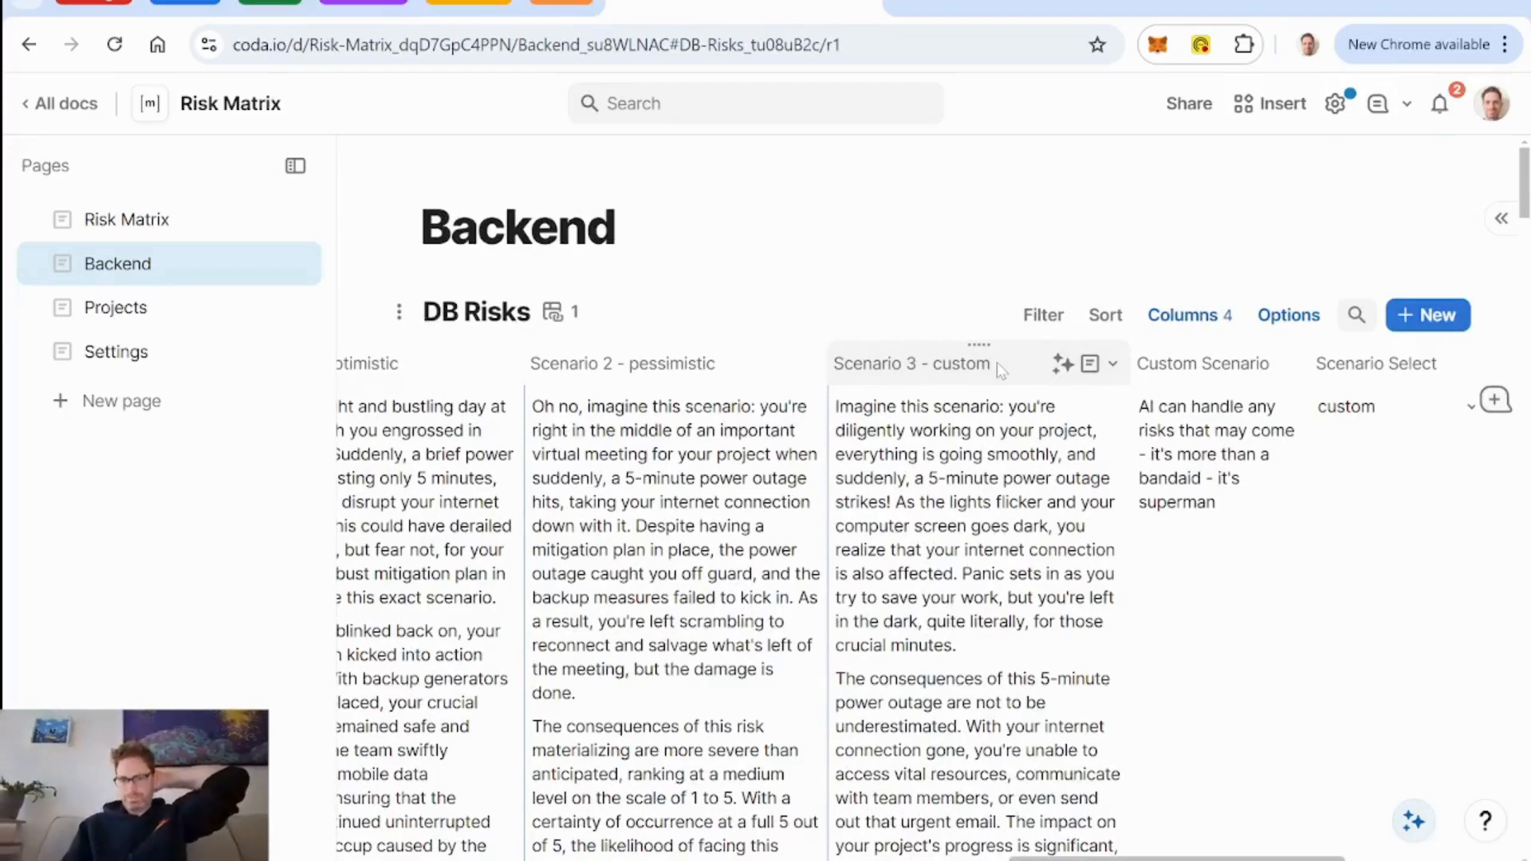
click(1094, 371)
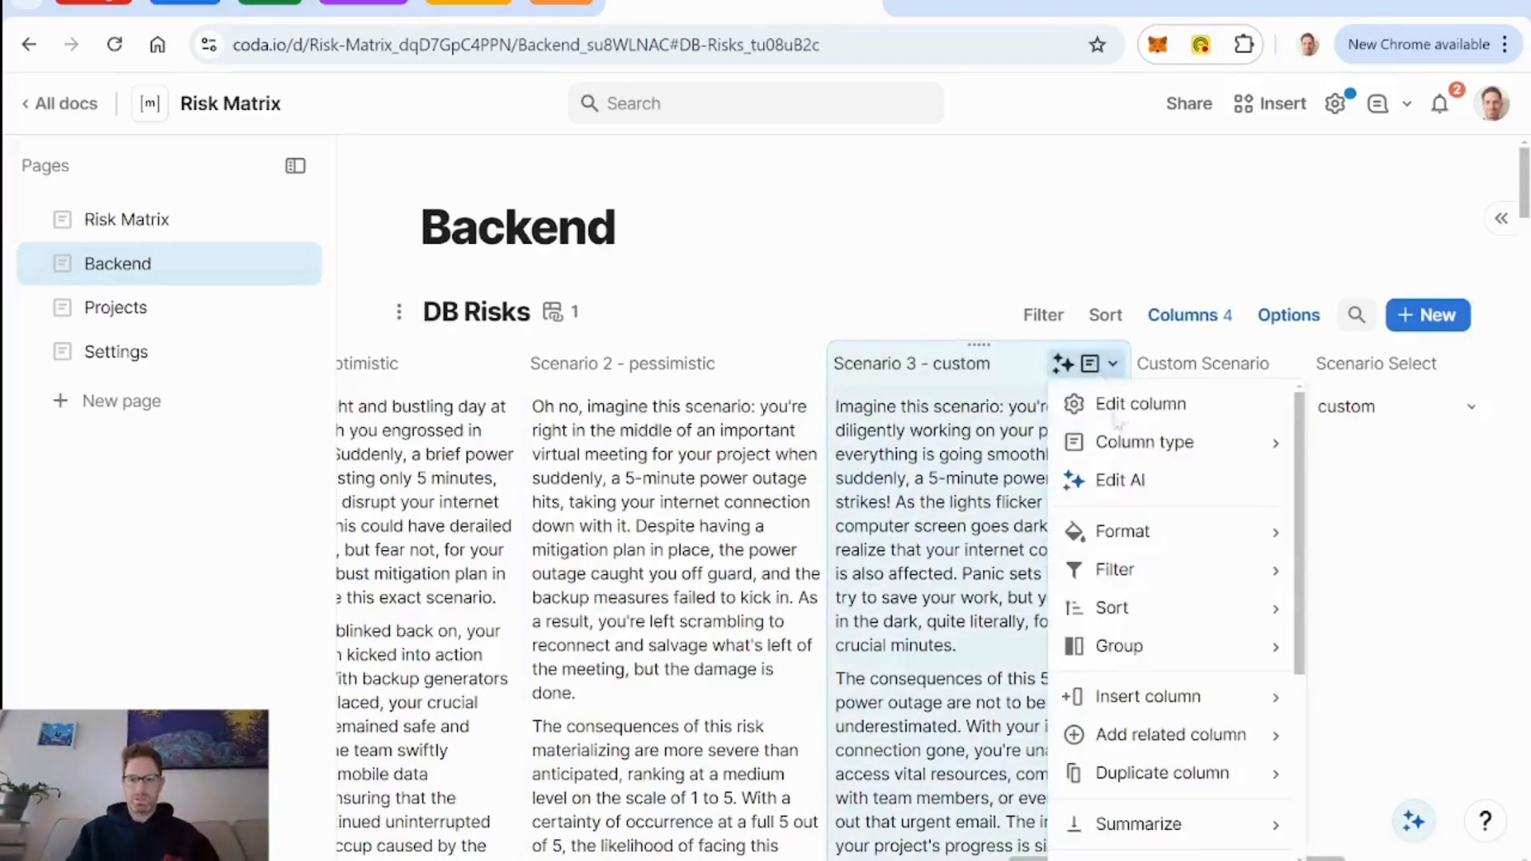
click(1148, 480)
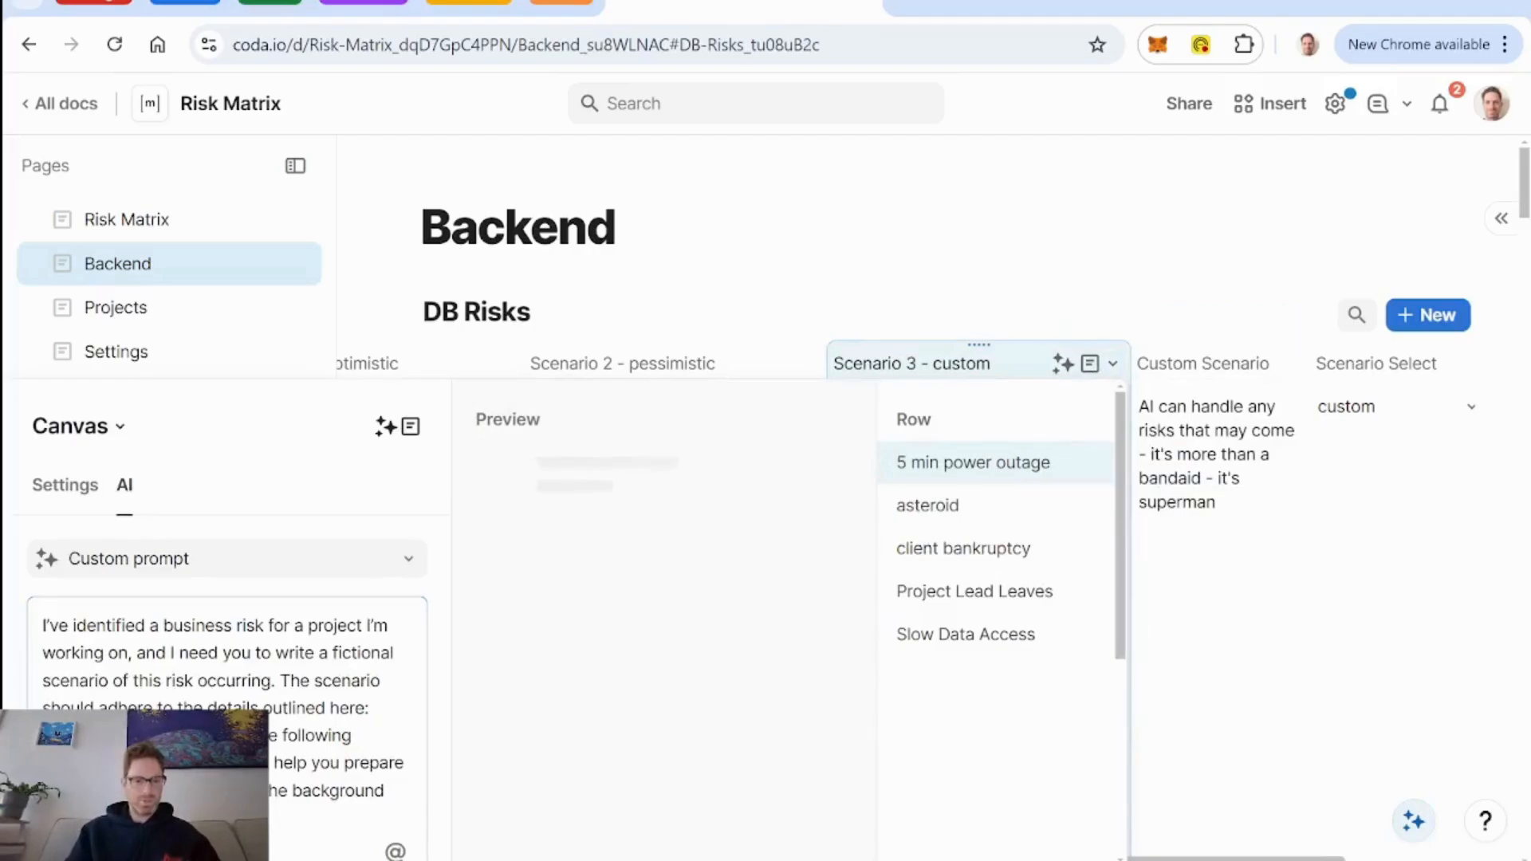
text(thisRow.[Scenario Select]=optimistic,thisRow.[Scenario 1 - optimistic])
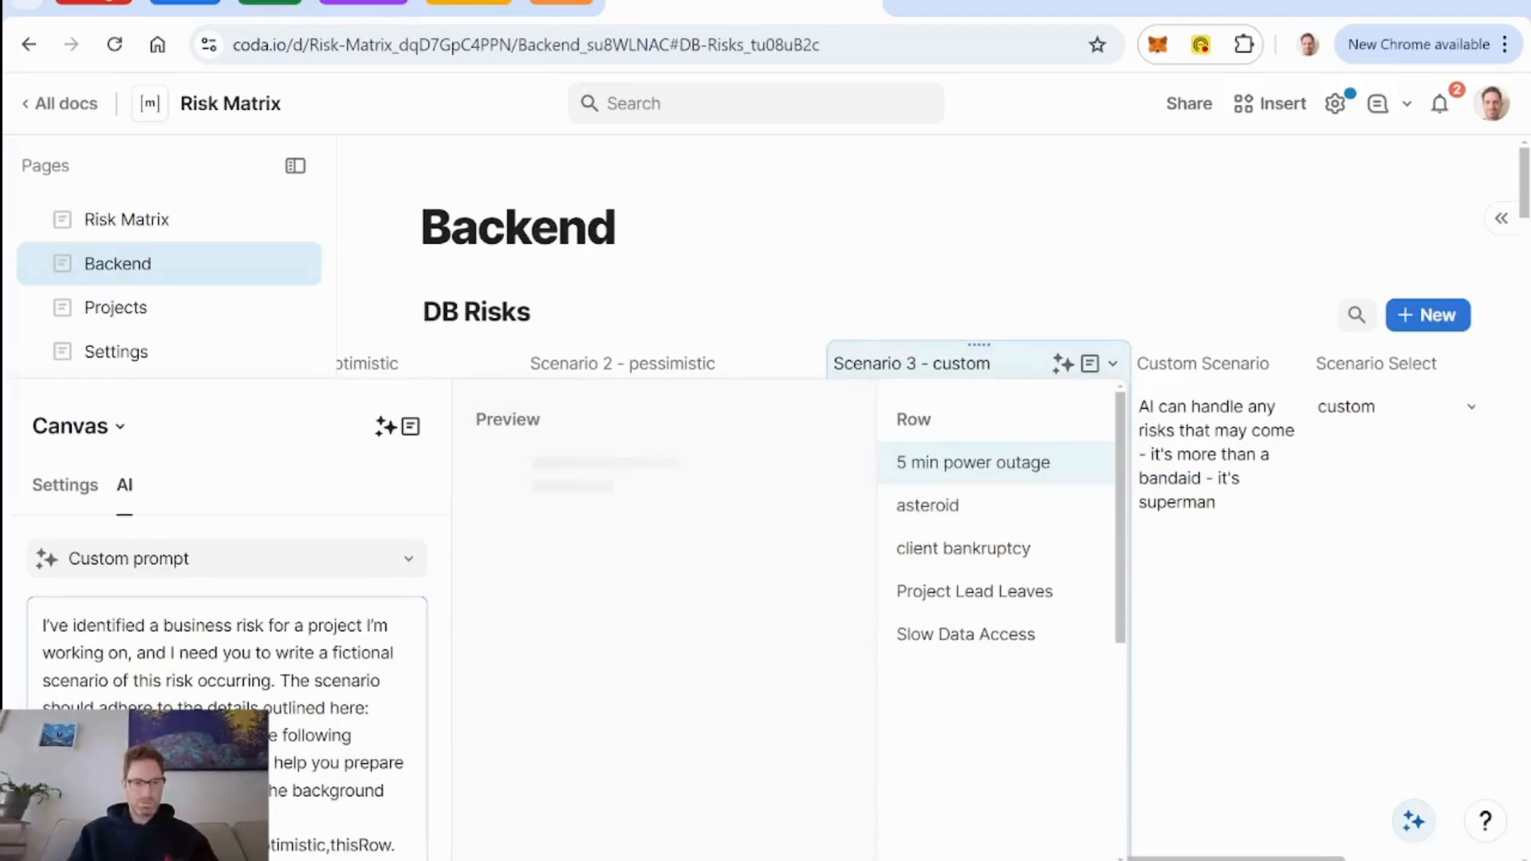
scroll(227, 606, down, 3)
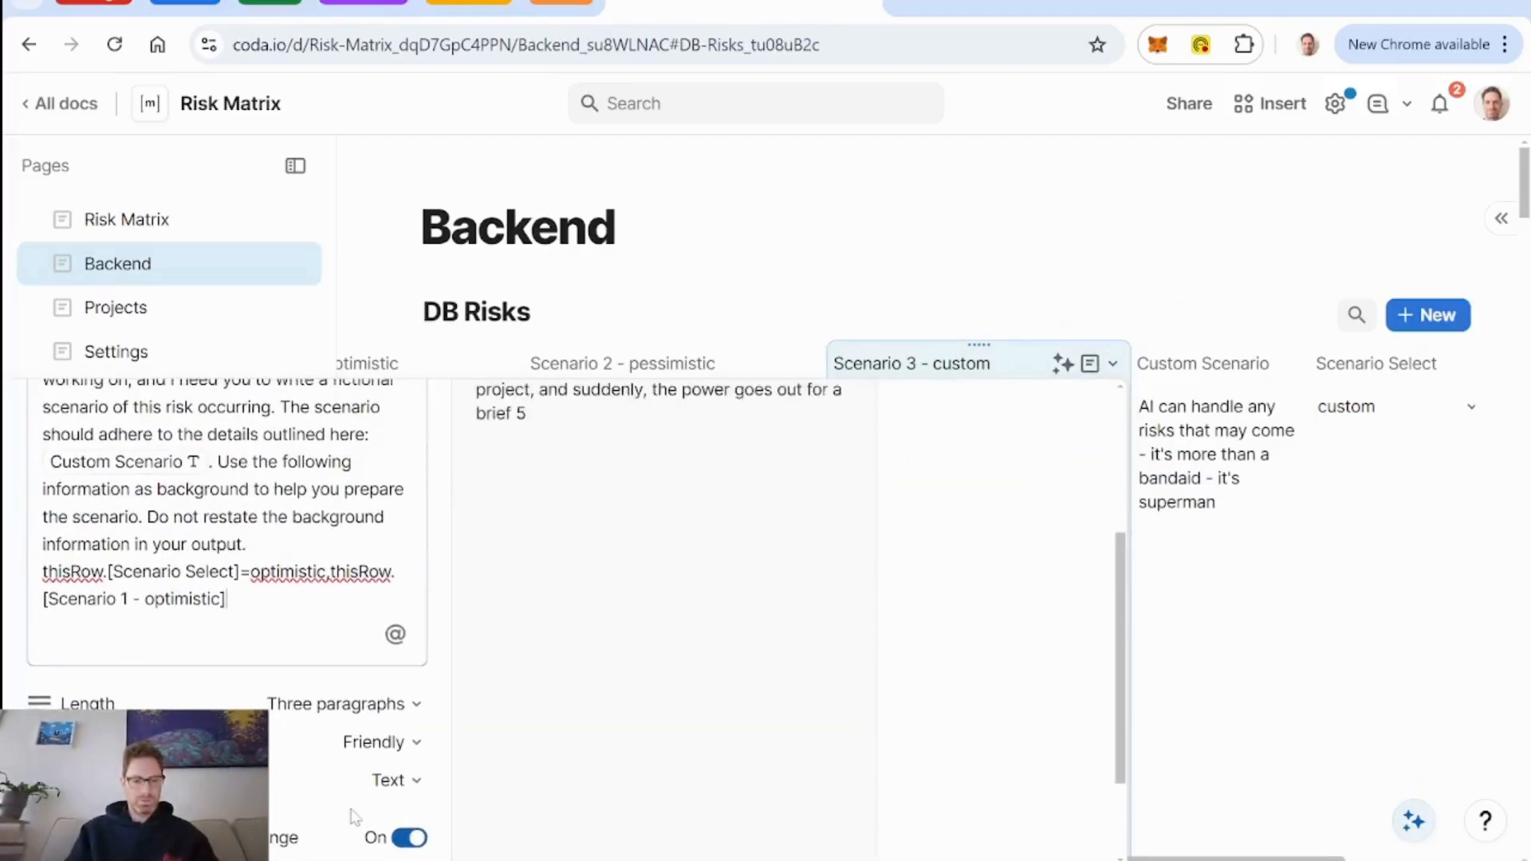
key(ctrl+z)
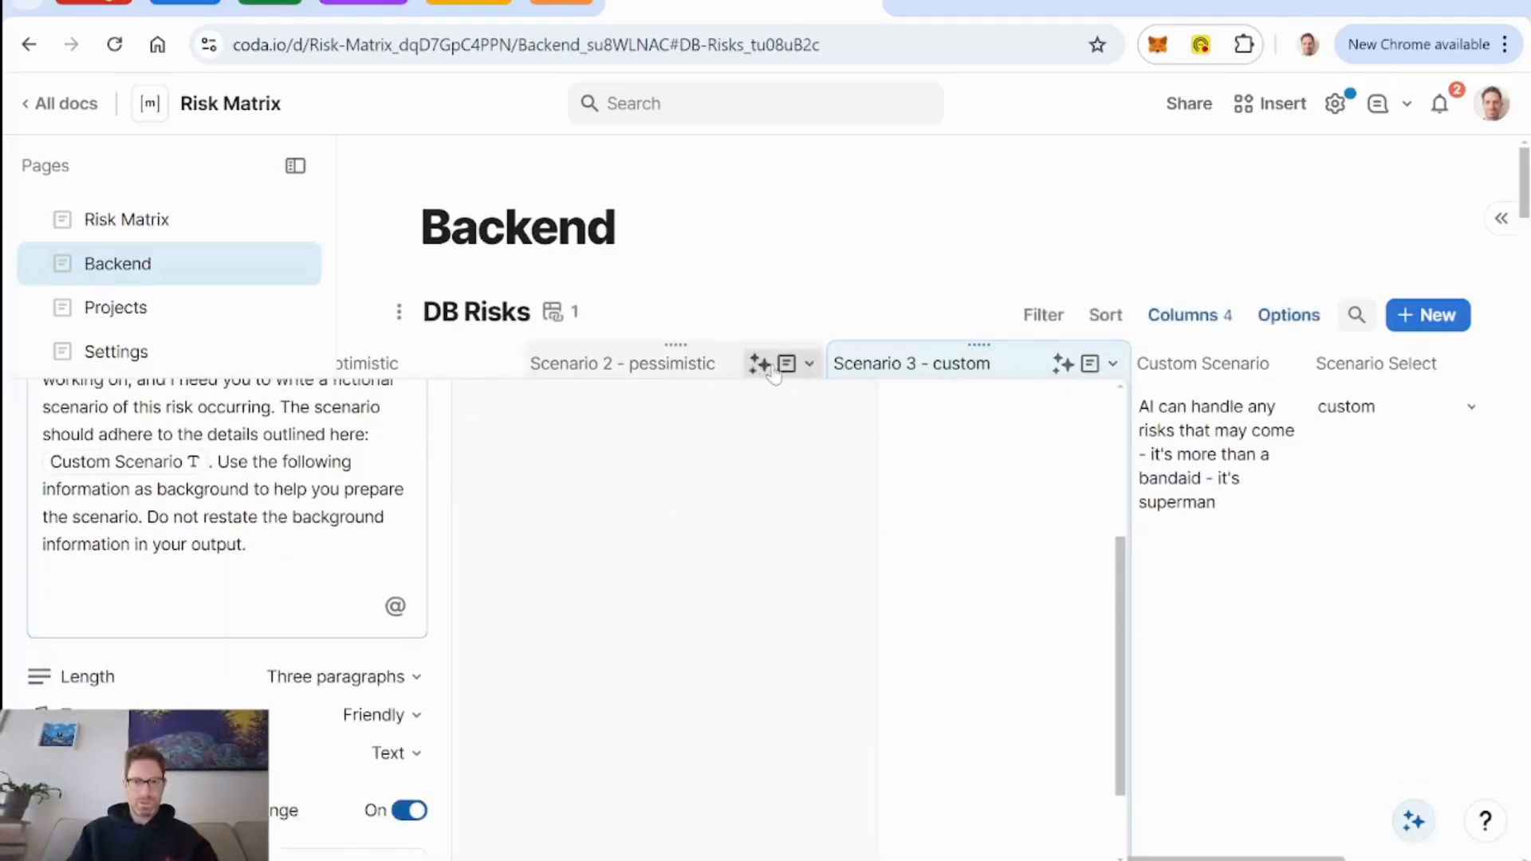
Copy the risk, project, consequence, likelihood and mitigation plan lines from the Scenario 2 - pessimistic AI prompt to the end of the Scenario 3 - custom prompt.
click(807, 364)
click(814, 480)
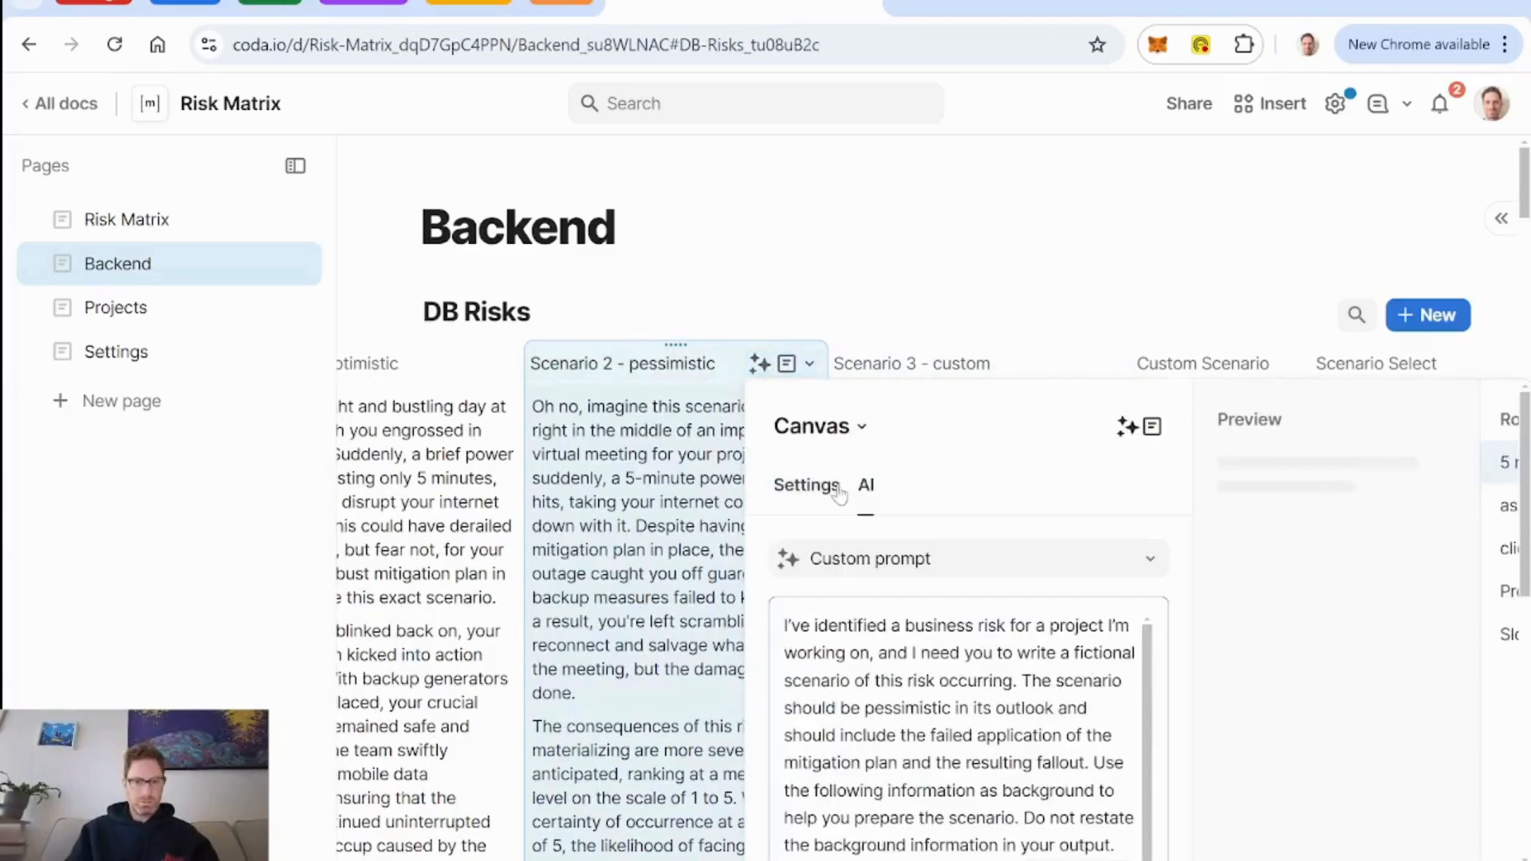
scroll(957, 718, down, 1)
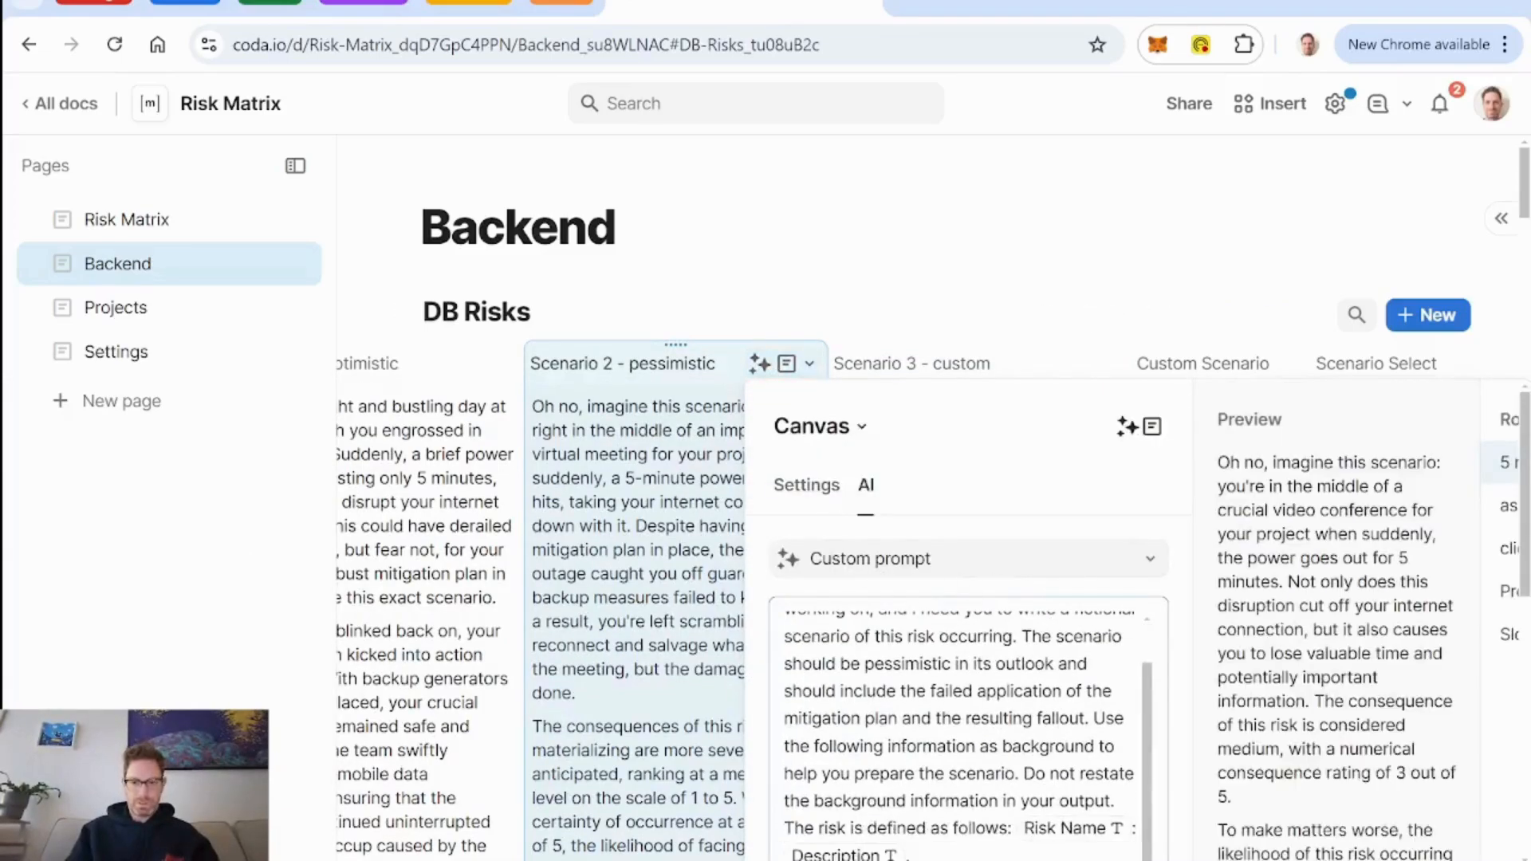
scroll(957, 638, down, 4)
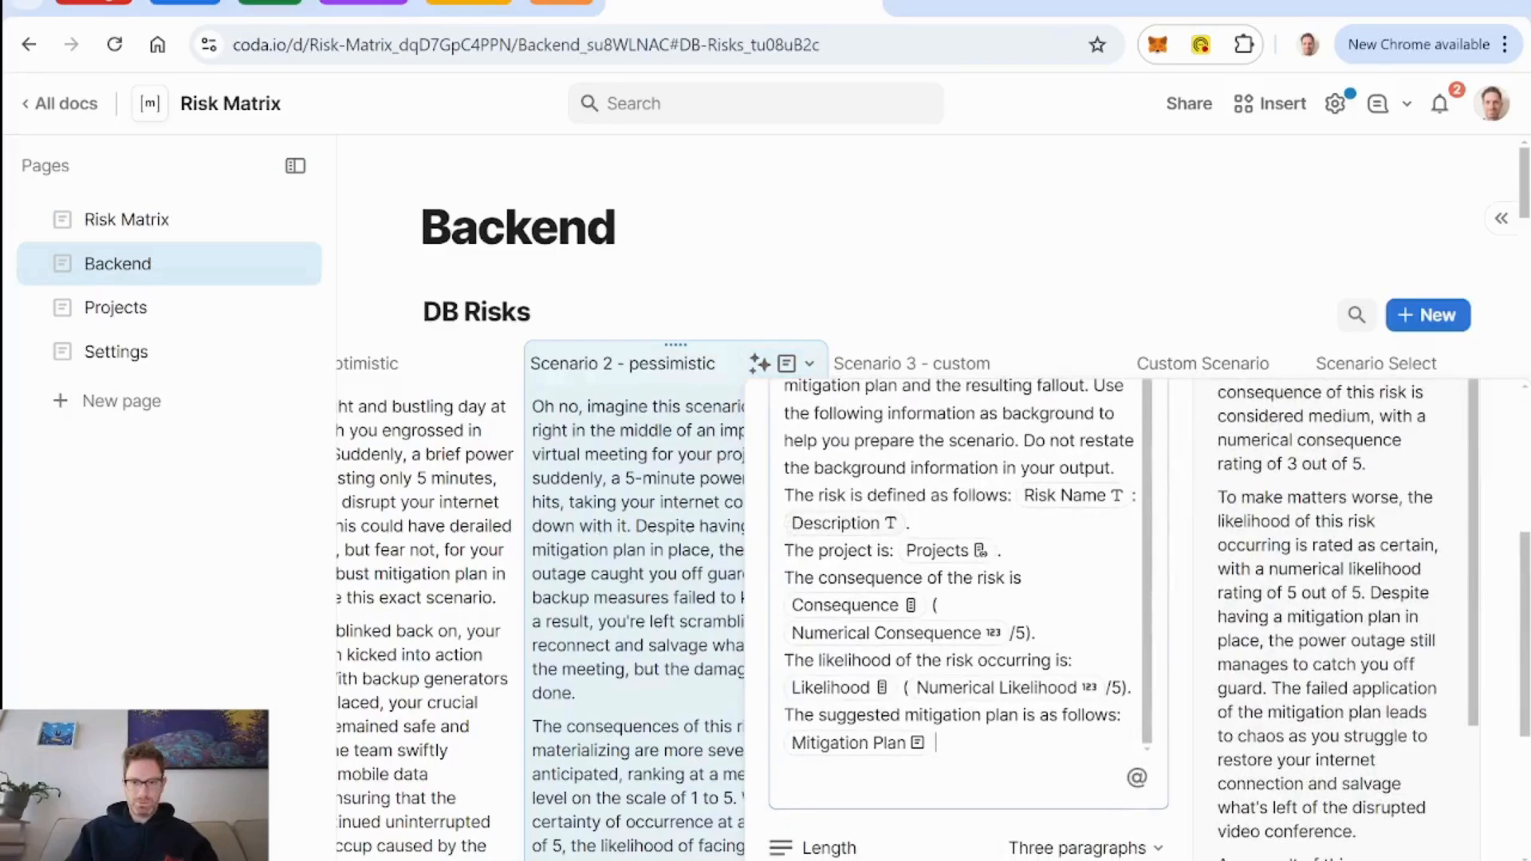
drag(1115, 468, 941, 744)
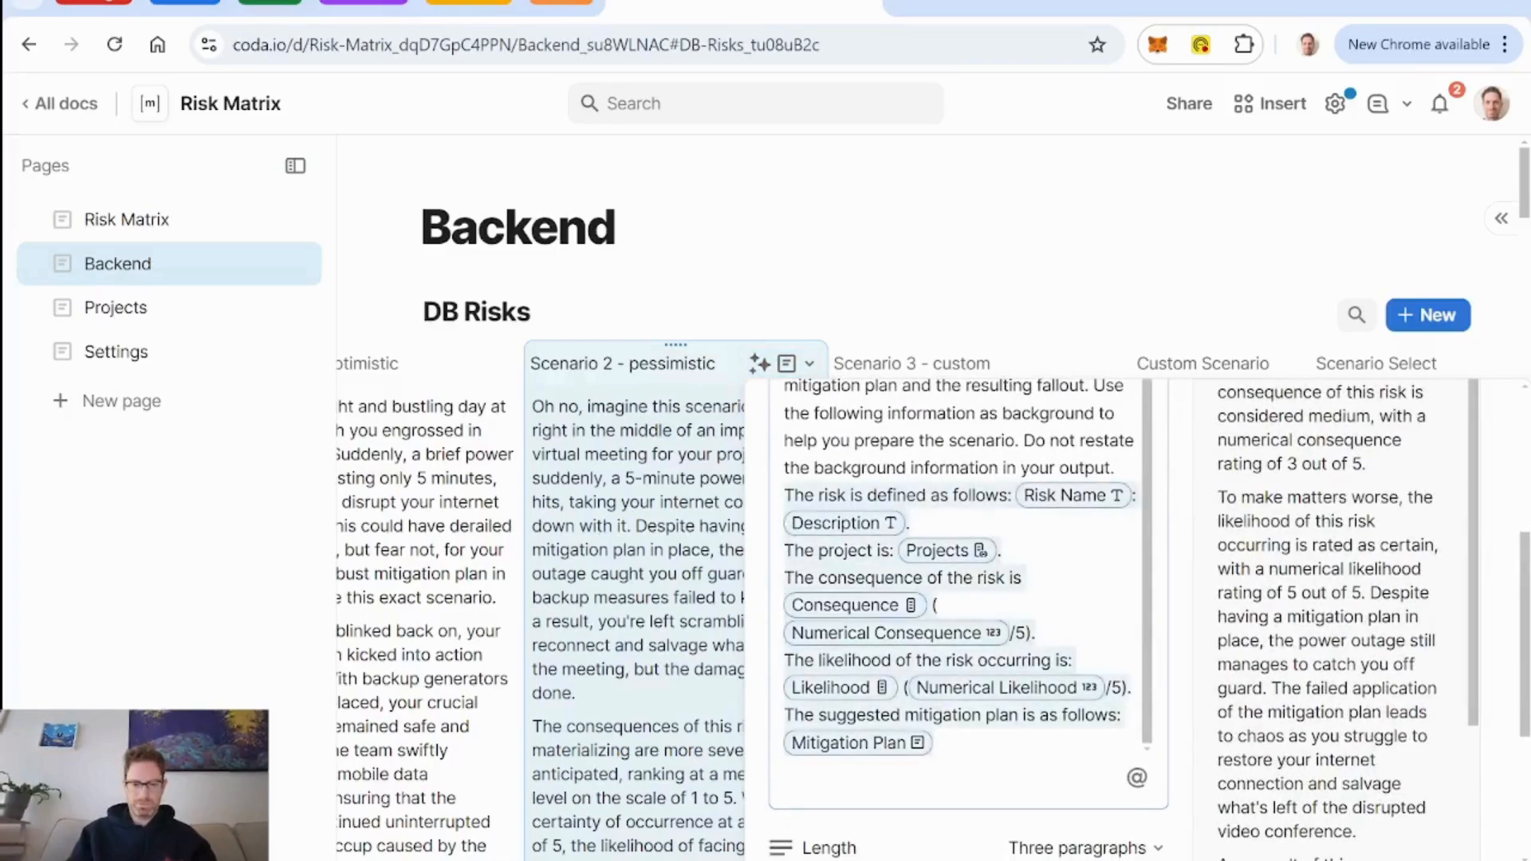
key(Escape)
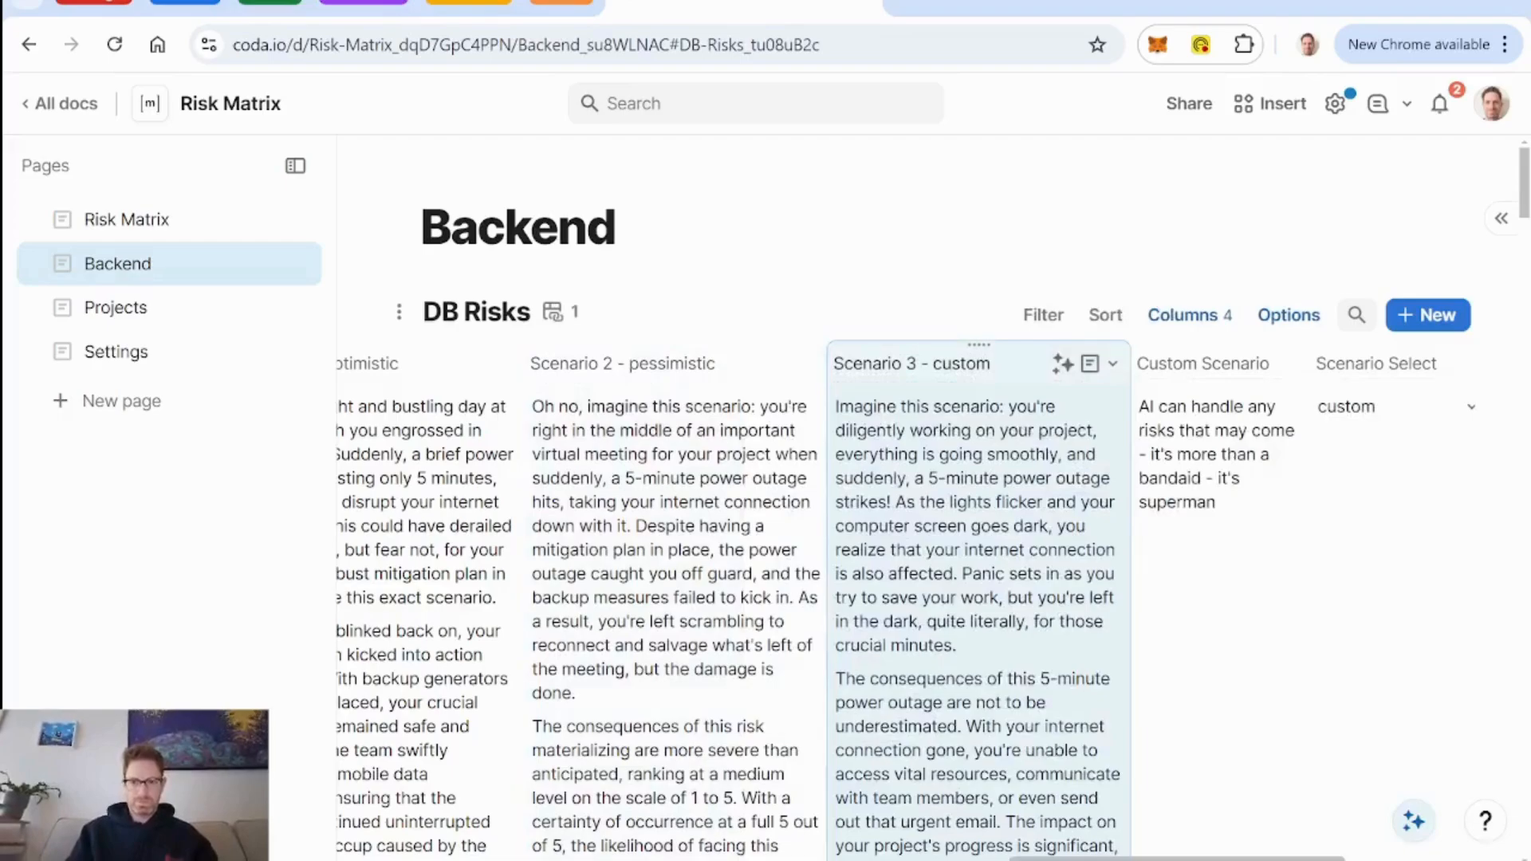
click(1113, 364)
click(1116, 479)
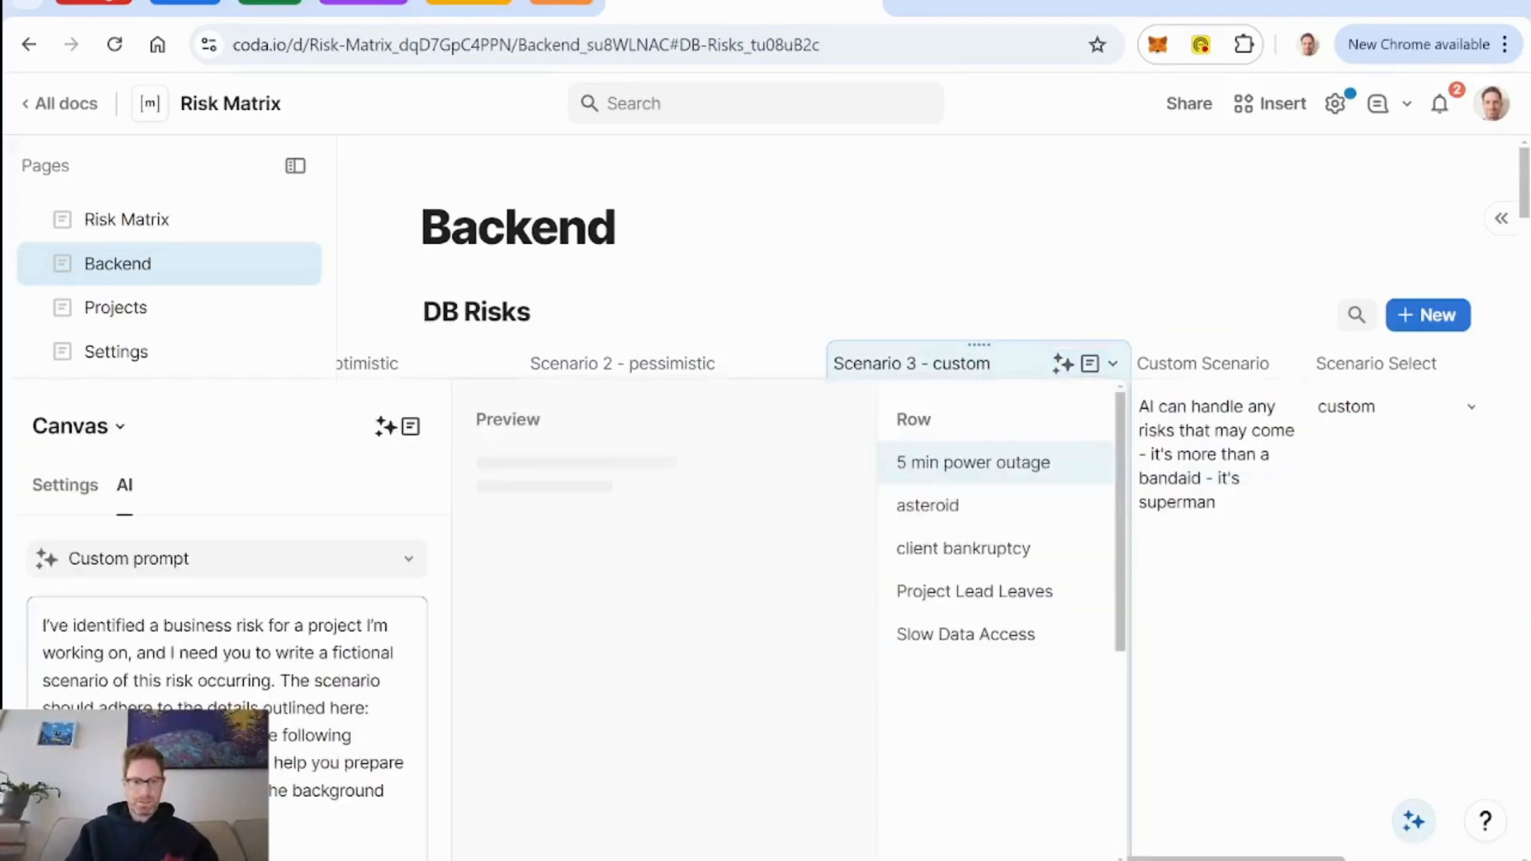
text(The risk is defined as follows: Risk Name : Description . The project is: Projects . The consequence of the risk is Consequence ( Numerical Consequence /5). The likelihood of the risk occurring is: Likelihood ( Numerical Likelihood /5). The suggested mitigation plan is as follows: Mitigation Plan)
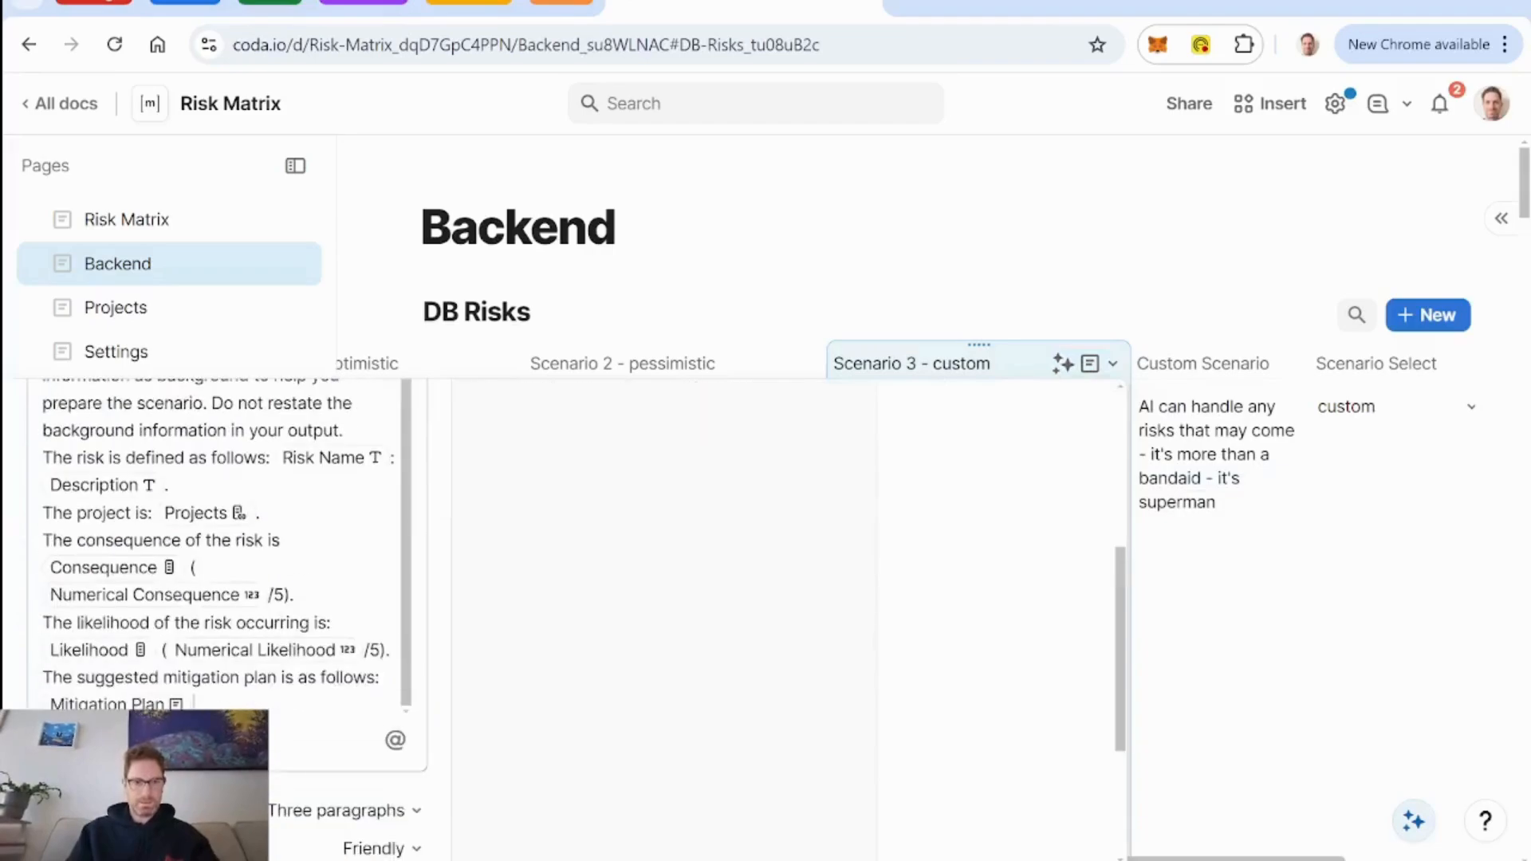
click(1008, 369)
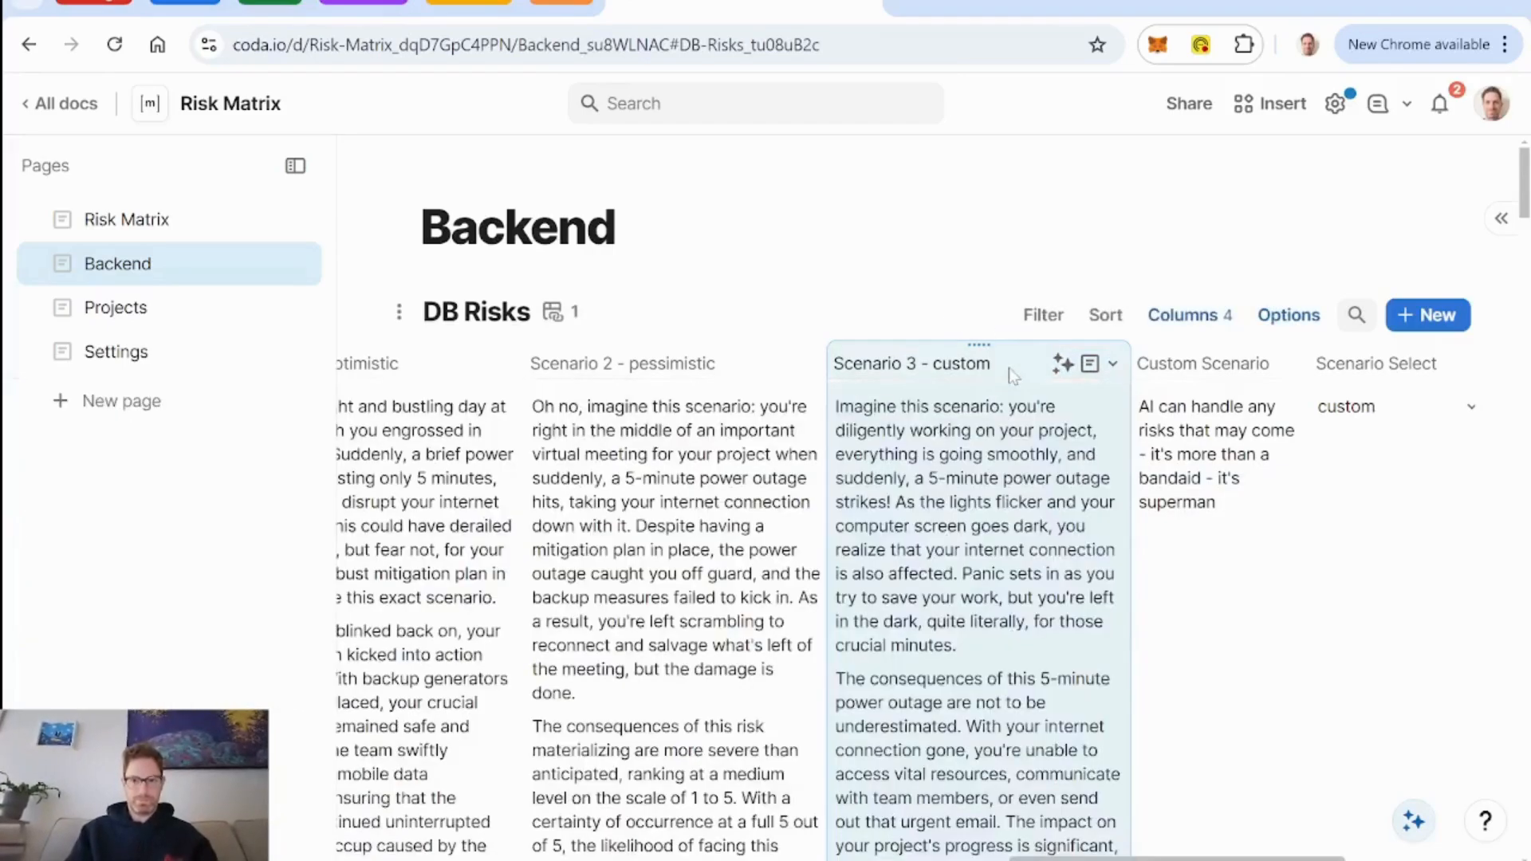
Open the Project Lead Leaves risk on the Risk Matrix page and read through its description, mitigation plan and scenario.
scroll(897, 580, left, 2)
scroll(899, 588, left, 5)
click(126, 219)
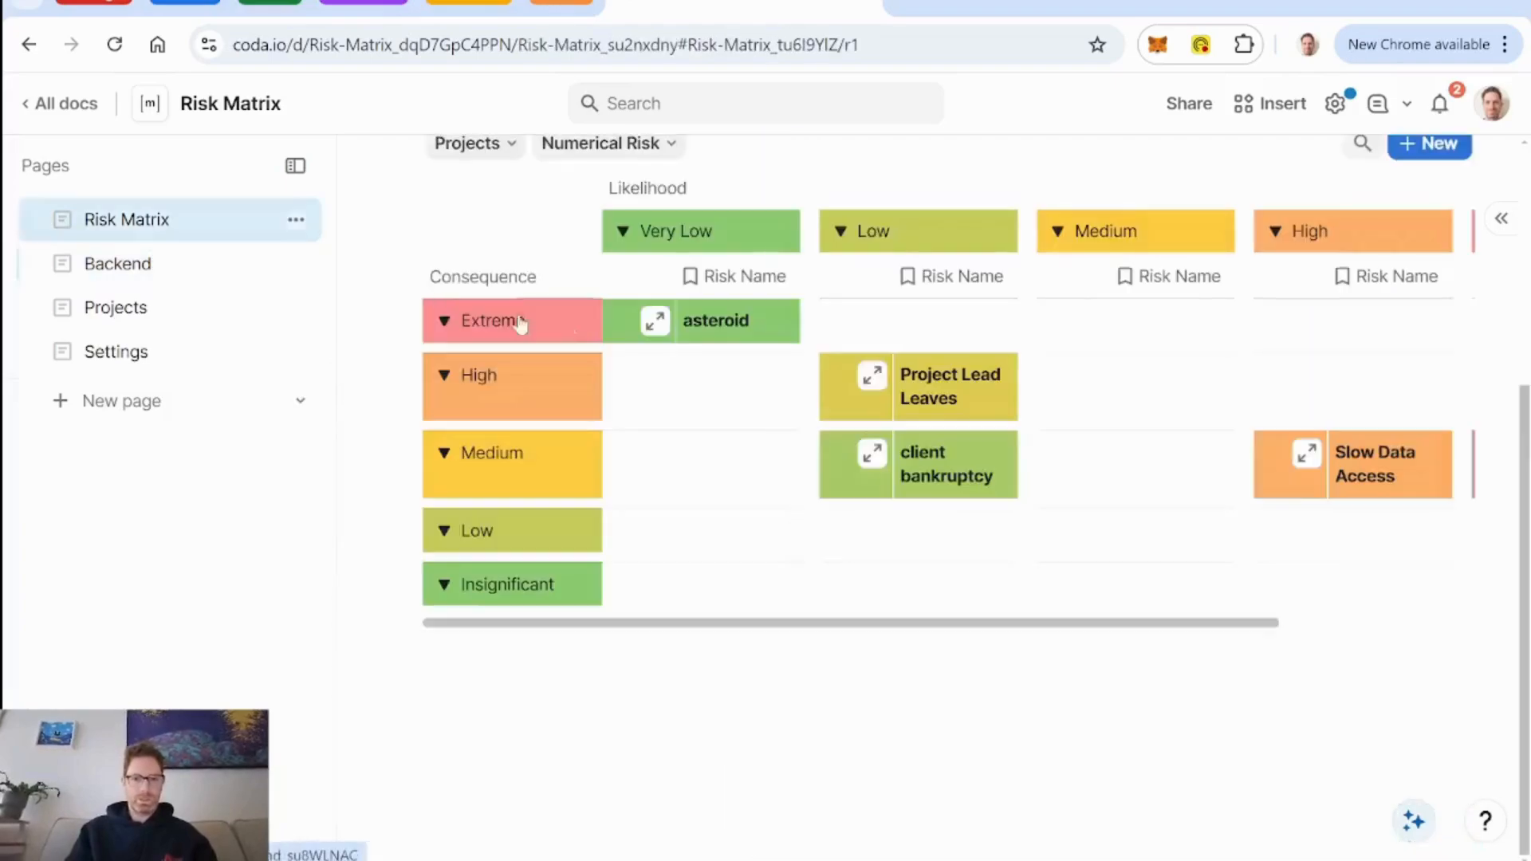
scroll(987, 597, up, 5)
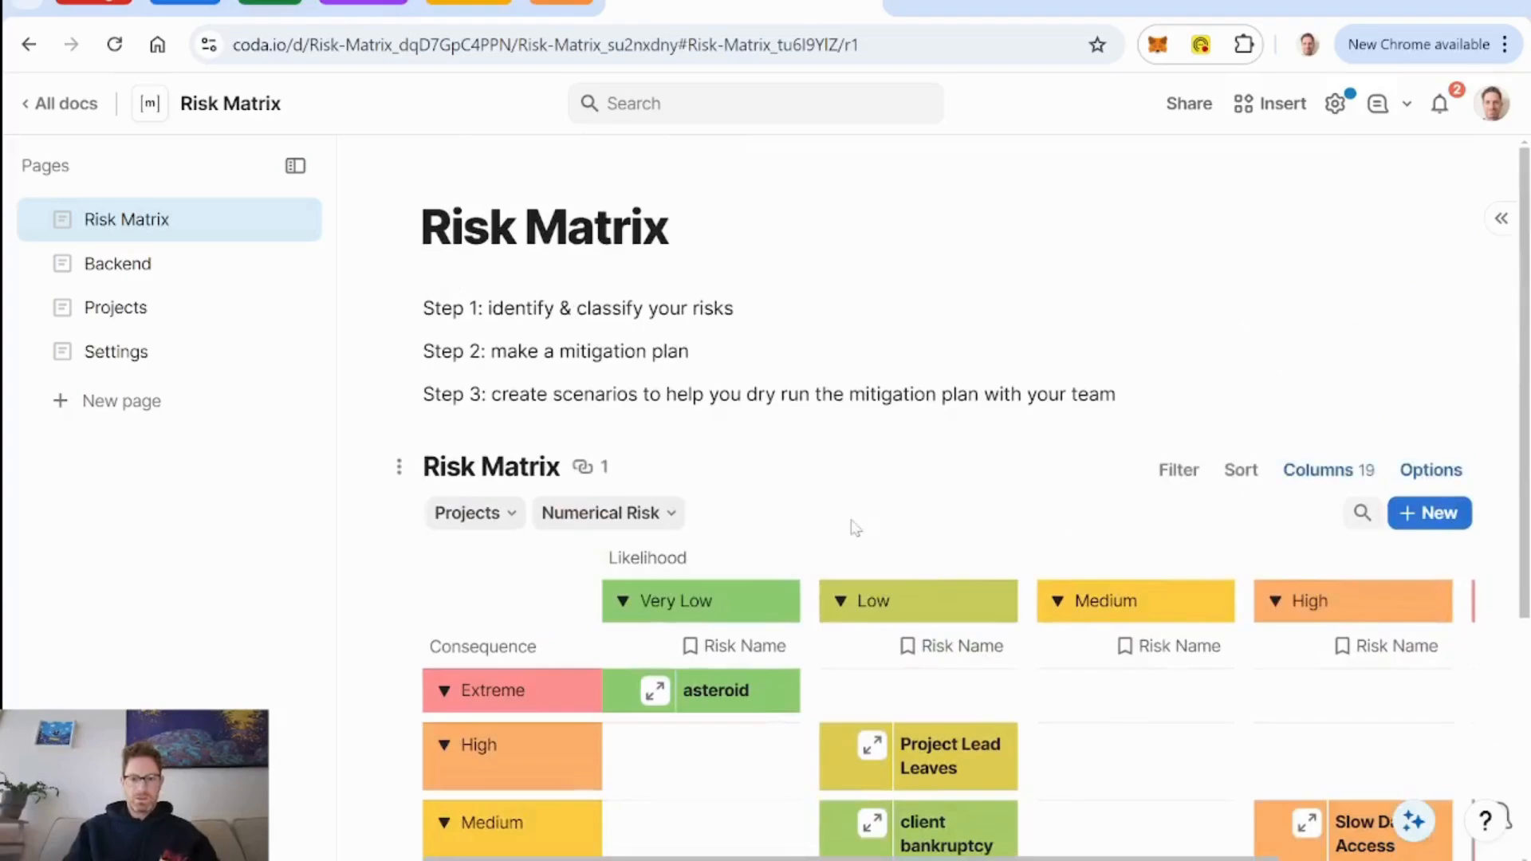
scroll(862, 528, down, 3)
click(872, 502)
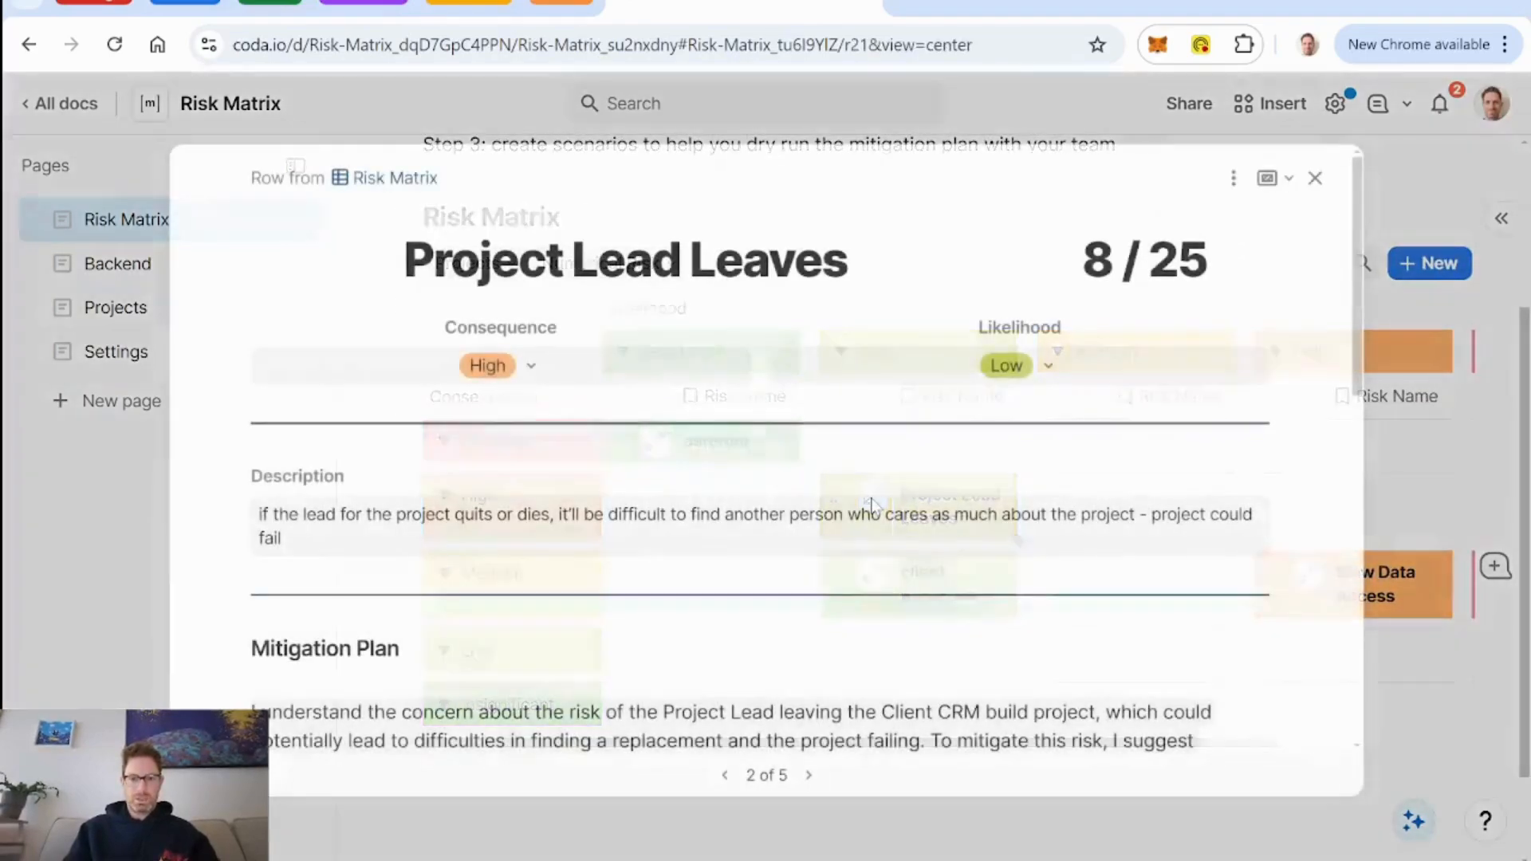
scroll(1009, 512, down, 3)
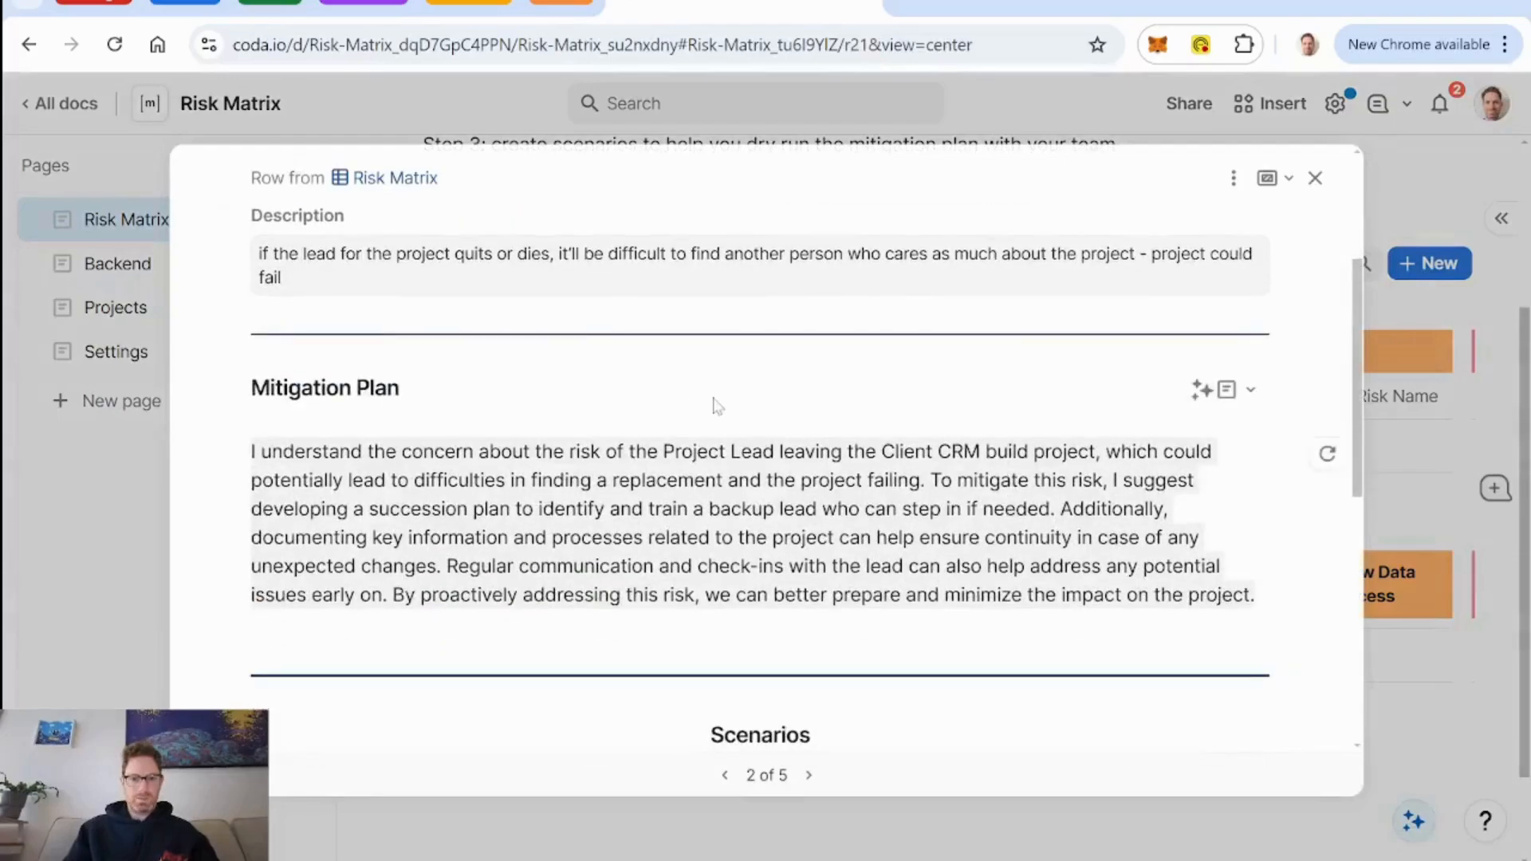
scroll(715, 405, down, 1)
scroll(715, 405, down, 6)
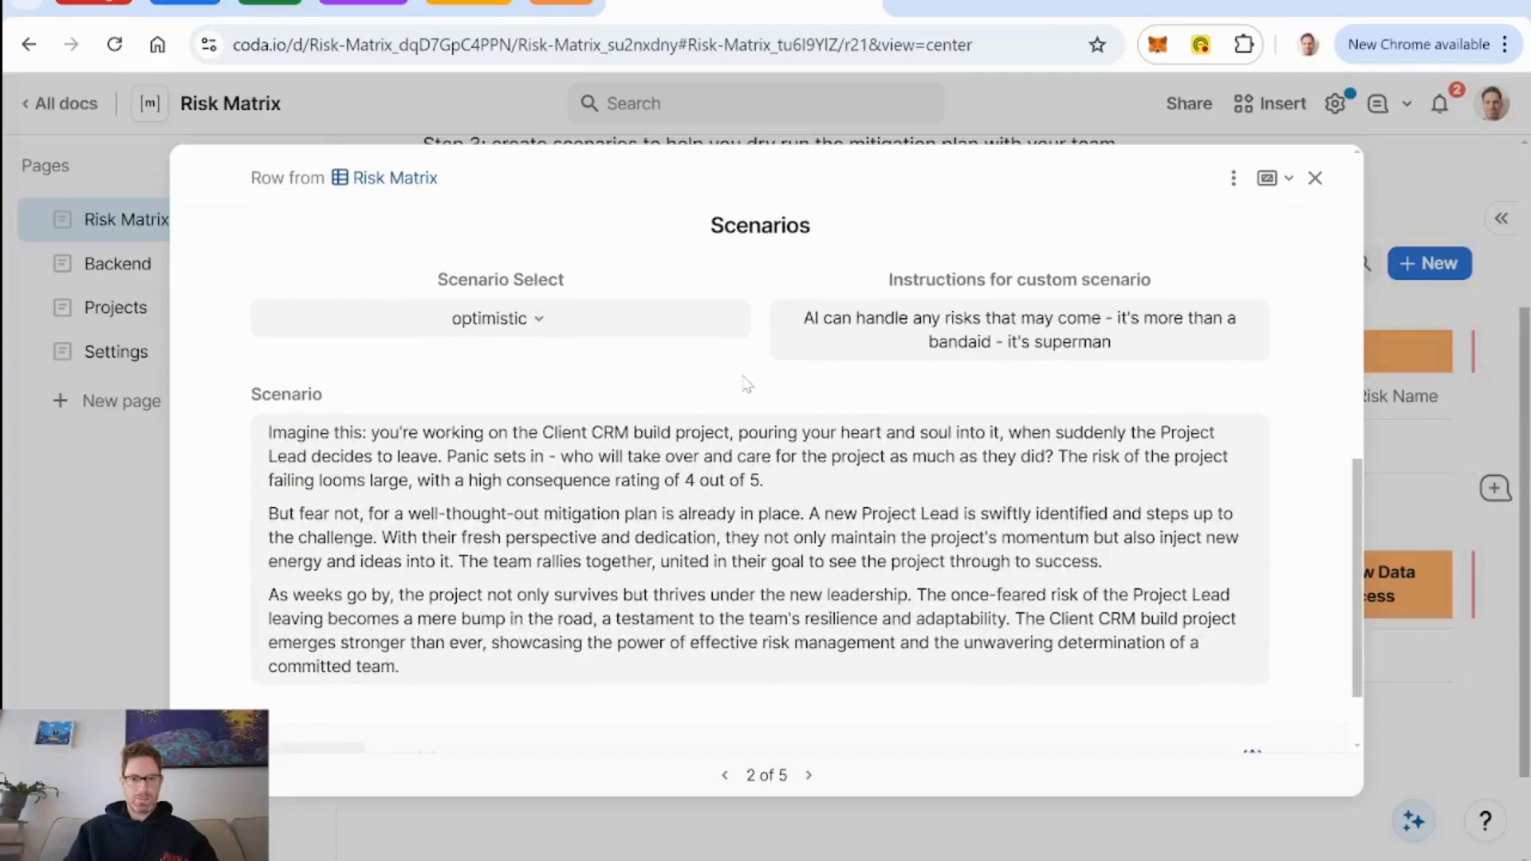
scroll(747, 384, down, 2)
scroll(746, 384, up, 3)
Set Scenario Select to pessimistic for the Project Lead Leaves risk and review the row.
click(538, 343)
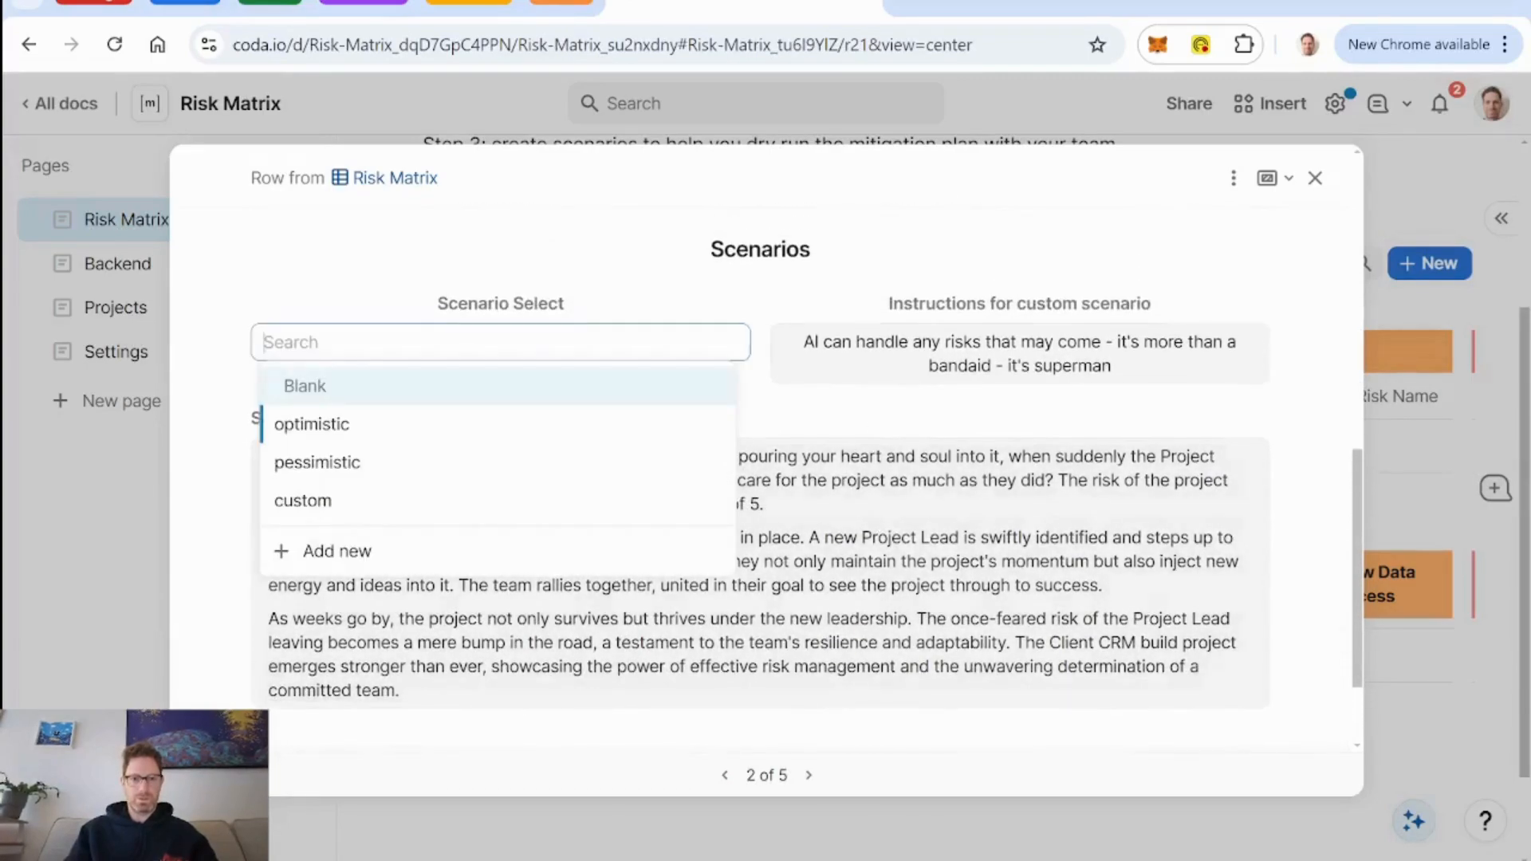
click(484, 467)
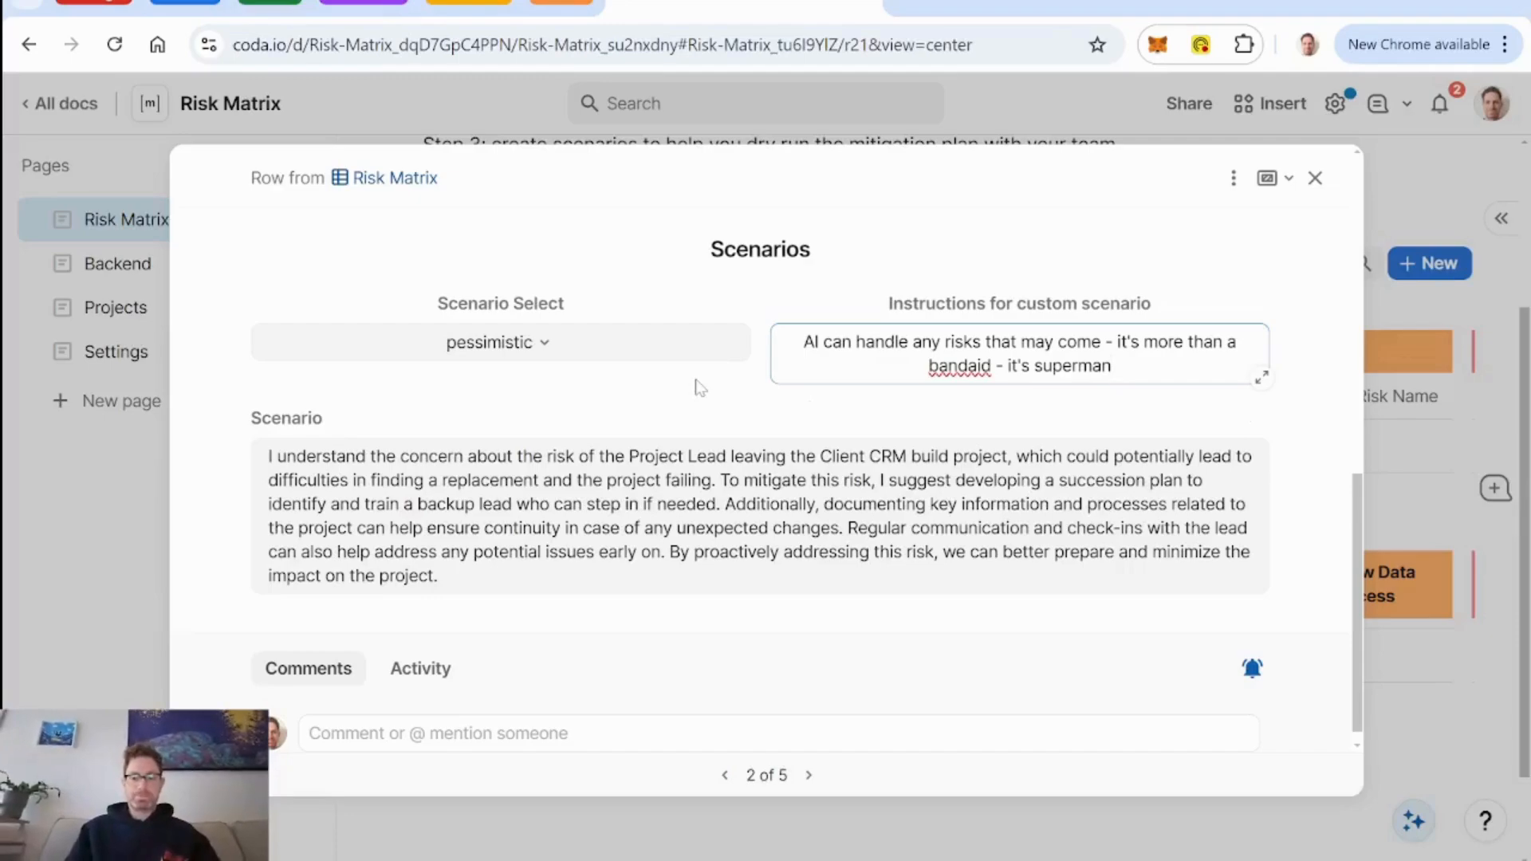
scroll(699, 386, up, 5)
scroll(699, 386, up, 3)
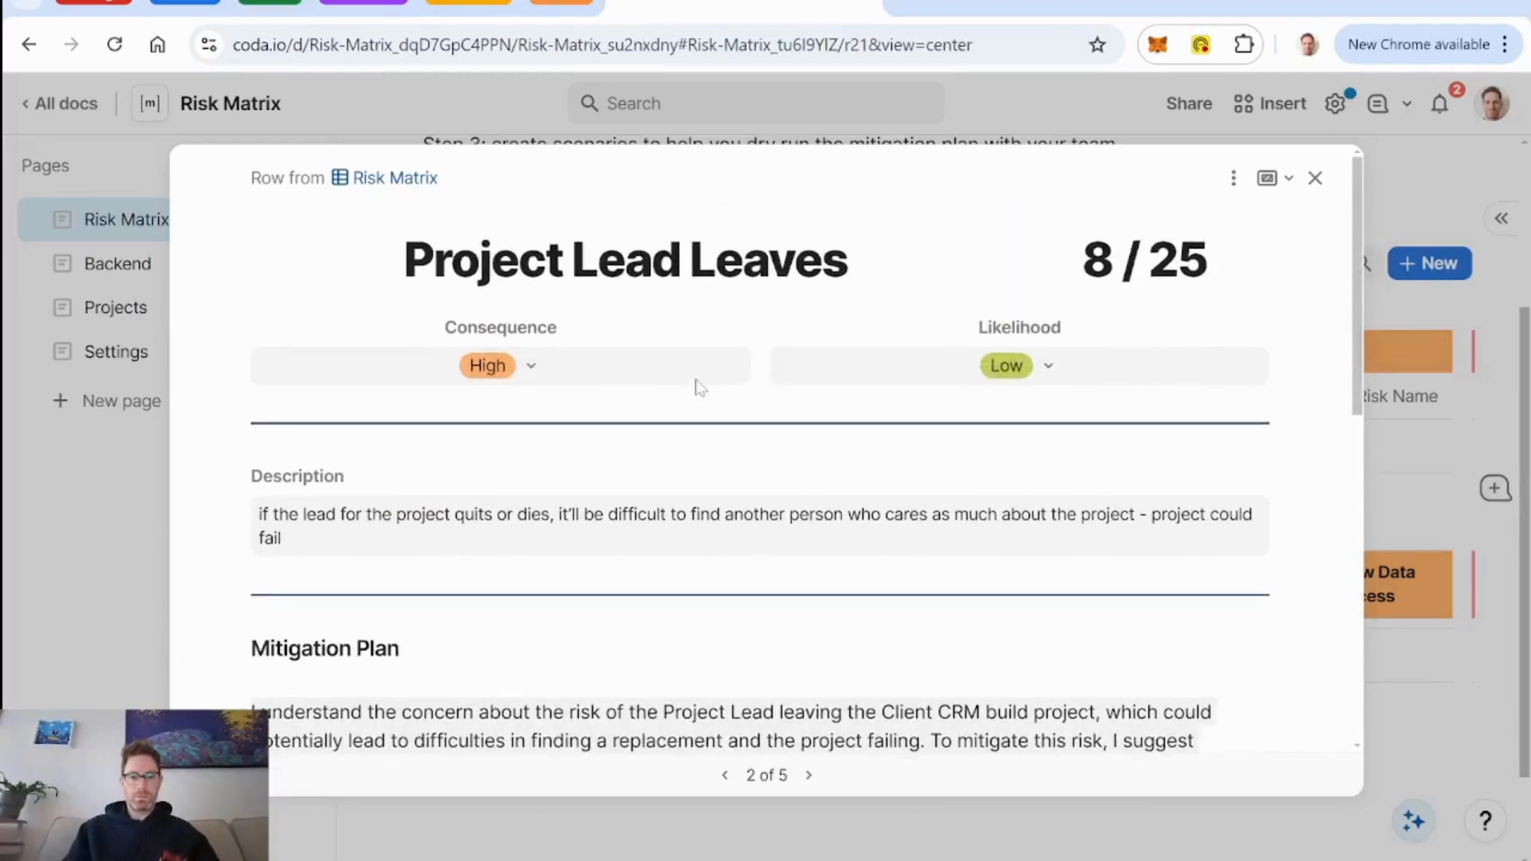
scroll(745, 376, down, 8)
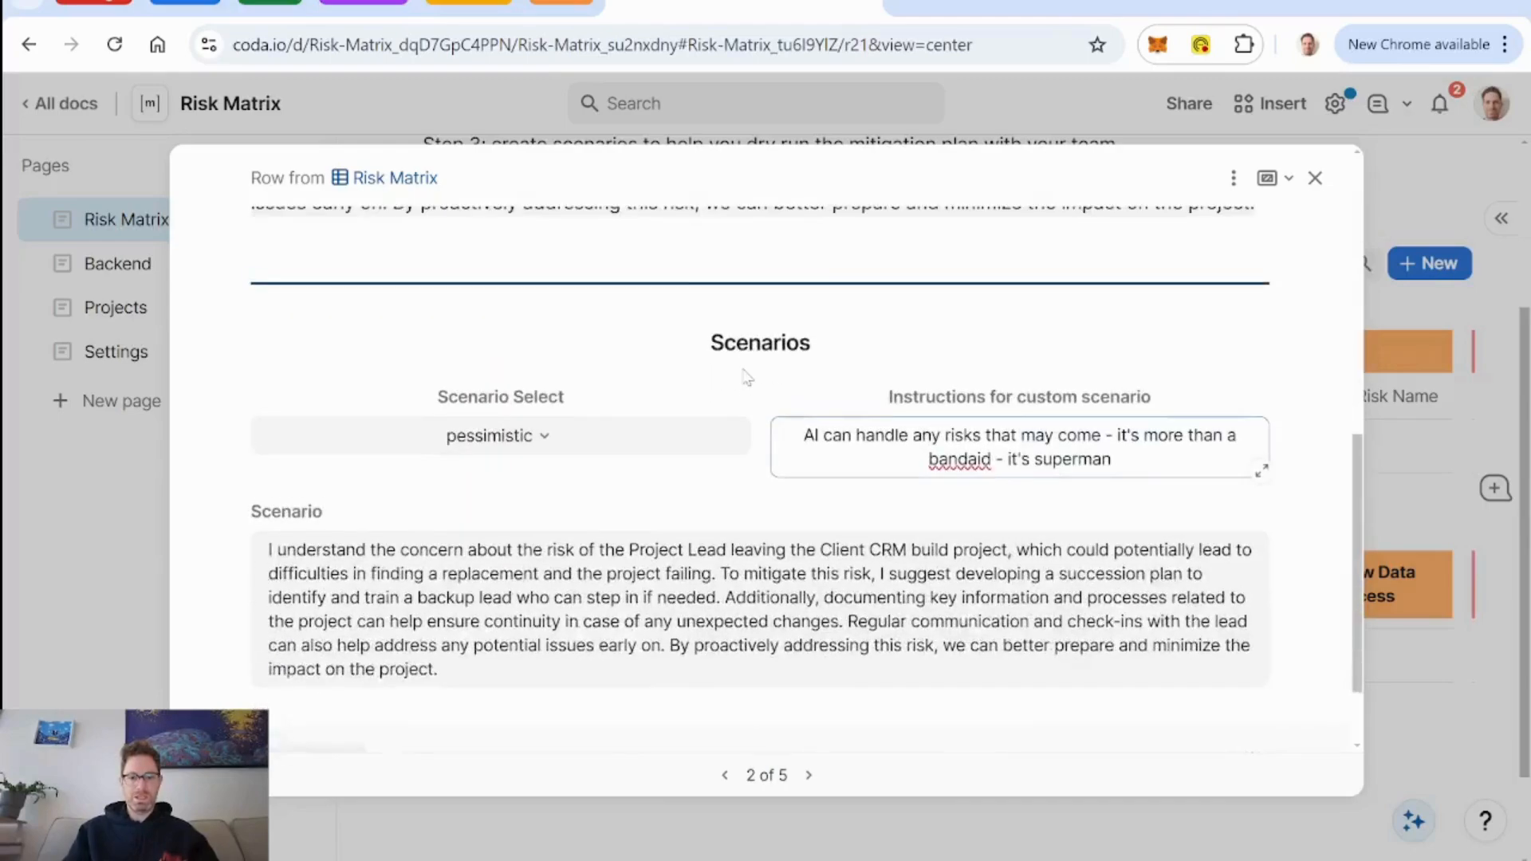
Replace the custom scenario instructions with "after the lead leaves, it turns out no one else in their company knew we were working on this project together".
drag(1112, 348, 810, 328)
key(BackSpace)
text(w)
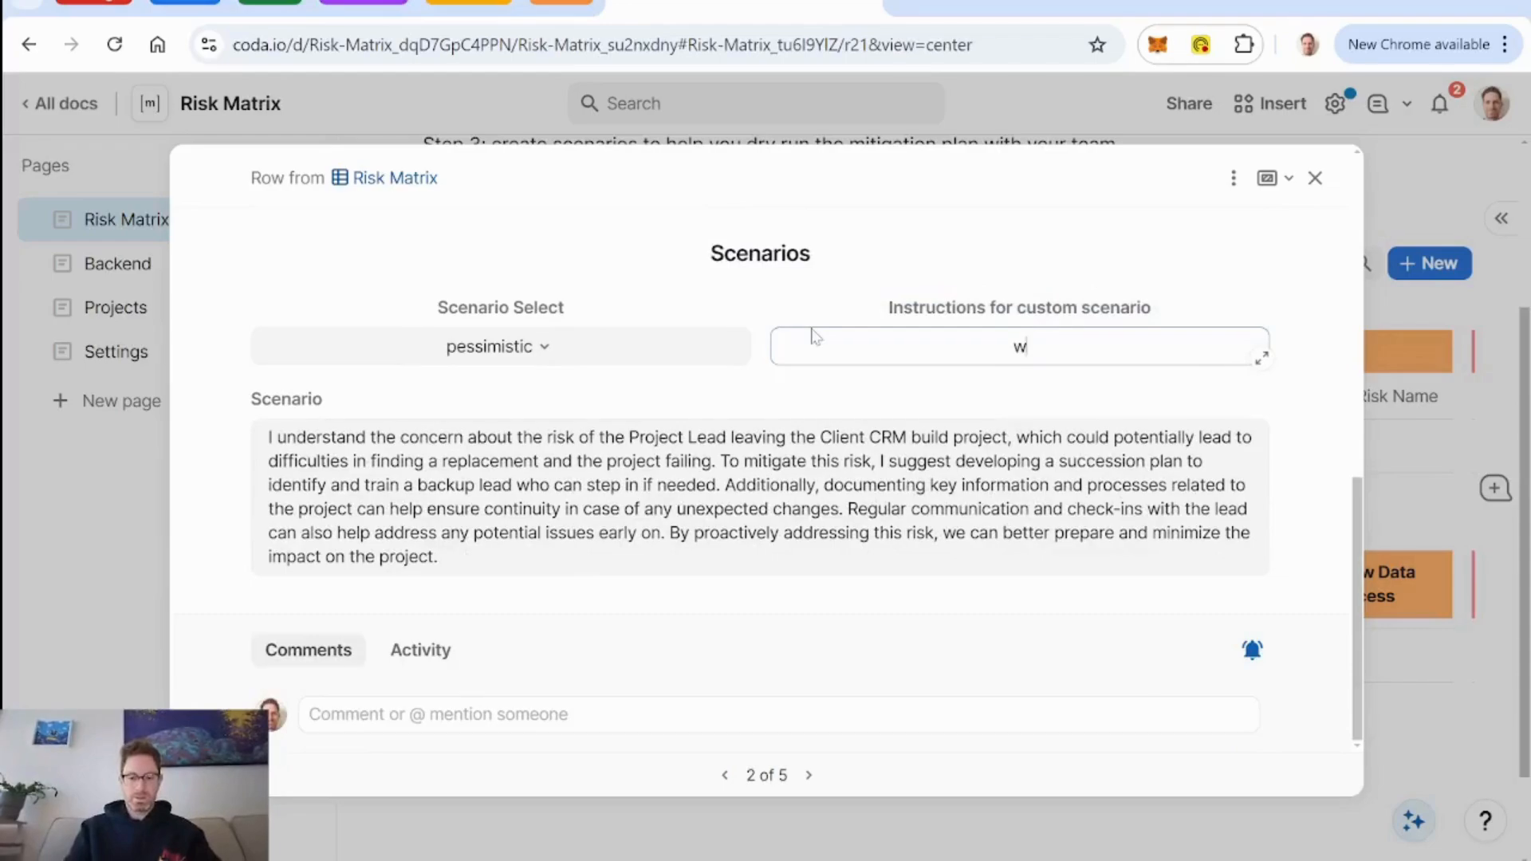
text(hen the lead leave)
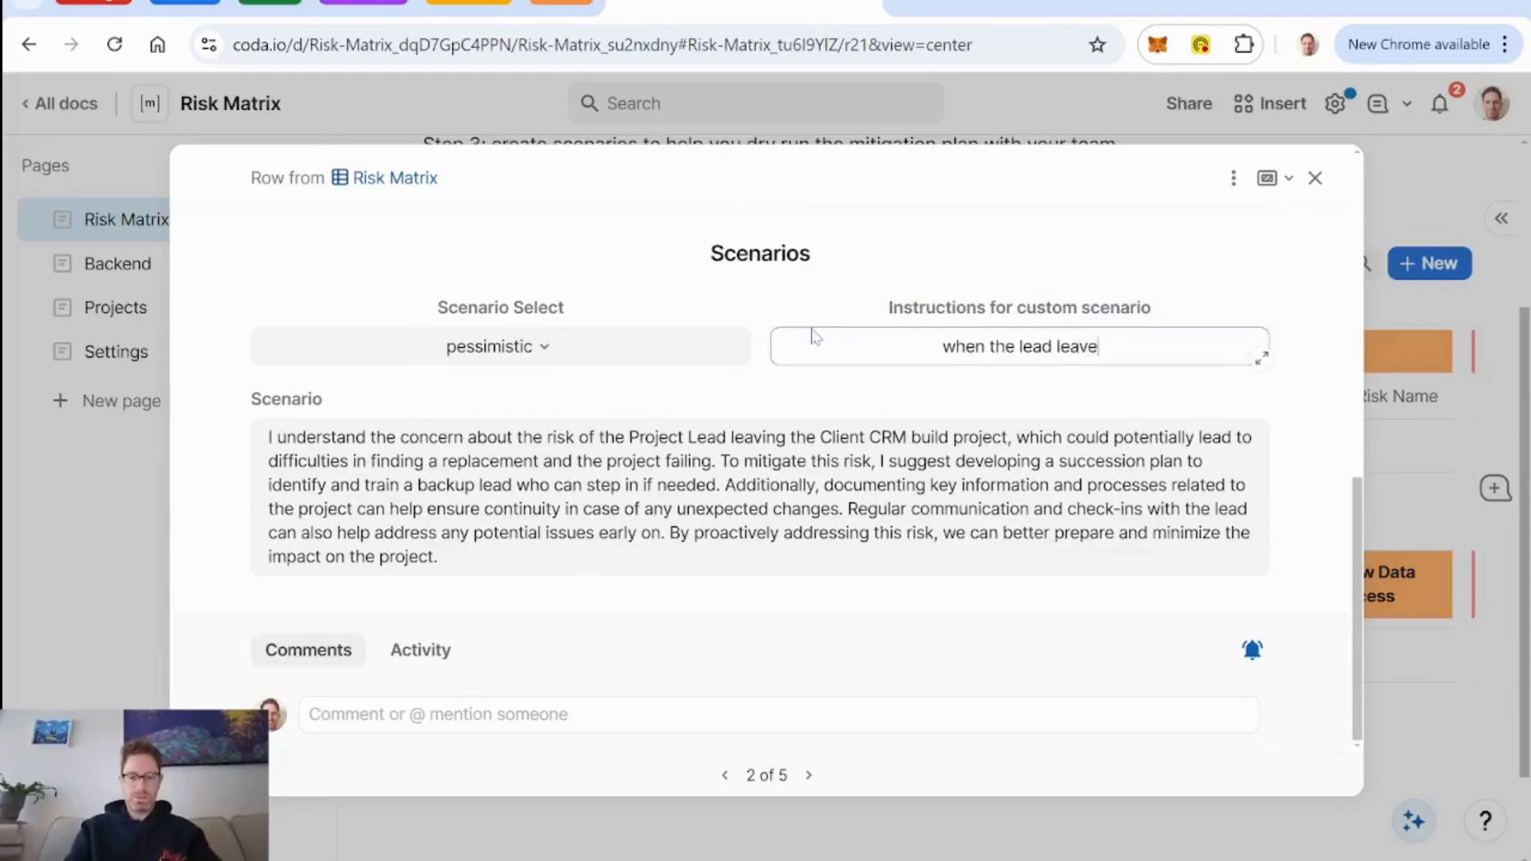
text(s they)
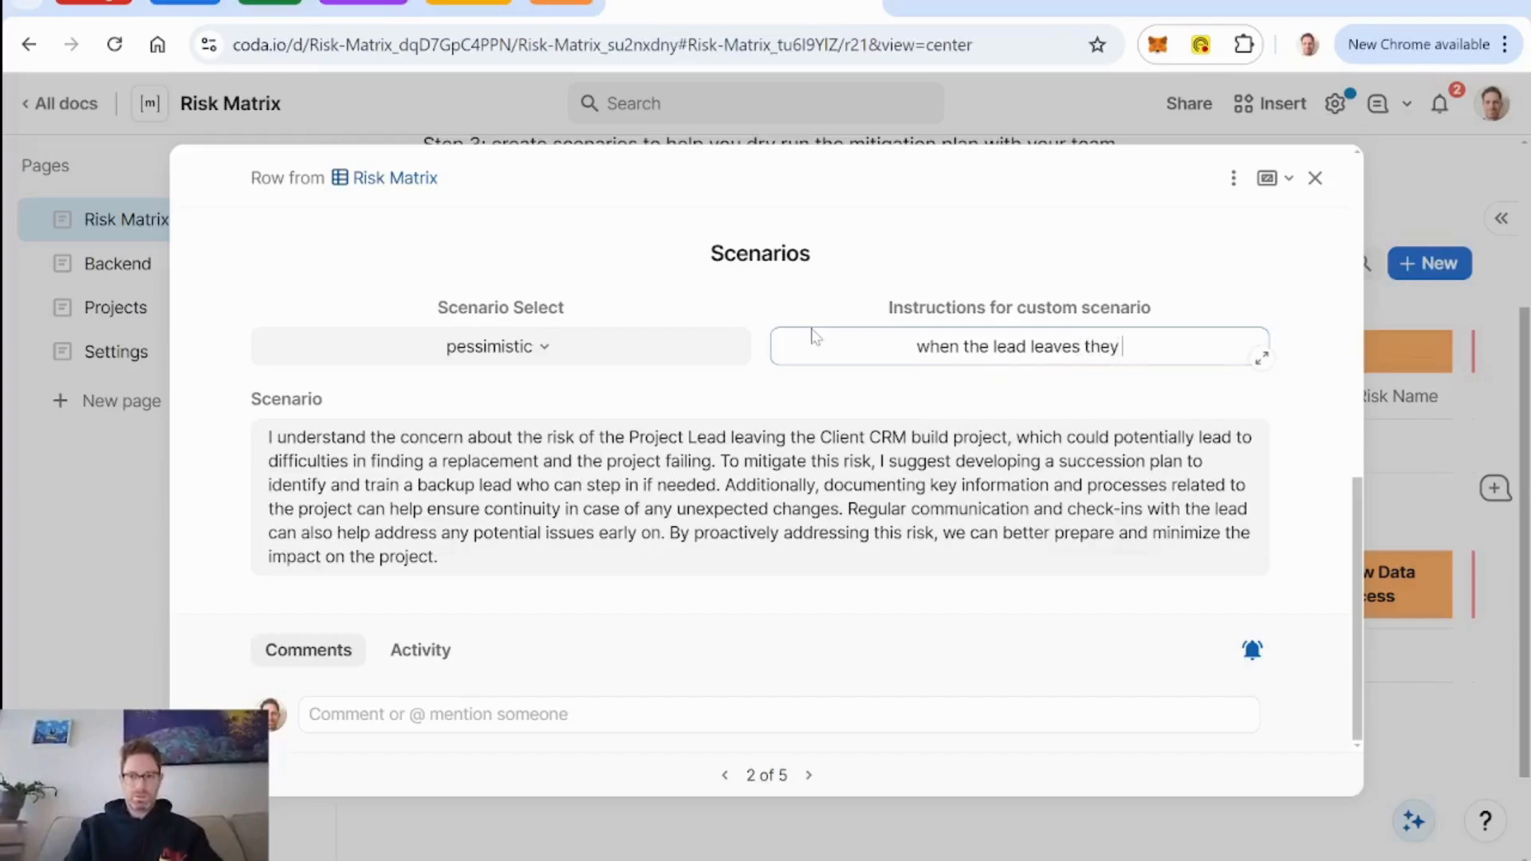
key(BackSpace)
key(BackSpace)
key(BackSpace)
key(BackSpace)
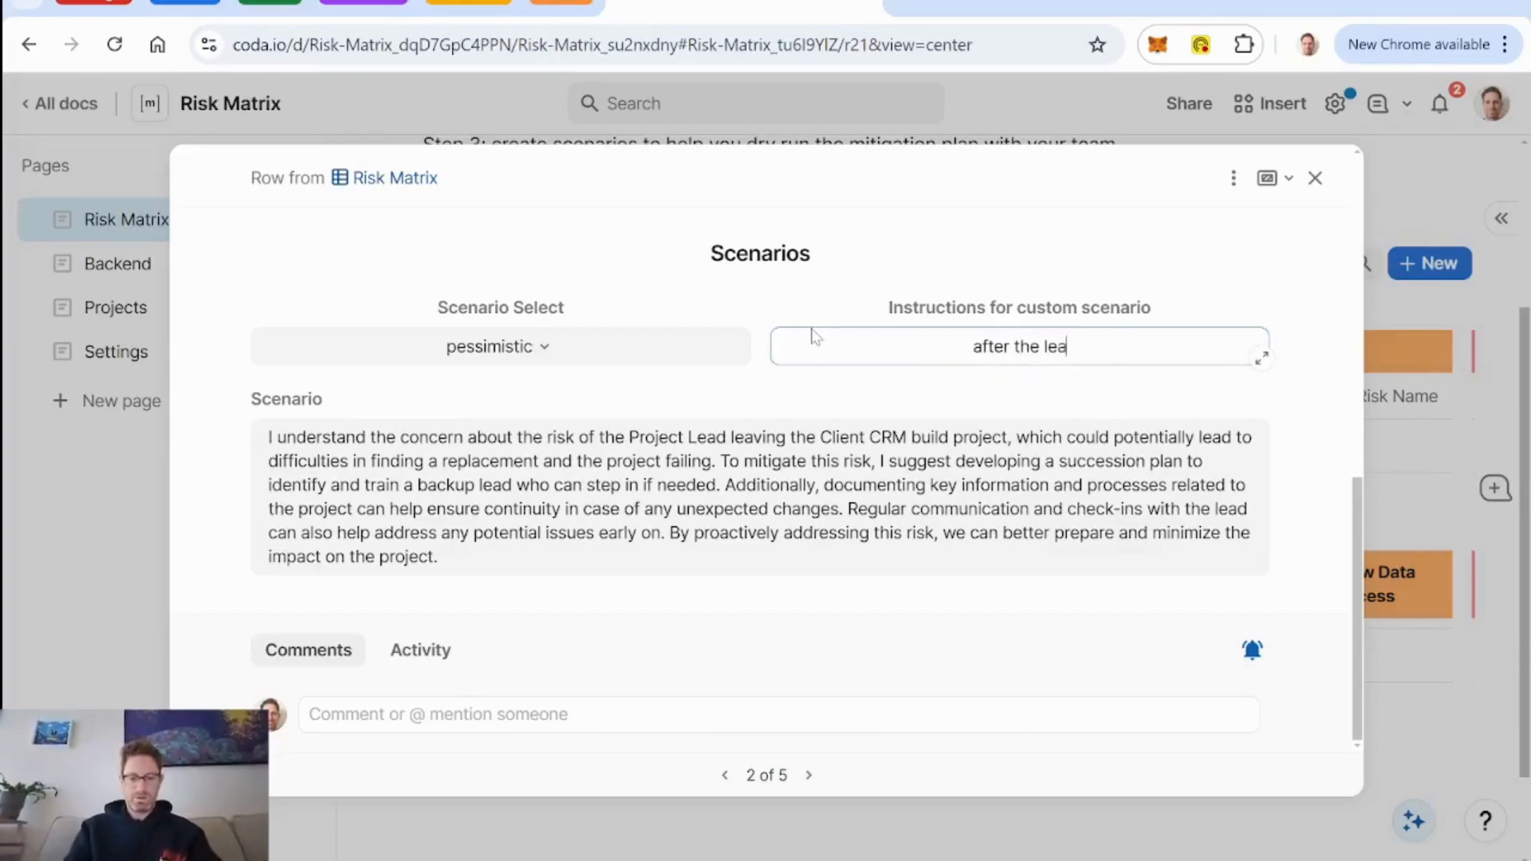
text(urns)
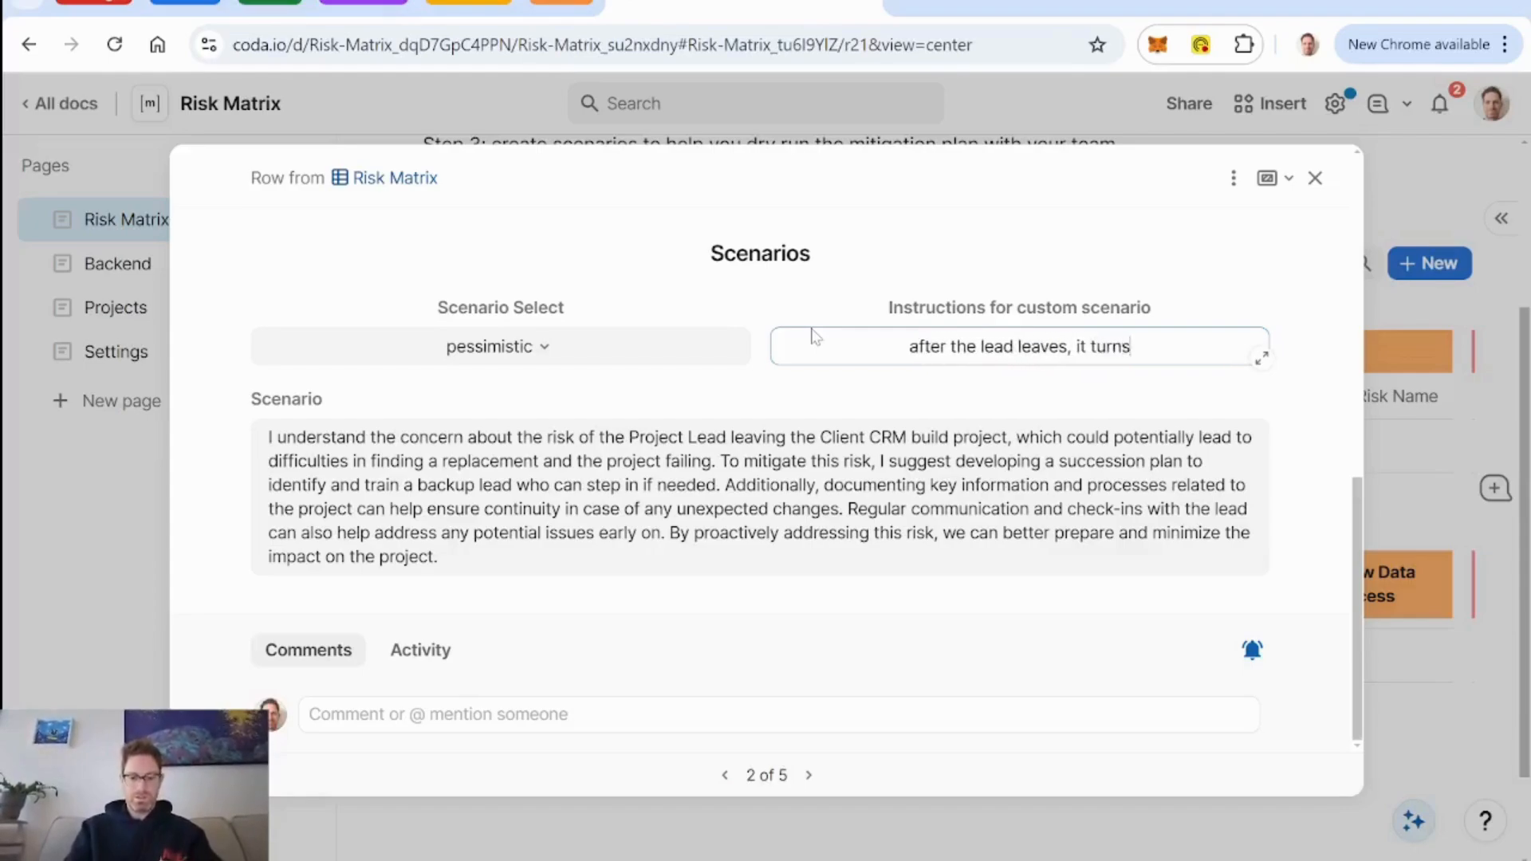
text( out no one else)
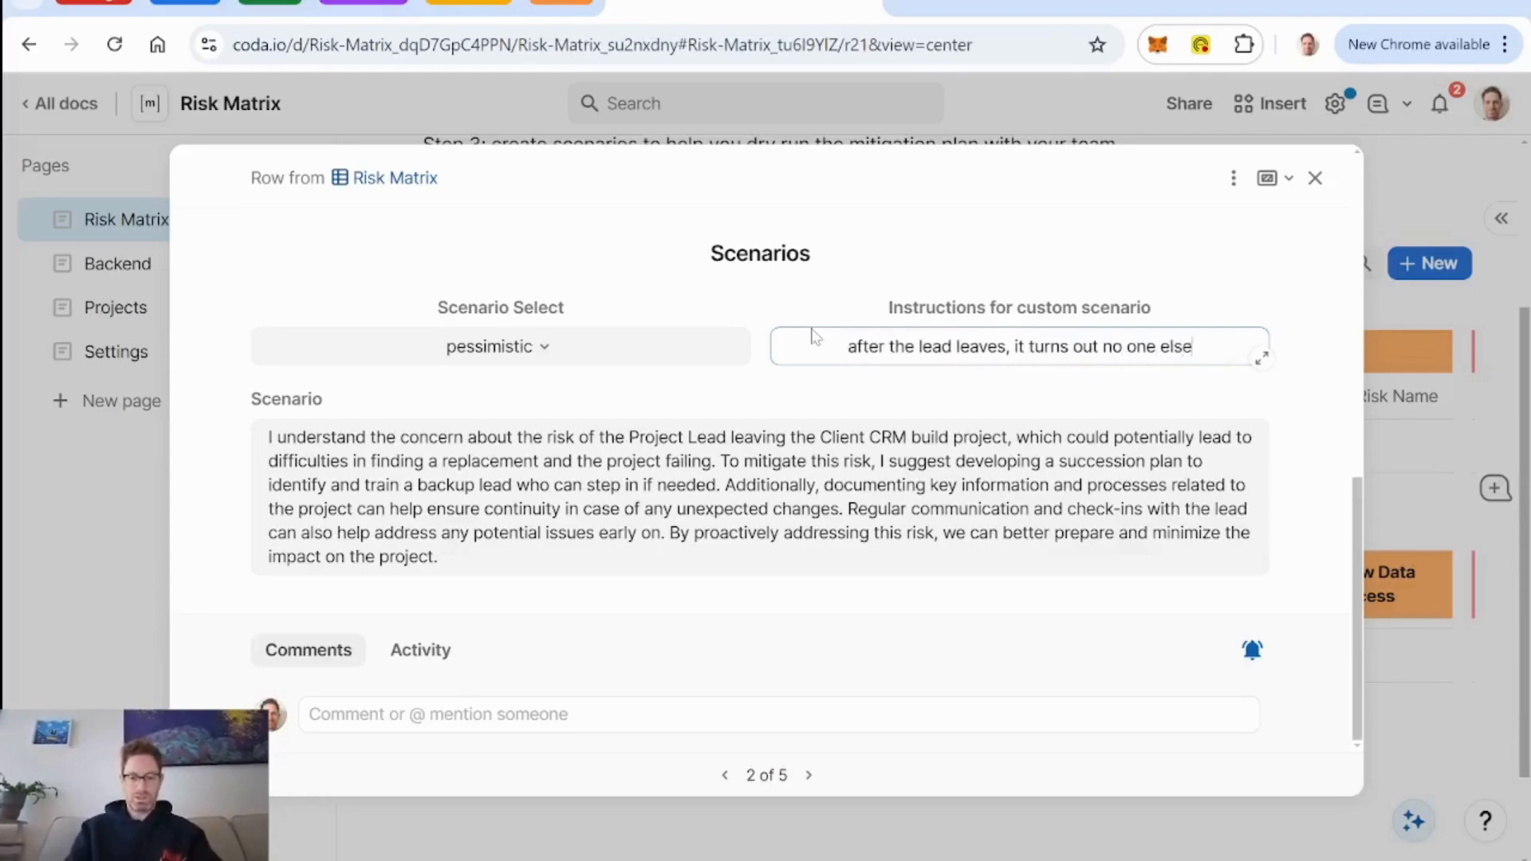
text( in their company knew w)
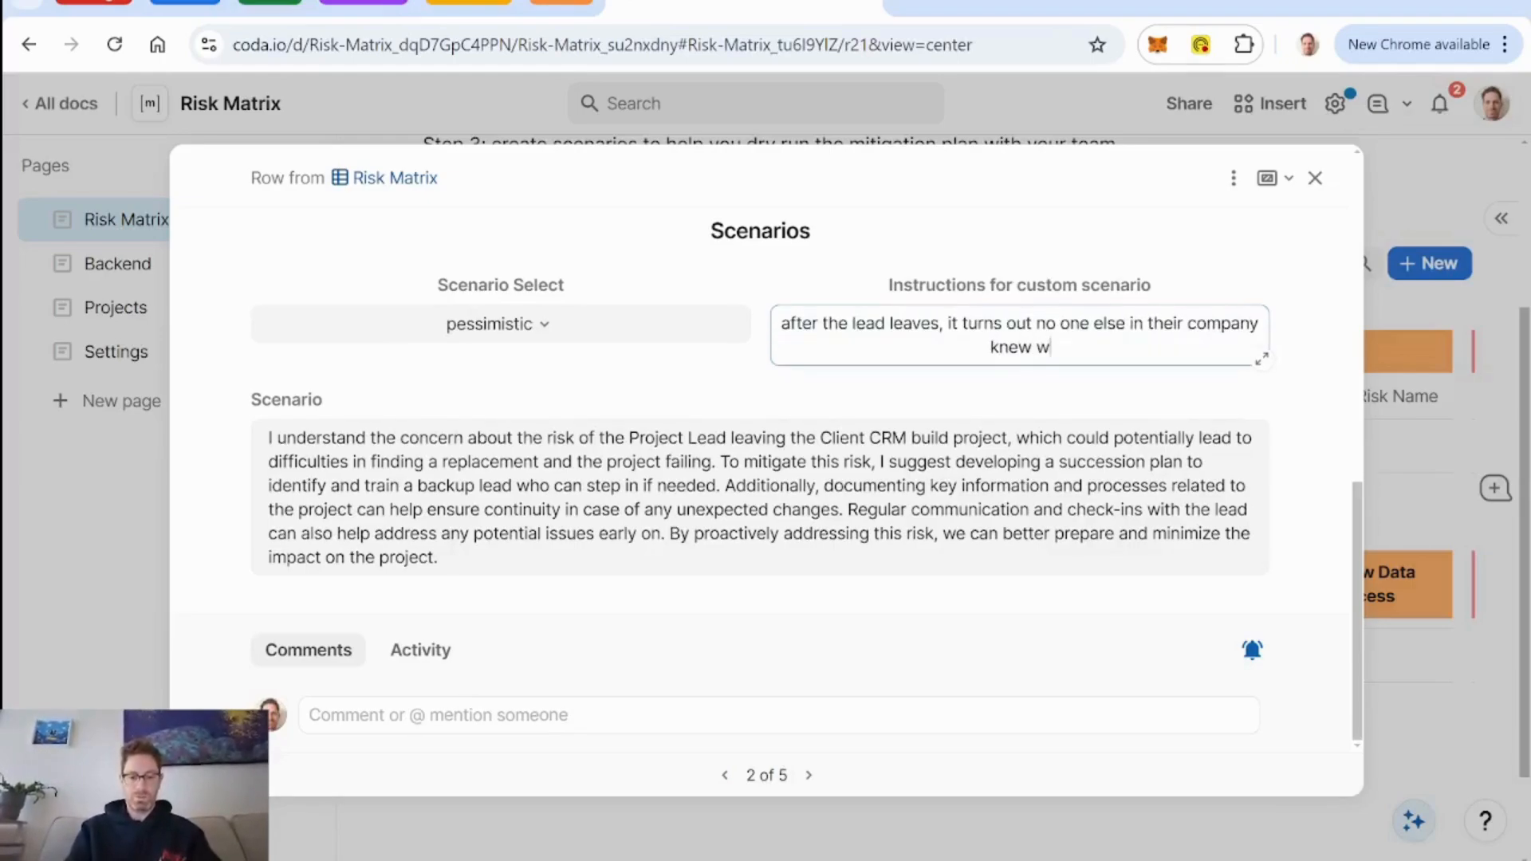
text(e were working on t)
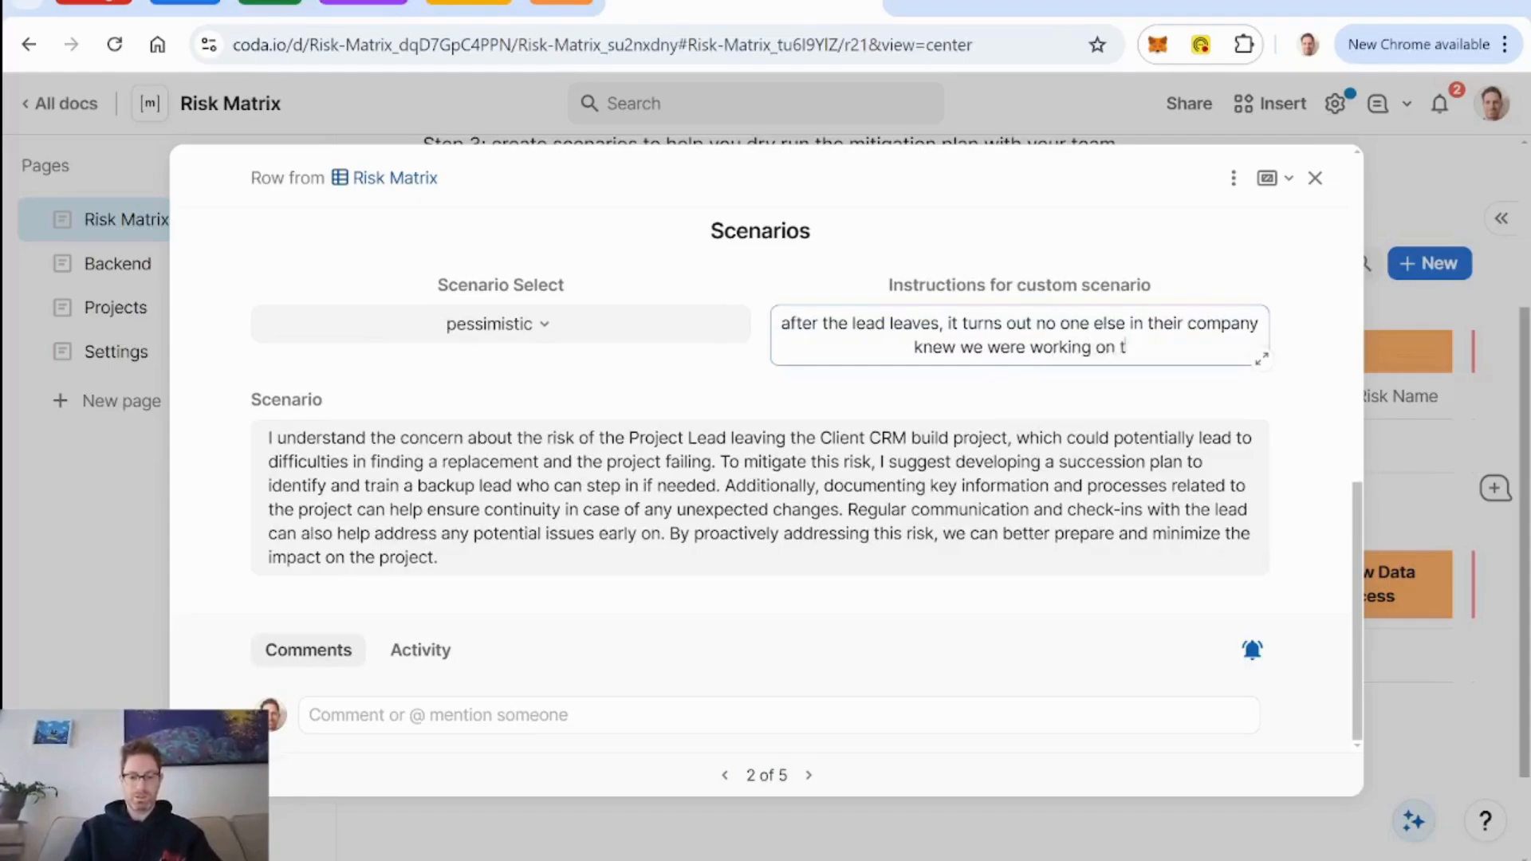
text(his project together)
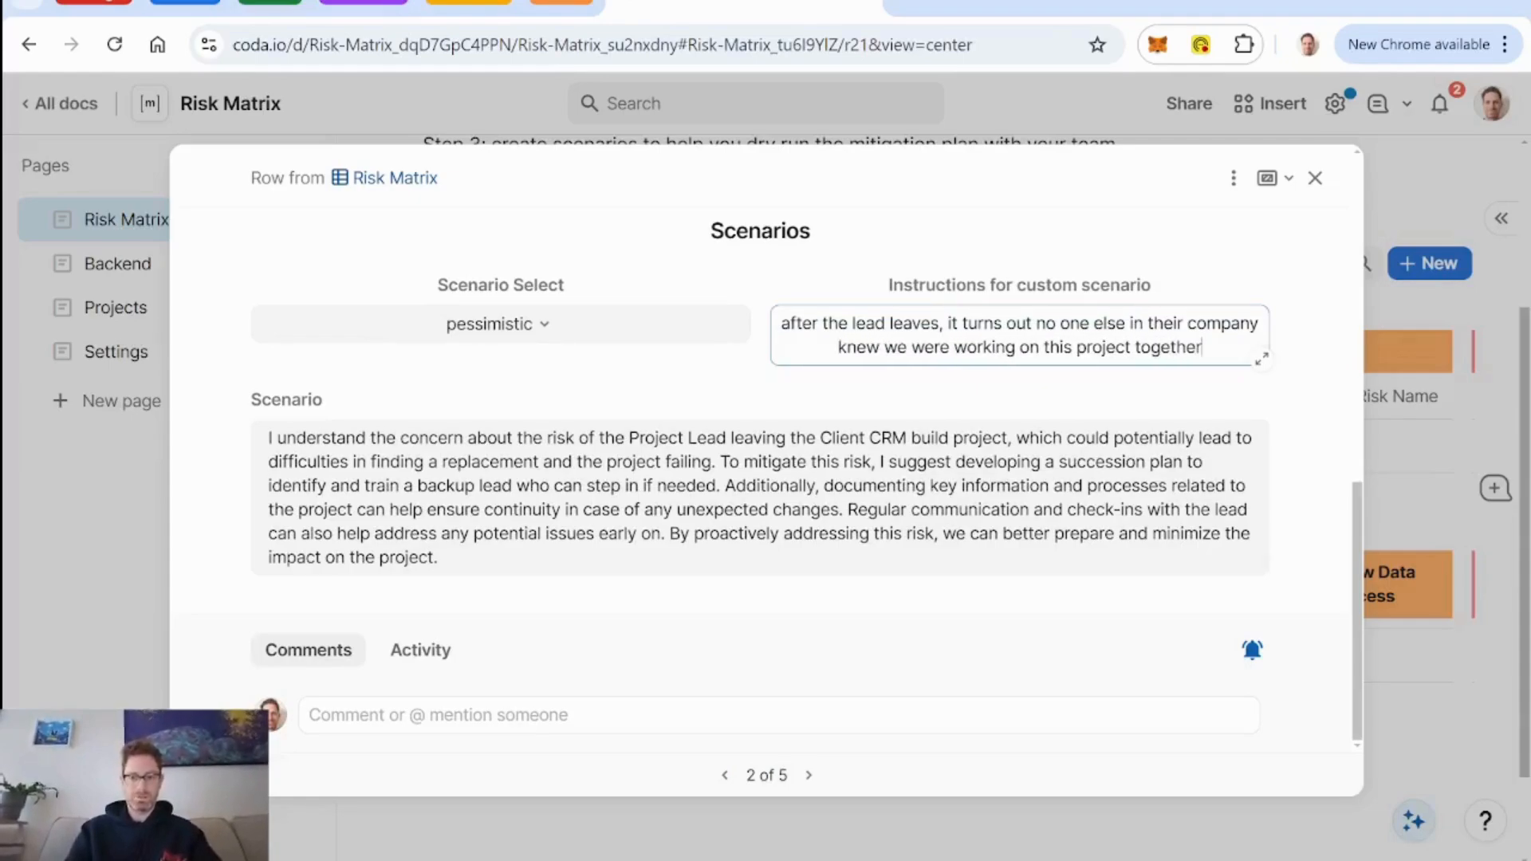
Set Scenario Select to custom for the Project Lead Leaves risk.
click(539, 331)
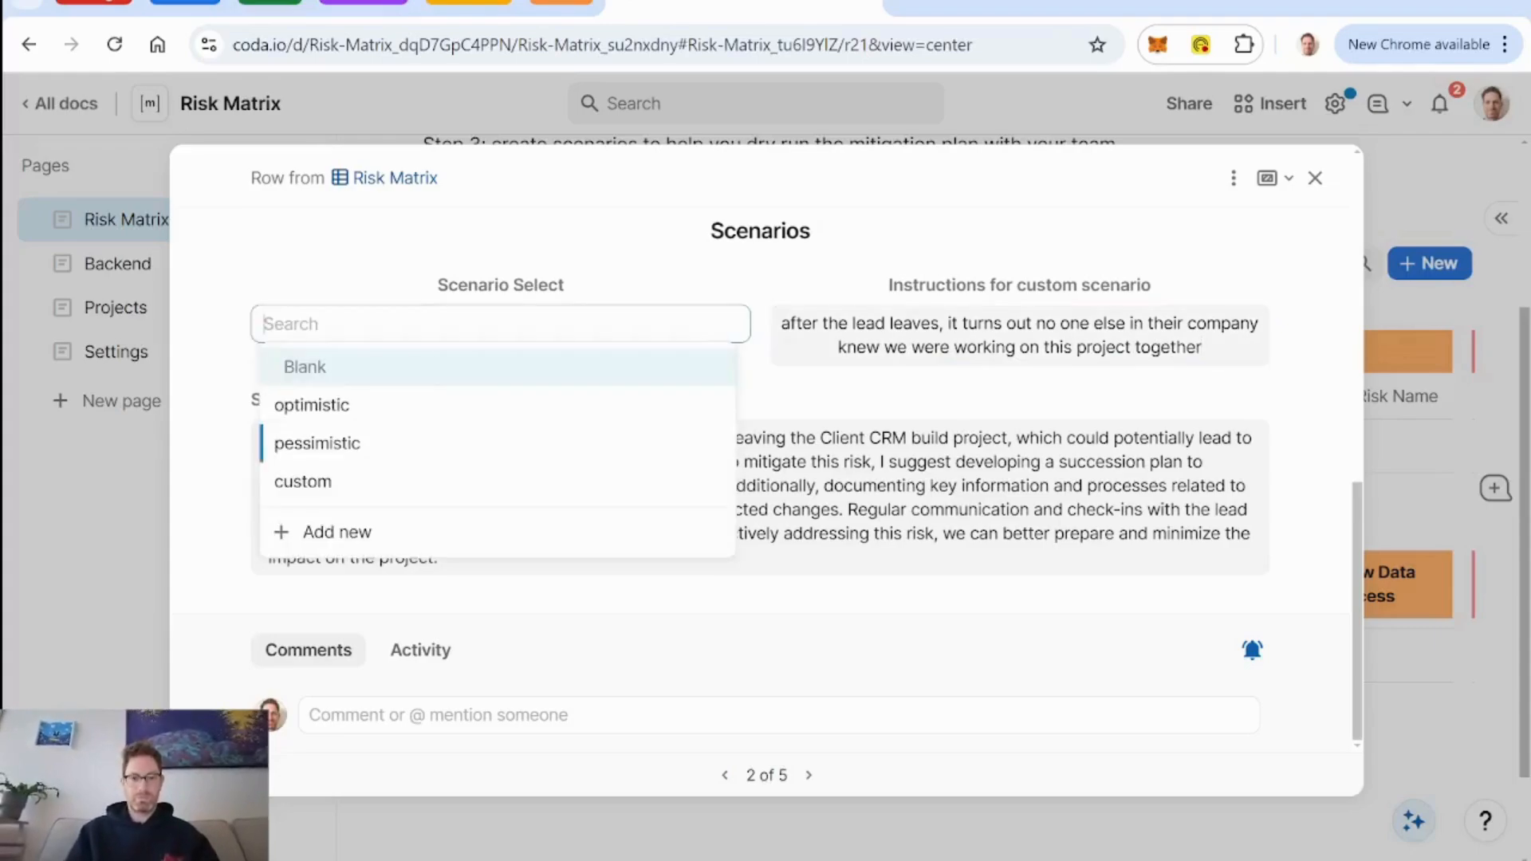
click(489, 480)
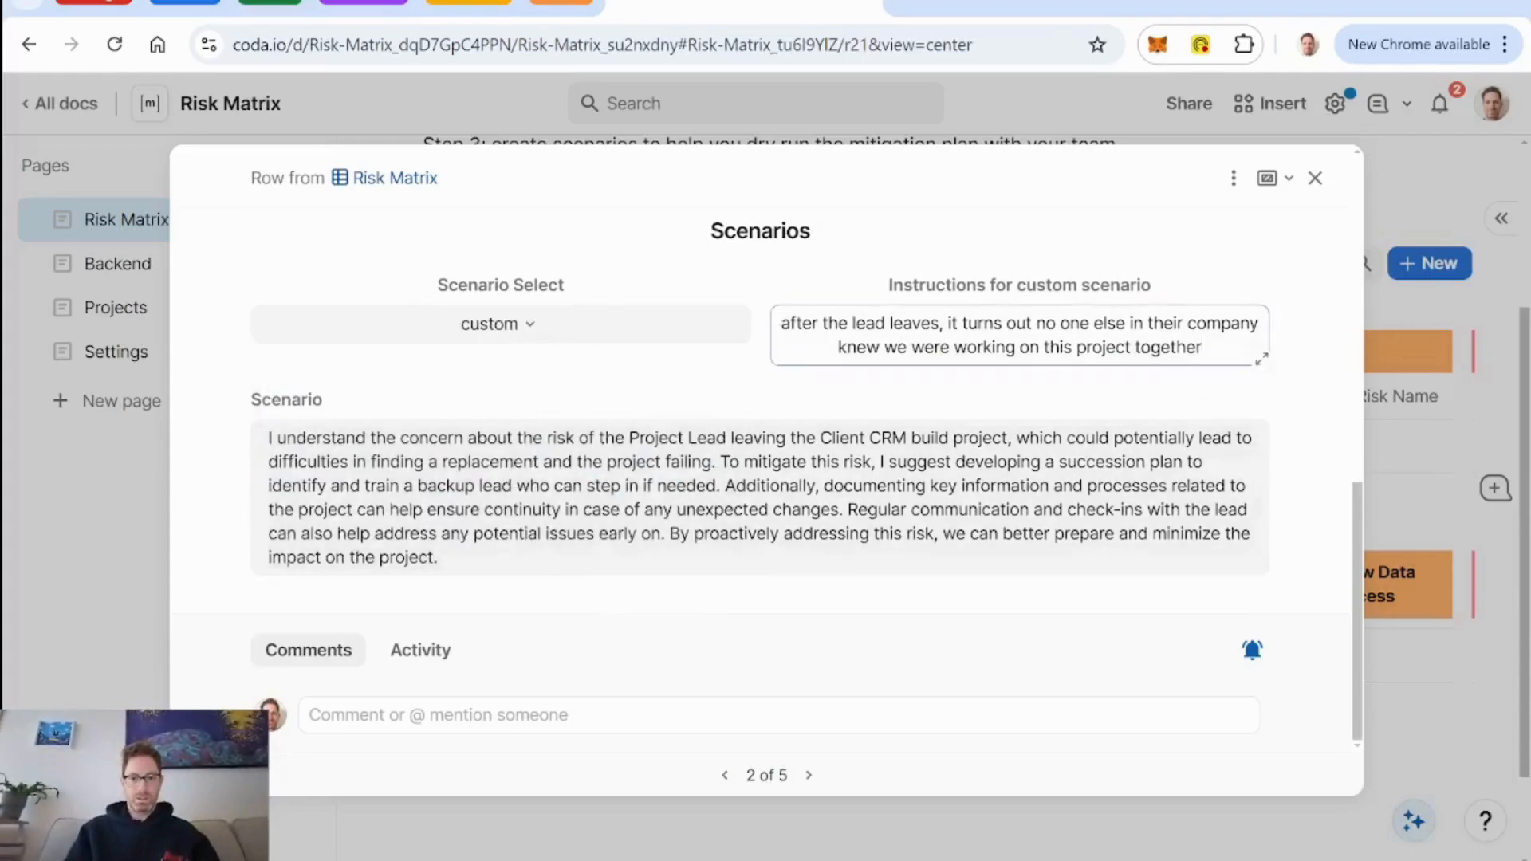
click(755, 380)
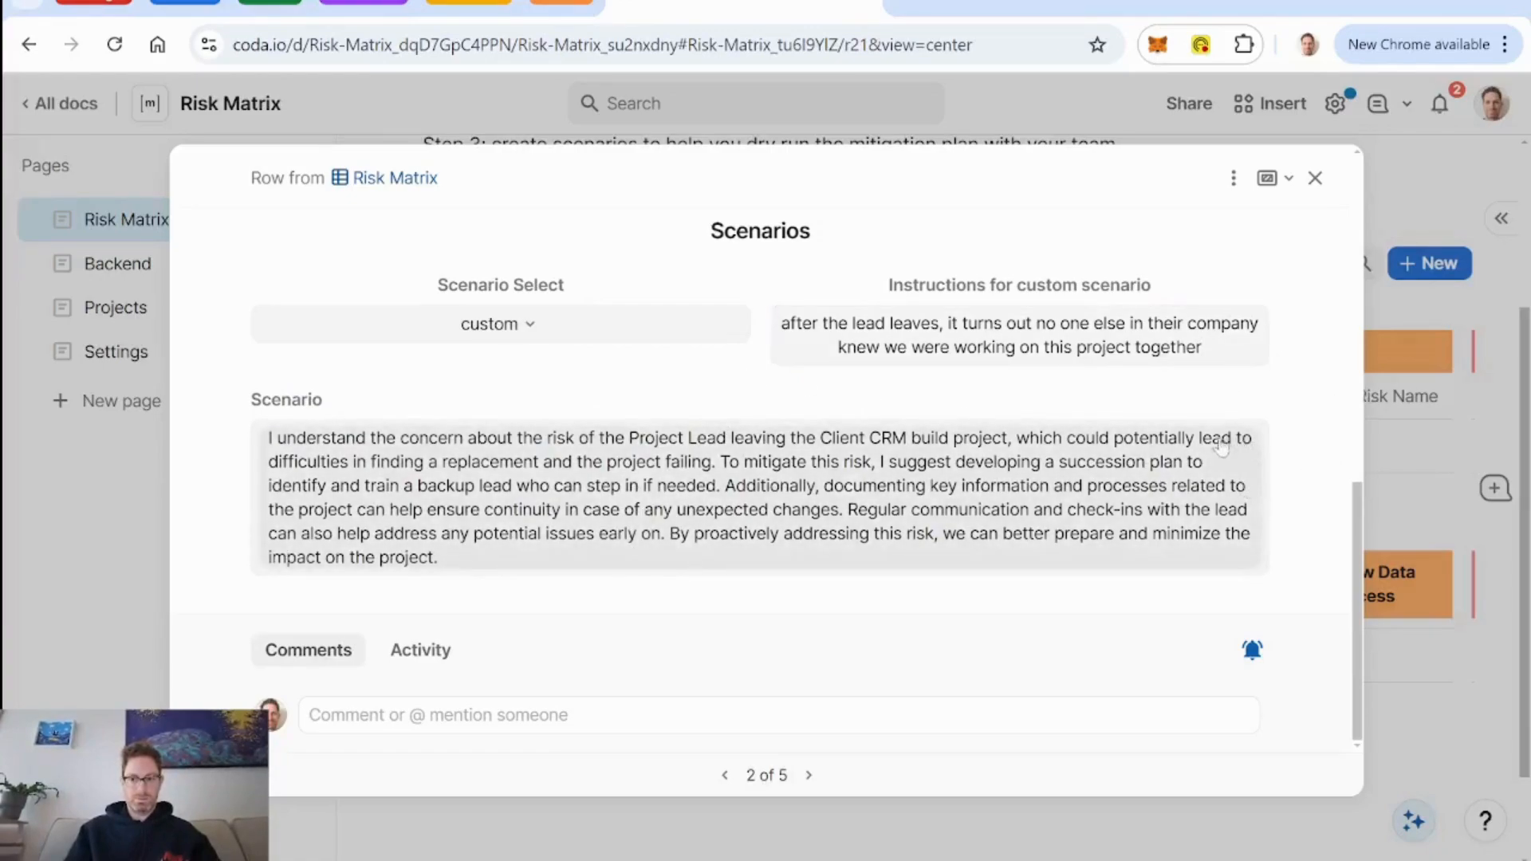
mouse_move(1225, 409)
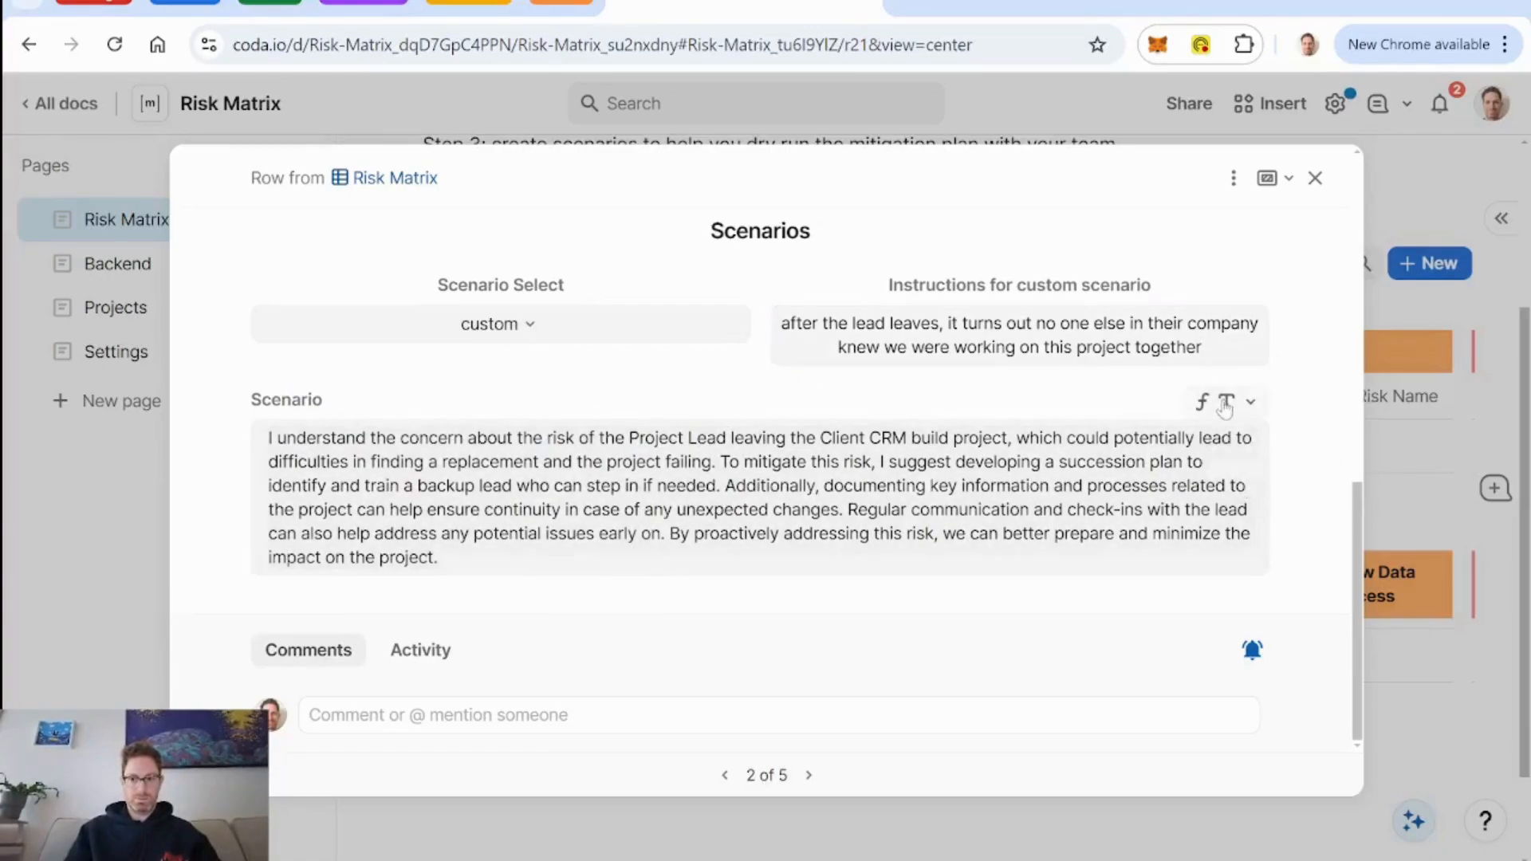
Add a column named Refresh Scenarios below the Scenario field in the risk's detail layout.
click(1234, 182)
click(1281, 228)
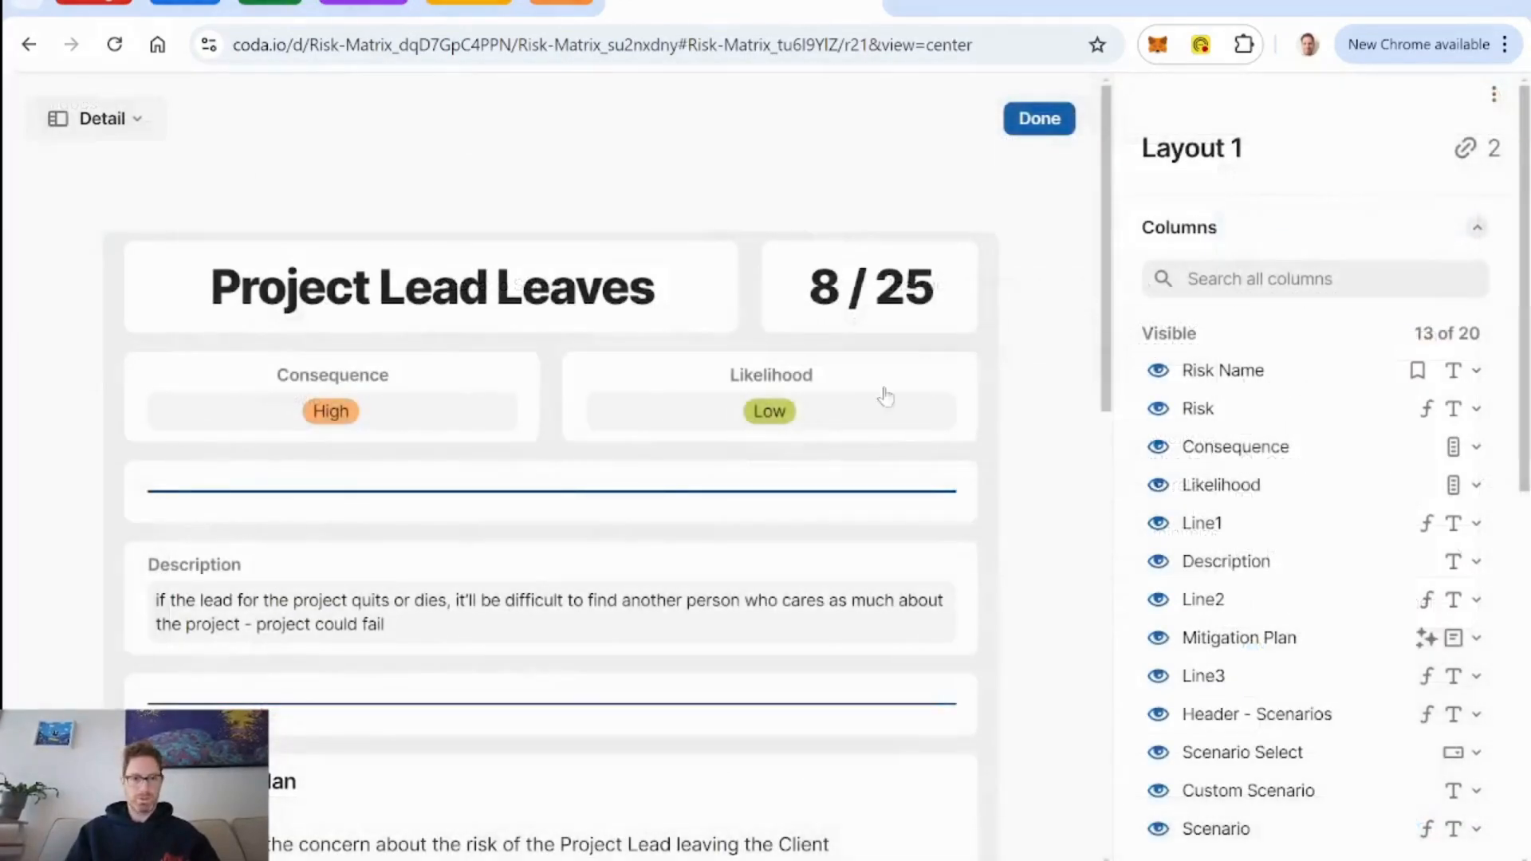
scroll(670, 475, down, 10)
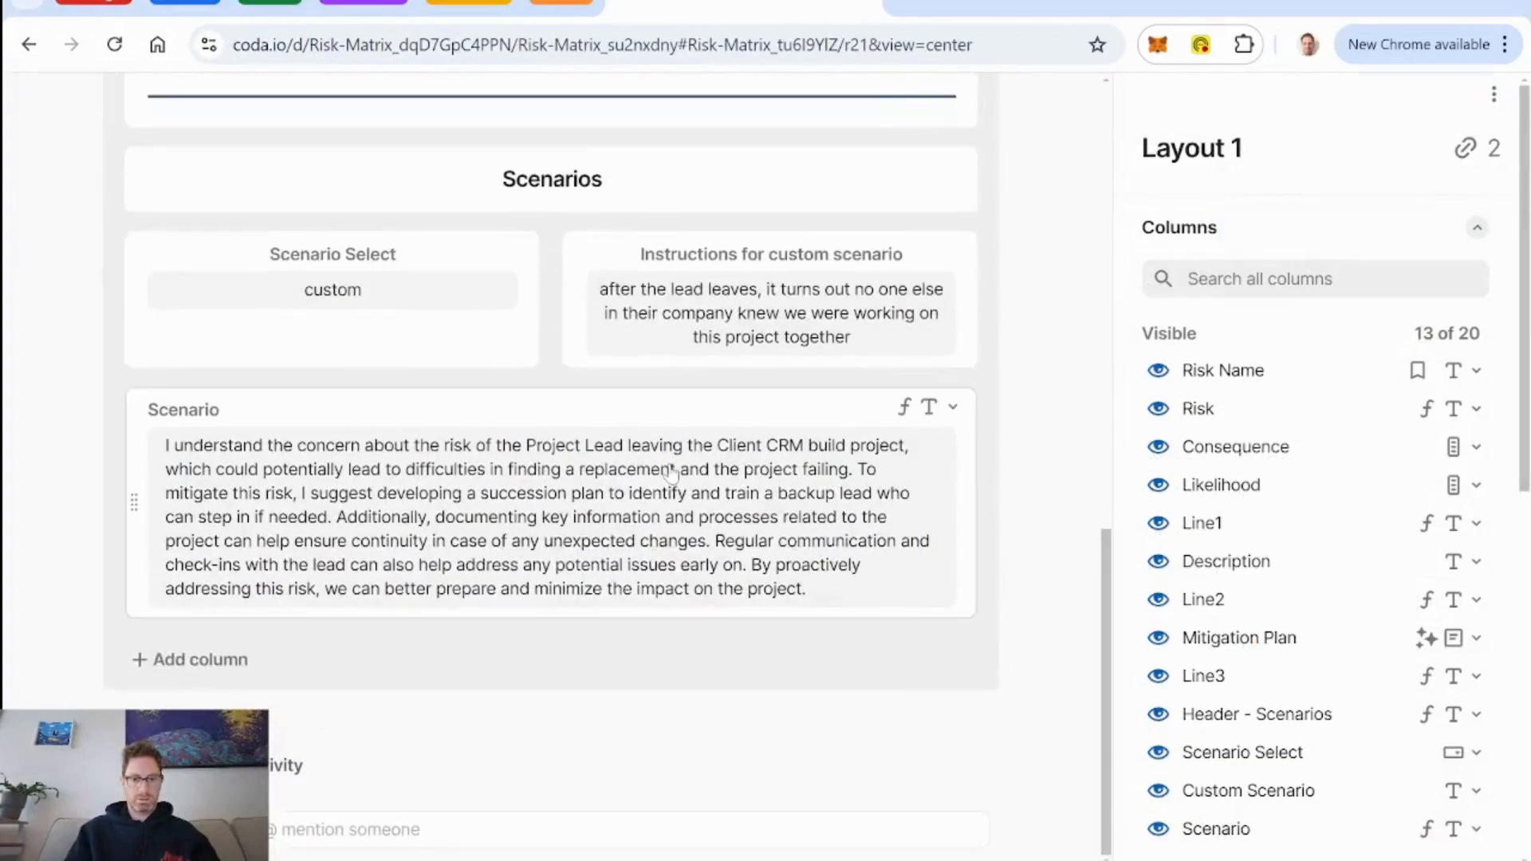
click(198, 668)
text(Res)
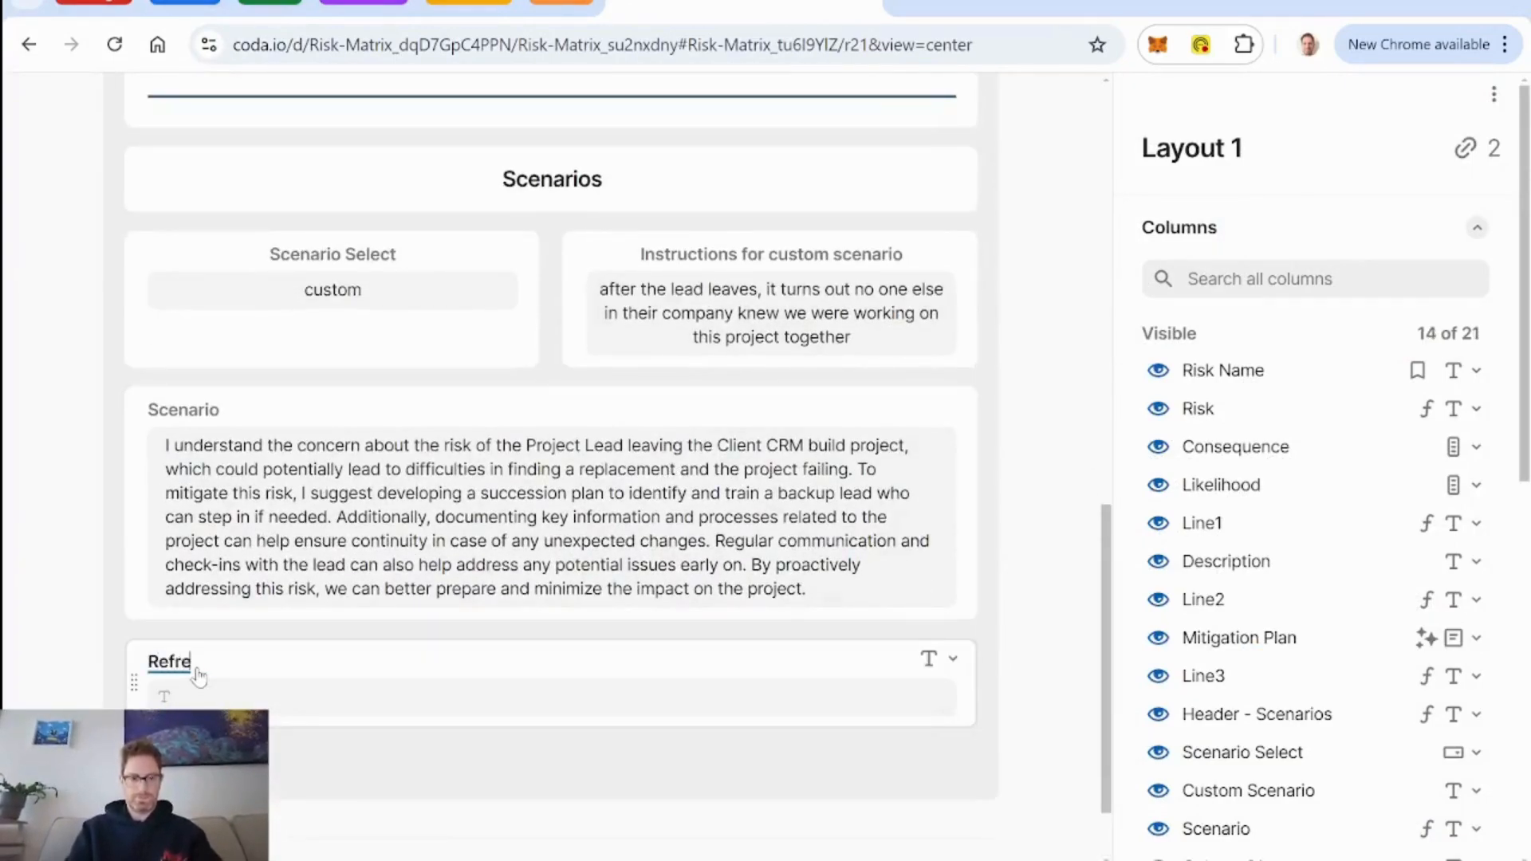
text(resh Scenarios)
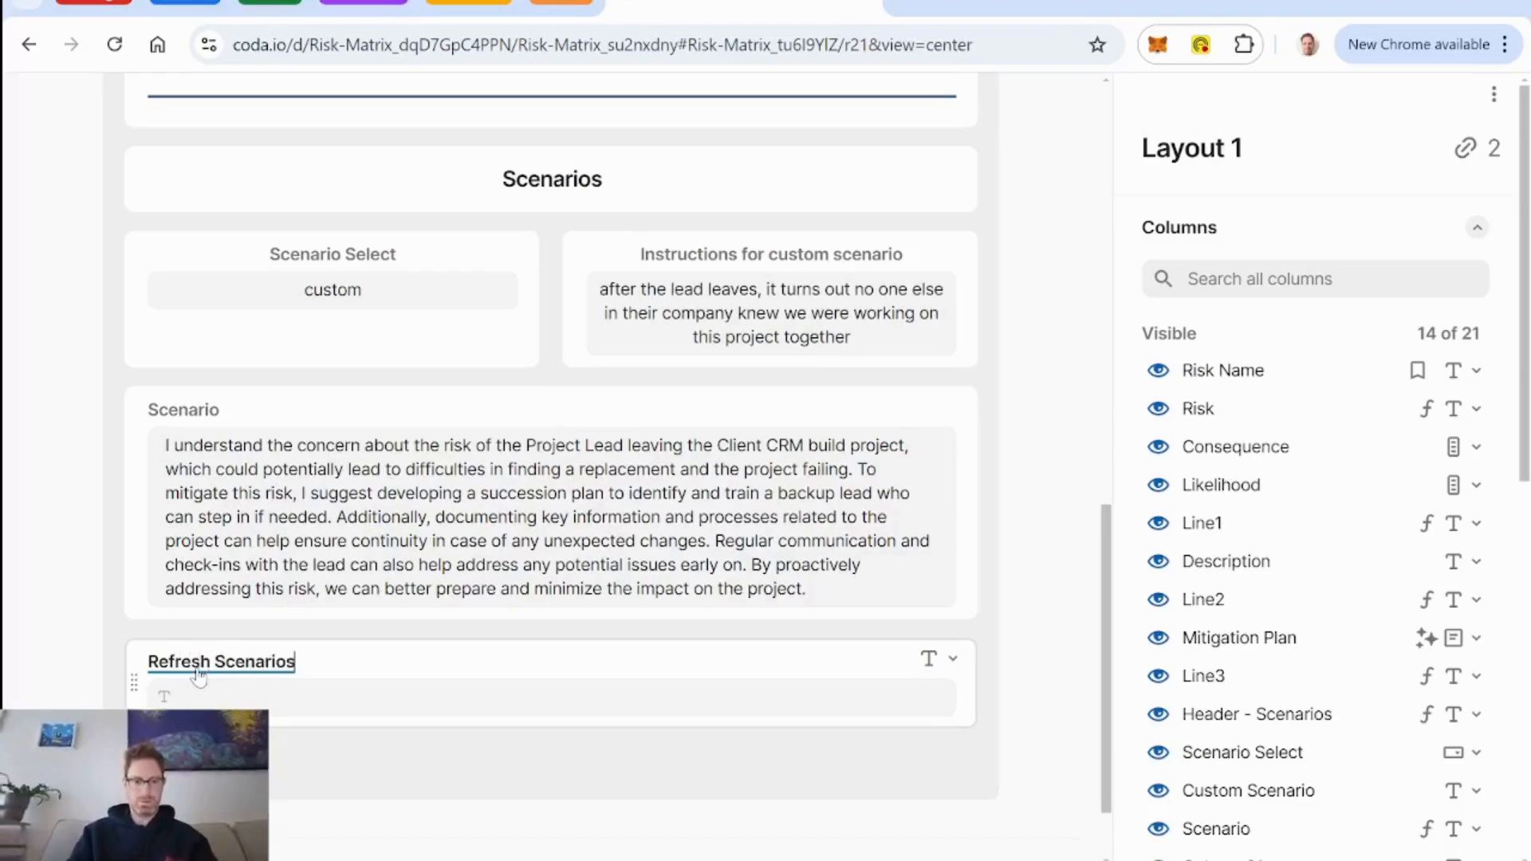
click(990, 646)
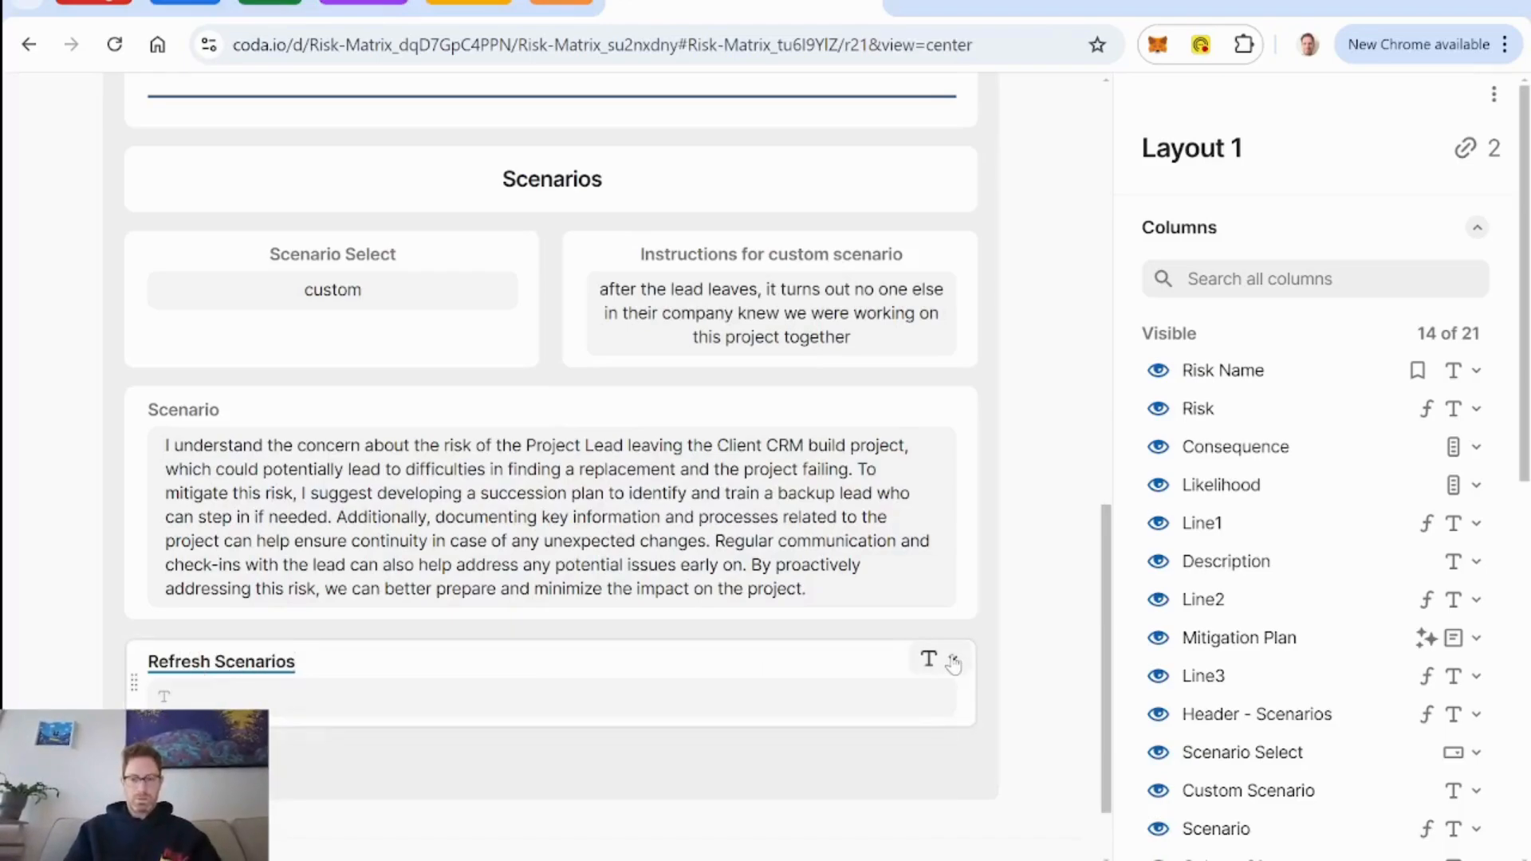
Change the Refresh Scenarios column's type to Button.
click(954, 663)
mouse_move(825, 259)
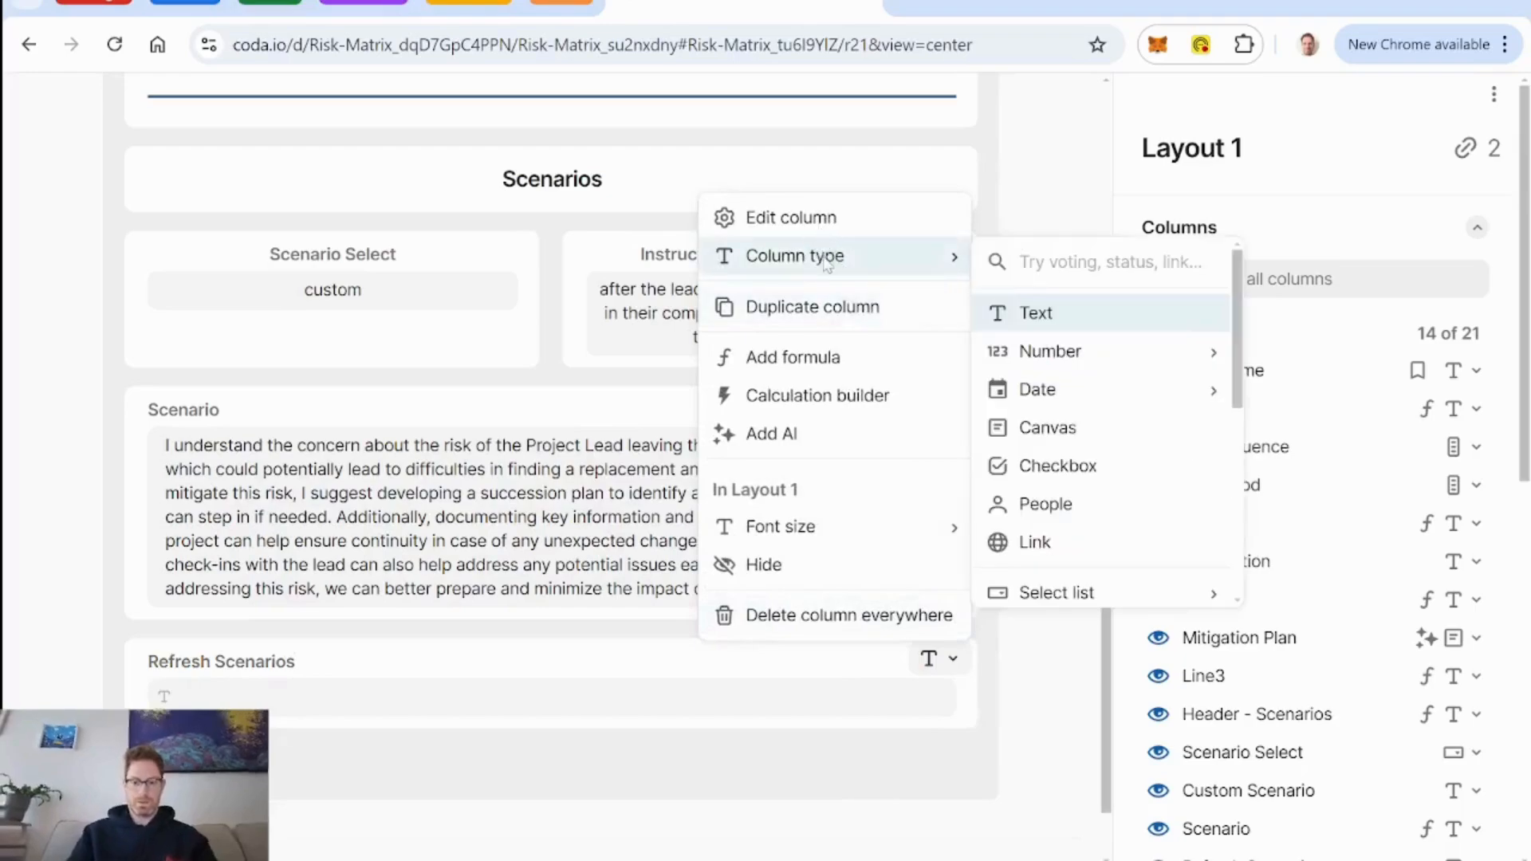
text(butt)
key(Return)
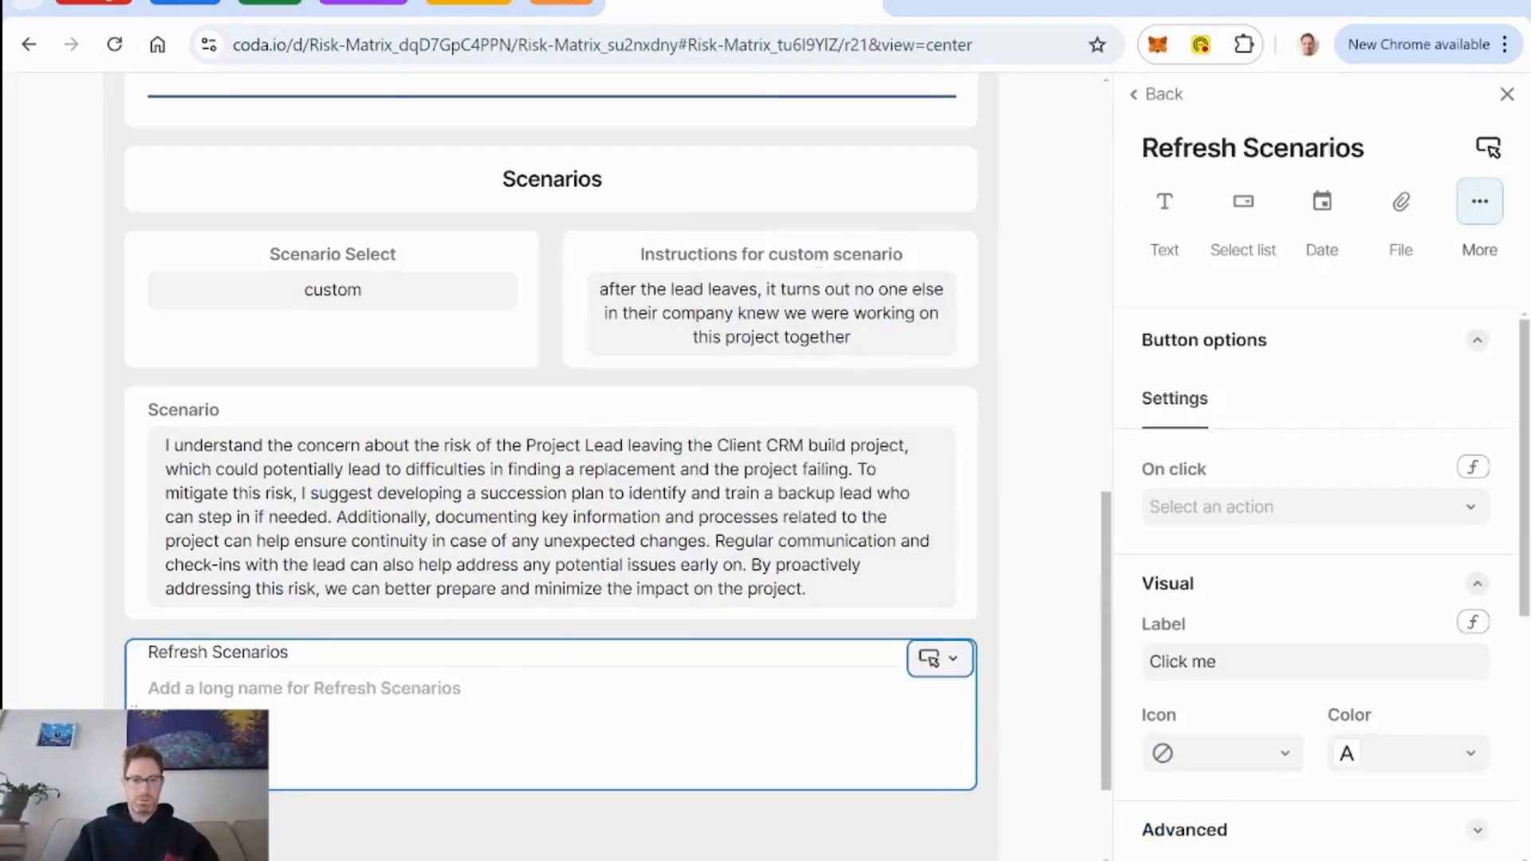
Set the Refresh Scenarios button's action to Refresh AI assistant for the Scenario 1 - optimistic column.
click(1469, 519)
scroll(1381, 390, down, 5)
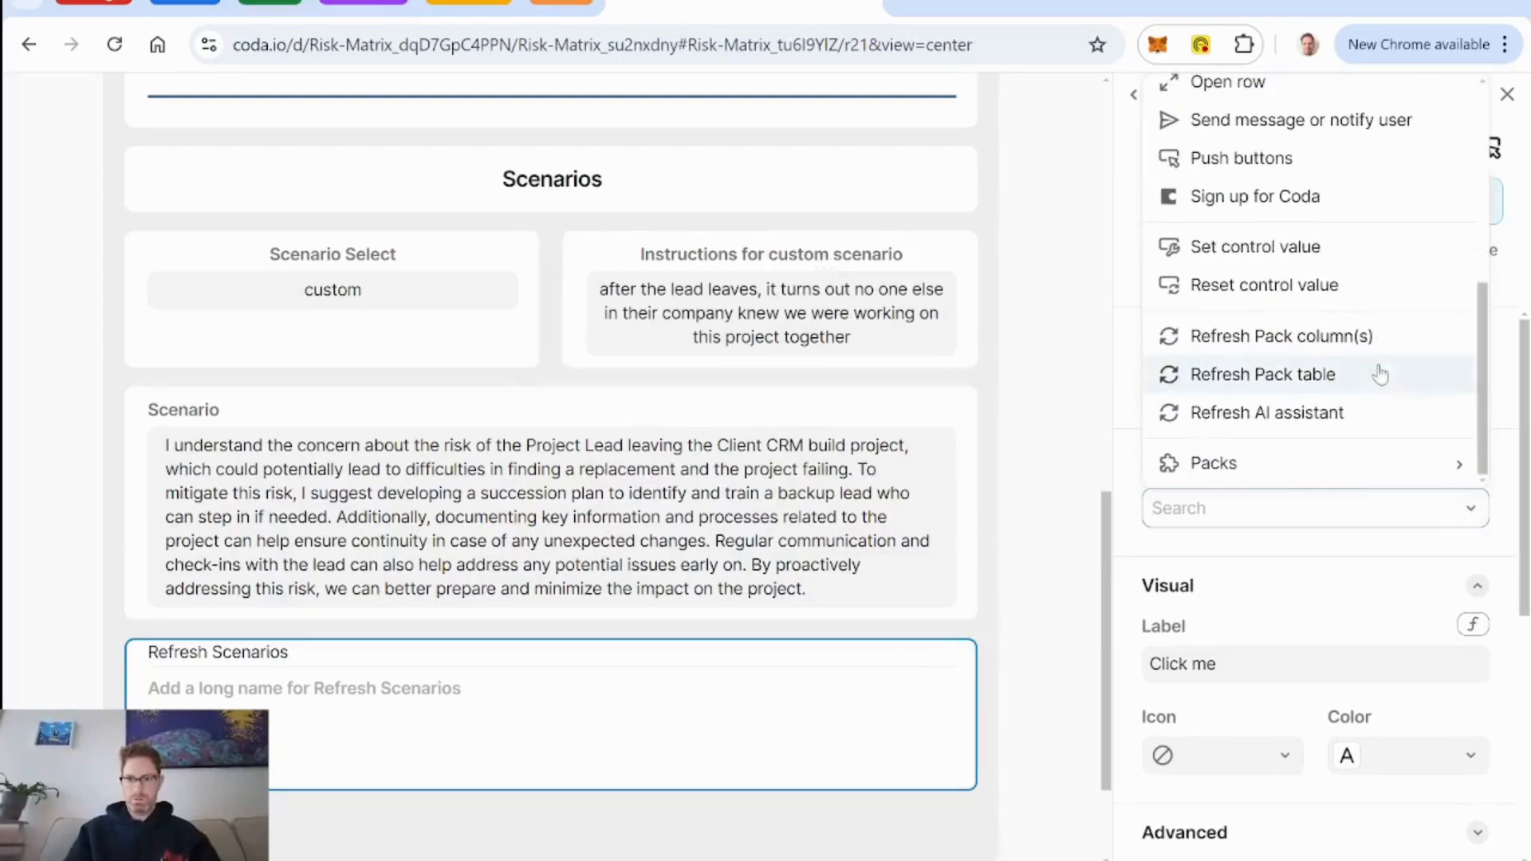
click(1337, 413)
scroll(1355, 510, down, 2)
click(1339, 407)
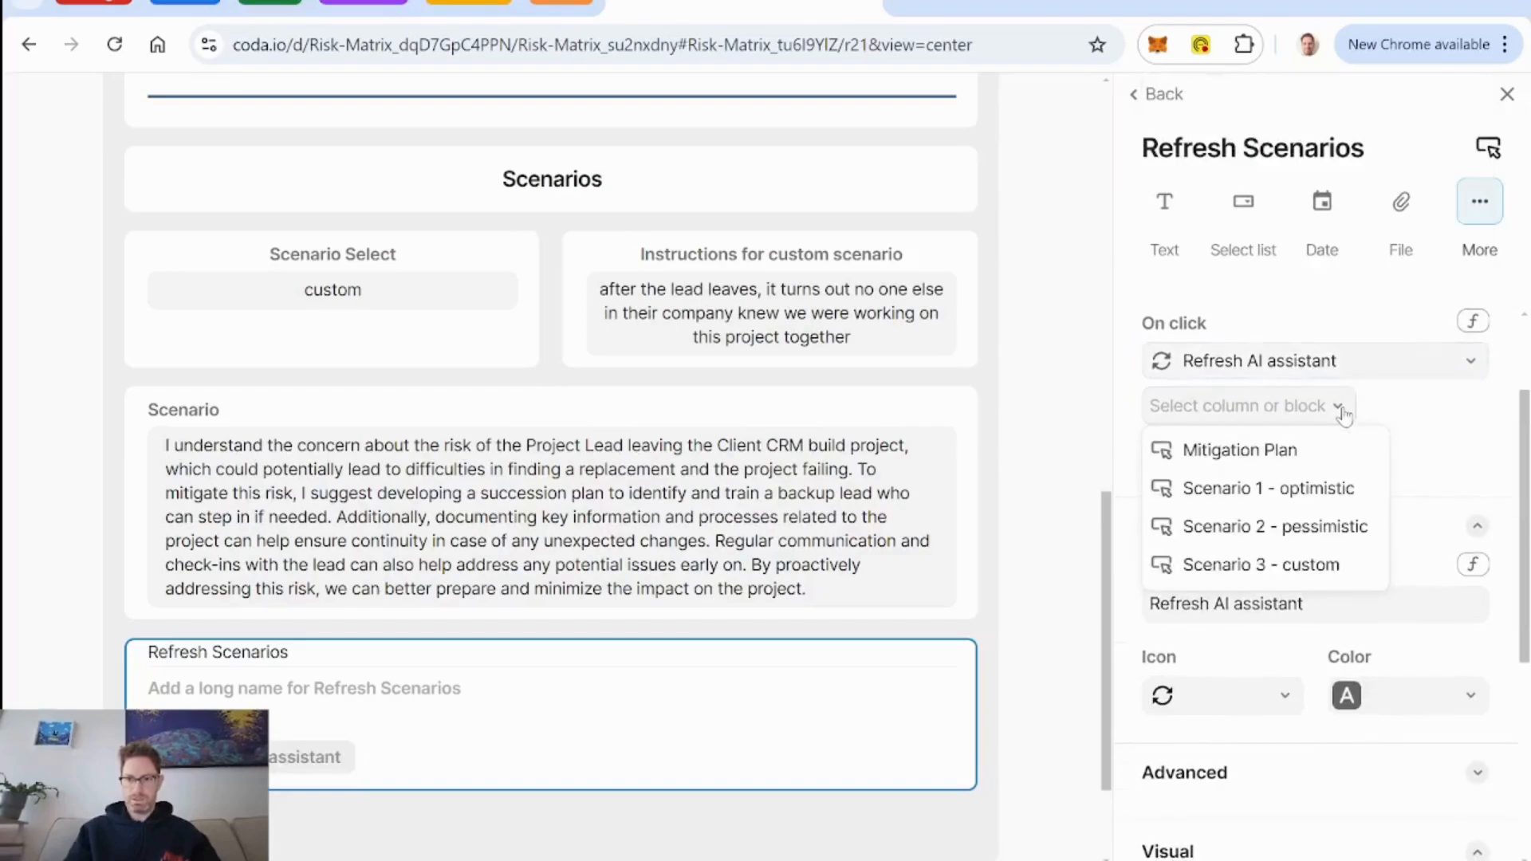
click(1316, 489)
Add further columns to the button's AI refresh list and try to reassign the extra Mitigation Plan entries, leaving the layout editor.
click(1320, 449)
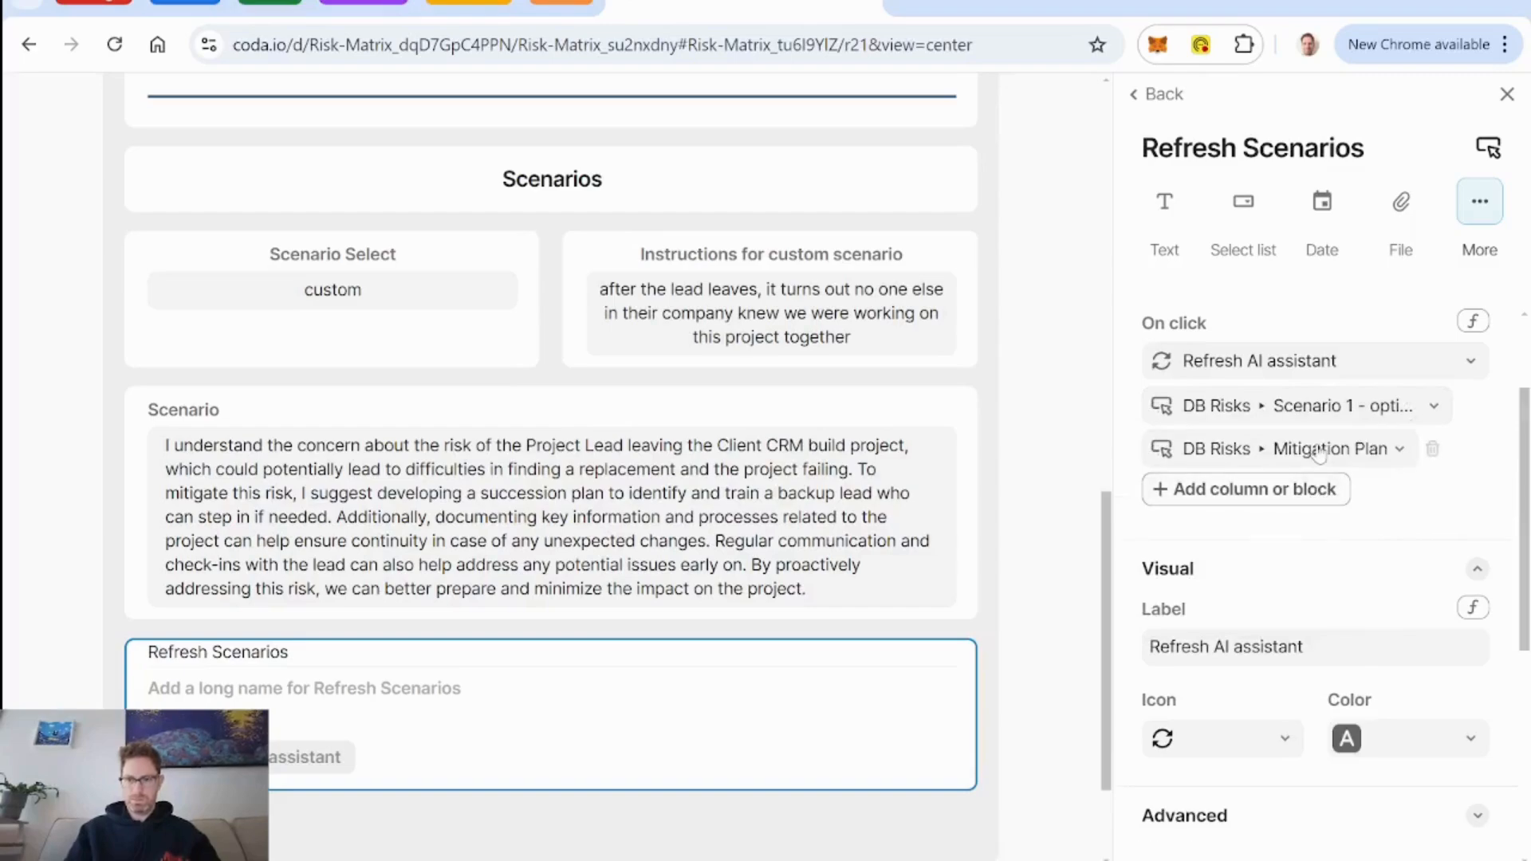
click(1329, 489)
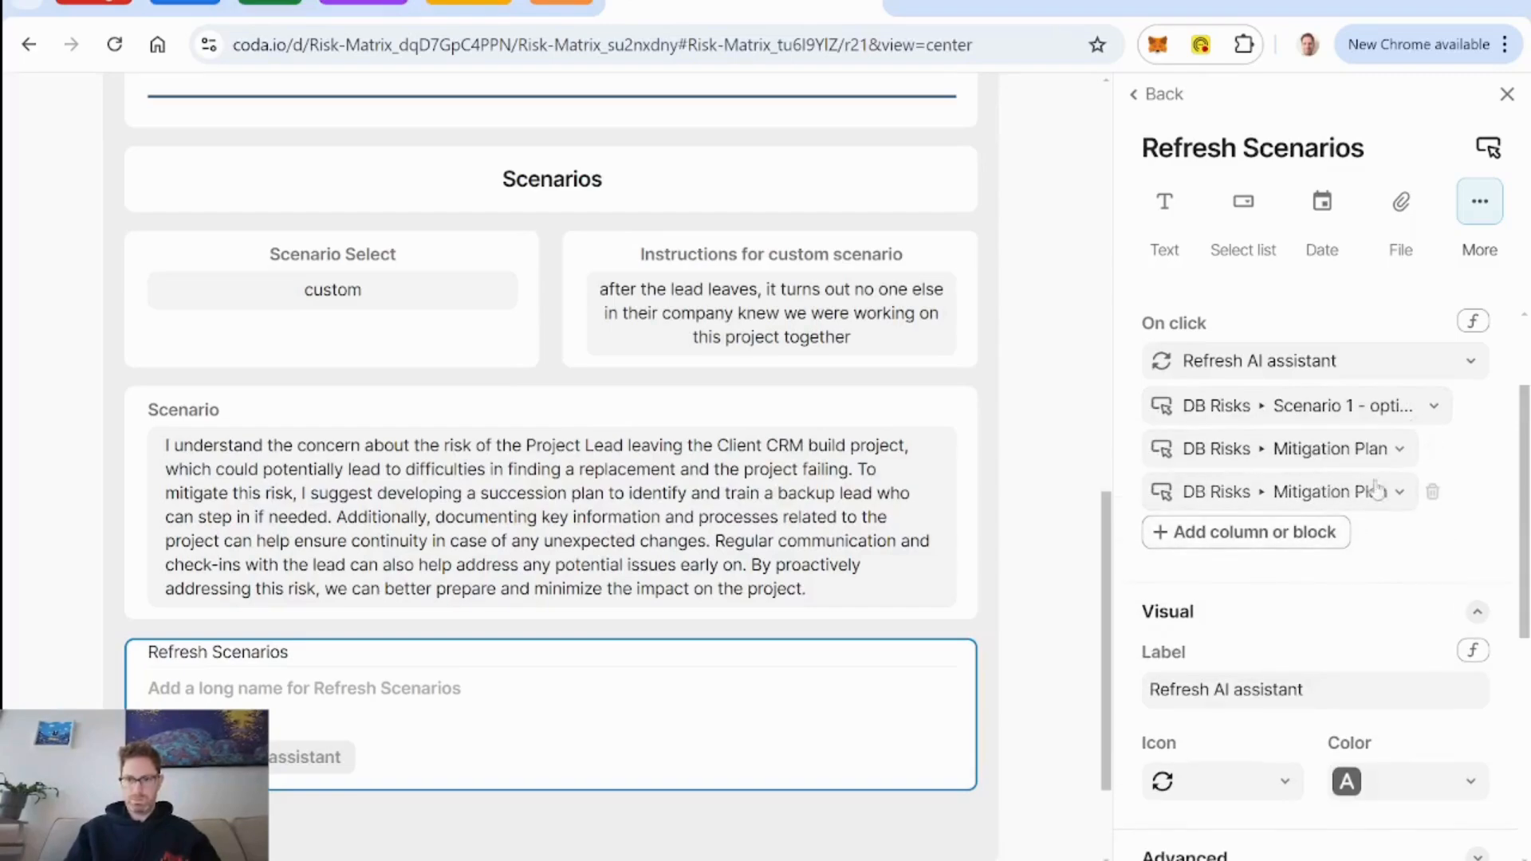
click(1398, 450)
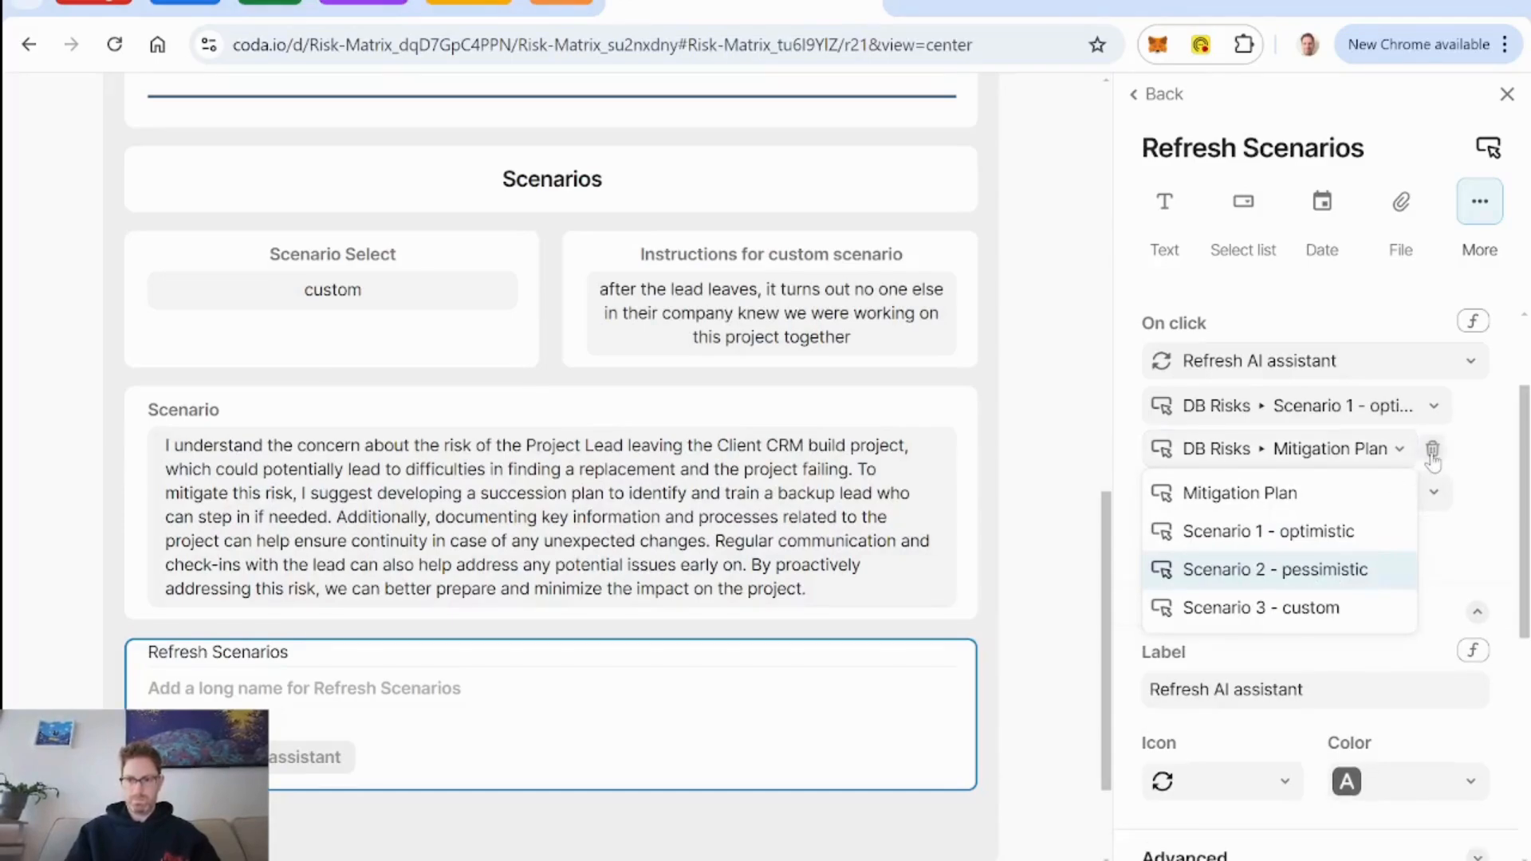
click(1435, 450)
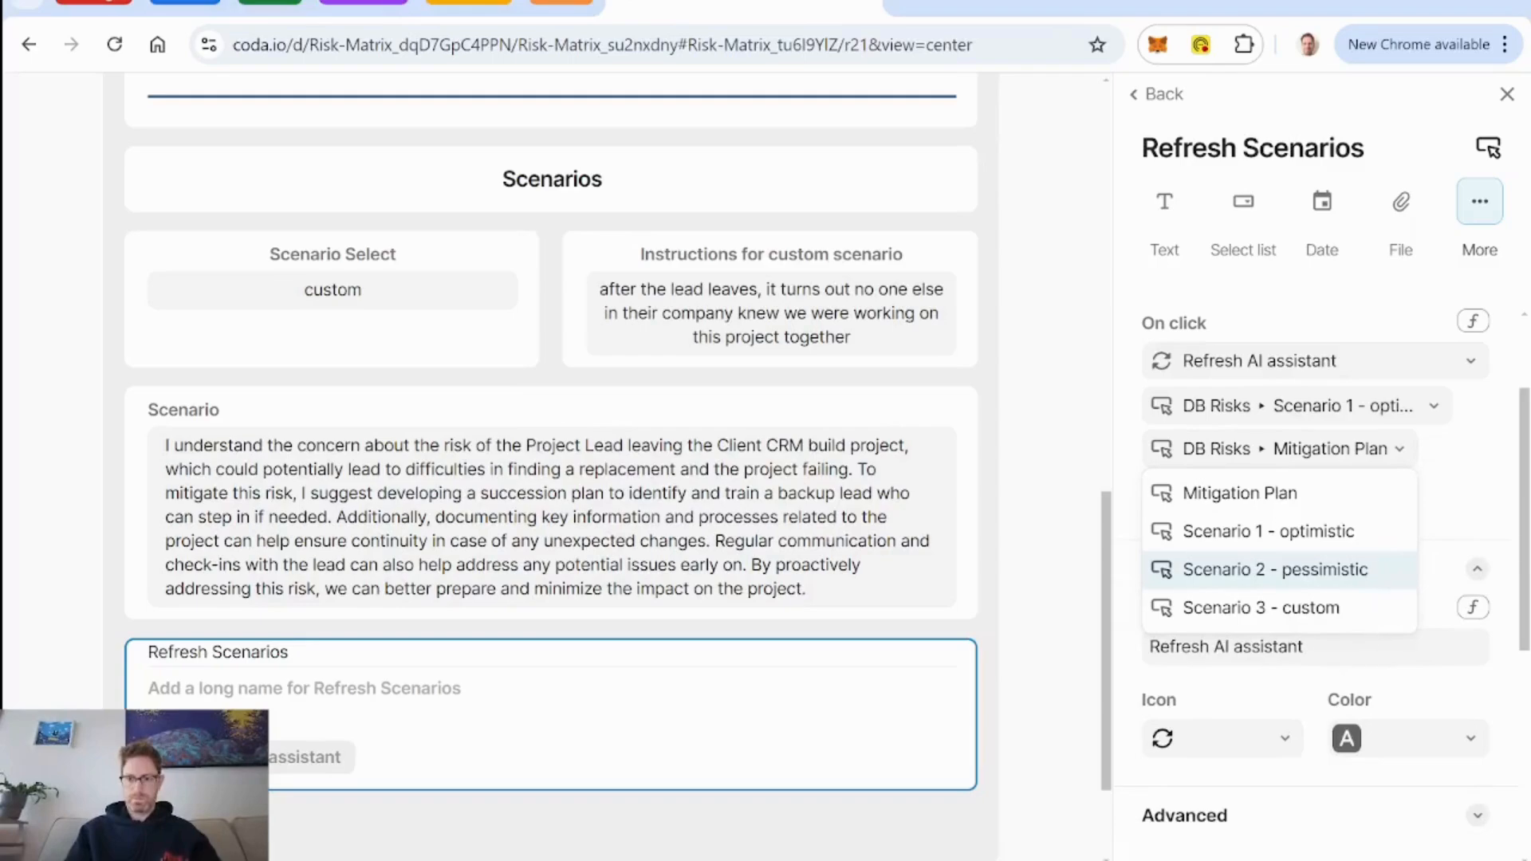
click(1325, 386)
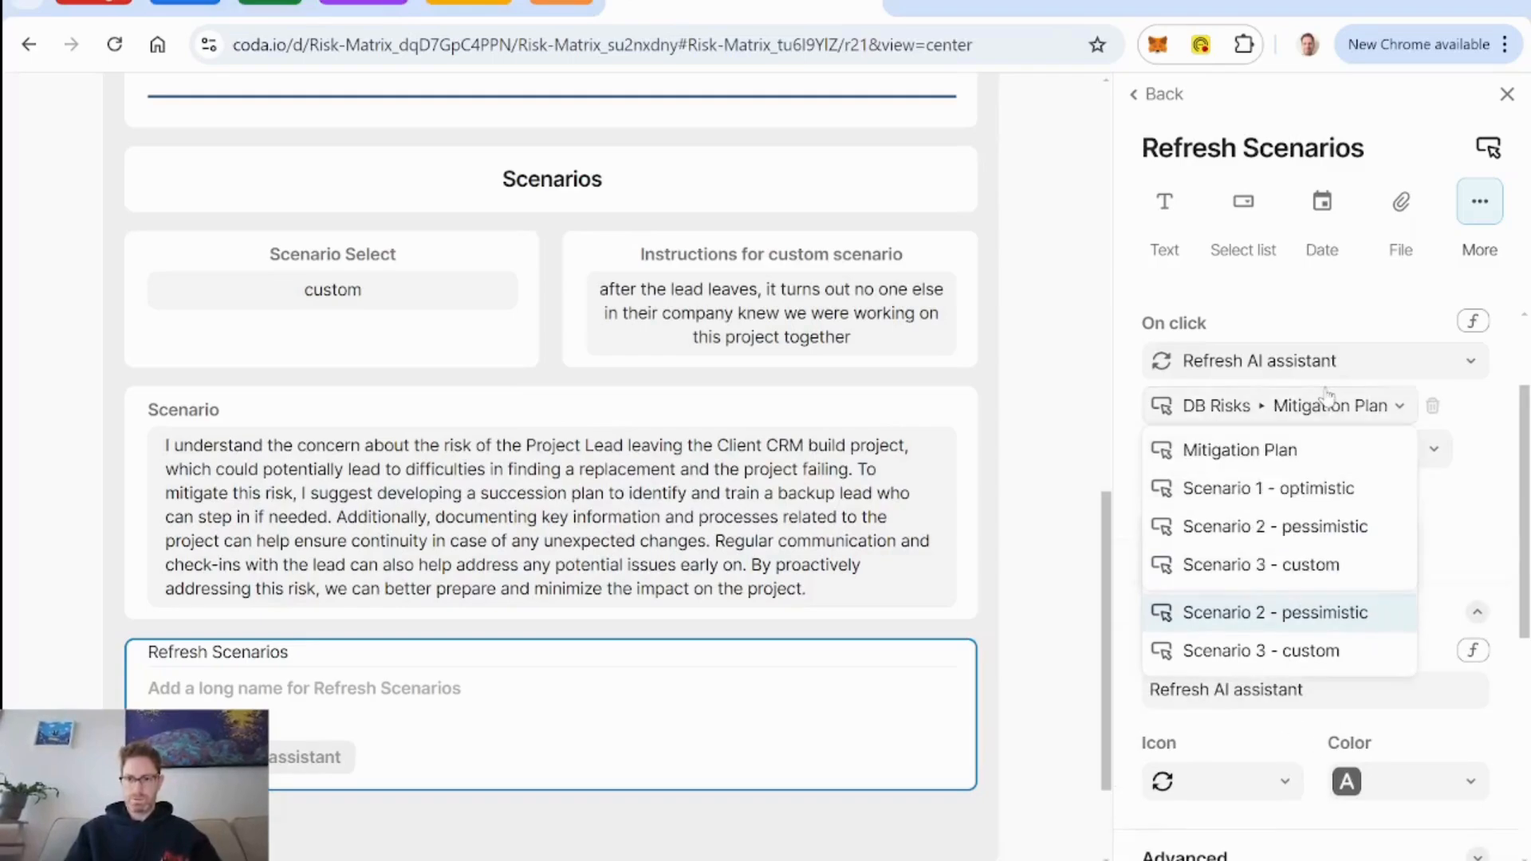
click(1340, 356)
click(1341, 329)
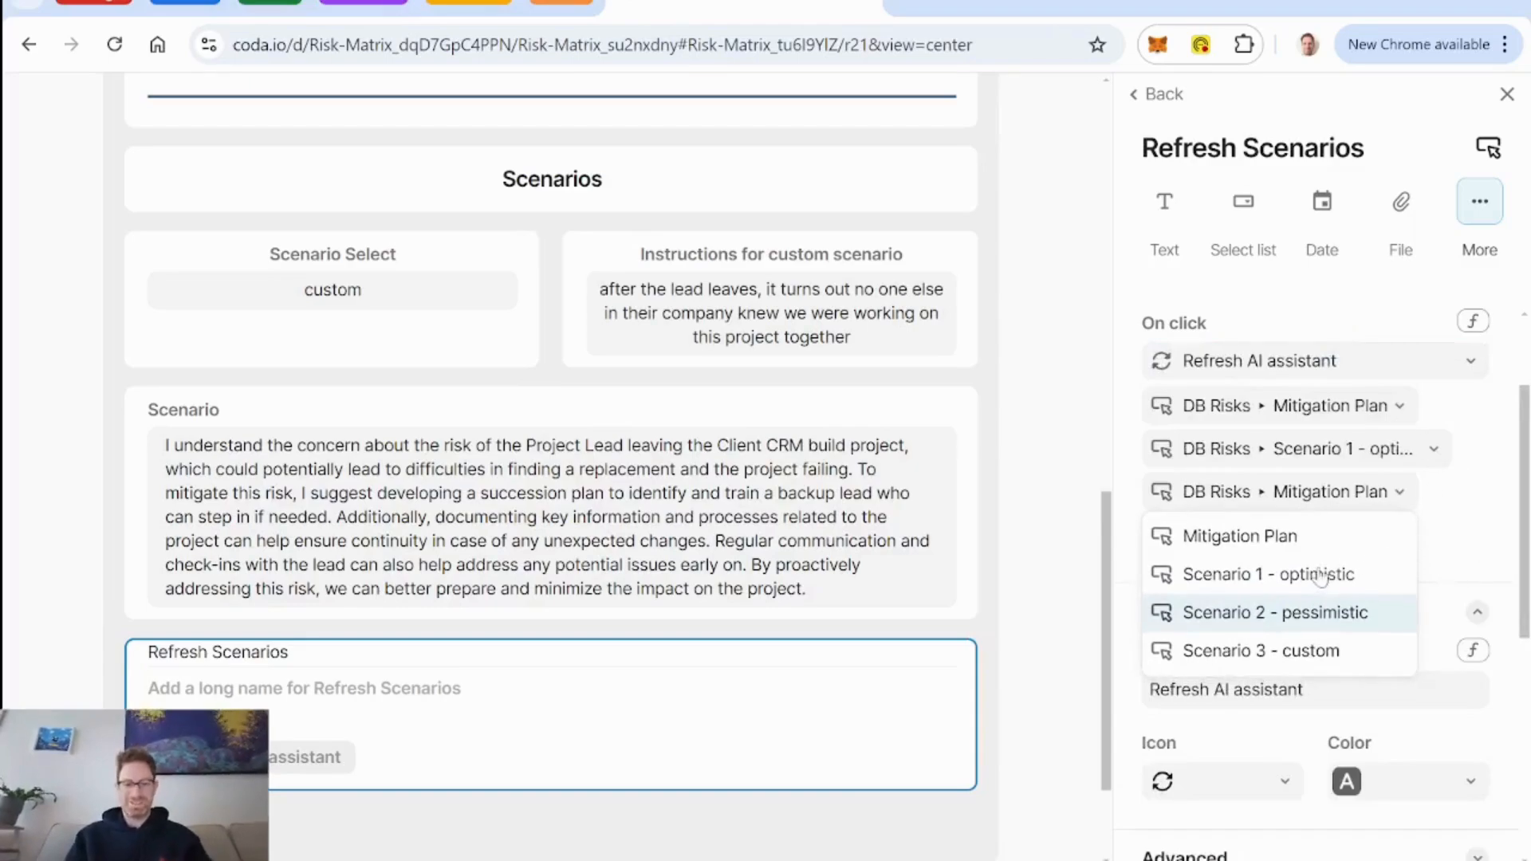
key(Escape)
key(Escape)
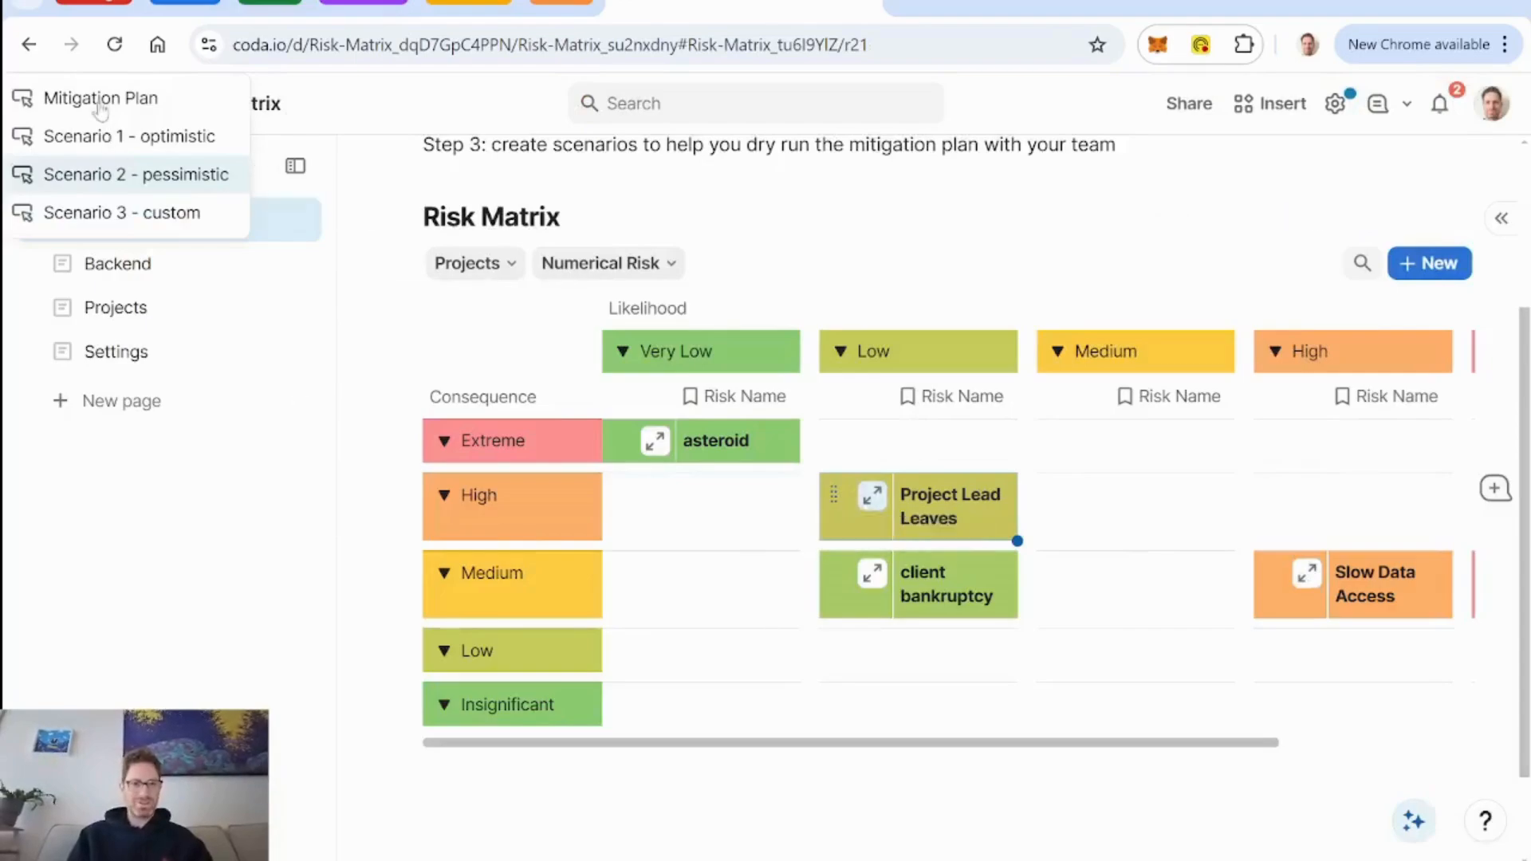
click(878, 504)
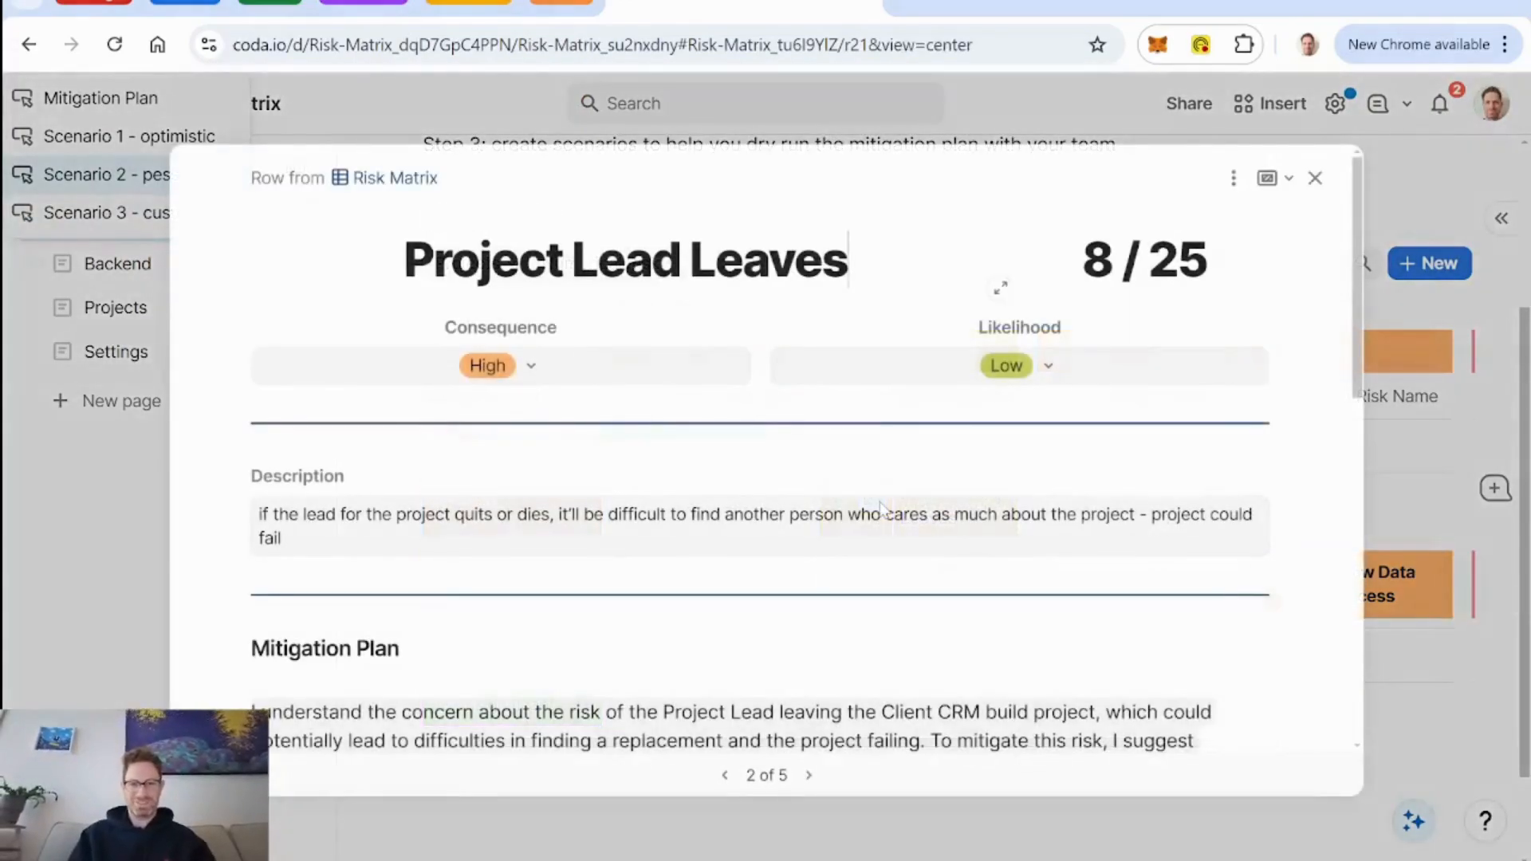
scroll(1159, 431, down, 3)
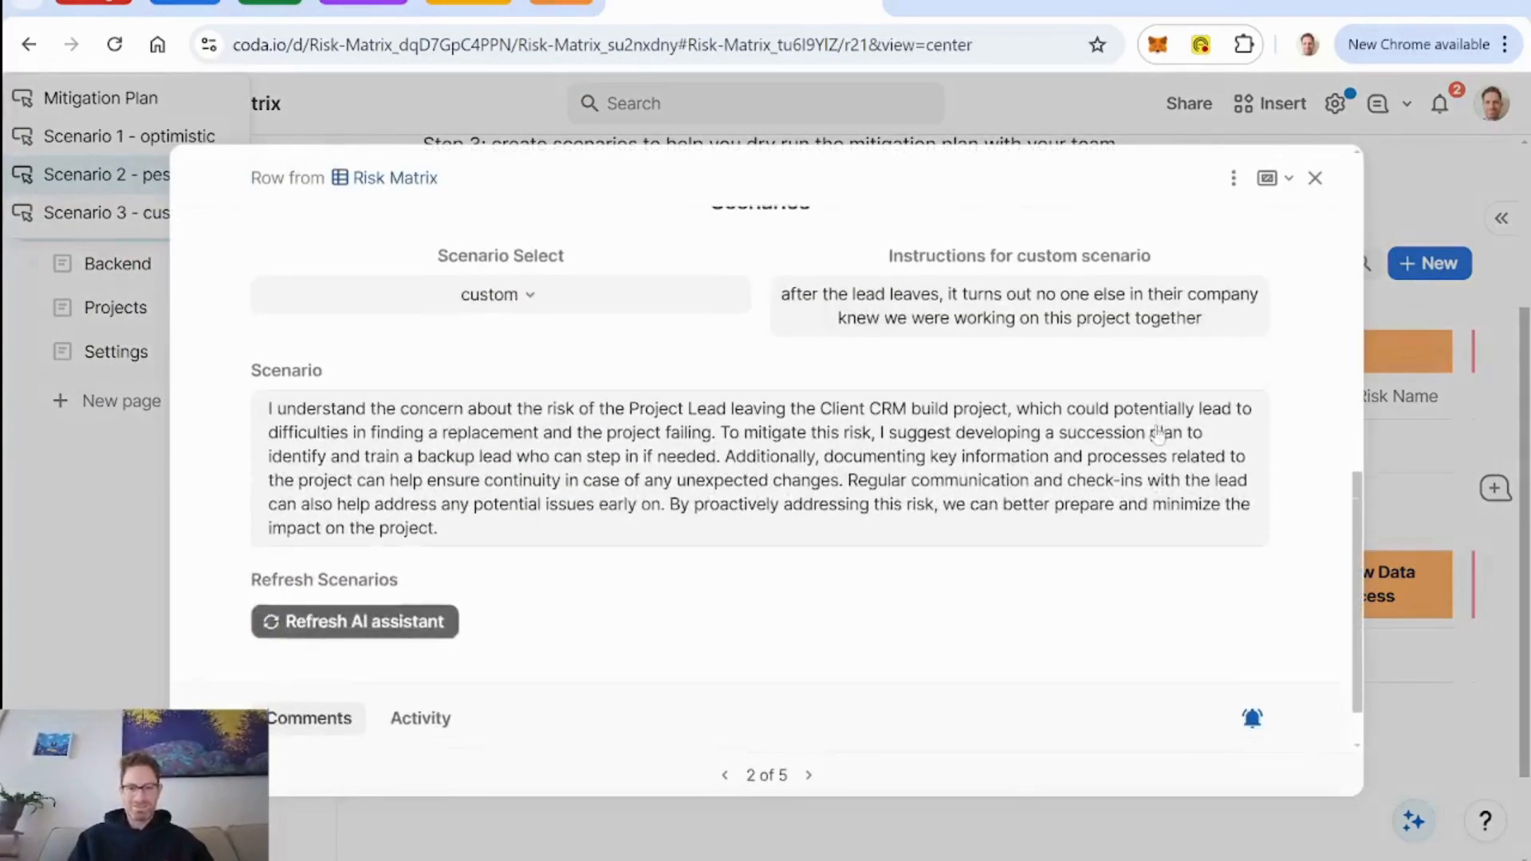
click(1235, 182)
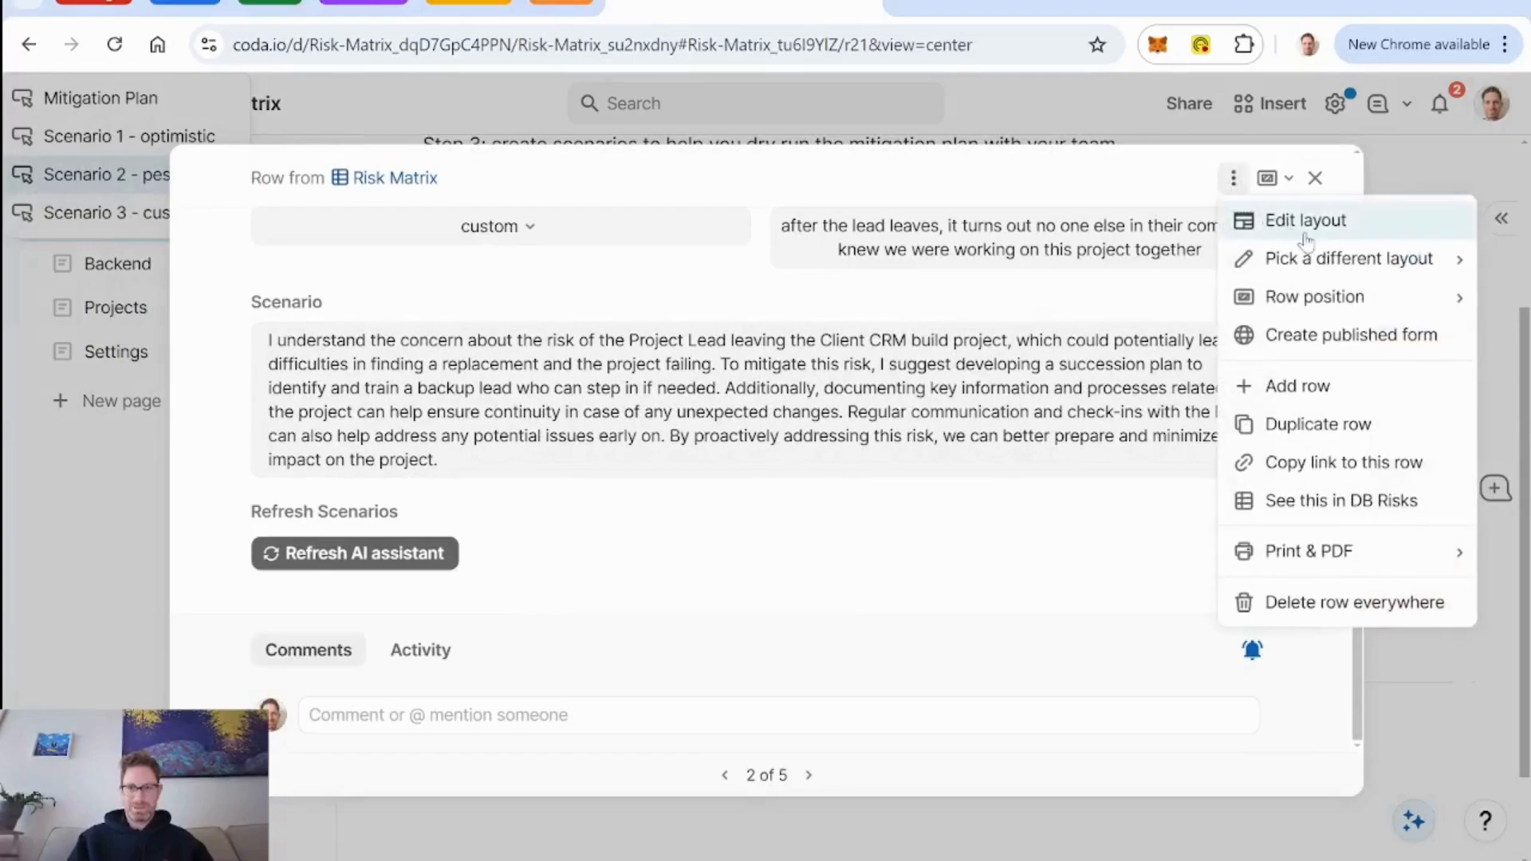
click(1267, 220)
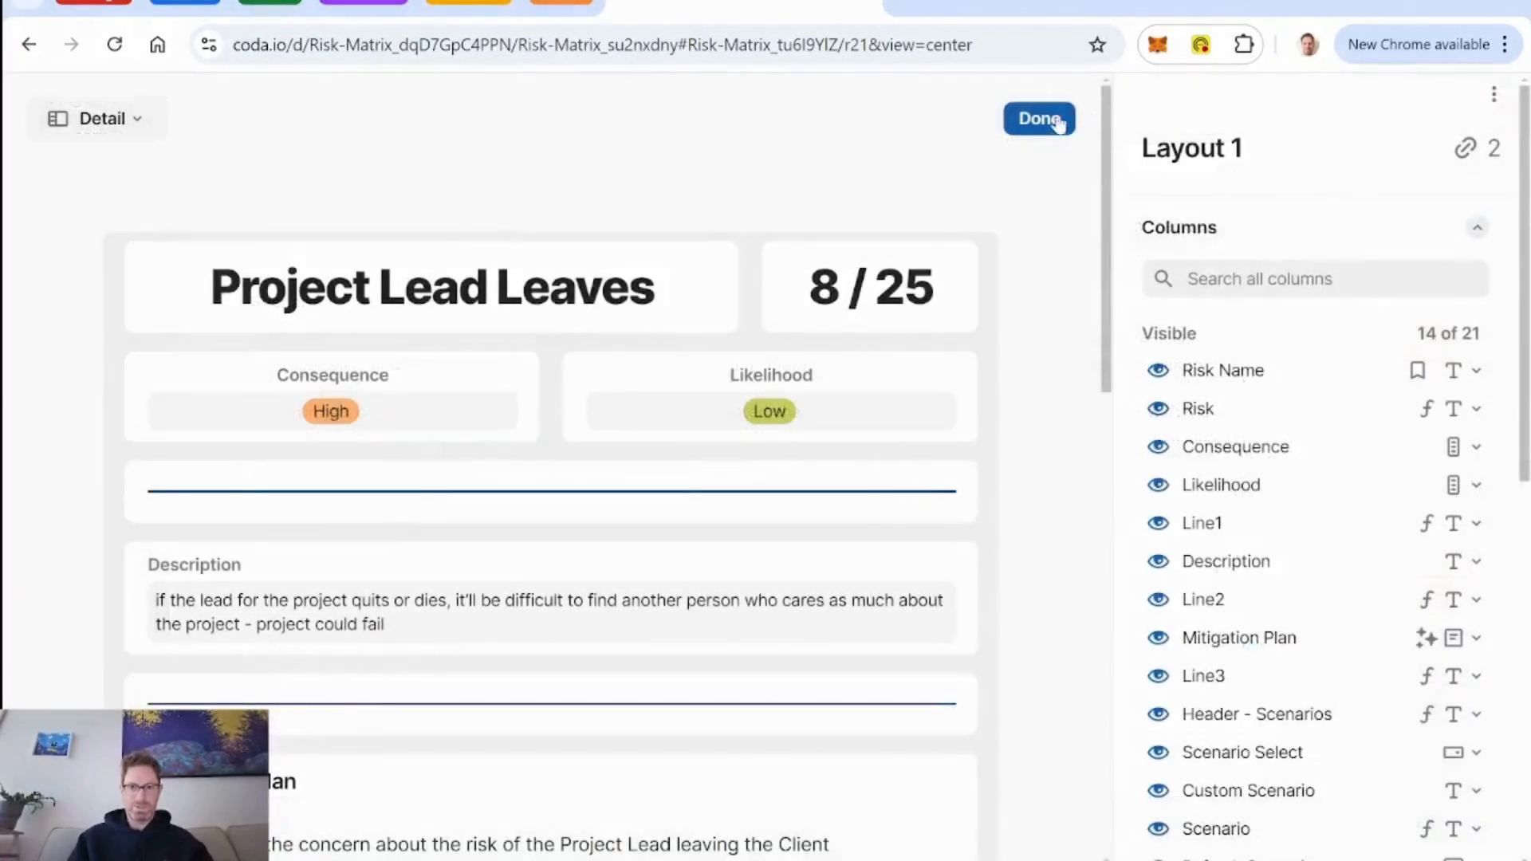
click(1039, 119)
click(1313, 180)
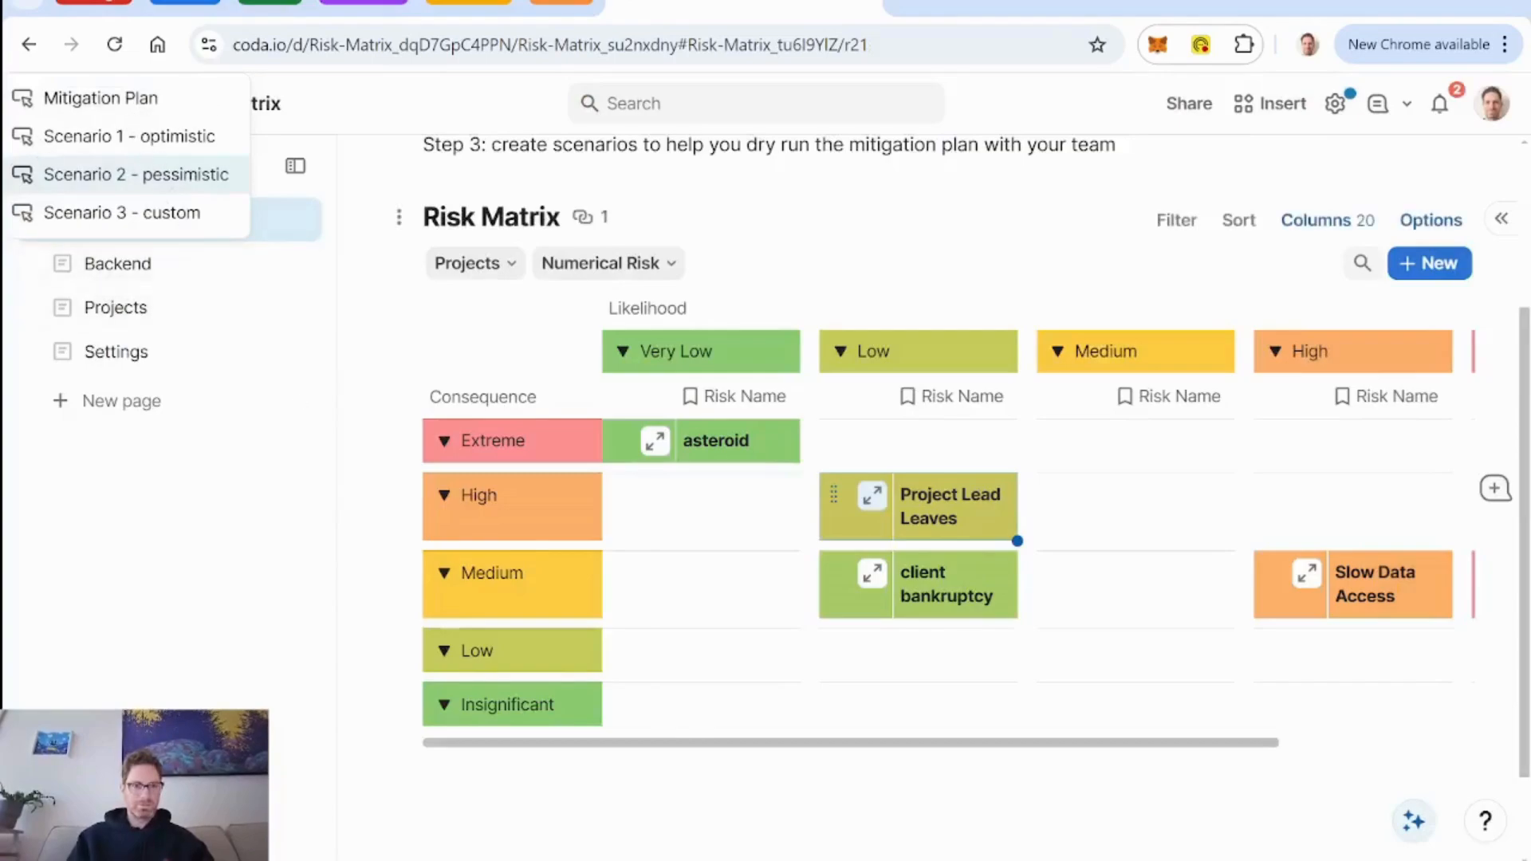
Reload the document from the Projects page to clear the stuck list of column choices.
click(116, 352)
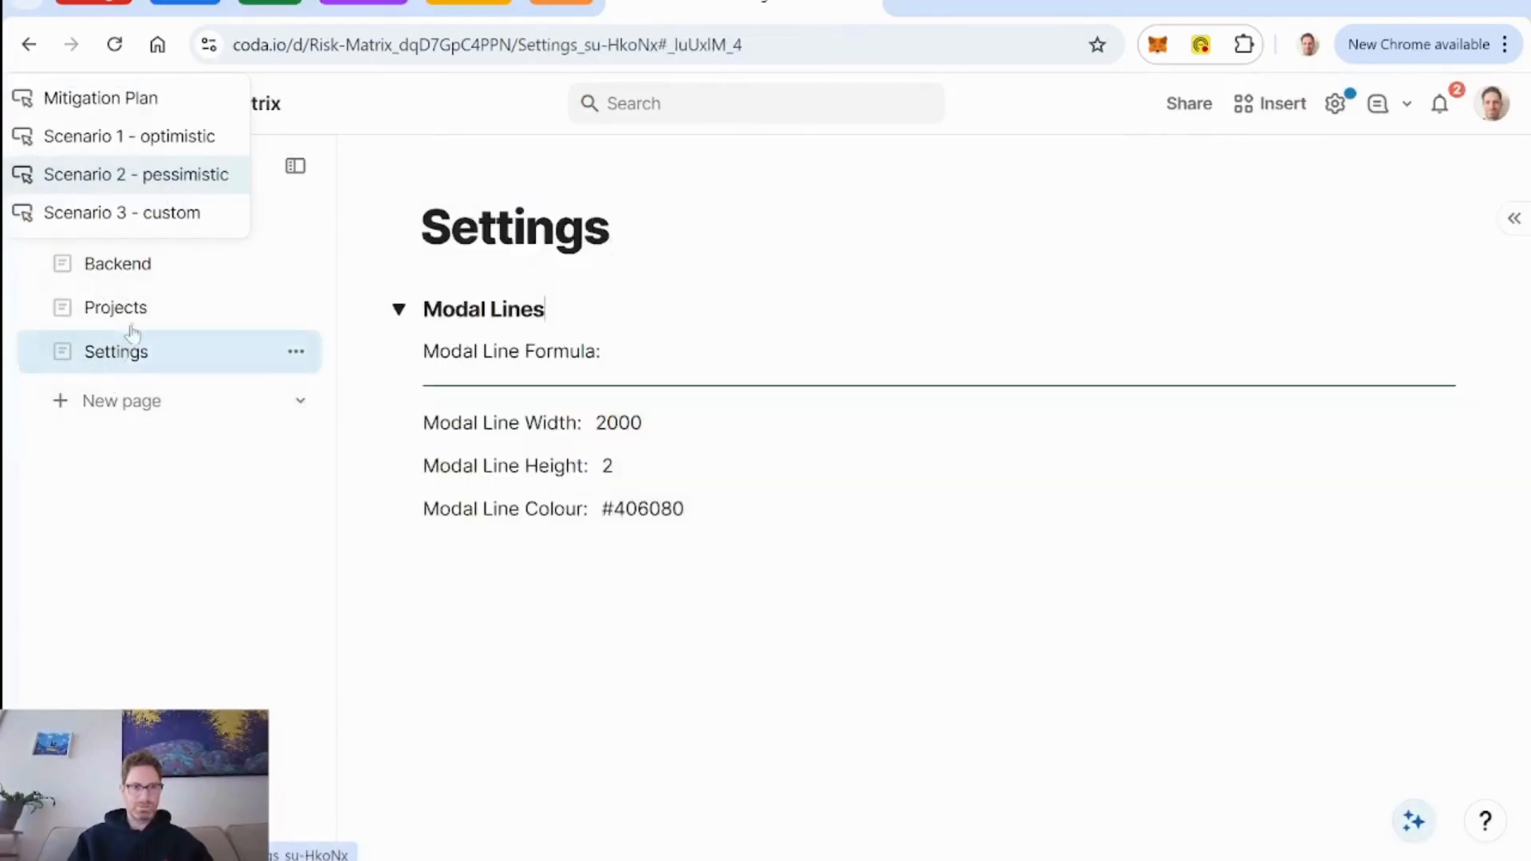
click(134, 321)
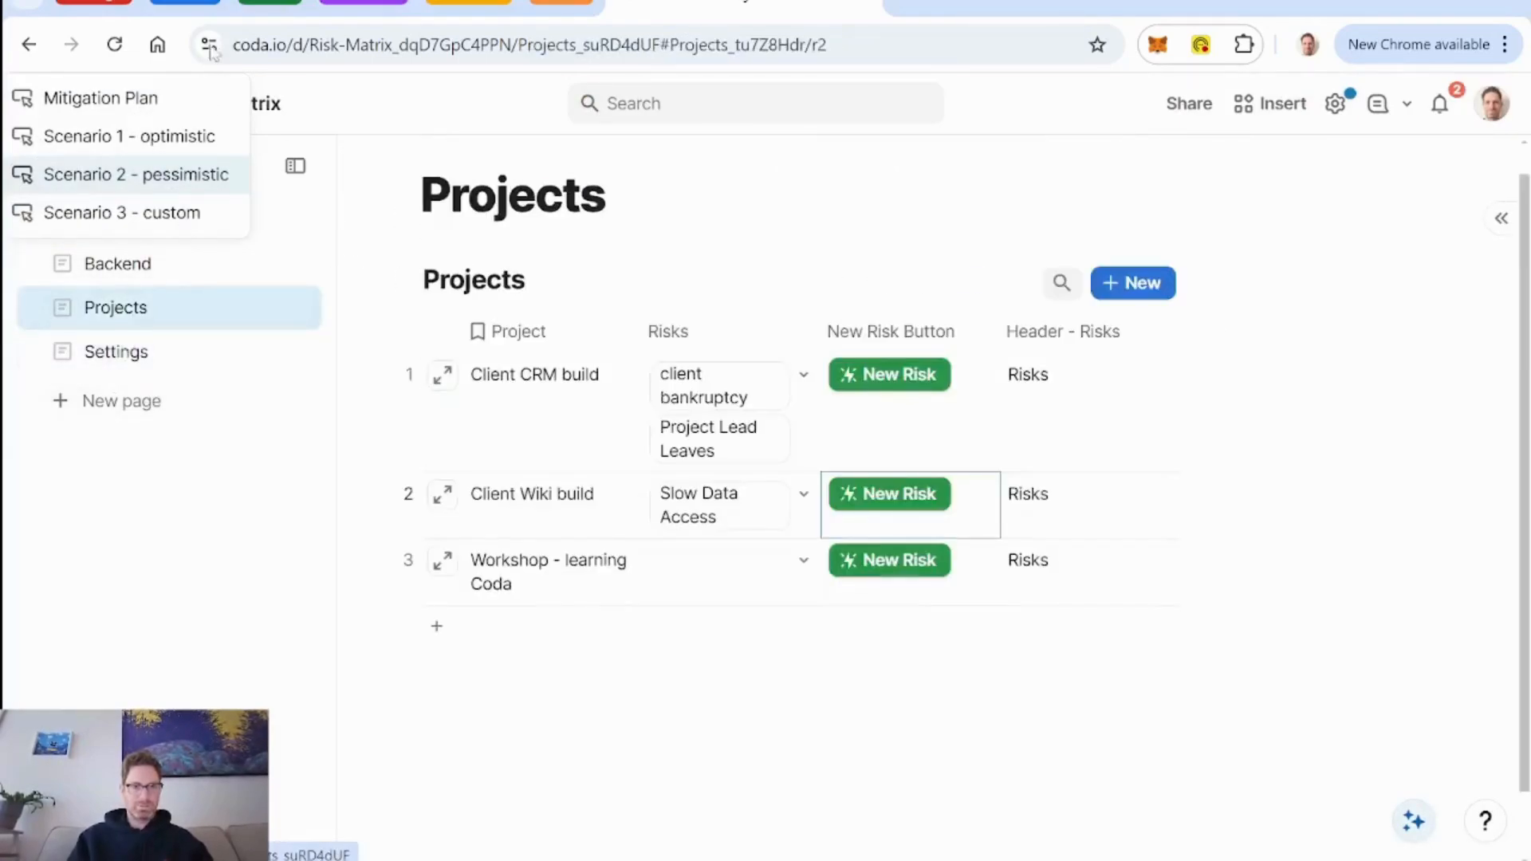
click(115, 44)
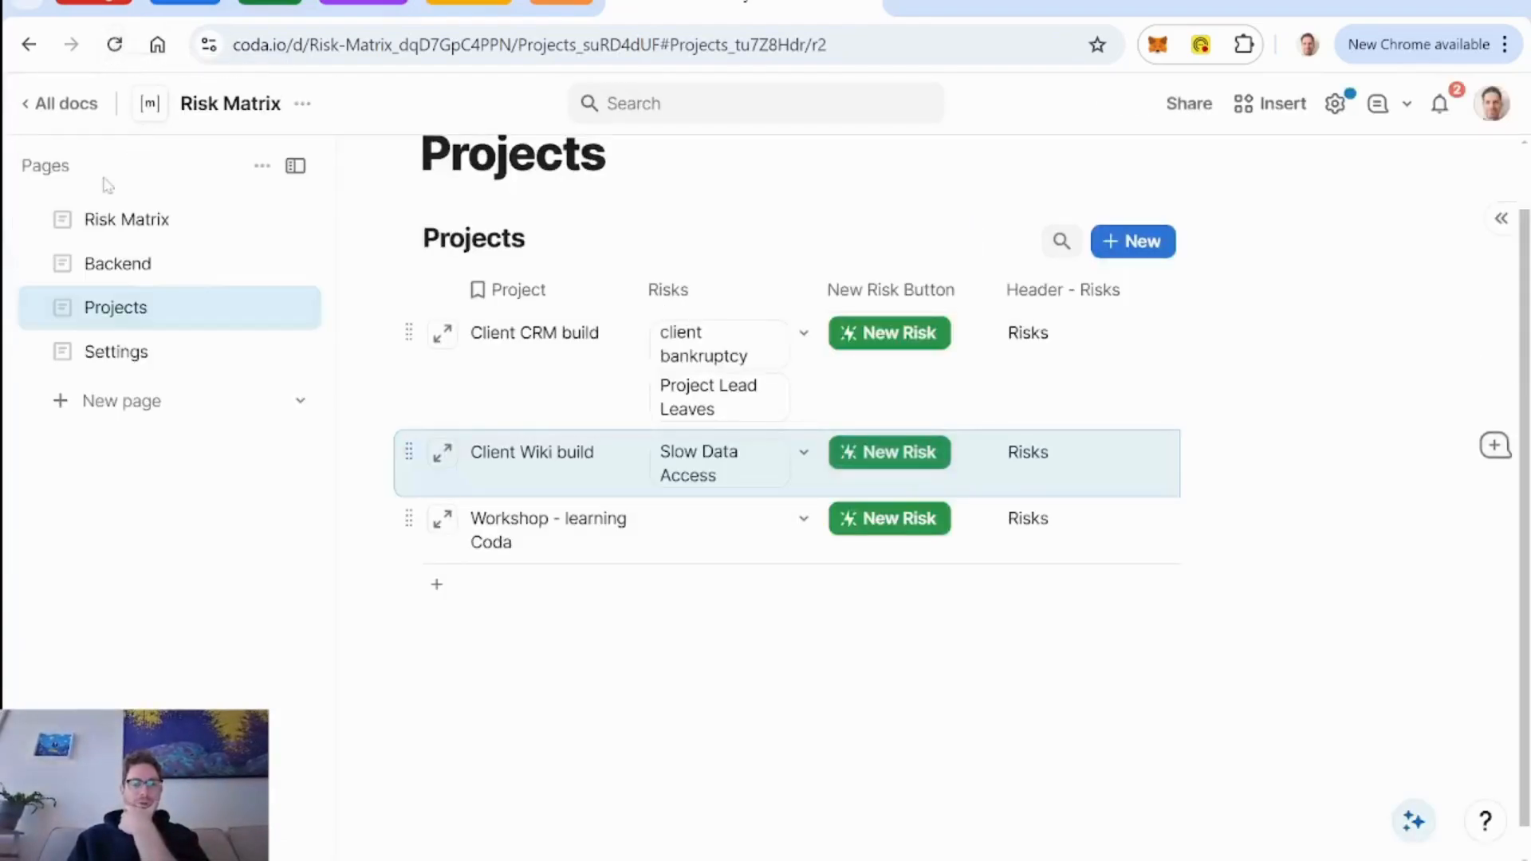
Open the Refresh Scenarios button's settings in the DB Risks table on the Backend page.
click(123, 222)
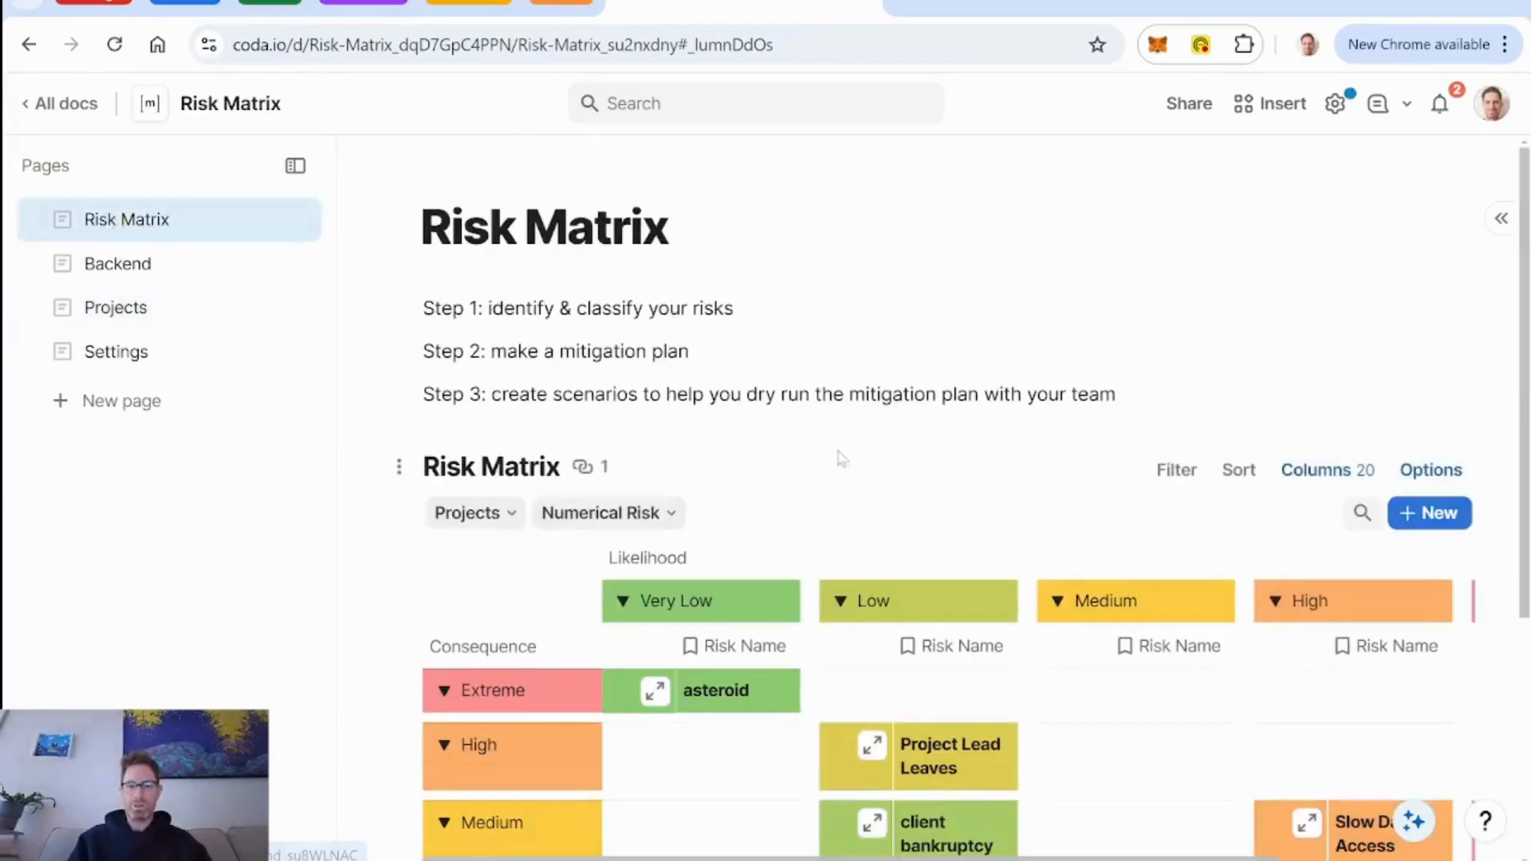
click(121, 264)
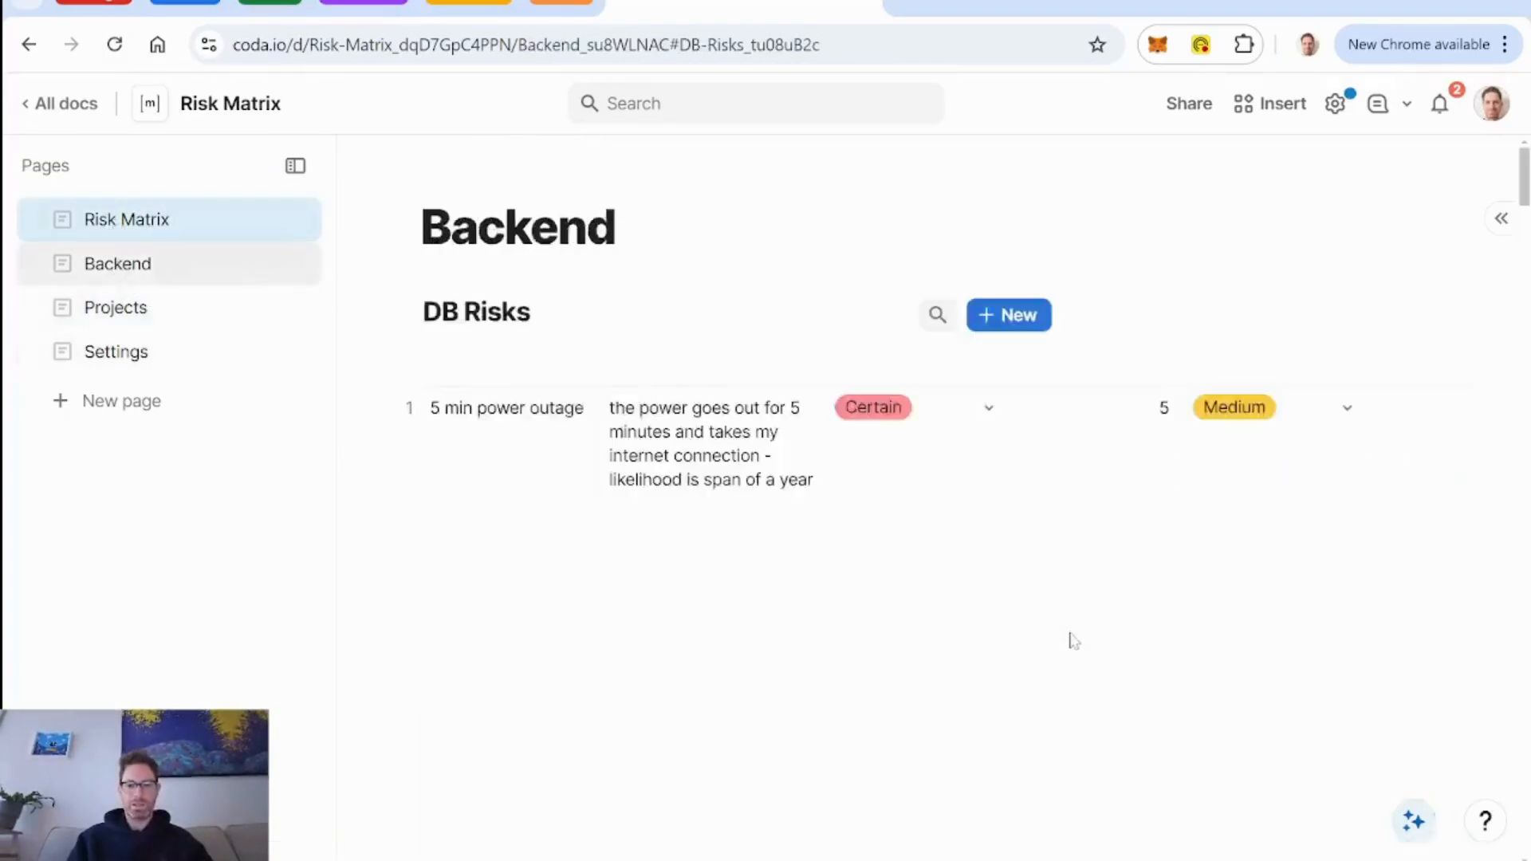
scroll(909, 552, right, 10)
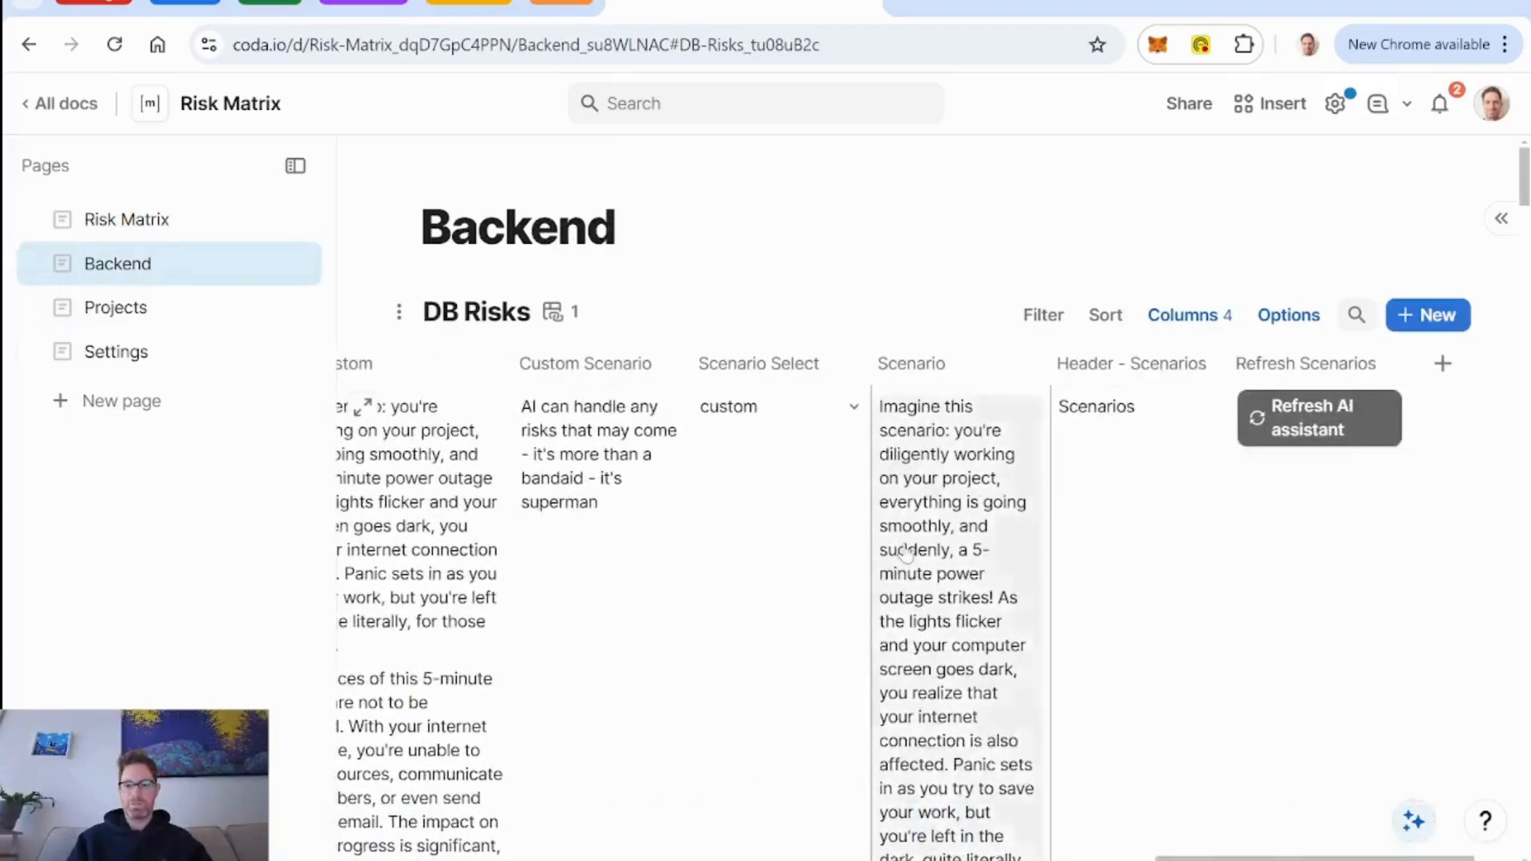
click(1330, 433)
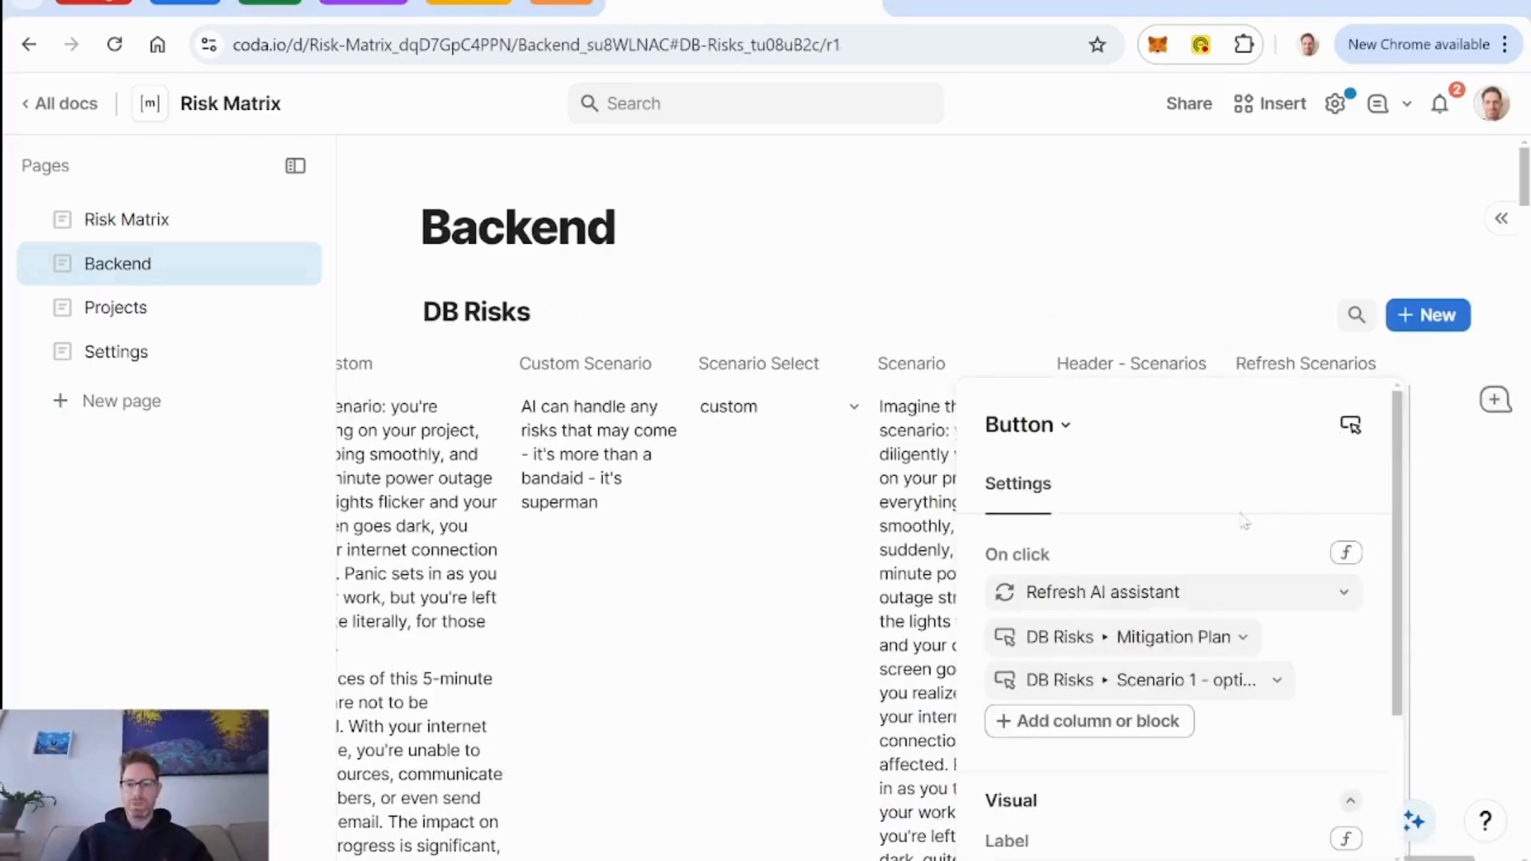
Set the button's AI refresh list to Scenario 1 - optimistic, Scenario 2 - pessimistic and Scenario 3 - custom, replacing the Mitigation Plan entry.
scroll(1245, 523, down, 2)
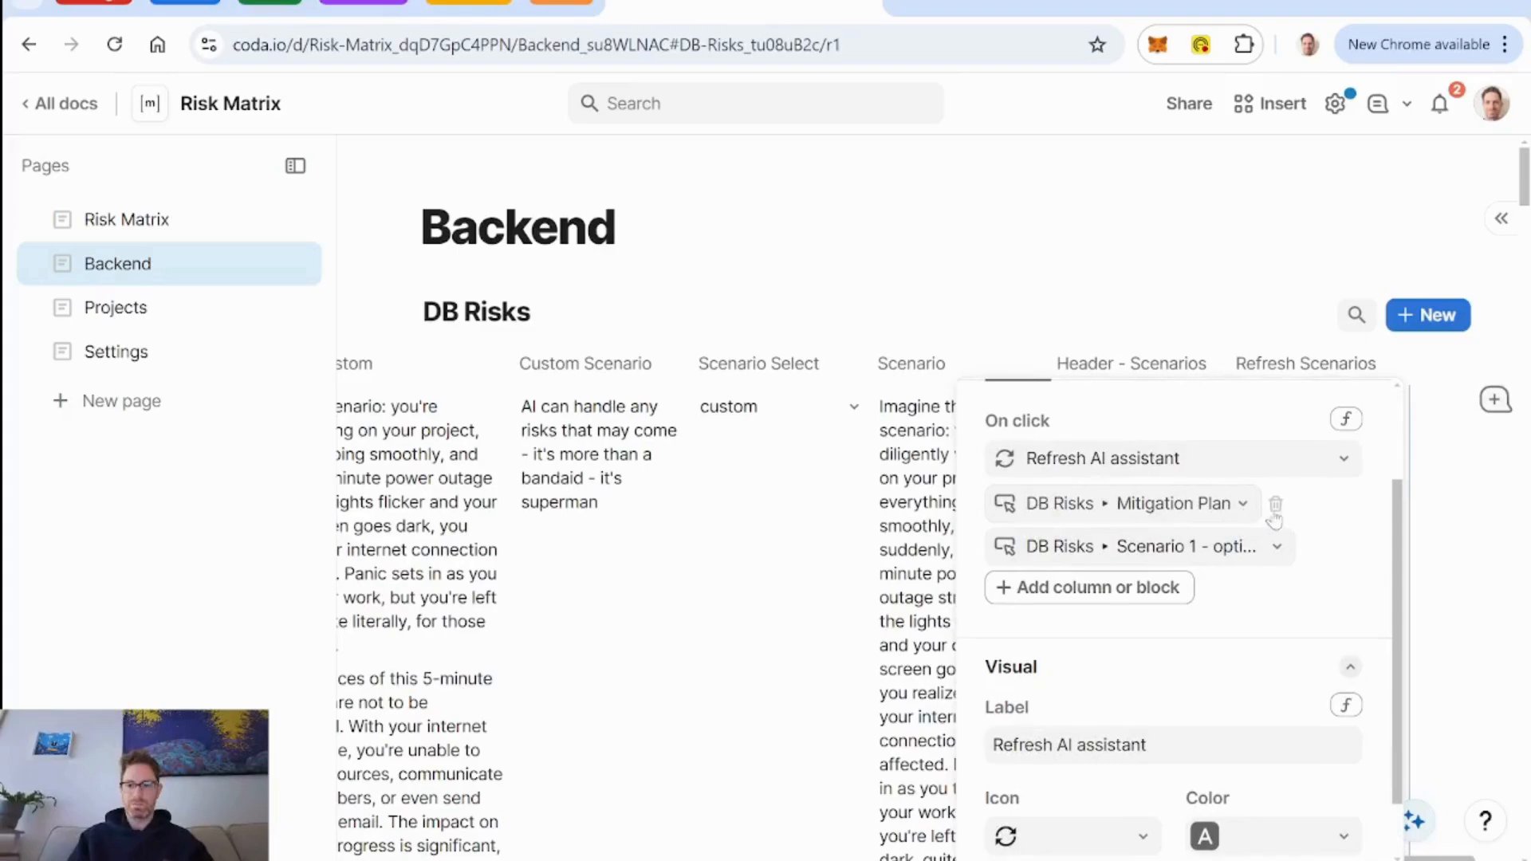
drag(1244, 518, 1133, 556)
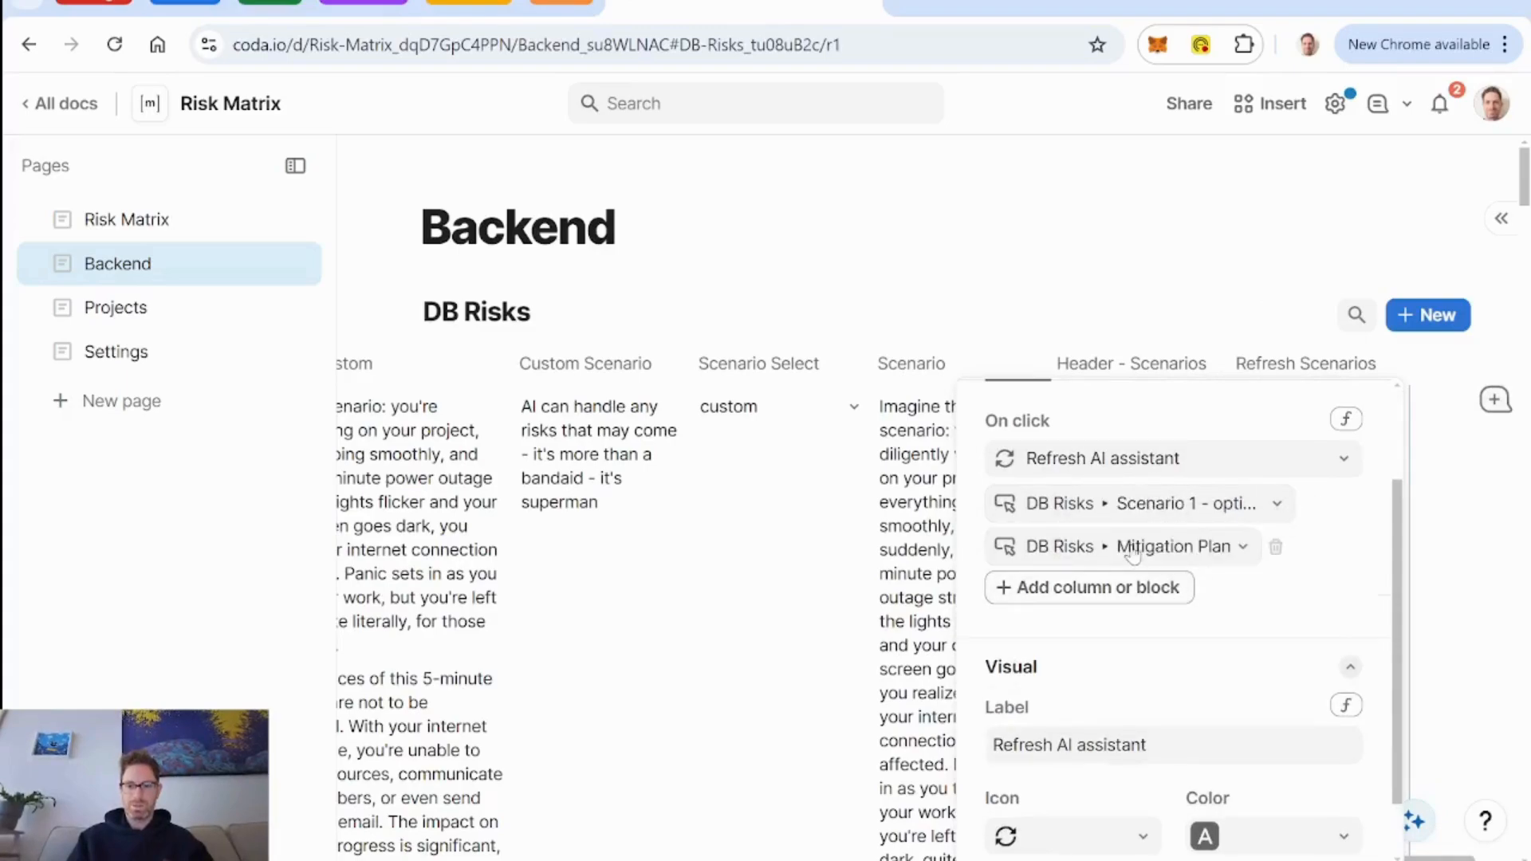
click(1236, 554)
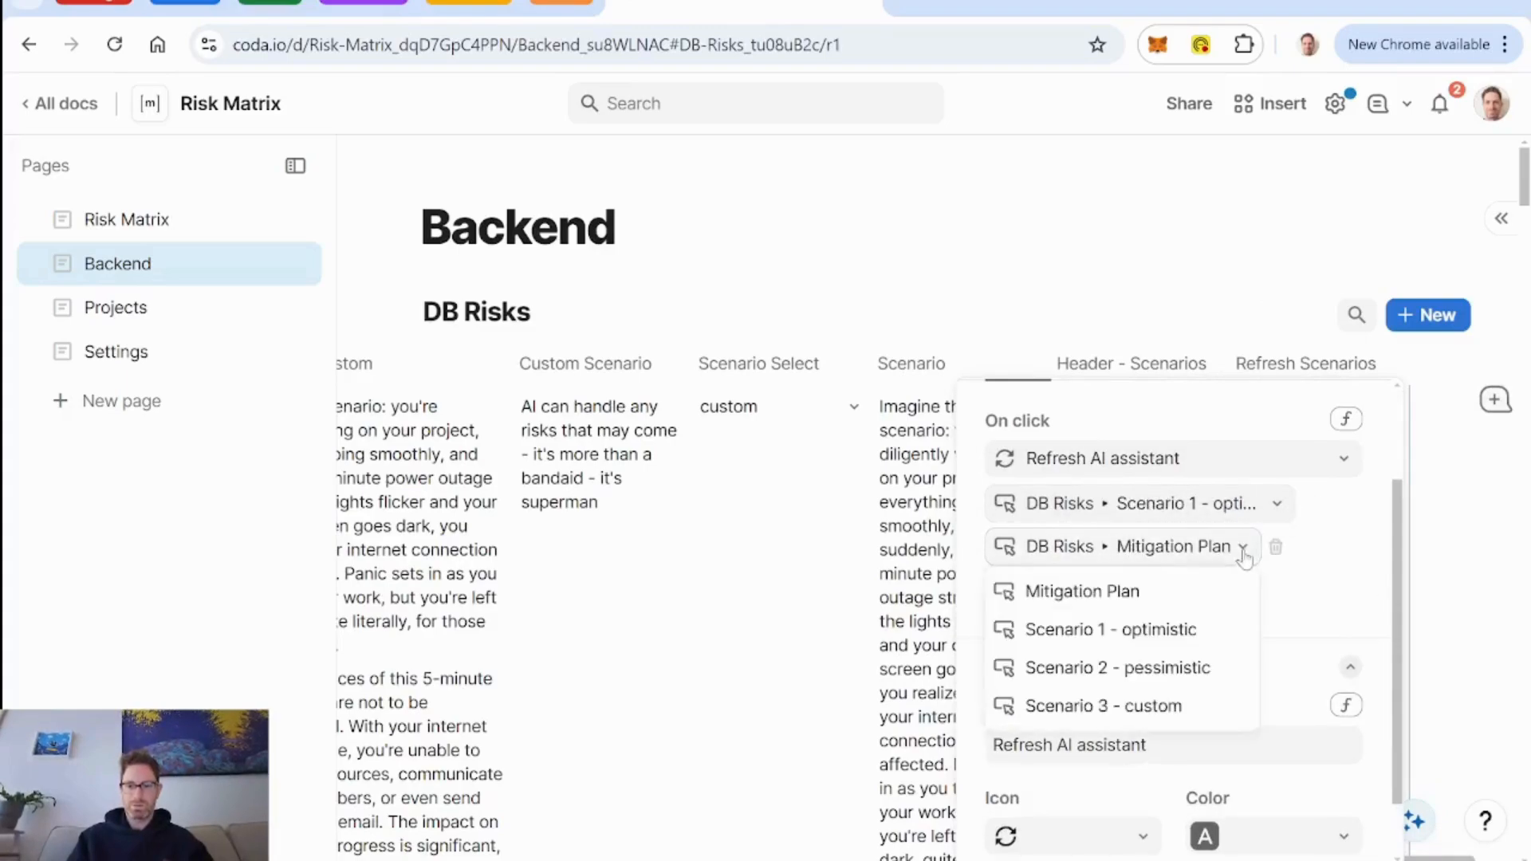
click(1193, 668)
click(1161, 590)
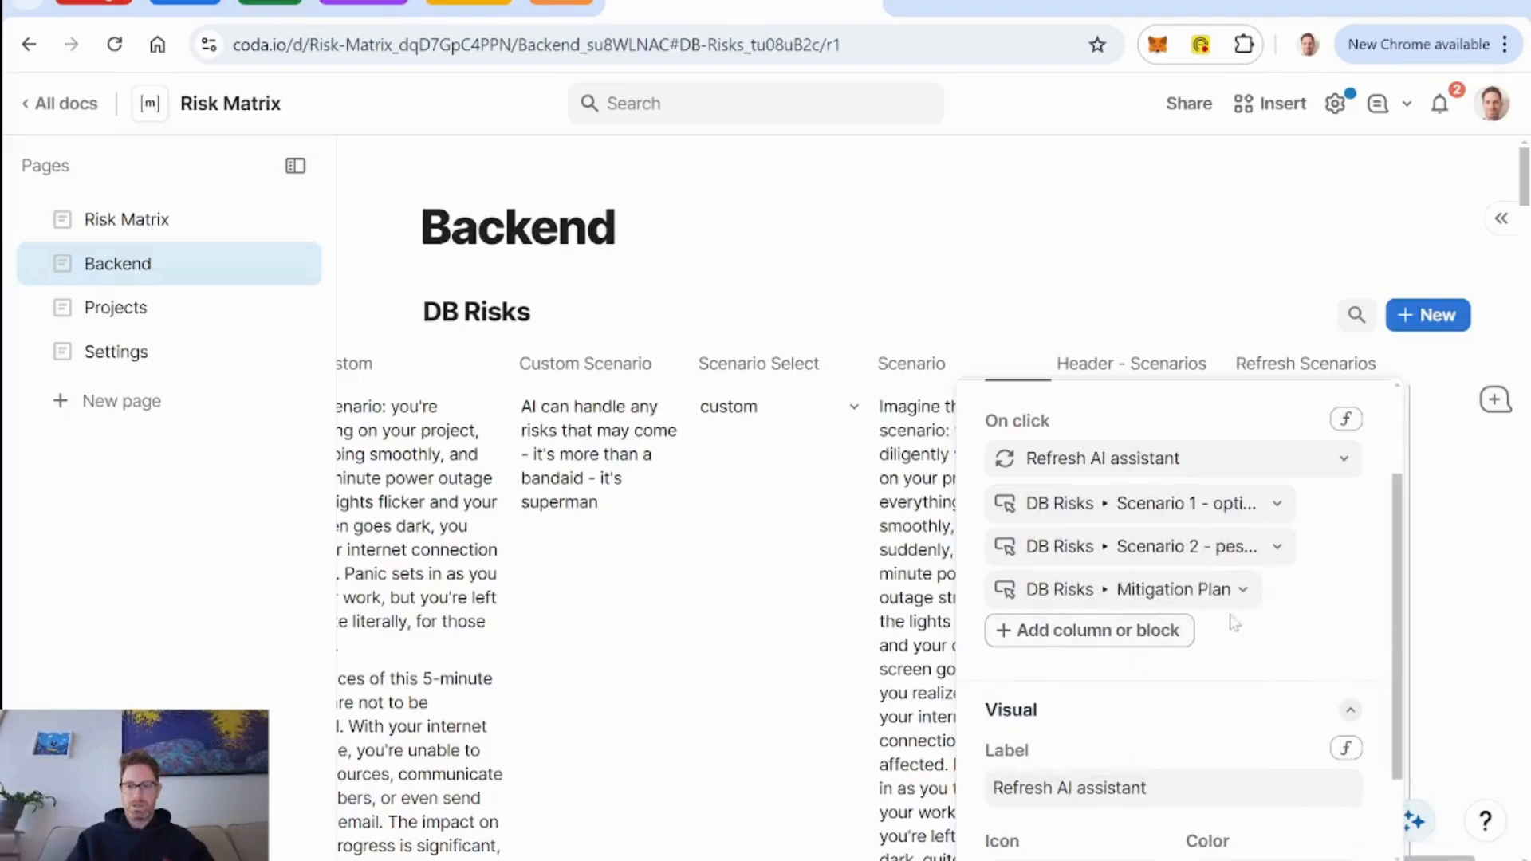
click(1269, 589)
click(1179, 748)
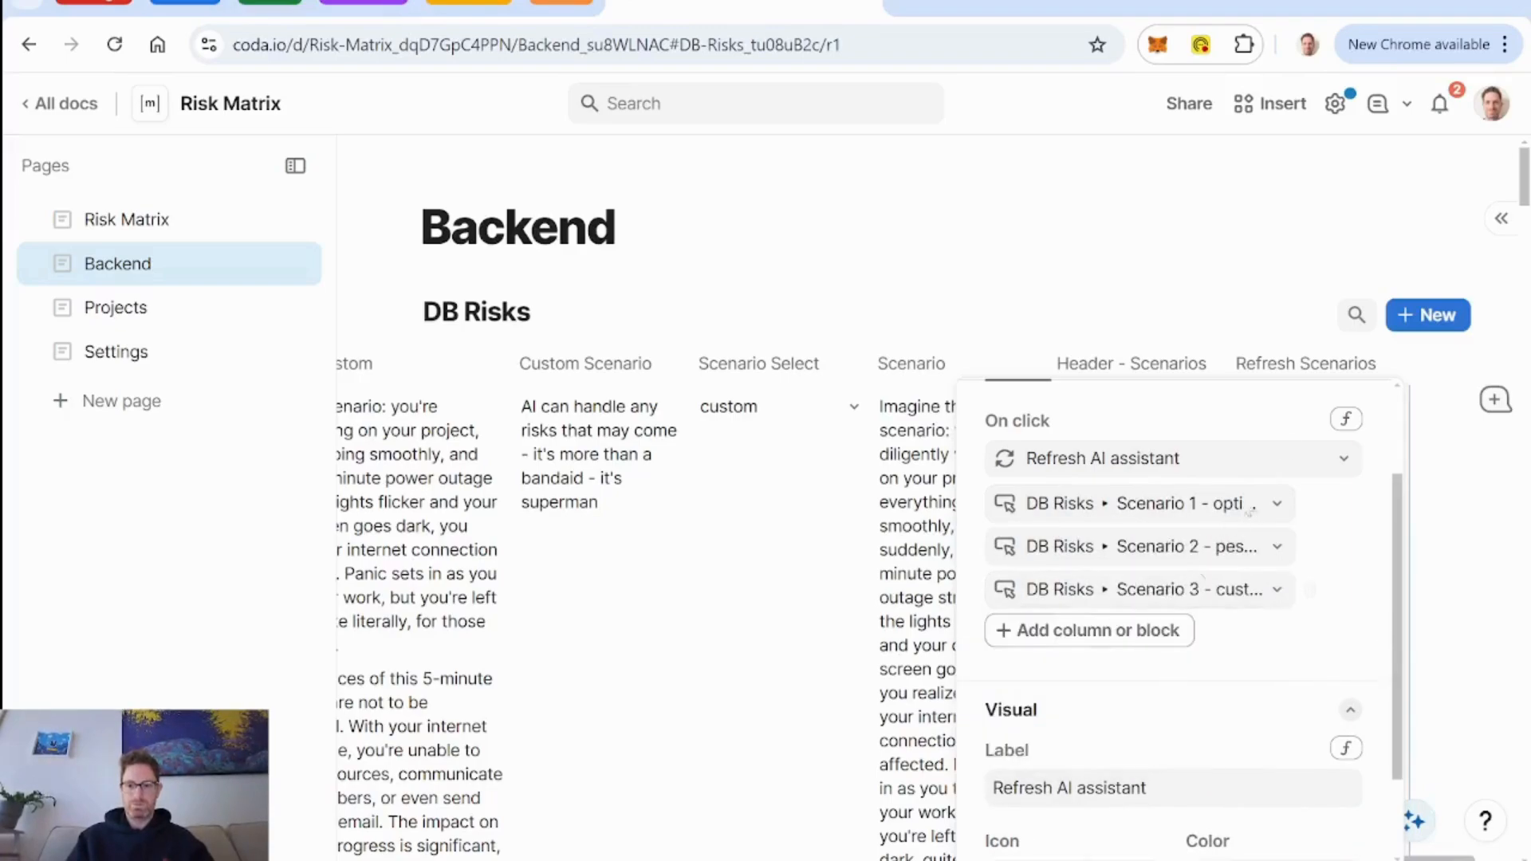
click(1300, 365)
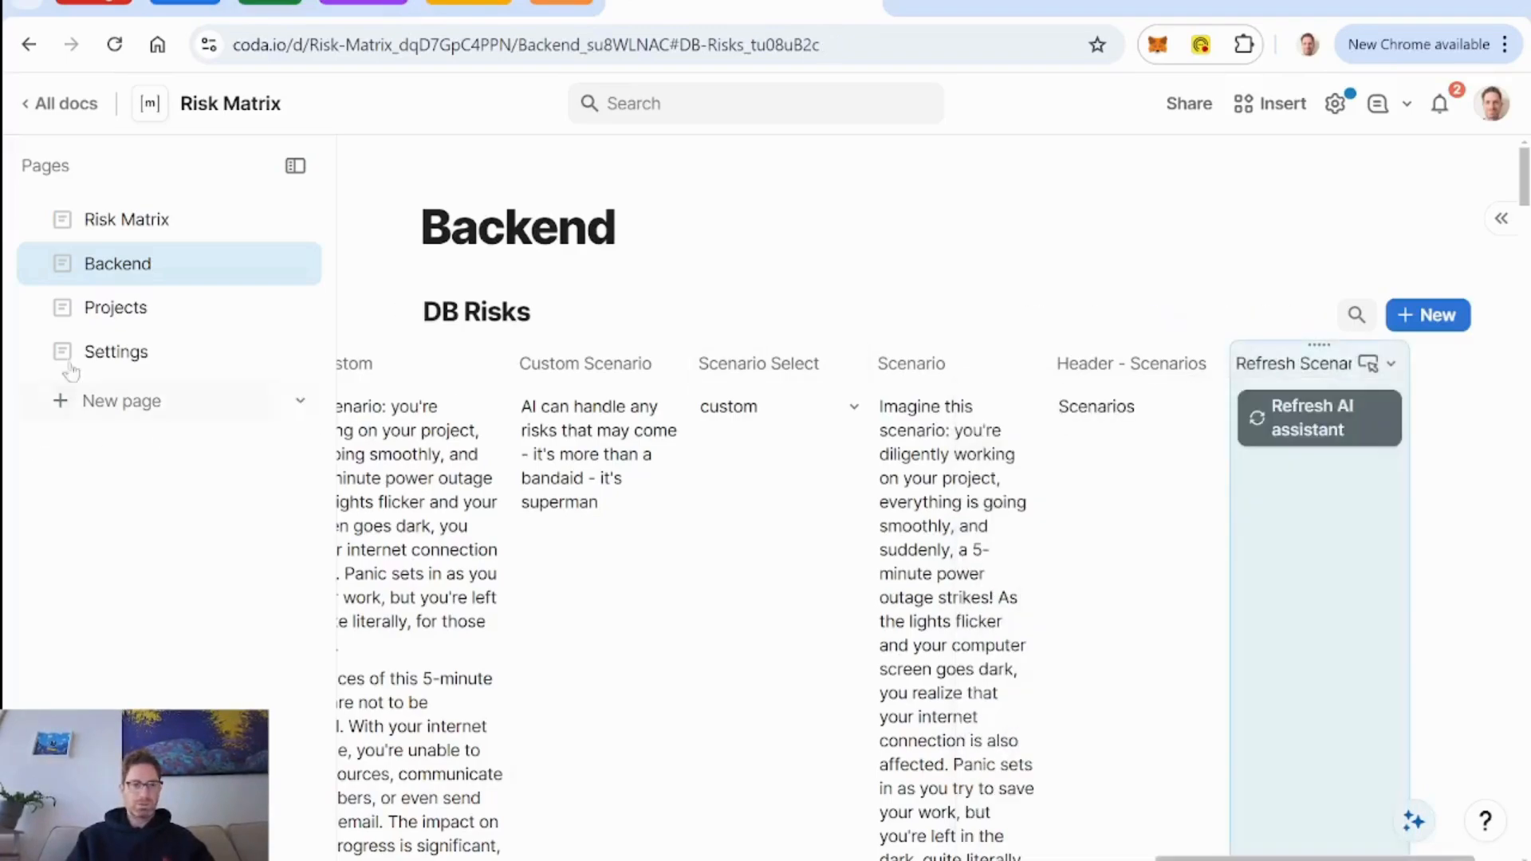
Open the 5 min power outage row from the DB Risks table and start editing its detail layout.
scroll(485, 488, left, 10)
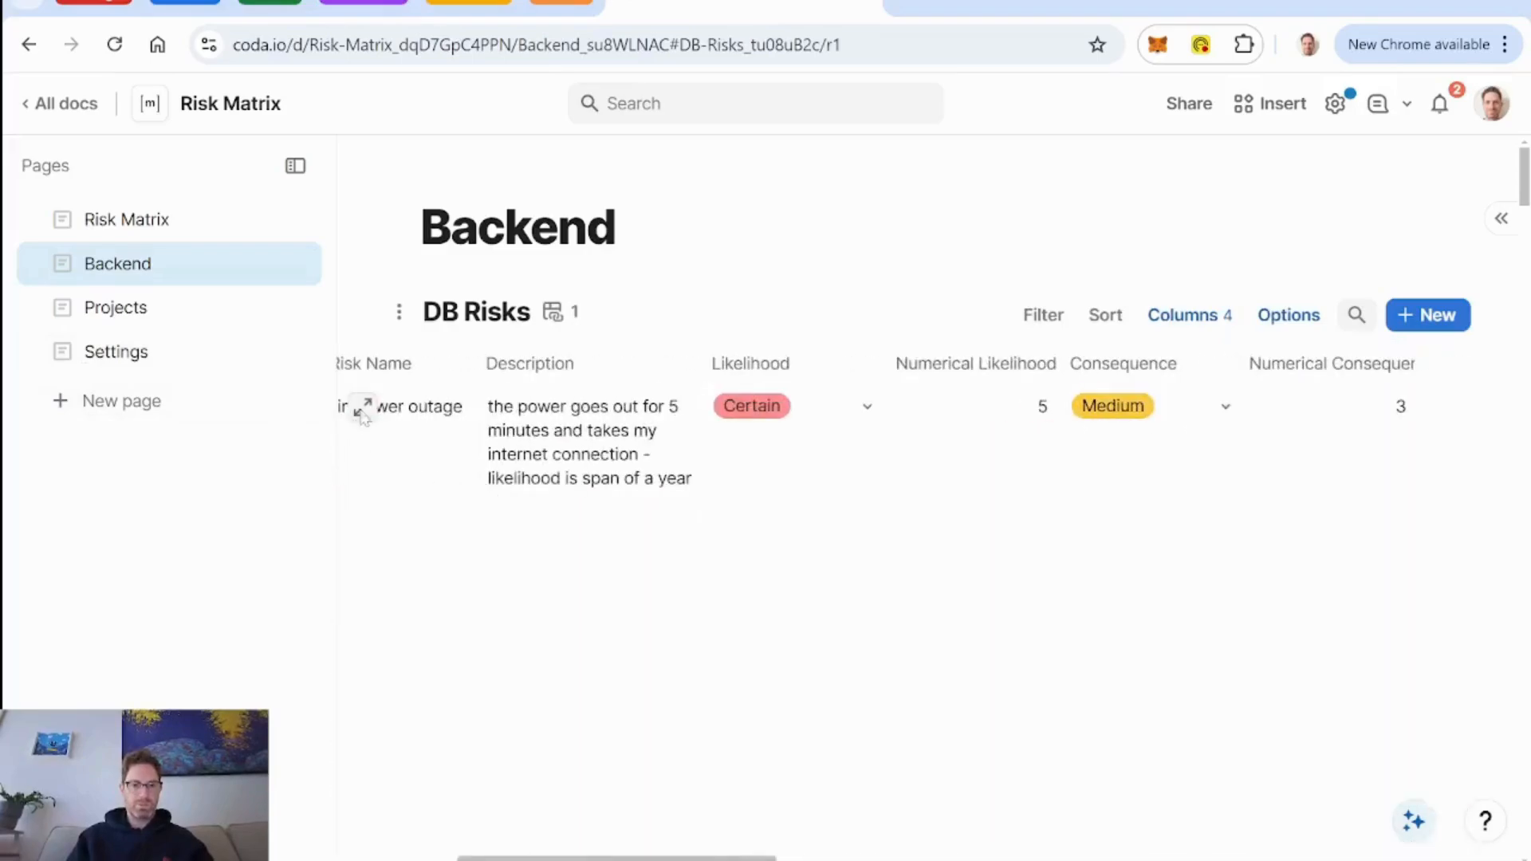
scroll(363, 415, down, 3)
click(360, 205)
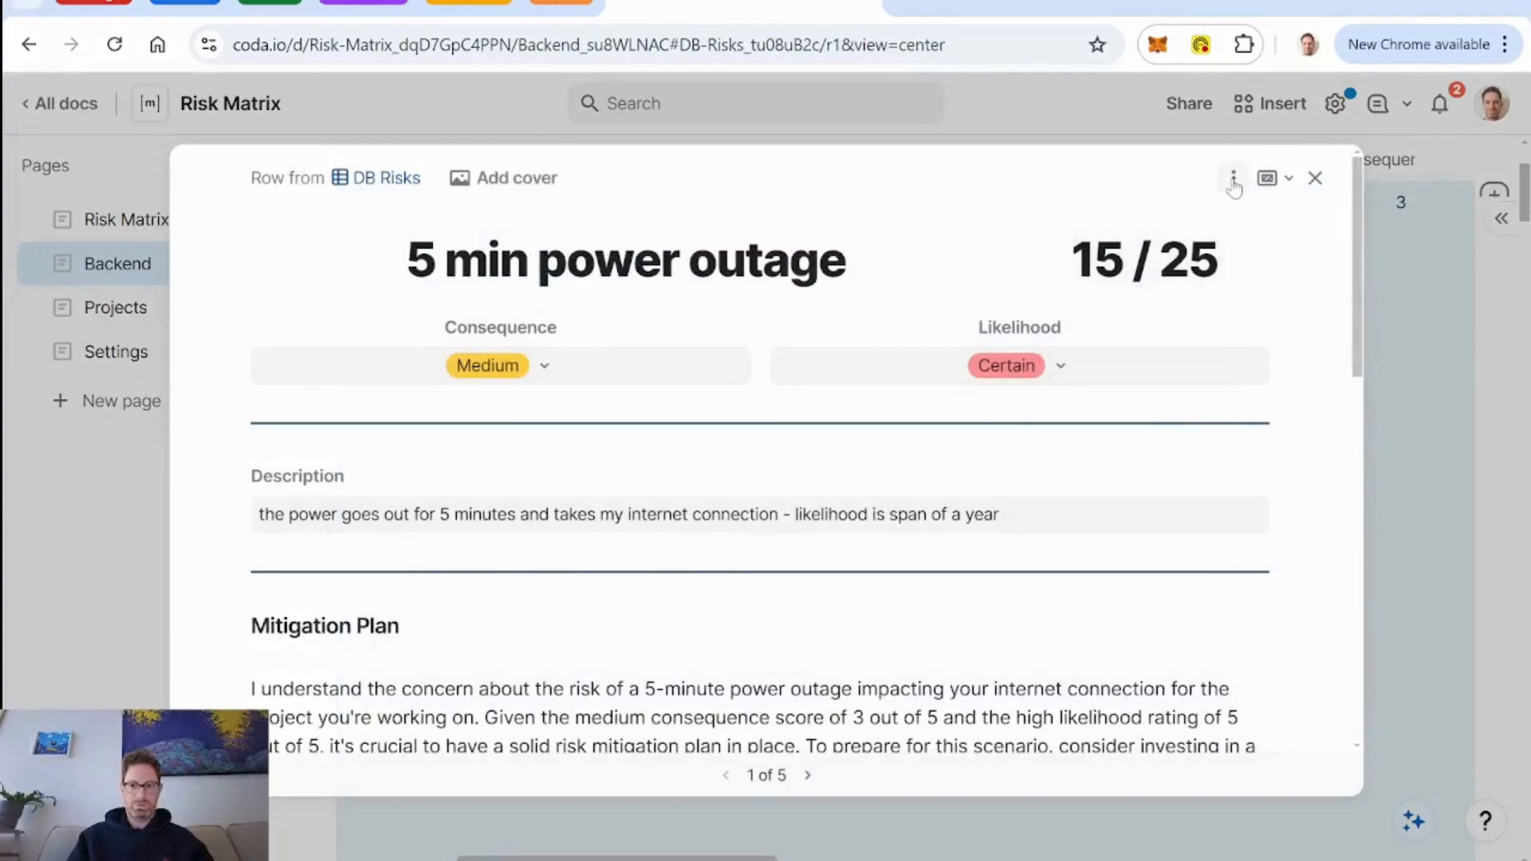
click(1233, 181)
click(1289, 223)
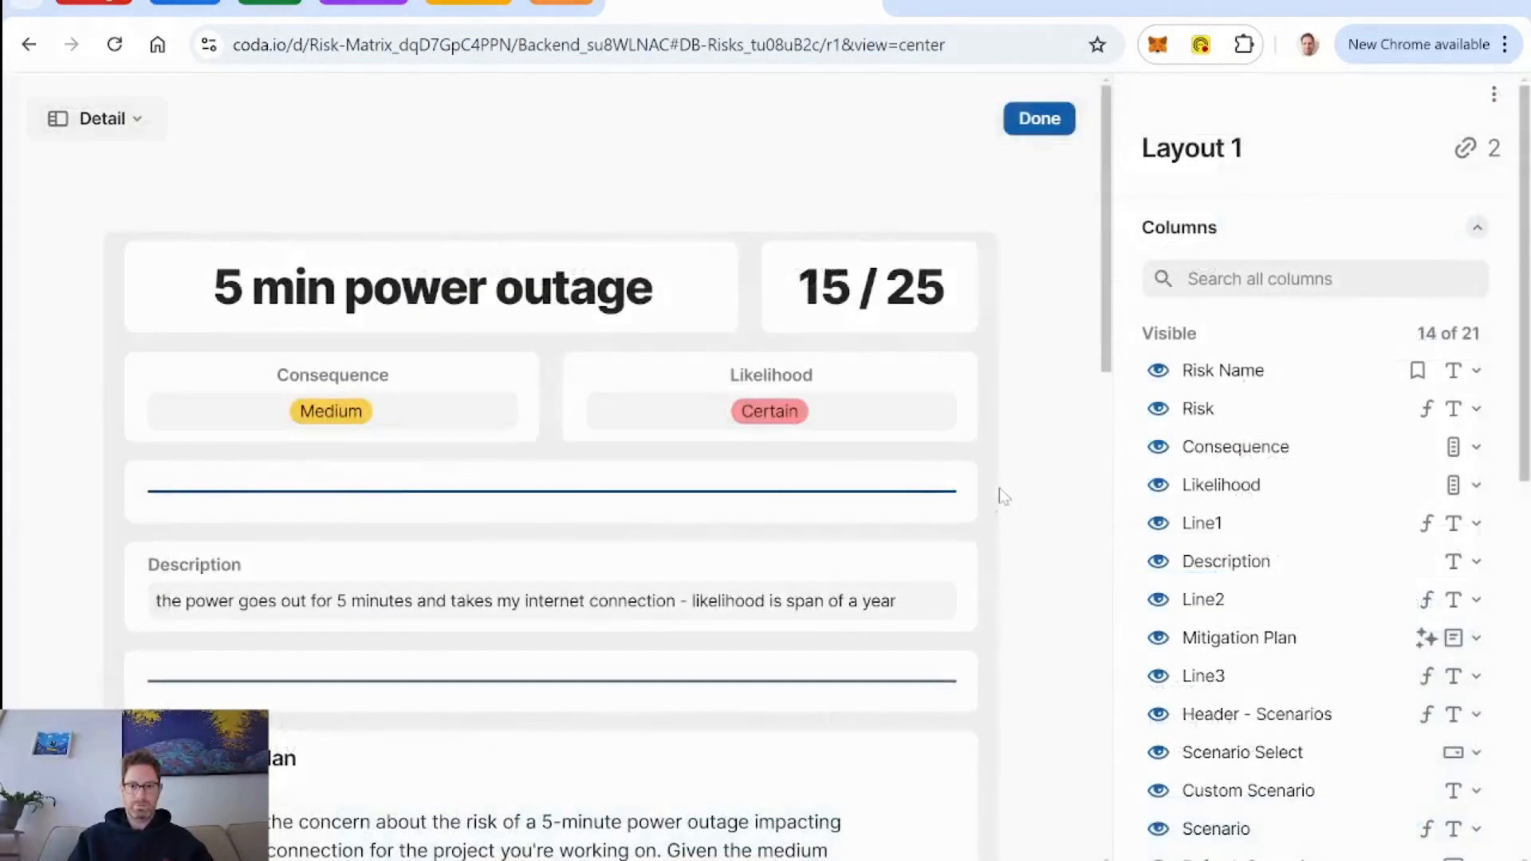
Centre the Refresh Scenarios button in the layout and set its label style to None, then finish the layout and close the row.
scroll(999, 490, down, 10)
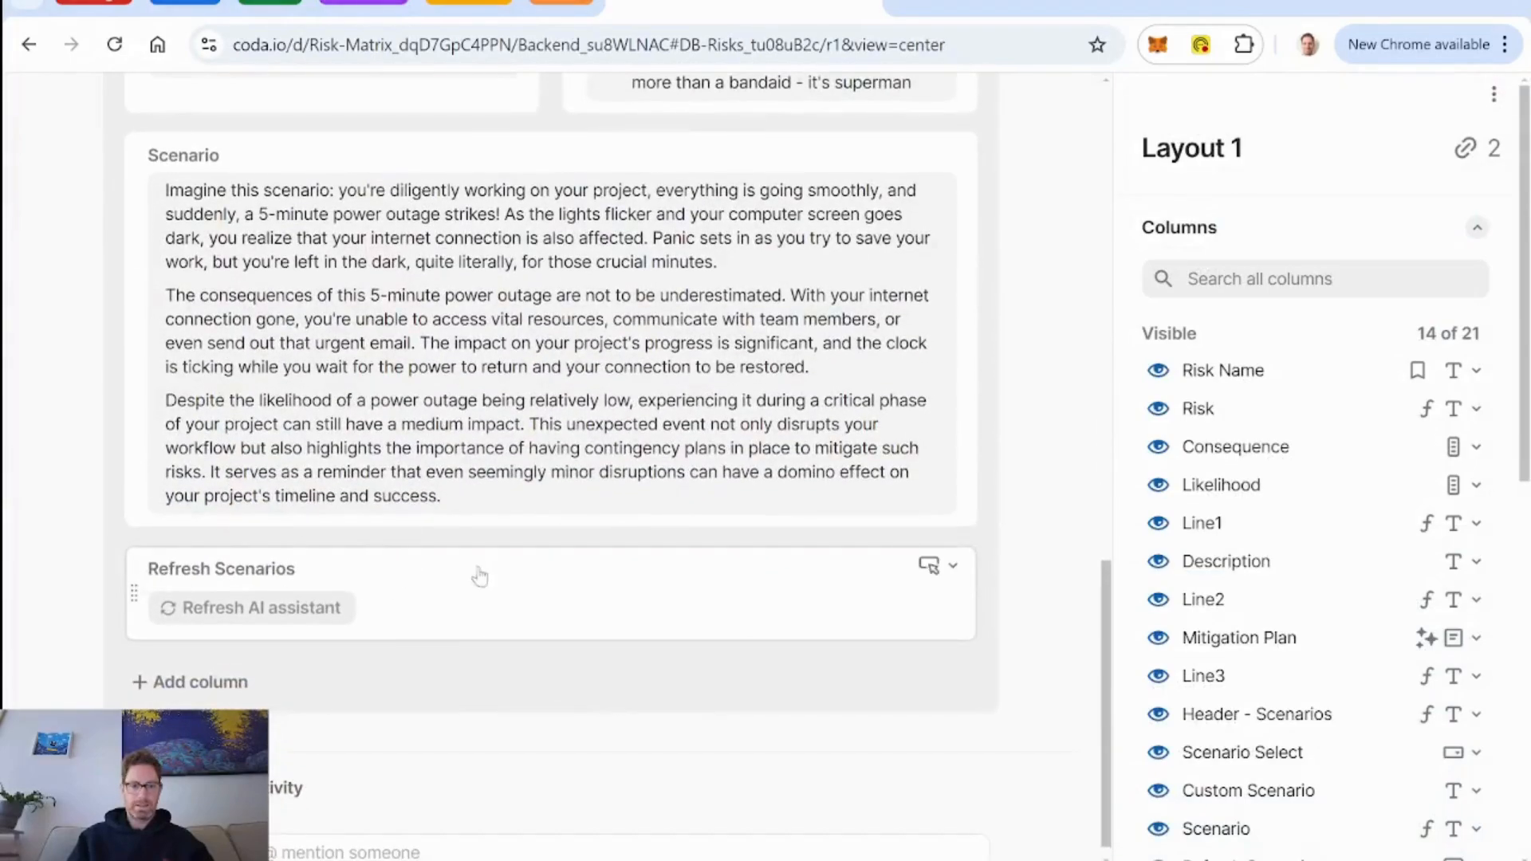
click(479, 576)
scroll(1356, 606, down, 4)
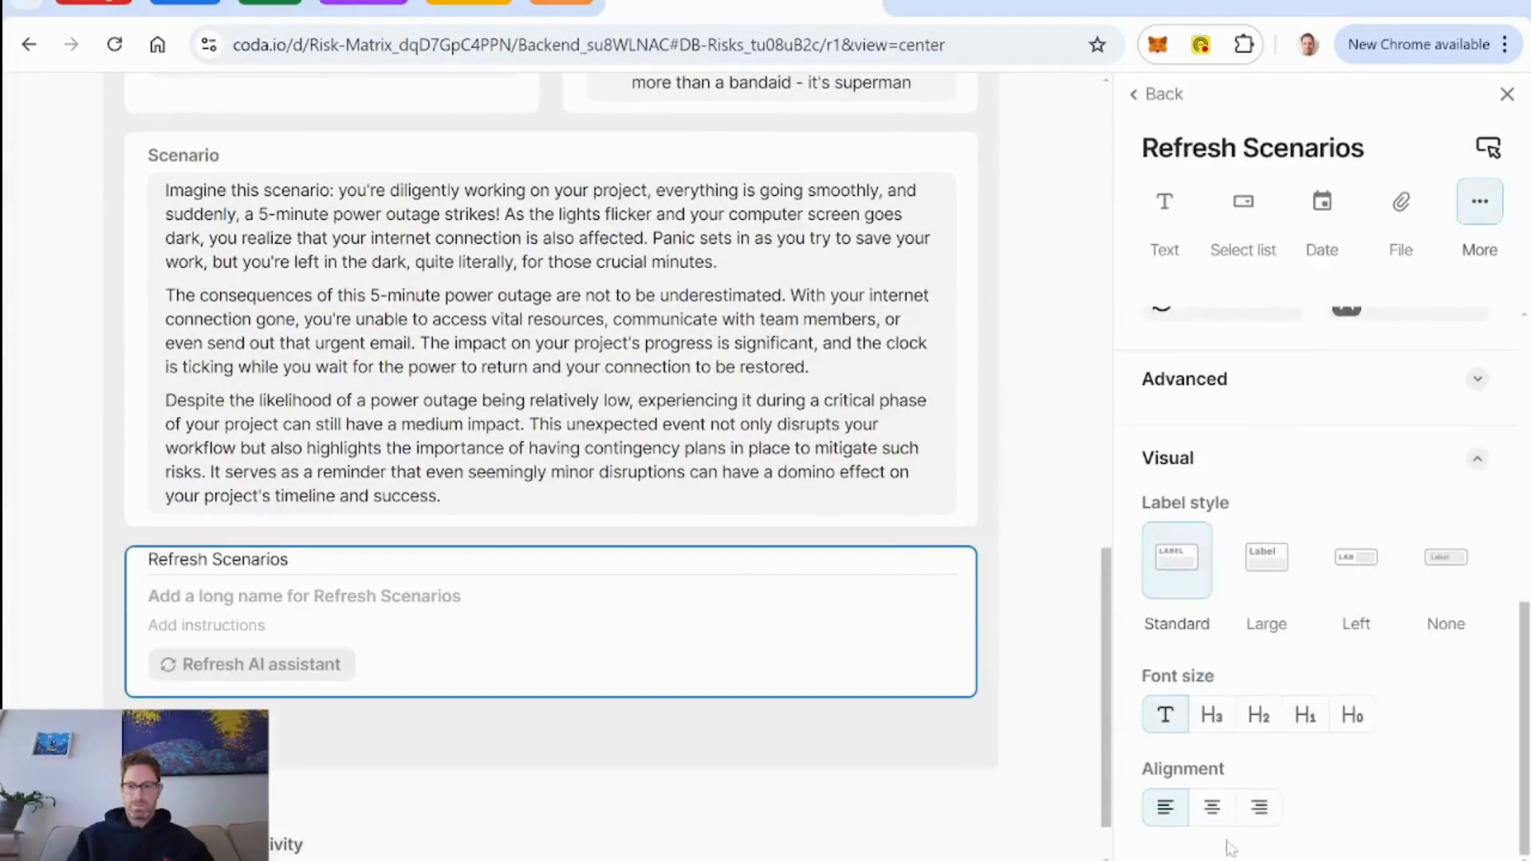
click(1213, 807)
click(1435, 568)
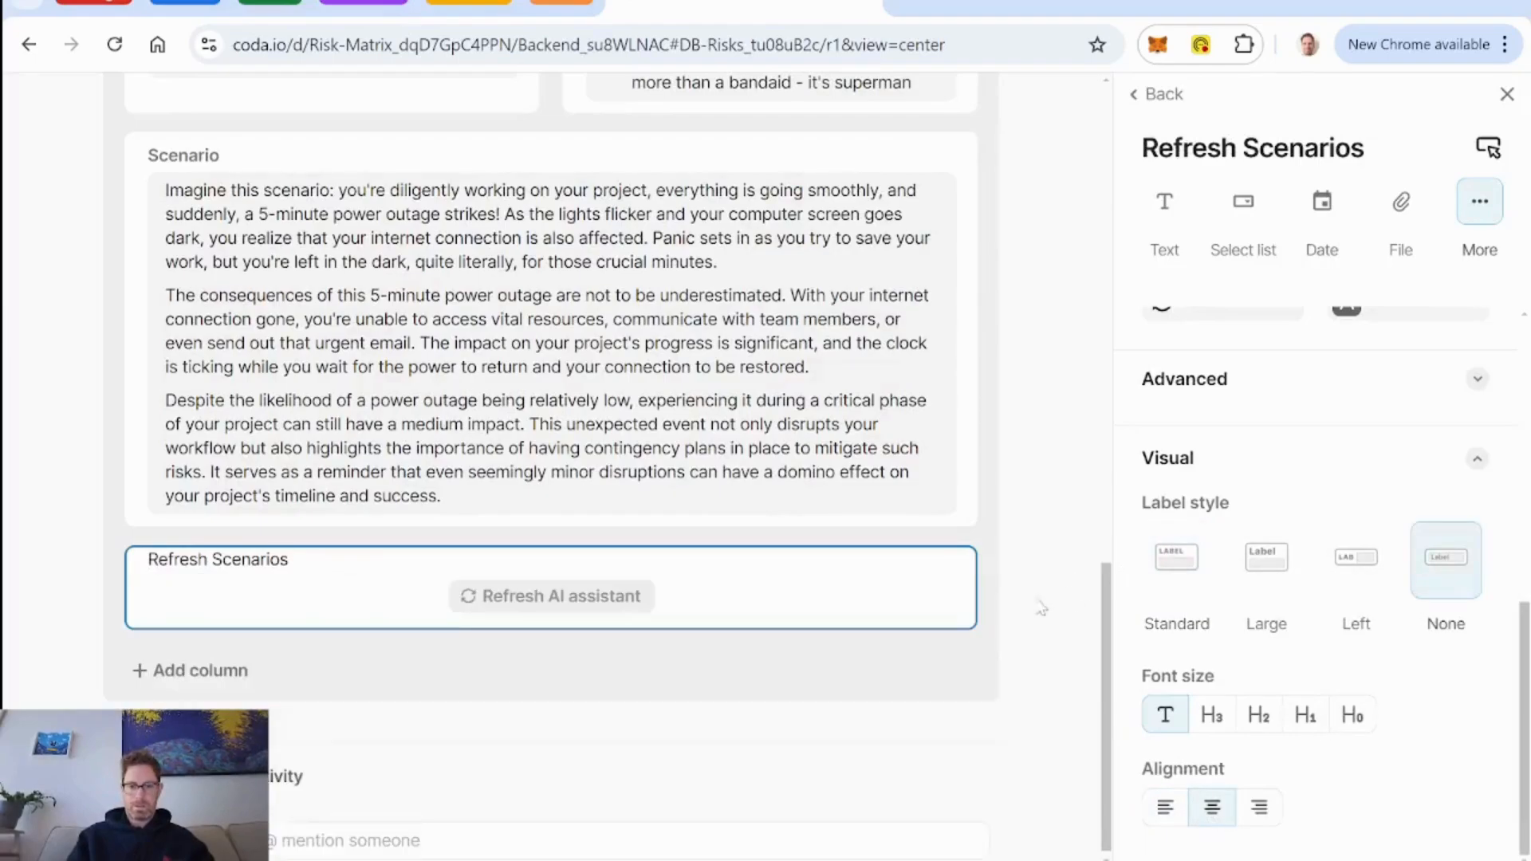
scroll(1041, 608, up, 10)
click(1047, 126)
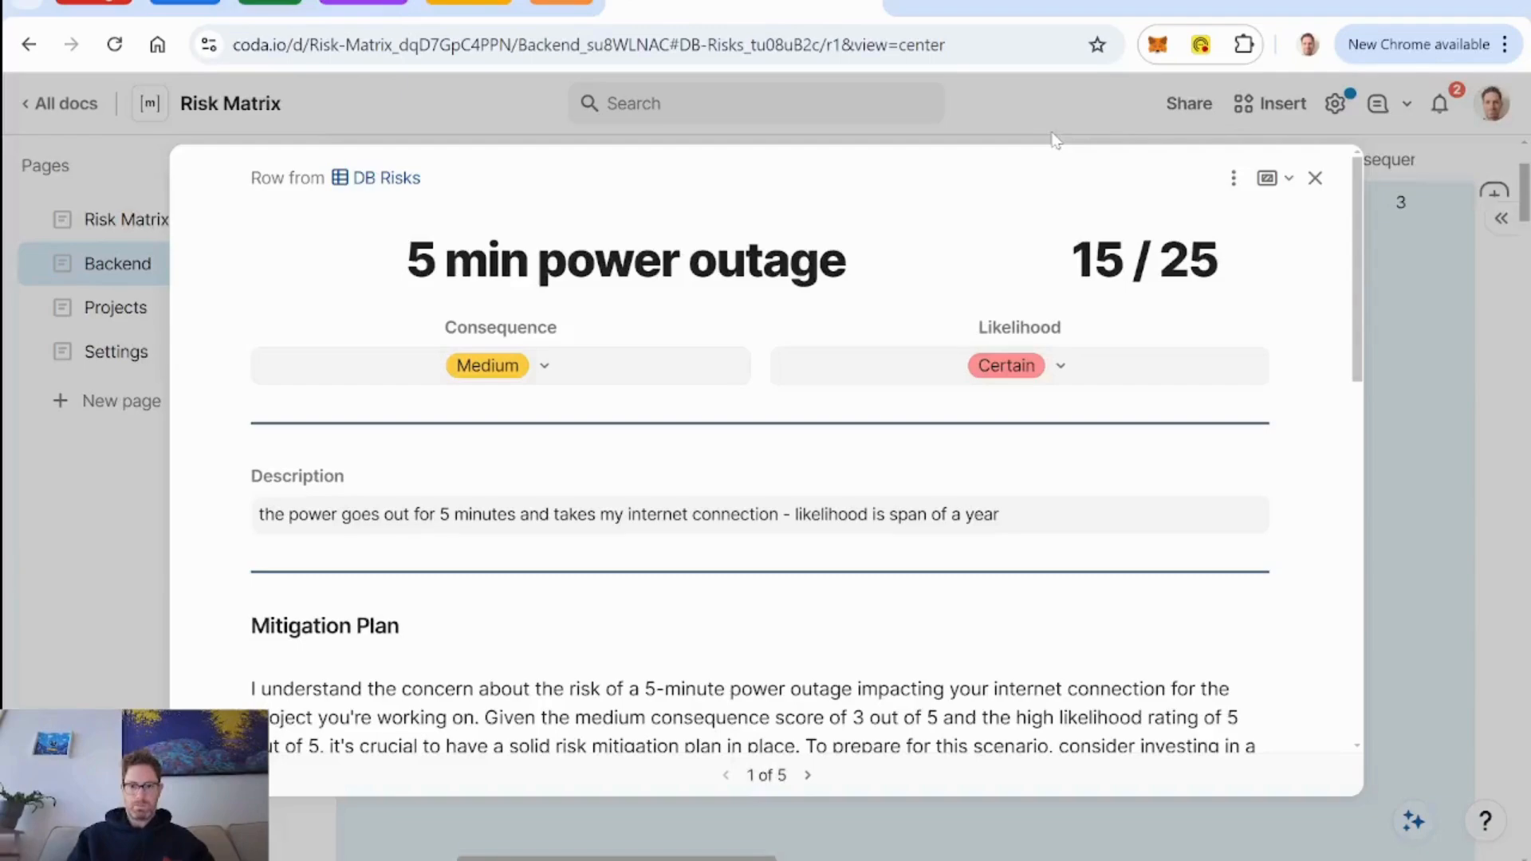
scroll(1018, 438, down, 10)
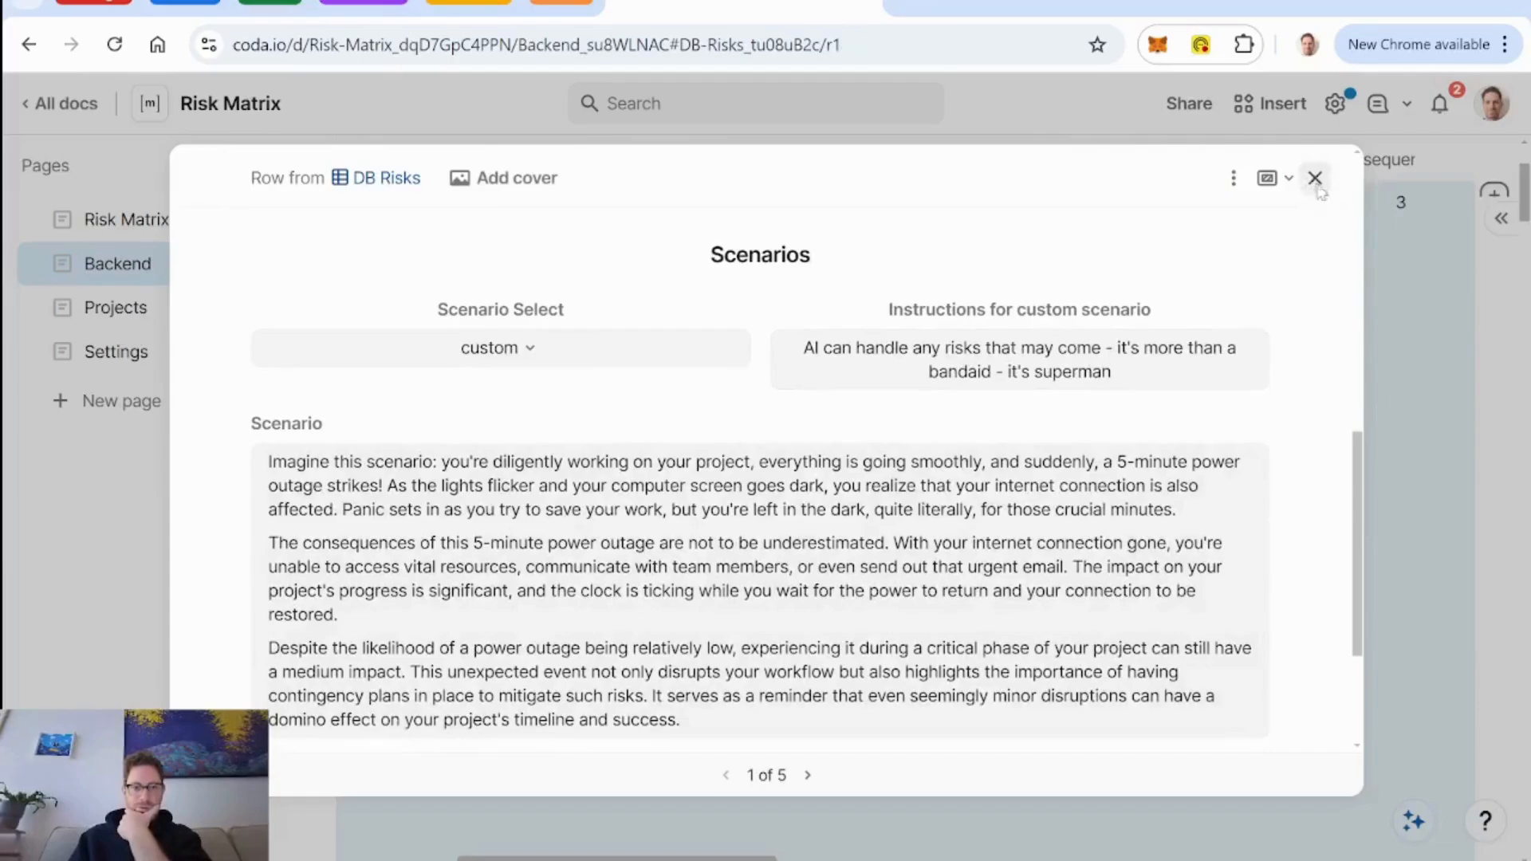
click(1315, 178)
Open the Project Lead Leaves risk from the Risk Matrix page and run its AI scenario refresh.
click(137, 228)
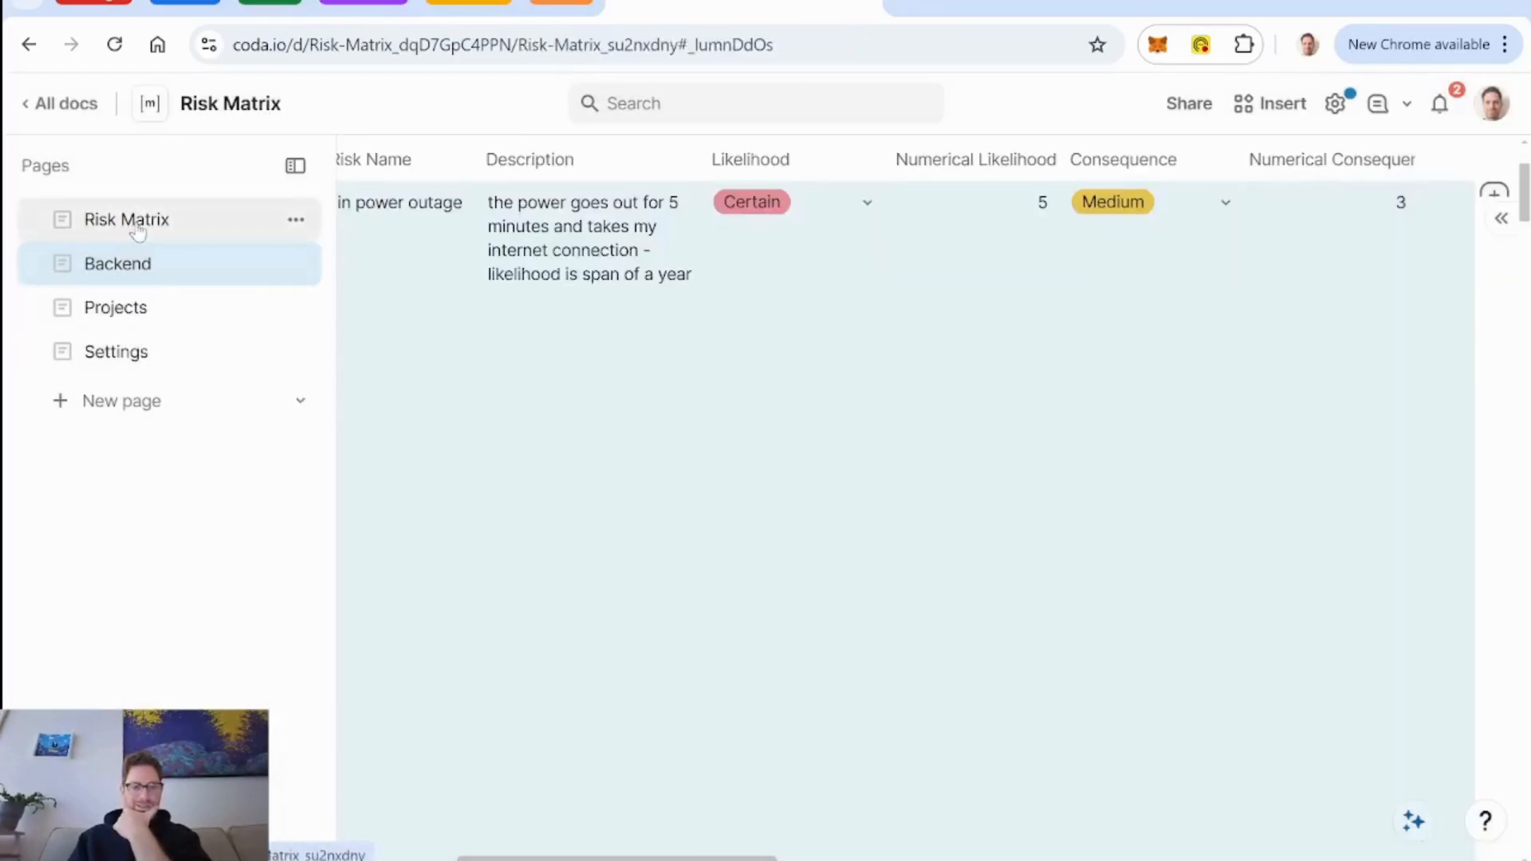
scroll(1012, 636, down, 4)
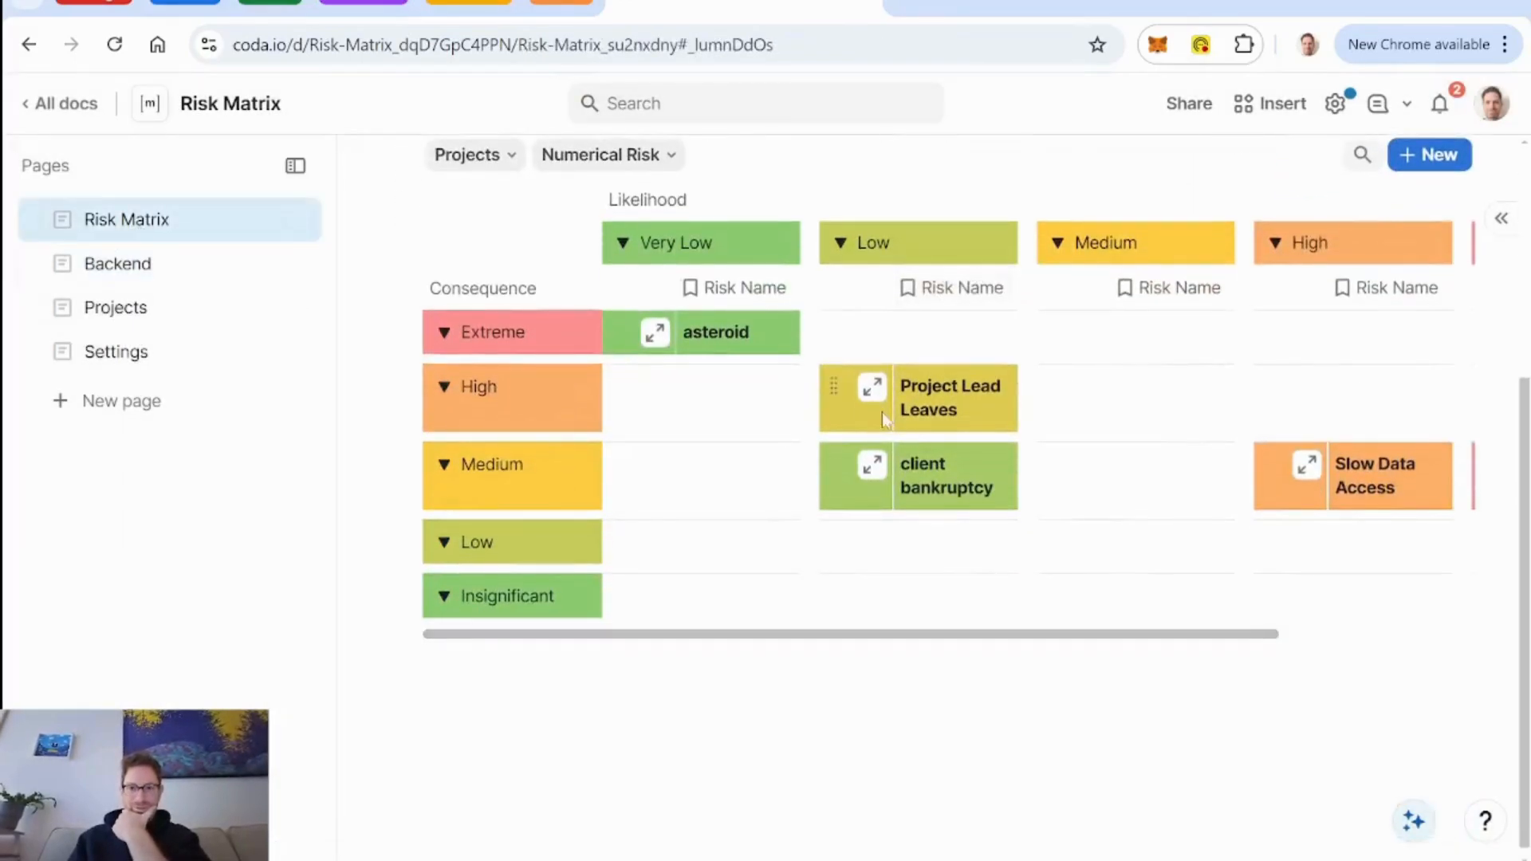
click(872, 389)
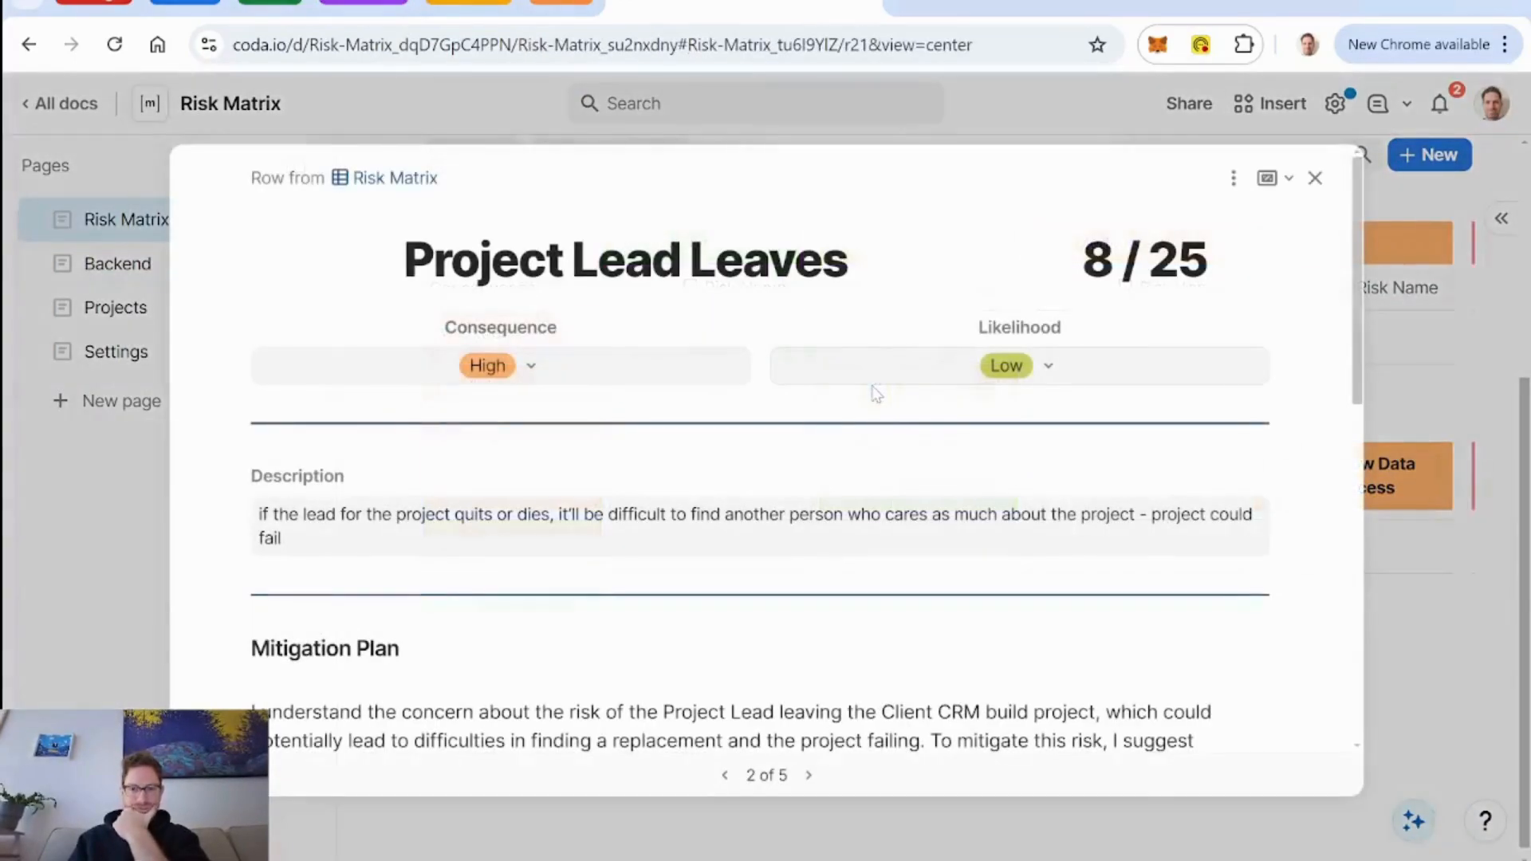
scroll(1007, 403, down, 10)
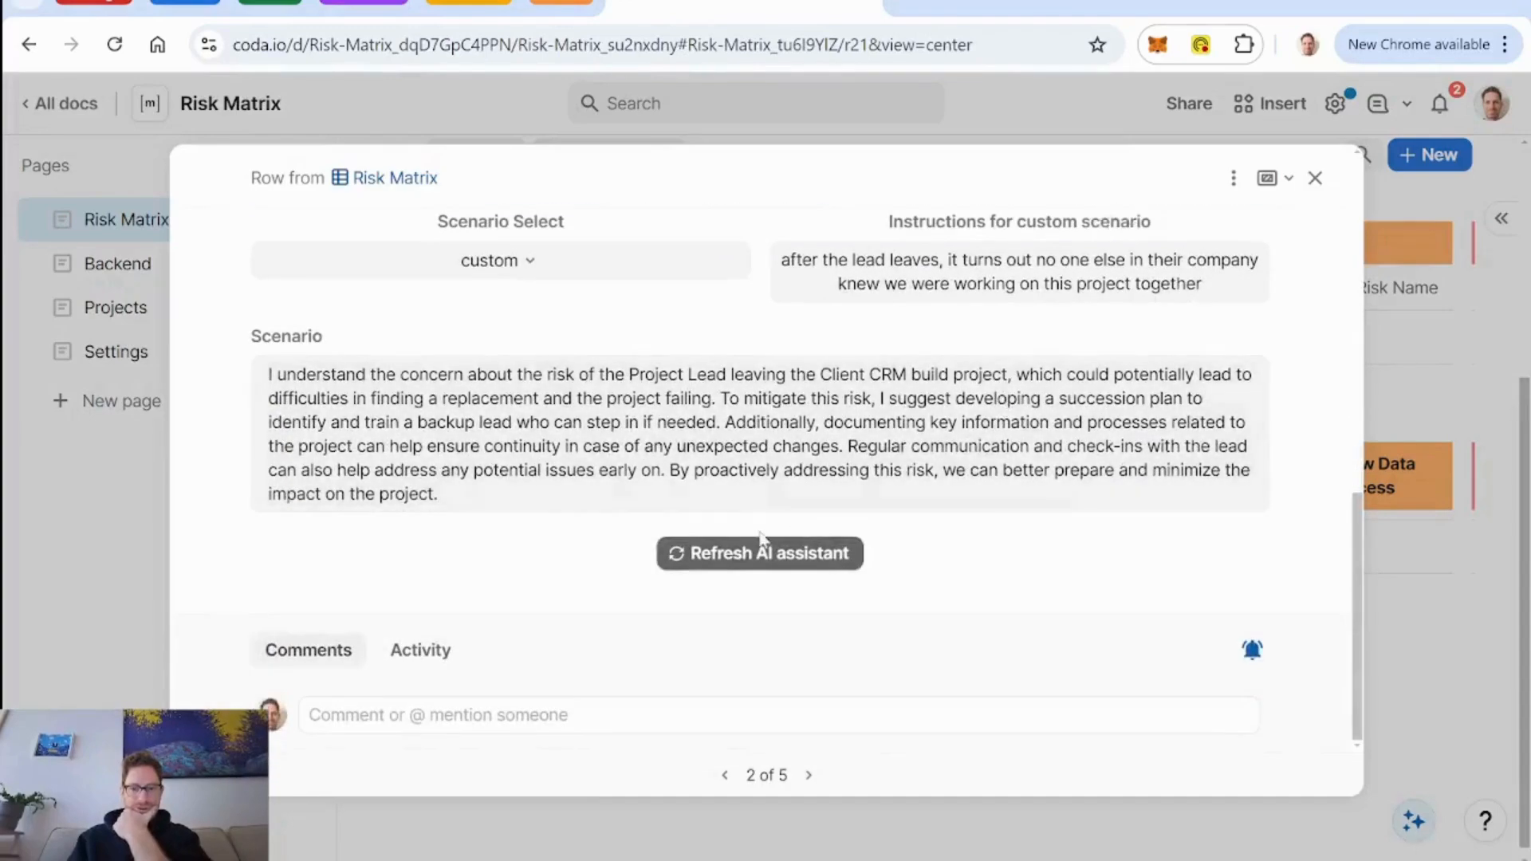
click(753, 556)
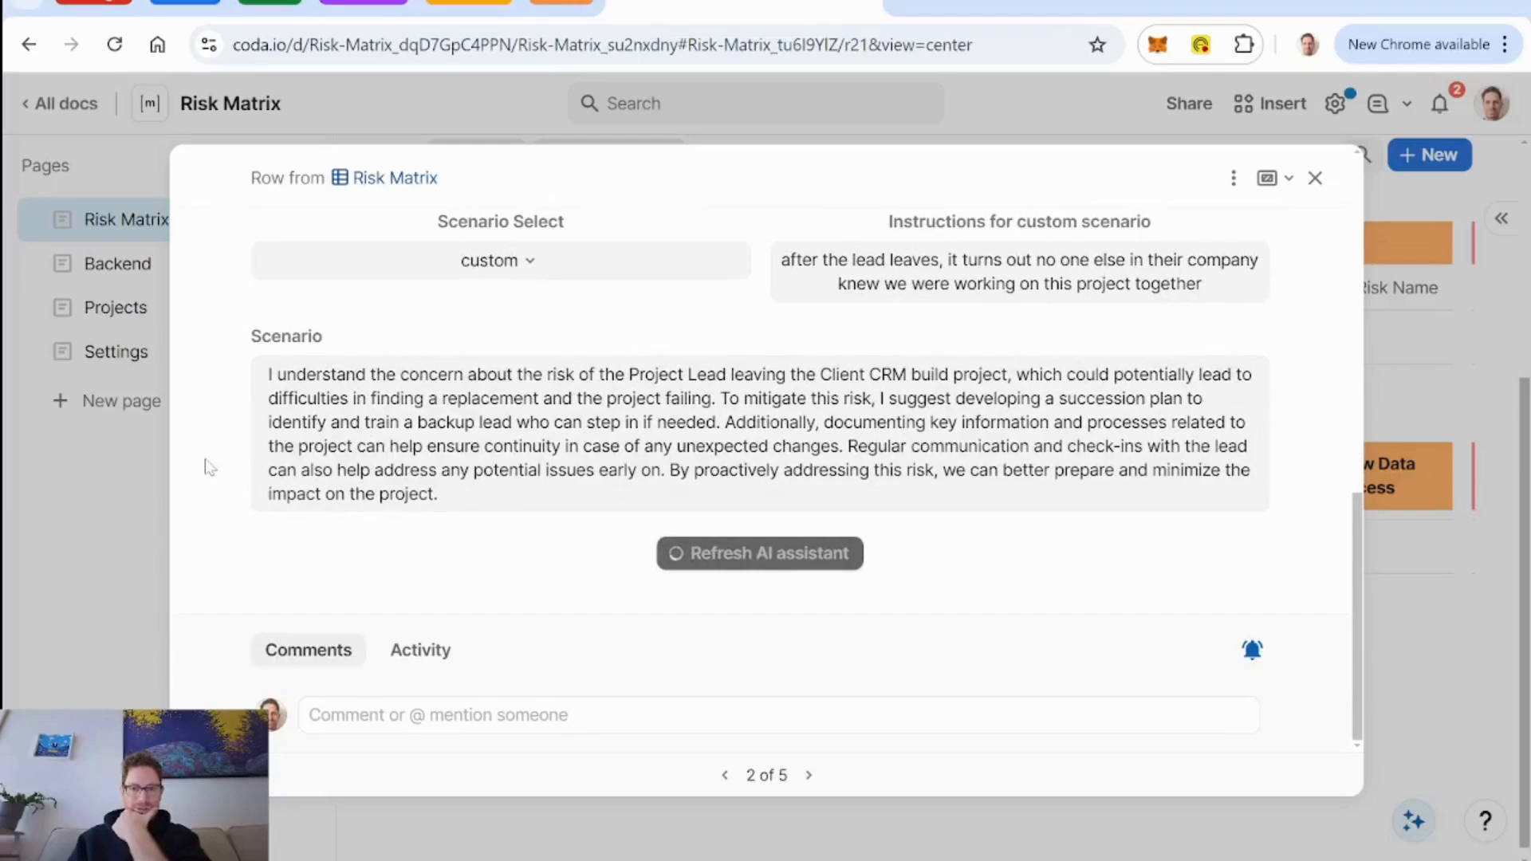
scroll(205, 468, up, 1)
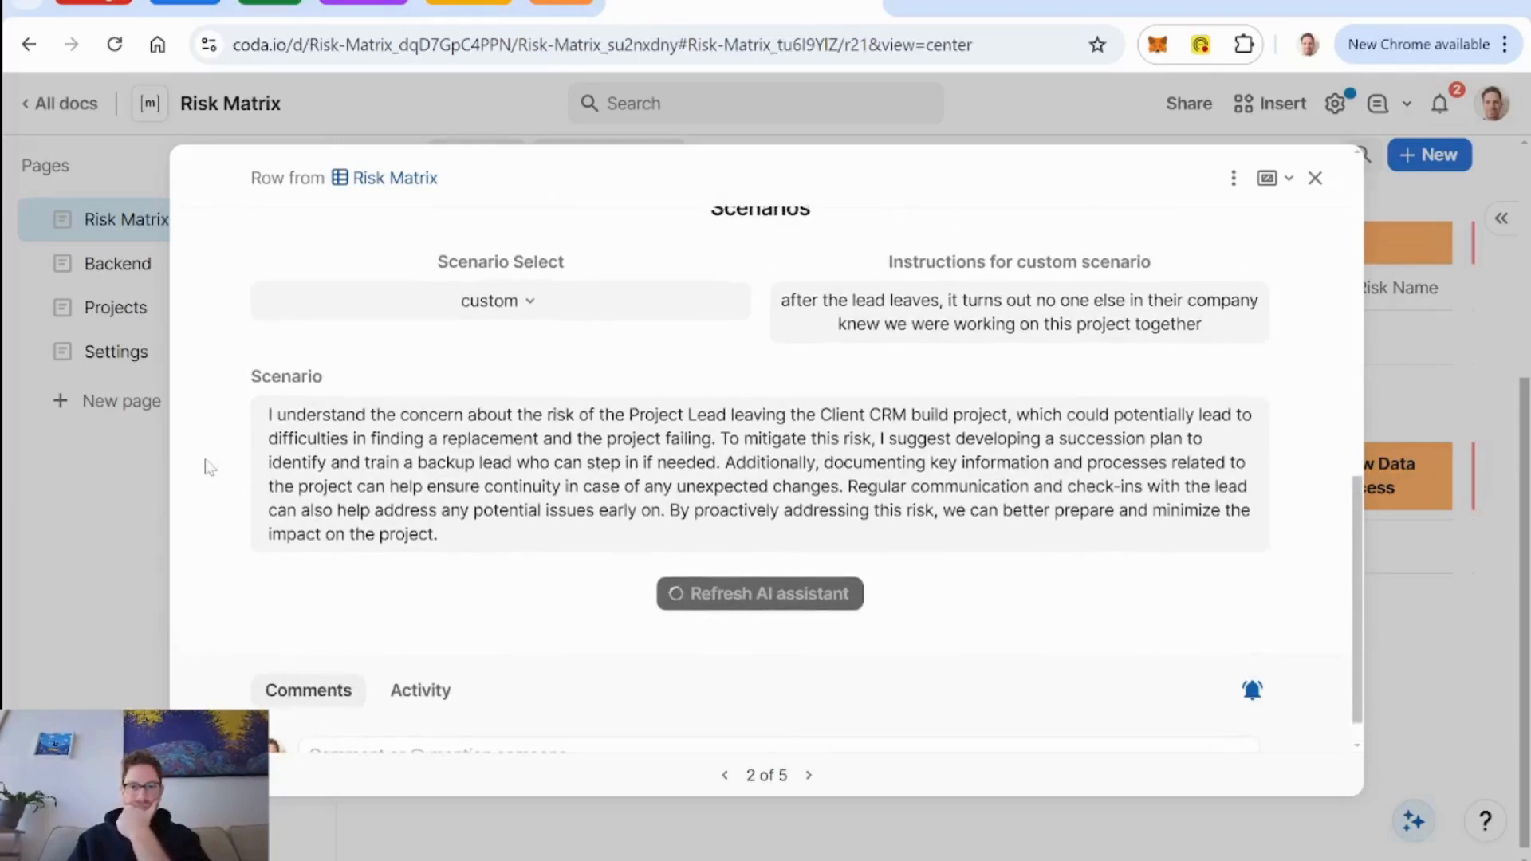
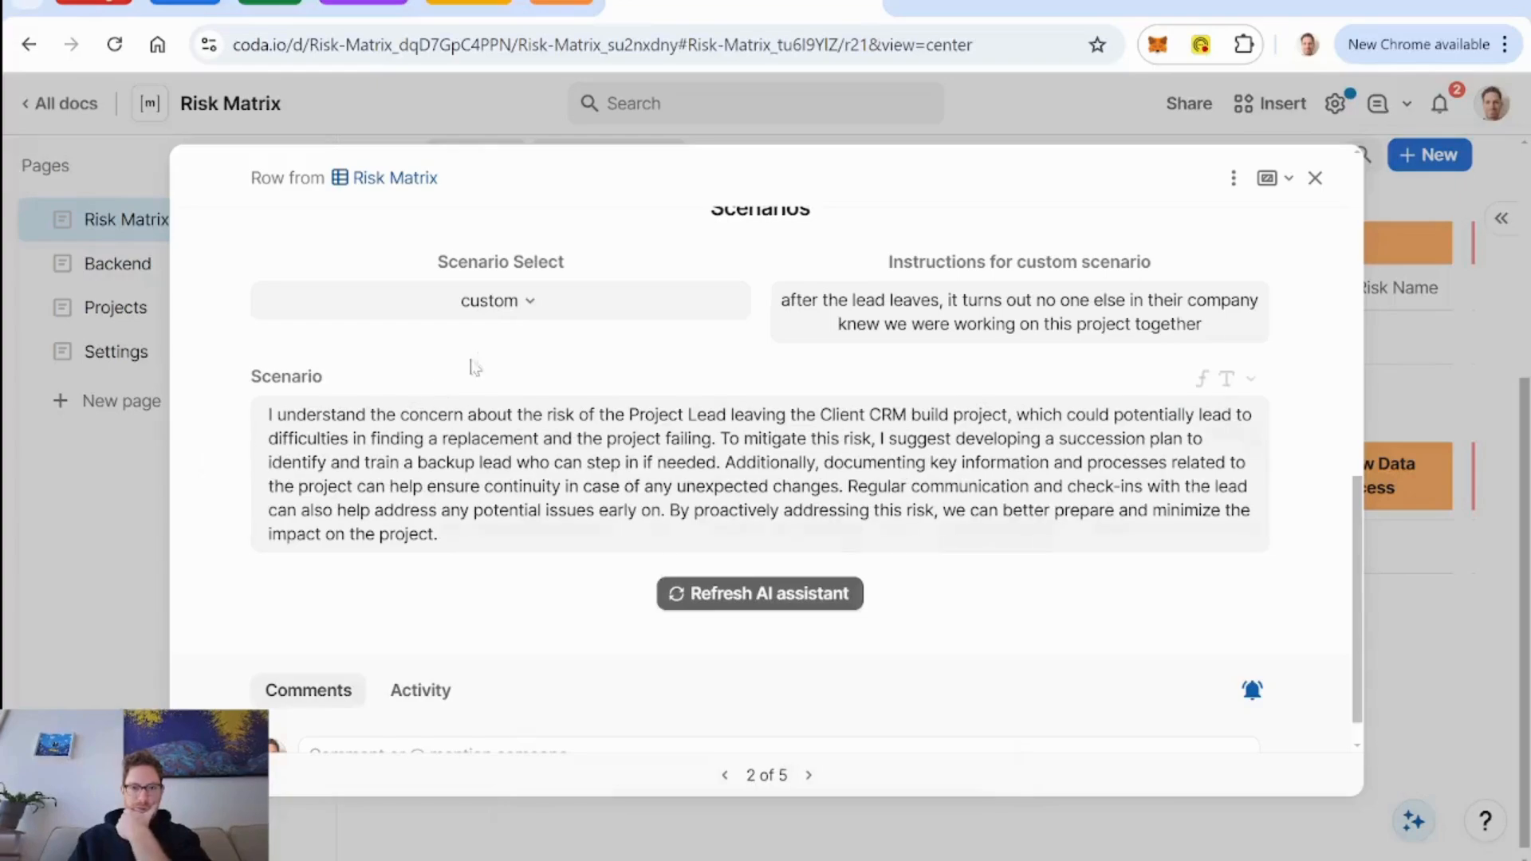
Compare the risk's scenario texts by switching Scenario Select to optimistic and back to custom.
click(530, 307)
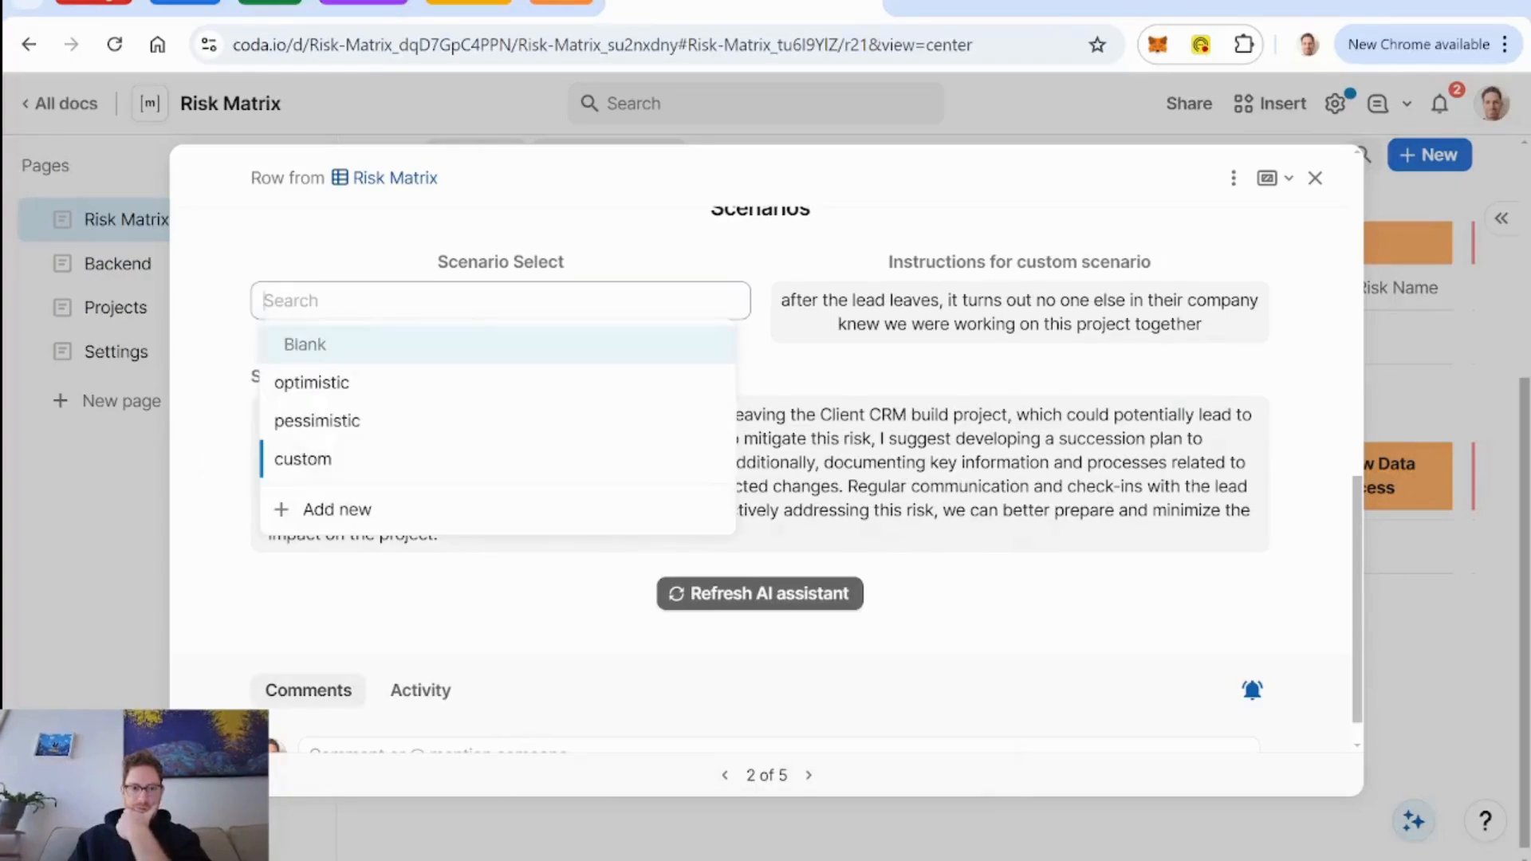
click(460, 390)
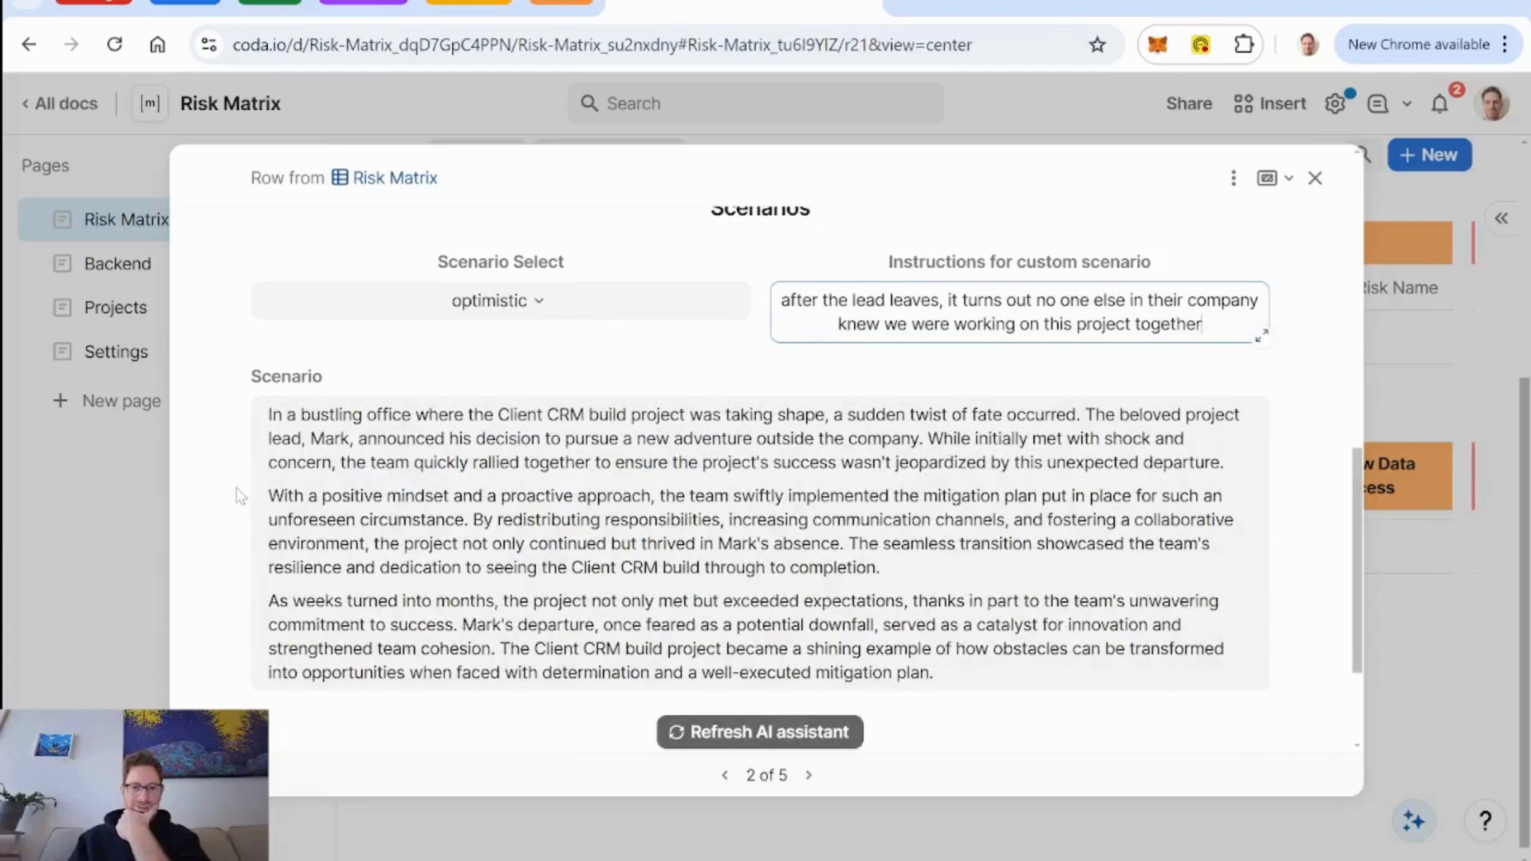
scroll(238, 491, down, 2)
scroll(234, 439, up, 2)
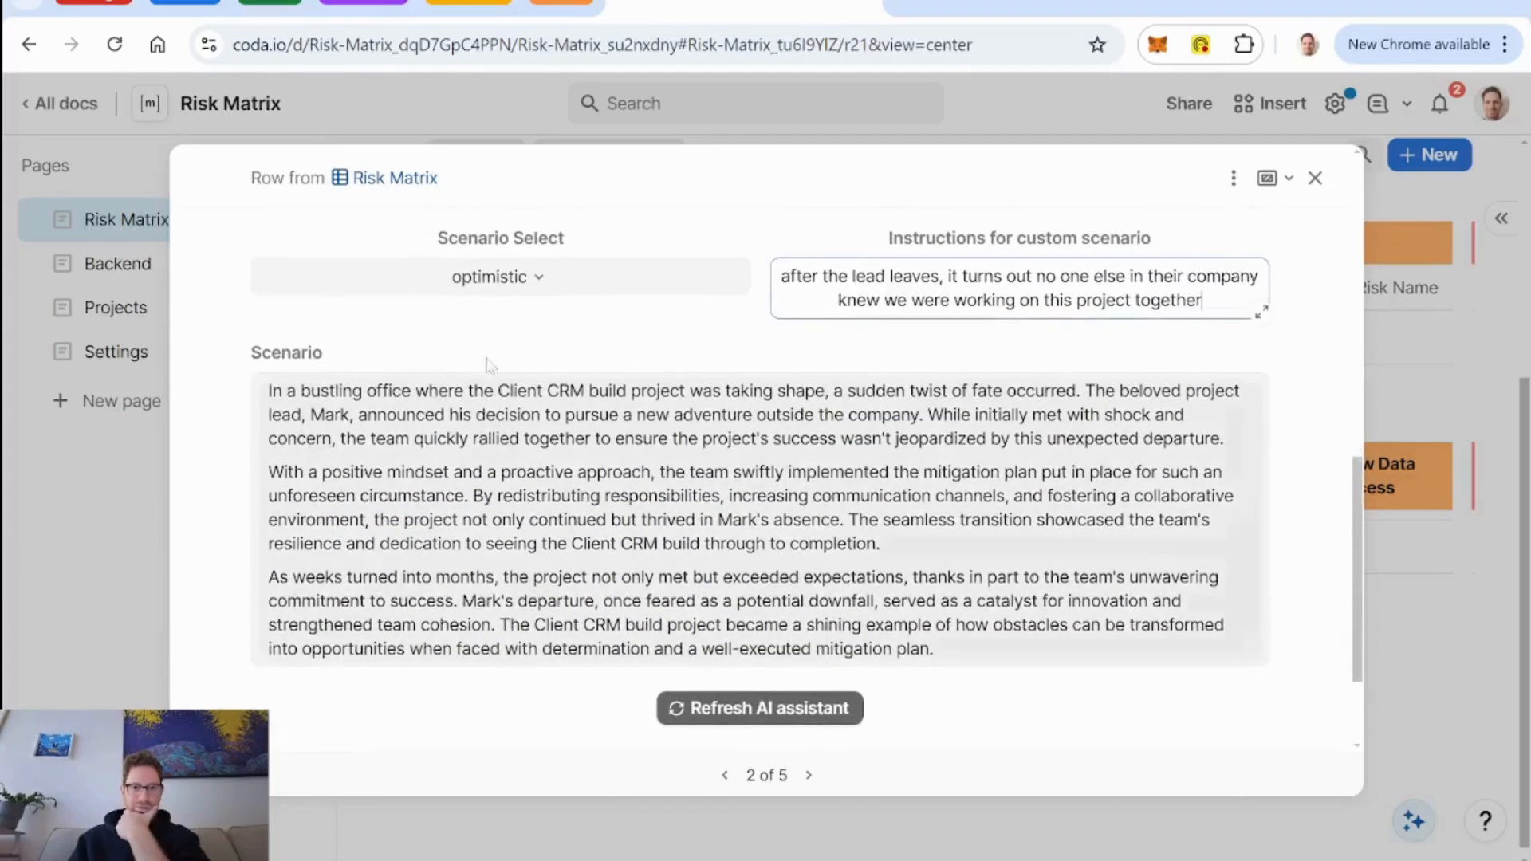
click(540, 282)
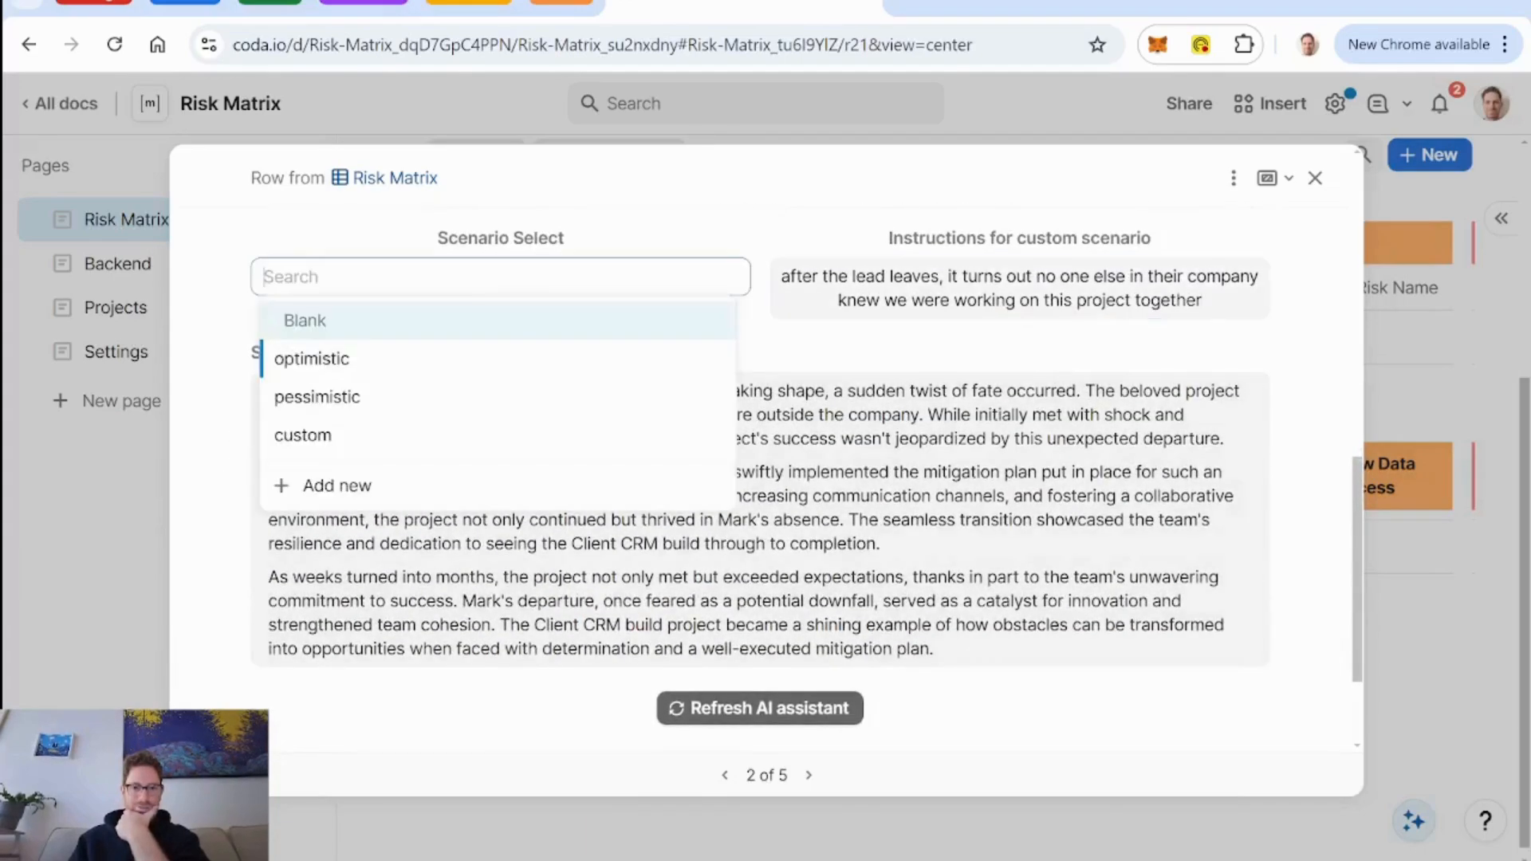
click(456, 449)
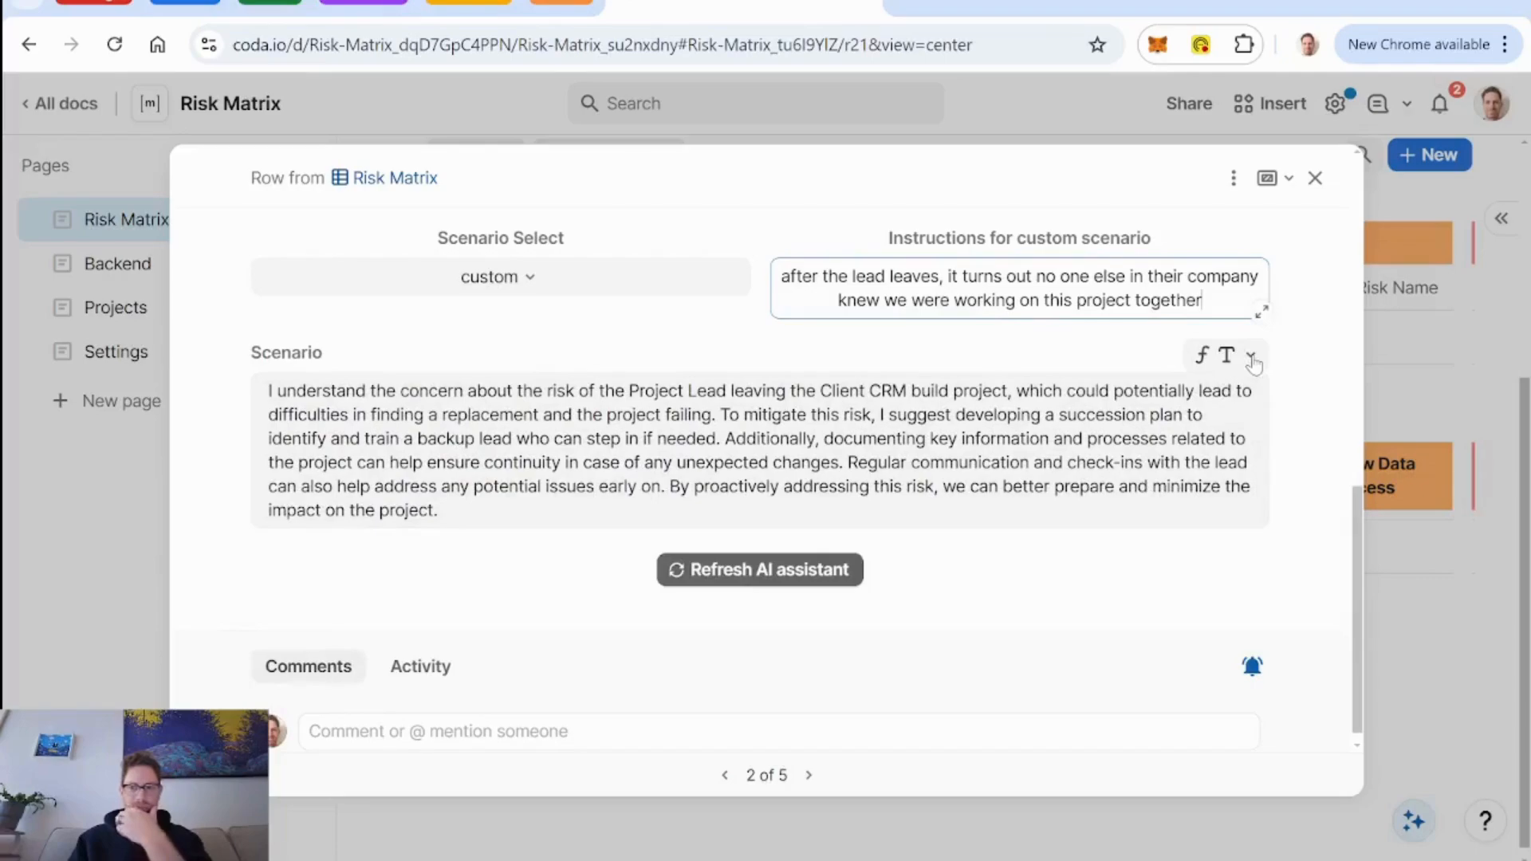
click(1251, 355)
mouse_move(1119, 486)
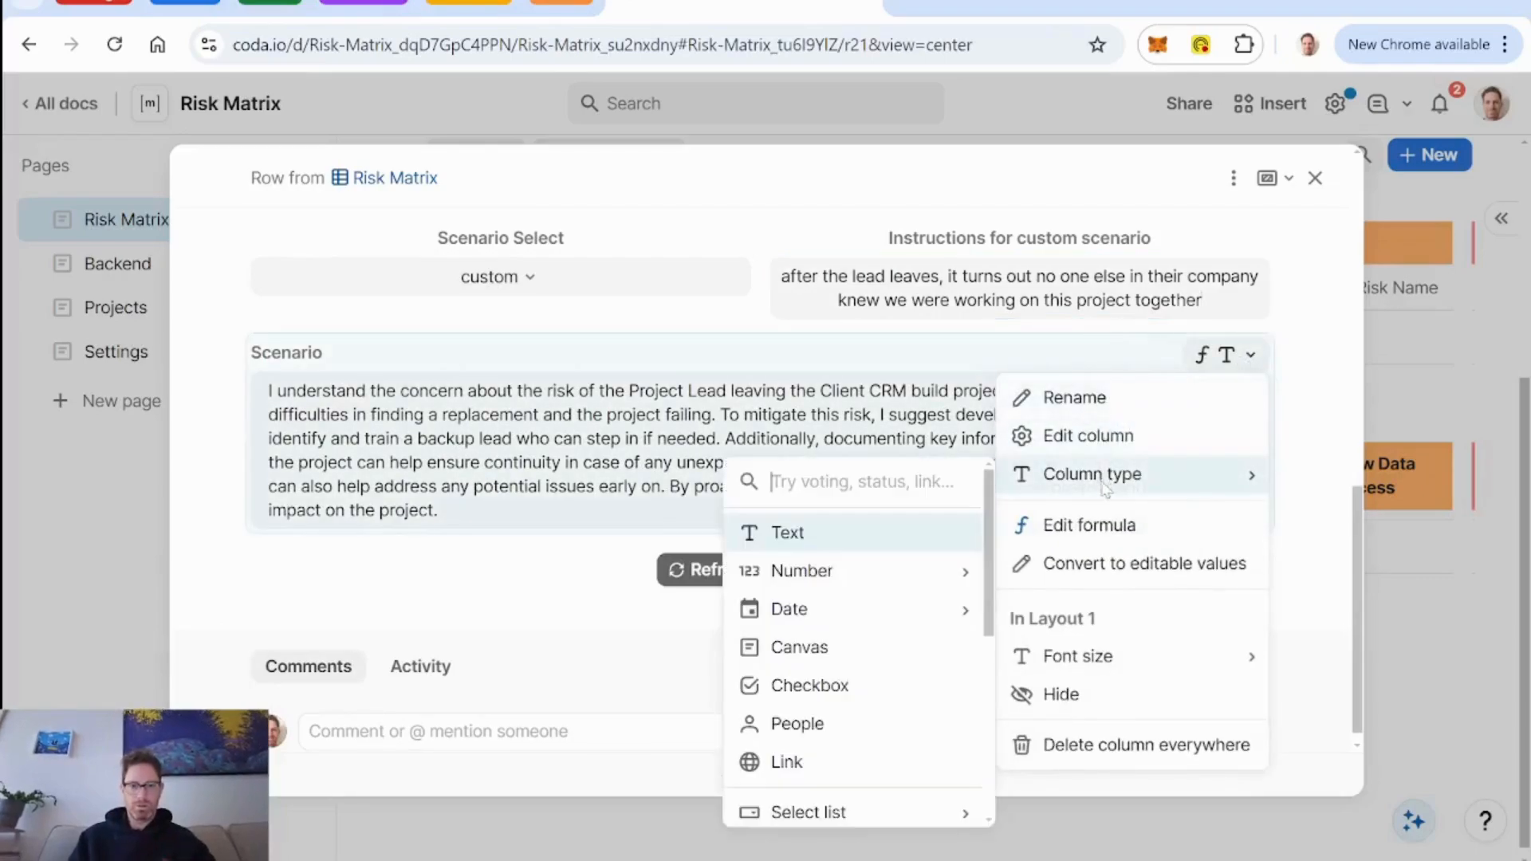
click(1315, 177)
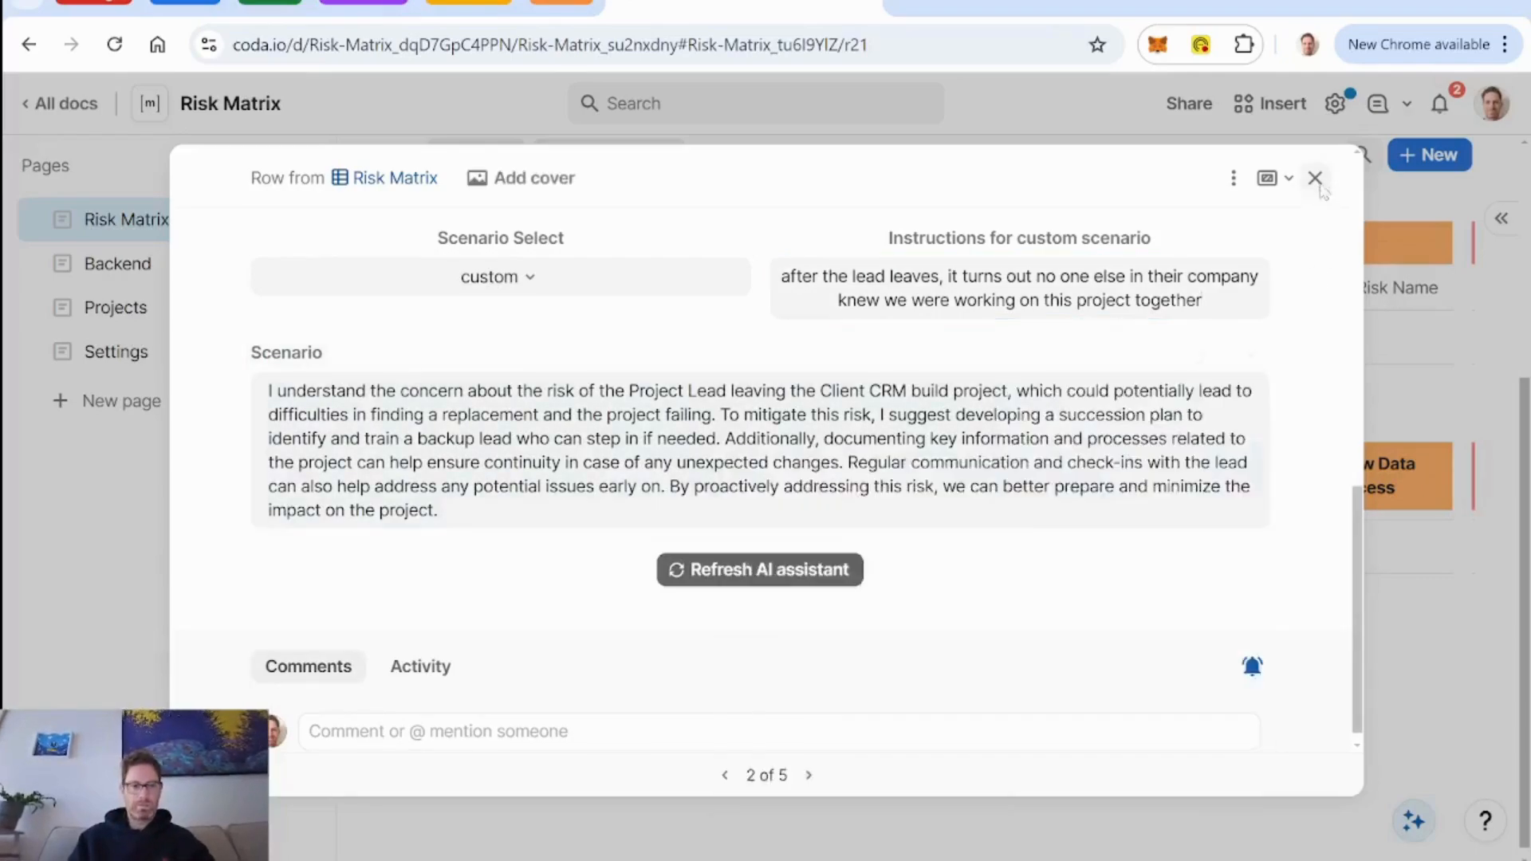
Close the risk and review the AI prompt of the Scenario 2 - pessimistic column on the Backend page.
click(1315, 177)
click(145, 281)
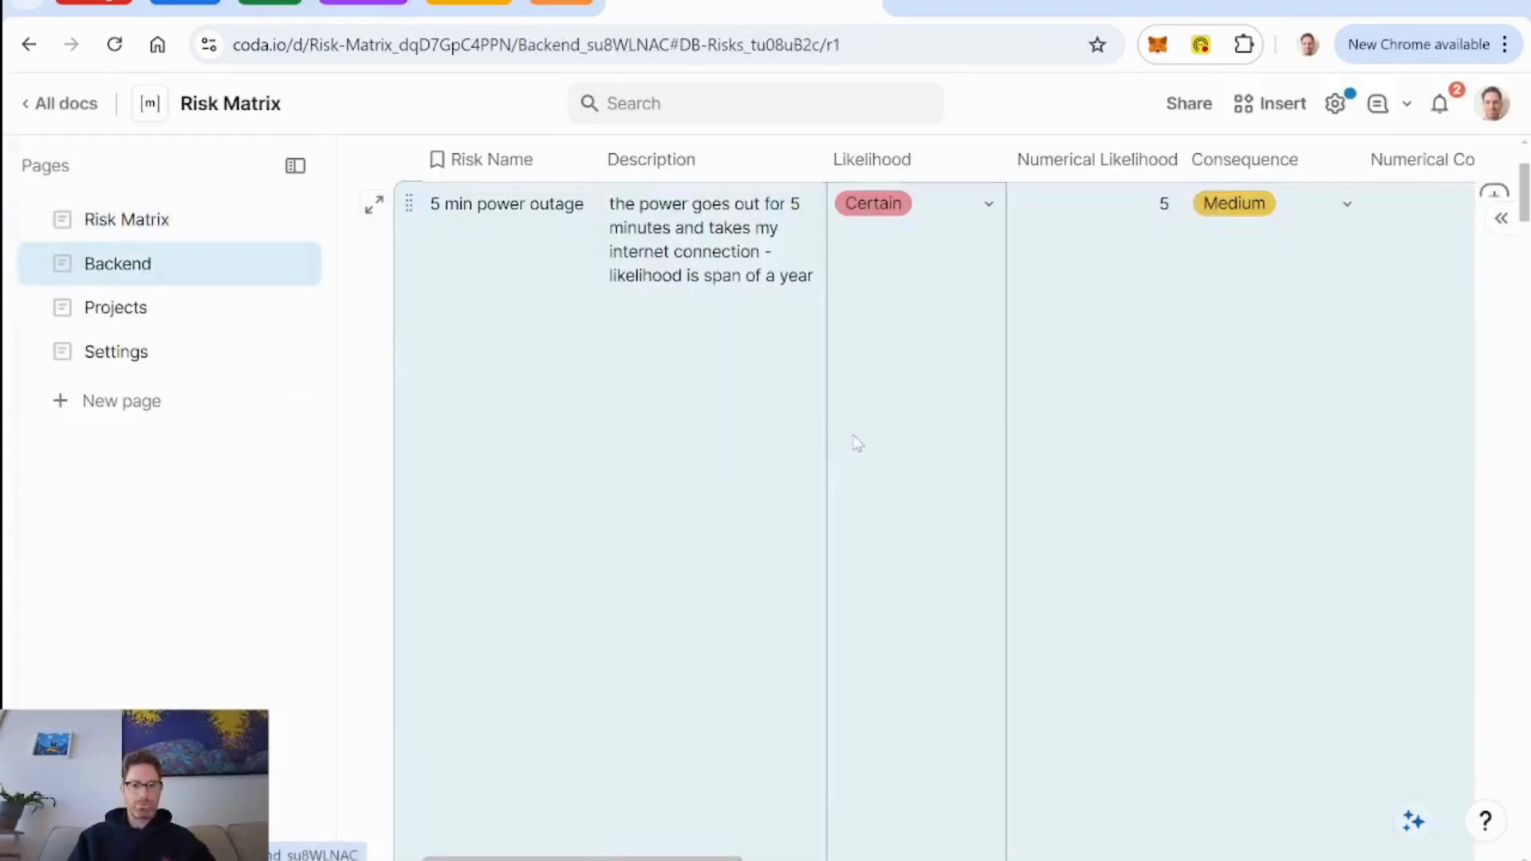
scroll(742, 455, right, 10)
scroll(741, 456, right, 8)
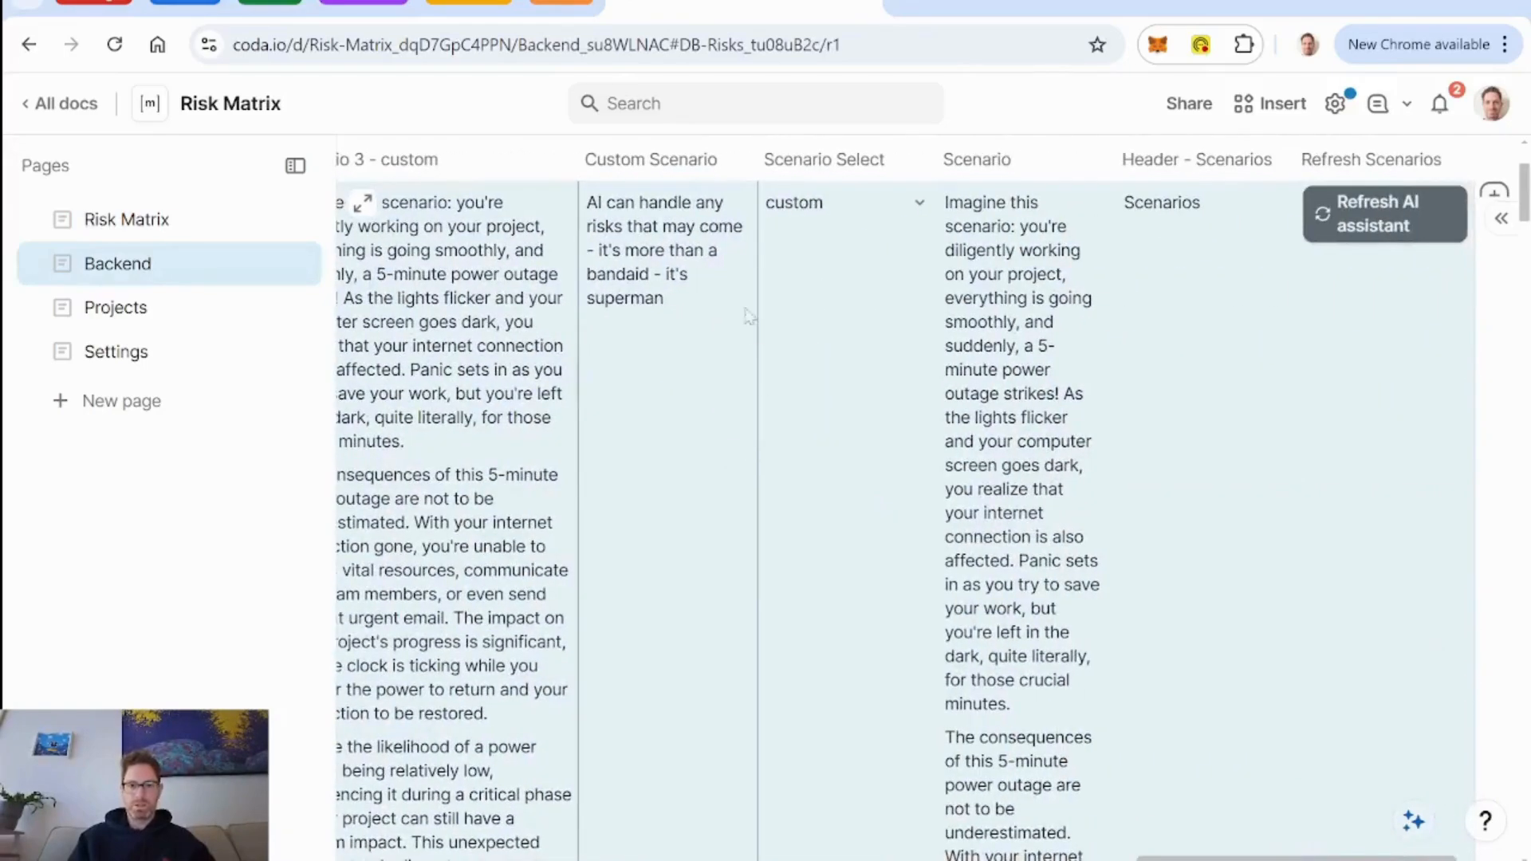
scroll(864, 332, left, 5)
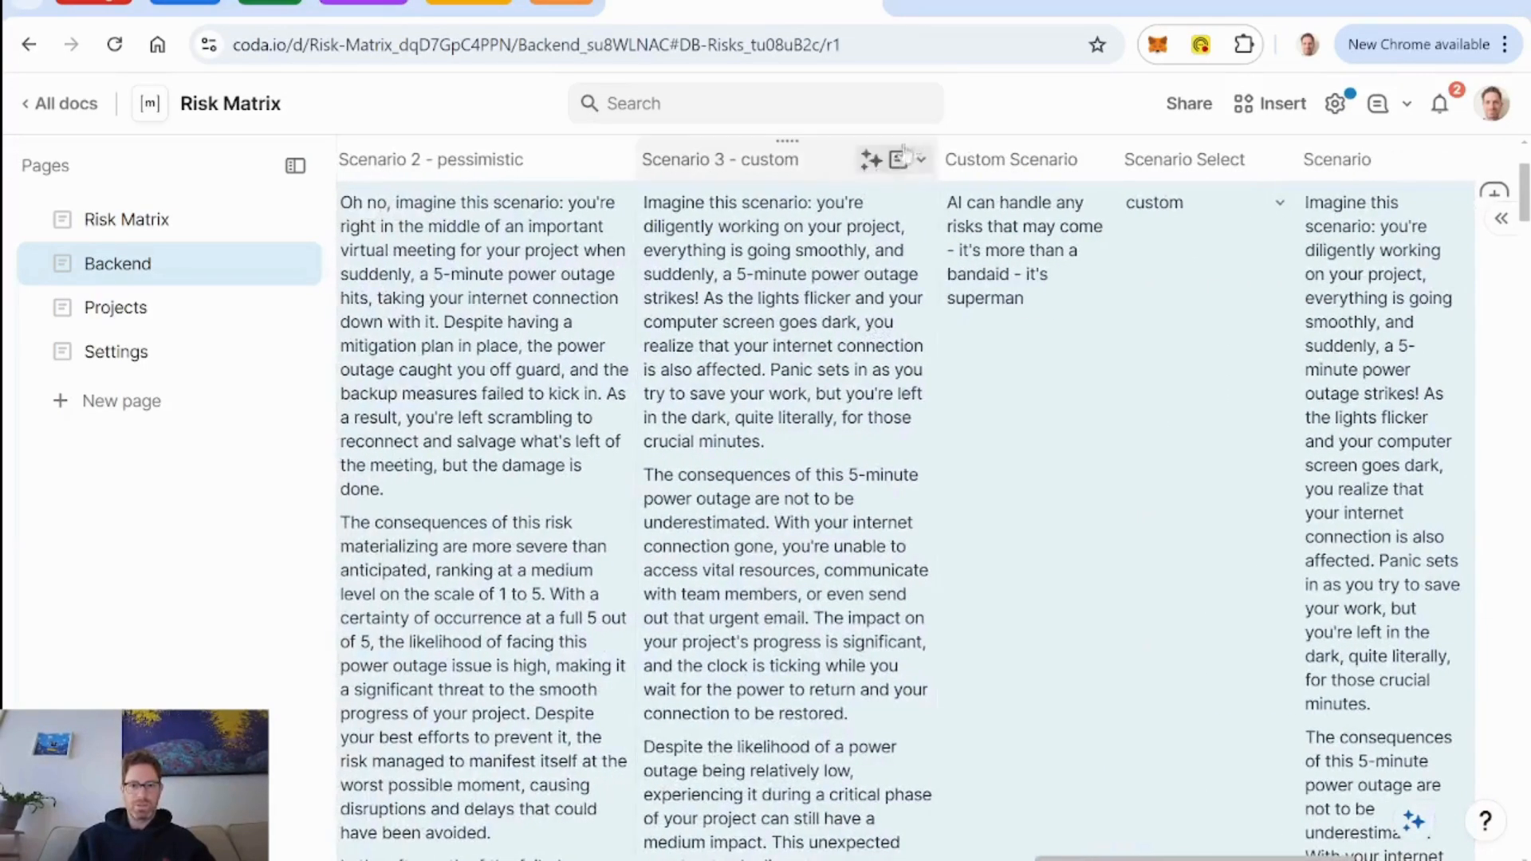
click(619, 160)
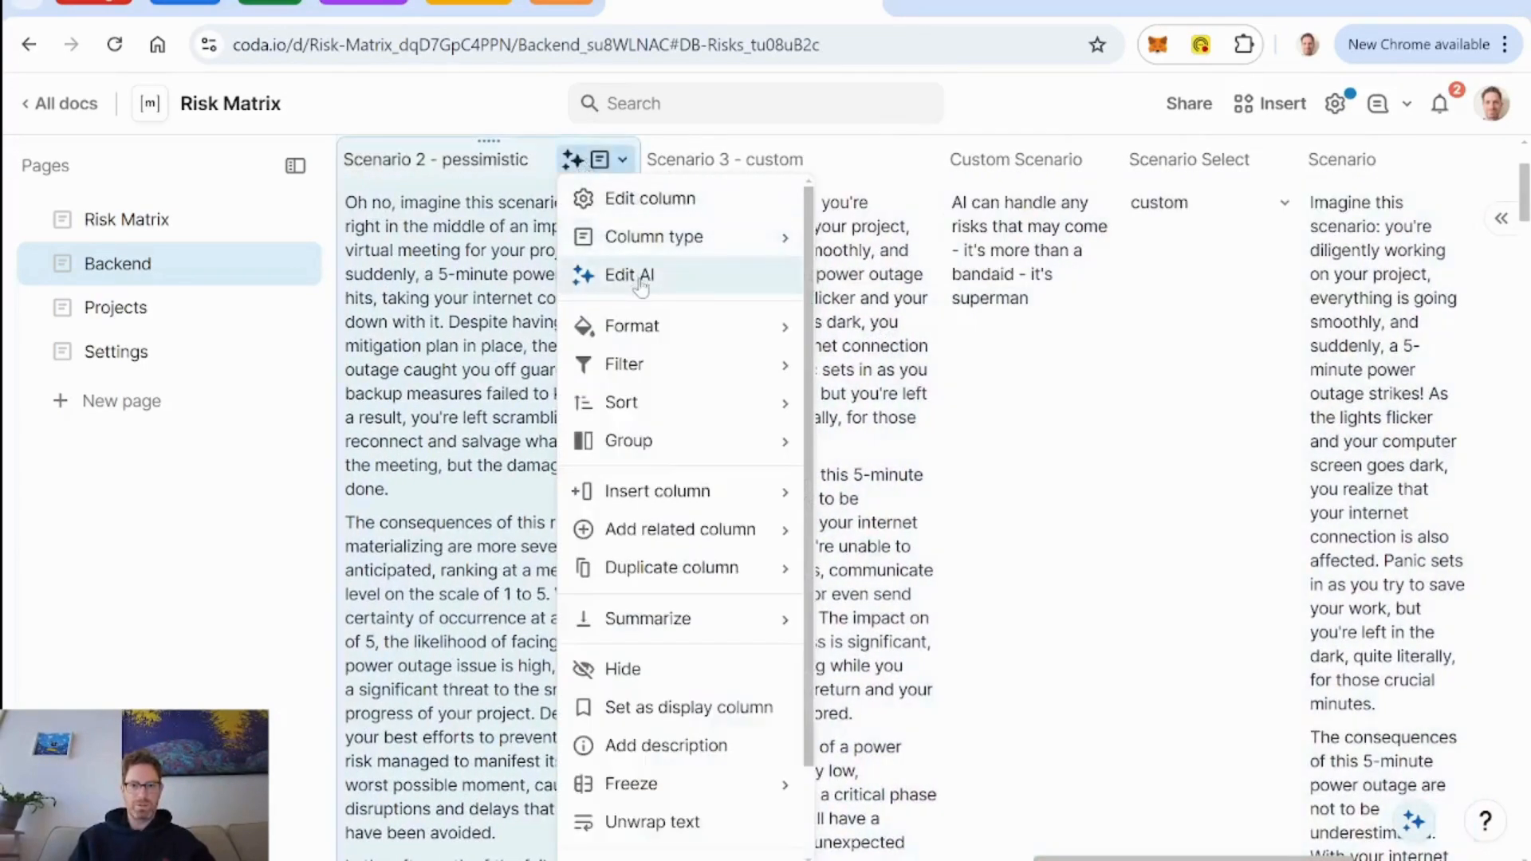
click(630, 275)
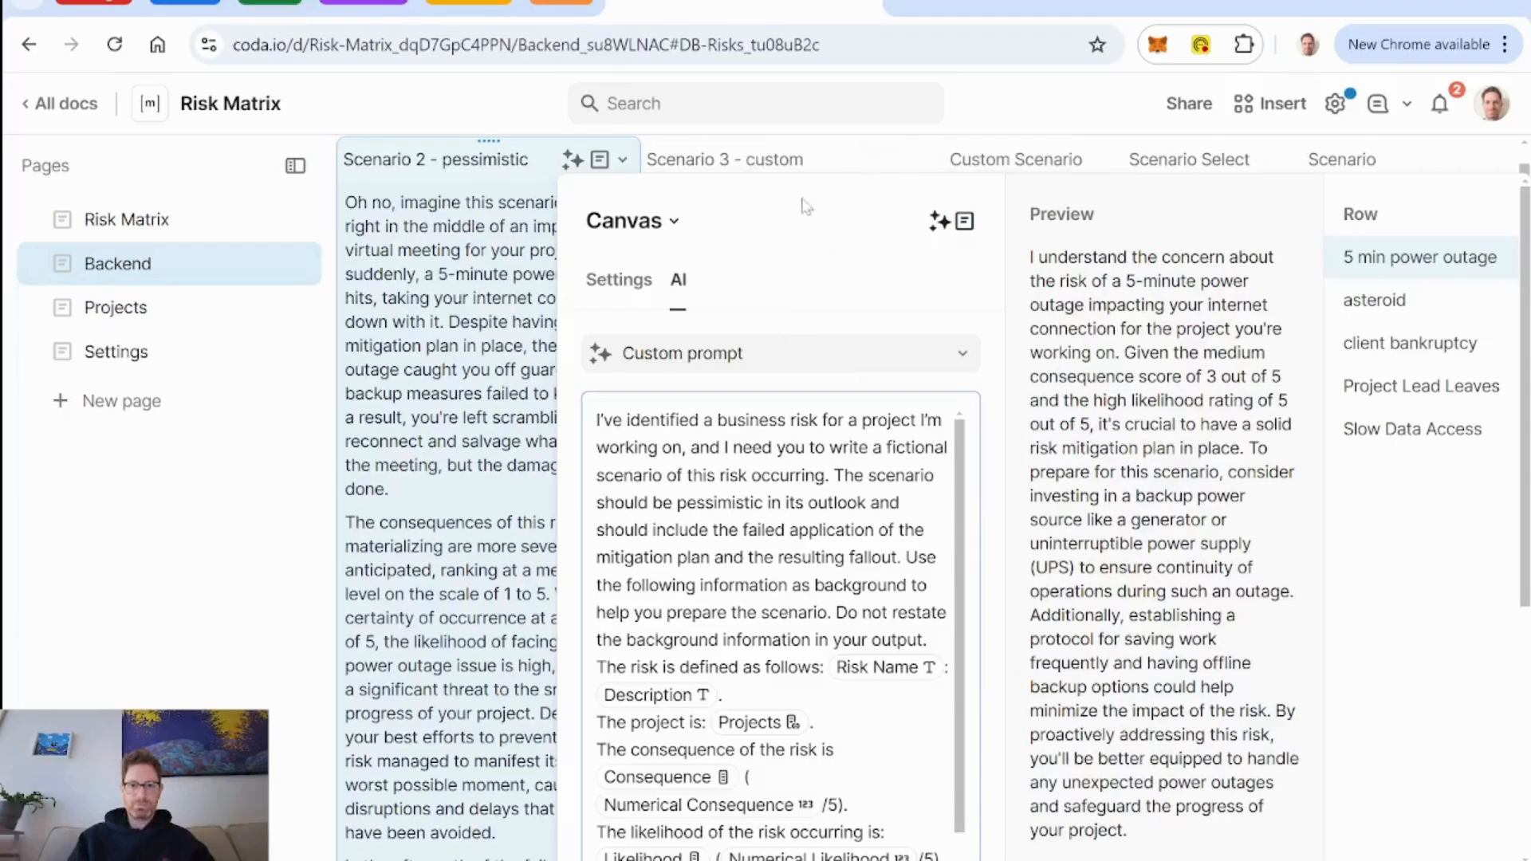
Add "and include some mention of the mitigation plan" after the Custom Scenario reference in the Scenario 3 - custom column's AI prompt.
click(873, 164)
click(925, 160)
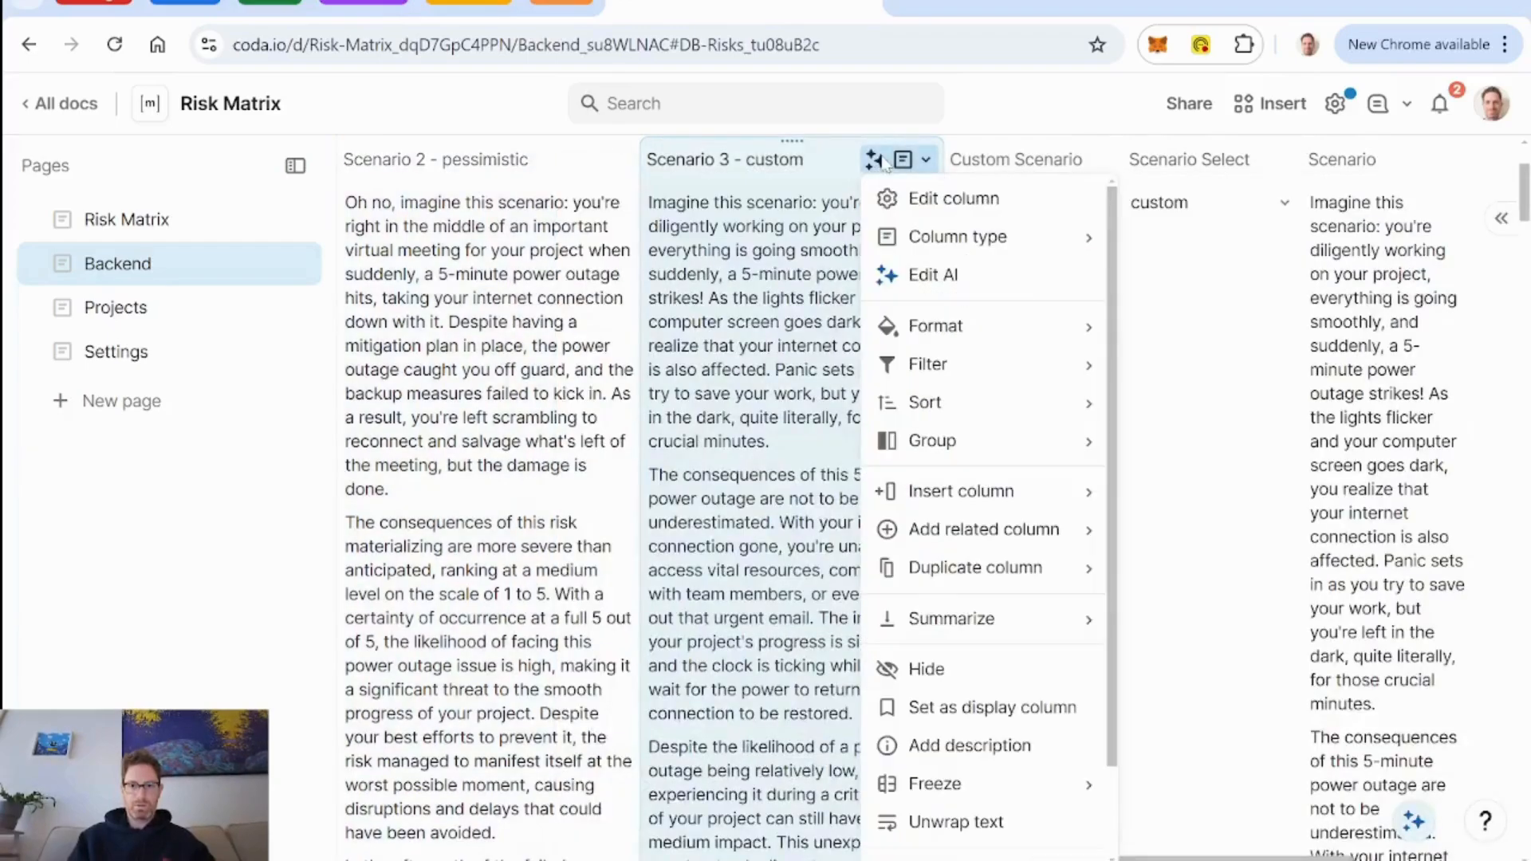
click(933, 275)
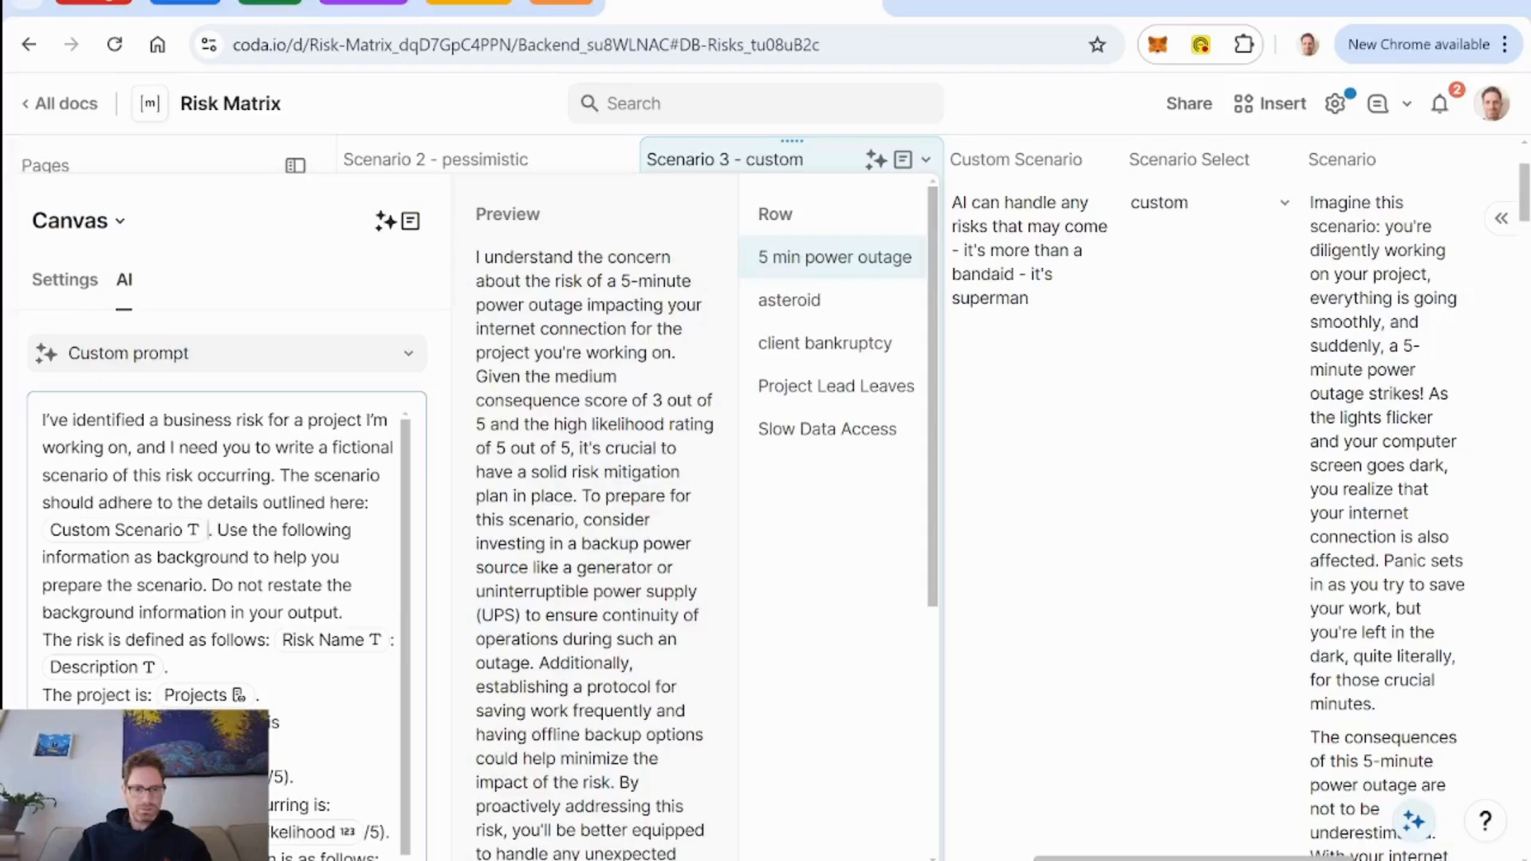
text(and include)
text( some mention of the m)
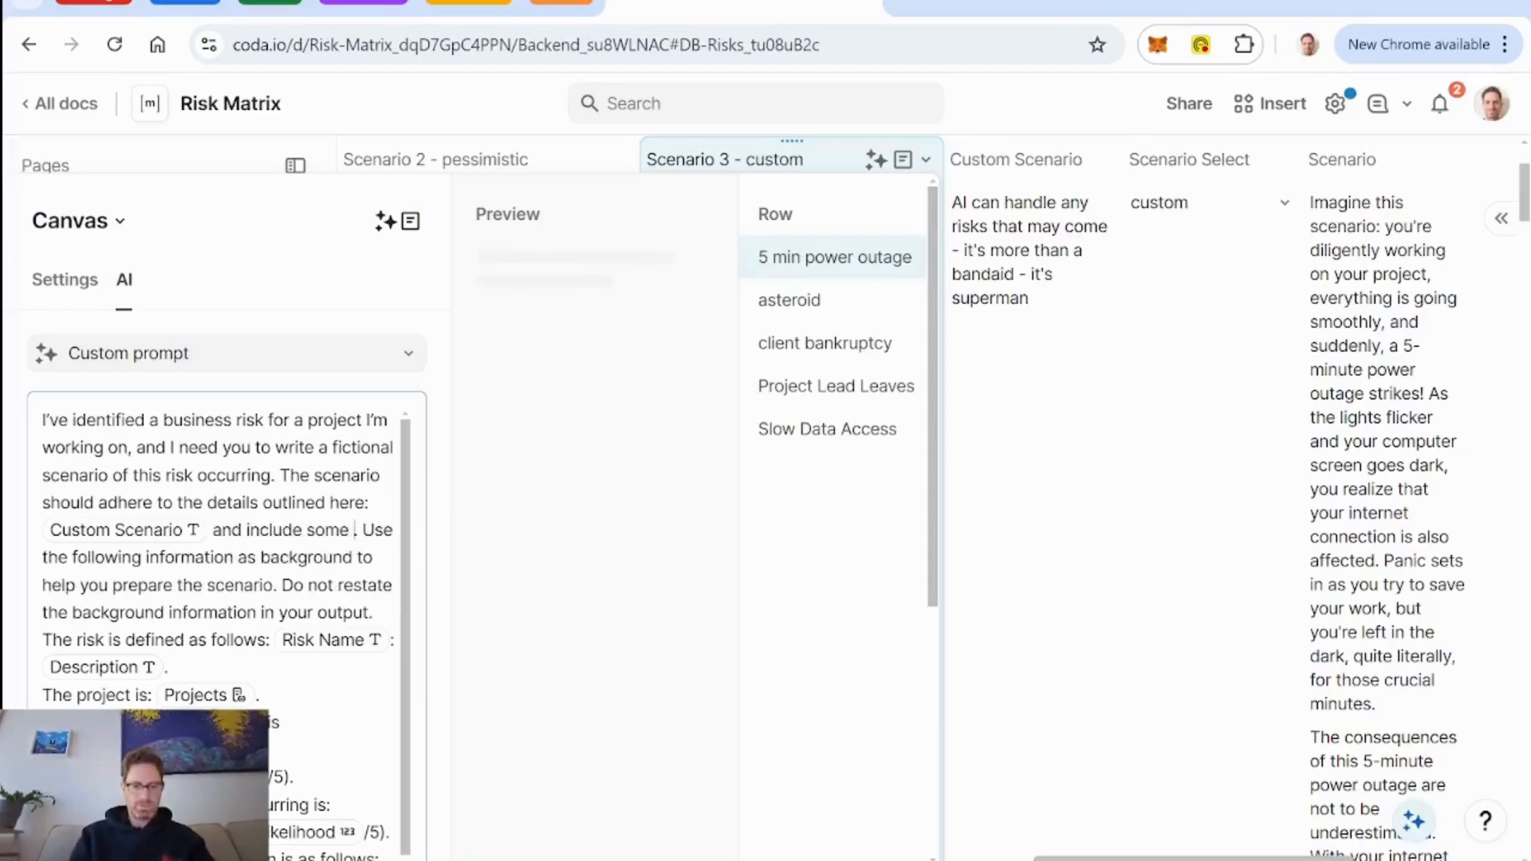
text(itigation plan)
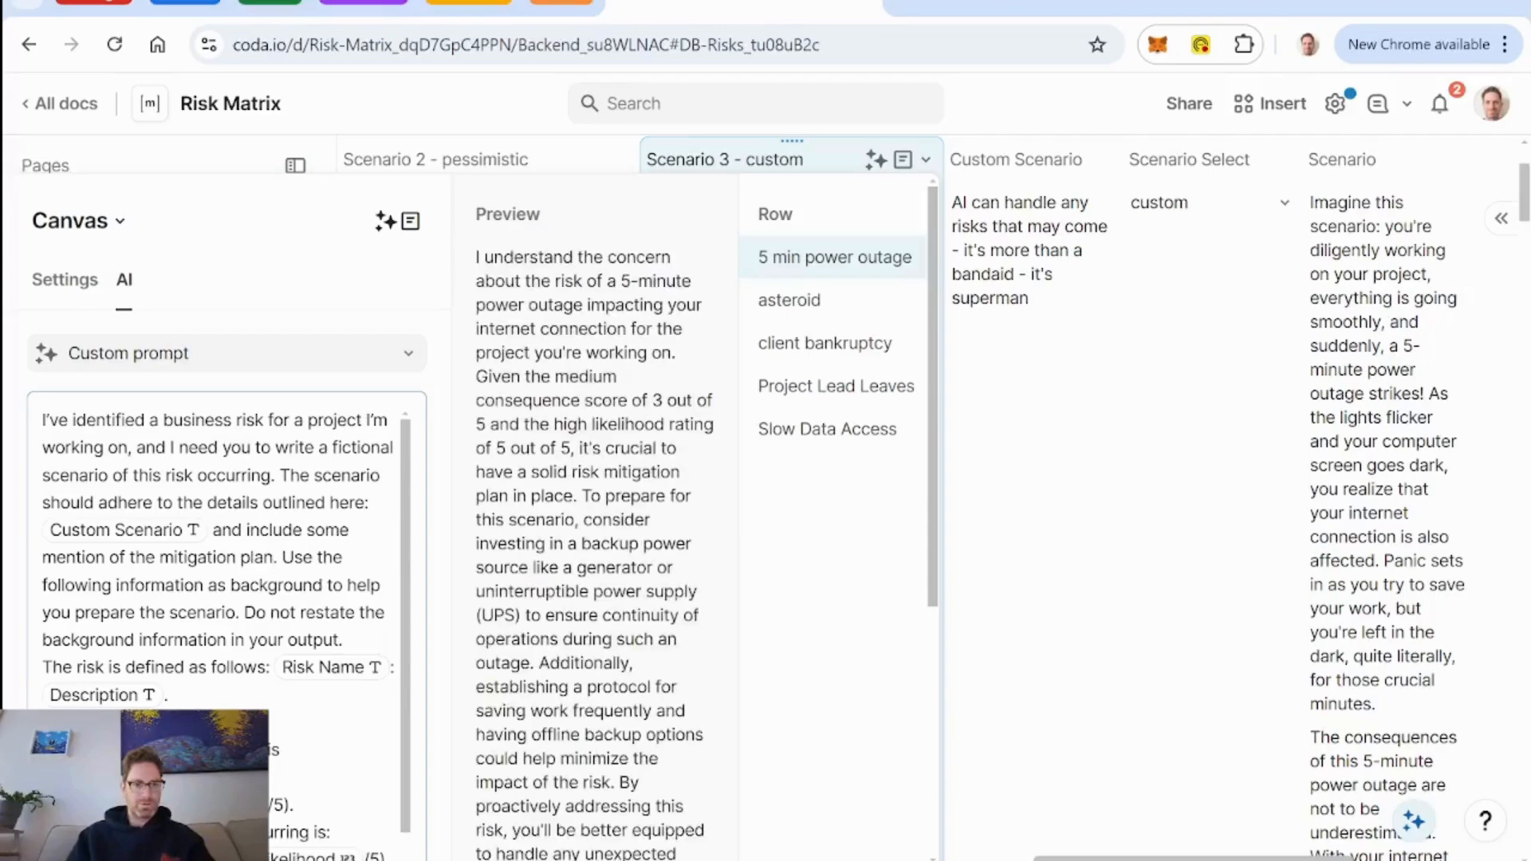
Extend the custom prompt's first sentence with "- like a business fable or story told by someone intimate to the risk event".
text(- like a)
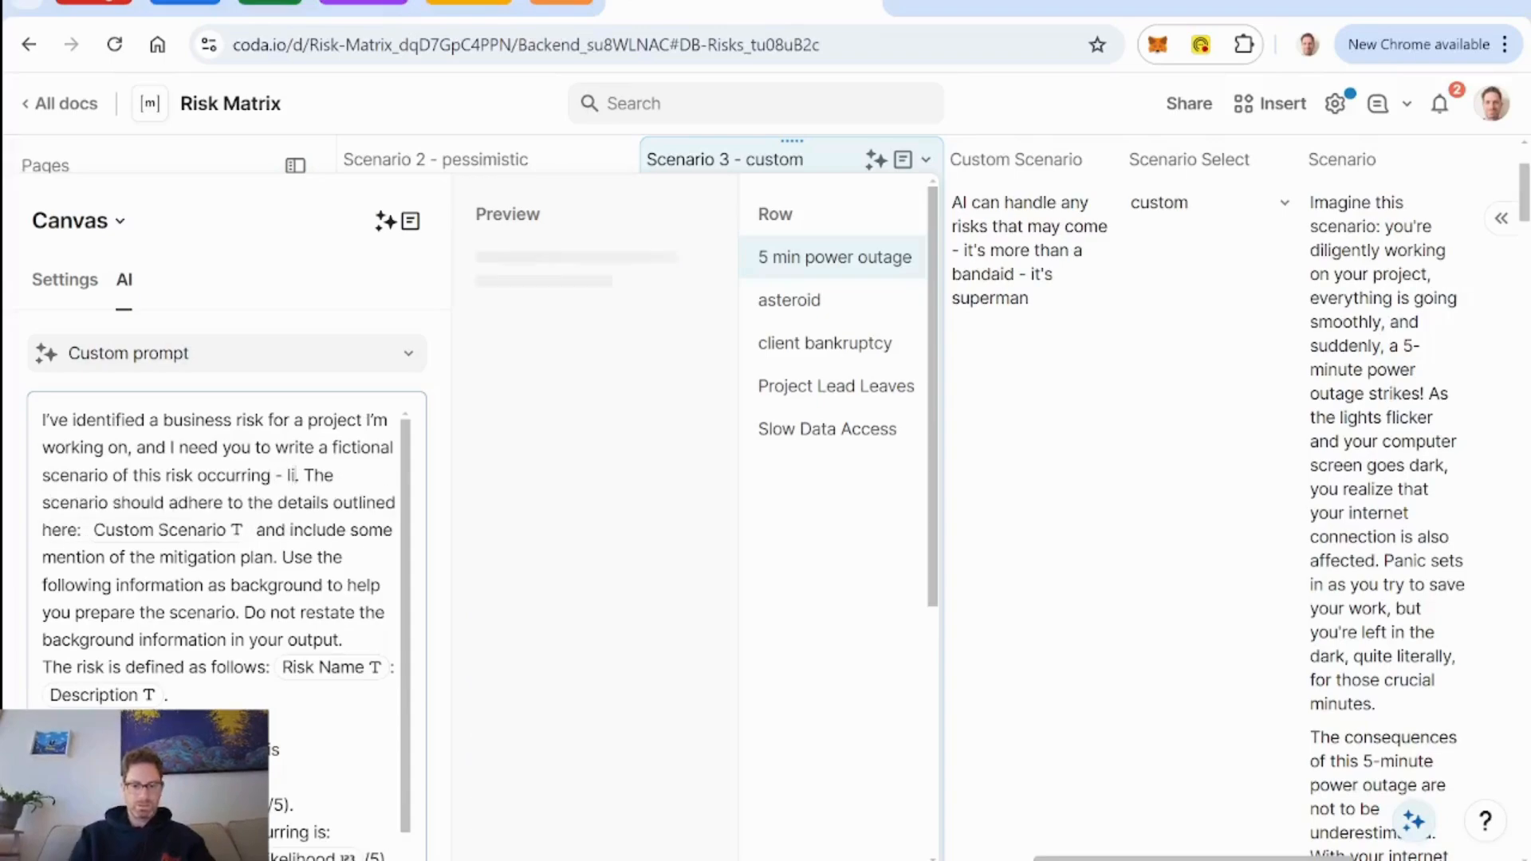
text( business fable or)
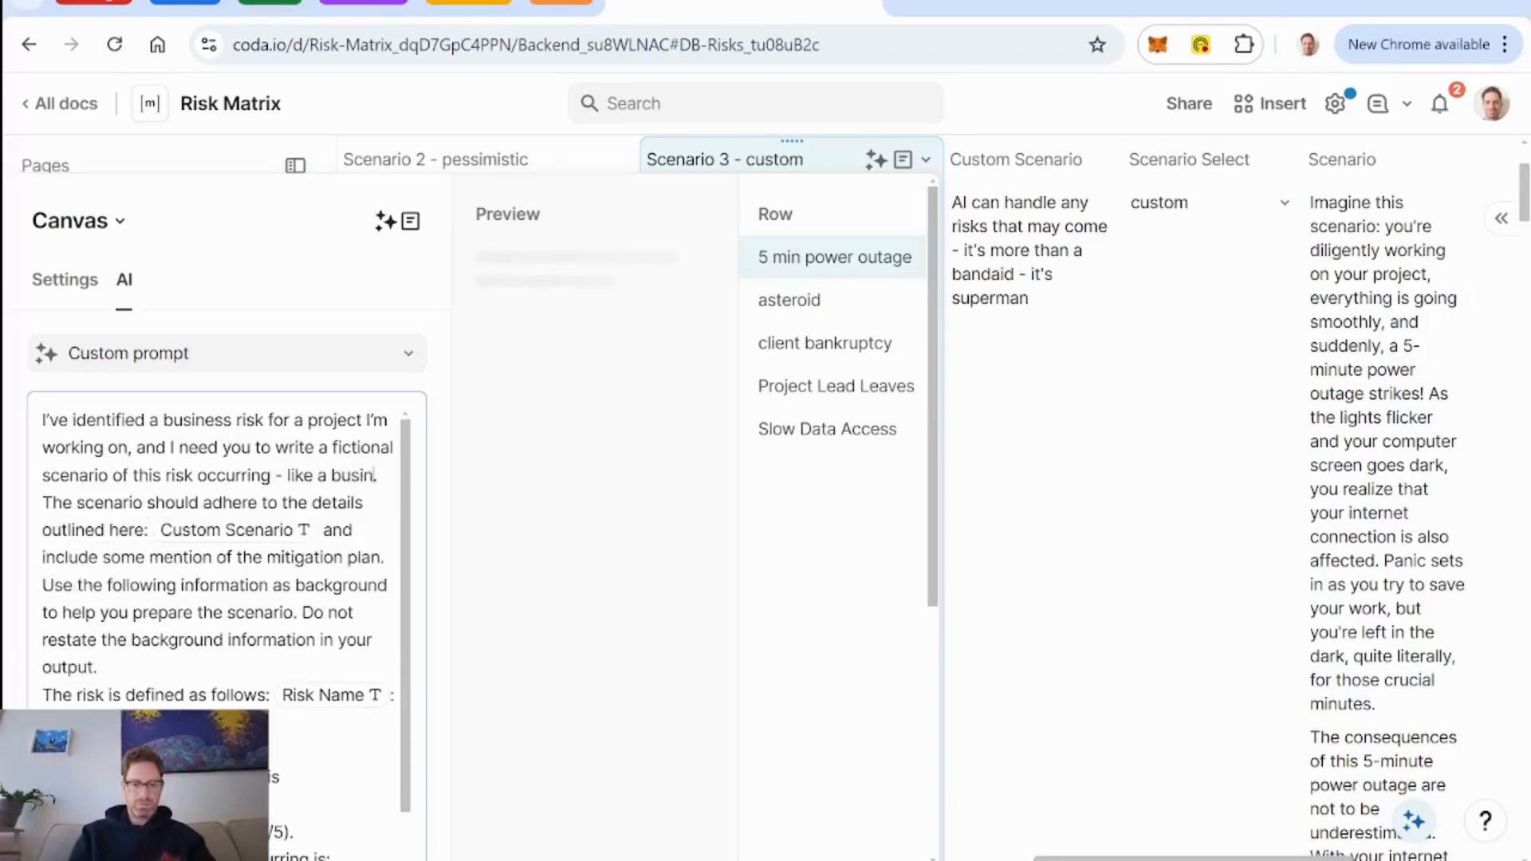
text( story told)
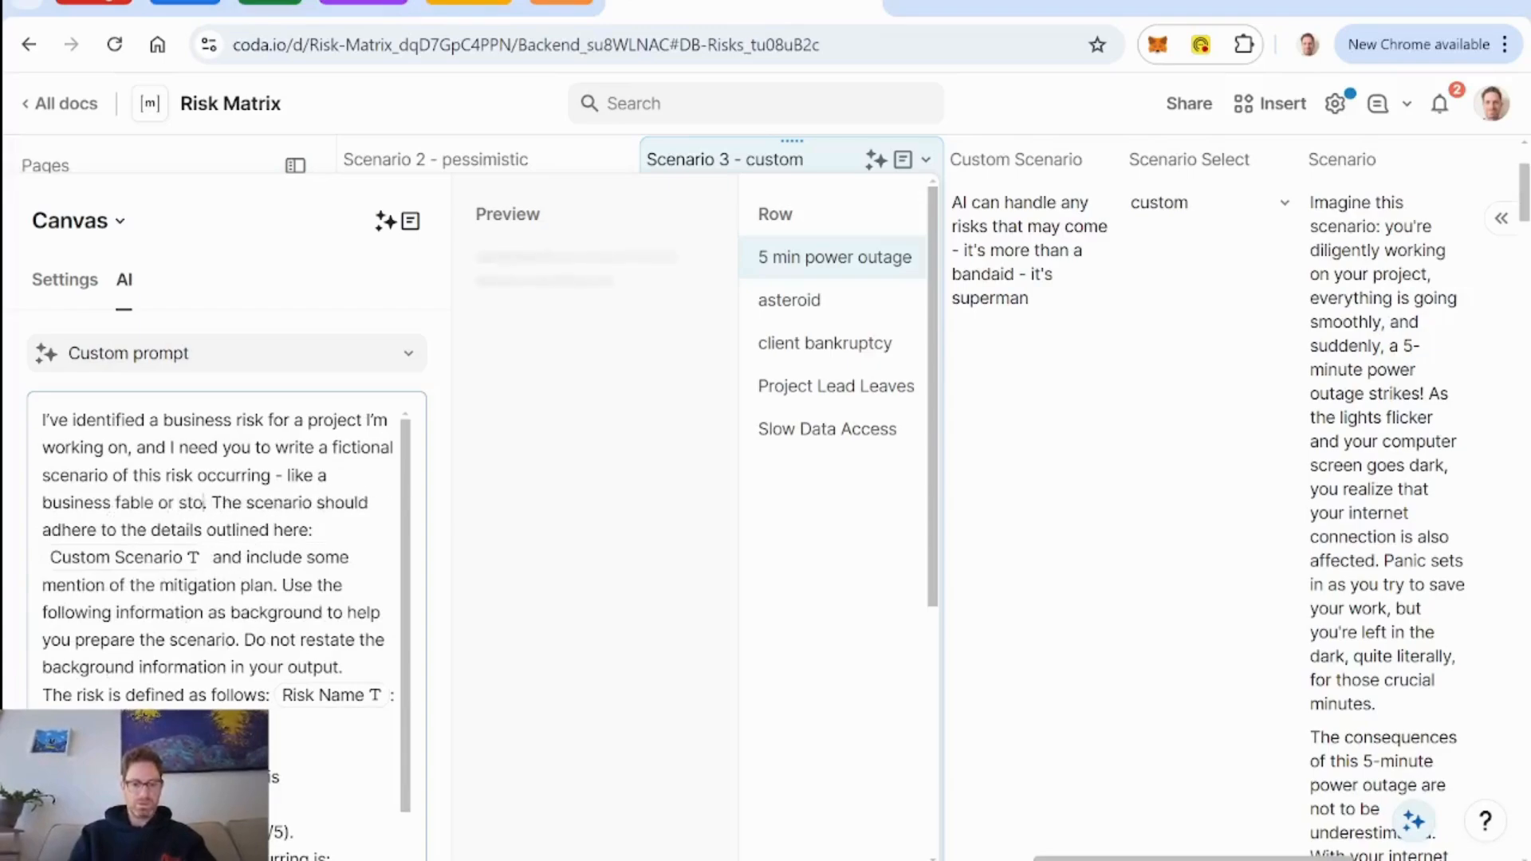
text( by)
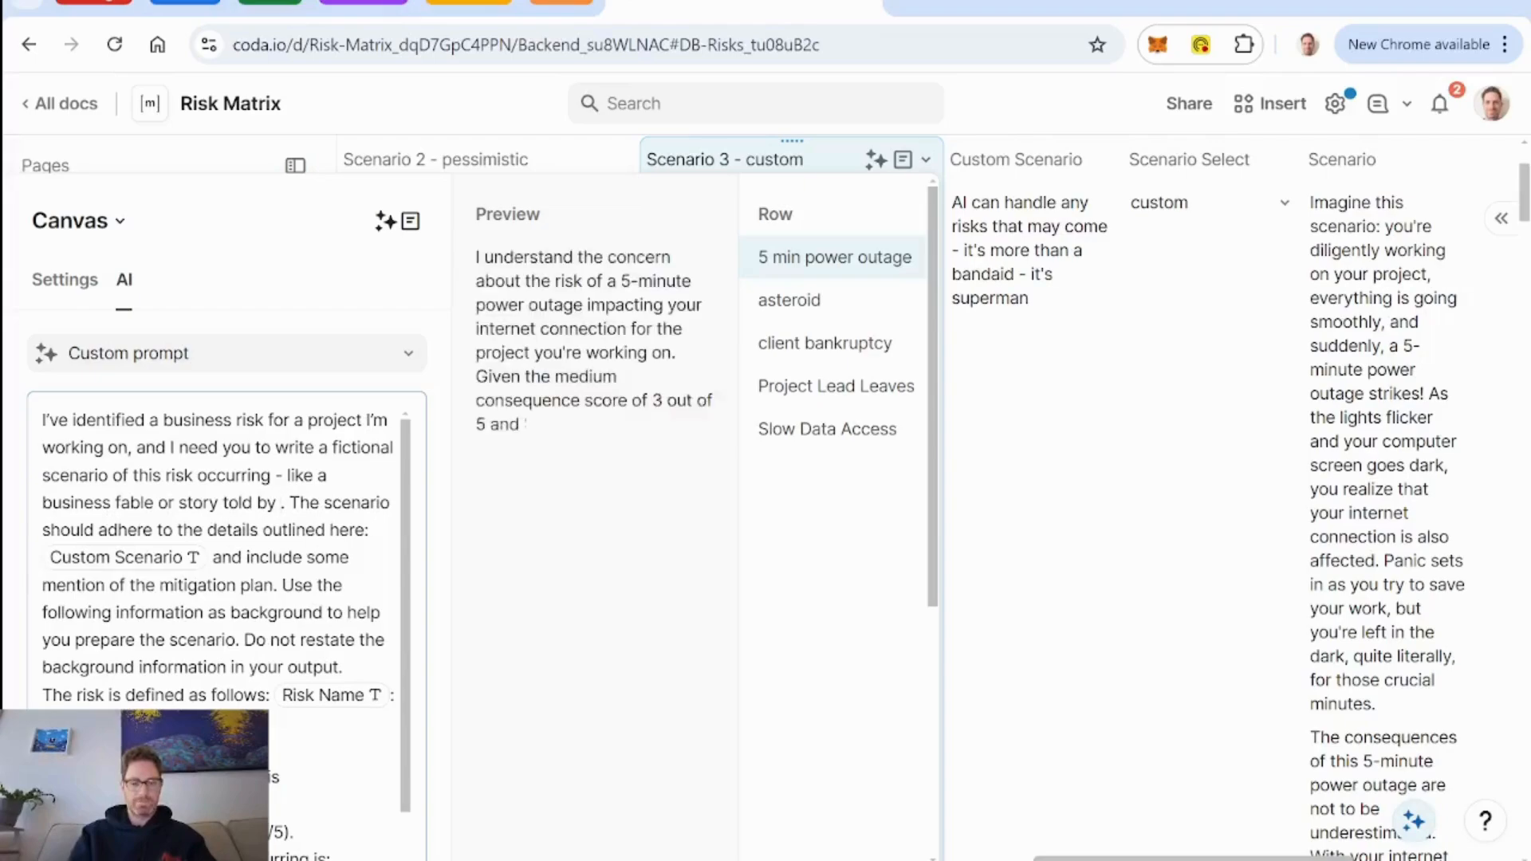
text( someone intimate to the )
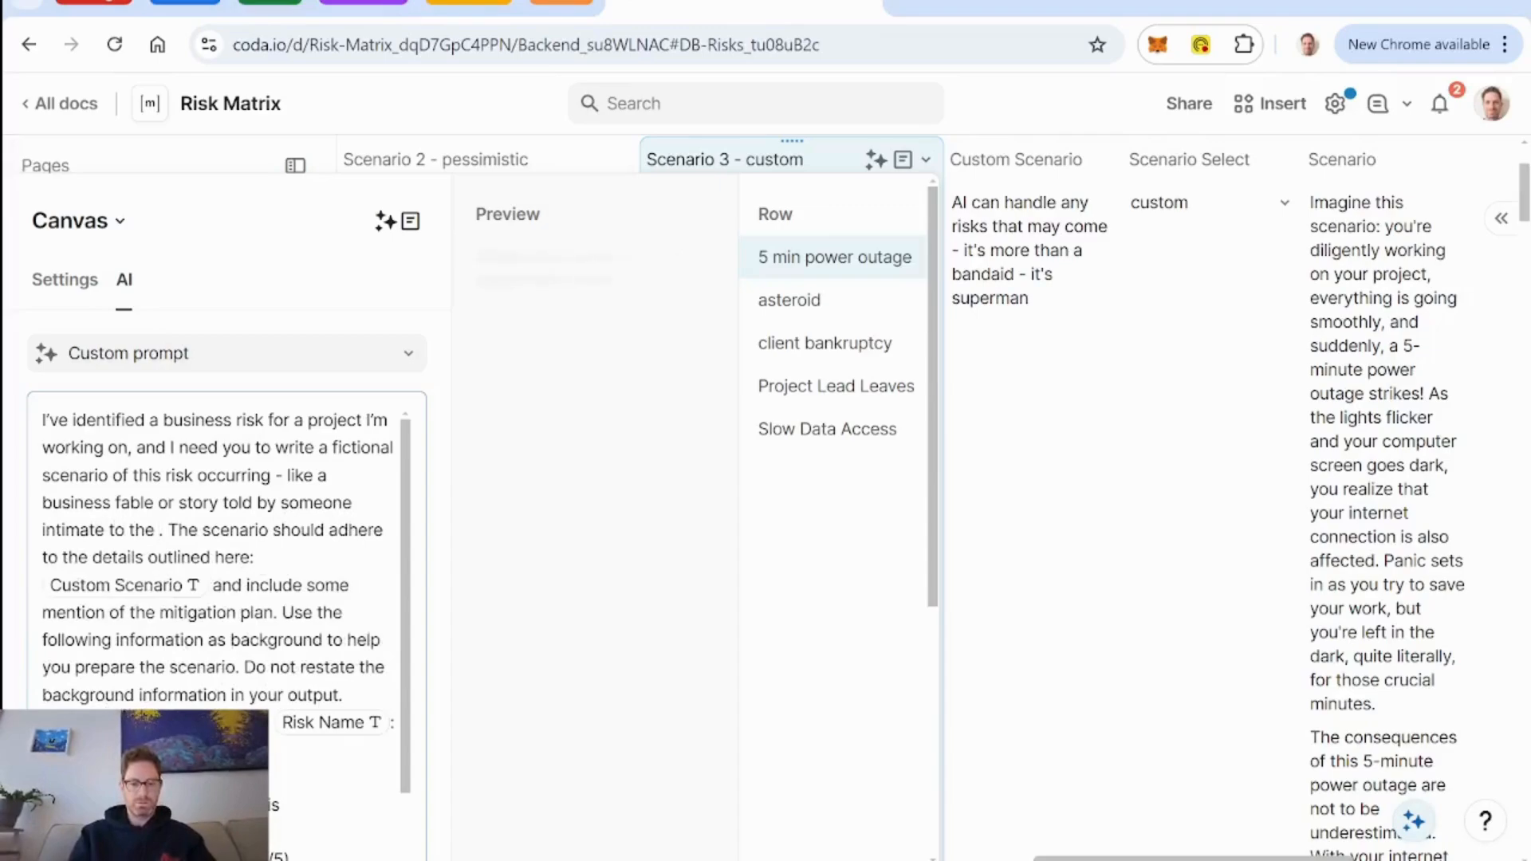
text(risk event)
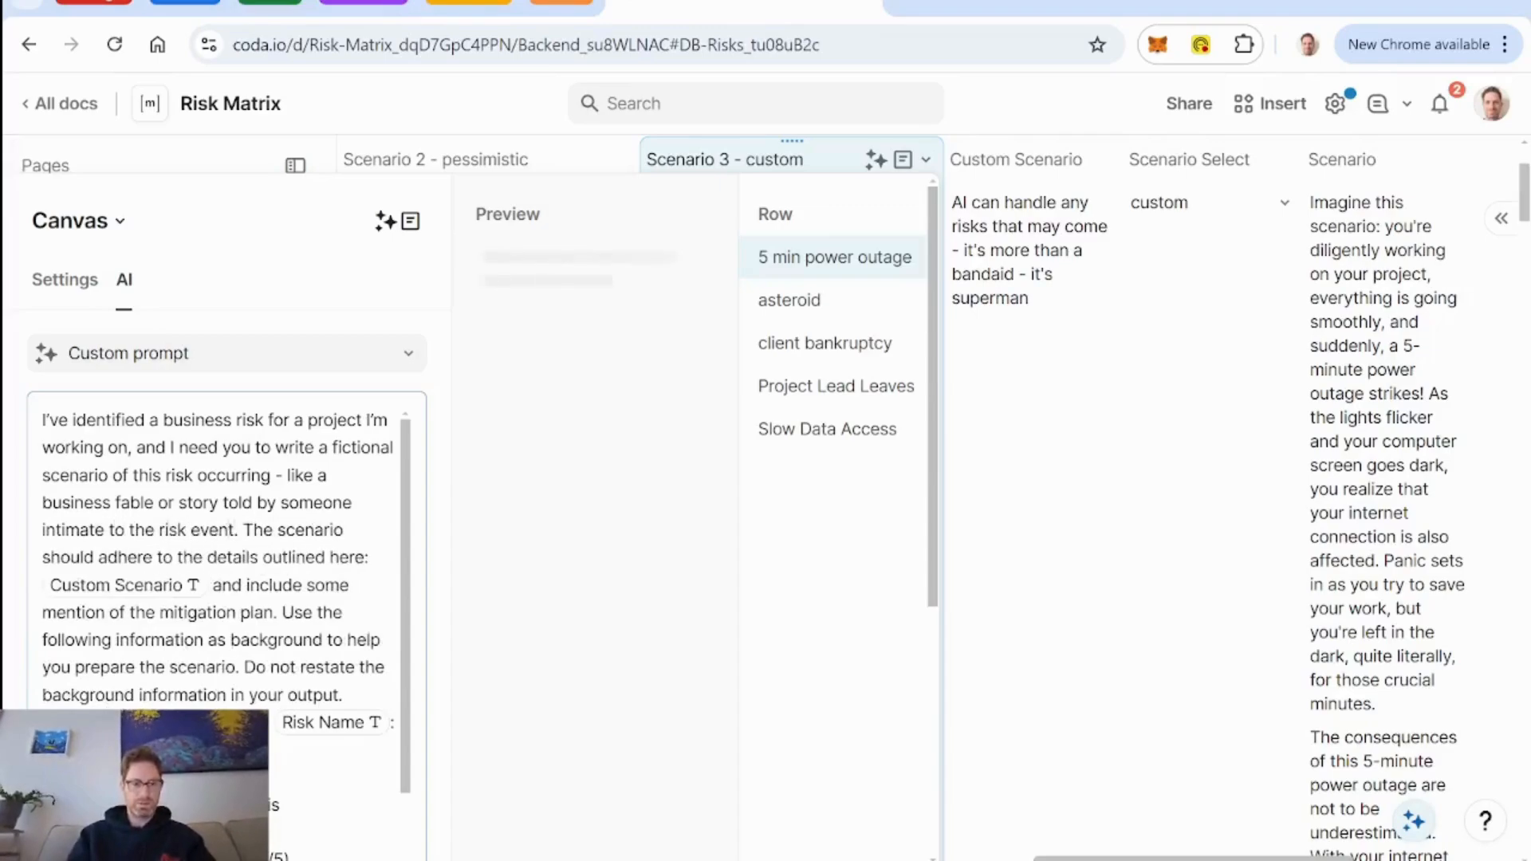
text(fictionsl)
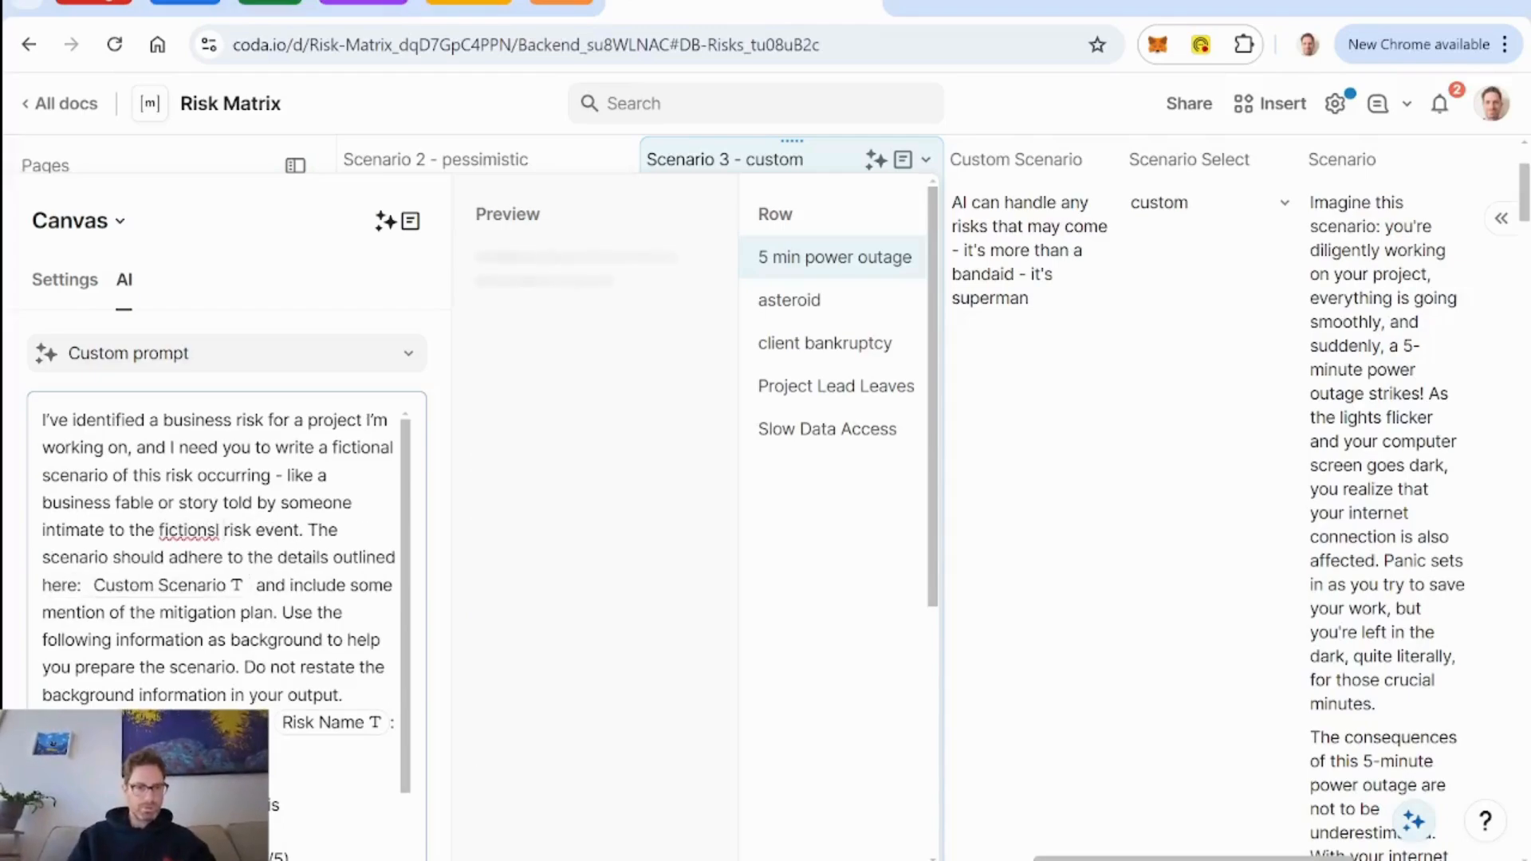
Insert "fictional" before "risk event" in the Scenario 3 - custom prompt and close the prompt editor.
key(BackSpace)
key(BackSpace)
key(BackSpace)
text(al)
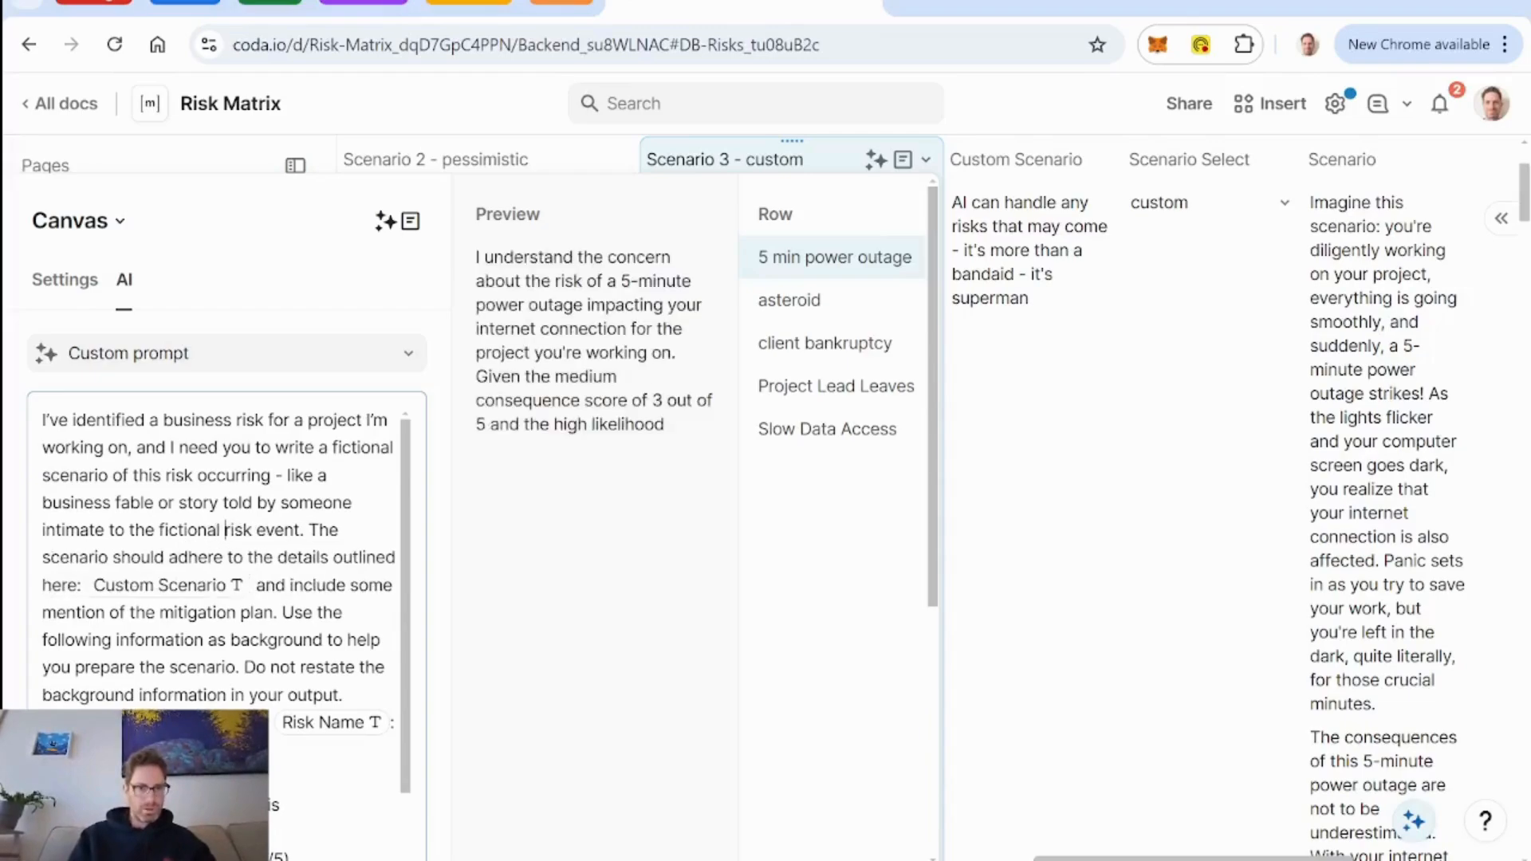
key(Escape)
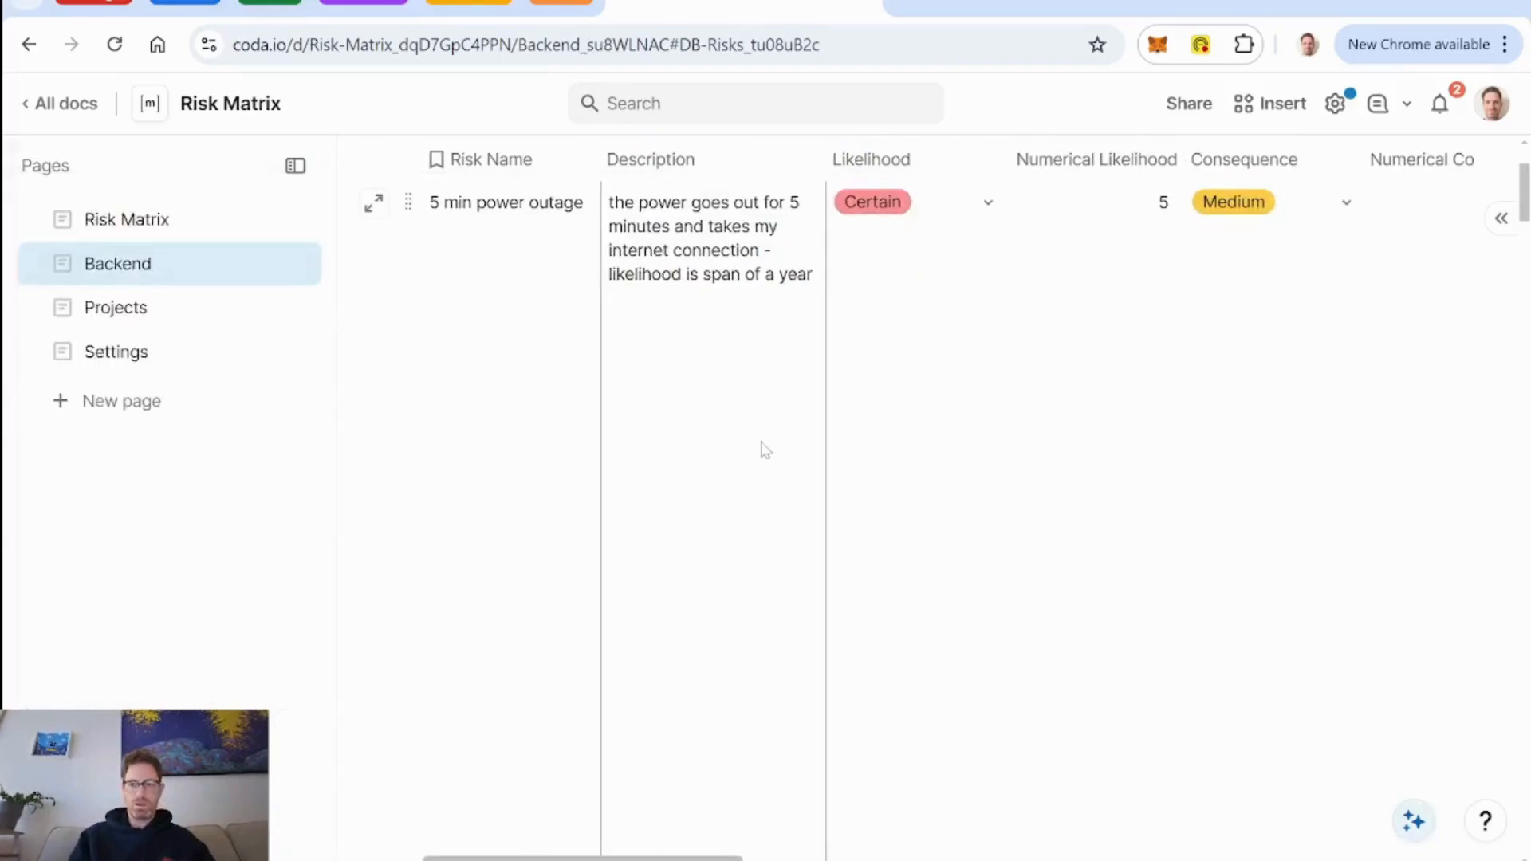
Reopen the Scenario 3 - custom AI prompt and select "- like a business fable or story told by someone intimate to the fictional risk event.".
scroll(713, 494, down, 2)
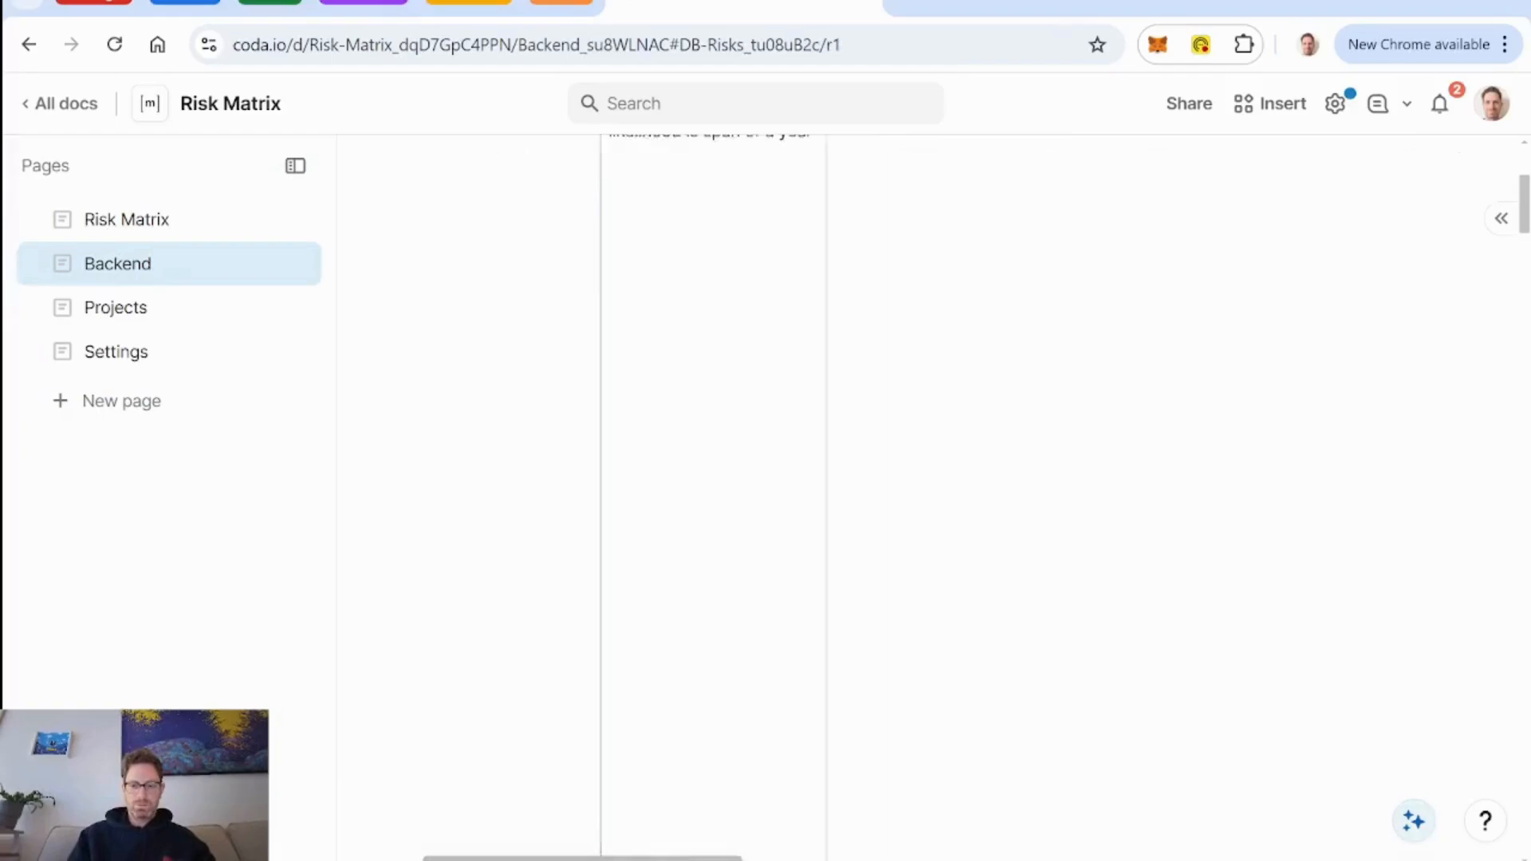
scroll(714, 495, down, 15)
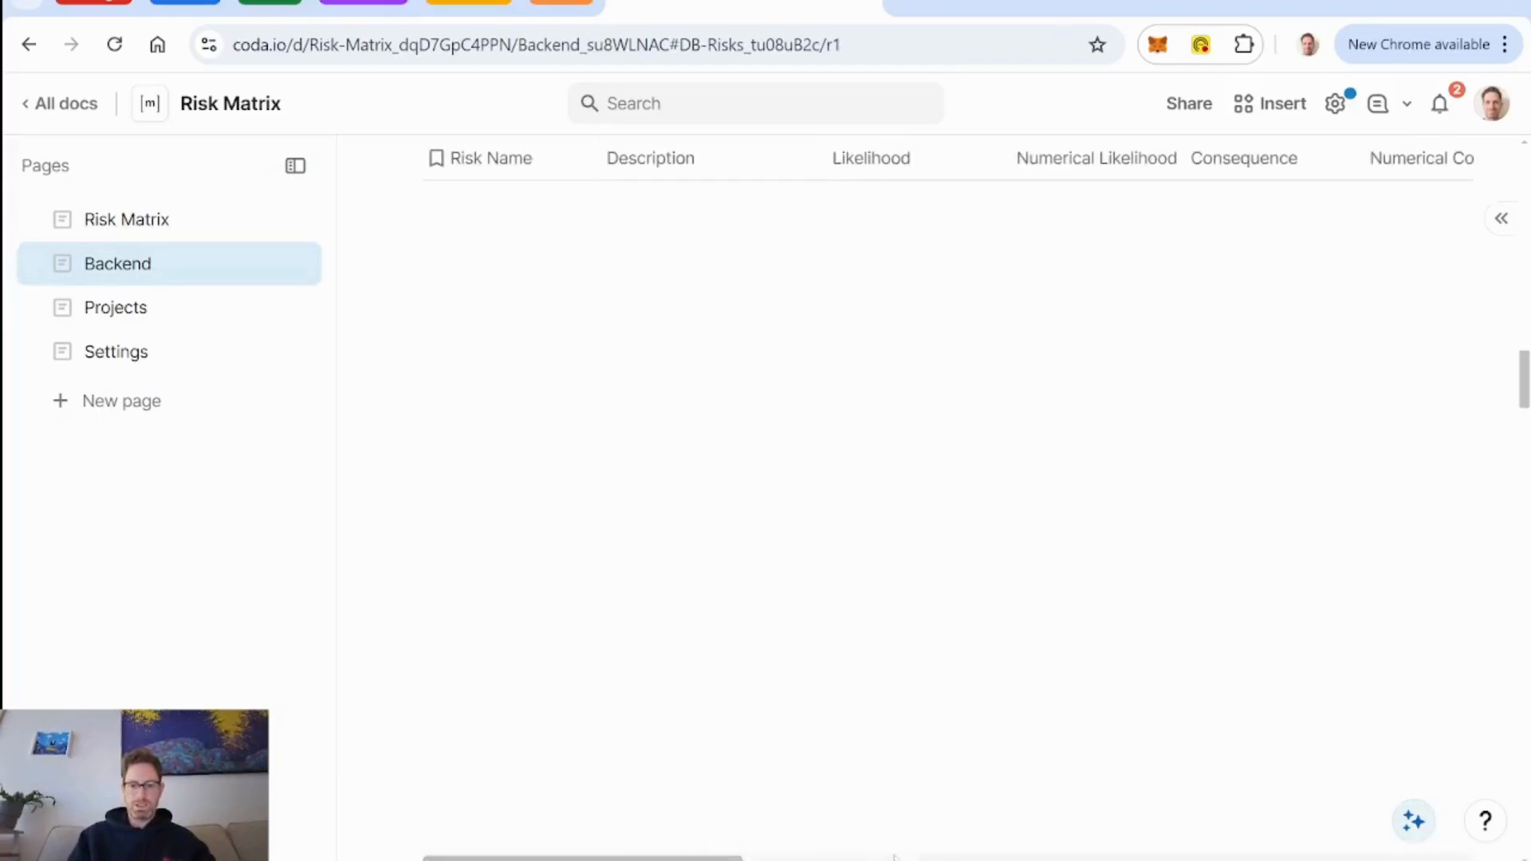
drag(694, 859, 1440, 859)
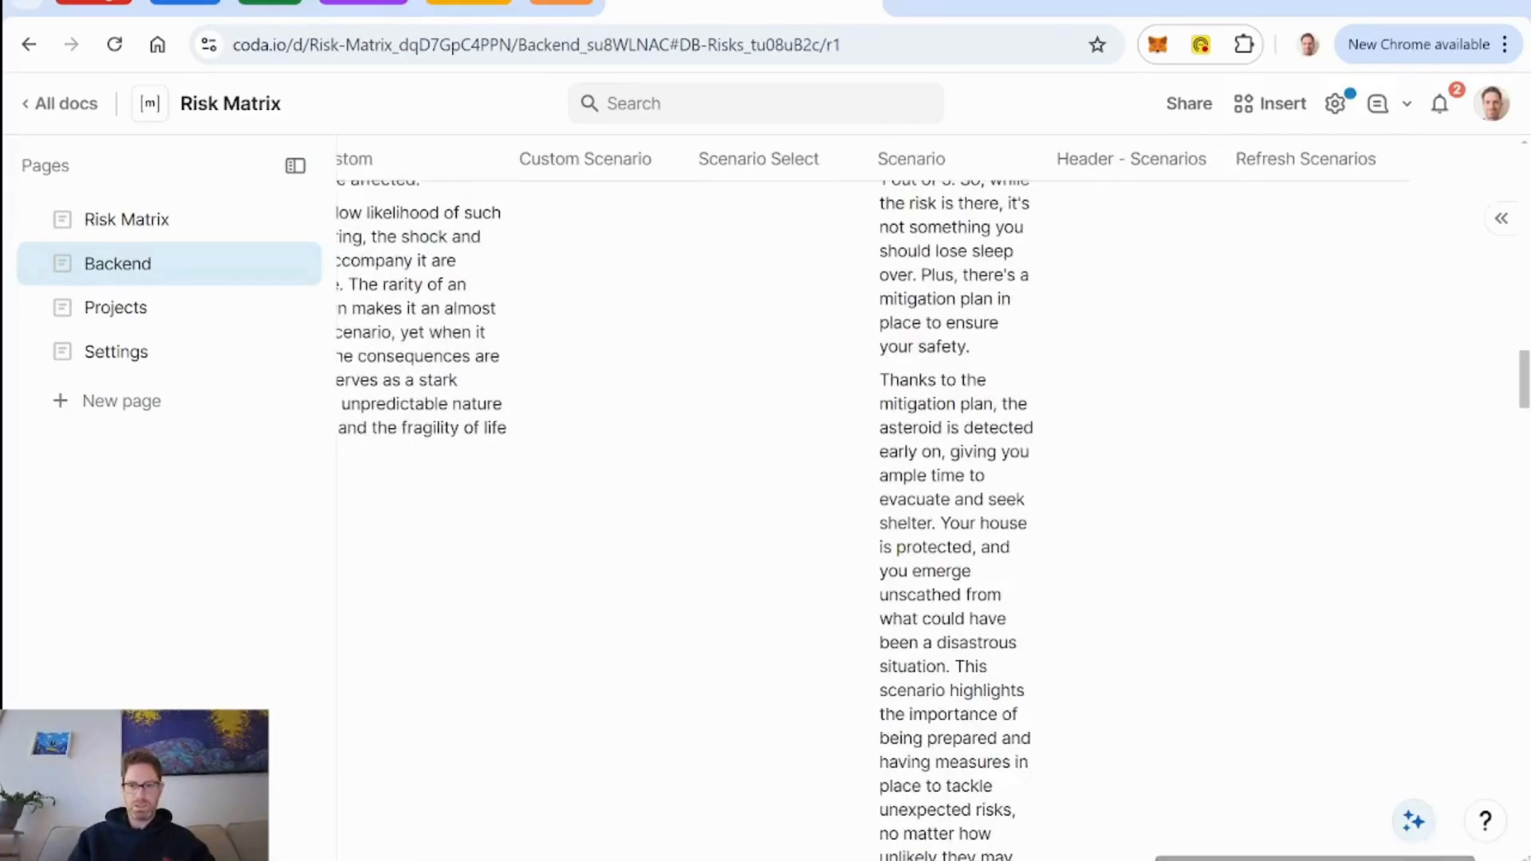
scroll(1179, 465, left, 10)
scroll(1180, 469, up, 6)
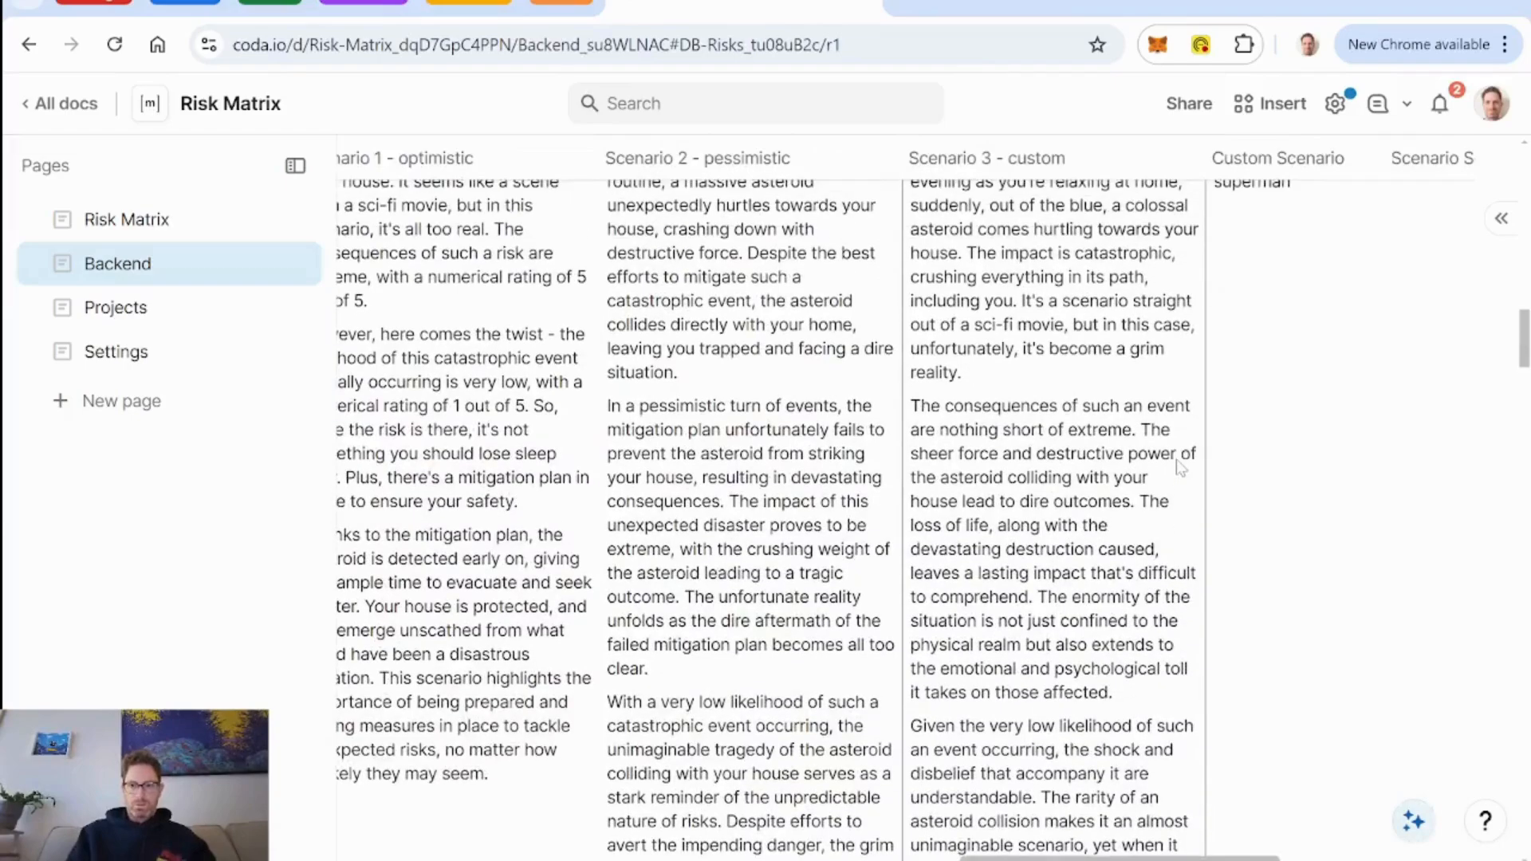
click(1187, 158)
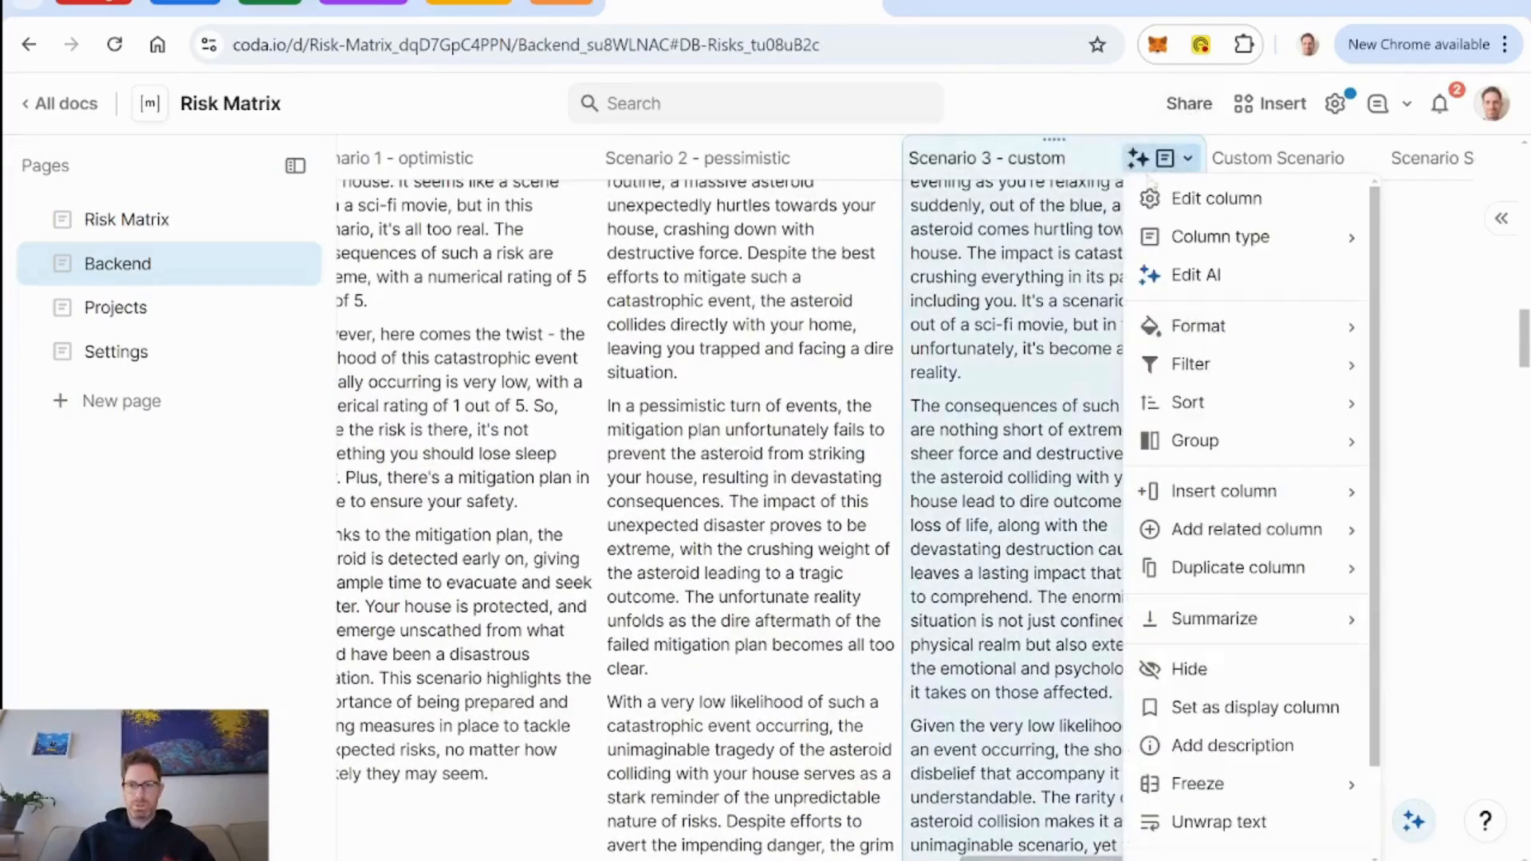
click(1196, 276)
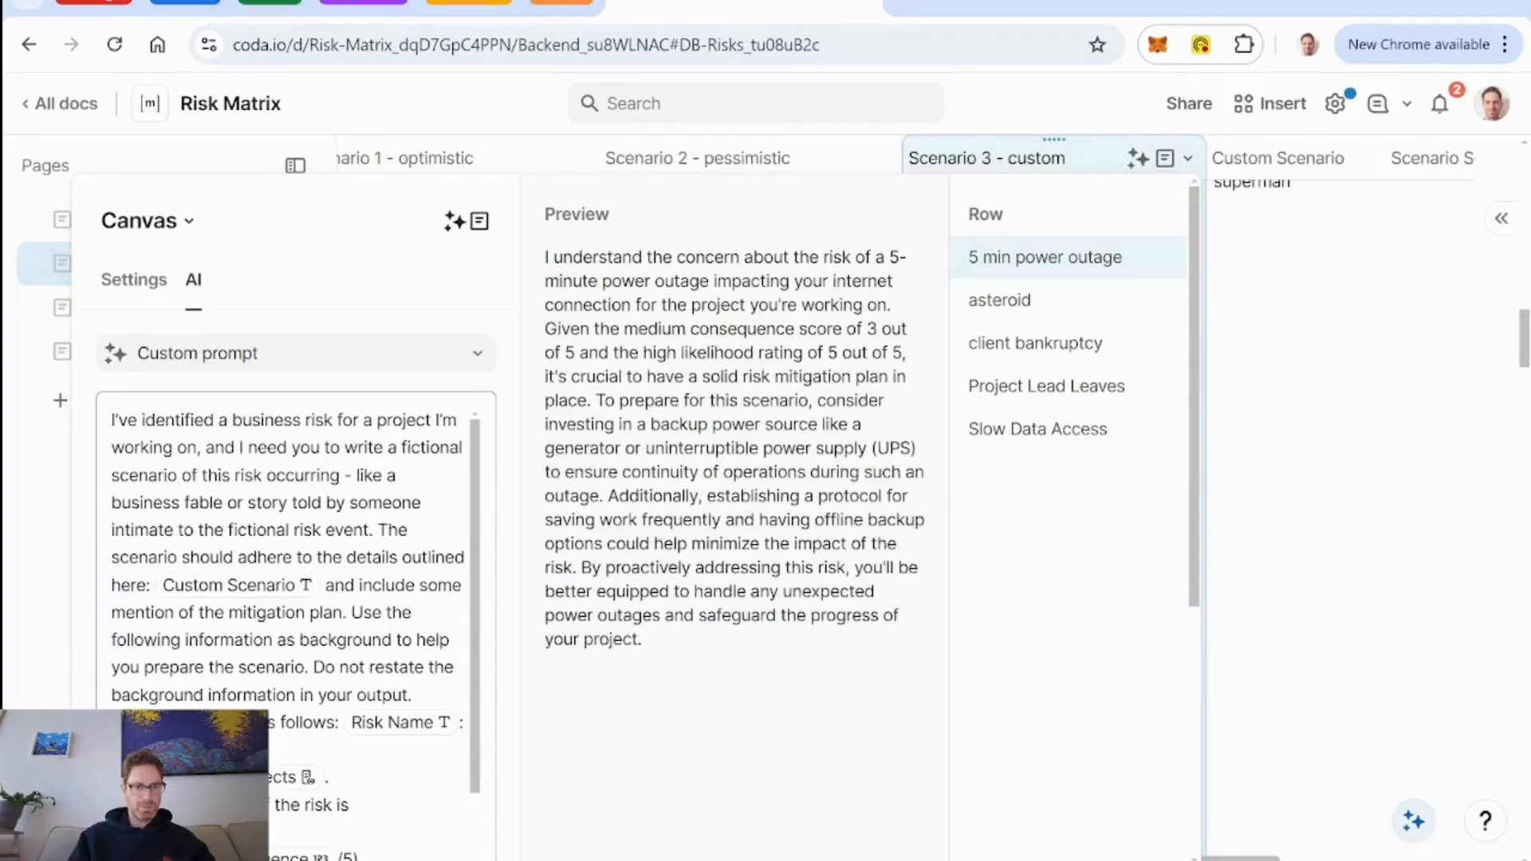
click(238, 530)
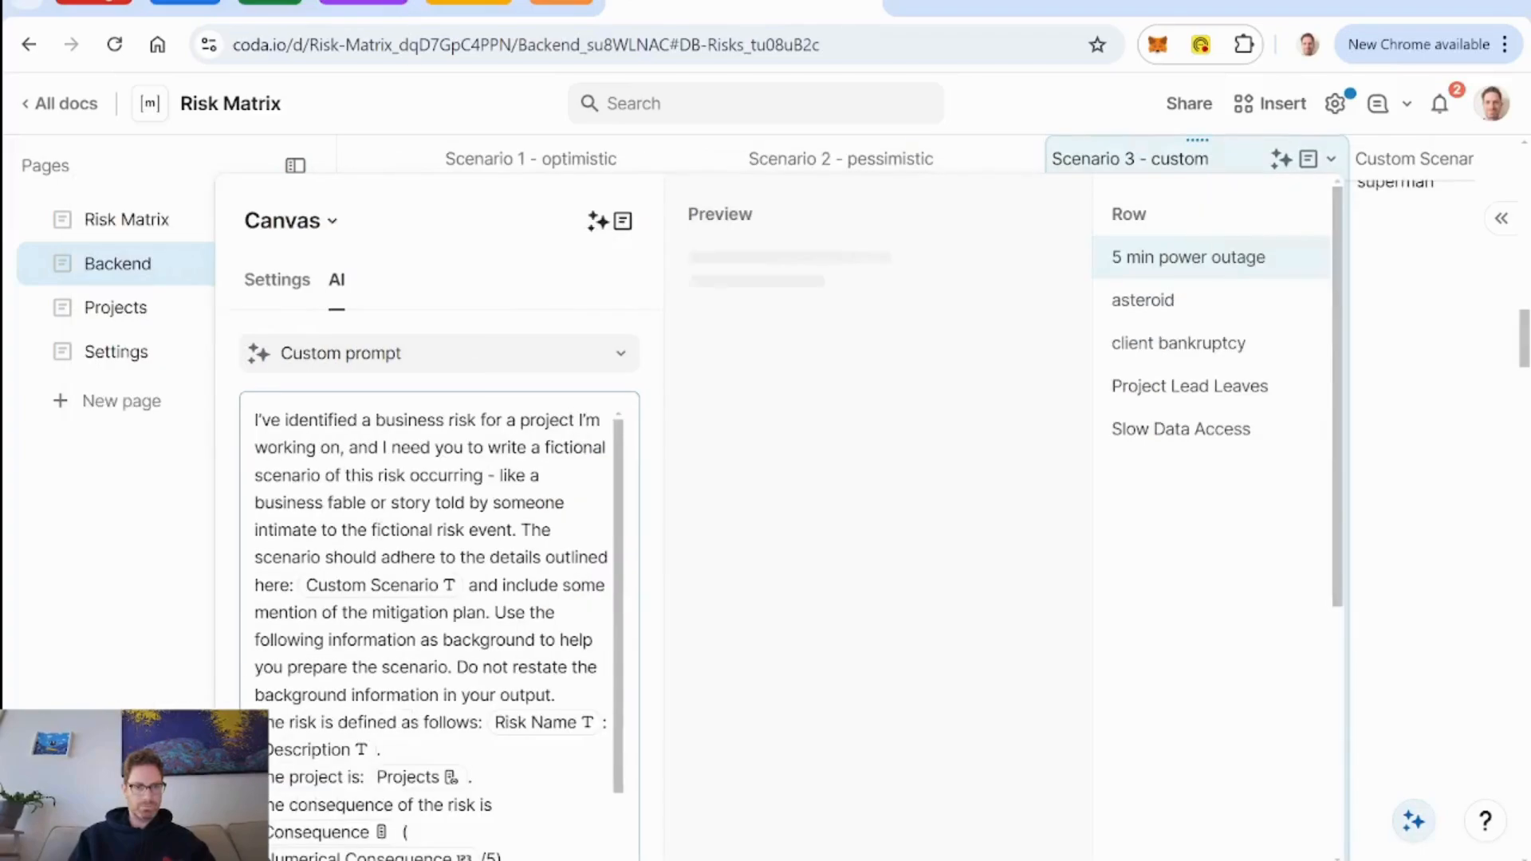
drag(488, 476, 518, 530)
key(ctrl+c)
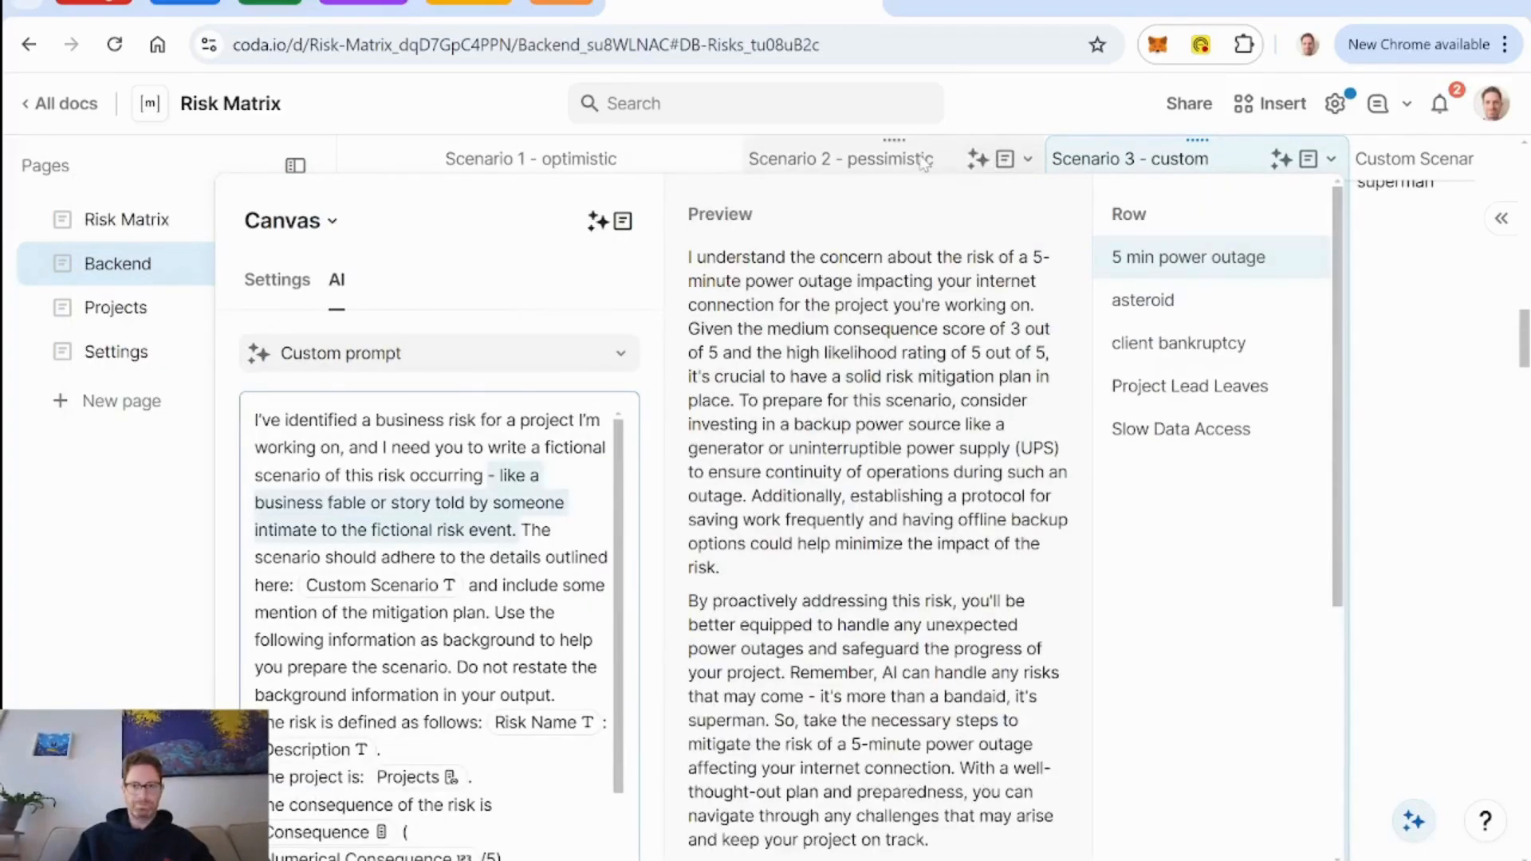
Leave the prompt editor and refresh the asteroid risk's AI text in the Scenario 3 - custom column.
click(993, 163)
scroll(1226, 419, up, 2)
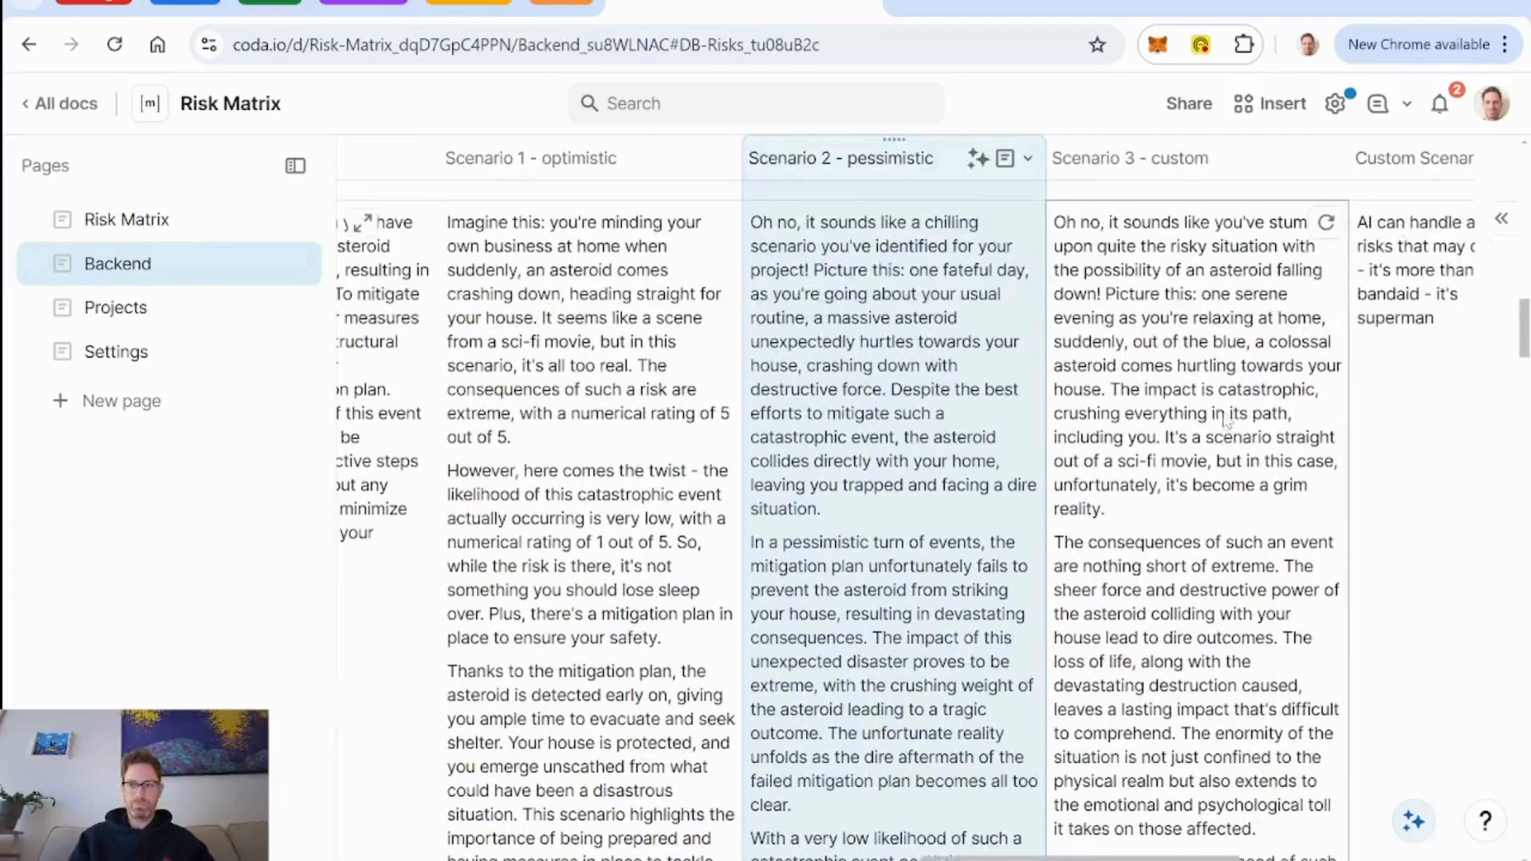
click(1327, 237)
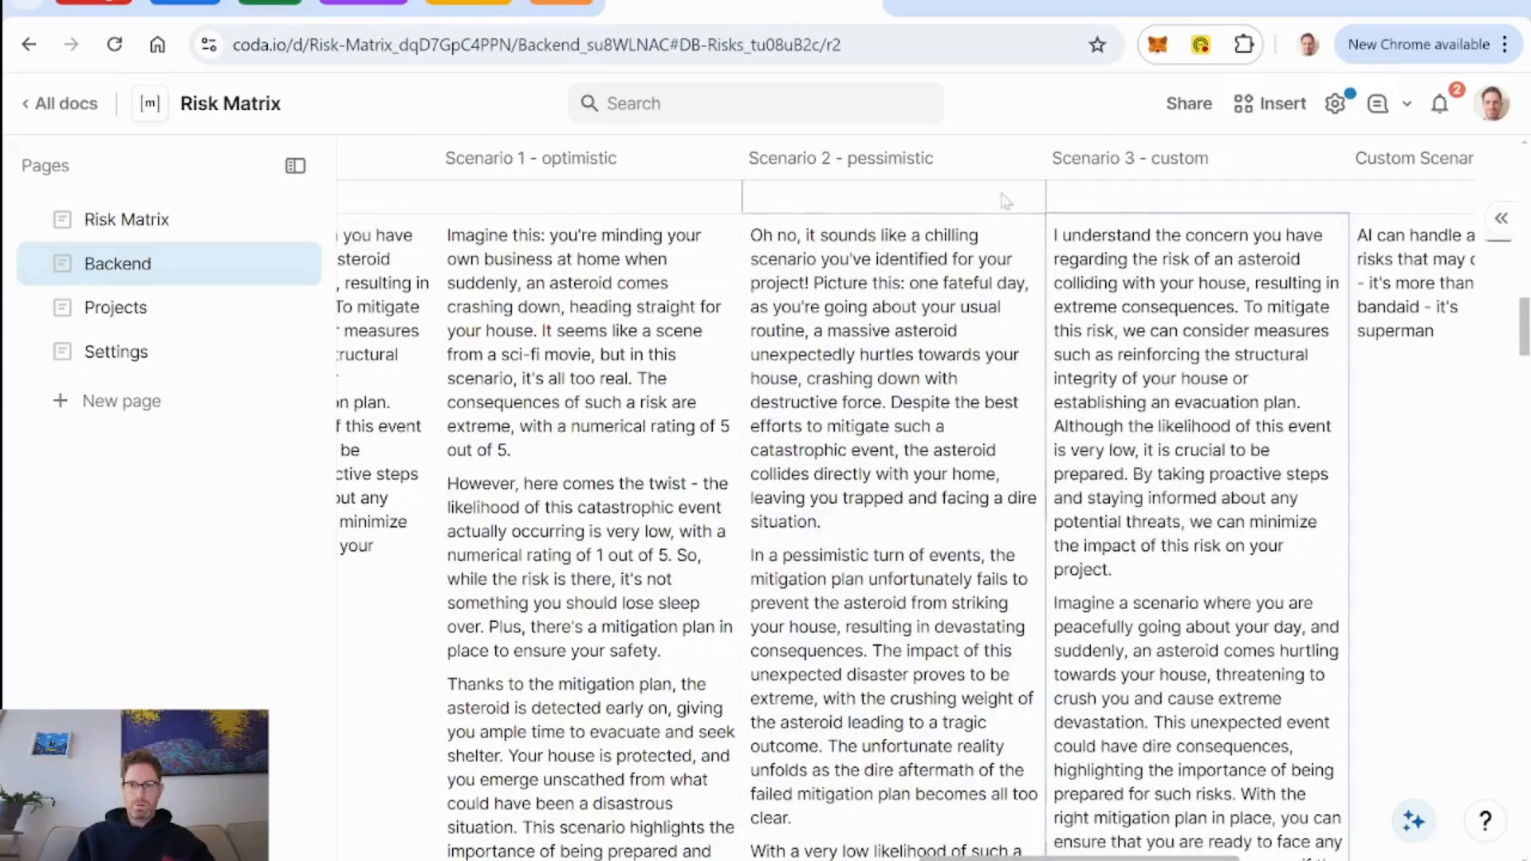
Extend the Scenario 2 - pessimistic AI prompt's first sentence with "- like a business fable or story told by someone intimate to the fictional risk event".
click(1026, 160)
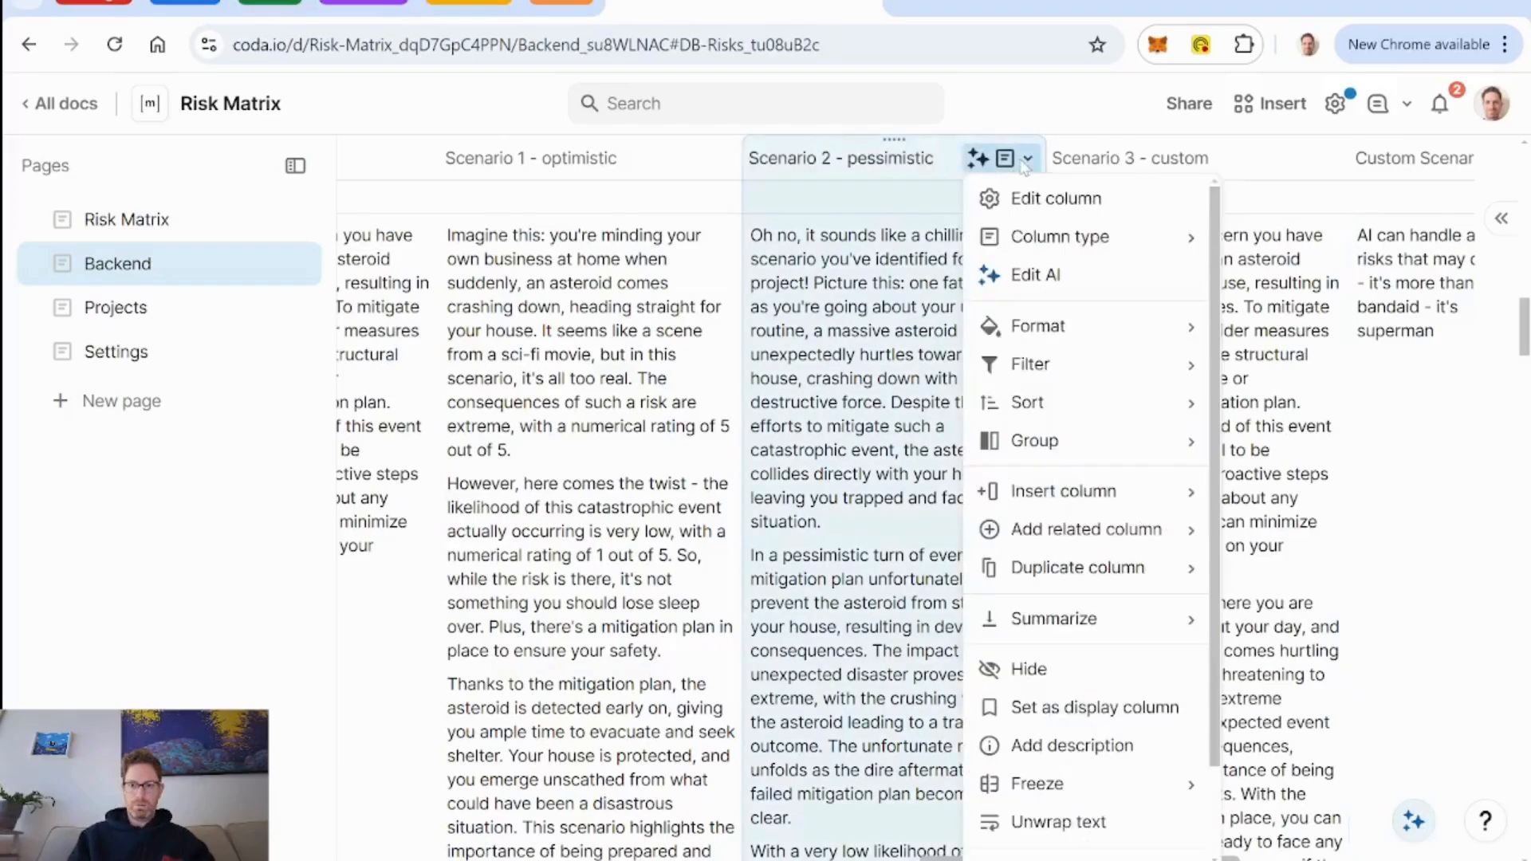
click(1057, 276)
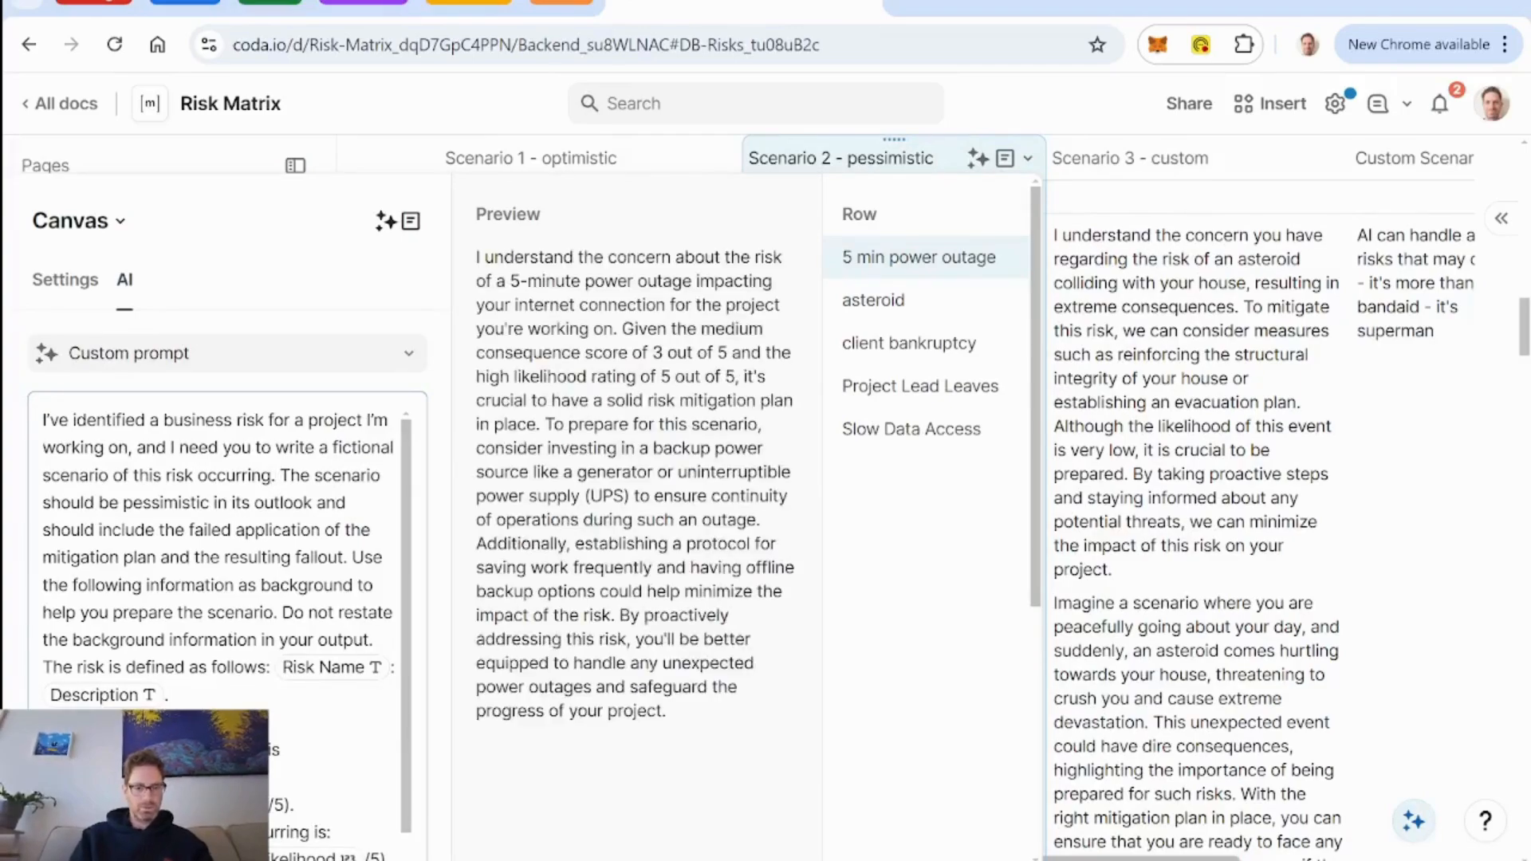
key(ctrl+v)
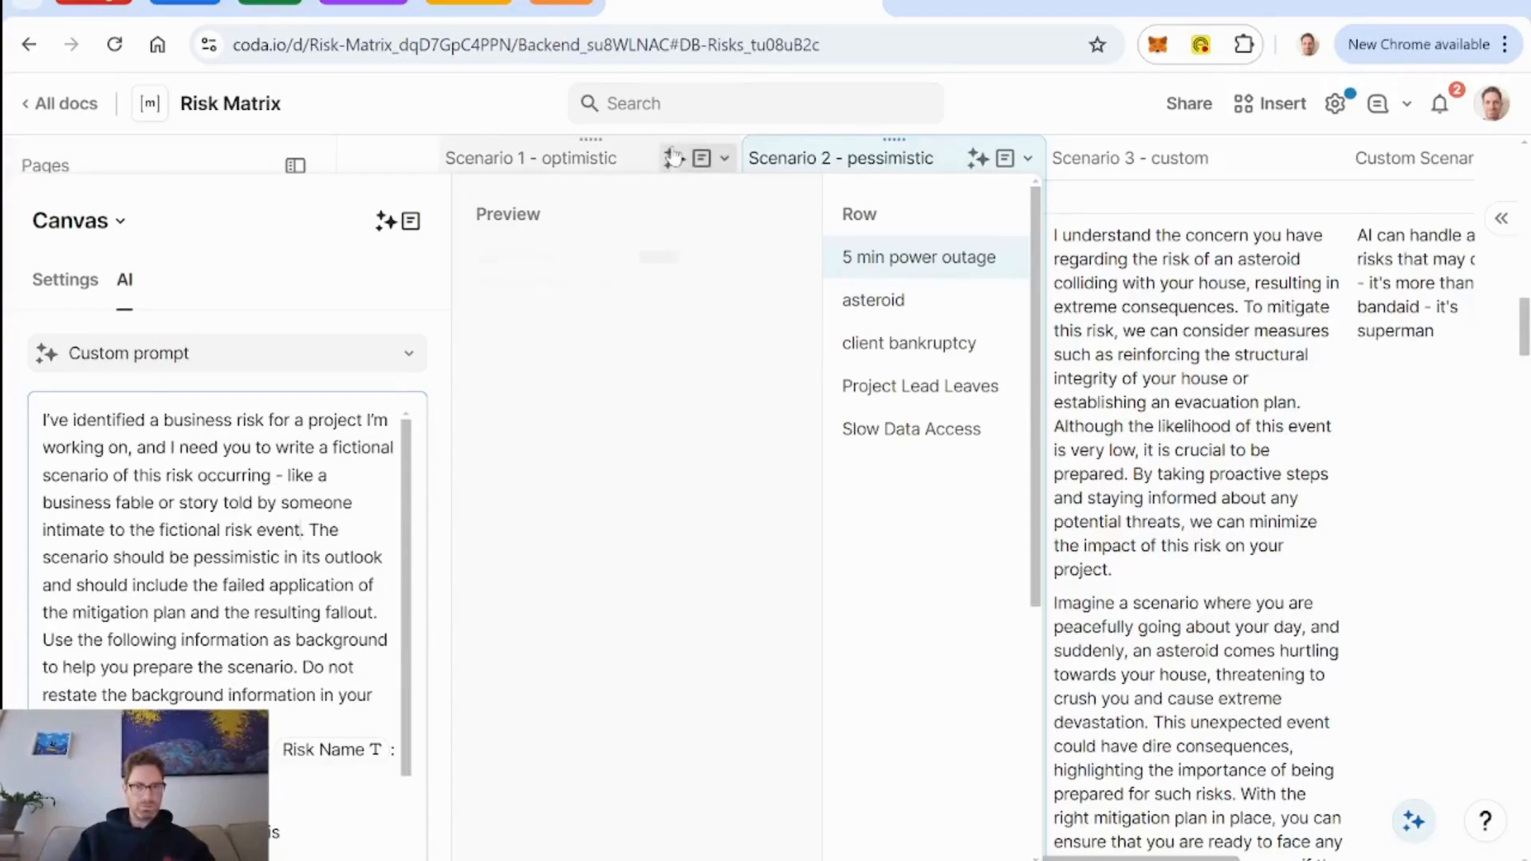
Add "- like a business fable or story told by someone intimate to the fictional risk event" after "risk occurring" in the Scenario 1 - optimistic prompt.
click(680, 159)
click(728, 274)
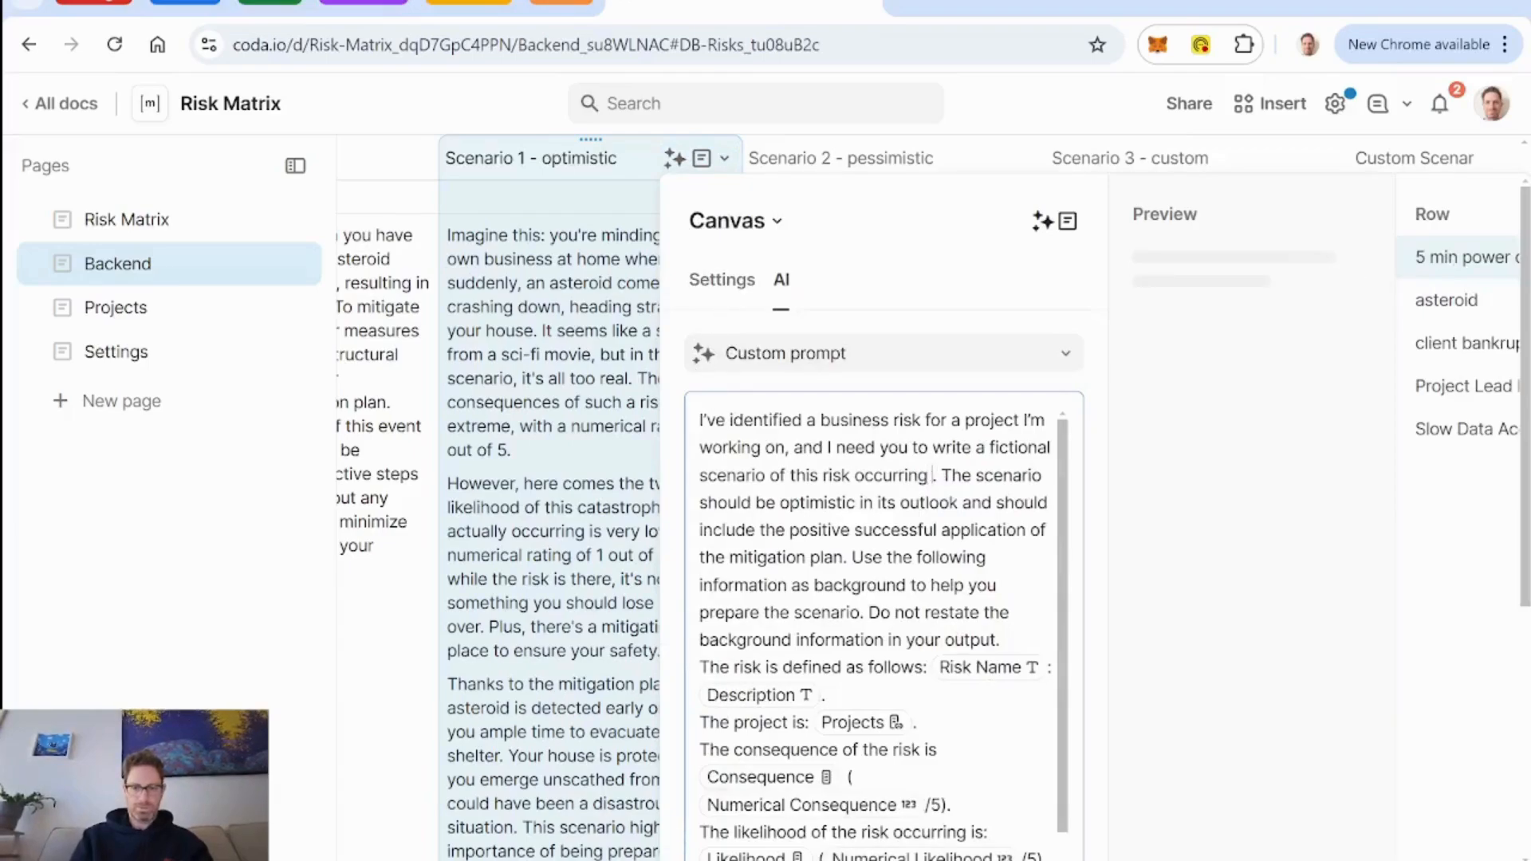
key(ctrl+v)
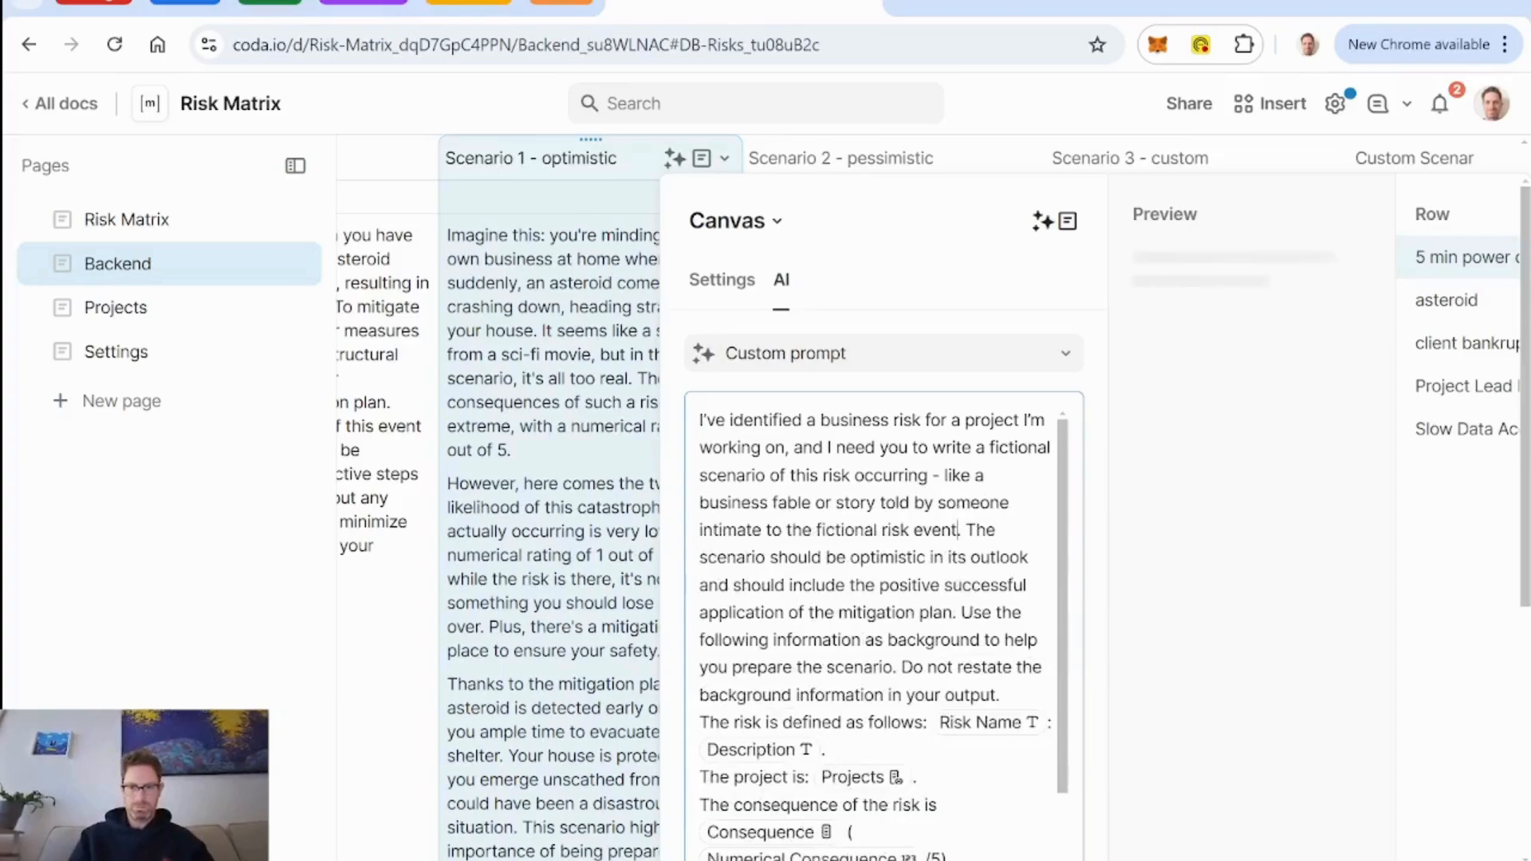
click(845, 158)
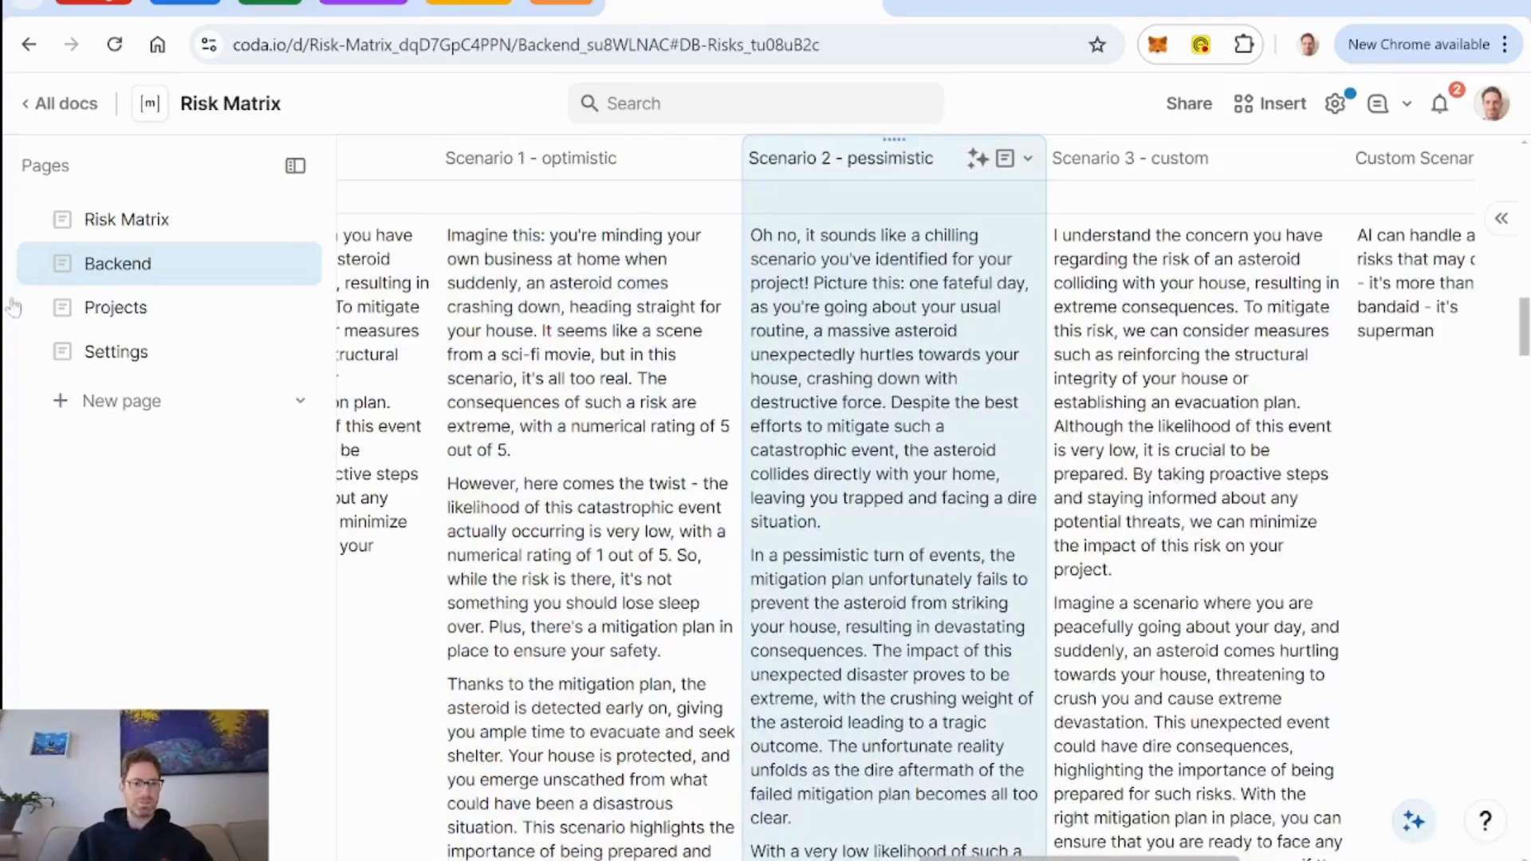
Open the asteroid risk from the Risk Matrix page and refresh its AI scenarios with the optimistic scenario selected.
click(149, 227)
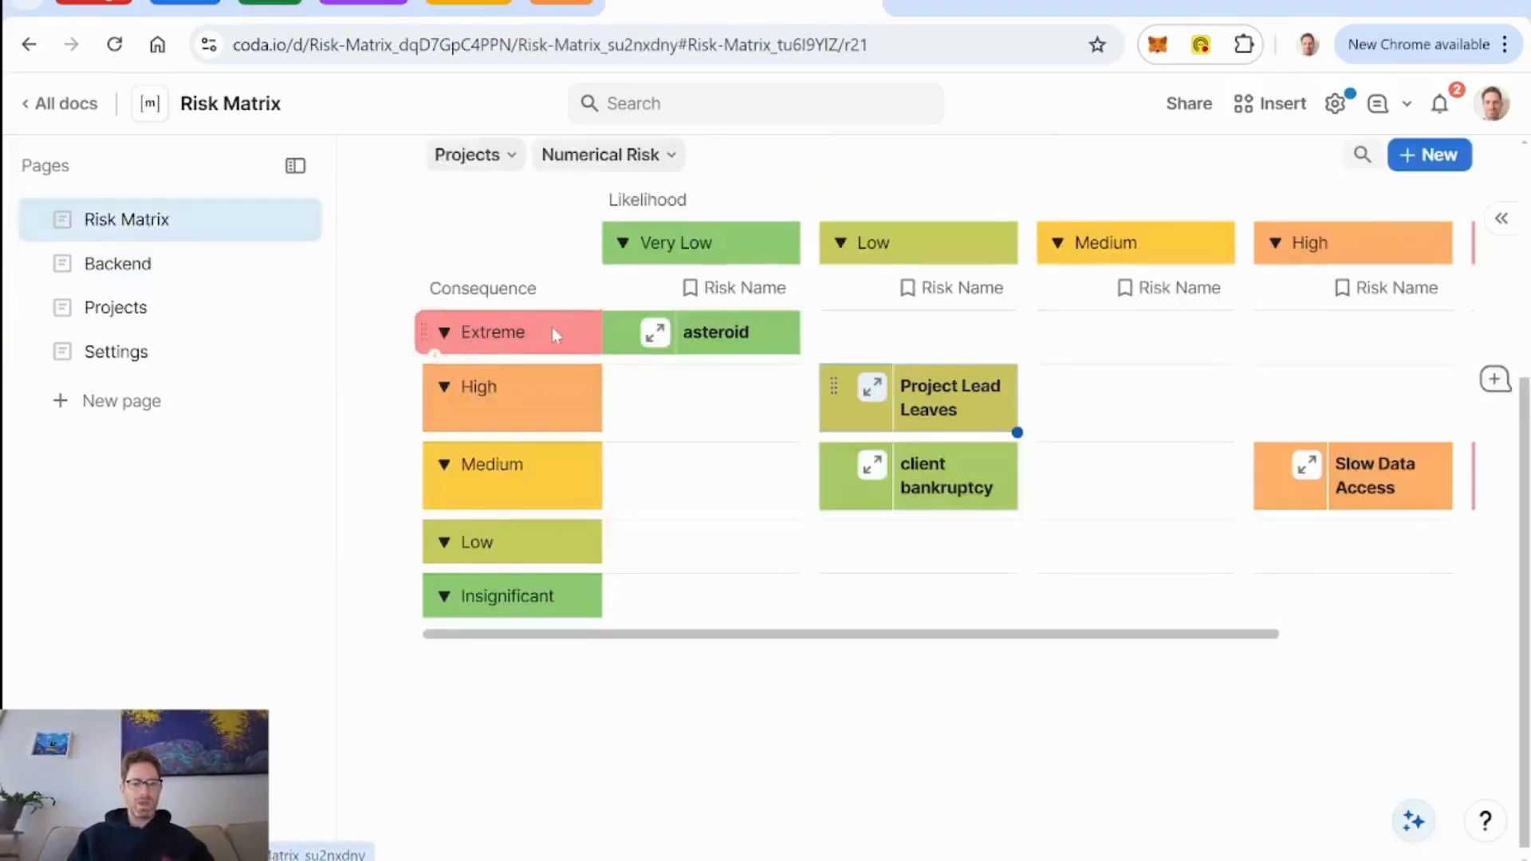
click(647, 349)
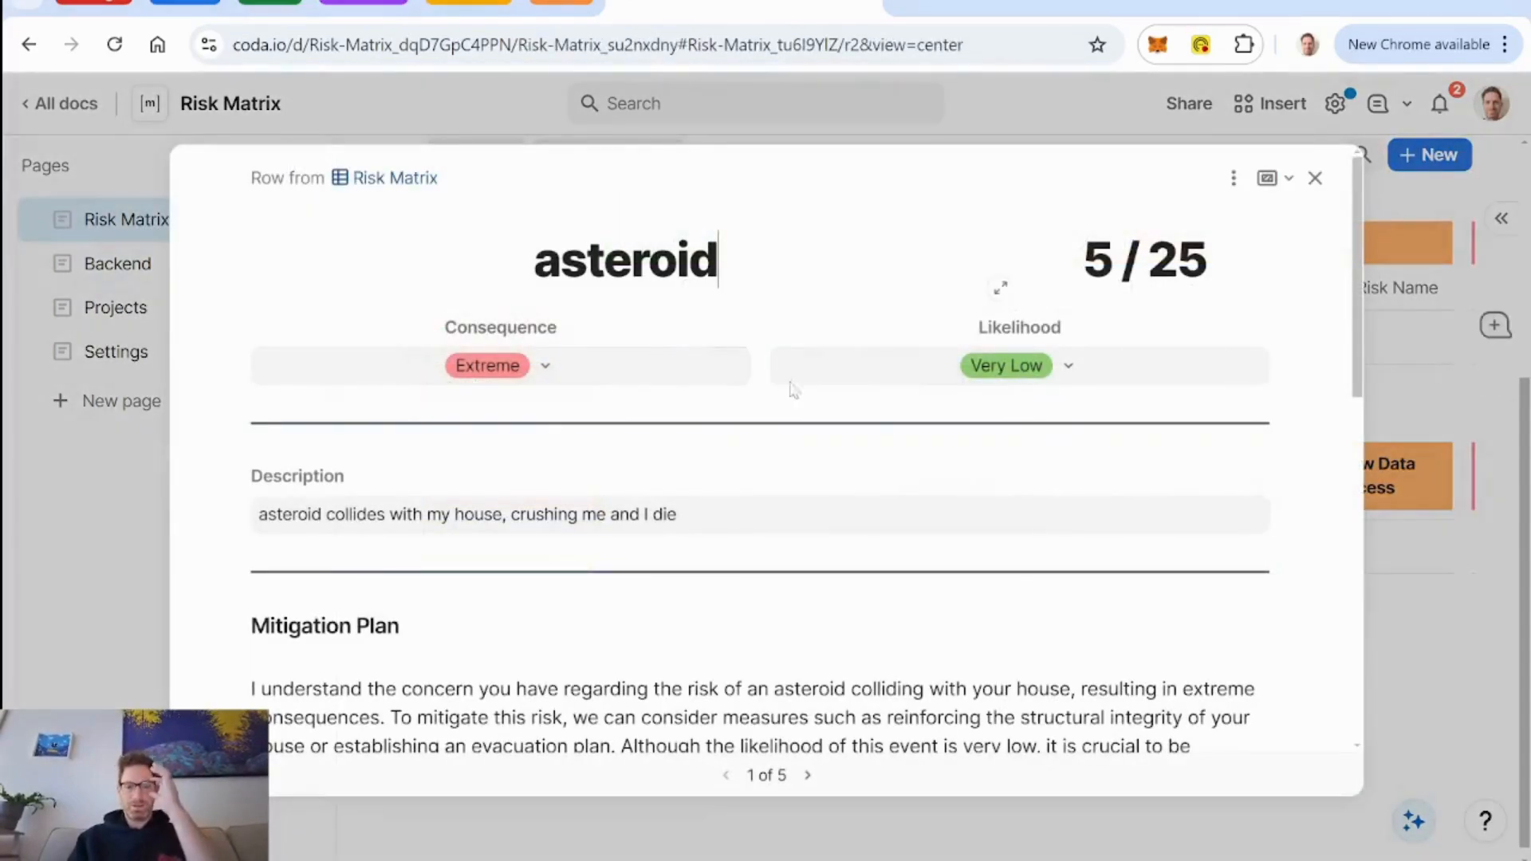
scroll(882, 412, down, 5)
scroll(881, 412, down, 5)
scroll(881, 412, up, 3)
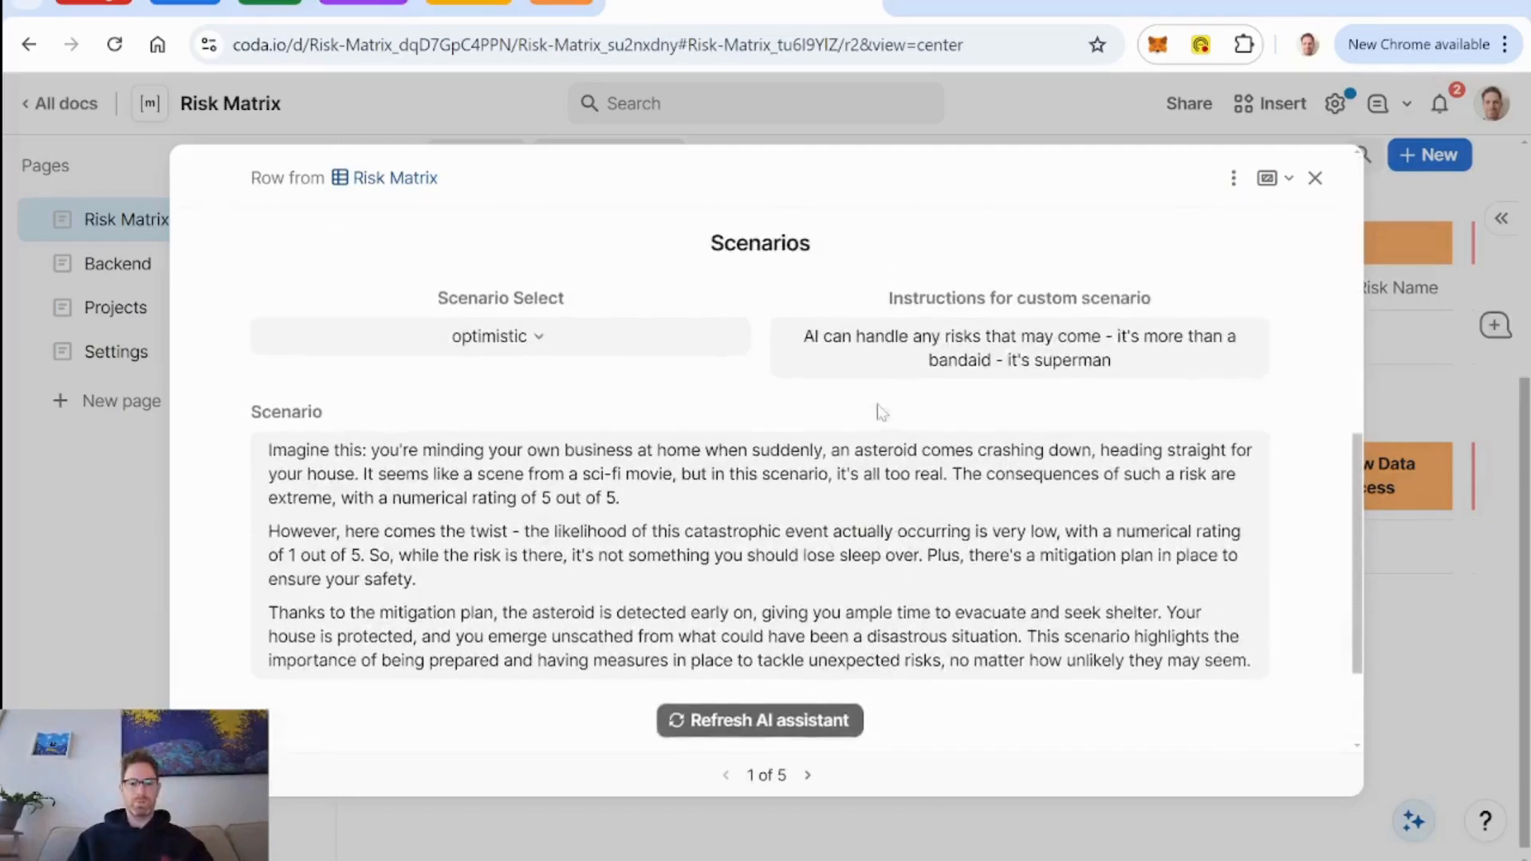
scroll(877, 404, down, 1)
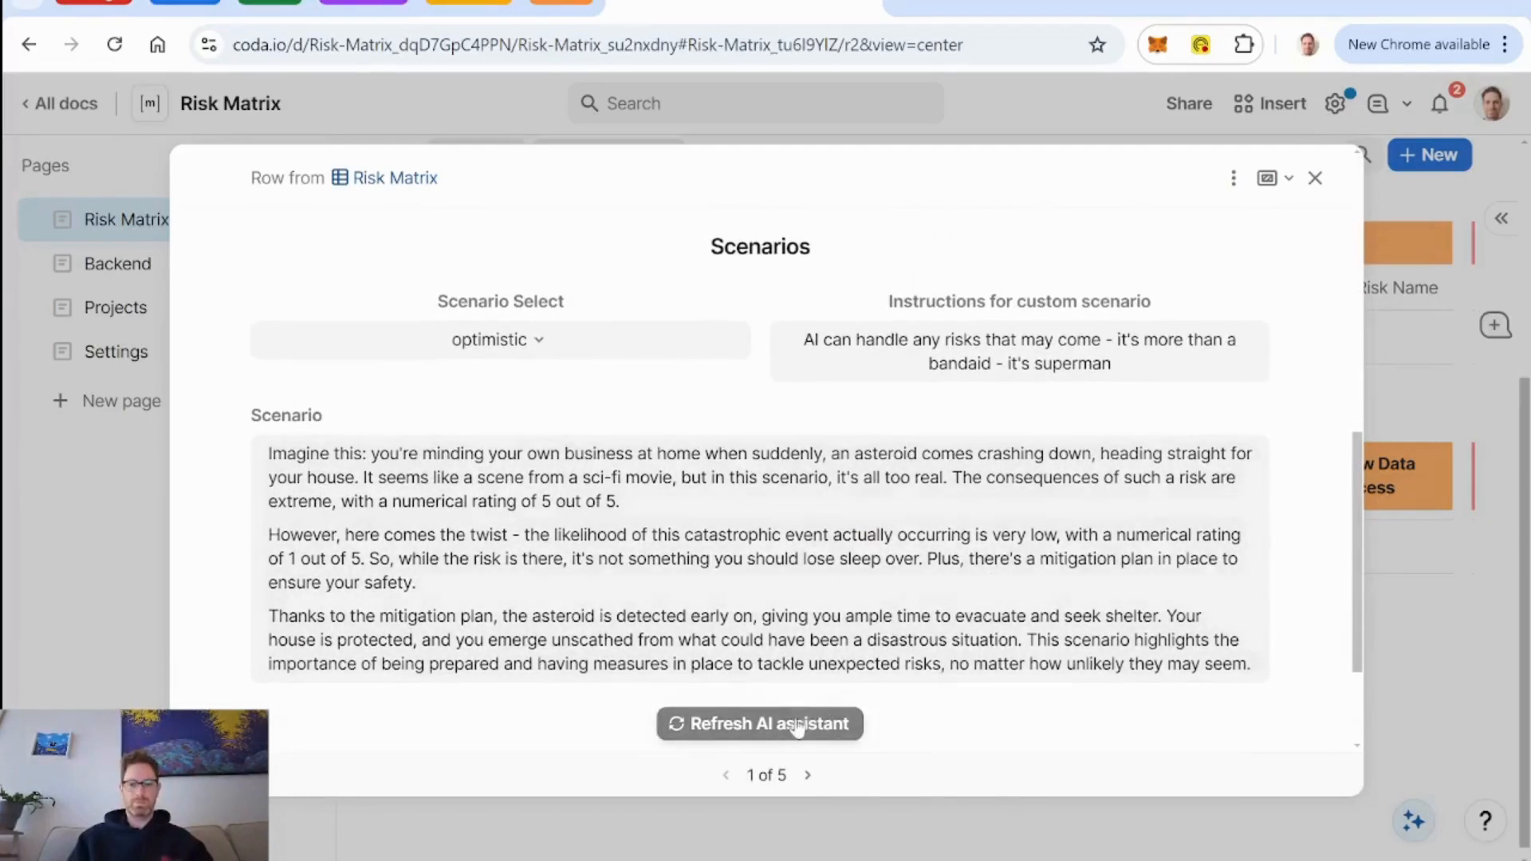
click(796, 724)
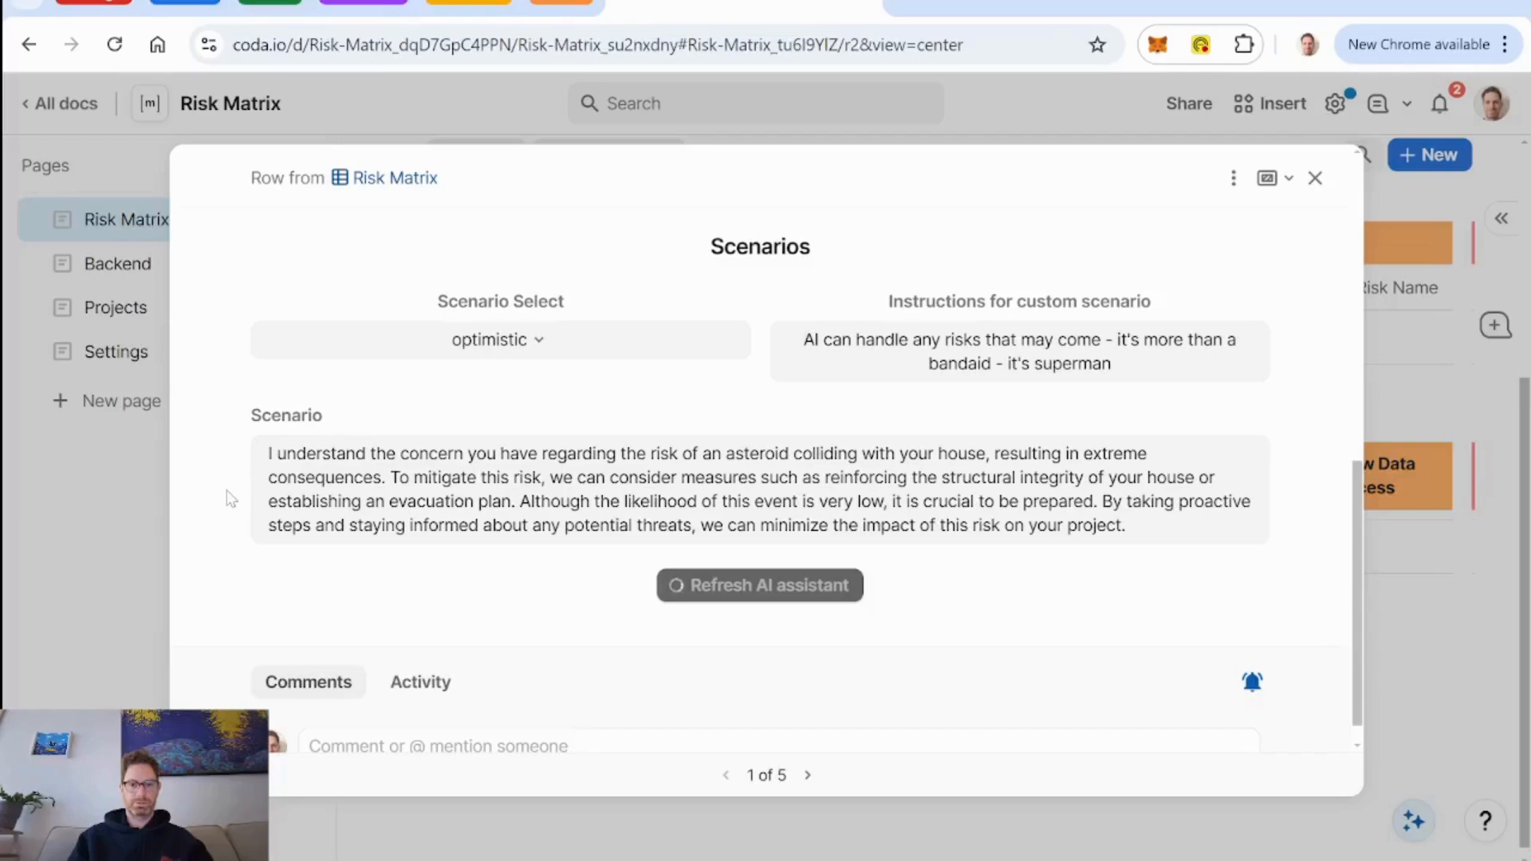
scroll(912, 482, down, 6)
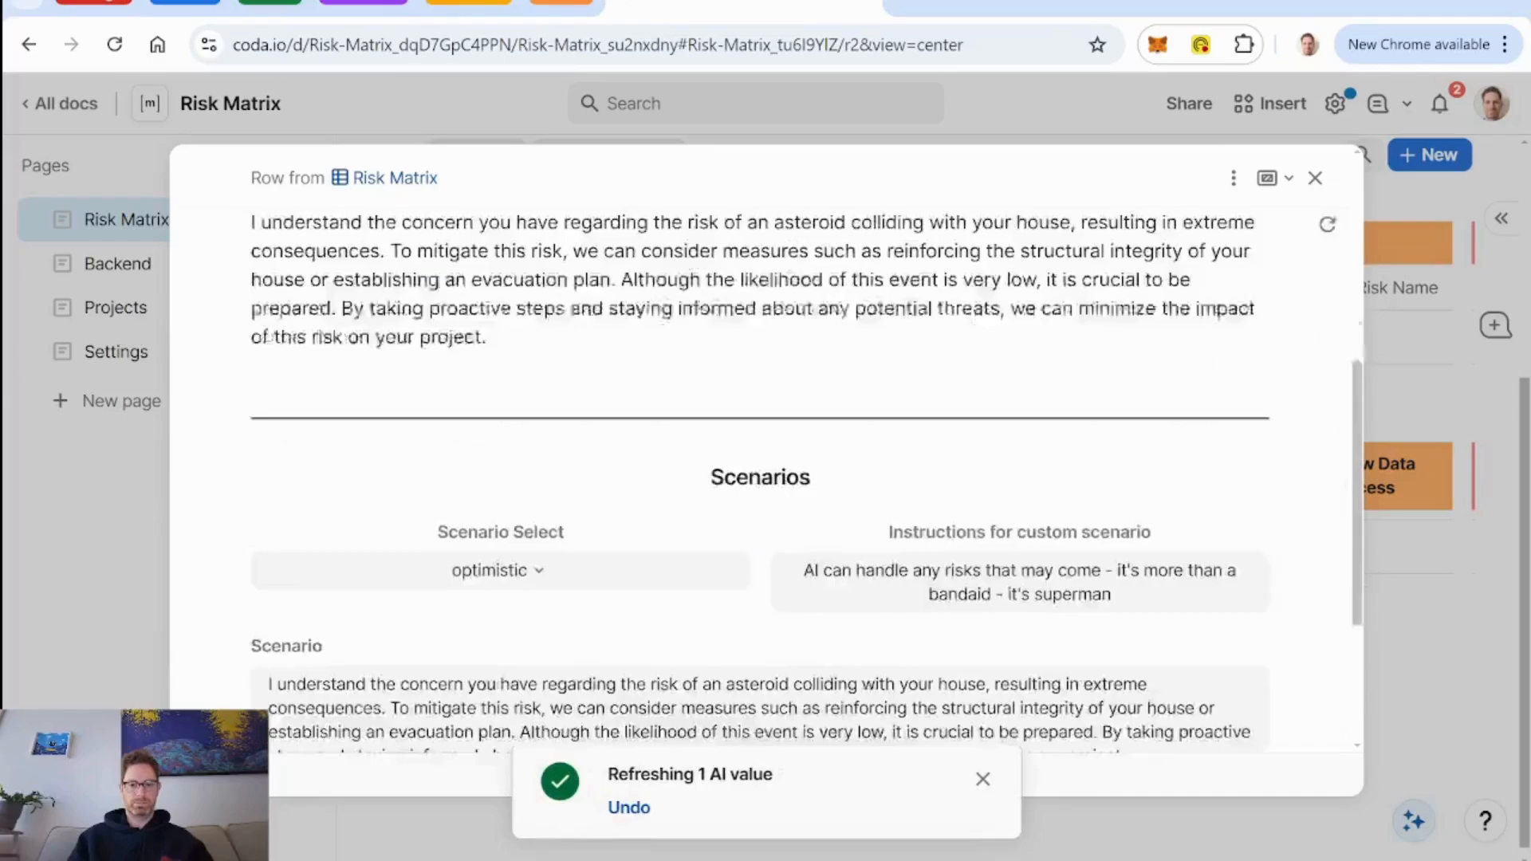
Edit the risk detail layout so the Refresh AI assistant button shows alerts only for errors, and finish editing the layout.
click(1234, 178)
click(1276, 221)
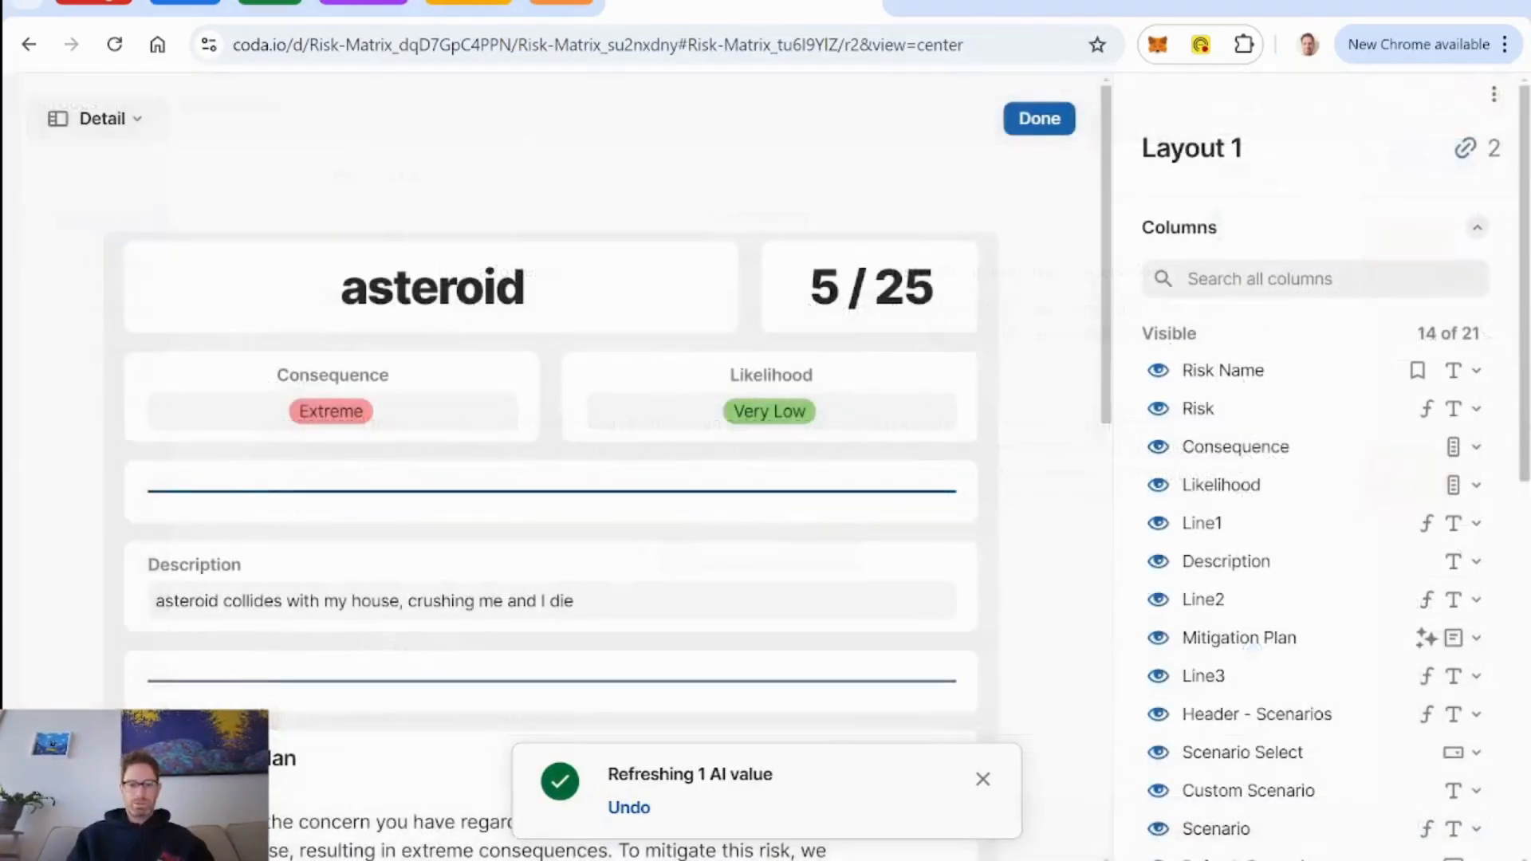
scroll(766, 558, down, 5)
scroll(755, 636, down, 4)
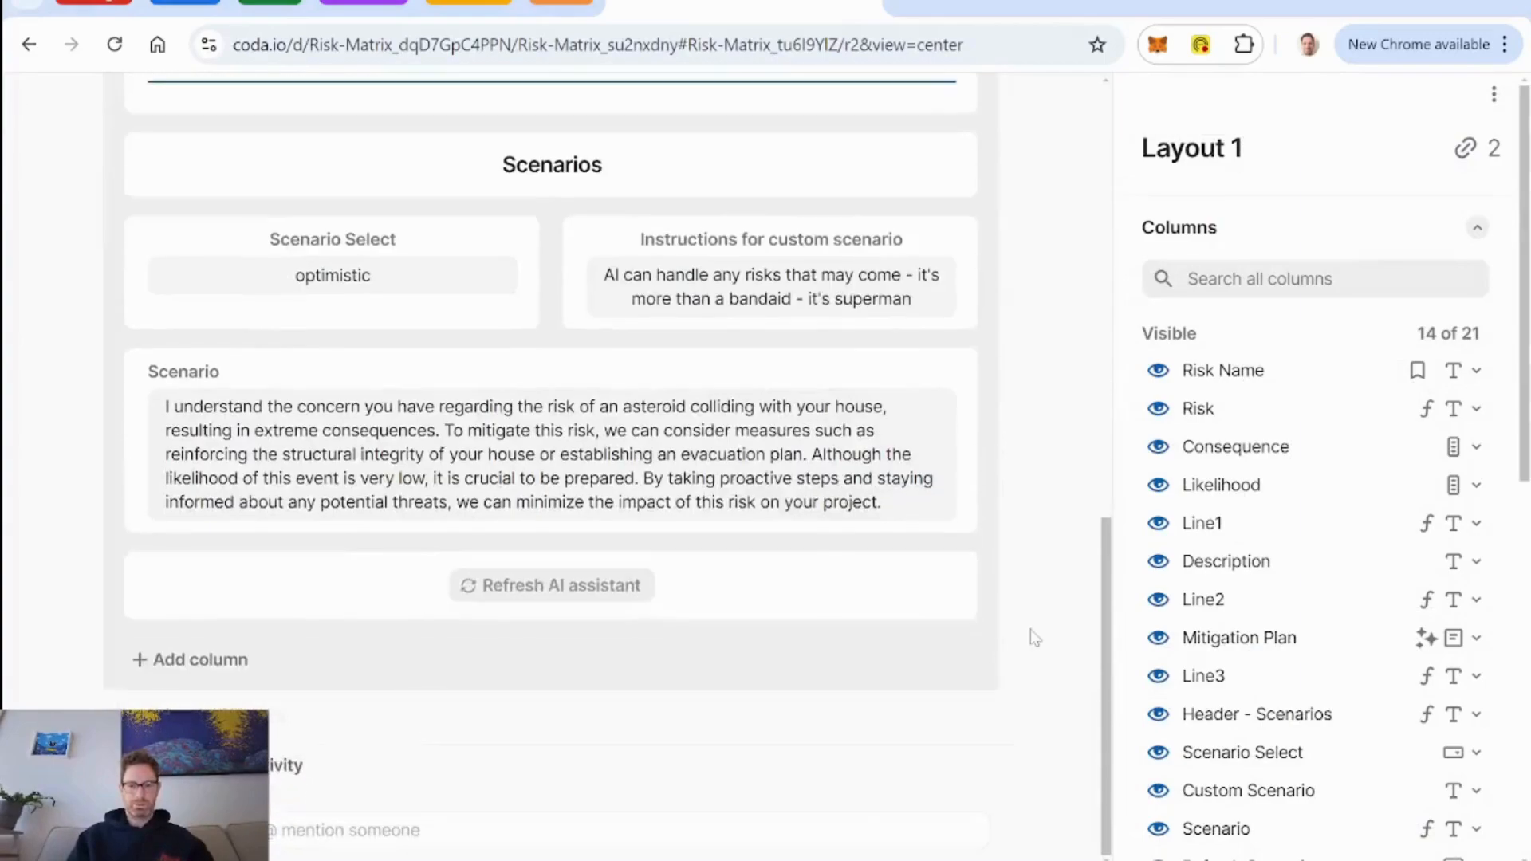
click(769, 610)
scroll(1365, 556, down, 6)
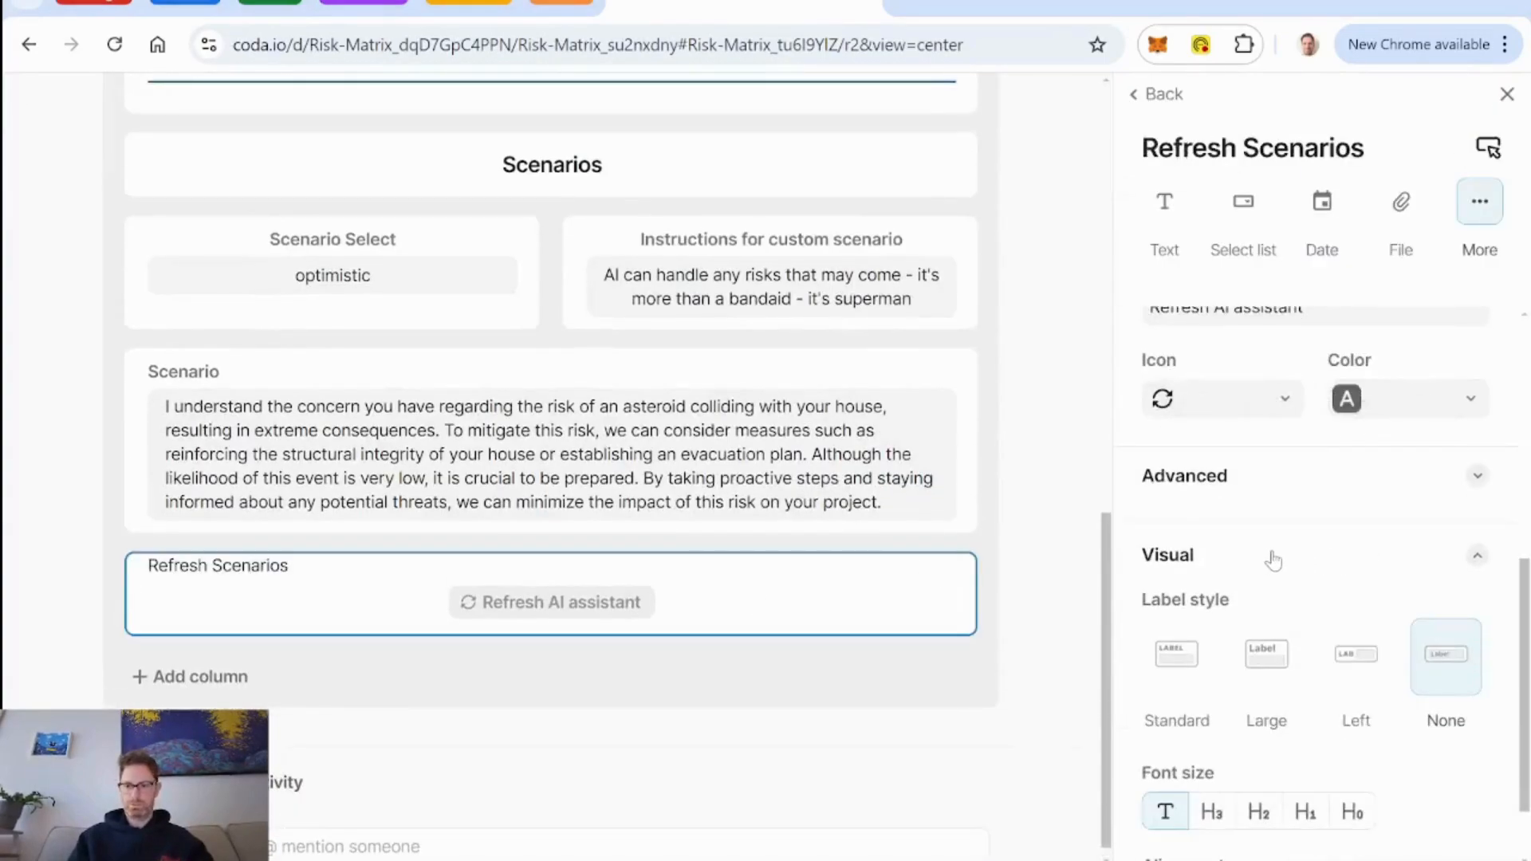
scroll(1273, 561, up, 3)
scroll(1355, 533, up, 1)
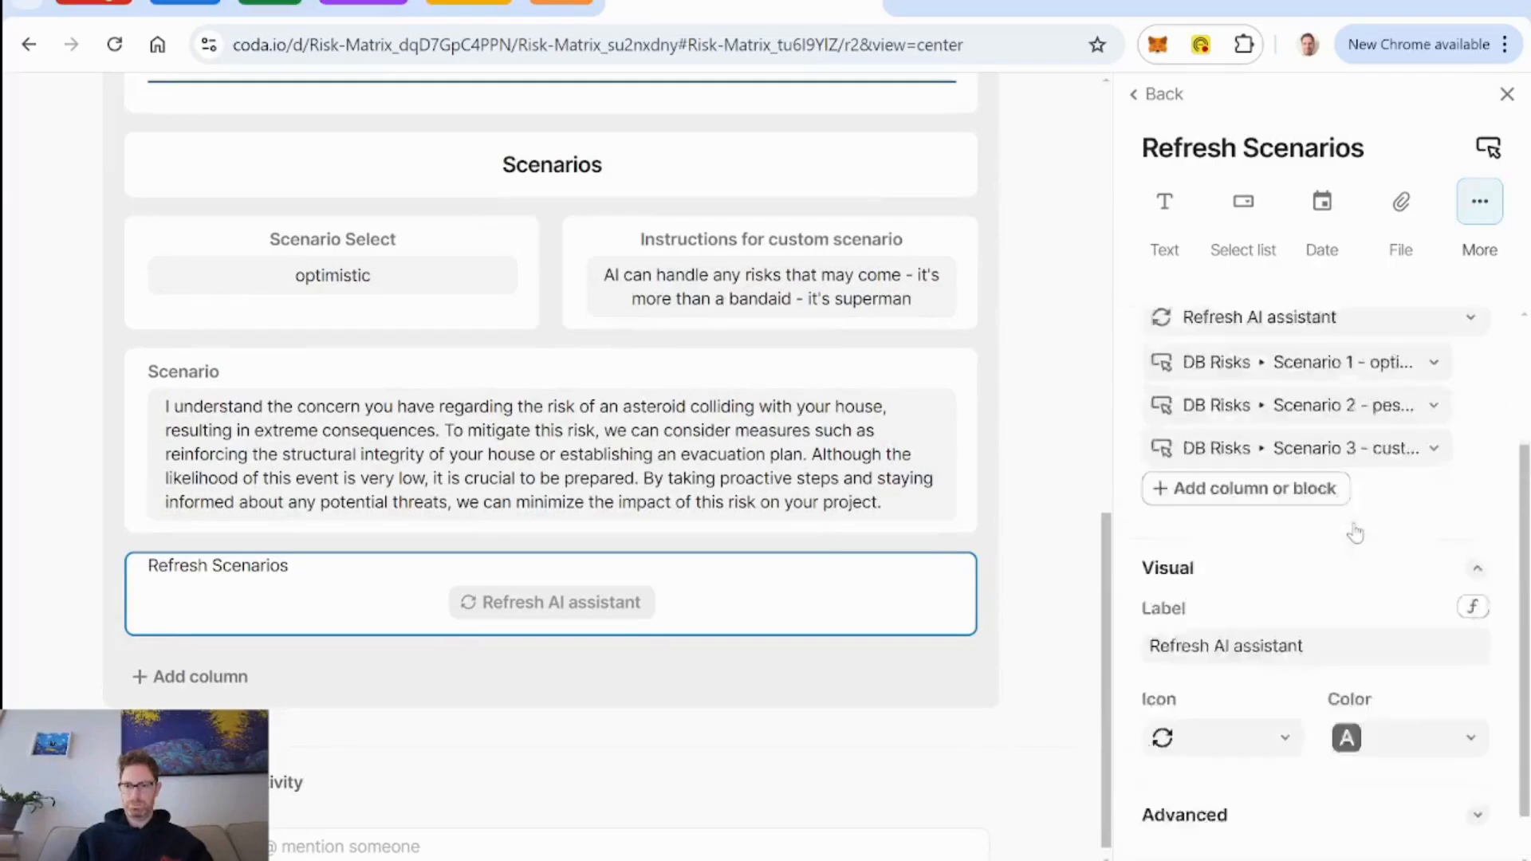
scroll(1353, 533, down, 1)
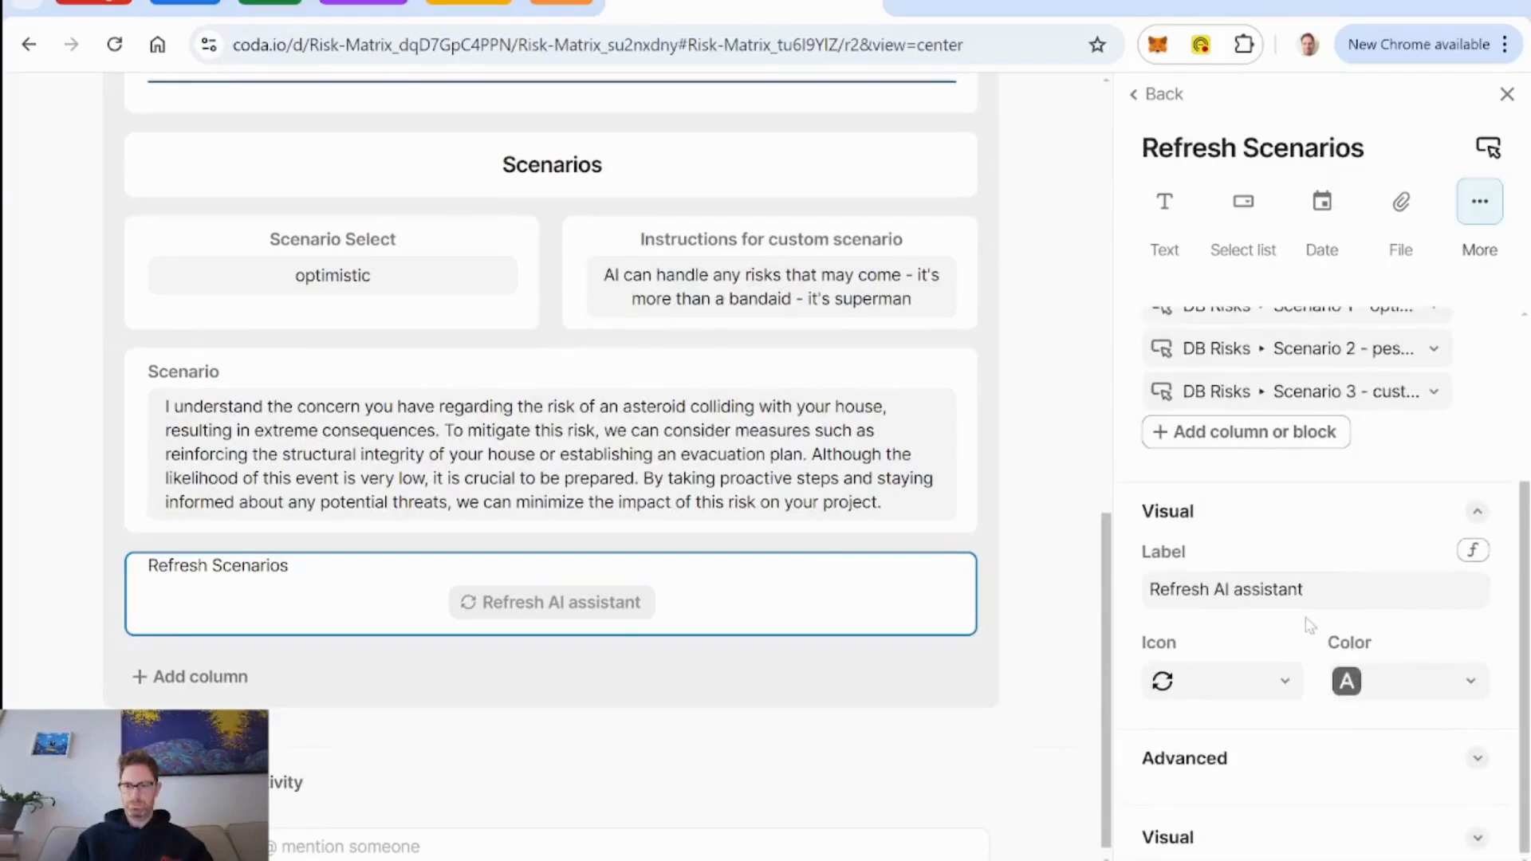
click(1327, 770)
scroll(1347, 649, down, 3)
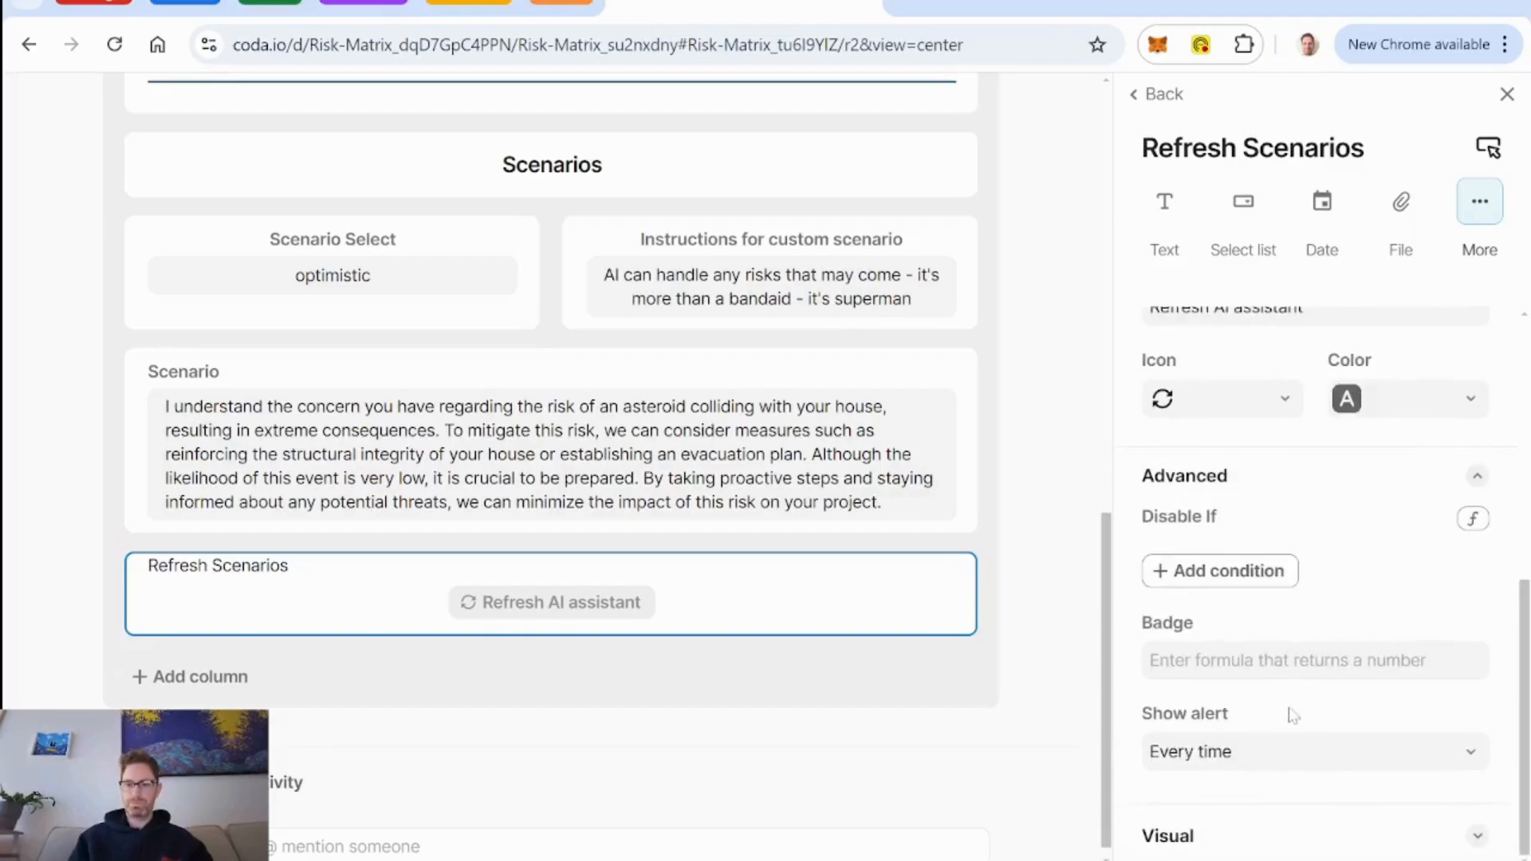
click(1299, 755)
click(1246, 701)
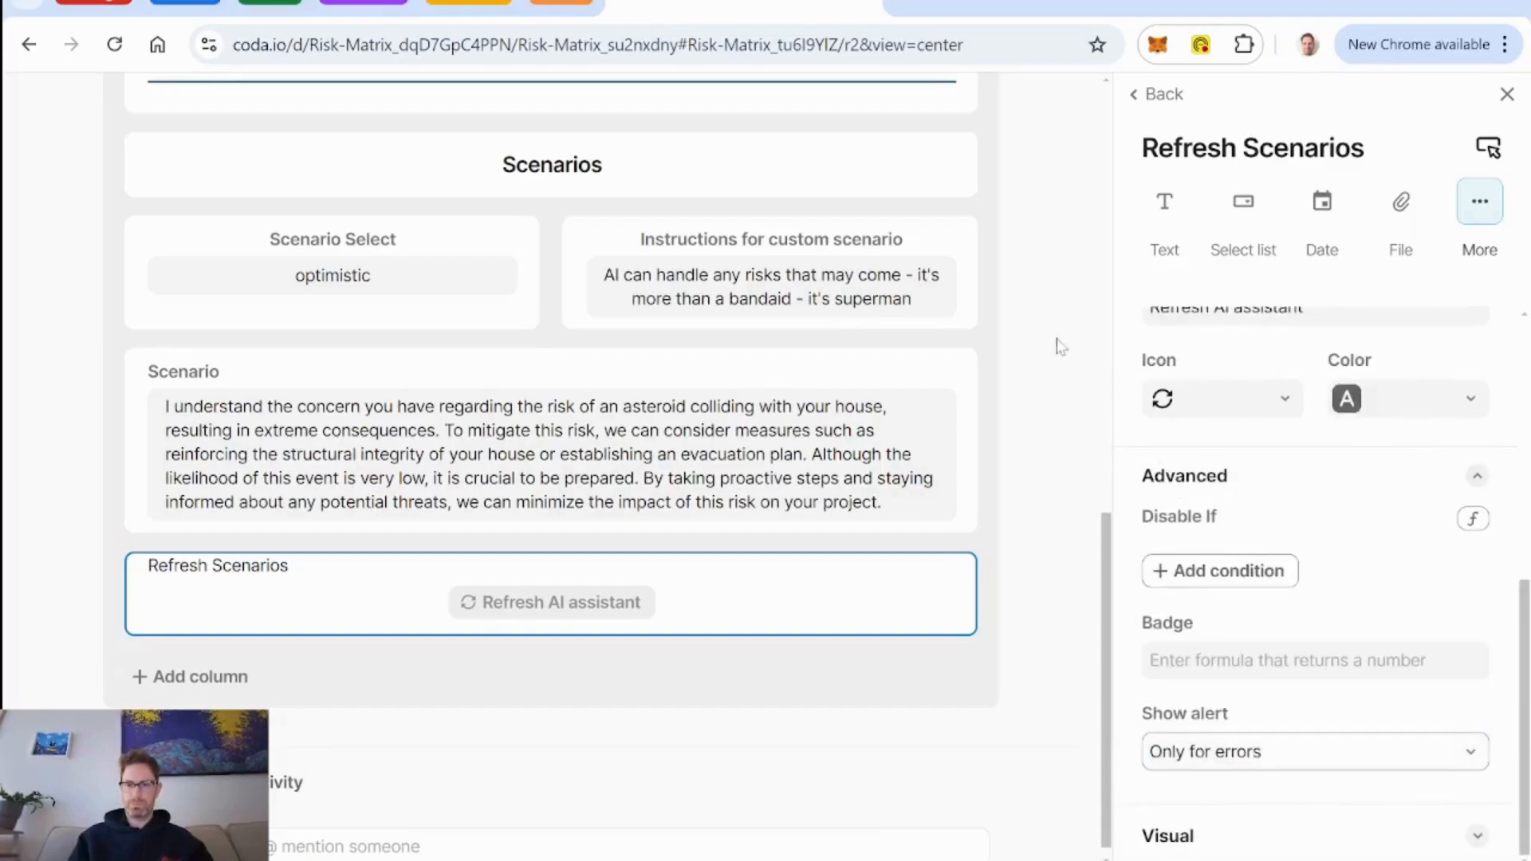
scroll(1059, 350, up, 10)
click(1038, 126)
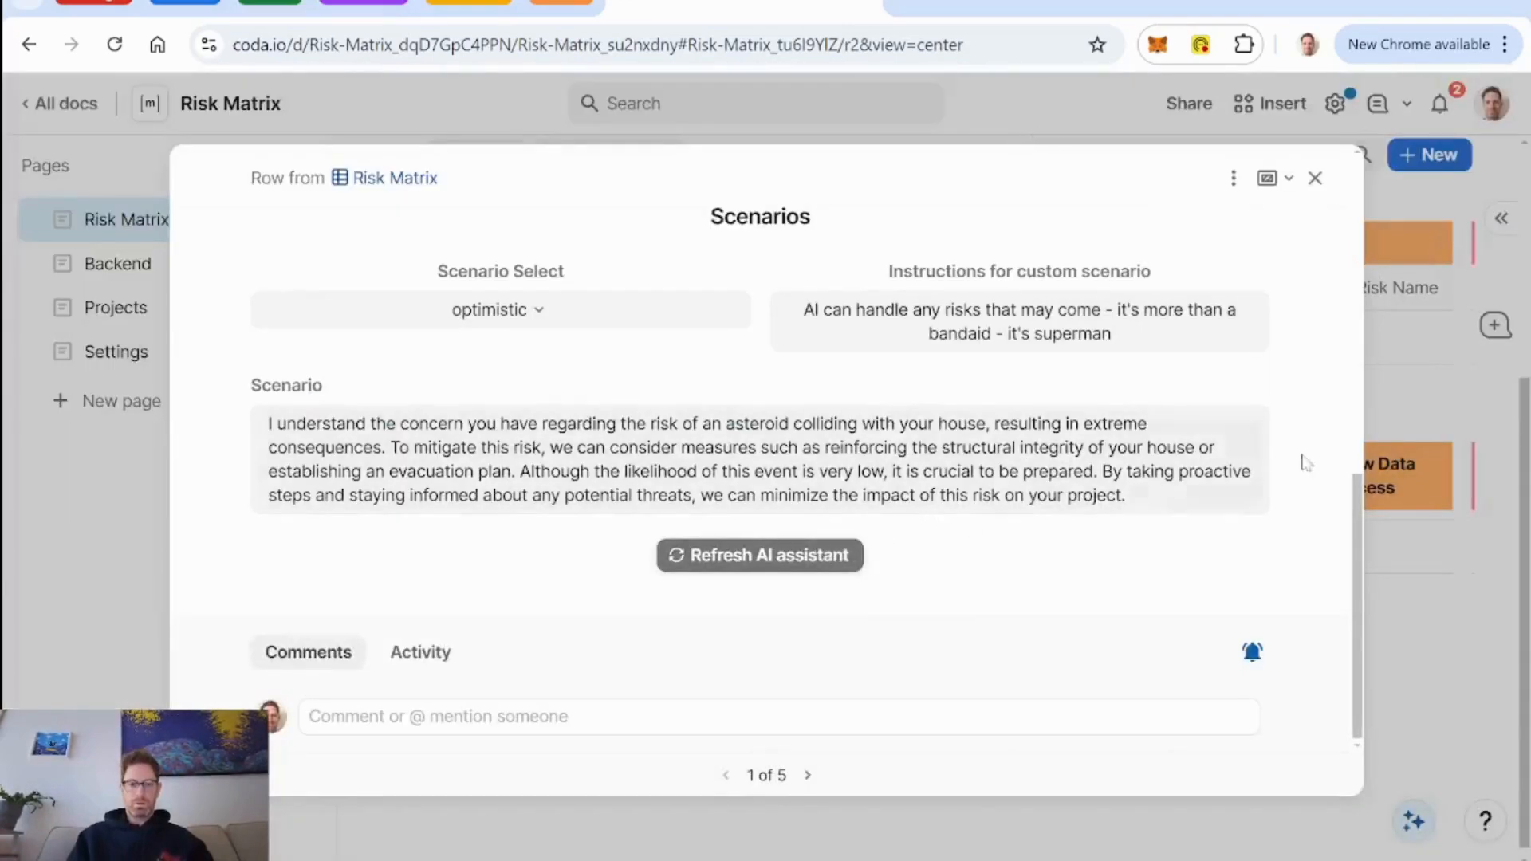
Switch the asteroid risk's Scenario Select to custom and review the scenario text.
click(536, 311)
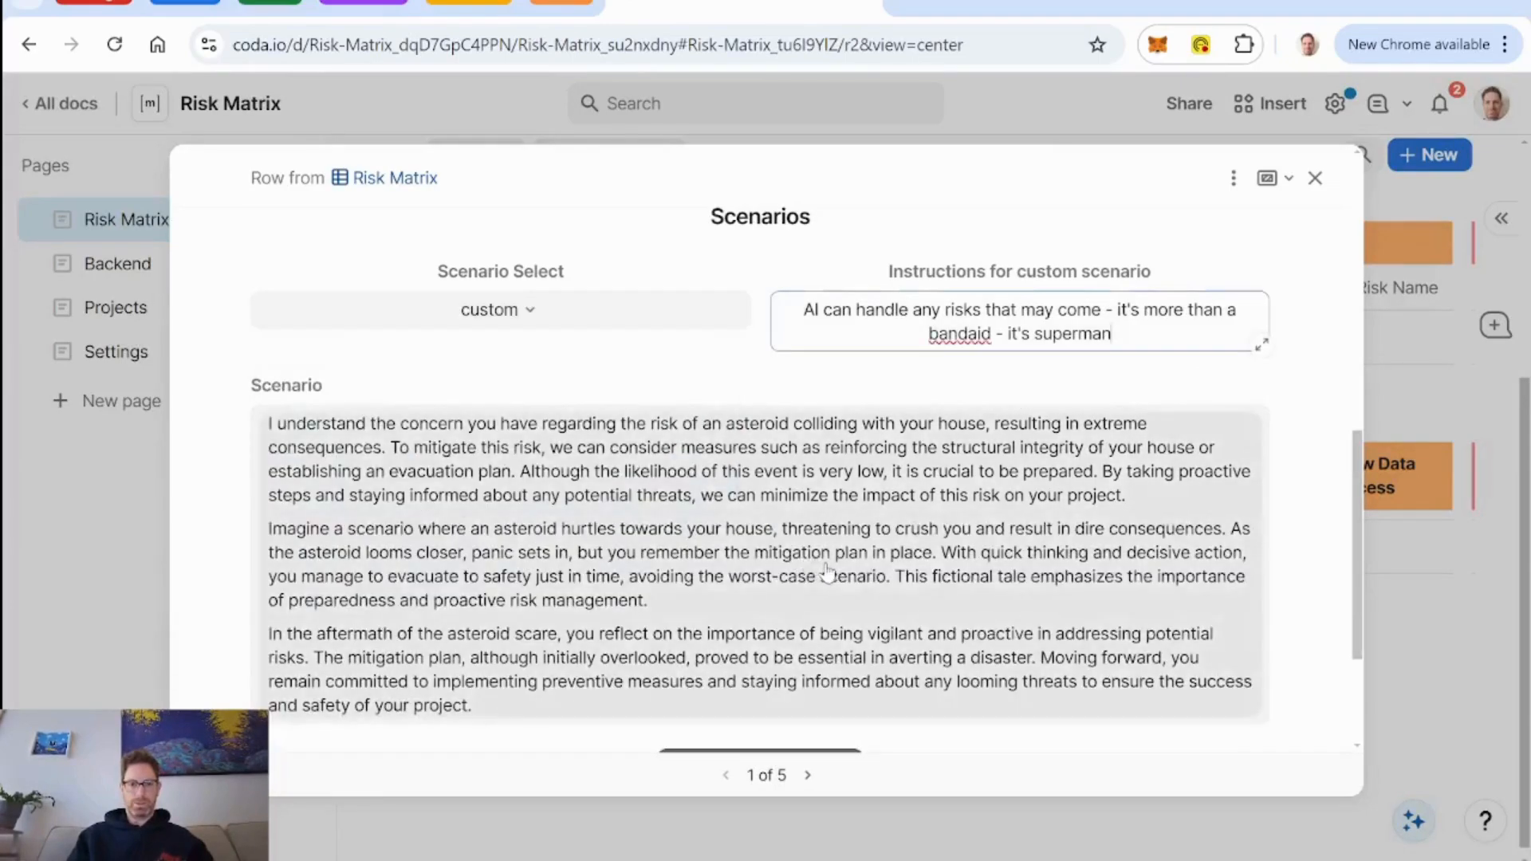
scroll(205, 492, down, 1)
scroll(205, 492, up, 2)
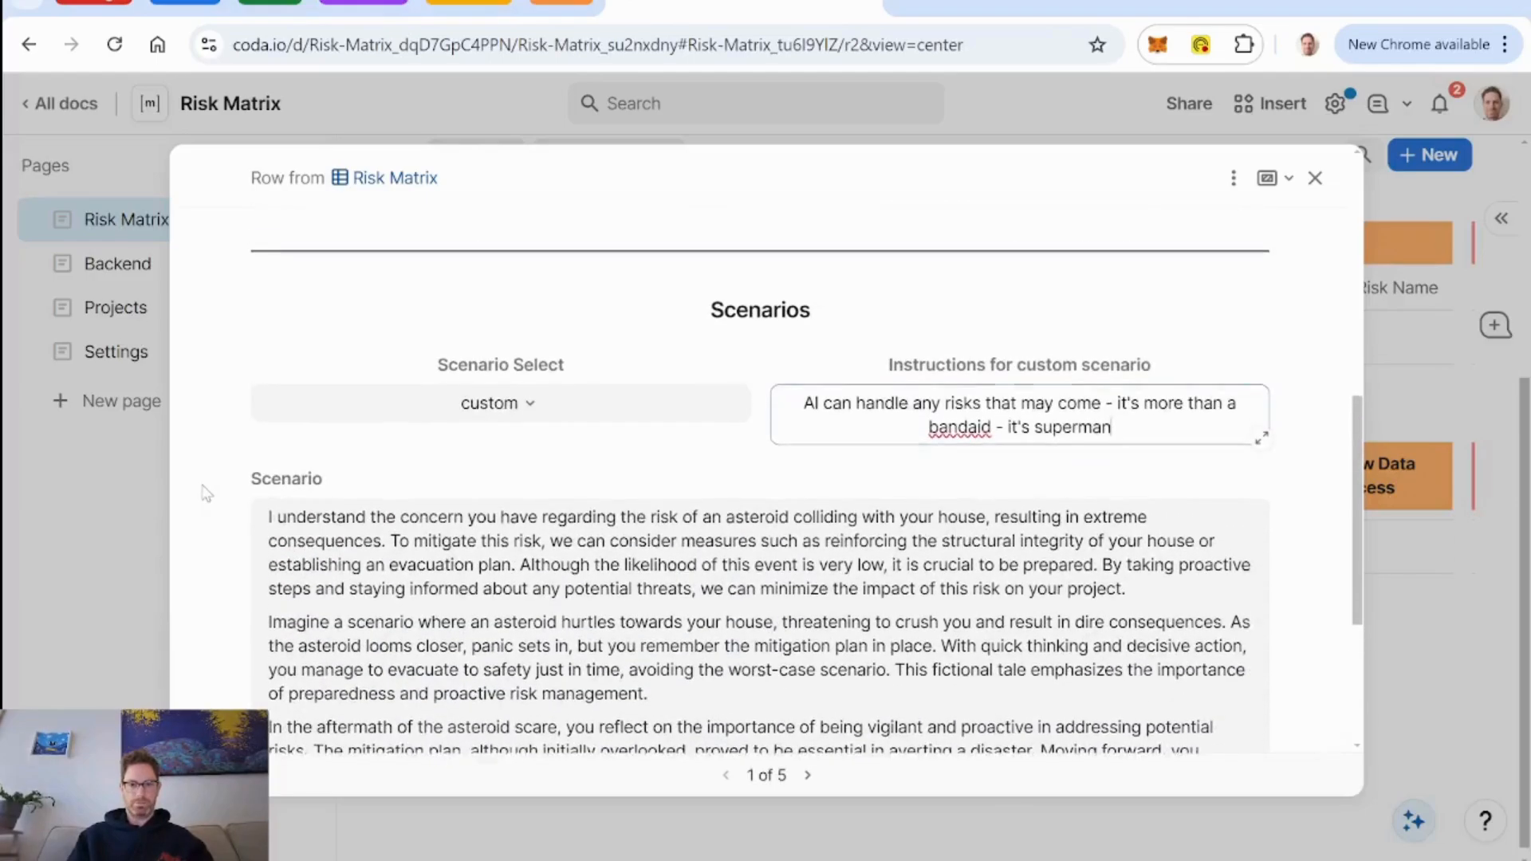
scroll(899, 371, up, 5)
scroll(898, 371, down, 5)
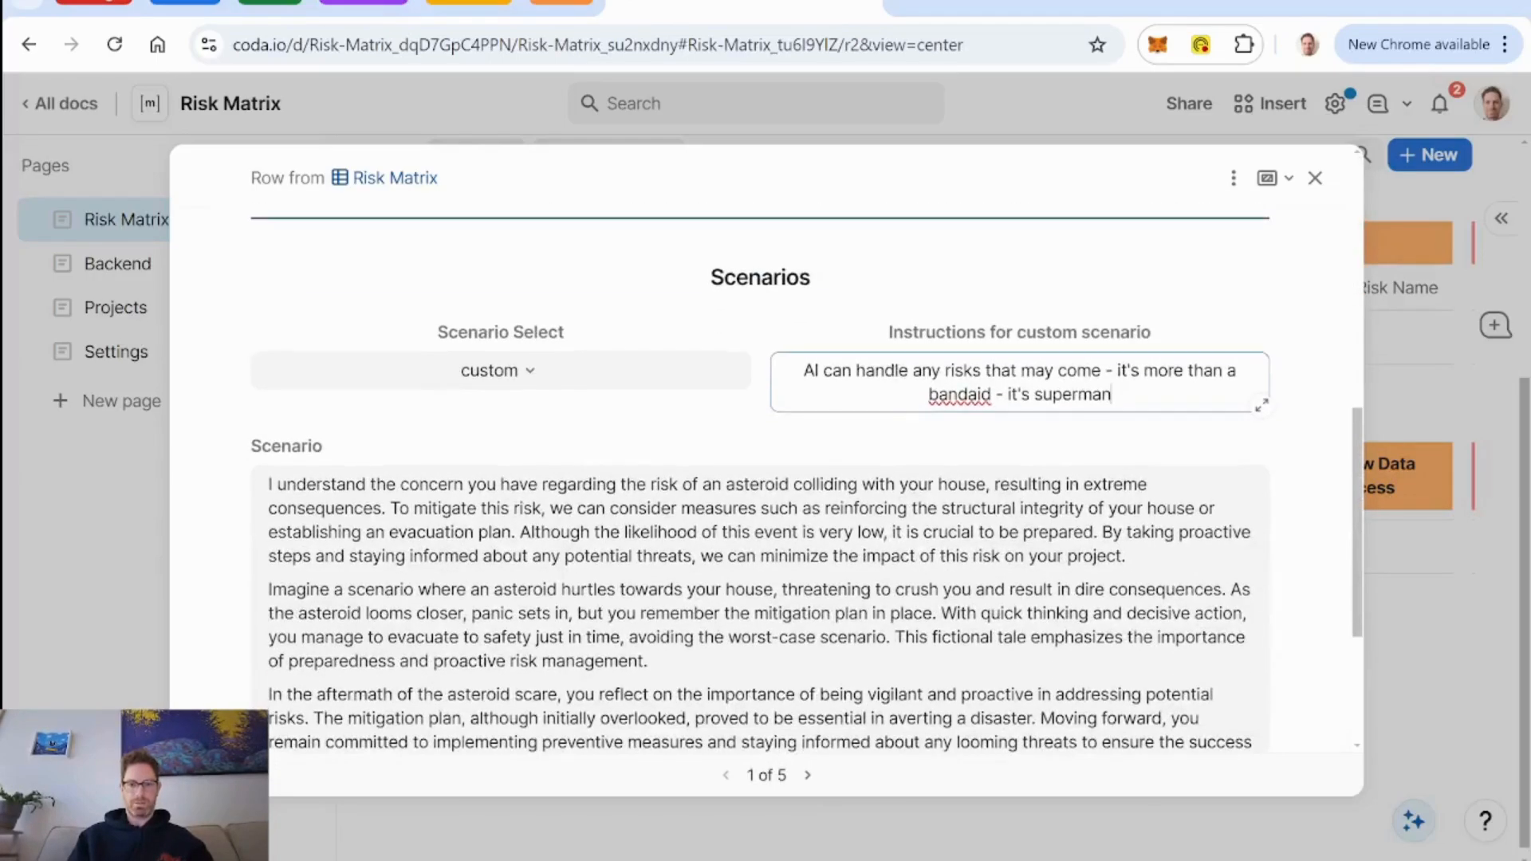
Replace the custom scenario instructions with "the asteroid is full of valuable minerals - space minerals! and because it fell on my house, I own these valuable space minerals.".
drag(1113, 395, 804, 371)
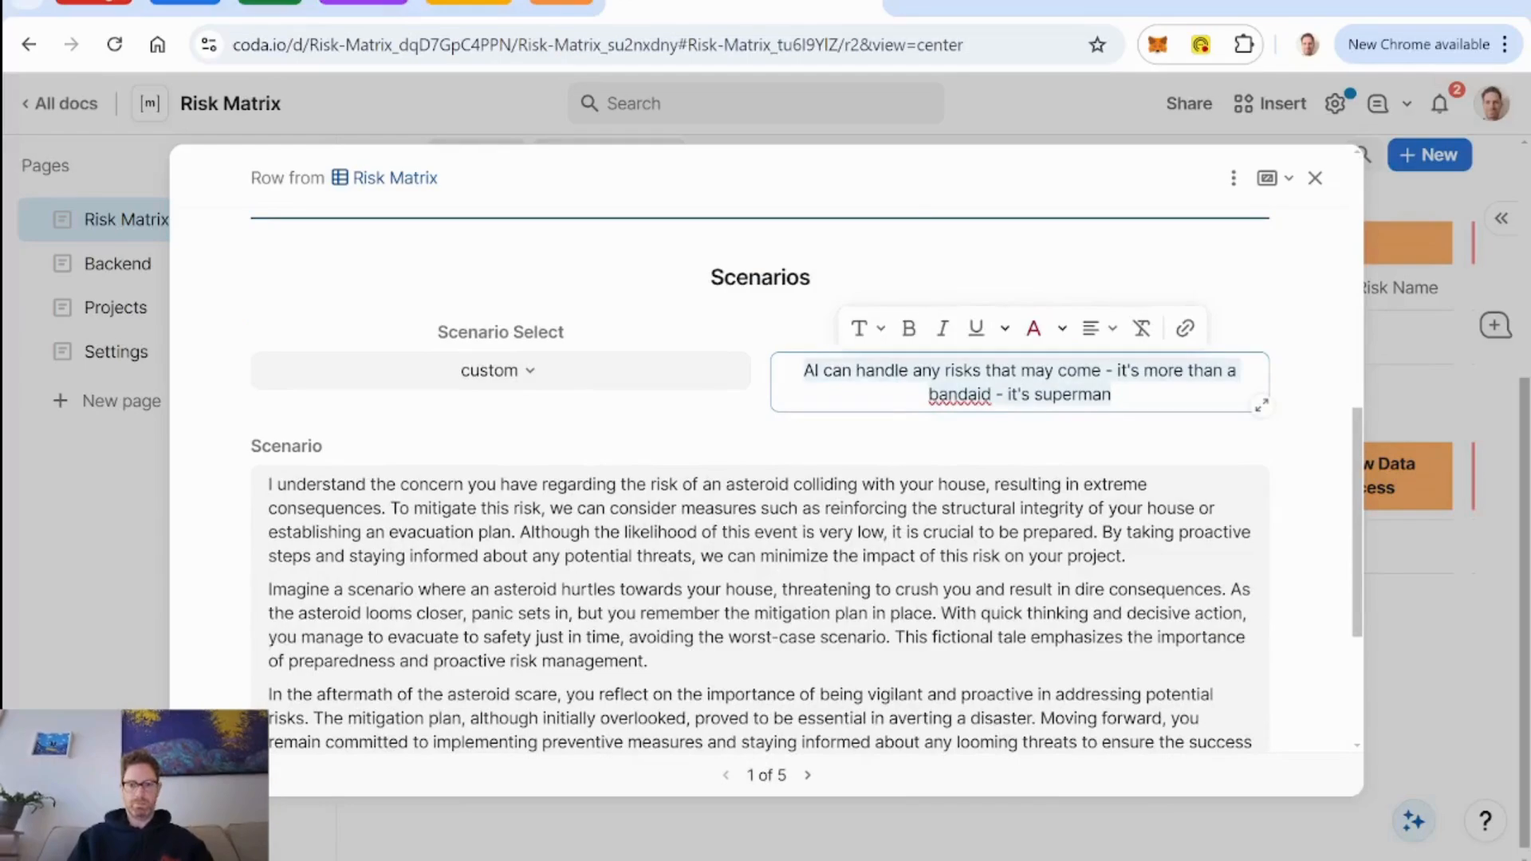
text(the asteroi)
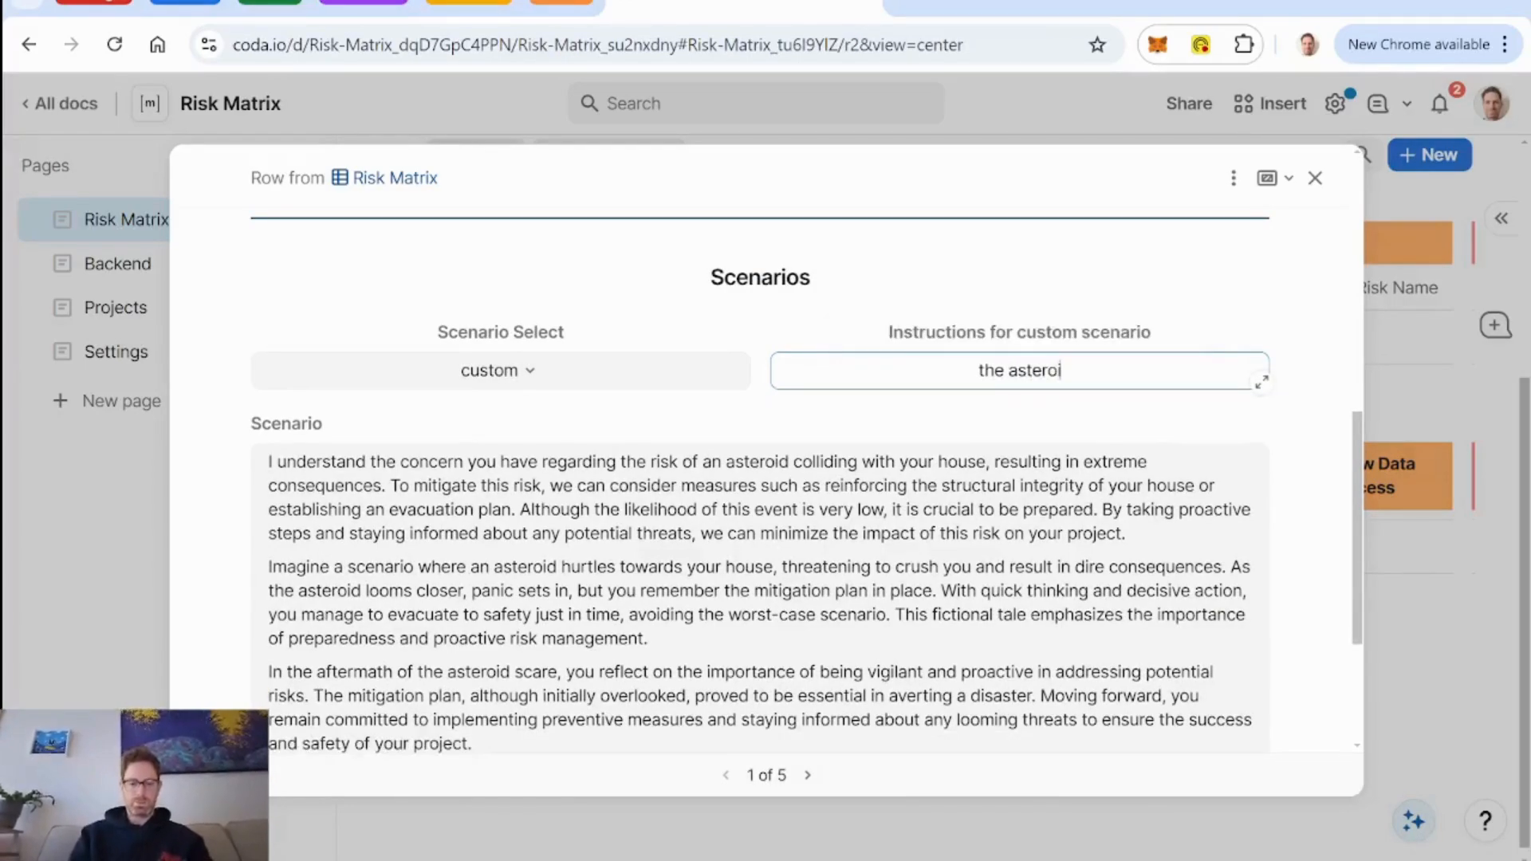
text(d is full )
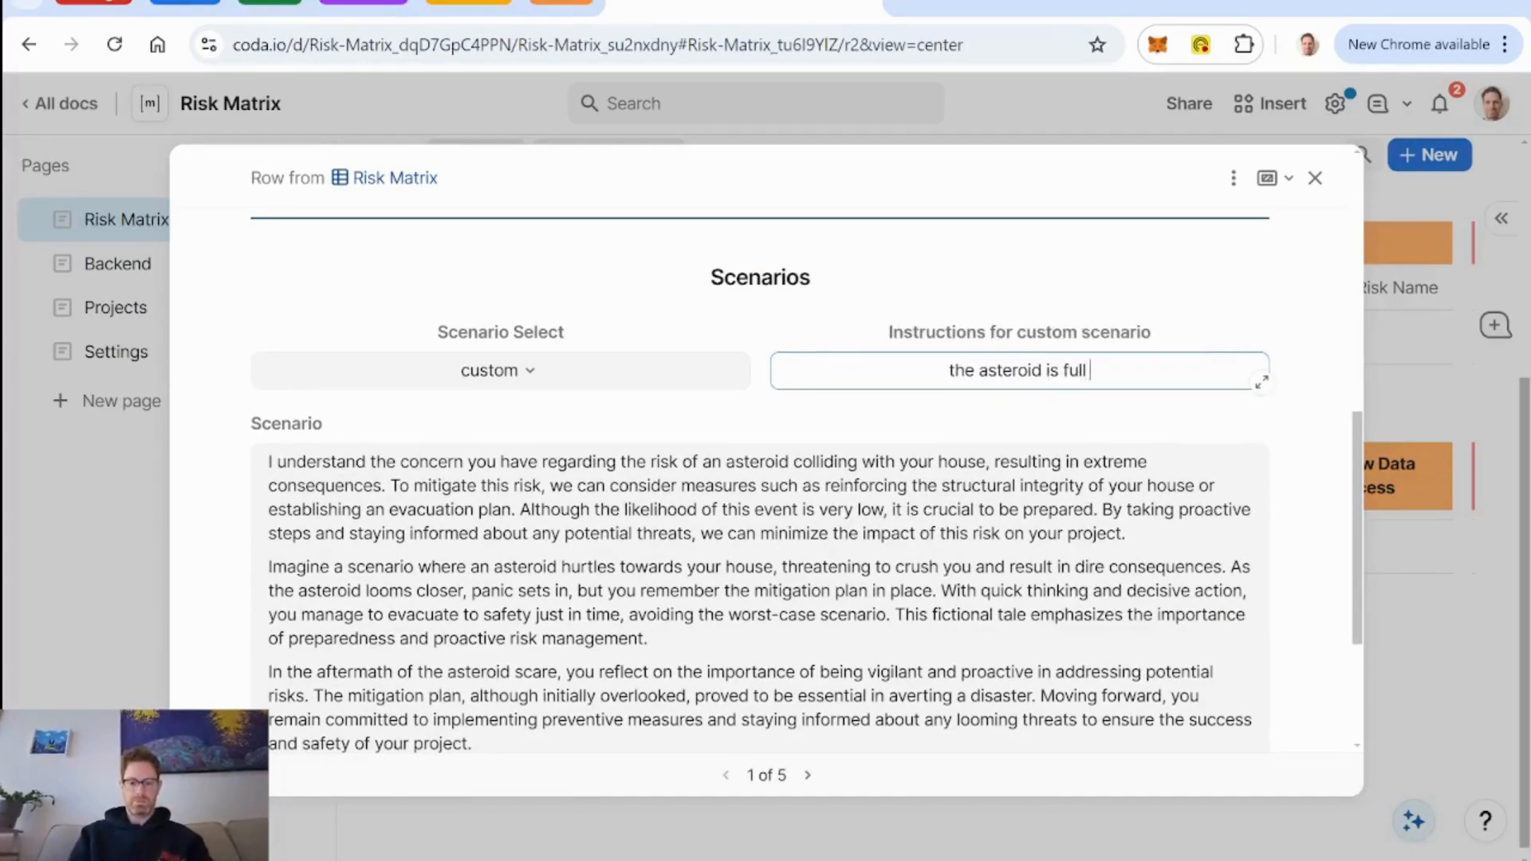
text(of valuable mine)
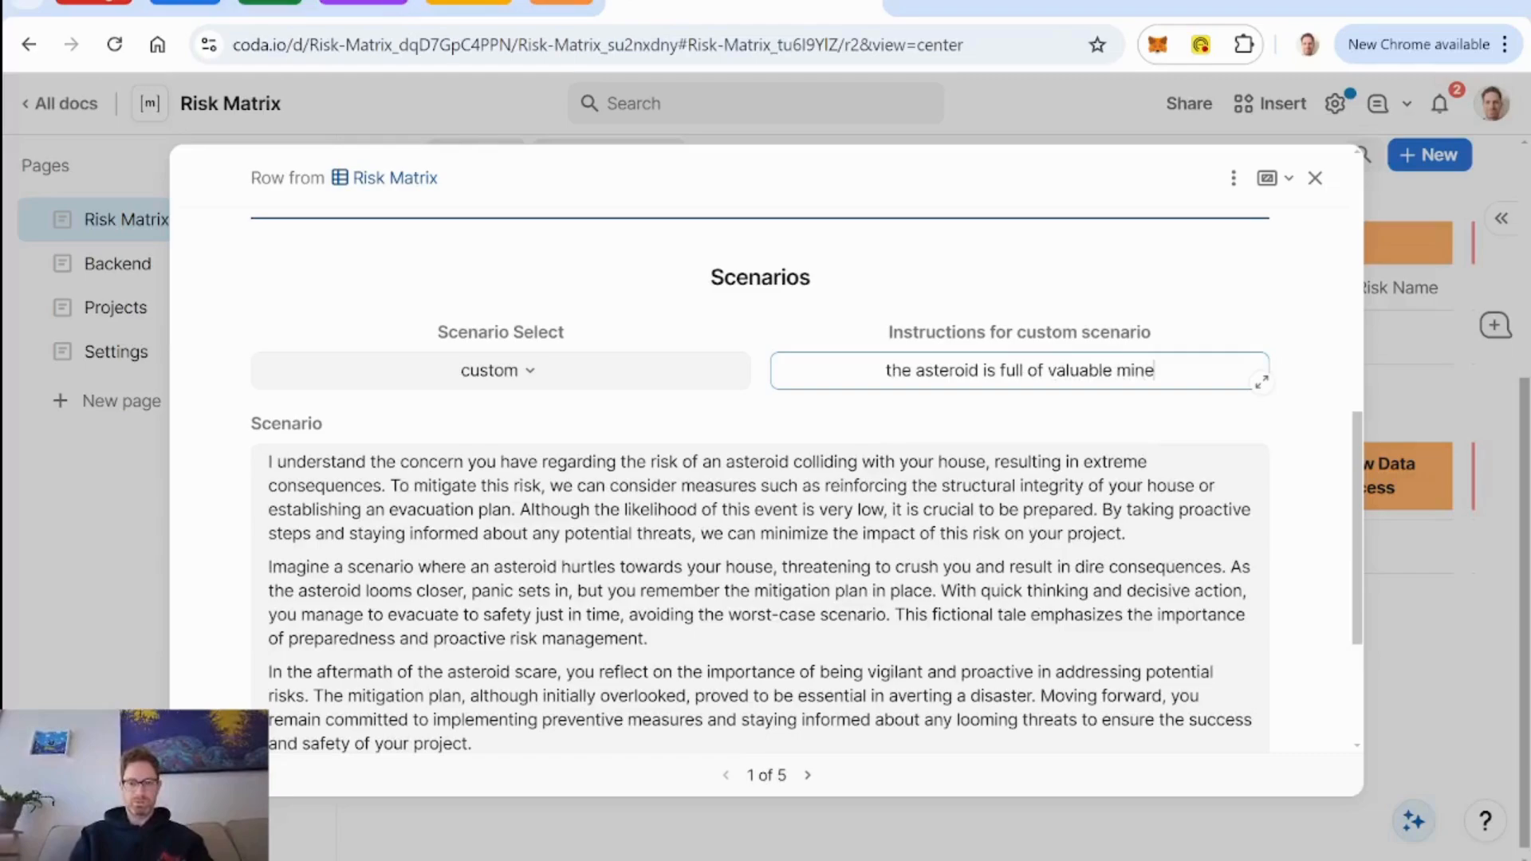
text(rals - )
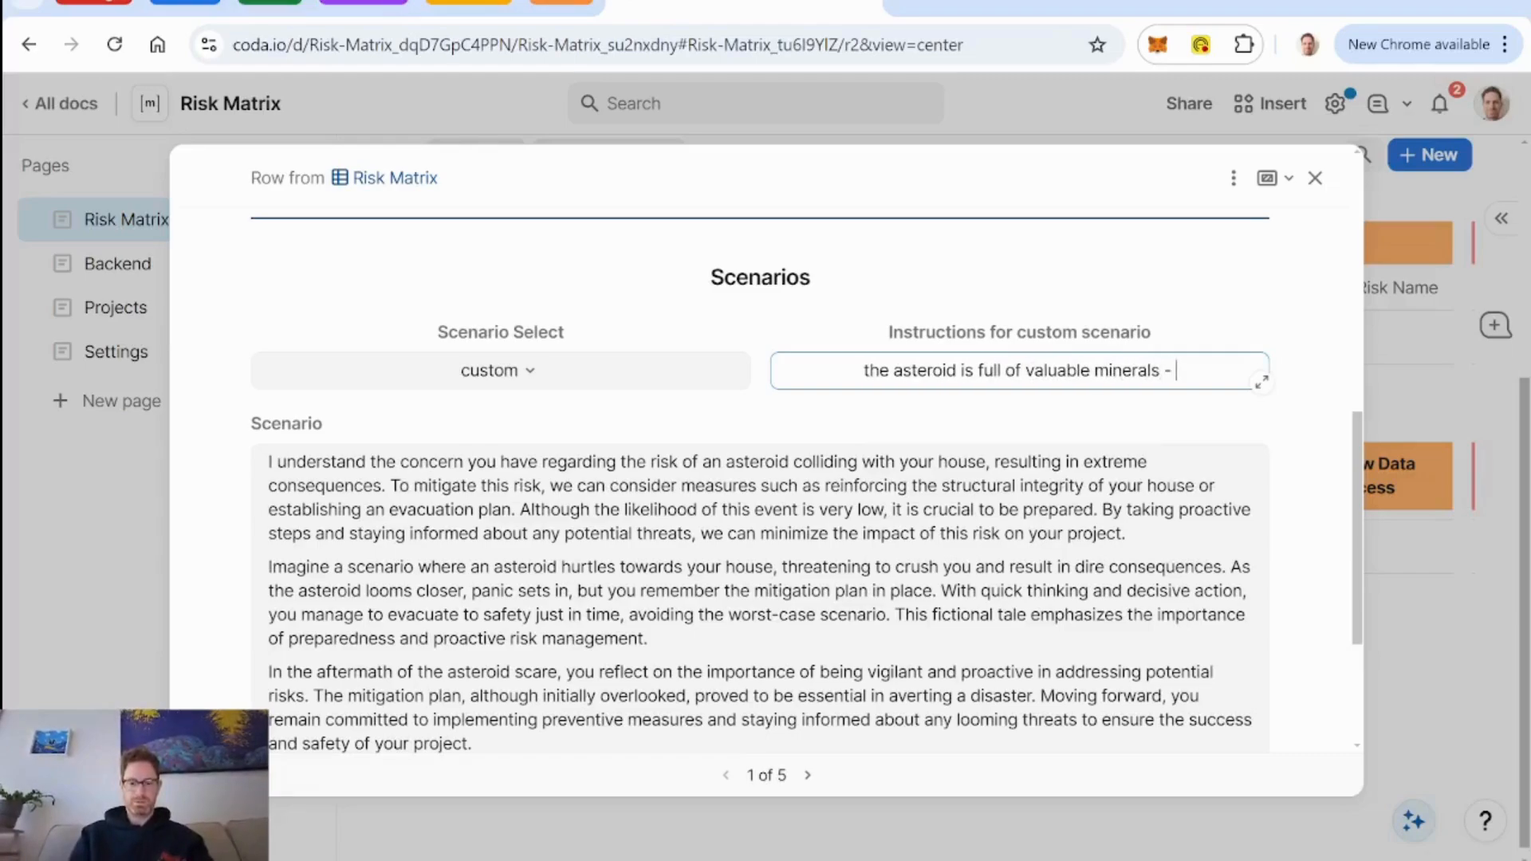
text(space minerals)
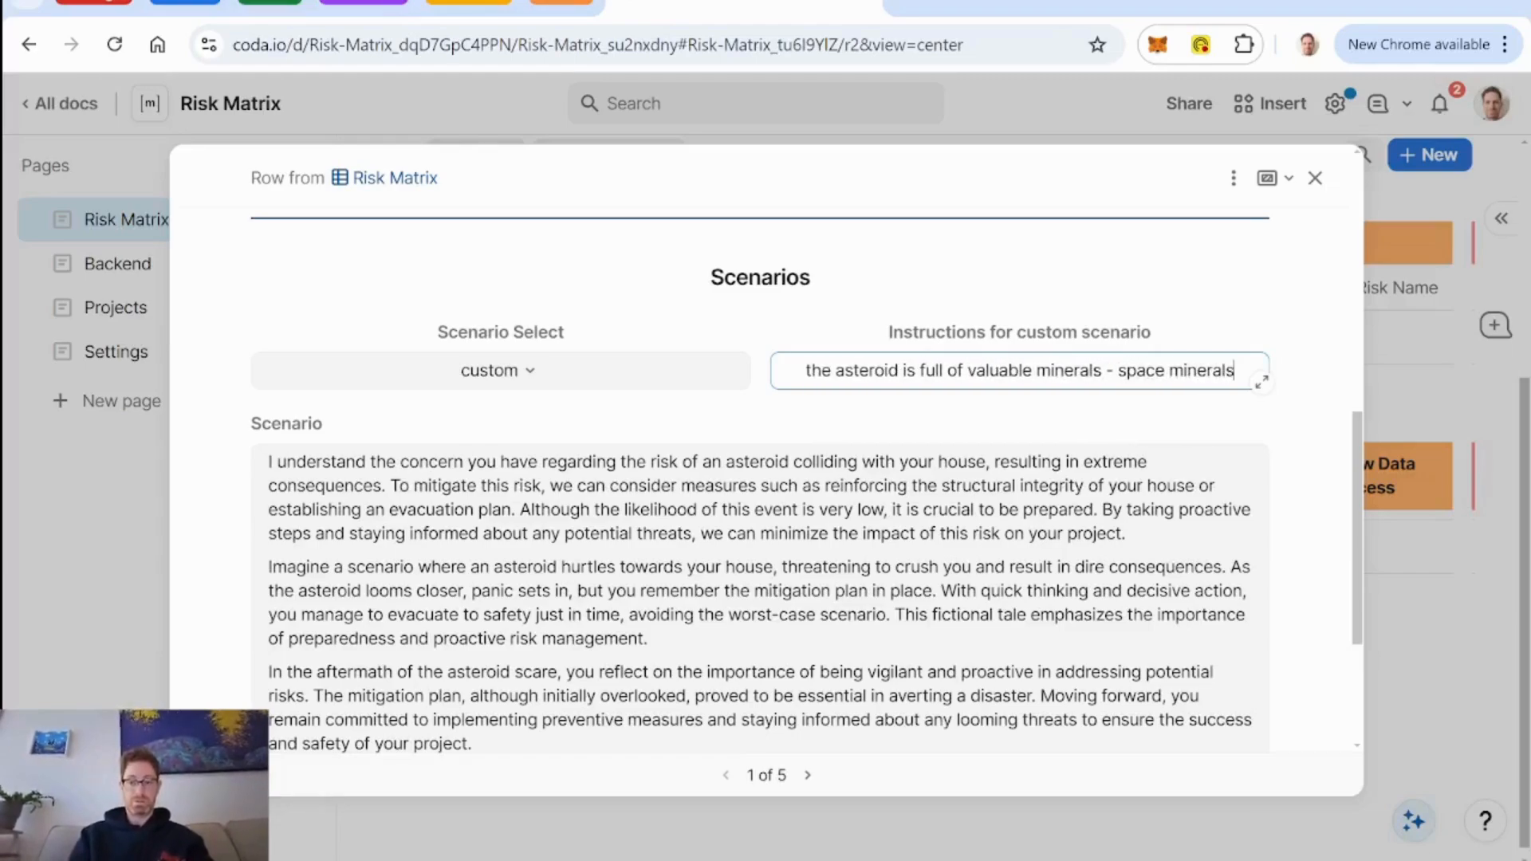
text(! and)
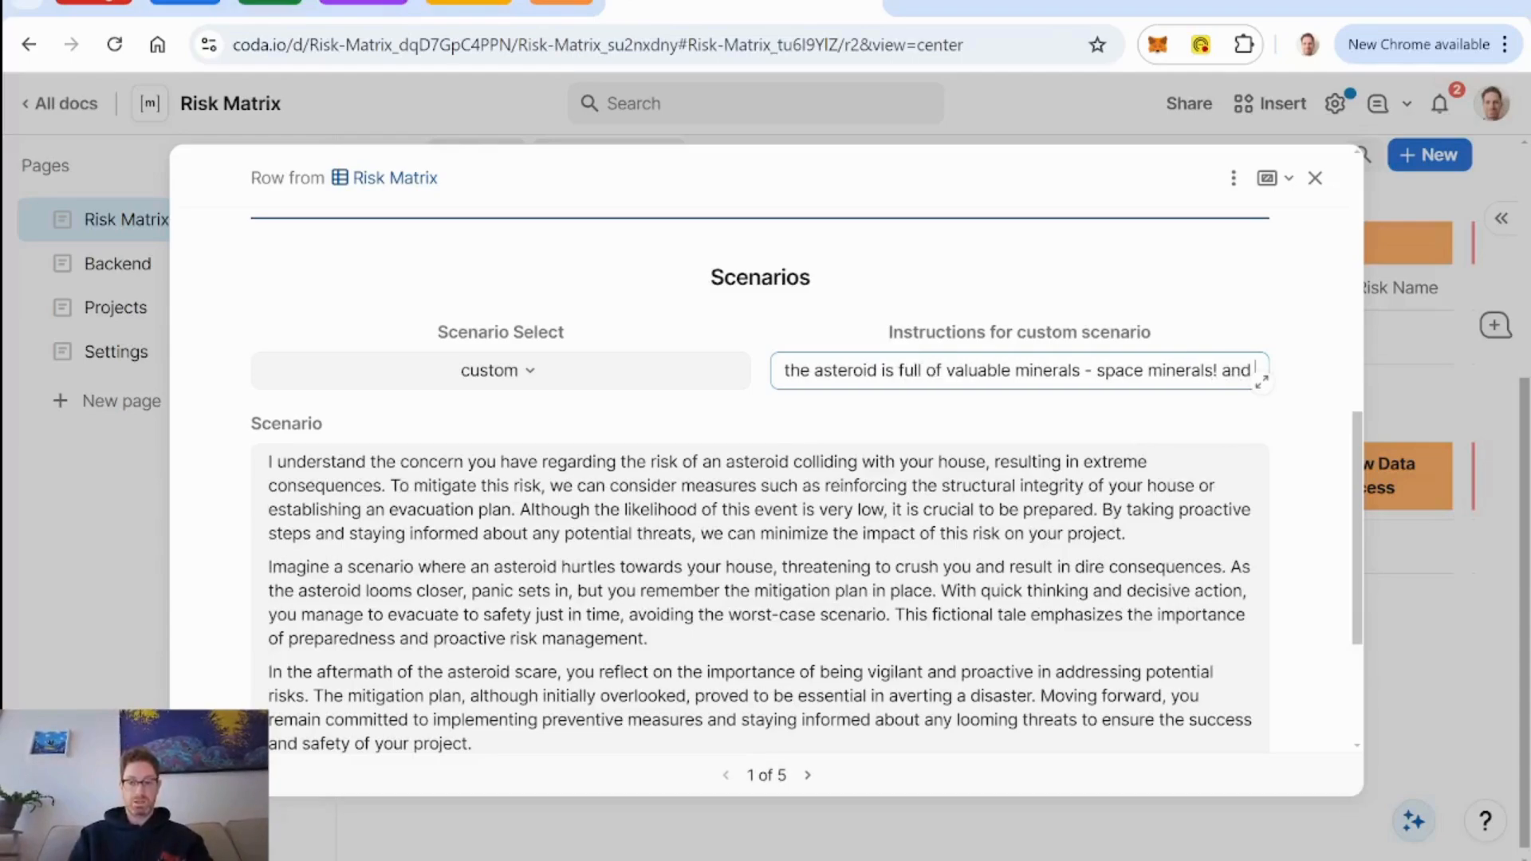
text( because it)
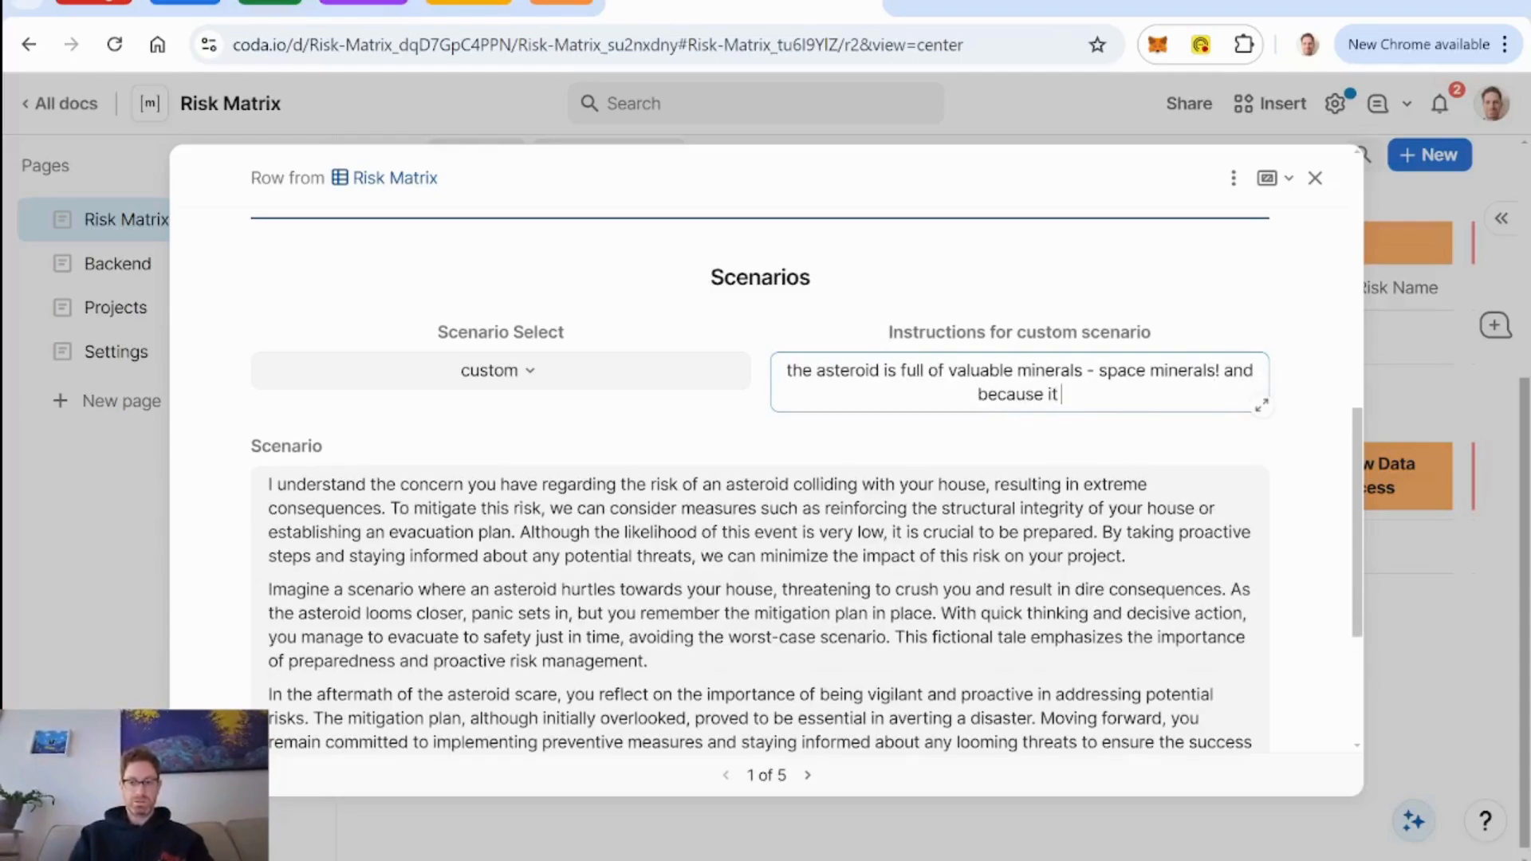
text( fell on my h)
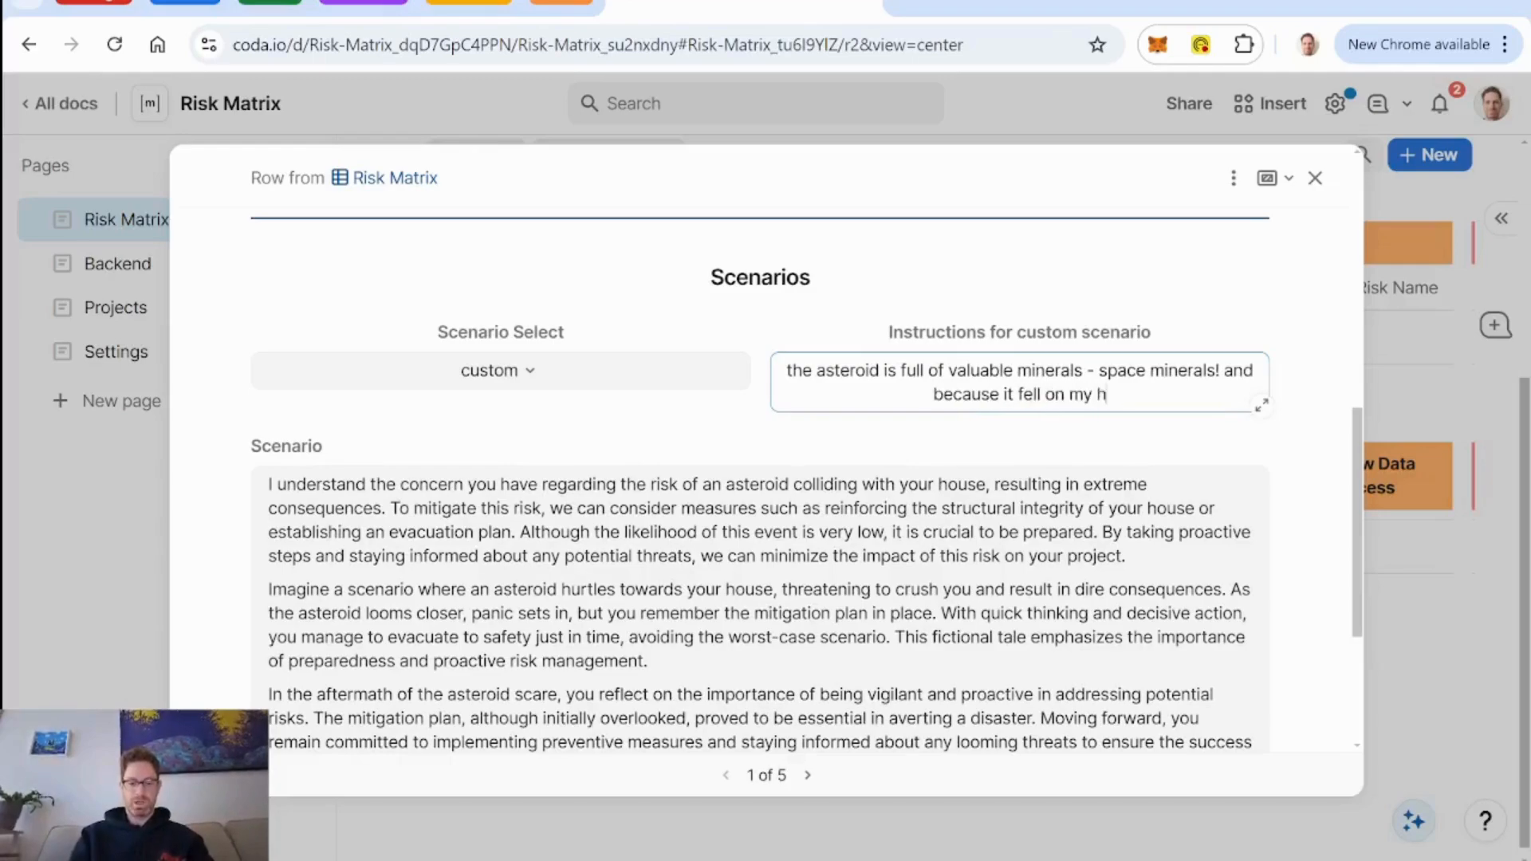
text(ouse, I )
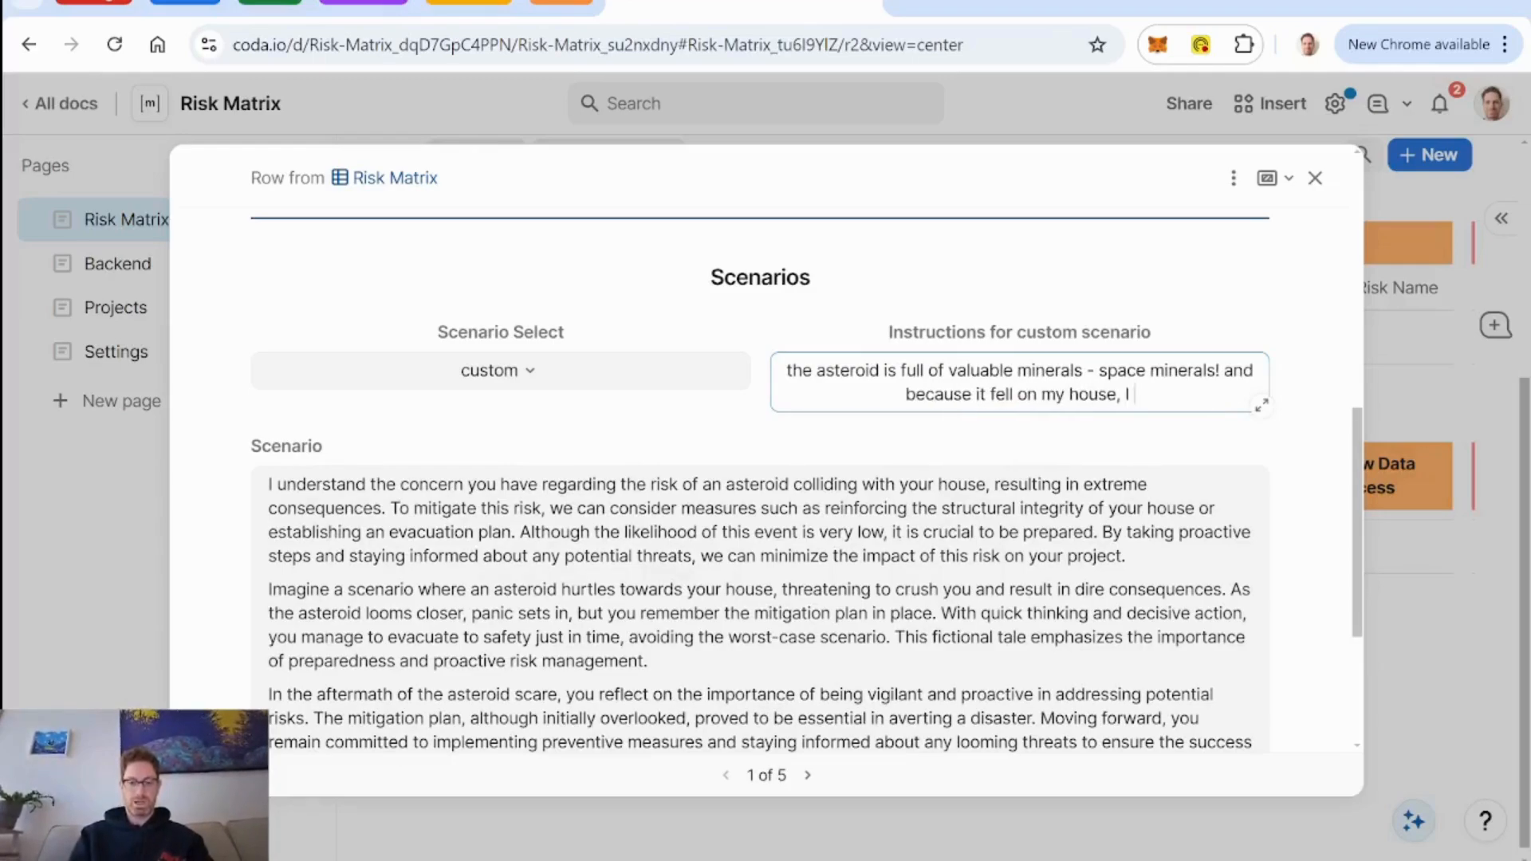
text(own these valu)
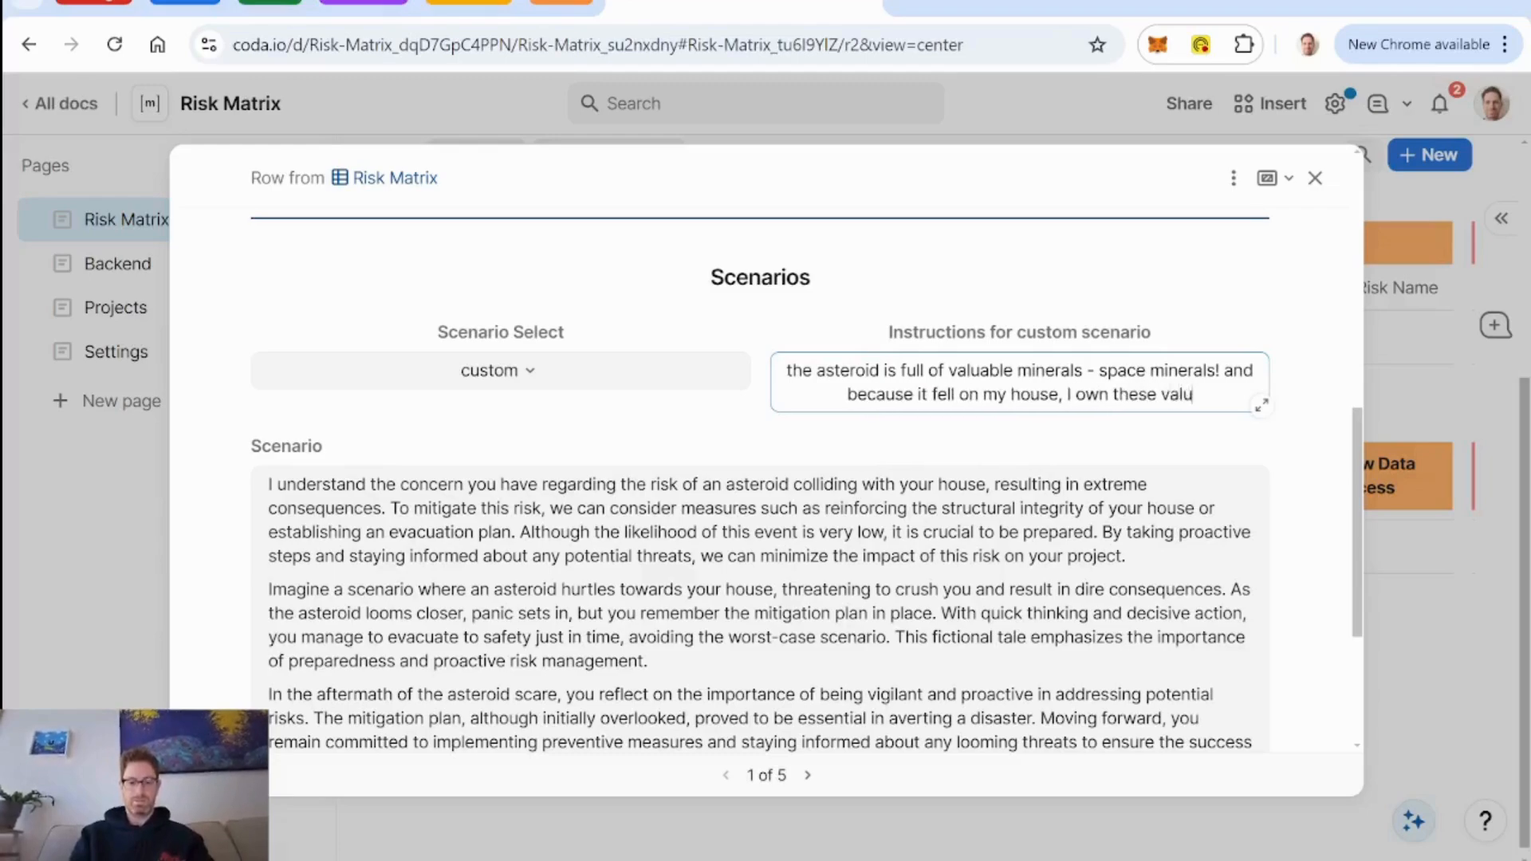
text(able space minerals.)
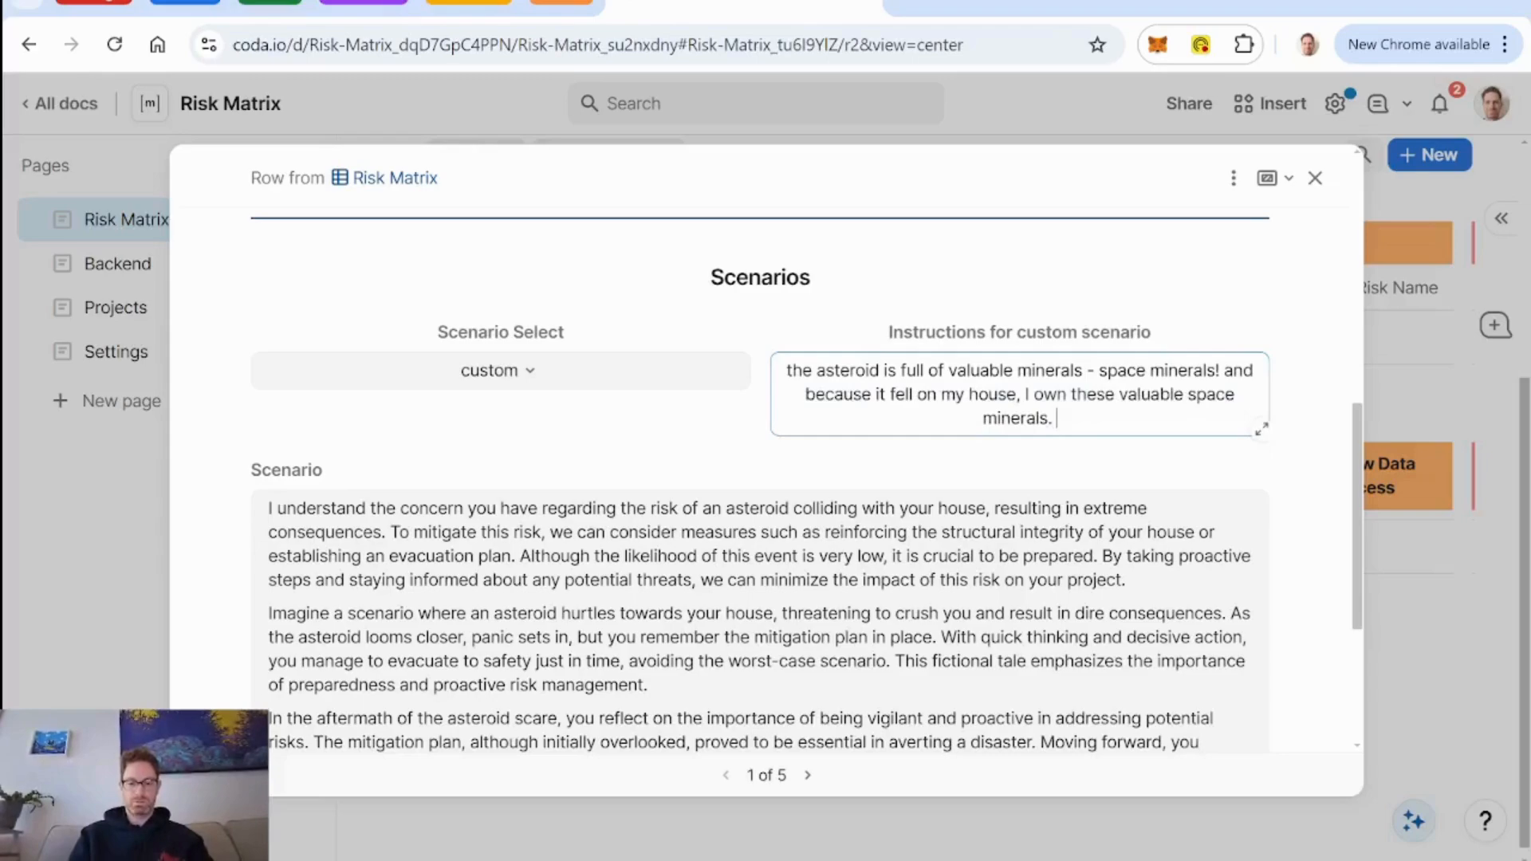
text( do something with th)
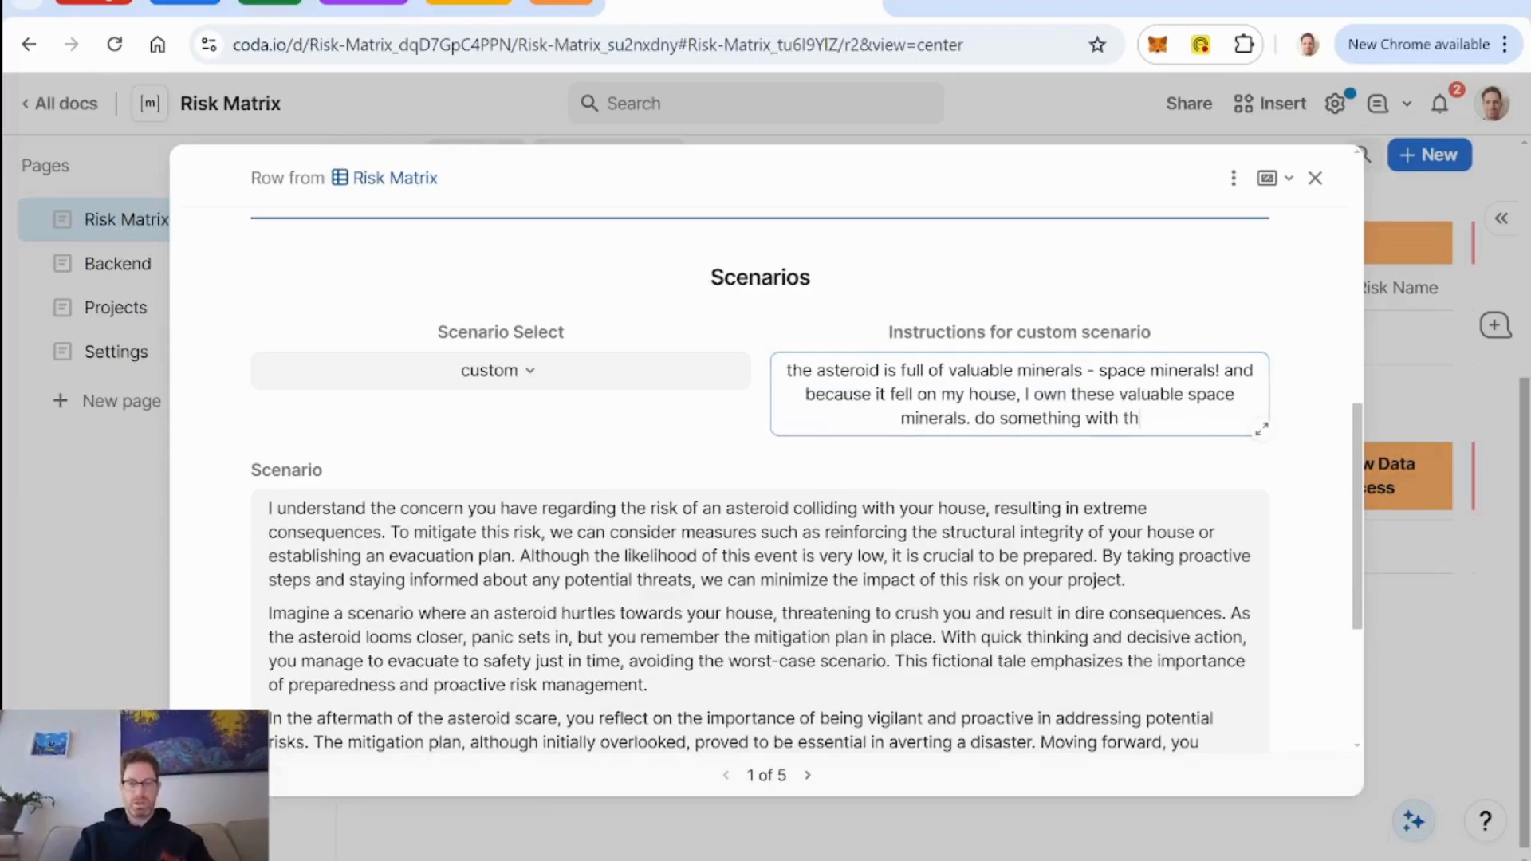
text(at!)
Finish the custom scenario instructions with "do something with that!" and refresh the asteroid risk's AI assistant.
scroll(762, 386, down, 4)
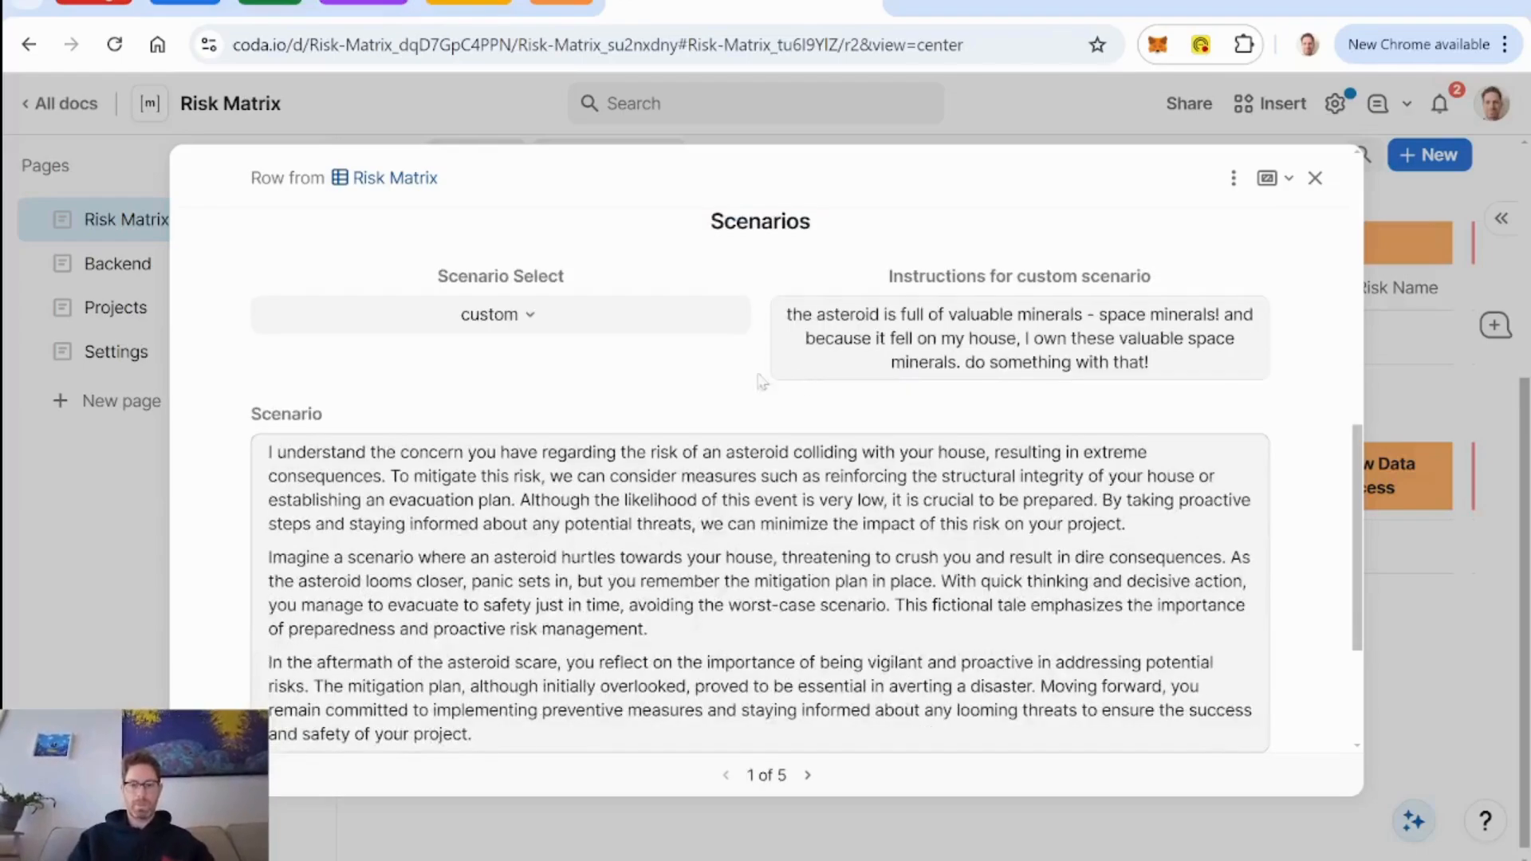
click(789, 576)
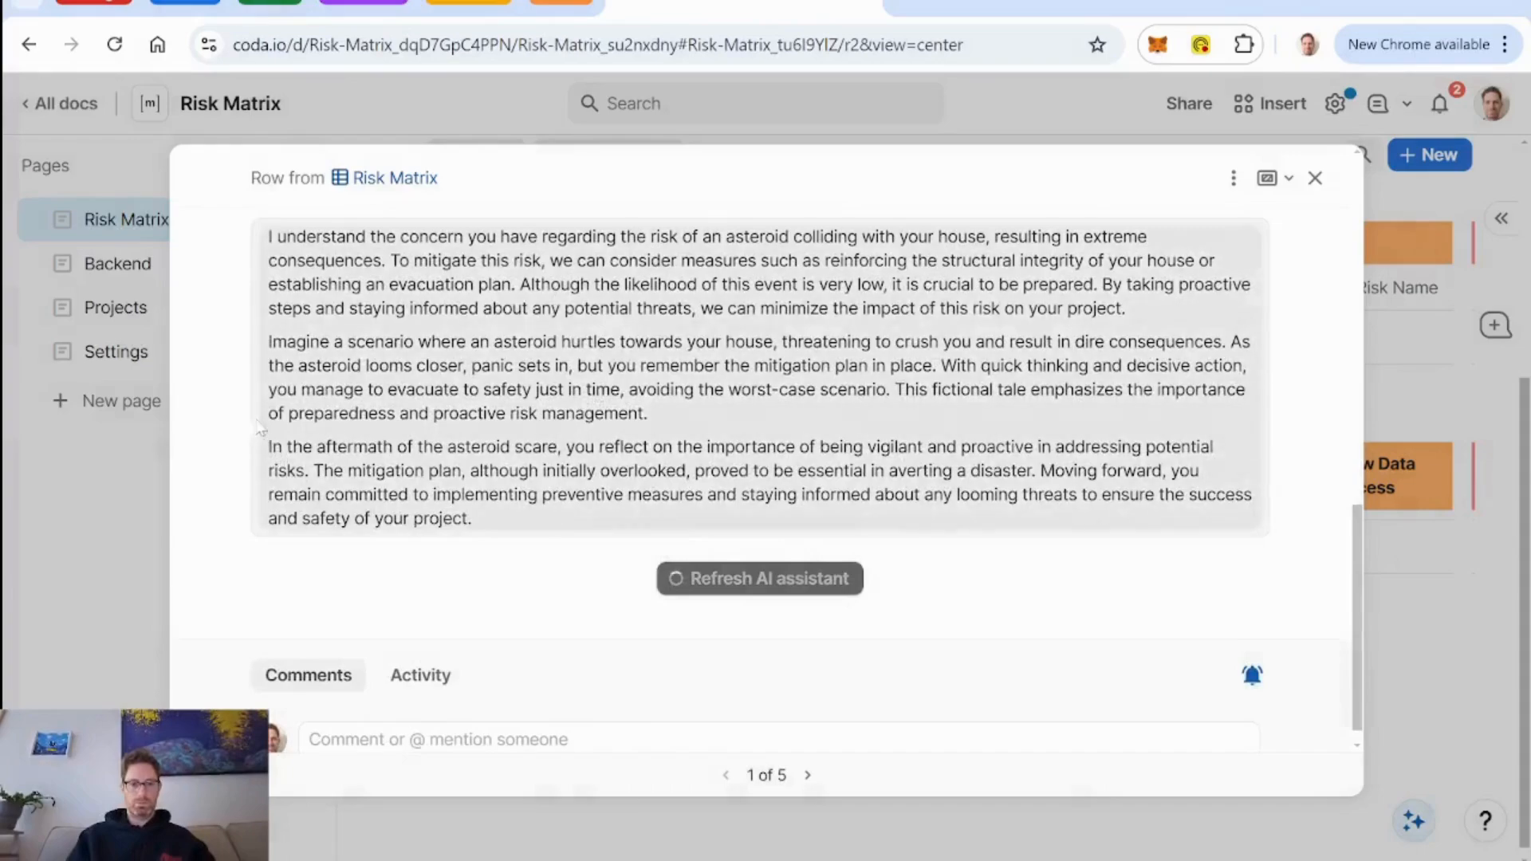
Review the asteroid risk's regenerated scenario text against its custom instructions, then close the risk details and return to the Risk Matrix heading.
scroll(227, 404, up, 1)
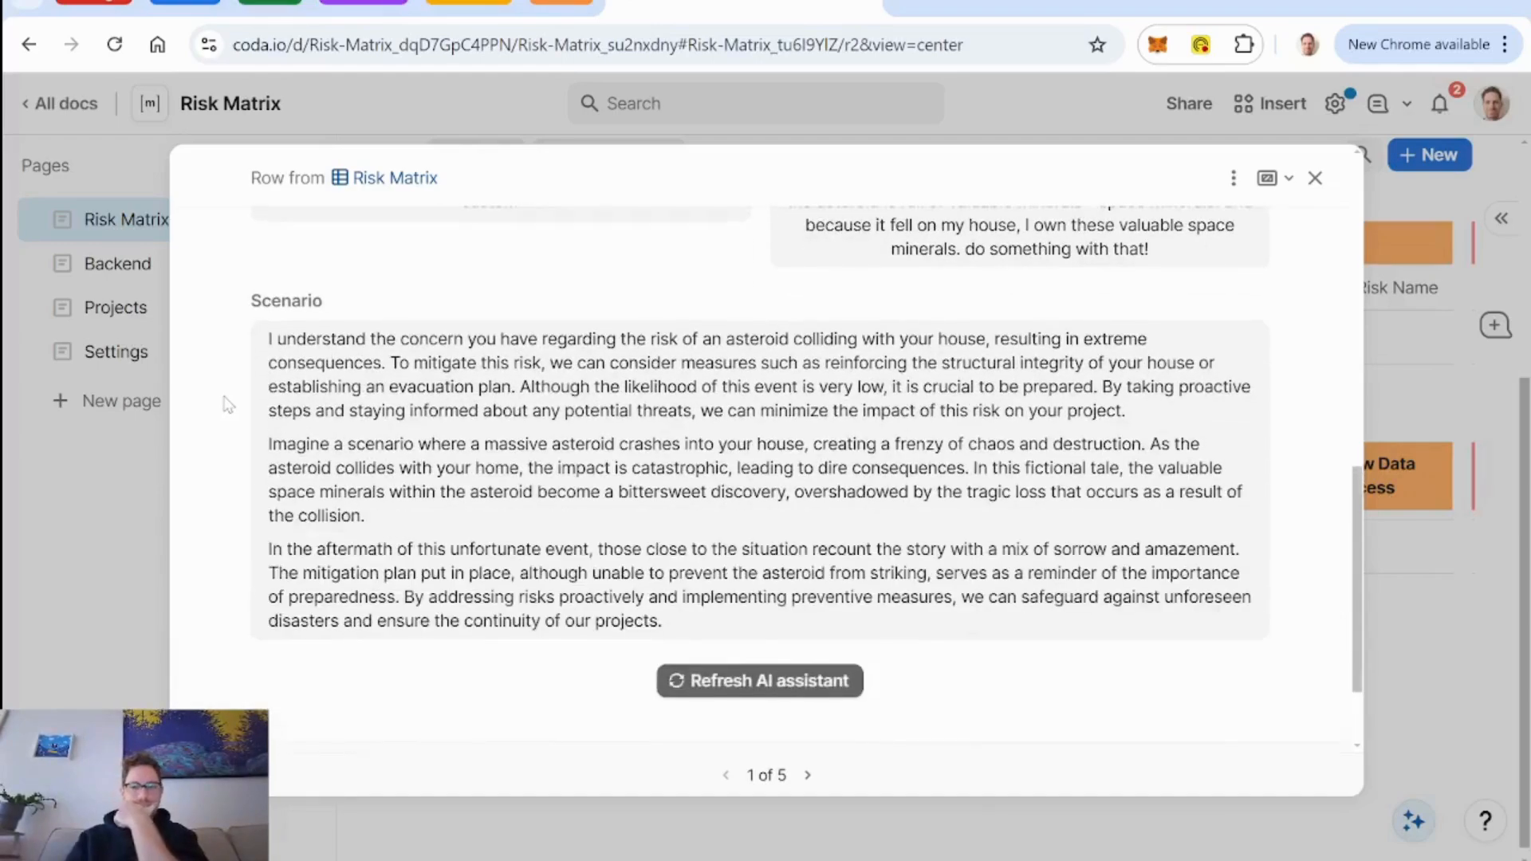
scroll(211, 480, down, 1)
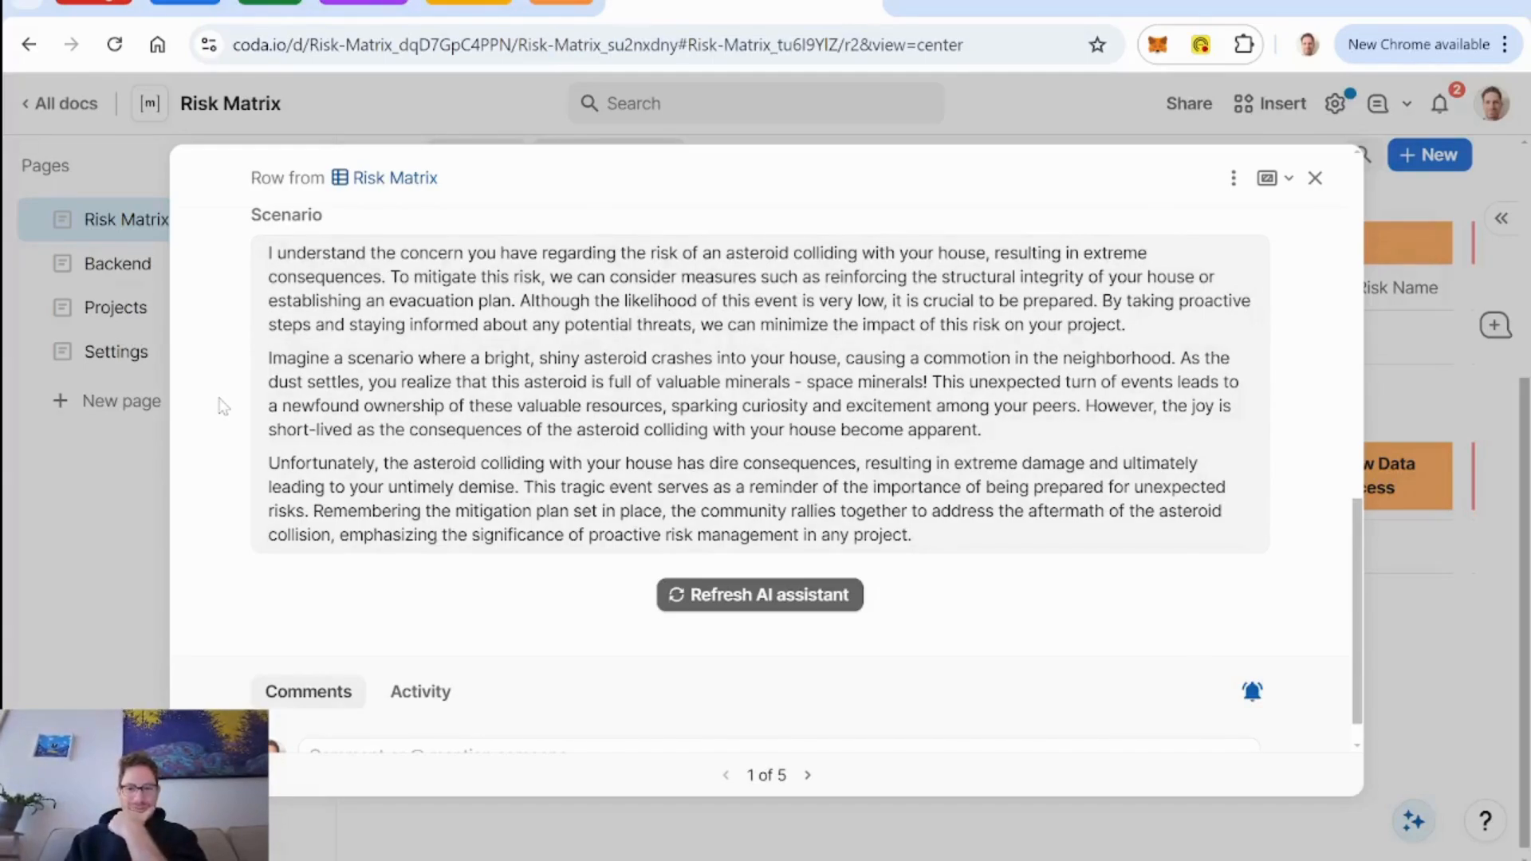
scroll(222, 407, down, 1)
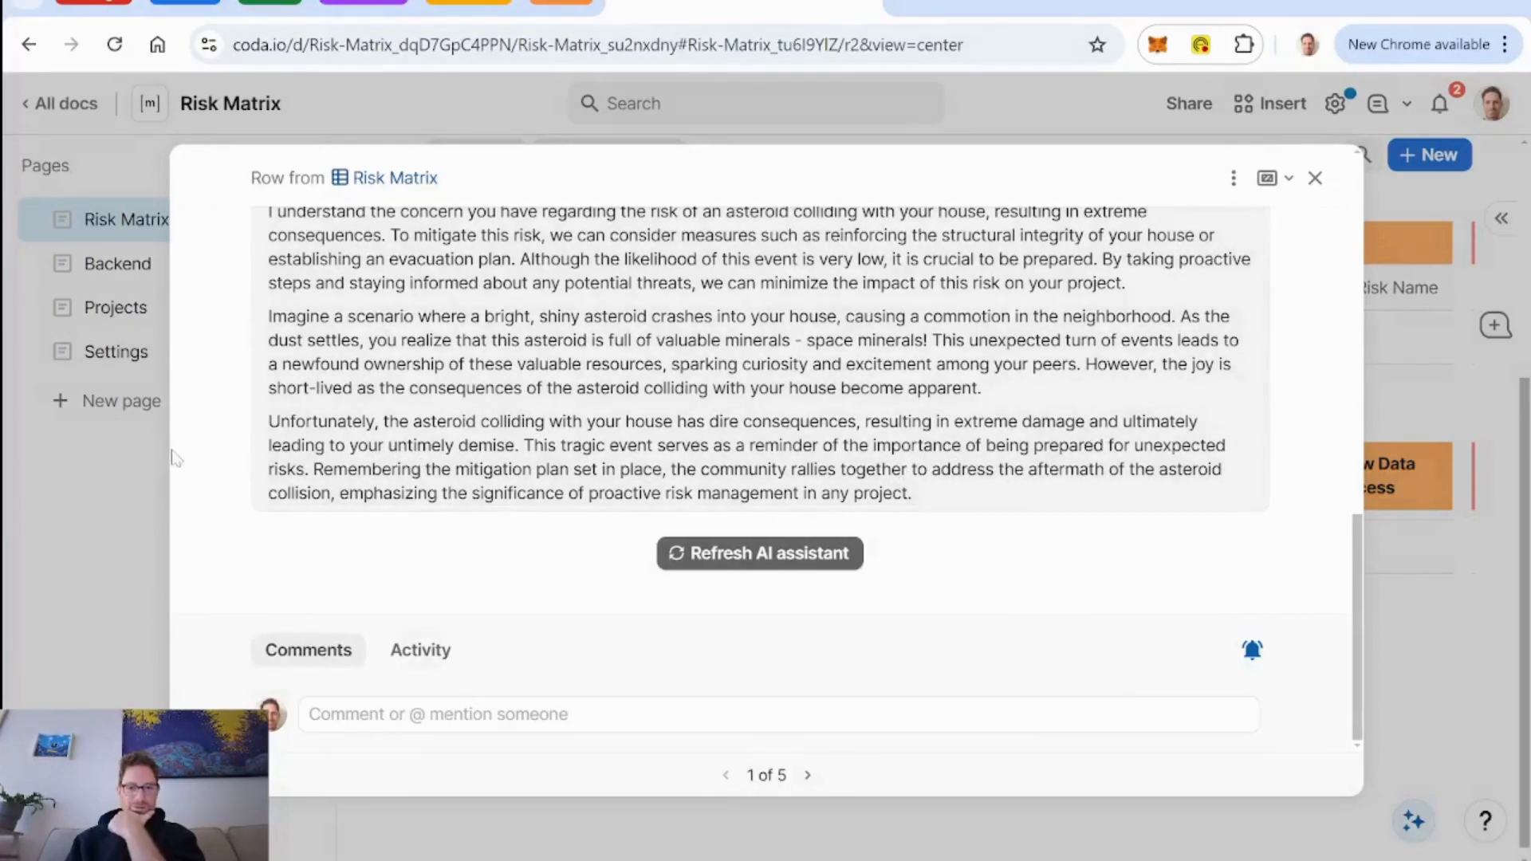
scroll(215, 463, up, 2)
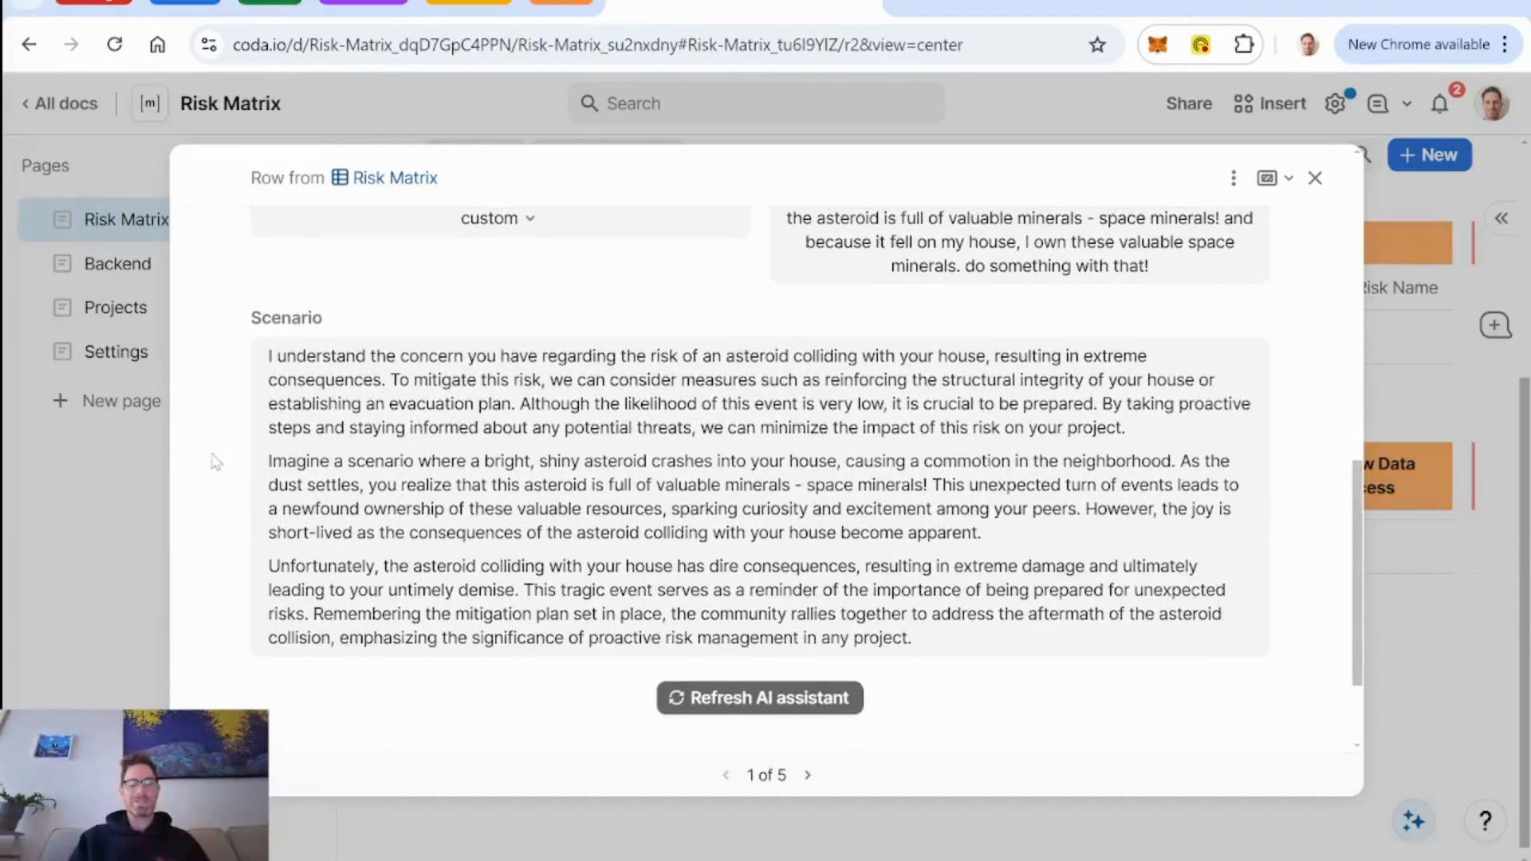
scroll(215, 490, up, 6)
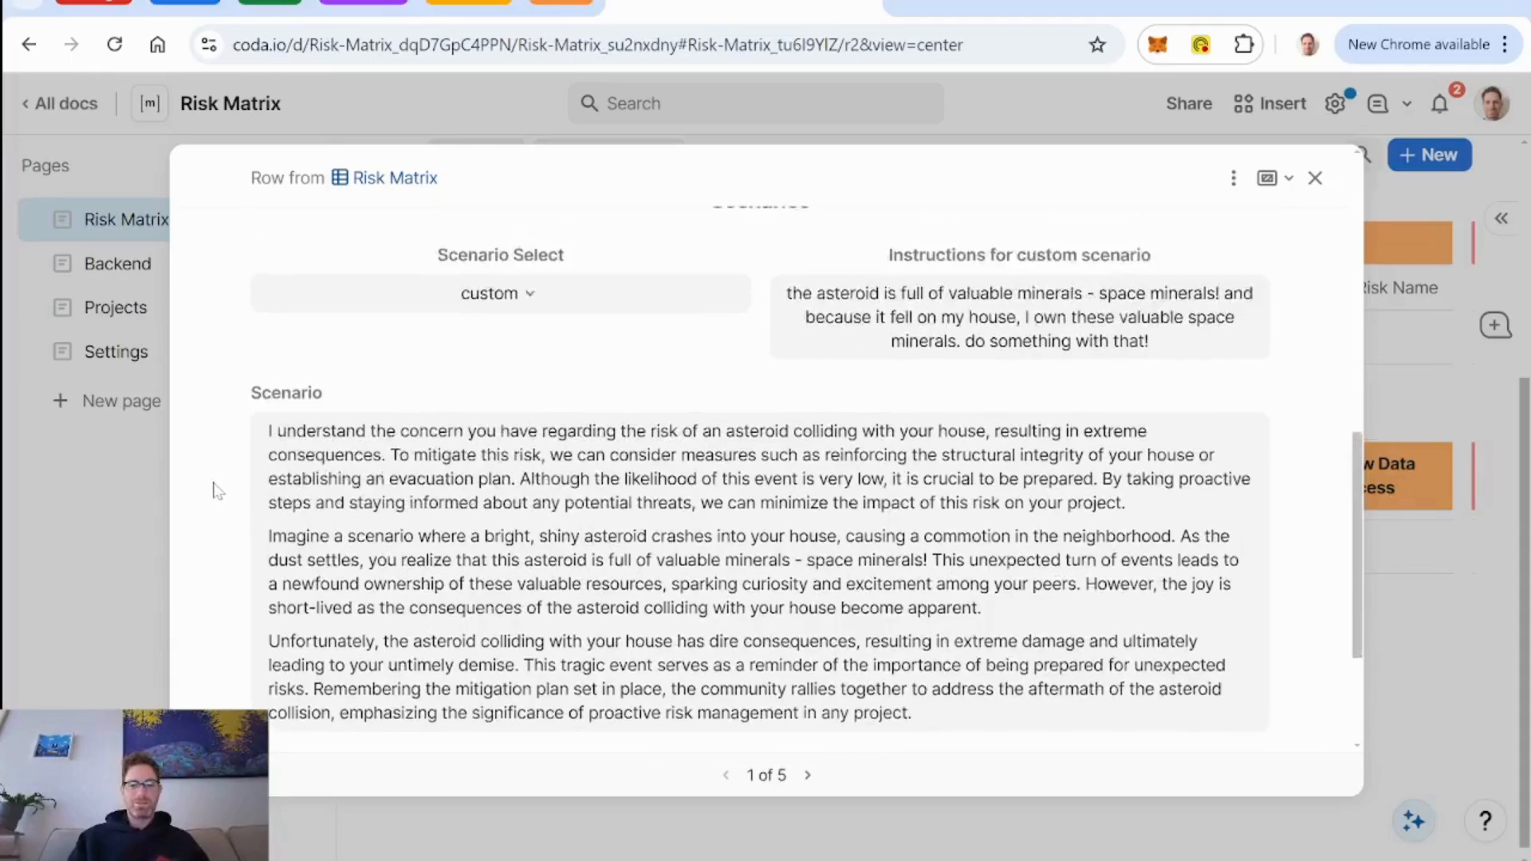
scroll(218, 491, down, 3)
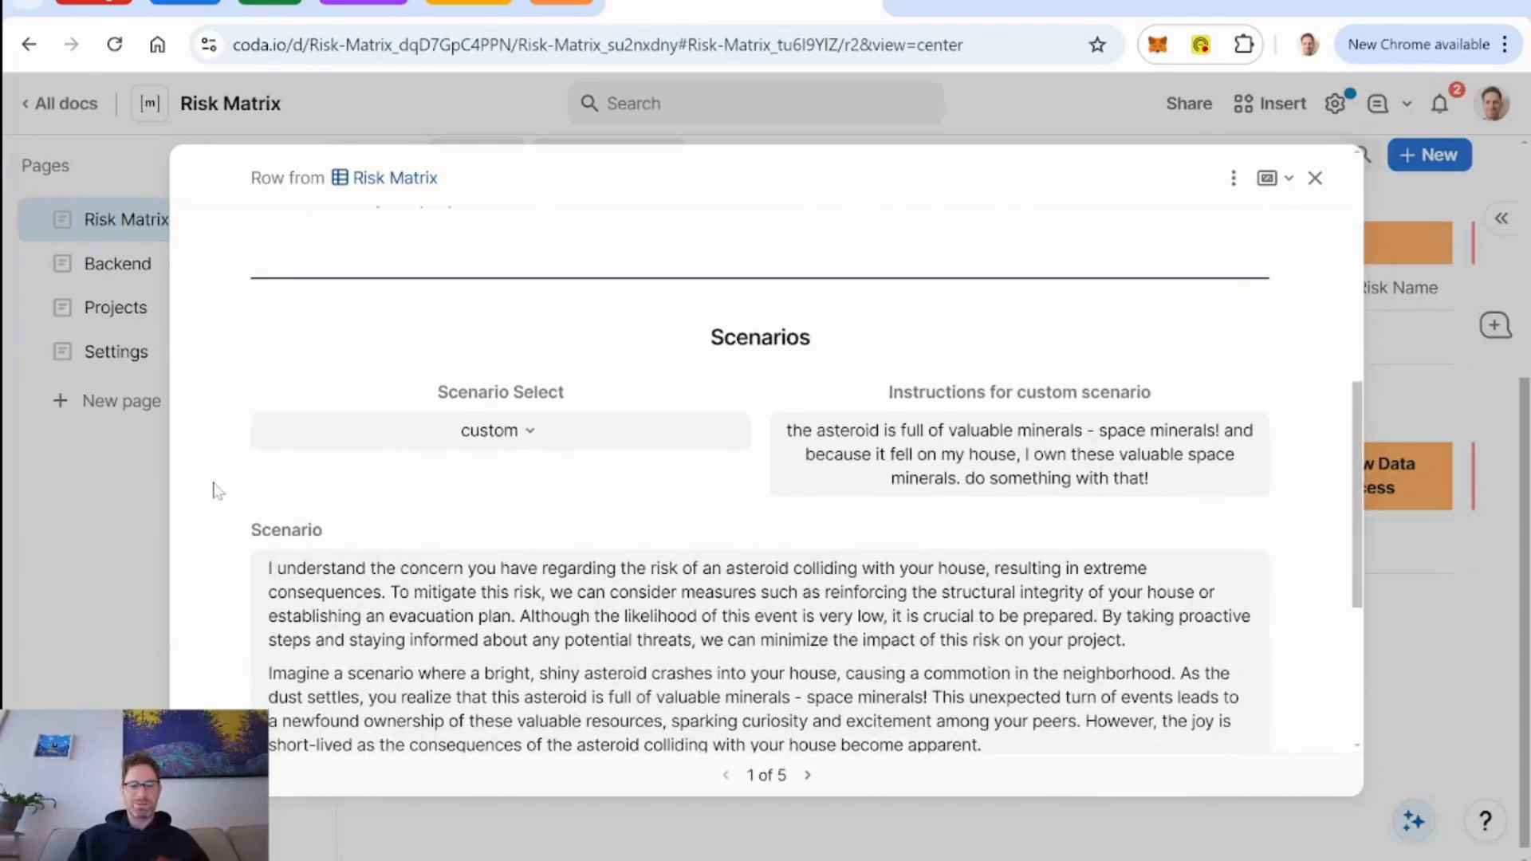
scroll(218, 491, up, 5)
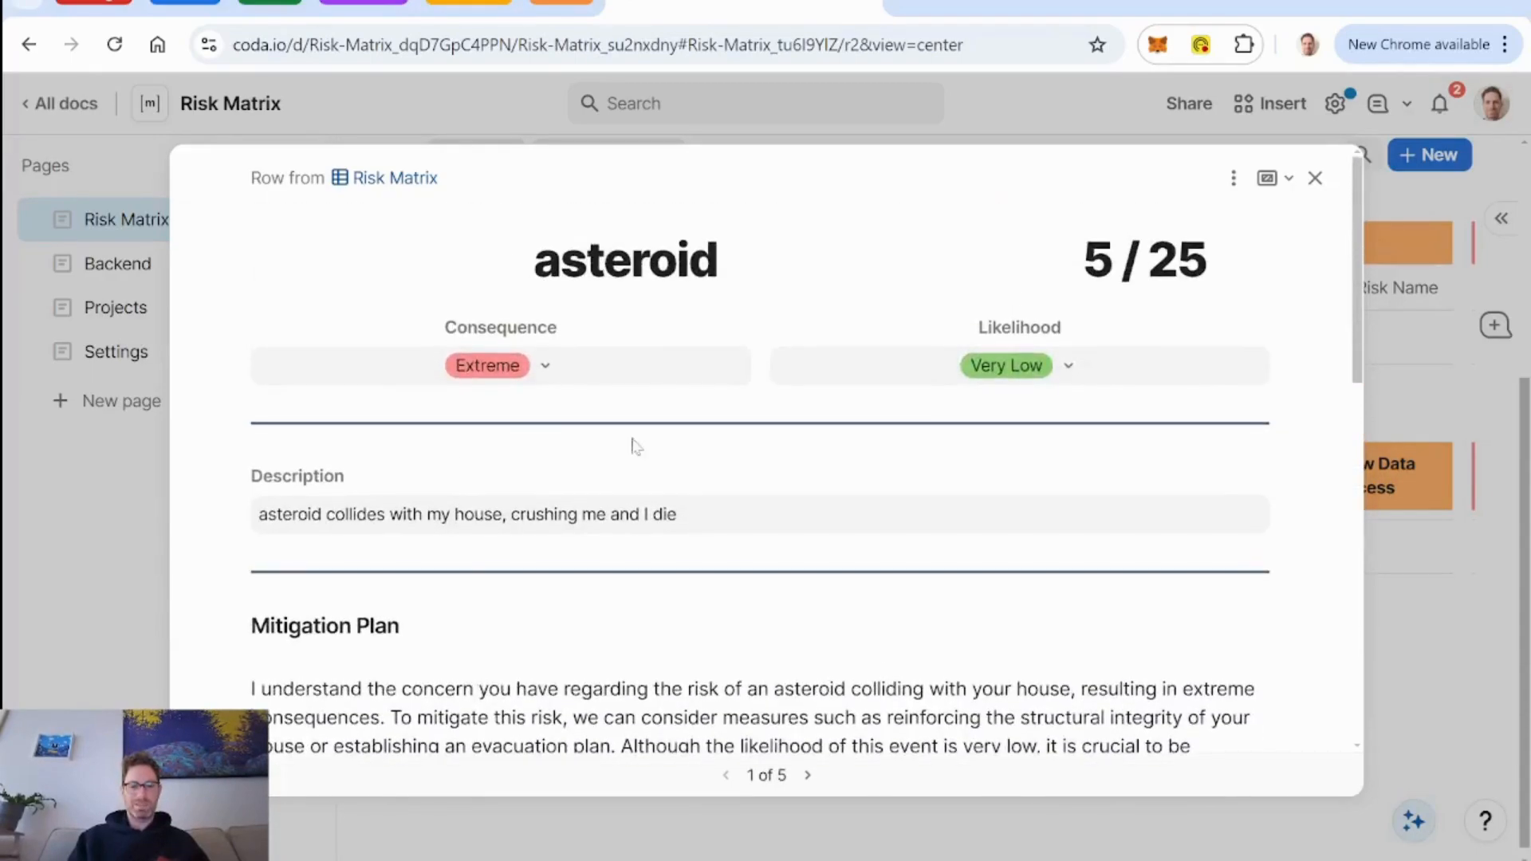
click(1316, 178)
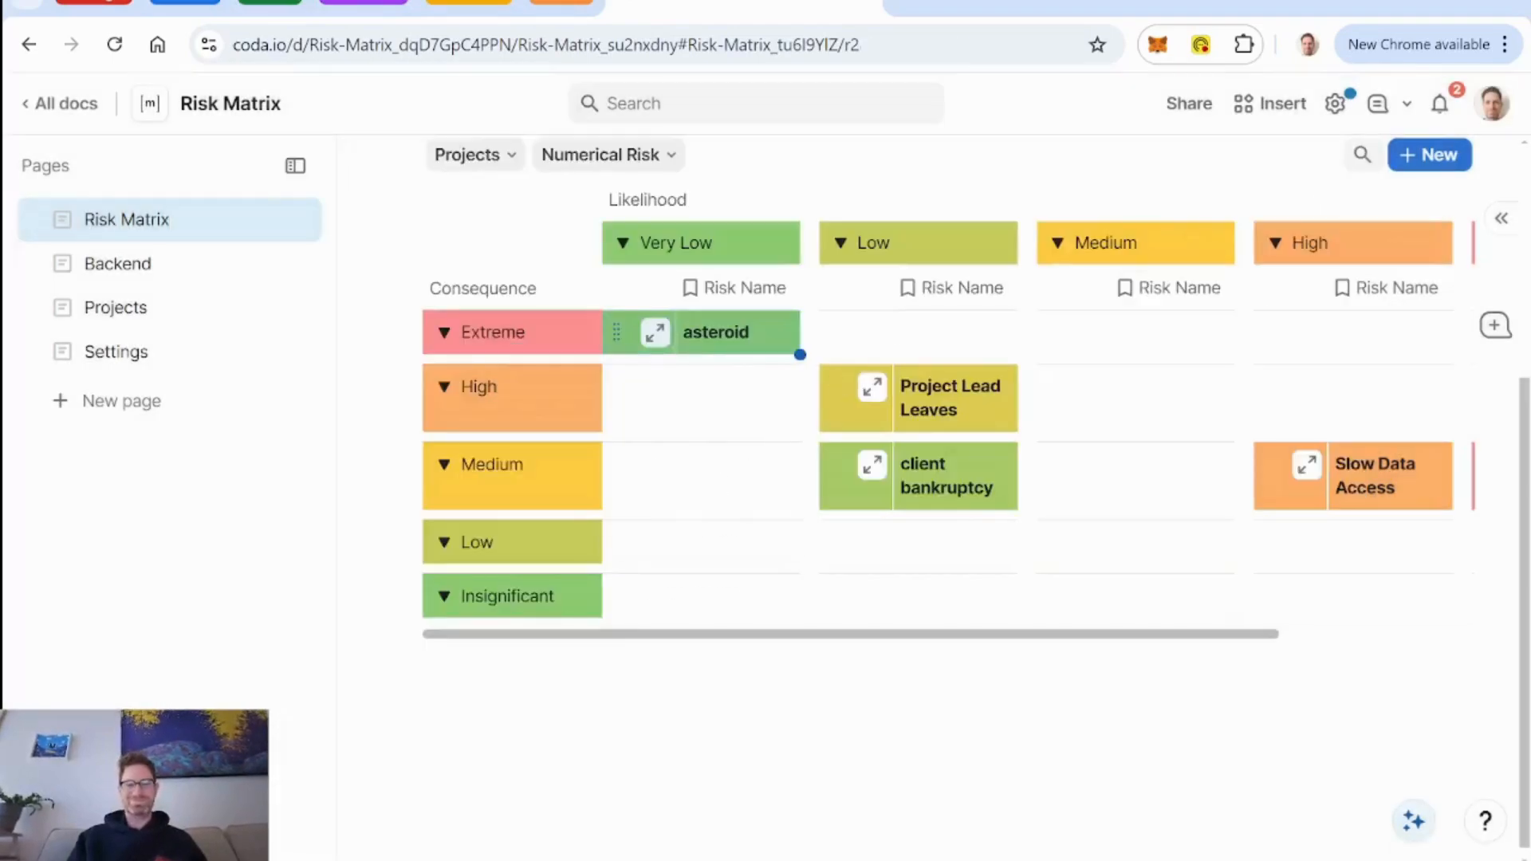
scroll(933, 495, up, 5)
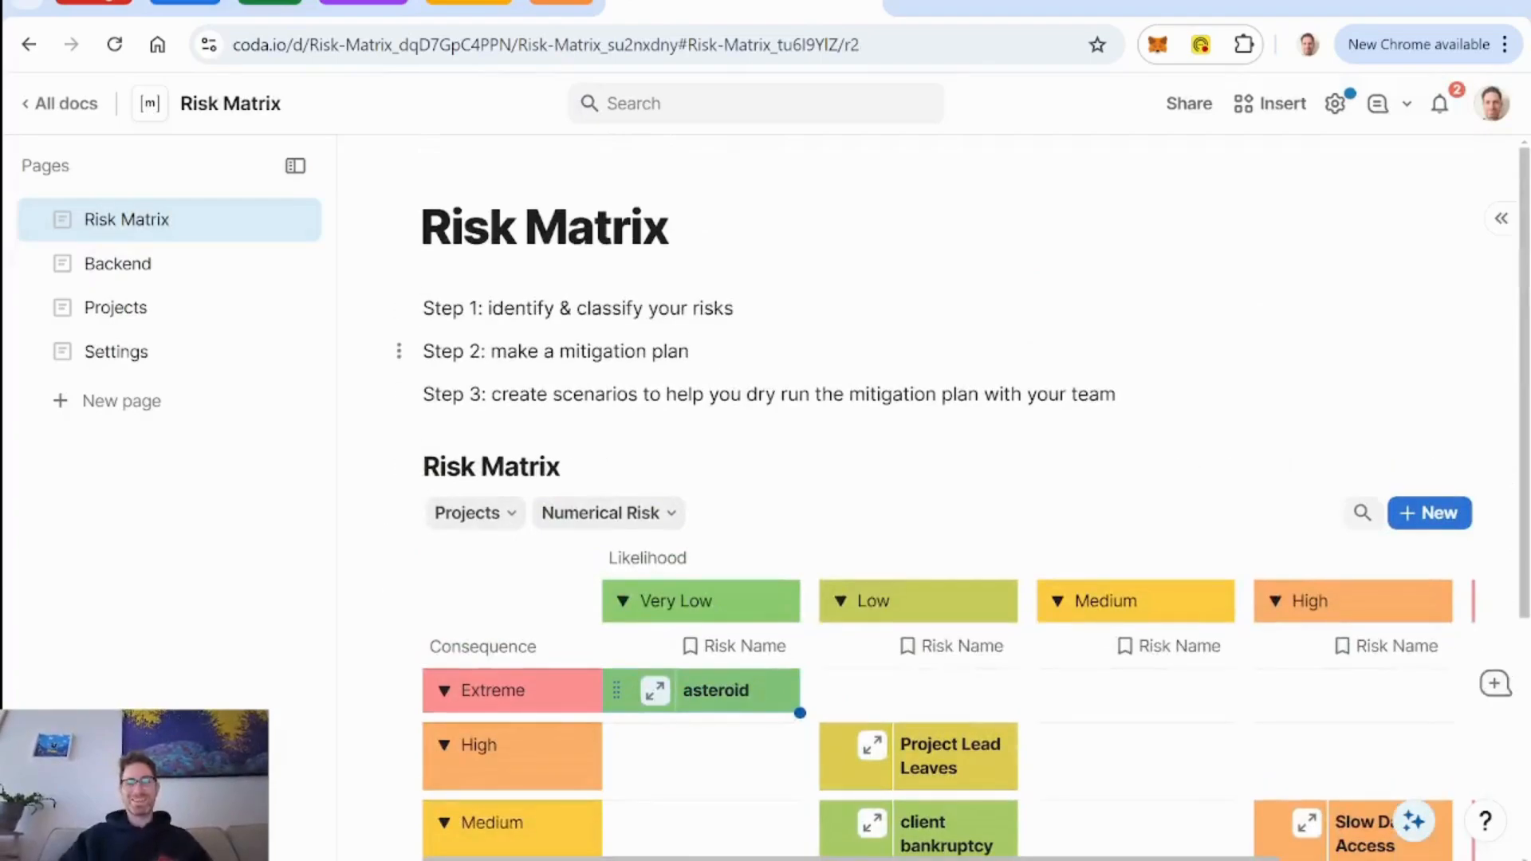